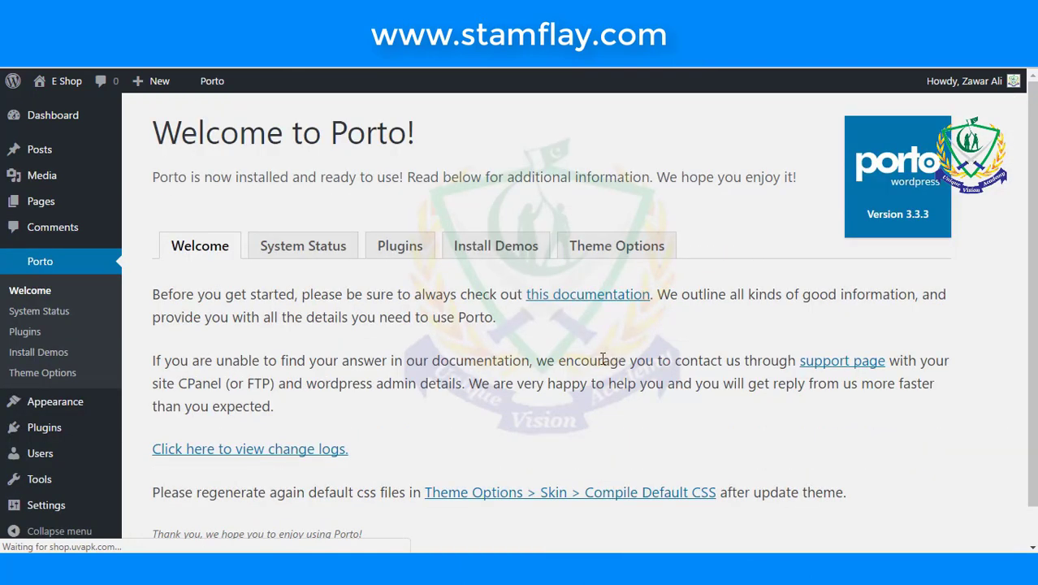
- Review the Porto System Status report, noting the 40 MB memory and 30-second PHP limit warnings
scroll(600, 366, "down", 1)
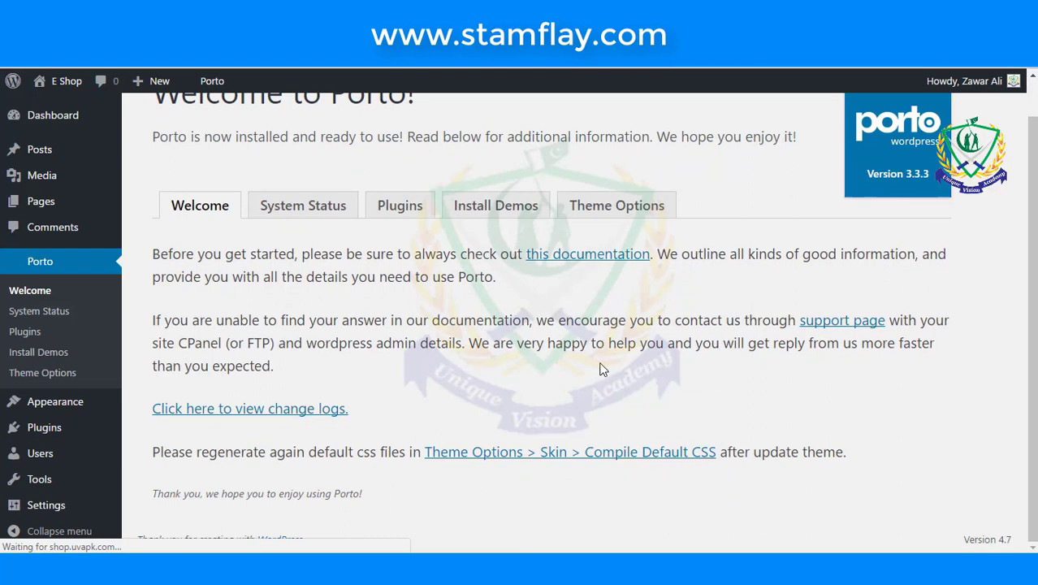
left_click(336, 219)
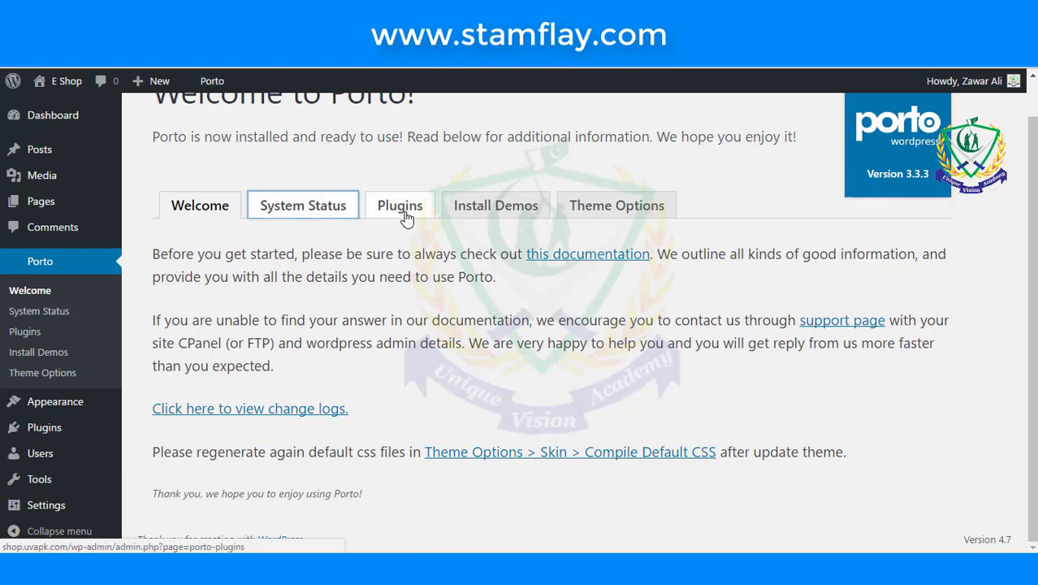
scroll(408, 311, "down", 3)
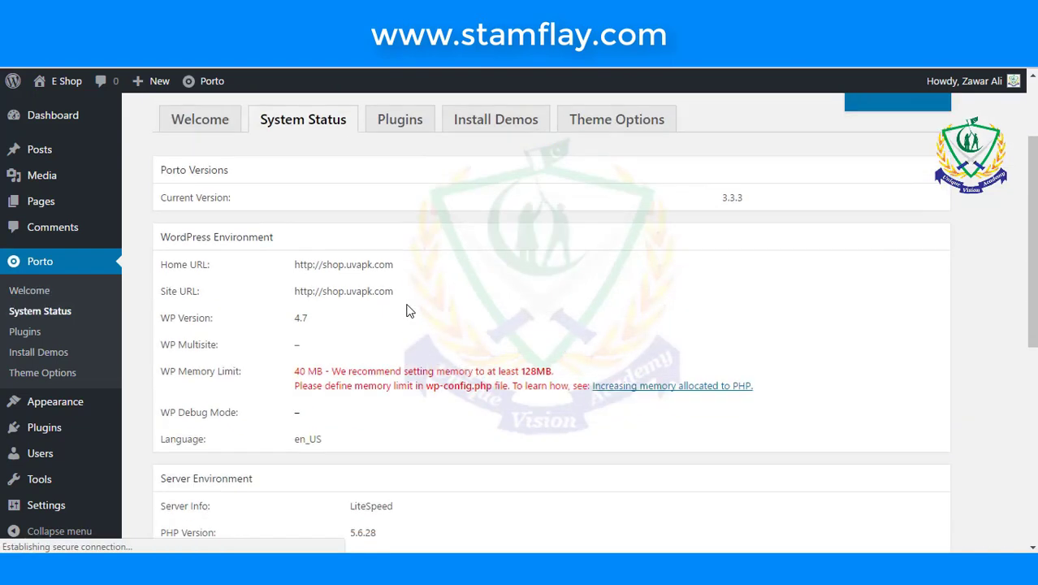
scroll(408, 311, "down", 2)
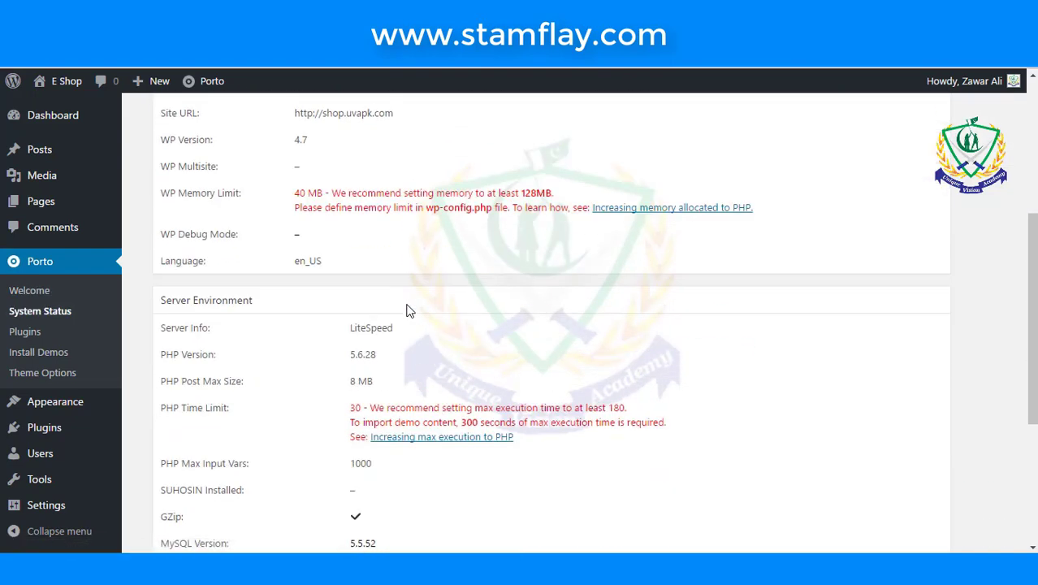
scroll(408, 311, "down", 3)
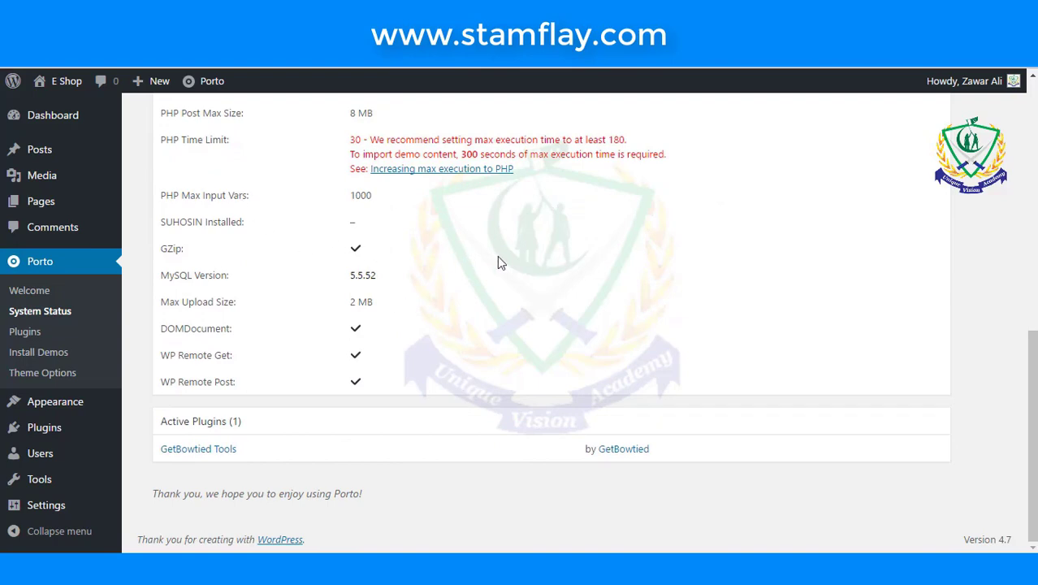
scroll(496, 256, "up", 6)
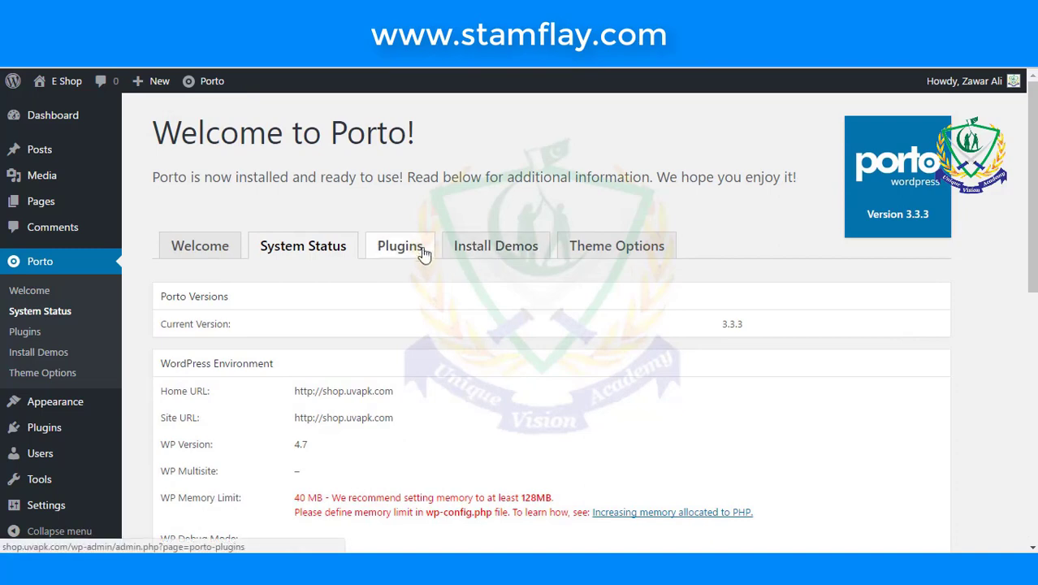
- Browse the Porto Plugins tab listing Visual Composer, WooCommerce and Envato Toolkit
left_click(418, 250)
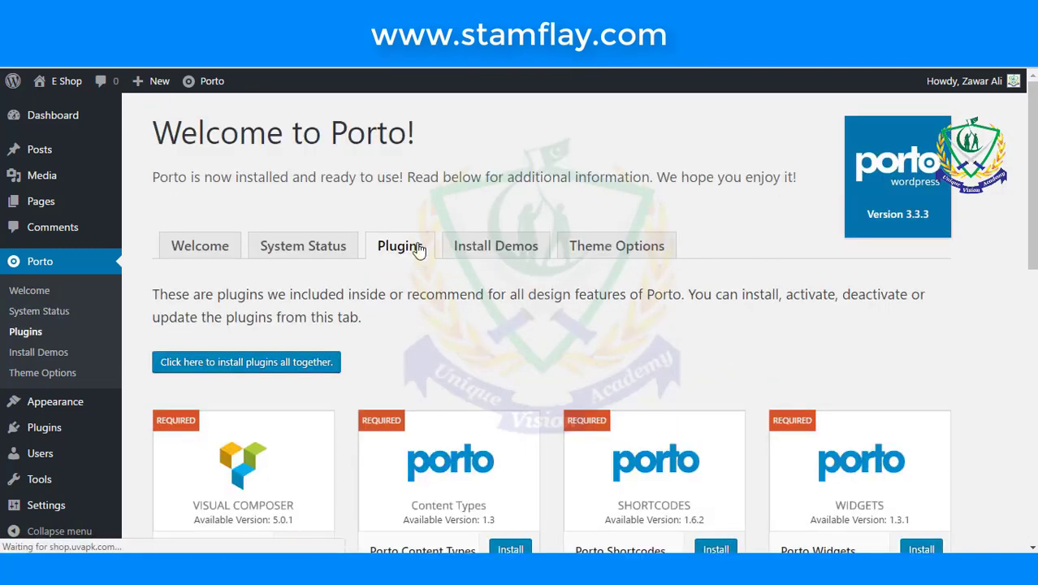
scroll(418, 251, "down", 4)
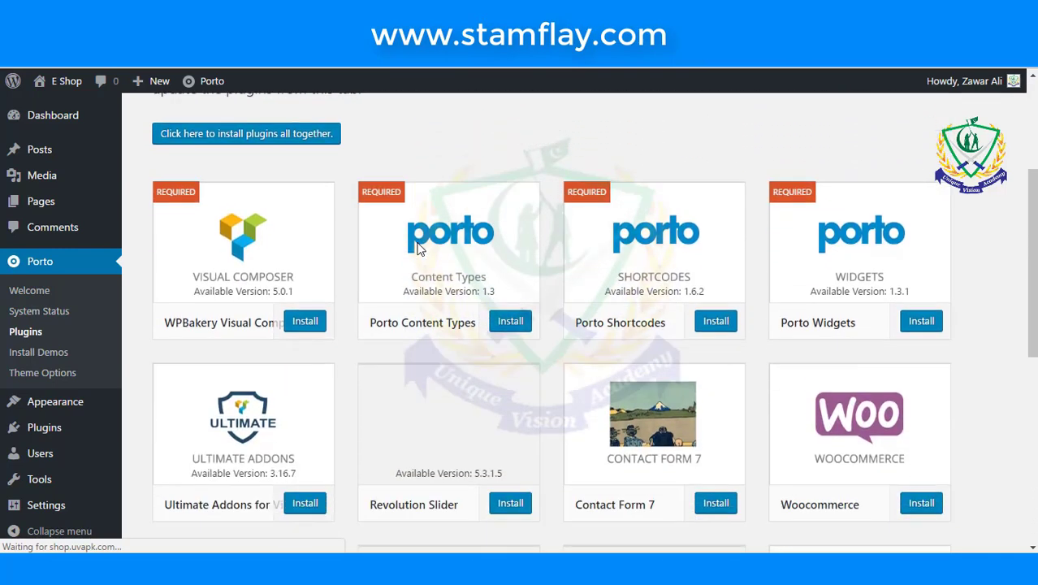
scroll(418, 250, "down", 5)
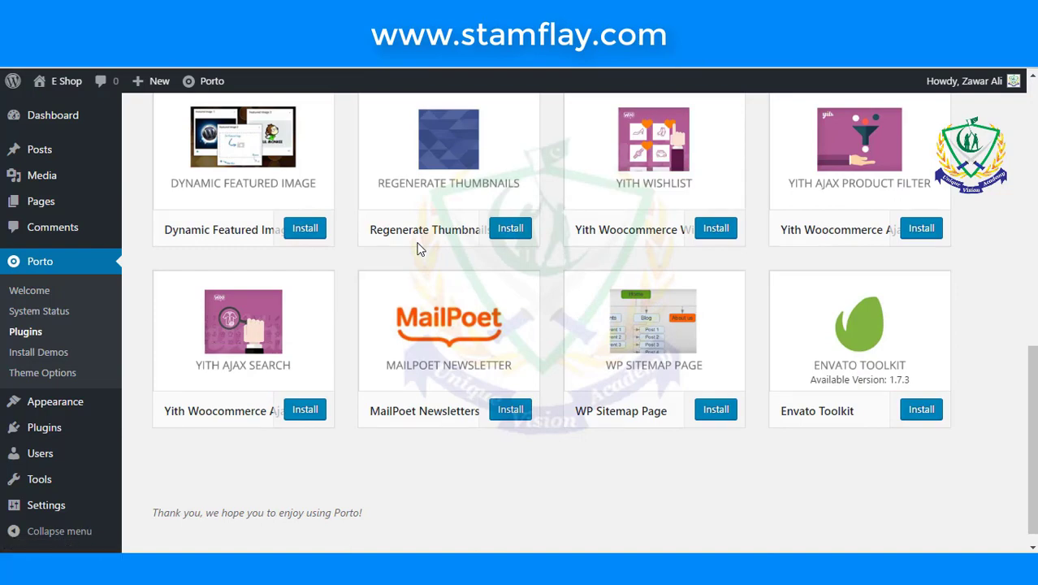
scroll(418, 250, "up", 10)
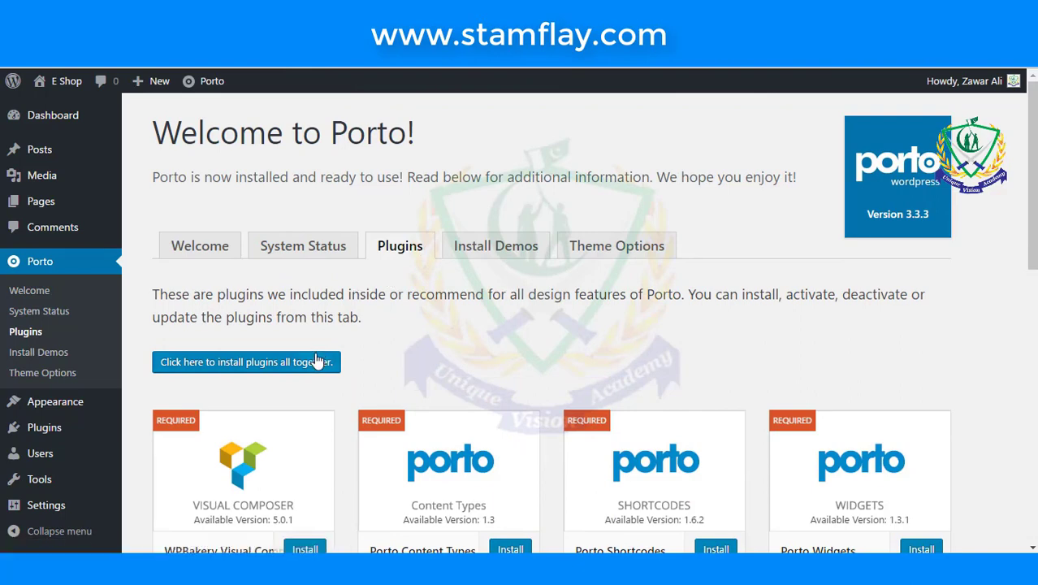
- Select all 16 Porto plugins in the installer and apply the bulk Install action
left_click(317, 361)
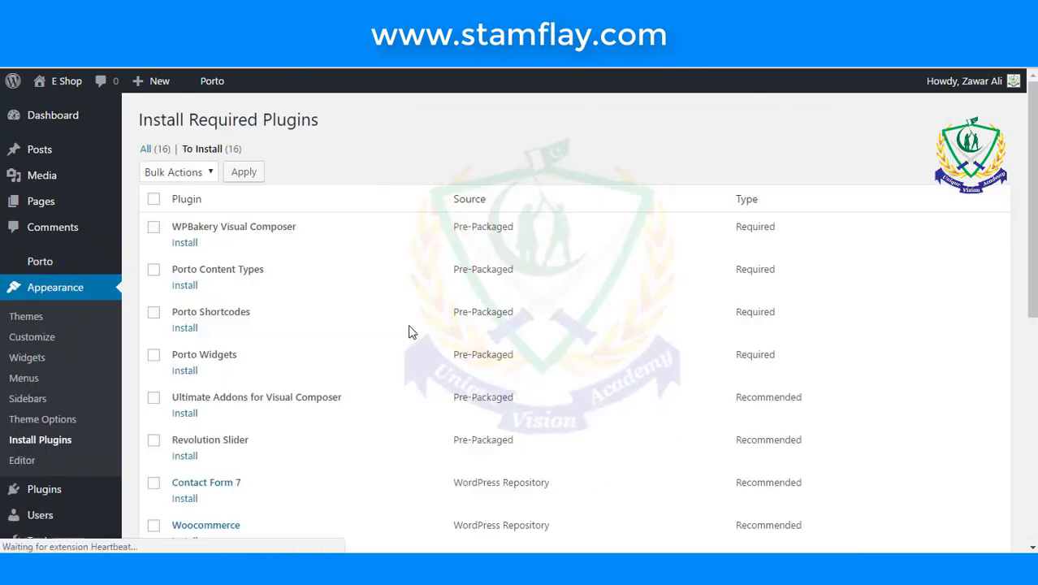
left_click(153, 199)
left_click(187, 172)
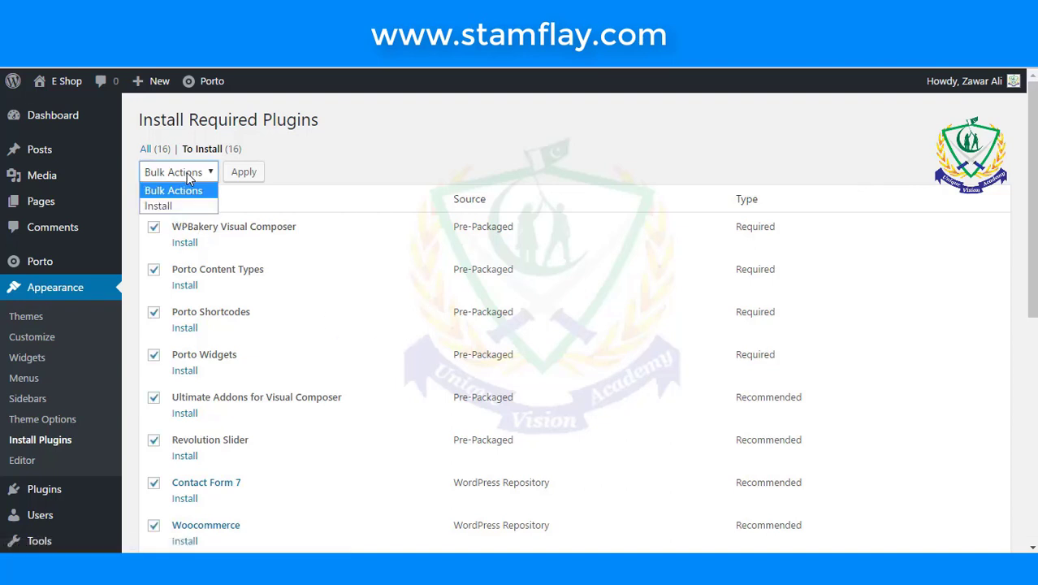
left_click(187, 206)
left_click(240, 172)
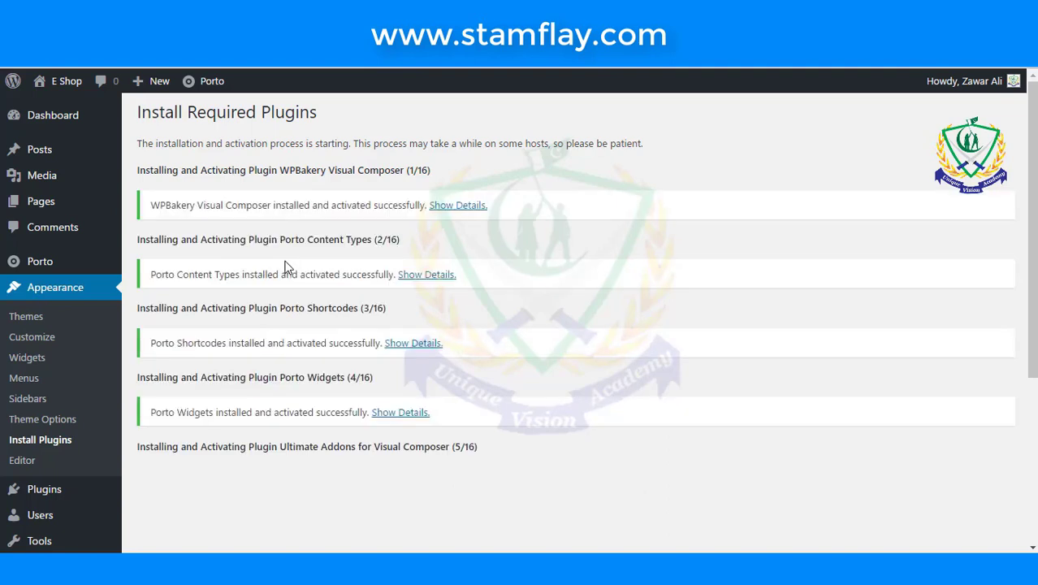
- Follow the install progress until Ultimate Addons for Visual Composer is activated, then bring up Visit Site's link options
scroll(286, 267, "down", 1)
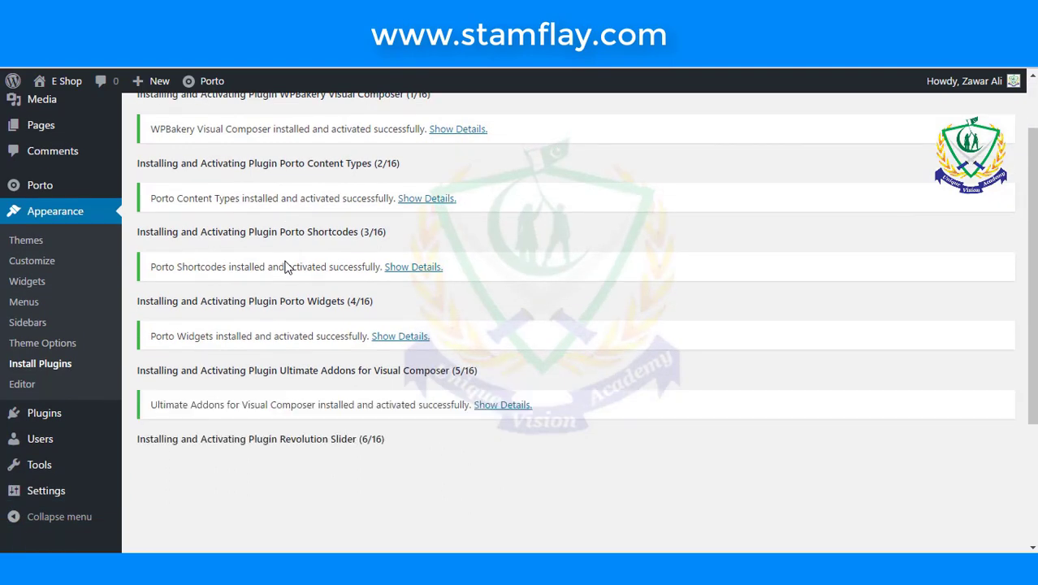
scroll(285, 267, "down", 2)
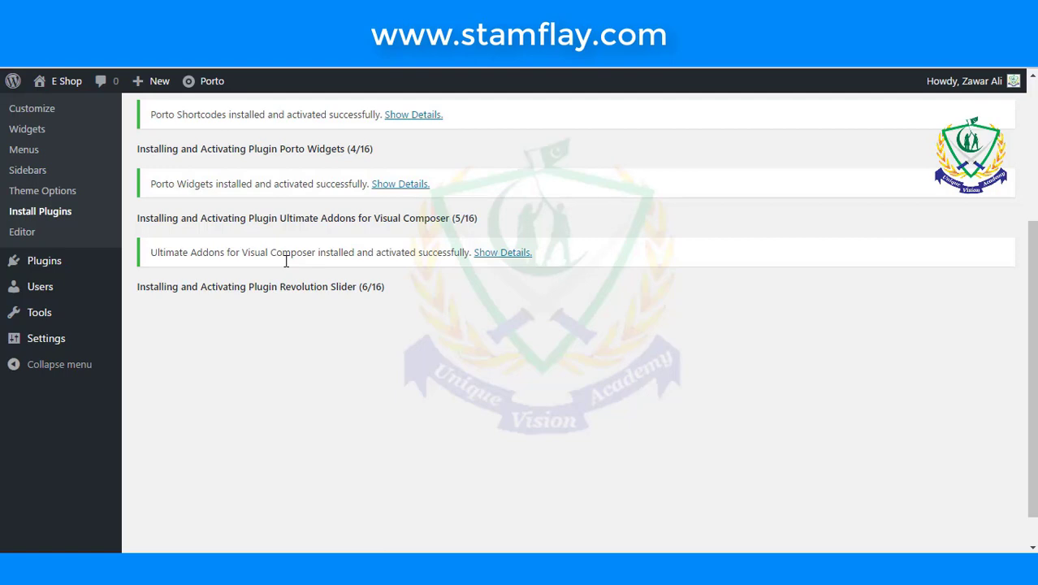
scroll(286, 260, "up", 3)
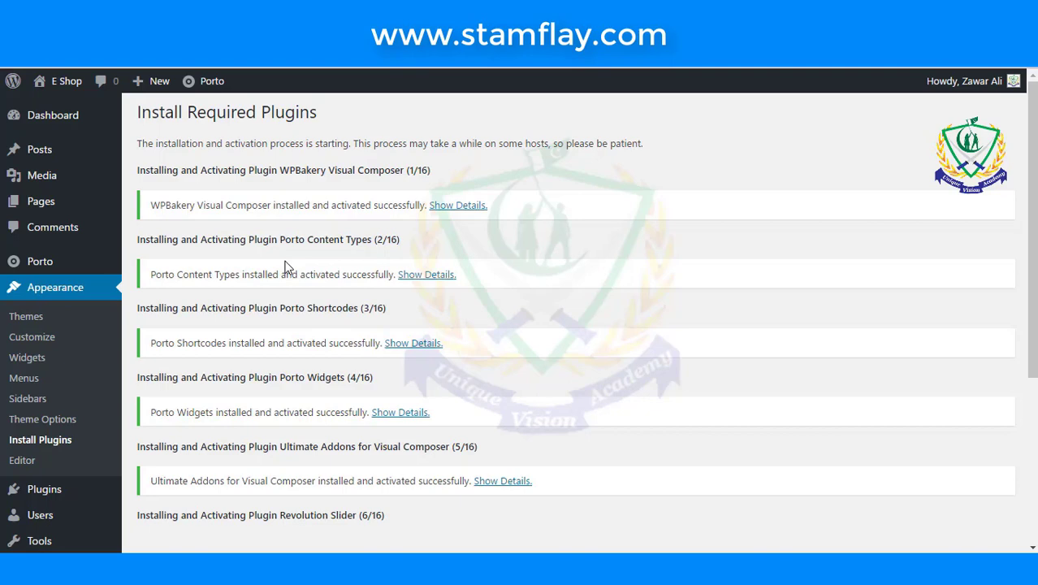
scroll(286, 267, "down", 3)
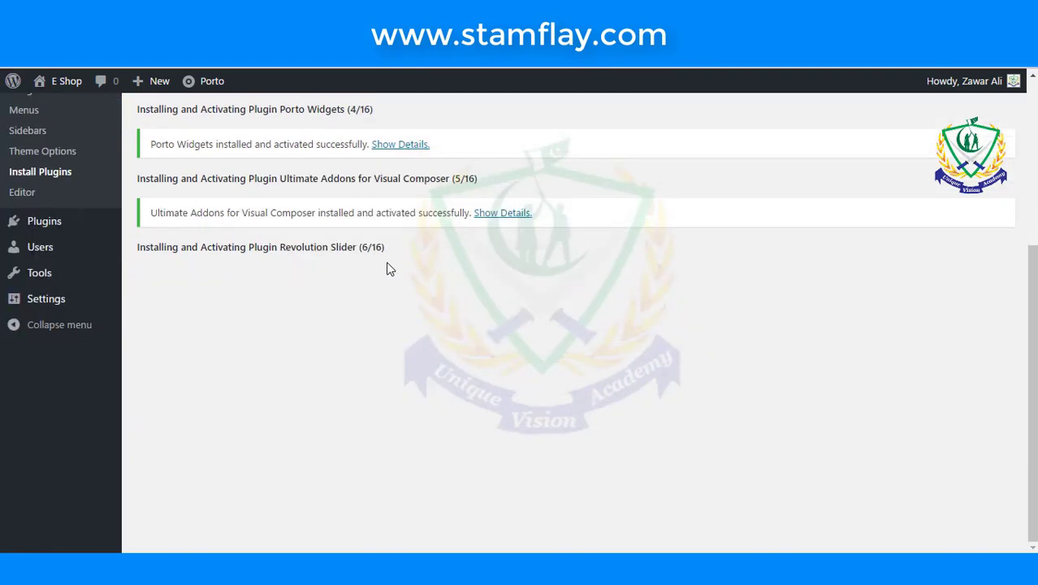
left_click_drag(410, 262, 139, 257)
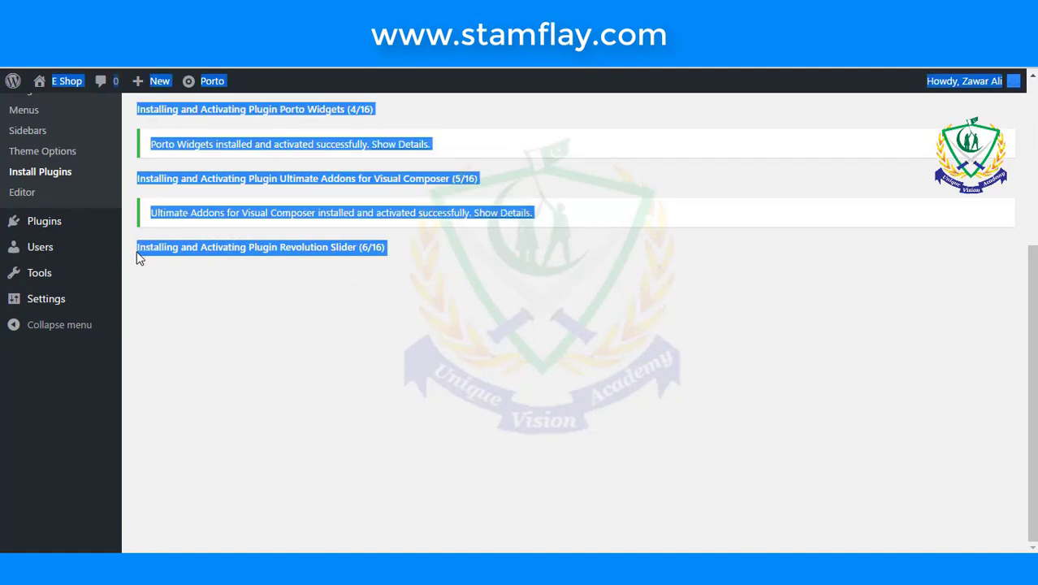
left_click(256, 304)
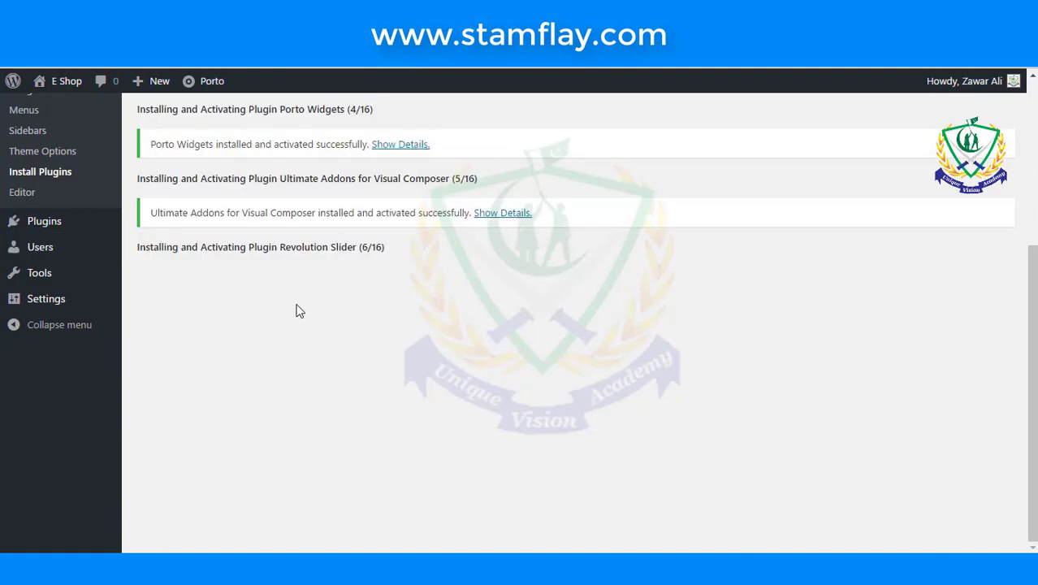
scroll(299, 311, "up", 1)
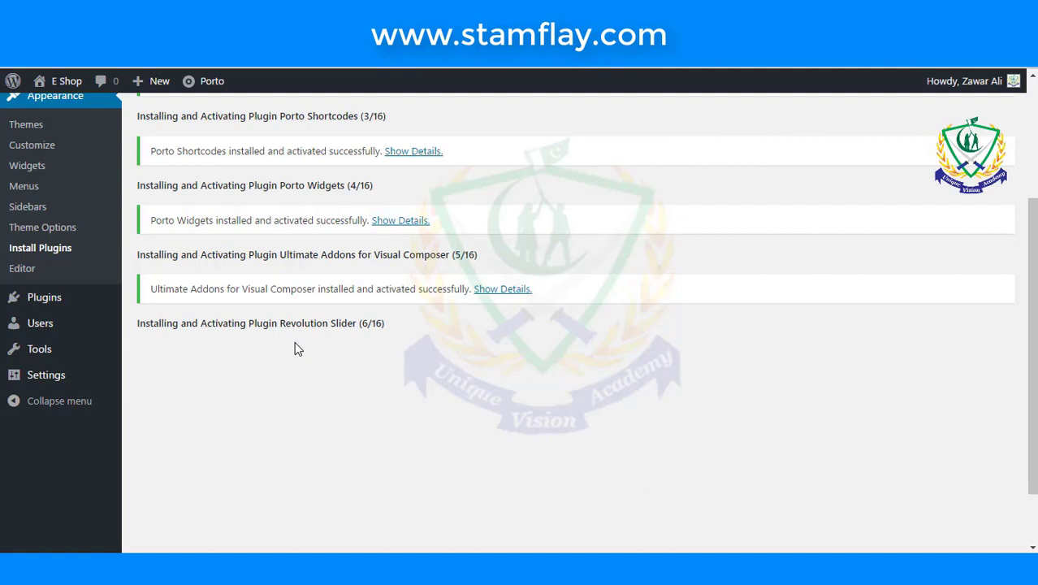
mouse_move(48, 82)
right_click(57, 110)
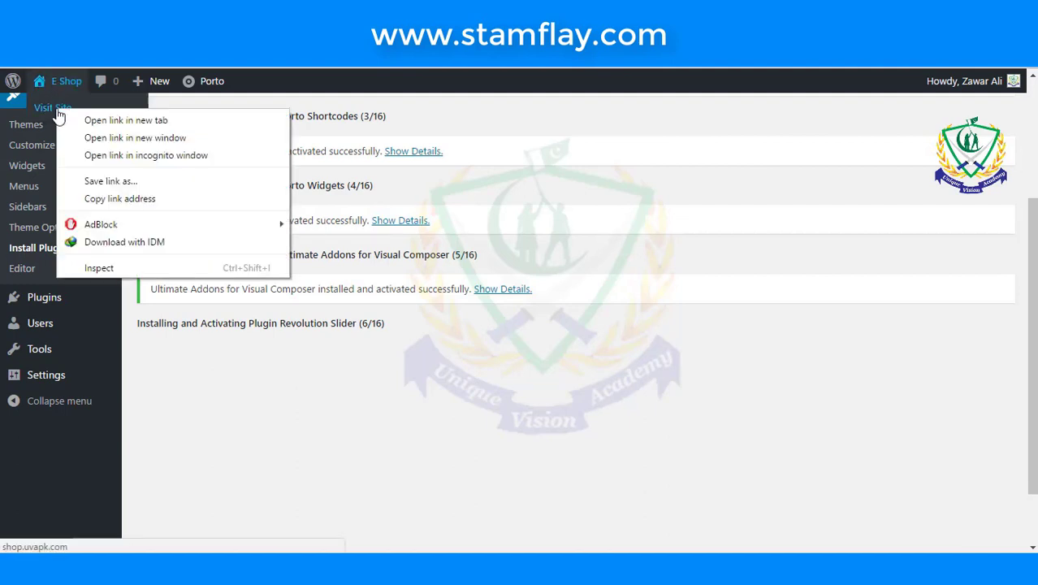
- Open Visit Site in a new tab and look through the still-bare shop front end
left_click(76, 120)
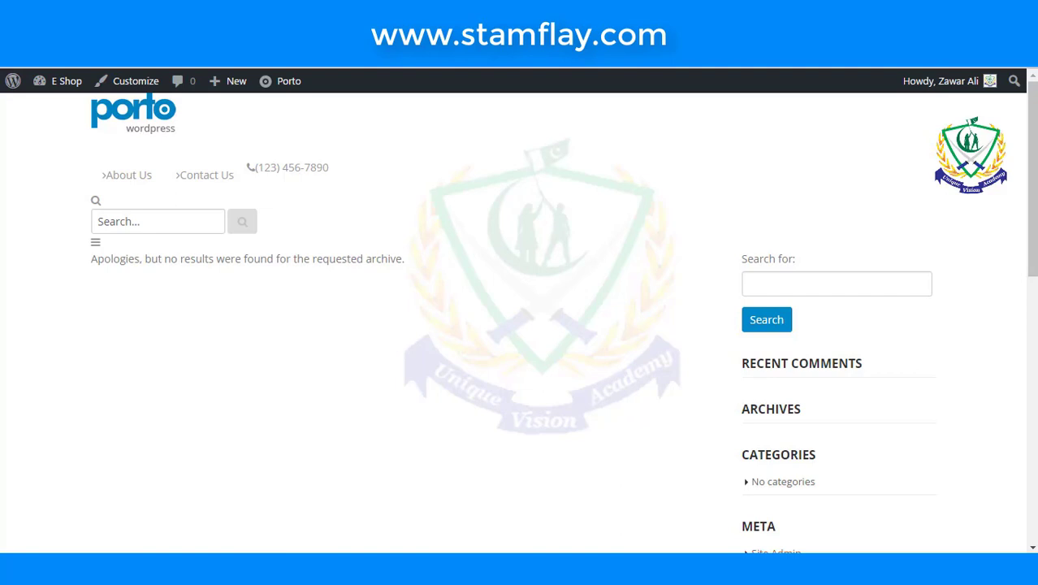
scroll(510, 144, "down", 8)
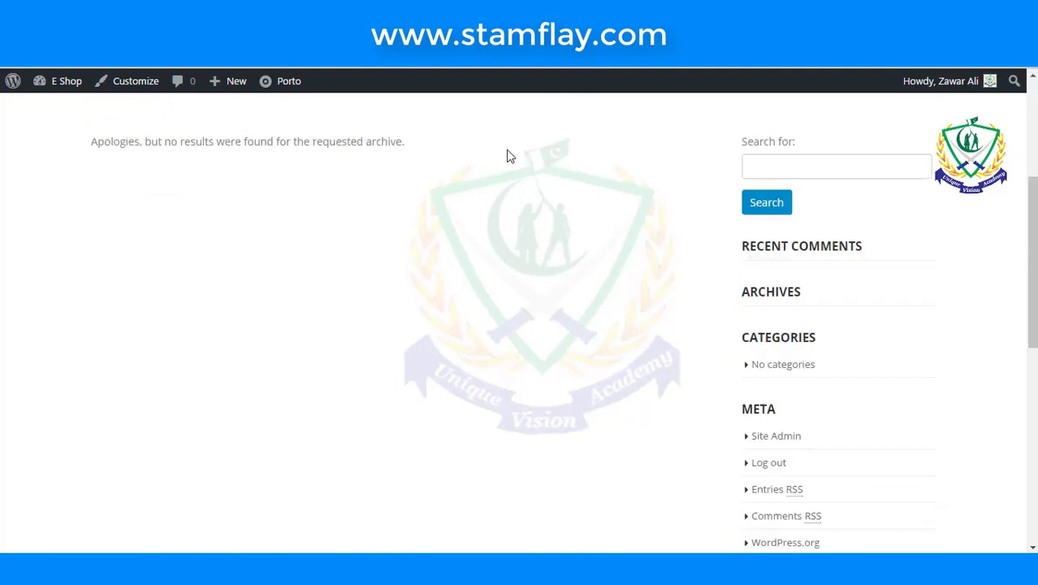
scroll(510, 156, "down", 1)
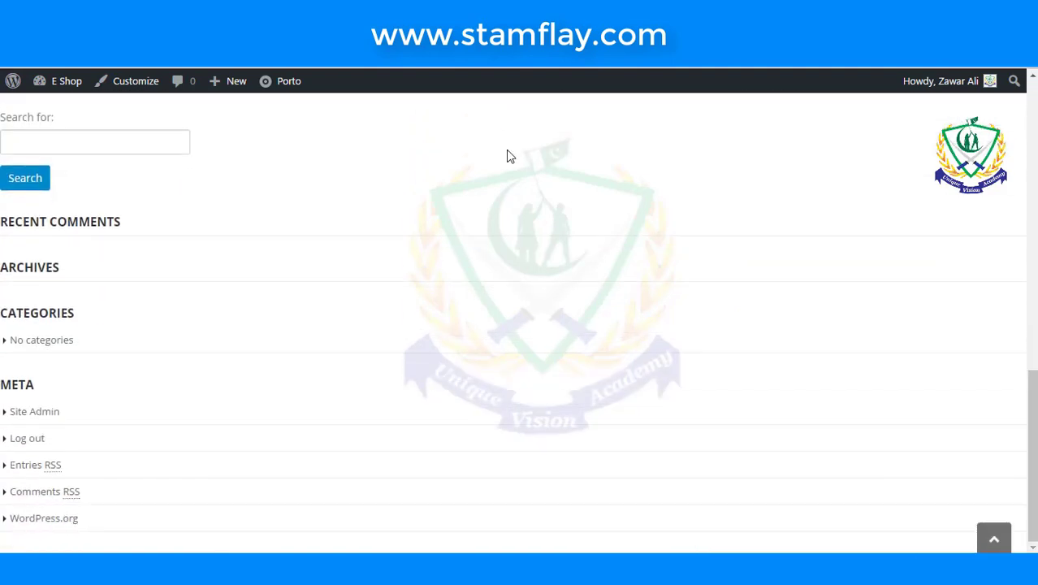
scroll(510, 156, "up", 9)
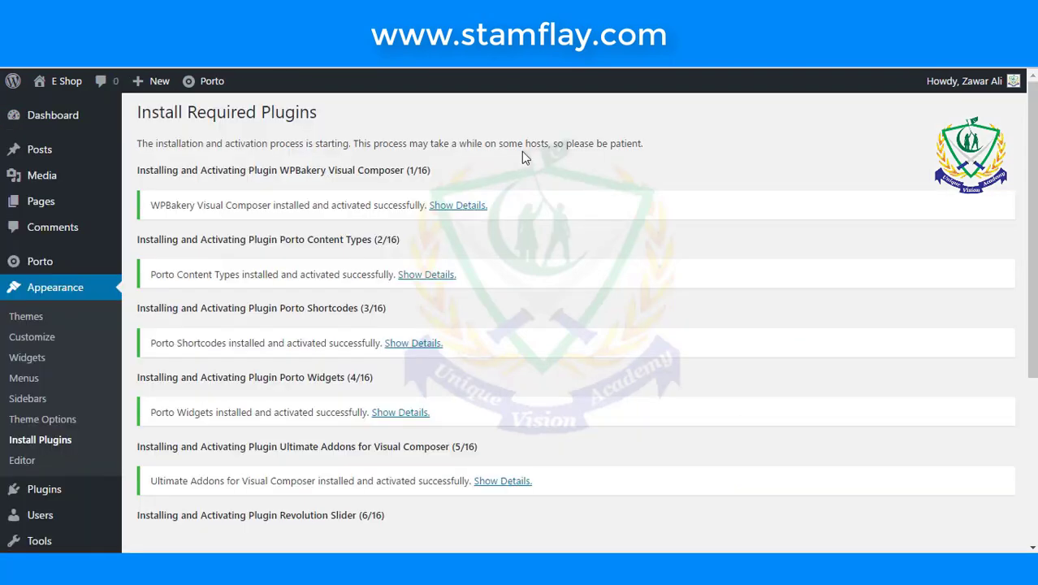
scroll(540, 185, "down", 3)
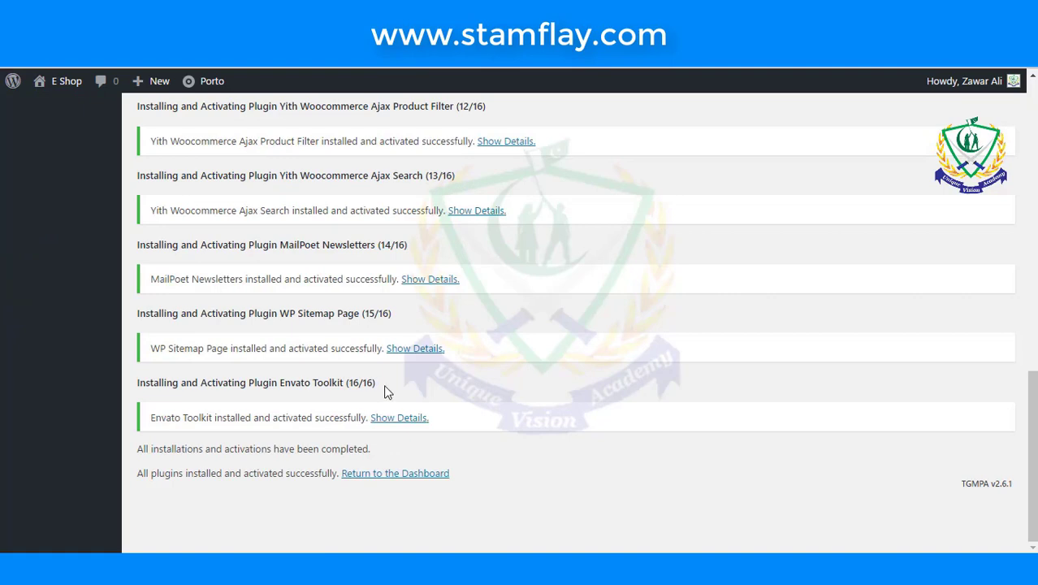
left_click_drag(383, 384, 135, 383)
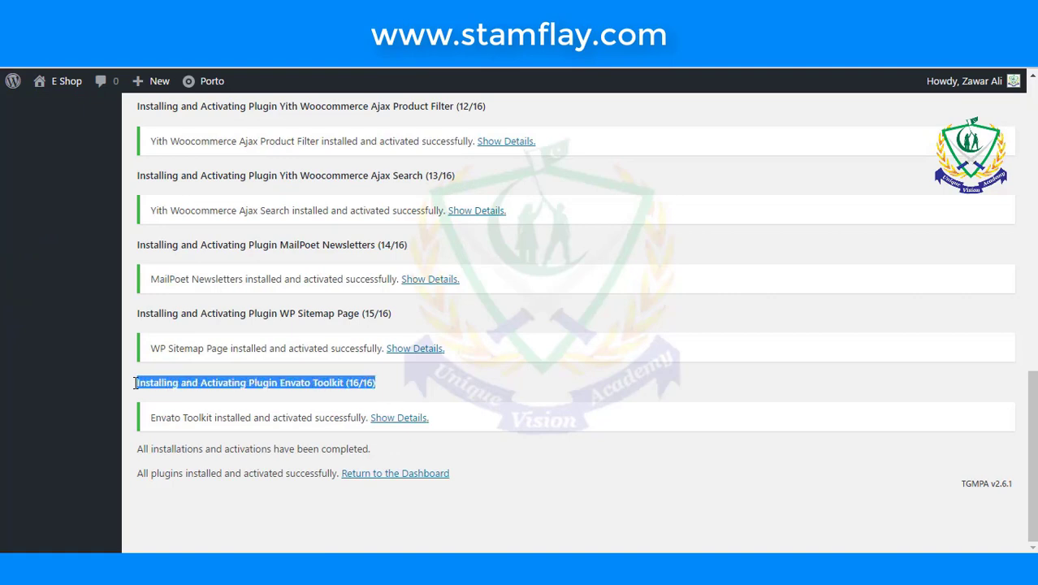
left_click(510, 464)
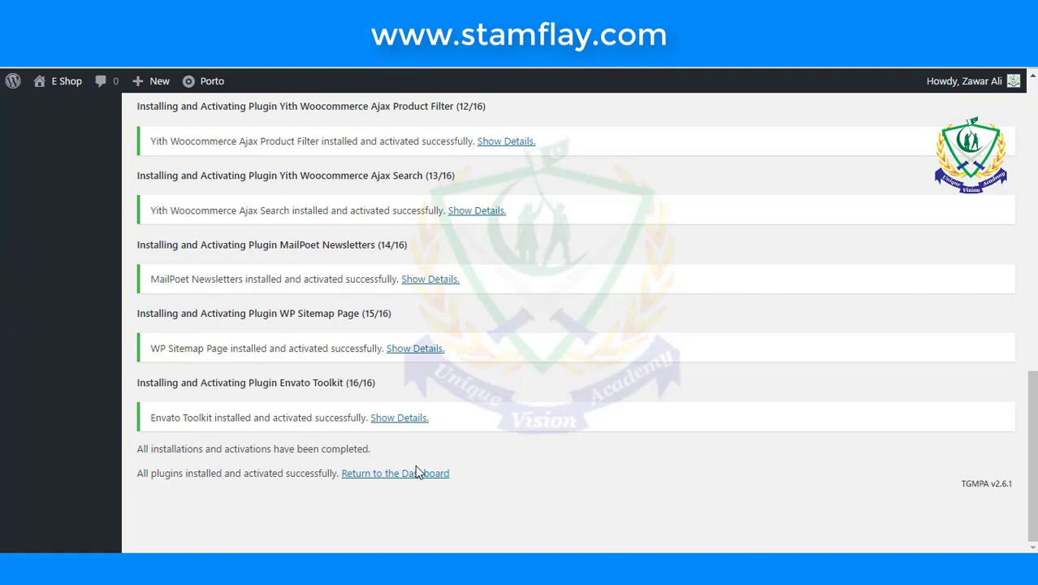
scroll(416, 471, "up", 10)
scroll(414, 474, "up", 2)
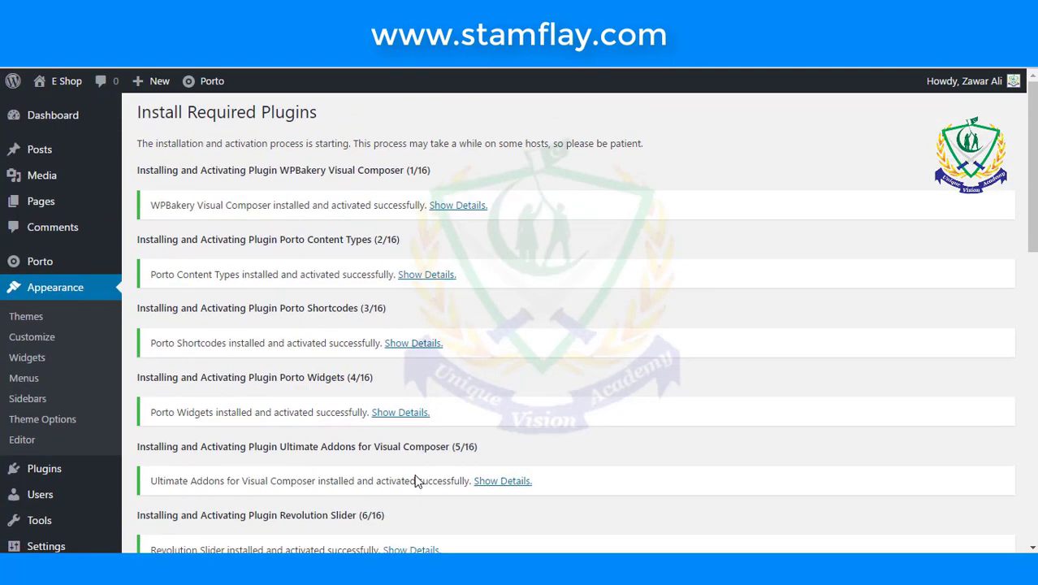
scroll(81, 408, "down", 1)
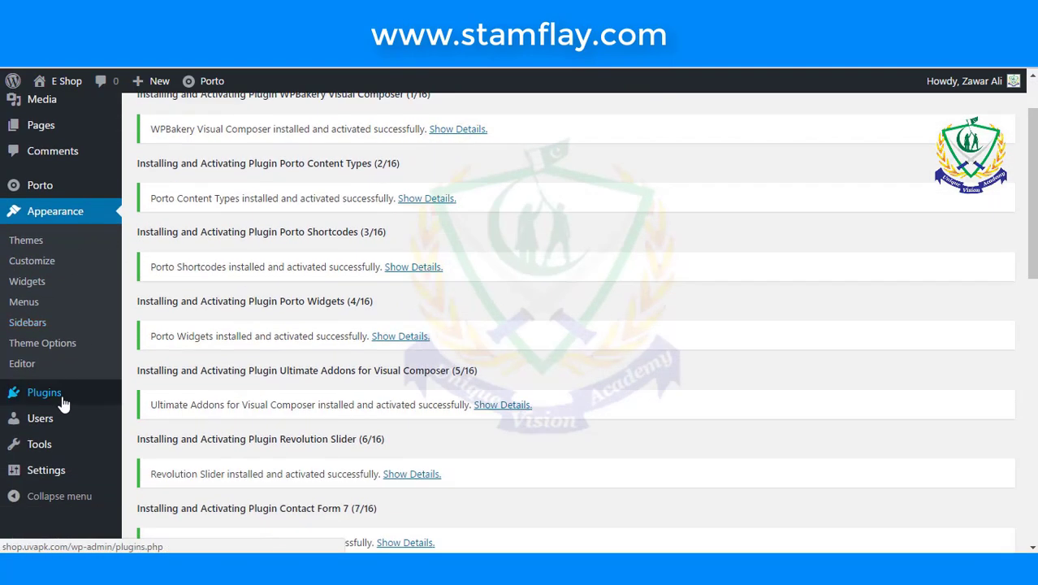
left_click(70, 400)
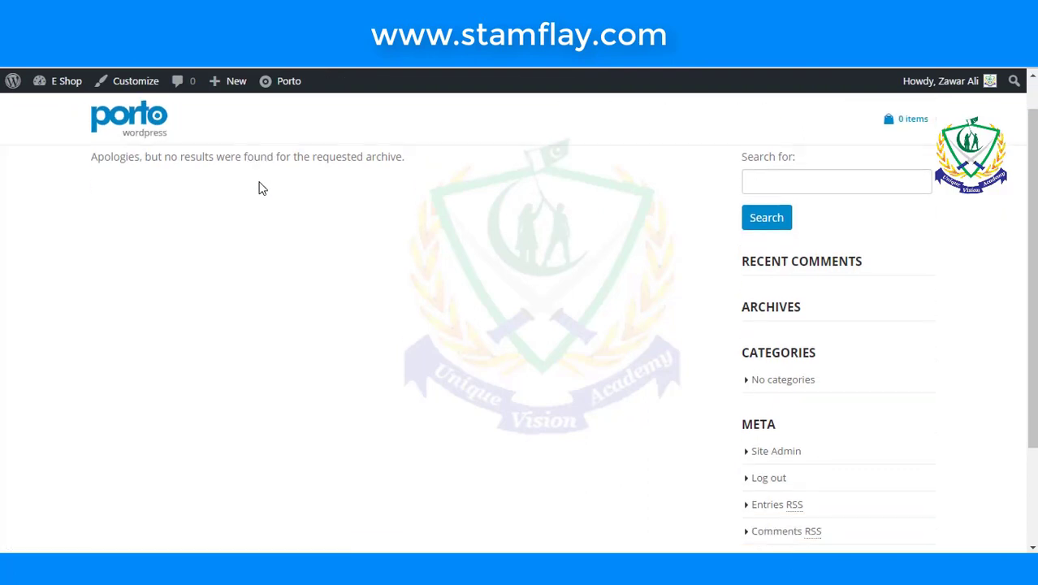
scroll(261, 188, "down", 2)
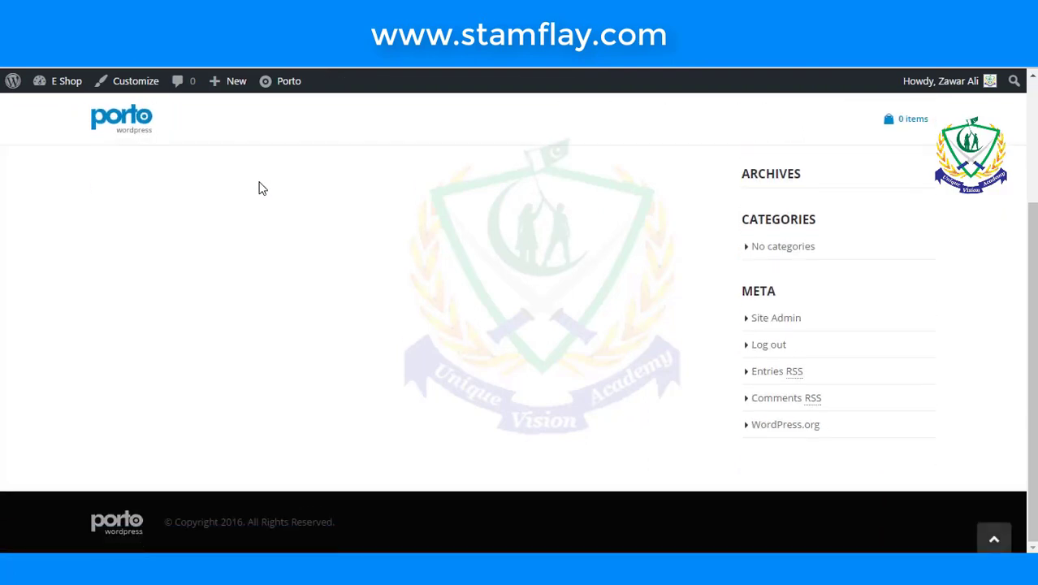
scroll(262, 188, "up", 3)
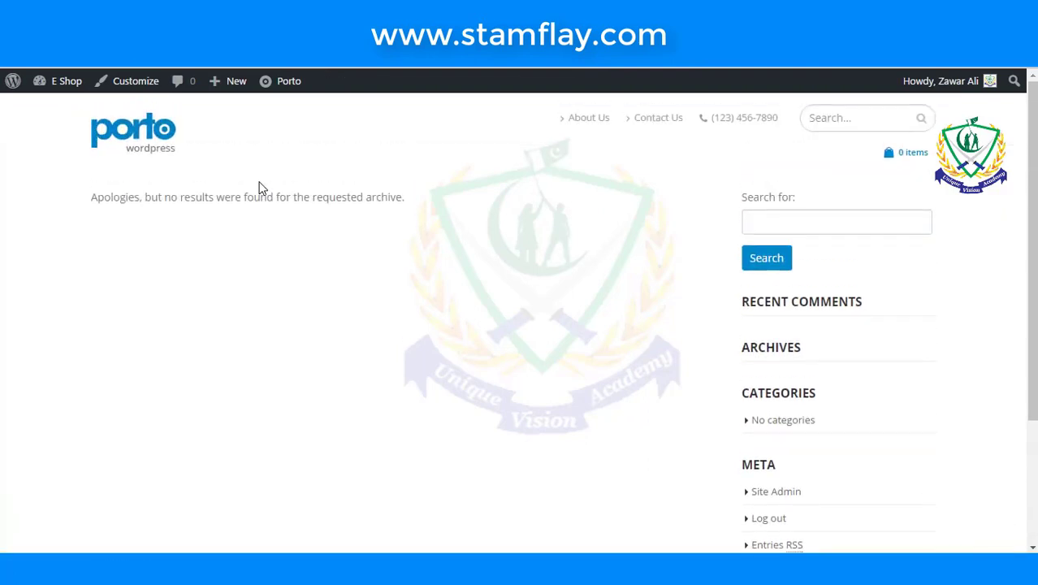
scroll(262, 189, "down", 2)
scroll(261, 189, "up", 3)
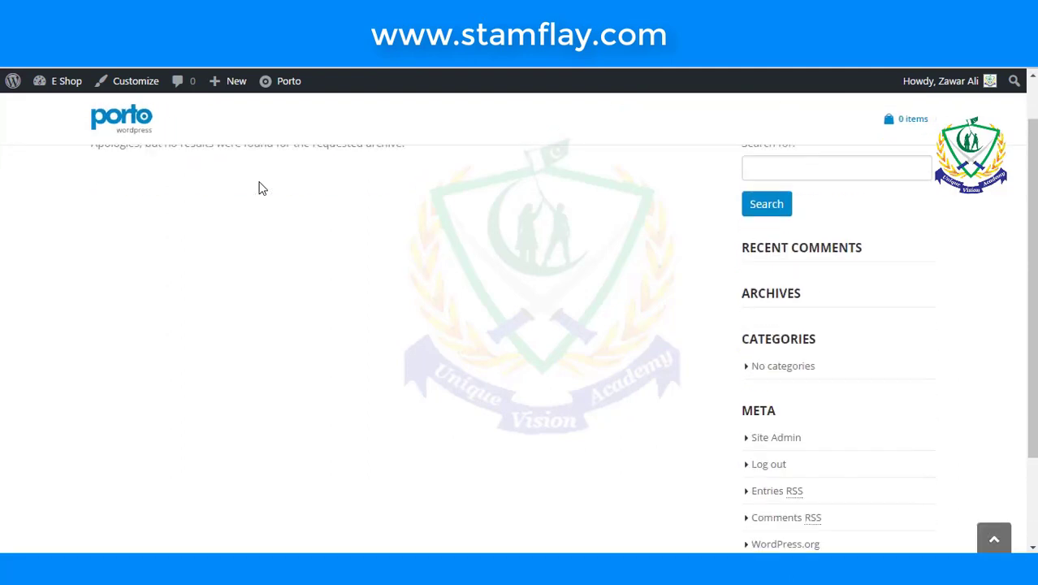
key("ctrl+Tab")
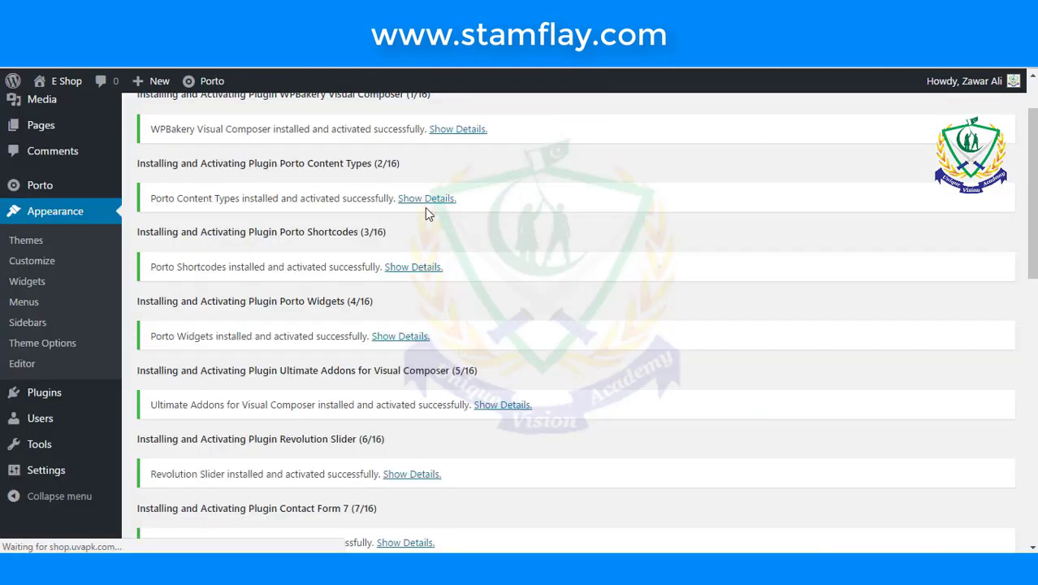
scroll(422, 236, "down", 10)
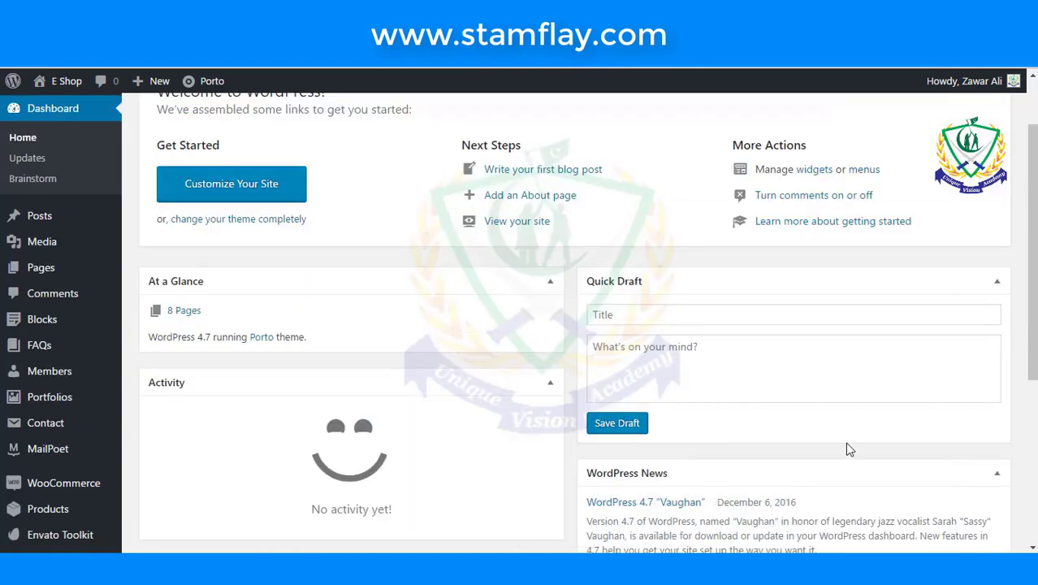
- Look over the new YITH Plugins, Settings and Slider Revolution menus, then open Installed Plugins
scroll(82, 251, "up", 1)
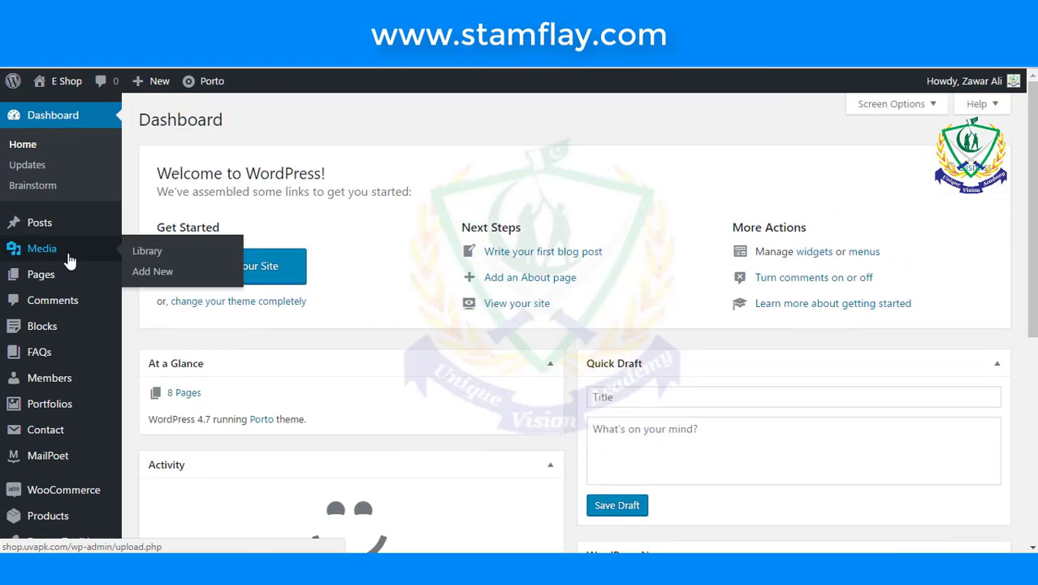
scroll(66, 319, "down", 5)
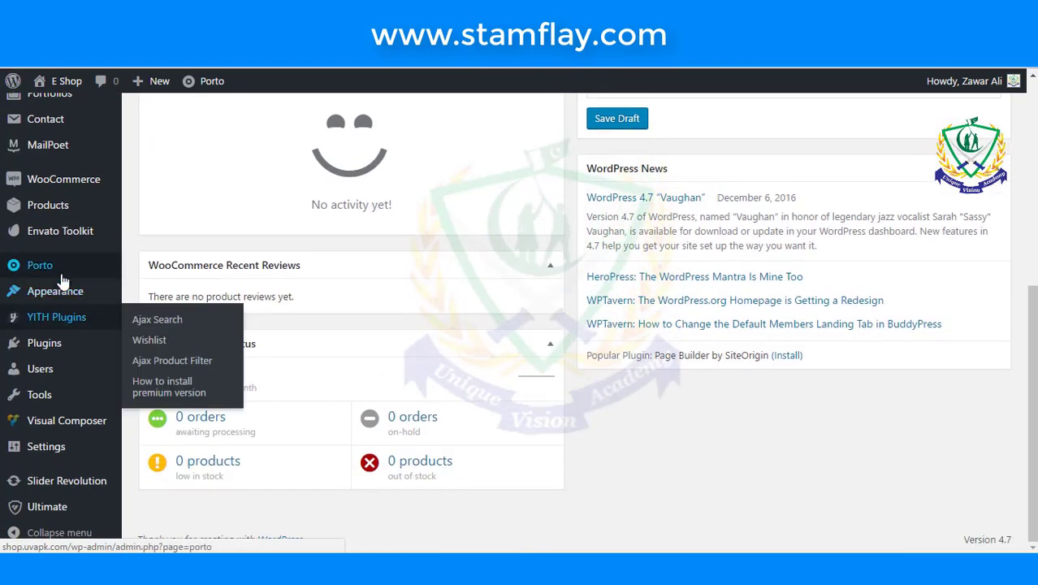
scroll(64, 280, "up", 3)
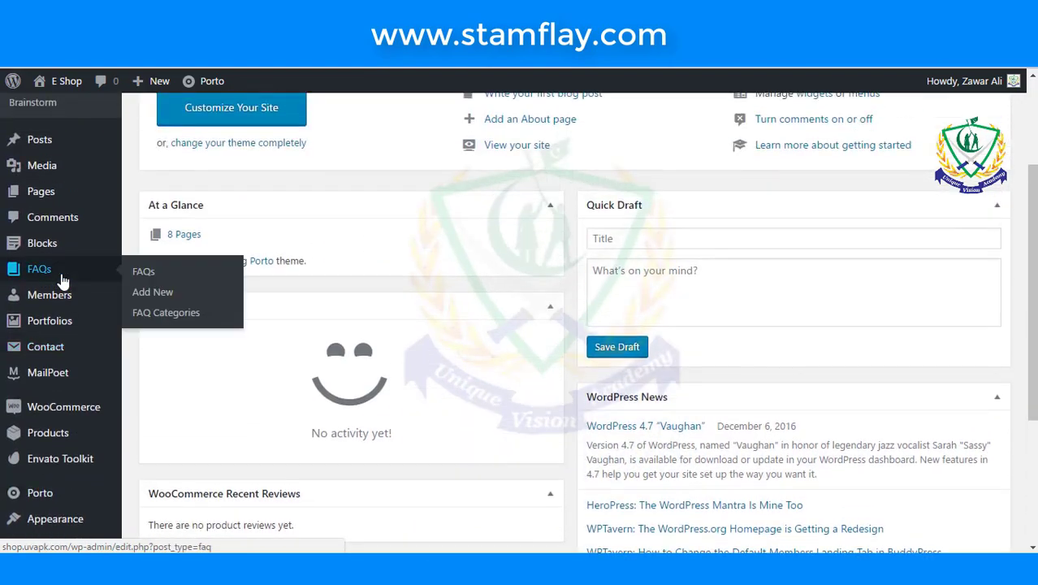
scroll(41, 276, "up", 2)
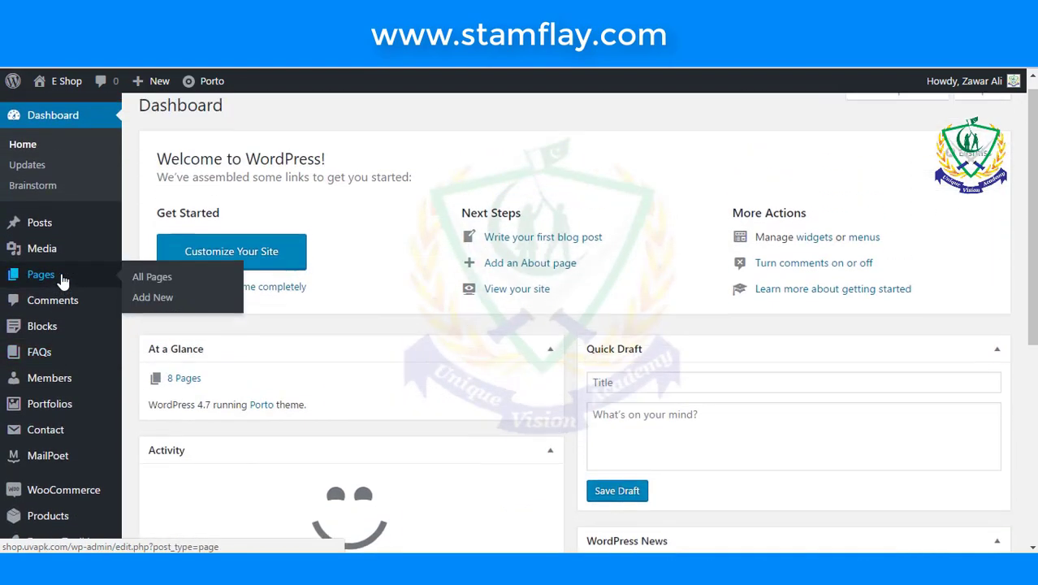
scroll(25, 280, "down", 5)
scroll(72, 323, "down", 1)
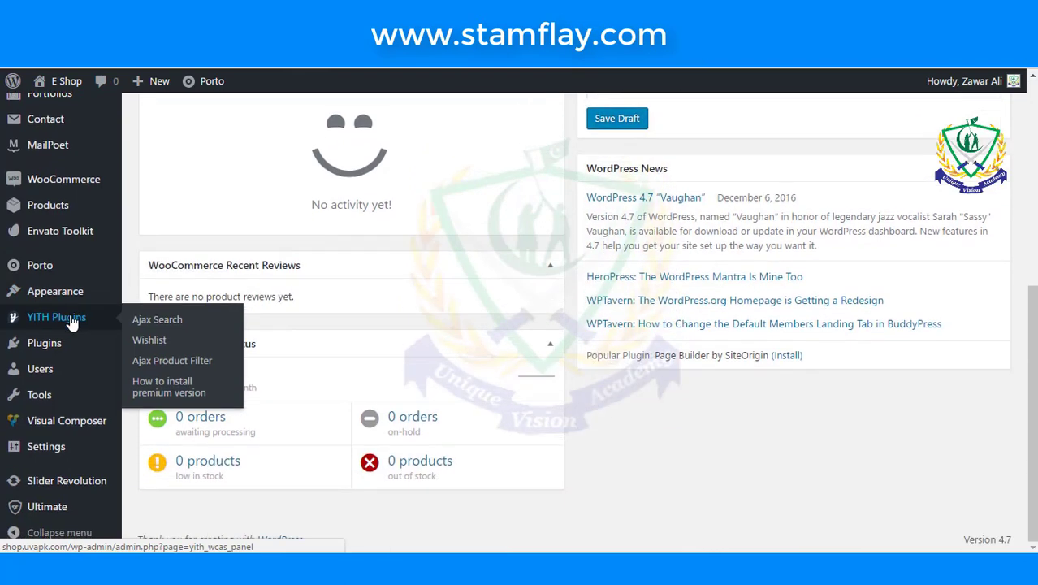
mouse_move(69, 451)
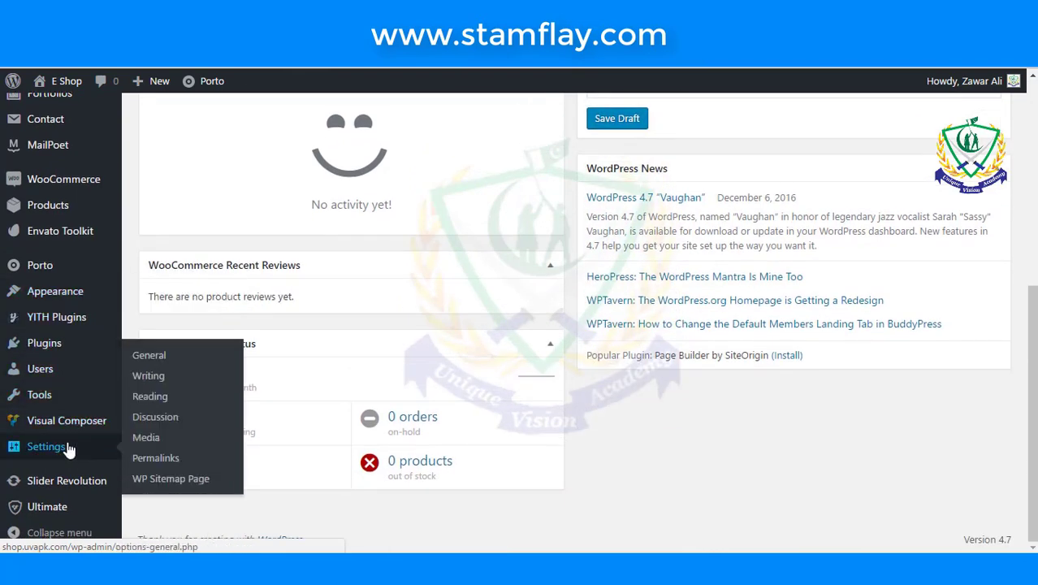
mouse_move(60, 487)
mouse_move(55, 511)
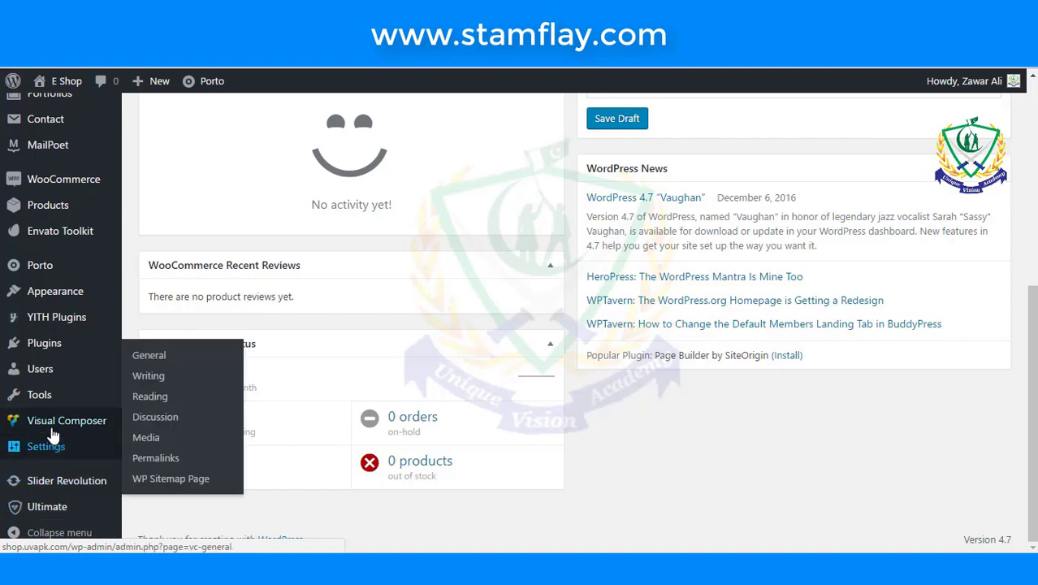
mouse_move(44, 398)
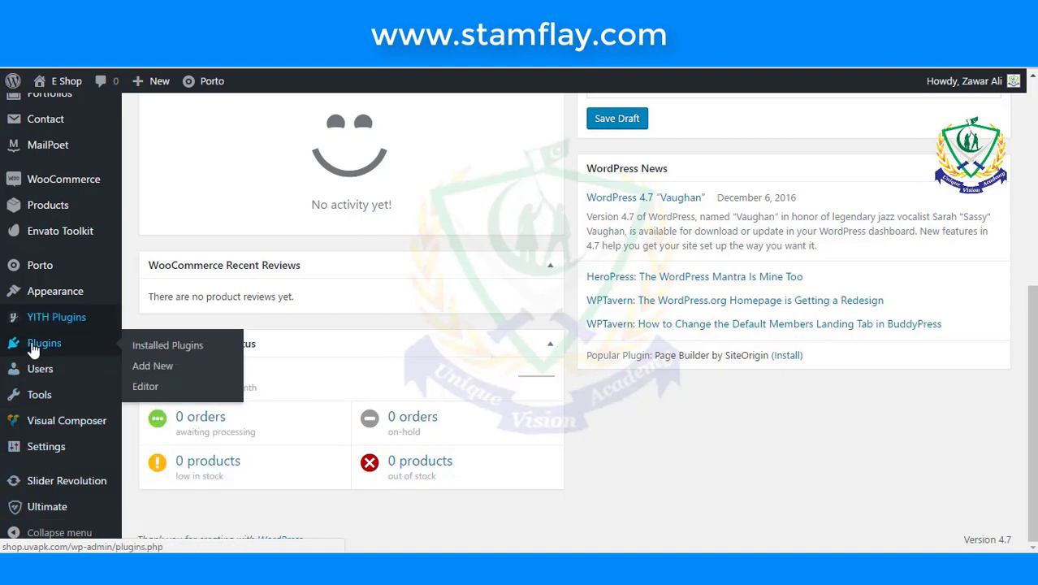
left_click(155, 354)
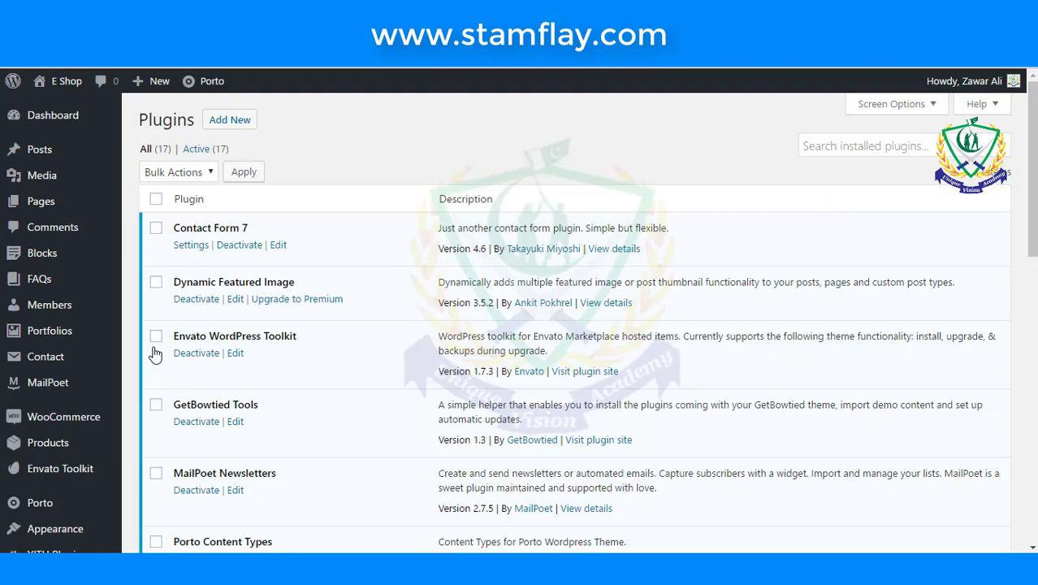
- Confirm all 17 plugins are active and preview the shop's front-end page
scroll(155, 355, "down", 10)
scroll(155, 353, "up", 5)
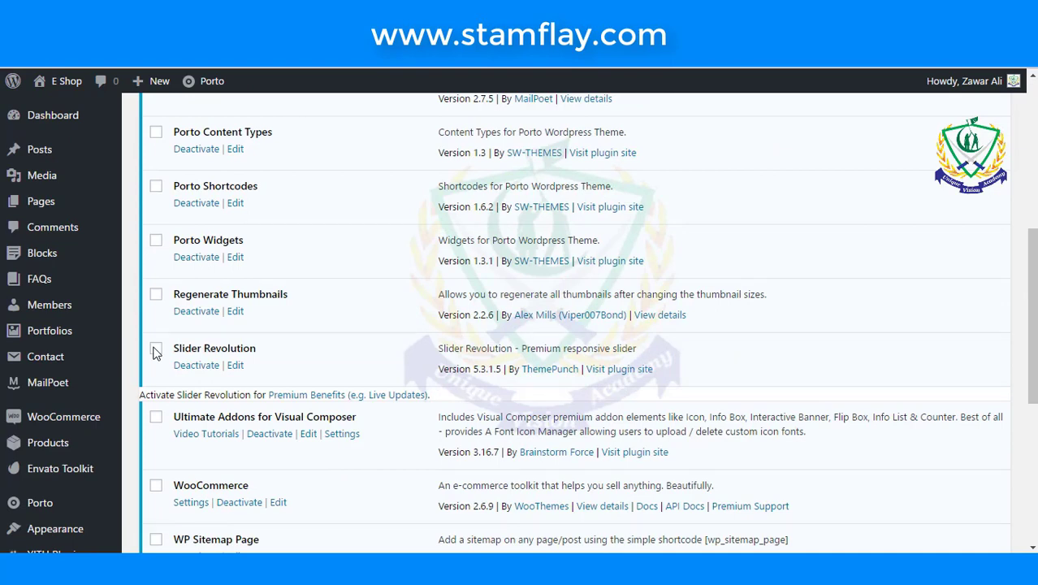
scroll(155, 354, "up", 5)
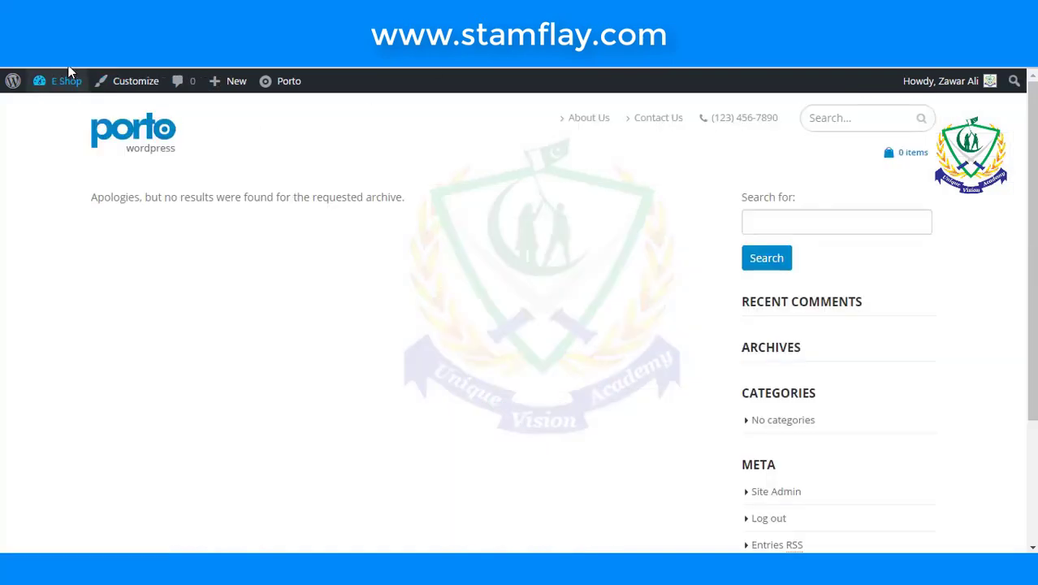
left_click(65, 80)
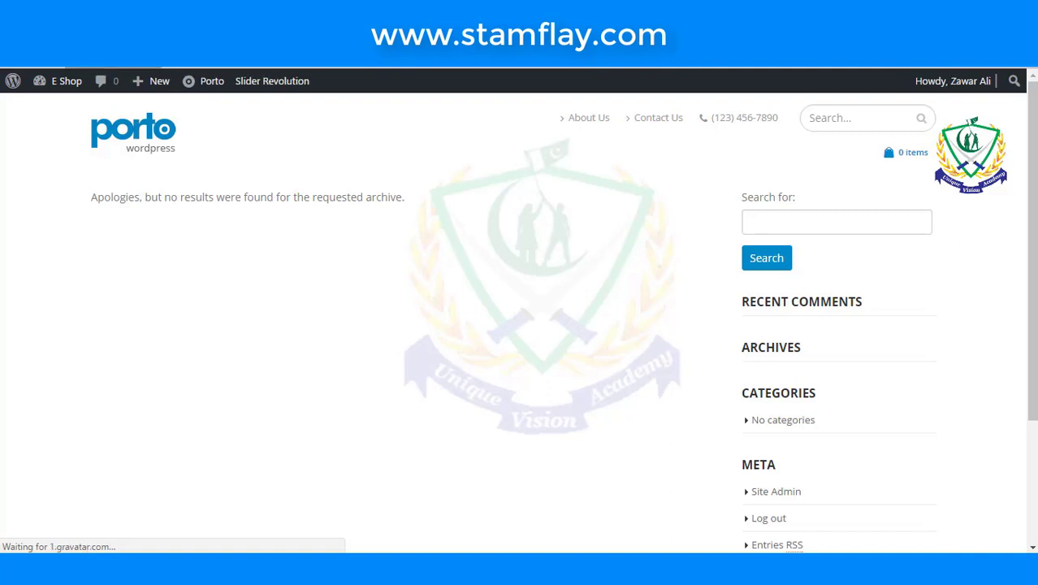
scroll(205, 243, "down", 3)
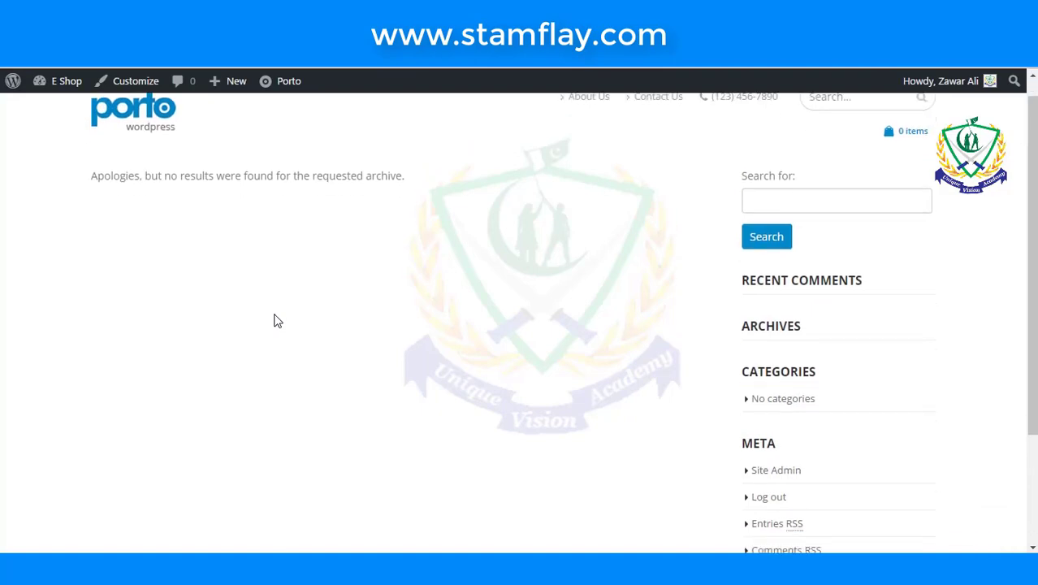
scroll(274, 320, "down", 2)
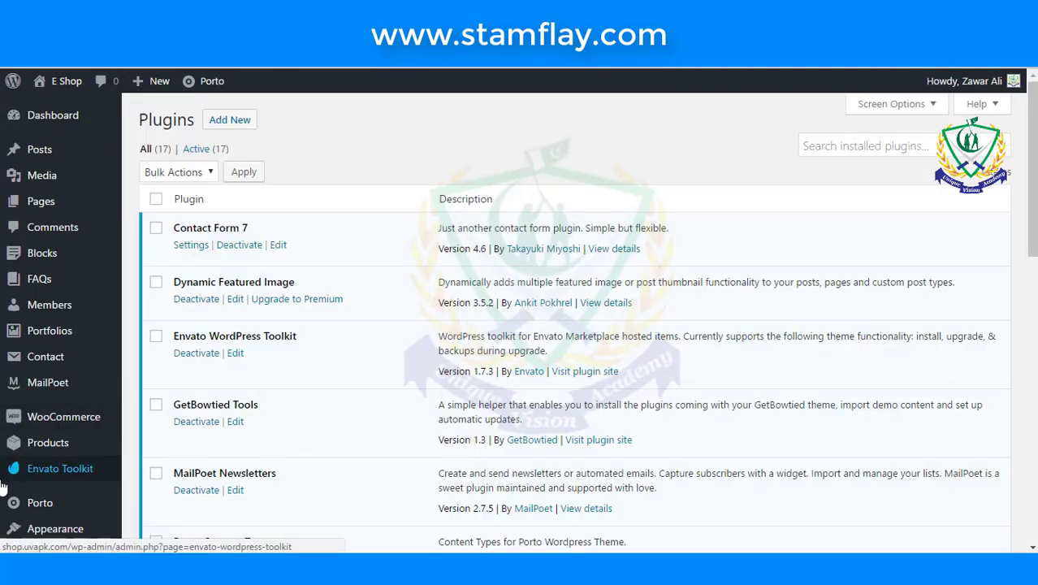
scroll(30, 475, "down", 4)
- Open General Settings, showing site title E Shop and timezone UTC+0
mouse_move(30, 475)
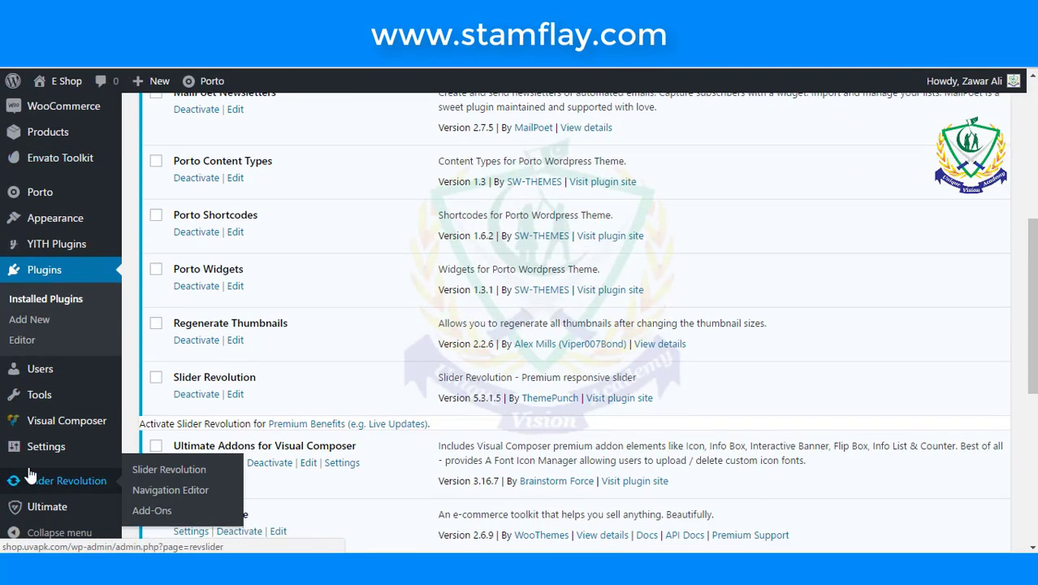
mouse_move(45, 454)
left_click(138, 385)
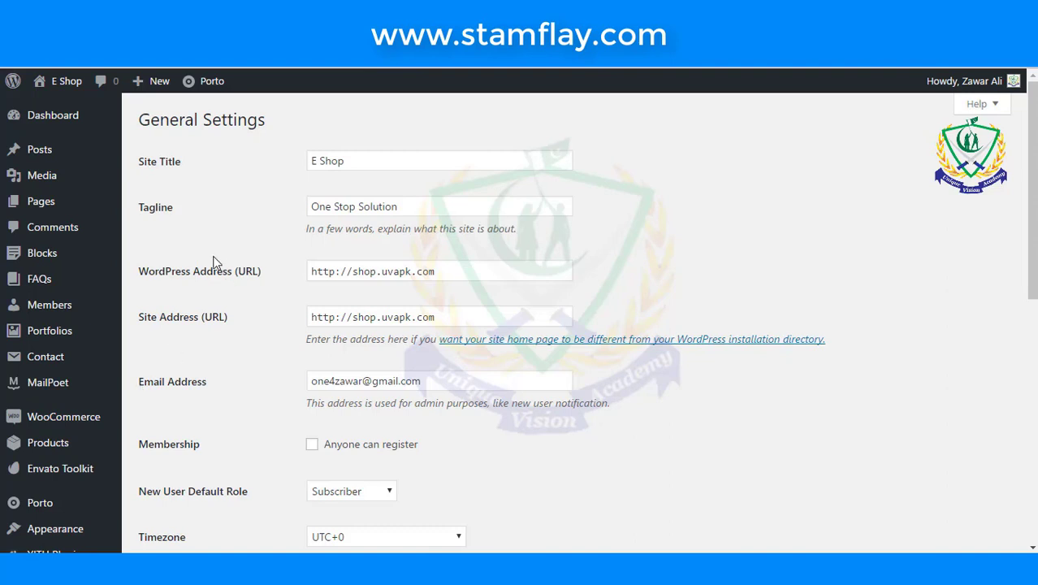
- Change the site title to 'Online E Shop' and append 'For Online Shoping' to the tagline
left_click(139, 164)
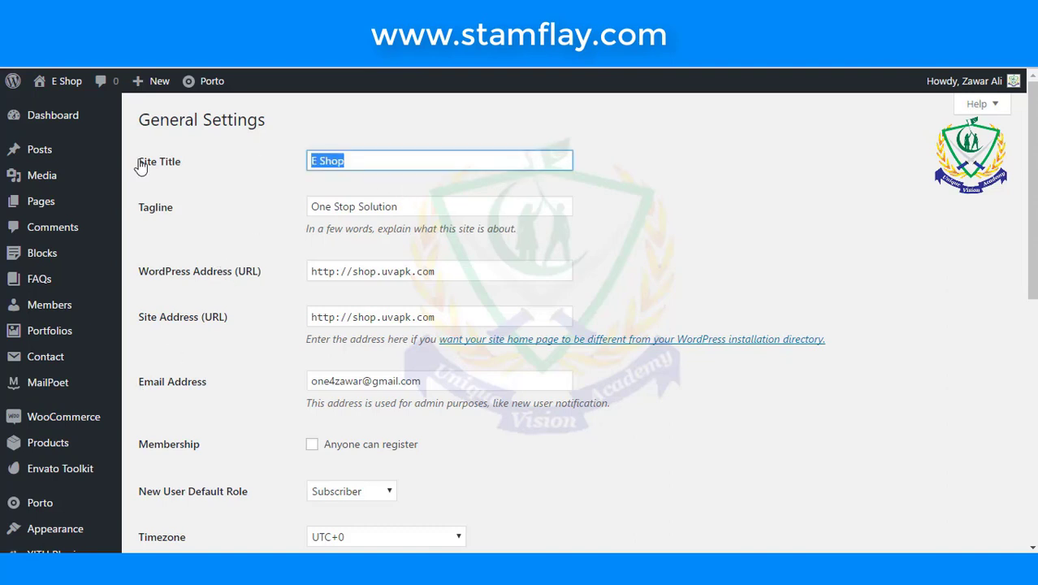
left_click(320, 165)
type("Online")
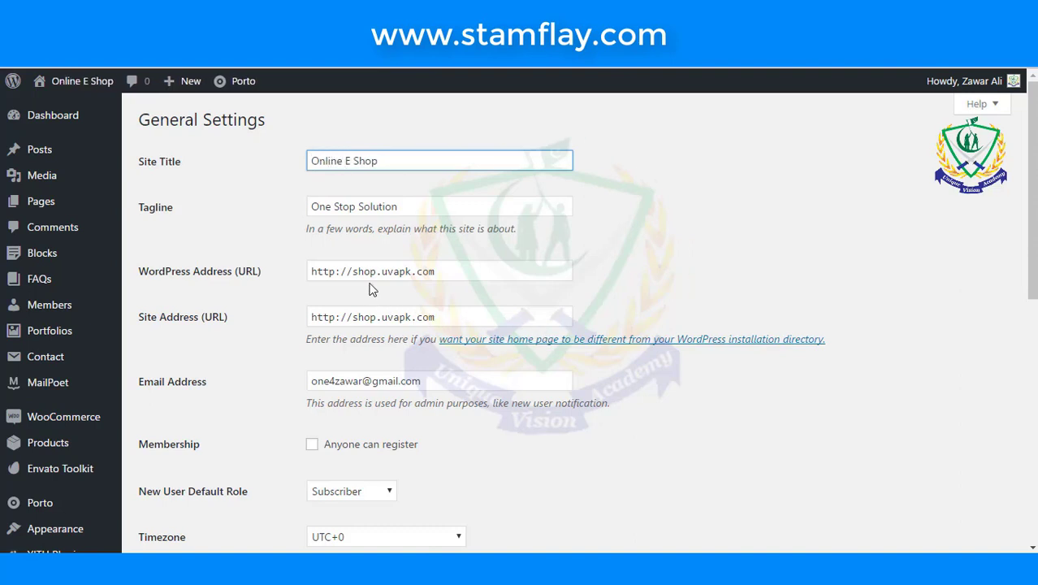
left_click(425, 213)
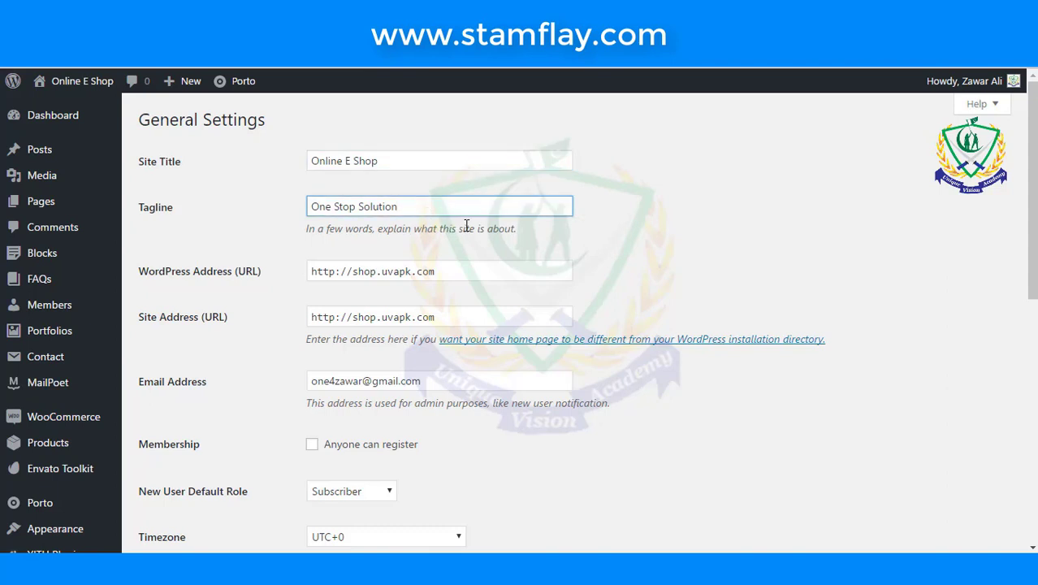
type("For Online Shoping")
- Save the new site title and tagline in General Settings
scroll(390, 381, "down", 1)
left_click_drag(438, 315, 271, 311)
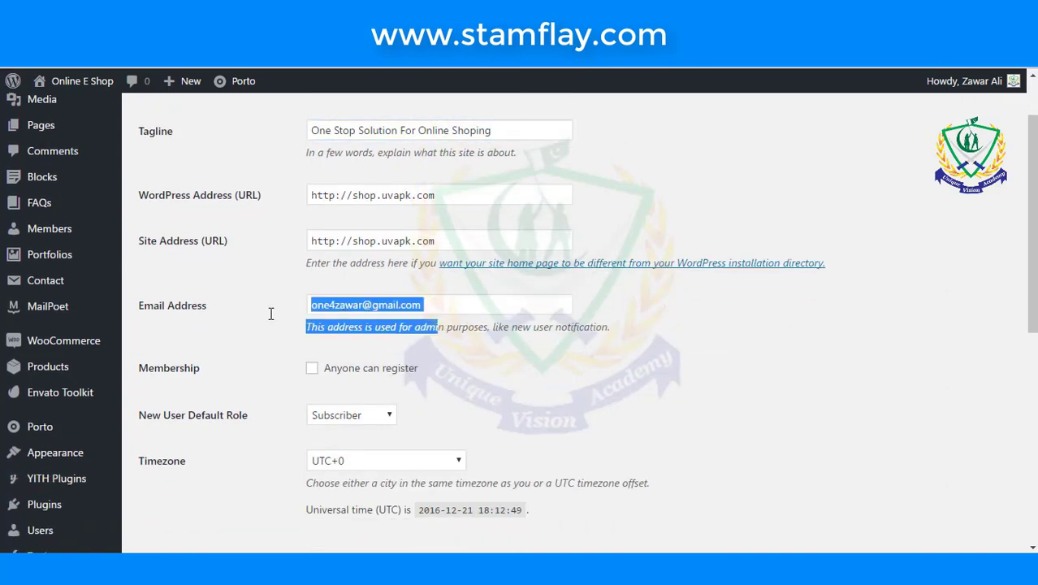
left_click(272, 320)
scroll(272, 319, "down", 6)
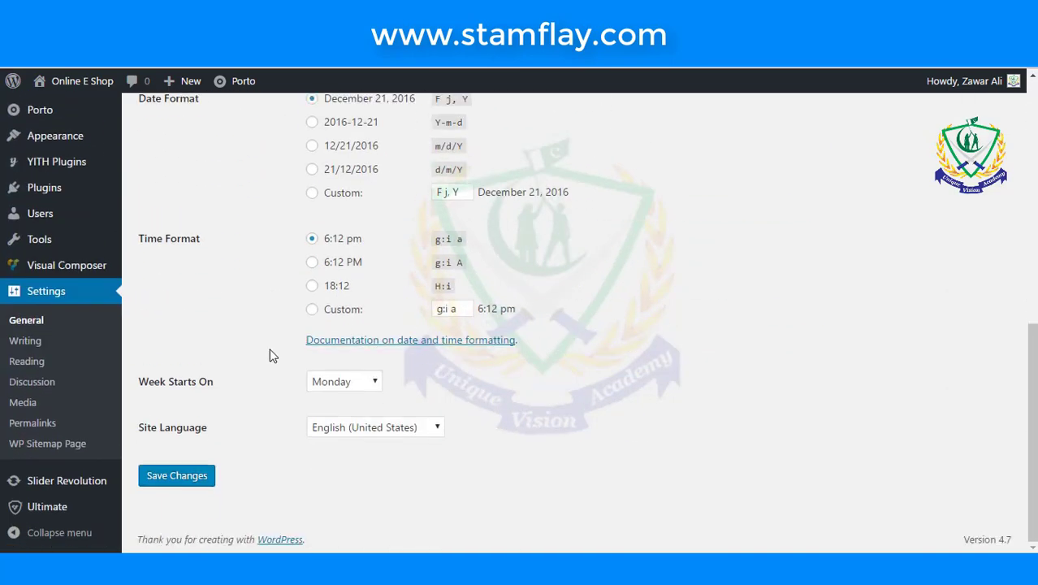
left_click(168, 475)
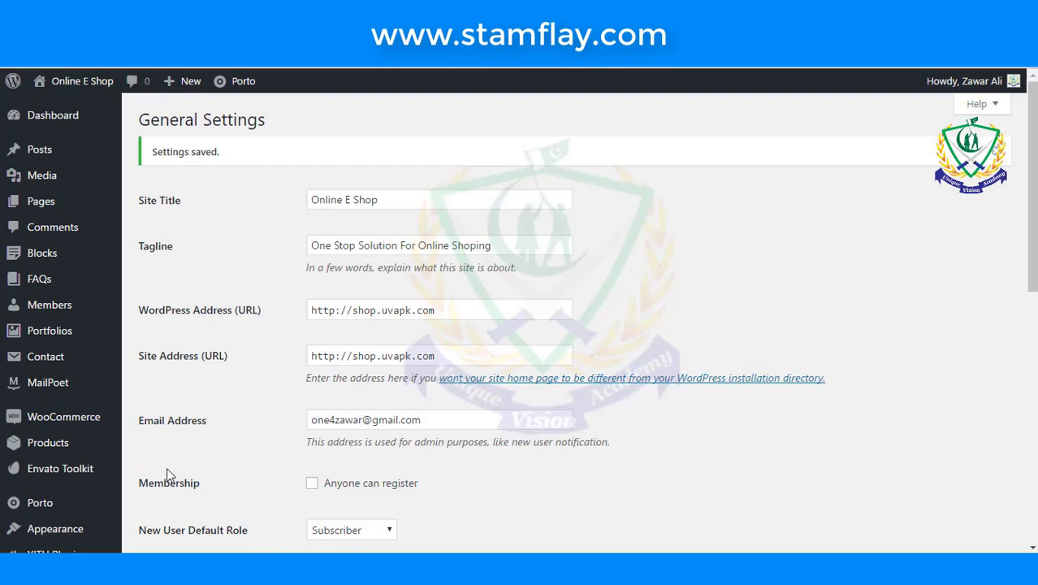
scroll(169, 476, "down", 4)
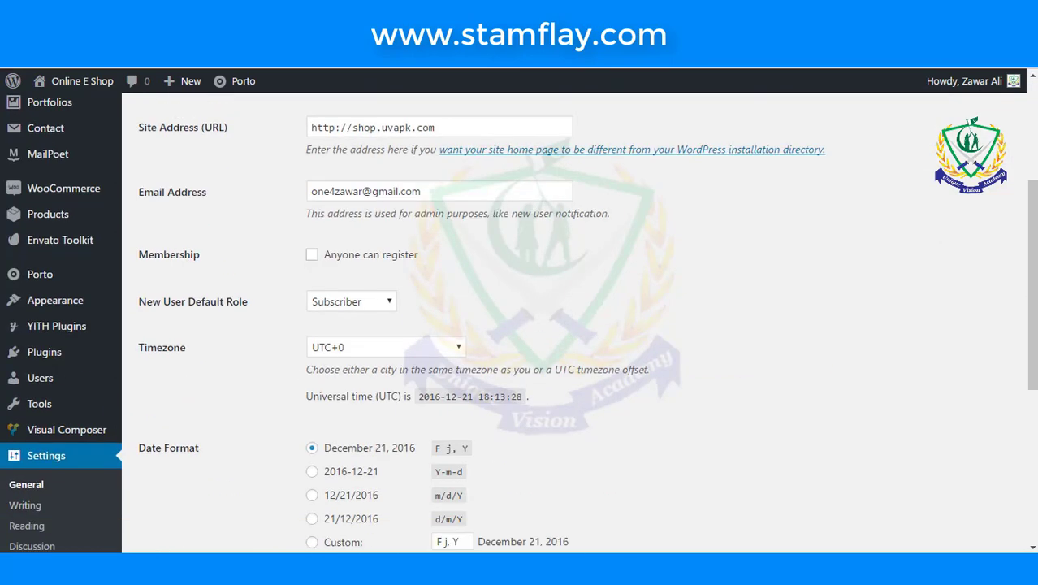
- Look through Settings > Writing without changing anything
left_click(18, 507)
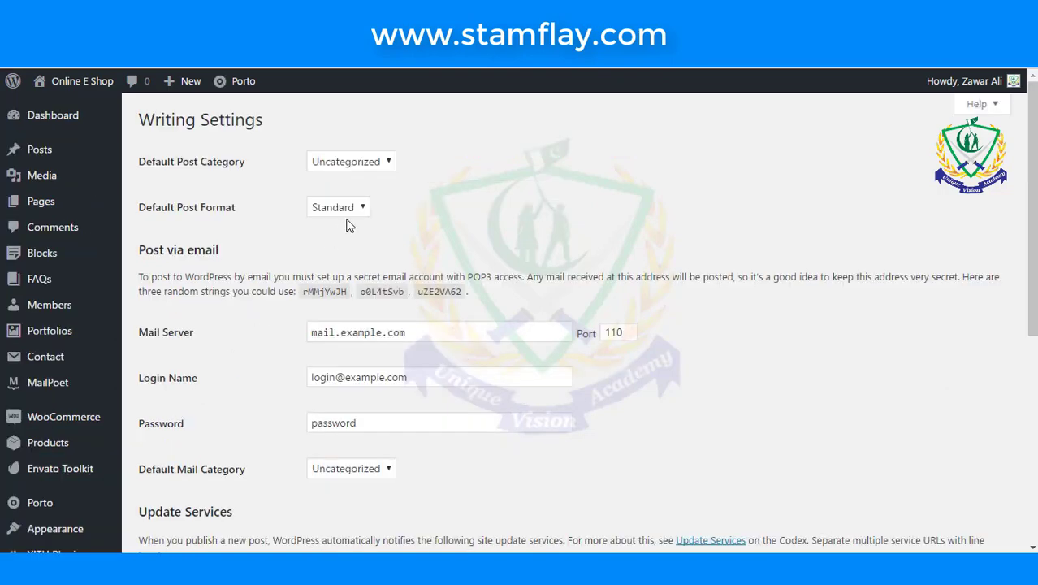
scroll(396, 268, "down", 2)
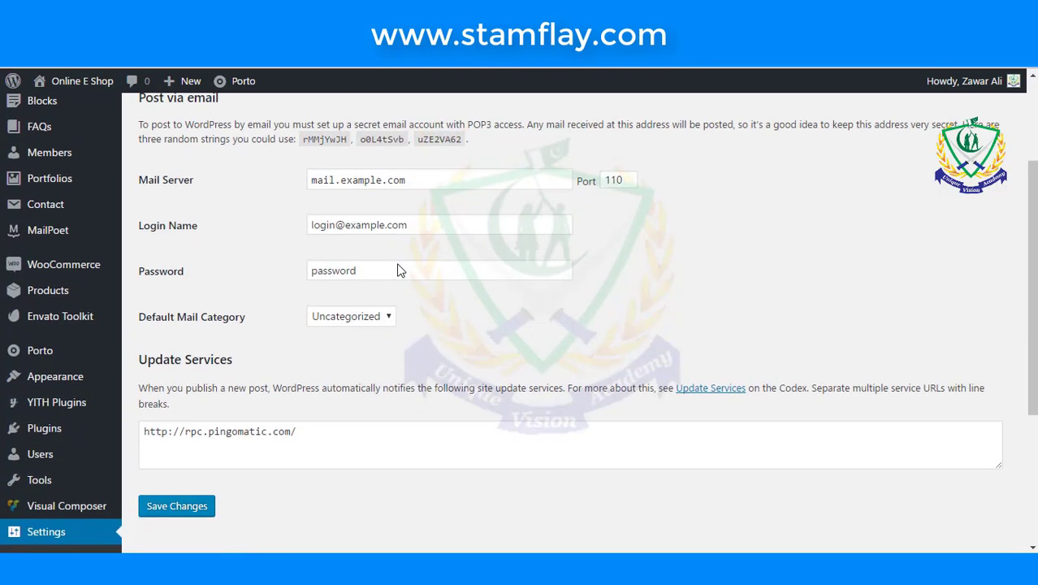
scroll(397, 270, "down", 1)
left_click_drag(398, 195, 172, 203)
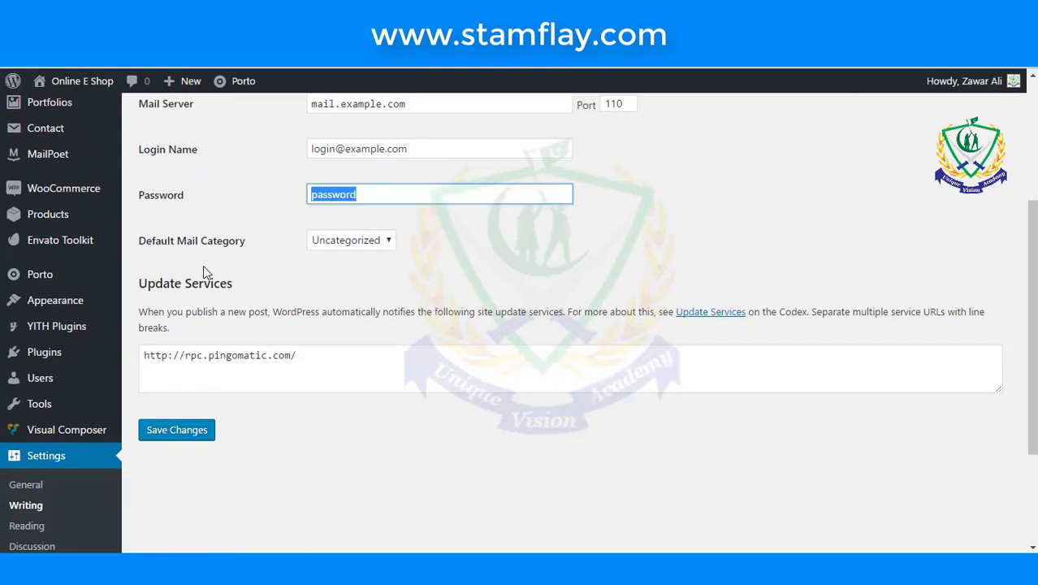
scroll(302, 259, "down", 2)
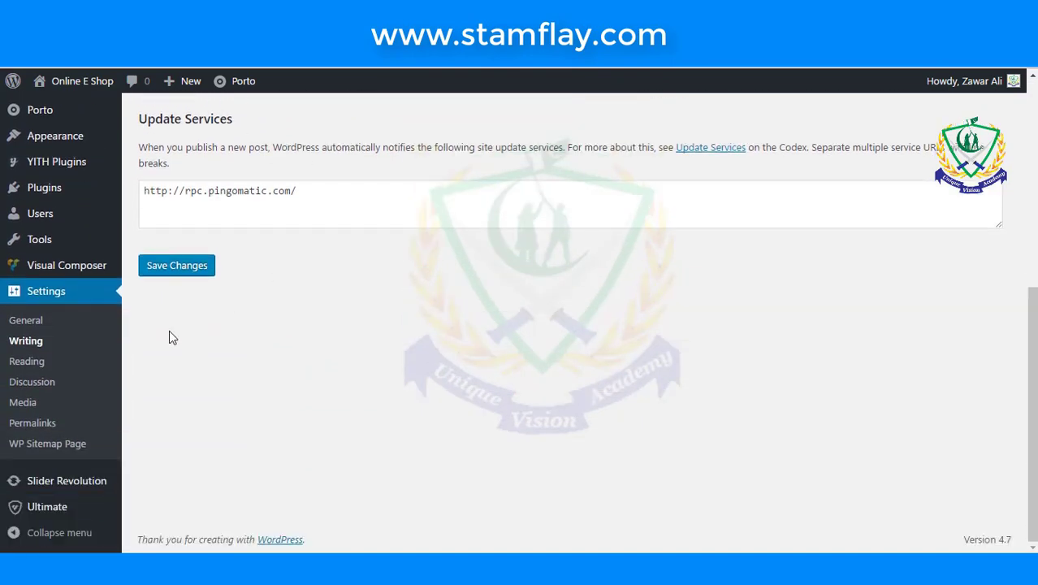
- Scroll through Settings > Reading unchanged, ending on the Permalink Settings page
left_click(26, 367)
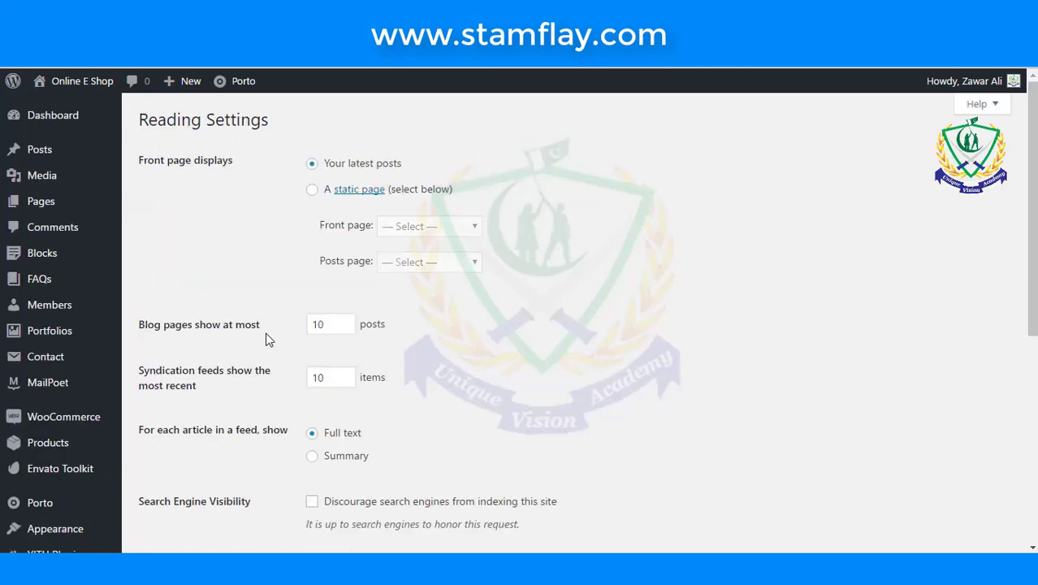
scroll(272, 313, "down", 4)
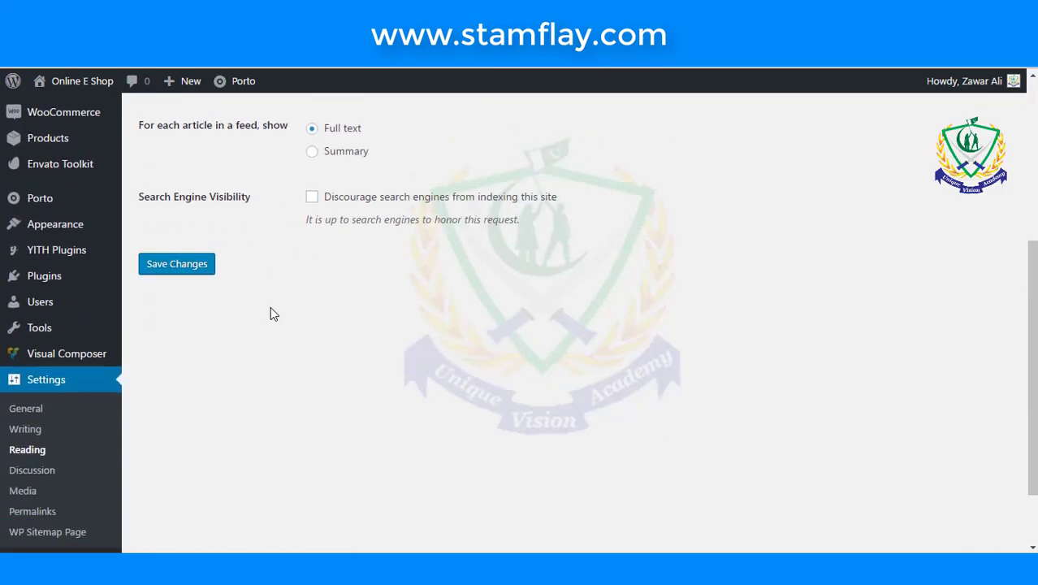
scroll(166, 389, "down", 2)
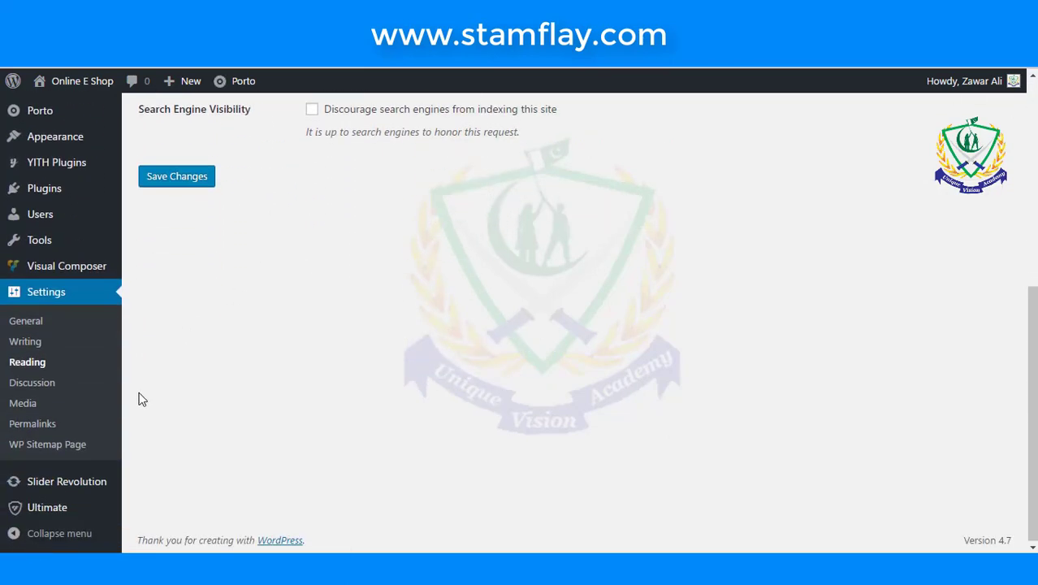
left_click(31, 423)
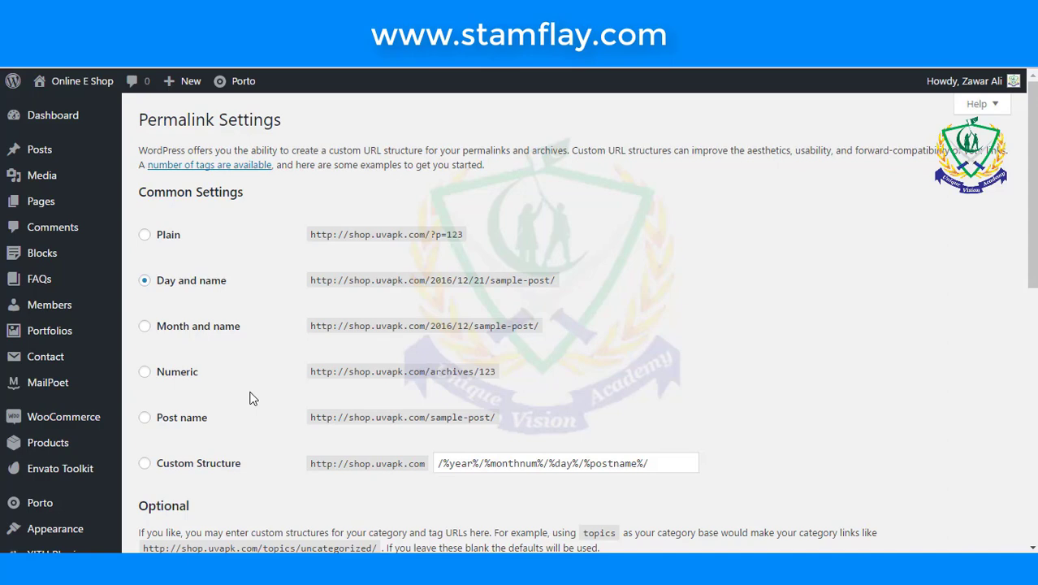
- Switch permalinks from Day and name to Post name and save
left_click(146, 418)
scroll(149, 423, "down", 3)
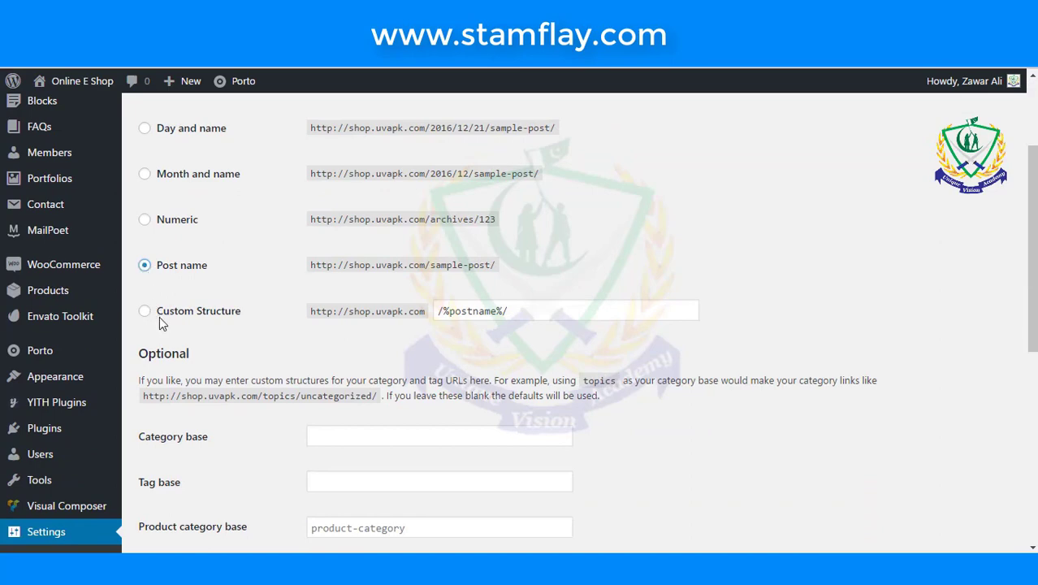
scroll(240, 406, "down", 8)
left_click(203, 475)
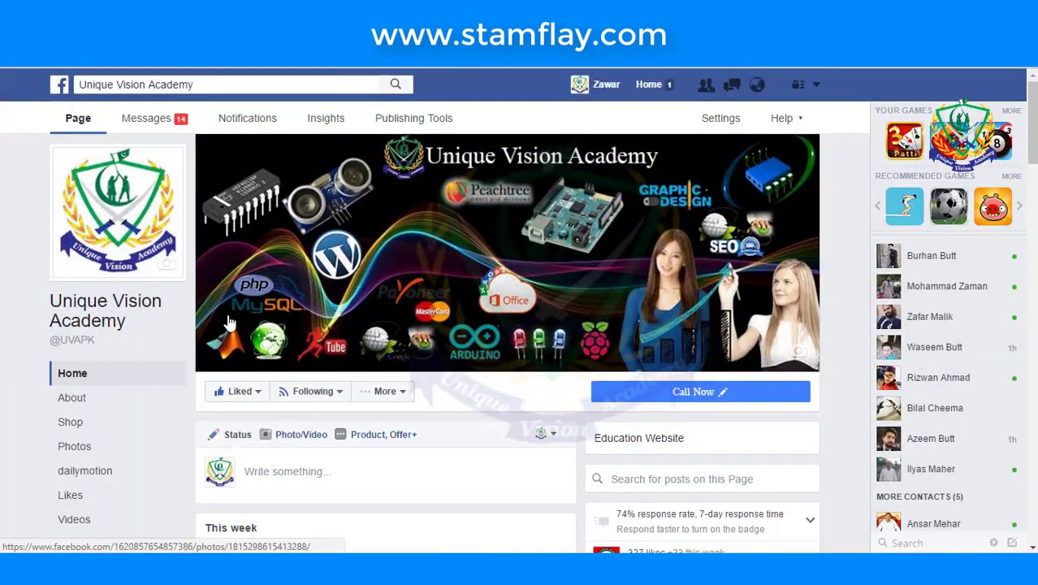
- Browse the Unique Vision Academy Facebook page and YouTube playlists, then return to the Dashboard
scroll(258, 298, "down", 15)
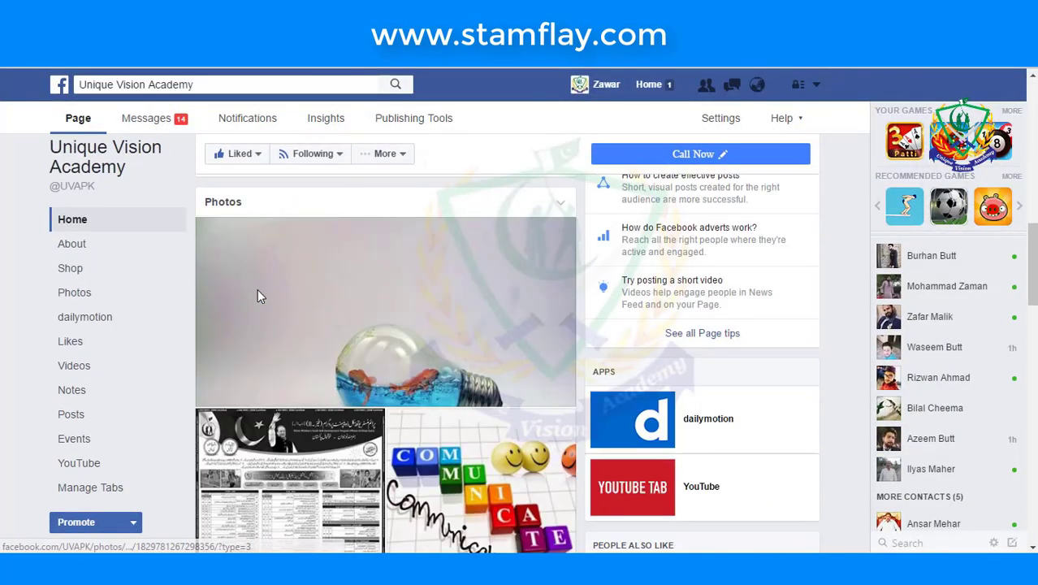
scroll(258, 298, "down", 7)
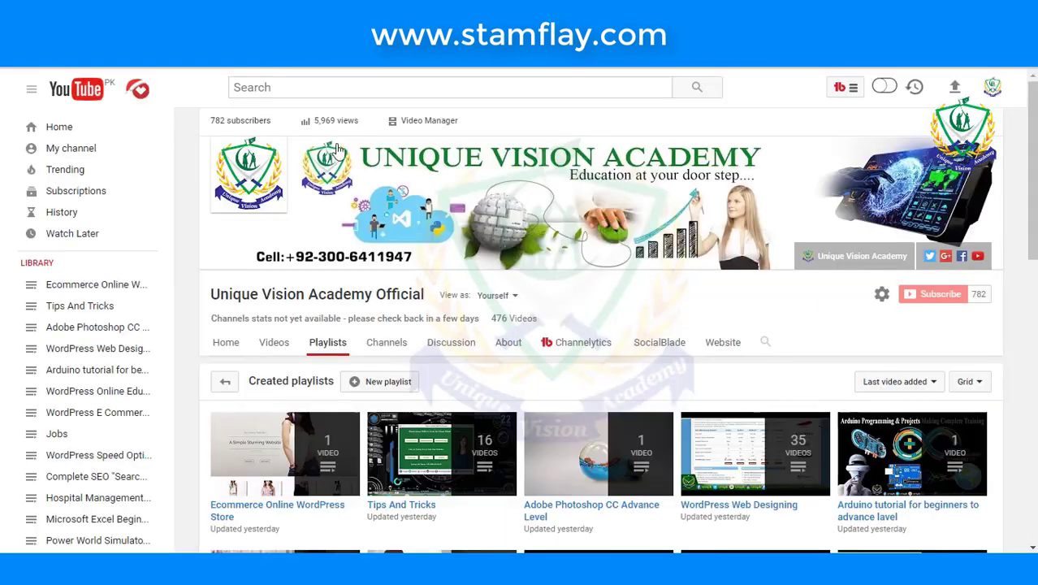
scroll(336, 203, "down", 6)
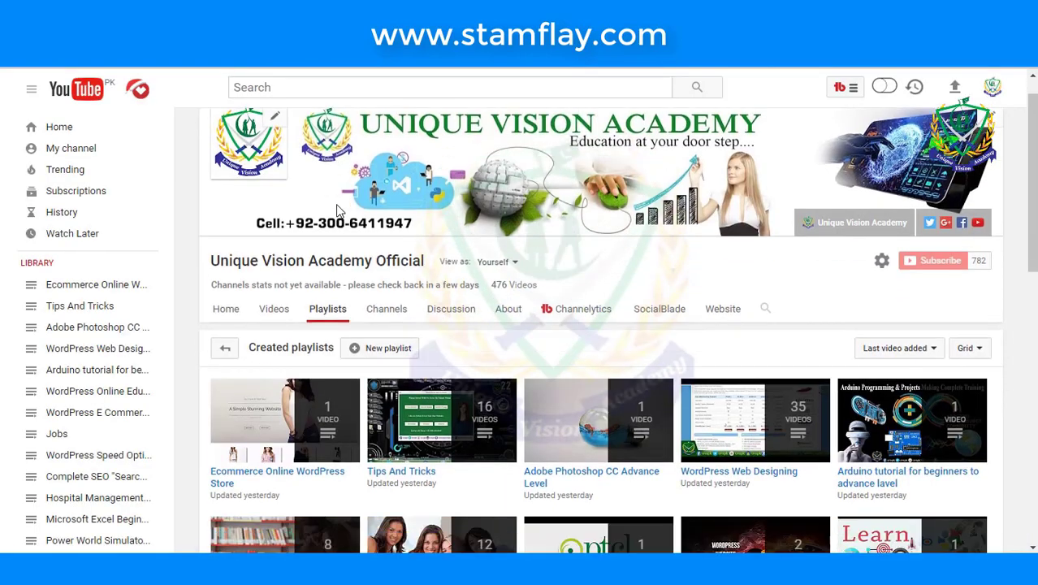
scroll(339, 211, "down", 3)
scroll(339, 212, "up", 4)
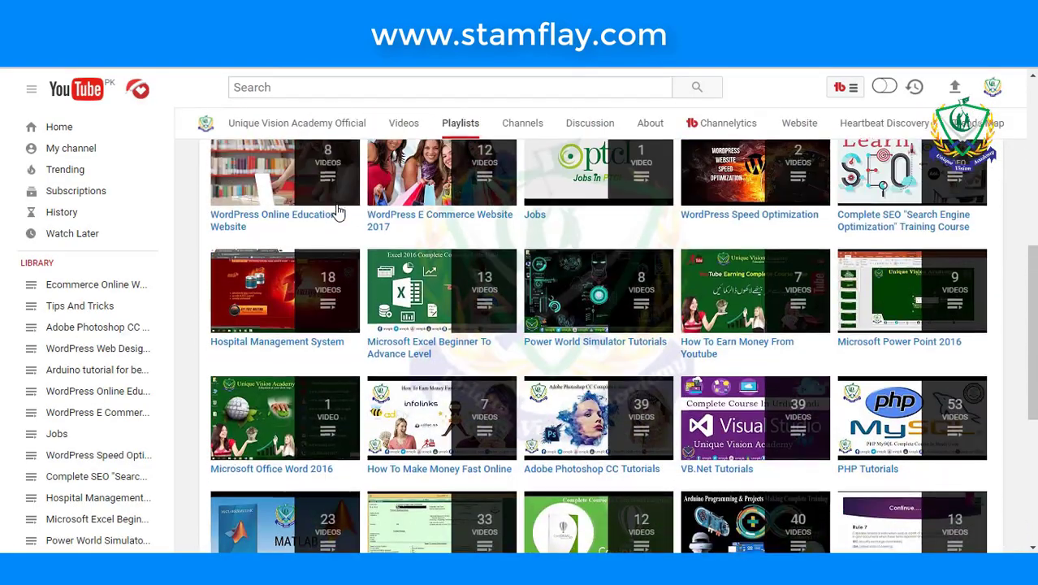
scroll(339, 211, "up", 3)
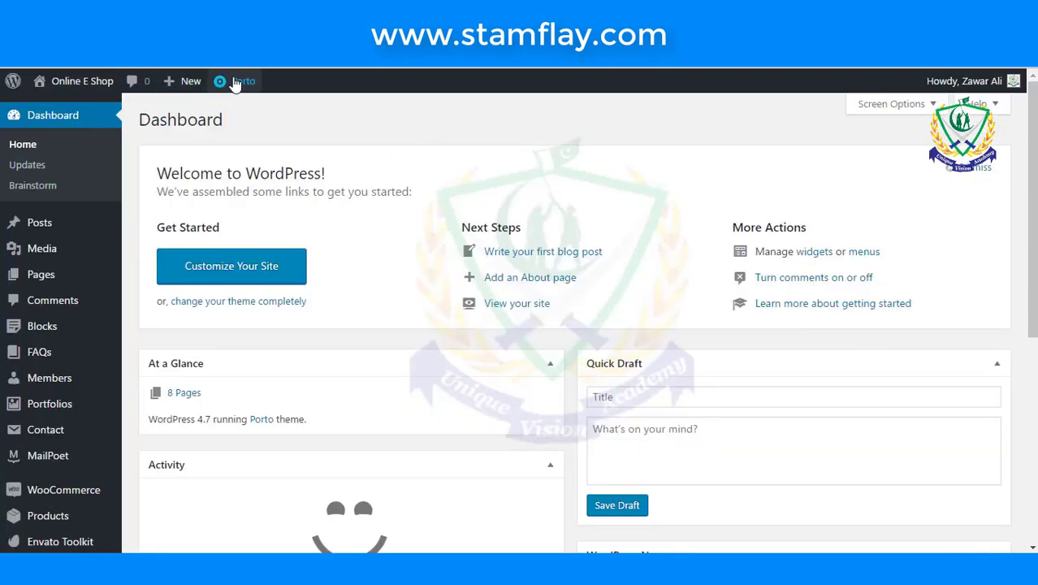
- In Porto Theme Options > Logo, Icons, remove the default Porto logo and start choosing a new one
mouse_move(240, 81)
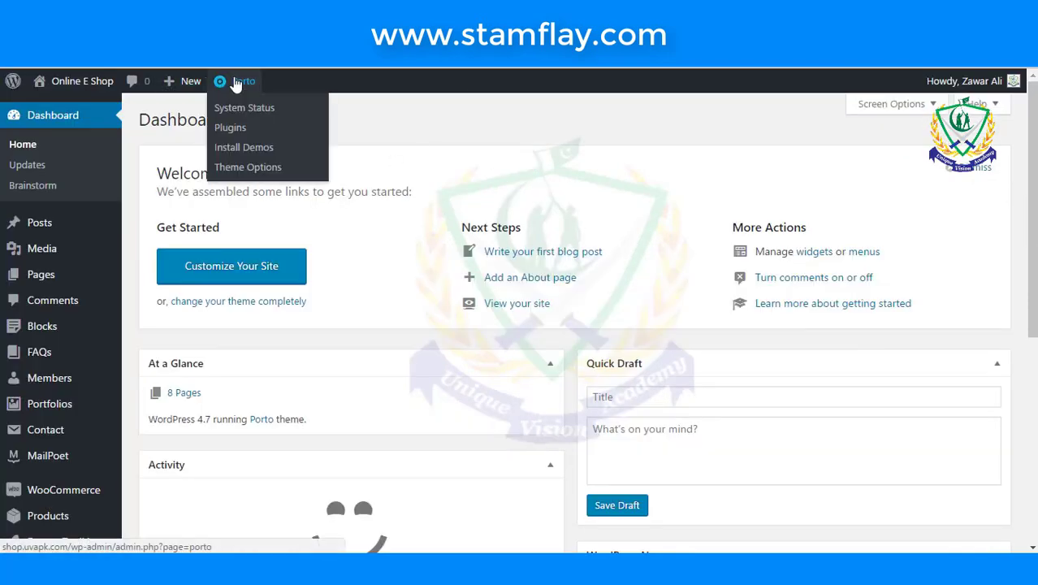
left_click(290, 177)
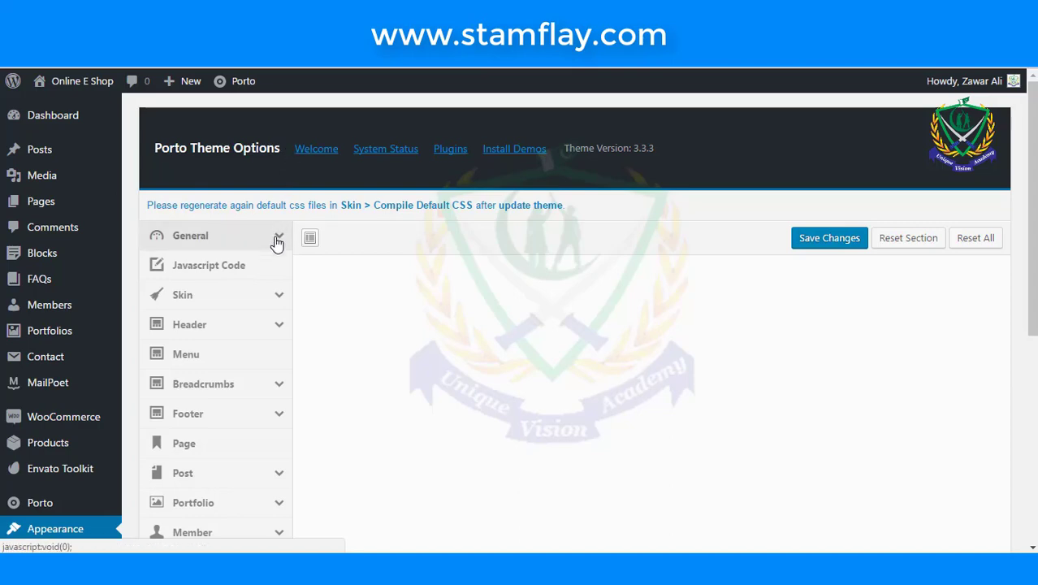
scroll(328, 262, "down", 5)
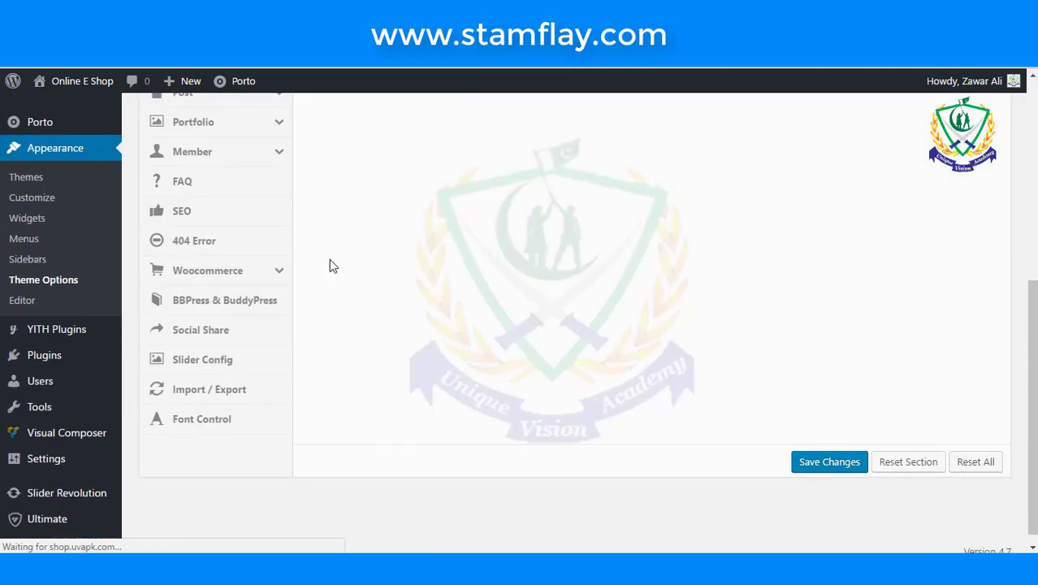
scroll(329, 261, "down", 1)
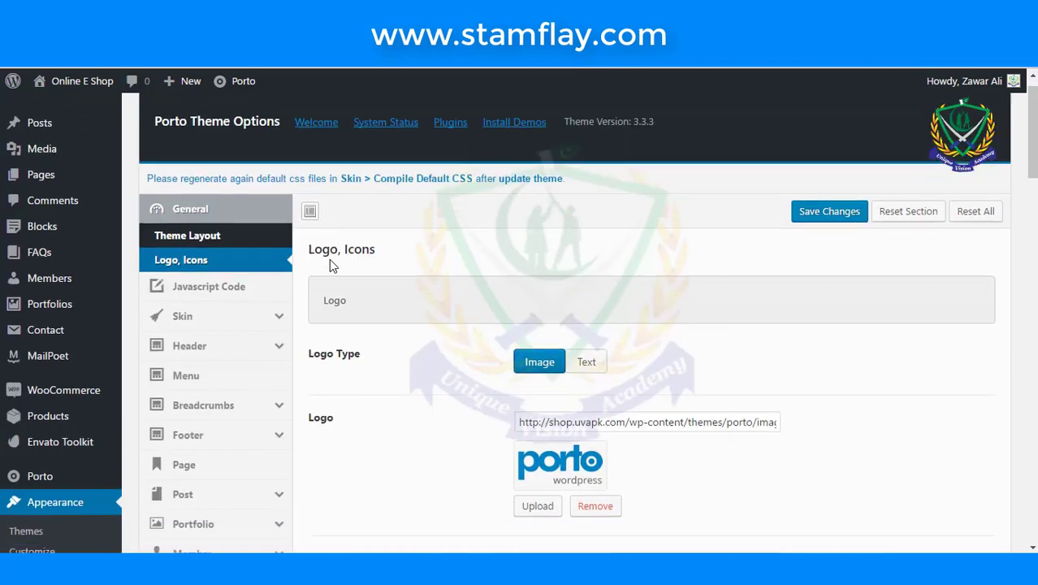
scroll(422, 296, "down", 1)
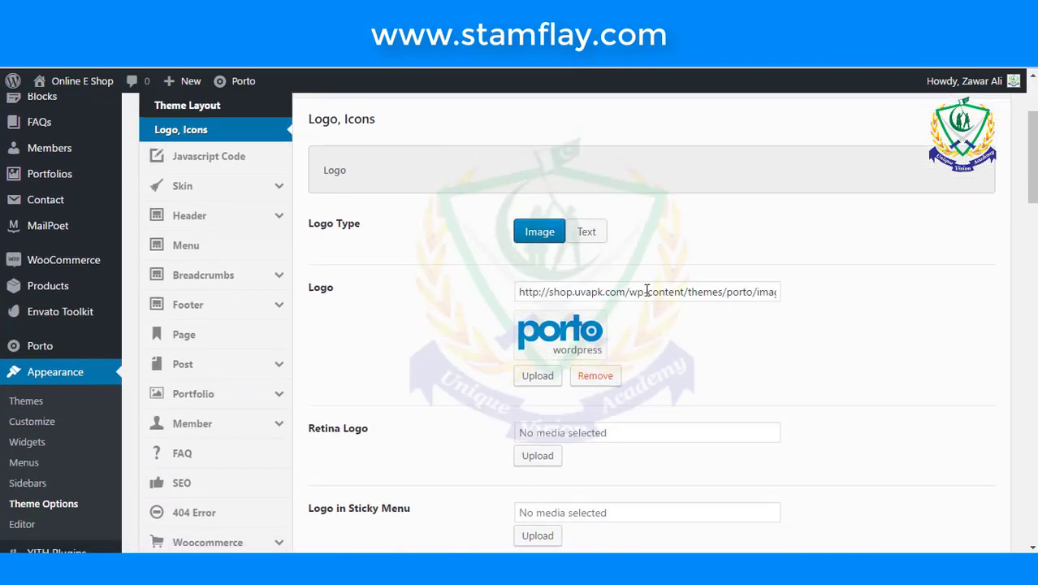
scroll(643, 297, "down", 1)
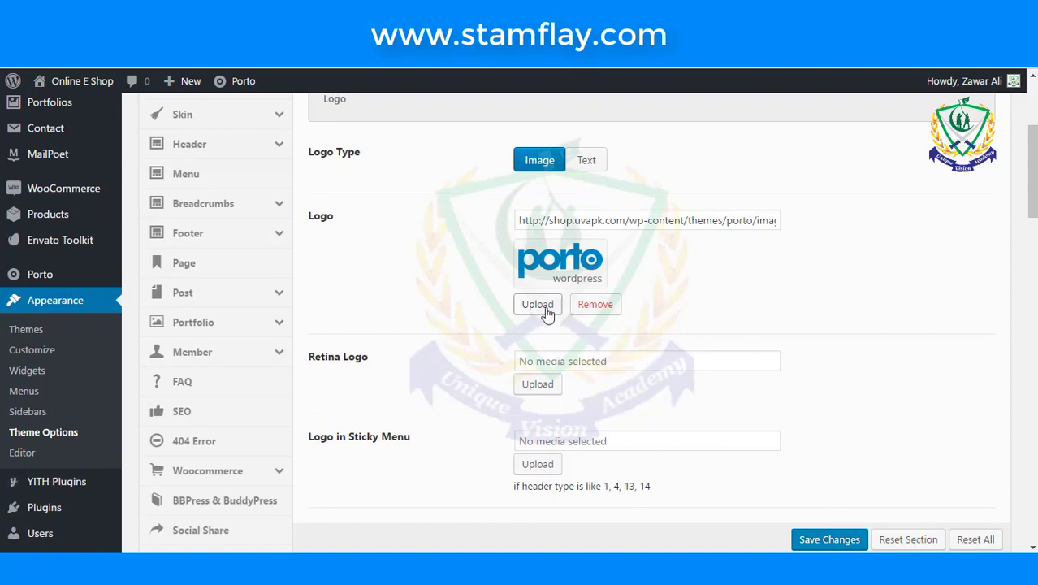
left_click(596, 307)
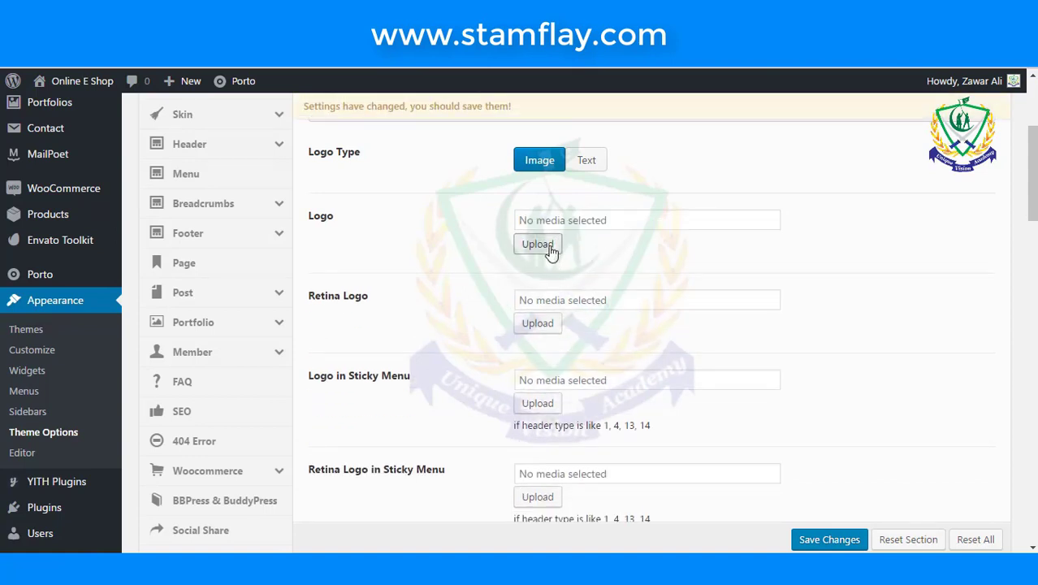
left_click(539, 243)
- Choose logo and logo-sticky from the Personal (F:) Website Data > Mono folder for upload
left_click(81, 145)
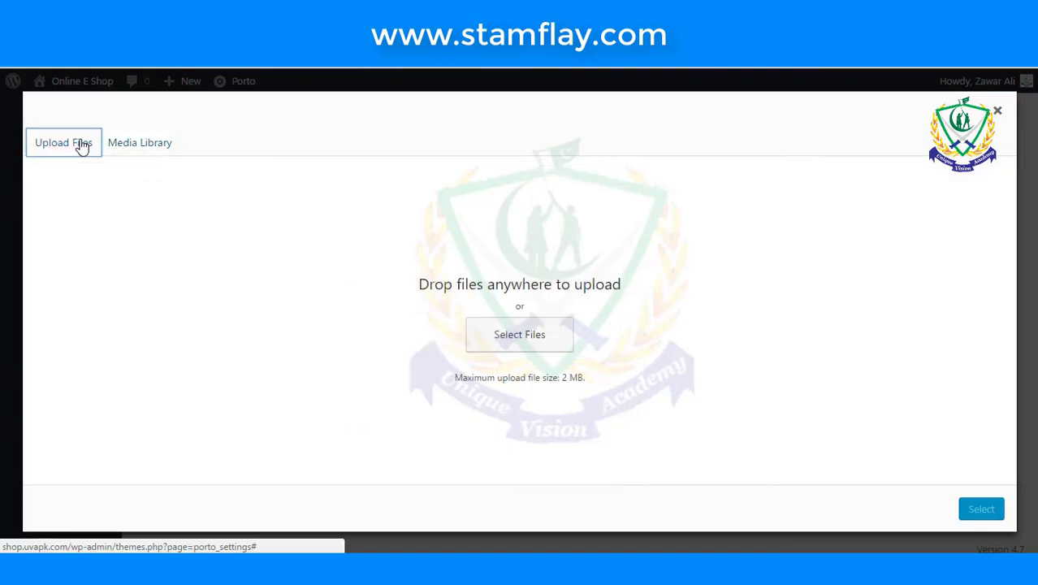
left_click(500, 334)
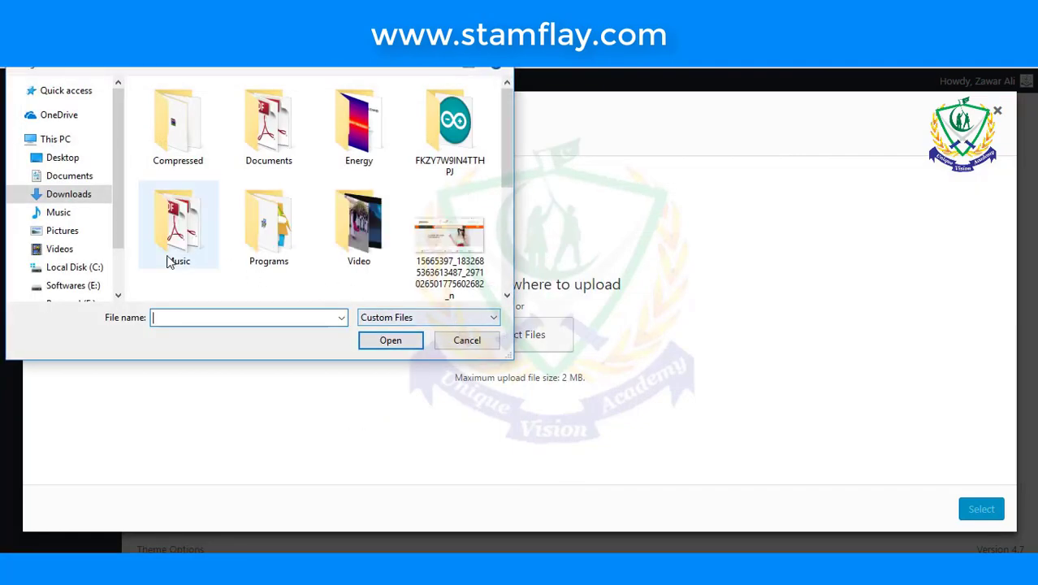
scroll(120, 218, "down", 1)
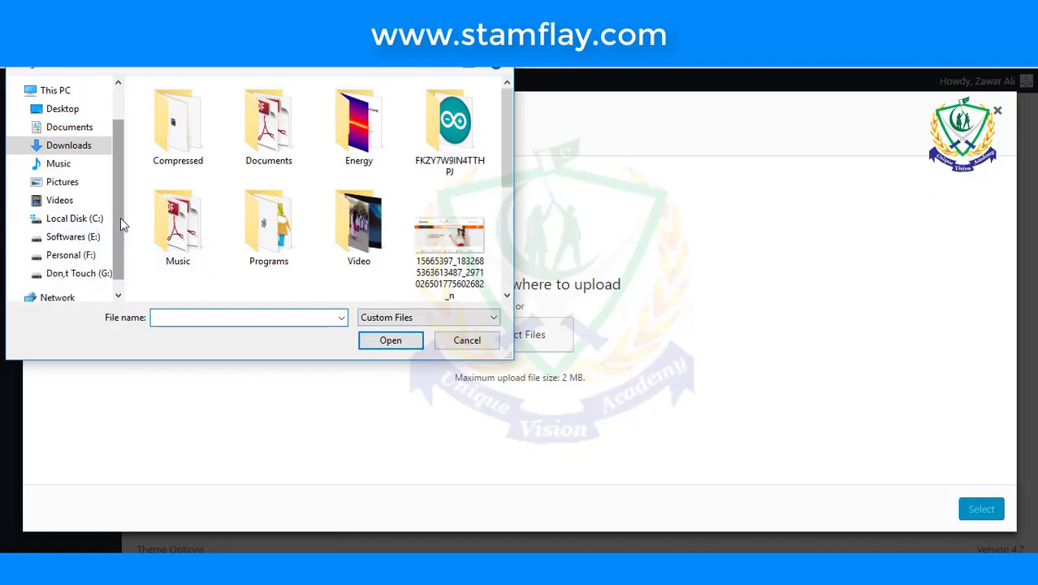
left_click(84, 256)
double_click(233, 234)
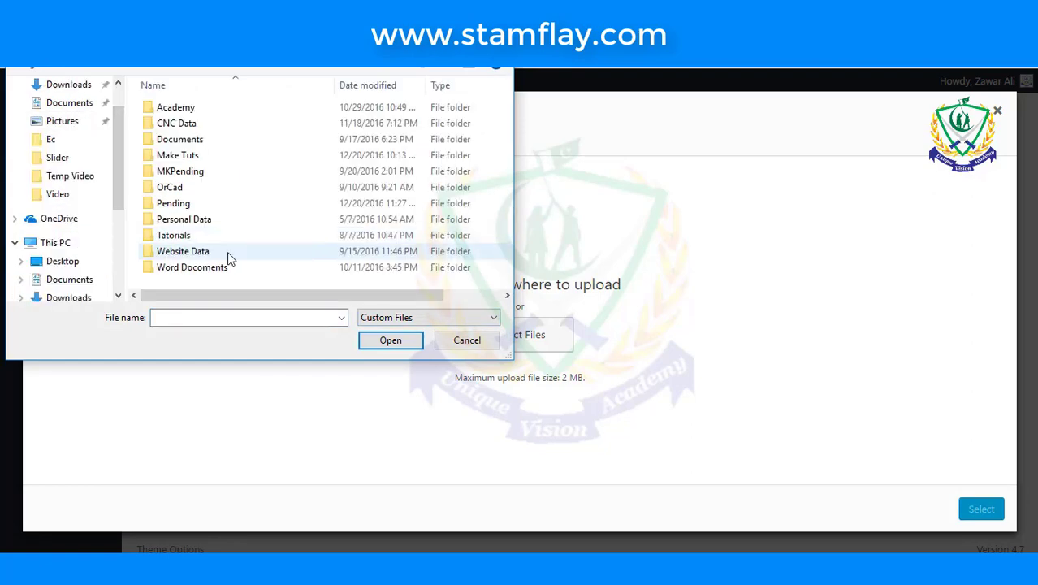
double_click(232, 253)
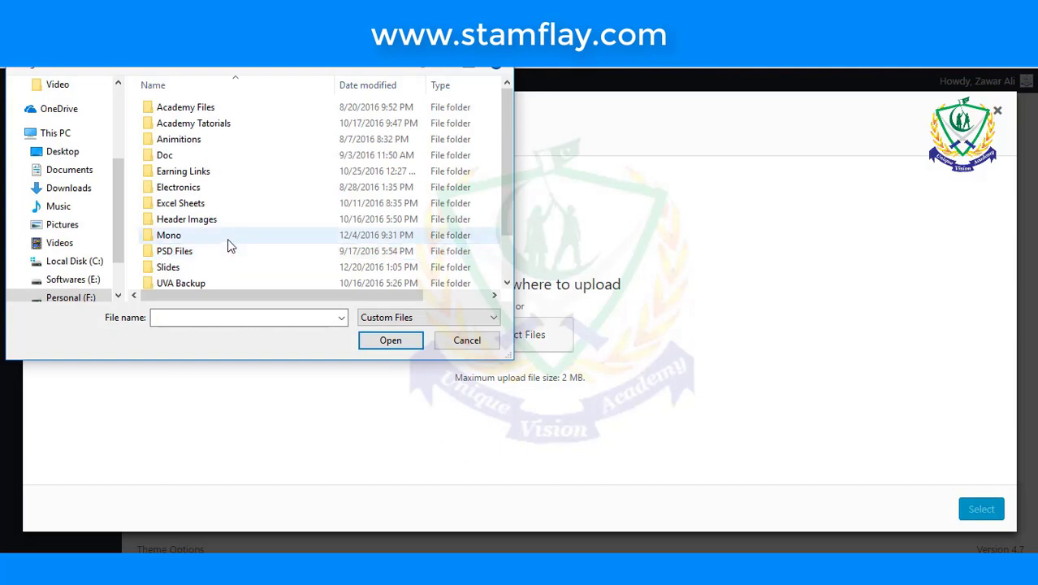
double_click(228, 235)
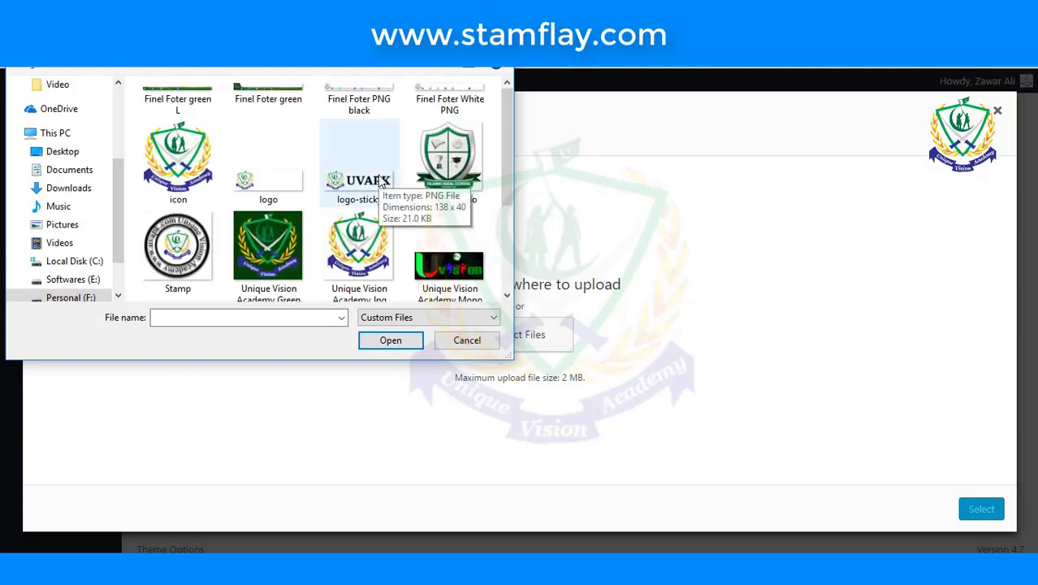
left_click(268, 166)
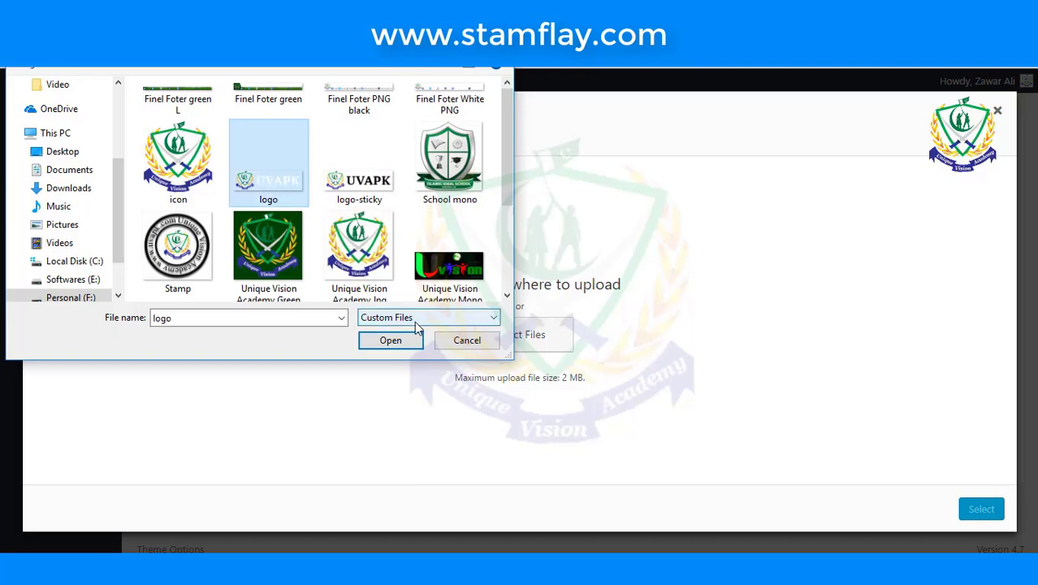
left_click(367, 195, "ctrl")
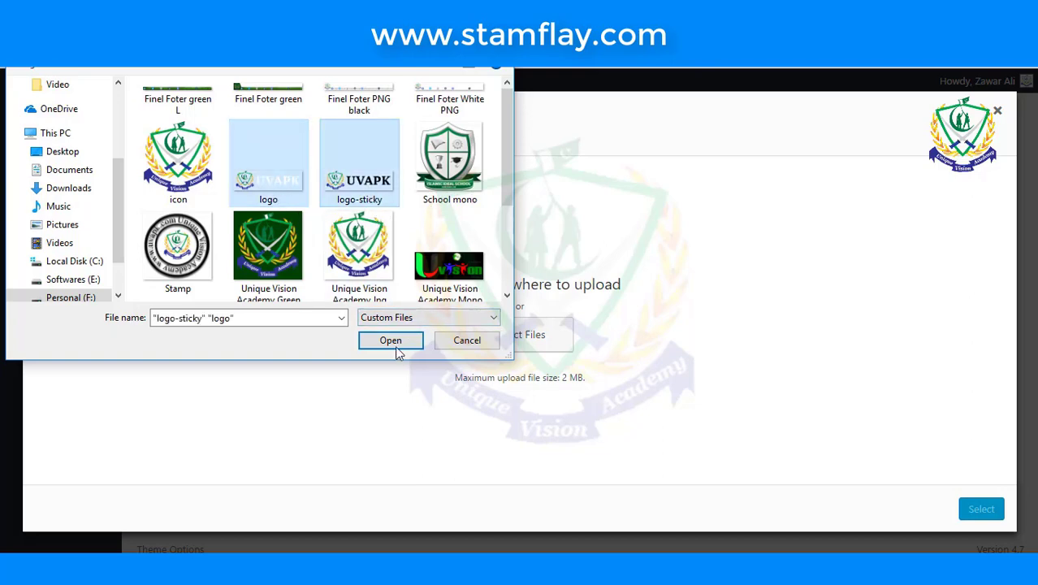
left_click(396, 348)
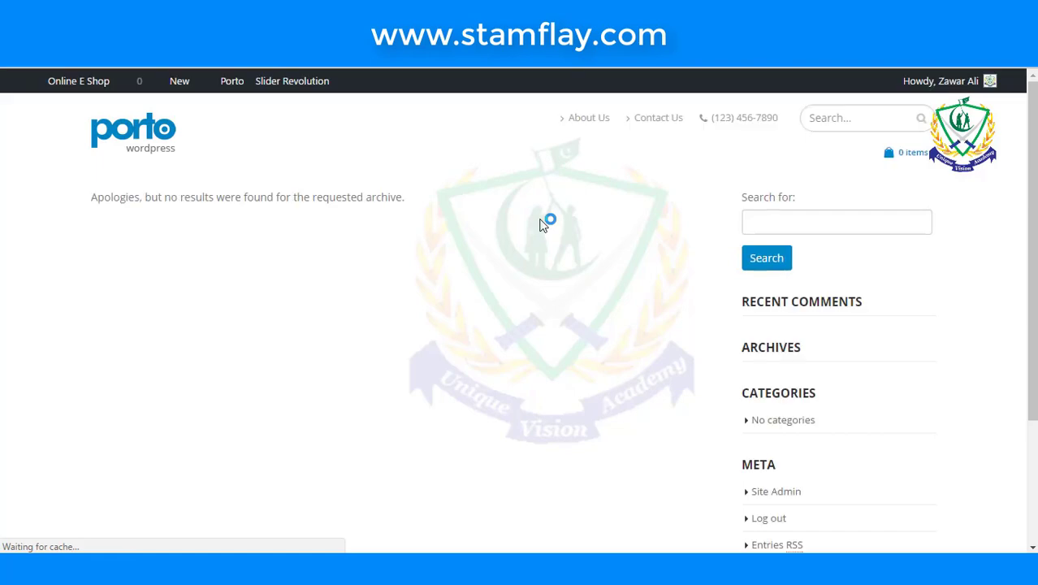
- Wait for the upload and check logo-sticky.png (138 × 40, 21 KB) in Attachment Details
scroll(134, 149, "down", 5)
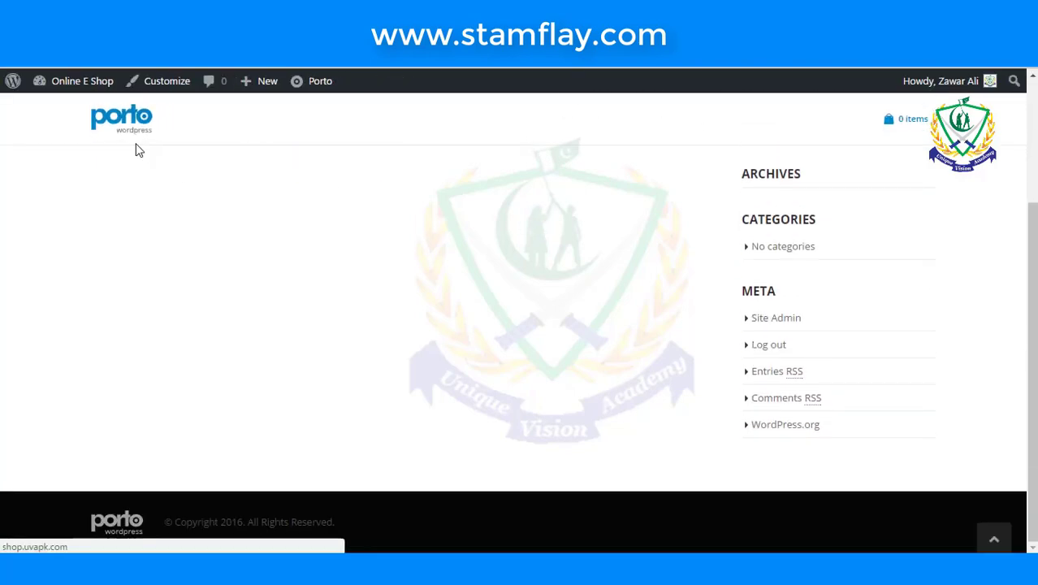
scroll(138, 152, "up", 5)
scroll(135, 147, "down", 5)
scroll(135, 147, "up", 5)
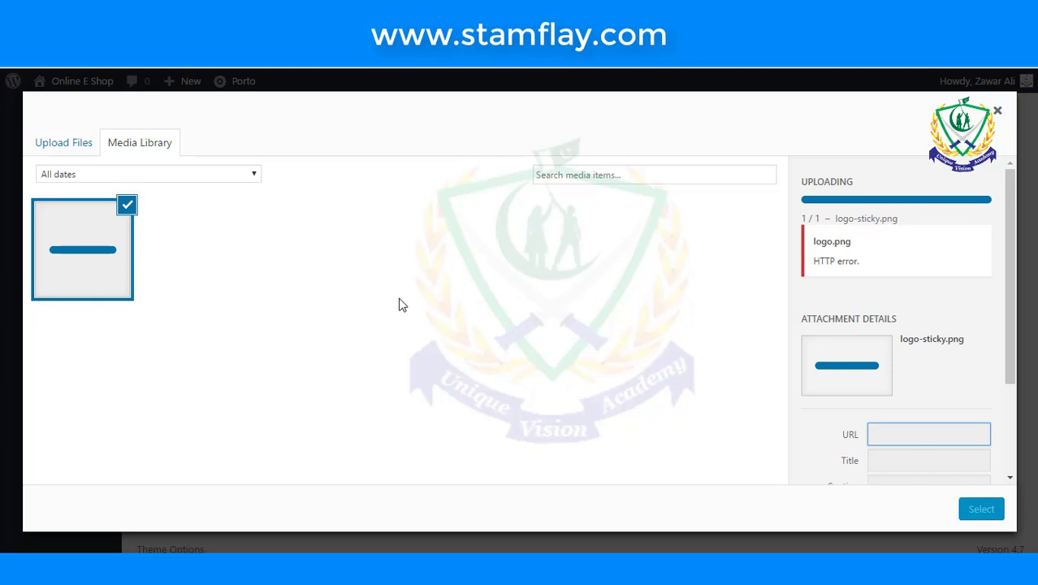
mouse_move(242, 569)
left_click(242, 508)
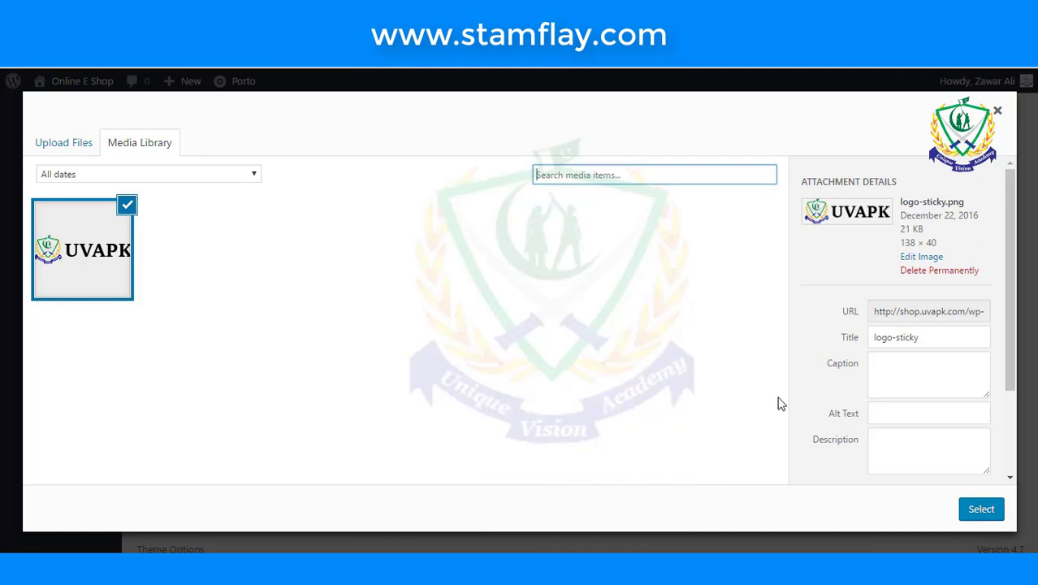
- Select the uploaded UVAPK image as the logo and scroll down to the Favicon field
left_click(980, 509)
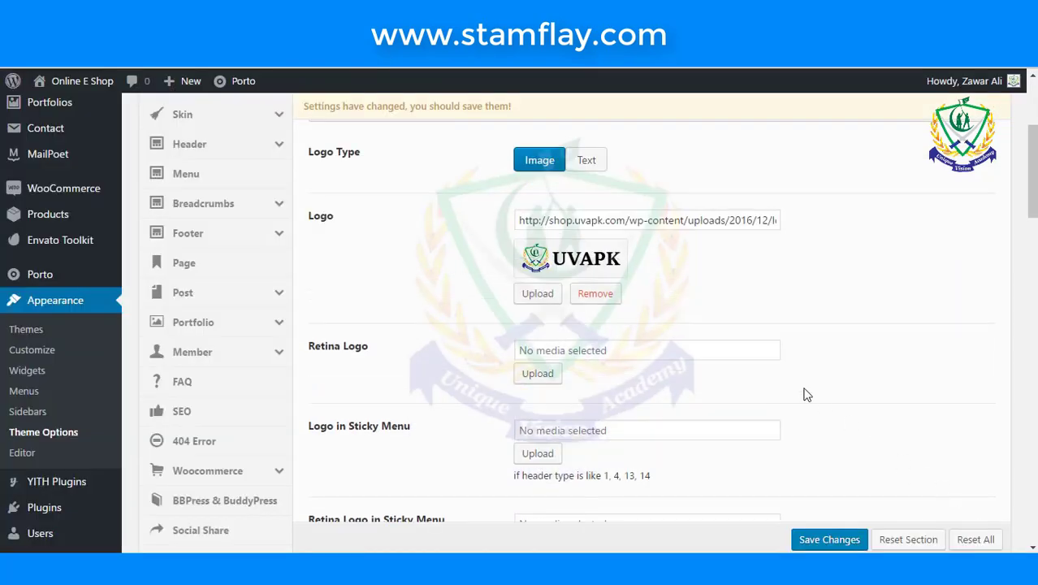
scroll(696, 358, "down", 4)
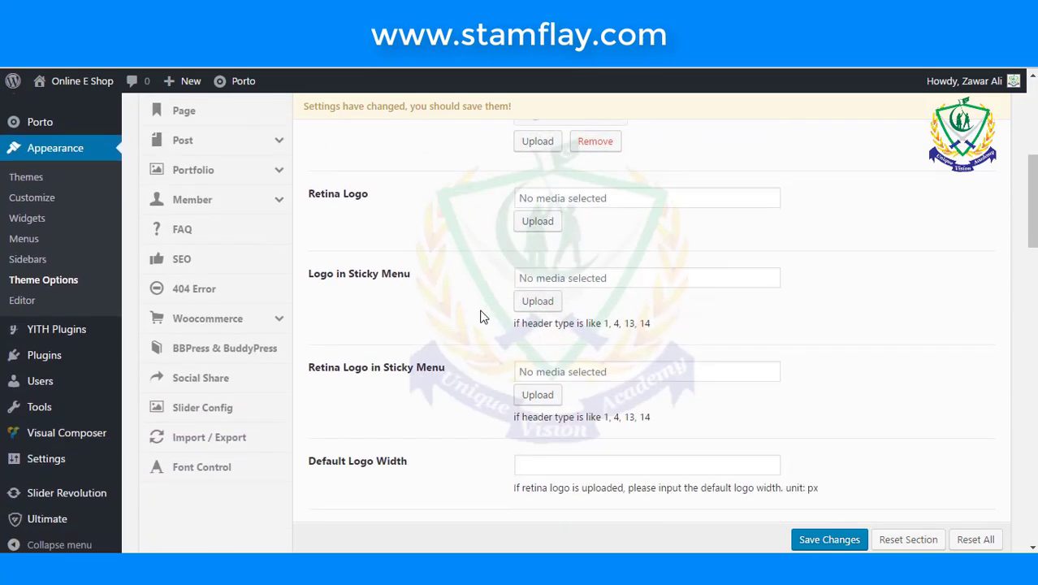
scroll(484, 314, "down", 2)
scroll(452, 313, "down", 6)
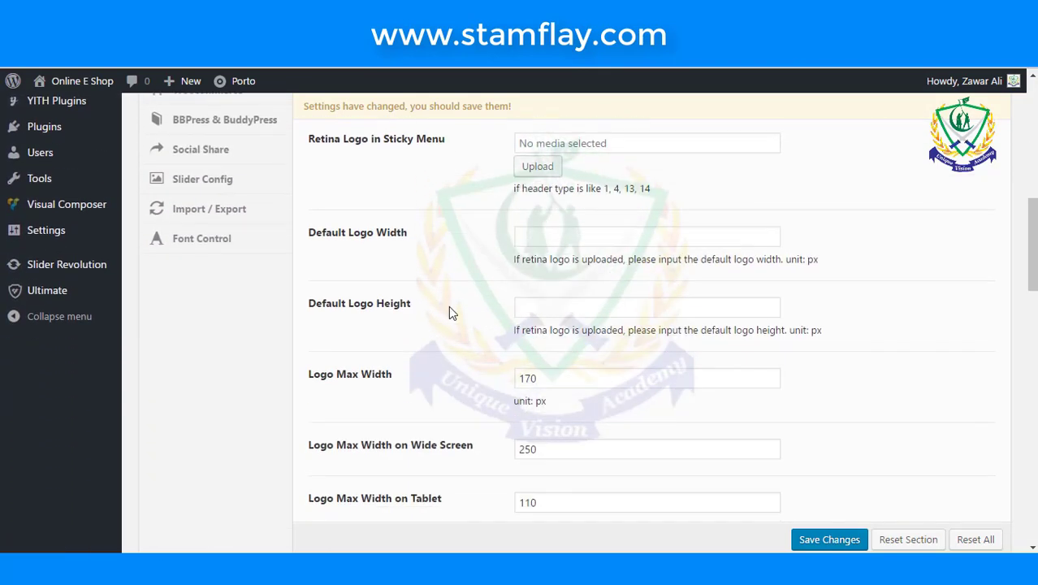
scroll(452, 312, "down", 6)
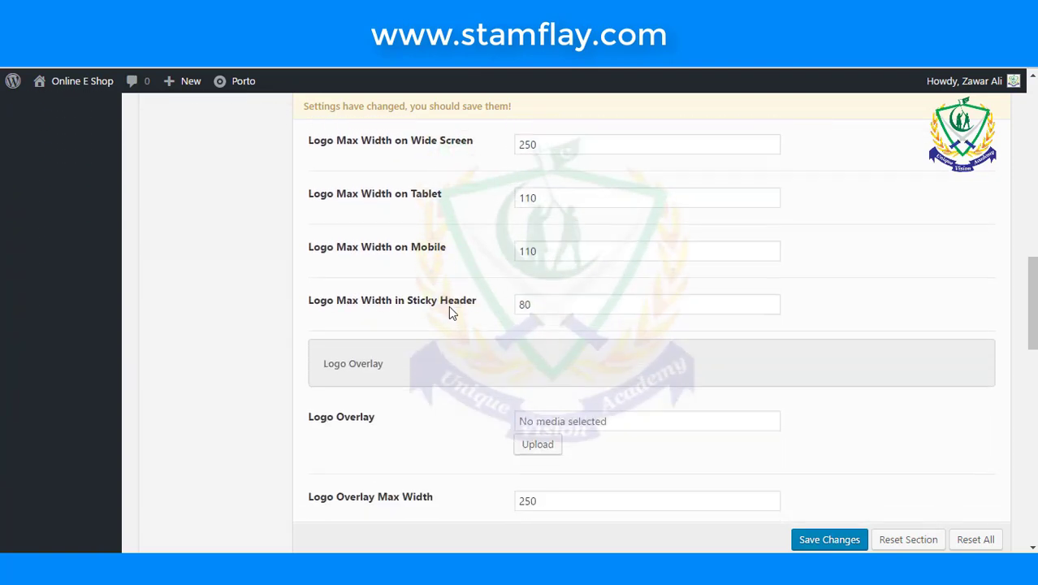
scroll(449, 306, "down", 4)
scroll(451, 313, "down", 4)
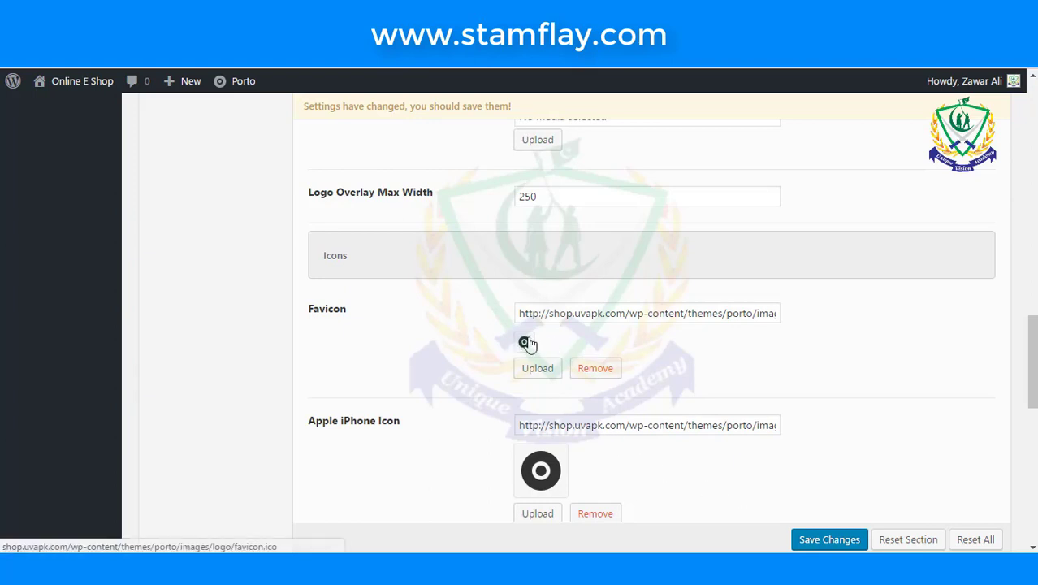
- Remove the default favicon and upload Unique Vision Academy Jpg as the new favicon
left_click(602, 372)
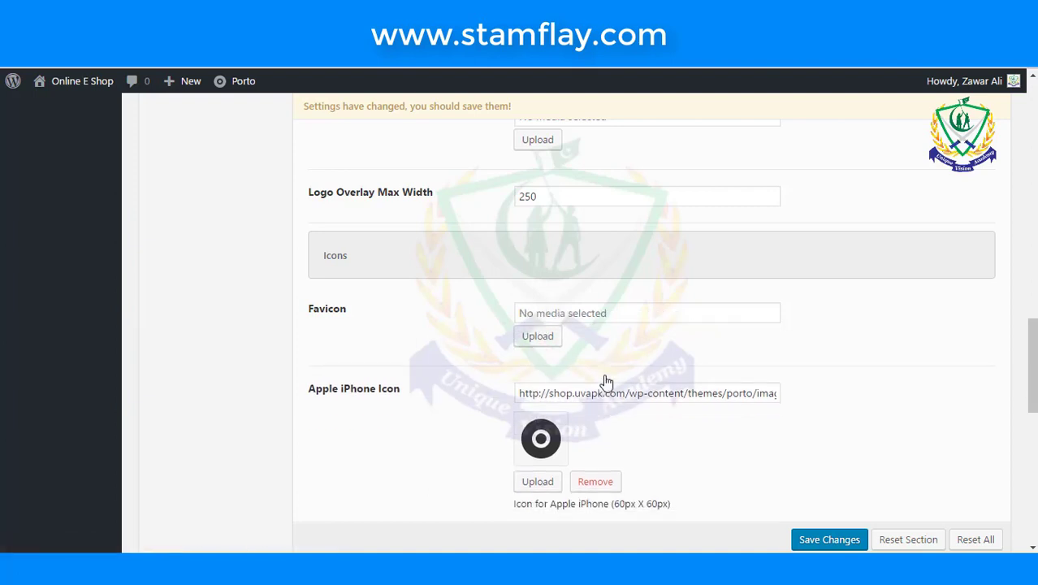
left_click(521, 341)
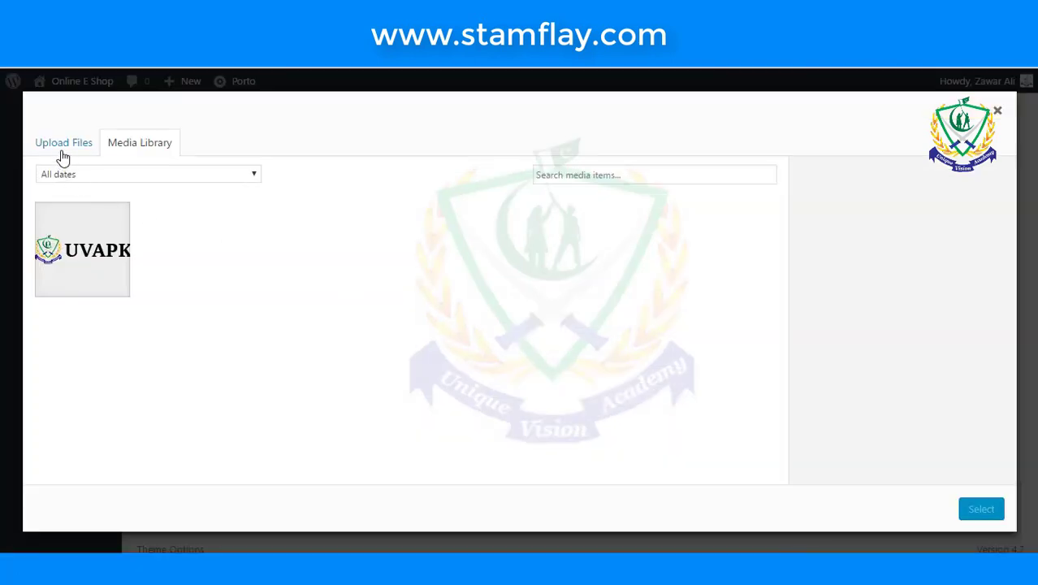
left_click(62, 148)
left_click(489, 347)
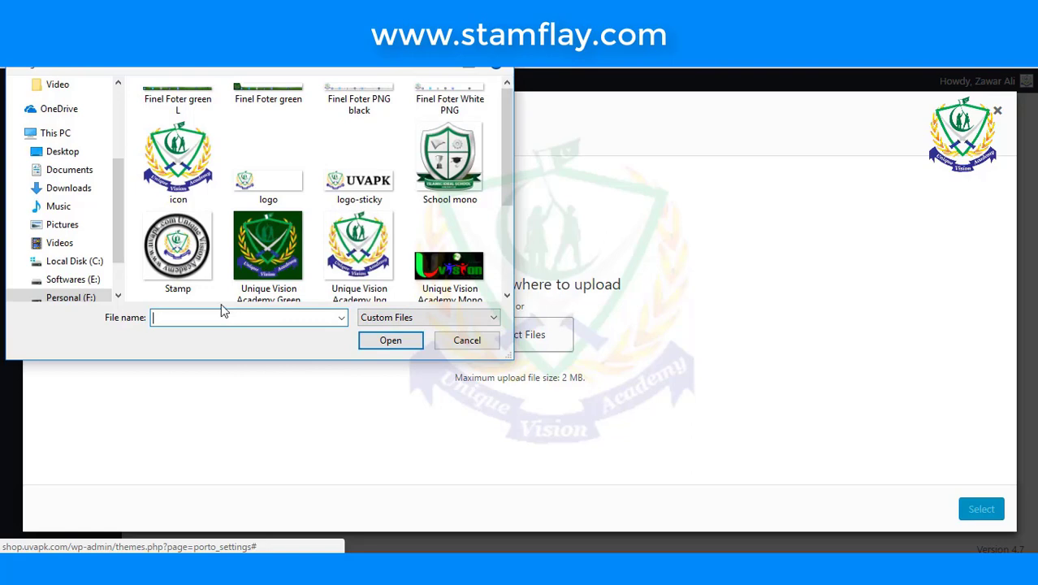
left_click(372, 268)
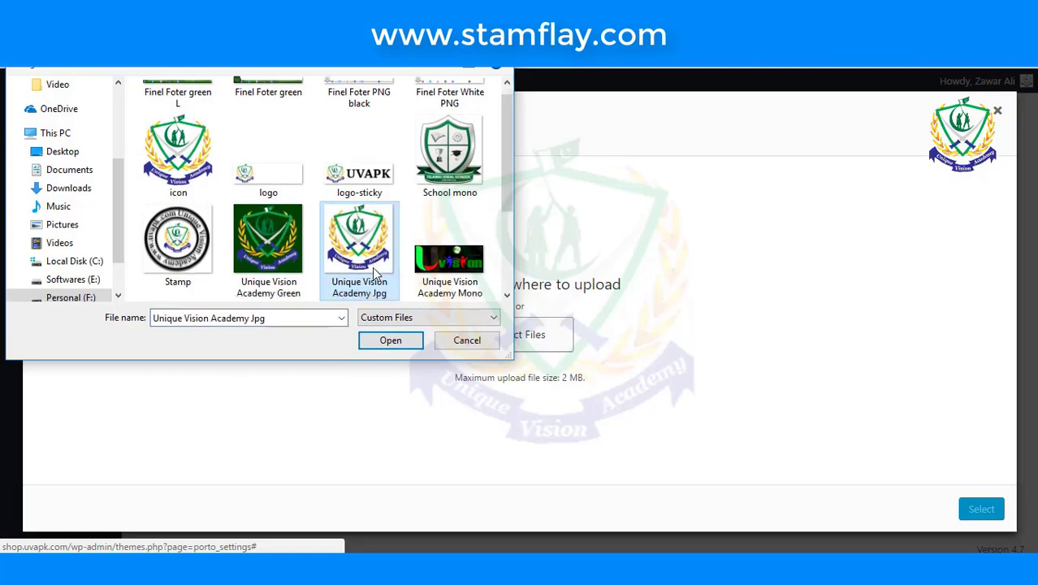
left_click(384, 338)
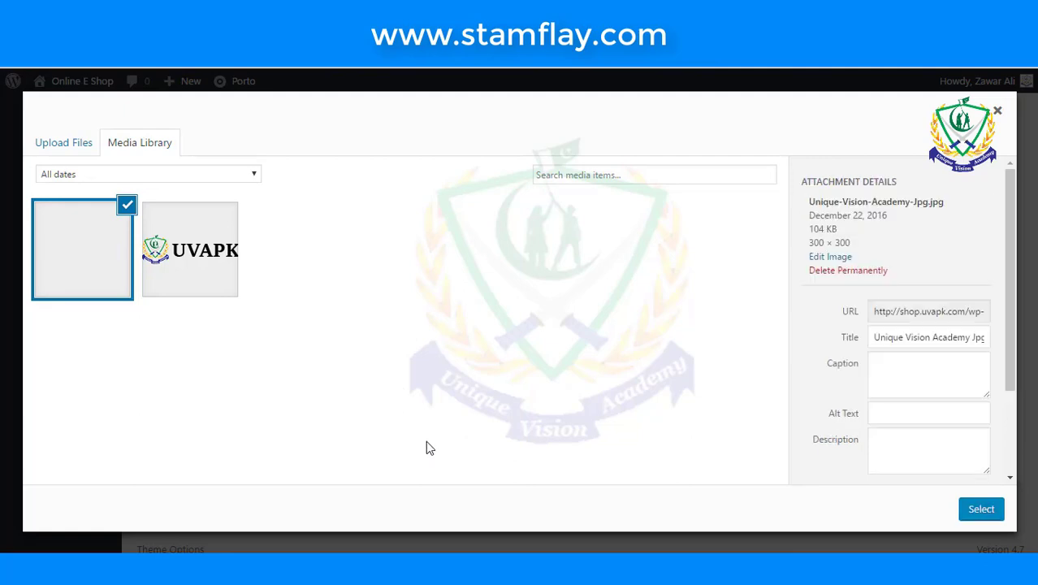
left_click(996, 513)
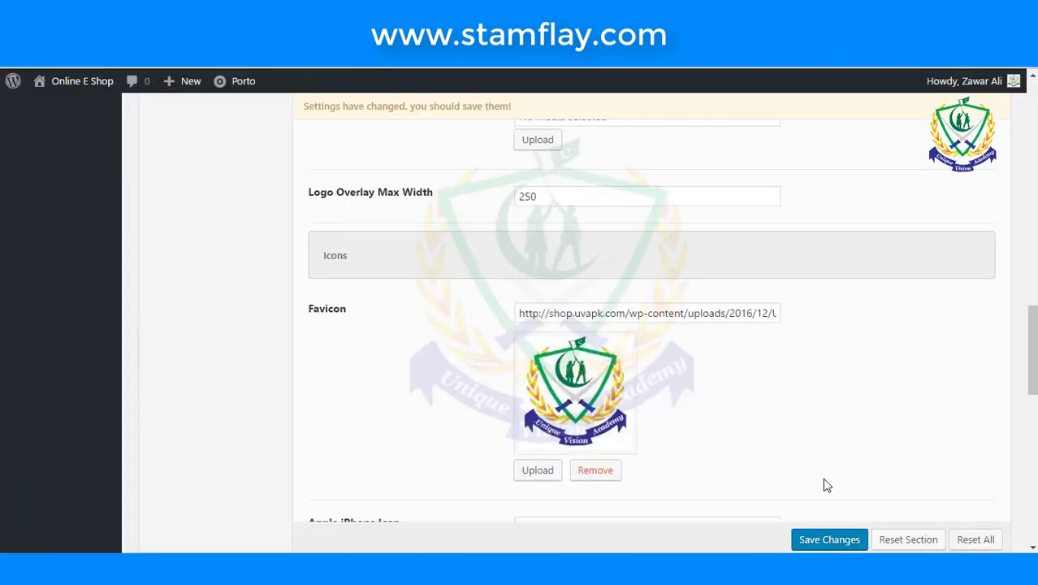
- Save the new logo and favicon settings in Porto Theme Options
scroll(704, 463, "down", 10)
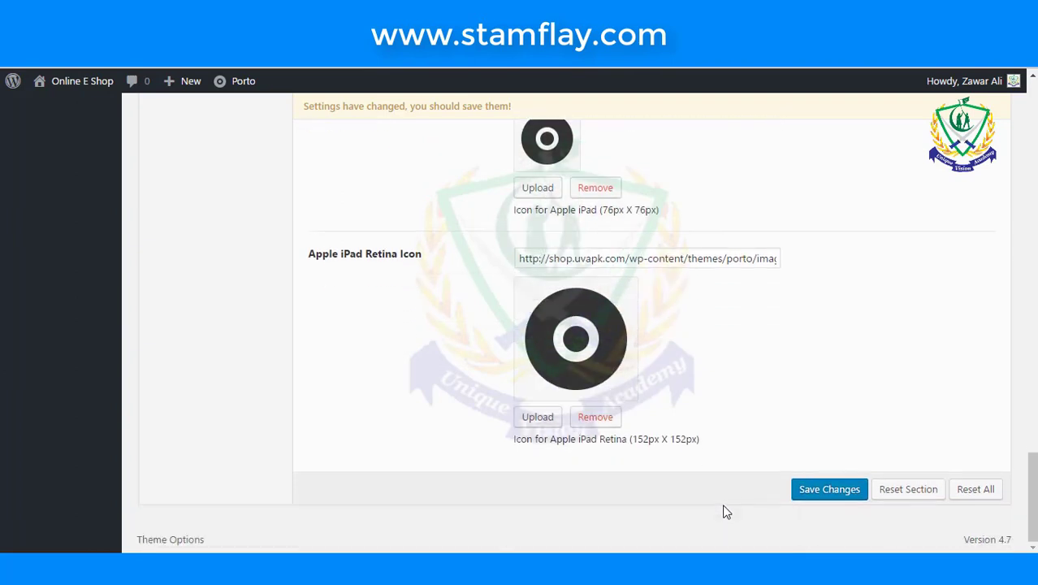
left_click(814, 495)
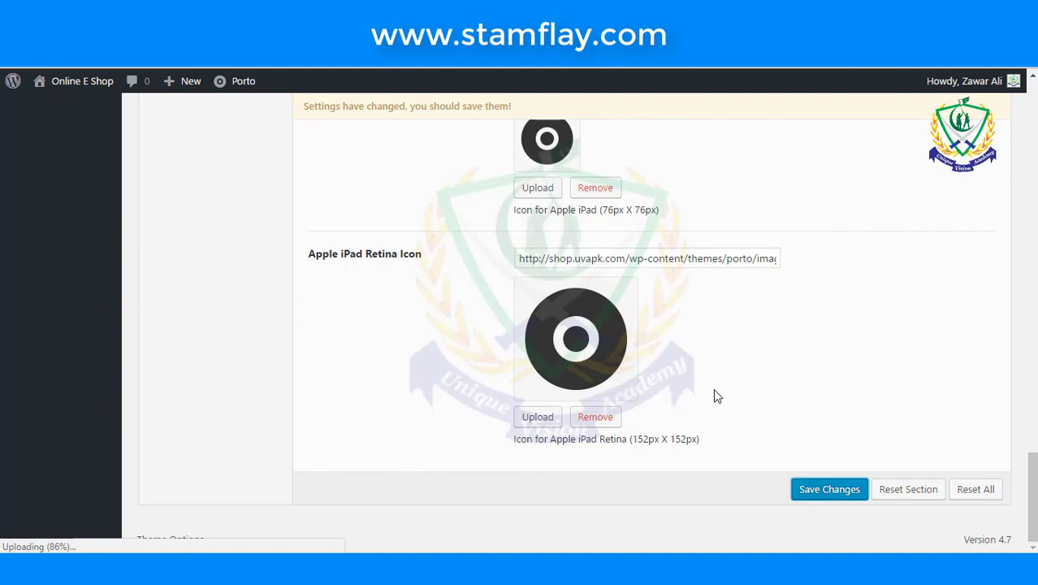
left_click_drag(423, 257, 310, 252)
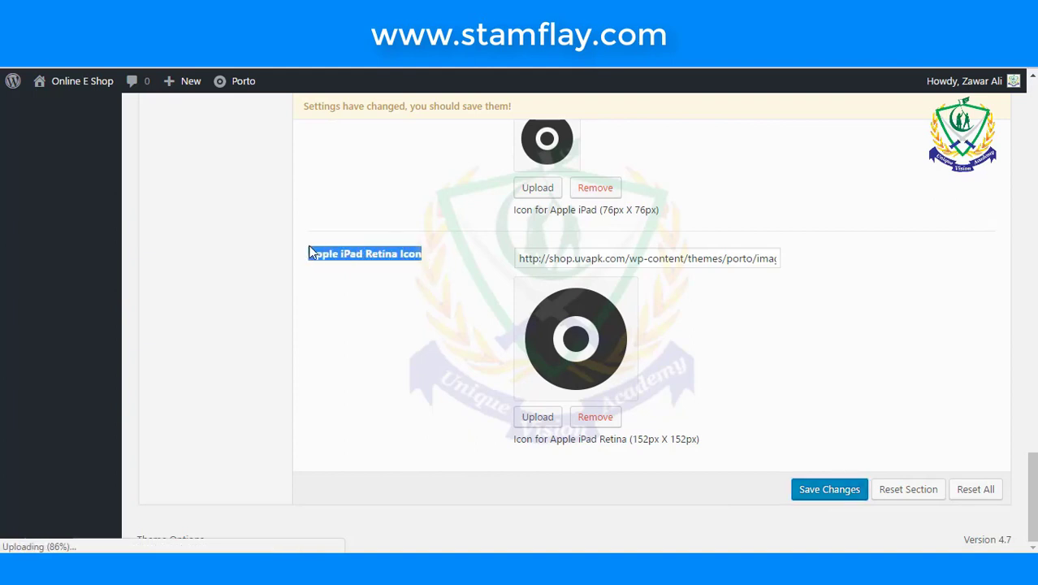
scroll(406, 276, "up", 3)
left_click_drag(414, 313, 285, 309)
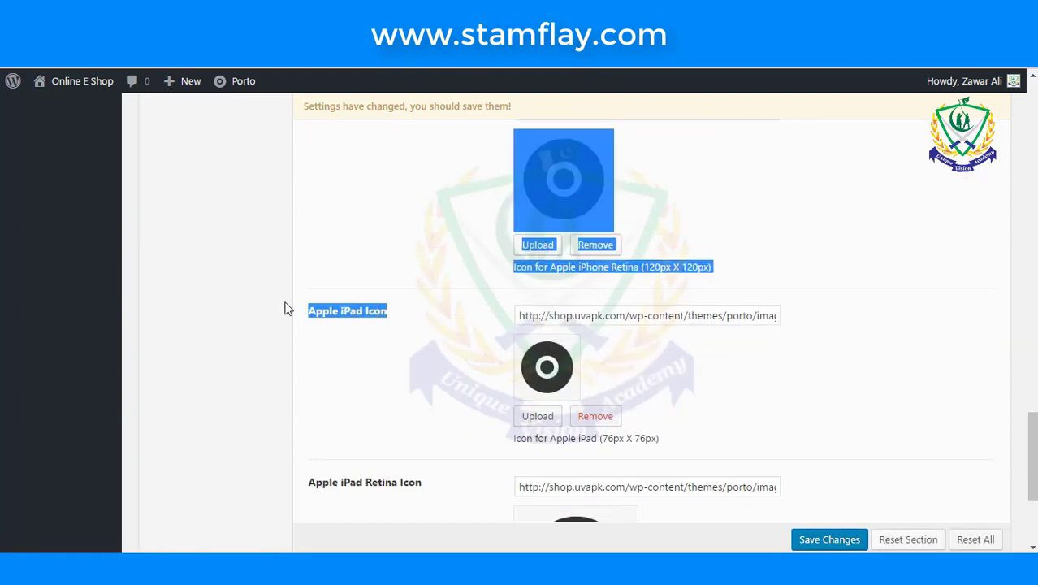
left_click(422, 339)
- Scroll back up the All Settings options page, clearing accidental text selections
scroll(423, 340, "up", 3)
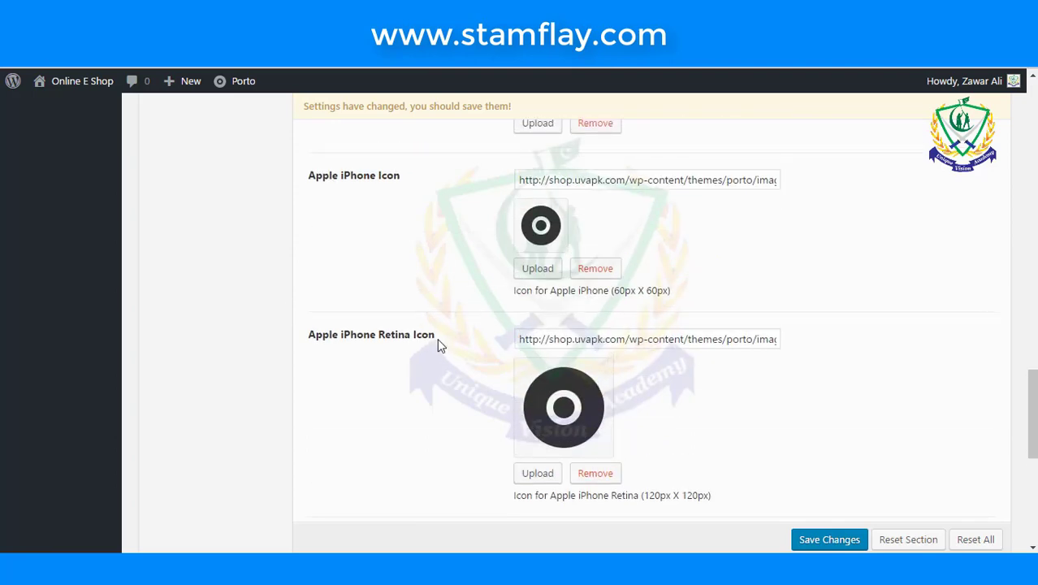
left_click_drag(437, 341, 303, 332)
left_click(420, 370)
scroll(420, 376, "up", 3)
left_click_drag(399, 404, 344, 428)
left_click(447, 454)
scroll(445, 450, "up", 12)
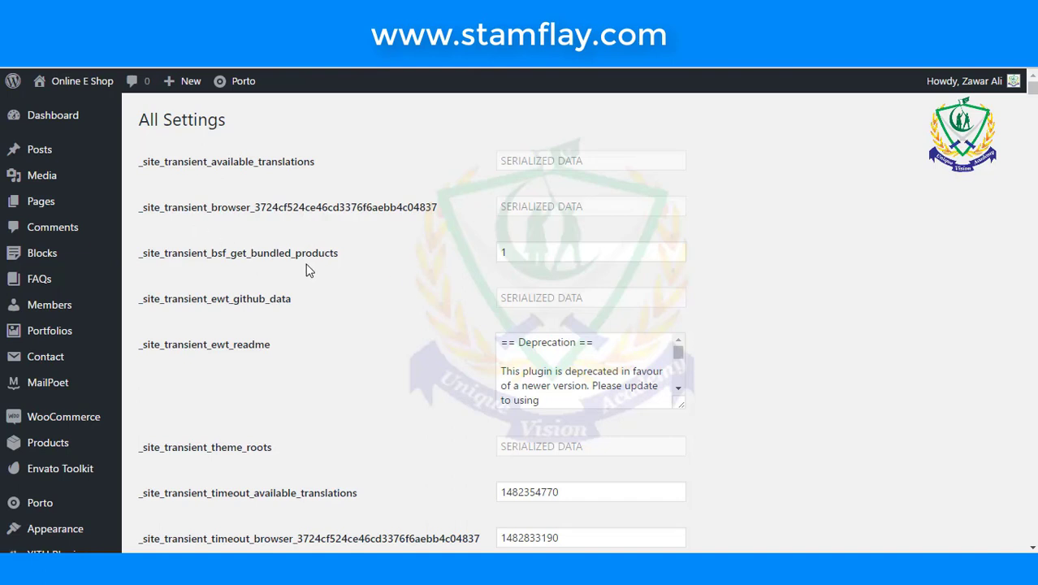
- Reopen Porto Theme Options from the admin bar and scroll to the Logo field
scroll(307, 269, "down", 5)
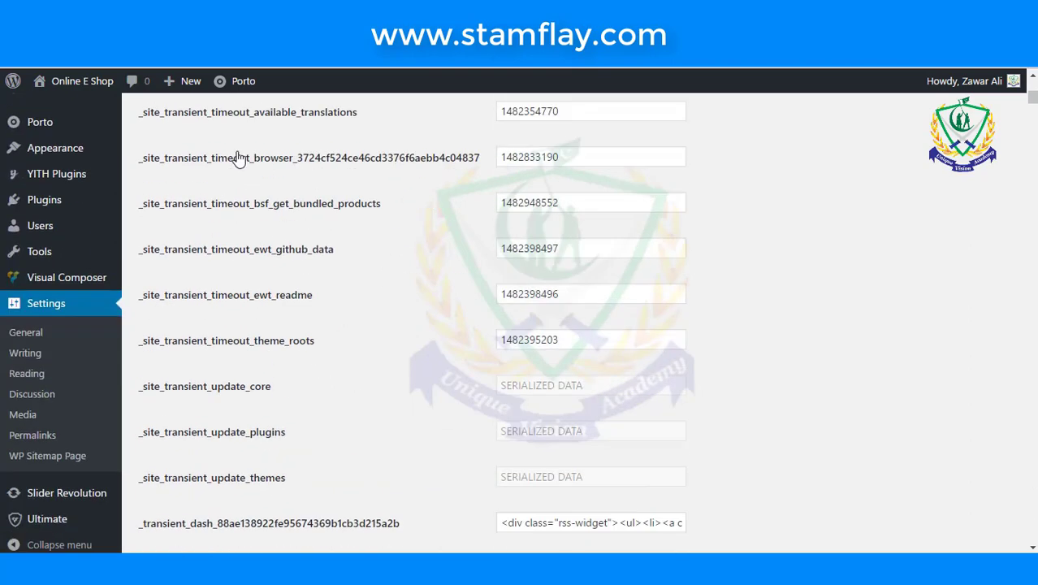
mouse_move(228, 90)
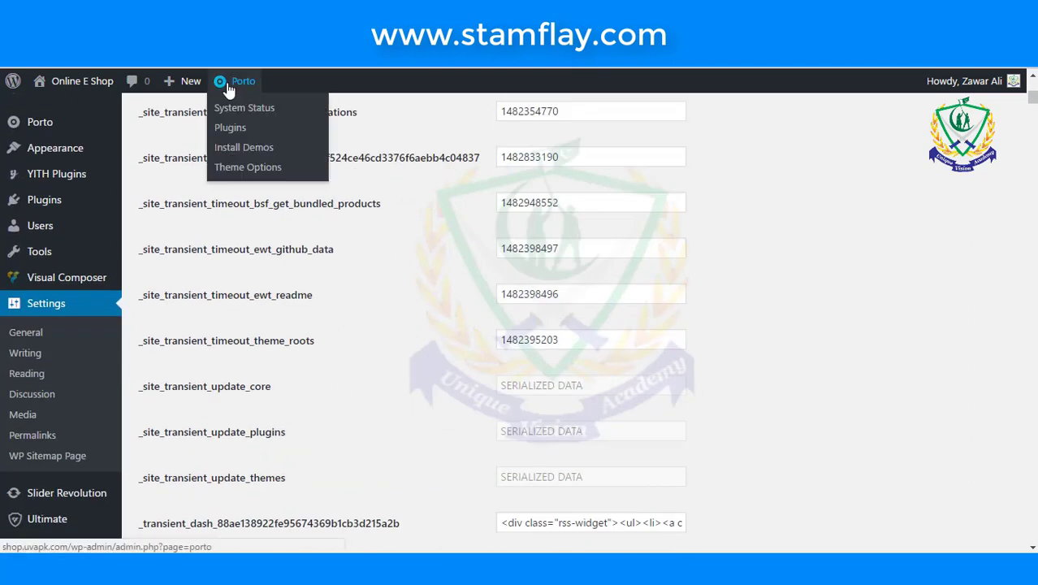
left_click(264, 169)
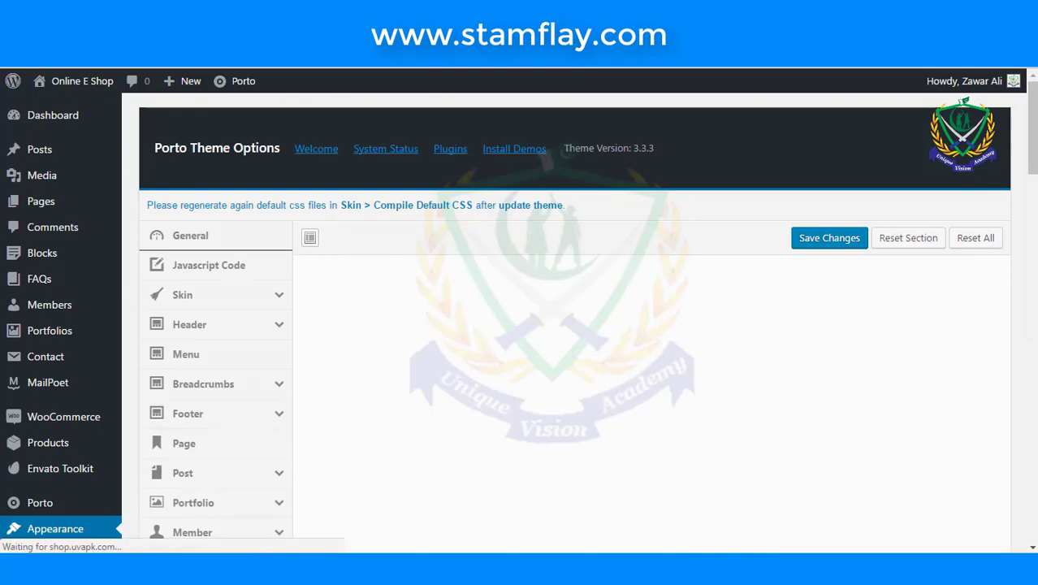
scroll(653, 377, "down", 2)
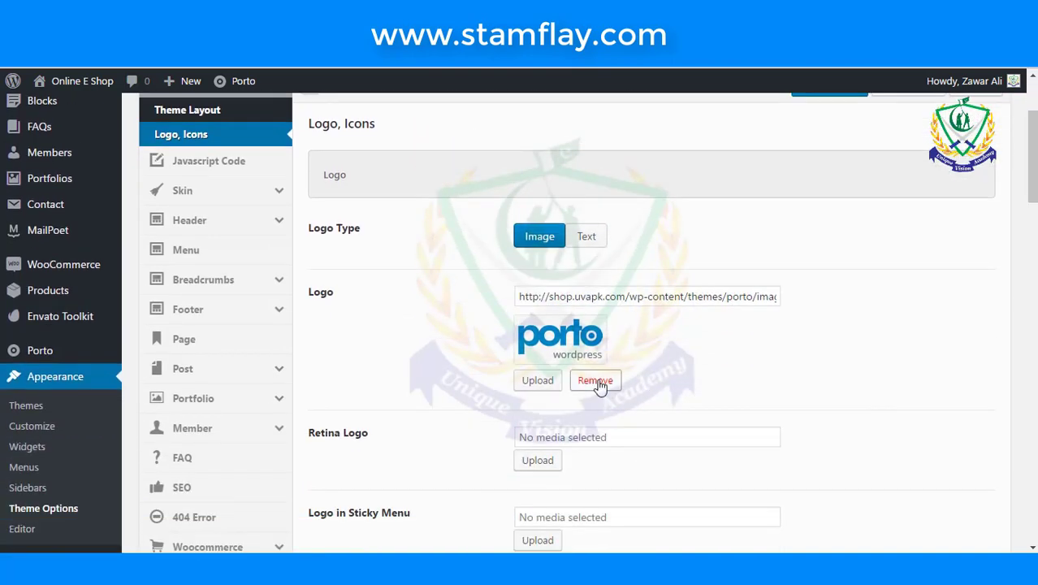
- Replace the Porto logo with the UVAPK image from the media library
left_click(598, 387)
left_click(549, 350)
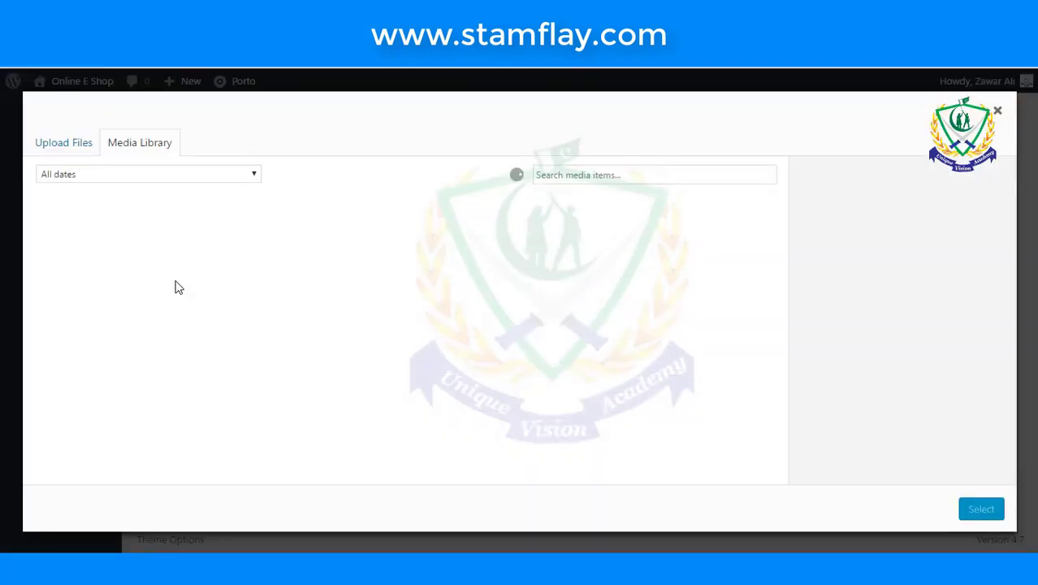
left_click(168, 241)
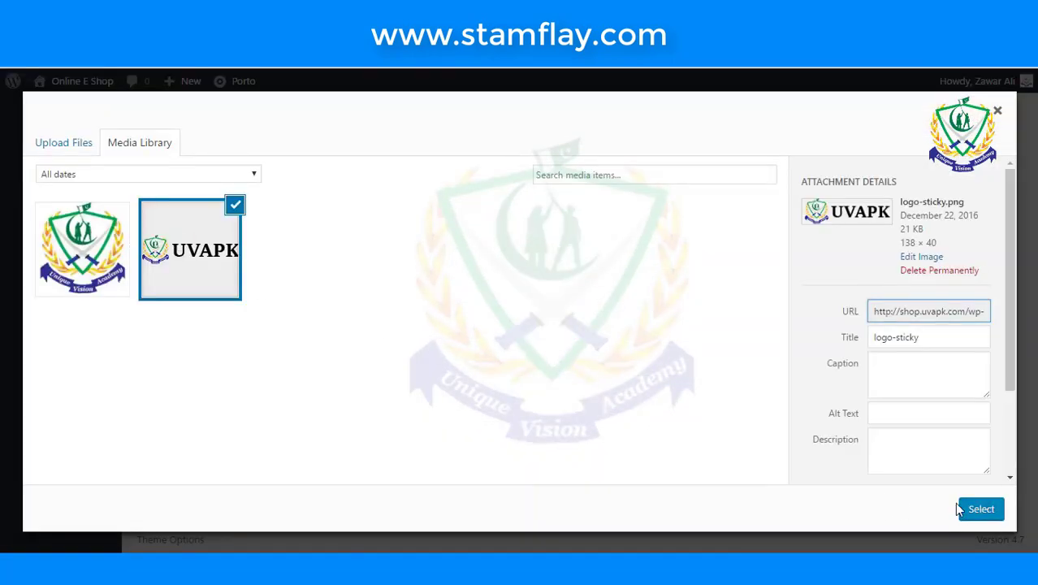
left_click(961, 508)
scroll(551, 370, "down", 10)
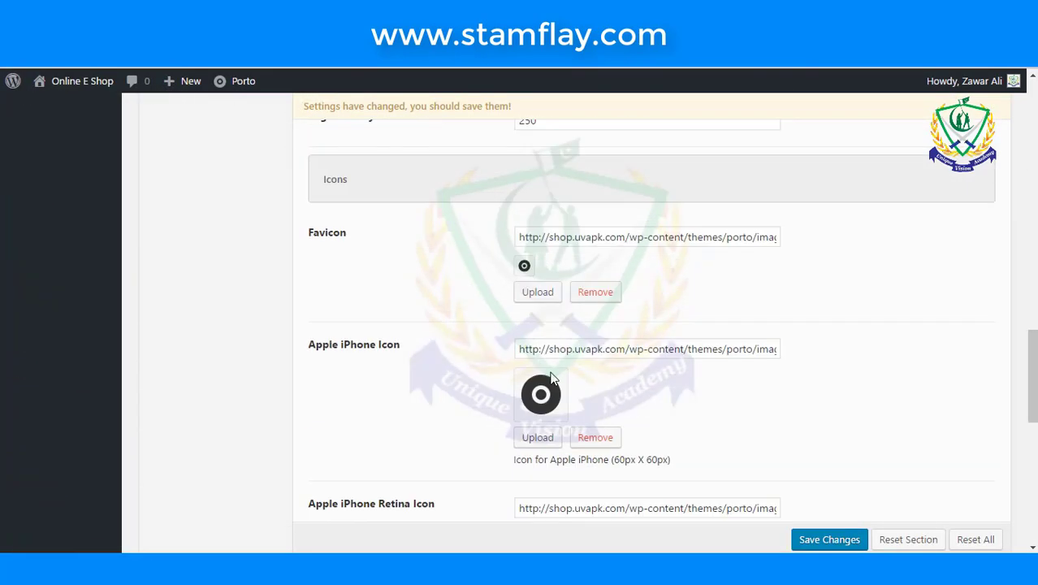
- Replace the favicon with the Unique Vision Academy logo
left_click(588, 293)
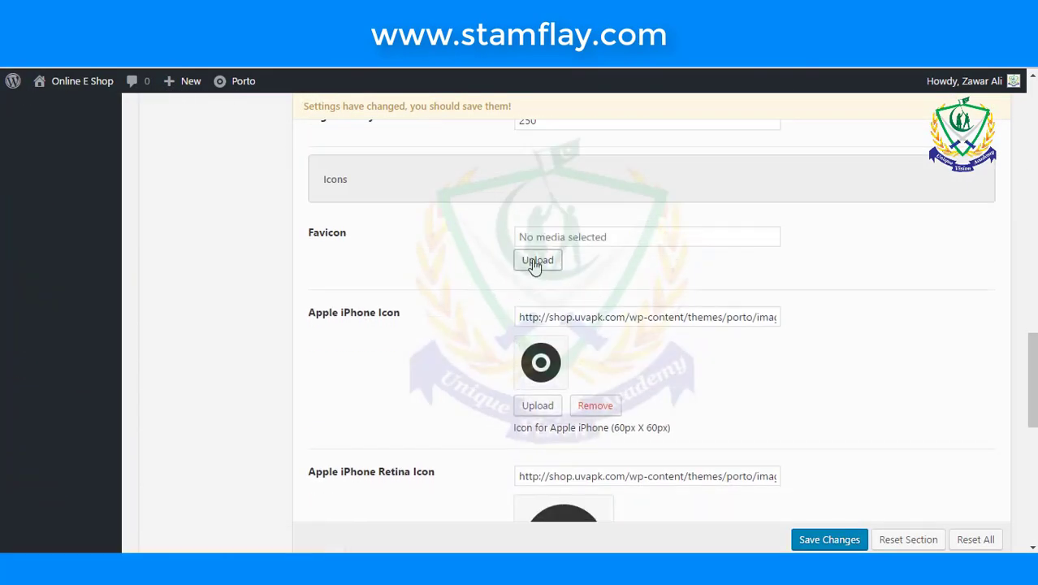
left_click(535, 261)
left_click(94, 237)
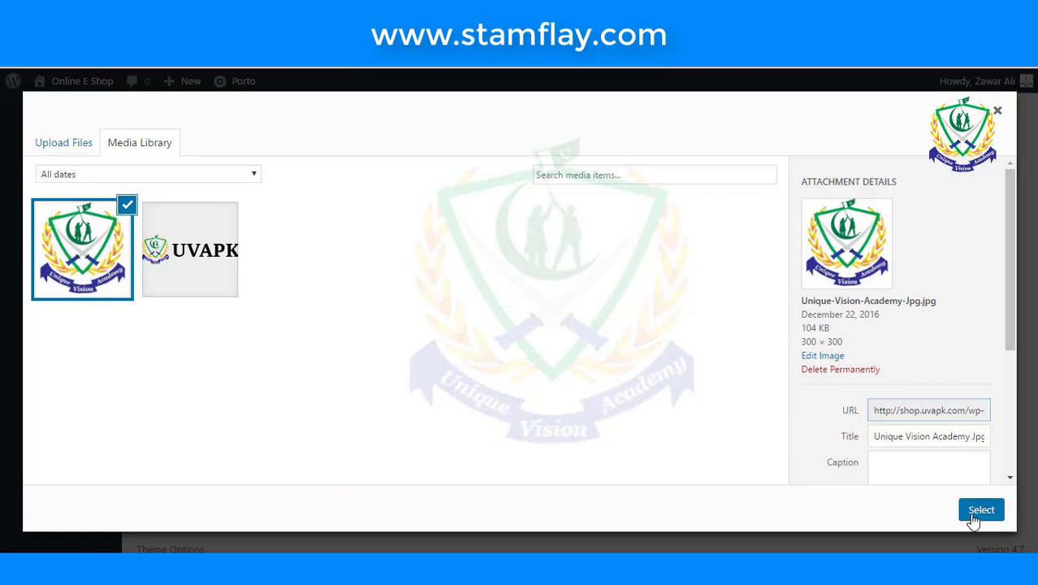
left_click(980, 509)
scroll(574, 447, "down", 5)
- Save the theme options and view the shop front end with its UVAPK logo
left_click(837, 541)
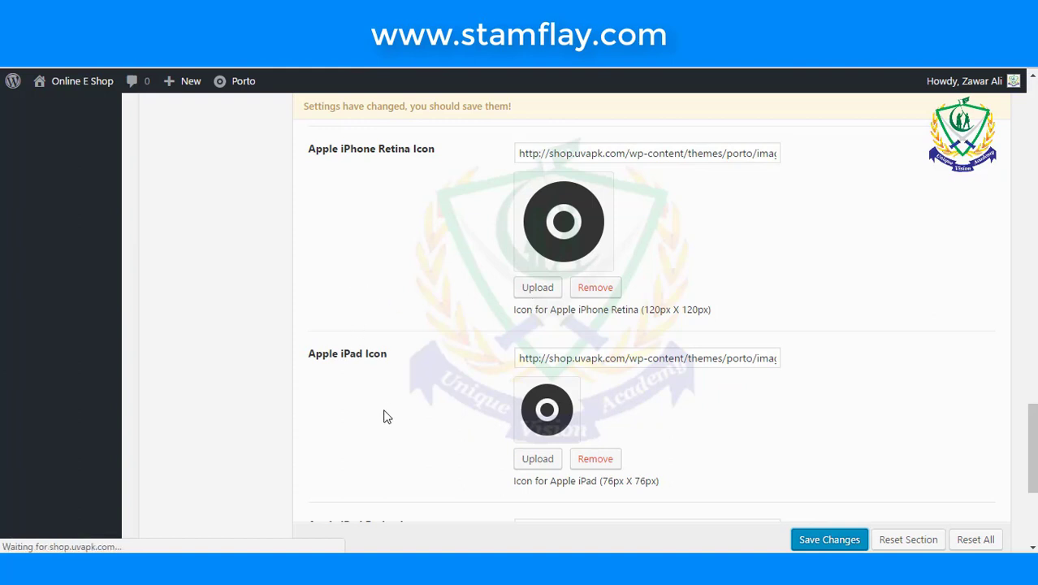
scroll(385, 415, "down", 3)
scroll(387, 416, "up", 5)
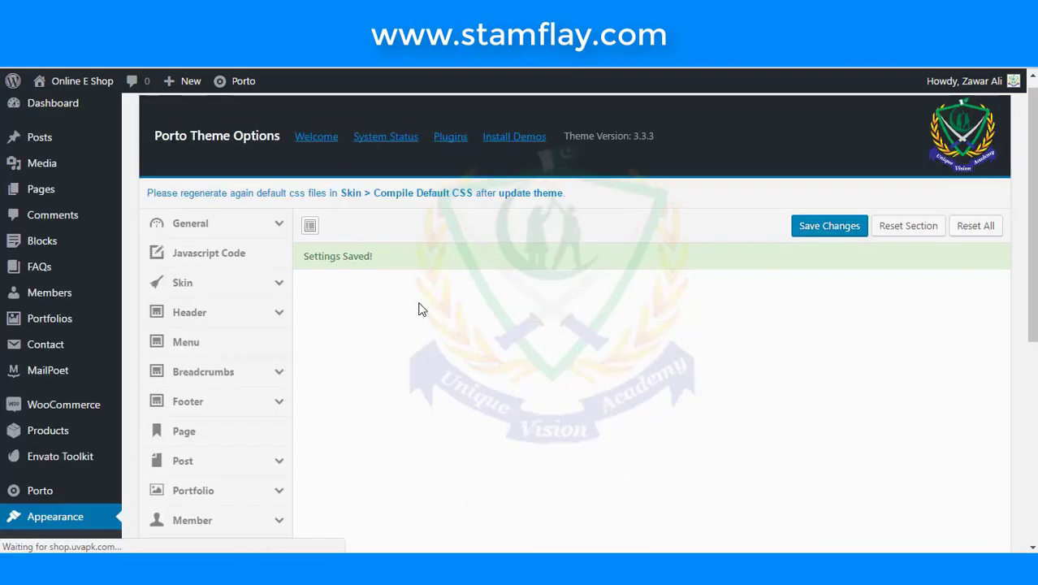
left_click_drag(375, 257, 303, 254)
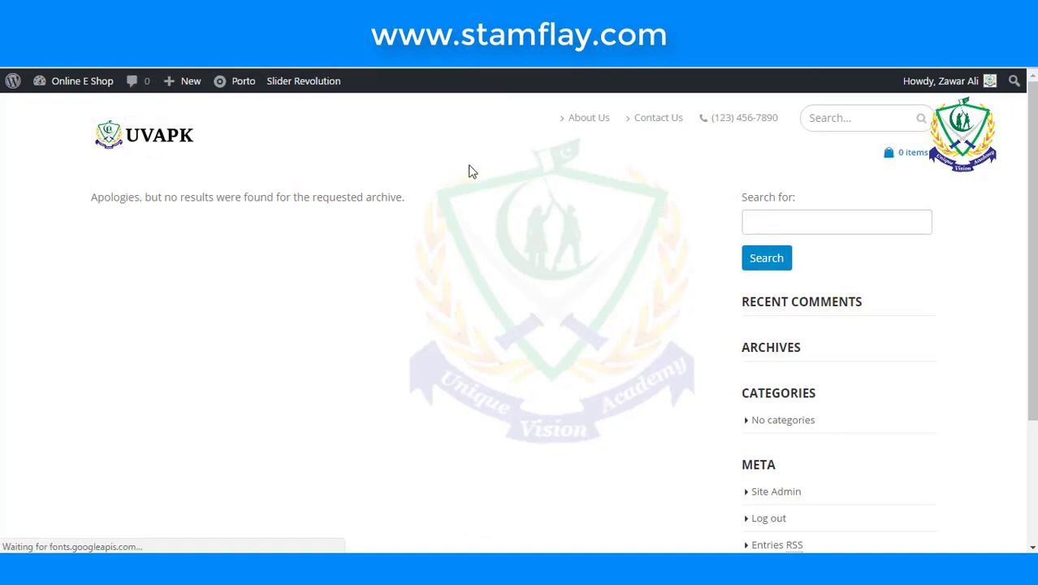
- Exit full screen, look over the shop home page, then return to the admin Dashboard
key("F11")
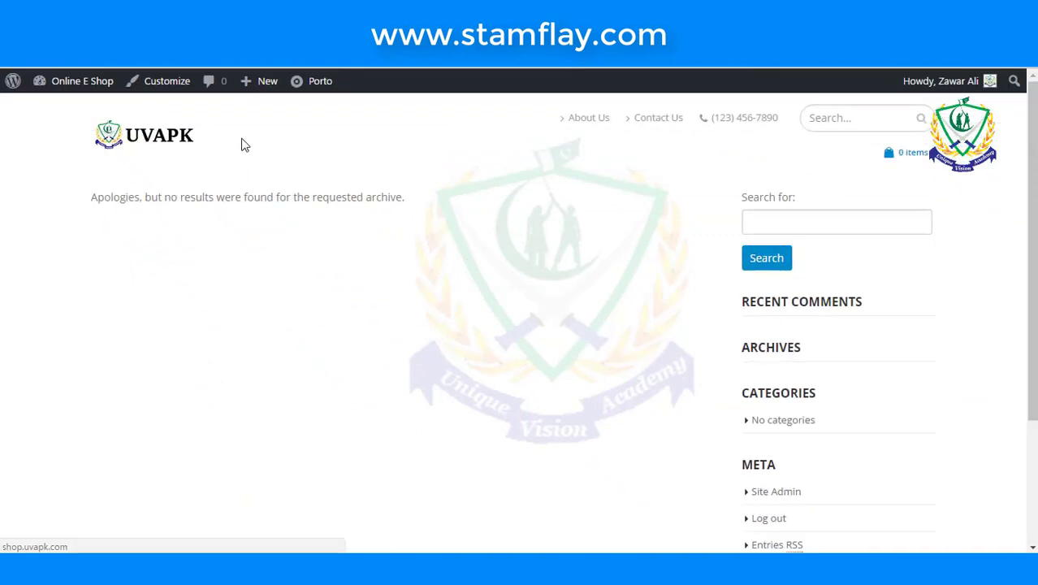
left_click(171, 140)
scroll(219, 167, "down", 3)
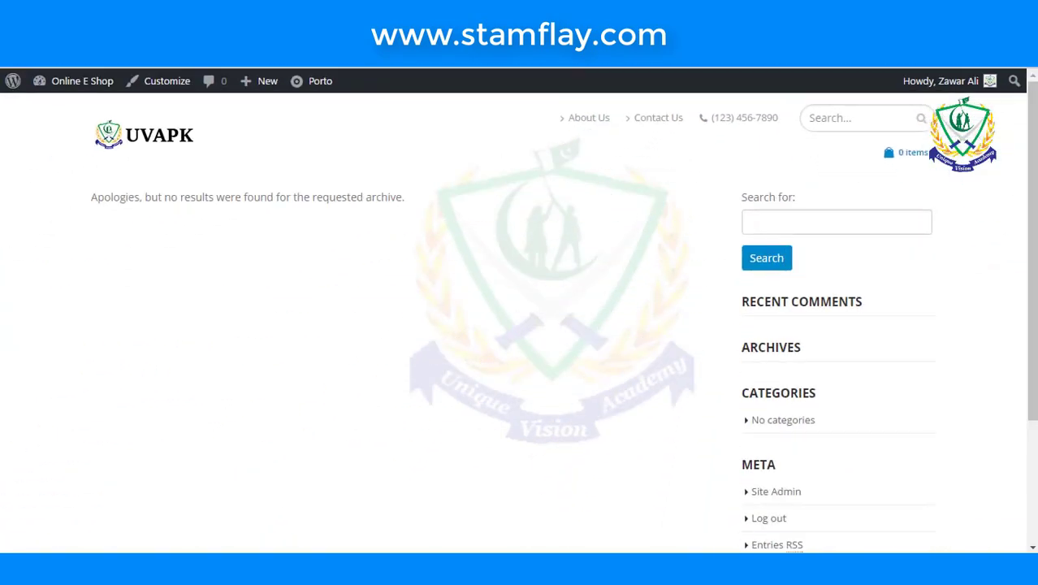
key("ctrl+Tab")
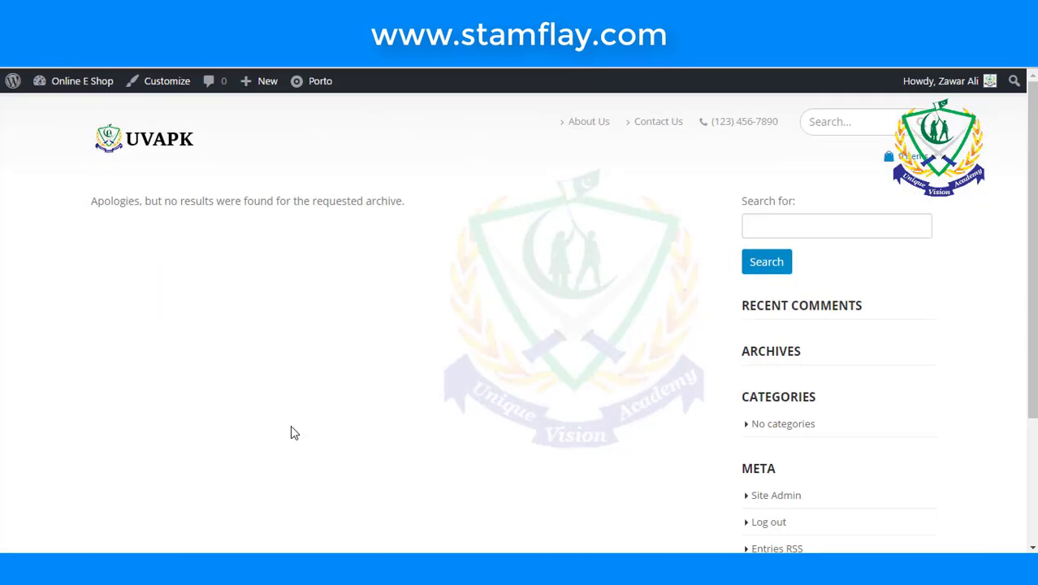
scroll(320, 218, "down", 3)
scroll(322, 224, "up", 3)
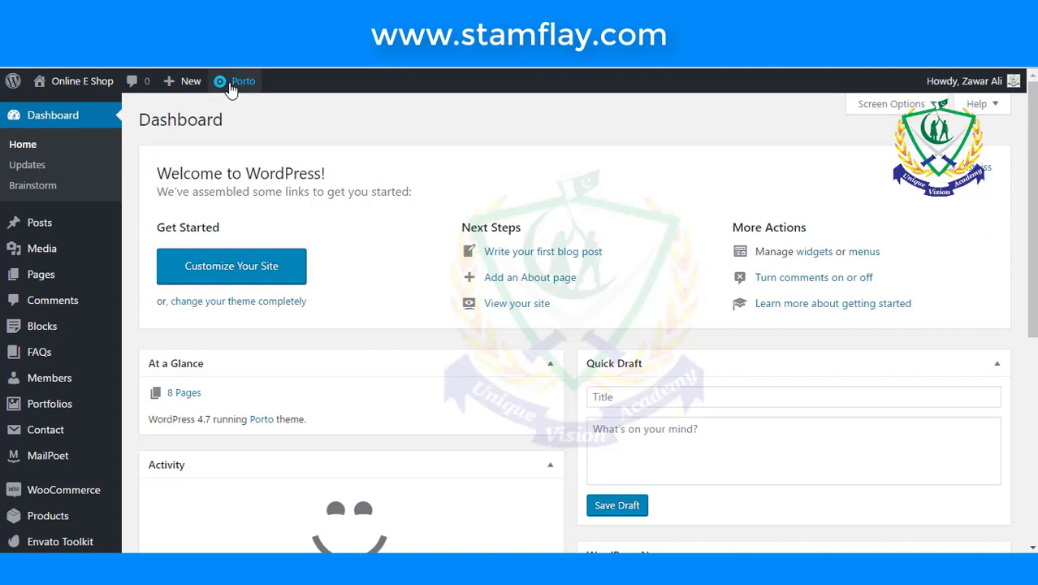
- Open Porto Theme Options from the admin bar and expand the Skin settings
mouse_move(231, 81)
left_click(248, 168)
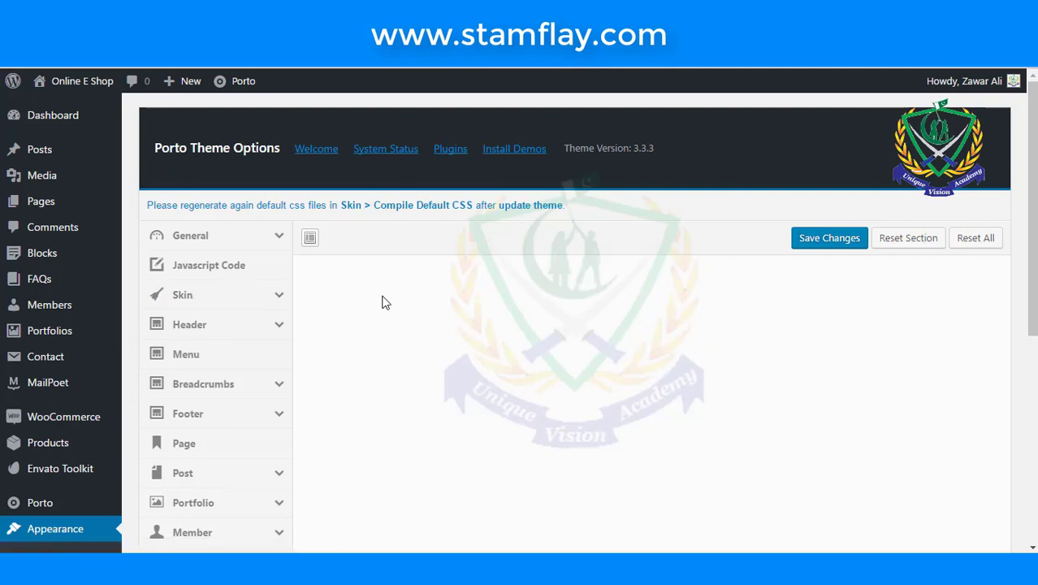
left_click(198, 295)
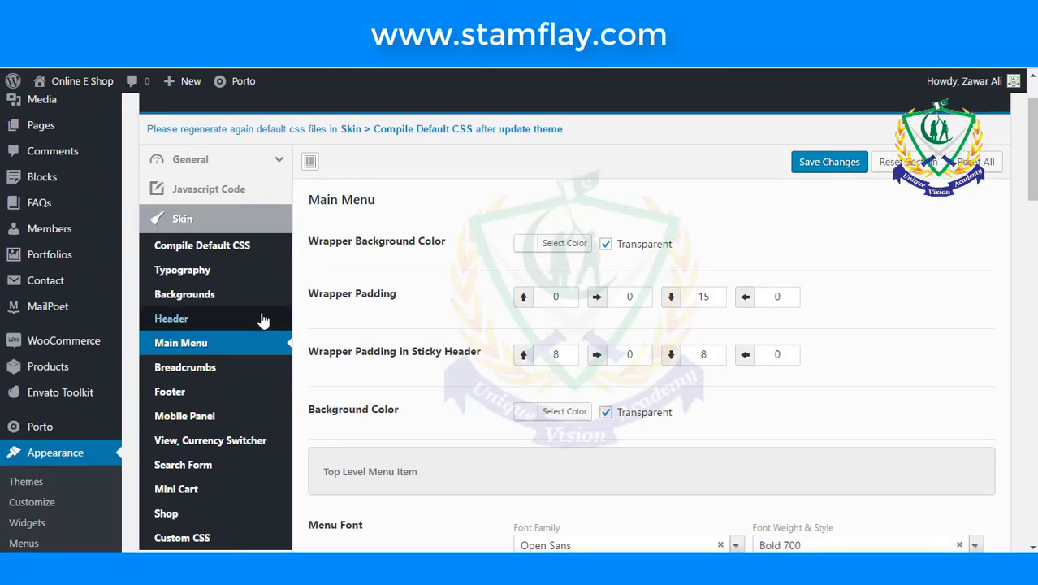
- Set the skin Primary Color to purple #8224e3
left_click(205, 224)
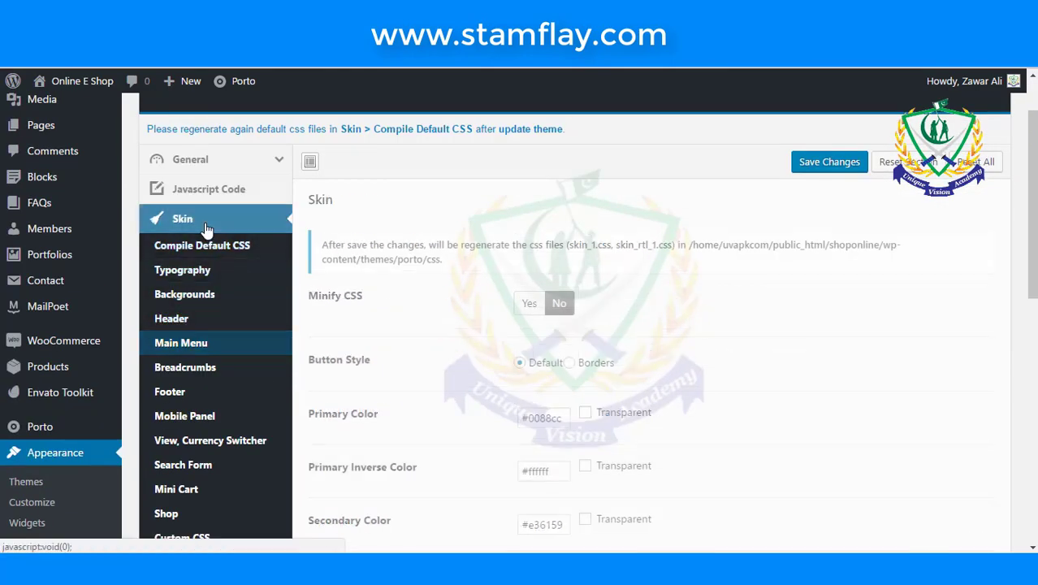
scroll(368, 351, "down", 1)
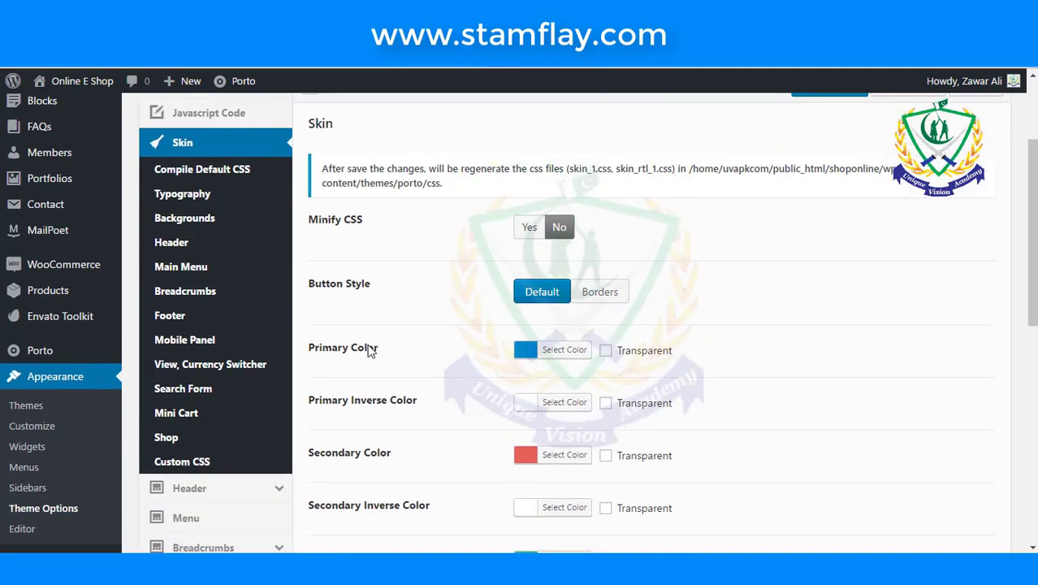
left_click(532, 355)
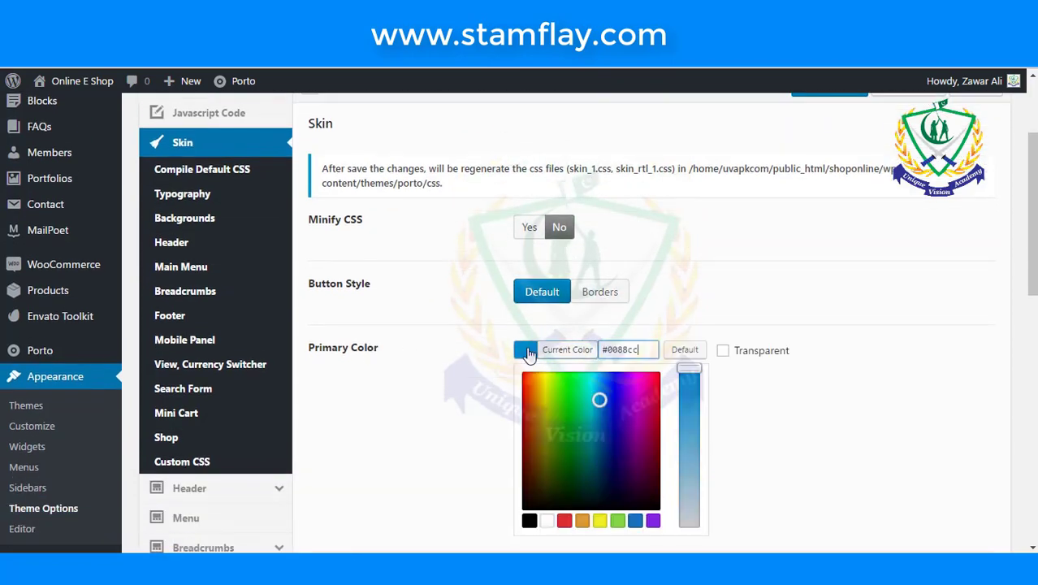
left_click(652, 520)
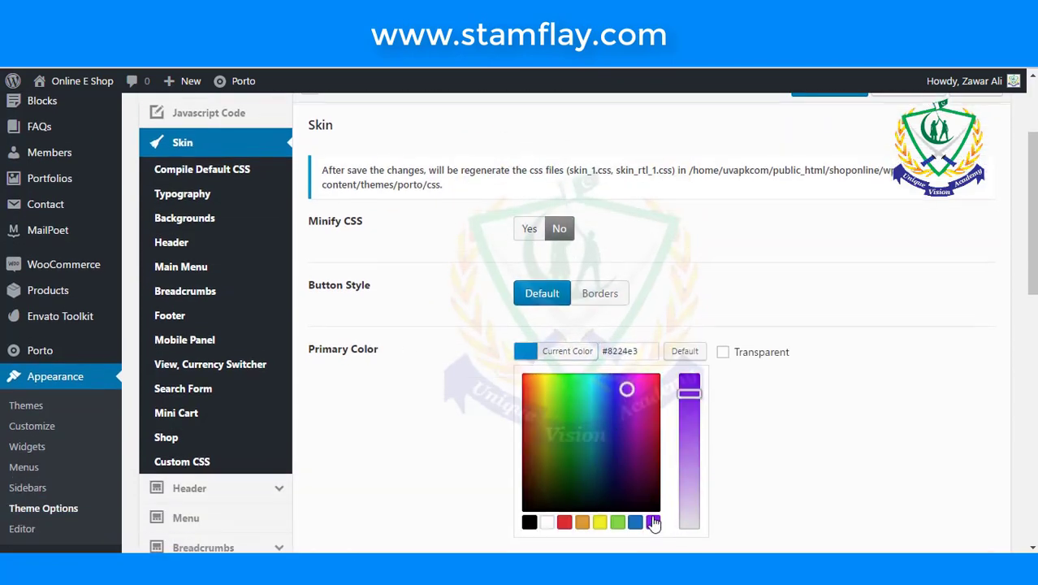
left_click(674, 333)
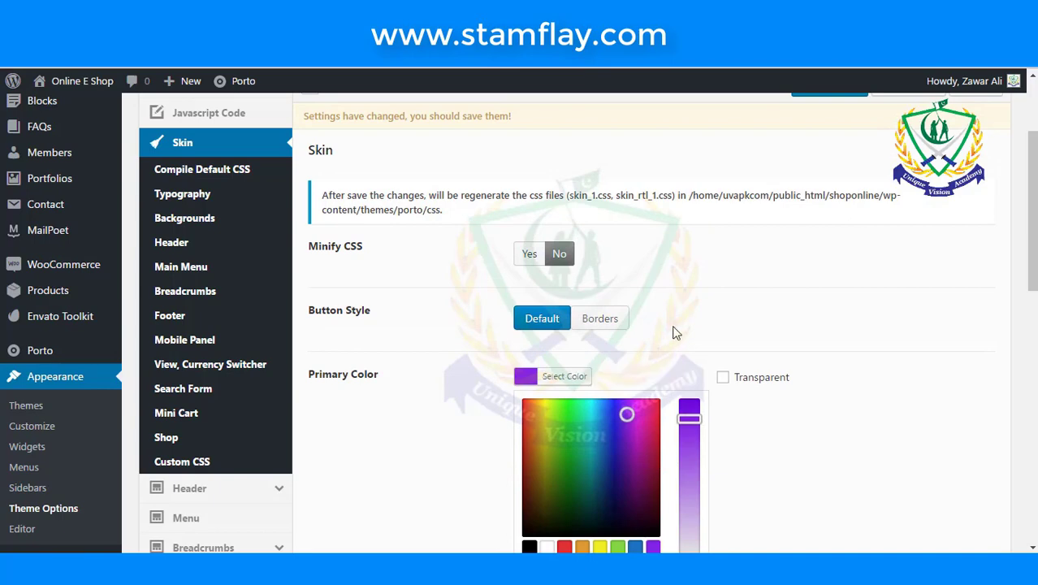
- Change the skin Secondary Color from red to green
scroll(428, 342, "down", 4)
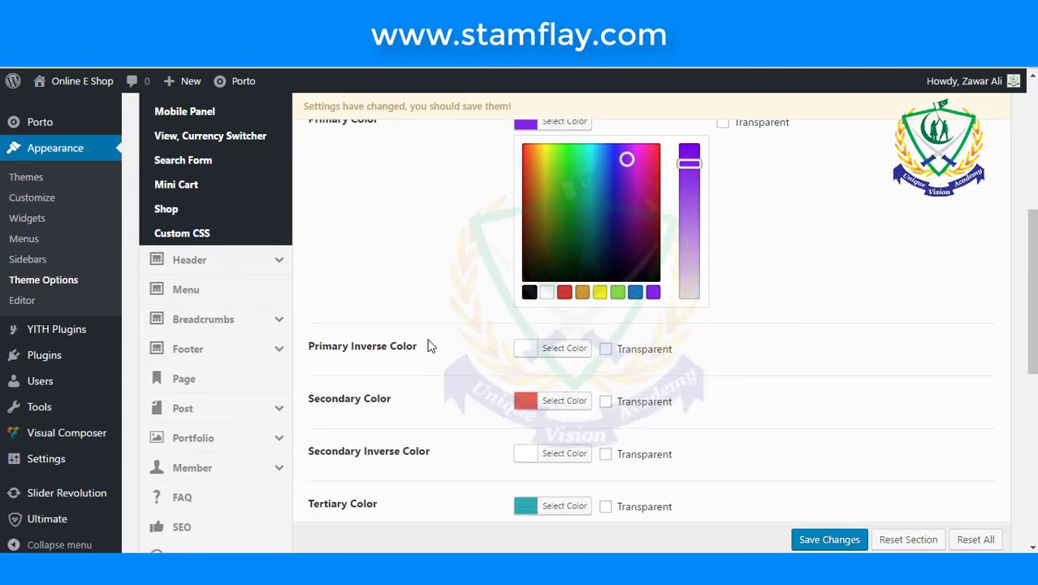
scroll(431, 348, "down", 1)
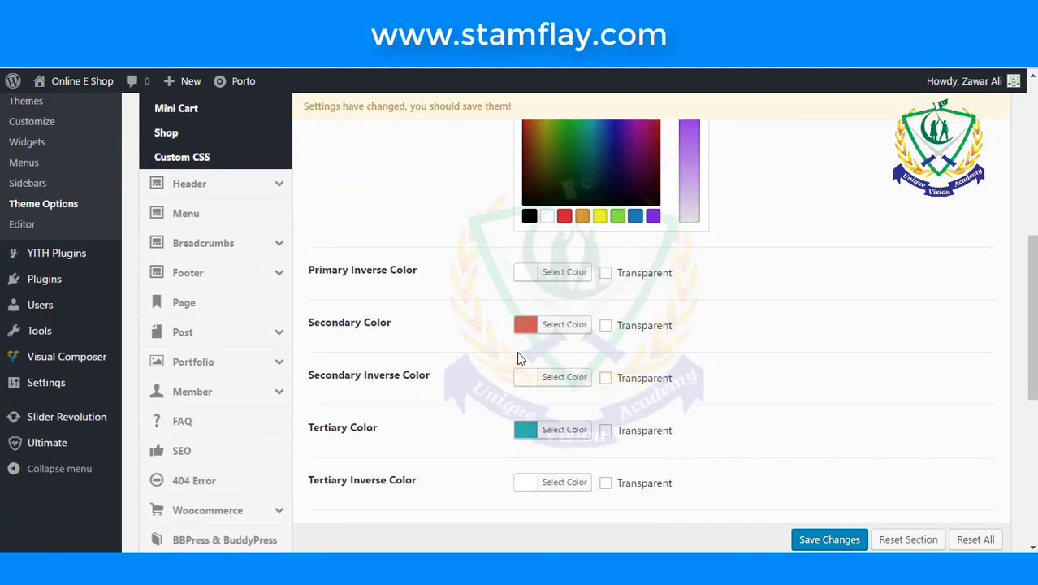
left_click(526, 327)
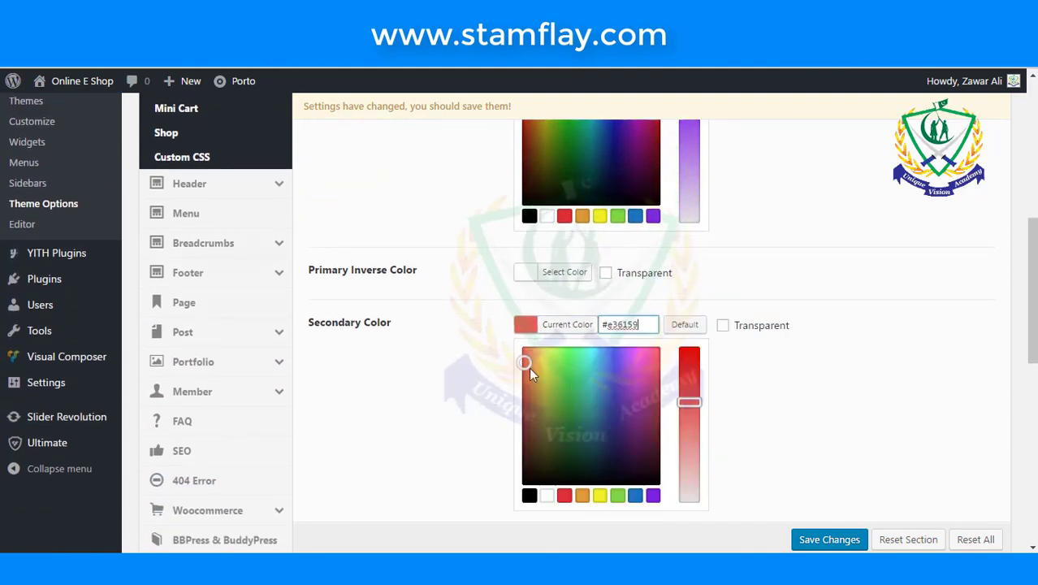
mouse_move(528, 367)
left_mouse_down()
mouse_move(587, 372)
mouse_move(568, 372)
left_mouse_up()
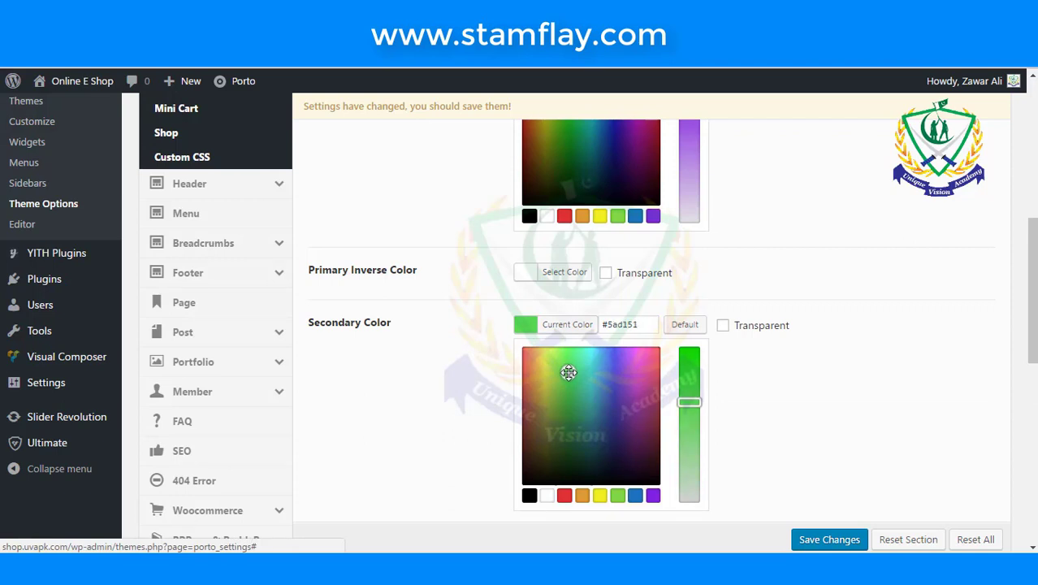
left_click(774, 392)
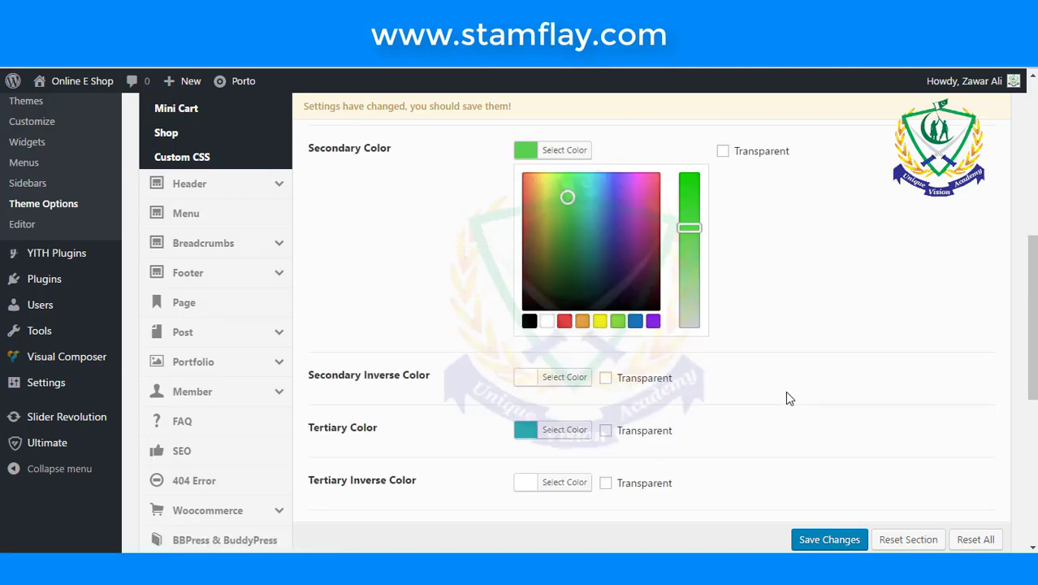
- Save the new skin colours in Porto Theme Options
scroll(785, 393, "down", 2)
scroll(412, 360, "down", 1)
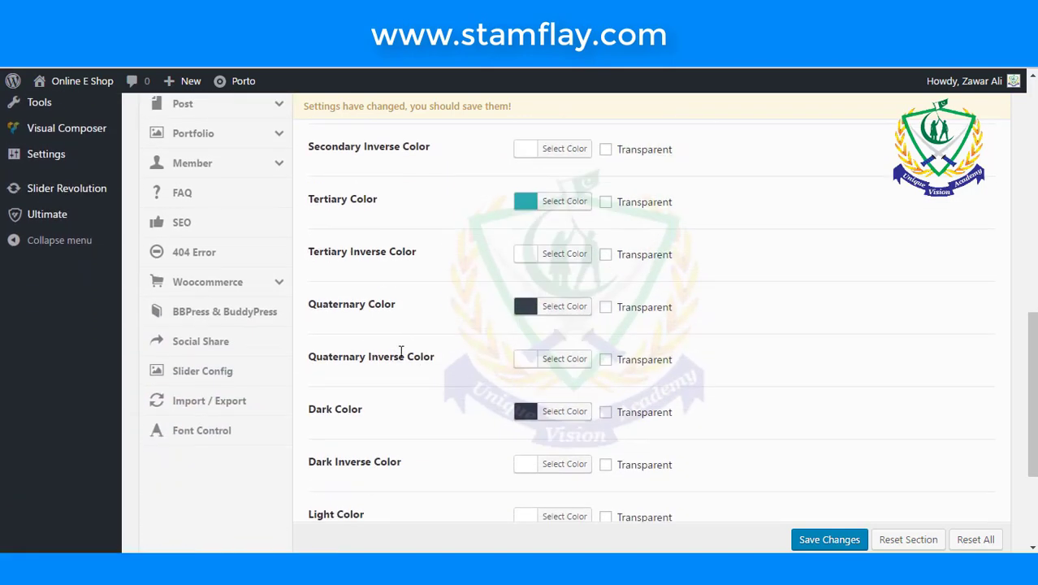
scroll(396, 360, "down", 1)
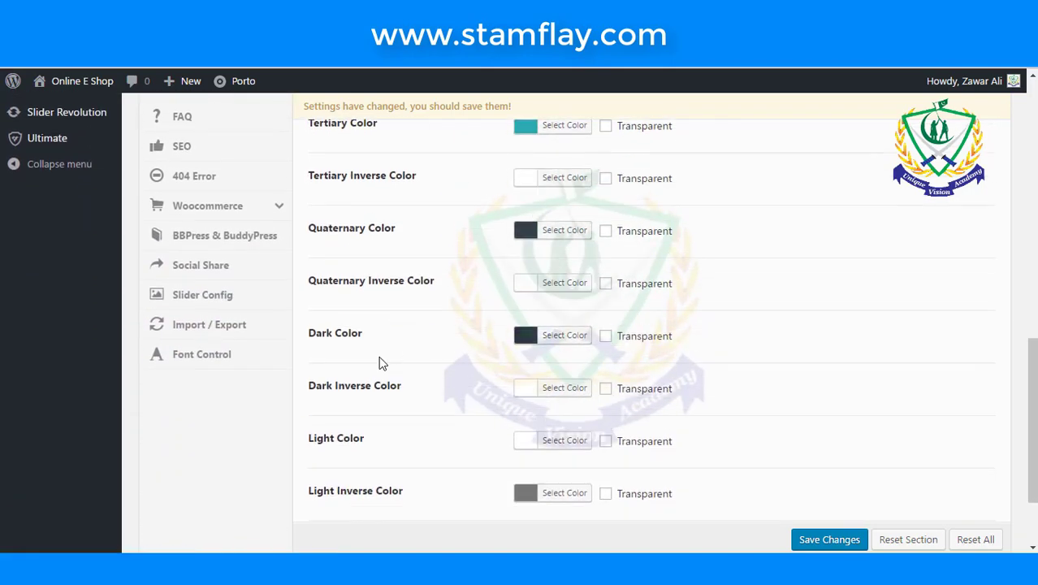
scroll(382, 363, "down", 1)
scroll(381, 363, "down", 1)
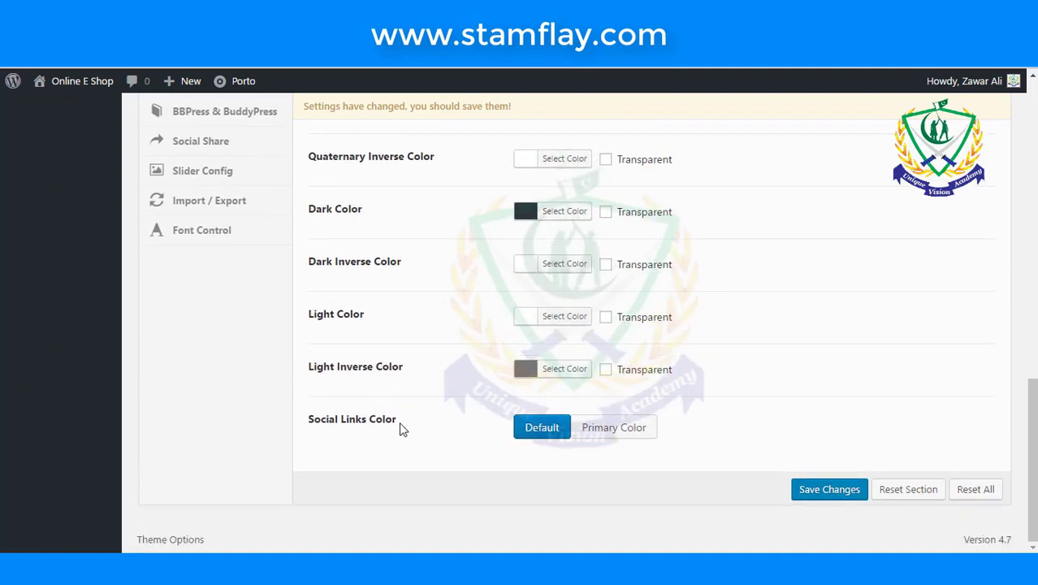
left_click(825, 491)
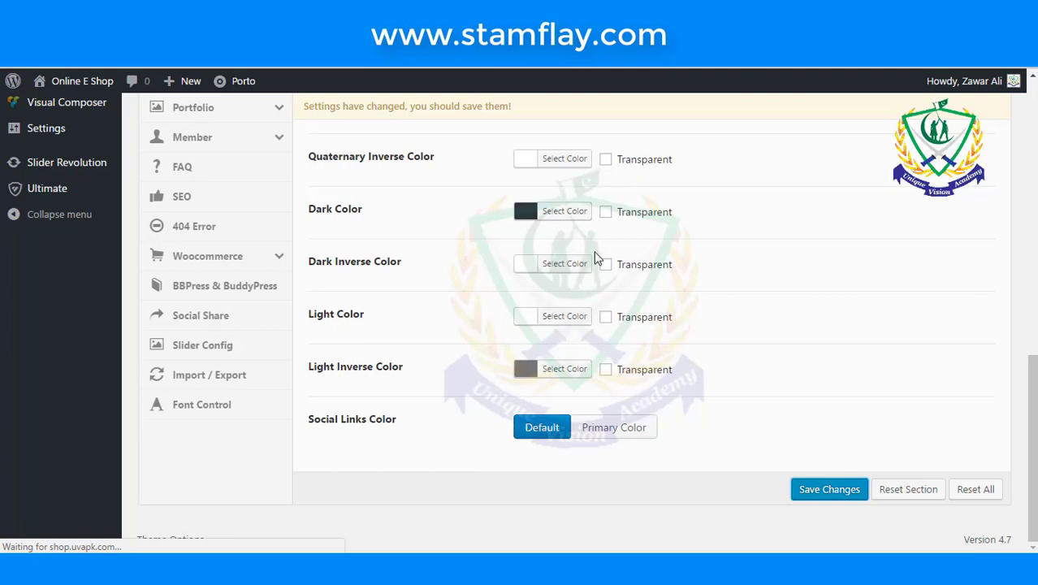
scroll(597, 257, "up", 5)
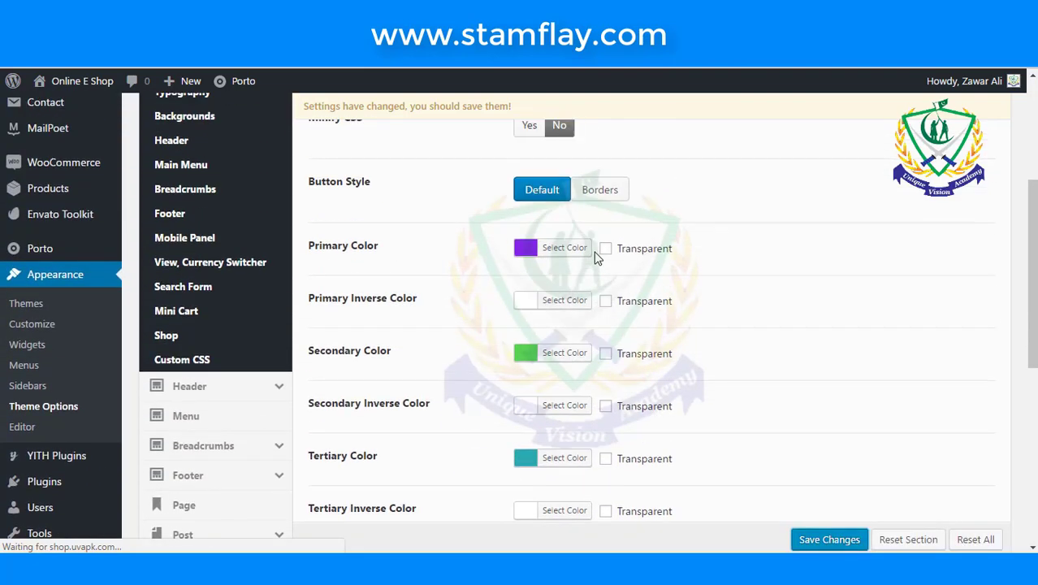
scroll(597, 257, "up", 3)
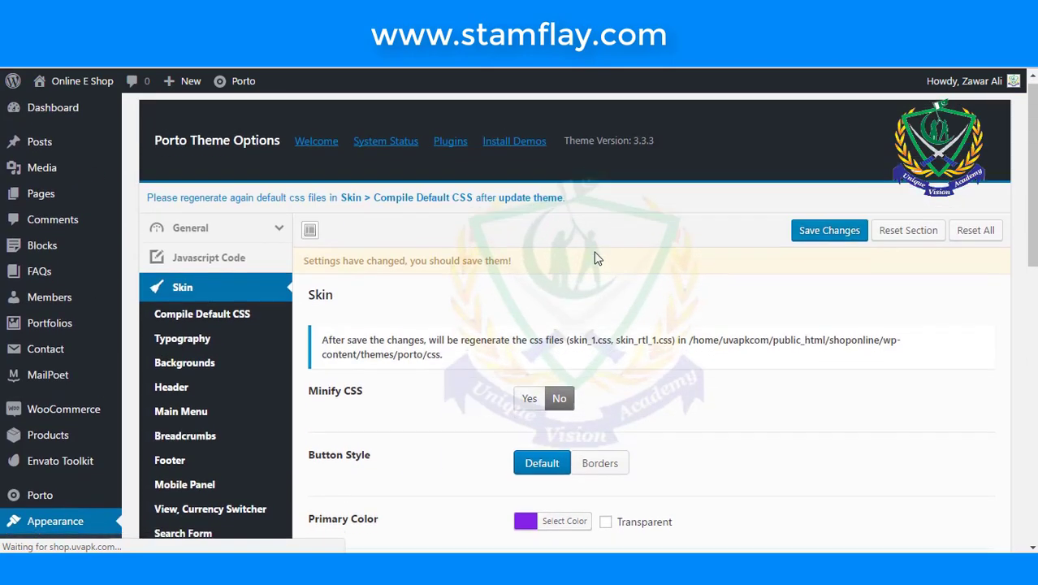
scroll(597, 257, "down", 1)
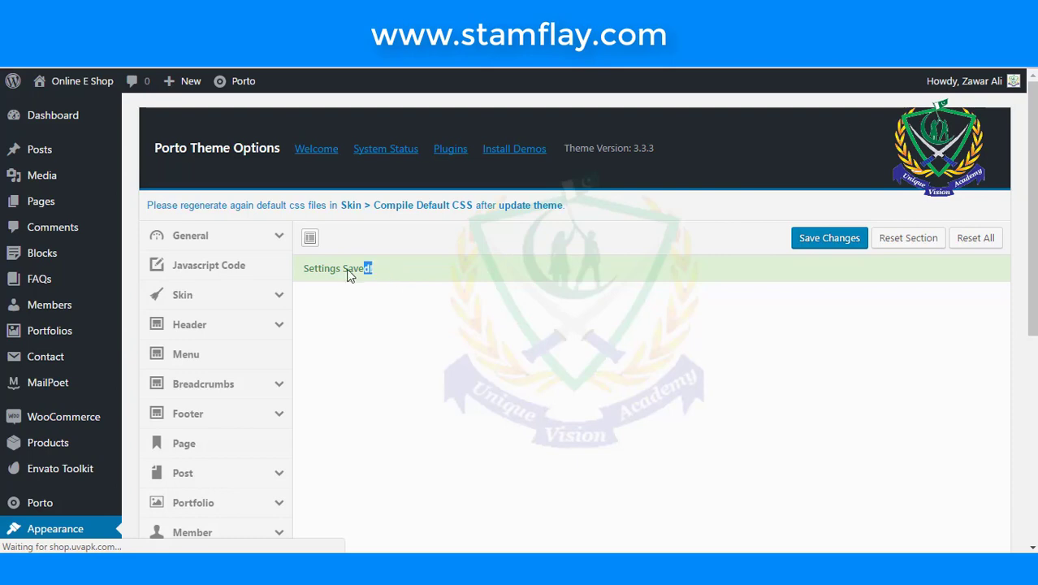
left_click_drag(349, 274, 307, 273)
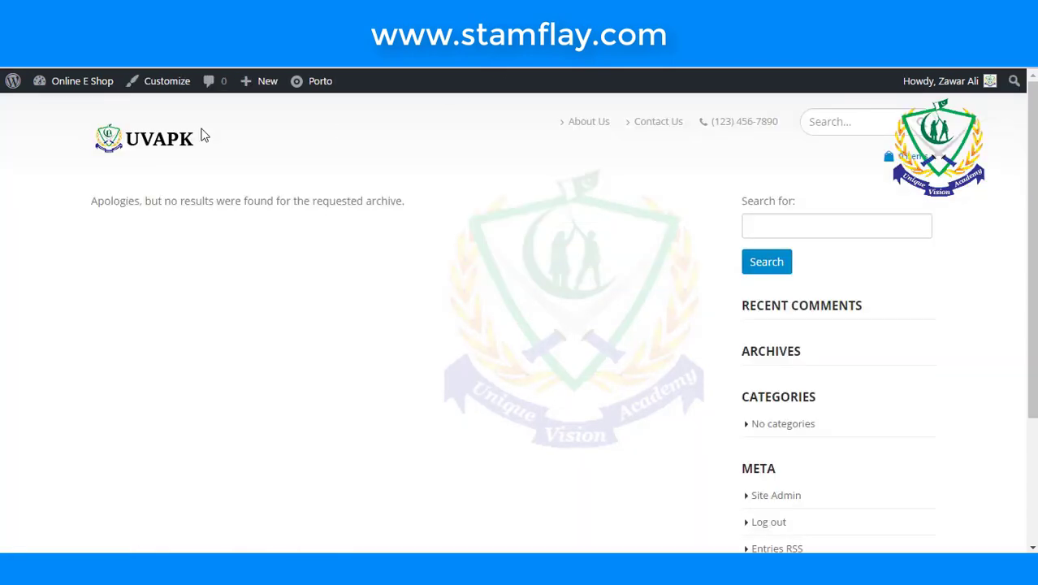
- View the live Online E Shop storefront and scroll through it
left_click(57, 85)
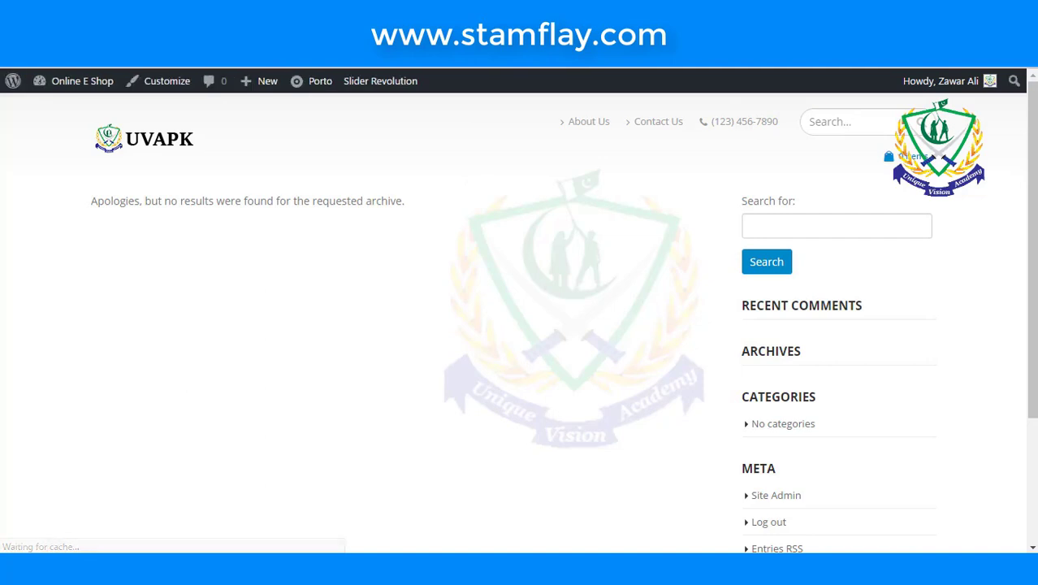
scroll(266, 197, "down", 3)
scroll(207, 144, "up", 3)
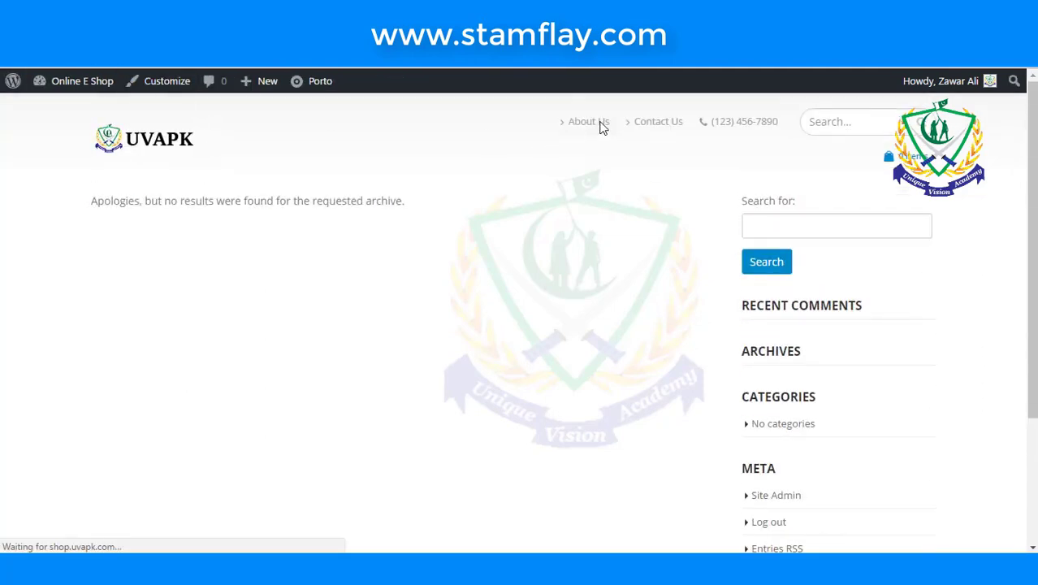
scroll(463, 255, "down", 3)
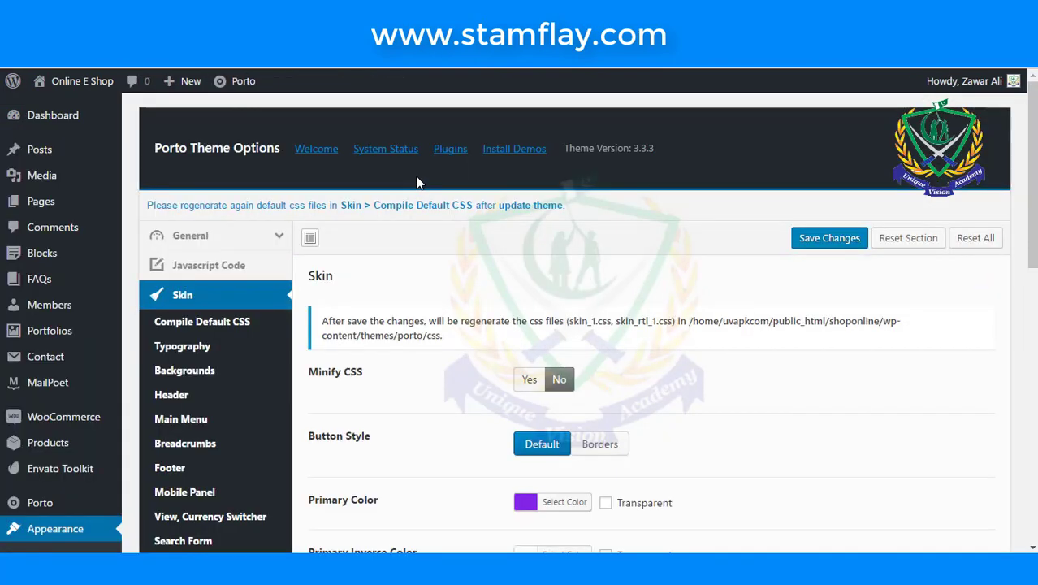
- Open Skin Backgrounds and Header settings and review the transparent Header Wrapper background
scroll(447, 290, "down", 1)
scroll(447, 290, "down", 1)
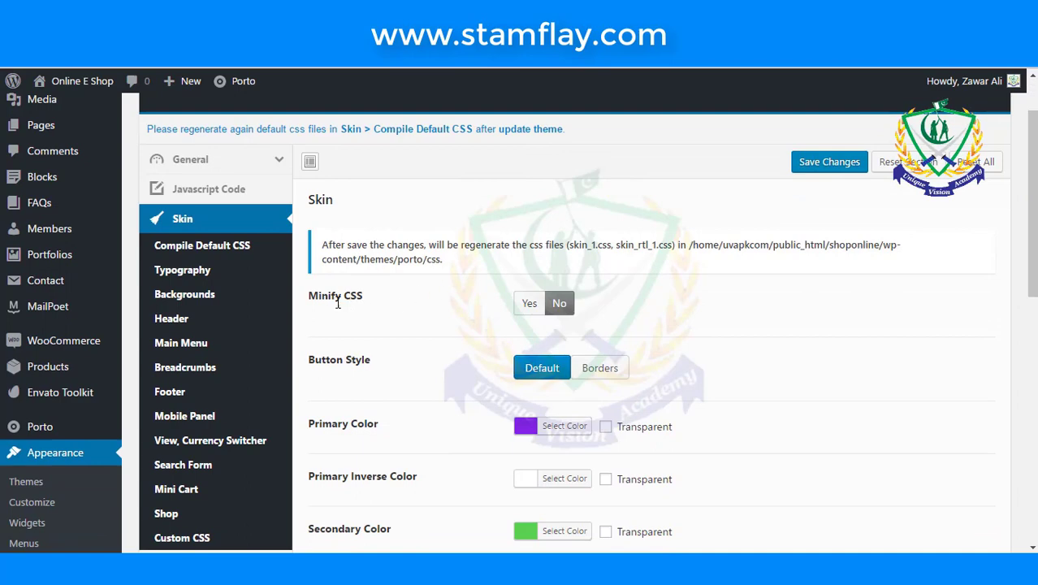
left_click(206, 298)
left_click(205, 321)
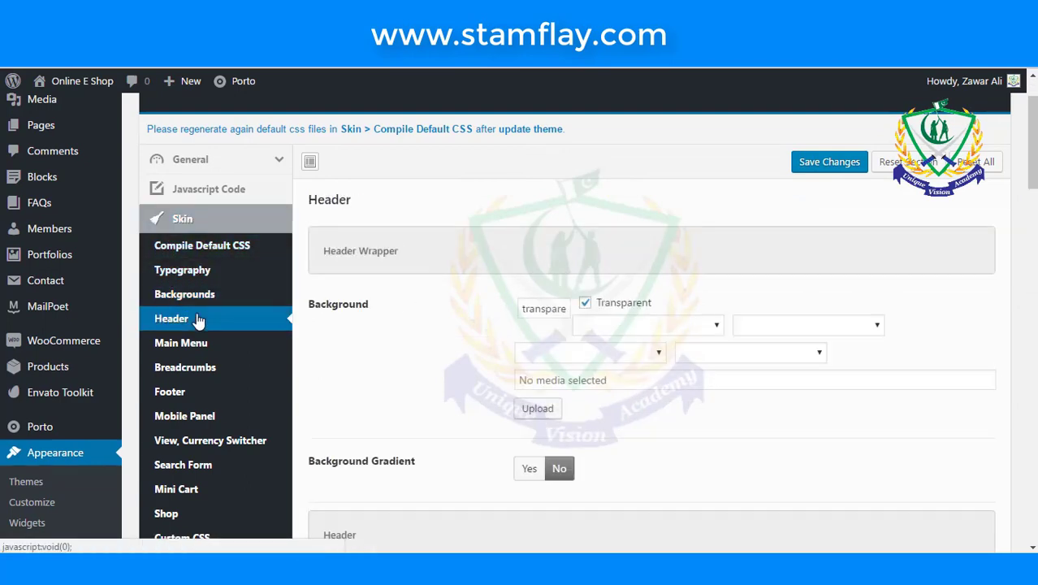
scroll(363, 344, "down", 4)
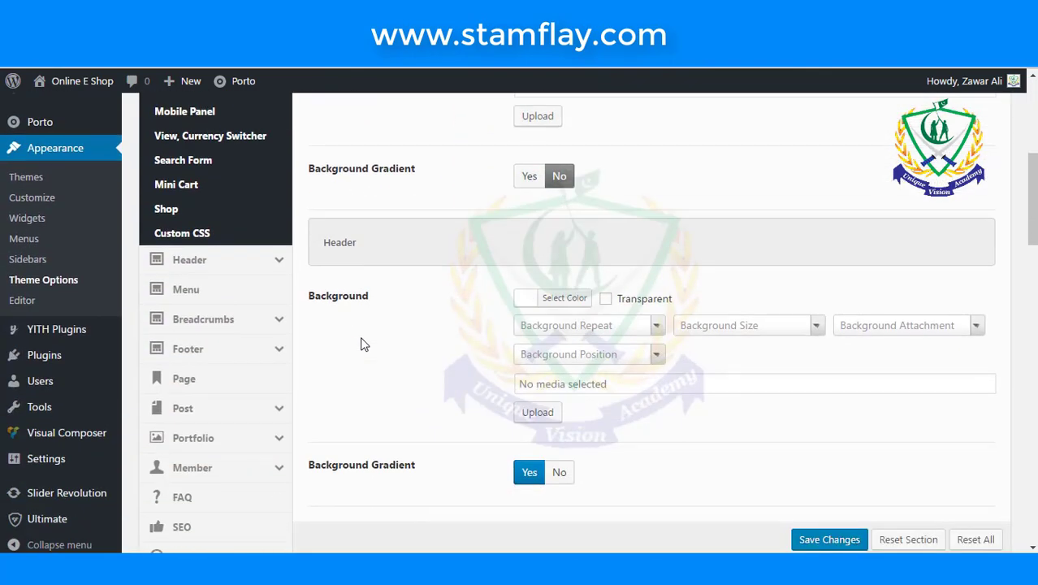
scroll(364, 343, "down", 1)
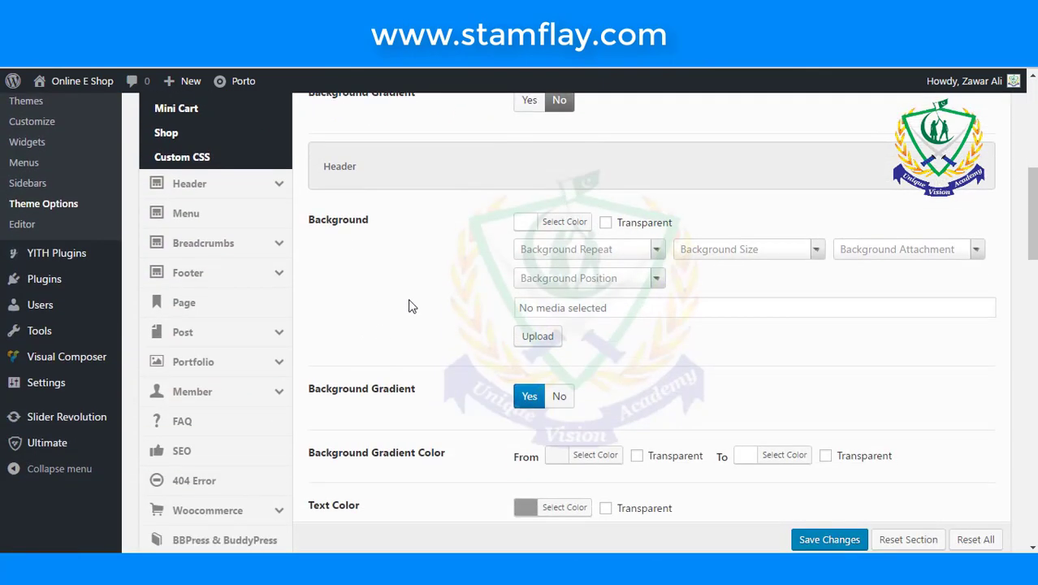
scroll(409, 305, "down", 1)
scroll(408, 305, "up", 2)
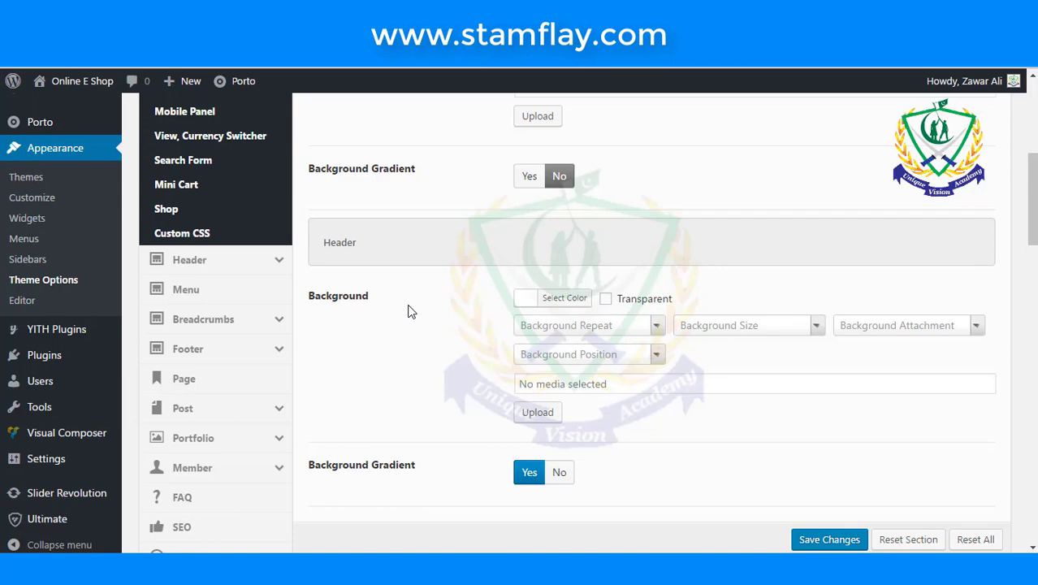
scroll(332, 301, "down", 1)
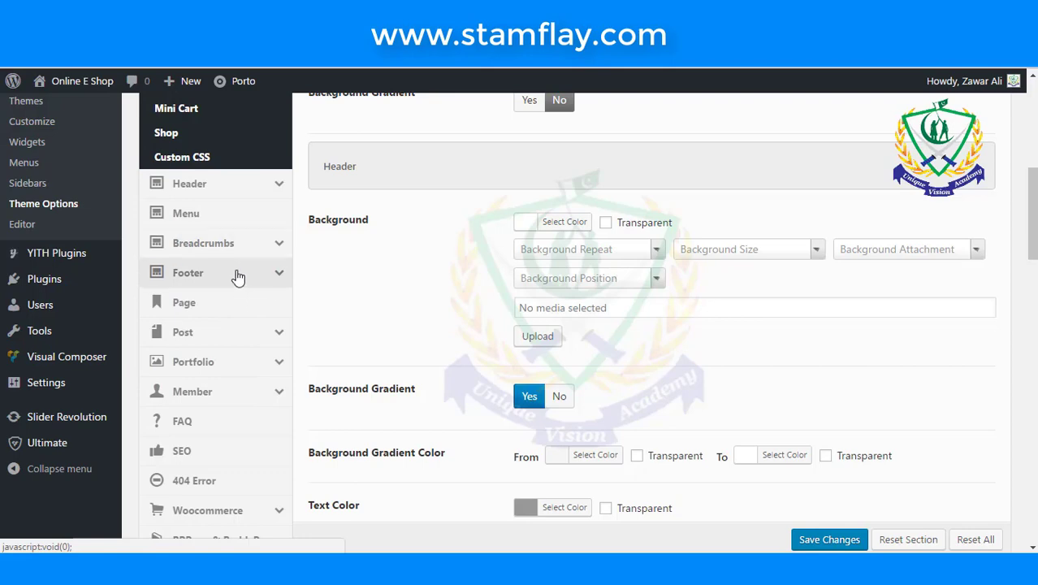
scroll(238, 276, "down", 2)
scroll(238, 276, "up", 5)
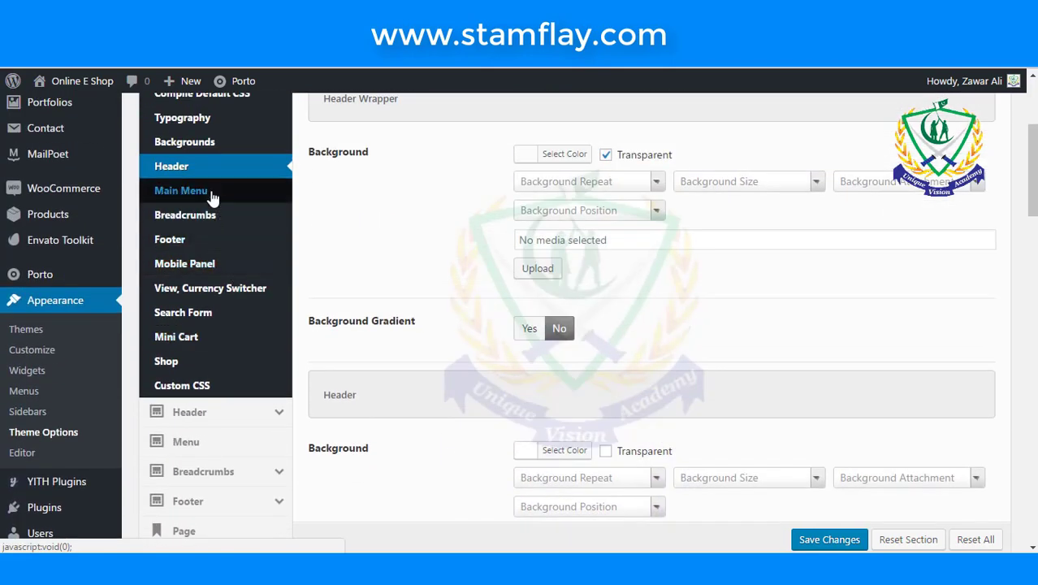
- Open the Main Menu skin settings and set Link Color Regular to purple
left_click(211, 196)
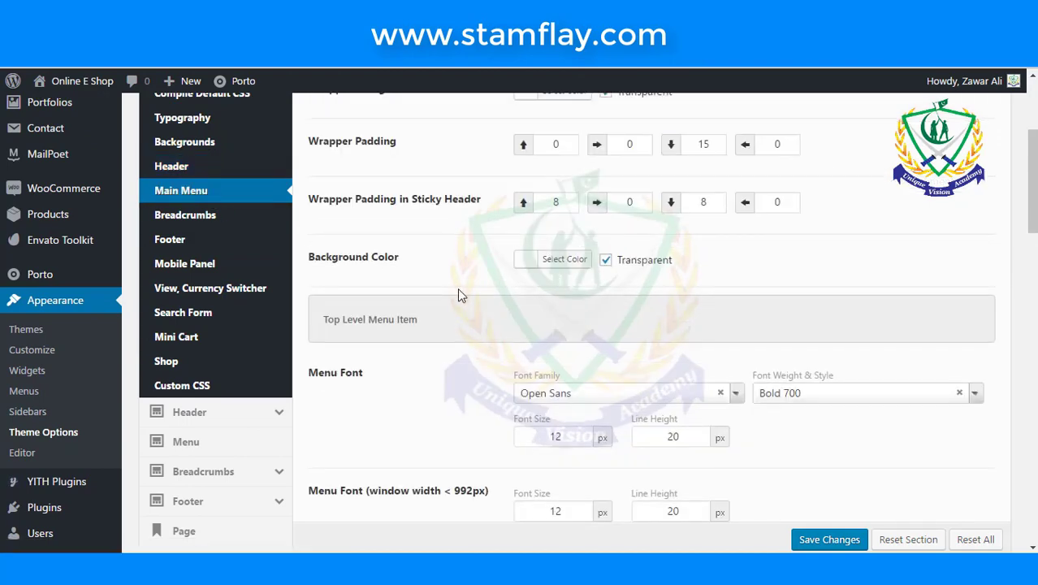
scroll(459, 295, "up", 3)
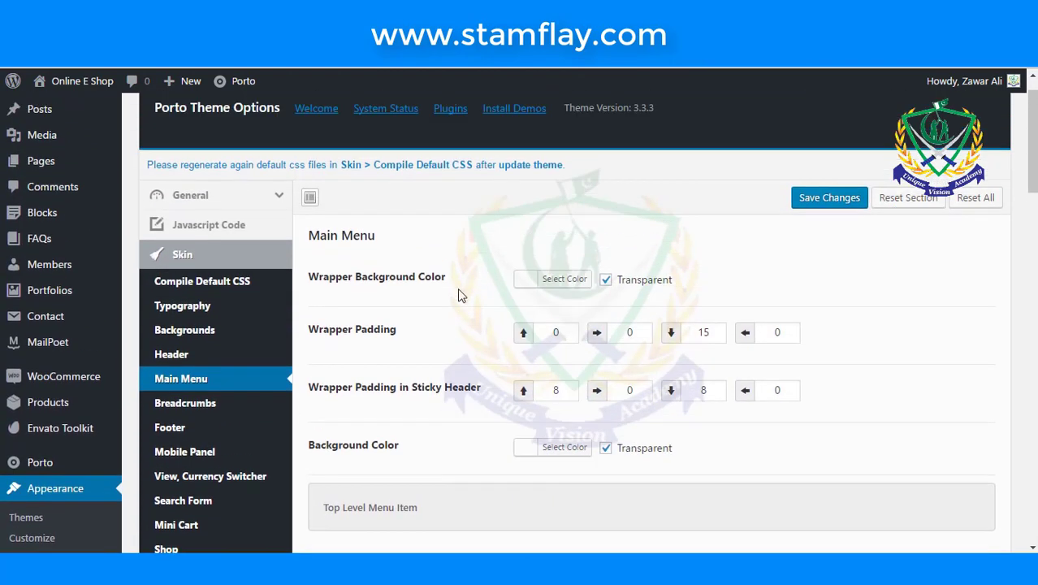
scroll(445, 305, "down", 5)
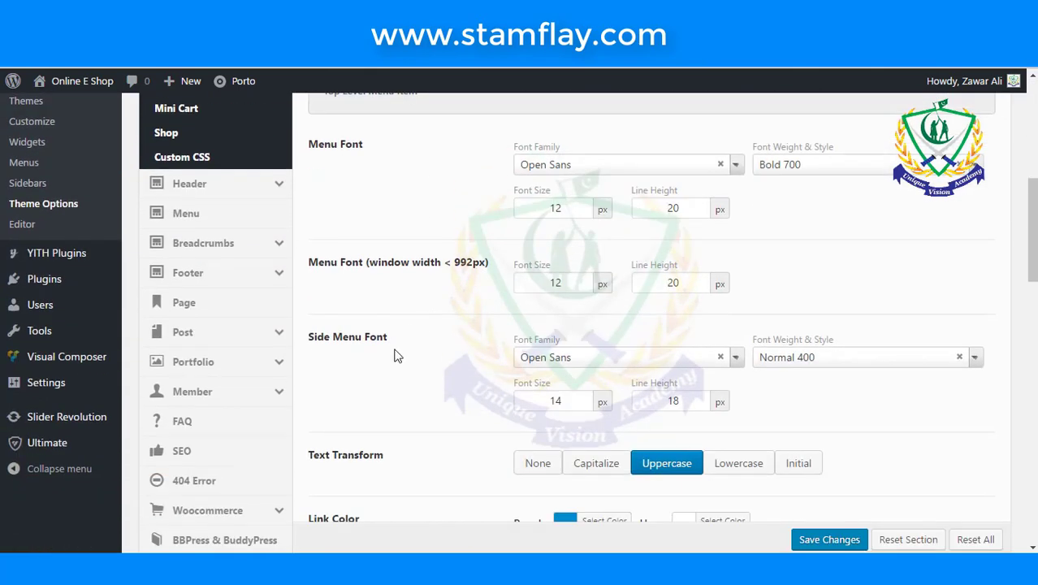
scroll(396, 354, "down", 2)
scroll(528, 358, "down", 1)
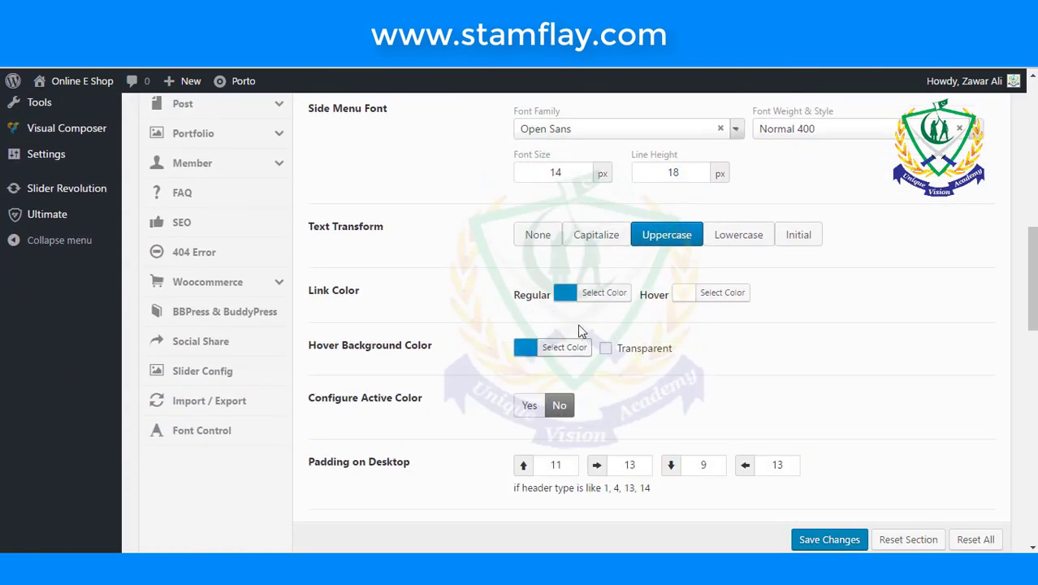
left_click(566, 295)
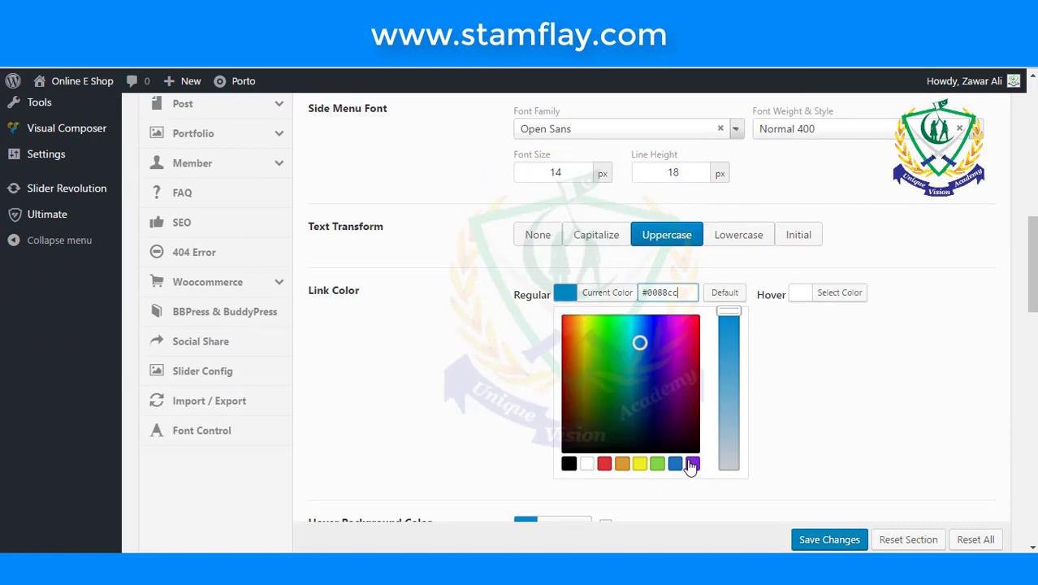
left_click(690, 464)
left_click(454, 304)
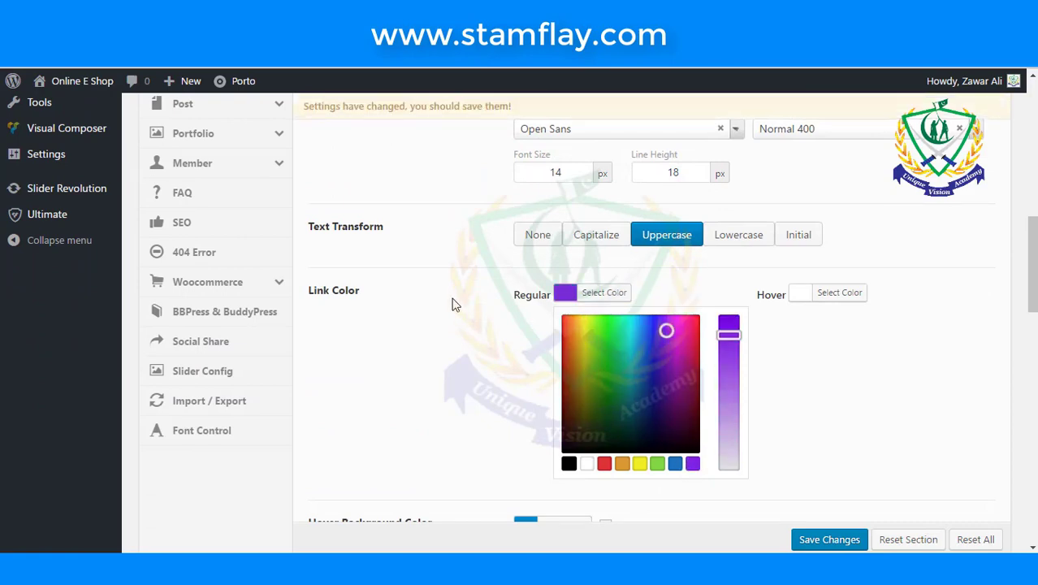
- Set the main menu Hover Background Color to yellow #eeee22
scroll(454, 304, "down", 2)
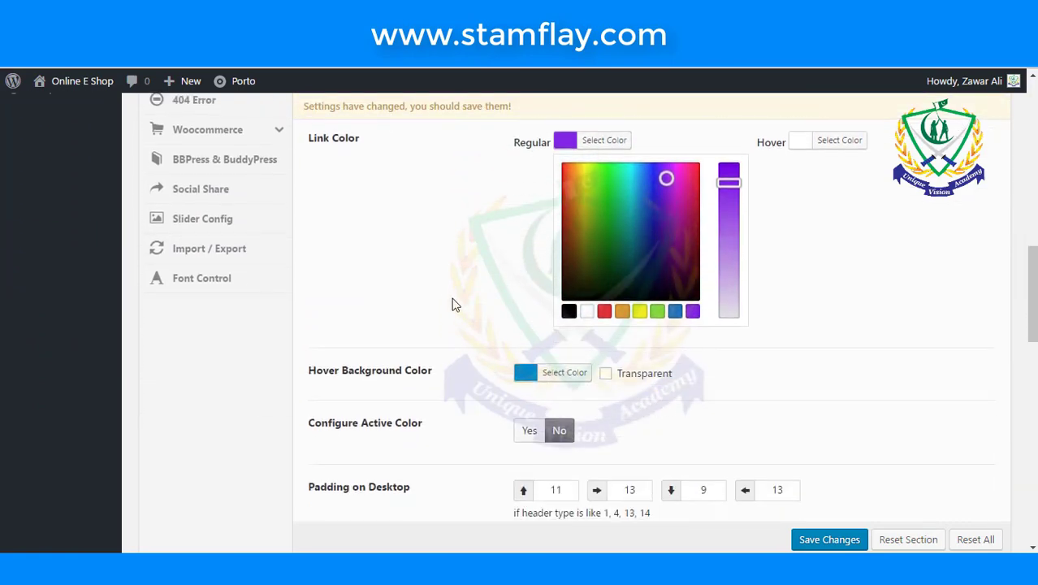
left_click(522, 375)
left_click(524, 375)
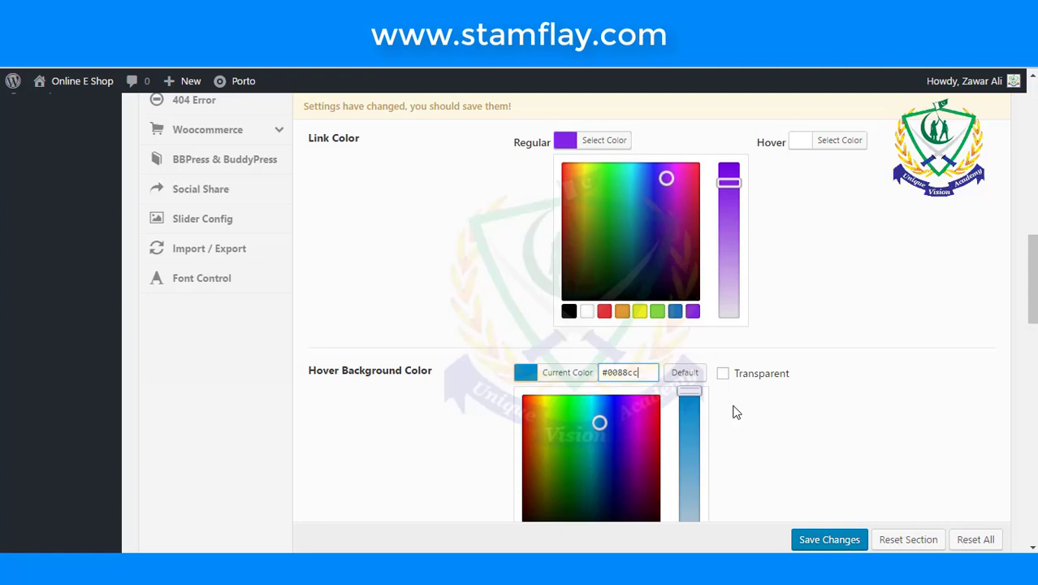
scroll(735, 412, "down", 2)
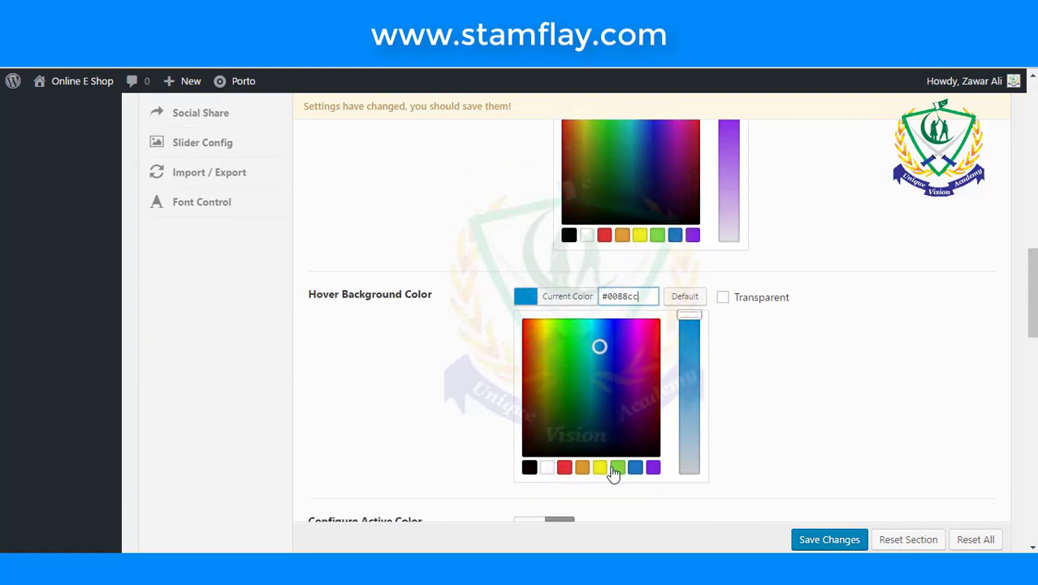
left_click(600, 468)
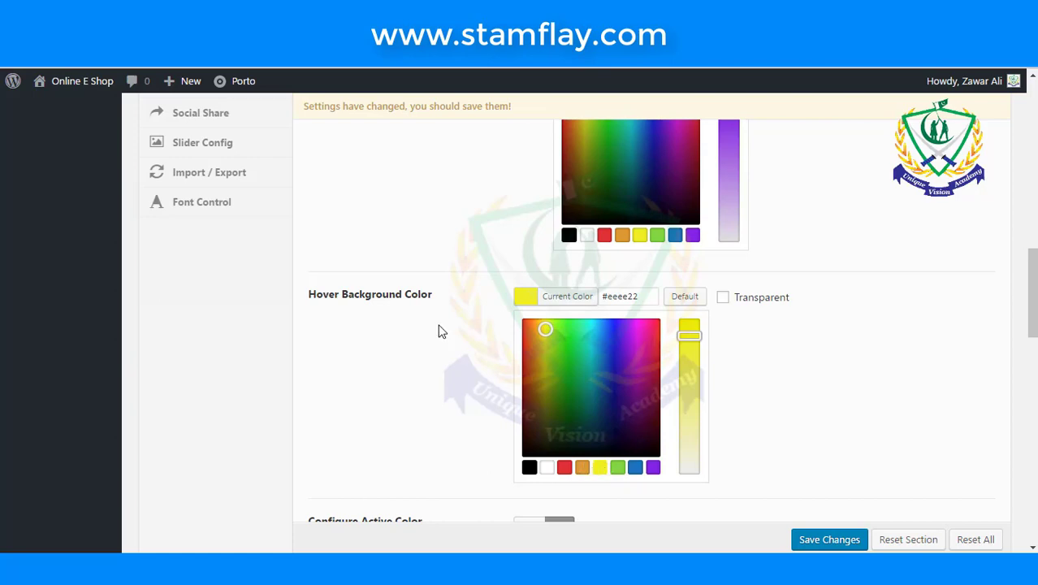
scroll(440, 337, "down", 2)
scroll(437, 342, "down", 4)
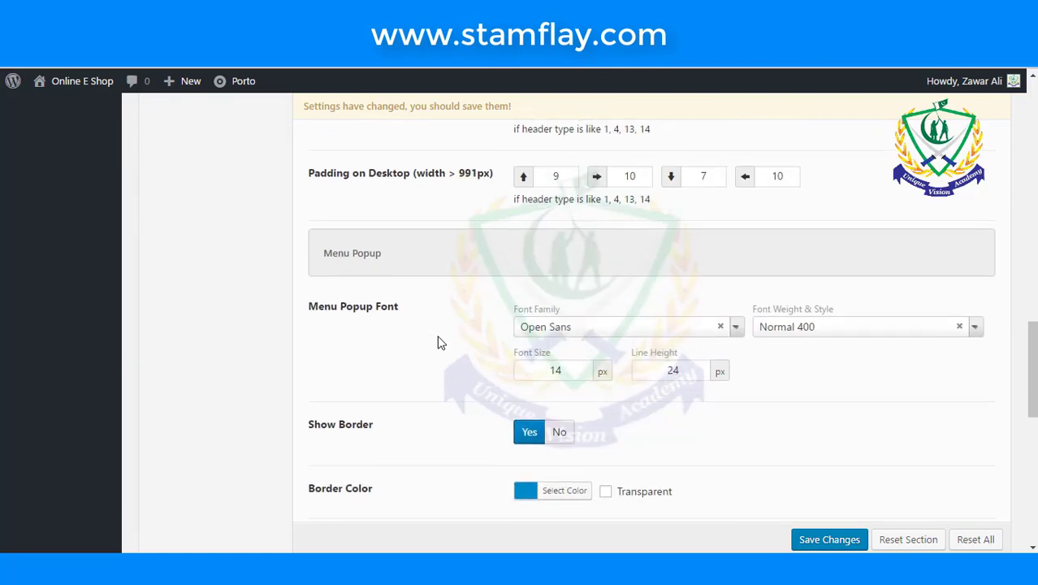
scroll(437, 342, "up", 4)
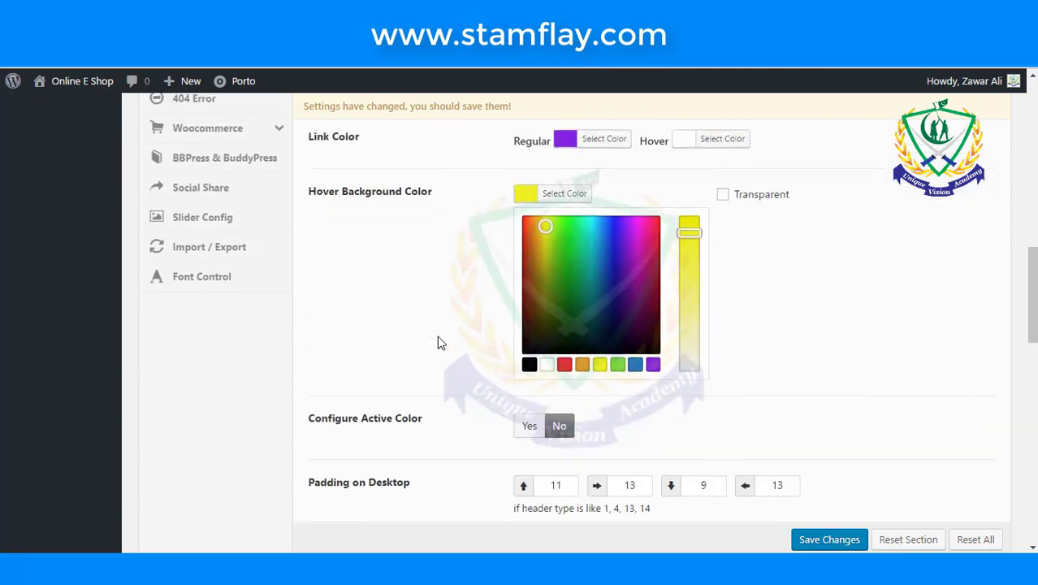
scroll(440, 342, "down", 1)
- Set the main menu popup Border Color to green
scroll(439, 341, "down", 4)
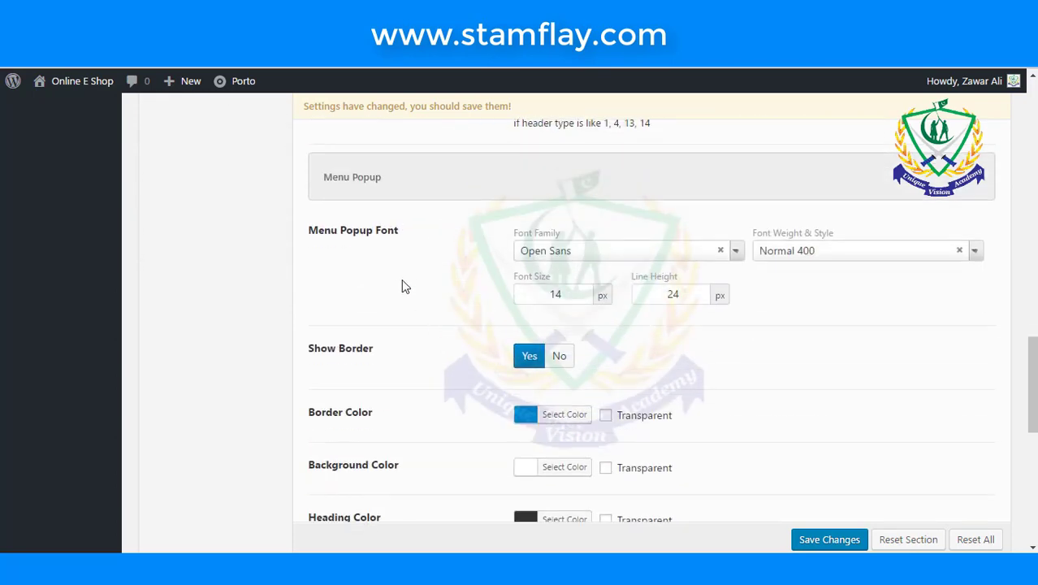
scroll(401, 284, "down", 2)
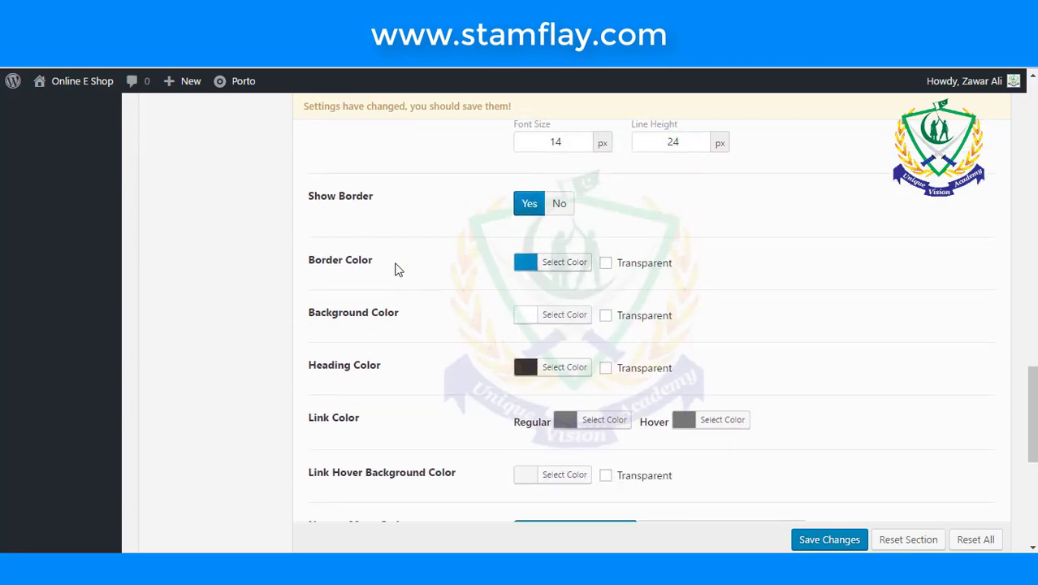
scroll(398, 272, "down", 1)
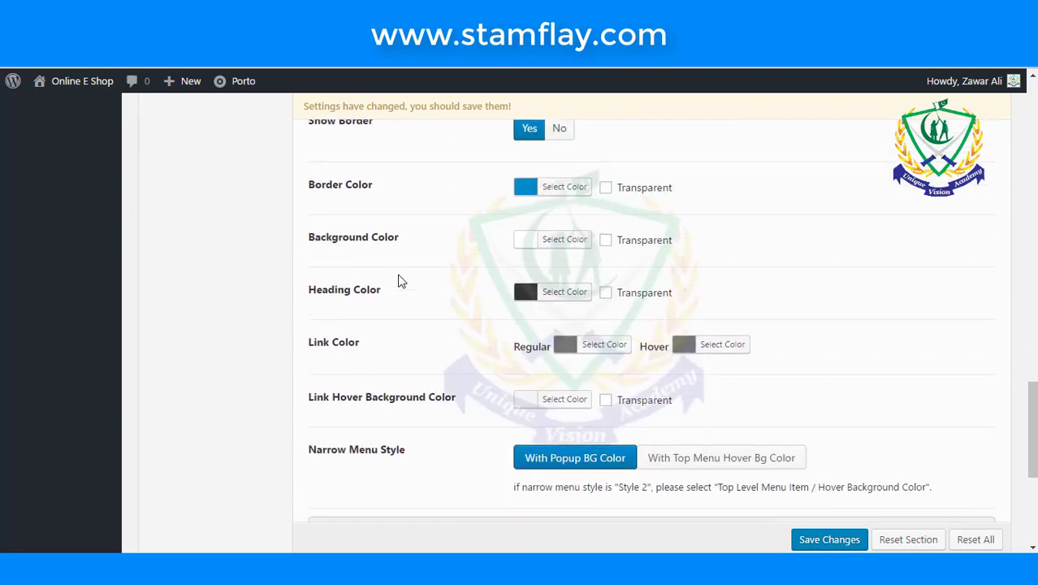
scroll(398, 281, "down", 3)
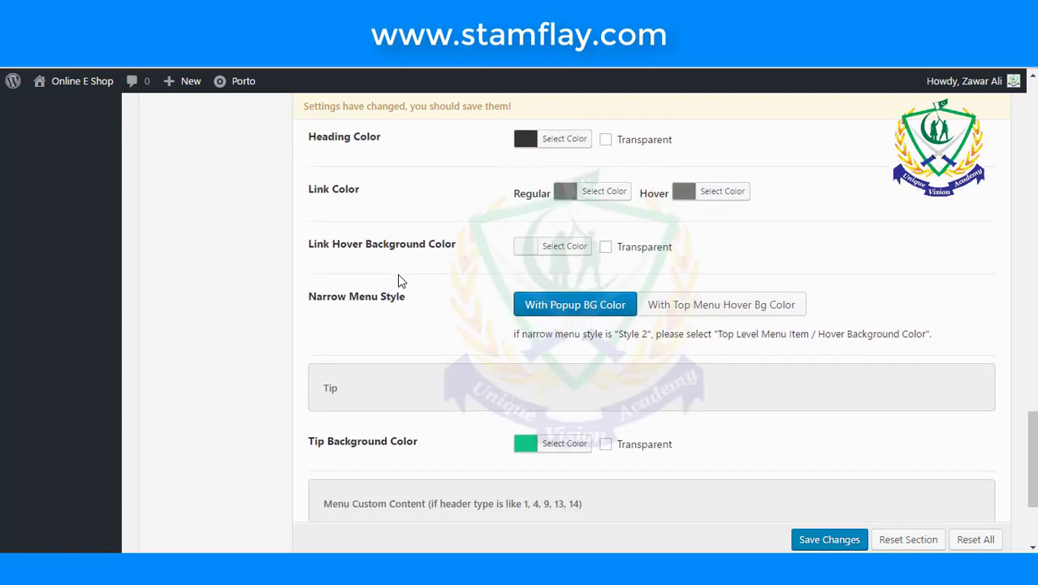
scroll(376, 249, "up", 4)
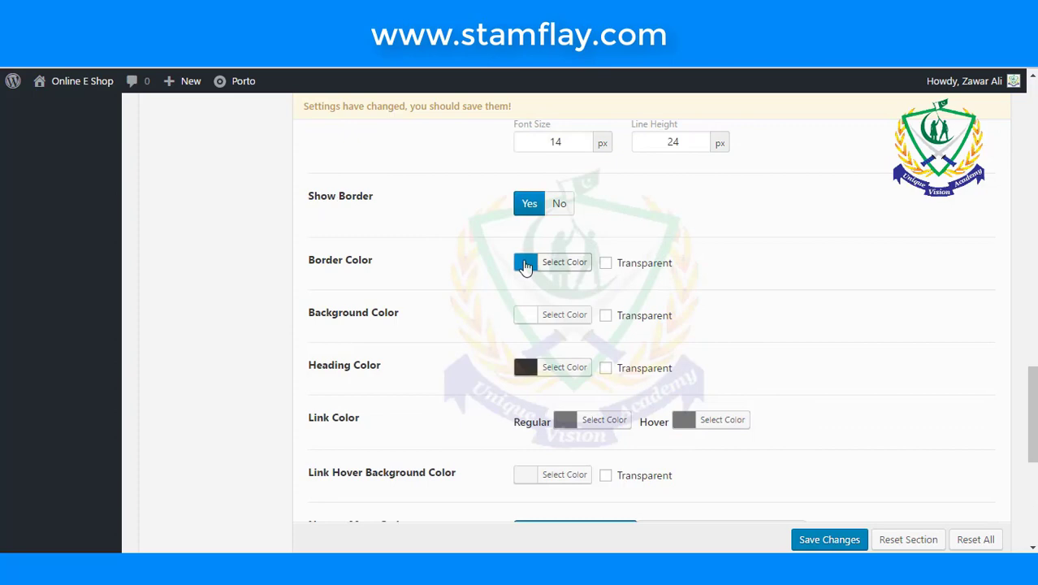
left_click(523, 261)
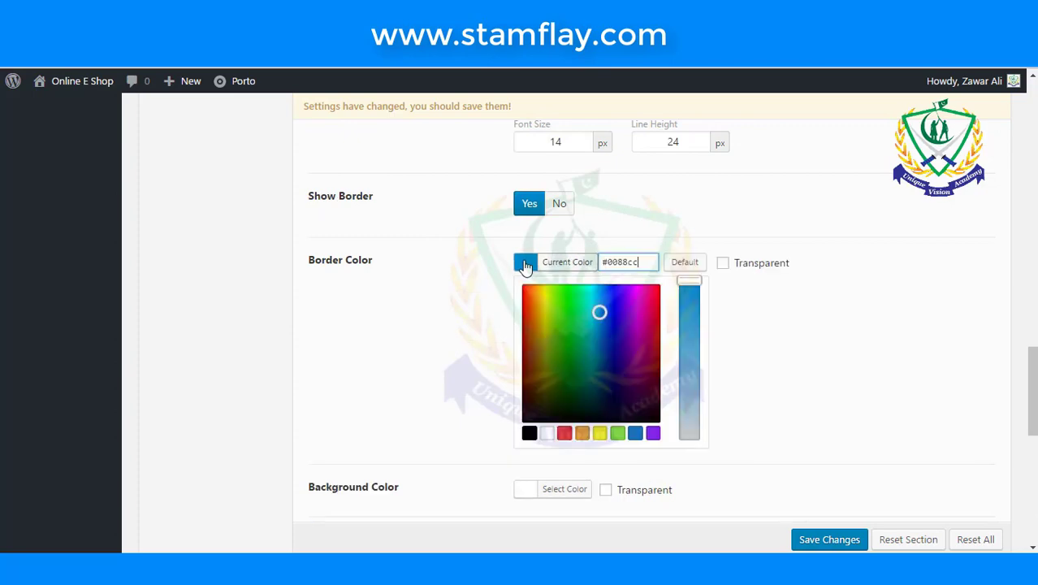
left_click(562, 307)
- Save the Main Menu skin colour changes
scroll(432, 277, "down", 2)
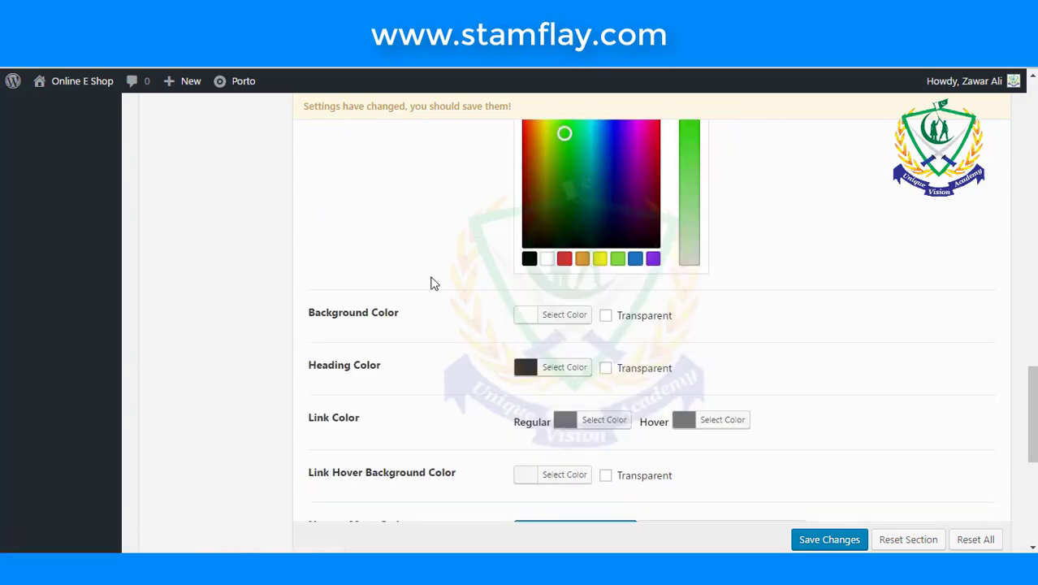
scroll(432, 280, "down", 3)
scroll(432, 283, "down", 2)
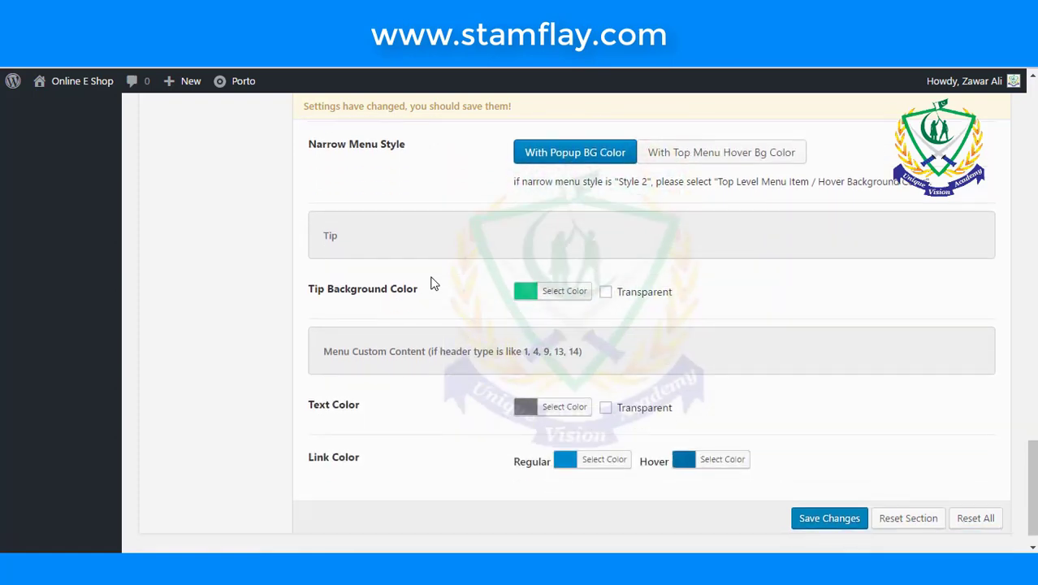
scroll(431, 282, "down", 1)
scroll(432, 283, "up", 5)
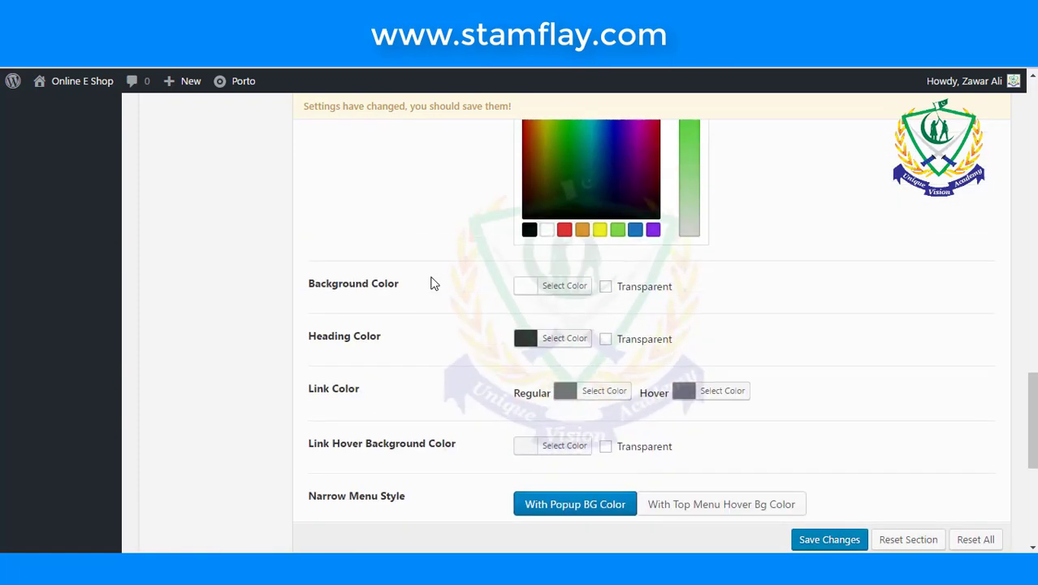
scroll(432, 282, "up", 4)
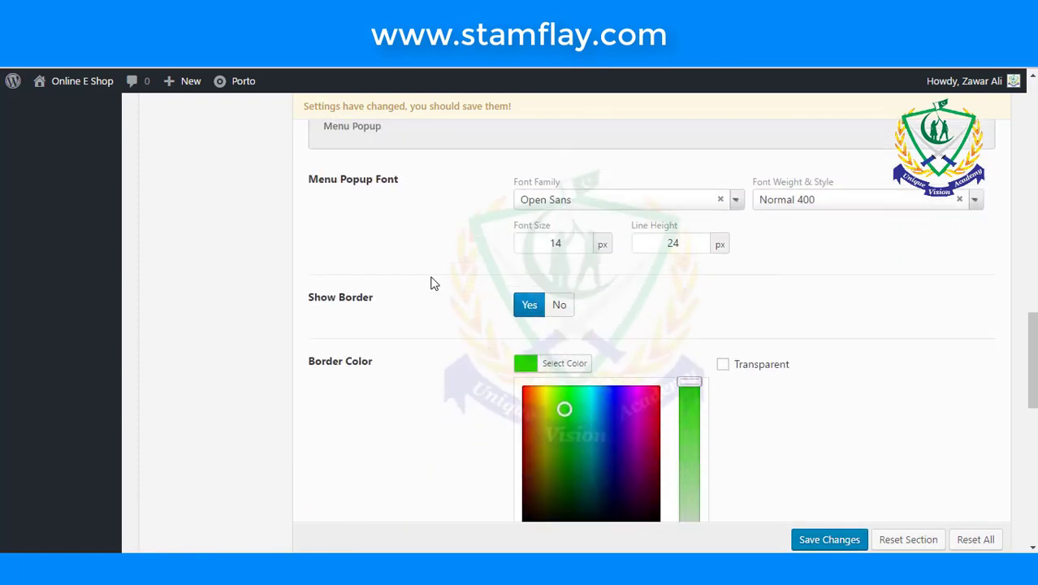
scroll(432, 283, "up", 1)
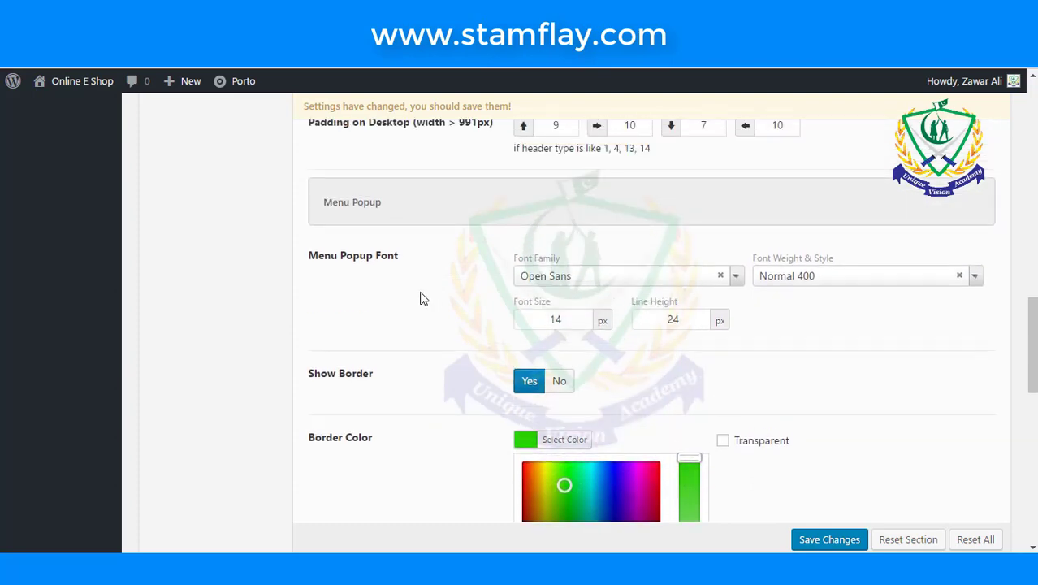
scroll(421, 354, "up", 4)
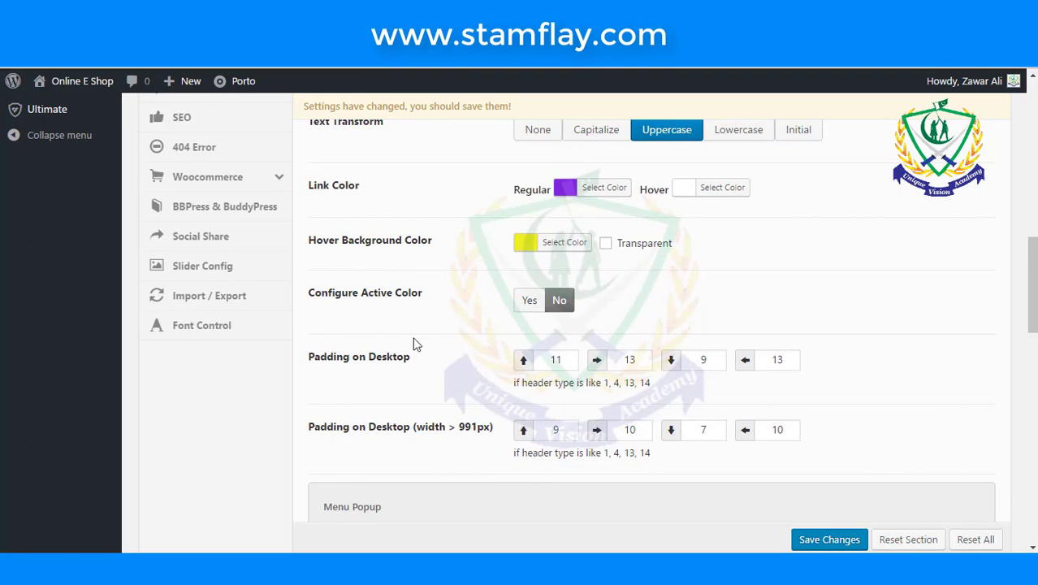
scroll(411, 371, "up", 4)
scroll(414, 339, "up", 3)
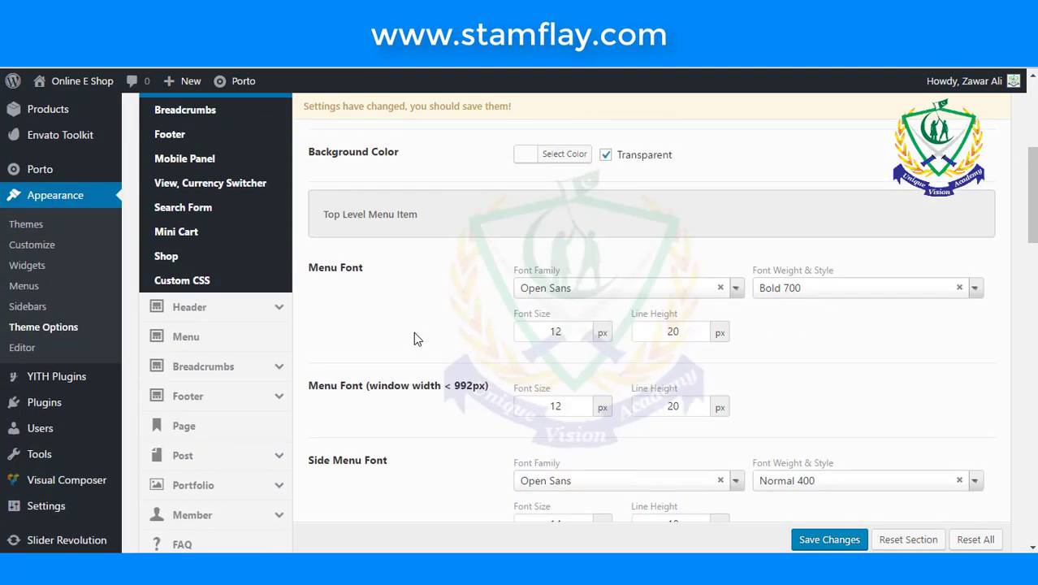
scroll(414, 338, "up", 3)
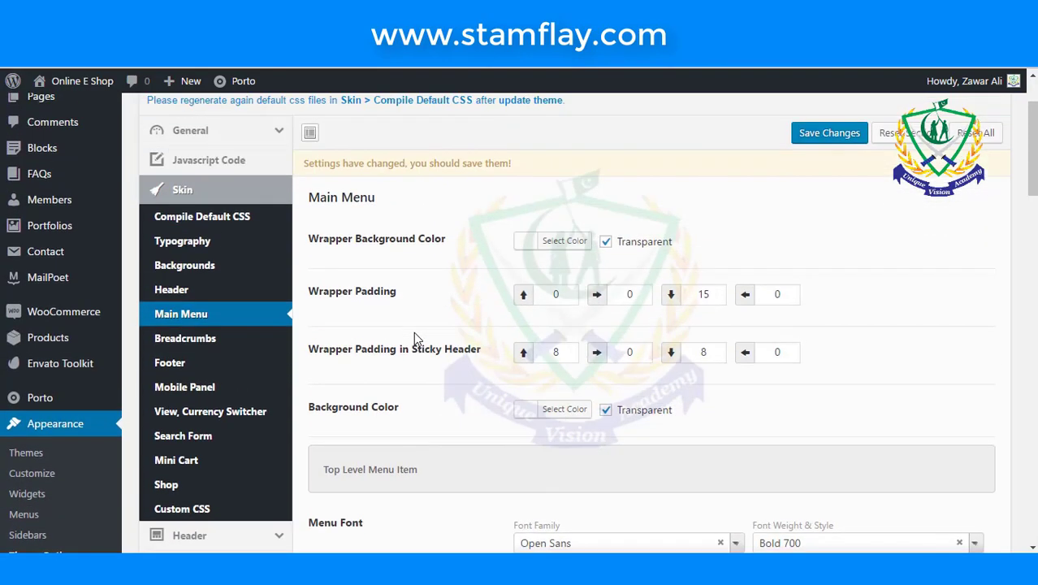
scroll(414, 338, "up", 1)
left_click(827, 210)
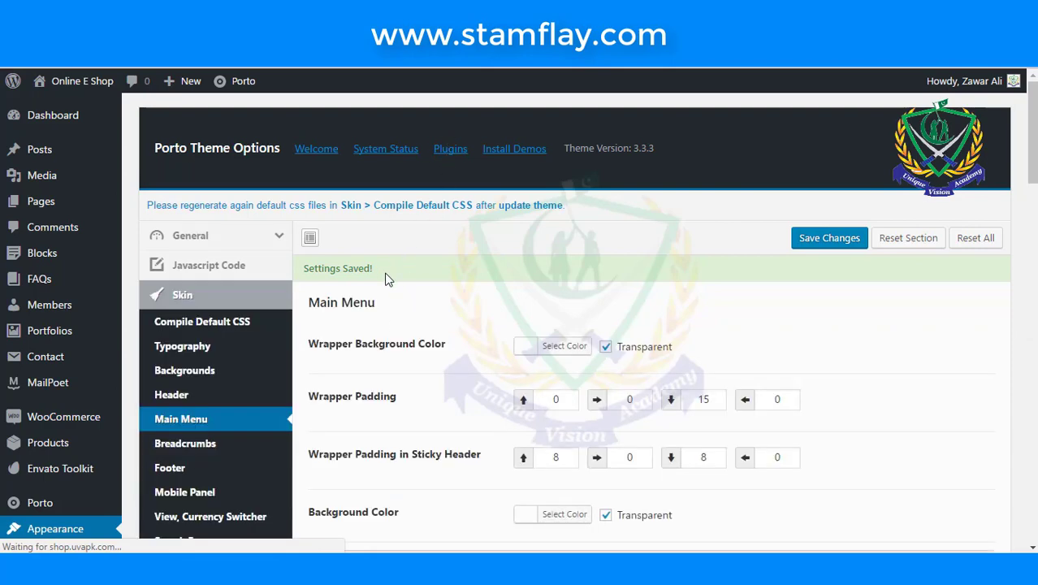
- Look over the Breadcrumbs skin settings
scroll(386, 276, "down", 3)
left_click(280, 215)
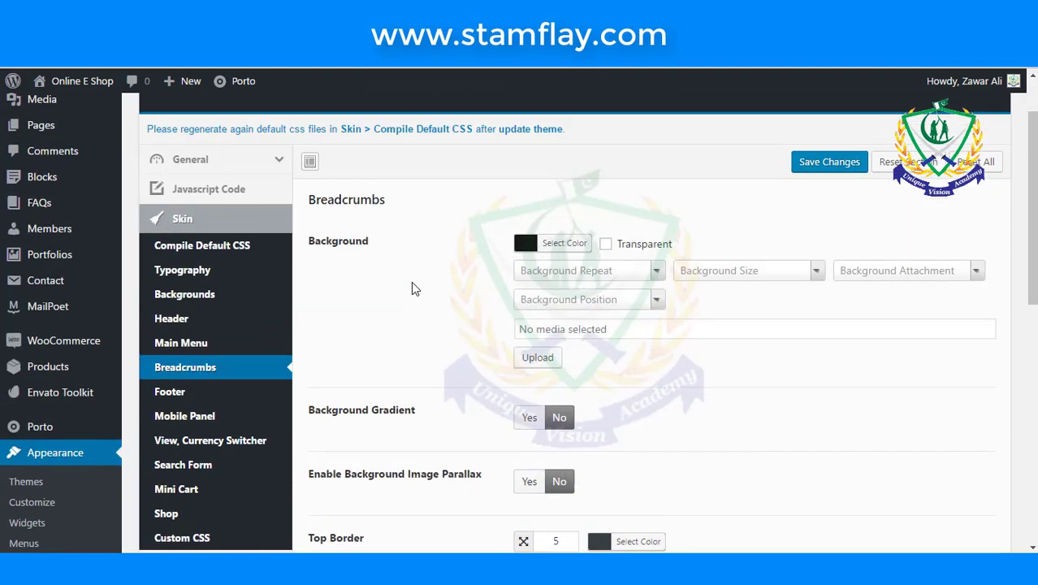
scroll(411, 281, "down", 5)
scroll(411, 288, "down", 3)
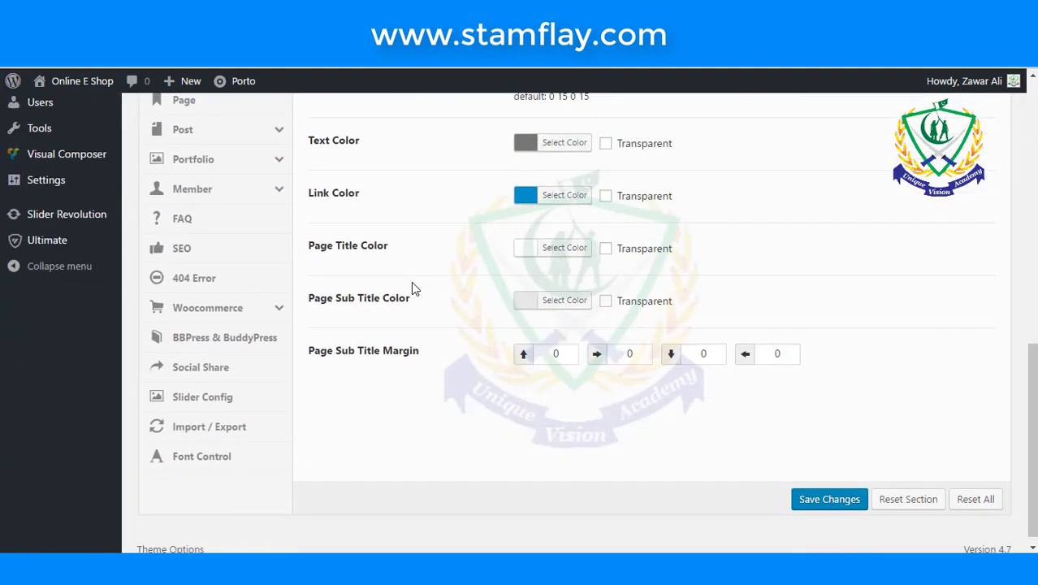
scroll(412, 287, "up", 5)
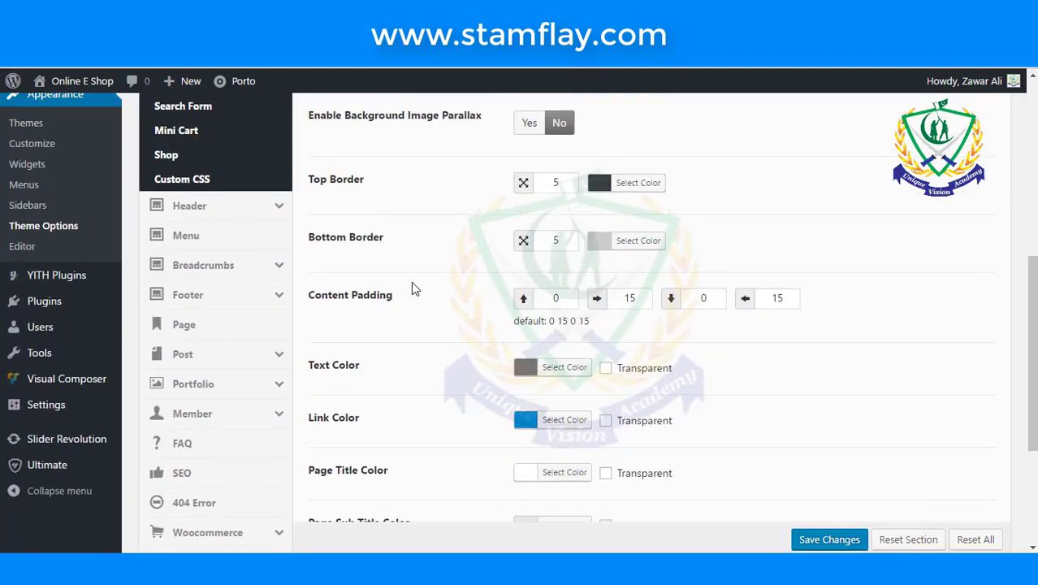
- Open the Footer skin settings and make the Footer Widgets Area background purple
left_click(190, 180)
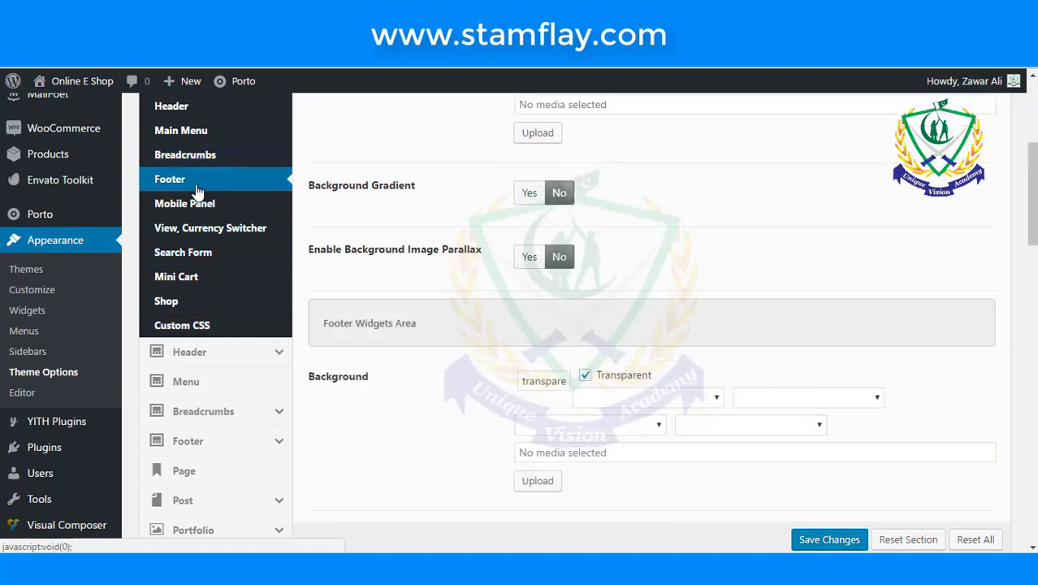
scroll(373, 312, "down", 2)
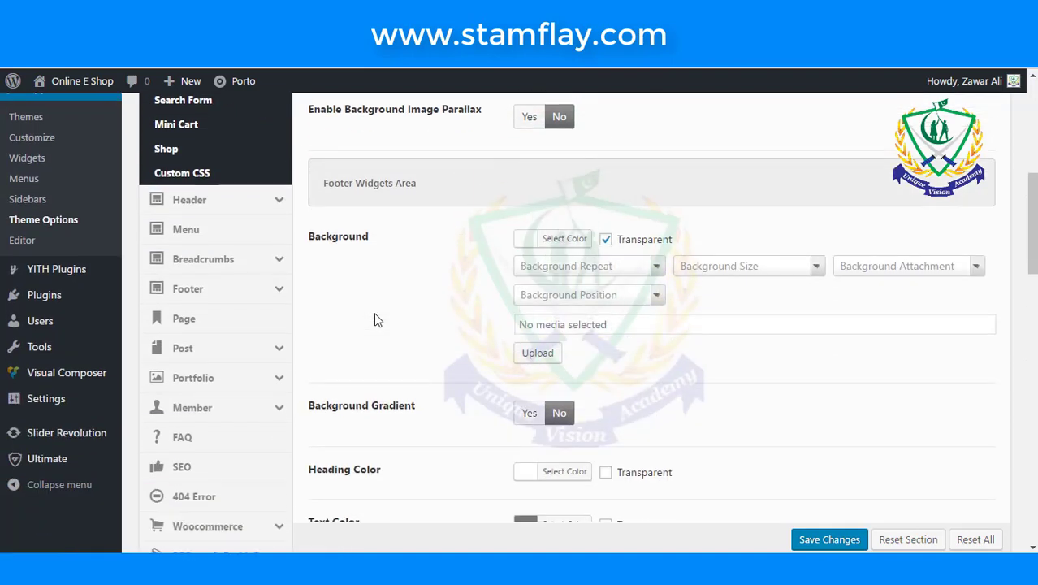
left_click(522, 240)
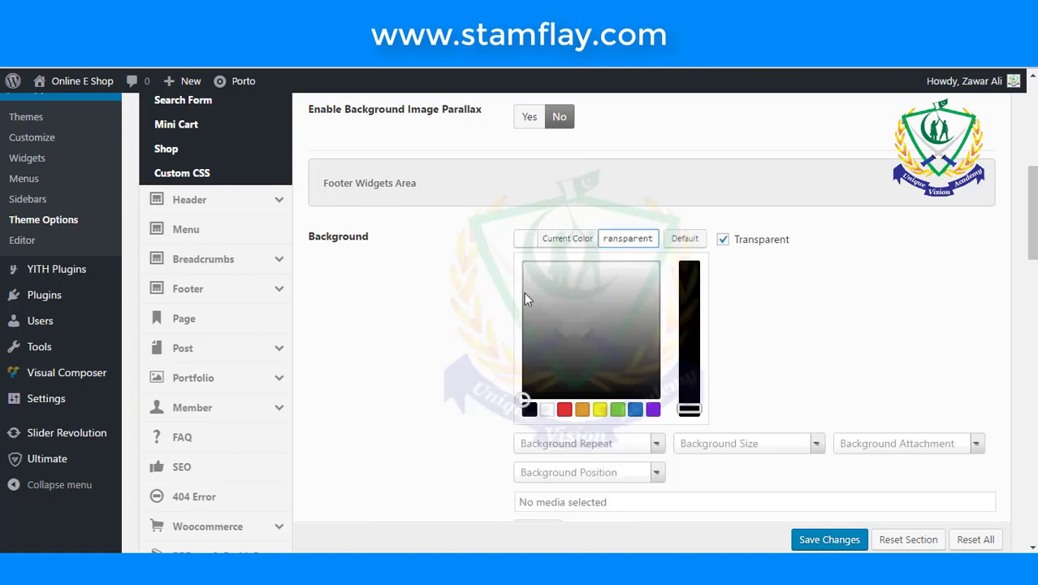
left_click(653, 410)
left_click(635, 409)
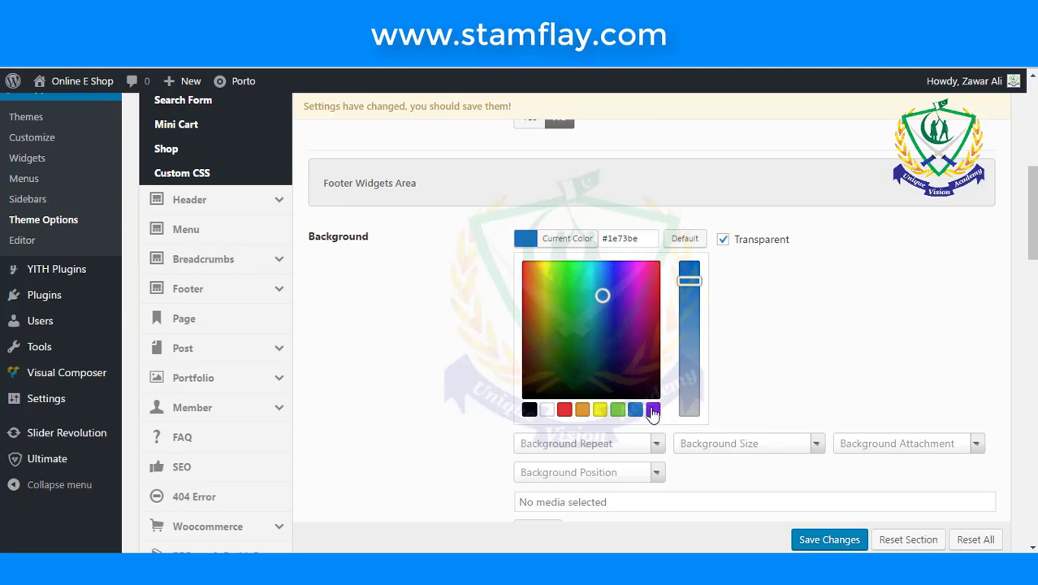
left_click(652, 409)
- Set the footer Heading Color to blue
scroll(430, 329, "down", 3)
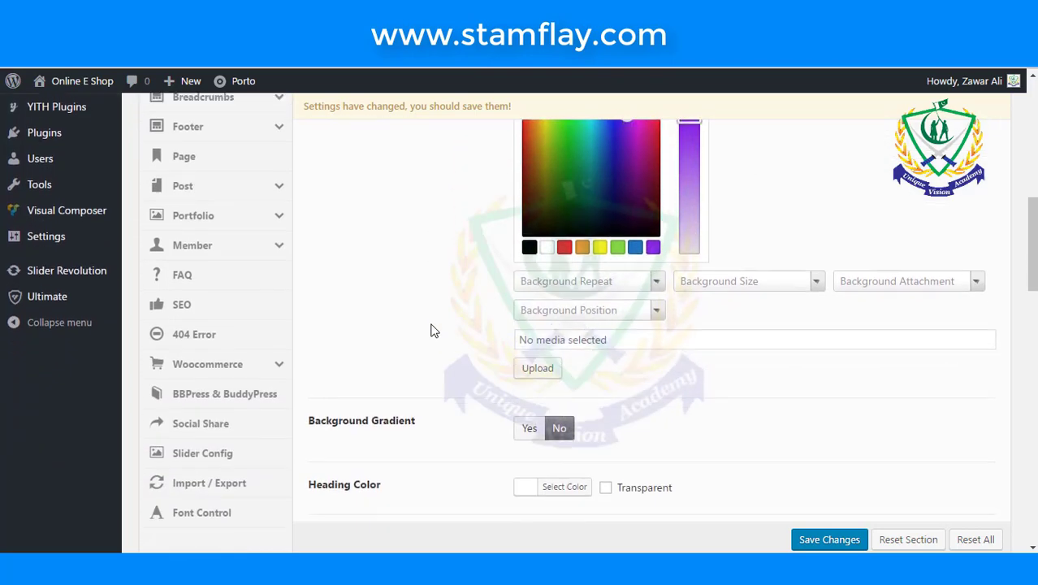
scroll(426, 354, "down", 2)
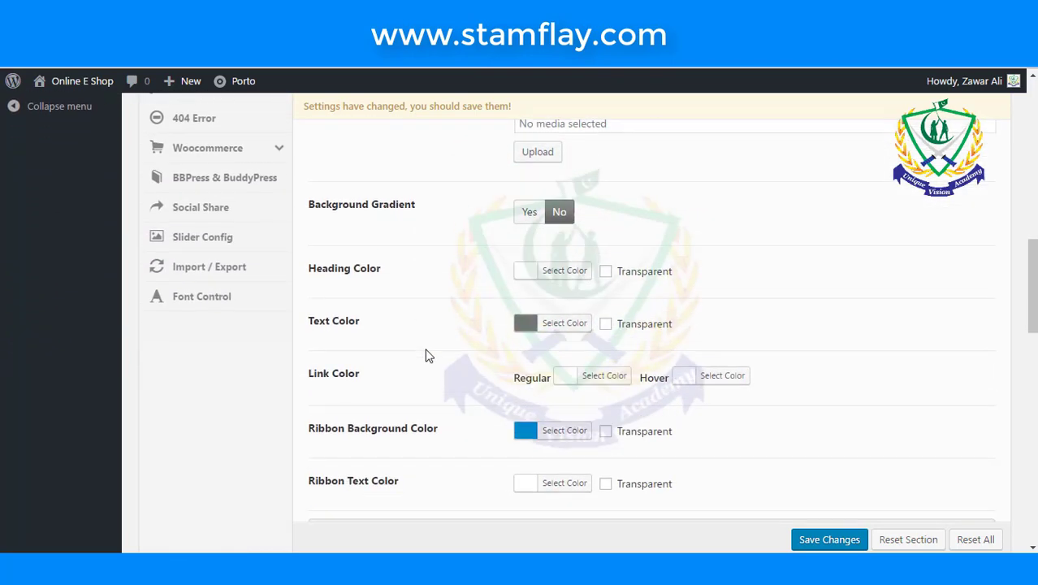
left_click(526, 273)
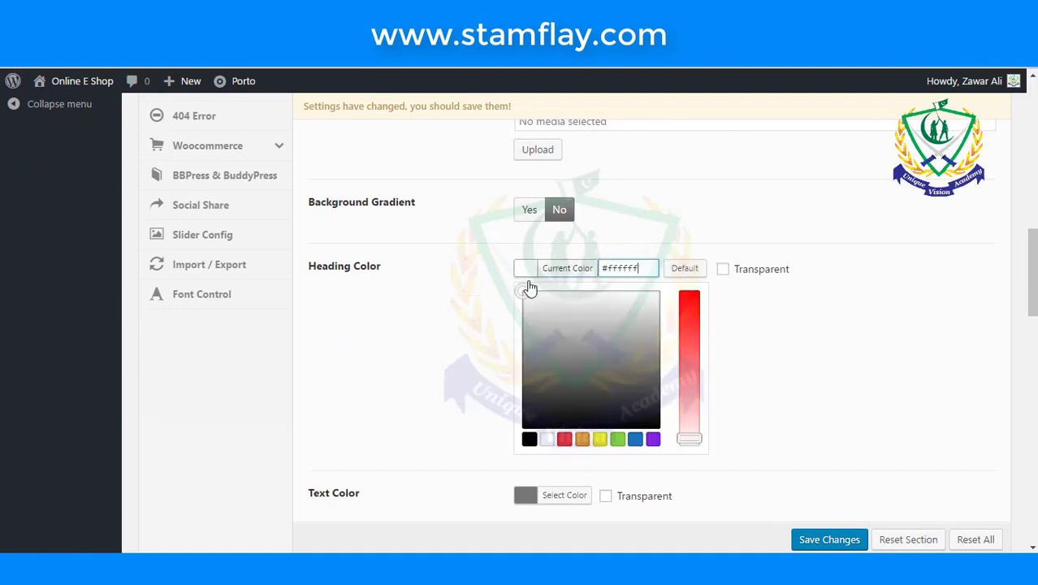
left_click(632, 443)
- Set the footer Ribbon Background Color to yellow
scroll(408, 344, "down", 2)
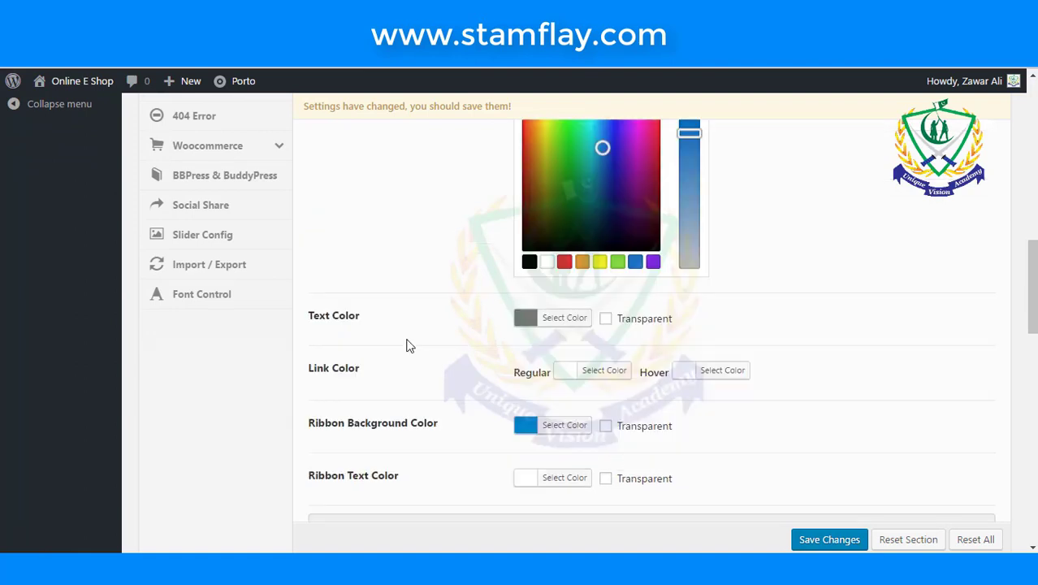
scroll(409, 344, "down", 1)
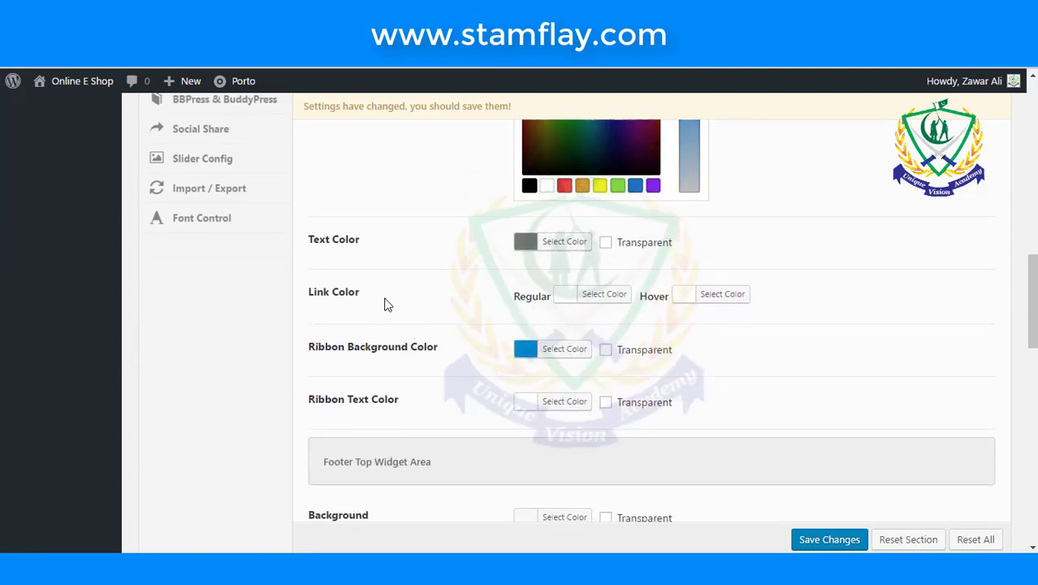
scroll(397, 294, "down", 1)
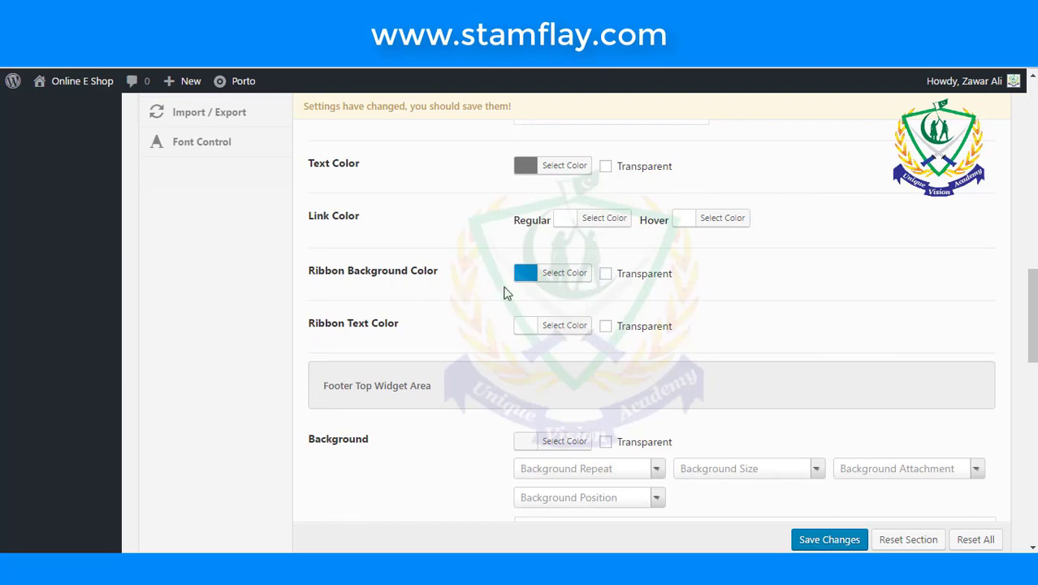
left_click(526, 274)
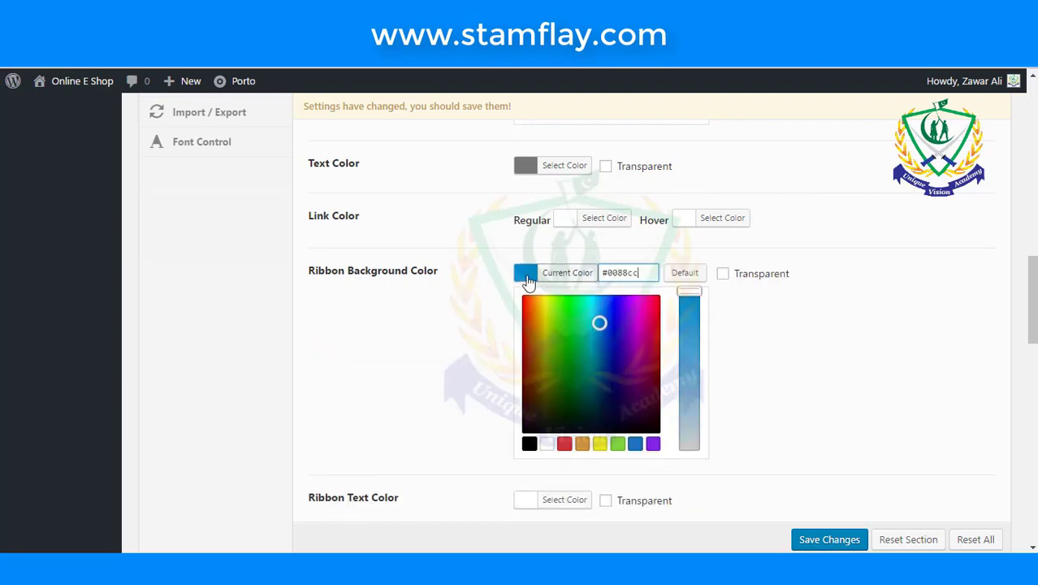
left_click(599, 443)
scroll(410, 321, "down", 7)
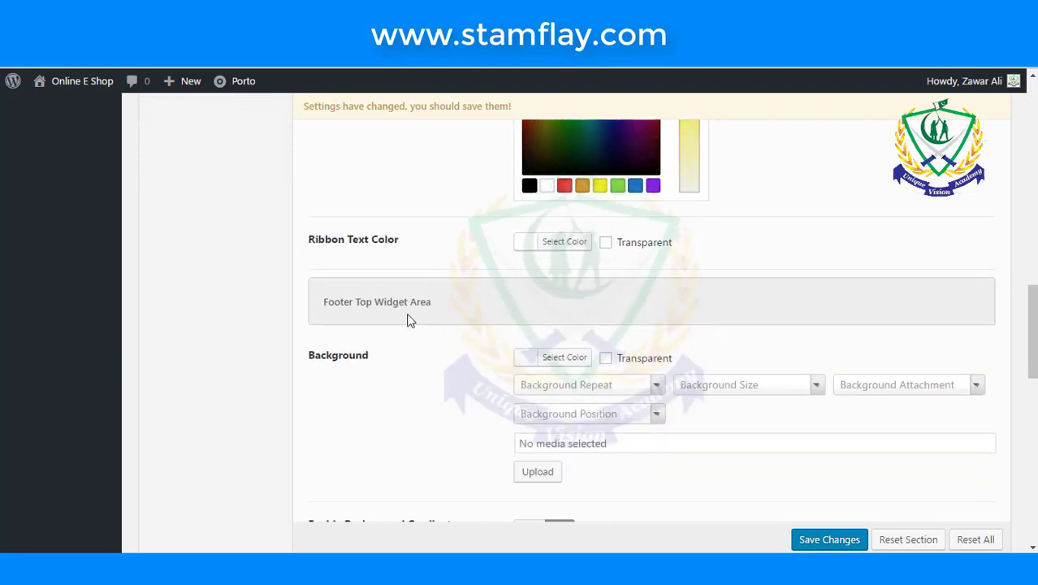
scroll(410, 321, "down", 6)
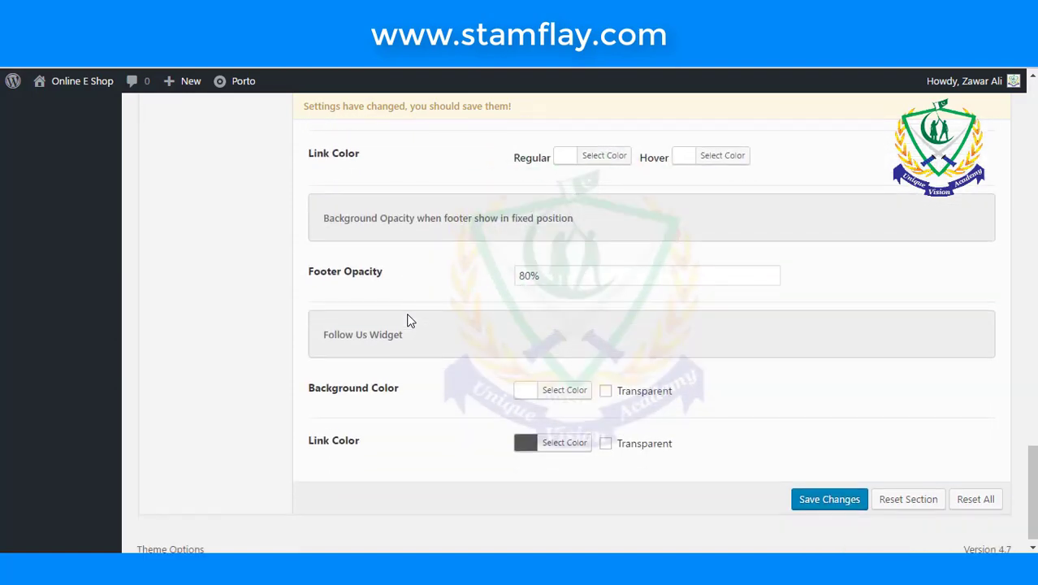
scroll(410, 321, "up", 10)
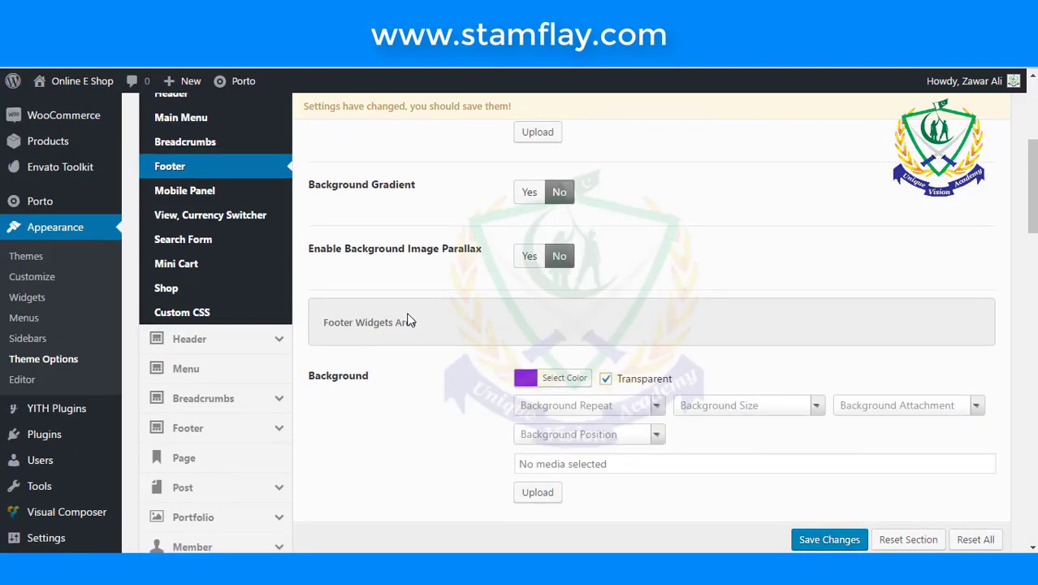
scroll(410, 321, "down", 1)
scroll(410, 321, "up", 8)
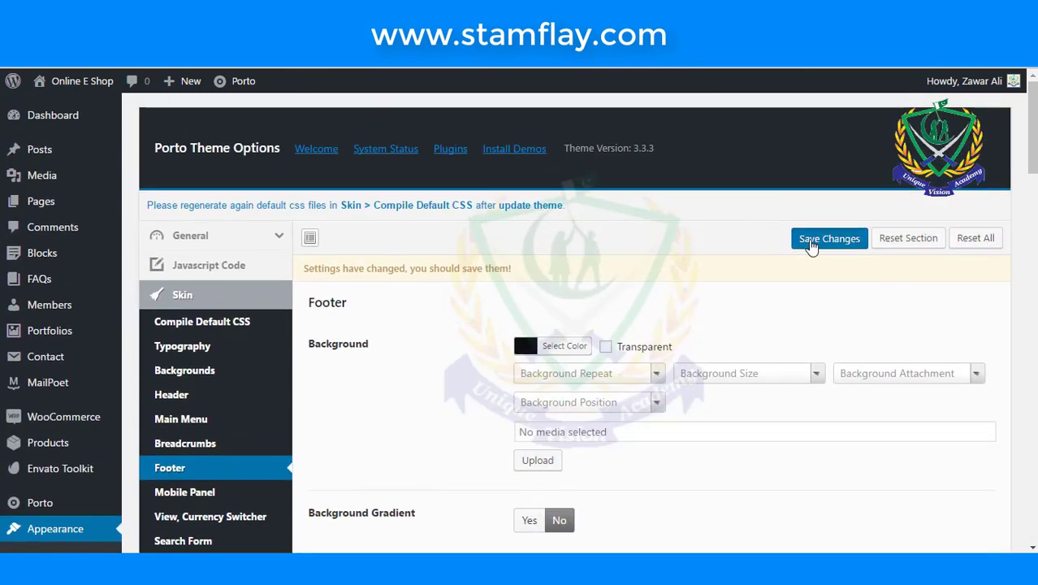
- Save the footer colours and check the footer on the reloaded live shop page
left_click(820, 239)
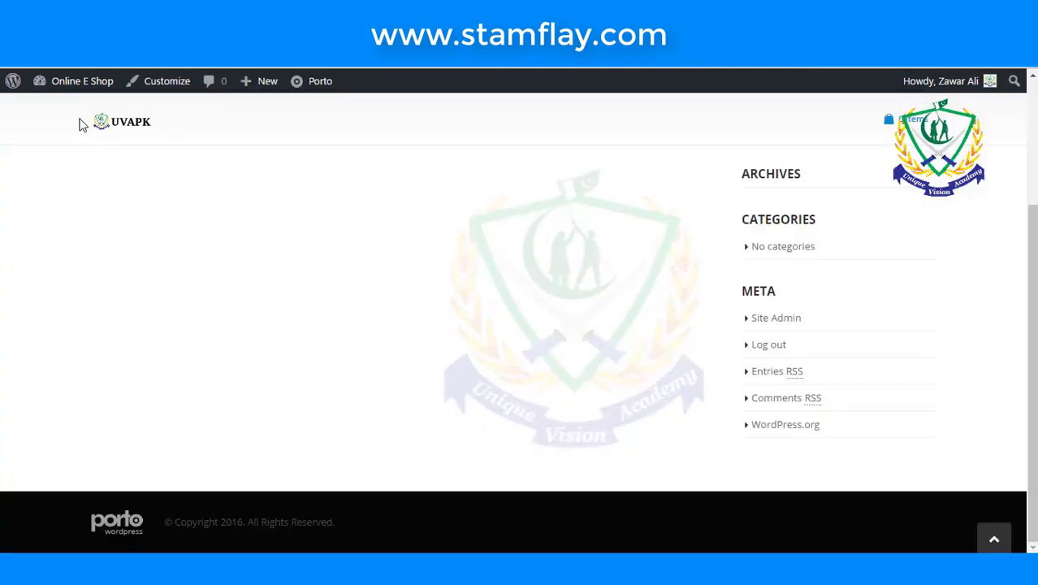
left_click(80, 81)
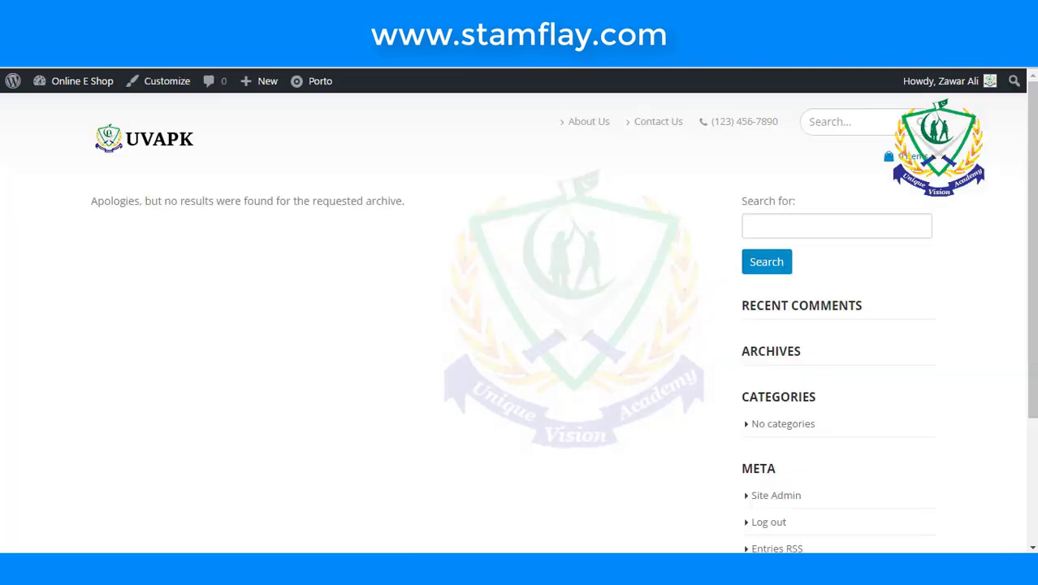
left_click(156, 90)
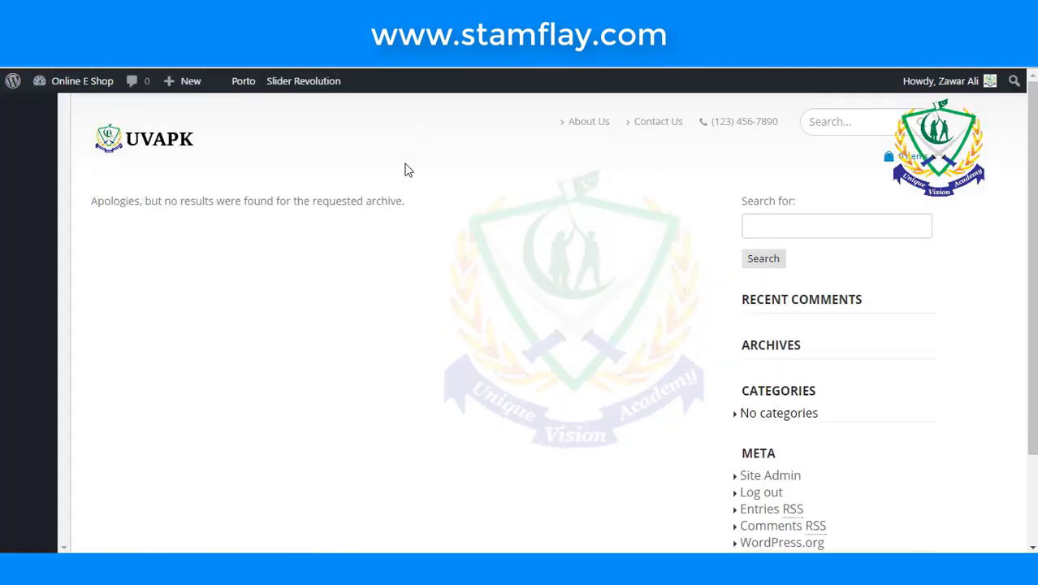
scroll(408, 173, "down", 3)
scroll(407, 173, "down", 2)
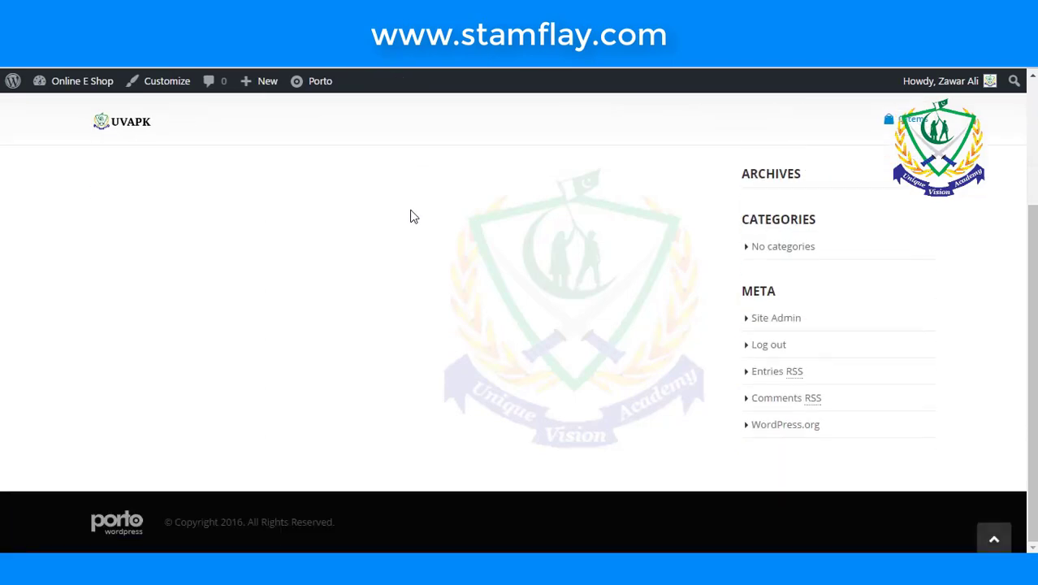
scroll(409, 215, "up", 5)
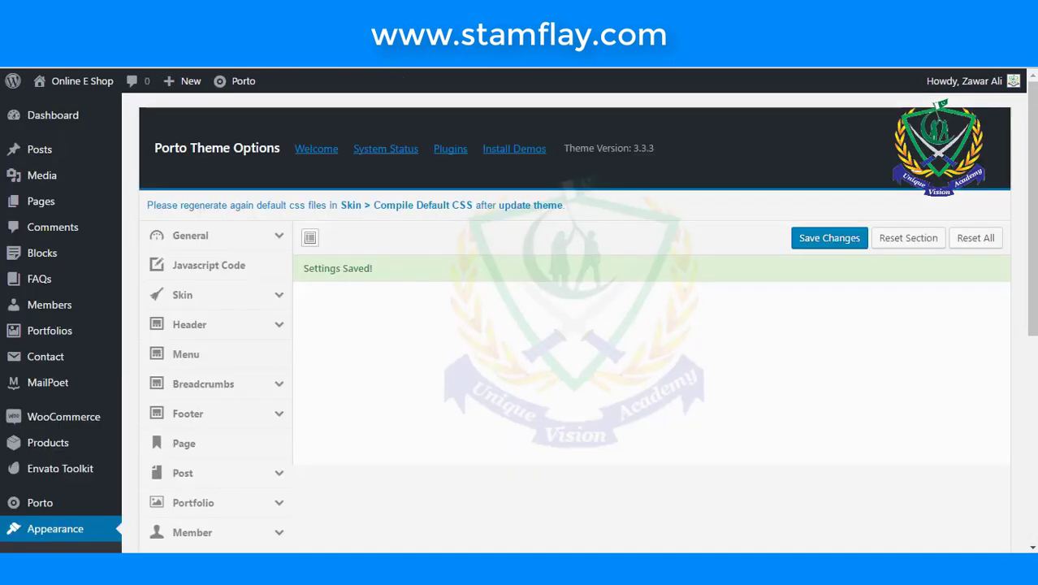
scroll(522, 372, "down", 2)
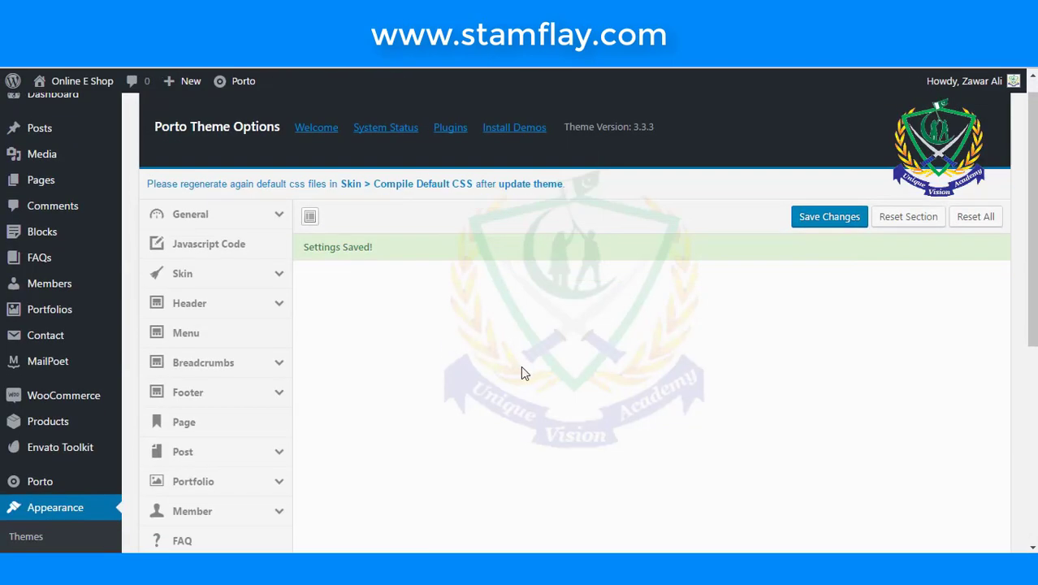
scroll(522, 372, "up", 2)
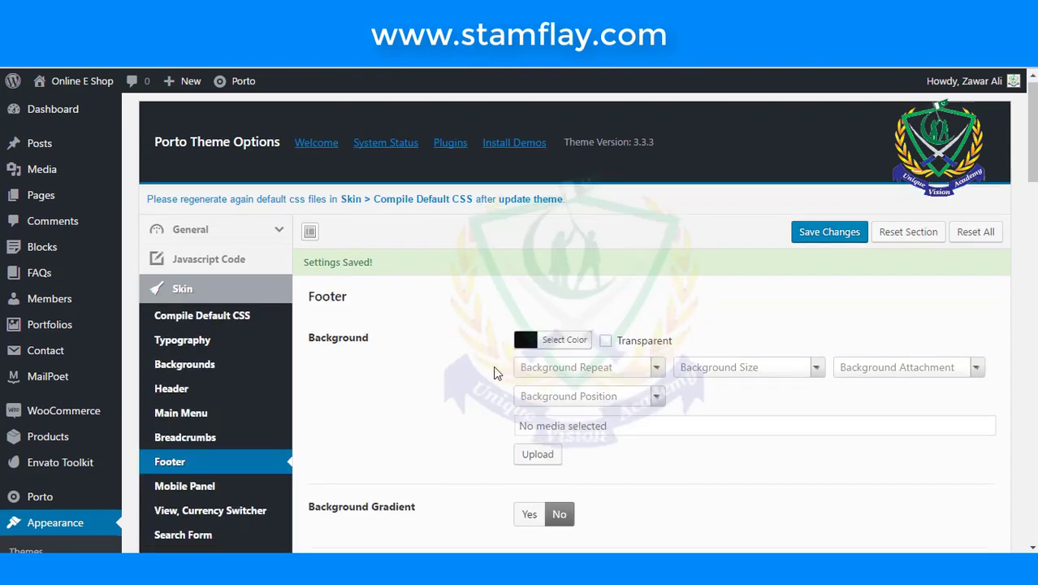
scroll(394, 352, "down", 4)
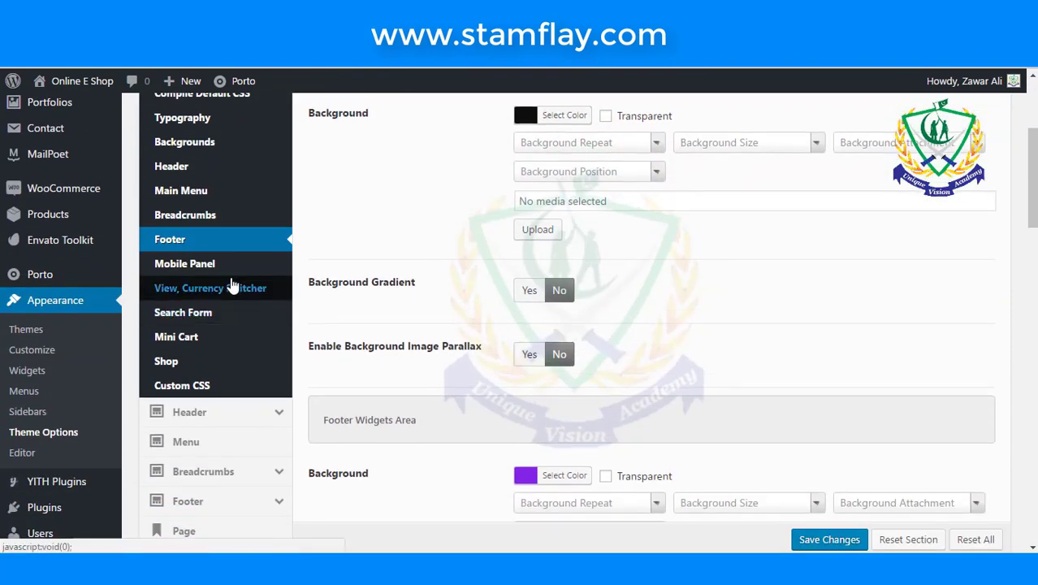
- Open the Main Menu skin settings and set its Background Color to yellow
scroll(254, 291, "down", 1)
left_click(215, 336)
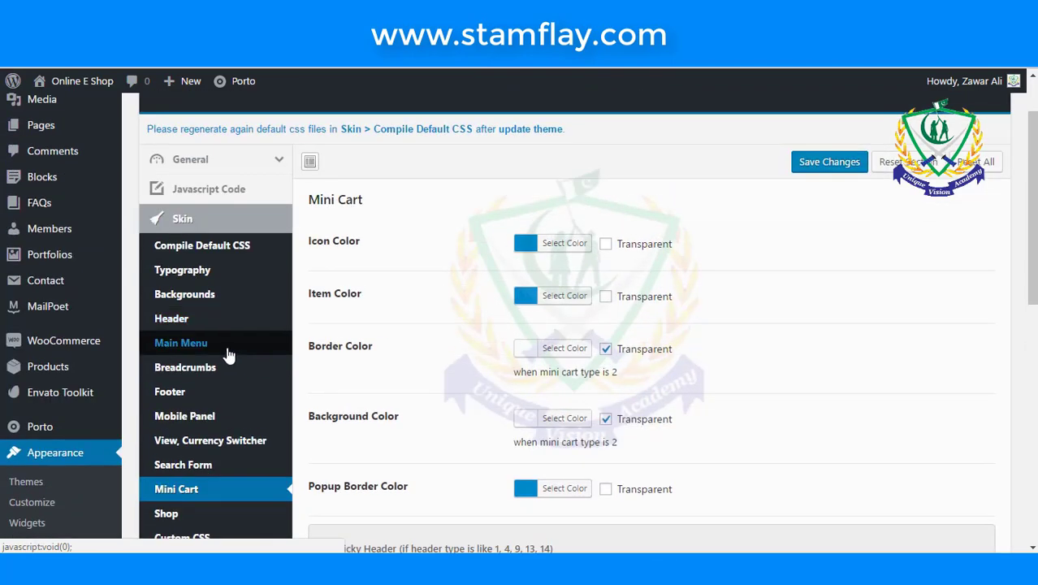
left_click(228, 351)
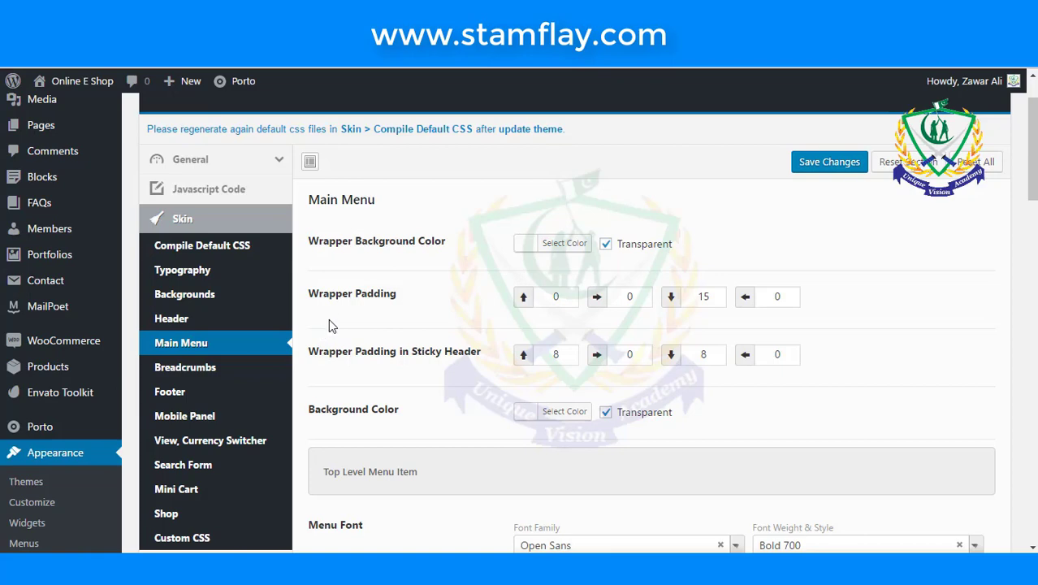
scroll(396, 345, "down", 2)
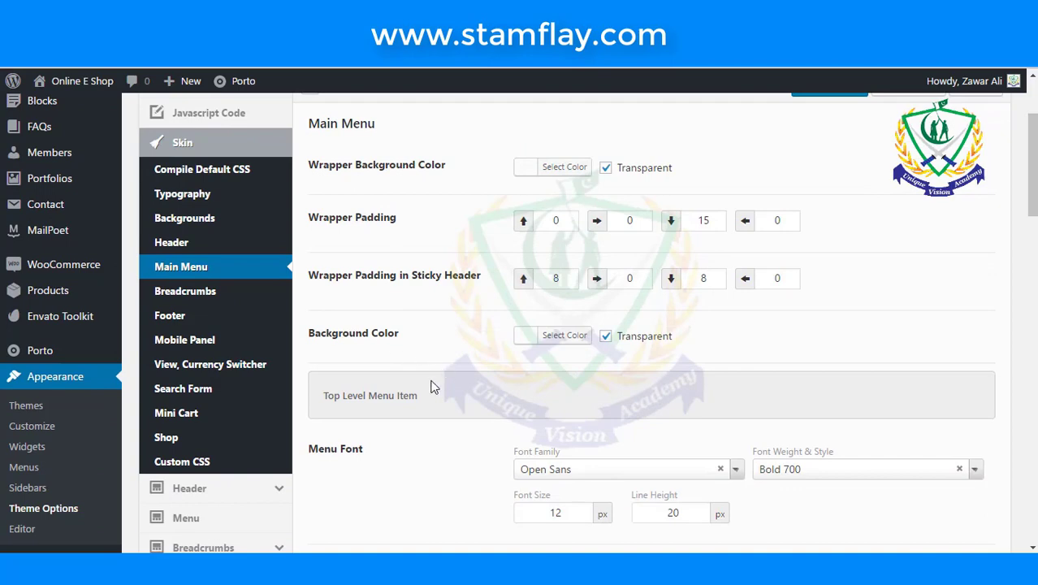
left_click(523, 340)
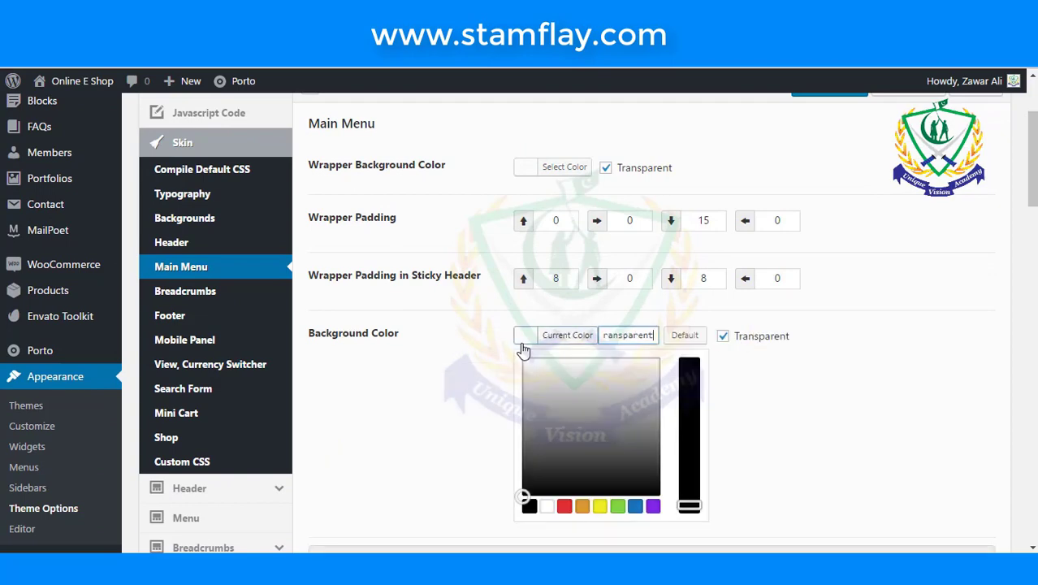
left_click(601, 509)
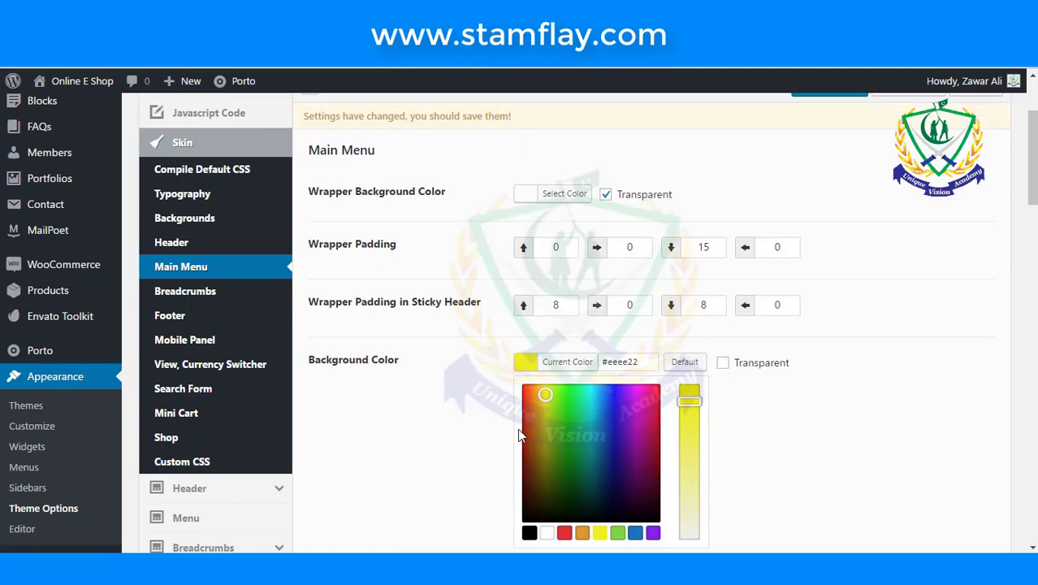
scroll(474, 368, "down", 3)
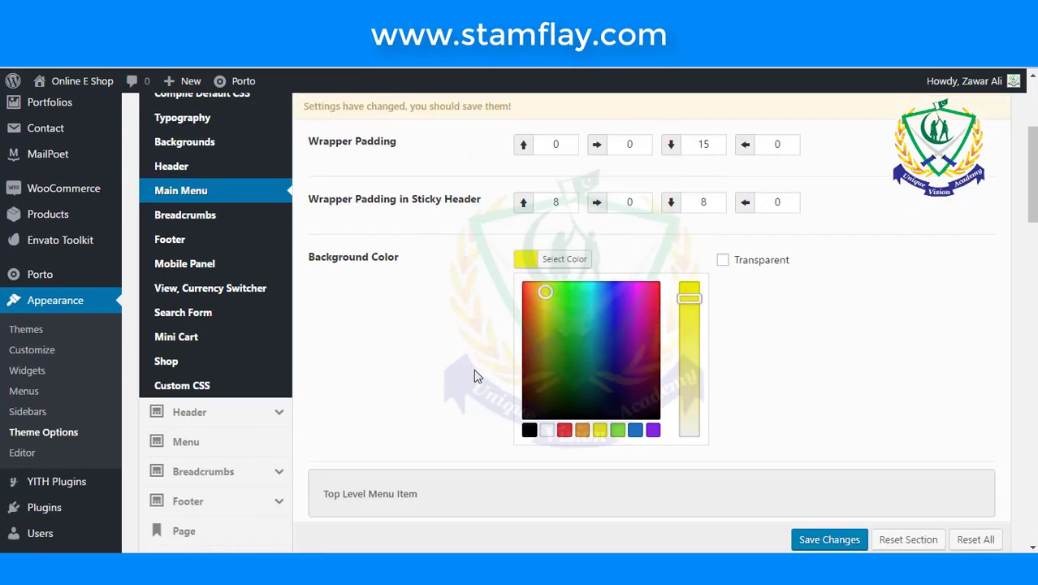
left_click(444, 361)
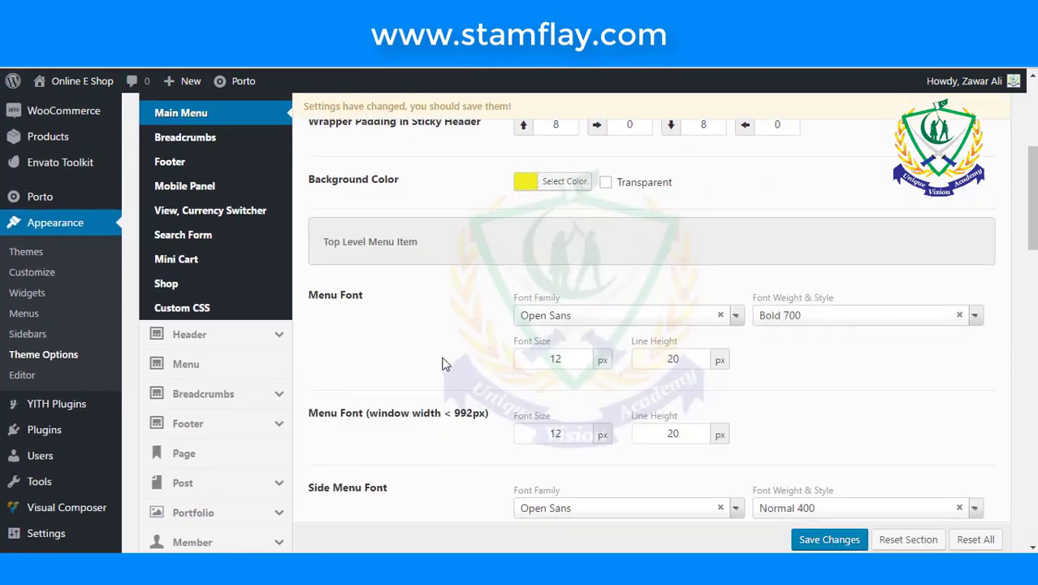
- Save the main menu background colour change
scroll(445, 359, "down", 1)
scroll(444, 364, "up", 4)
scroll(479, 374, "down", 7)
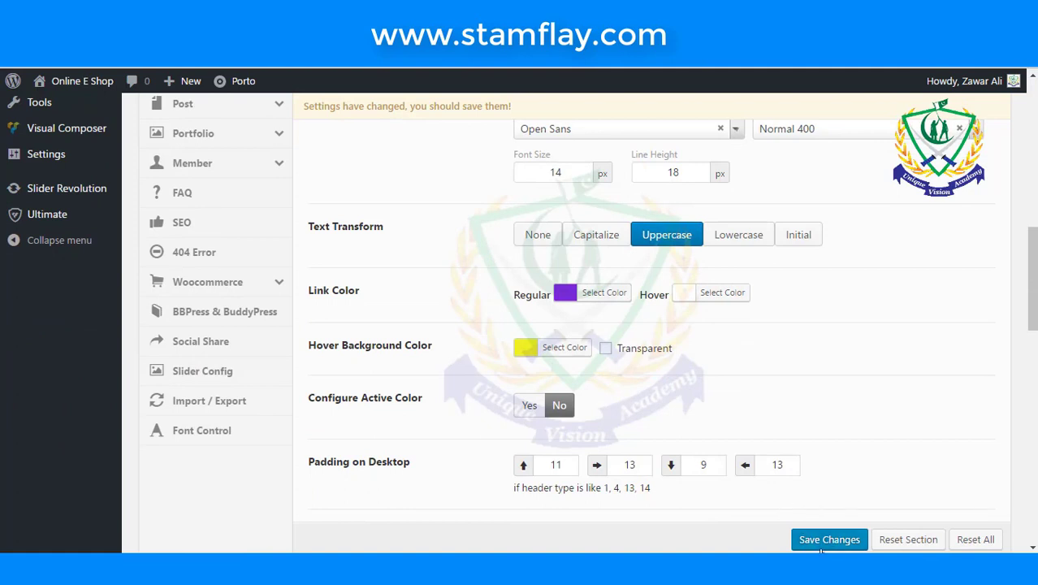
left_click(804, 539)
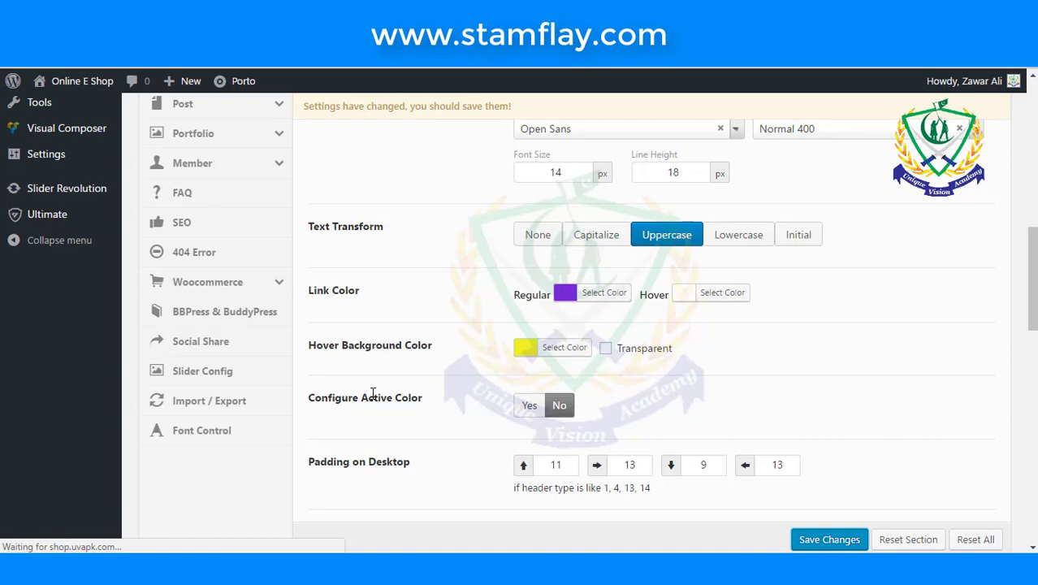
scroll(325, 398, "up", 10)
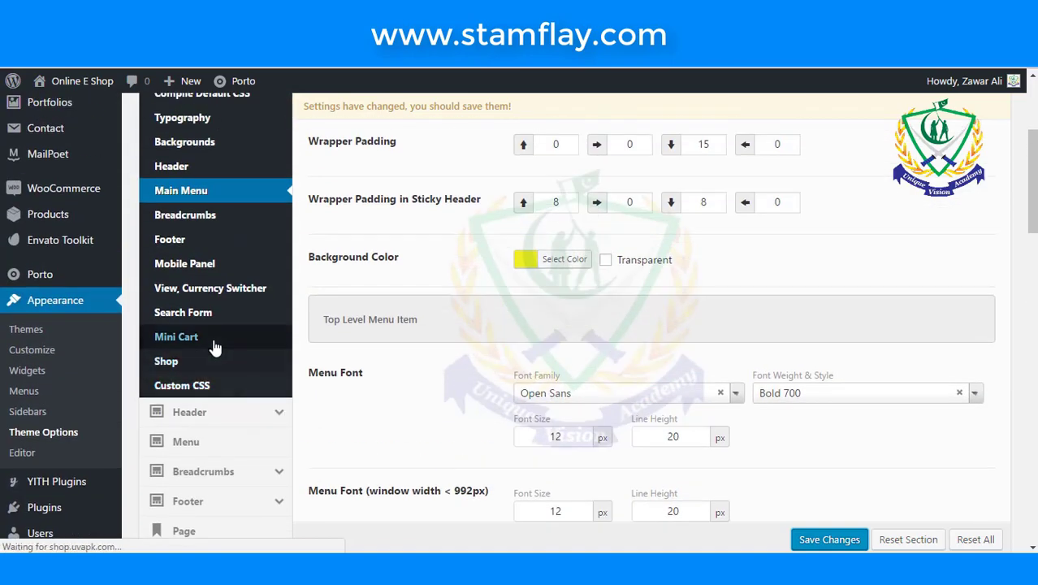
- Open the Mini Cart skin settings and make the mini cart icon purple
left_click(215, 348)
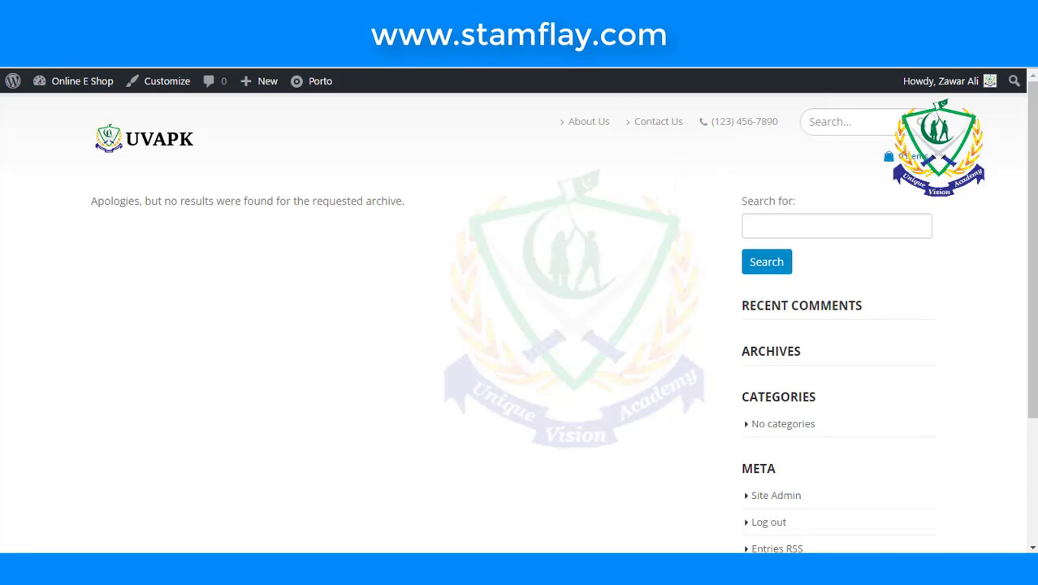
key("alt+Left")
scroll(455, 263, "down", 1)
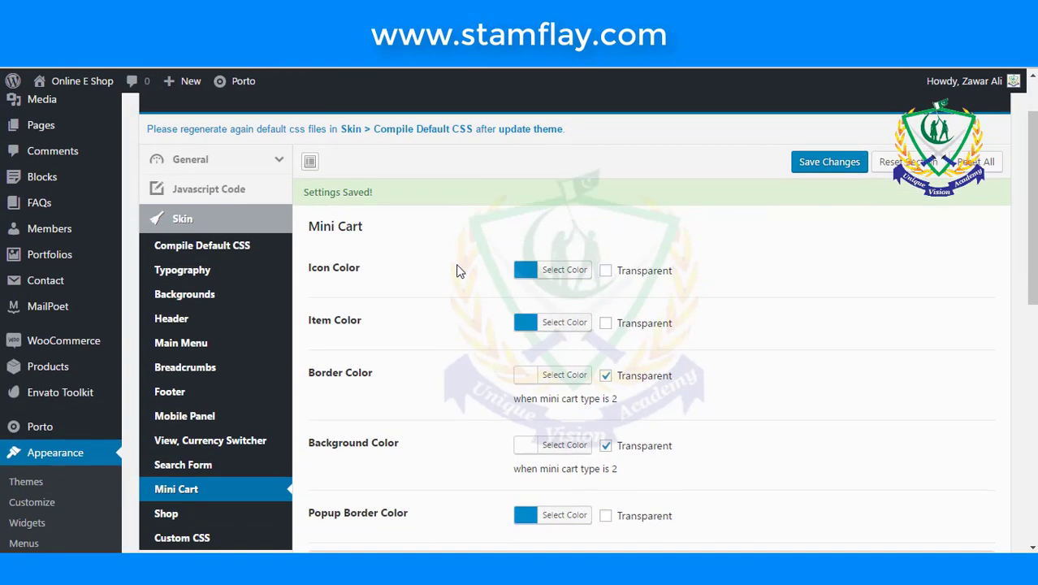
left_click(544, 269)
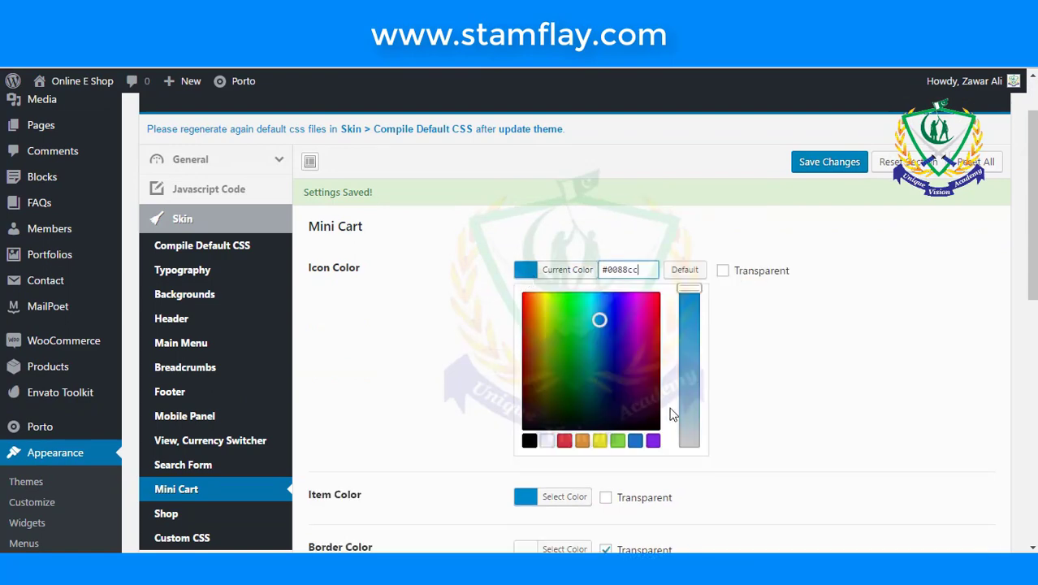
left_click(653, 439)
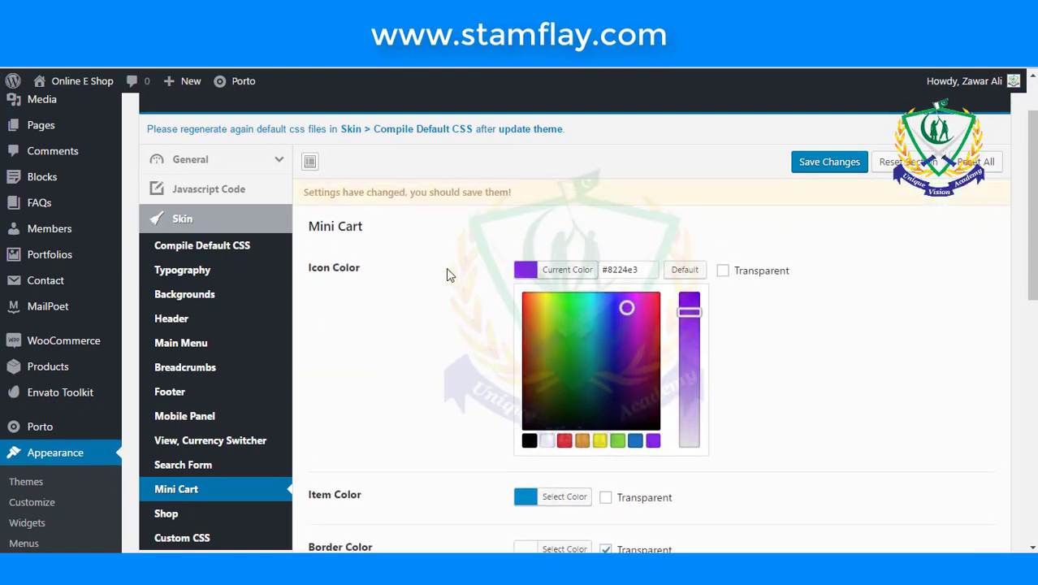
- Make the mini cart item colour purple and its border yellow
scroll(446, 273, "down", 2)
scroll(446, 291, "down", 1)
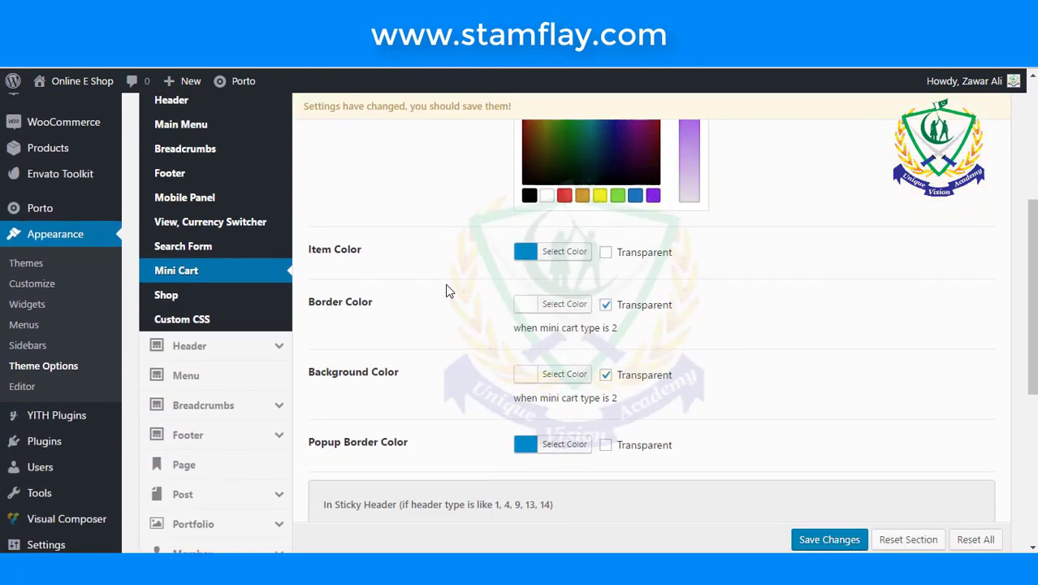
left_click(531, 241)
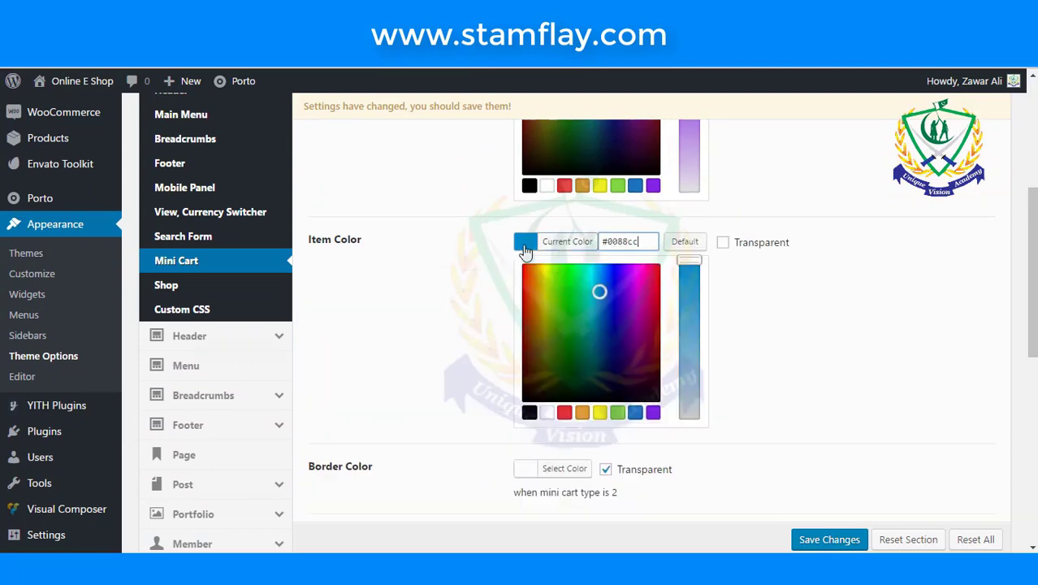
left_click(652, 412)
scroll(418, 296, "down", 2)
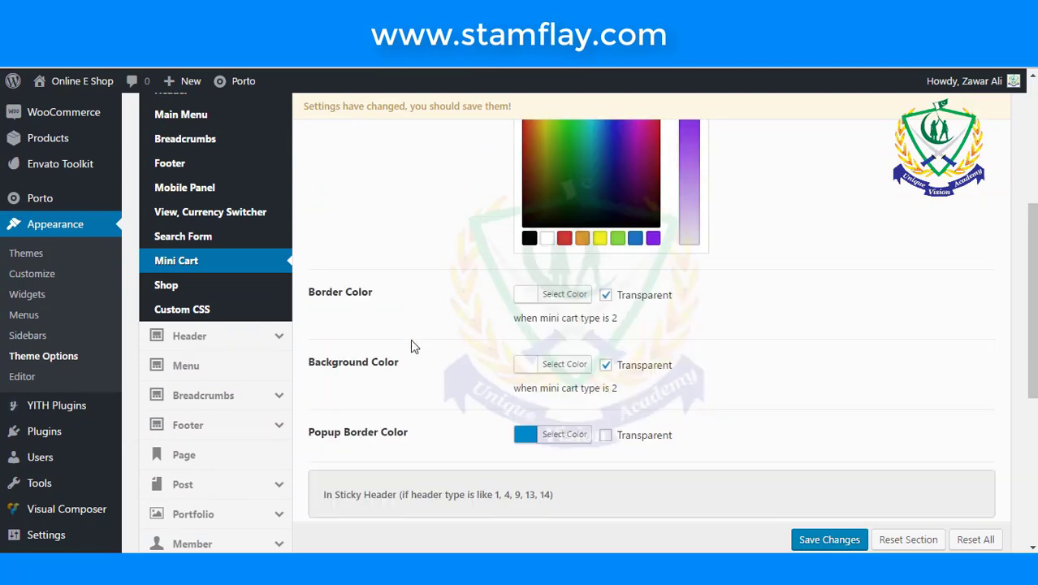
left_click(524, 301)
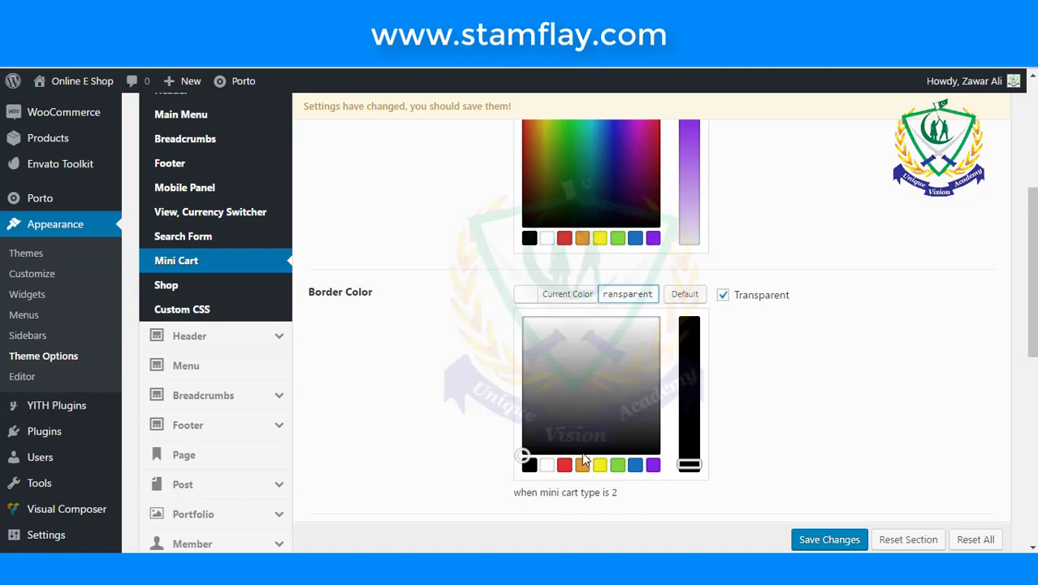
left_click(601, 466)
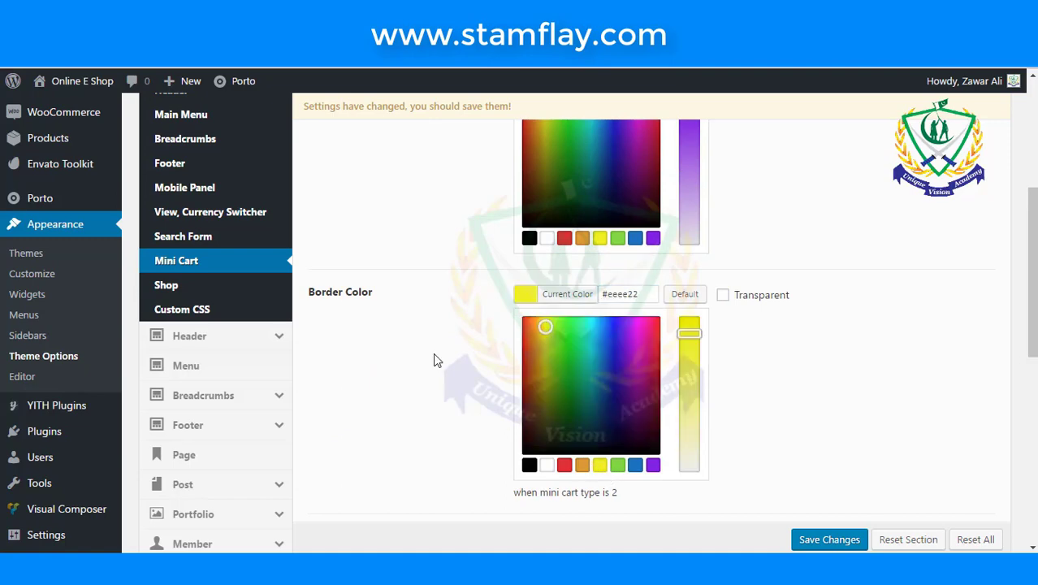
scroll(432, 358, "down", 5)
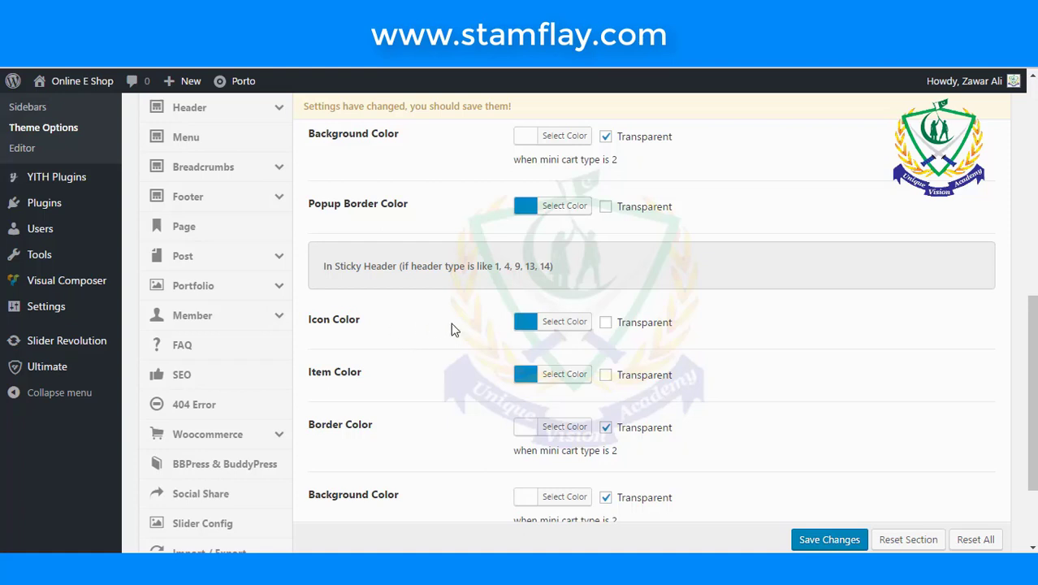
- Save the mini cart colour changes
left_click(524, 325)
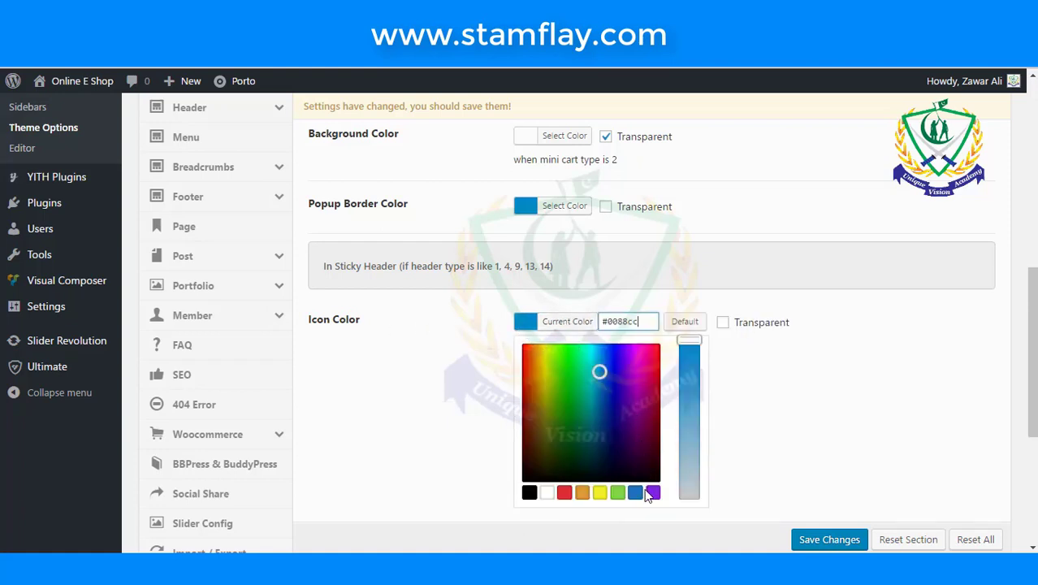
scroll(370, 341, "down", 2)
scroll(371, 341, "up", 10)
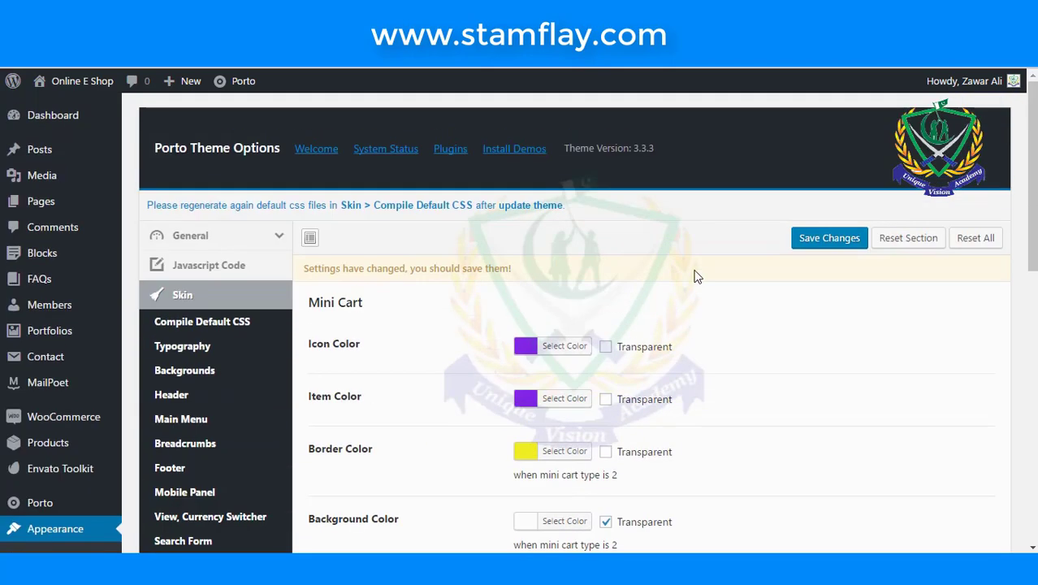
left_click(822, 237)
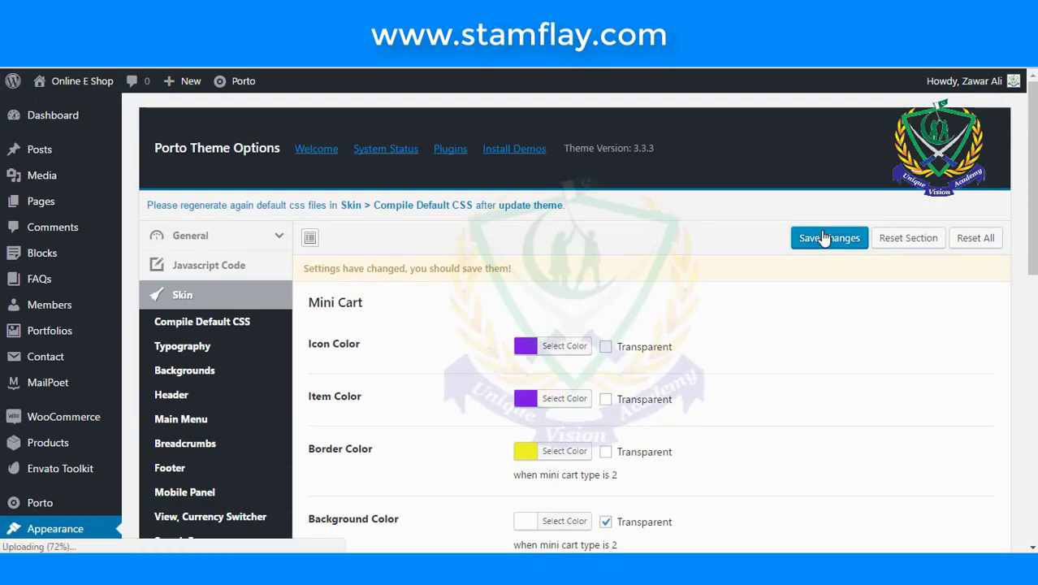
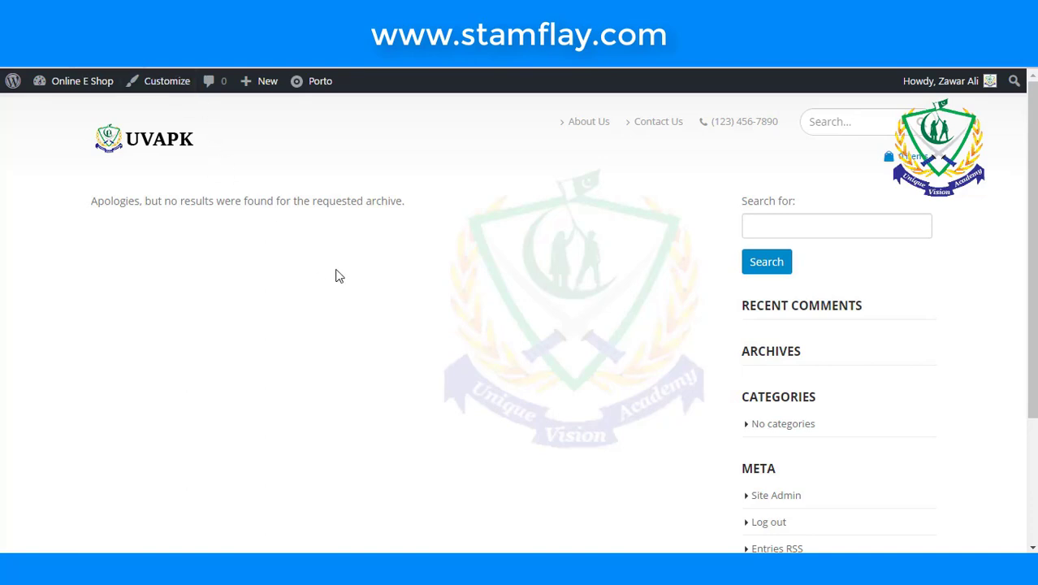
- Set the sticky-header mini cart icon colour to purple
scroll(338, 274, "down", 2)
scroll(599, 220, "up", 2)
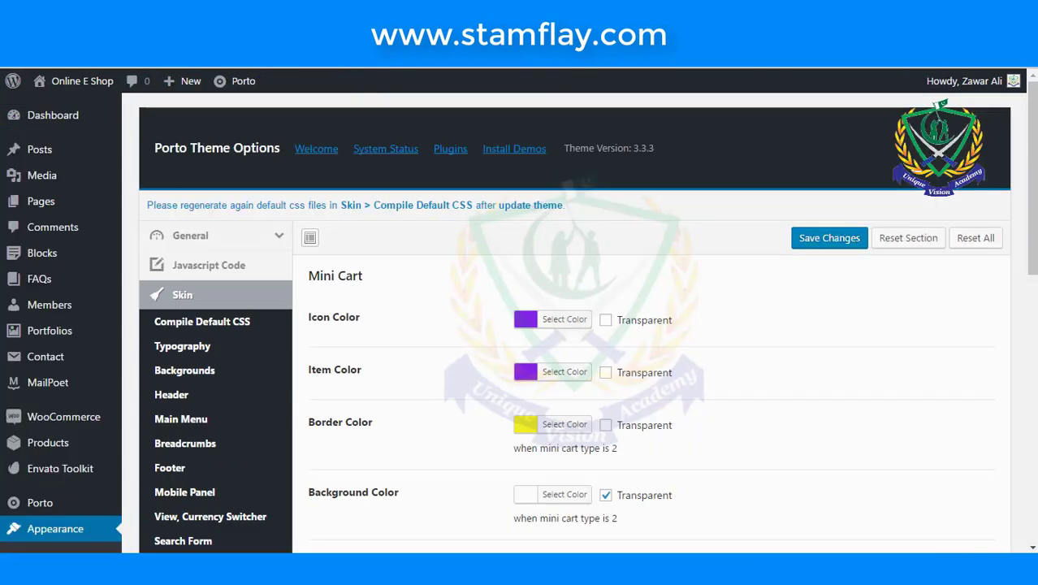
scroll(483, 287, "down", 2)
scroll(484, 286, "down", 3)
scroll(486, 285, "up", 5)
scroll(431, 289, "down", 1)
scroll(421, 290, "down", 2)
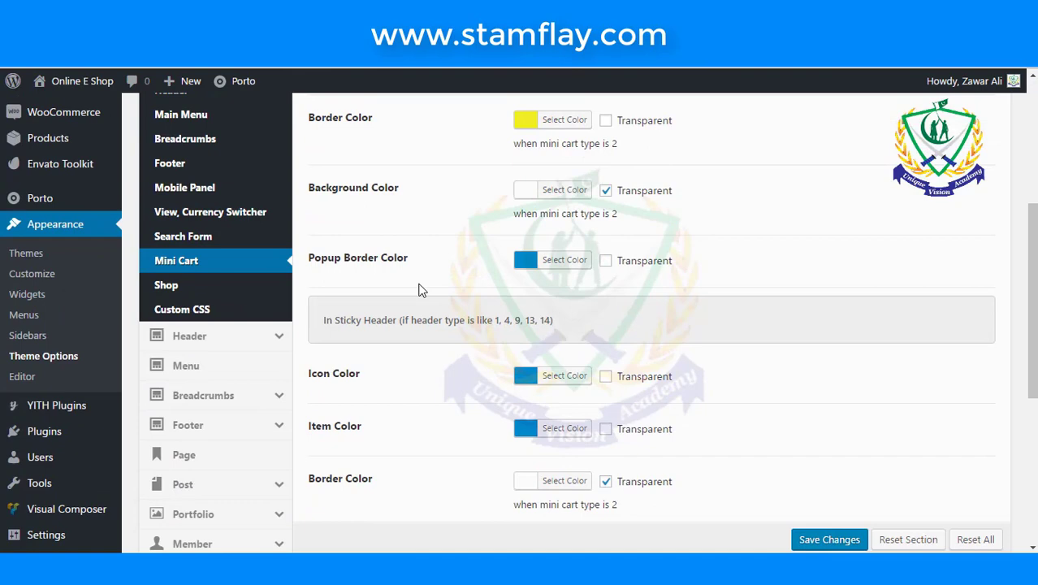
scroll(419, 289, "down", 2)
left_click(515, 227)
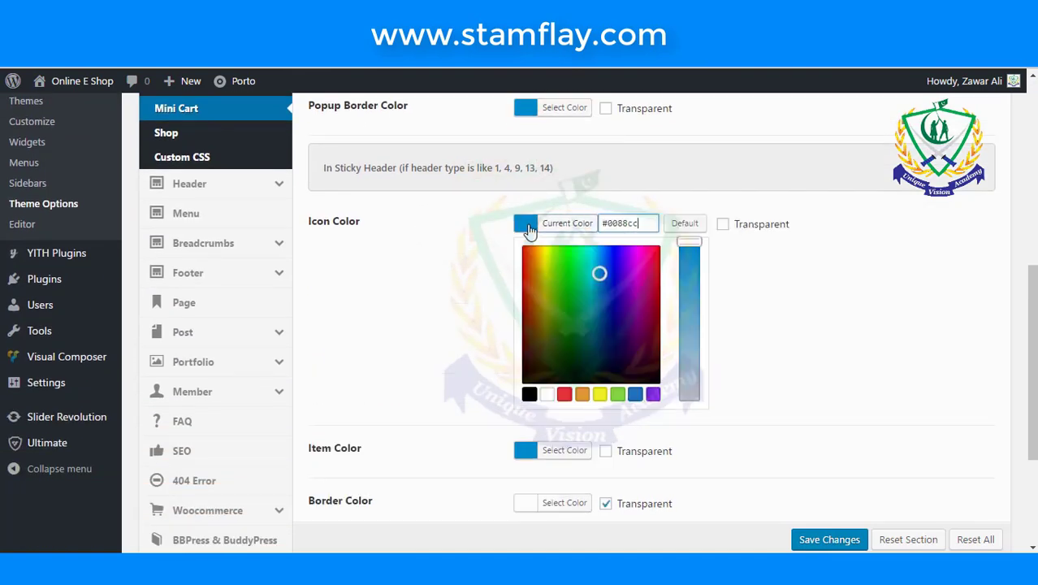
left_click(653, 394)
left_click(829, 345)
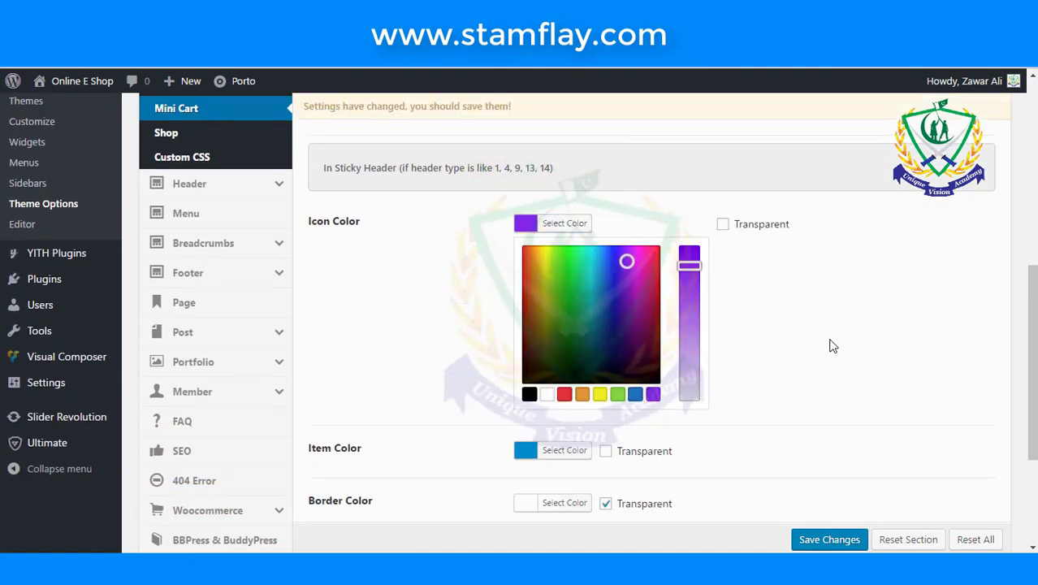
- Leave the item colour unchanged and set the sticky-header border colour to yellow
scroll(829, 343, "down", 1)
left_click(551, 379)
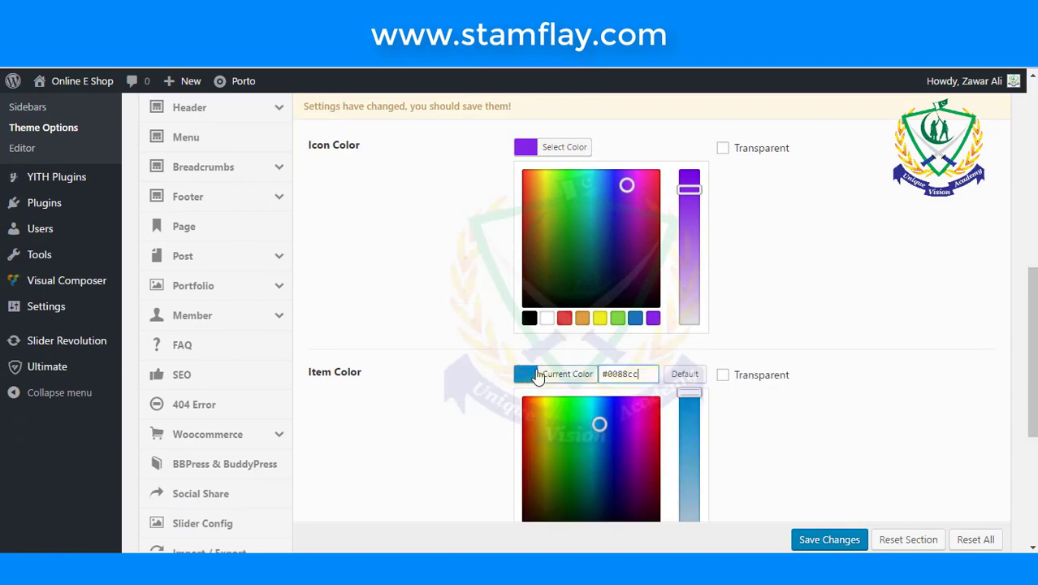
left_click(528, 372)
scroll(471, 337, "down", 2)
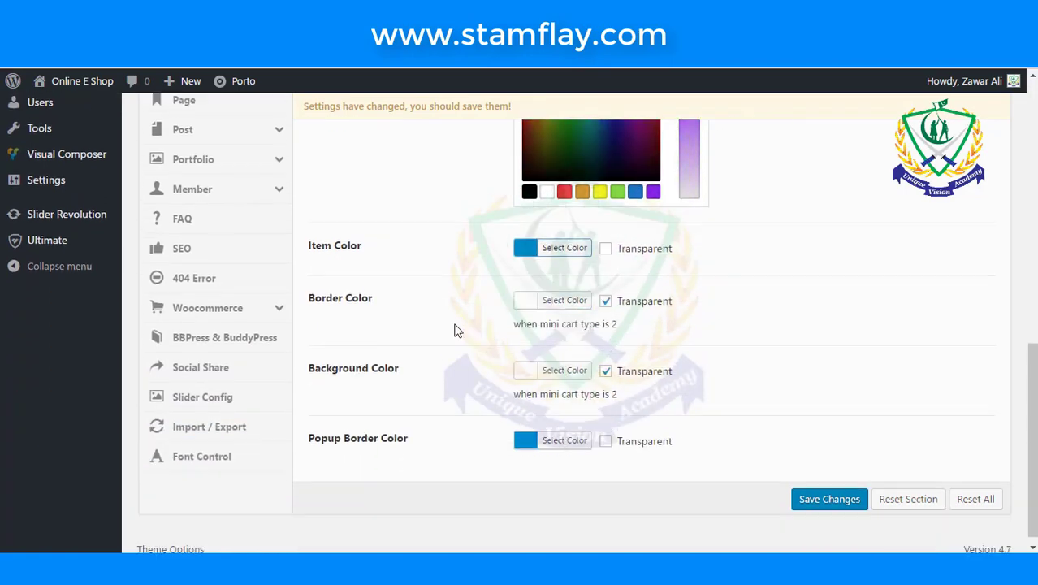
left_click(528, 290)
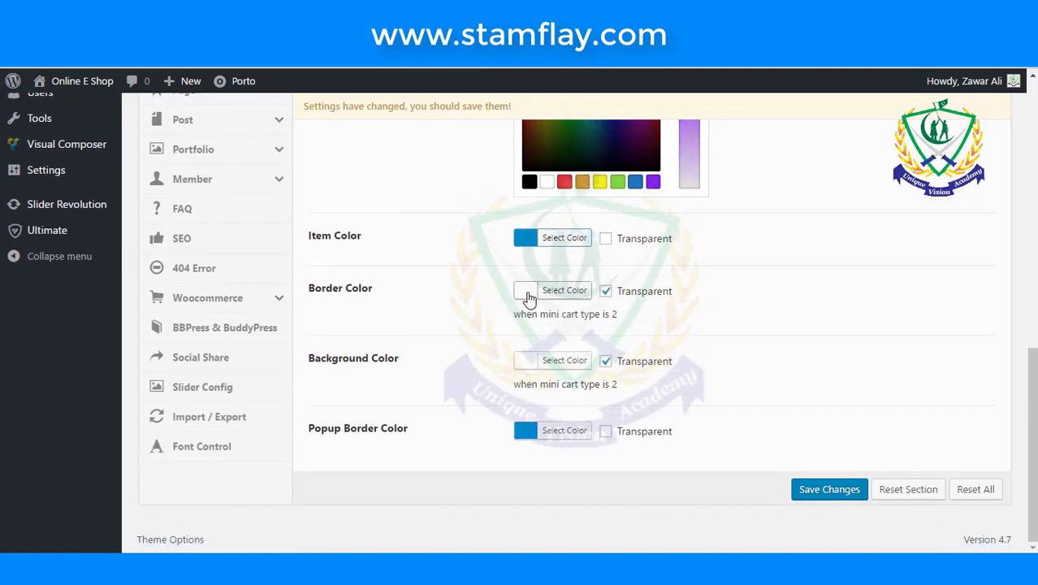
left_click(600, 460)
- Shift the popup border colour to teal-green and save the mini cart colours
scroll(444, 388, "down", 2)
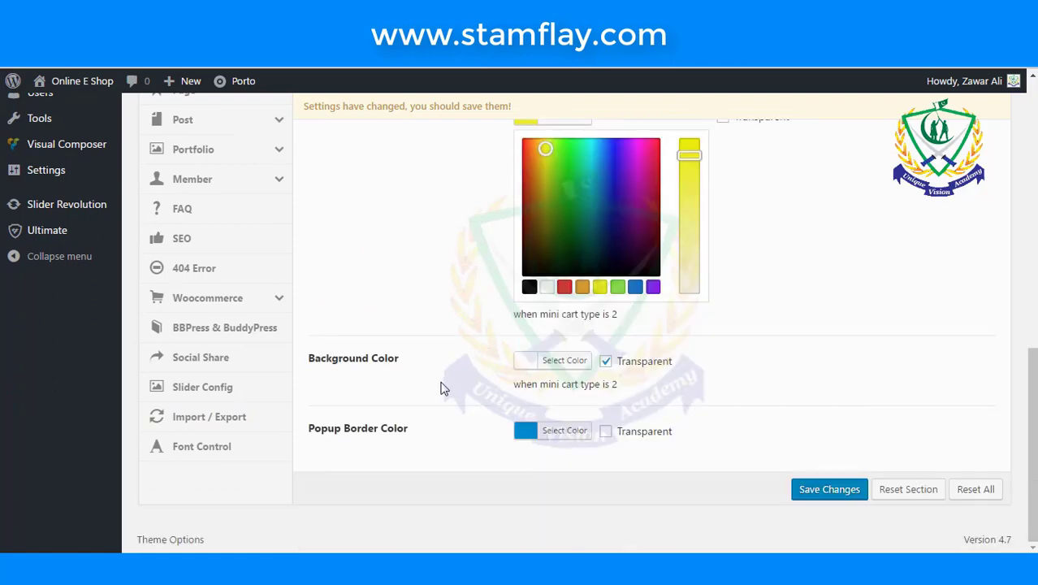
left_click(522, 431)
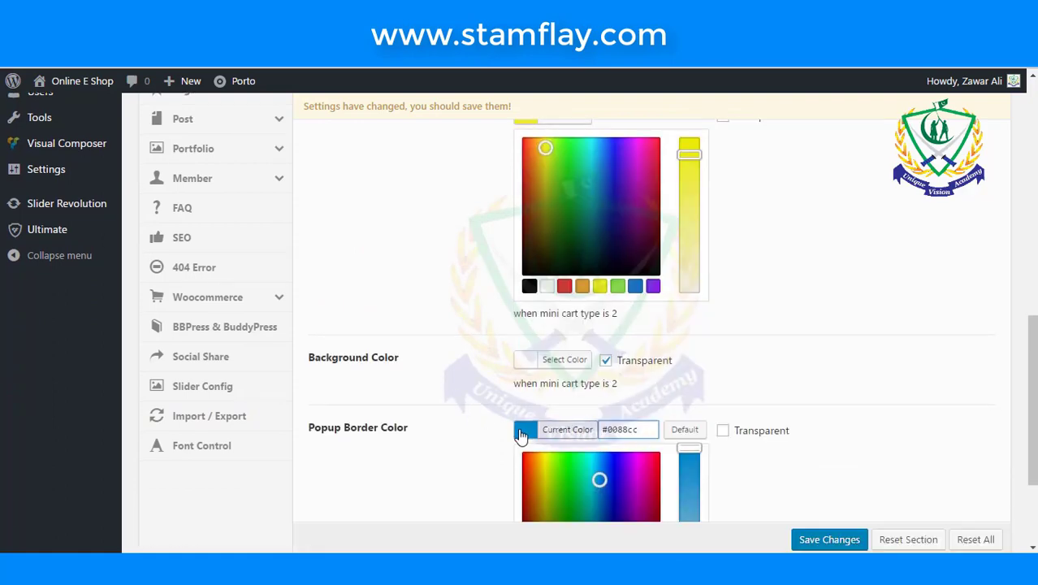
scroll(561, 382, "down", 2)
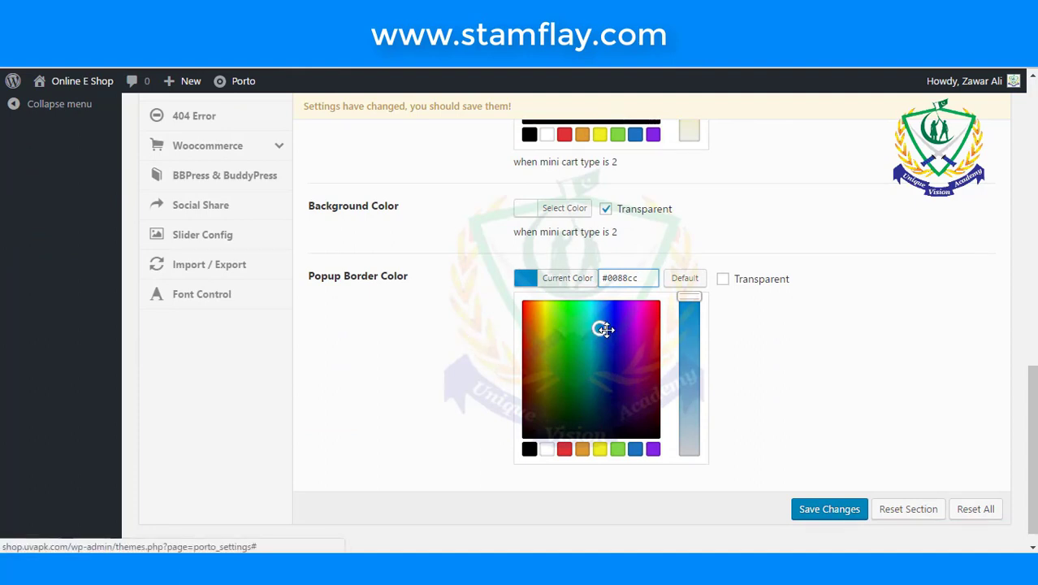
mouse_move(600, 327)
left_mouse_down()
mouse_move(572, 326)
mouse_move(588, 330)
left_mouse_up()
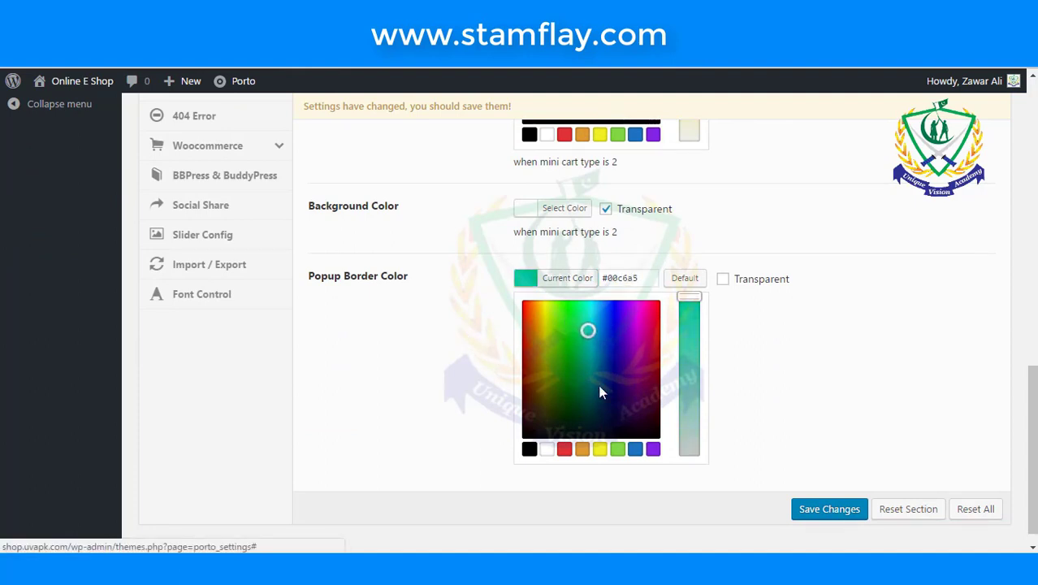
left_click(807, 505)
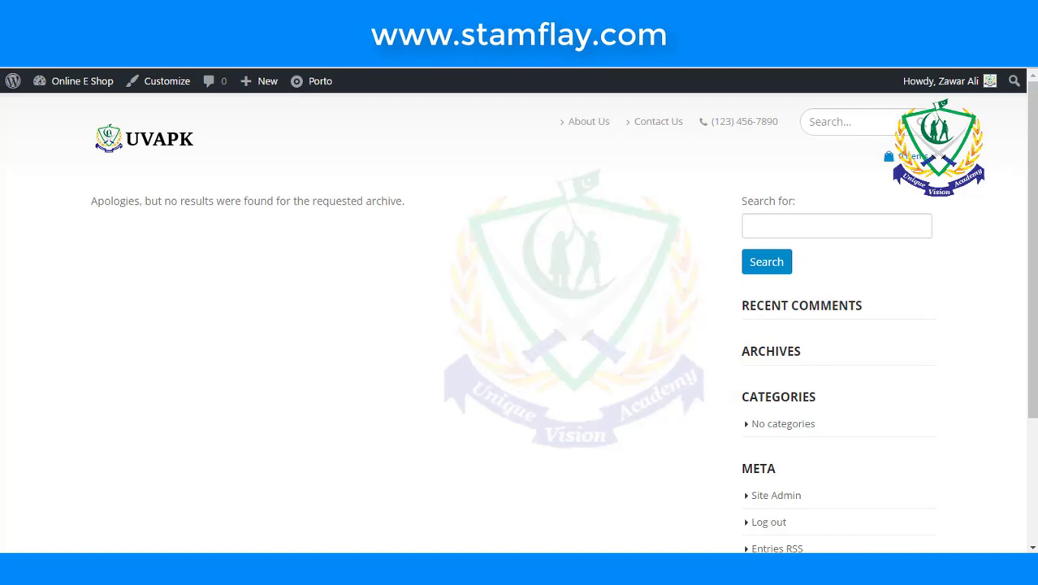
- Scroll down the live storefront to inspect the sticky header and footer
scroll(430, 272, "down", 3)
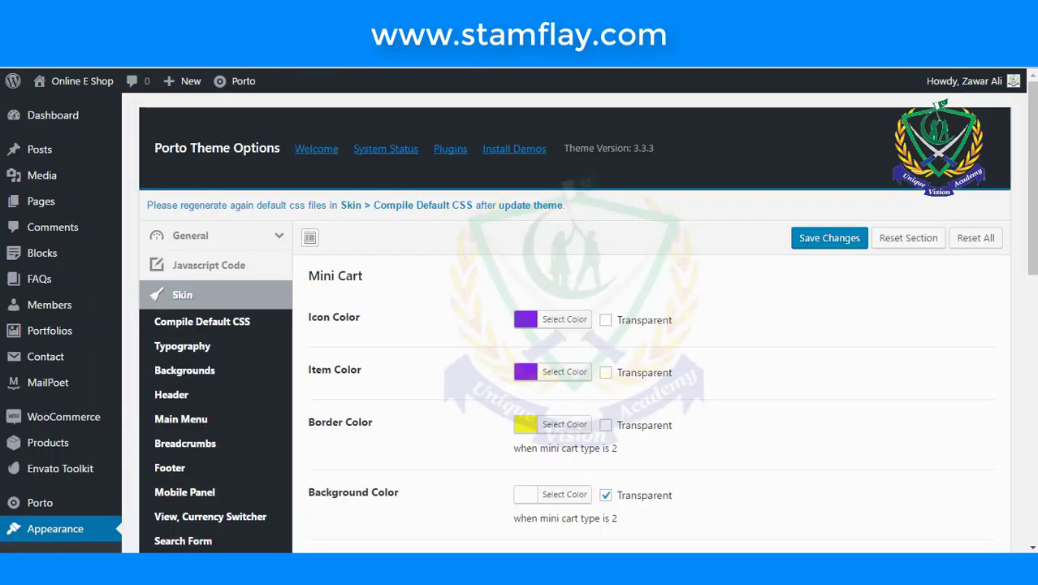
- Show the Skin > Shop colours for wishlist, quick view, hot and sale
scroll(430, 272, "down", 10)
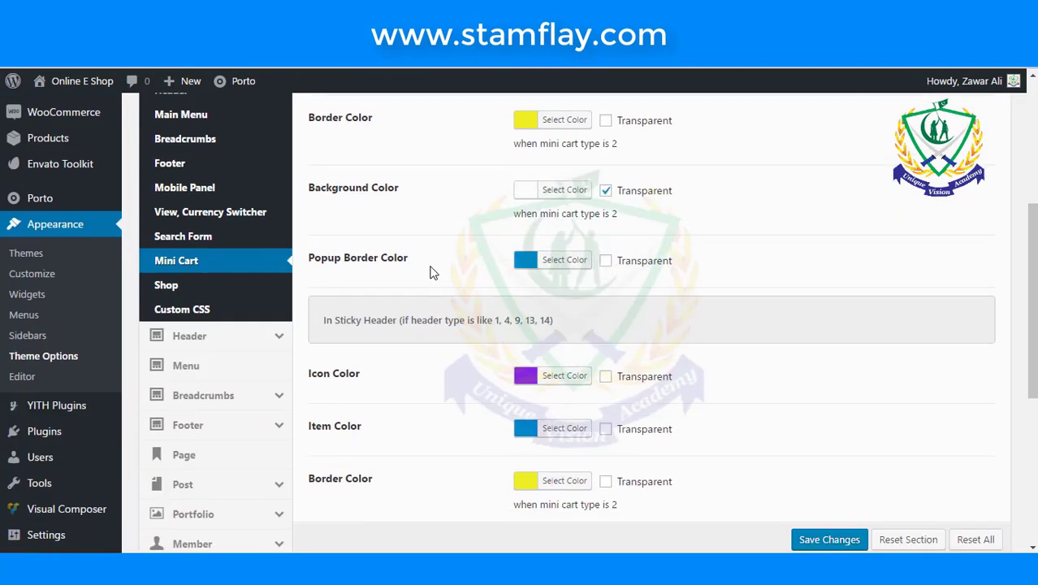
scroll(433, 273, "up", 5)
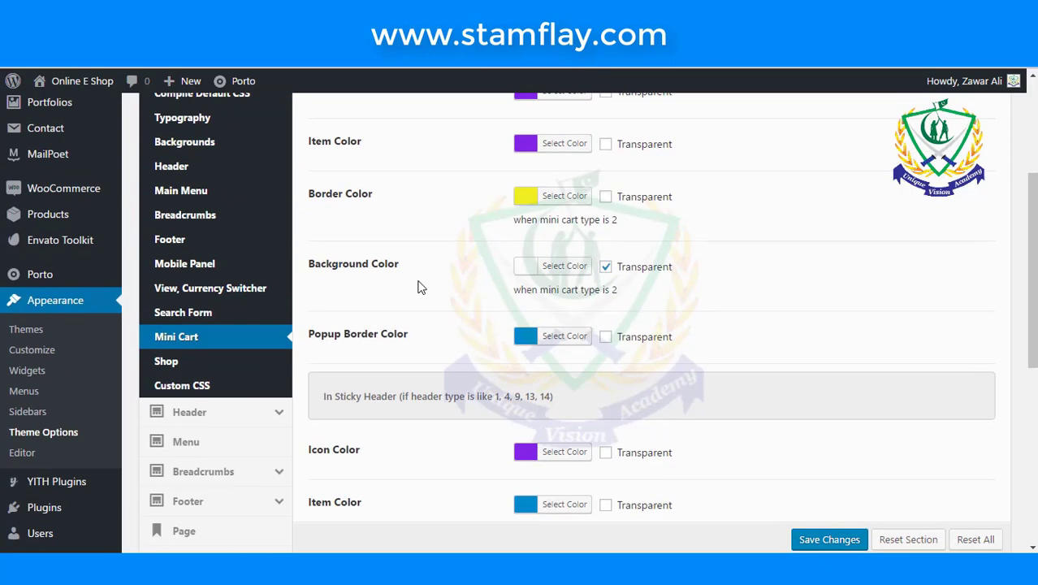
left_click(170, 360)
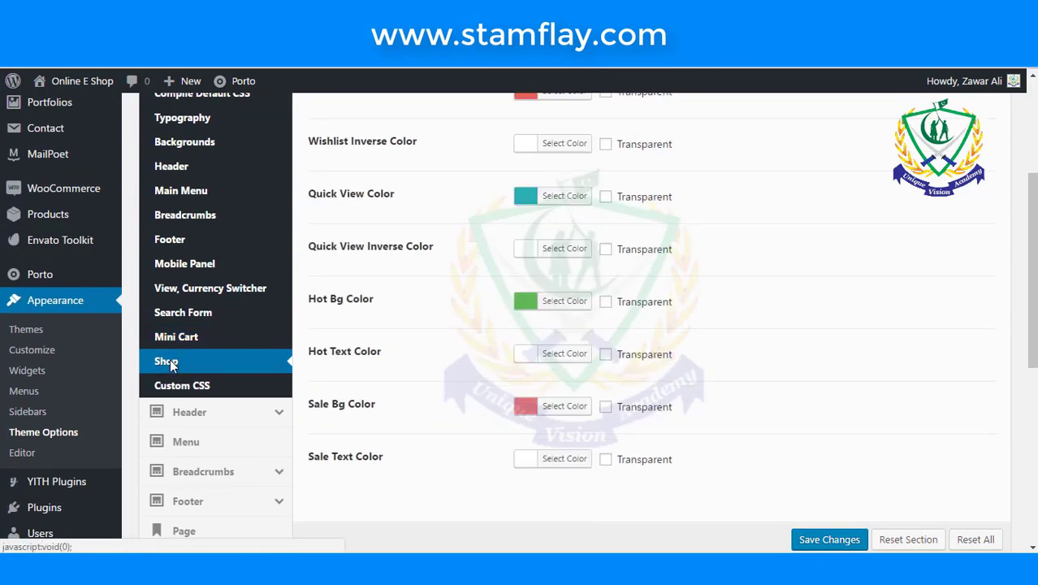
scroll(347, 369, "up", 1)
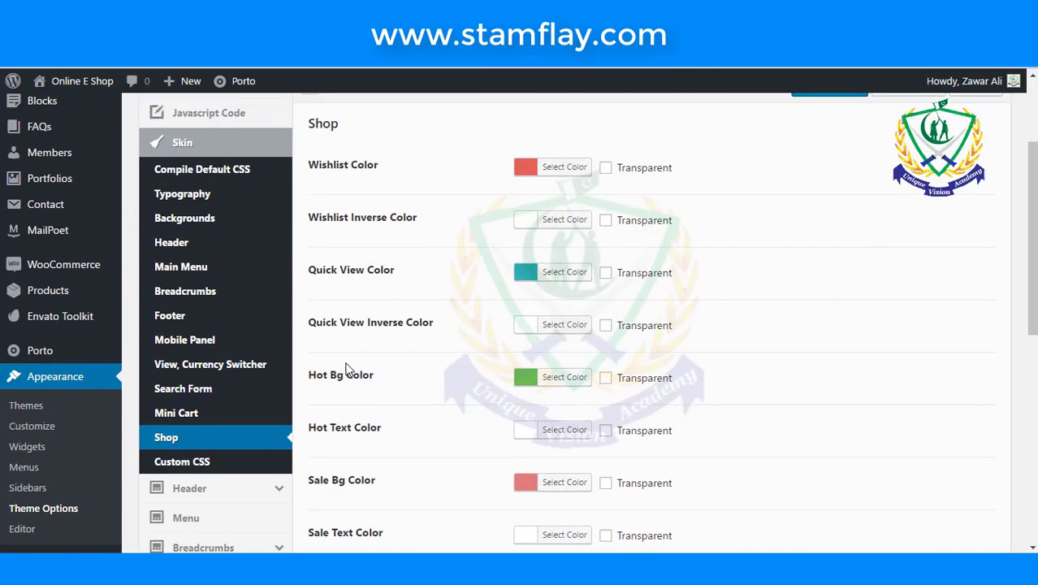
scroll(345, 370, "down", 2)
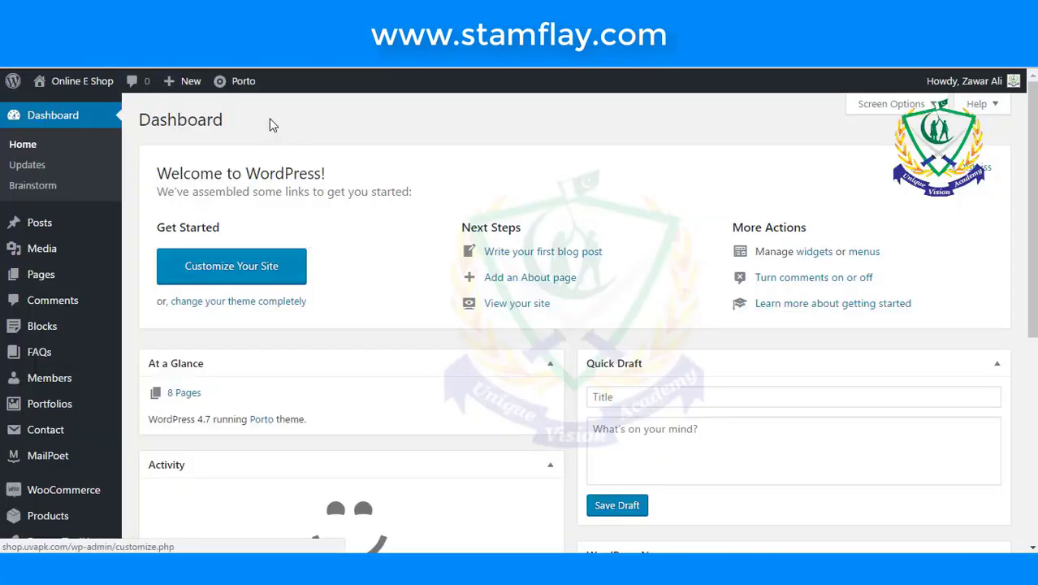
- Reach Porto Theme Options through the Porto menu in the admin bar
mouse_move(240, 82)
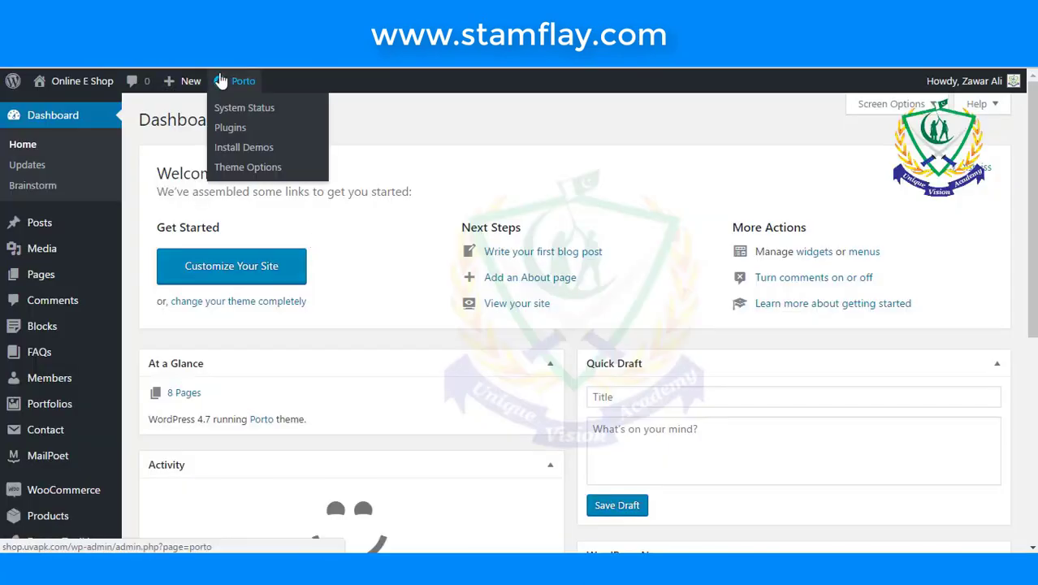
left_click(249, 175)
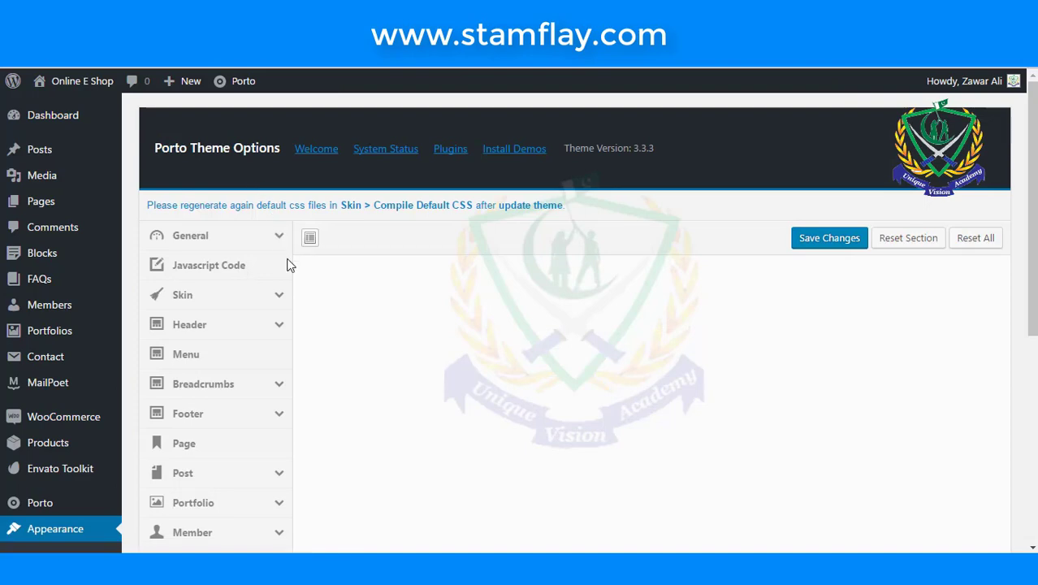
- Show Header settings, enlarge the Contact Info box, and compare with the front-end About Us link
left_click(276, 324)
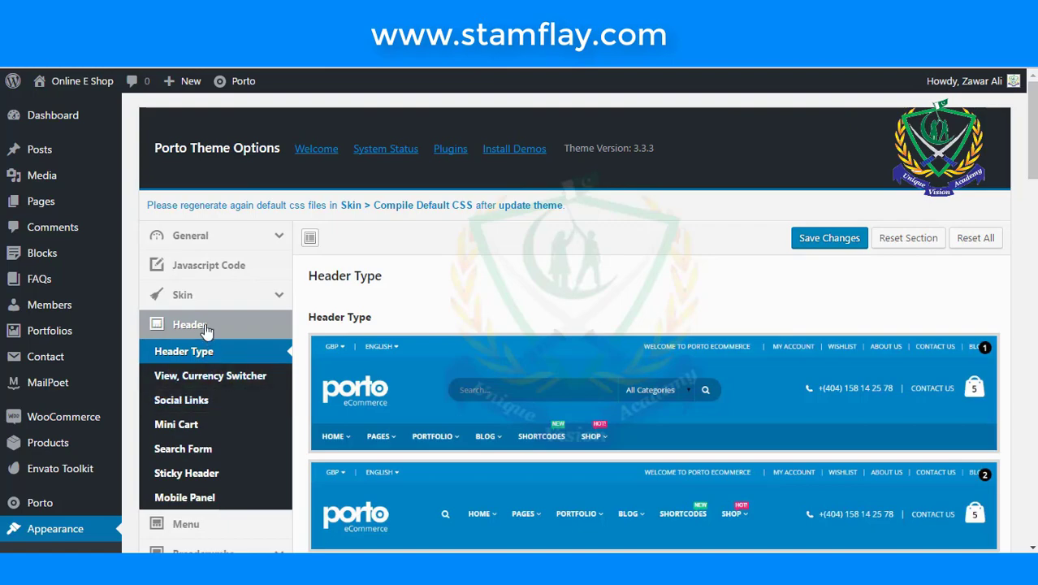
left_click(207, 325)
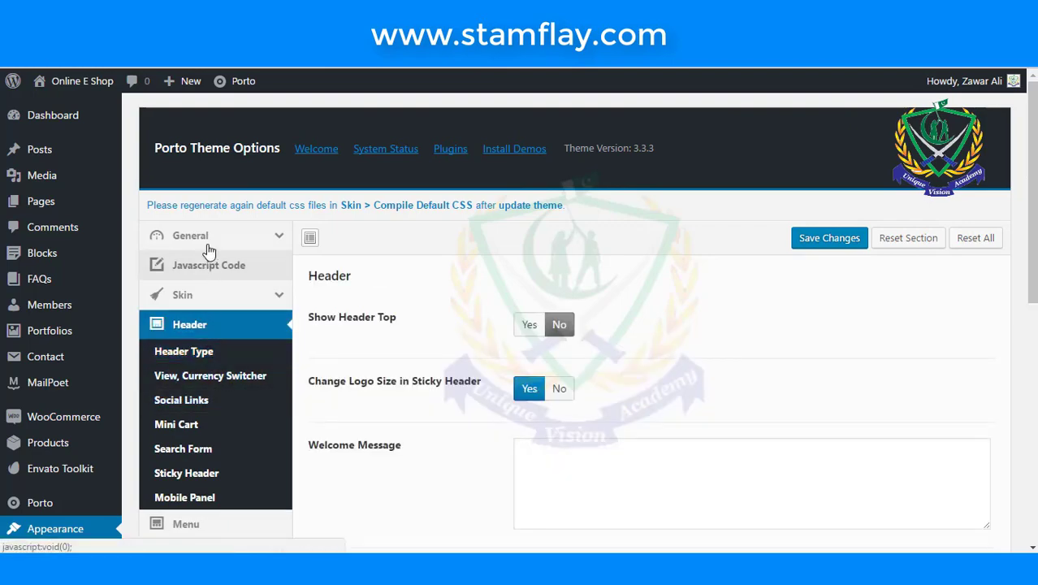
scroll(351, 346, "down", 1)
scroll(357, 345, "down", 5)
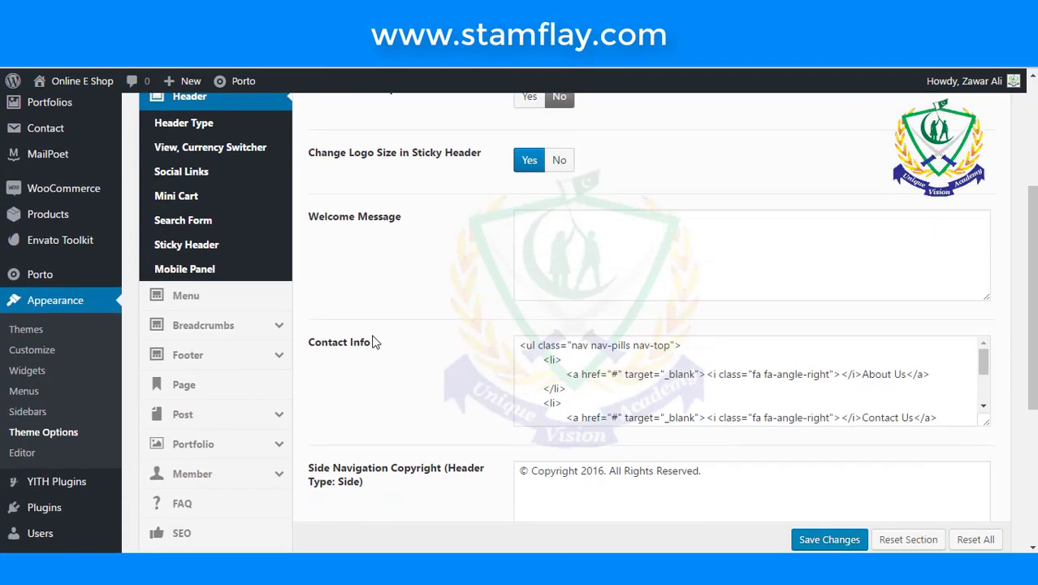
left_click_drag(986, 272, 1006, 414)
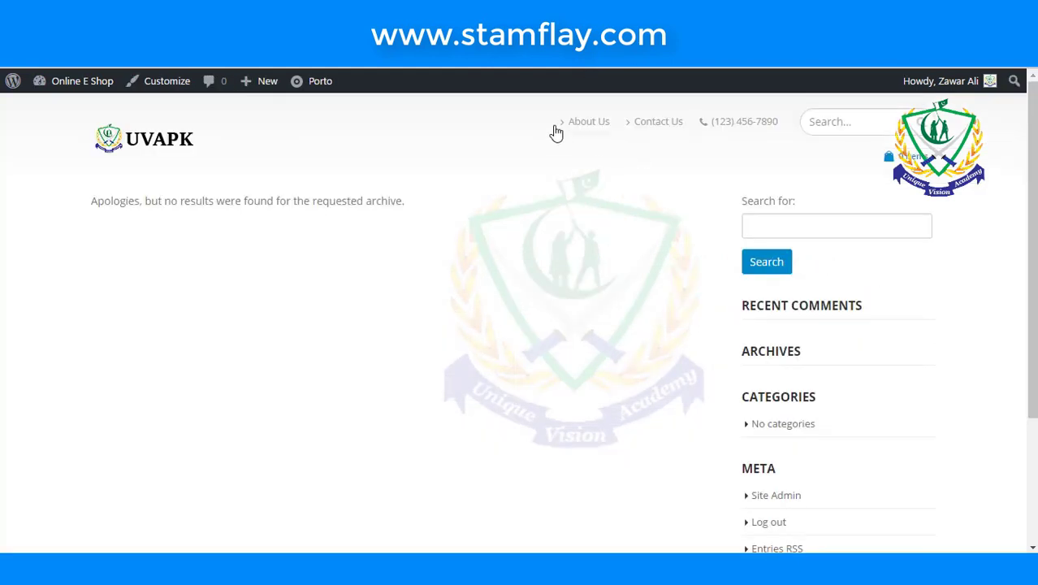
left_click_drag(555, 124, 714, 121)
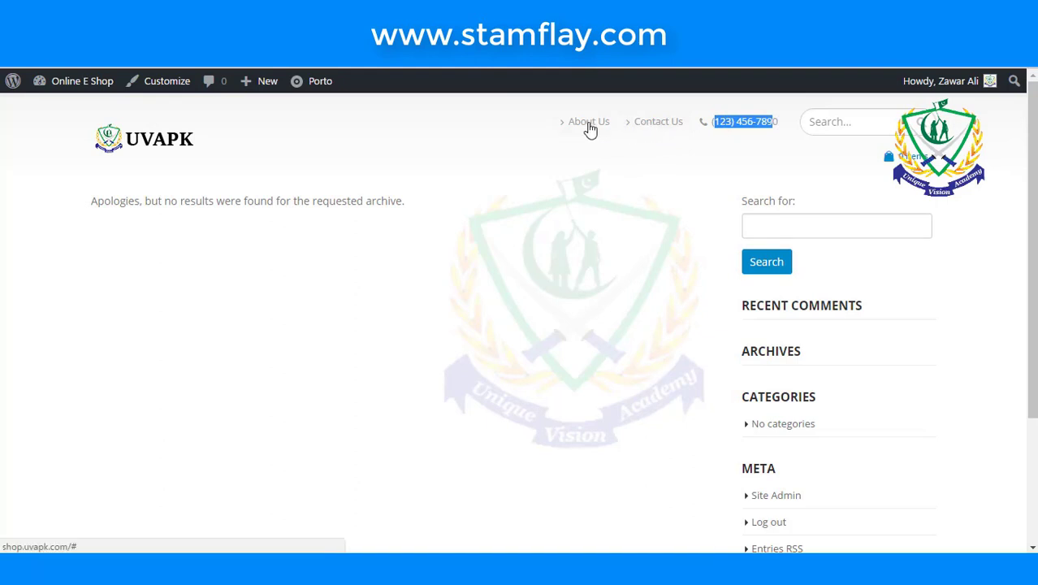
left_click(457, 33)
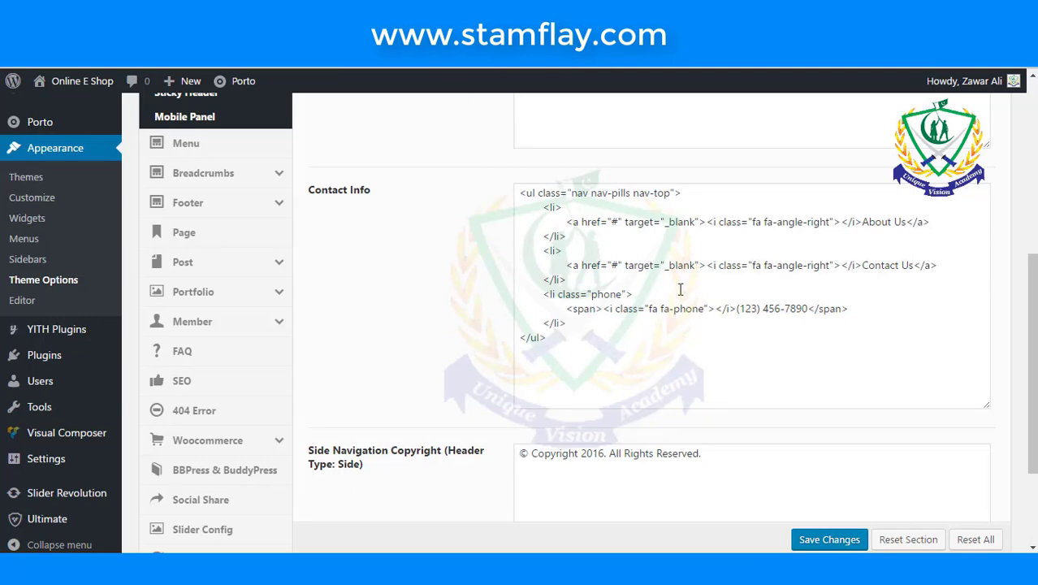
scroll(680, 288, "up", 2)
scroll(691, 305, "down", 2)
left_click(619, 225)
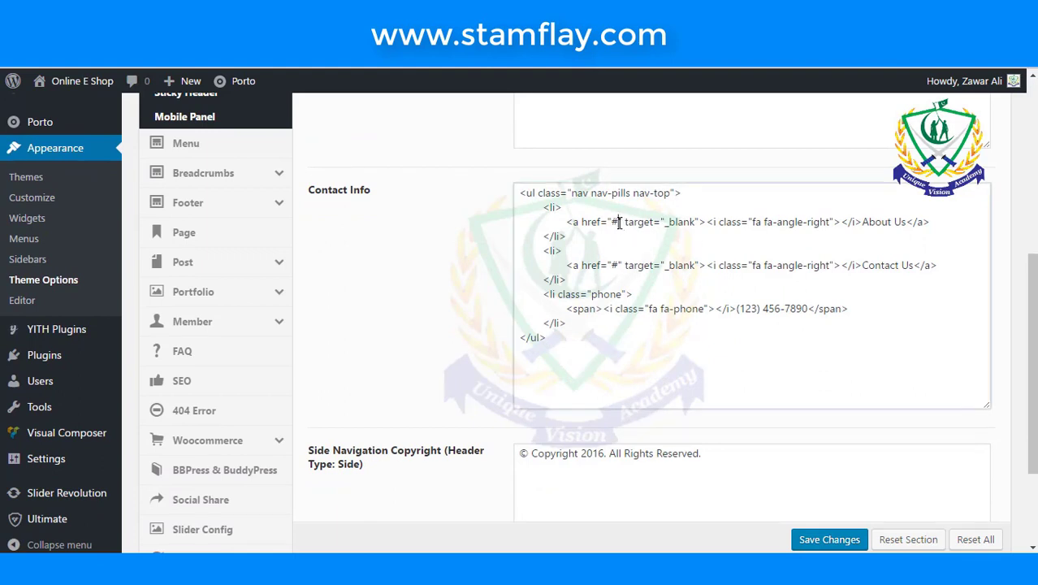
key("BackSpace")
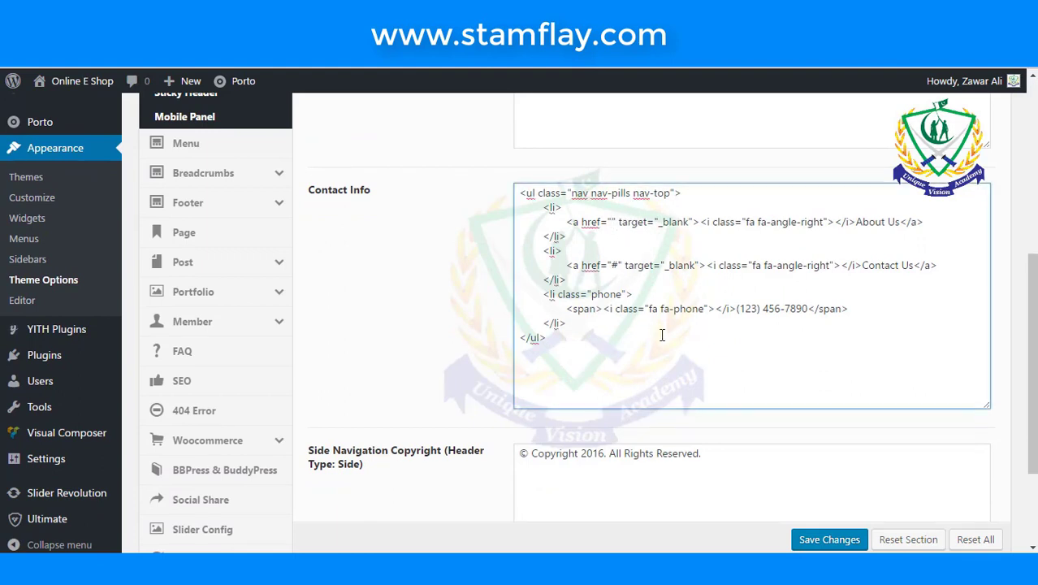
type("www")
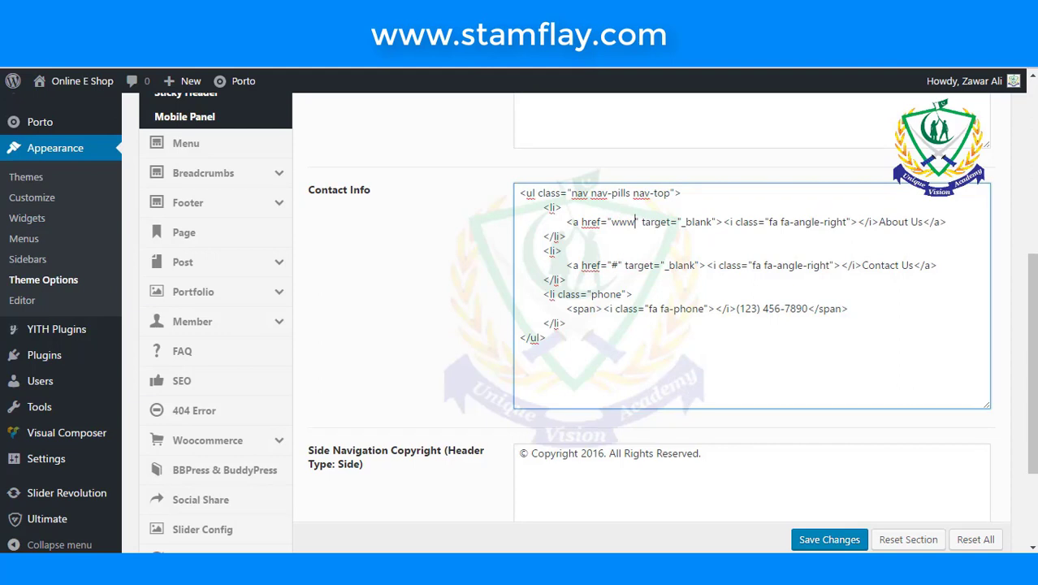
type(".")
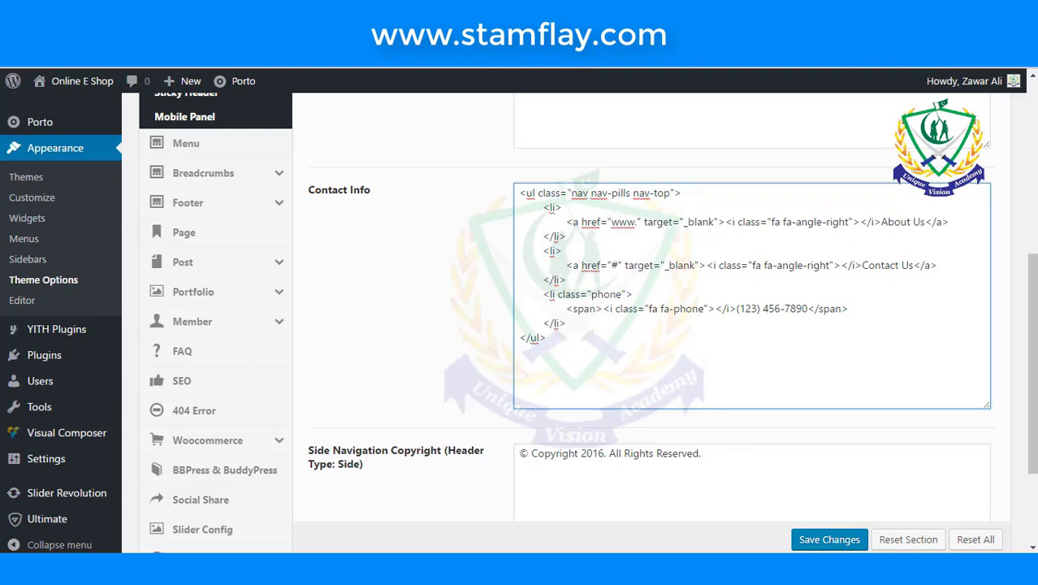
type("facr")
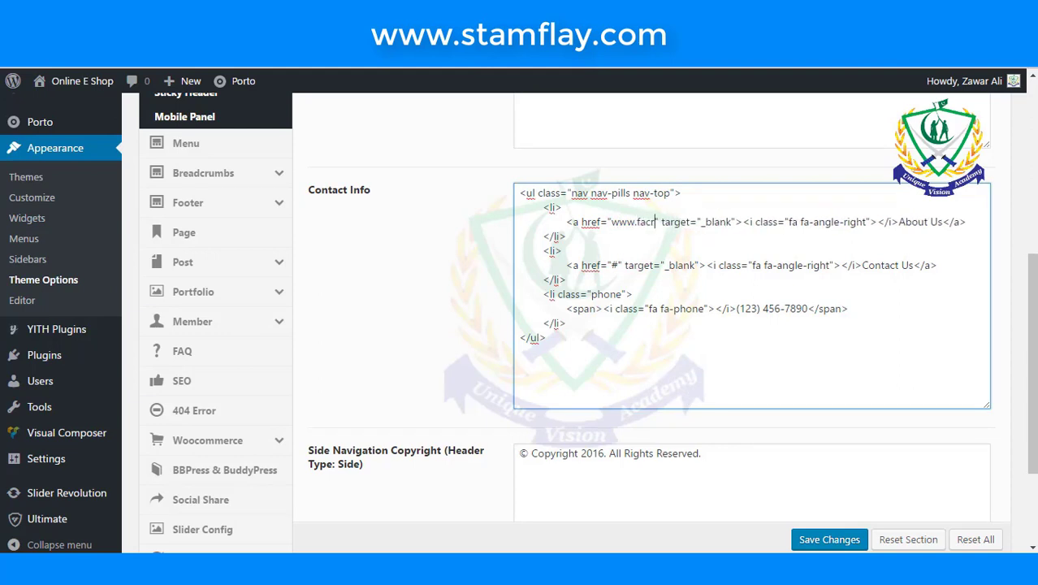
type("book")
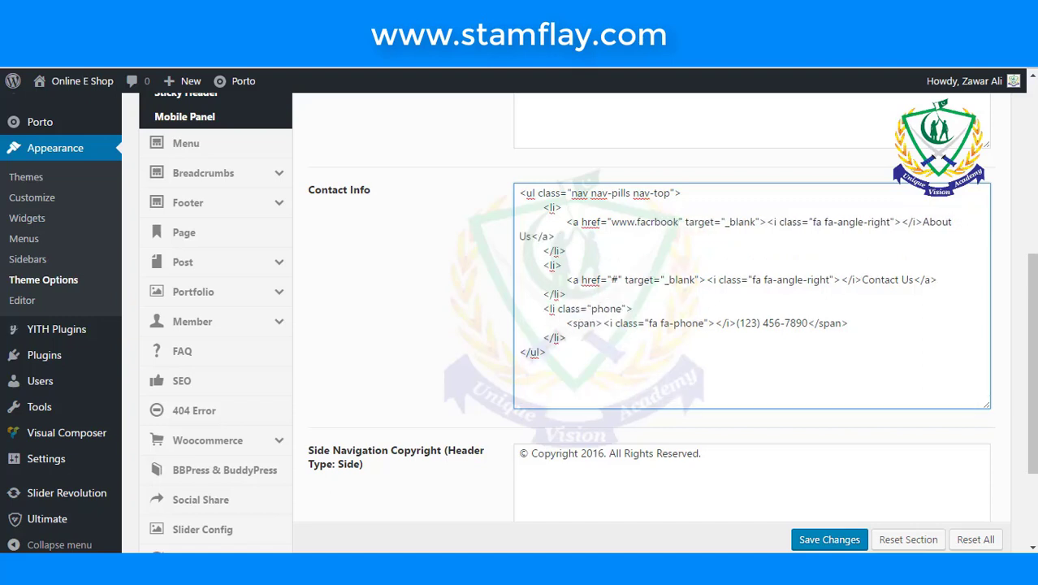
type(".con")
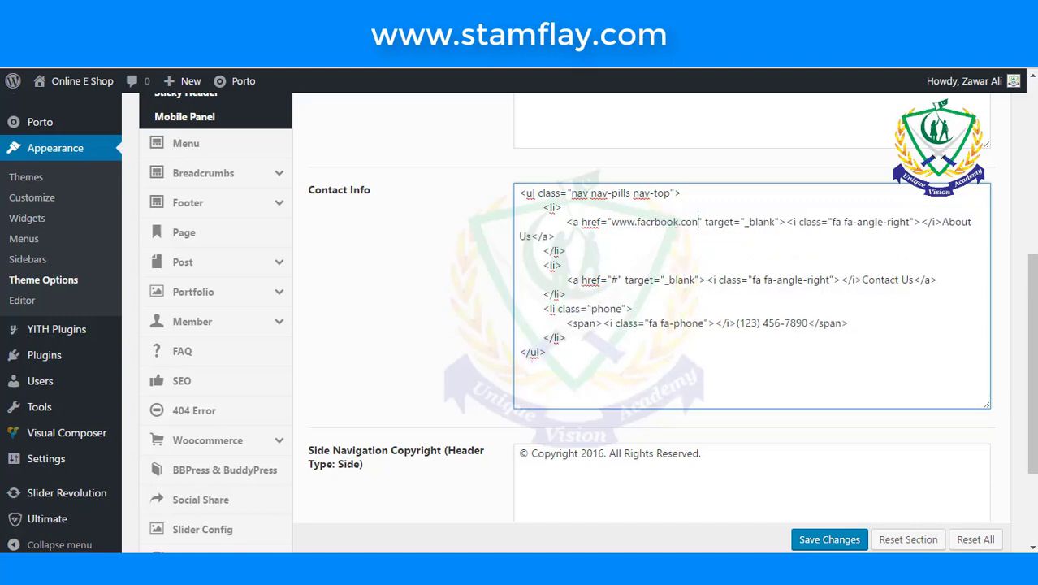
type("/uv")
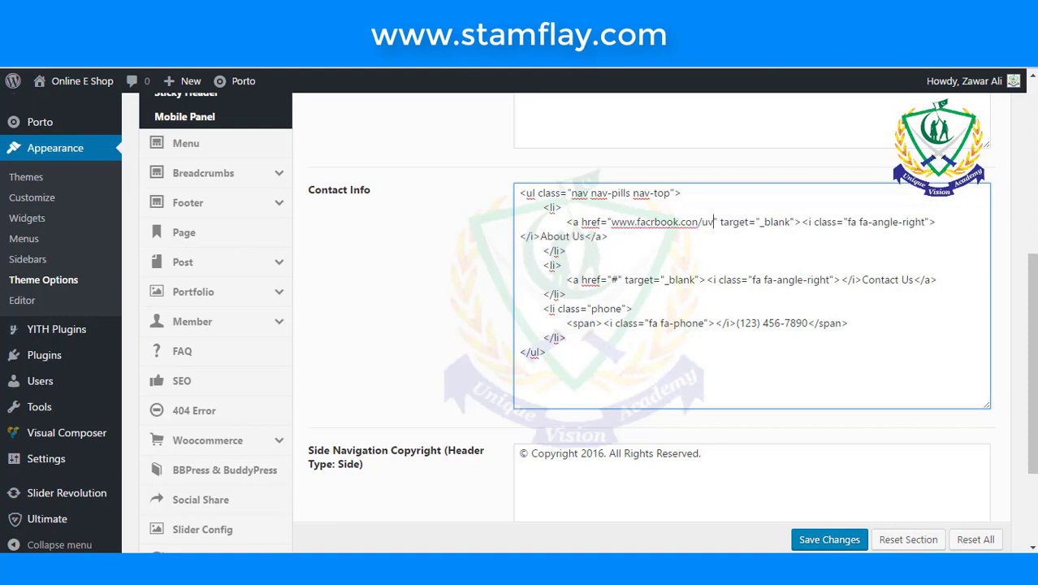
type("apk")
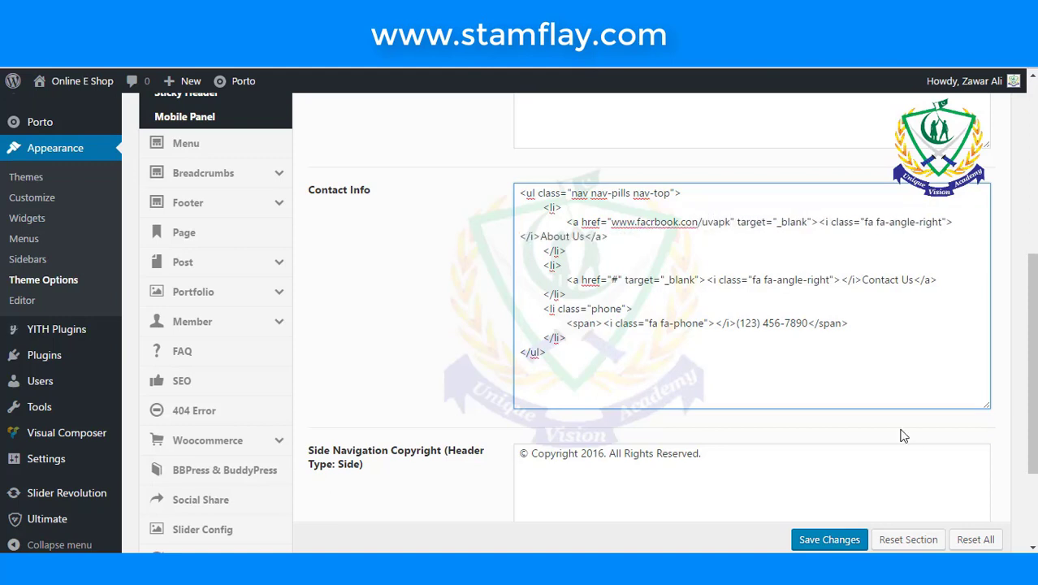
left_click(616, 280)
key("BackSpace")
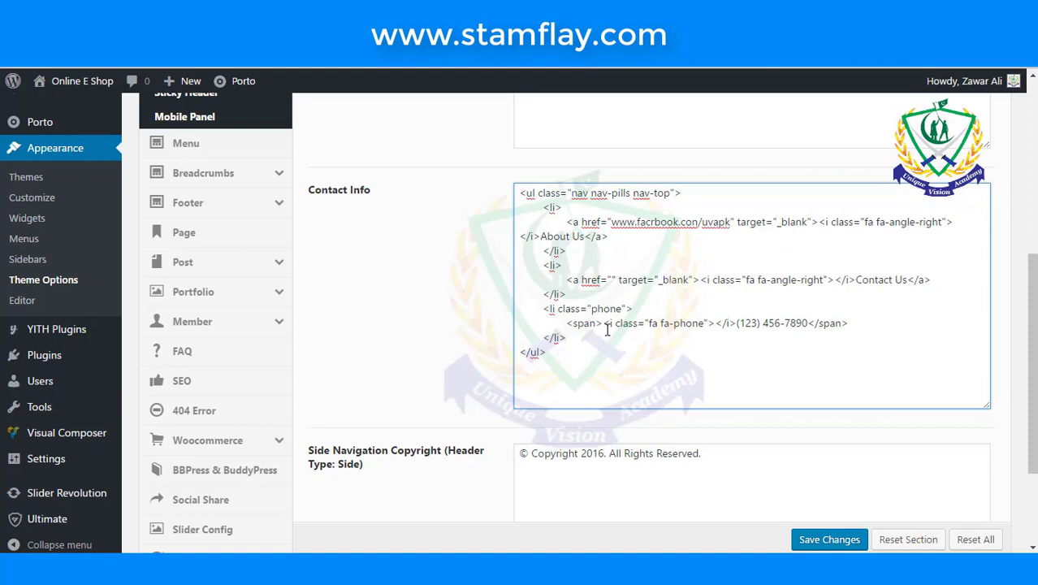
type("www")
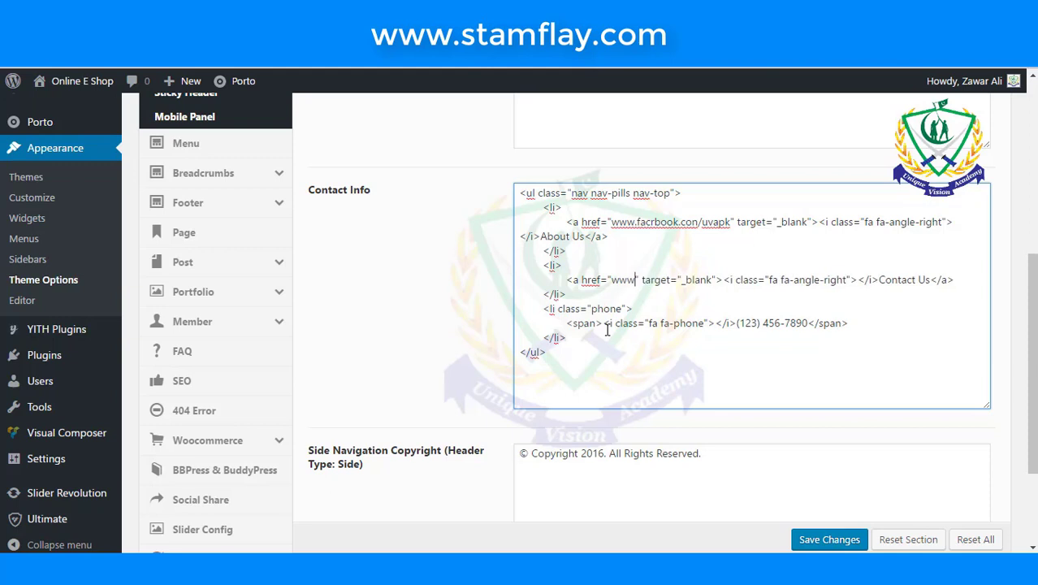
type(".uva")
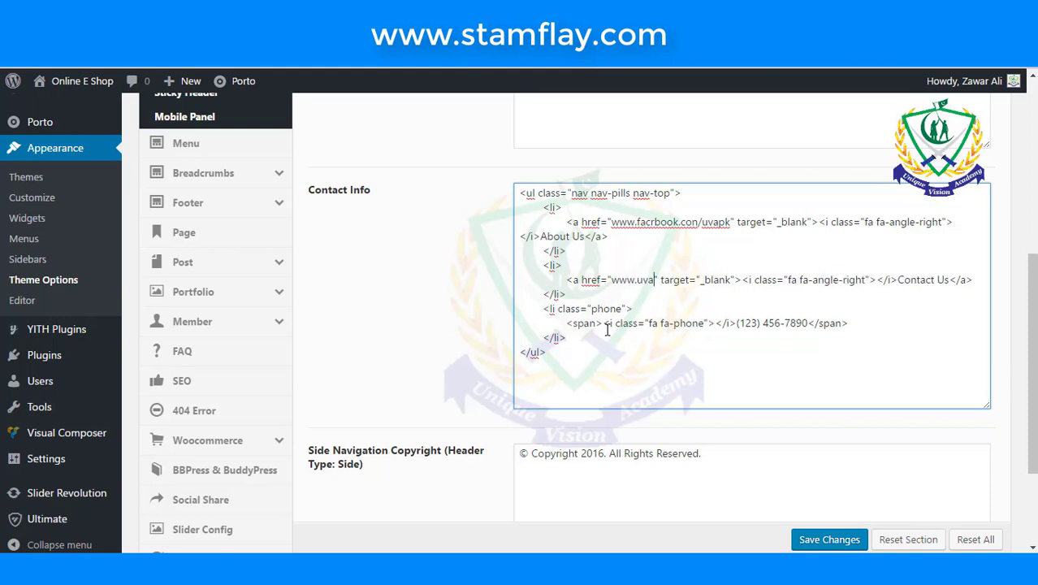
type("pk.com")
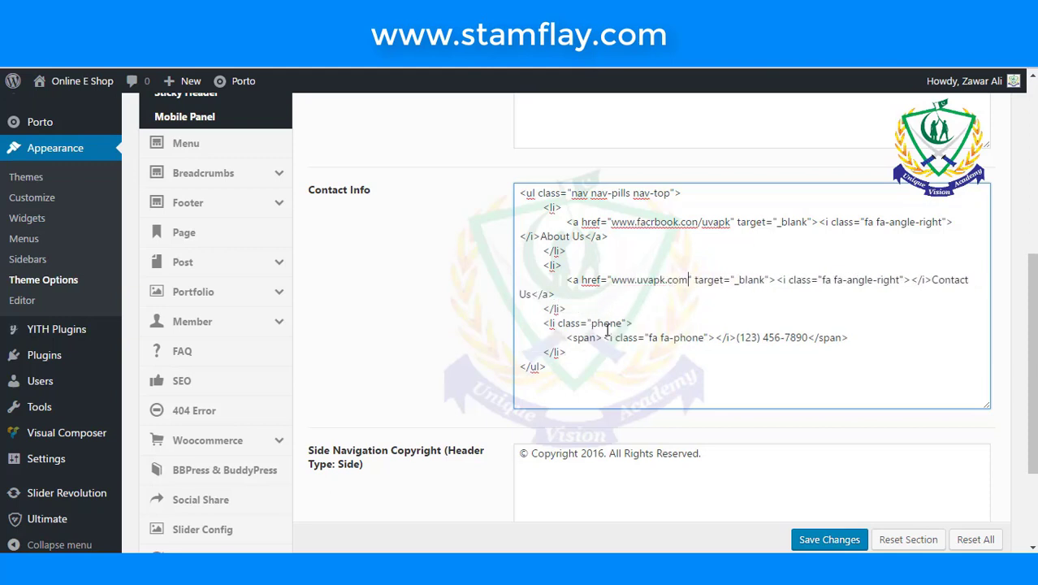
- Replace the old phone number in the Contact Info with the shop's new +92 number
scroll(715, 329, "down", 1)
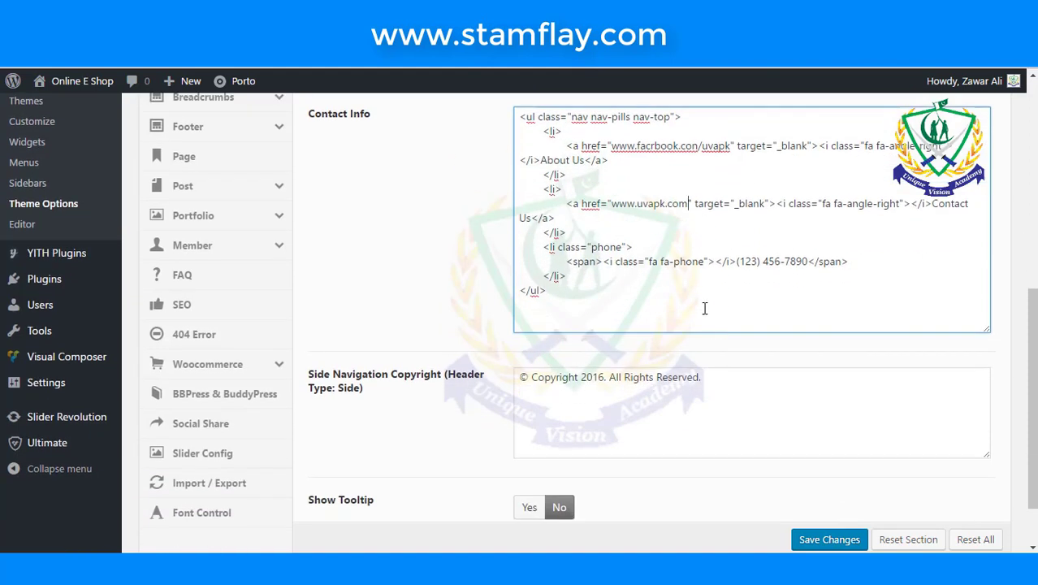
left_click(755, 261)
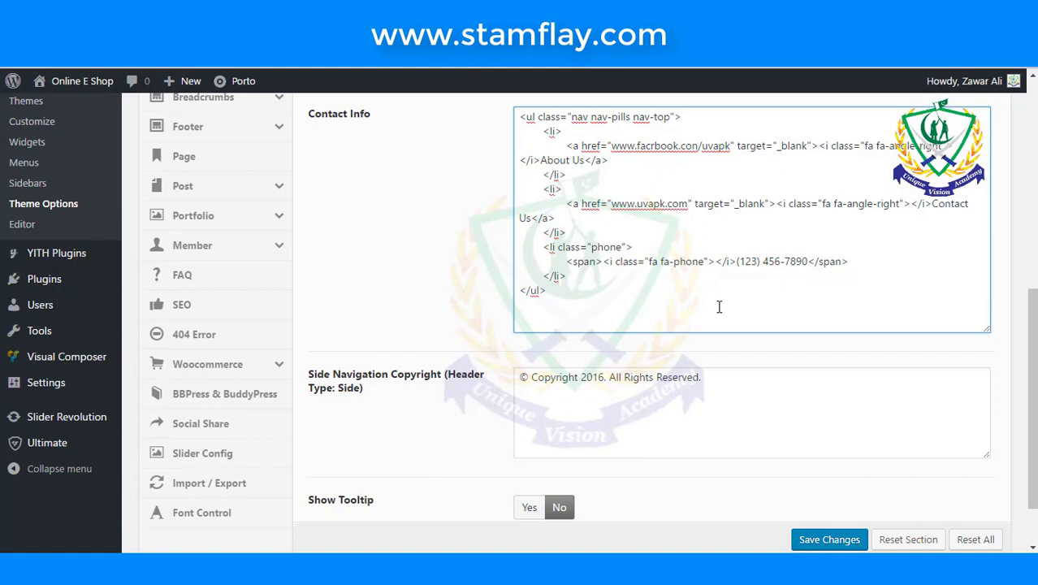
key("BackSpace")
key("BackSpace")
key("BackSpace")
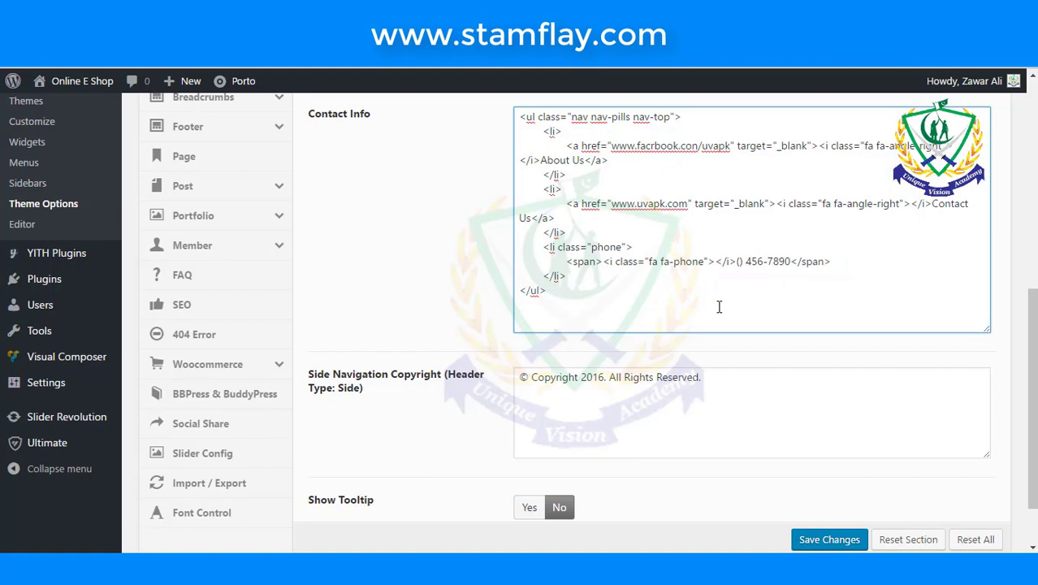
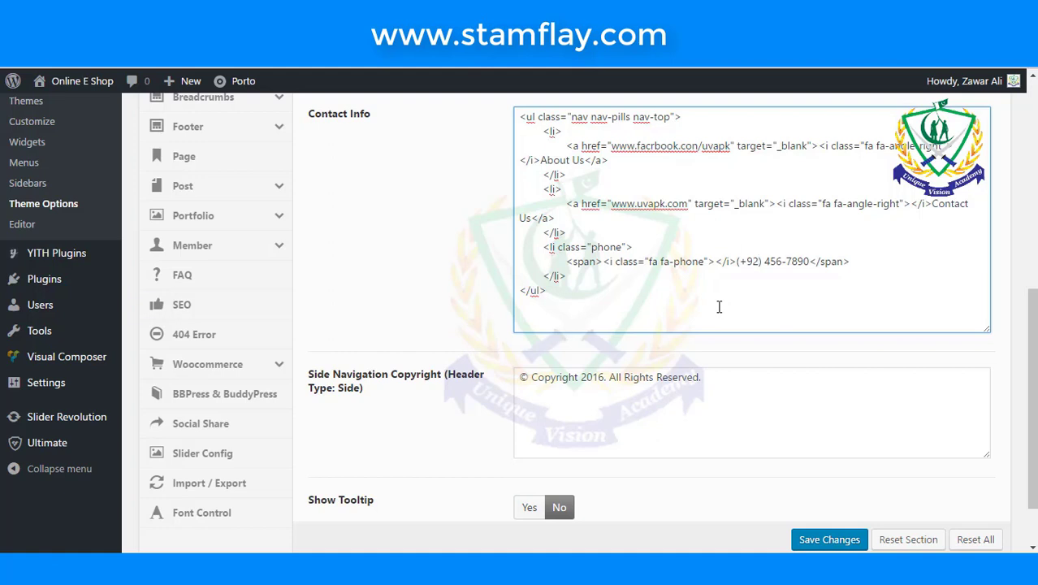
left_click(783, 266)
key("BackSpace")
key("BackSpace")
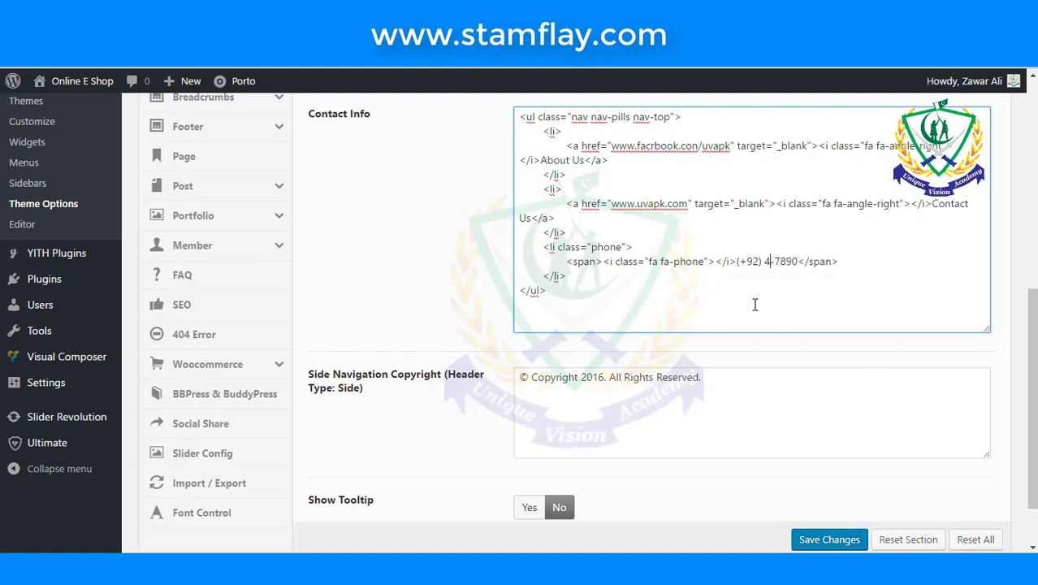
key("BackSpace")
key("Right")
key("Right")
key("Right")
key("Right")
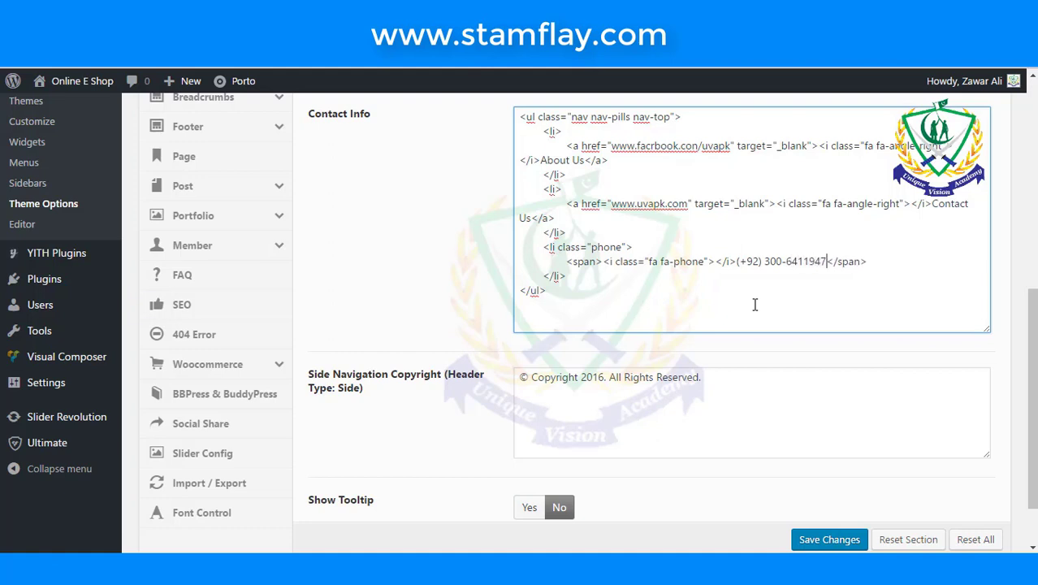
scroll(754, 304, "down", 2)
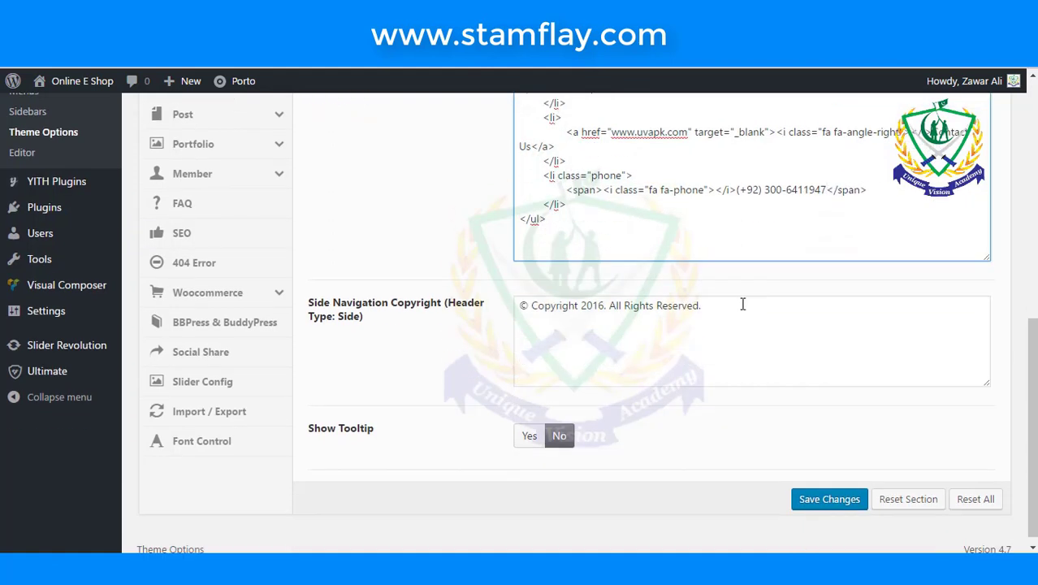
left_click(742, 303)
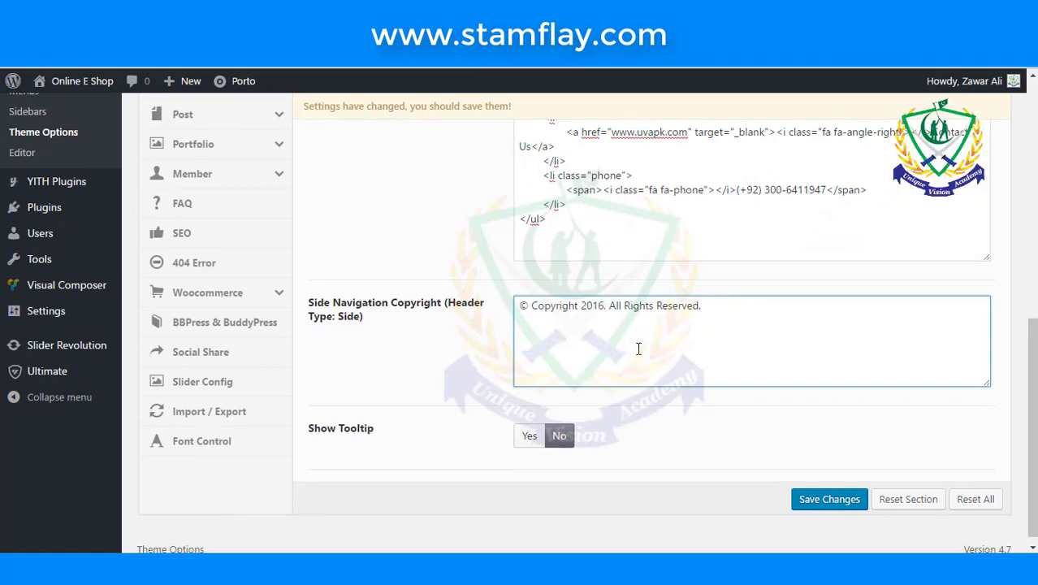
- Save the Porto theme options until 'Settings Saved!' appears
scroll(665, 351, "up", 3)
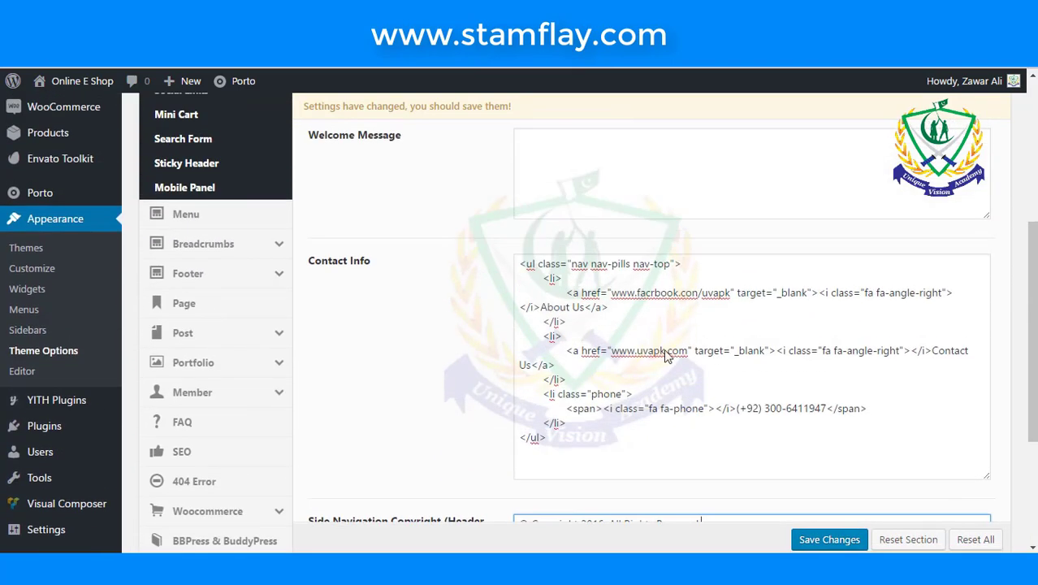
scroll(665, 355, "up", 3)
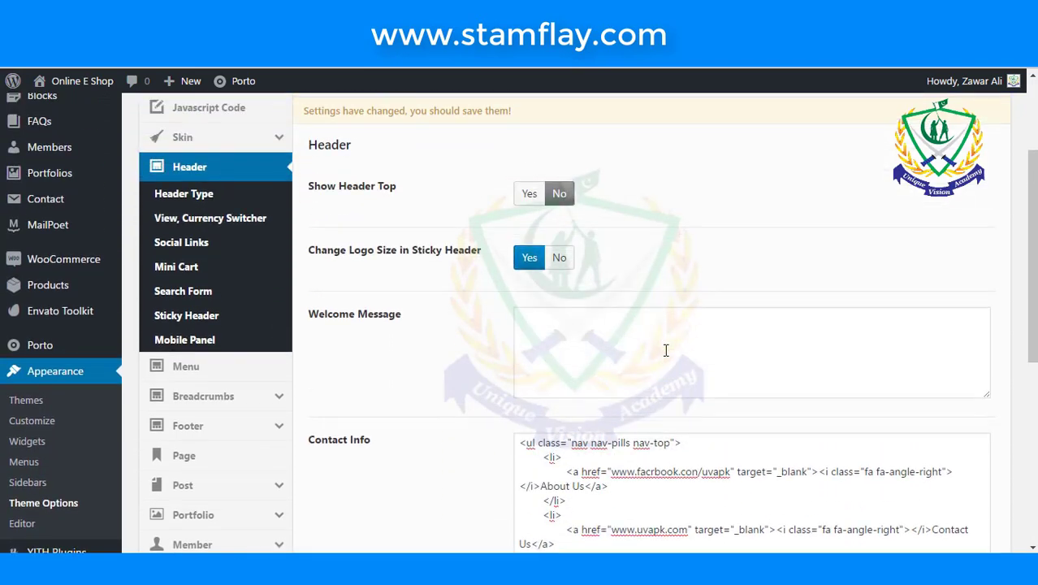
scroll(633, 333, "up", 1)
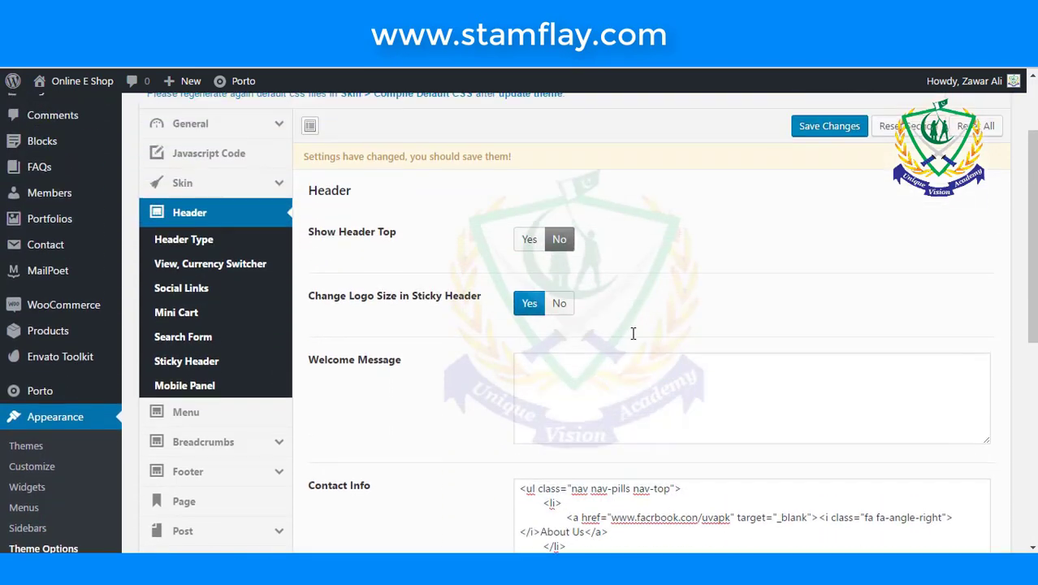
scroll(633, 333, "up", 1)
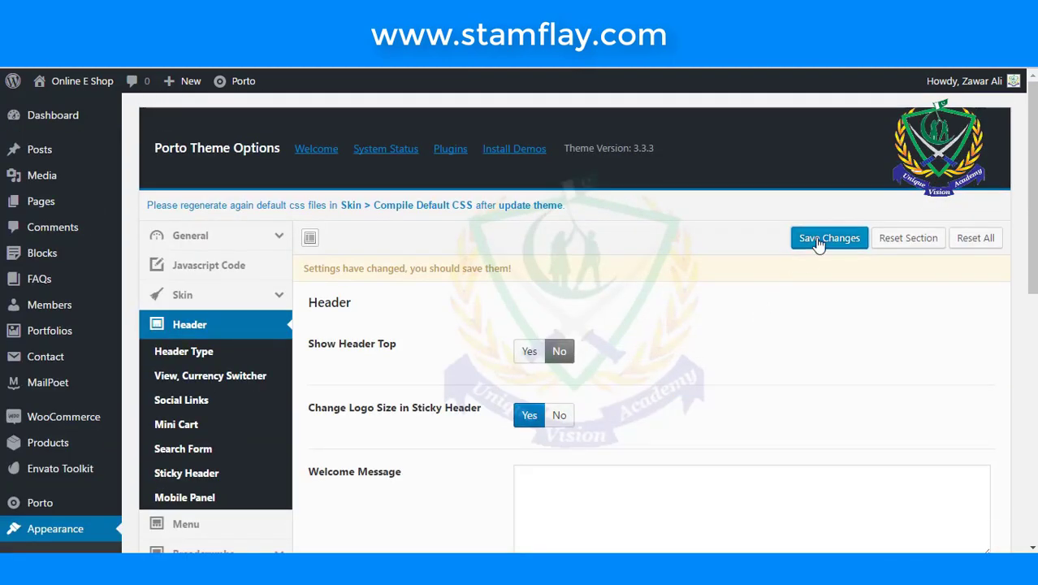
left_click(818, 237)
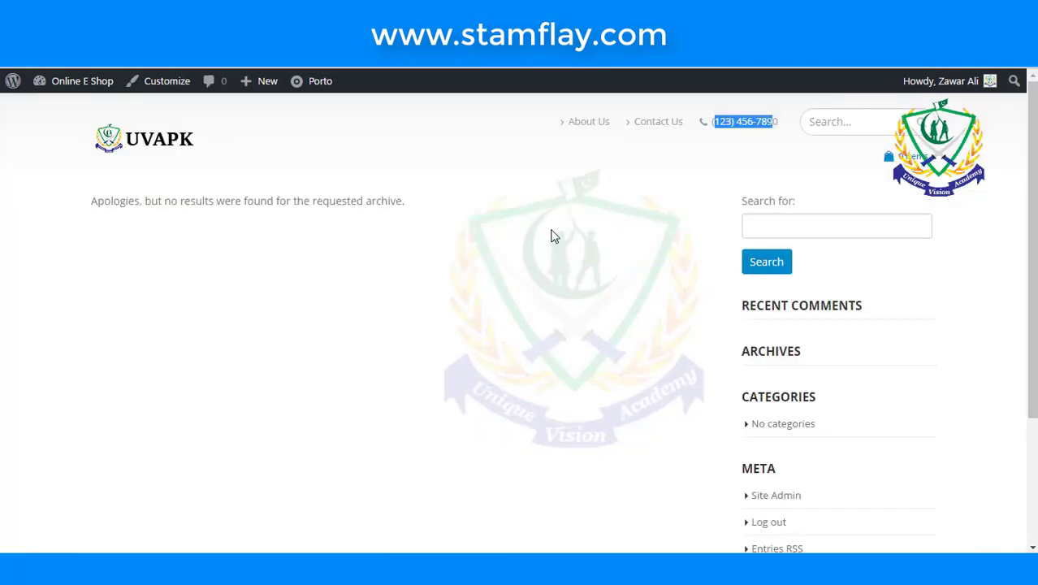
scroll(552, 236, "down", 1)
scroll(552, 235, "up", 3)
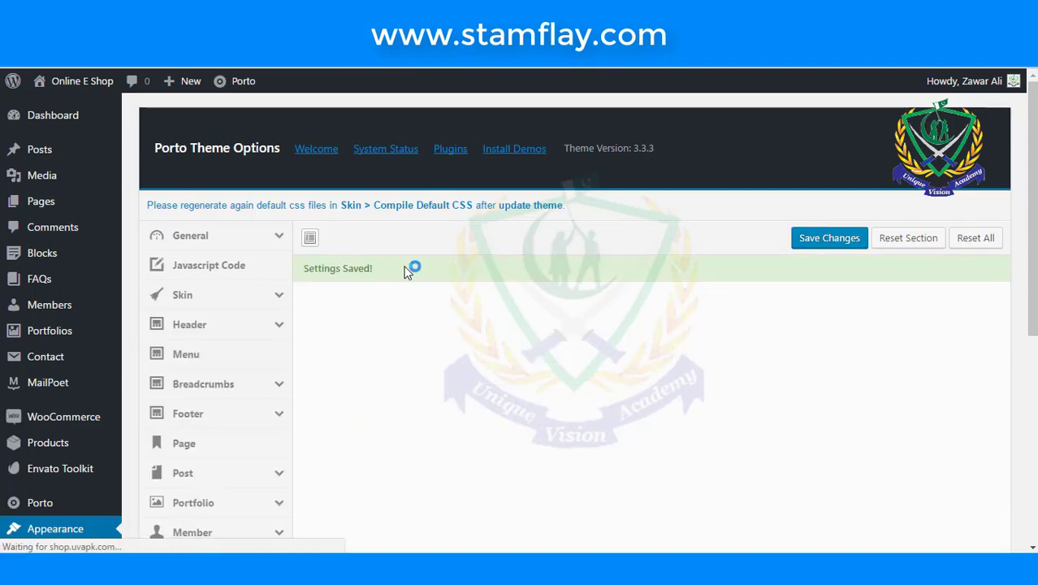
left_click_drag(408, 269, 304, 268)
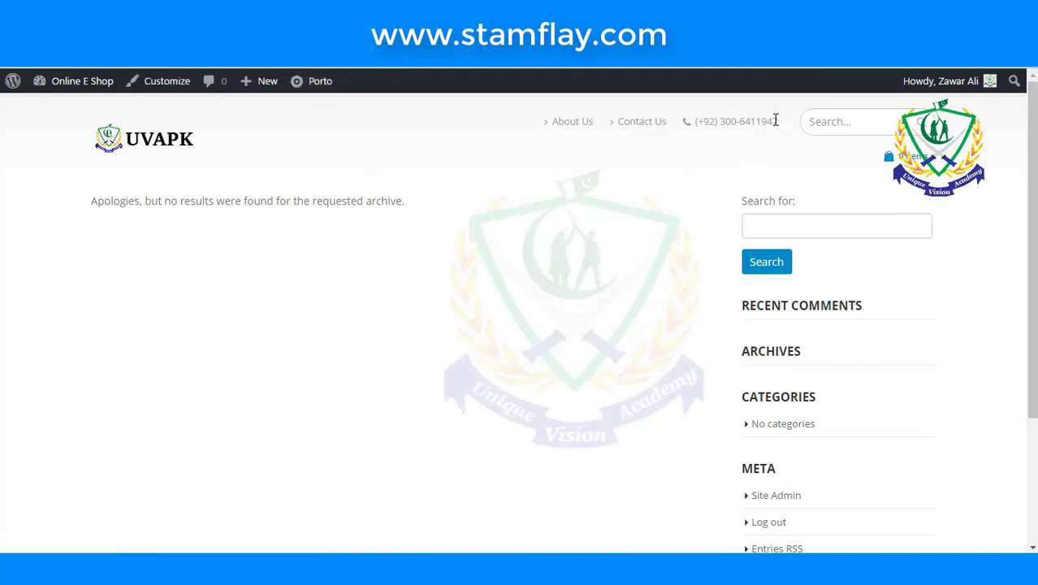
- Check the new header phone number and test the Contact Us link, which gives a 404
left_click_drag(777, 123, 731, 123)
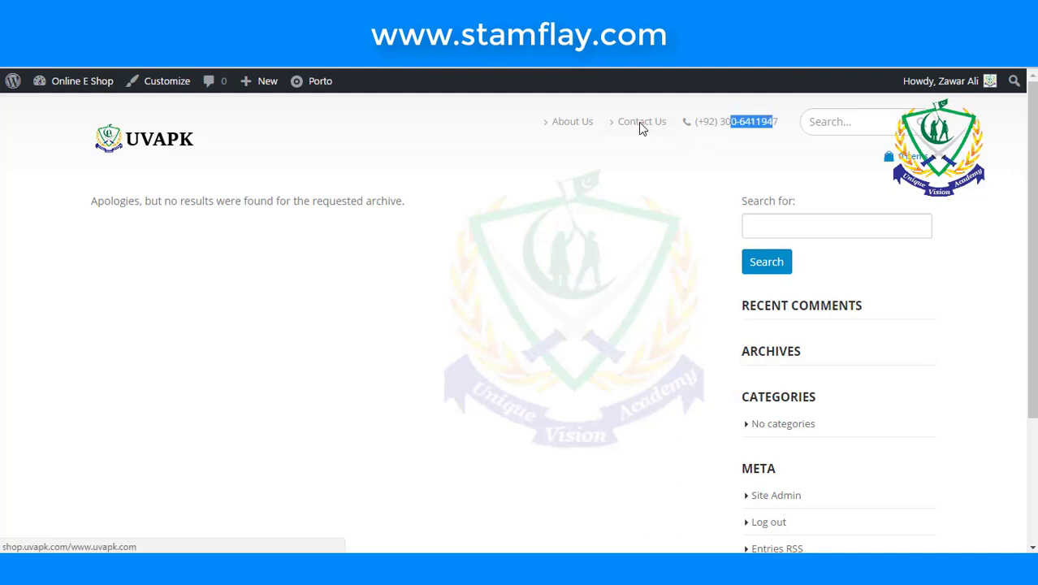
left_click(639, 124)
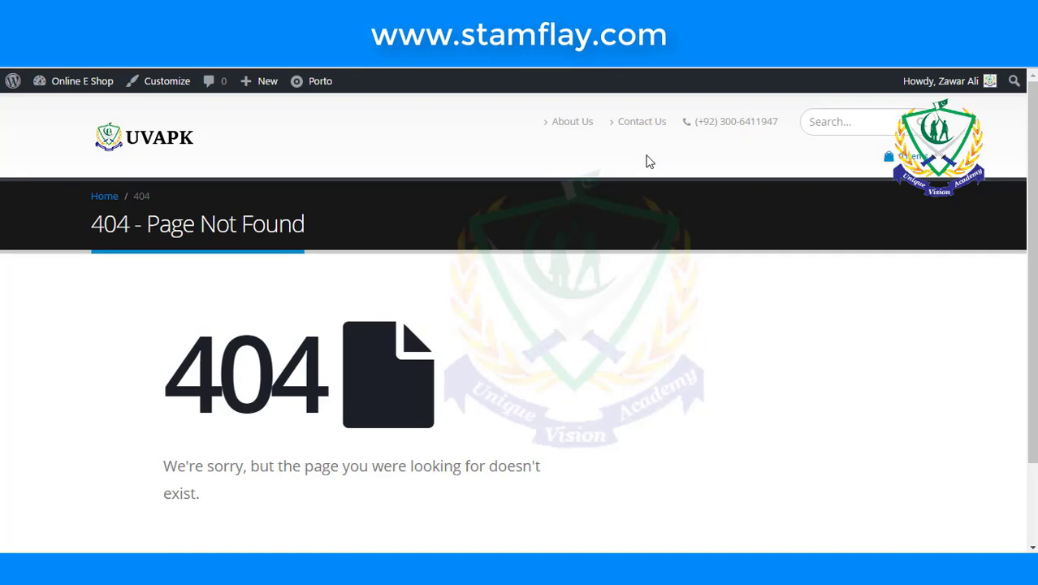
scroll(650, 160, "down", 1)
scroll(649, 161, "up", 1)
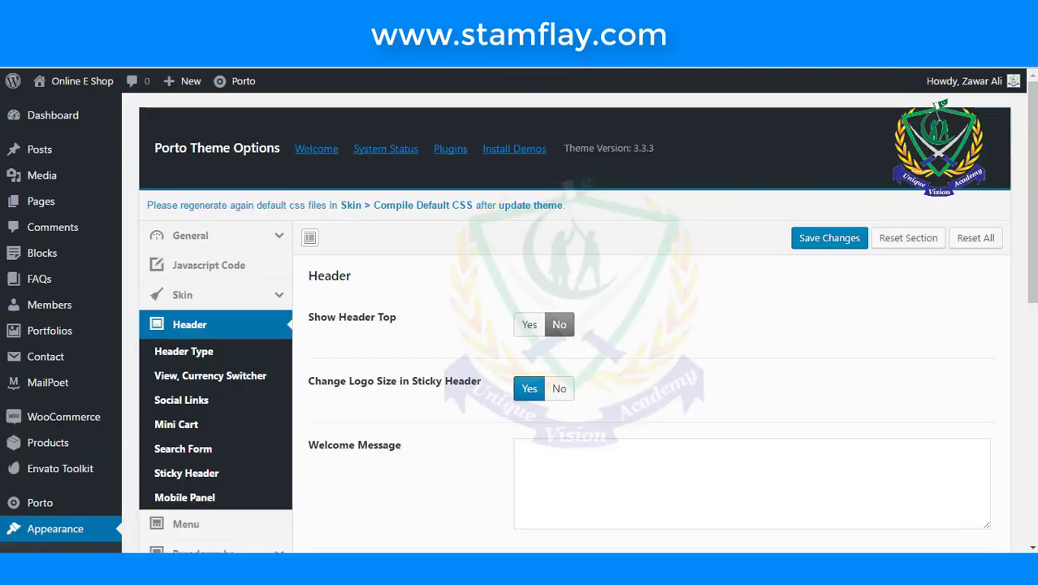
scroll(609, 203, "down", 4)
- Expand the Contact Info markup, test About Us, and recheck the header phone on the live site
scroll(658, 259, "down", 1)
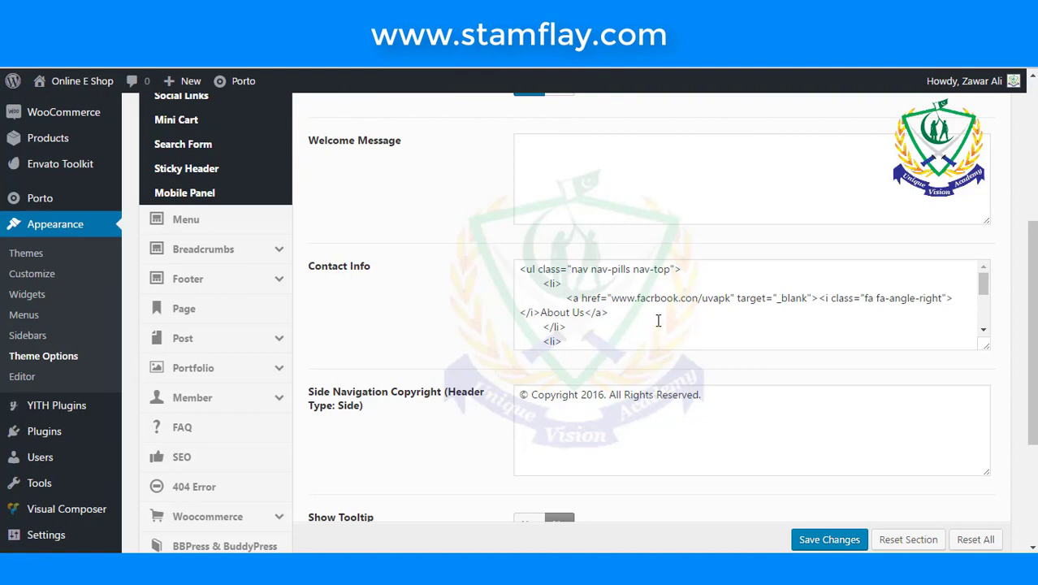
left_click_drag(986, 347, 997, 474)
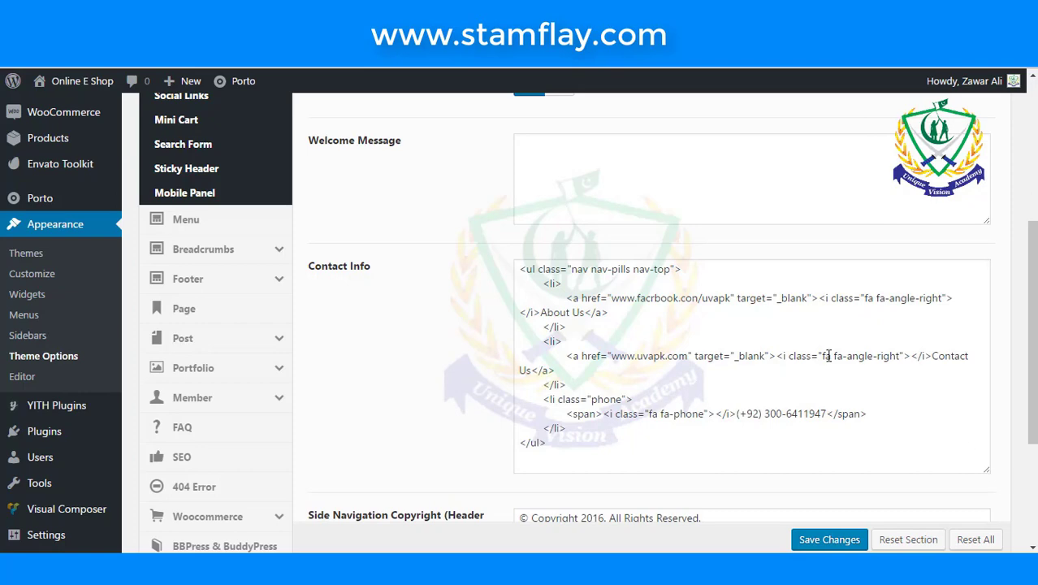
scroll(828, 356, "down", 1)
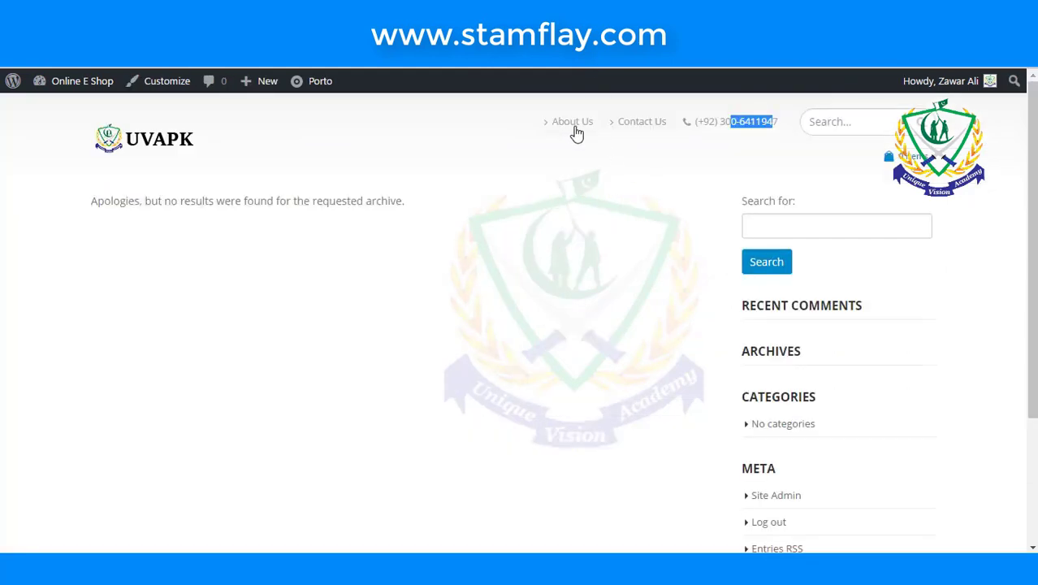
left_click(574, 132)
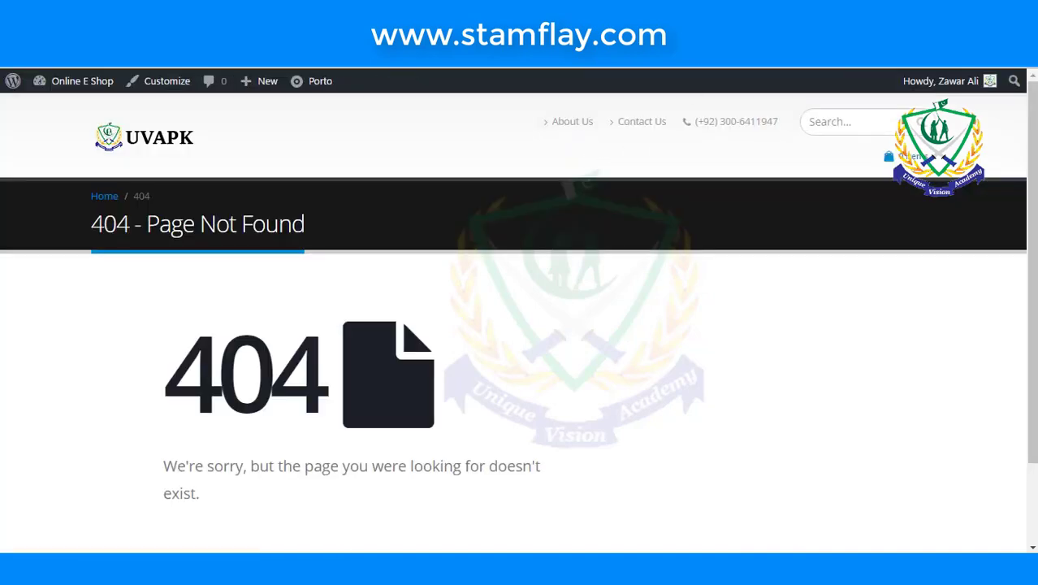
left_click_drag(777, 122, 729, 103)
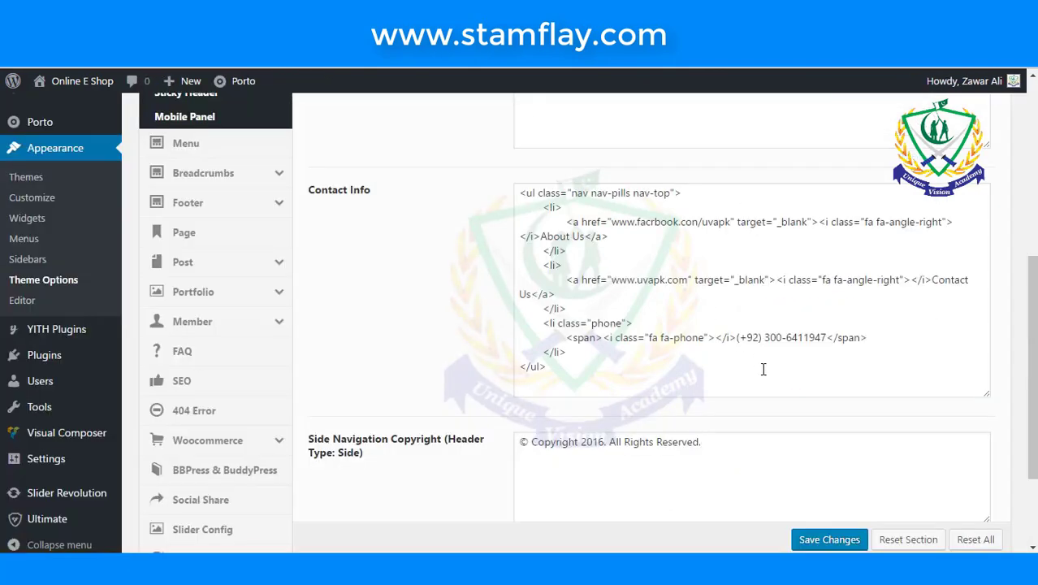
left_click(775, 337)
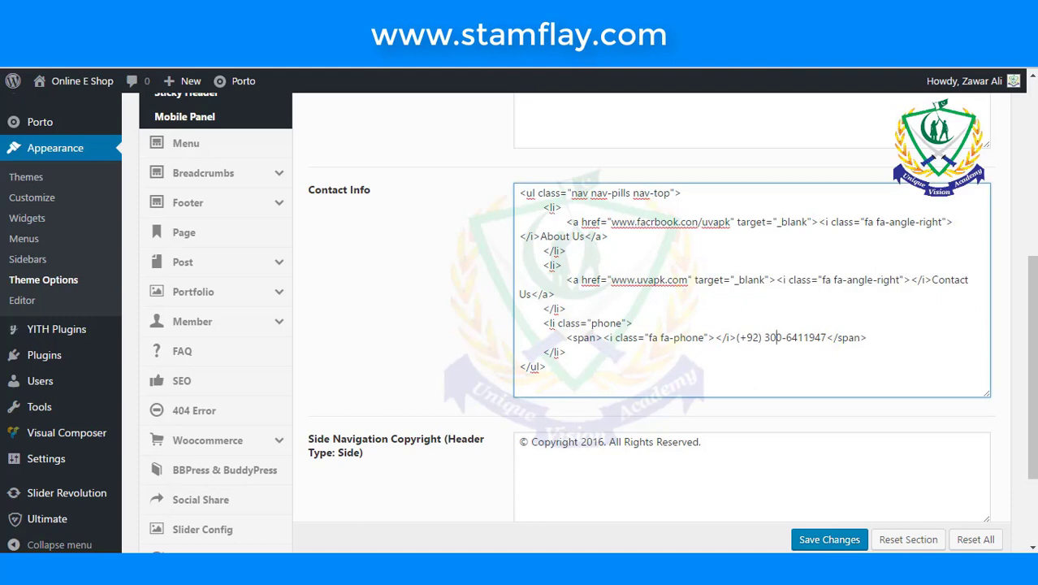
left_click(963, 499)
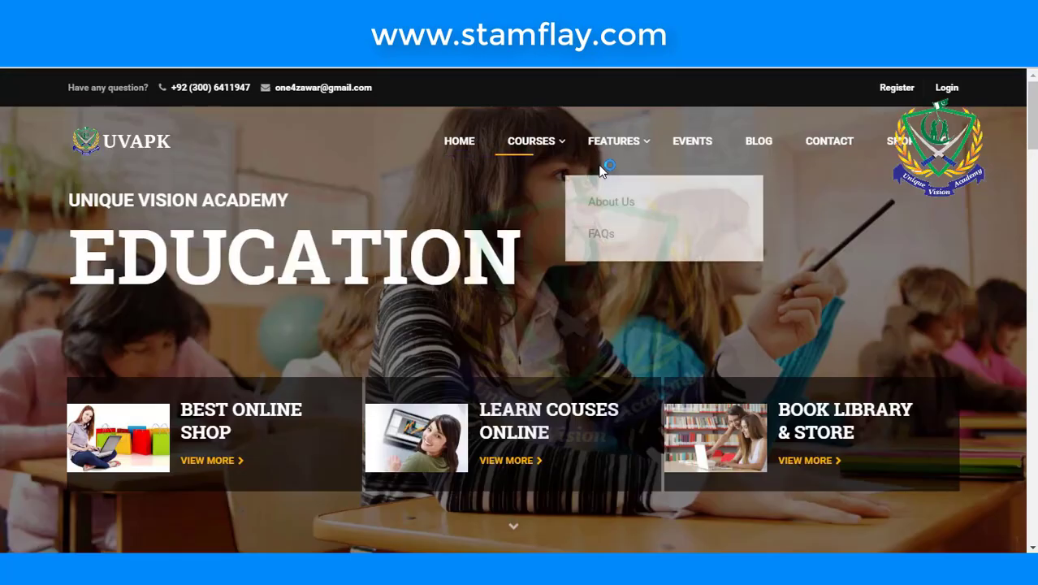
scroll(601, 171, "down", 8)
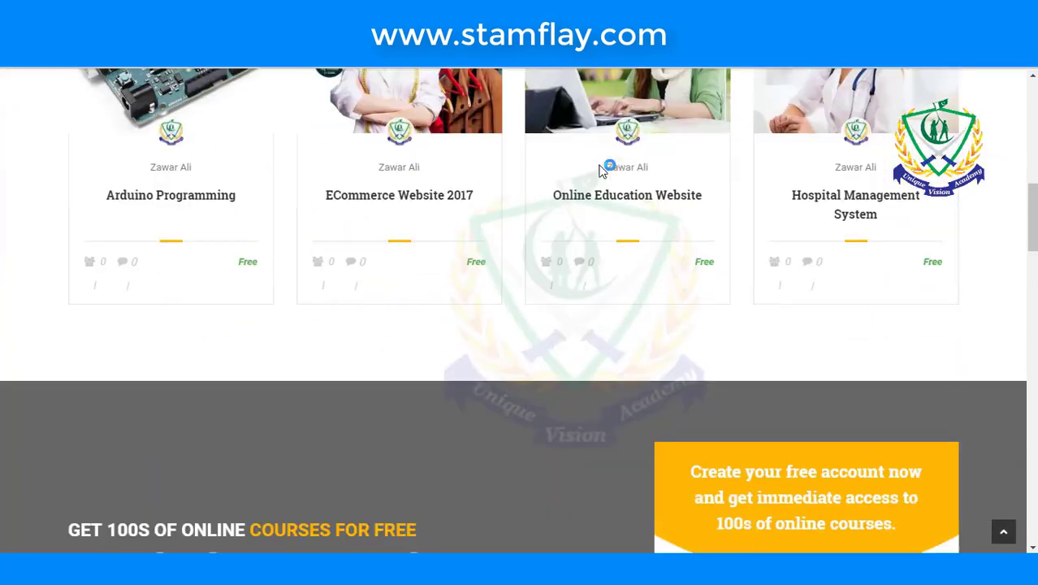
scroll(601, 171, "down", 5)
scroll(568, 203, "up", 12)
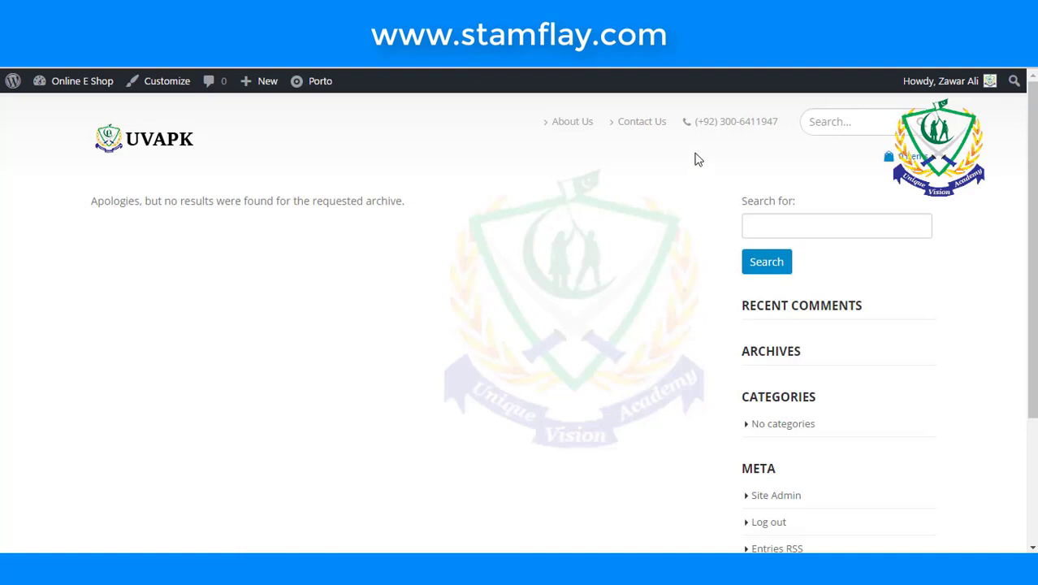
left_click(653, 123)
left_click(576, 127)
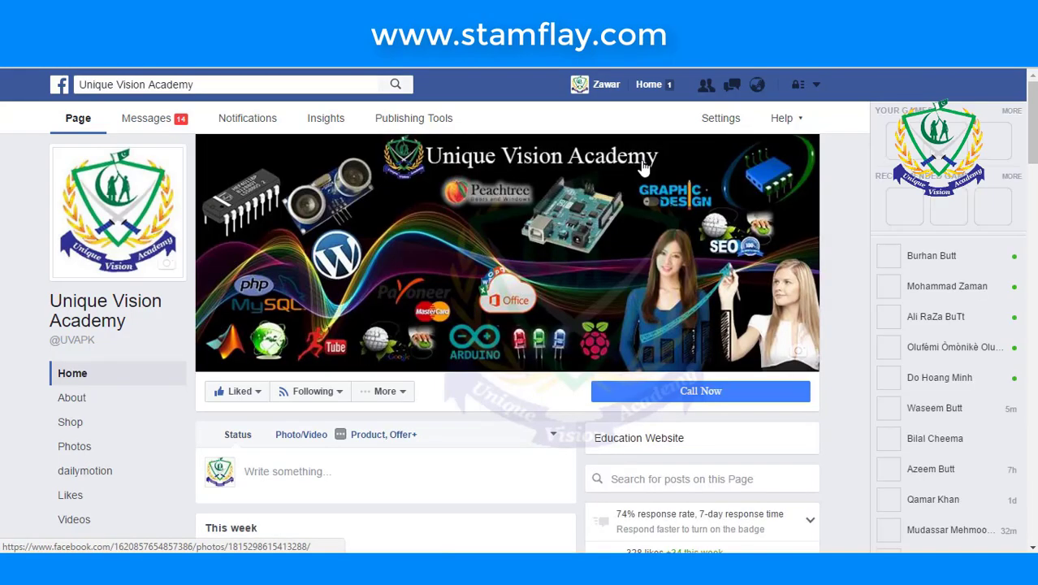
- Browse the Unique Vision Academy Facebook page and follow its link to the academy website
scroll(641, 166, "down", 8)
scroll(641, 167, "down", 10)
mouse_move(641, 167)
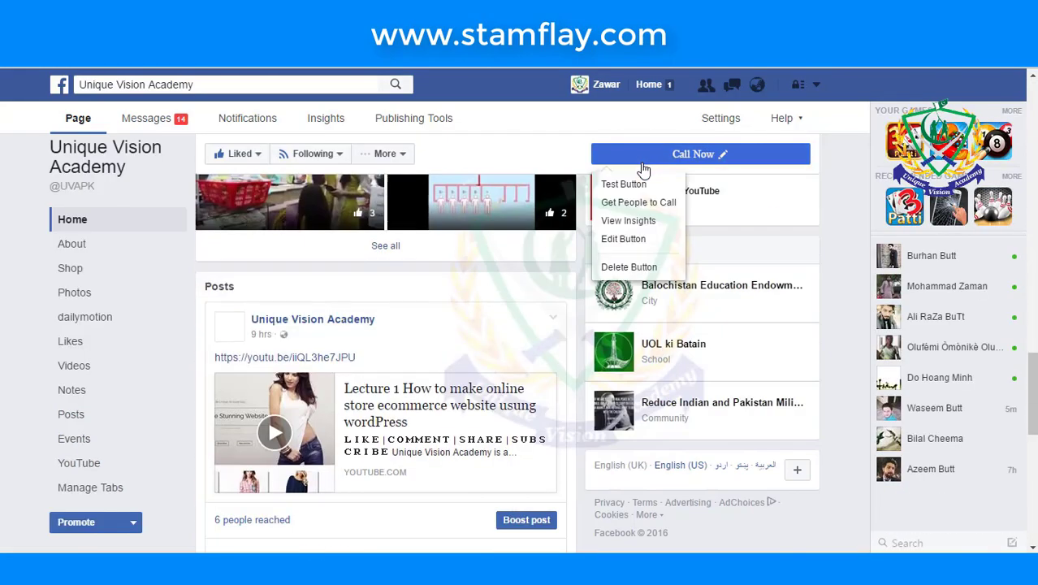
scroll(642, 168, "down", 3)
left_click(625, 183)
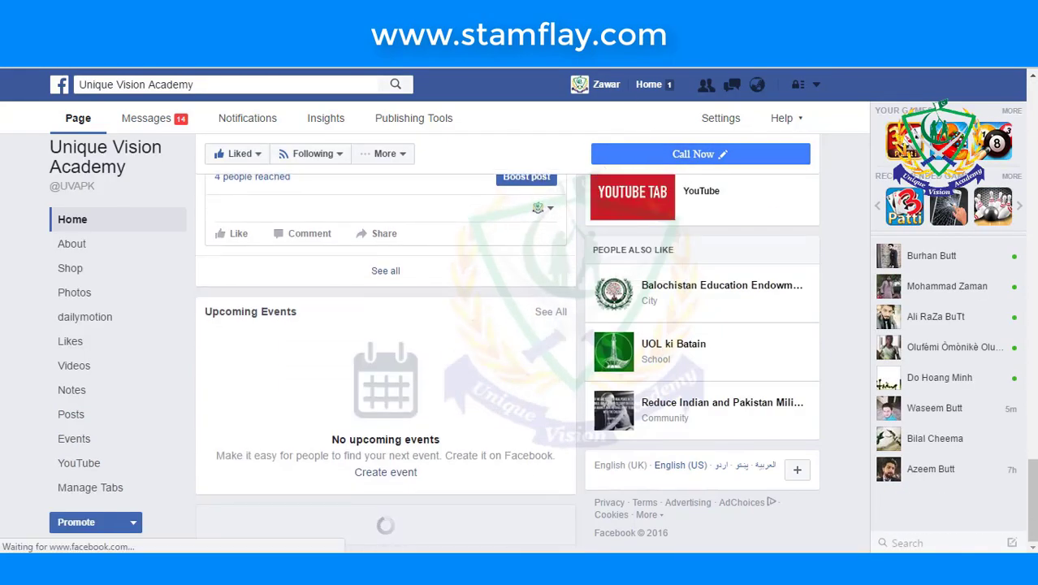
scroll(602, 121, "down", 10)
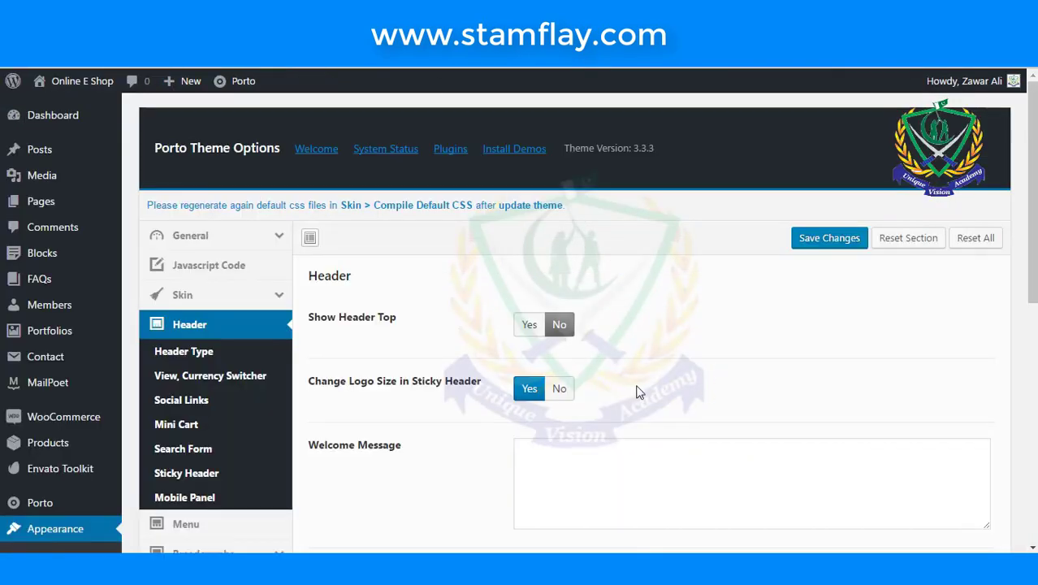
- Choose header layout 1 as the header type and save the change
scroll(638, 391, "down", 3)
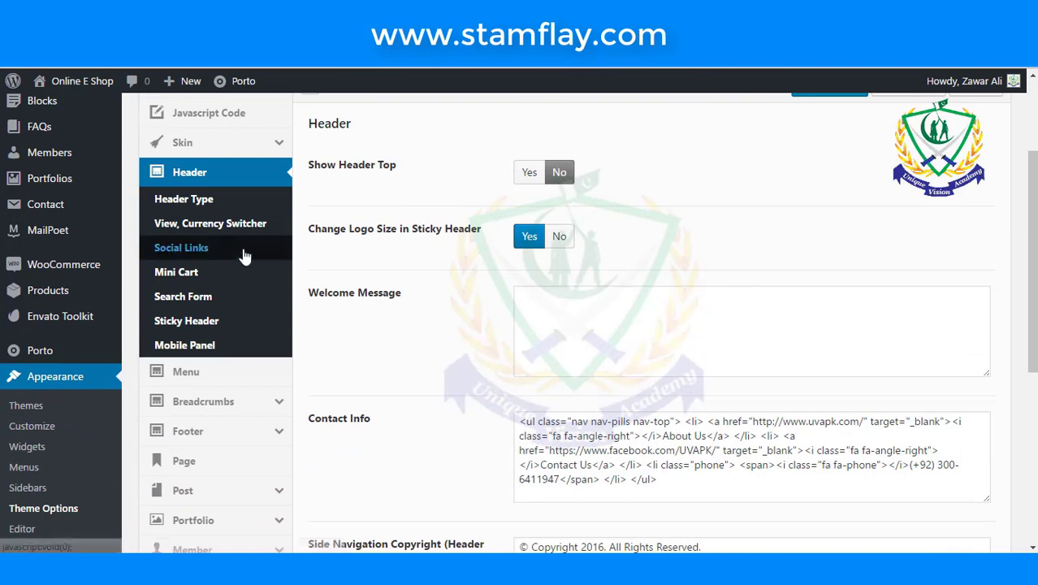
left_click(209, 201)
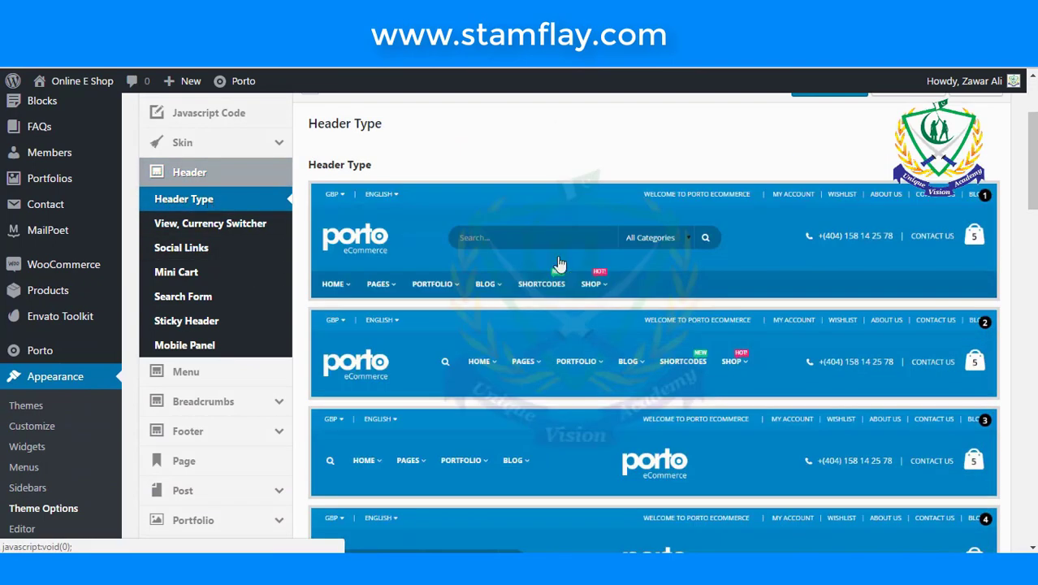
left_click(557, 263)
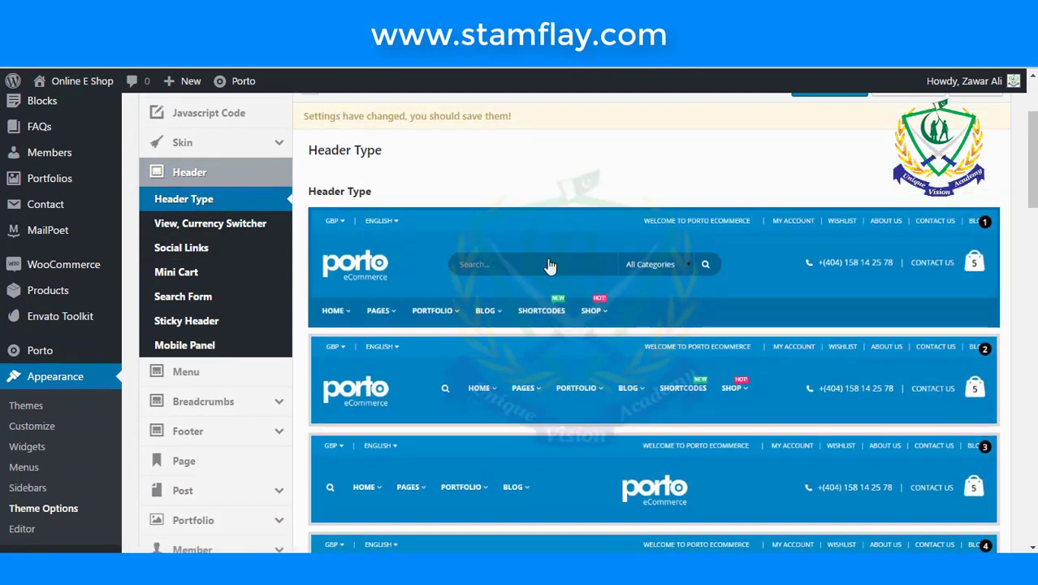
scroll(605, 278, "down", 5)
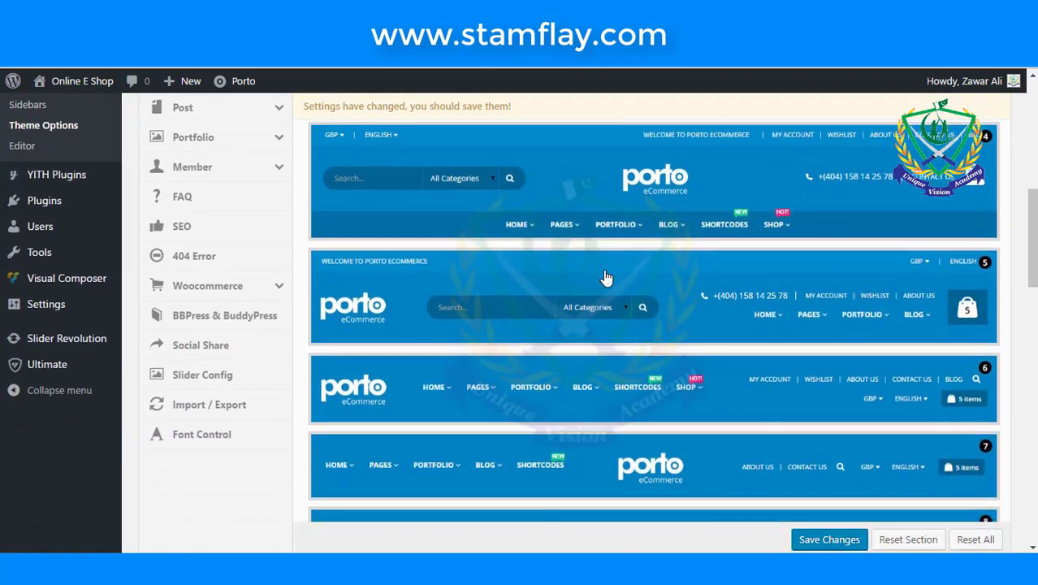
scroll(605, 278, "down", 5)
scroll(604, 278, "down", 5)
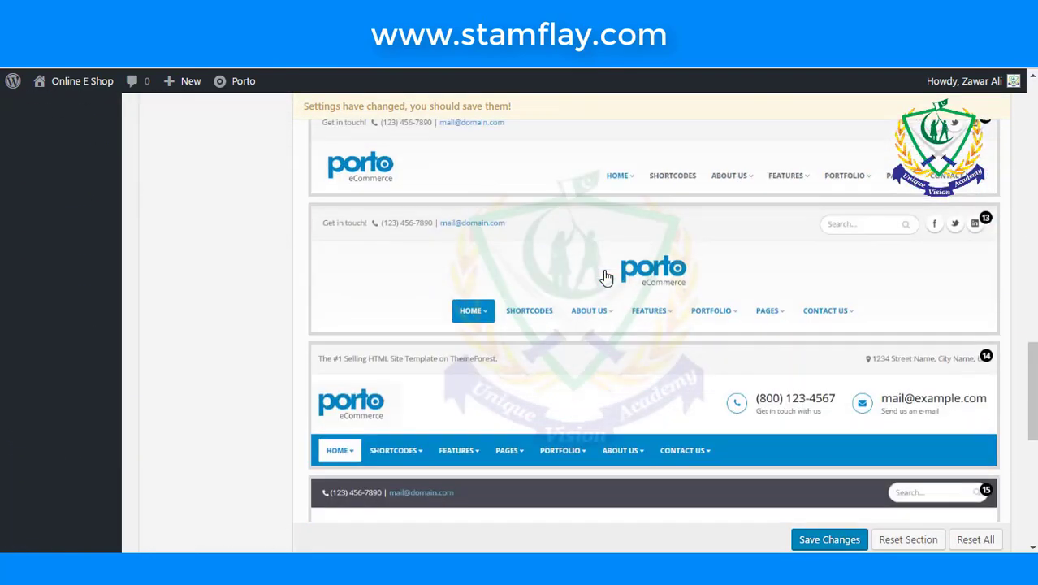
scroll(605, 277, "down", 4)
scroll(605, 277, "down", 1)
scroll(605, 276, "up", 1)
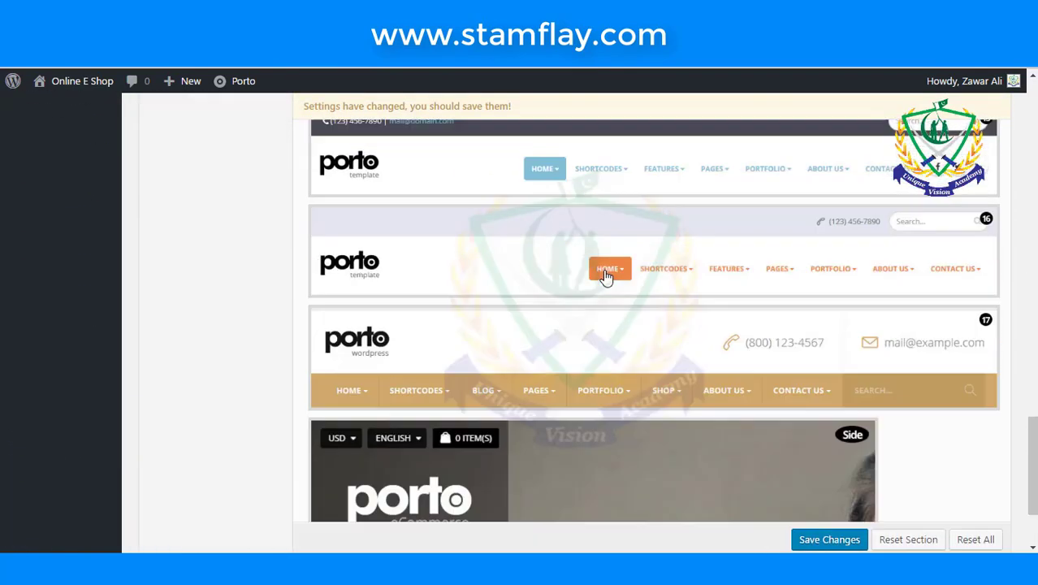
scroll(605, 278, "up", 15)
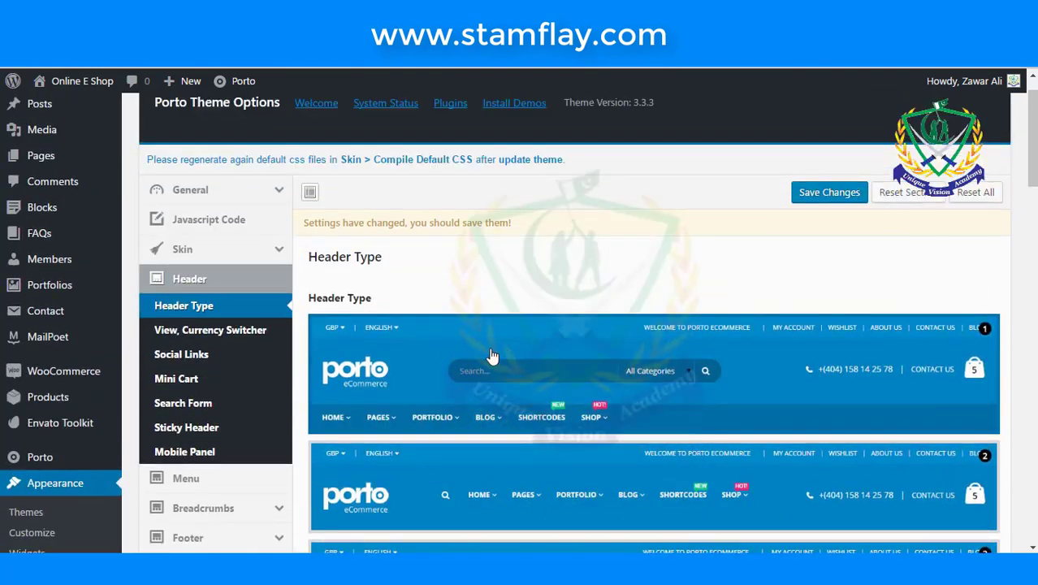
left_click(807, 199)
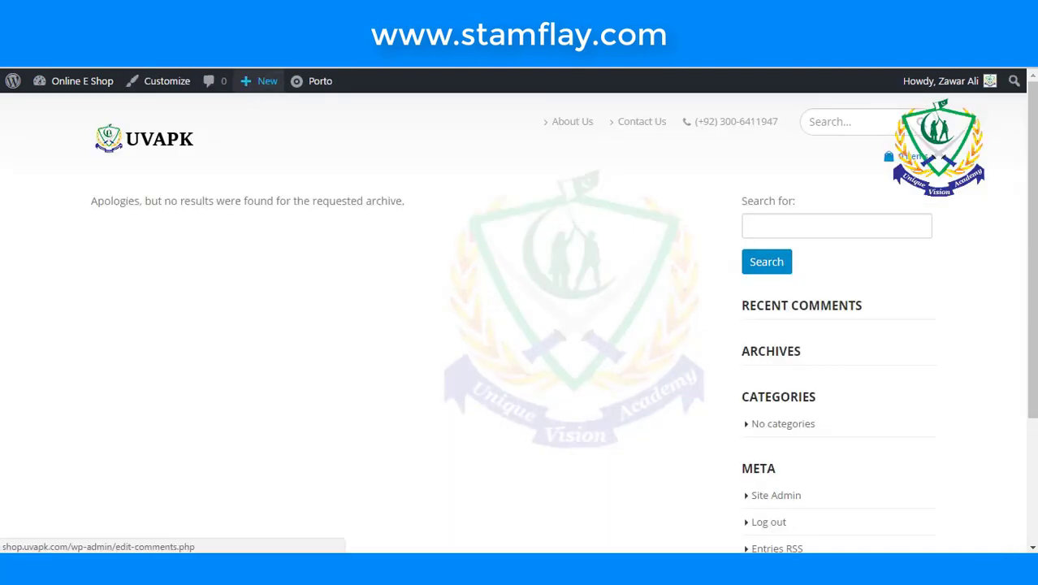
- Bring up the Header's Social Links settings
left_click(165, 85)
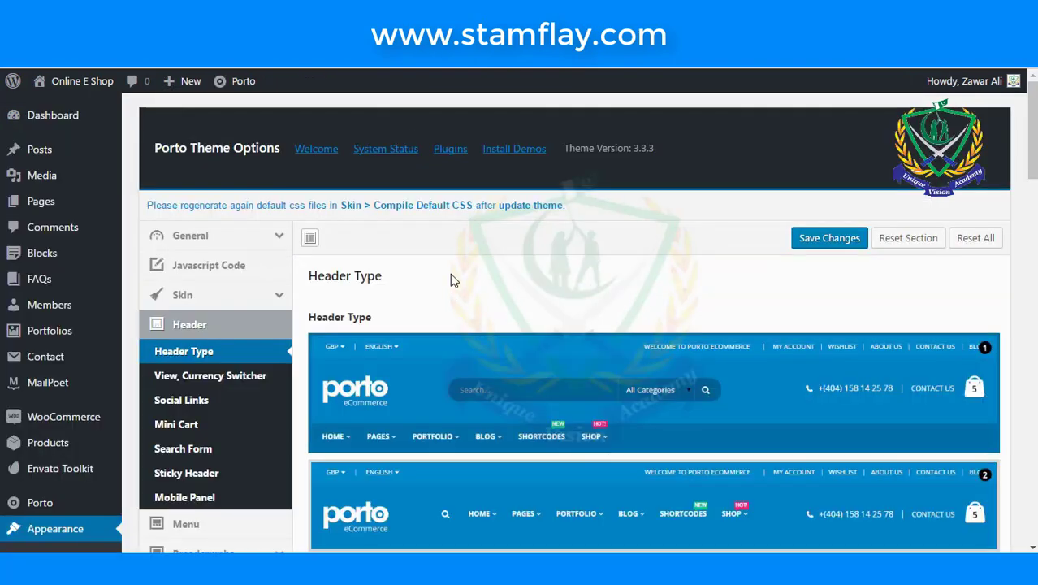
scroll(453, 279, "down", 2)
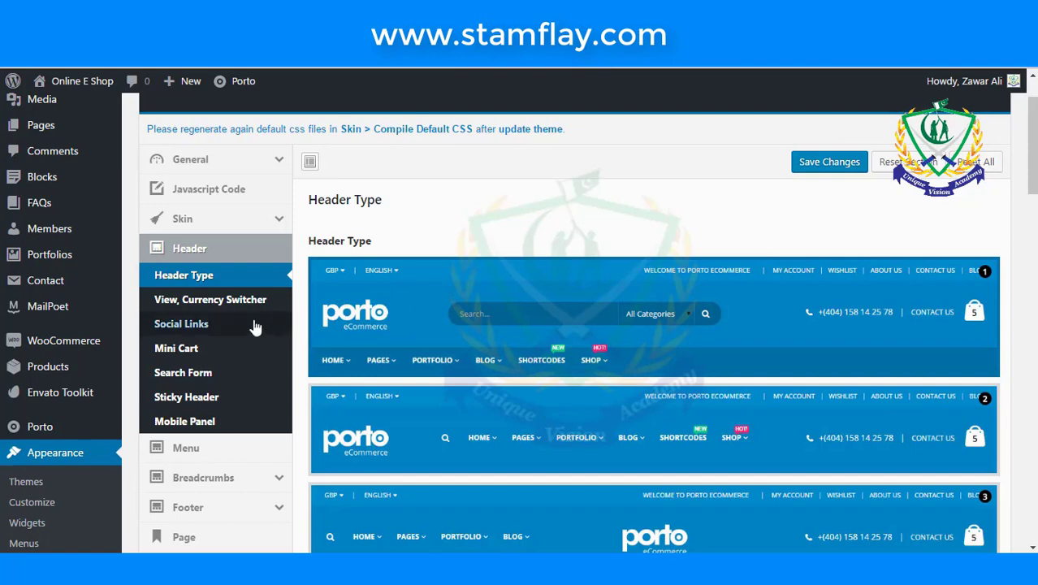
scroll(245, 309, "down", 2)
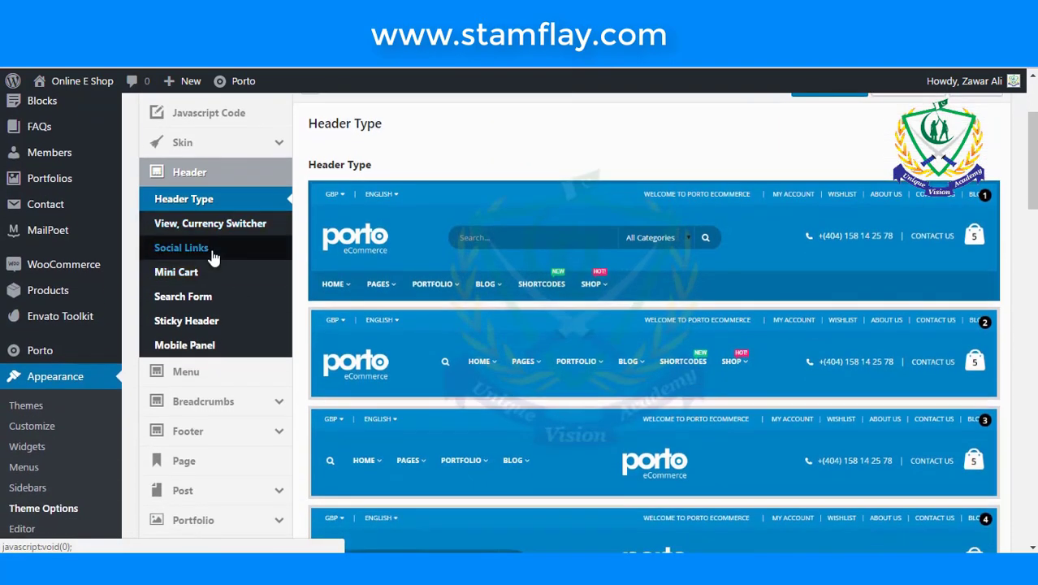
left_click(212, 255)
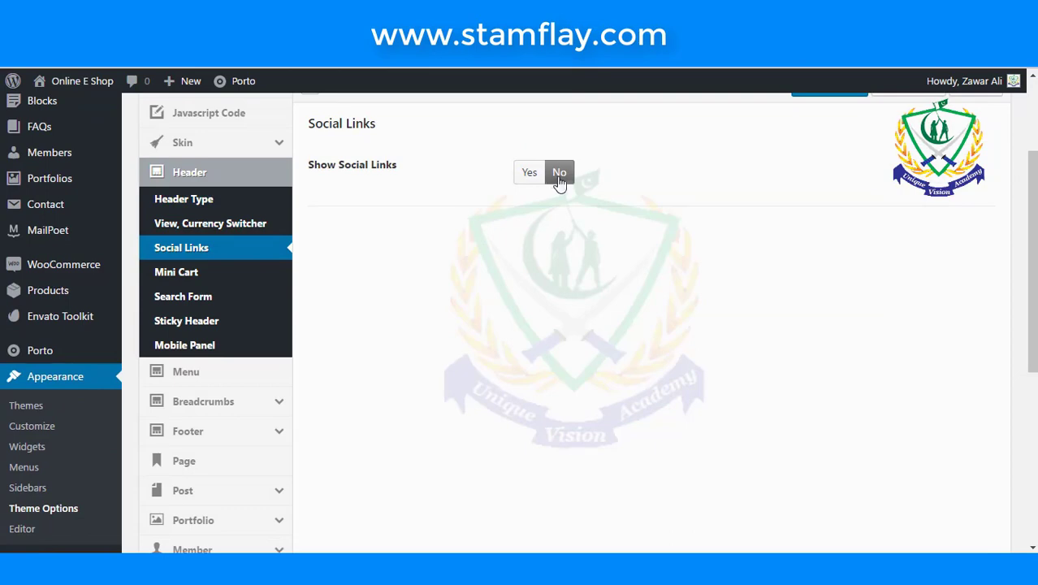
scroll(518, 305, "down", 1)
scroll(523, 315, "up", 5)
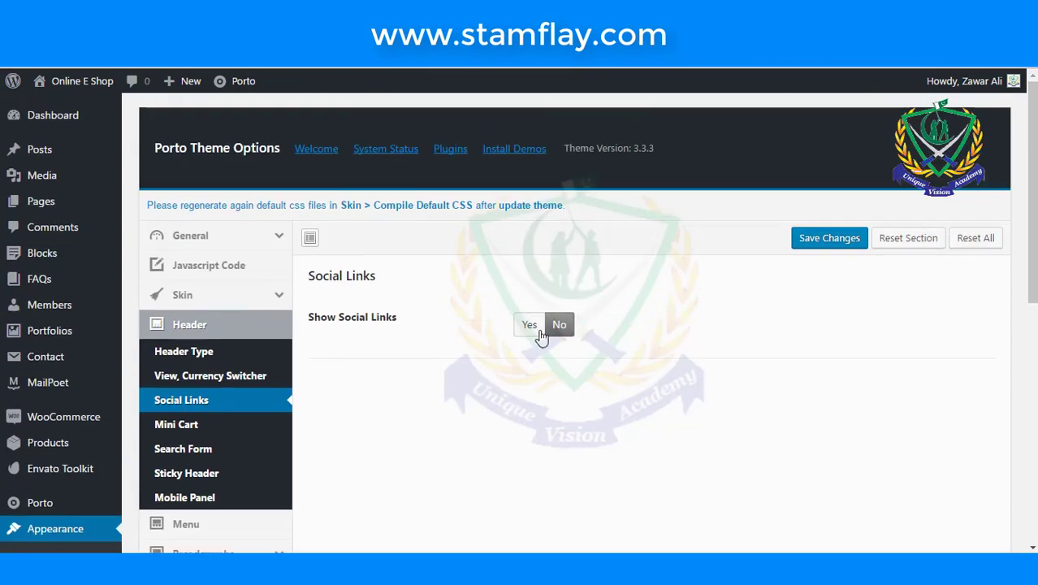
left_click(529, 328)
scroll(528, 333, "down", 3)
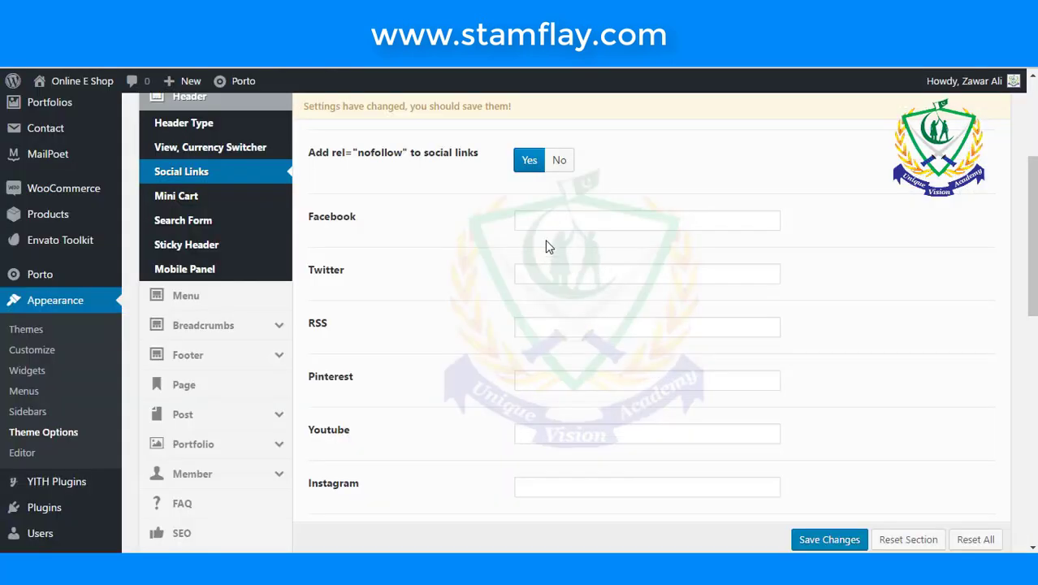
left_click(549, 228)
type("https://www.facebook.com/UVAPK/")
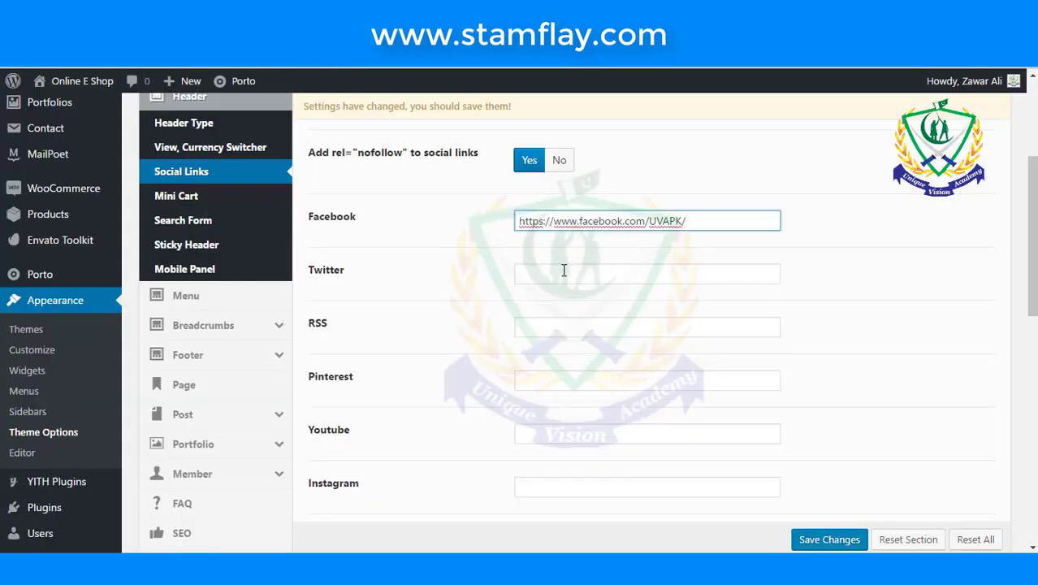
left_click(563, 273)
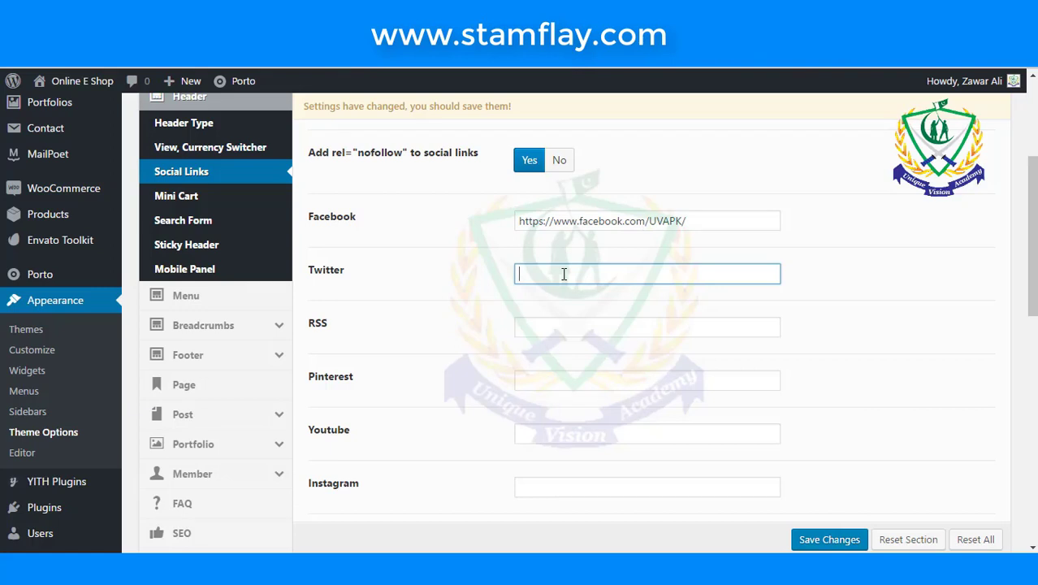
type("https://www.facebook.com/UVAPK/")
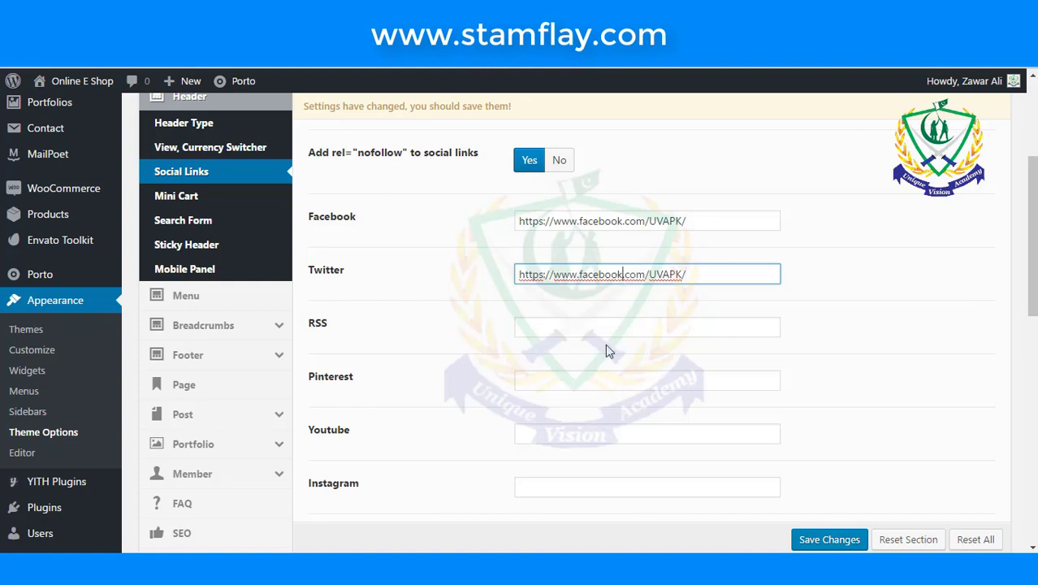
key("BackSpace")
key("BackSpace")
key("BackSpace")
key("BackSpace")
key("BackSpace")
key("BackSpace")
key("BackSpace")
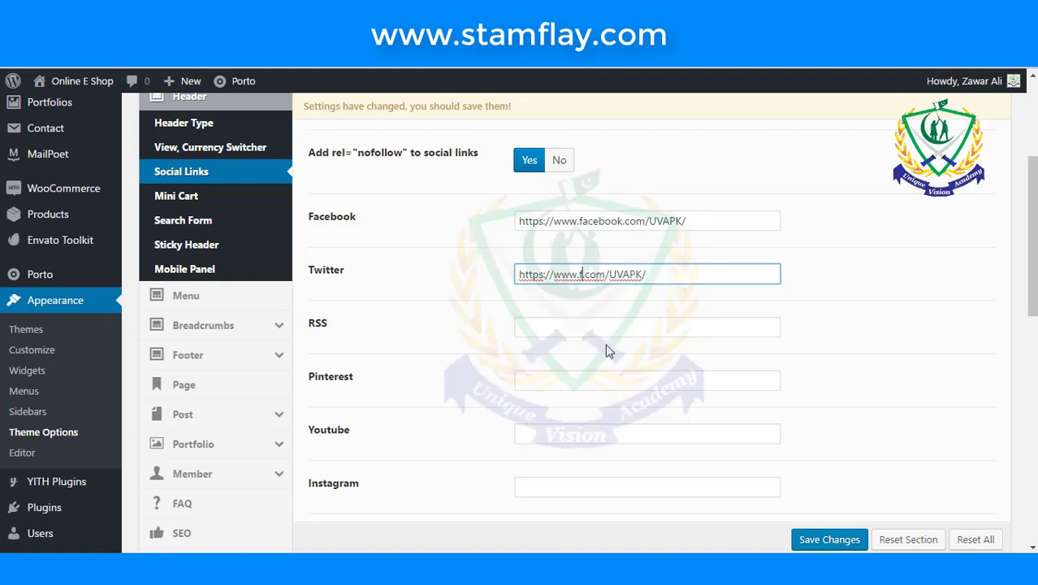
key("BackSpace")
type("twi")
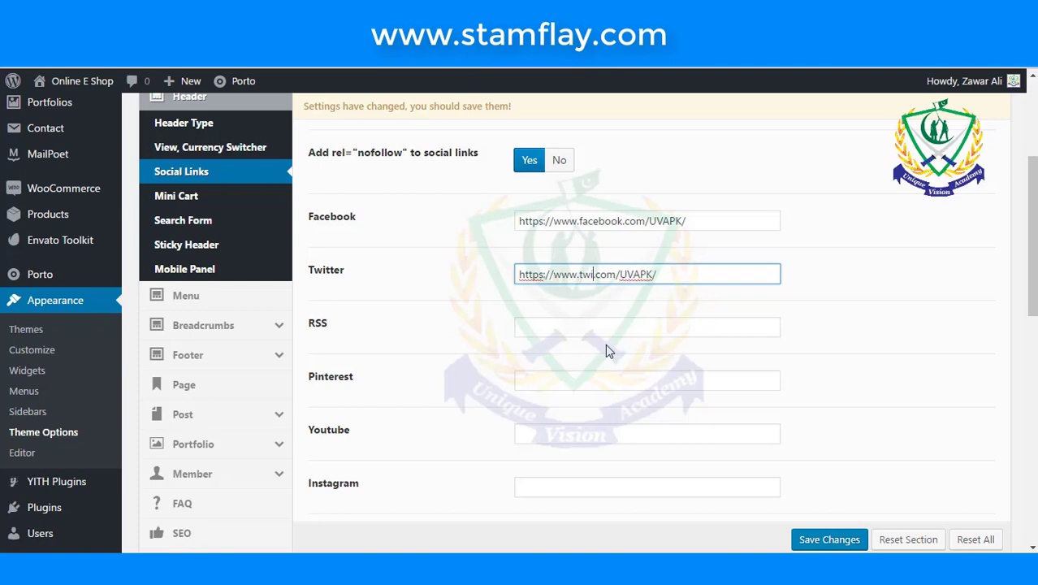
type("tter")
scroll(605, 344, "down", 3)
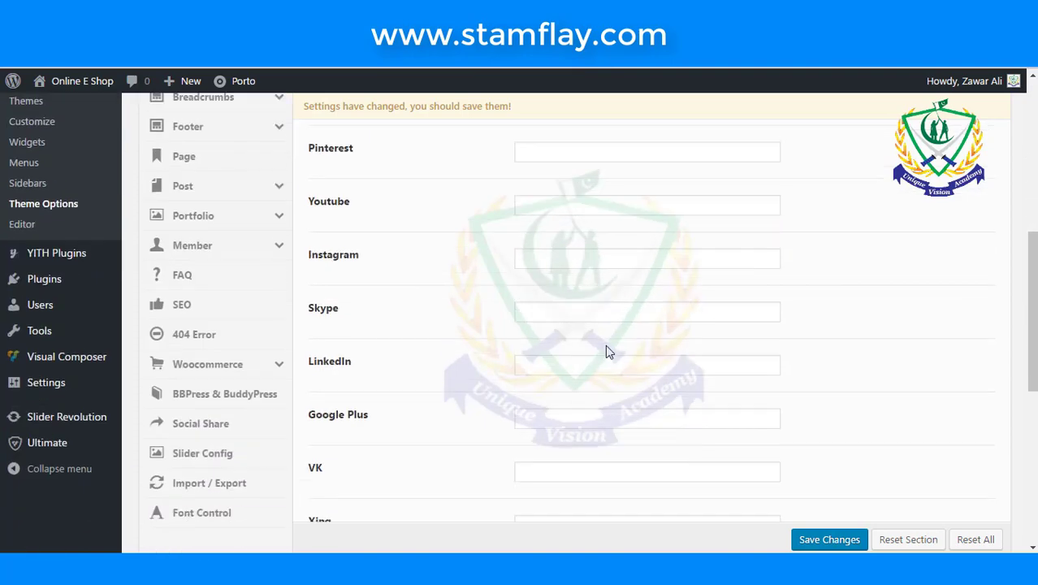
scroll(605, 349, "down", 6)
scroll(649, 406, "up", 4)
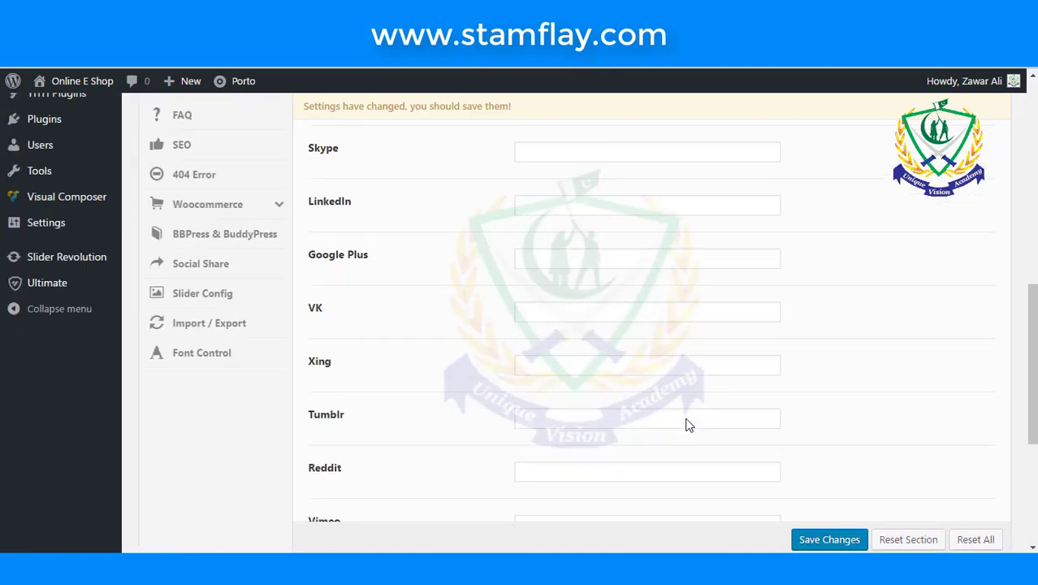
scroll(686, 422, "up", 2)
scroll(686, 418, "down", 5)
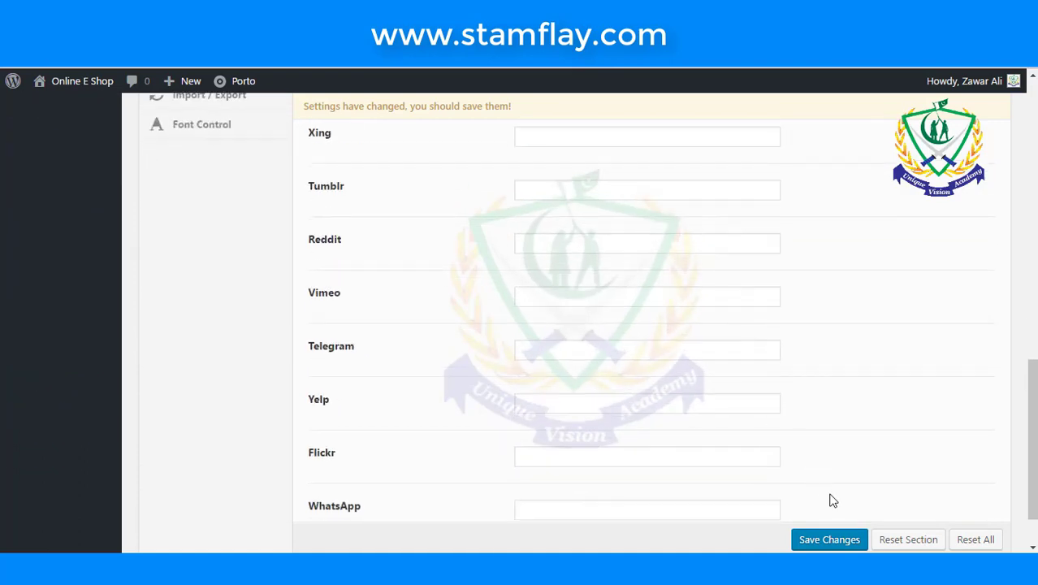
scroll(829, 498, "up", 10)
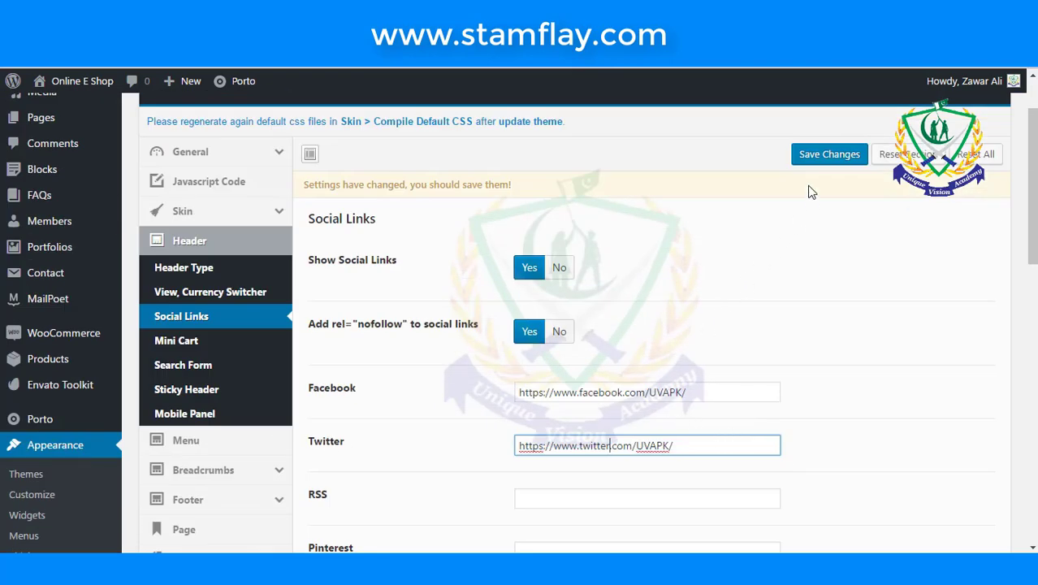
left_click(812, 155)
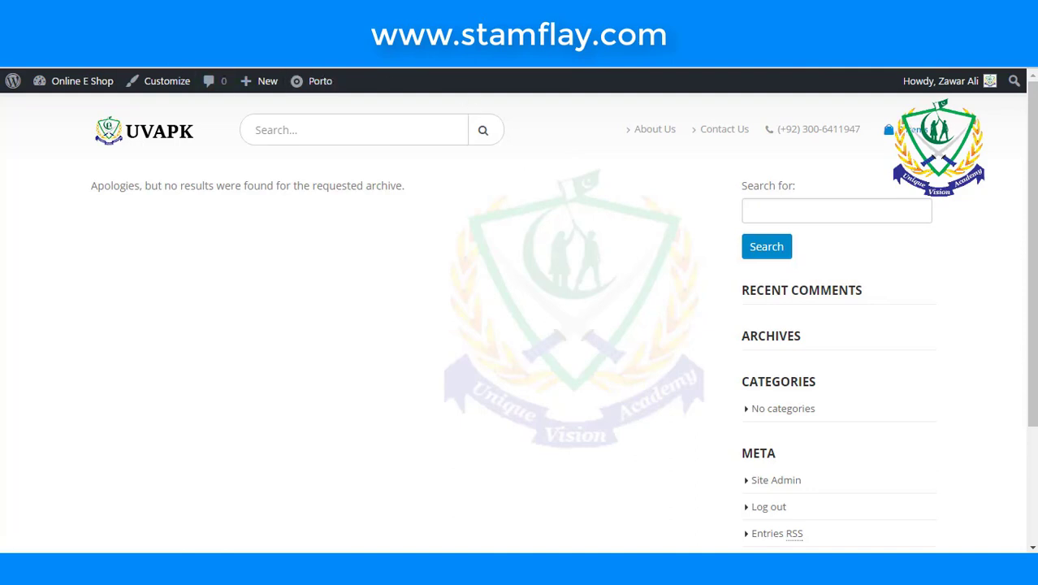
scroll(650, 258, "down", 3)
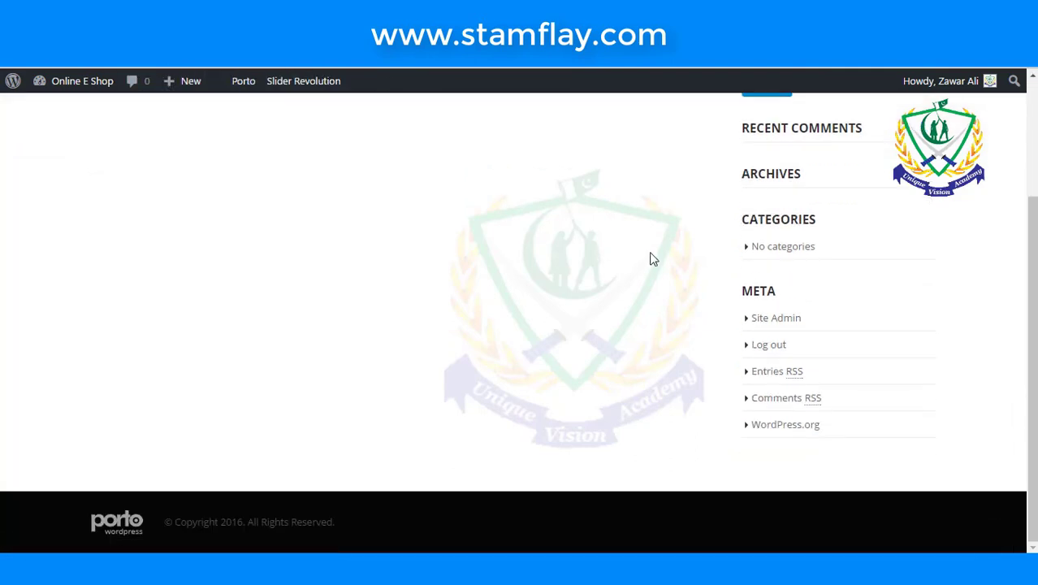
scroll(650, 258, "up", 3)
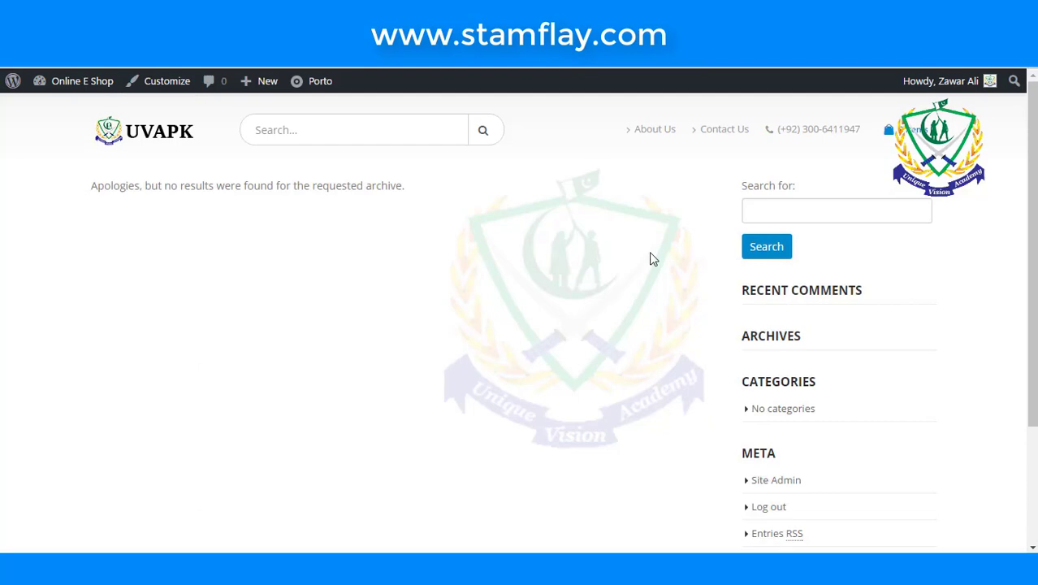
mouse_move(907, 136)
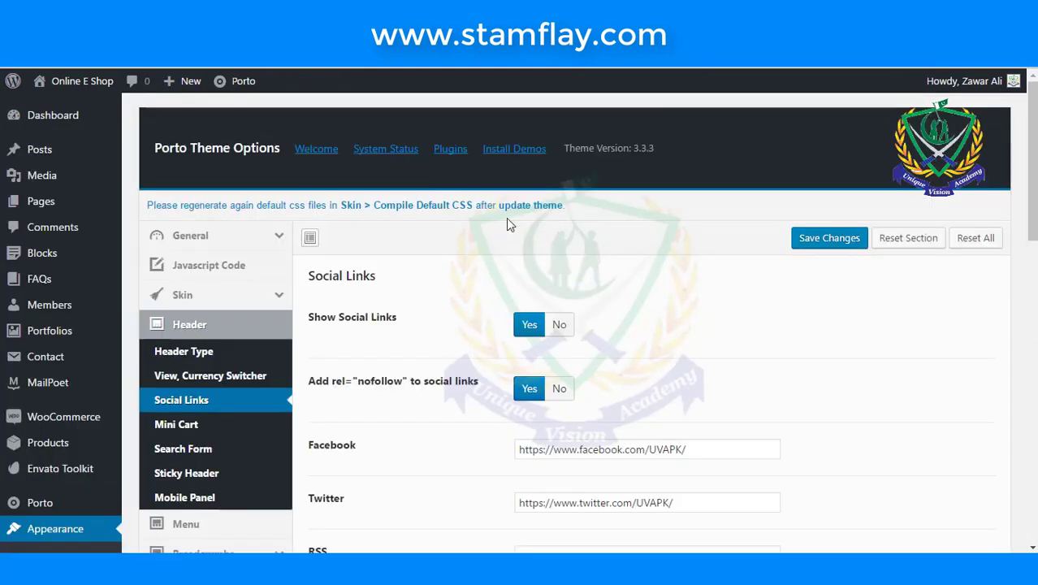
scroll(508, 222, "down", 3)
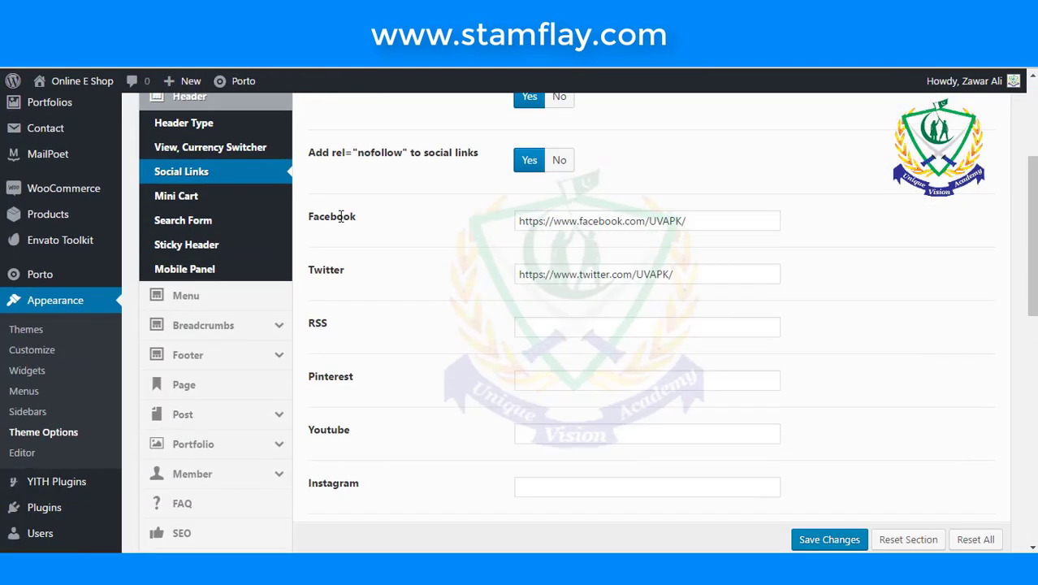
- Set the mini cart to the bag-with-count type with the shopping-cart icon and save
left_click(199, 198)
scroll(463, 311, "up", 1)
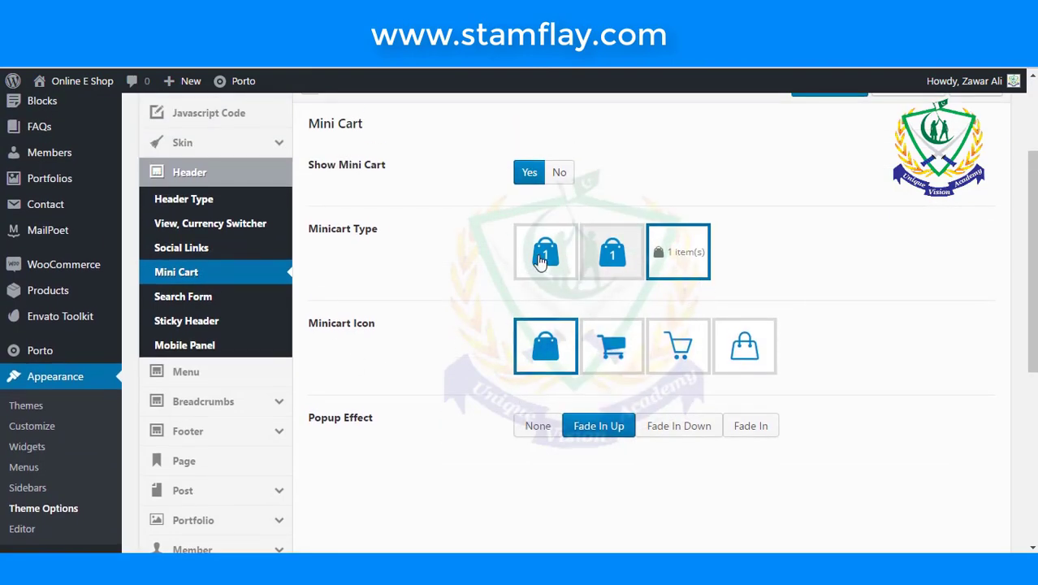
left_click(610, 351)
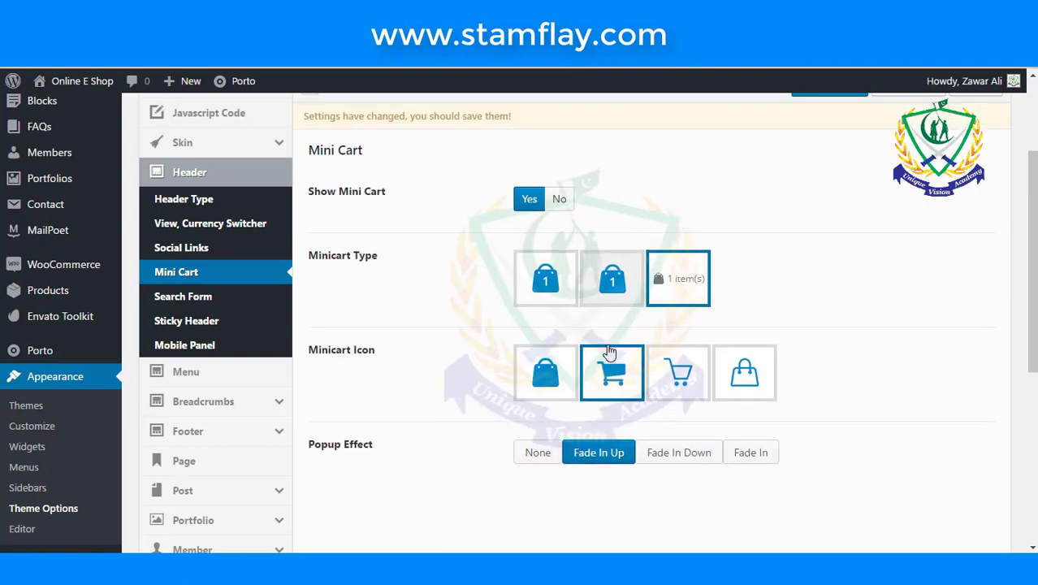
left_click(551, 304)
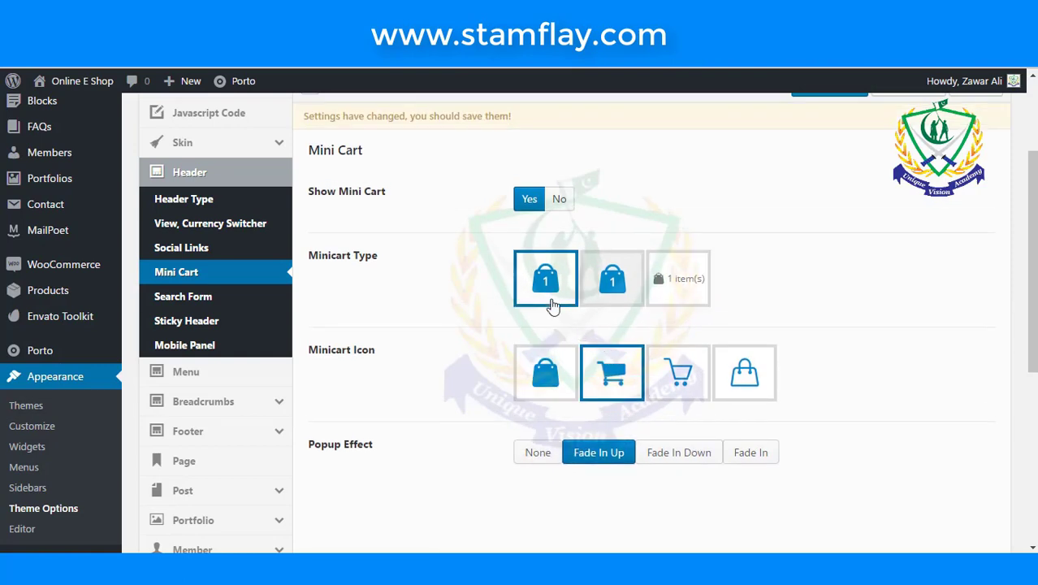
scroll(524, 300, "down", 2)
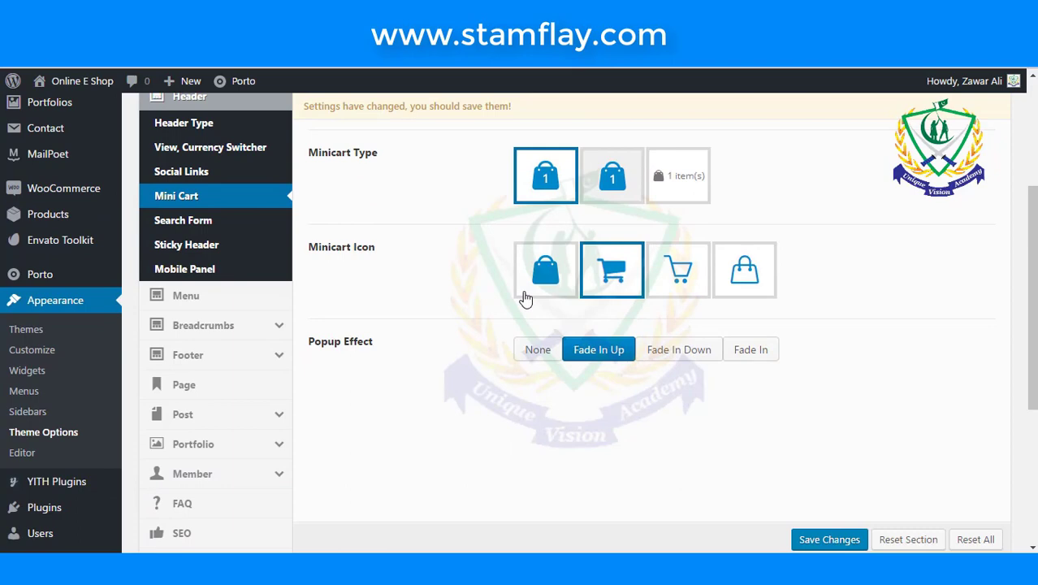
scroll(525, 298, "down", 2)
scroll(699, 414, "up", 5)
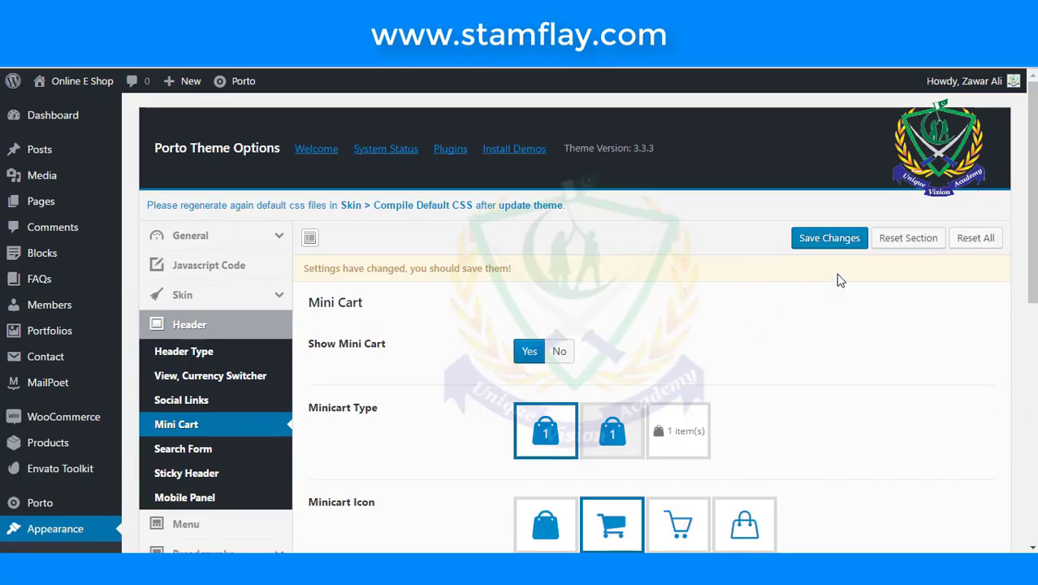
left_click(841, 241)
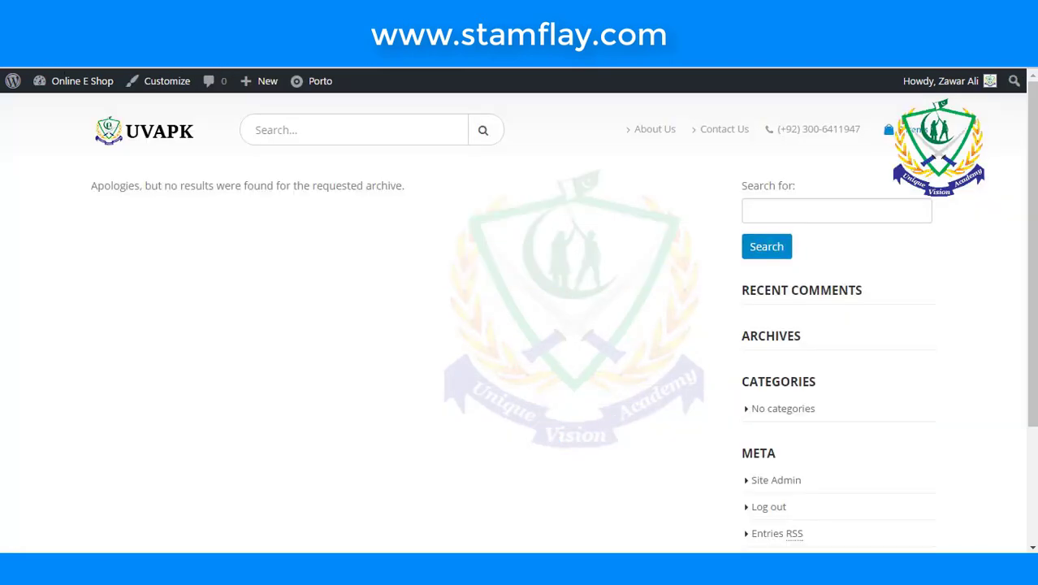
mouse_move(887, 137)
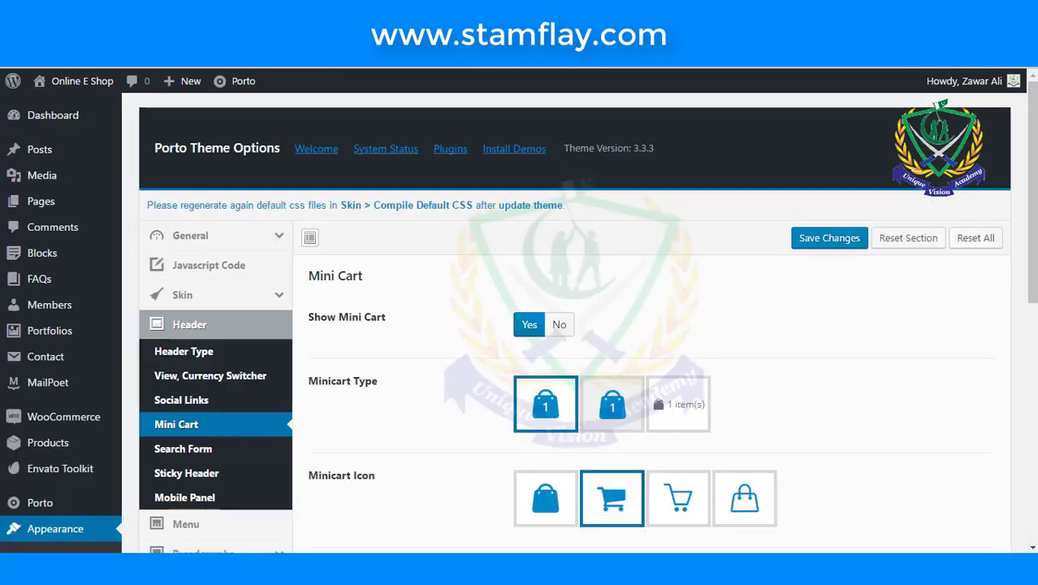
- Review the Search Form settings
scroll(506, 268, "down", 3)
scroll(339, 302, "down", 2)
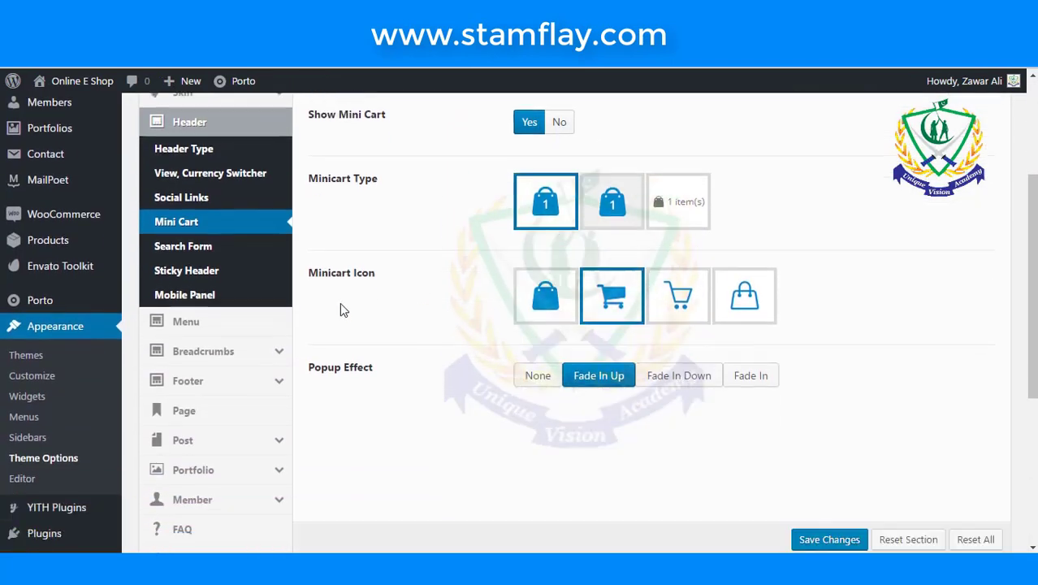
left_click(201, 221)
scroll(472, 278, "up", 2)
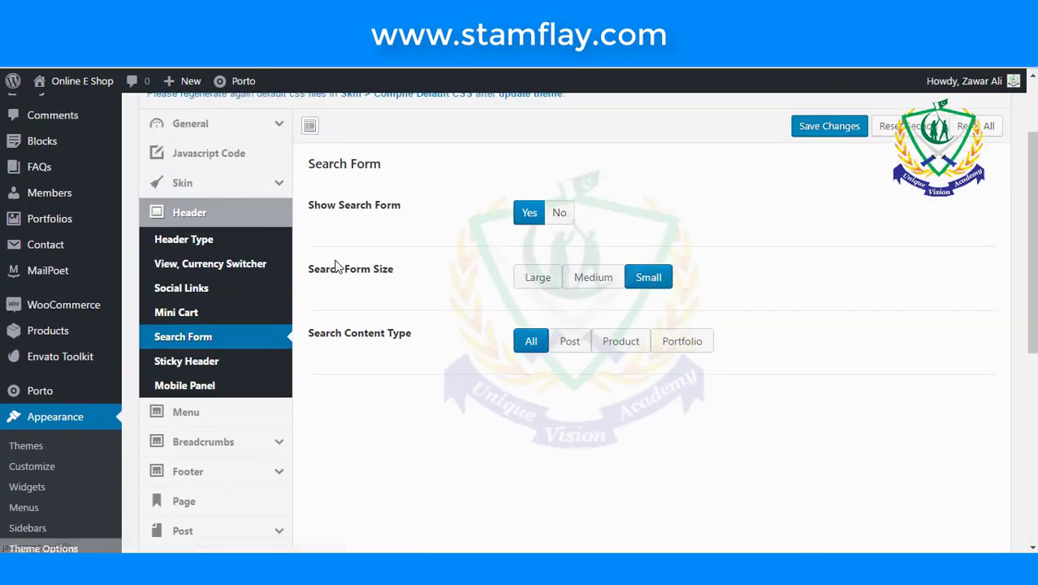
scroll(430, 309, "down", 1)
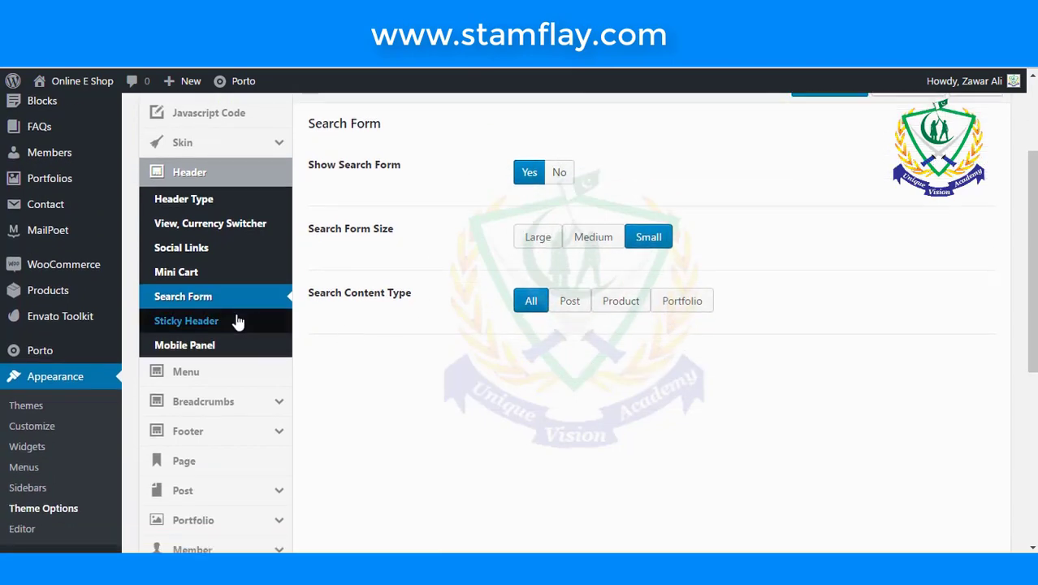
- In Sticky Header, switch Show Logo to Yes and then back to No
left_click(239, 321)
scroll(291, 325, "down", 3)
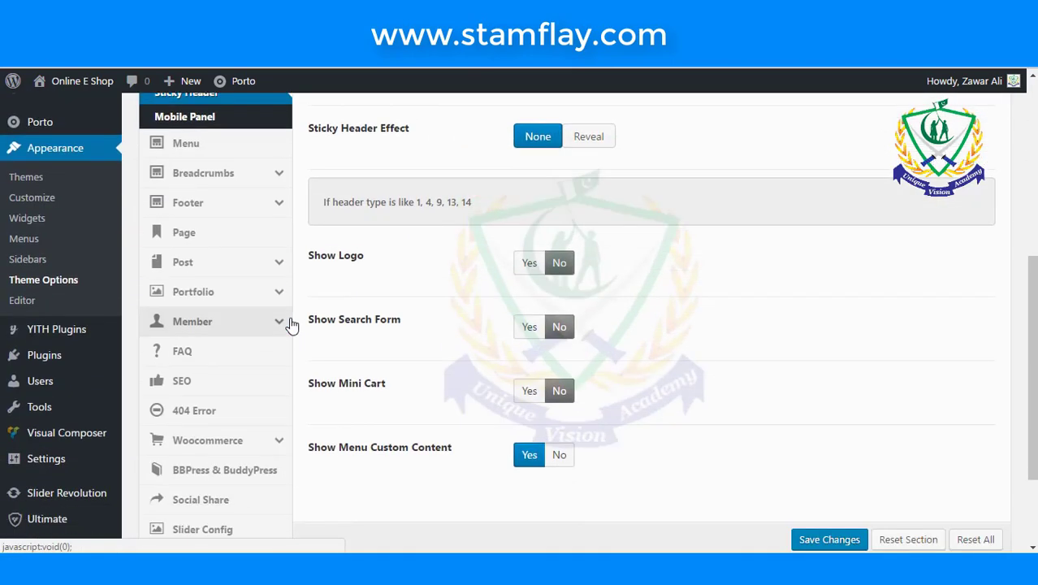
left_click(529, 263)
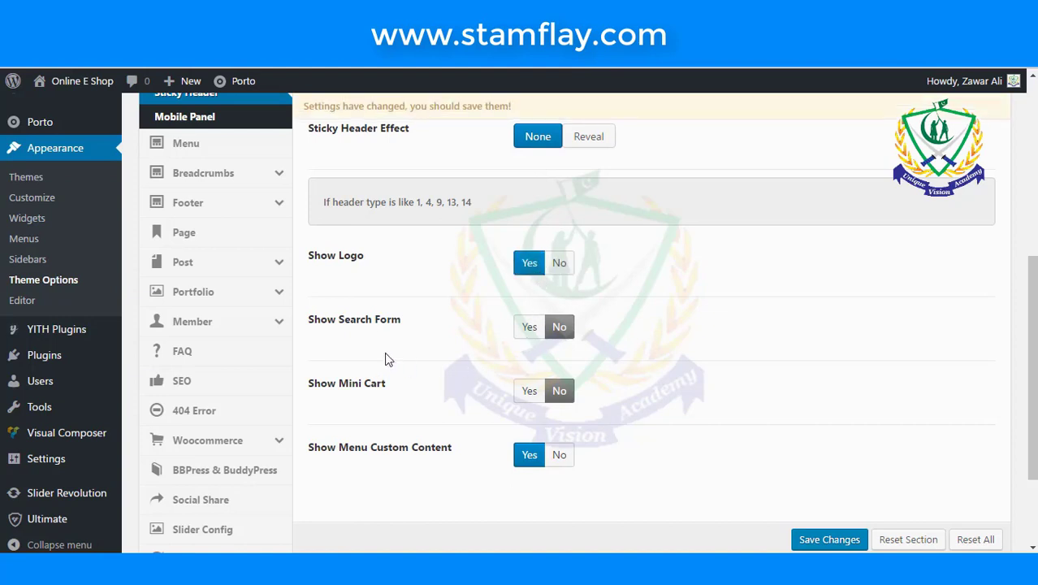
scroll(398, 339, "down", 1)
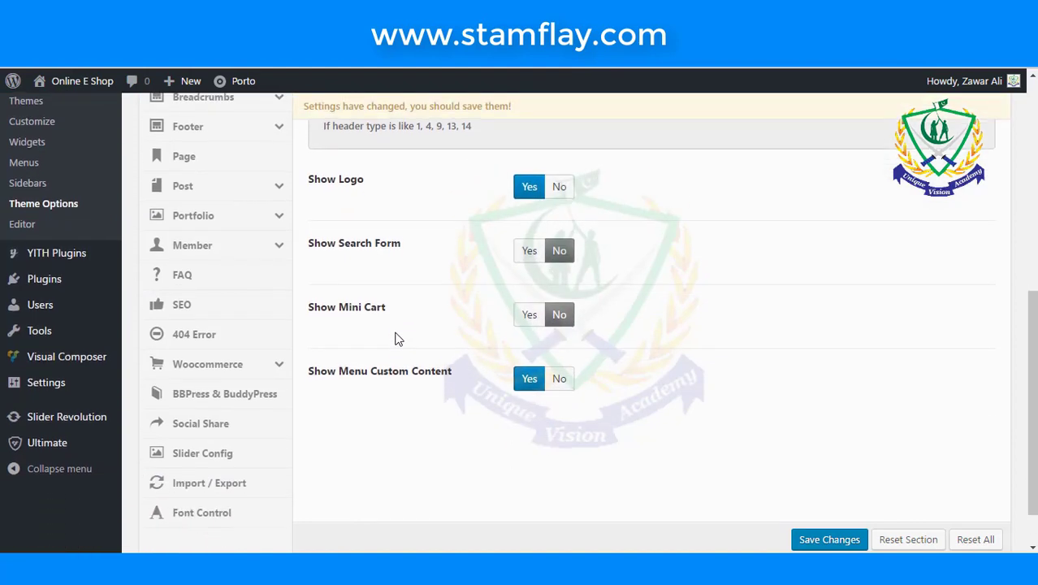
left_click(558, 189)
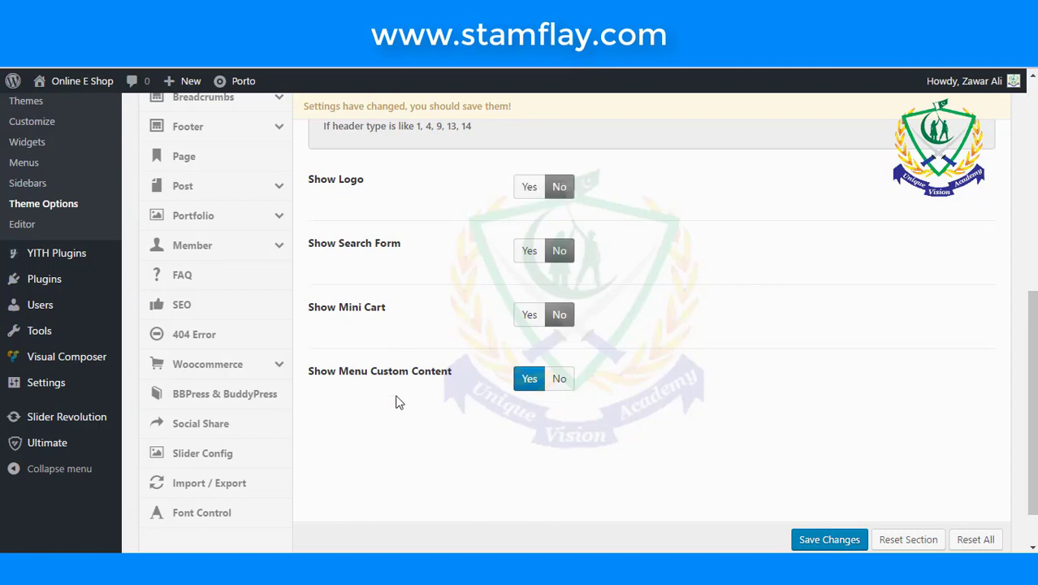
- Bring up the Mobile Panel settings
scroll(395, 405, "down", 1)
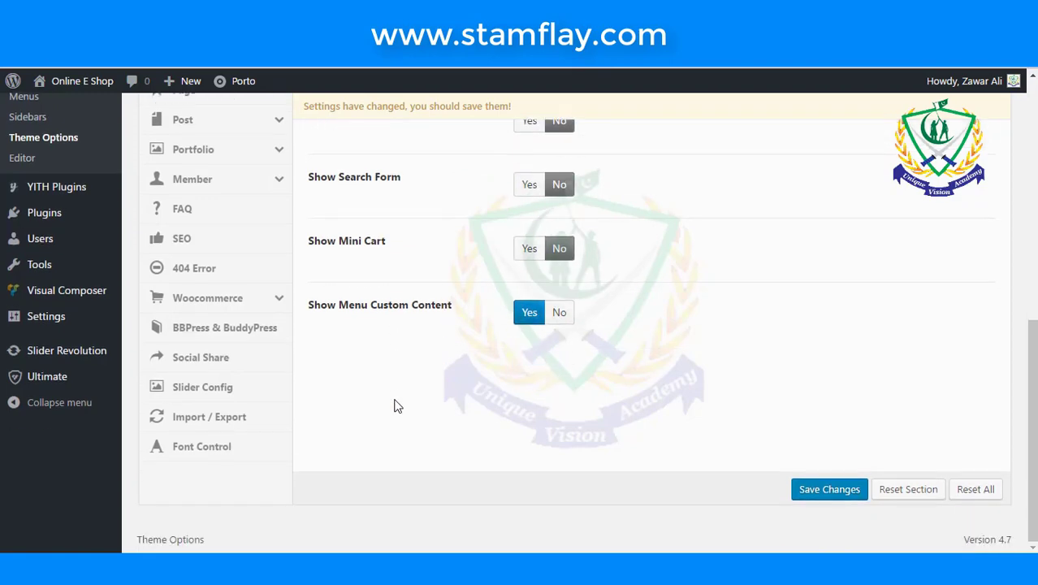
scroll(398, 405, "up", 3)
left_click(226, 205)
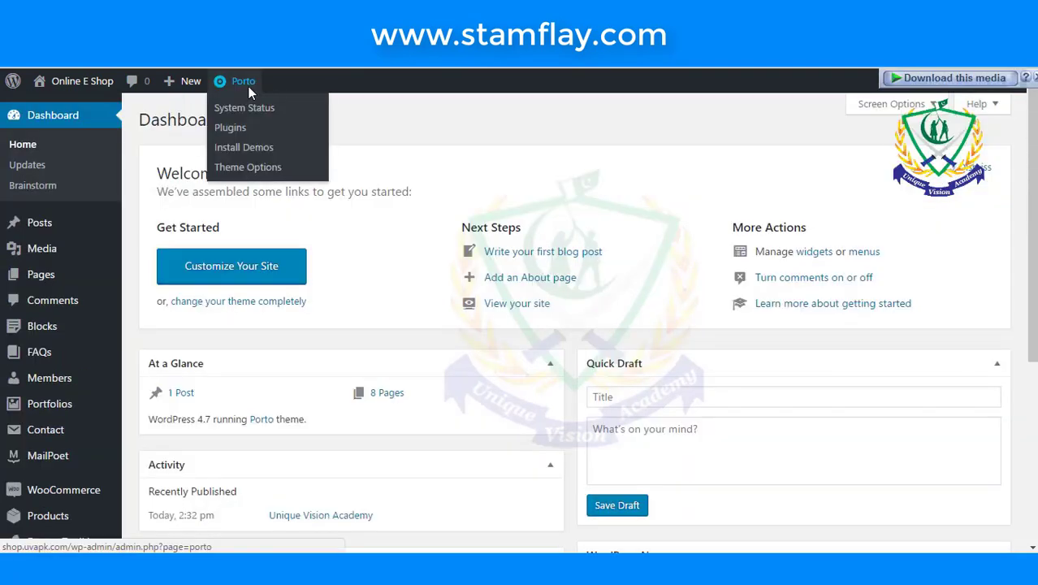
- Reopen Porto Theme Options from the admin bar and show the general Header settings with Contact Info
left_click(248, 167)
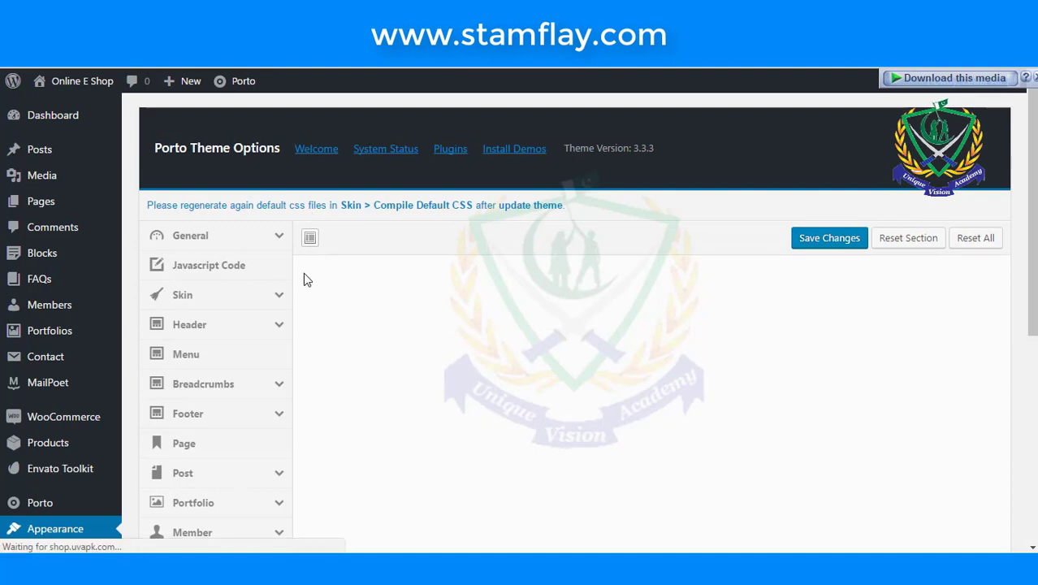
scroll(293, 357, "down", 5)
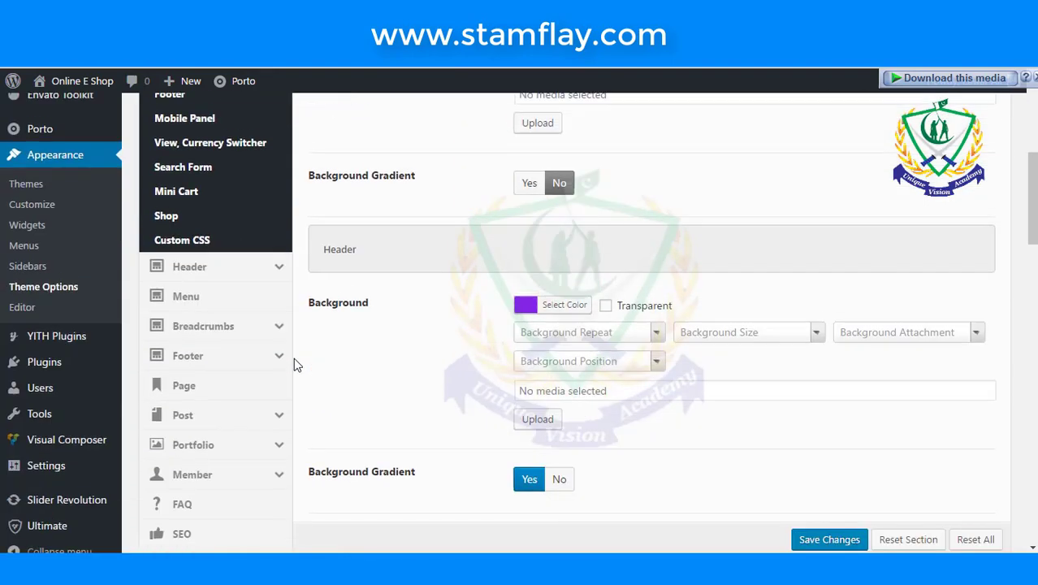
left_click(236, 184)
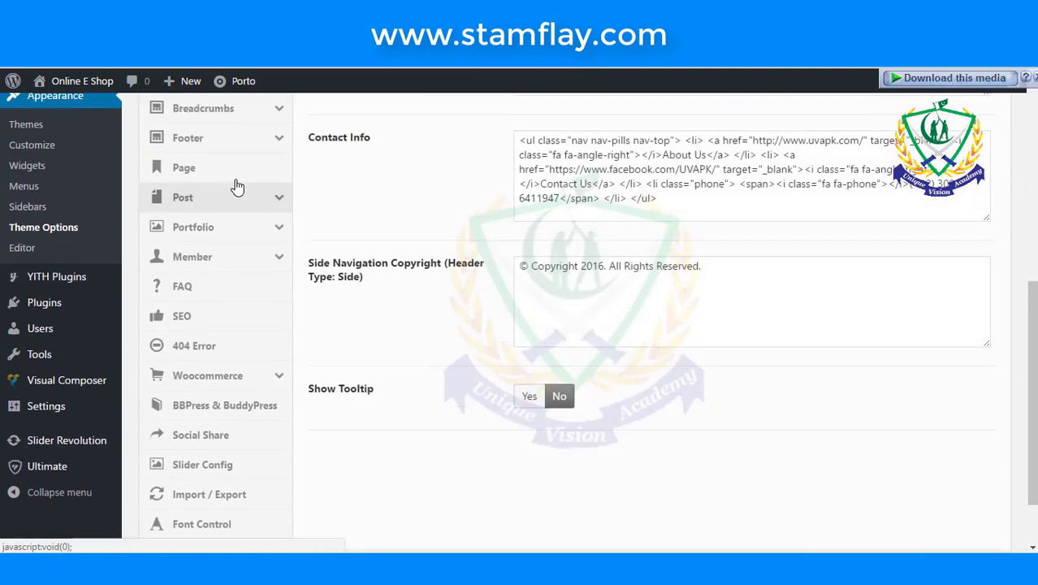
scroll(290, 295, "up", 2)
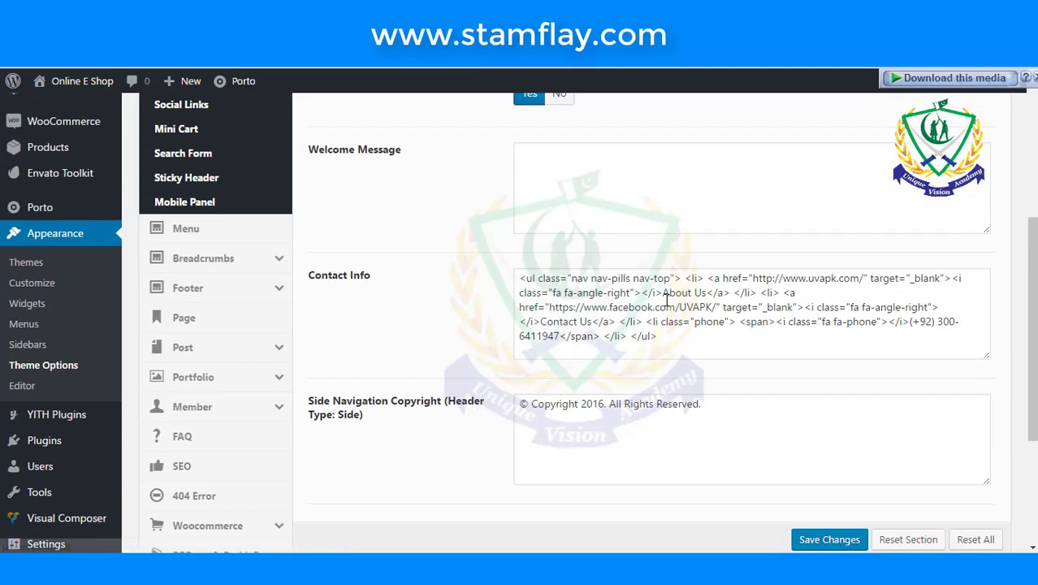
scroll(336, 289, "up", 3)
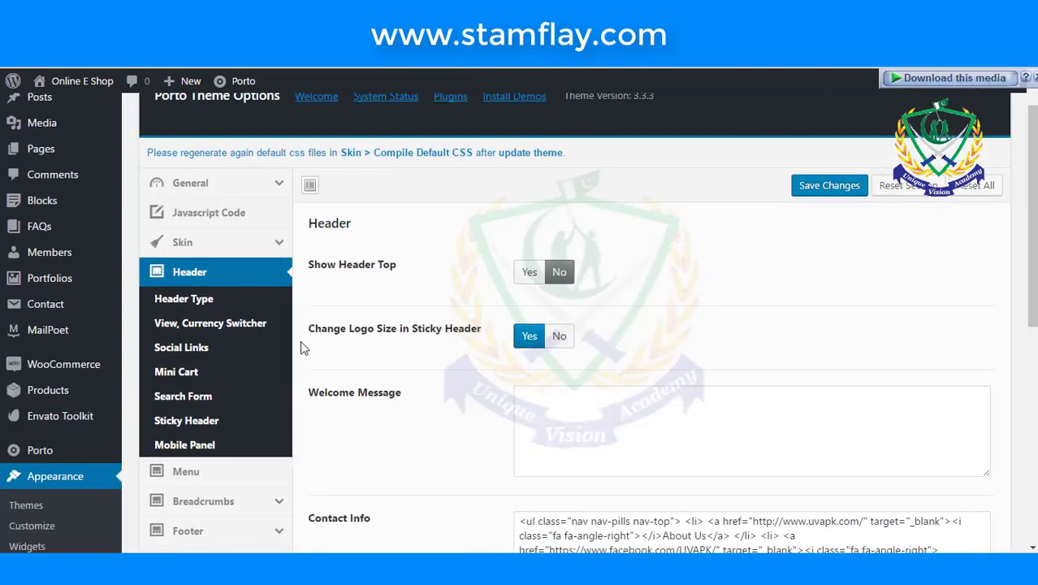
scroll(204, 402, "down", 1)
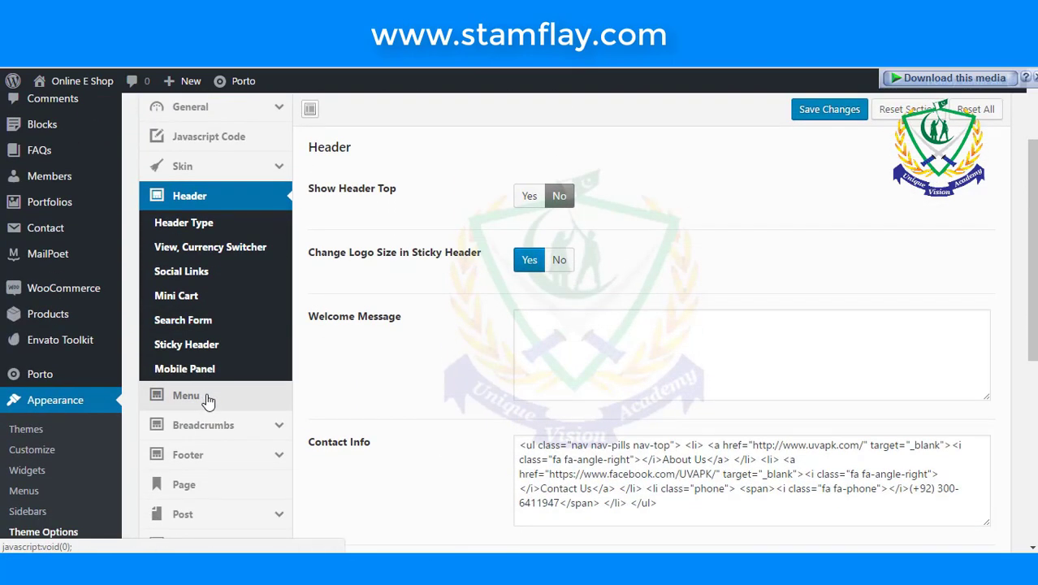
- Look over the Menu section's arrow and popup effect options
left_click(204, 399)
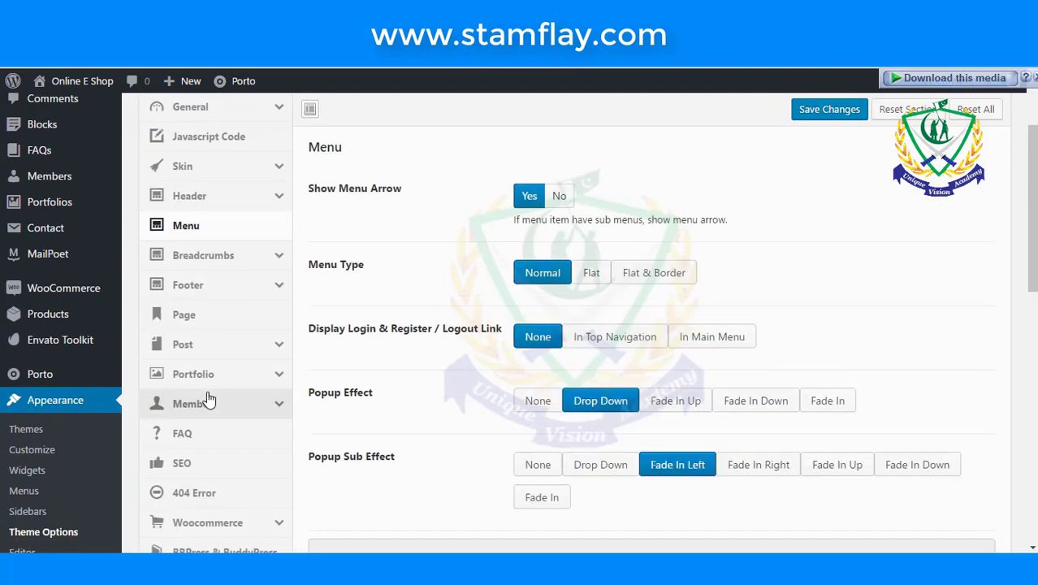
scroll(520, 280, "down", 1)
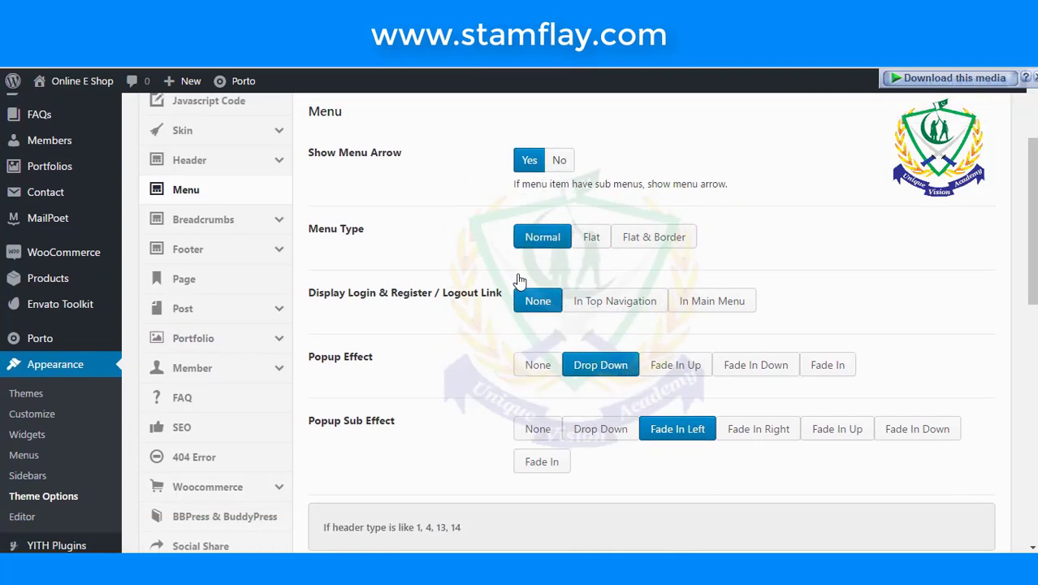
scroll(519, 280, "down", 3)
scroll(438, 285, "down", 2)
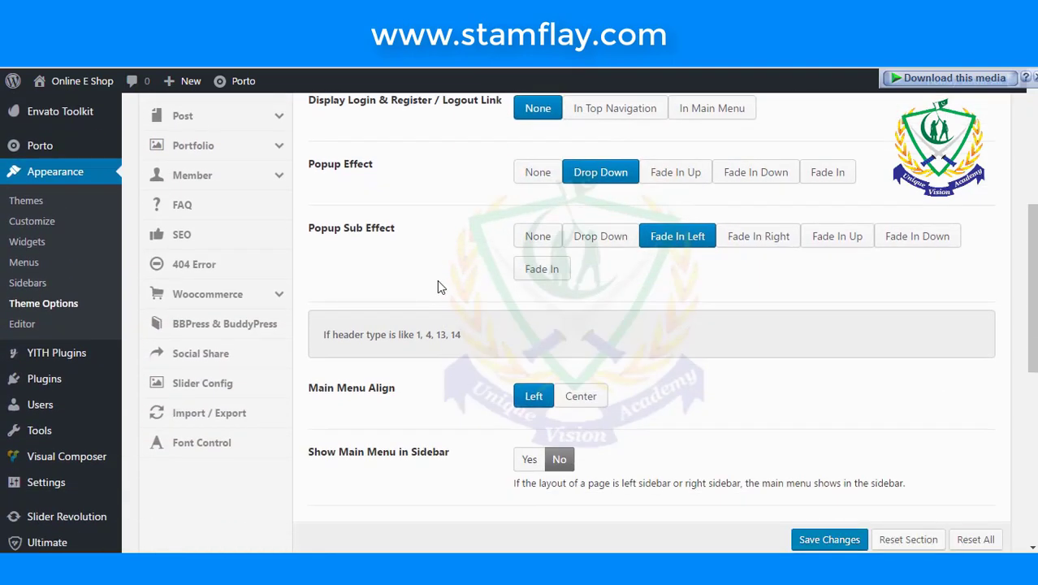
scroll(438, 284, "up", 4)
scroll(367, 307, "up", 2)
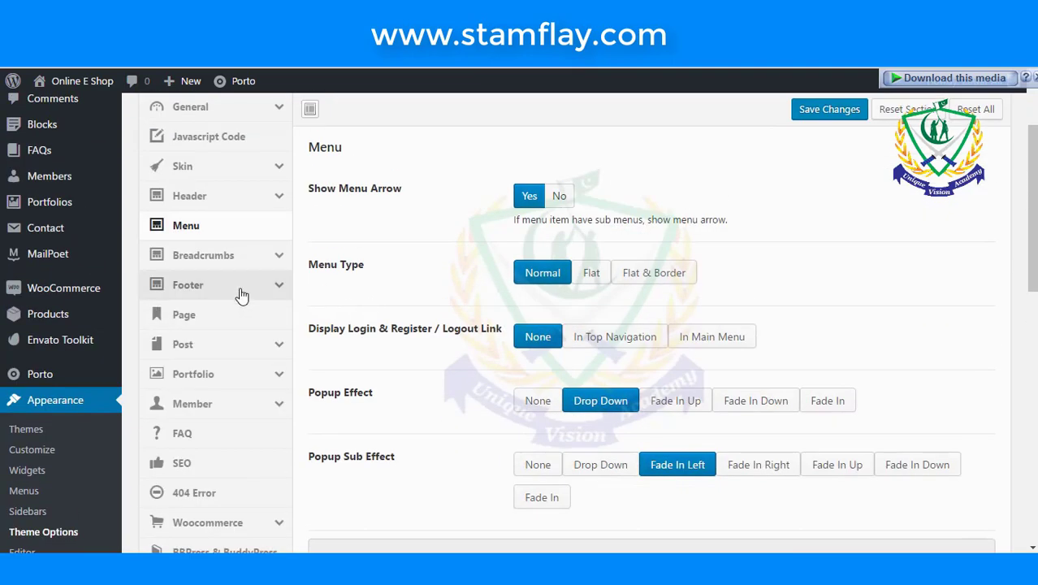
- Show the Breadcrumbs settings and scroll through its page-title options
left_click(203, 255)
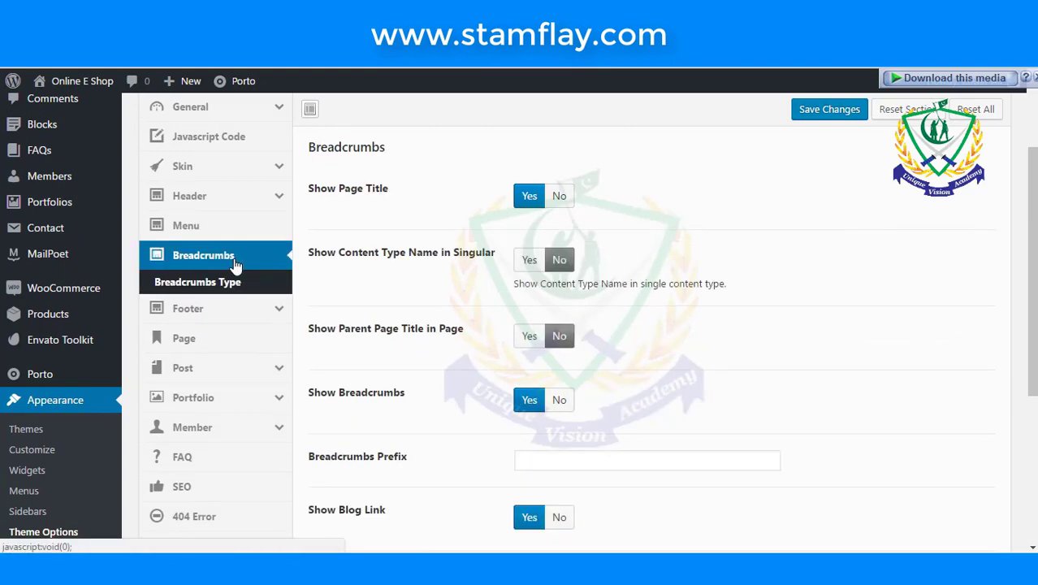
scroll(380, 313, "down", 6)
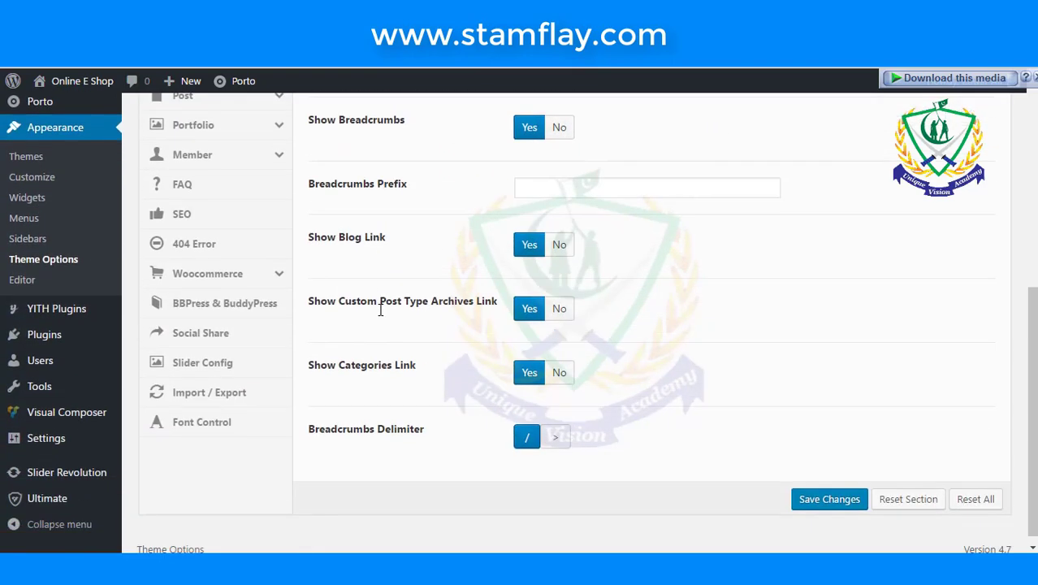
scroll(378, 317, "up", 3)
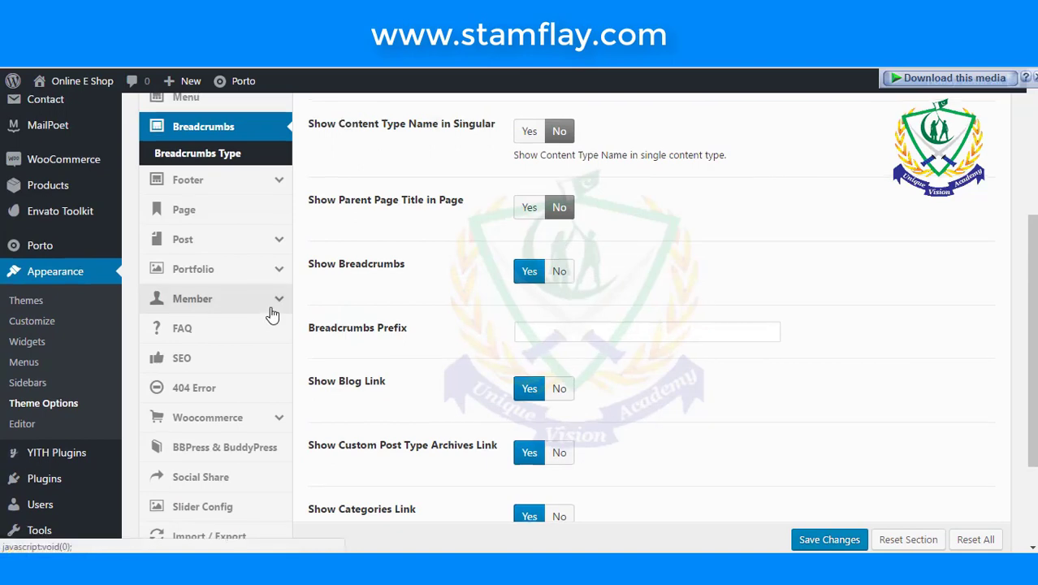
scroll(268, 308, "up", 1)
- Remove the default Porto logo from the Footer Logo setting
left_click(242, 270)
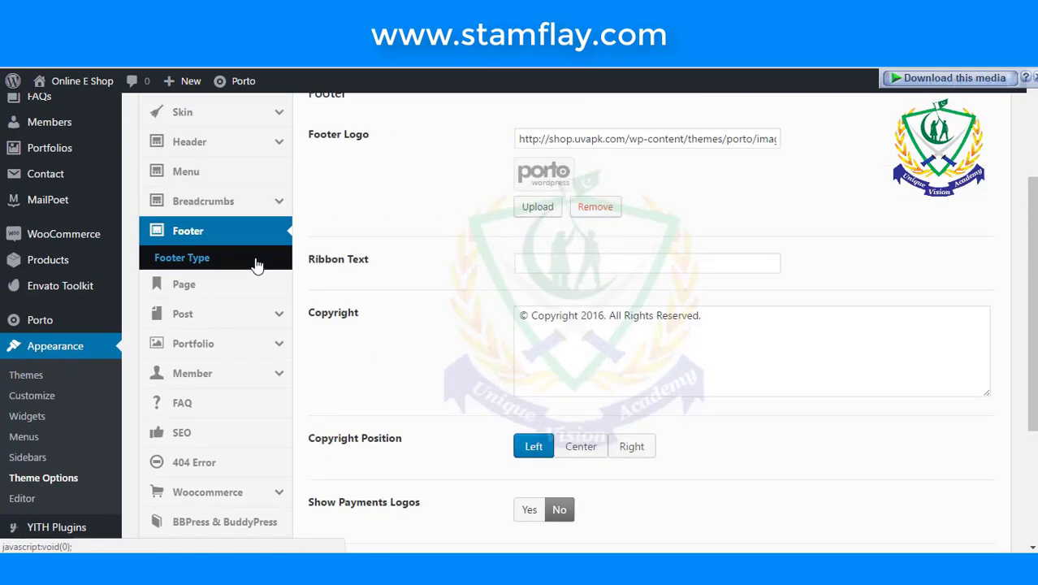
scroll(532, 235, "up", 1)
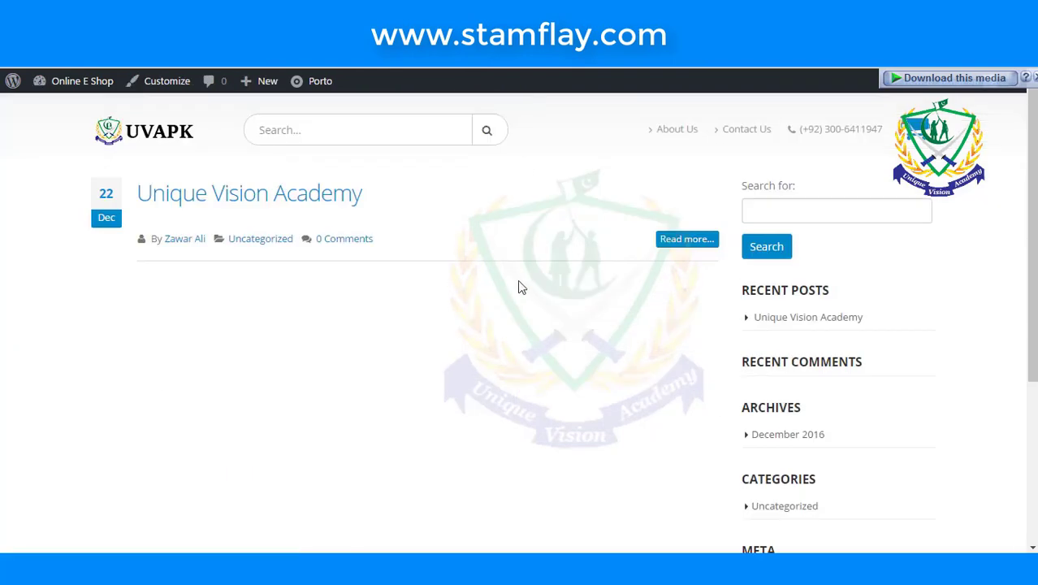
scroll(487, 325, "down", 3)
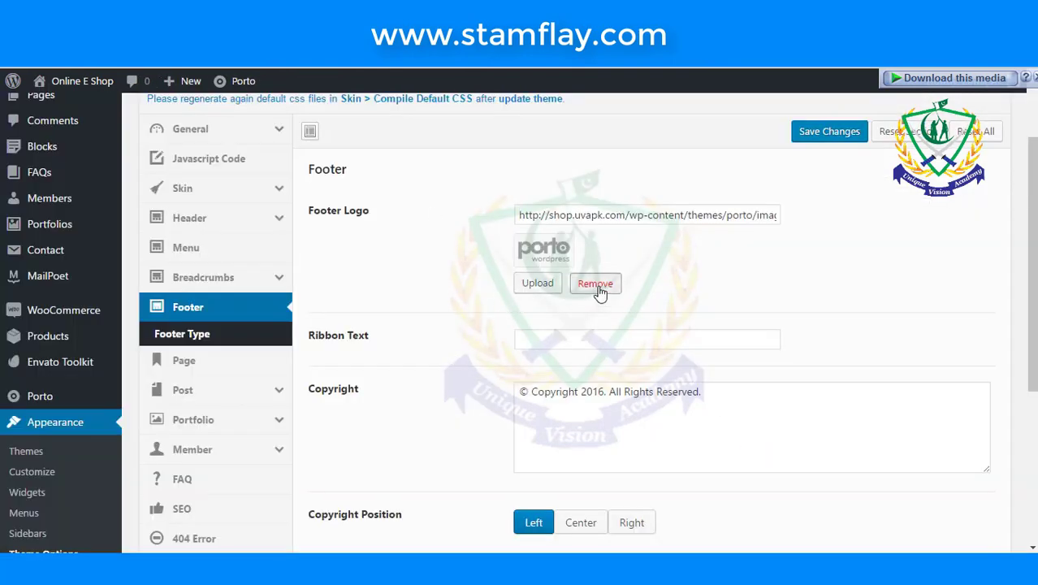
left_click(601, 283)
- Upload logo.png from Website Data > Mono and select it as the footer logo
left_click(557, 276)
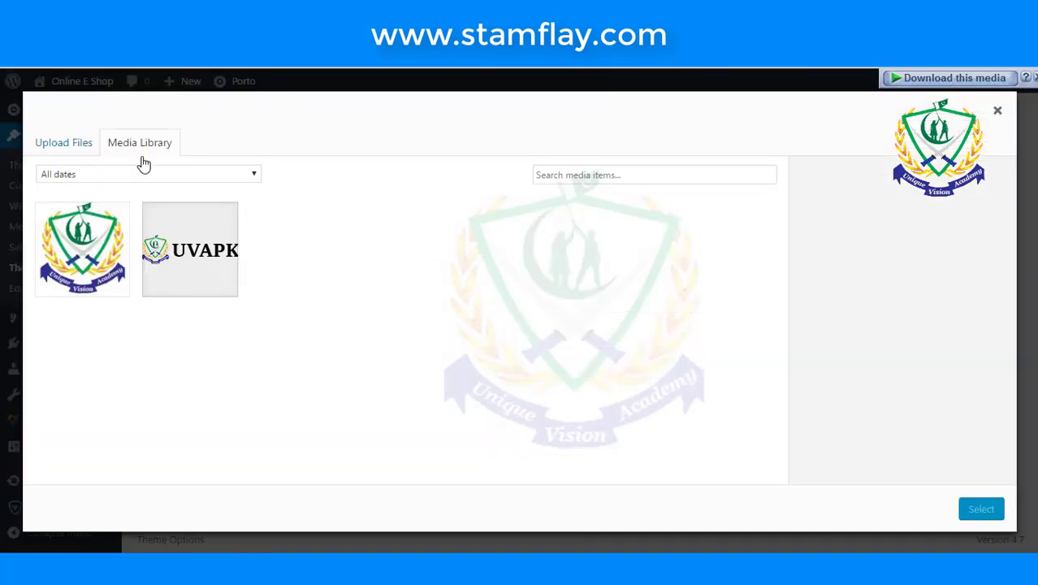
left_click(71, 144)
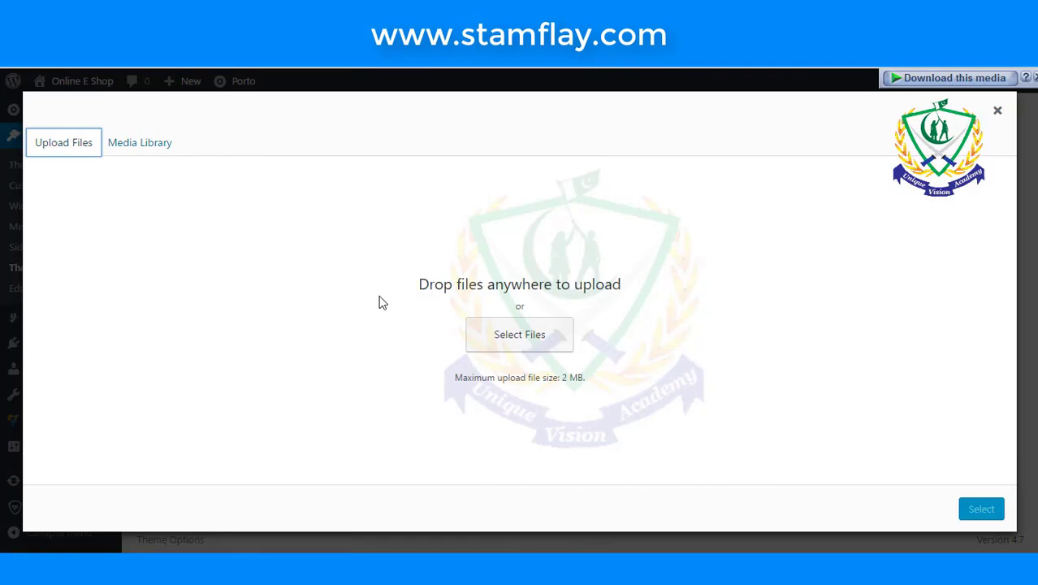
left_click(500, 335)
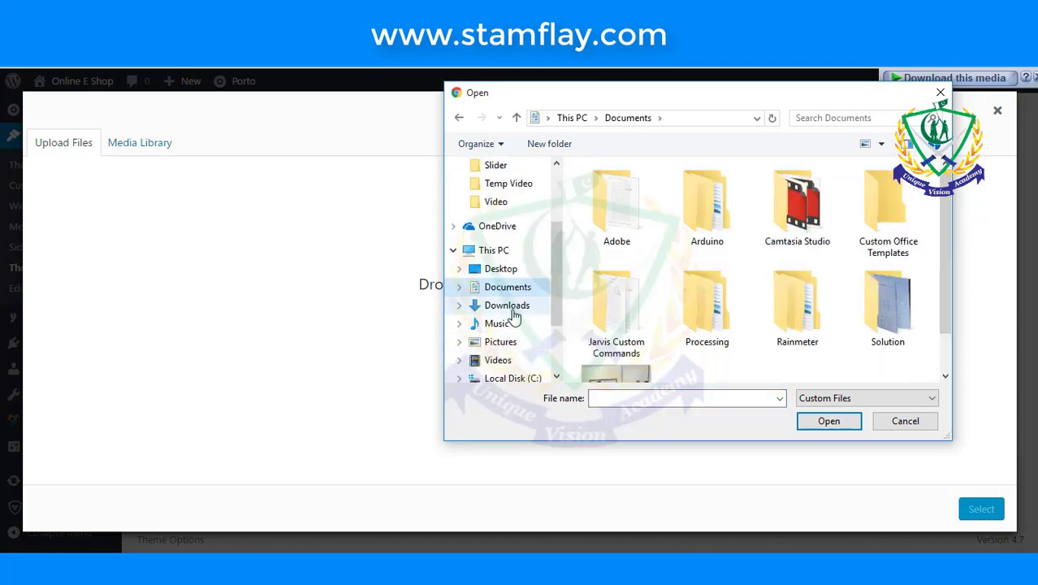
left_click(508, 307)
scroll(510, 345, "down", 2)
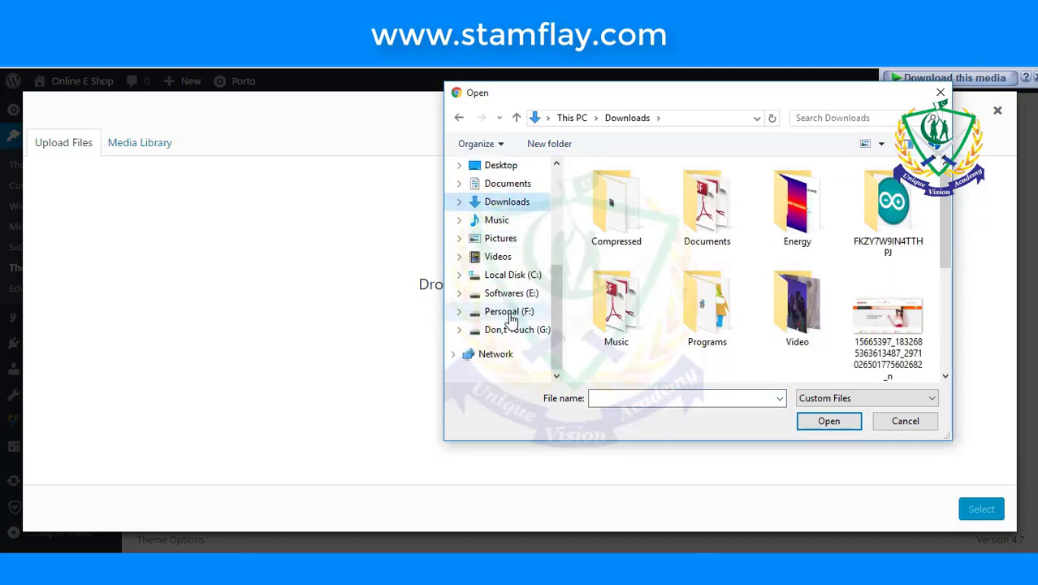
left_click(509, 315)
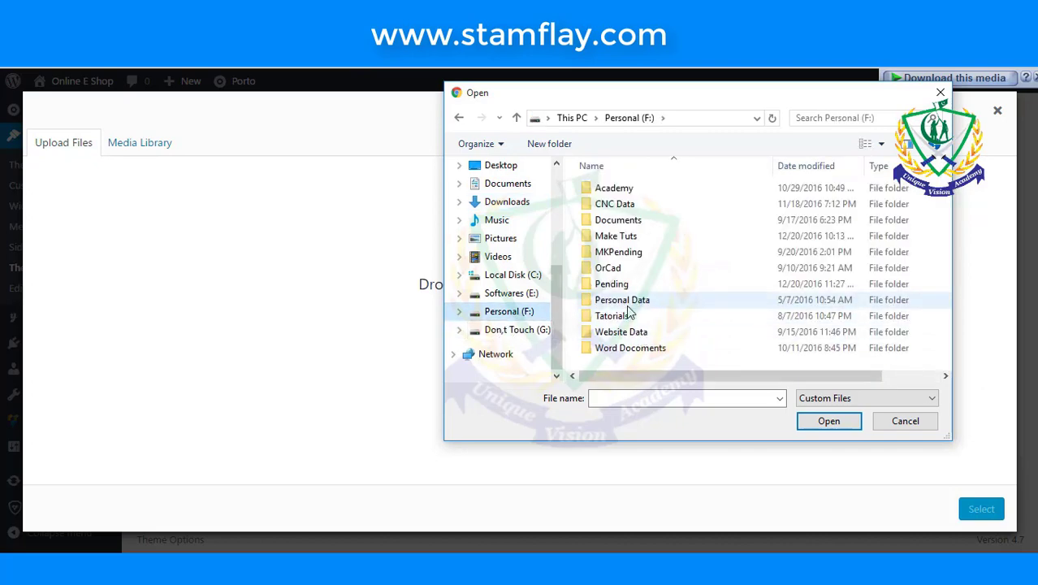
double_click(621, 331)
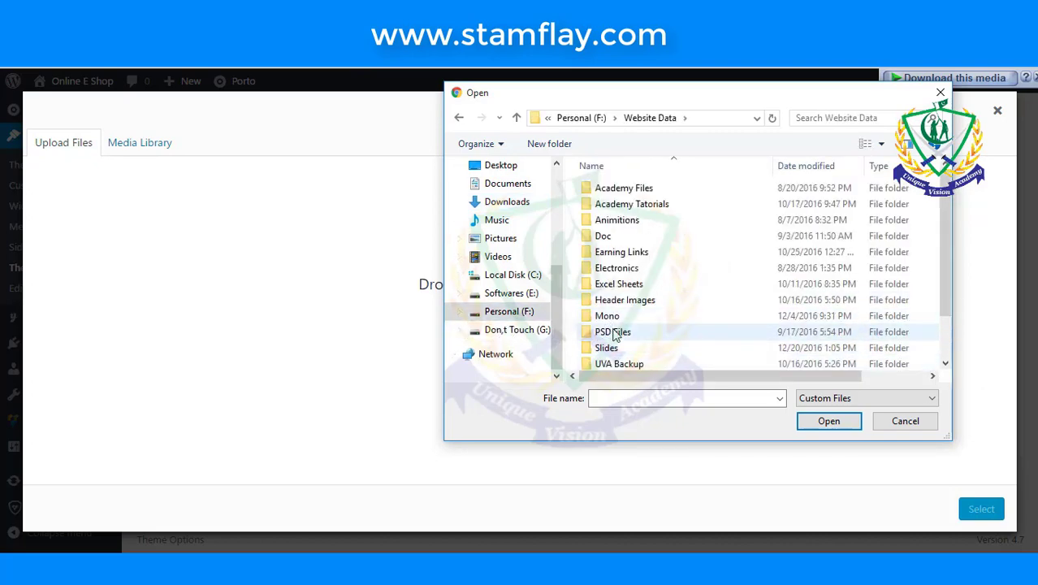
double_click(608, 316)
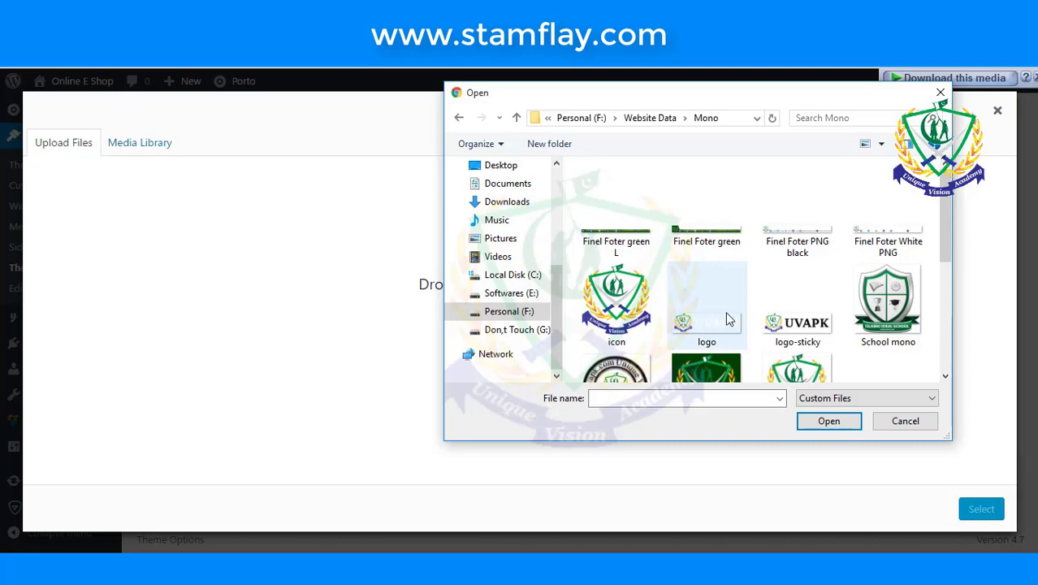
left_click(728, 319)
left_click(824, 419)
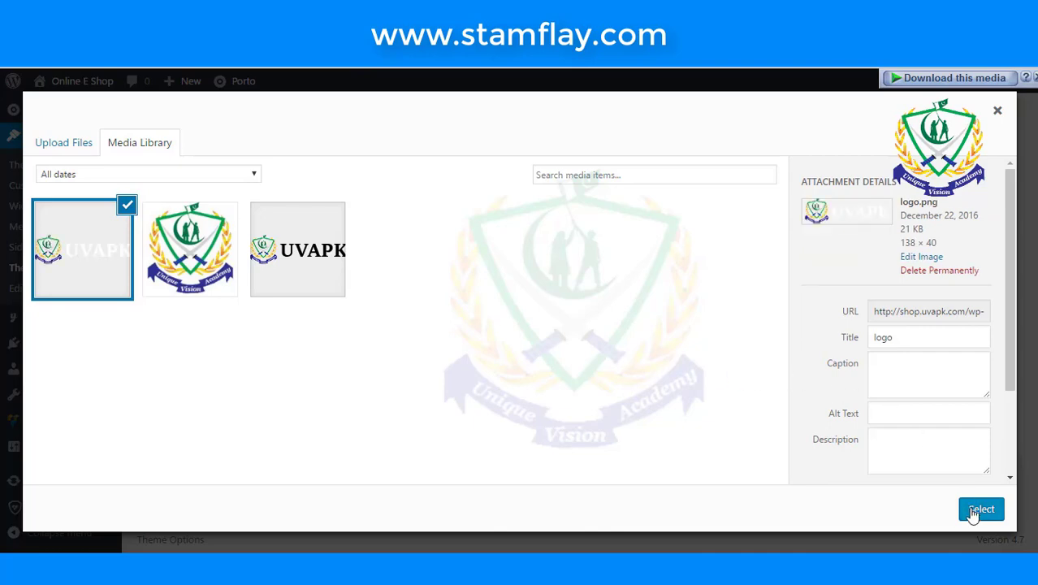
left_click(975, 511)
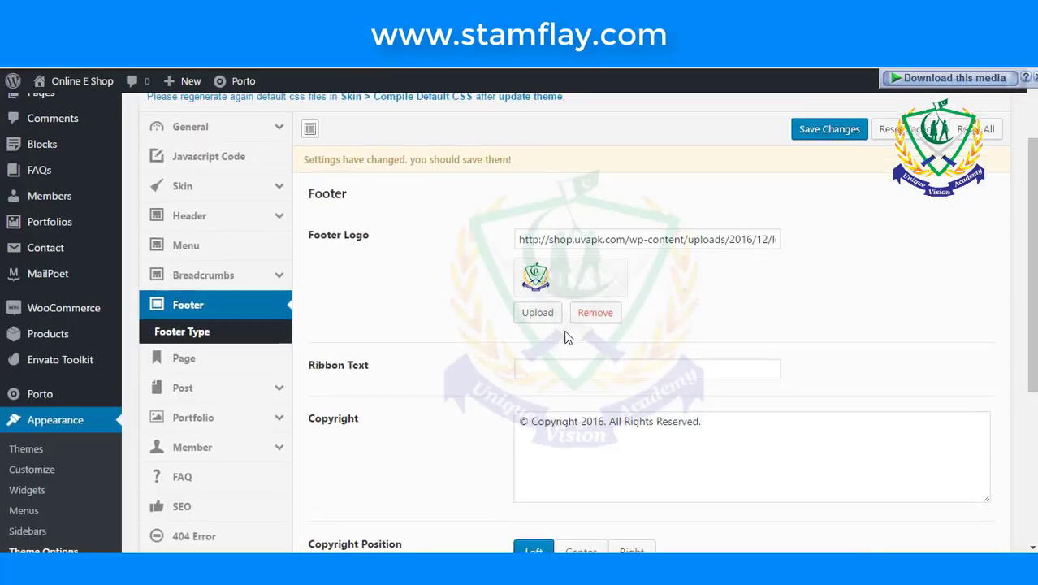
- Save the theme options with the new footer logo
scroll(567, 337, "down", 3)
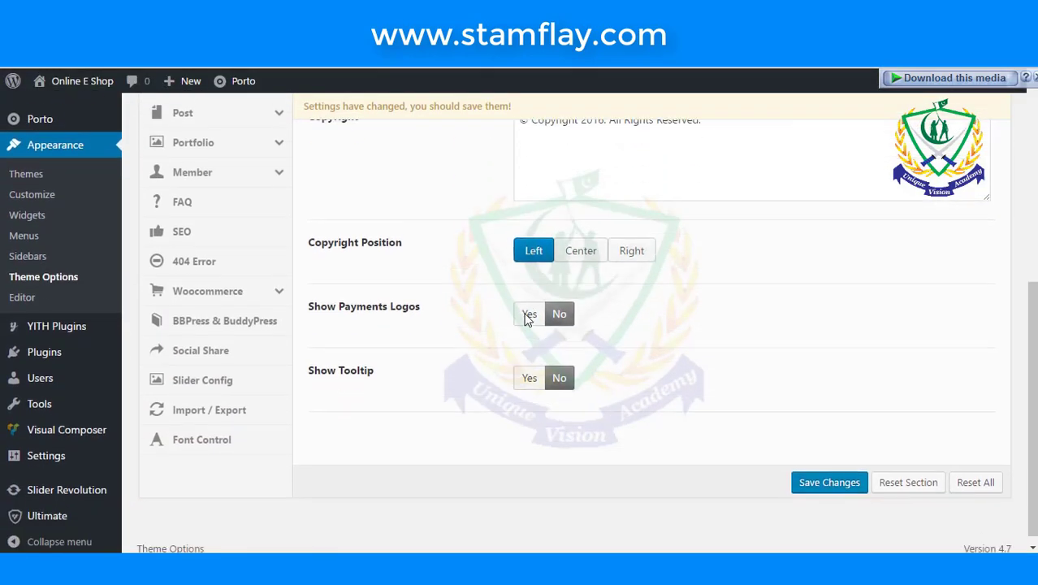
scroll(525, 320, "up", 3)
scroll(525, 320, "up", 2)
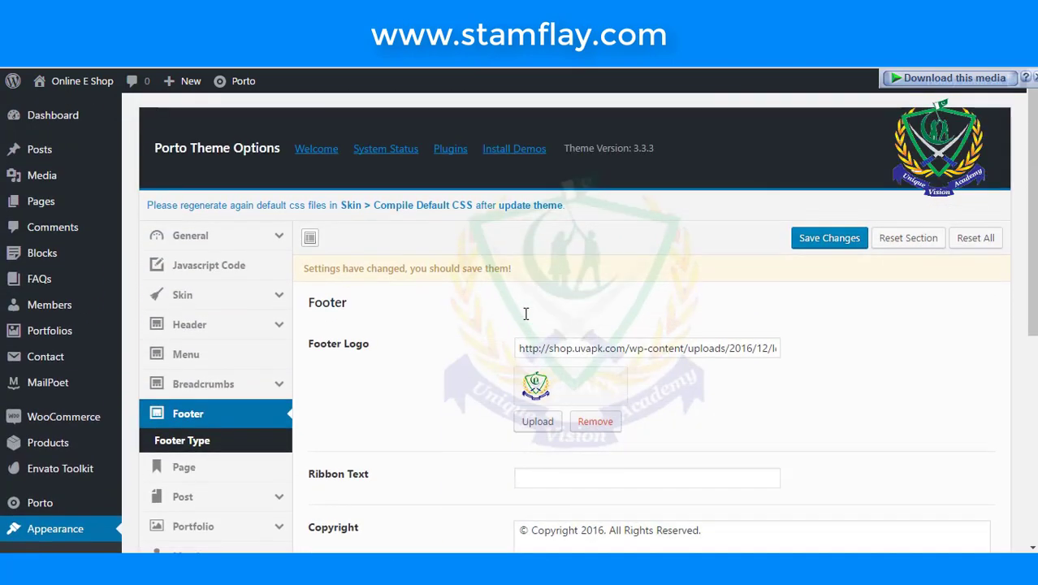
left_click(821, 238)
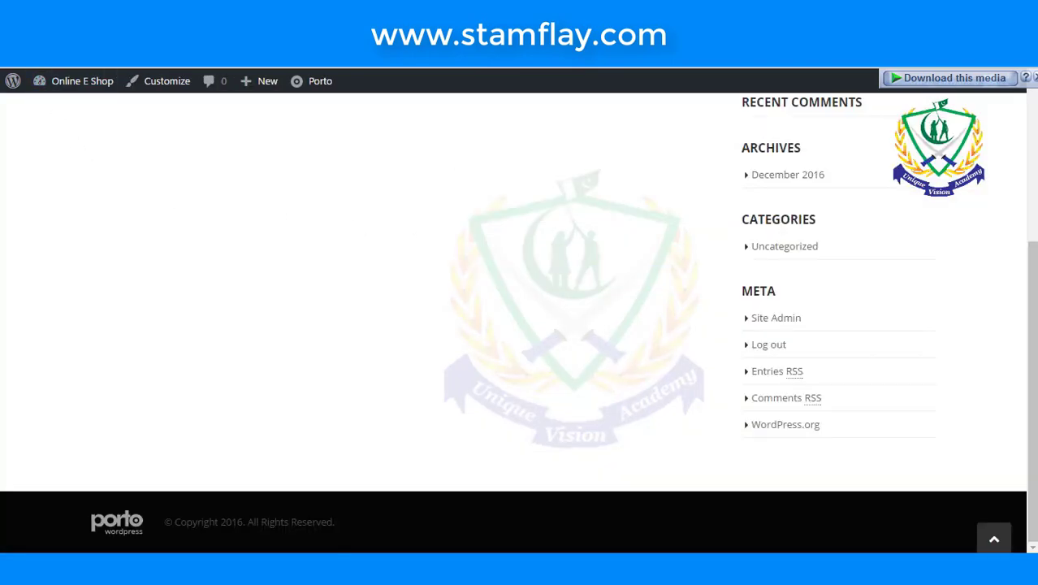
- Visit the live site and check that the footer shows the UVAPK logo
left_click(81, 80)
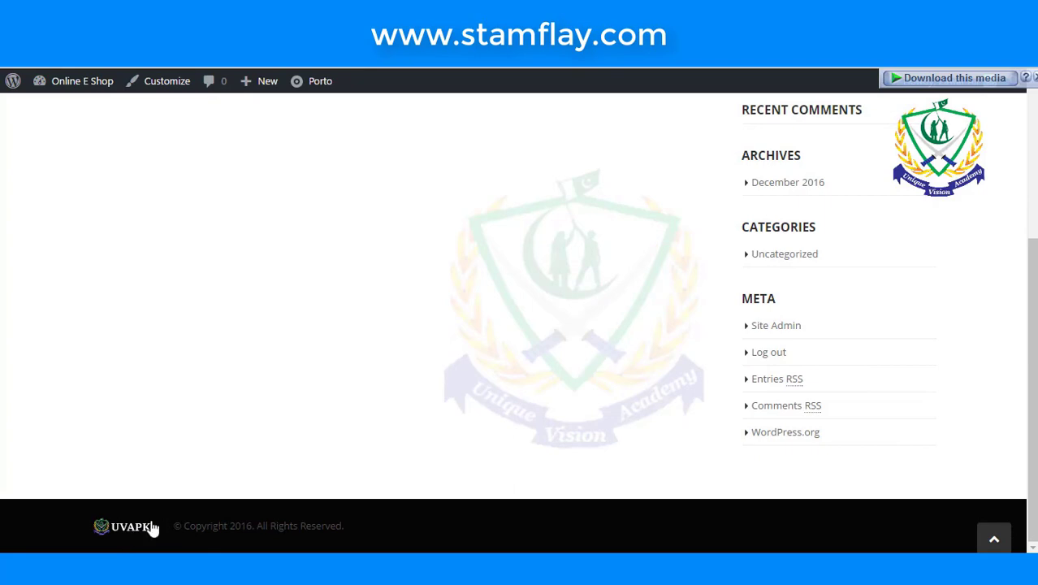
scroll(299, 528, "up", 2)
scroll(299, 528, "up", 1)
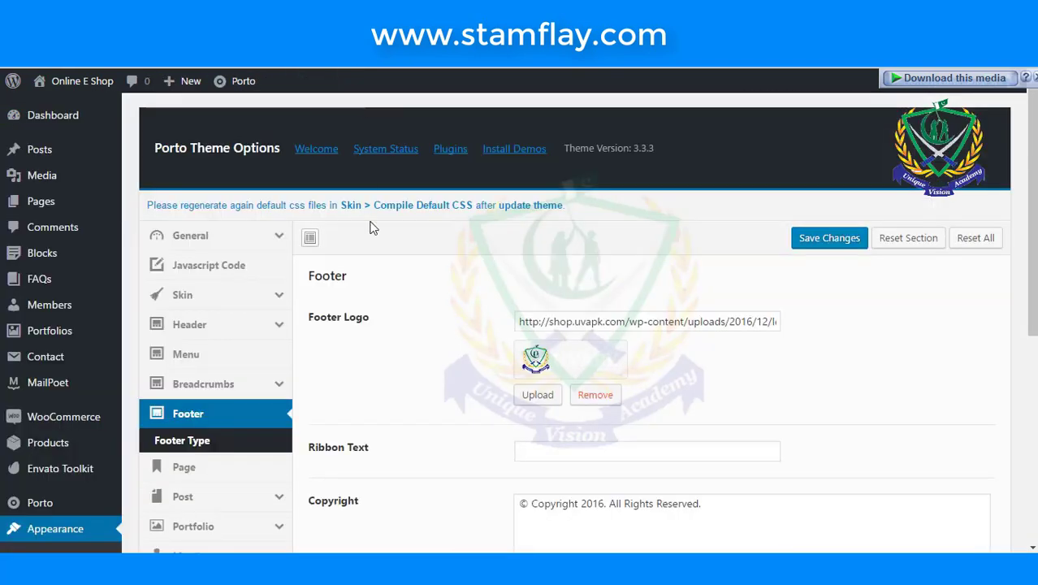
scroll(374, 260, "down", 2)
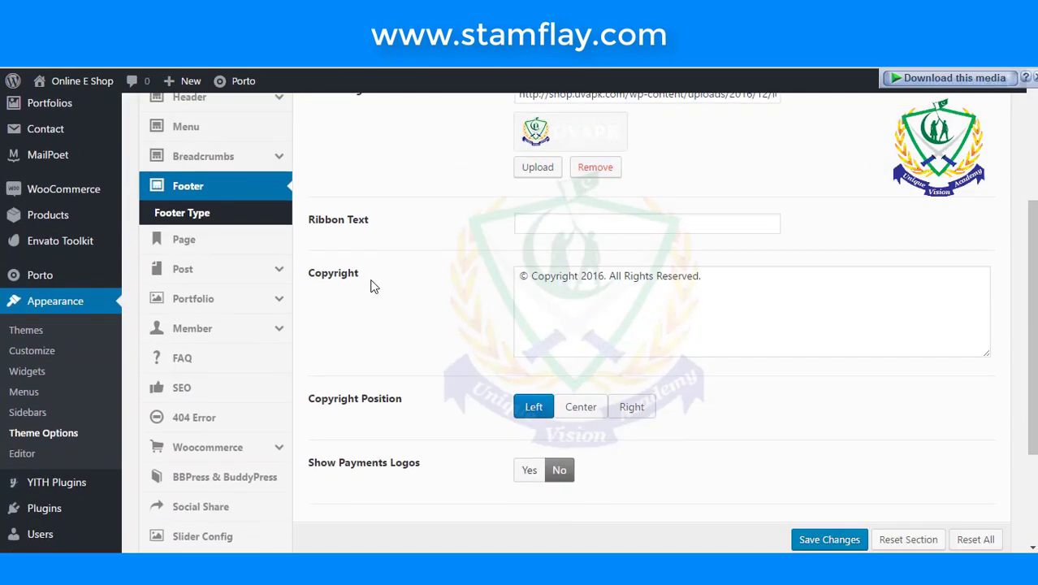
- Show Footer Type and scroll through the numbered footer widget layouts, with layout 1 current
left_click(201, 214)
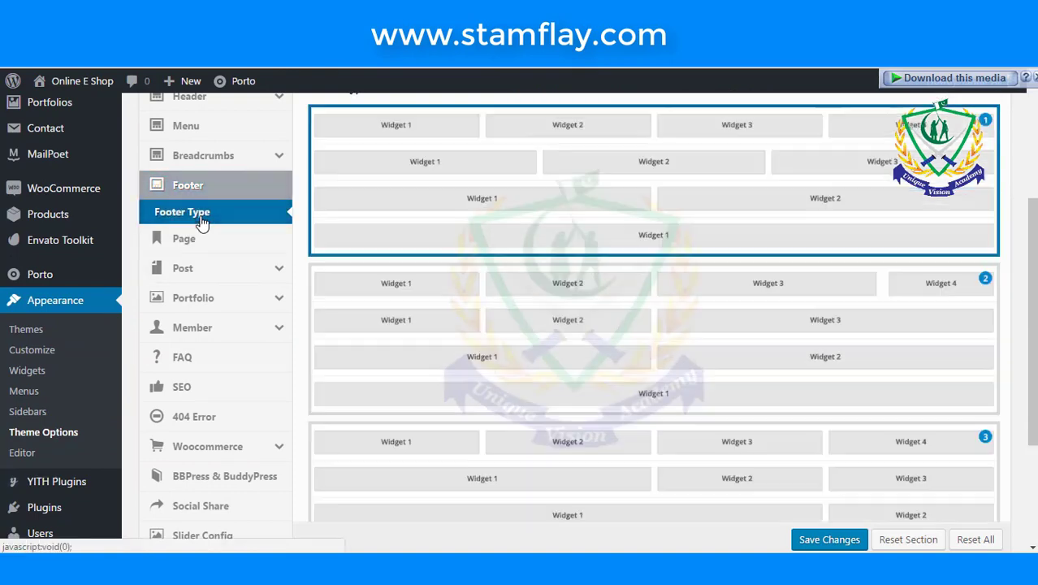
scroll(429, 320, "up", 3)
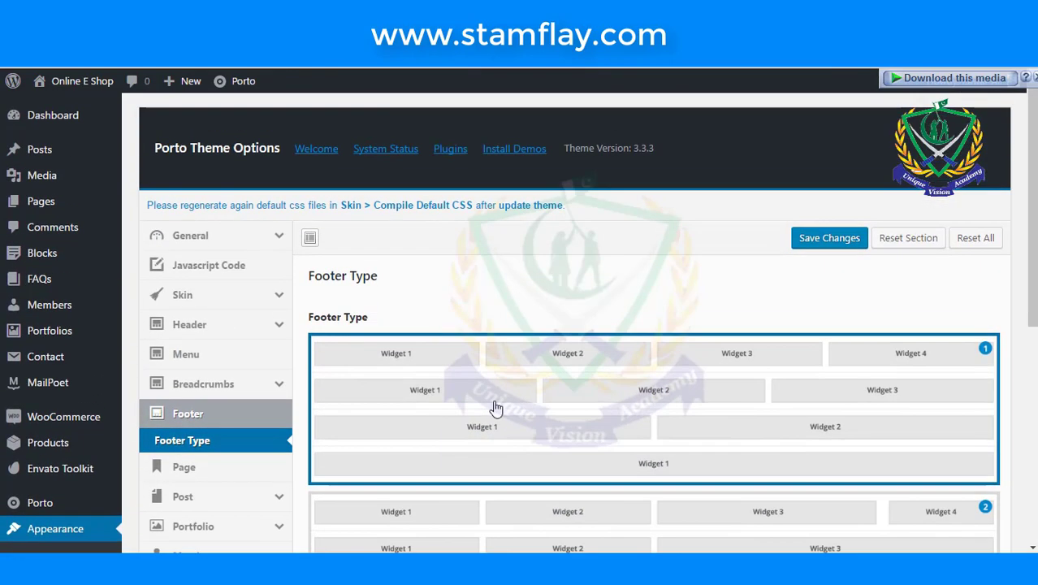
scroll(496, 409, "down", 1)
scroll(496, 409, "down", 5)
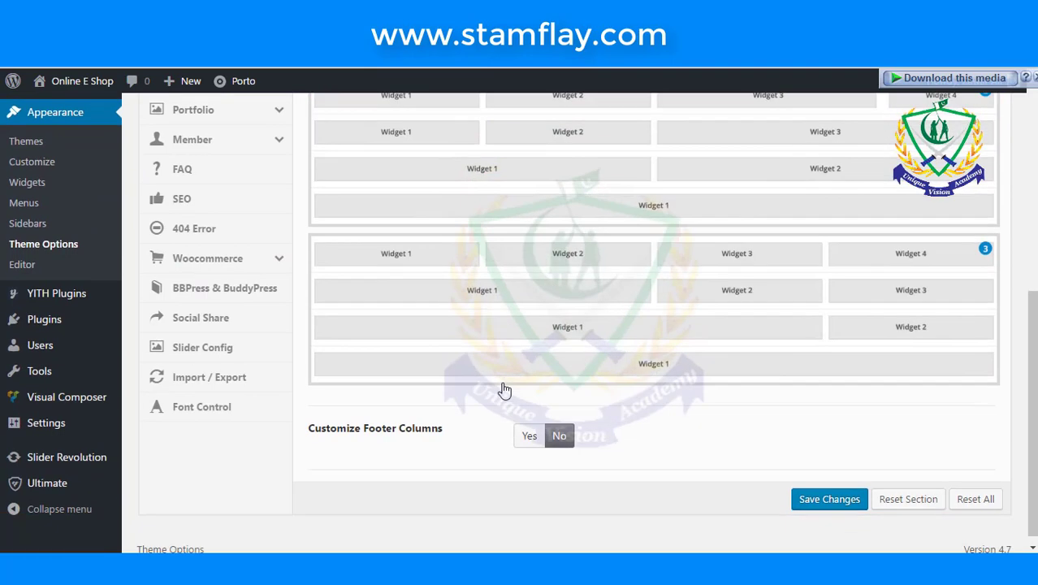
scroll(503, 389, "up", 2)
scroll(504, 390, "up", 4)
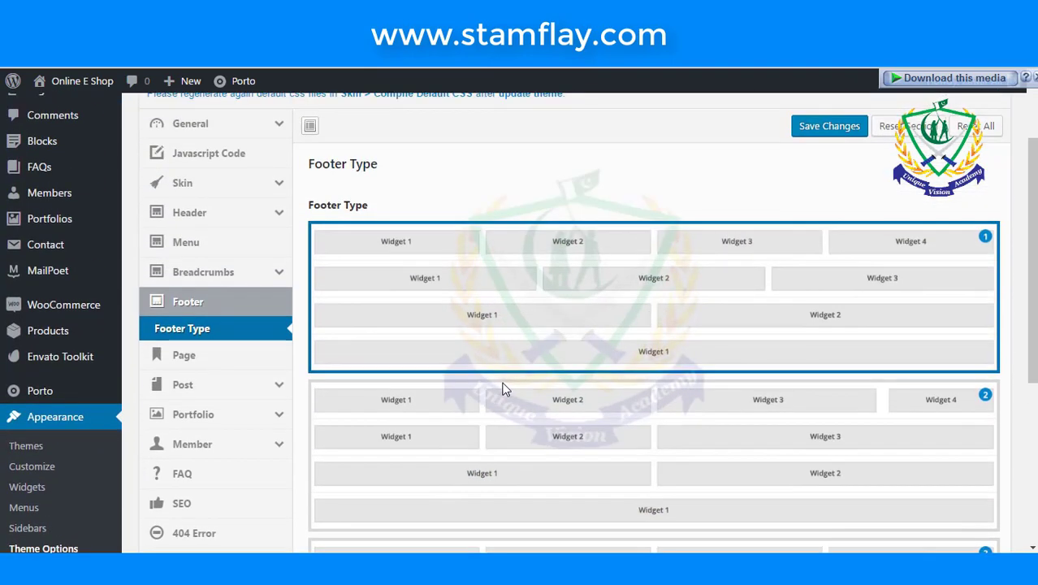
scroll(503, 390, "down", 2)
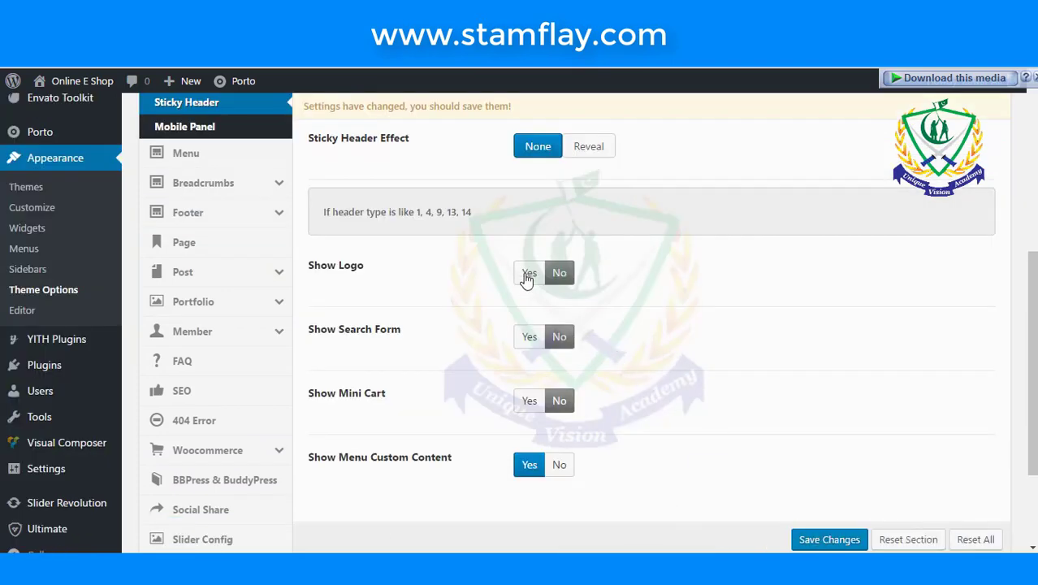
- Show the logo, search form and mini cart in the sticky header, then save
left_click(528, 274)
left_click(529, 337)
left_click(529, 402)
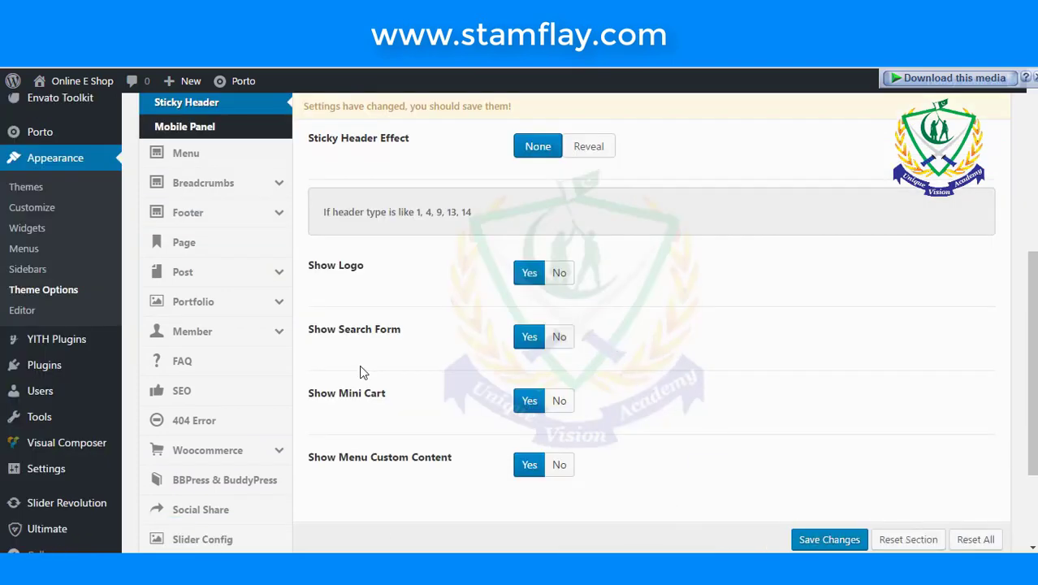
scroll(752, 478, "down", 3)
left_click(823, 500)
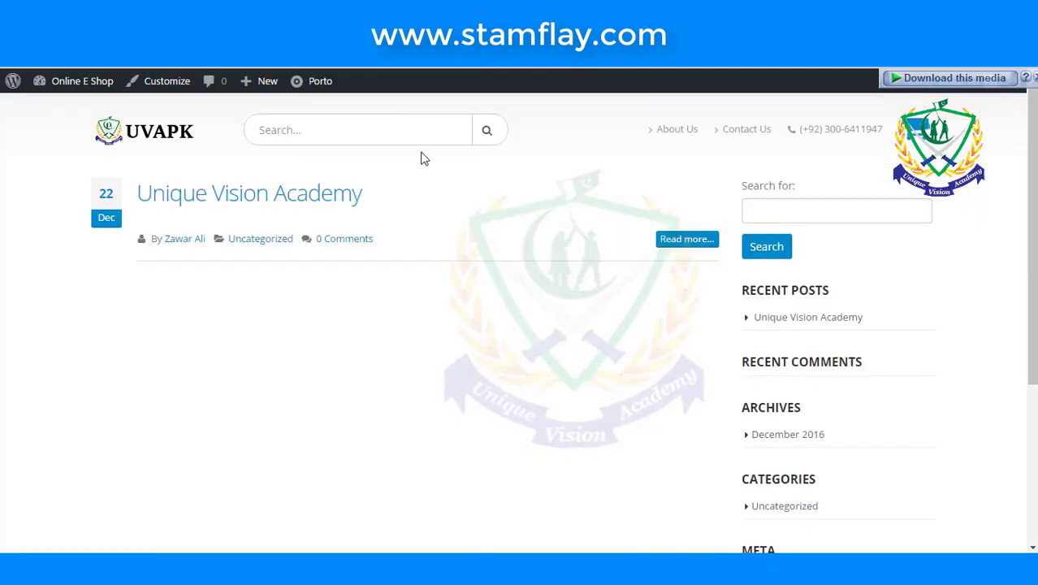
- Check the shop front end, then return to the saved Theme Options page
scroll(425, 163, "down", 3)
scroll(425, 168, "up", 3)
key("ctrl+w")
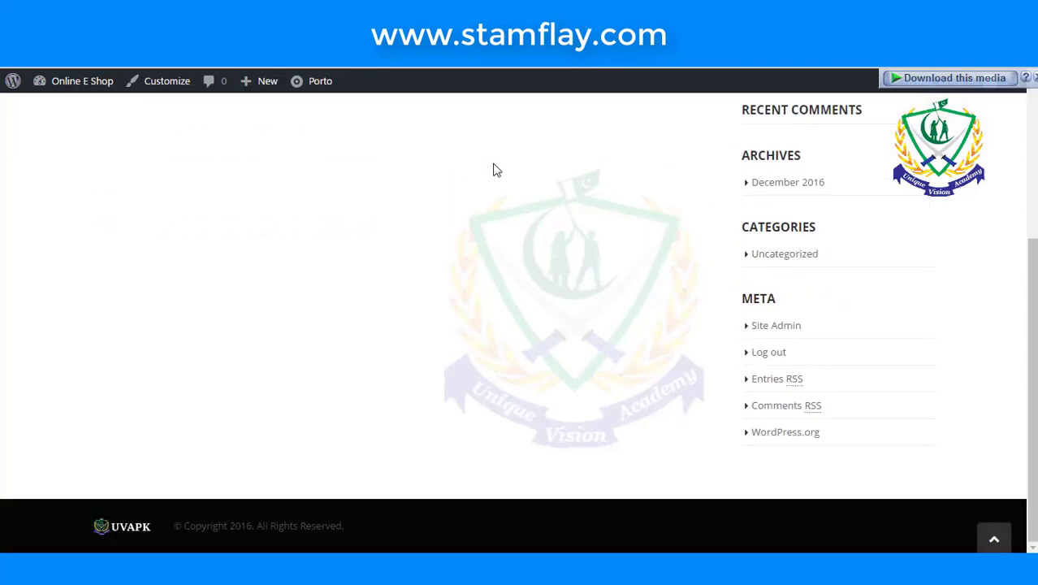
key("ctrl+w")
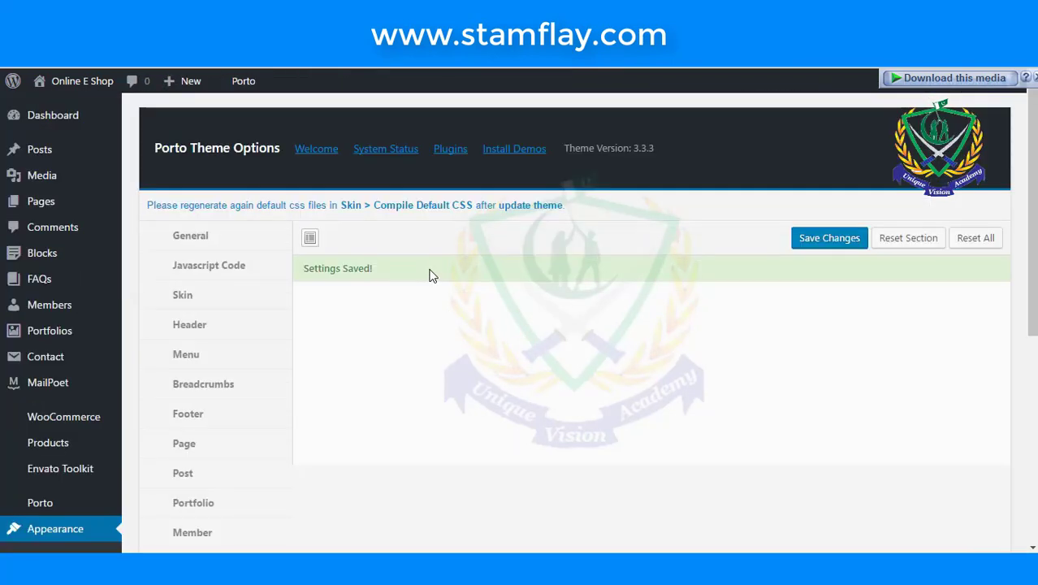
left_click(489, 69)
scroll(494, 174, "down", 2)
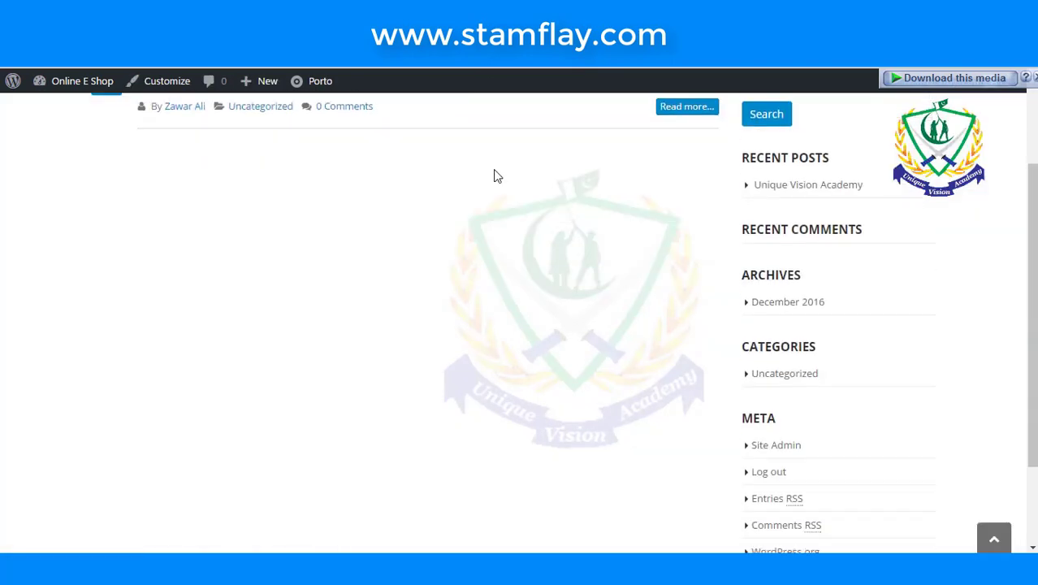
scroll(479, 195, "up", 4)
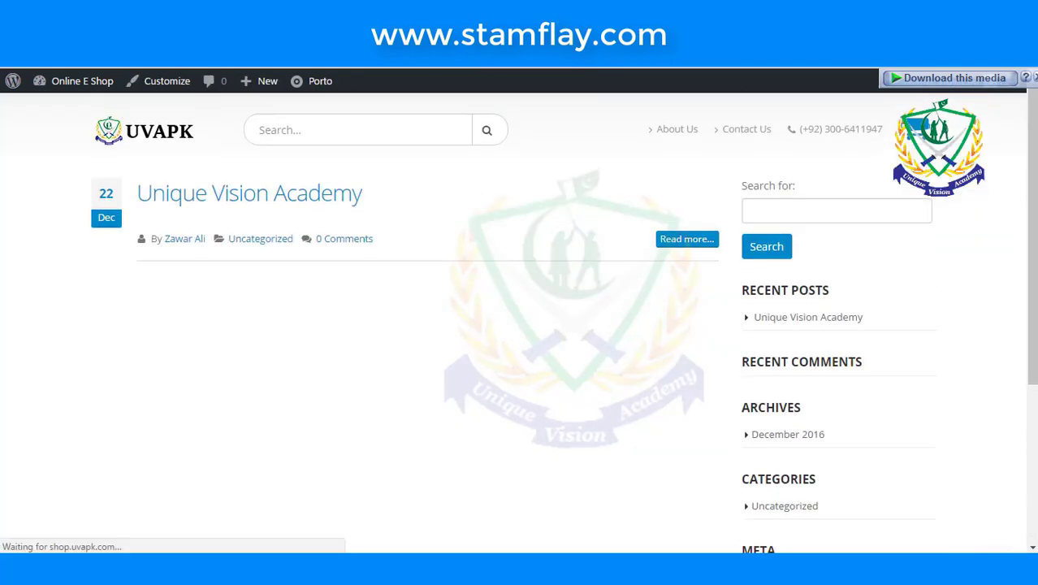
key("ctrl+w")
scroll(398, 268, "down", 1)
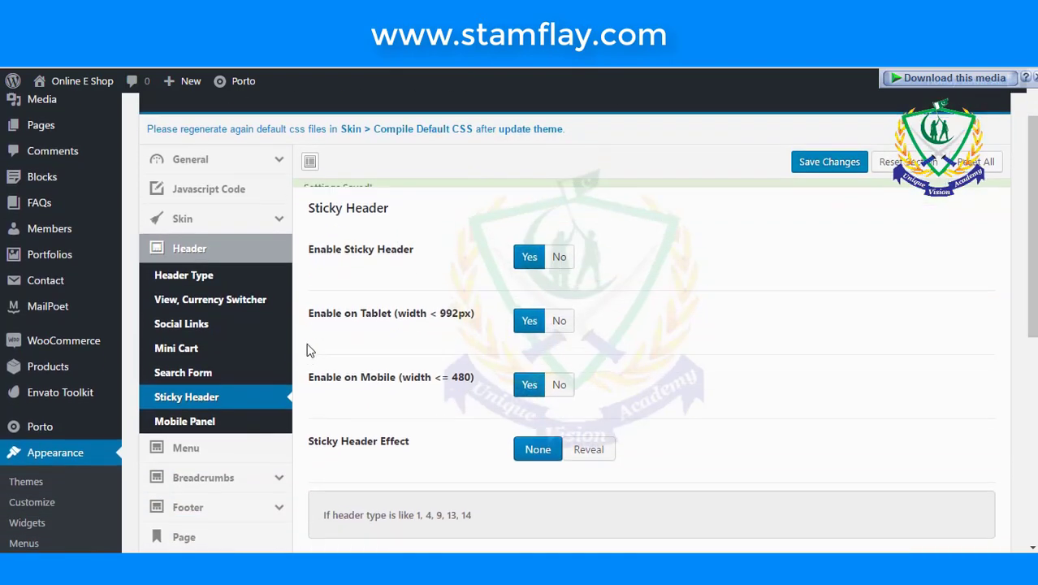
- Open Porto's Menu settings and put the cursor in the empty Menu Custom Content field
scroll(266, 345, "down", 1)
scroll(266, 348, "down", 1)
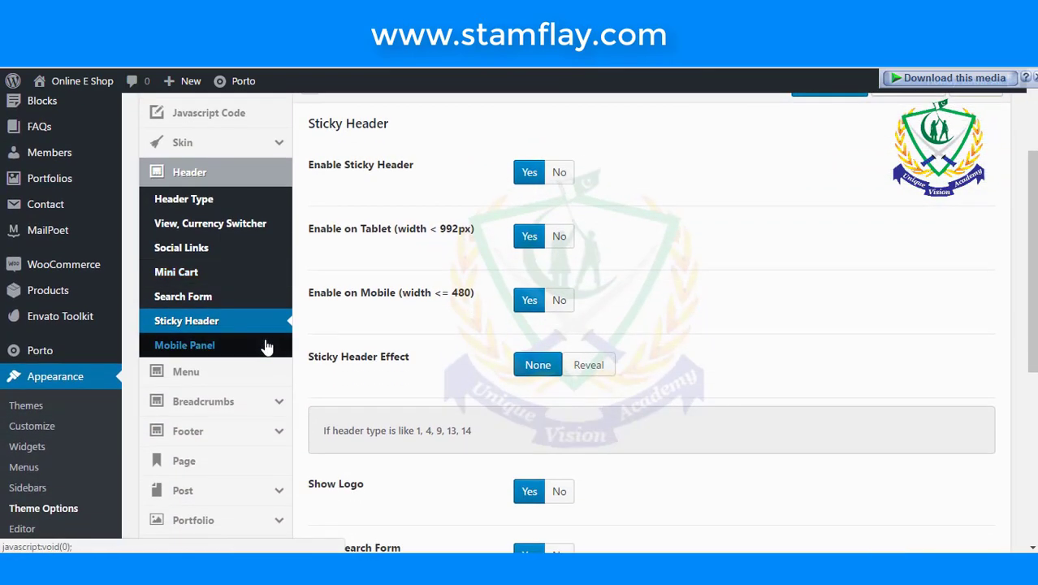
left_click(239, 202)
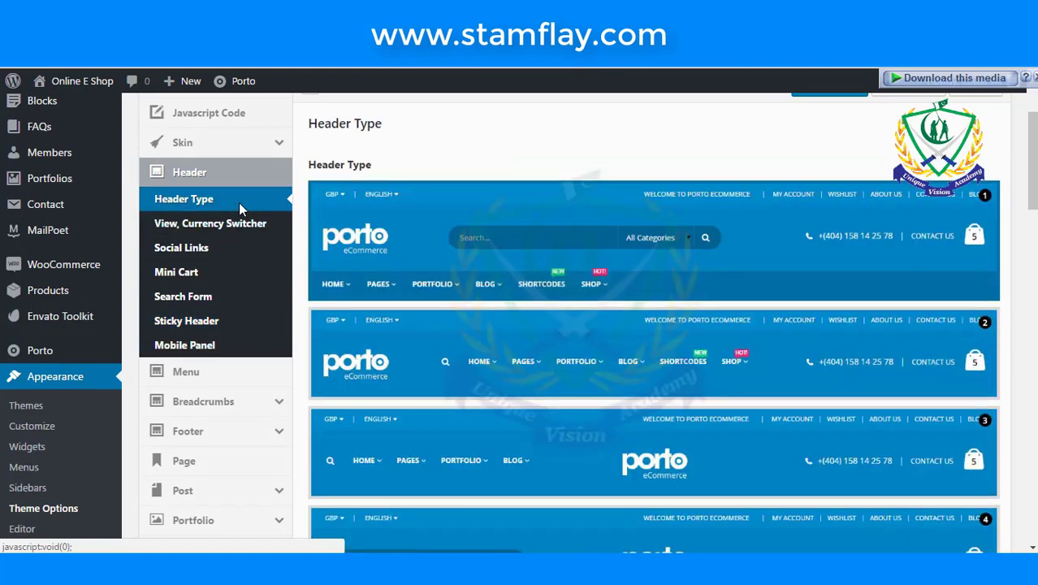
scroll(241, 343, "down", 1)
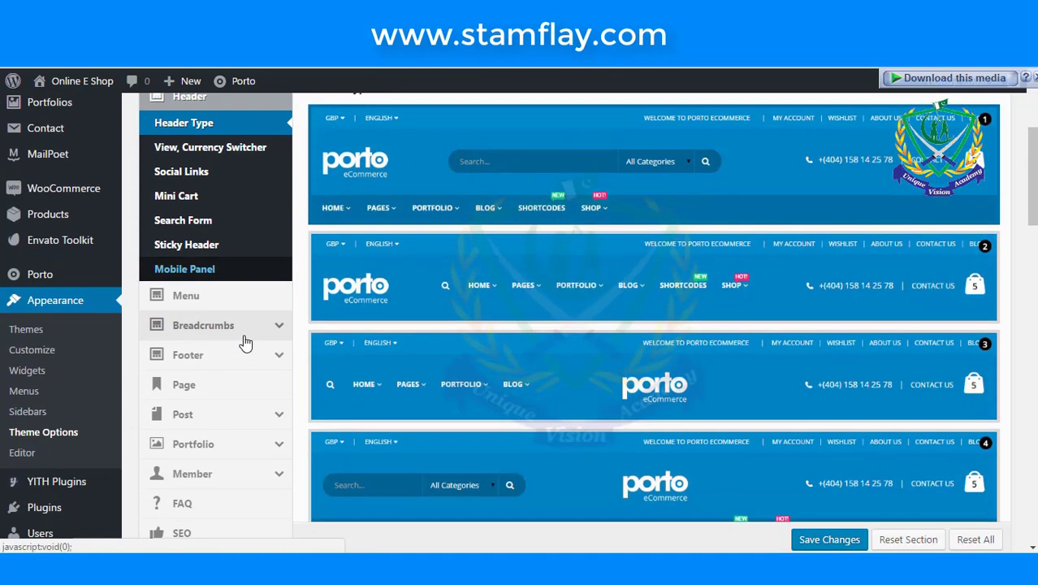
left_click(243, 305)
scroll(243, 305, "down", 3)
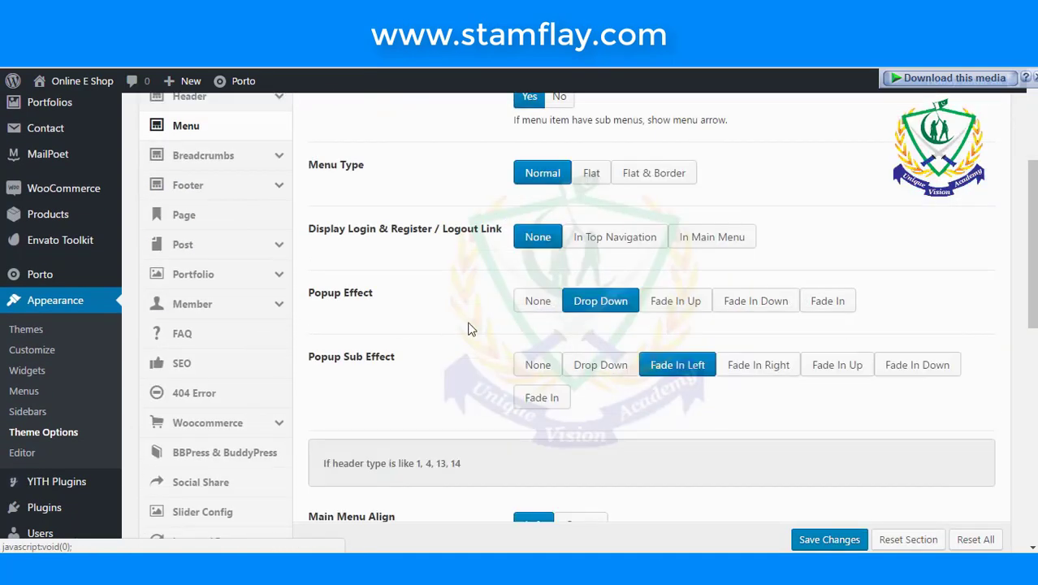
scroll(479, 327, "down", 5)
scroll(485, 328, "down", 3)
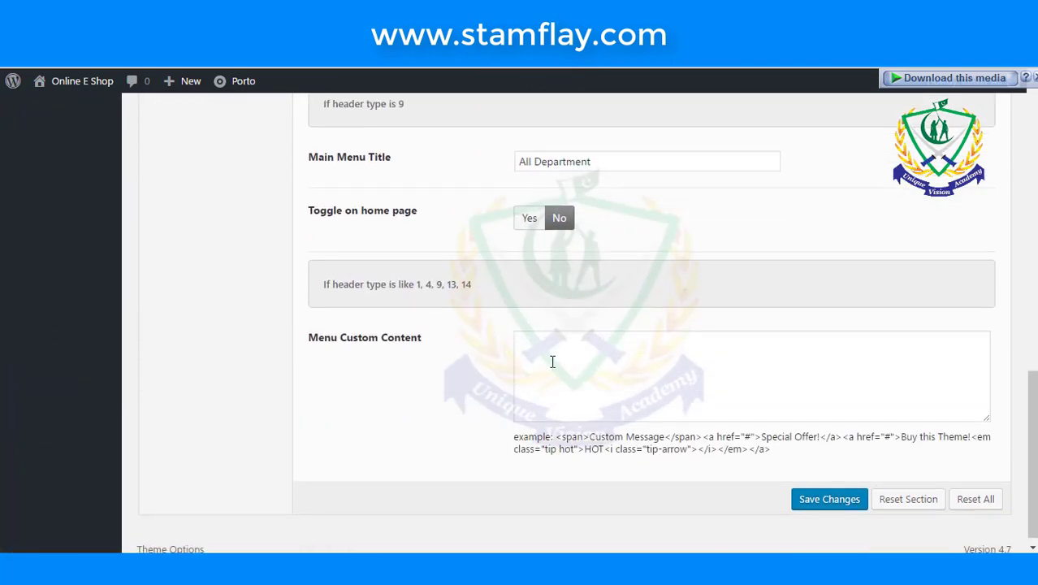
left_click(553, 361)
- Copy the Special Discount HOT menu code line from the Ecommerce notes and return to the browser
left_click(313, 580)
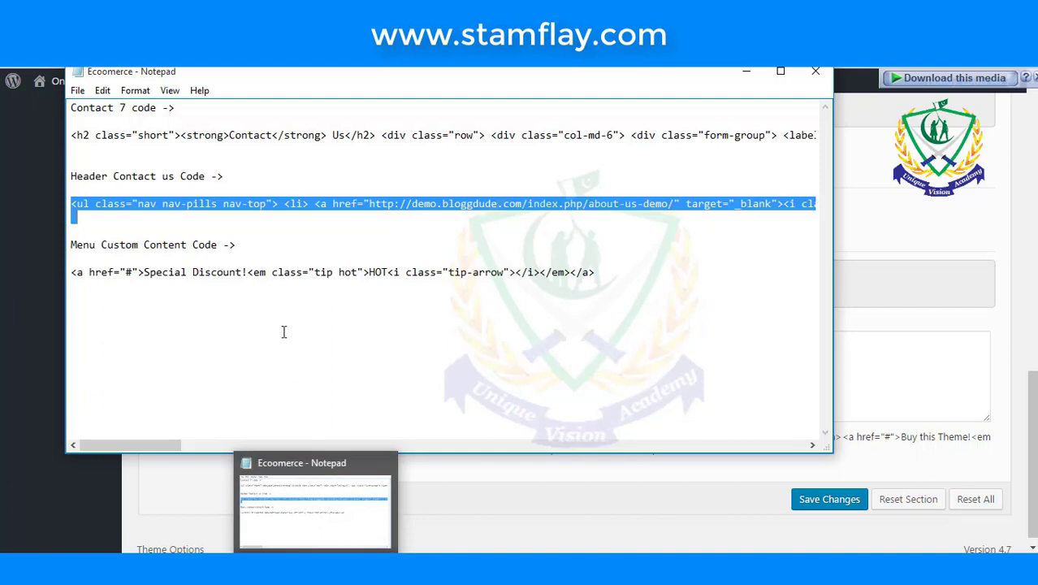
left_click_drag(617, 289, 64, 283)
key("ctrl+c")
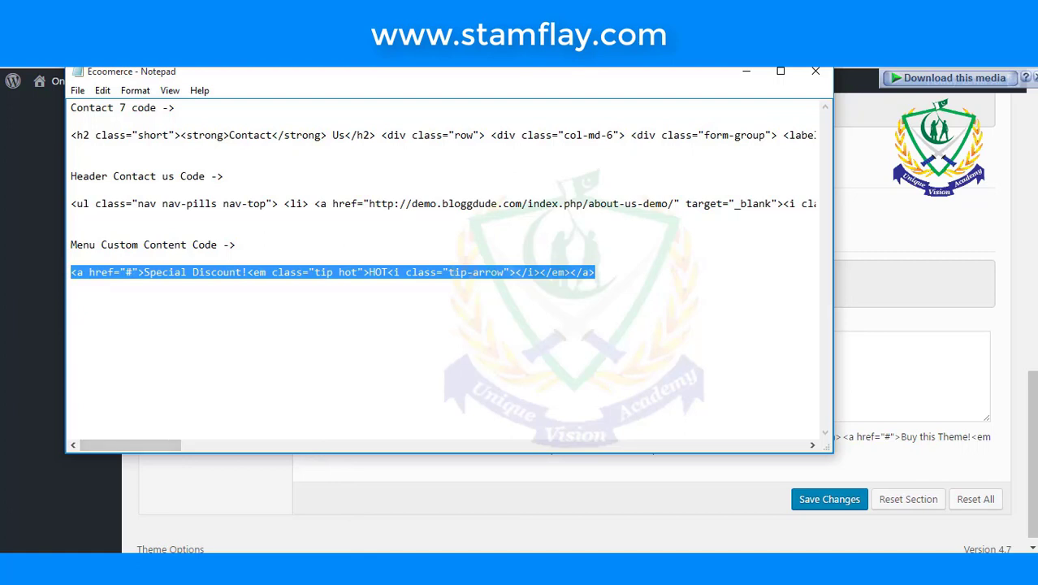
key("alt+Tab")
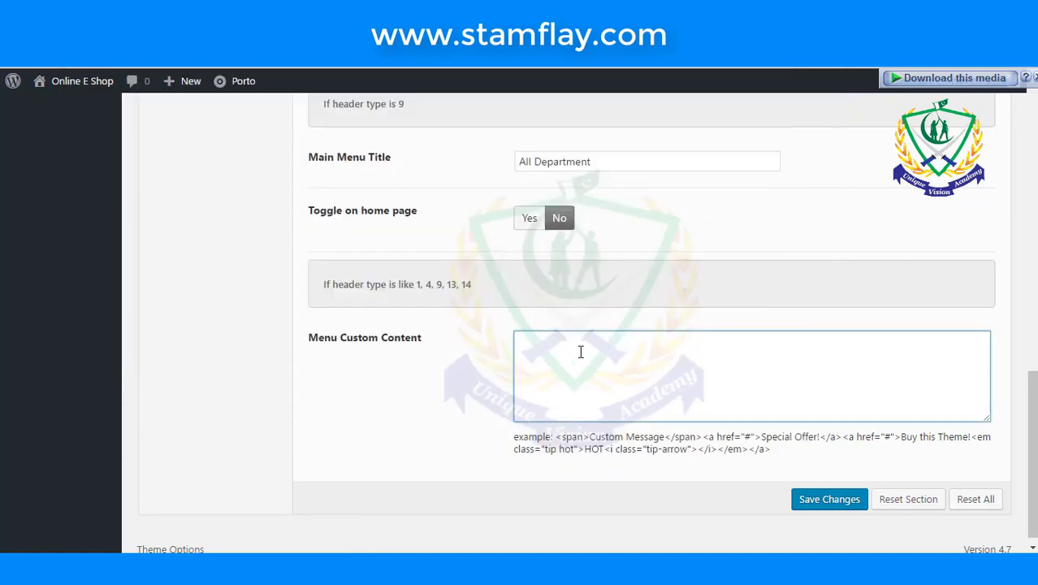
- Paste the menu code, change the HOT badge to NEW, and add "Today's" before Special Discount
key("ctrl+v")
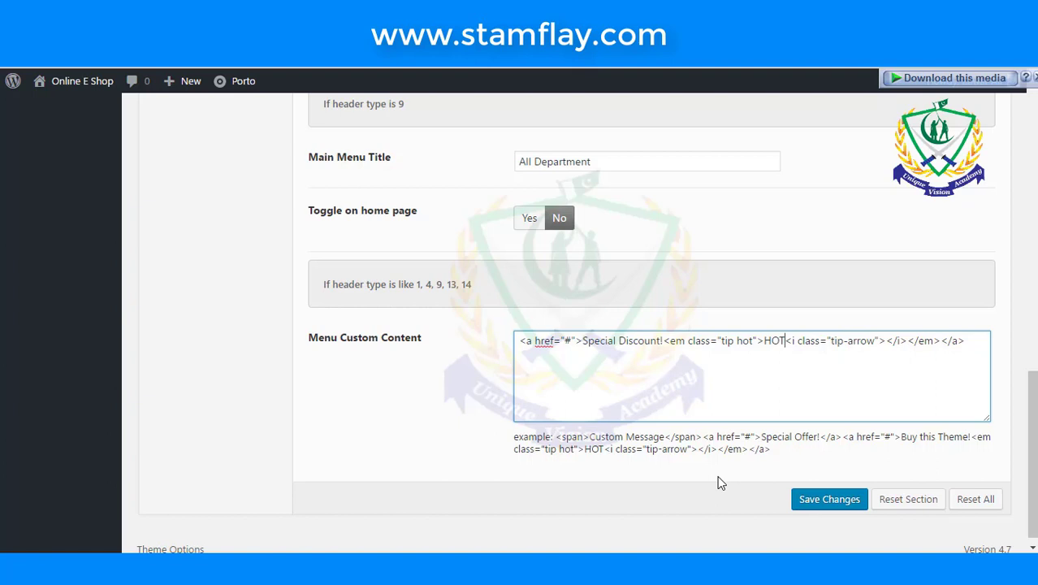
key("BackSpace")
key("BackSpace")
key("BackSpace")
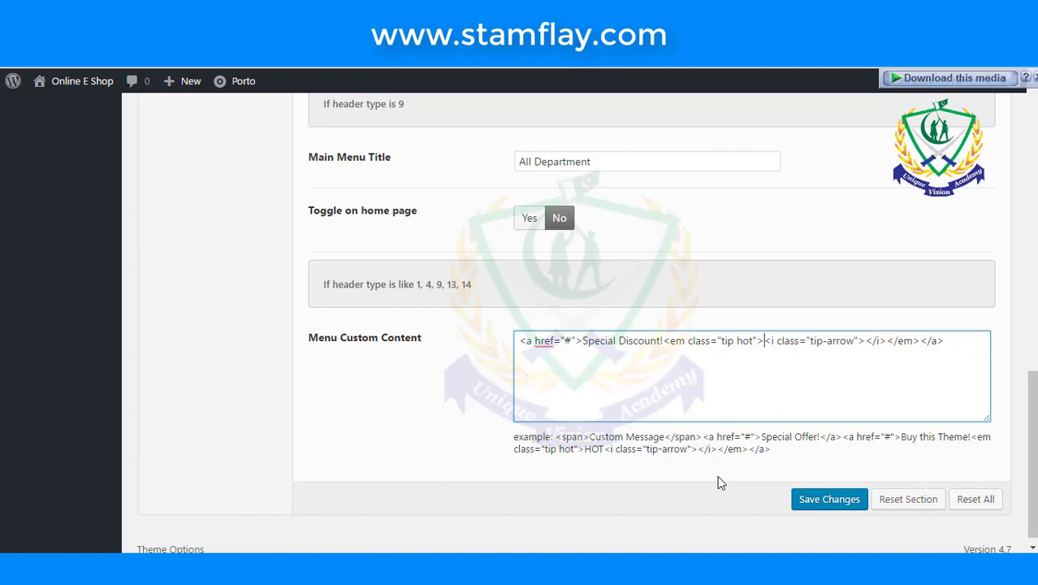
type("New")
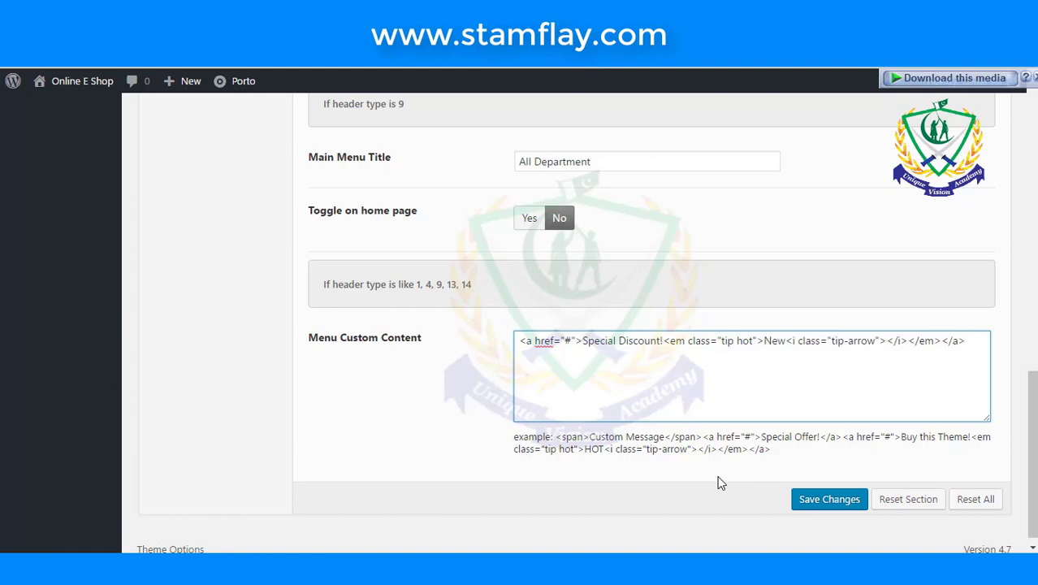
key("BackSpace")
key("BackSpace")
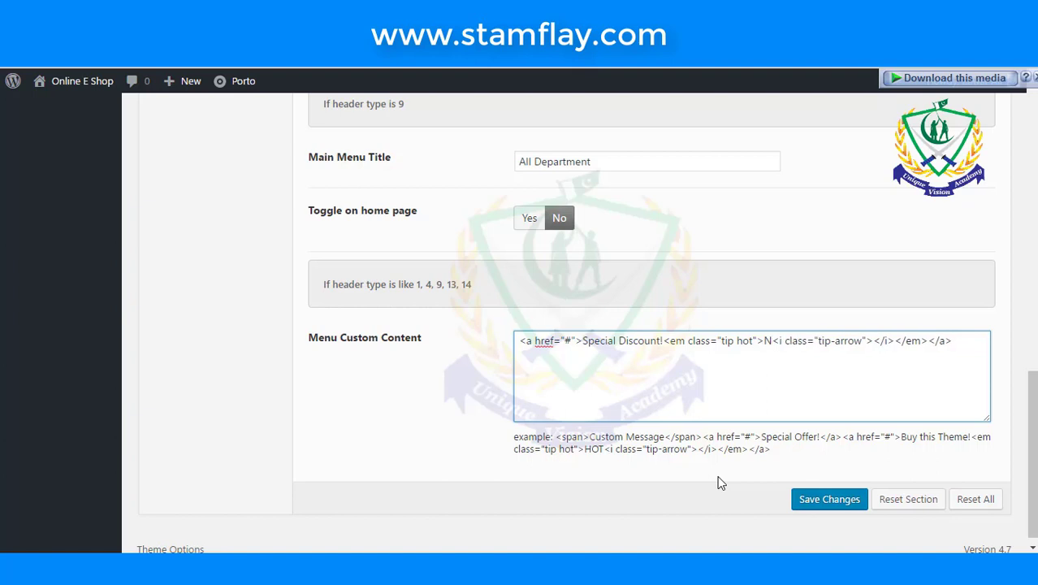
type("EW")
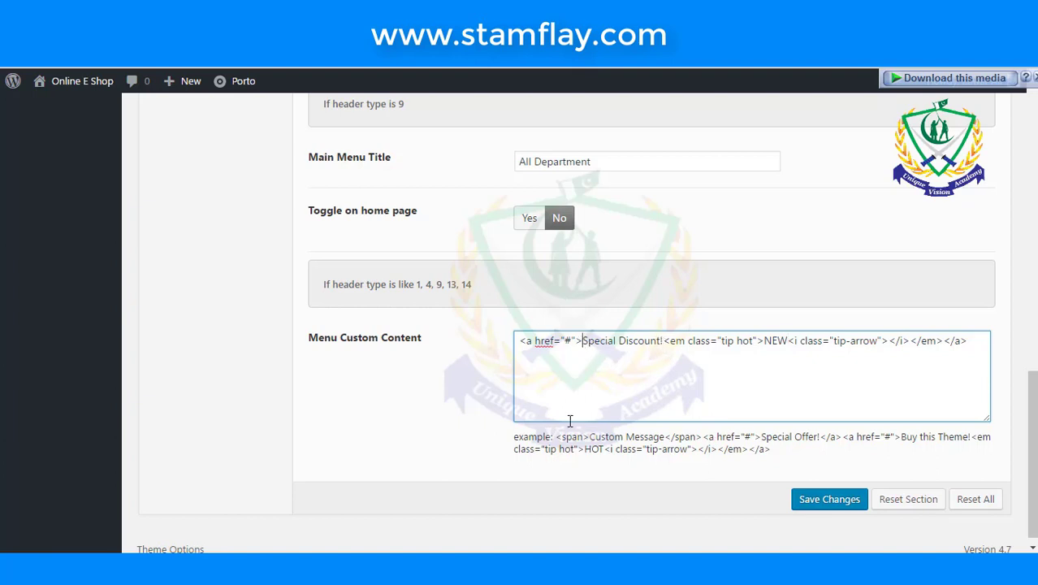
type("Toda")
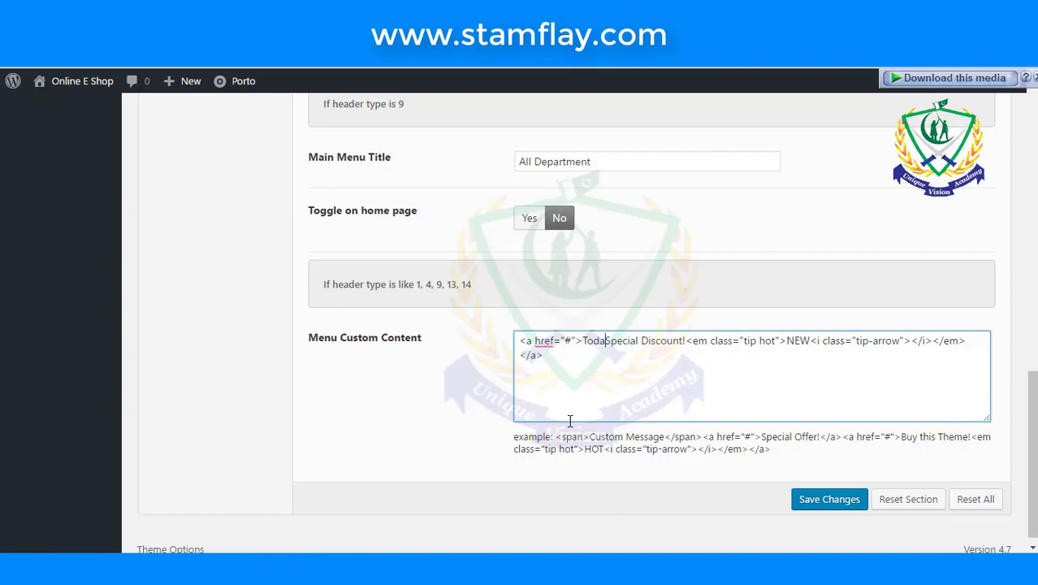
type("ys")
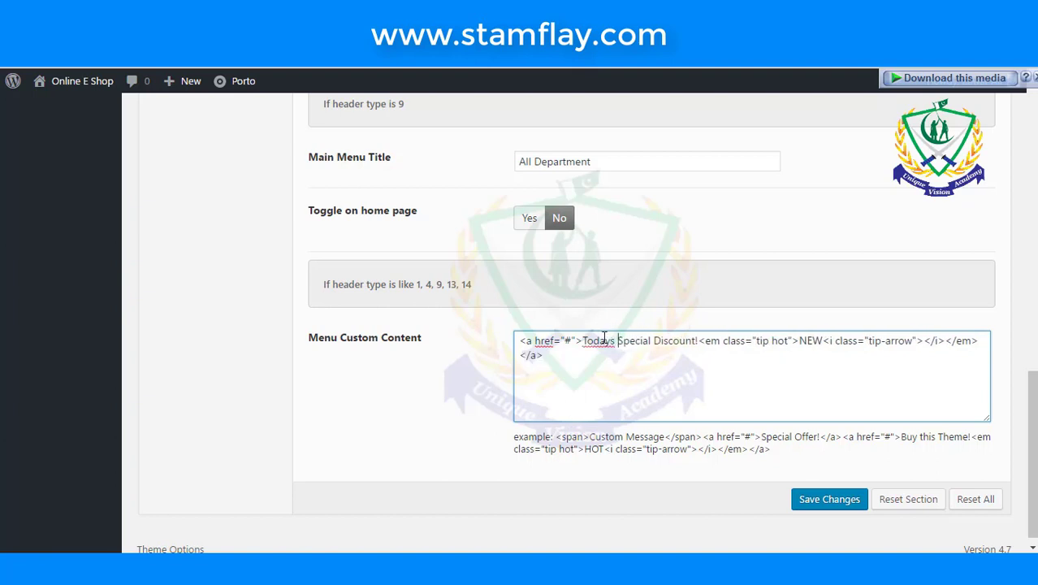
right_click(598, 341)
left_click(642, 231)
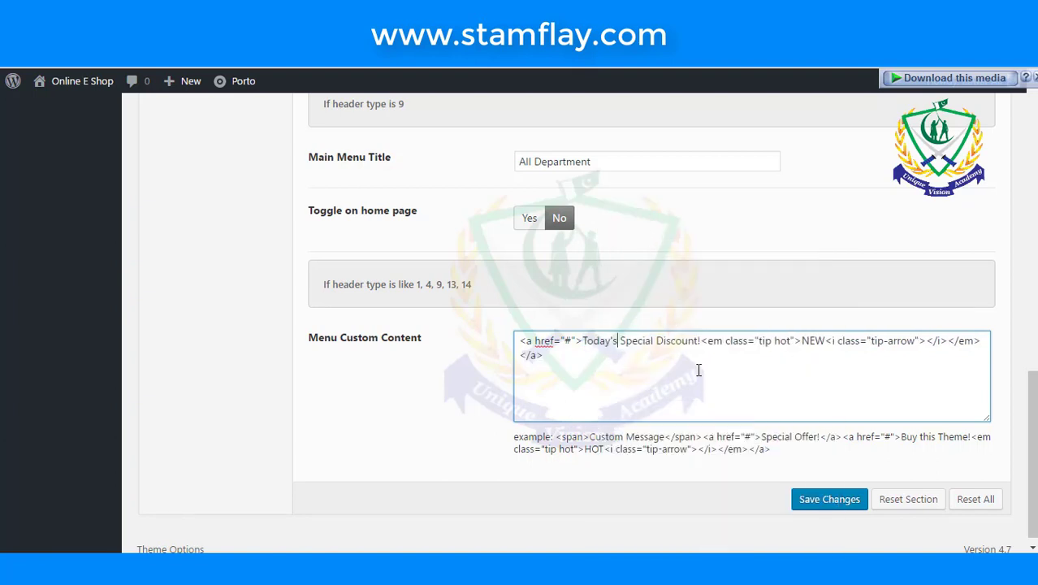
- Save the new Menu Custom Content and reload the theme options
left_click(810, 501)
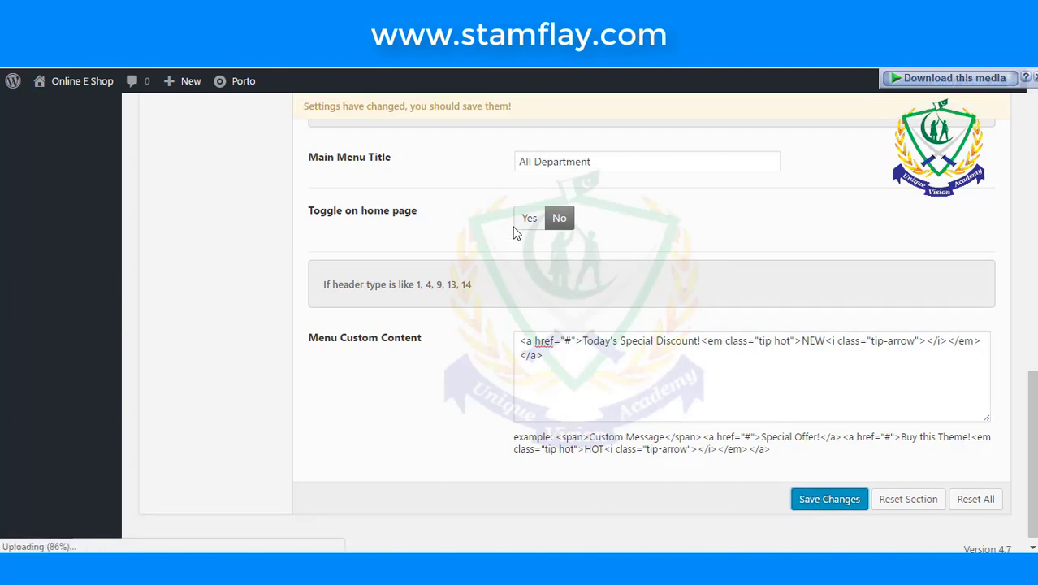
scroll(512, 238, "up", 2)
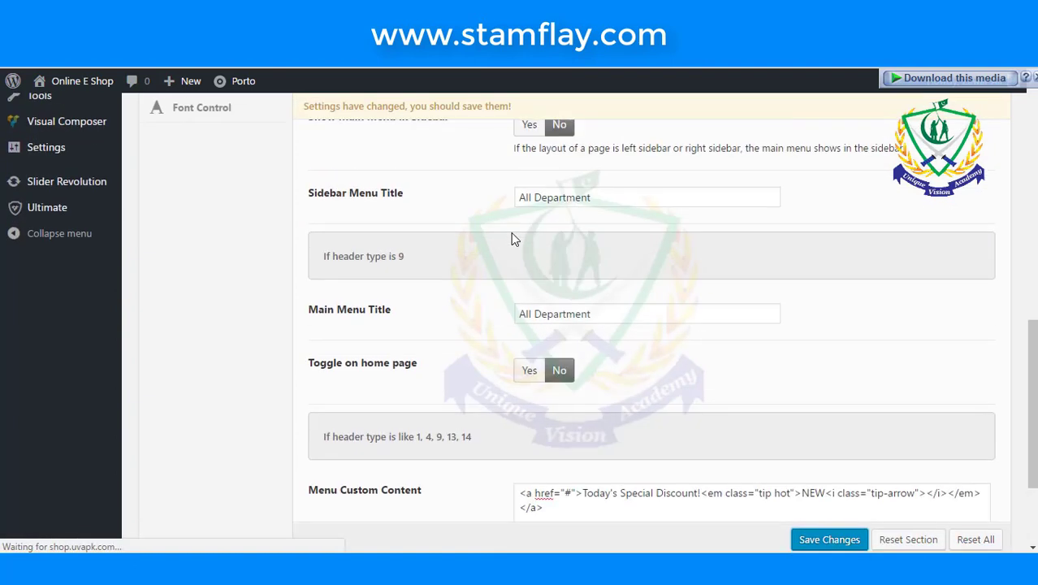
scroll(511, 238, "down", 2)
scroll(511, 238, "up", 5)
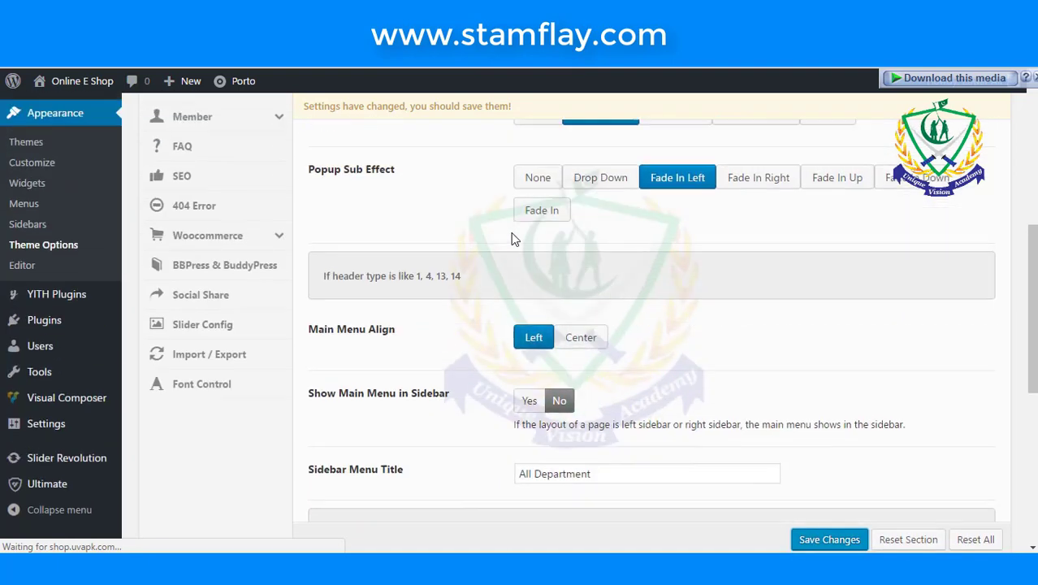
scroll(459, 236, "up", 4)
scroll(460, 235, "up", 2)
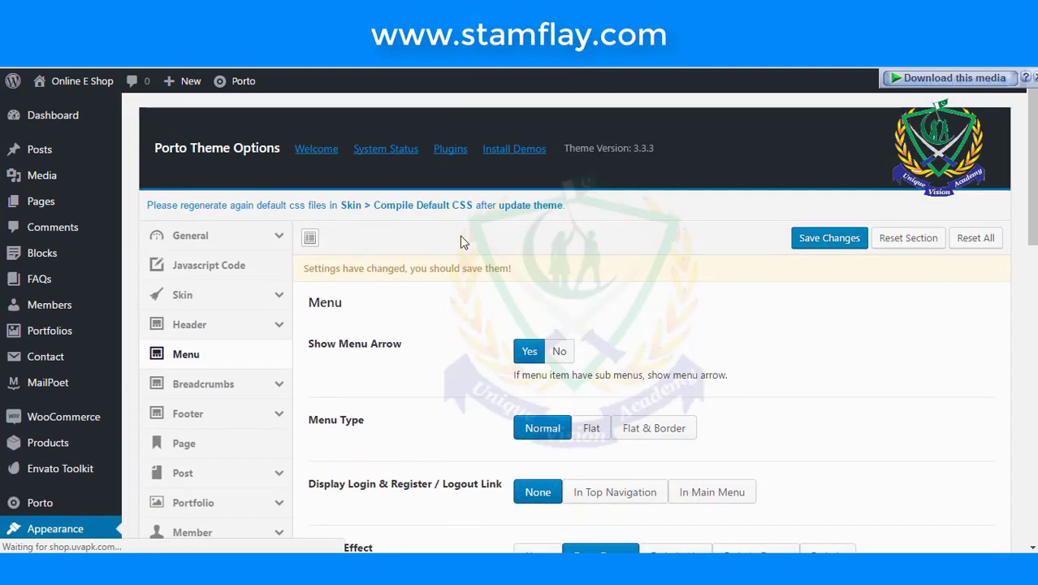
key("ctrl+s")
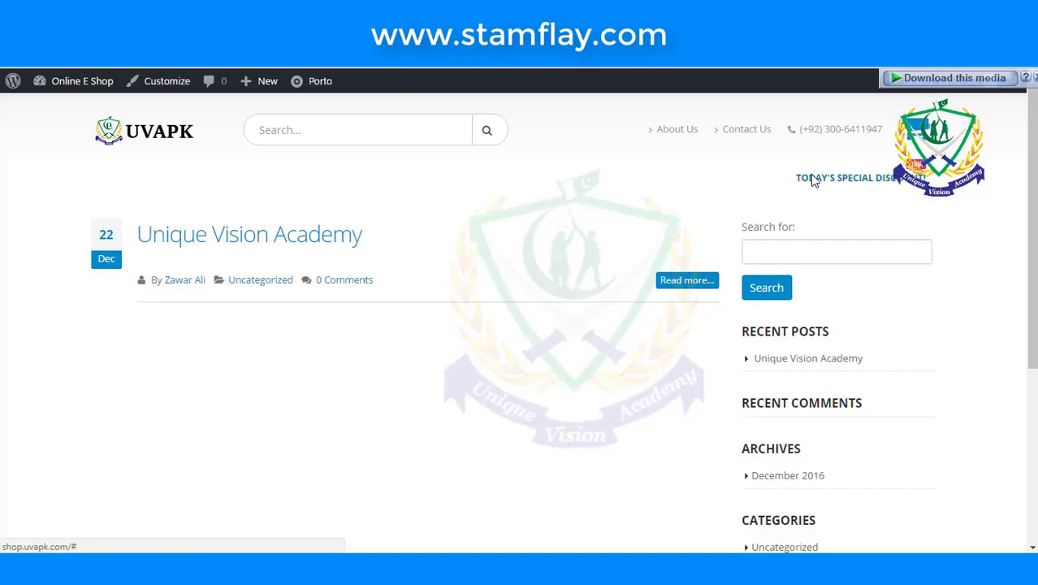
scroll(883, 178, "down", 1)
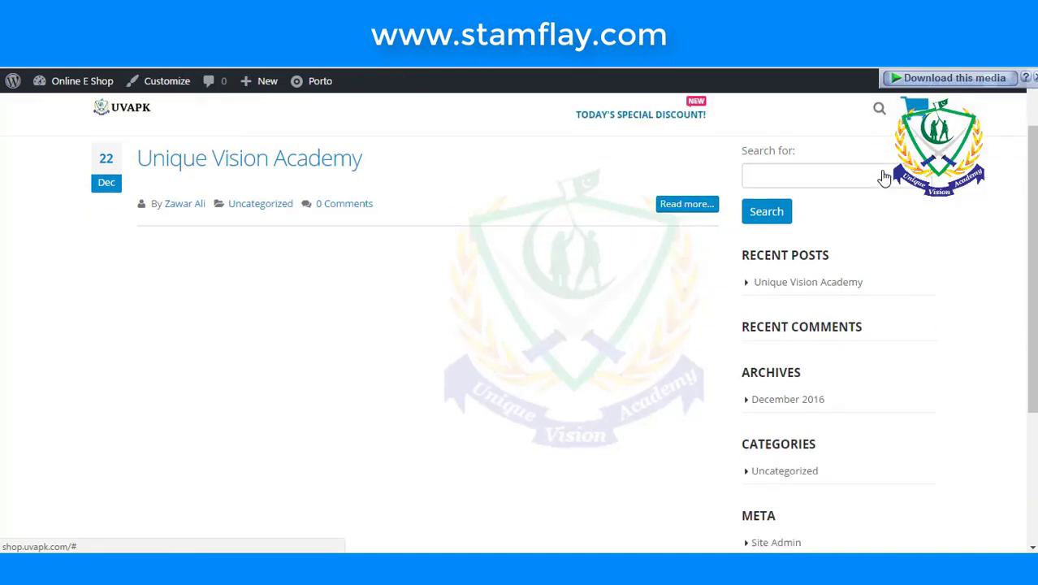
scroll(883, 178, "up", 1)
triple_click(917, 177)
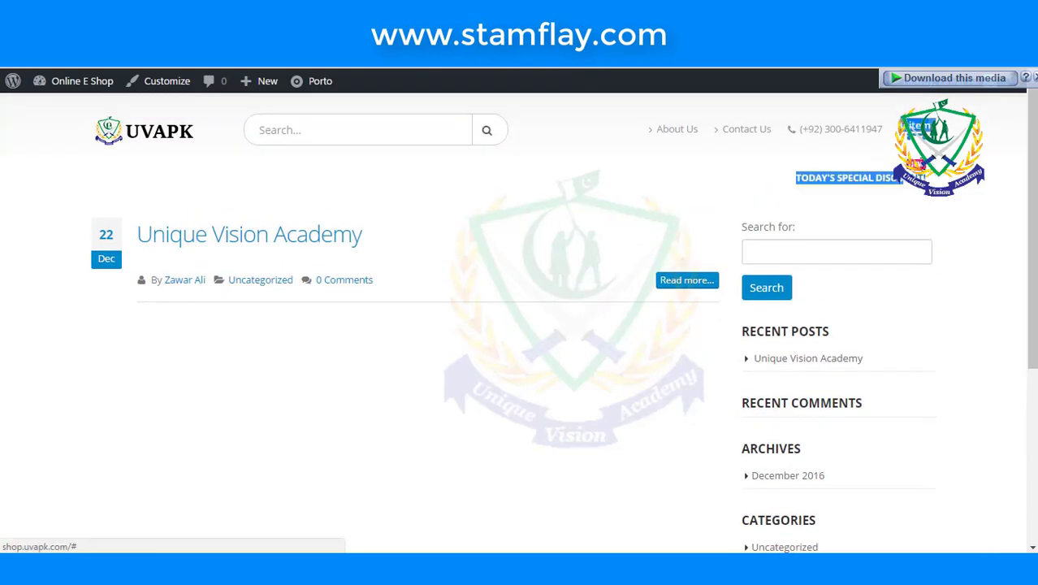
left_click(952, 206)
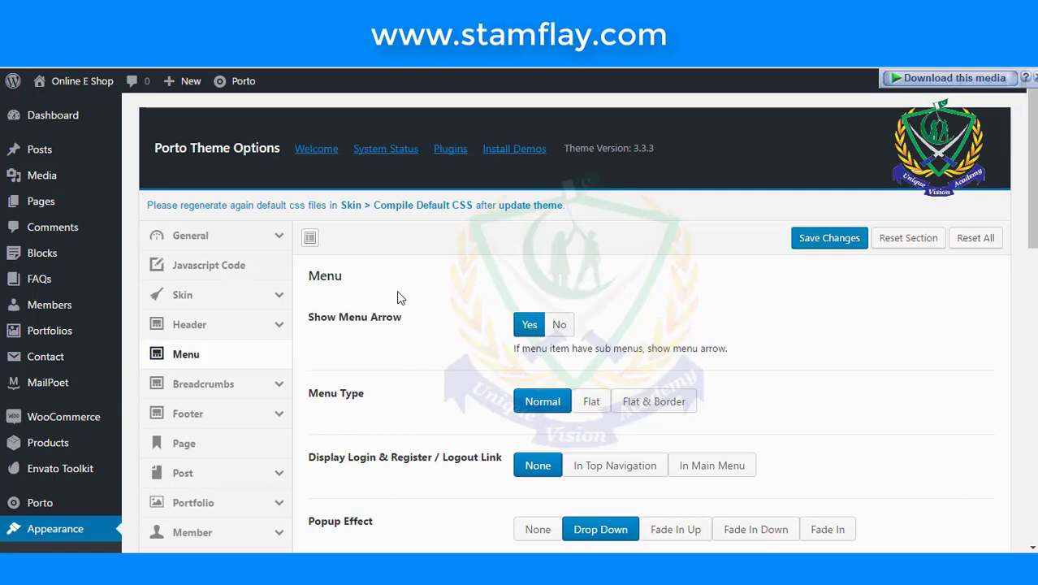
- Open Header > Sticky Header and review its desktop, tablet and mobile enable options
scroll(398, 297, "down", 1)
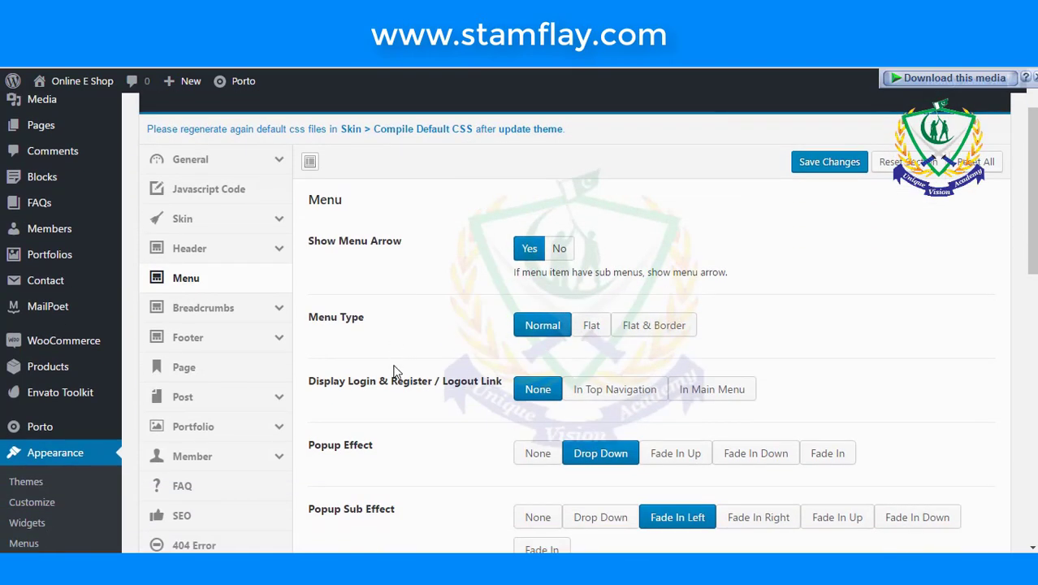
scroll(394, 371, "up", 1)
left_click(248, 335)
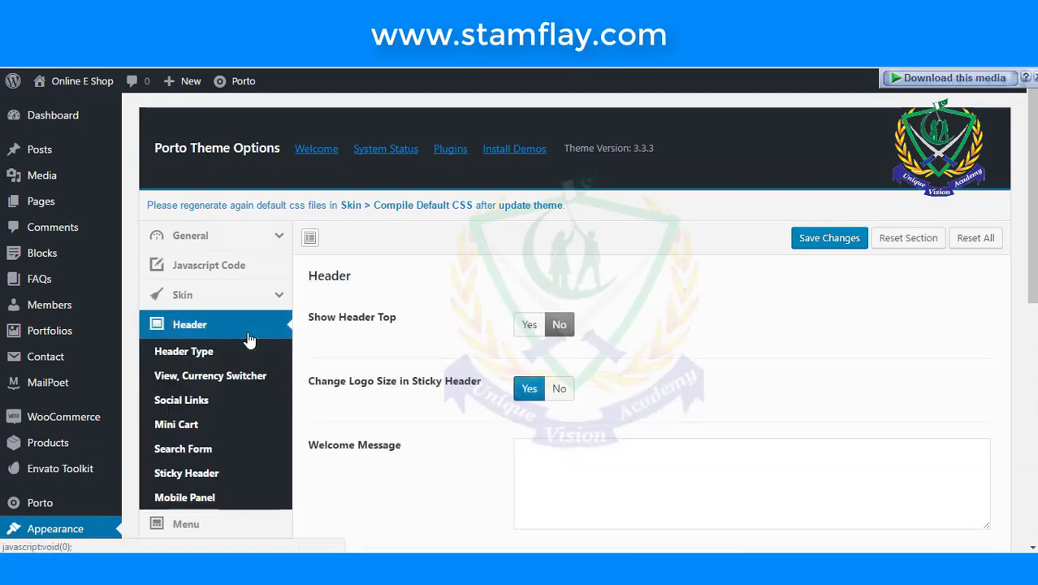
scroll(445, 341, "down", 5)
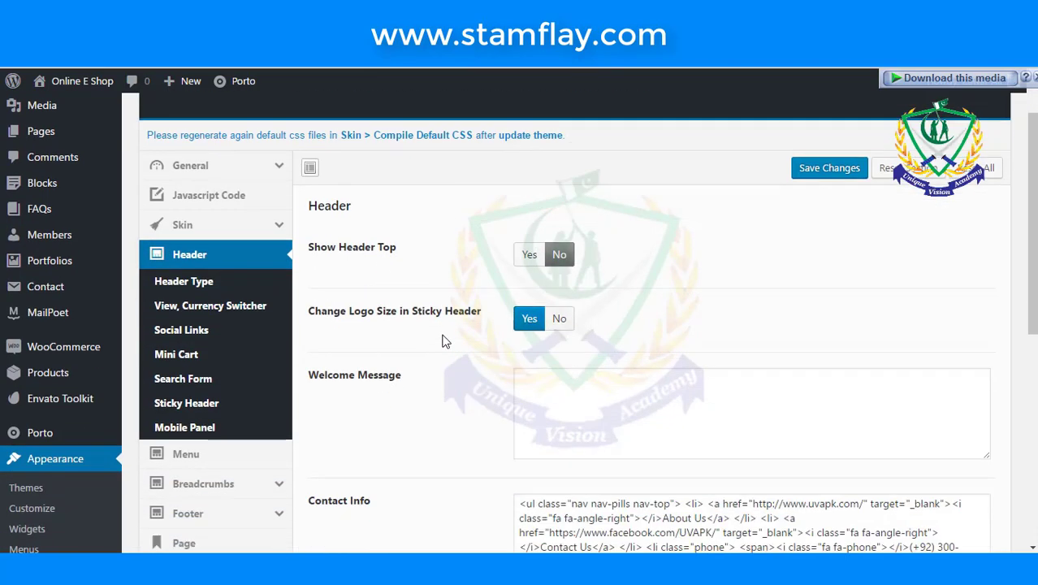
scroll(445, 341, "up", 4)
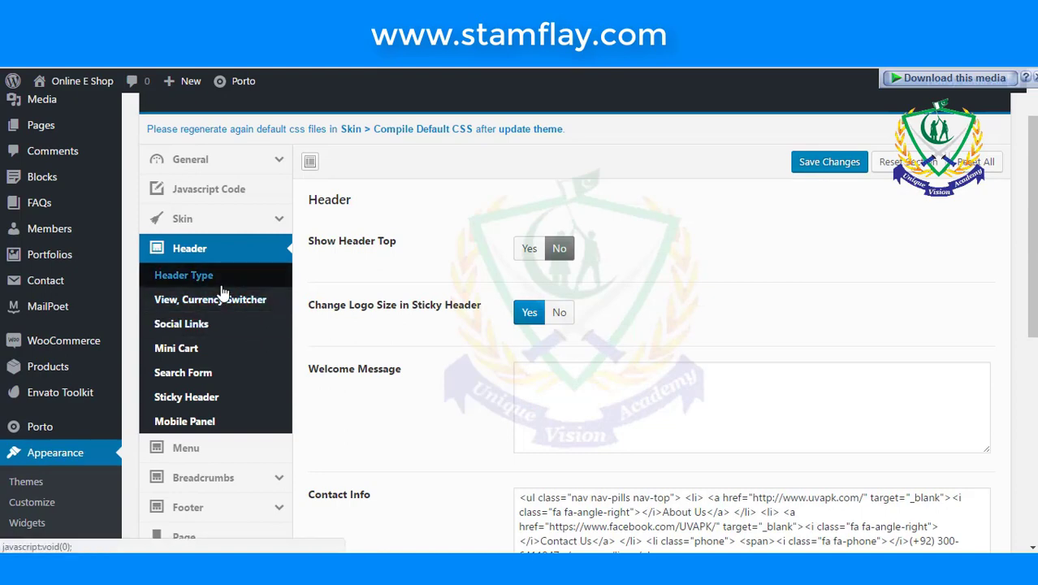
left_click(220, 398)
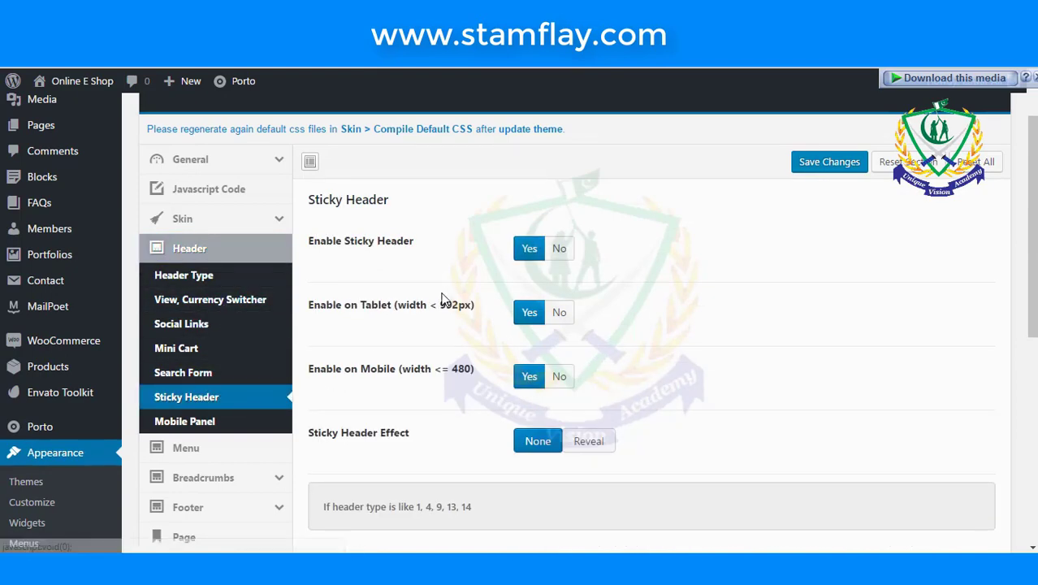
scroll(442, 299, "down", 2)
scroll(445, 301, "up", 2)
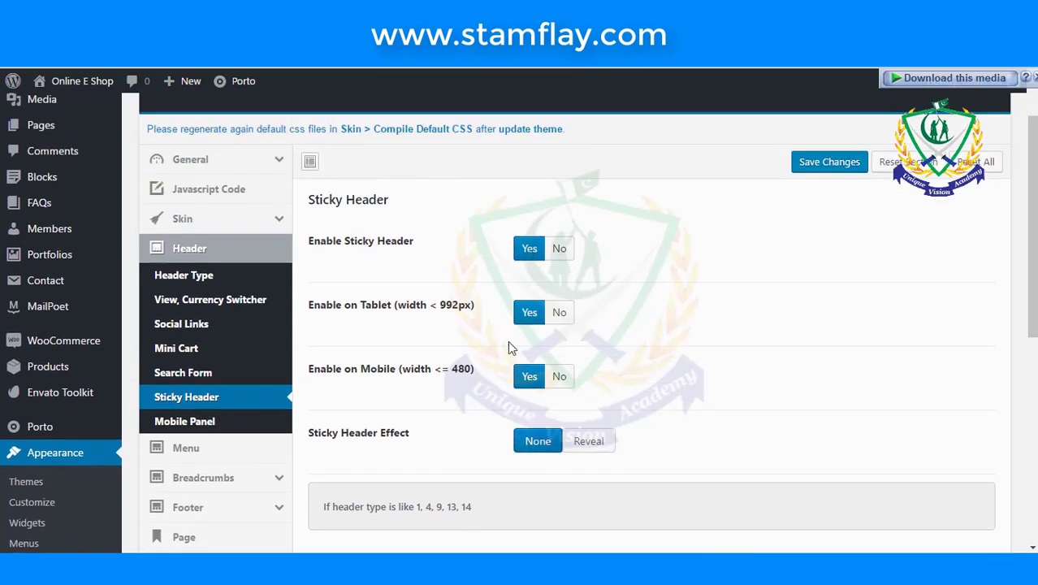
scroll(510, 347, "down", 4)
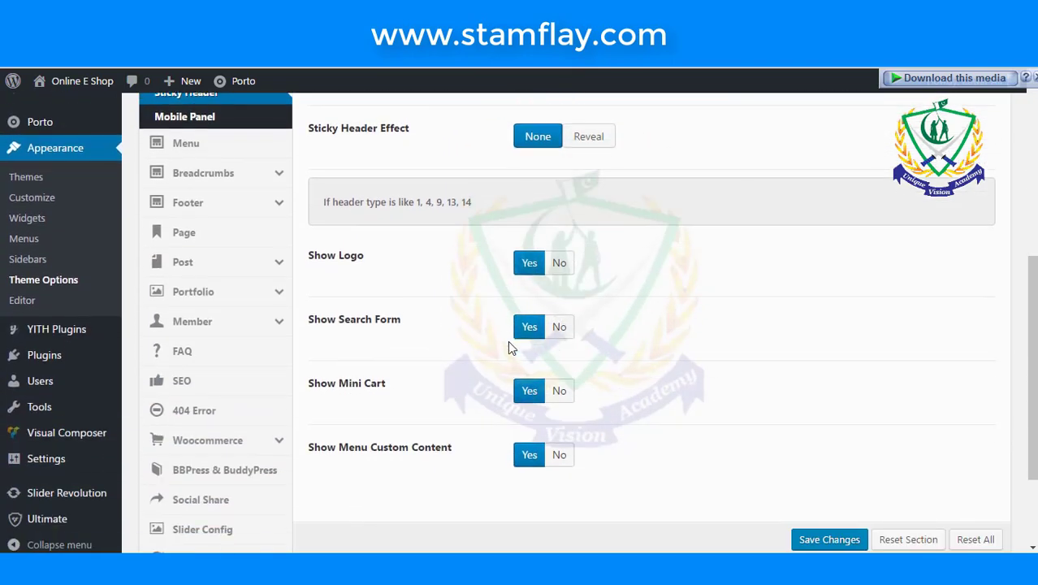
scroll(510, 348, "down", 2)
scroll(510, 347, "up", 3)
scroll(510, 348, "up", 1)
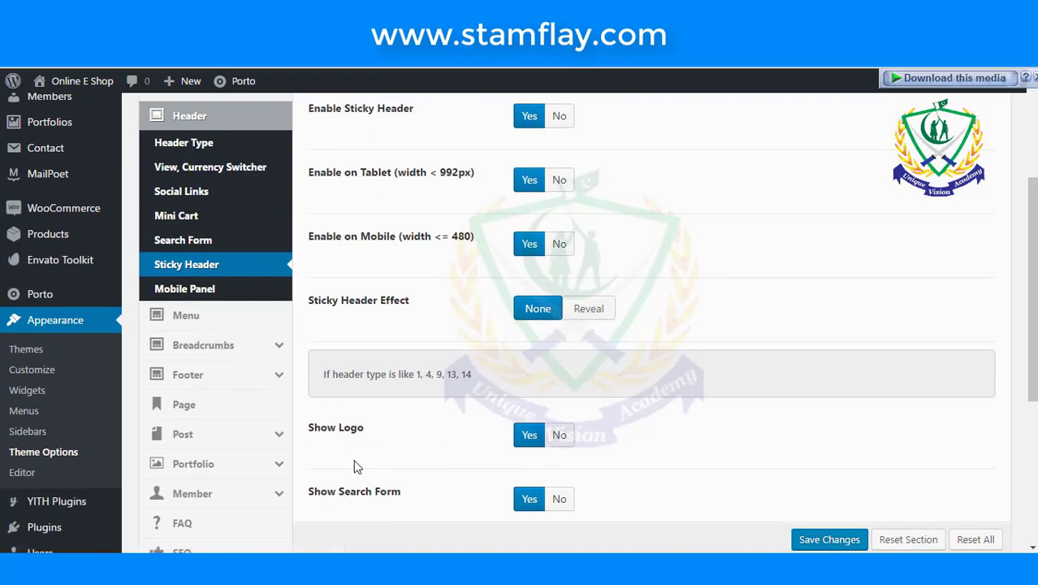
- Choose the breadcrumbs-left, title-right Breadcrumbs Type layout and save the theme options
left_click(205, 345)
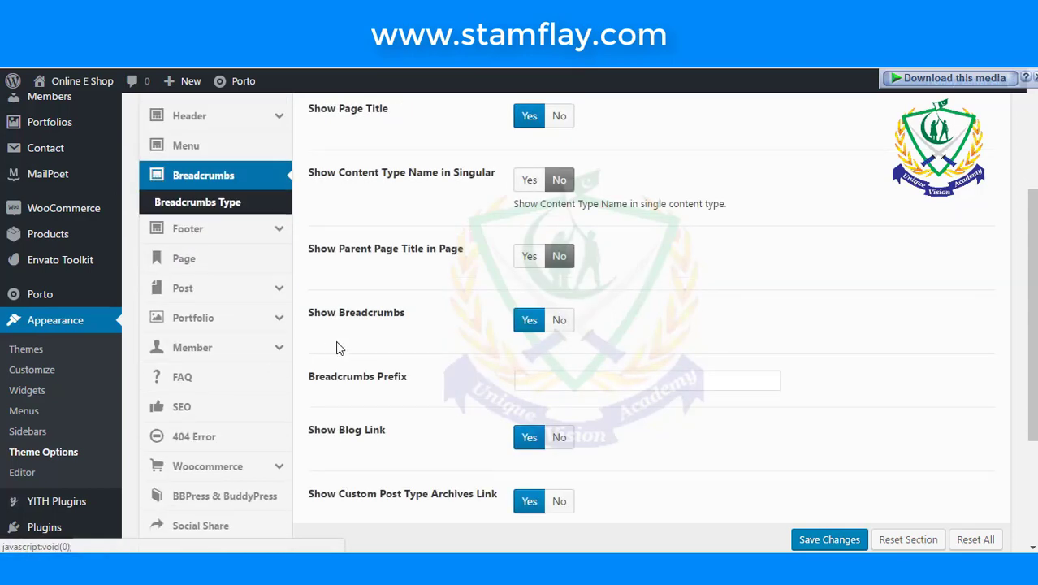
left_click(230, 204)
scroll(484, 373, "down", 2)
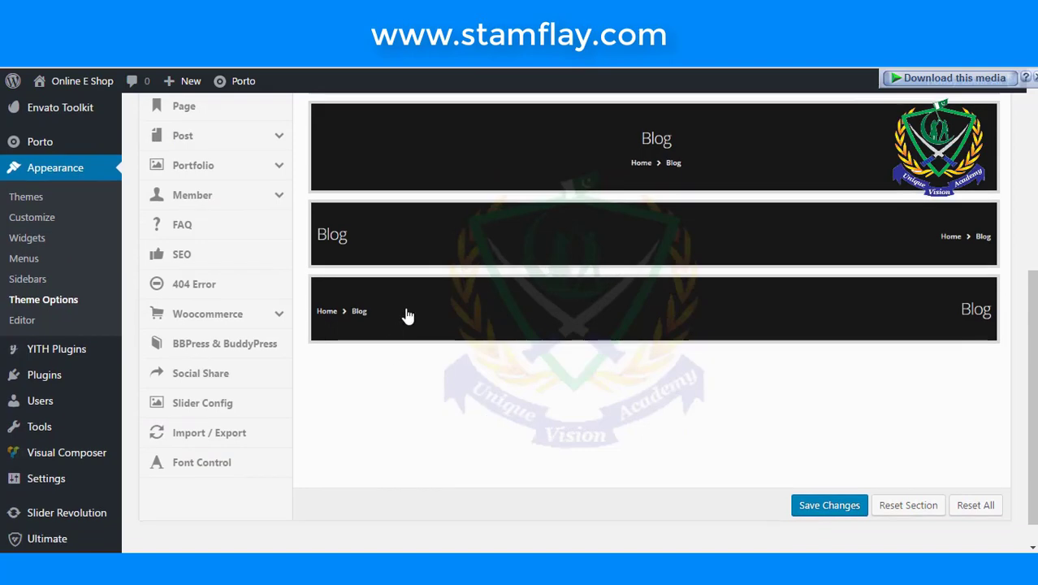
left_click(409, 315)
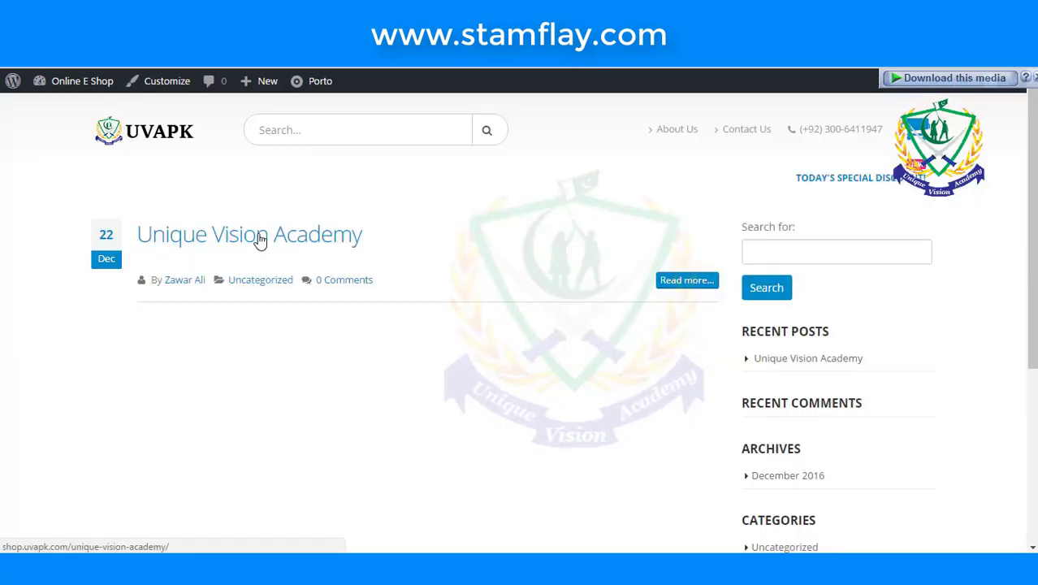
left_click(260, 240)
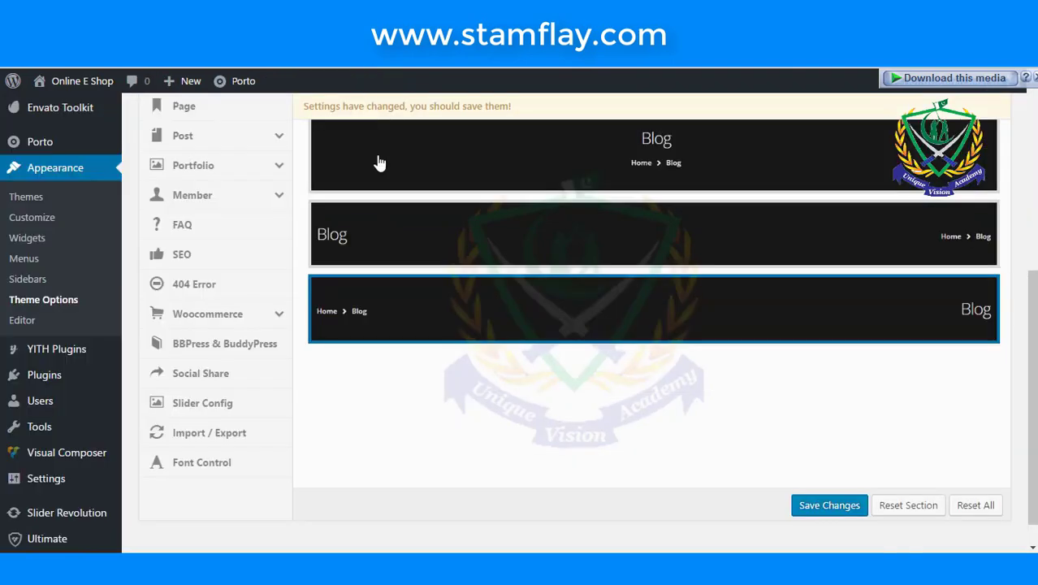
left_click(828, 505)
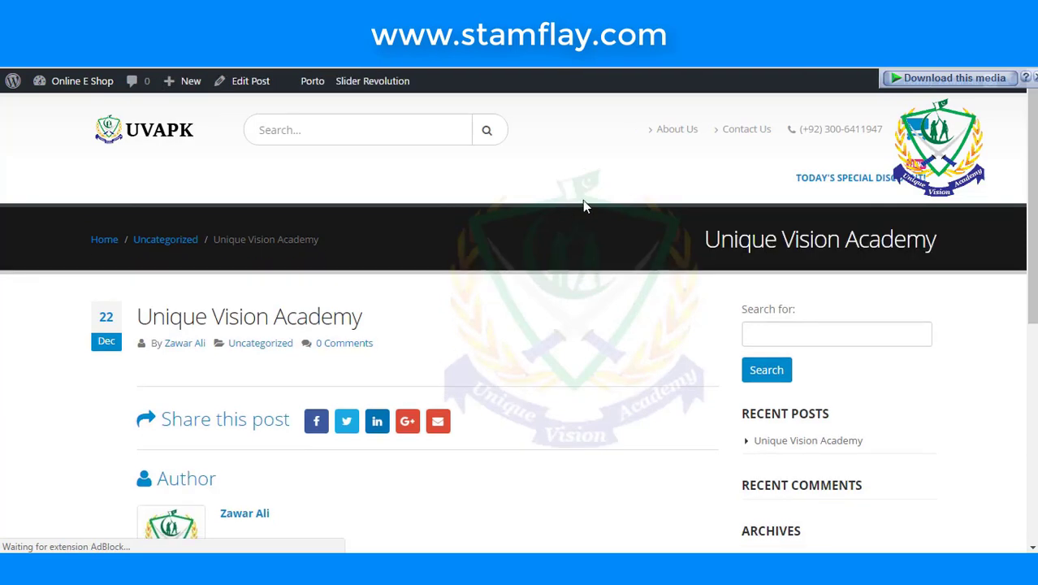
- Highlight the post's banner title and breadcrumb trail, then scroll to see the sticky header
left_click_drag(704, 239, 938, 239)
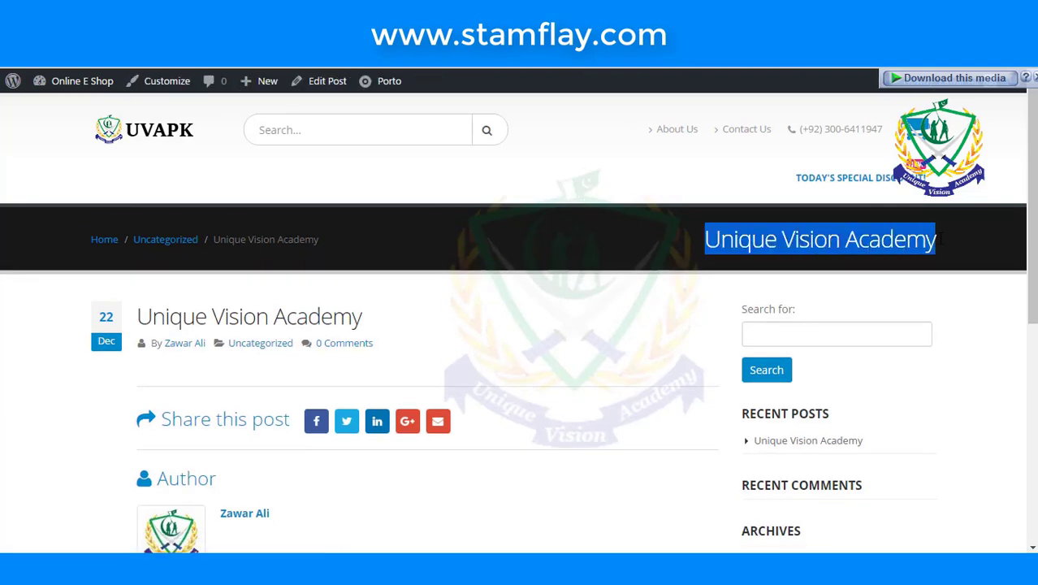
left_click_drag(324, 245, 89, 240)
scroll(494, 257, "down", 3)
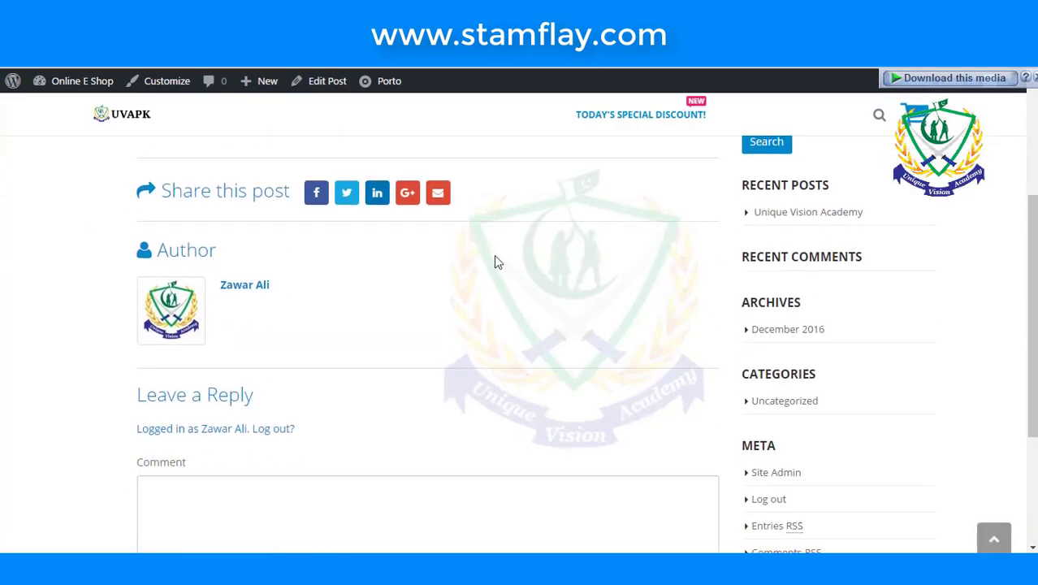
scroll(343, 250, "up", 3)
scroll(341, 255, "down", 5)
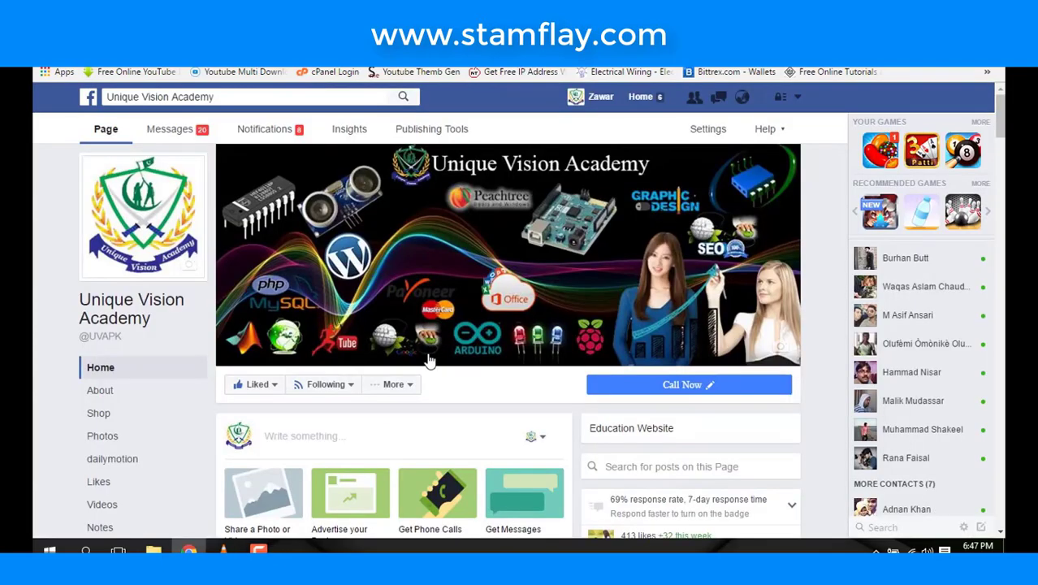
- Scroll through the academy's Facebook page timeline, marking an area on it
scroll(428, 359, "down", 5)
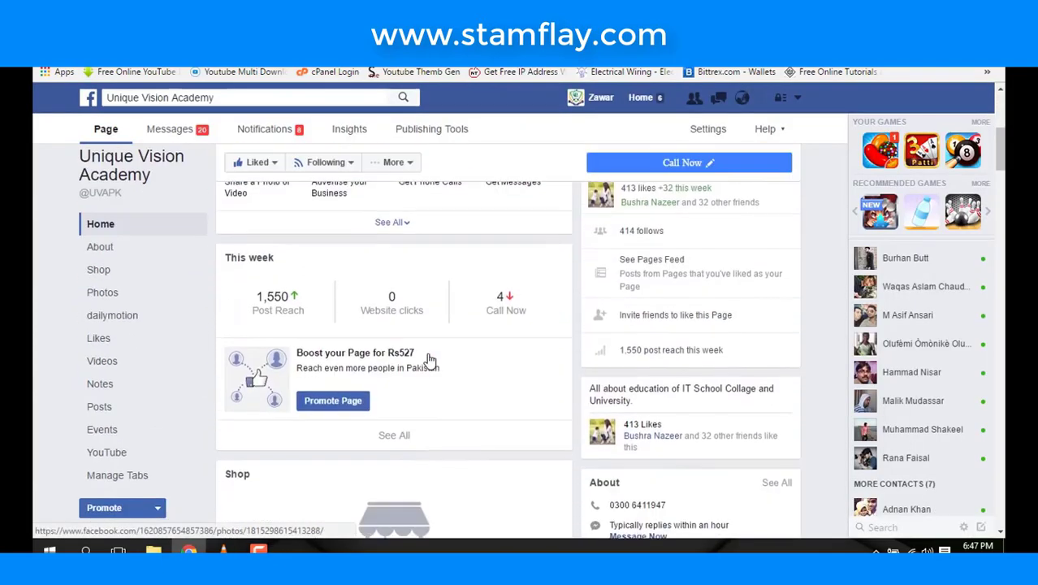
scroll(428, 359, "up", 5)
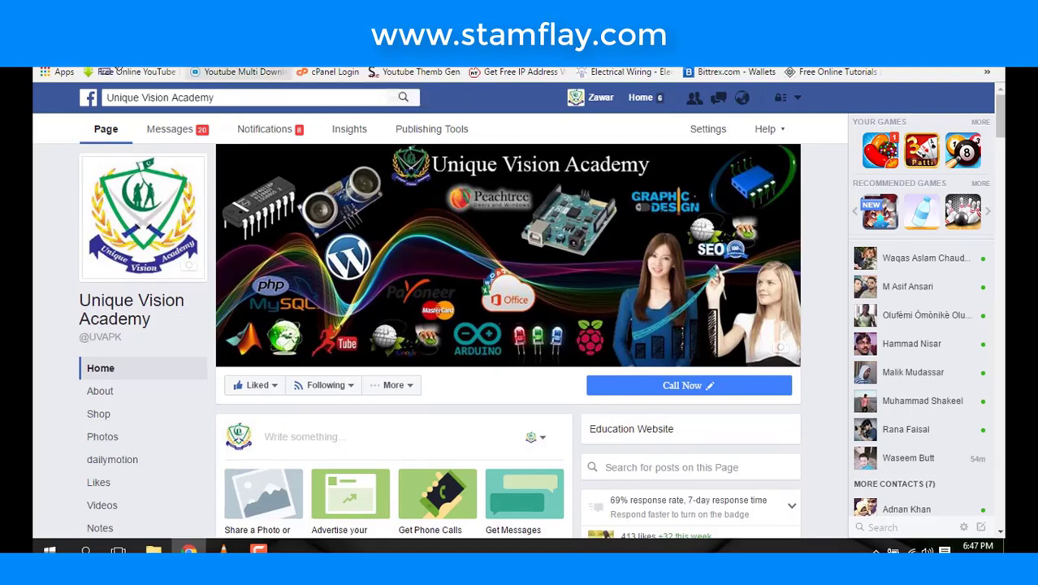
mouse_move(122, 71)
left_mouse_down()
mouse_move(302, 78)
mouse_move(285, 222)
mouse_move(227, 367)
mouse_move(286, 415)
mouse_move(317, 341)
left_mouse_up()
scroll(317, 341, "down", 3)
scroll(325, 284, "up", 3)
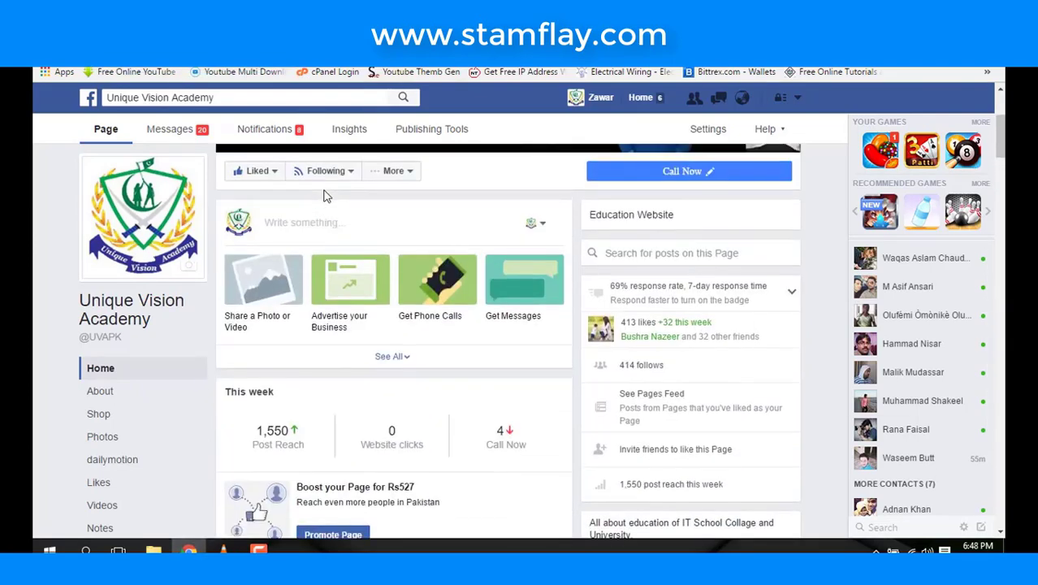
scroll(331, 231, "down", 10)
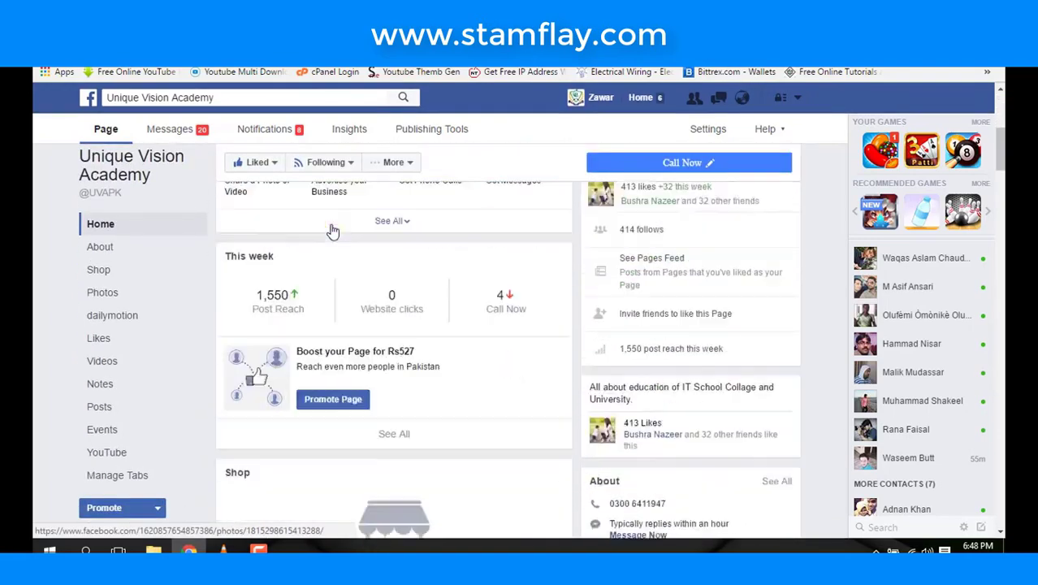
scroll(331, 232, "down", 10)
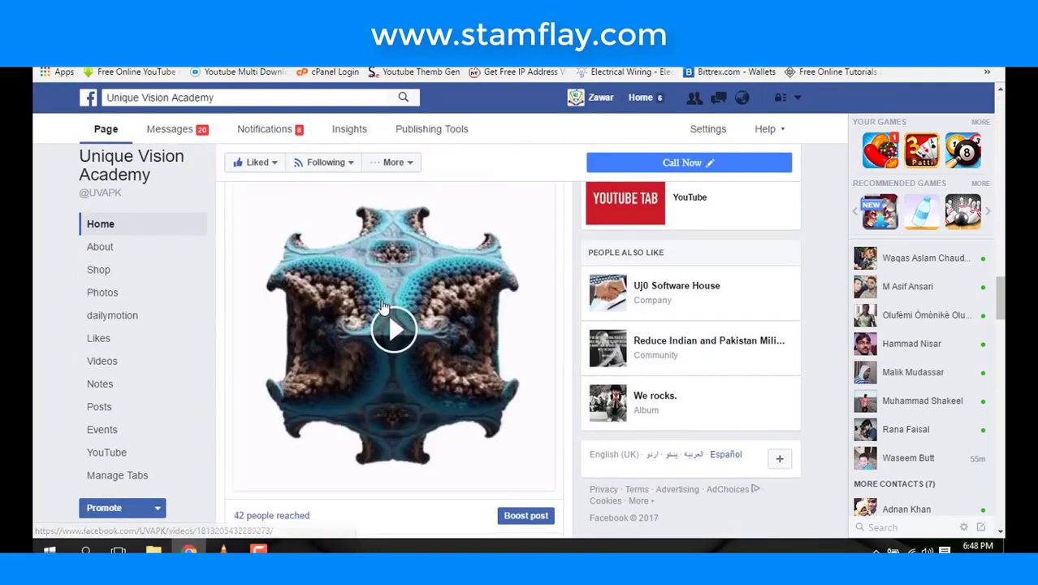
scroll(382, 304, "down", 10)
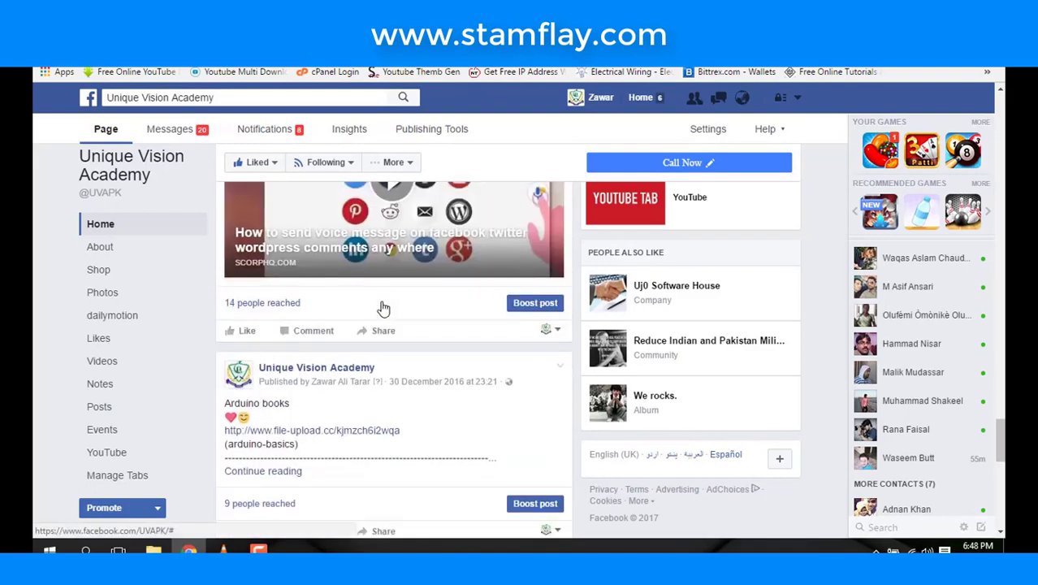
scroll(381, 305, "down", 5)
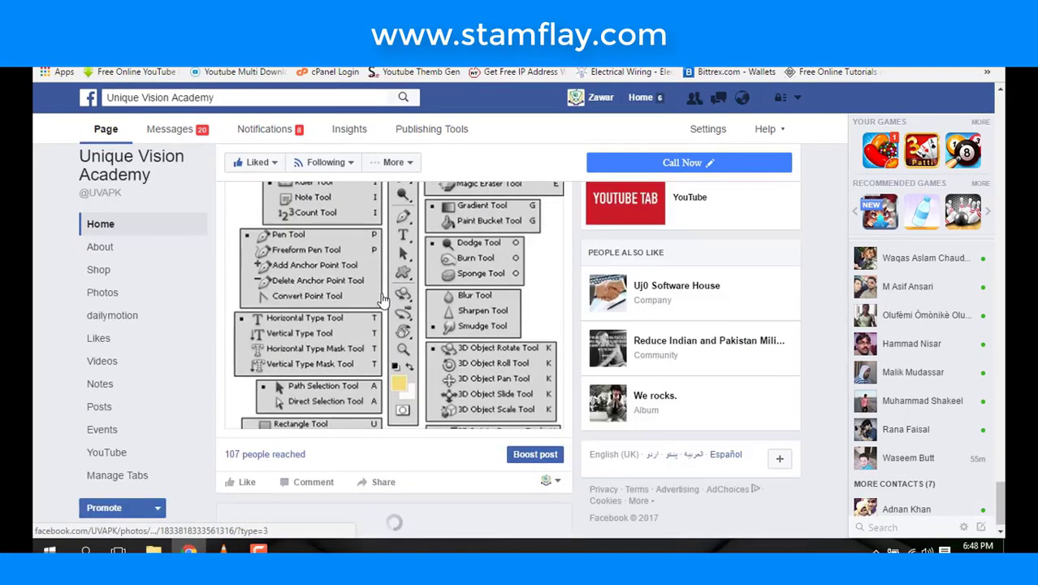
- On the academy's YouTube channel, mark the bookmarks, subscribe area and channel title, then clear them
key("ctrl+Tab")
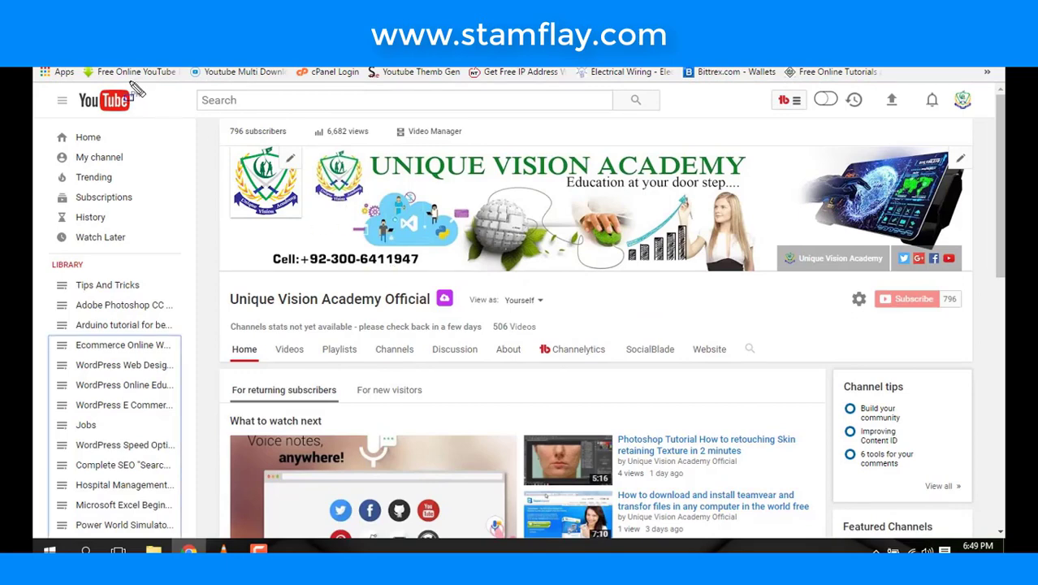
left_click_drag(81, 71, 475, 78)
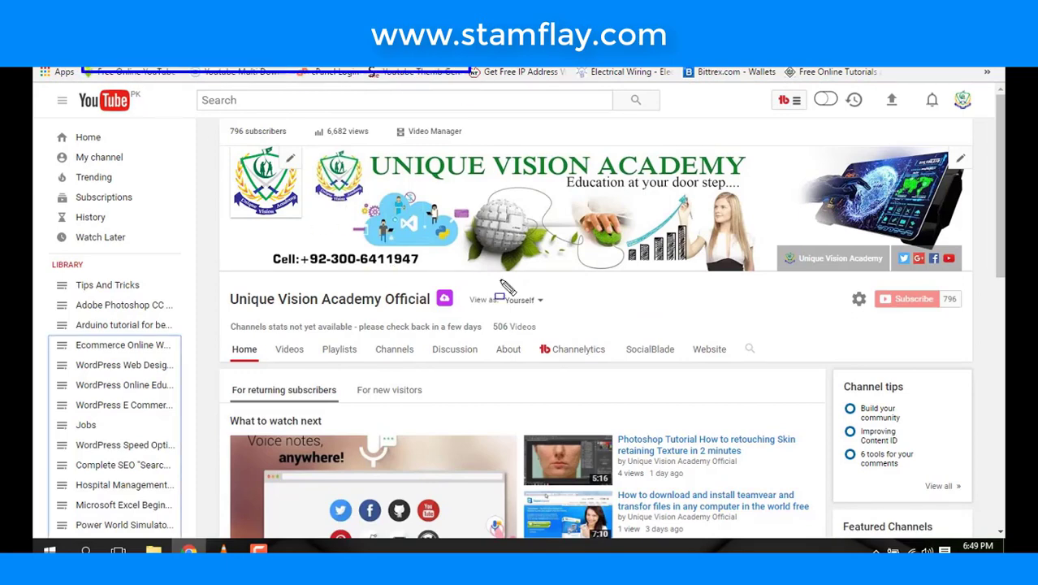
mouse_move(830, 274)
left_mouse_down()
mouse_move(966, 349)
mouse_move(963, 340)
left_mouse_up()
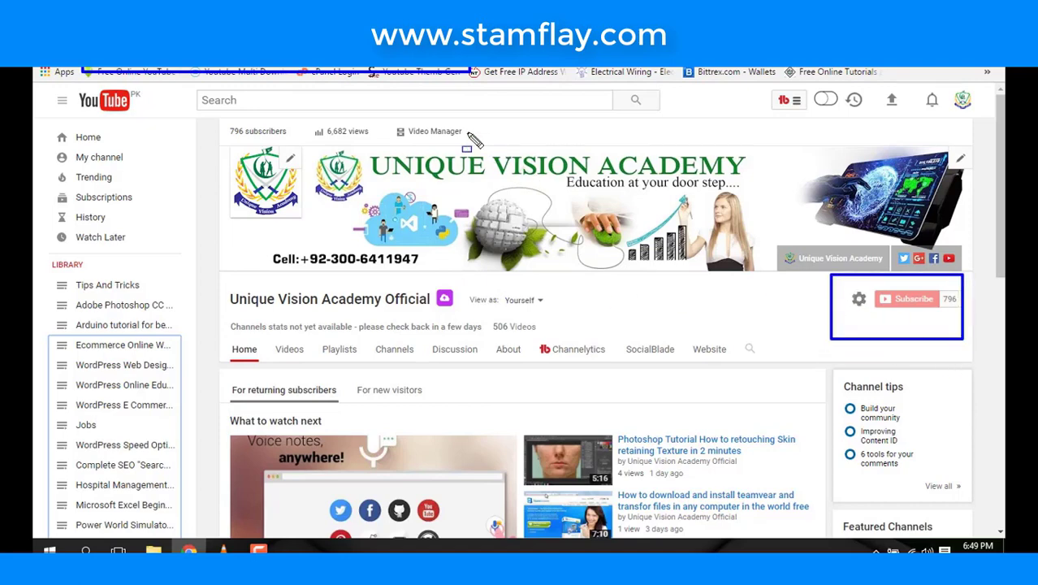
left_click(420, 103)
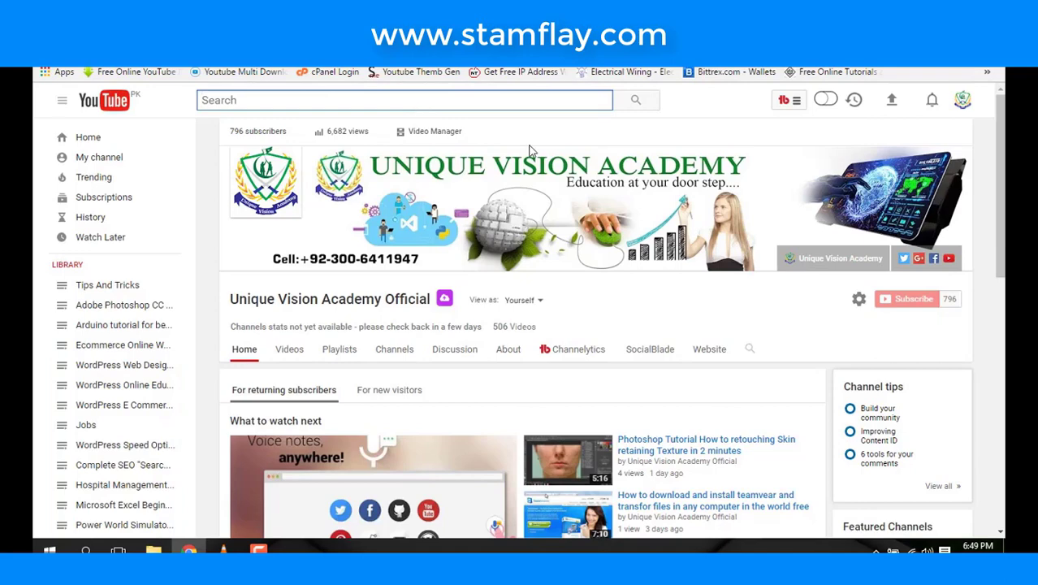
type("uni")
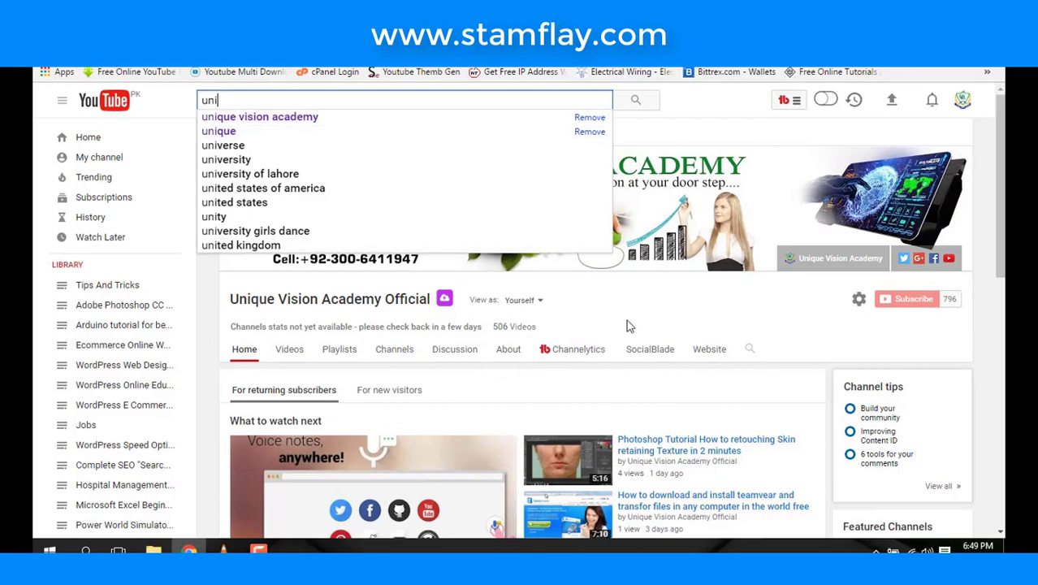
left_click(656, 303)
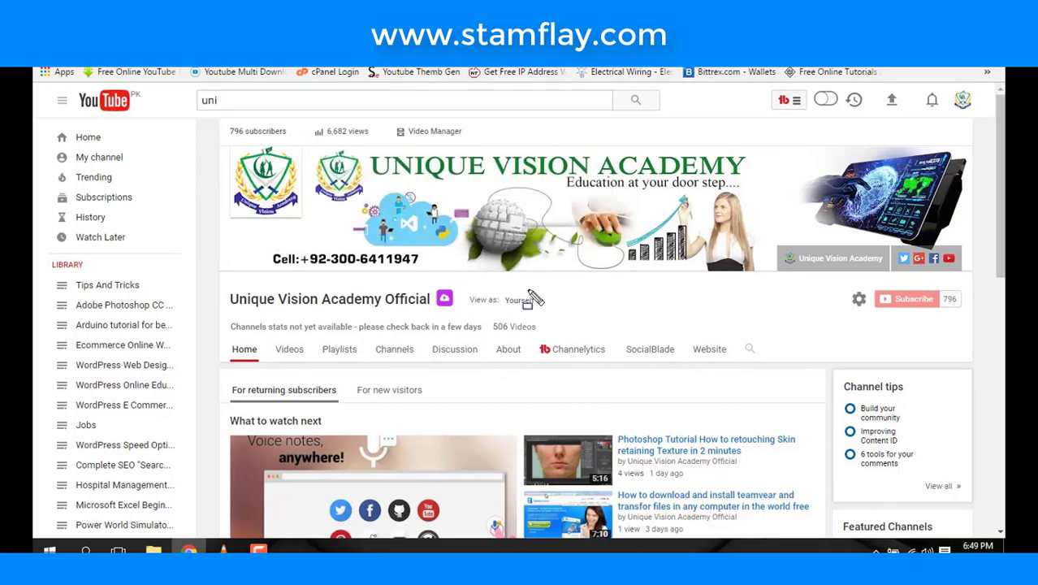
left_click_drag(210, 284, 468, 314)
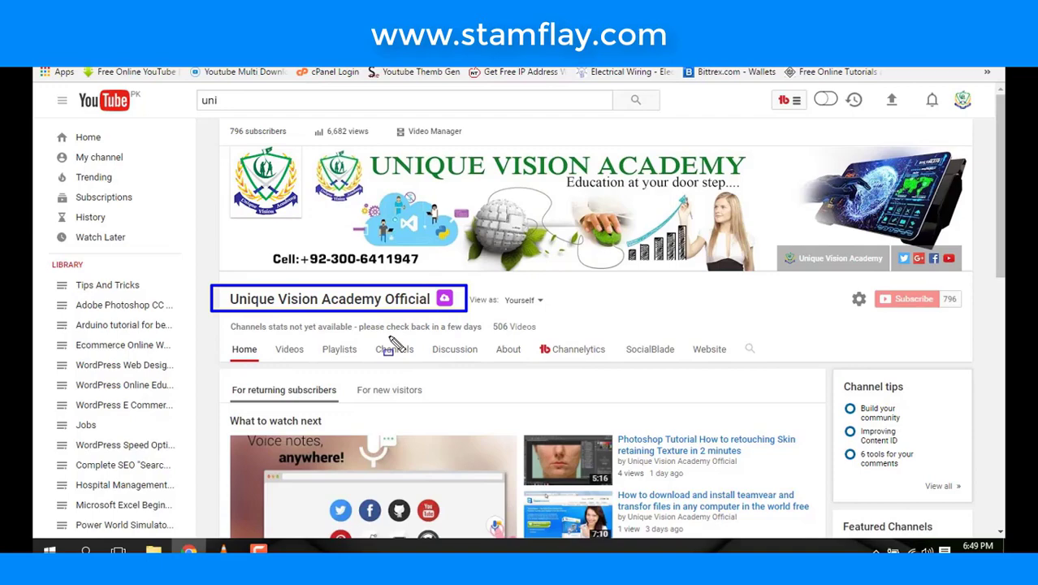
key("Escape")
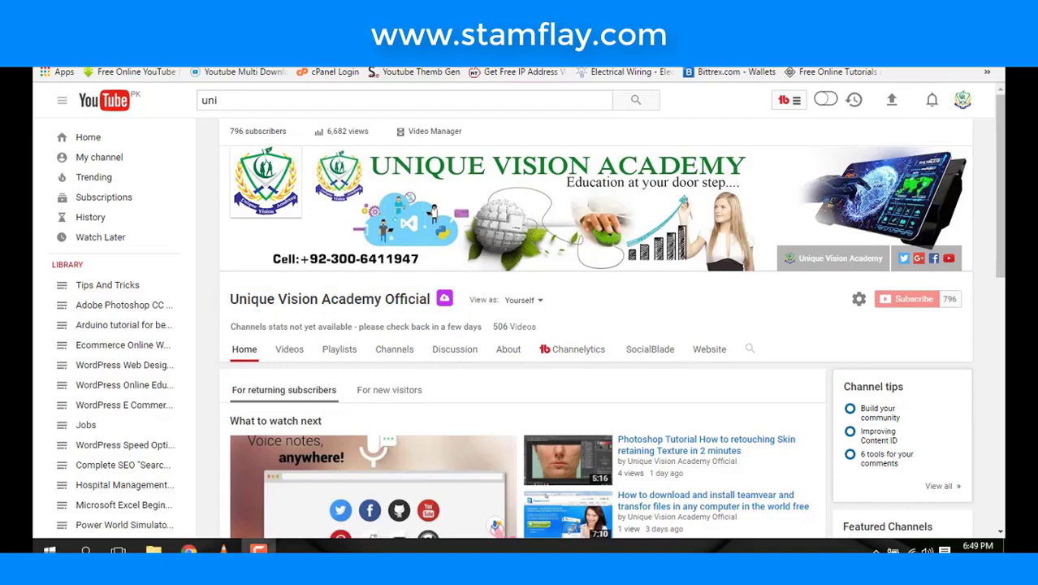
key("ctrl+Tab")
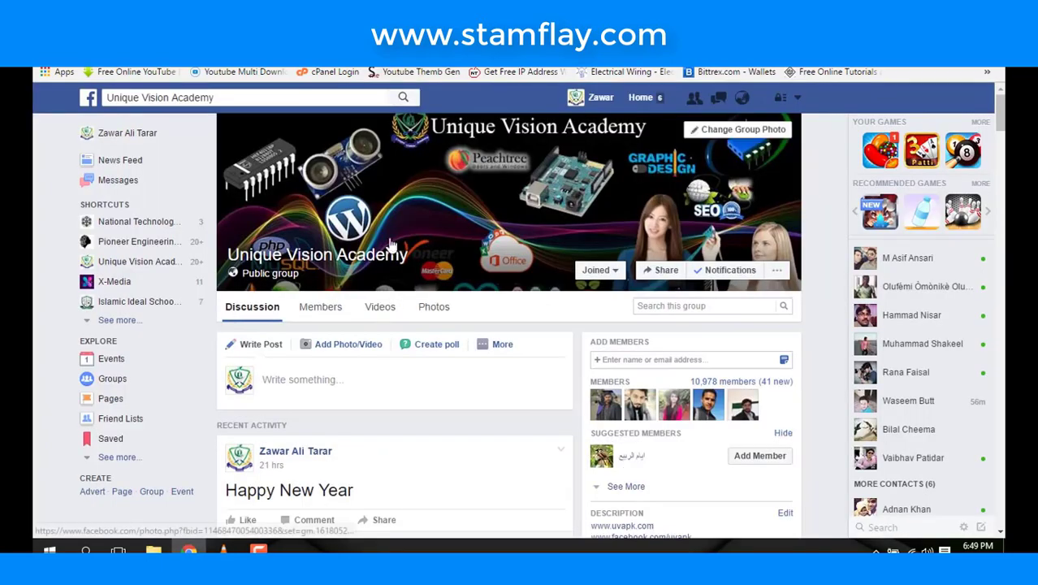
- In the Facebook group, reveal the extra post types and mark the bookmarks bar
scroll(390, 244, "down", 6)
scroll(389, 242, "up", 5)
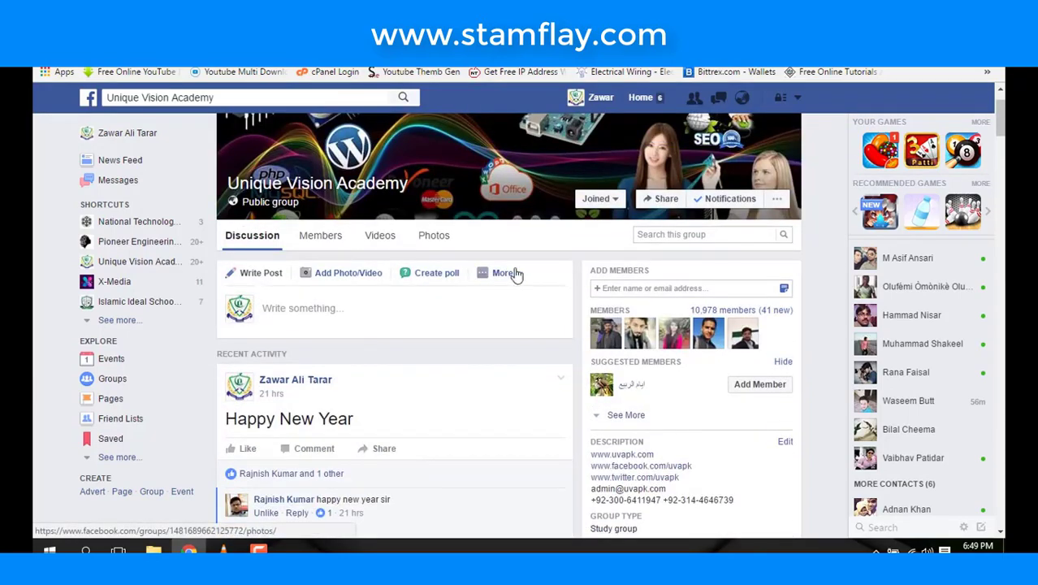
left_click(504, 273)
left_click_drag(68, 68, 424, 79)
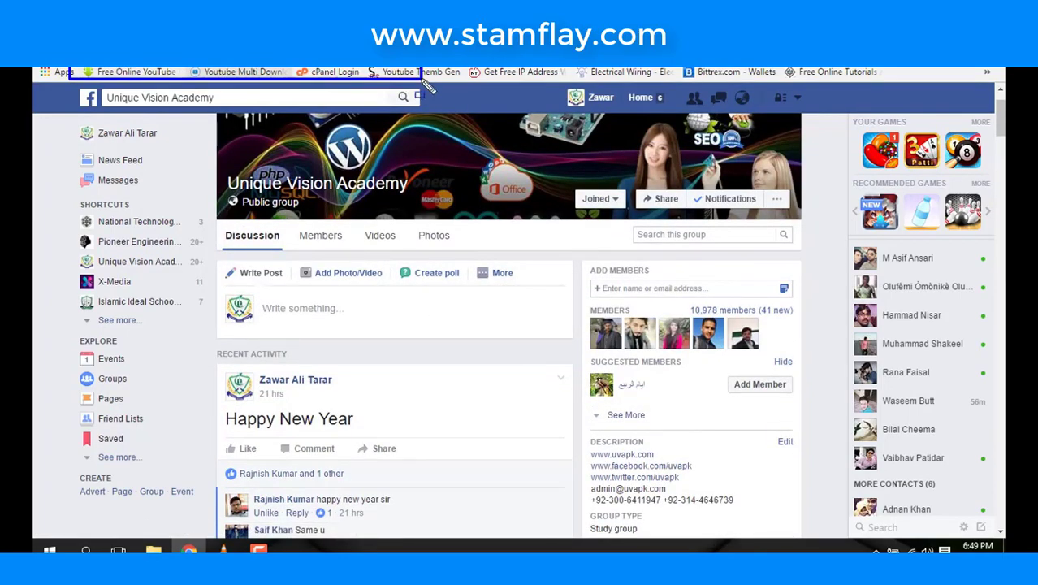
- Scroll through the recent tweets on the academy's Twitter profile
key("ctrl+Tab")
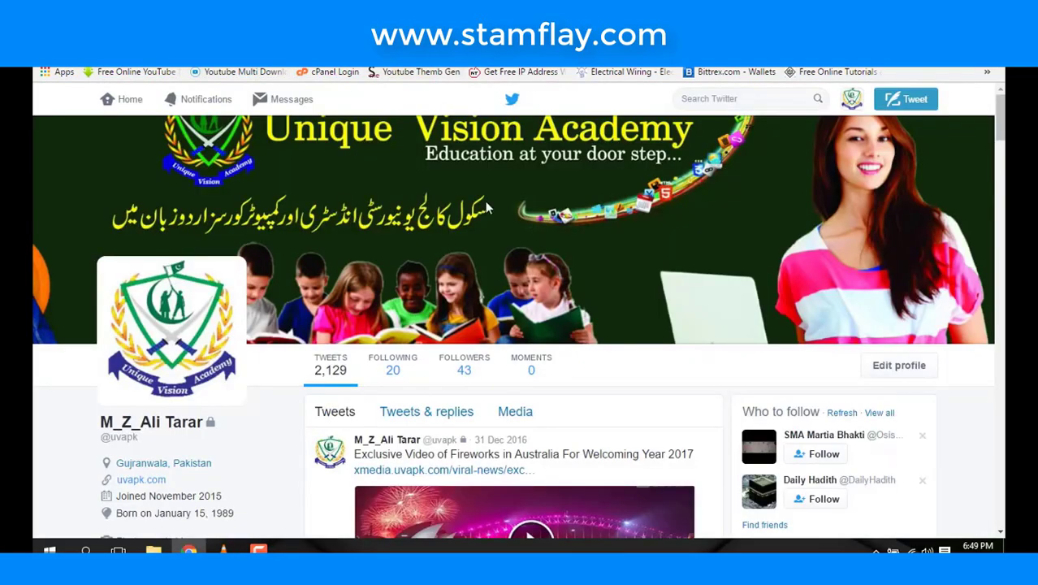
scroll(485, 201, "down", 3)
scroll(243, 172, "up", 2)
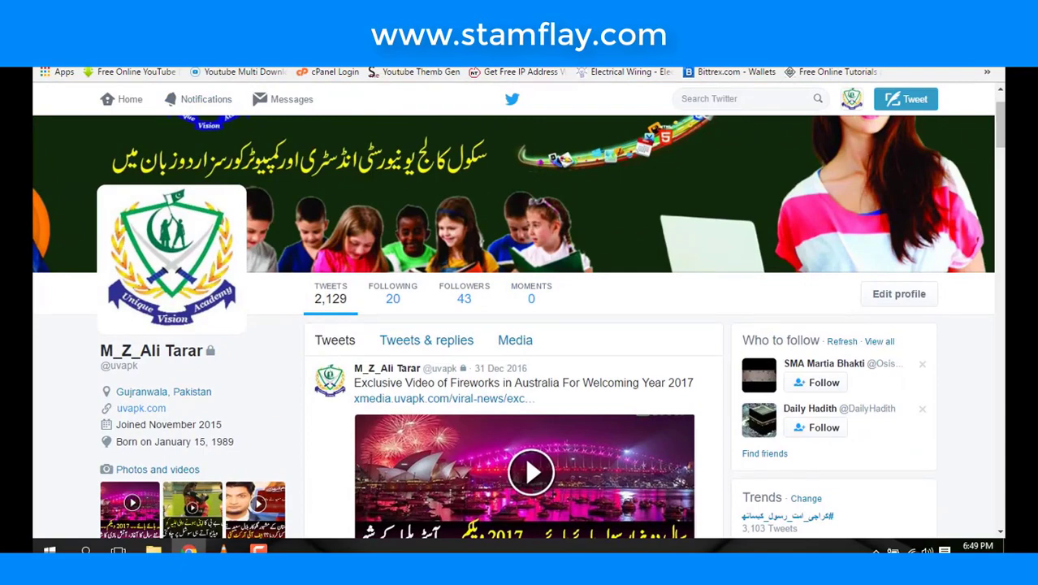
scroll(311, 99, "down", 10)
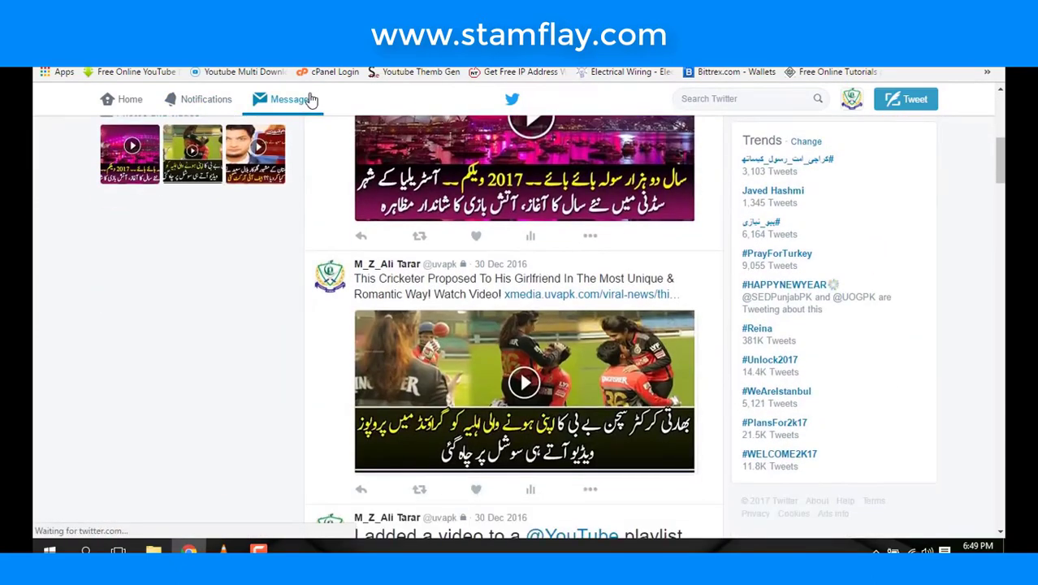
scroll(311, 99, "down", 3)
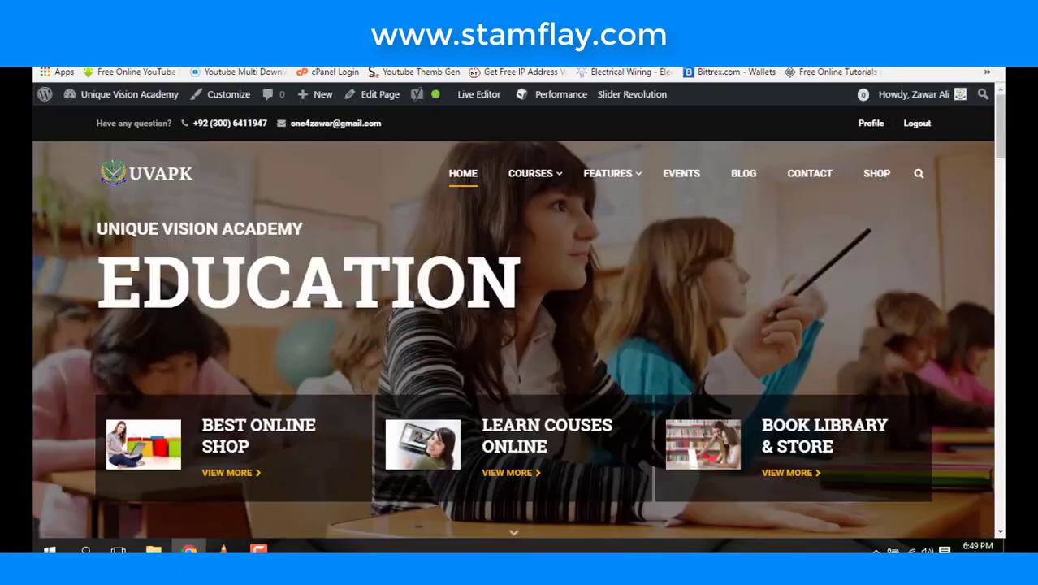
scroll(629, 195, "down", 8)
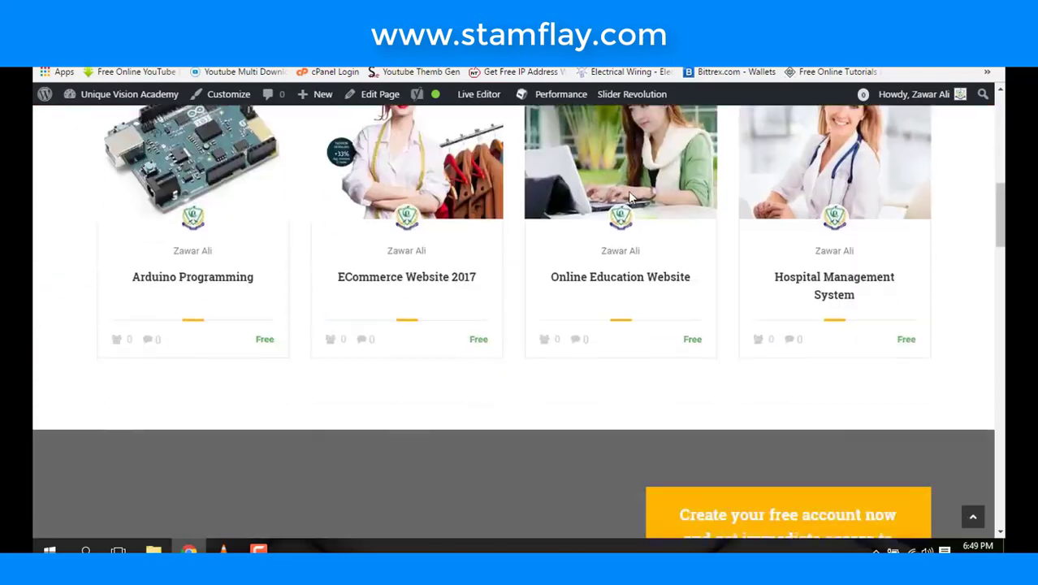
scroll(629, 195, "down", 15)
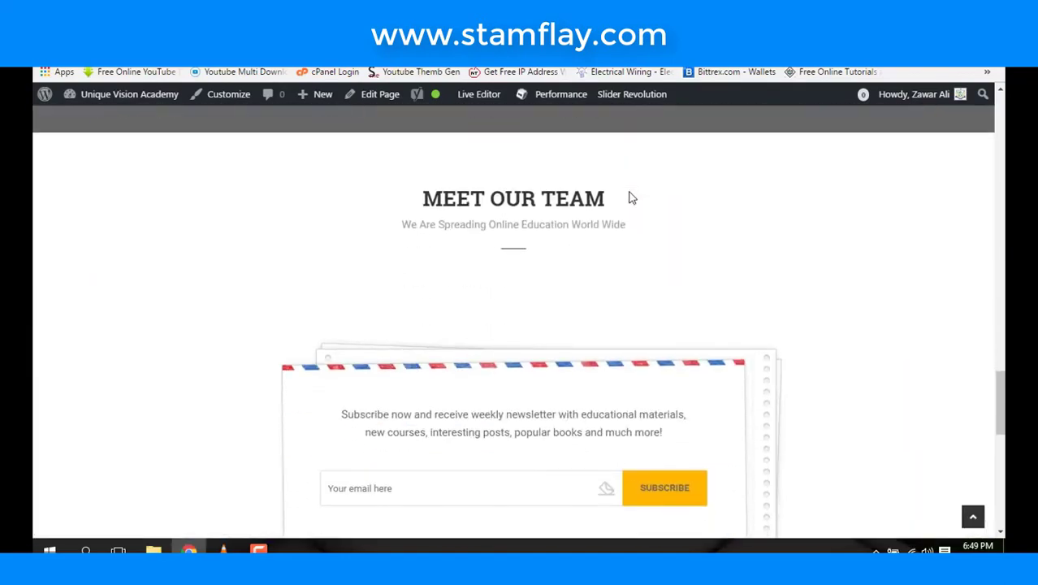
scroll(628, 194, "up", 10)
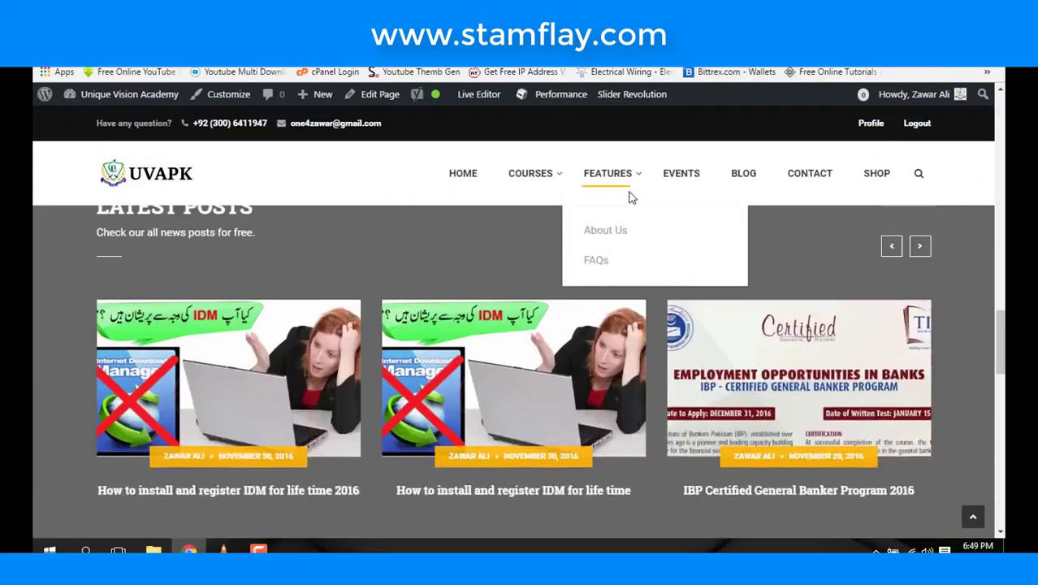
scroll(631, 197, "up", 10)
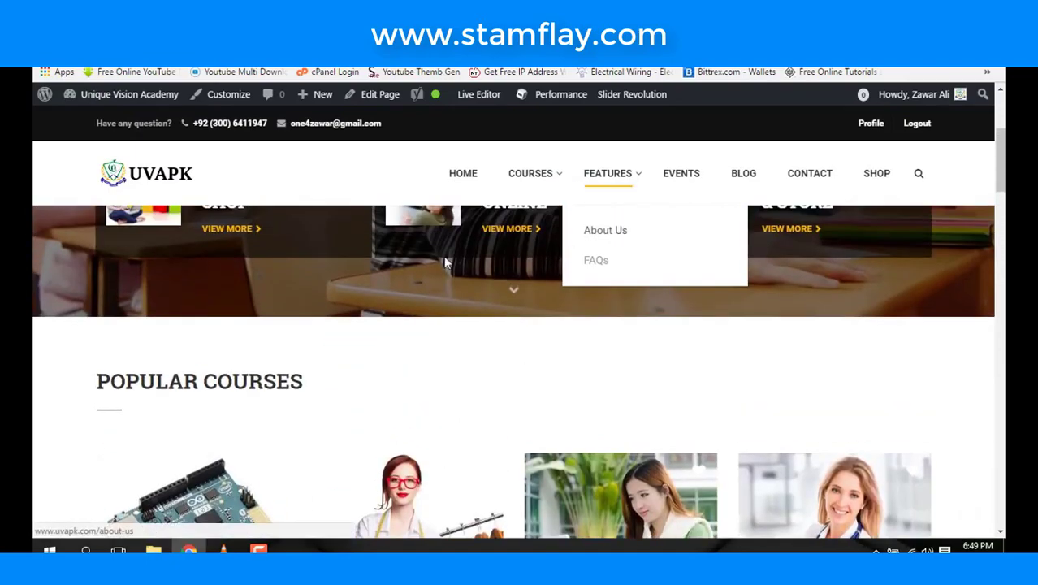
scroll(395, 256, "up", 1)
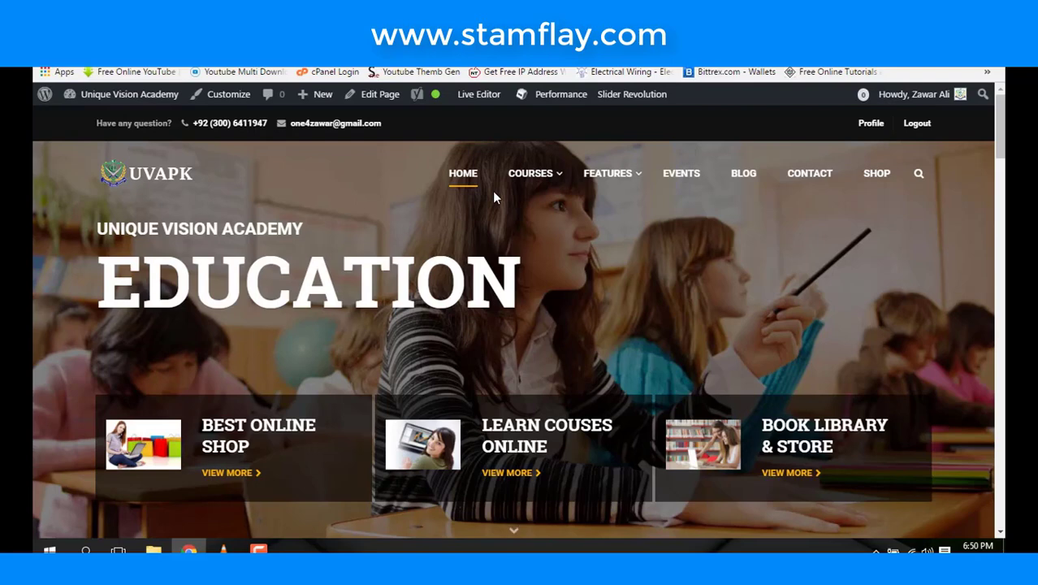
scroll(748, 199, "down", 1)
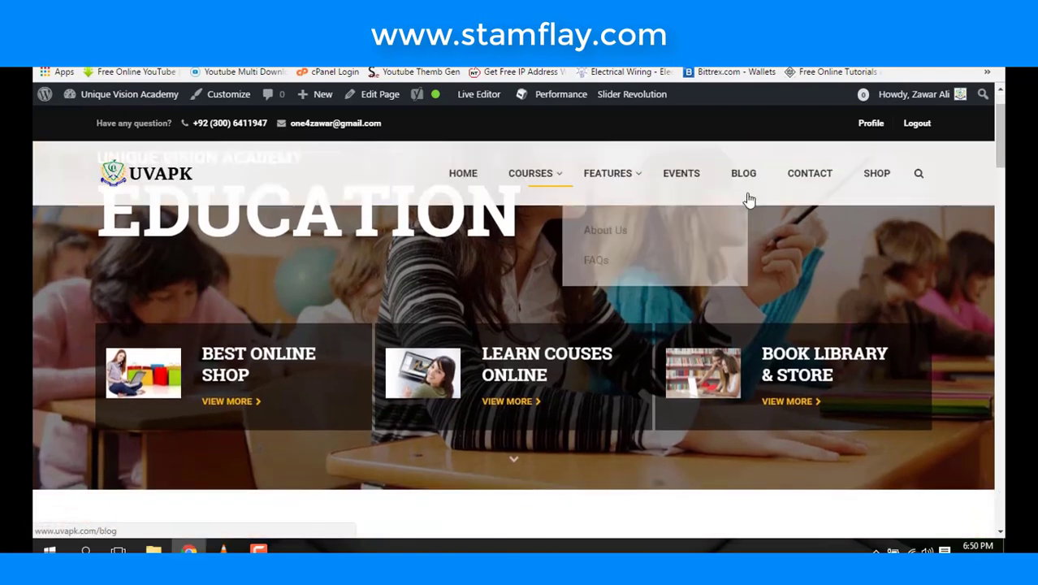
- Open the BLOG page, scroll through its post list, then return to the top
left_click(736, 185)
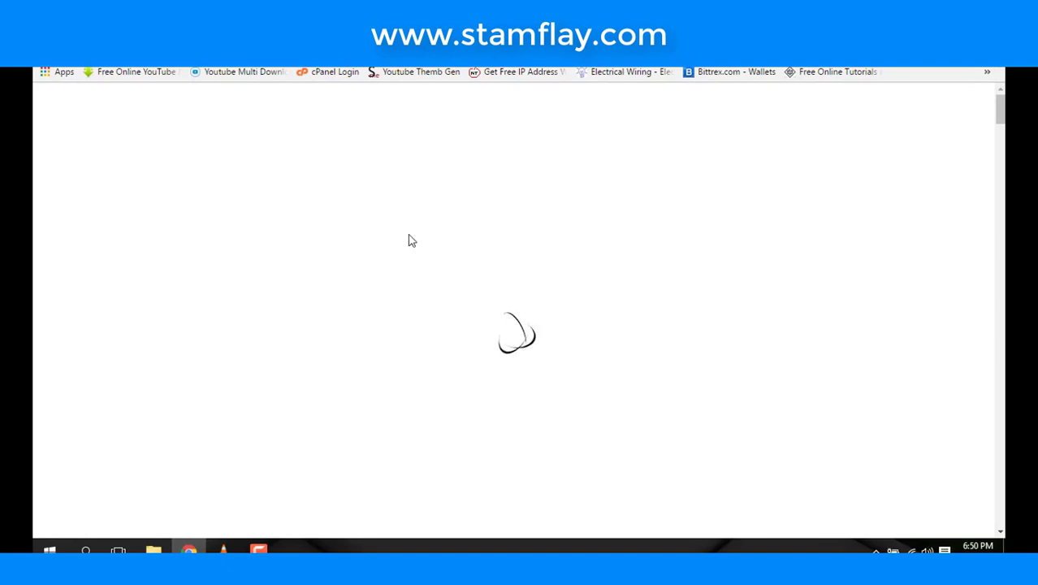
scroll(410, 240, "down", 3)
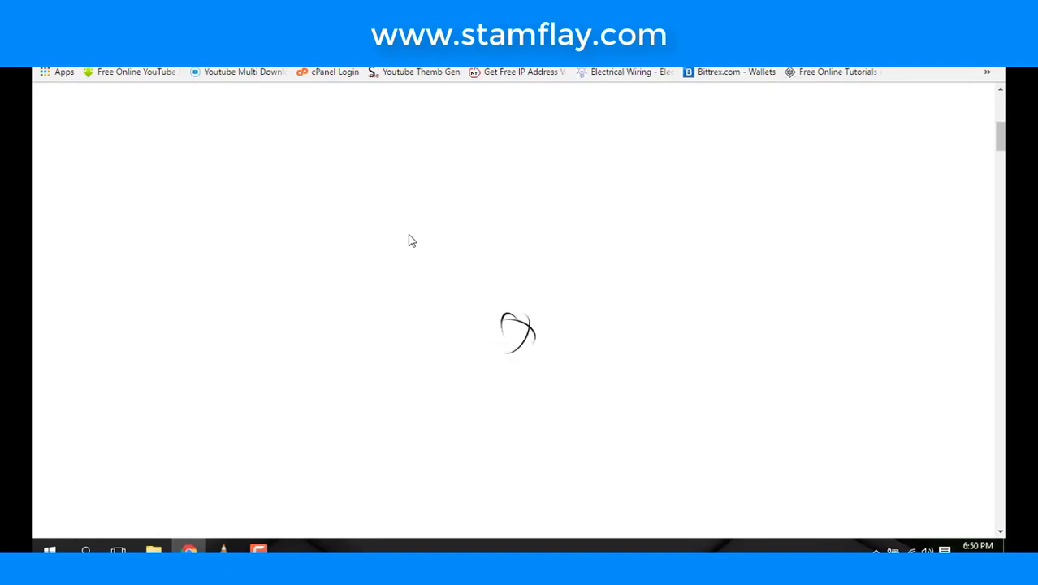
scroll(410, 241, "down", 3)
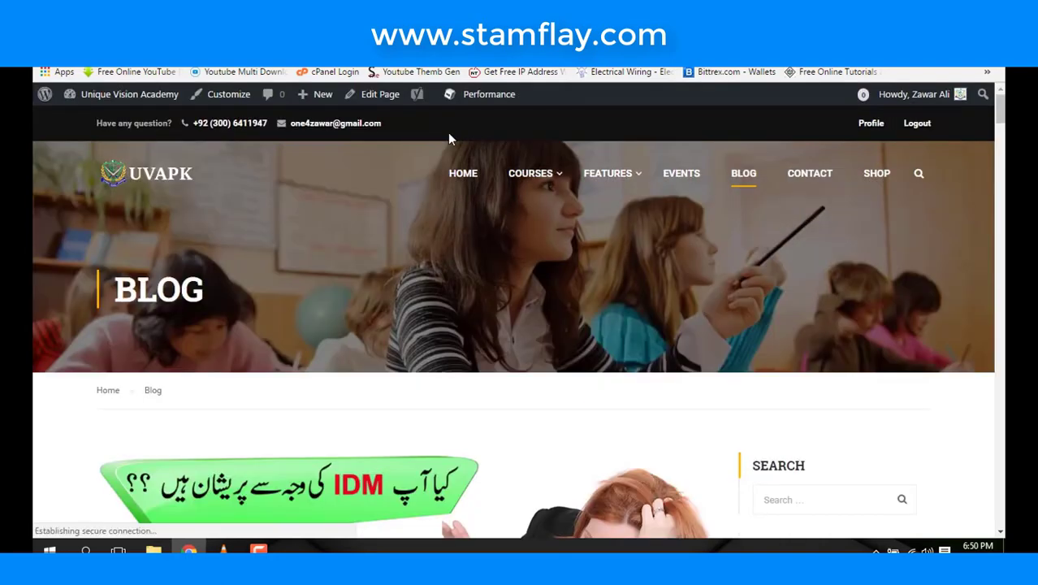
scroll(459, 174, "down", 6)
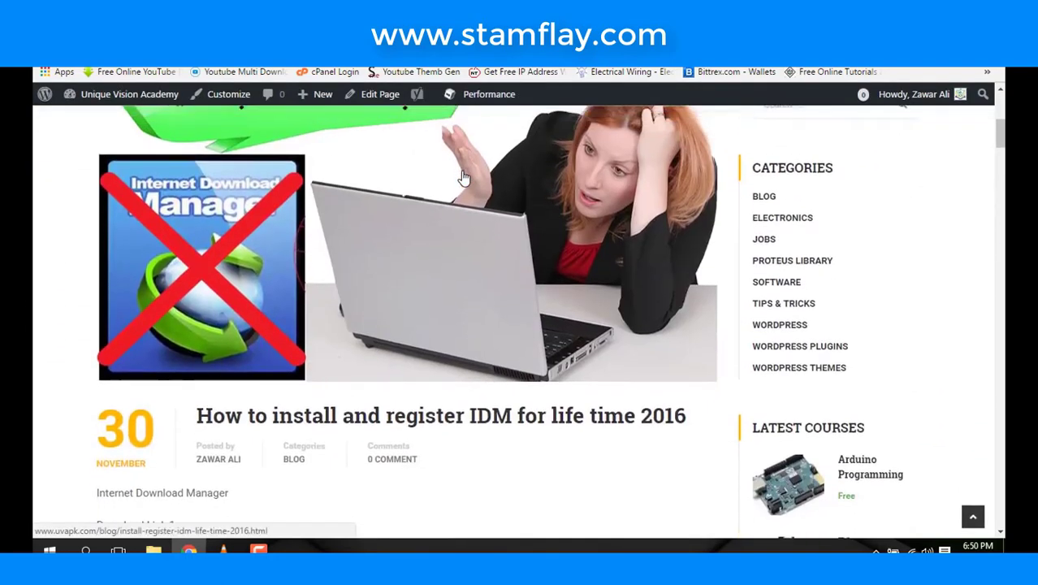
scroll(463, 178, "down", 14)
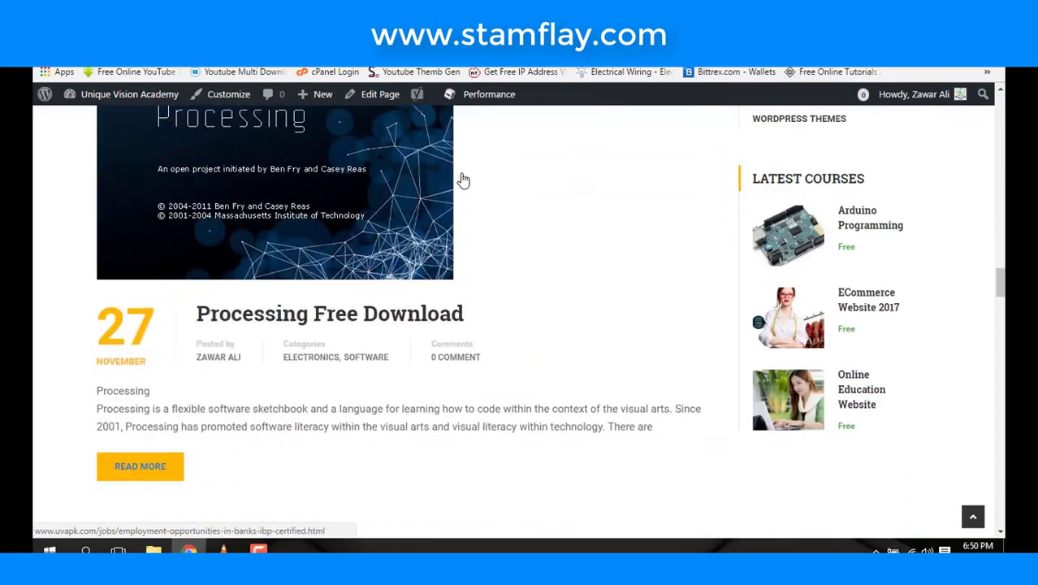
scroll(463, 180, "down", 8)
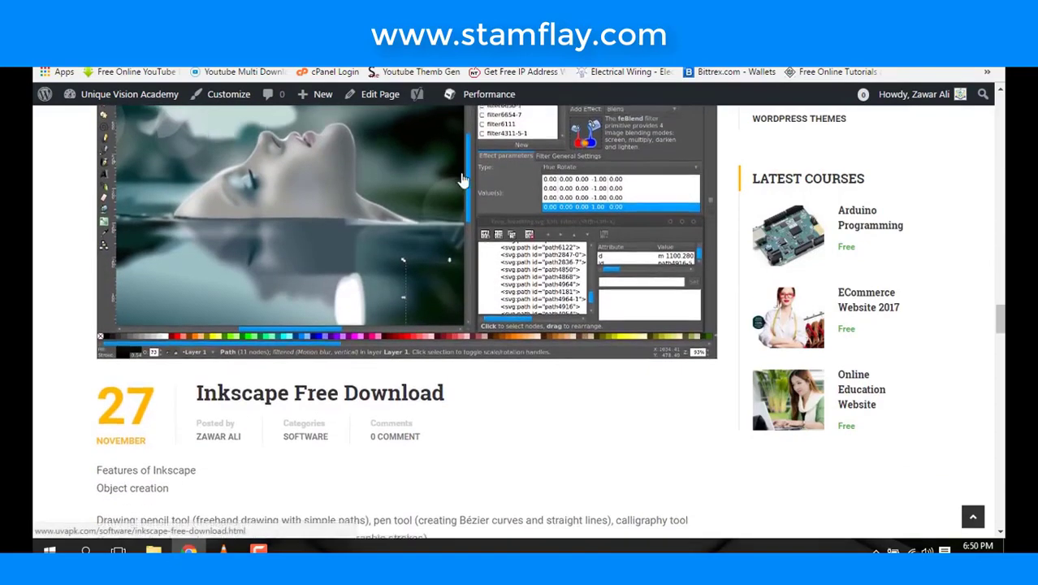
scroll(463, 180, "up", 20)
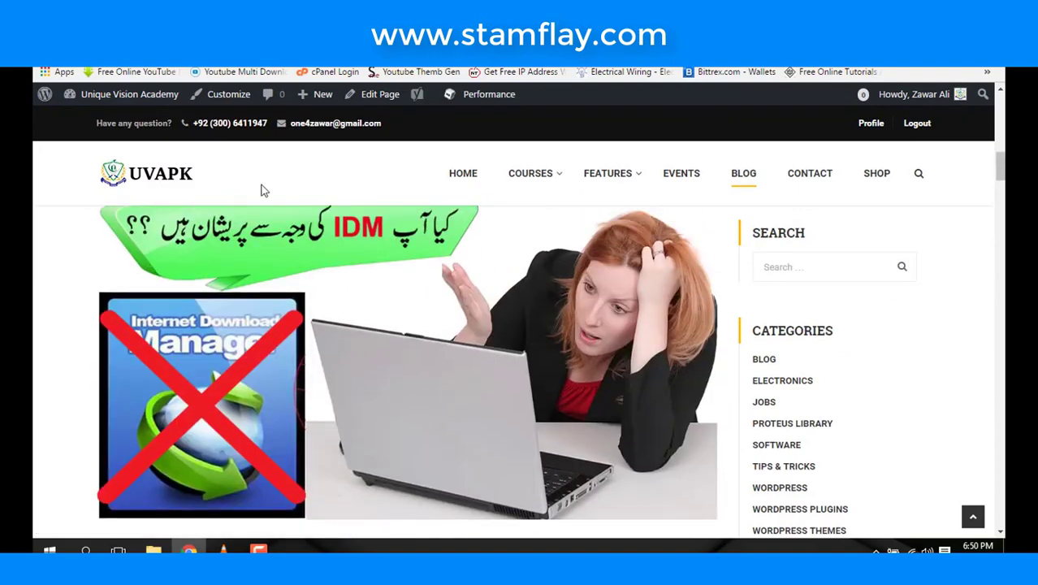
mouse_move(166, 107)
left_mouse_down()
mouse_move(239, 146)
mouse_move(277, 147)
left_mouse_up()
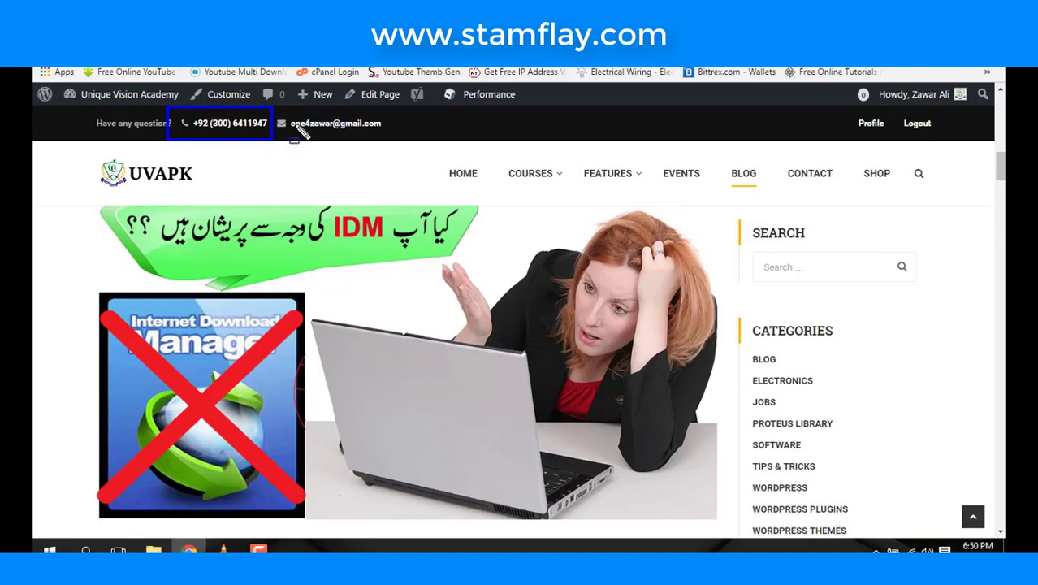
mouse_move(273, 109)
left_mouse_down()
mouse_move(305, 144)
mouse_move(392, 146)
left_mouse_up()
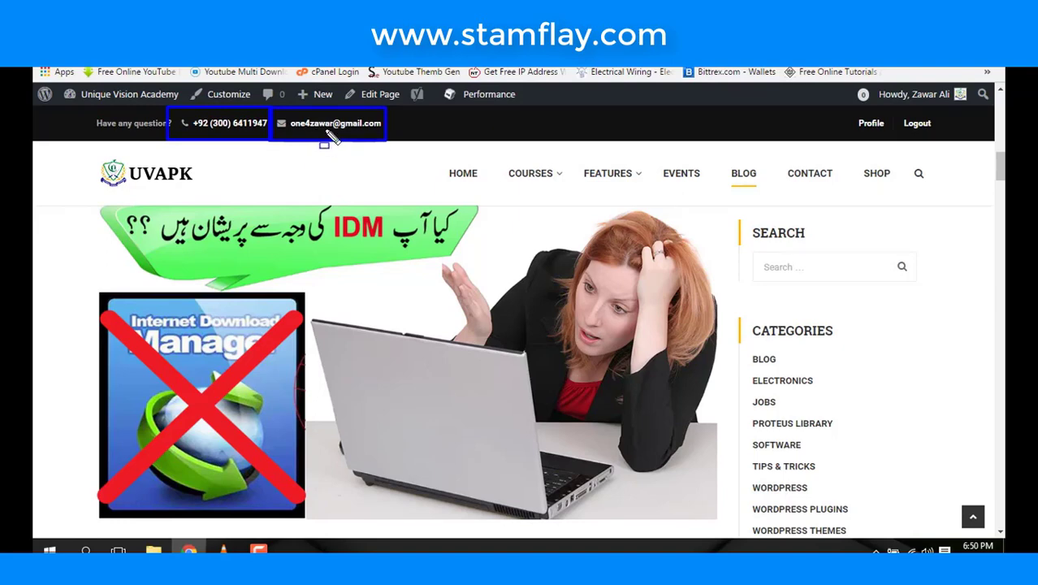
scroll(377, 250, "down", 10)
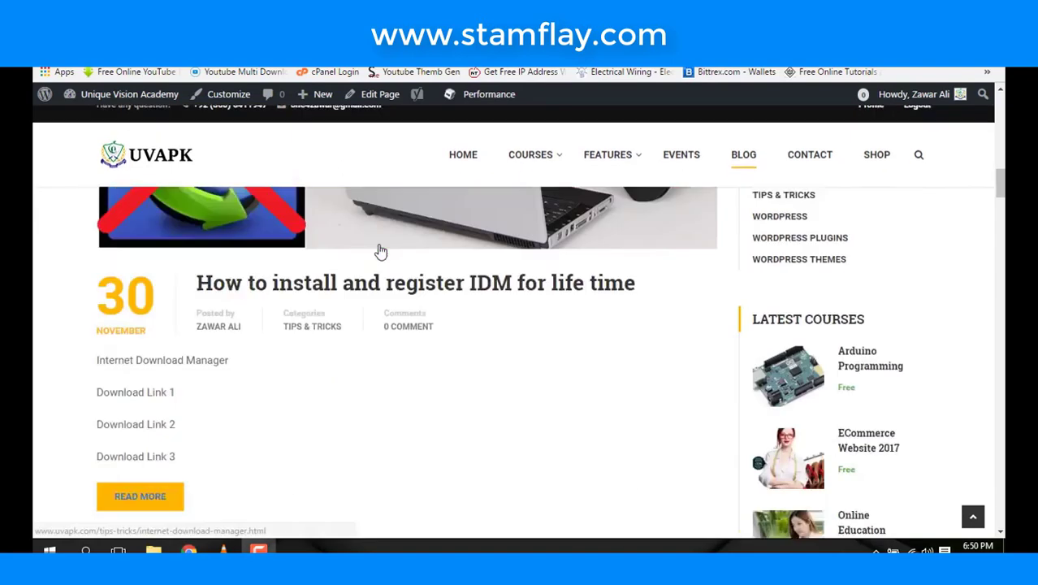
scroll(379, 252, "down", 15)
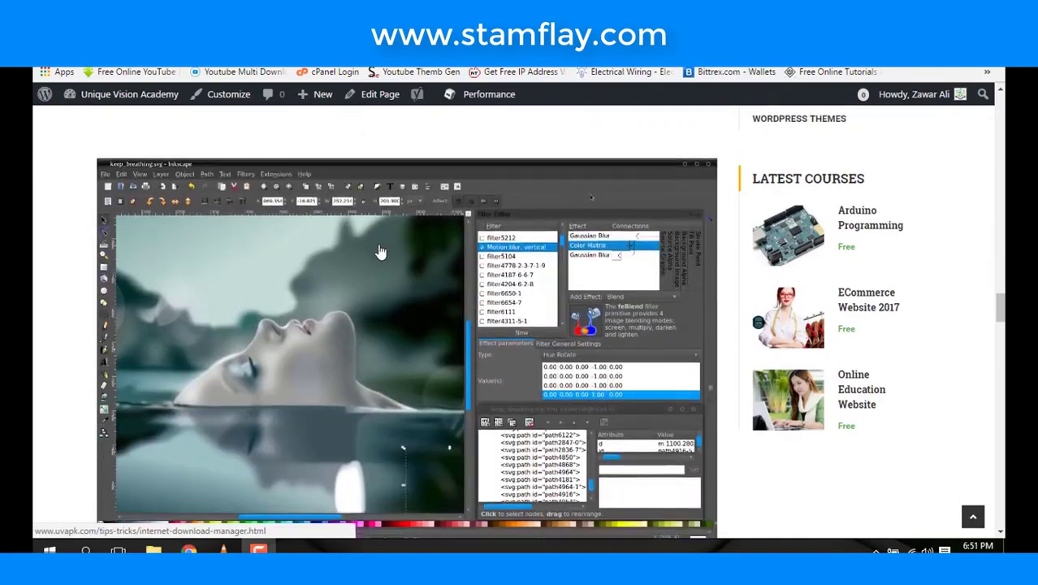
scroll(380, 251, "down", 15)
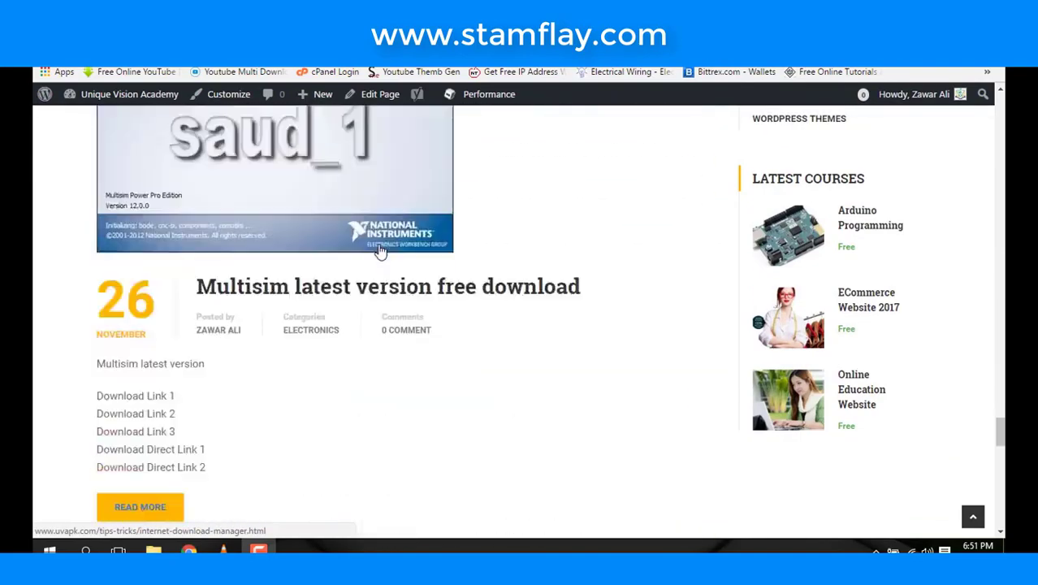
key("Home")
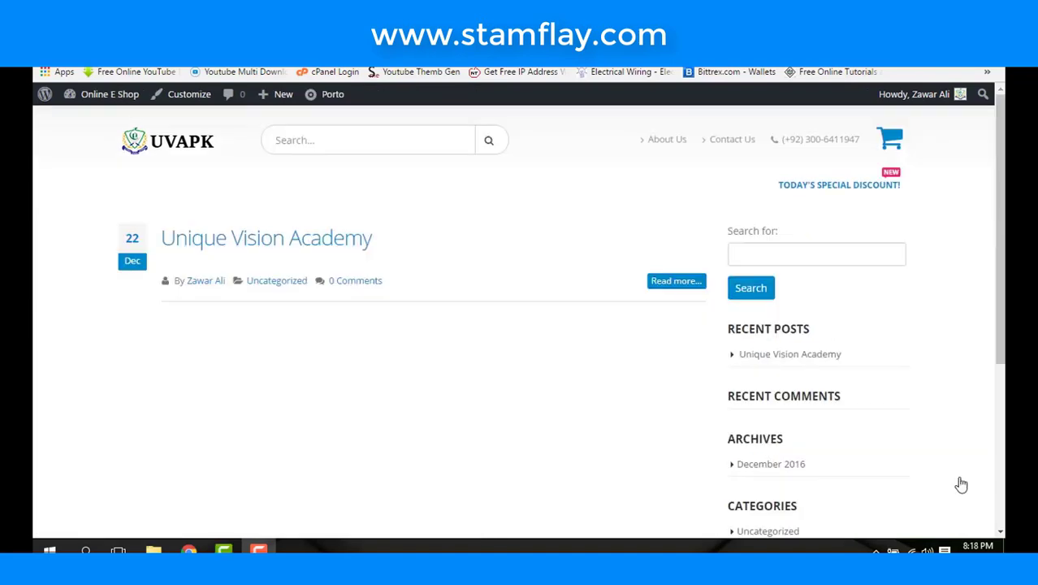
- Scroll the shop front page to check the sticky header with the Today's Special Discount badge
scroll(681, 352, "down", 5)
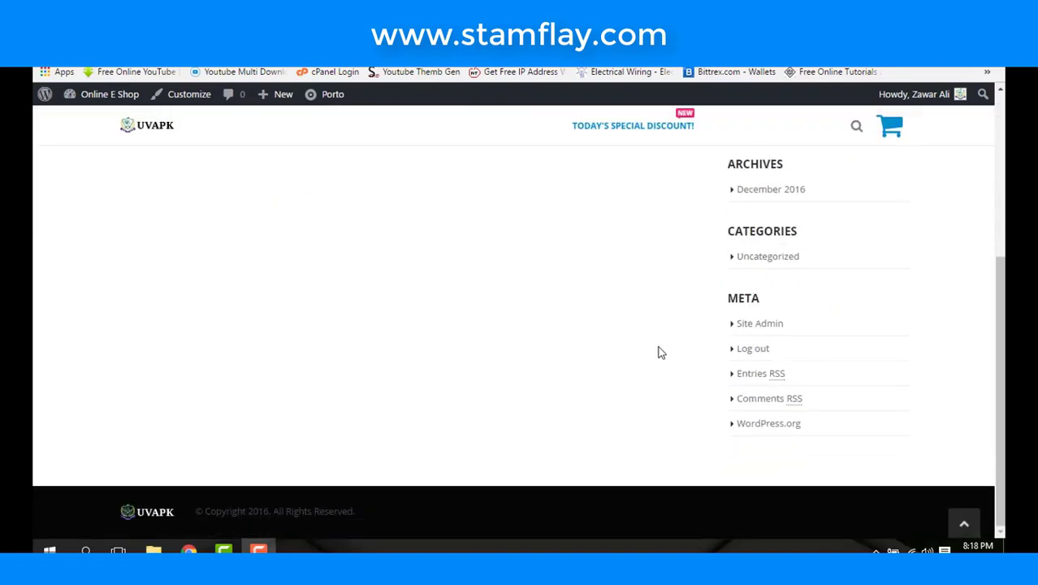
scroll(659, 352, "up", 5)
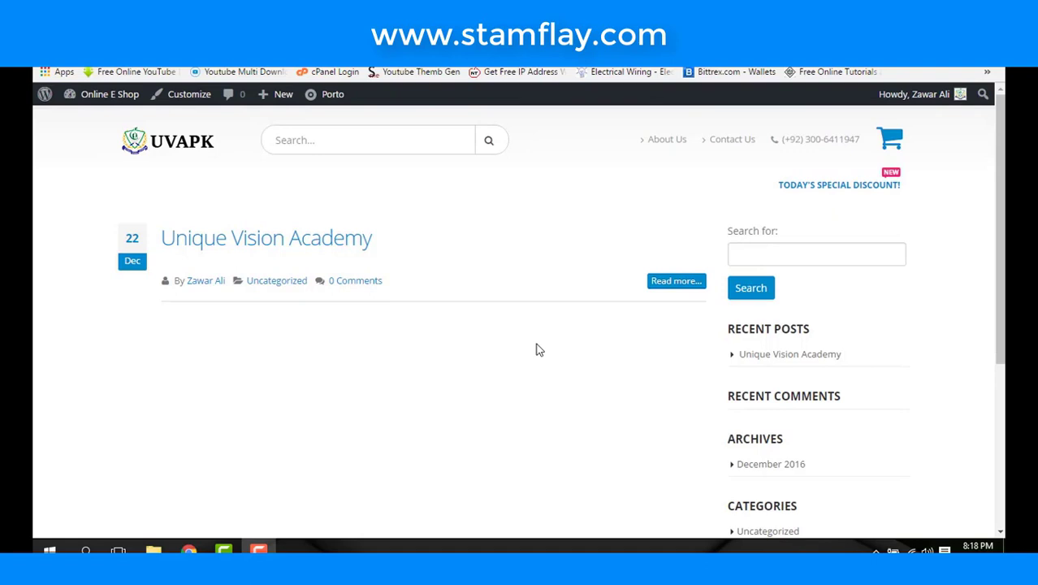
scroll(530, 357, "down", 5)
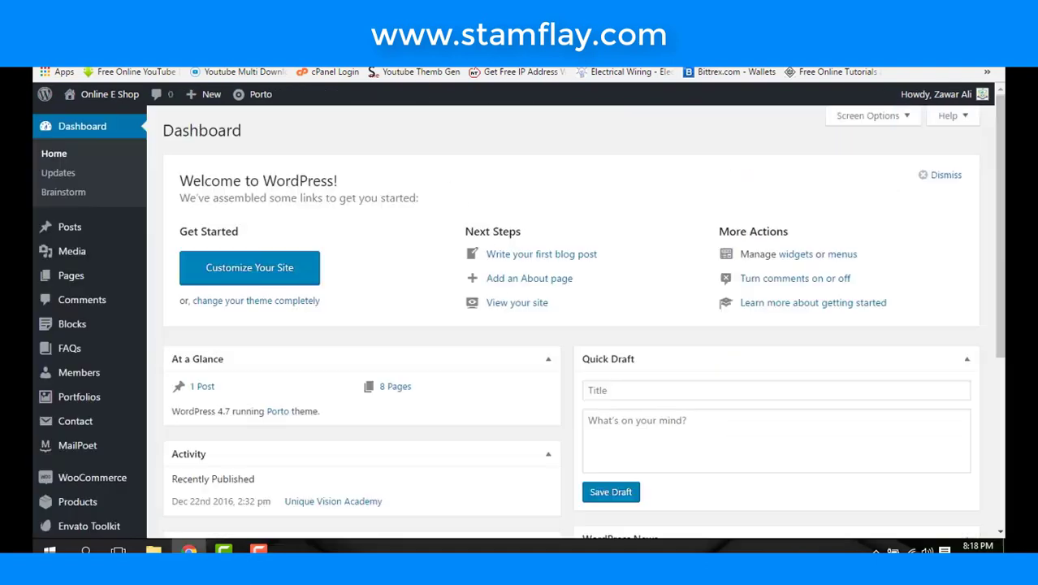
- Go to the Slider Revolution sliders page from the admin sidebar's Slider Revolution menu
scroll(365, 431, "down", 3)
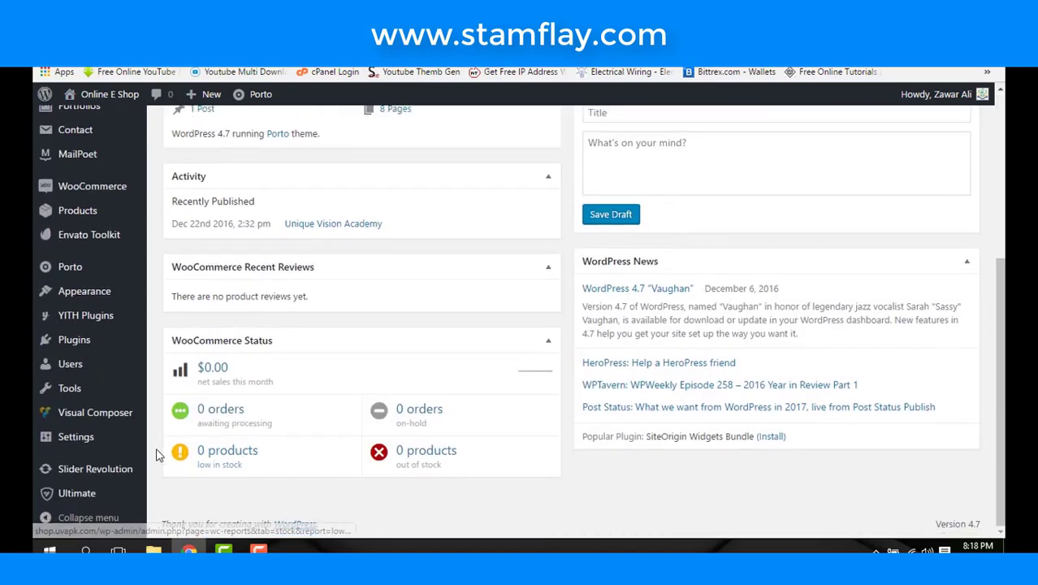
mouse_move(92, 469)
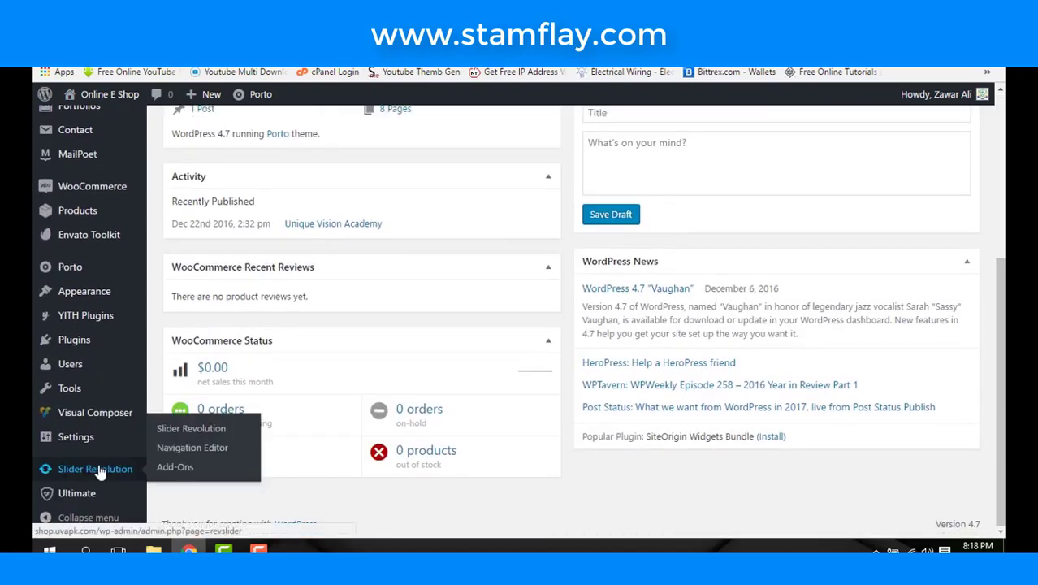
left_click(211, 430)
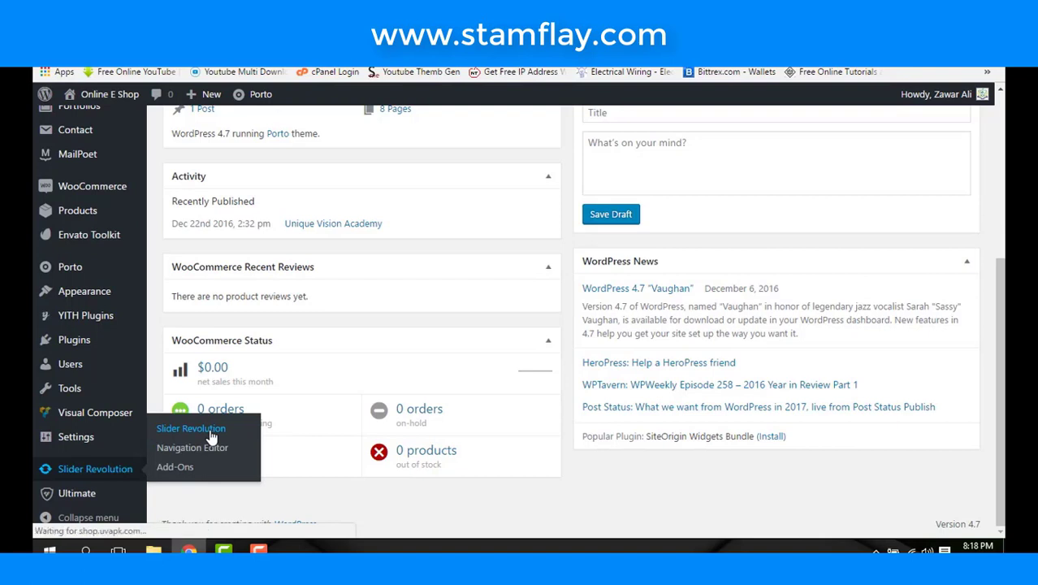
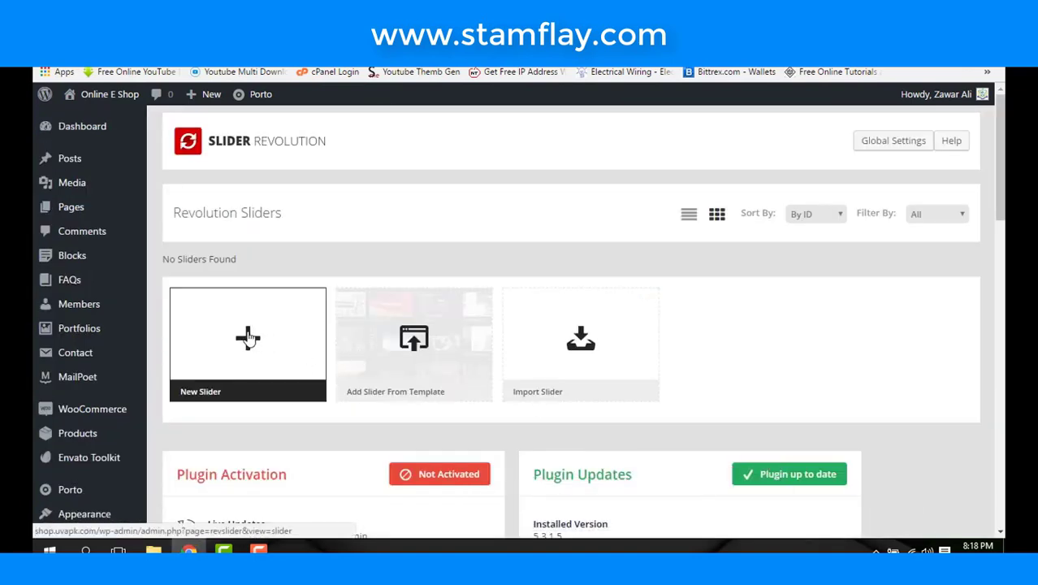
- Create a new slider and enter 'Home' as both its title and its alias
left_click(248, 337)
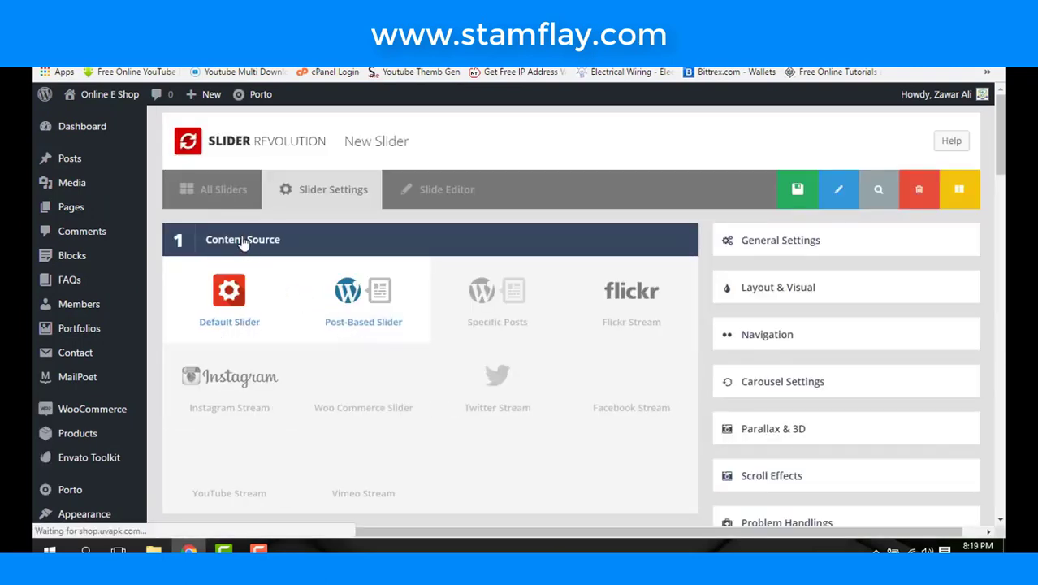
scroll(244, 243, "down", 10)
scroll(246, 289, "up", 4)
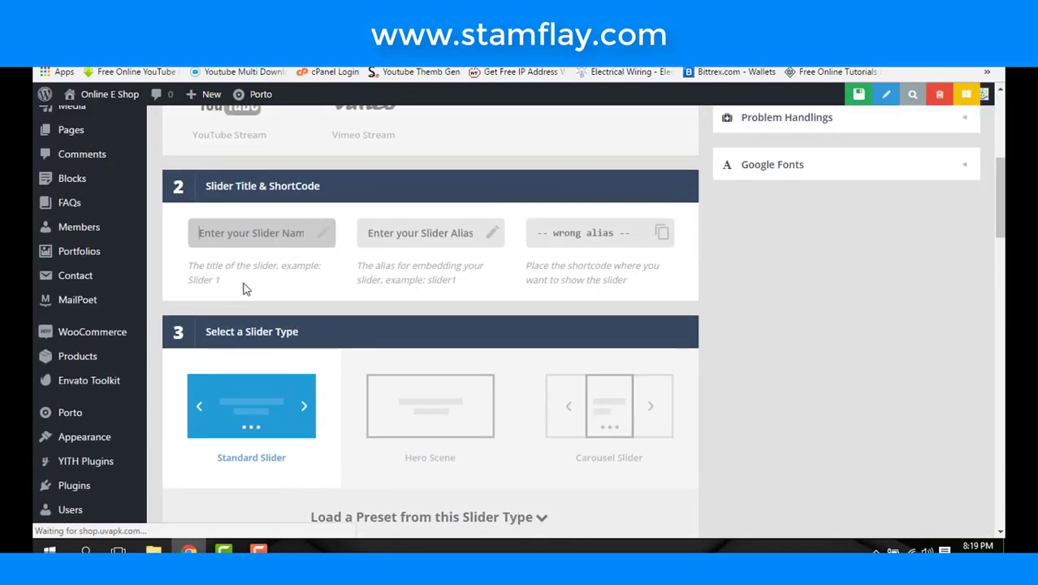
left_click(258, 240)
type("H")
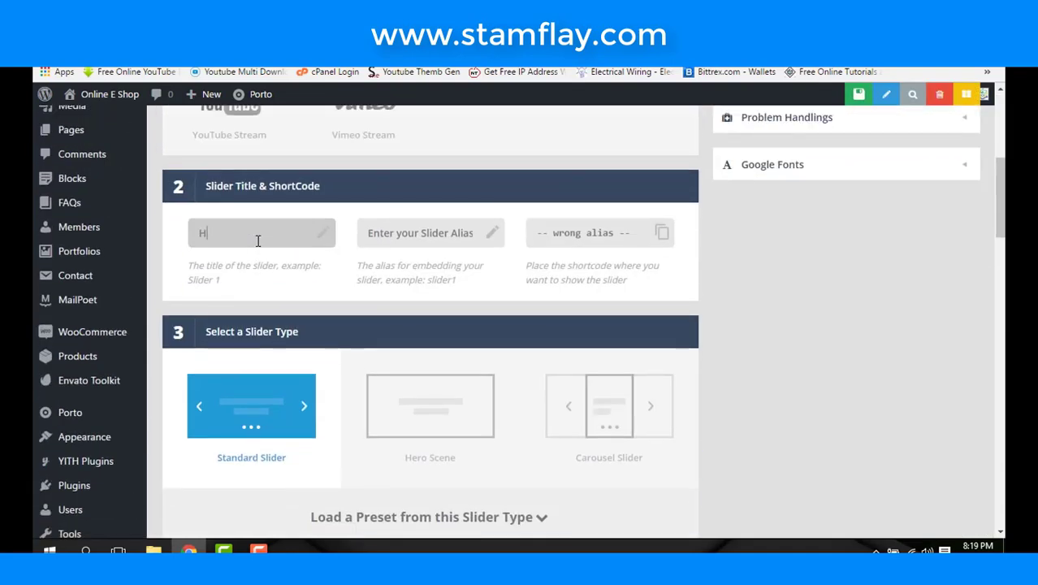
type("ome")
left_click(396, 229)
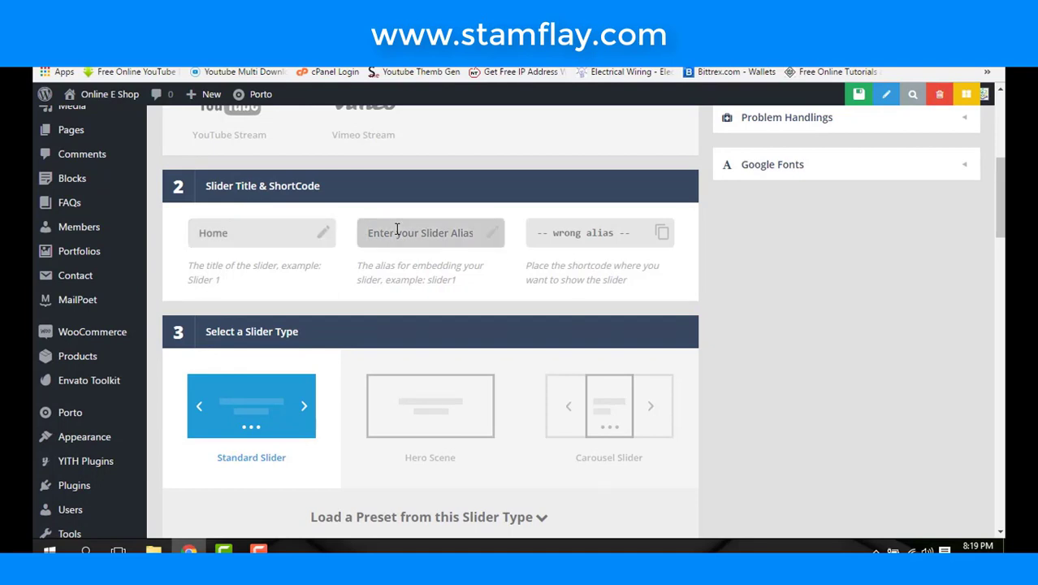
type("Ho")
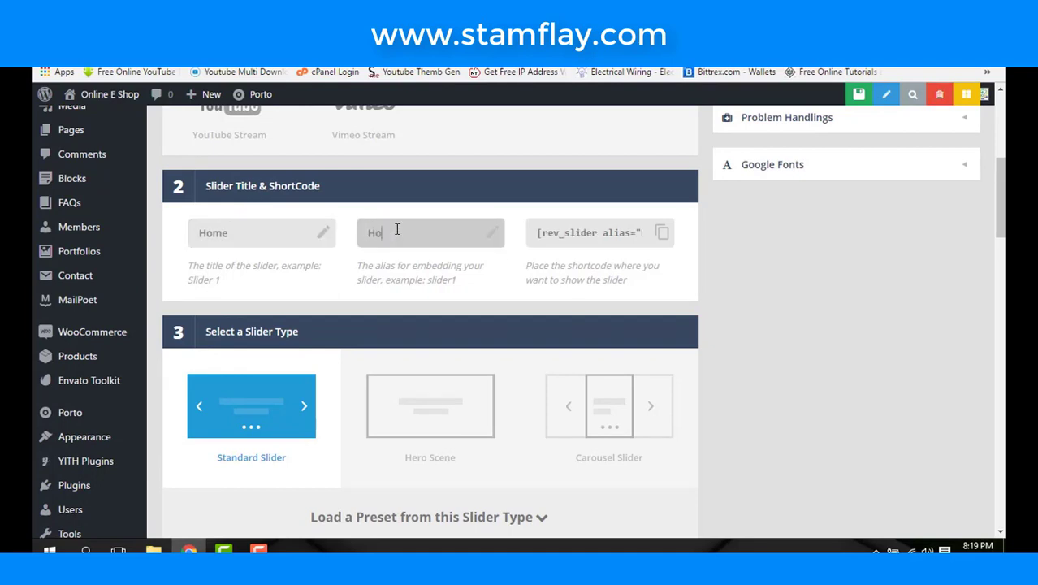
type("me")
- Set the Desktop Large layer grid size to 1120 px wide by 400 px high
left_click(664, 266)
scroll(629, 297, "down", 5)
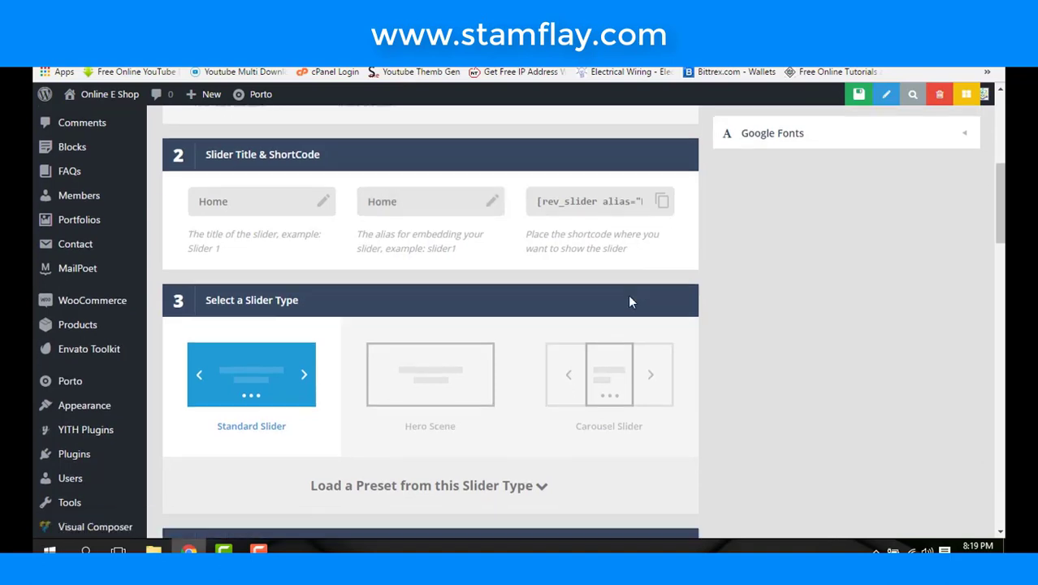
scroll(632, 302, "down", 2)
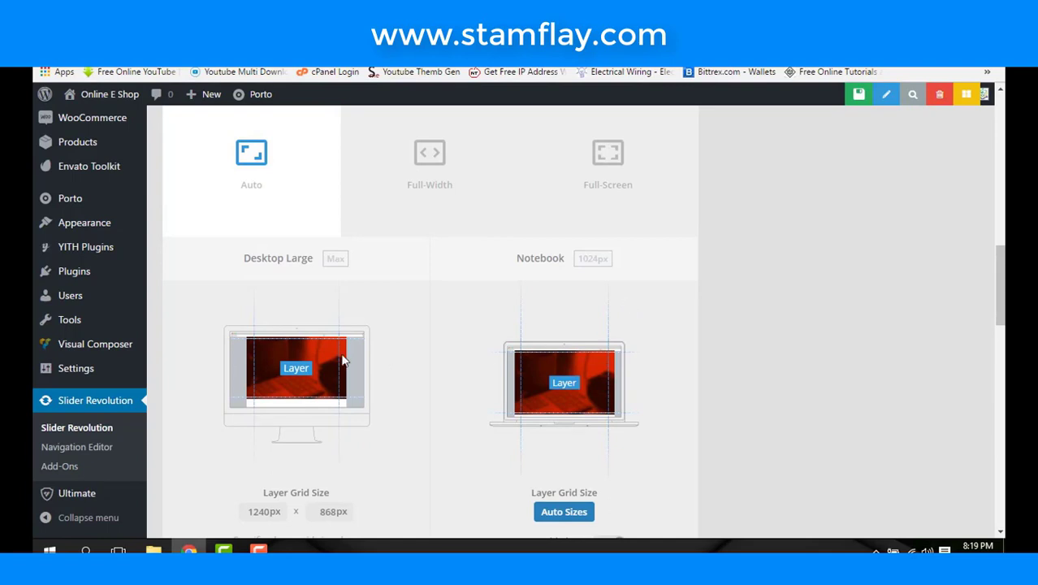
scroll(292, 332, "down", 10)
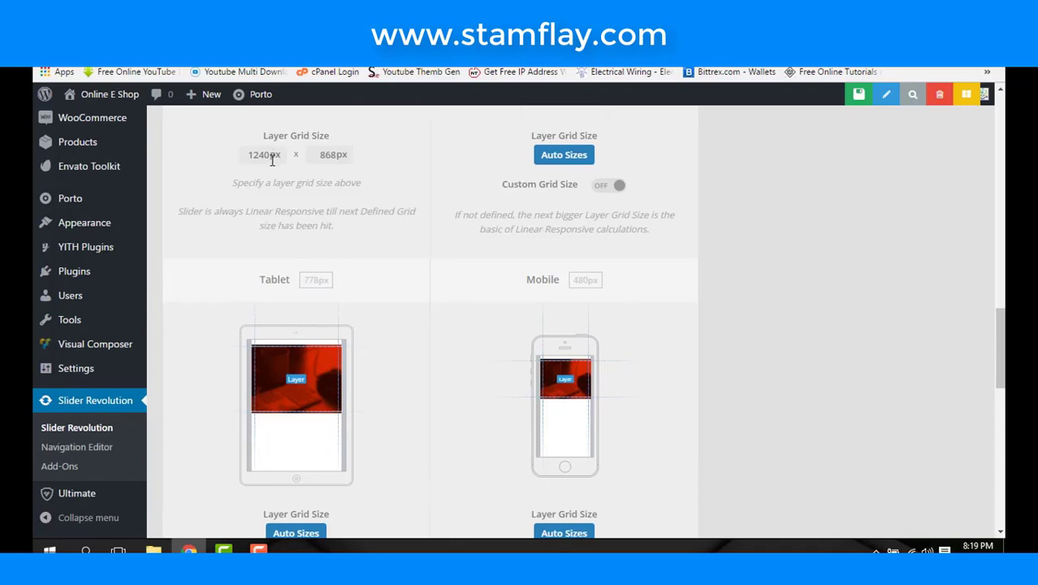
left_click_drag(247, 155, 277, 160)
type("1120")
left_click_drag(317, 156, 352, 161)
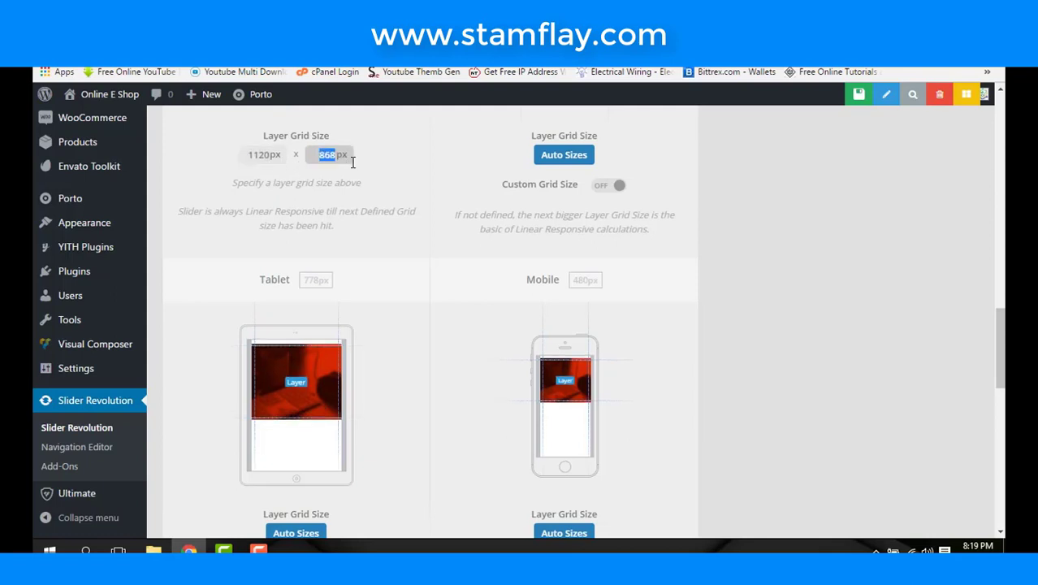
type("400")
left_click(366, 171)
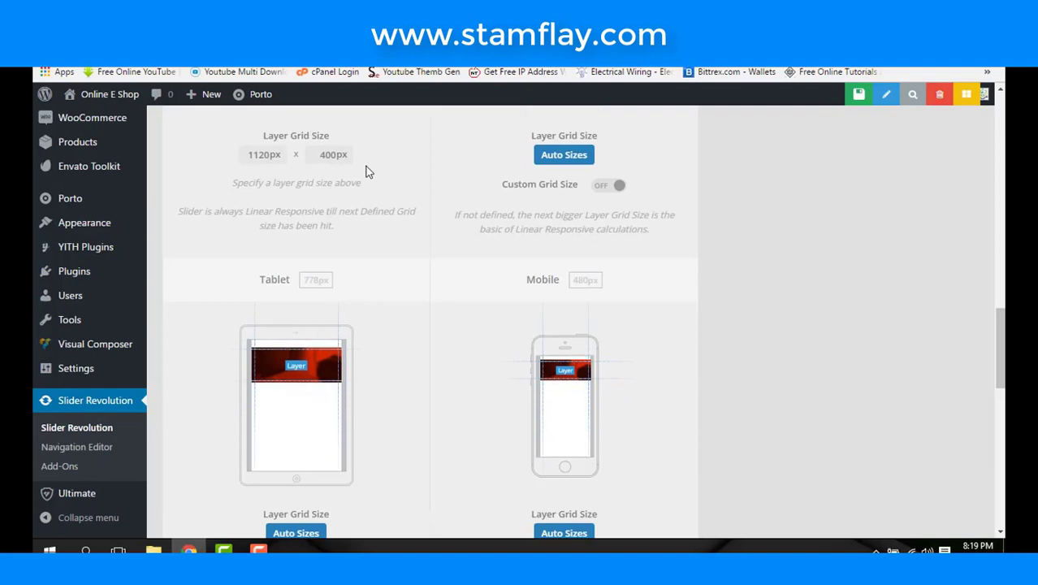
scroll(395, 202, "up", 1)
scroll(396, 202, "down", 5)
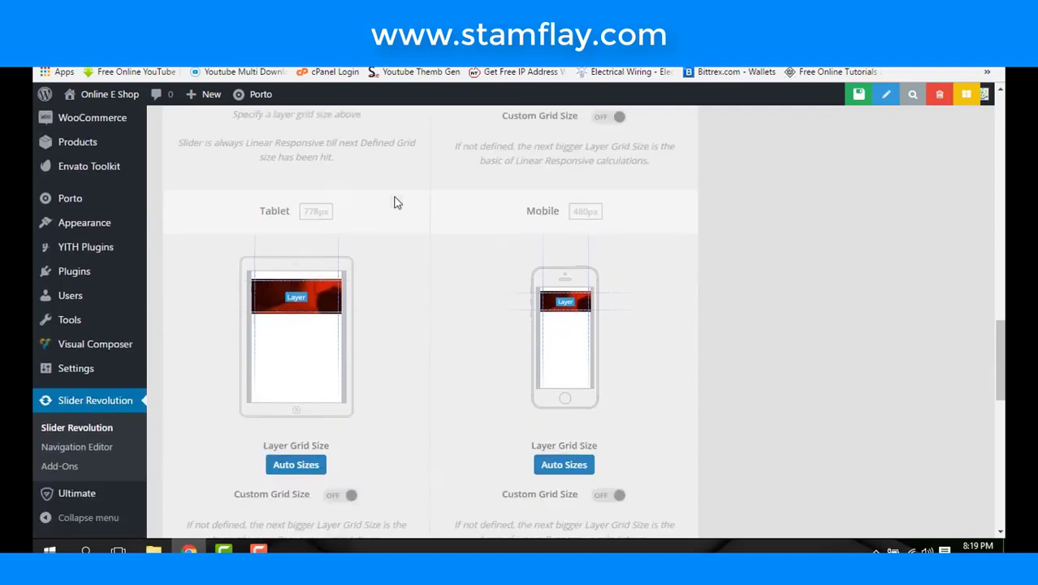
scroll(395, 202, "down", 2)
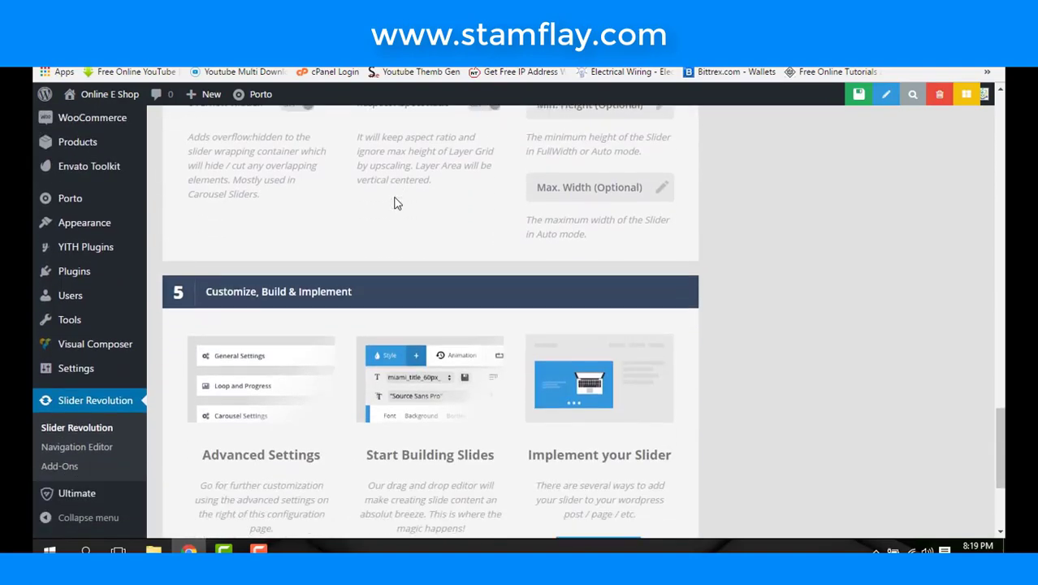
scroll(395, 202, "down", 3)
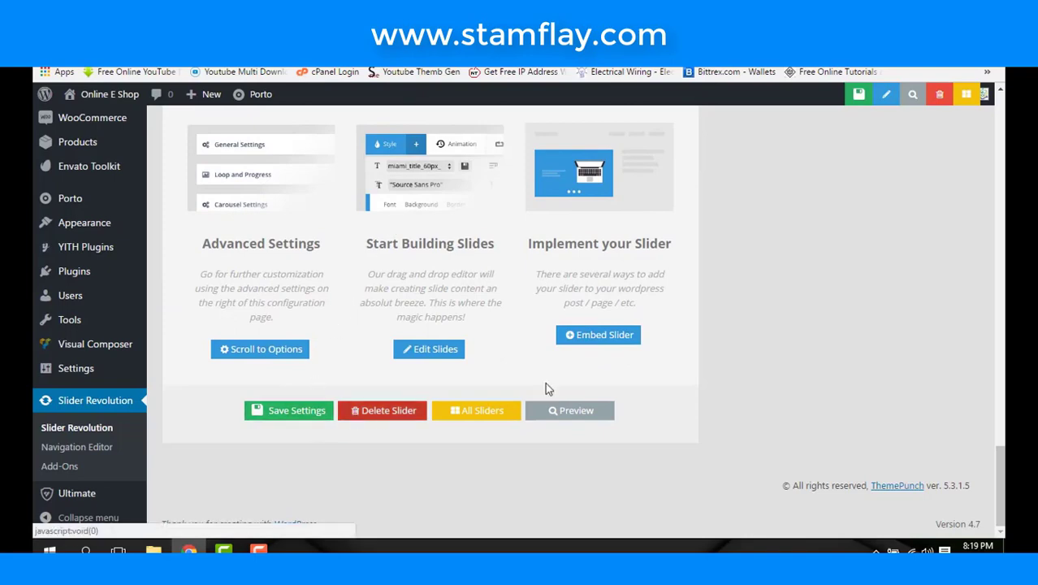
scroll(617, 361, "up", 20)
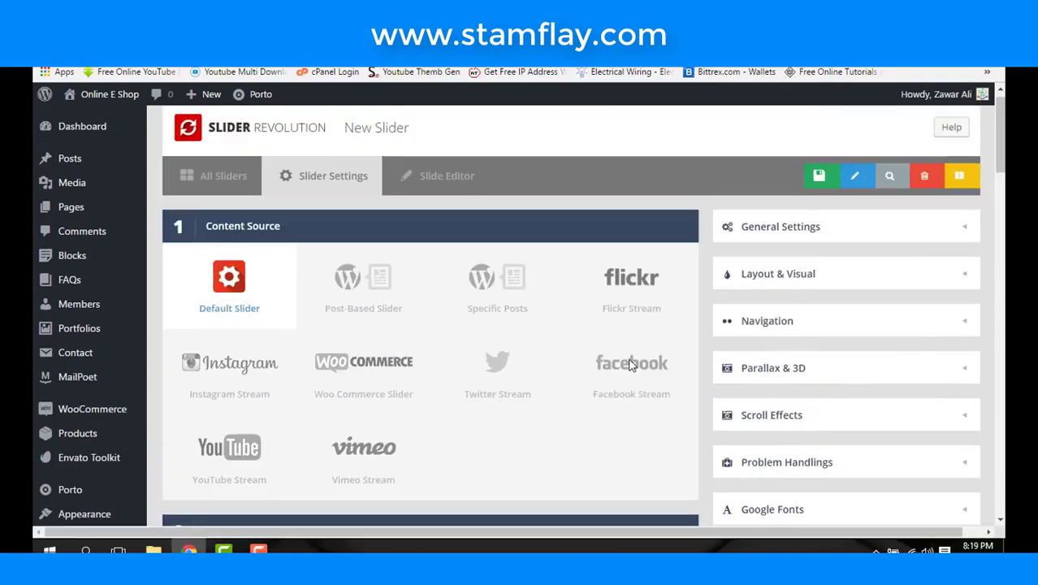
- In Layout & Visual, set Choose Spinner to Off
left_click(835, 241)
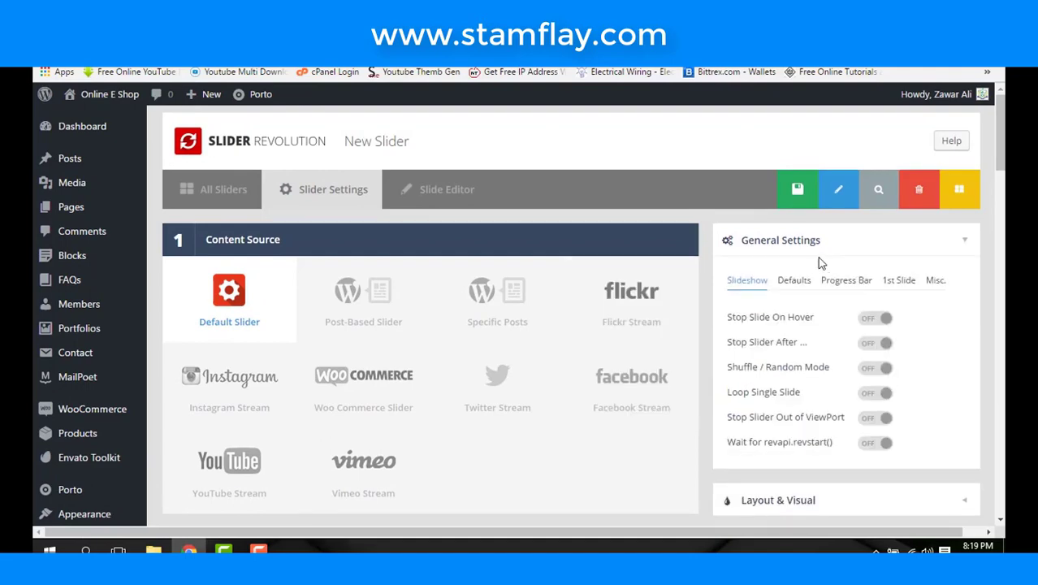
scroll(778, 288, "down", 2)
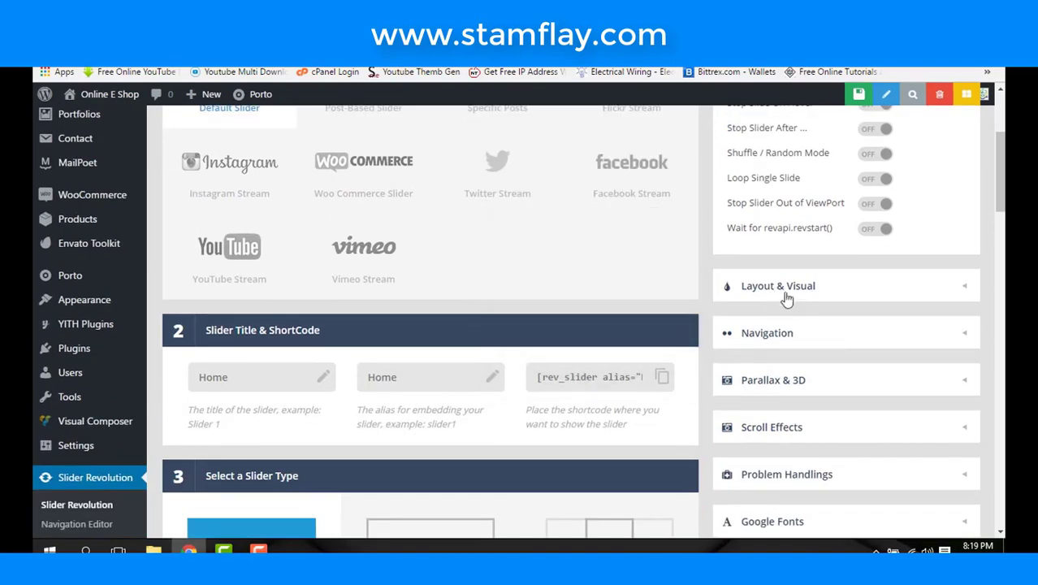
left_click(792, 293)
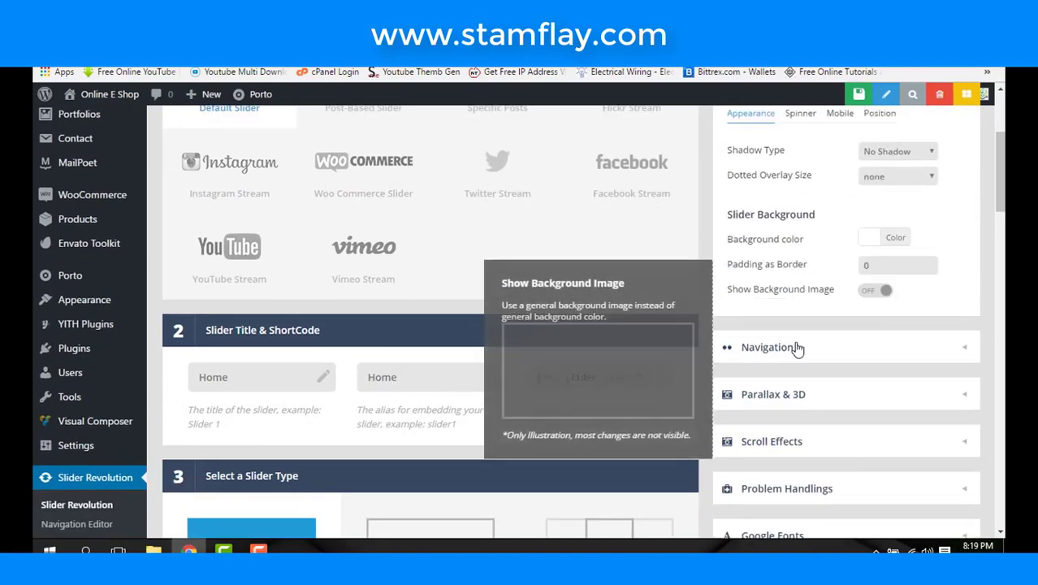
scroll(797, 347, "up", 3)
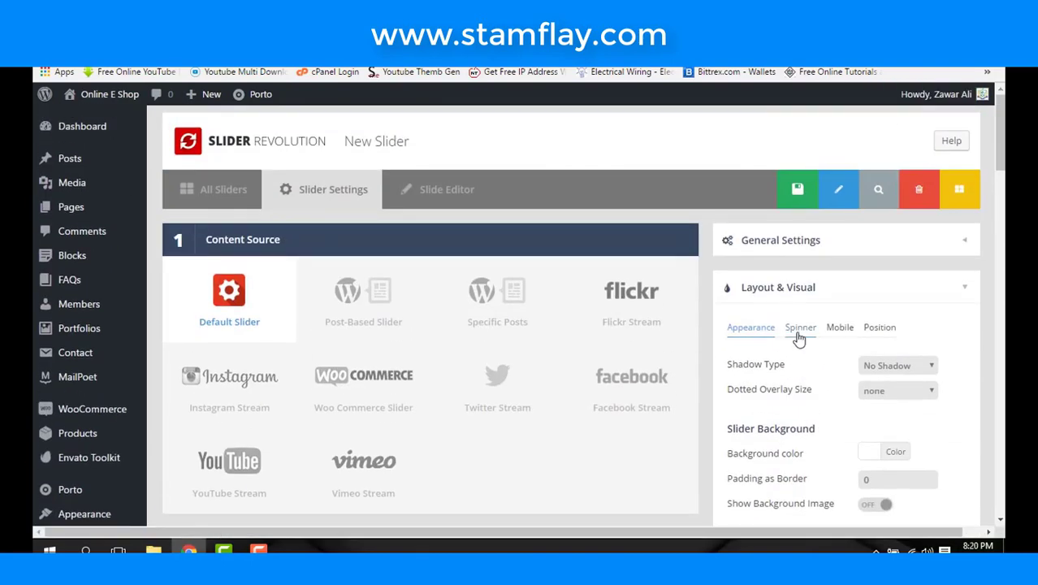
left_click(799, 328)
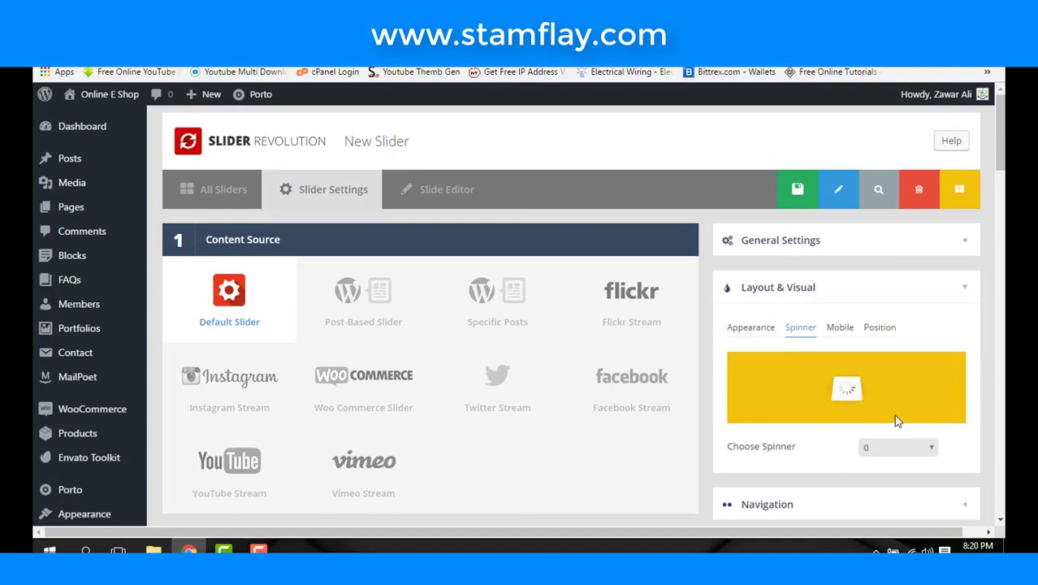
left_click(881, 445)
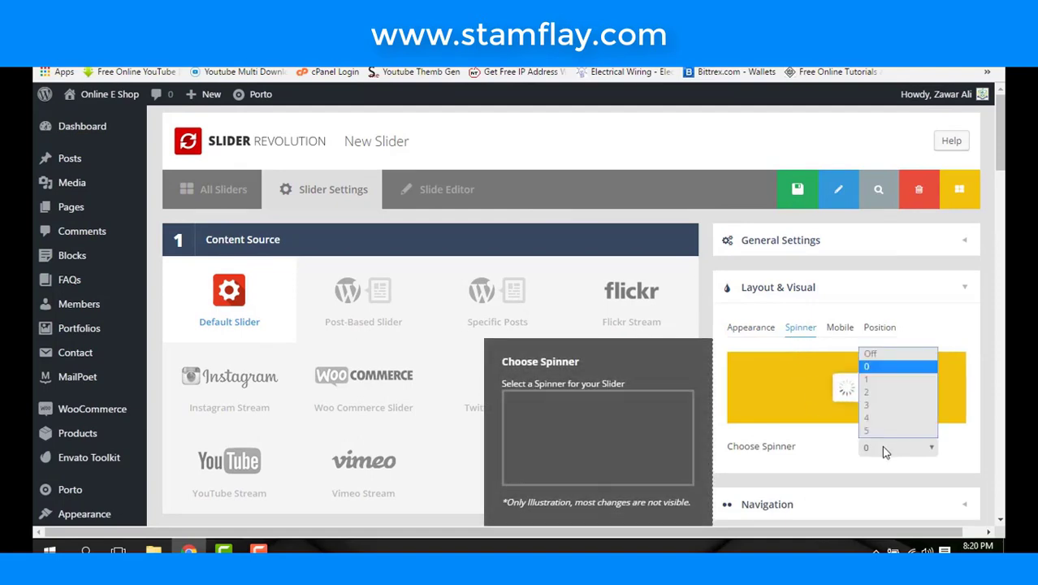
left_click(884, 355)
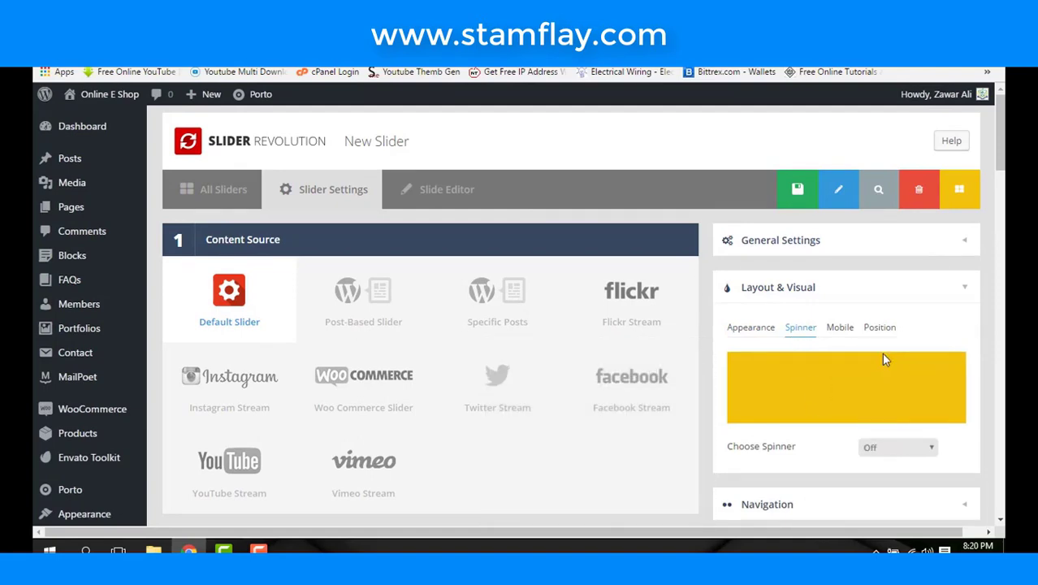
- Review the General Settings slide defaults, such as the 9000 ms duration, and the Progress Bar options
left_click(820, 247)
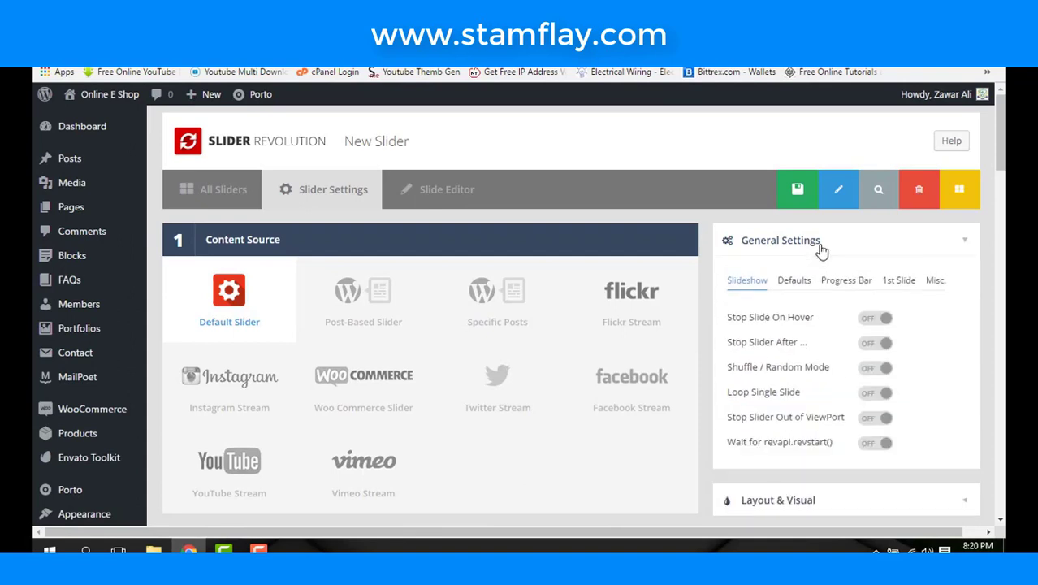
left_click(795, 281)
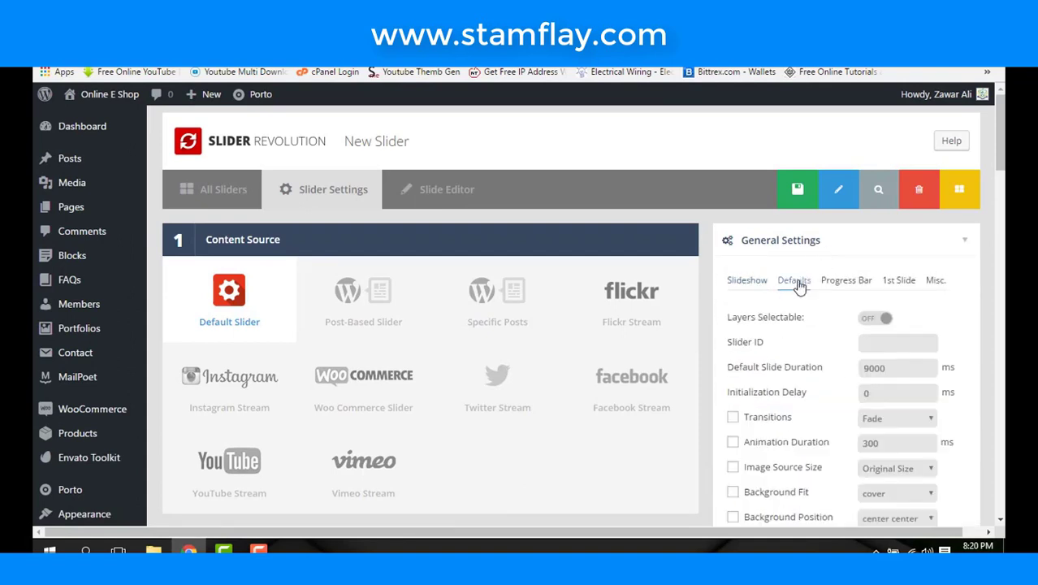
mouse_move(764, 349)
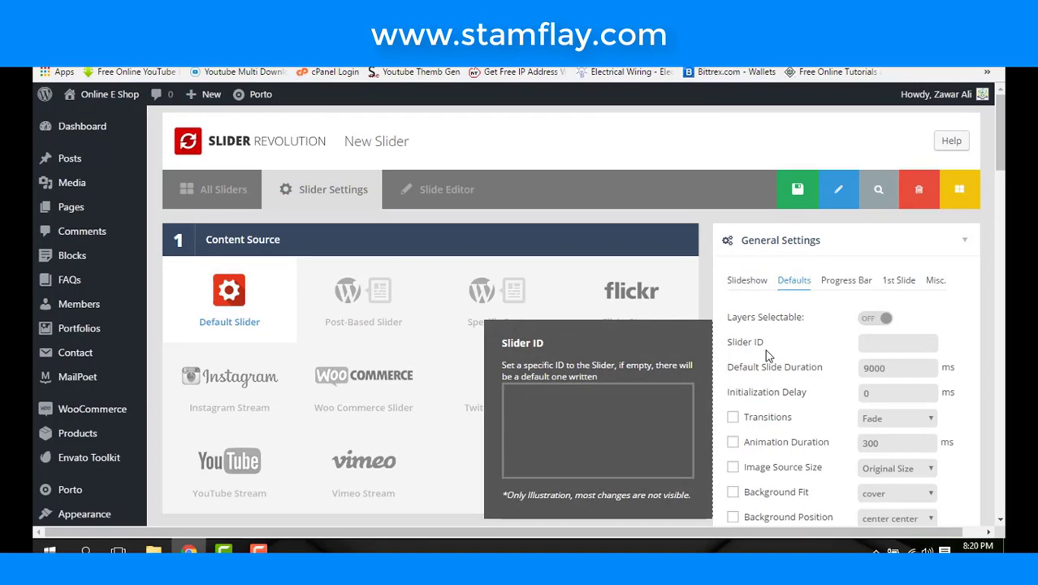
scroll(765, 349, "down", 3)
mouse_move(812, 351)
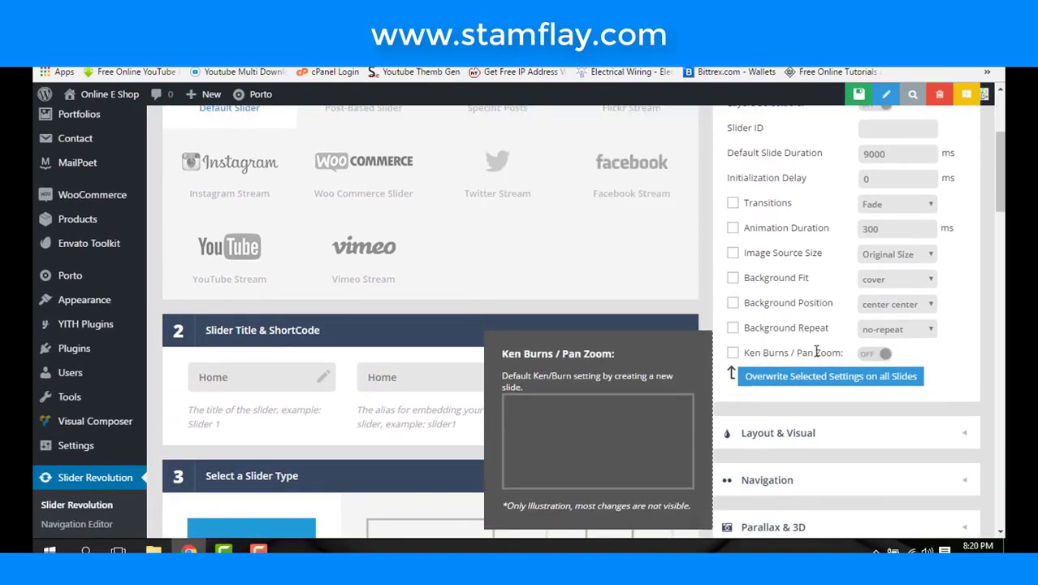
scroll(804, 324, "up", 2)
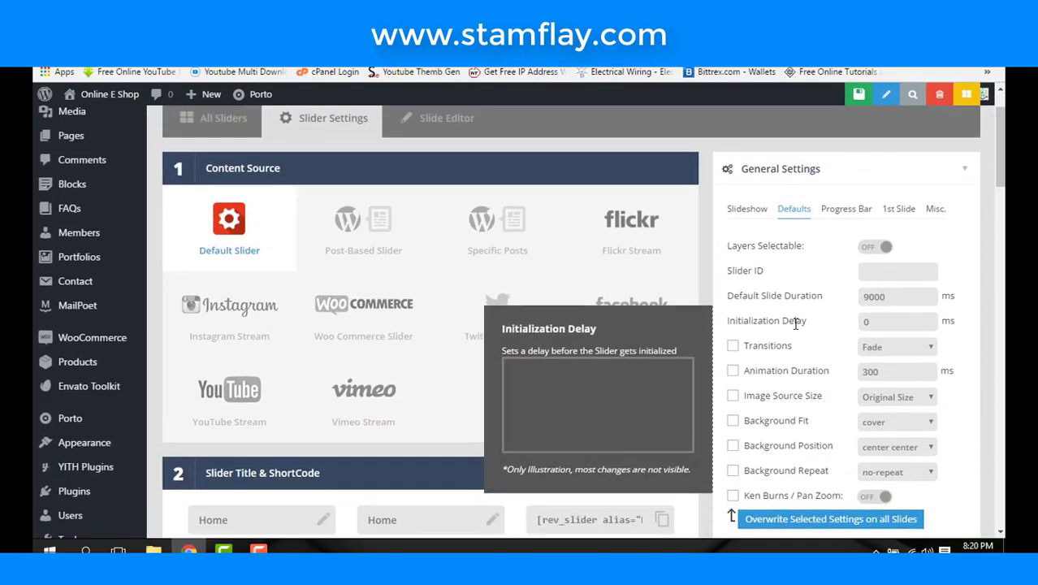
left_click(842, 209)
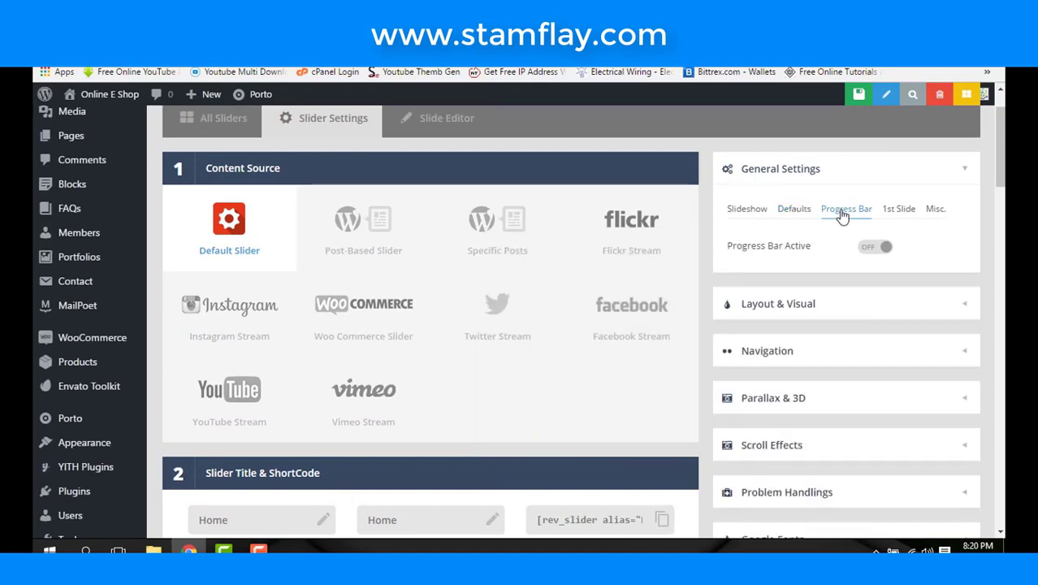
mouse_move(824, 272)
scroll(852, 195, "up", 1)
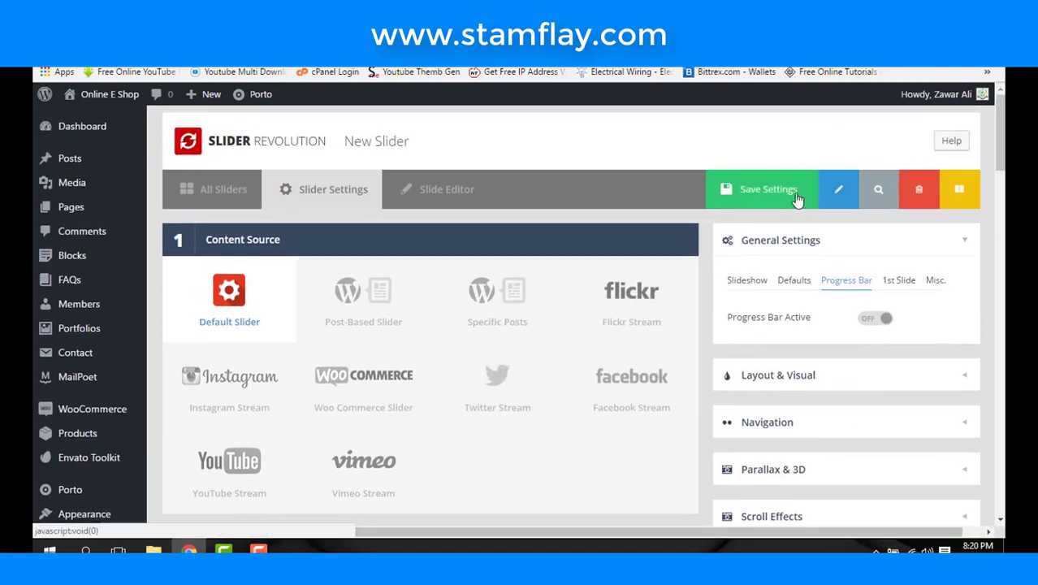
- Save the slider settings
left_click(777, 200)
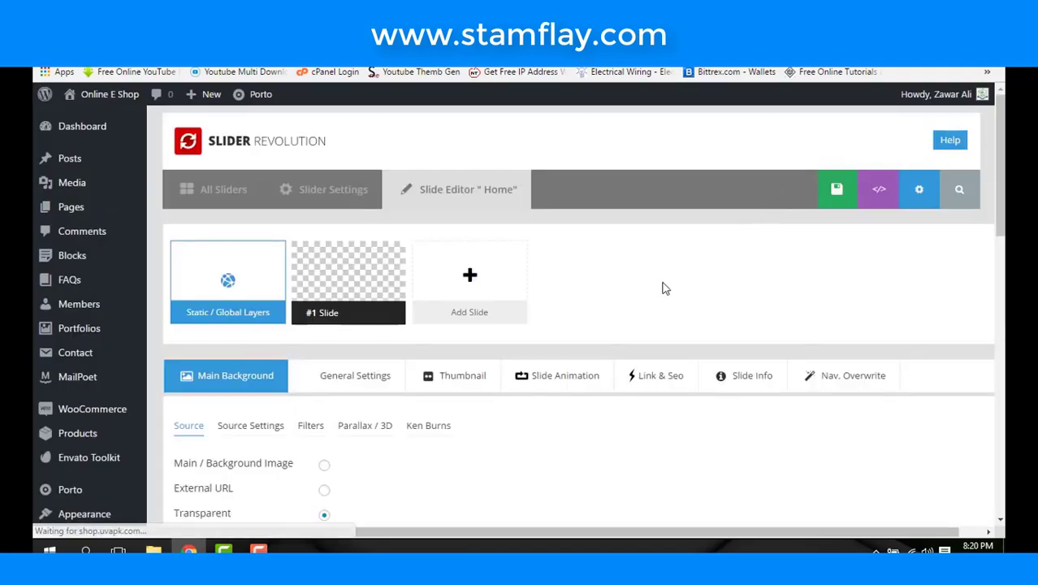
scroll(681, 294, "down", 6)
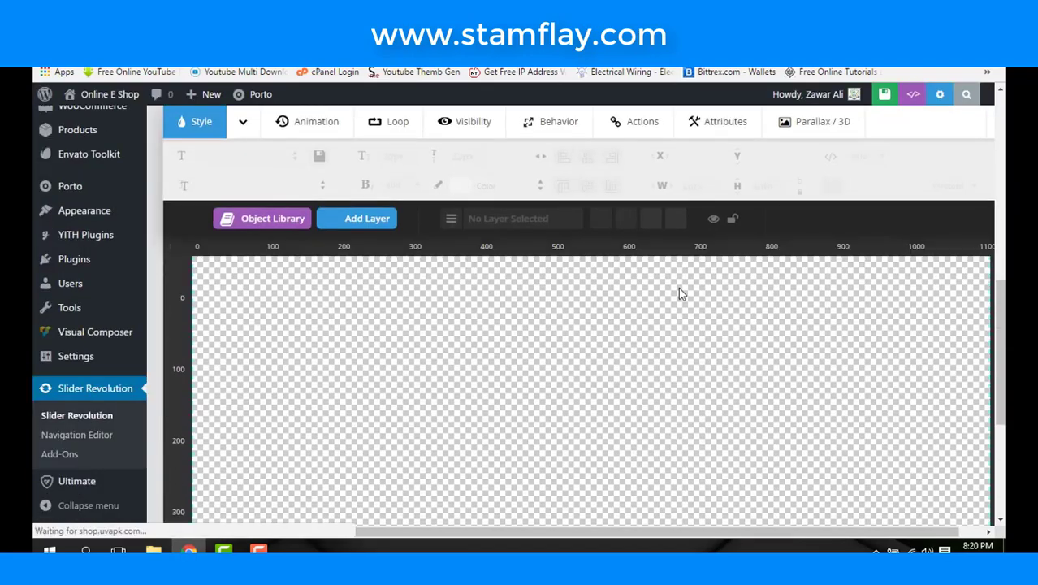
scroll(680, 294, "up", 1)
scroll(679, 289, "up", 1)
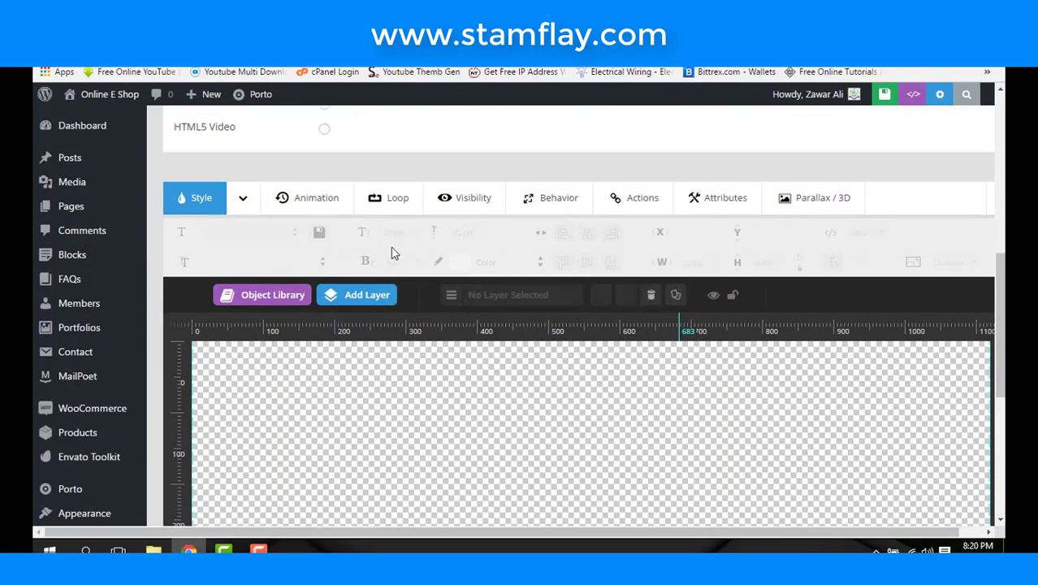
scroll(449, 299, "up", 5)
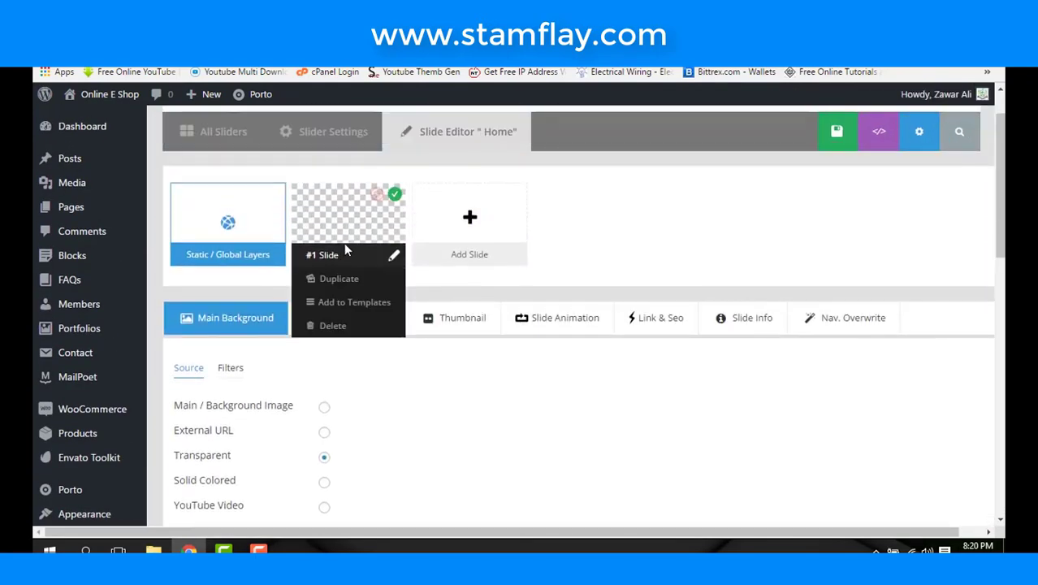
scroll(459, 393, "down", 2)
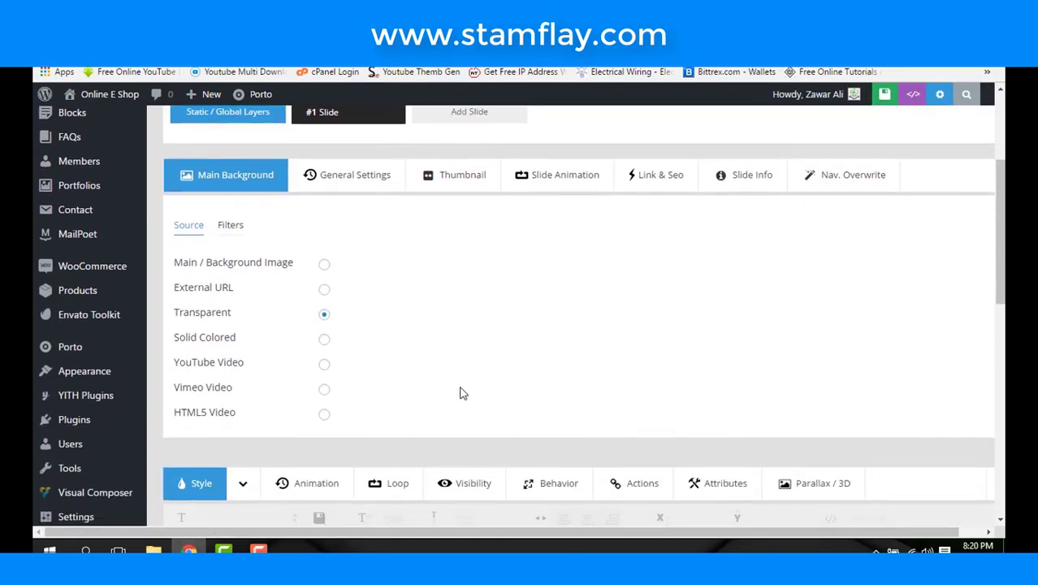
- Switch the first slide's background source from Transparent to Main / Background Image
left_click(324, 266)
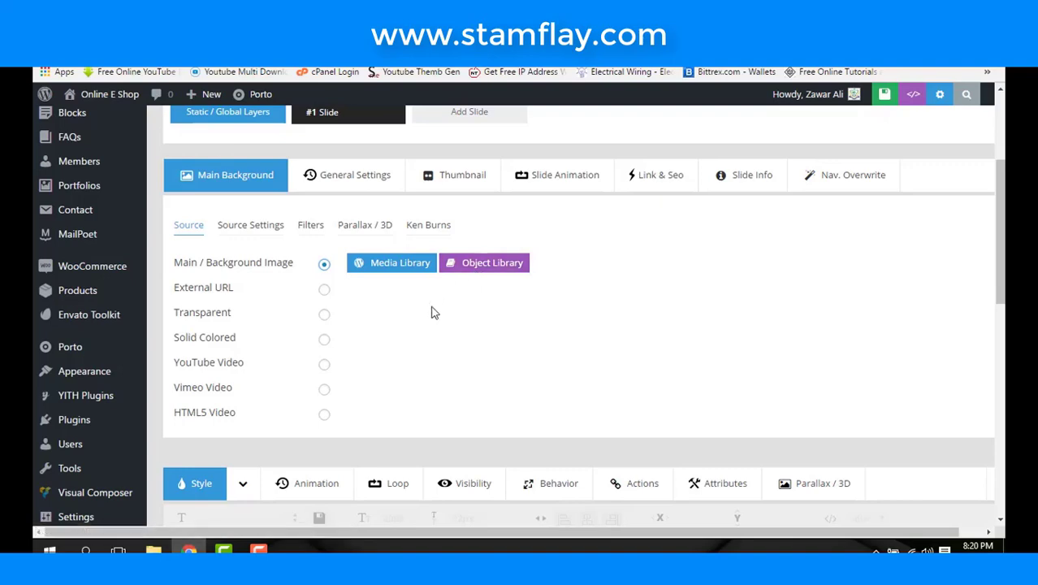
scroll(433, 314, "down", 5)
mouse_move(357, 227)
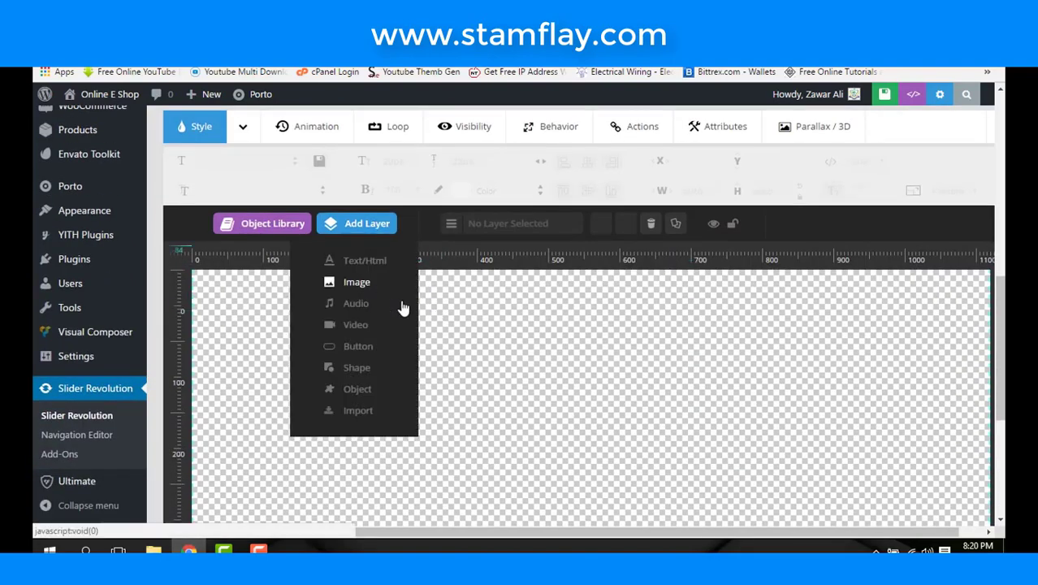
scroll(468, 315, "up", 5)
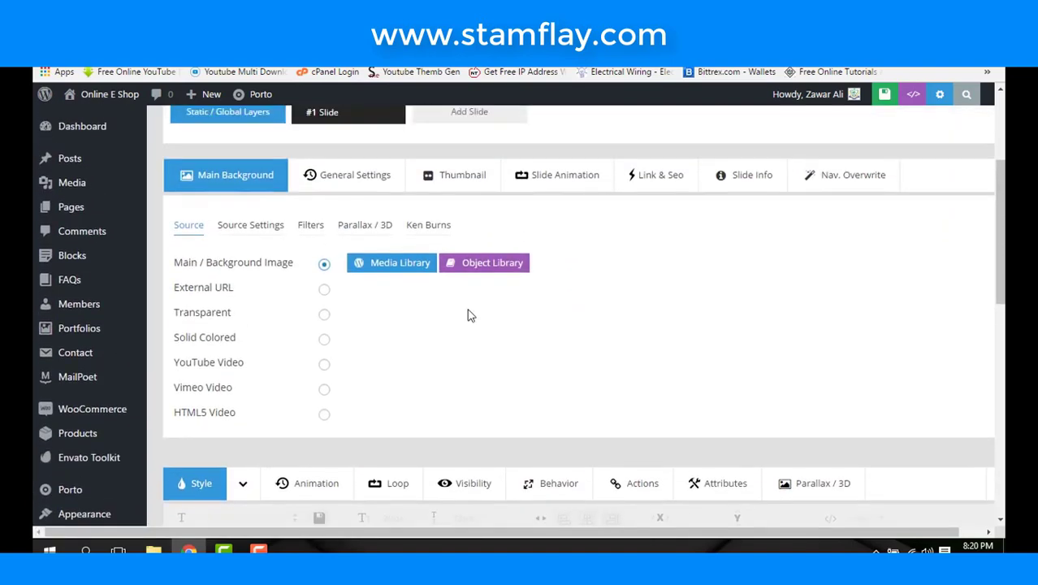
- Upload slide1.jpg through slide4.jpg to the media library for the slide background
left_click(376, 274)
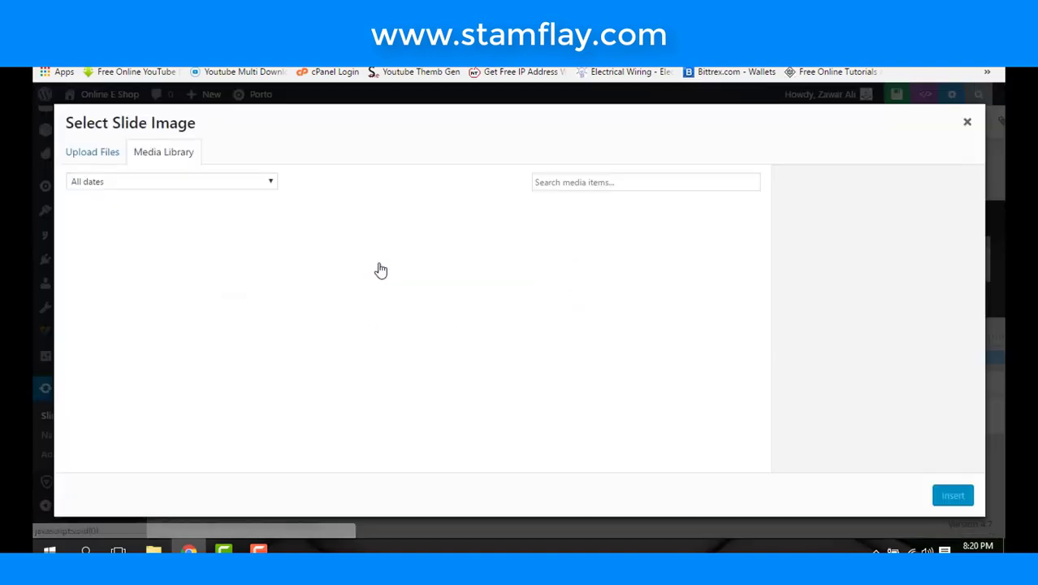
left_click(104, 162)
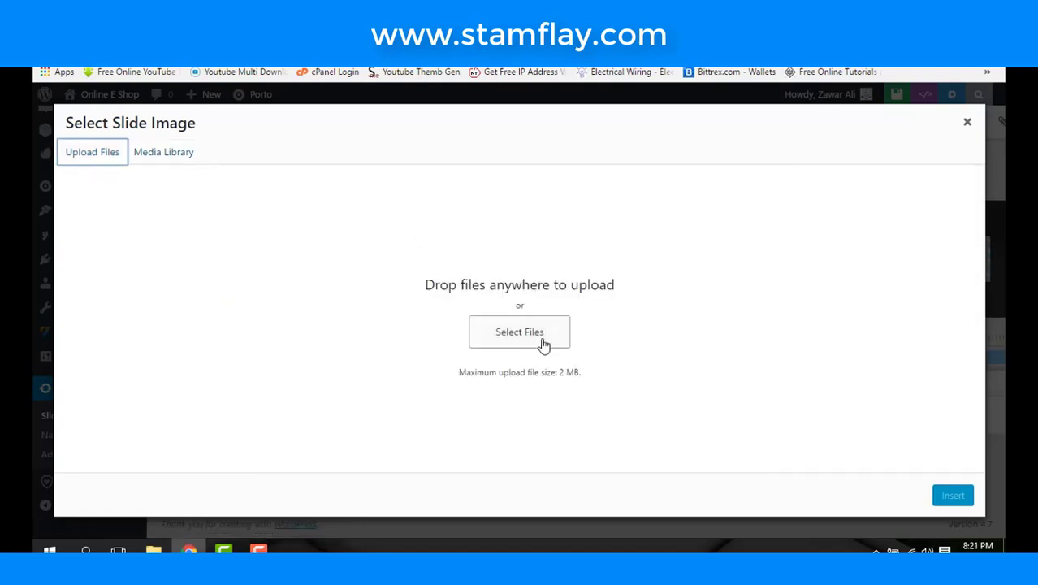
left_click(543, 345)
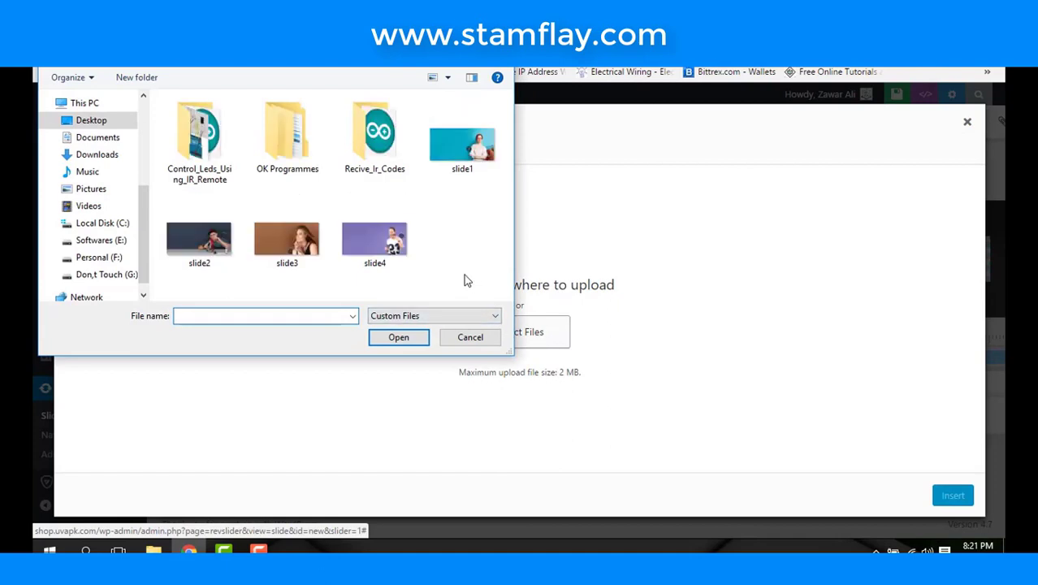
left_click_drag(463, 277, 201, 240)
left_click(462, 148, "ctrl")
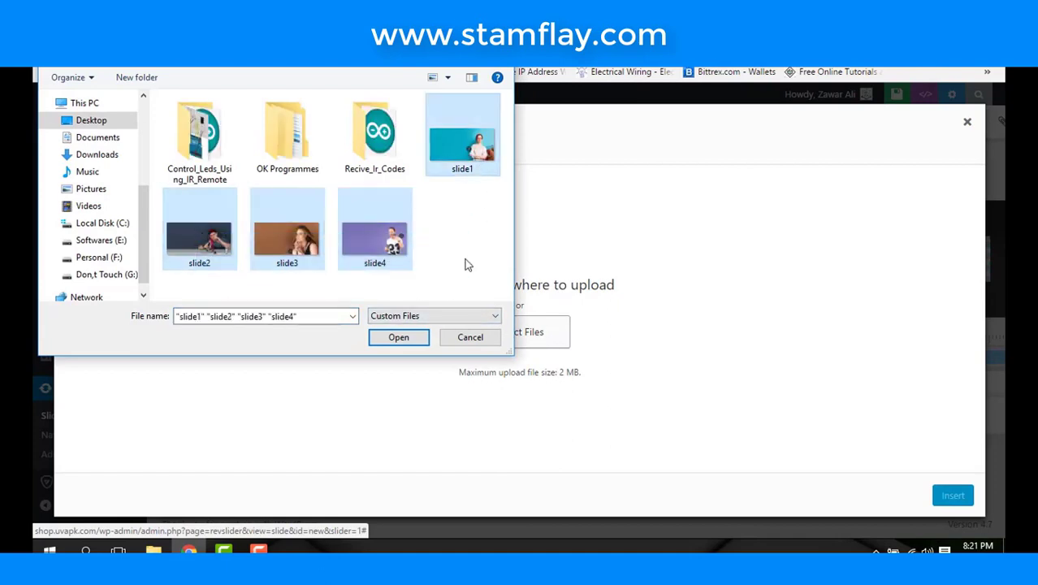
left_click(414, 341)
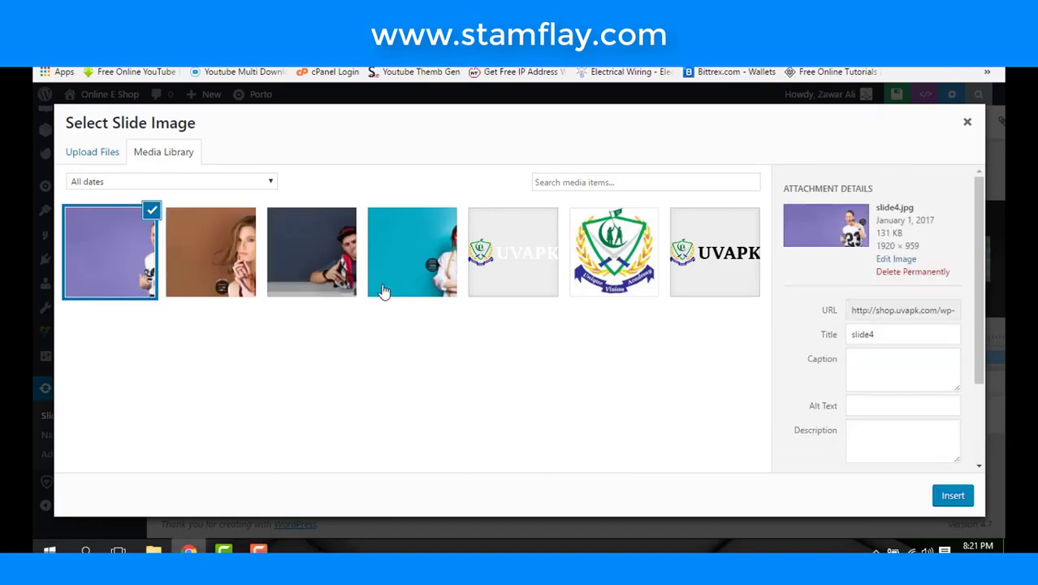
- Insert the purple slide4 photo as the slide background and view it on the layer canvas
left_click(950, 495)
scroll(710, 355, "down", 5)
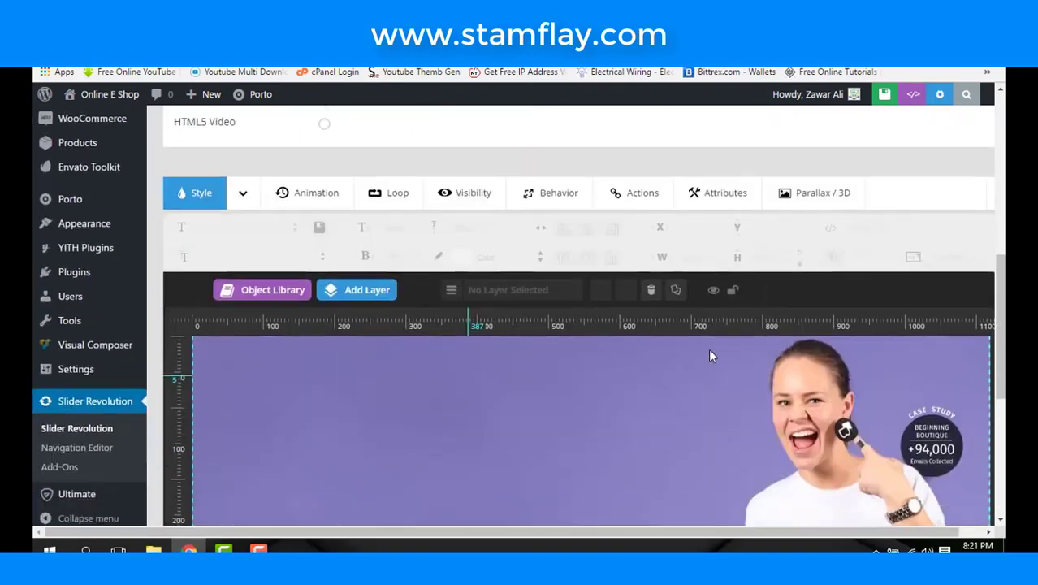
scroll(707, 349, "down", 2)
scroll(708, 348, "up", 3)
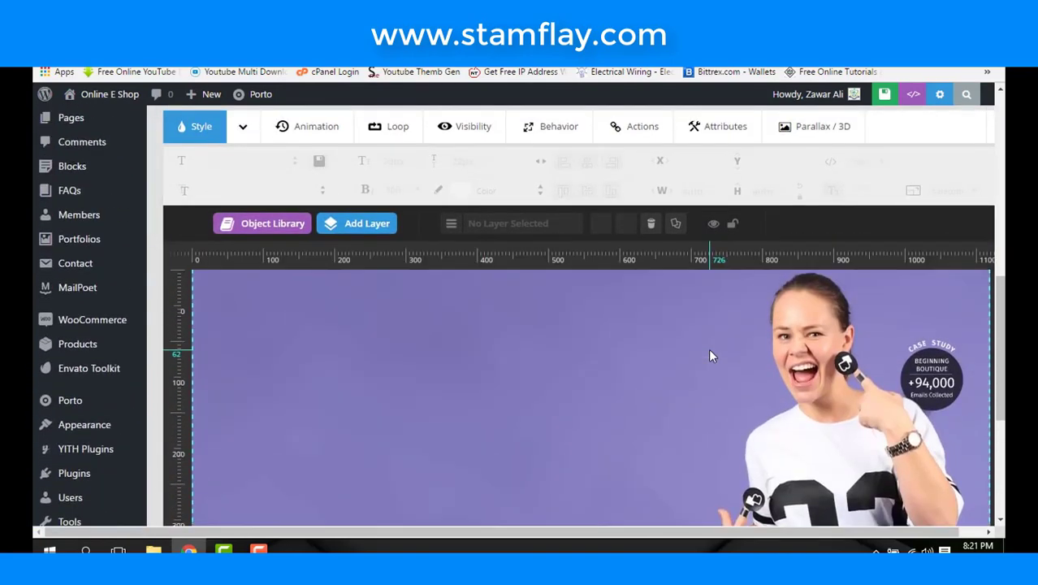
scroll(708, 354, "down", 3)
scroll(708, 354, "up", 4)
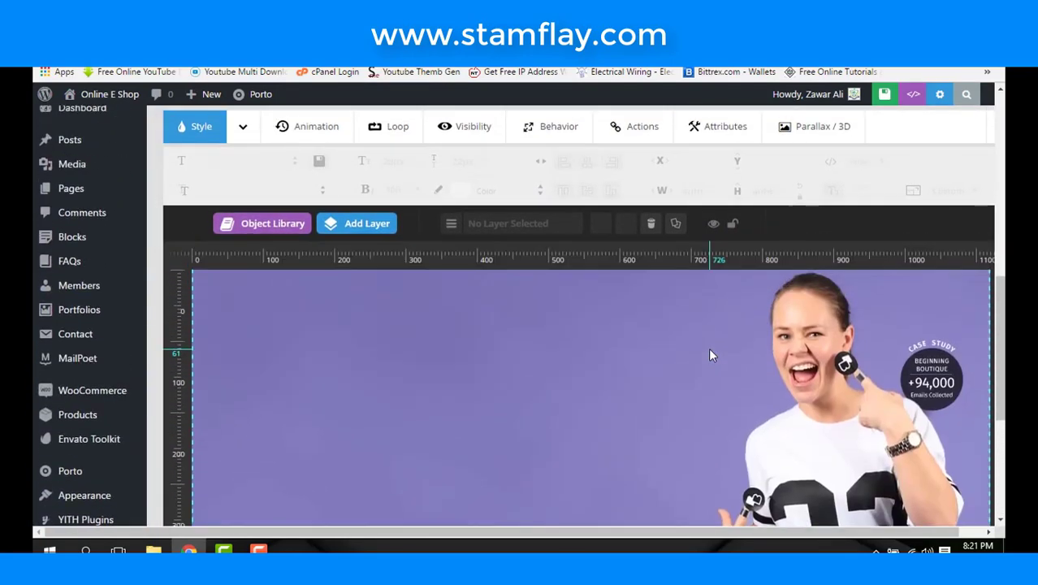
scroll(710, 355, "up", 3)
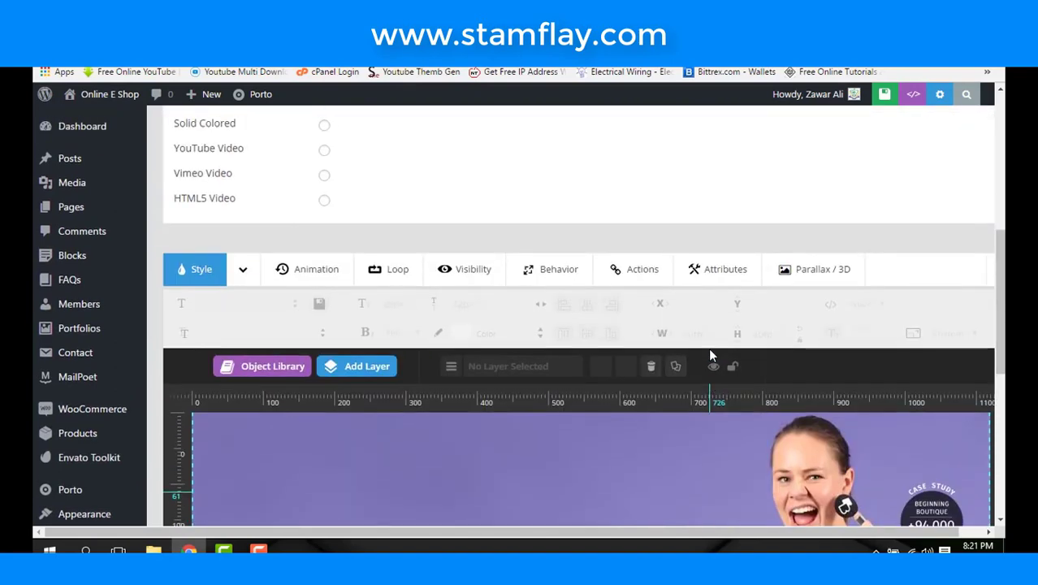
scroll(710, 355, "up", 1)
scroll(708, 349, "down", 3)
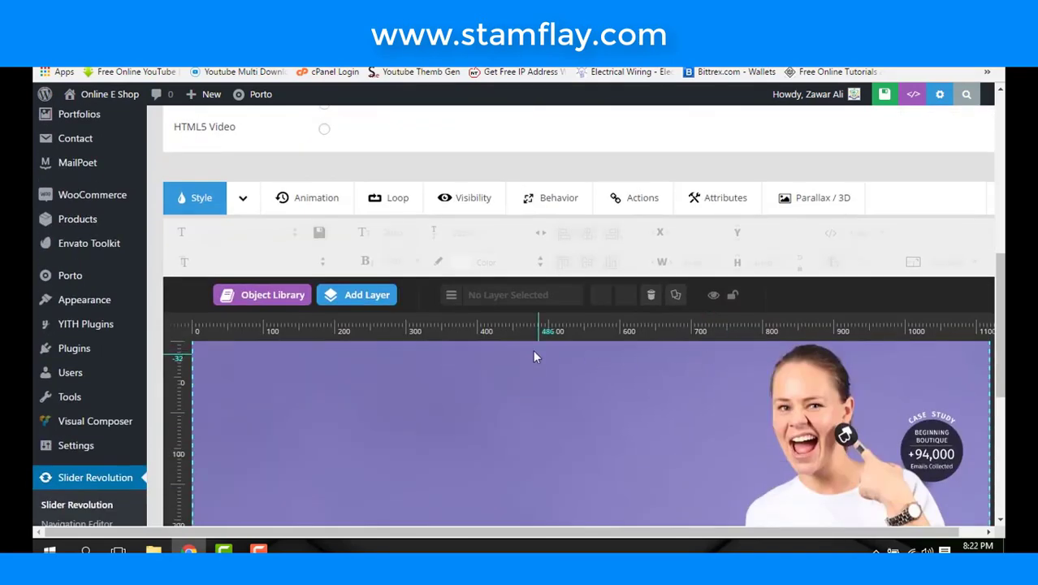
scroll(532, 354, "down", 1)
scroll(532, 354, "up", 1)
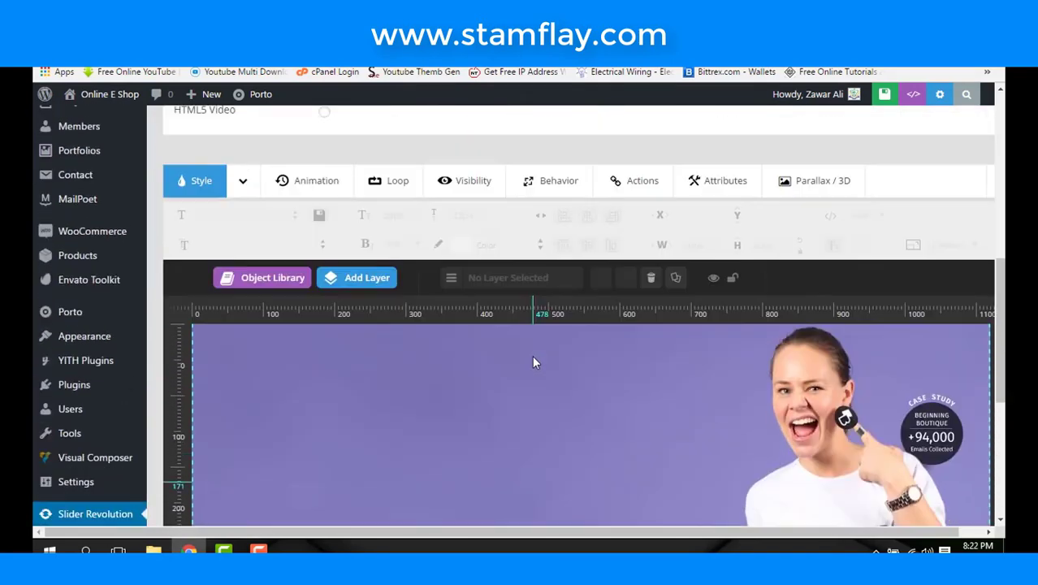
mouse_move(370, 293)
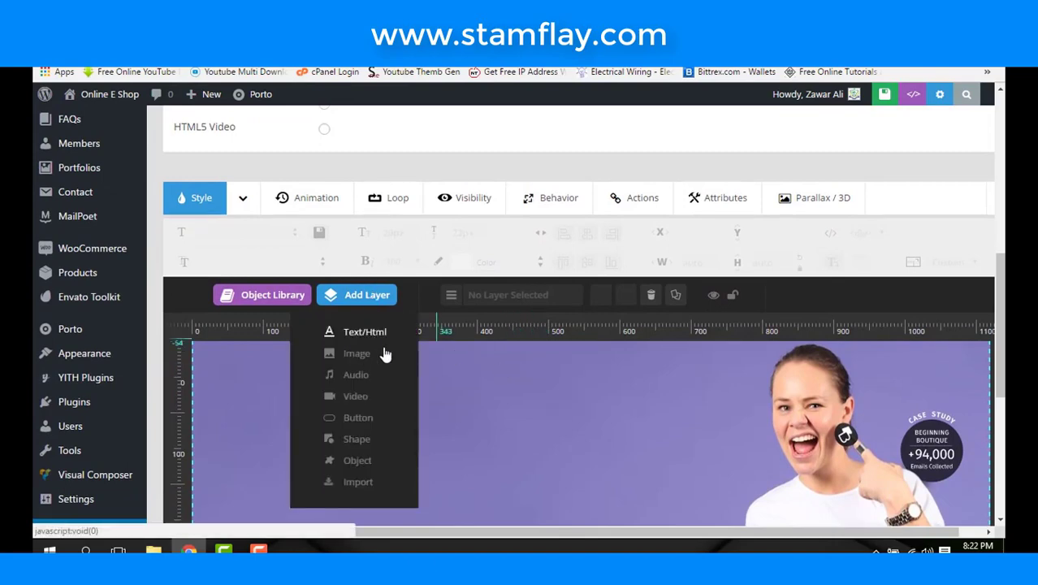
- Add a text layer whose caption reads 'HUGE SALE'
left_click(365, 331)
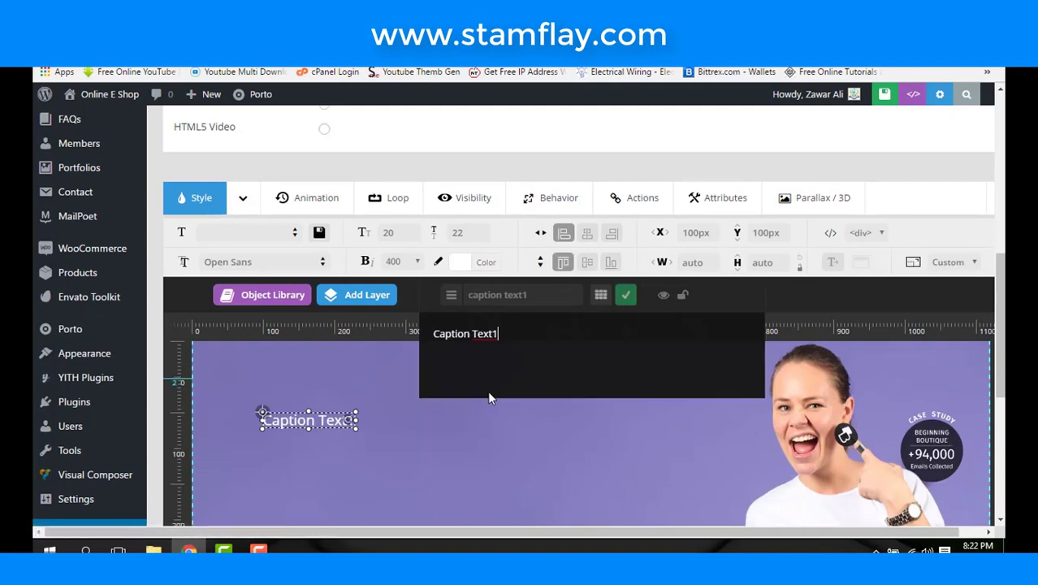
key("ctrl+shift+Left")
key("ctrl+shift+Left")
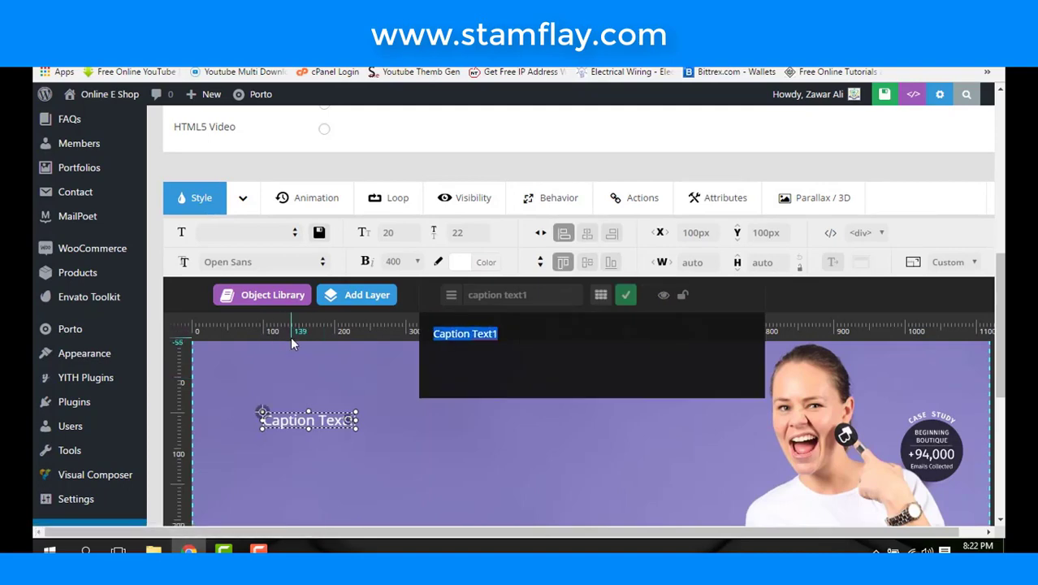
key("BackSpace")
type("HUGE ")
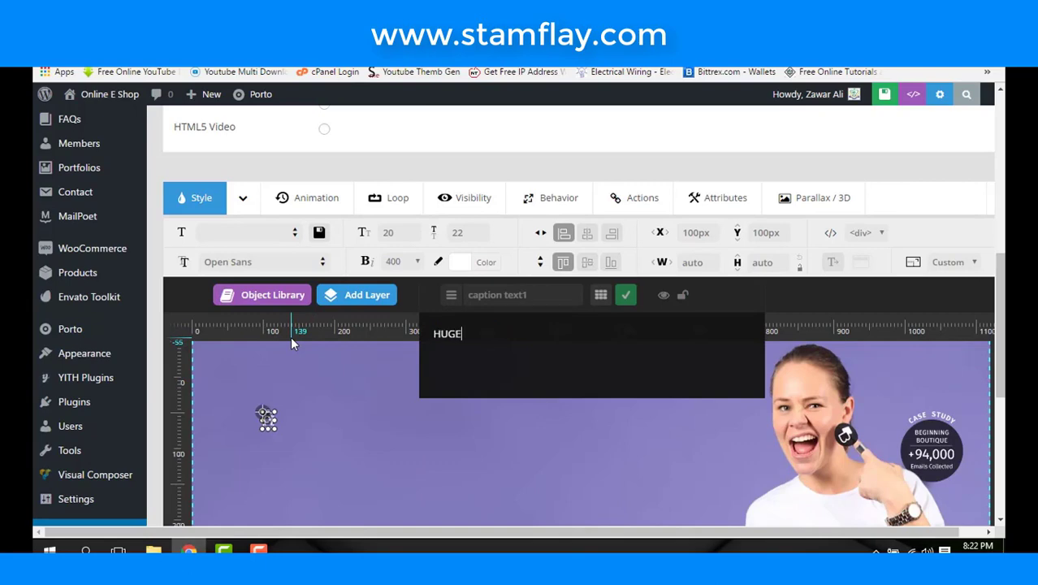
type("S")
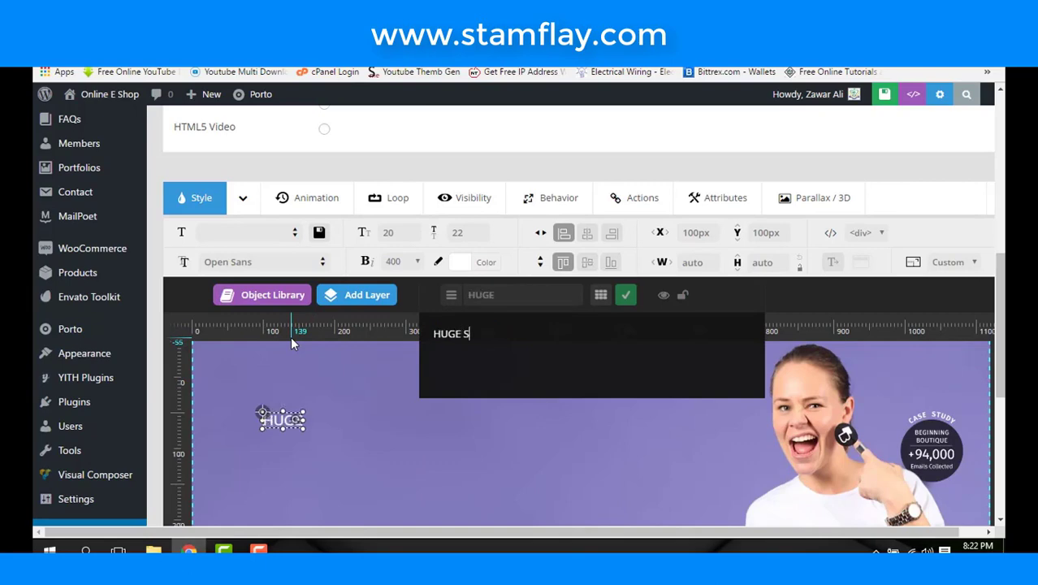
type("A")
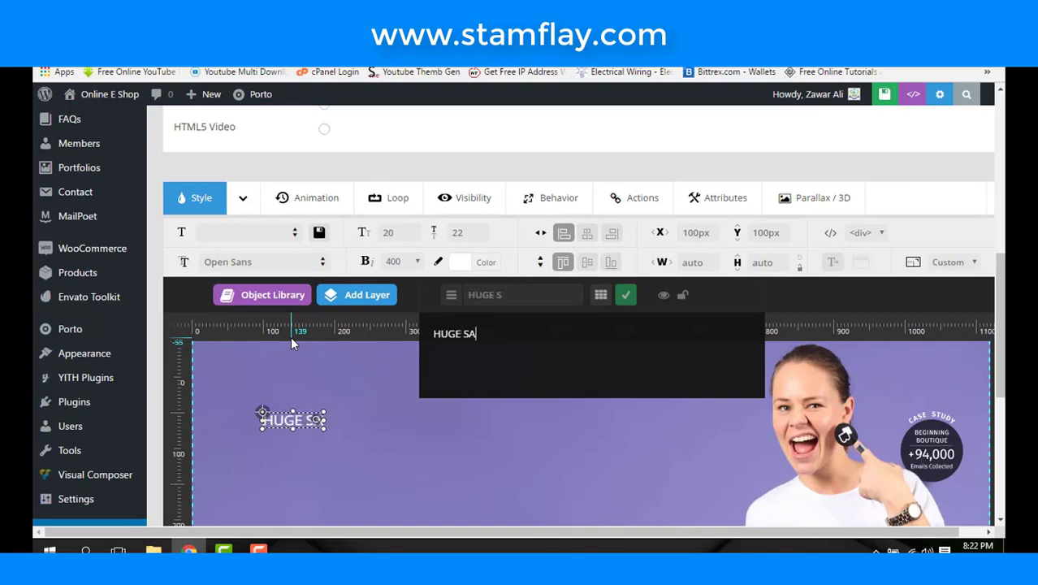
type("LE")
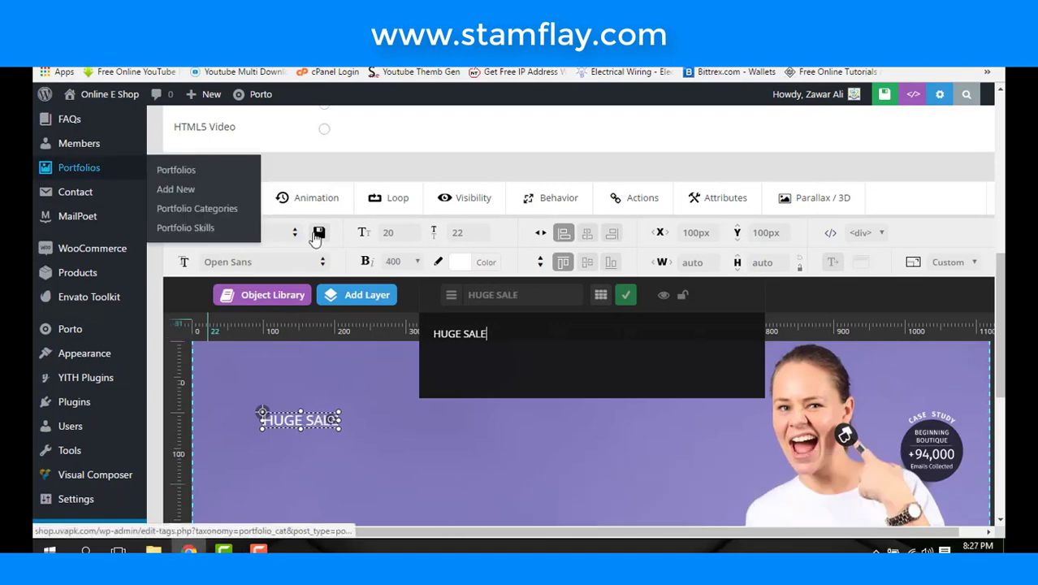
- Set the HUGE SALE caption to 40px font size with a 10px line height
left_click_drag(501, 341, 432, 334)
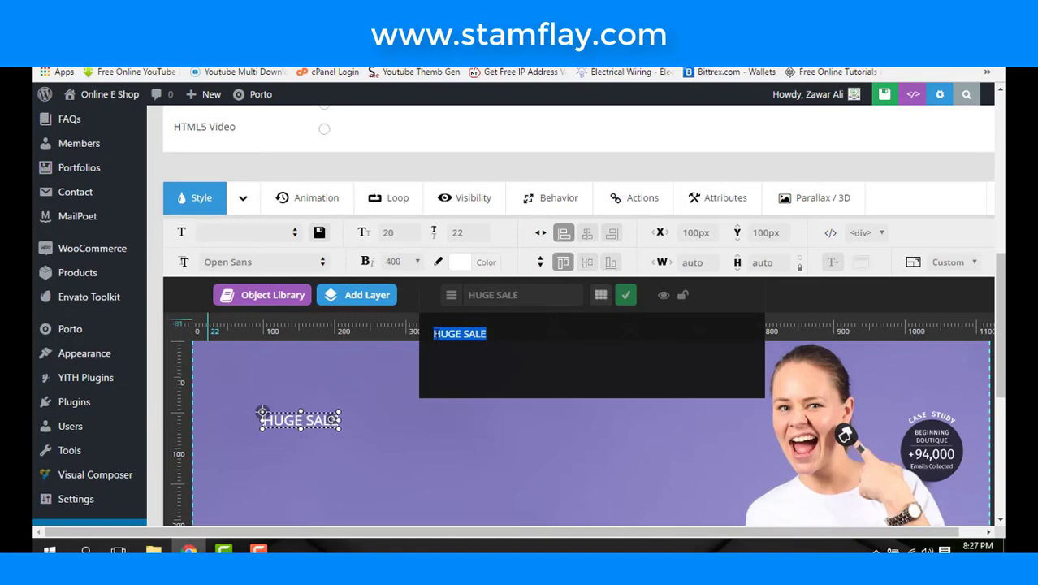
left_click(458, 233)
left_click(406, 237)
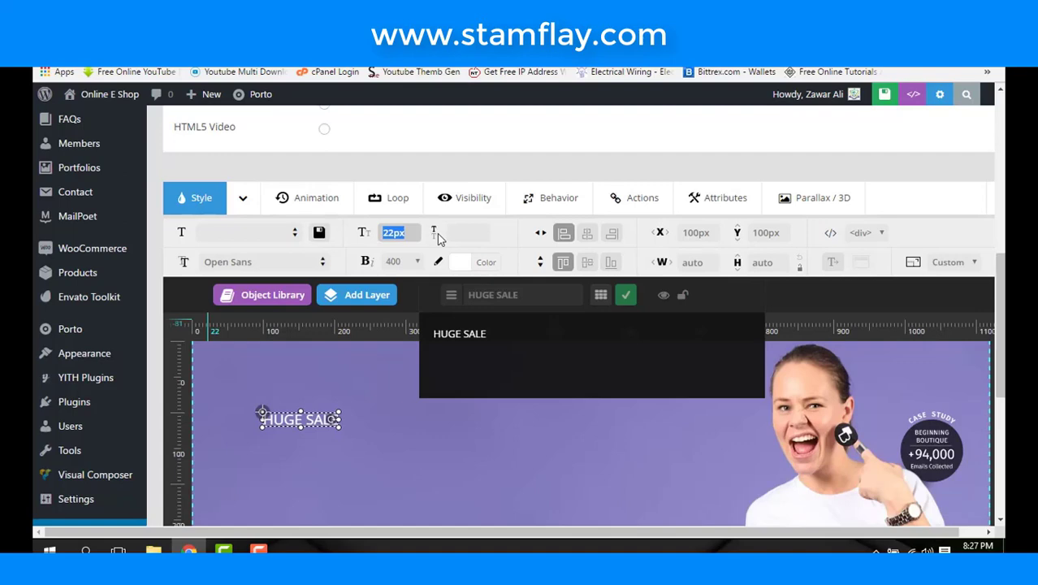
type("40")
left_click(511, 344)
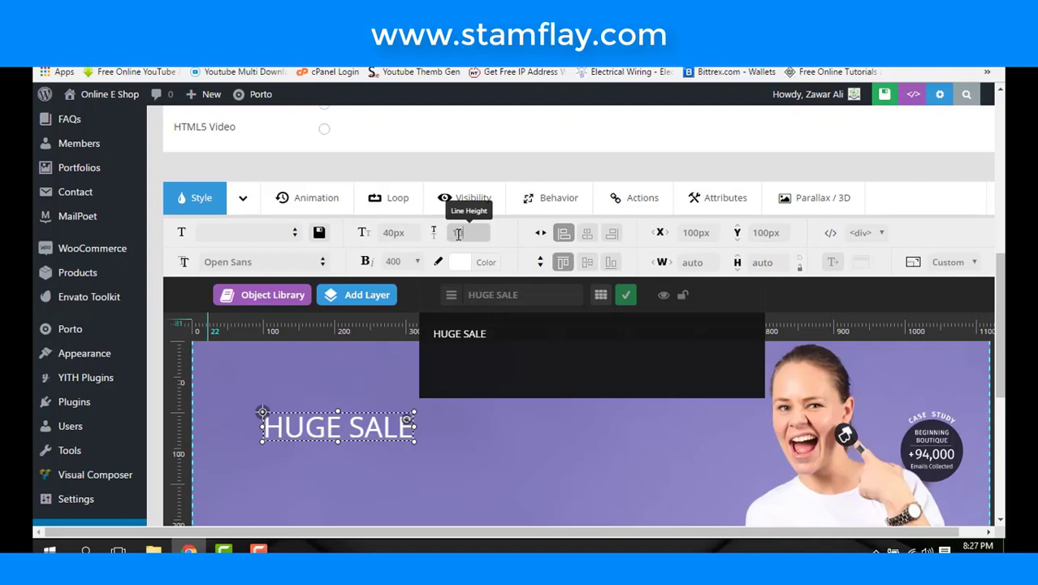
left_click(457, 234)
type("1")
key("Return")
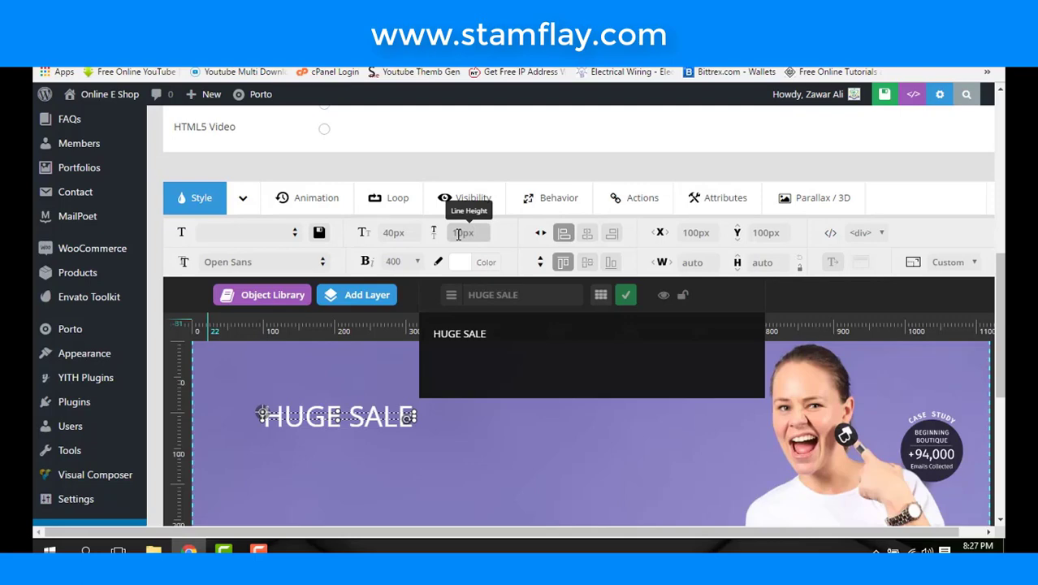
- Give HUGE SALE font weight 600 and, after trying several colours, make it white
left_click(414, 264)
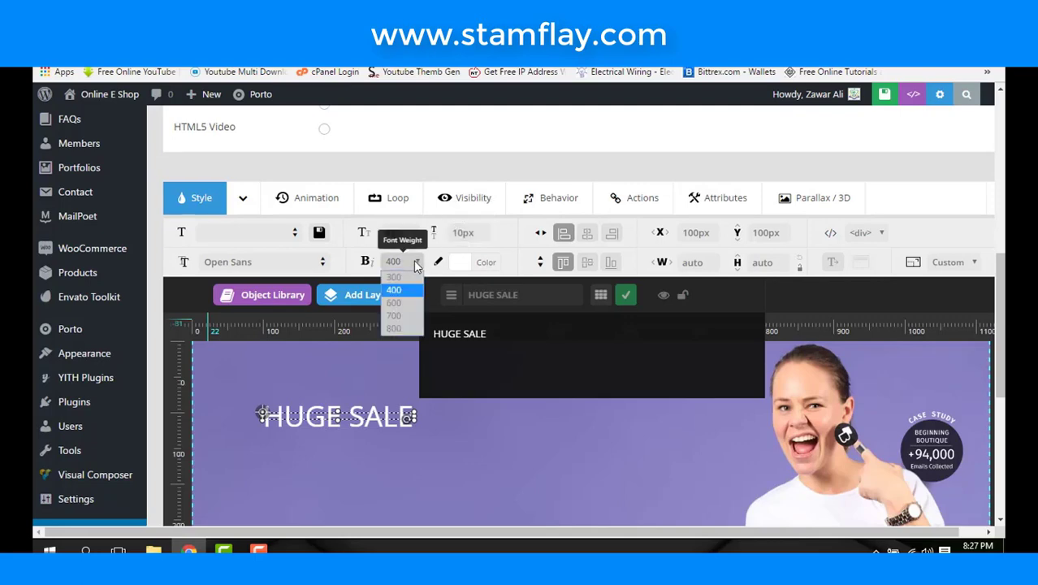
left_click(394, 303)
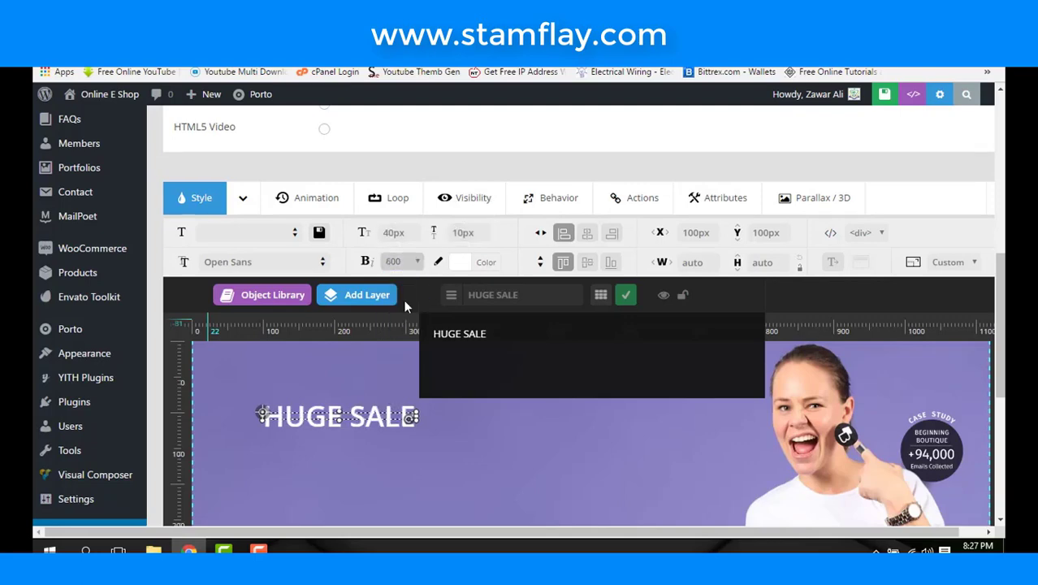
left_click(457, 266)
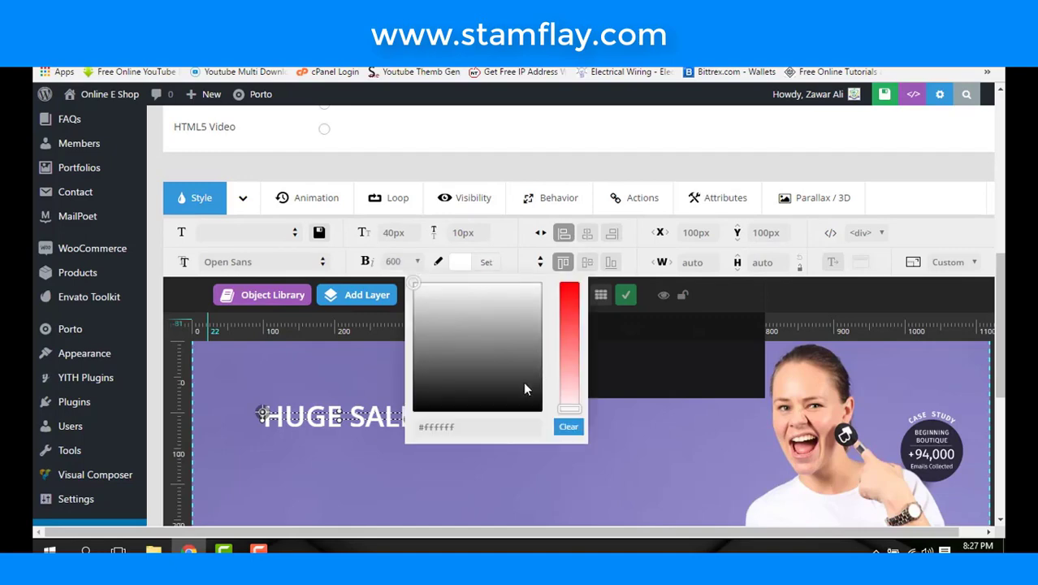
left_click(462, 264)
left_click(461, 264)
left_click(467, 426)
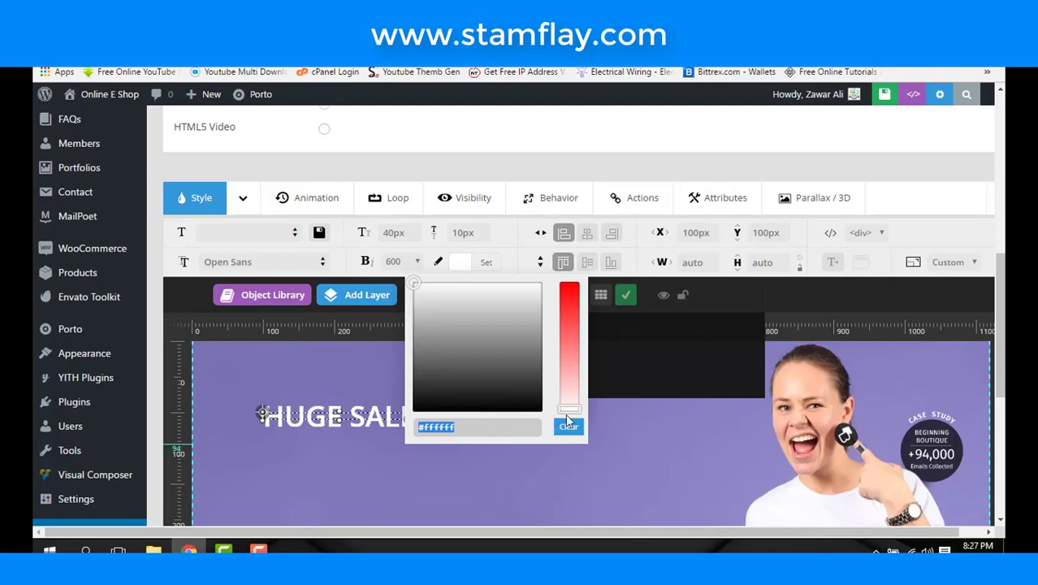
left_click_drag(568, 409, 568, 359)
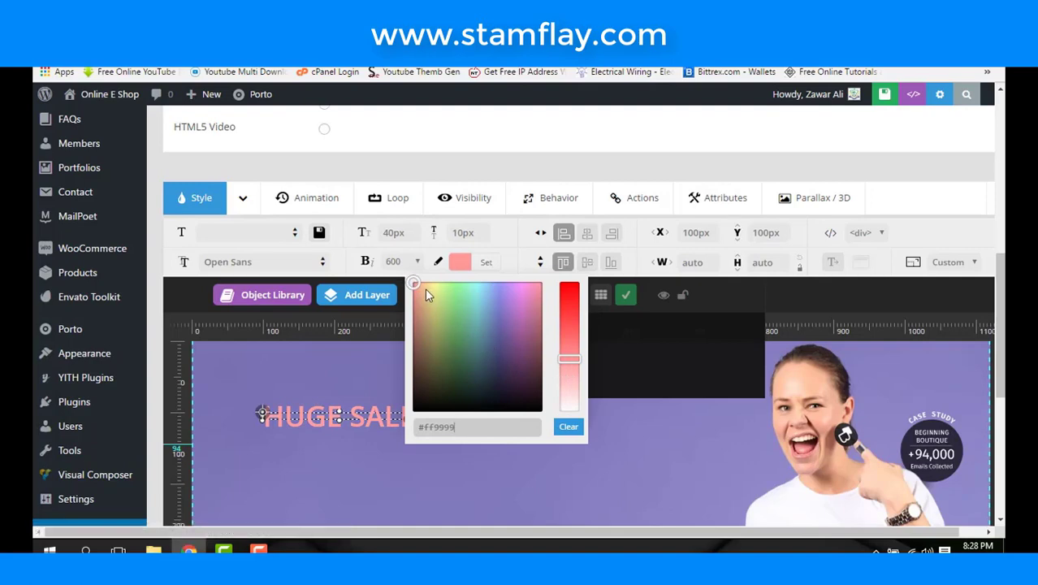
left_click(465, 325)
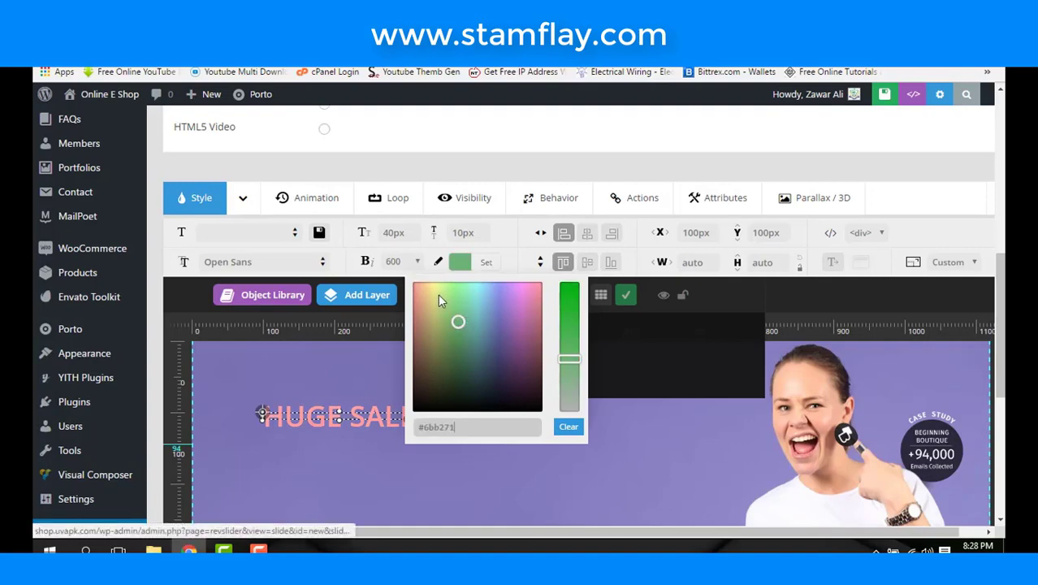
left_click(449, 341)
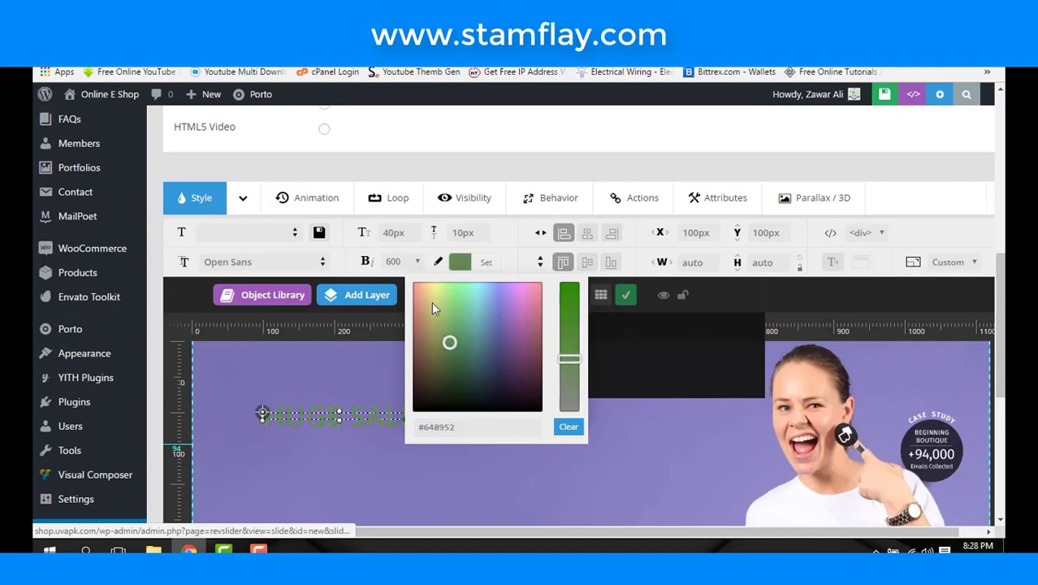
left_click(432, 307)
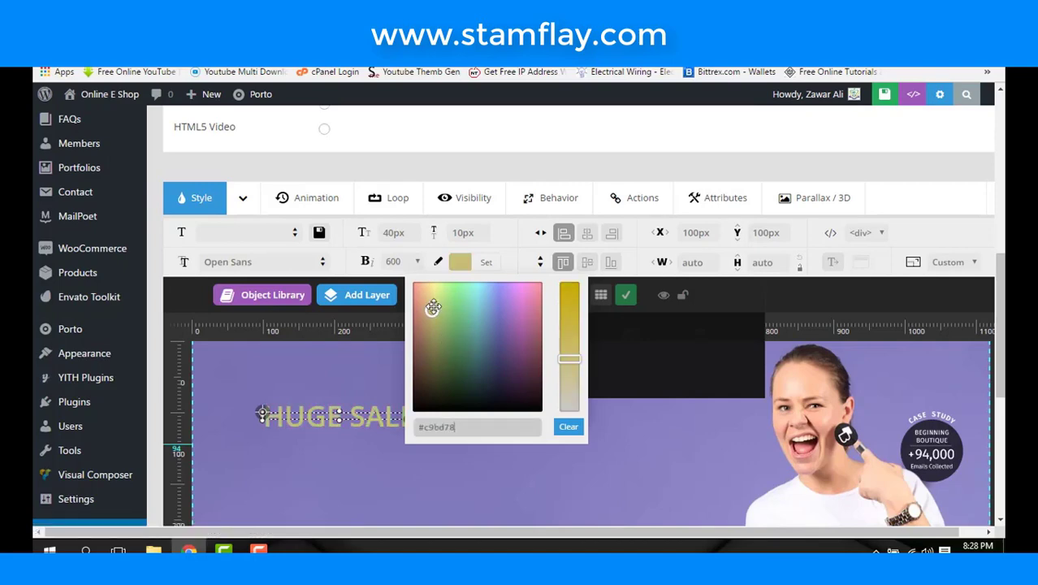
left_click_drag(562, 358, 558, 445)
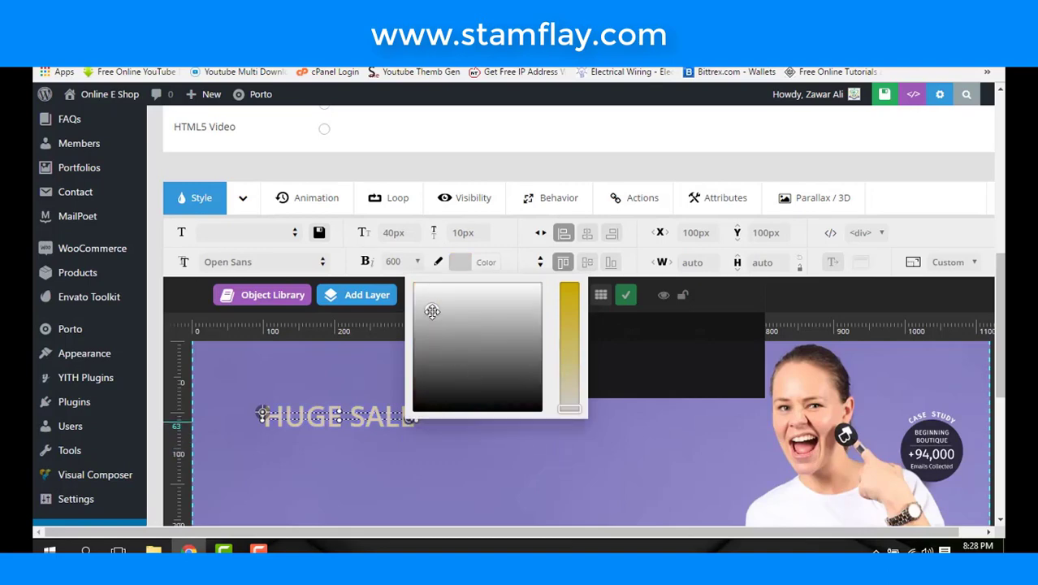
left_click(571, 289)
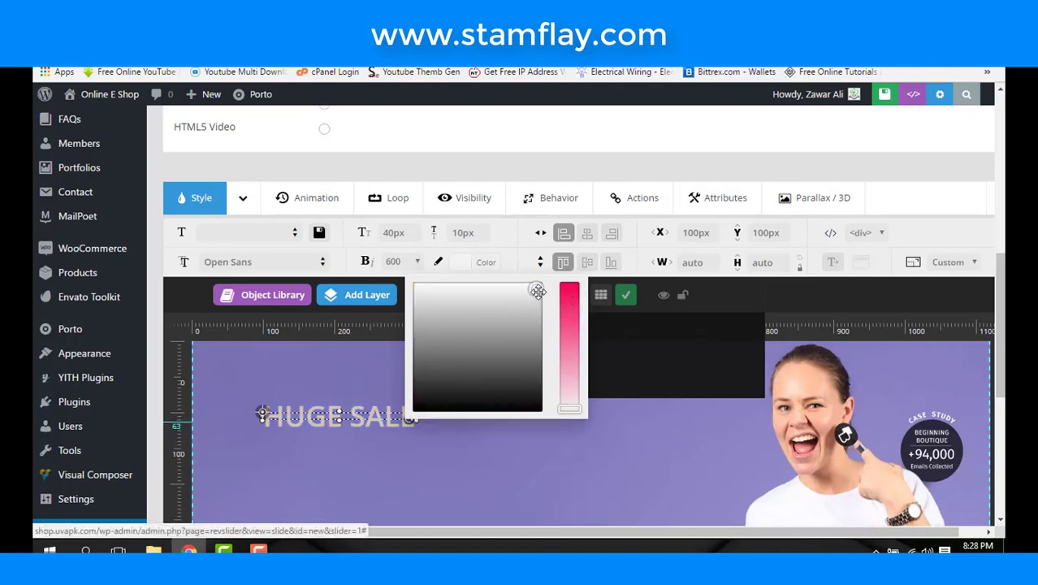
left_click_drag(537, 290, 401, 278)
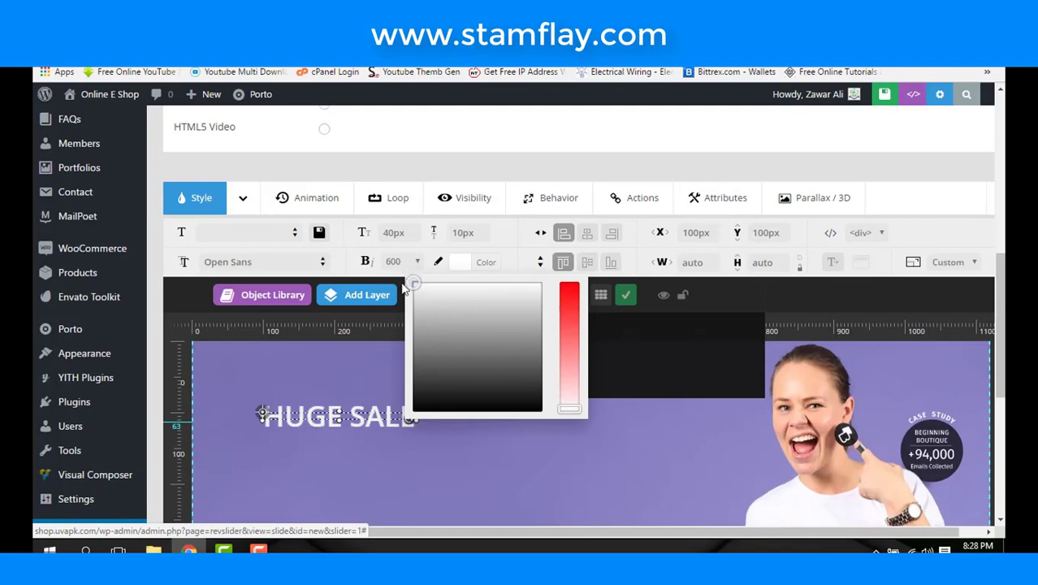
left_click(549, 458)
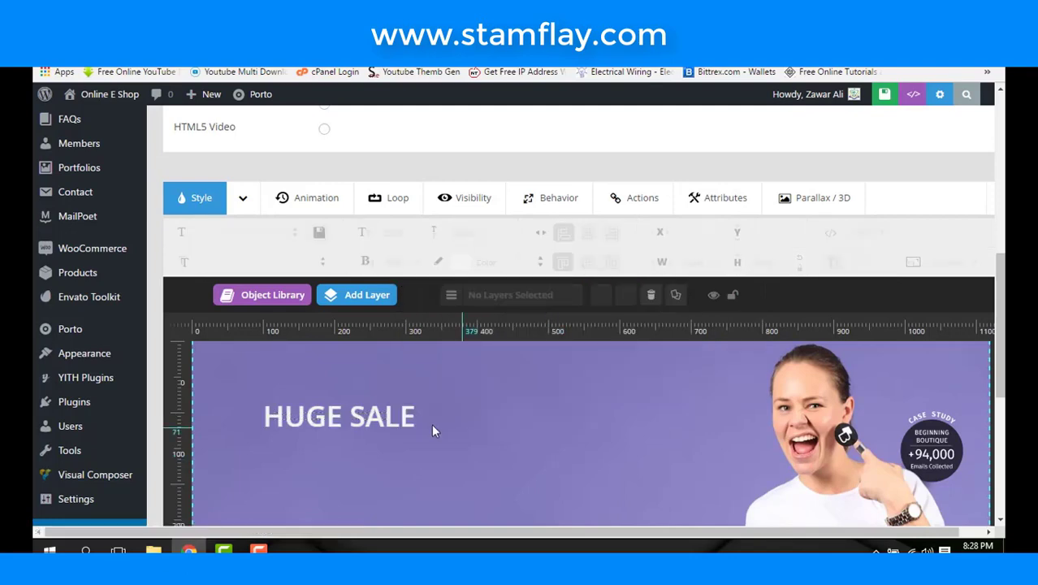
- Move the HUGE SALE layer further right on the slide
left_click(382, 416)
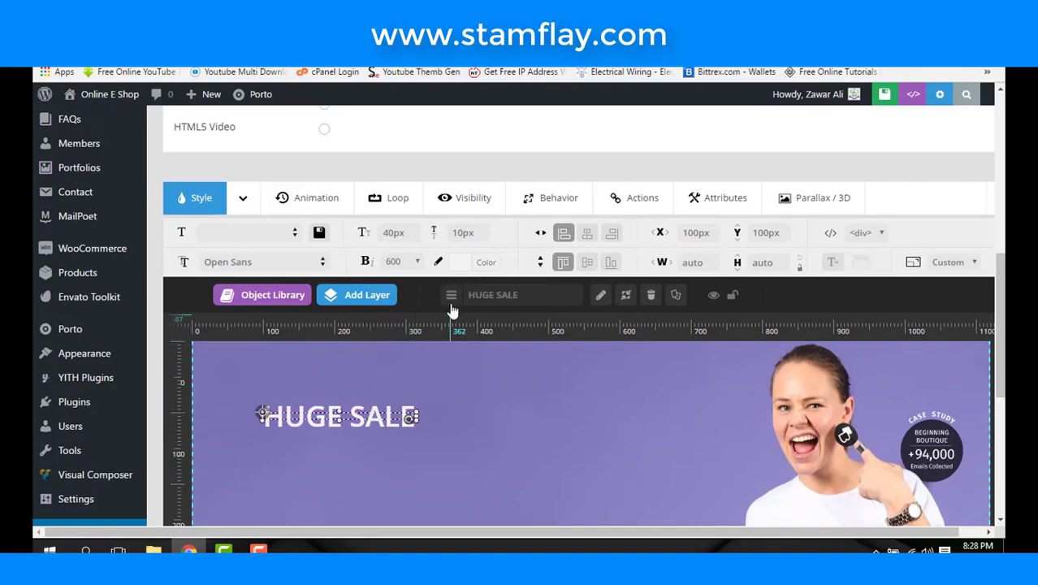
mouse_move(451, 301)
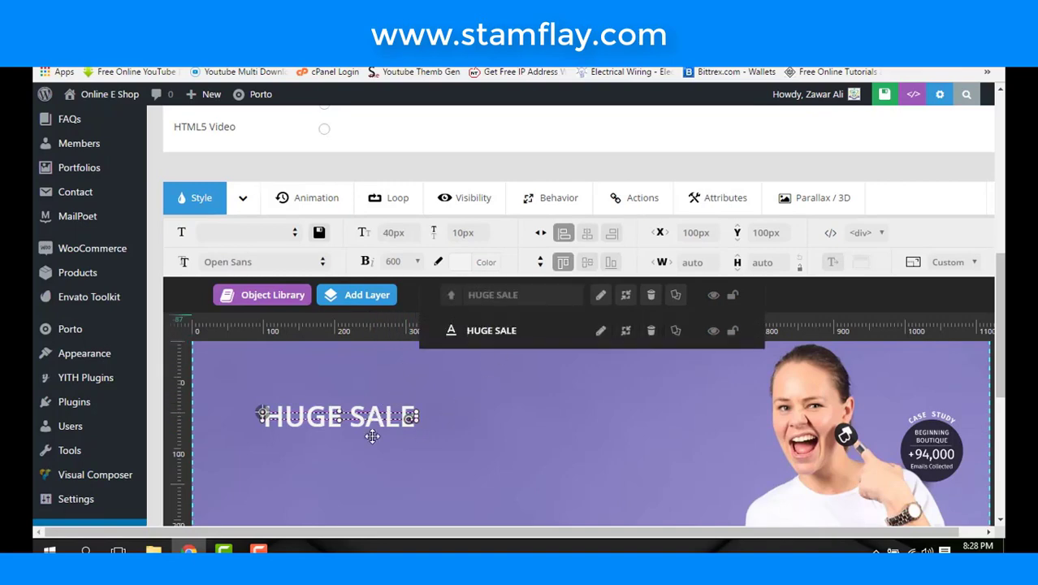
left_click_drag(356, 419, 396, 406)
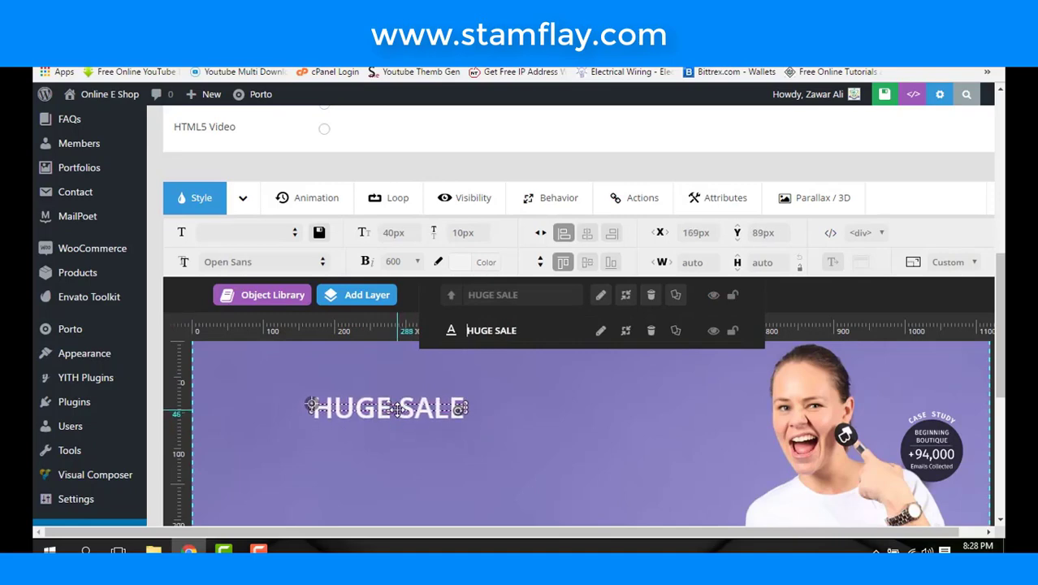
left_click(537, 415)
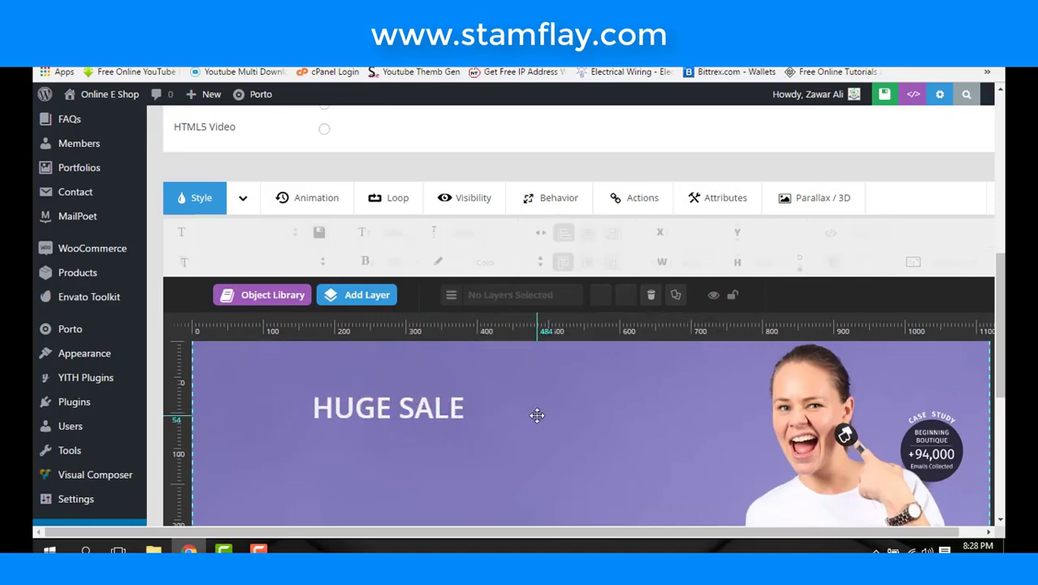
- Add a new text layer reading 'Start Now'
left_click(365, 298)
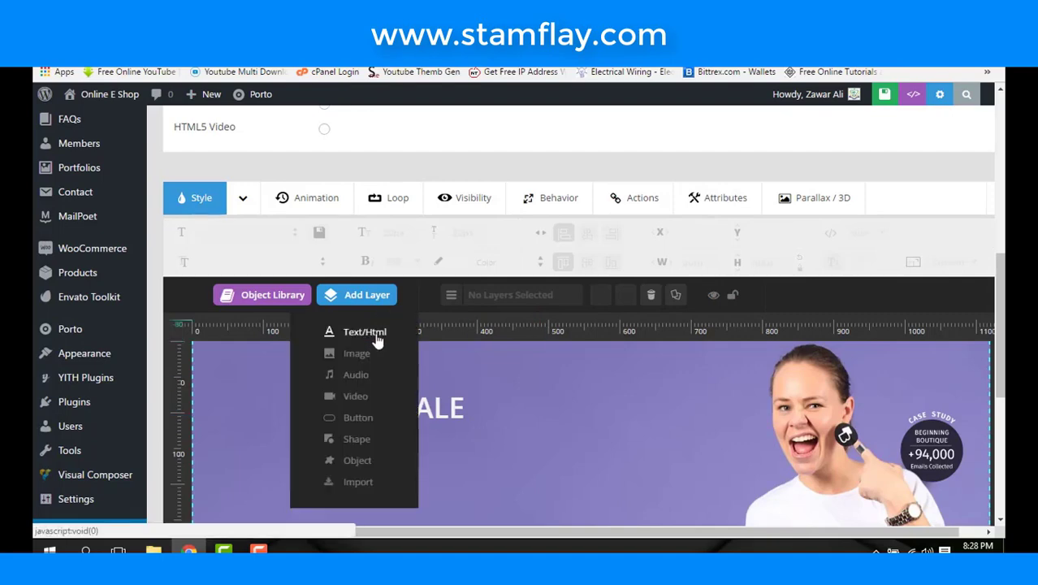
left_click(377, 340)
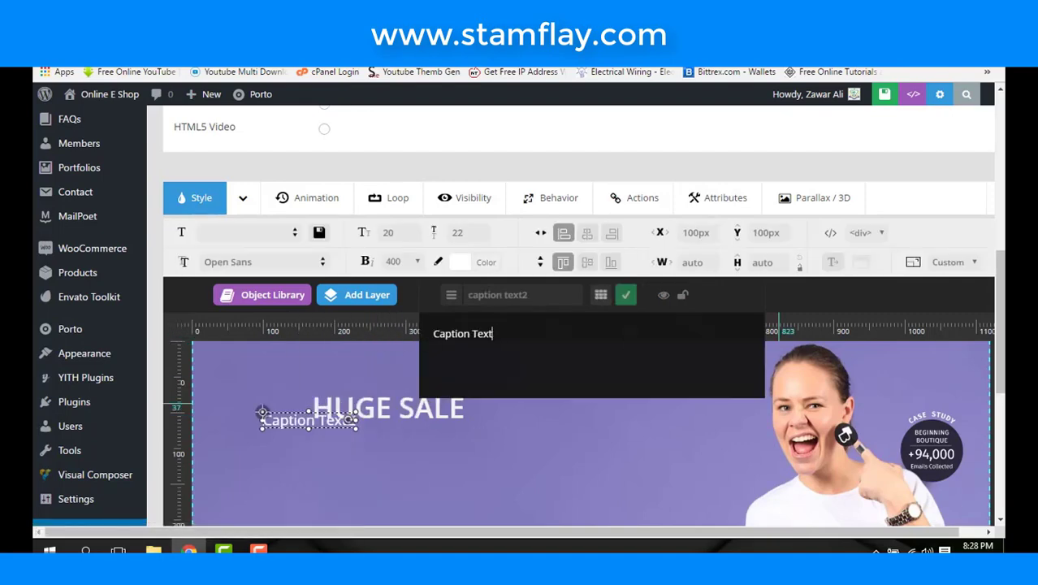
key("BackSpace")
key("BackSpace")
key("BackSpace")
key("BackSpace")
key("BackSpace")
key("BackSpace")
key("BackSpace")
key("BackSpace")
key("BackSpace")
key("BackSpace")
key("BackSpace")
key("BackSpace")
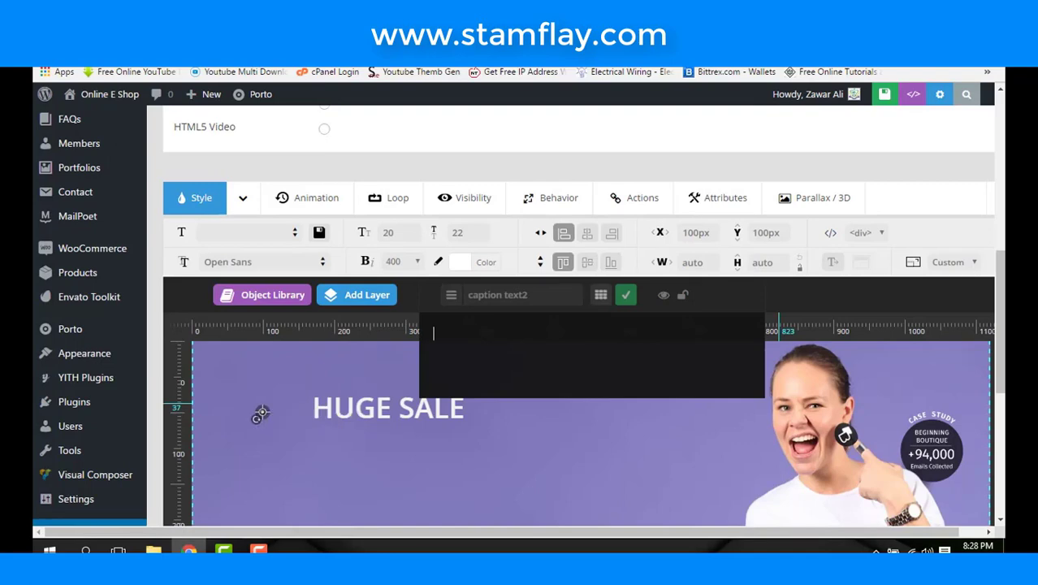
type("Start")
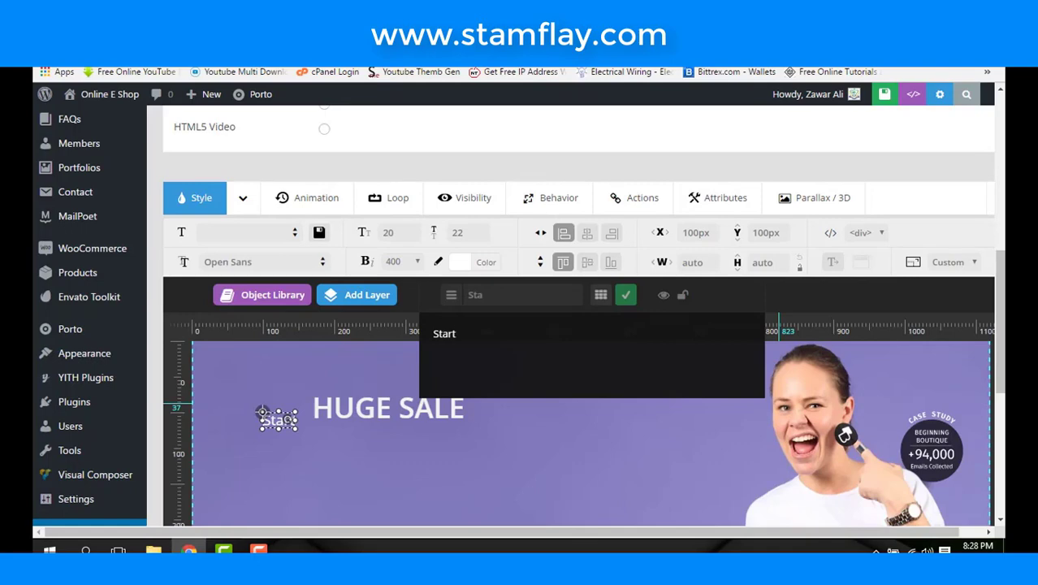
type(" Now")
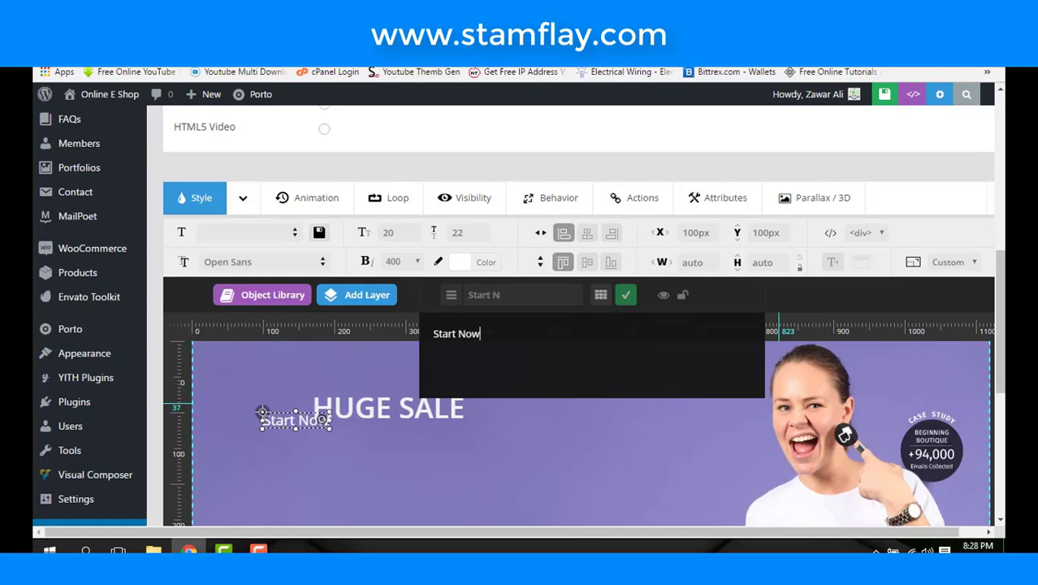
- Set Start Now to 30px font size and place it just below HUGE SALE
left_click(391, 232)
type("3")
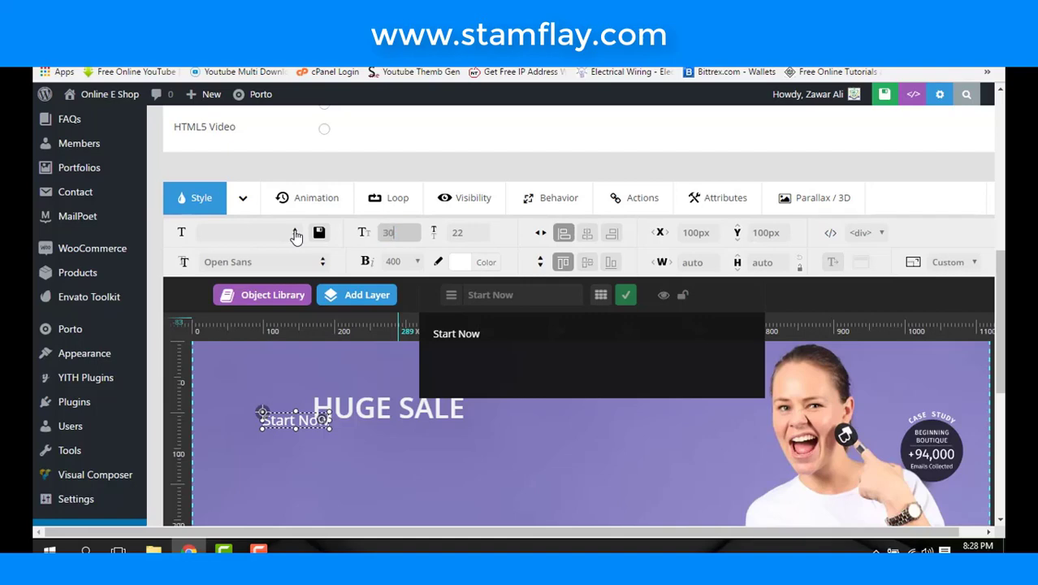
type("0")
key("Return")
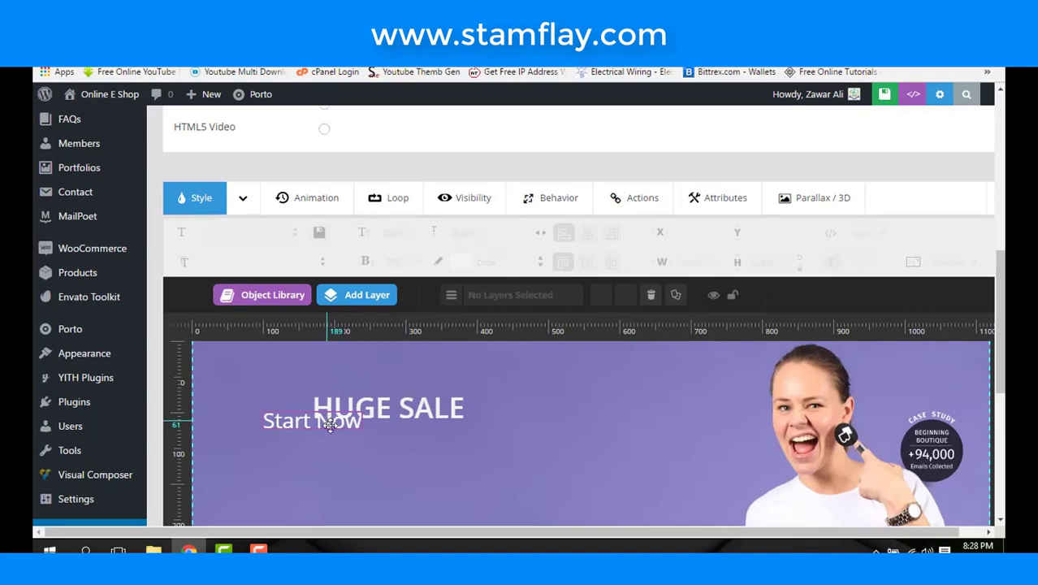
left_click_drag(331, 423, 387, 436)
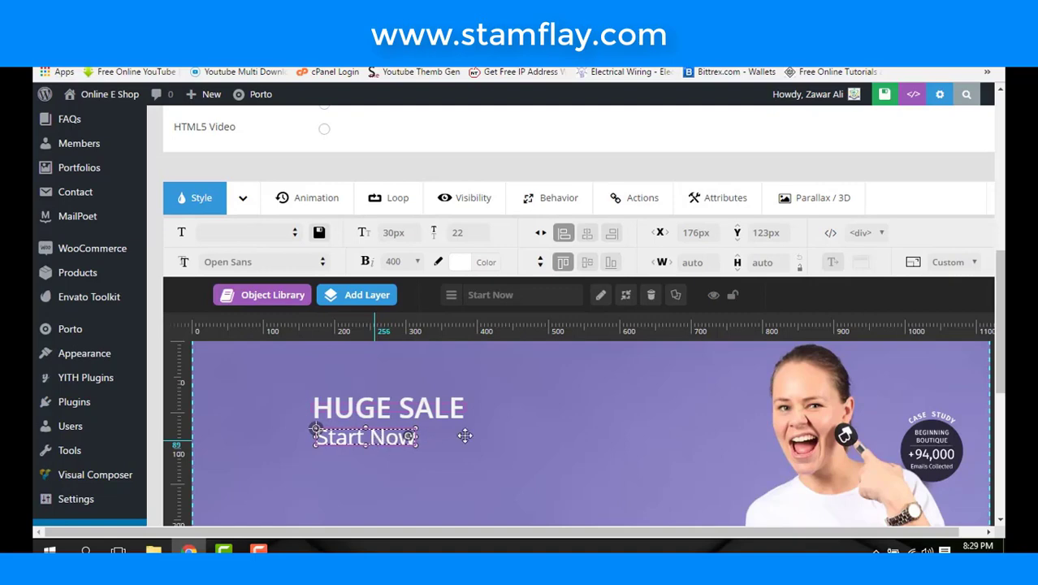
left_click(430, 434)
left_click(367, 298)
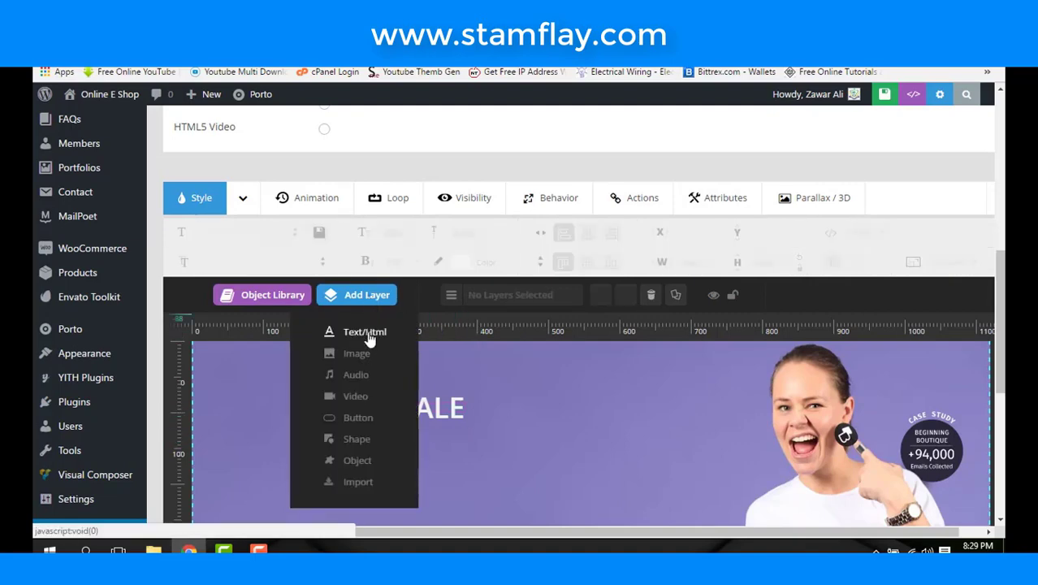
- Add a 49$ price text layer, adjust its font size and set weight 600
left_click(365, 332)
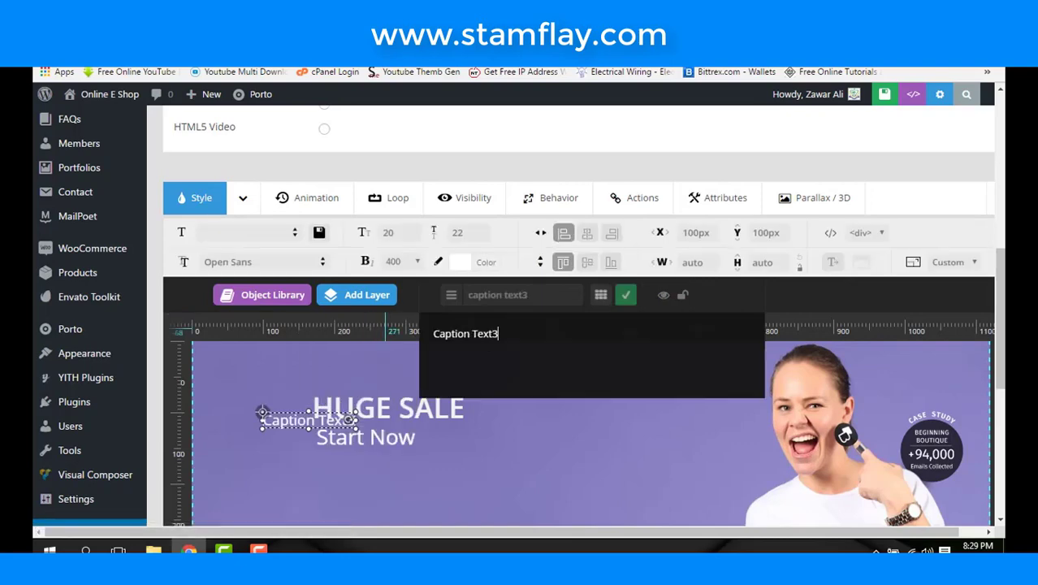
left_click_drag(511, 335, 170, 348)
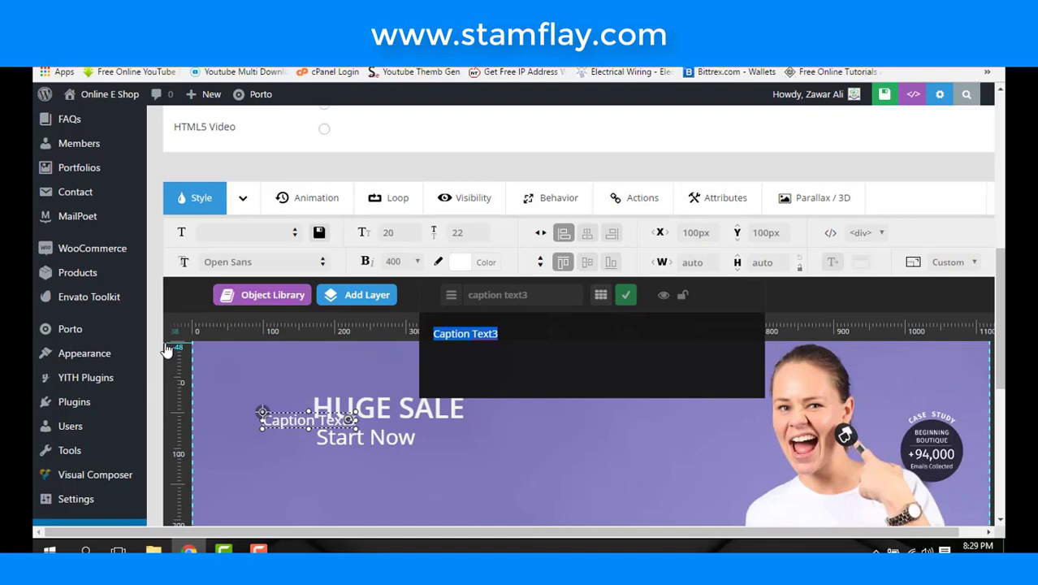
type("49$")
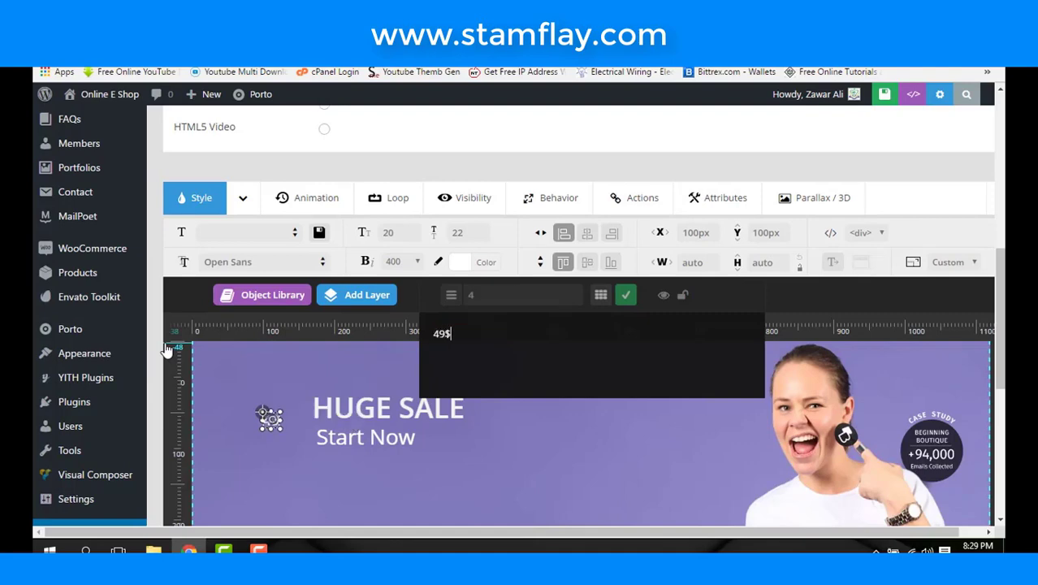
left_click(395, 233)
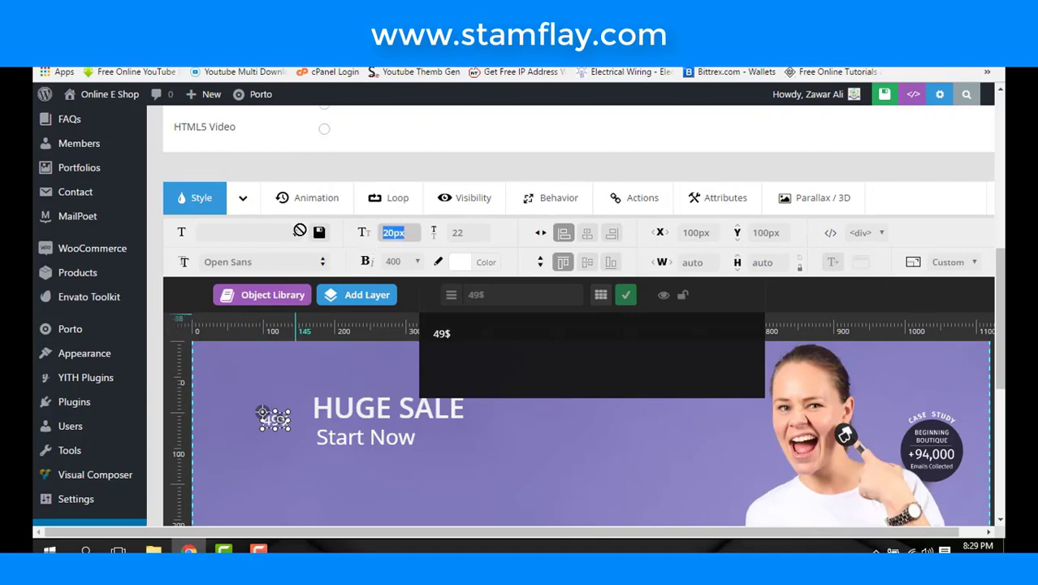
type("3")
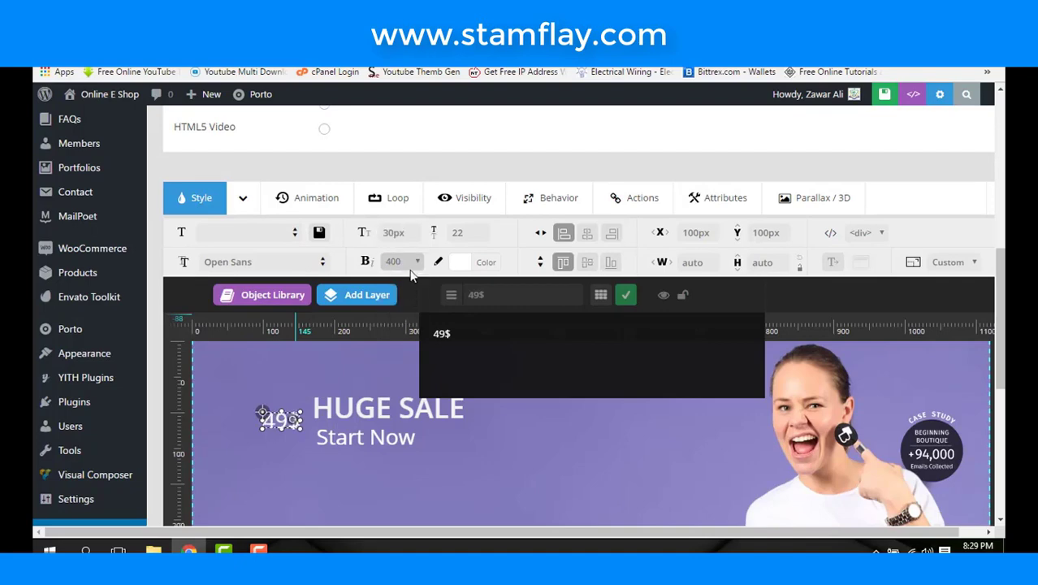
left_click(401, 261)
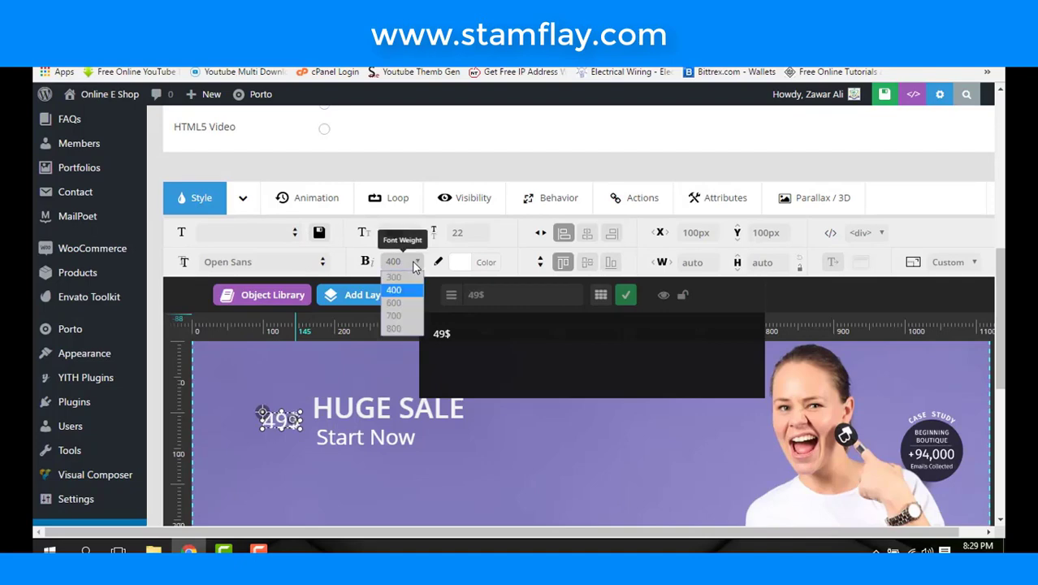
left_click(396, 303)
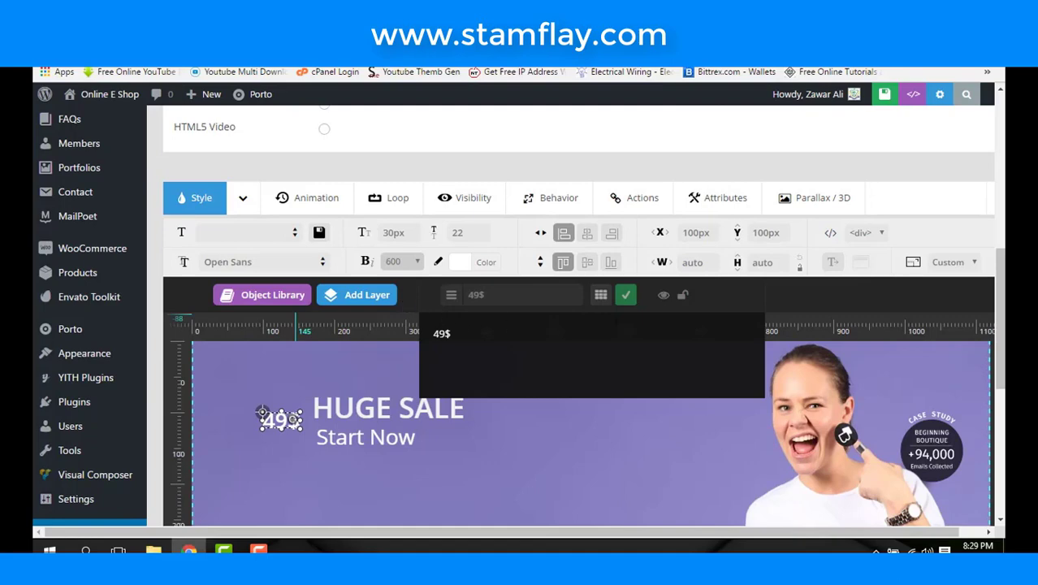
- Colour the 49$ text red and place it to the right of Start Now
left_click(458, 263)
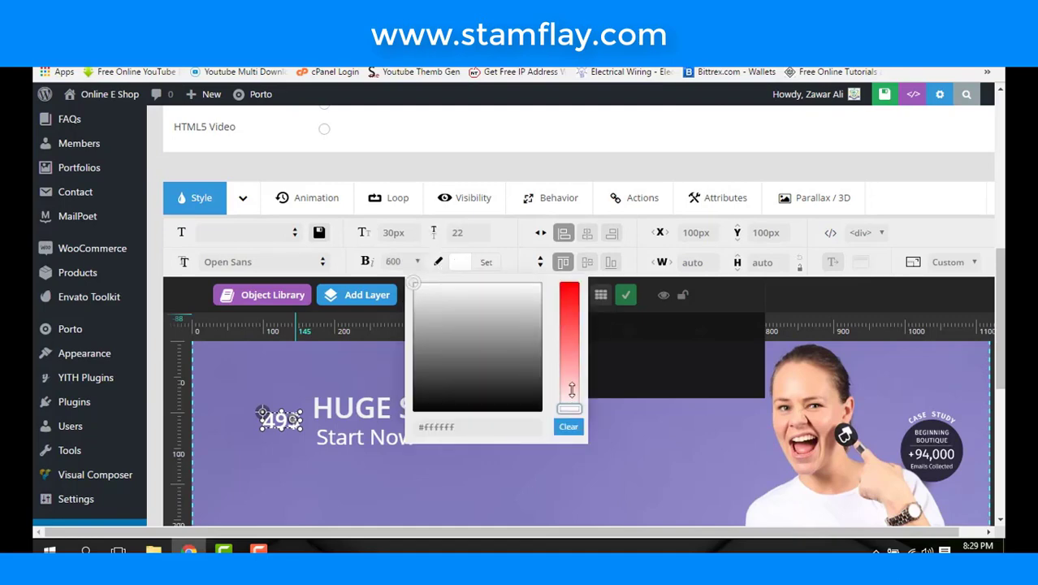
left_click(569, 285)
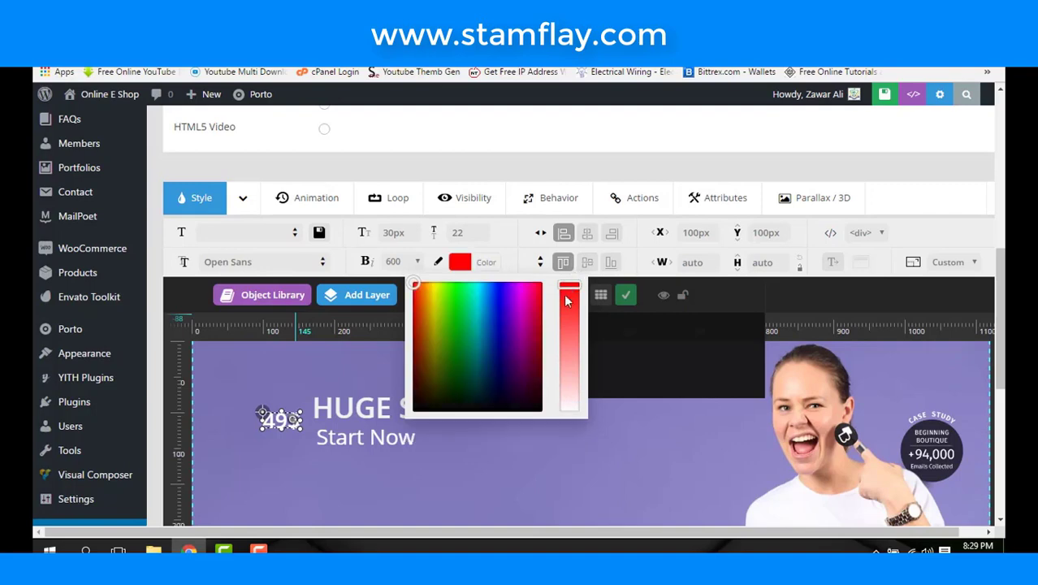
left_click(492, 320)
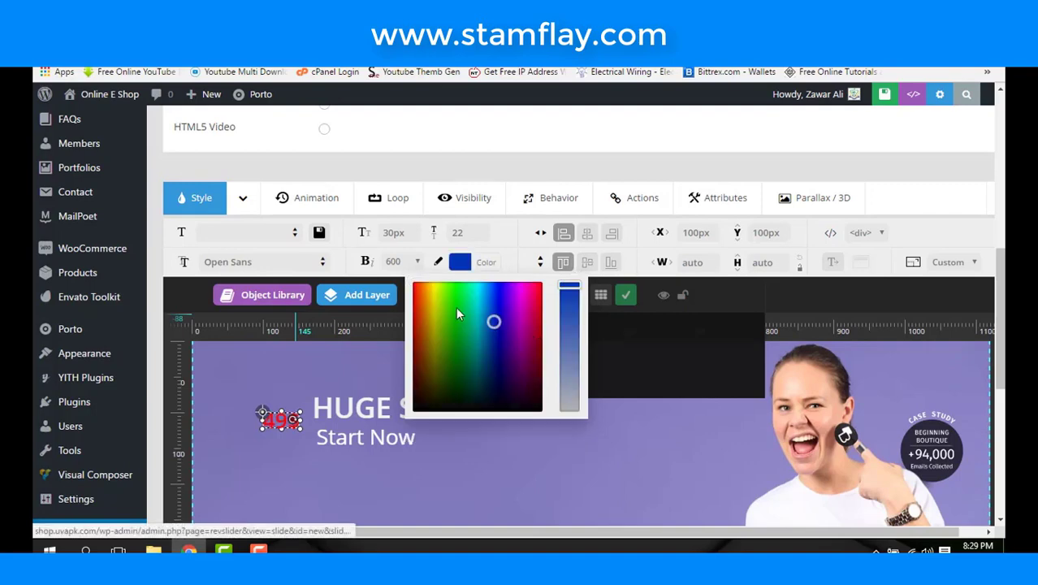
left_click(297, 387)
left_click_drag(280, 418, 452, 439)
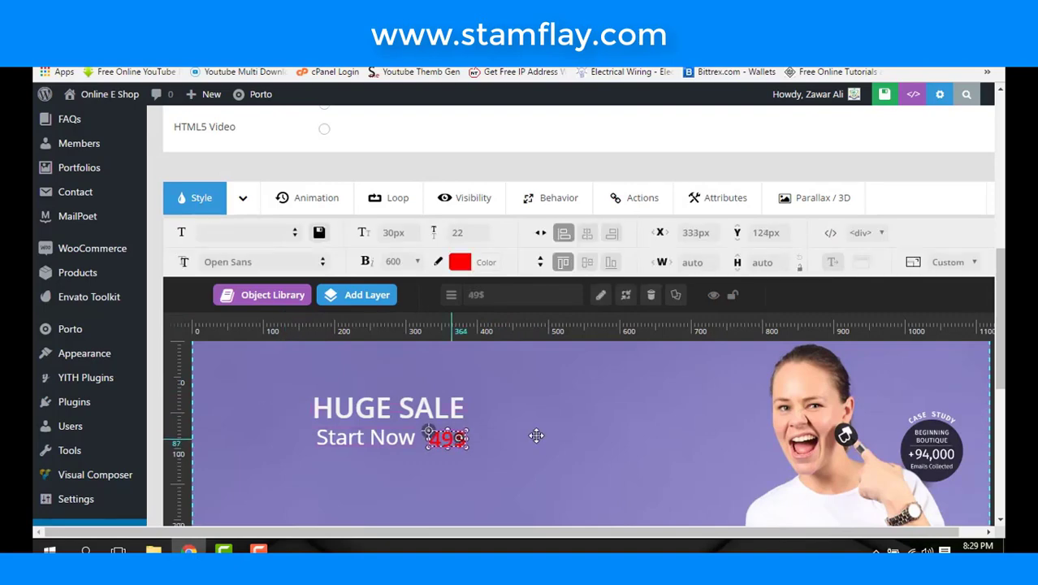
left_click(535, 433)
- Check the HUGE SALE and other text layers in the layer rows, then deselect them
scroll(535, 434, "down", 3)
scroll(536, 442, "down", 2)
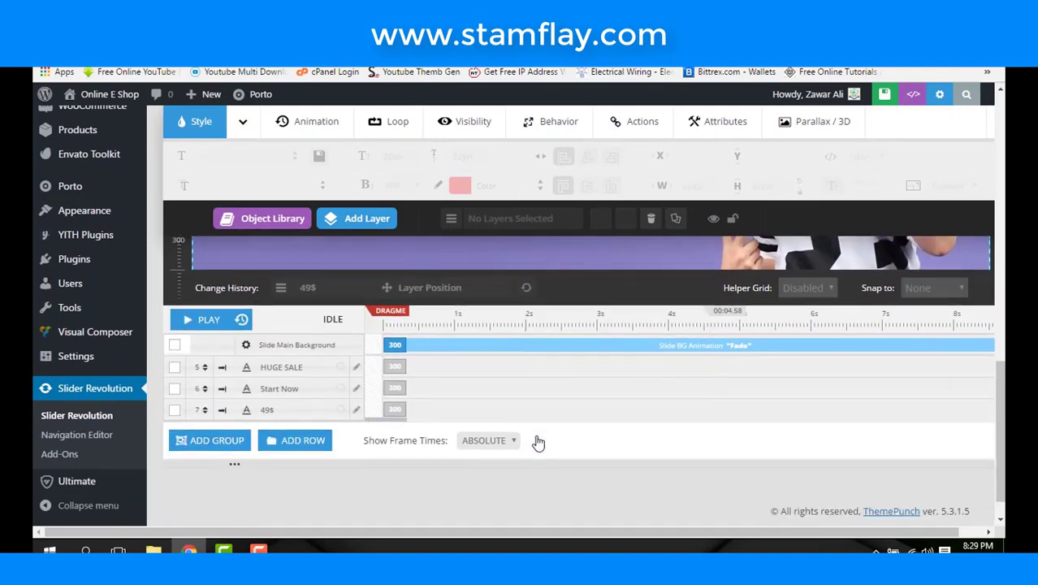
left_click(547, 390)
left_click(551, 371)
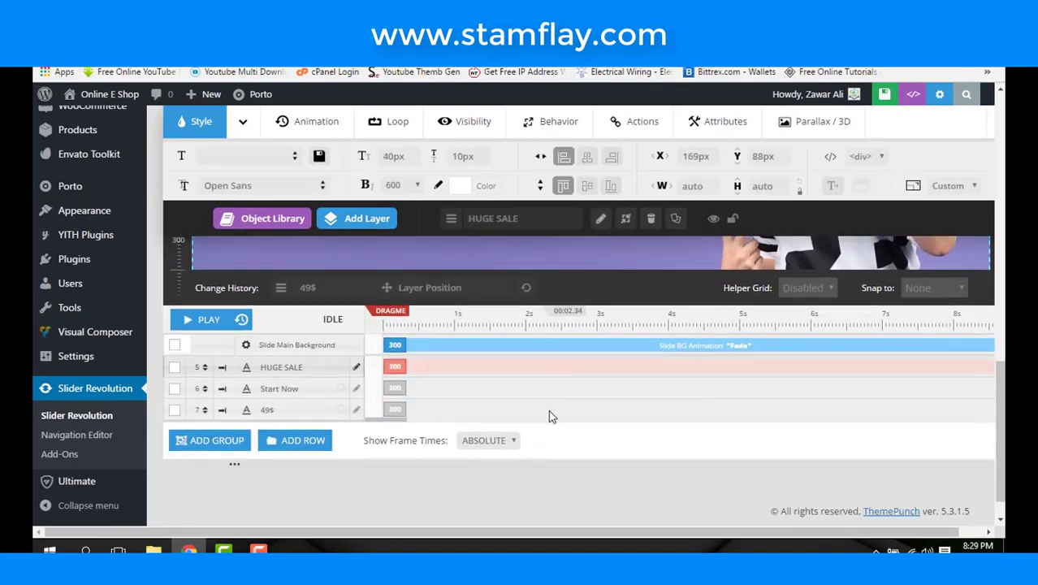
scroll(548, 416, "up", 5)
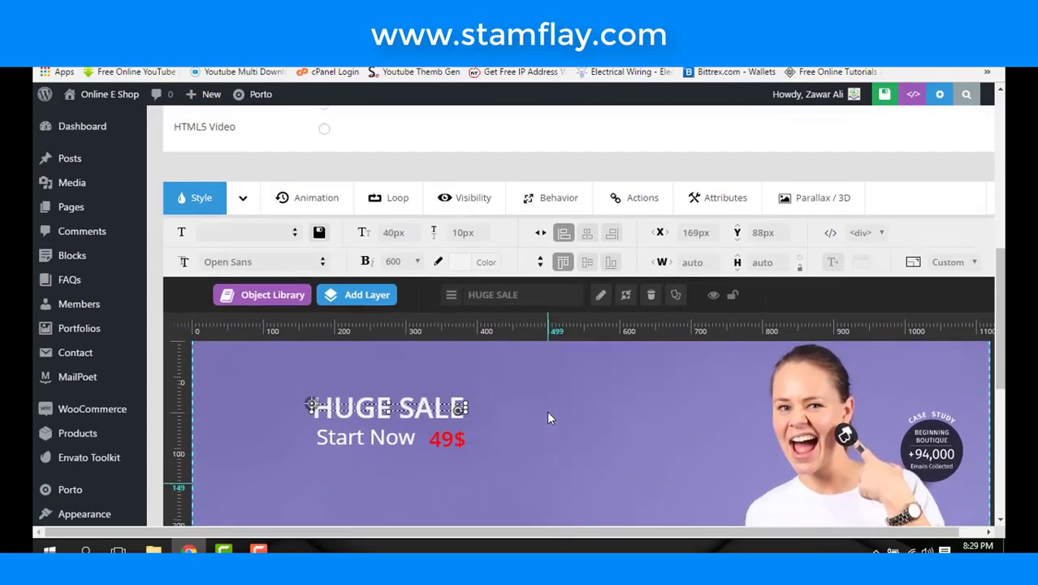
scroll(498, 407, "down", 5)
scroll(498, 407, "up", 2)
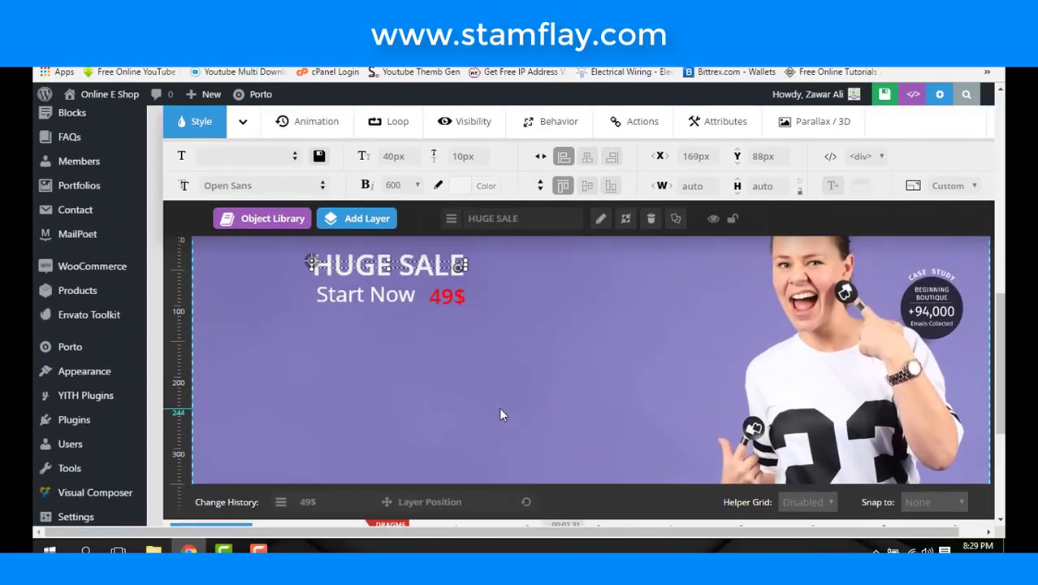
left_click(435, 390)
scroll(432, 368, "up", 2)
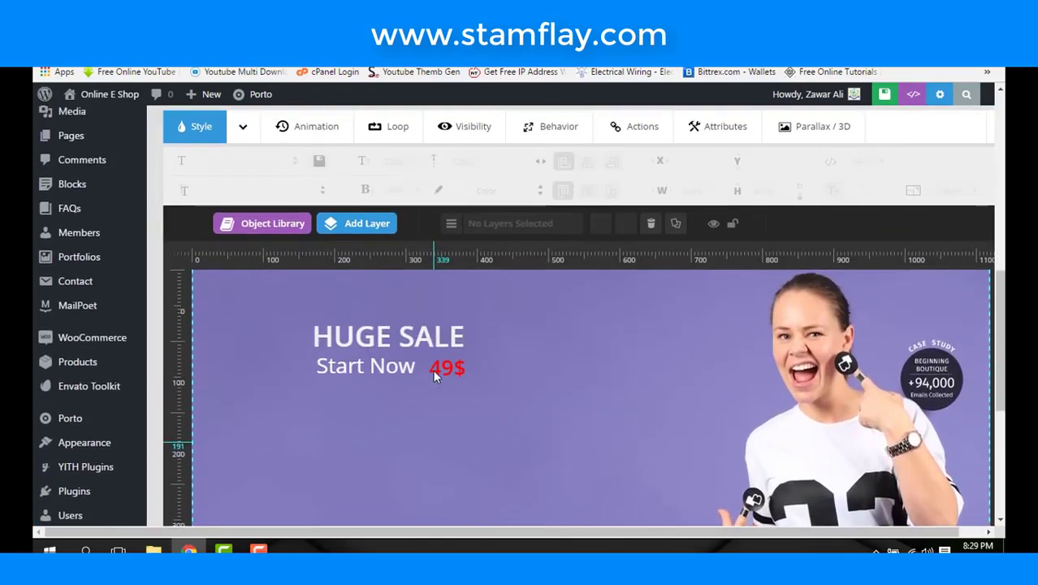
- Add a button layer with a blue Idle State background using the rounded Click Here preset
left_click(362, 224)
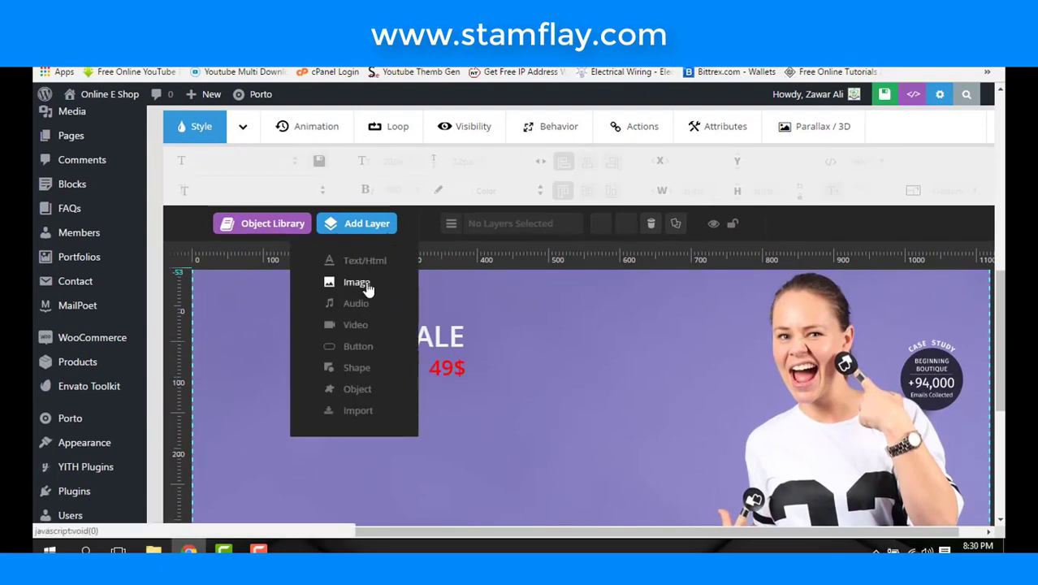
left_click(358, 346)
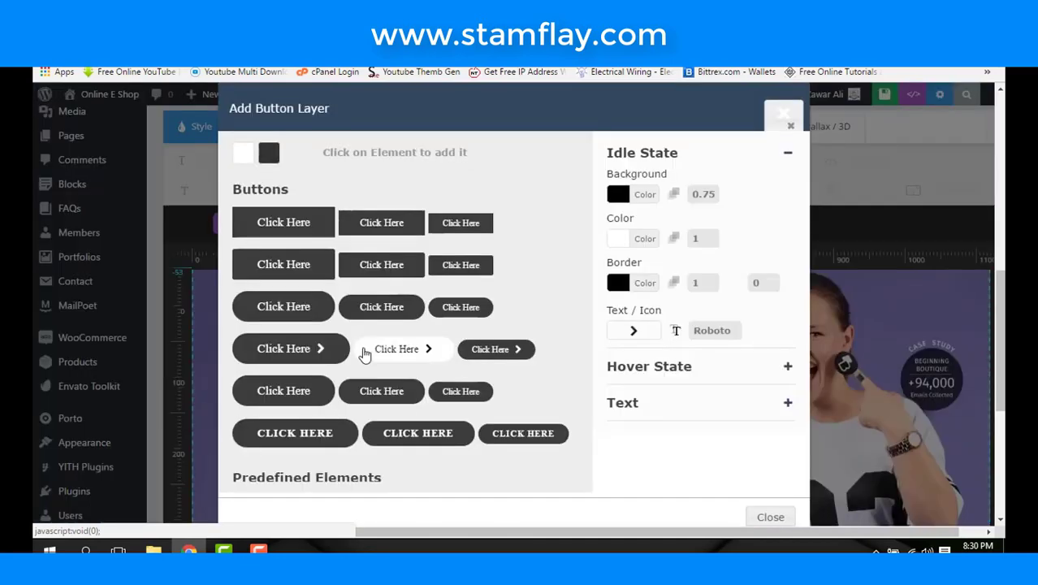
left_click(618, 194)
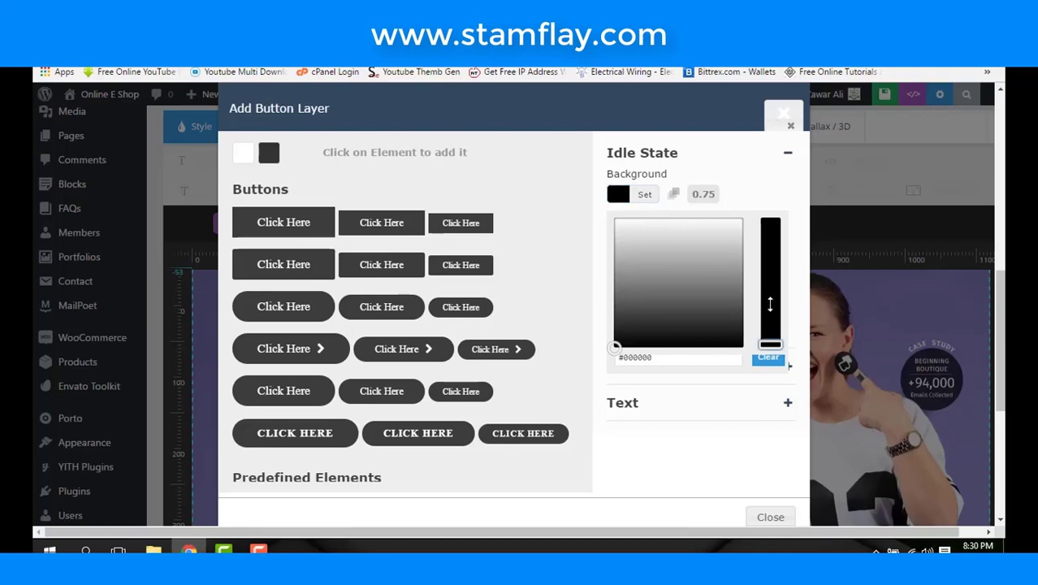
left_click(770, 305)
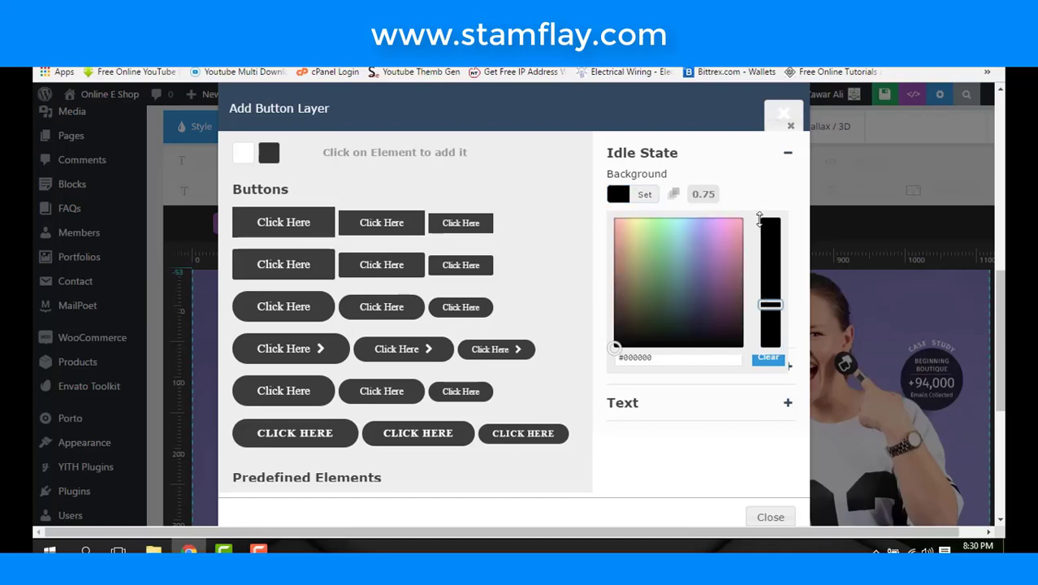
left_click(763, 219)
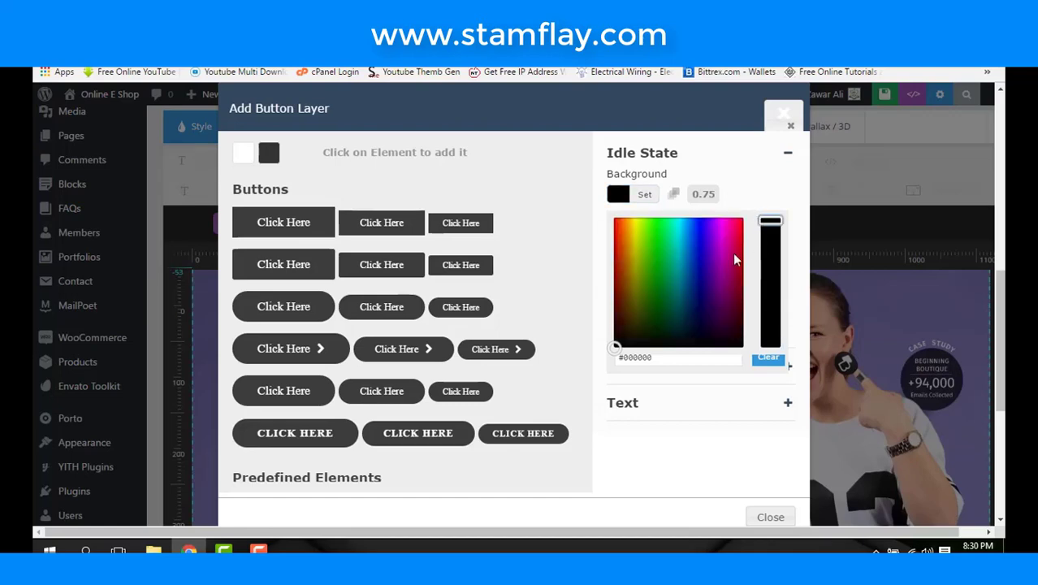
left_click(661, 240)
left_click(662, 236)
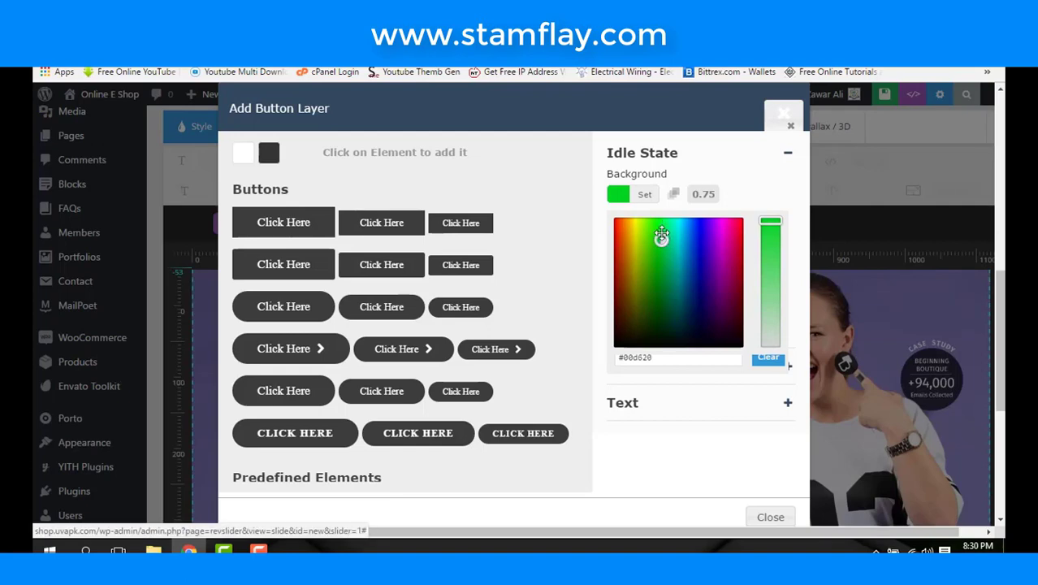
left_click(711, 237)
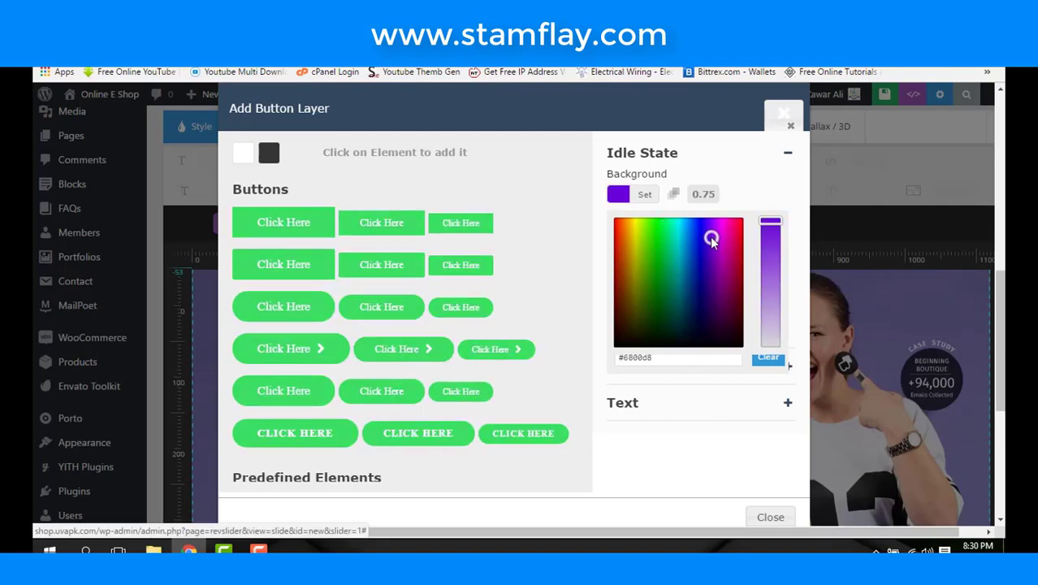
left_click(699, 233)
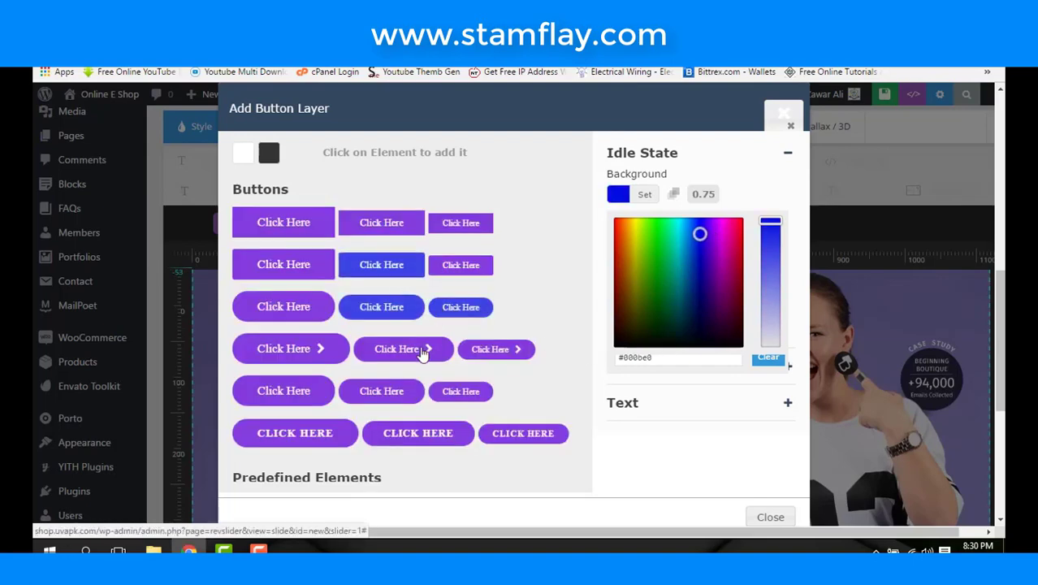
left_click(391, 311)
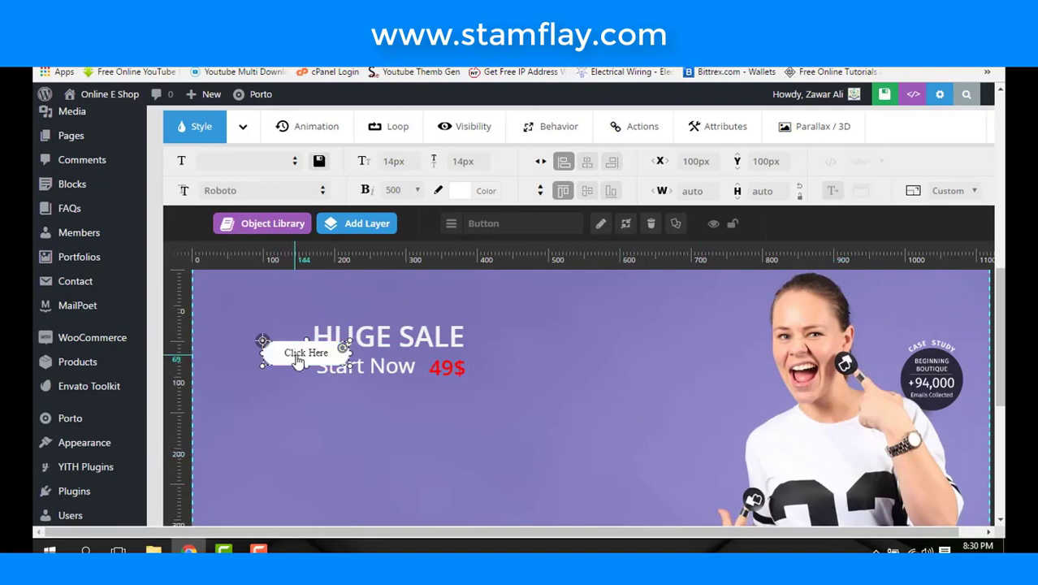
- Move the button below Start Now and change its label to 'For More Products'
left_click_drag(304, 378, 369, 418)
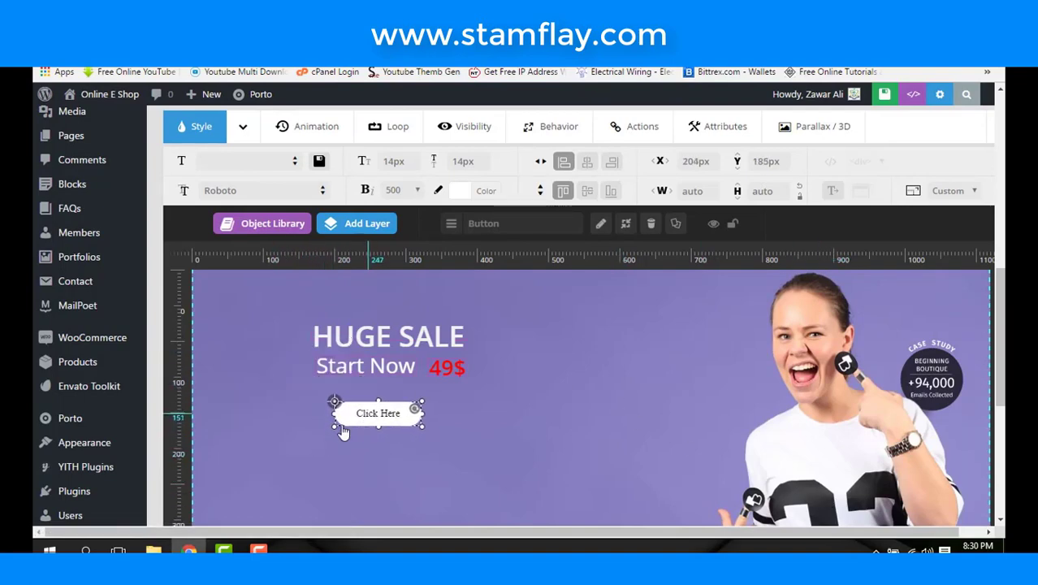
double_click(350, 419)
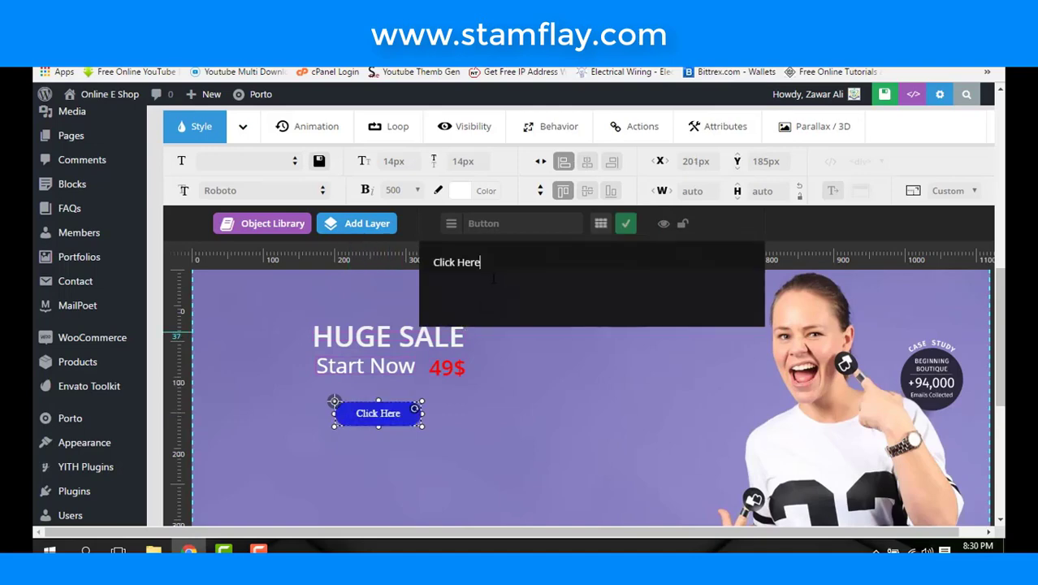
left_click_drag(542, 270, 139, 278)
mouse_move(153, 283)
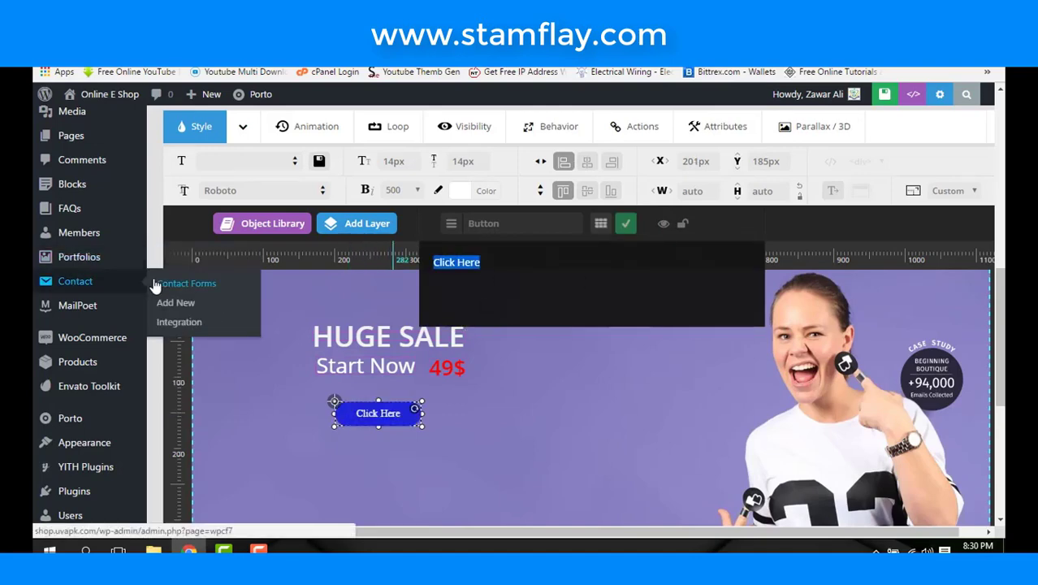
type("FOr")
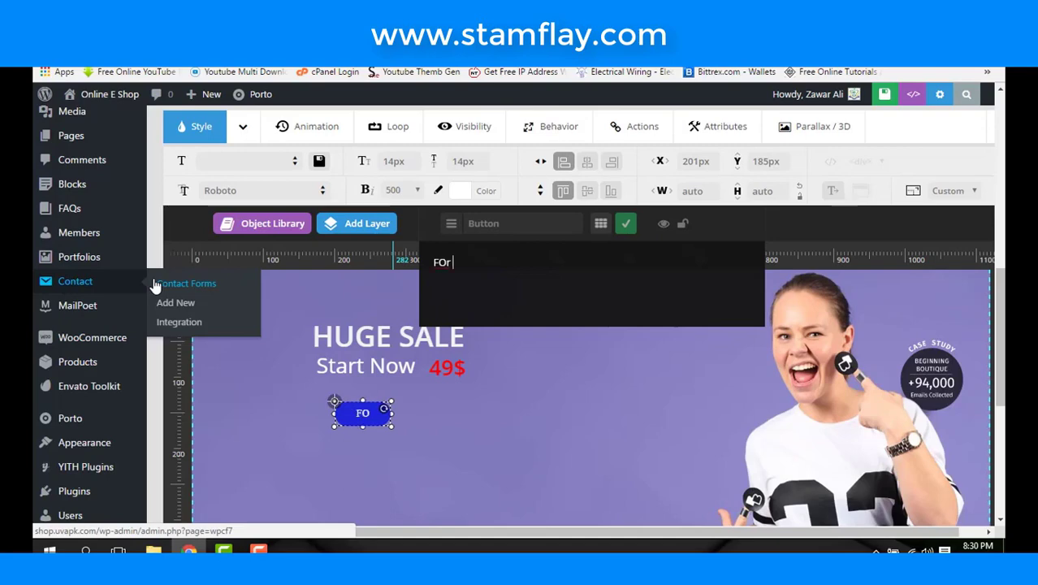
key("BackSpace")
key("BackSpace")
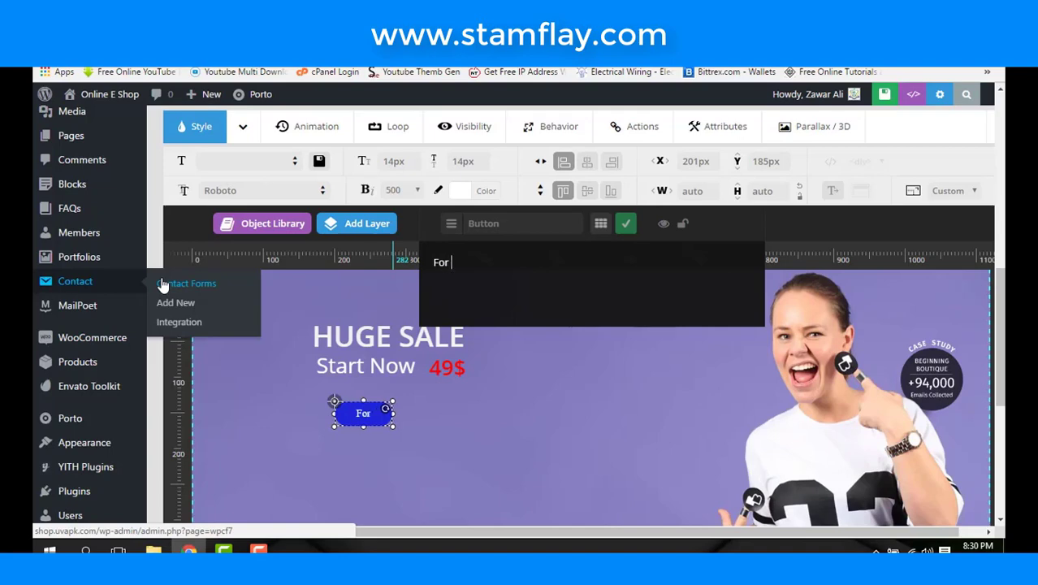
type("More P")
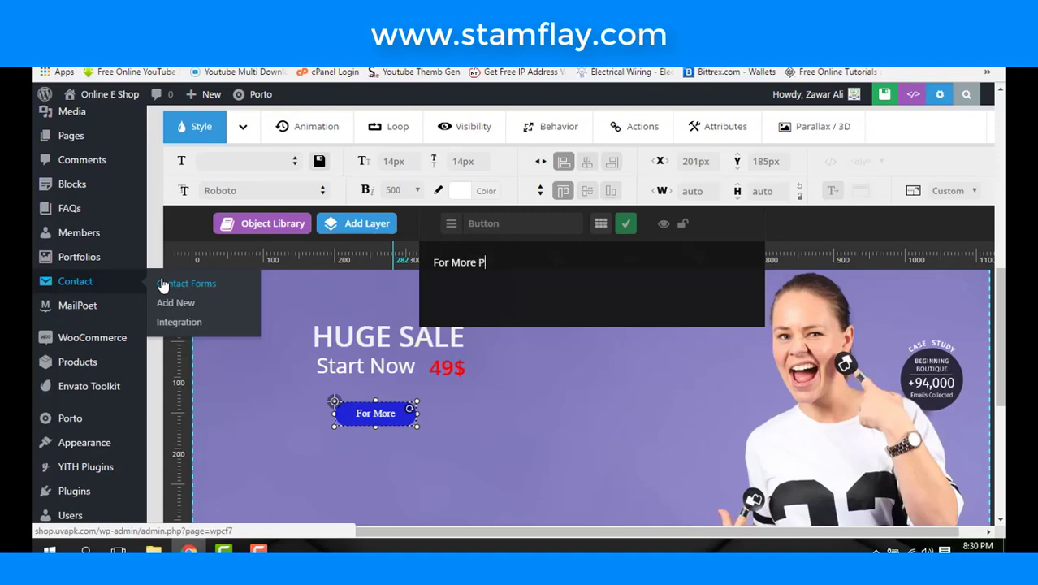
type("ro")
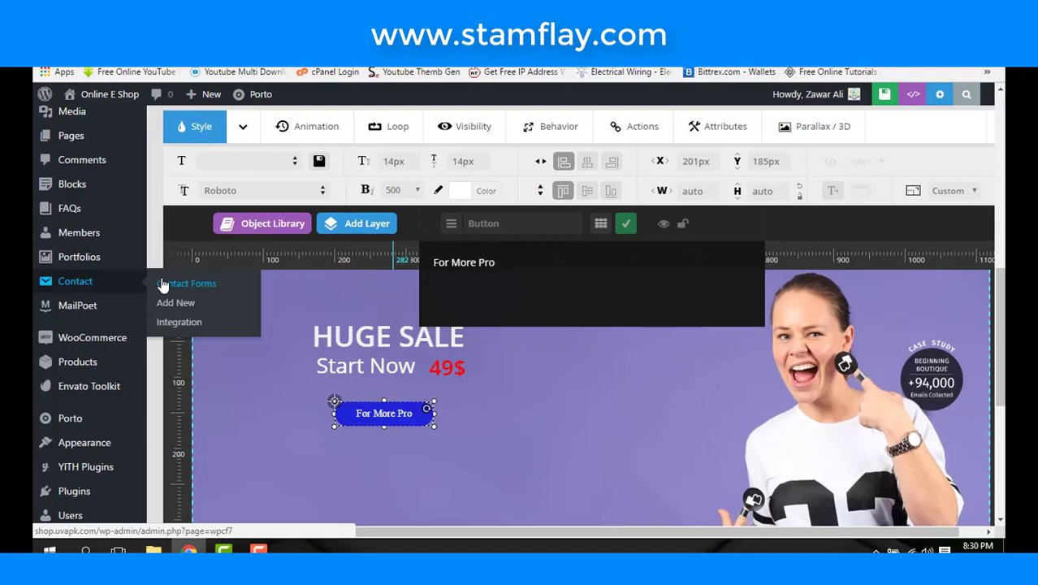
type("ducts")
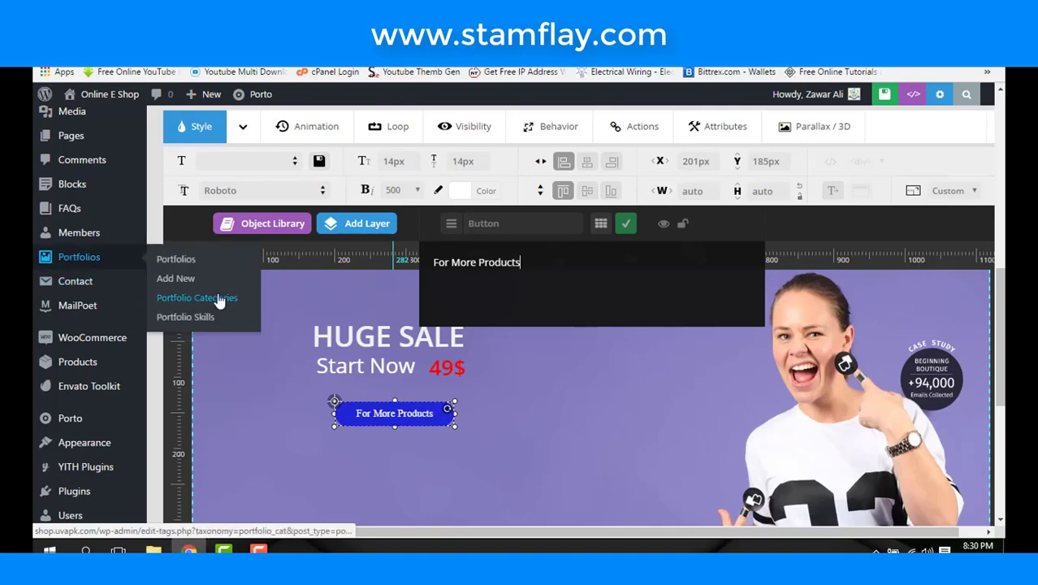
left_click_drag(520, 262, 313, 248)
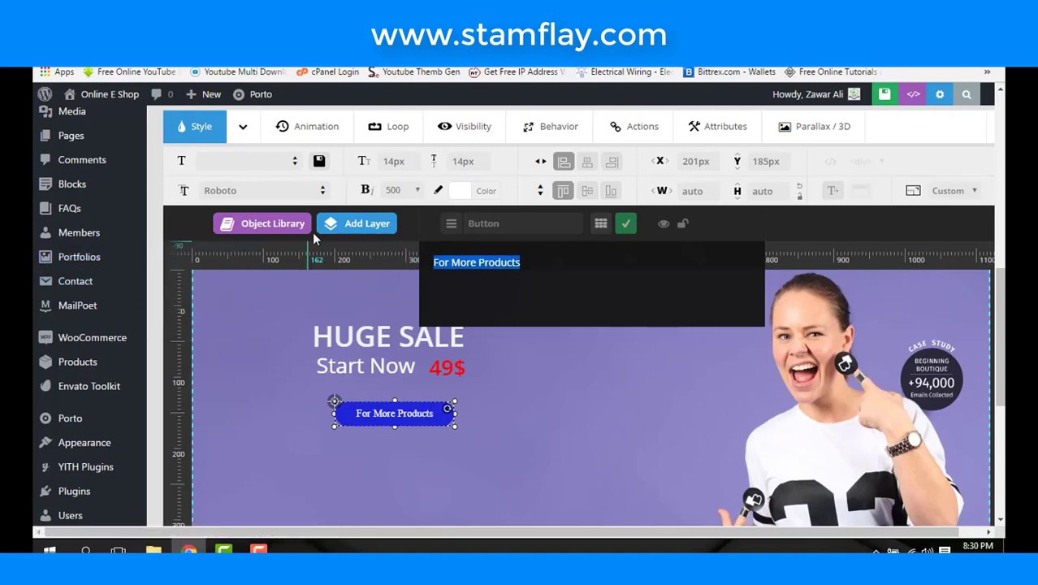
- Set the button's font size to 20px
left_click(393, 160)
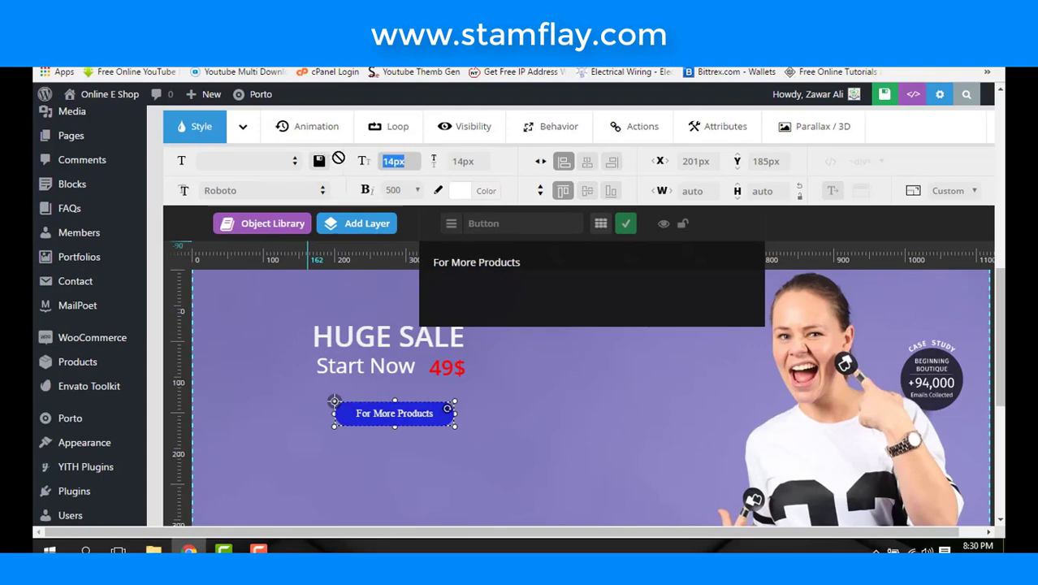
type("20")
key("Return")
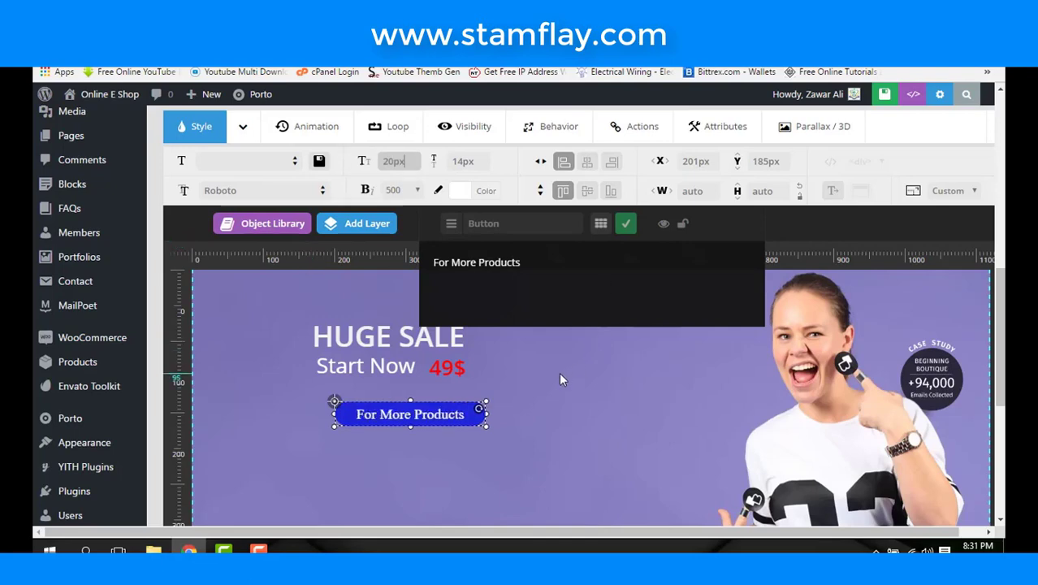
left_click(540, 394)
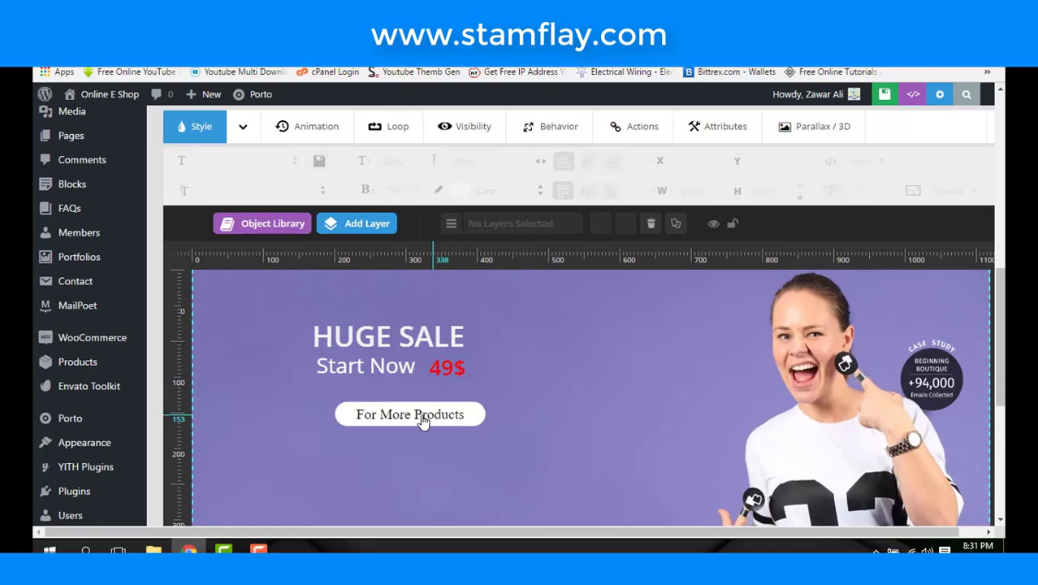
- Move the button left under Start Now and resize it to 202 × 37 px
left_click(388, 418)
left_click_drag(378, 412, 458, 422)
left_click(489, 424)
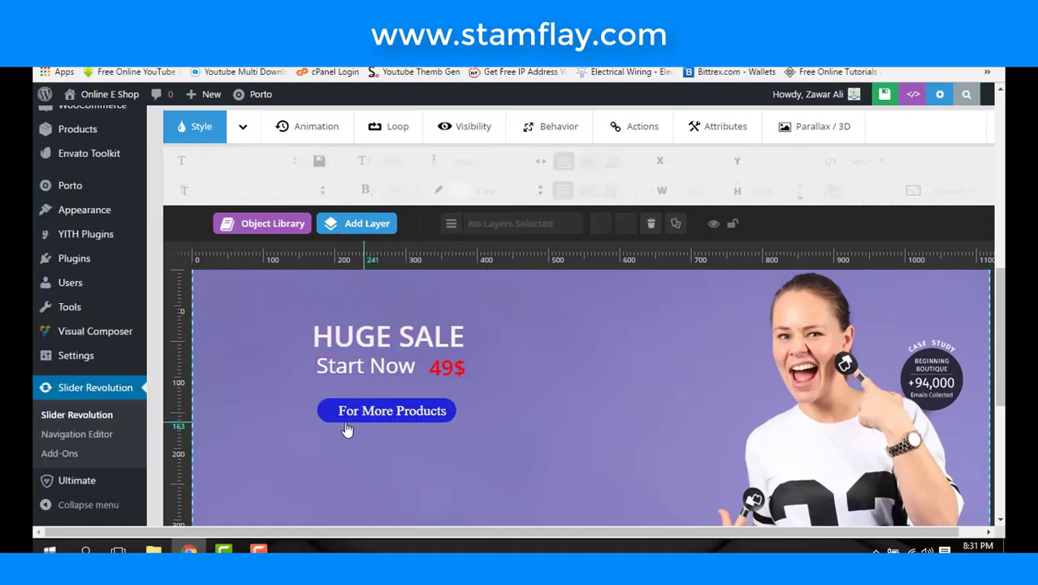
left_click(325, 422)
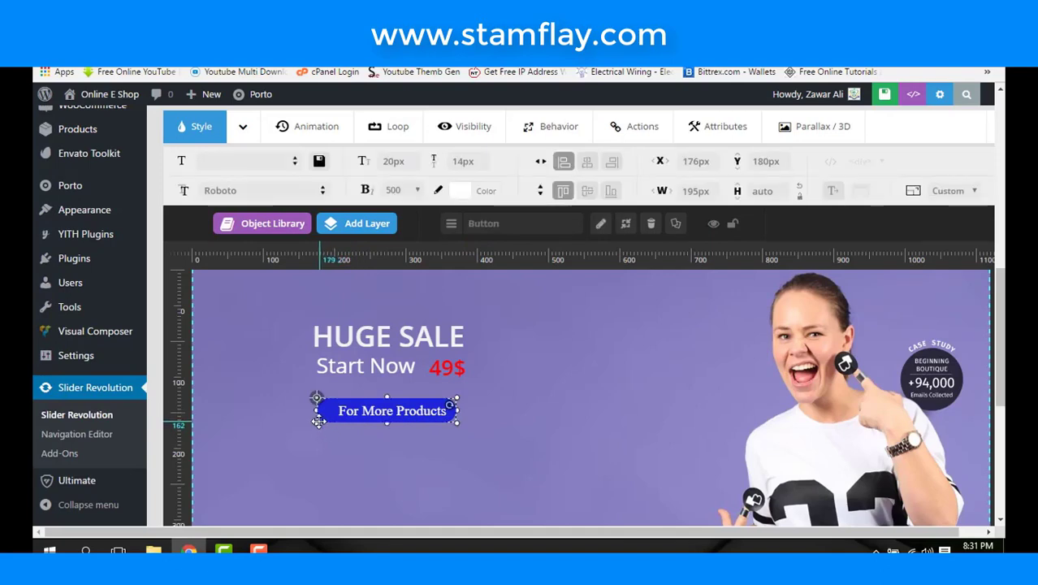
left_click_drag(317, 422, 312, 424)
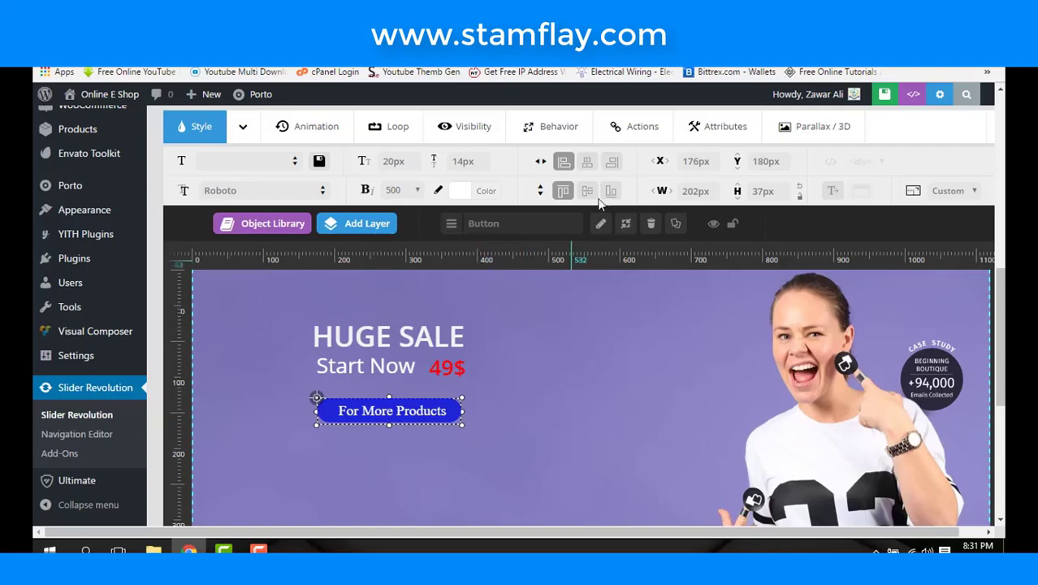
- Add a Click-triggered Simple Link action to the button
left_click(641, 136)
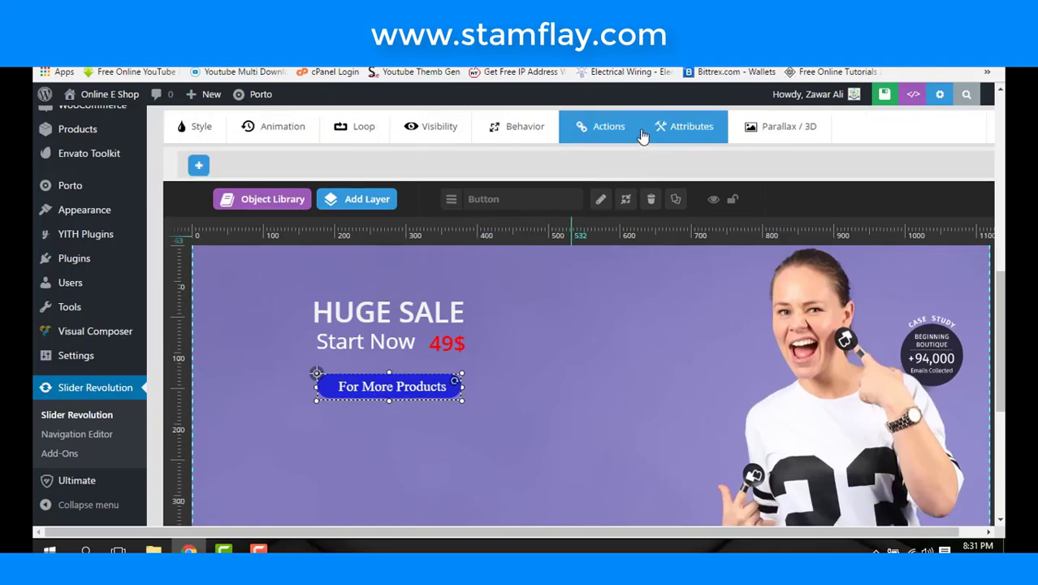
left_click(199, 166)
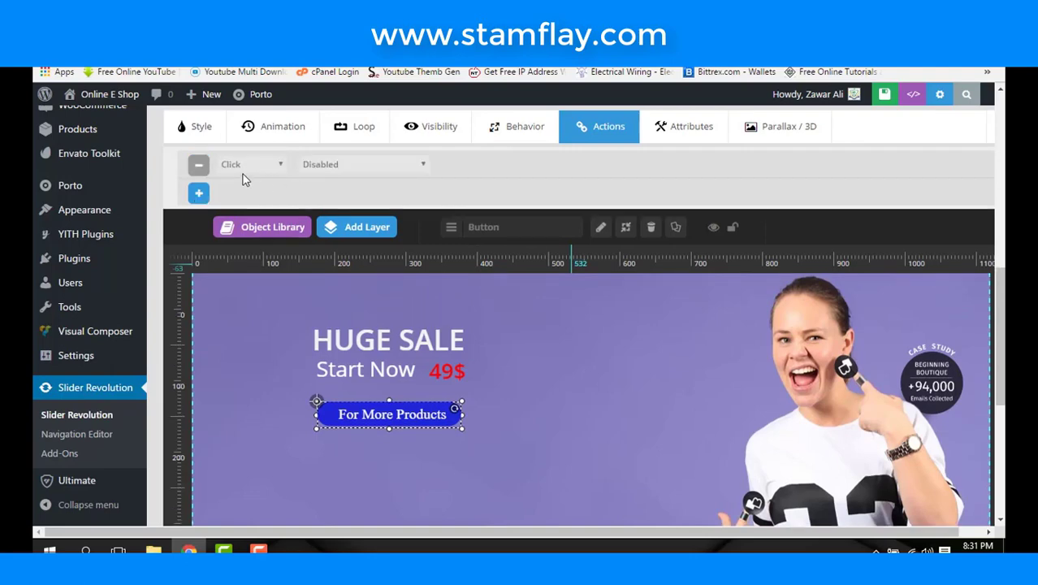
left_click(276, 166)
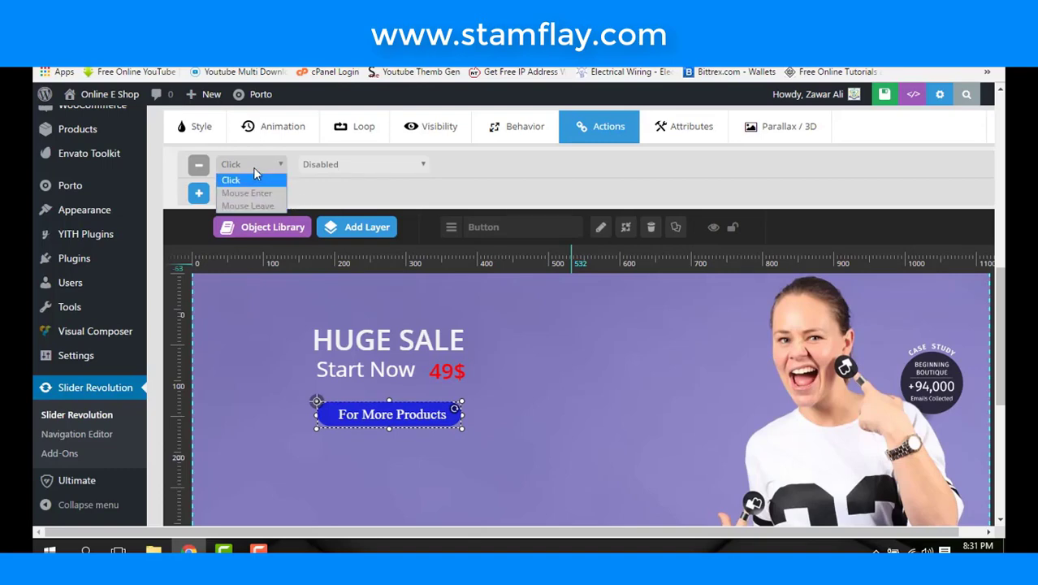
left_click(253, 168)
left_click(327, 167)
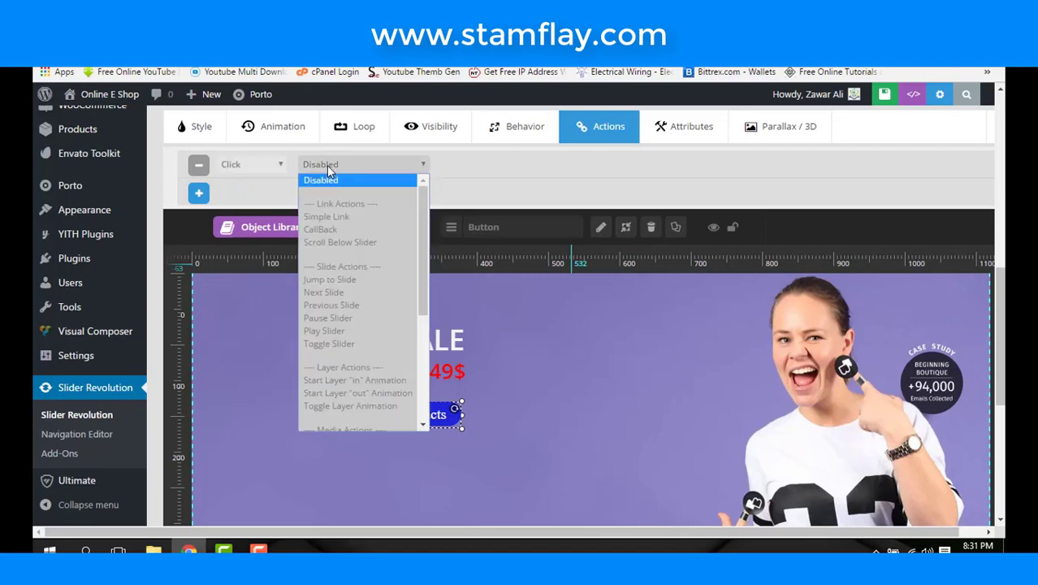
left_click(347, 221)
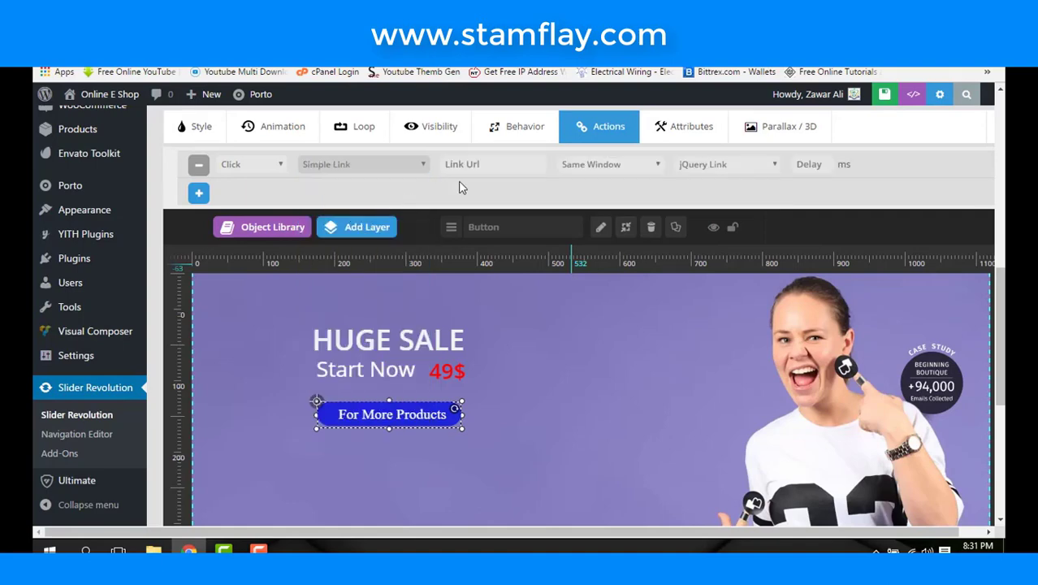
- Make the link open in a New Window, then open a new browser tab
left_click(499, 164)
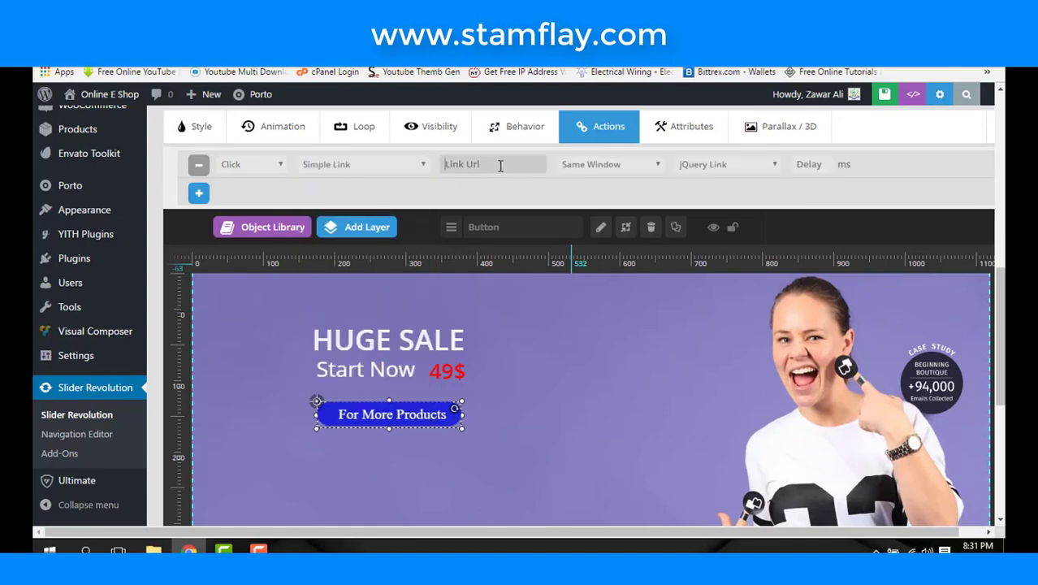
left_click(590, 166)
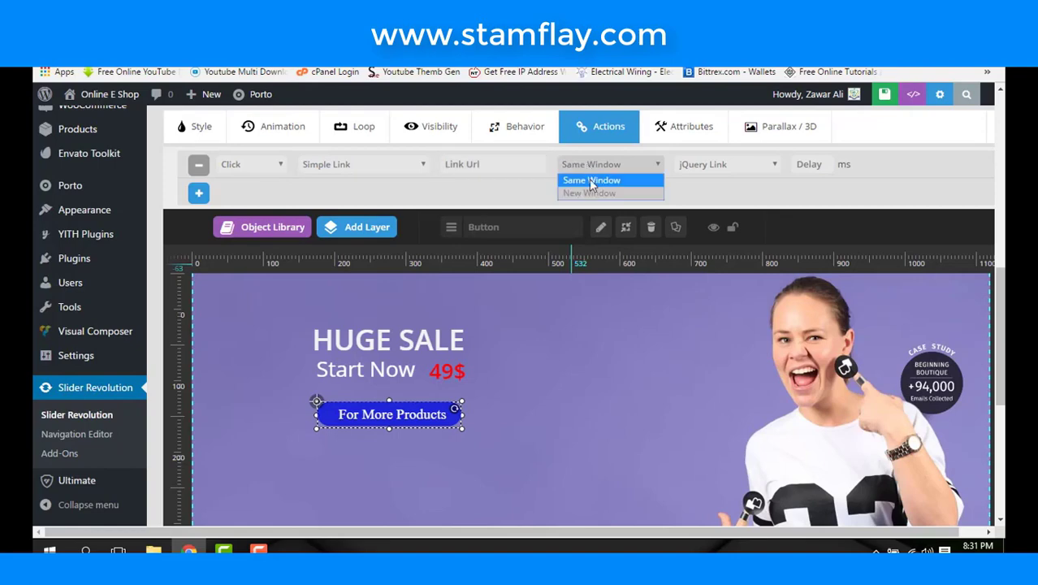
left_click(592, 194)
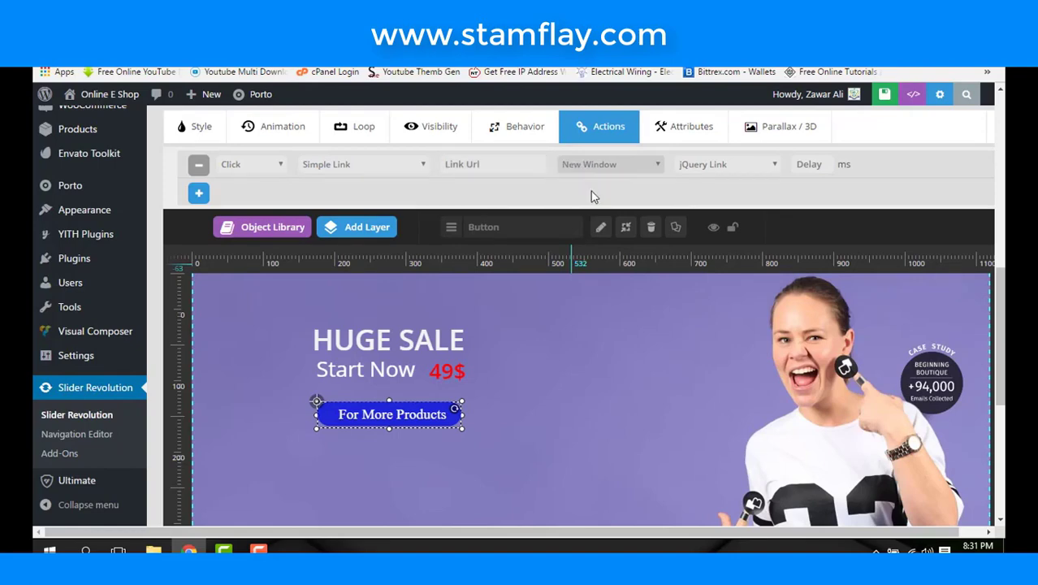
left_click(809, 165)
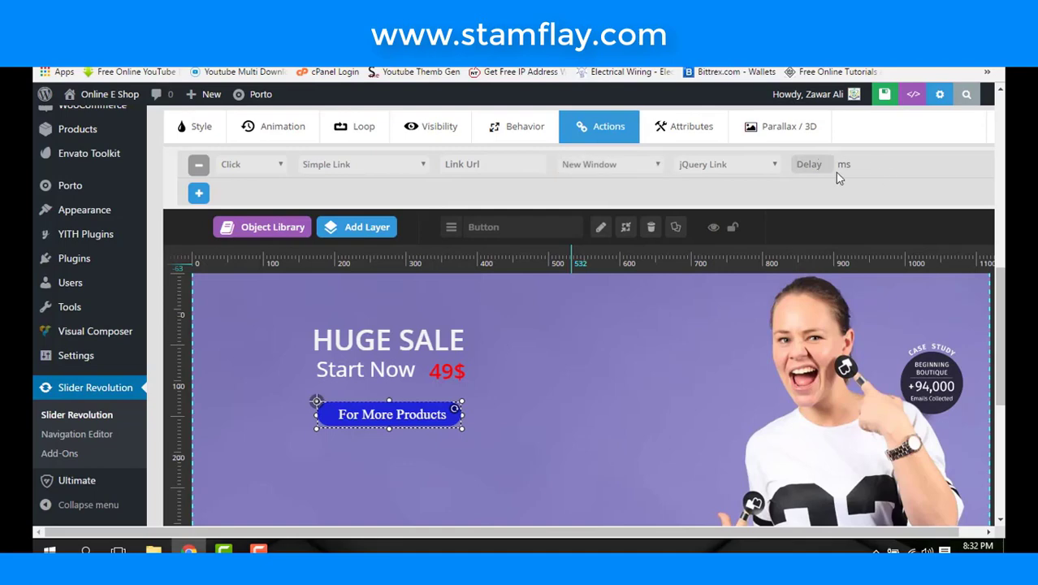
left_click(484, 165)
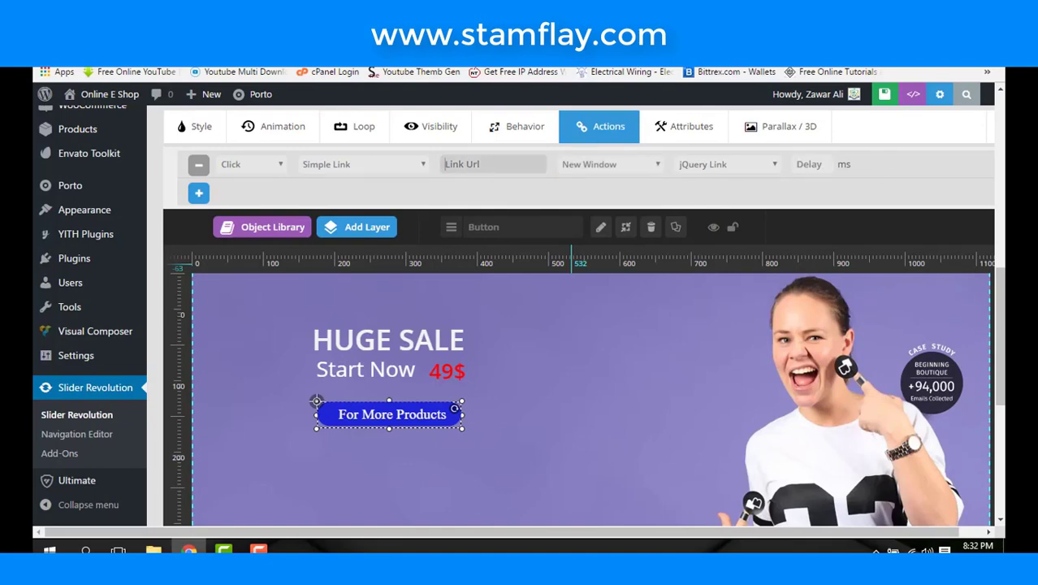
key("ctrl+t")
type("u")
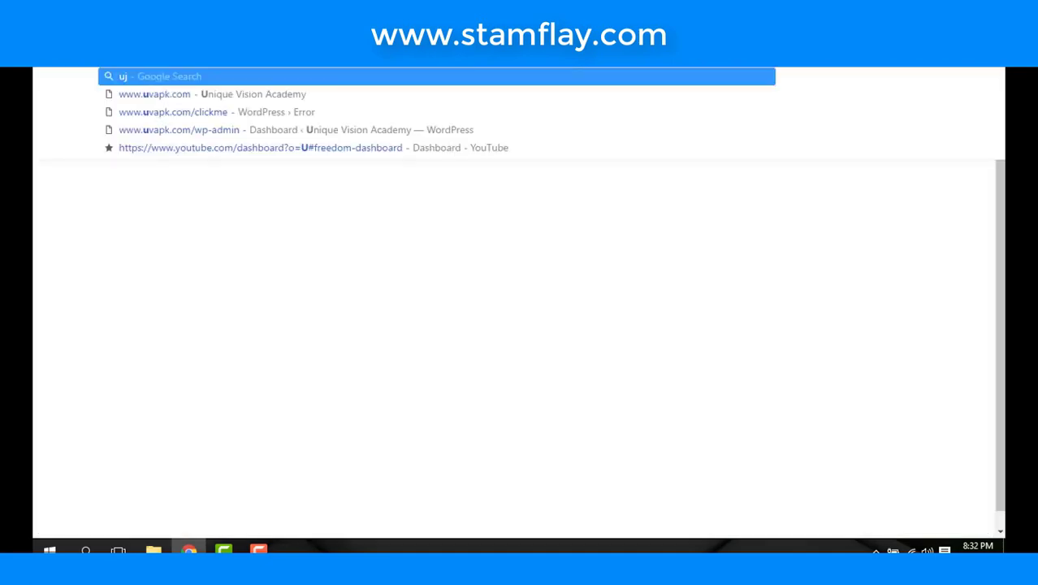
key("Escape")
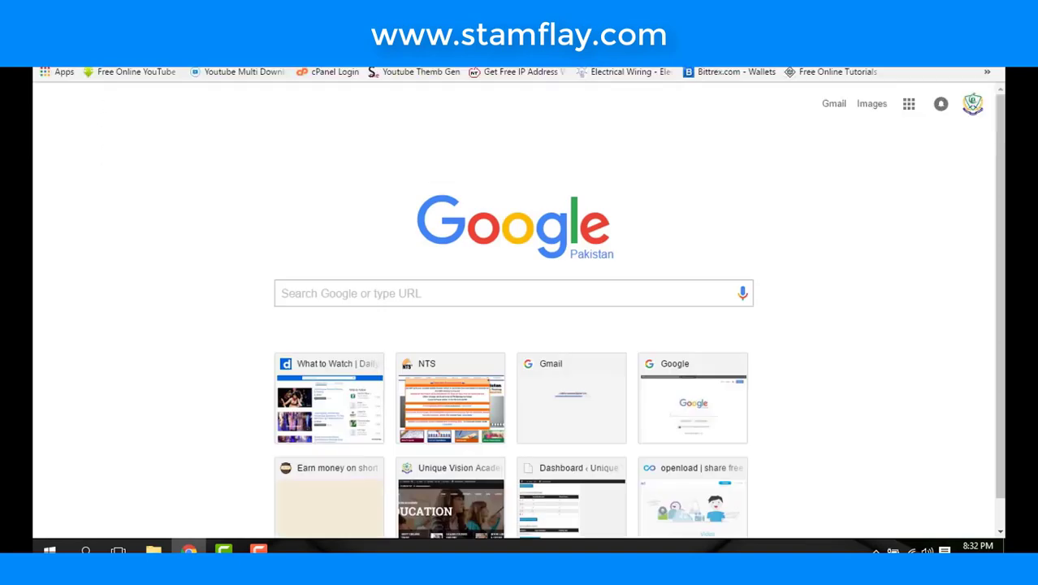
type("v")
key("Return")
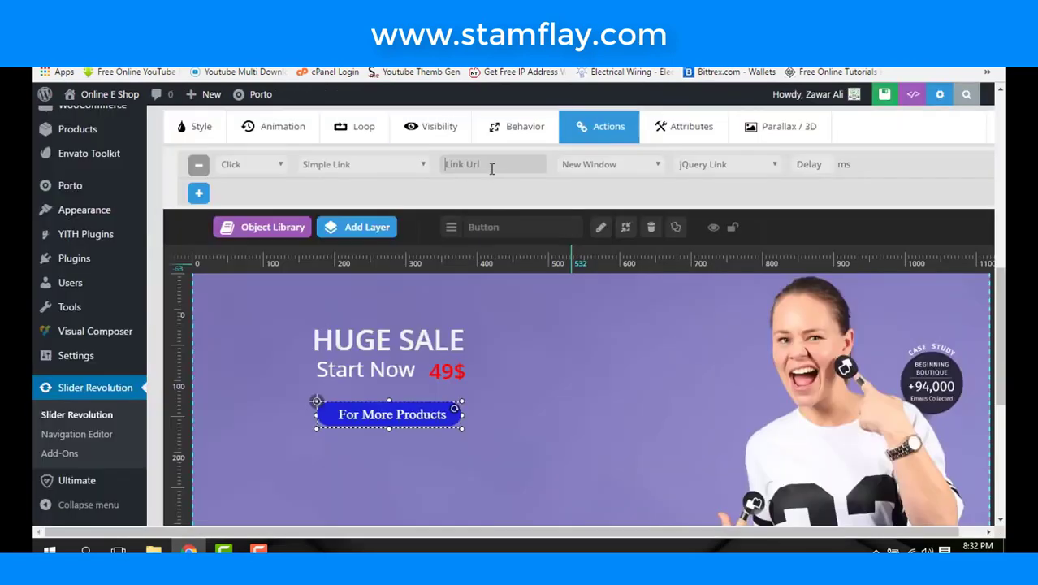
left_click(492, 166)
type("http://www.uvapk.com/")
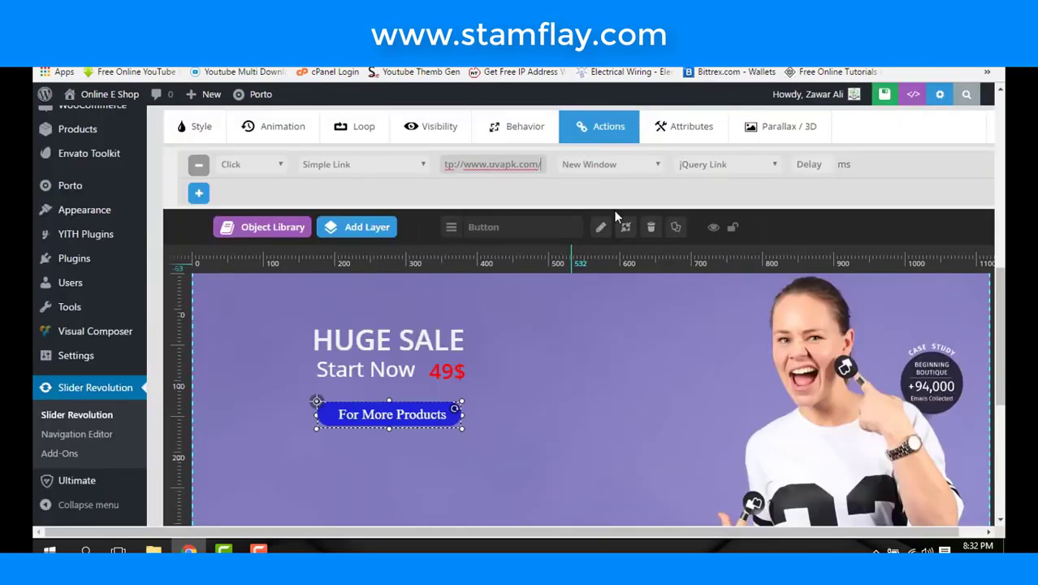
scroll(613, 210, "down", 10)
scroll(613, 209, "up", 10)
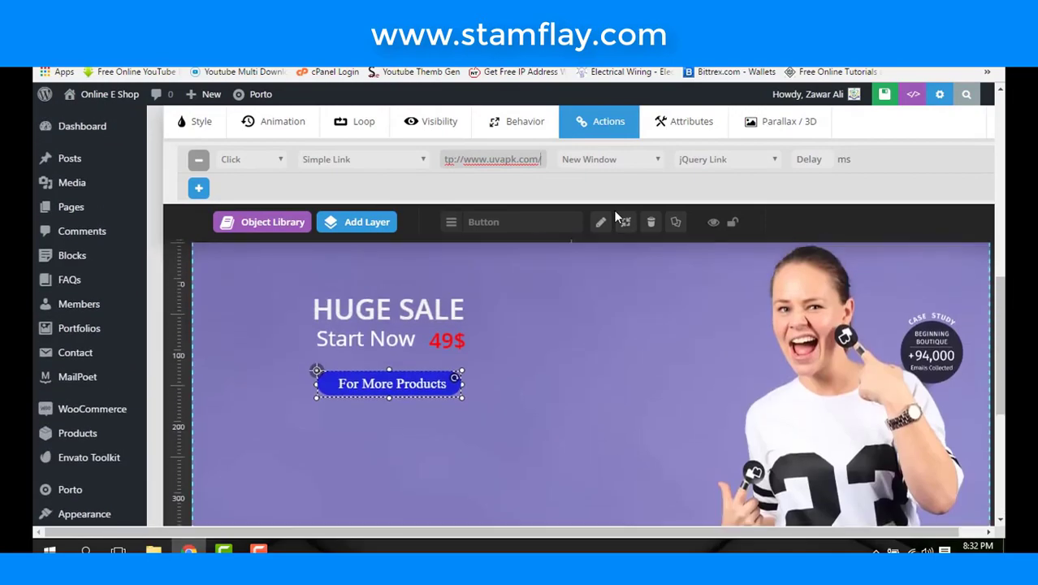
scroll(615, 216, "down", 3)
scroll(613, 210, "down", 2)
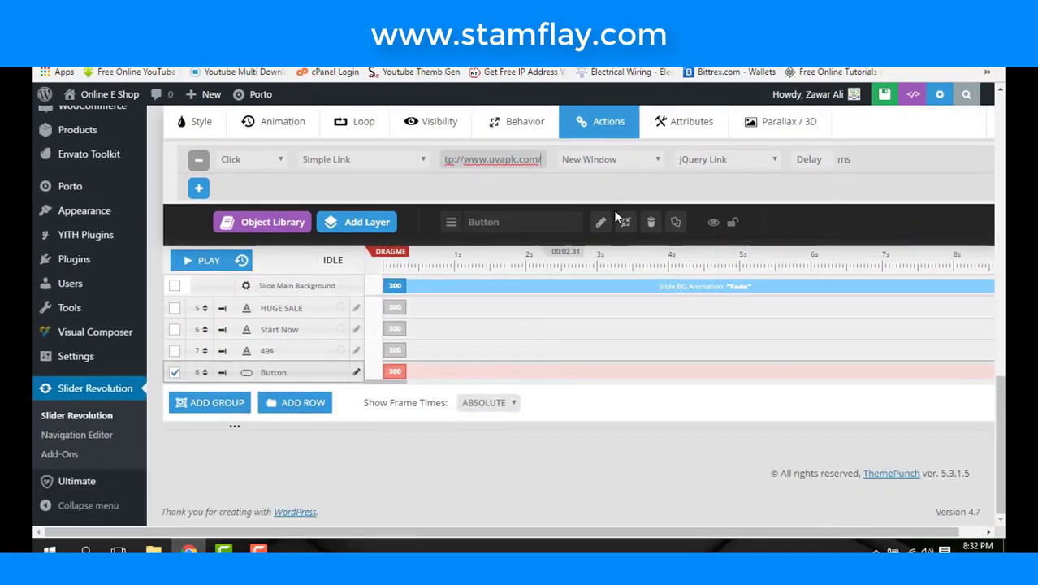
scroll(411, 324, "up", 4)
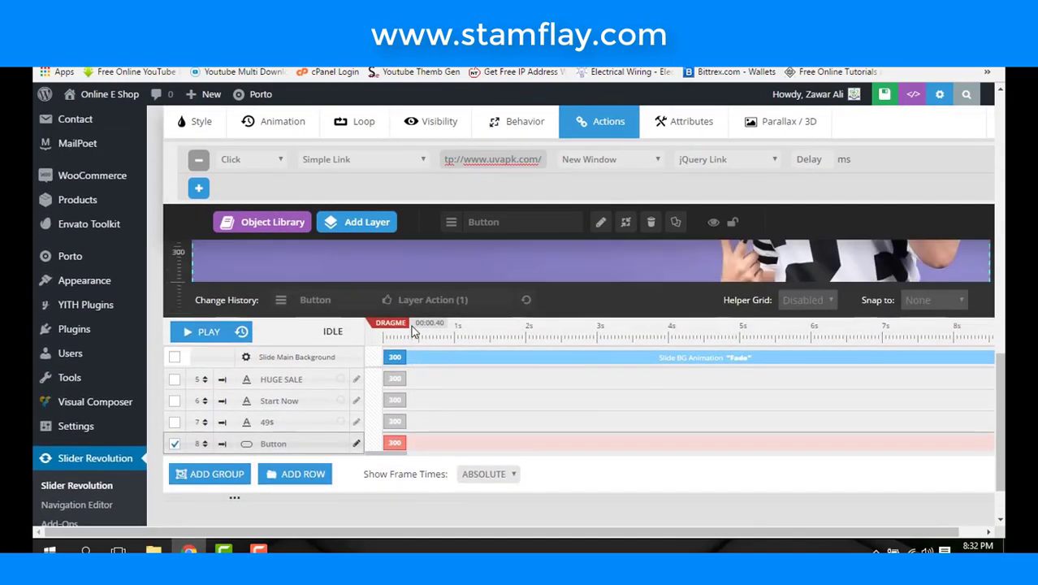
scroll(418, 379, "down", 1)
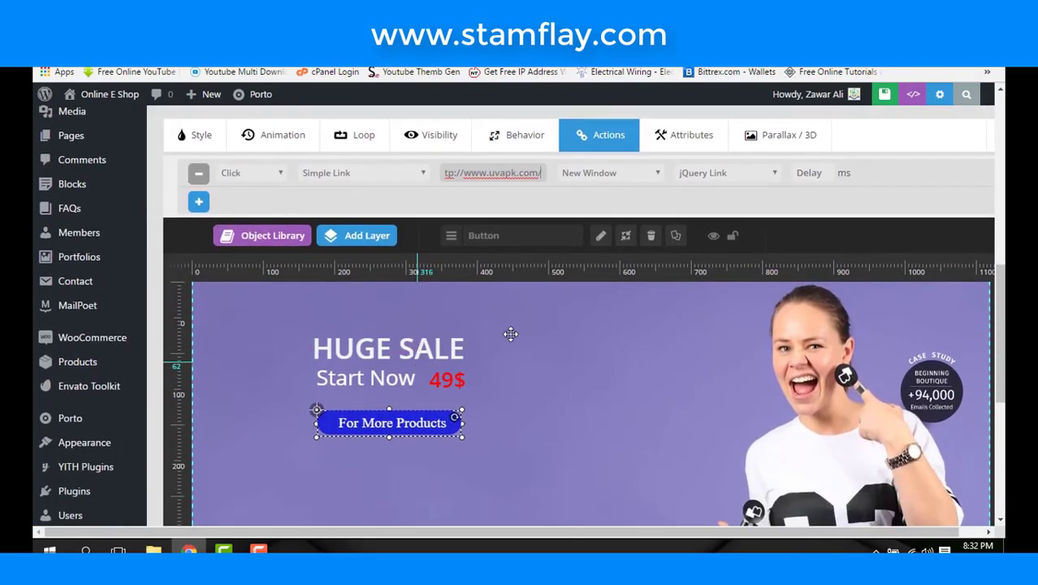
- Select the HUGE SALE heading layer on the canvas
left_click(385, 351)
left_click(384, 347)
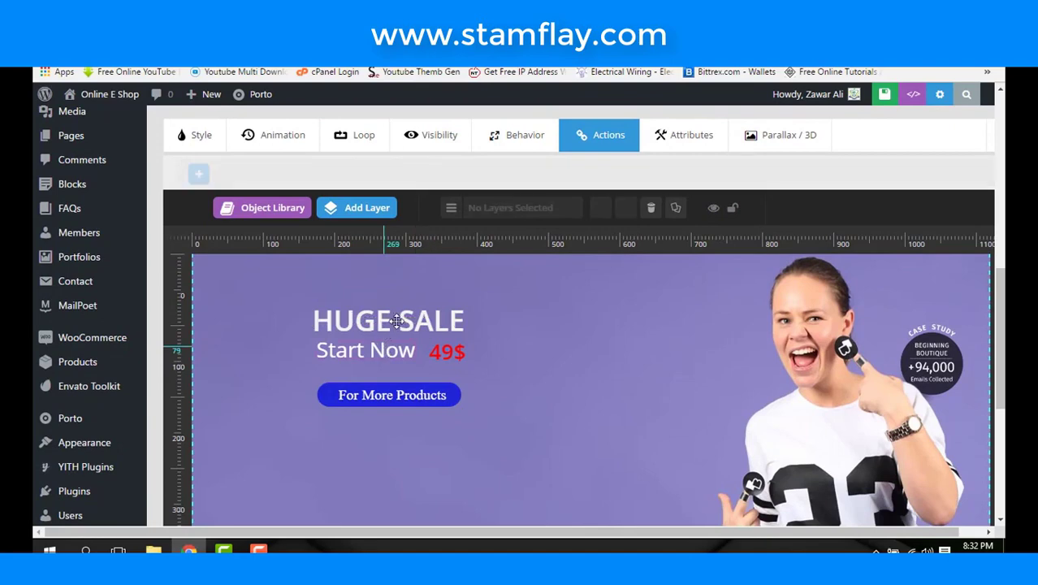
left_click(397, 321)
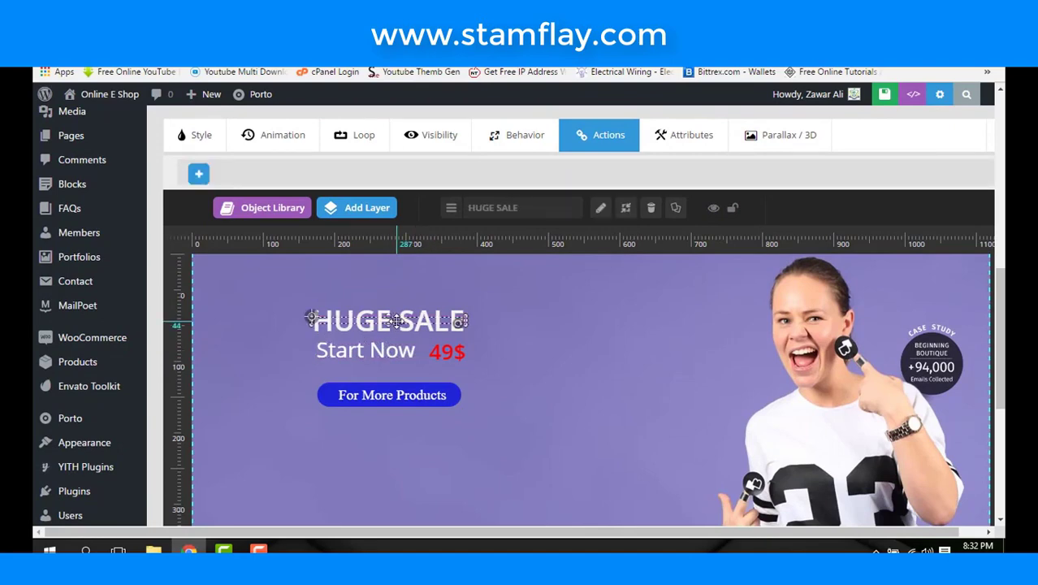
scroll(397, 321, "up", 1)
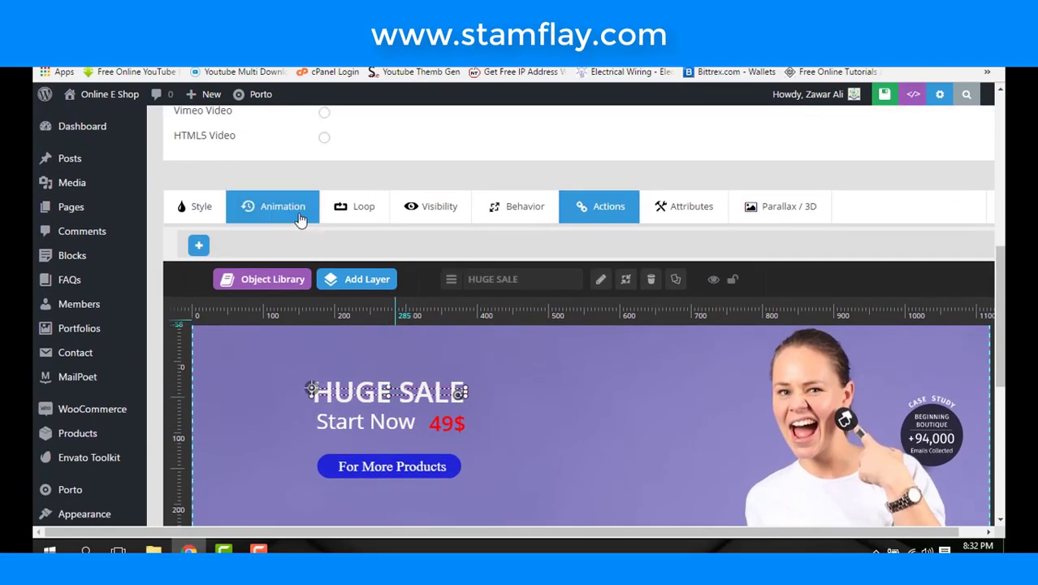
- Animate HUGE SALE with RotateInFromBottom and Start Now with SmoothMaskFromRight
left_click(300, 213)
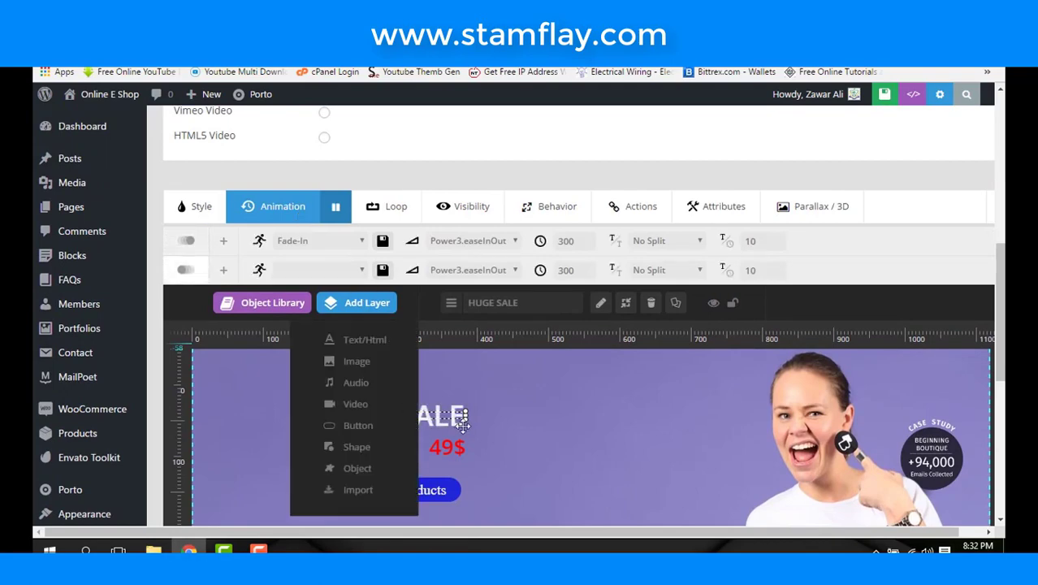
left_click(319, 240)
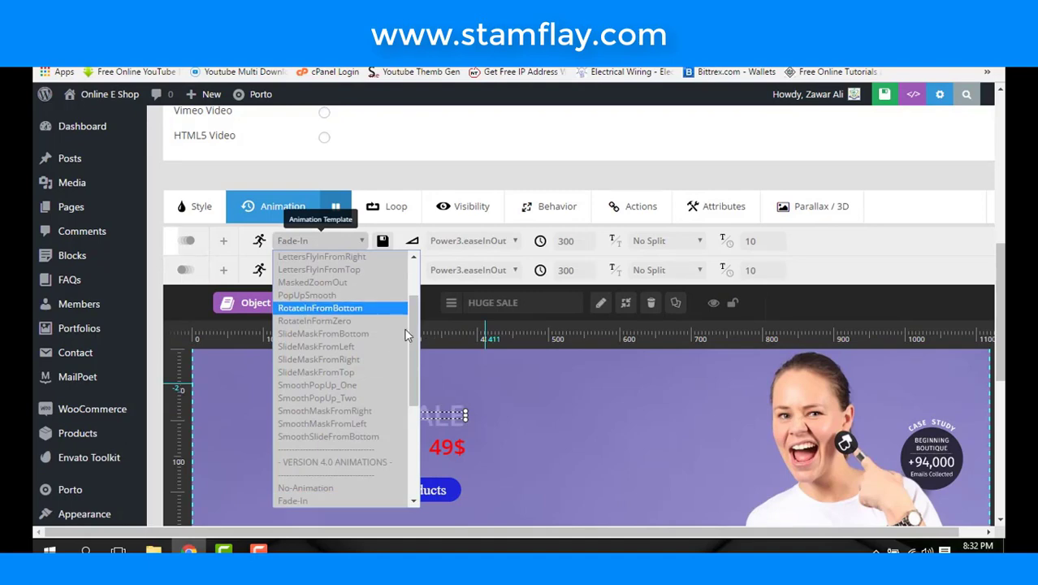
key("Return")
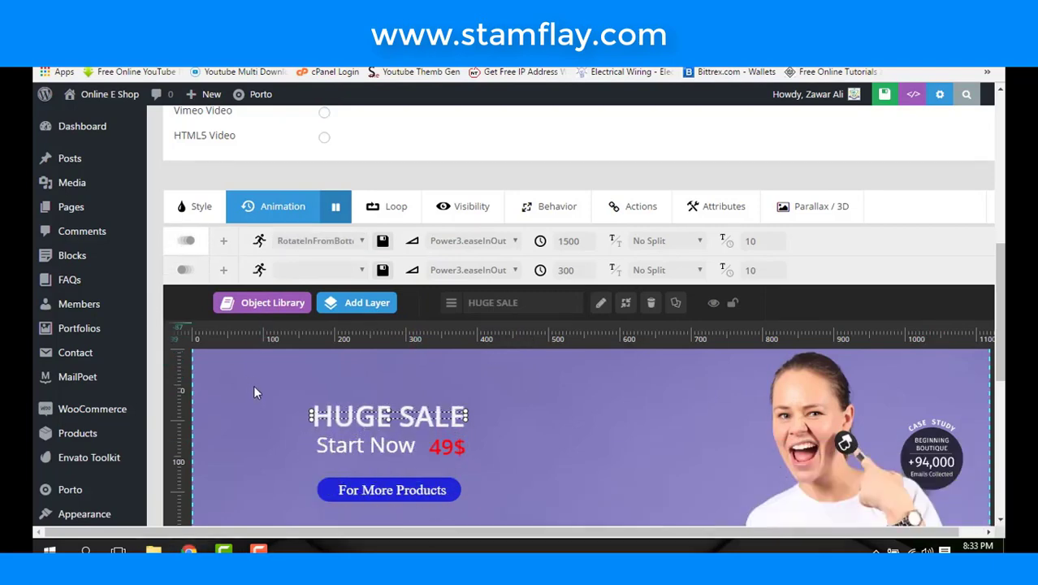
scroll(502, 393, "down", 1)
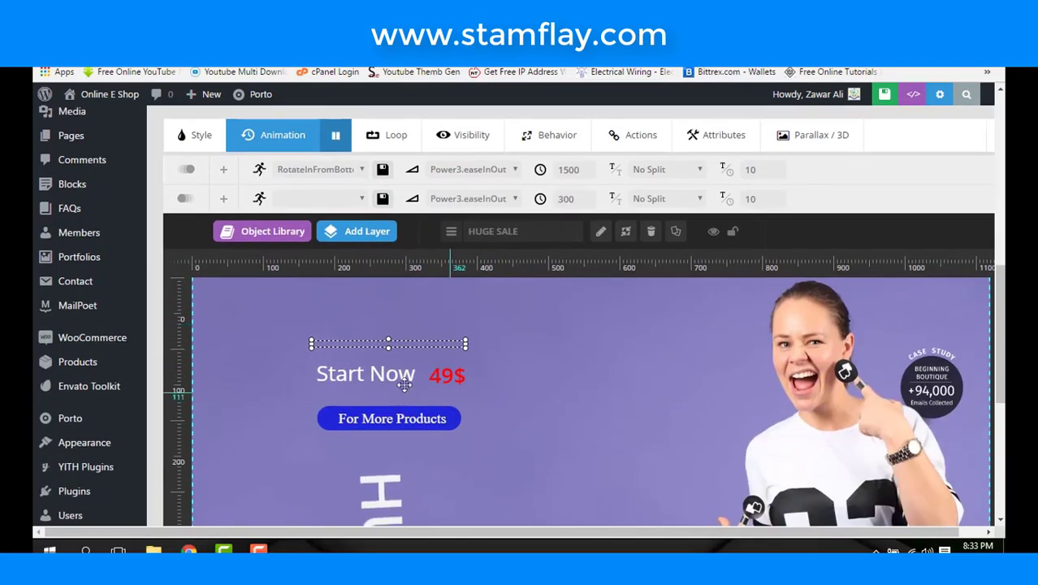
left_click(378, 373)
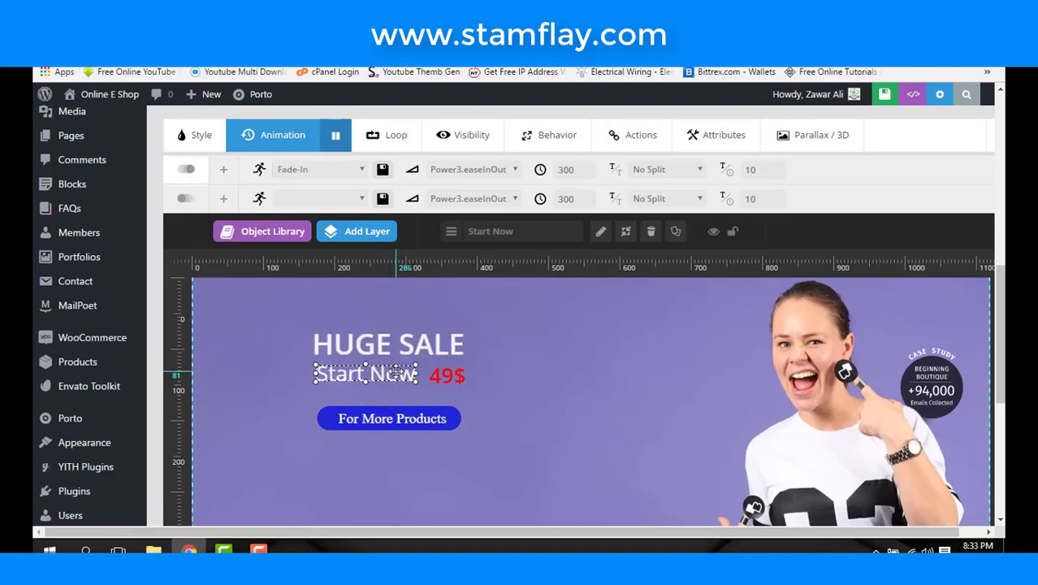
left_click(346, 172)
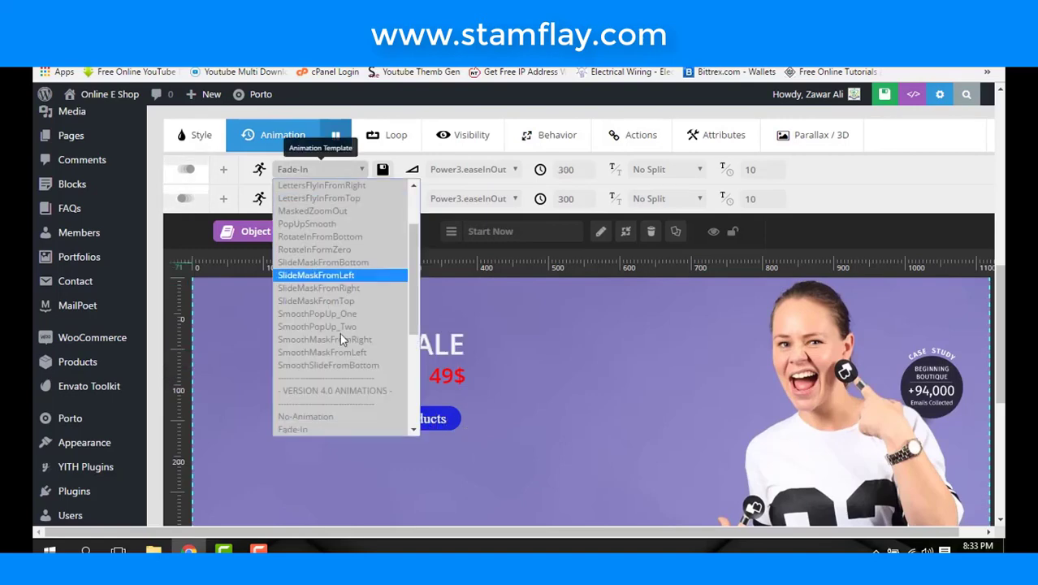
left_click(382, 334)
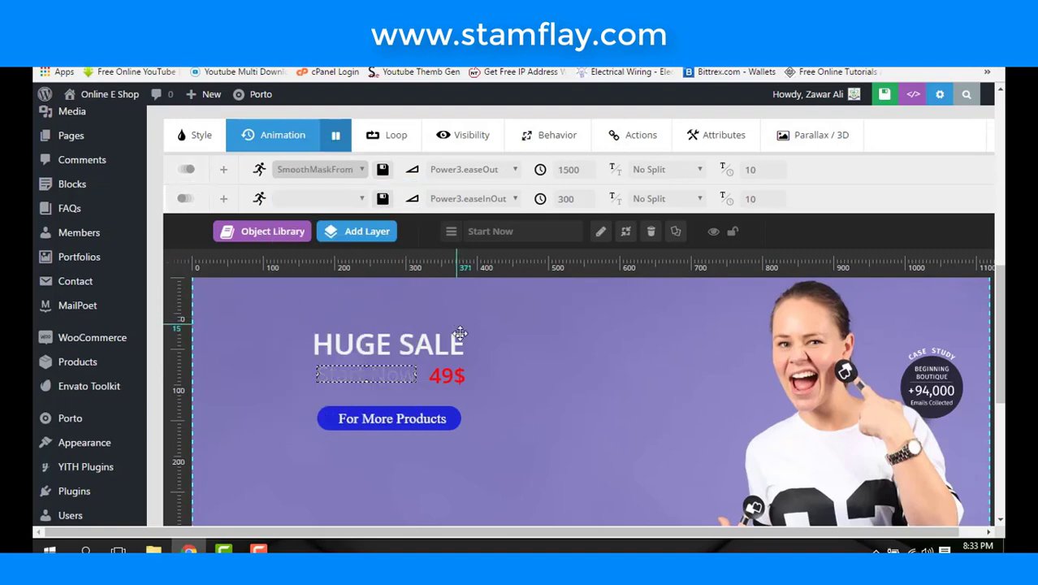
- Give the 49$ price layer a Long-From-Bottom entrance animation
left_click(451, 376)
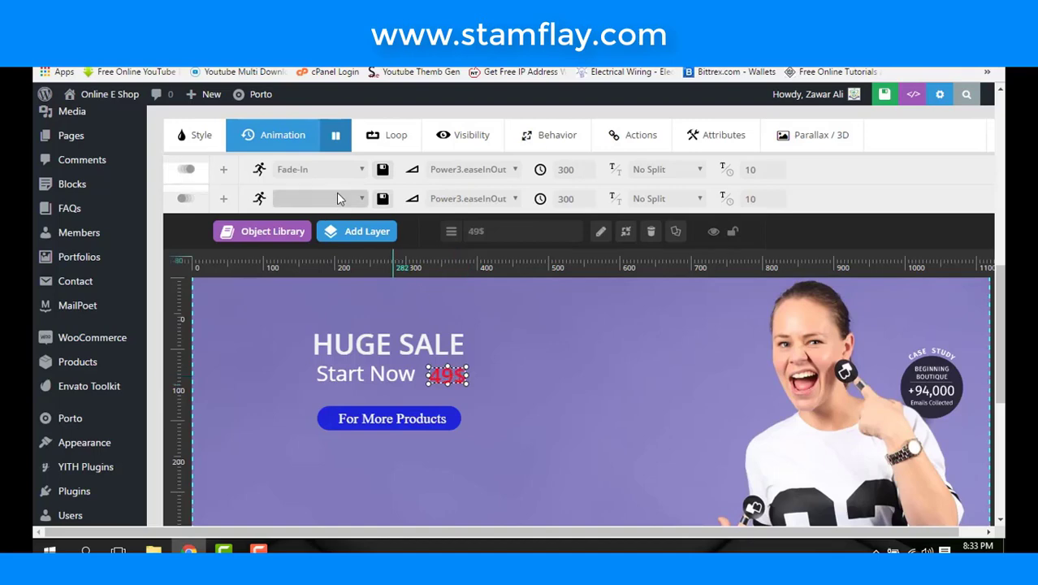
left_click(335, 169)
scroll(325, 333, "down", 3)
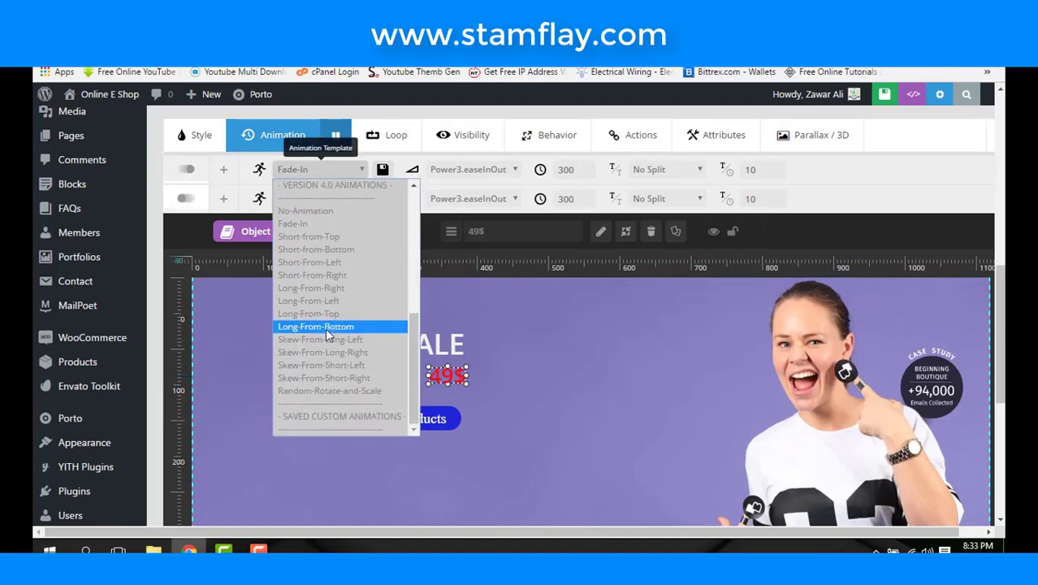
left_click(325, 327)
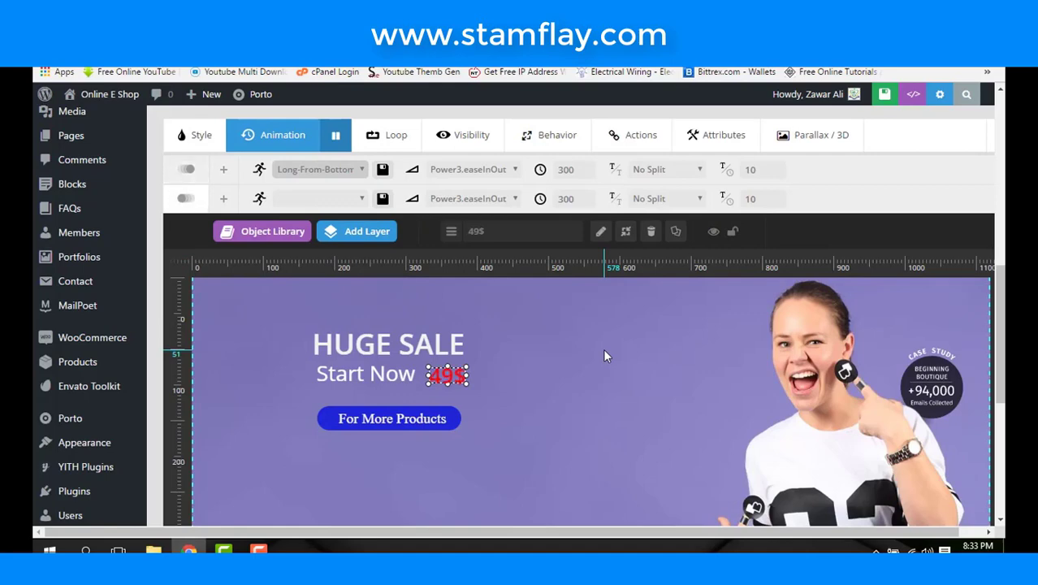
scroll(561, 357, "down", 1)
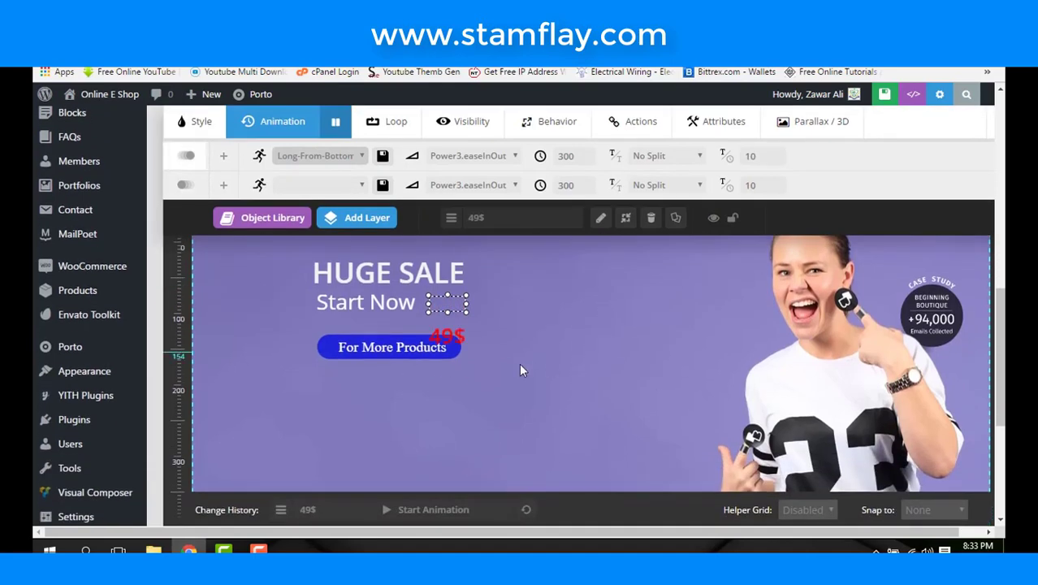
- Give the button a SlideMaskFromLeft entrance, Power3.easeInOut, 1500 ms
left_click(436, 349)
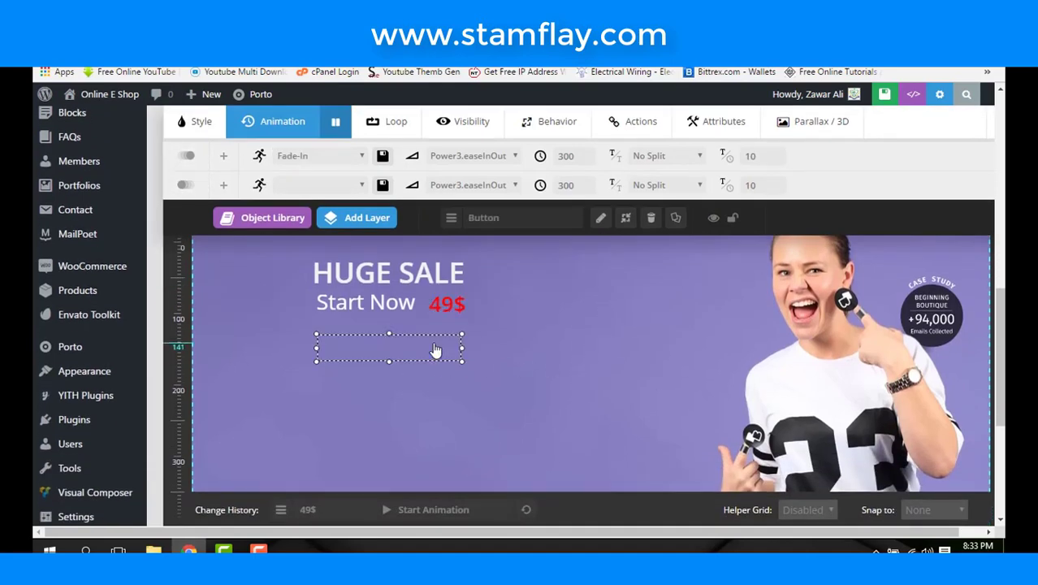
left_click(318, 154)
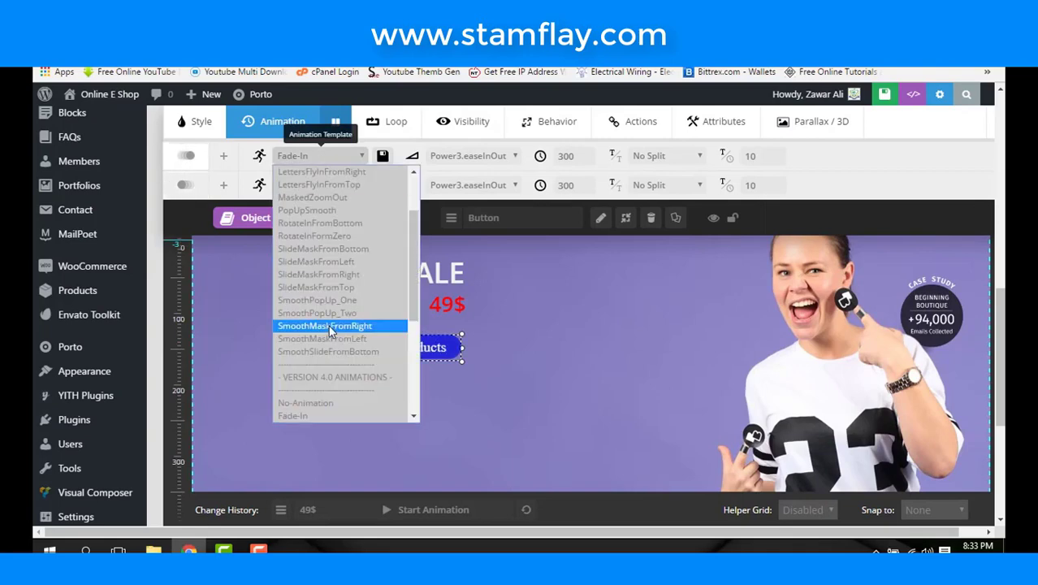
key("Return")
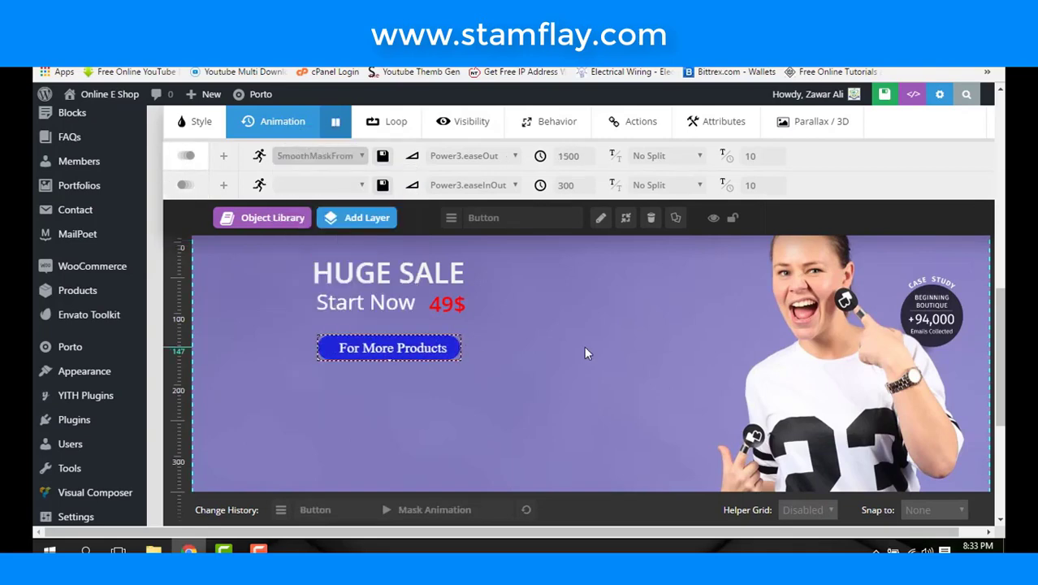
left_click(352, 158)
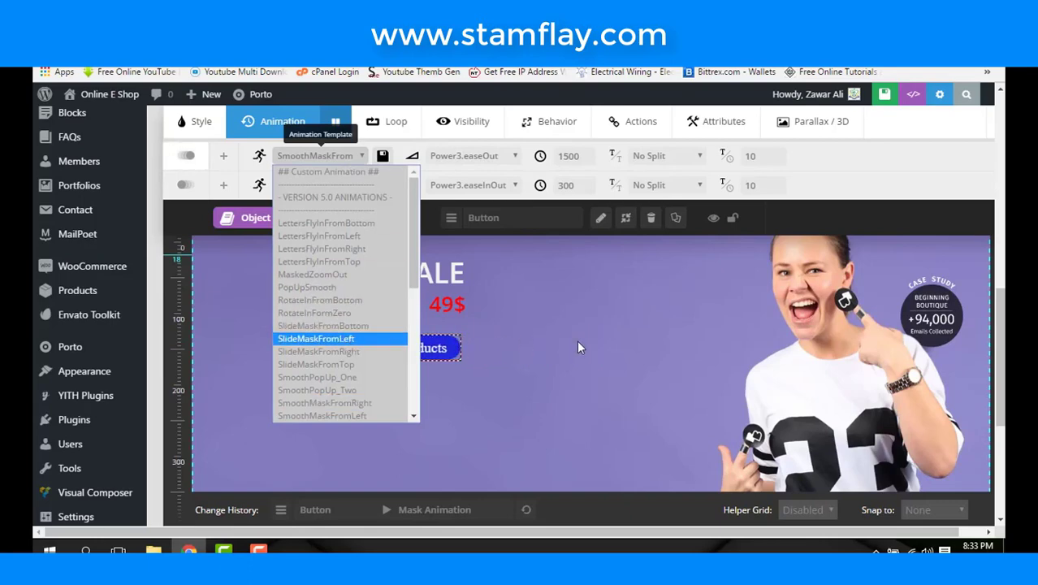
key("Return")
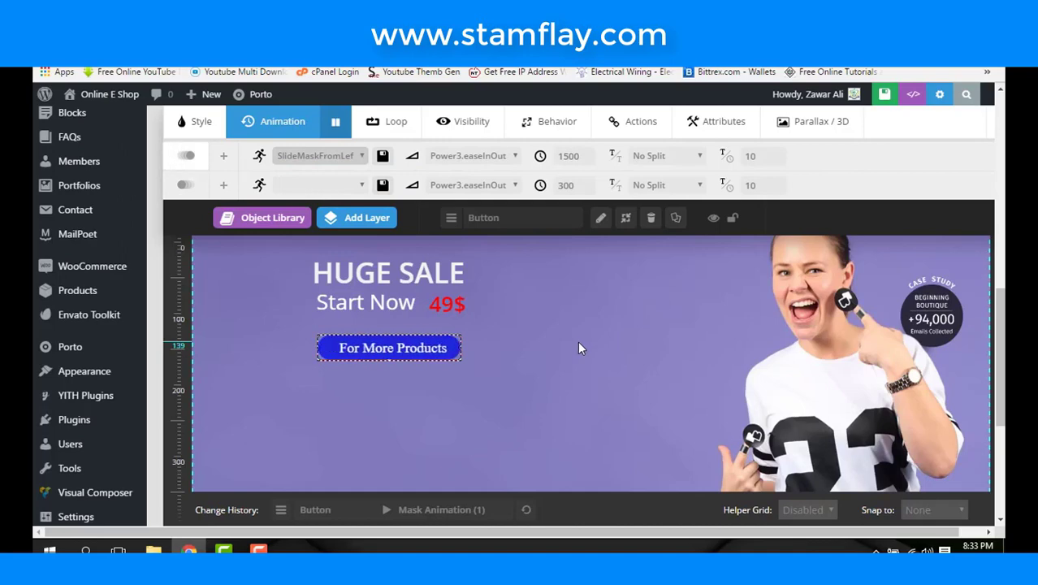
scroll(579, 342, "up", 2)
- Stretch the HUGE SALE animation on the timeline to 1500 ms
scroll(578, 341, "down", 4)
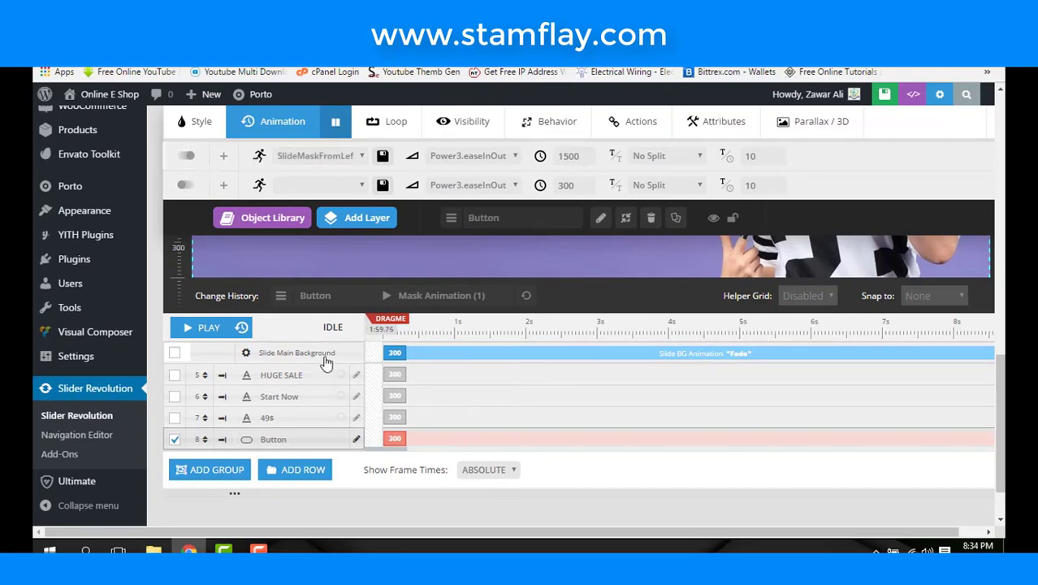
scroll(456, 319, "up", 1)
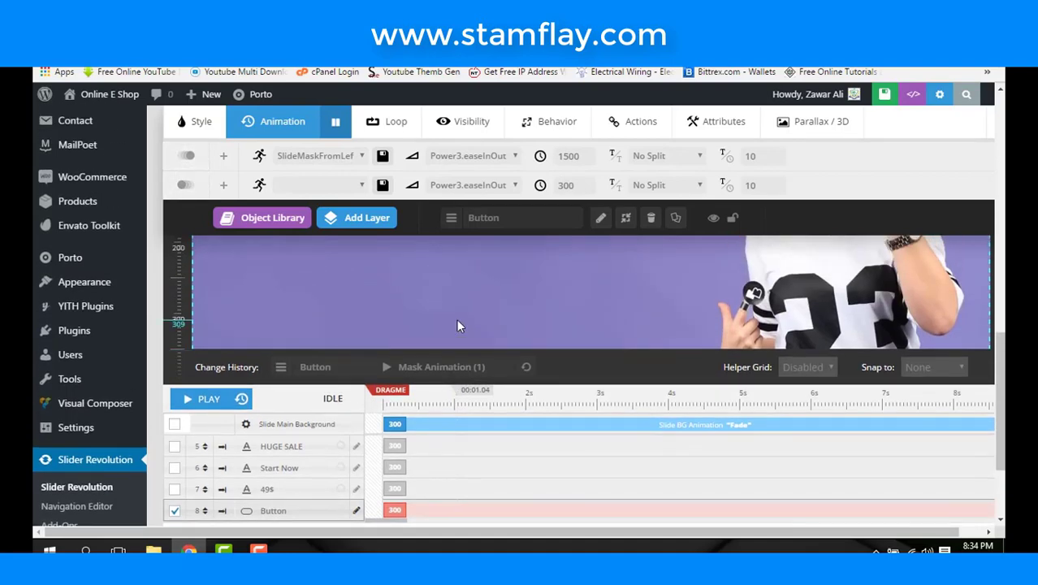
scroll(457, 321, "down", 1)
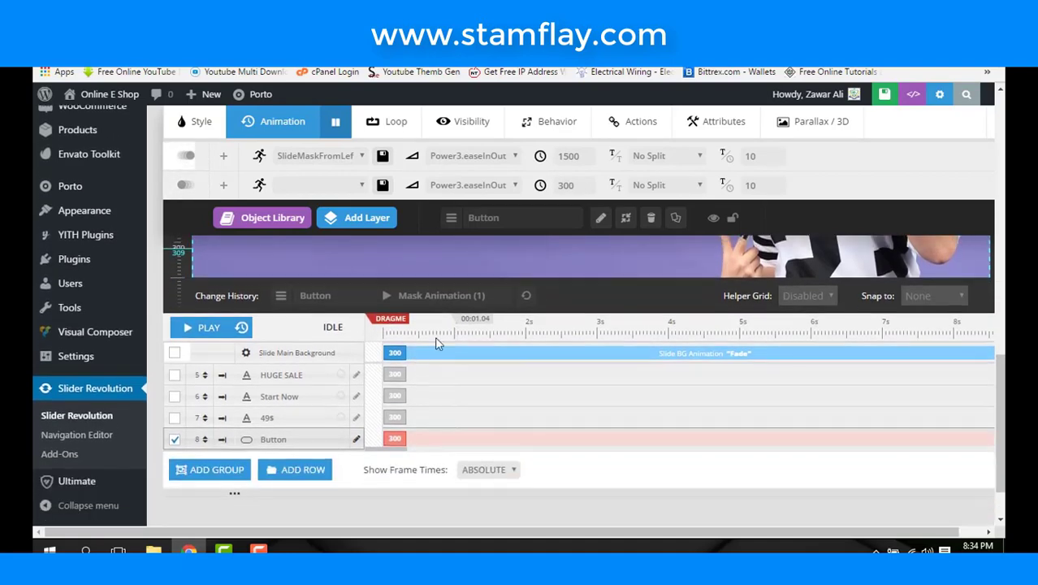
left_click(358, 376)
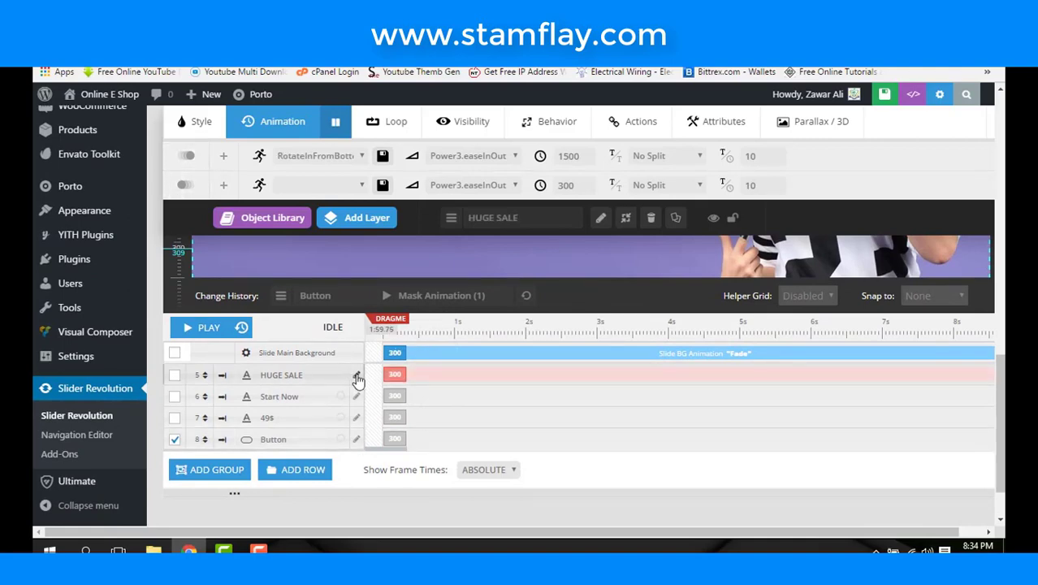
left_click(356, 377)
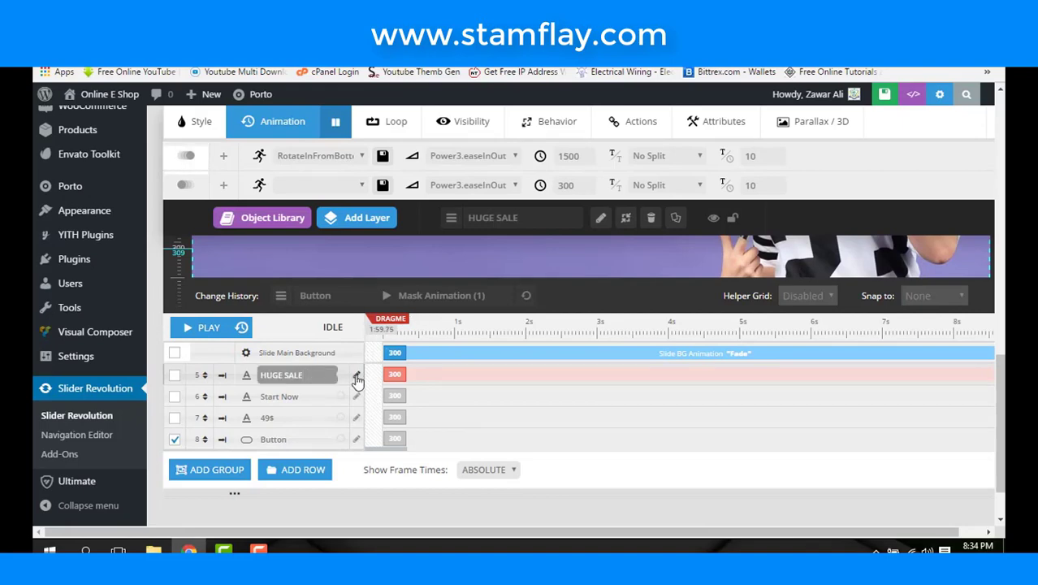
key("Return")
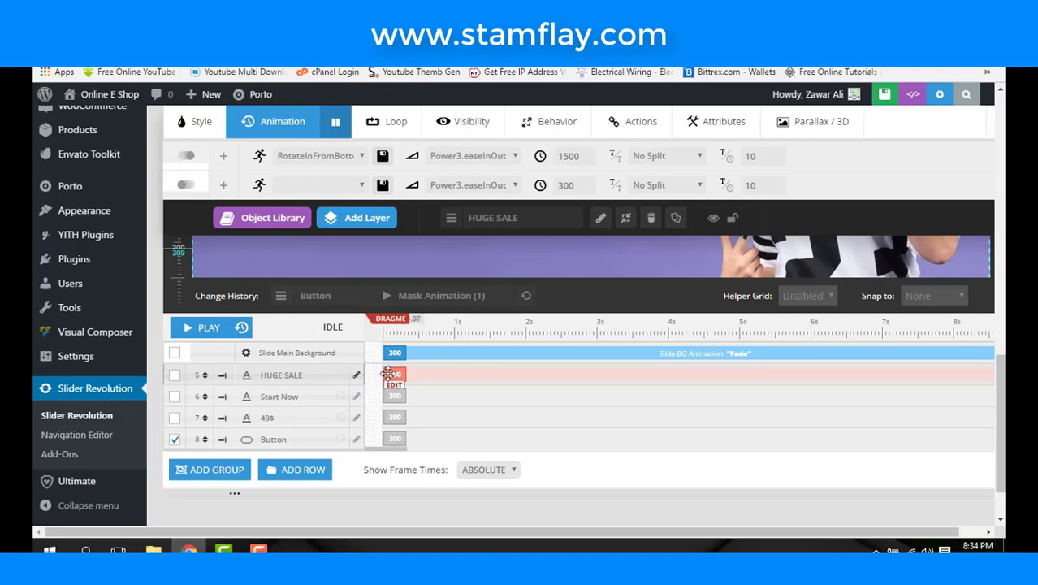
left_click(393, 384)
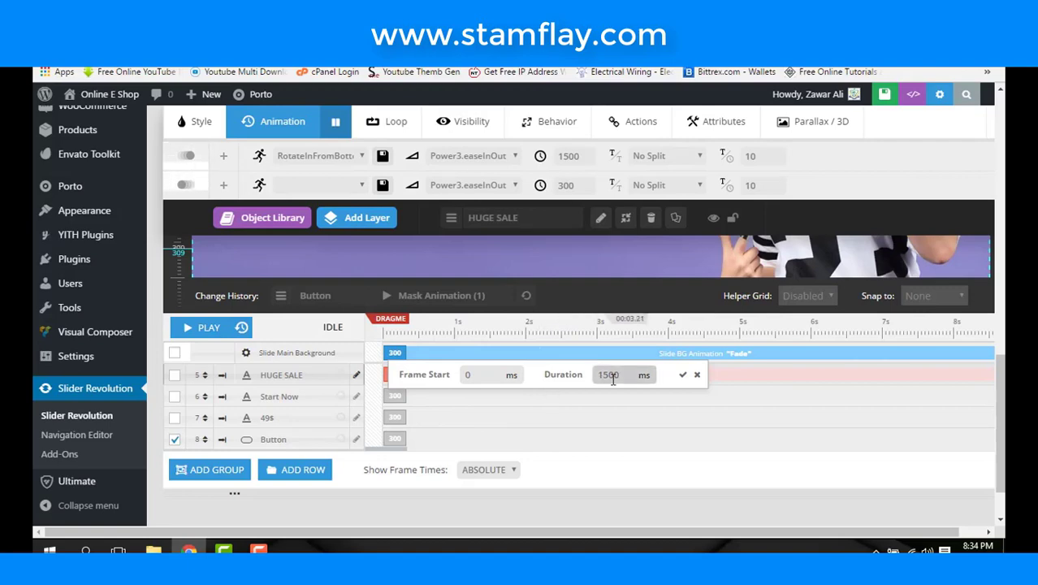
left_click(695, 375)
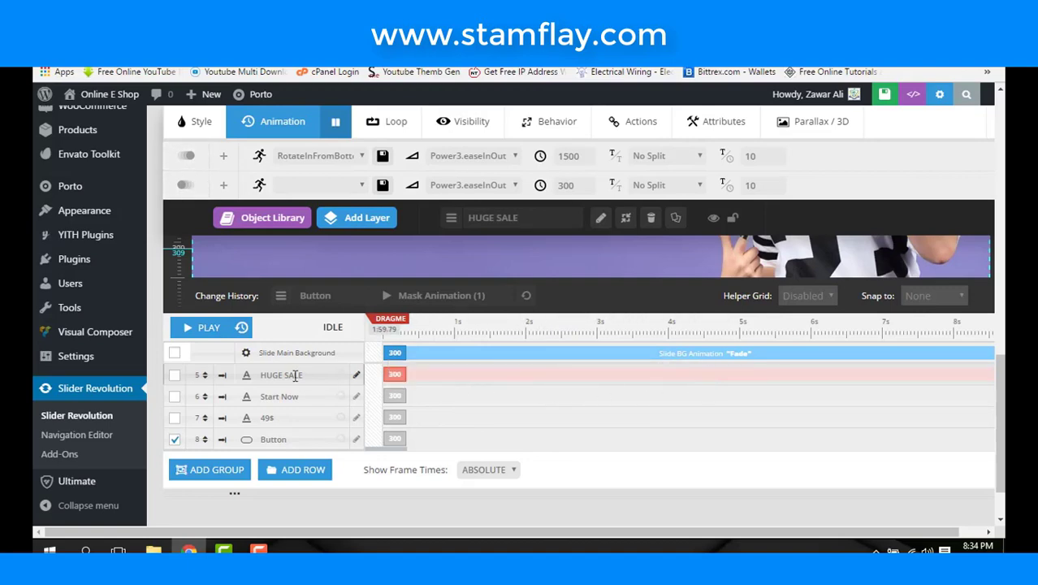
left_click(224, 377)
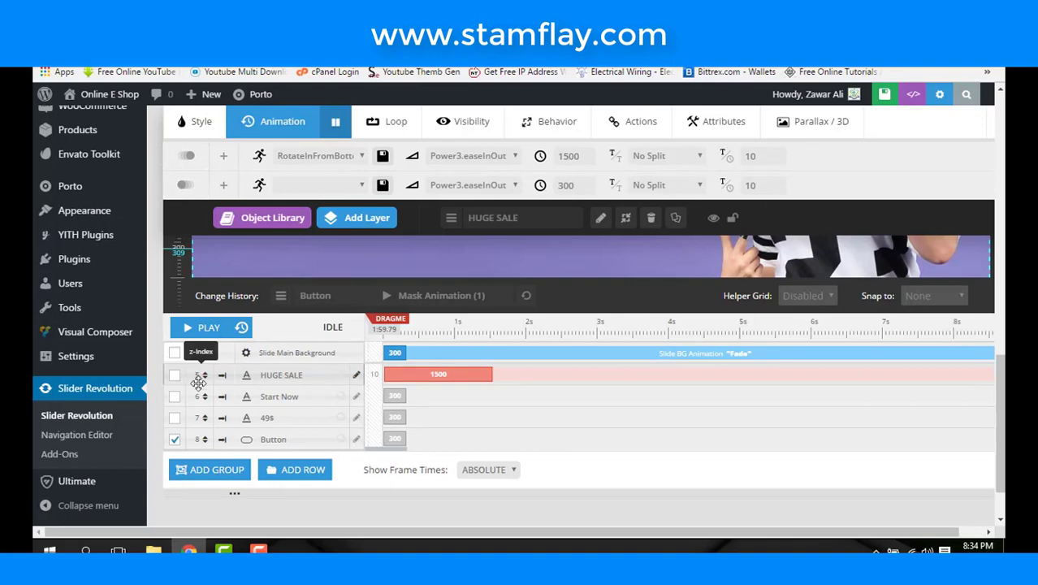
- Delay the Start Now entrance to begin at about 1720 ms
left_click(358, 404)
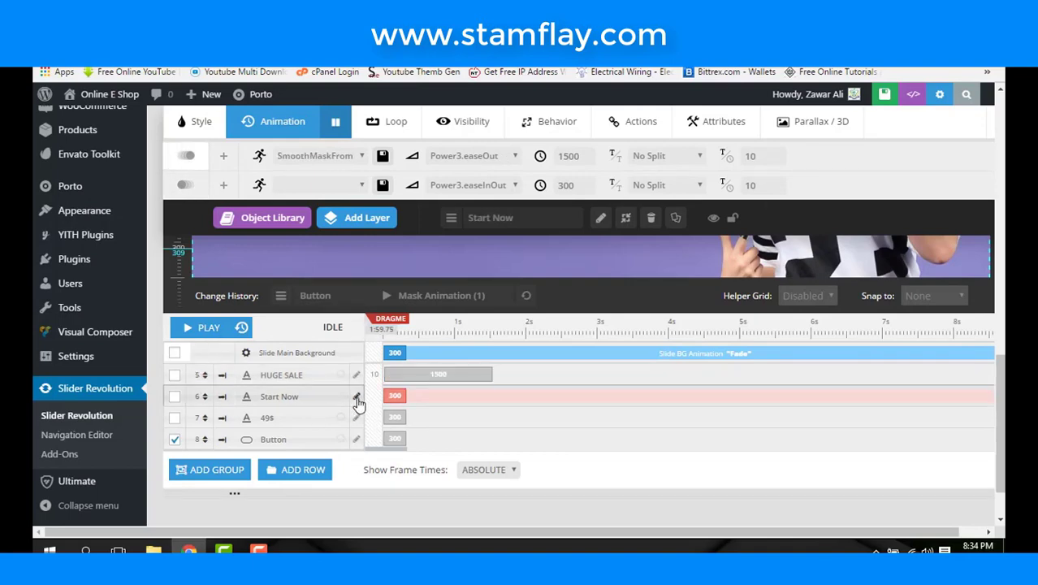
left_click(358, 380)
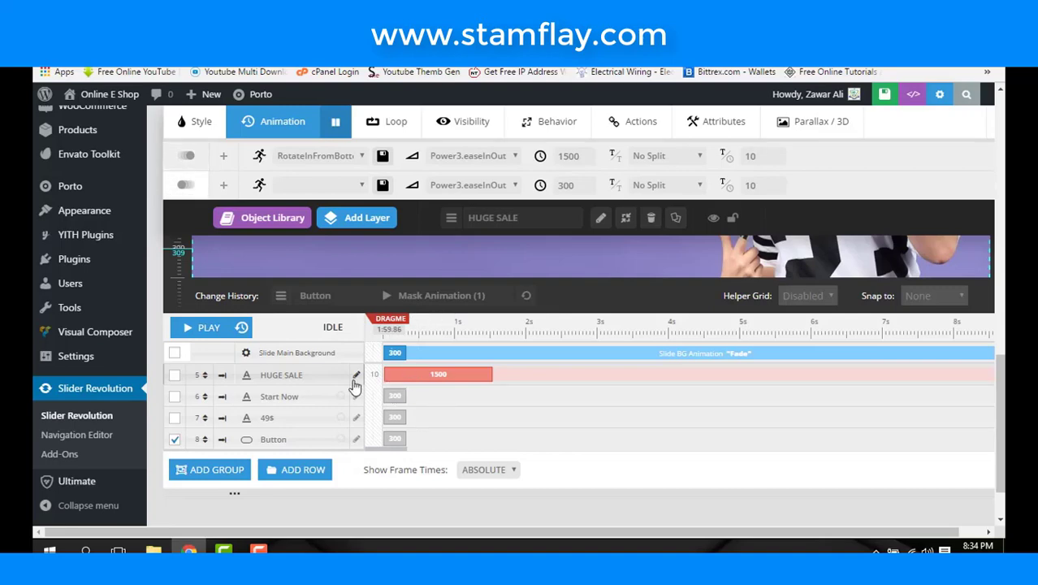
right_click(354, 378)
left_click(426, 375)
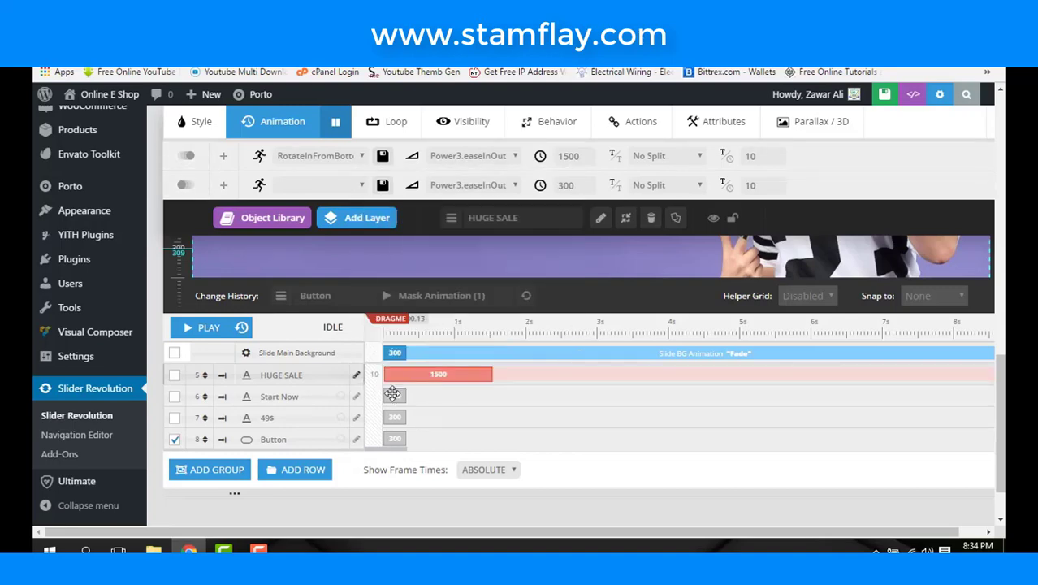
left_click(392, 395)
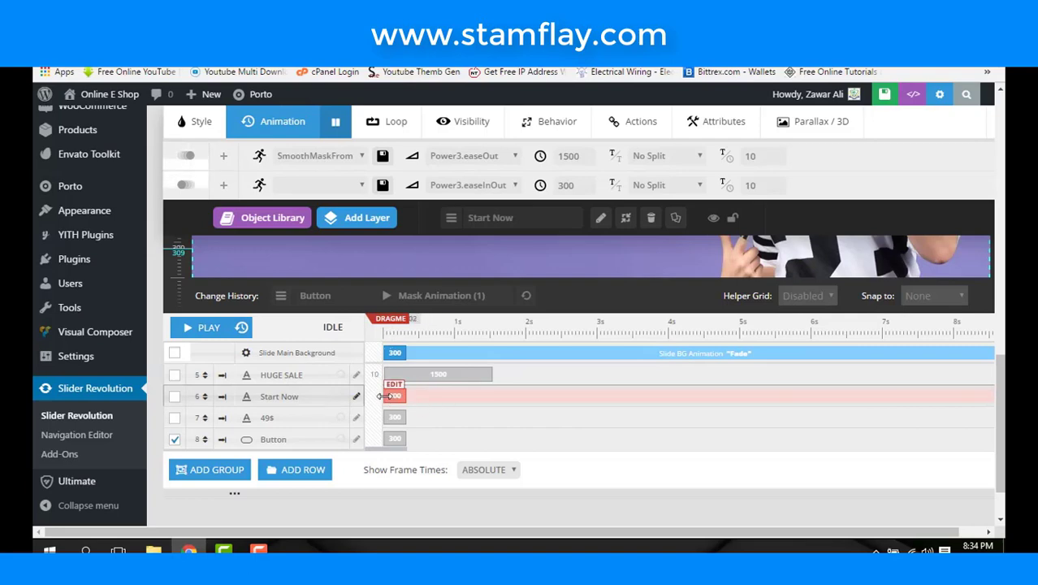
left_click(538, 399)
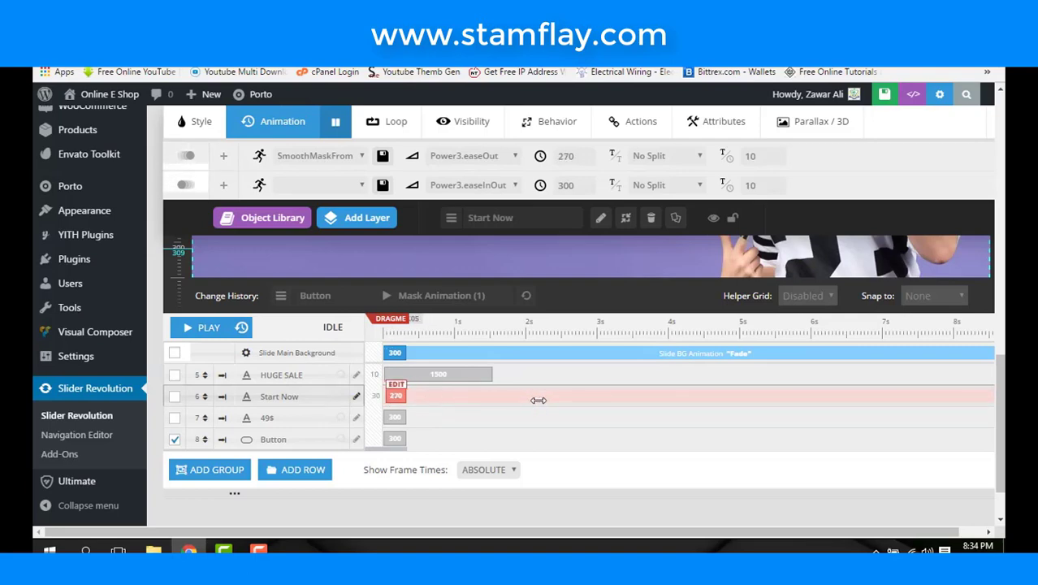
left_click_drag(391, 396, 498, 406)
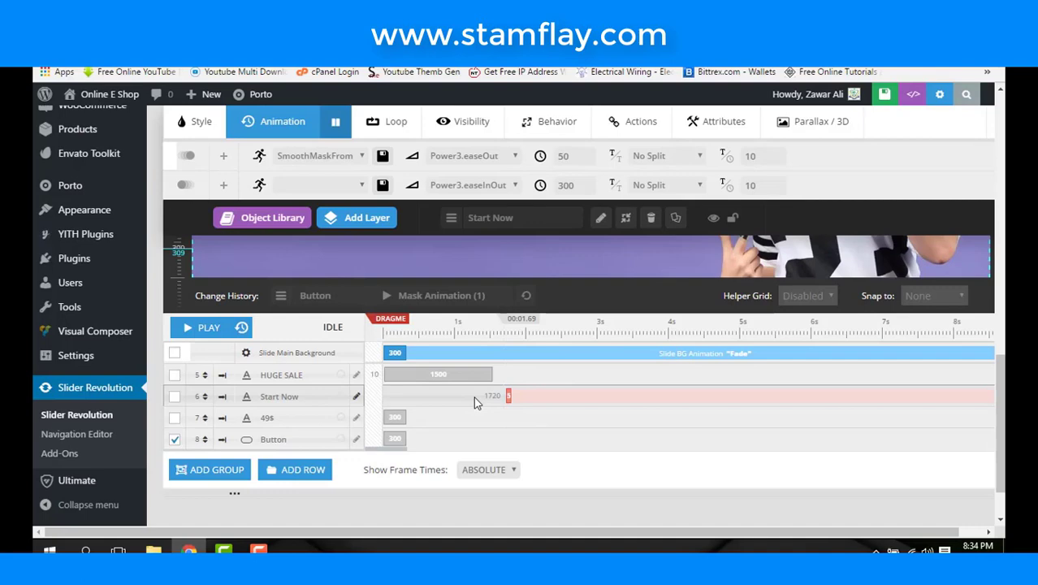
- Delay the HUGE SALE entrance to start at 820 ms
scroll(473, 396, "up", 2)
scroll(473, 396, "up", 1)
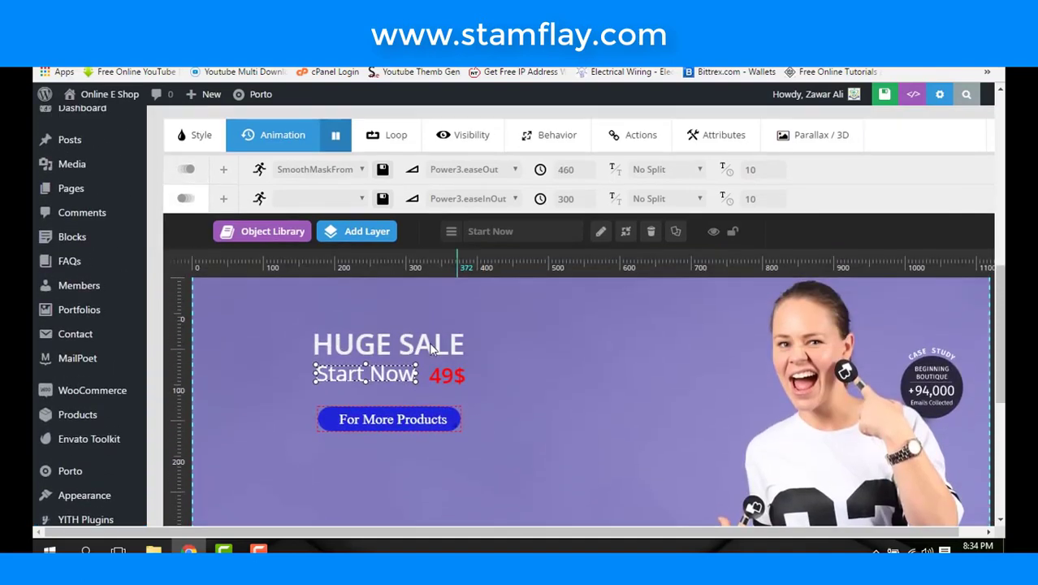
left_click(410, 356)
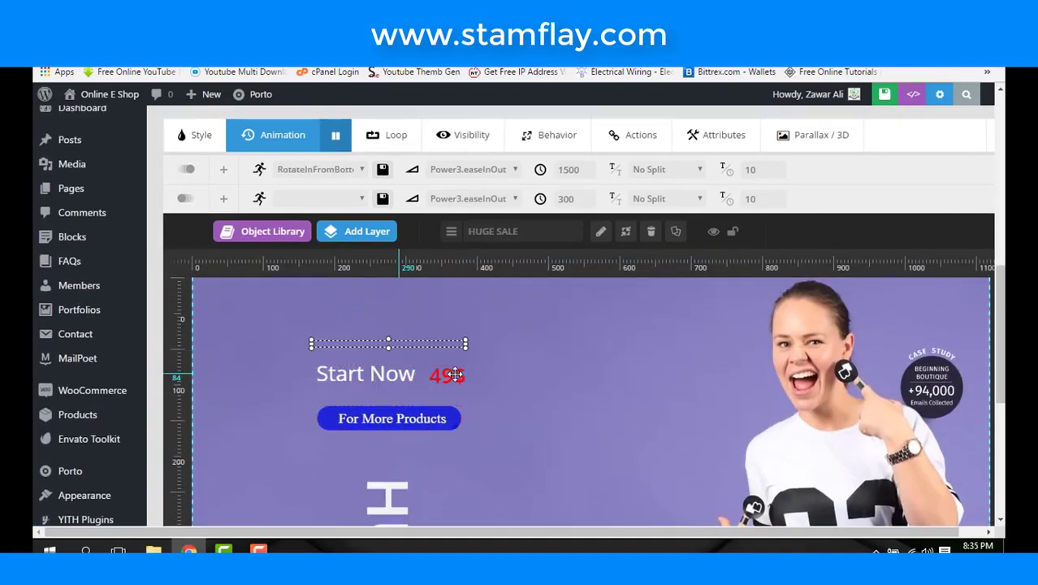
left_click(402, 374)
left_click(455, 374)
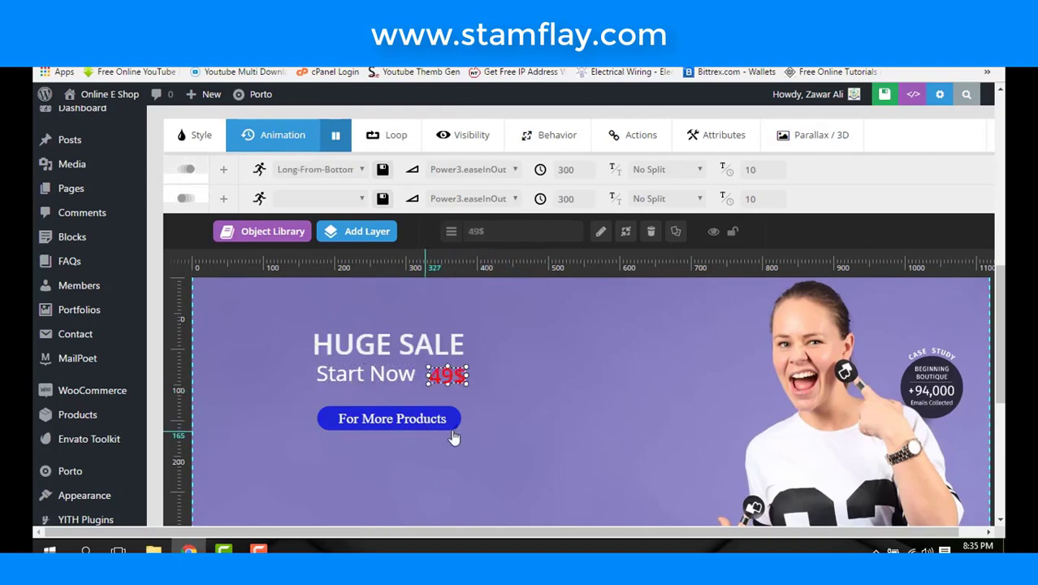
scroll(454, 435, "down", 3)
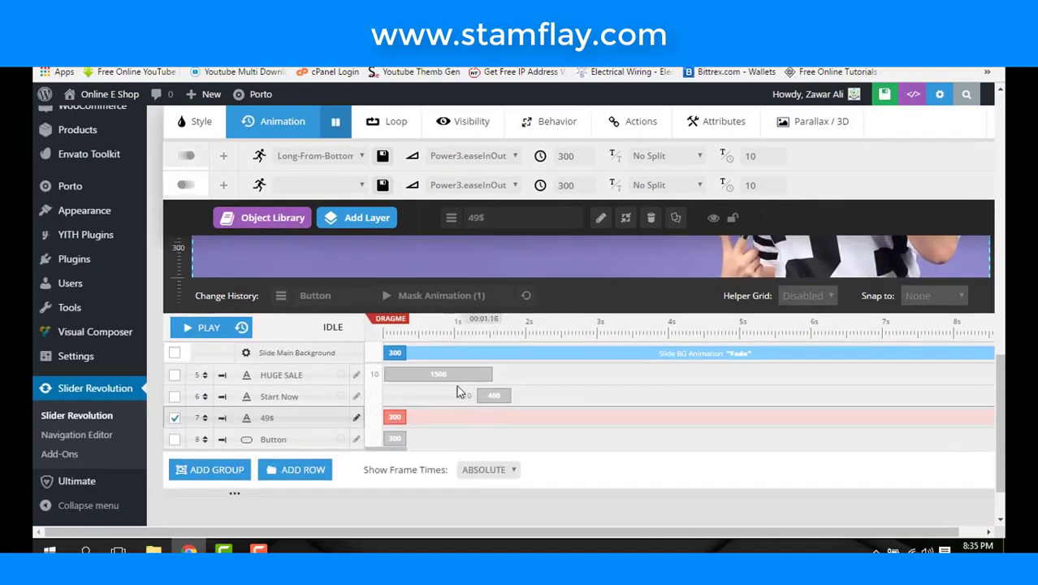
left_click(414, 374)
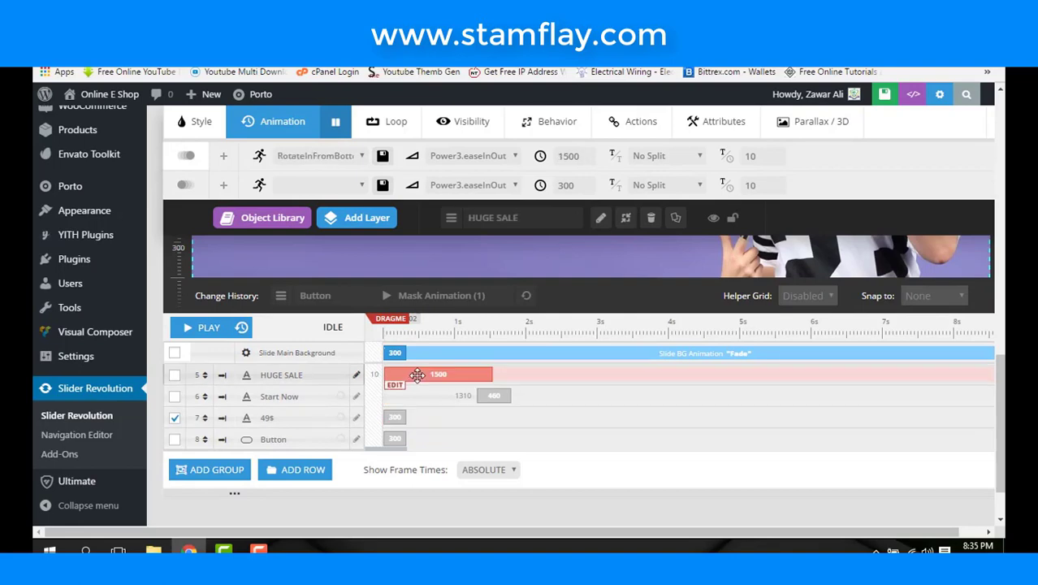
left_click_drag(431, 374, 431, 375)
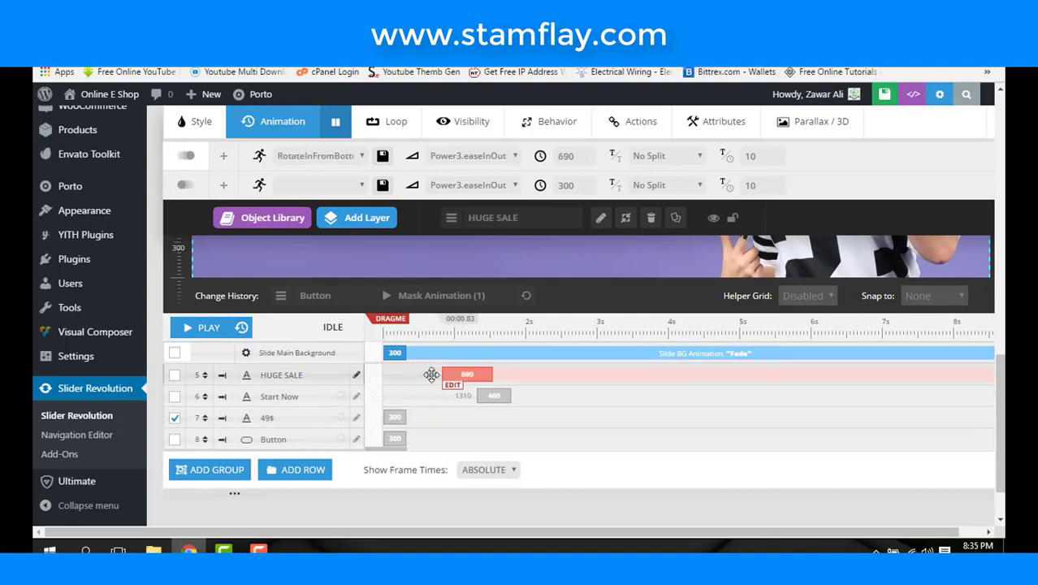
- Delay the 49$ price layer to appear at 2300 ms
left_click(503, 416)
left_click_drag(544, 423, 551, 416)
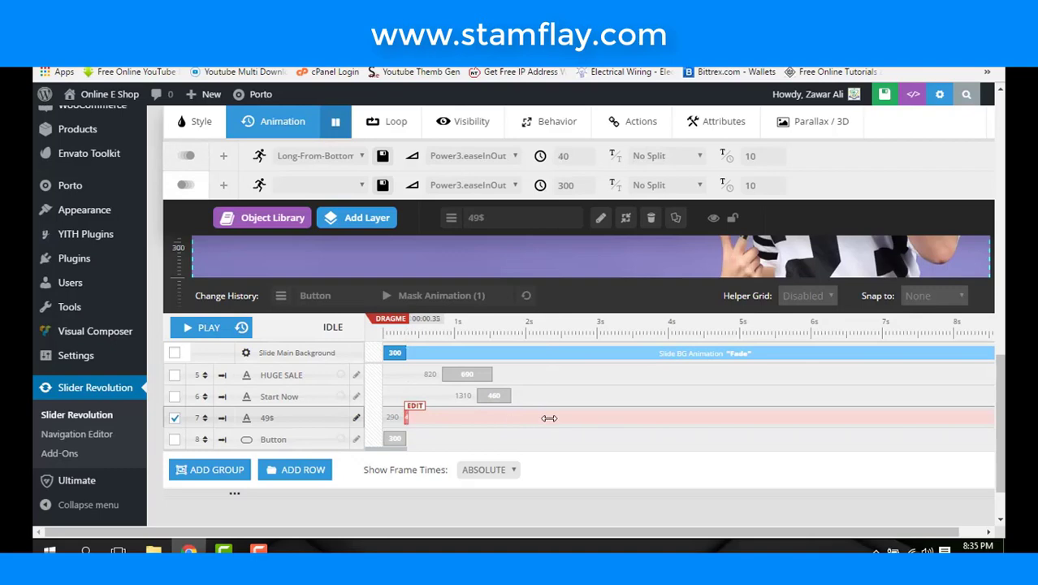
left_click_drag(549, 417, 549, 417)
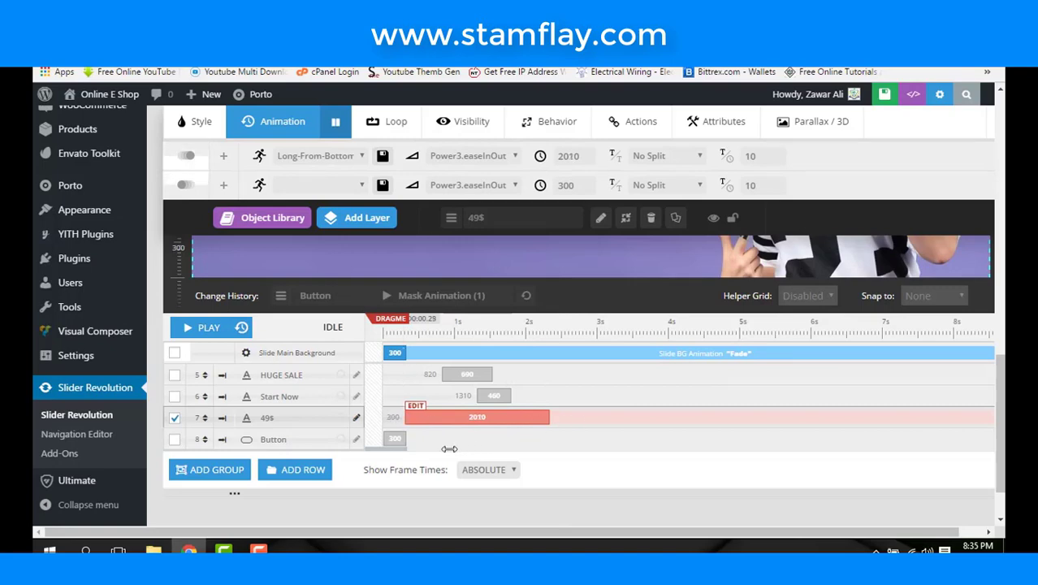
left_click_drag(410, 421, 549, 417)
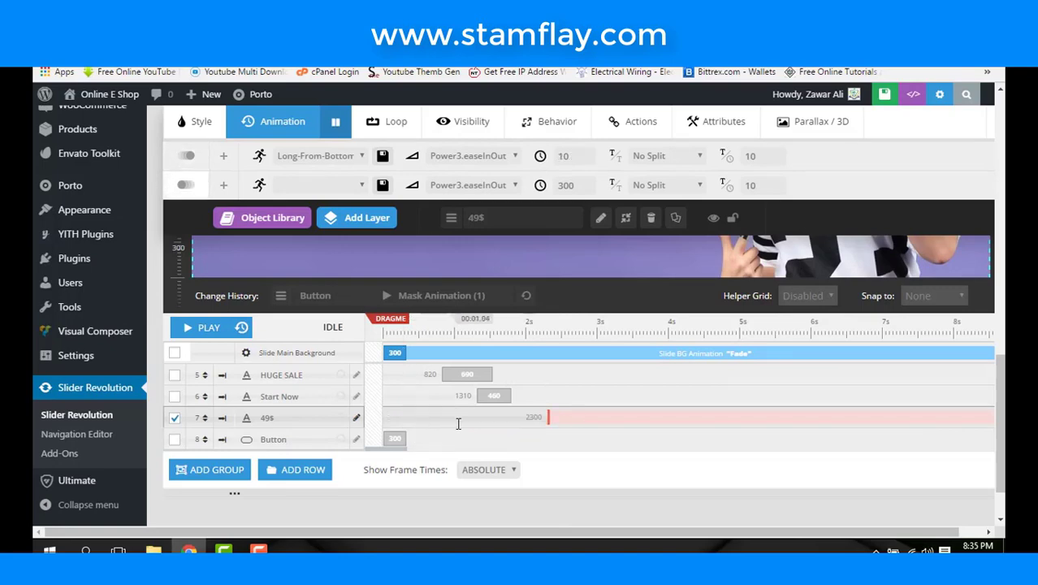
- Delay the For More Products button to appear at 2930 ms
left_click(421, 440)
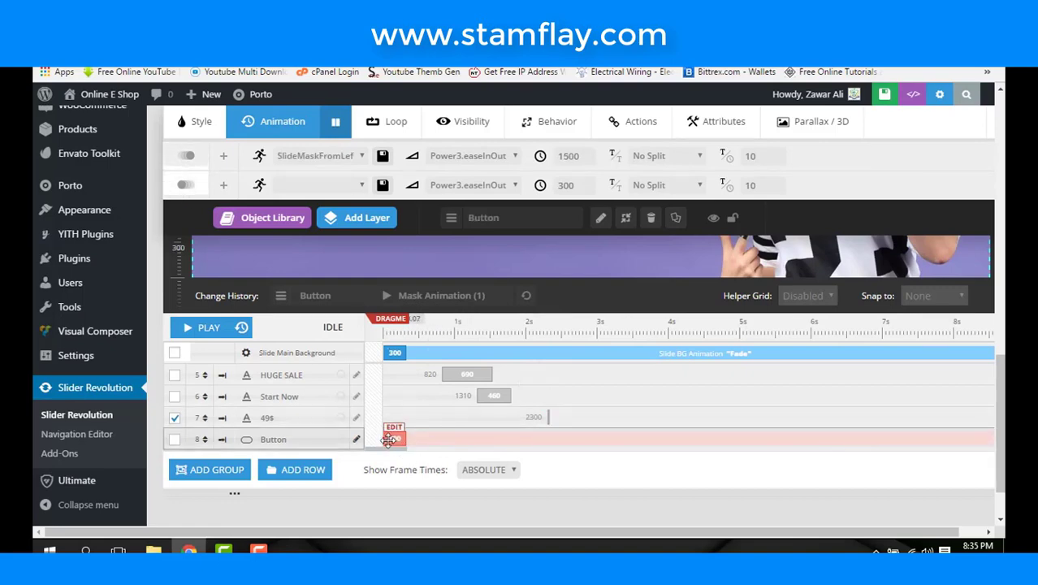
left_click(589, 437)
left_click(589, 437)
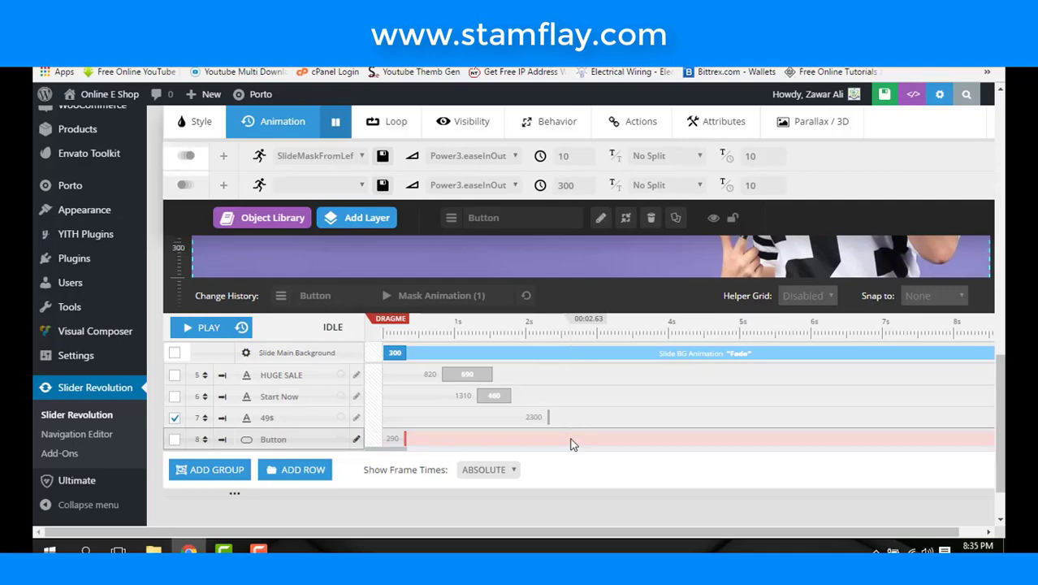
scroll(571, 444, "down", 1)
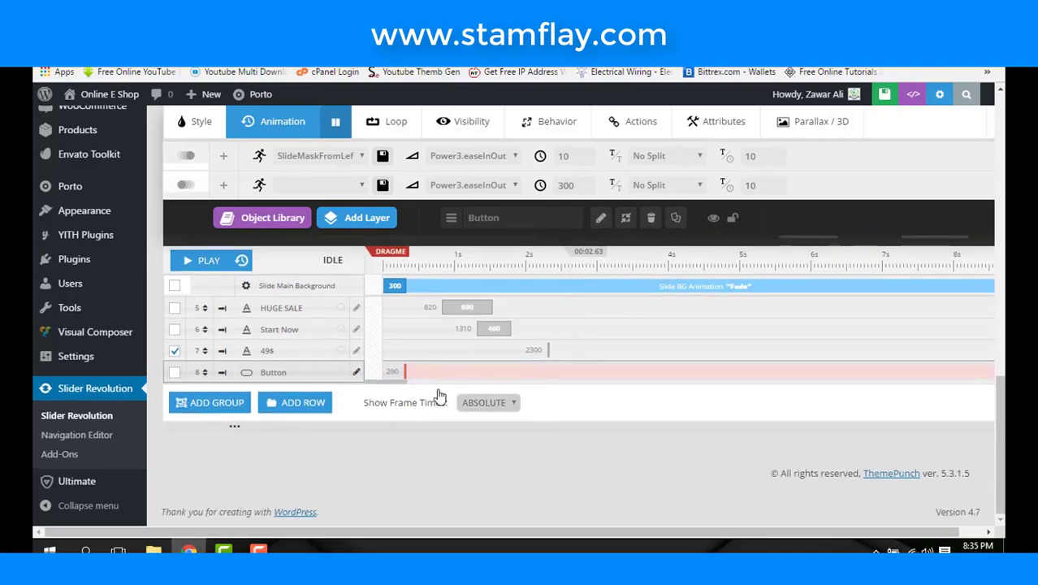
left_click(406, 365)
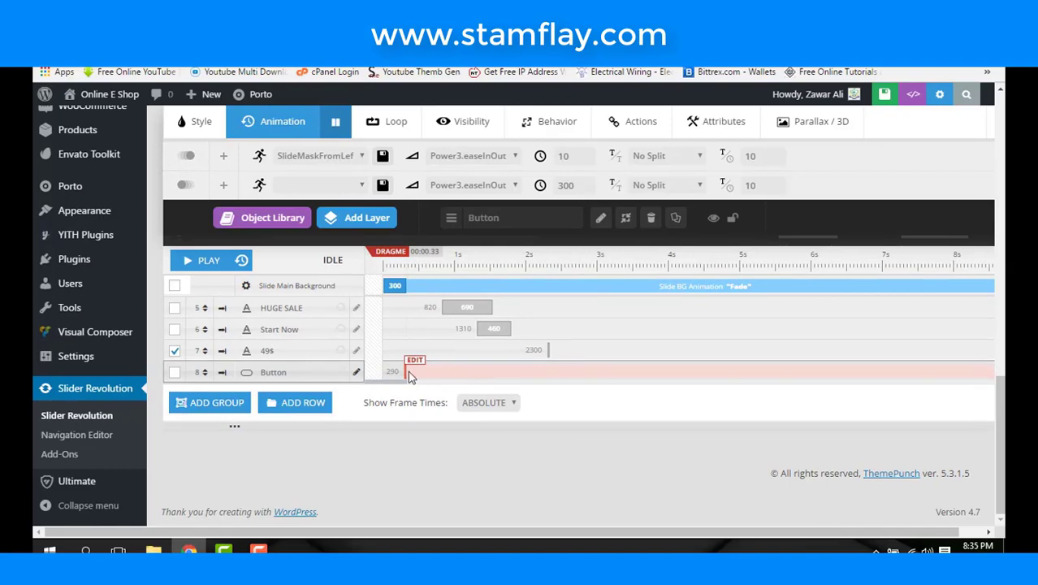
left_click_drag(406, 362, 594, 371)
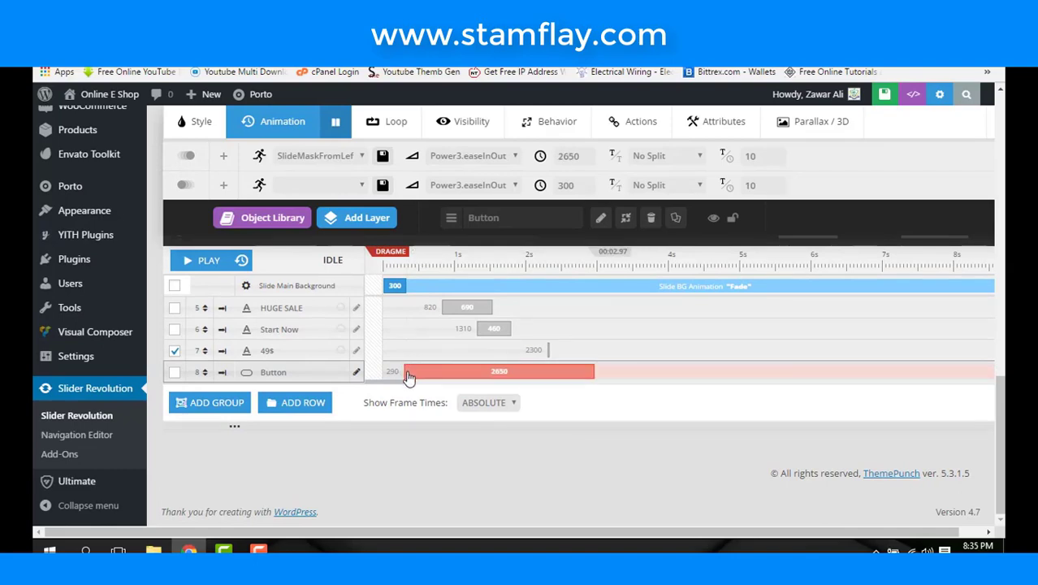
left_click(408, 375)
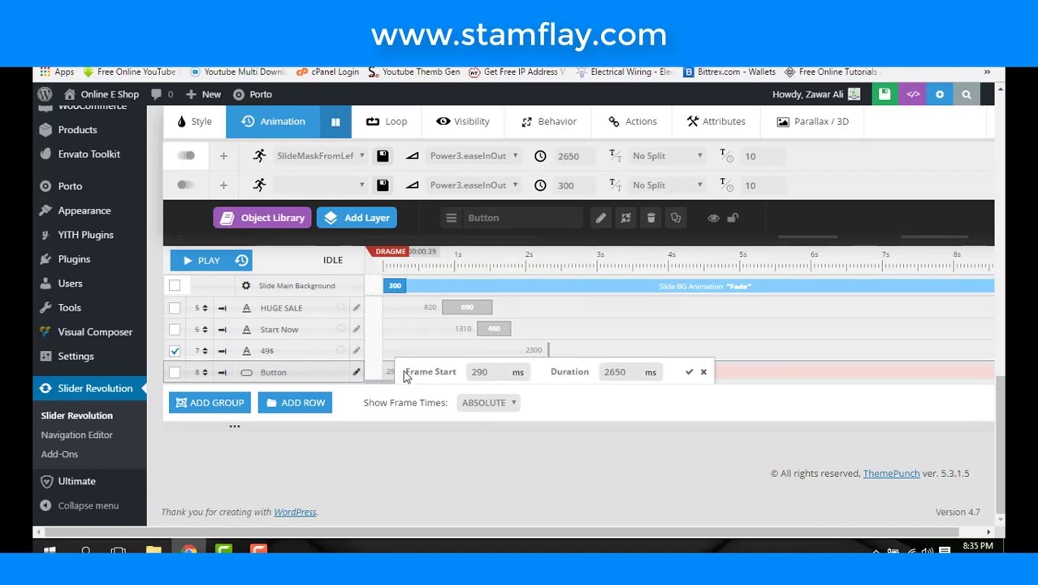
left_click(703, 373)
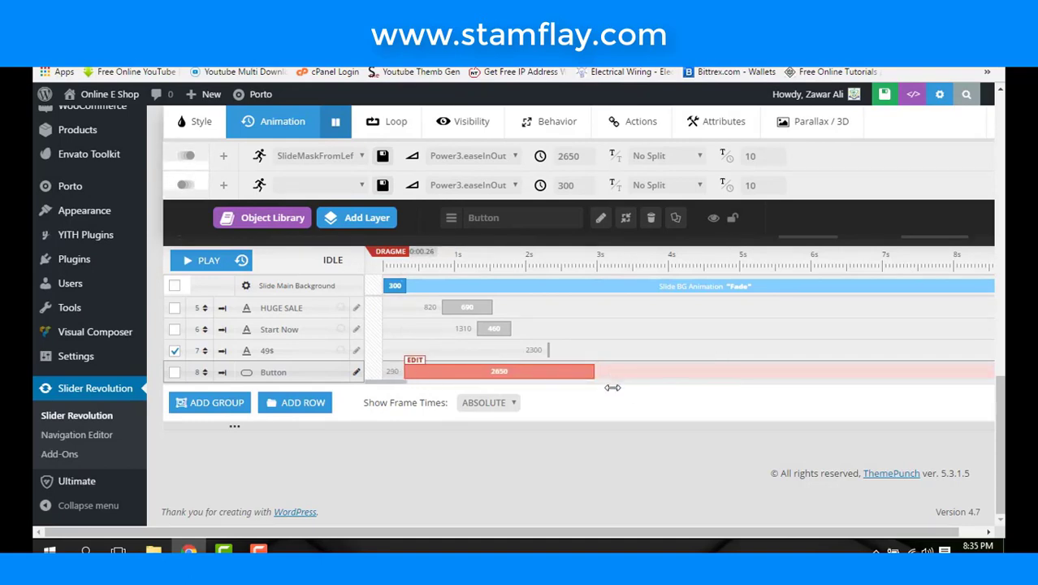
left_click_drag(612, 387, 581, 438)
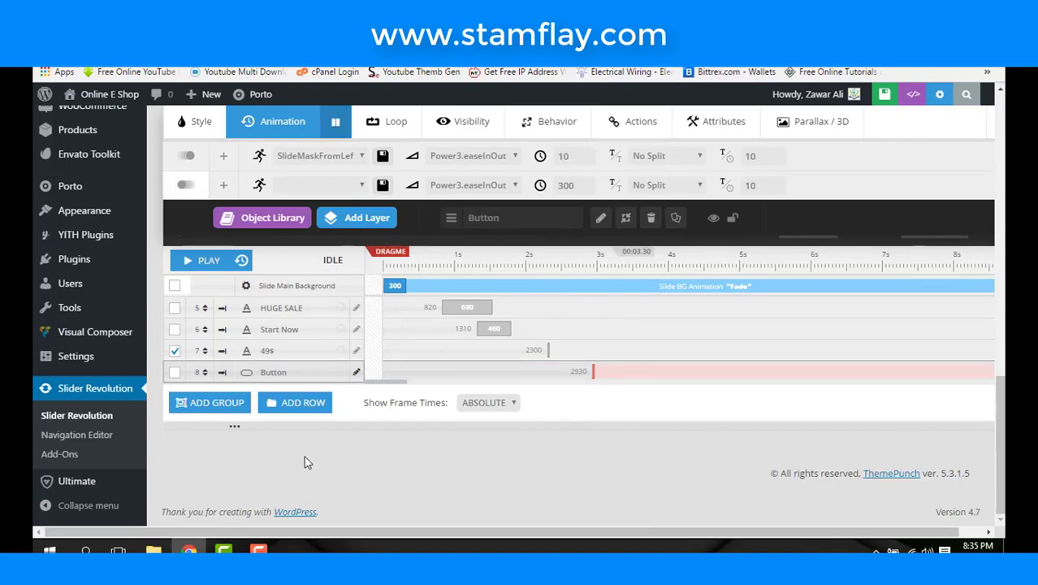
- Play the slide's animation preview and select the HUGE SALE layer
scroll(304, 456, "up", 5)
scroll(305, 457, "down", 3)
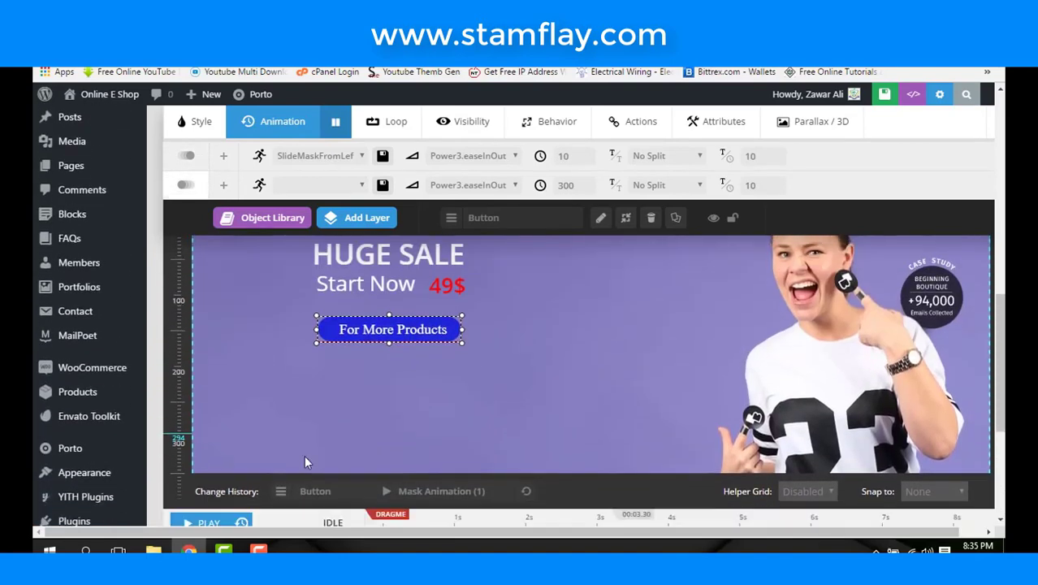
left_click(208, 401)
scroll(341, 438, "up", 3)
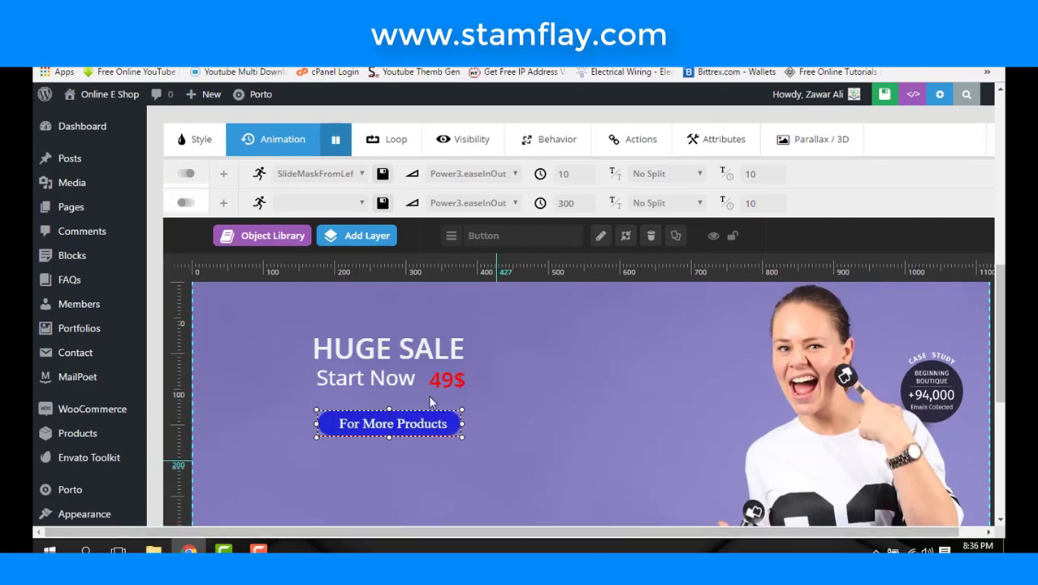
left_click(430, 351)
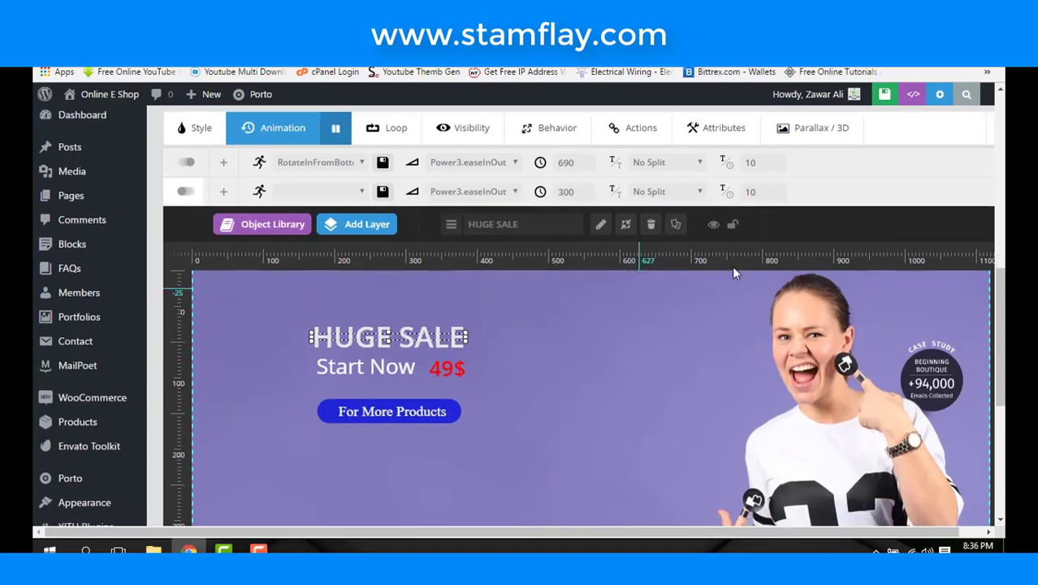
scroll(731, 266, "up", 10)
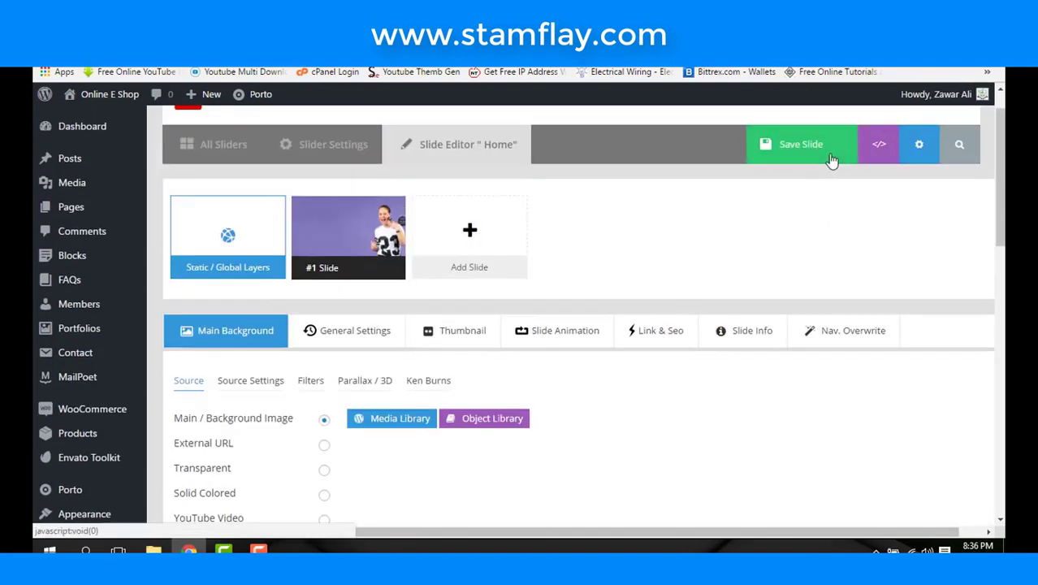
- Save the first slide
left_click(812, 147)
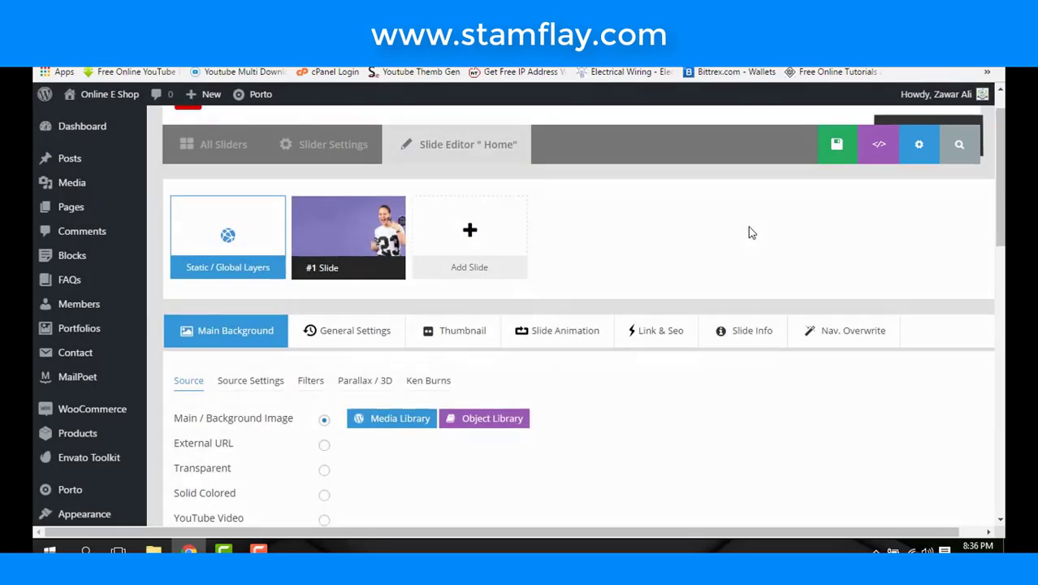
scroll(664, 312, "down", 5)
scroll(665, 317, "down", 4)
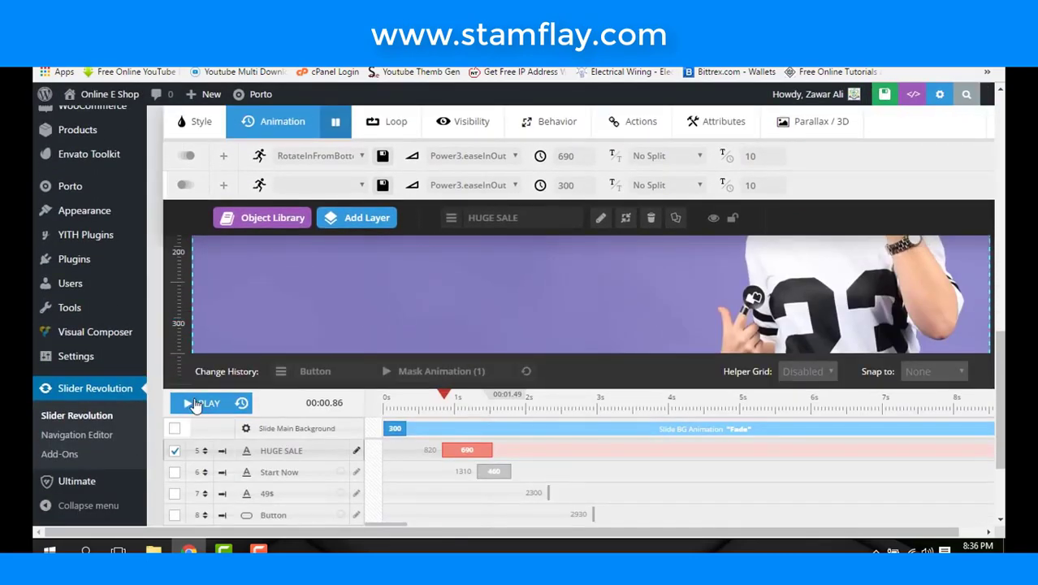
- Replay the slide's animations and bring up the + Add Slide options
left_click(203, 402)
scroll(147, 365, "up", 3)
scroll(147, 365, "up", 1)
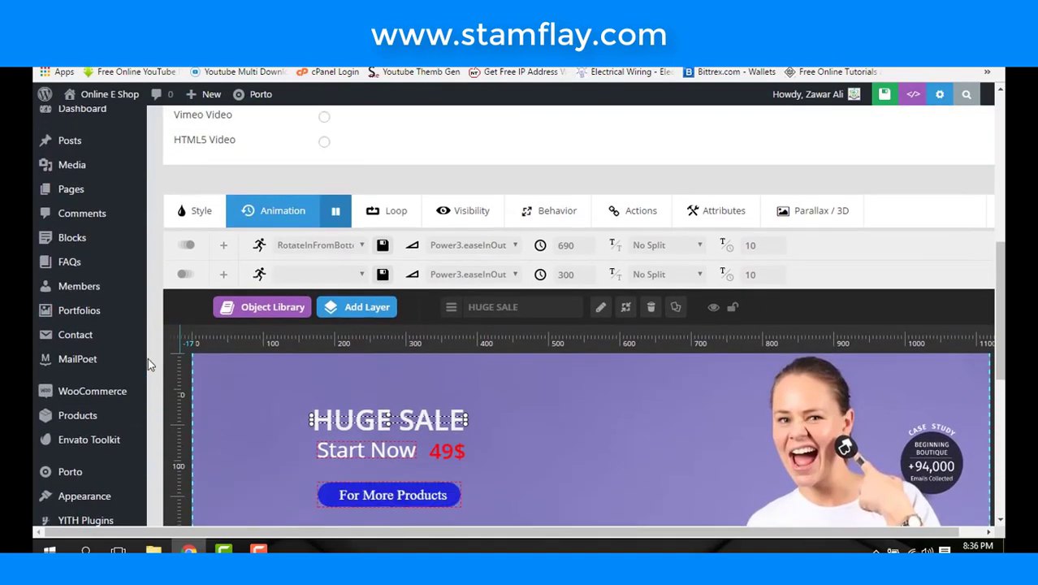
scroll(379, 367, "down", 3)
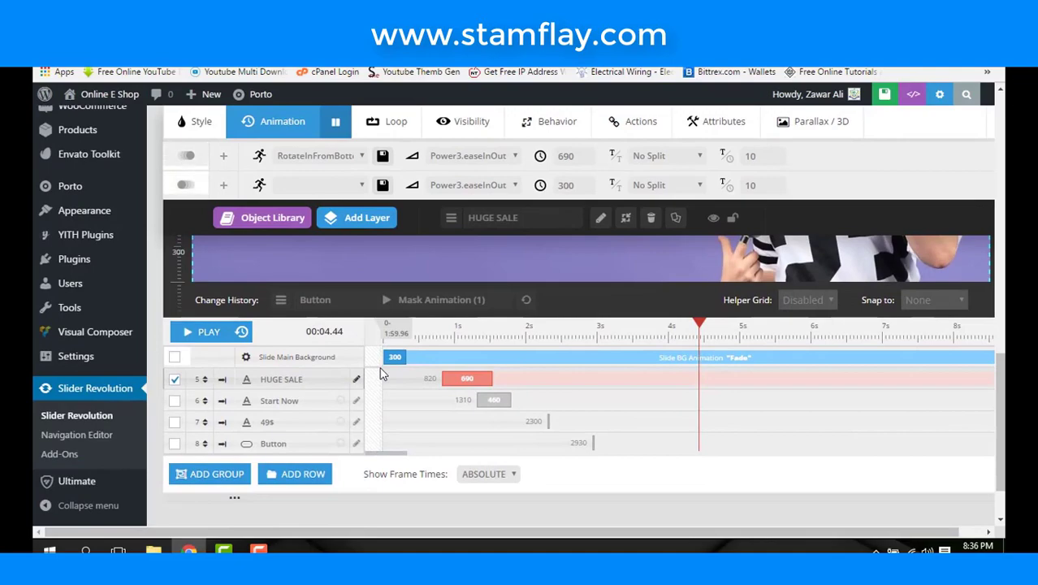
scroll(382, 373, "down", 1)
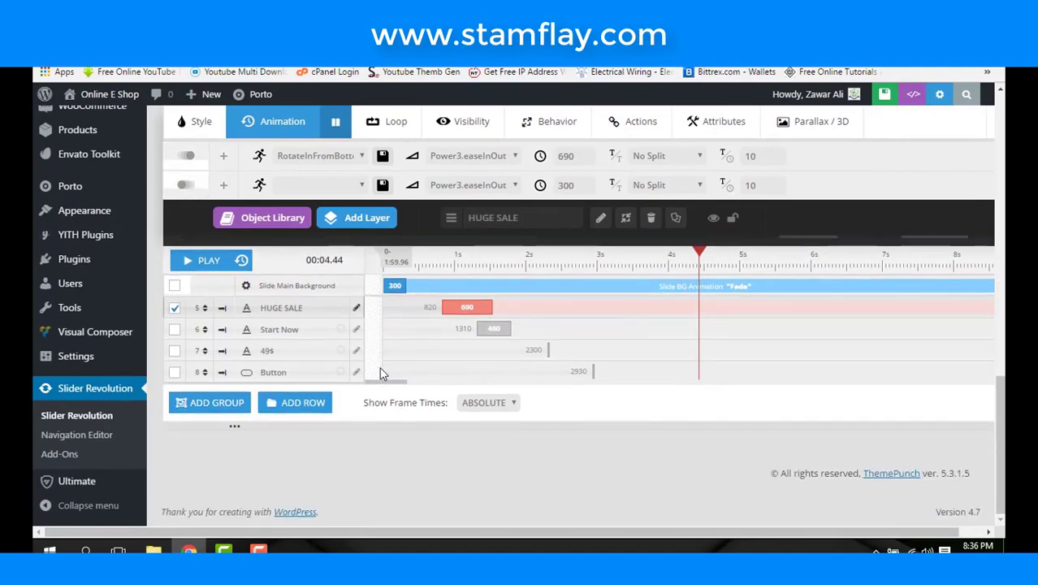
scroll(381, 373, "up", 4)
scroll(382, 373, "up", 6)
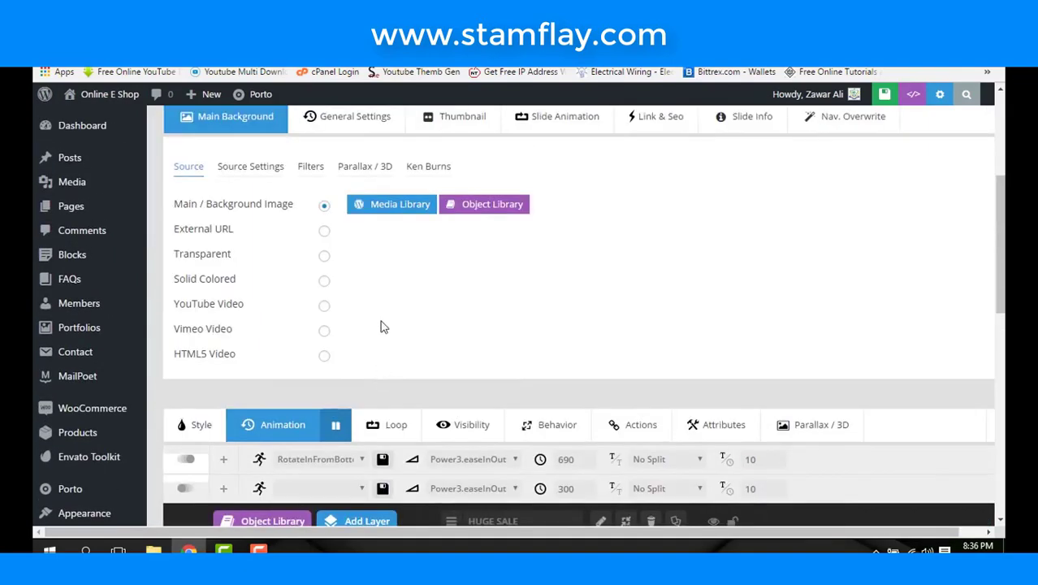
mouse_move(462, 278)
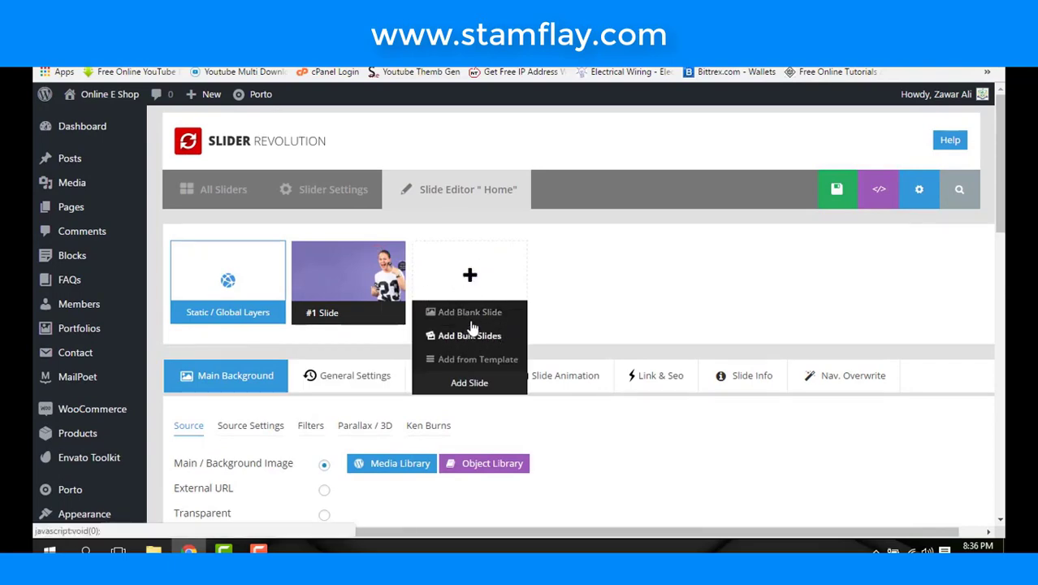
- Add a blank slide and insert slide3.jpg, the brown-background woman photo, as an image layer
left_click(471, 313)
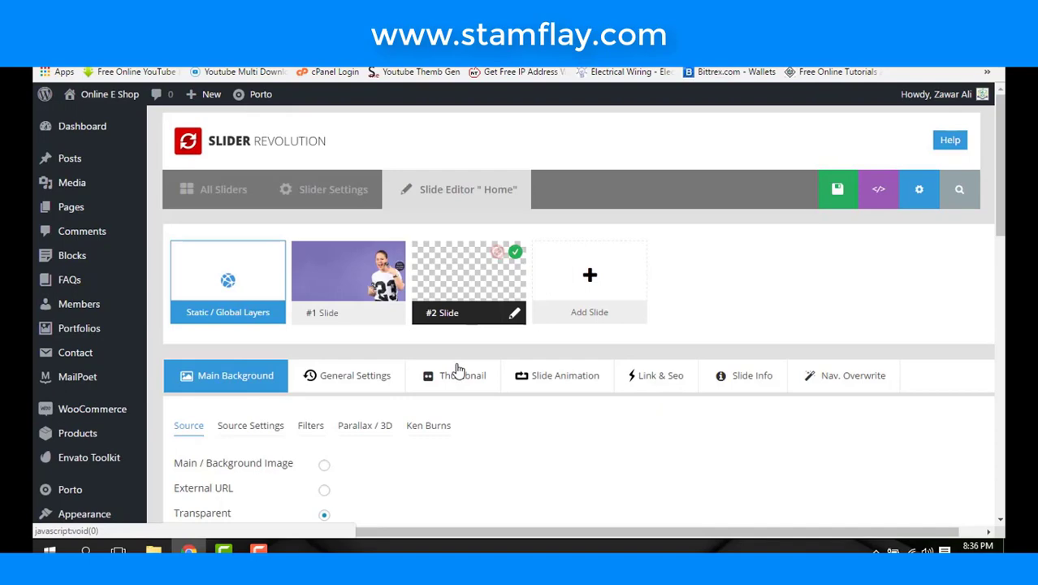
scroll(350, 275, "down", 1)
mouse_move(372, 277)
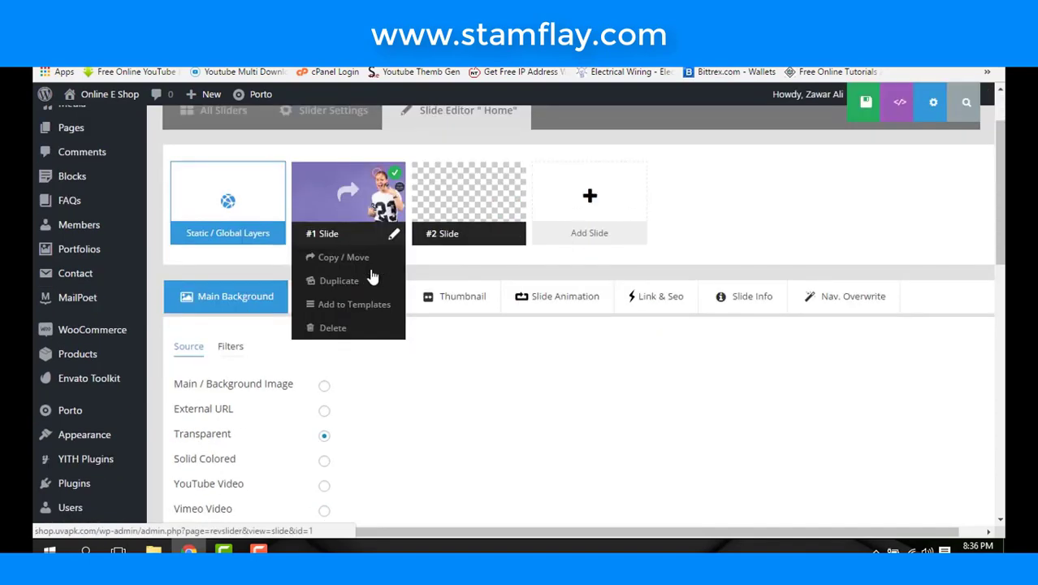
scroll(372, 278, "down", 6)
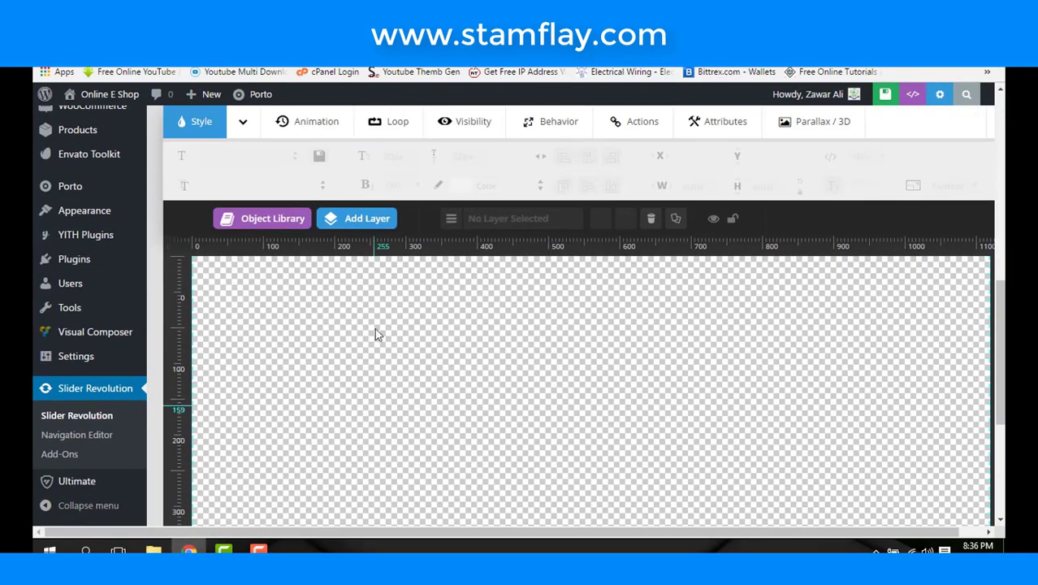
mouse_move(371, 221)
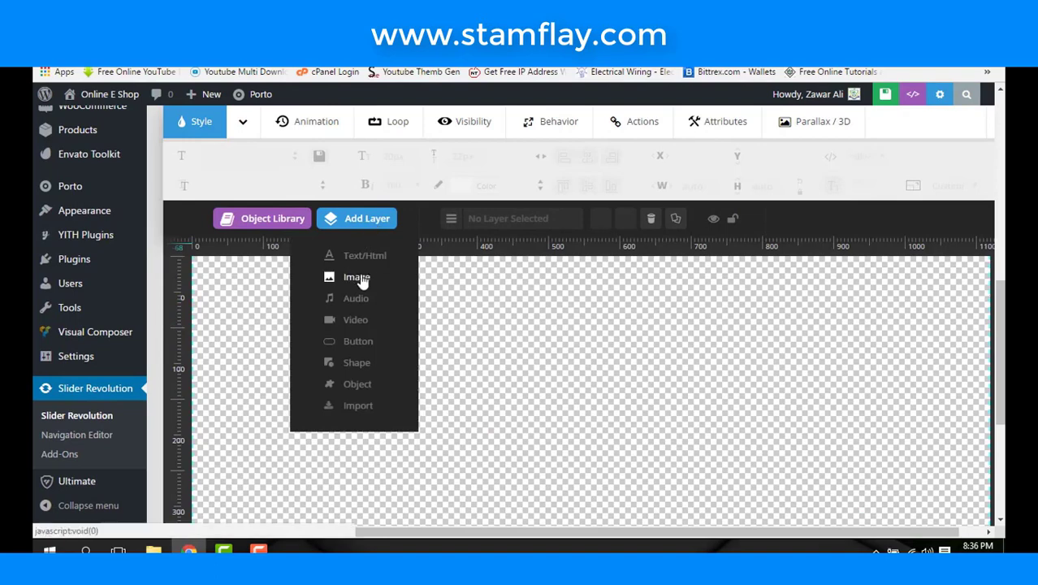
left_click(362, 280)
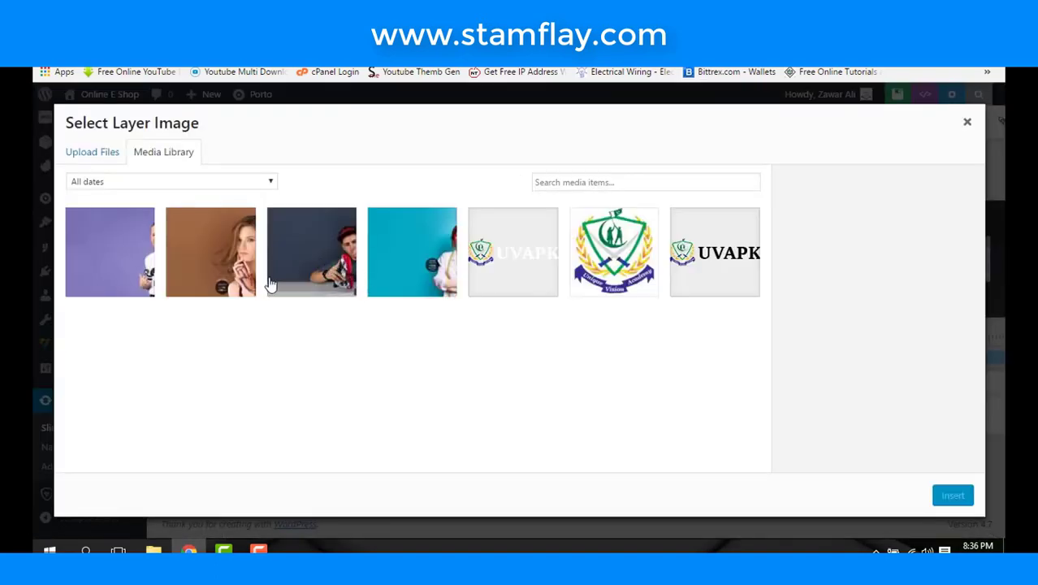
left_click(241, 262)
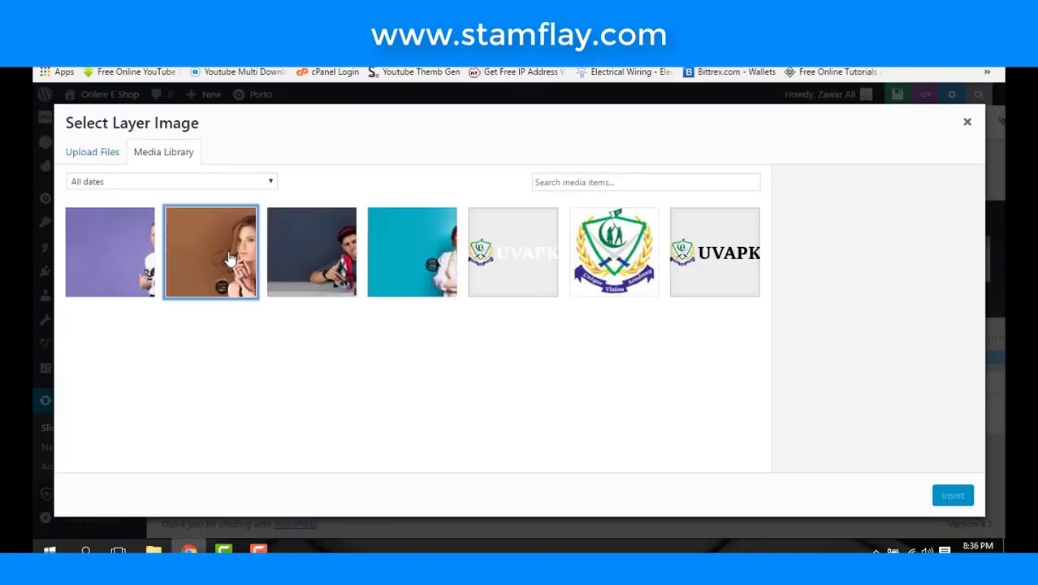
left_click(953, 496)
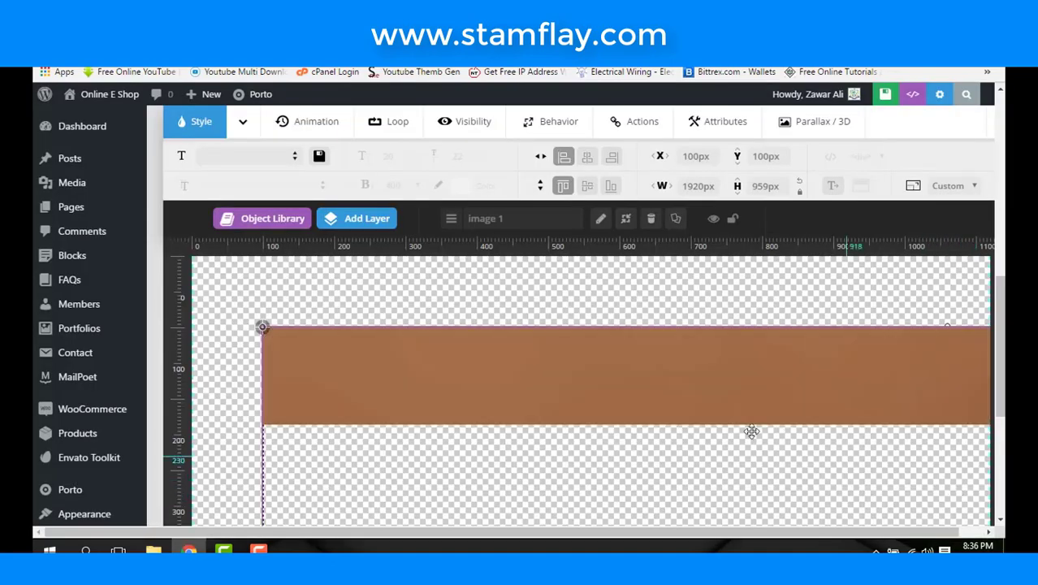
- Drag the photo layer around the canvas to frame the woman's face
scroll(624, 416, "down", 4)
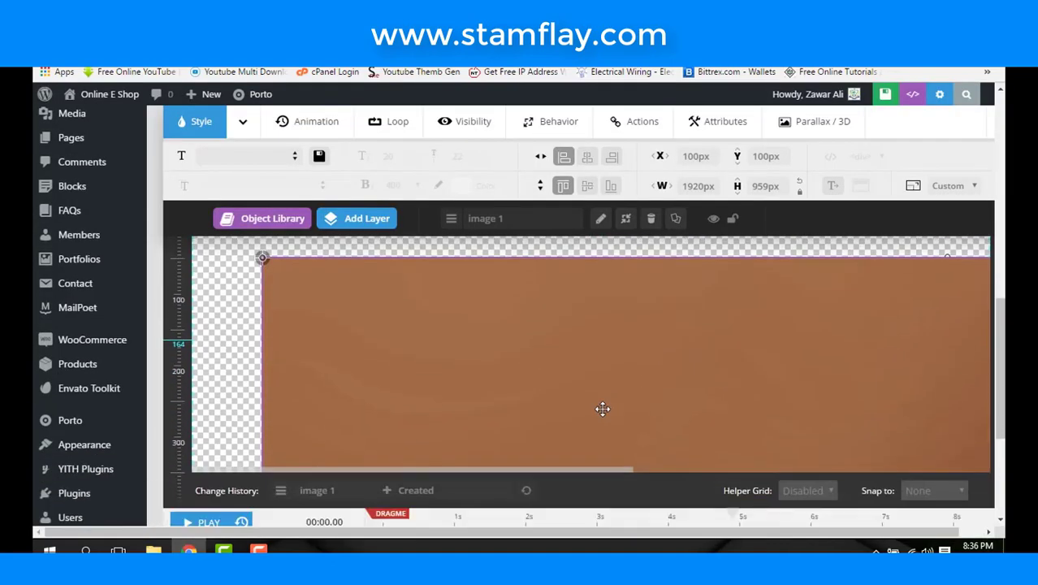
scroll(600, 408, "up", 2)
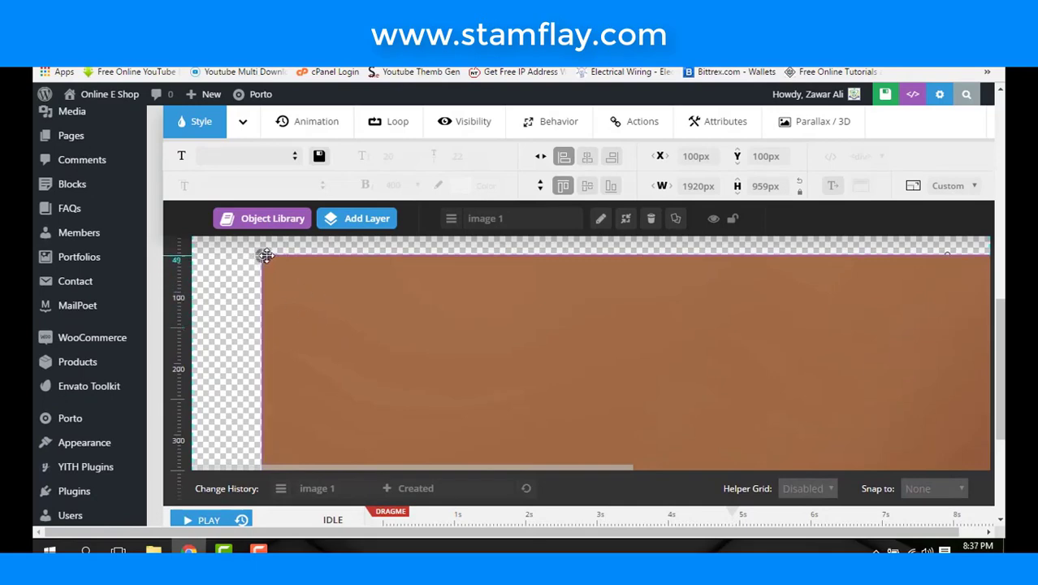
left_click_drag(266, 255, 425, 370)
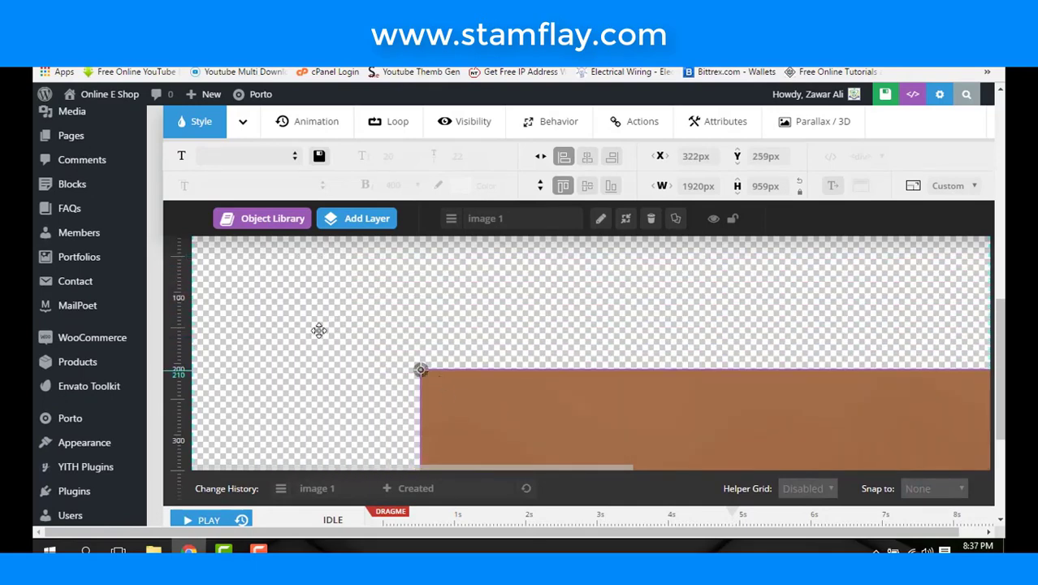
left_click_drag(318, 330, 241, 267)
left_click_drag(474, 361, 421, 309)
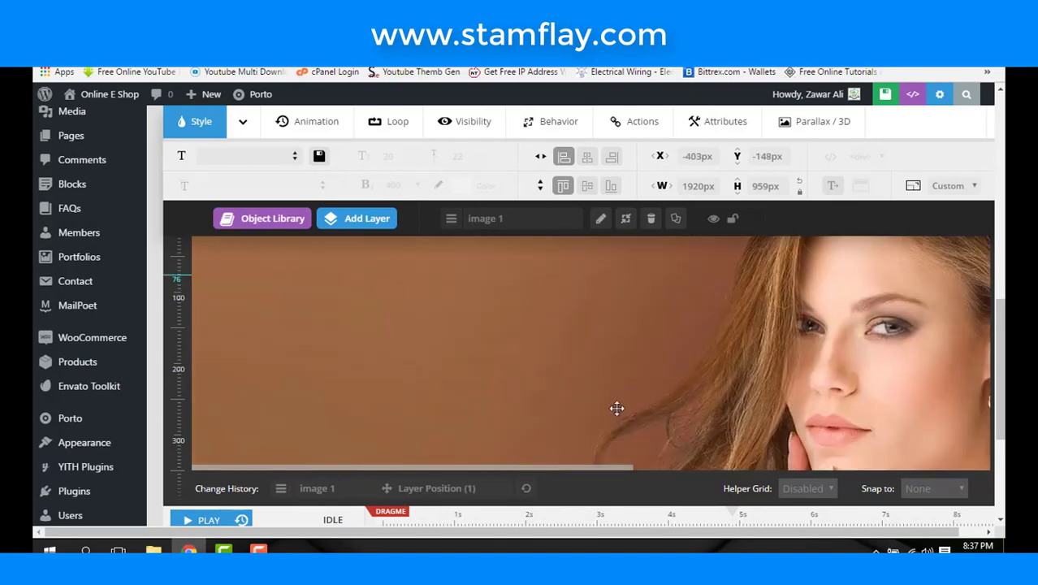
left_click_drag(616, 407, 424, 401)
left_click_drag(809, 375, 672, 396)
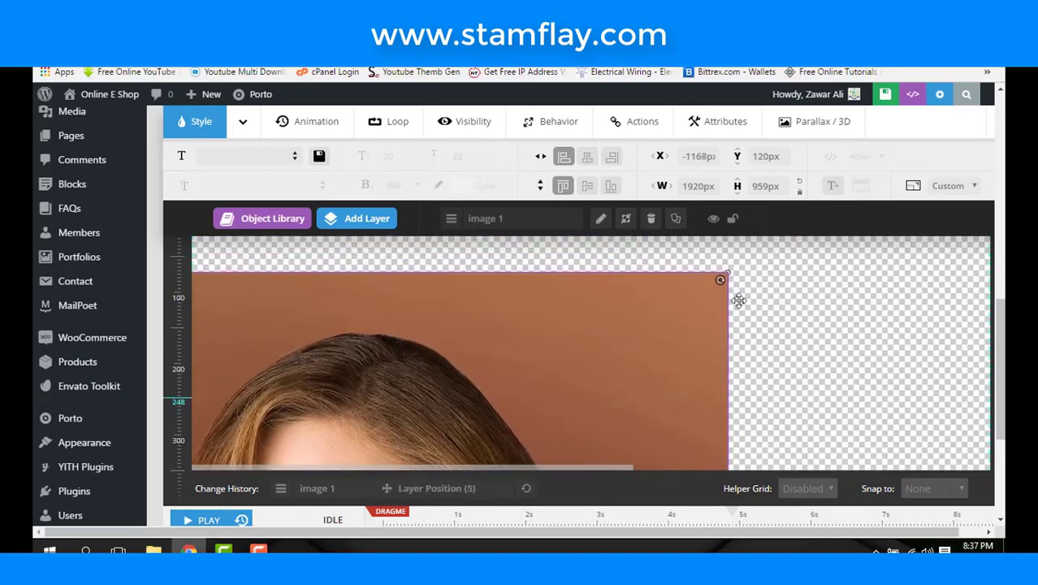
left_click_drag(738, 300, 847, 447)
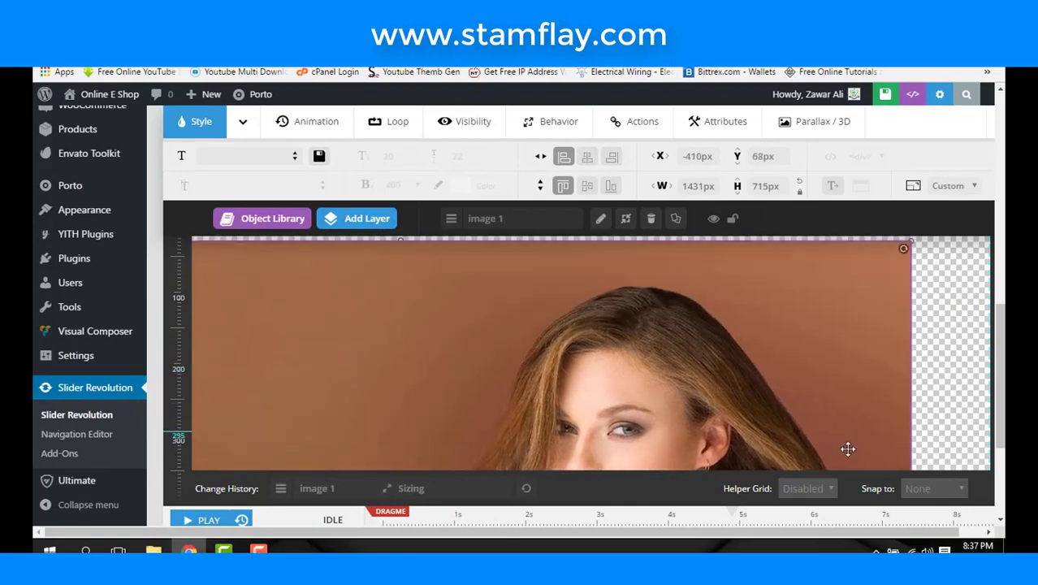
- Resize the photo to span the canvas at 1121 × 560 px, then delete the layer
left_click_drag(867, 284, 863, 454)
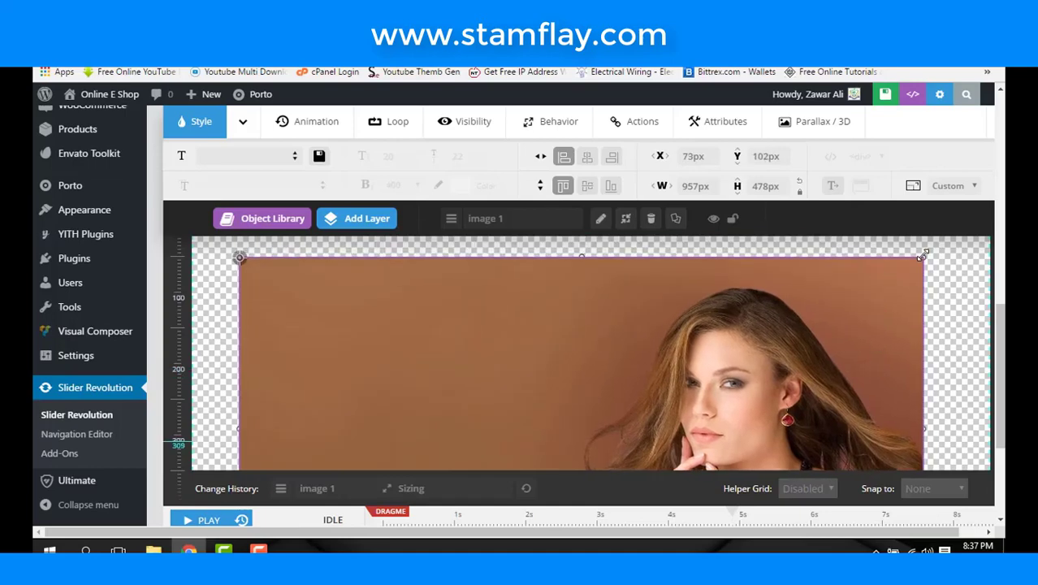
left_click_drag(922, 256, 671, 395)
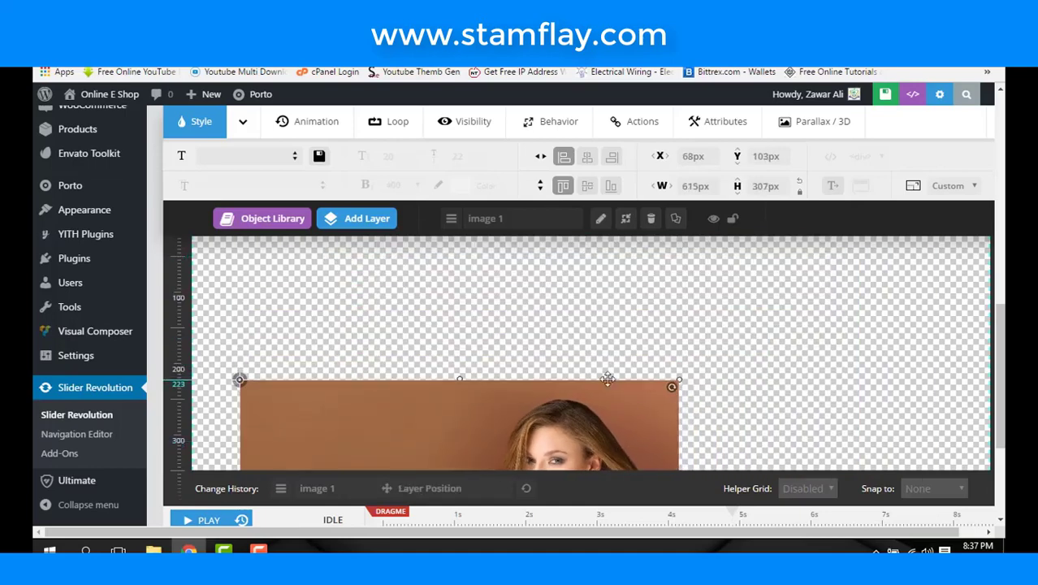
left_click_drag(607, 379, 574, 415)
left_click_drag(517, 290, 517, 289)
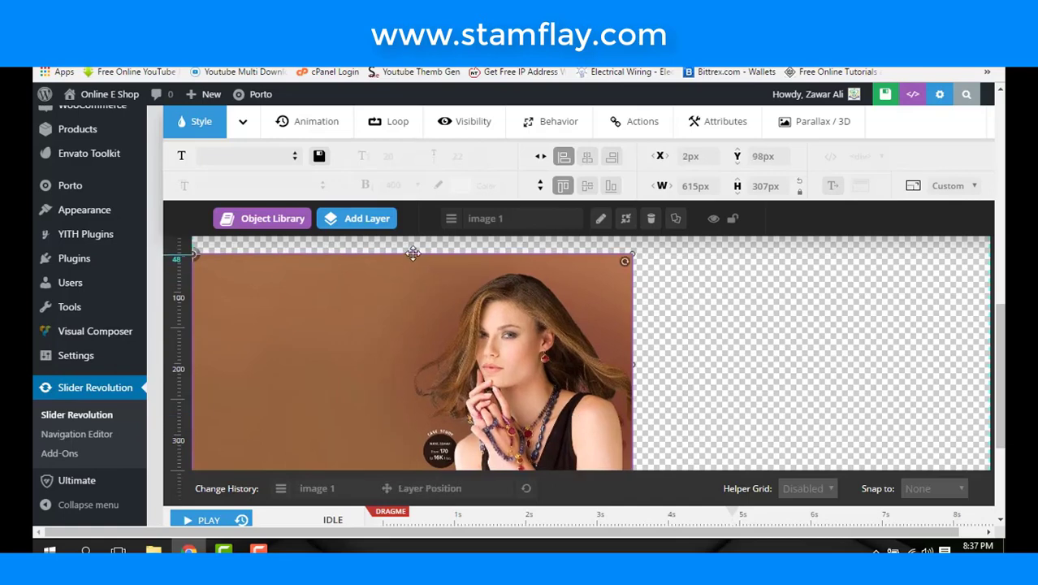
left_click_drag(412, 248, 419, 234)
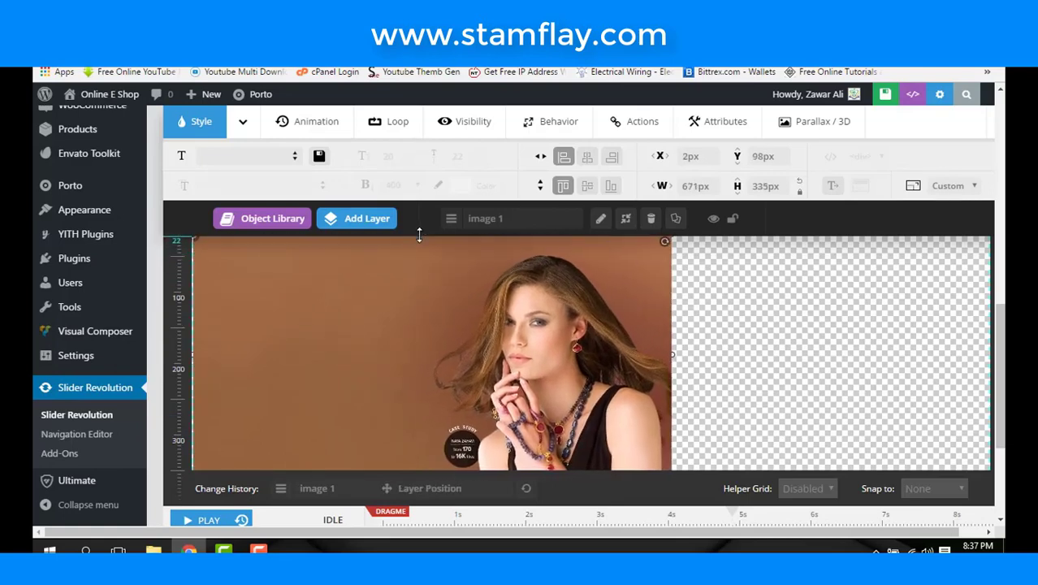
left_click_drag(673, 363, 991, 358)
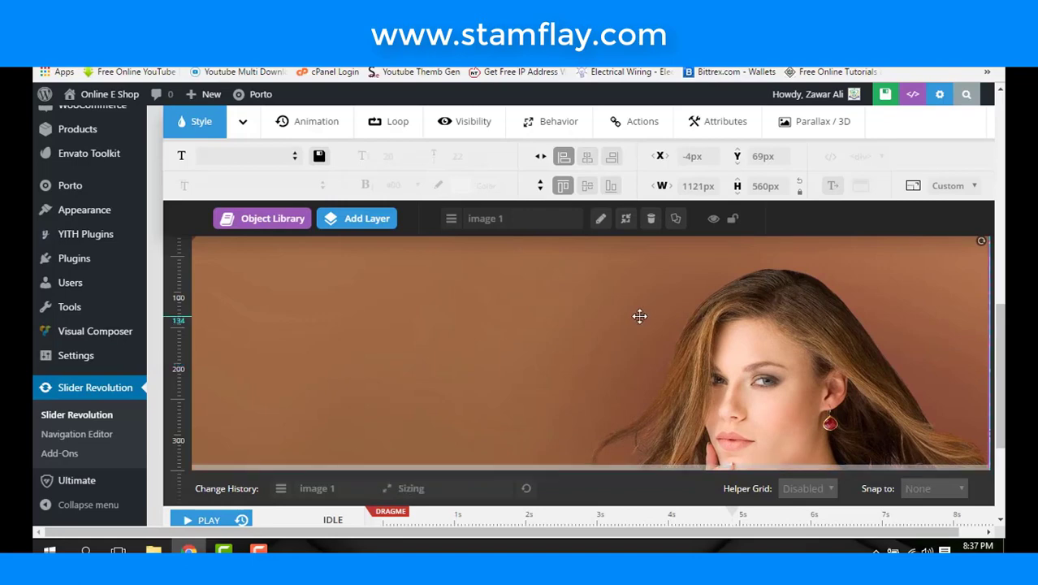
key("Delete")
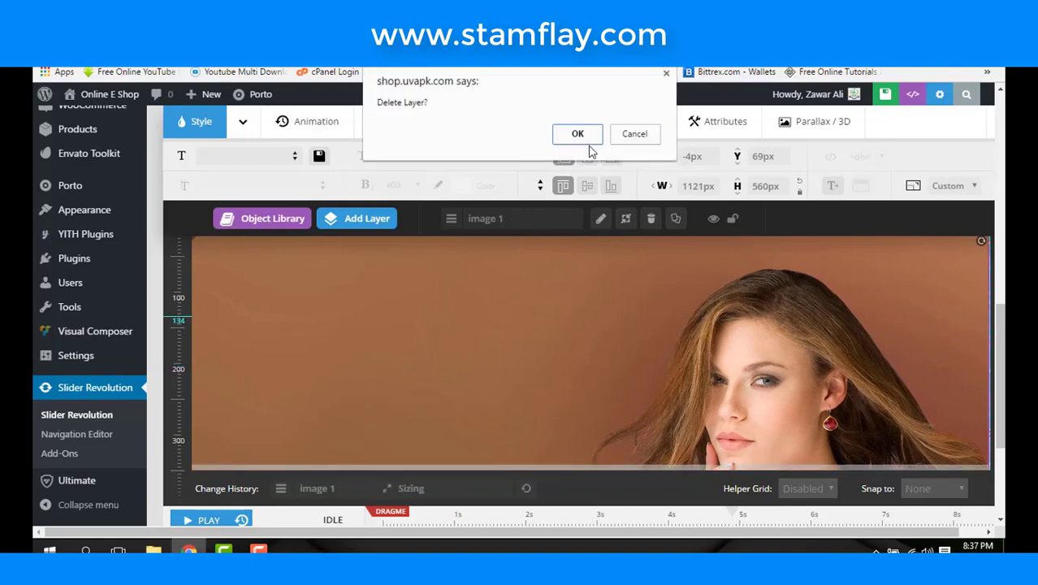
- Confirm deletion of the photo layer
left_click(577, 134)
scroll(555, 328, "up", 1)
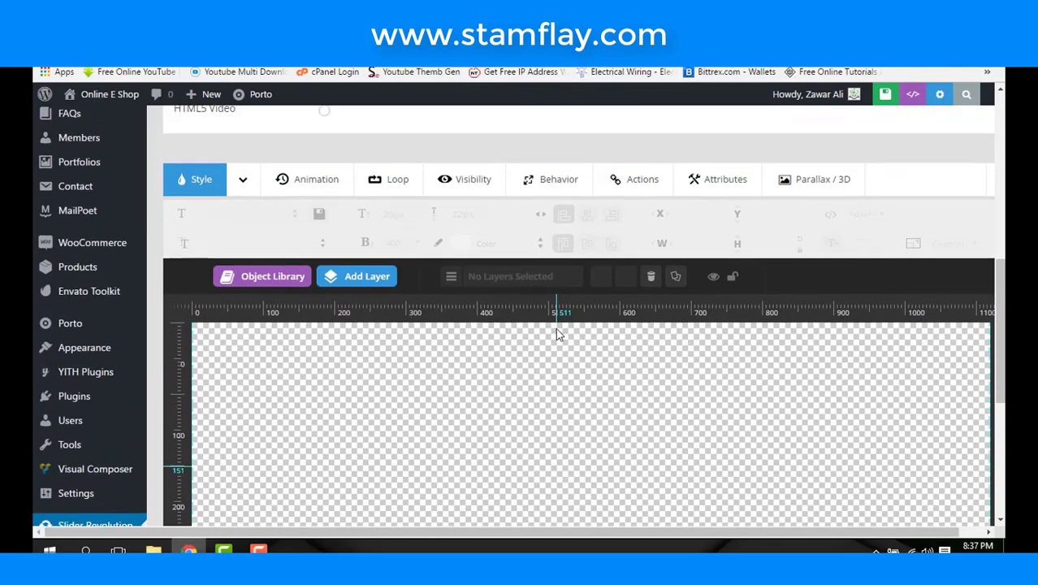
scroll(330, 244, "up", 5)
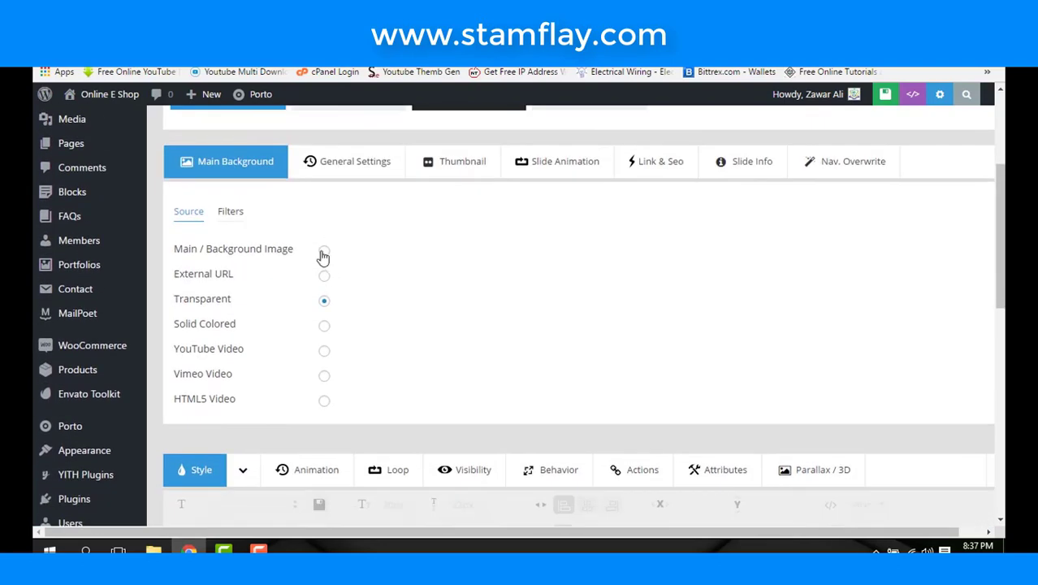
- Set the Main / Background Image source to the woman-on-brown photo from the Media Library
left_click(324, 252)
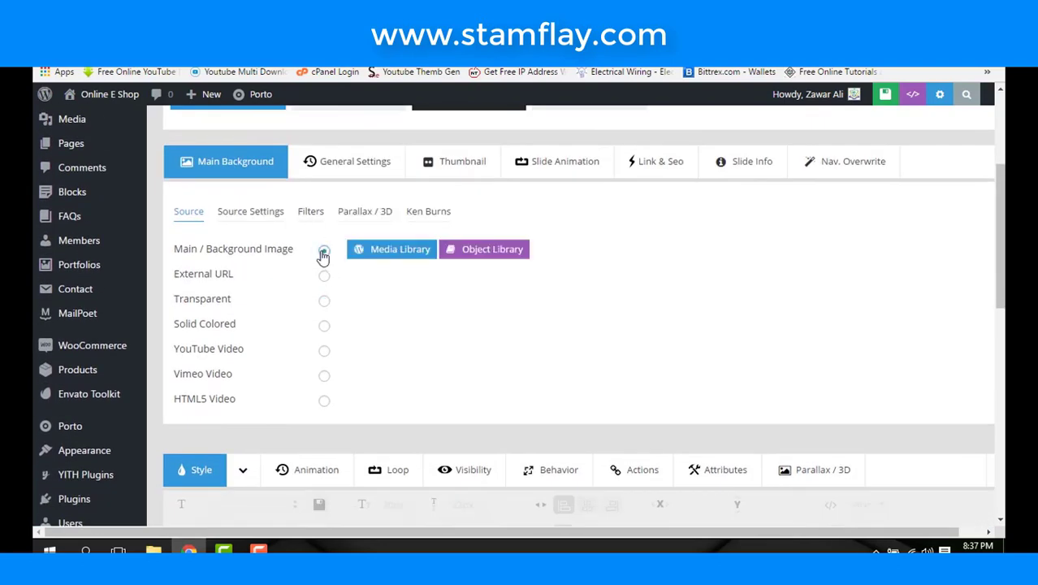
left_click(422, 253)
left_click(257, 263)
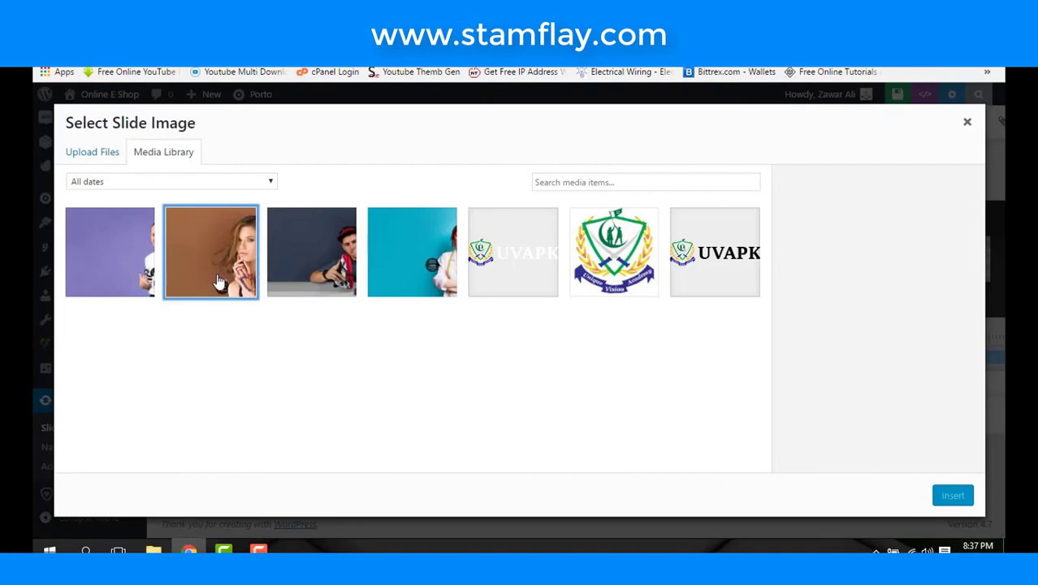
left_click(217, 280)
left_click(951, 495)
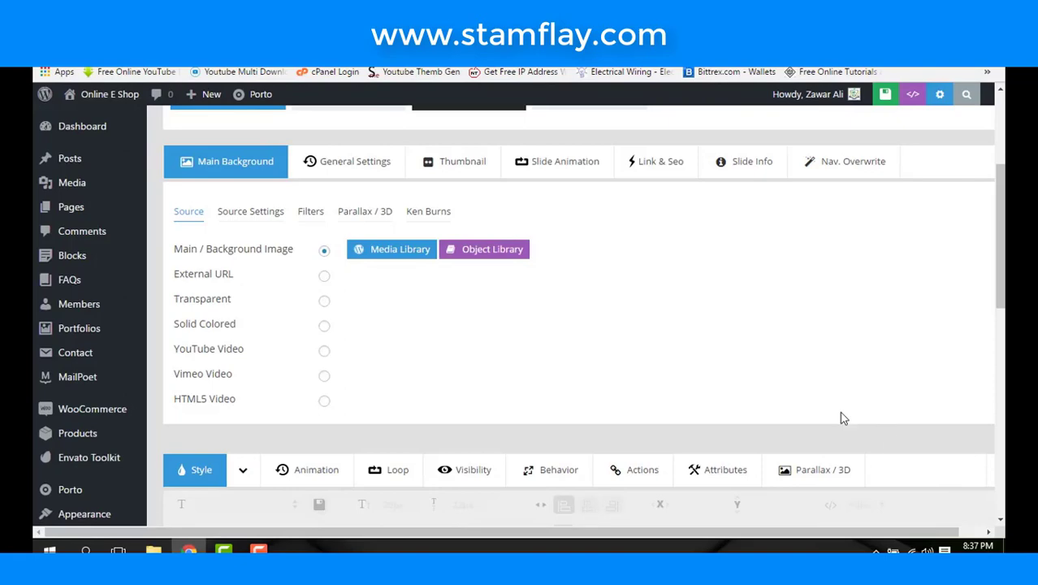
scroll(840, 416, "down", 5)
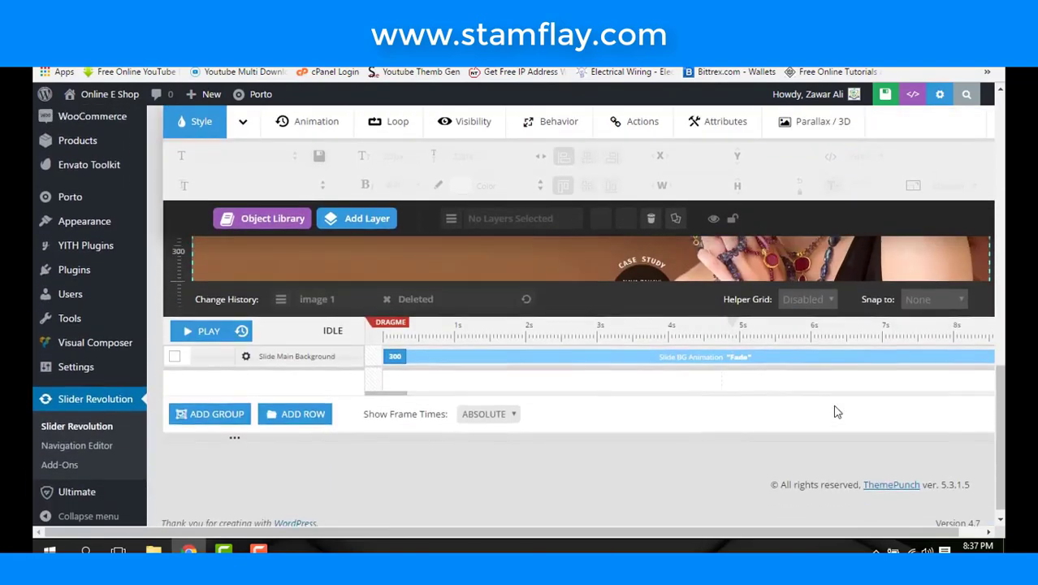
scroll(837, 412, "up", 5)
scroll(836, 412, "down", 3)
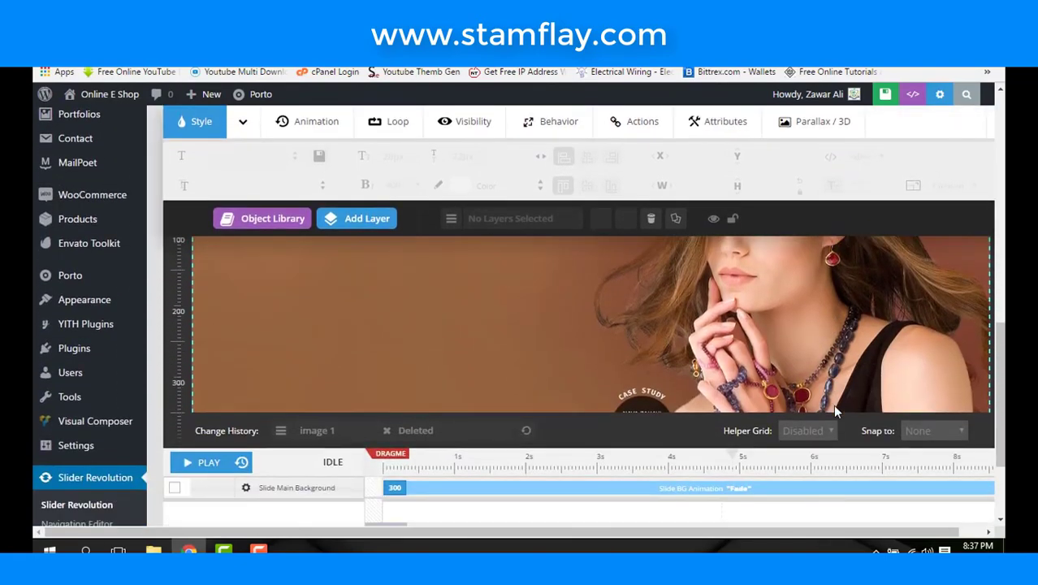
scroll(832, 404, "down", 2)
scroll(832, 404, "up", 4)
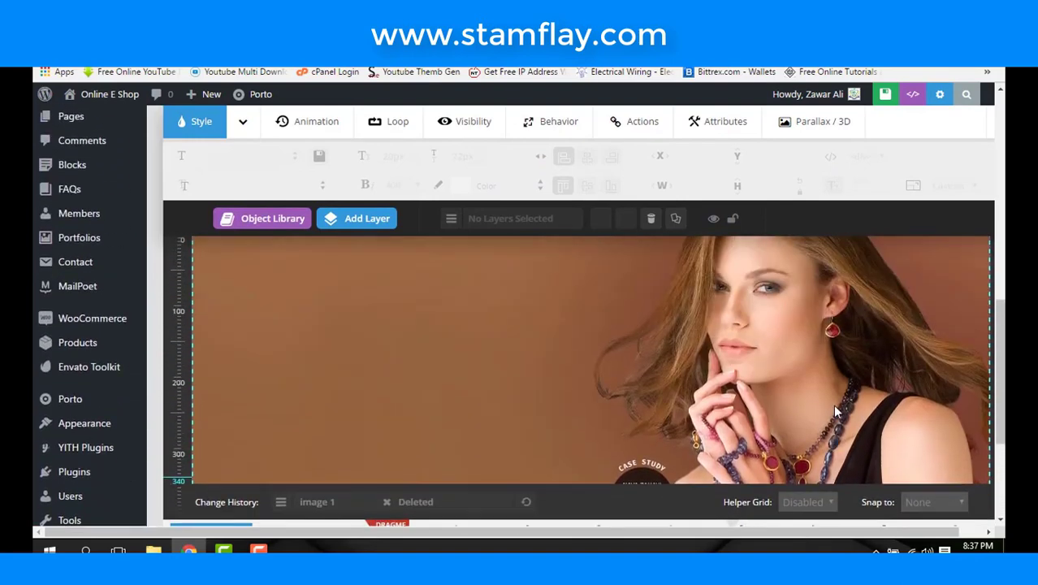
scroll(581, 336, "up", 1)
mouse_move(357, 302)
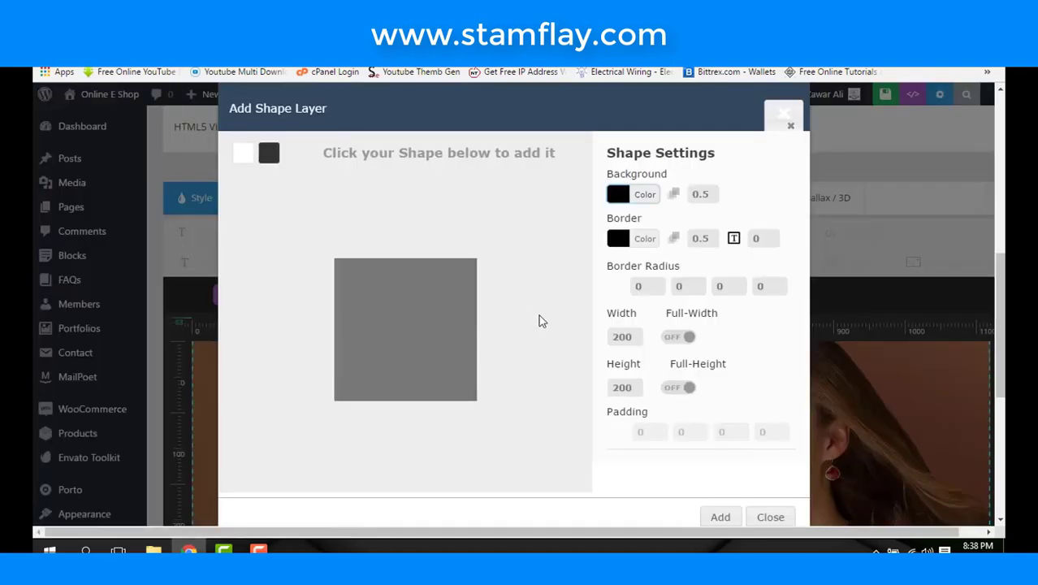
scroll(492, 341, "down", 3)
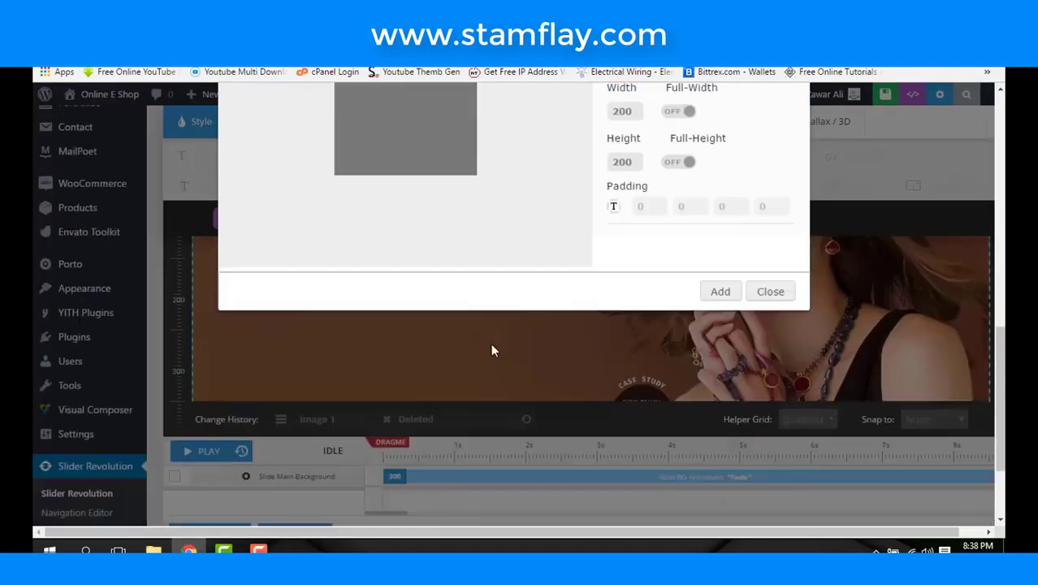
scroll(492, 345, "up", 4)
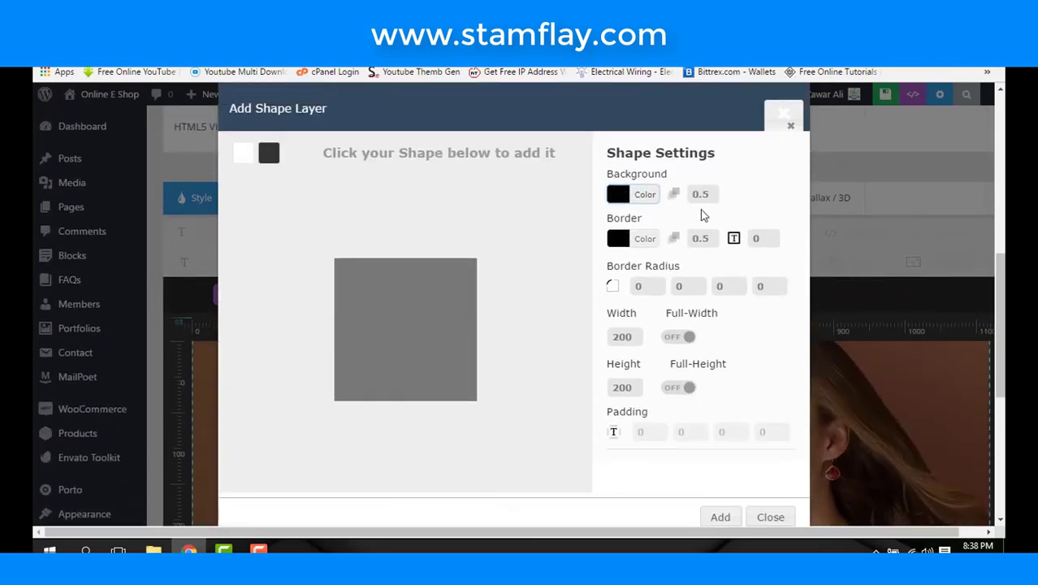
left_click(784, 115)
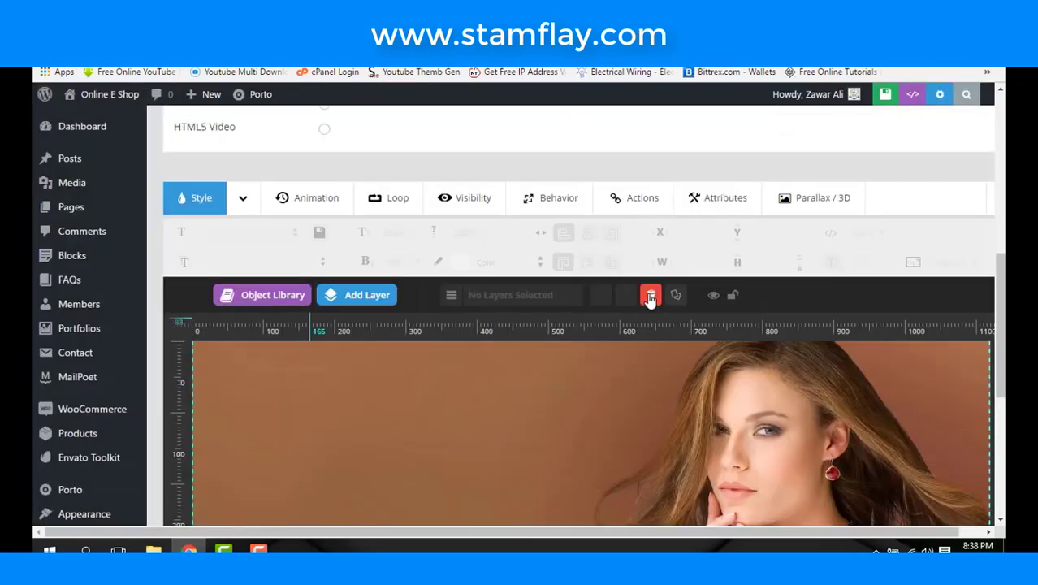
scroll(650, 298, "down", 4)
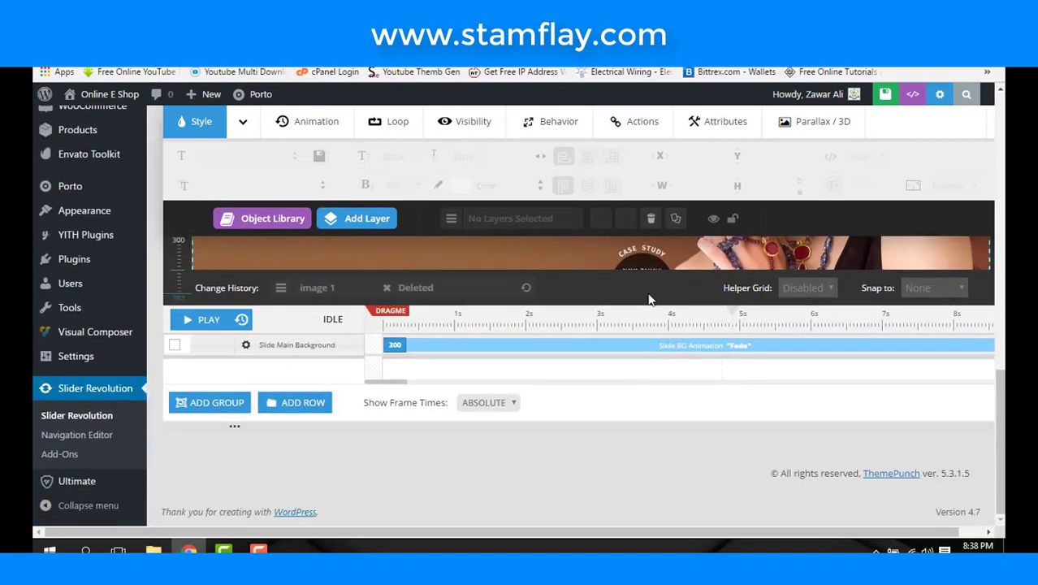
scroll(649, 297, "up", 5)
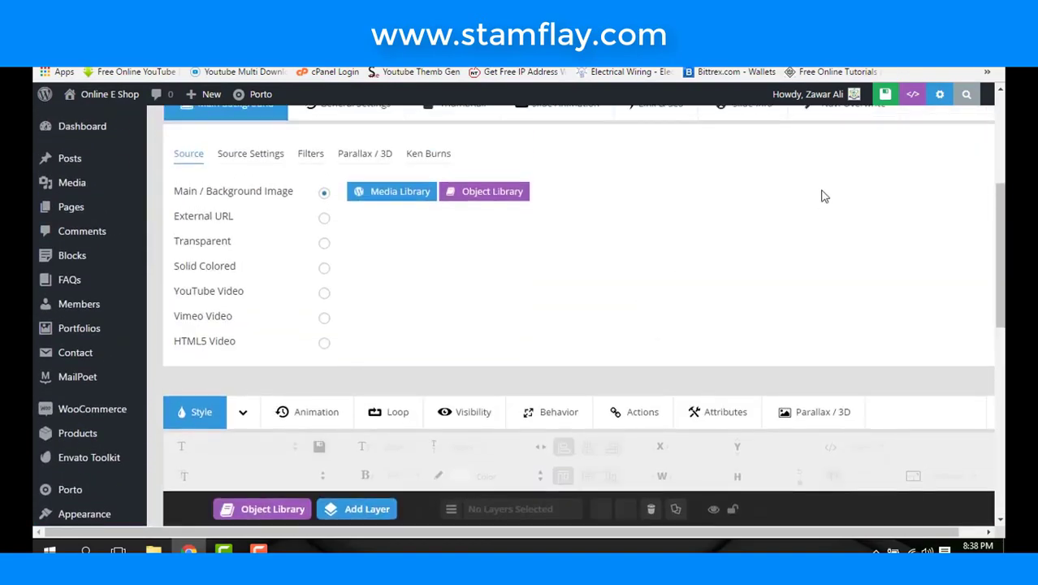
scroll(820, 219, "up", 3)
- Save the current slide and add a new blank slide
left_click(827, 193)
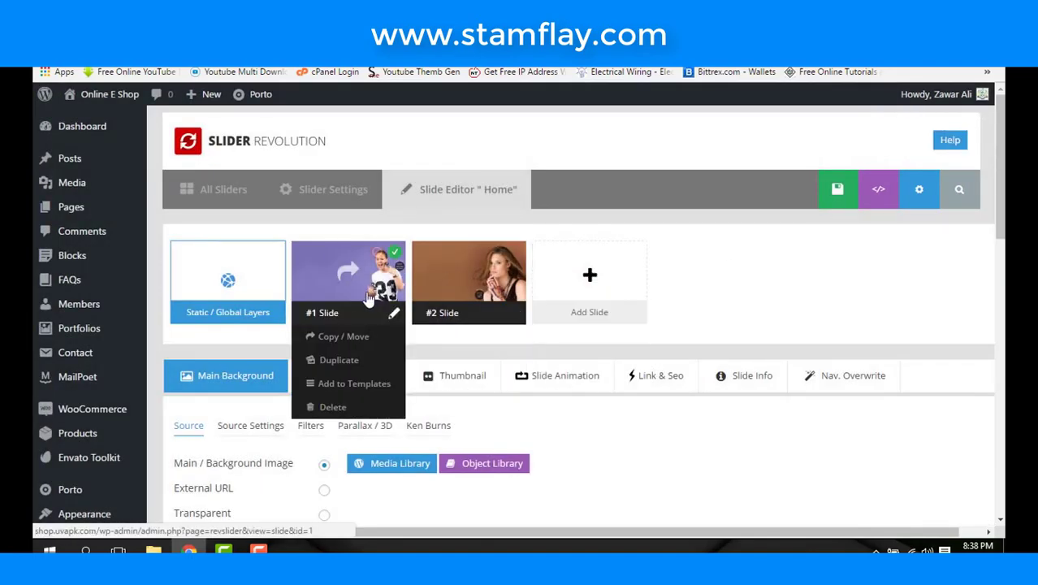
mouse_move(641, 282)
left_click(589, 315)
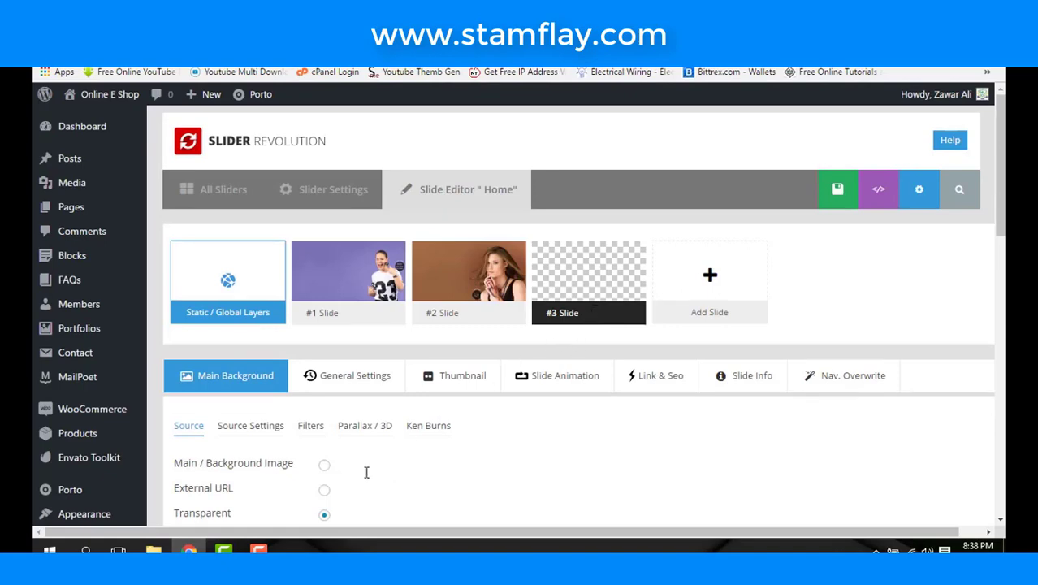
- Make the new slide's background image the teal photo of the woman in red glasses
scroll(324, 410, "down", 3)
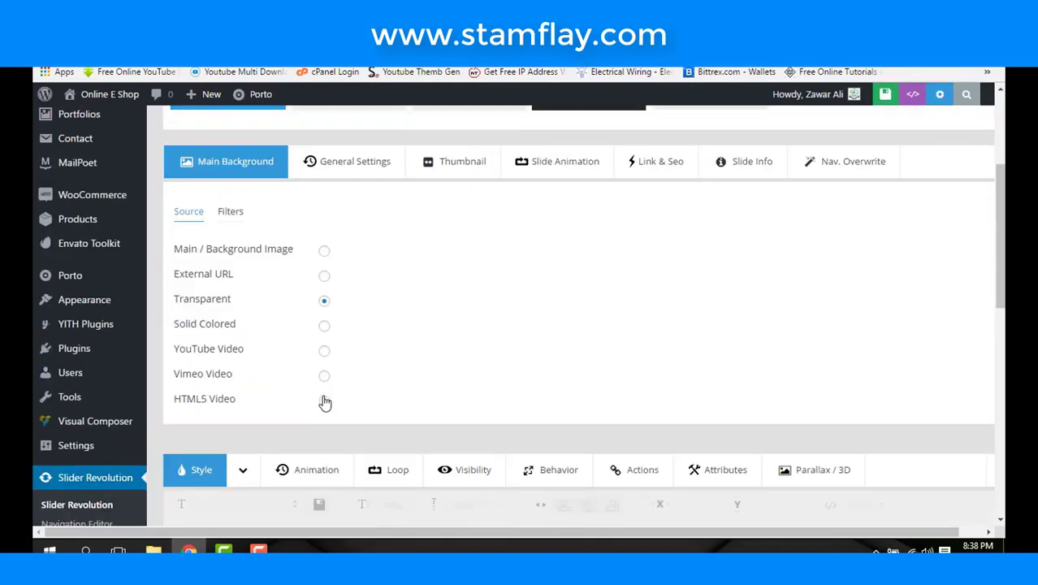
left_click(324, 252)
left_click(415, 264)
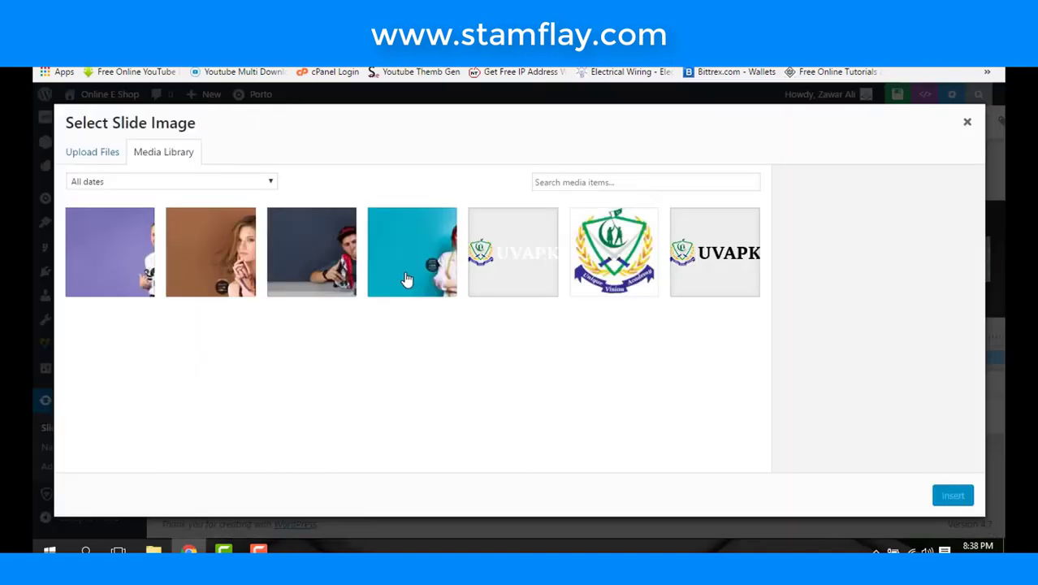
left_click(407, 279)
left_click(950, 494)
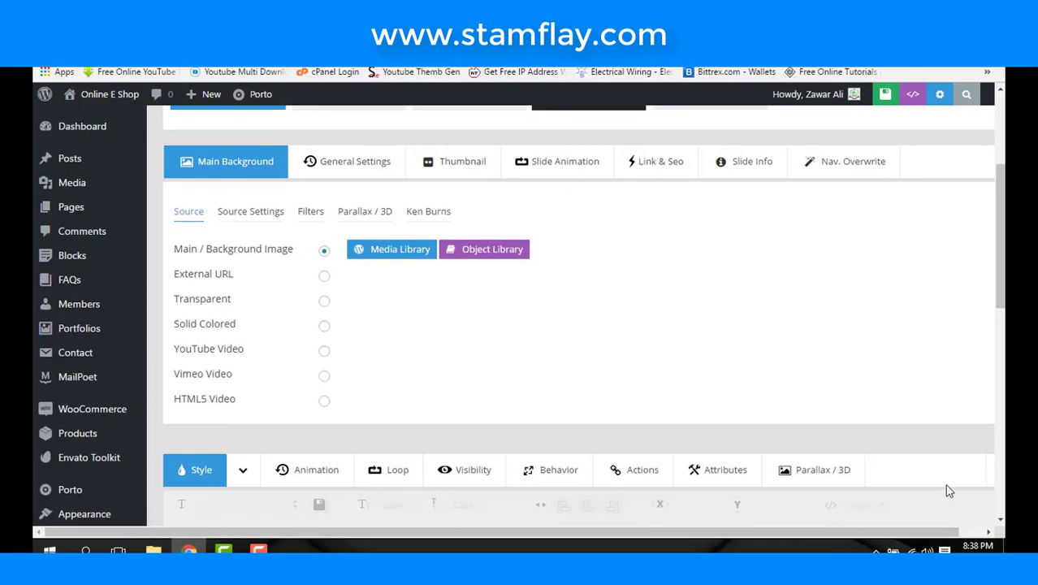
scroll(694, 368, "down", 5)
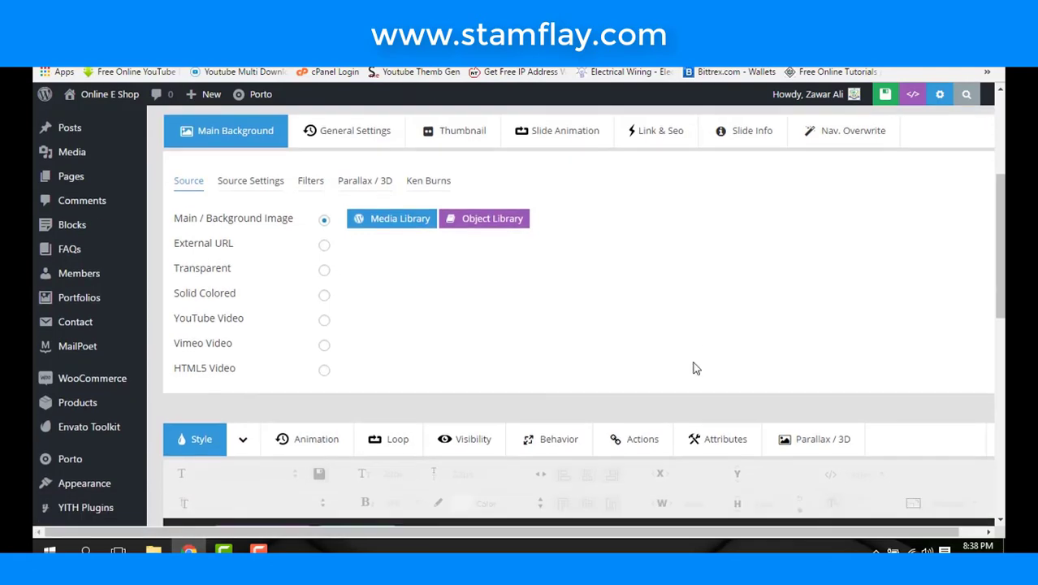
scroll(694, 368, "up", 4)
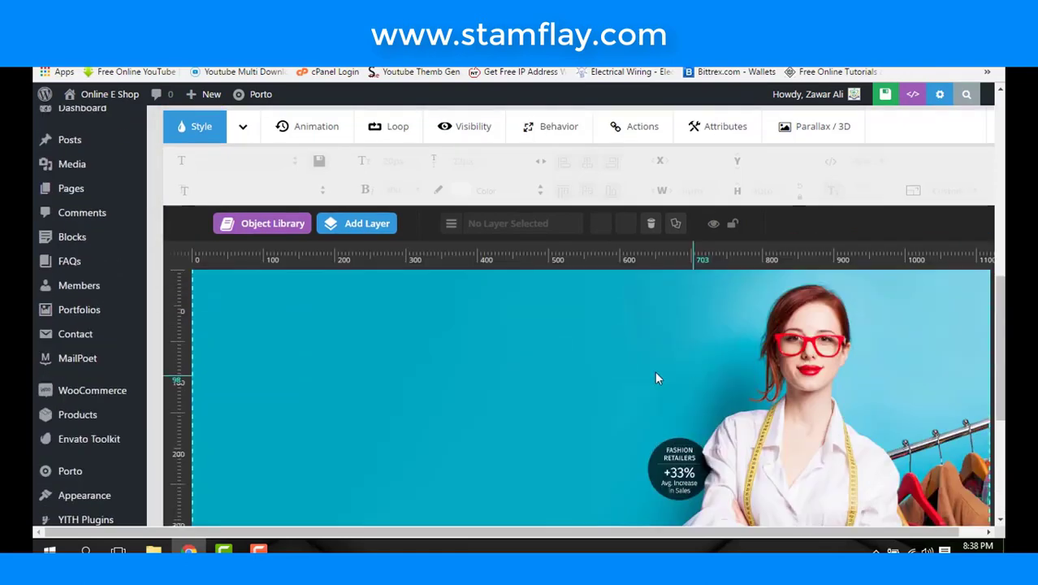
mouse_move(359, 223)
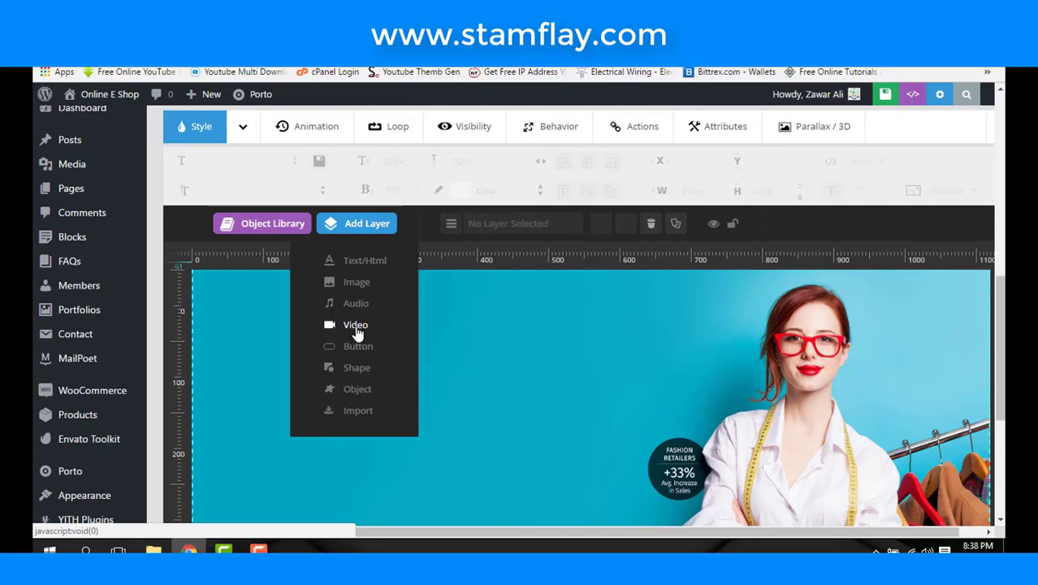
left_click(356, 325)
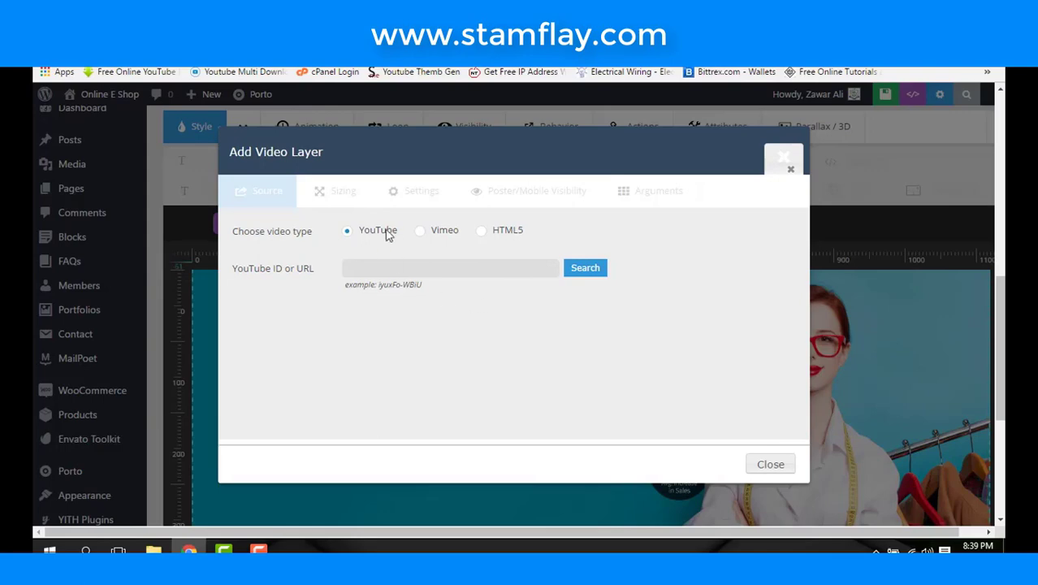
left_click(421, 234)
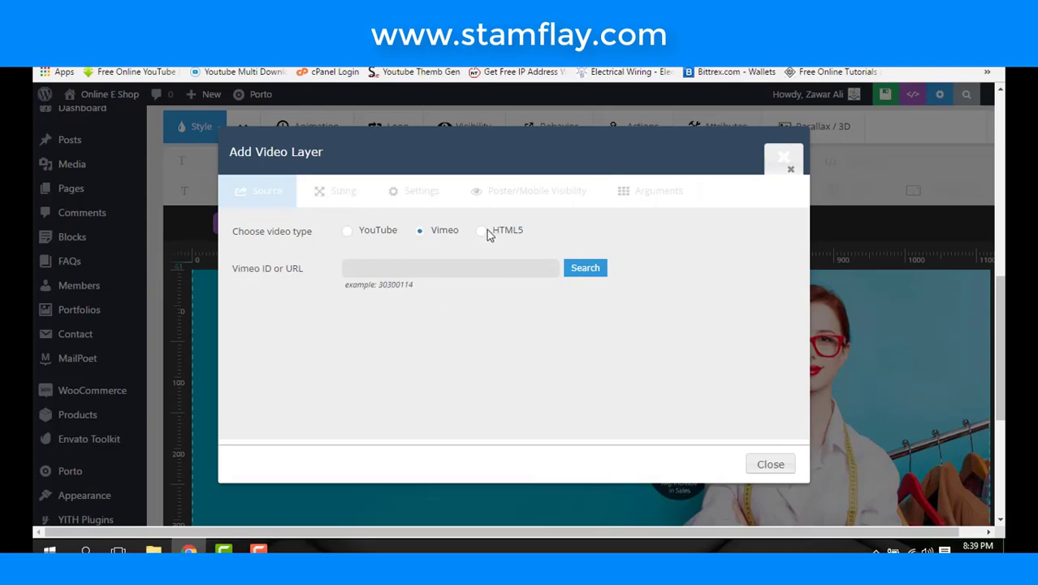
left_click(484, 232)
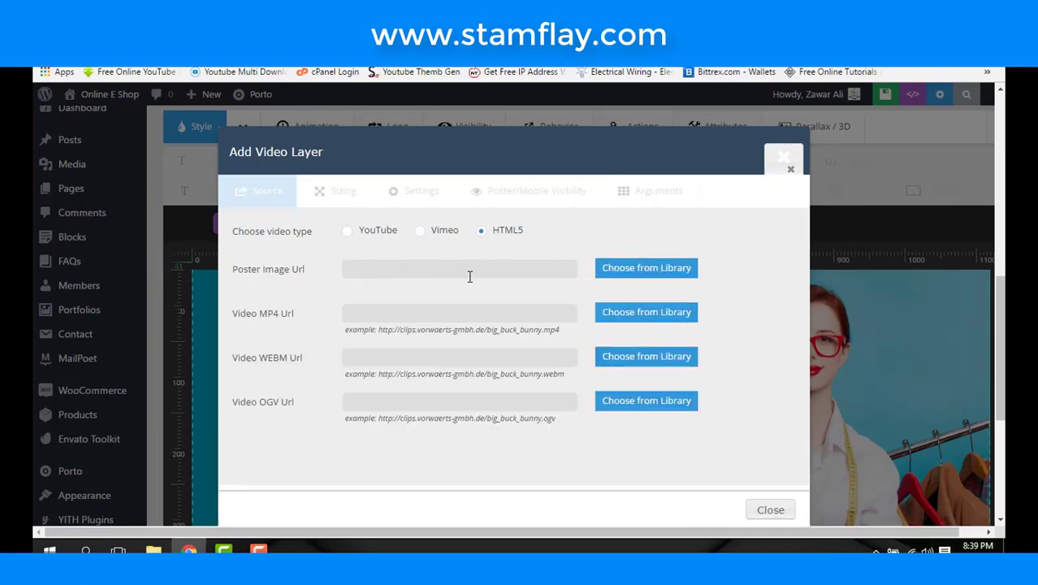
left_click(784, 161)
scroll(551, 360, "down", 3)
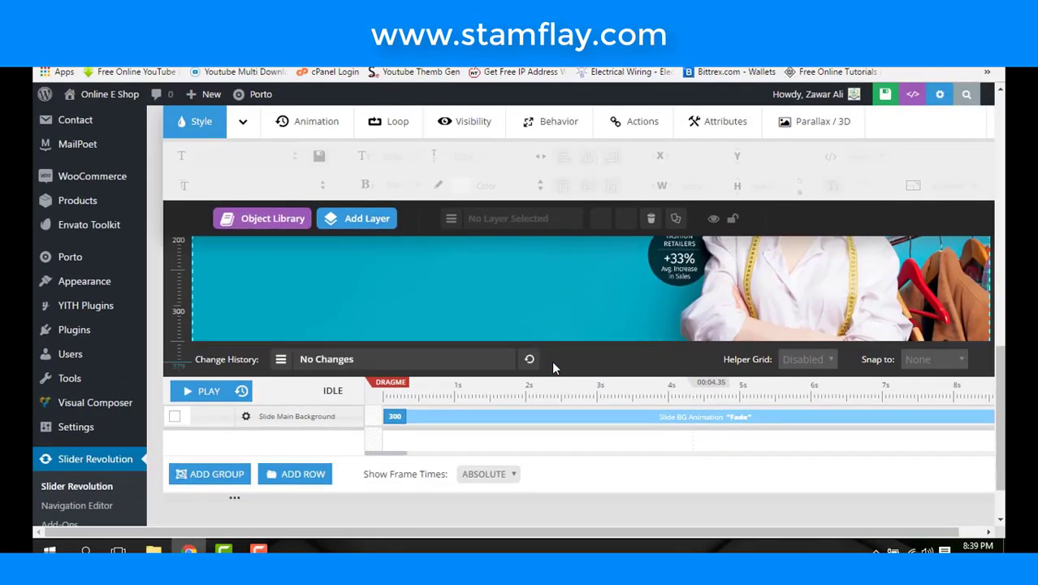
scroll(551, 360, "up", 10)
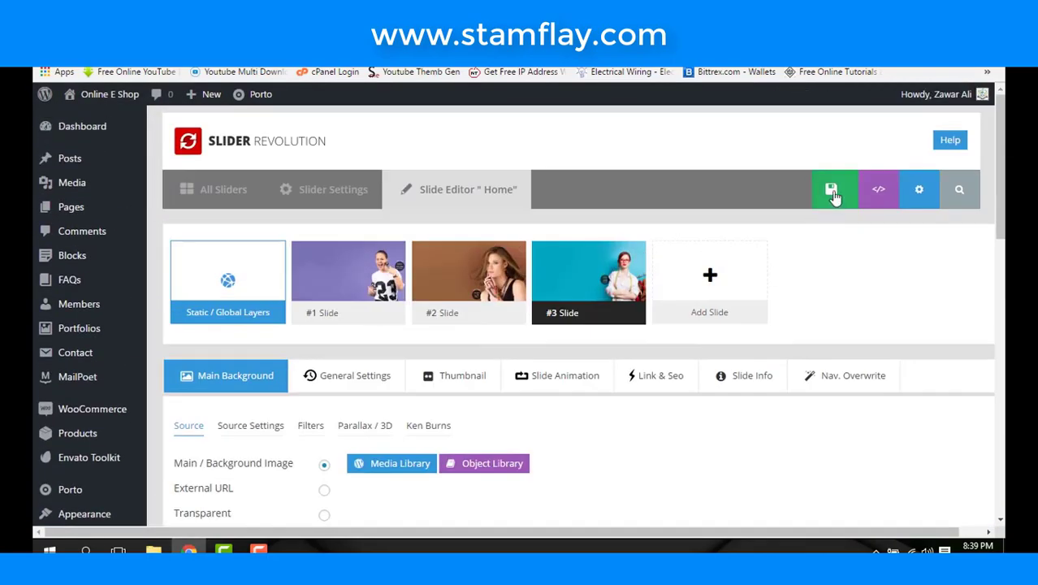
- Save the teal slide with Save Slide and play its layer timeline preview
left_click(835, 192)
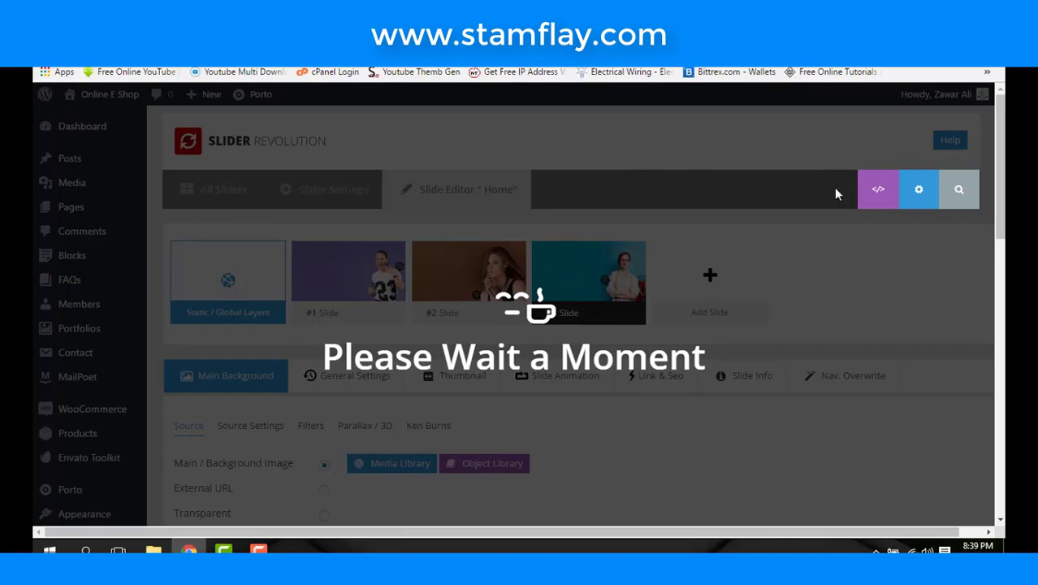
scroll(737, 308, "down", 5)
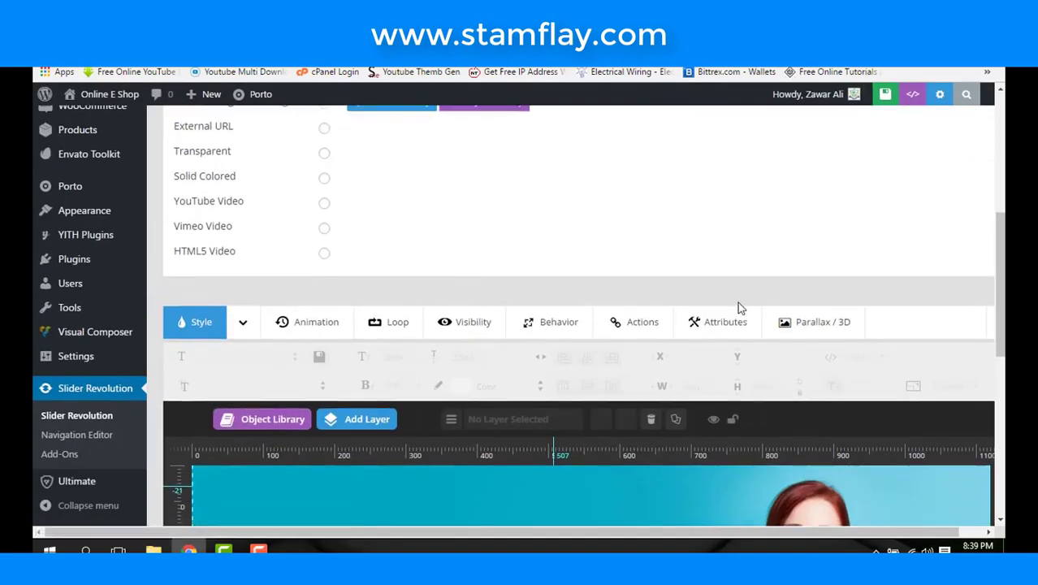
scroll(738, 304, "down", 3)
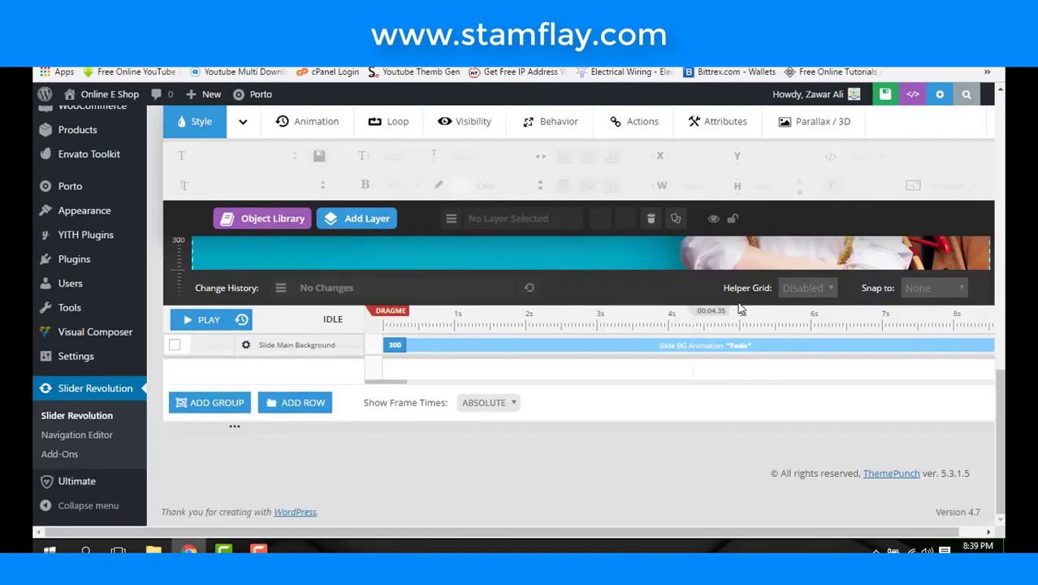
left_click(236, 319)
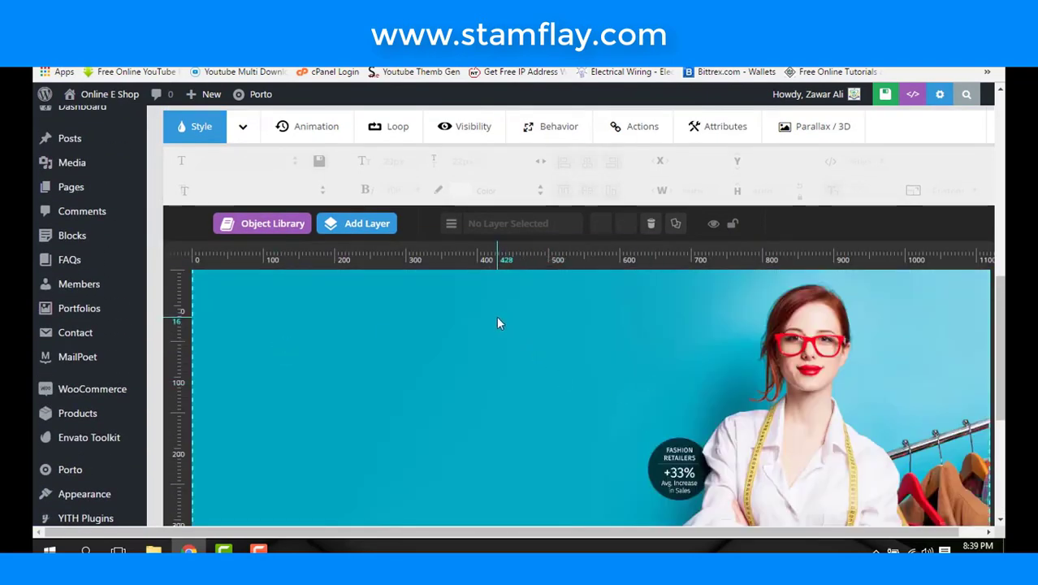
scroll(496, 316, "down", 4)
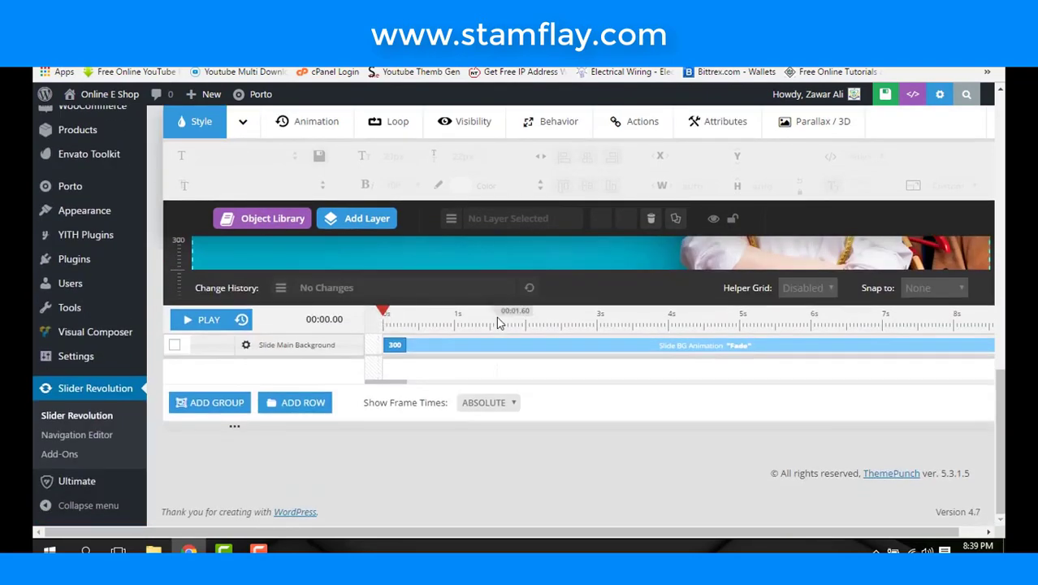
scroll(498, 322, "up", 6)
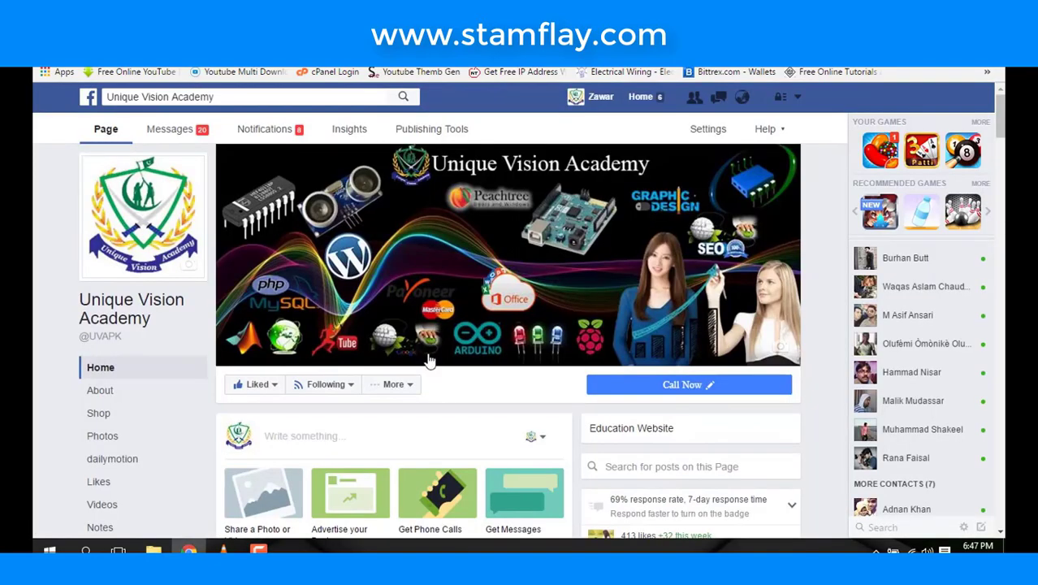
- Scroll through the Unique Vision Academy Facebook timeline, outlining the bookmarks bar along the way
scroll(425, 359, "down", 5)
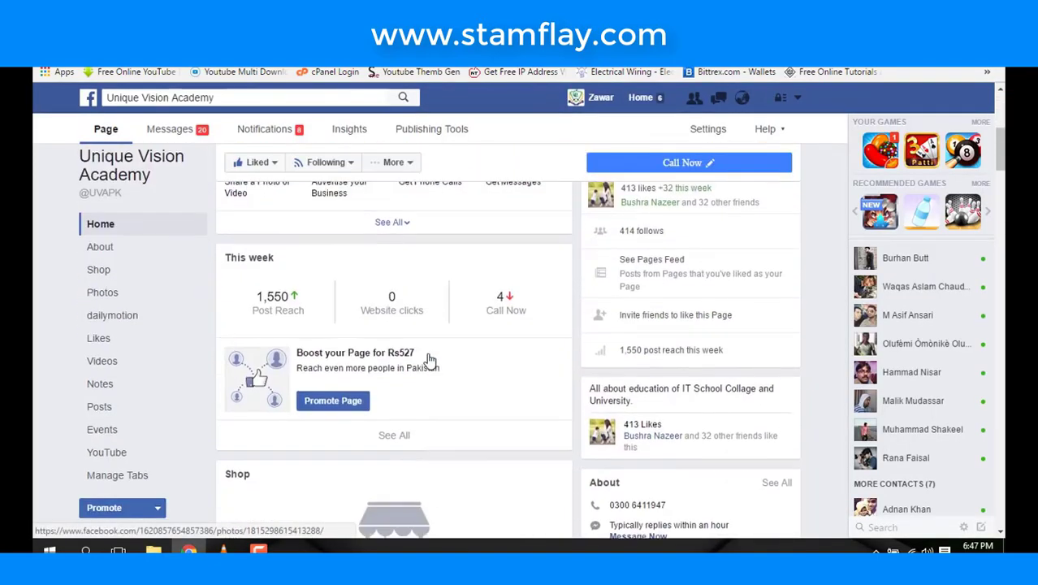
scroll(430, 360, "up", 3)
scroll(430, 360, "up", 2)
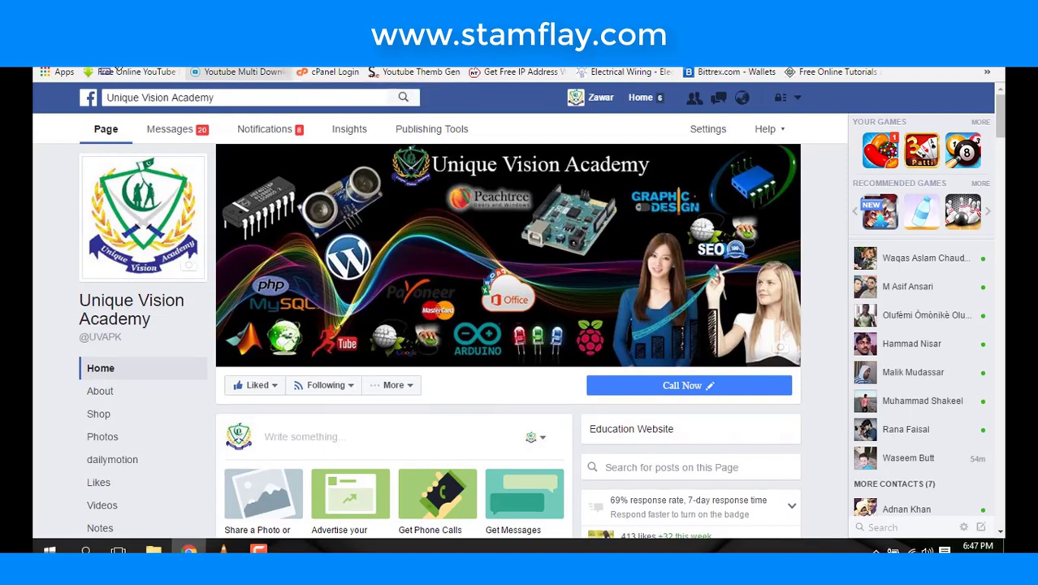
mouse_move(121, 71)
left_mouse_down()
mouse_move(303, 77)
mouse_move(283, 222)
mouse_move(229, 366)
mouse_move(297, 415)
mouse_move(324, 198)
left_mouse_up()
scroll(324, 197, "down", 5)
scroll(323, 198, "up", 5)
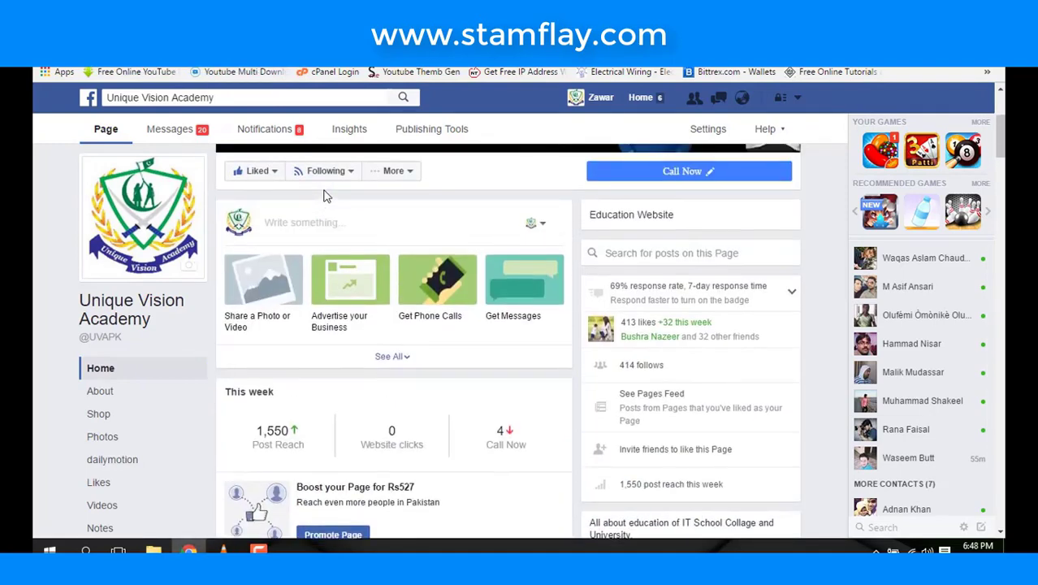
scroll(332, 231, "down", 15)
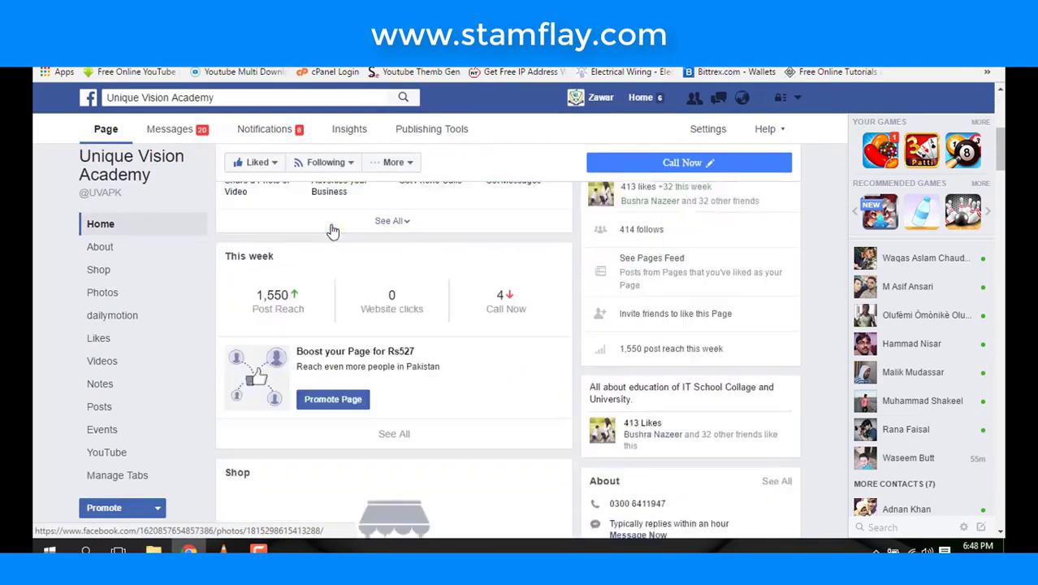
scroll(332, 231, "down", 20)
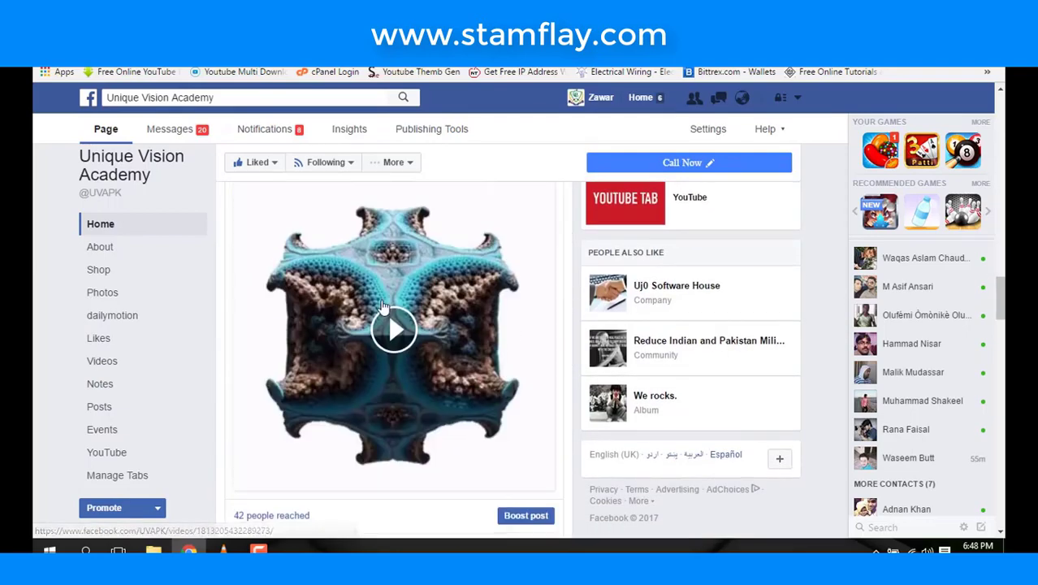
scroll(382, 305, "down", 15)
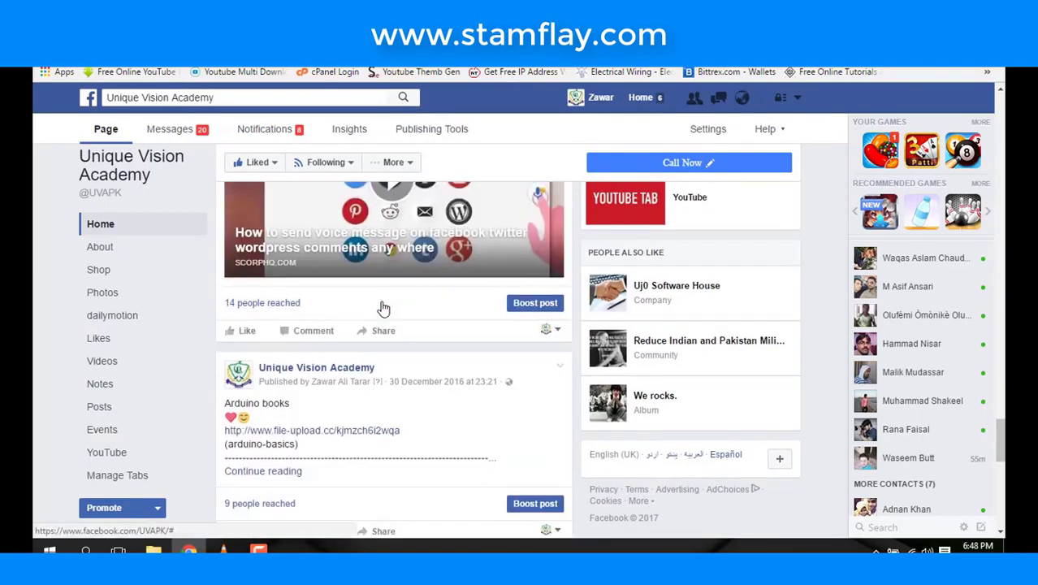
scroll(380, 302, "down", 3)
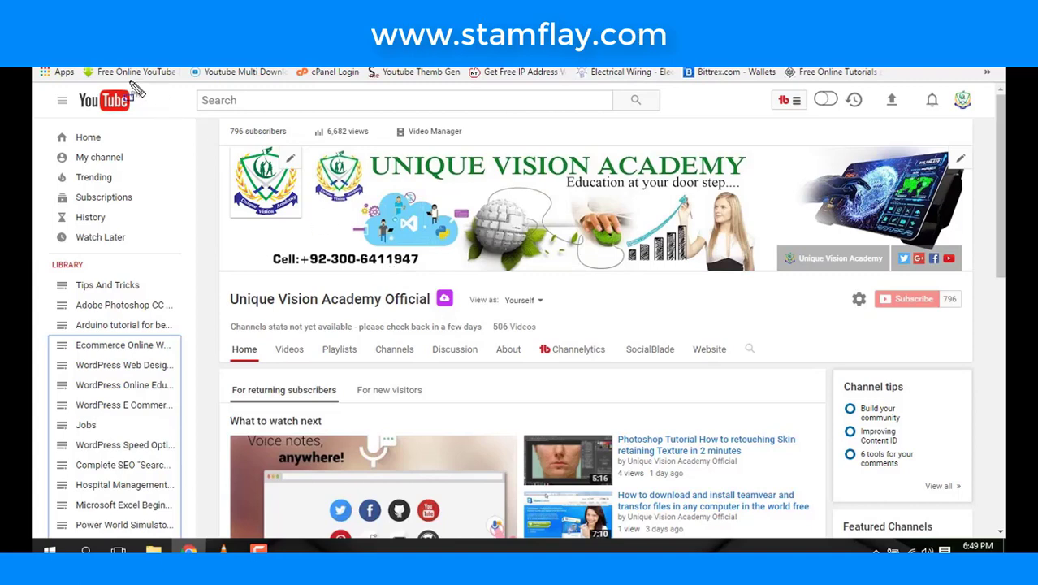
- Outline the bookmarks row and the channel's Subscribe area, then clear the annotations
left_click_drag(82, 69, 469, 71)
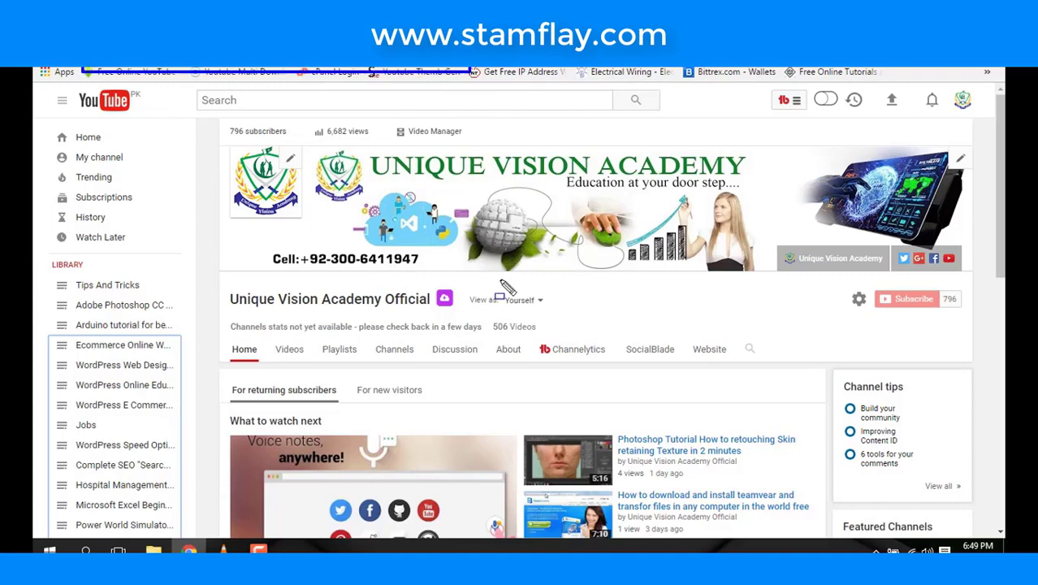
mouse_move(830, 276)
left_mouse_down()
mouse_move(965, 348)
mouse_move(963, 339)
left_mouse_up()
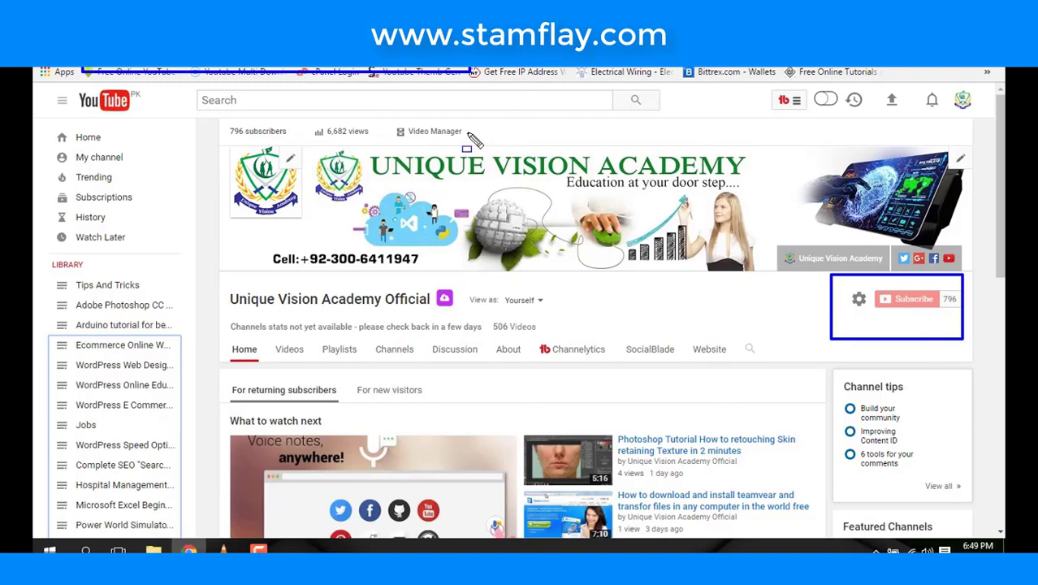
key("Escape")
- Enter 'uni' in the YouTube search box and outline the Unique Vision Academy Official channel name
left_click(455, 100)
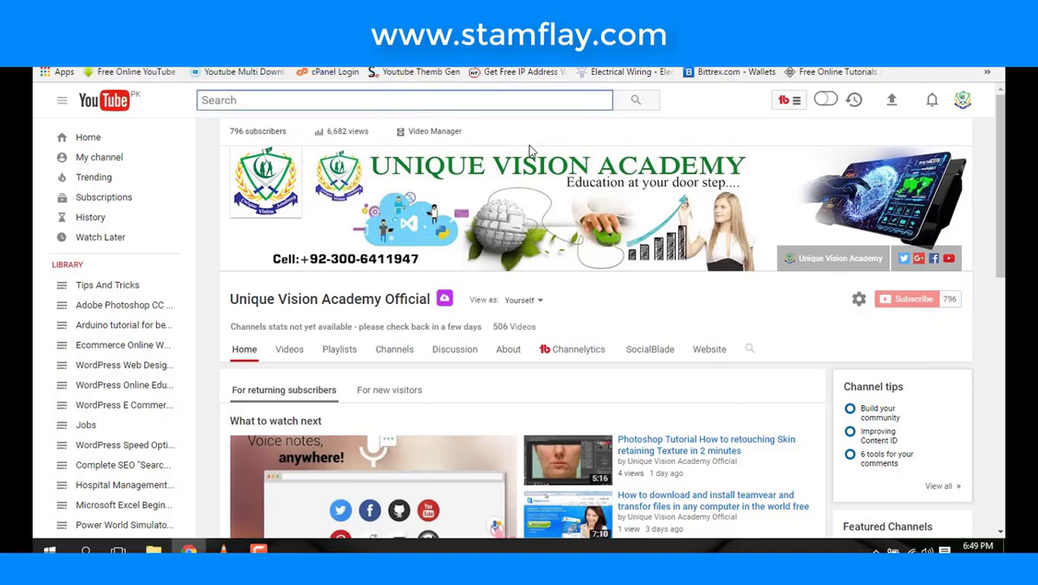
type("uni")
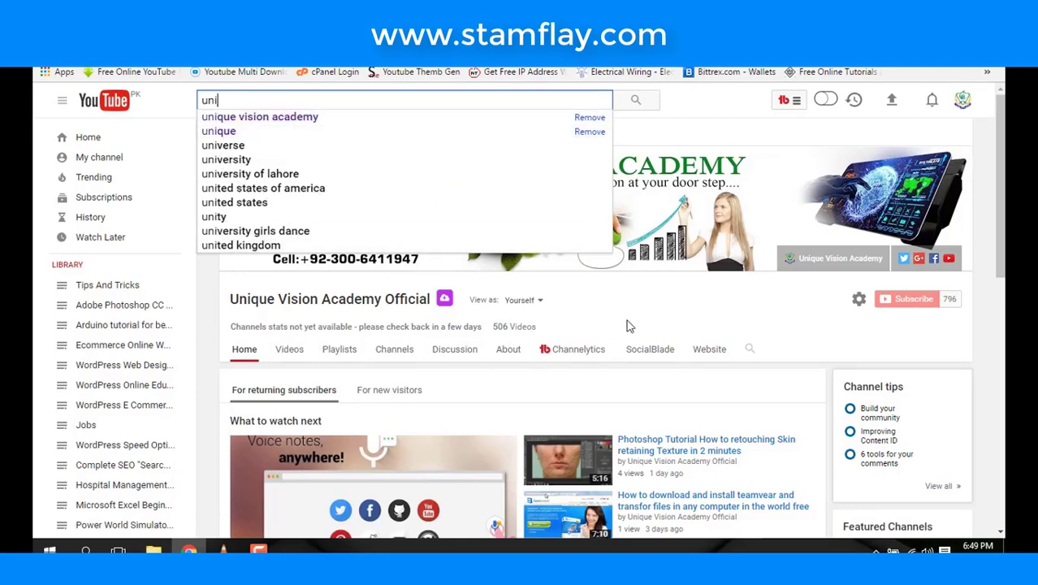
left_click(655, 303)
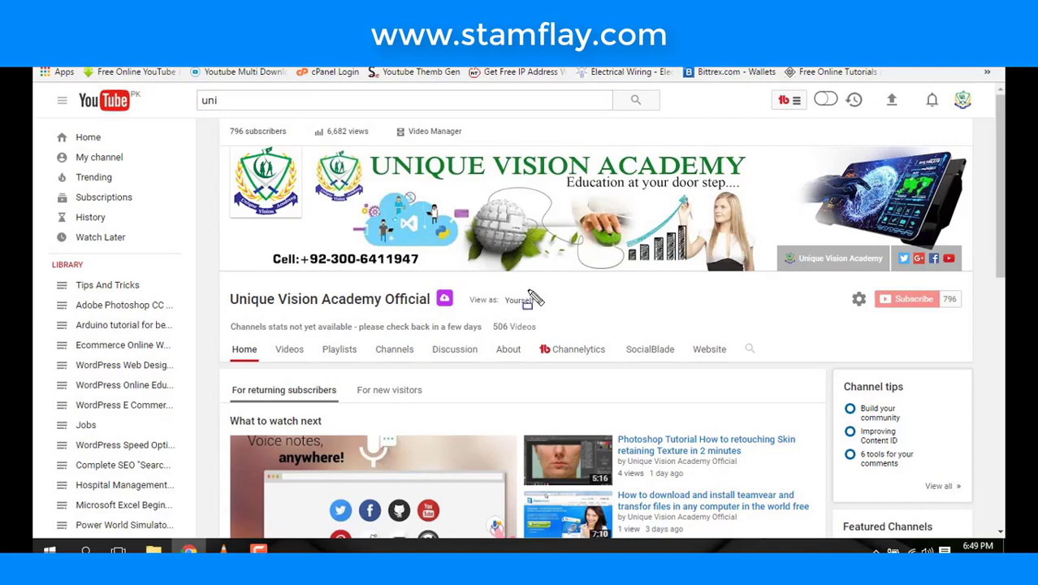
left_click_drag(213, 286, 468, 311)
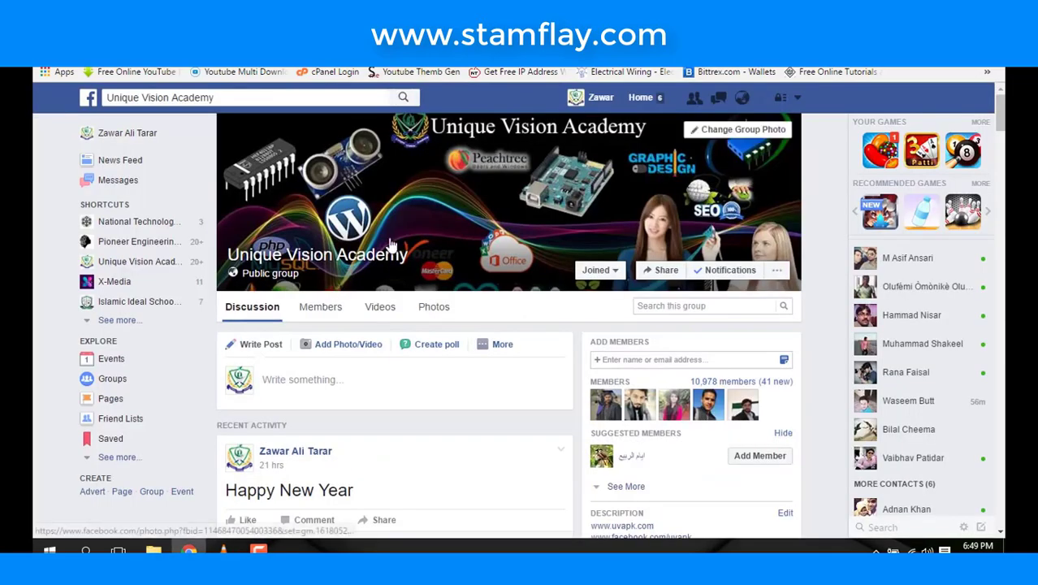
- Scroll the Unique Vision Academy Facebook group and outline the bookmarks bar
scroll(390, 243, "down", 4)
scroll(390, 243, "up", 3)
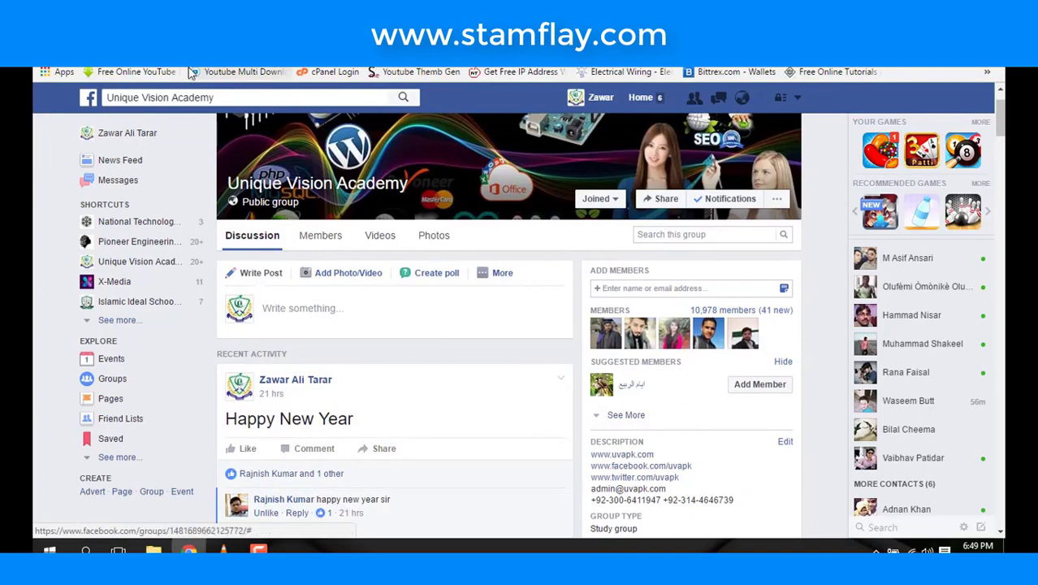
left_click_drag(69, 67, 421, 80)
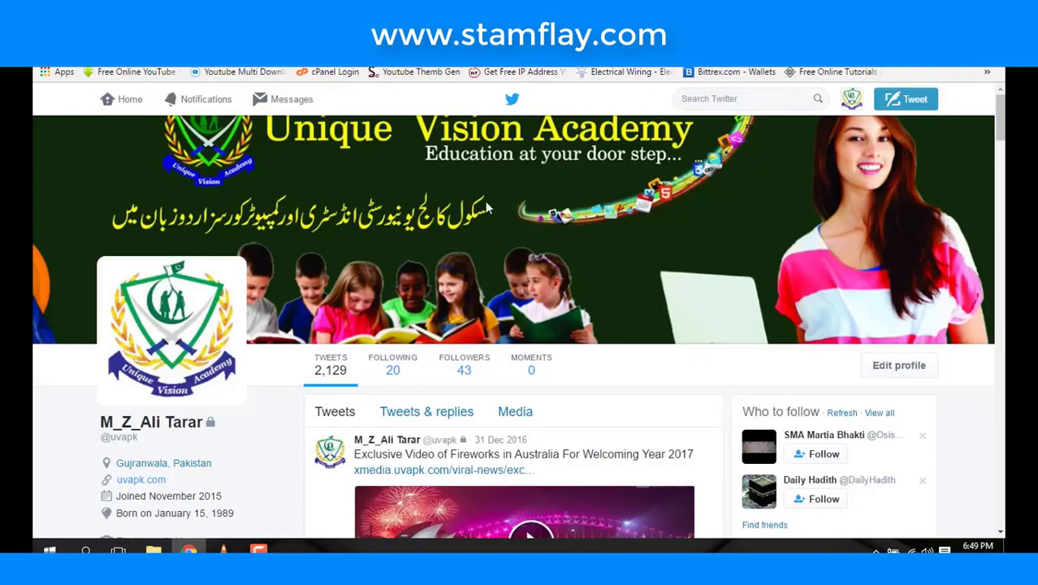
- Scroll down through the Unique Vision Academy Twitter profile's recent tweets
scroll(485, 201, "down", 3)
scroll(244, 172, "up", 3)
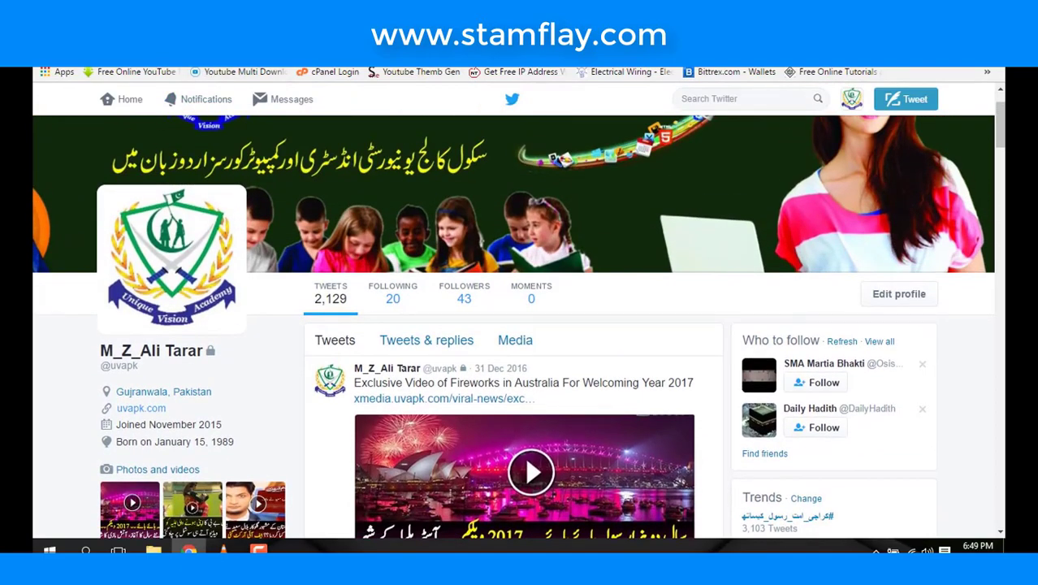
scroll(311, 98, "down", 10)
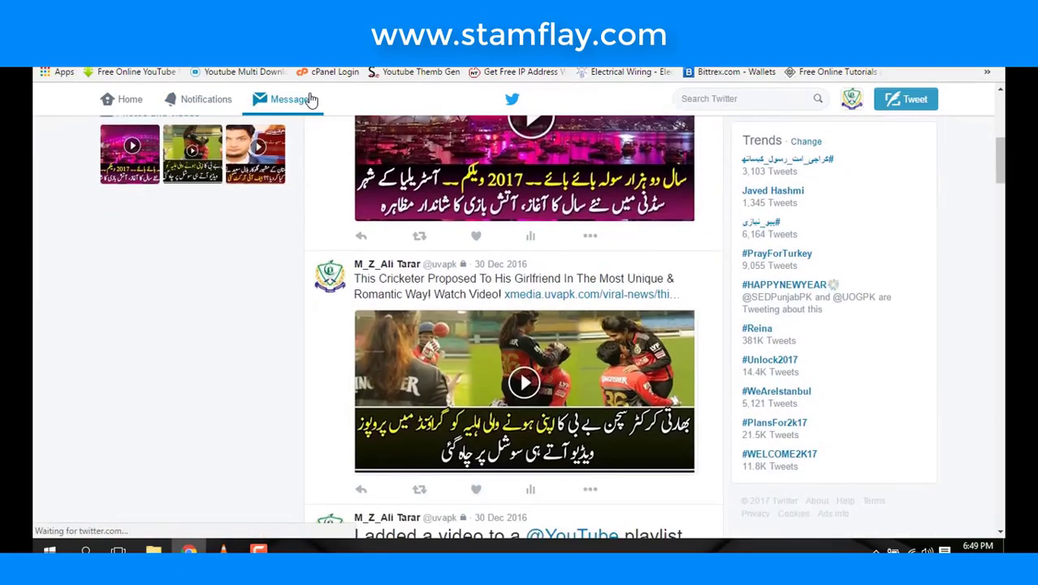
scroll(311, 98, "down", 2)
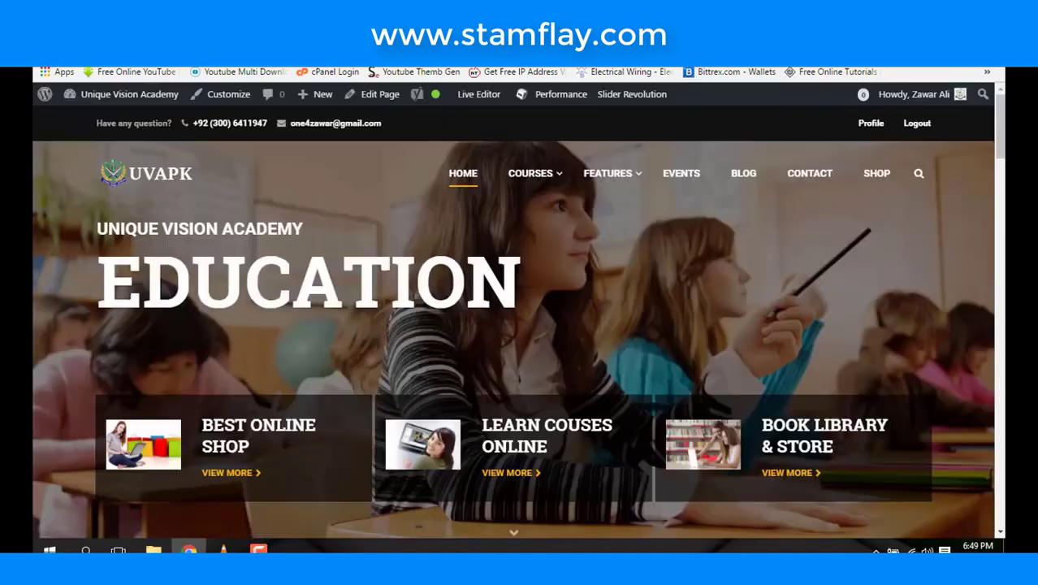
- Scroll through the uvapk.com homepage sections and back to the top
mouse_move(629, 197)
scroll(629, 197, "down", 8)
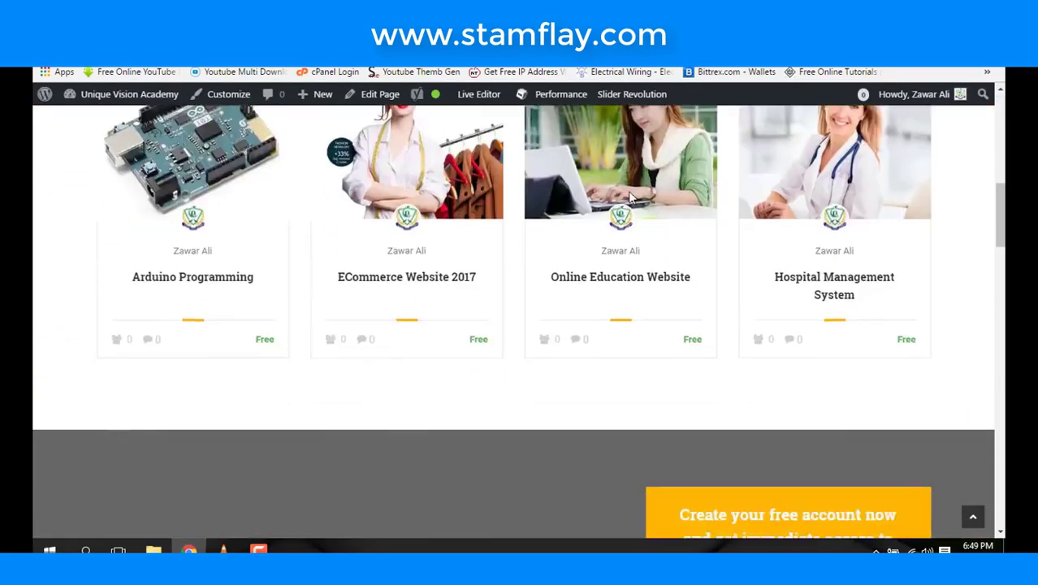
scroll(629, 192, "down", 15)
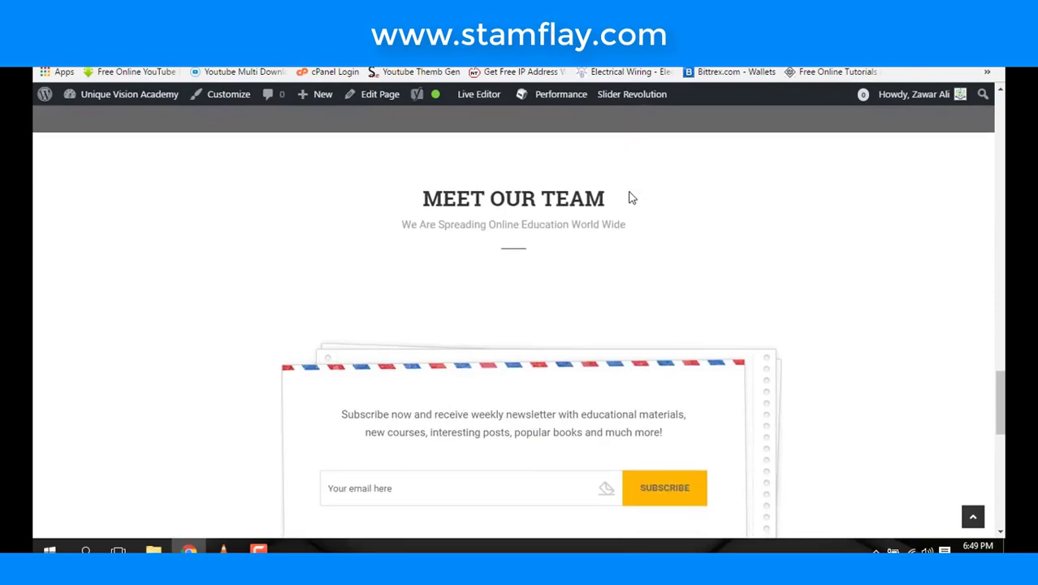
scroll(629, 197, "up", 15)
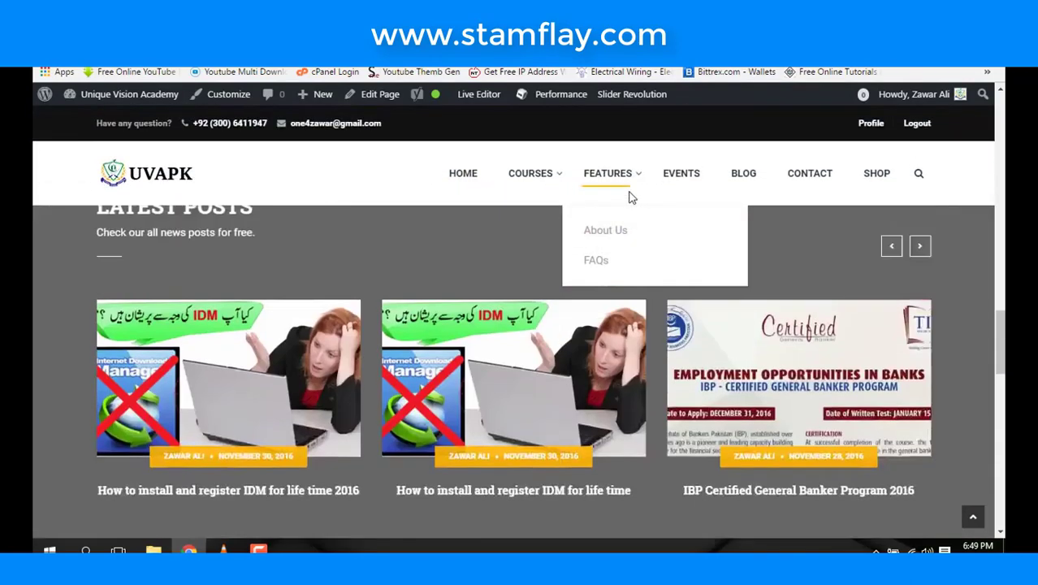
scroll(632, 197, "up", 10)
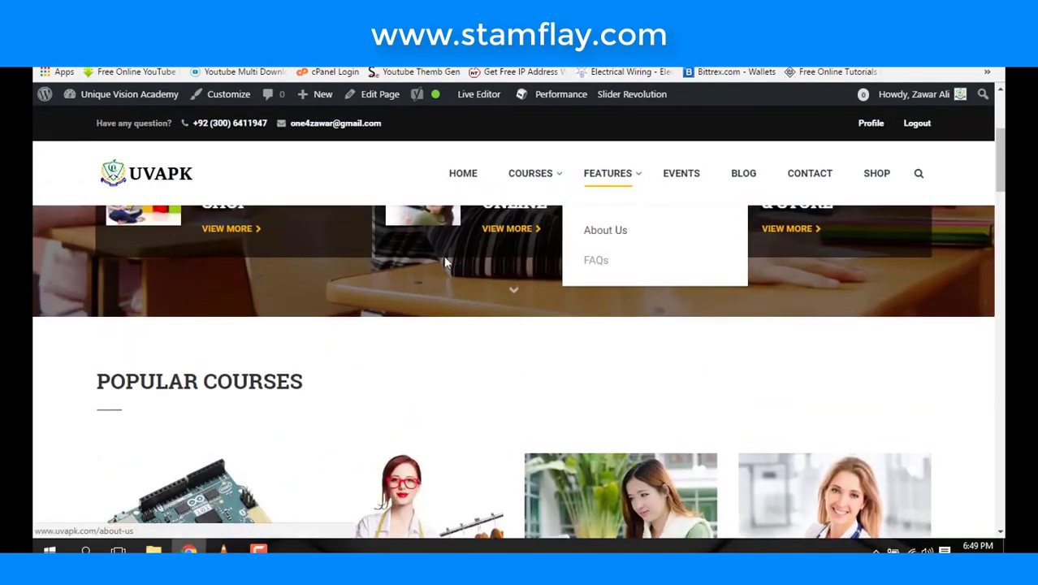
scroll(396, 256, "up", 1)
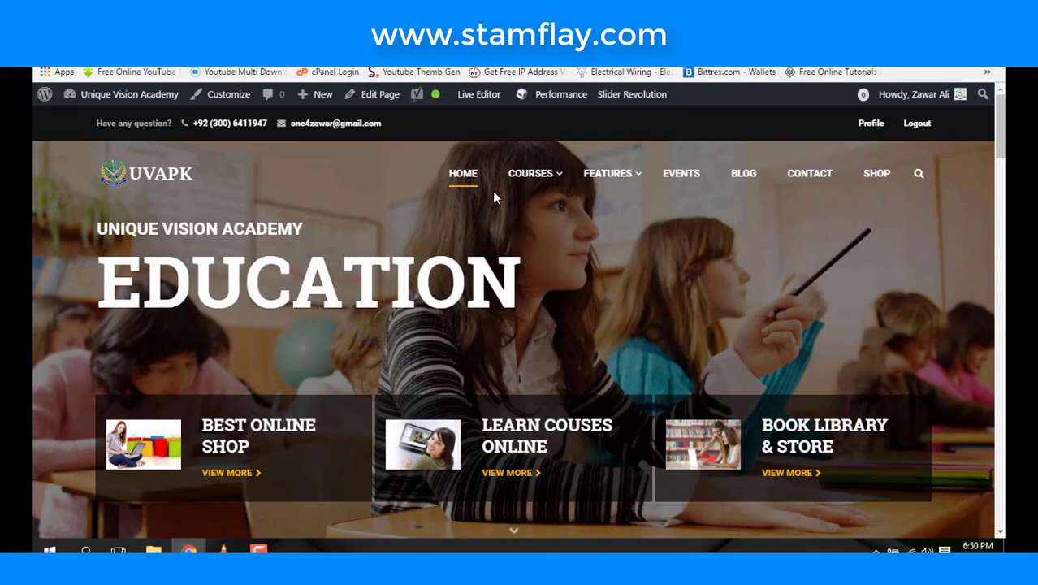
scroll(569, 203, "down", 1)
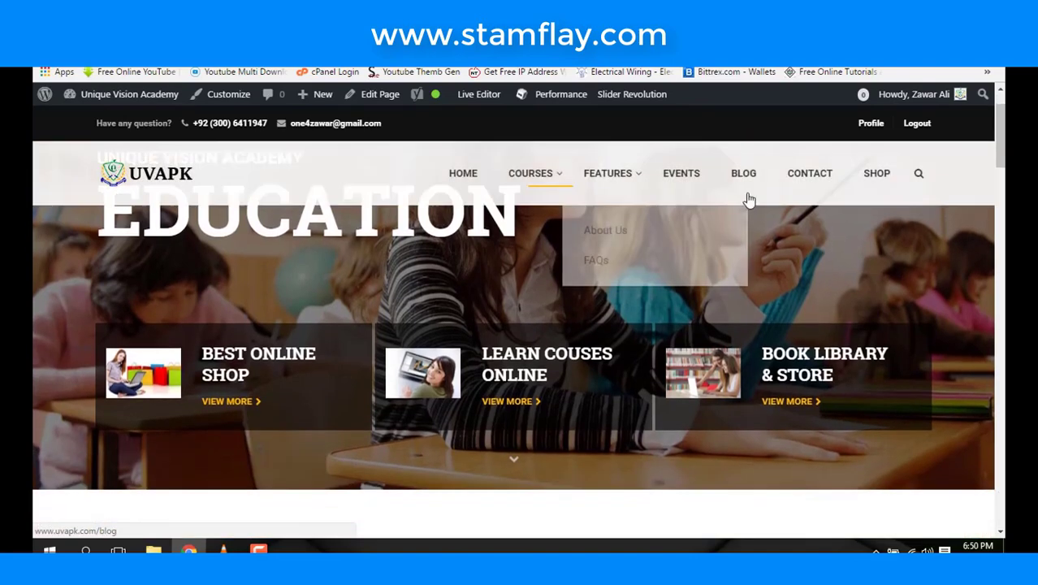
- Open the site's BLOG page and wait while it loads
left_click(737, 182)
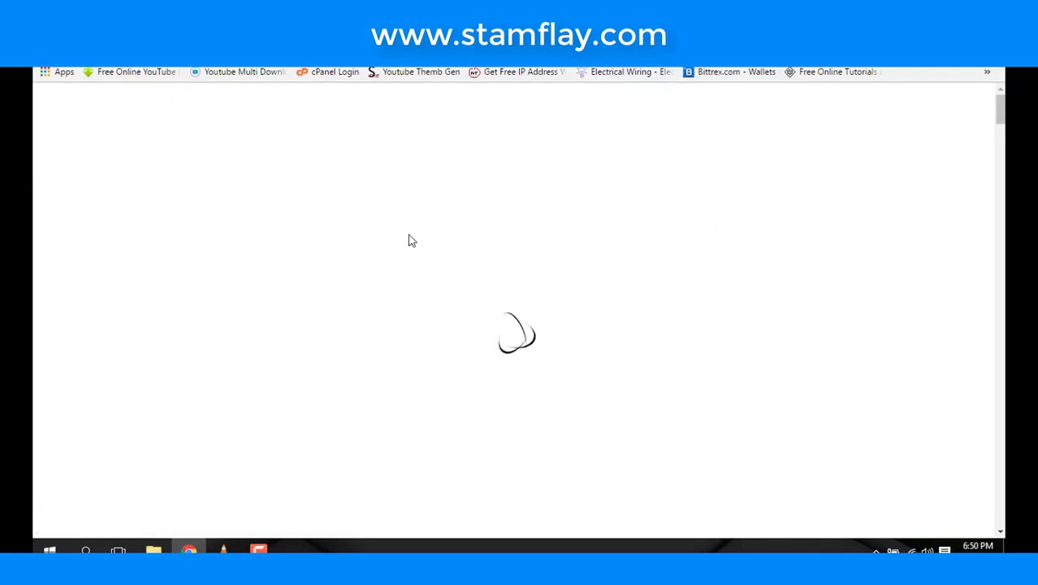
scroll(412, 240, "down", 3)
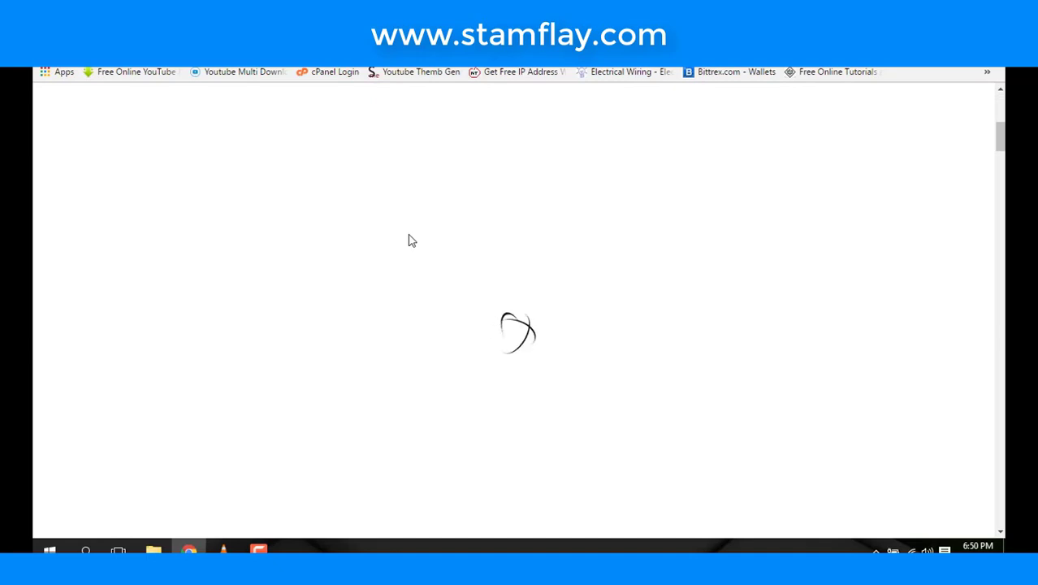
scroll(412, 240, "down", 3)
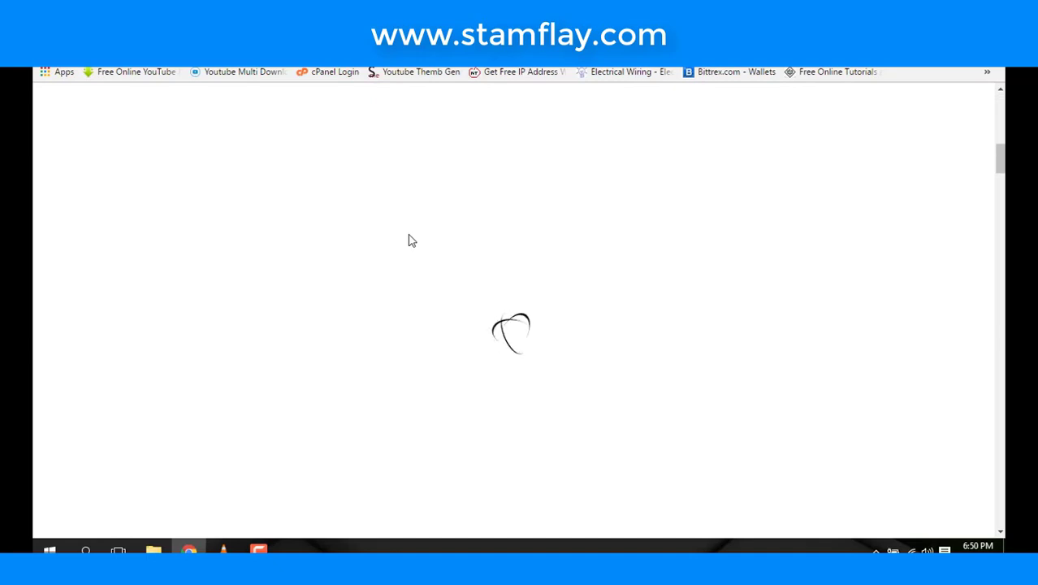
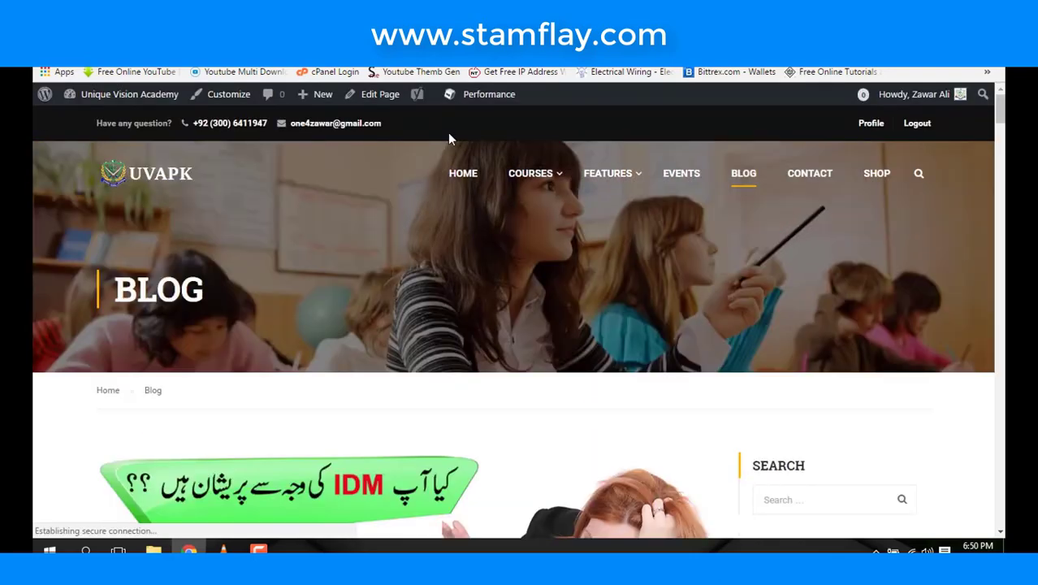
- Scroll through the UVAPK blog, then switch to the Slider Revolution editor for the Home slider
scroll(461, 172, "down", 5)
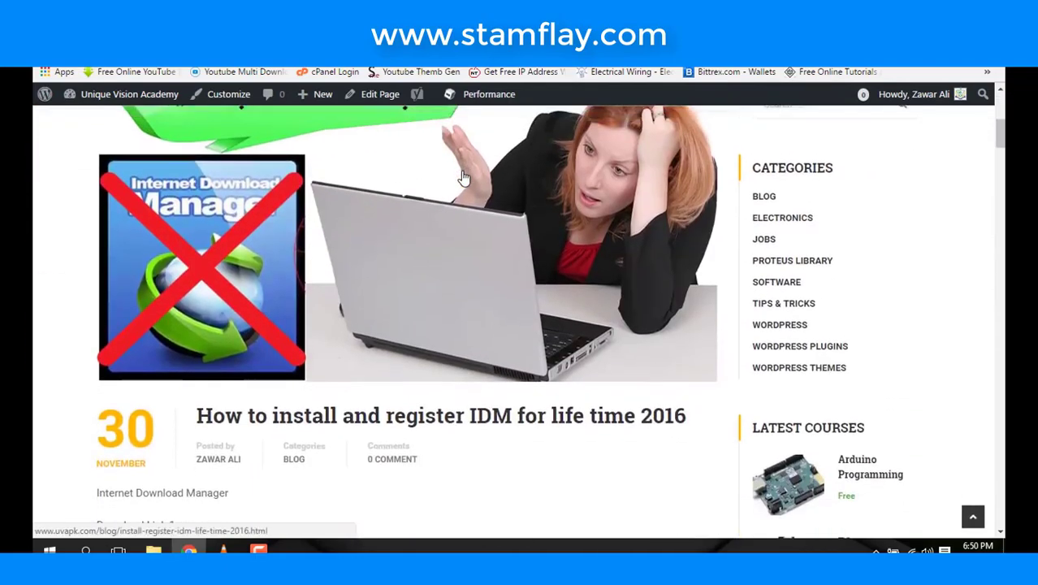
scroll(463, 178, "down", 15)
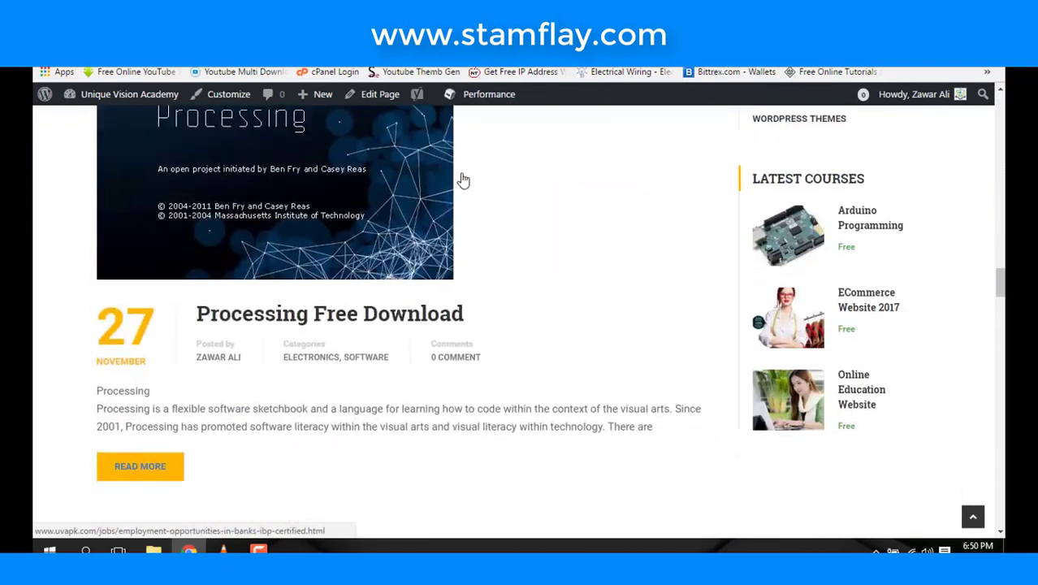
scroll(463, 178, "down", 10)
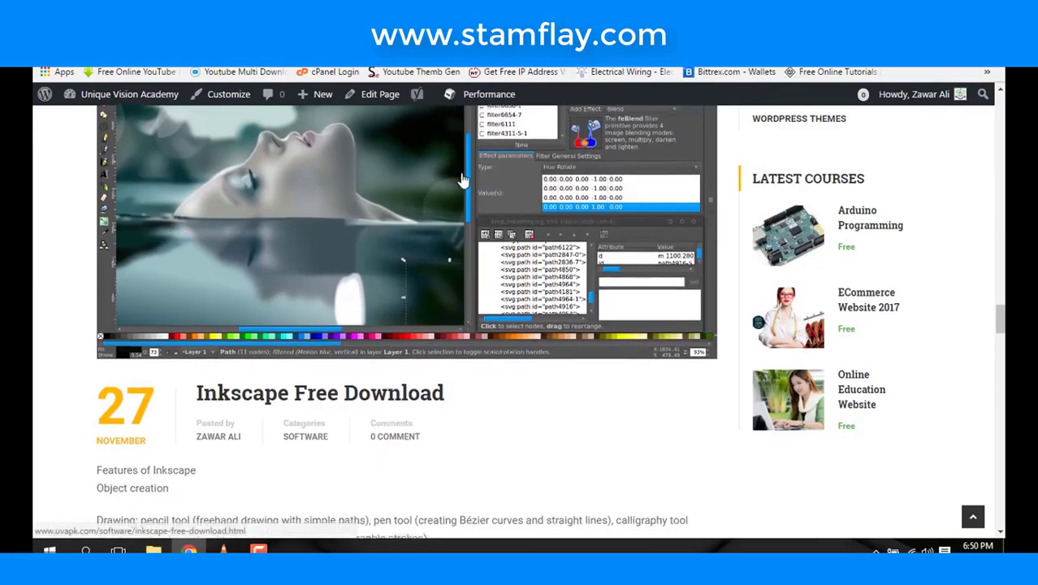
scroll(463, 178, "up", 5)
scroll(463, 178, "up", 15)
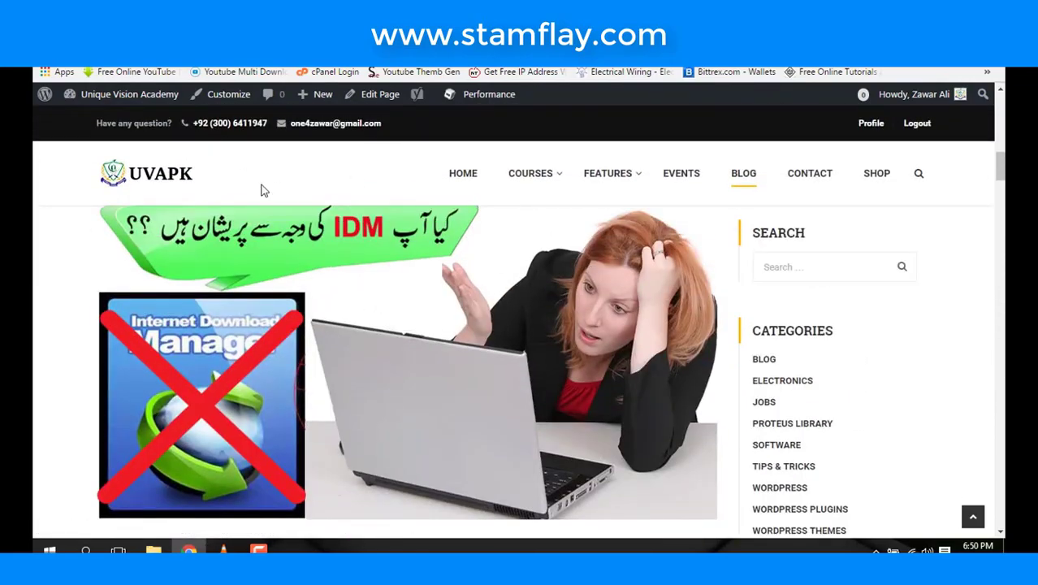
mouse_move(167, 109)
left_mouse_down()
mouse_move(254, 151)
mouse_move(273, 141)
left_mouse_up()
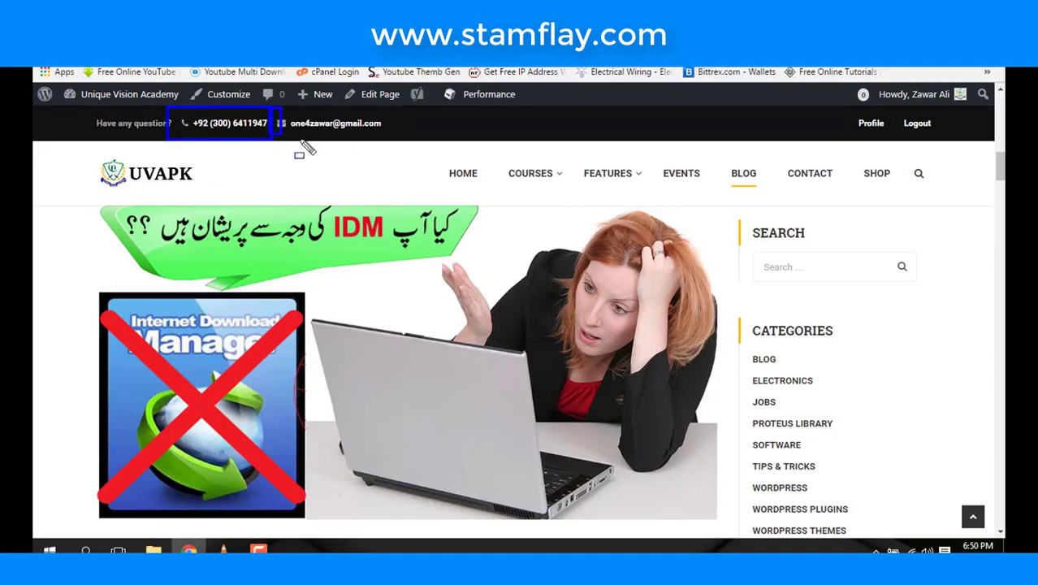
left_click_drag(273, 109, 387, 142)
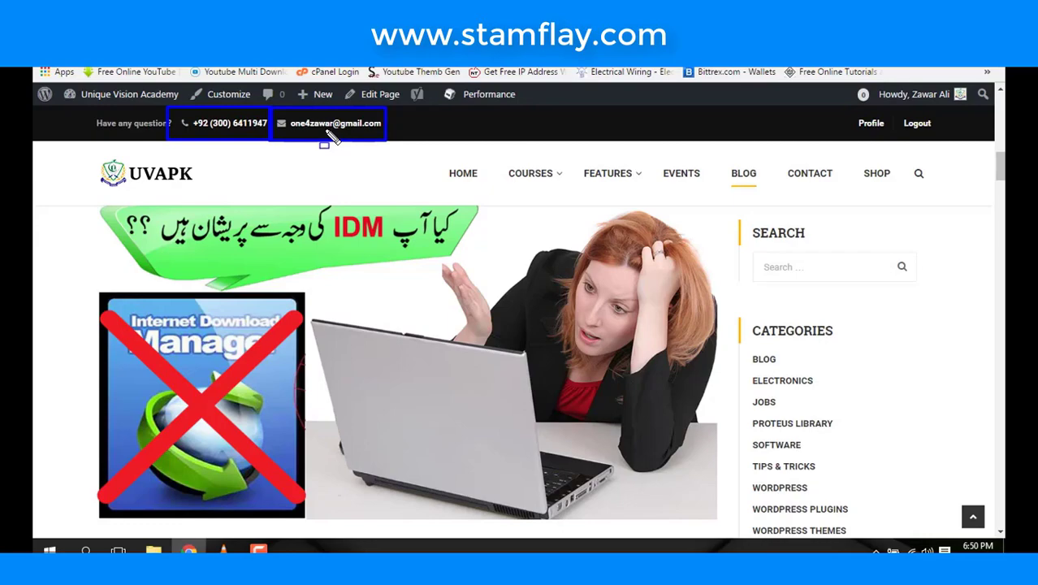
key("Escape")
scroll(378, 250, "down", 15)
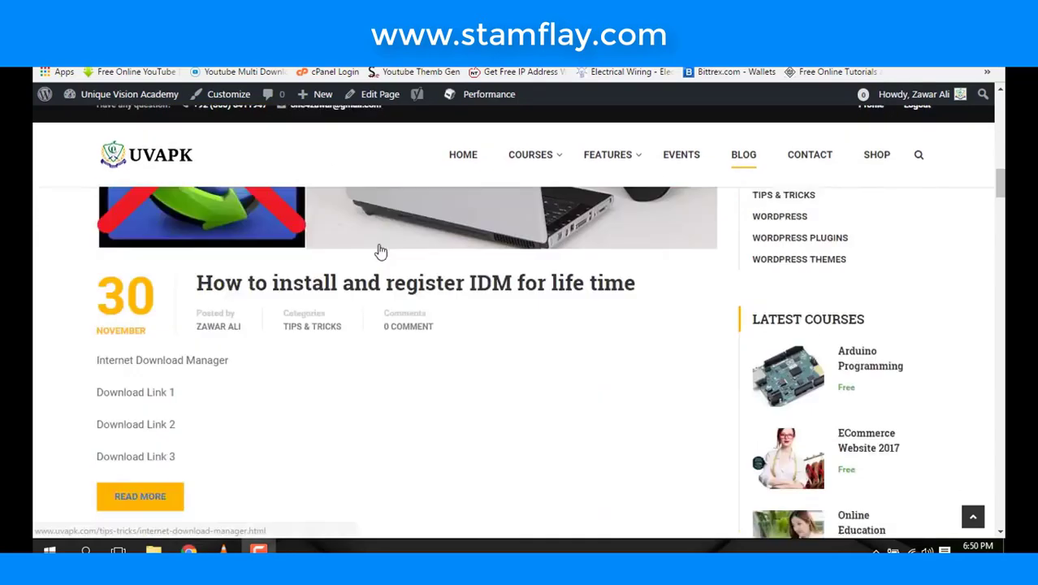
scroll(380, 251, "down", 15)
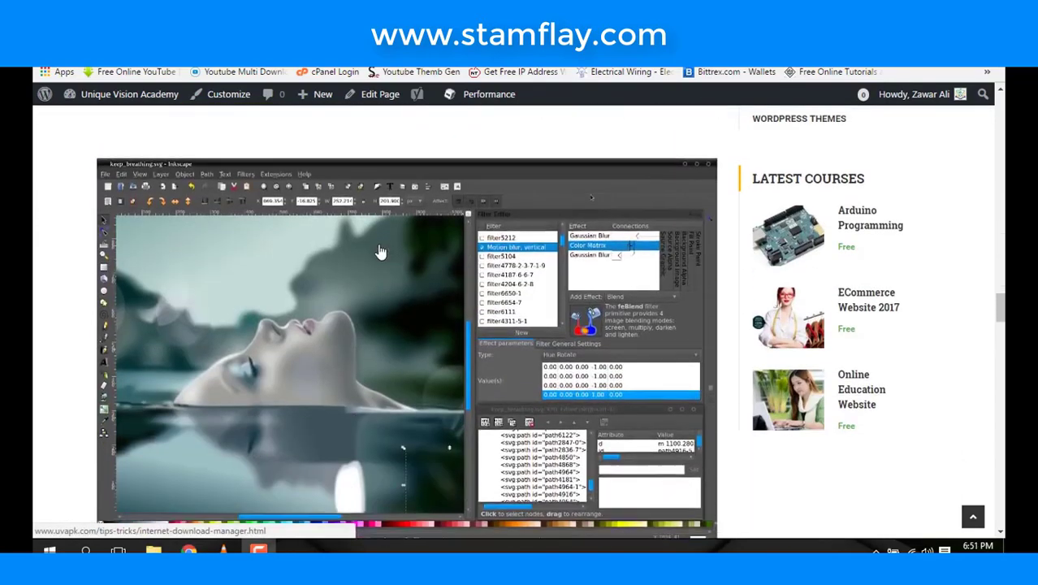
scroll(380, 251, "down", 20)
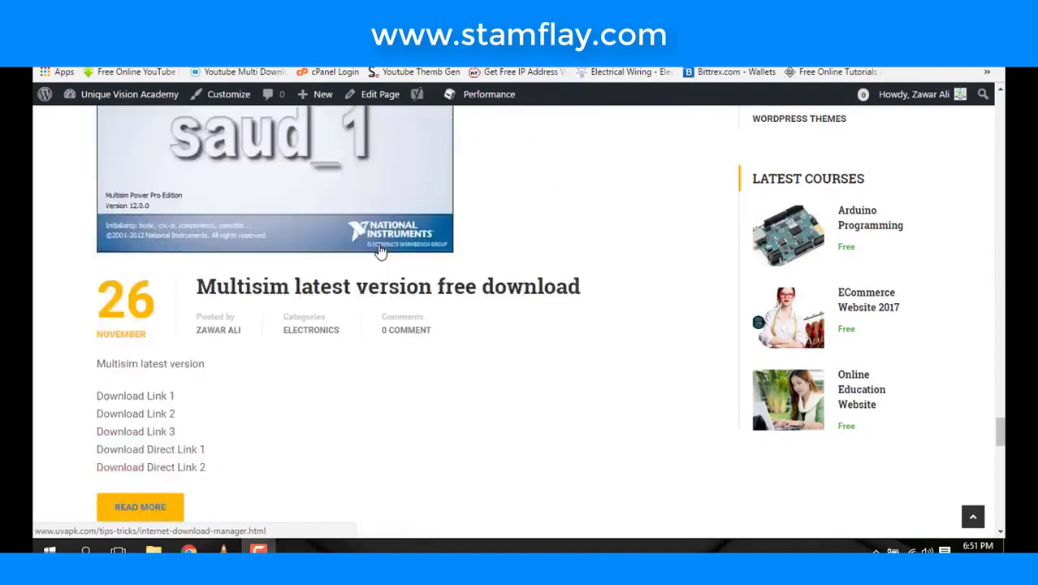
scroll(617, 247, "up", 20)
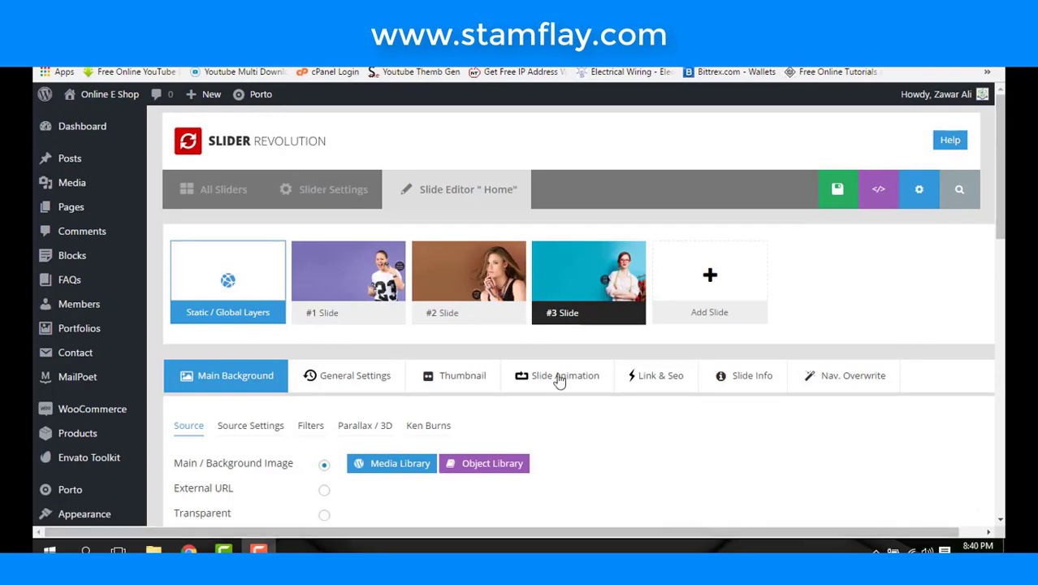
- Start a blank page from Pages > Add New in the shop admin
scroll(540, 370, "down", 5)
scroll(525, 355, "down", 3)
scroll(525, 355, "up", 10)
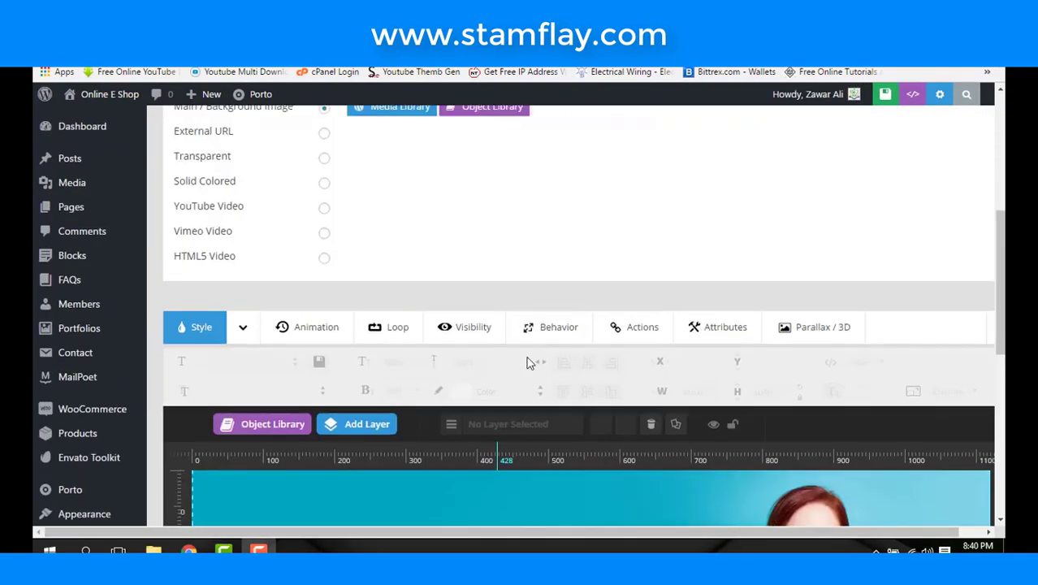
mouse_move(83, 213)
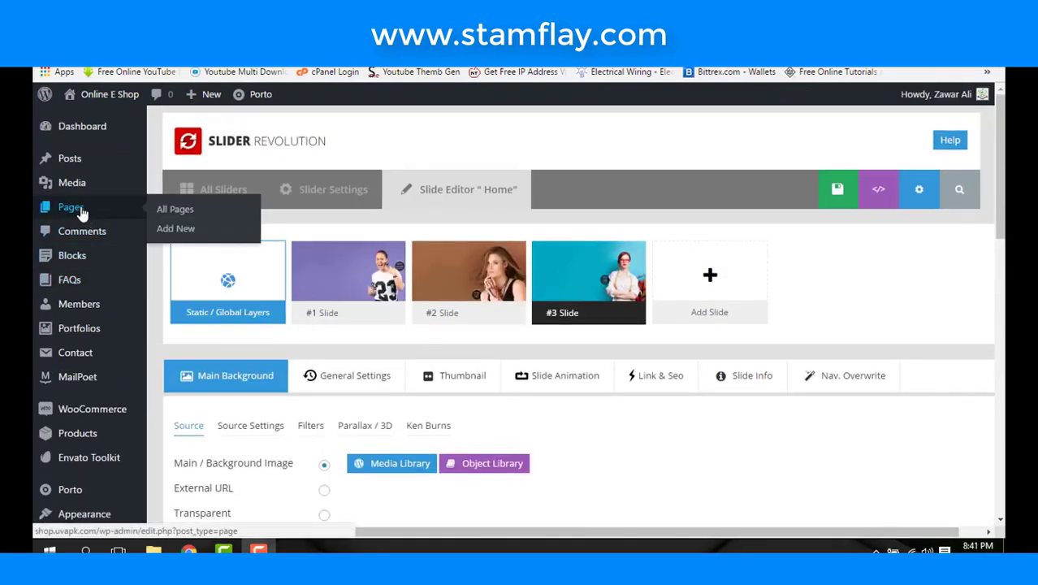
left_click(171, 230)
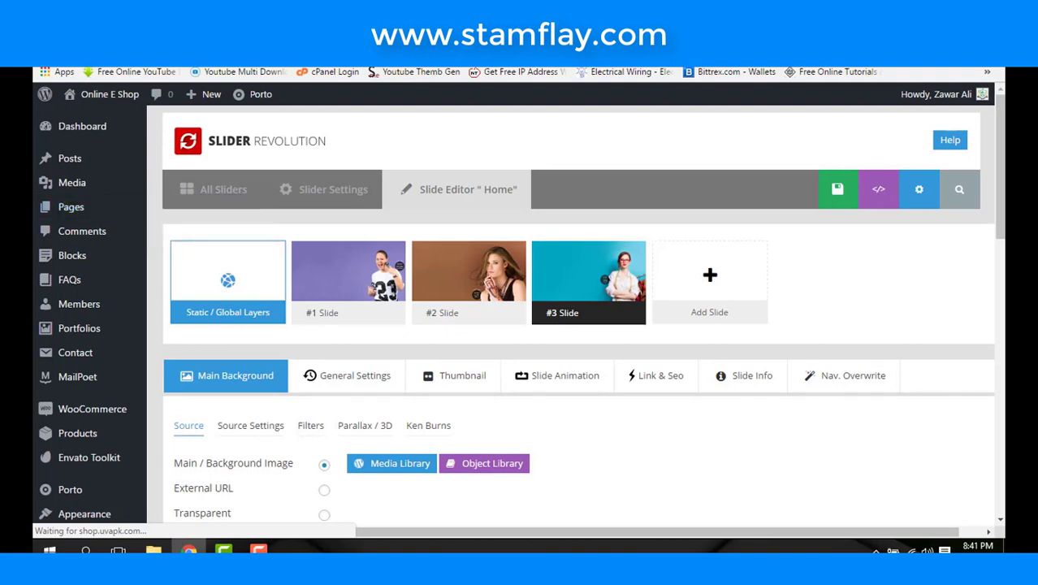
scroll(362, 238, "down", 3)
scroll(361, 239, "up", 5)
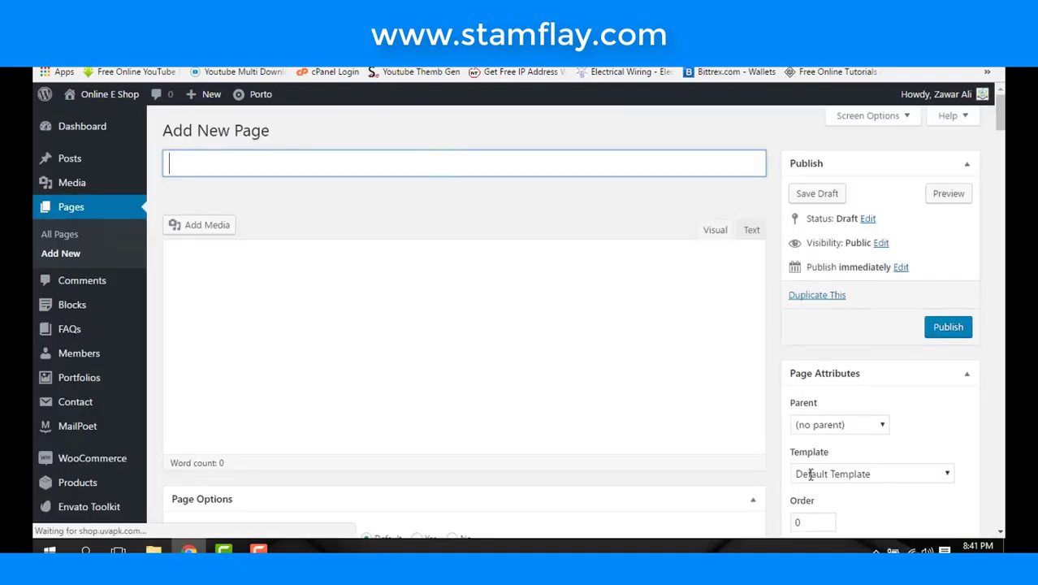
- Title the page 'Home Page' and look through its Page Options and View Options
type("Home ")
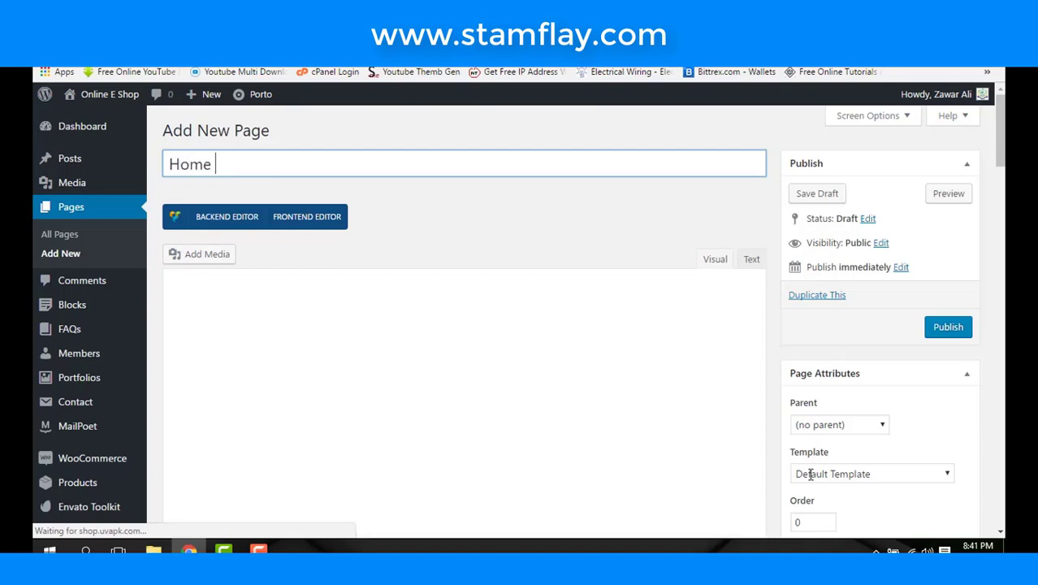
type("Page")
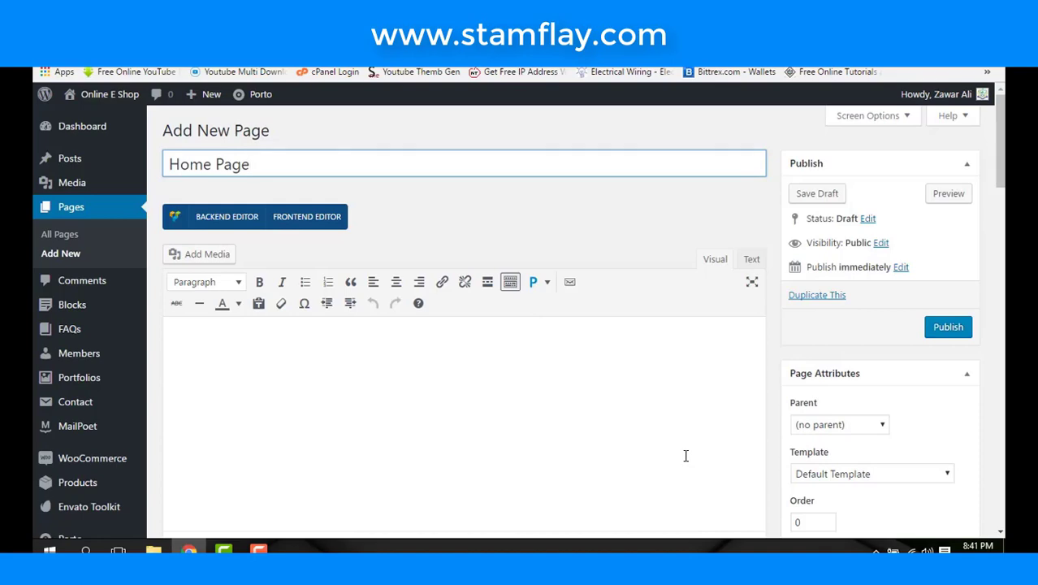
scroll(685, 457, "down", 10)
scroll(686, 461, "down", 3)
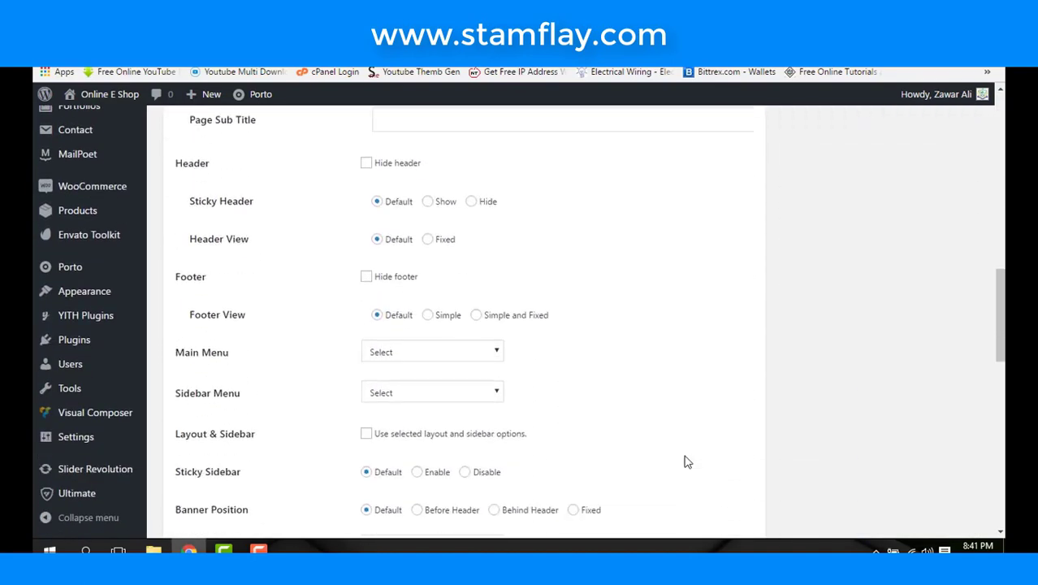
scroll(683, 460, "down", 1)
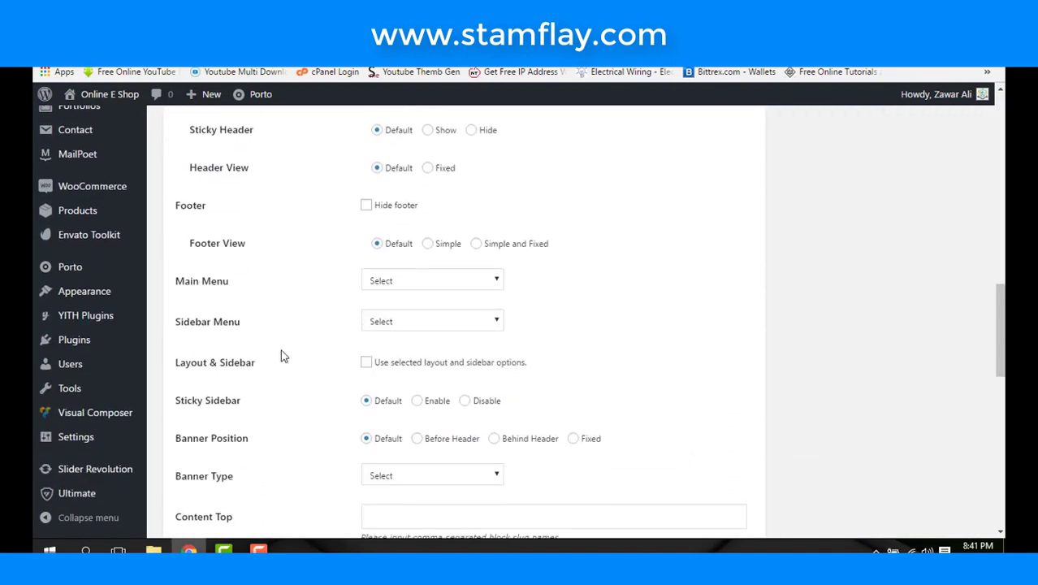
scroll(280, 351, "down", 1)
scroll(282, 357, "down", 6)
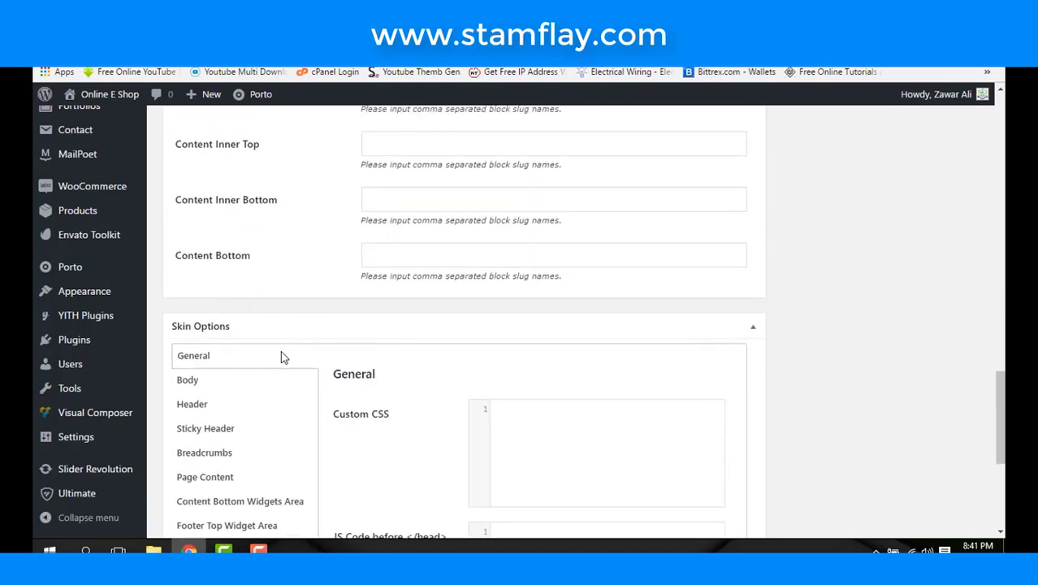
scroll(281, 357, "up", 3)
scroll(281, 356, "up", 1)
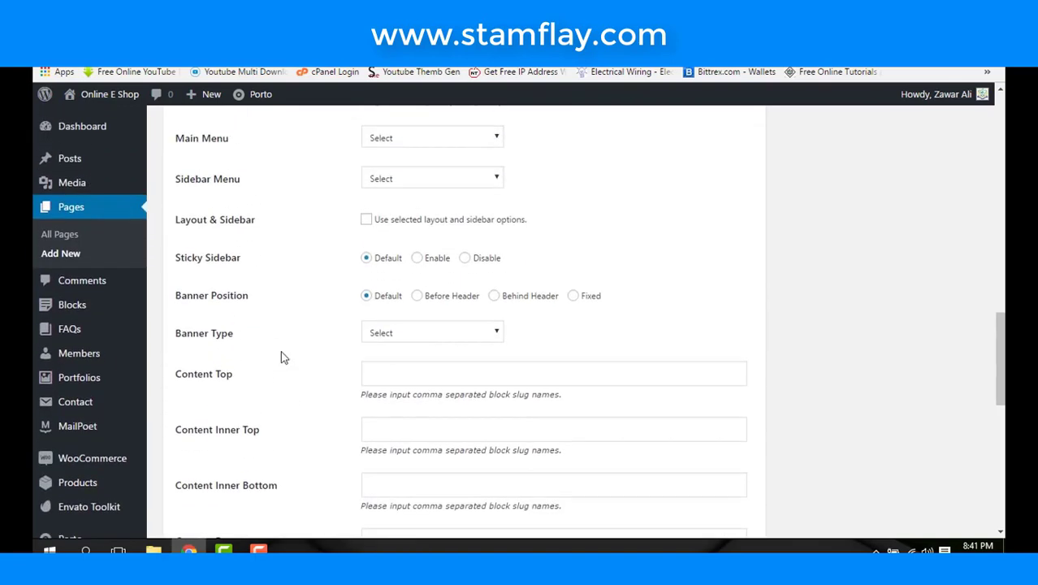
scroll(280, 355, "up", 2)
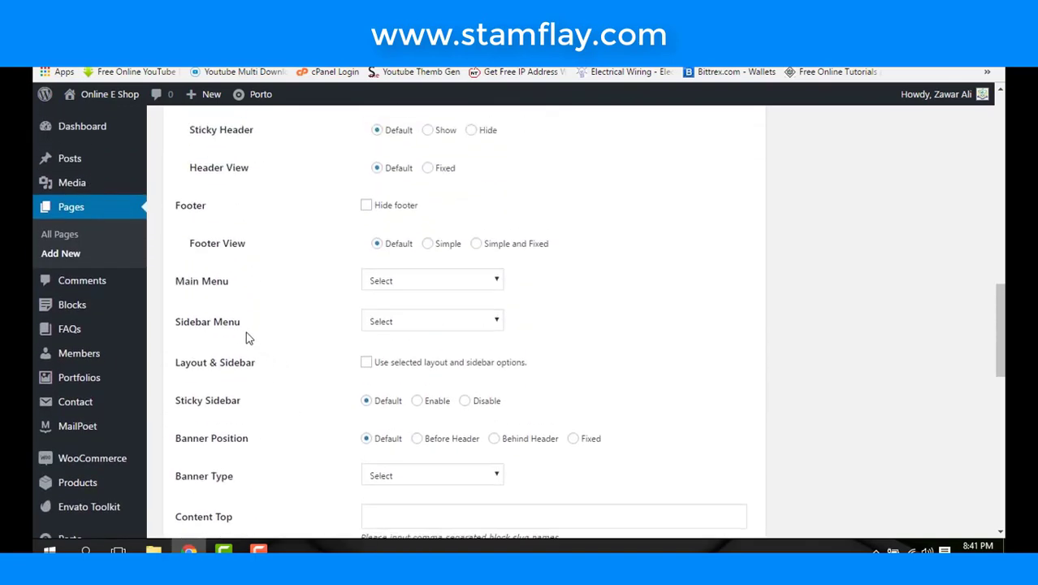
scroll(250, 326, "up", 3)
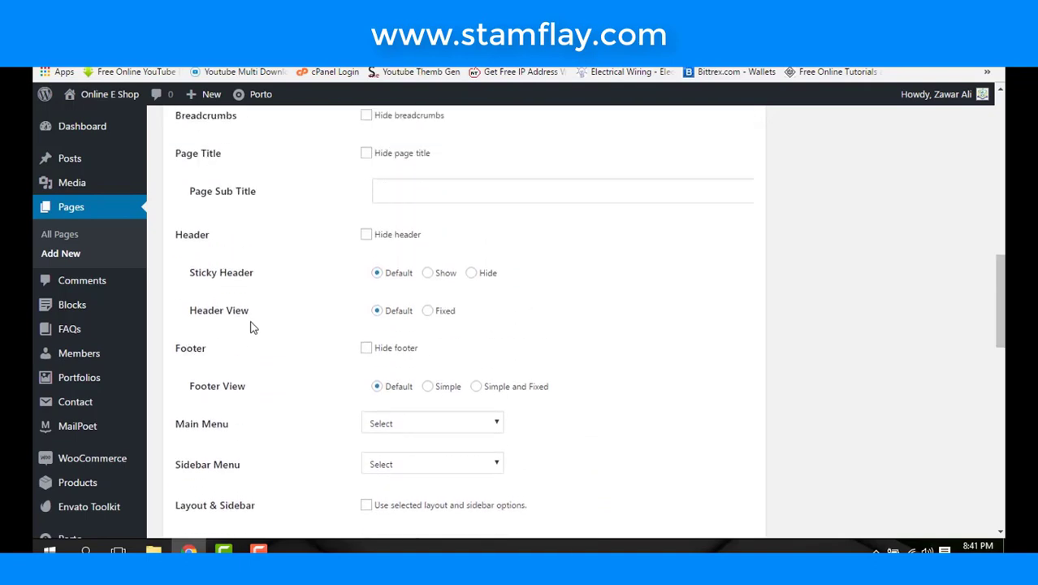
scroll(250, 326, "up", 4)
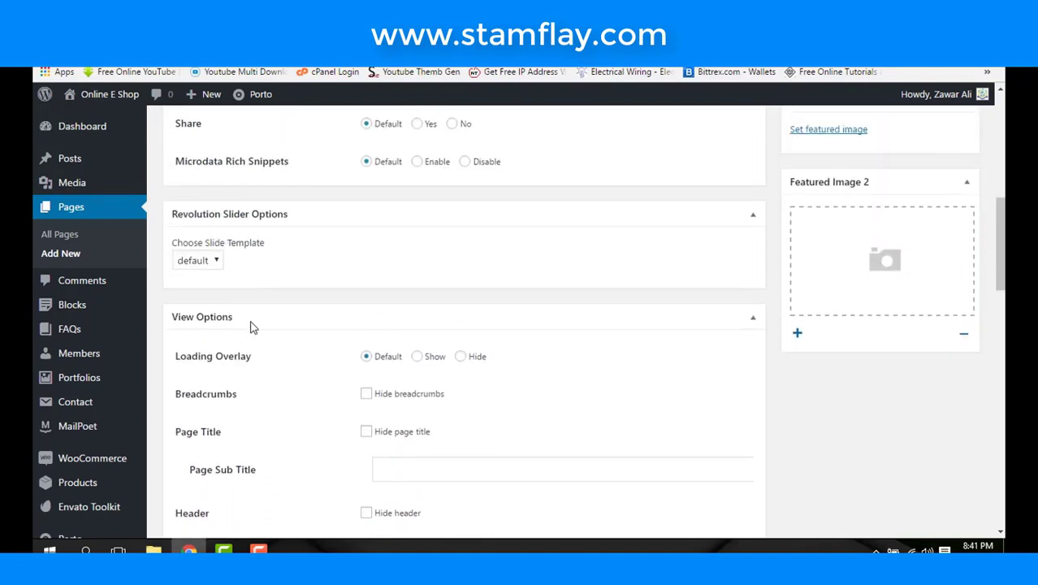
scroll(250, 320, "up", 6)
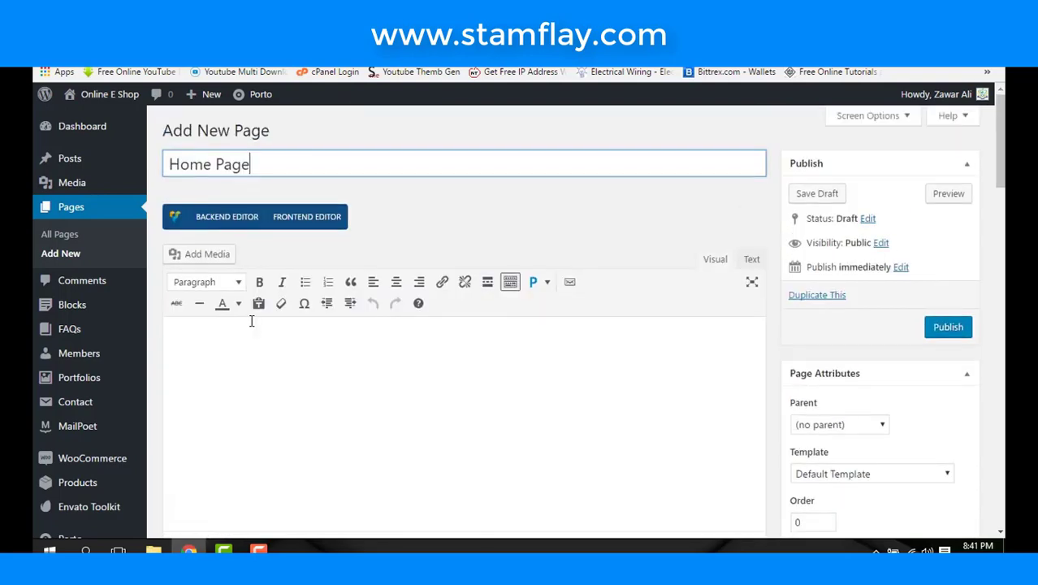
scroll(251, 324, "down", 10)
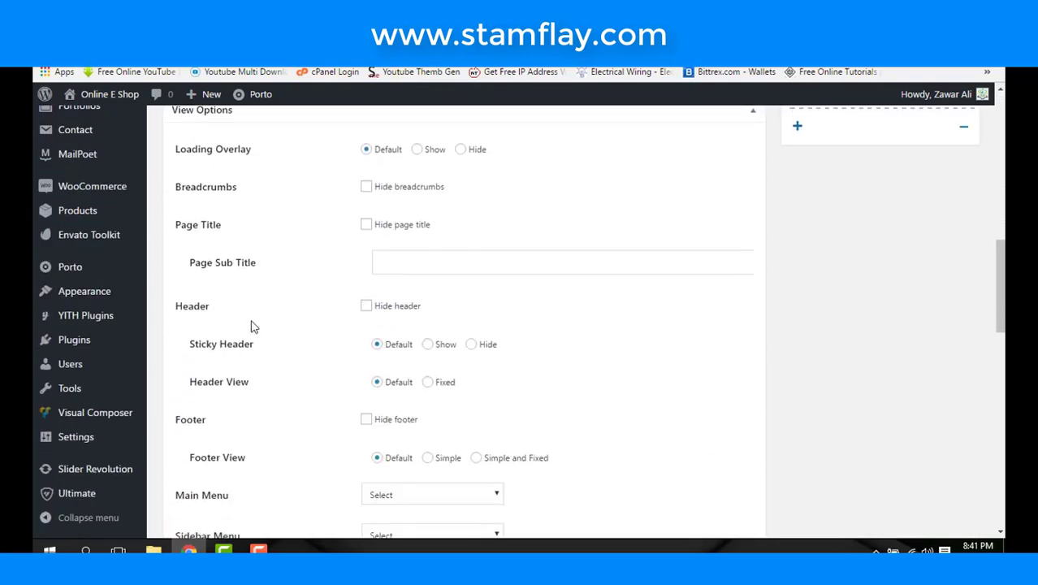
scroll(252, 324, "down", 2)
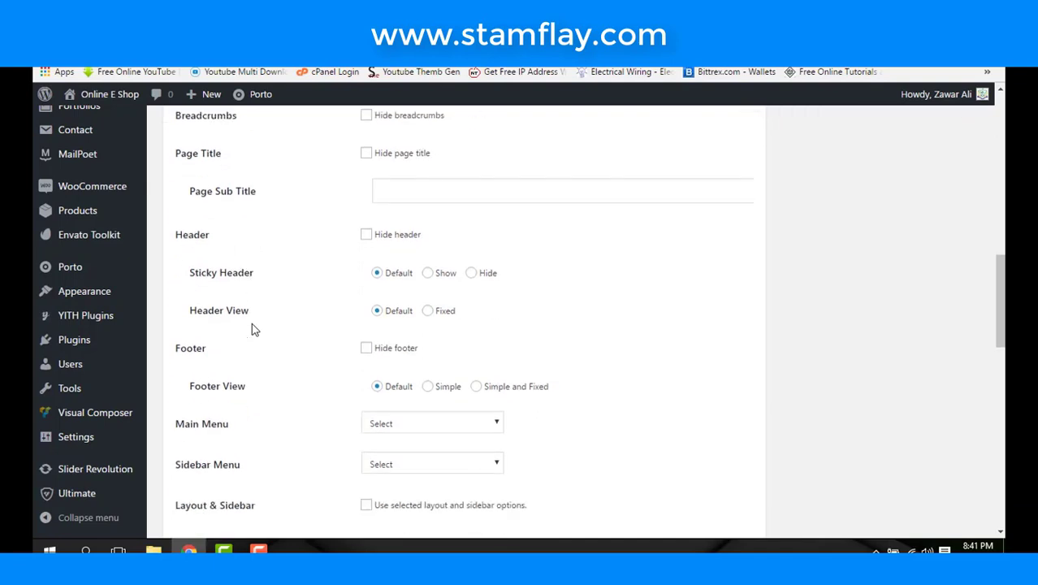
scroll(251, 329, "down", 2)
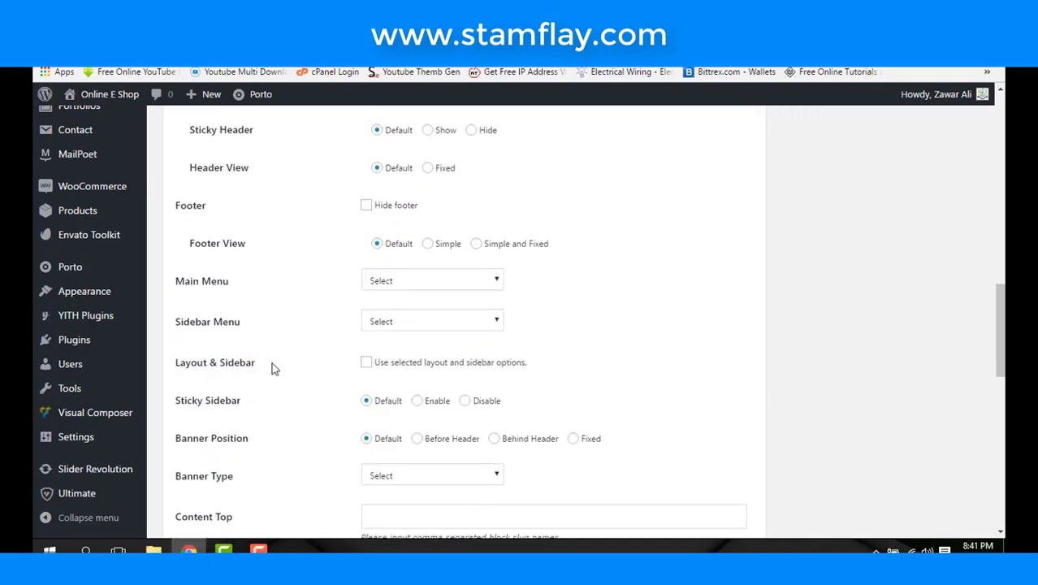
- Enable the page's own layout options, choosing Left Sidebar with Woo Category Sidebar
left_click(366, 363)
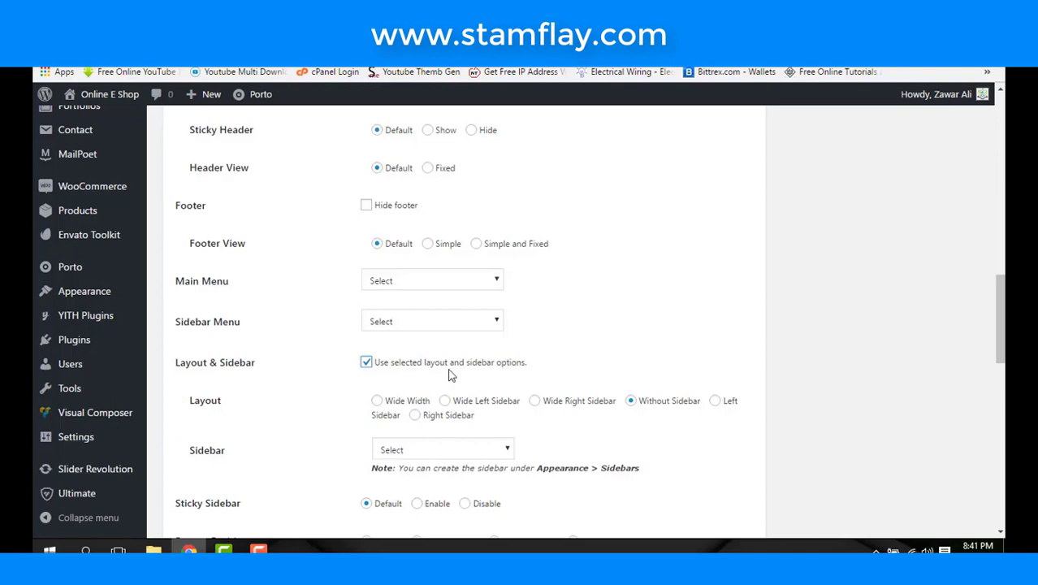
left_click(716, 401)
scroll(465, 381, "down", 1)
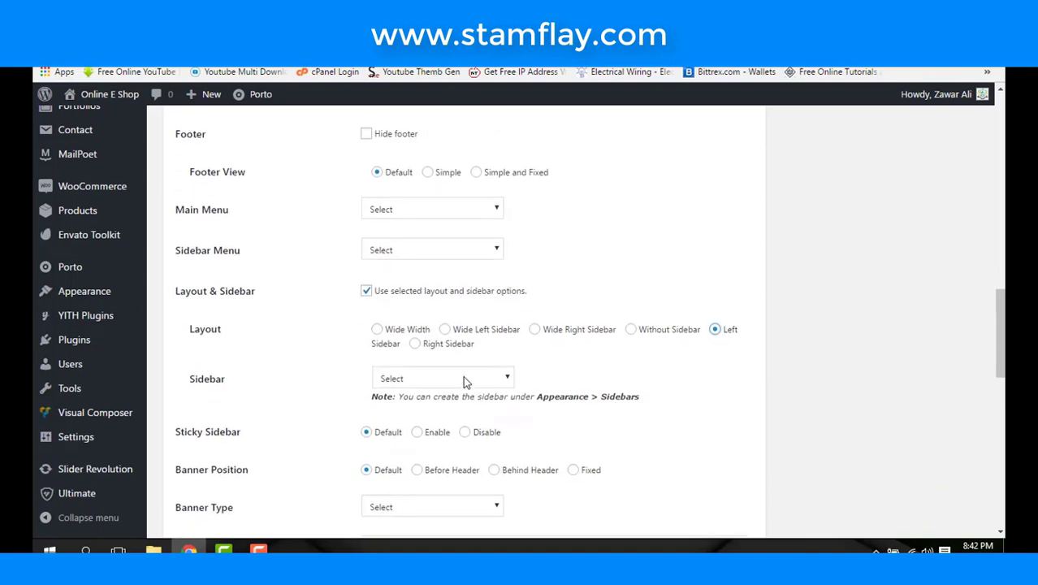
left_click(465, 380)
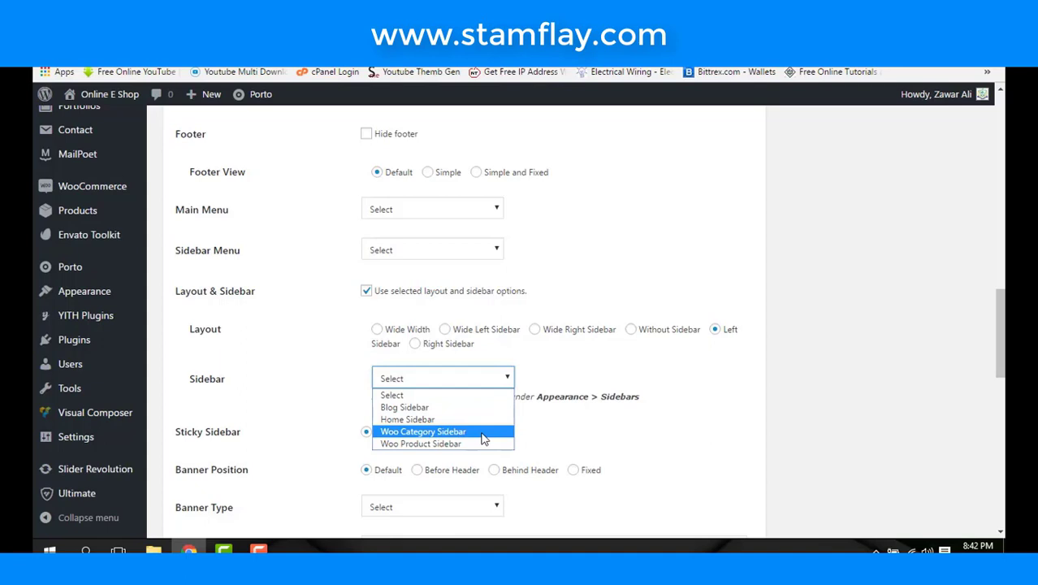
left_click(484, 439)
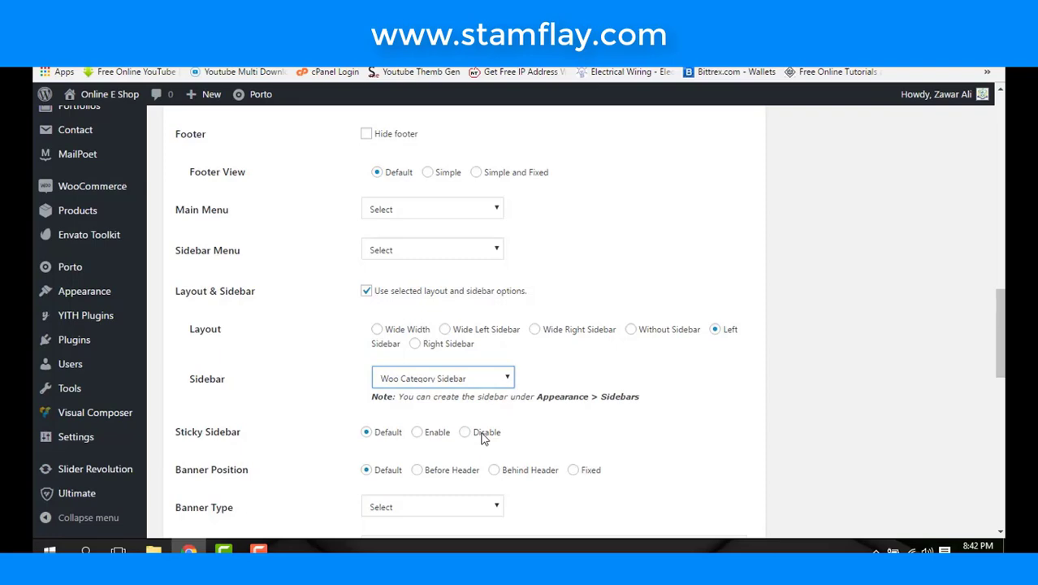
scroll(520, 410, "up", 15)
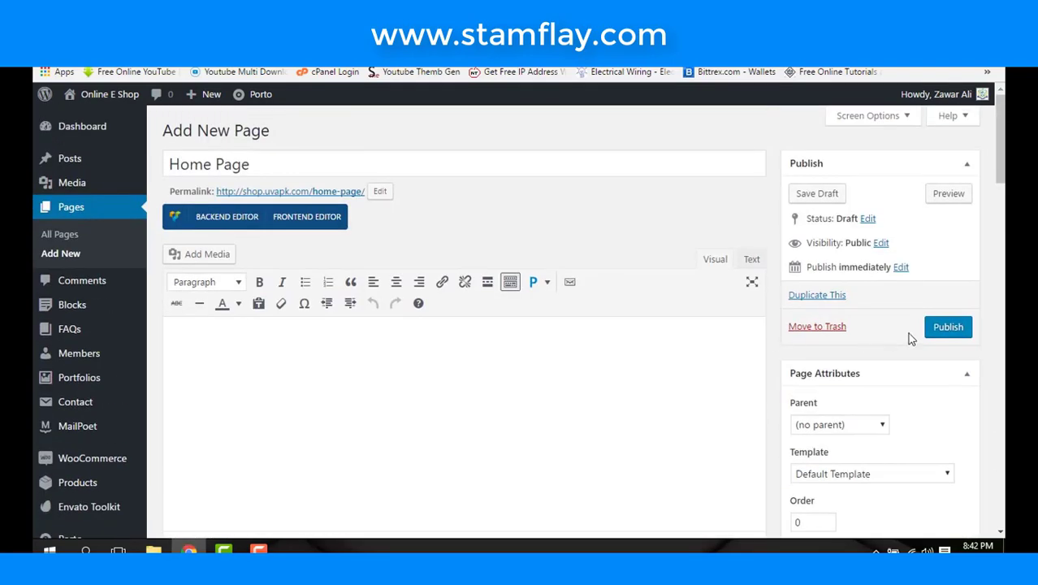
- Publish the Home Page and view it on the storefront in a new tab
left_click(936, 328)
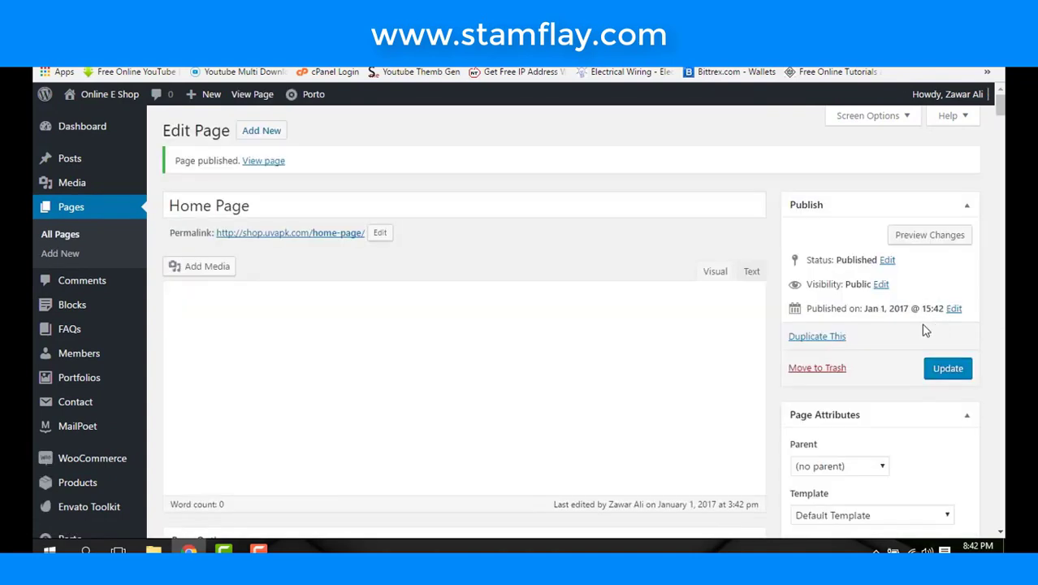
right_click(272, 162)
left_click(285, 174)
key("ctrl+Tab")
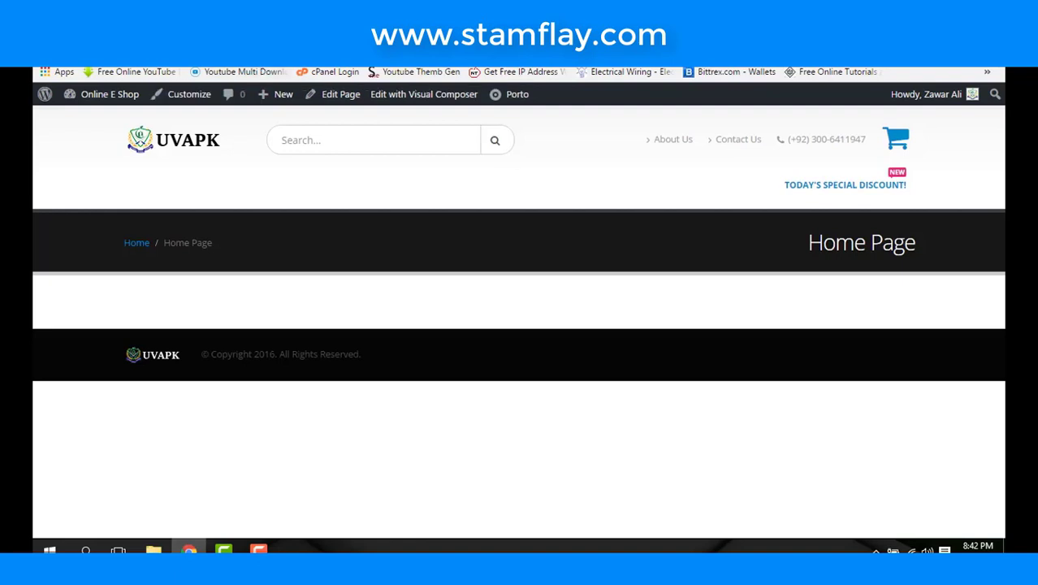
key("alt+Left")
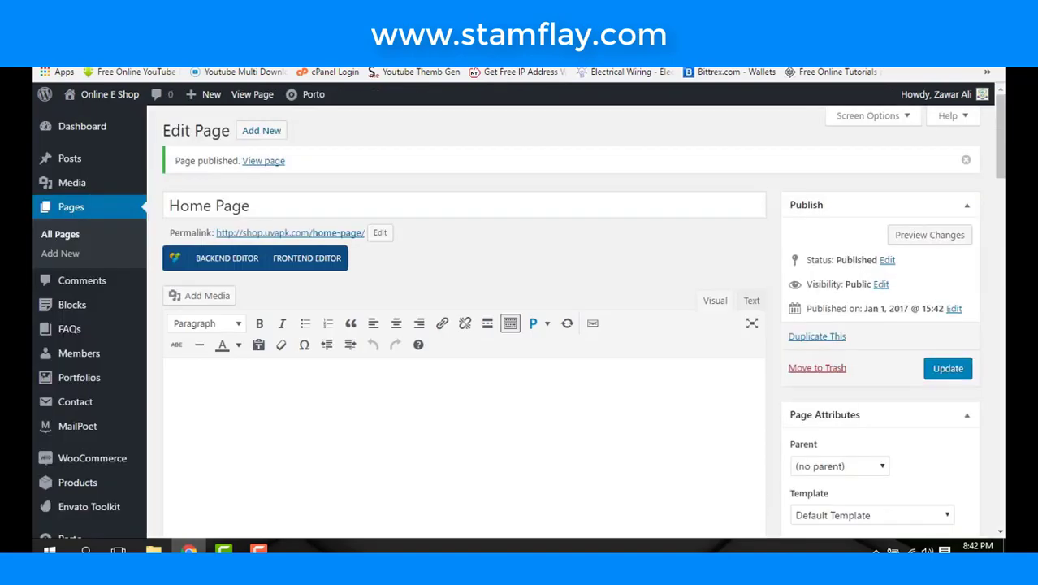
key("alt+Right")
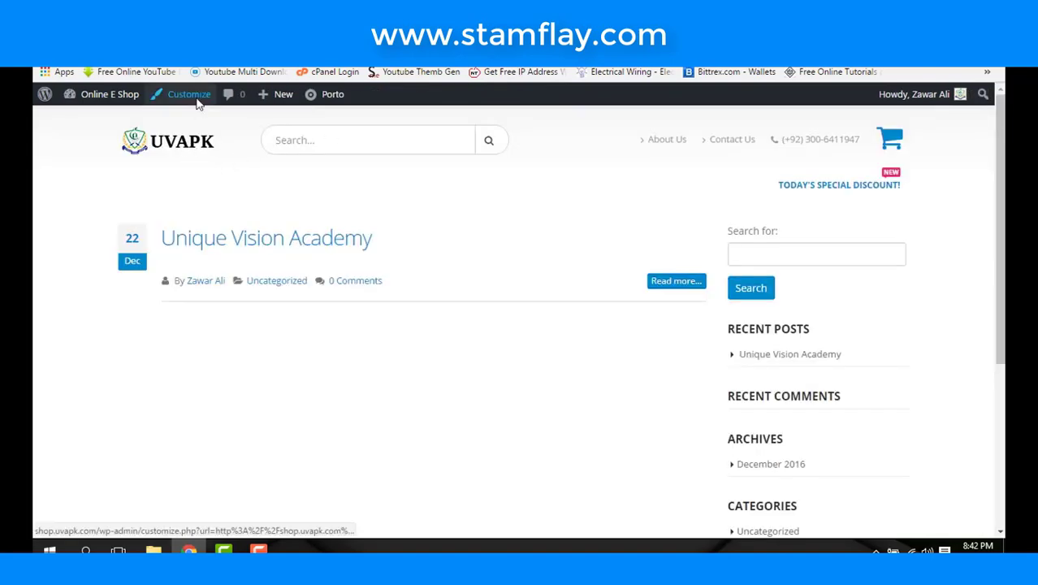
- Set Home Page as the static front page in the Customizer and Save & Publish
left_click(196, 102)
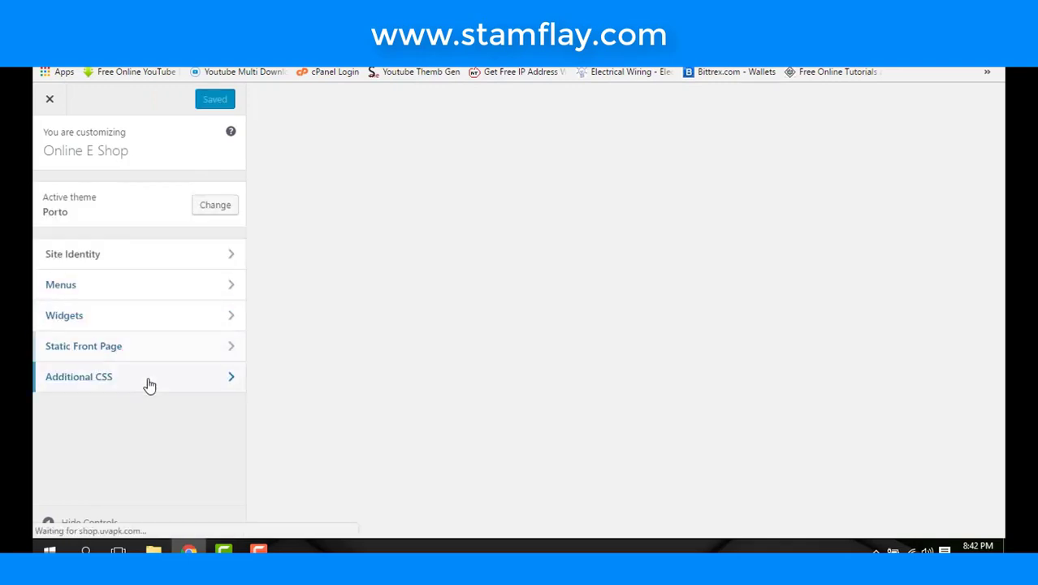
left_click(163, 350)
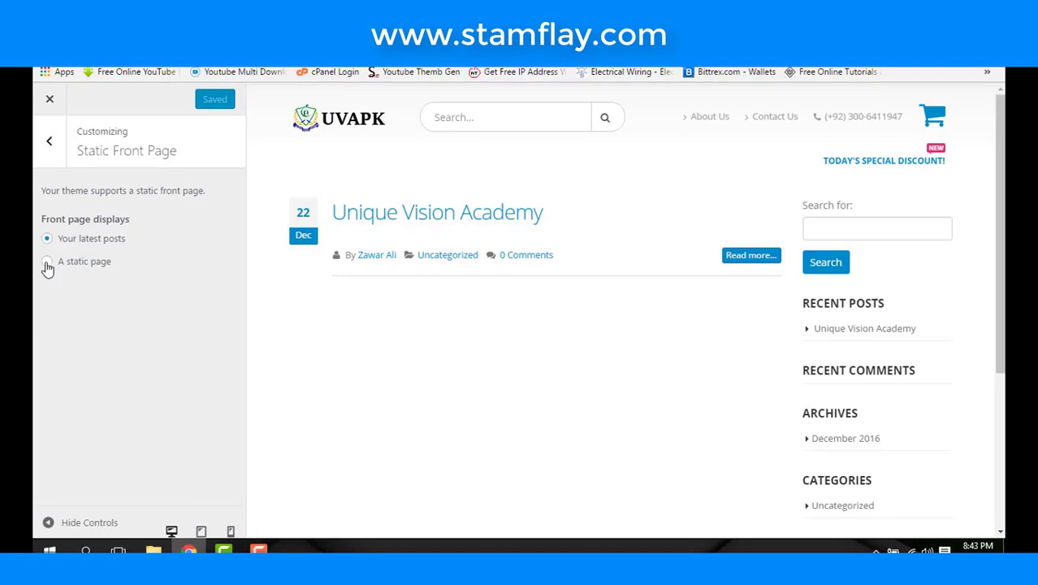
left_click(47, 261)
left_click(127, 322)
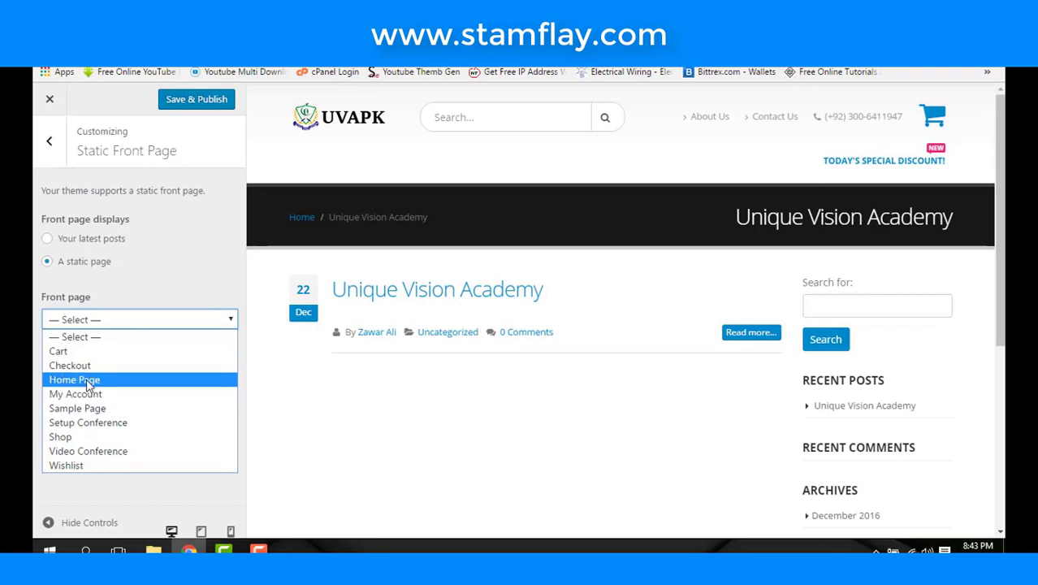
left_click(89, 380)
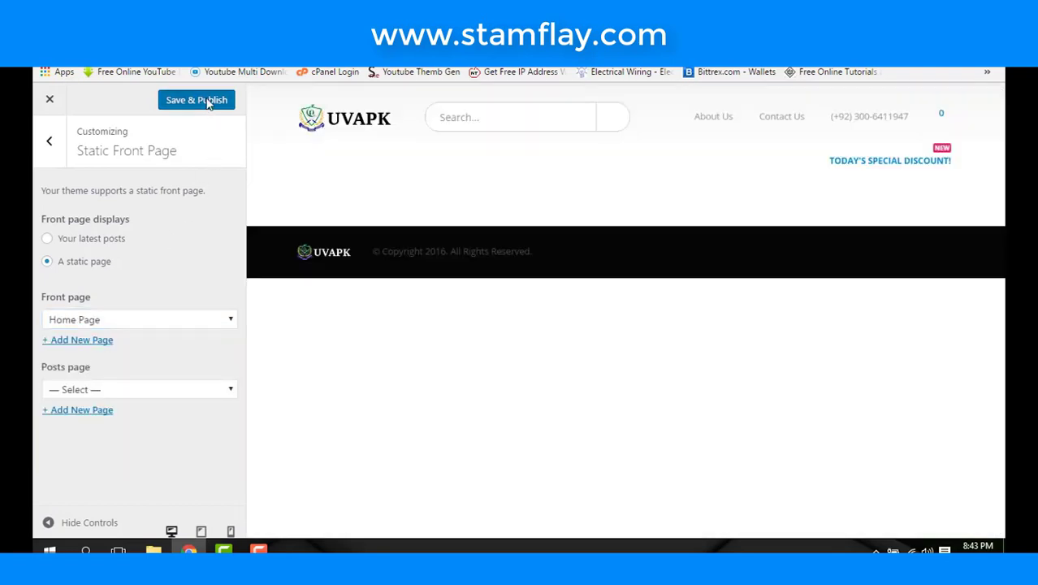
left_click(207, 102)
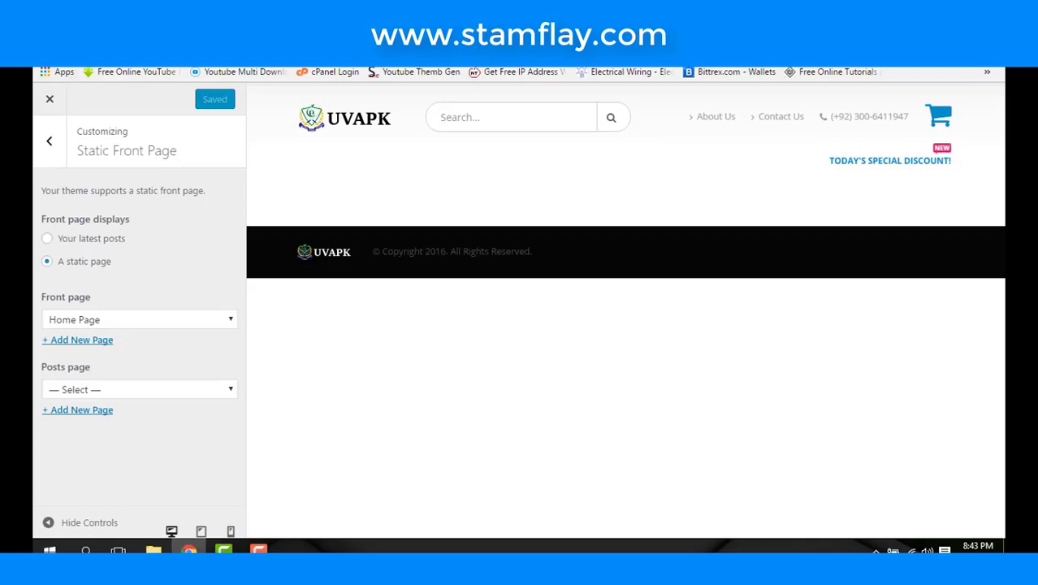
left_click(51, 99)
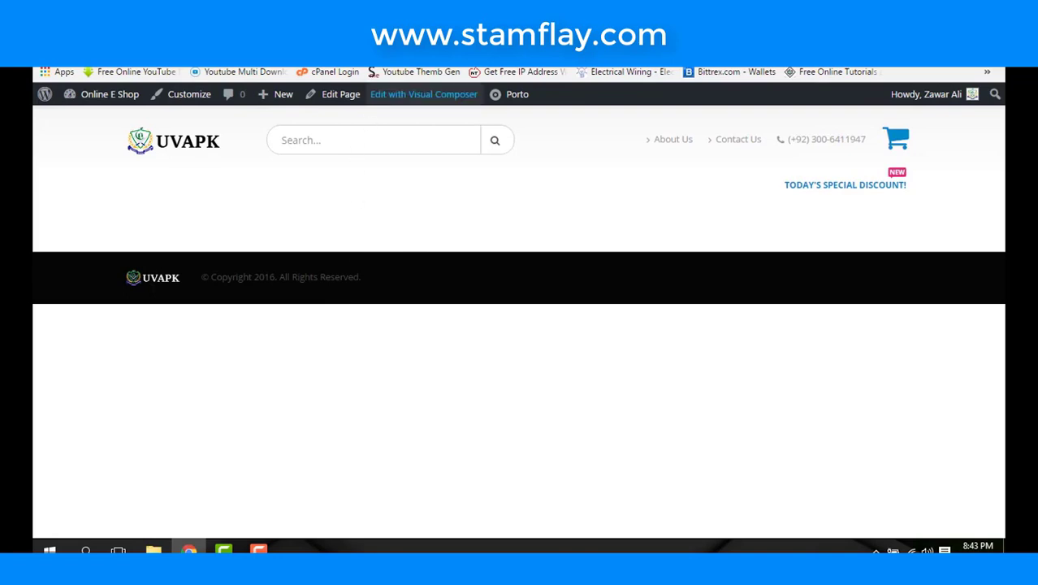
- Open the Home Page in Visual Composer's backend editor and bring up Add Element
left_click(375, 94)
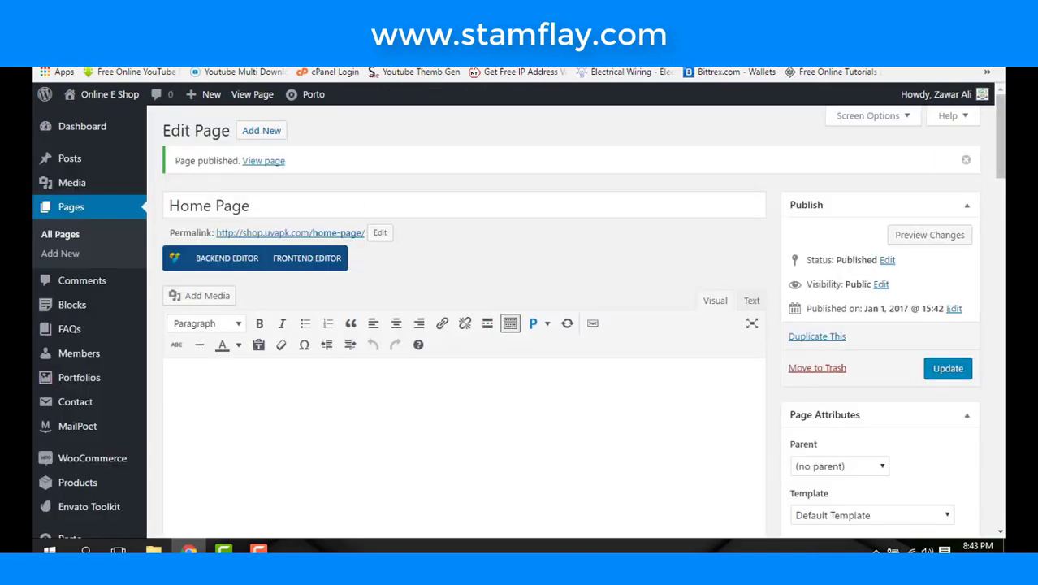
left_click(240, 263)
scroll(420, 317, "down", 1)
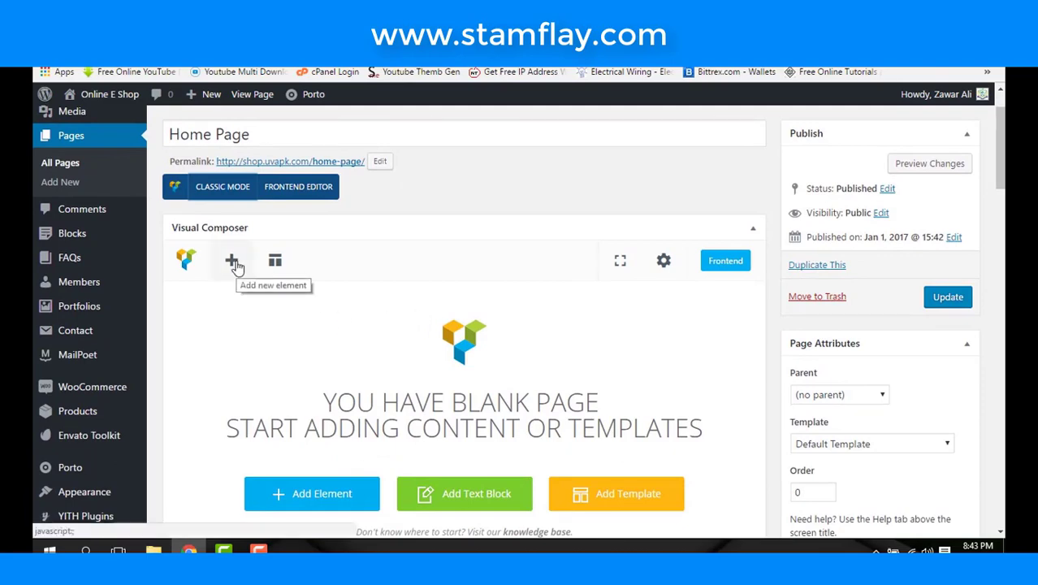
scroll(329, 492, "down", 3)
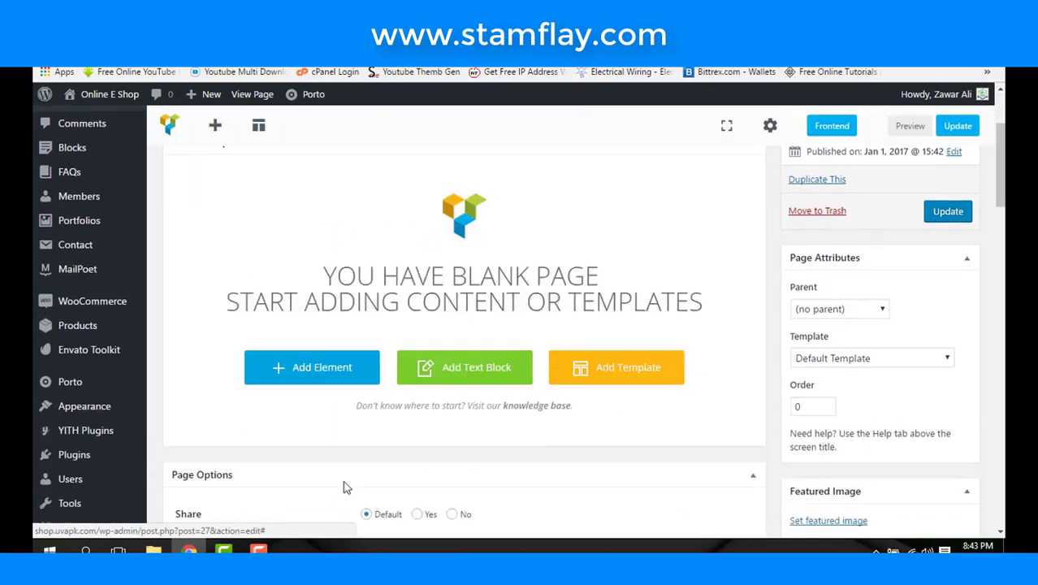
left_click(322, 312)
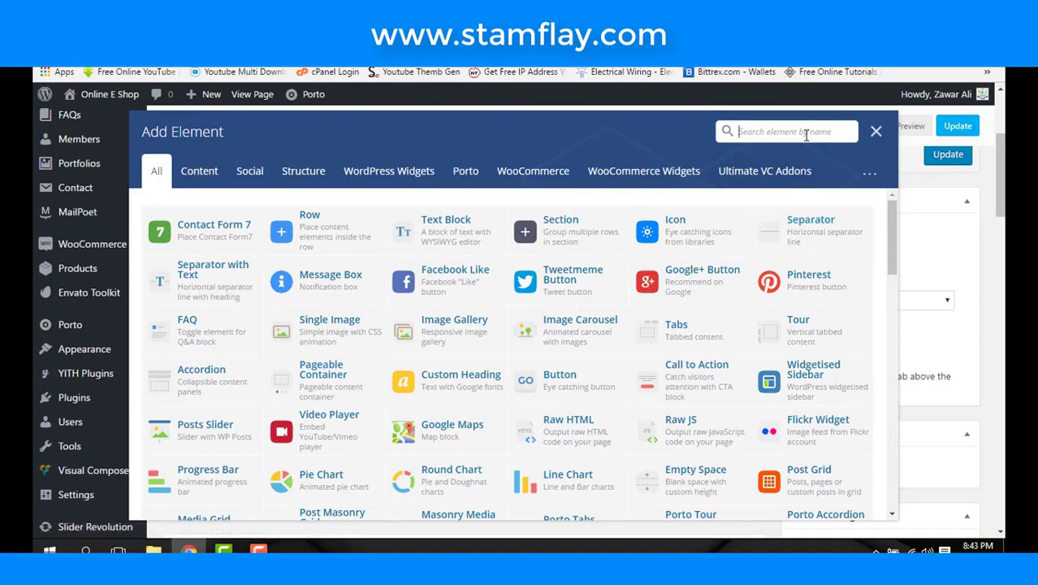
- Add a Revolution Slider element using the Home slider, then update the page
type("slide")
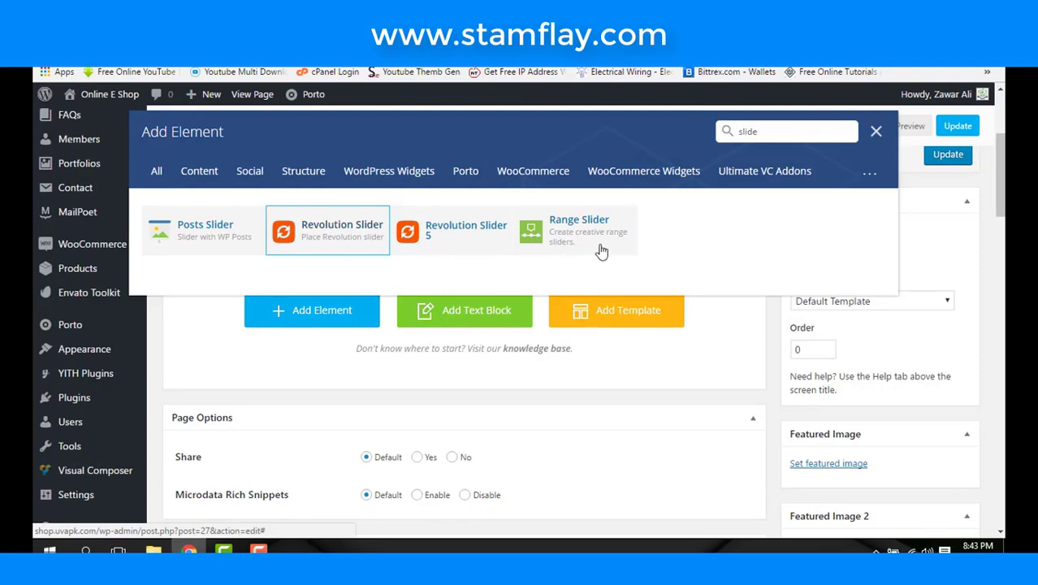
left_click(337, 239)
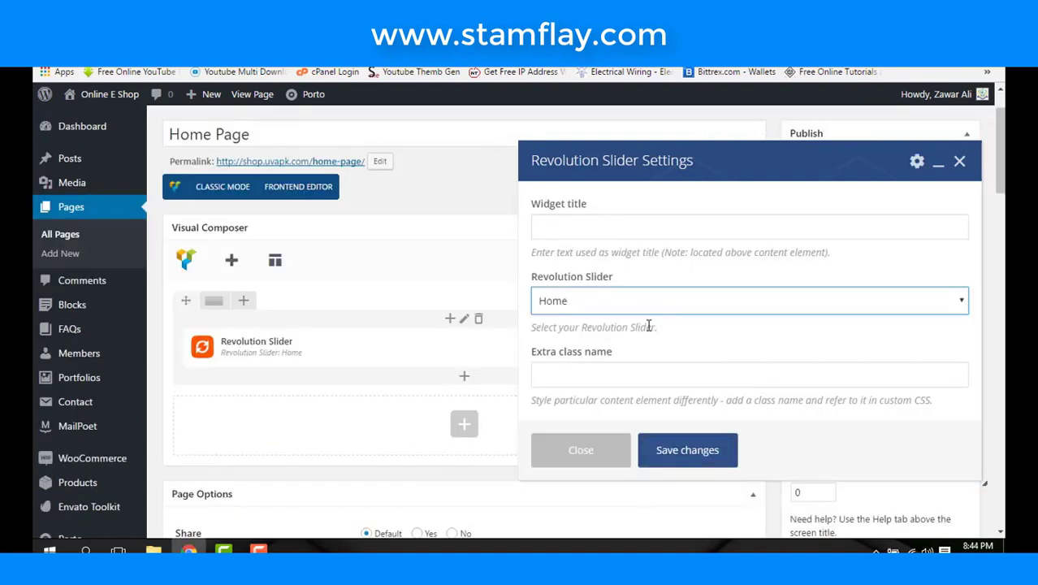
left_click(643, 300)
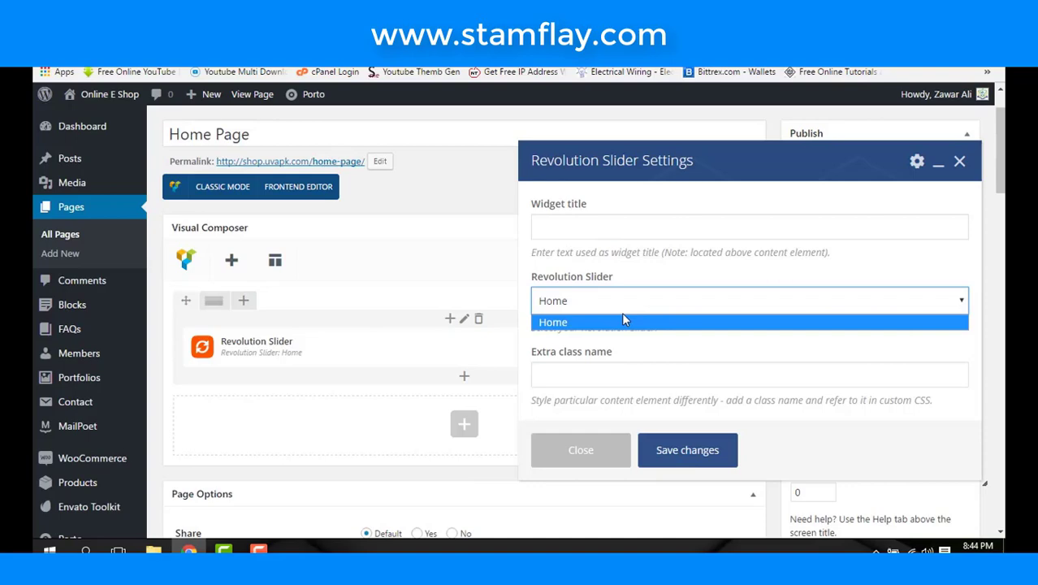
left_click(623, 321)
scroll(624, 325, "down", 3)
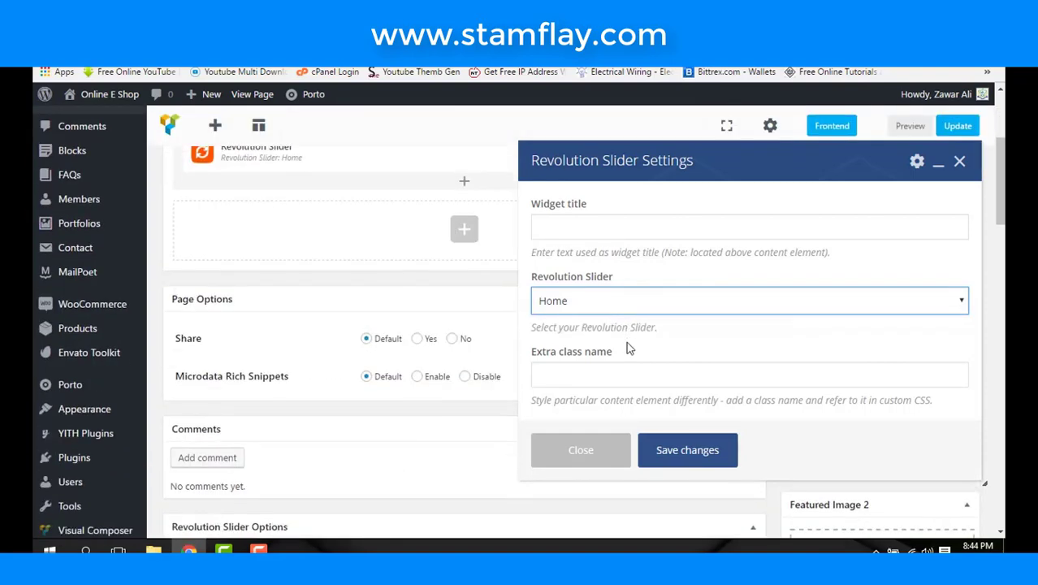
left_click(706, 461)
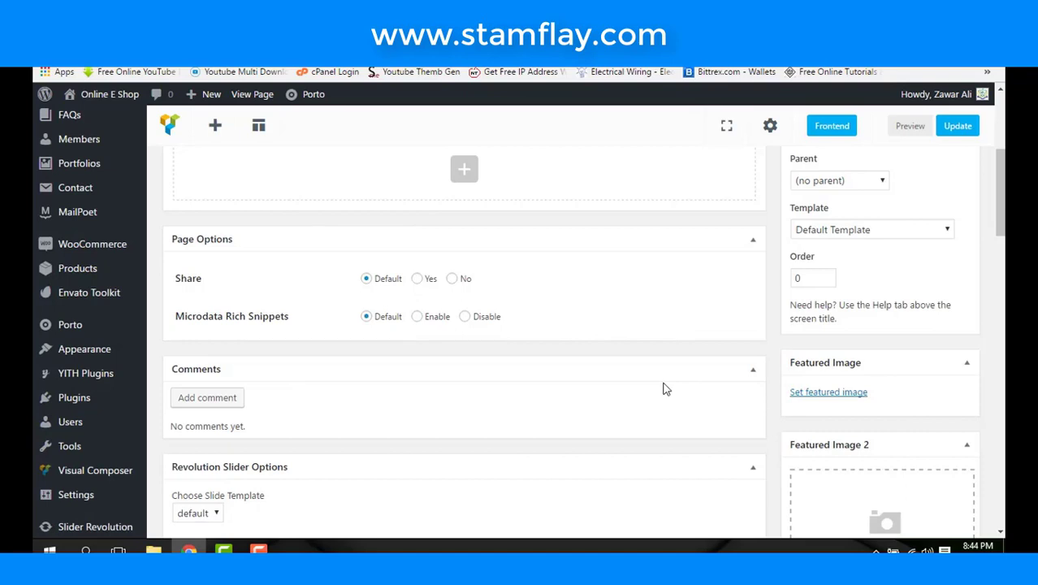
scroll(561, 315, "up", 3)
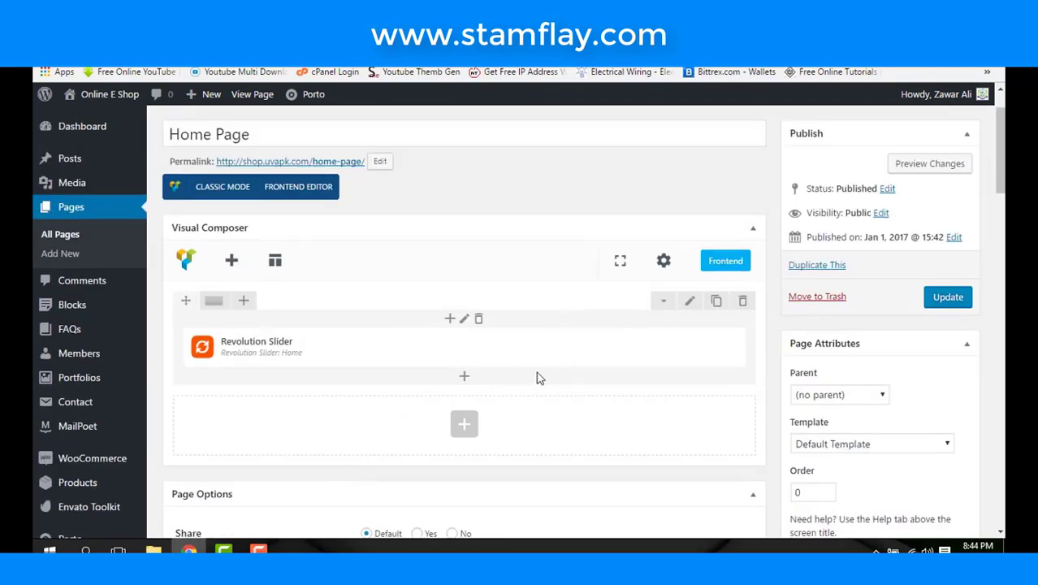
left_click(946, 298)
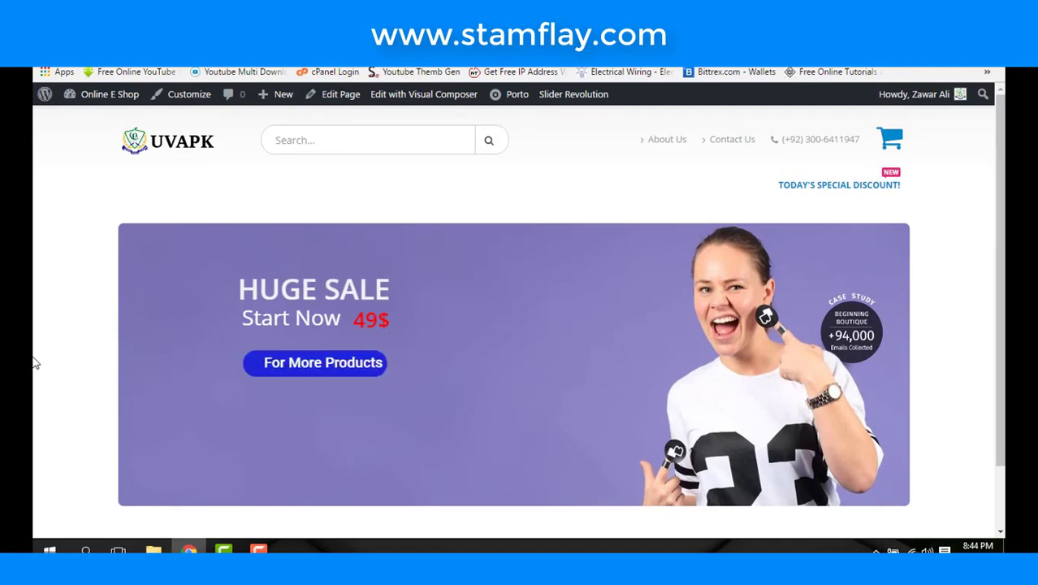
- Watch the Home slider's sale banner on the storefront, then return to Edit Page
scroll(651, 374, "down", 1)
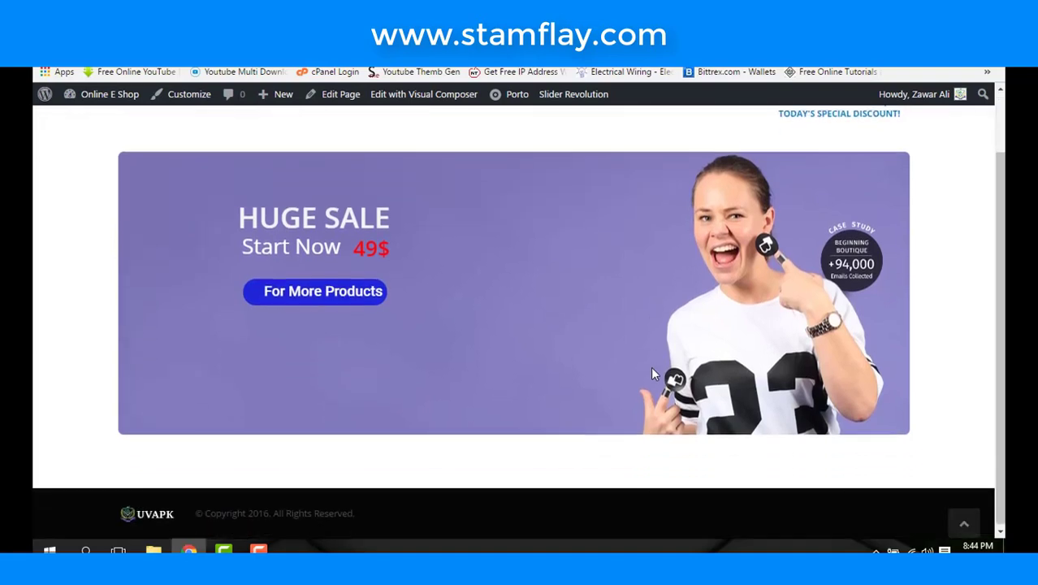
scroll(652, 374, "up", 1)
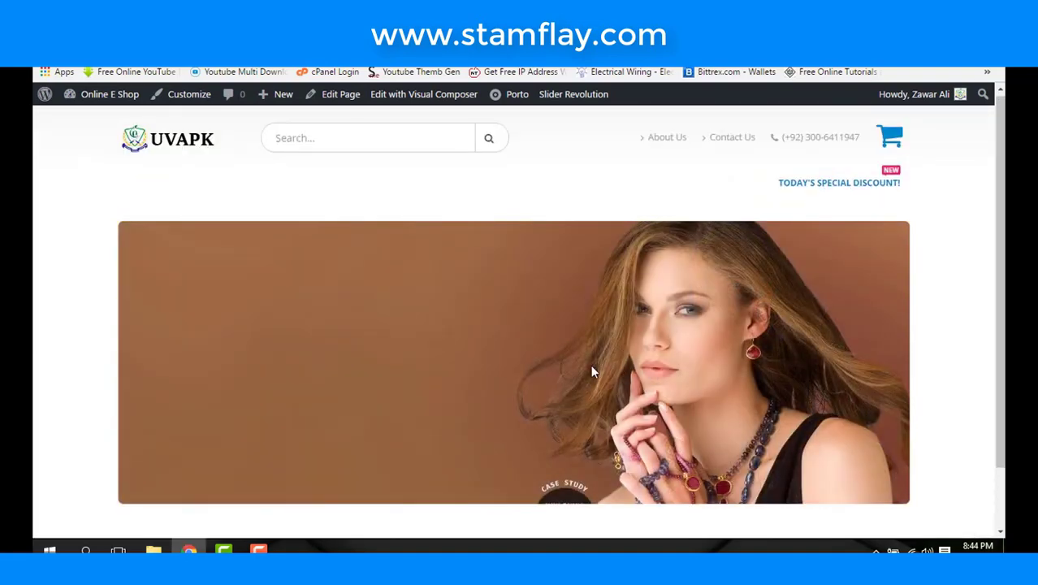
scroll(591, 371, "down", 1)
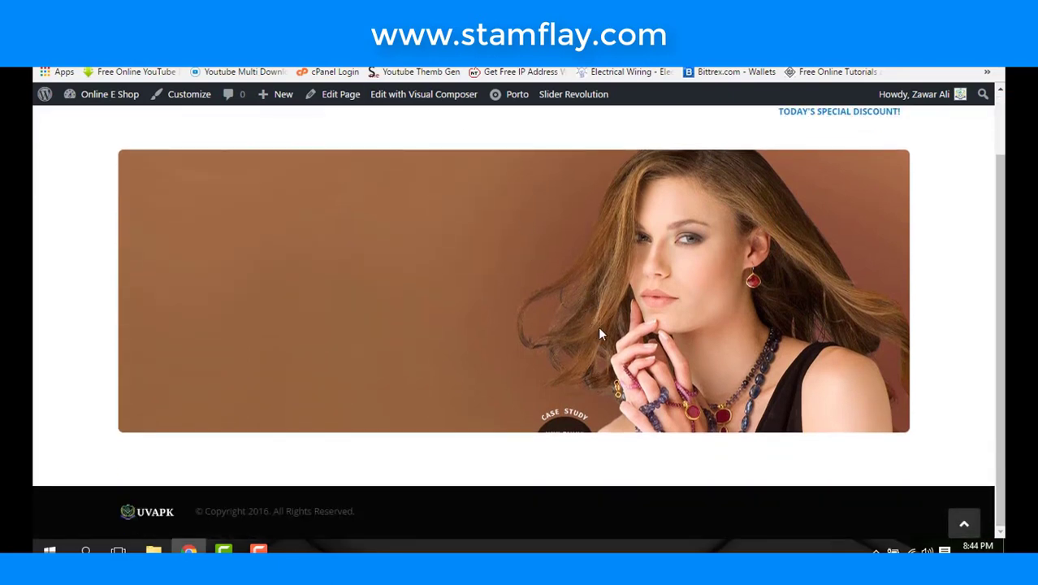
scroll(598, 325, "up", 2)
key("alt+Left")
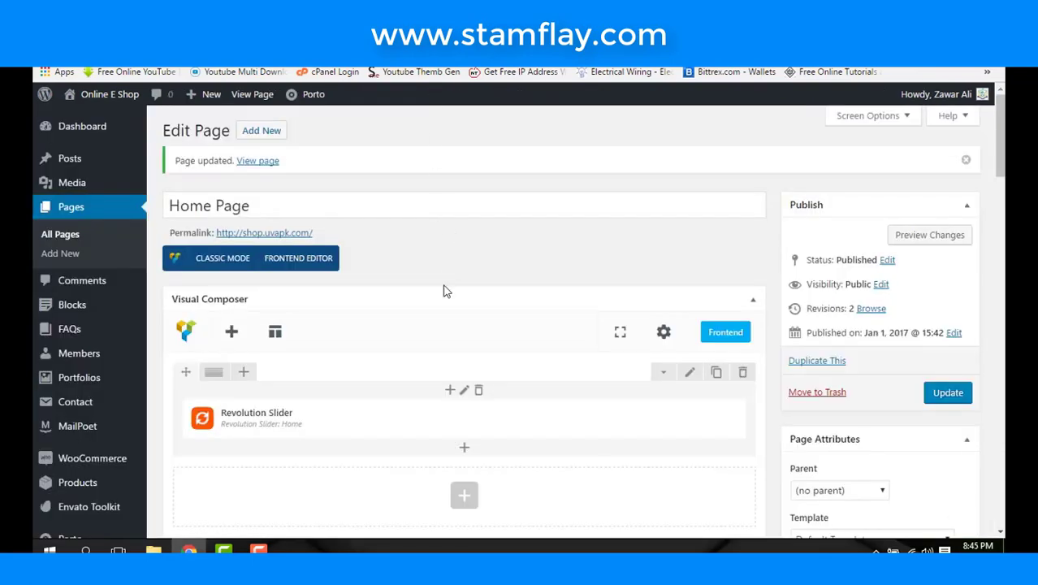
- Go to WooCommerce > Settings from the admin sidebar
scroll(445, 290, "down", 2)
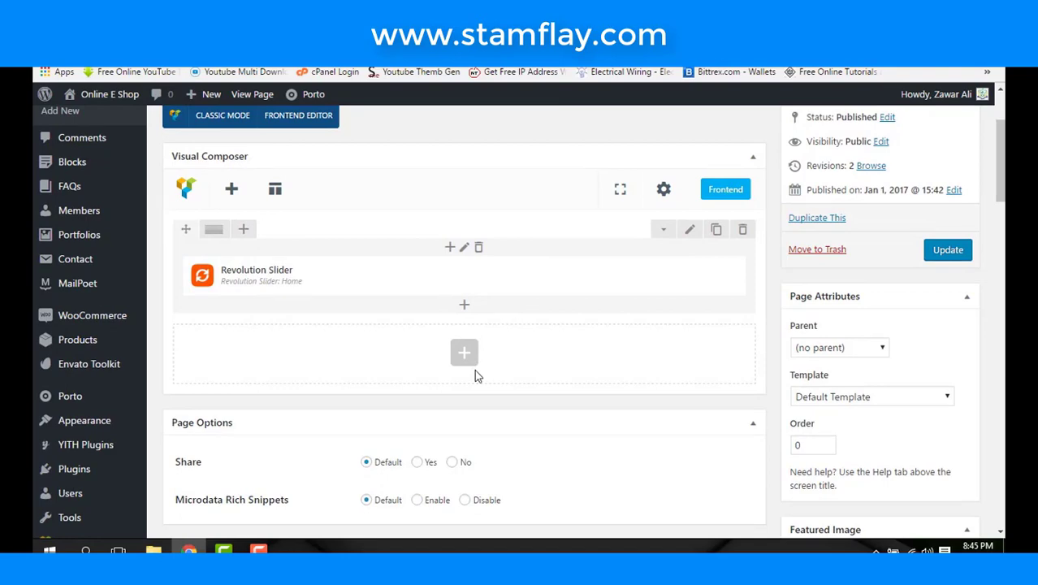
scroll(476, 375, "up", 2)
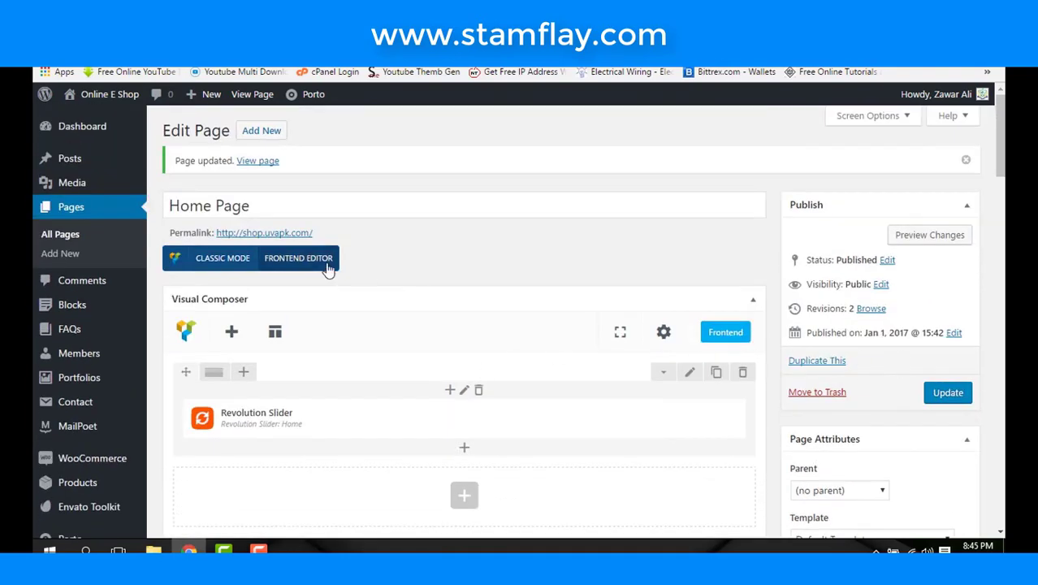
mouse_move(123, 362)
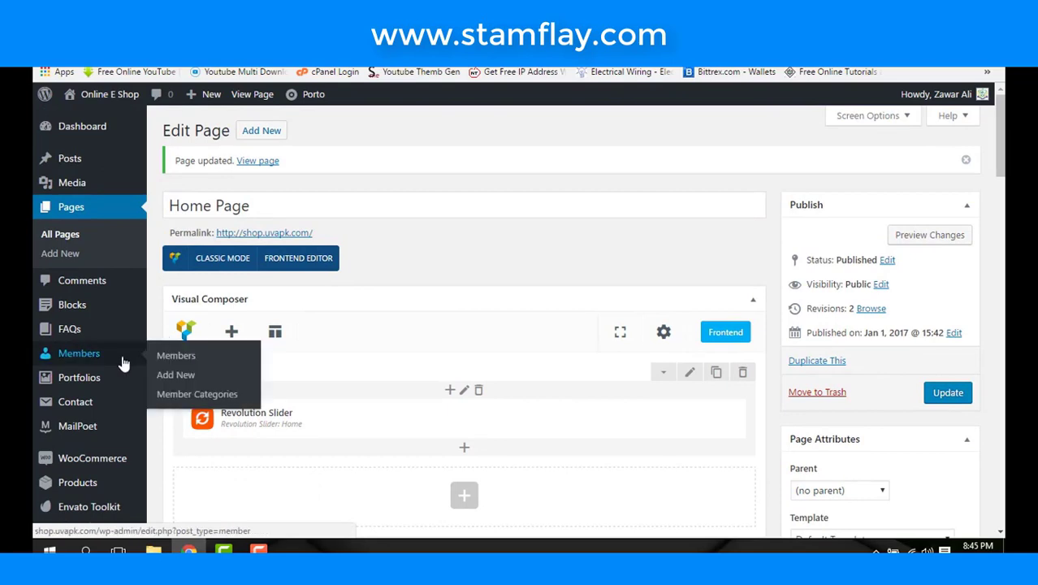
scroll(90, 352, "down", 1)
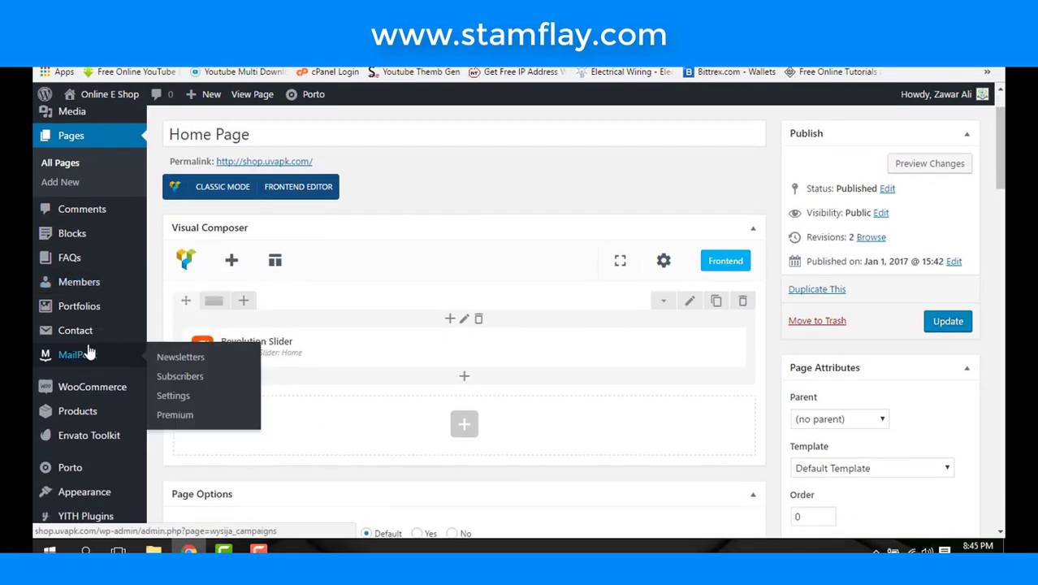
scroll(101, 349, "down", 1)
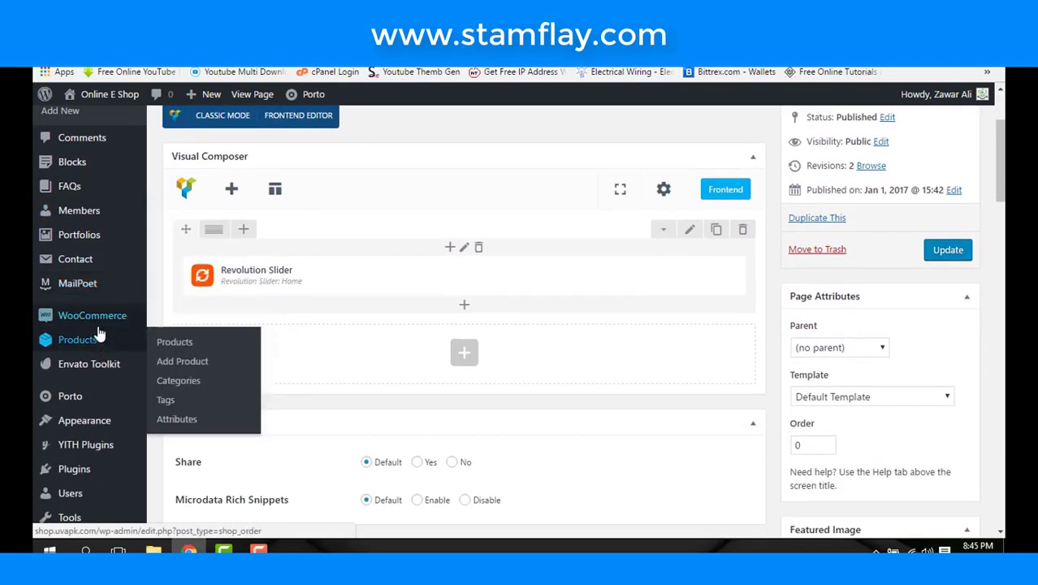
mouse_move(128, 323)
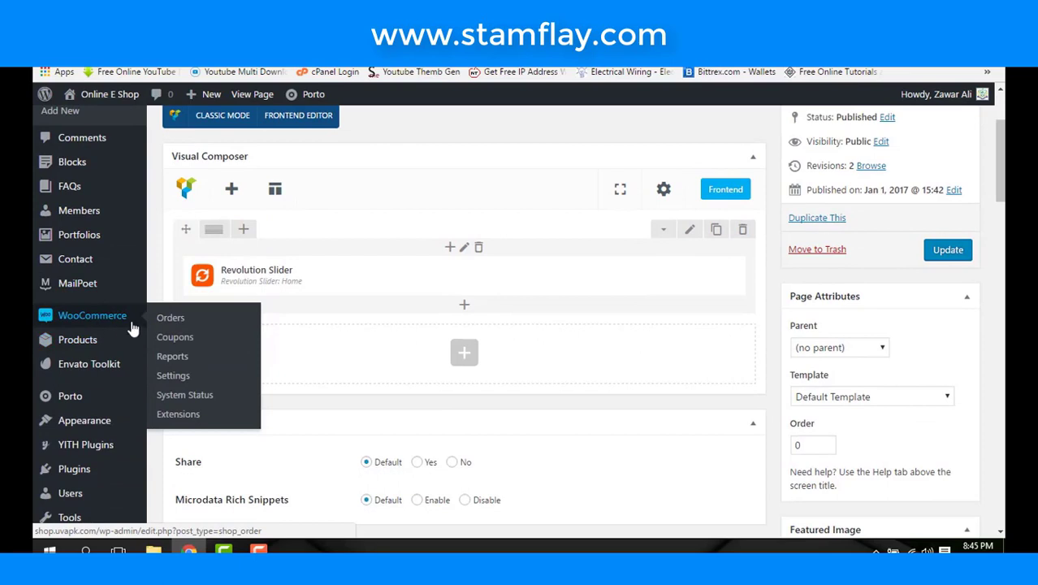
left_click(180, 379)
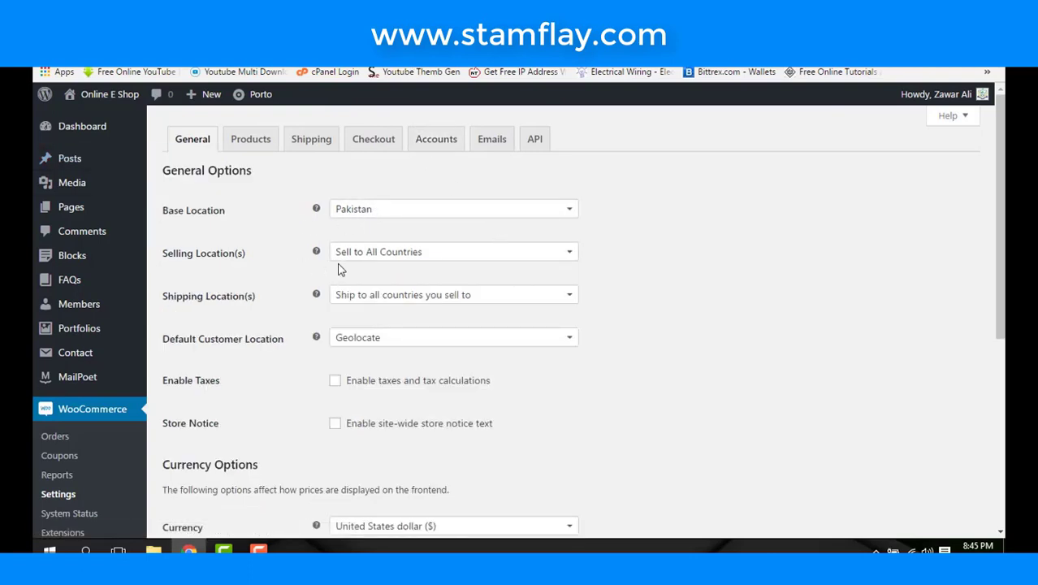
left_click(456, 255)
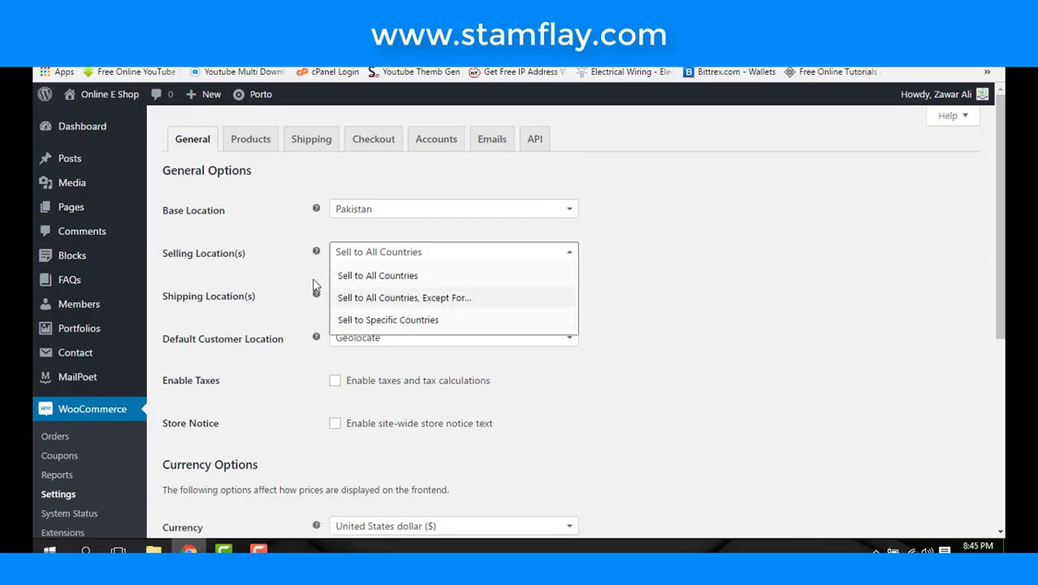
left_click(276, 237)
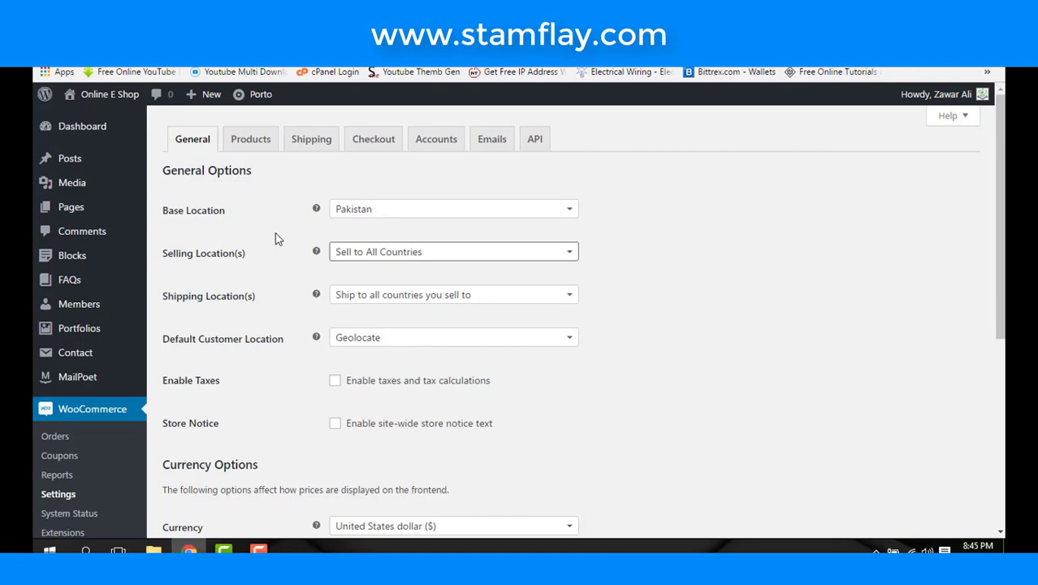
scroll(276, 238, "down", 1)
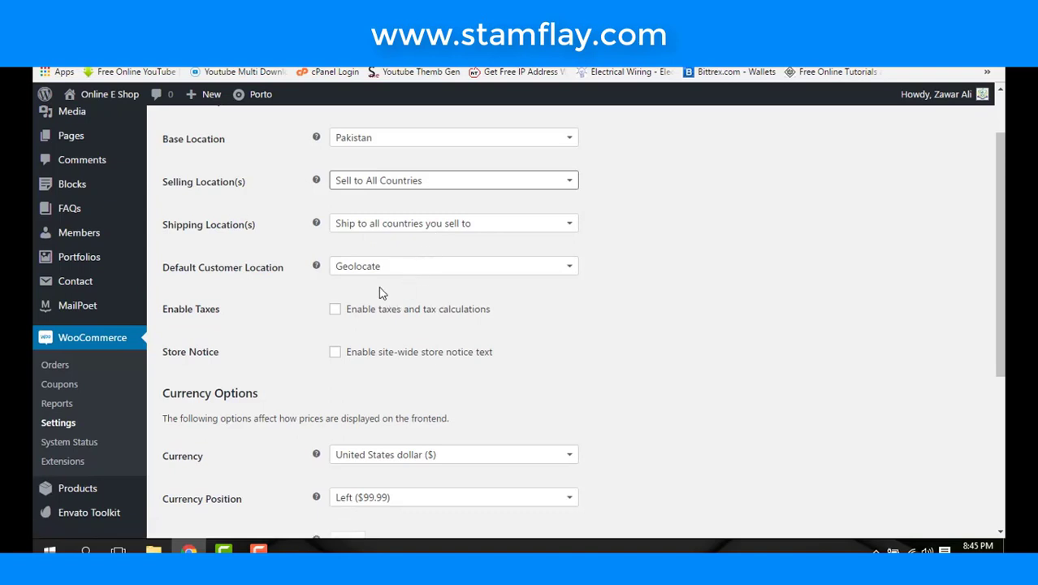
left_click_drag(289, 271, 191, 268)
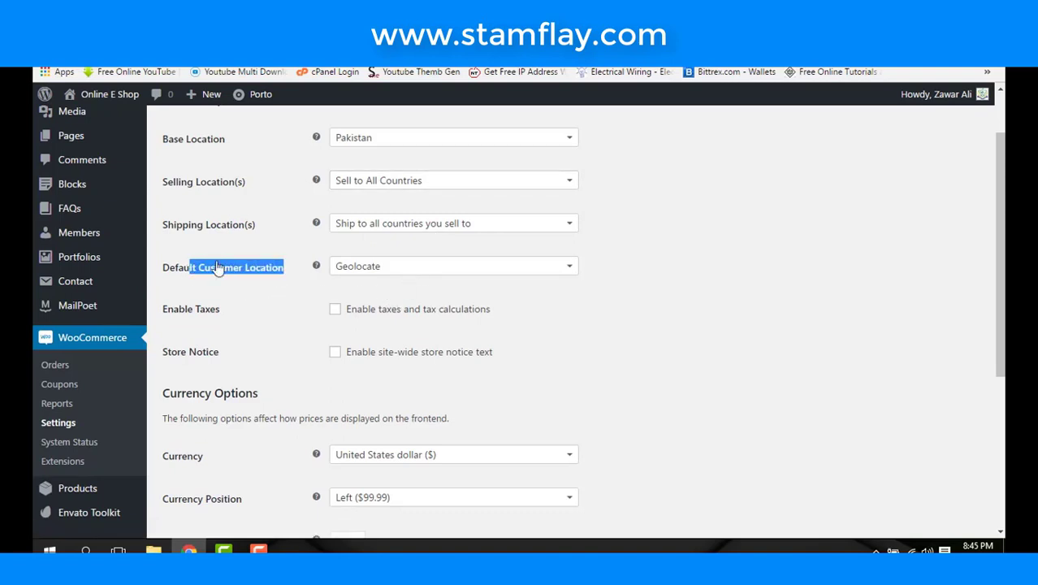
scroll(349, 300, "down", 2)
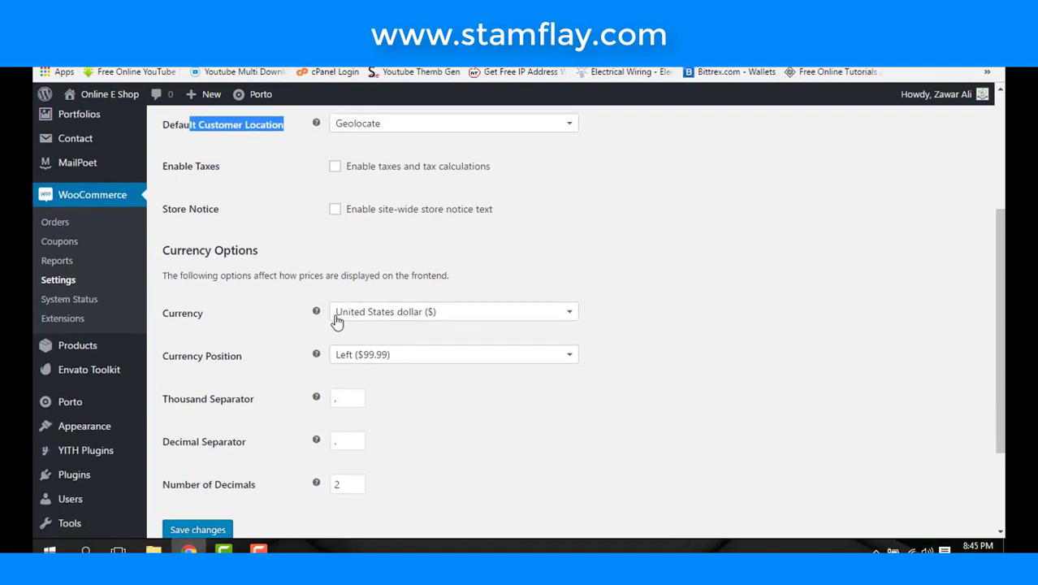
- Set the store currency to Pakistani rupee (Rs), keeping the Left ($99.99) position
left_click(376, 317)
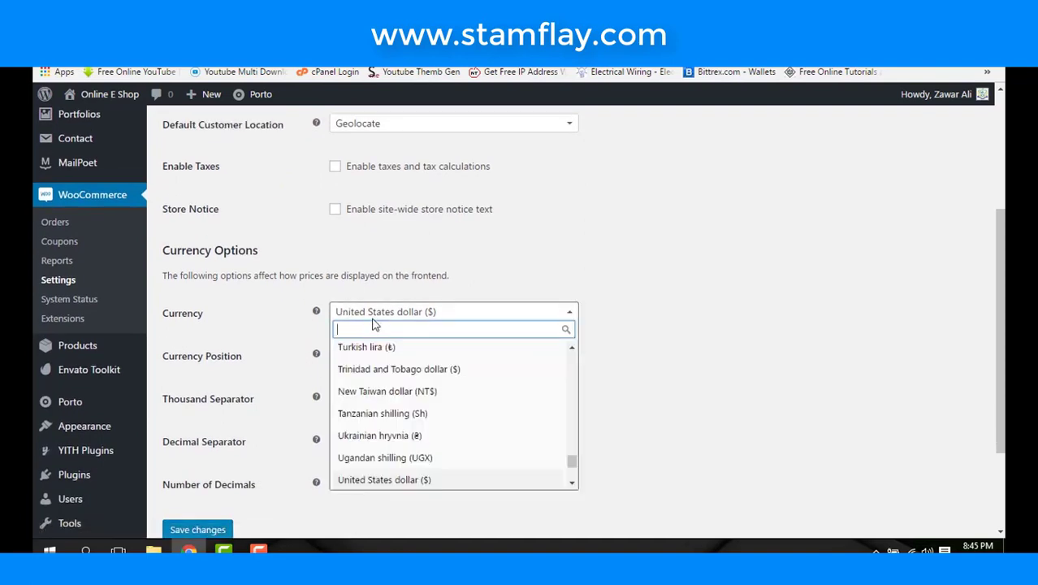
type("pak")
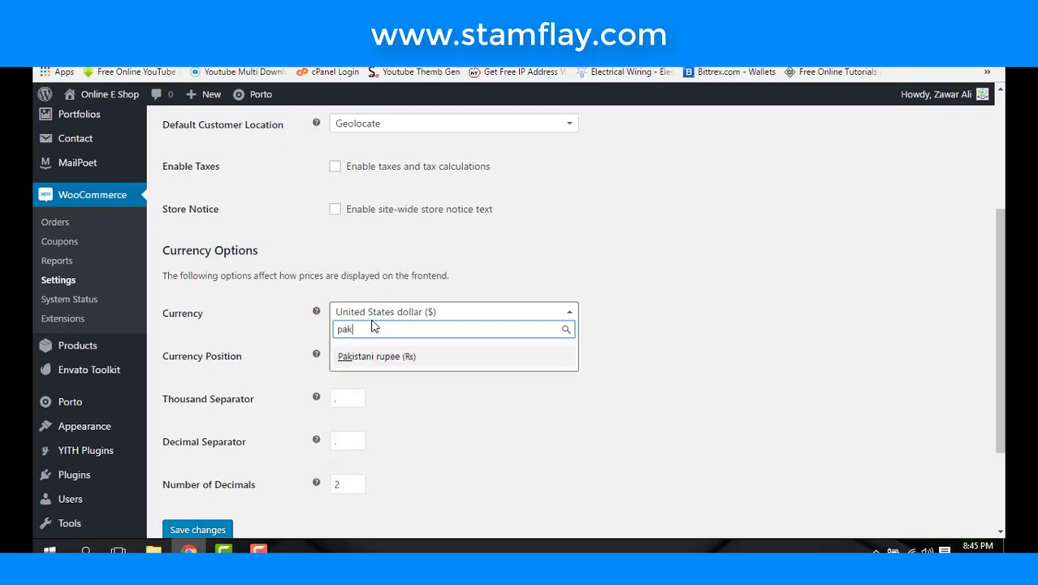
left_click(381, 360)
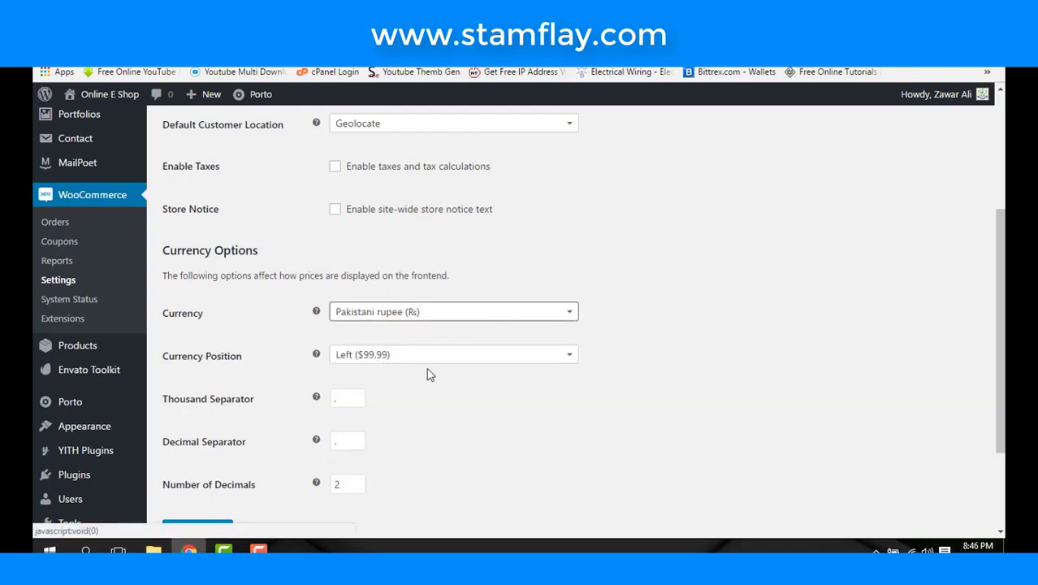
left_click(437, 362)
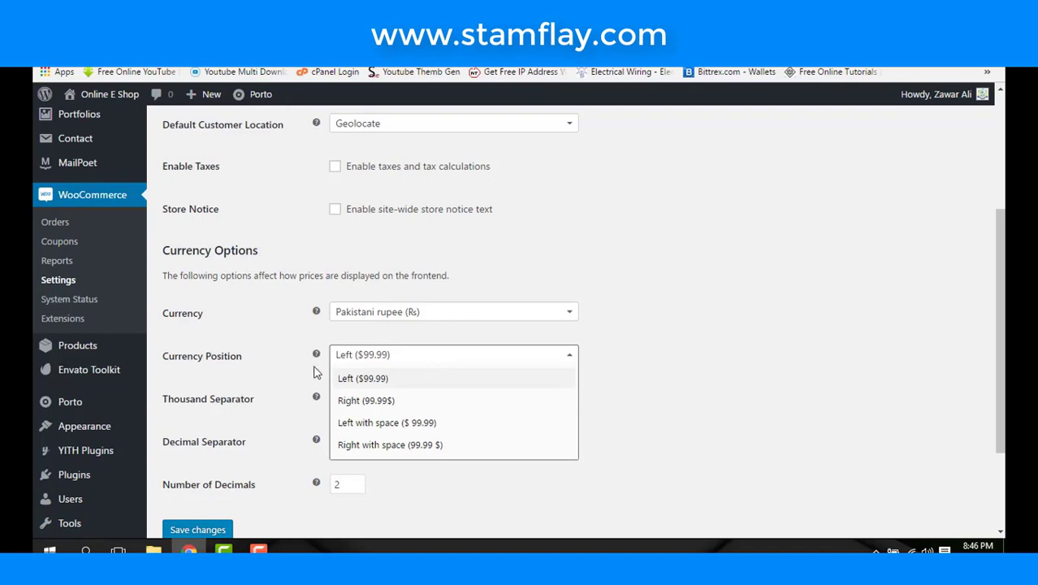
left_click(672, 384)
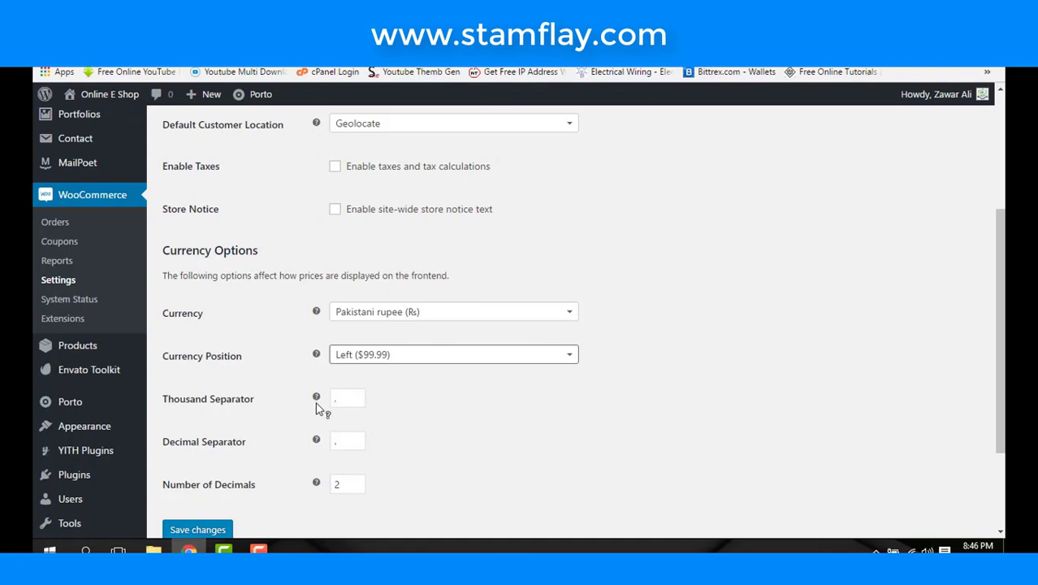
- Check the thousand and decimal separator values and save the General settings
left_click(347, 398)
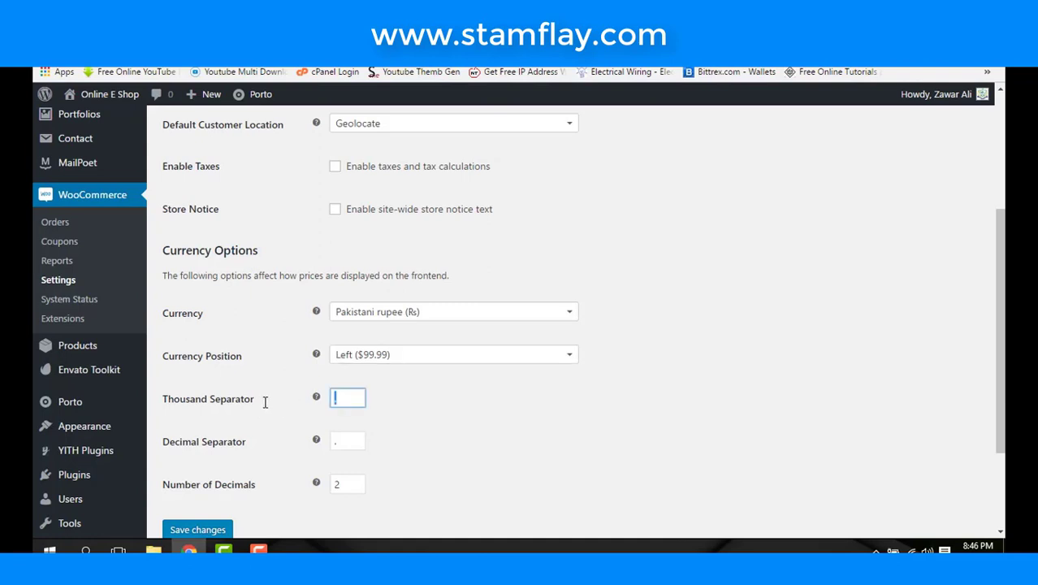
key("Tab")
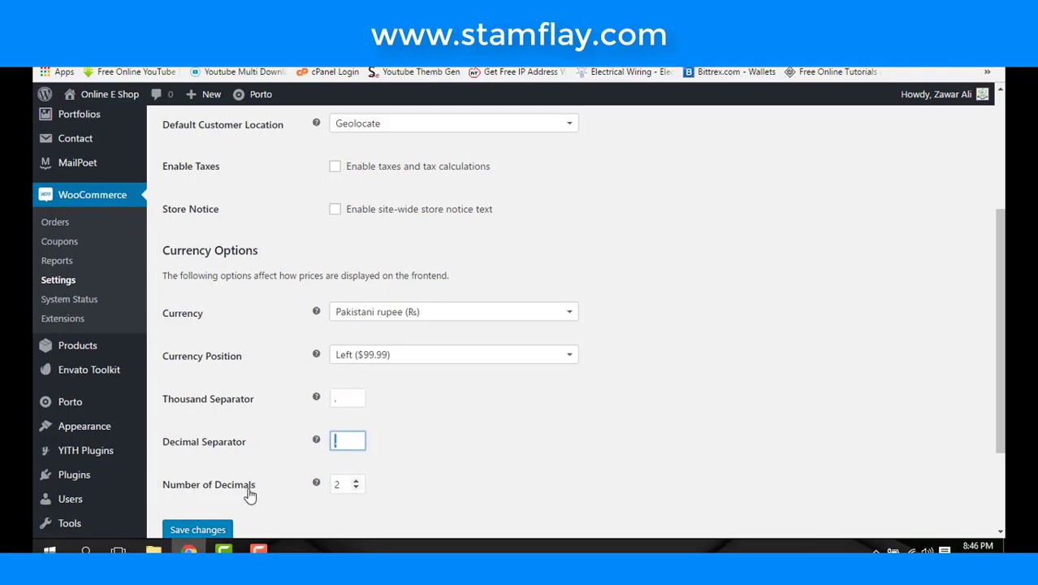
scroll(333, 459, "up", 3)
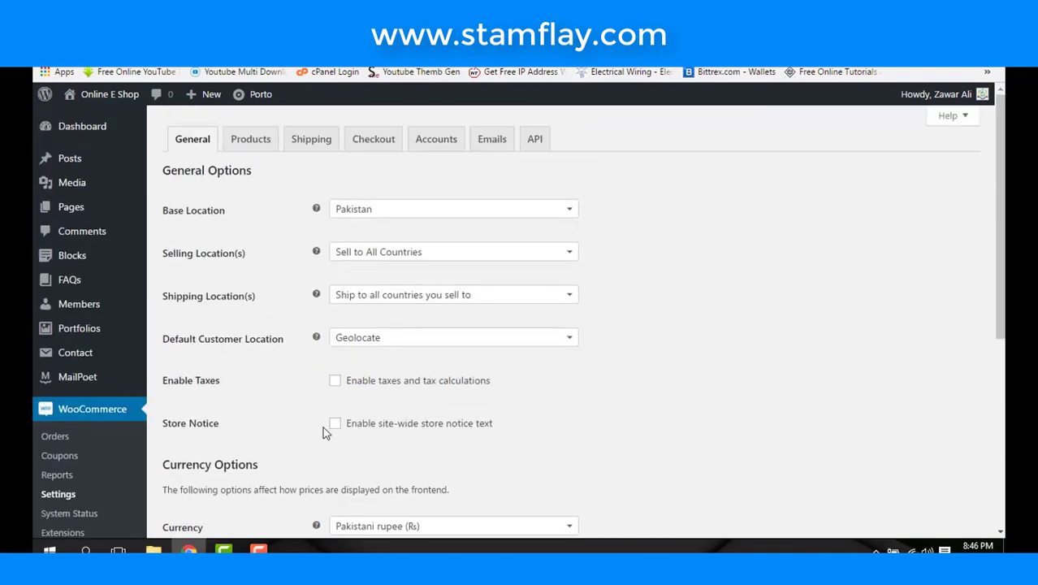
scroll(322, 433, "down", 5)
left_click(226, 403)
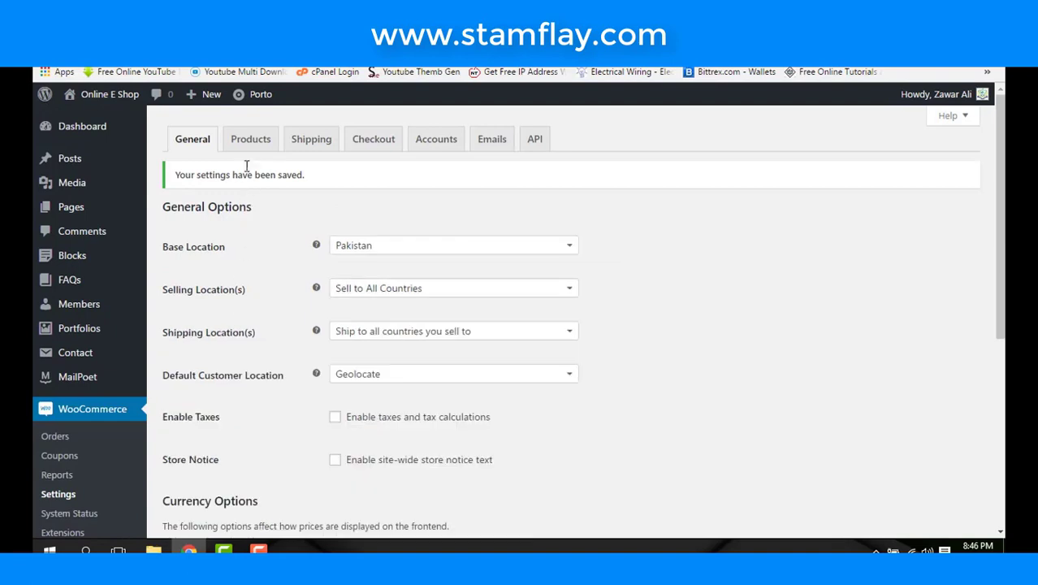
- Open the Products settings, look at the weight unit choices, and move to the Display section
left_click(236, 142)
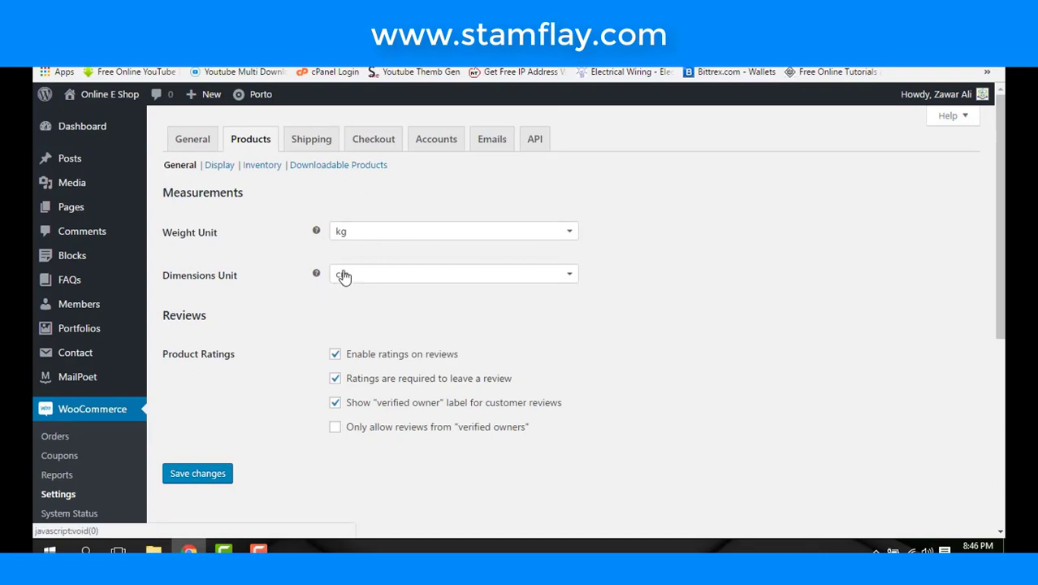
left_click(368, 237)
left_click(250, 246)
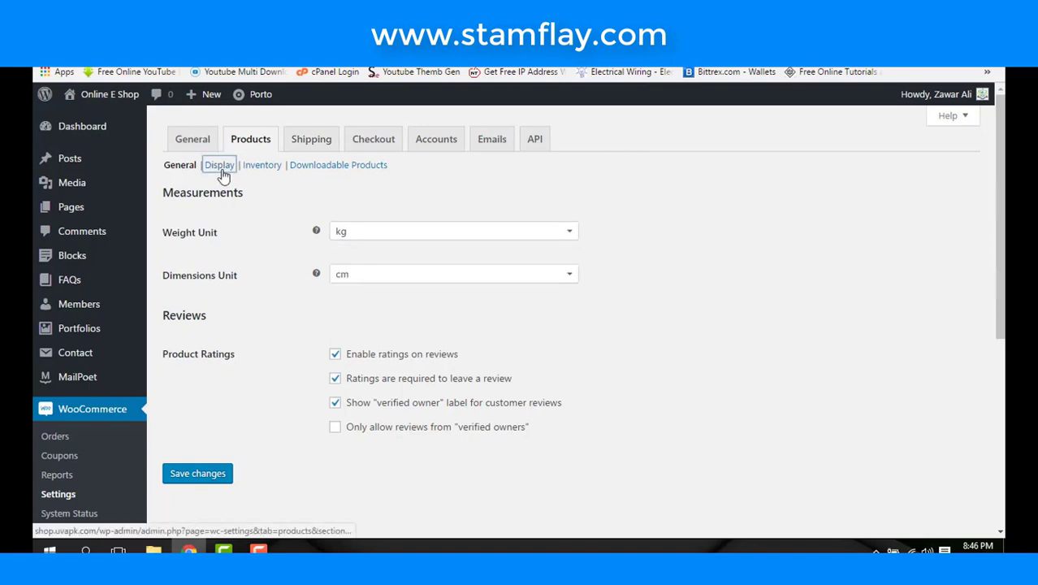
left_click(223, 174)
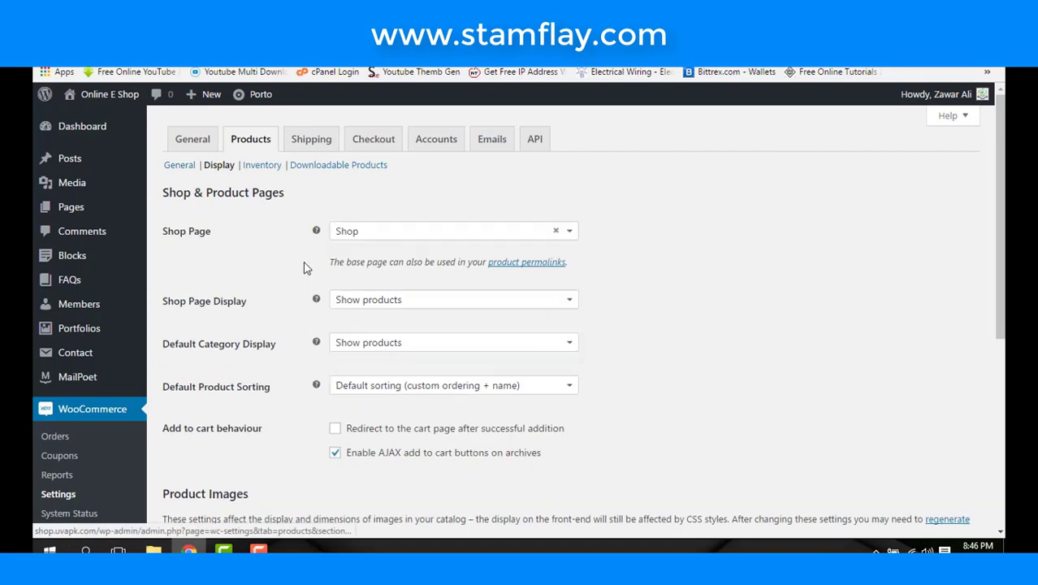
scroll(284, 265, "down", 3)
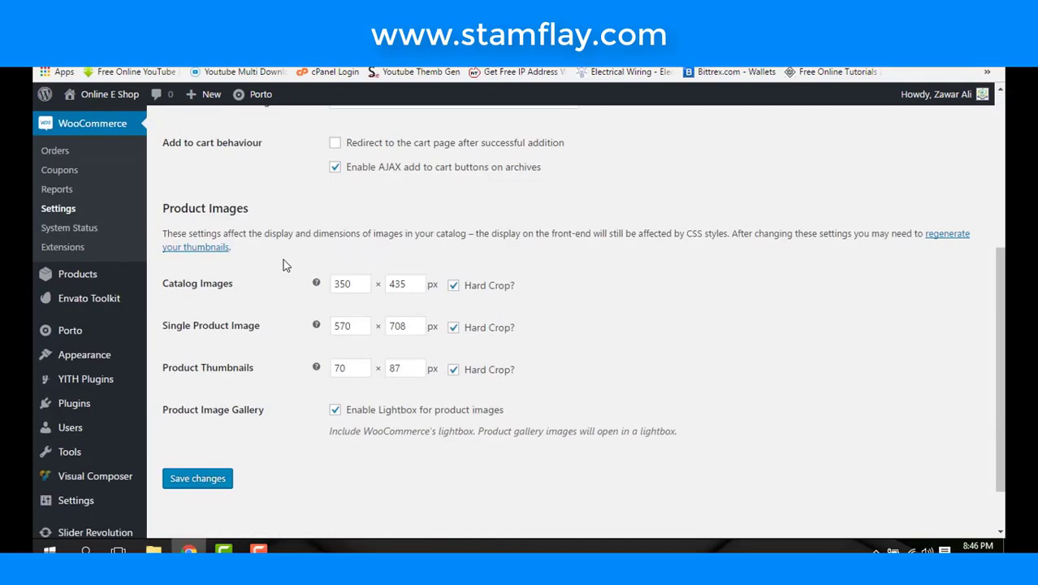
scroll(351, 248, "up", 4)
- Check the shop page, shop page display and default category display choices without changes, then open Inventory
left_click(367, 235)
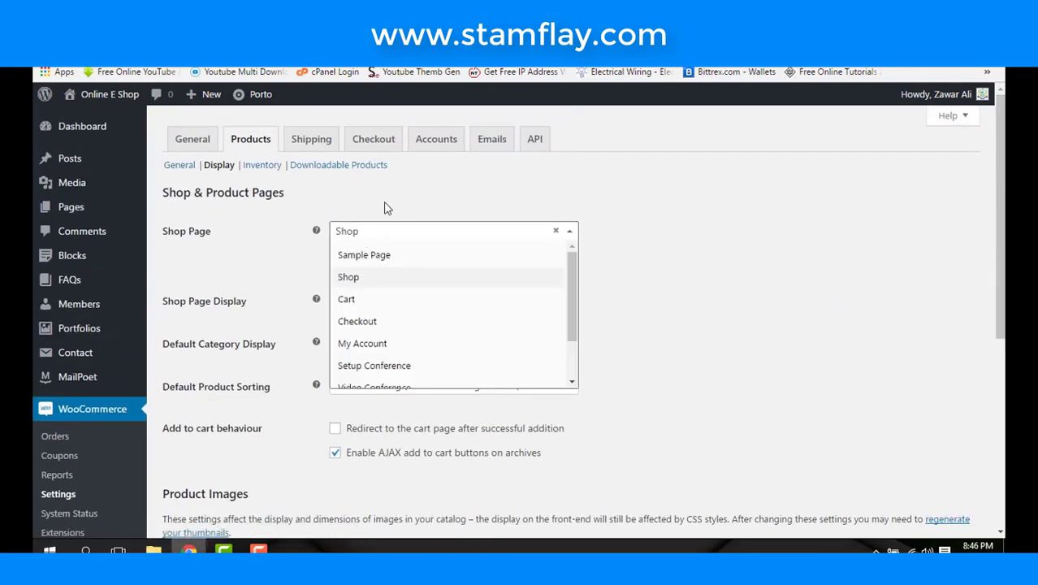
left_click(386, 203)
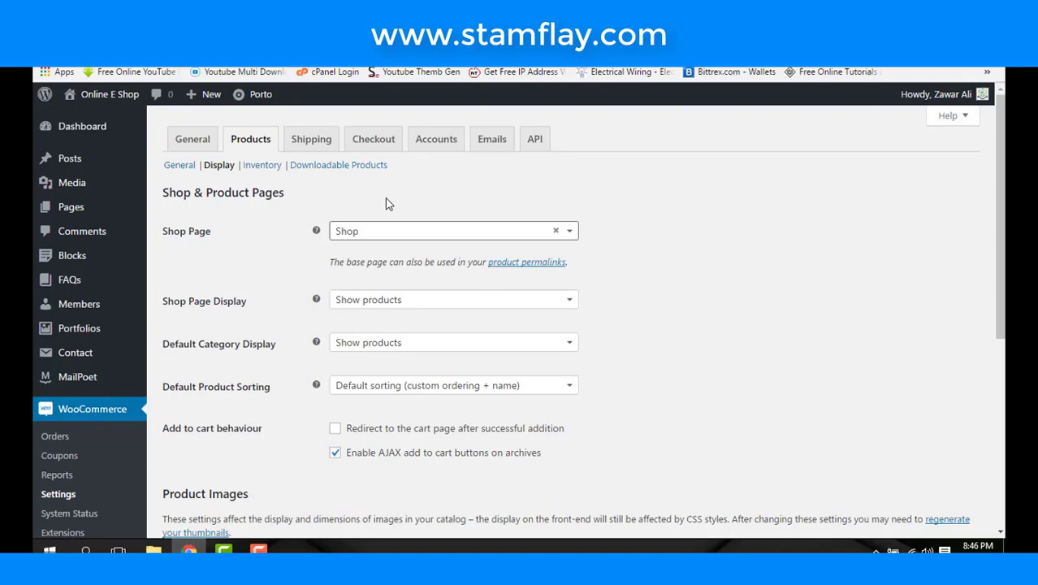
left_click(365, 306)
left_click(279, 259)
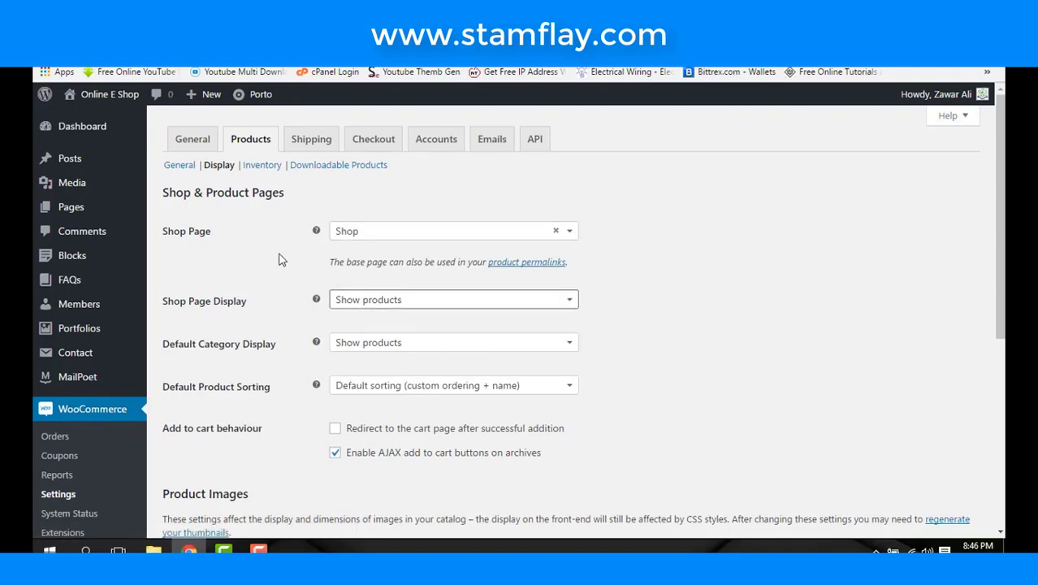
left_click(332, 344)
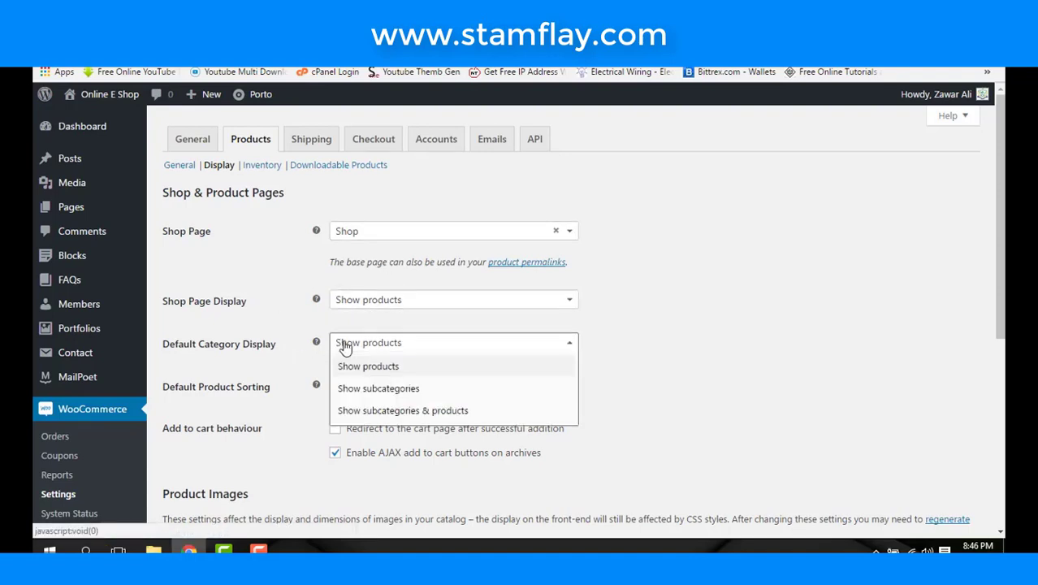
left_click(285, 296)
left_click(275, 166)
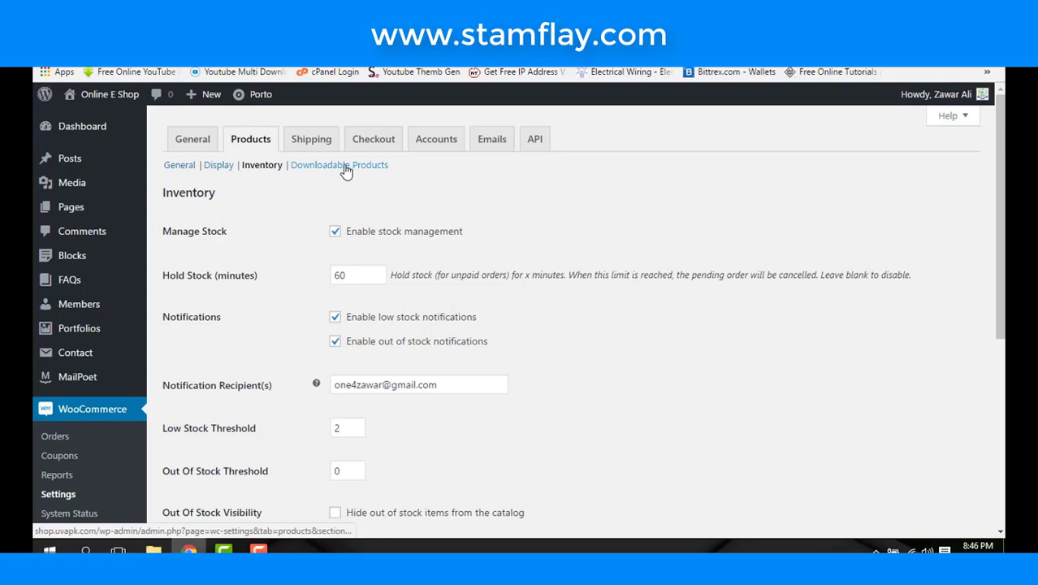
- Review the Shipping zones page and then the Checkout options
left_click(321, 142)
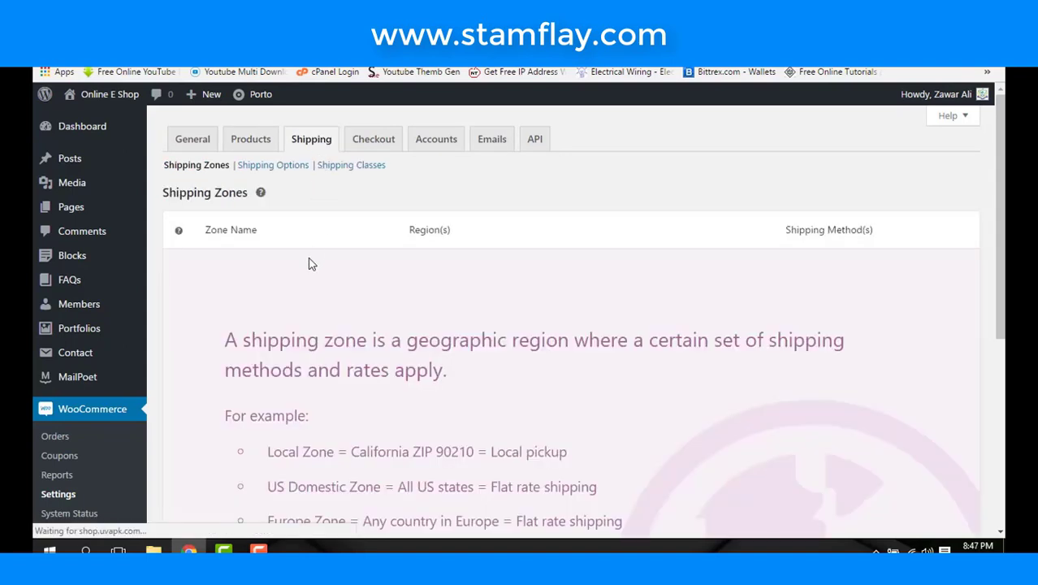
scroll(298, 278, "down", 5)
scroll(298, 278, "up", 5)
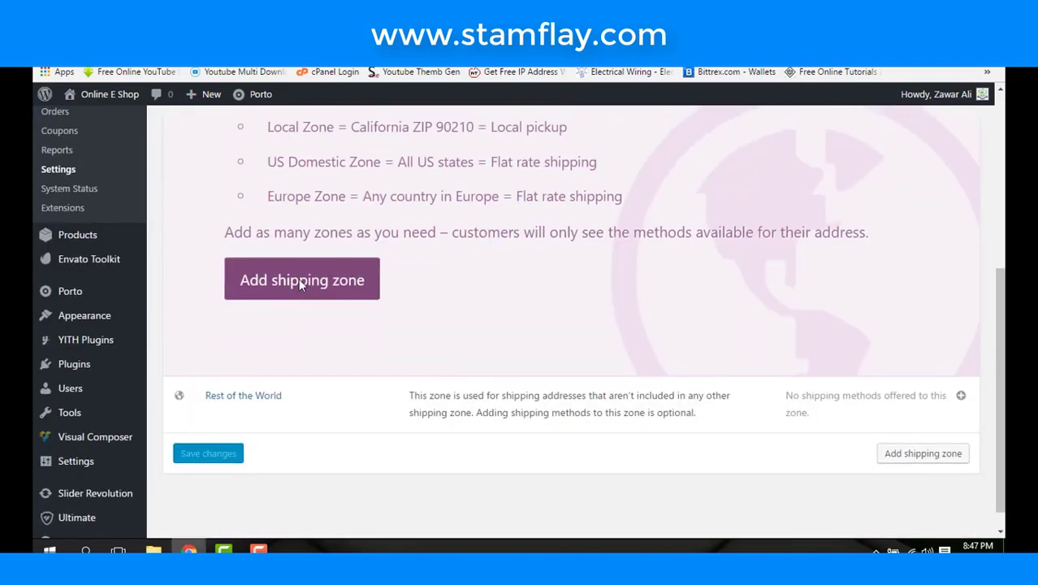
left_click(385, 152)
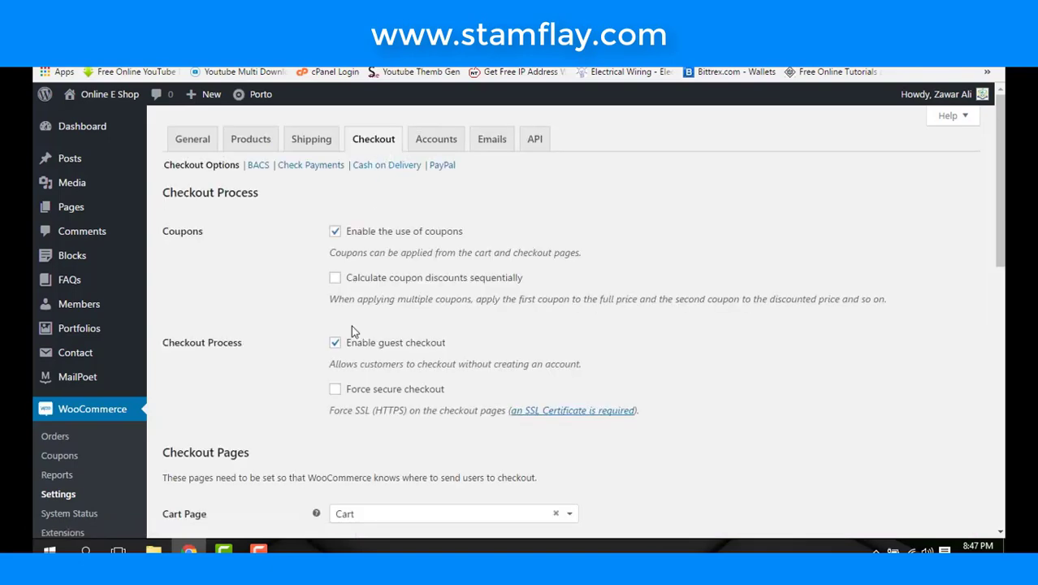
scroll(353, 329, "down", 4)
scroll(351, 327, "down", 4)
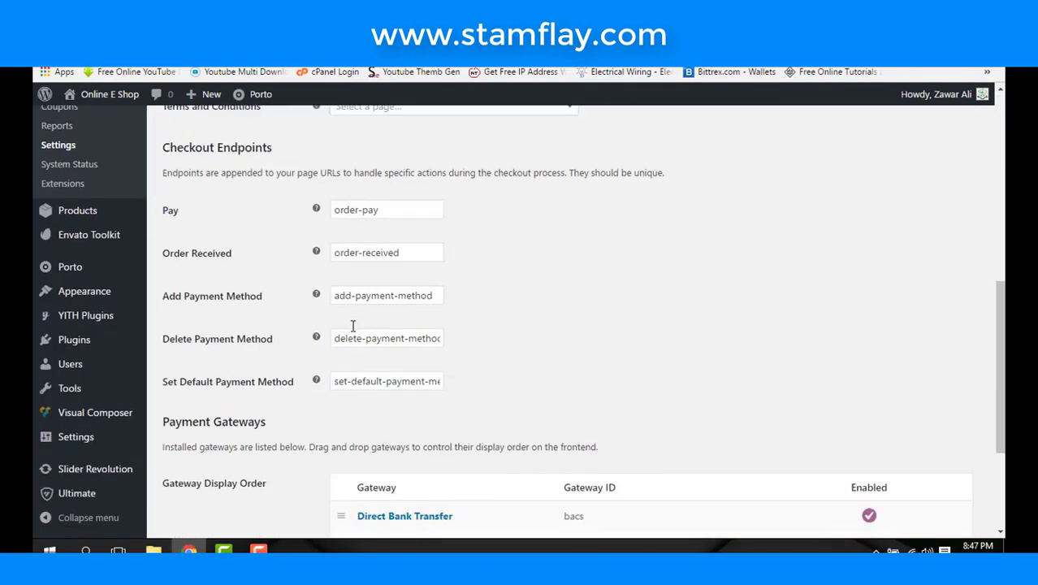
scroll(350, 325, "up", 10)
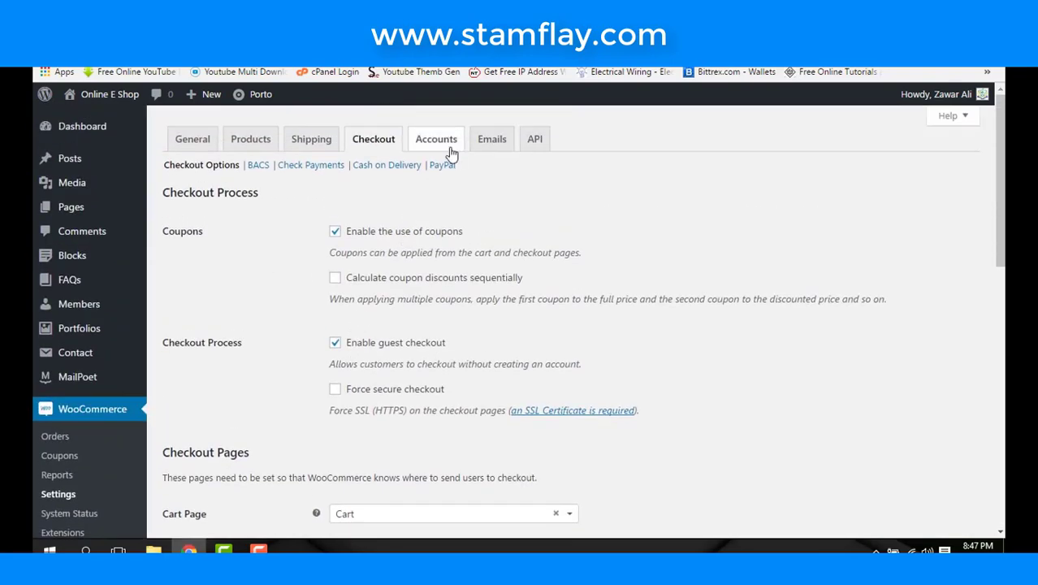
- Review the Emails settings, including sender name E Shop and base colour #557da1
left_click(492, 142)
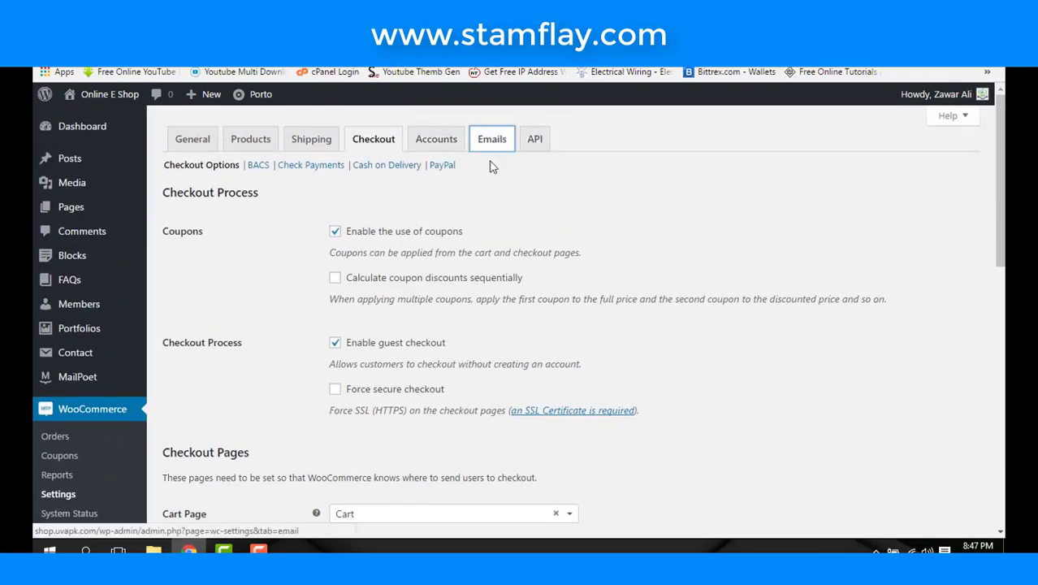
scroll(487, 239, "down", 3)
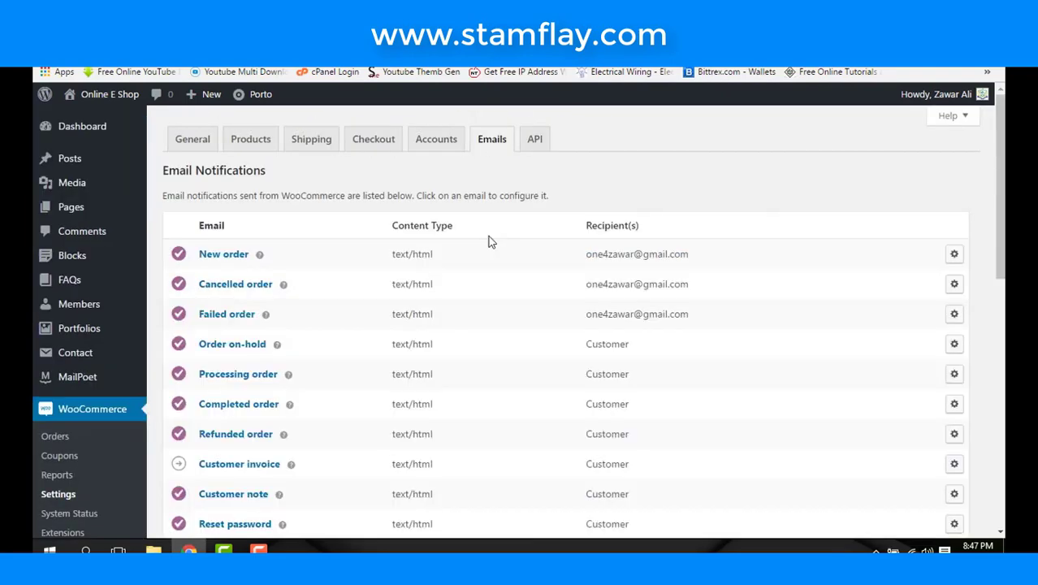
scroll(490, 242, "down", 3)
scroll(488, 241, "down", 3)
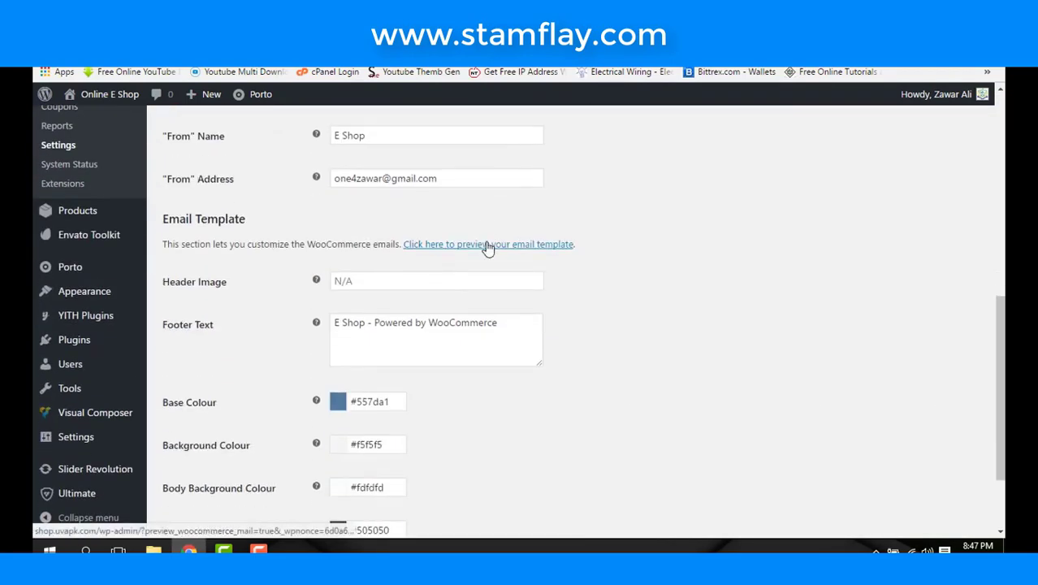
scroll(487, 241, "up", 6)
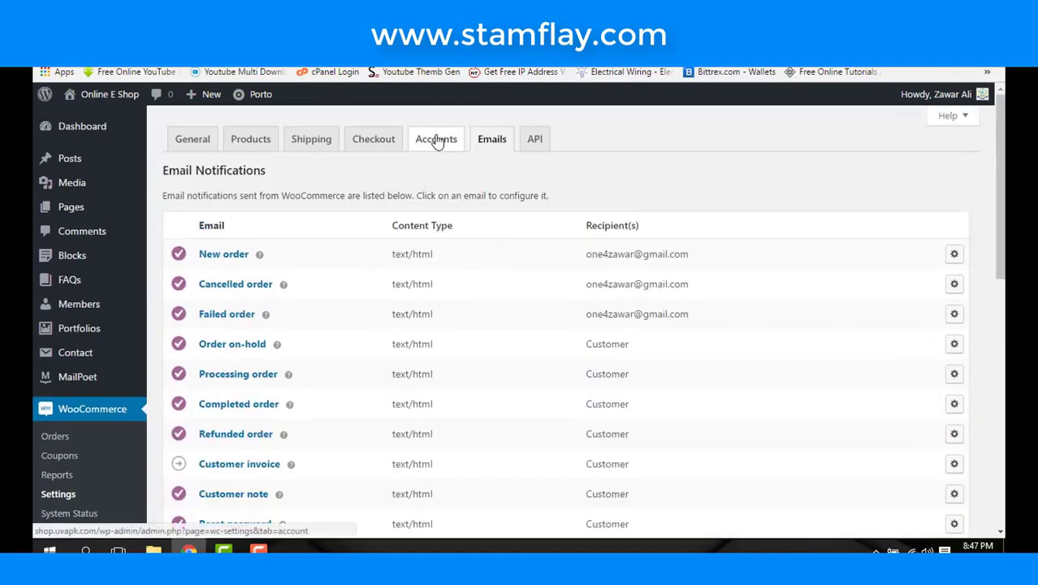
- Review the WooCommerce Accounts settings page
left_click(434, 139)
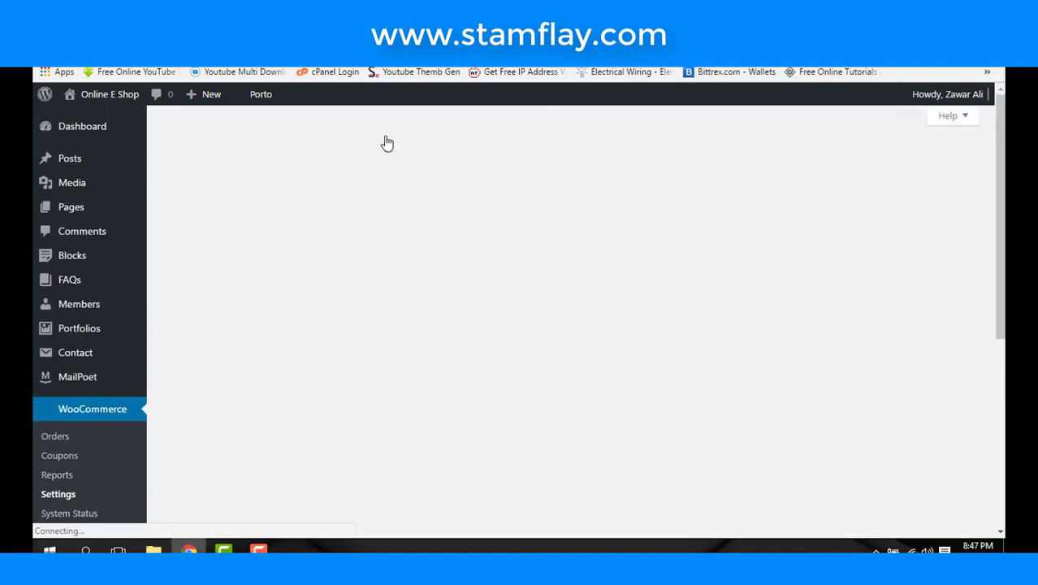
scroll(447, 338, "down", 5)
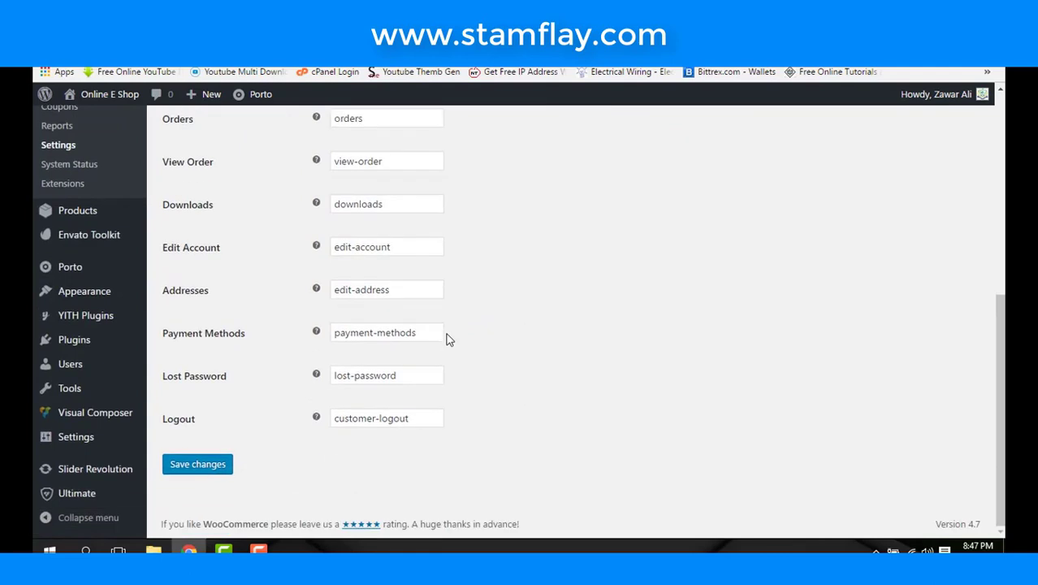
scroll(366, 358, "up", 2)
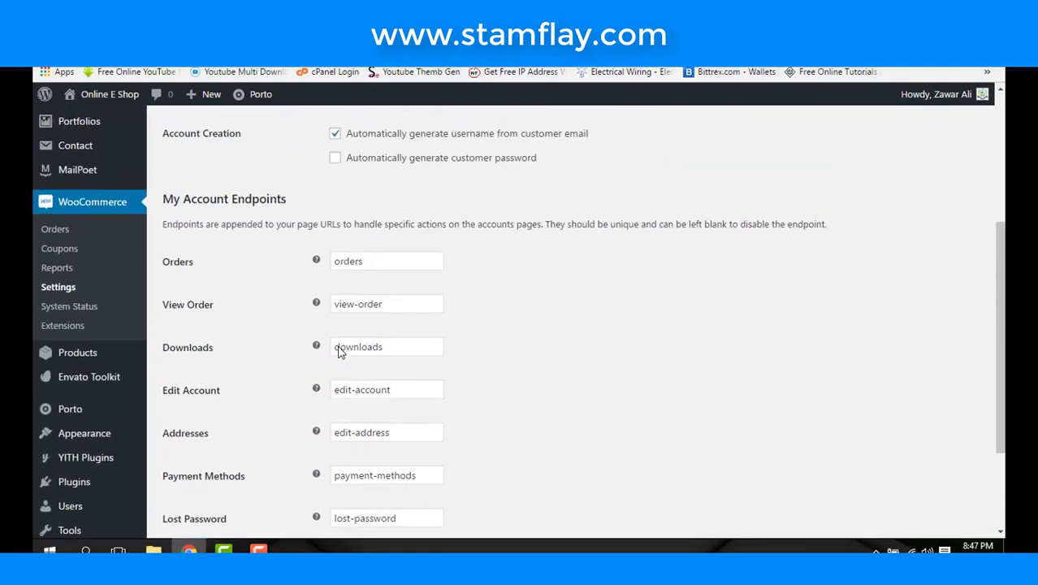
scroll(339, 351, "up", 3)
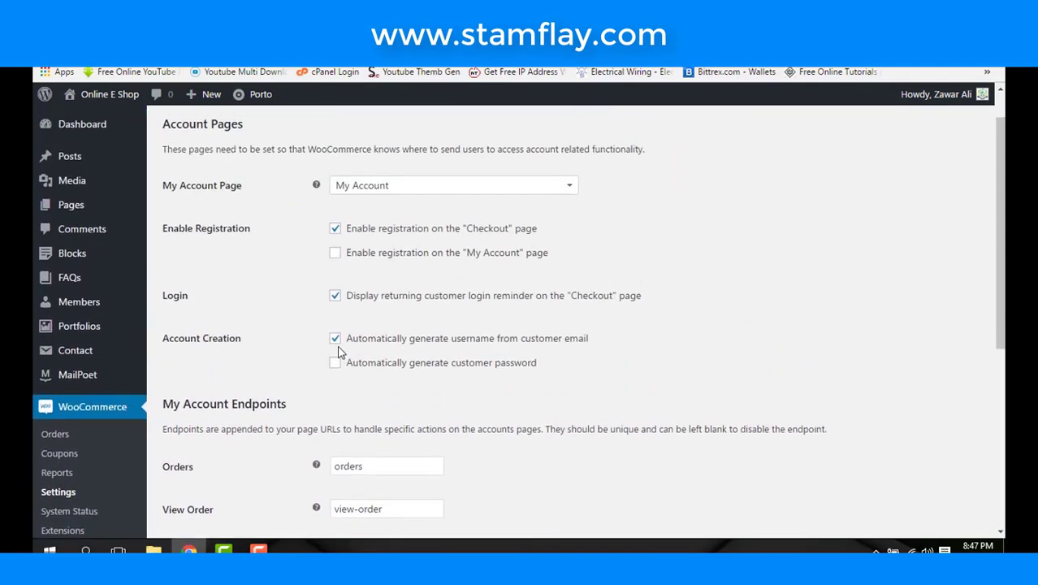
scroll(338, 351, "down", 3)
scroll(338, 351, "up", 3)
scroll(339, 351, "up", 1)
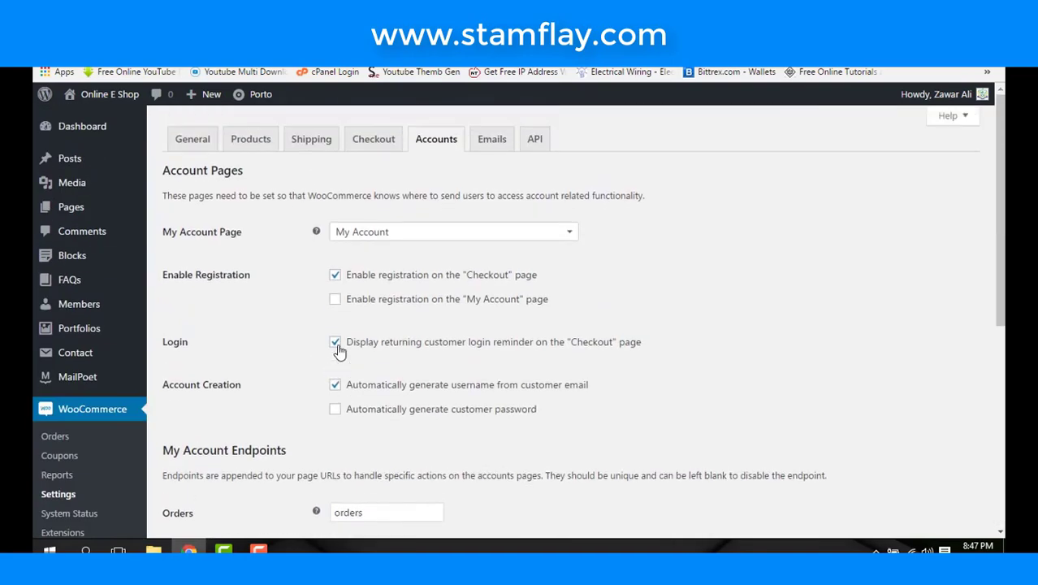
- Return to Checkout settings and view the Payment Gateways list
left_click(373, 141)
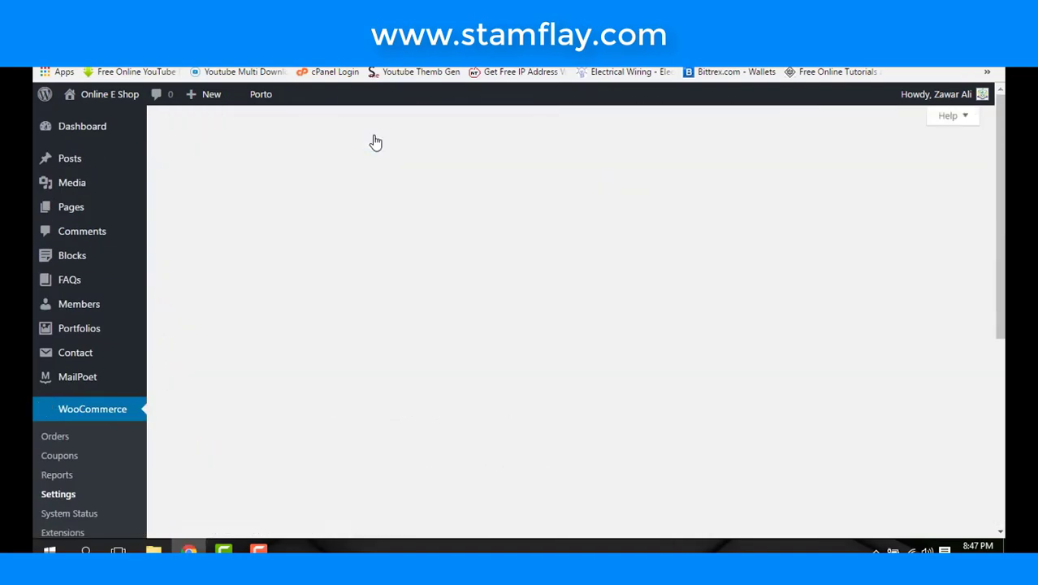
scroll(420, 335, "down", 1)
scroll(420, 334, "down", 7)
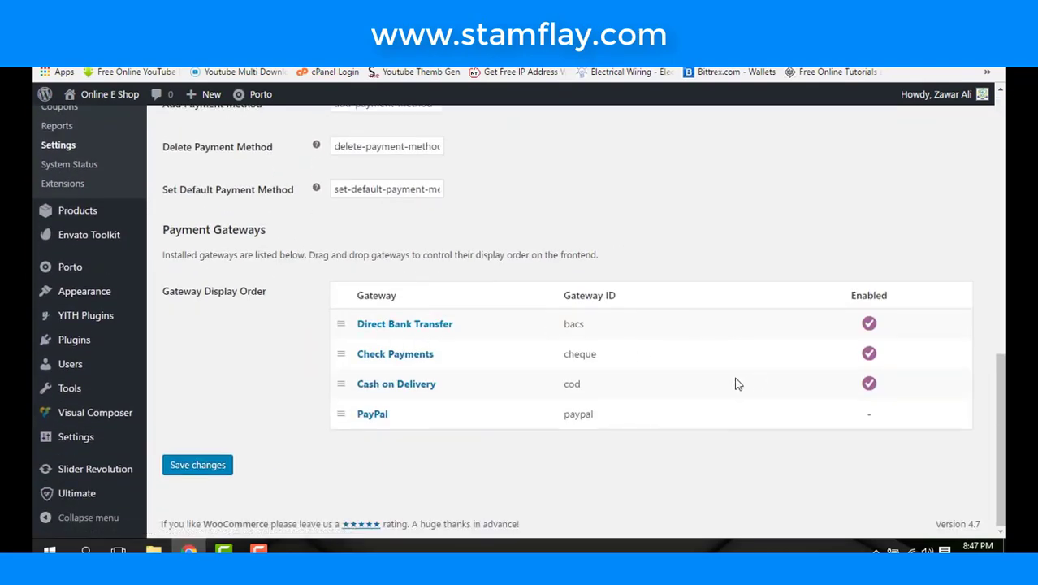
- Save the PayPal gateway settings, leaving PayPal disabled for the unsupported Rs currency
left_click(366, 417)
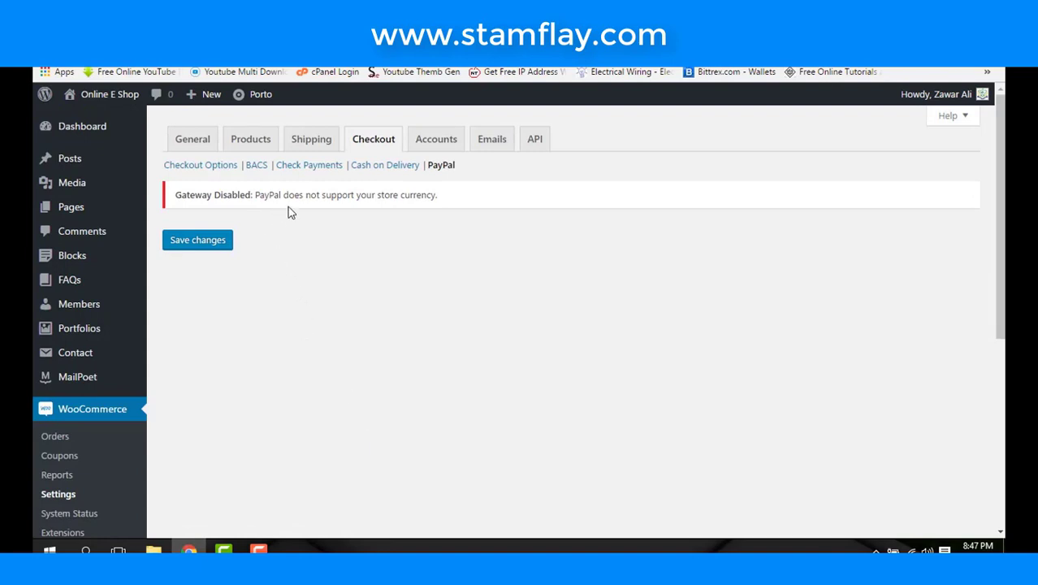
scroll(336, 276, "down", 2)
scroll(336, 276, "up", 2)
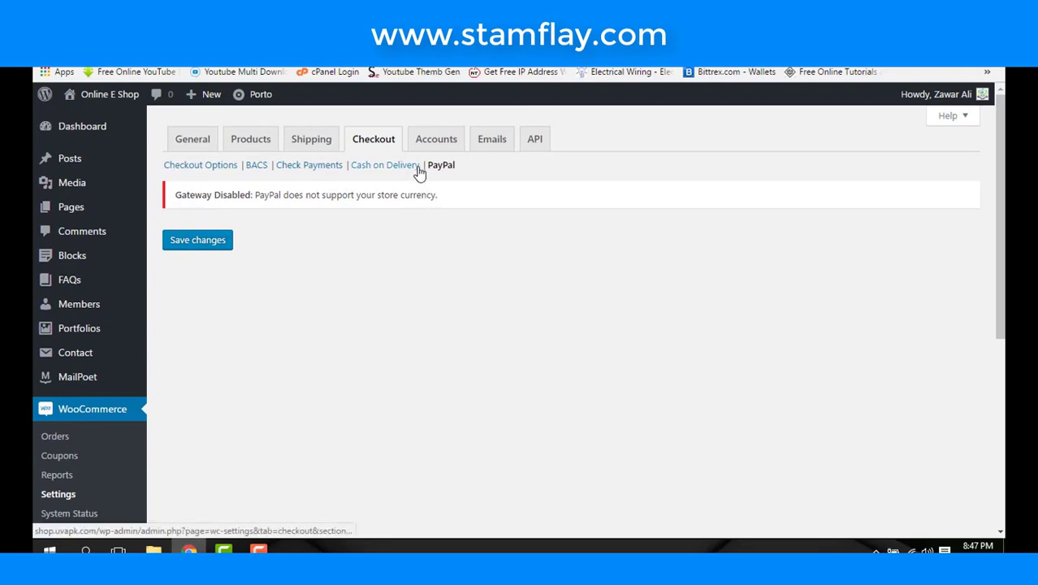
left_click(204, 242)
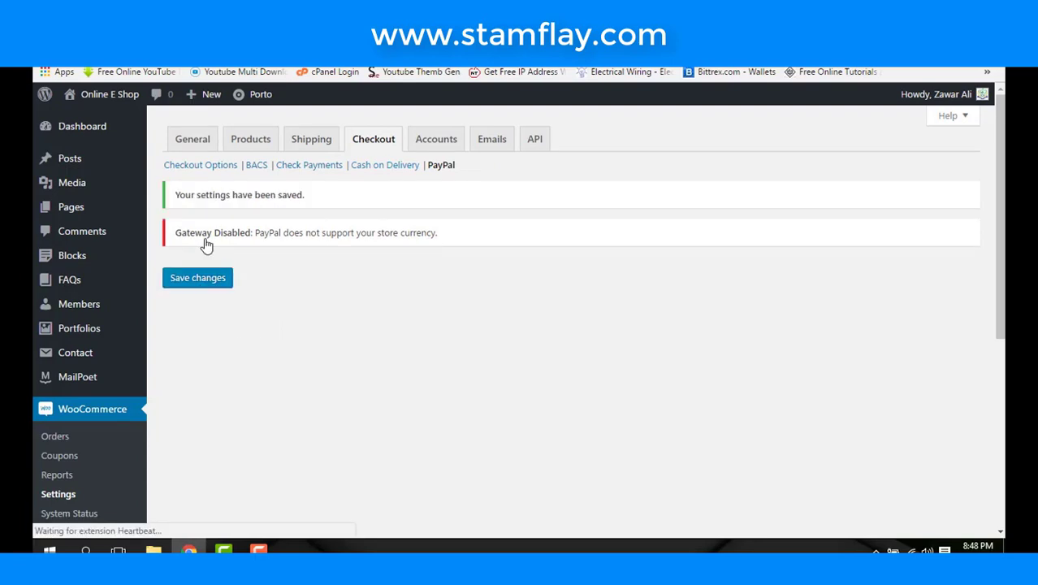
scroll(295, 360, "down", 5)
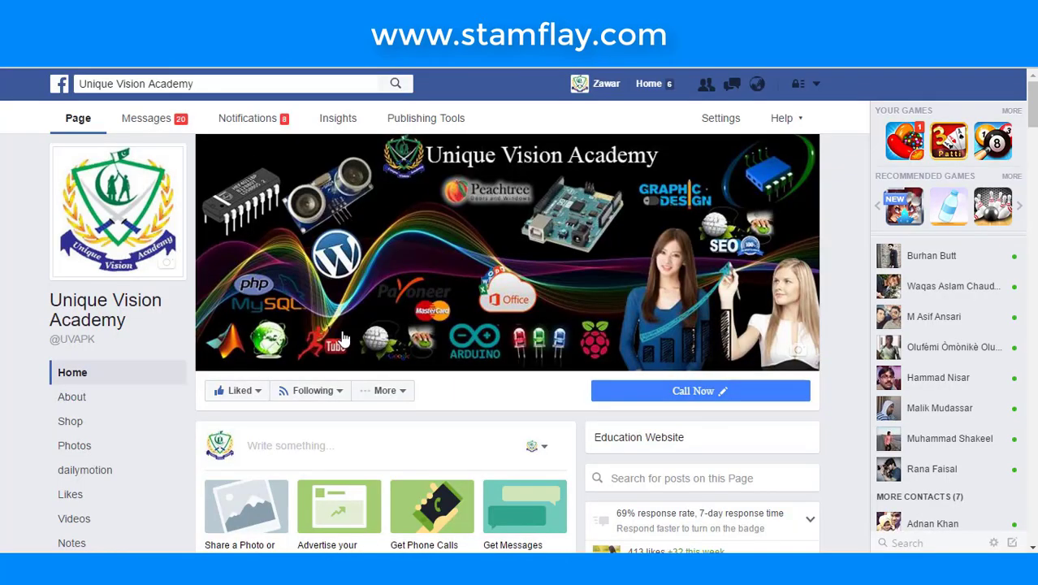
scroll(421, 364, "down", 4)
scroll(421, 363, "up", 3)
scroll(422, 363, "up", 1)
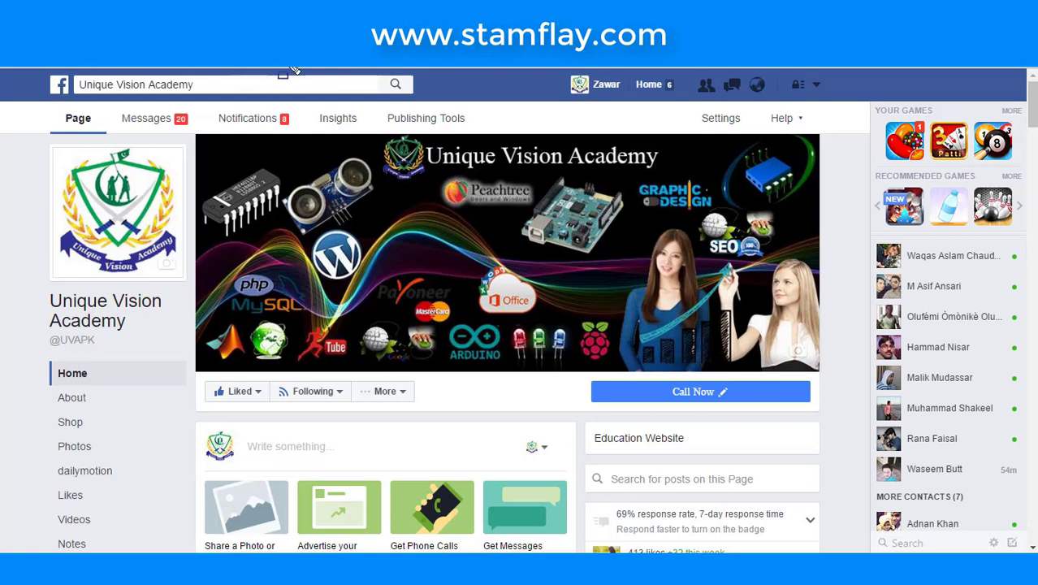
mouse_move(188, 370)
left_mouse_down()
mouse_move(262, 426)
mouse_move(273, 429)
mouse_move(274, 414)
left_mouse_up()
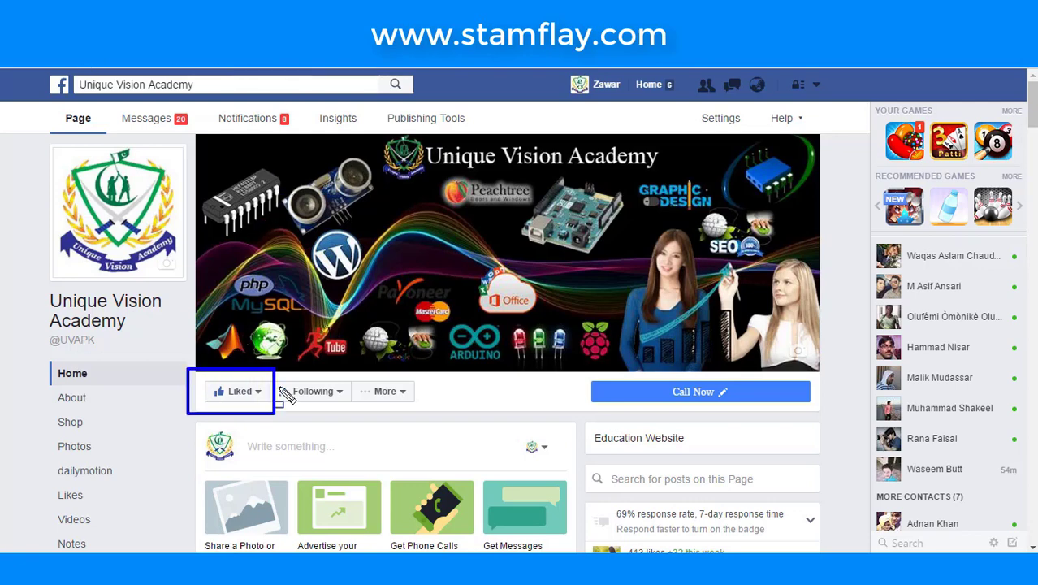
scroll(313, 189, "down", 5)
scroll(318, 215, "up", 5)
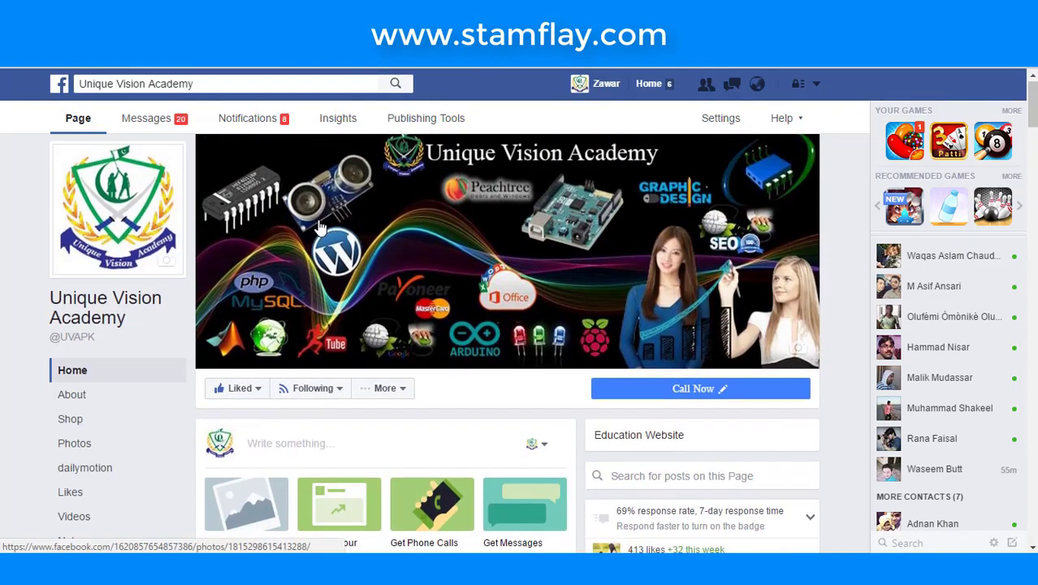
scroll(320, 228, "down", 10)
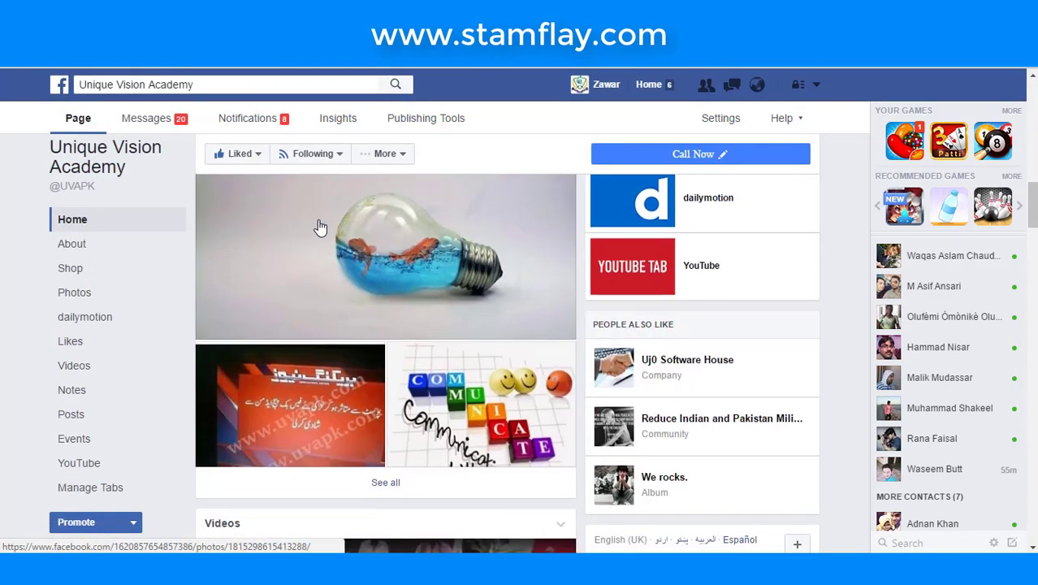
scroll(320, 227, "down", 15)
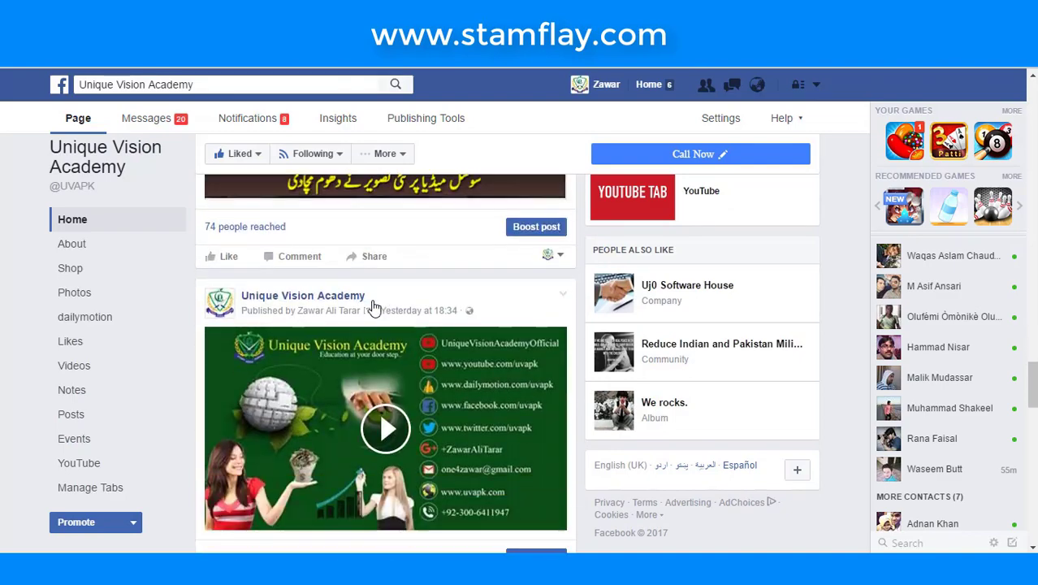
scroll(371, 306, "down", 15)
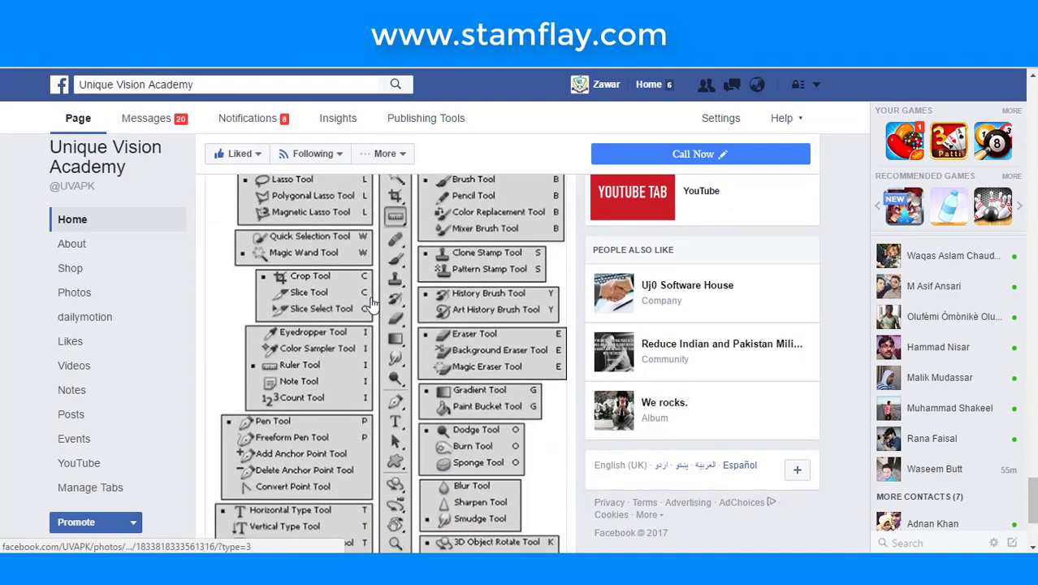
scroll(371, 306, "down", 3)
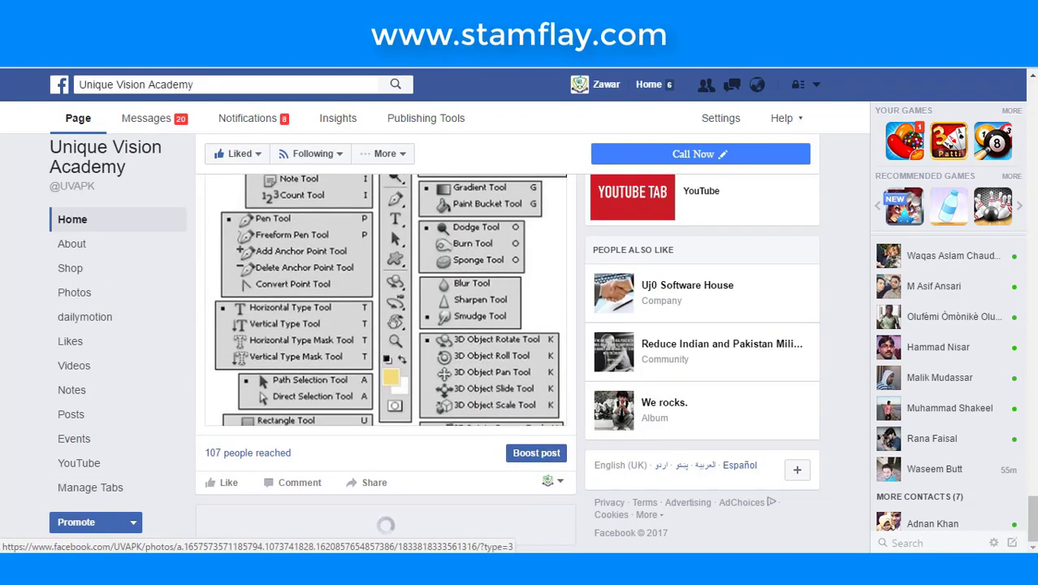
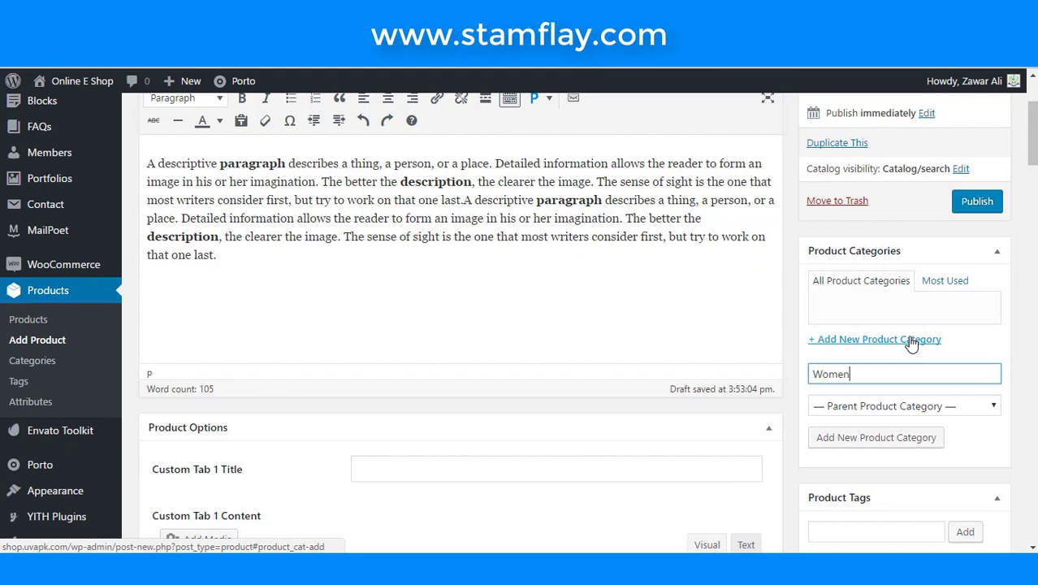
- Add the new Women product category
left_click(865, 447)
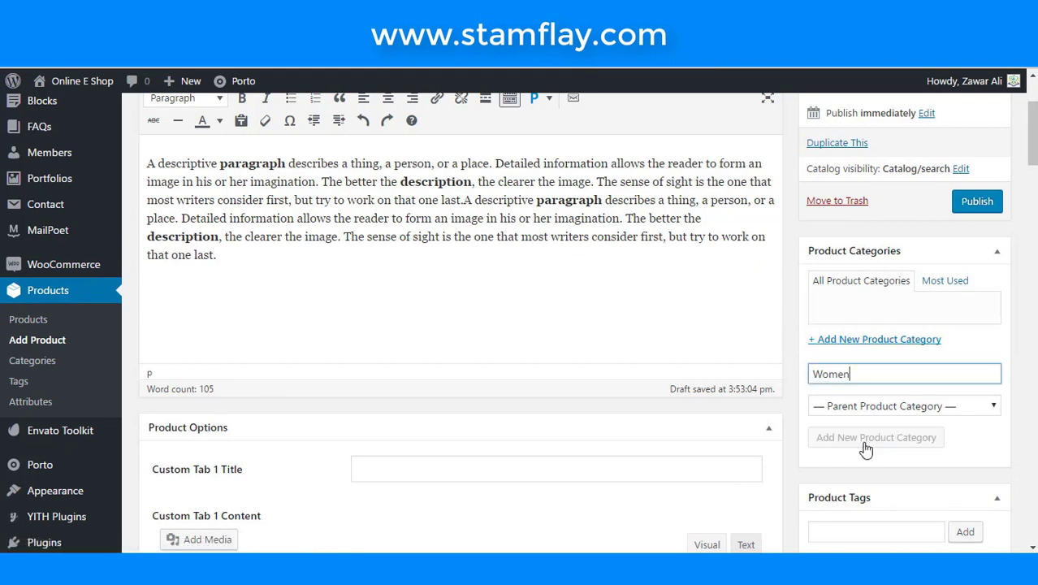
scroll(699, 349, "down", 1)
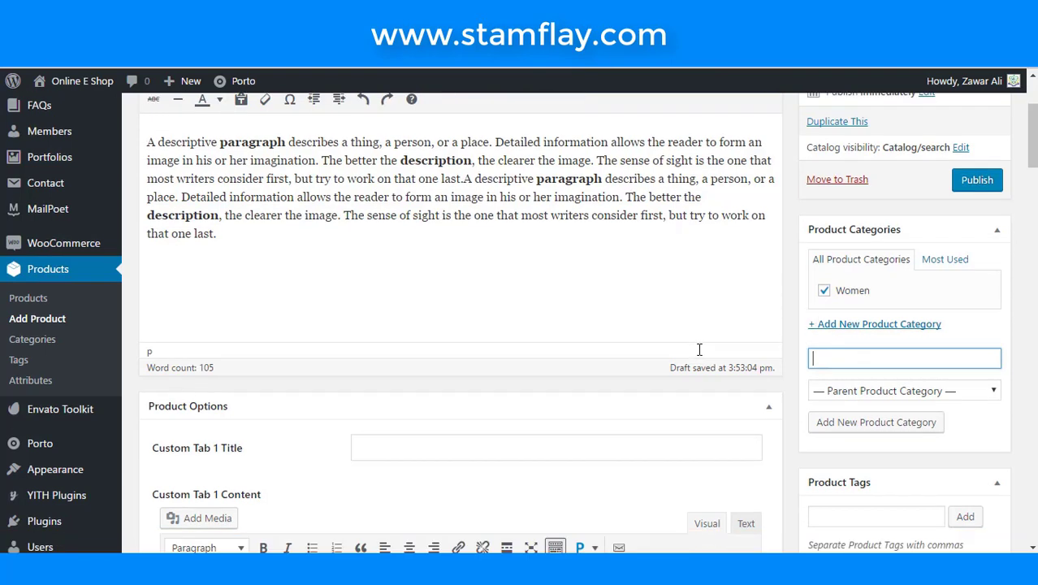
scroll(699, 349, "down", 5)
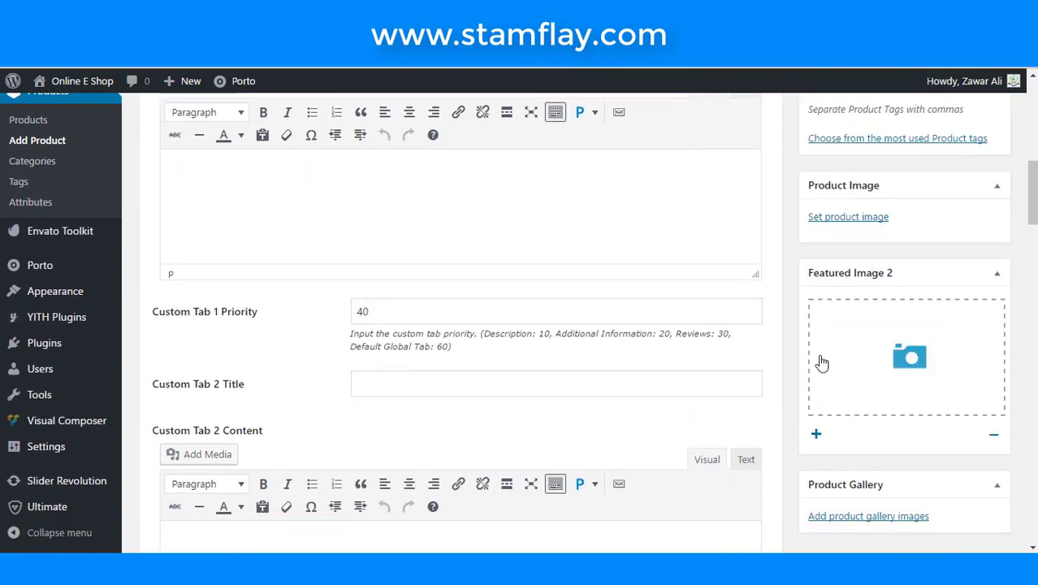
- Upload dress images 1 and 2 from the computer for the product image
left_click(857, 224)
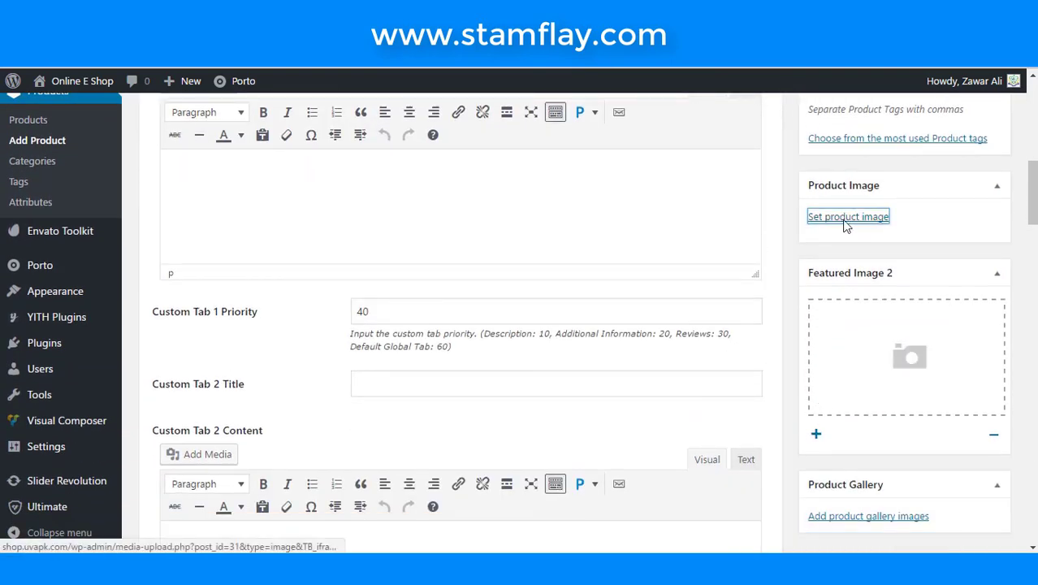
left_click(73, 148)
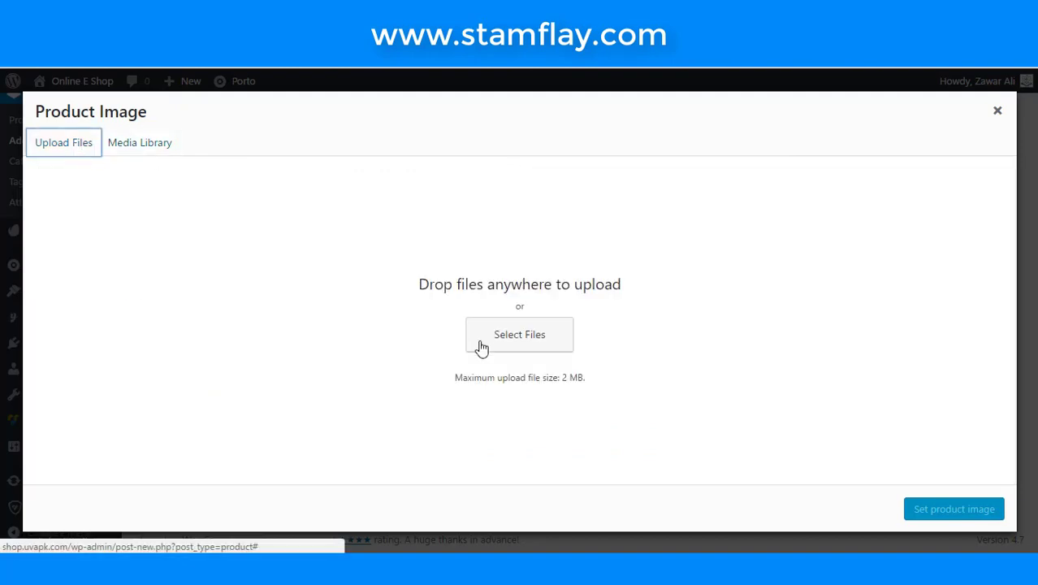
left_click(487, 344)
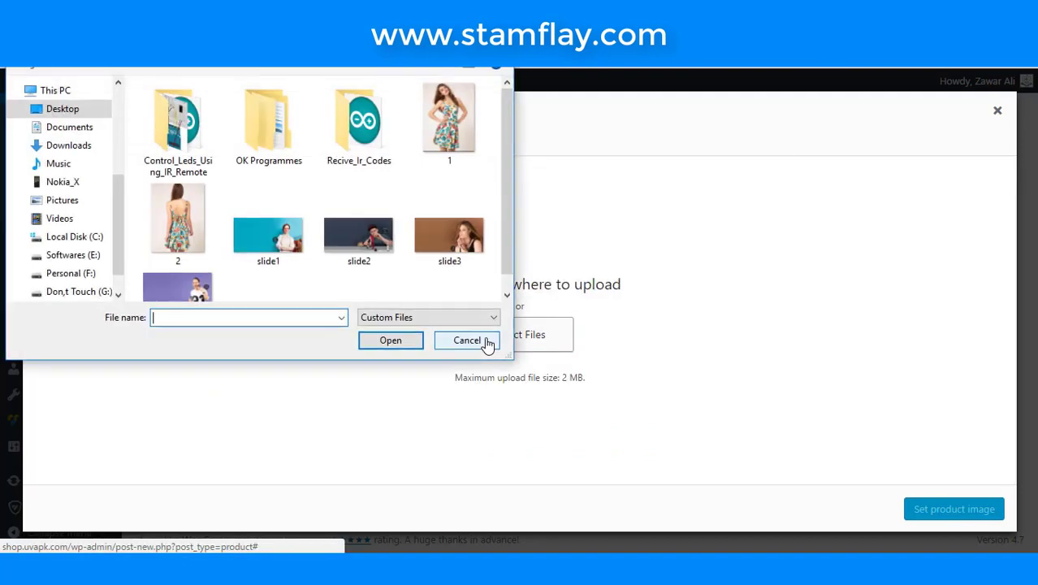
left_click(451, 162)
left_click(178, 219, "ctrl")
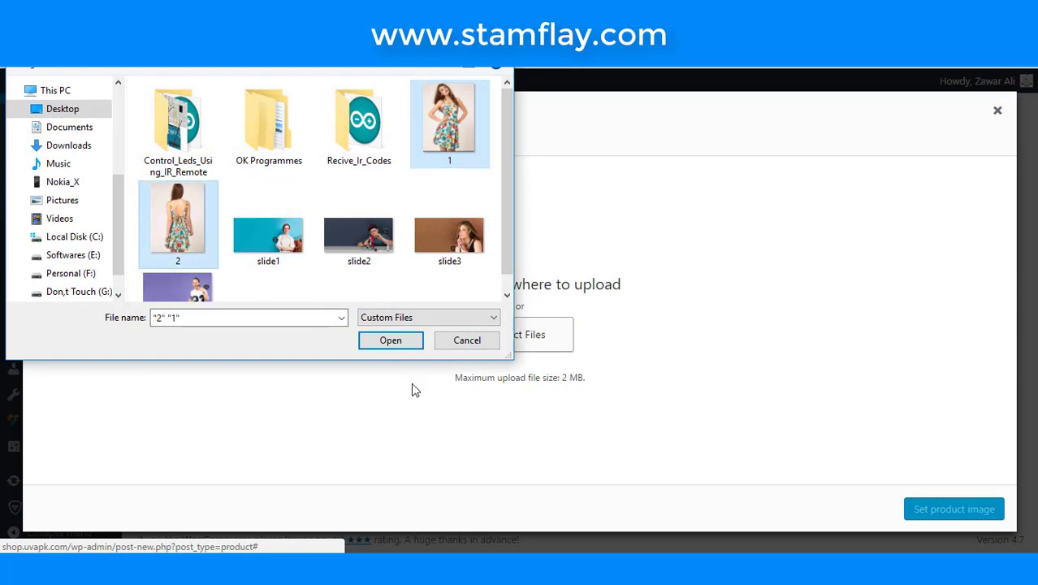
left_click(412, 346)
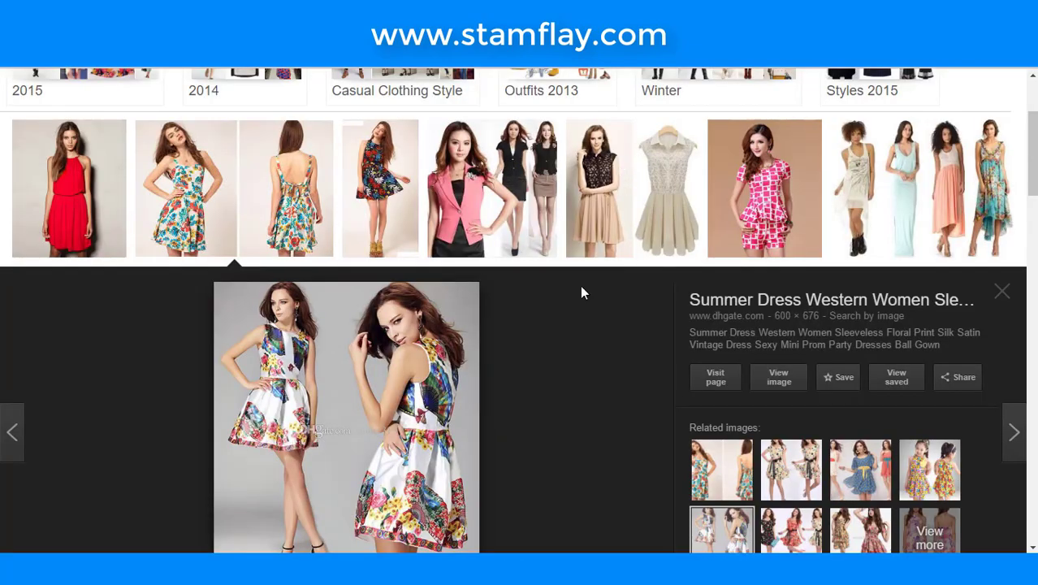
- Browse the 'women summer clothing' image results and preview the teal dress larger
scroll(581, 292, "up", 2)
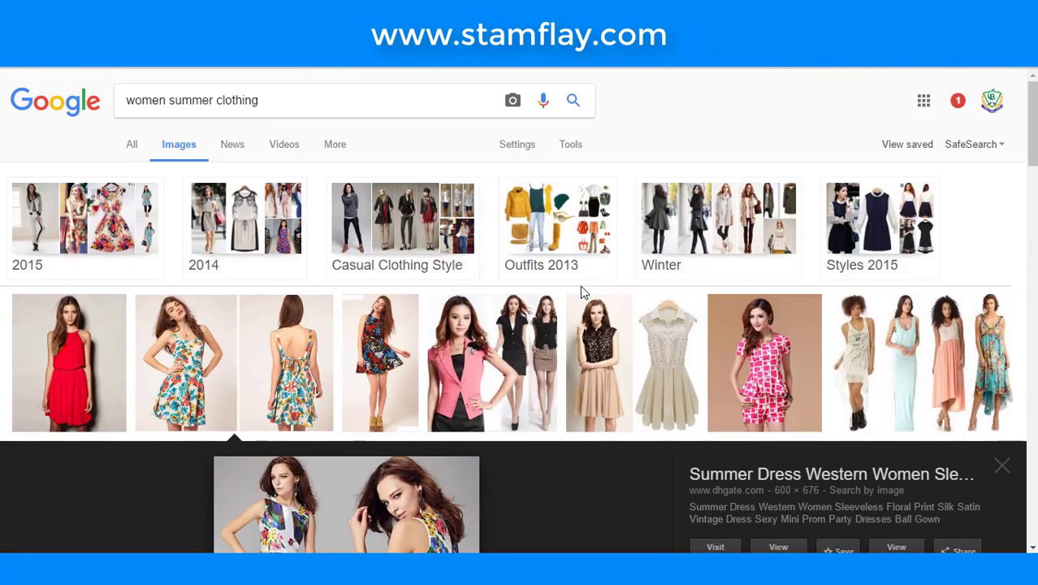
scroll(581, 292, "down", 10)
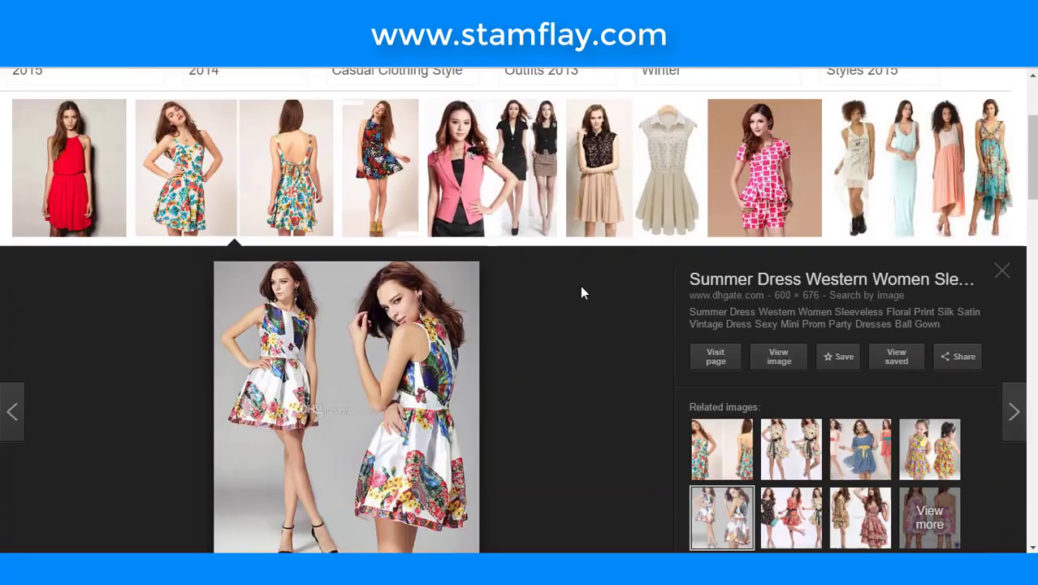
scroll(581, 292, "down", 1)
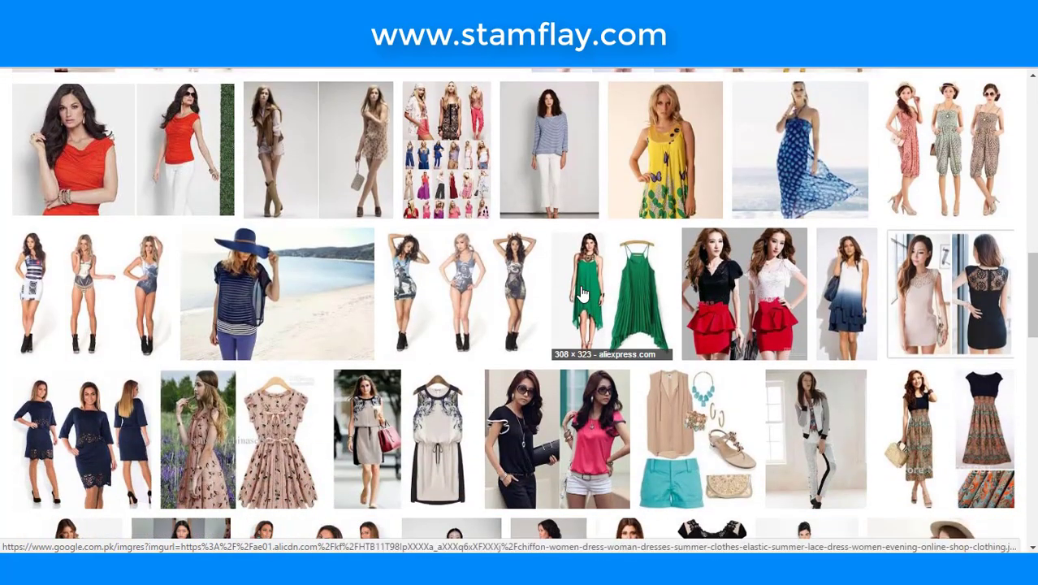
scroll(581, 293, "down", 4)
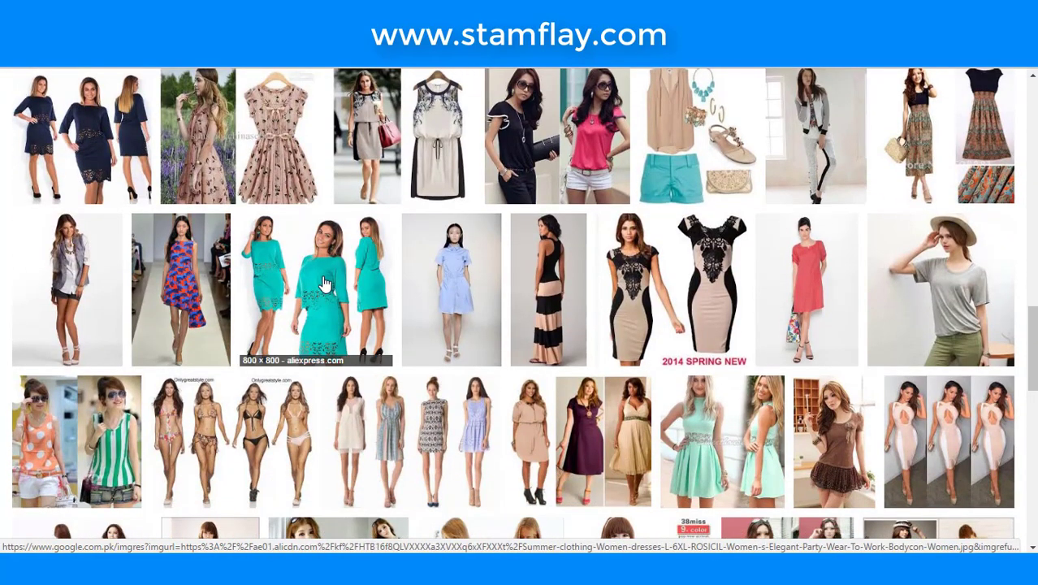
left_click(326, 289)
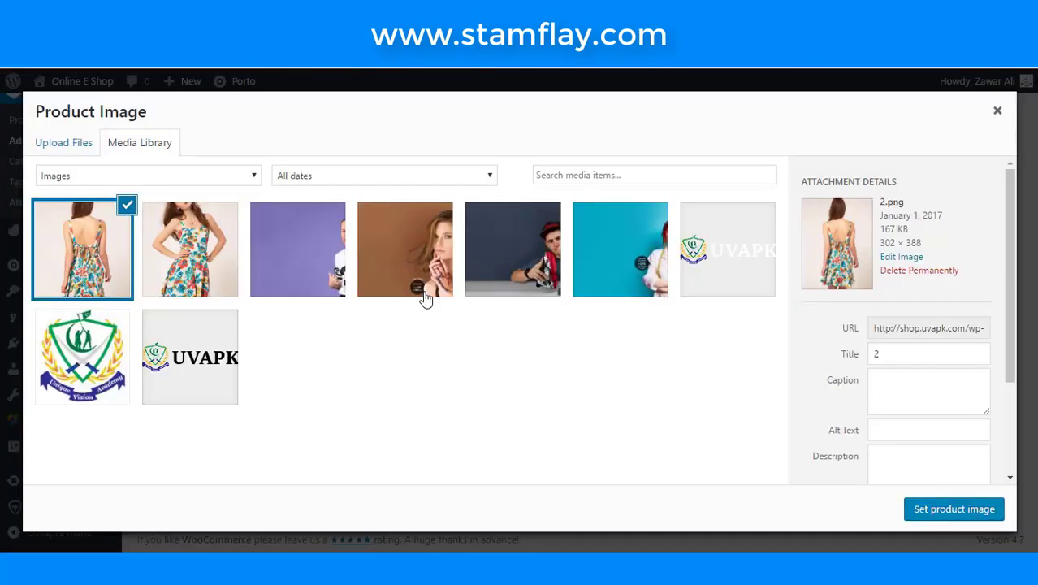
- Set the front-view photo 1.png as the product image
left_click(213, 256)
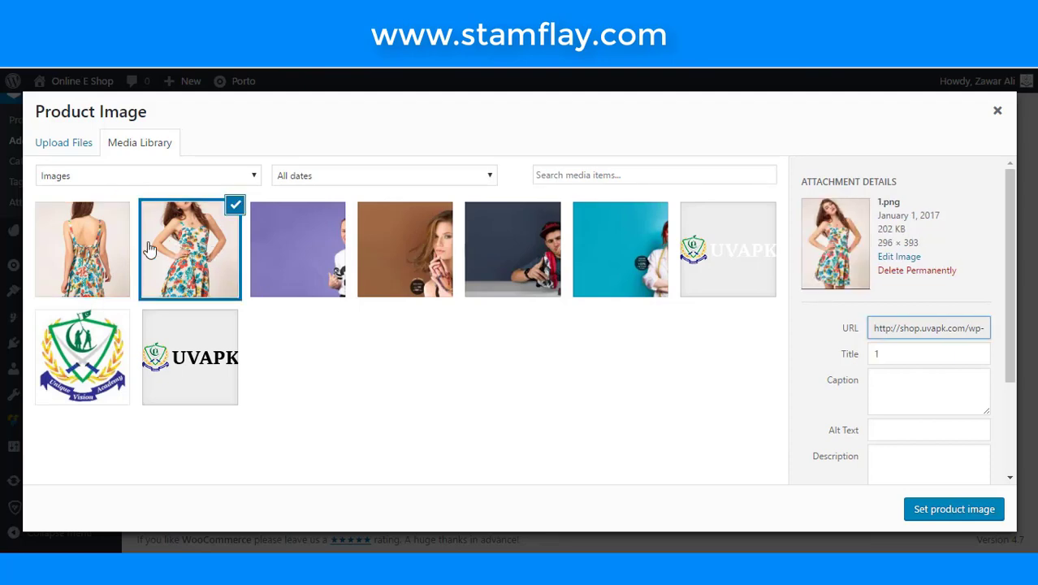
left_click(956, 512)
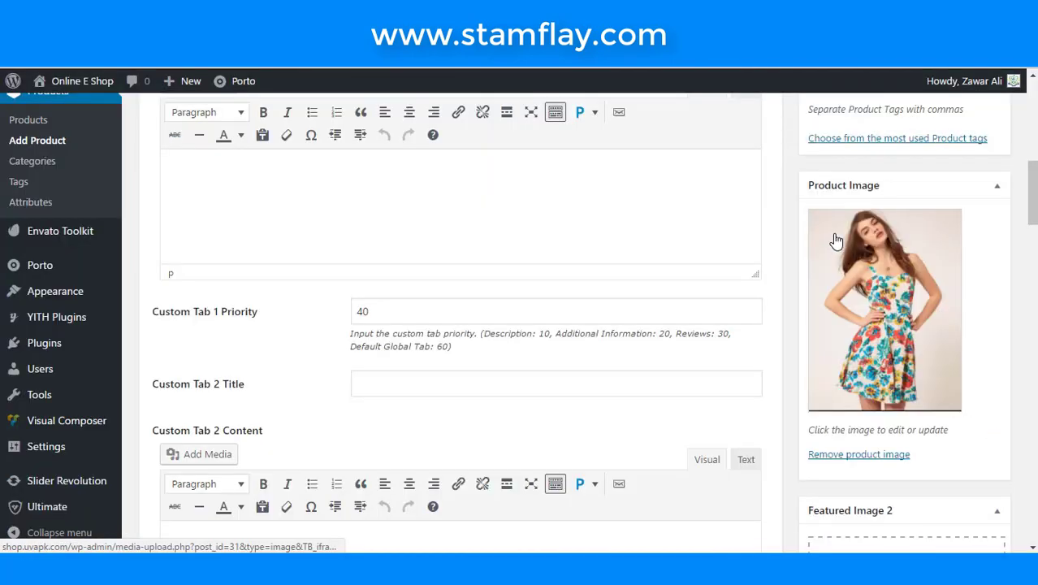
scroll(833, 322, "down", 2)
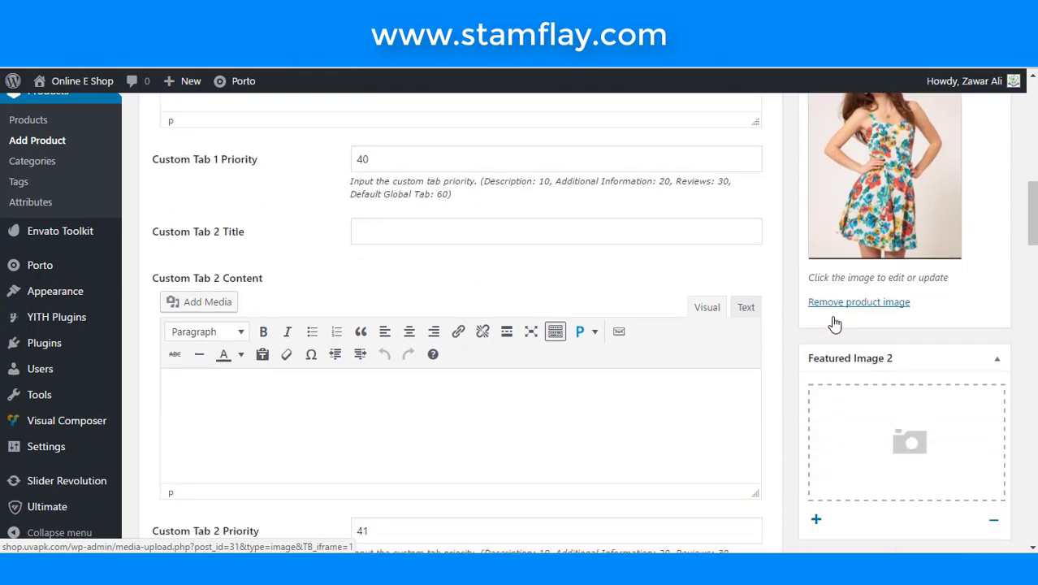
scroll(824, 329, "down", 1)
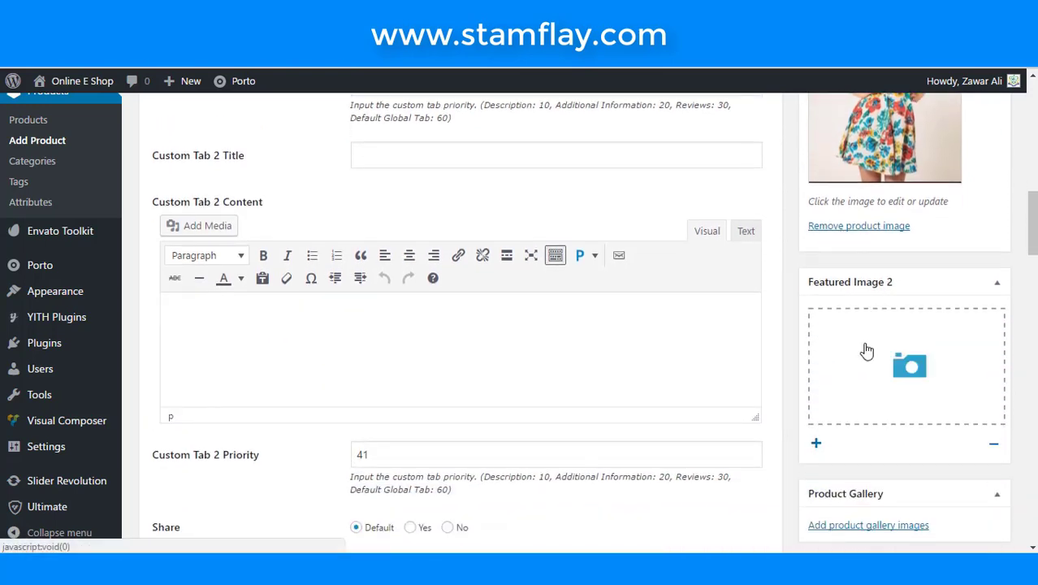
scroll(858, 357, "down", 1)
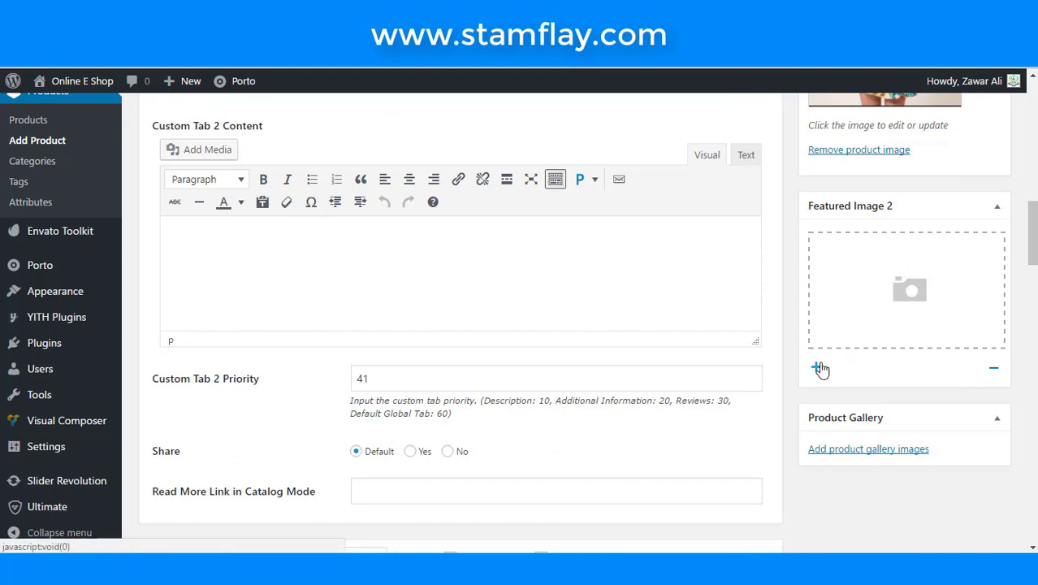
scroll(820, 365, "down", 2)
- Add the front-view and back-view dress photos to the product gallery
left_click(865, 297)
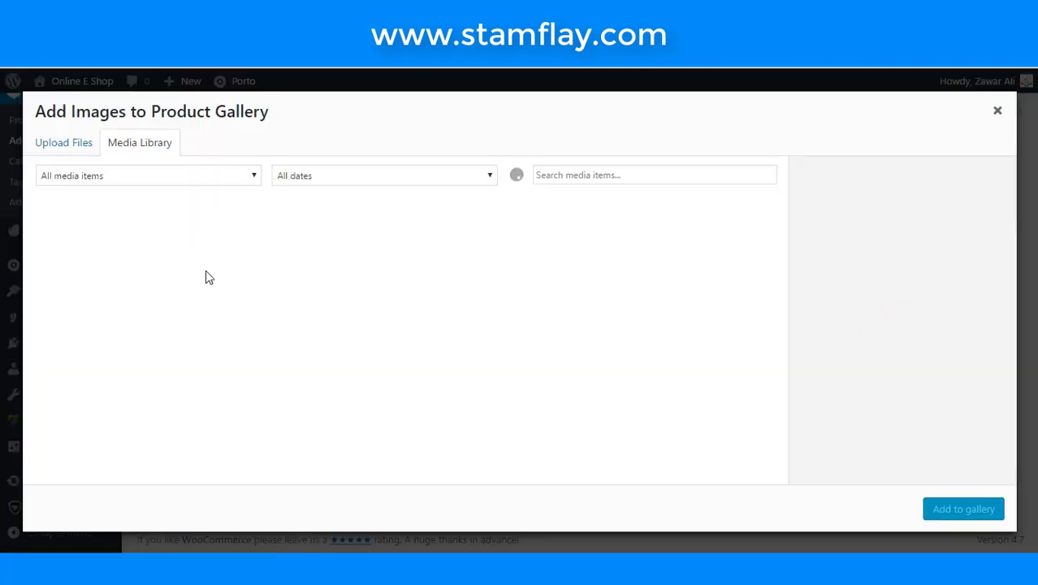
left_click(189, 249)
left_click(82, 248)
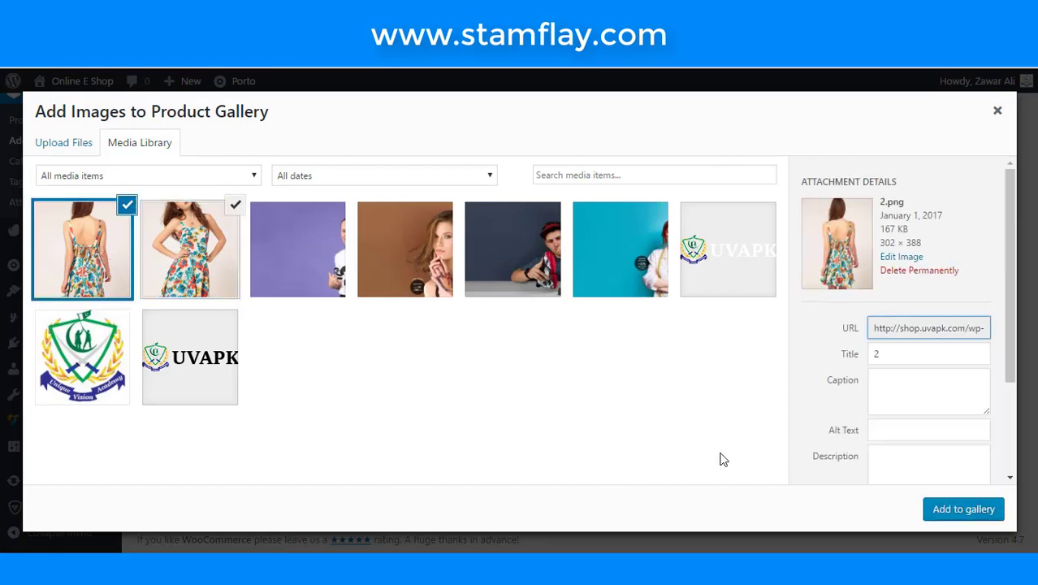
left_click(963, 508)
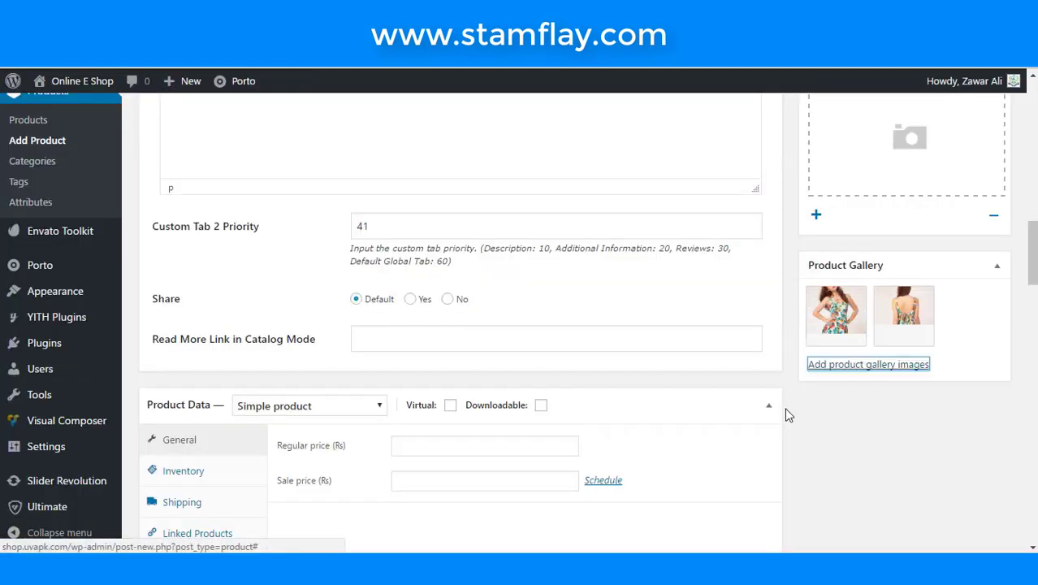
- Paste the copied descriptive paragraph into the Custom Tab 1 Content editor
scroll(785, 415, "up", 4)
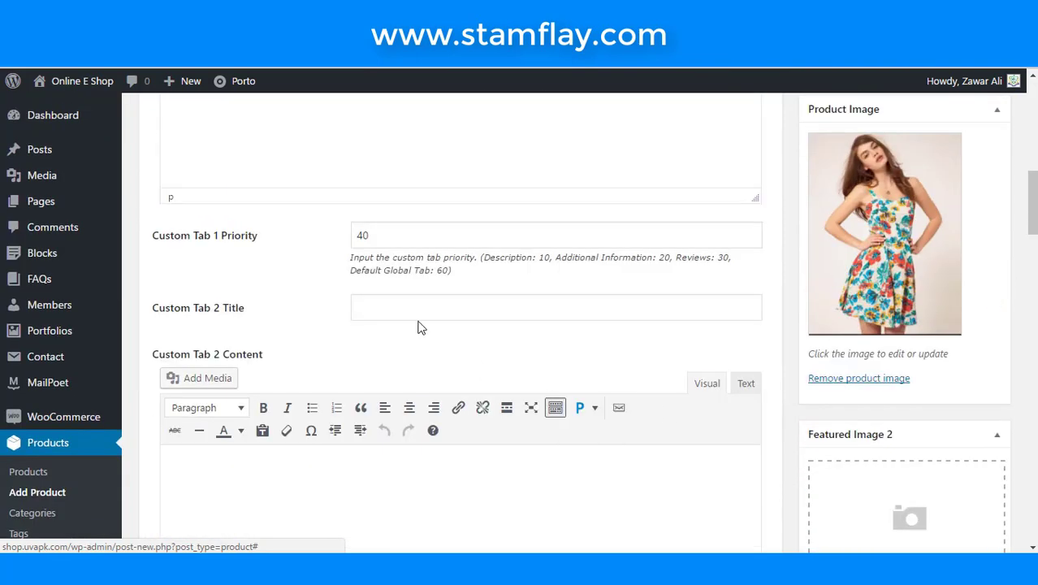
scroll(407, 326, "up", 1)
scroll(408, 327, "up", 5)
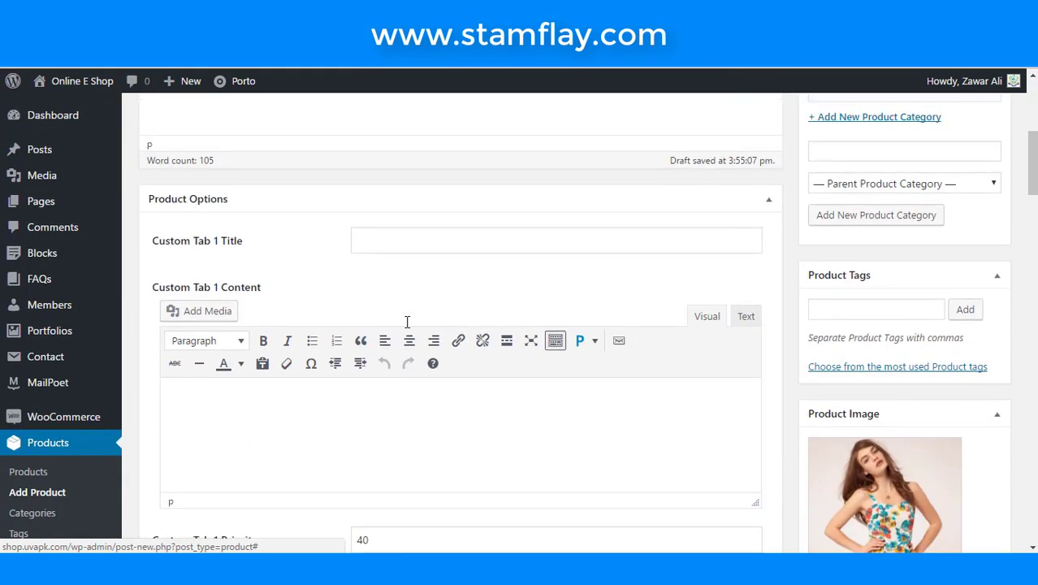
scroll(408, 327, "down", 1)
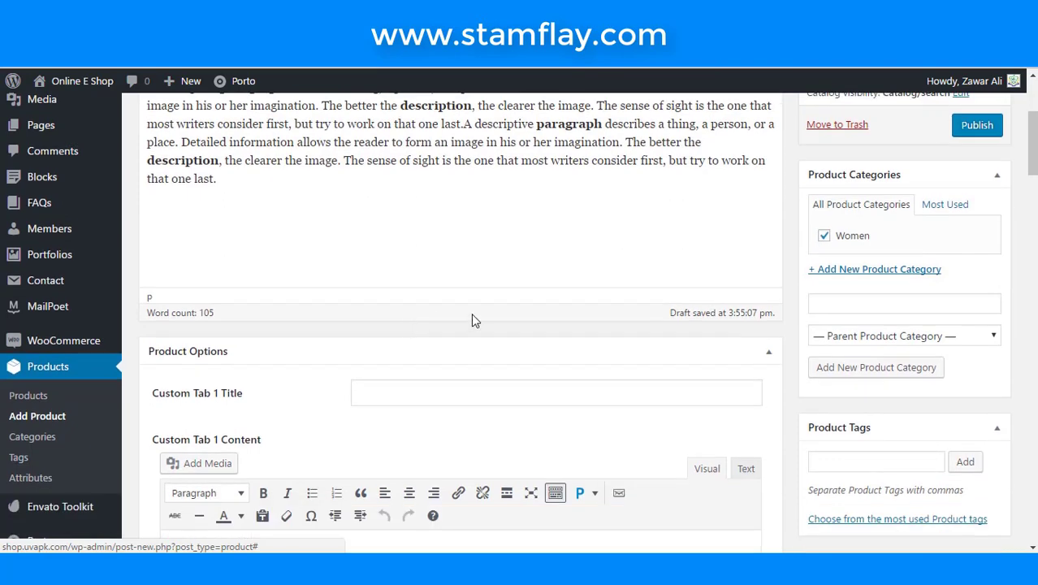
scroll(430, 371, "down", 1)
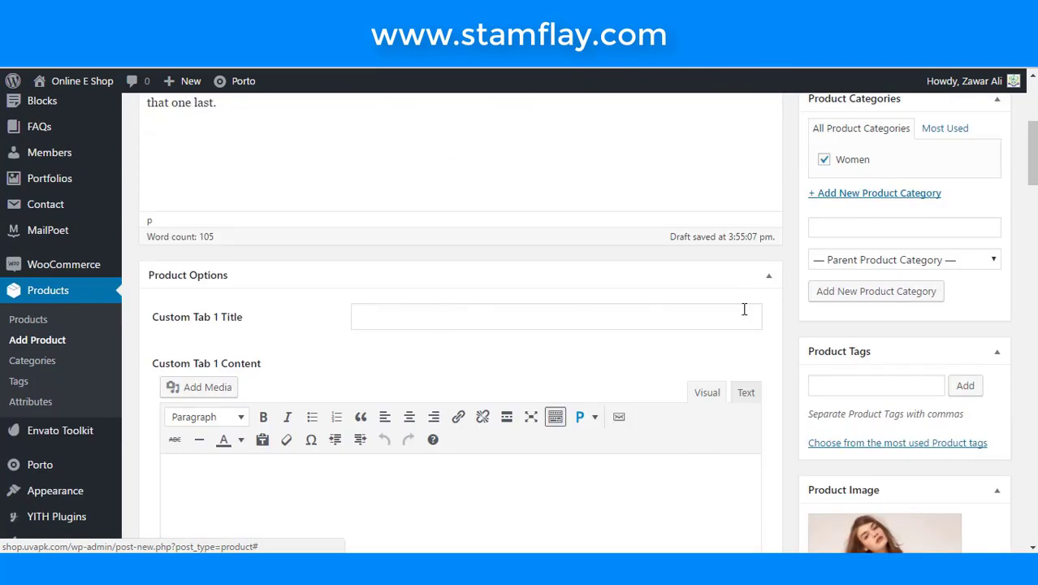
left_click(562, 423)
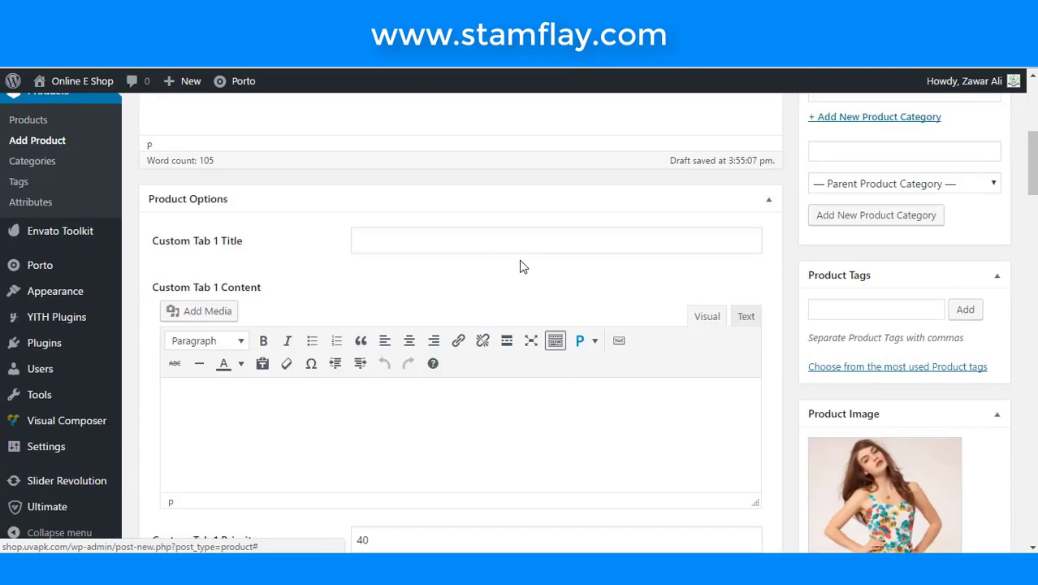
type("A descriptive paragraph describes a thing, a person, or a place. Detailed information allows the reader to form an image in his or her imagination. The better the description, the clearer the image. The sense of sight is the one that most writers consider first, but try to work on that one last.")
scroll(504, 416, "down", 3)
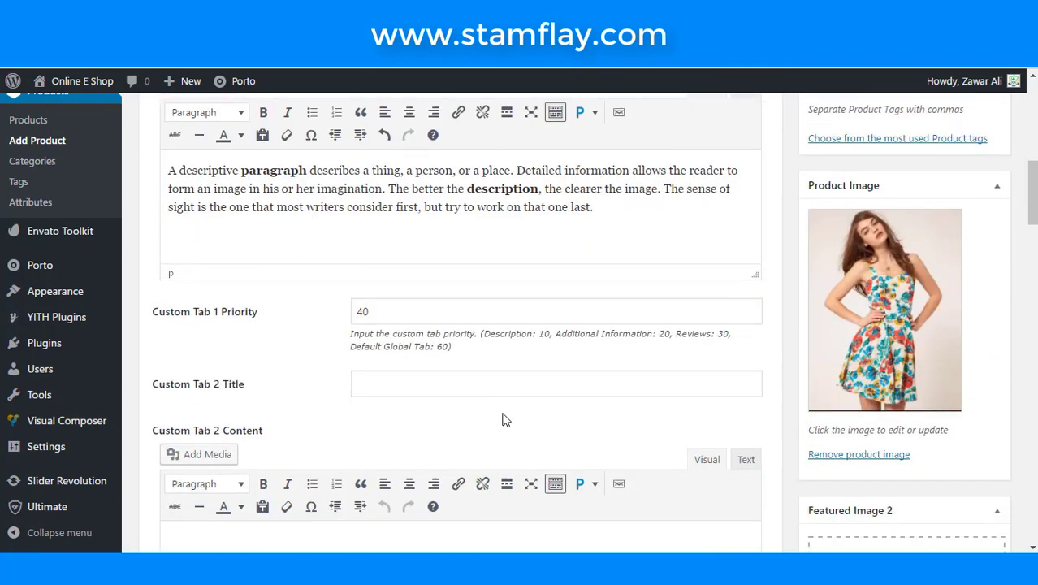
scroll(504, 416, "down", 3)
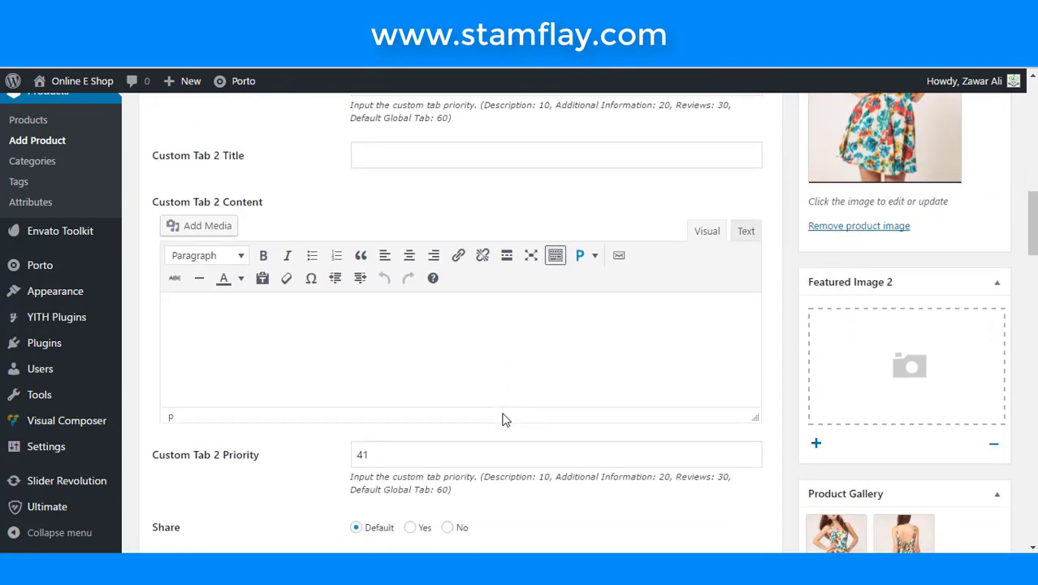
scroll(504, 418, "down", 5)
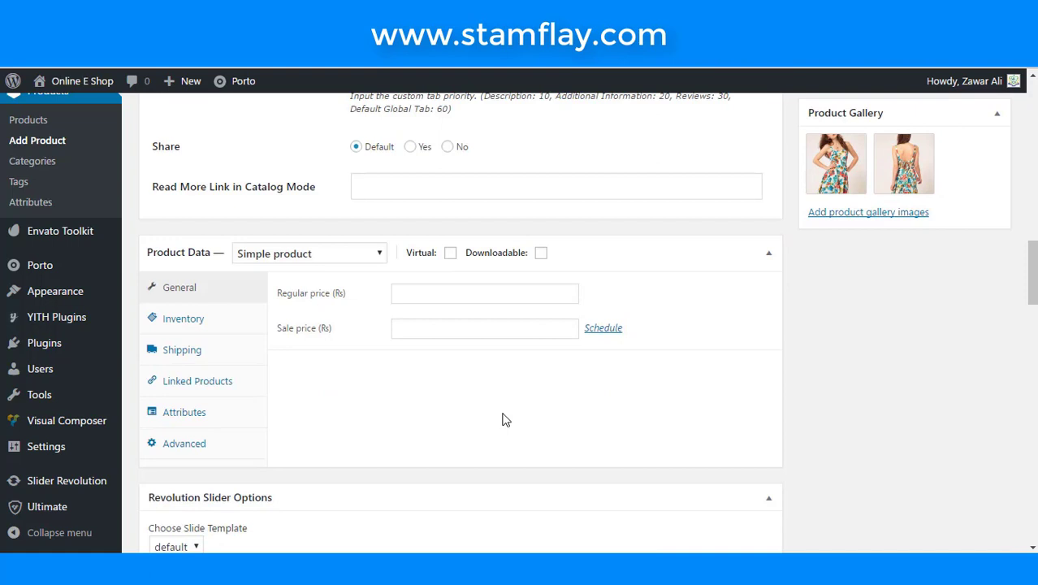
- Enter regular price 500 and sale price 450 on the General tab
left_click(332, 259)
left_click(332, 258)
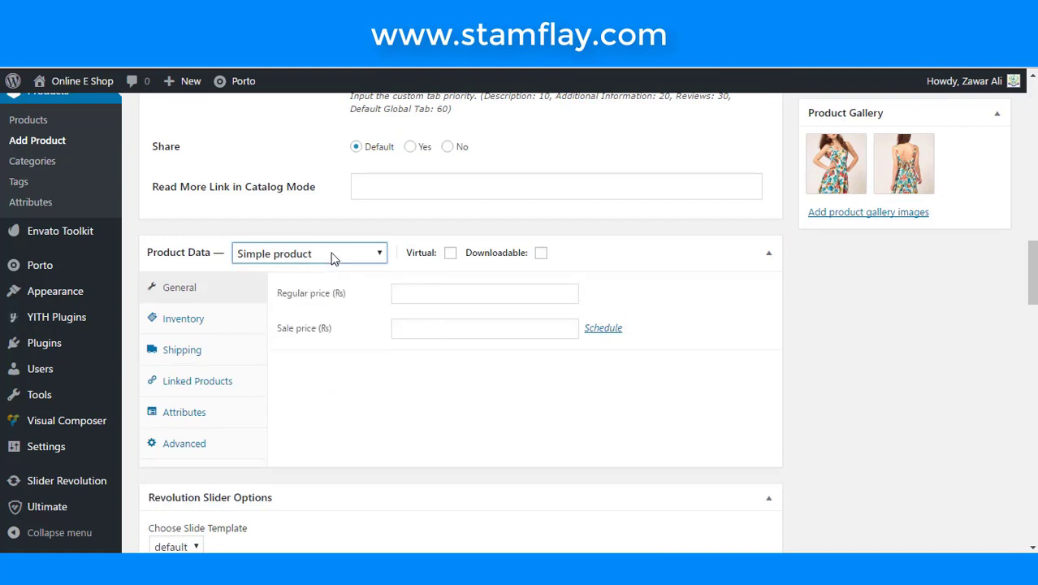
left_click(441, 301)
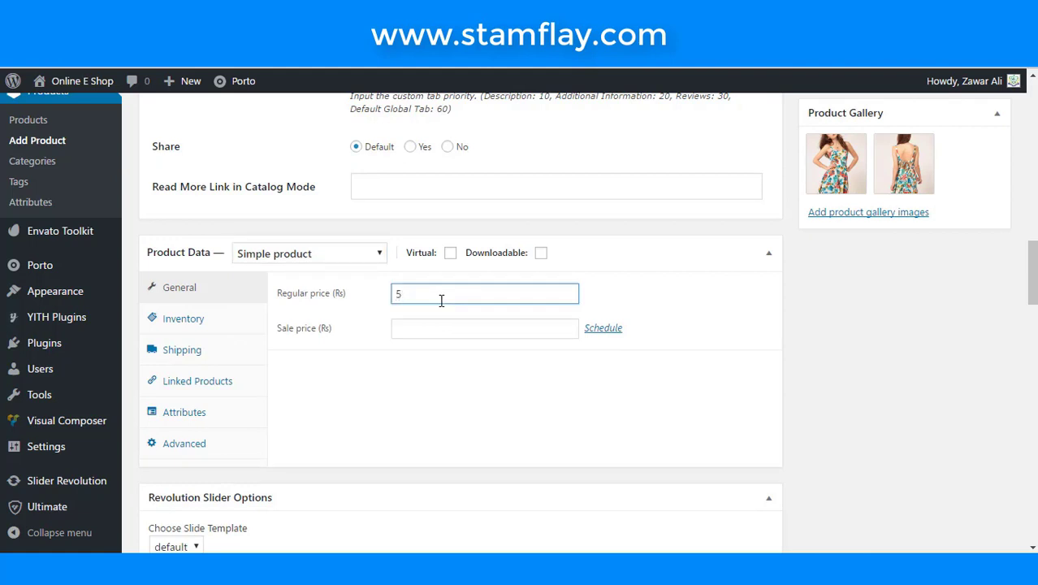
left_click(440, 323)
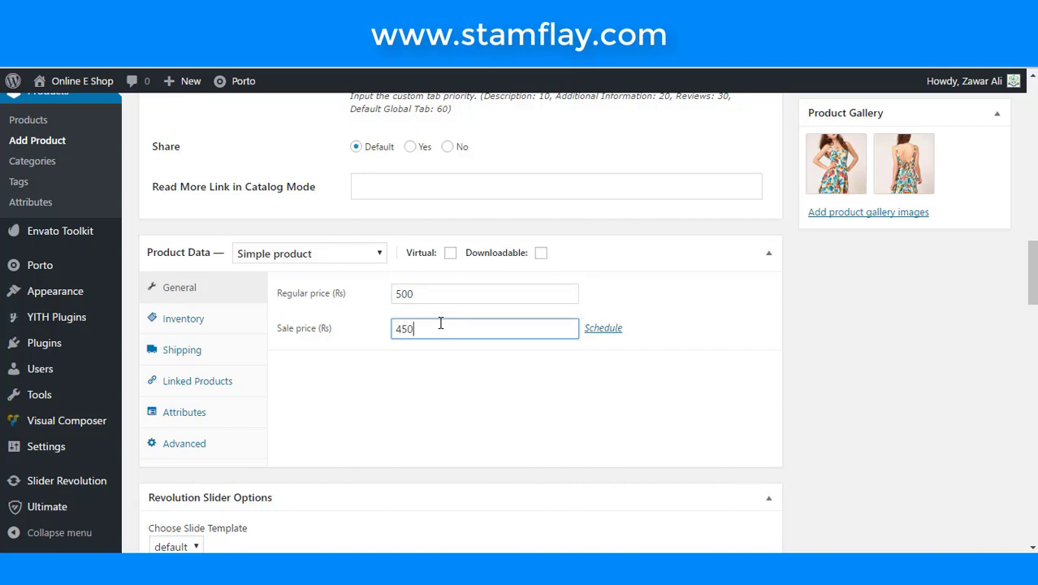
left_click(442, 368)
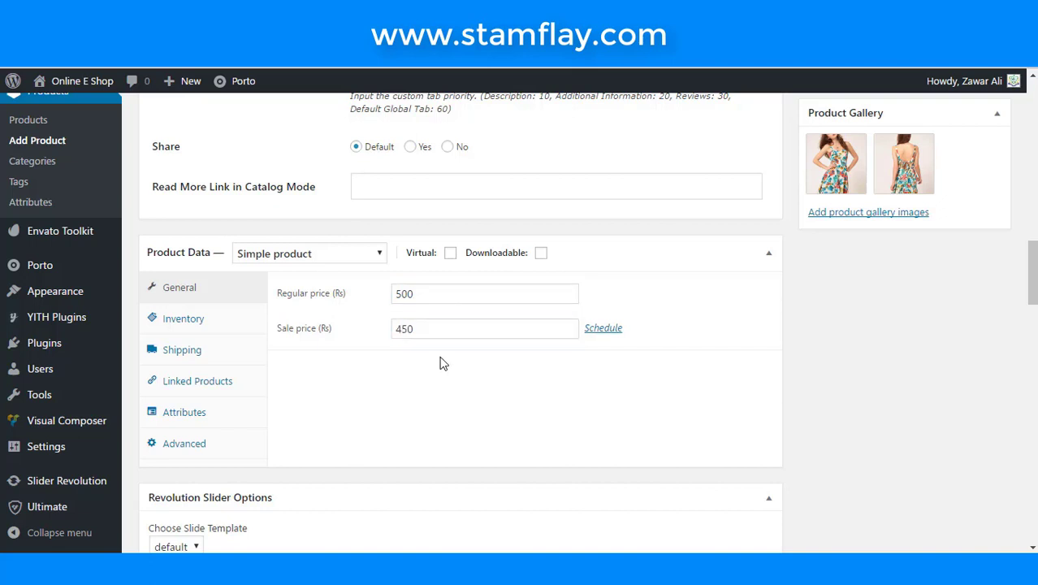
- Give the product SKU wmn10 on the Inventory tab, leaving stock management off
left_click(230, 324)
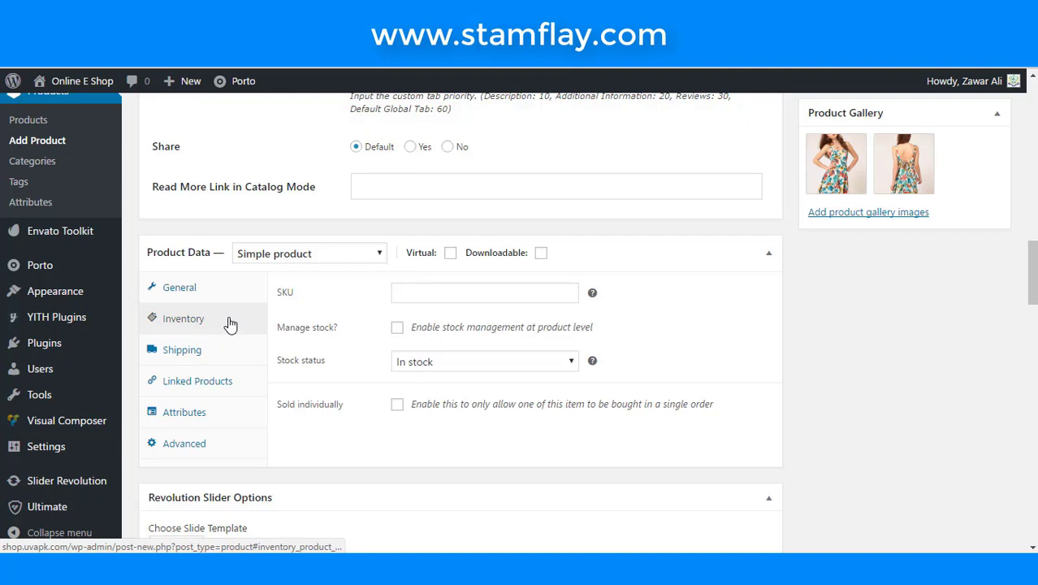
left_click(407, 292)
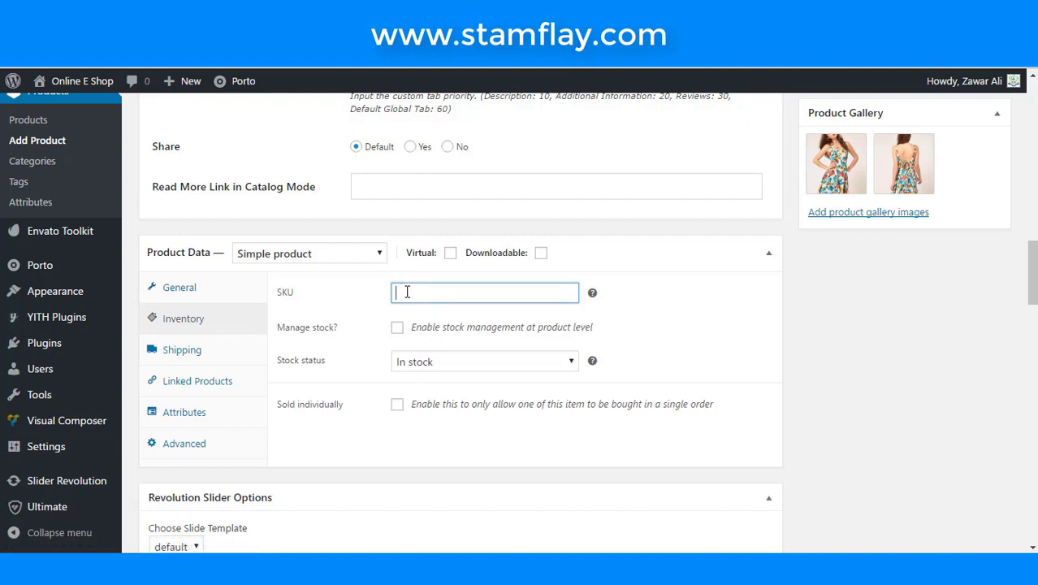
type("won")
left_click(396, 329)
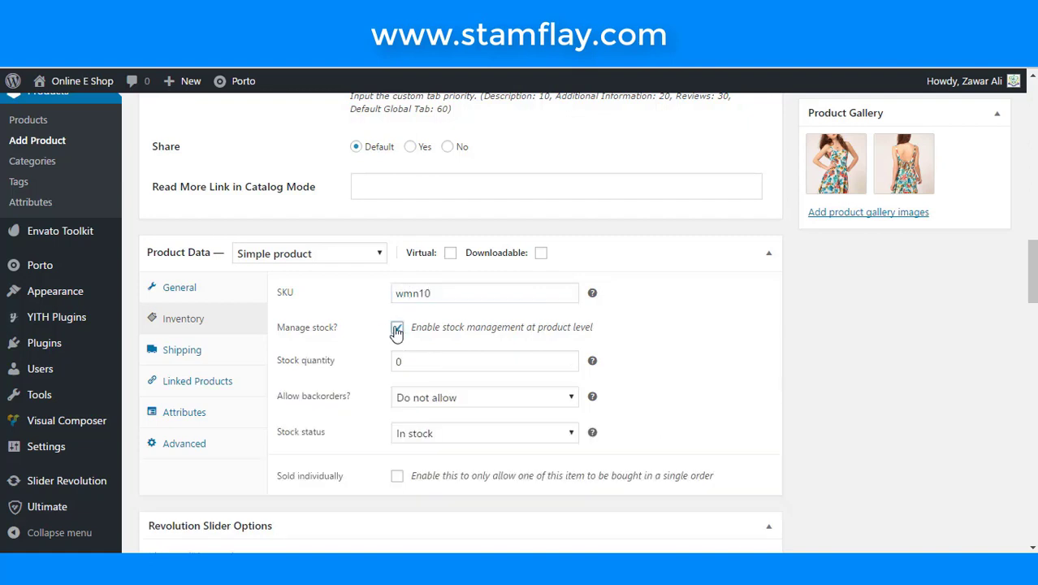
left_click(396, 330)
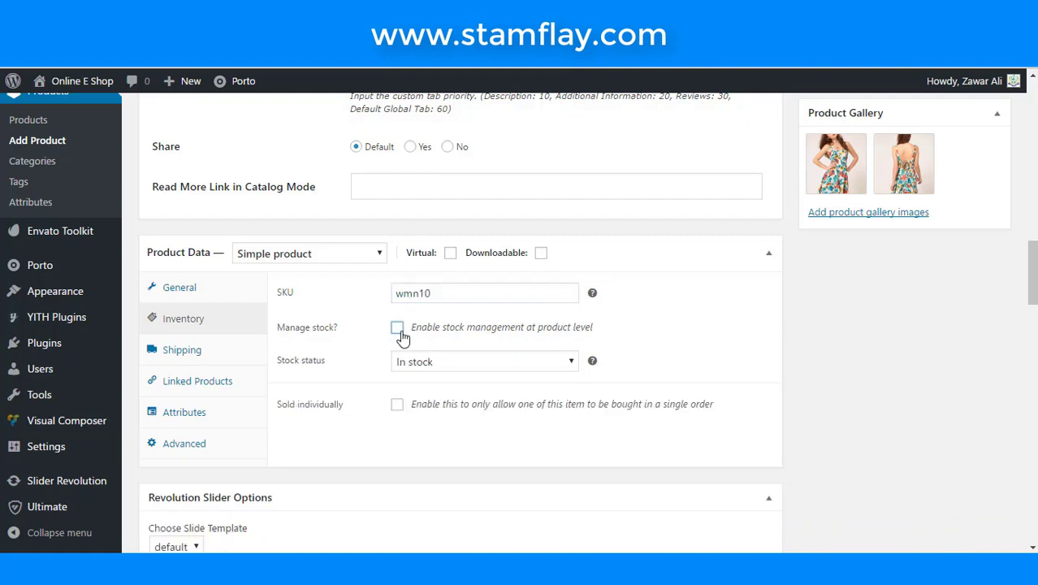
left_click(399, 333)
left_click_drag(408, 361, 364, 367)
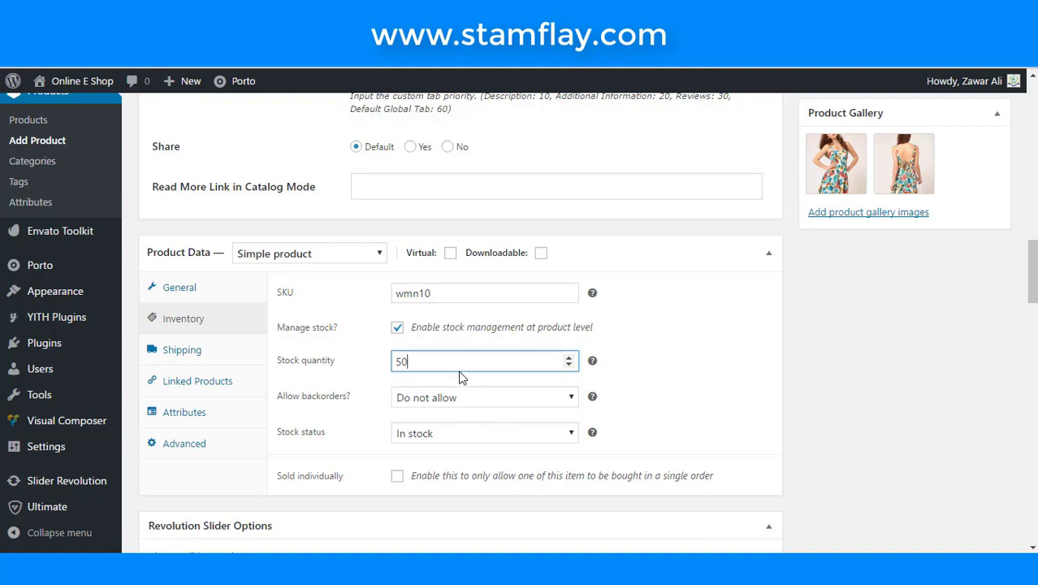
left_click(397, 328)
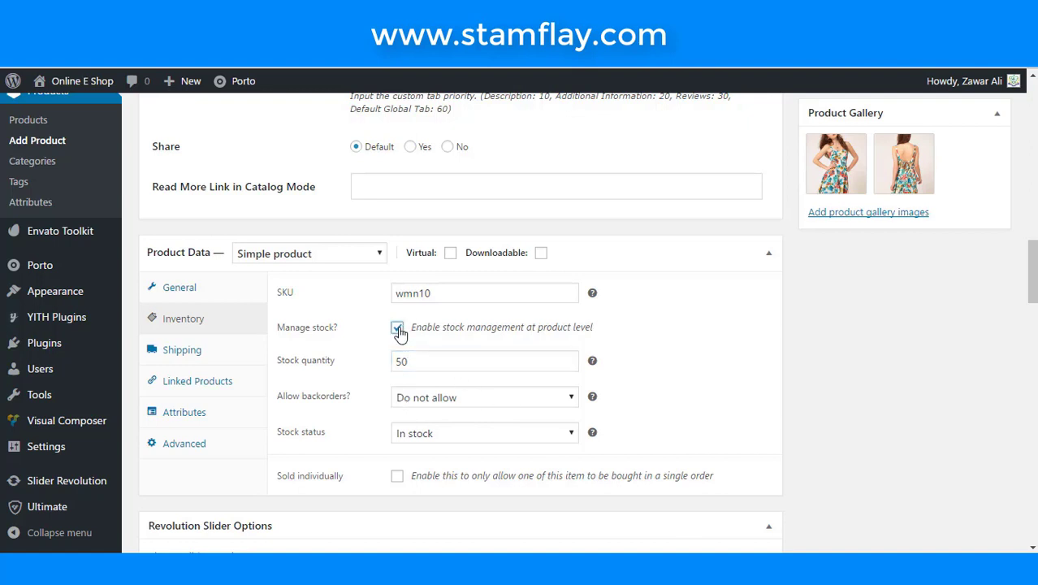
- Set shipping weight 1 kg and dimensions 30 × 50 × 70 cm
left_click(225, 359)
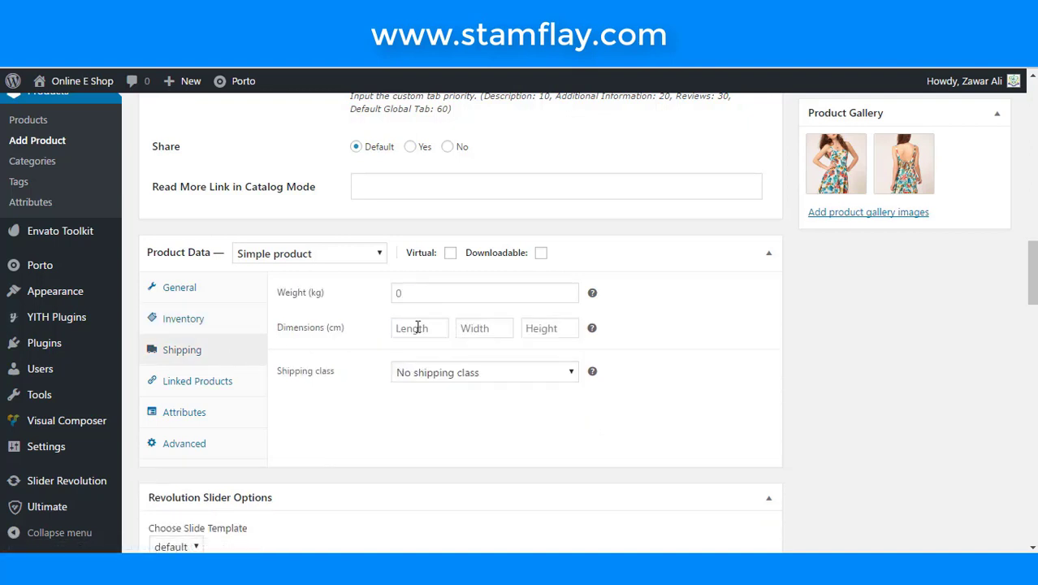
left_click(433, 293)
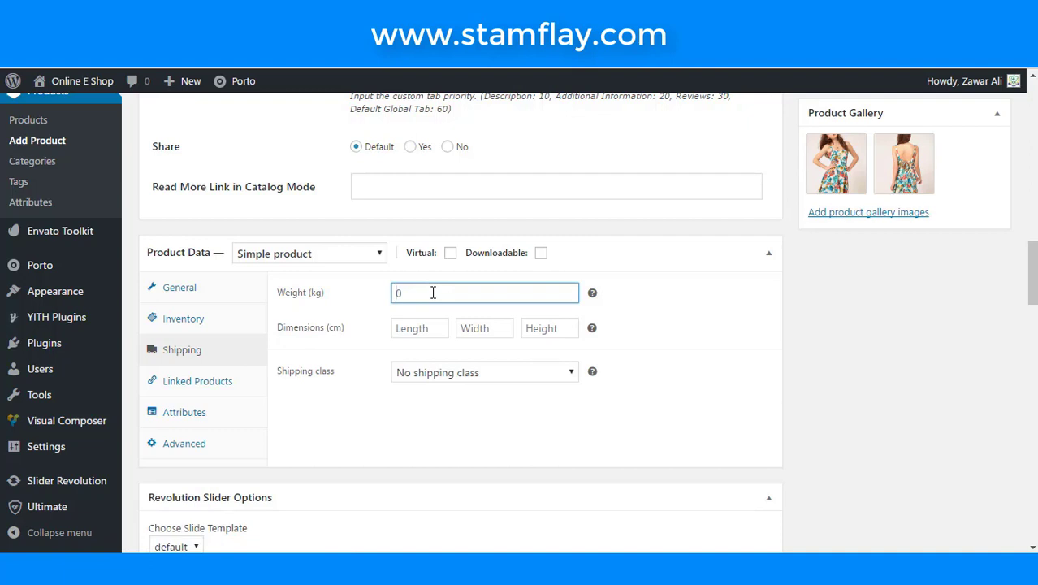
left_click(428, 319)
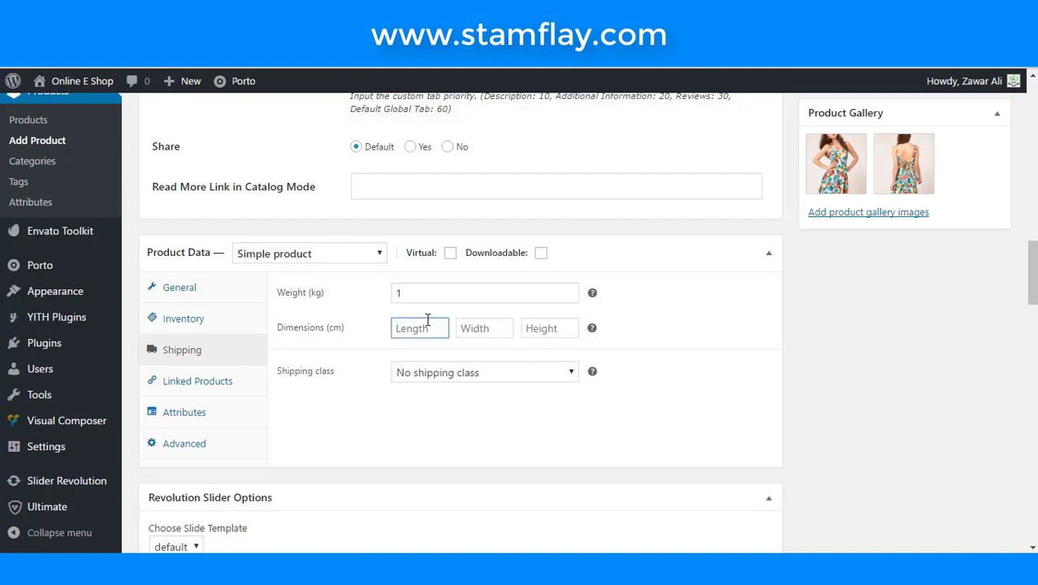
type("30")
left_click(502, 331)
type("5")
left_click(531, 325)
type("70")
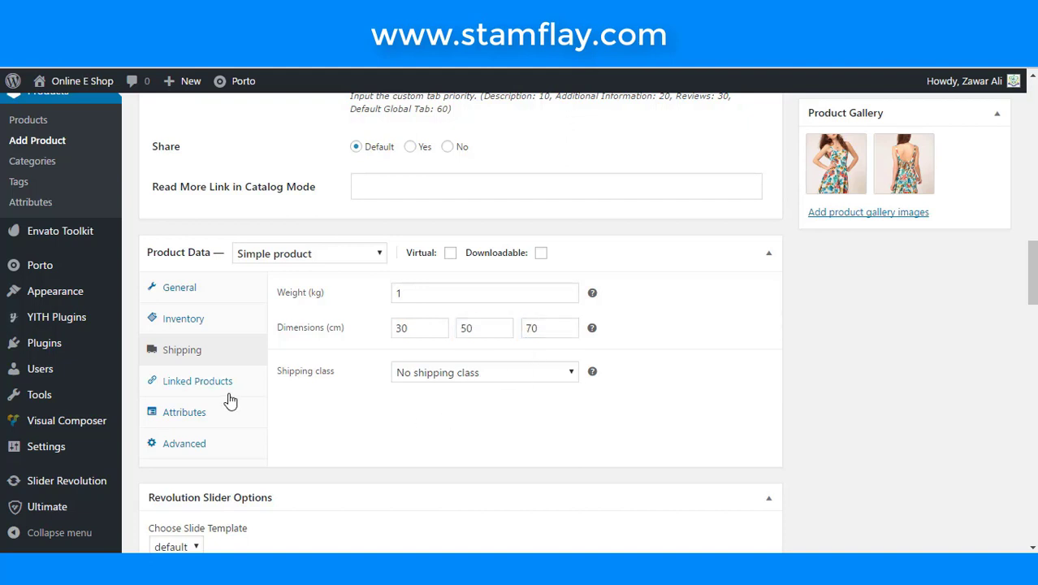
- Look through the Linked Products, Attributes and Advanced tabs
left_click(229, 390)
scroll(248, 388, "down", 1)
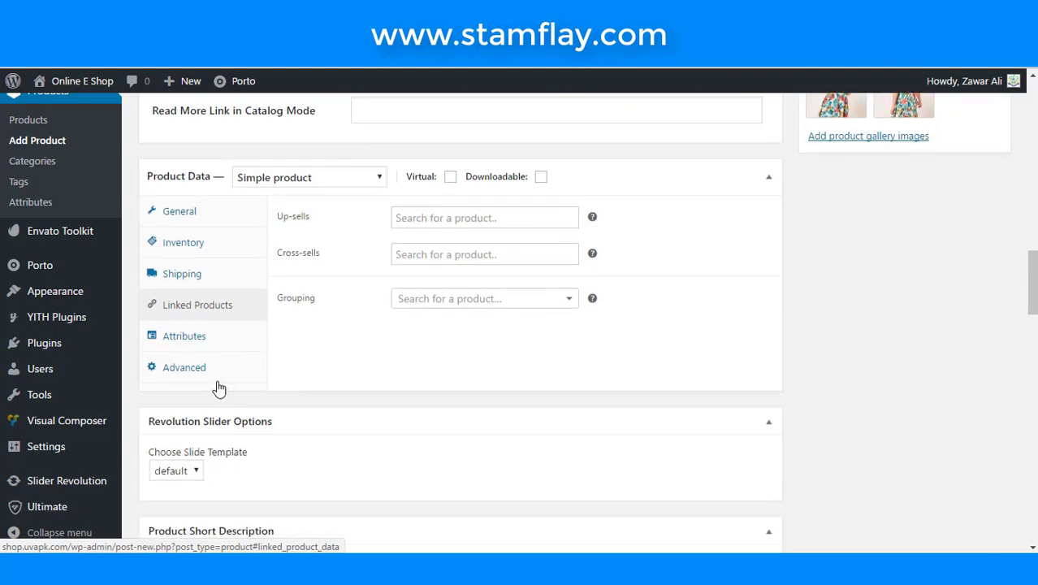
left_click(211, 339)
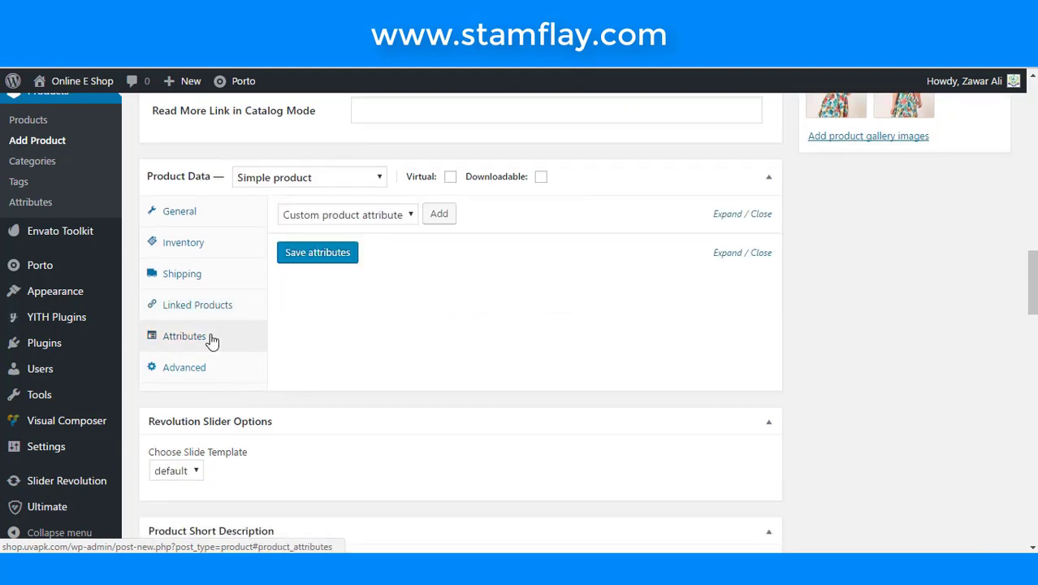
left_click(201, 374)
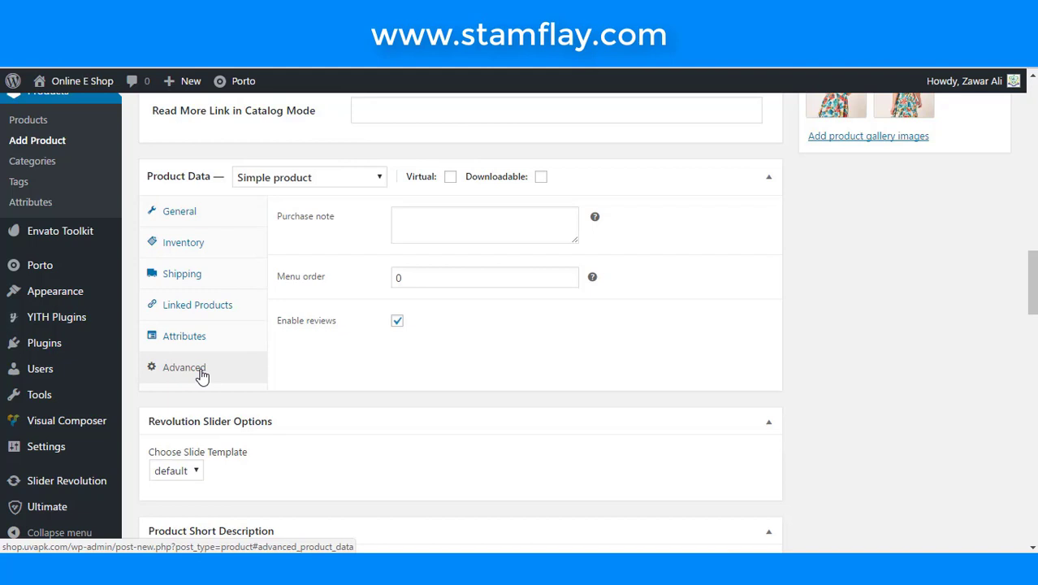
left_click(203, 347)
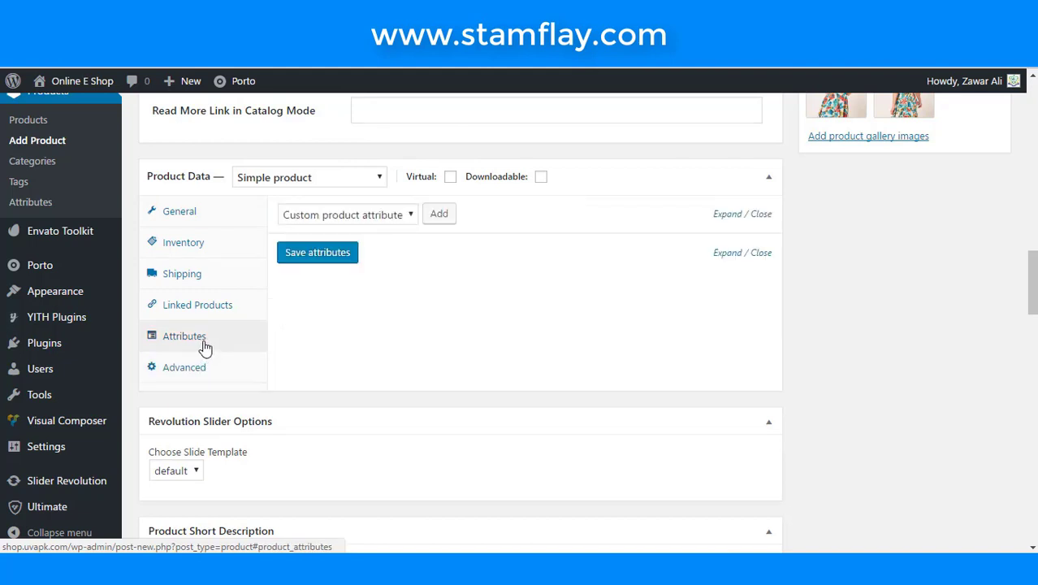
scroll(261, 345, "down", 2)
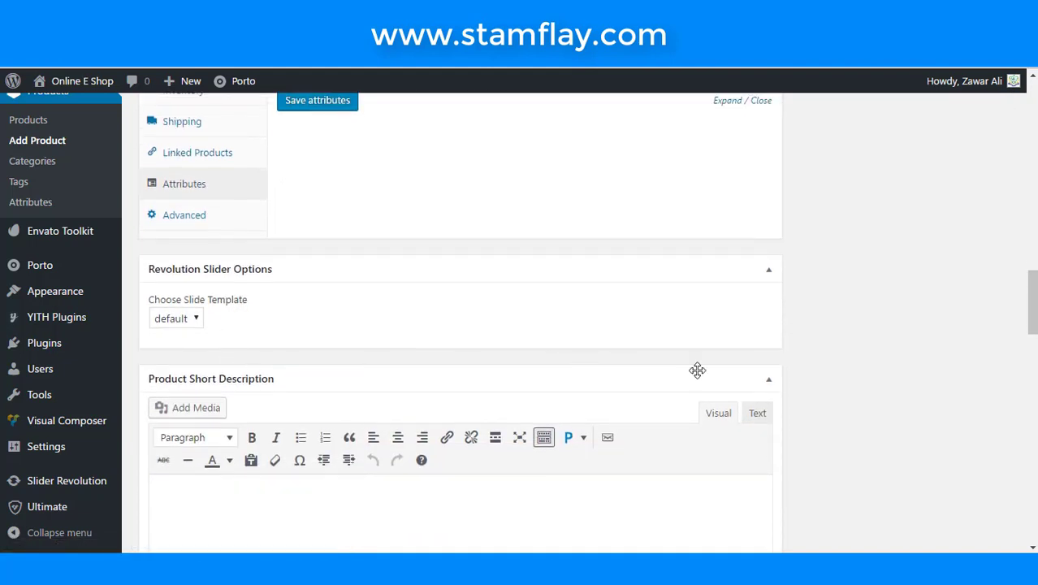
- Paste the paragraph into Product Short Description, then publish the Women Dress
scroll(696, 371, "down", 3)
left_click(551, 335)
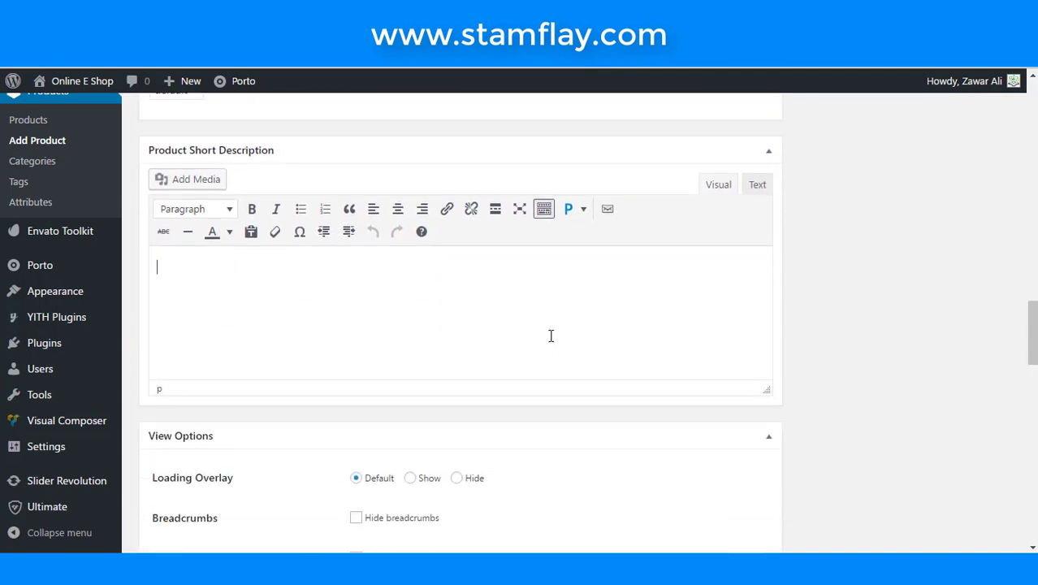
type("A descriptive paragraph describes a thing, a person, or a place. Detailed information allows the reader to form an image in his or her imagination. The better the description, the clearer the image. The sense of sight is the one that most writers consider first, but try to work on that one last.")
scroll(640, 352, "up", 15)
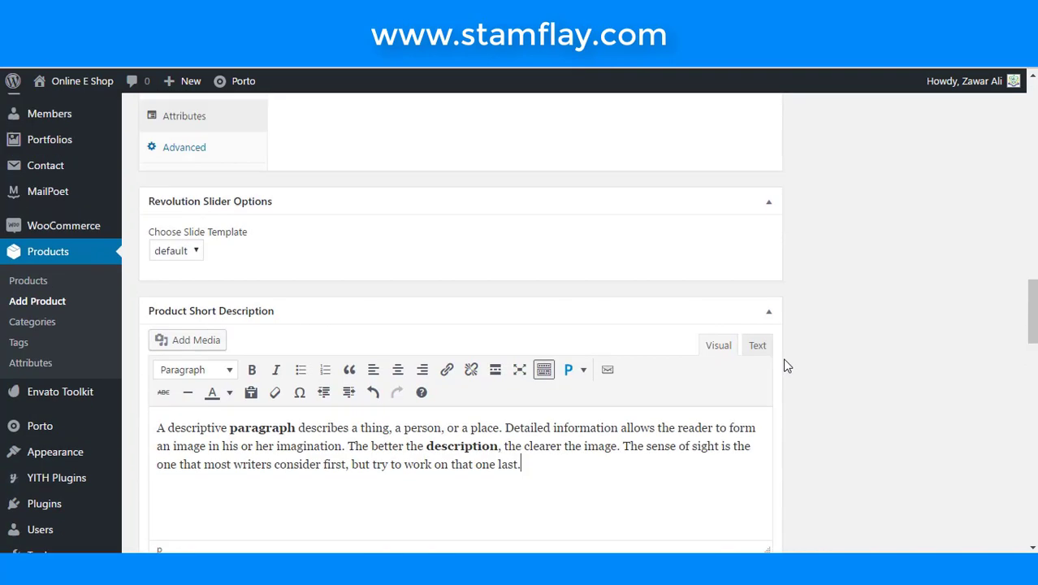
scroll(862, 347, "up", 15)
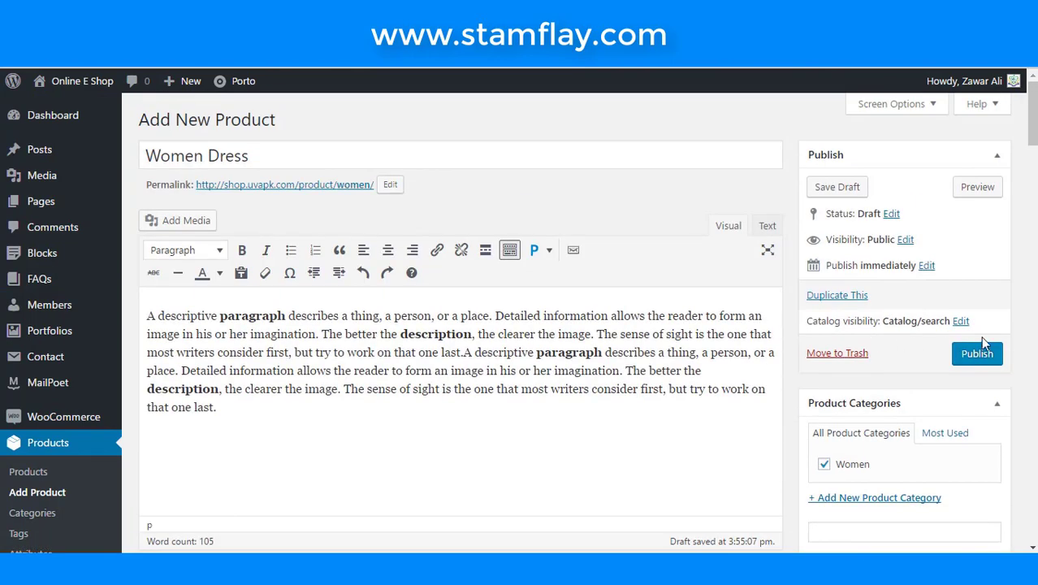
left_click(977, 352)
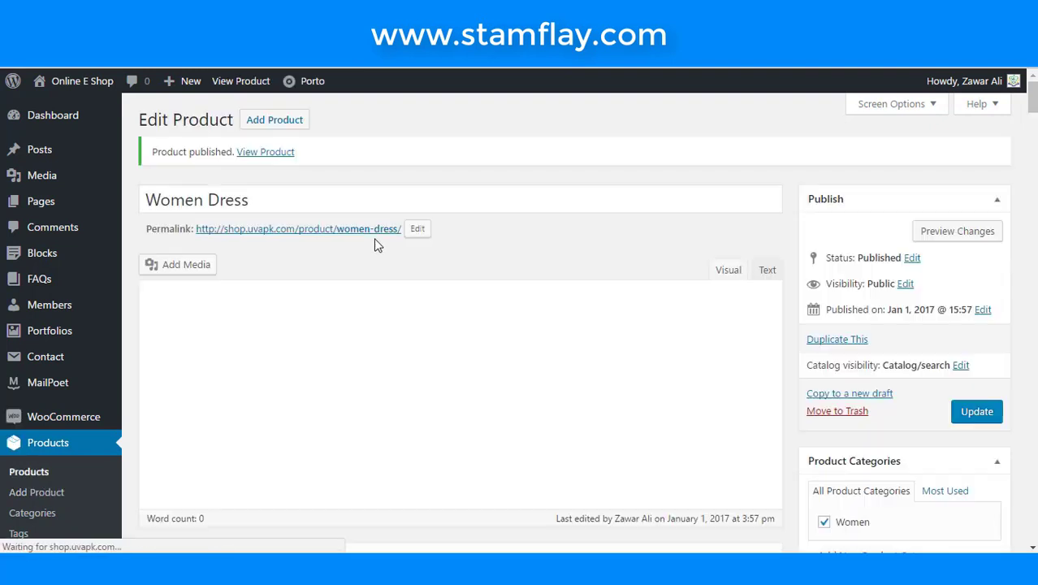
- Open the live product page and check the sale price, quantity 8 and Women category
left_click(280, 153)
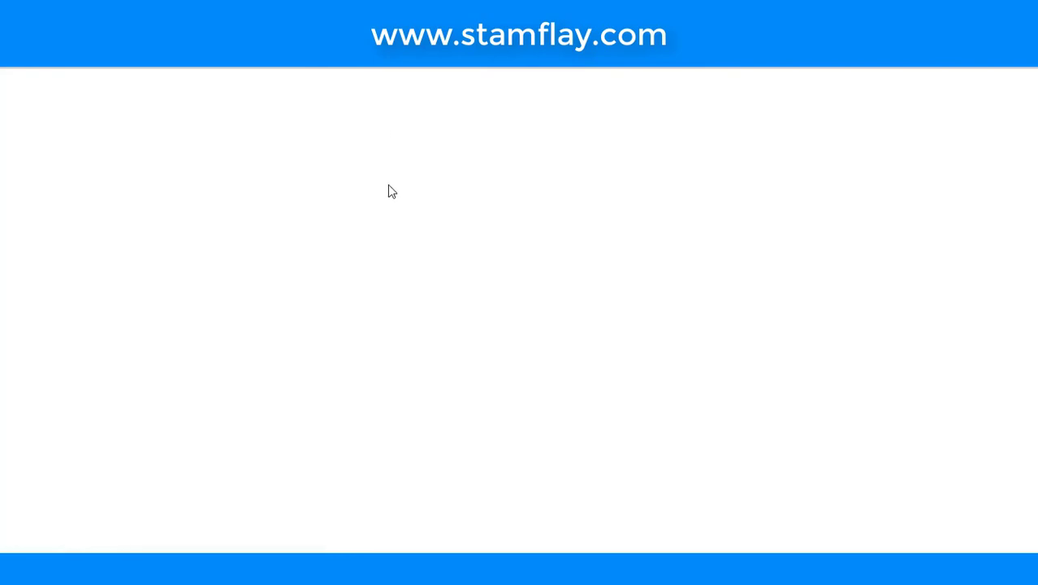
scroll(387, 191, "down", 1)
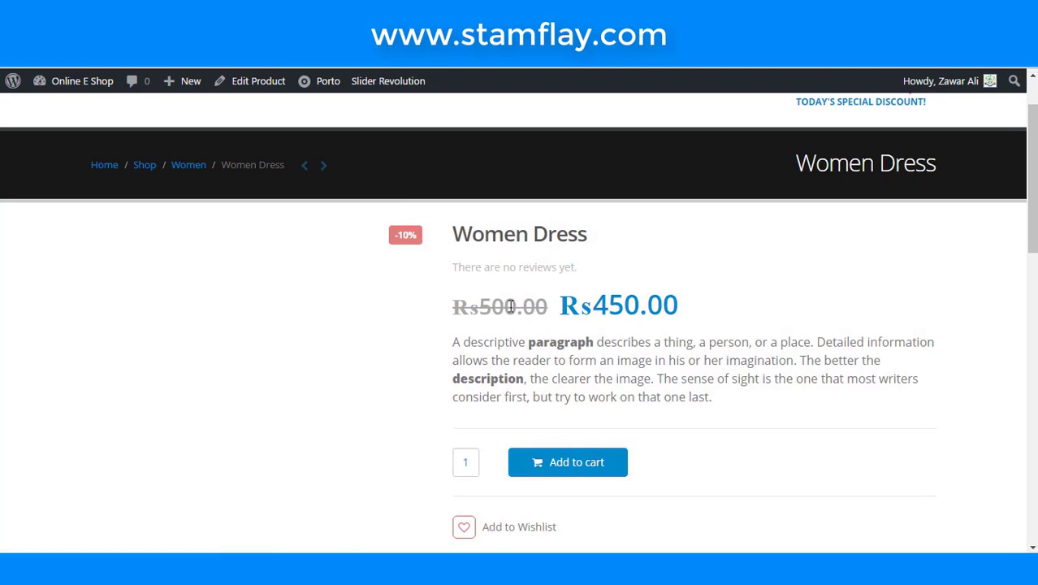
left_click_drag(452, 306, 568, 305)
scroll(702, 305, "down", 1)
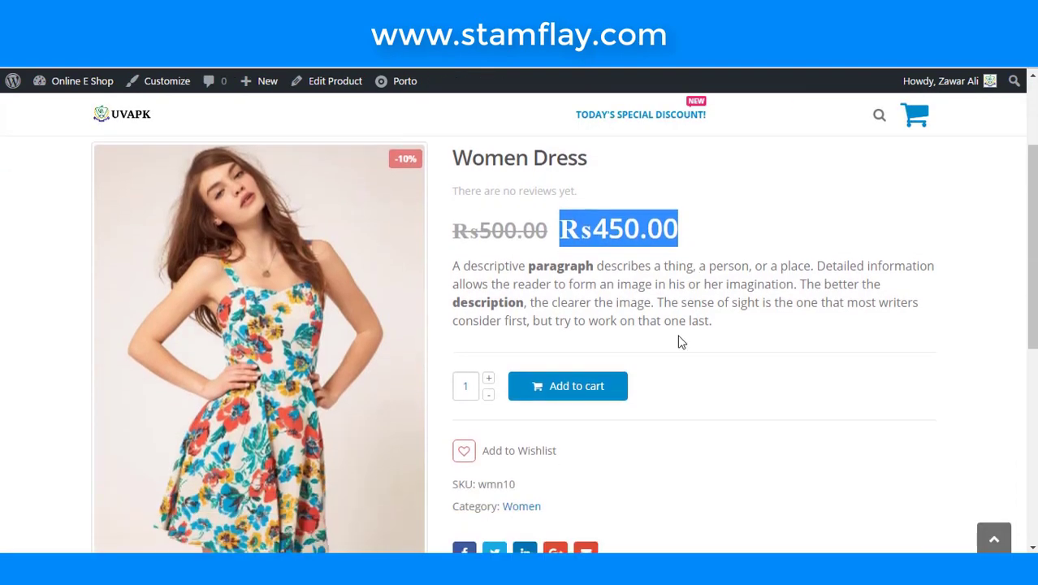
left_click(492, 379)
left_click(491, 379)
scroll(554, 451, "down", 1)
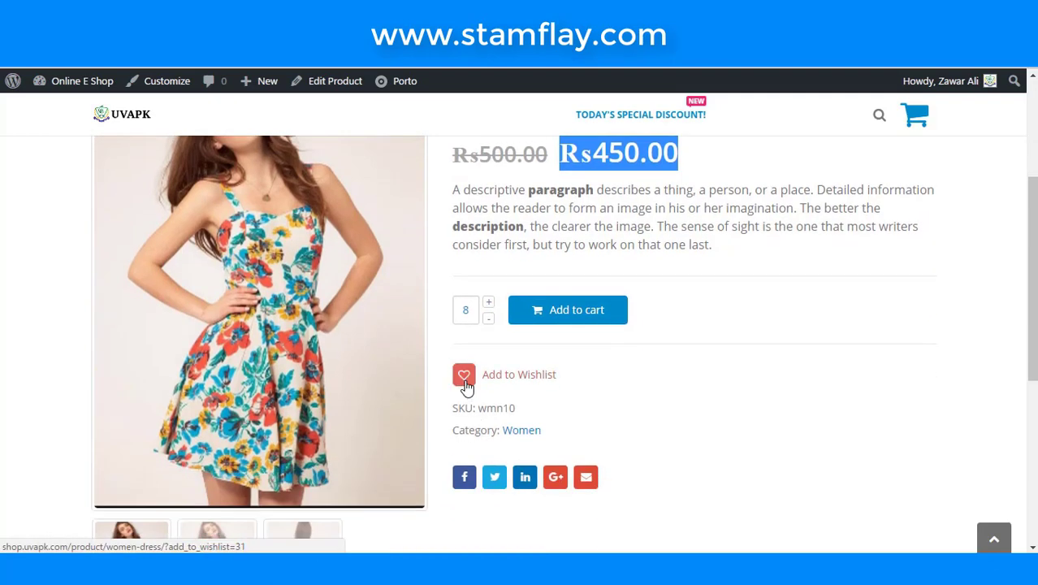
scroll(646, 407, "down", 1)
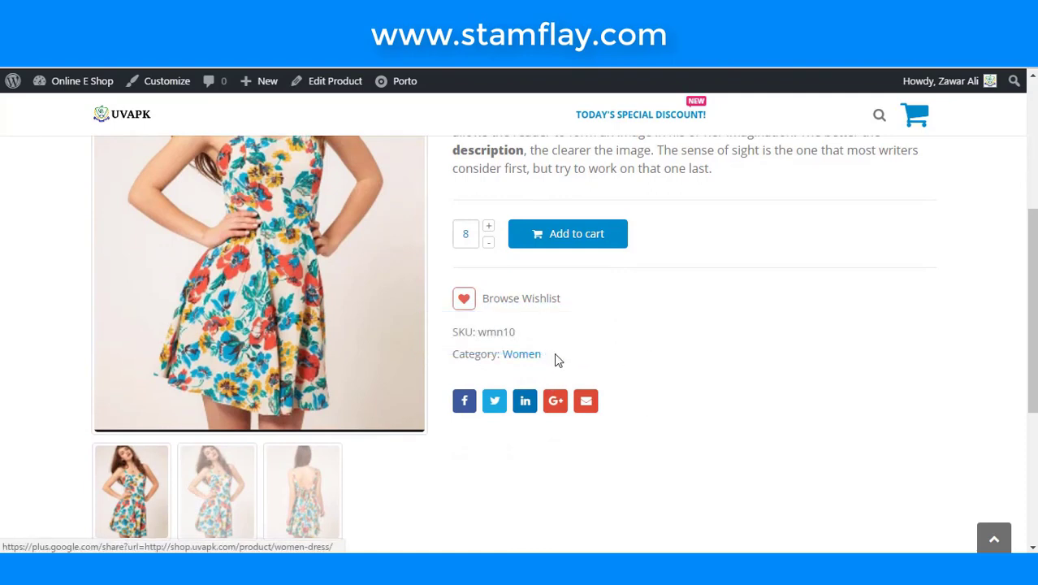
left_click_drag(559, 357, 503, 354)
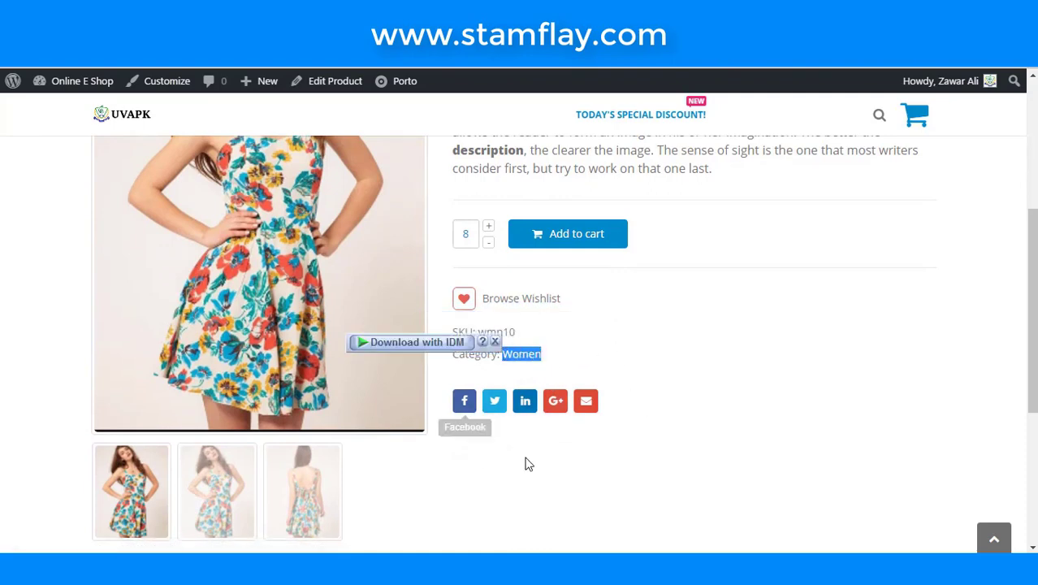
scroll(338, 435, "down", 2)
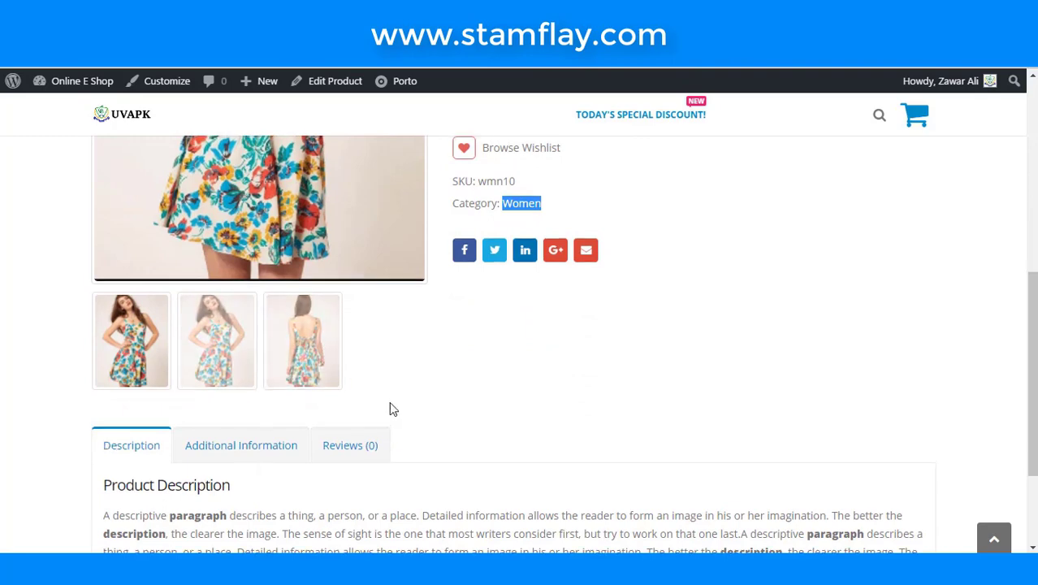
scroll(336, 424, "up", 3)
scroll(487, 390, "up", 2)
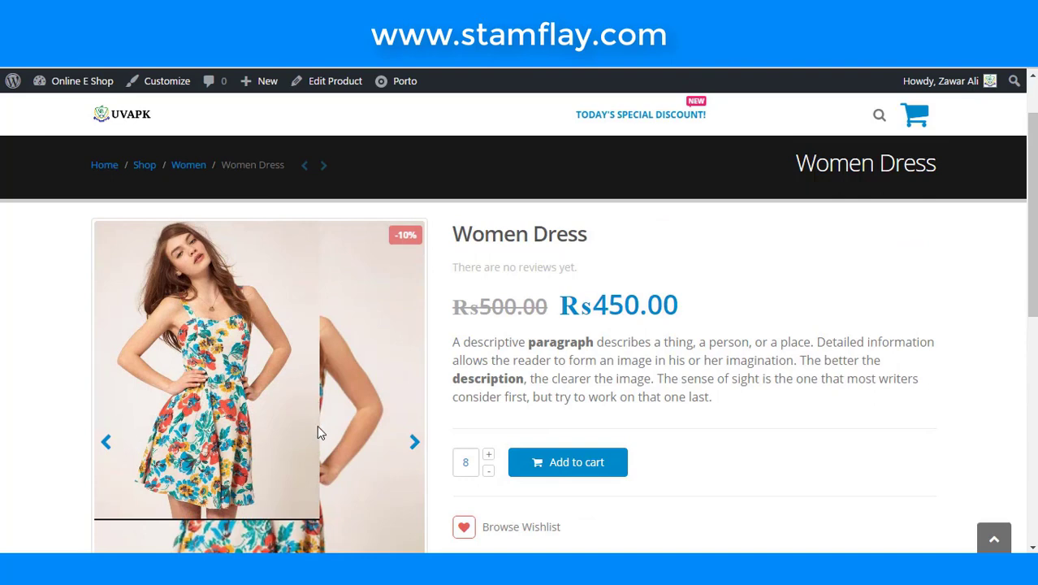
- Flip through the dress's gallery photos on the product page
left_click(414, 443)
left_click(414, 442)
left_click(414, 442)
left_click(414, 443)
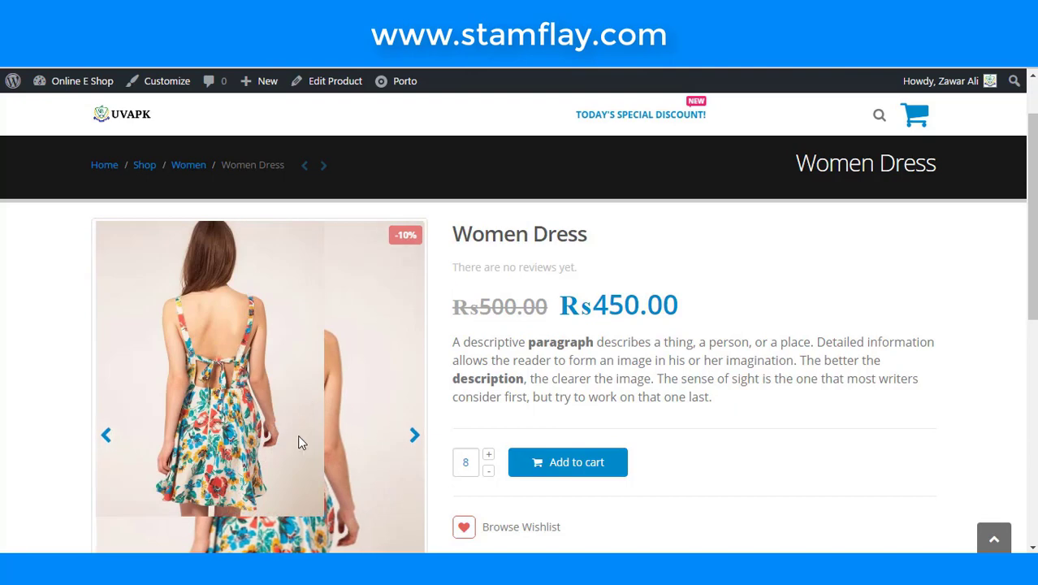
scroll(406, 430, "down", 4)
scroll(395, 445, "down", 3)
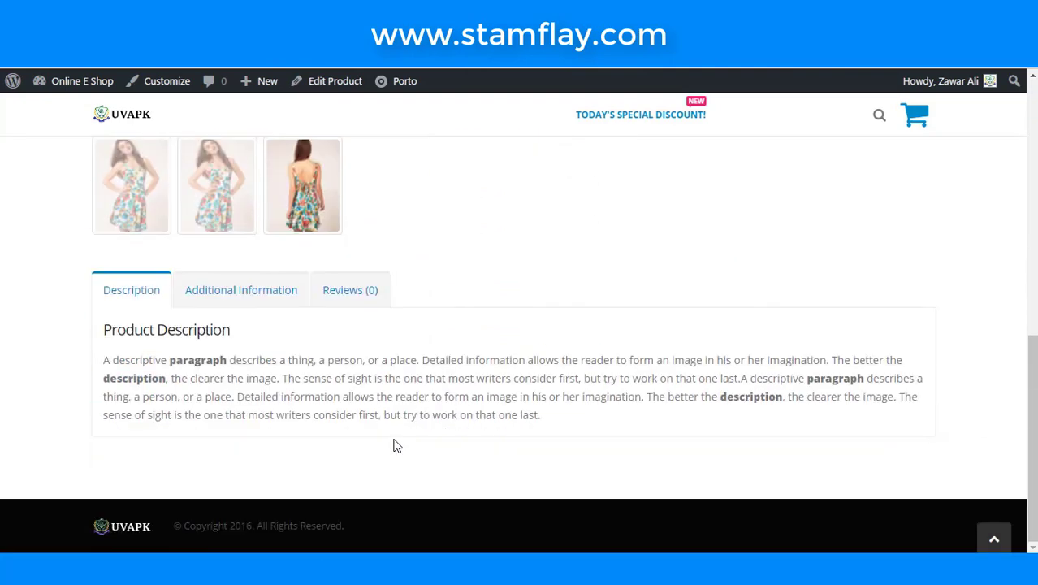
- Check the 30 x 50 x 70 cm dimensions in Additional Information and the empty Reviews tab
left_click(277, 300)
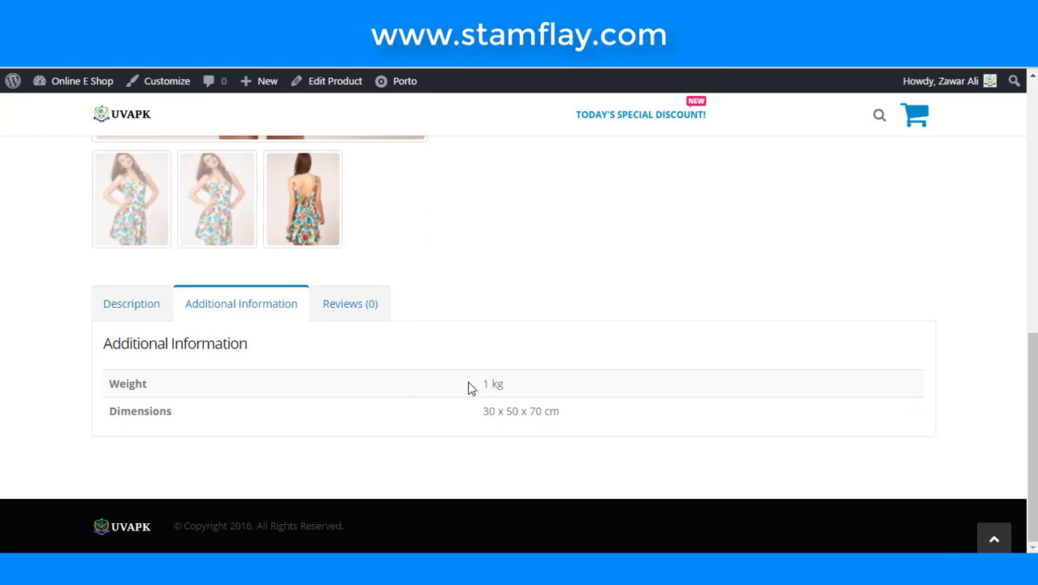
left_click_drag(461, 375, 567, 411)
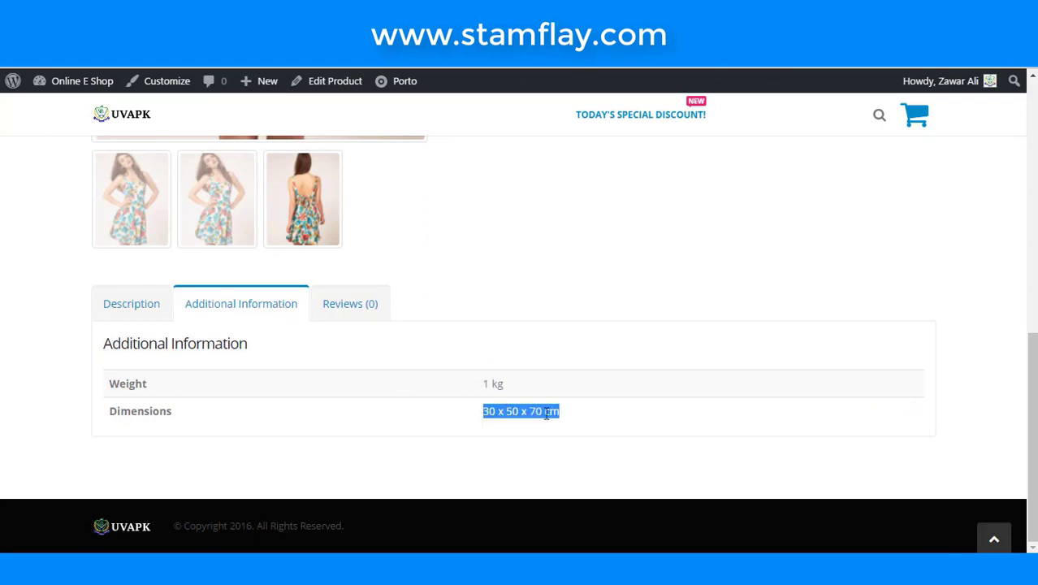
left_click(348, 309)
scroll(351, 418, "down", 1)
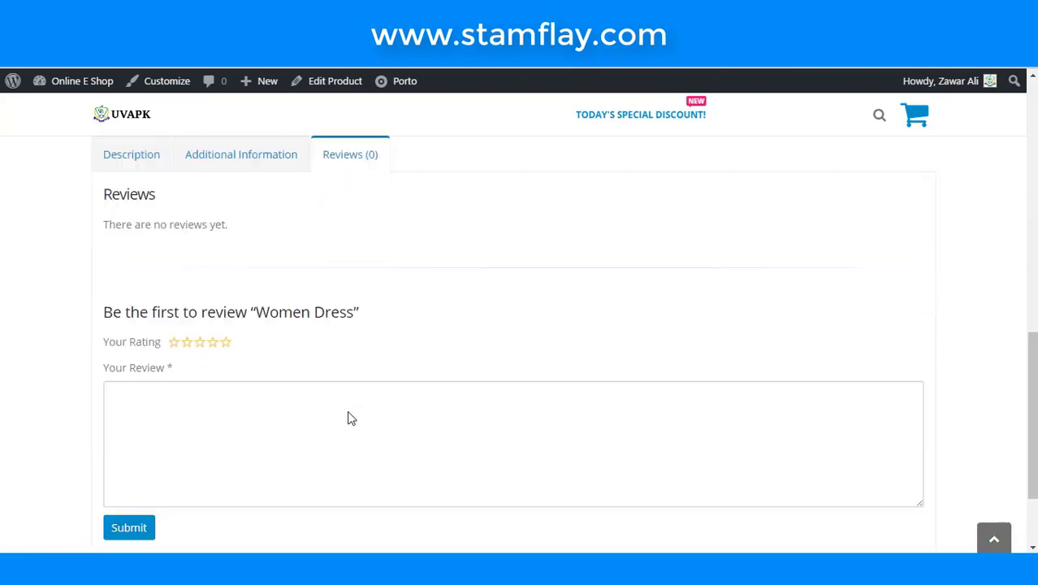
scroll(325, 398, "down", 2)
scroll(285, 374, "down", 1)
scroll(287, 378, "up", 8)
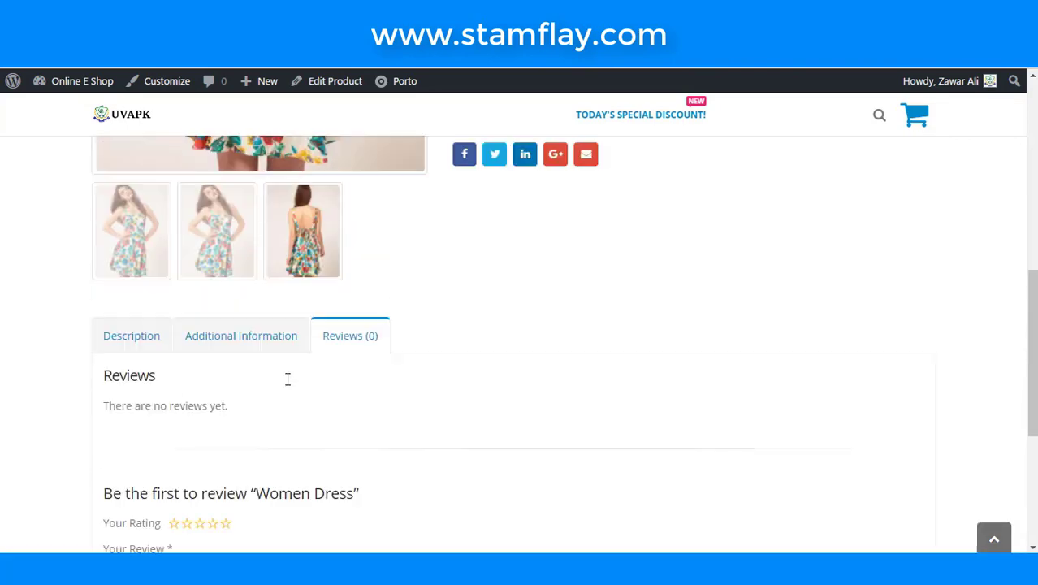
scroll(286, 386, "up", 2)
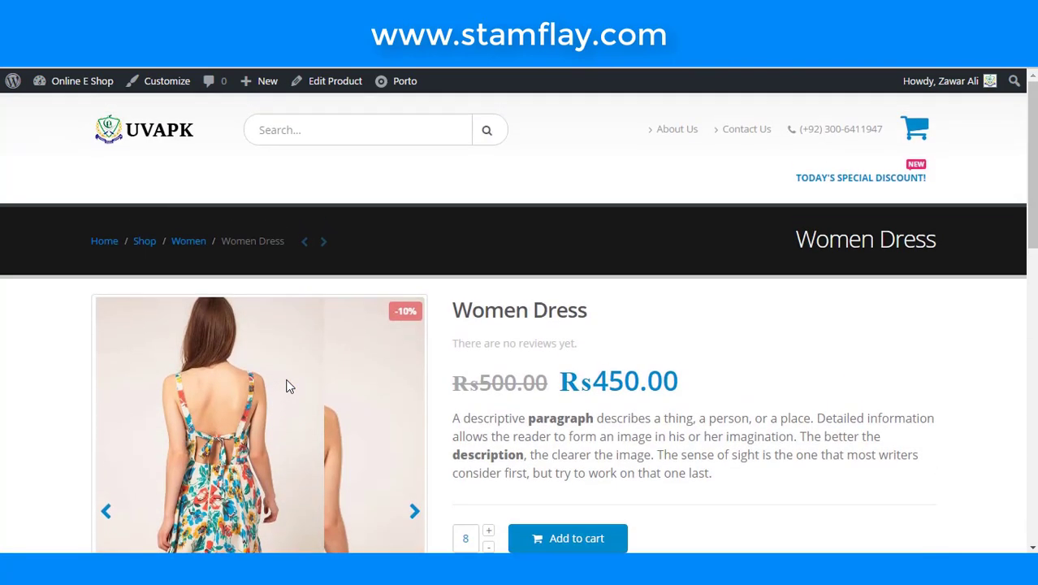
scroll(316, 364, "down", 3)
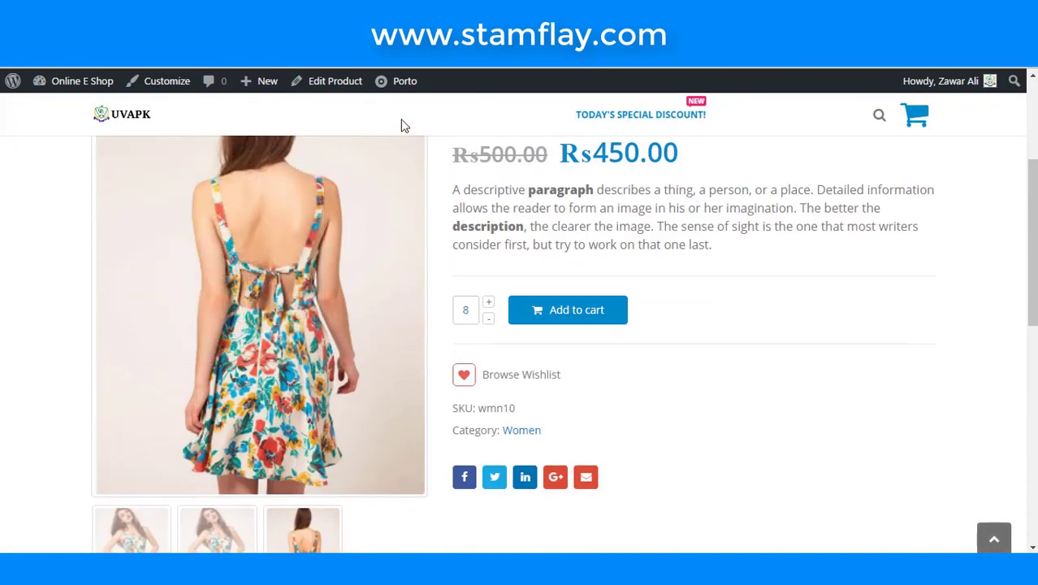
- Return to the Women Dress edit page and start a new blank product
key("alt+Left")
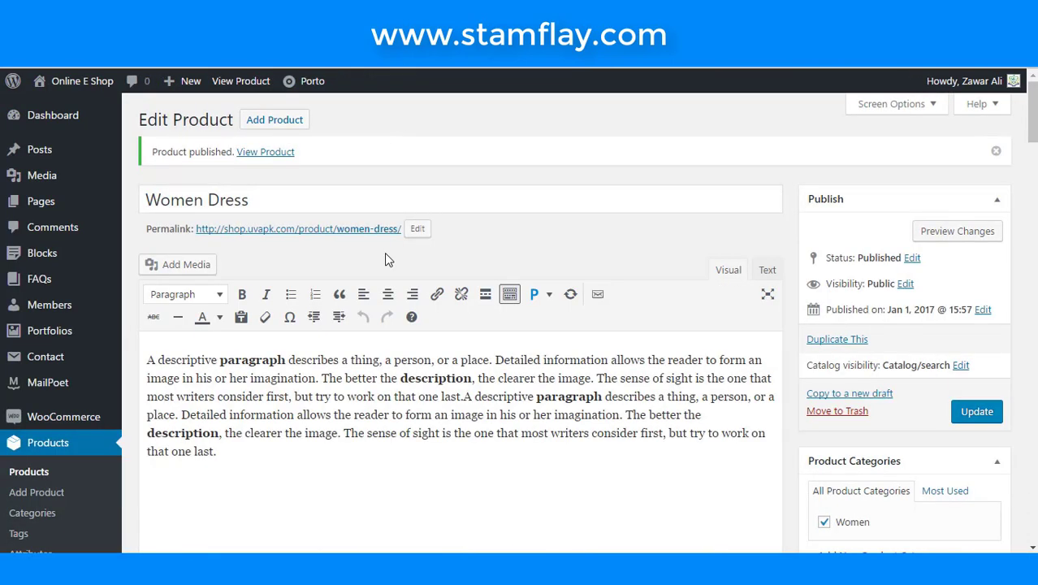
scroll(385, 257, "down", 5)
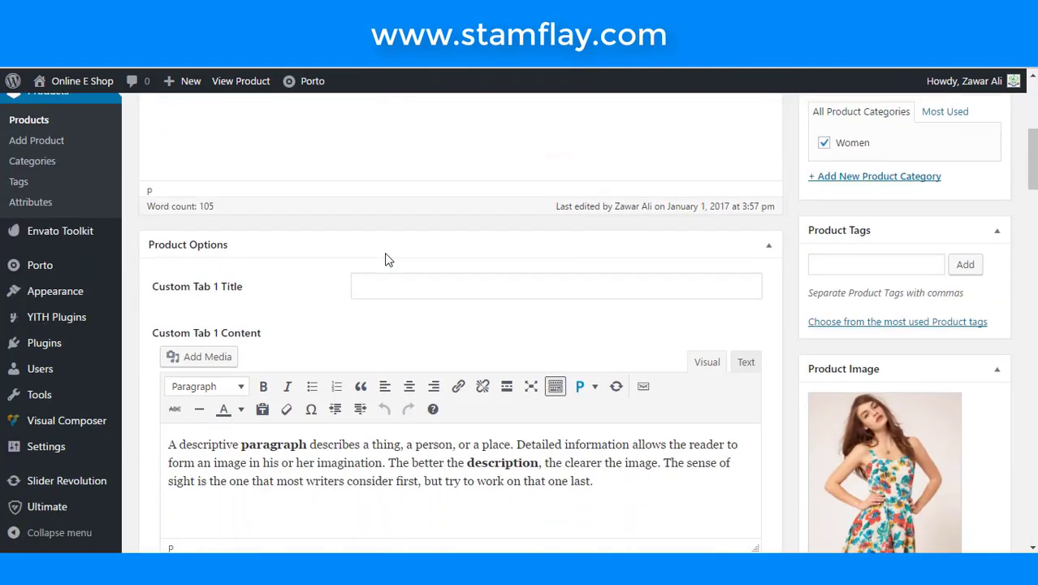
scroll(385, 252, "up", 4)
scroll(265, 257, "up", 1)
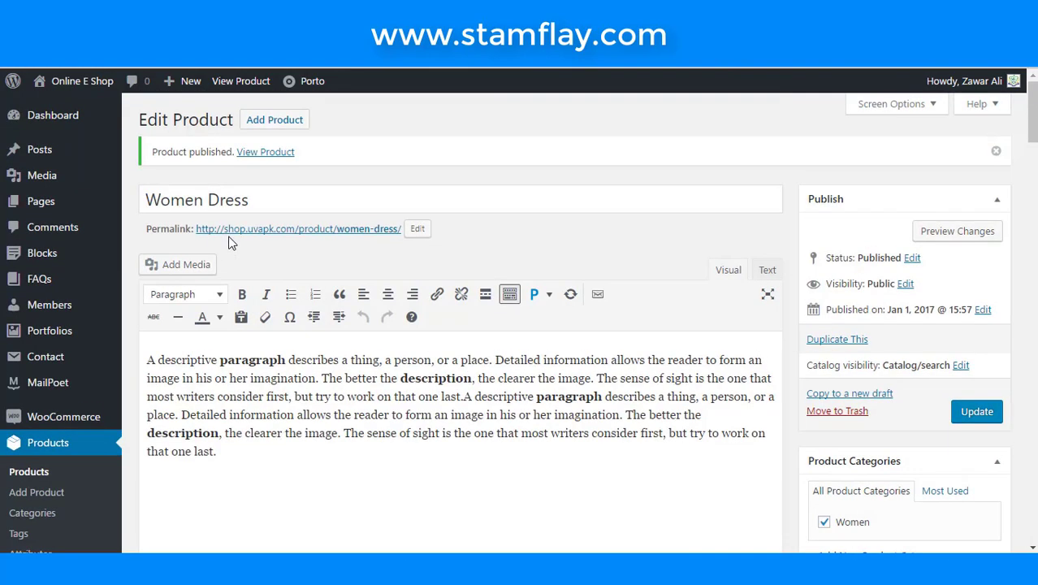
left_click(280, 127)
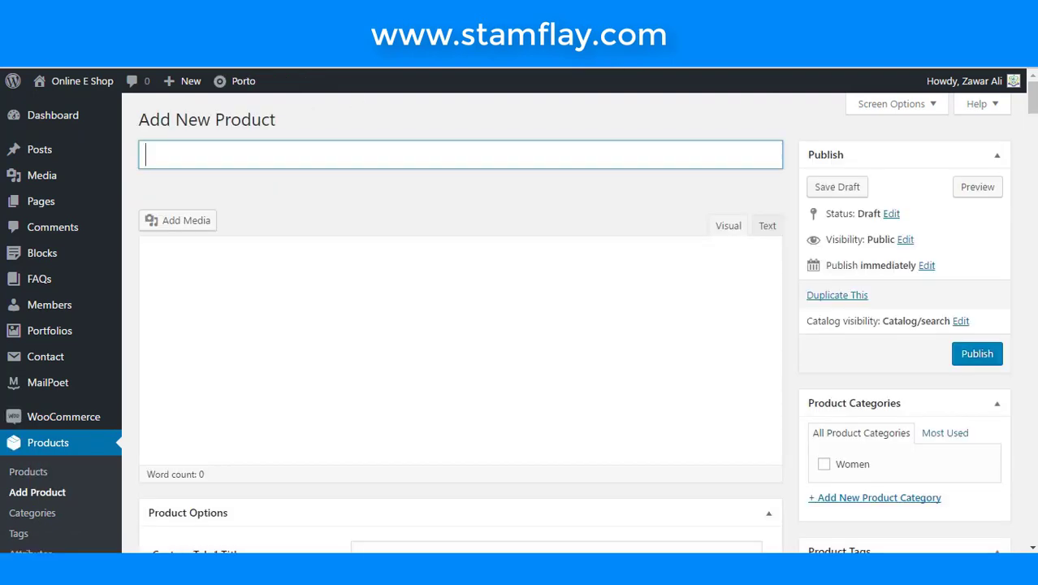
key("alt+Tab")
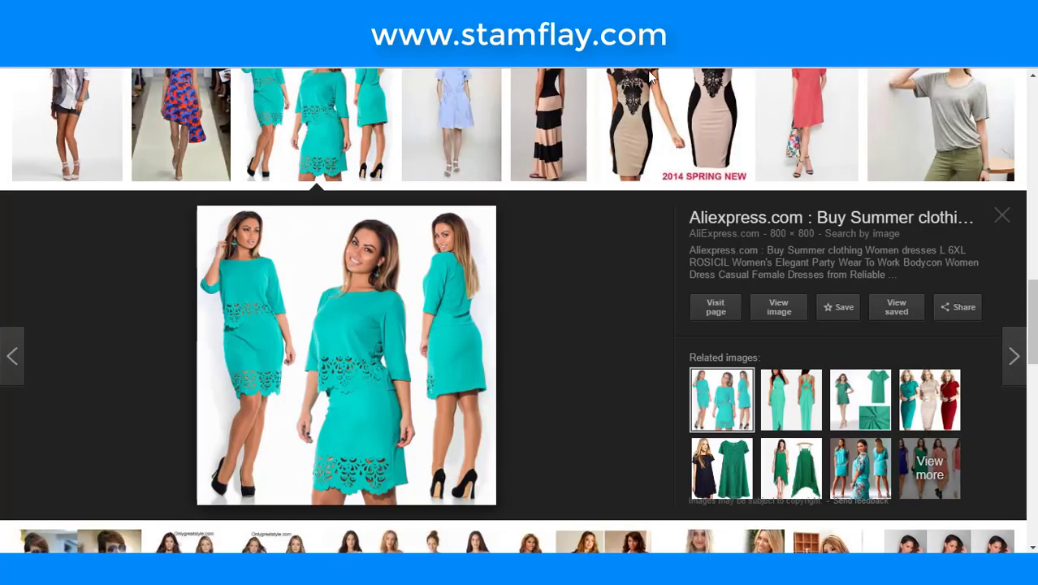
- Save the teal cut-out dress image to the Desktop as a JPG
scroll(522, 331, "down", 4)
scroll(522, 331, "up", 4)
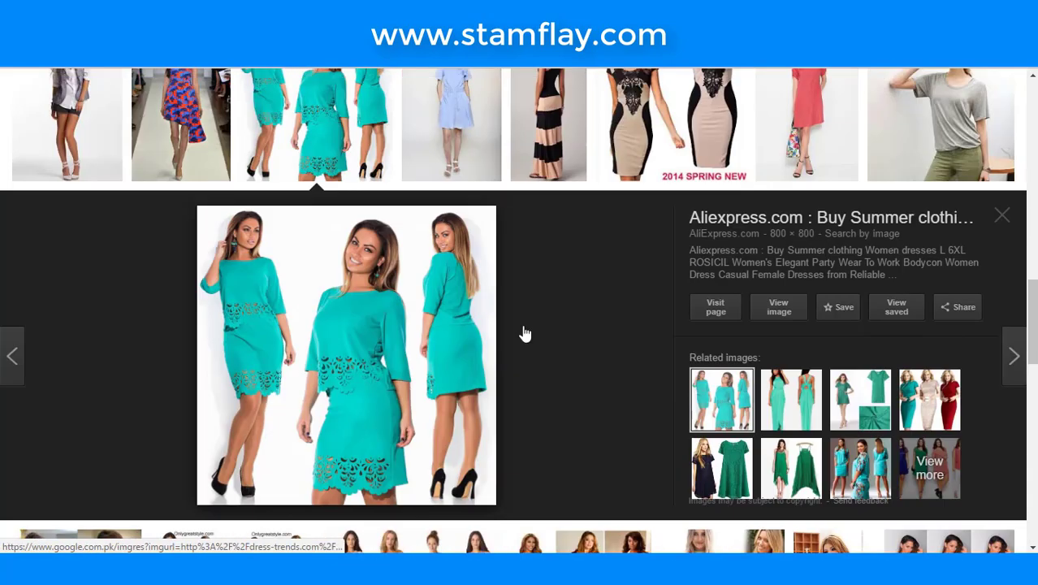
right_click(351, 335)
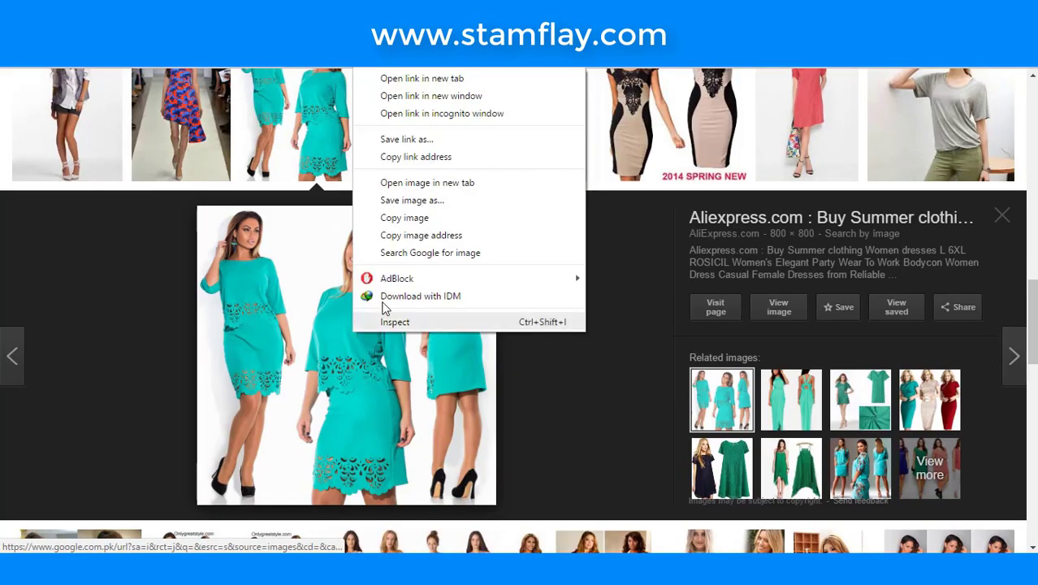
left_click(402, 202)
left_click(86, 111)
left_click(384, 339)
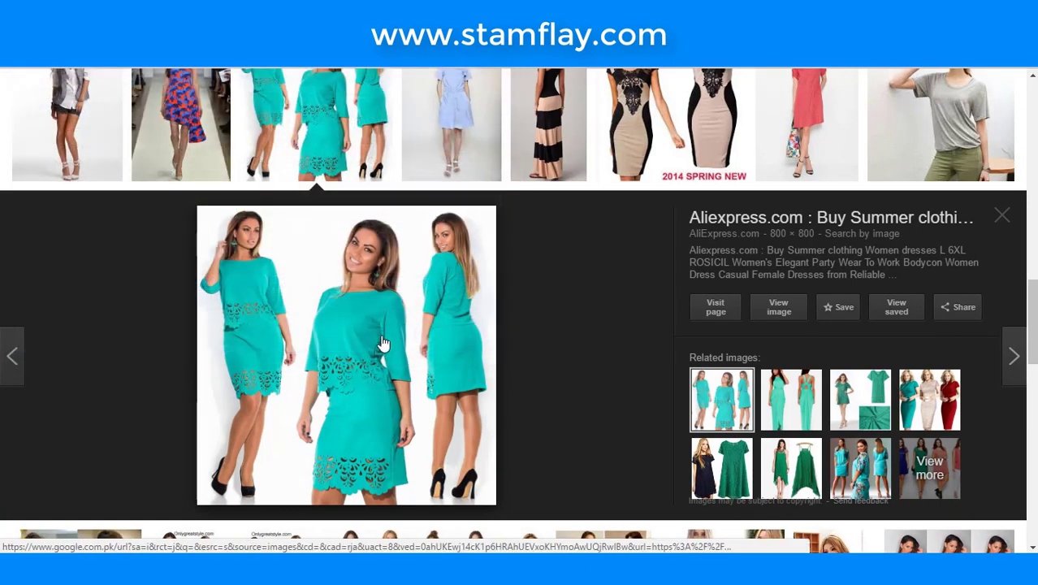
- Save the teal maxi dress image as a JPG
left_click(795, 423)
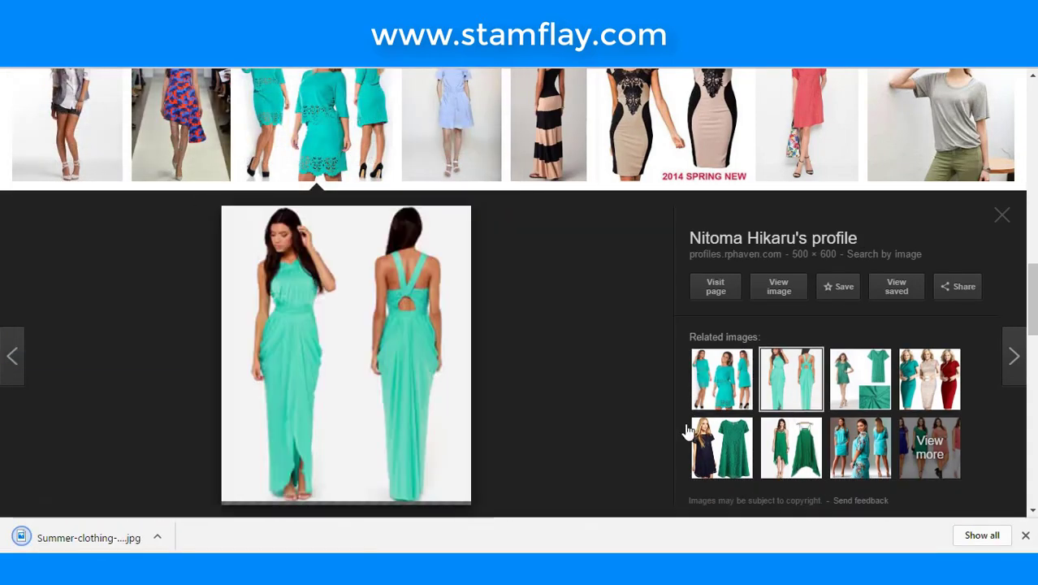
right_click(442, 310)
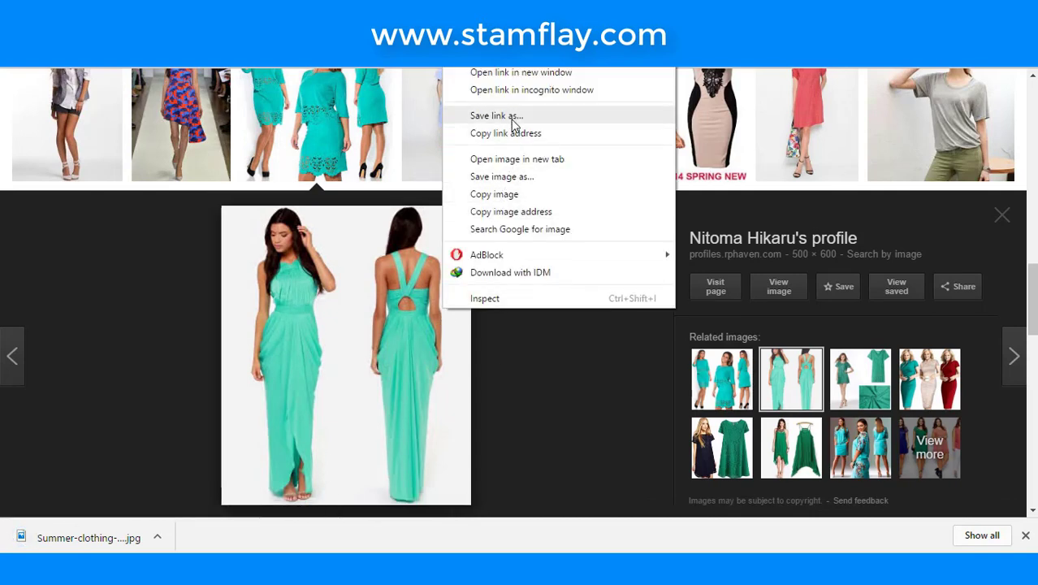
left_click(512, 176)
left_click(390, 343)
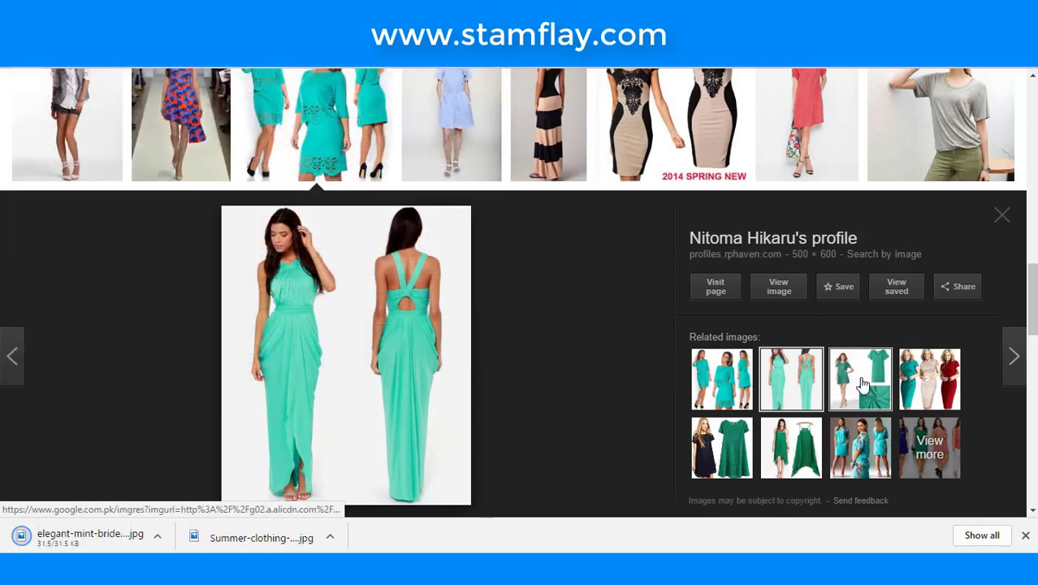
- Save the floral-sleeved teal dress image as a JPG
left_click(857, 383)
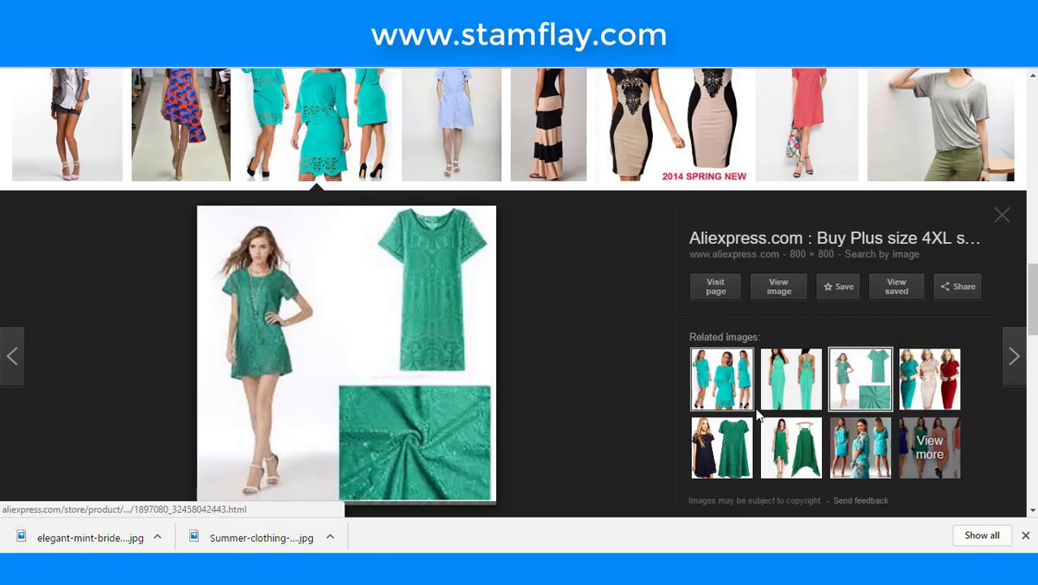
left_click(877, 443)
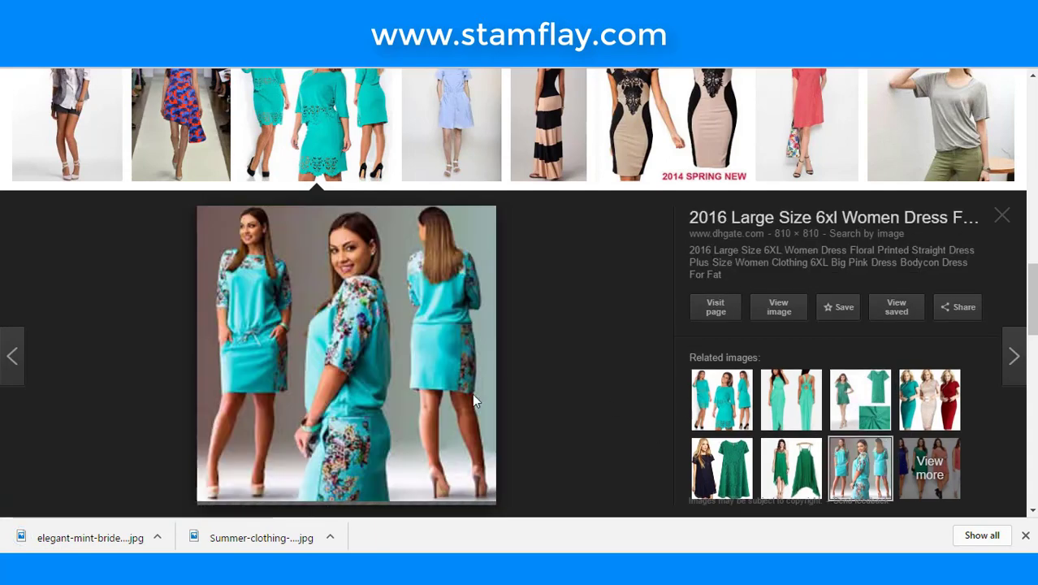
scroll(332, 299, "down", 2)
right_click(330, 217)
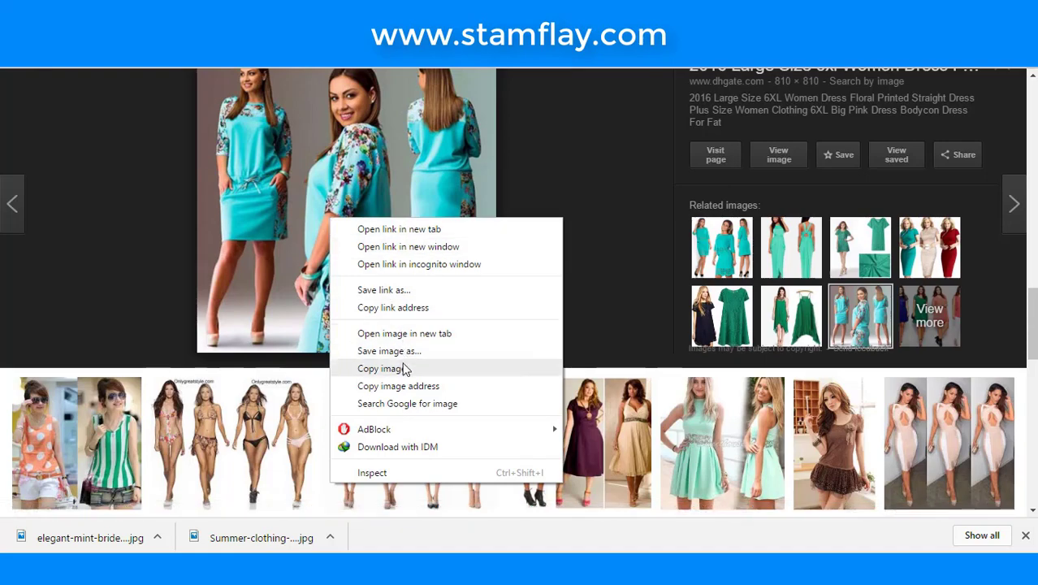
left_click(401, 352)
left_click(388, 345)
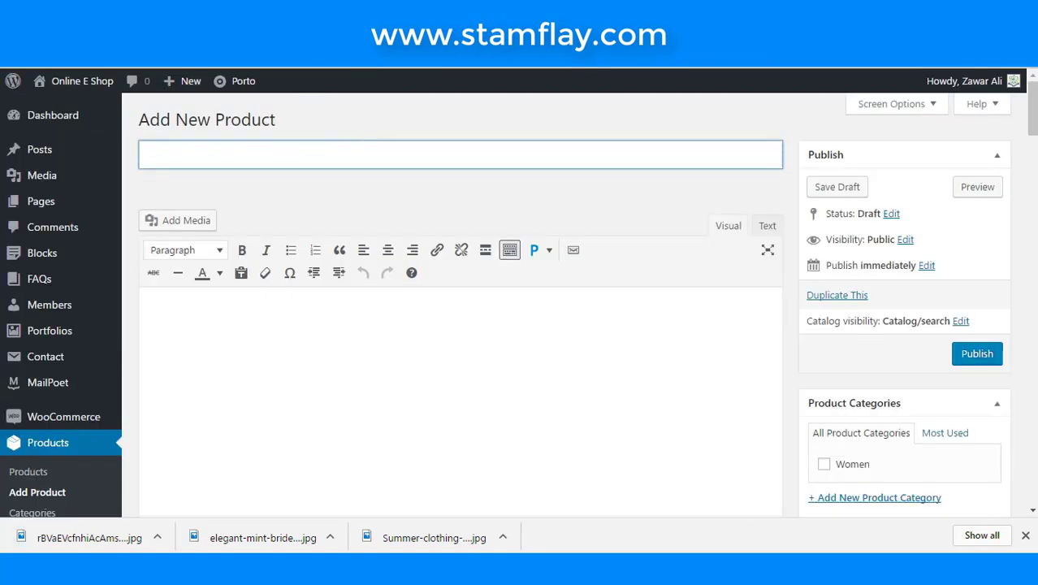
- Title the new product 'Women Dress 2'
type("Women Dre")
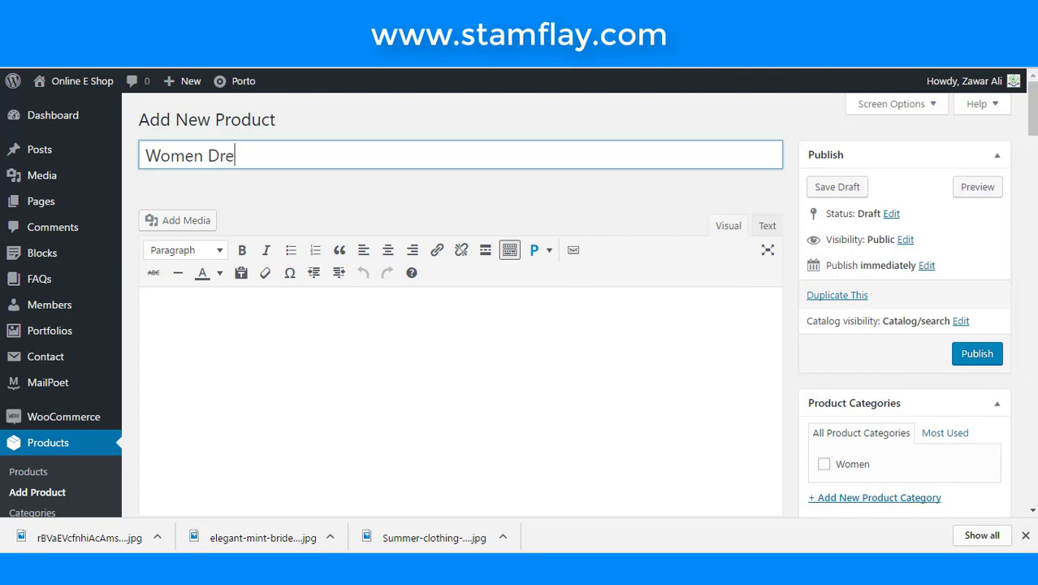
type("s")
key("BackSpace")
type("s 2")
- Paste the descriptive paragraph as the product description and tick the Women category
left_click(671, 333)
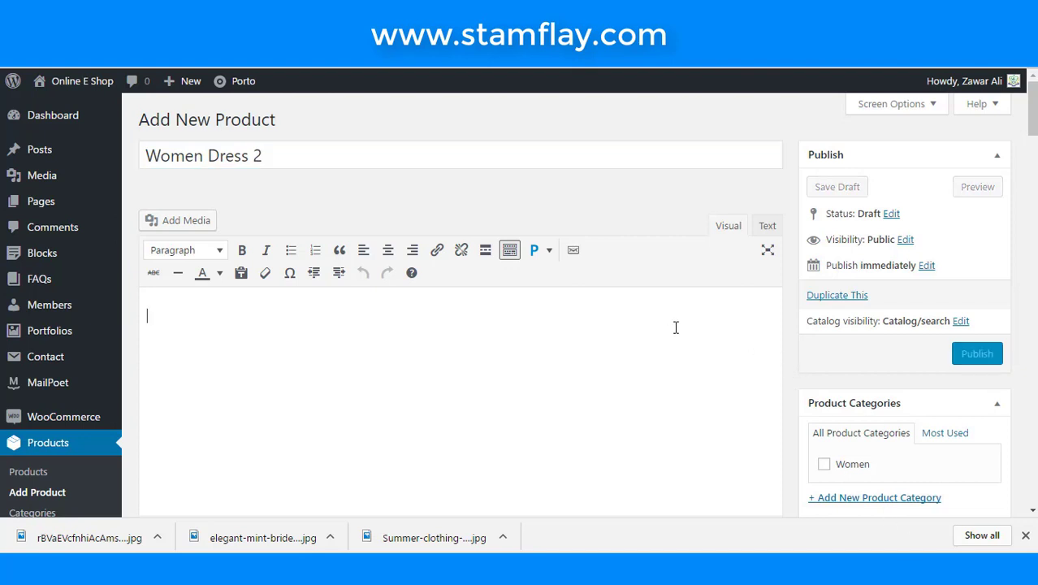
key("ctrl+v")
key("ctrl+v")
key("ctrl+v")
key("ctrl+v")
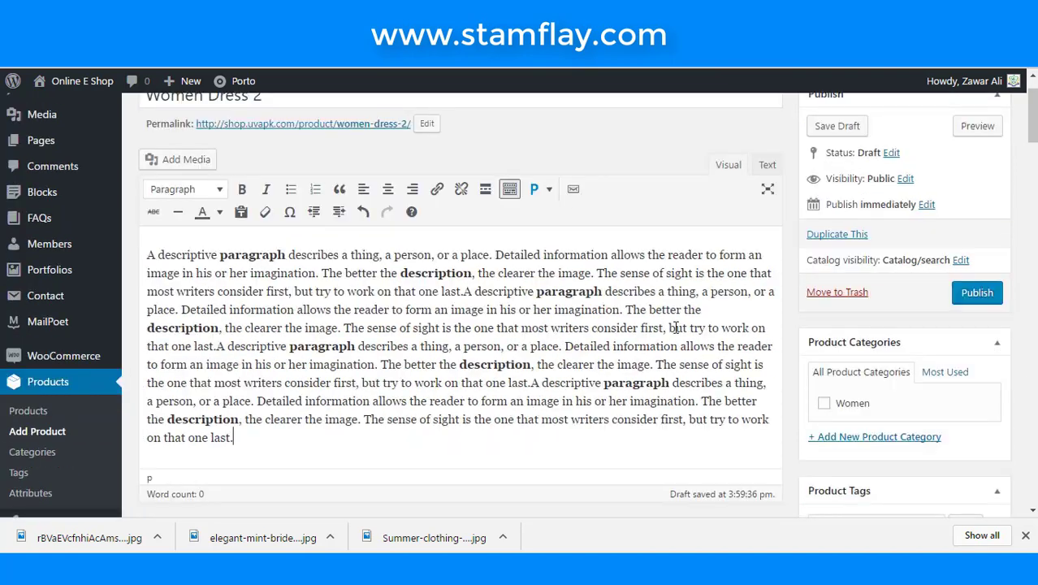
scroll(902, 344, "down", 2)
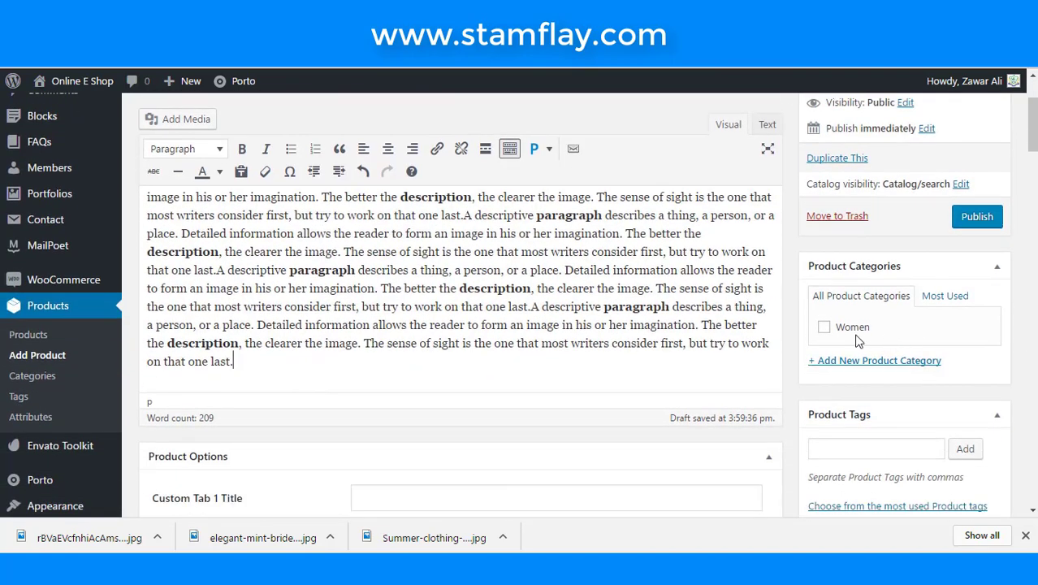
left_click(823, 327)
scroll(669, 387, "down", 5)
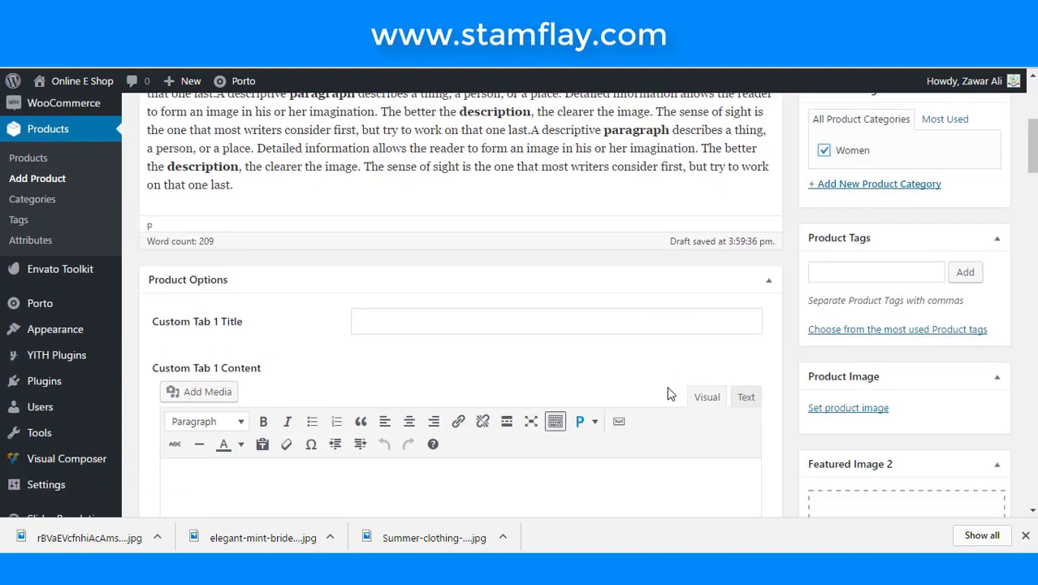
scroll(668, 393, "down", 4)
scroll(670, 386, "up", 5)
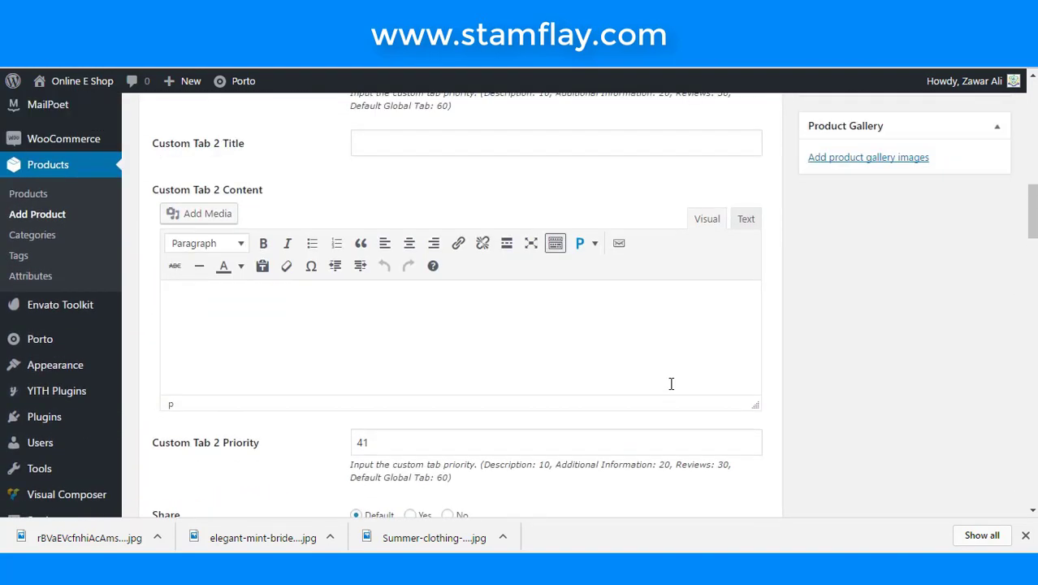
scroll(670, 383, "up", 1)
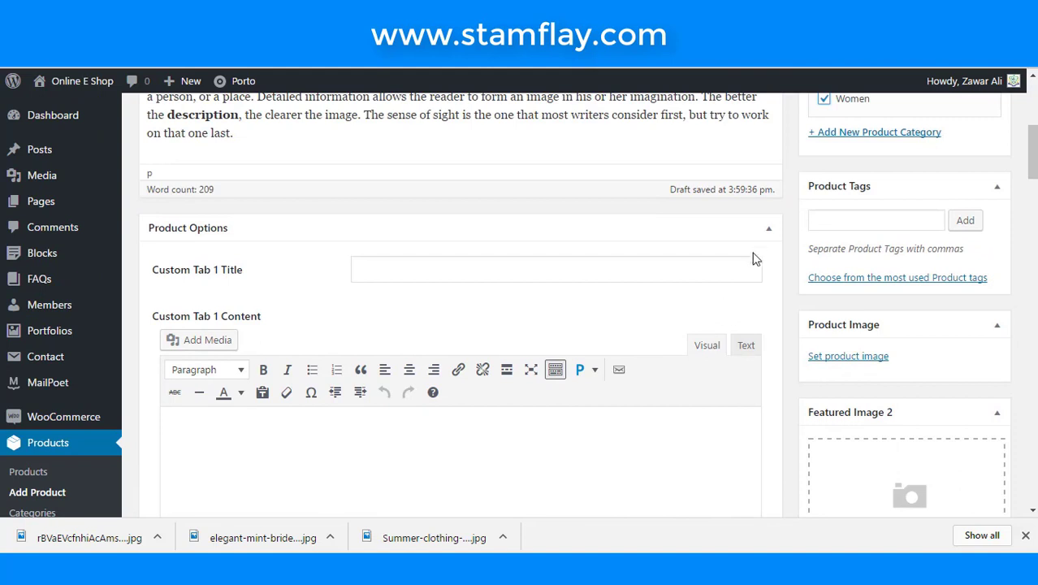
- Change the product type to Variable product
left_click(768, 229)
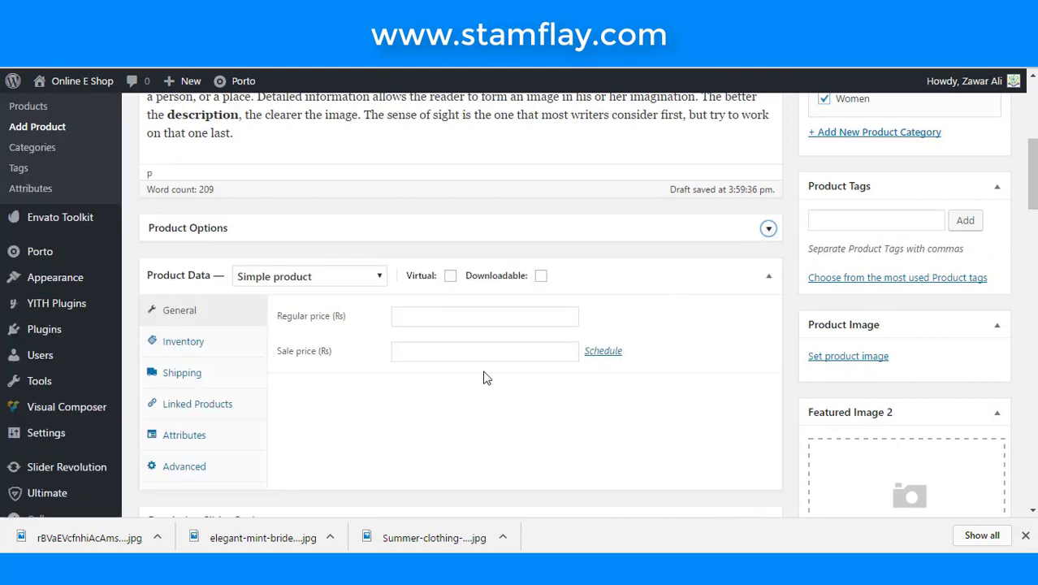
left_click(357, 282)
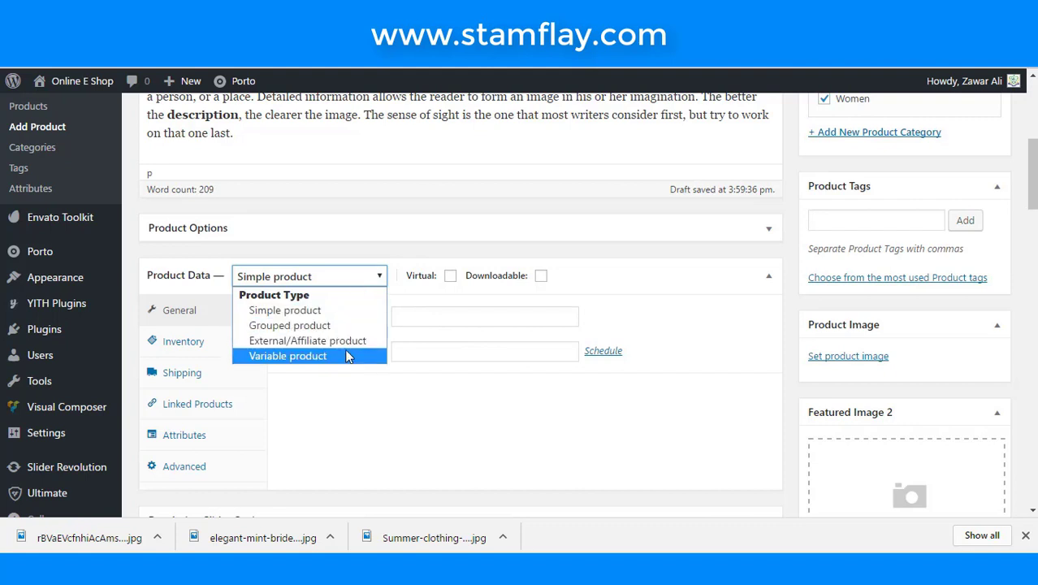
left_click(348, 356)
- Enter SKU wmn20 and enable stock management with a quantity of 50
left_click(403, 316)
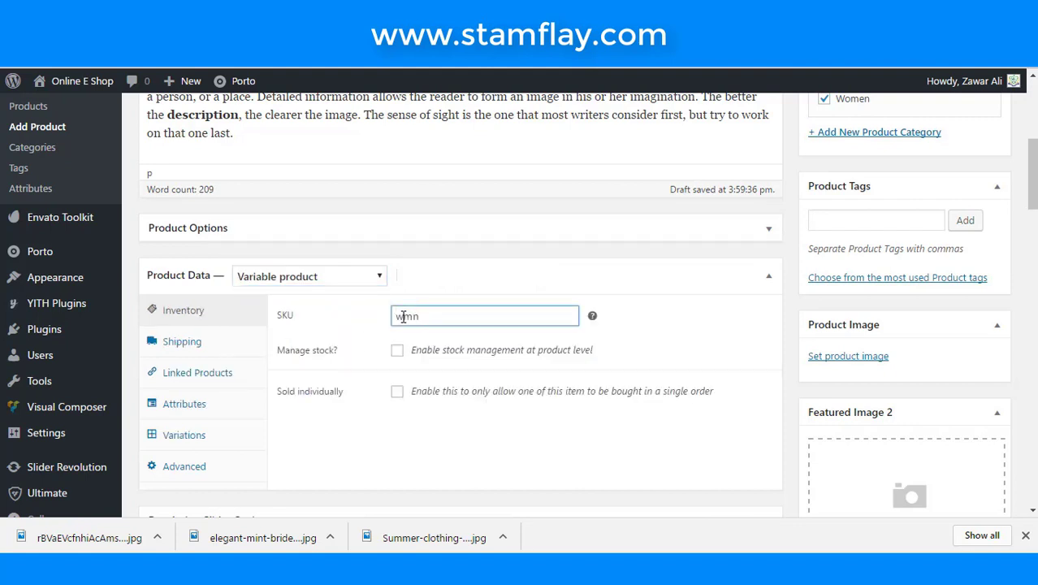
left_click(396, 350)
double_click(398, 384)
type("50")
left_click(361, 394)
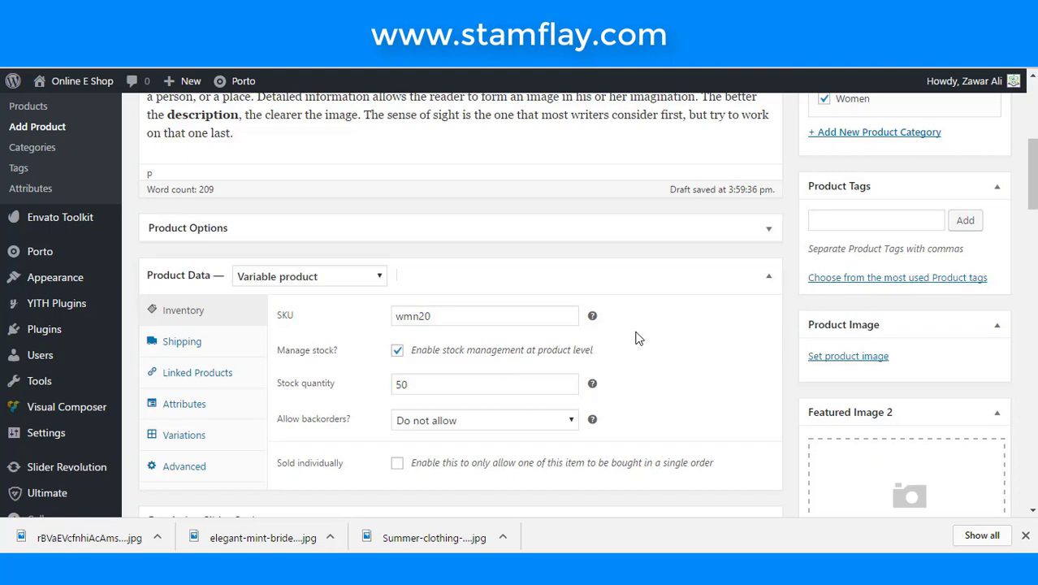
scroll(308, 350, "down", 1)
- Set the product's shipping weight to 1 kg
left_click(180, 277)
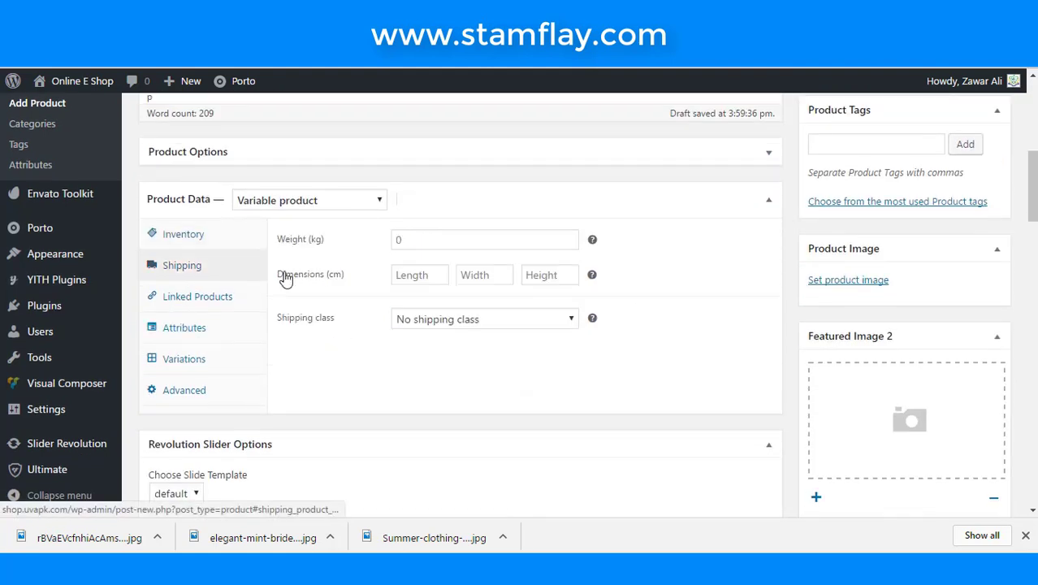
left_click(364, 244)
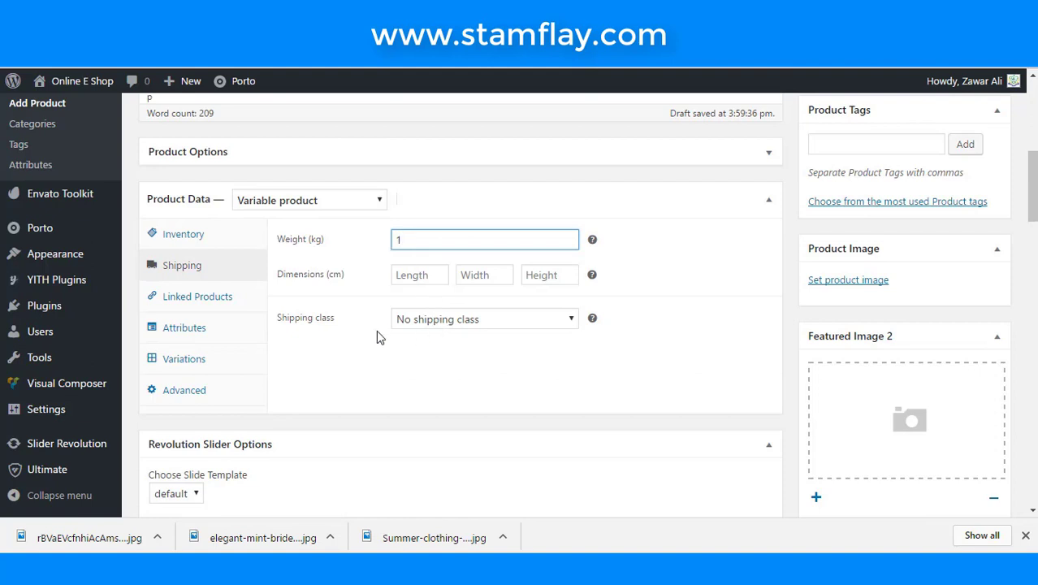
left_click(169, 297)
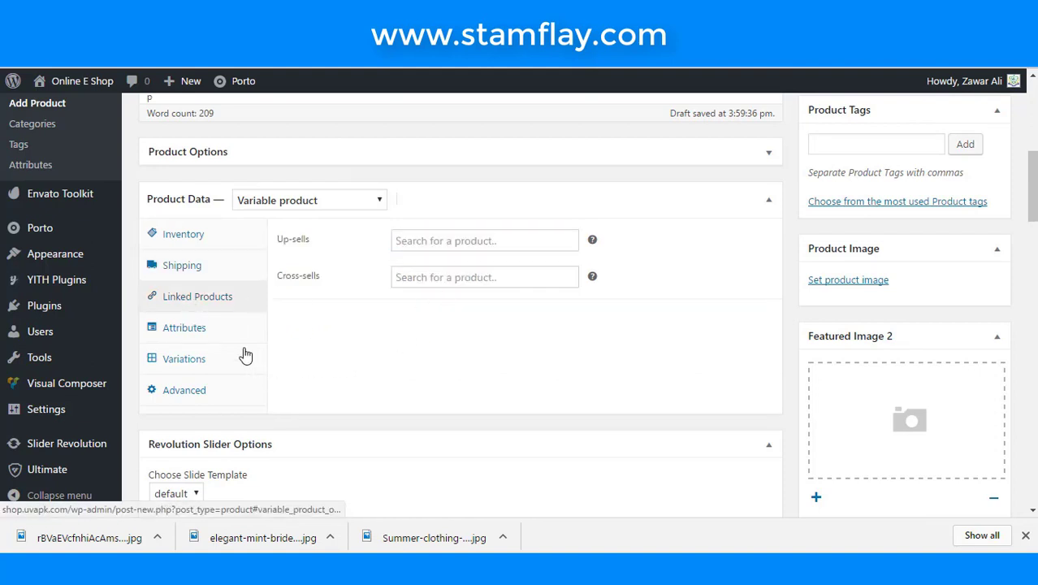
- Add a custom product attribute named Color, marked as used for variations
left_click(209, 329)
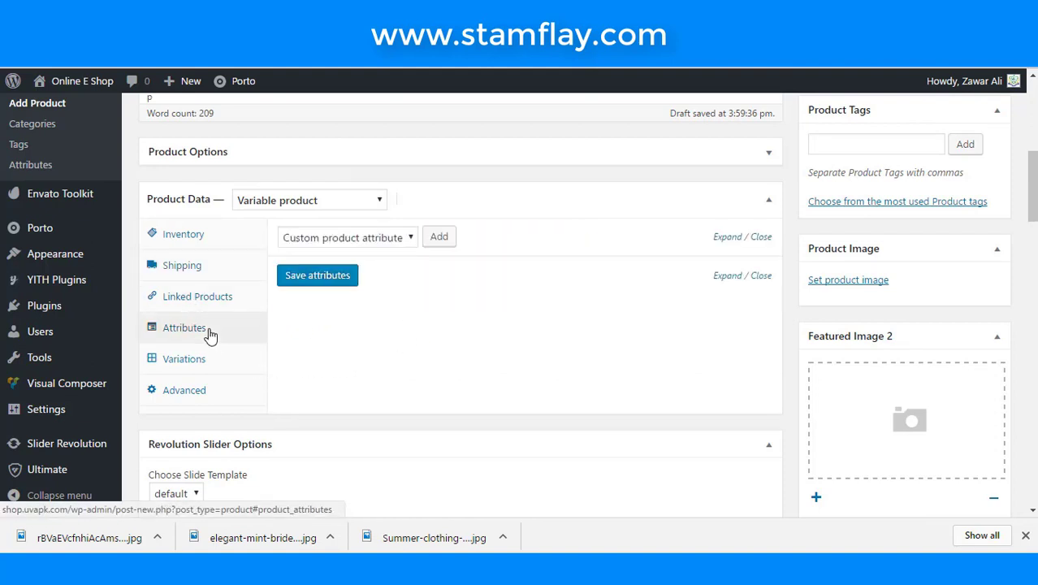
left_click(410, 242)
left_click(411, 241)
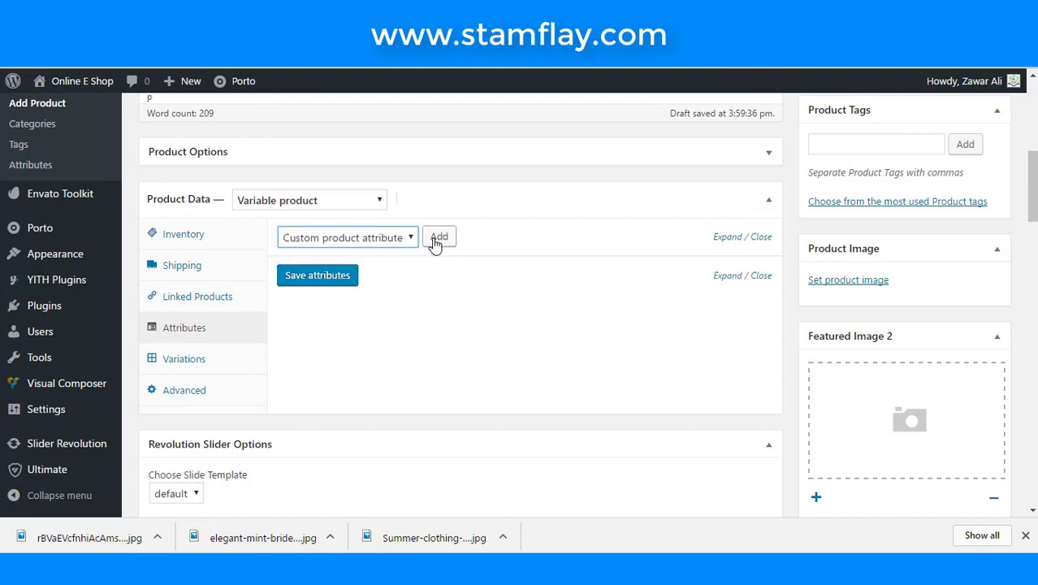
left_click(434, 242)
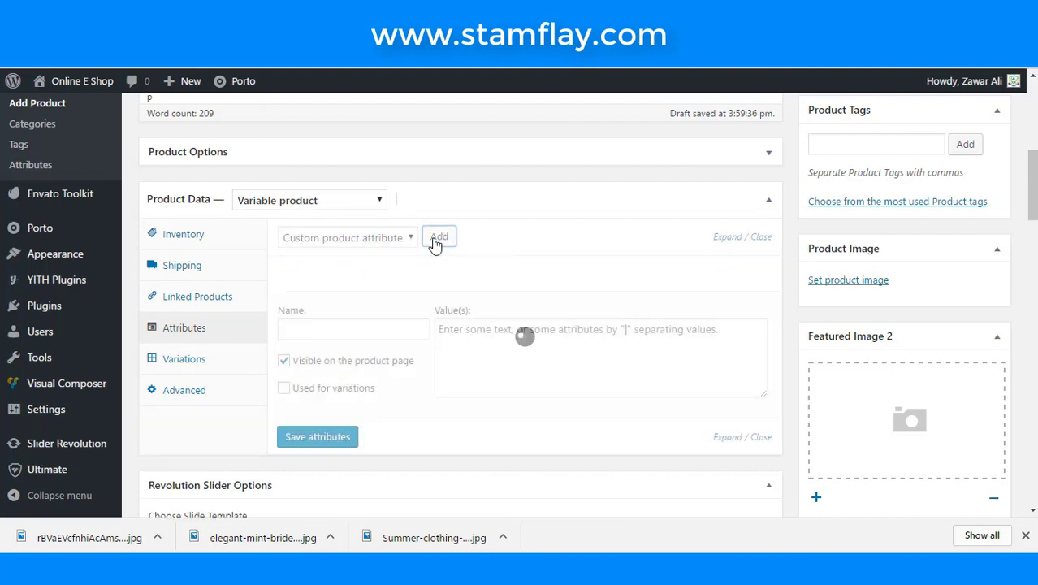
left_click(403, 326)
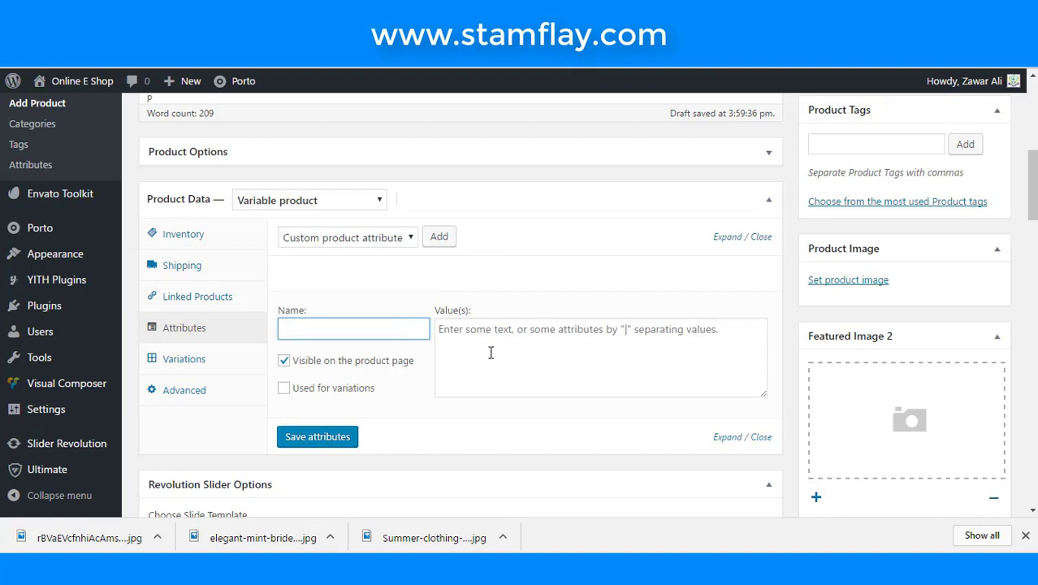
type("Color")
left_click(283, 388)
- Give Color the values RED | BLUE | GREEEN and save the attribute
left_click(477, 332)
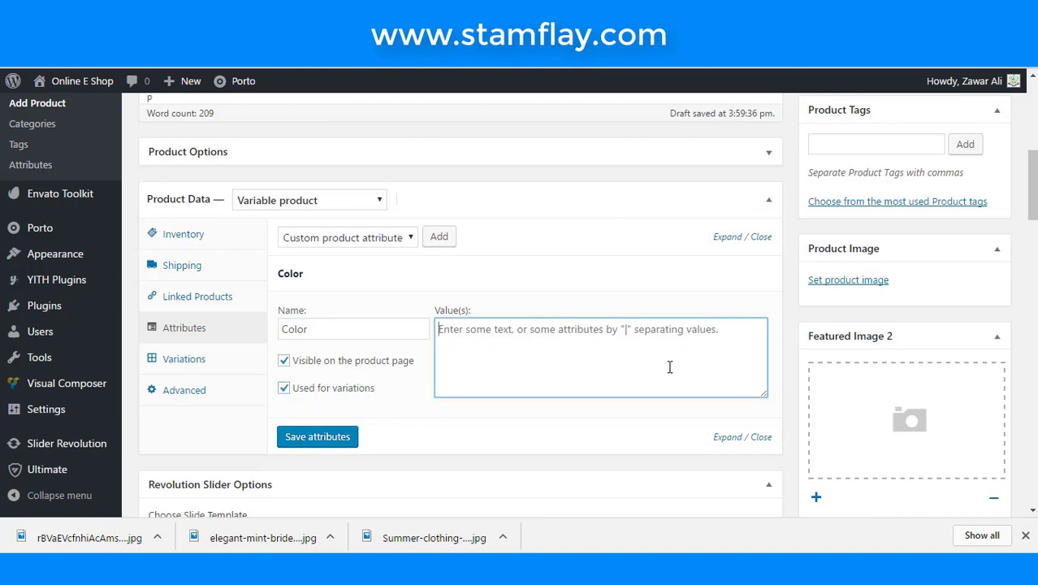
type("E")
key("BackSpace")
type("RED |")
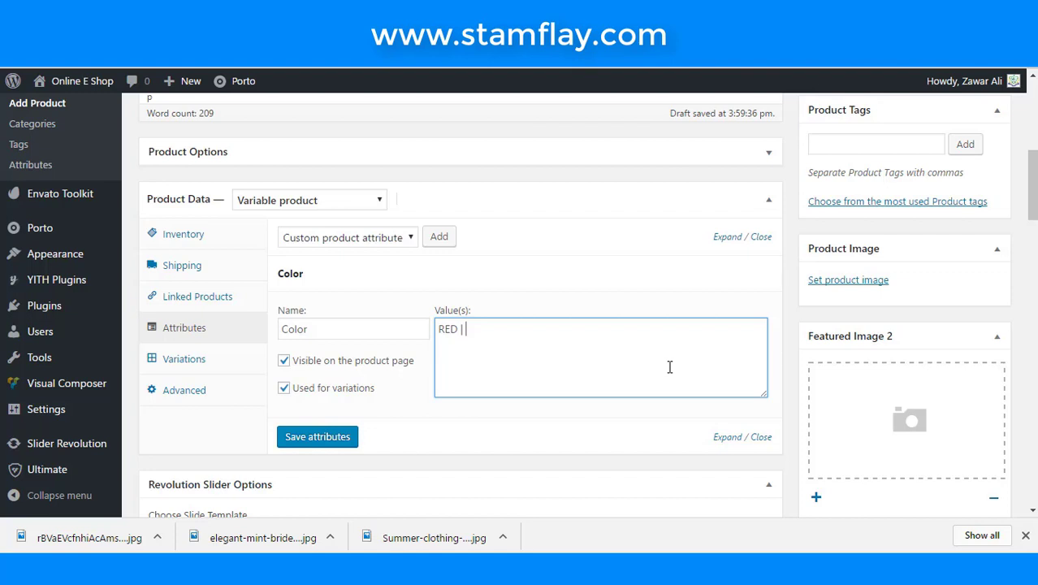
type("BLUE")
type("| GREWW")
key("BackSpace")
key("BackSpace")
type("EEN")
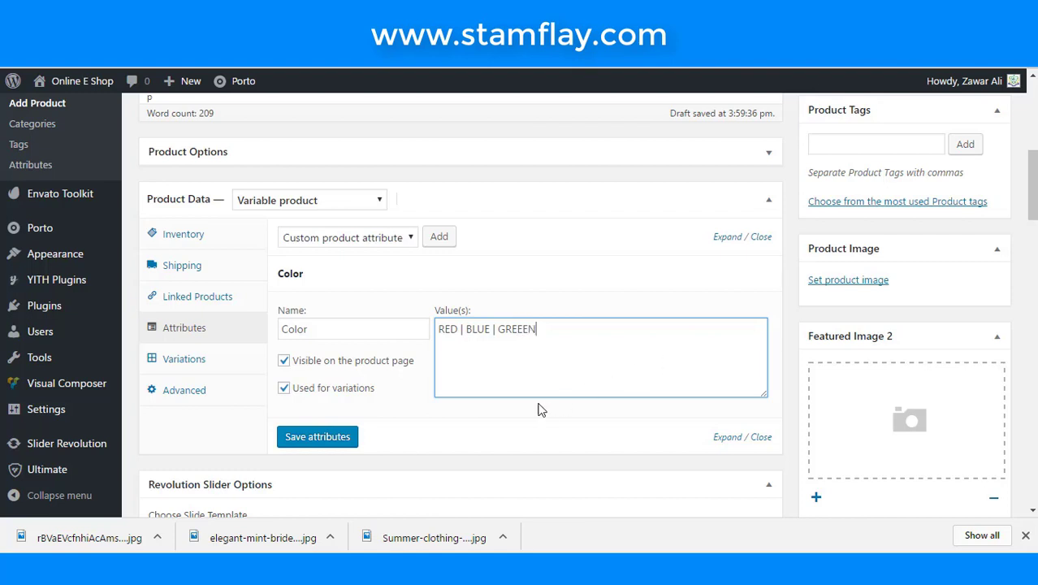
left_click(325, 436)
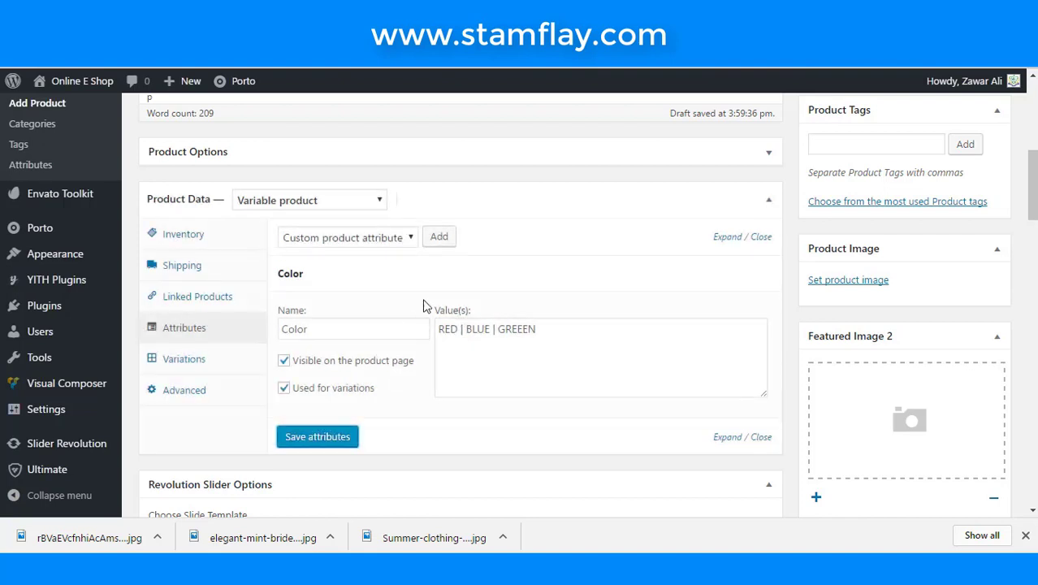
left_click(442, 241)
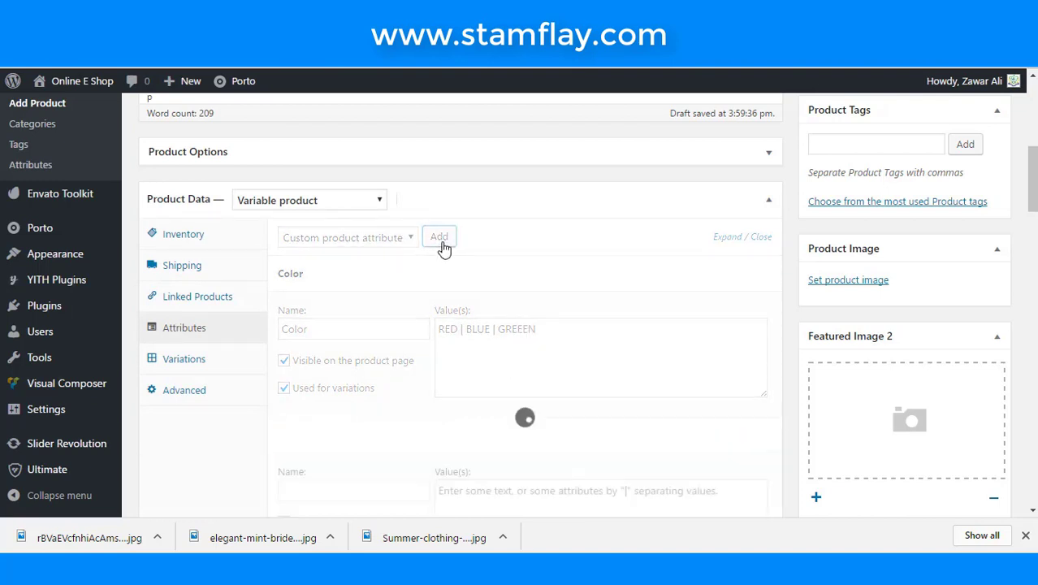
- Name the second custom attribute Size
scroll(471, 495, "down", 1)
left_click(398, 414)
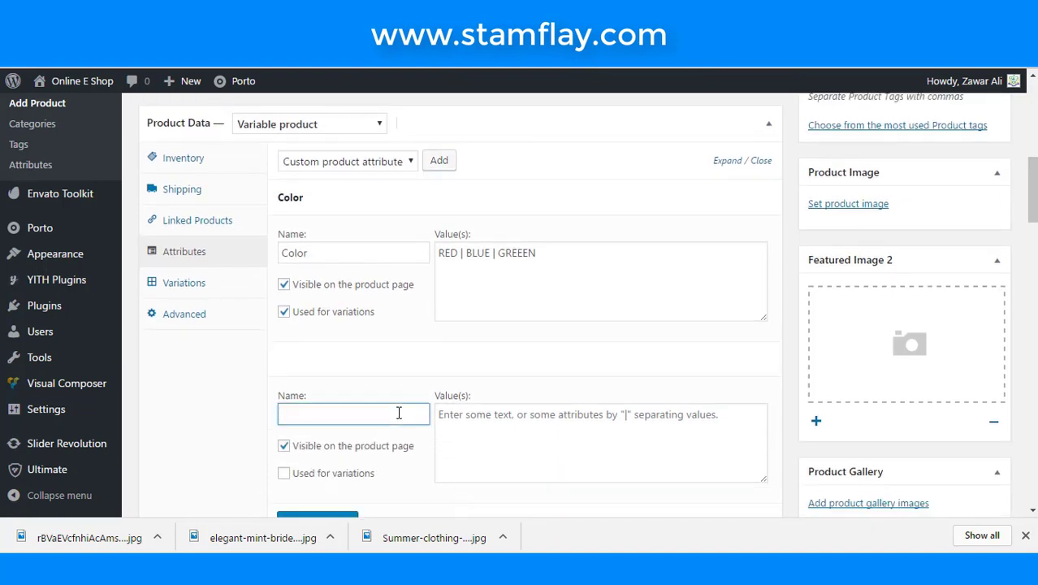
type("SIZW")
key("BackSpace")
key("BackSpace")
key("BackSpace")
type("ize")
- Give Size the values SMALL | LARGE | MEDIUM, use it for variations, and save
scroll(539, 403, "down", 2)
left_click(538, 288)
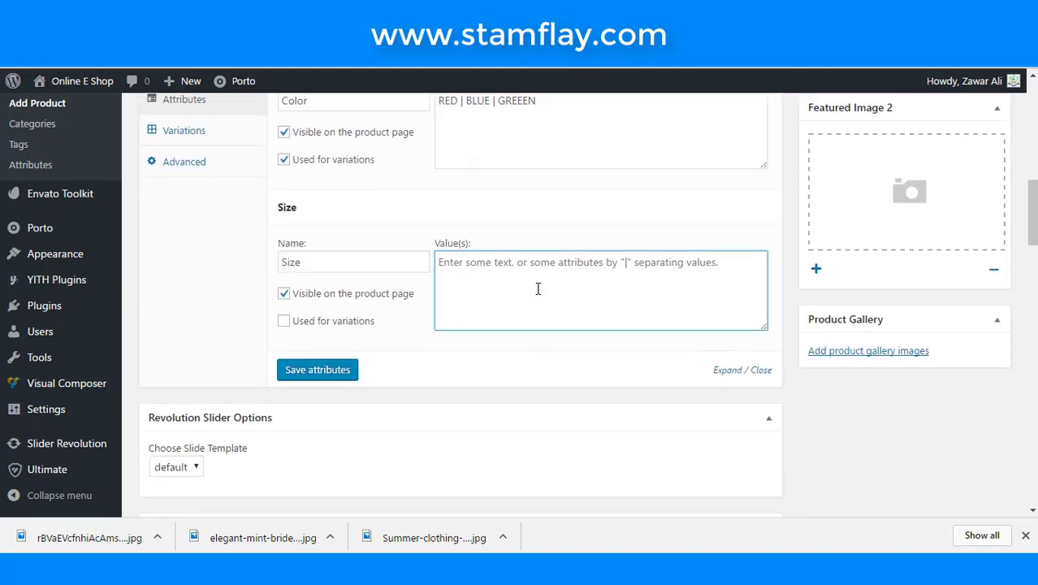
type("SMALL")
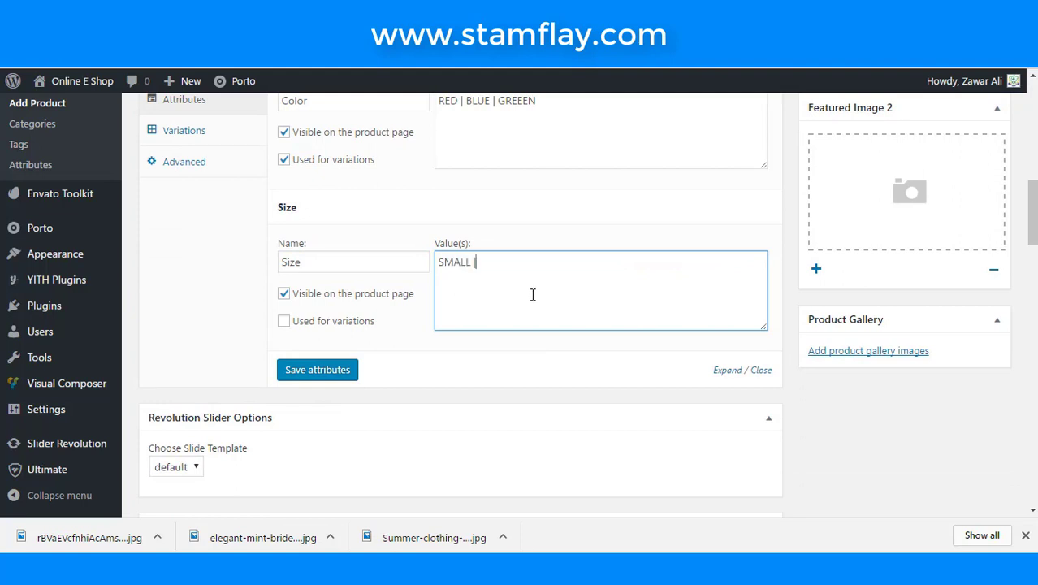
type("| LARGE | MEDI")
type("UM")
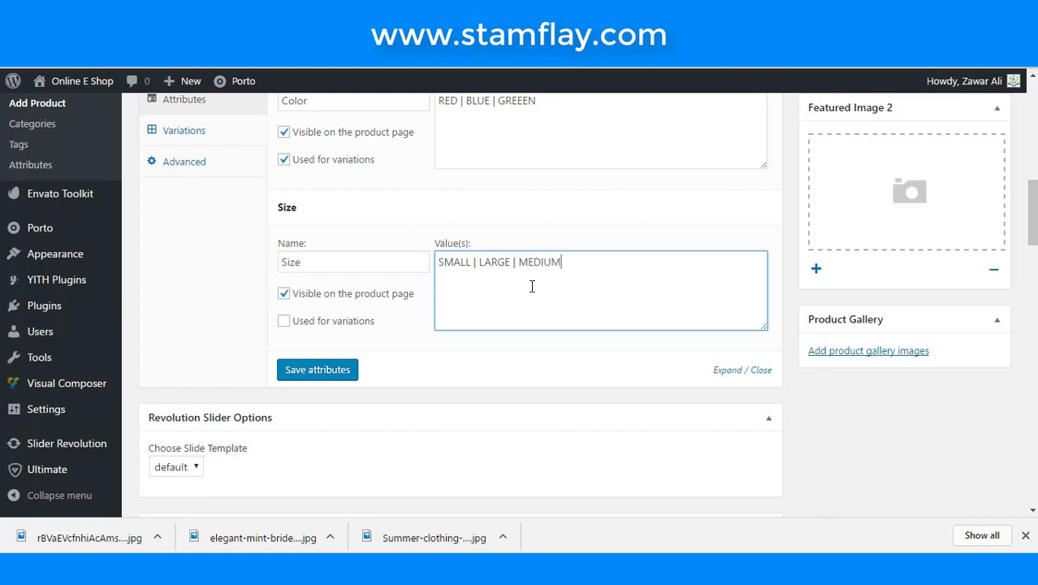
left_click(283, 322)
scroll(503, 302, "up", 1)
scroll(471, 331, "down", 2)
left_click(333, 301)
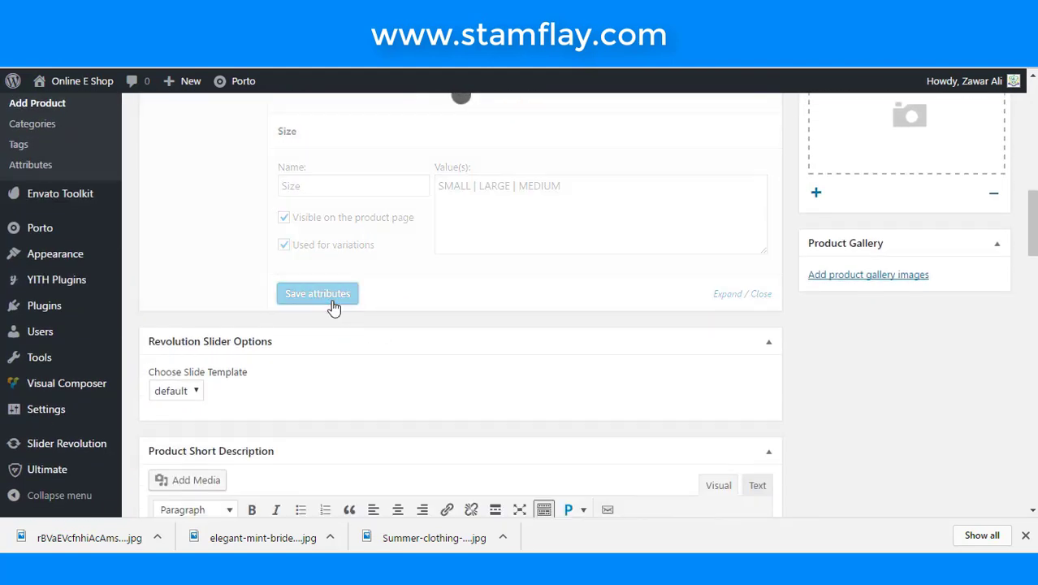
left_click(1025, 535)
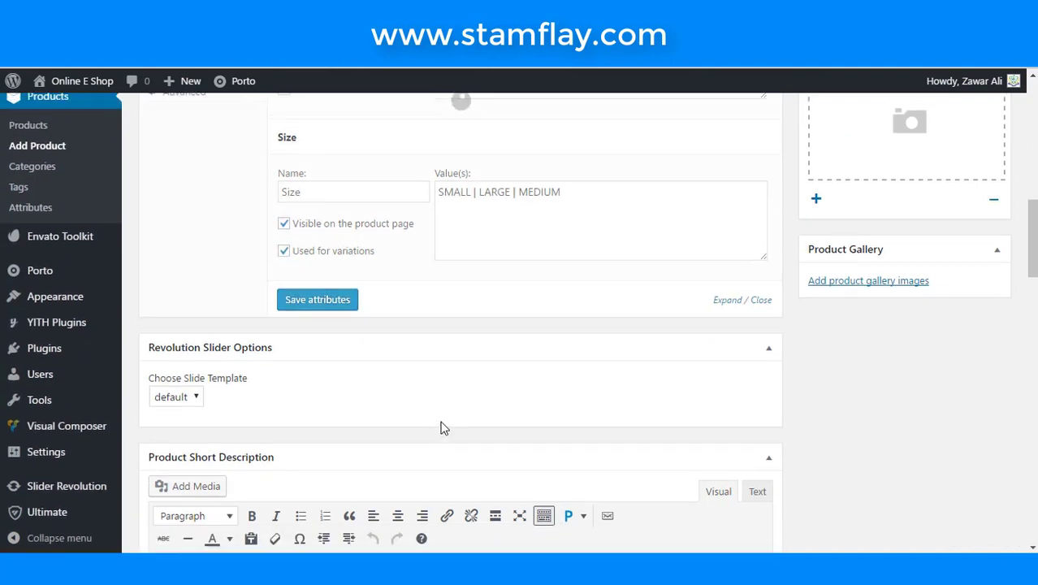
scroll(440, 422, "up", 3)
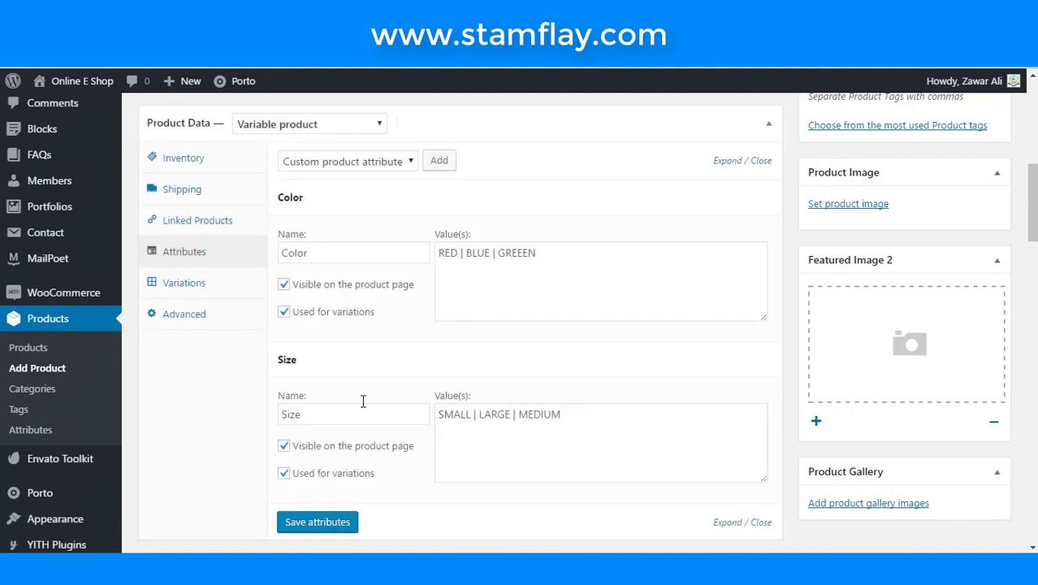
- Add a single empty variation (#35) to the product
left_click(196, 290)
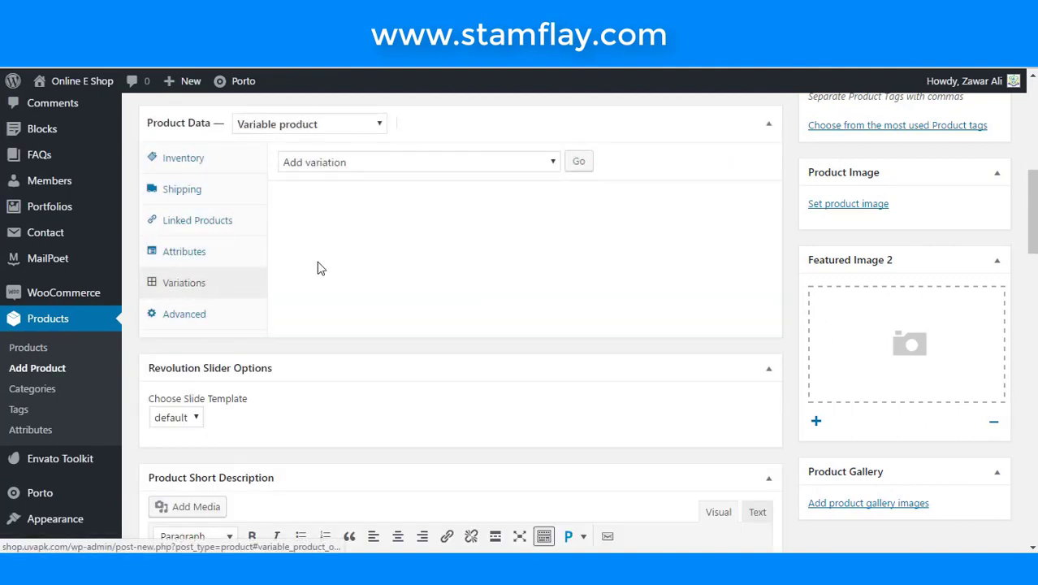
left_click(528, 167)
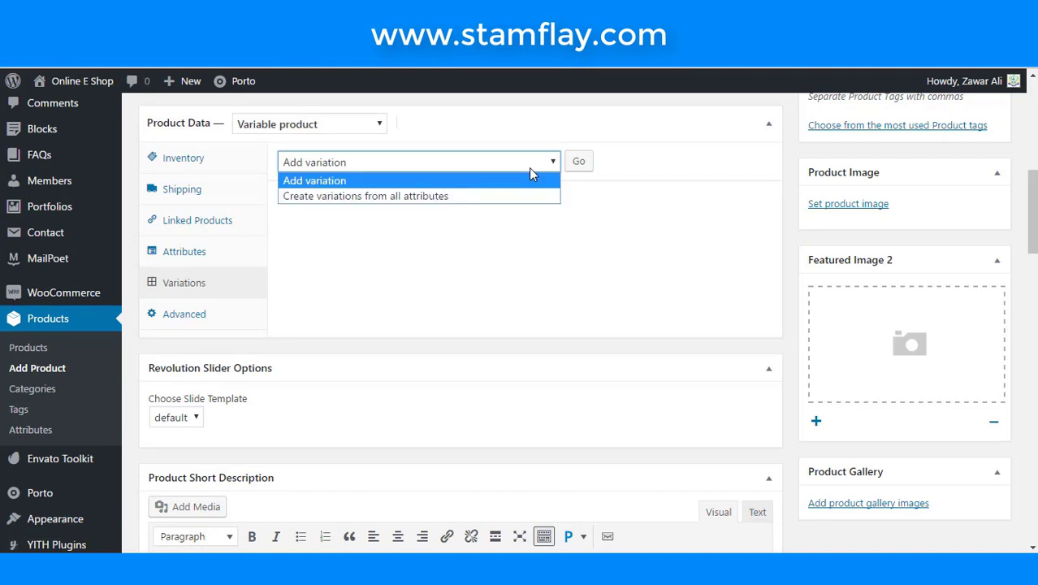
left_click(597, 208)
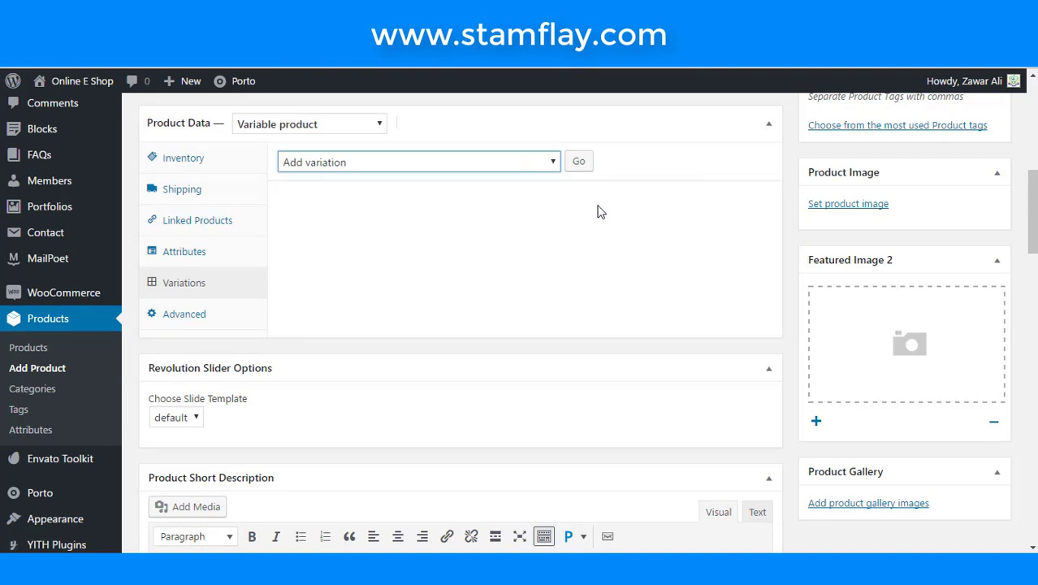
left_click(586, 162)
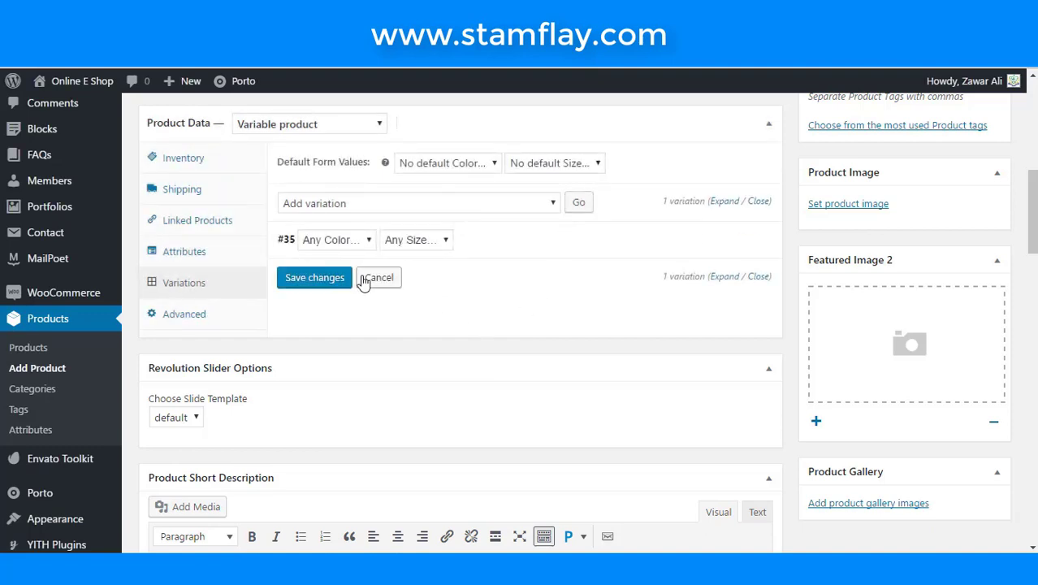
- Set variation #35 to RED / SMALL and expand its details
left_click(359, 242)
left_click(404, 242)
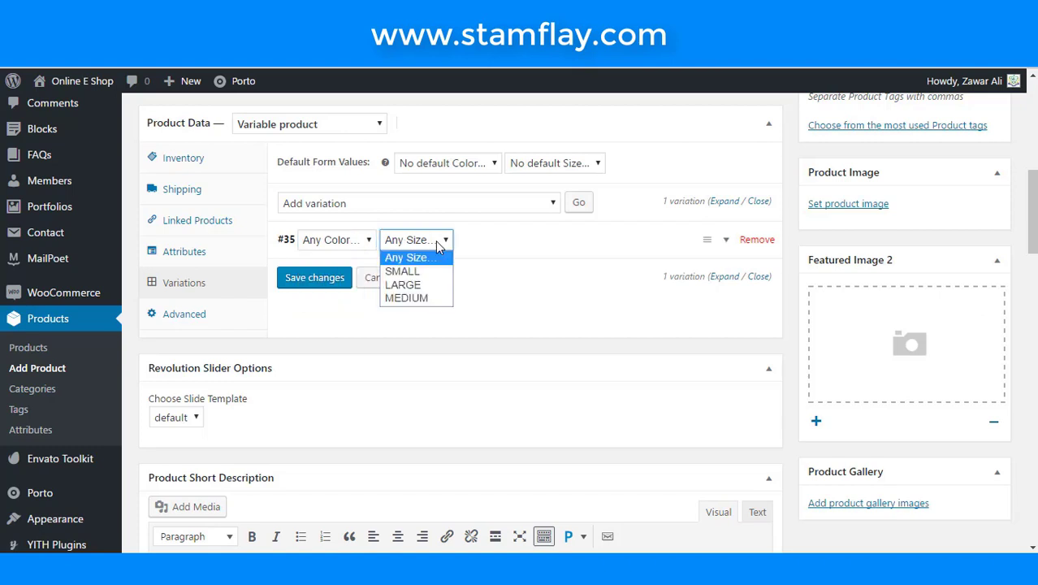
left_click(519, 247)
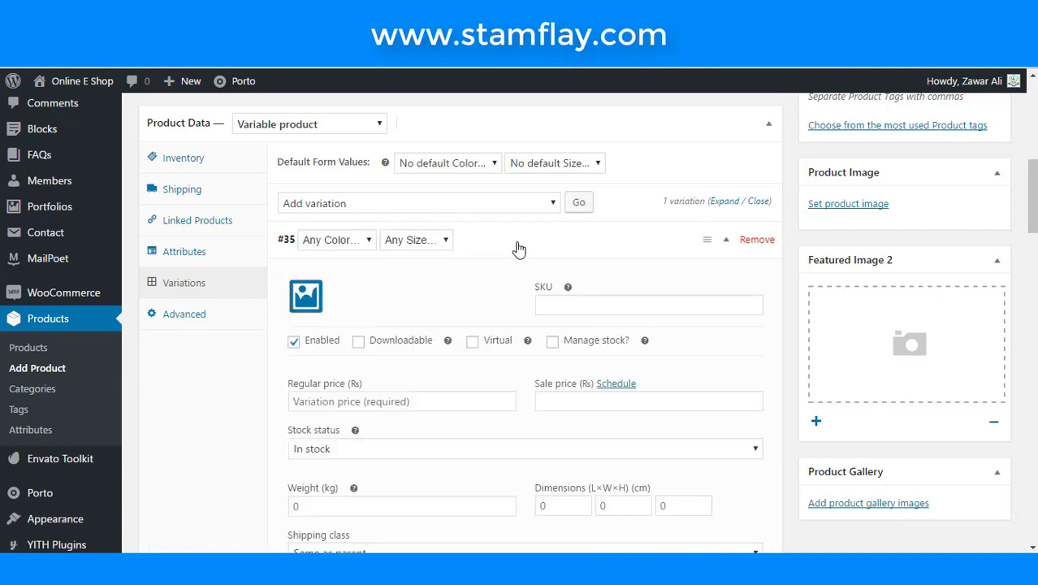
left_click(518, 247)
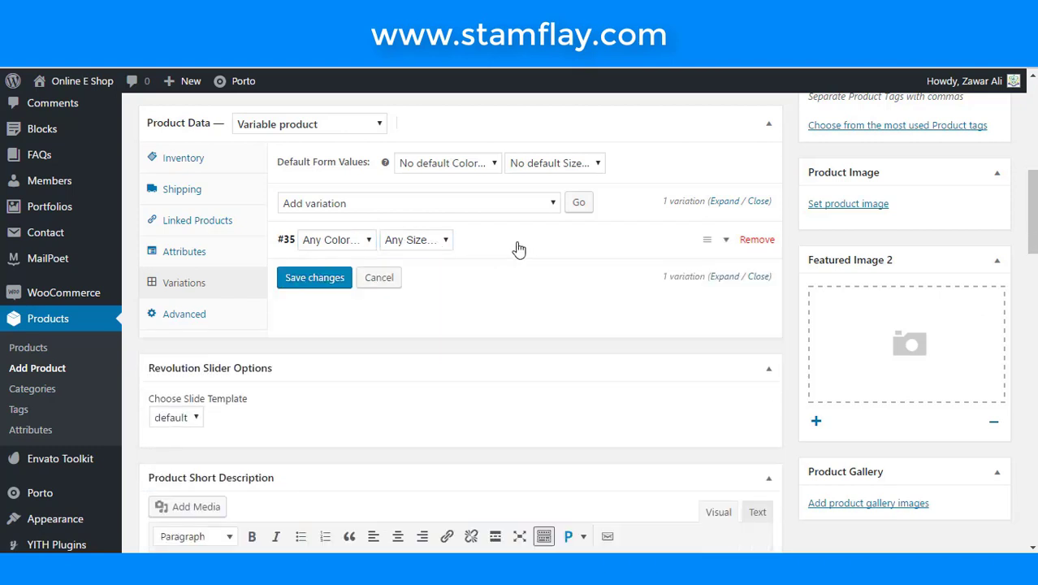
left_click(359, 241)
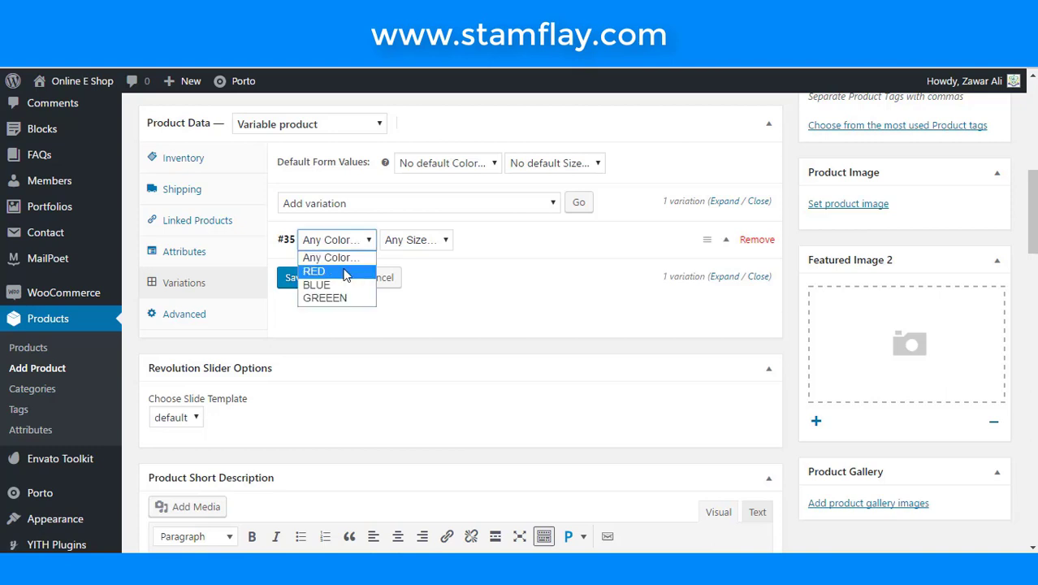
left_click(343, 271)
left_click(419, 243)
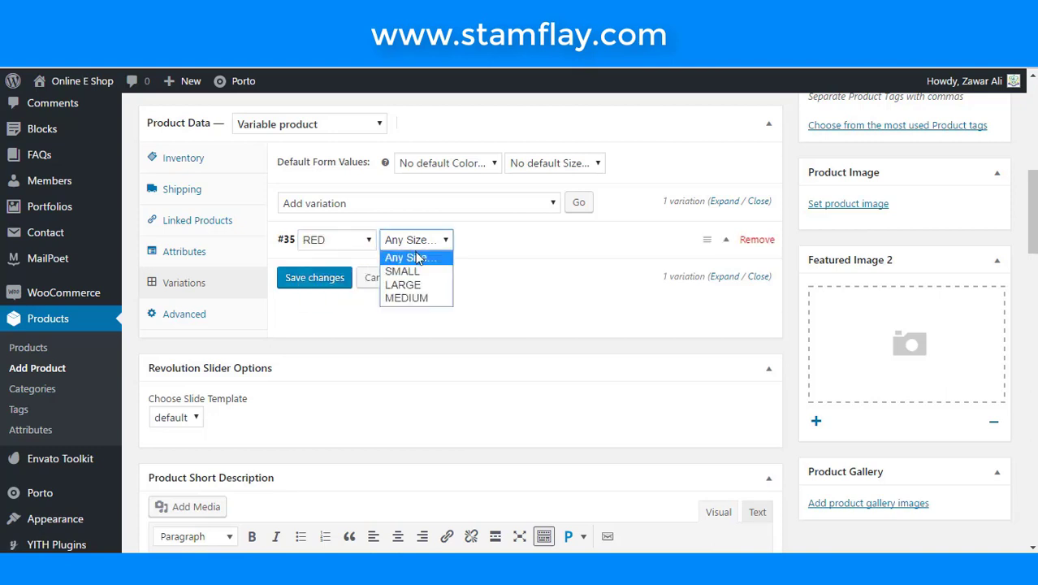
left_click(415, 272)
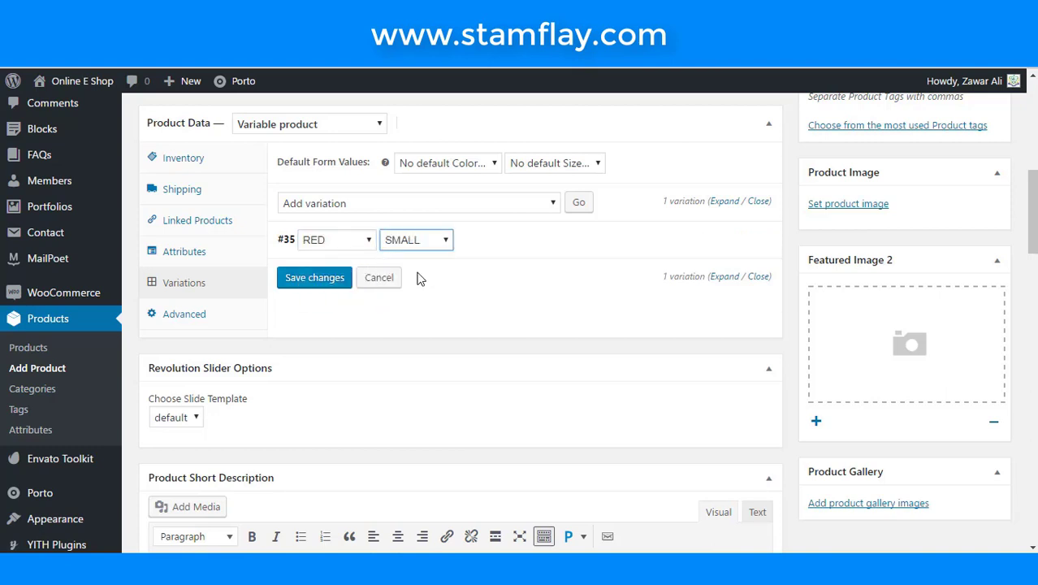
left_click(526, 253)
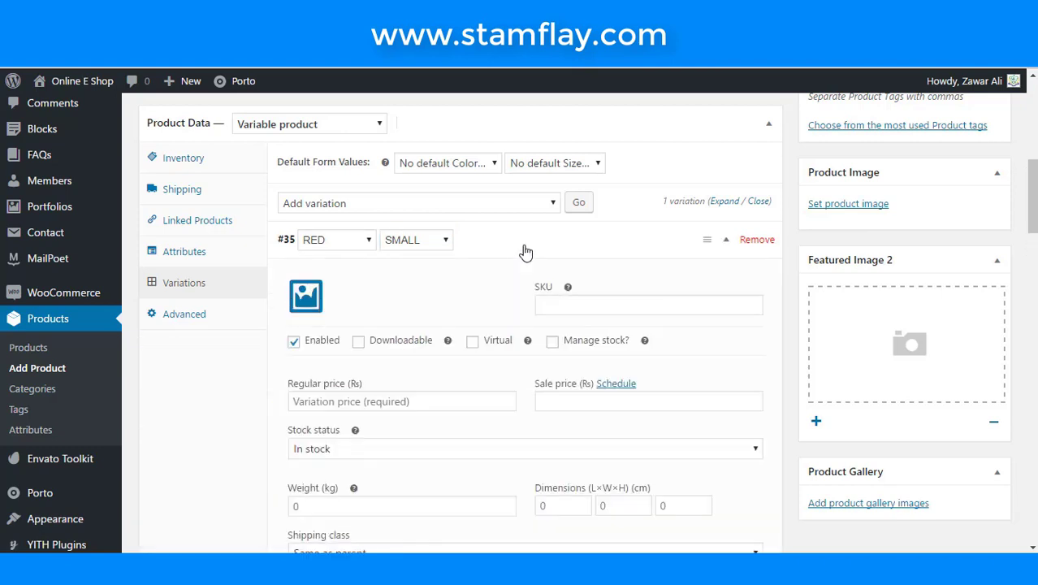
scroll(508, 268, "down", 2)
- Give variation #35 SKU g55, regular price 5000 and sale price 4000, then save
left_click(566, 231)
type("gnm")
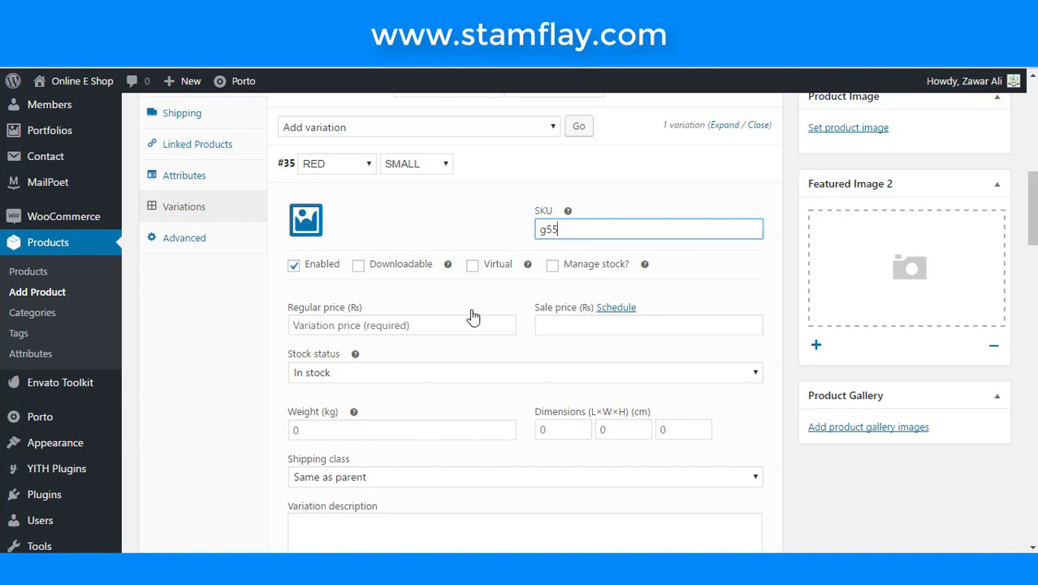
left_click(440, 325)
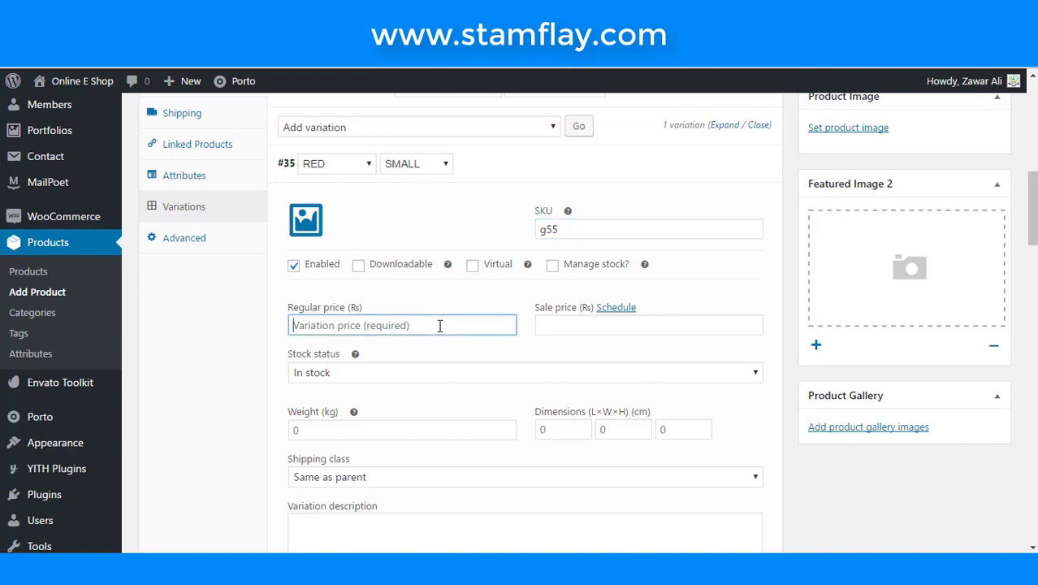
type("50")
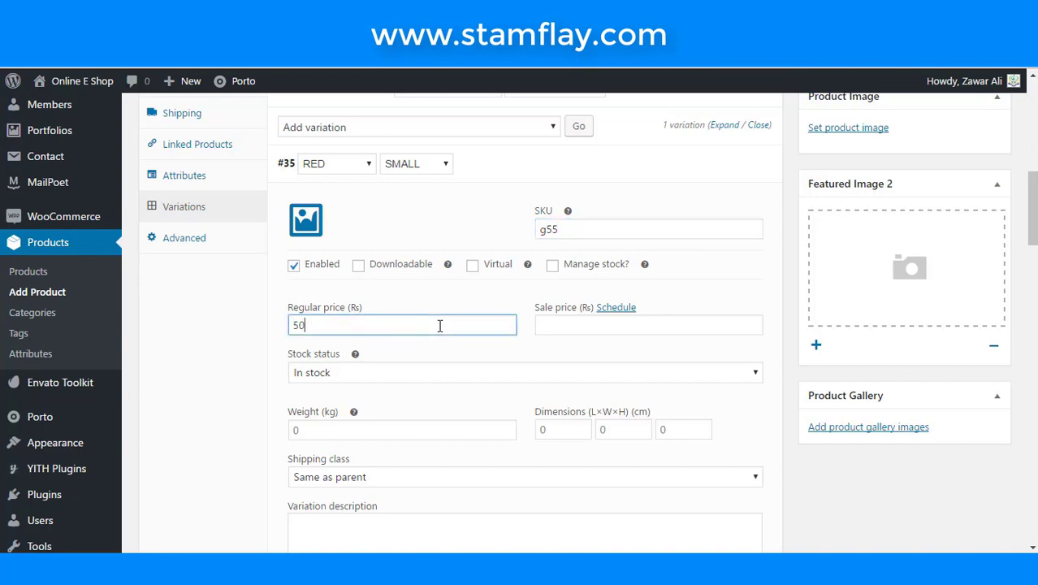
left_click(551, 328)
left_click(370, 321)
left_click(547, 323)
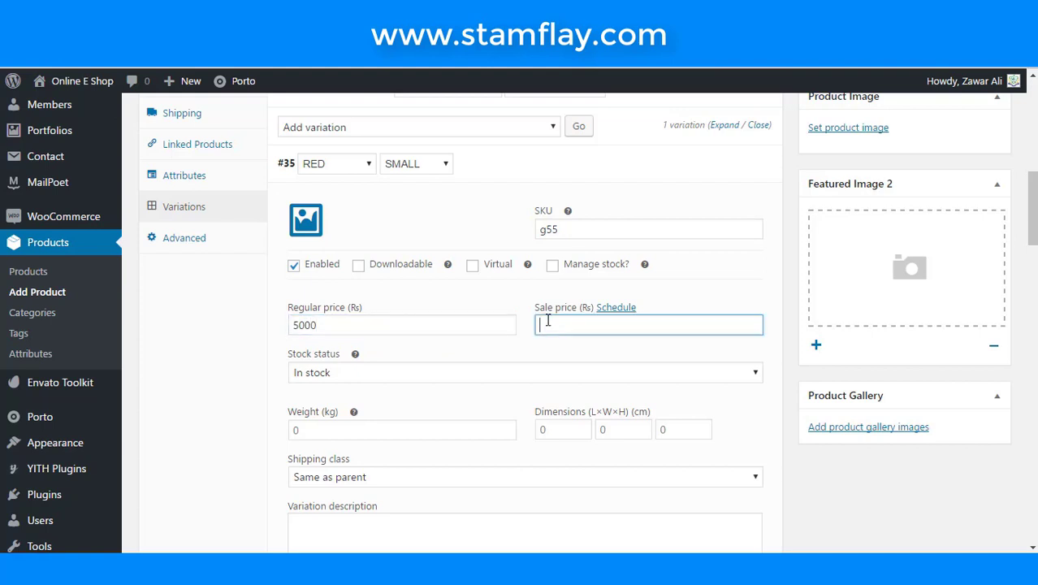
type("4000")
scroll(420, 386, "down", 4)
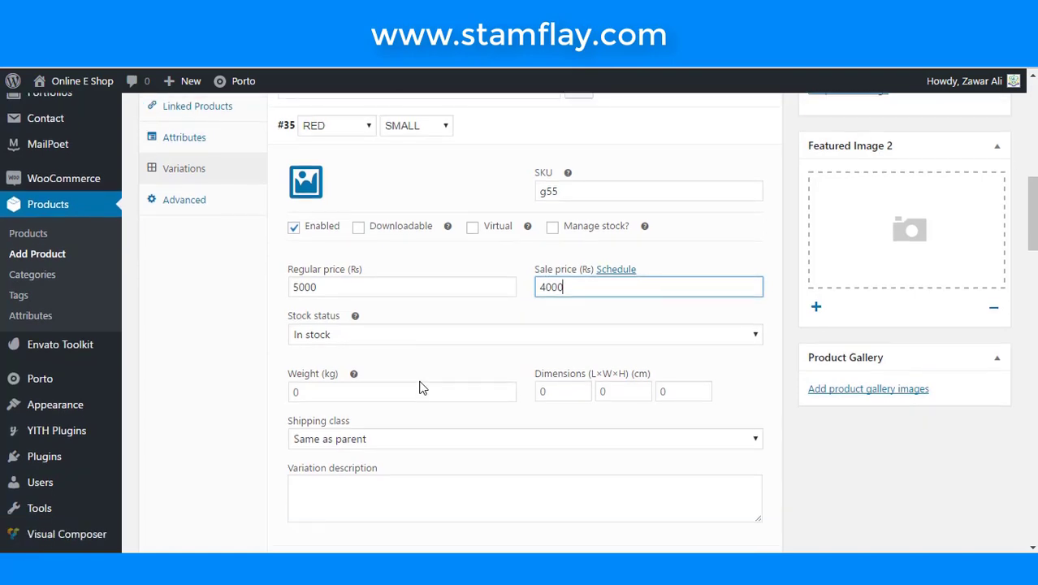
scroll(421, 381, "up", 8)
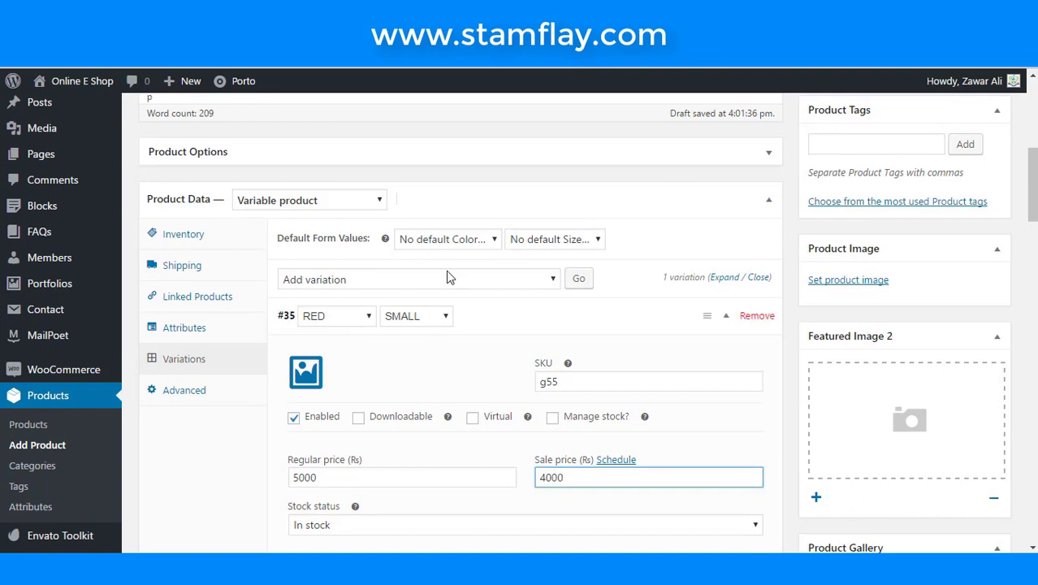
scroll(426, 349, "down", 8)
left_click(329, 453)
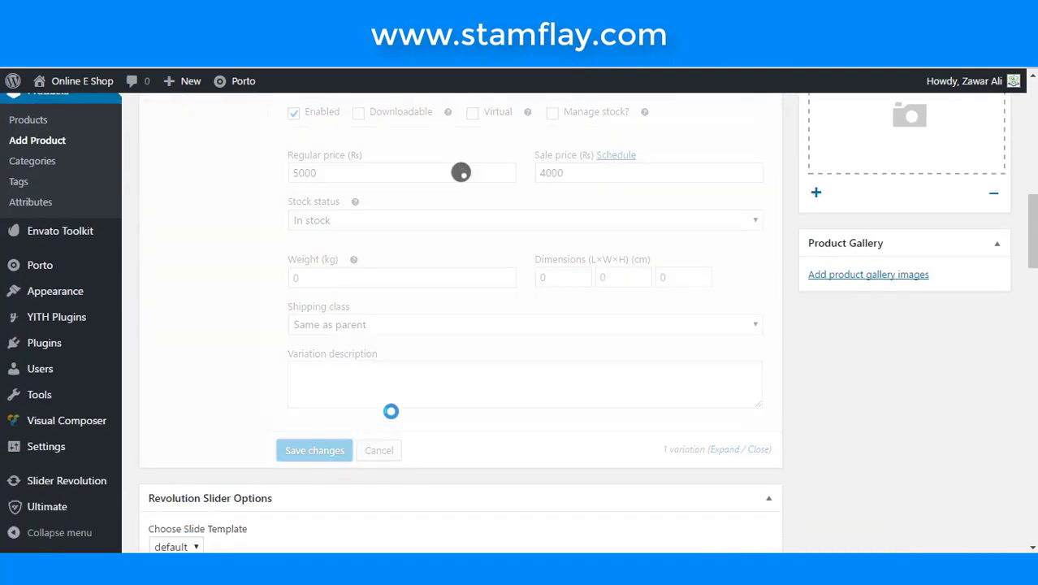
- Paste the paragraph about descriptive writing into the Product Short Description
scroll(394, 417, "up", 6)
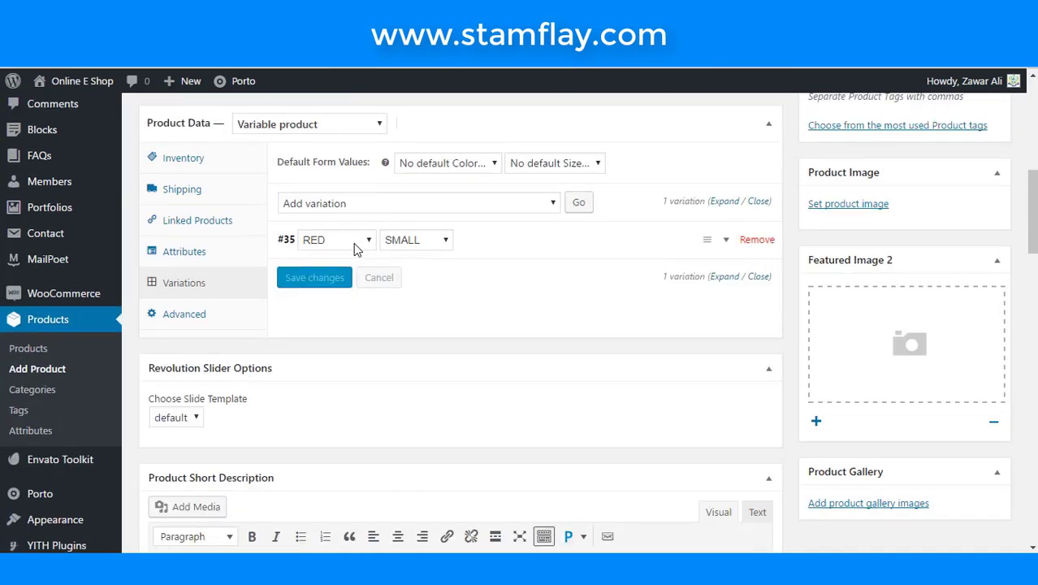
left_click(203, 317)
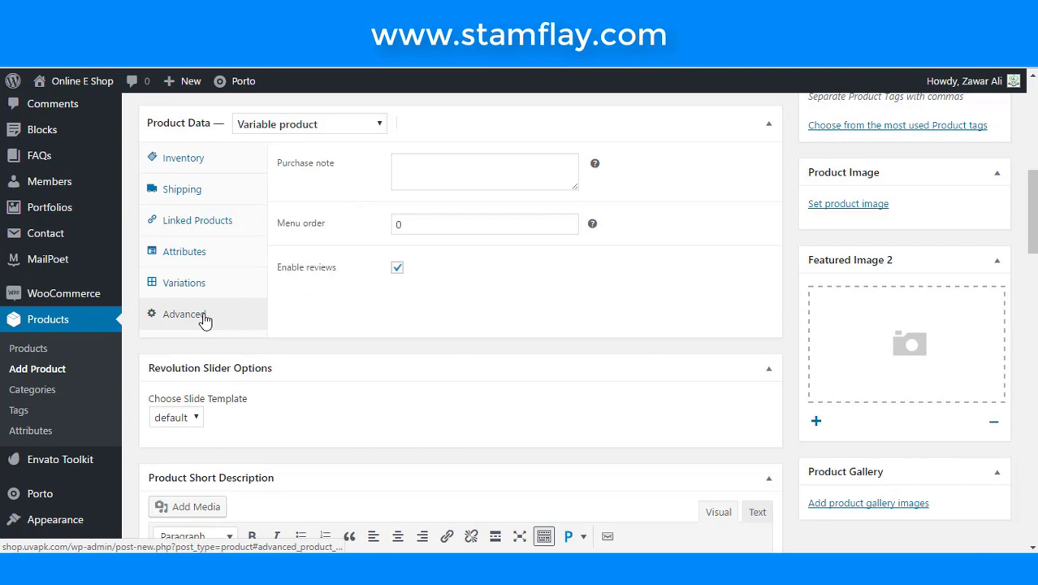
scroll(345, 311, "up", 2)
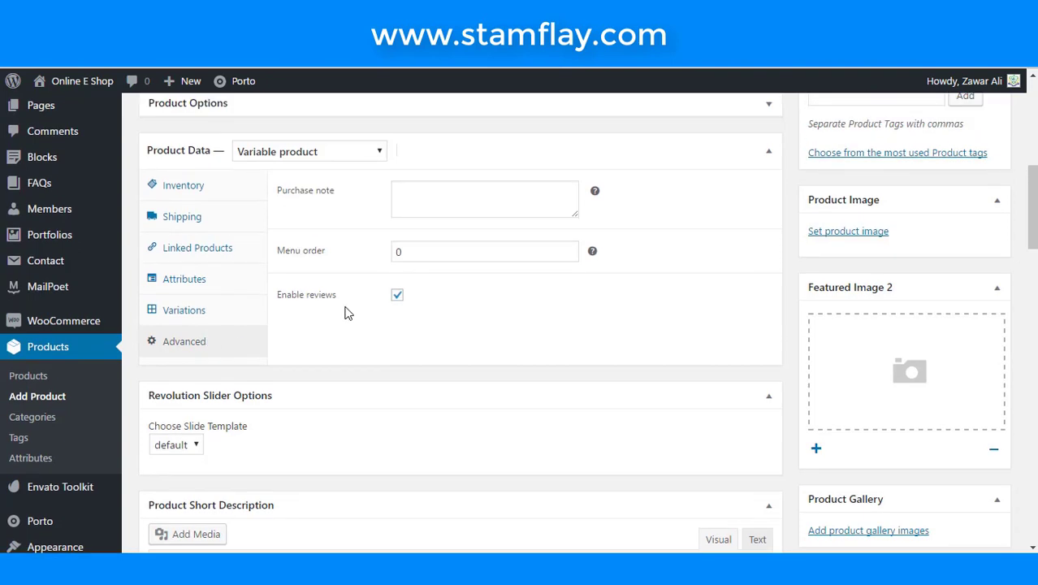
scroll(346, 311, "down", 10)
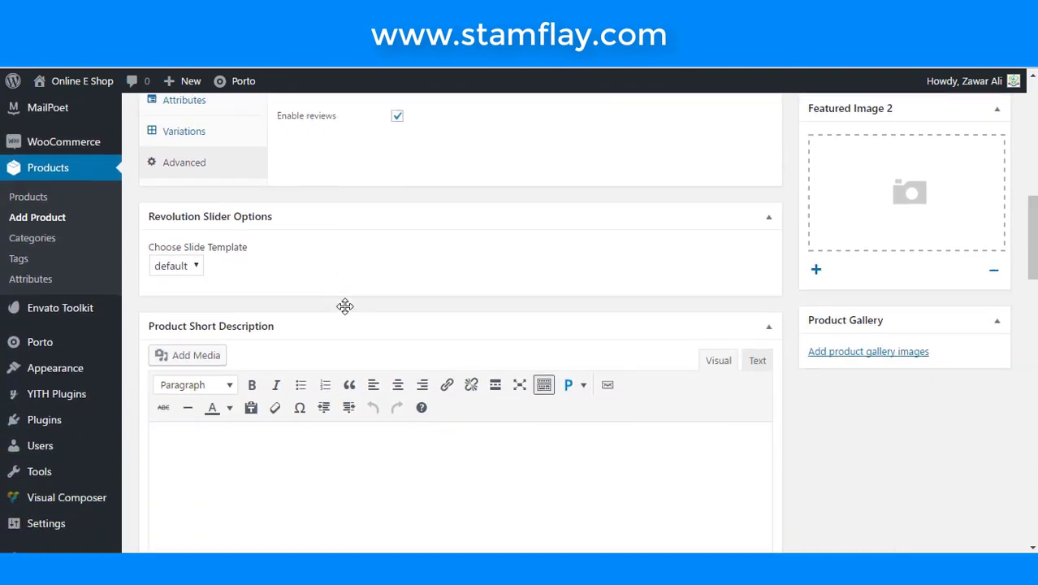
scroll(390, 333, "down", 4)
left_click(437, 200)
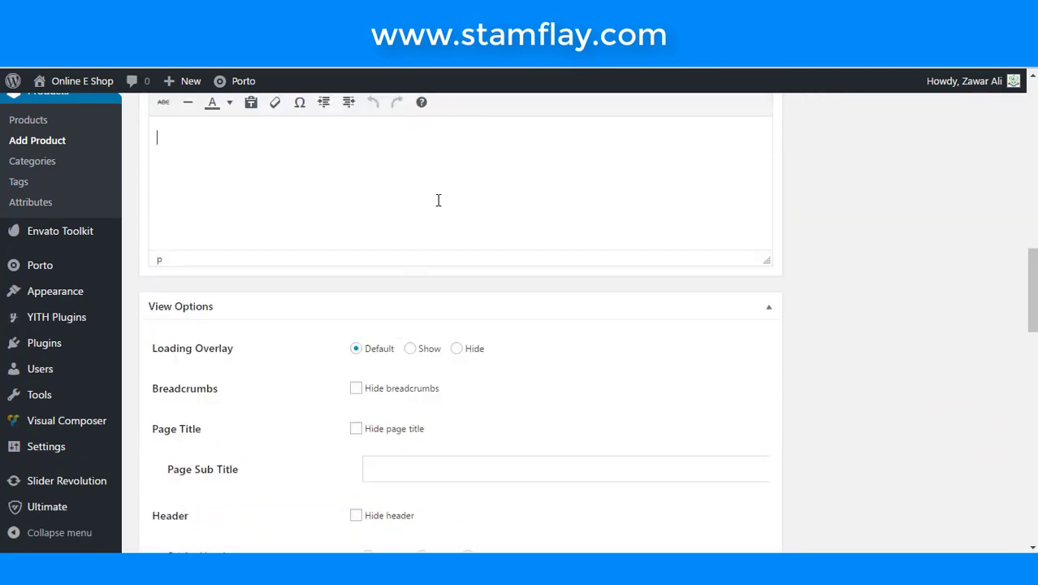
type("A descriptive paragraph describes a thing, a person, or a place. Detailed information allows the reader to form an image in his or her imagination. The better the description, the clearer the image. The sense of sight is the one that most writers consider first, but try to work on that one last.")
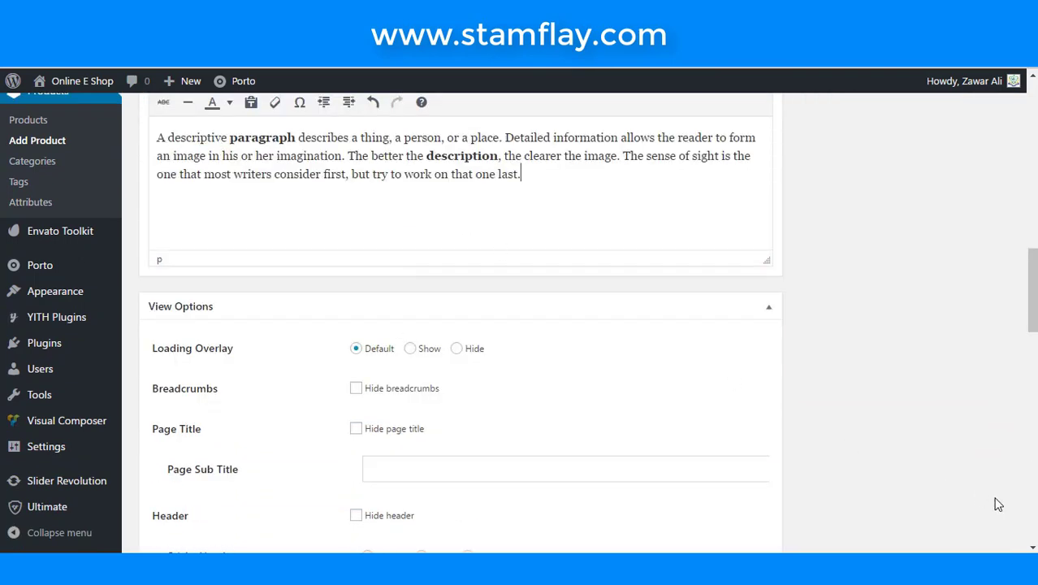
scroll(995, 499, "up", 10)
scroll(906, 463, "up", 3)
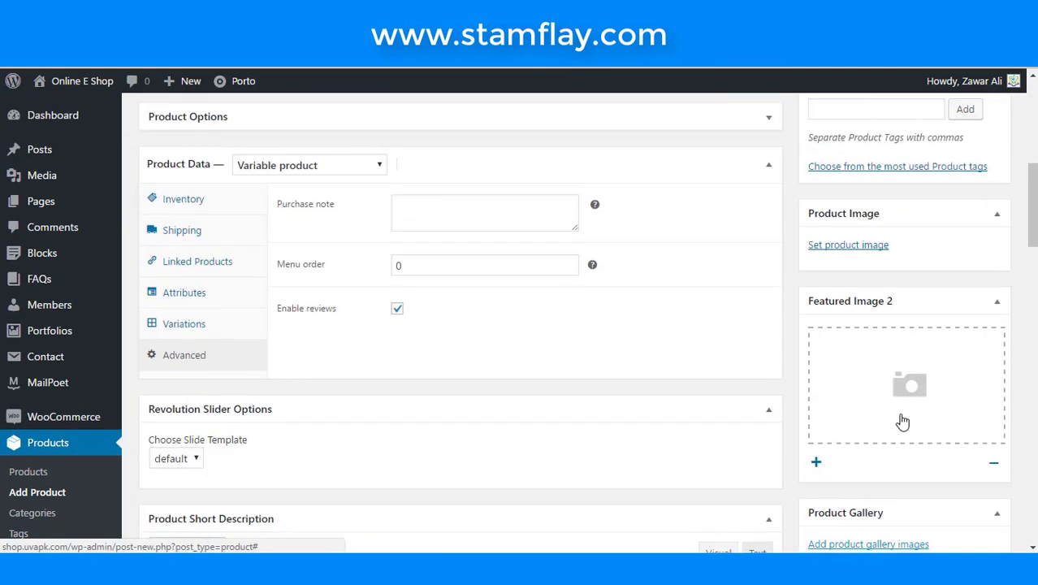
scroll(905, 430, "up", 1)
- Upload the teal three-model Summer-clothing dress photo and set it as the product image
left_click(855, 280)
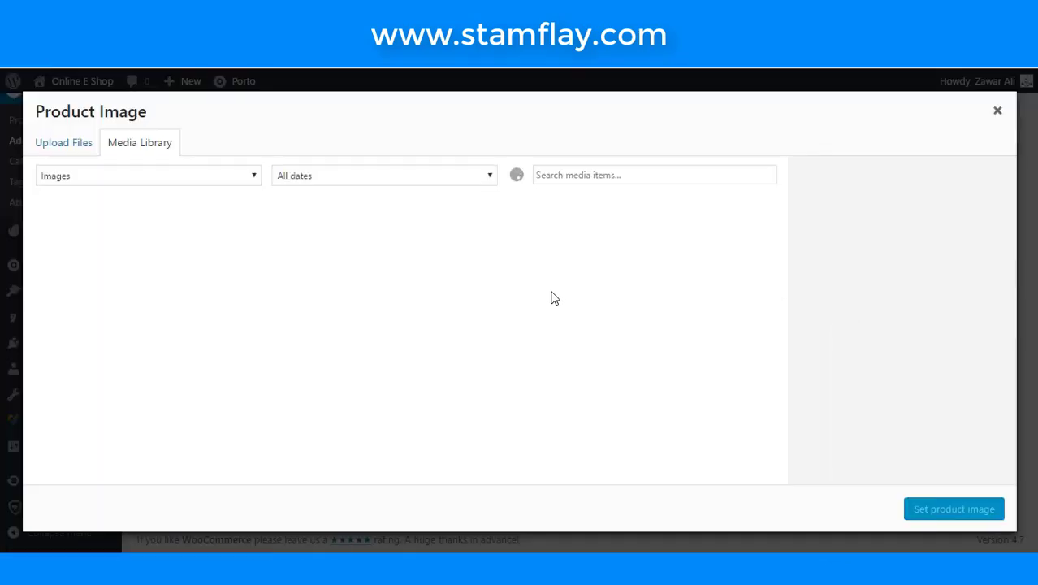
left_click(86, 149)
left_click(497, 344)
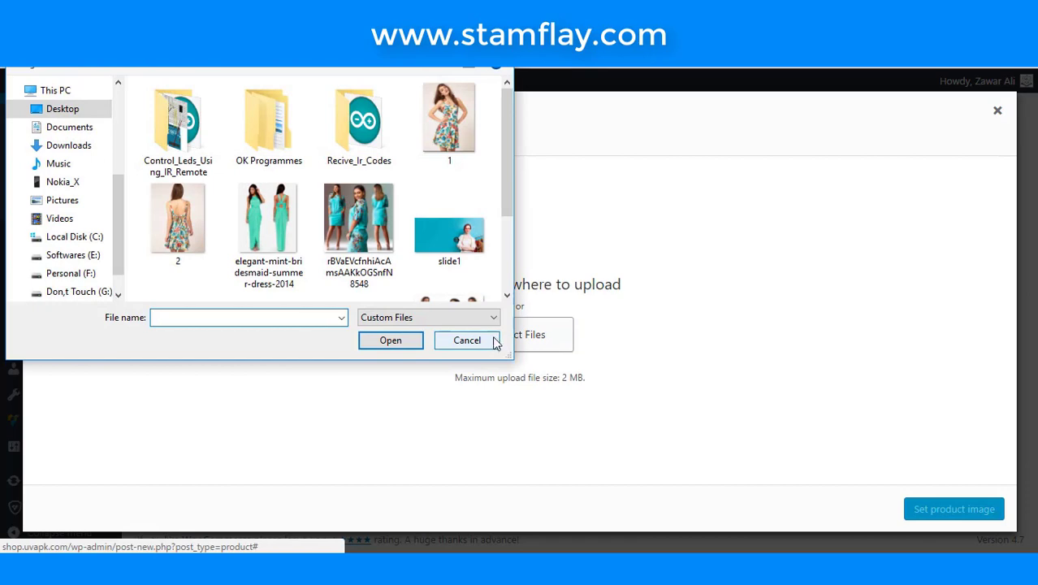
left_click(292, 232)
scroll(319, 275, "down", 2)
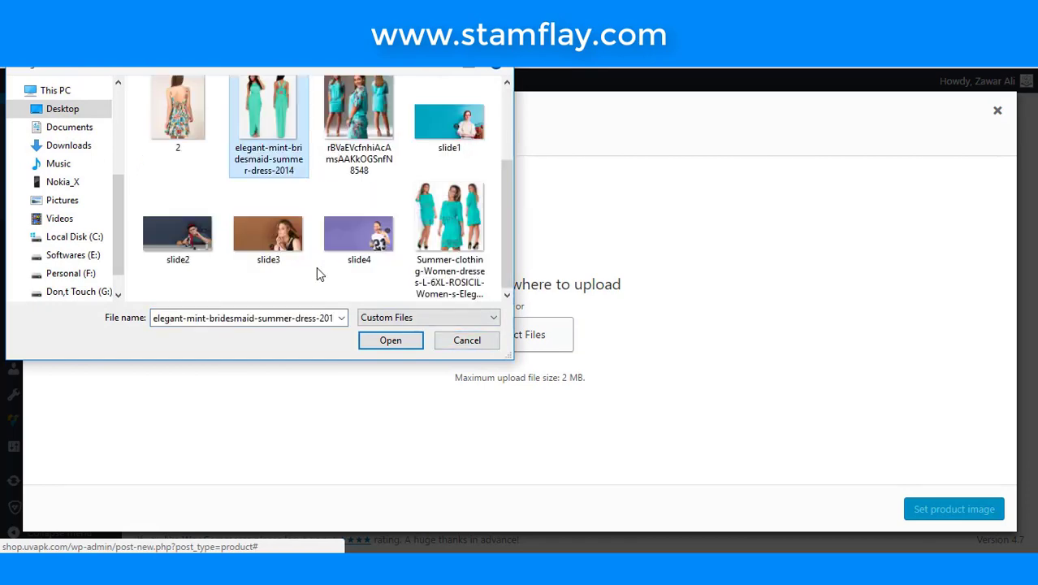
left_click(452, 223)
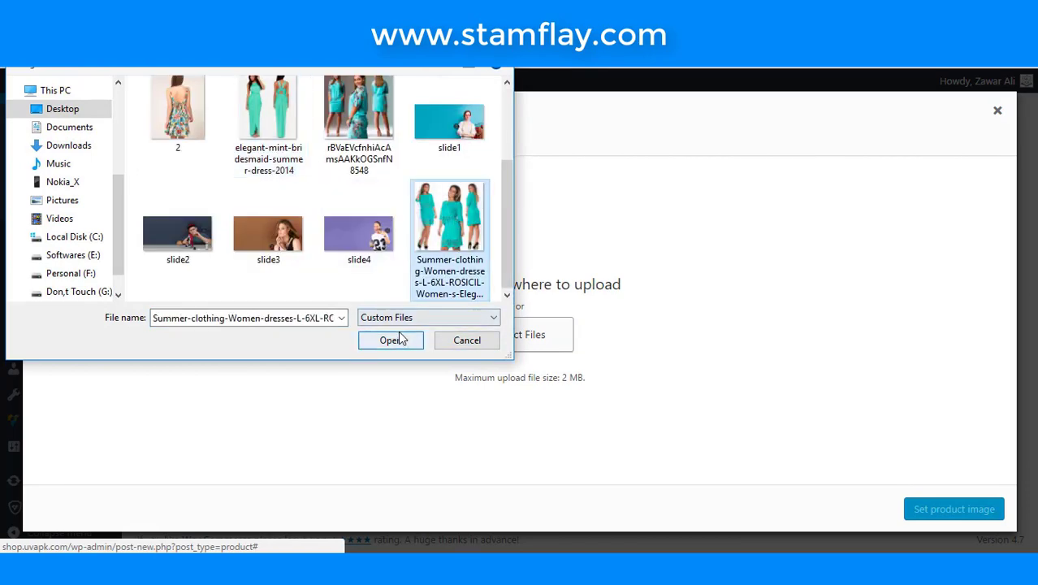
left_click(393, 339)
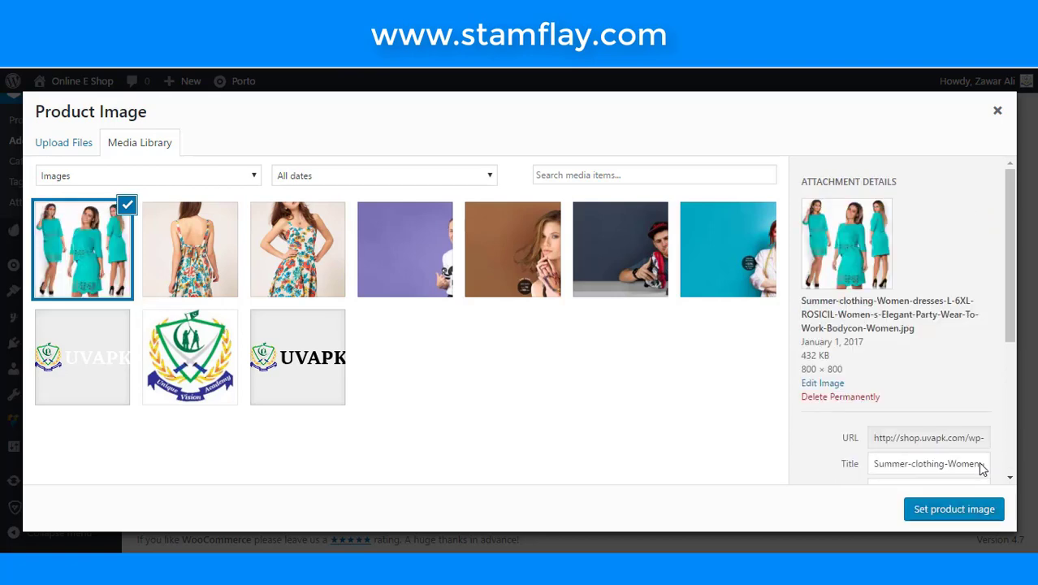
left_click(955, 509)
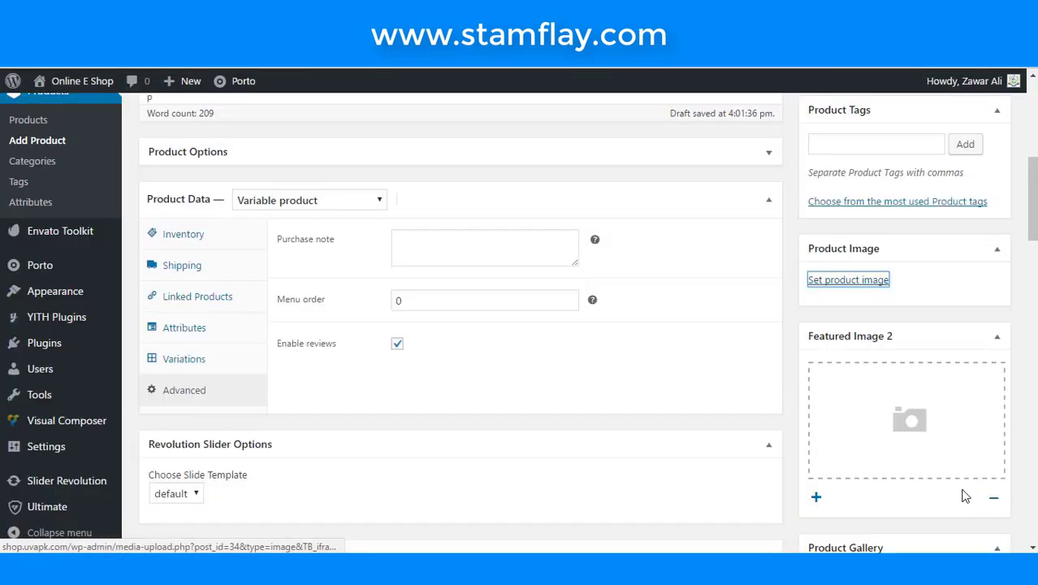
scroll(888, 360, "down", 3)
- Upload three dress photos, including the mint bridesmaid and teal three-model dresses, as gallery images
scroll(881, 478, "down", 4)
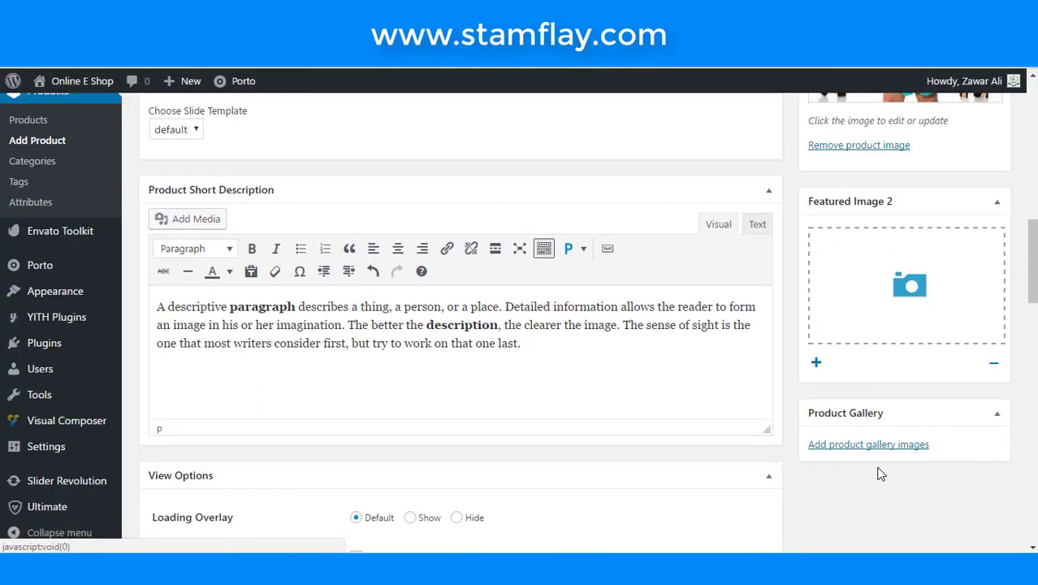
left_click(808, 429)
left_click(86, 148)
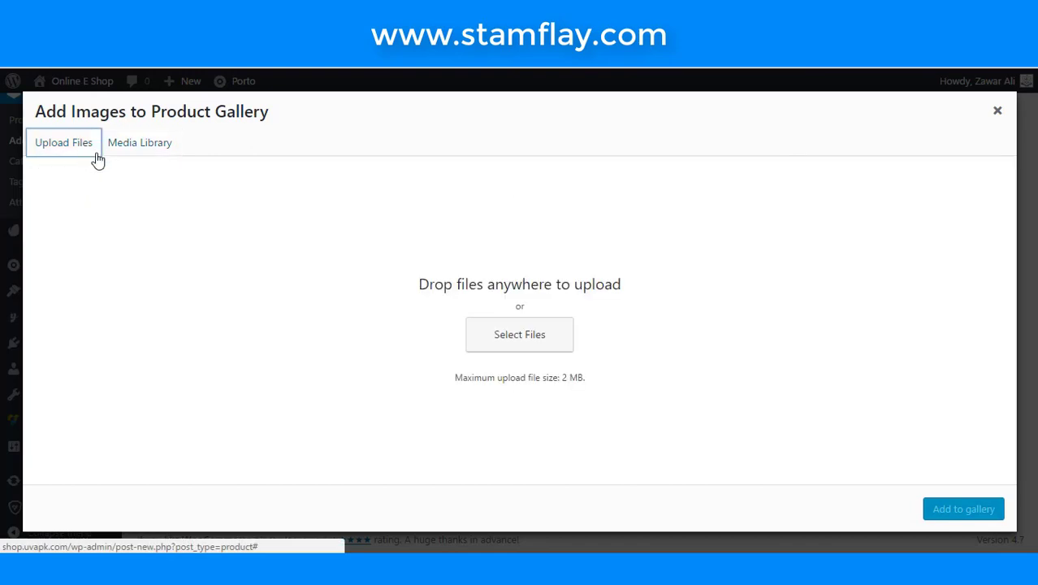
left_click(493, 332)
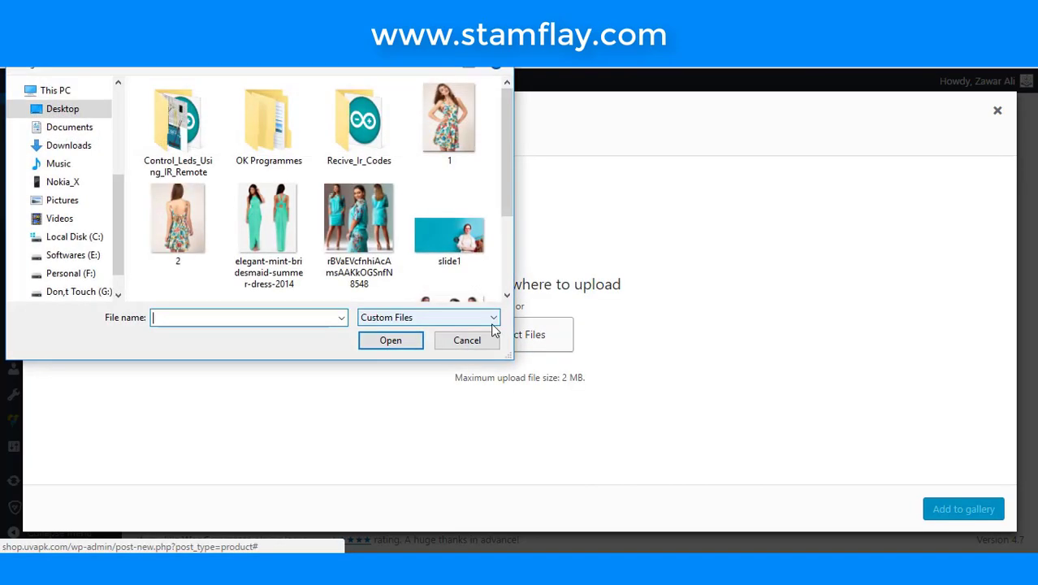
left_click(361, 239)
left_click(280, 229, "ctrl")
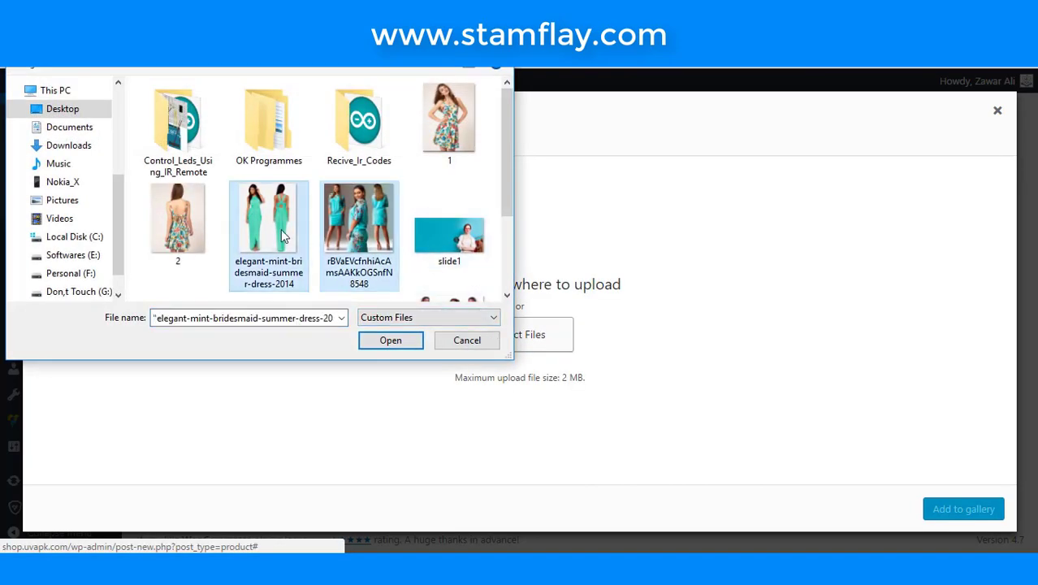
scroll(300, 228, "down", 1)
left_click(448, 214, "ctrl")
left_click(407, 342)
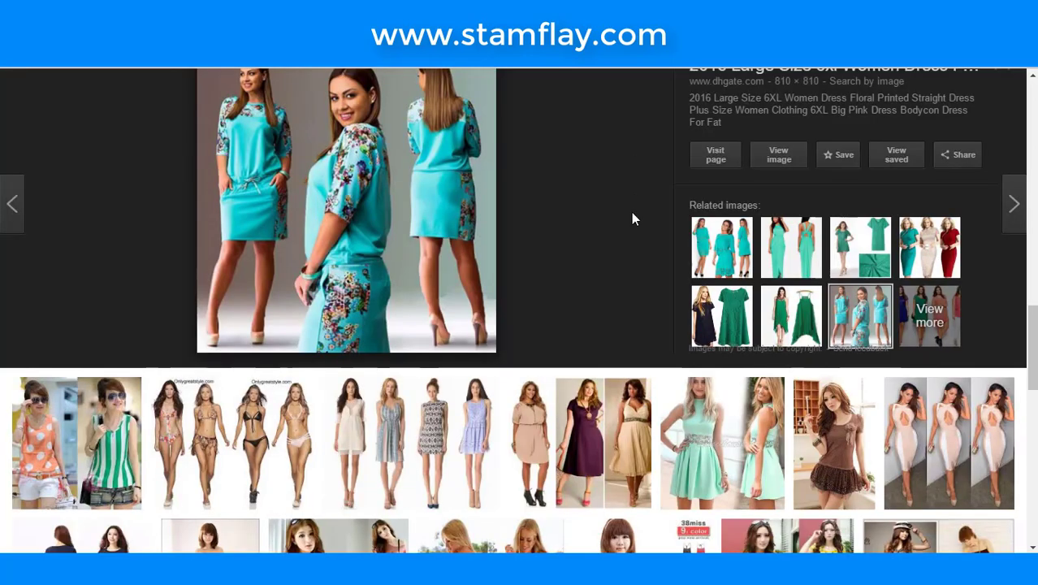
- Replace 'women summer' with 'mens' to search Google Images for mens clothing
scroll(631, 212, "down", 4)
scroll(631, 212, "up", 5)
scroll(632, 218, "up", 5)
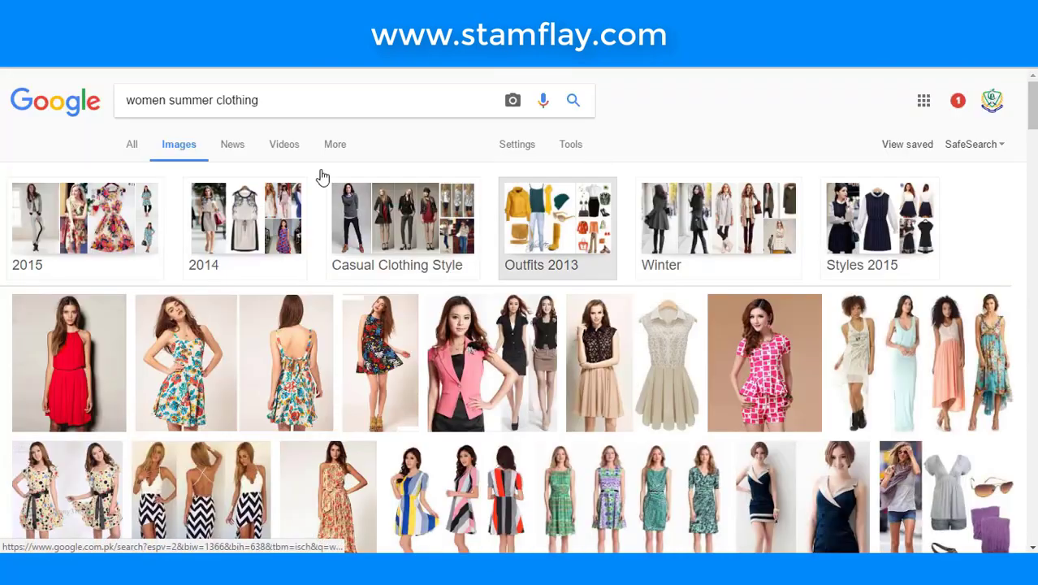
left_click_drag(214, 101, 91, 136)
type("mens")
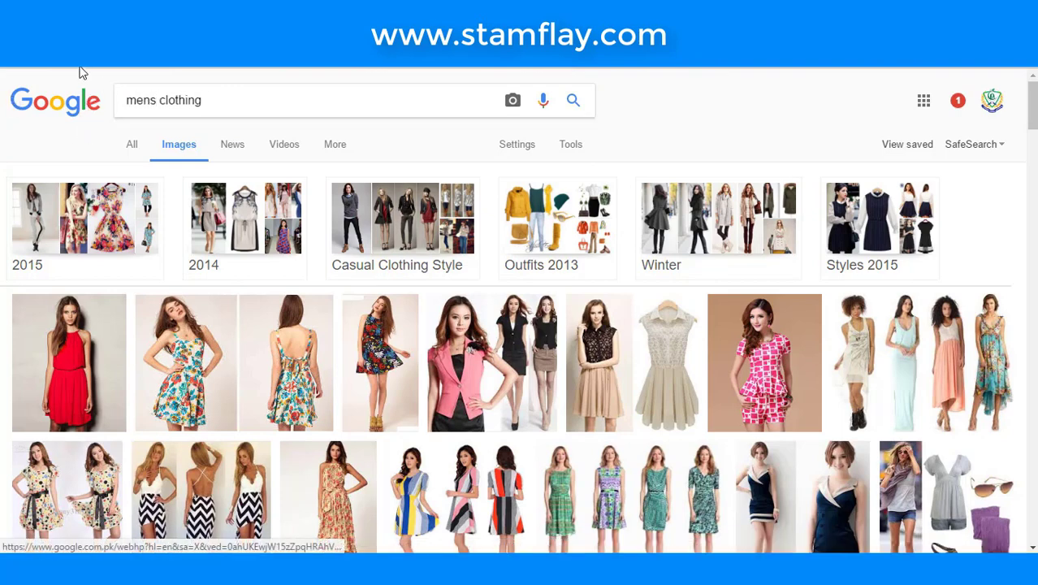
key("Return")
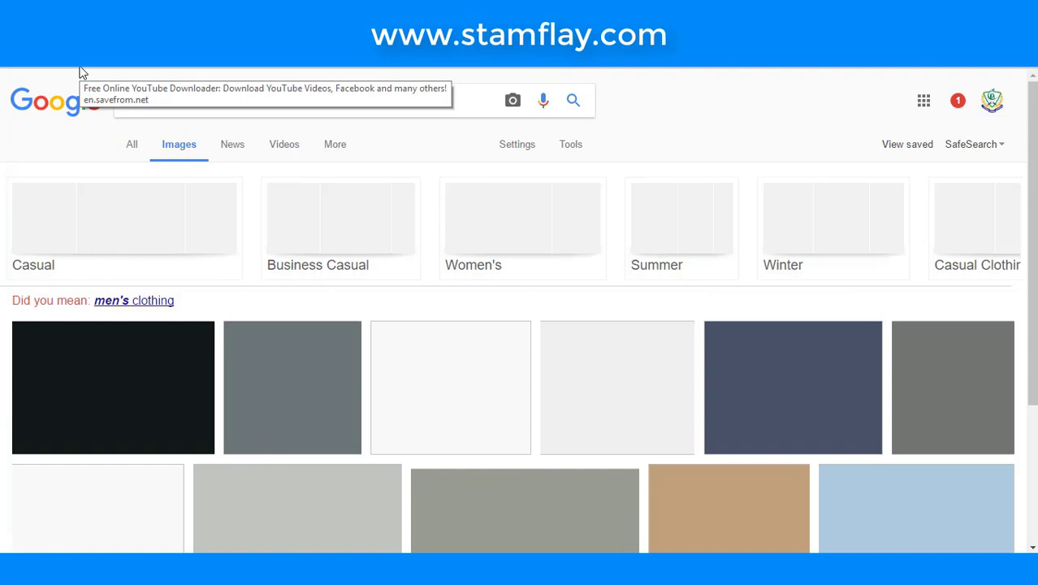
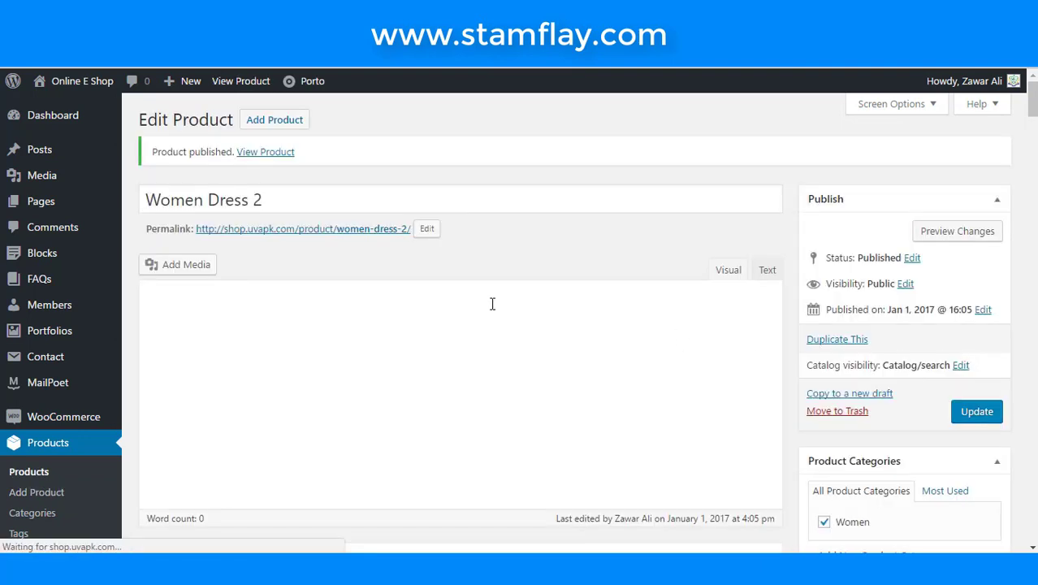
- View the published Women Dress 2 product page on the shop and scroll through it
left_click(266, 156)
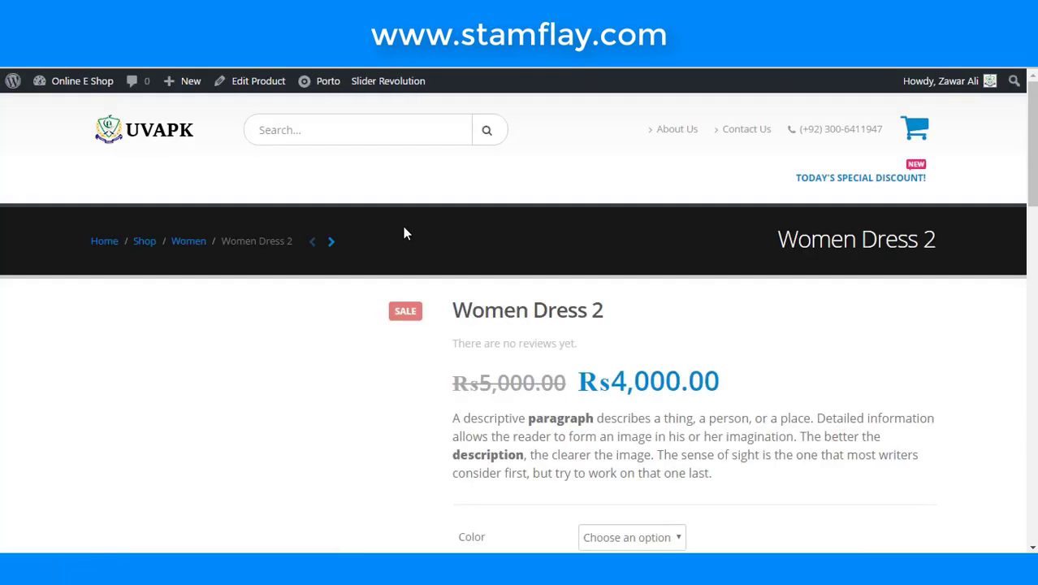
scroll(485, 278, "down", 1)
scroll(484, 270, "down", 3)
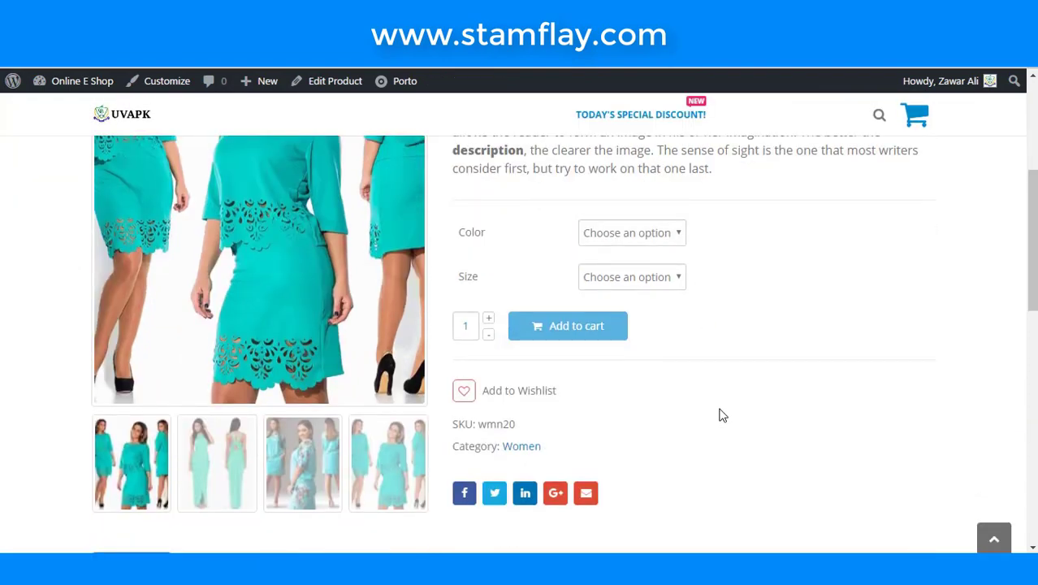
scroll(722, 414, "down", 4)
scroll(720, 410, "up", 2)
scroll(720, 410, "down", 2)
scroll(720, 410, "up", 3)
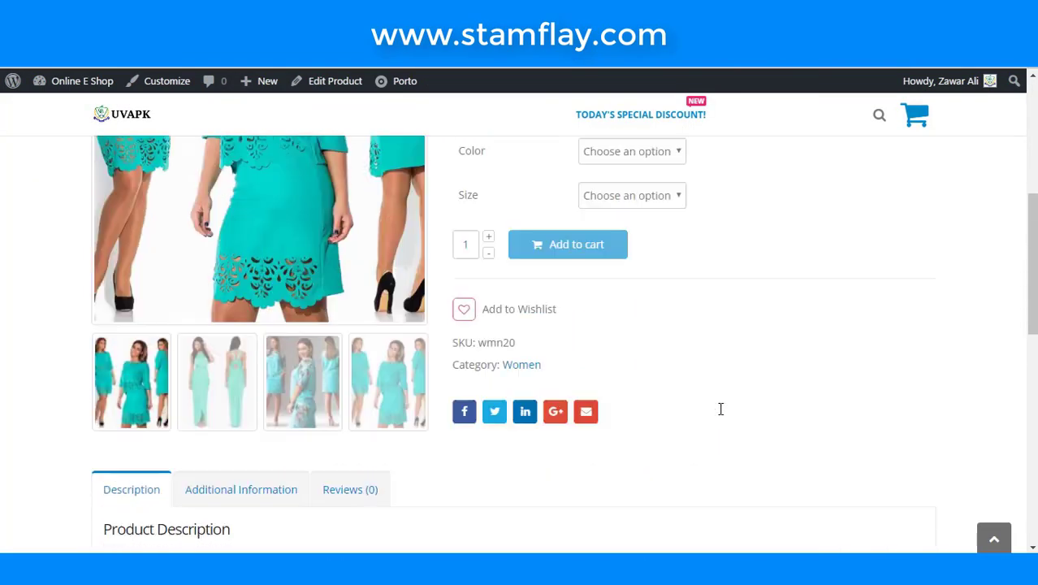
scroll(720, 408, "up", 1)
- Select colour RED and size SMALL, showing 50 in stock and SKU g55, then return to the editor
left_click(651, 238)
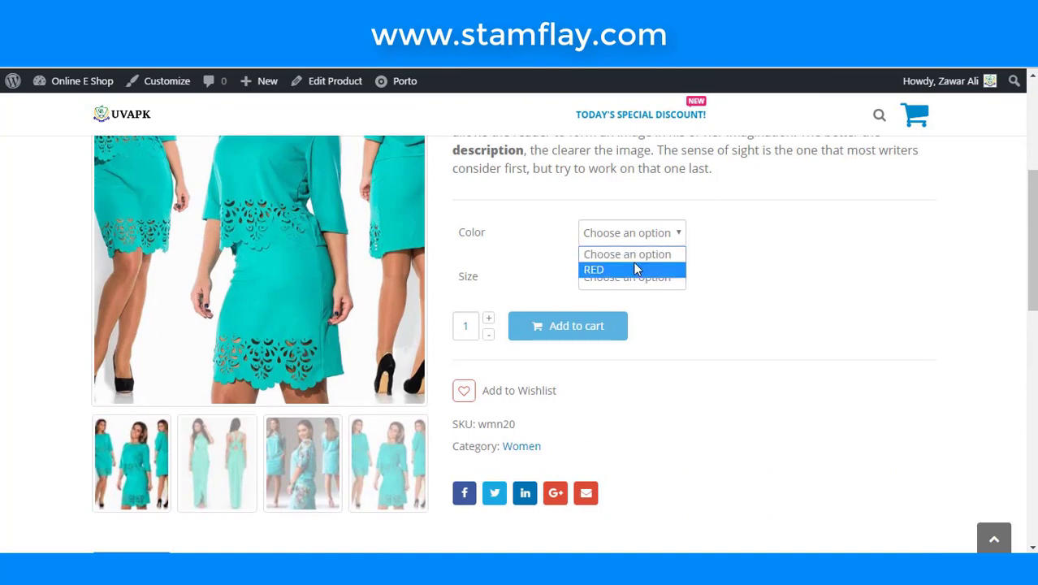
left_click(636, 269)
left_click(625, 233)
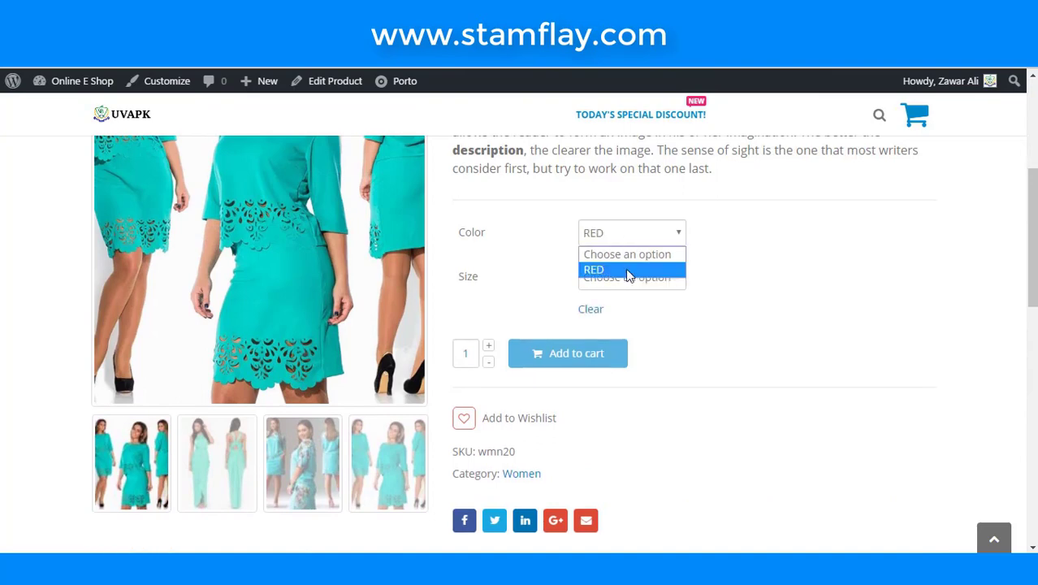
left_click(628, 270)
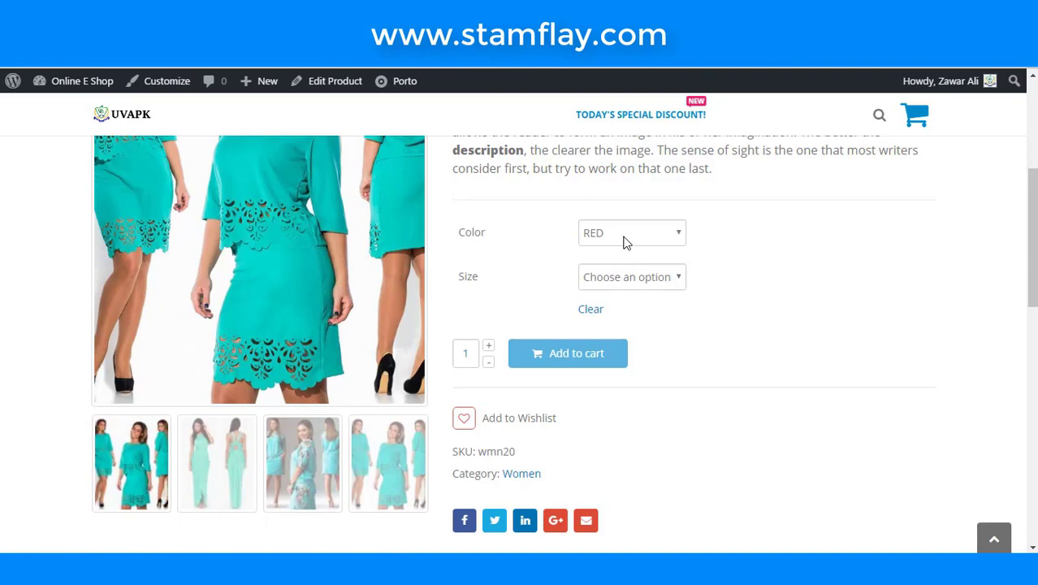
left_click(625, 279)
left_click(625, 312)
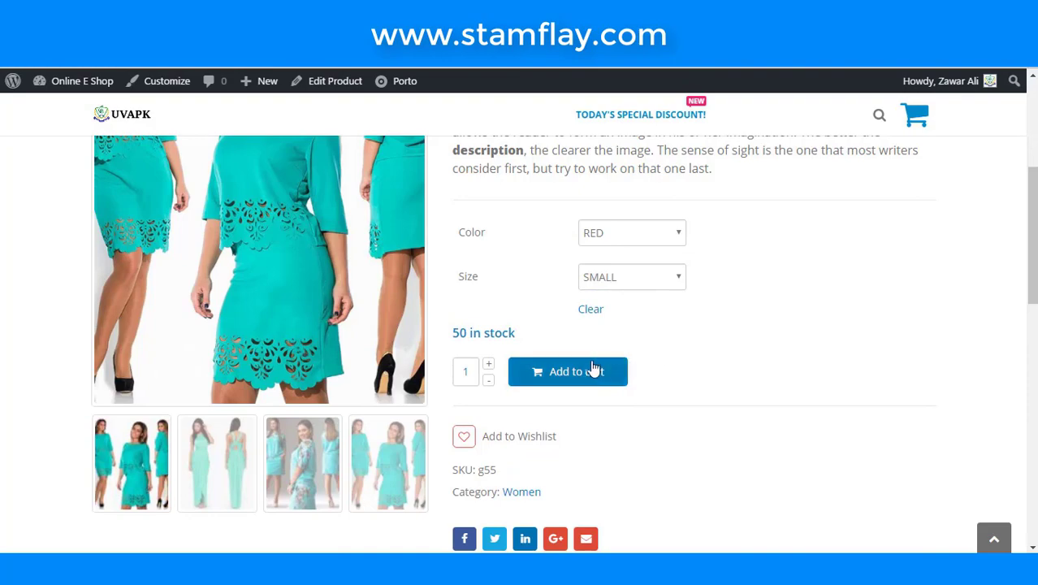
key("ctrl+Tab")
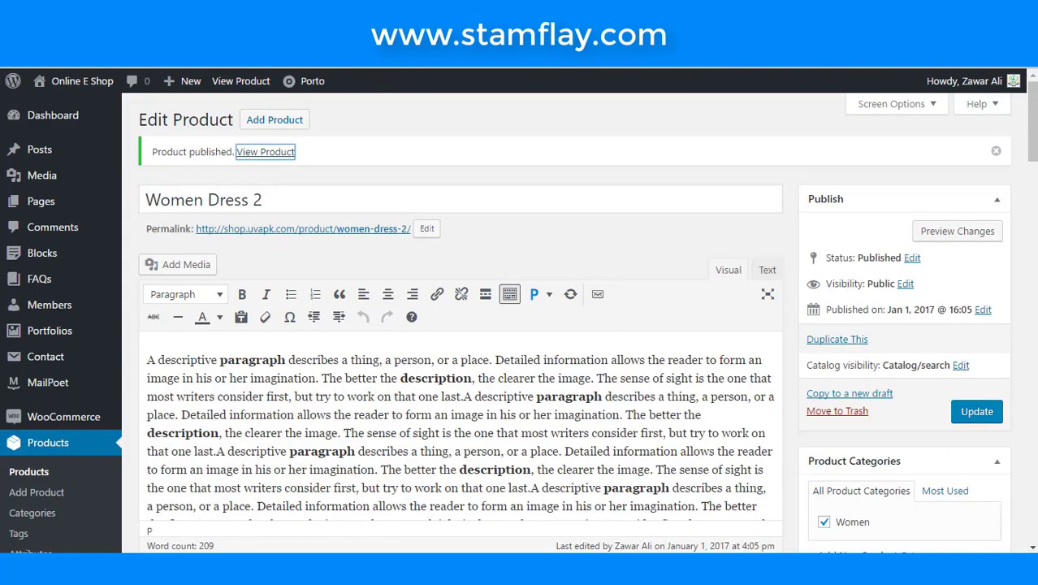
- In Product Data > Variations, set variation #35's colour to BLUE and save the changes
scroll(390, 319, "down", 7)
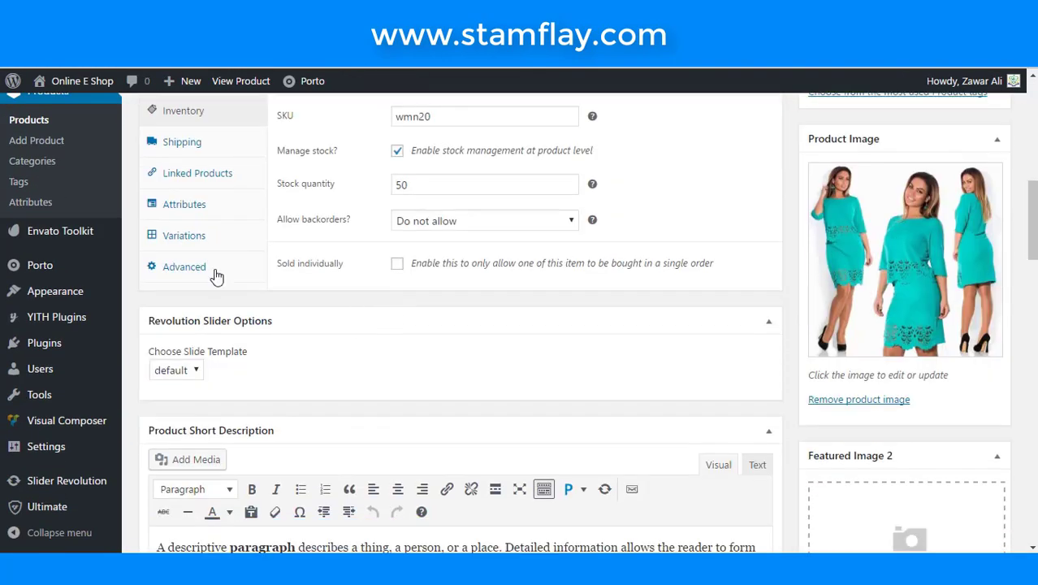
scroll(217, 278, "up", 1)
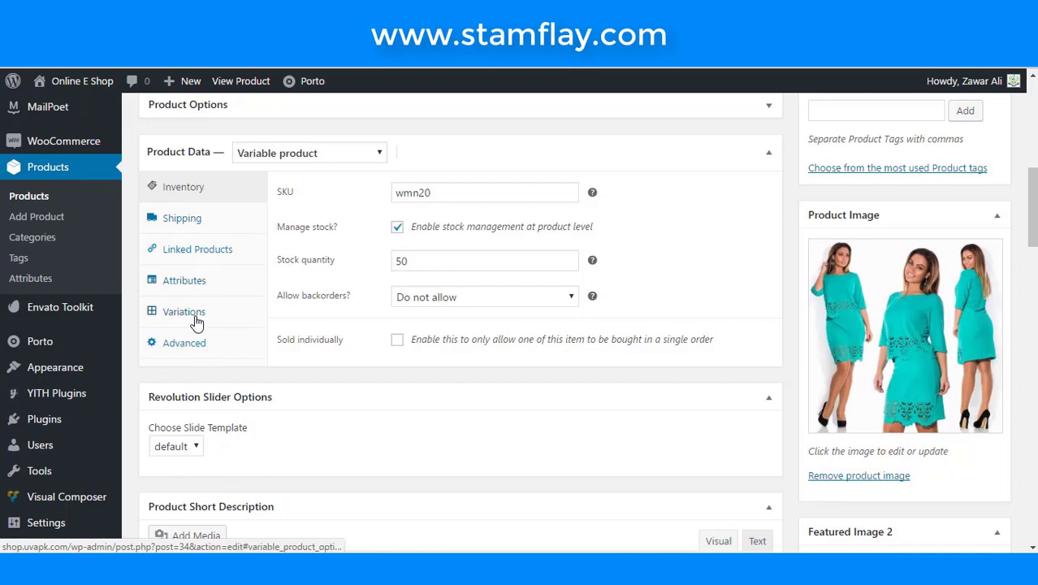
left_click(194, 317)
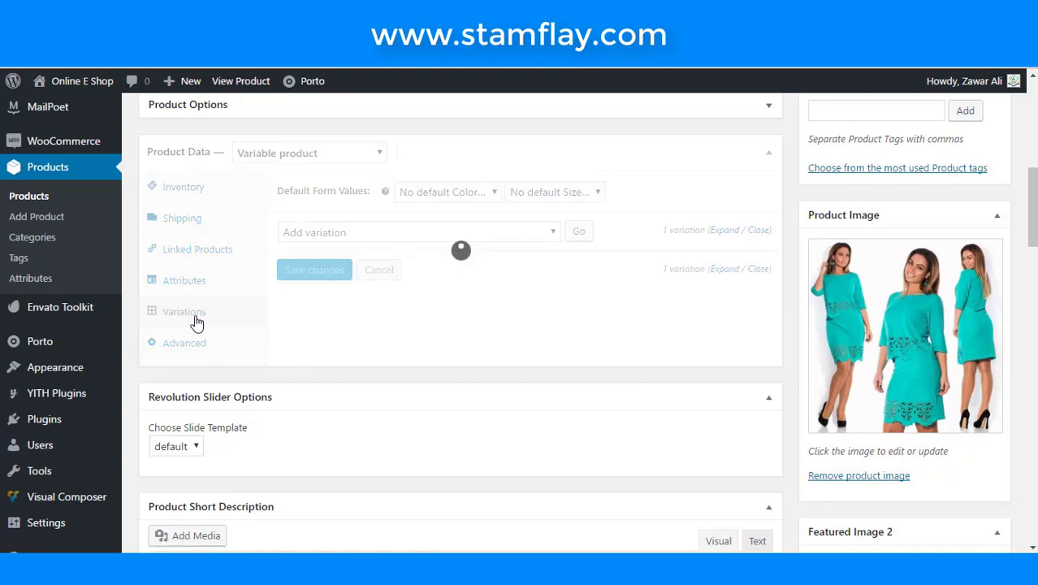
left_click(339, 269)
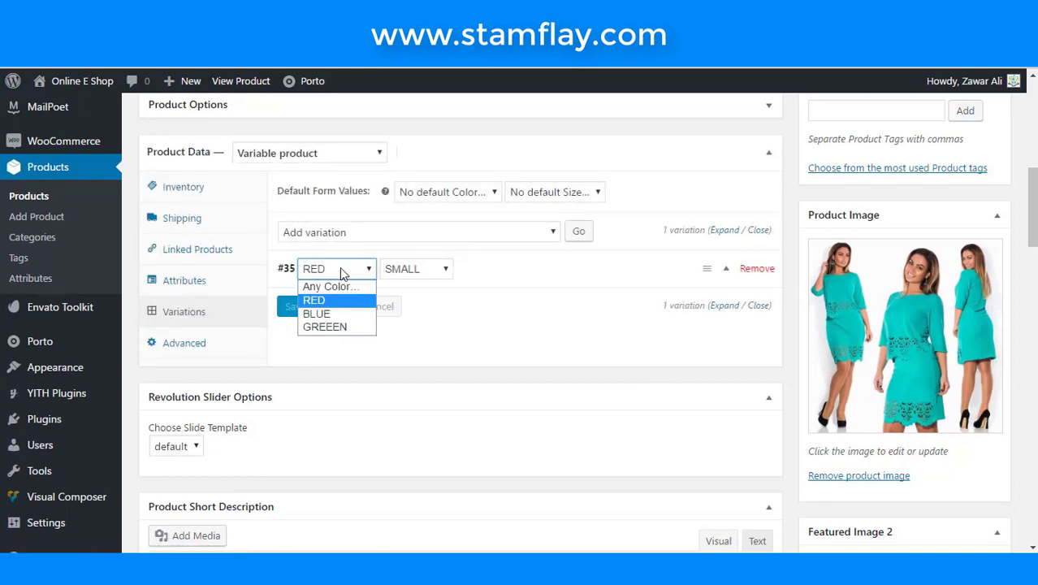
left_click(341, 313)
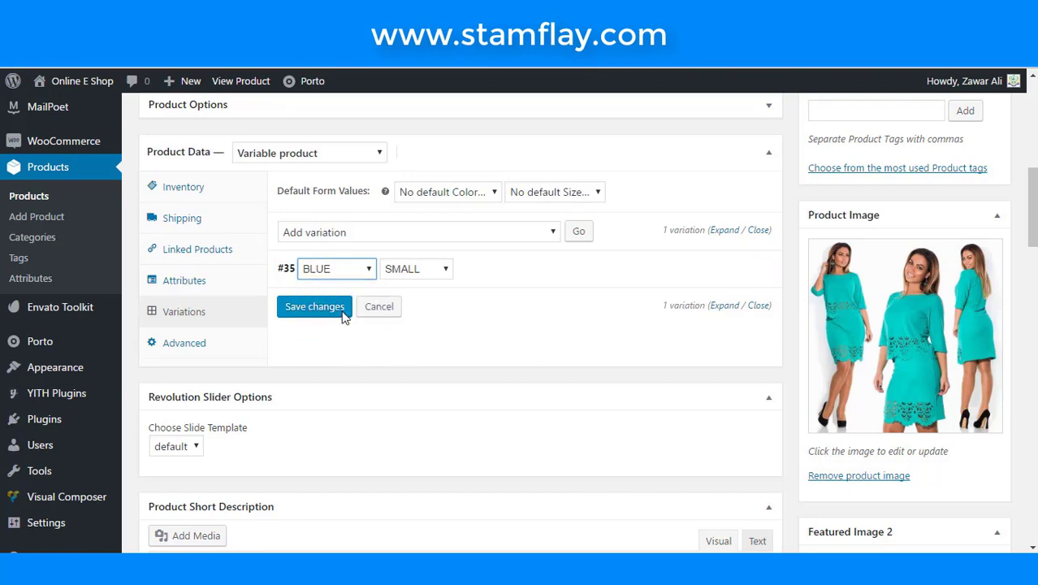
left_click(516, 277)
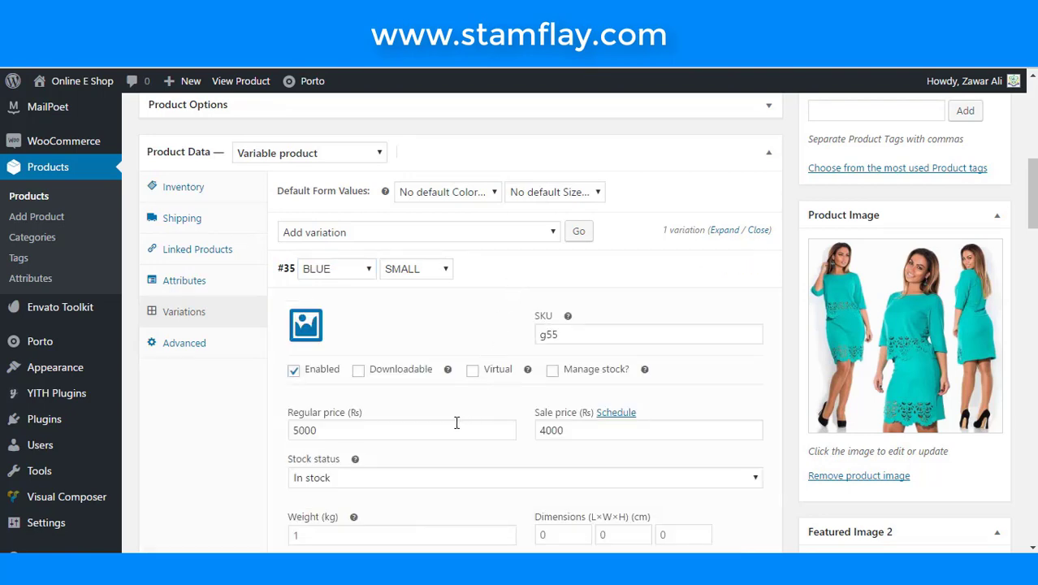
scroll(446, 409, "down", 4)
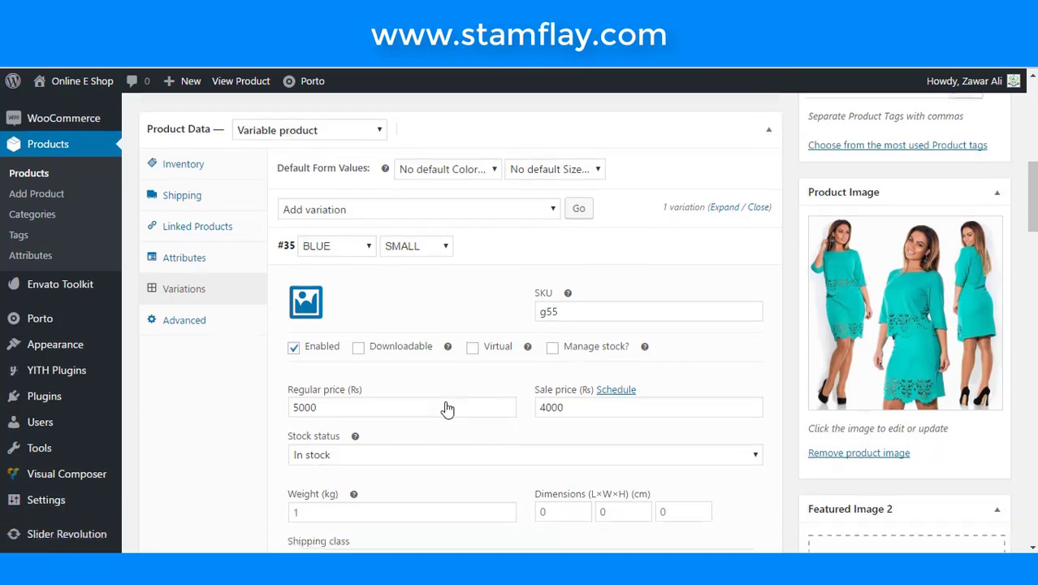
left_click(329, 404)
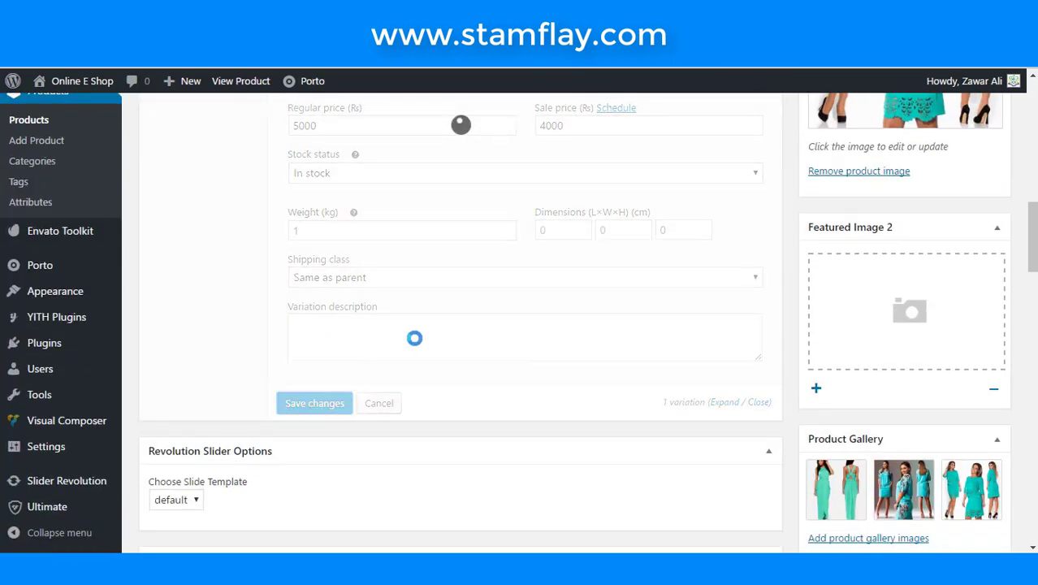
- Change variation #35's colour to GREEEN, save the variations, and update the product
scroll(414, 338, "up", 4)
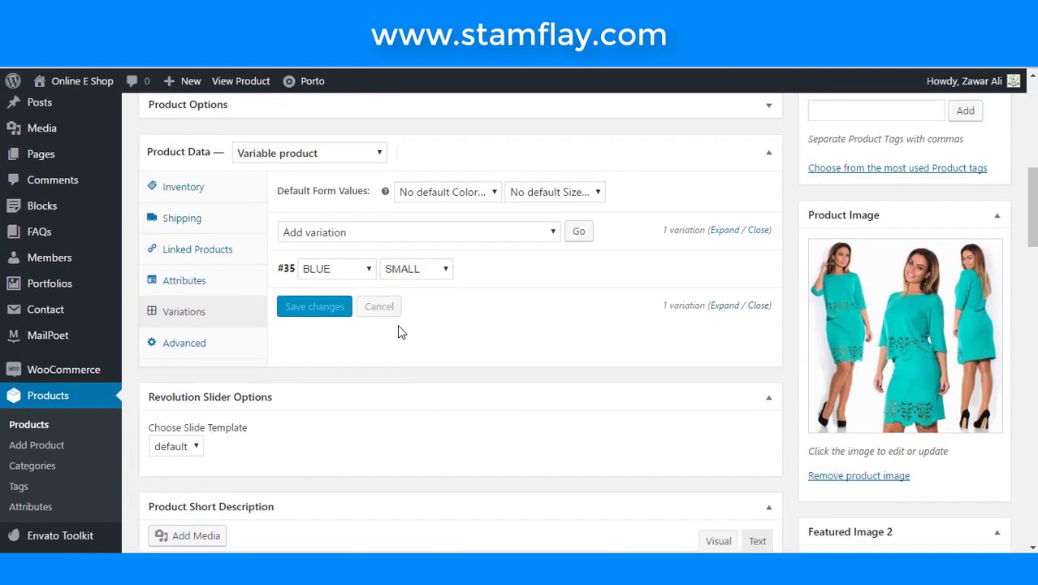
left_click(359, 269)
left_click(355, 326)
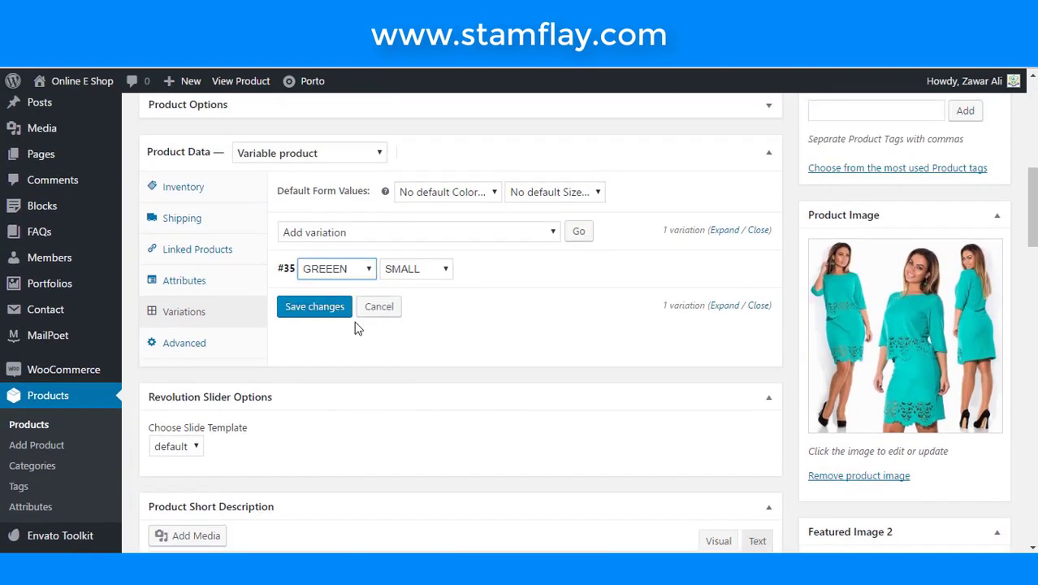
left_click(522, 284)
scroll(520, 282, "down", 1)
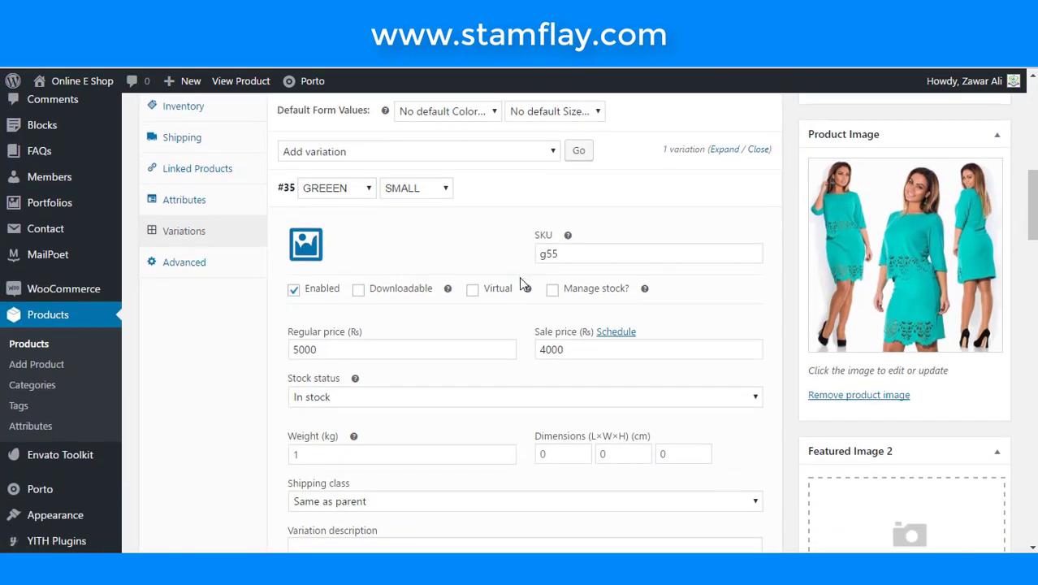
scroll(519, 281, "down", 4)
left_click(327, 328)
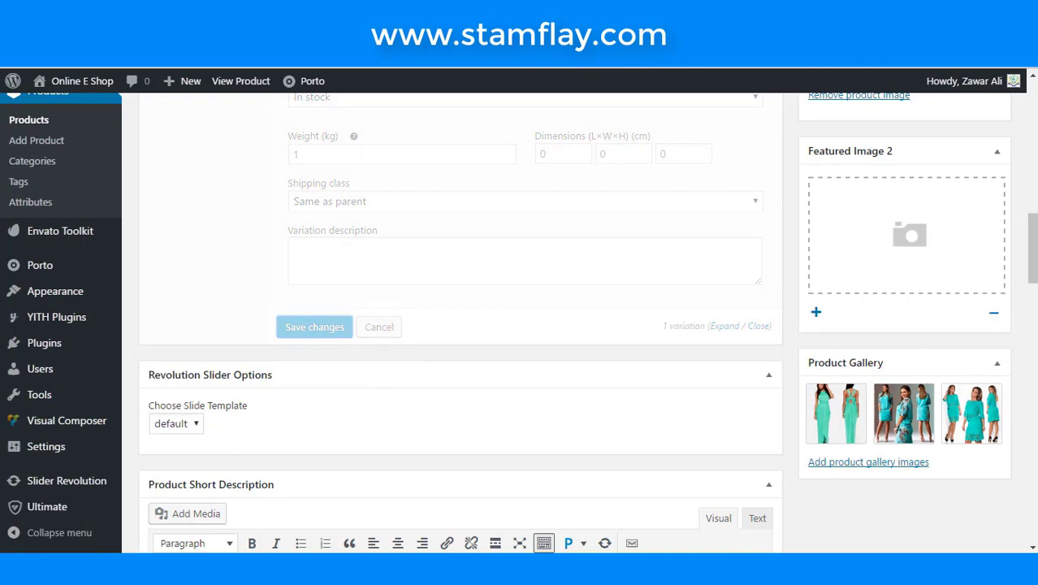
scroll(1012, 420, "up", 9)
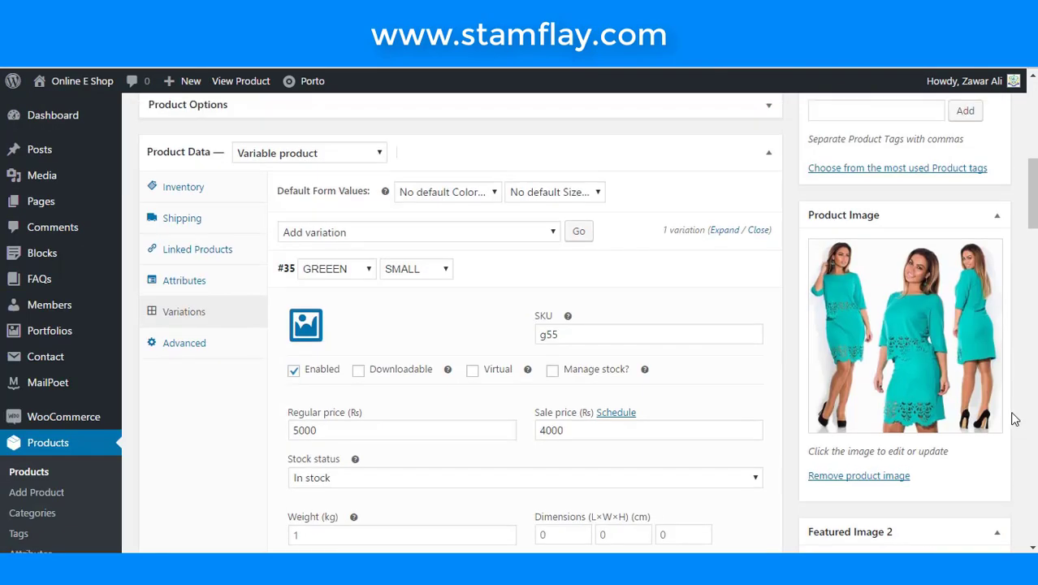
scroll(973, 367, "up", 2)
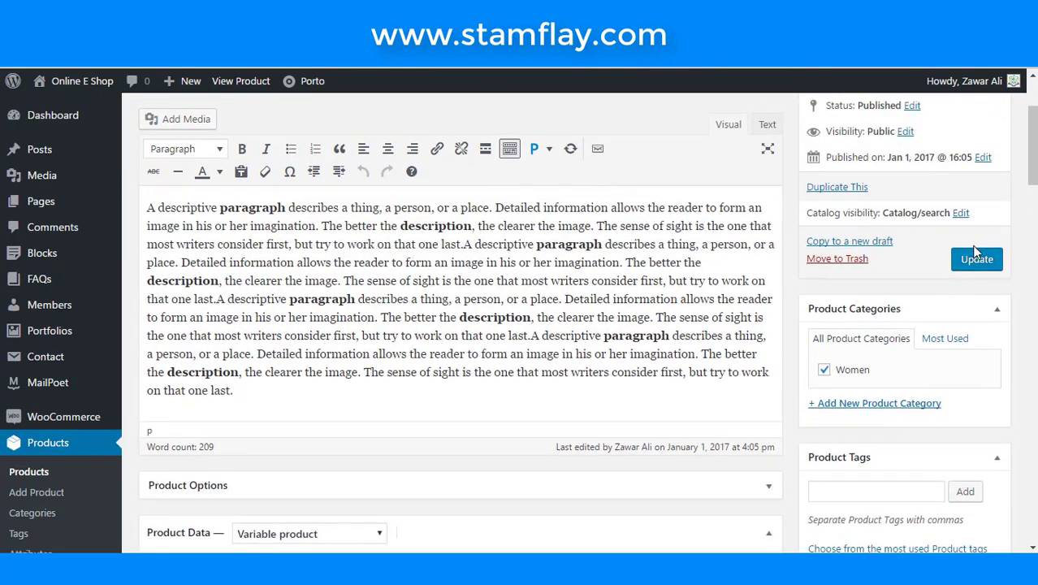
left_click(976, 261)
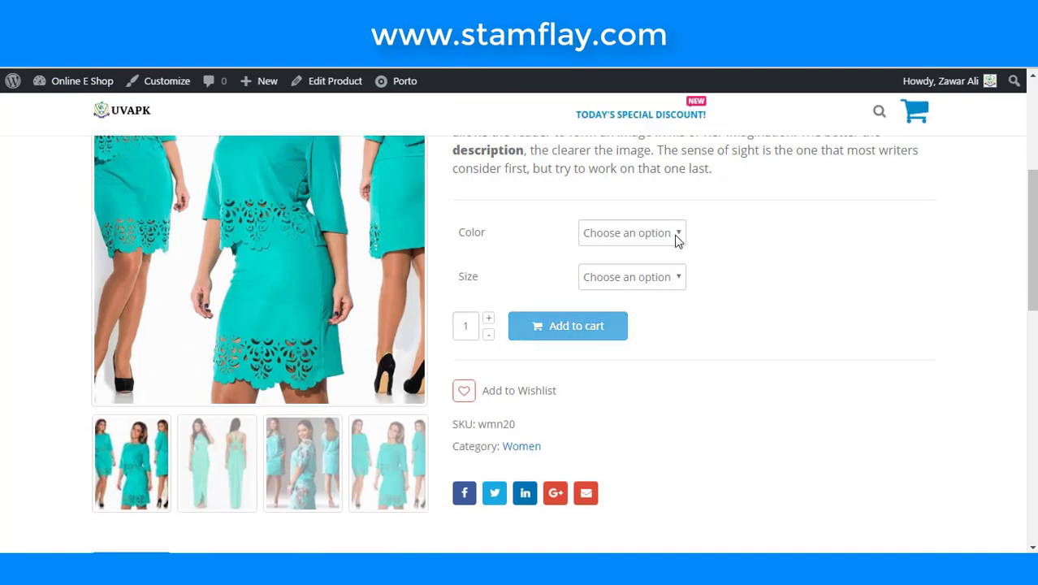
- On the Women Dress 2 shop page, choose size SMALL and colour GREEEN
left_click(676, 238)
left_click(703, 308)
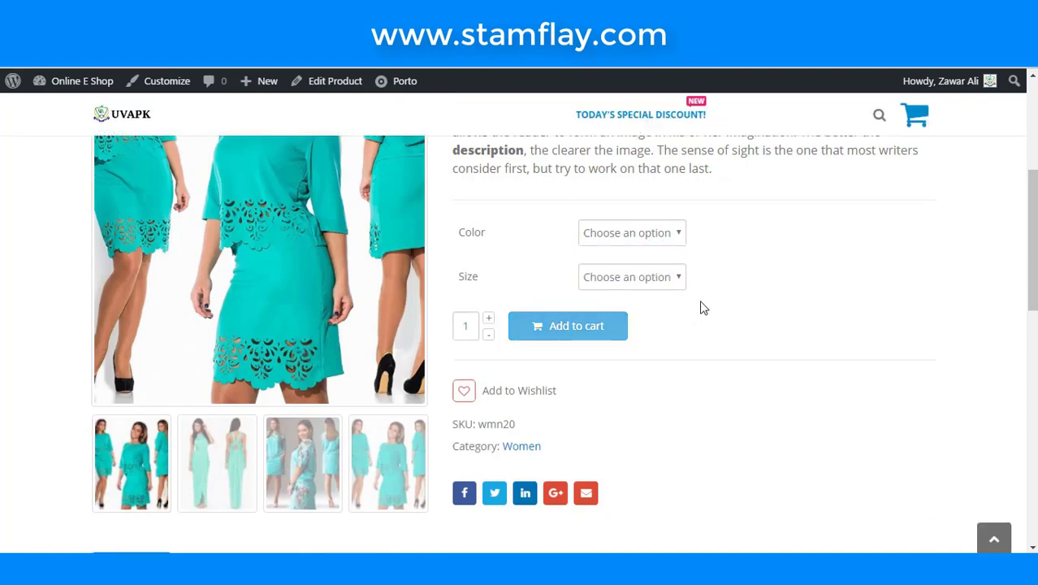
left_click(677, 280)
left_click(665, 313)
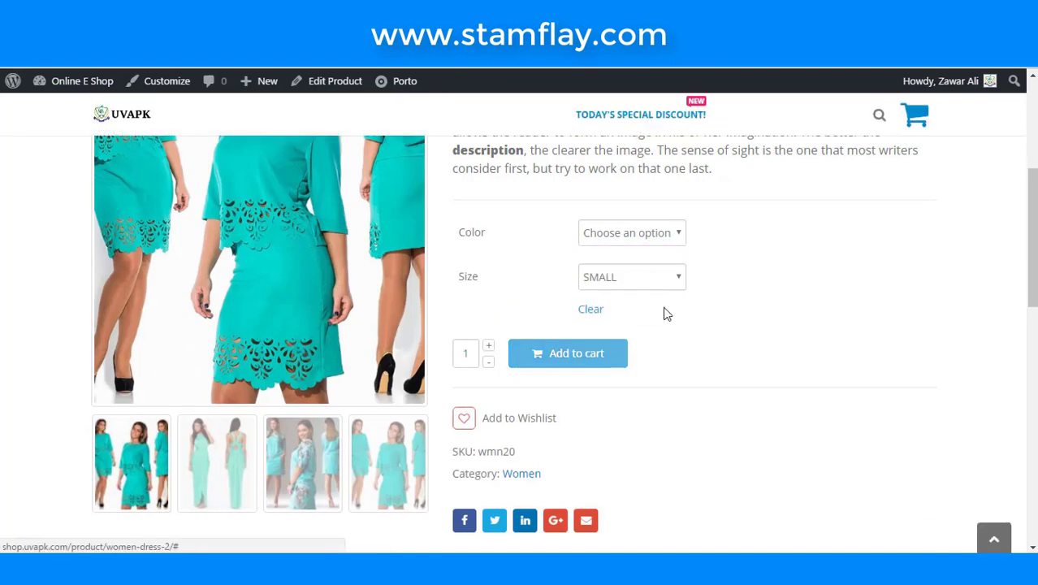
scroll(639, 350, "up", 1)
left_click(643, 318)
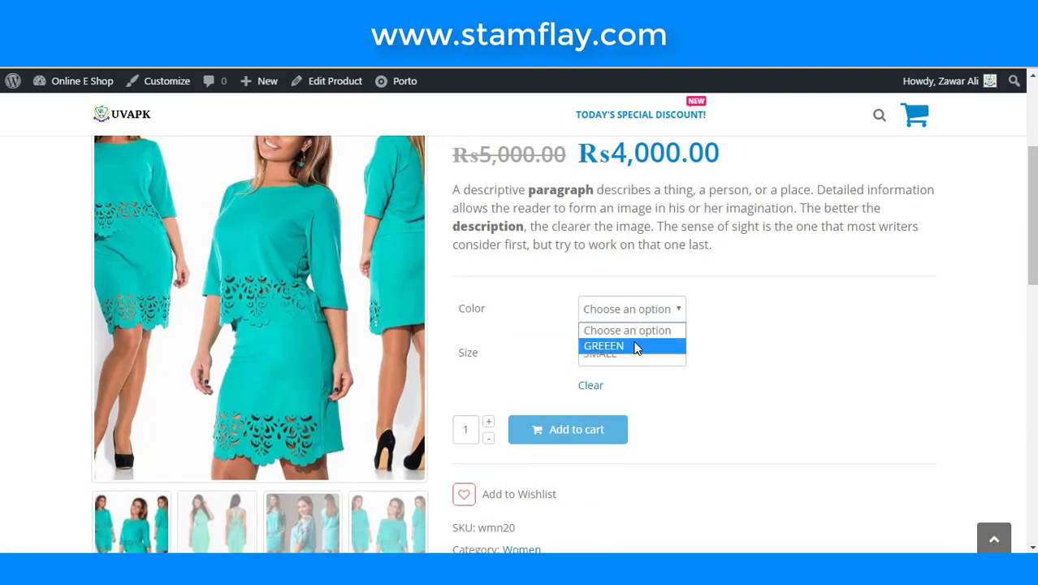
left_click(634, 346)
- Add the GREEEN SMALL Women Dress 2 to the cart
scroll(637, 349, "down", 1)
scroll(637, 348, "down", 1)
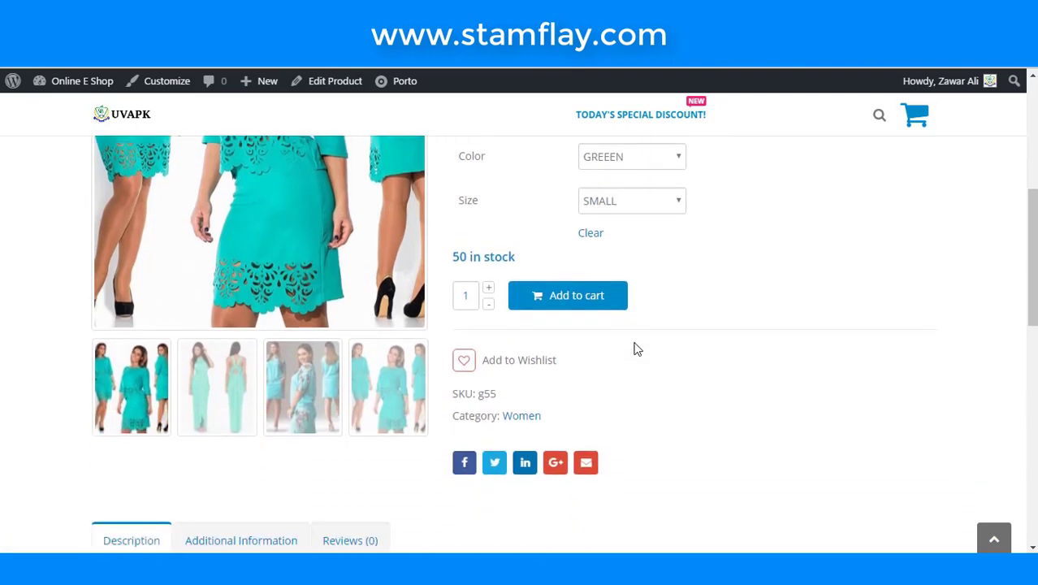
scroll(637, 349, "down", 3)
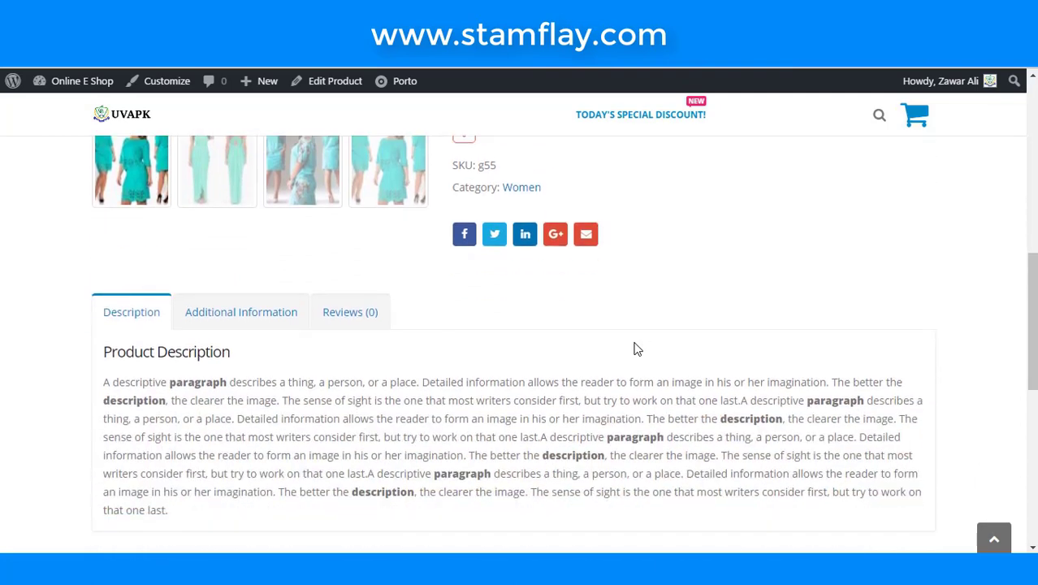
scroll(637, 349, "up", 3)
scroll(637, 348, "up", 2)
scroll(637, 348, "down", 1)
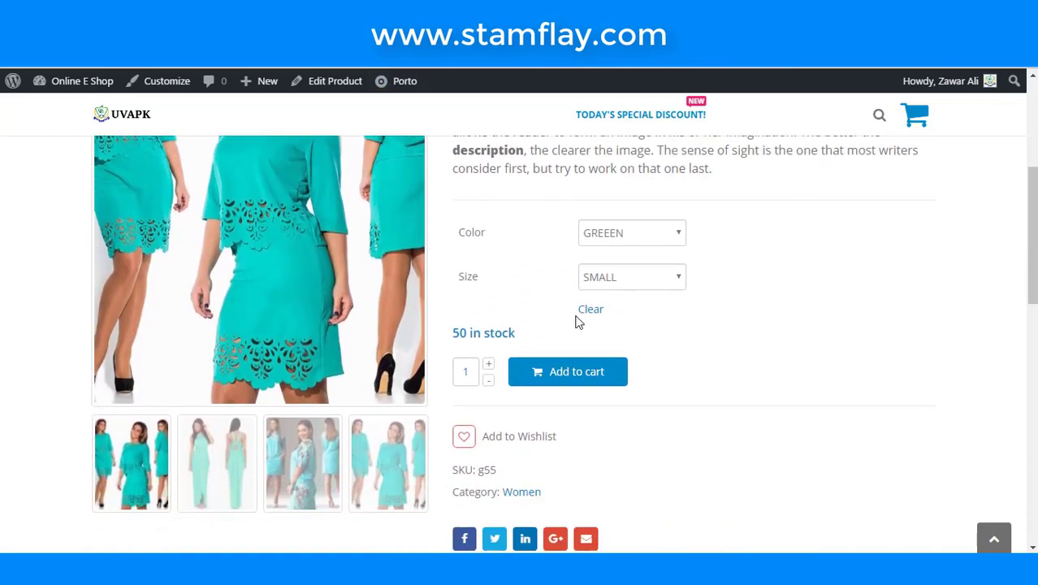
left_click(561, 368)
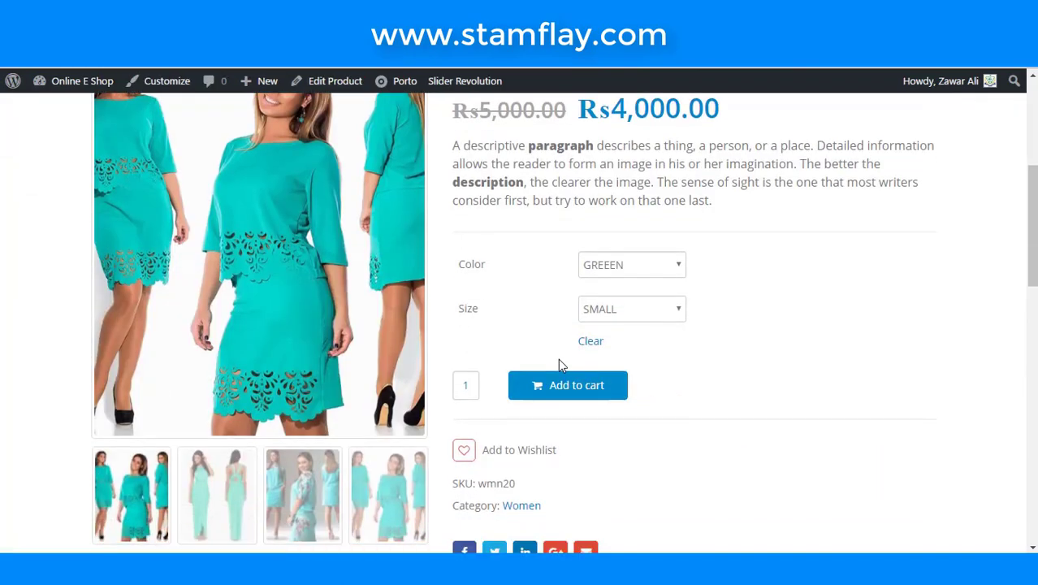
- Open the product in the admin Edit Product screen from the admin bar
scroll(560, 366, "down", 5)
scroll(571, 373, "up", 1)
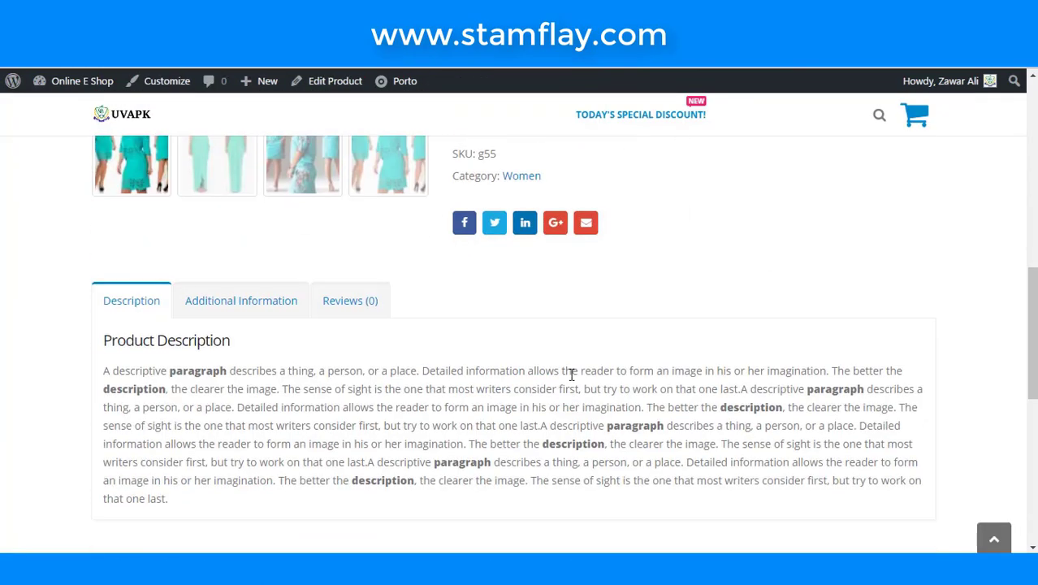
scroll(570, 373, "up", 8)
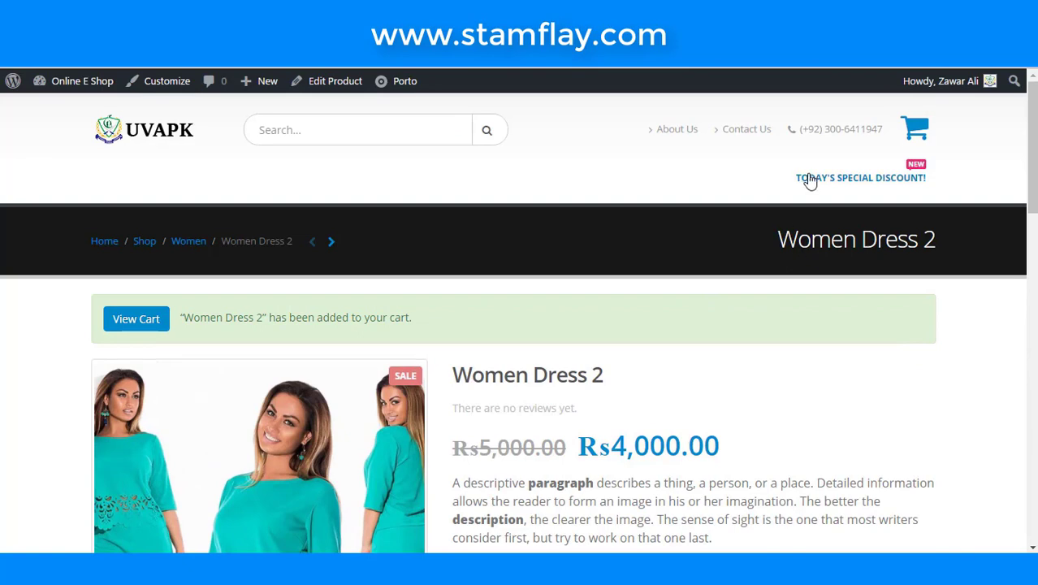
left_click(335, 81)
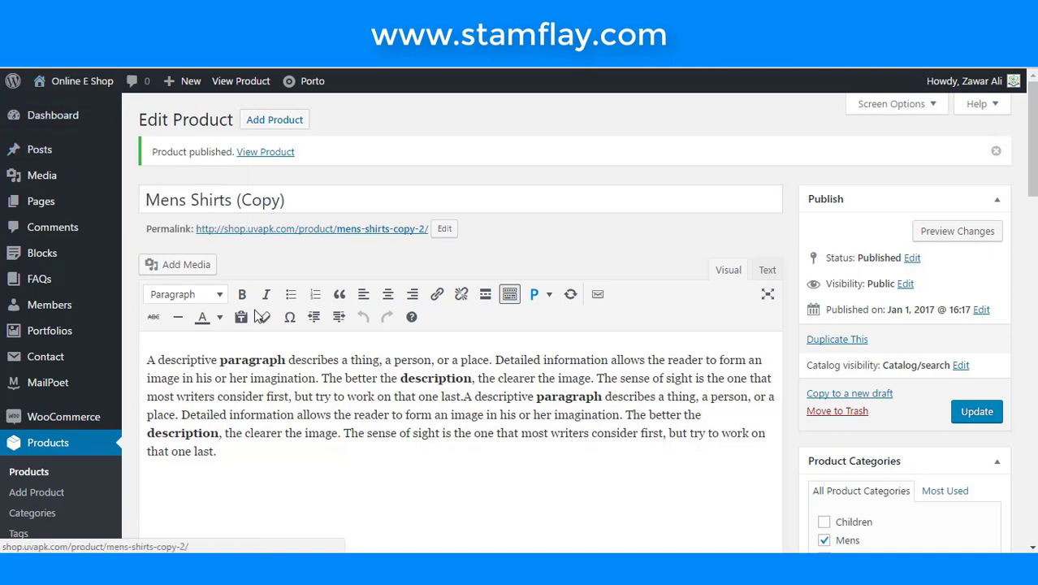
- Leave the Mens Shirts (Copy) editor for the All Products list, choosing Stay at the first prompt
scroll(255, 312, "down", 6)
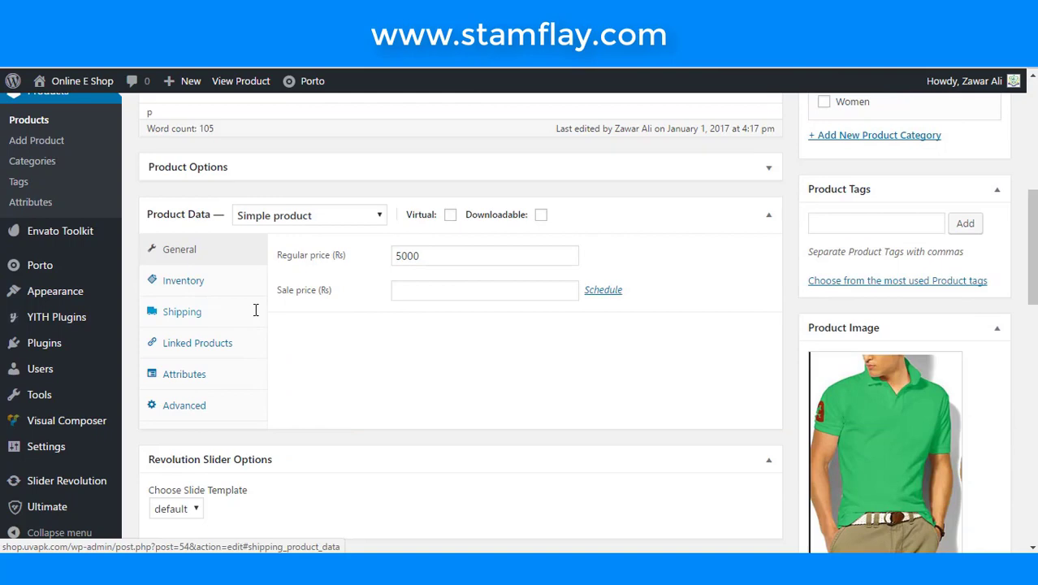
scroll(255, 311, "up", 5)
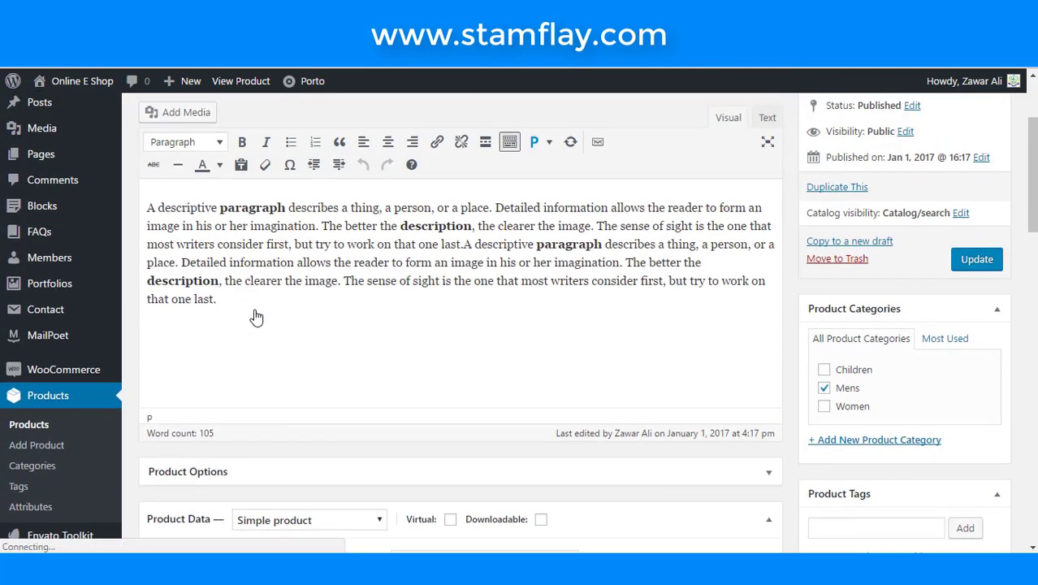
left_click(42, 426)
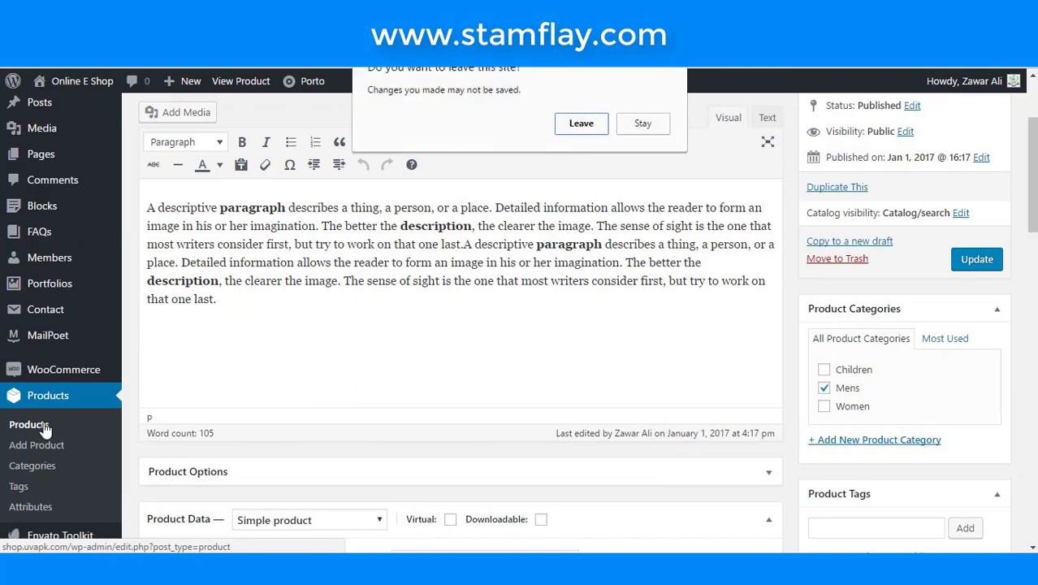
left_click(641, 126)
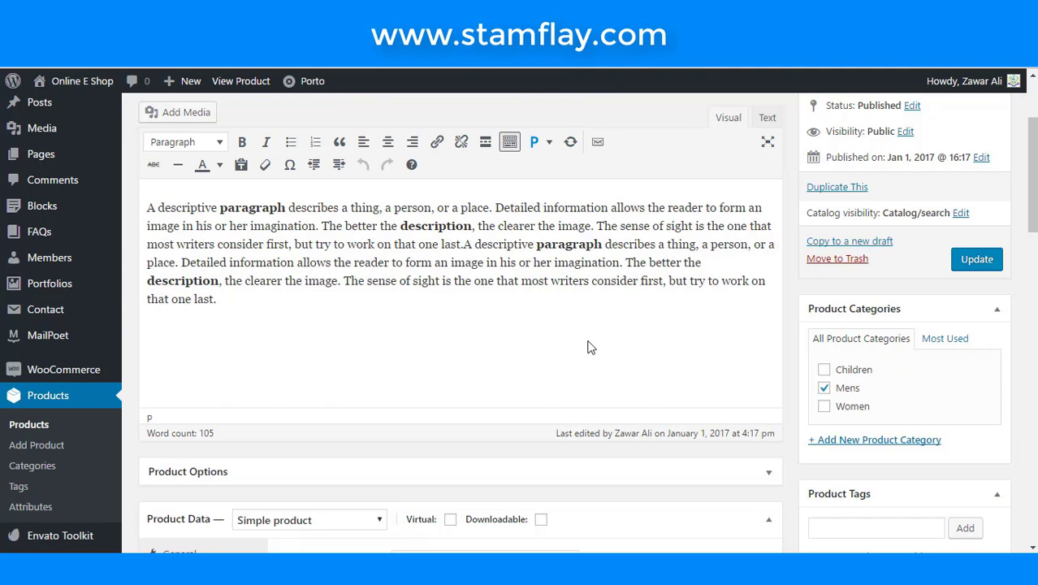
left_click(29, 424)
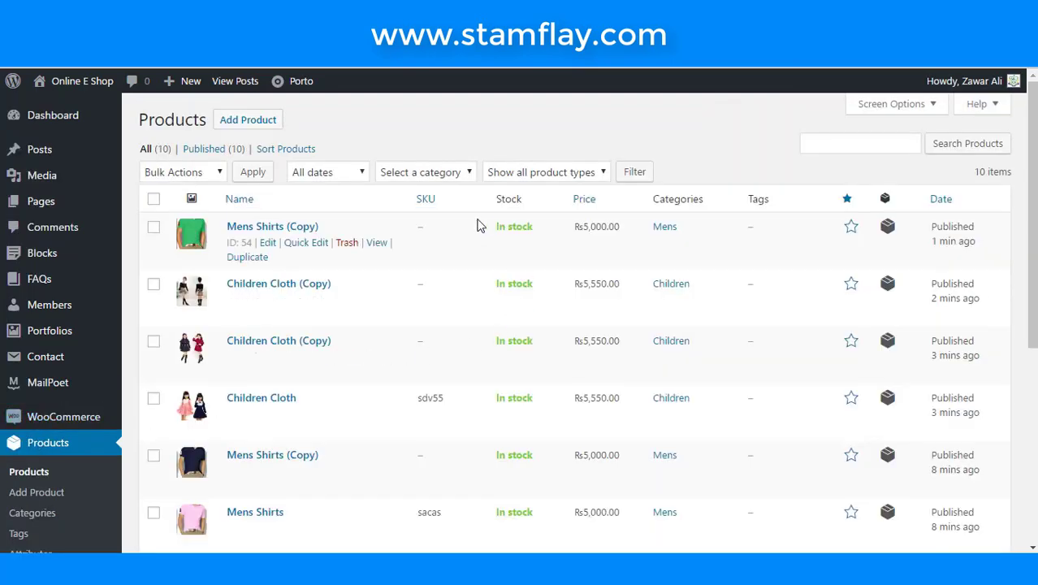
- Star Mens Shirts (Copy) and both Children Cloth (Copy) rows as featured products
scroll(462, 317, "down", 5)
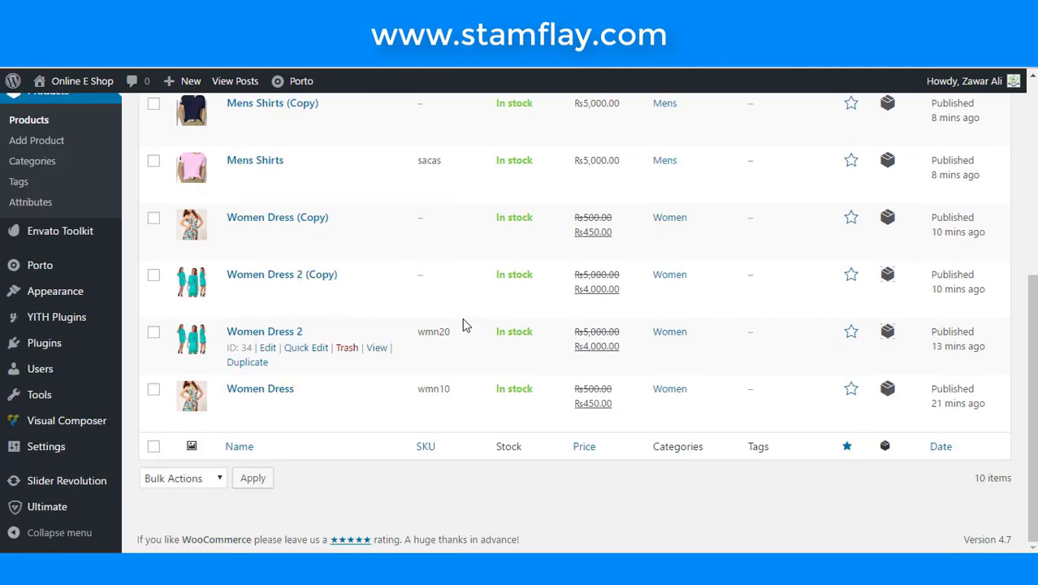
scroll(461, 323, "up", 4)
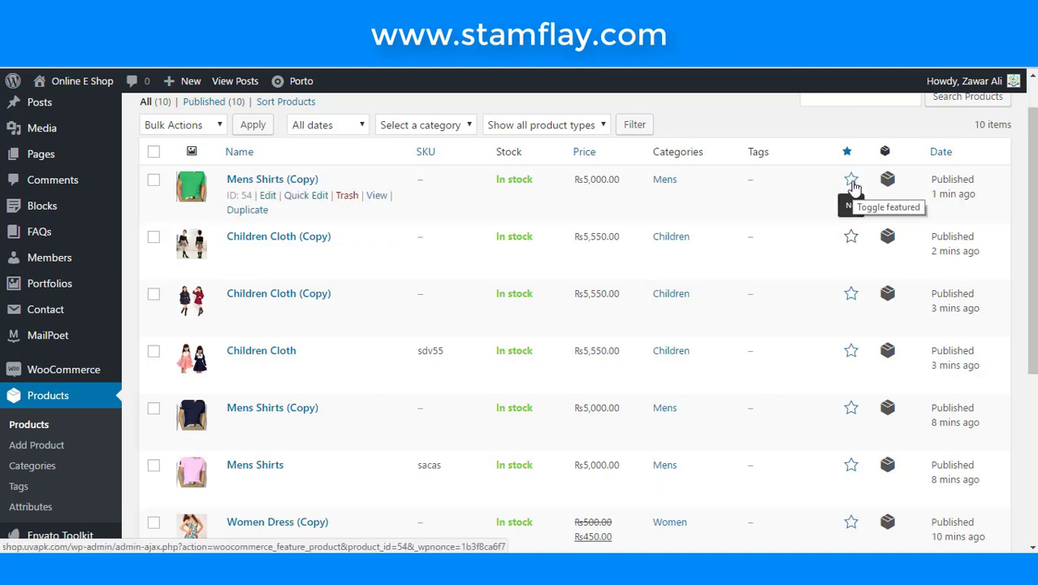
left_click(851, 180)
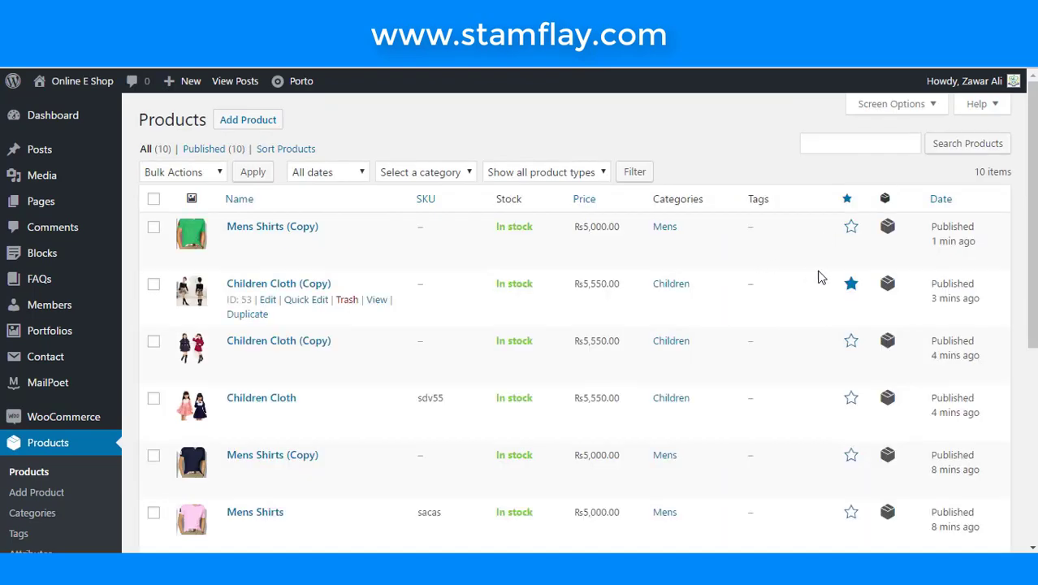
left_click(851, 228)
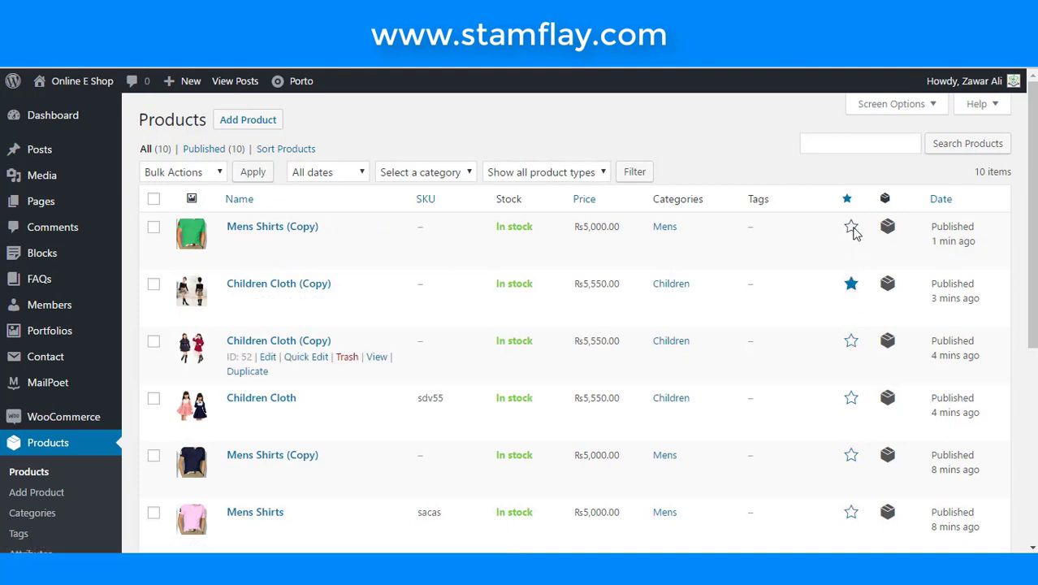
left_click(850, 342)
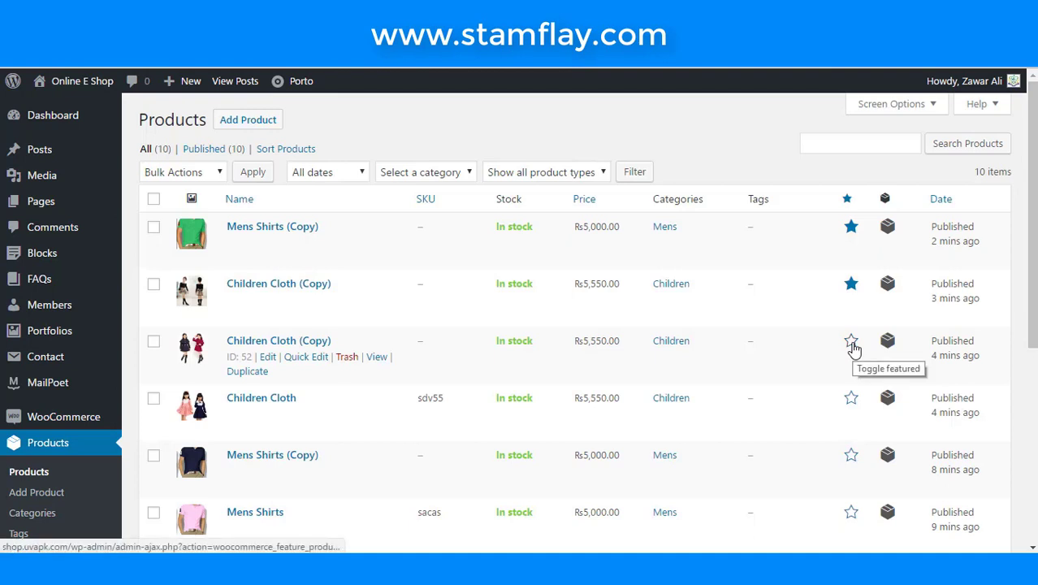
left_click(853, 347)
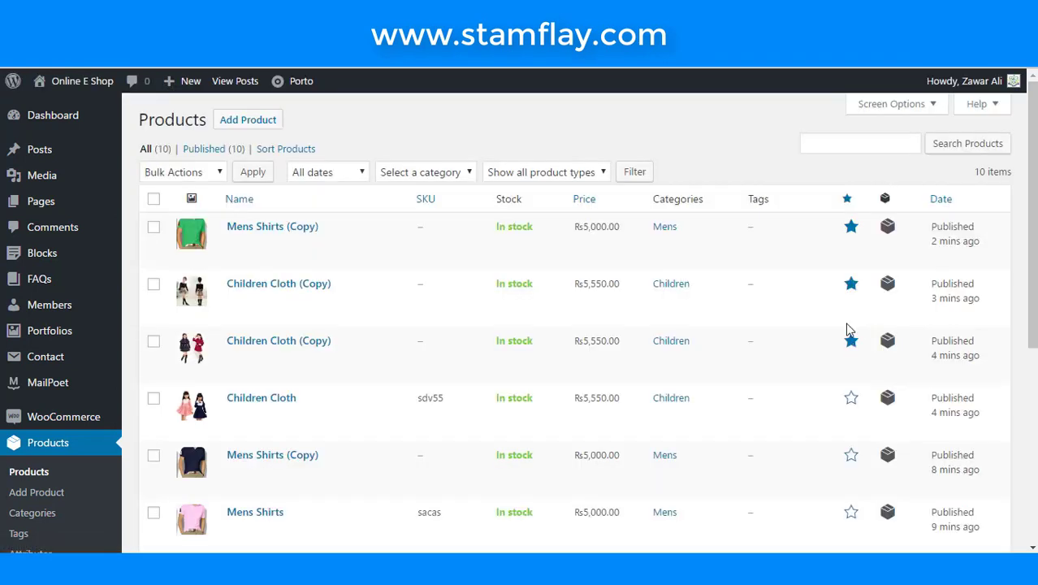
- Review the featured products list, then go to Products > Categories
scroll(828, 357, "down", 5)
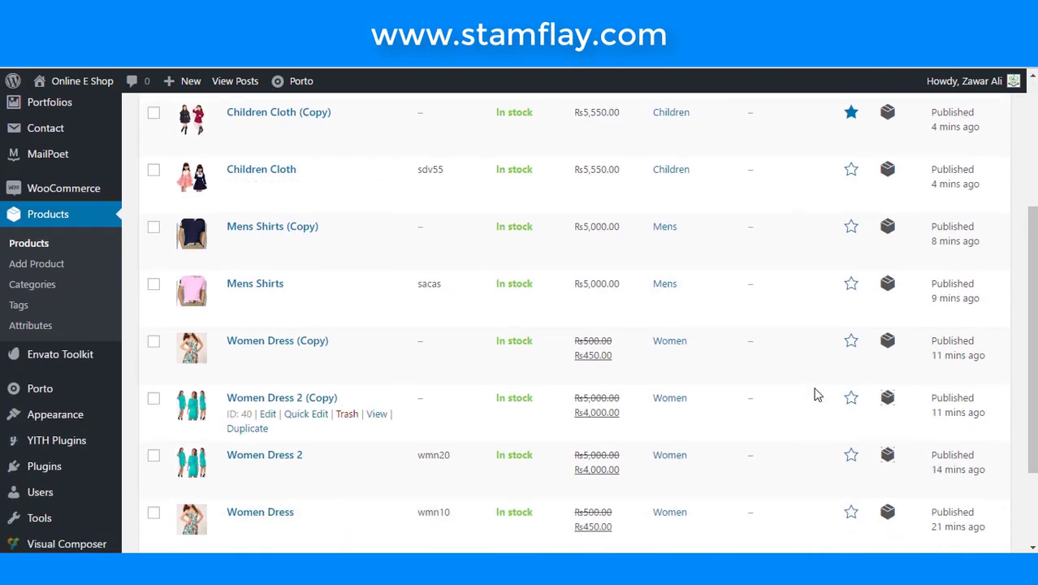
scroll(816, 395, "up", 5)
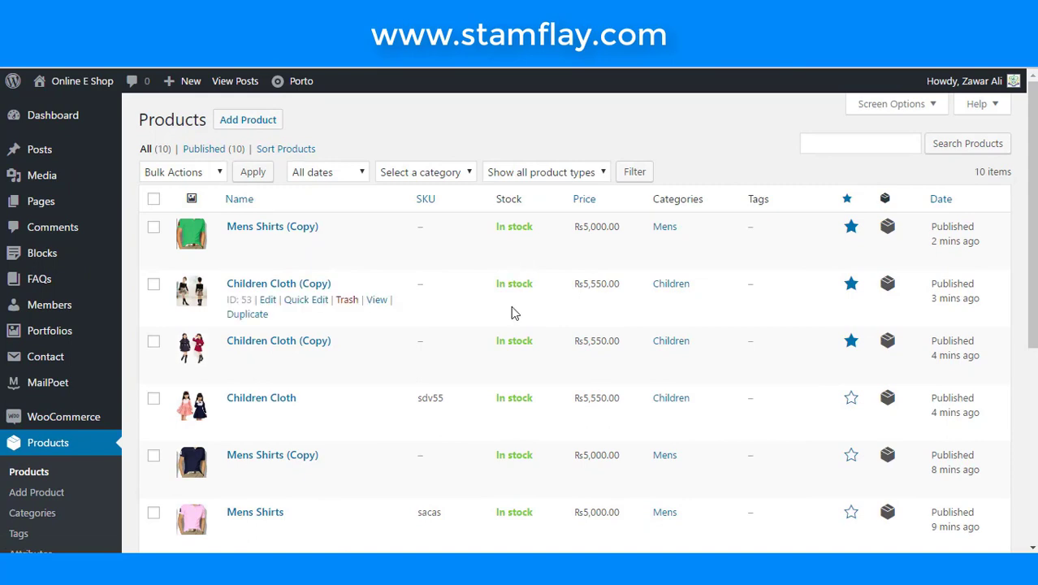
scroll(512, 313, "down", 5)
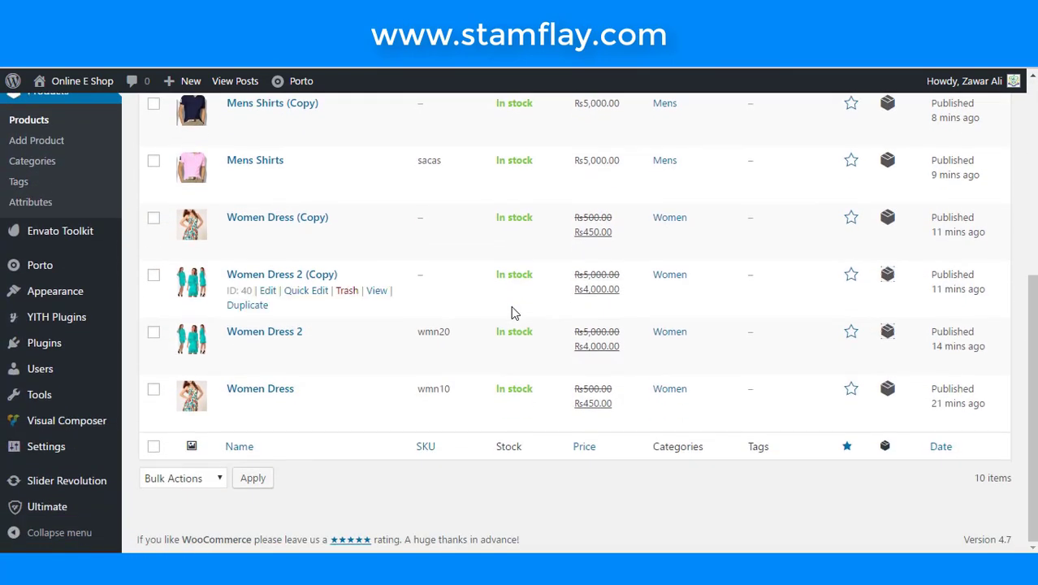
scroll(512, 314, "up", 2)
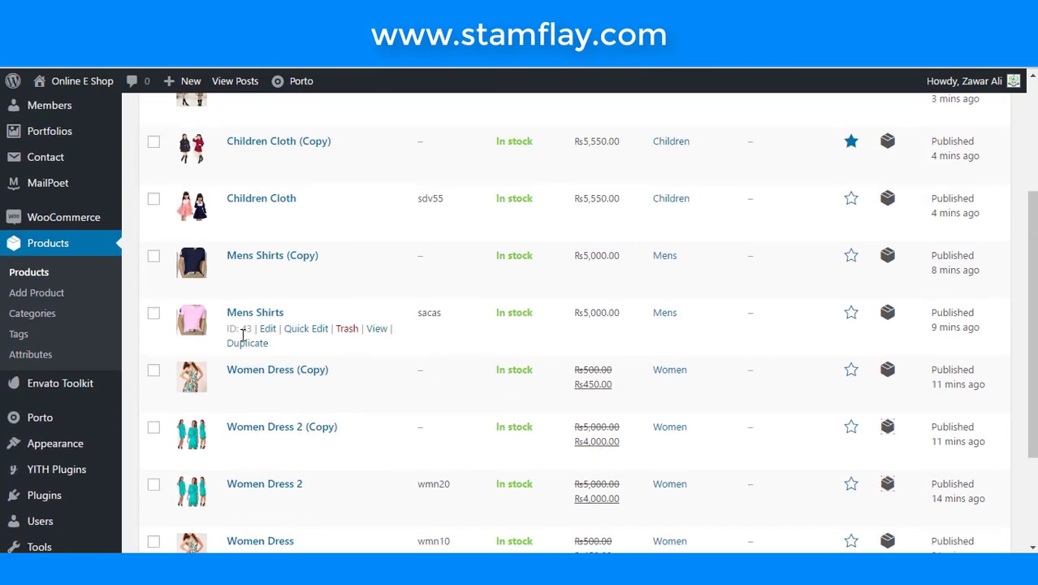
left_click(27, 319)
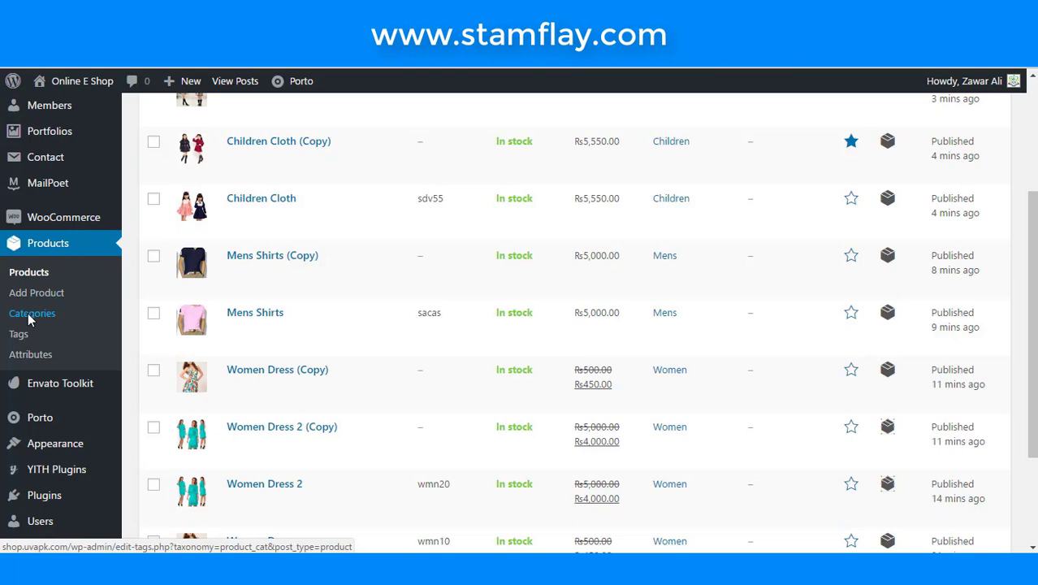
- Open the Children product category for editing
left_click(31, 313)
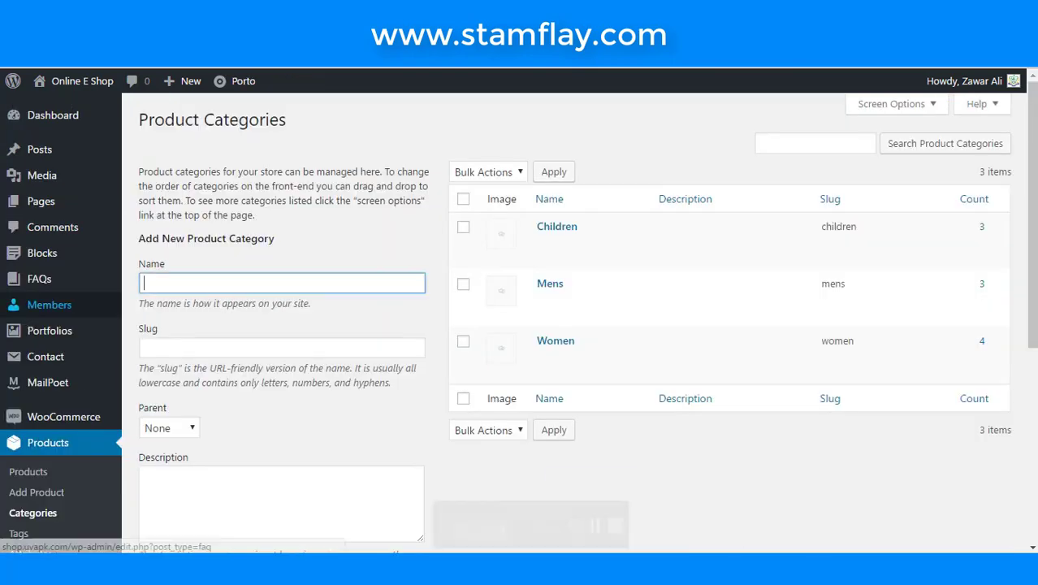
left_click(239, 285)
scroll(241, 288, "down", 1)
scroll(241, 288, "down", 2)
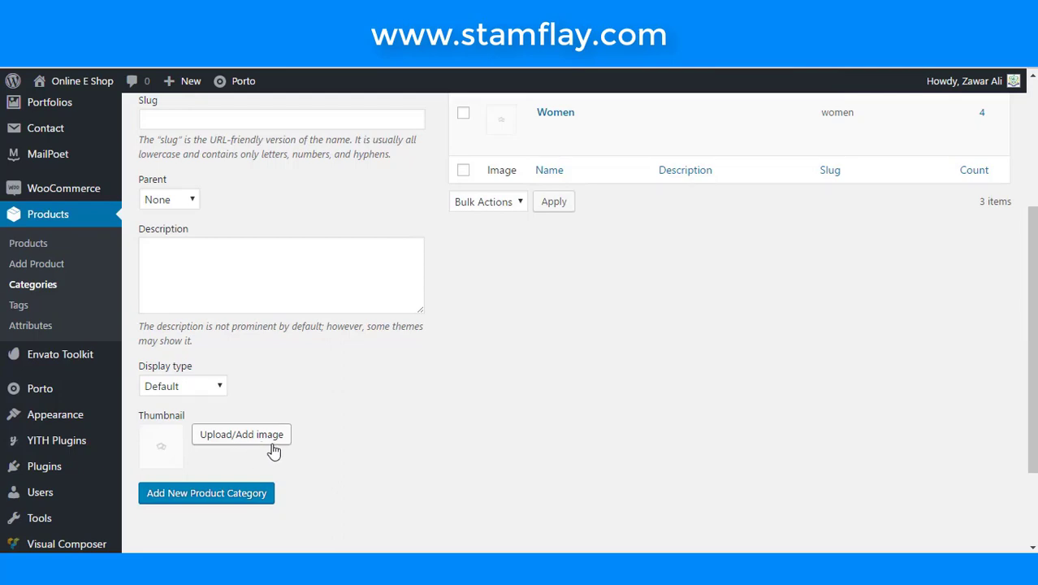
scroll(590, 441, "up", 3)
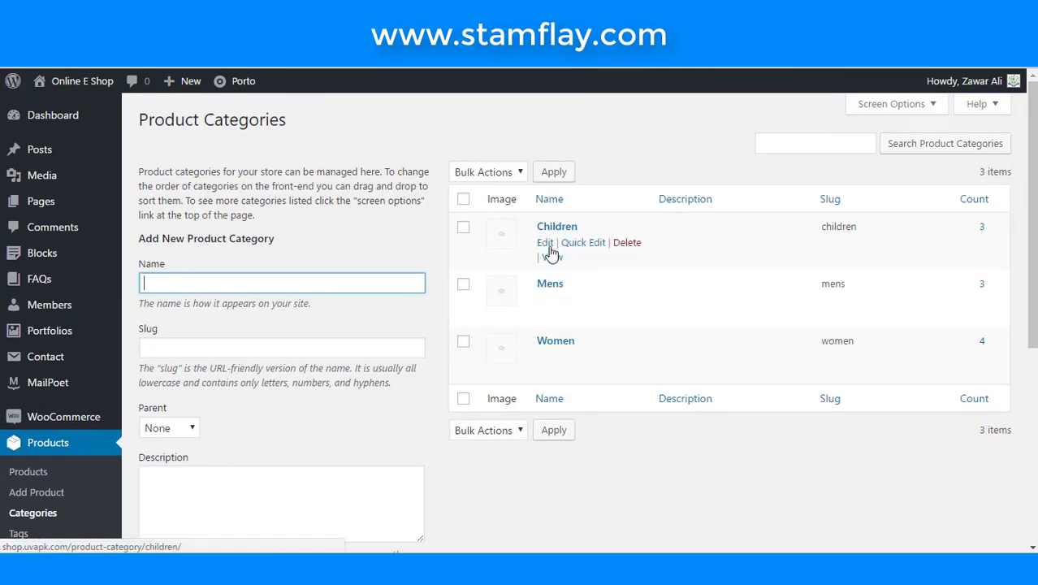
left_click(548, 247)
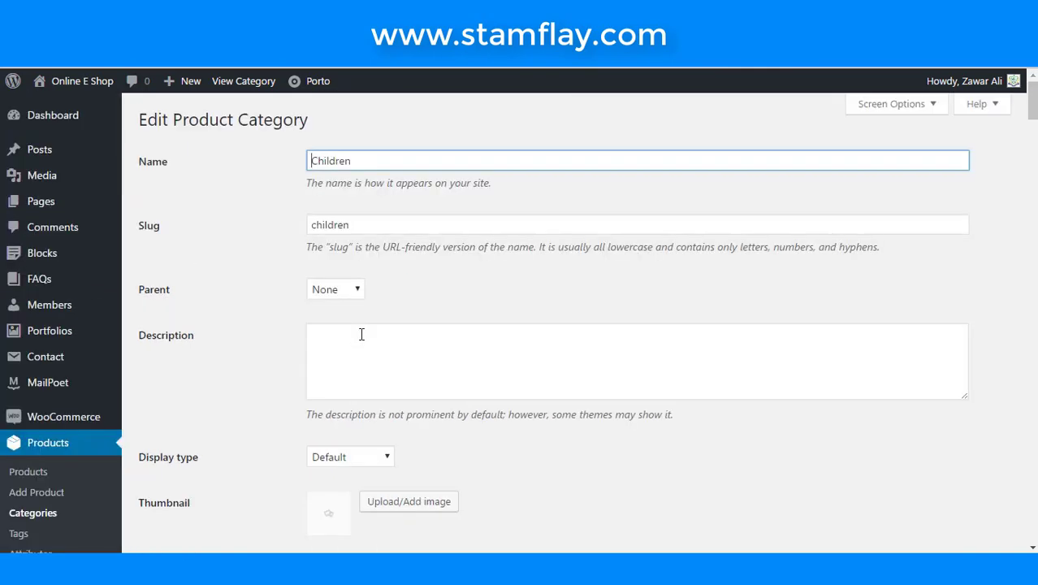
- Set the children's clothing photo as the Children category thumbnail and update the category
scroll(296, 315, "down", 1)
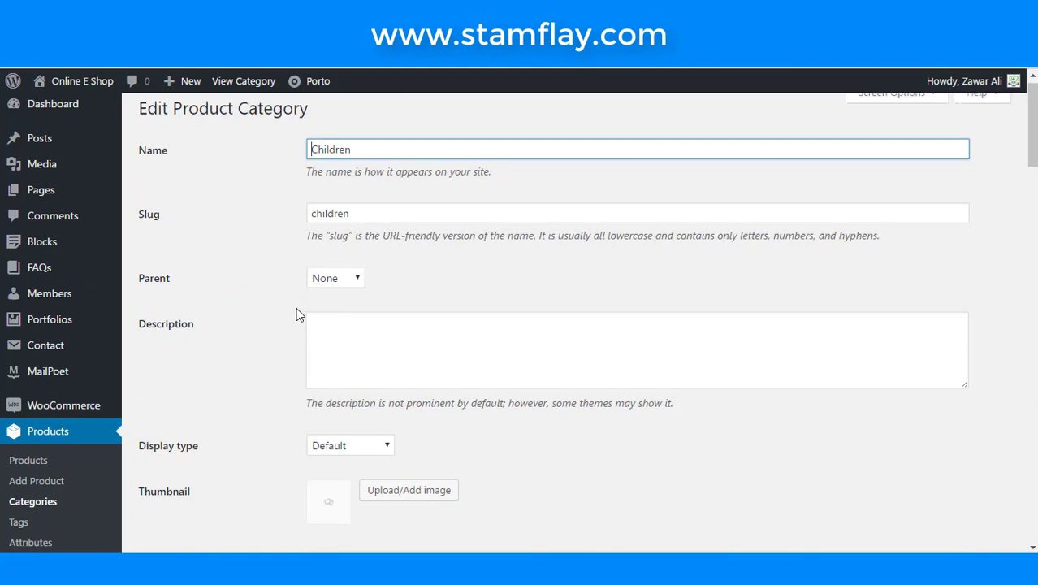
scroll(296, 315, "down", 4)
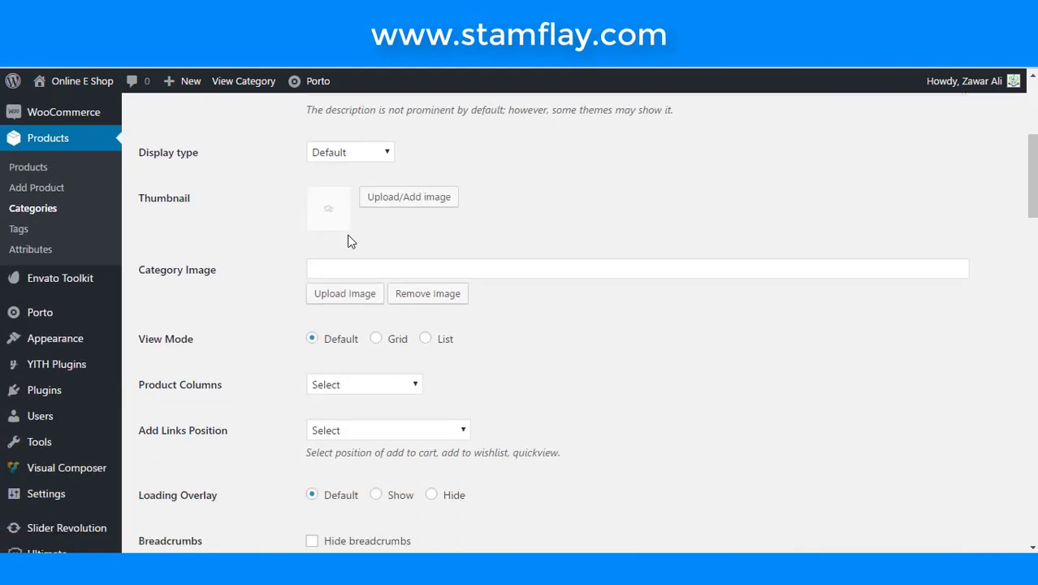
left_click(449, 198)
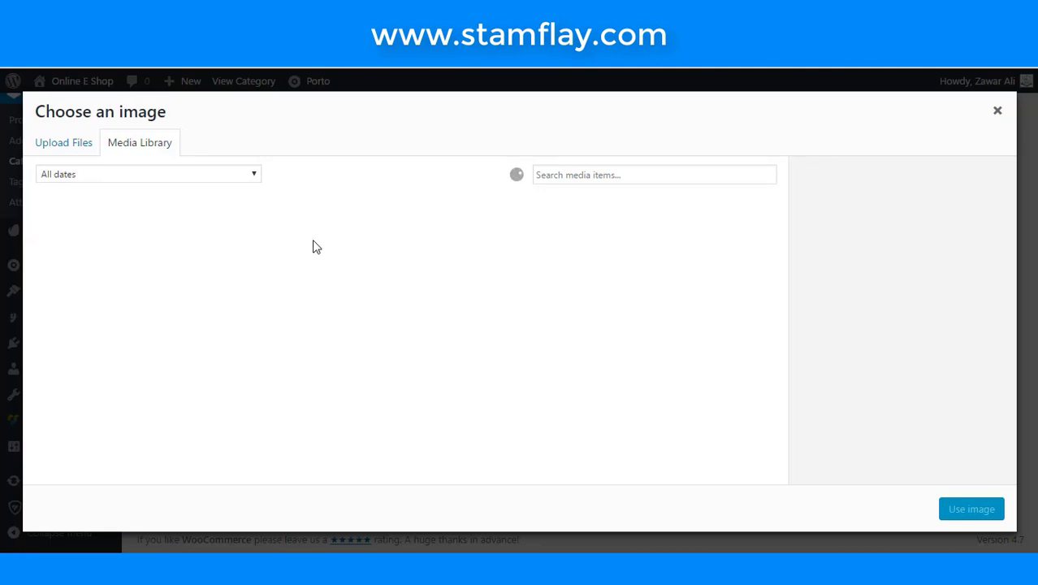
left_click(91, 259)
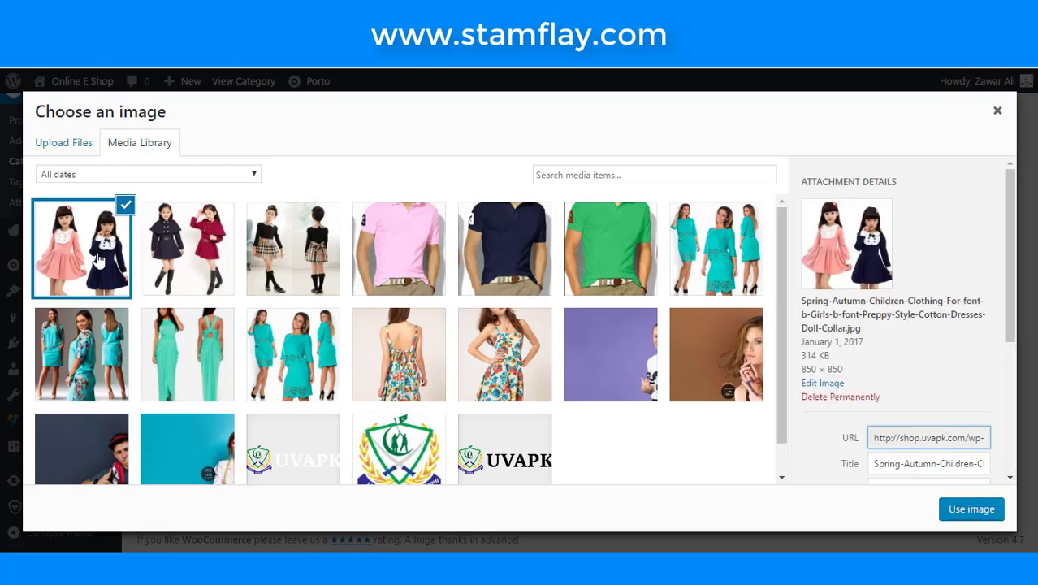
left_click(978, 509)
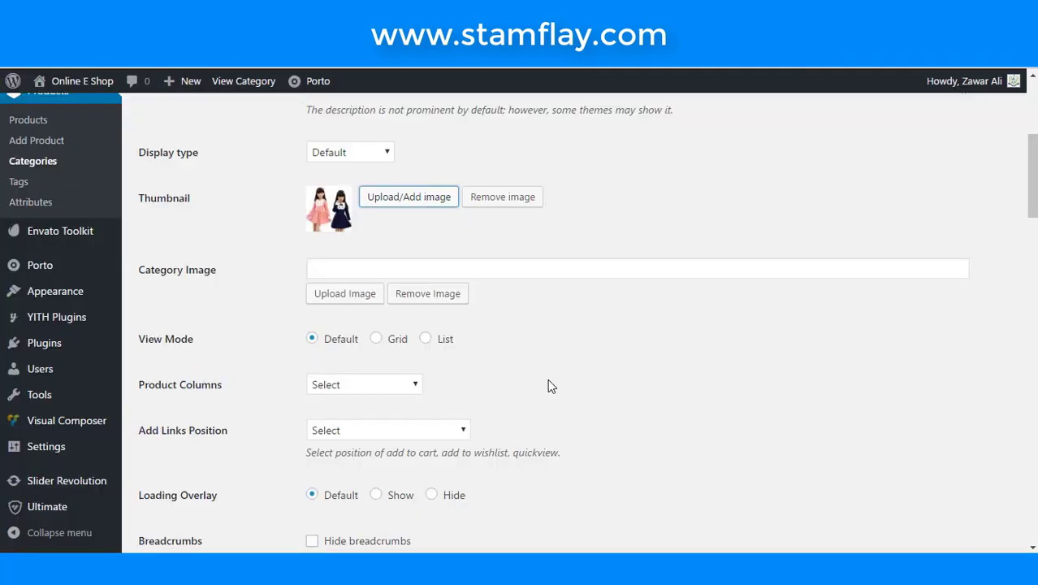
scroll(549, 385, "up", 4)
scroll(455, 380, "down", 20)
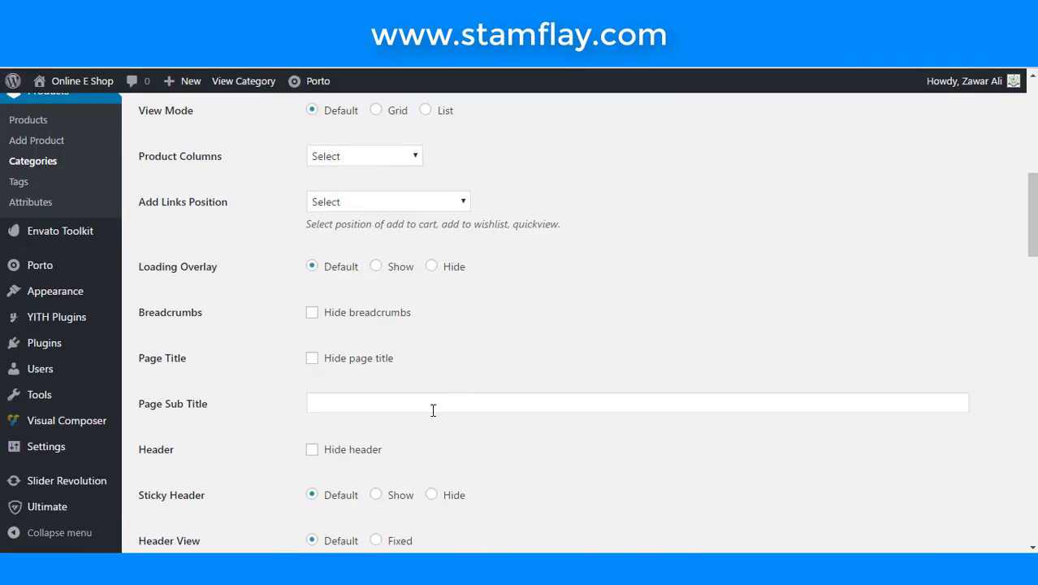
scroll(430, 419, "down", 10)
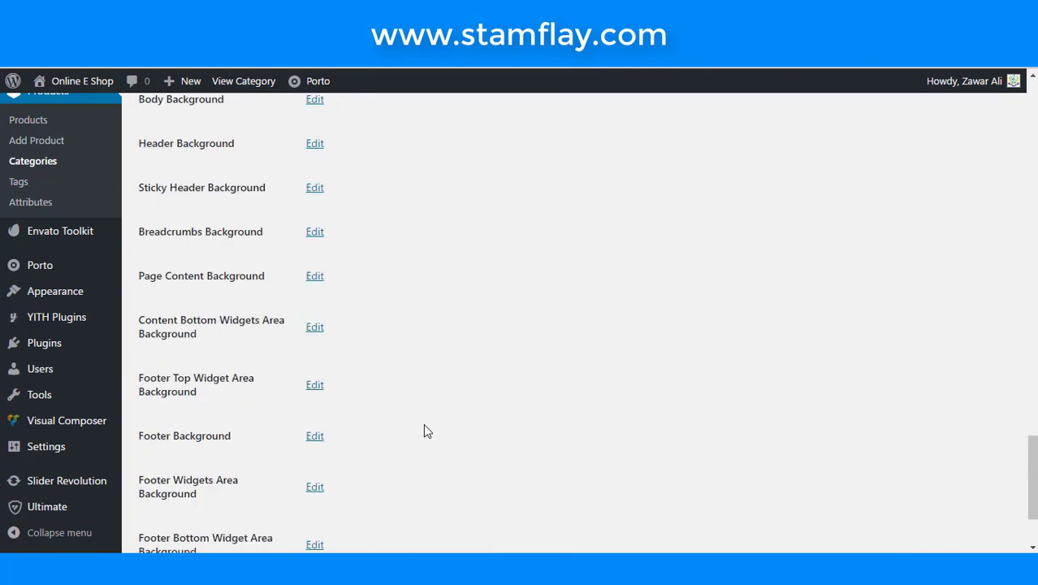
left_click(157, 484)
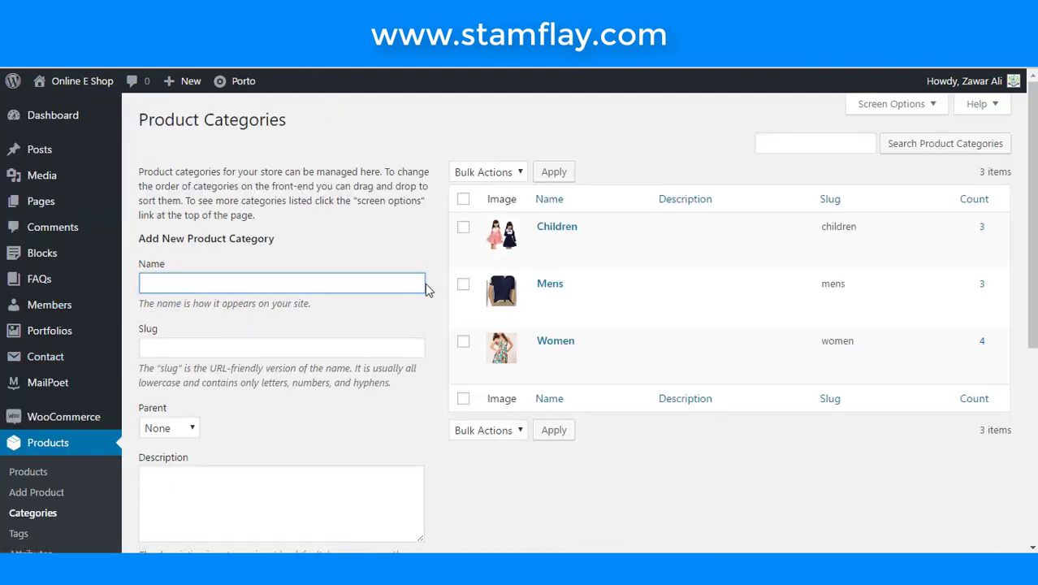
left_click_drag(413, 181, 546, 389)
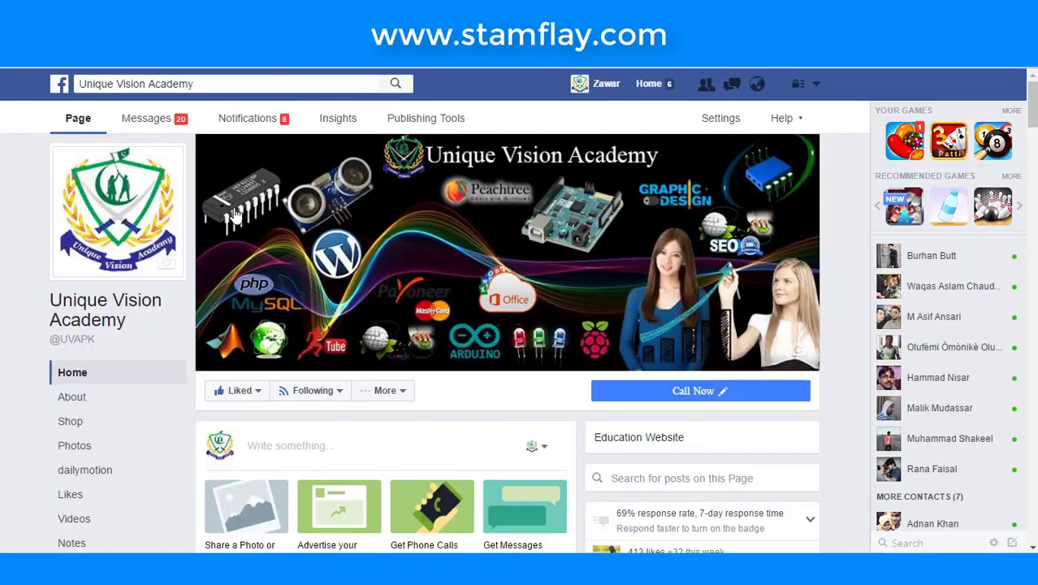
- Scroll through the Unique Vision Academy Facebook page's Photos and video Posts
scroll(422, 364, "down", 5)
scroll(421, 364, "up", 5)
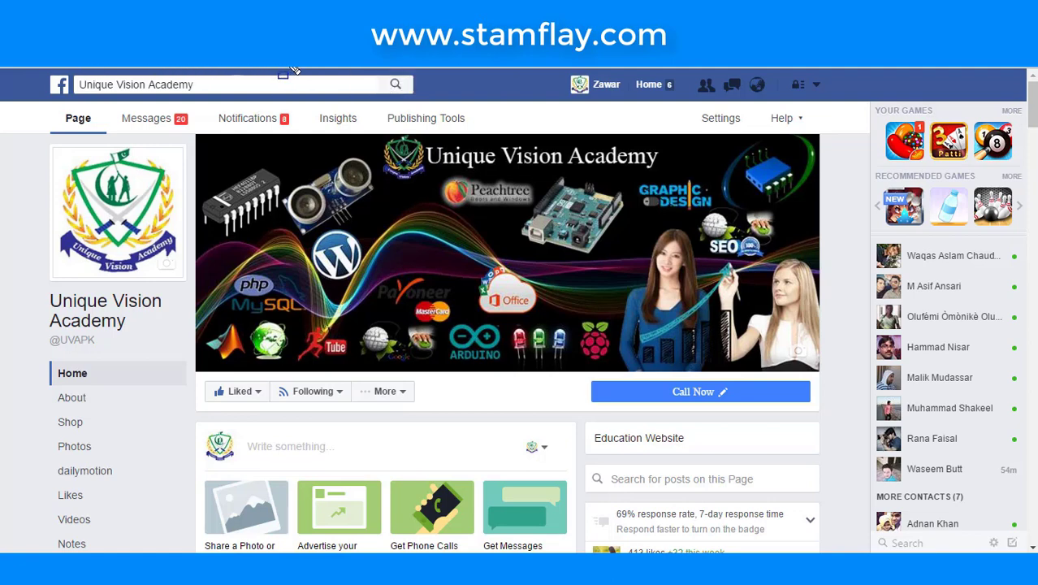
mouse_move(187, 369)
left_mouse_down()
mouse_move(258, 415)
mouse_move(274, 413)
left_mouse_up()
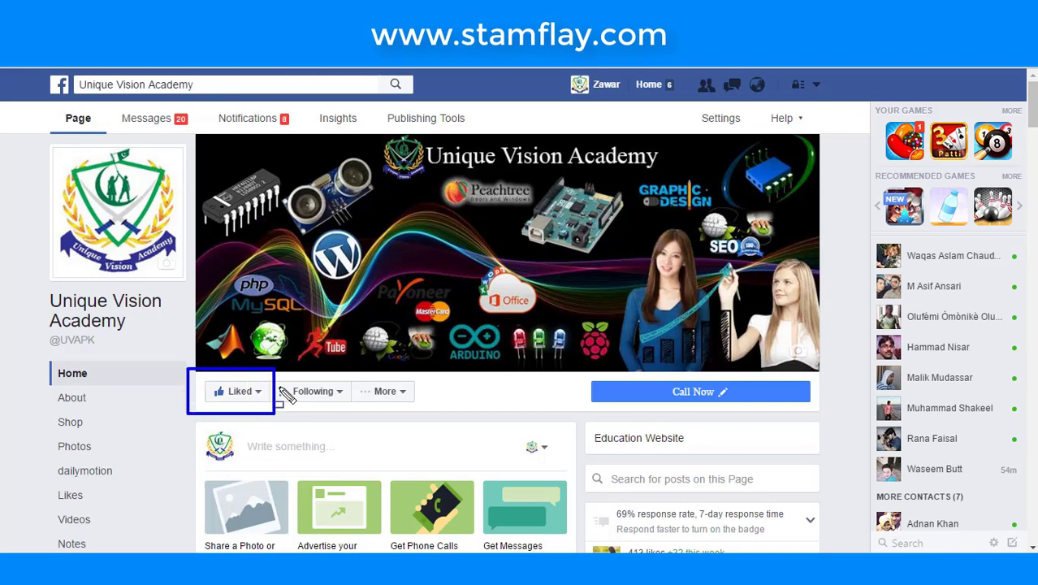
scroll(313, 187, "down", 6)
scroll(317, 211, "up", 6)
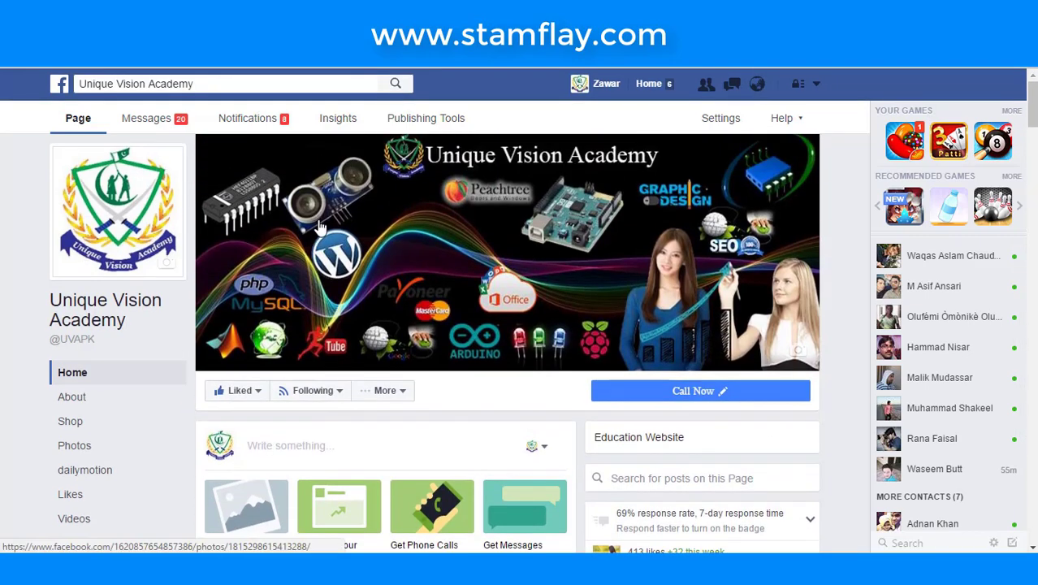
scroll(320, 227, "down", 4)
scroll(321, 227, "down", 12)
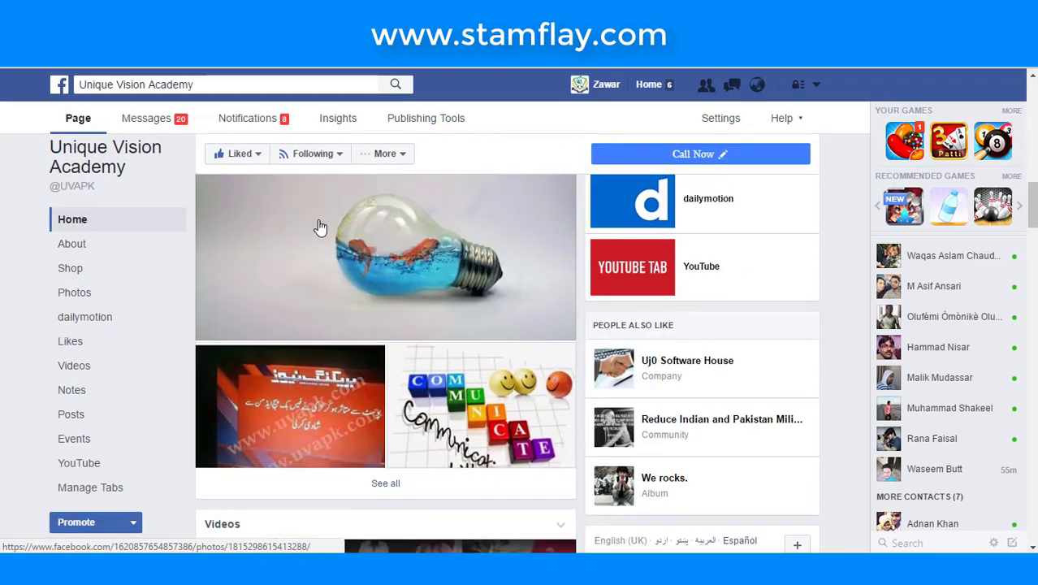
scroll(373, 307, "down", 10)
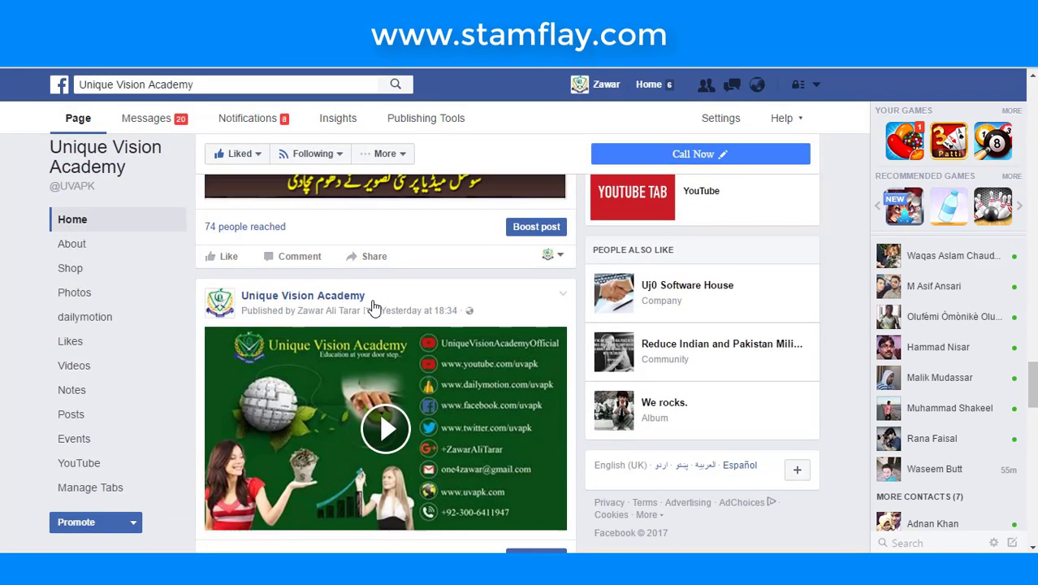
scroll(374, 307, "down", 10)
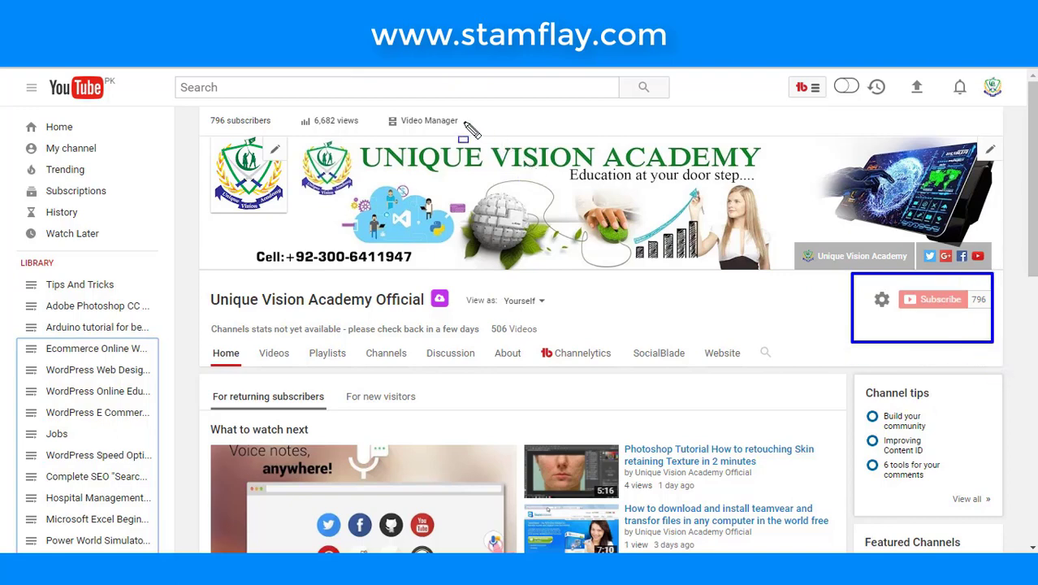
- Enter 'uni' in the YouTube search box and highlight the Unique Vision Academy Official channel name
left_click(415, 92)
type("un")
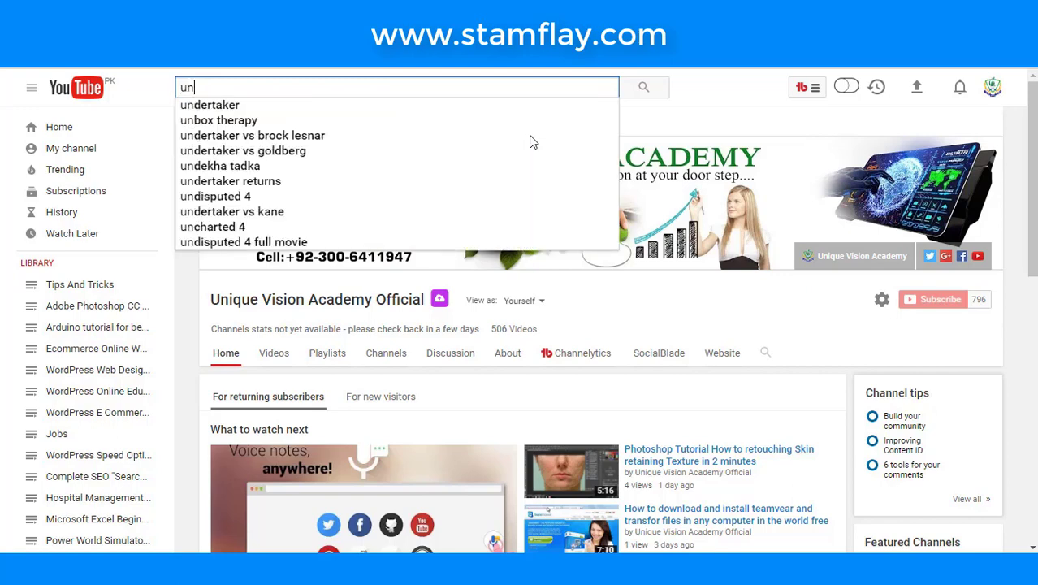
type("i")
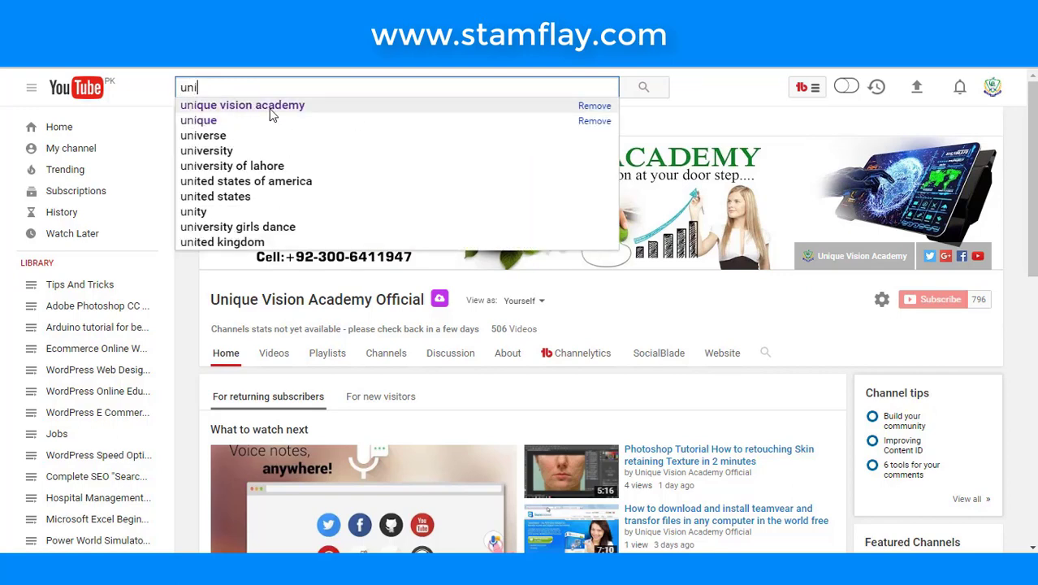
left_click(664, 304)
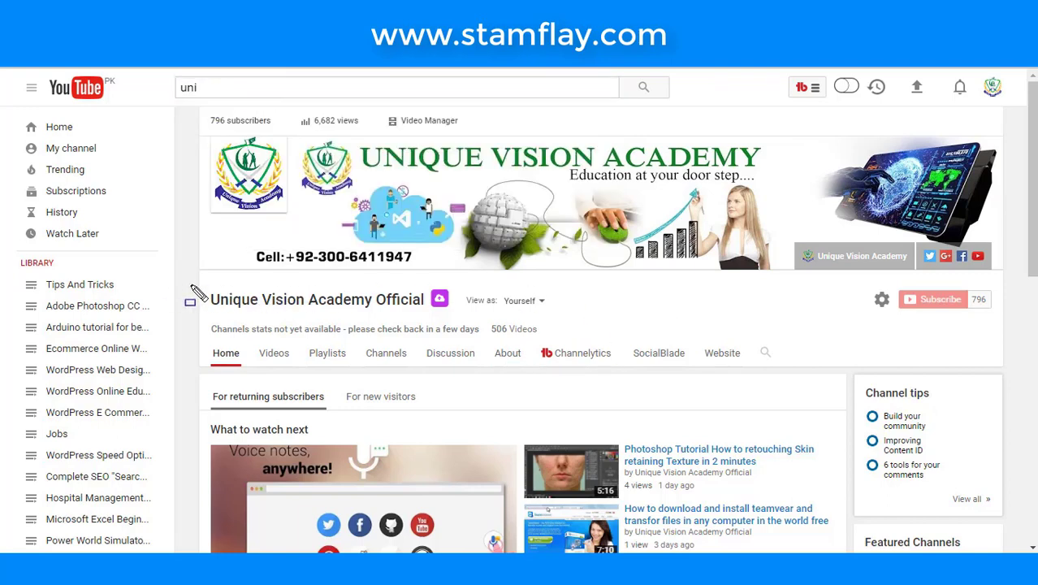
left_click_drag(190, 284, 463, 314)
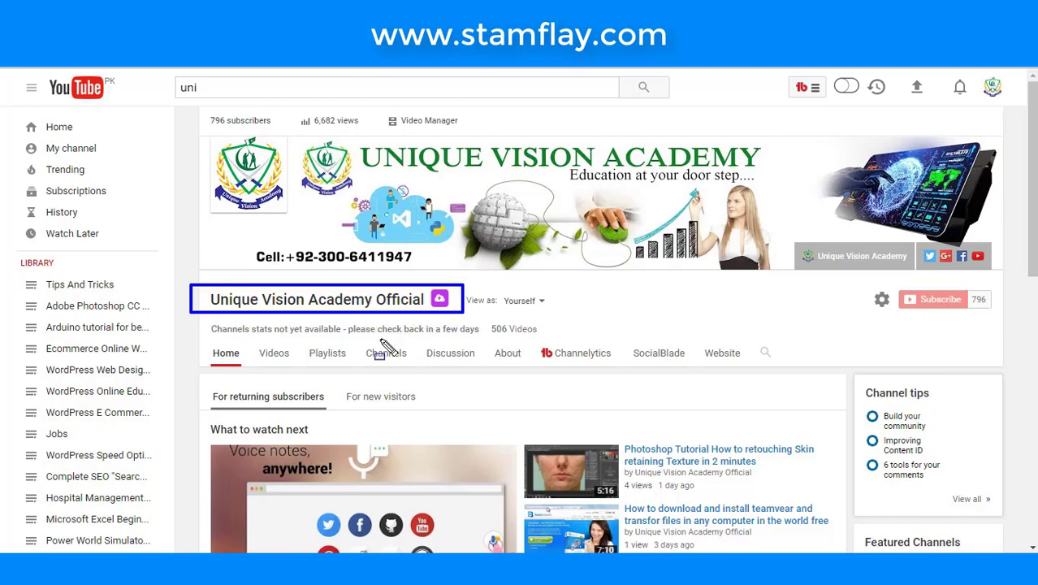
key("Escape")
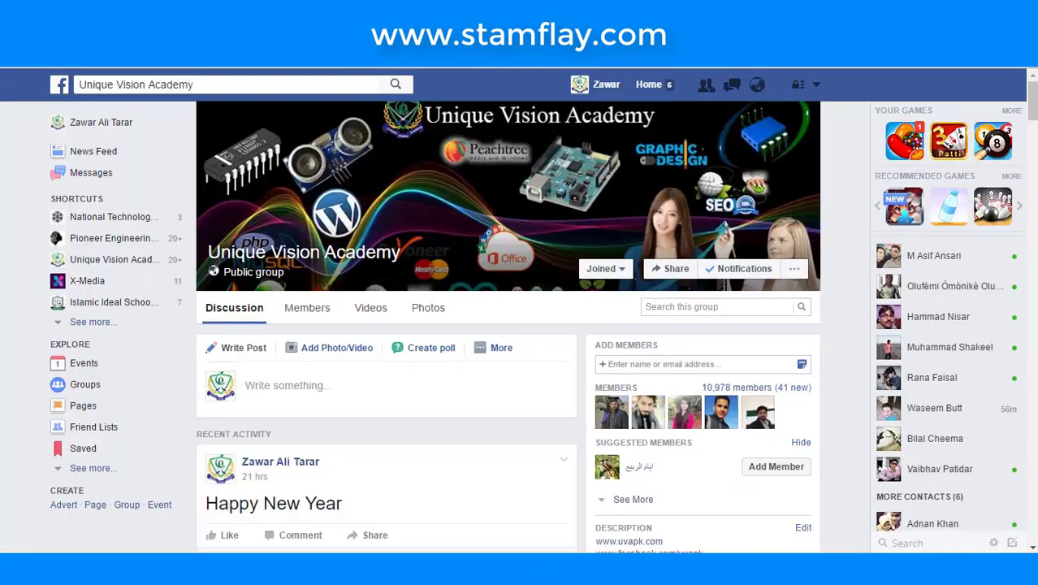
- Scroll the Unique Vision Academy Facebook group's Recent Activity posts down and back up
scroll(382, 239, "down", 6)
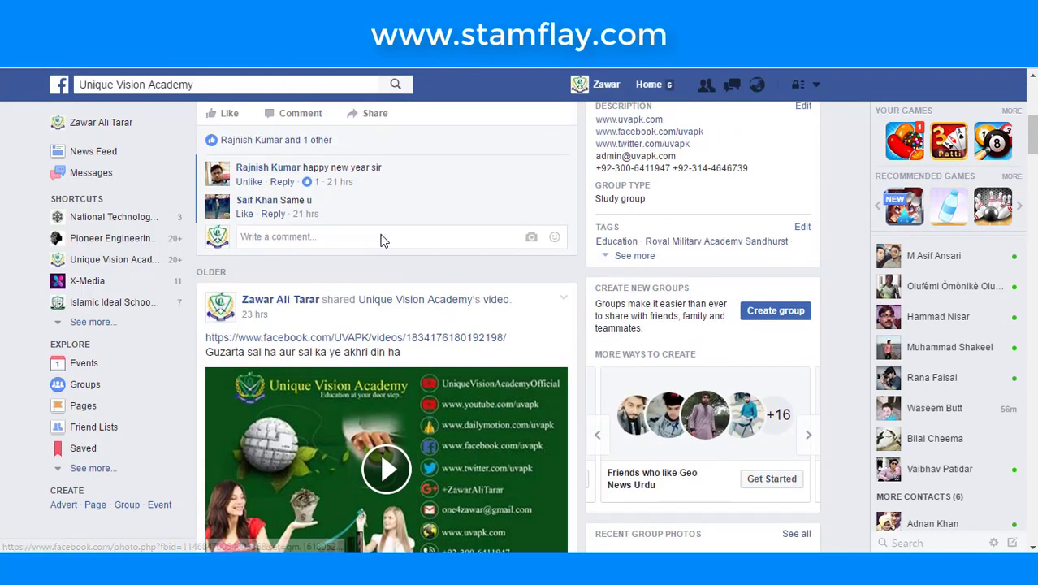
scroll(382, 238, "up", 5)
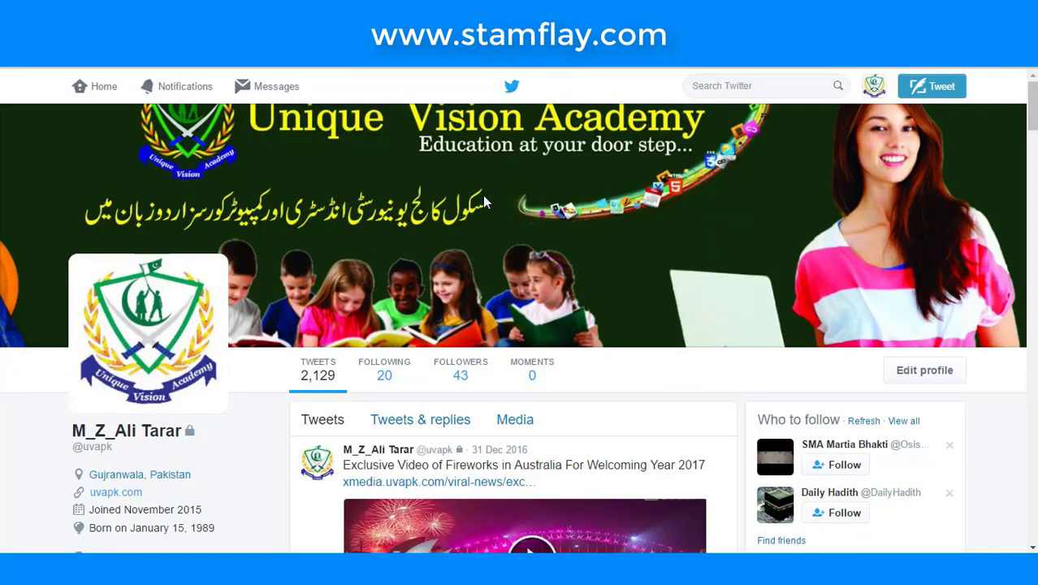
scroll(485, 200, "down", 3)
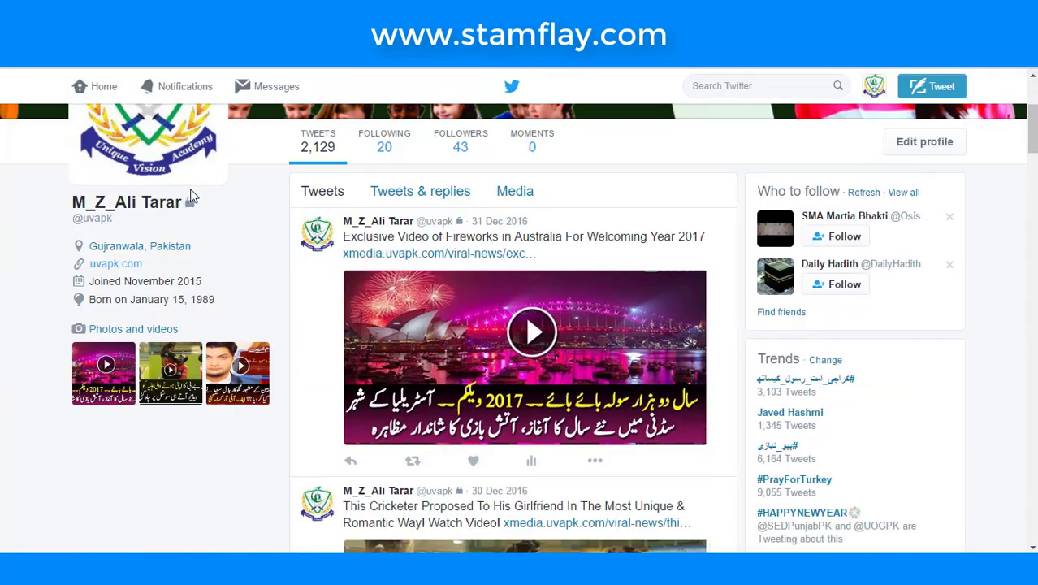
- Scroll down through the Unique Vision Academy Twitter profile's recent tweets
scroll(207, 199, "up", 3)
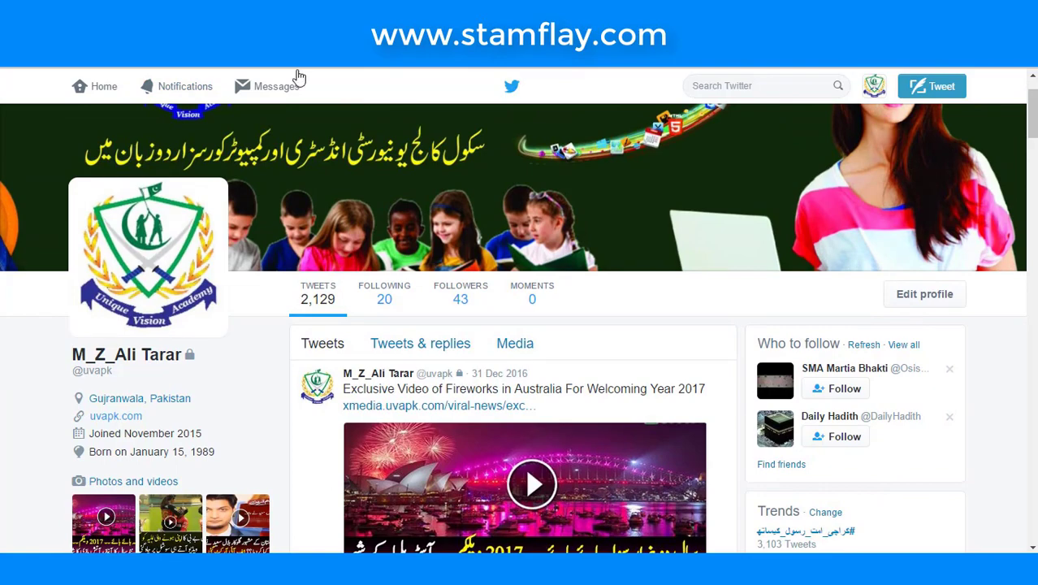
scroll(297, 86, "down", 10)
scroll(297, 86, "down", 3)
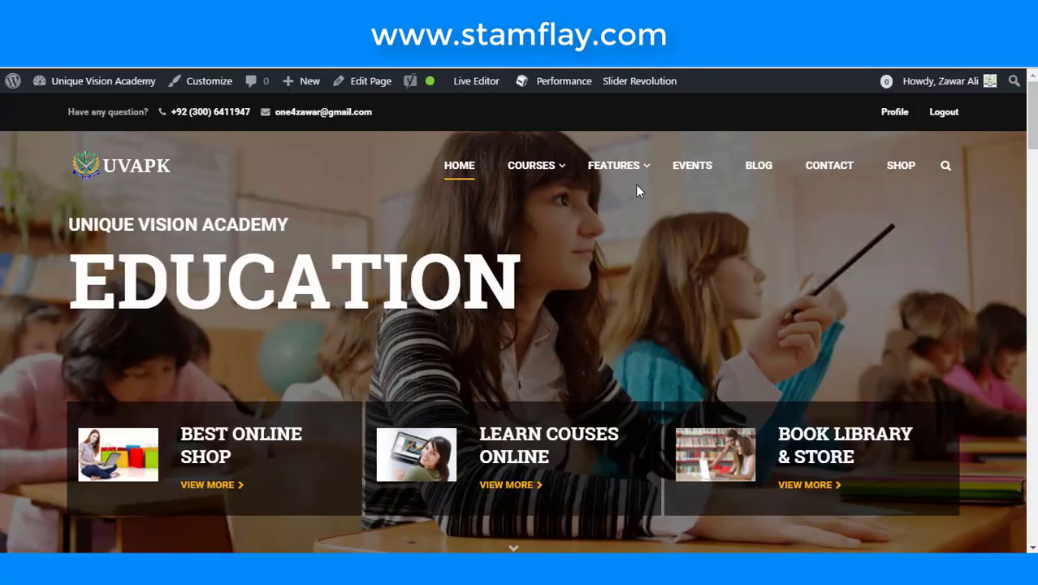
scroll(636, 190, "down", 10)
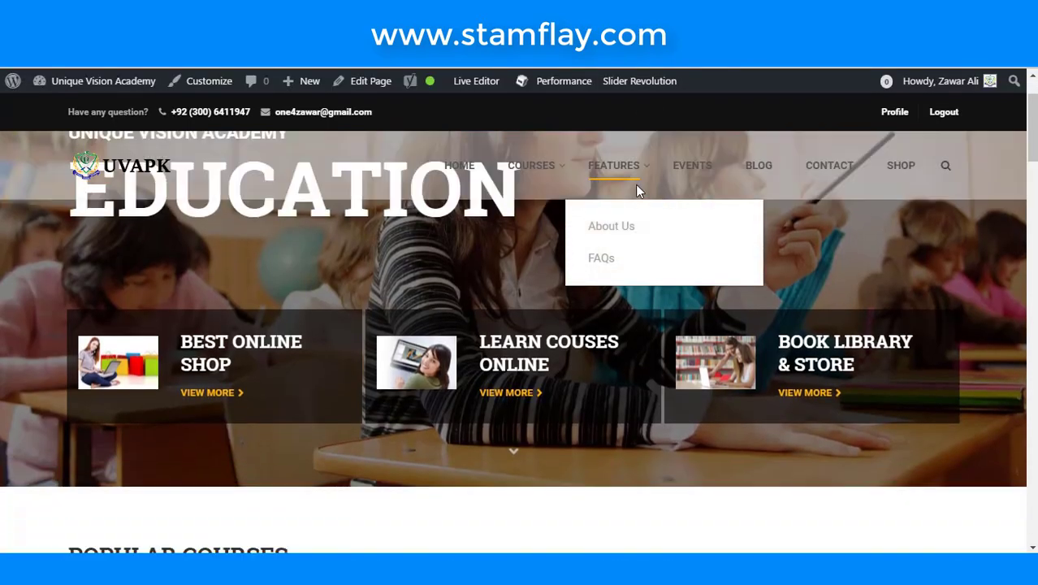
- Scroll the UVAPK homepage from top to footer, then go to BLOG in the main menu
scroll(636, 185, "down", 15)
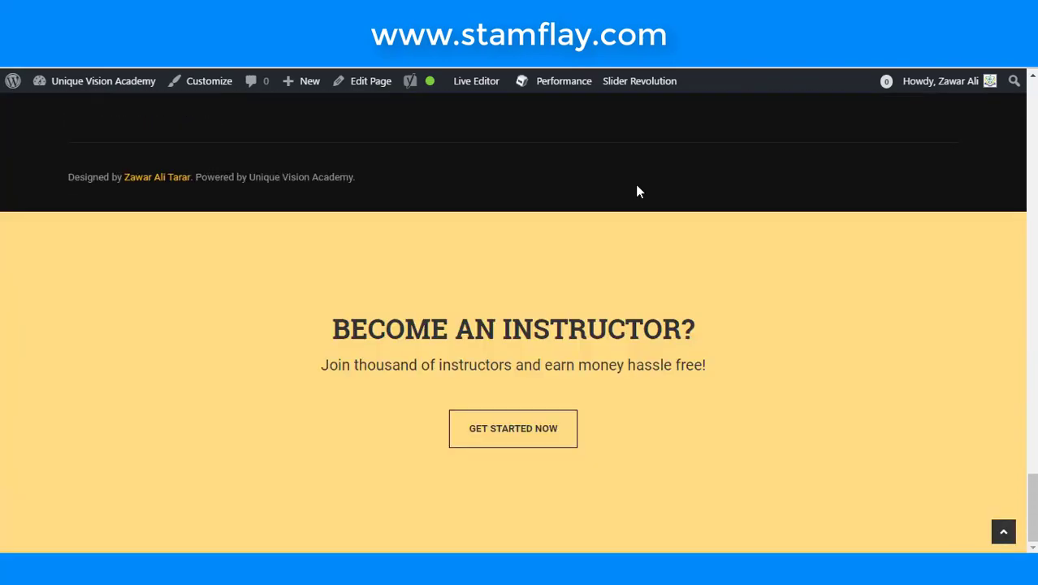
scroll(636, 191, "up", 8)
scroll(637, 190, "up", 10)
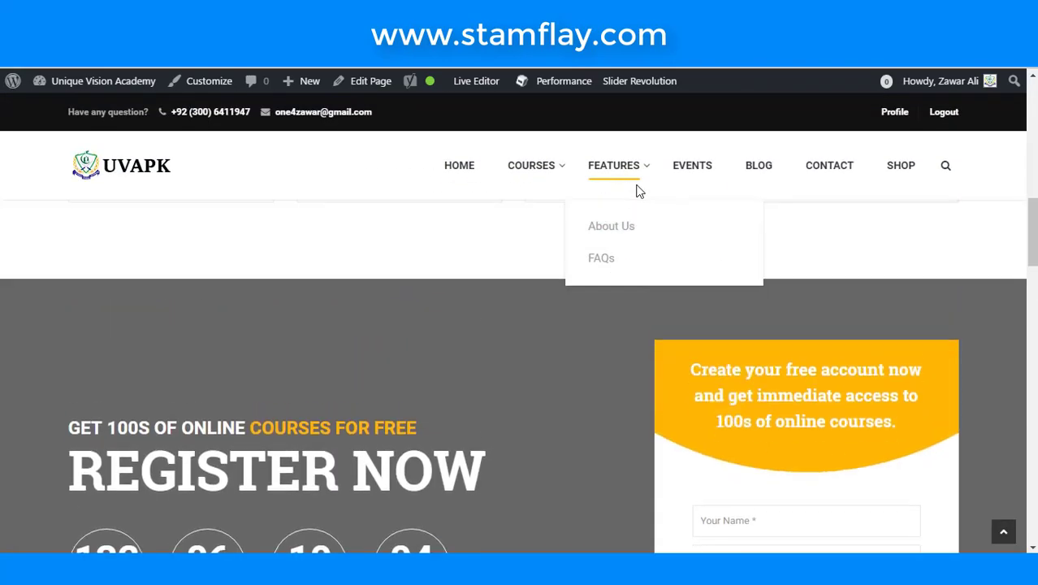
scroll(385, 250, "up", 2)
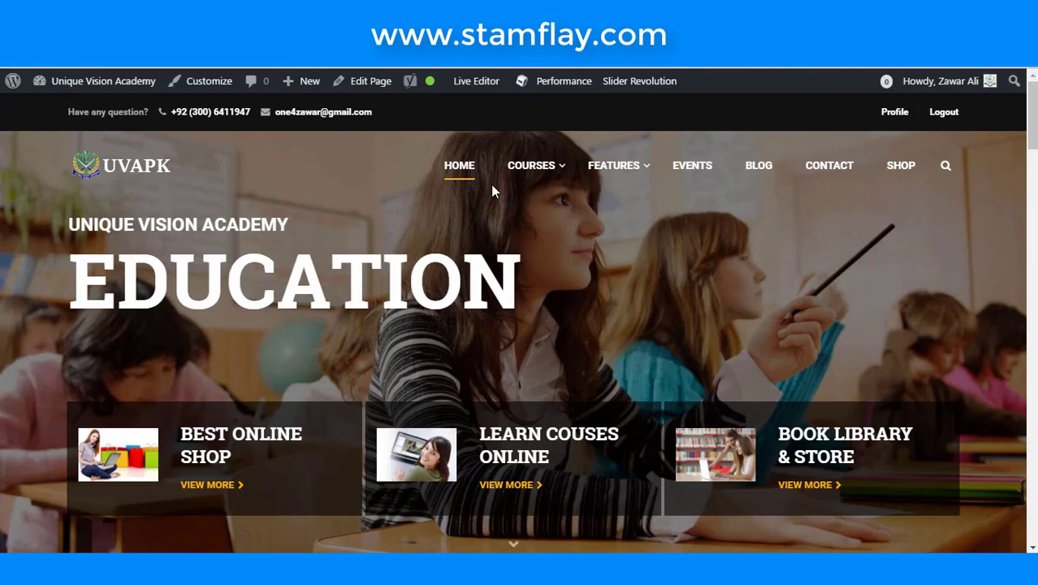
scroll(649, 197, "down", 1)
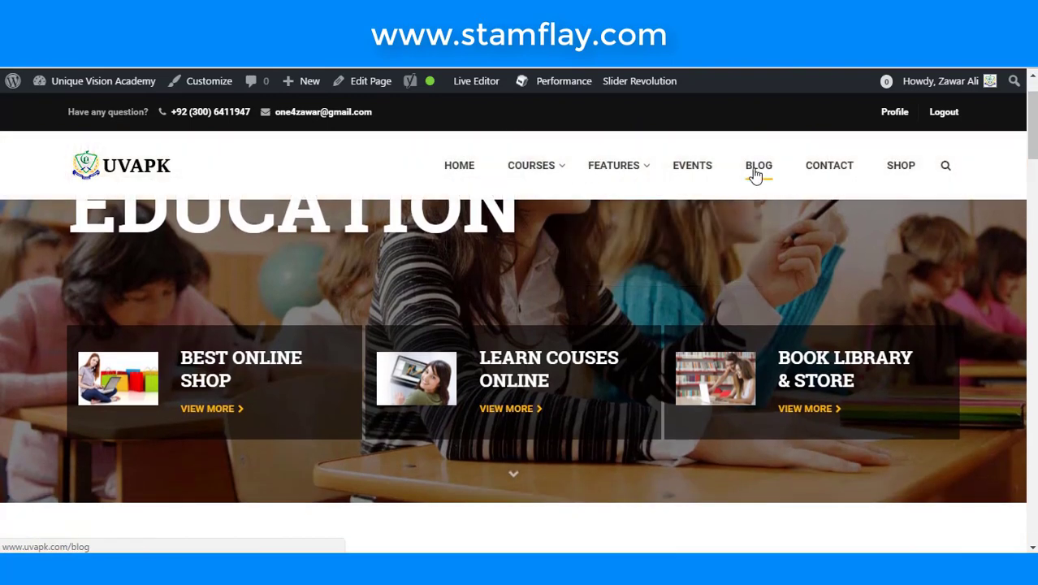
left_click(751, 177)
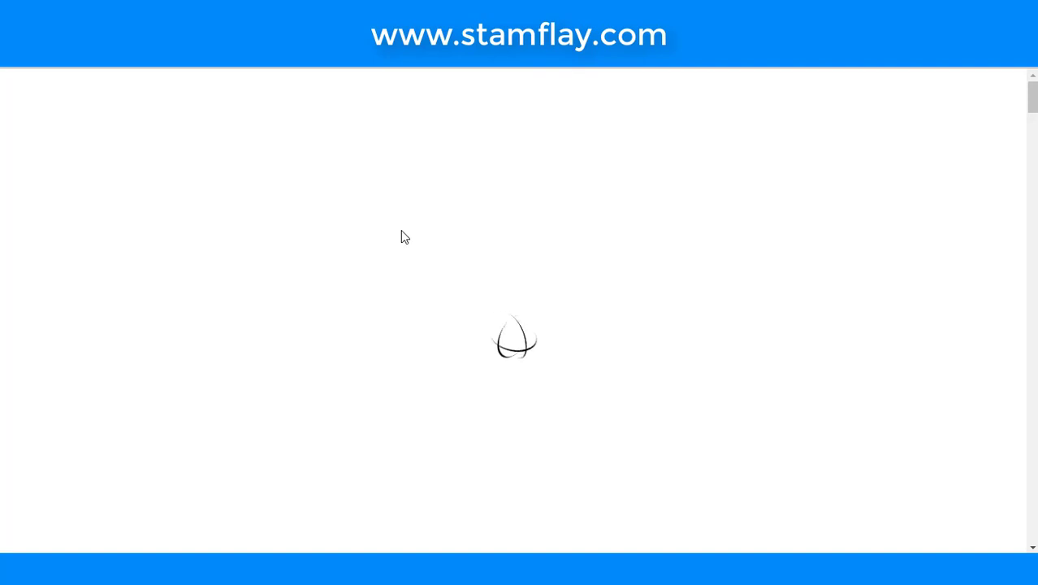
- Browse the UVAPK Blog page's post list and category sidebar
scroll(401, 231, "down", 3)
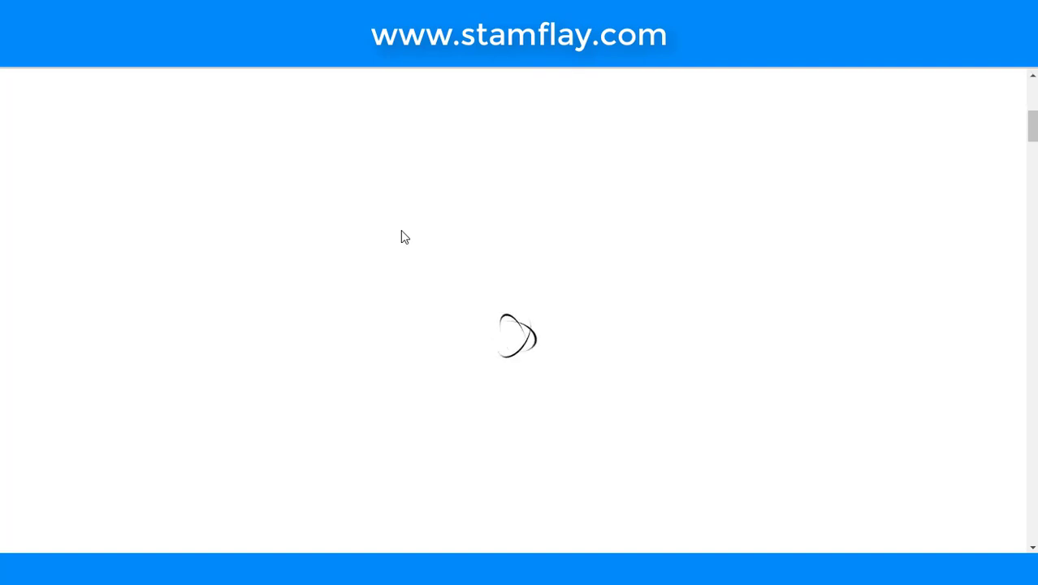
scroll(400, 230, "down", 3)
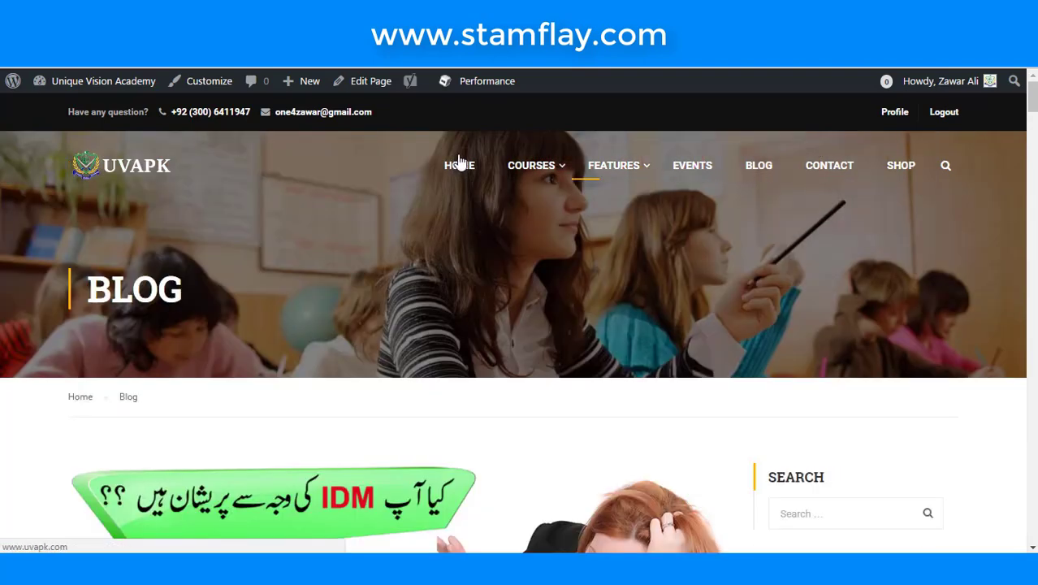
scroll(457, 166, "down", 5)
scroll(459, 169, "down", 15)
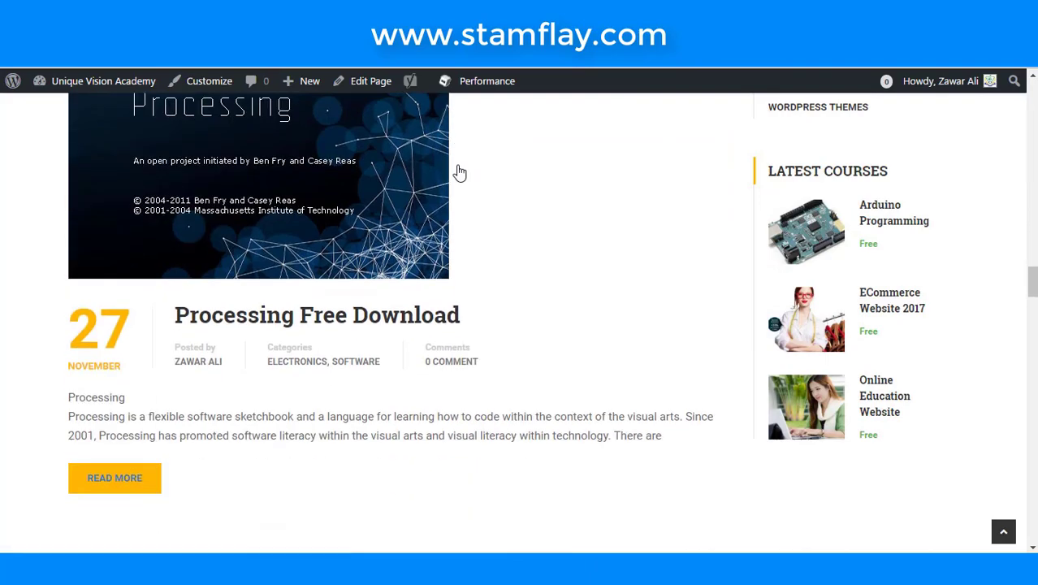
scroll(459, 173, "down", 12)
scroll(459, 171, "up", 20)
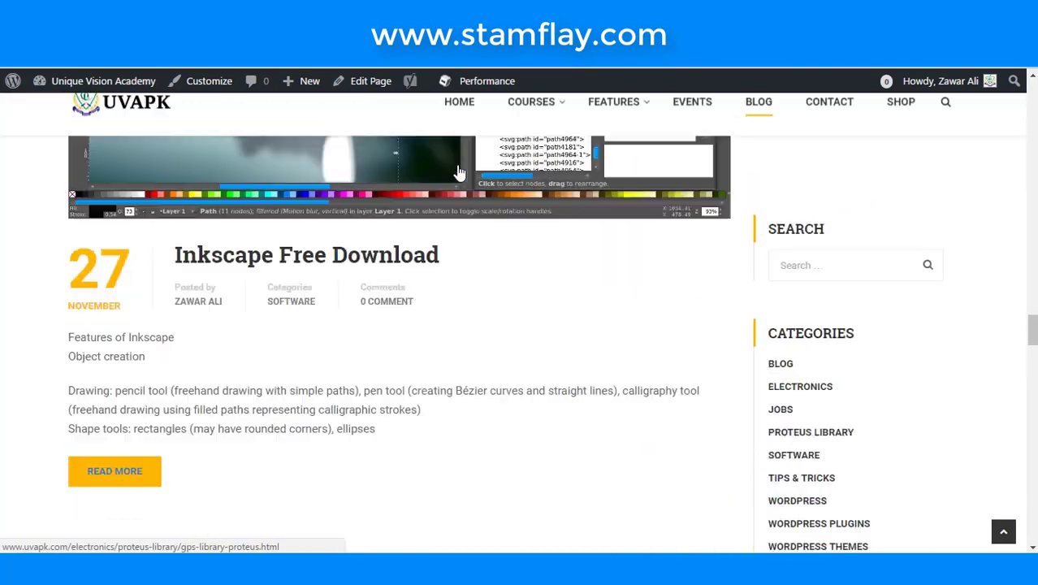
scroll(254, 132, "up", 1)
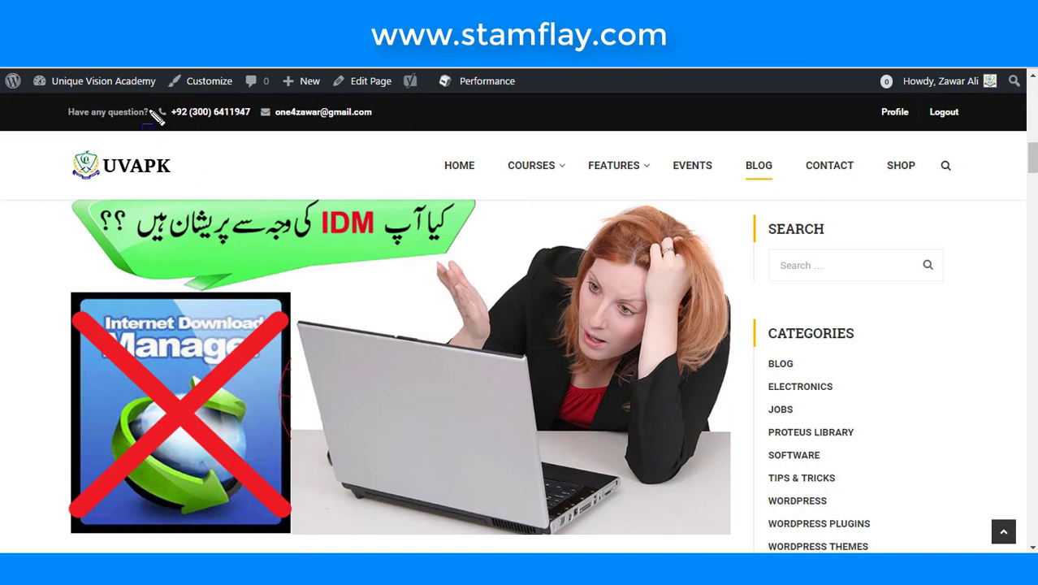
- Outline the top-bar contact phone number and e-mail, then scroll down to the footer
mouse_move(144, 95)
left_mouse_down()
mouse_move(208, 143)
mouse_move(256, 129)
left_mouse_up()
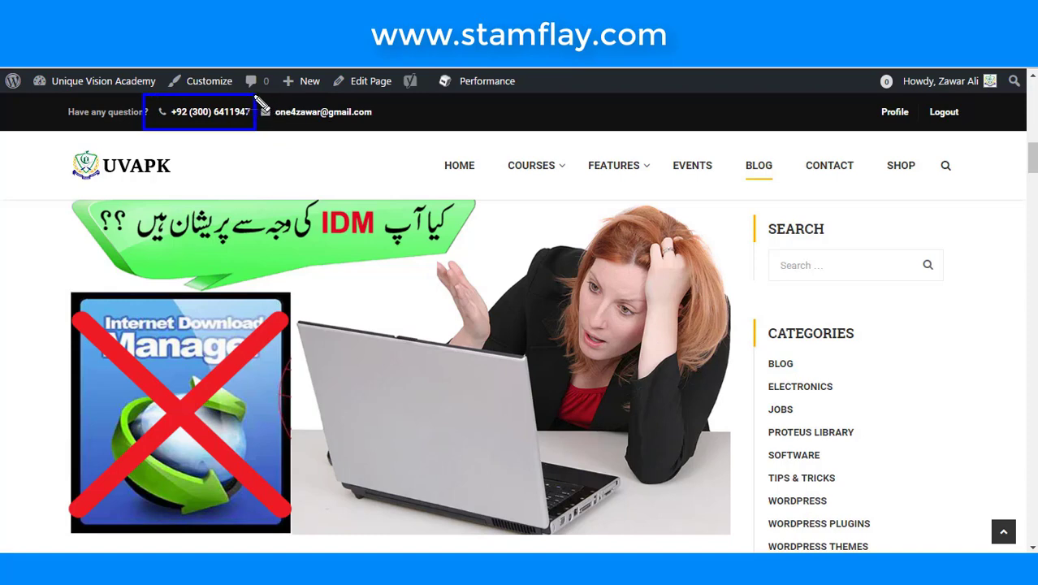
mouse_move(254, 95)
left_mouse_down()
mouse_move(262, 130)
mouse_move(378, 132)
left_mouse_up()
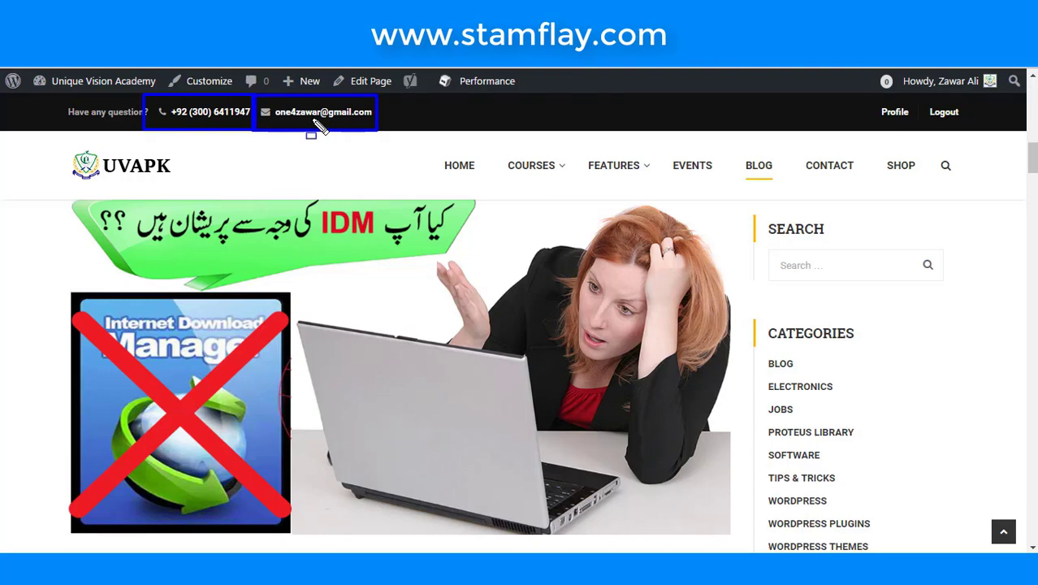
scroll(370, 246, "down", 10)
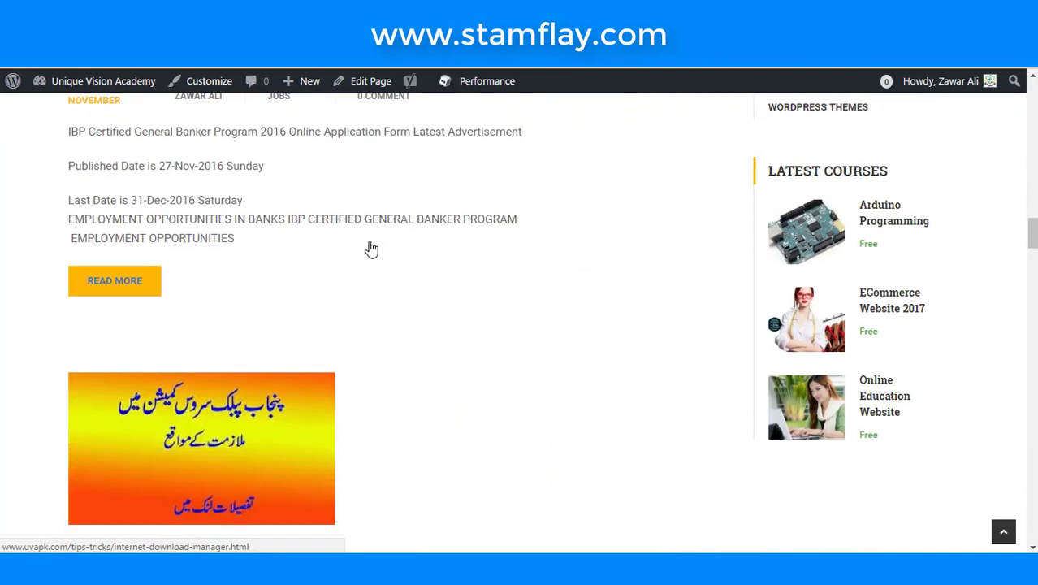
scroll(371, 248, "down", 15)
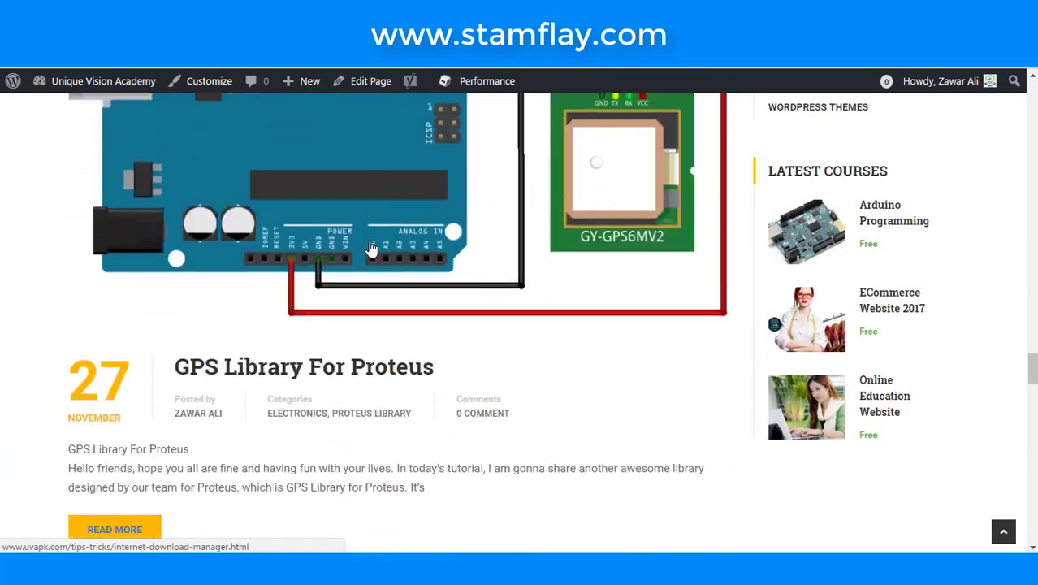
scroll(371, 248, "down", 15)
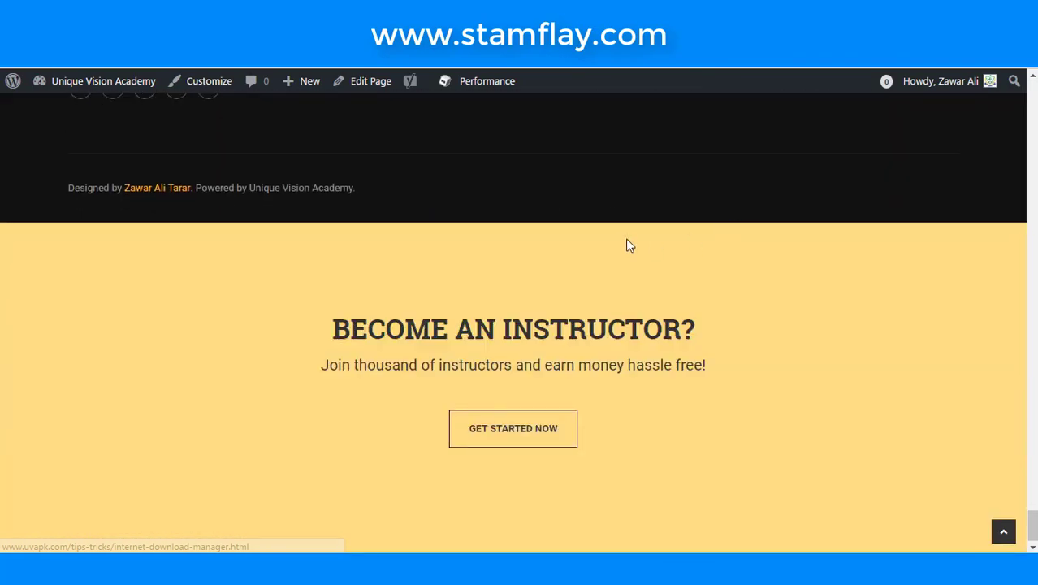
scroll(625, 245, "up", 15)
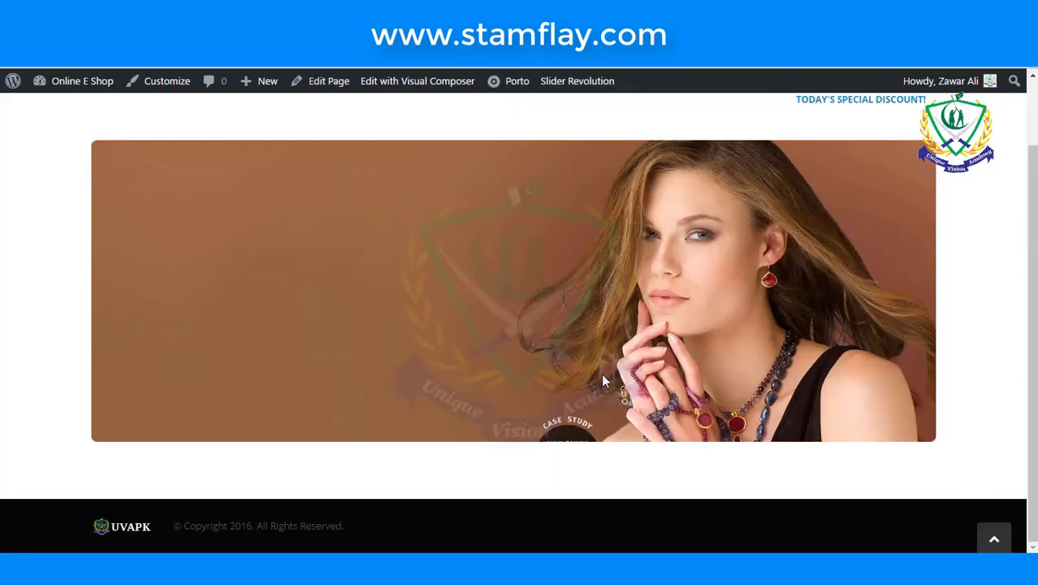
- From the dashboard, open Pages > All Pages to list the site's nine pages
scroll(601, 379, "up", 1)
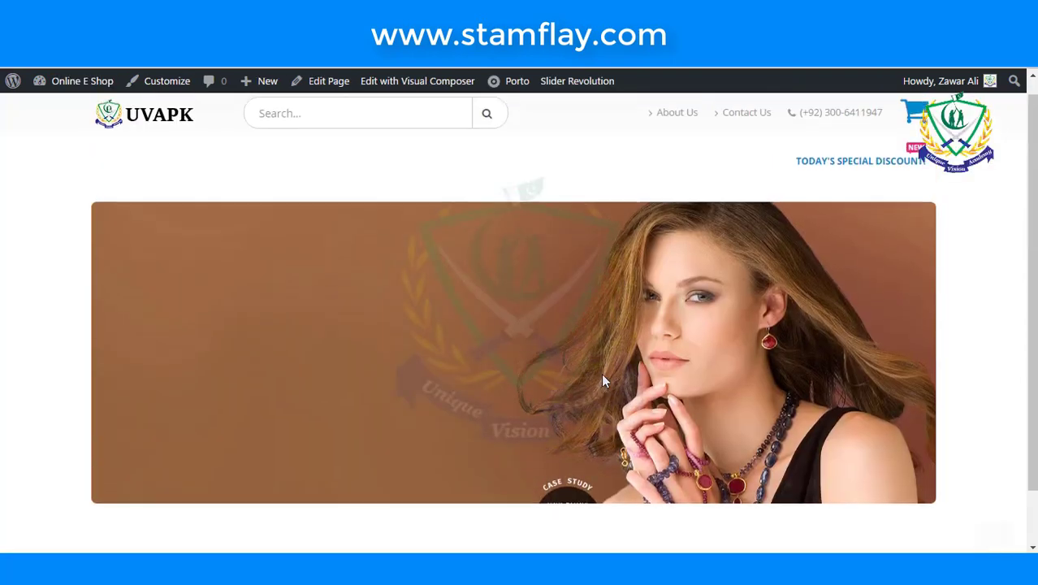
scroll(601, 379, "down", 1)
scroll(603, 379, "up", 1)
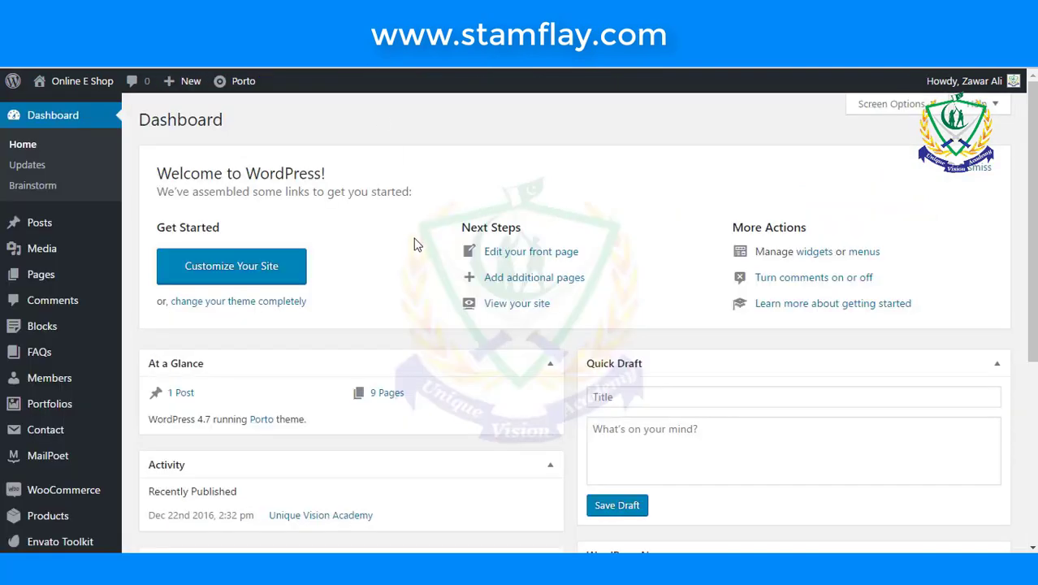
scroll(416, 247, "down", 5)
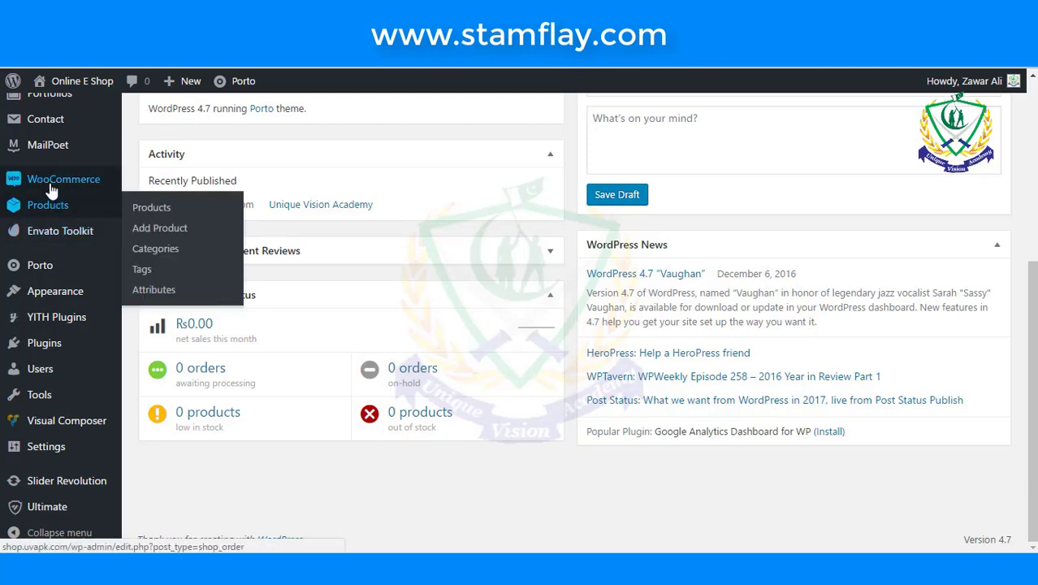
scroll(65, 238, "up", 3)
scroll(21, 180, "up", 3)
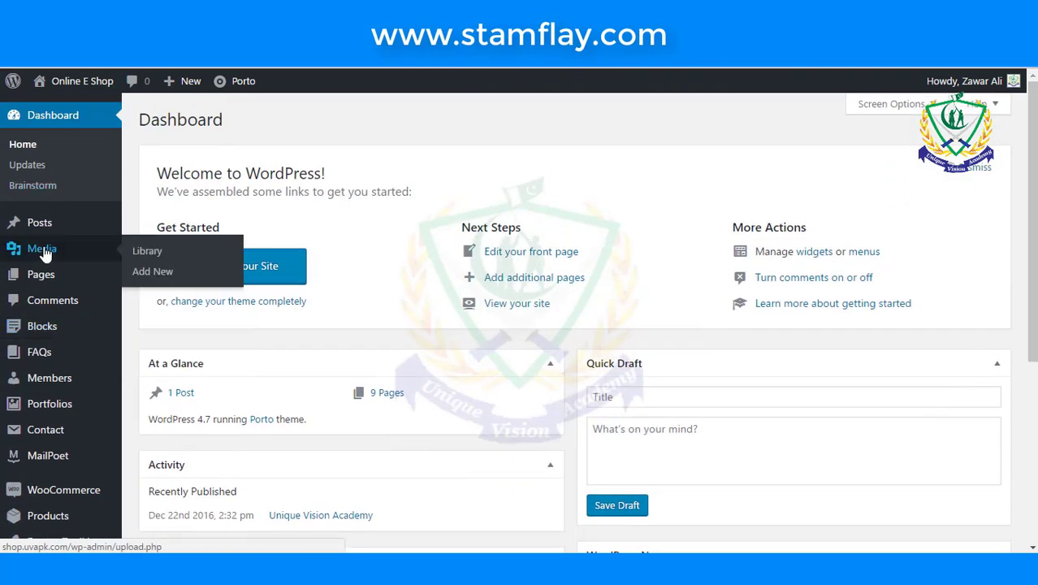
mouse_move(47, 276)
left_click(150, 281)
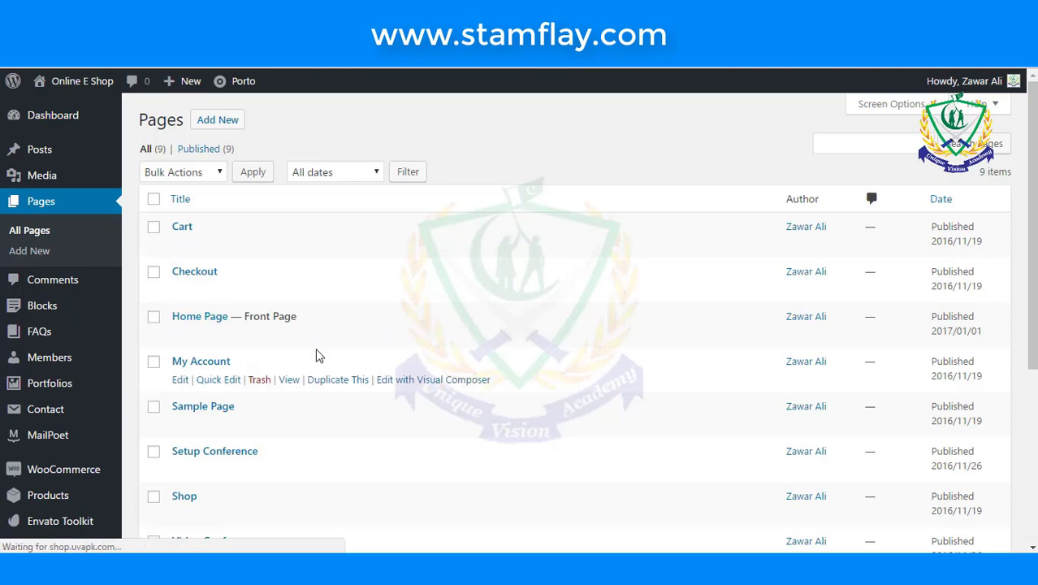
scroll(318, 353, "down", 2)
- Edit the Home Page and review its Revolution Slider (Home) element in Visual Composer
mouse_move(231, 169)
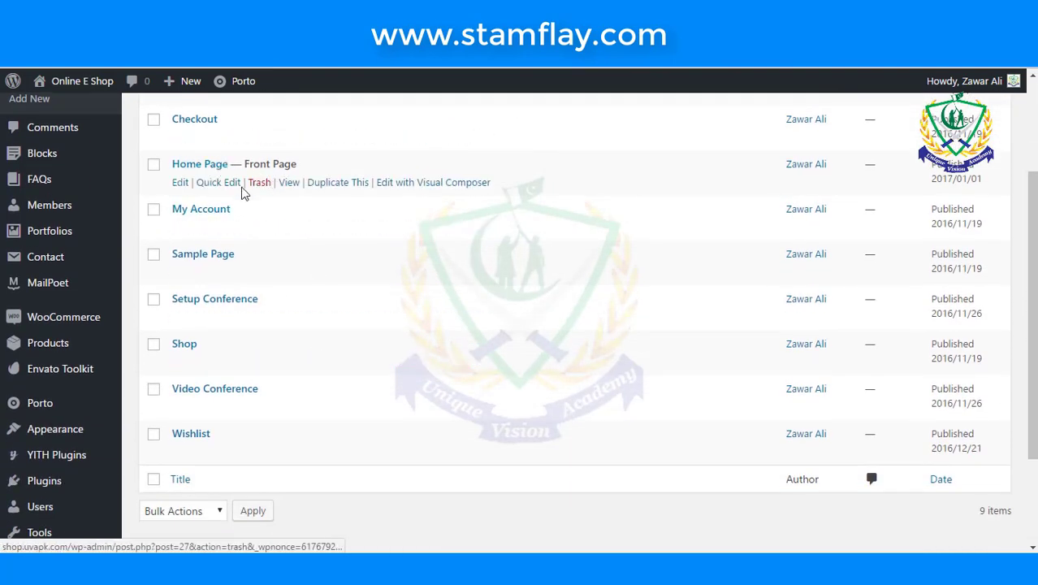
left_click(178, 185)
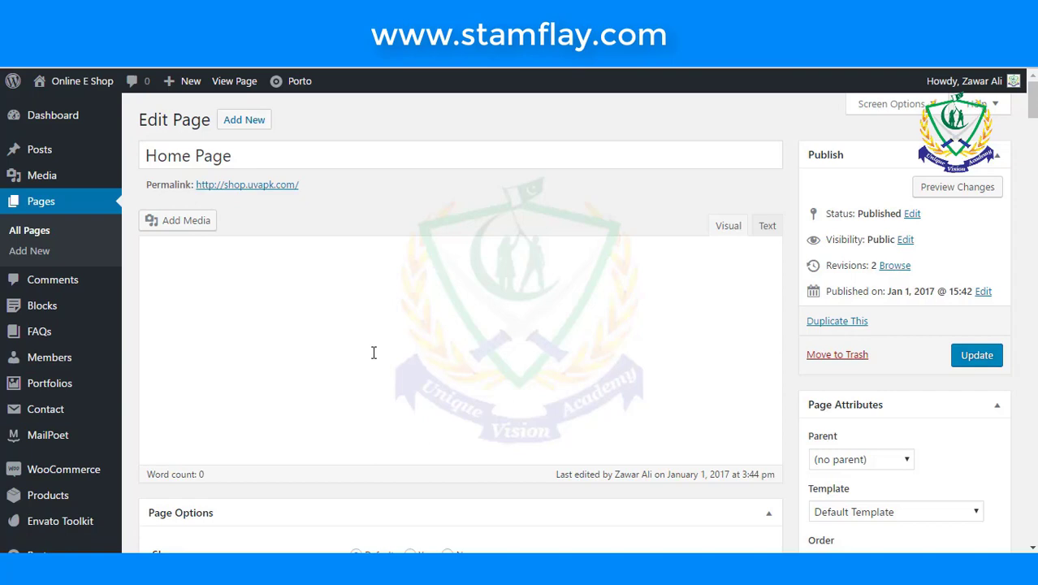
scroll(373, 352, "down", 6)
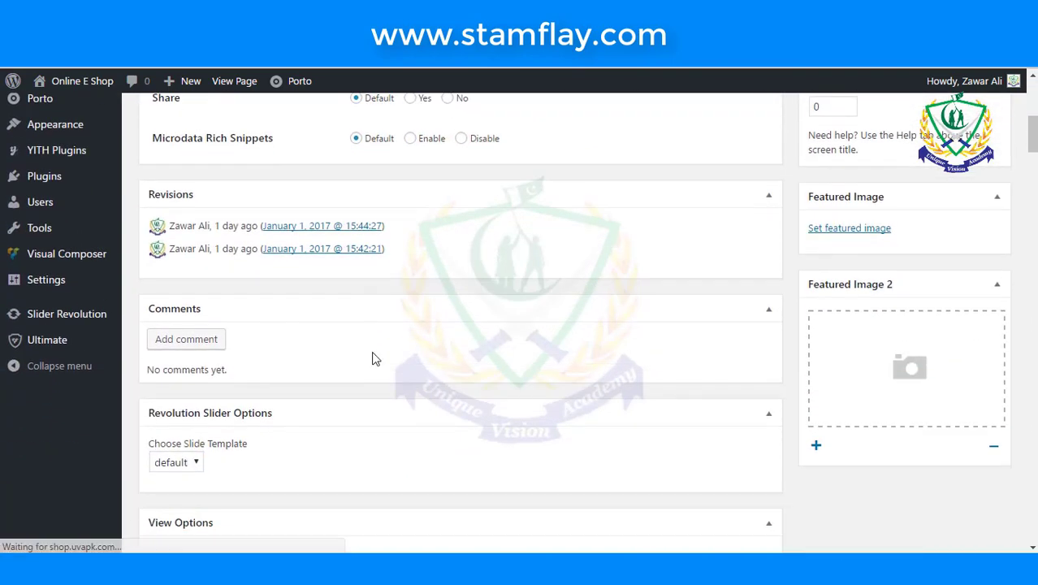
scroll(373, 353, "up", 5)
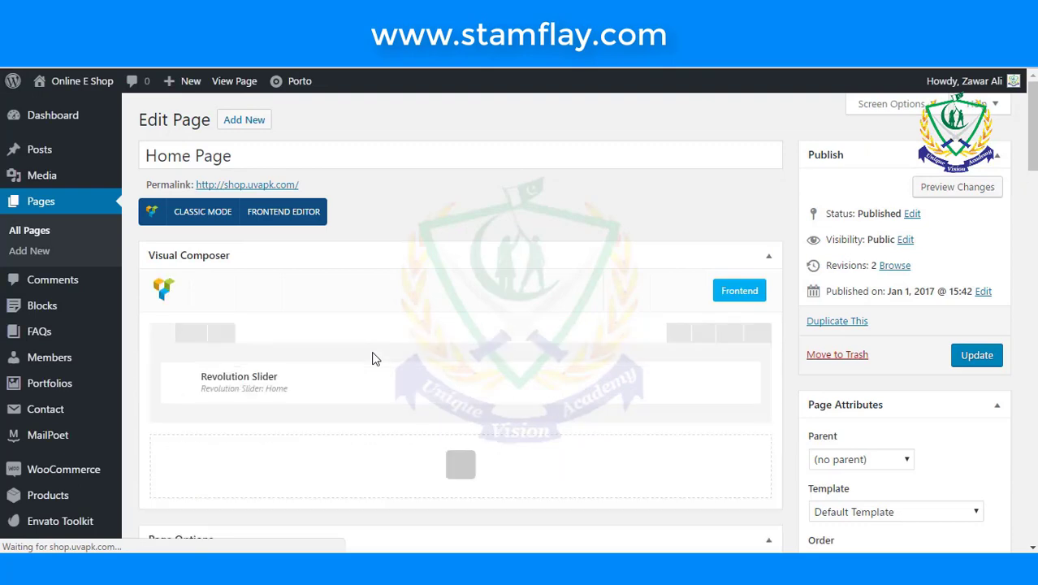
scroll(341, 341, "down", 1)
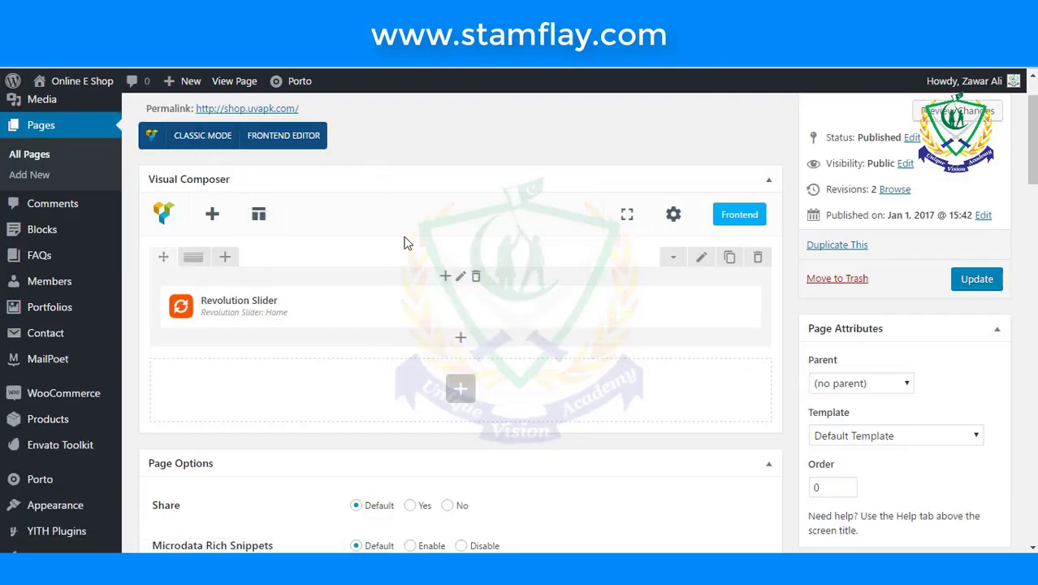
scroll(406, 253, "down", 3)
scroll(461, 211, "up", 1)
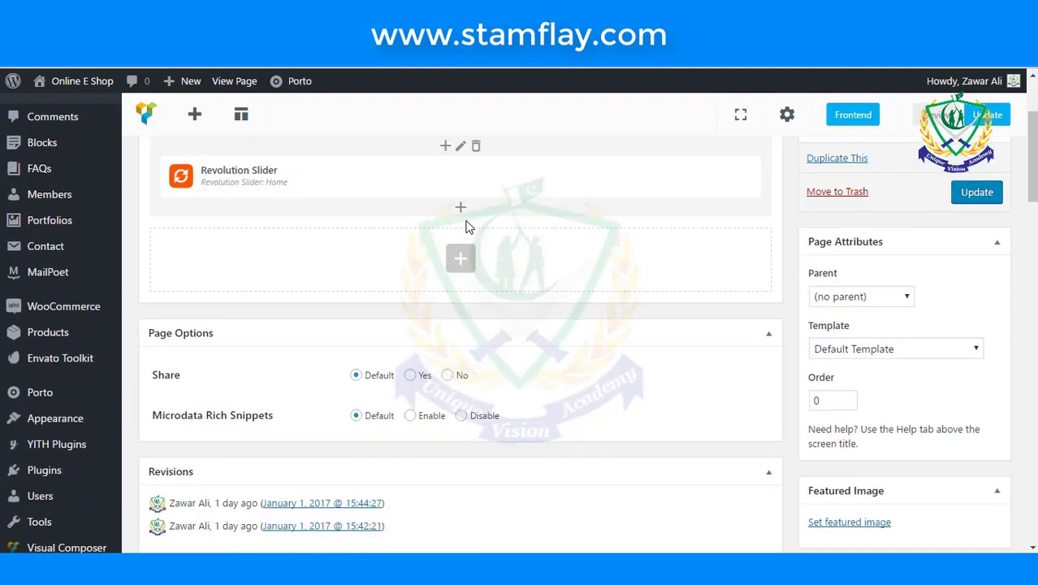
scroll(471, 242, "up", 3)
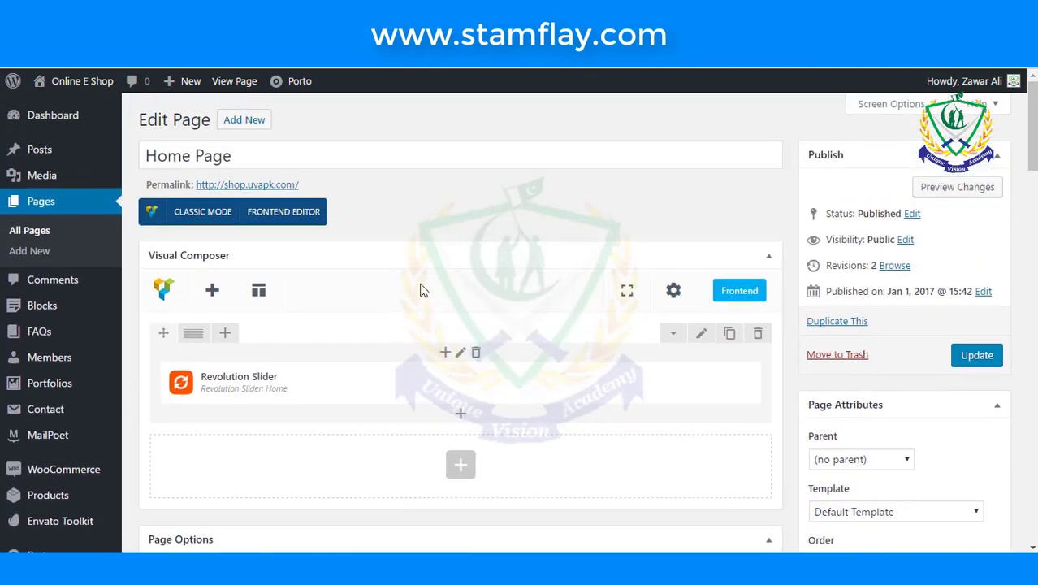
scroll(410, 319, "down", 1)
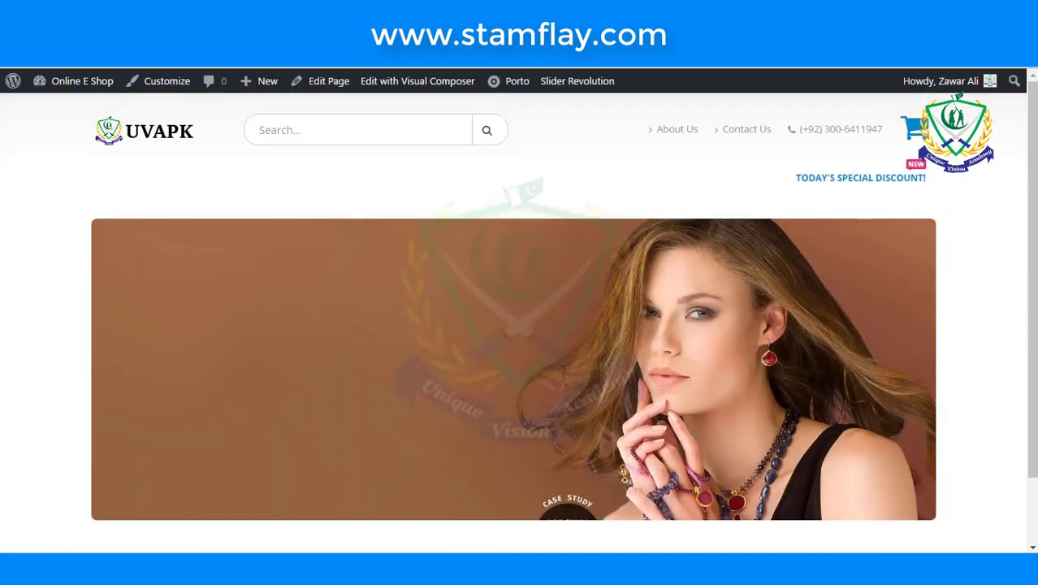
scroll(452, 264, "down", 1)
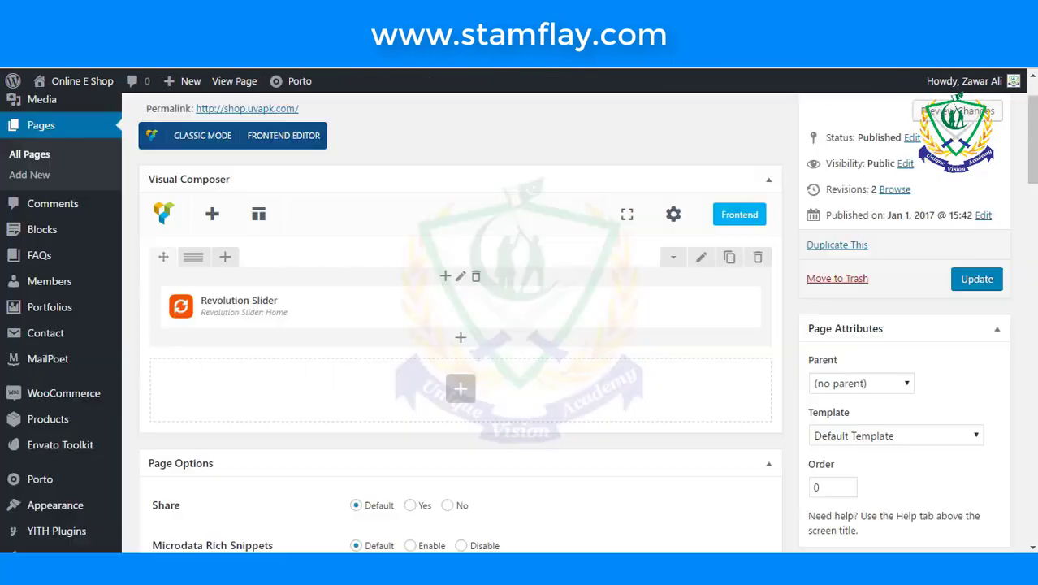
scroll(479, 365, "down", 3)
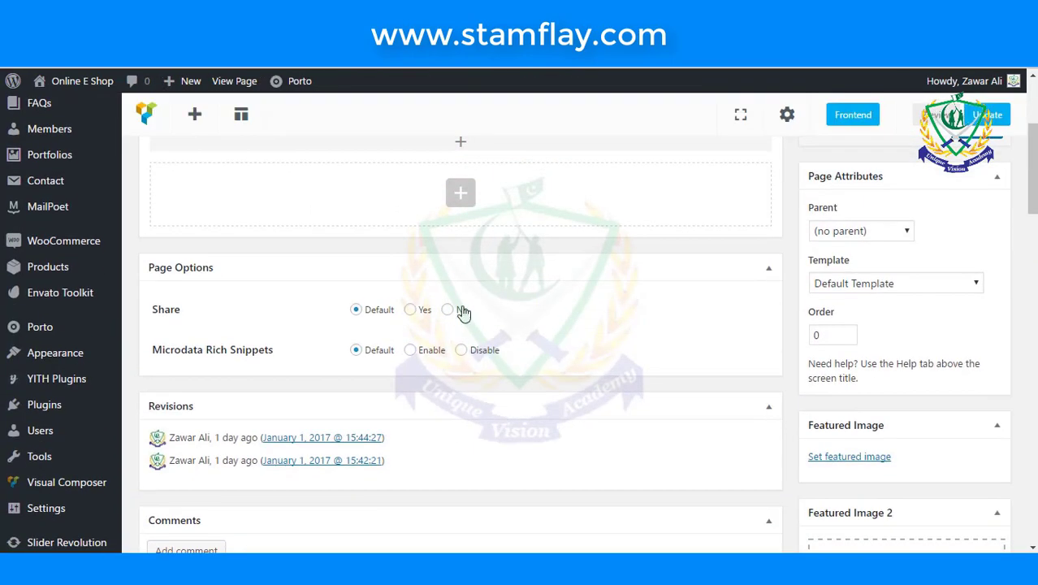
- Add a Separator with Text element titled 'Mens Collection' below the slider
left_click(461, 194)
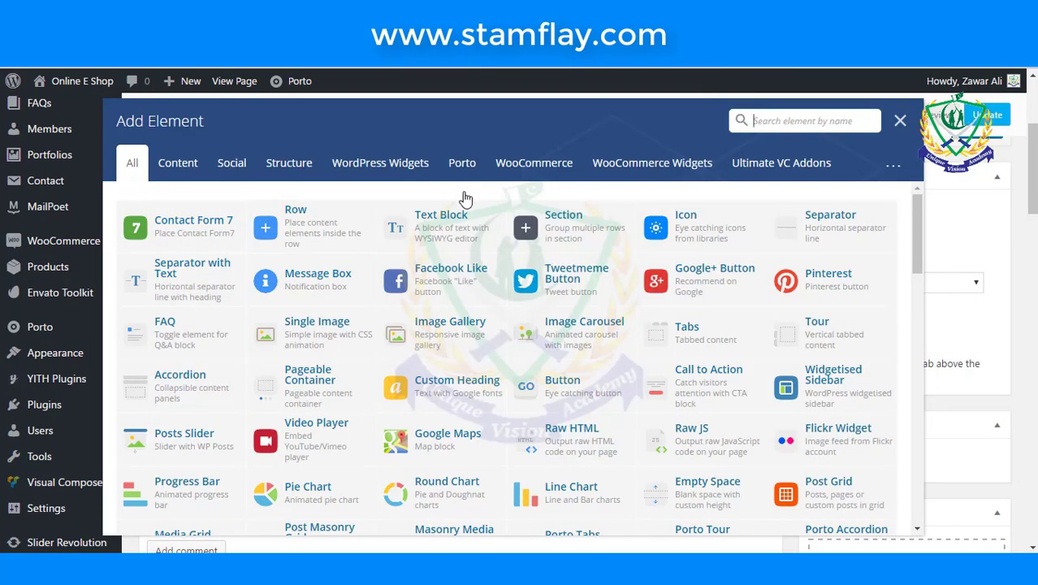
left_click(182, 294)
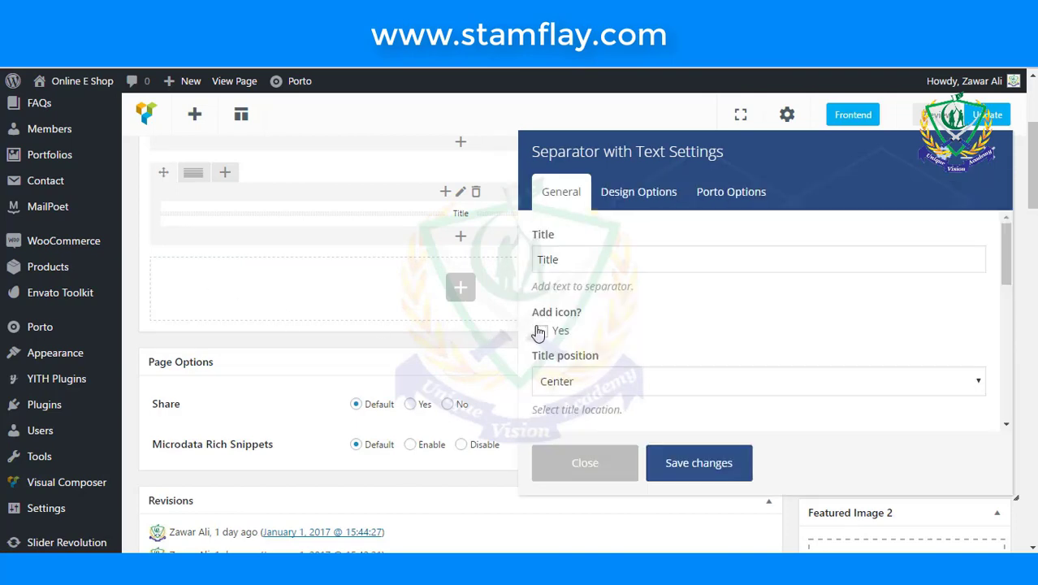
scroll(703, 352, "down", 5)
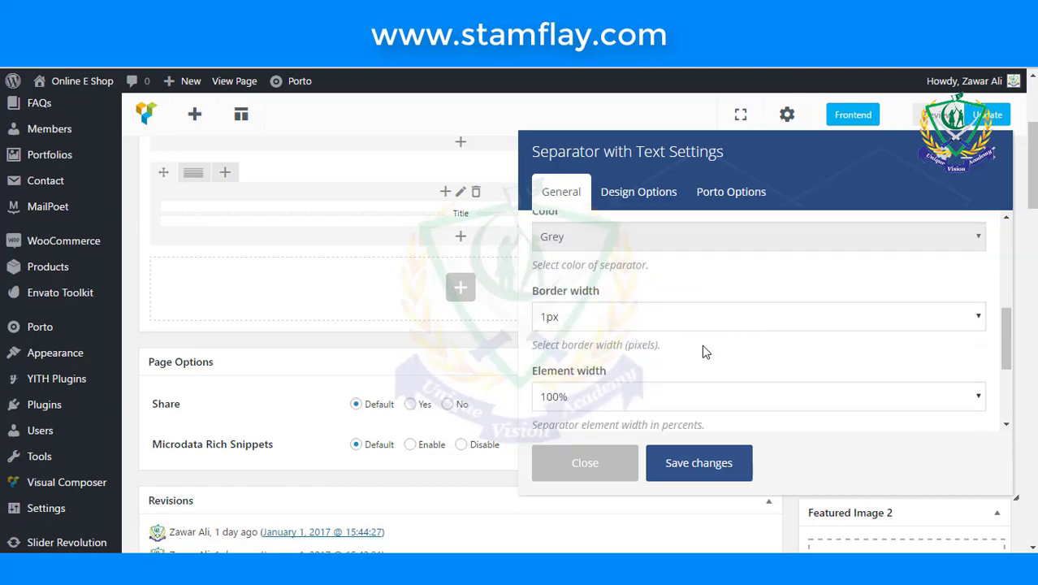
scroll(703, 350, "down", 2)
scroll(701, 349, "up", 4)
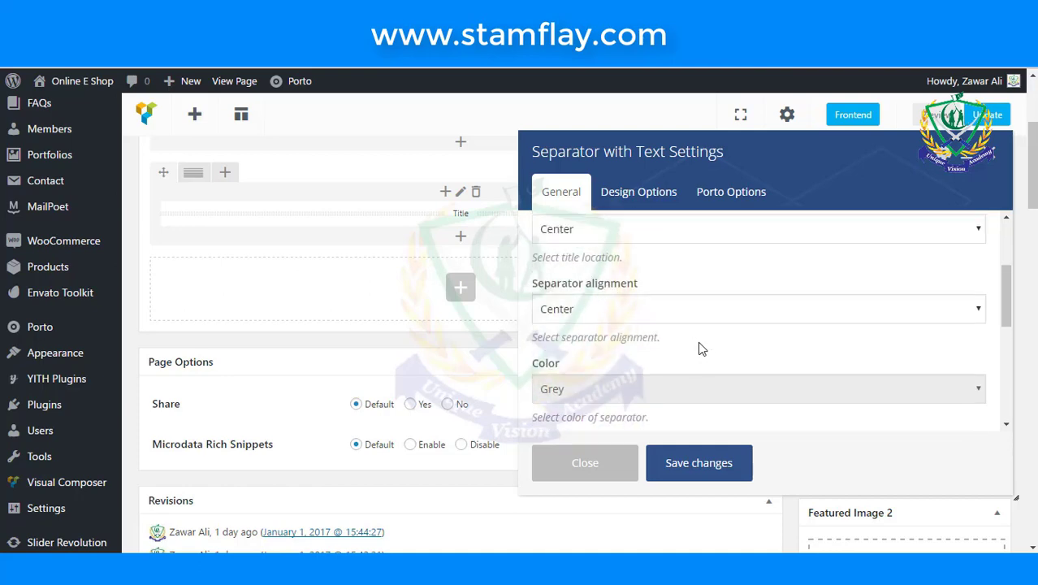
scroll(702, 349, "up", 5)
left_click_drag(634, 259, 520, 276)
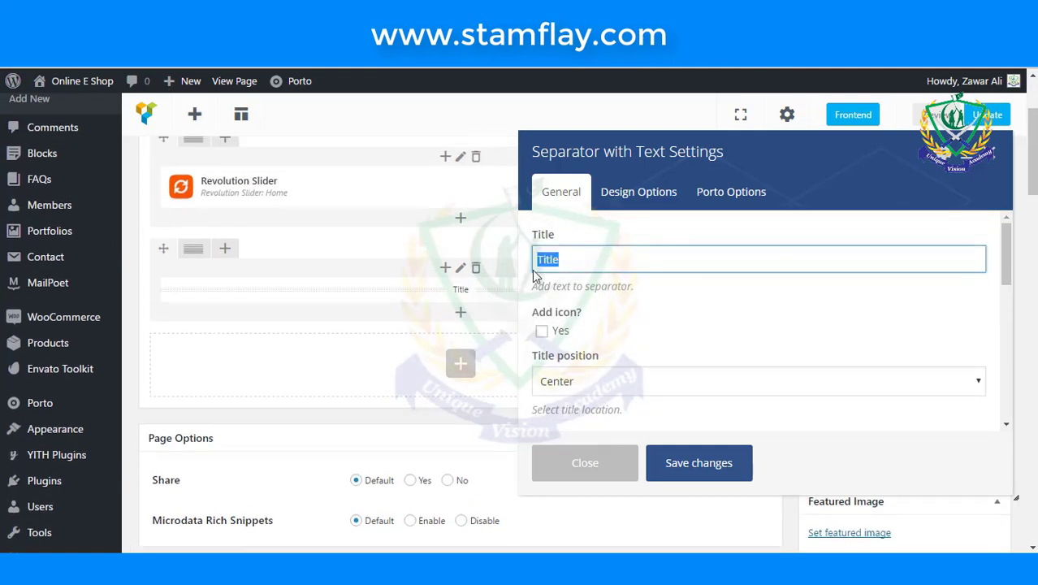
type("Mens Co")
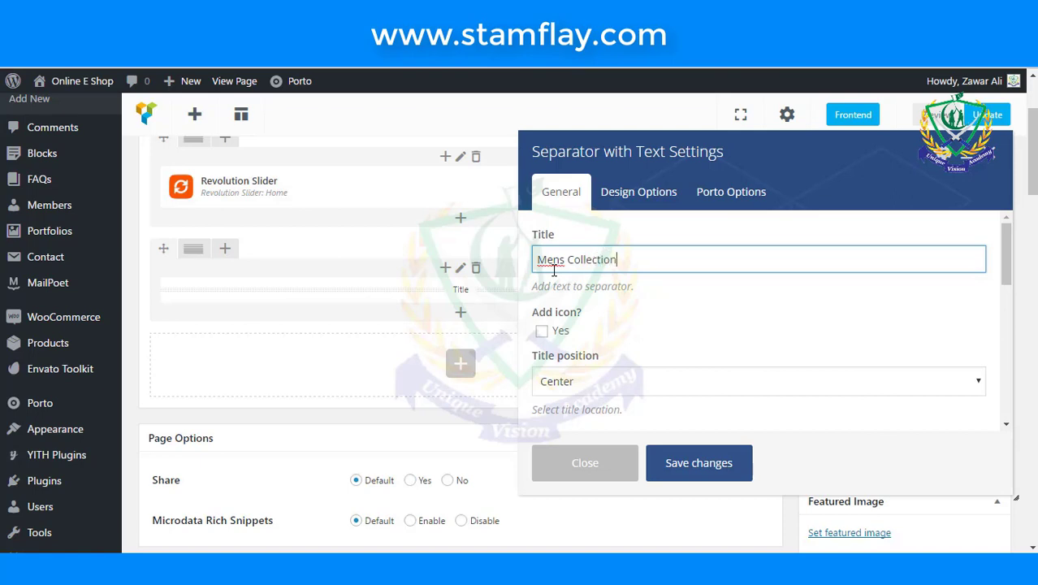
type("llection")
key("BackSpace")
- Set the separator's border width to 2px and save its settings
scroll(654, 328, "down", 1)
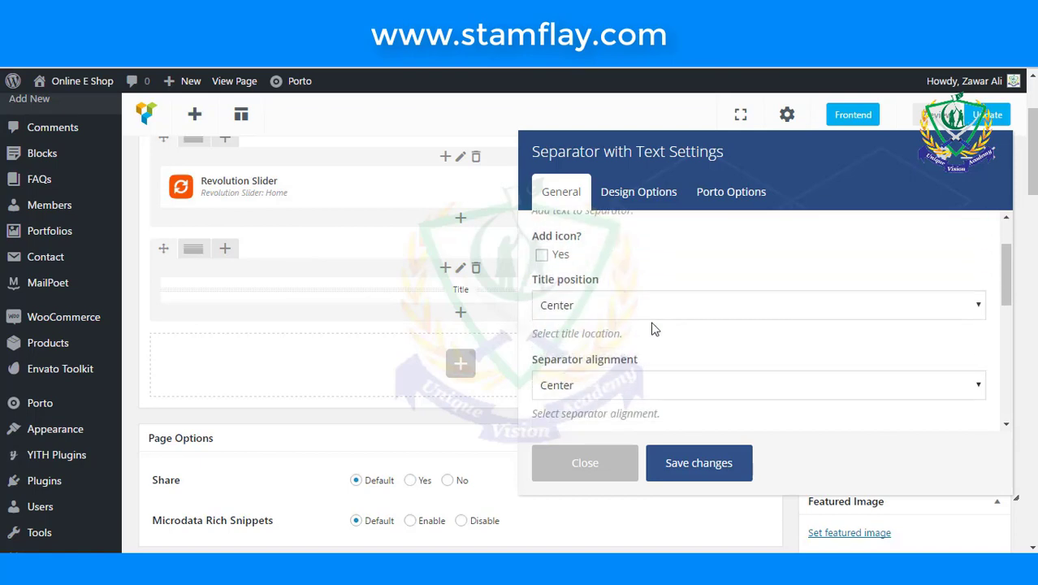
scroll(655, 328, "down", 2)
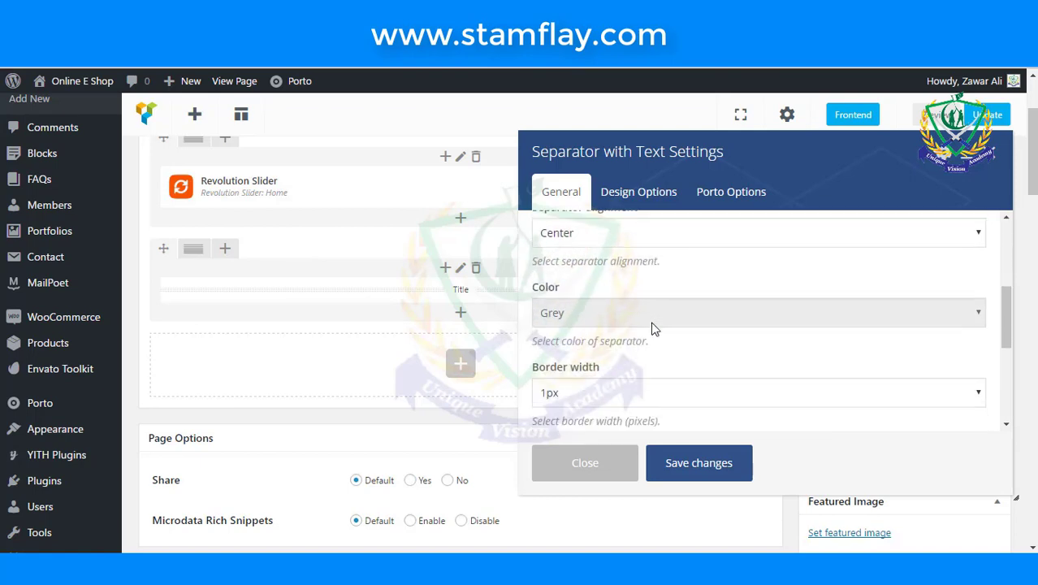
scroll(654, 328, "down", 1)
left_click(625, 322)
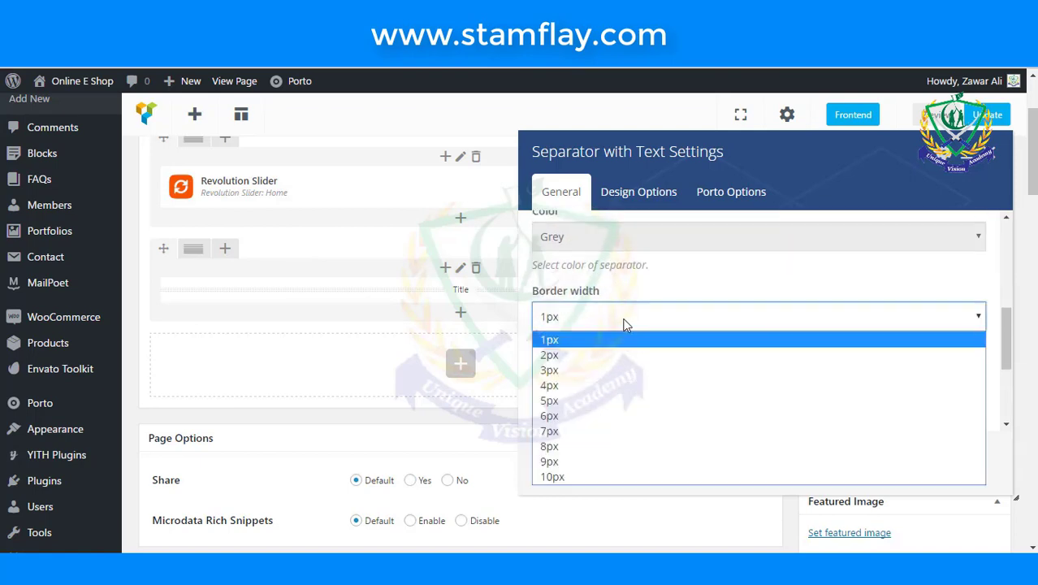
left_click(579, 356)
scroll(672, 357, "down", 1)
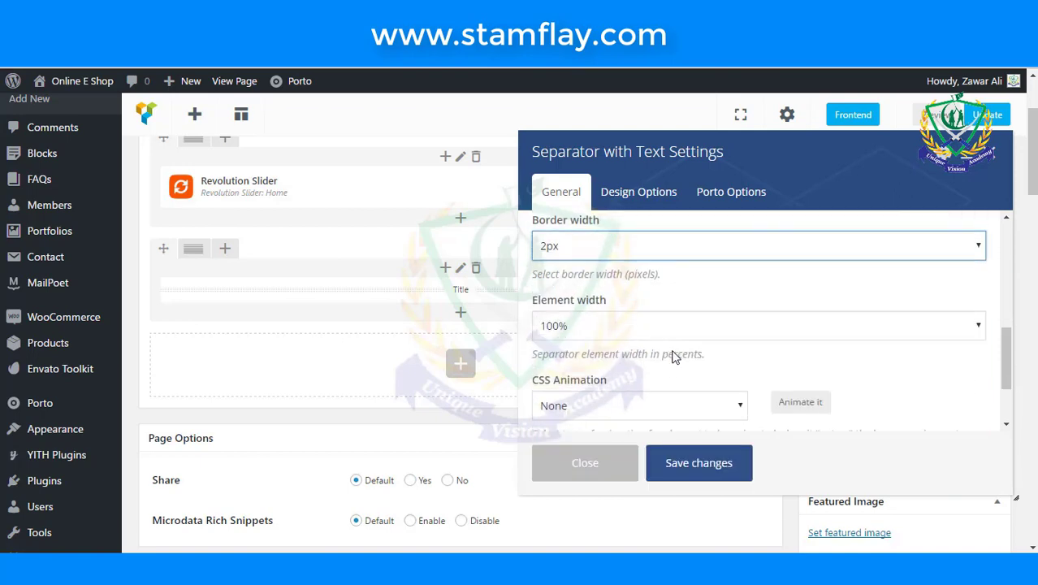
scroll(672, 357, "down", 2)
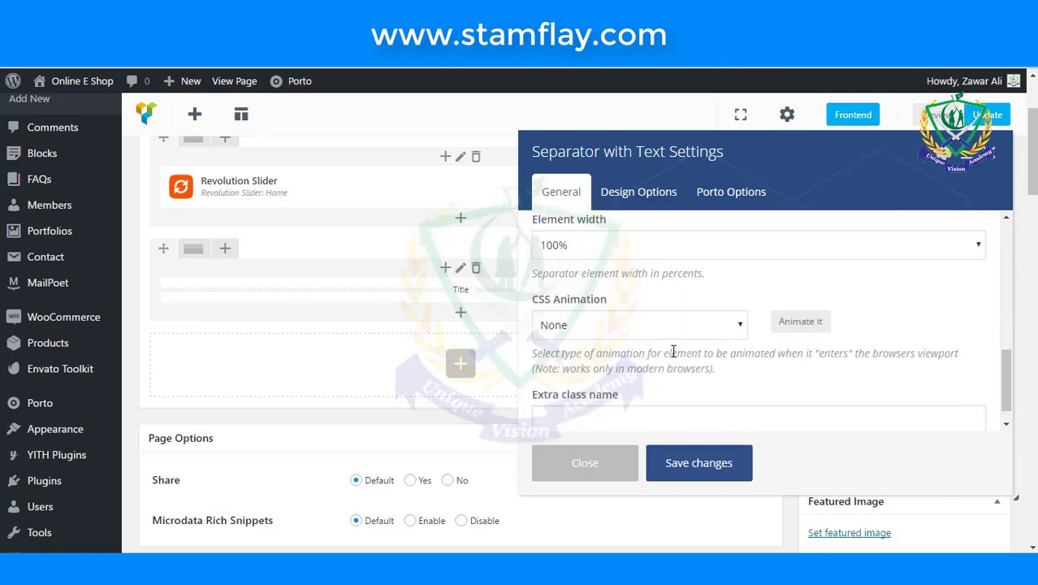
left_click(691, 467)
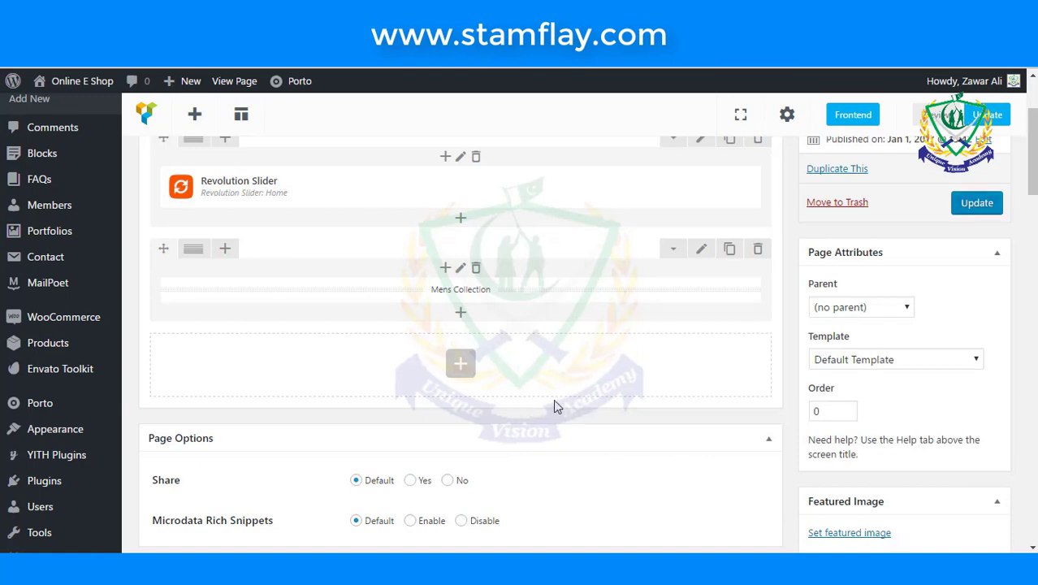
- Add a WooCommerce Product category element and change its Per page value from 12 to 4
left_click(460, 367)
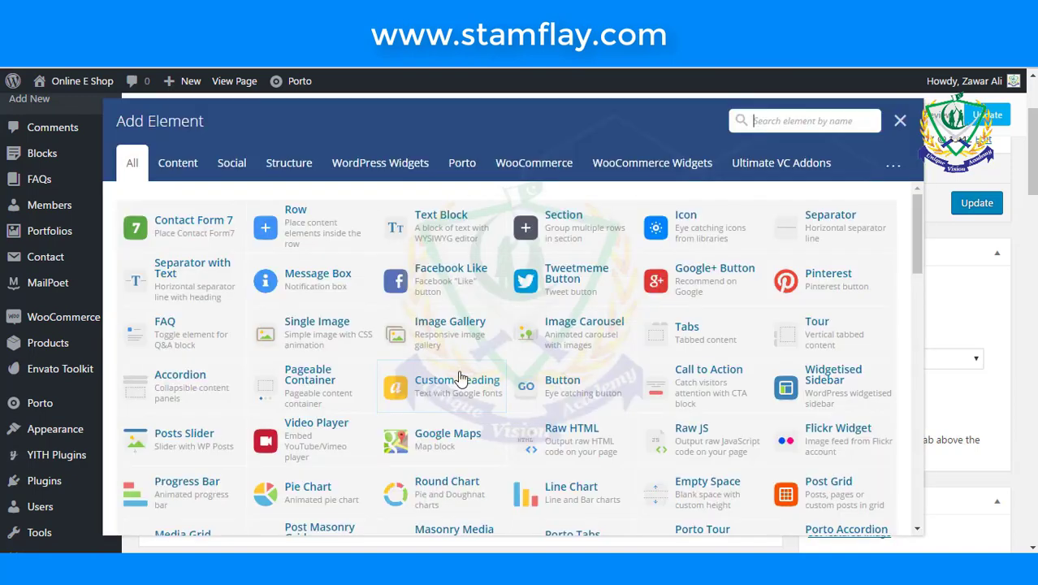
left_click(535, 166)
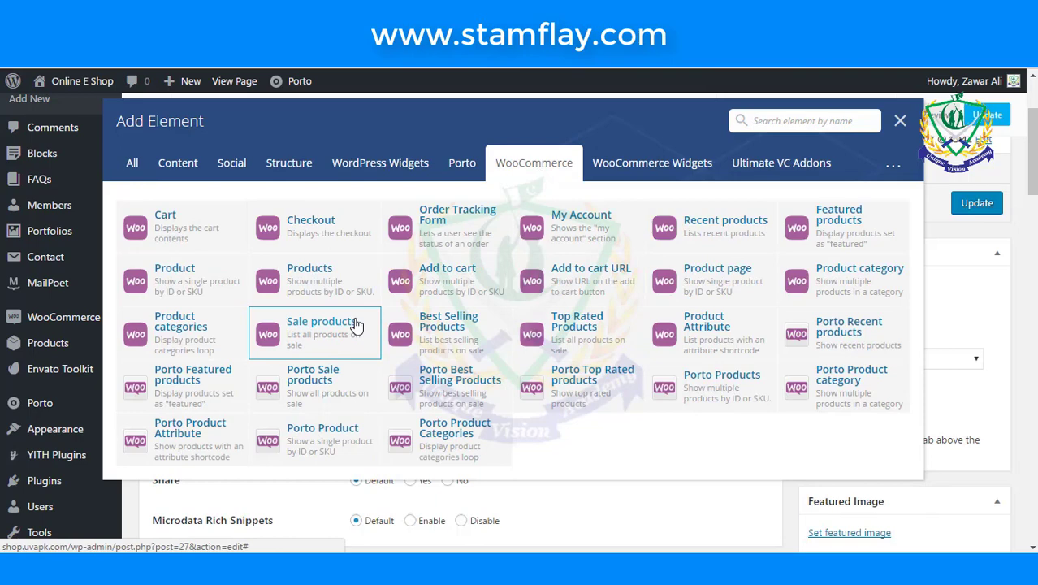
left_click(844, 280)
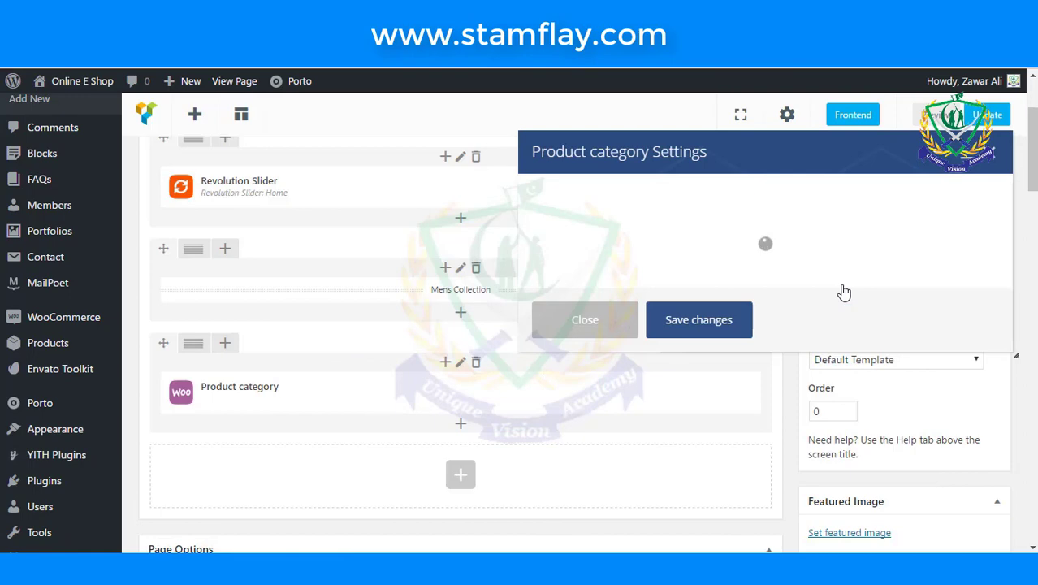
left_click(638, 237)
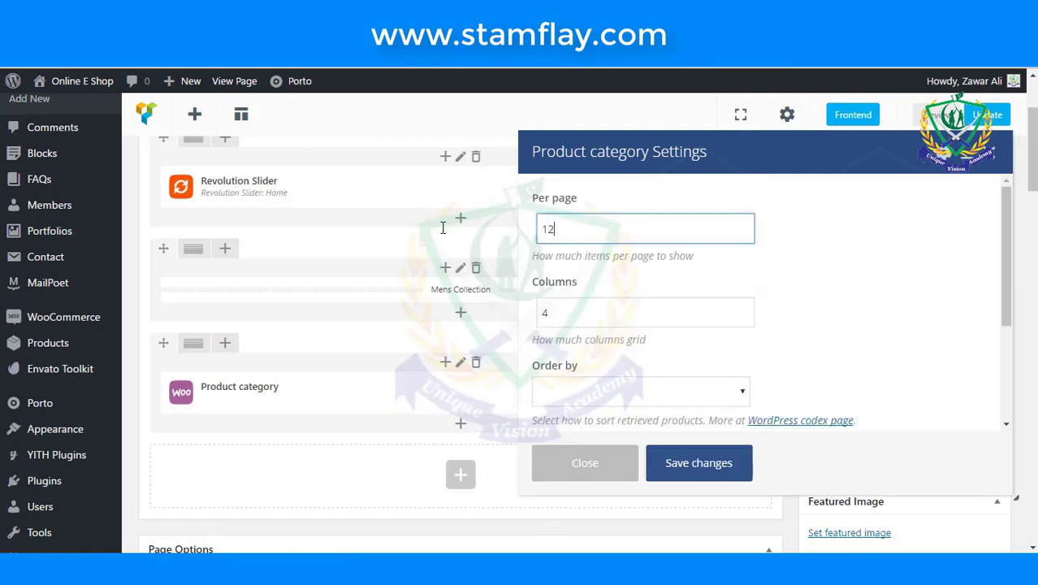
key("ctrl+a")
type("4")
left_click(775, 316)
- Set the element's category to Mens, save it, and update the Home Page
scroll(788, 318, "down", 2)
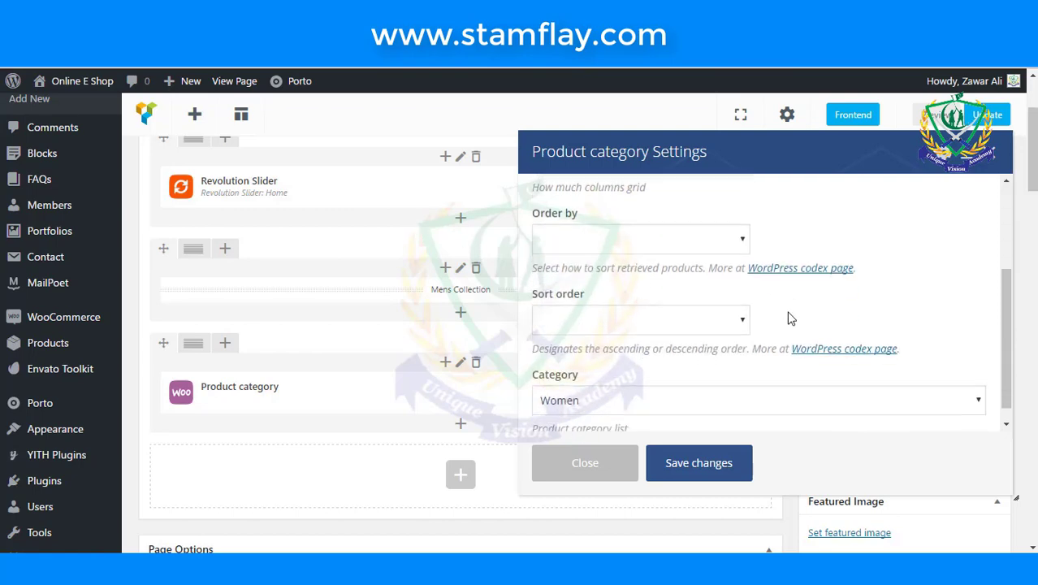
scroll(790, 318, "down", 3)
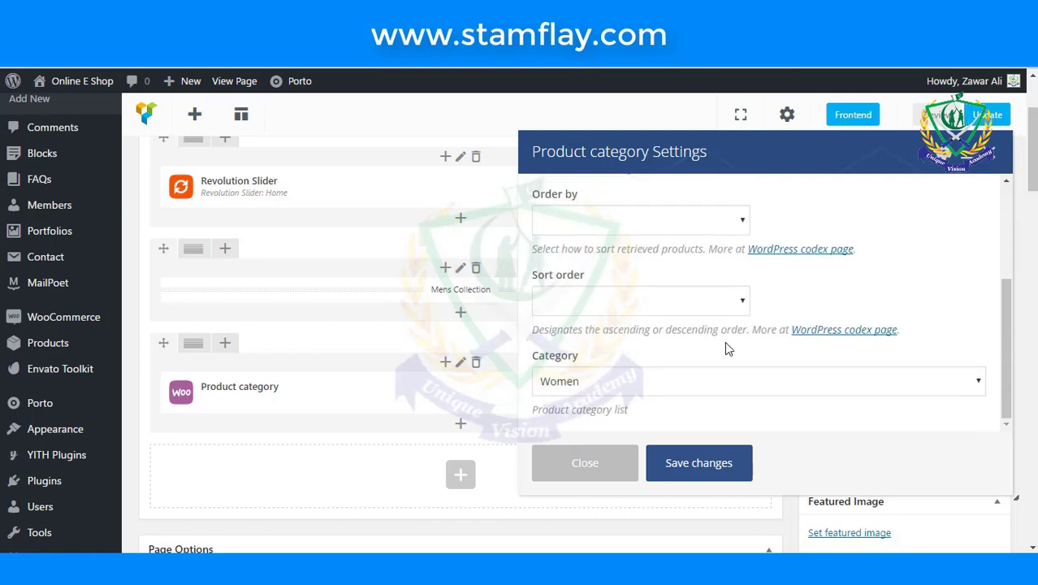
left_click(690, 381)
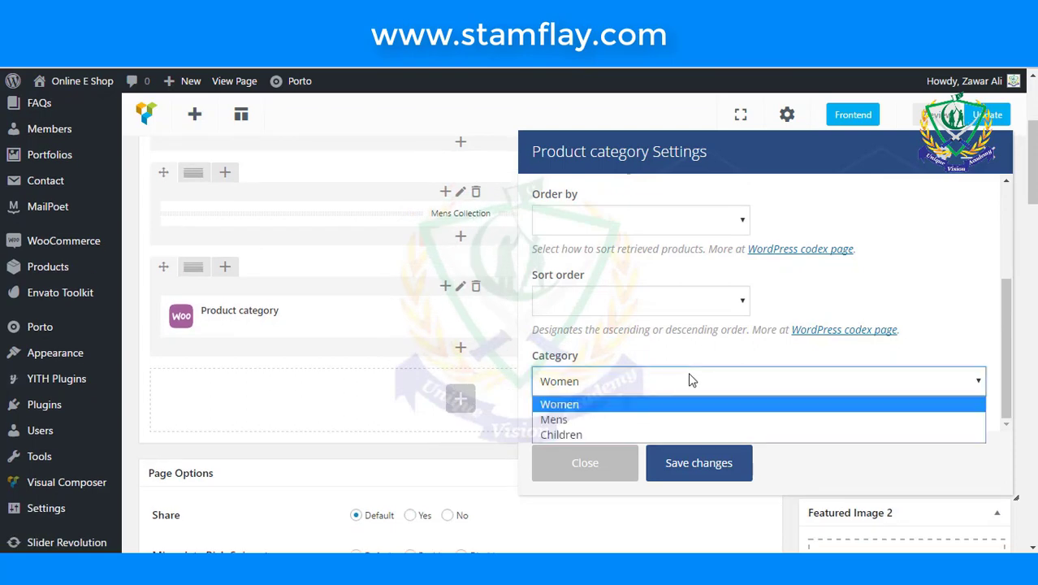
left_click(665, 420)
left_click(699, 468)
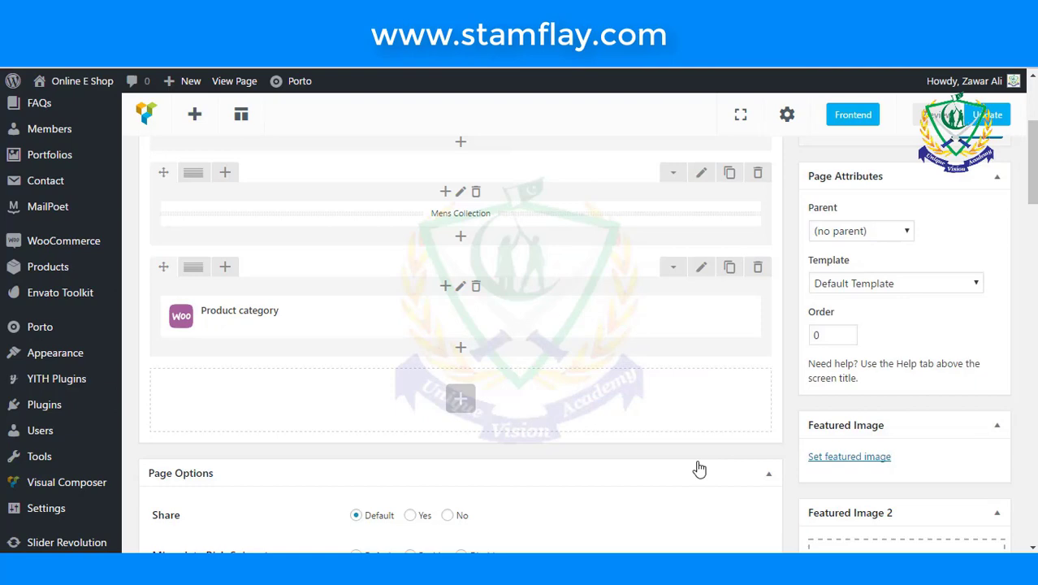
scroll(834, 225, "up", 4)
left_click(968, 360)
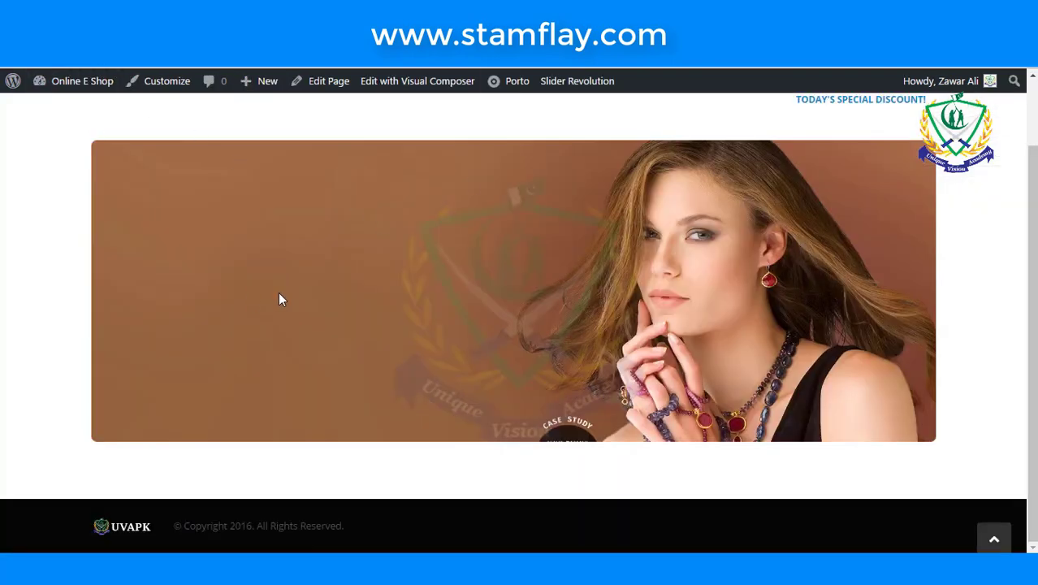
- Check the live Mens Collection of three Rs5,000.00 shirts, then return to the editor tab
scroll(277, 300, "up", 2)
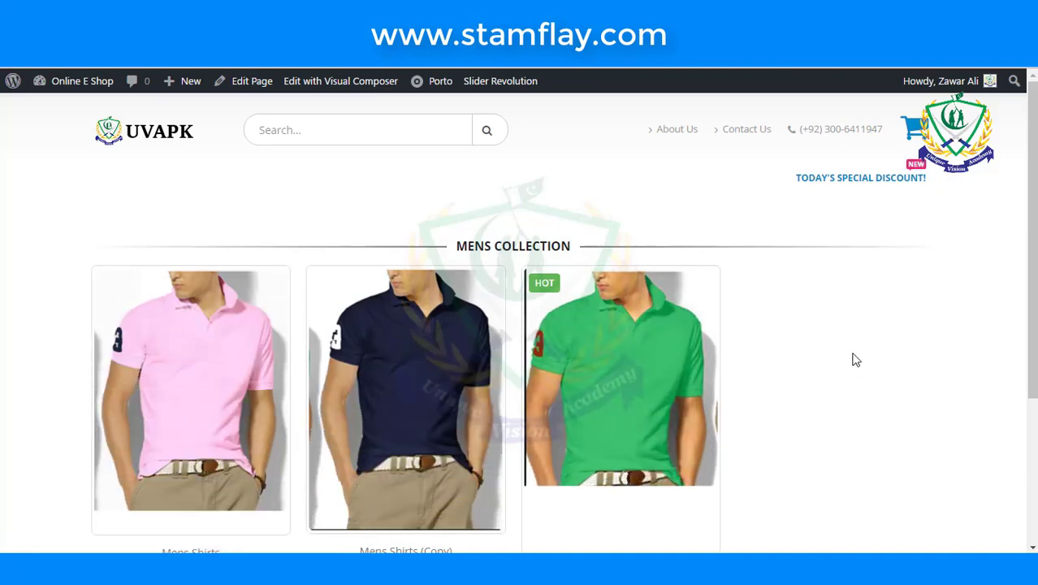
scroll(850, 405, "down", 1)
scroll(850, 405, "down", 2)
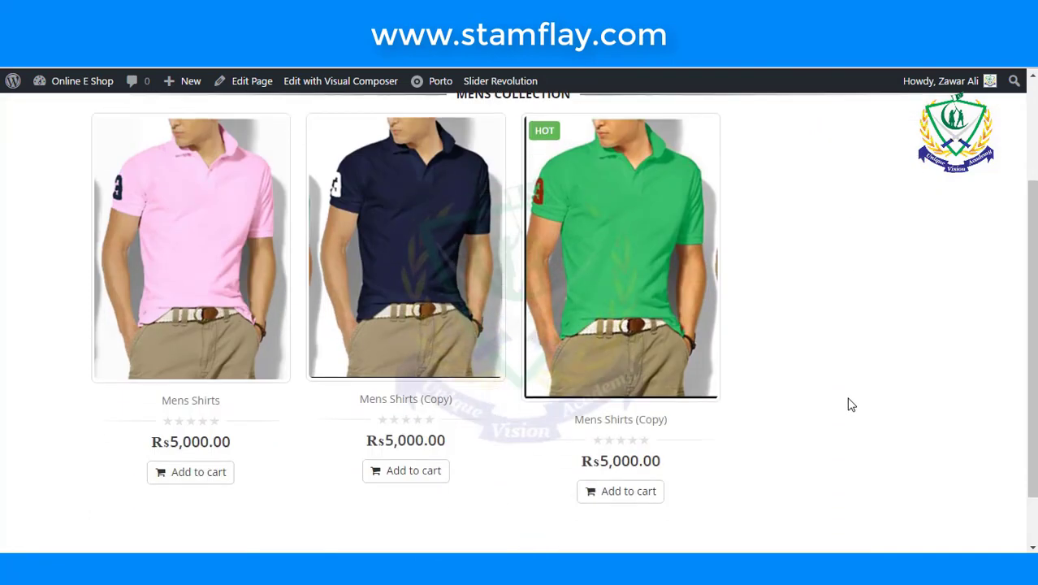
scroll(850, 405, "down", 1)
scroll(850, 404, "up", 3)
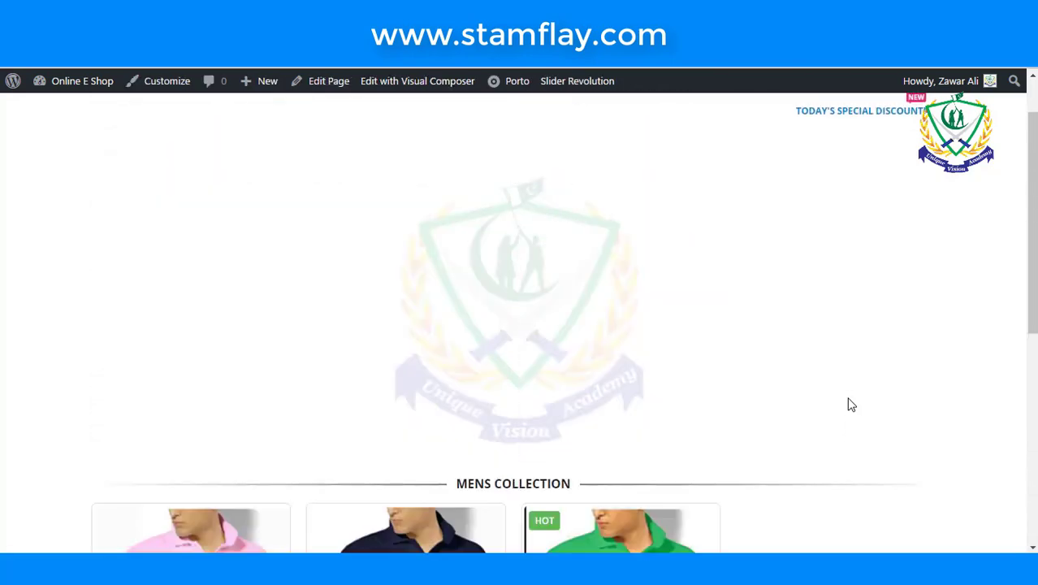
scroll(850, 405, "up", 1)
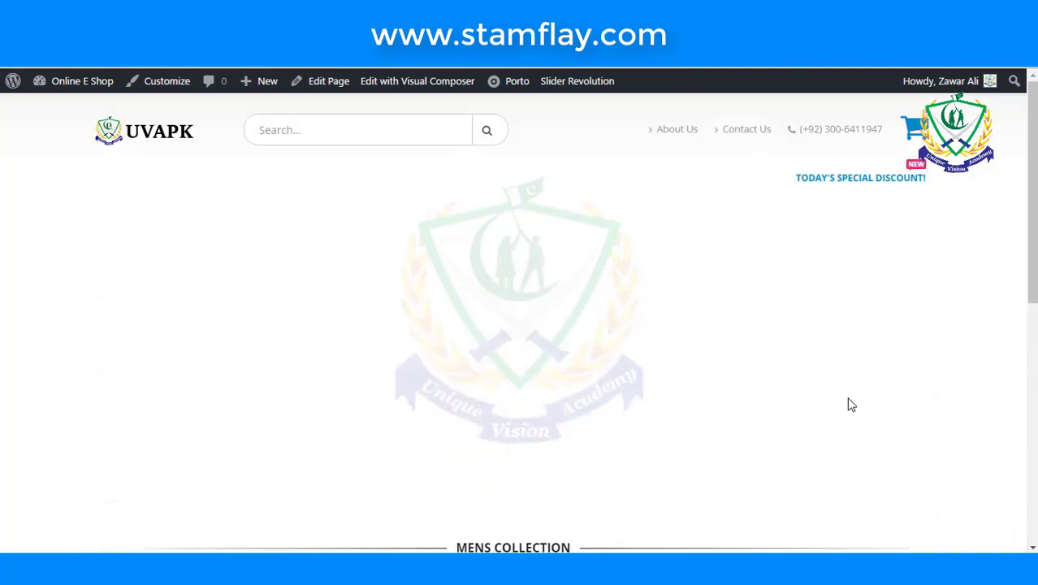
scroll(850, 404, "down", 3)
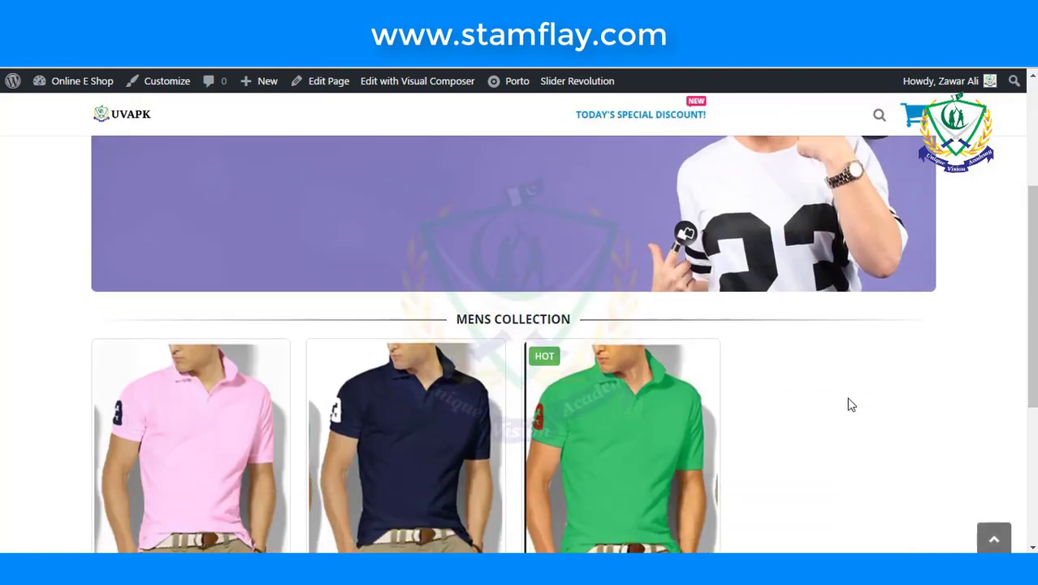
scroll(850, 404, "down", 2)
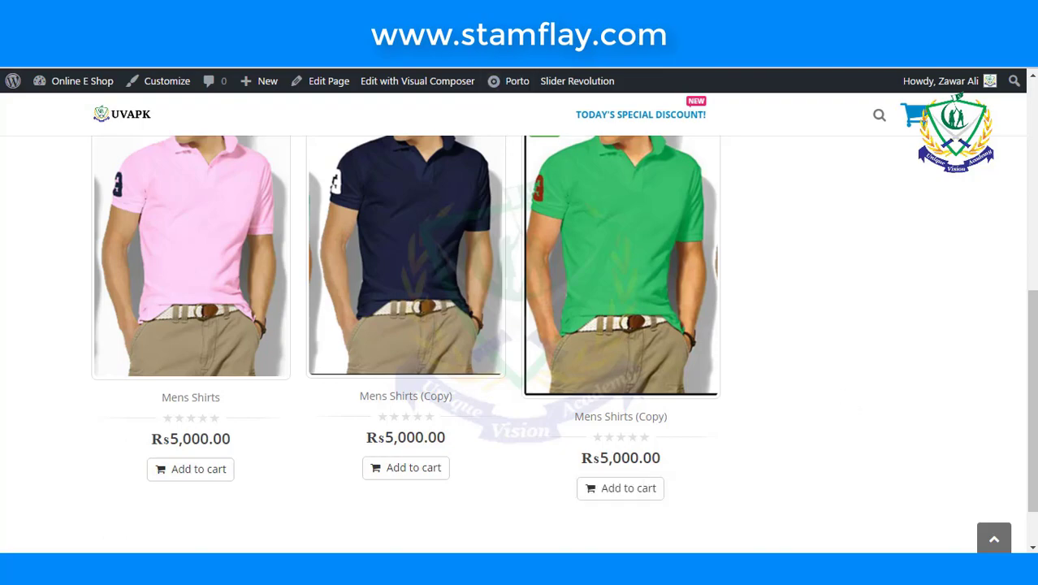
key("ctrl+Tab")
- Add a Separator with Text element below the Product category element, titled 'Categories' with spelling corrected
scroll(456, 285, "down", 2)
scroll(456, 284, "down", 3)
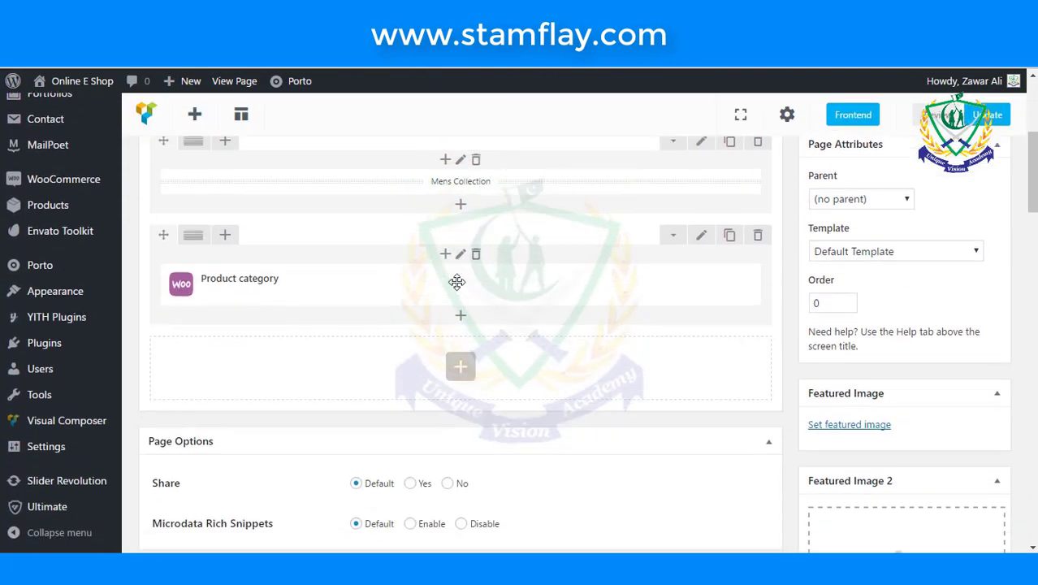
scroll(456, 282, "down", 2)
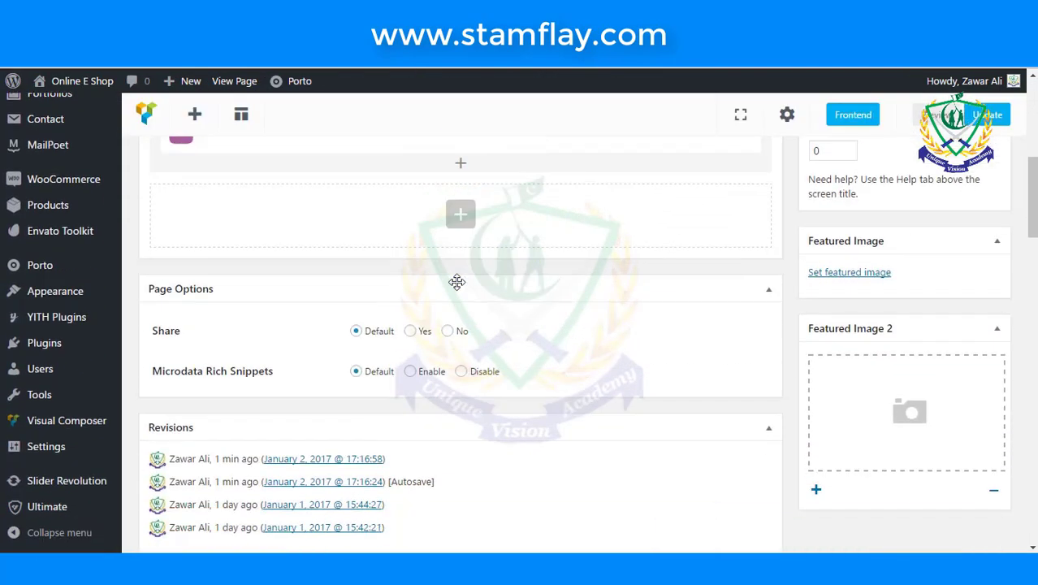
left_click(466, 213)
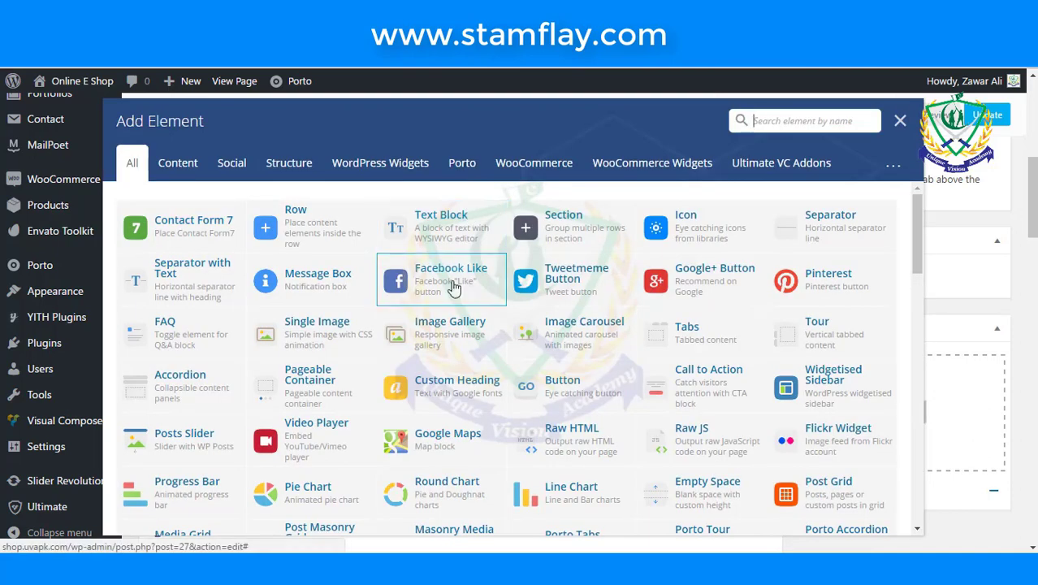
left_click(208, 277)
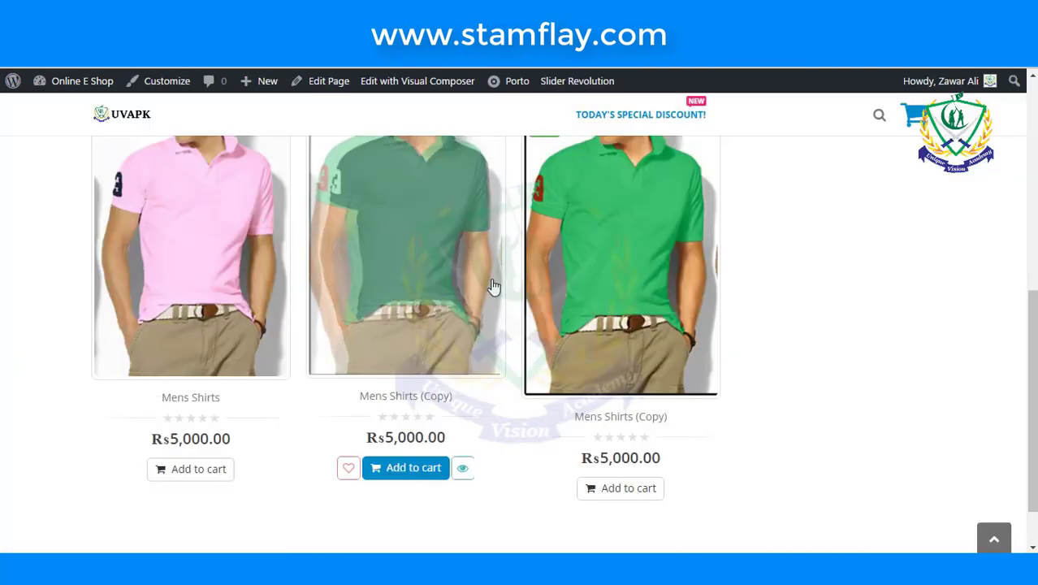
scroll(491, 284, "up", 4)
scroll(492, 285, "down", 1)
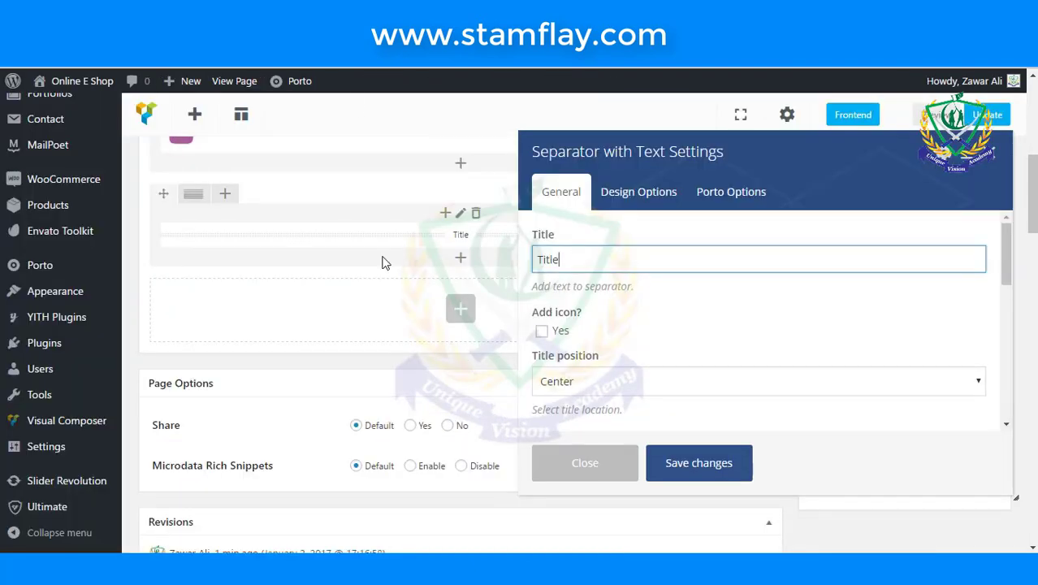
key("ctrl+a")
type("C")
type("atagries")
right_click(566, 258)
left_click(615, 232)
- Give the Categories separator a 2px border width and save it
scroll(671, 381, "down", 5)
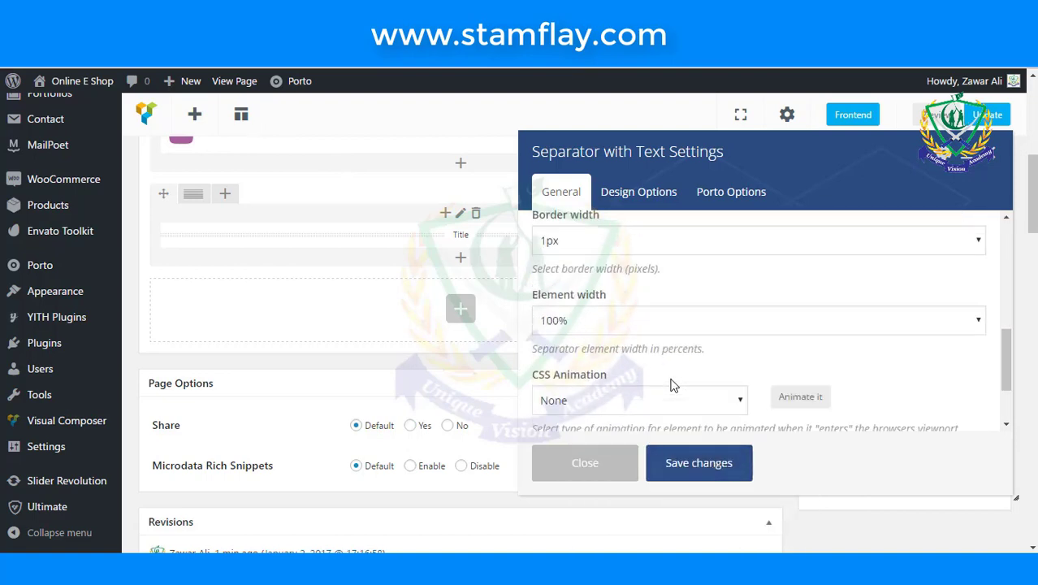
left_click(627, 242)
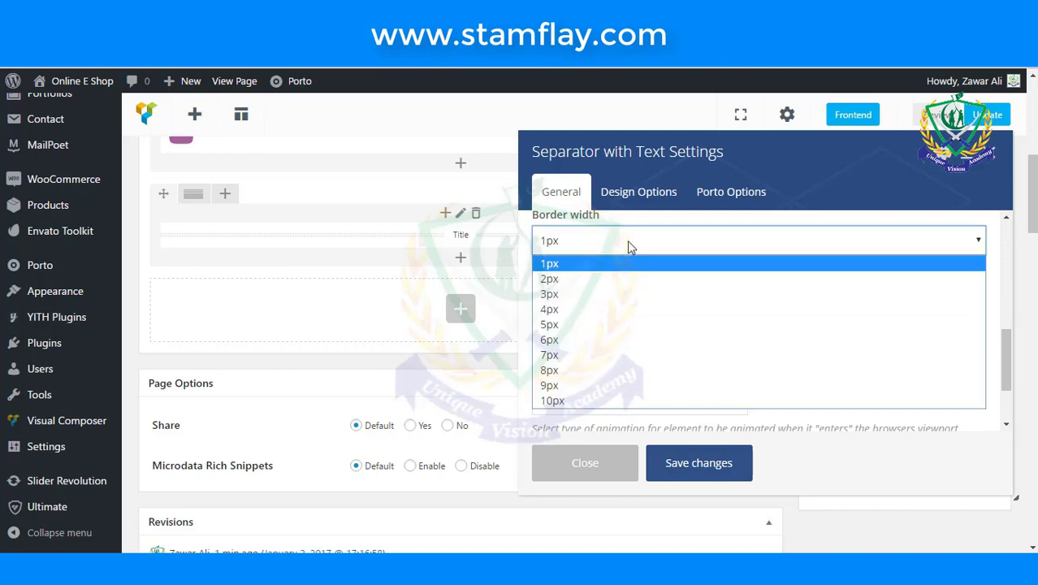
left_click(621, 278)
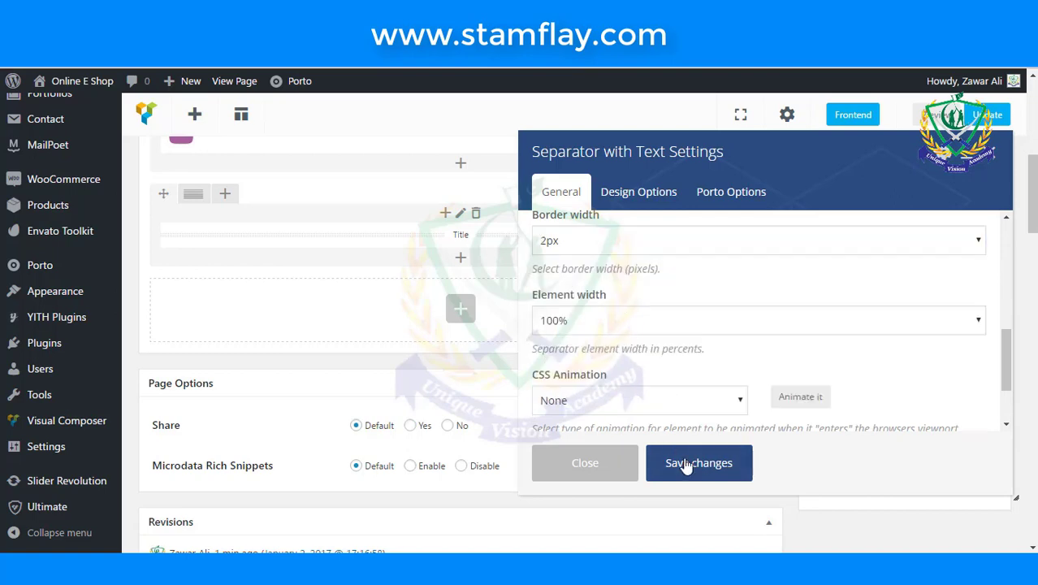
left_click(686, 465)
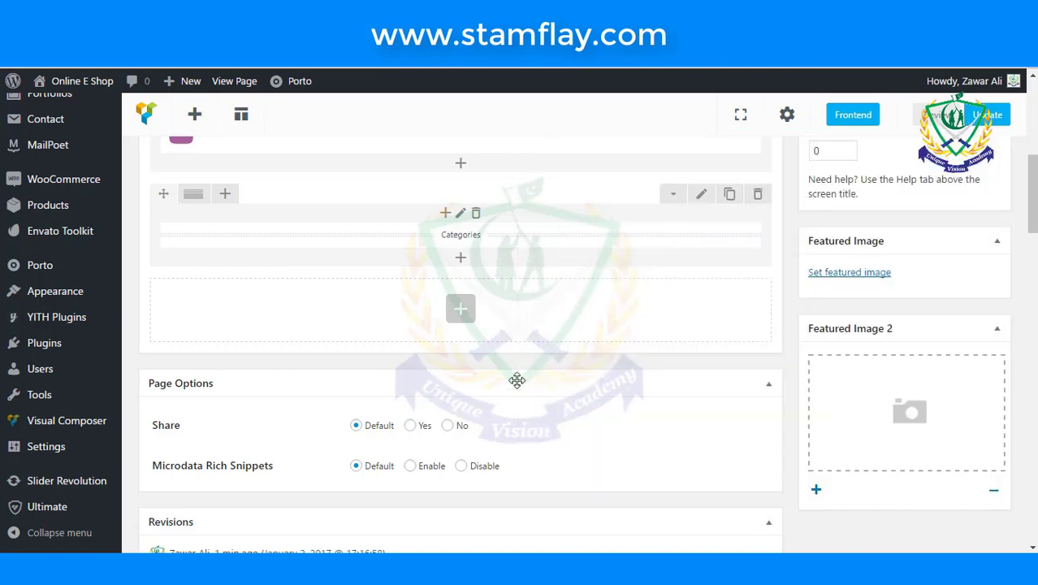
- Add a WooCommerce Product categories element with Number 3, typing 'me' in the Categories field
left_click(462, 318)
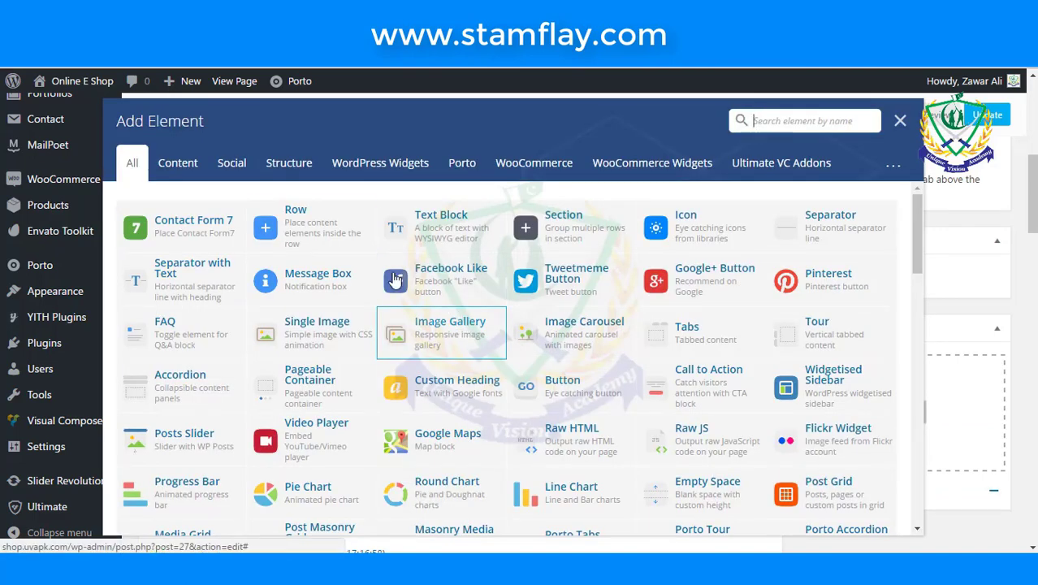
left_click(528, 166)
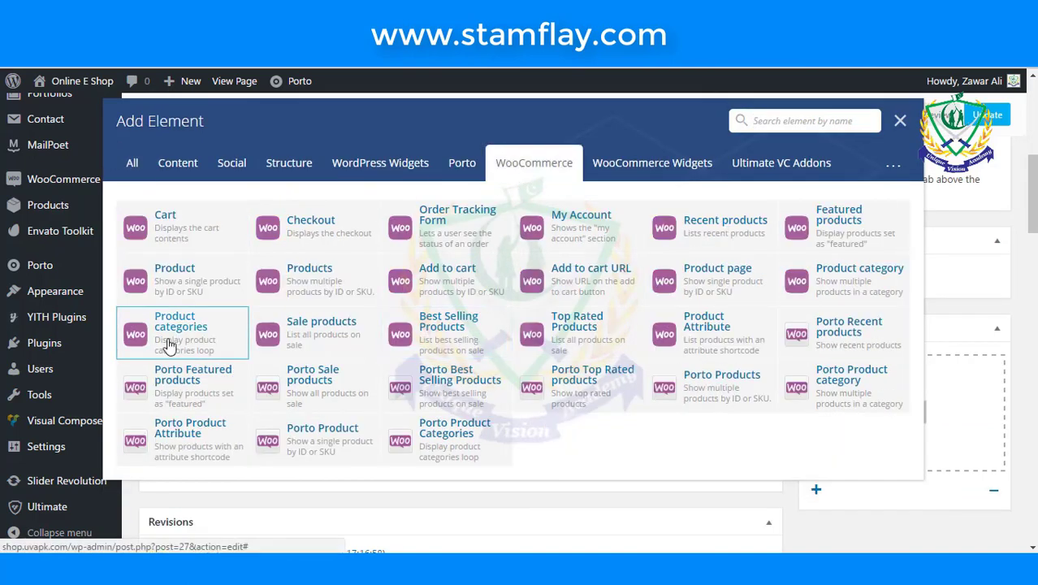
left_click(198, 337)
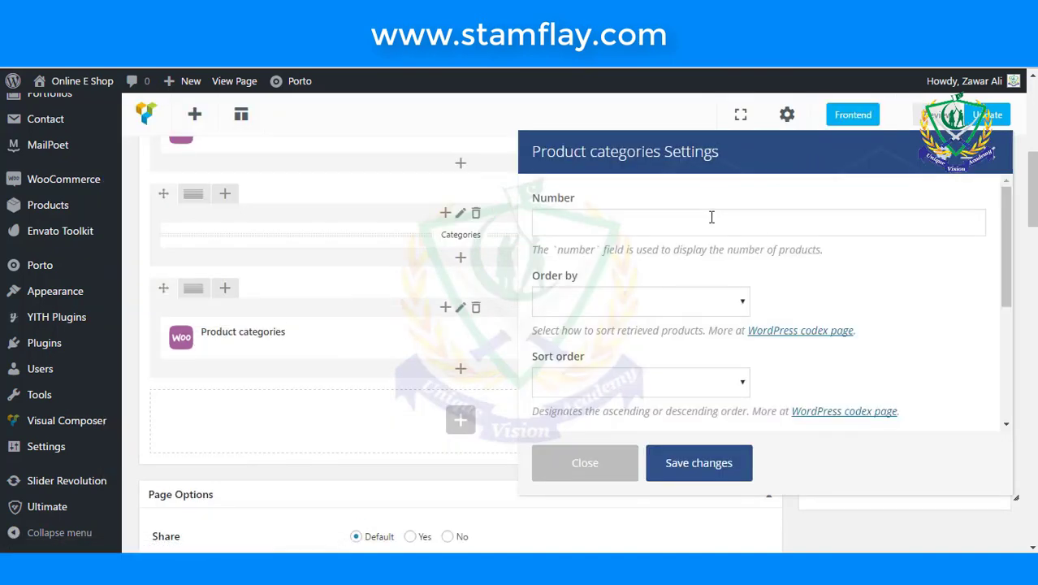
left_click(648, 229)
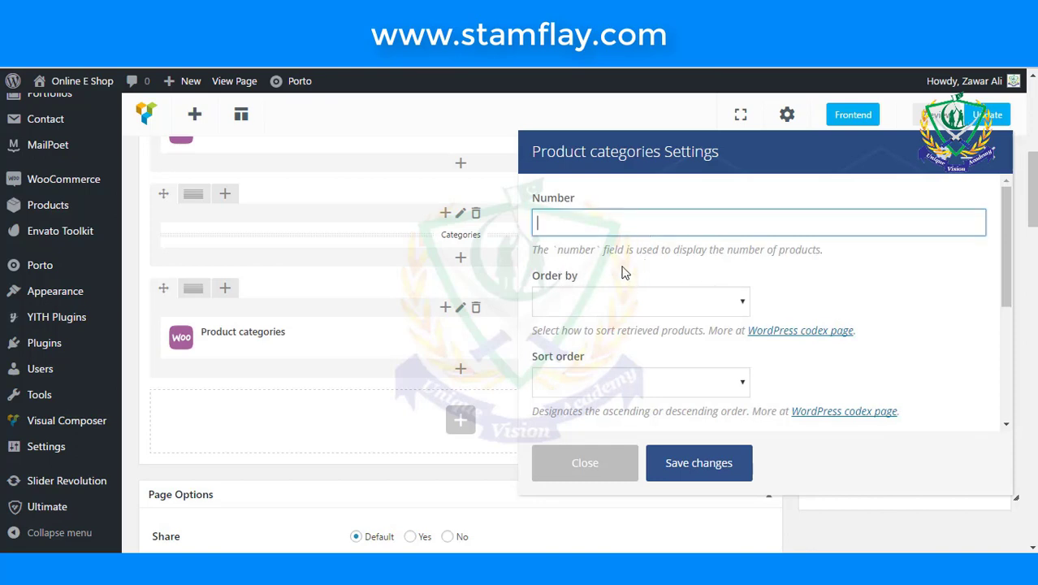
left_click(859, 294)
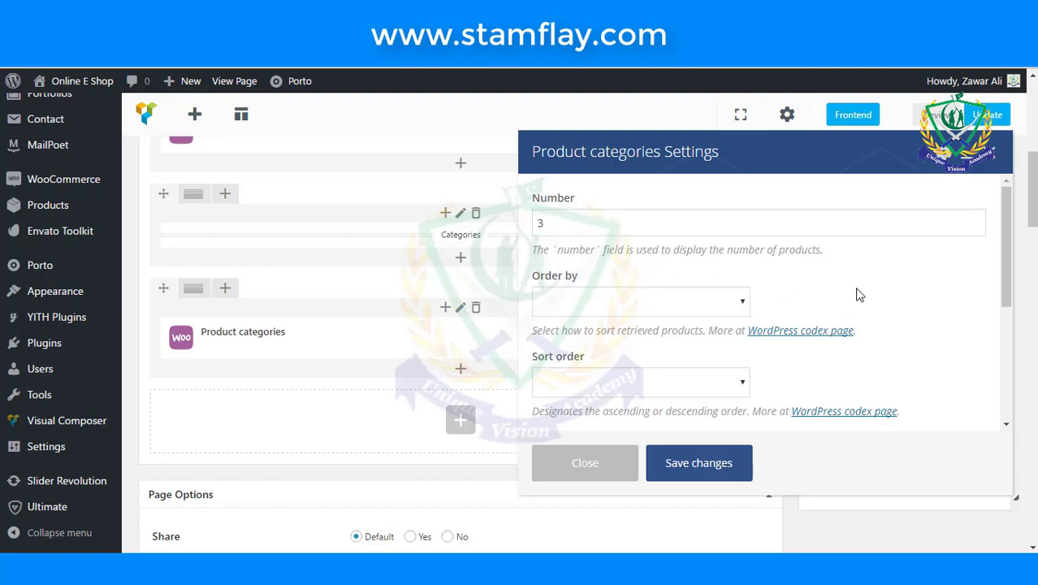
scroll(859, 295, "down", 5)
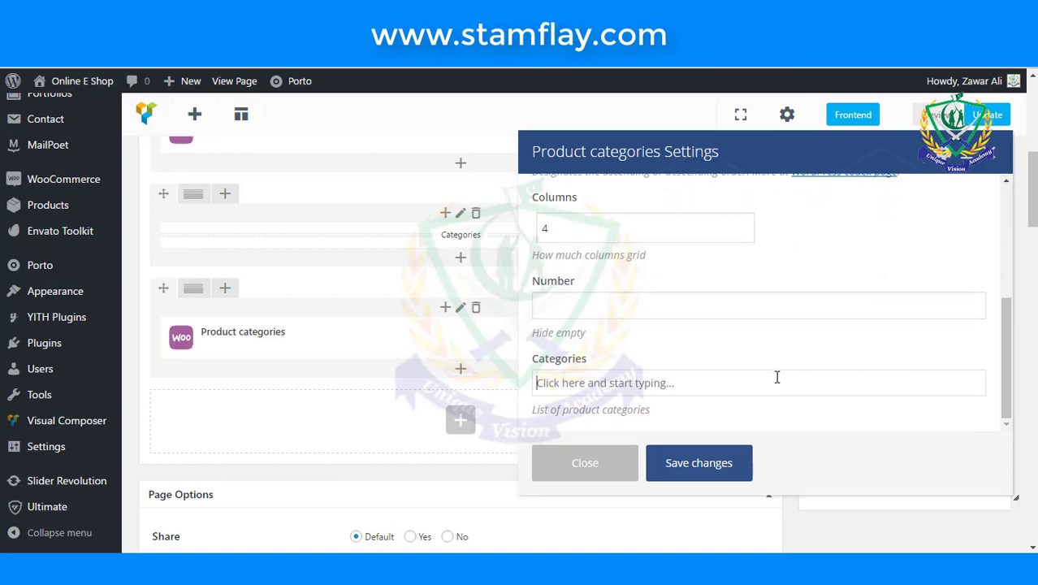
type("men")
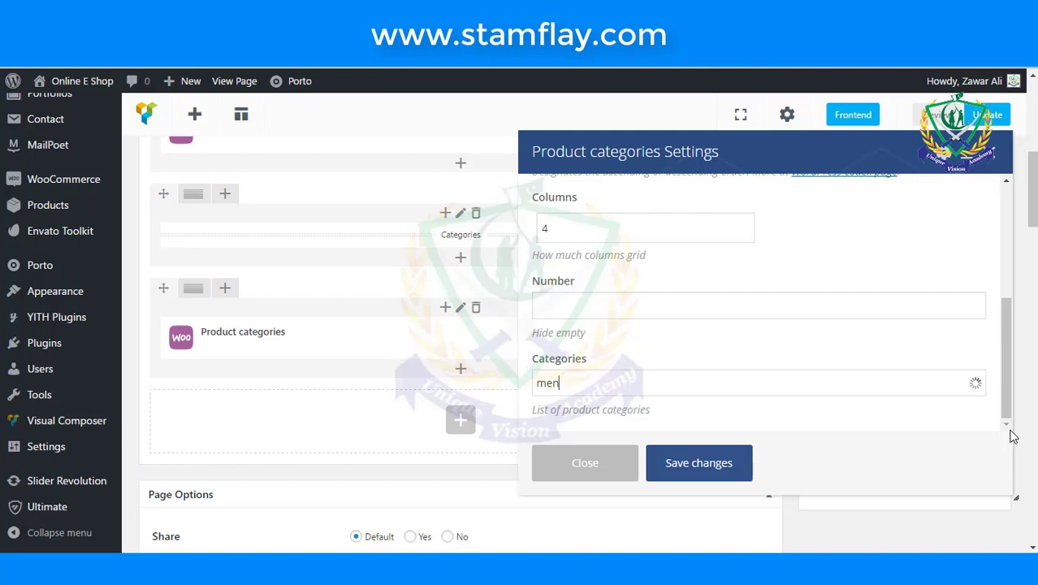
scroll(794, 386, "down", 1)
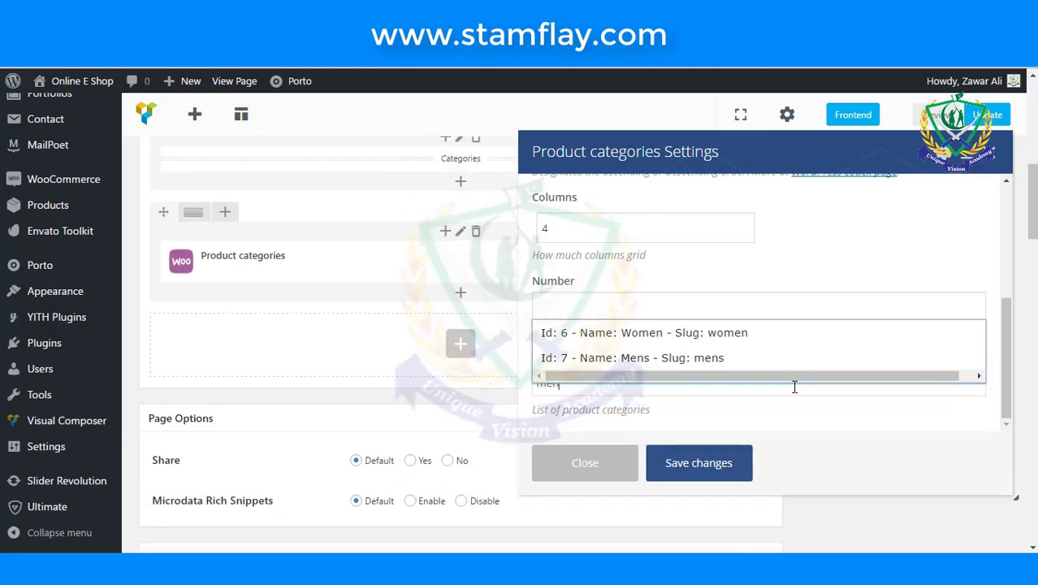
- Add the Women, Mens and Children categories to the Product categories element
left_click(747, 334)
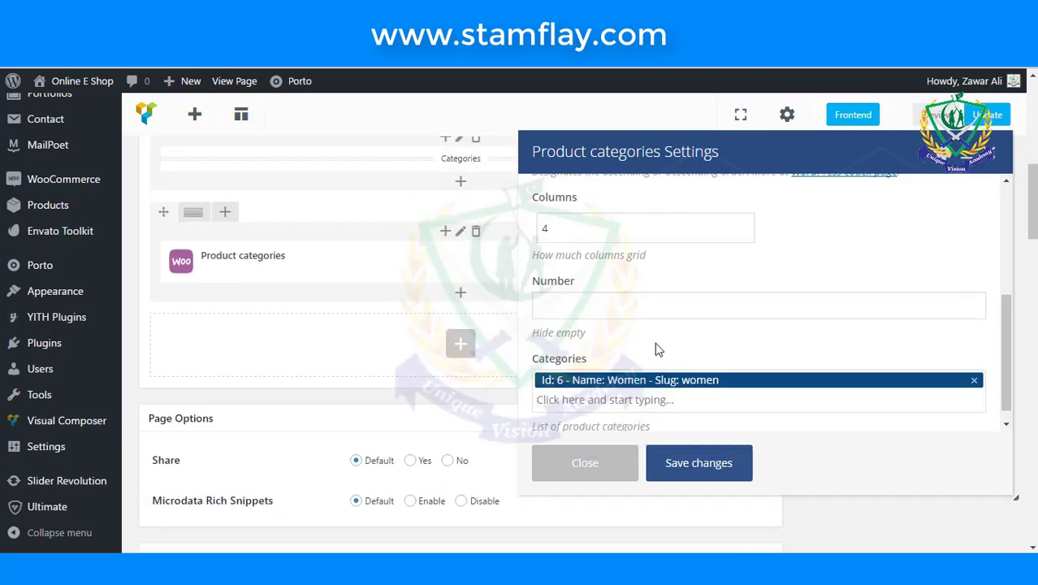
scroll(799, 417, "down", 1)
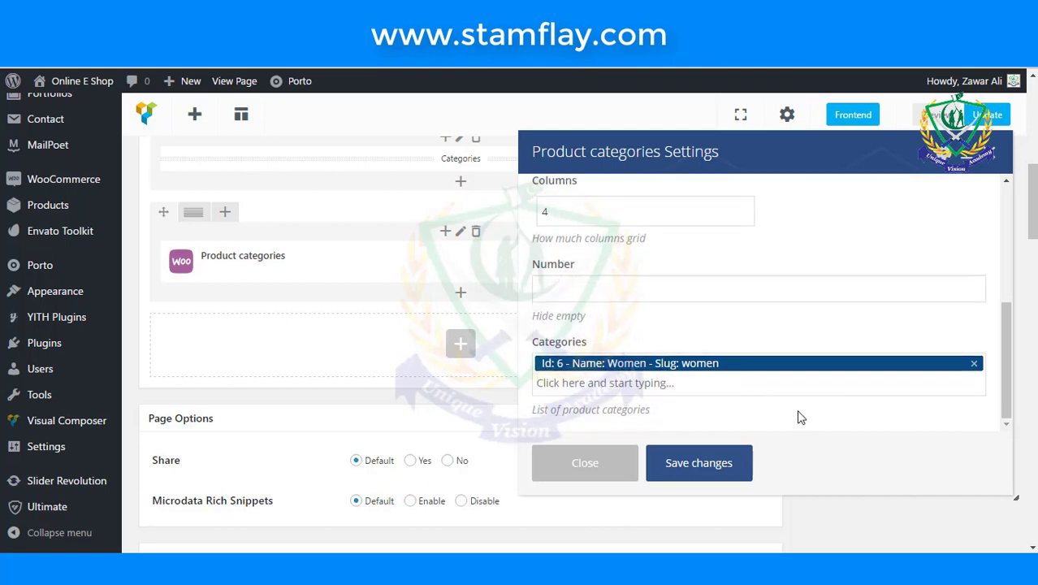
type("mens")
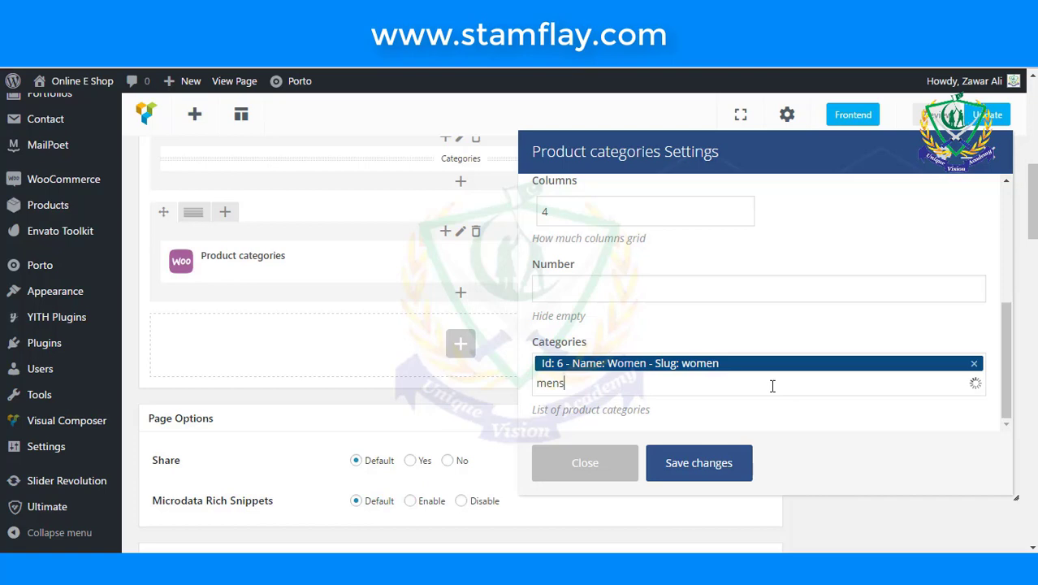
scroll(772, 386, "down", 1)
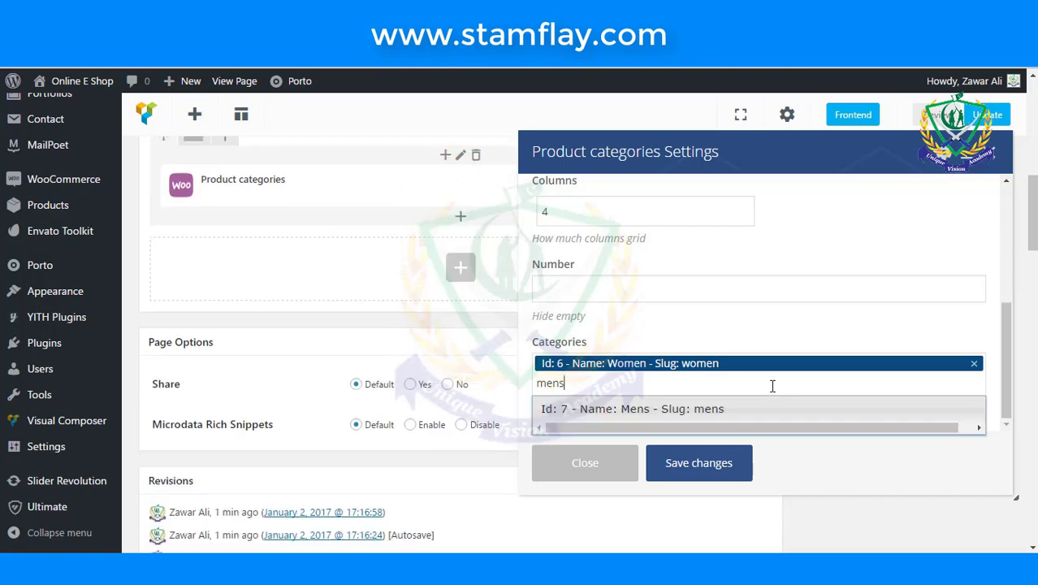
left_click(708, 410)
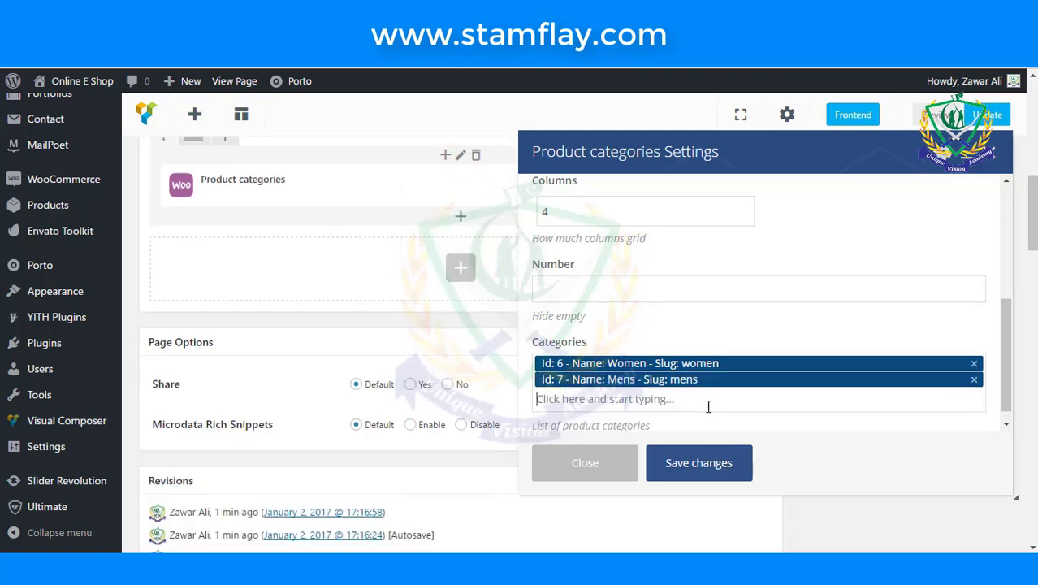
type("chil")
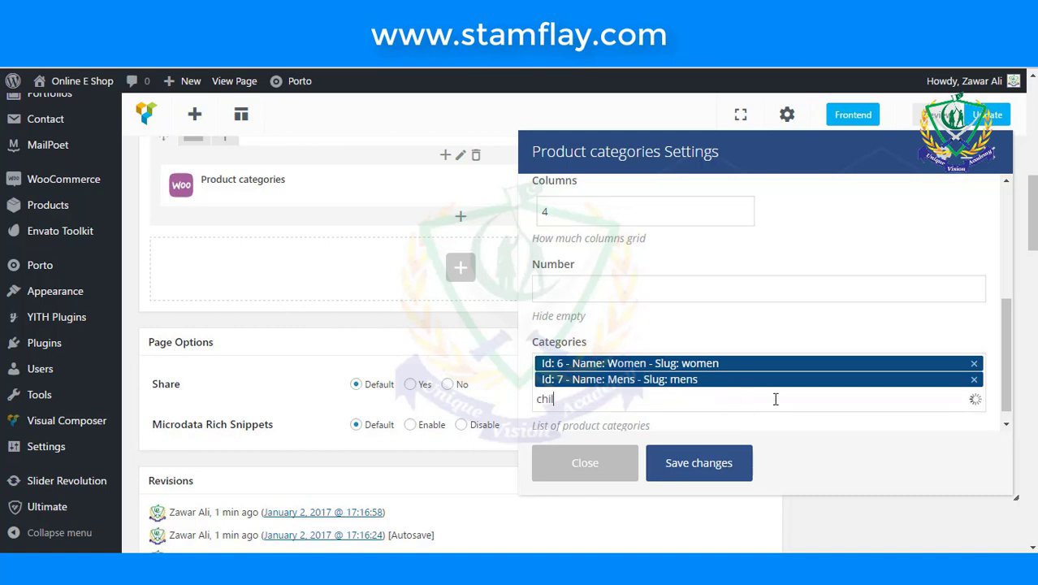
left_click(681, 426)
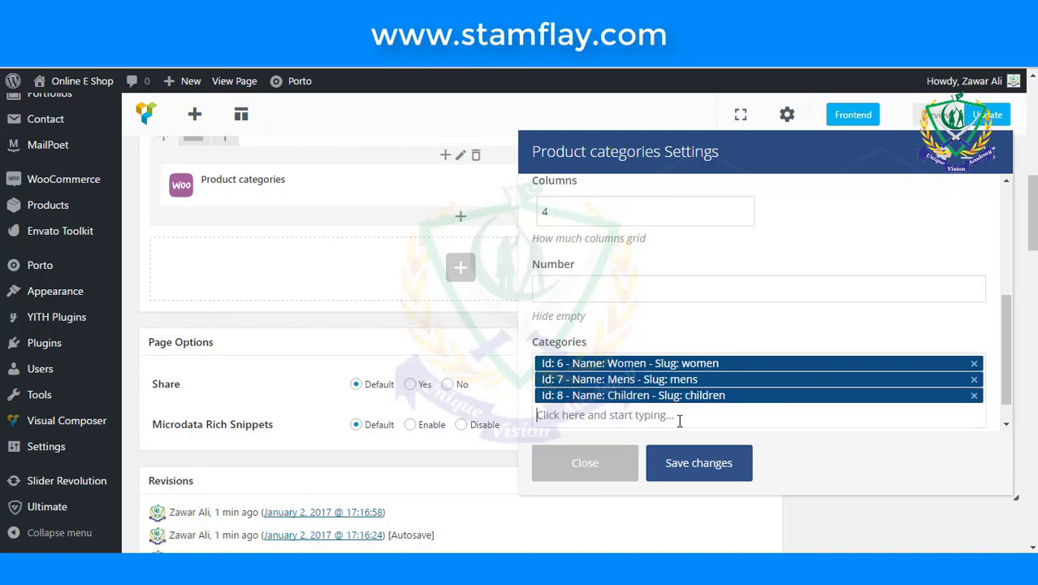
- Change the element's Columns from 4 to 3 and save its settings
scroll(656, 334, "up", 1)
scroll(623, 324, "up", 2)
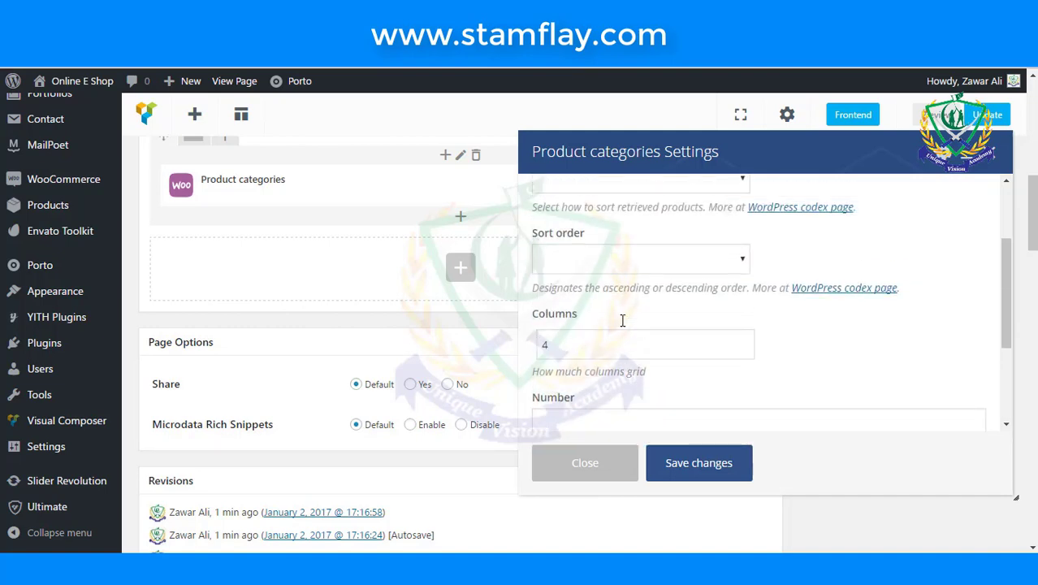
scroll(623, 325, "up", 1)
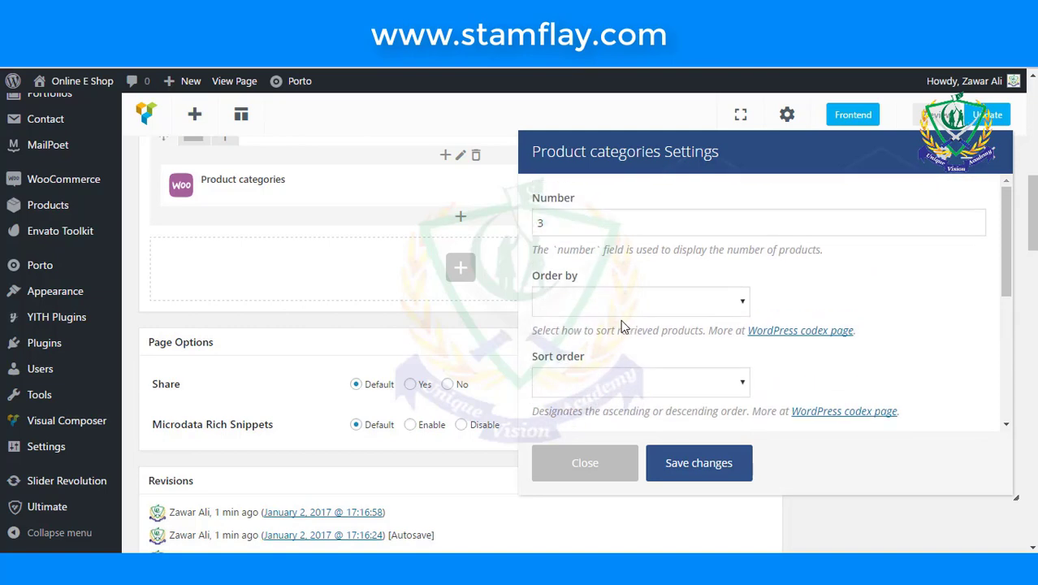
scroll(583, 357, "down", 1)
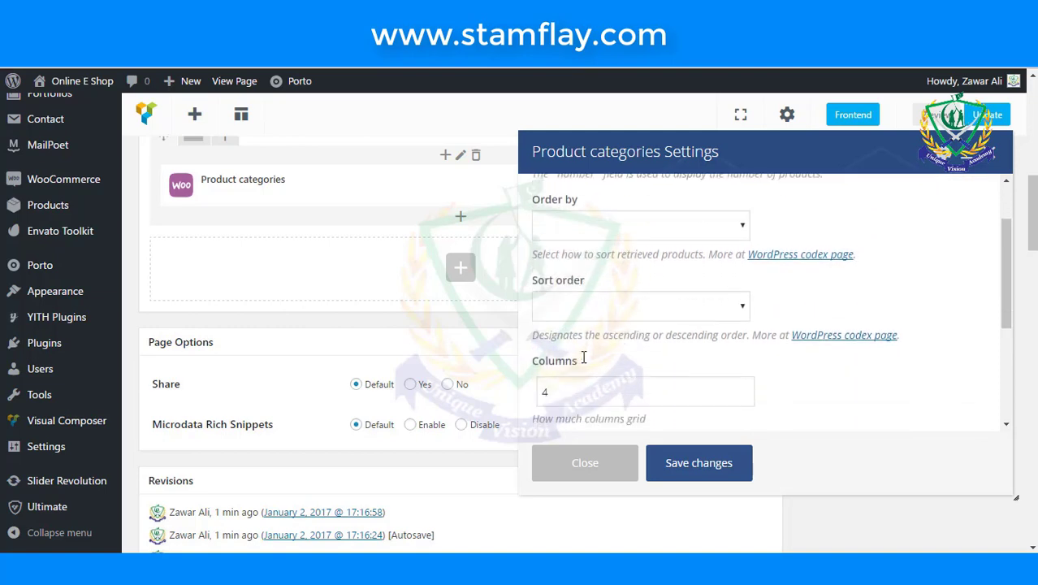
double_click(581, 386)
type("3")
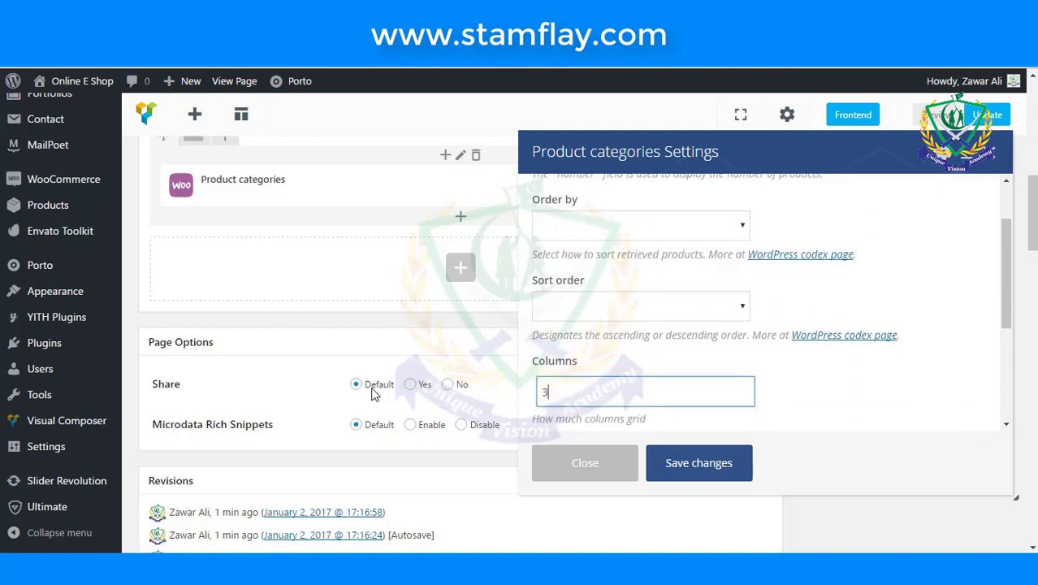
left_click(715, 477)
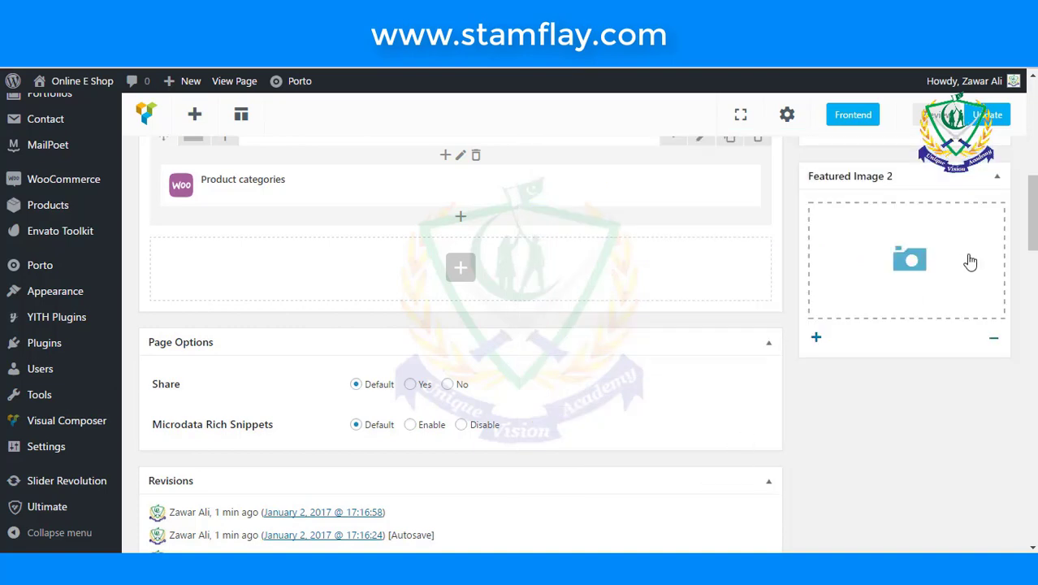
- Update the Home Page and check the live Categories section shows Children, Mens and Women tiles
scroll(934, 309, "up", 6)
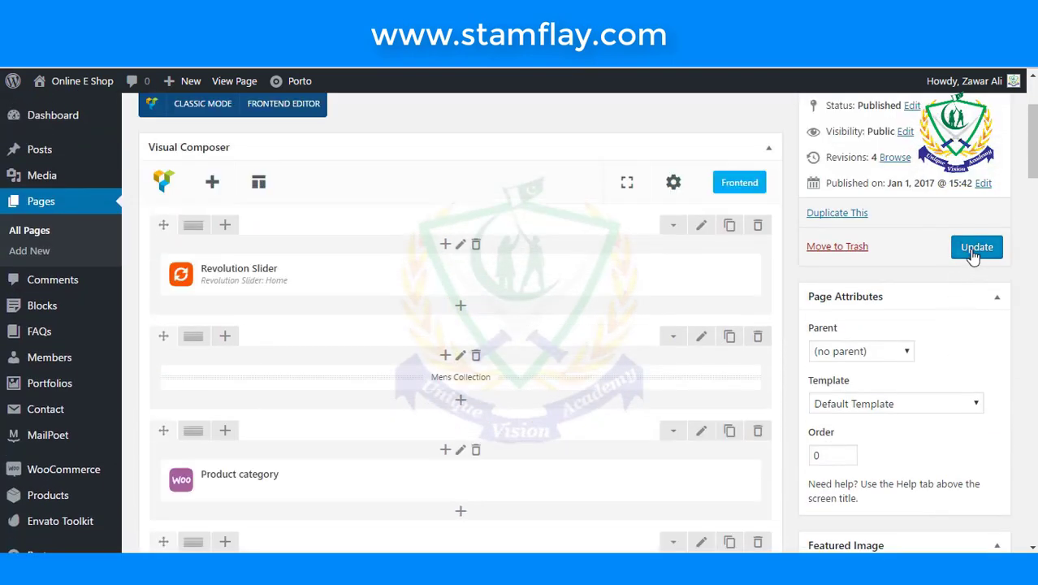
left_click(974, 249)
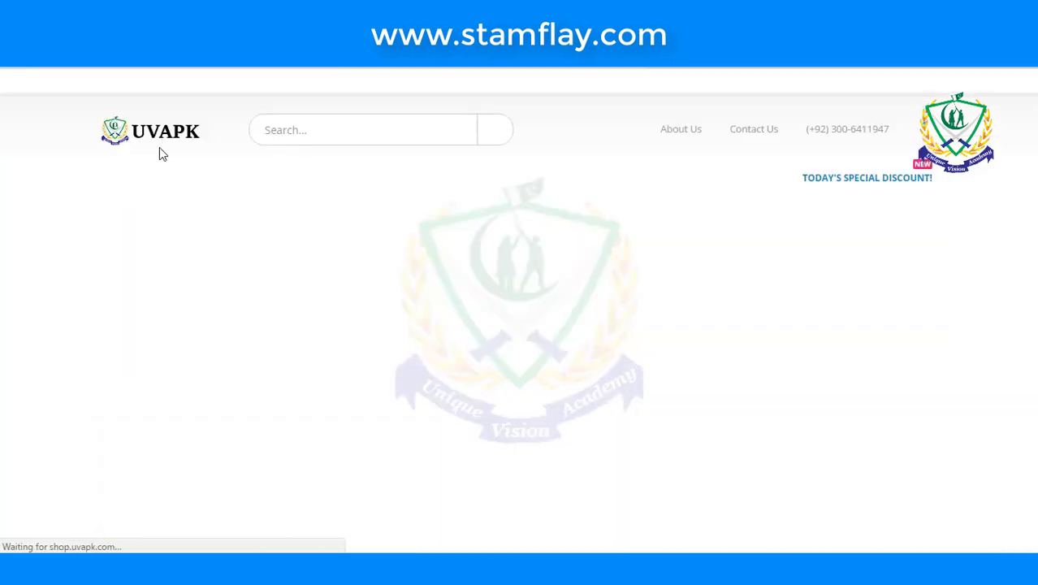
scroll(160, 151, "down", 3)
scroll(513, 294, "down", 2)
scroll(513, 294, "down", 4)
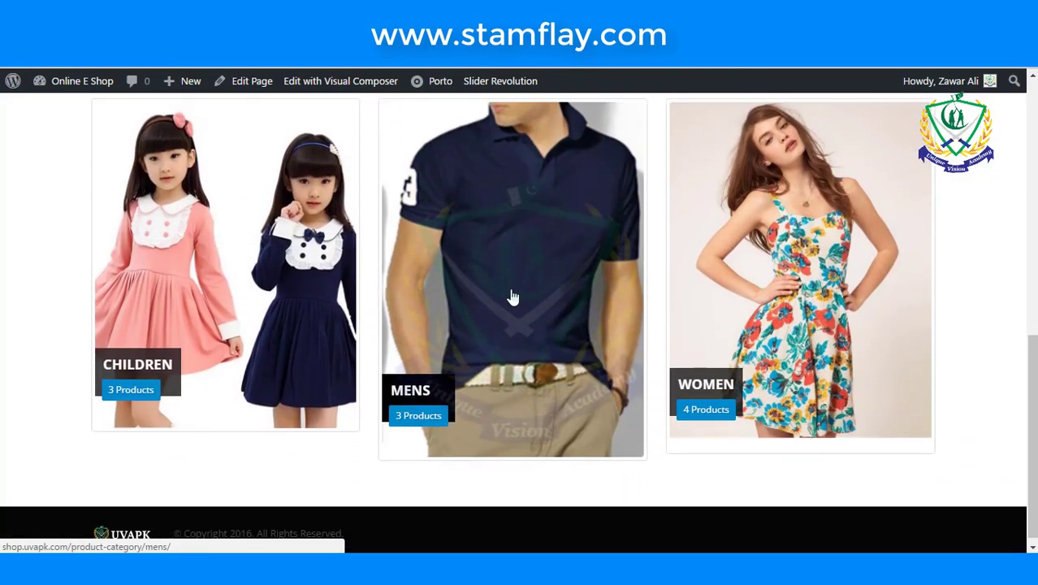
scroll(513, 297, "up", 3)
scroll(513, 296, "down", 4)
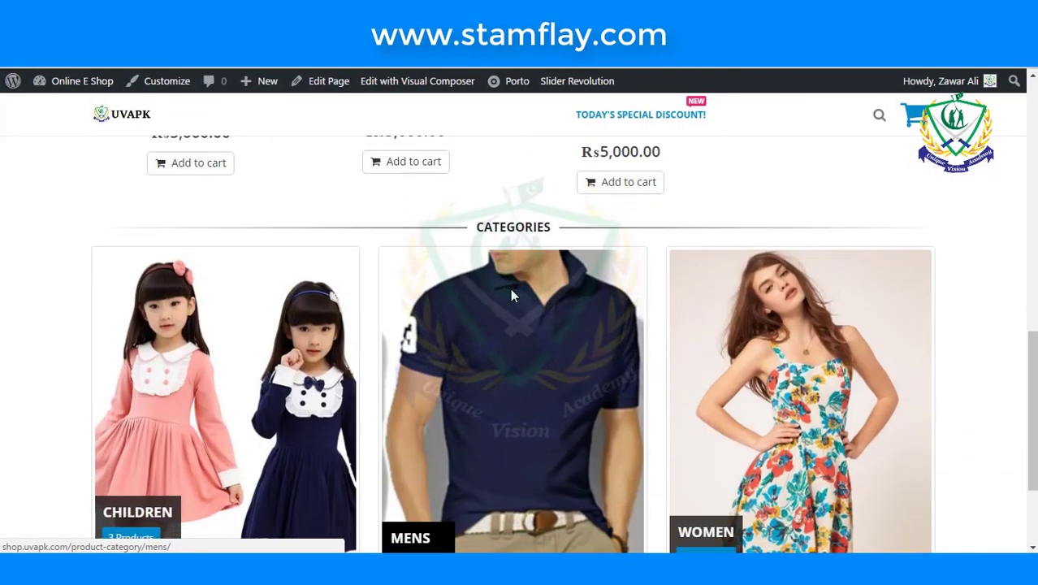
scroll(513, 297, "up", 3)
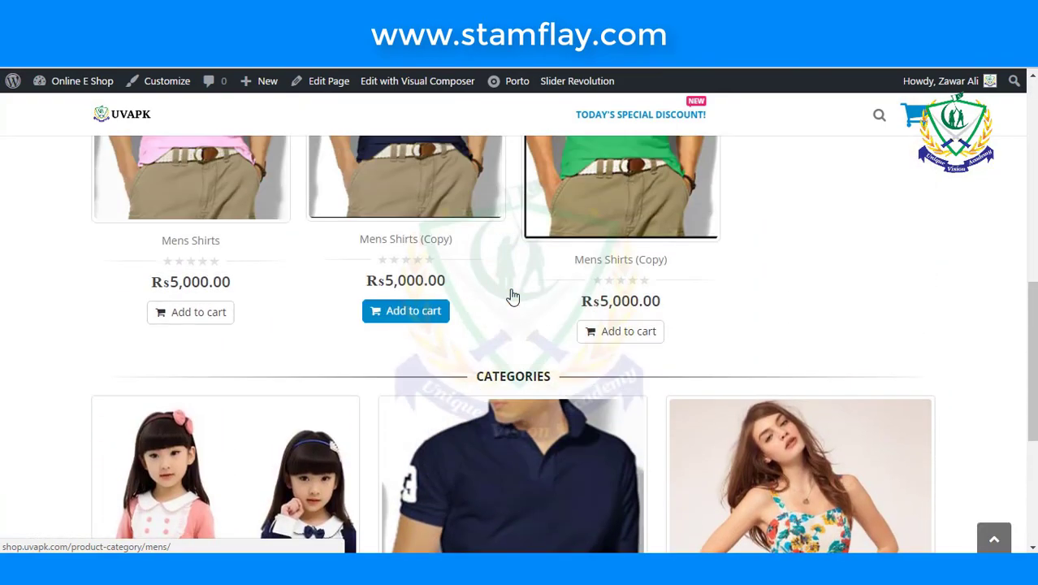
scroll(804, 291, "up", 3)
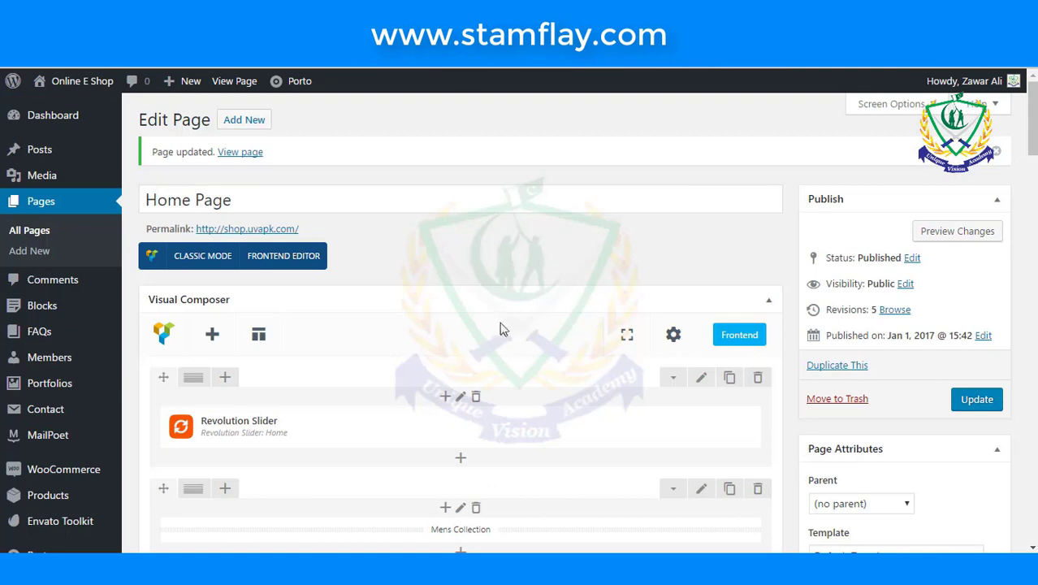
- Set the Mens Product category element to Per page 3 and Columns 3, and save it
scroll(504, 335, "down", 3)
scroll(494, 424, "down", 1)
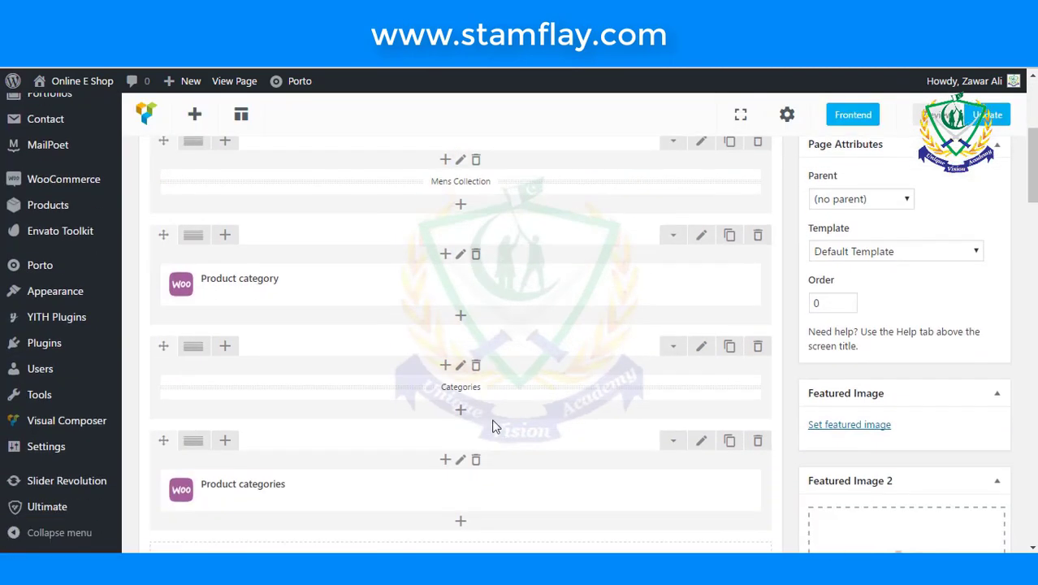
mouse_move(359, 296)
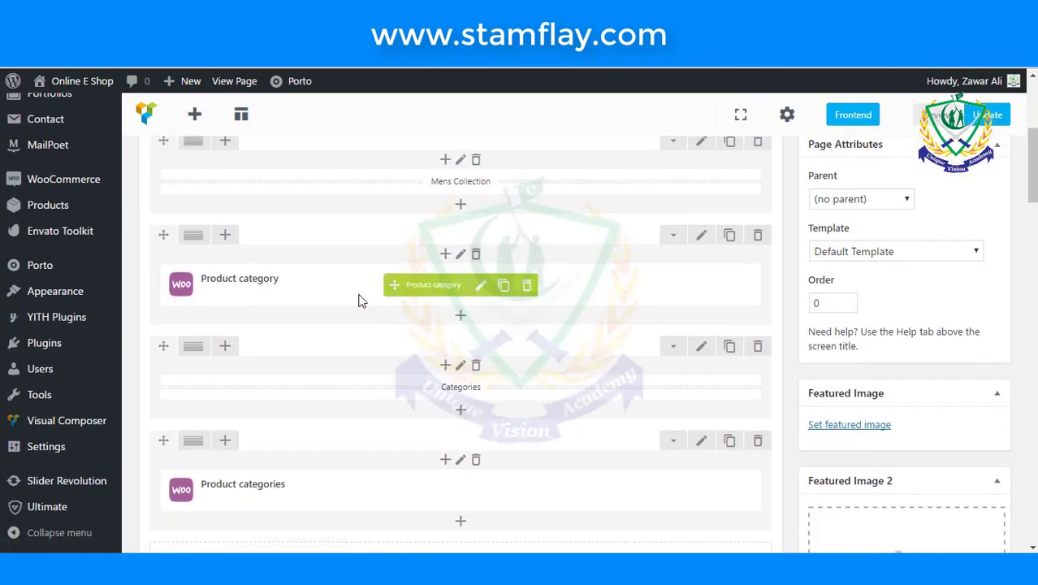
left_click(481, 286)
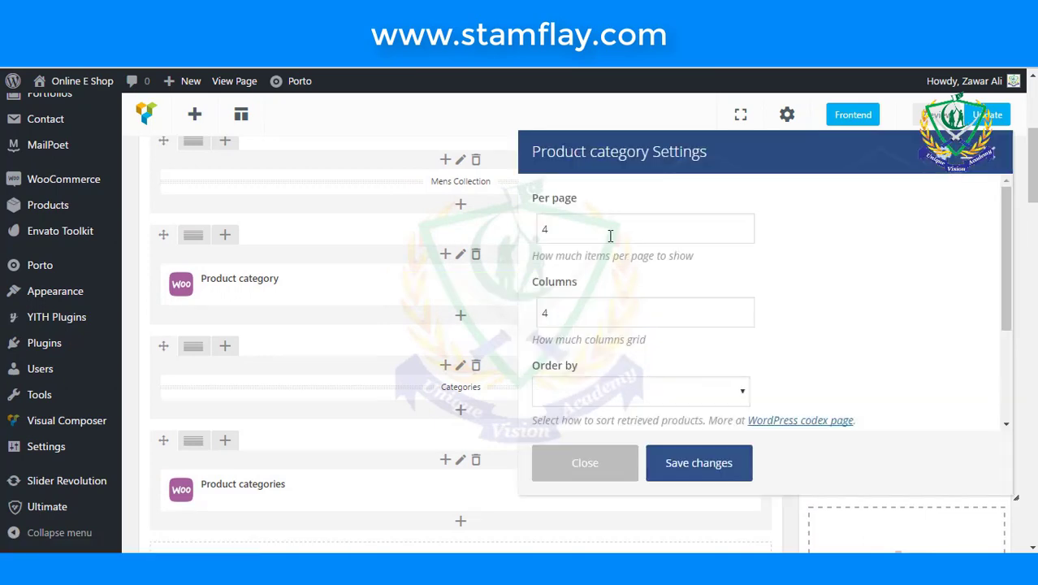
double_click(610, 235)
type("3")
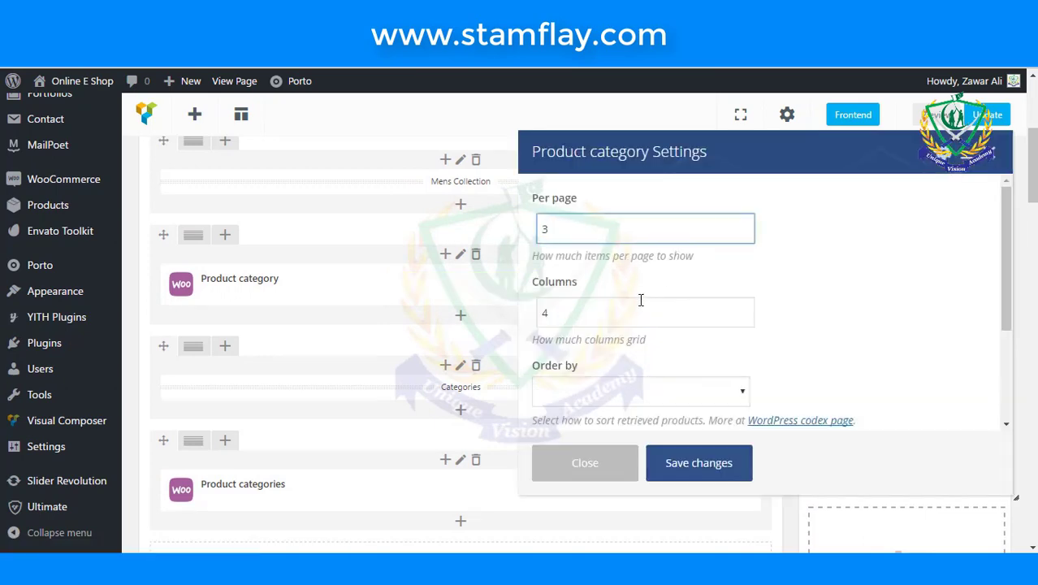
double_click(641, 308)
type("3")
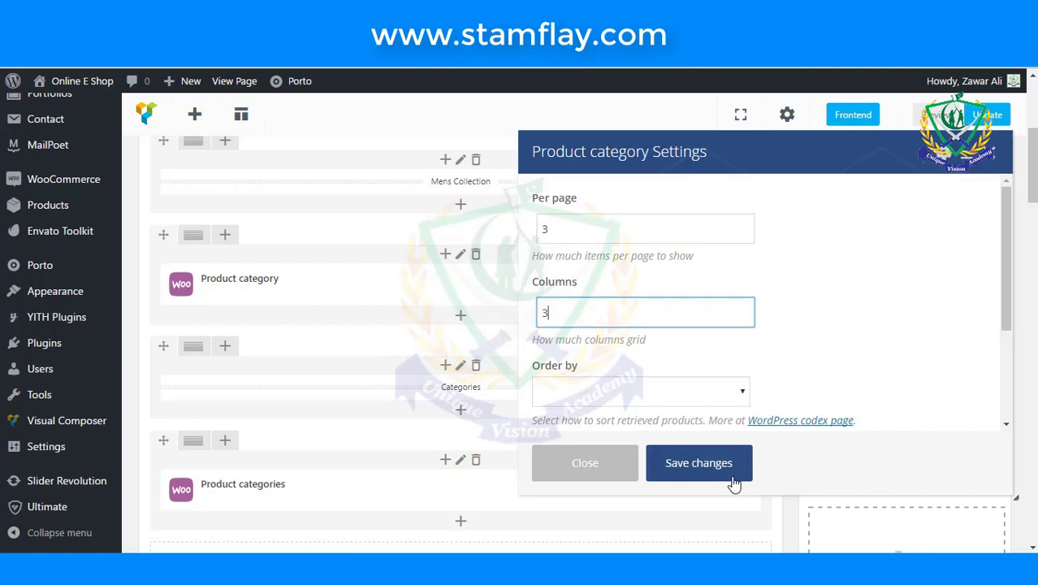
left_click(728, 476)
scroll(663, 410, "down", 5)
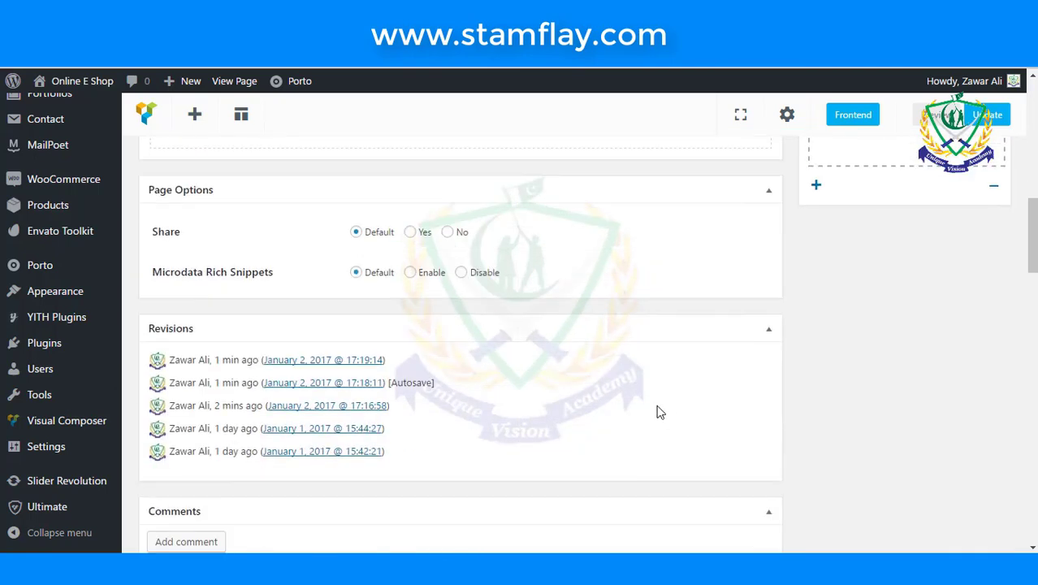
scroll(641, 407, "up", 2)
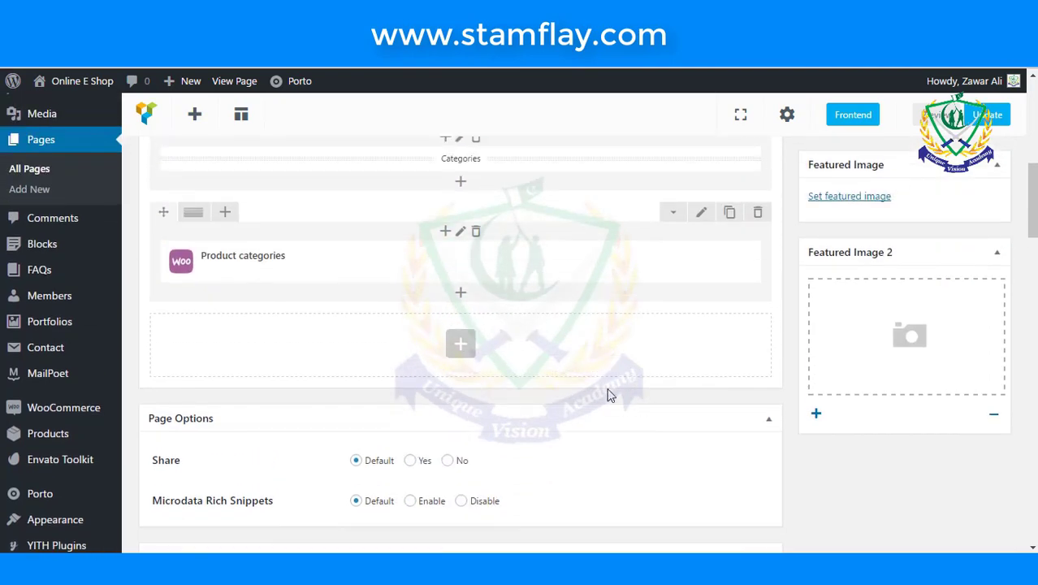
- Add a Separator with Text element titled 'Women Collection'
left_click(468, 350)
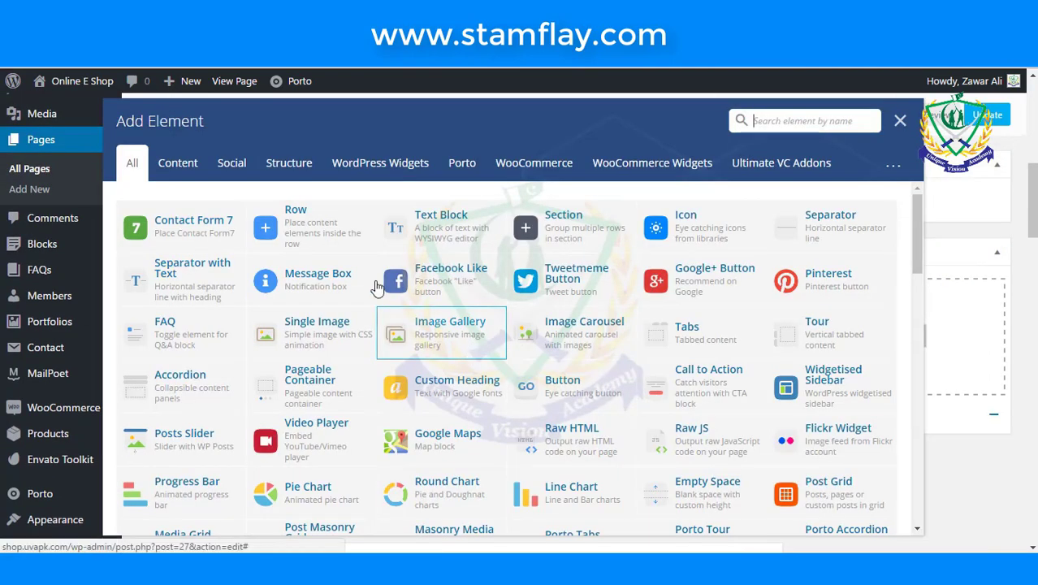
left_click(220, 279)
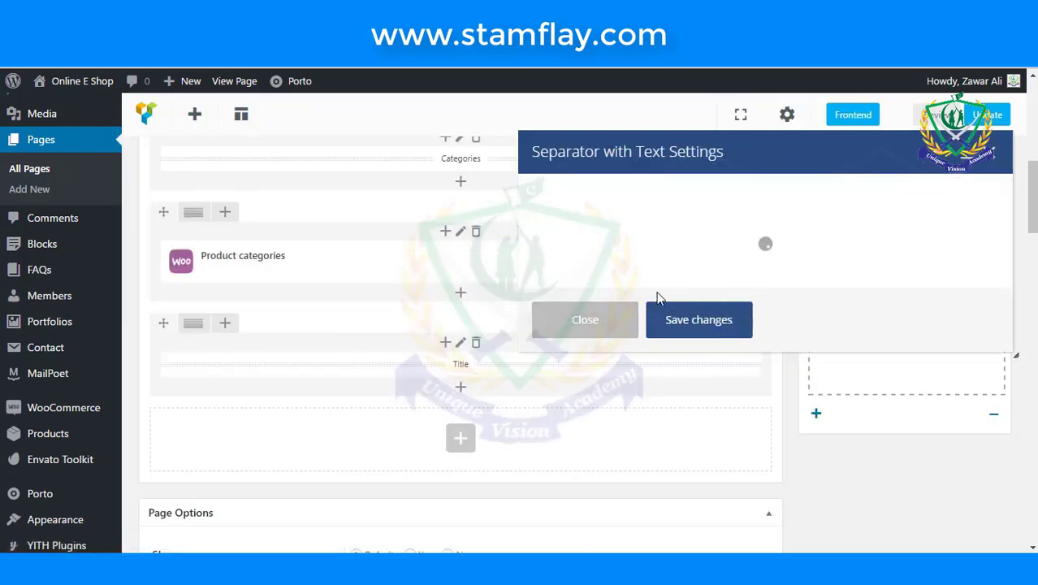
double_click(694, 256)
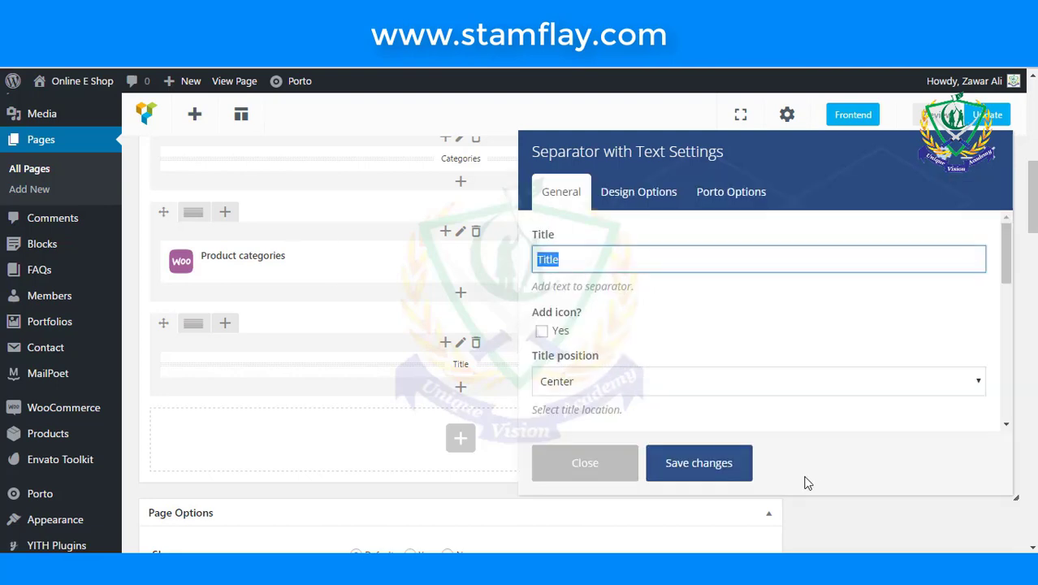
type("Women")
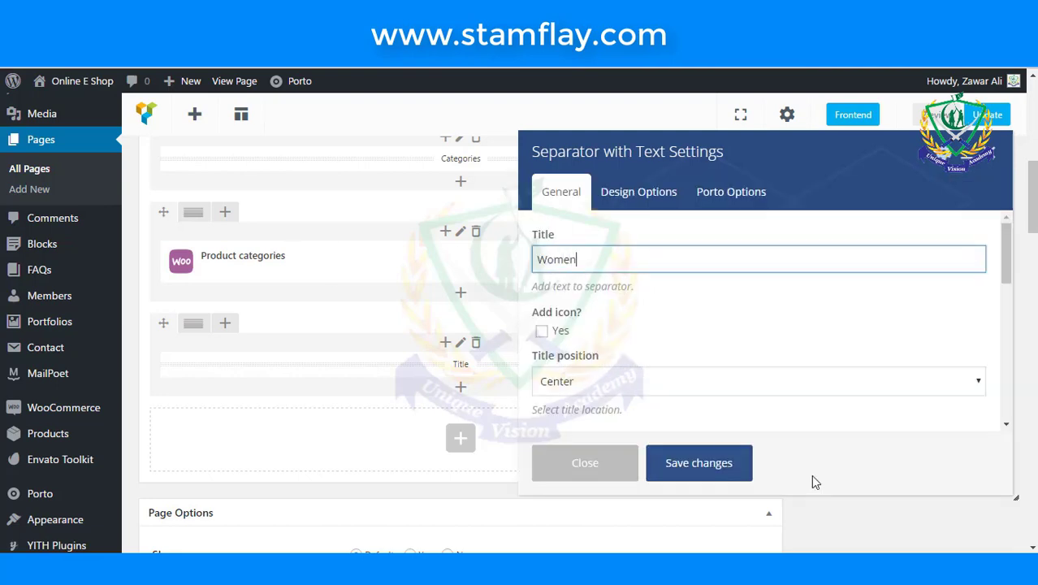
type(" Collection")
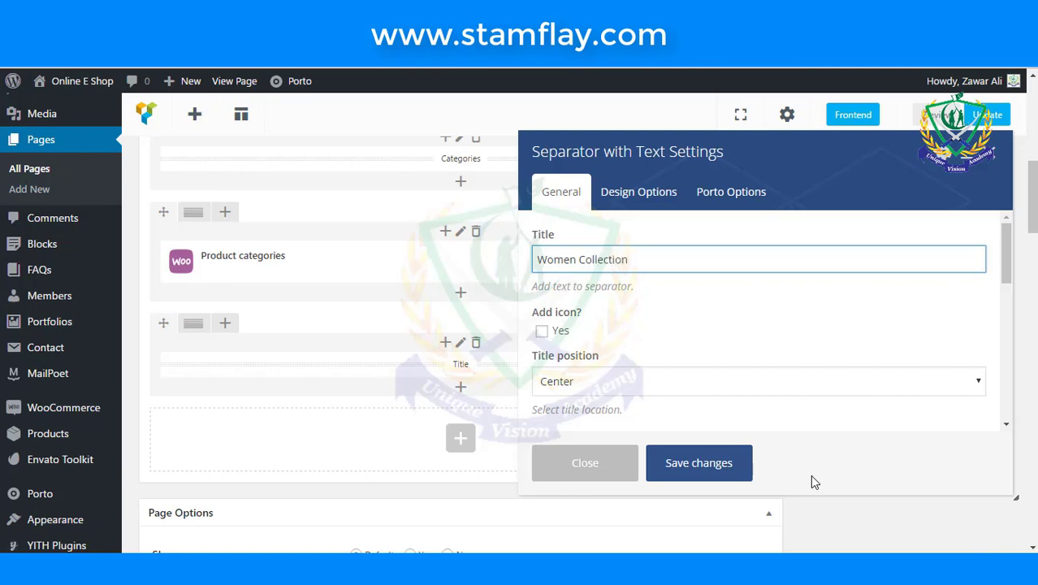
left_click(703, 354)
- Give the Women Collection separator a 2px border width and save its settings
scroll(703, 354, "down", 2)
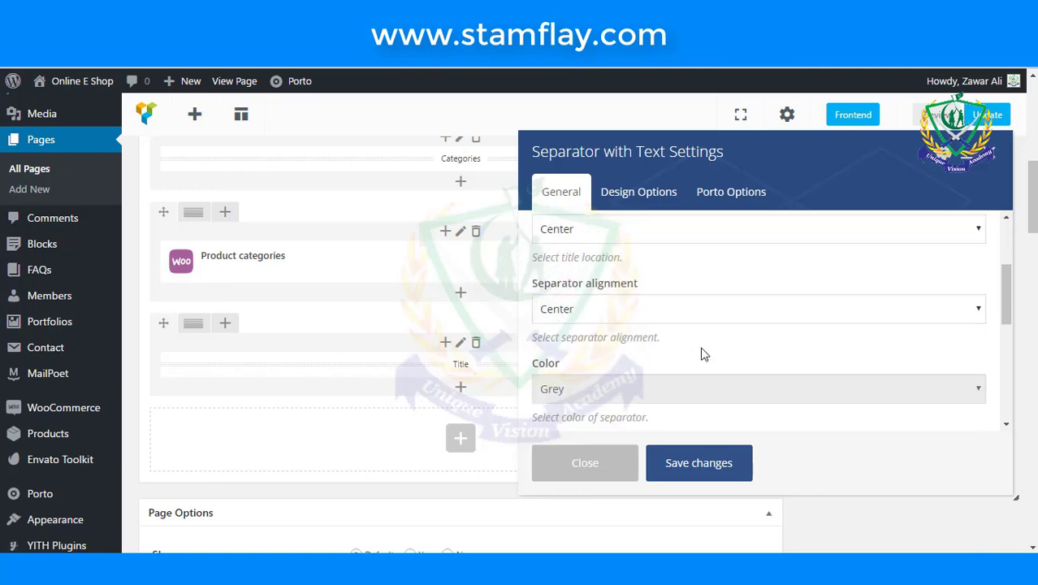
scroll(626, 374, "down", 1)
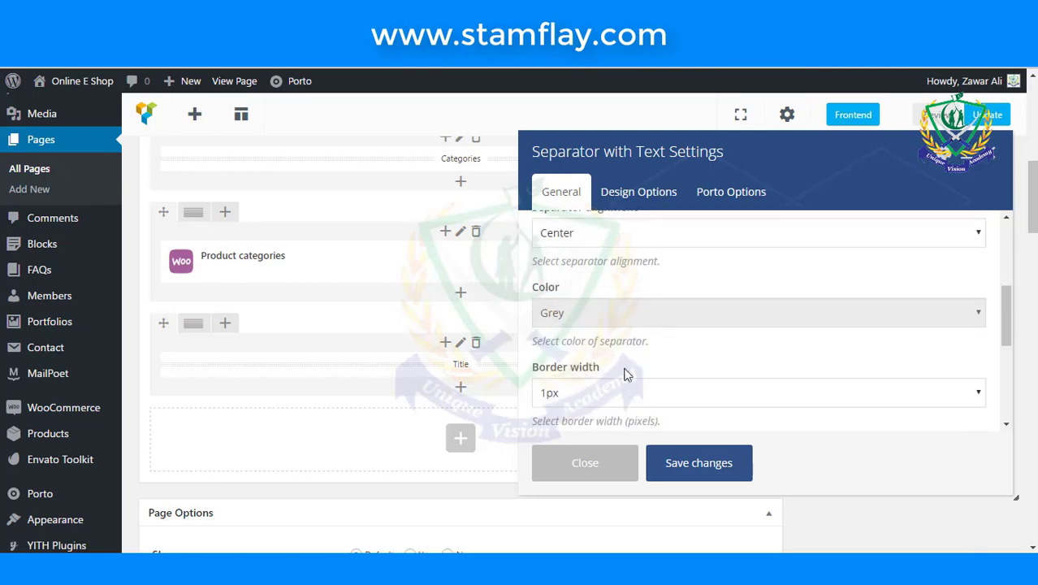
left_click(625, 391)
left_click(613, 247)
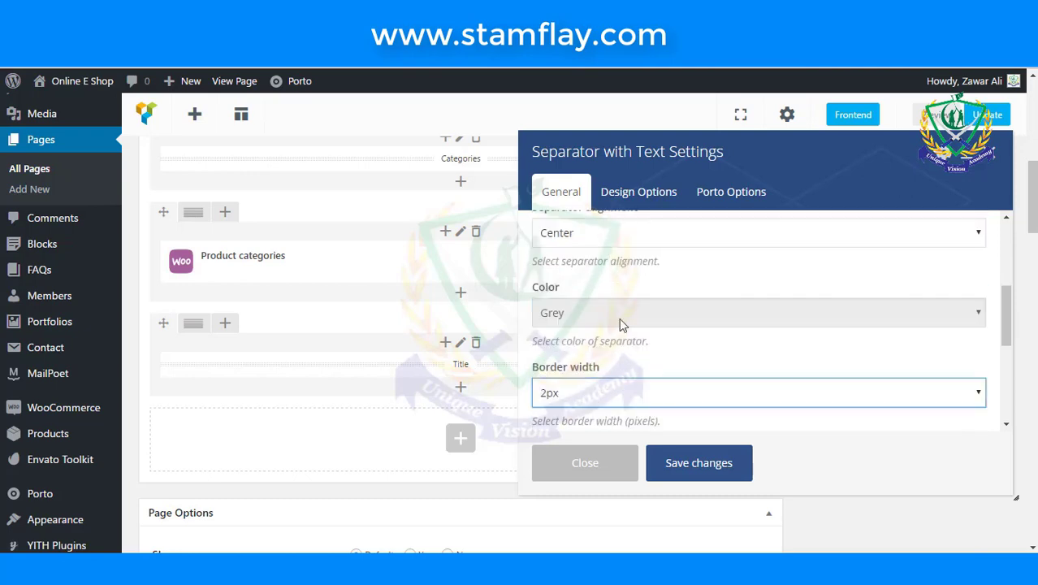
scroll(638, 382, "down", 3)
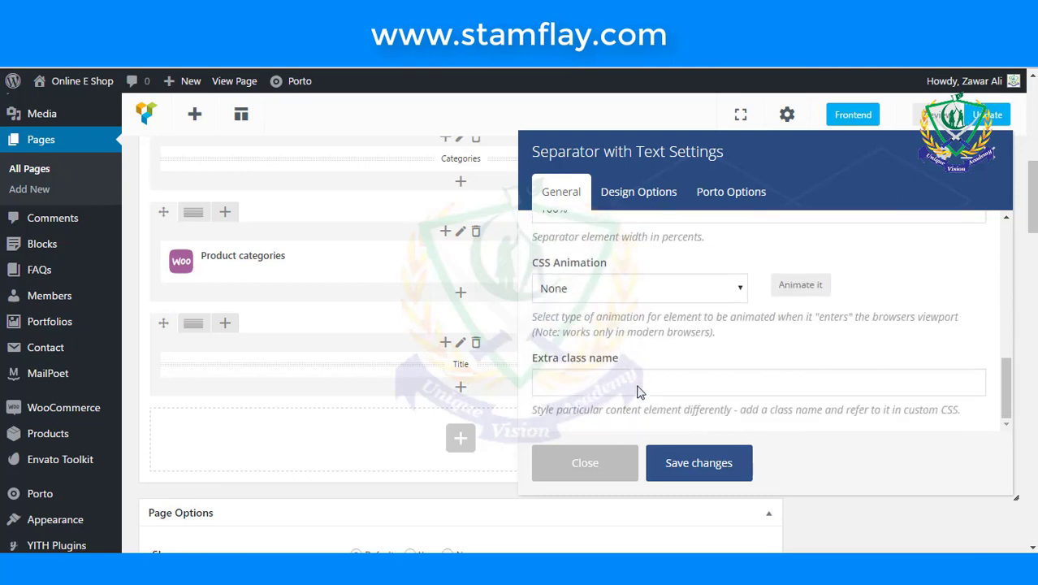
scroll(637, 390, "up", 2)
scroll(637, 387, "up", 6)
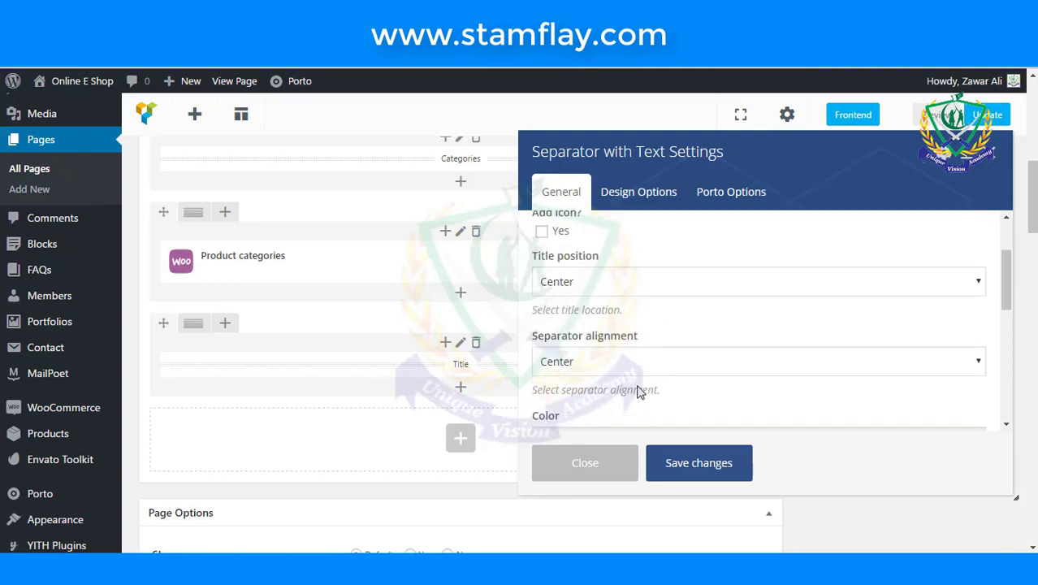
scroll(637, 388, "down", 2)
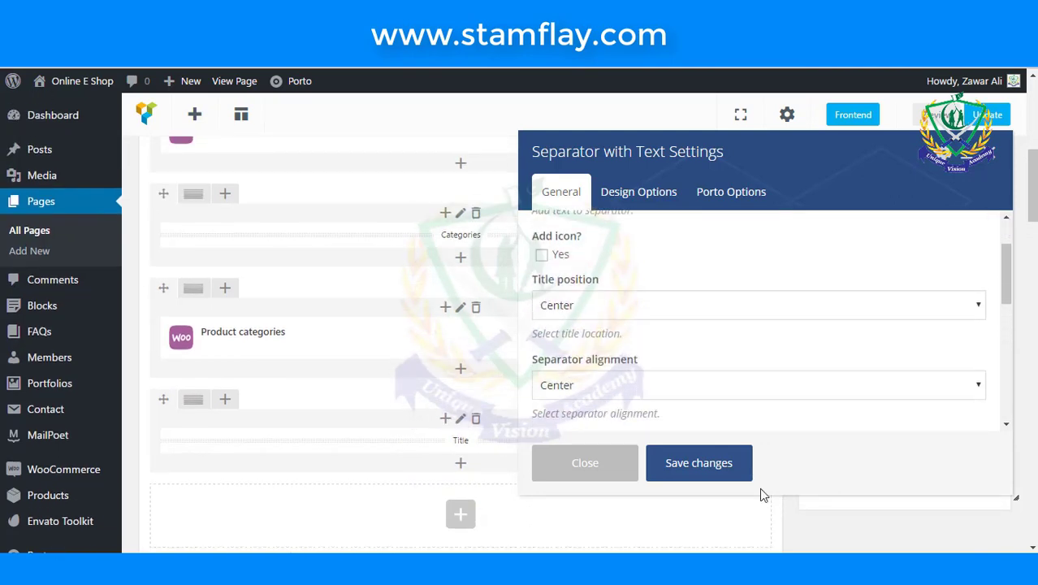
left_click(705, 472)
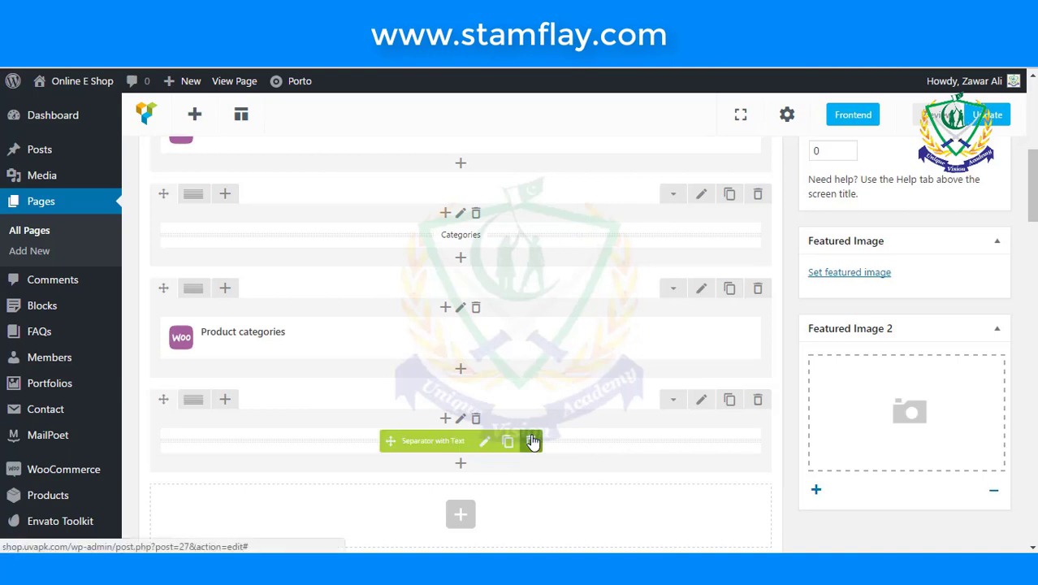
- Add a WooCommerce Product category element with Per page 3, Columns 3 and category Women
scroll(530, 437, "down", 2)
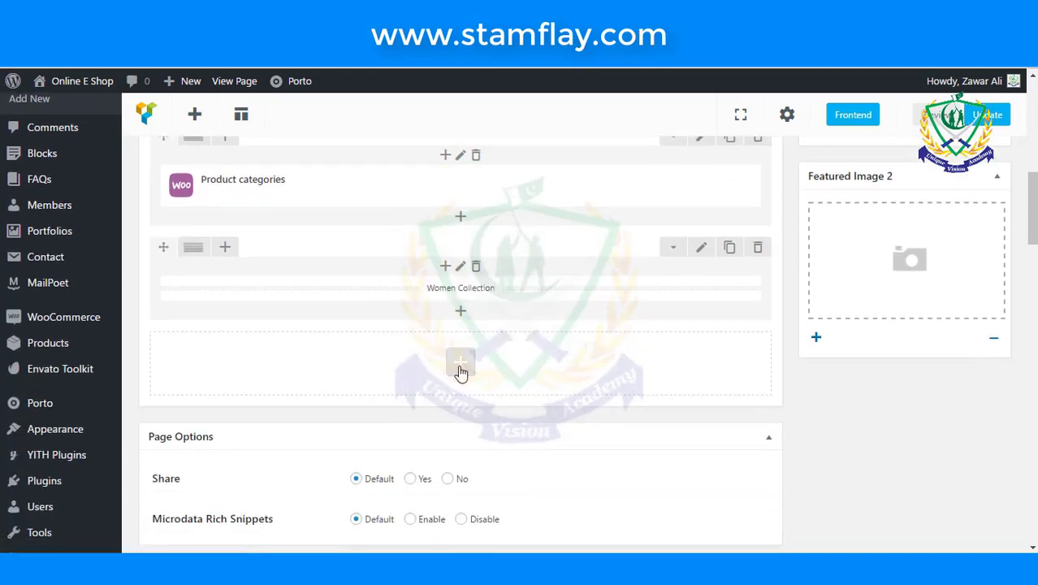
left_click(458, 364)
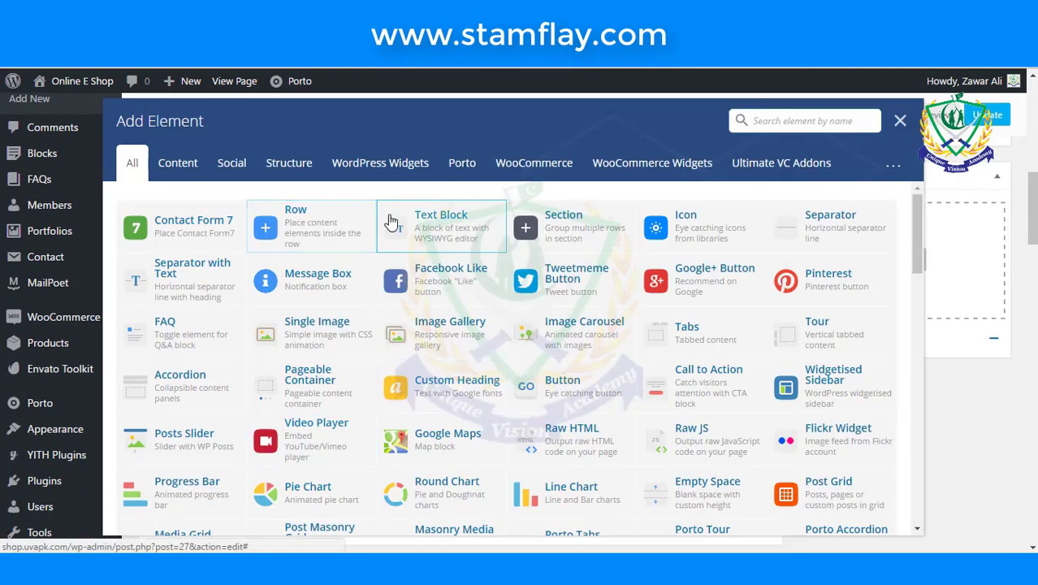
left_click(531, 167)
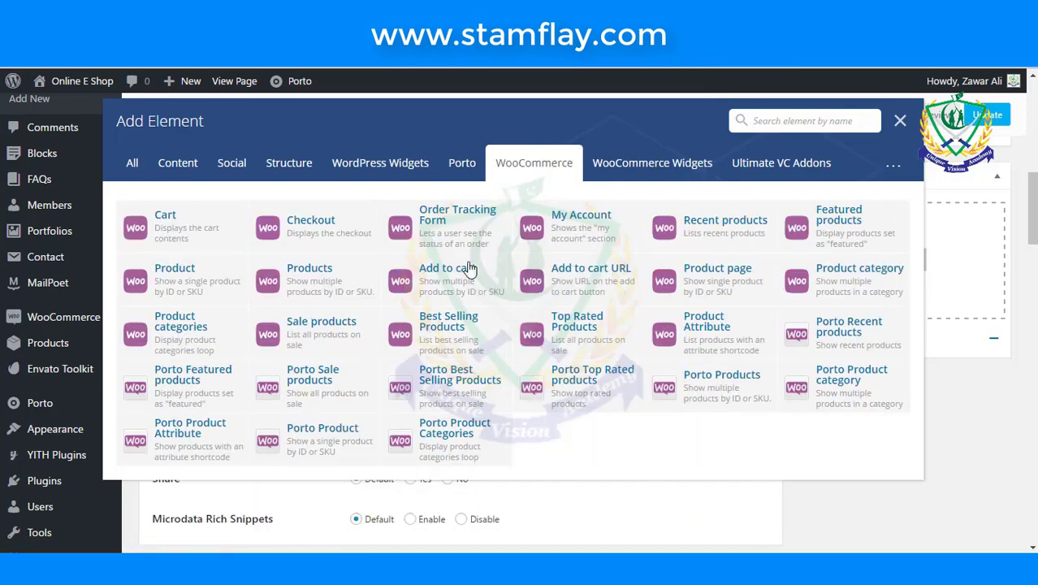
left_click(839, 283)
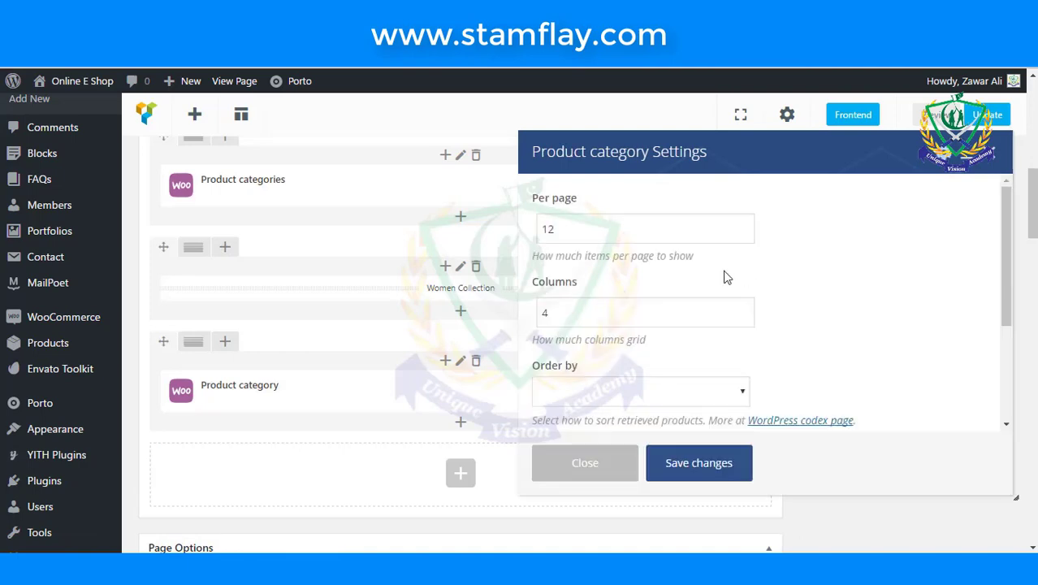
left_click_drag(631, 232, 522, 235)
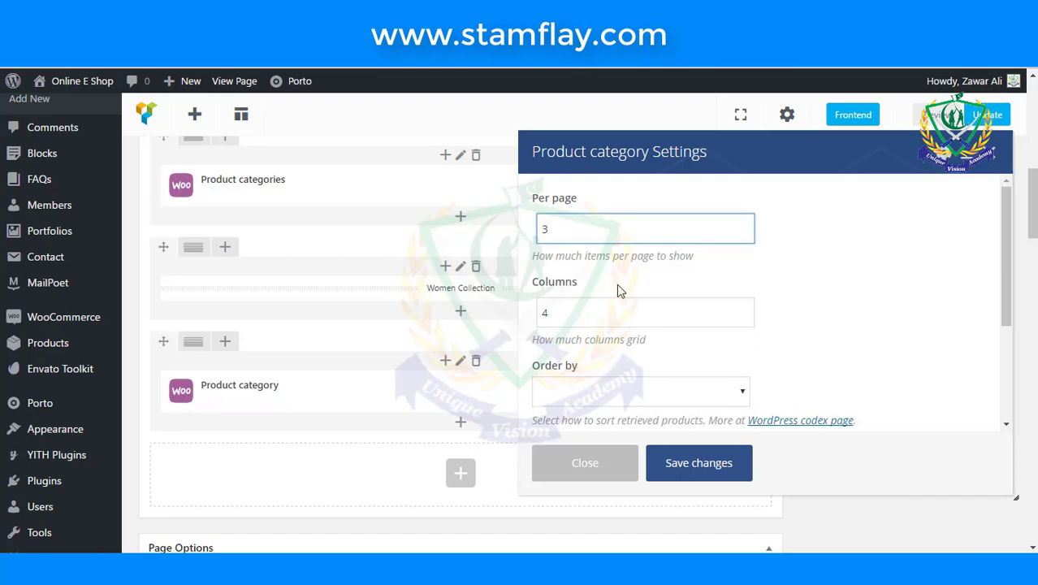
double_click(621, 310)
type("3")
scroll(706, 357, "down", 5)
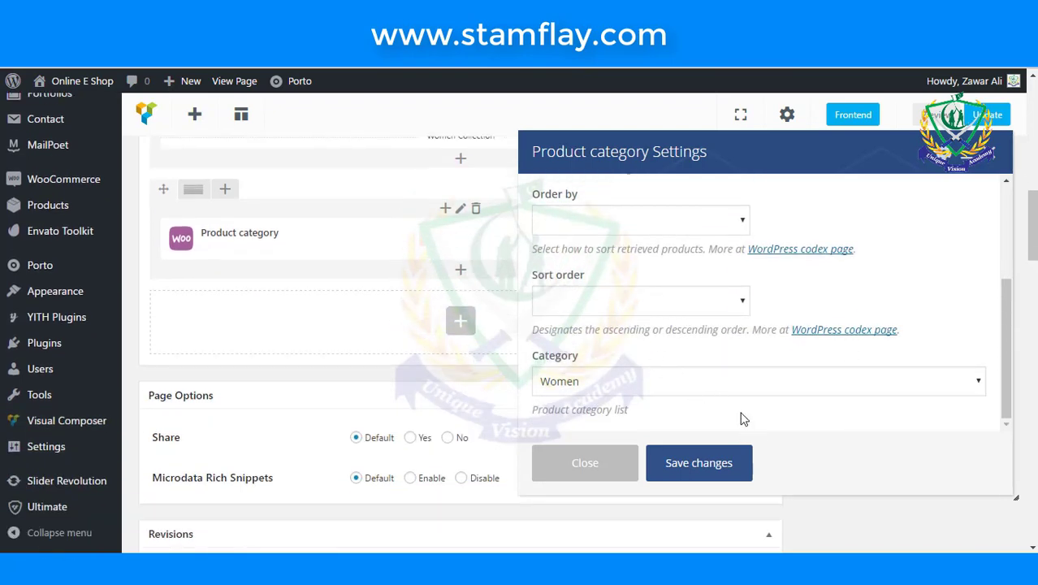
left_click(733, 466)
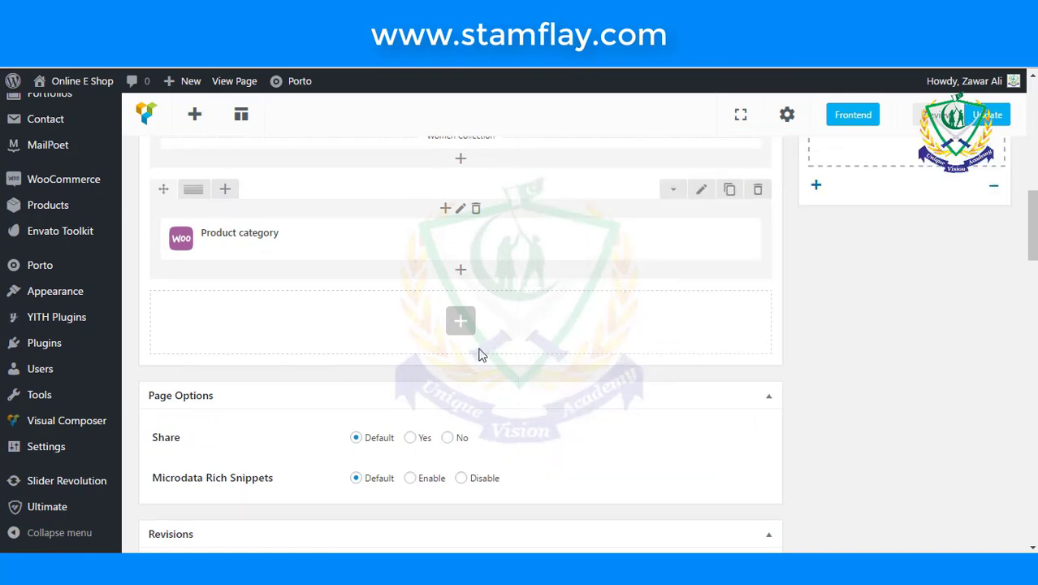
scroll(479, 355, "up", 1)
- Remove the Contact Form 7 element that was added to the empty row by mistake
left_click(456, 398)
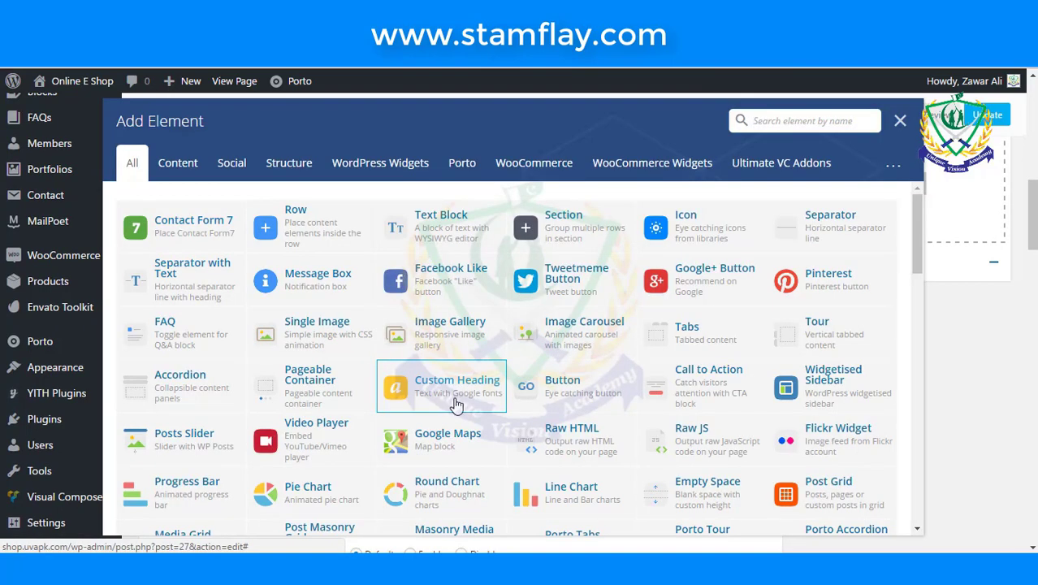
left_click(191, 232)
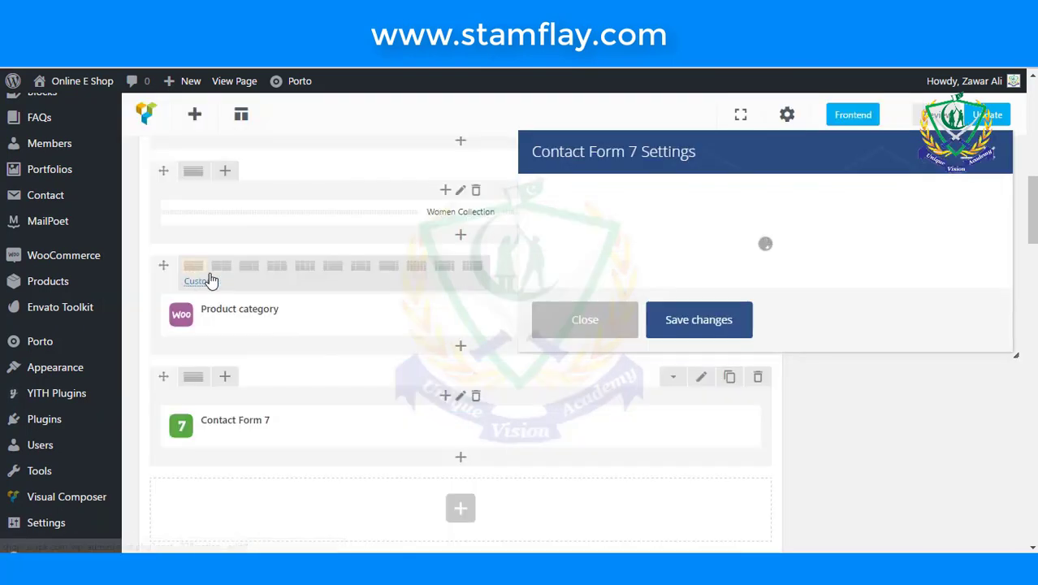
left_click(568, 319)
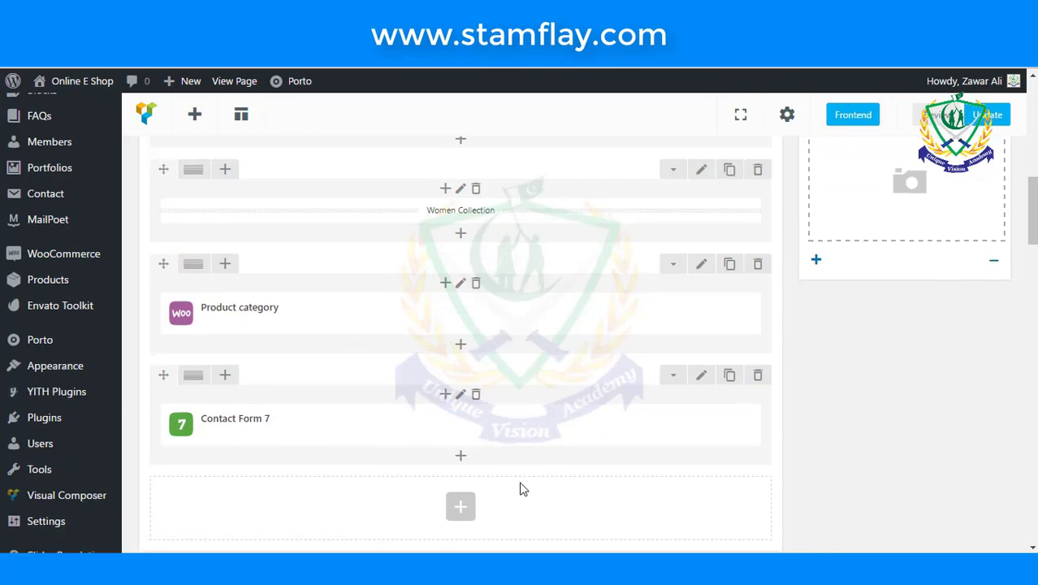
scroll(522, 488, "down", 1)
left_click(757, 302)
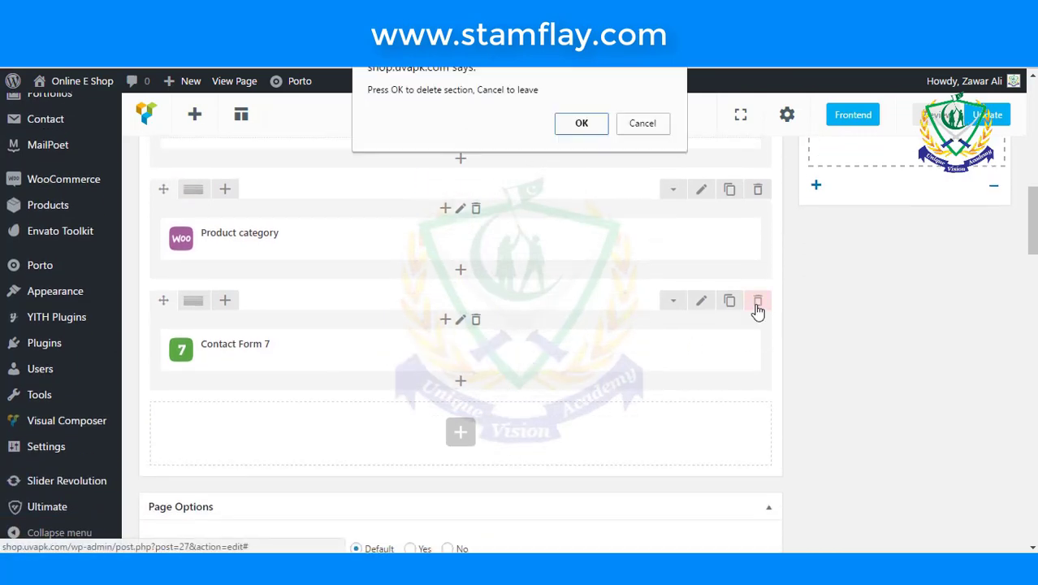
left_click(586, 127)
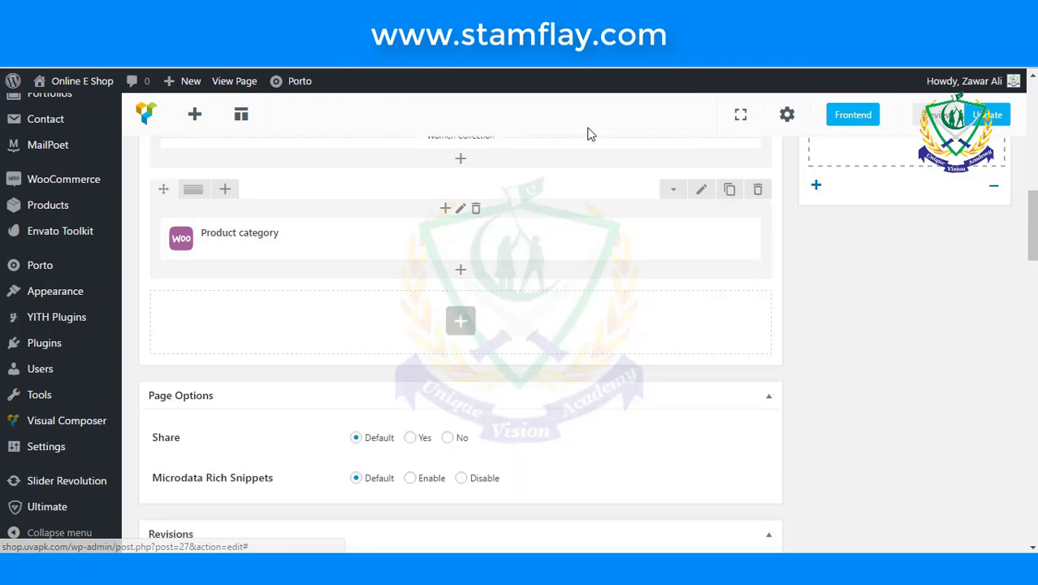
- Add a Separator with Text element titled 'Children Collection'
left_click(461, 327)
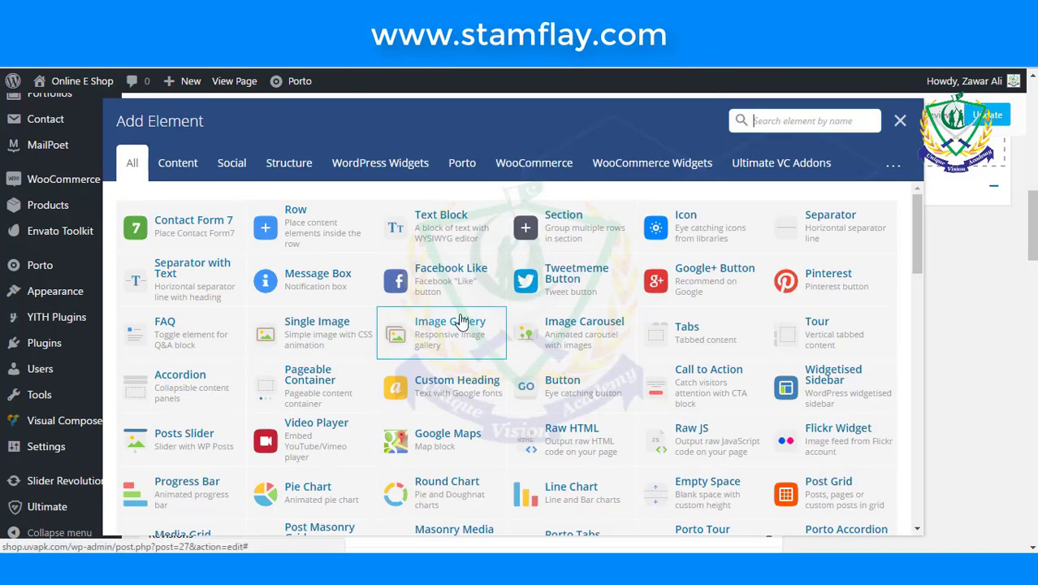
left_click(216, 284)
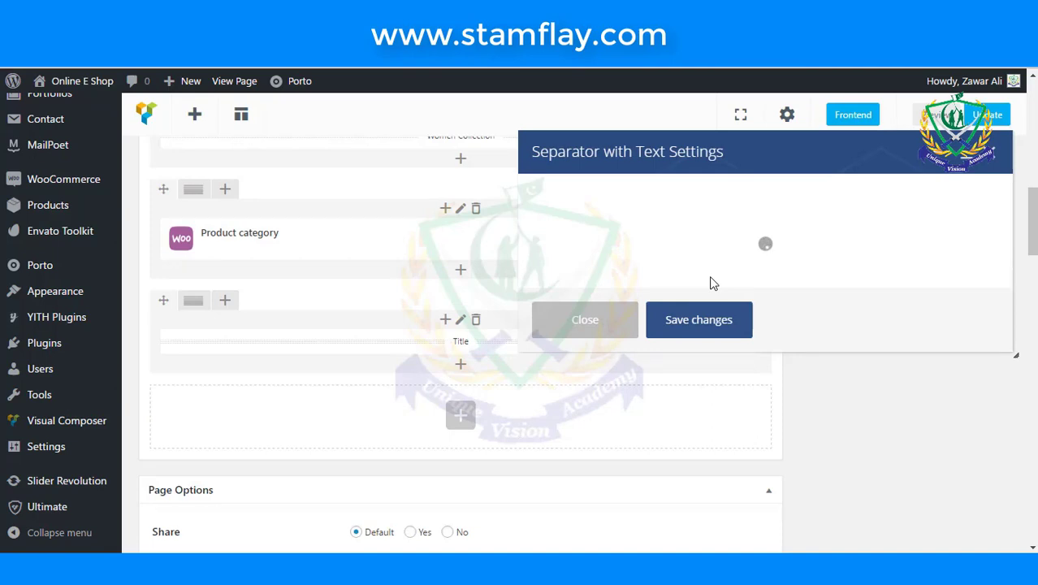
double_click(575, 259)
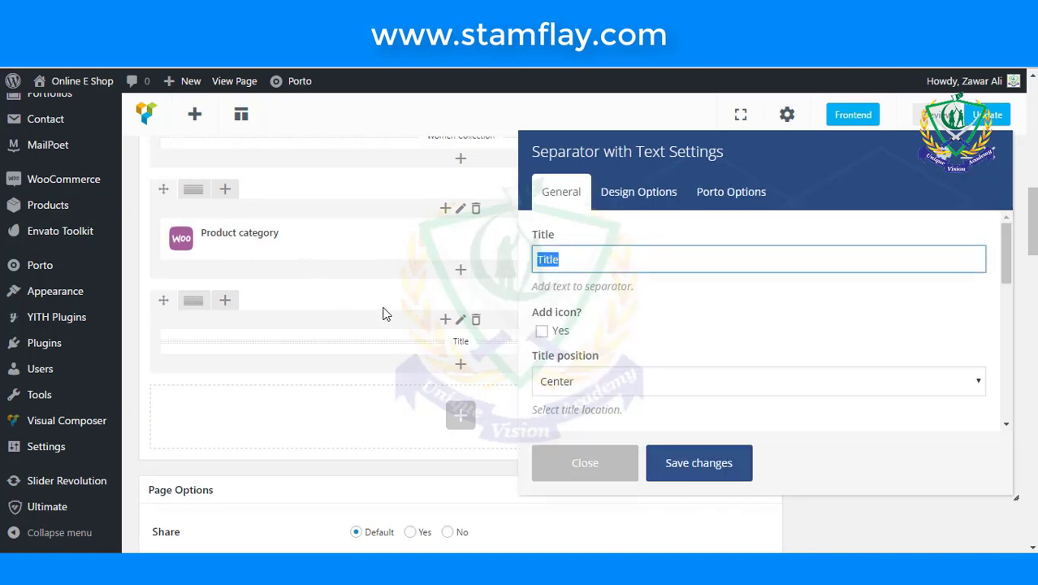
type("C")
left_click(386, 305)
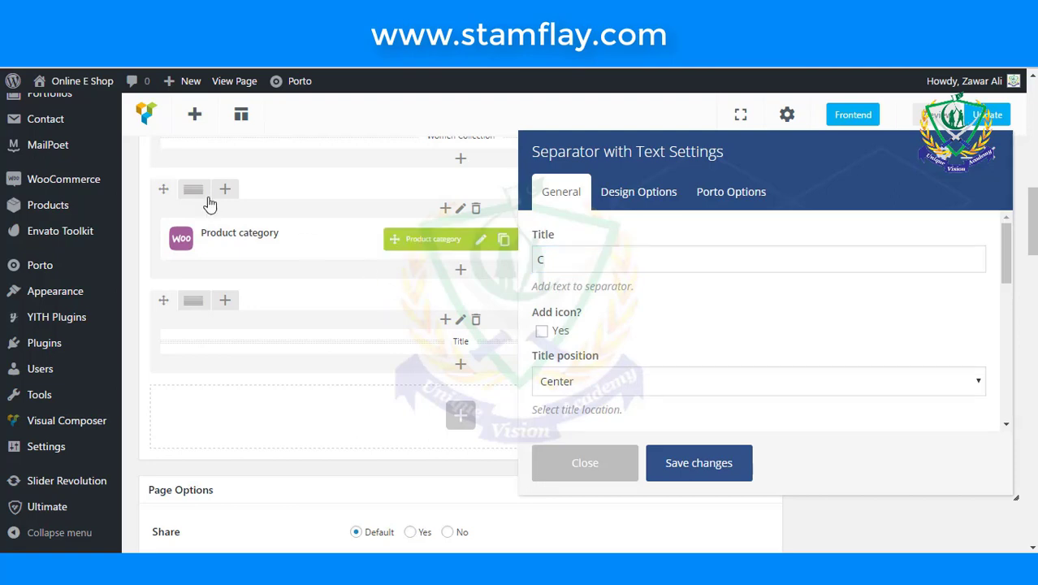
left_click(565, 260)
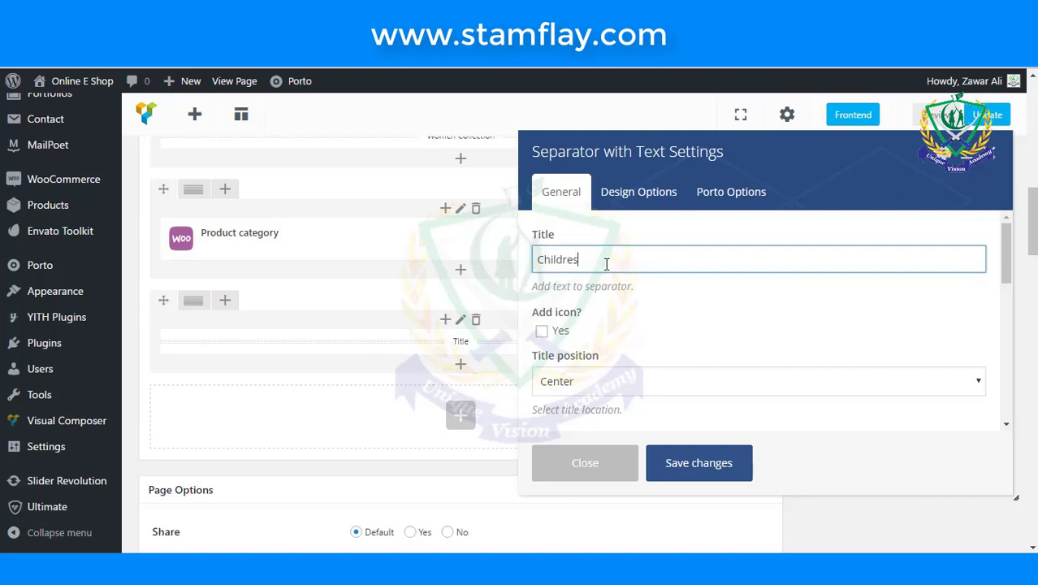
key("BackSpace")
type("n Collection")
- Give the Children Collection separator a 2px border width and save it
scroll(710, 315, "down", 5)
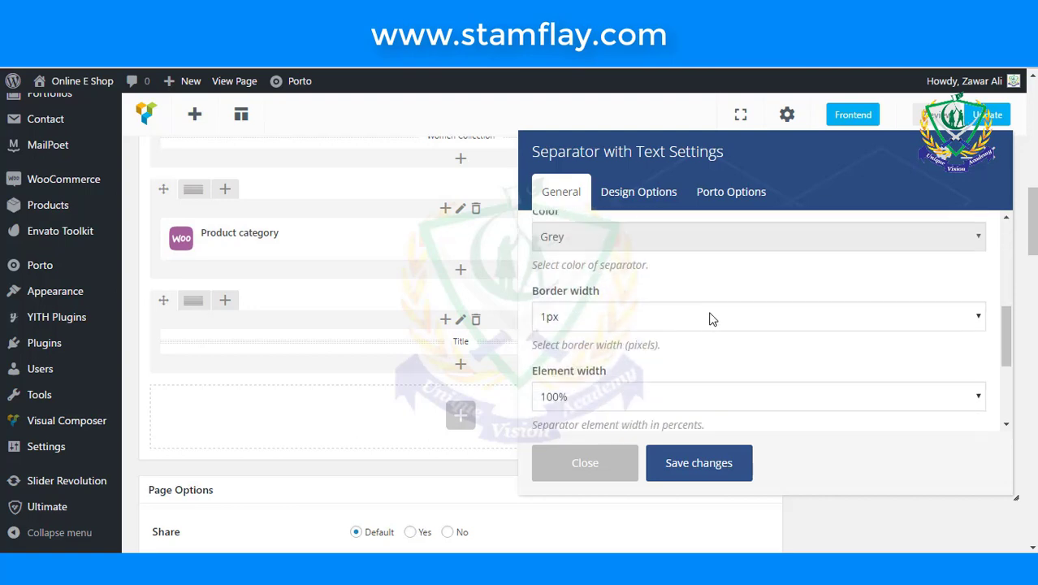
left_click(703, 317)
left_click(634, 357)
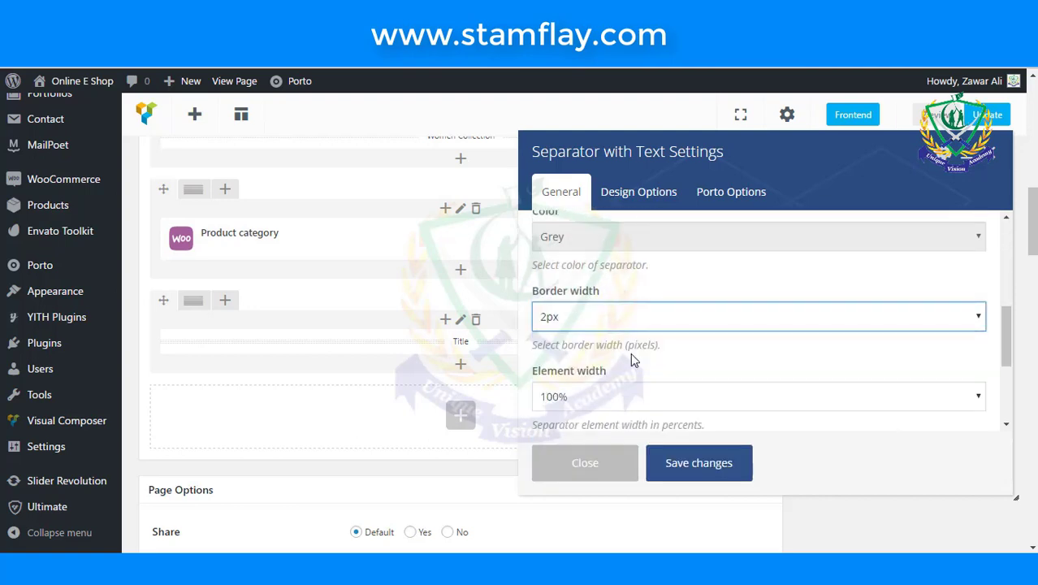
scroll(634, 361, "down", 5)
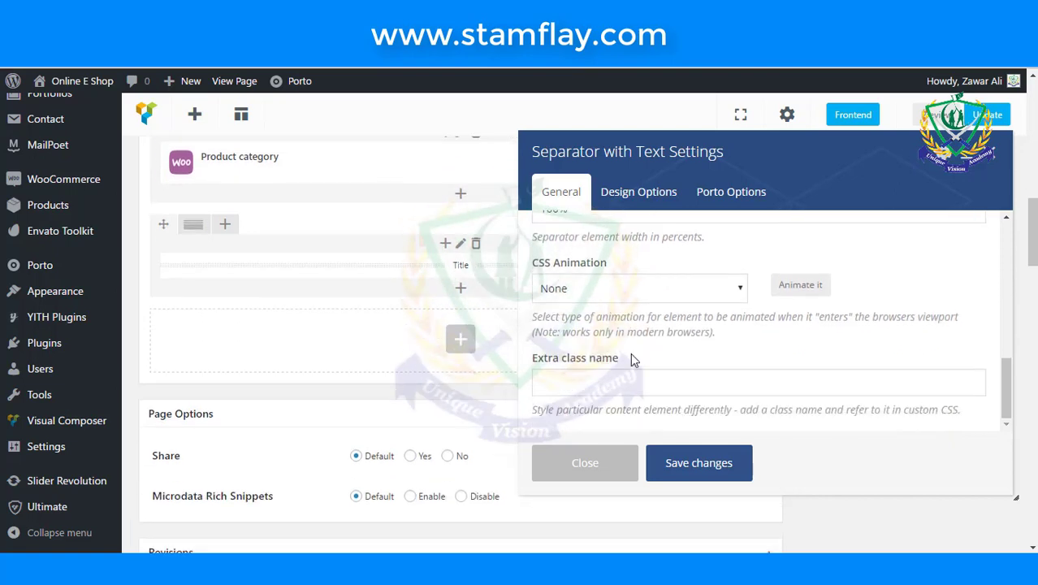
scroll(634, 361, "up", 10)
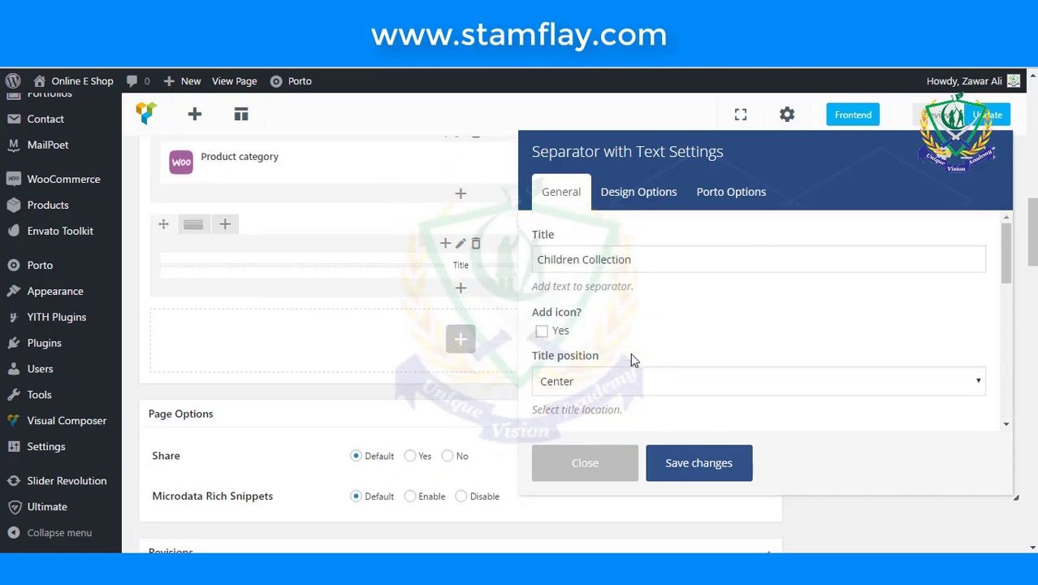
left_click(714, 462)
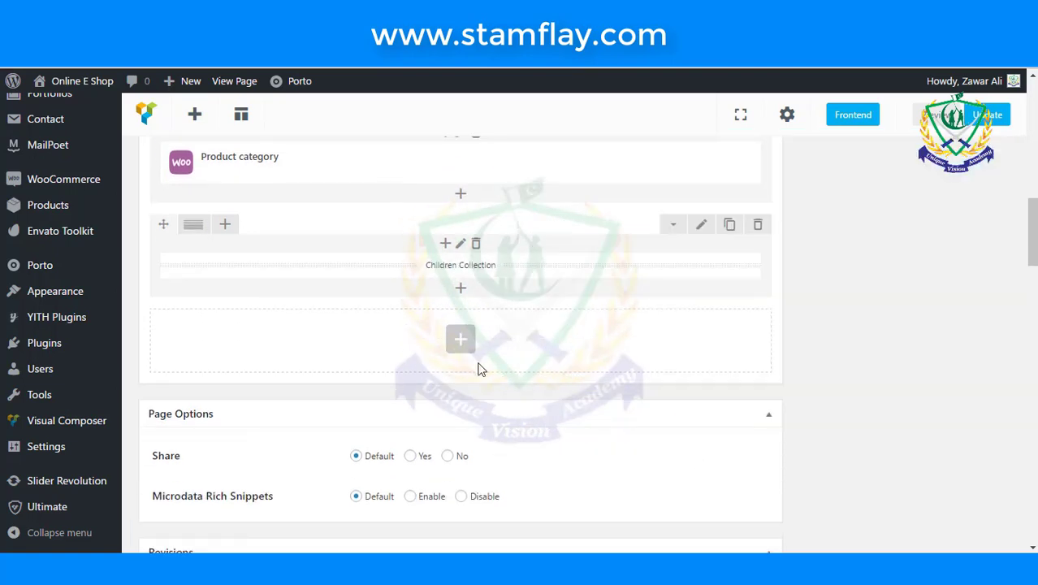
left_click(460, 341)
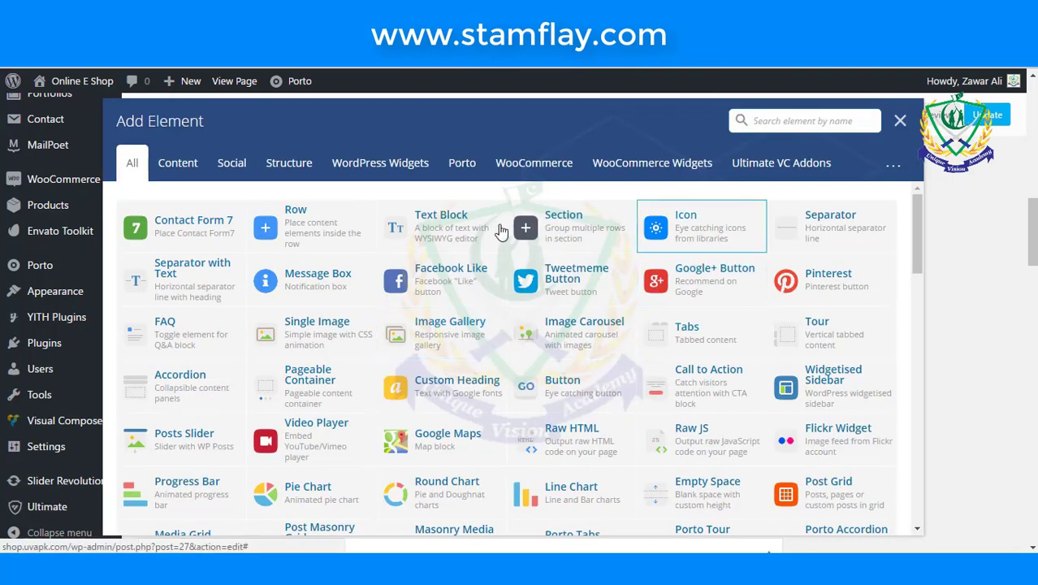
- Add a WooCommerce Product category element with Per page 3, Columns 3 and category Children
left_click(520, 173)
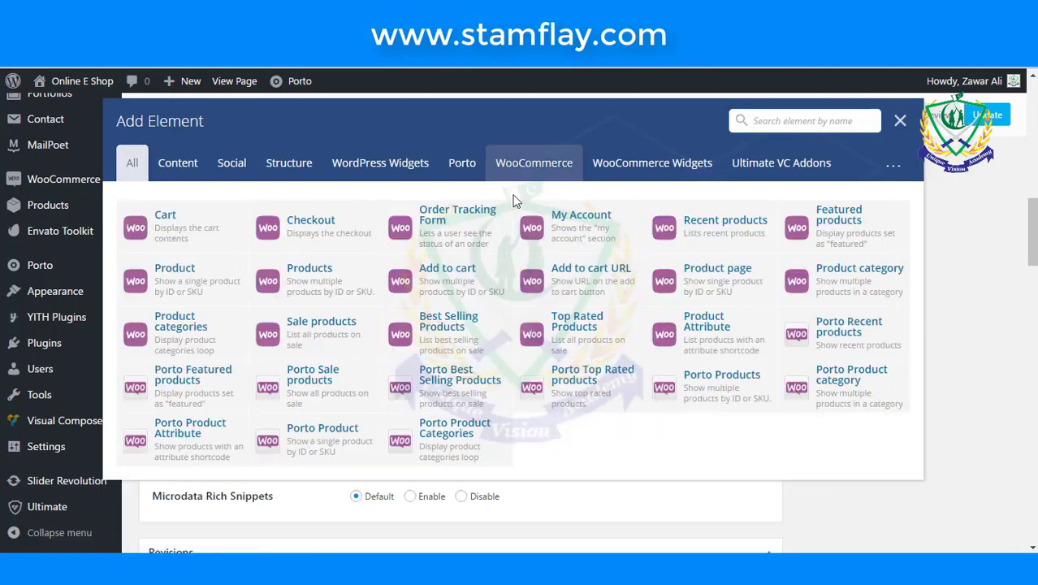
left_click(817, 266)
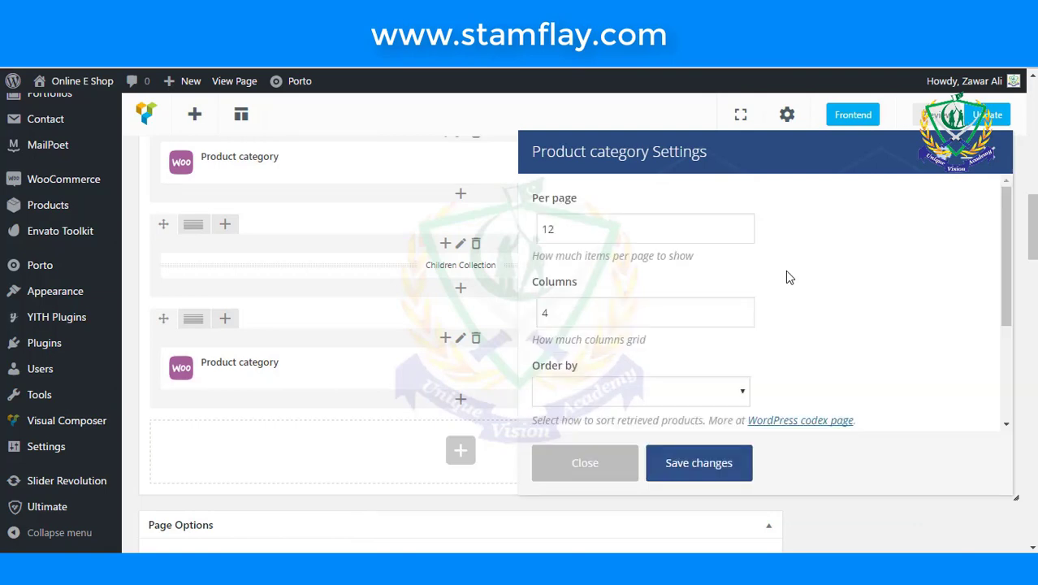
left_click(619, 238)
key("ctrl+a")
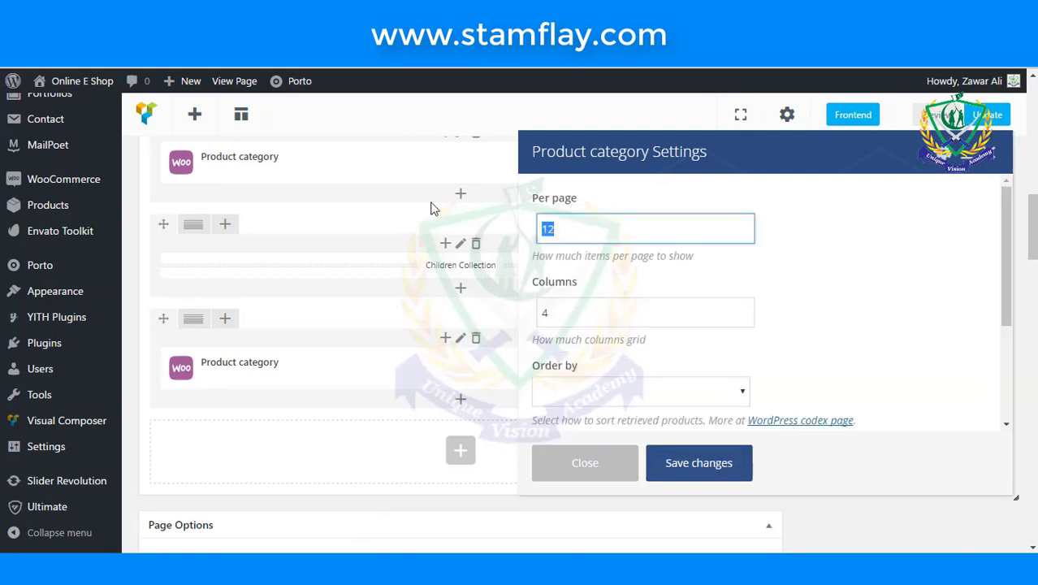
key("BackSpace")
type("3")
key("Tab")
type("3")
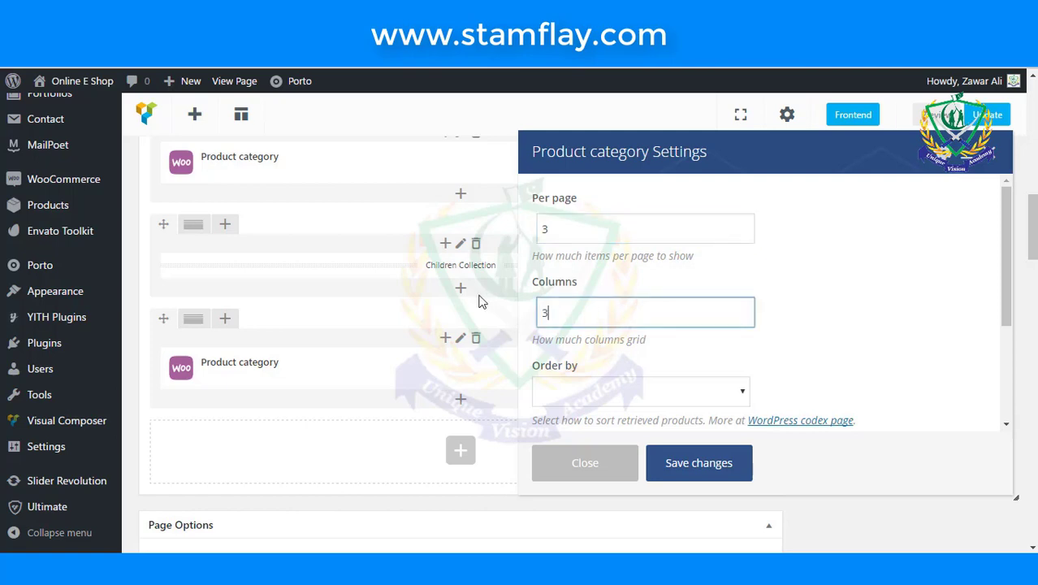
scroll(708, 300, "down", 3)
left_click(711, 368)
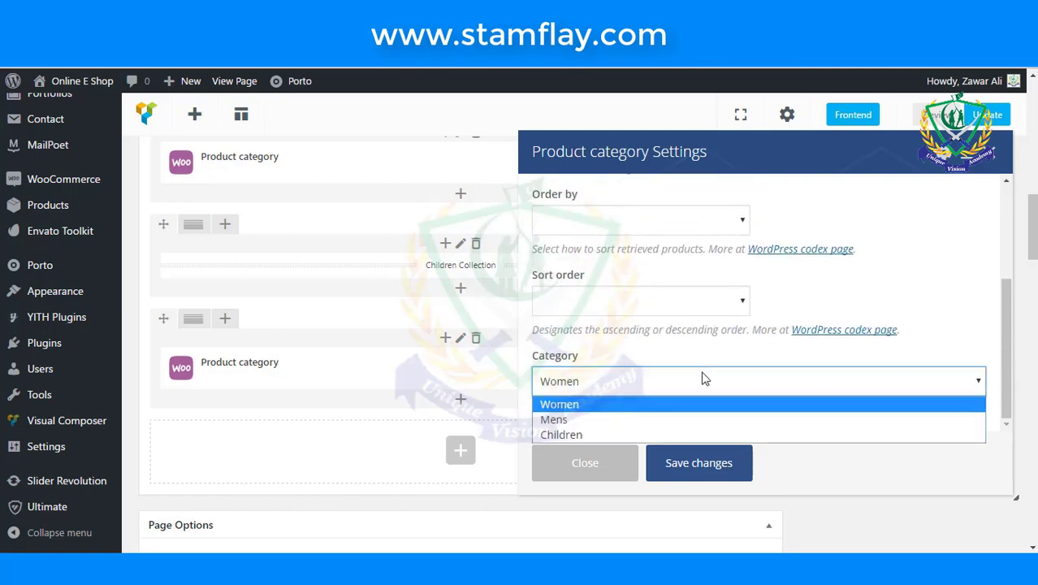
left_click(674, 431)
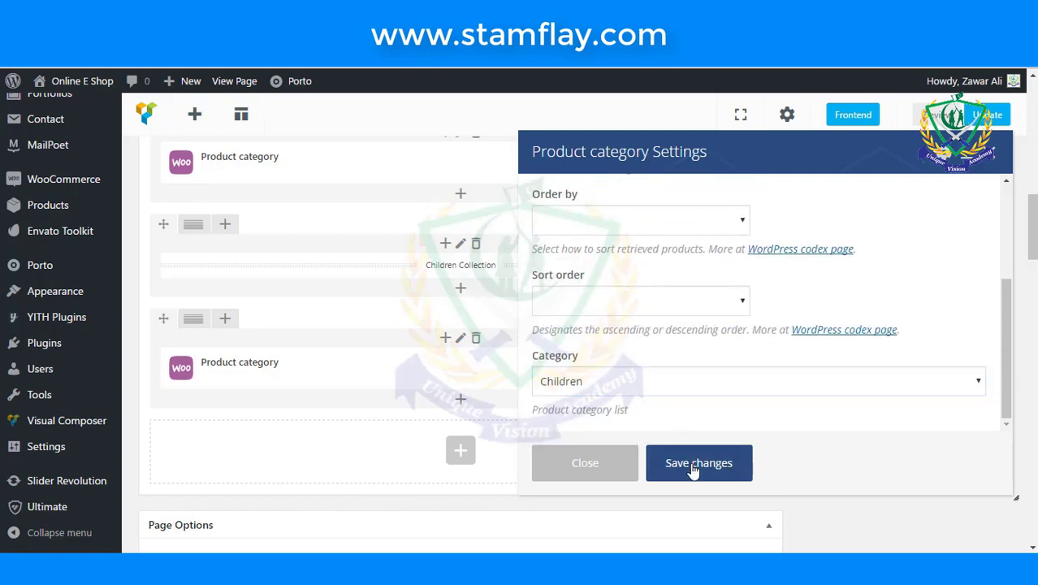
left_click(690, 464)
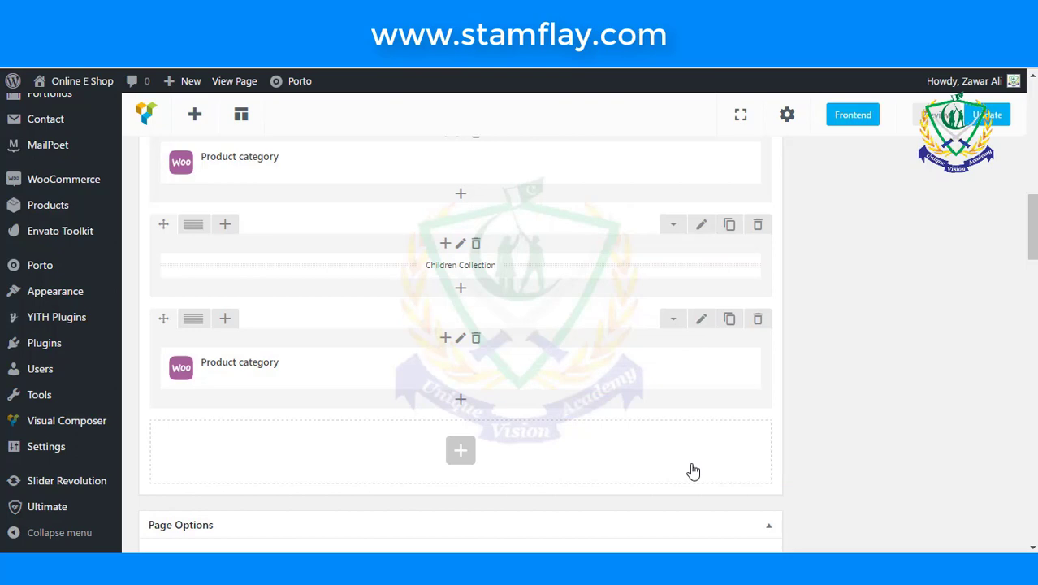
scroll(692, 471, "up", 15)
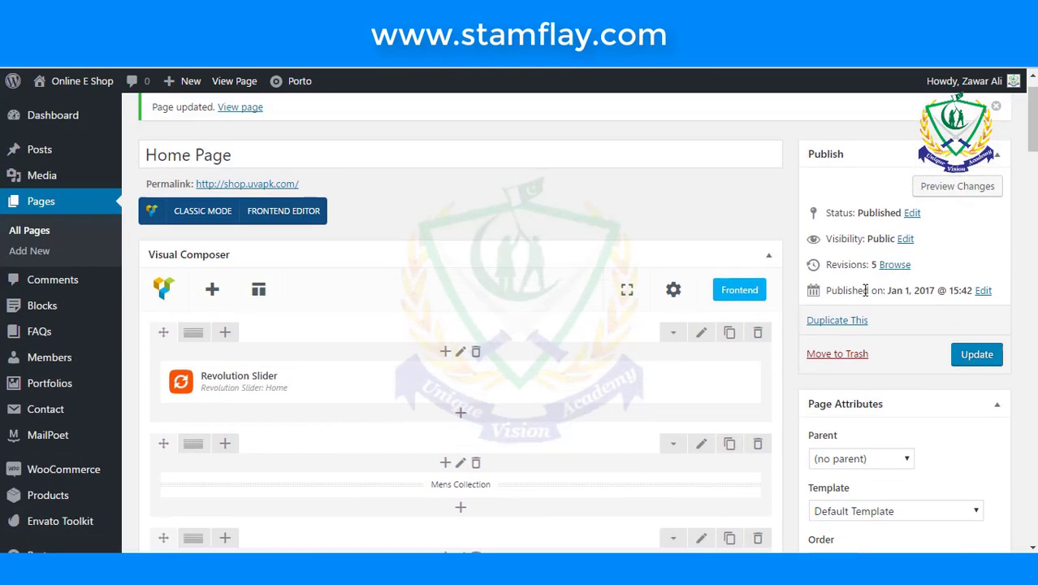
- Update the Home Page and review the live homepage, including three Children Cloth products at Rs5,550.00
left_click(974, 399)
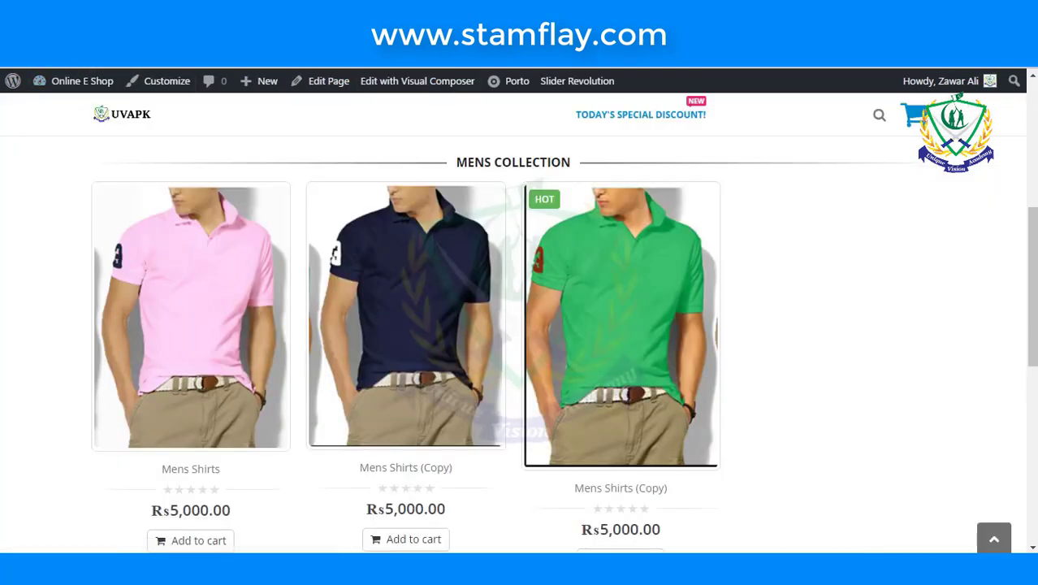
left_click(97, 94)
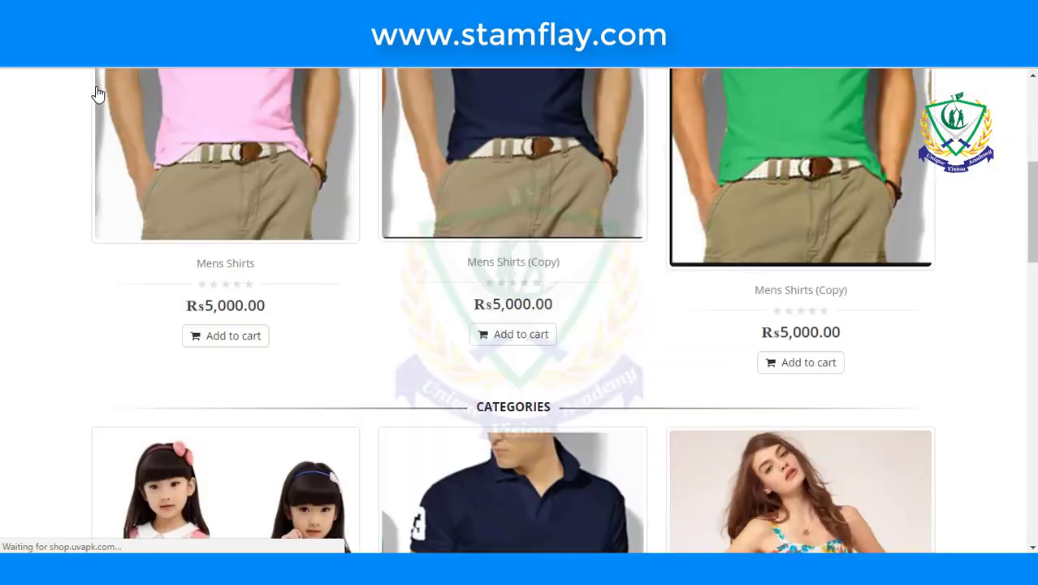
scroll(590, 265, "up", 5)
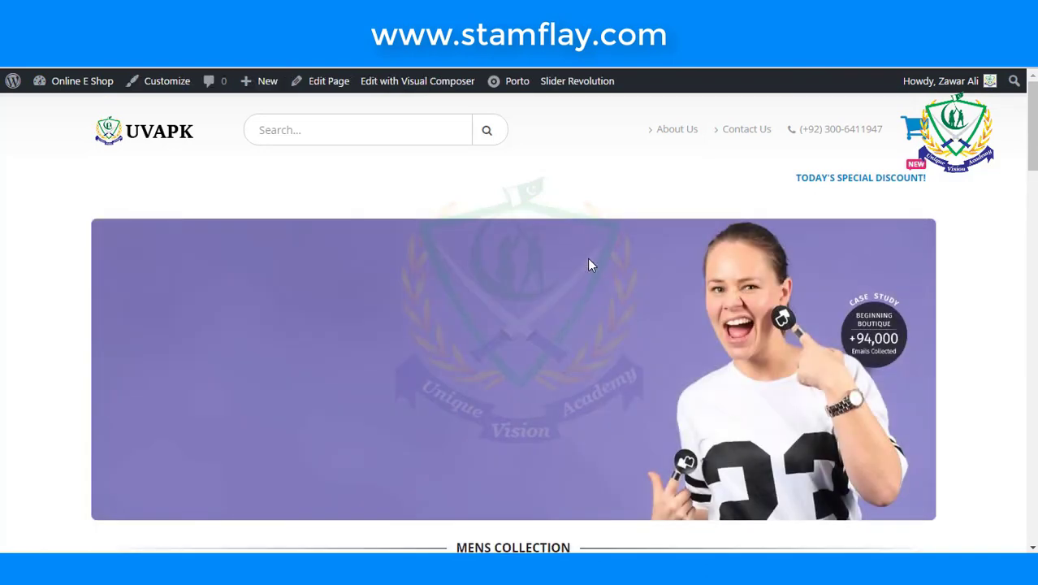
scroll(591, 266, "down", 6)
scroll(590, 266, "down", 10)
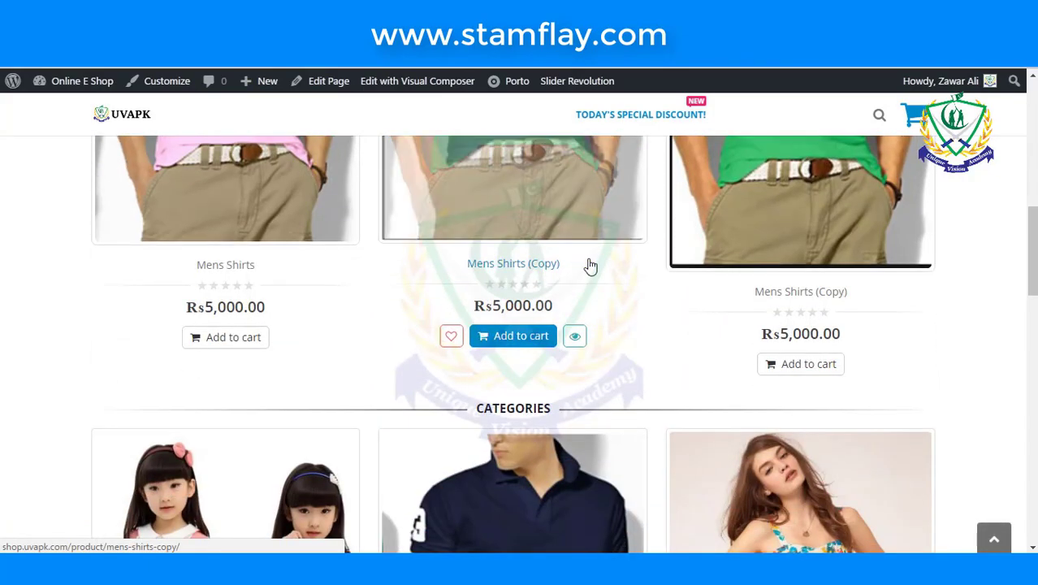
scroll(591, 266, "down", 8)
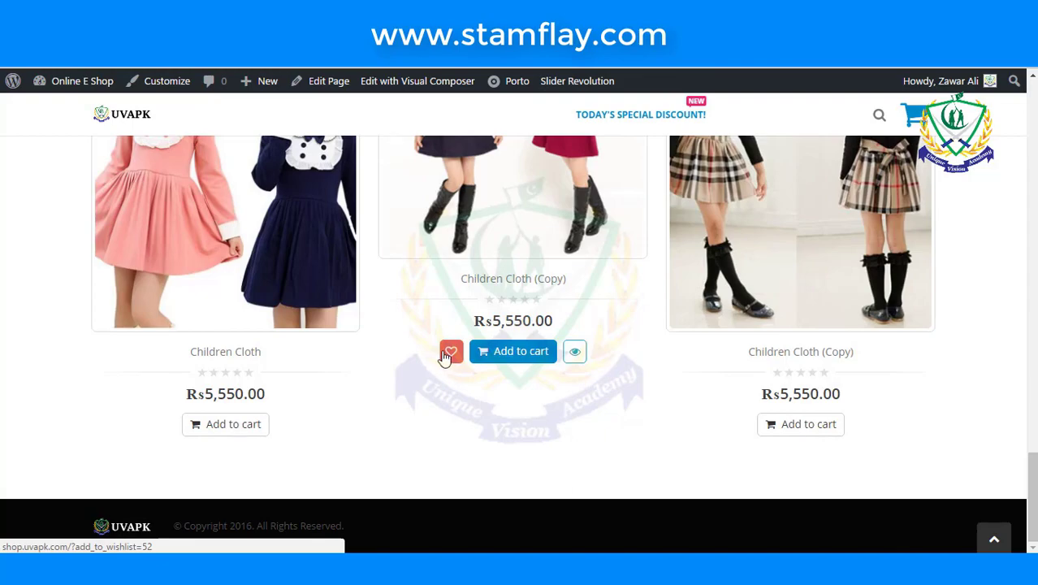
scroll(445, 358, "up", 15)
scroll(445, 358, "up", 10)
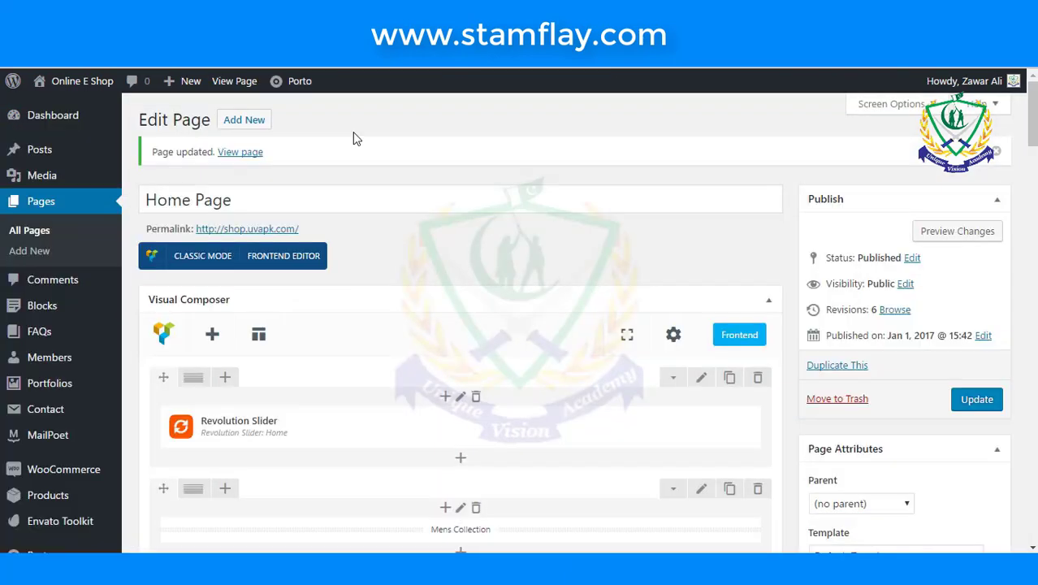
- Go to Appearance > Widgets and look over the available widgets
scroll(354, 330, "down", 1)
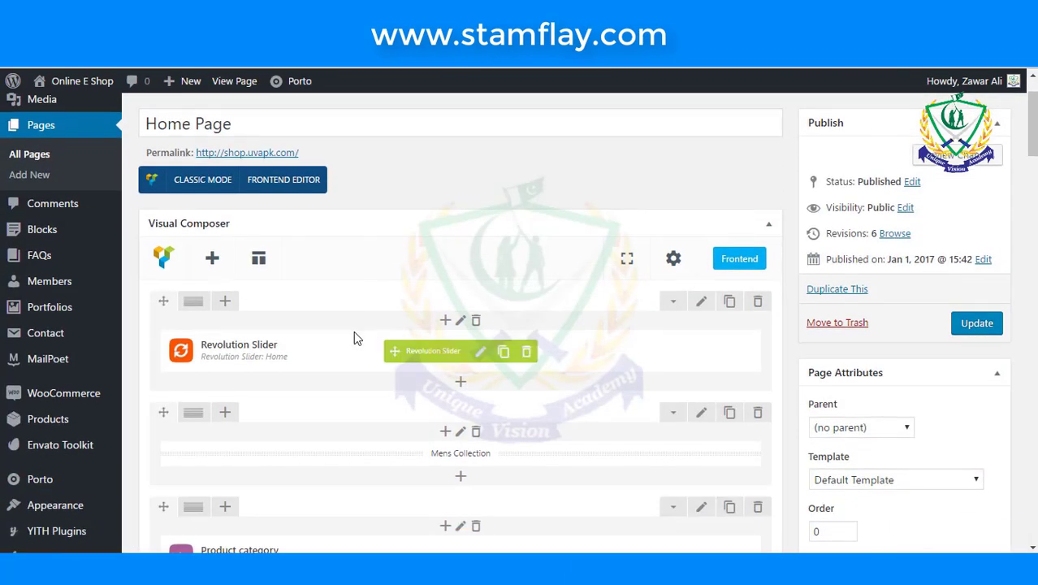
scroll(308, 404, "down", 3)
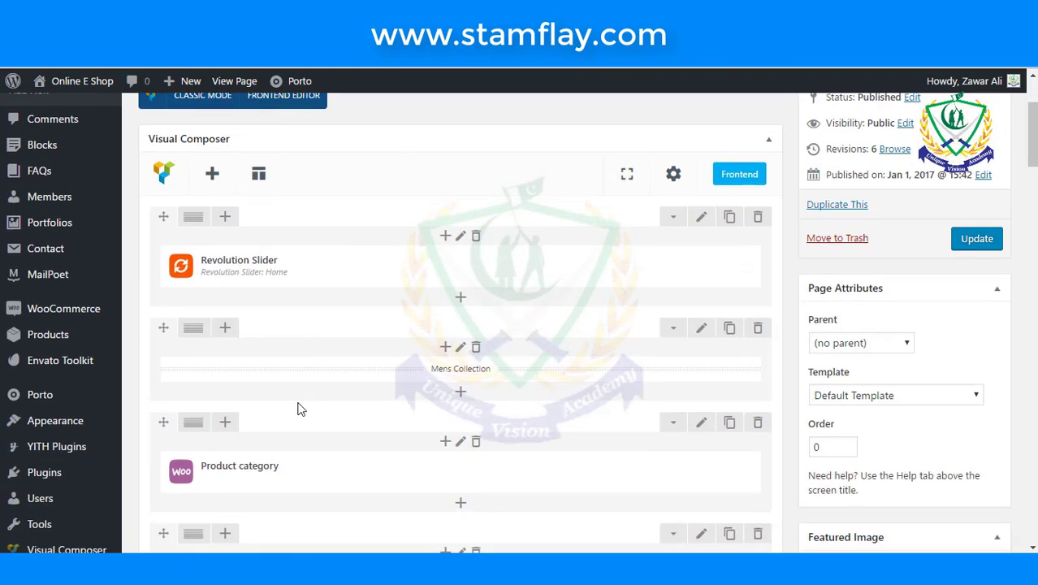
mouse_move(73, 363)
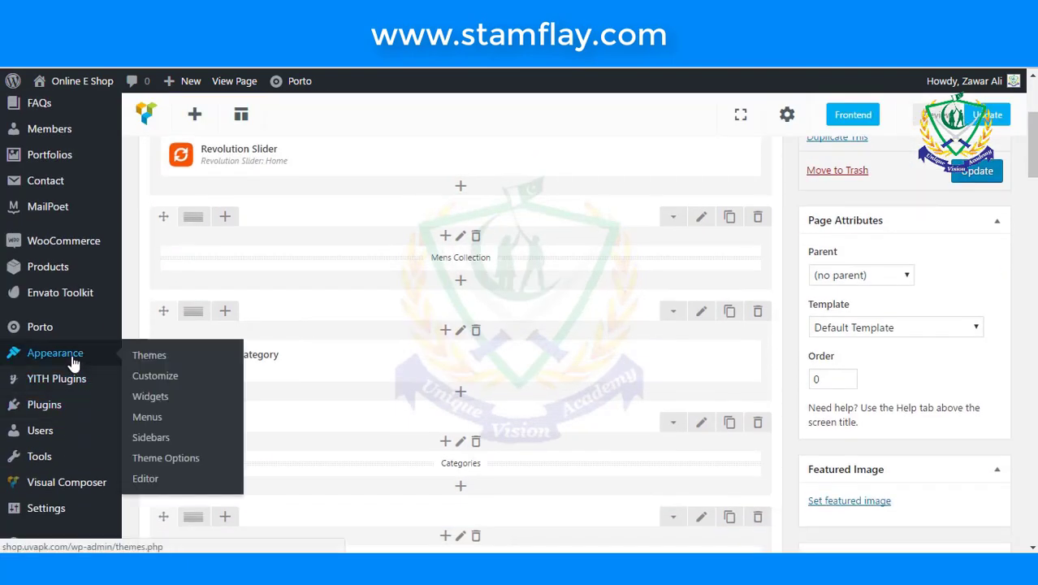
left_click(160, 395)
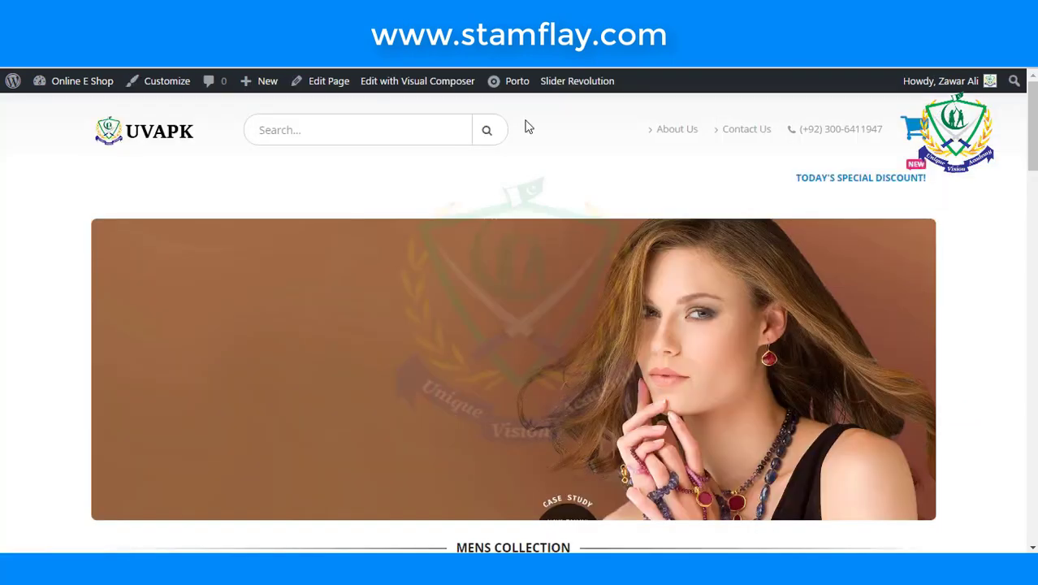
scroll(525, 233, "down", 5)
scroll(525, 232, "down", 15)
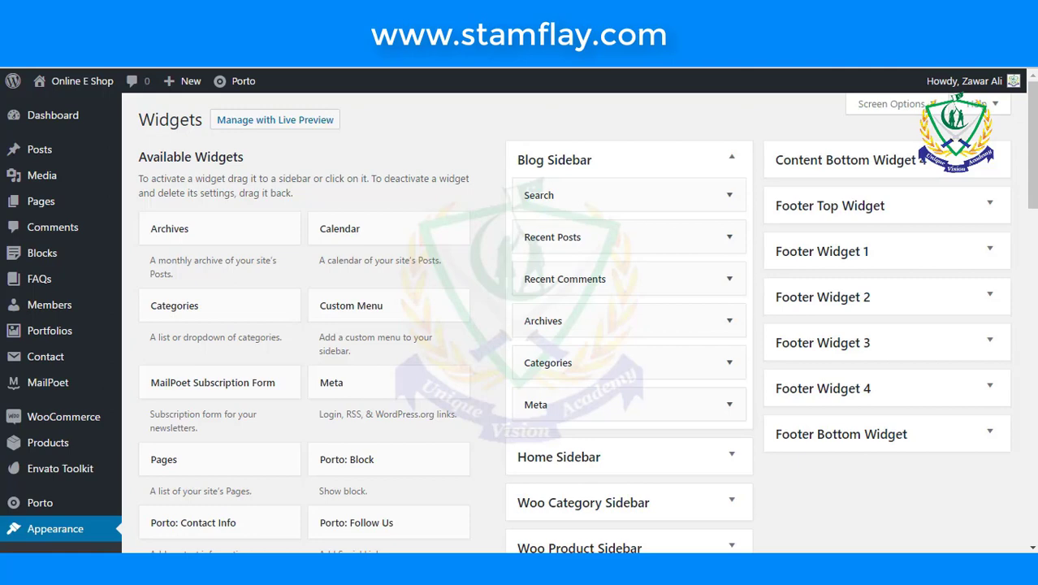
scroll(371, 197, "down", 2)
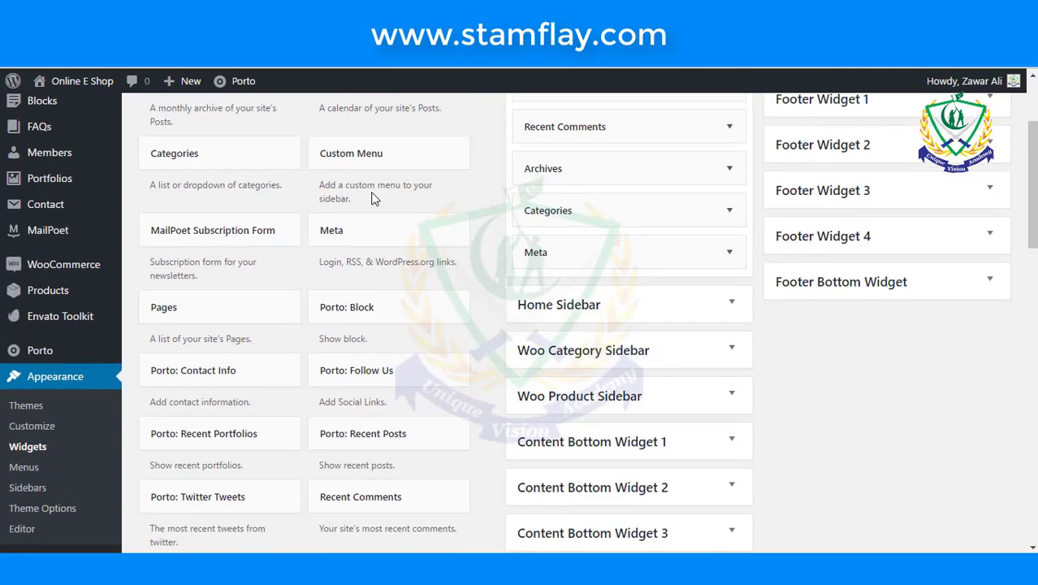
scroll(373, 199, "down", 1)
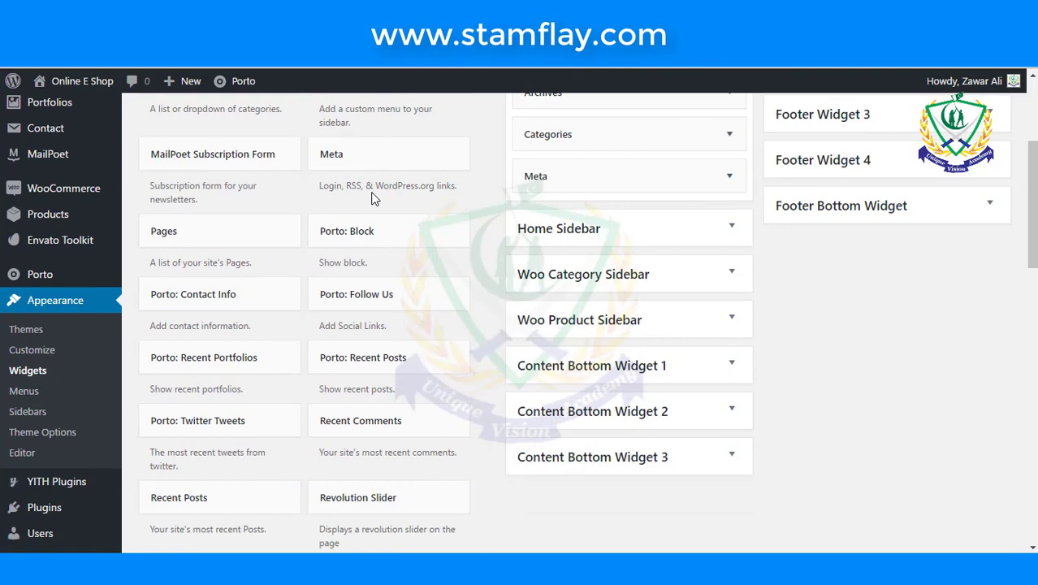
scroll(373, 199, "up", 1)
scroll(374, 199, "up", 1)
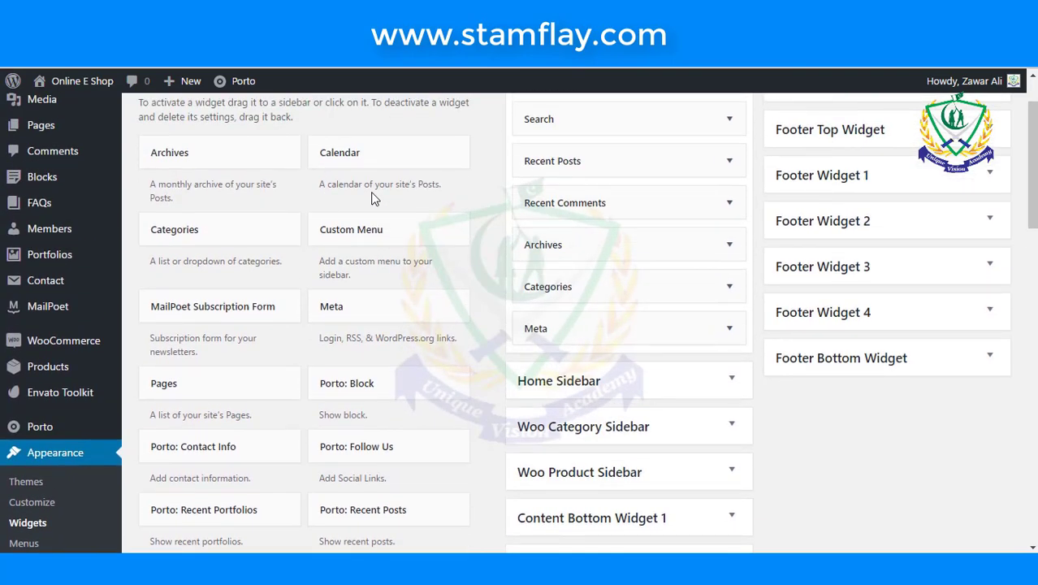
- Add a Categories widget to the Woo Category Sidebar, displayed as a dropdown
left_click(245, 232)
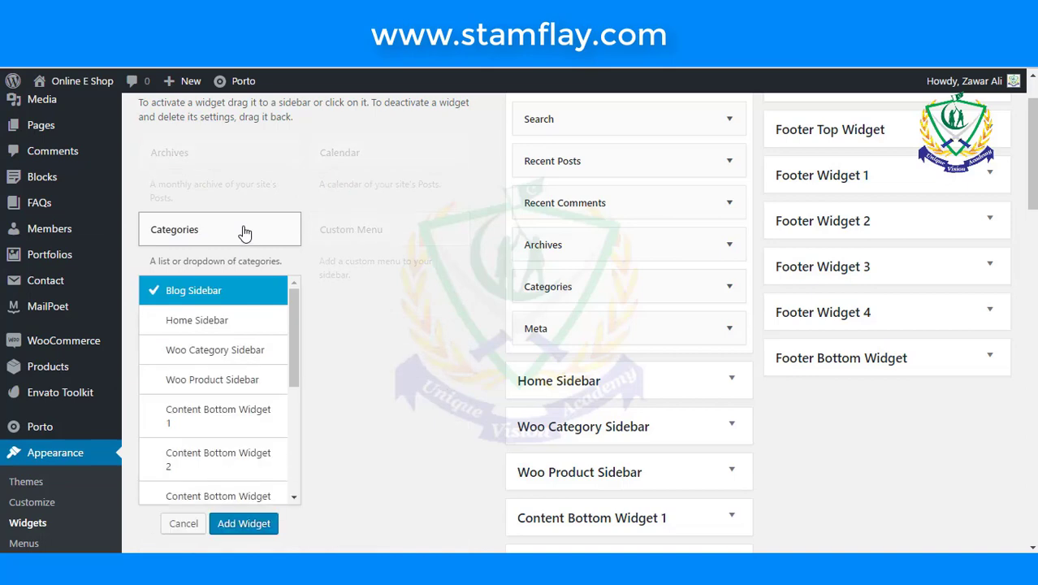
left_click(229, 357)
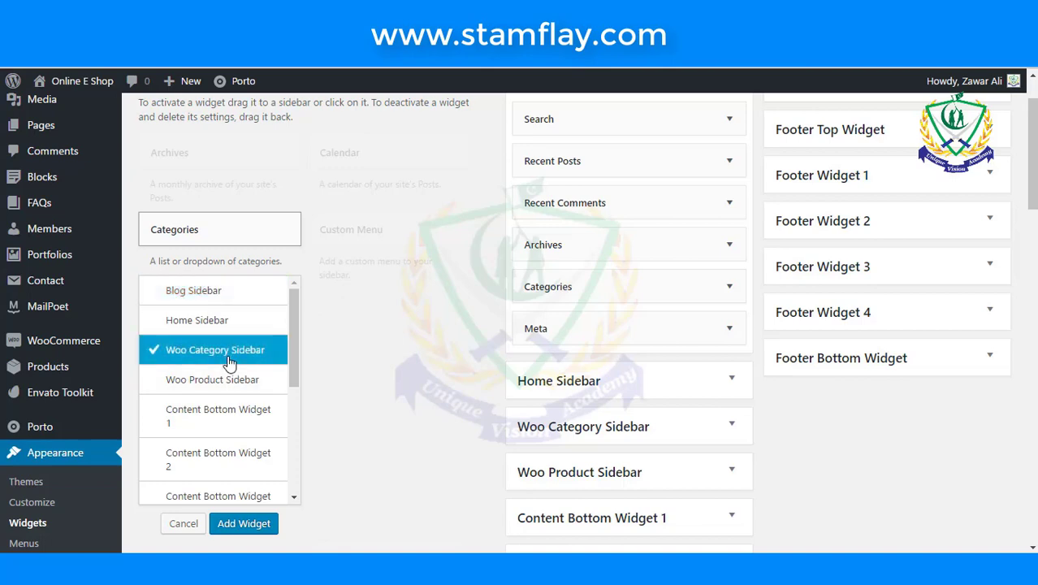
left_click(243, 525)
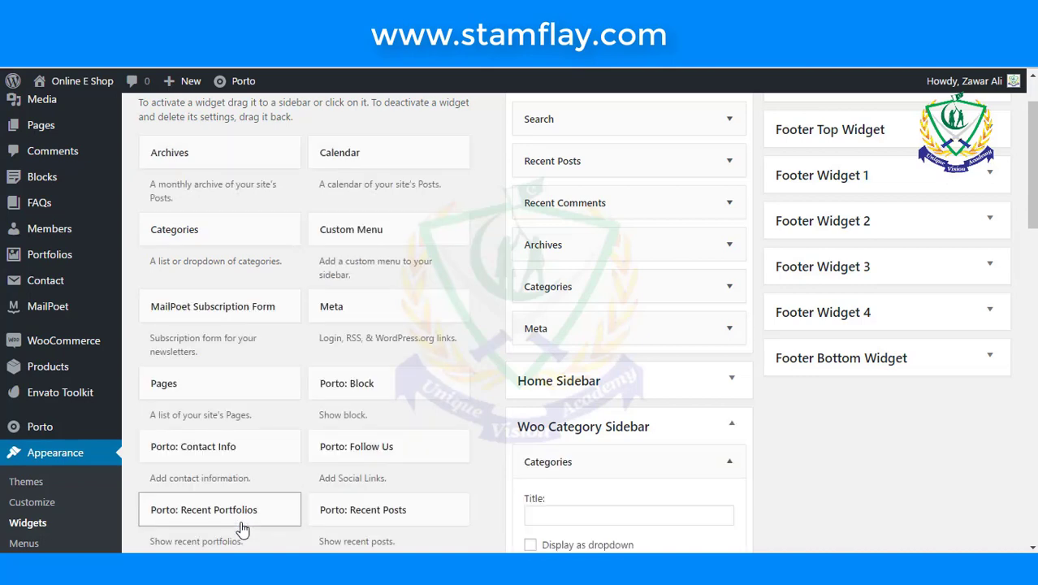
scroll(351, 471, "down", 2)
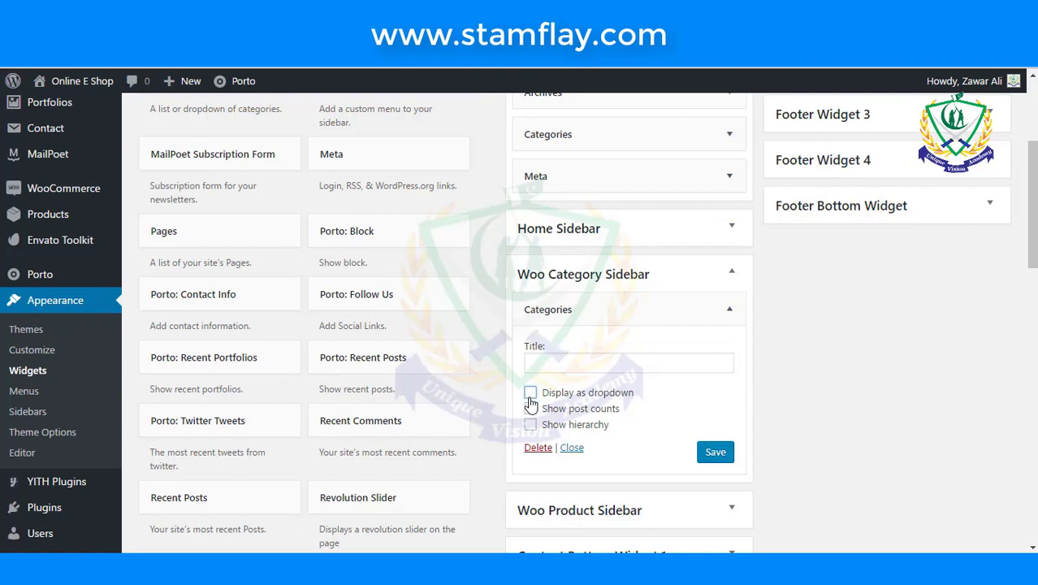
left_click(559, 370)
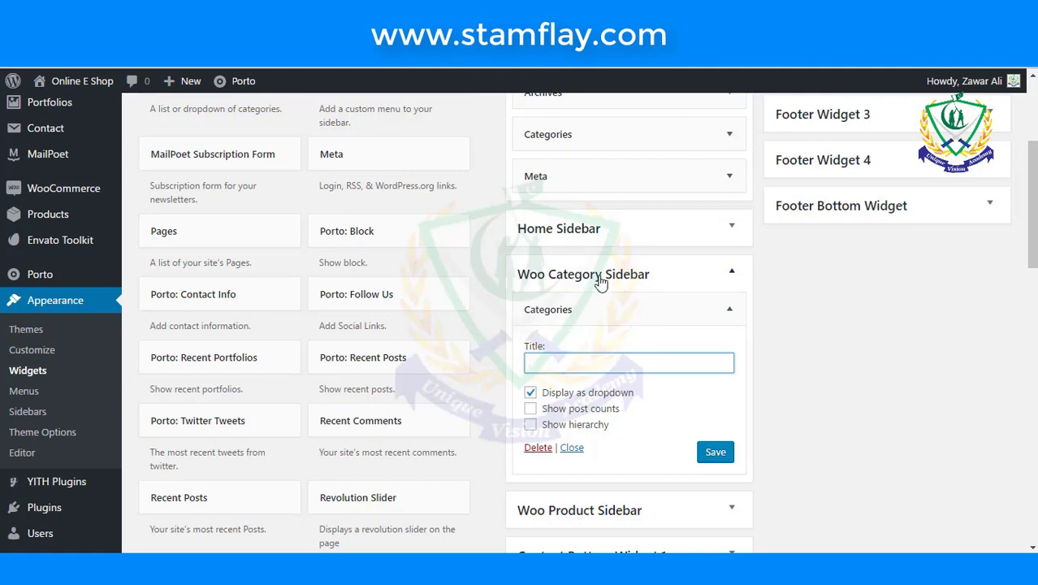
- Title the Categories widget 'Categories', correct its spelling, and save the widget
left_click(549, 280)
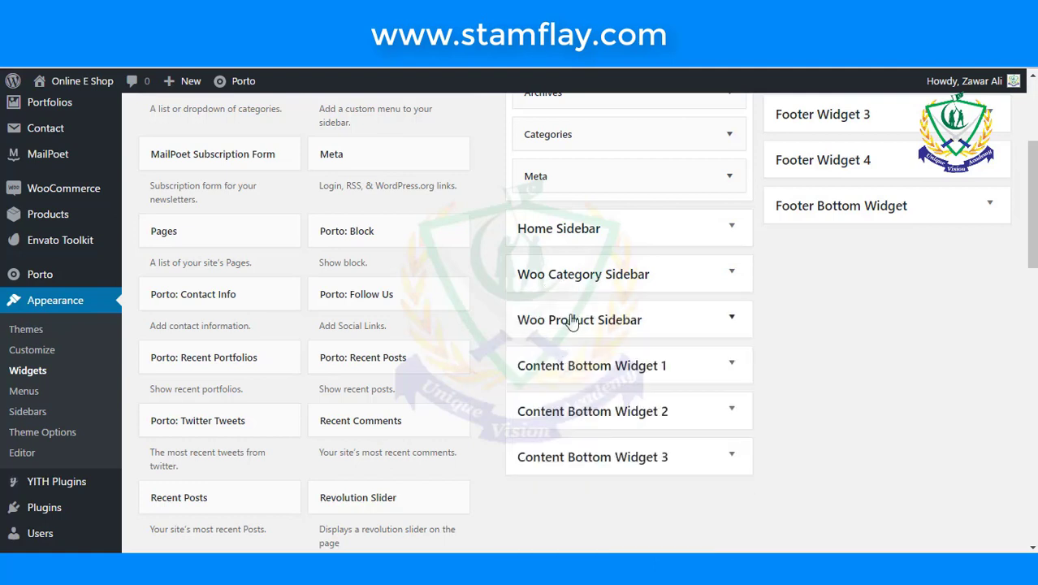
left_click(581, 278)
left_click(582, 370)
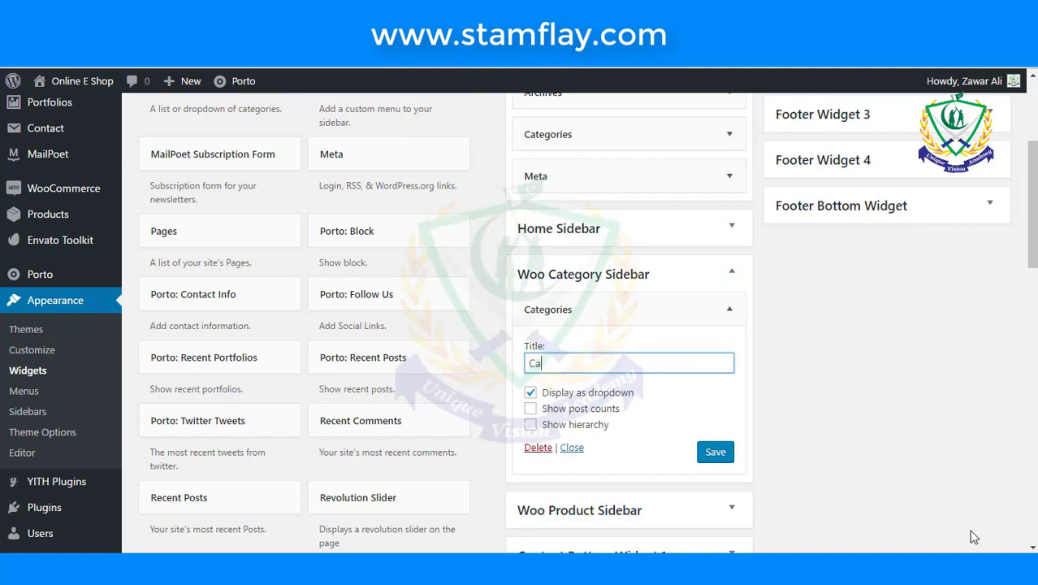
type("Categories")
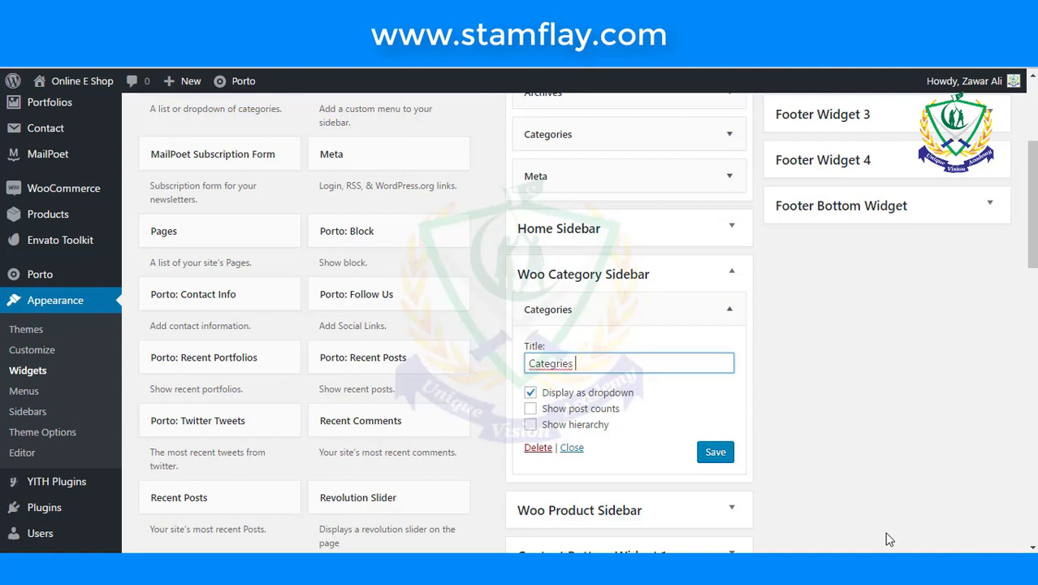
right_click(542, 366)
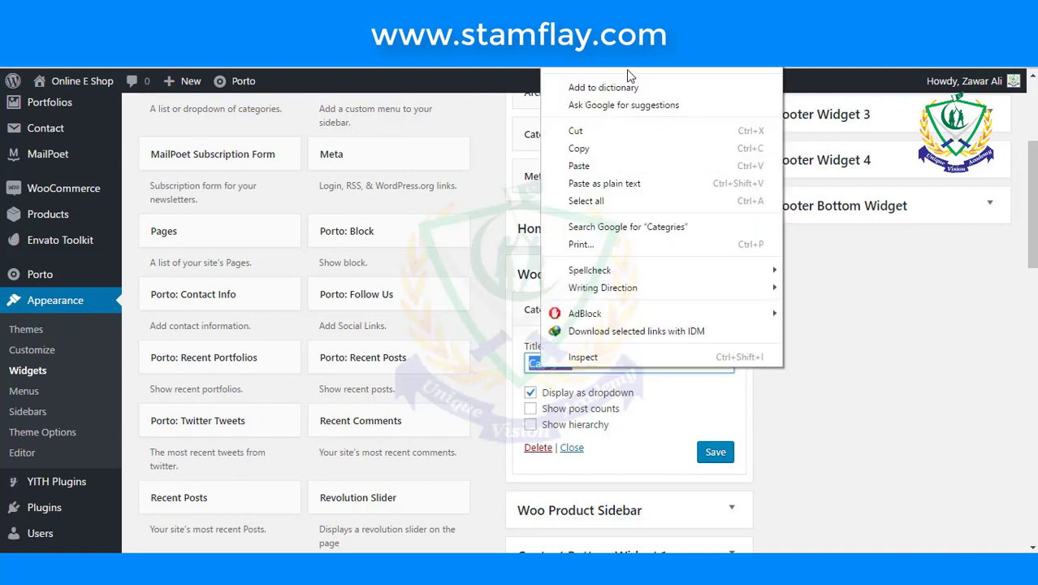
left_click(600, 59)
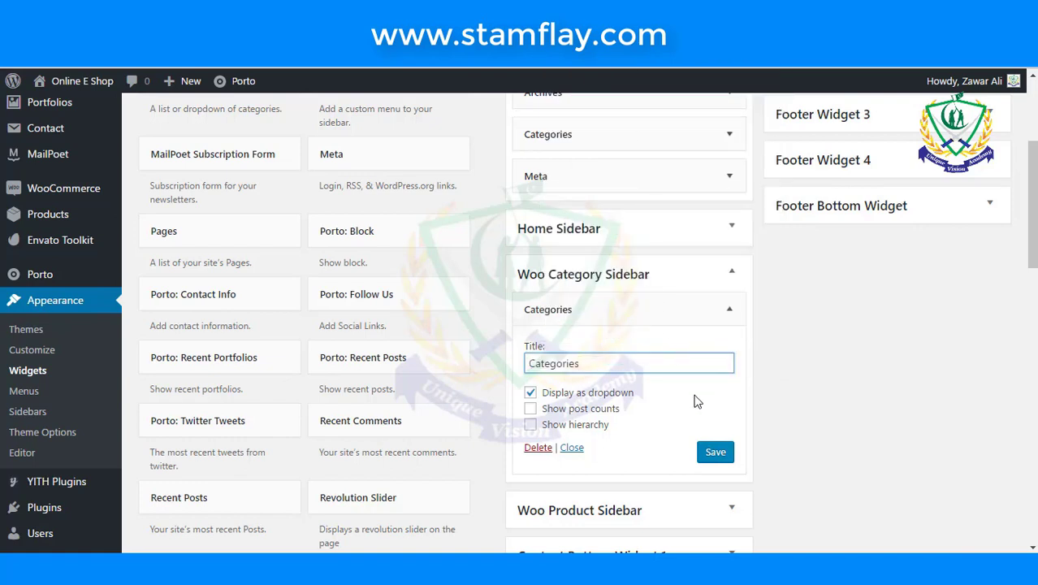
left_click(708, 451)
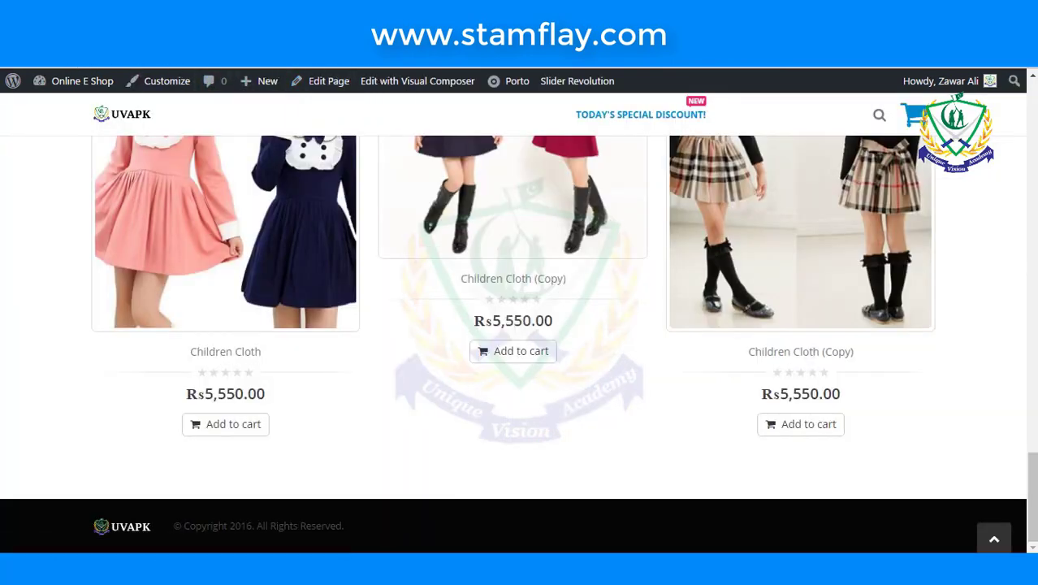
left_click(188, 209)
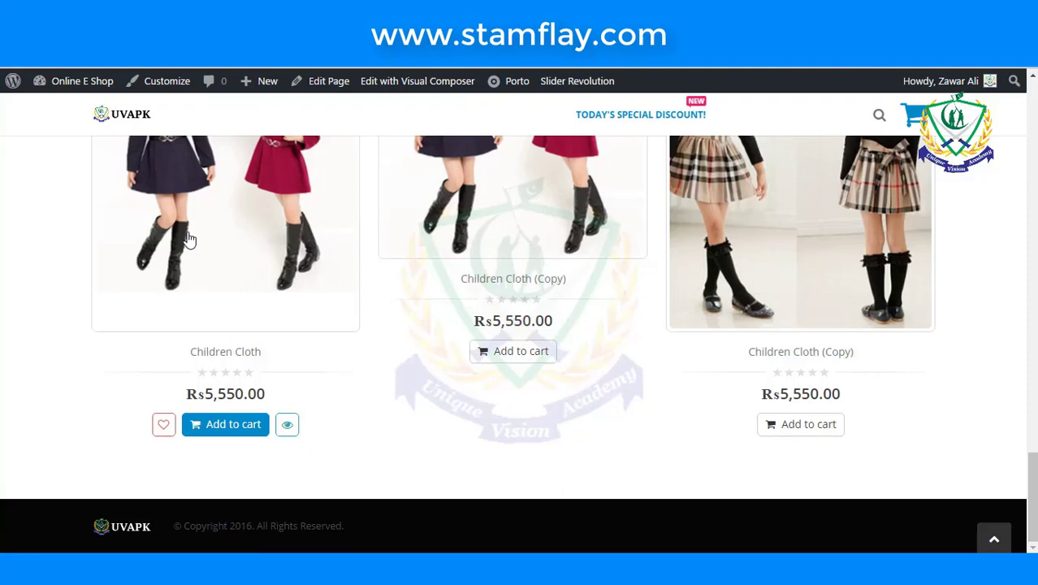
scroll(189, 238, "down", 15)
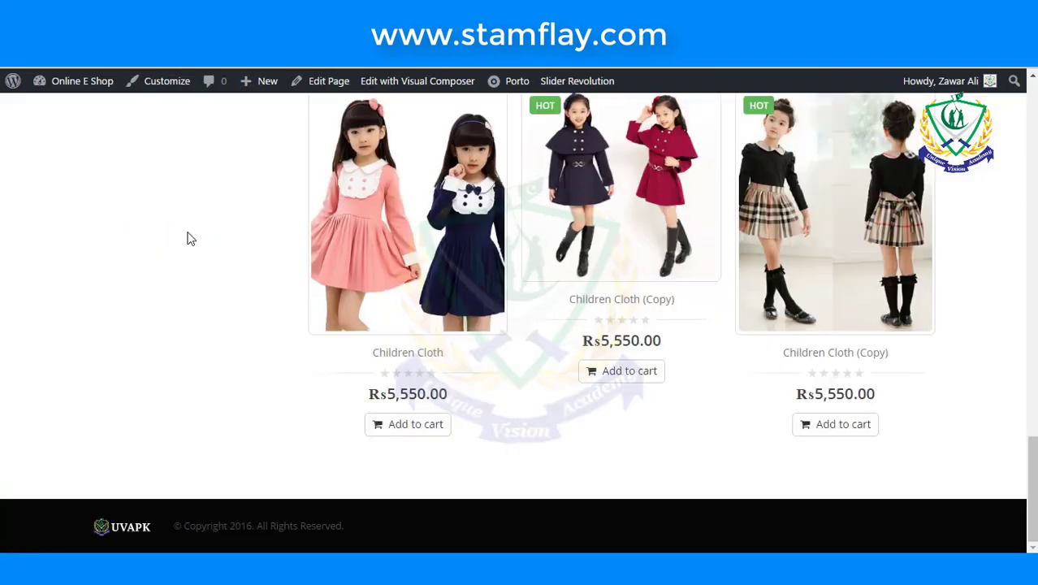
scroll(206, 239, "up", 5)
scroll(206, 238, "up", 8)
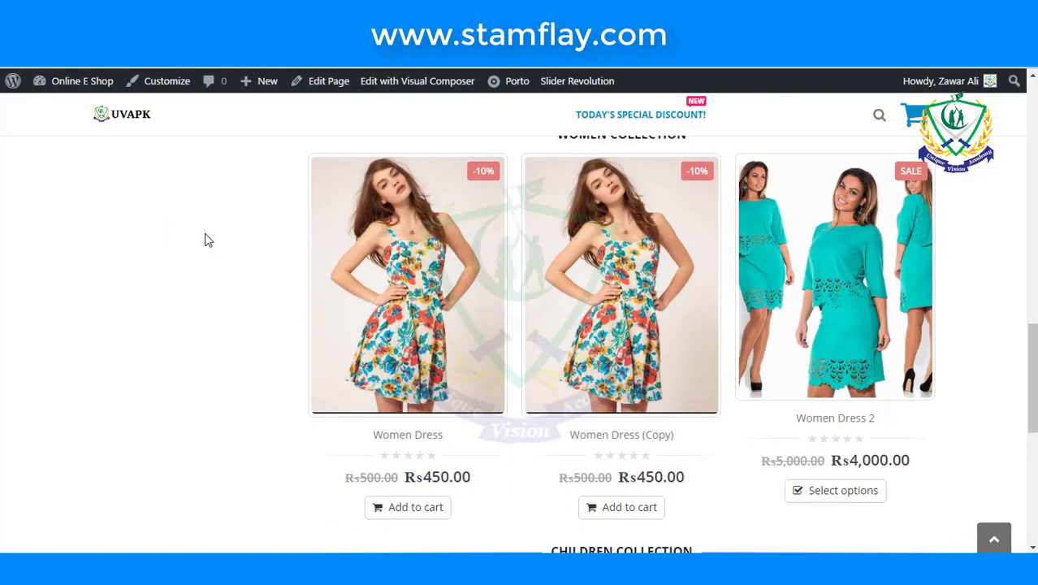
scroll(205, 239, "up", 5)
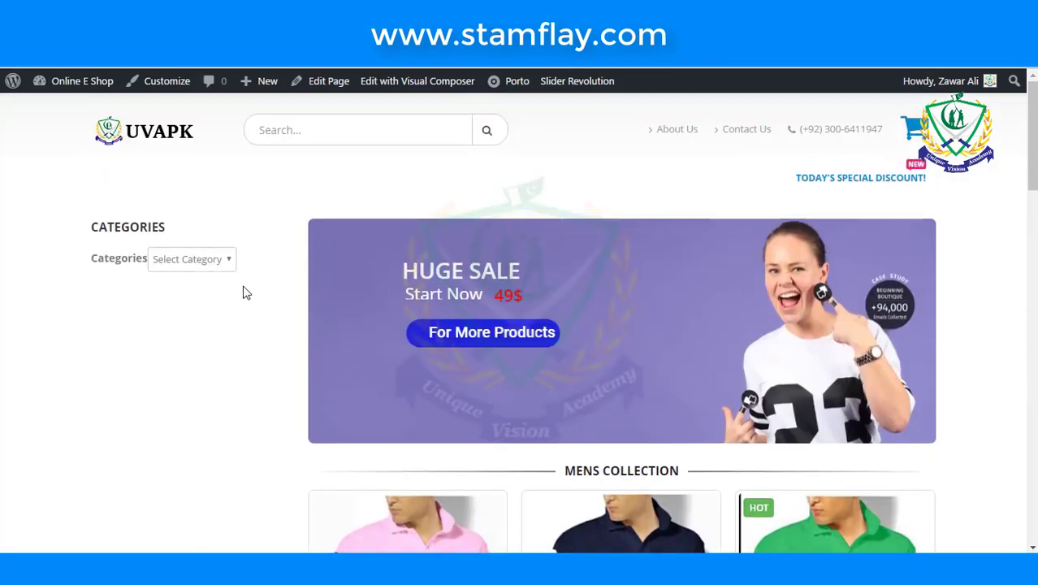
left_click(224, 262)
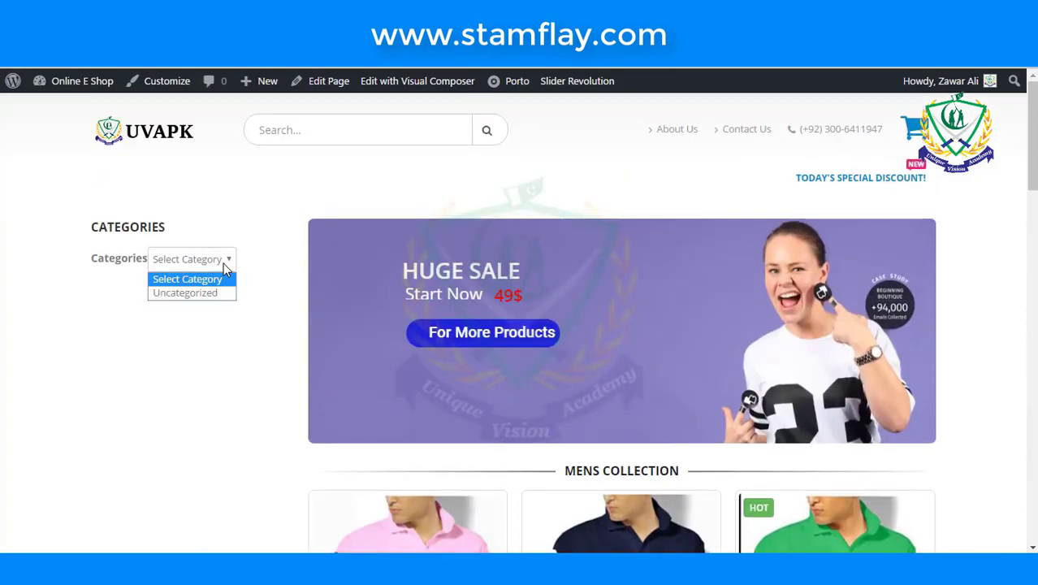
left_click(216, 323)
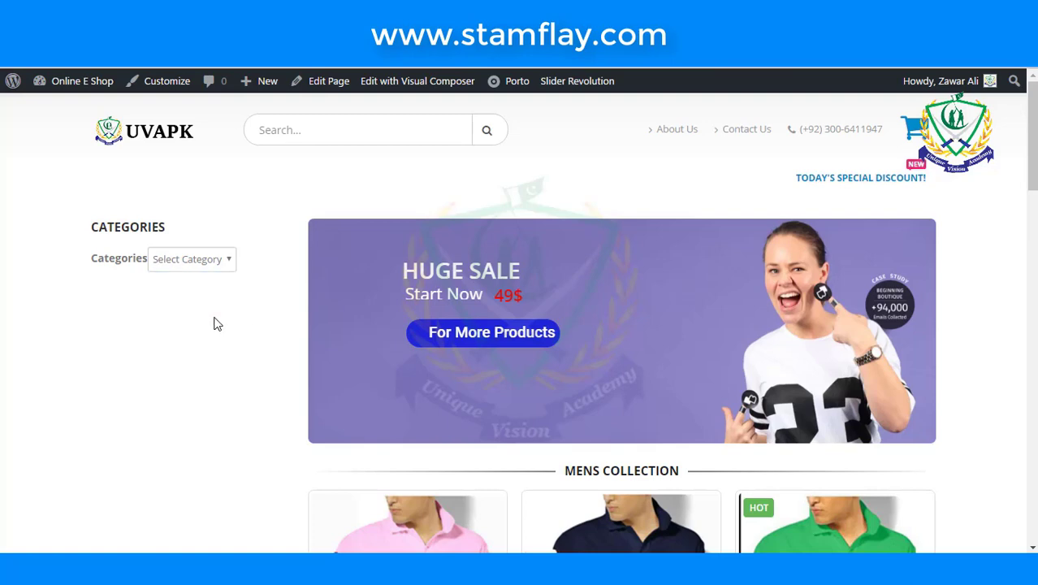
left_click(222, 261)
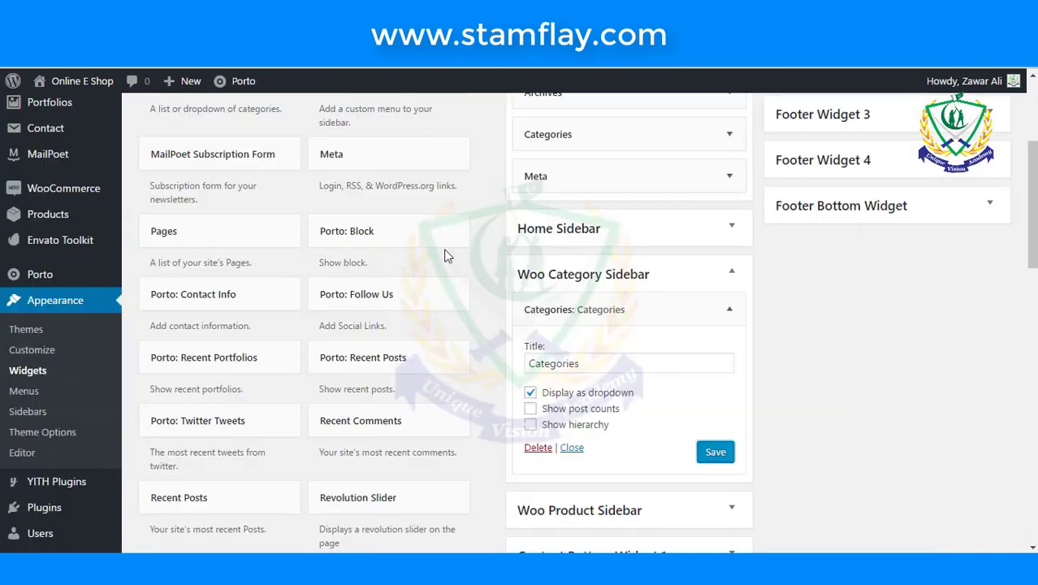
- Add a WooCommerce Product Categories widget to the Woo Category Sidebar
scroll(444, 255, "down", 5)
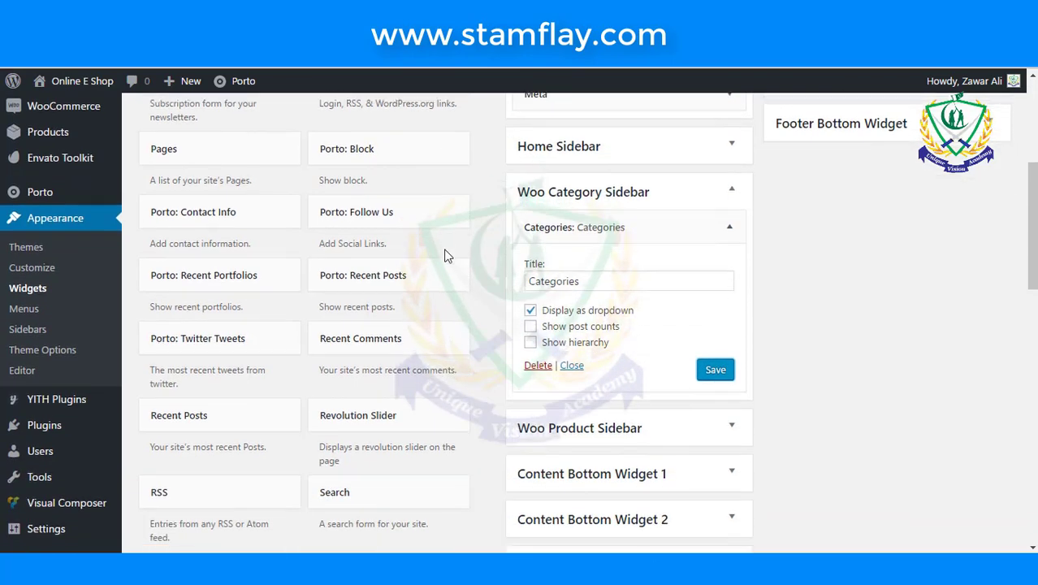
scroll(445, 256, "down", 3)
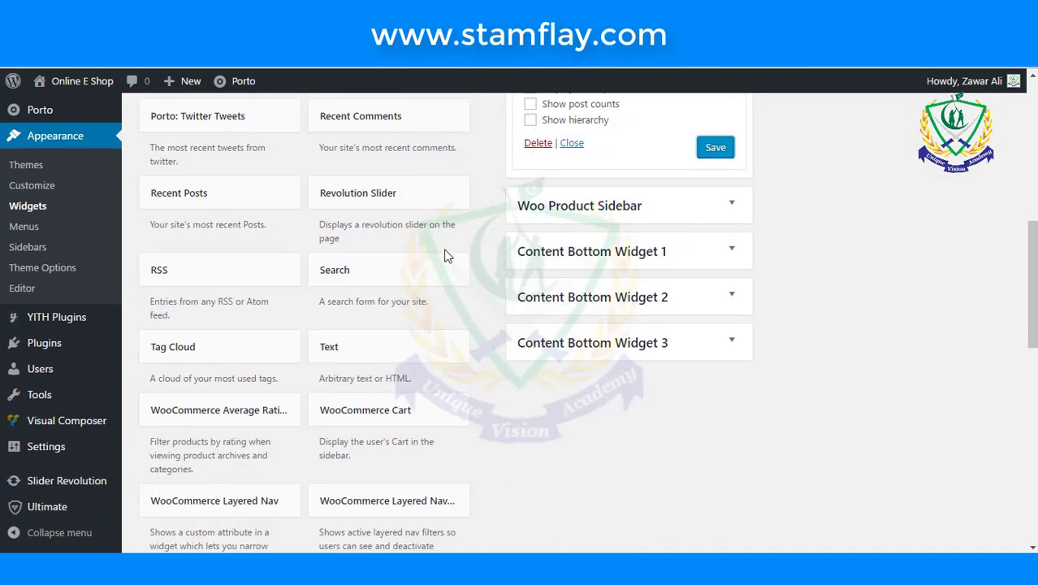
scroll(446, 256, "down", 2)
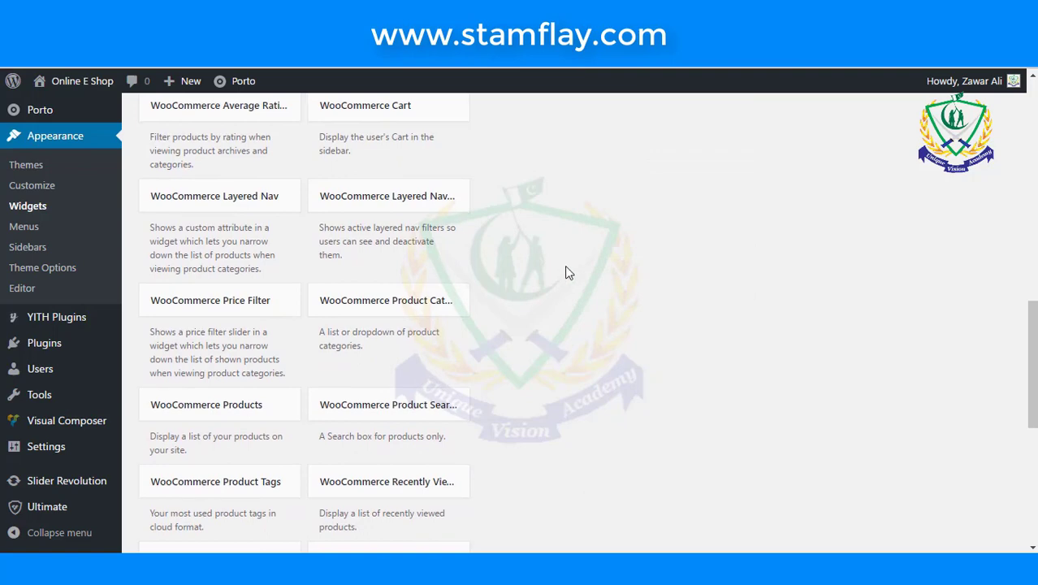
scroll(566, 271, "down", 1)
left_click(428, 227)
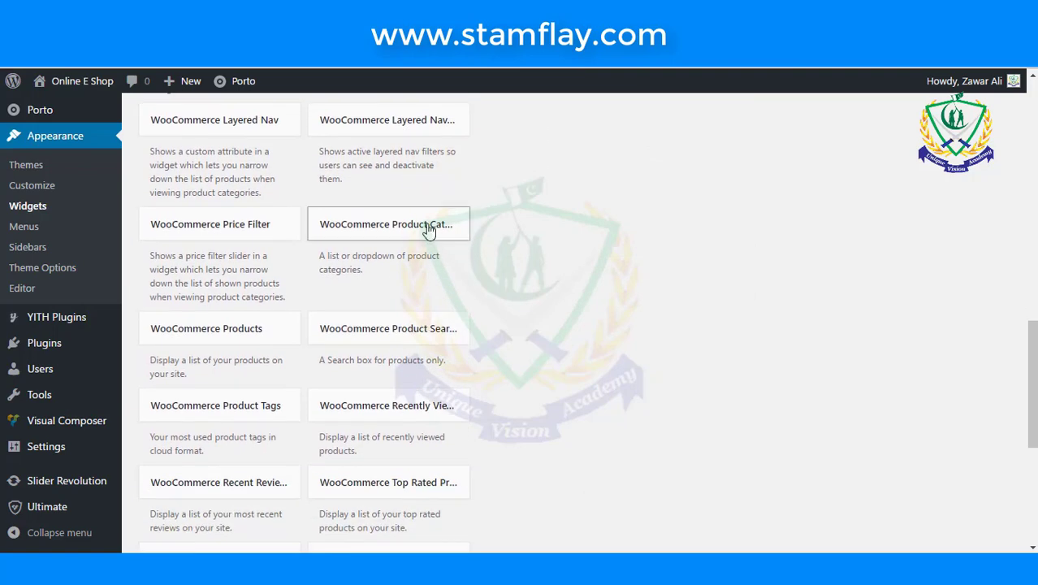
scroll(548, 329, "down", 2)
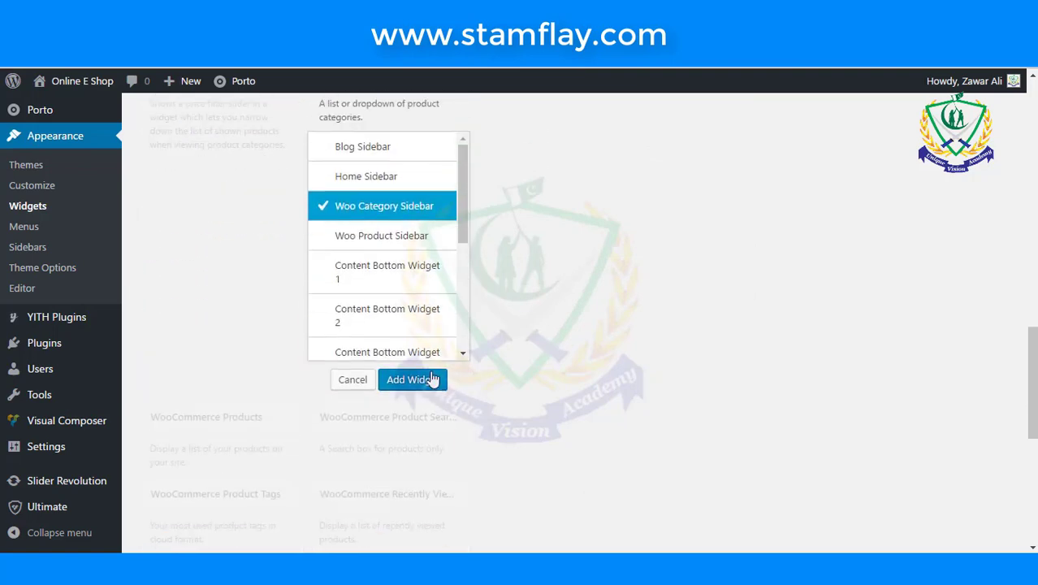
left_click(430, 377)
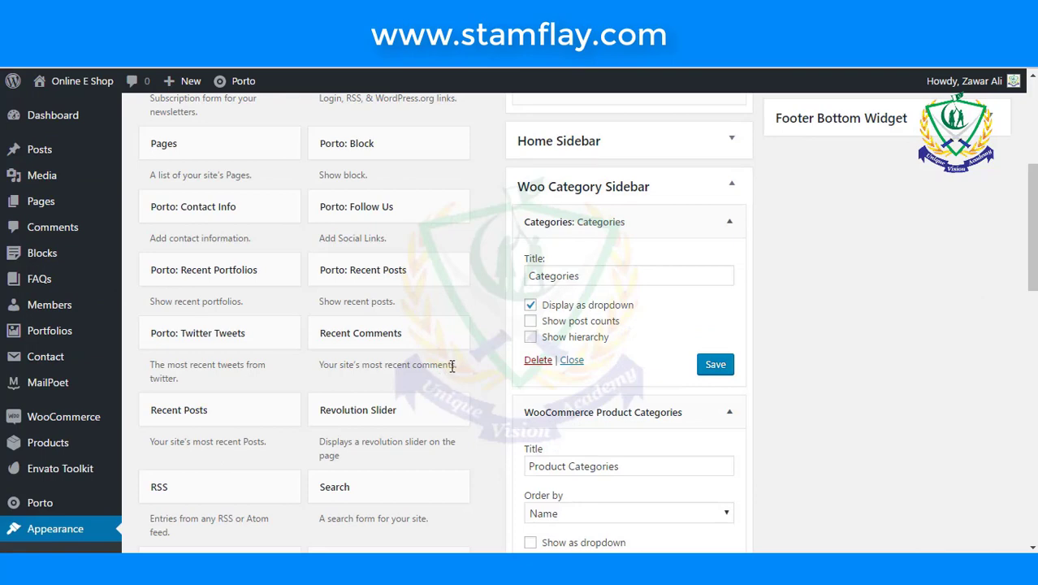
- Delete the old Categories widget and save the Product Categories widget
scroll(452, 365, "down", 1)
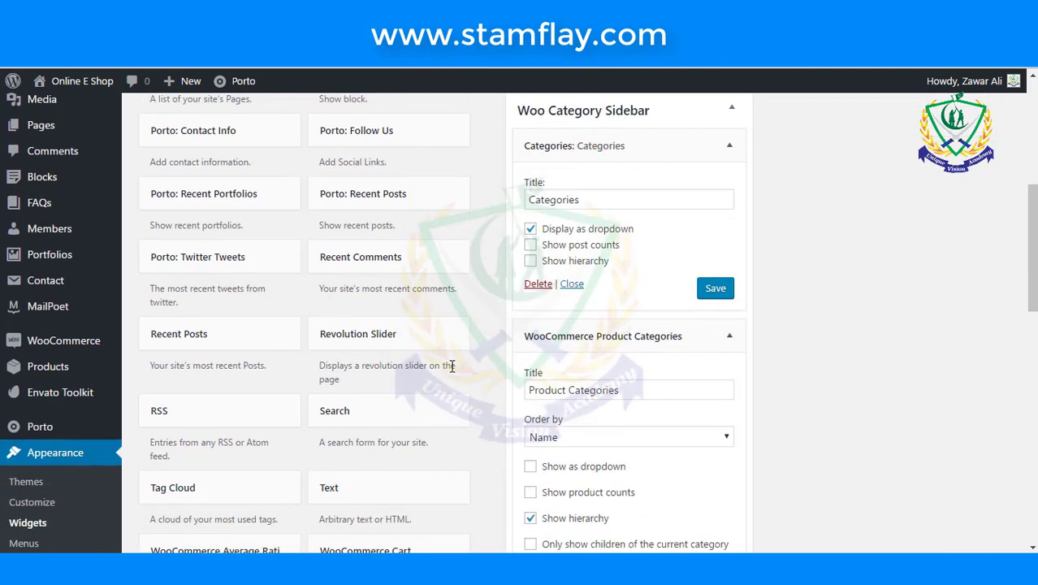
left_click(539, 286)
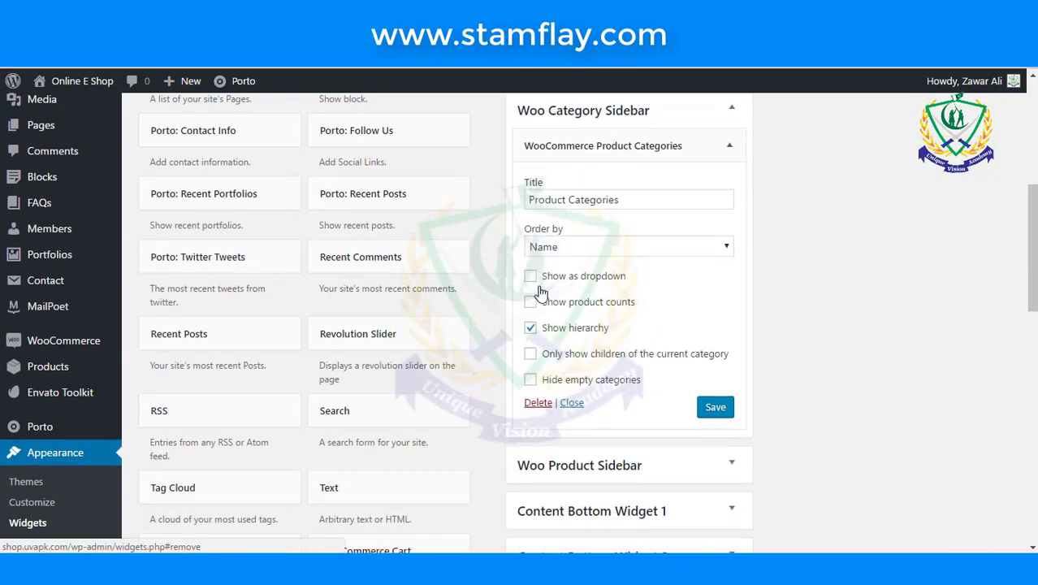
left_click(724, 416)
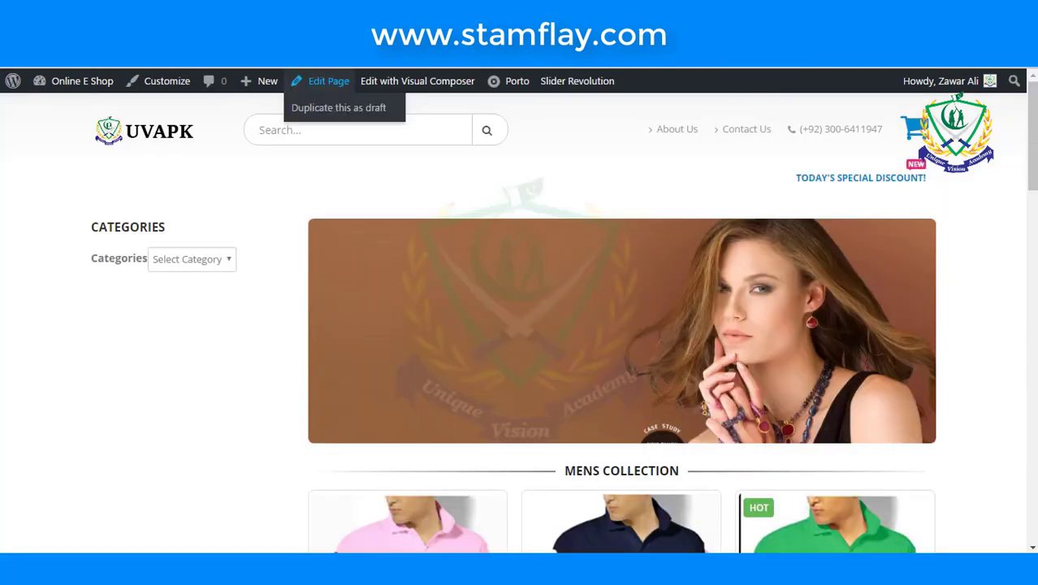
- Reload the homepage, test the collapsible Product Categories list, and open the Children category
key("F5")
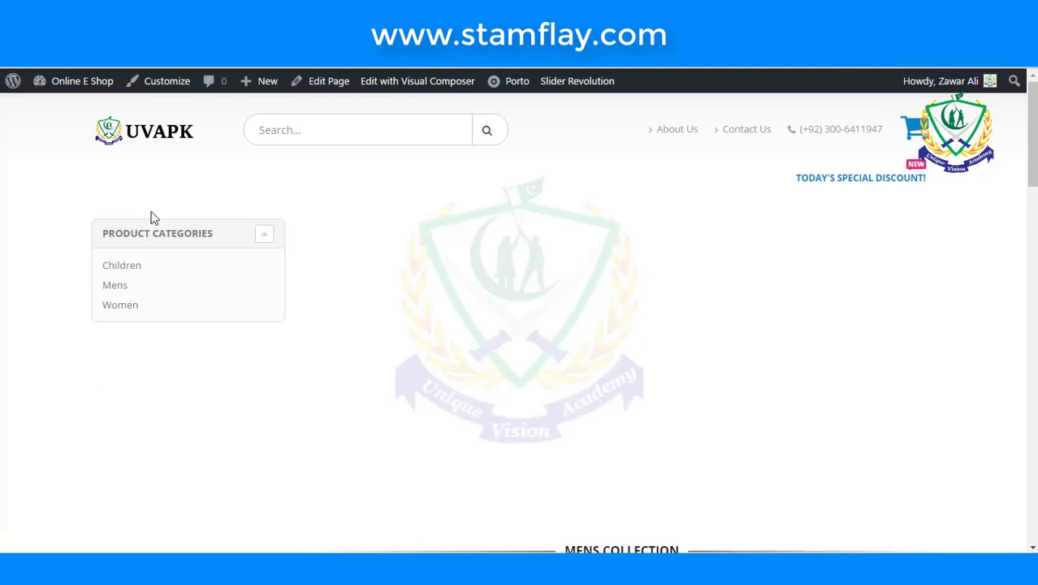
left_click(264, 234)
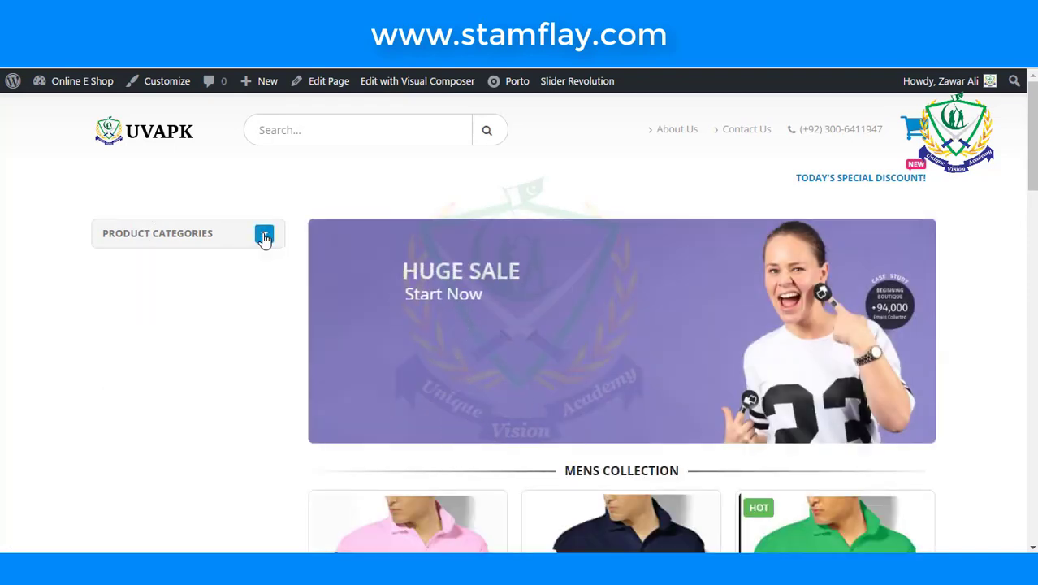
left_click(264, 234)
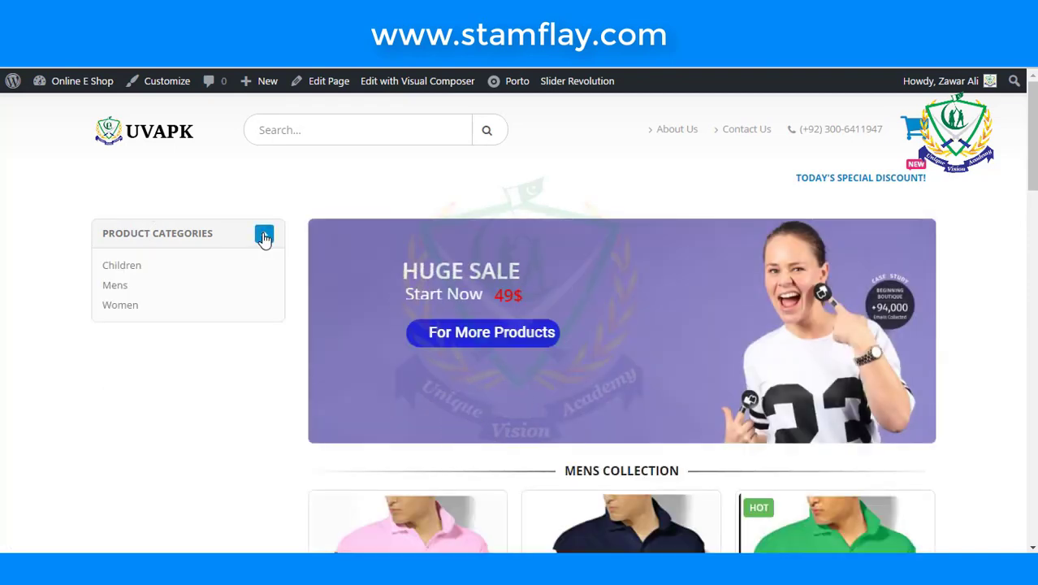
left_click(264, 235)
left_click(264, 237)
scroll(158, 276, "down", 5)
scroll(159, 278, "up", 5)
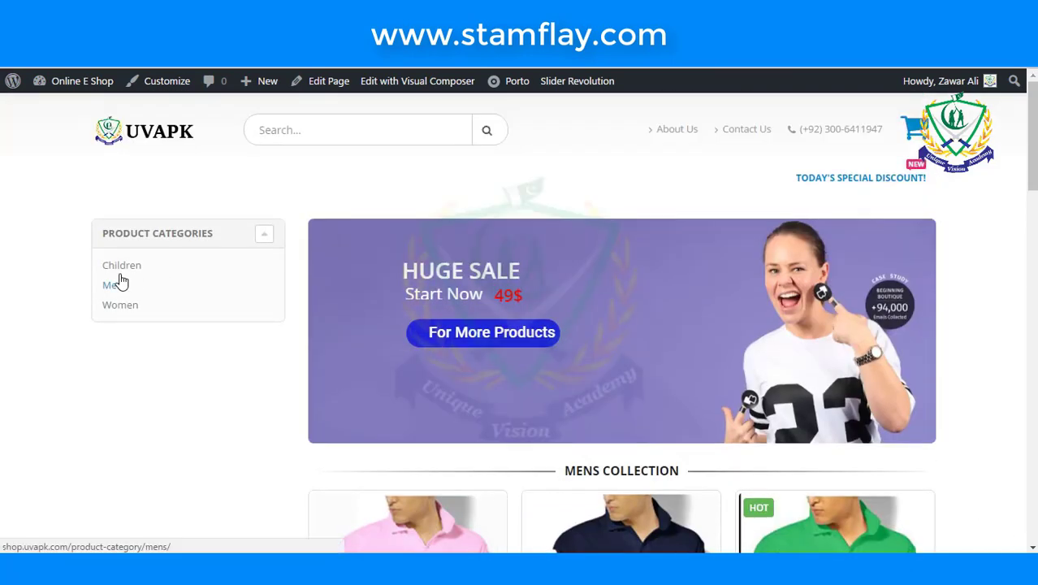
left_click(119, 268)
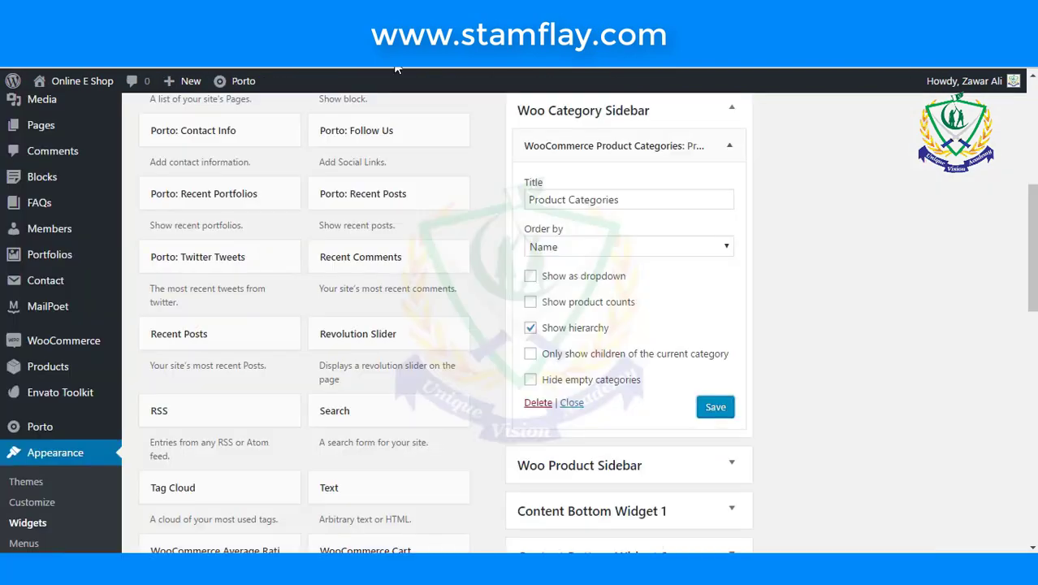
- Add a Calendar widget to the Woo Category Sidebar
scroll(405, 282, "down", 5)
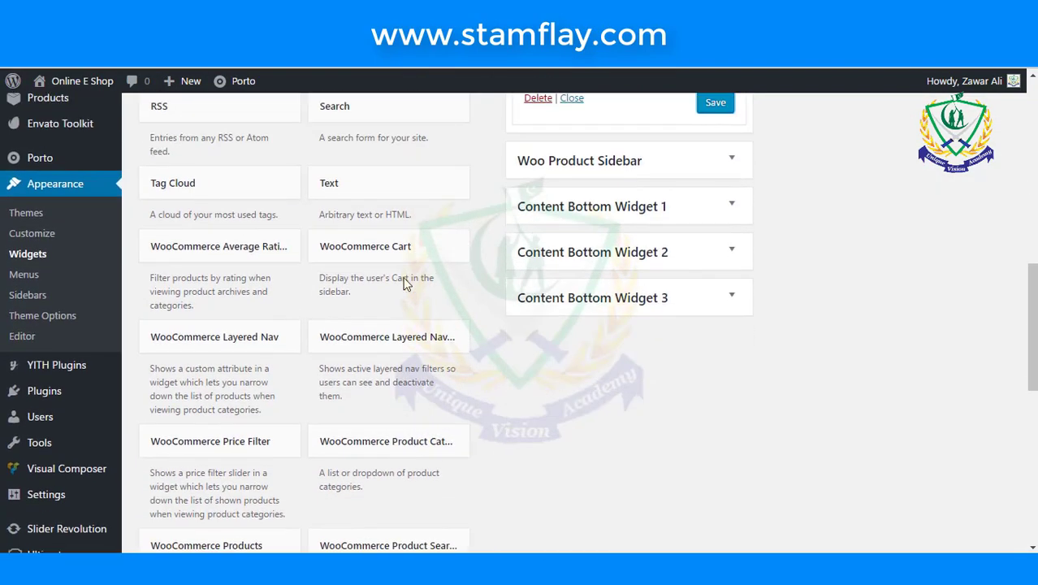
scroll(406, 282, "down", 10)
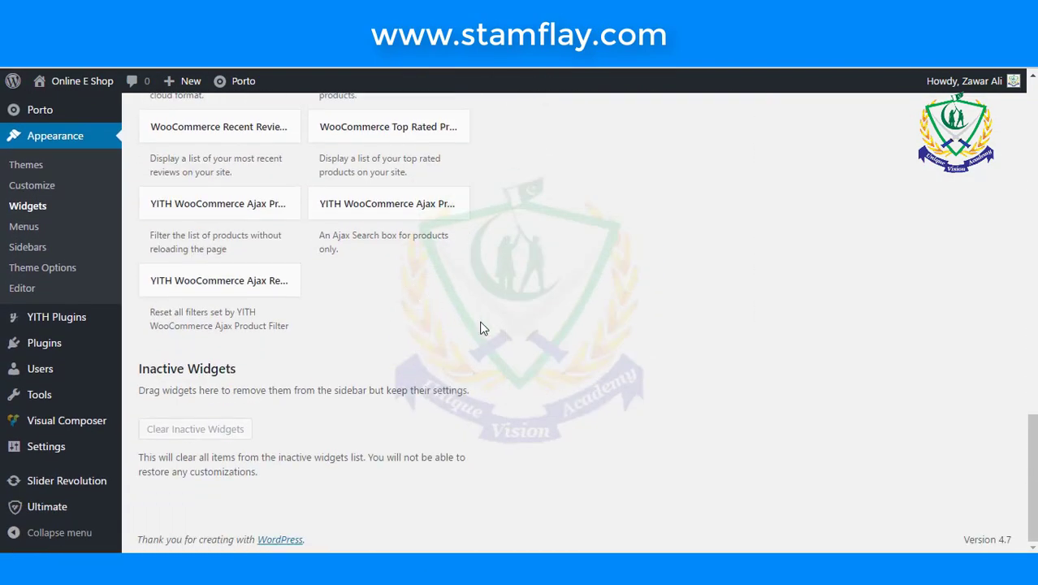
scroll(480, 328, "up", 10)
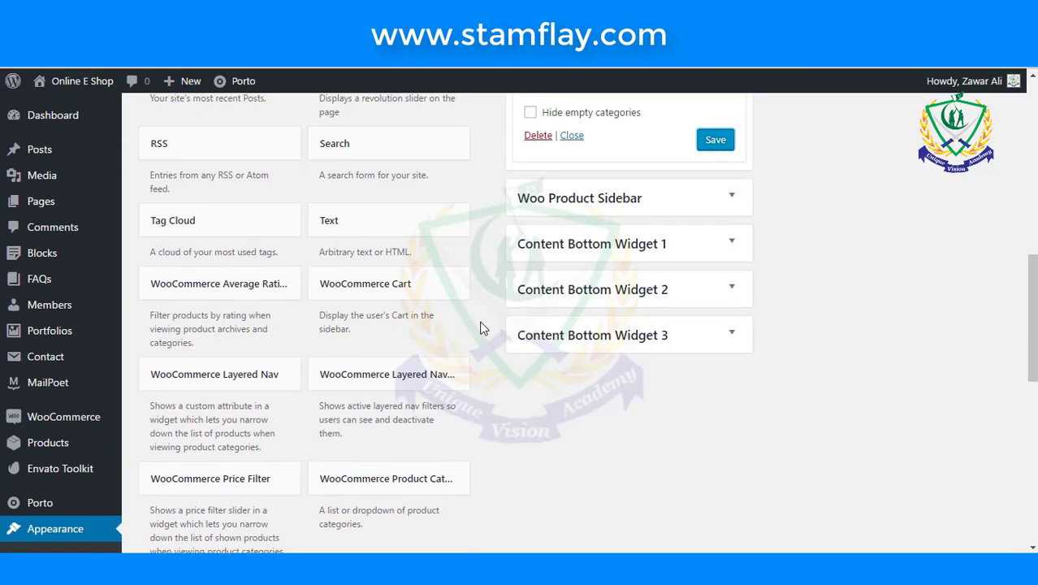
scroll(480, 328, "up", 3)
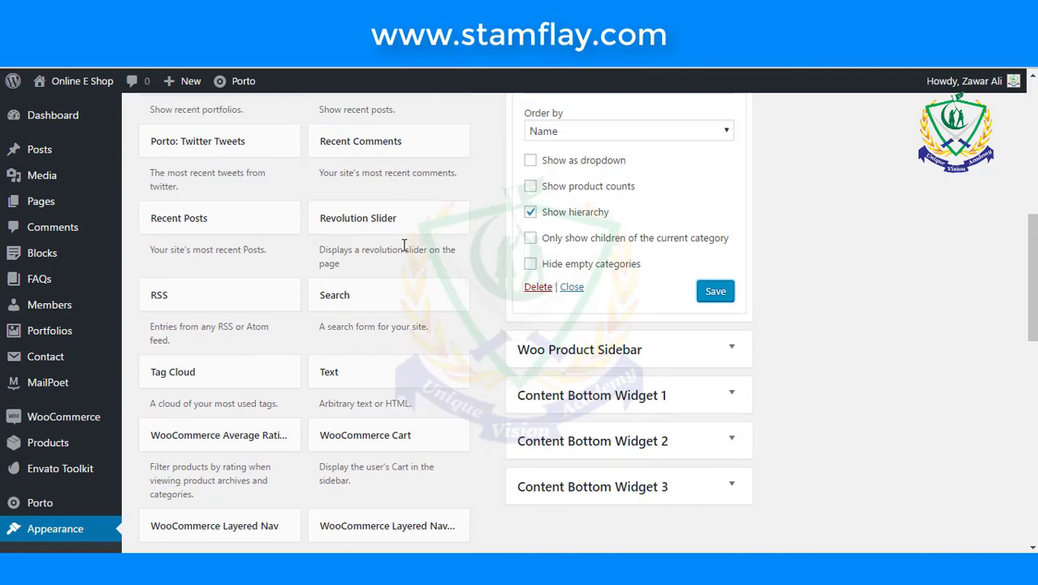
scroll(404, 245, "up", 3)
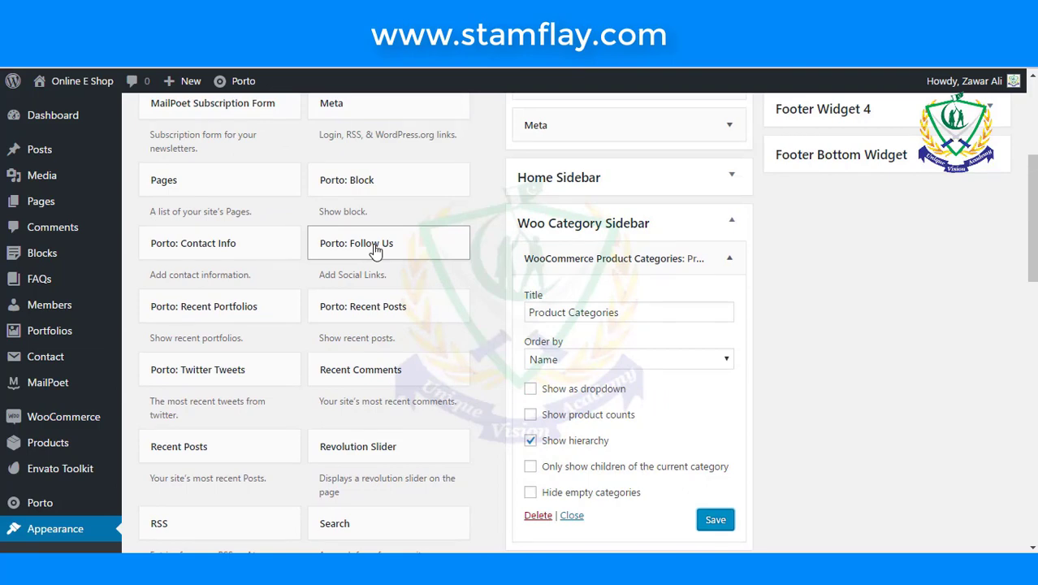
scroll(241, 255, "up", 2)
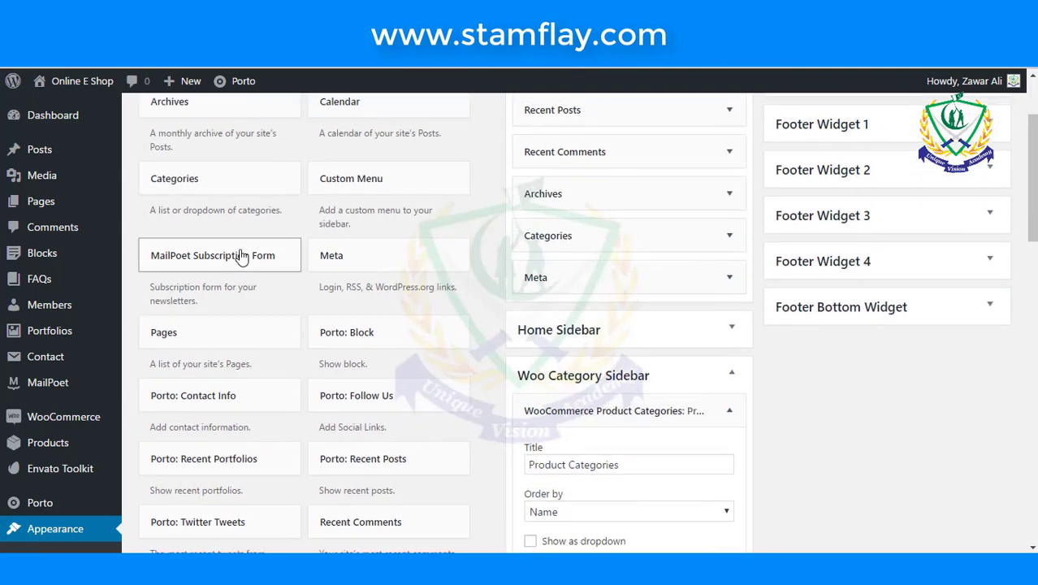
scroll(241, 256, "up", 2)
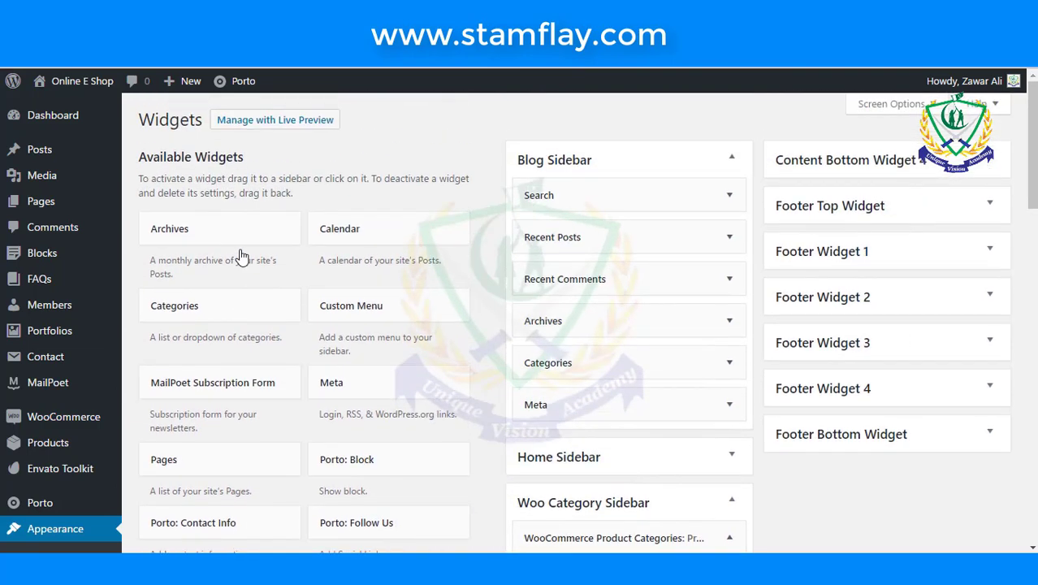
left_click(366, 245)
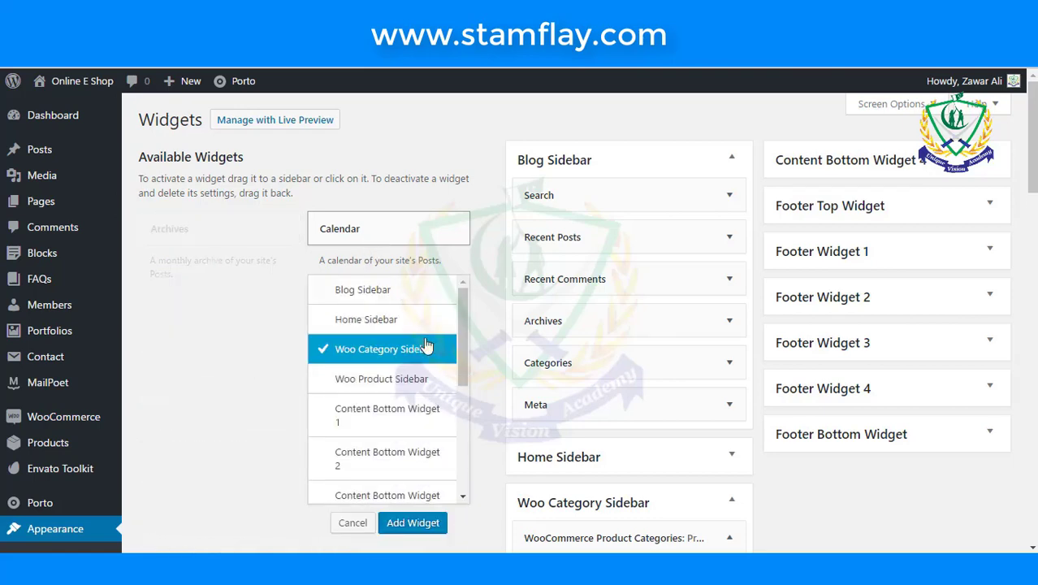
left_click(428, 526)
- Save the Calendar widget below Product Categories, then view the storefront's Children category page
scroll(434, 532, "down", 5)
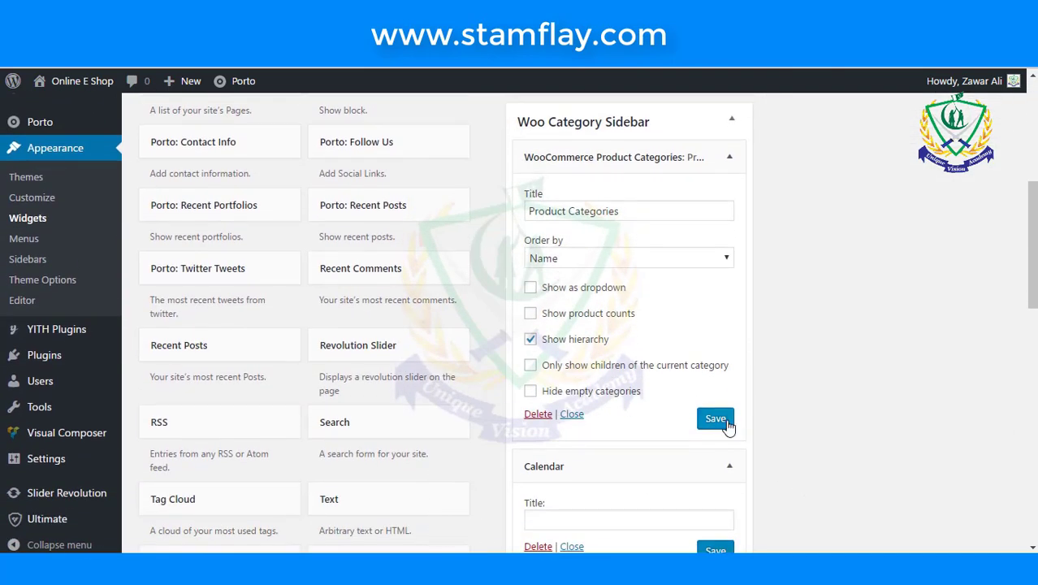
scroll(730, 422, "down", 4)
left_click(716, 246)
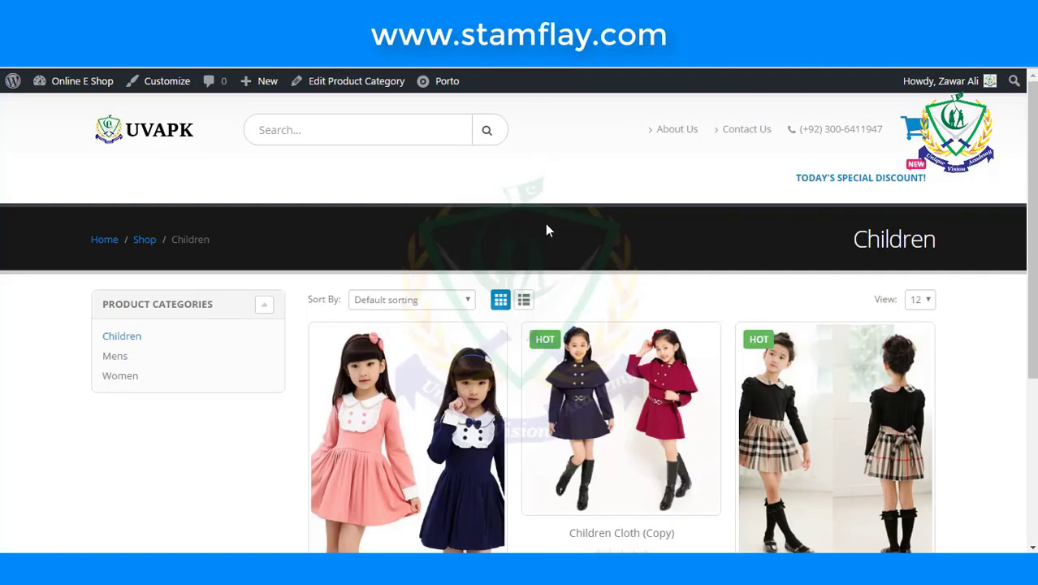
scroll(545, 236, "down", 1)
scroll(546, 244, "down", 2)
scroll(546, 245, "up", 4)
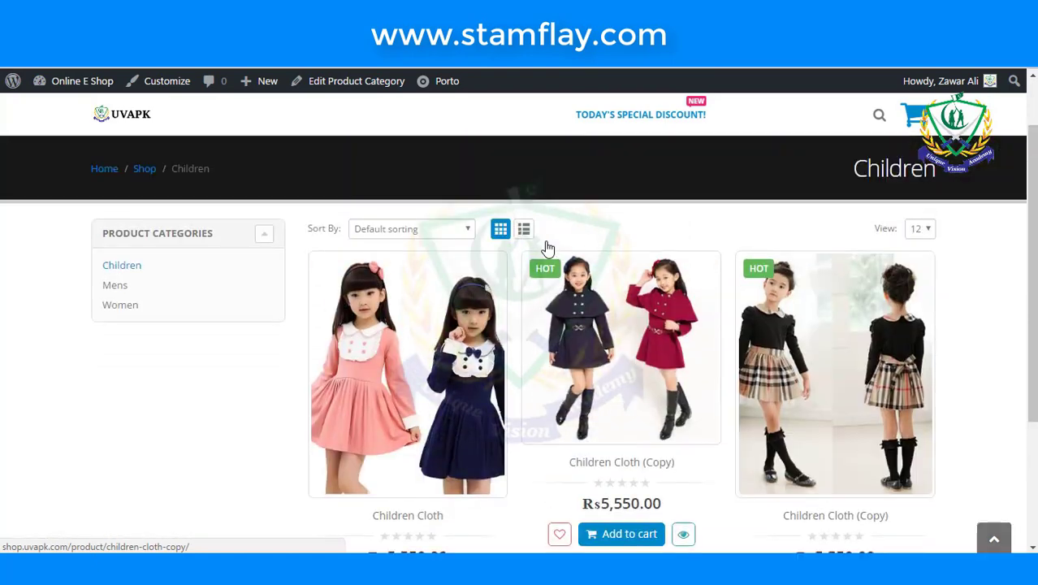
- Return to the shop homepage via the UVAPK logo and scroll down to the Children Cloth products
left_click(167, 140)
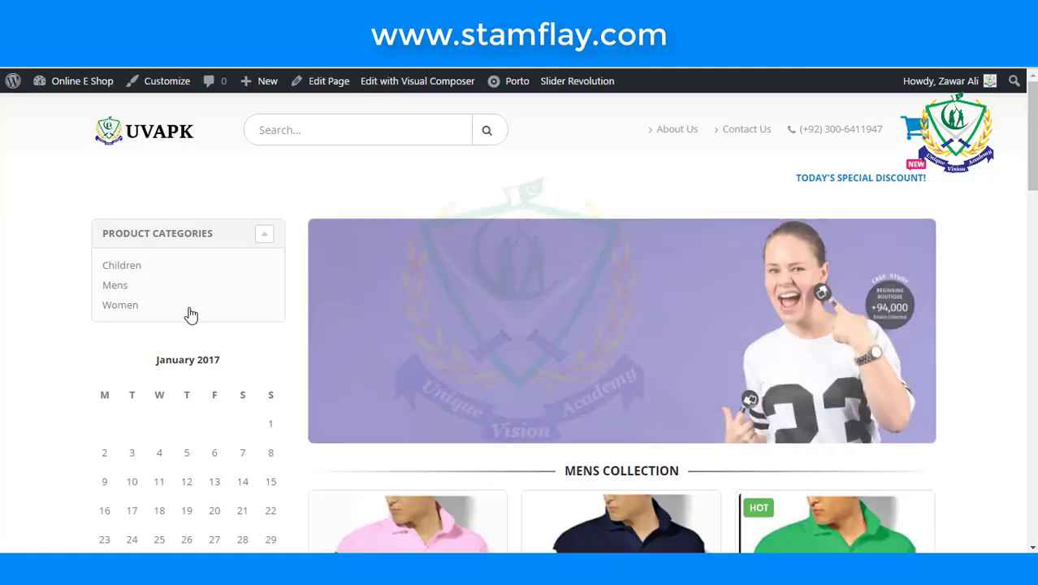
scroll(190, 314, "down", 6)
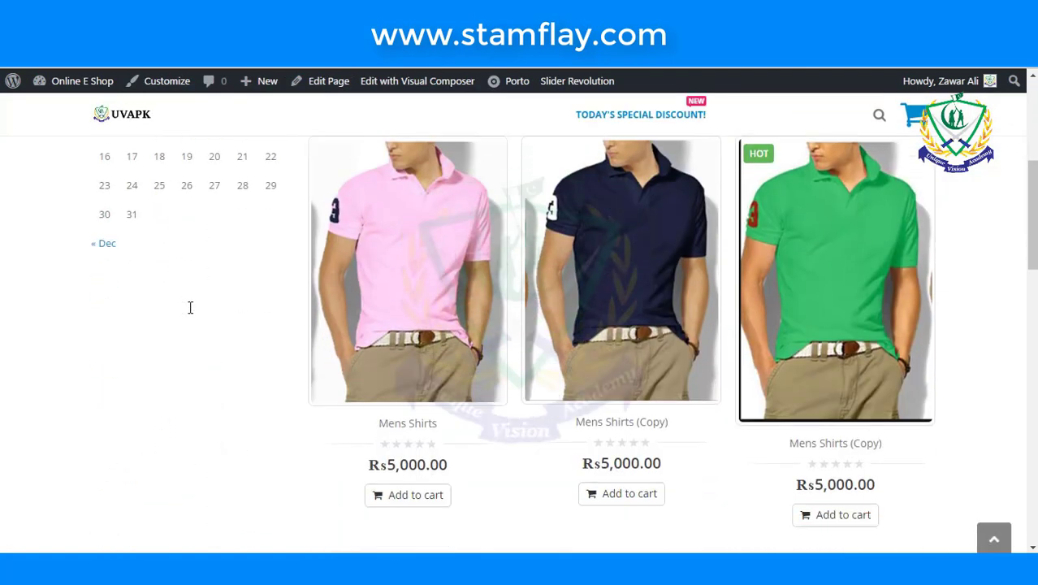
scroll(190, 314, "down", 12)
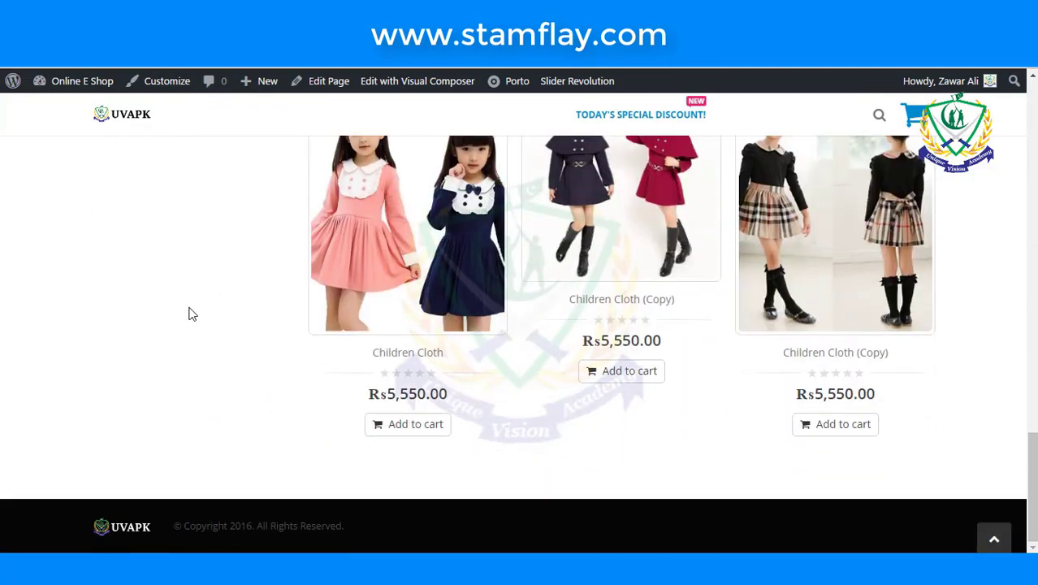
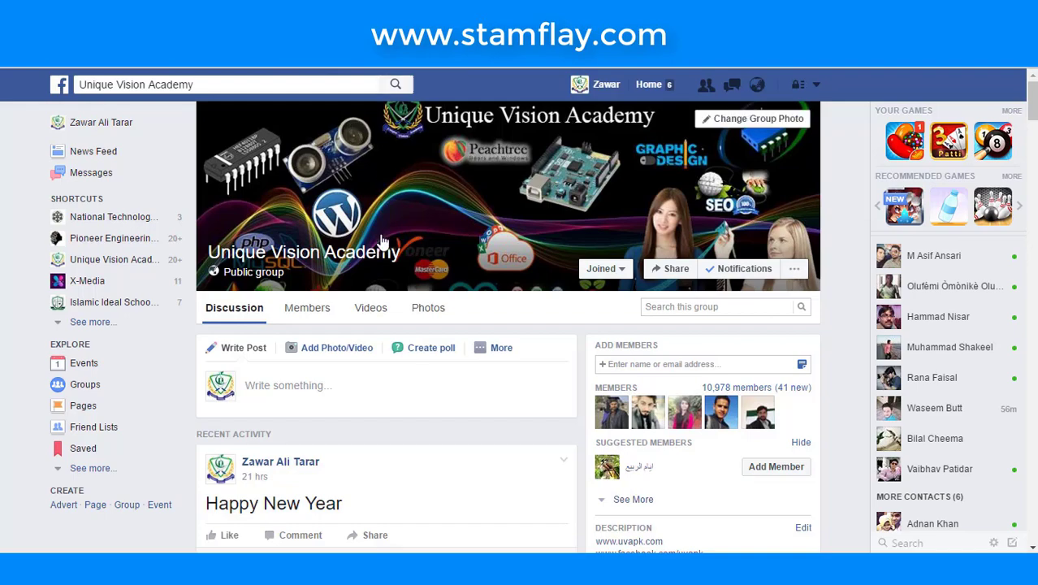
- Look over the group's extra posting options, then dismiss them
scroll(378, 237, "down", 6)
scroll(380, 237, "up", 5)
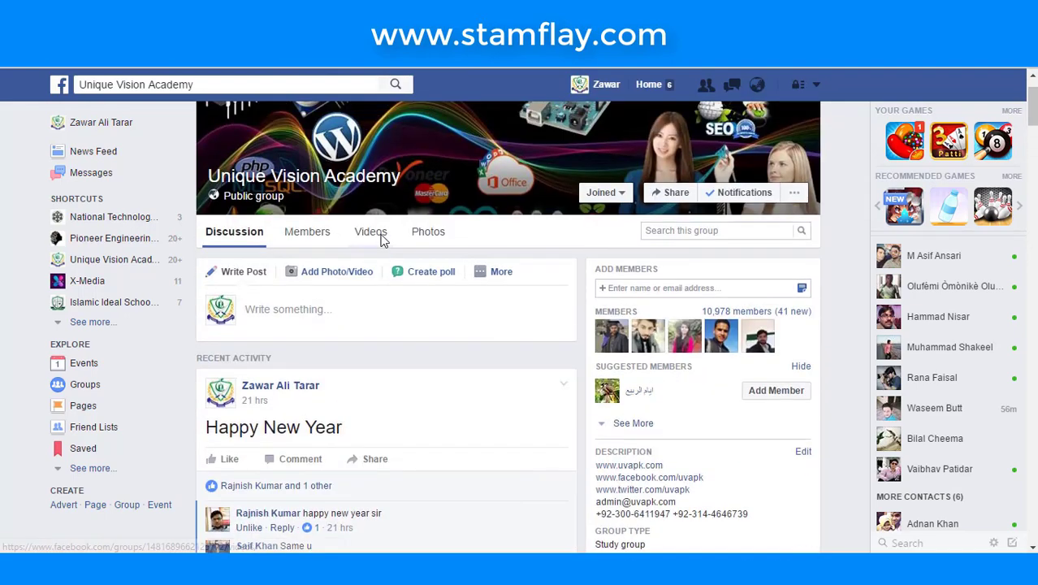
left_click(493, 275)
left_click(494, 274)
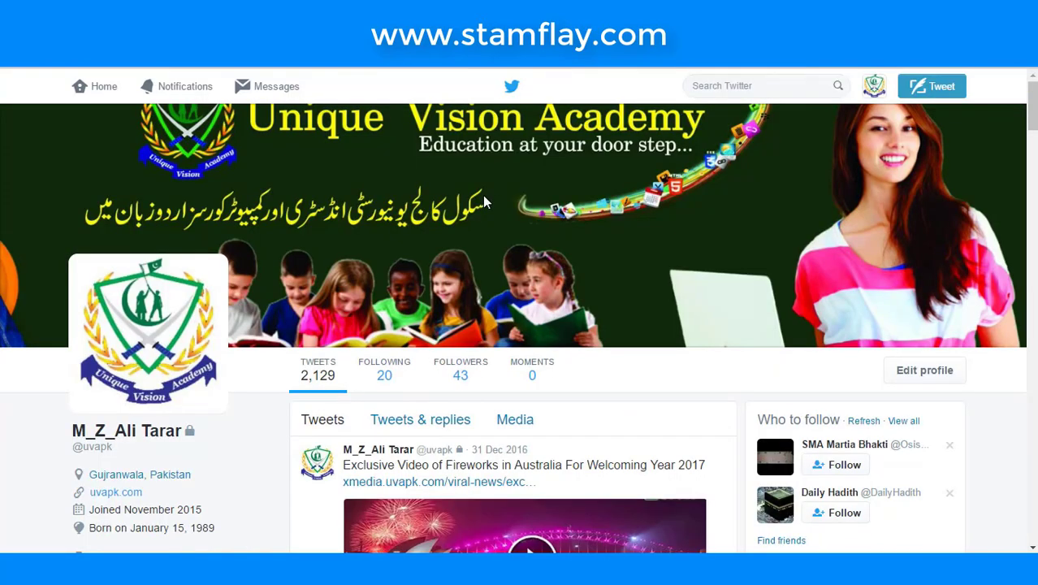
- Scroll the academy's Twitter timeline down to its 30 Dec 2016 YouTube tweets
scroll(185, 201, "down", 3)
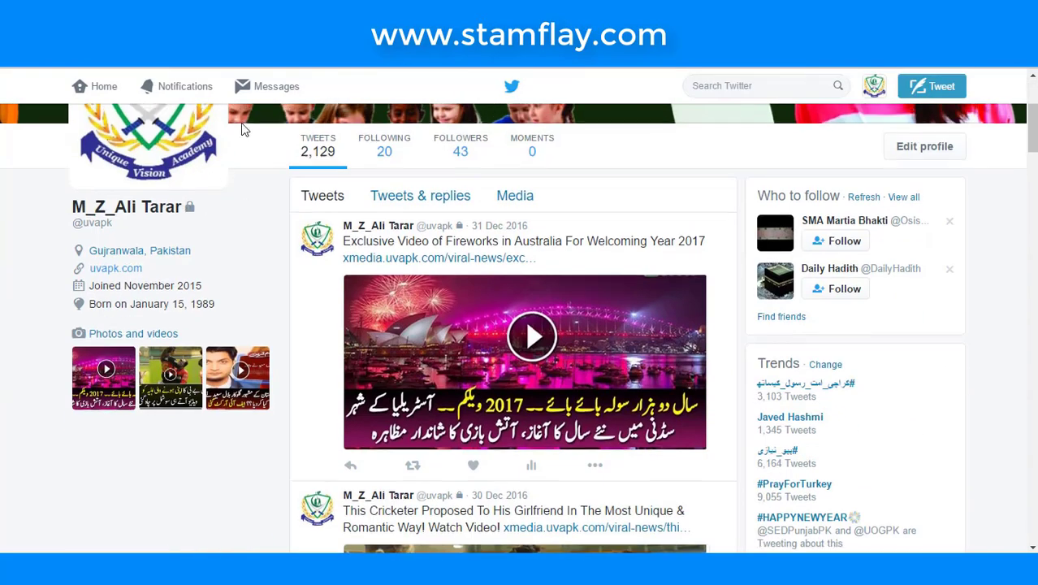
scroll(241, 128, "up", 2)
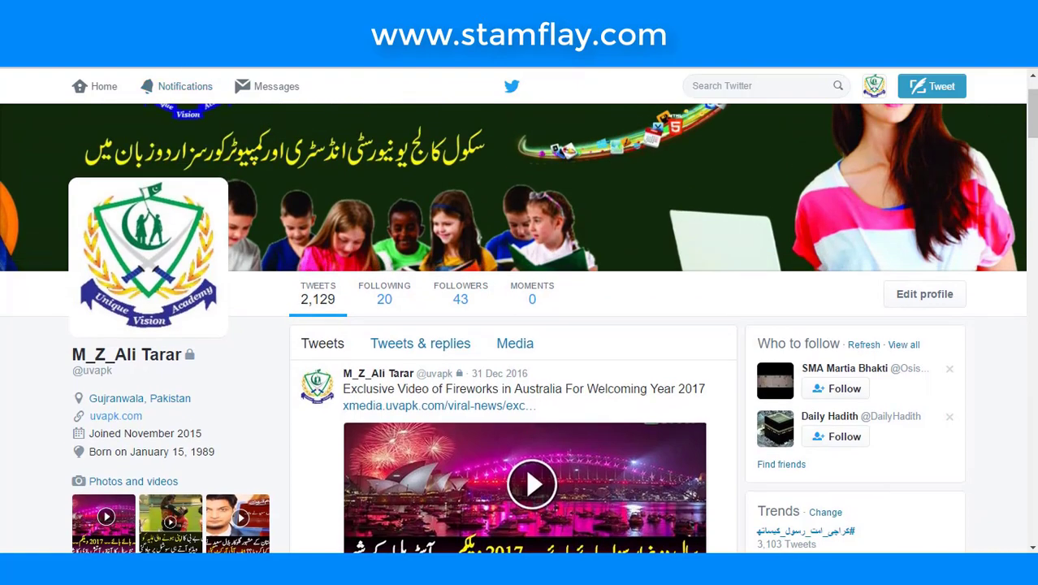
scroll(298, 87, "down", 10)
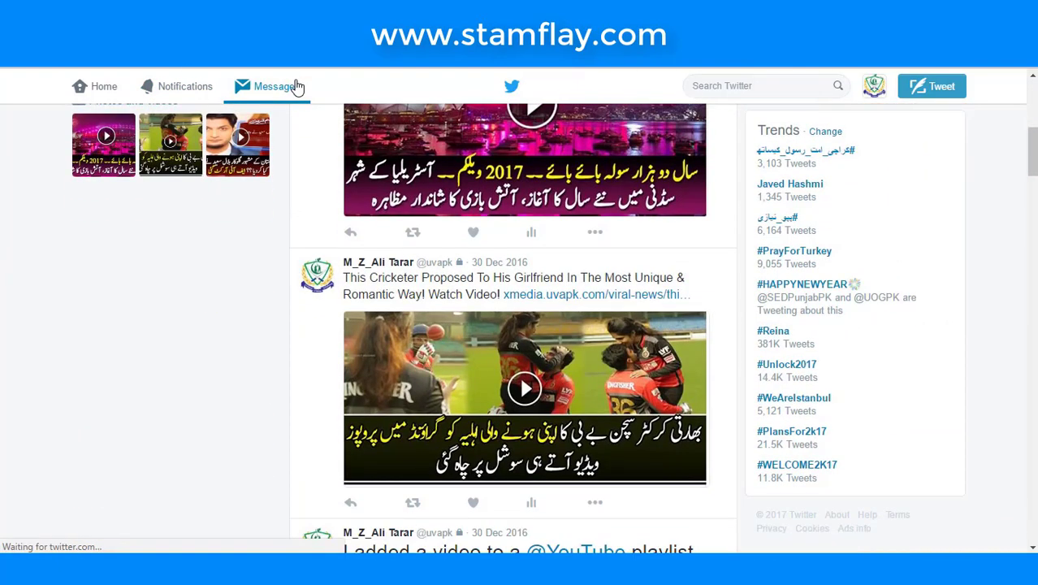
scroll(297, 87, "down", 2)
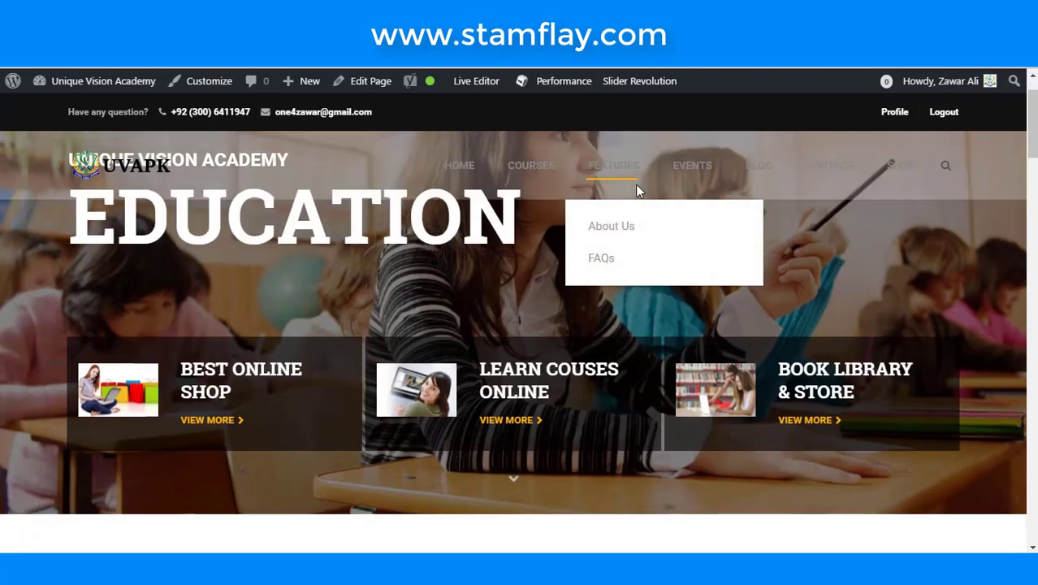
- Scroll through the EDUCATION home page sections and back up to the top
scroll(637, 188, "down", 5)
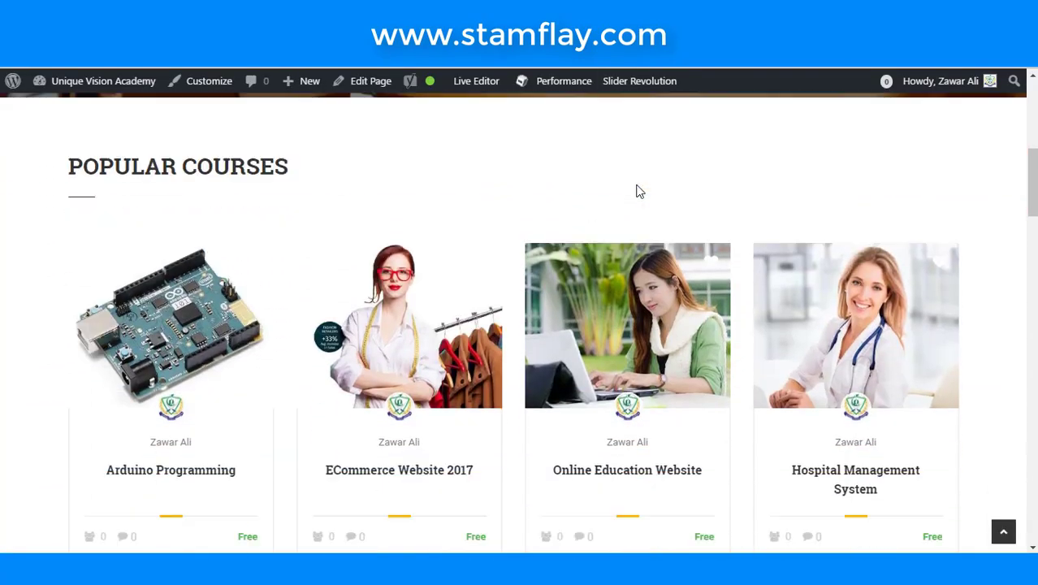
scroll(638, 190, "down", 15)
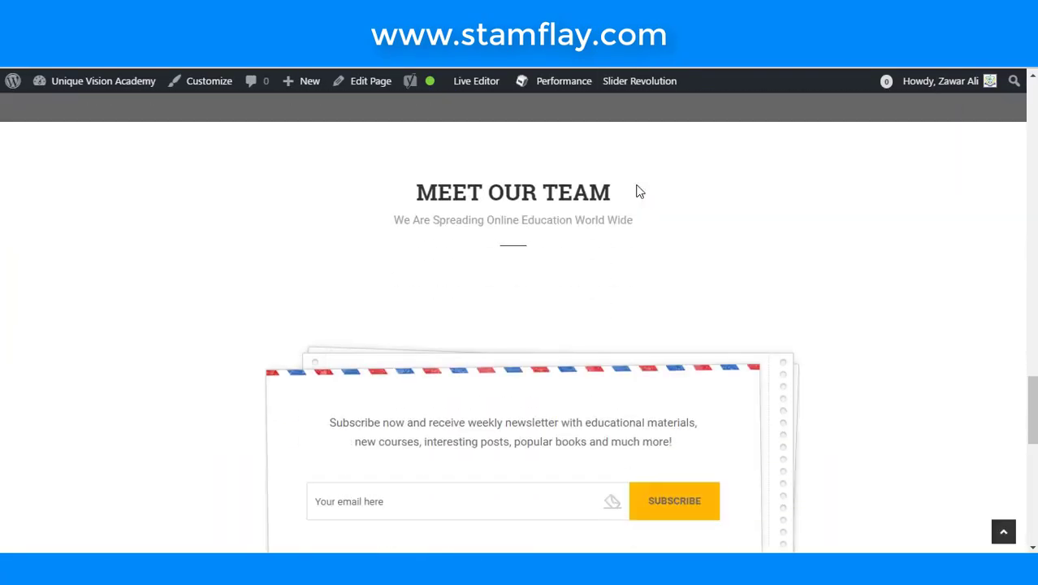
scroll(638, 191, "down", 6)
scroll(638, 191, "up", 6)
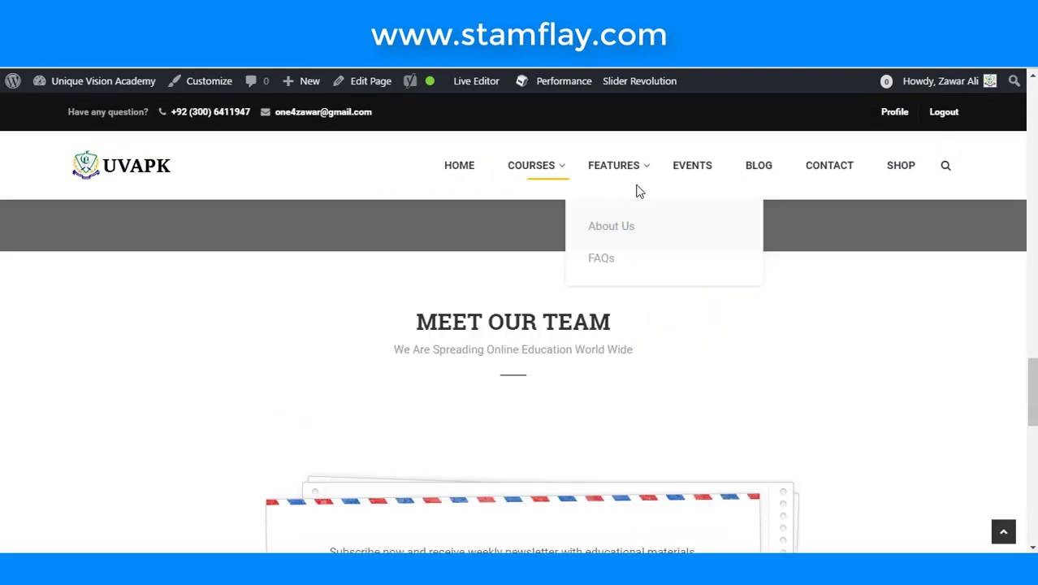
scroll(638, 188, "up", 15)
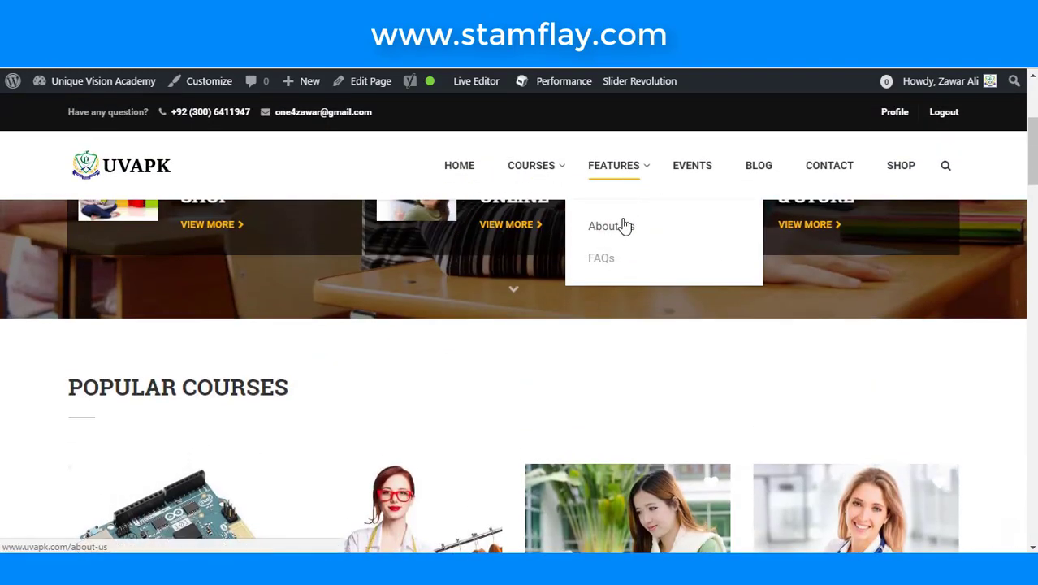
scroll(386, 250, "up", 5)
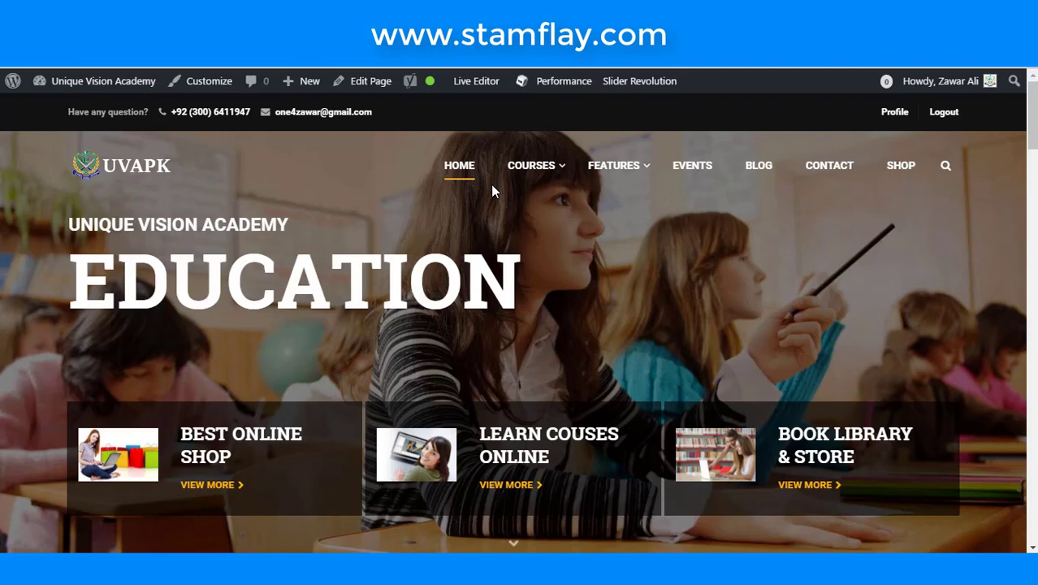
scroll(617, 197, "down", 1)
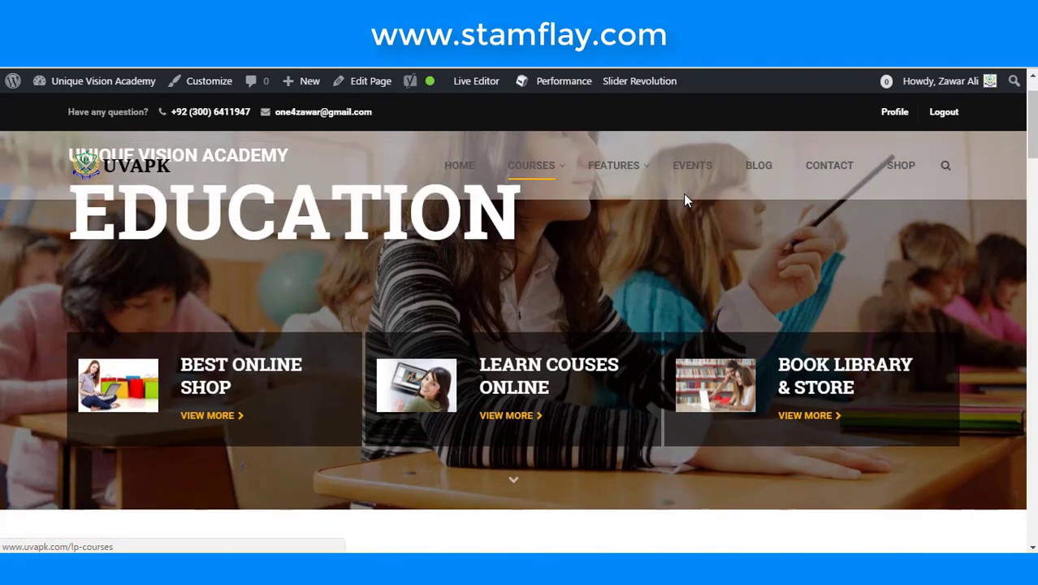
- Go to the site's BLOG page and scroll through its first posts
left_click(751, 172)
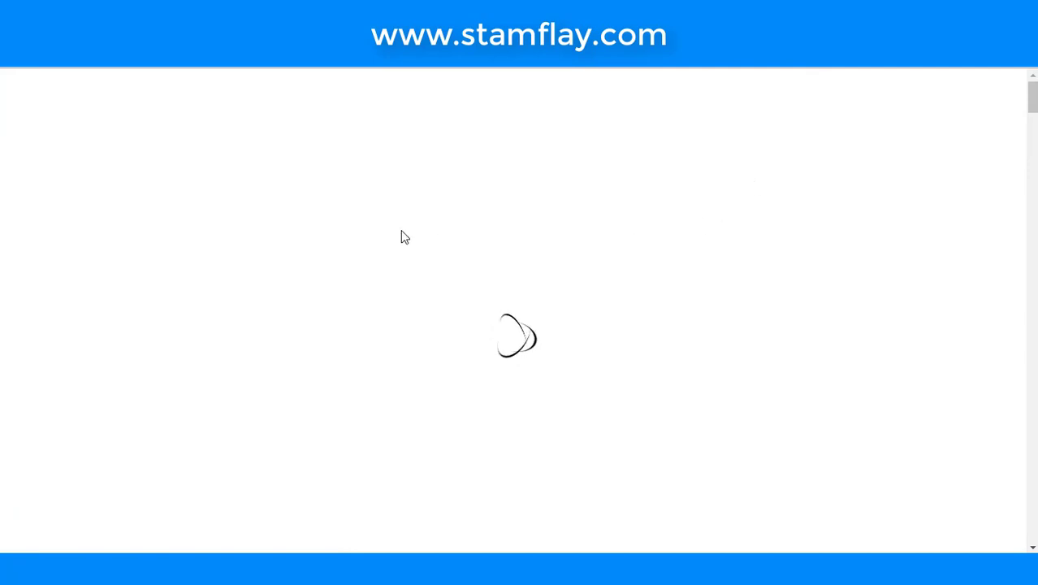
scroll(404, 237, "down", 3)
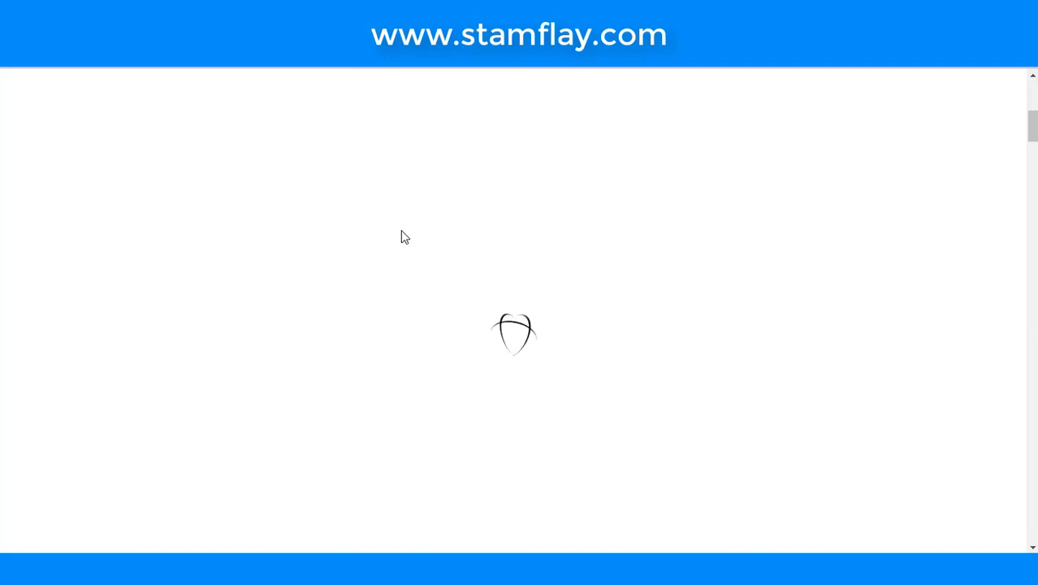
scroll(405, 237, "down", 3)
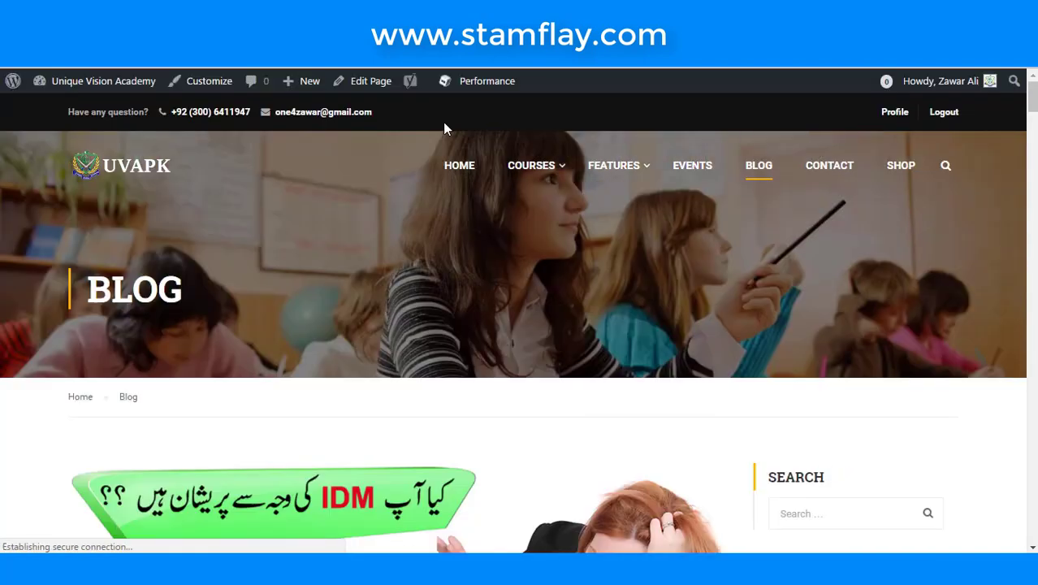
- Scroll down the blog post listing and back up to the top bar
scroll(459, 165, "down", 10)
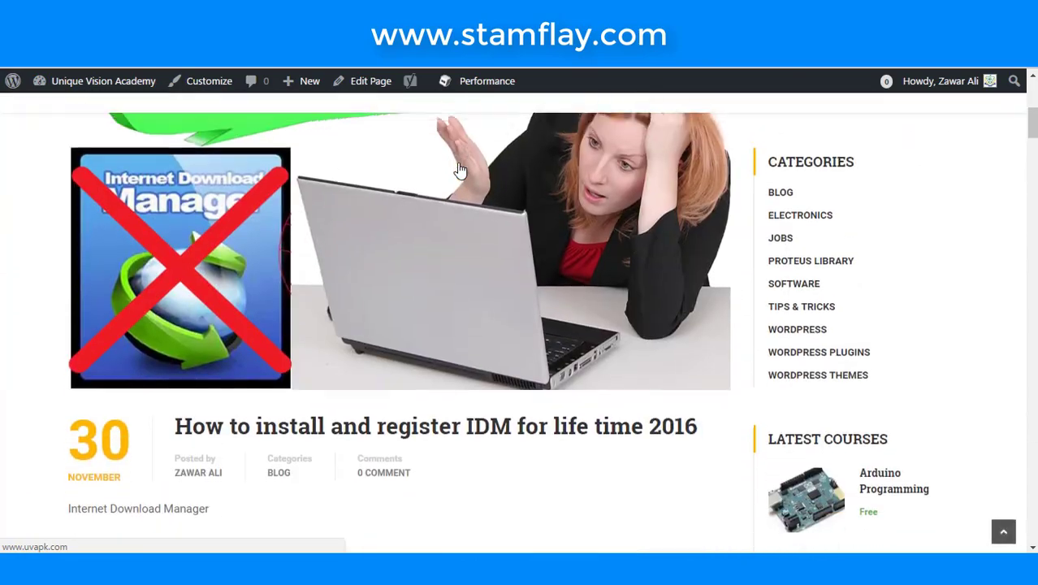
scroll(459, 171, "down", 15)
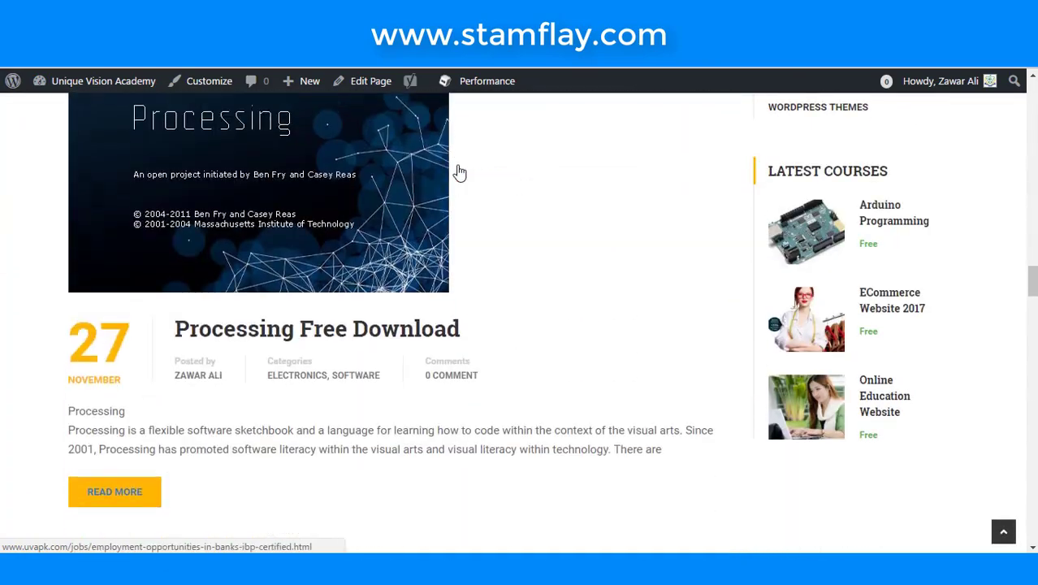
scroll(459, 172, "down", 10)
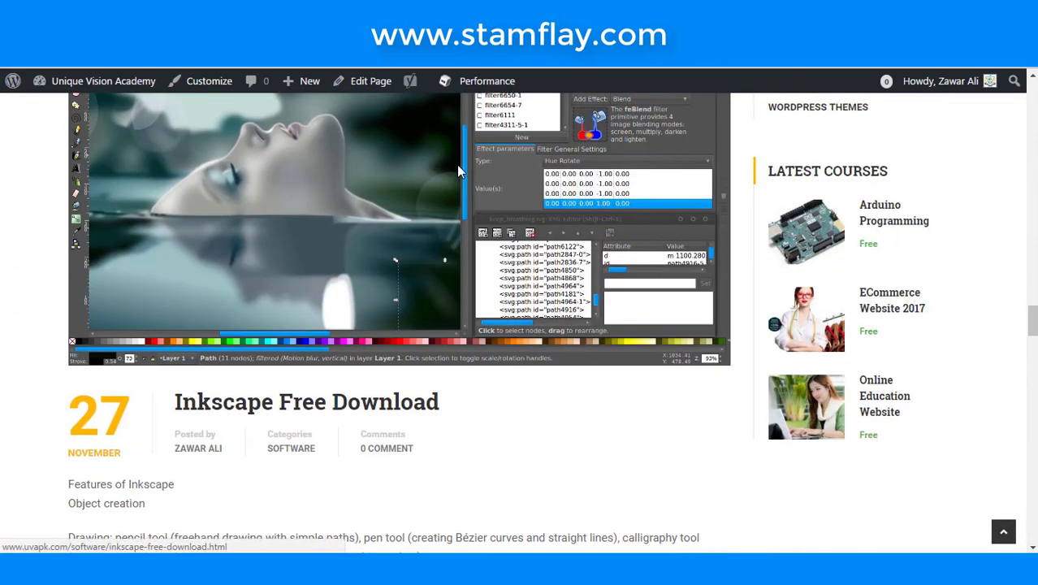
scroll(457, 171, "up", 20)
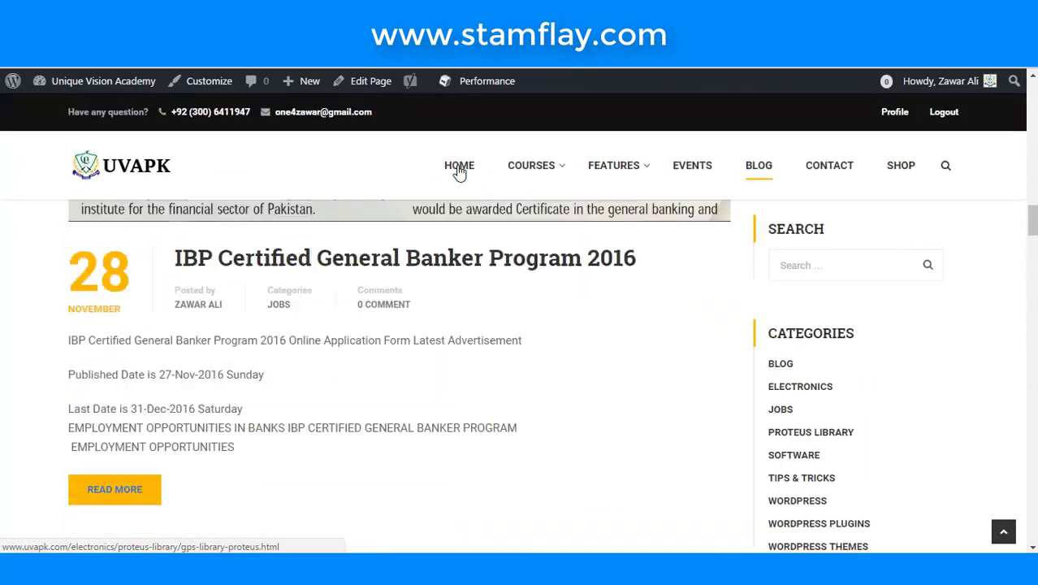
scroll(235, 150, "up", 2)
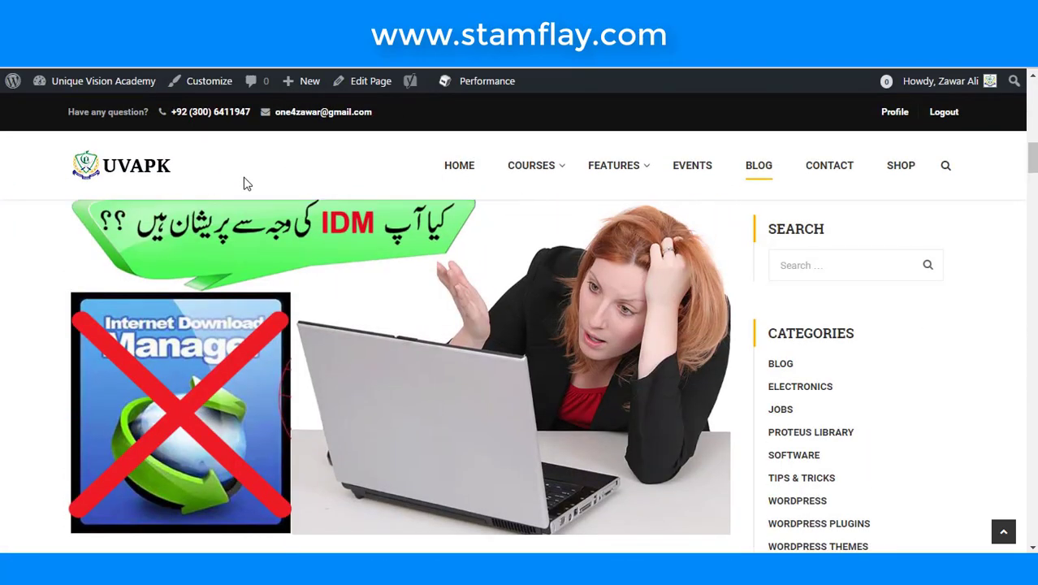
- Box the top-bar contact phone number and e-mail, clear the annotations, and scroll on
mouse_move(143, 95)
left_mouse_down()
mouse_move(177, 125)
mouse_move(255, 129)
left_mouse_up()
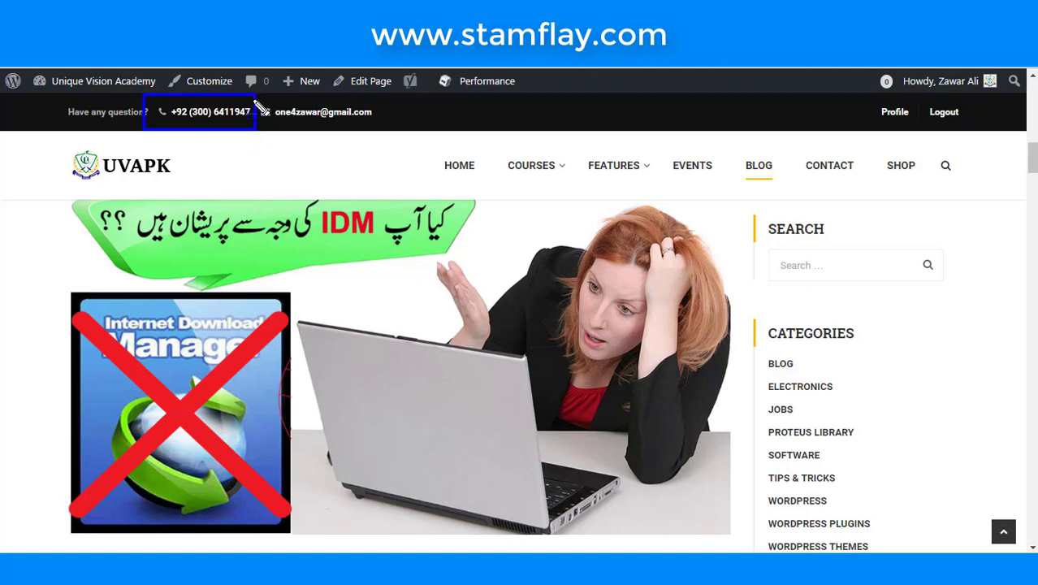
left_click_drag(255, 97, 376, 127)
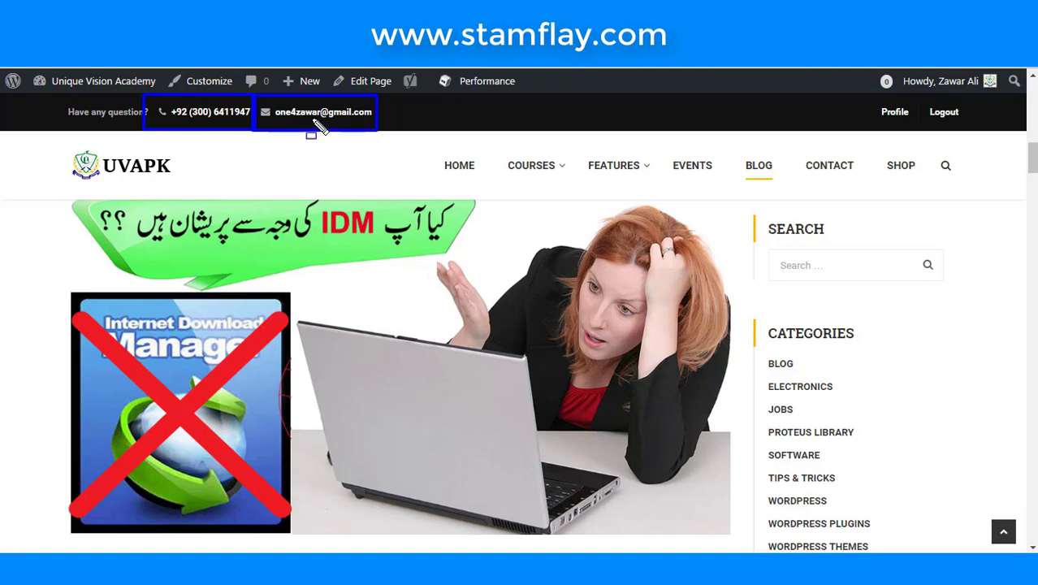
key("Escape")
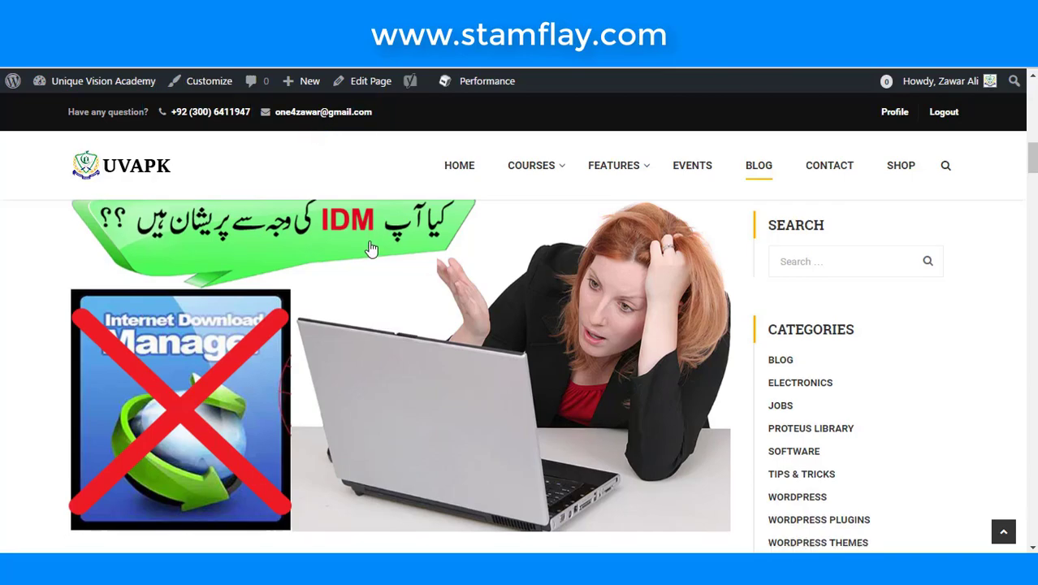
scroll(367, 245, "down", 10)
scroll(371, 248, "down", 20)
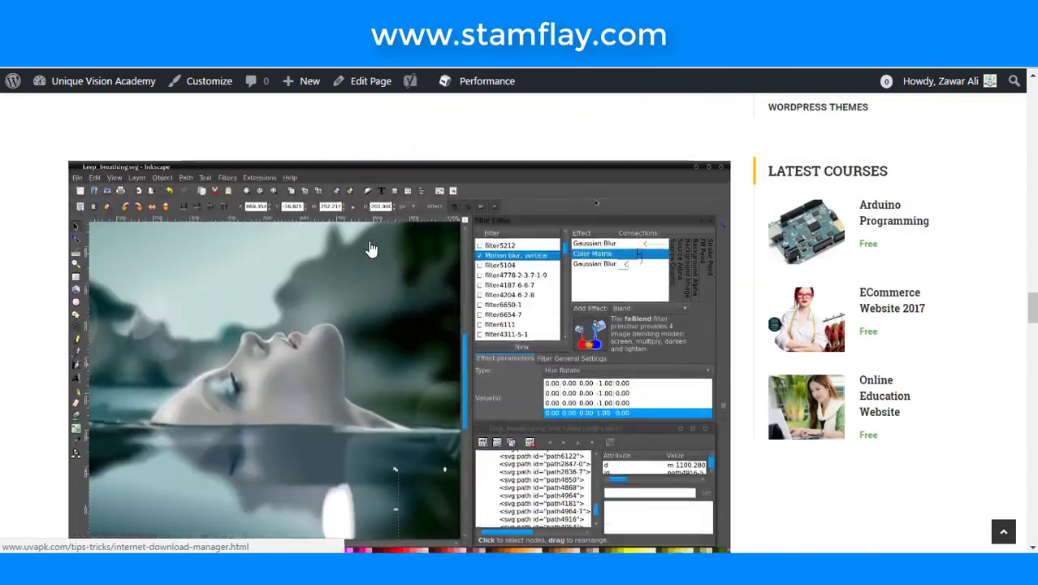
scroll(370, 247, "down", 20)
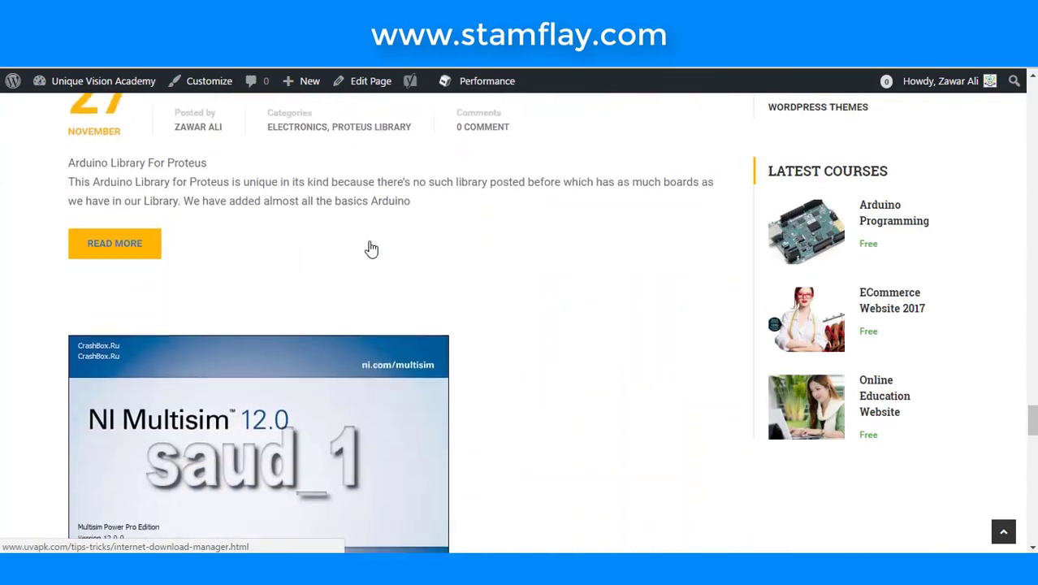
scroll(621, 243, "up", 15)
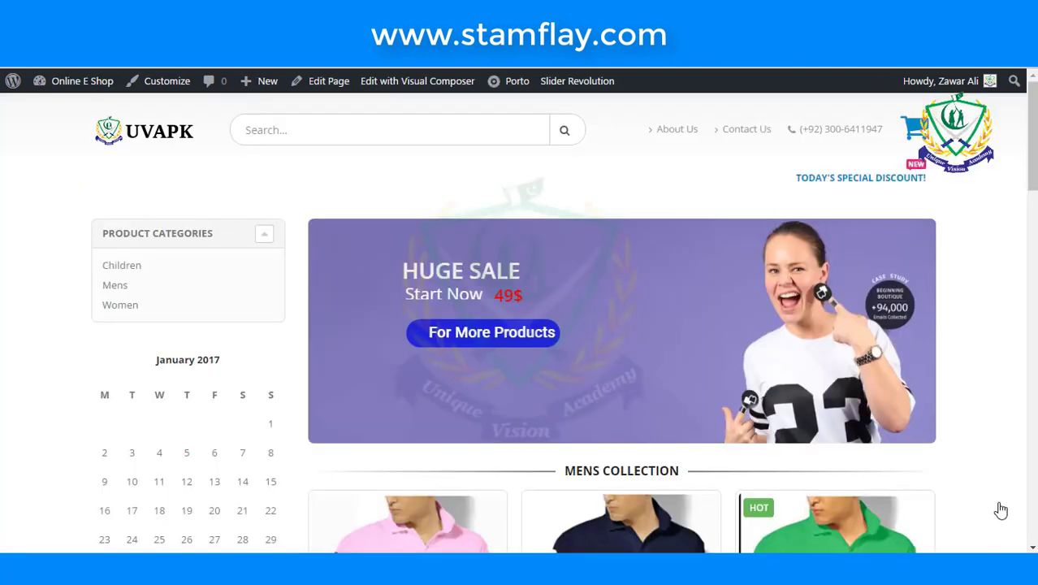
- Start a new block from Blocks > Add New and look through its blank editor
scroll(325, 409, "down", 5)
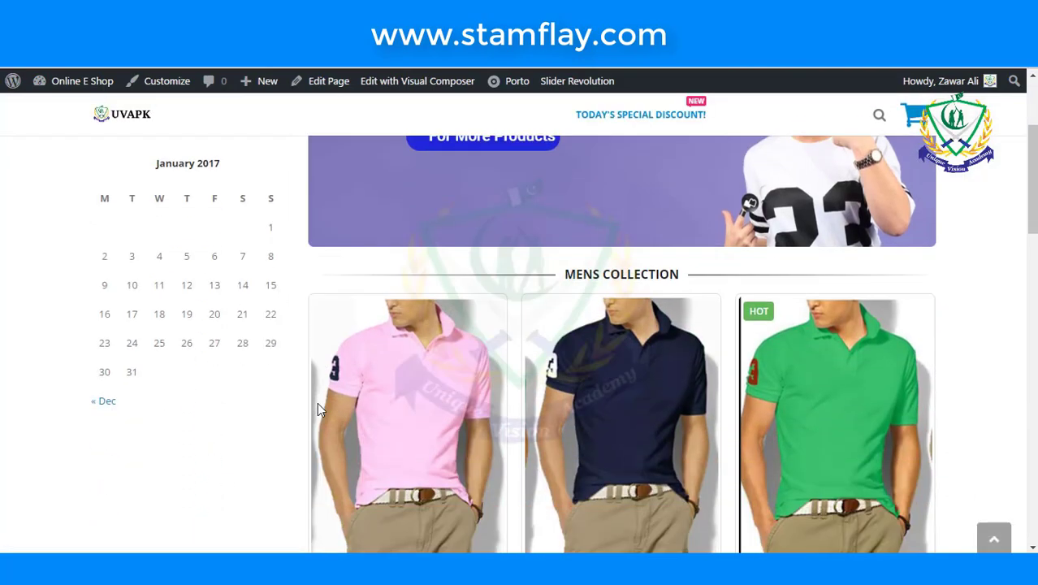
scroll(310, 410, "down", 3)
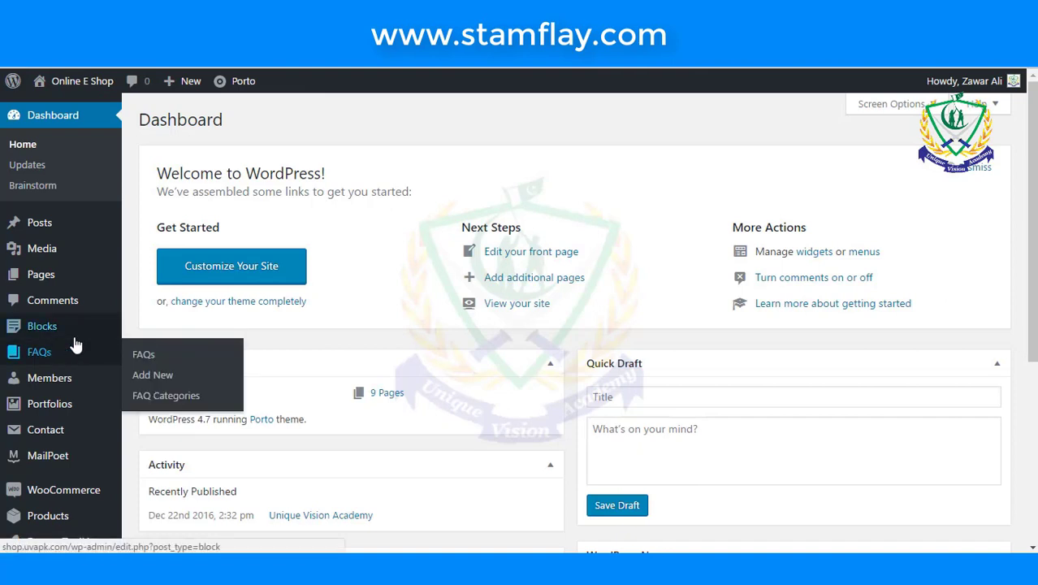
mouse_move(70, 339)
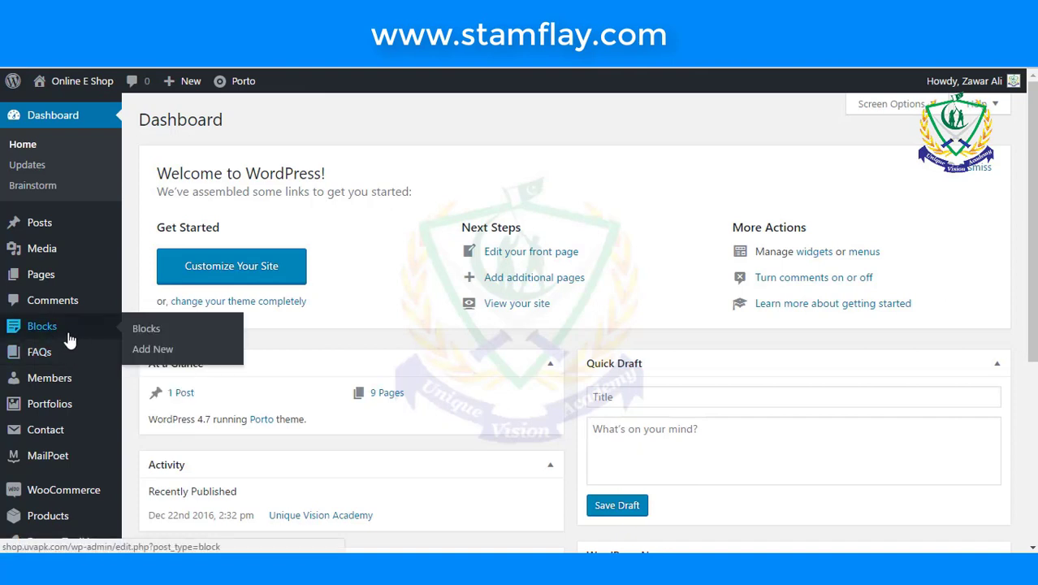
left_click(159, 352)
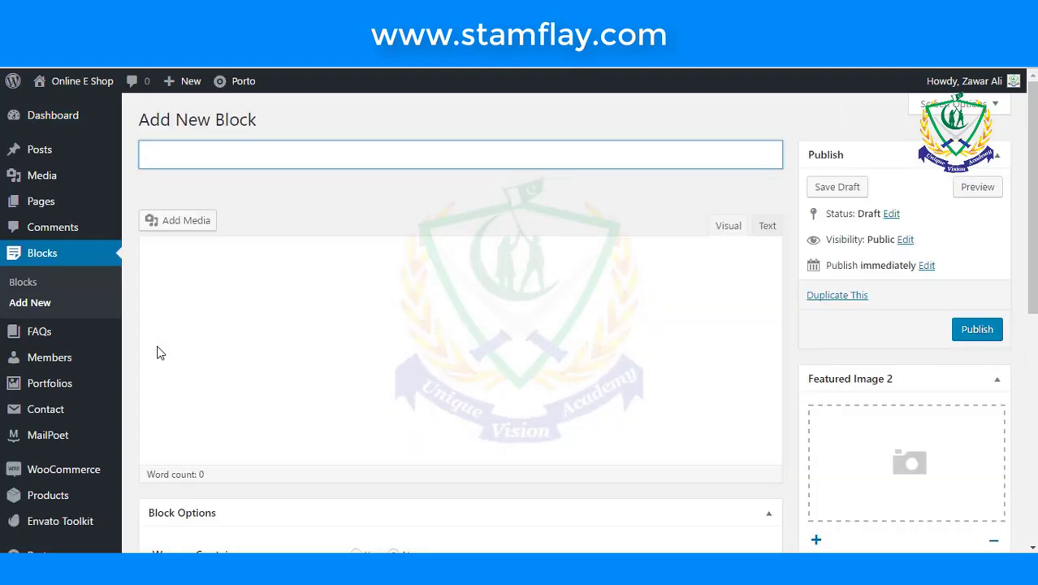
scroll(313, 318, "down", 3)
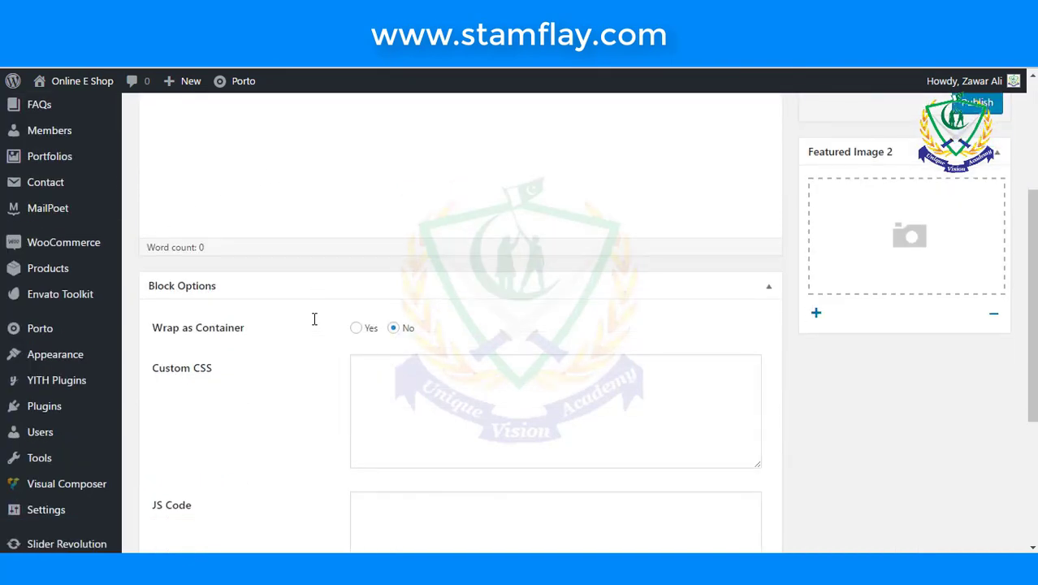
scroll(315, 319, "up", 3)
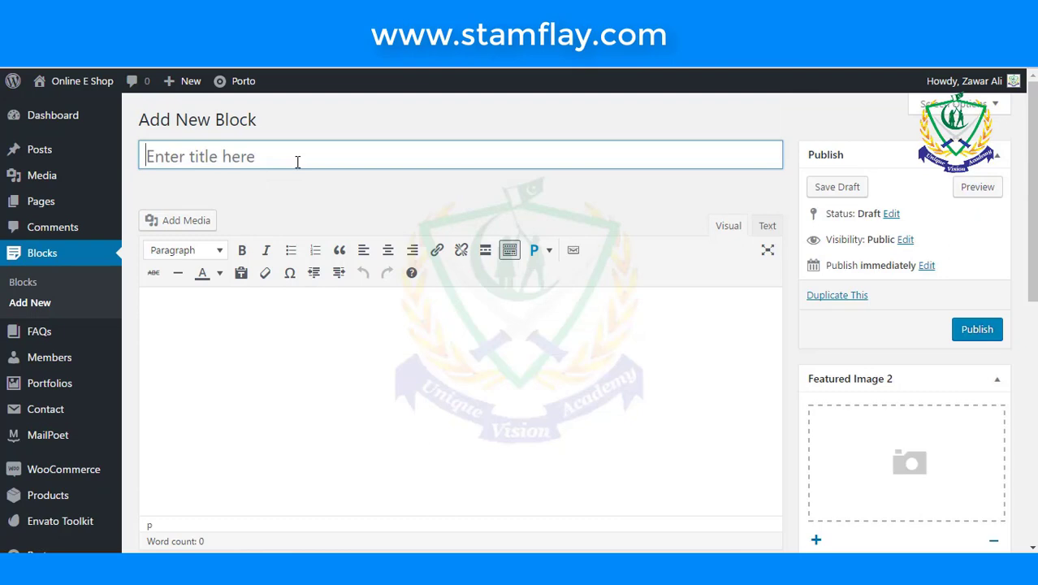
scroll(275, 231, "down", 2)
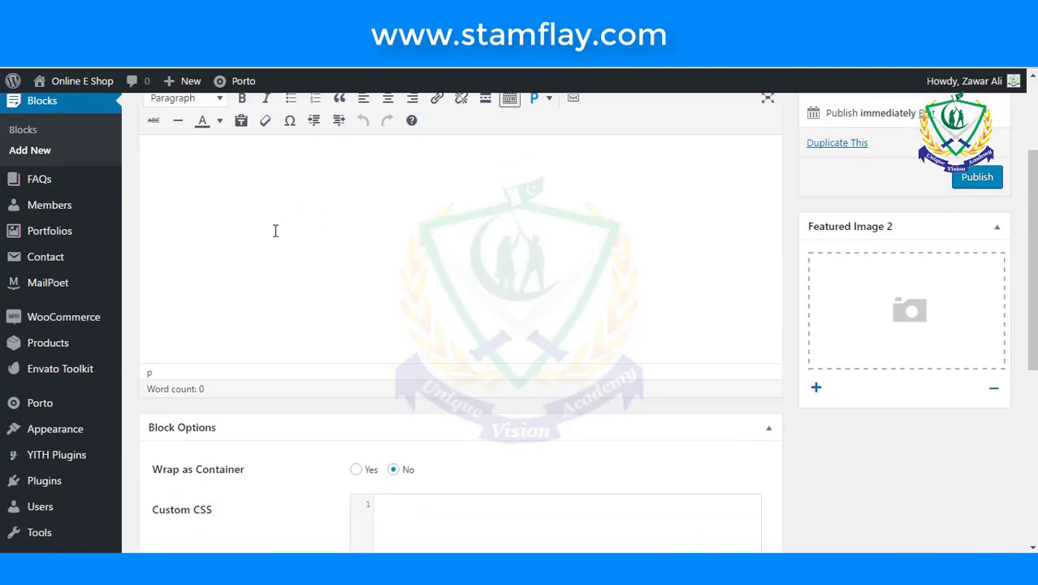
scroll(276, 231, "down", 3)
mouse_move(93, 420)
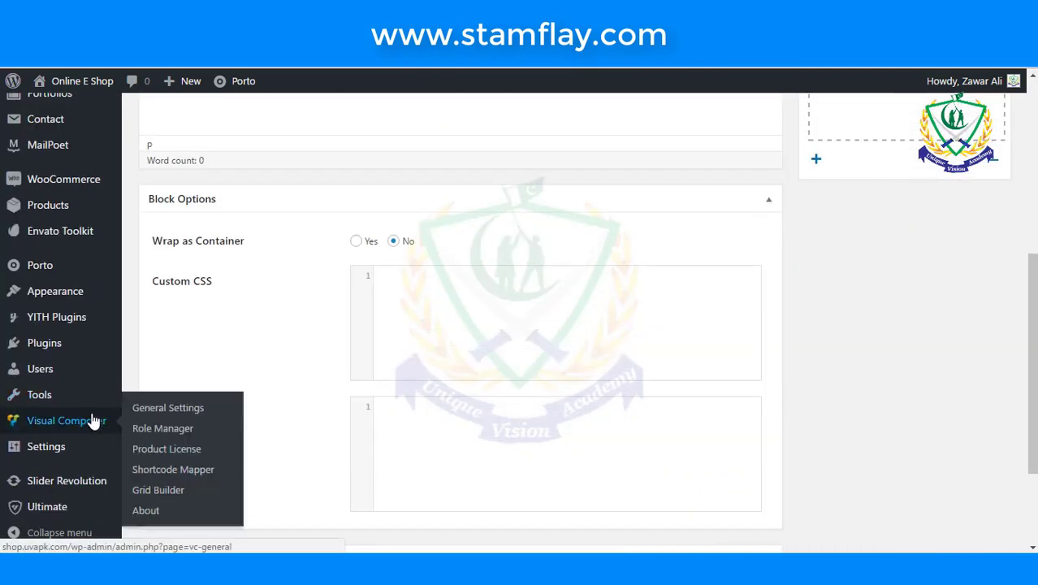
- In Visual Composer's Role Manager, set Administrator post type access to Custom
left_click(152, 412)
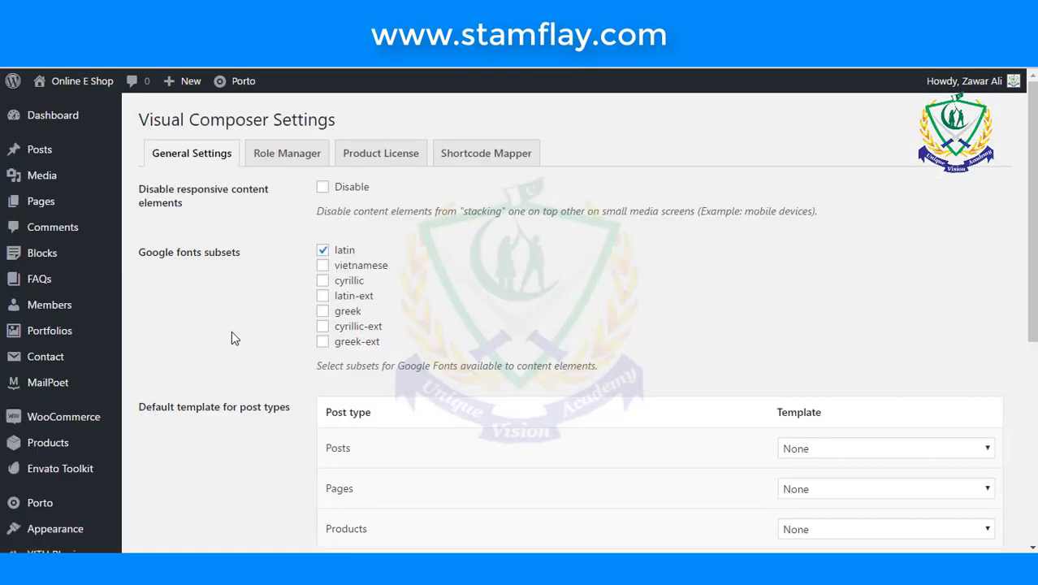
left_click(285, 161)
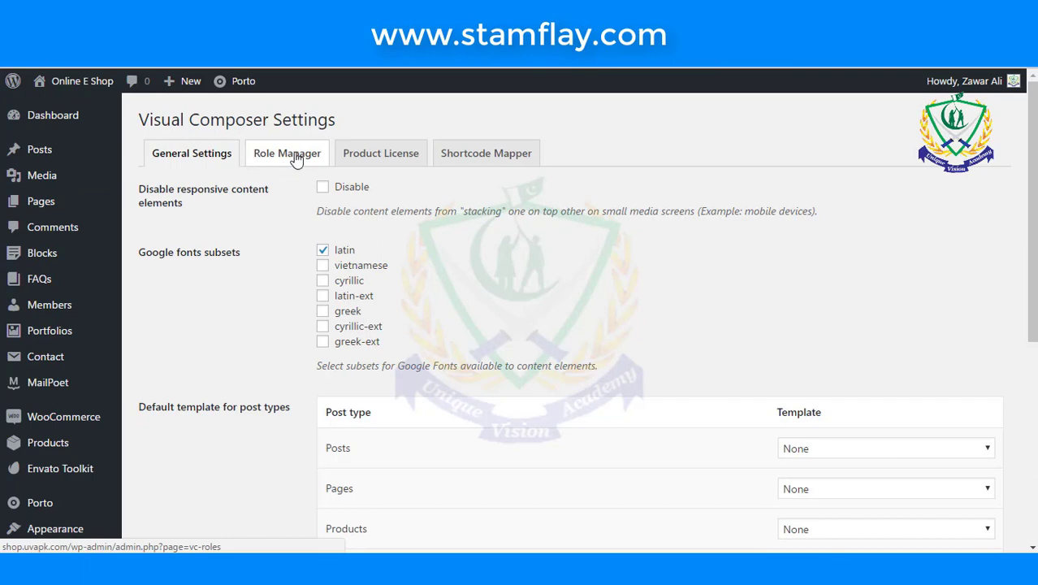
left_click(296, 160)
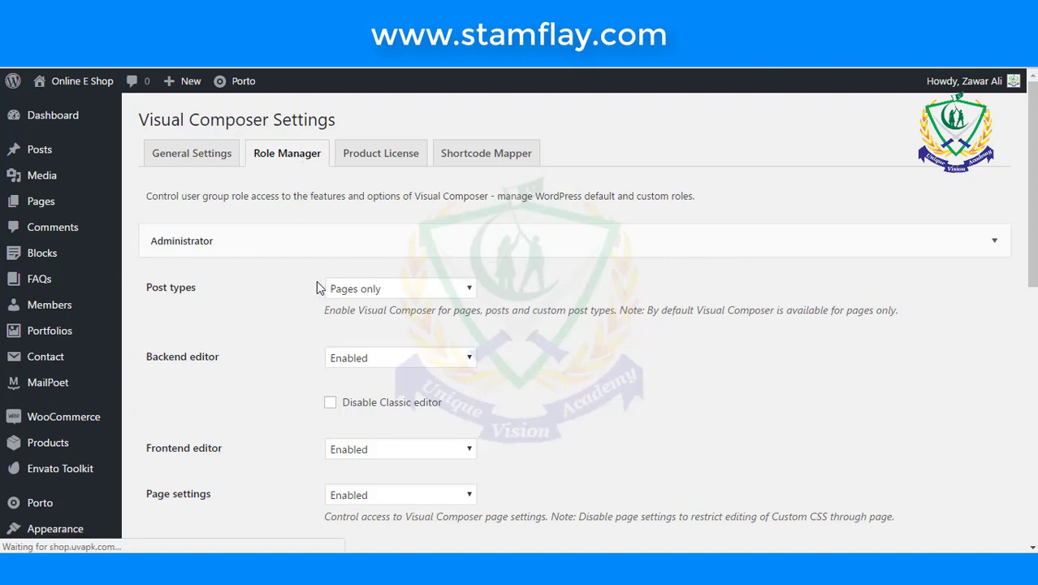
left_click(398, 296)
left_click(299, 269)
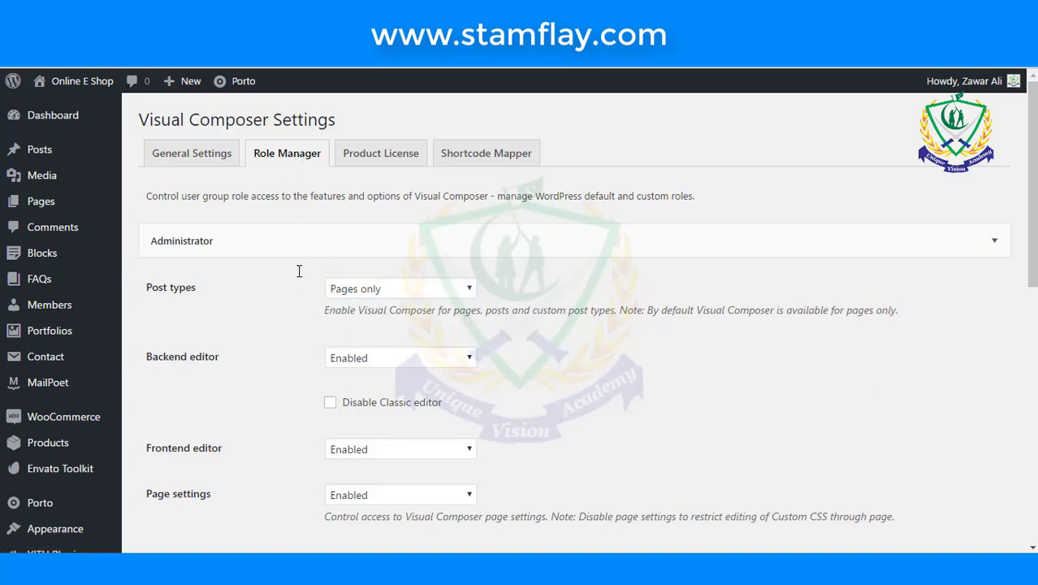
left_click(396, 288)
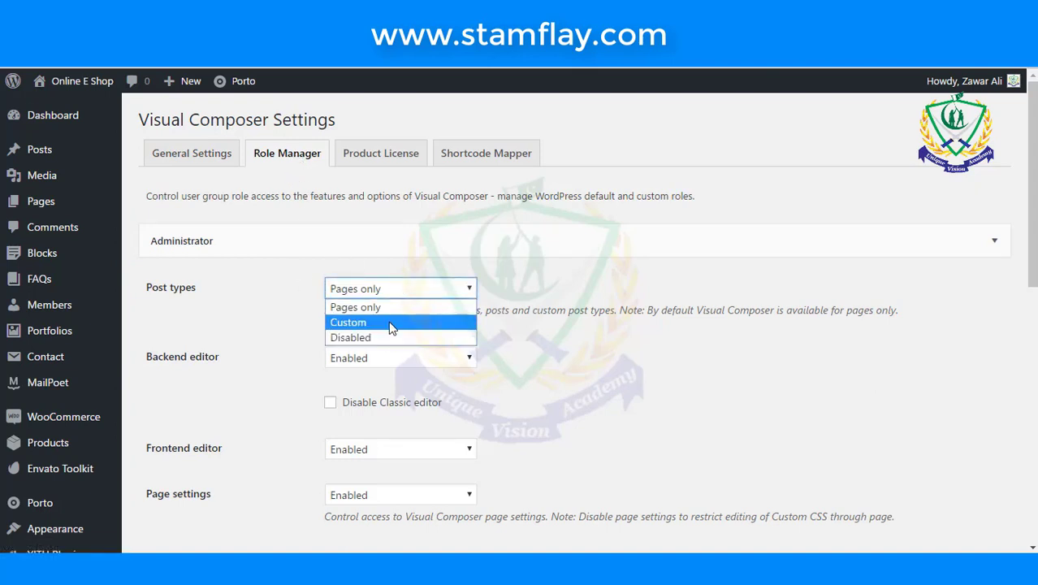
left_click(389, 322)
- Tick post, faq, member, product, portfolio, block and wysijap, then save the role settings
scroll(389, 326, "down", 2)
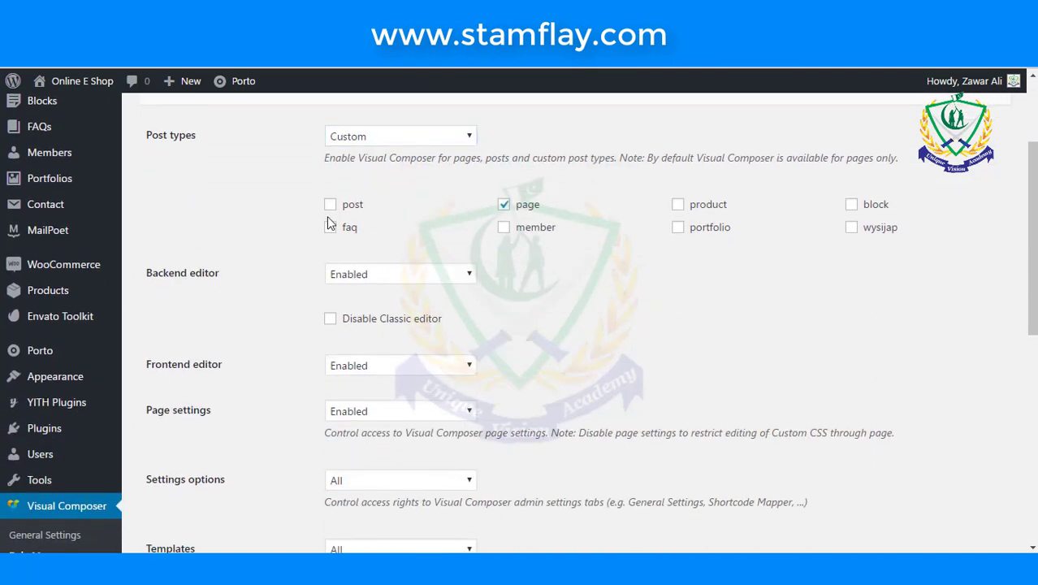
left_click(330, 204)
left_click(331, 229)
left_click(503, 229)
left_click(677, 227)
left_click(677, 204)
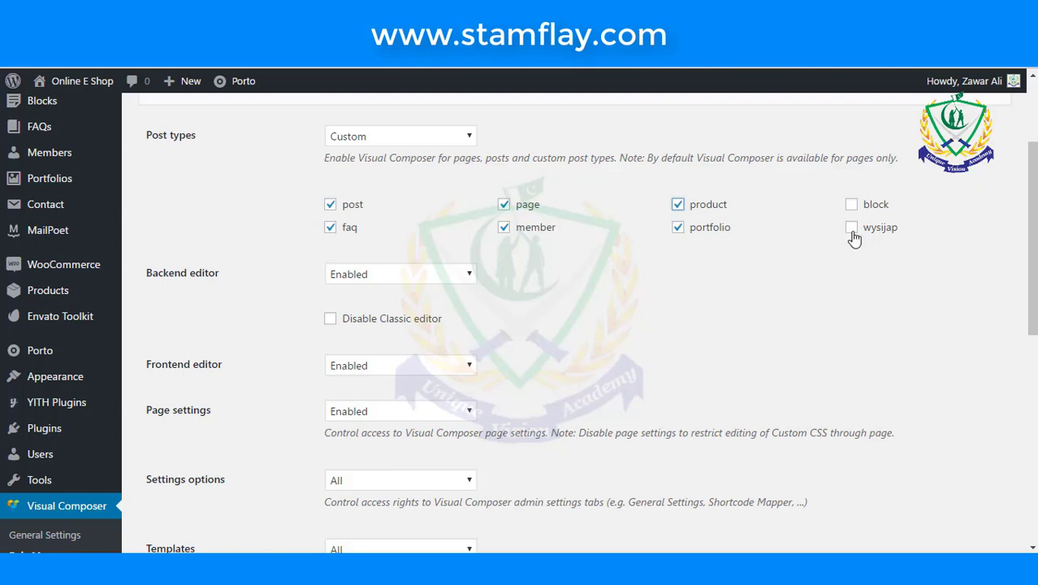
left_click(851, 227)
left_click(851, 203)
scroll(649, 323, "up", 2)
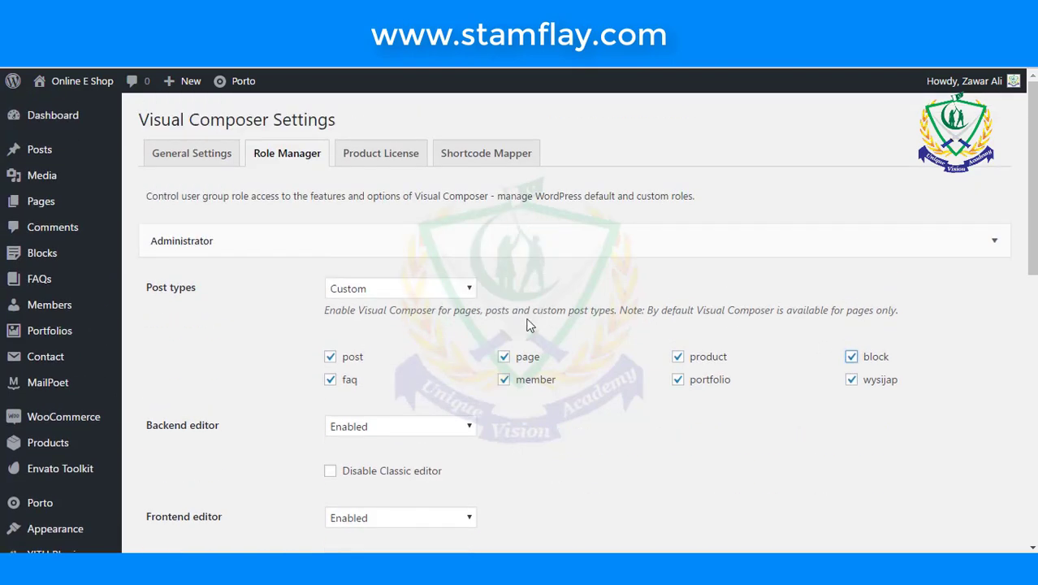
scroll(528, 325, "down", 9)
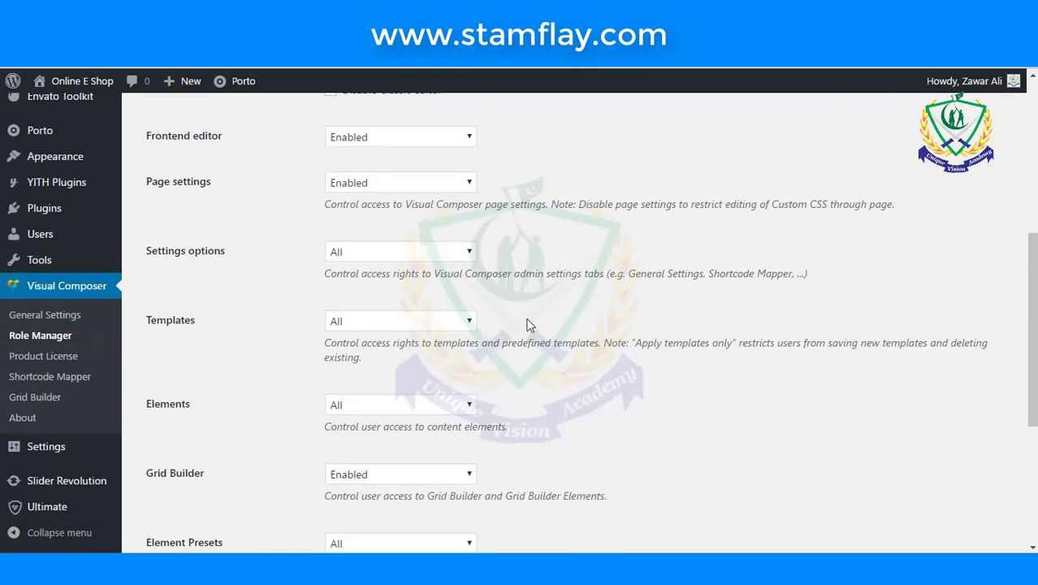
left_click(188, 511)
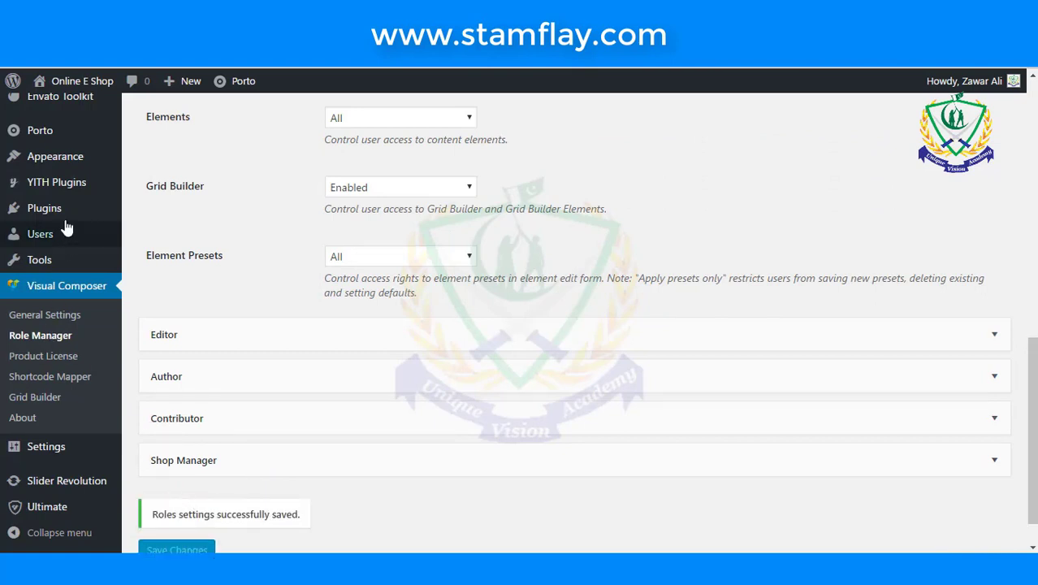
scroll(61, 207, "up", 4)
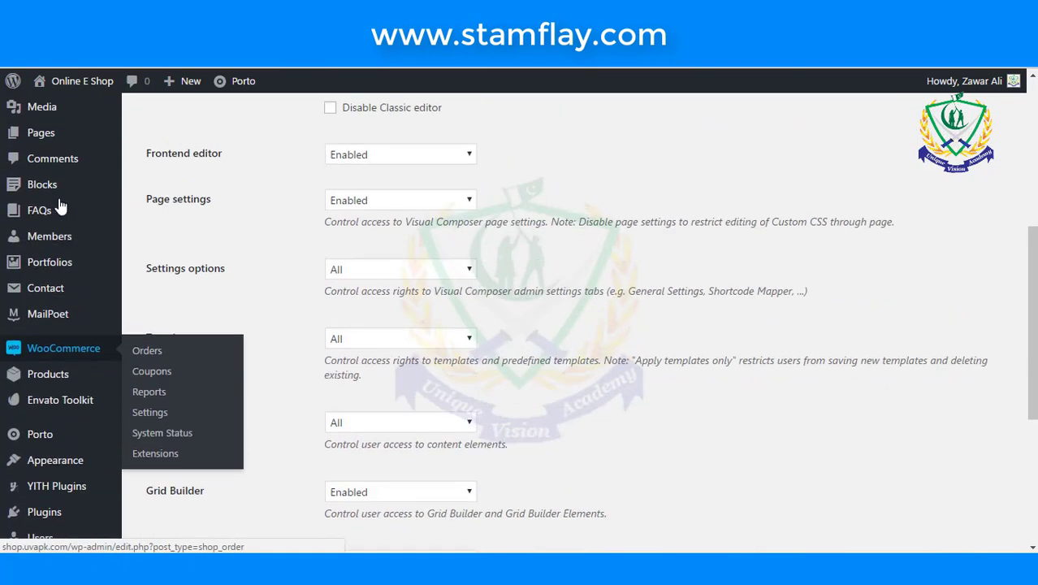
- Create a new block and switch it to Visual Composer's Backend Editor
mouse_move(65, 185)
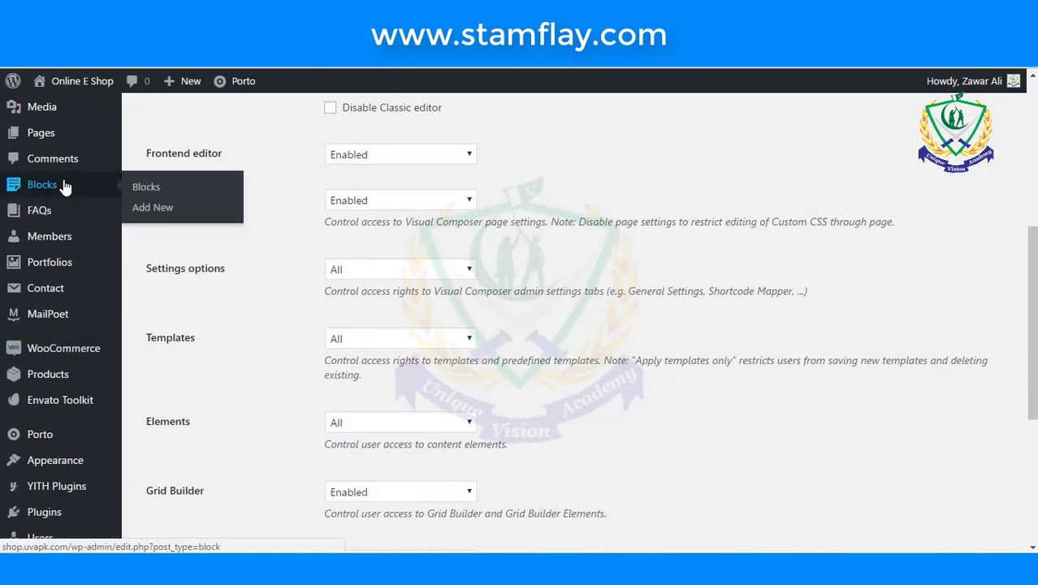
left_click(161, 208)
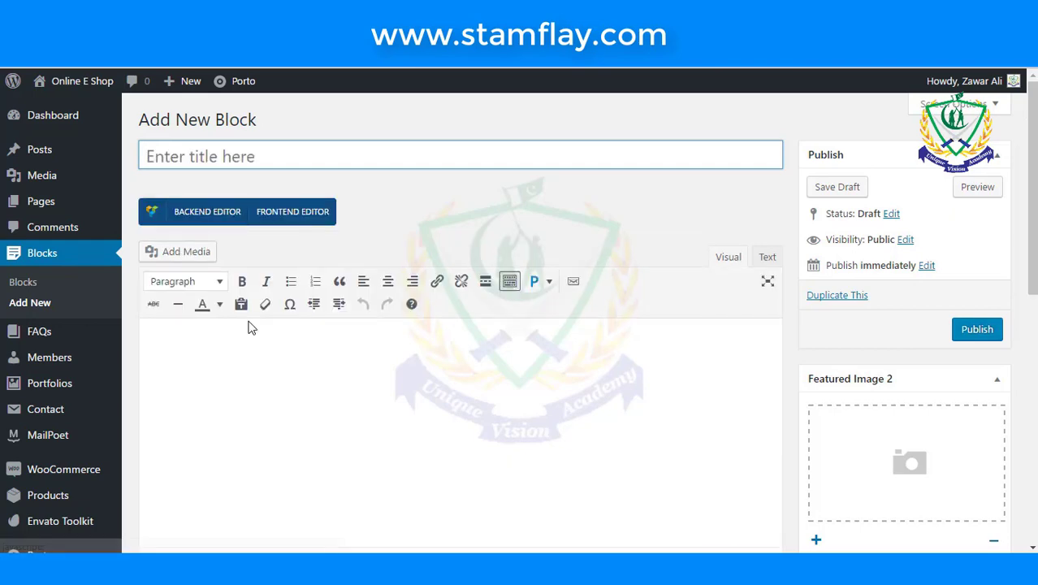
scroll(250, 320, "down", 1)
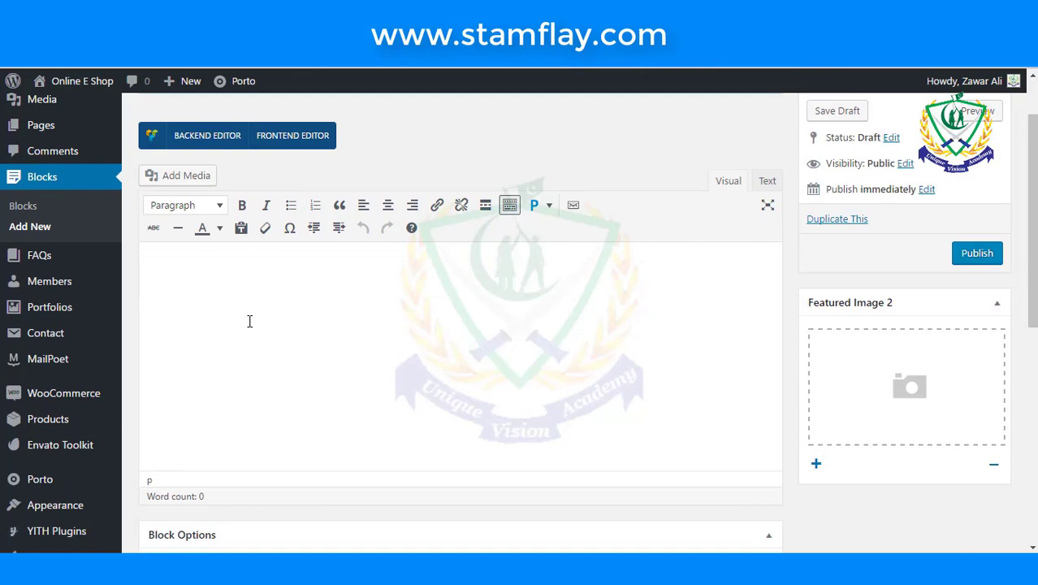
scroll(250, 319, "up", 1)
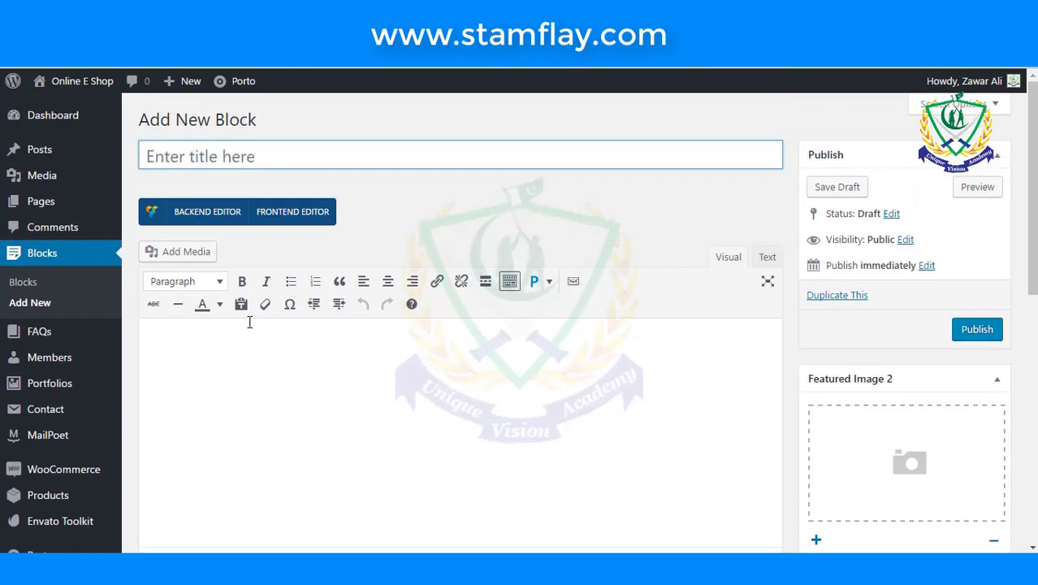
left_click(203, 212)
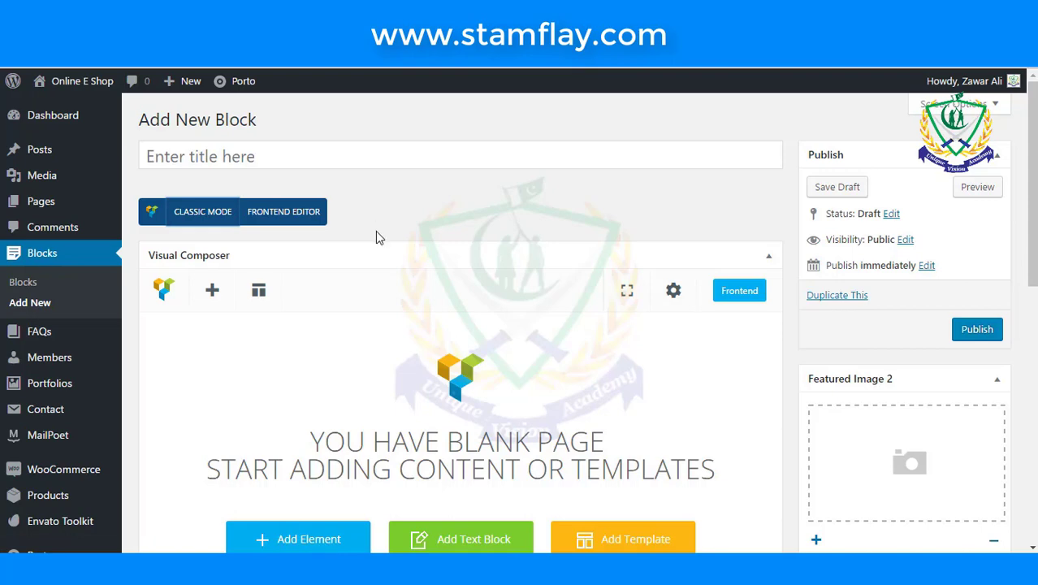
scroll(375, 230, "down", 1)
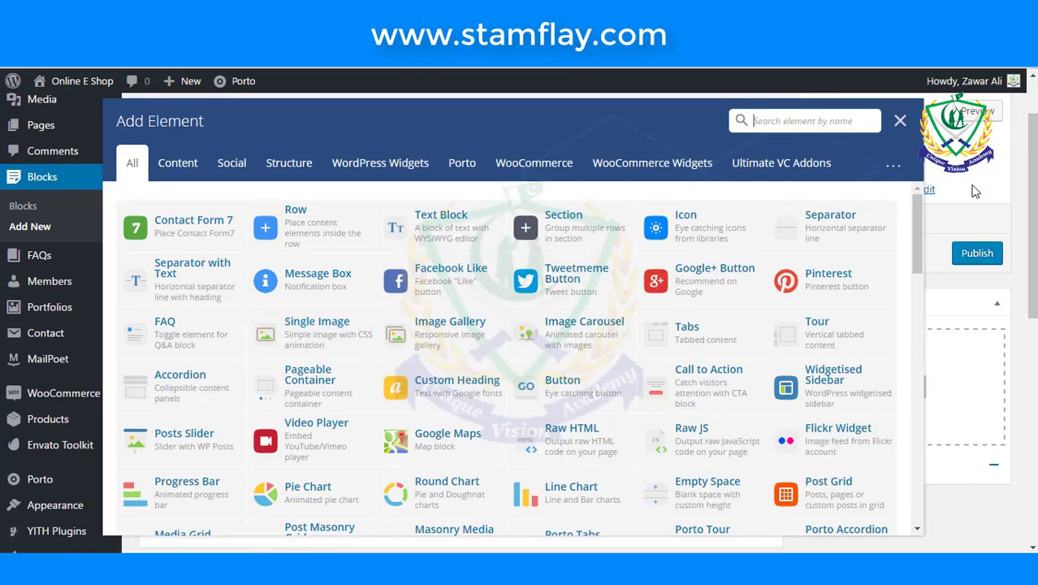
- Search the elements for 'car' and insert a Porto Carousel into the block
type("ca")
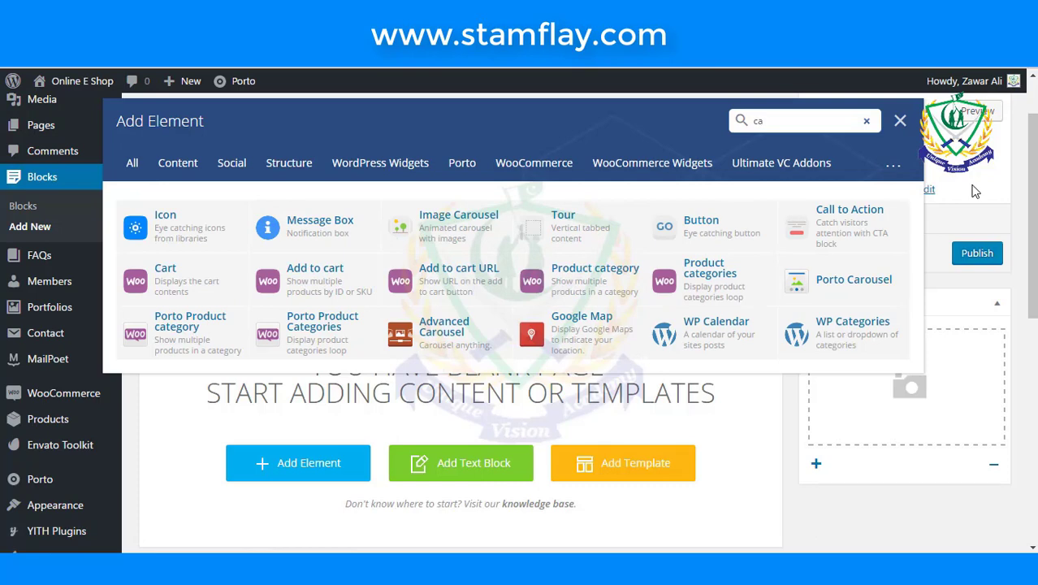
type("r")
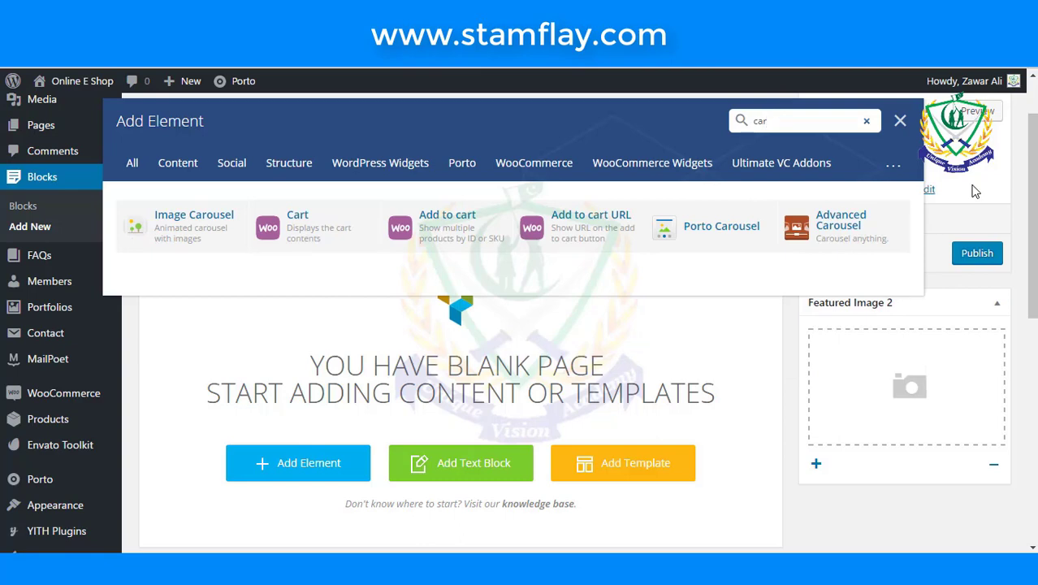
left_click(706, 252)
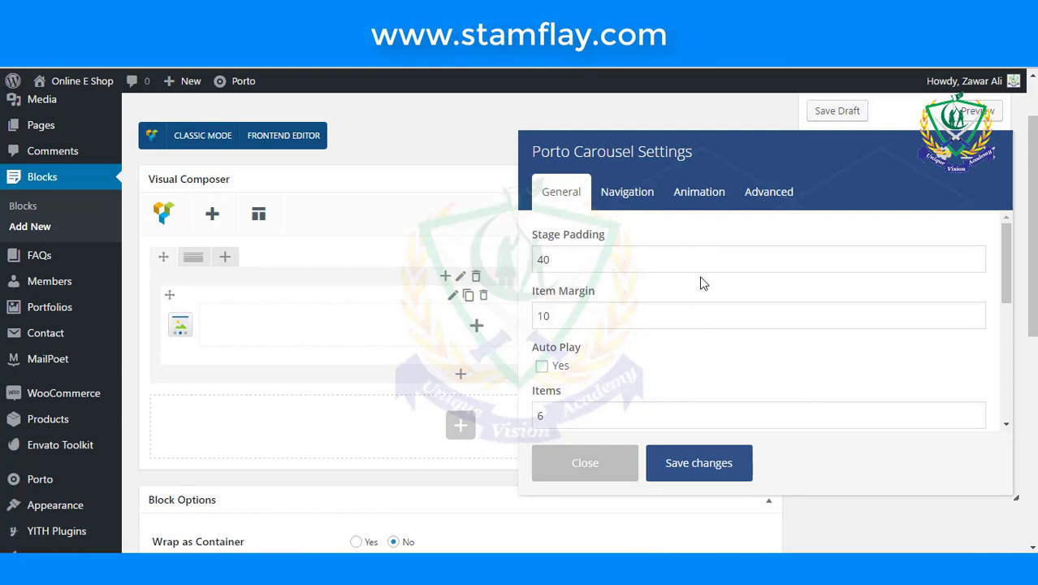
- Turn on auto play for the Porto Carousel
left_click(542, 366)
scroll(639, 367, "down", 2)
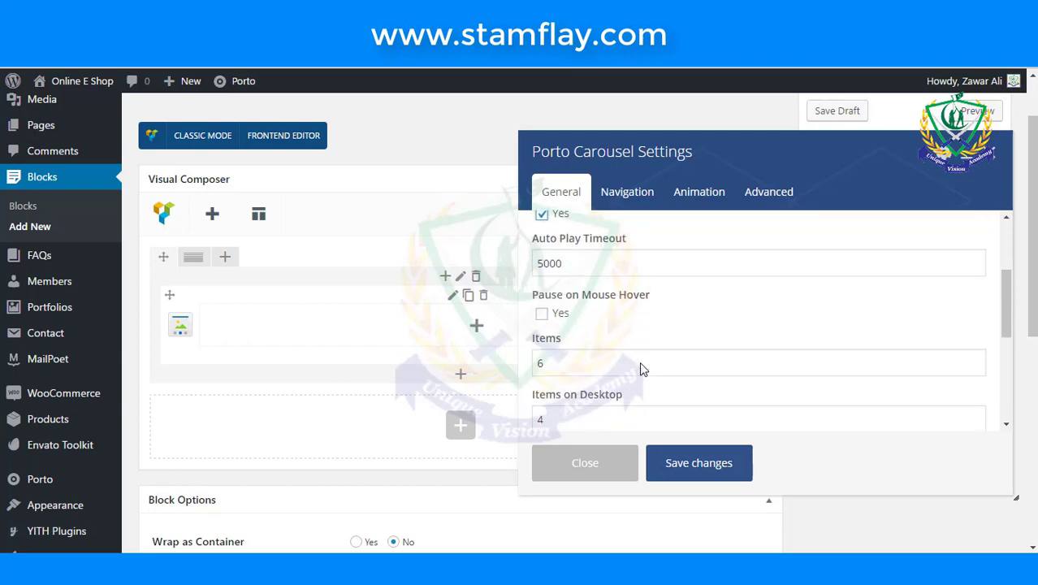
scroll(639, 367, "down", 3)
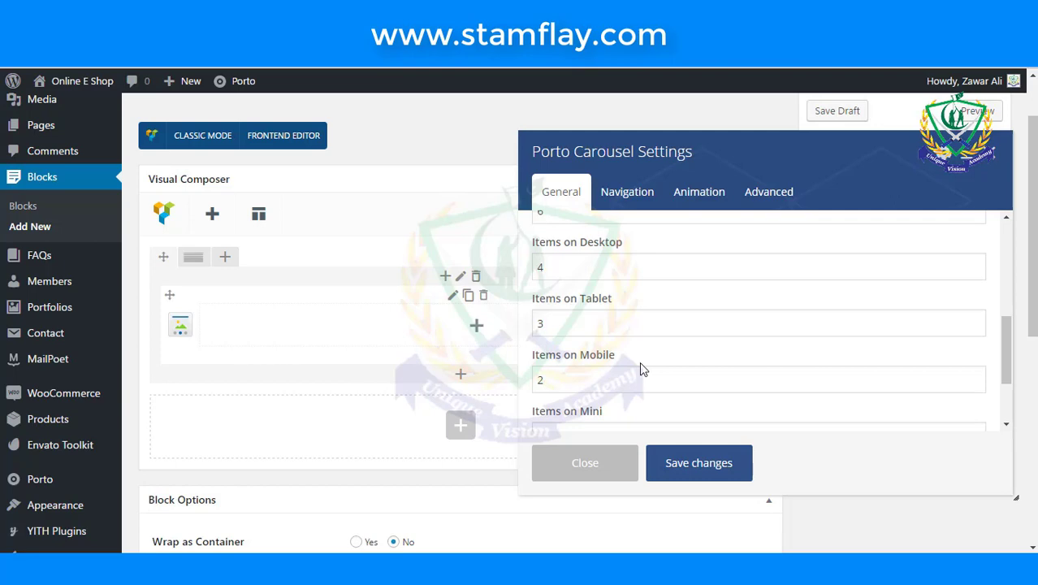
scroll(641, 344, "up", 1)
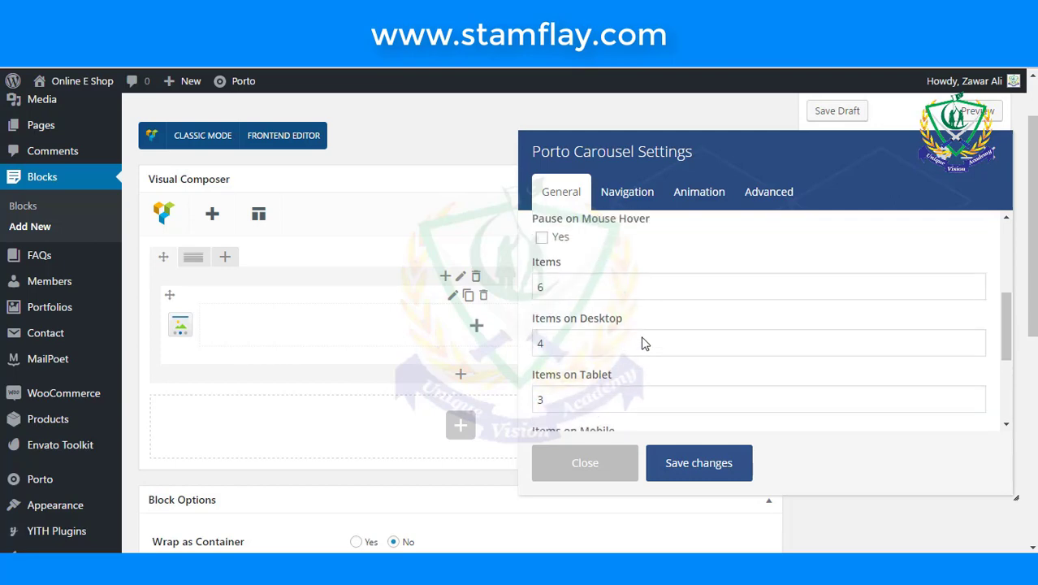
- Set the carousel's Items, Desktop, Tablet and Mobile item counts each to 1
double_click(609, 284)
type("1")
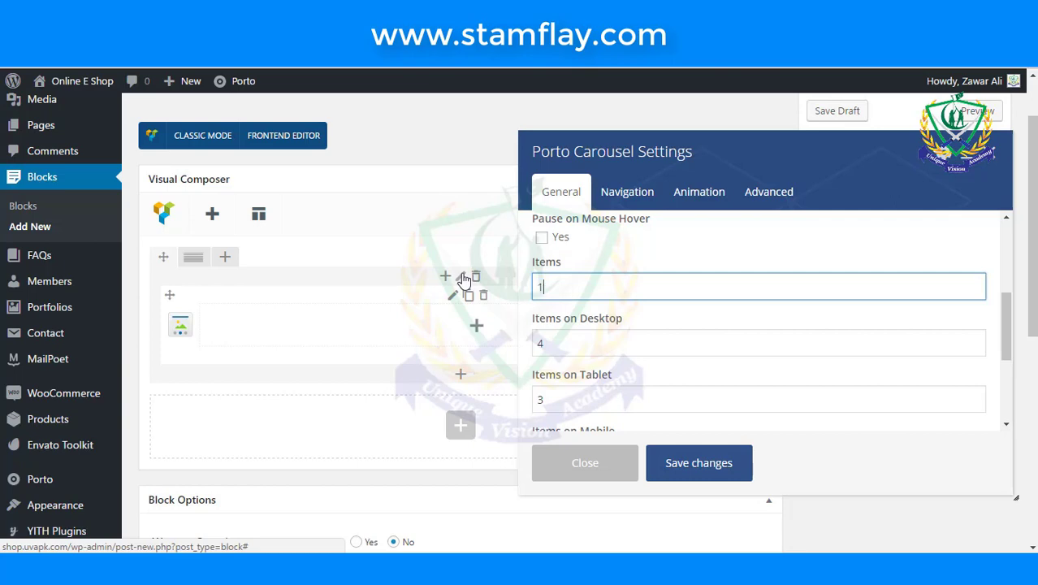
double_click(579, 343)
type("1")
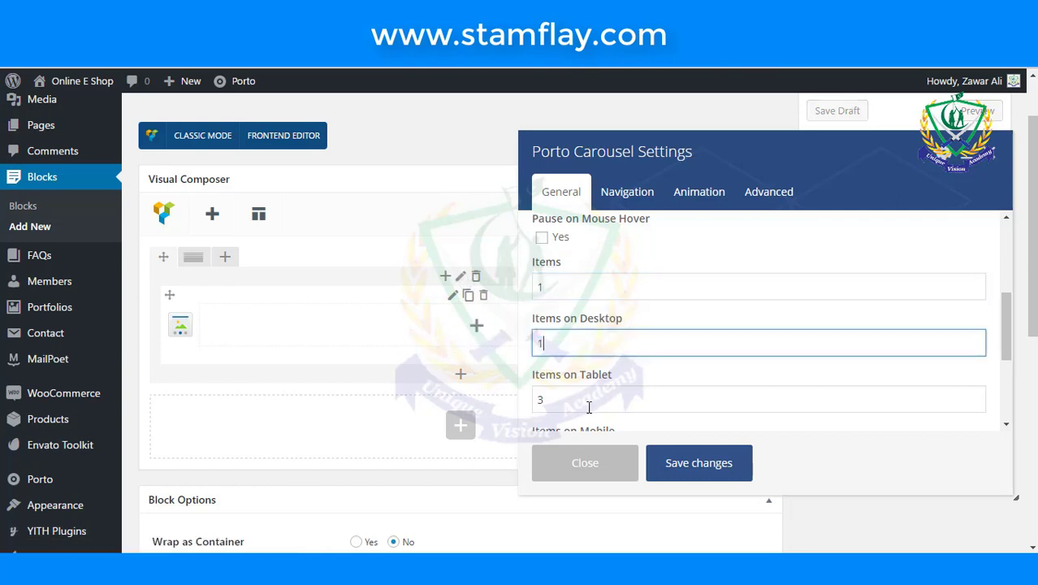
double_click(568, 399)
type("1")
scroll(614, 320, "down", 1)
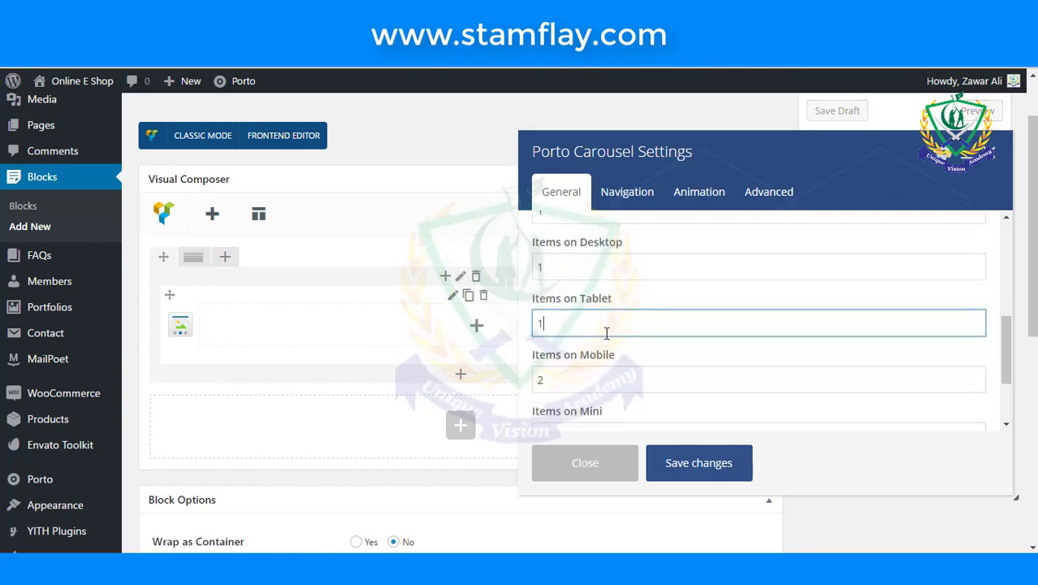
double_click(540, 379)
type("1")
scroll(536, 347, "down", 2)
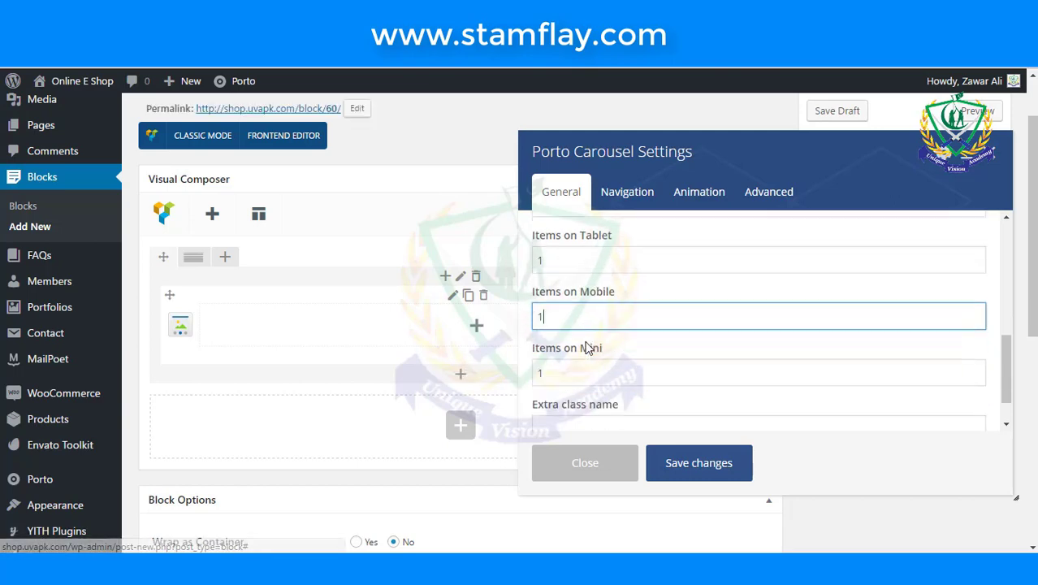
scroll(586, 348, "down", 3)
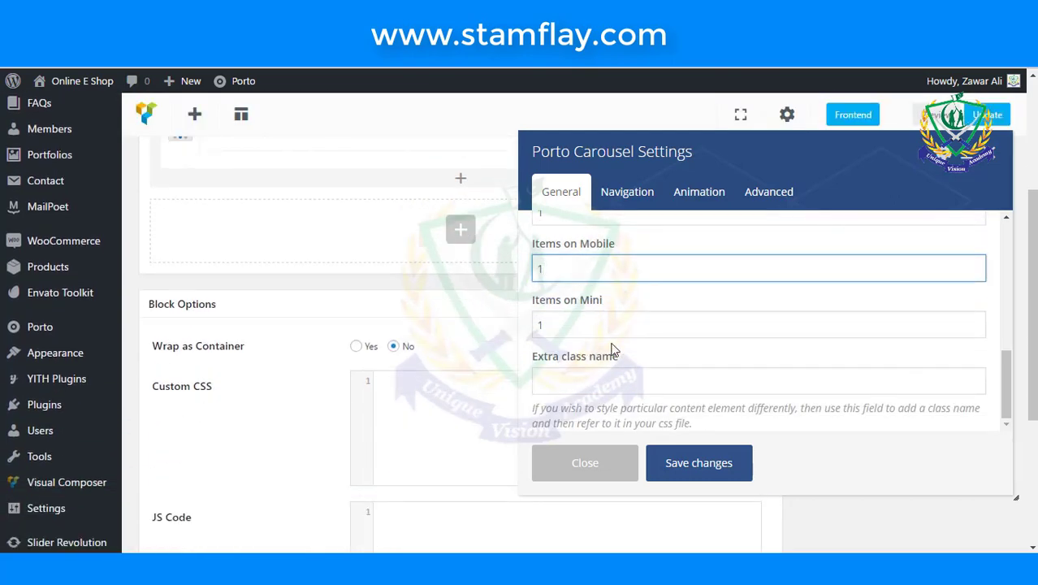
- Enable carousel navigation positioned at Top plus dots, and save the carousel settings
left_click(627, 199)
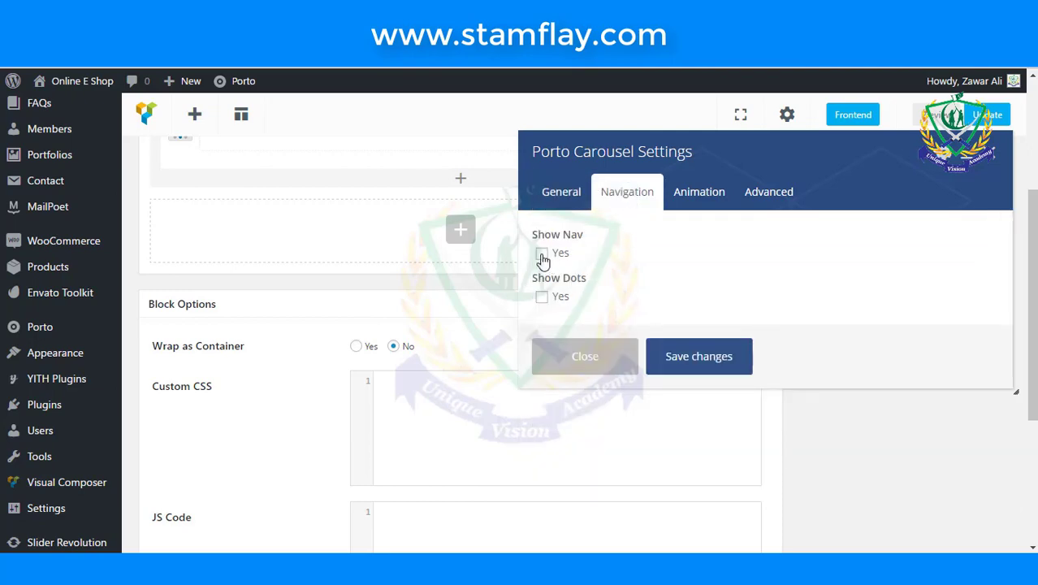
left_click(541, 254)
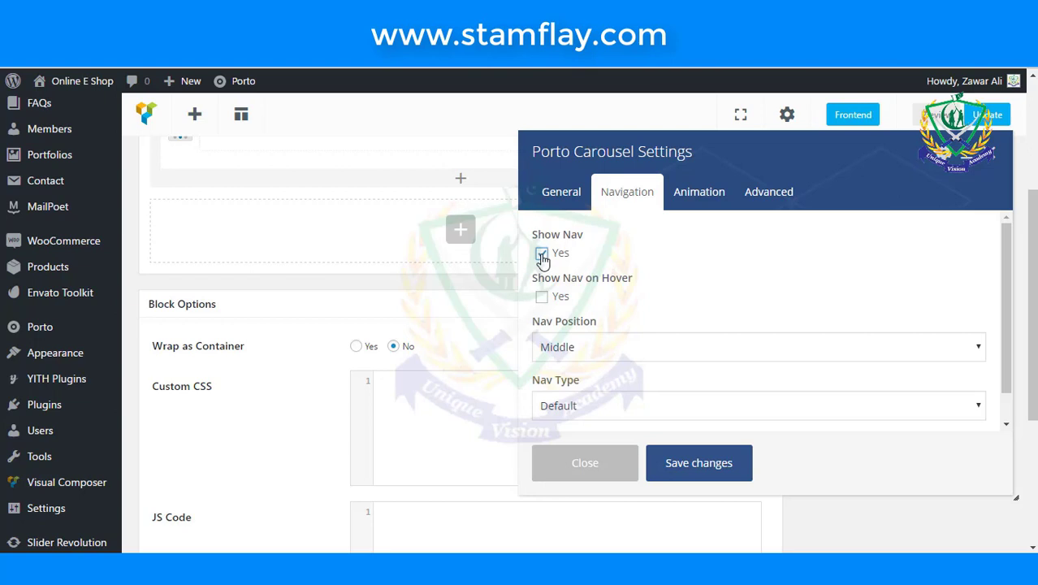
scroll(649, 323, "down", 1)
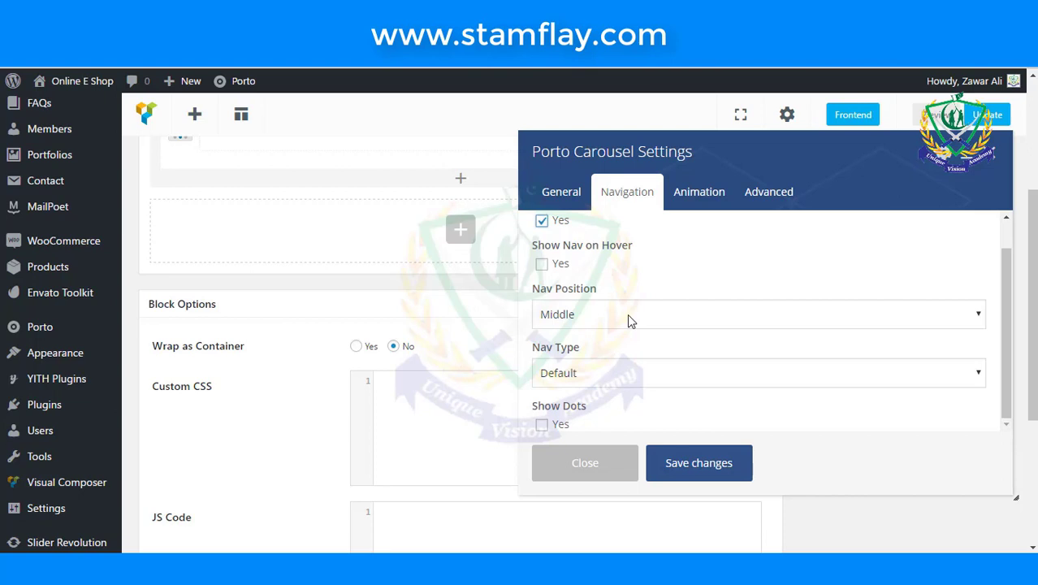
left_click(627, 313)
left_click(614, 336)
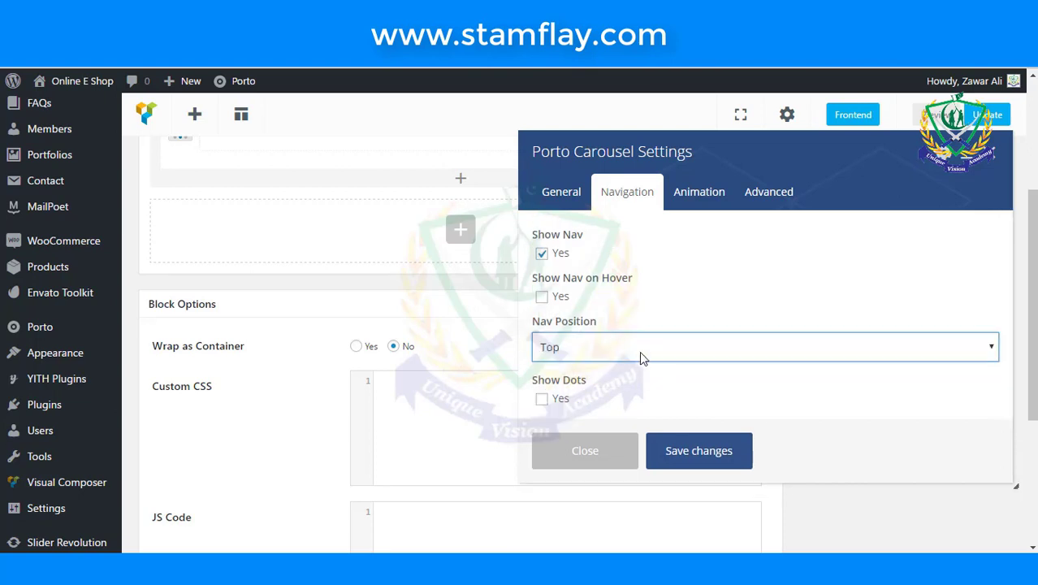
scroll(639, 351, "down", 1)
left_click(541, 398)
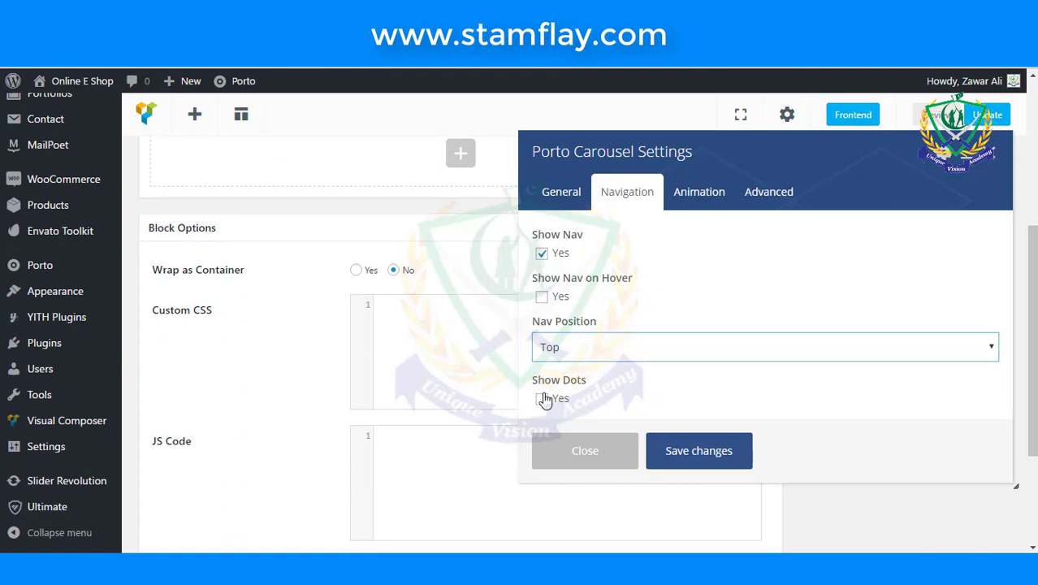
scroll(637, 357, "down", 1)
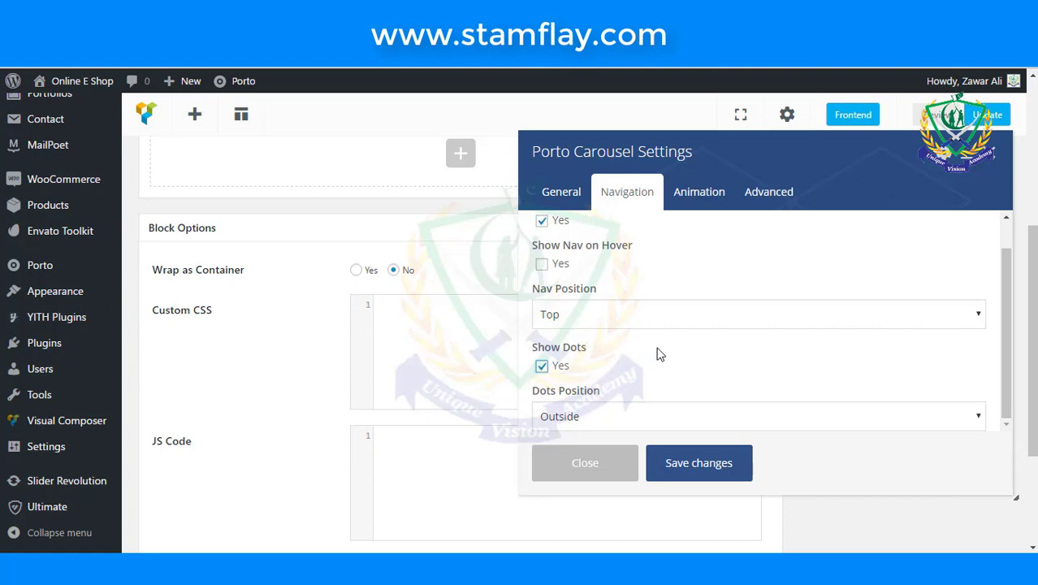
left_click(695, 462)
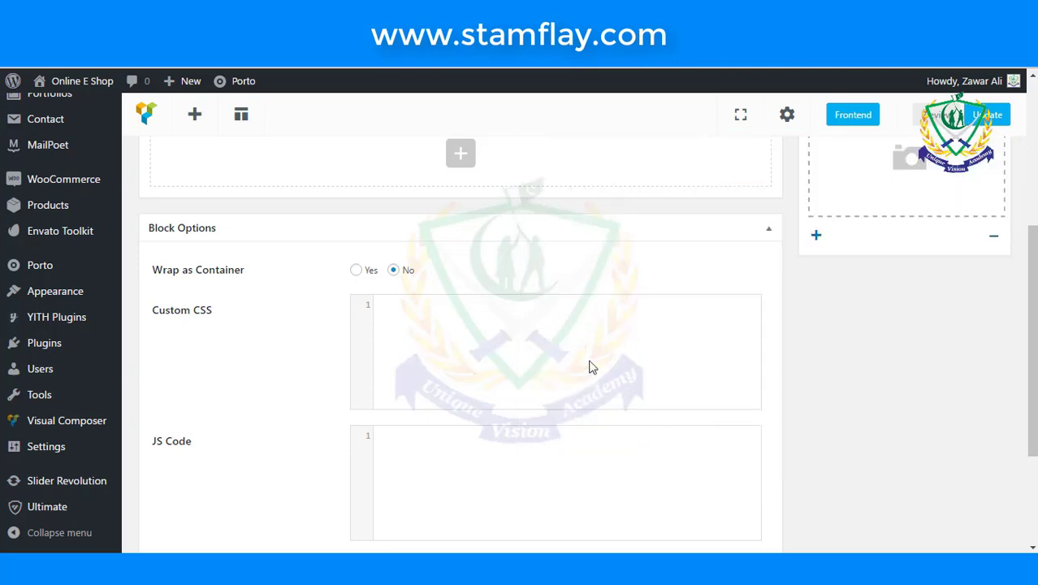
- Add a Porto Testimonial inside the carousel row by searching elements for 'test'
scroll(582, 332, "up", 3)
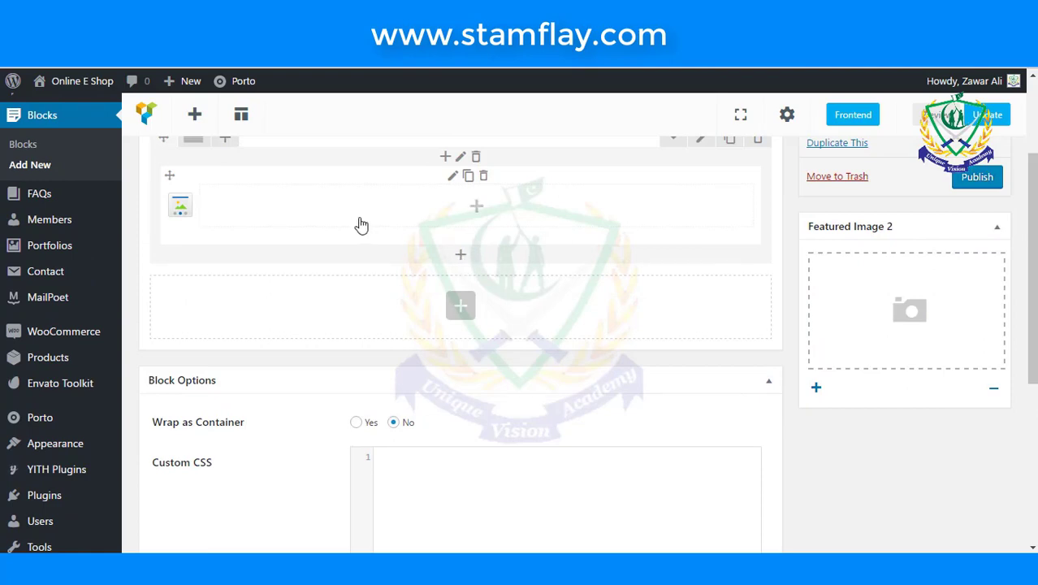
left_click(478, 207)
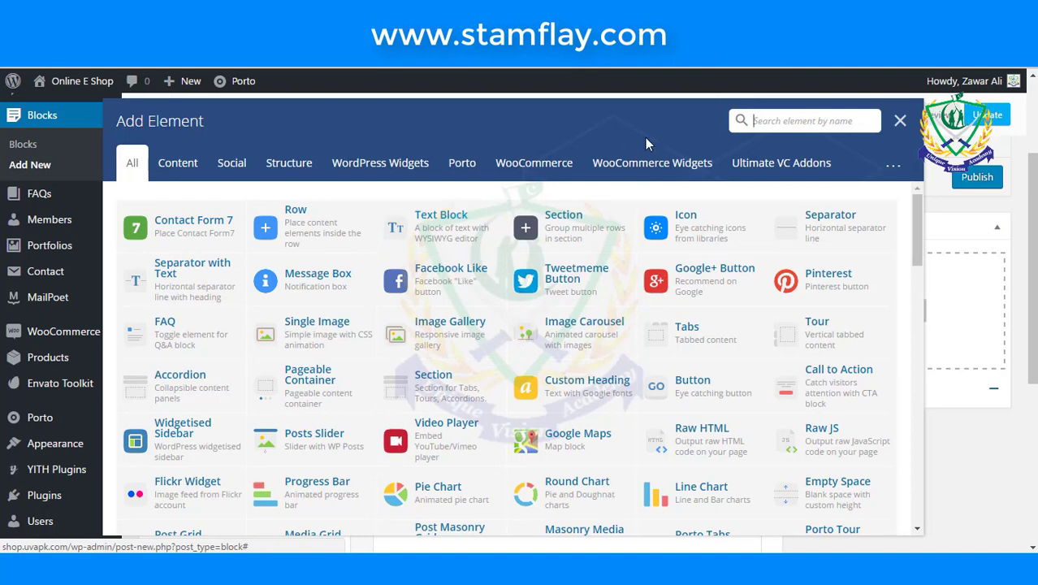
type("test")
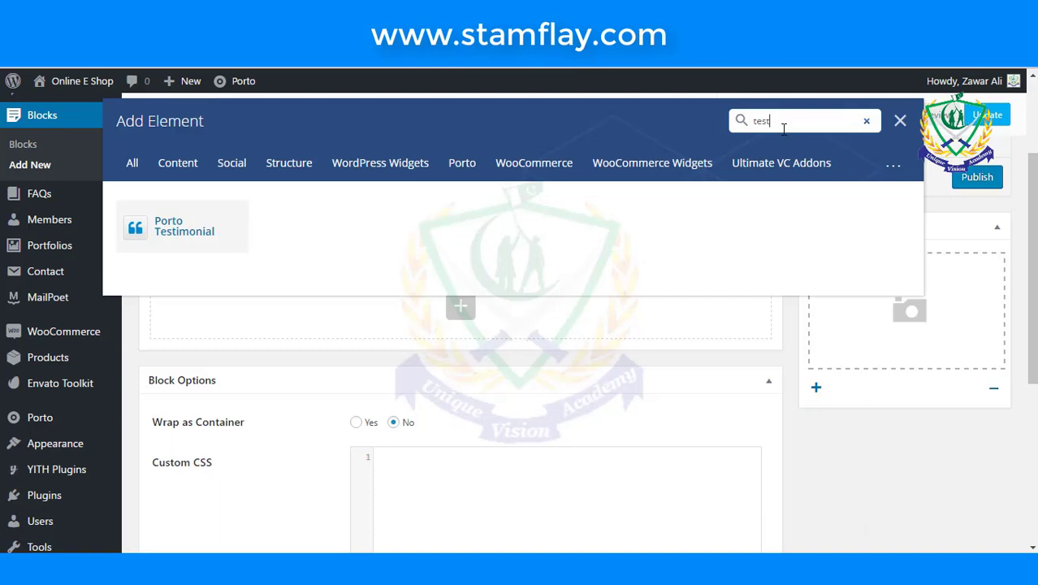
left_click(226, 227)
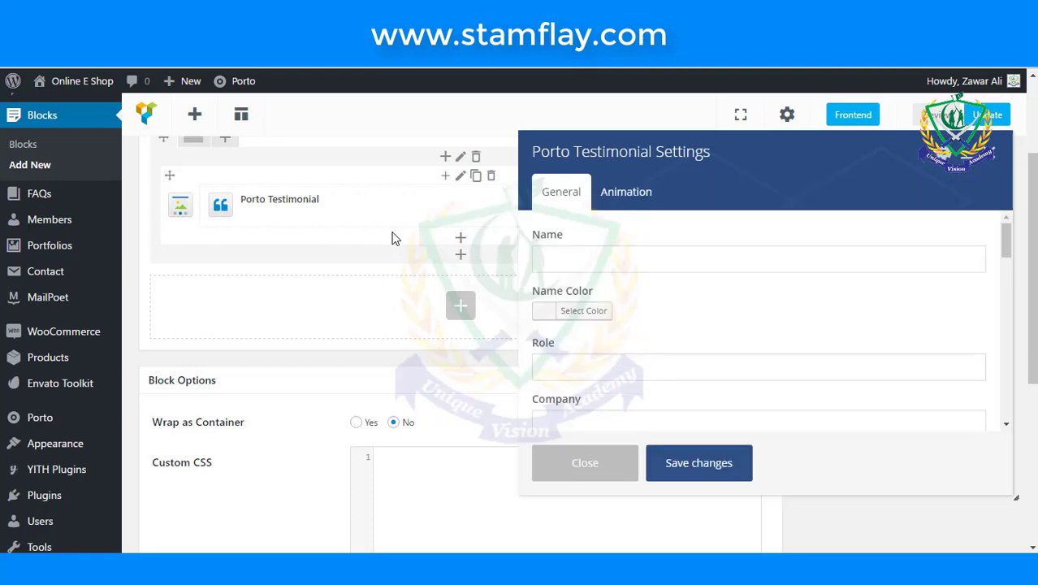
- Enter the testimonial author's full name in the Name field
scroll(392, 238, "up", 1)
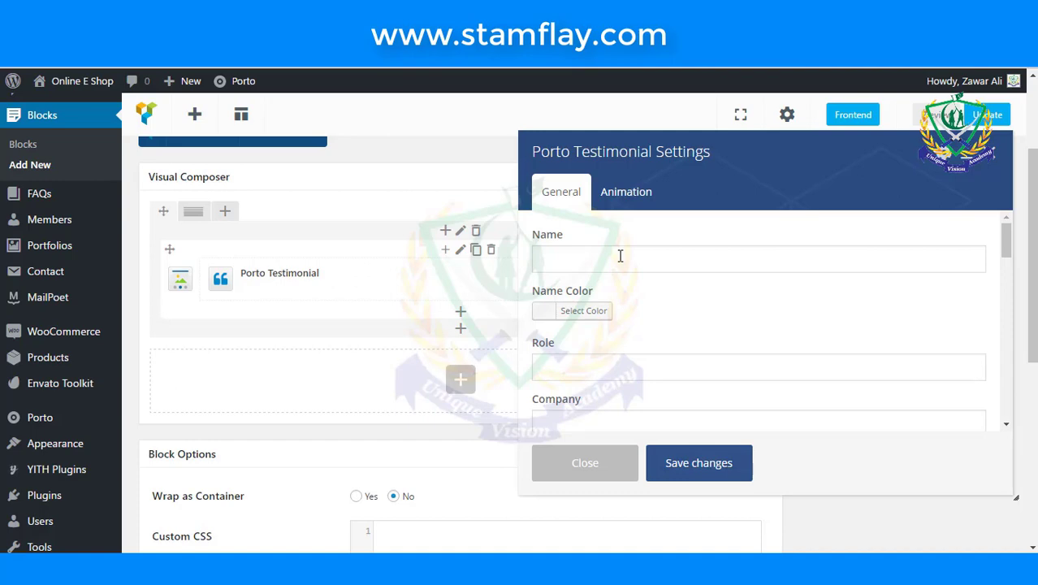
left_click(620, 255)
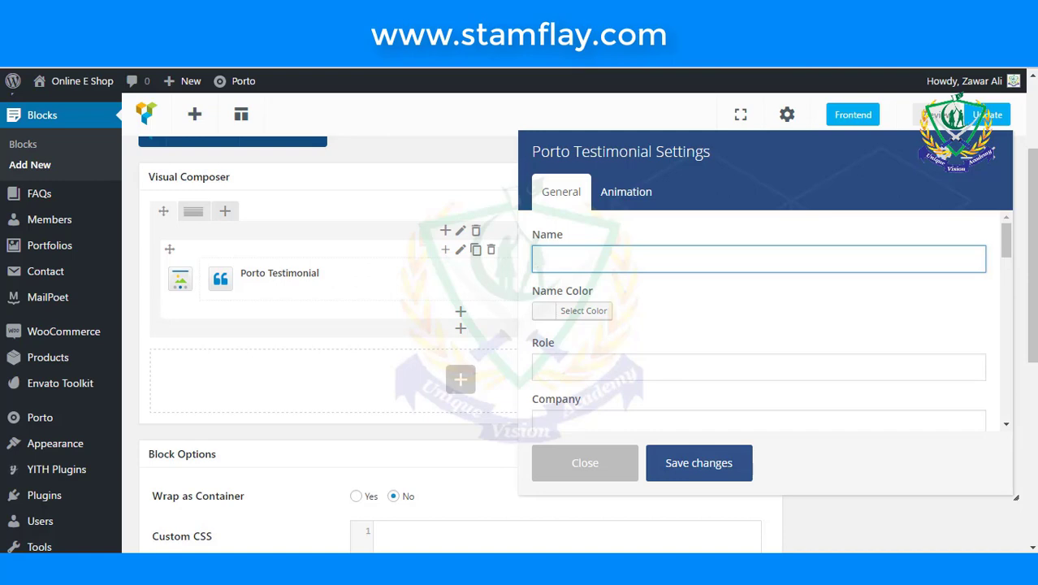
left_click(680, 322)
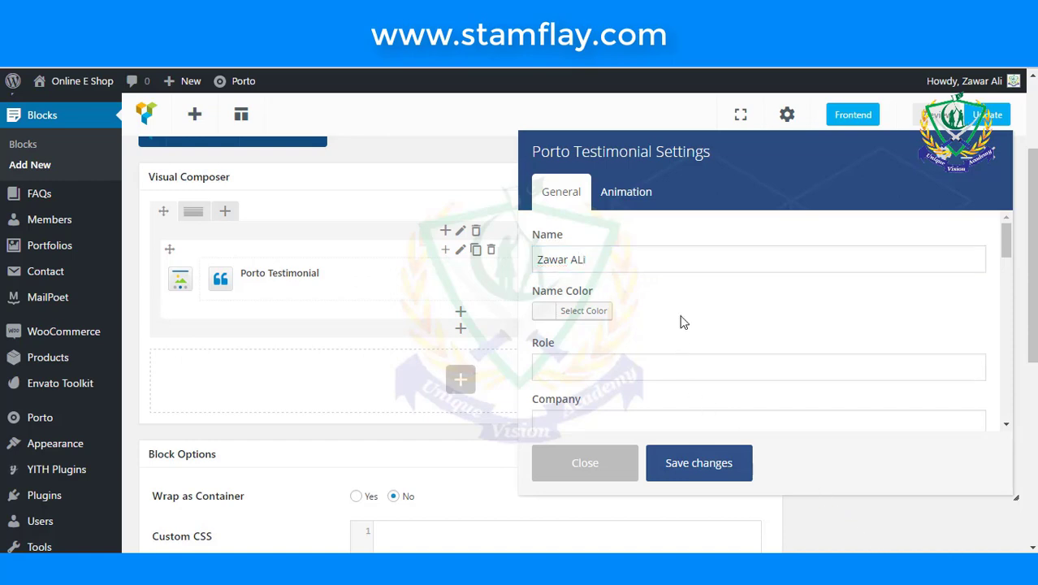
- Set the testimonial Role to Co-Founder and the Company to UVAPK
left_click(672, 362)
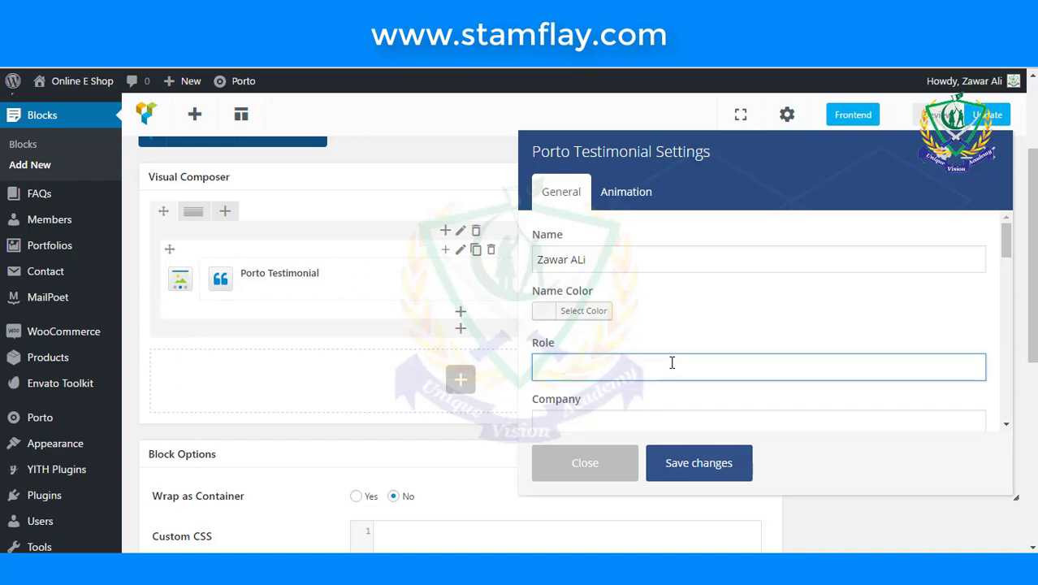
type("Co")
key("BackSpace")
type("o-Founder")
scroll(672, 360, "down", 3)
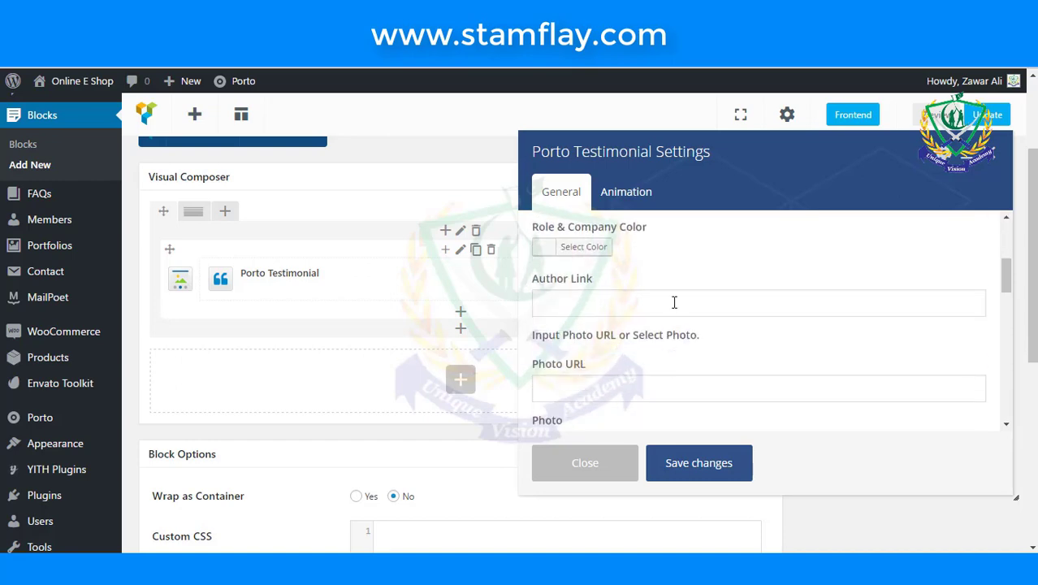
scroll(674, 302, "up", 3)
left_click(671, 347)
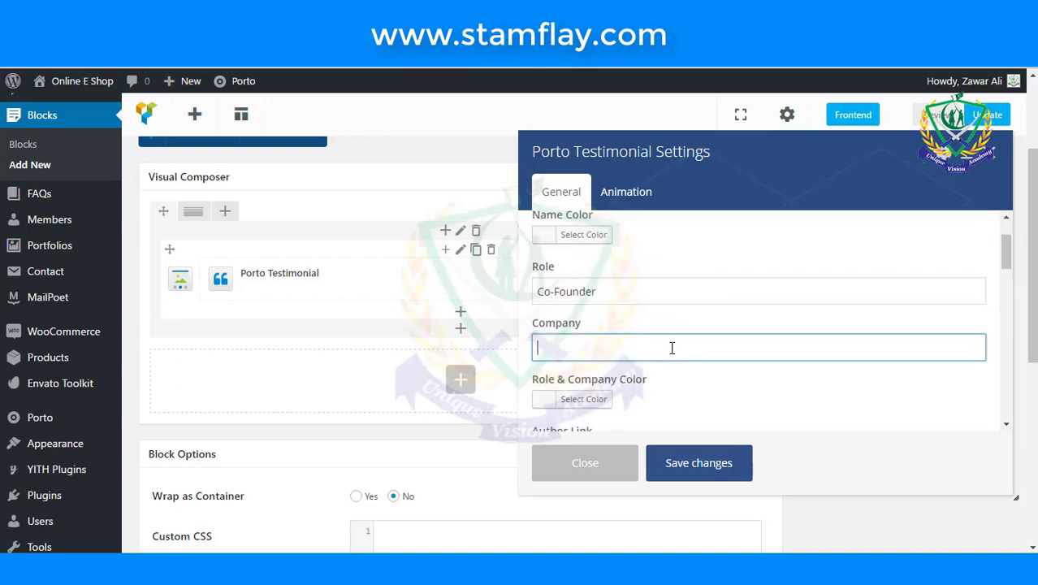
type("UVAPK")
scroll(672, 347, "down", 3)
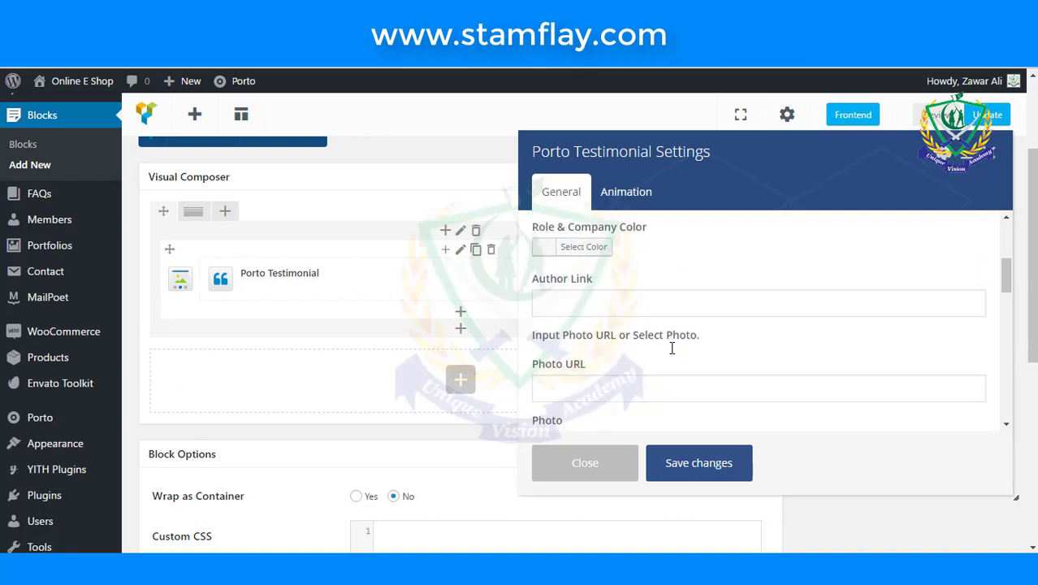
scroll(672, 348, "down", 3)
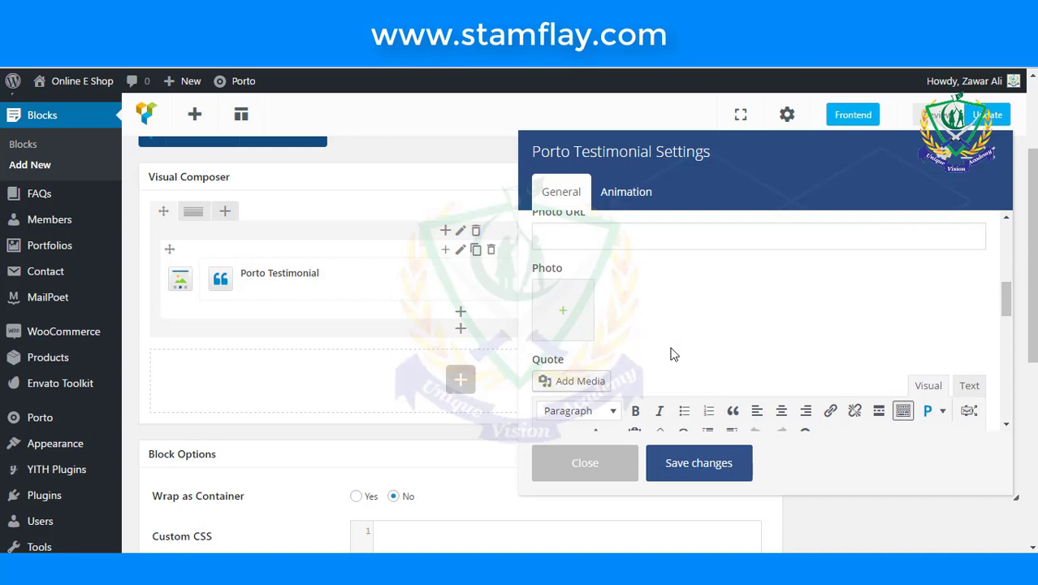
- Enter the quote 'ECommerce Nice Work by Unique Vision Academy' and save the testimonial settings
scroll(671, 354, "up", 1)
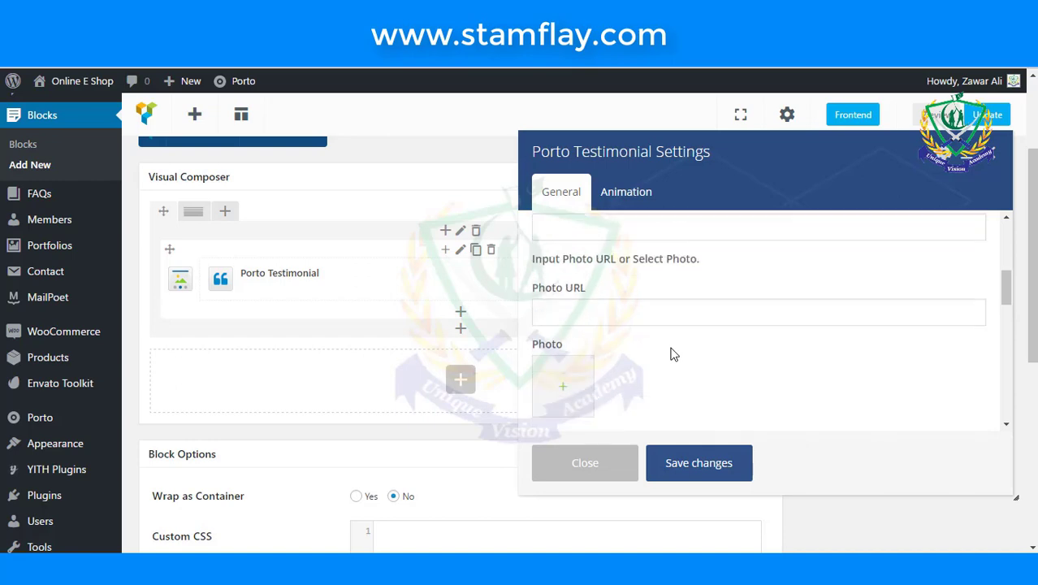
scroll(672, 354, "up", 4)
scroll(672, 354, "down", 5)
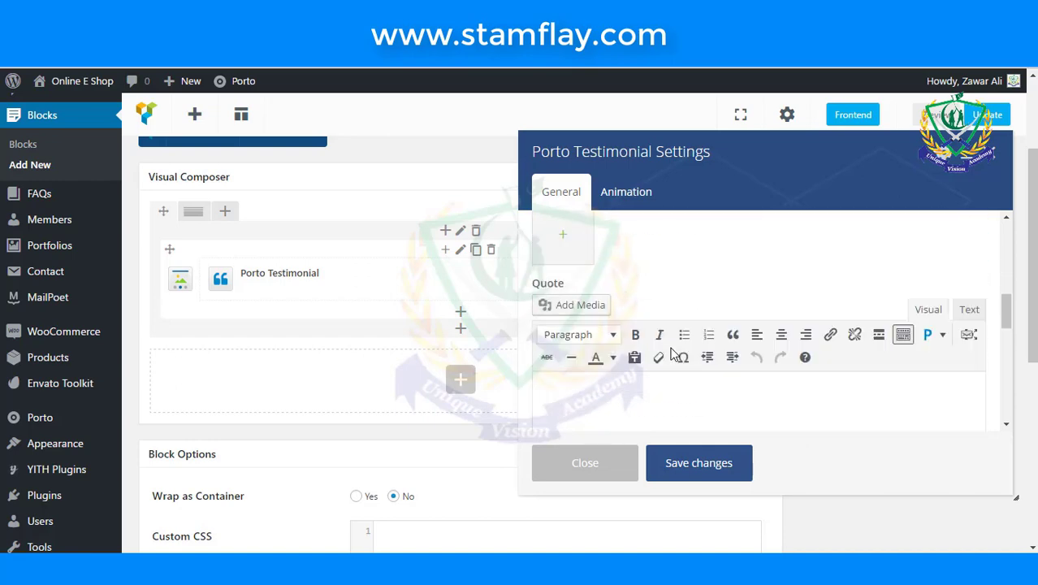
scroll(676, 315, "down", 3)
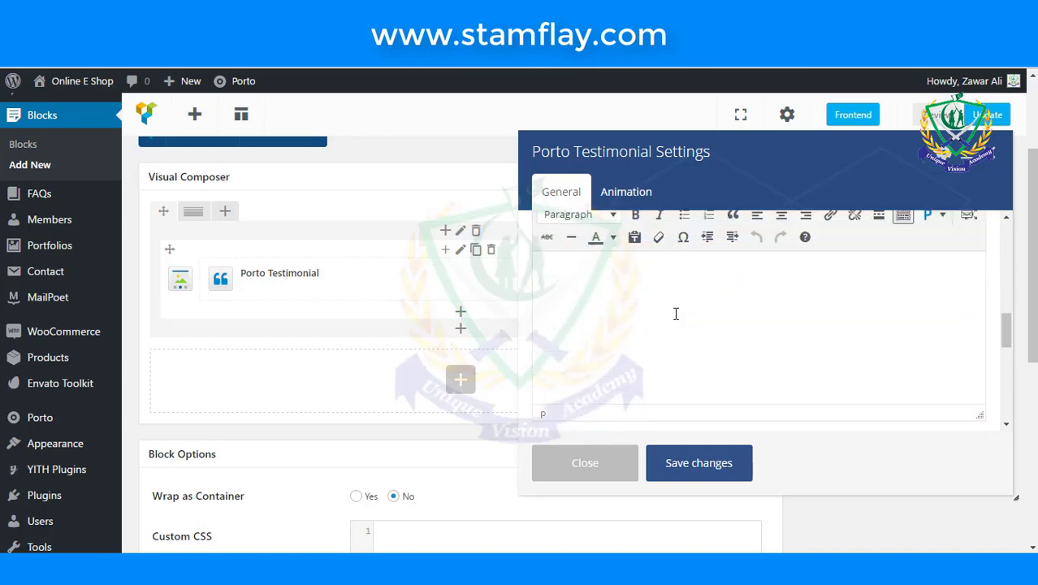
scroll(676, 313, "up", 1)
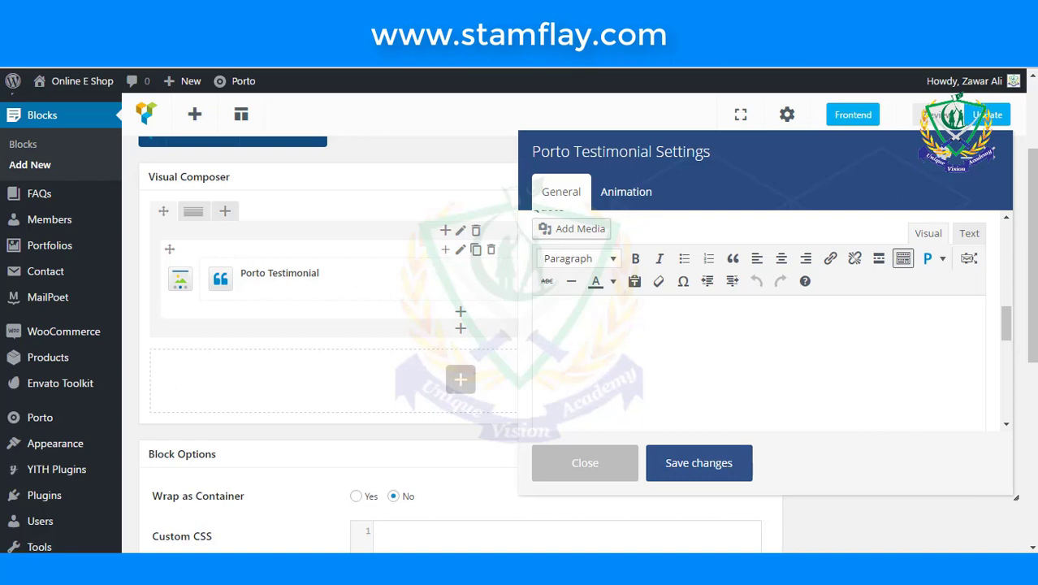
type("Eco")
key("BackSpace")
key("BackSpace")
type("Commerce Nice")
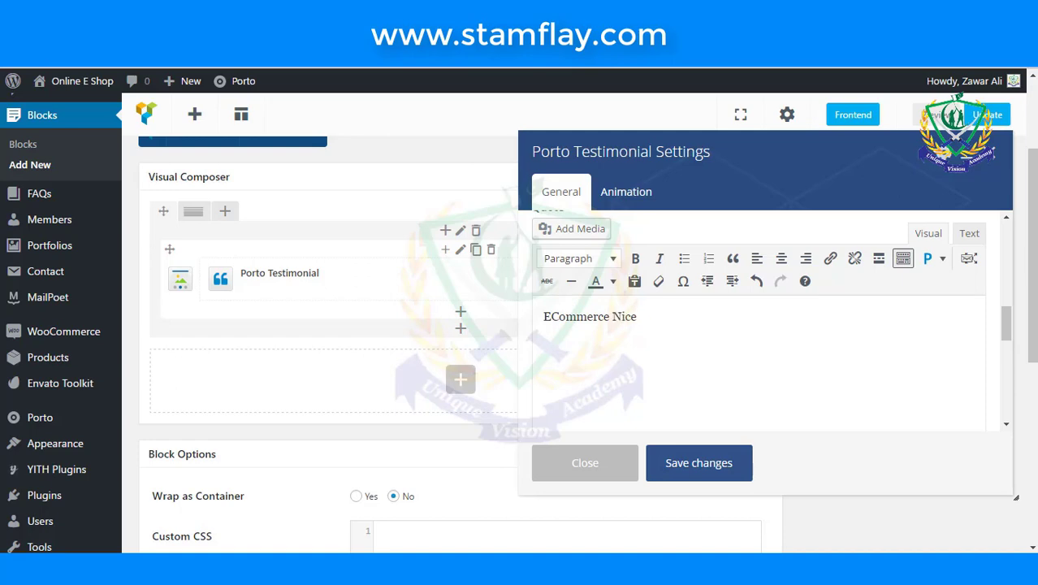
type(" Work by Uniqu")
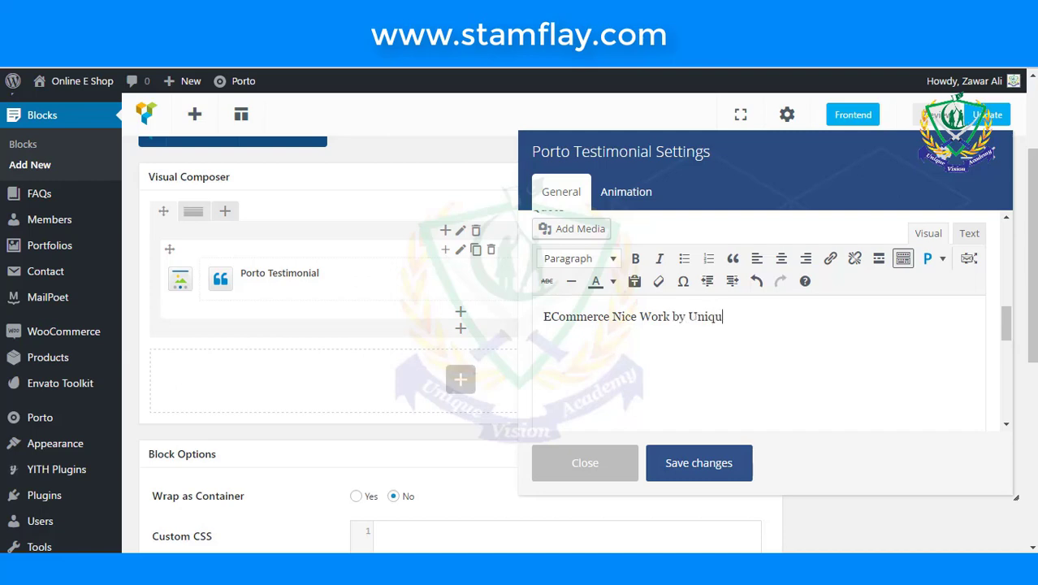
type("e Vi")
type("sion Academy")
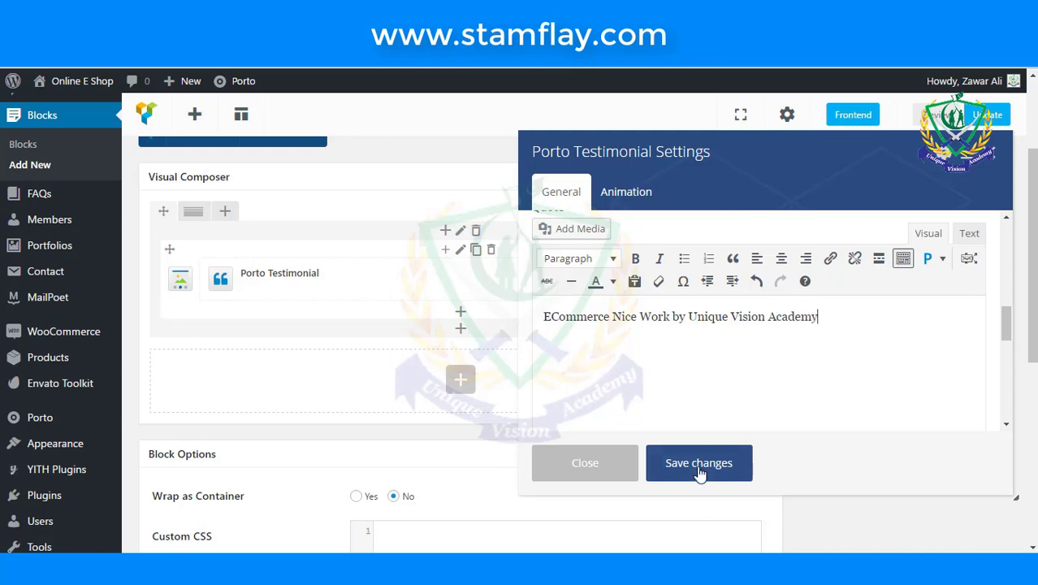
left_click(698, 465)
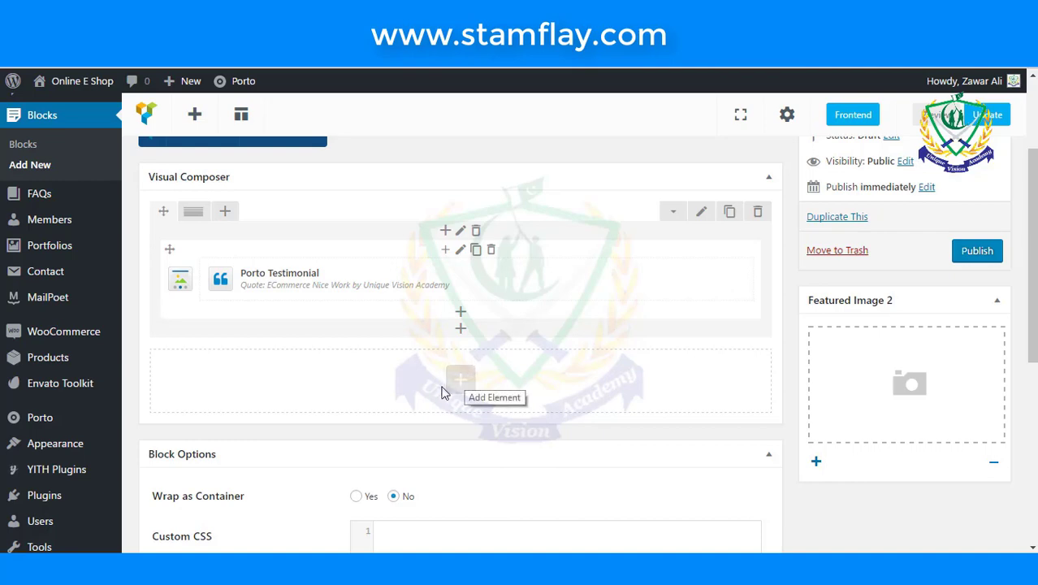
- Add an Info Box element below the testimonial, found by searching 'info'
left_click(457, 378)
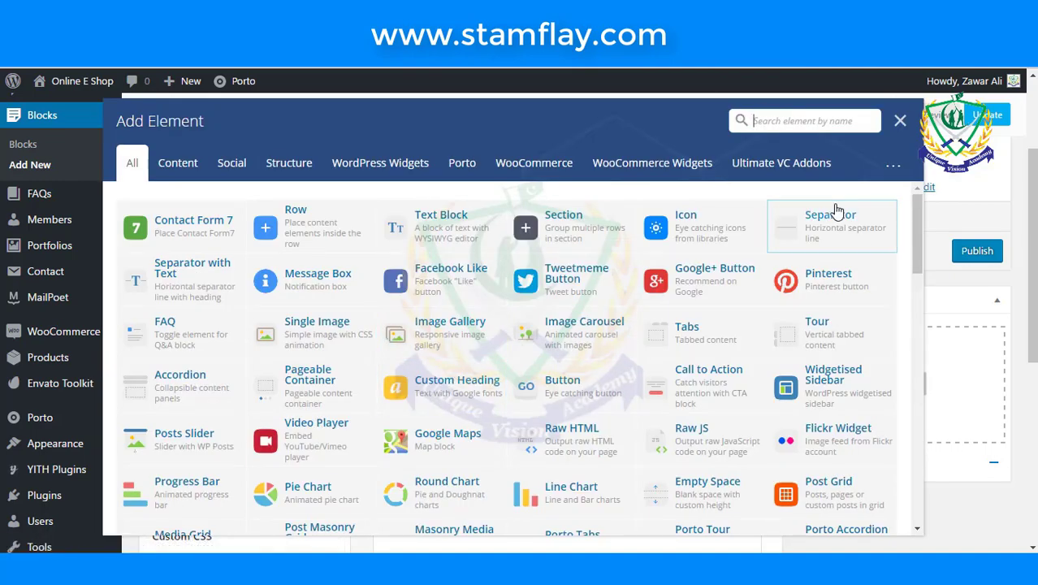
left_click(832, 122)
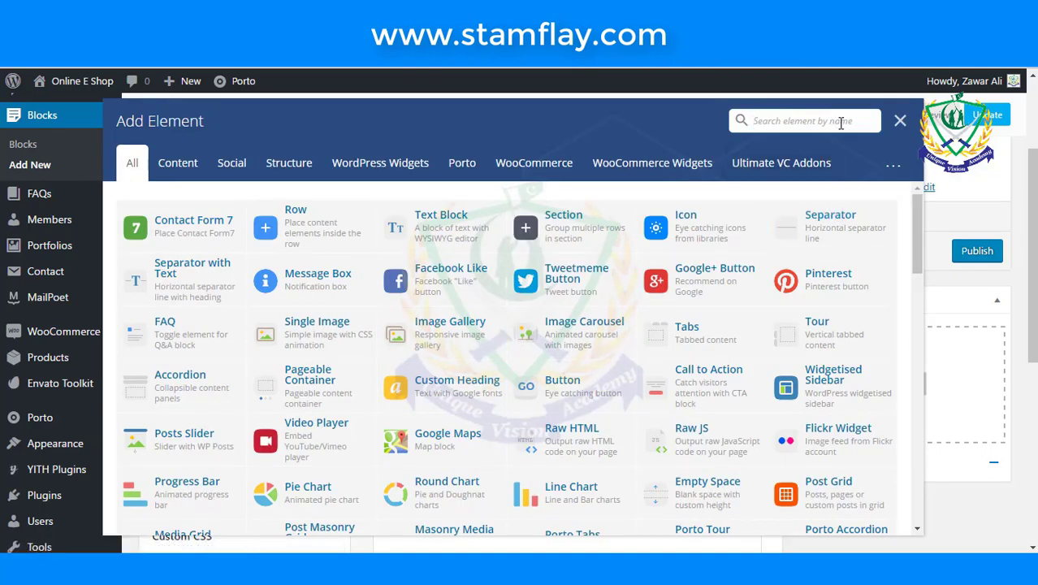
type("in")
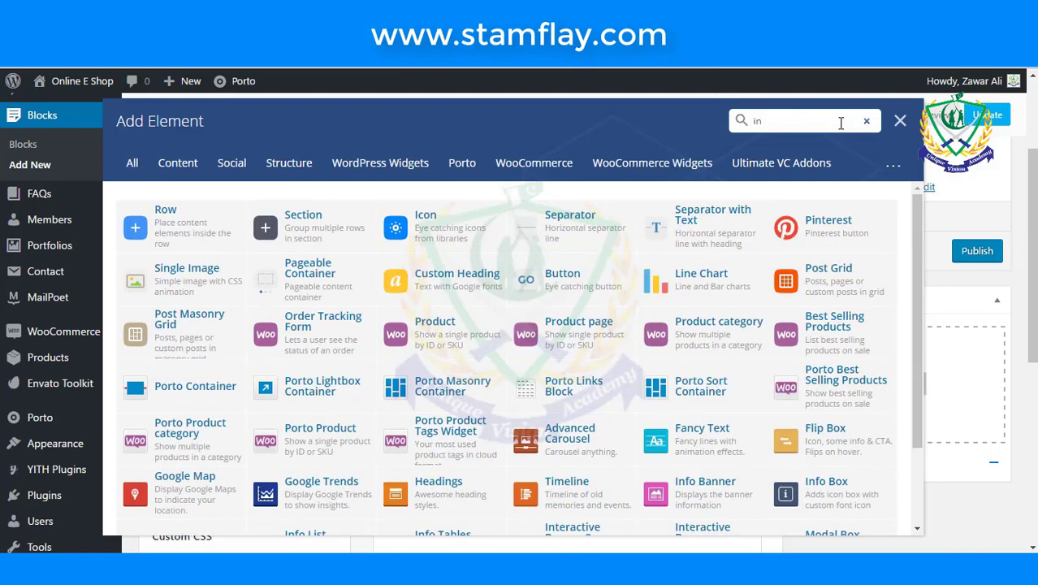
type("fo")
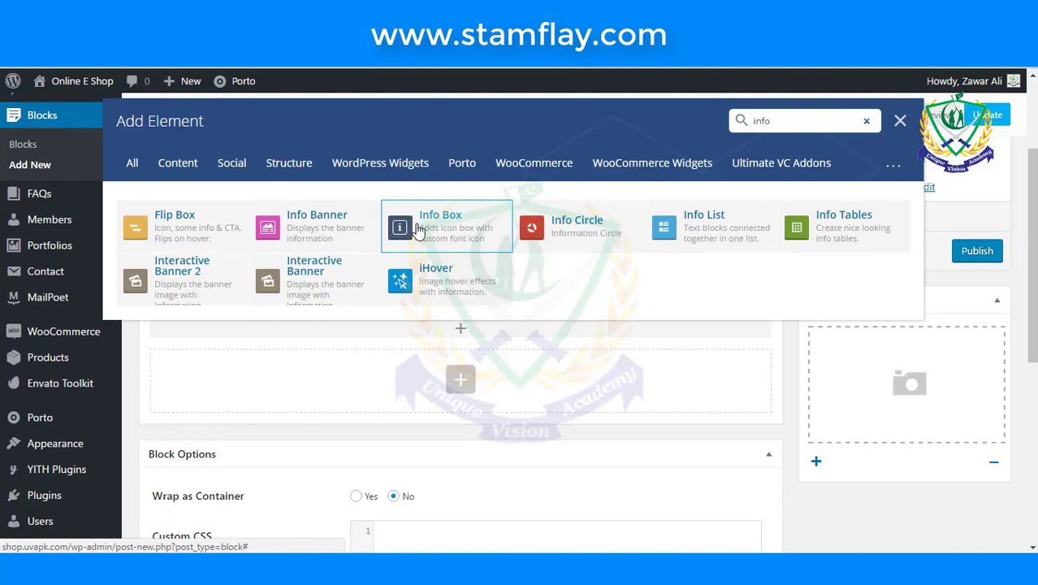
left_click(420, 231)
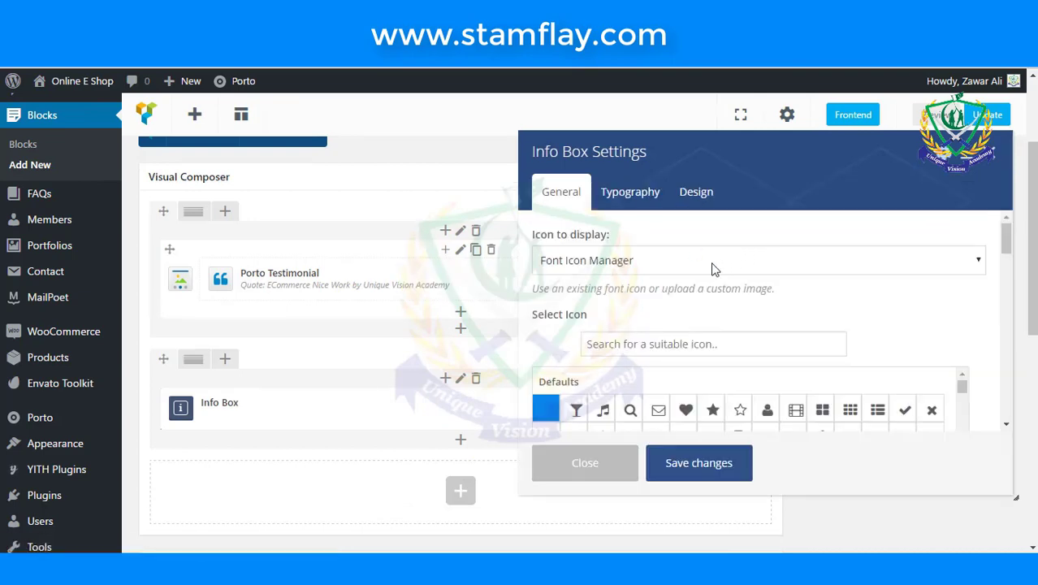
- Give the Info Box the truck icon at a size of 28 px
scroll(711, 268, "down", 1)
left_click(712, 268)
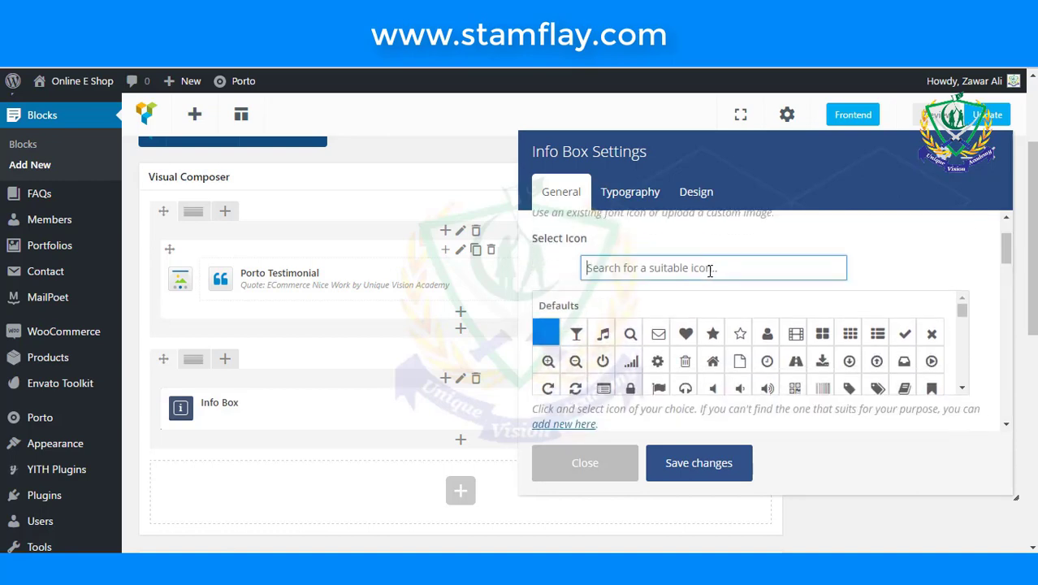
type("t")
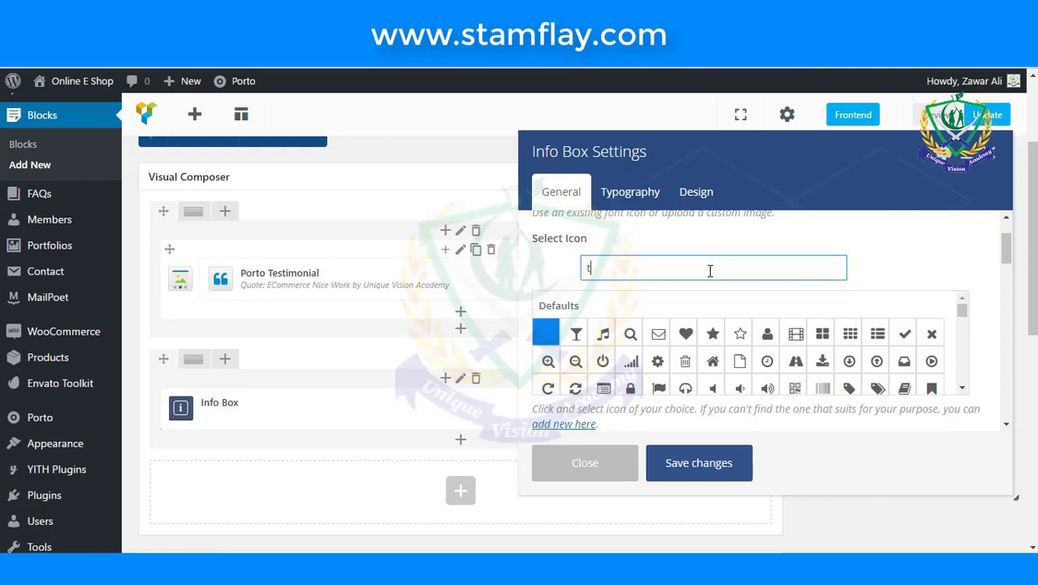
type("ru")
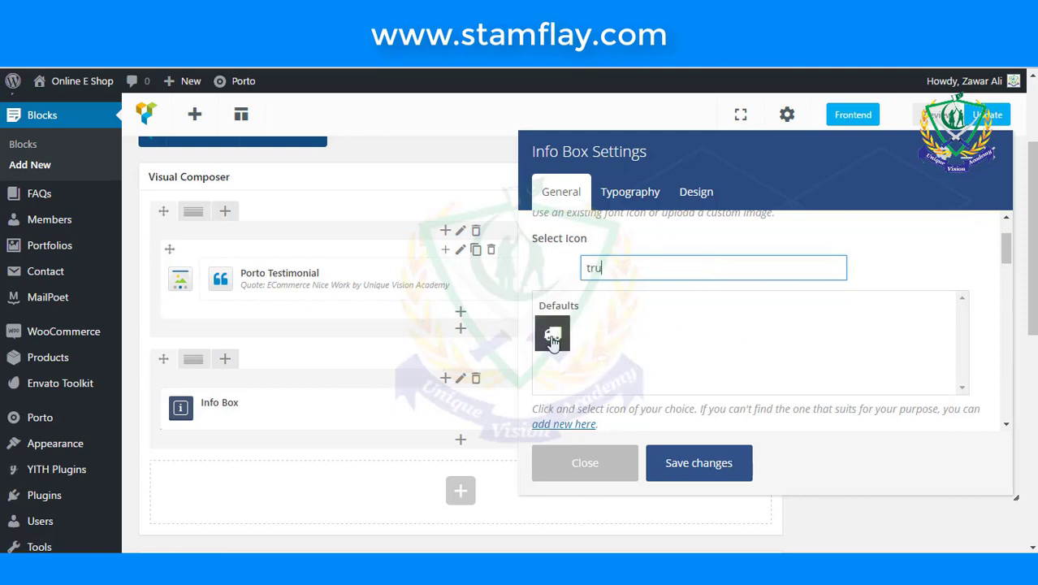
left_click(548, 333)
scroll(694, 345, "down", 3)
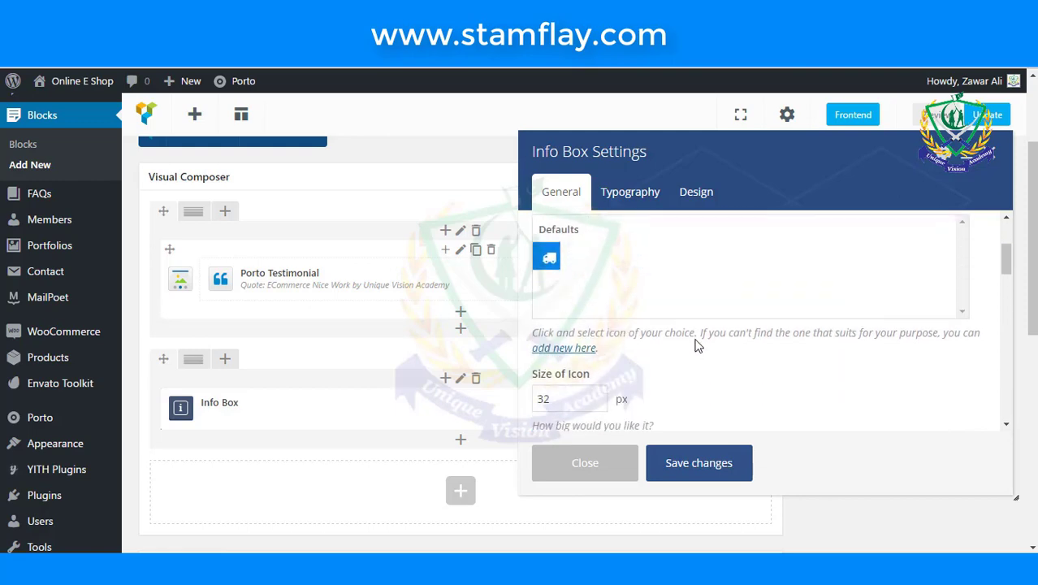
double_click(543, 323)
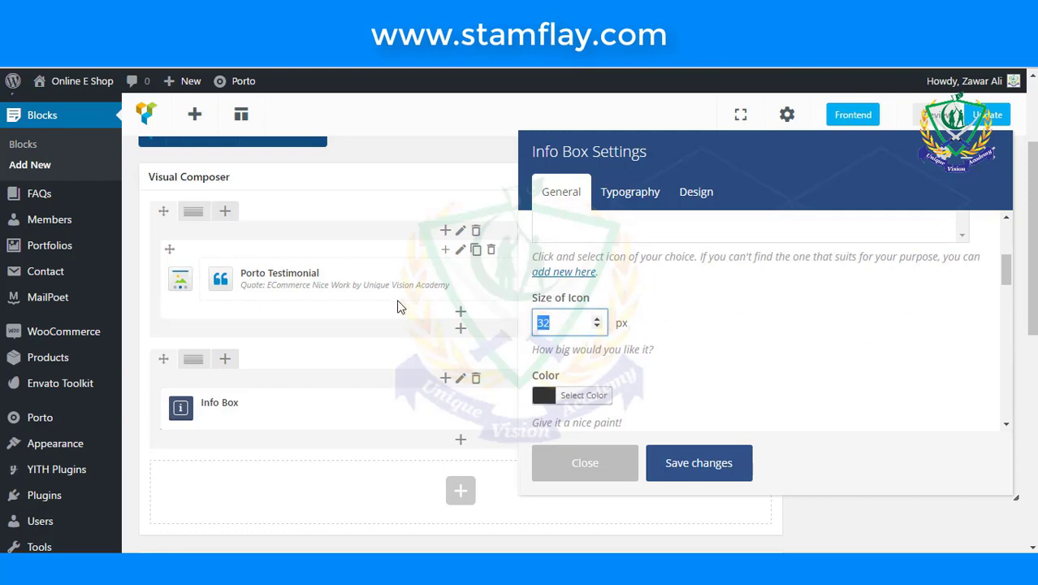
type("28")
left_click(718, 346)
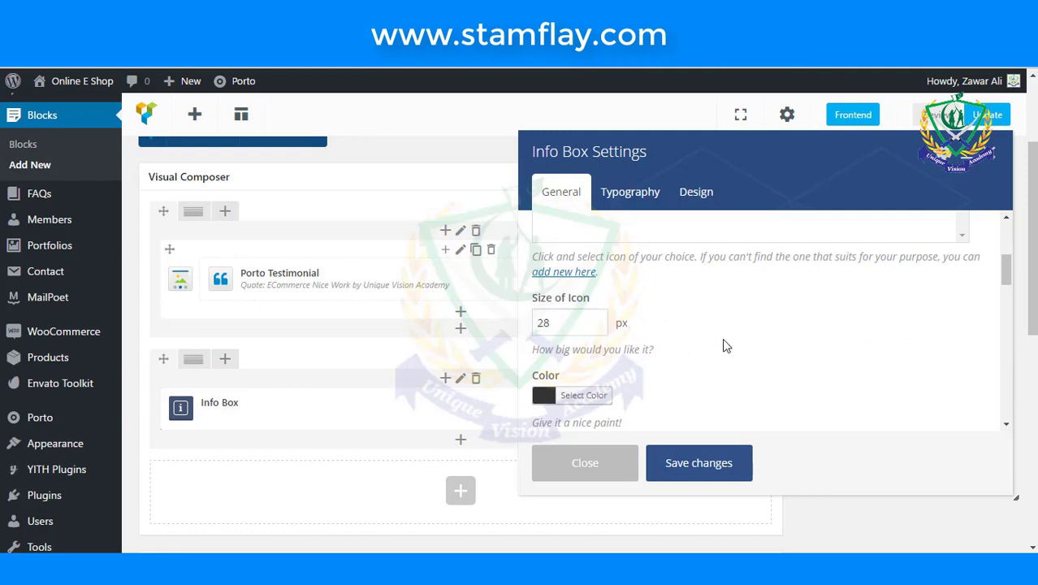
- Make the icon colour white and the icon style Circle Background
scroll(723, 345, "down", 1)
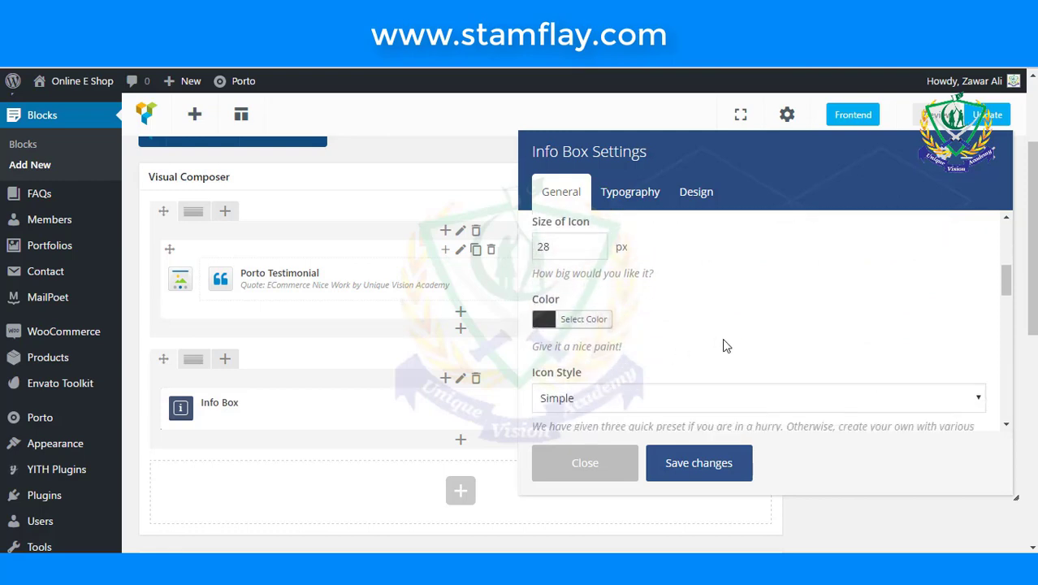
left_click(569, 319)
left_click(537, 329)
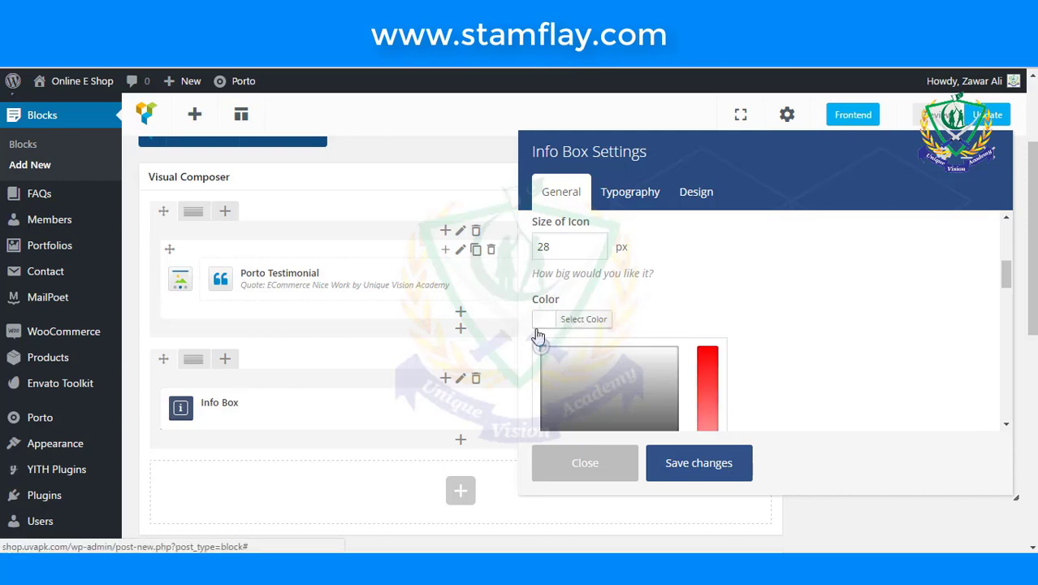
left_click(813, 331)
scroll(812, 331, "down", 1)
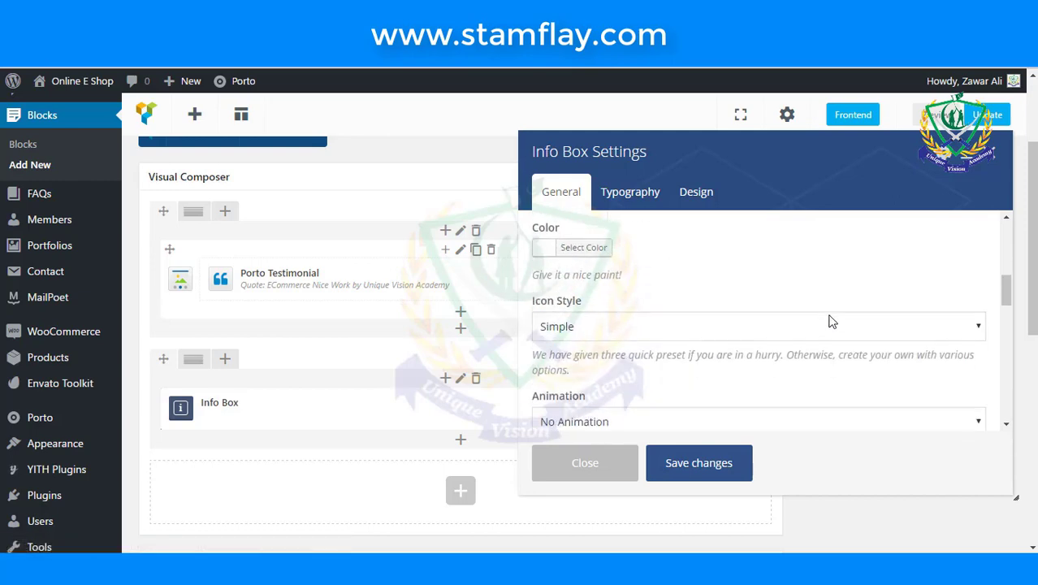
left_click(707, 324)
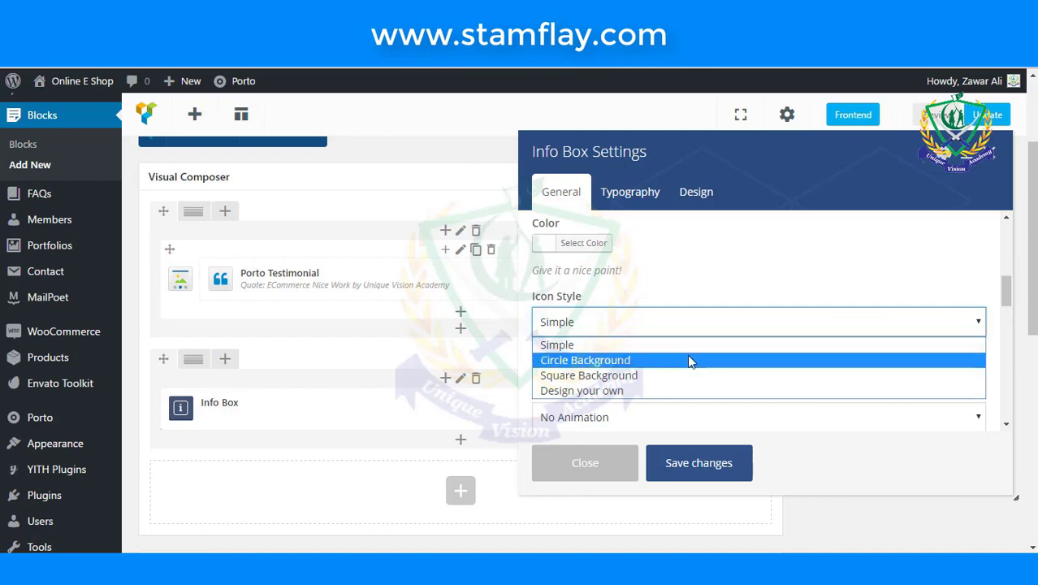
left_click(689, 360)
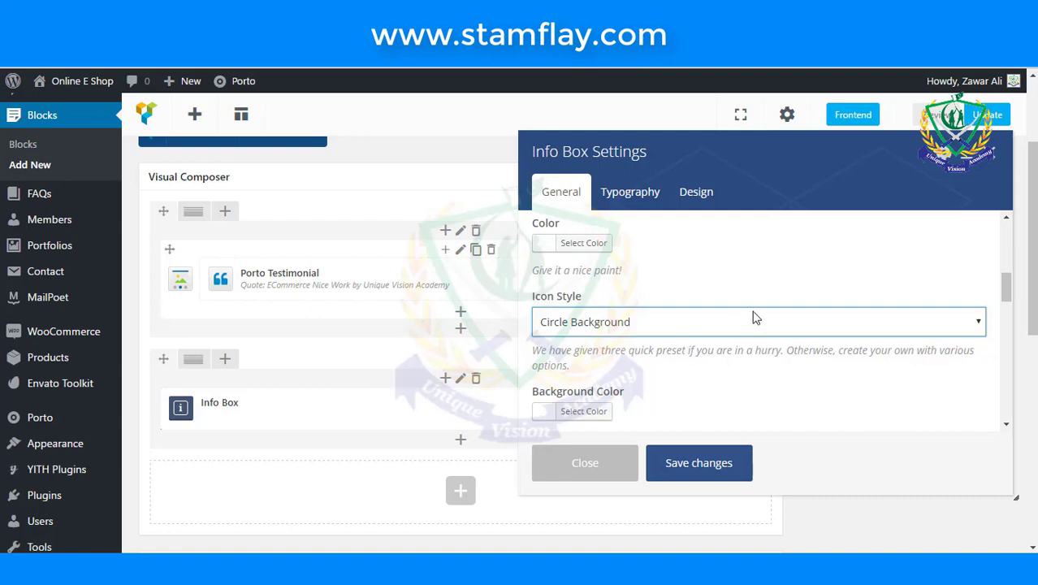
scroll(718, 341, "up", 1)
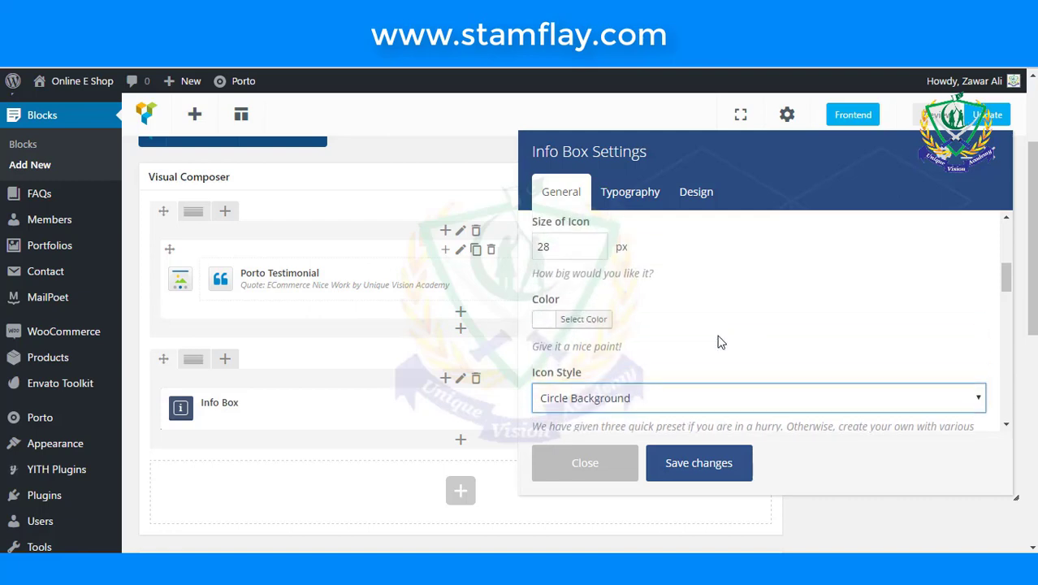
left_click(537, 321)
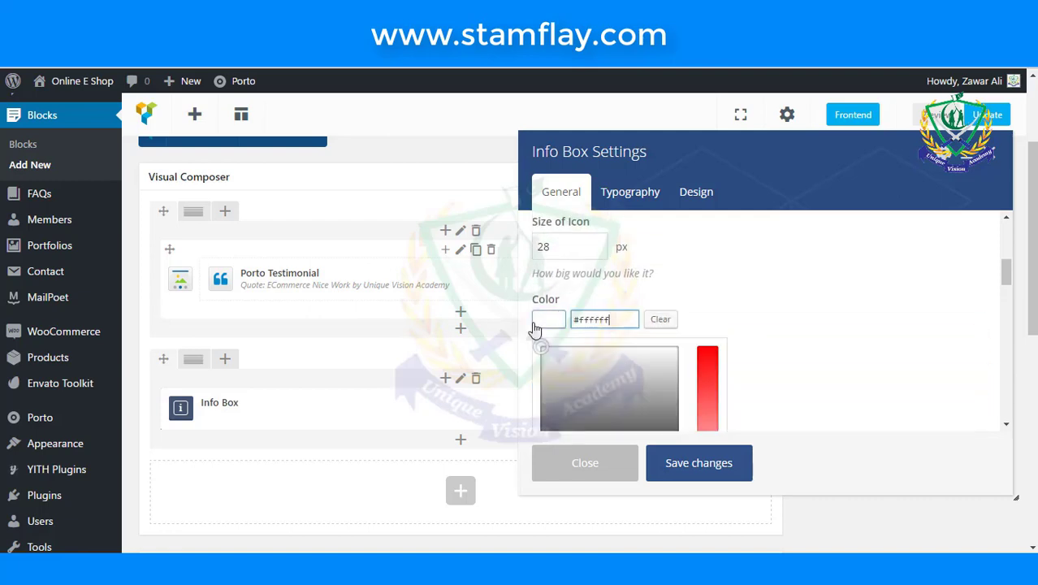
scroll(589, 356, "down", 1)
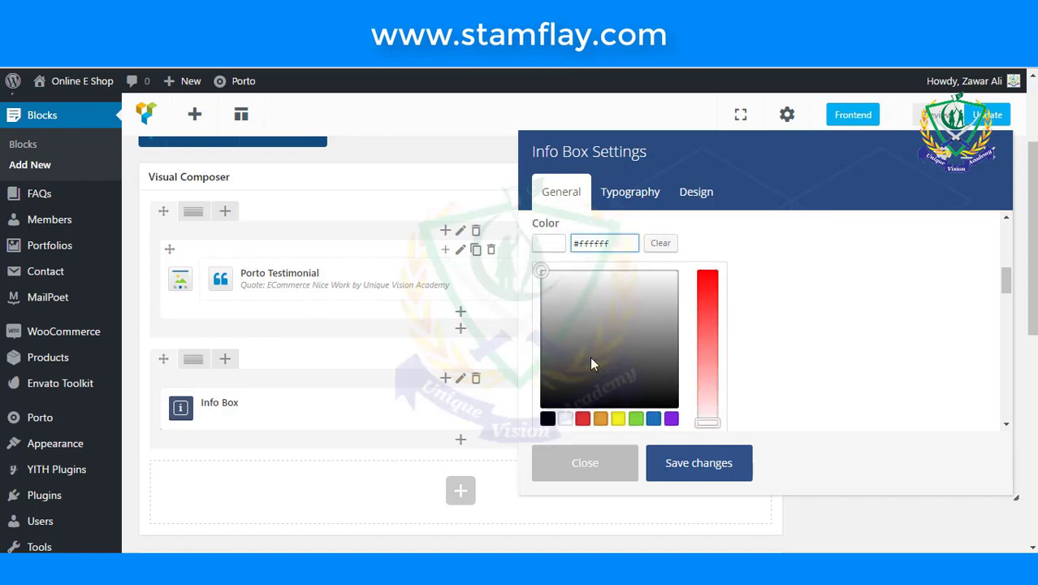
left_click(547, 418)
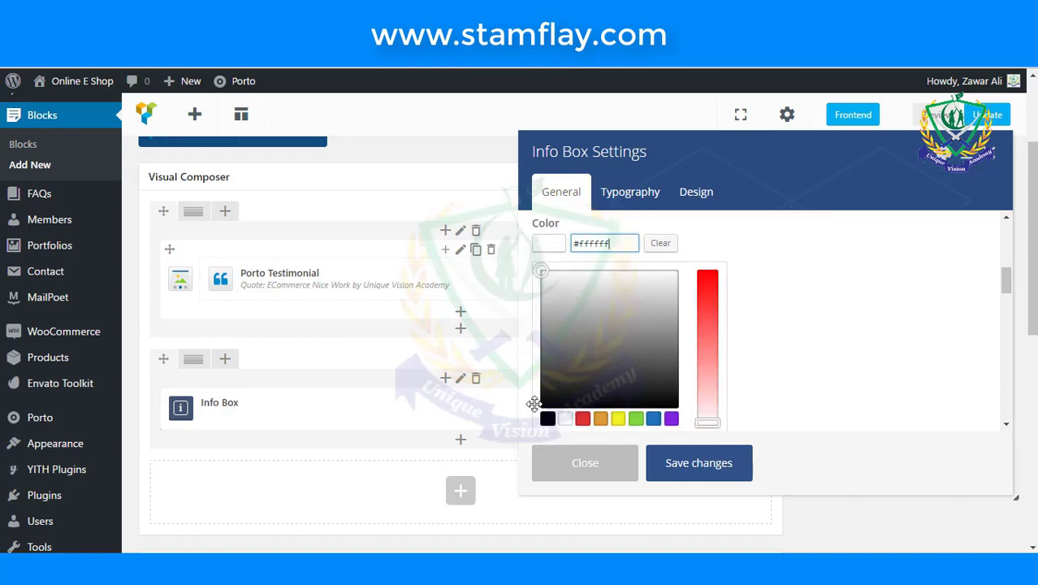
left_click(847, 292)
scroll(847, 292, "down", 1)
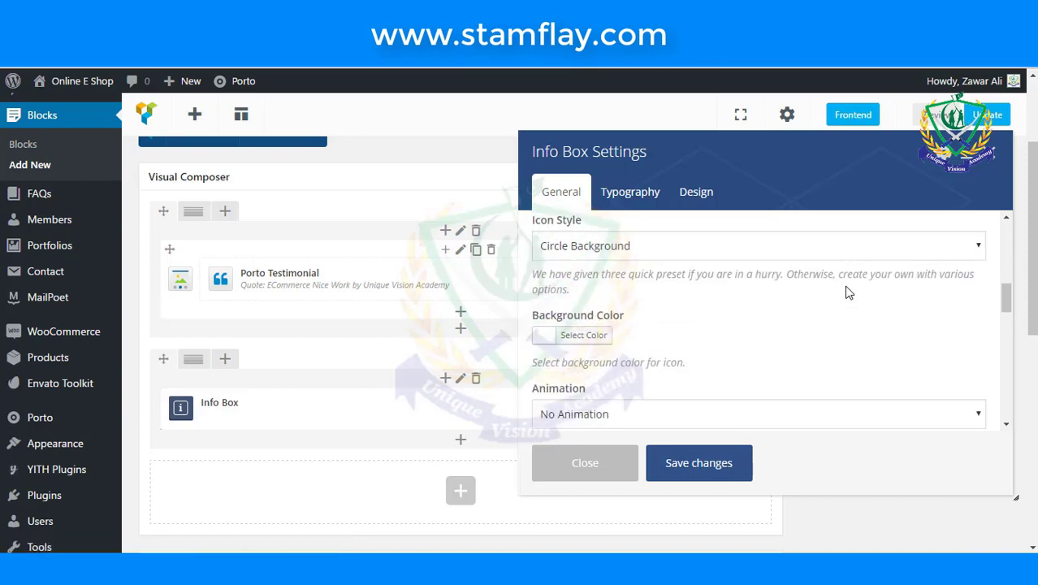
scroll(769, 336, "down", 1)
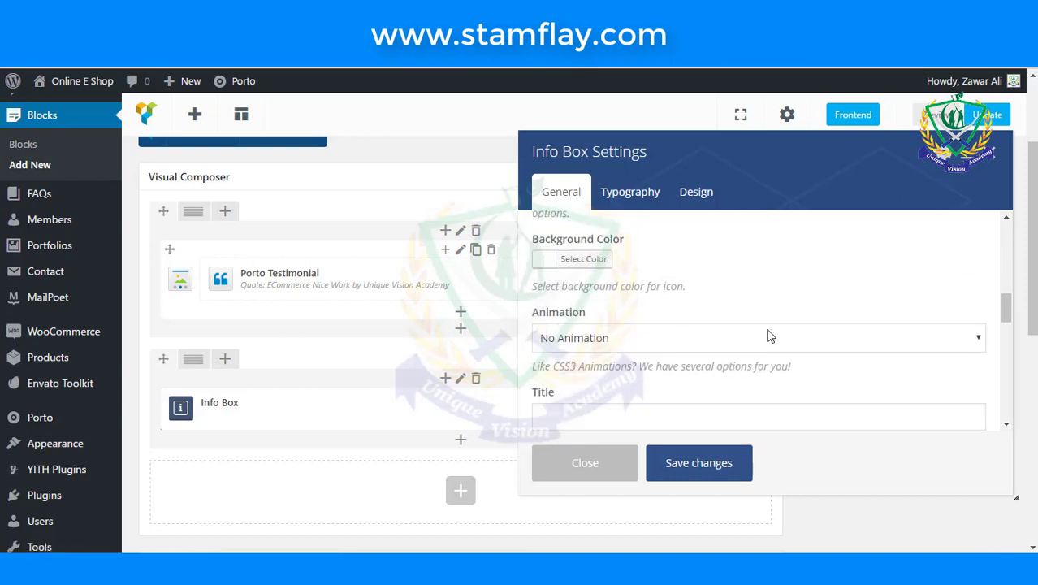
scroll(770, 336, "up", 1)
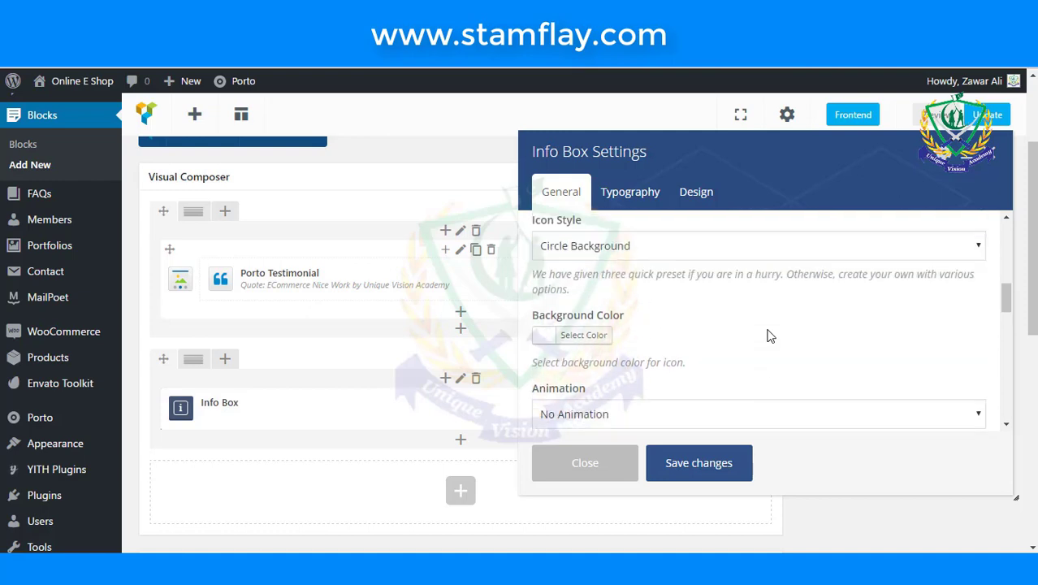
scroll(770, 336, "down", 1)
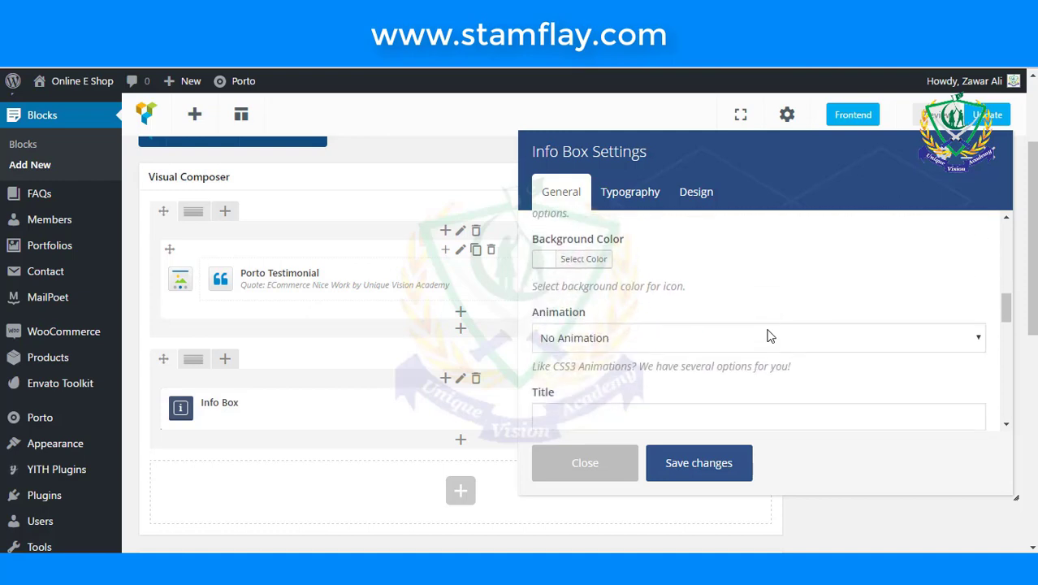
left_click(557, 265)
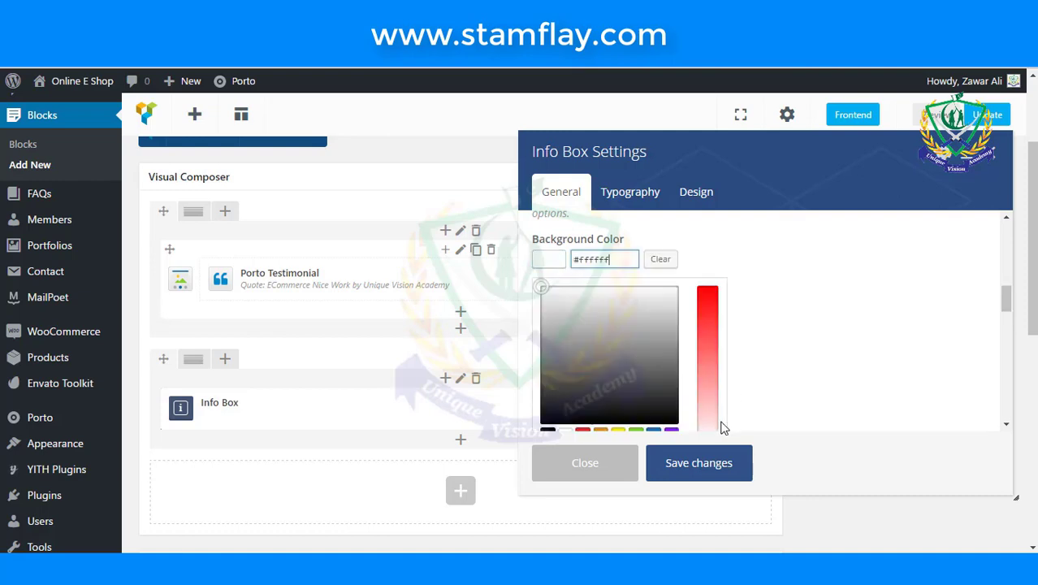
scroll(686, 370, "down", 1)
left_click(660, 364)
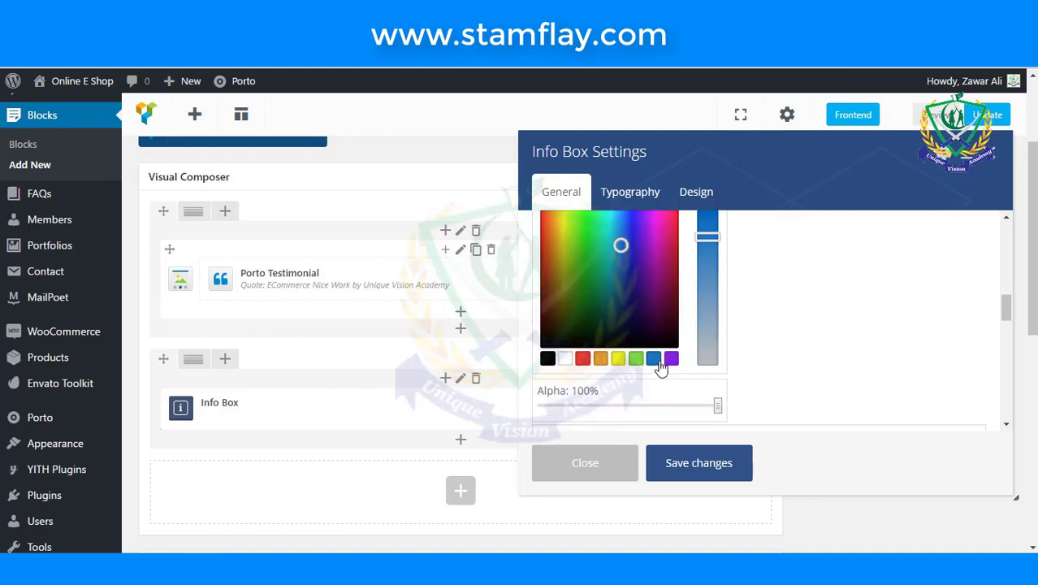
scroll(796, 323, "down", 3)
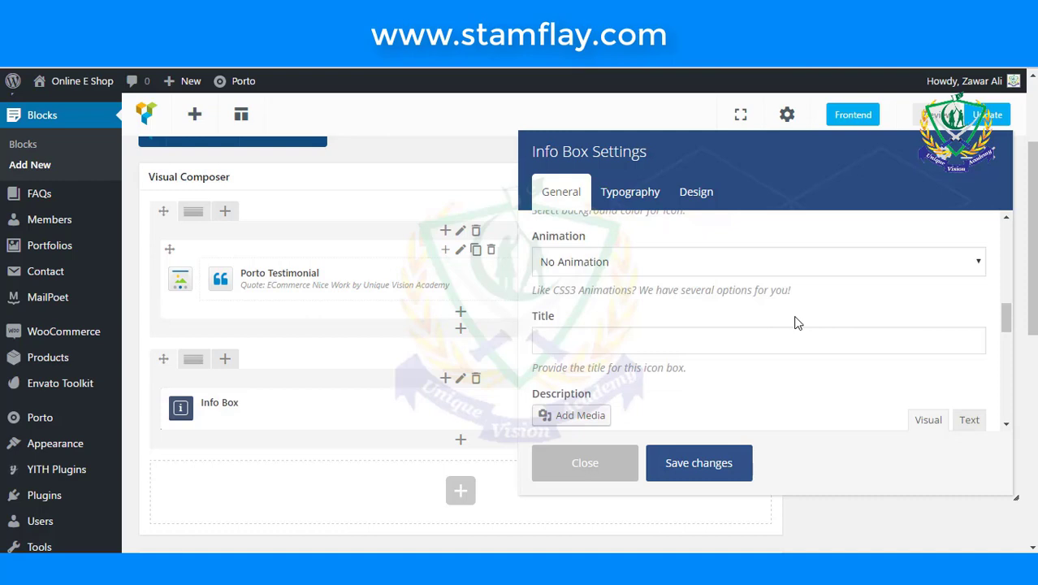
scroll(795, 323, "down", 3)
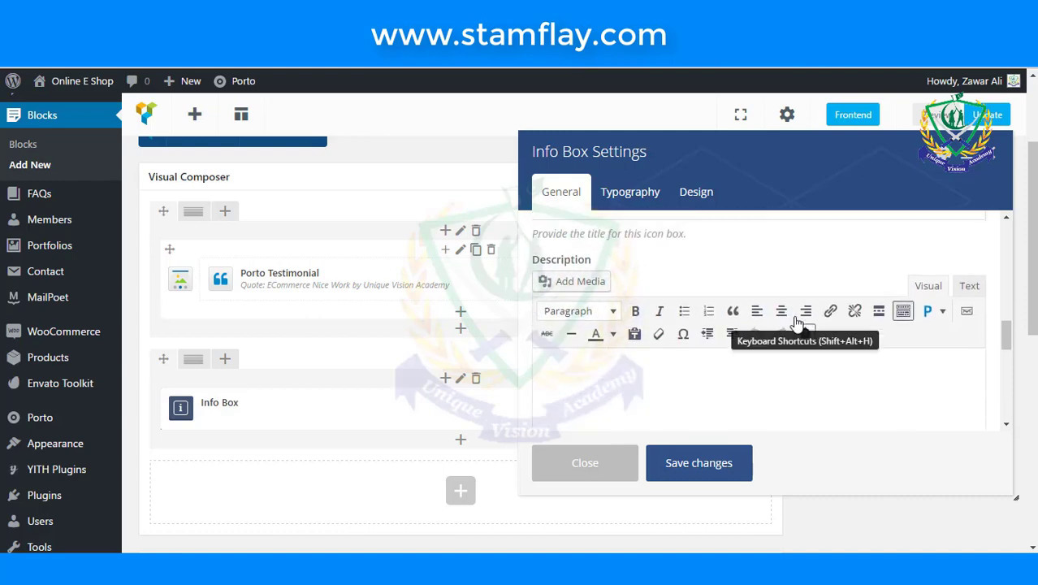
- Enter '<Strong>FREE SHIPPING</Strong>-' in the Info Box Title, correcting the spelling of SHIPPING
scroll(763, 323, "up", 1)
left_click(686, 263)
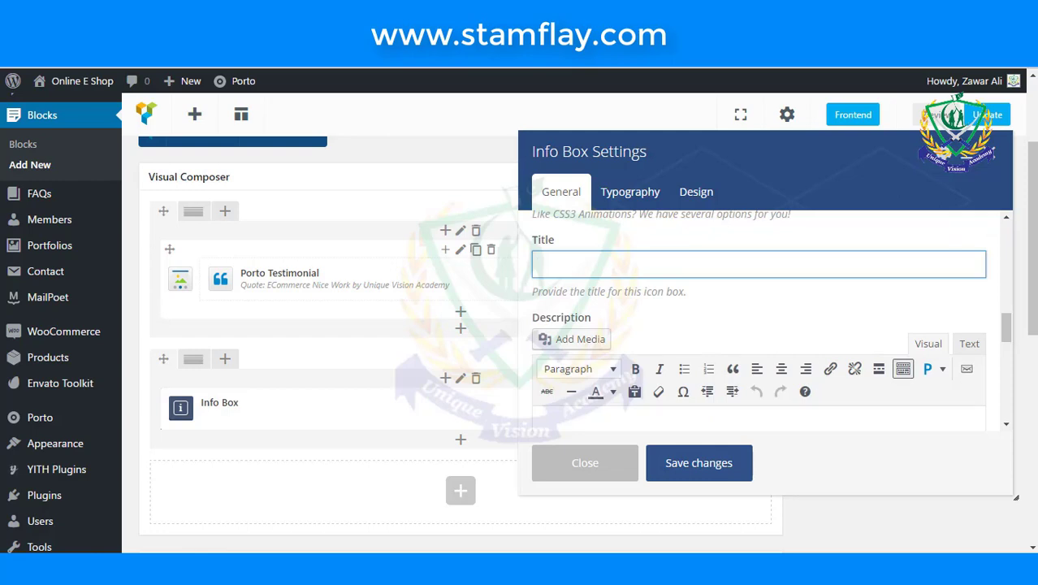
type("<ST")
key("BackSpace")
type("trong>FREE SHIP")
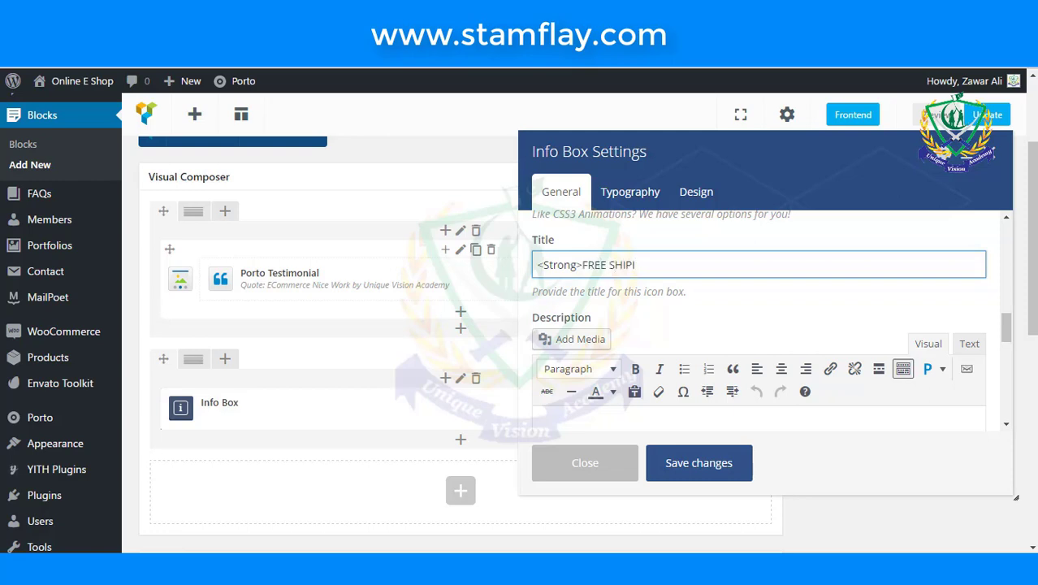
type("ING")
right_click(637, 275)
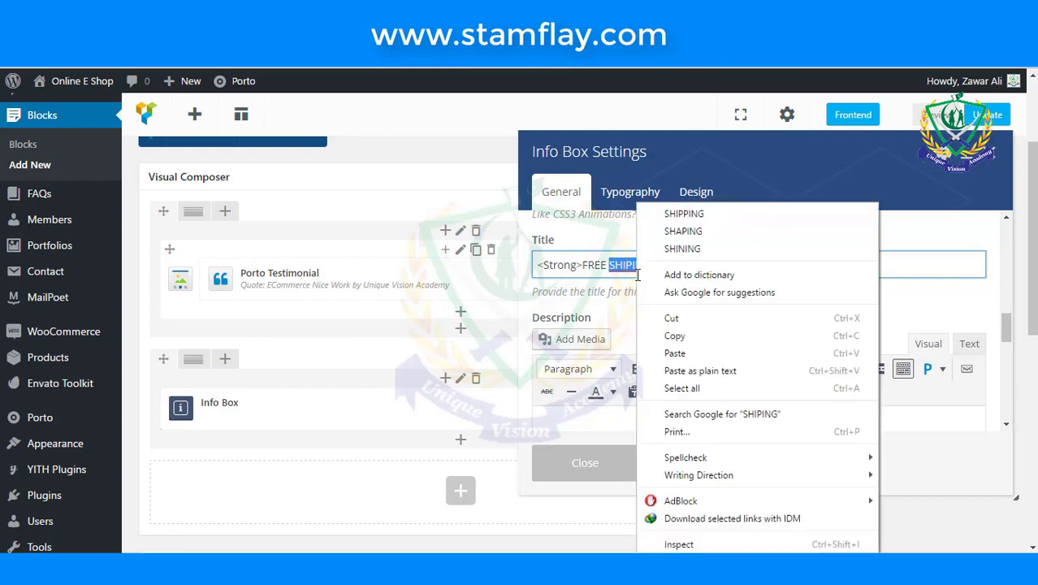
left_click(684, 213)
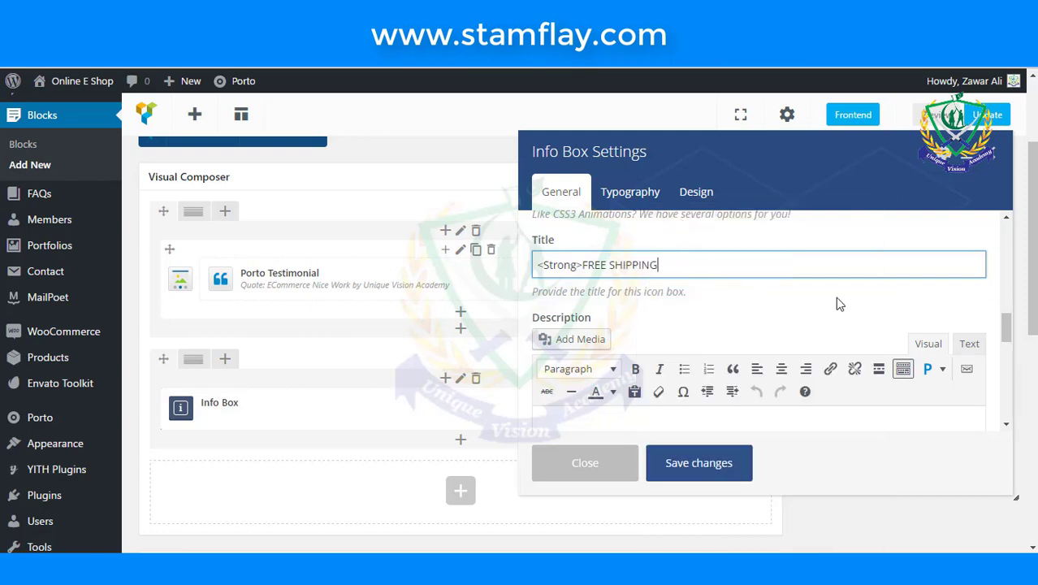
type("</Strong>-")
- Append '<div>Free shipping on all 99$ </div.' to the title, correcting 'shipping'
type("<div>Free")
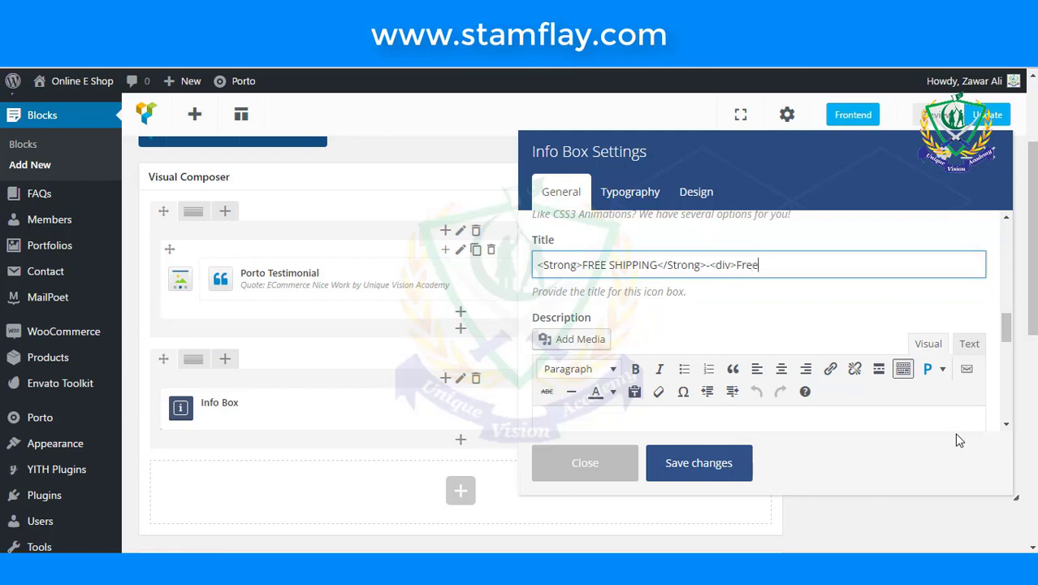
type(" shiping")
right_click(786, 265)
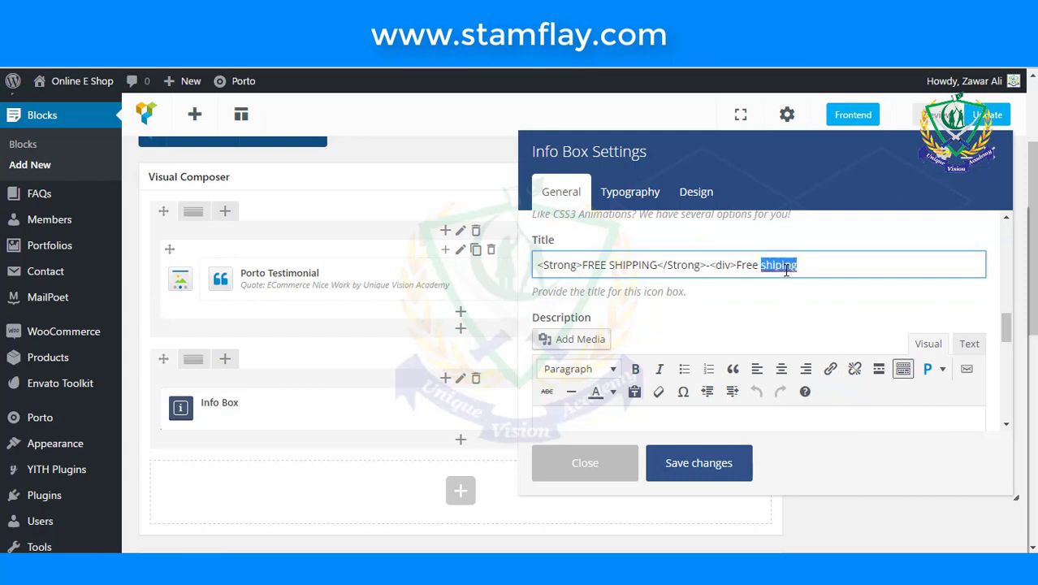
left_click(836, 213)
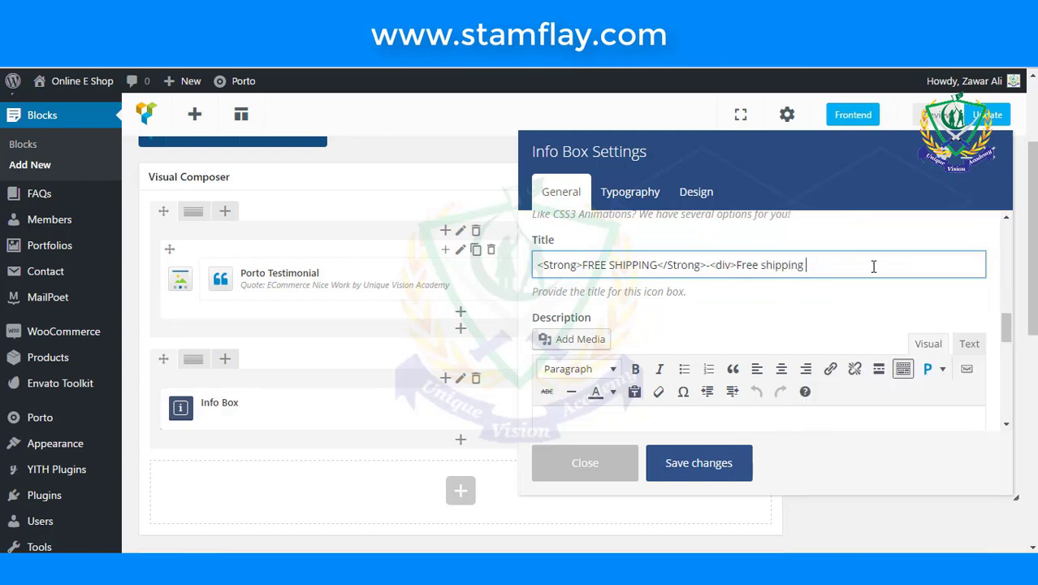
type("on all")
scroll(874, 266, "up", 5)
scroll(874, 266, "up", 4)
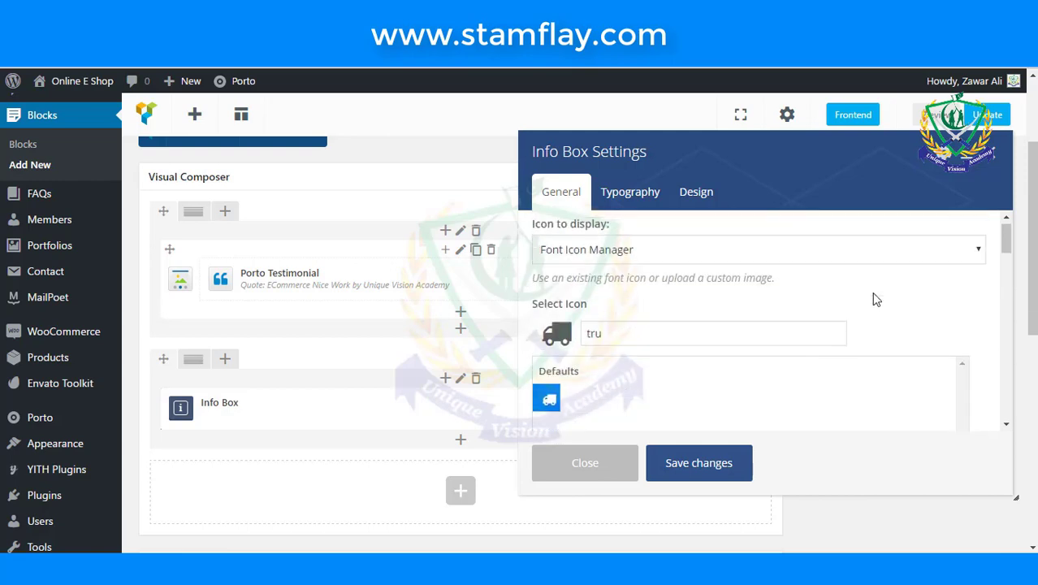
scroll(872, 297, "down", 6)
scroll(871, 297, "up", 5)
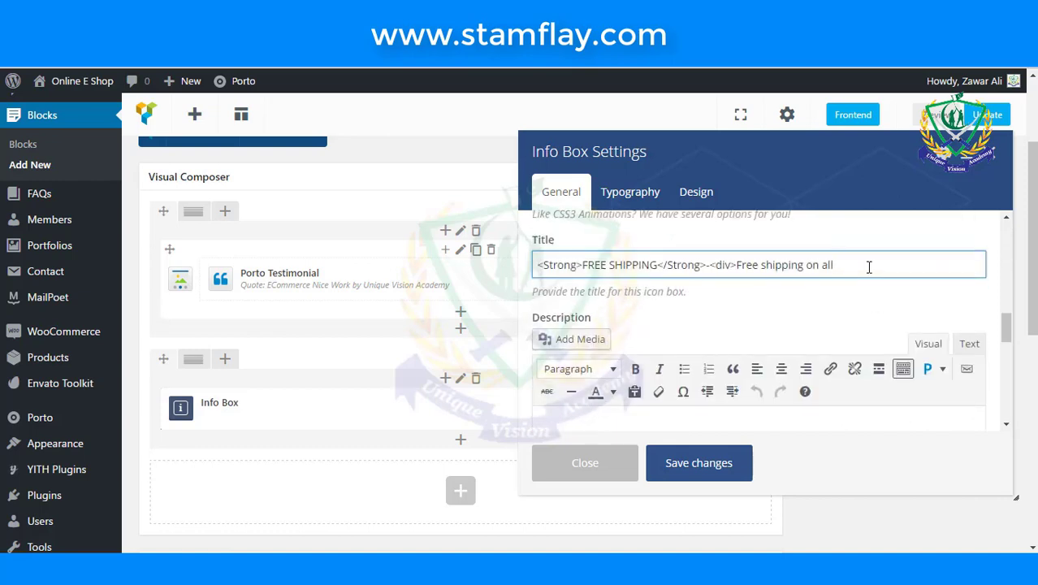
type("99$ </div.")
- Set the Info Box's Box Style to Icon at Left
scroll(731, 294, "down", 3)
scroll(730, 294, "down", 2)
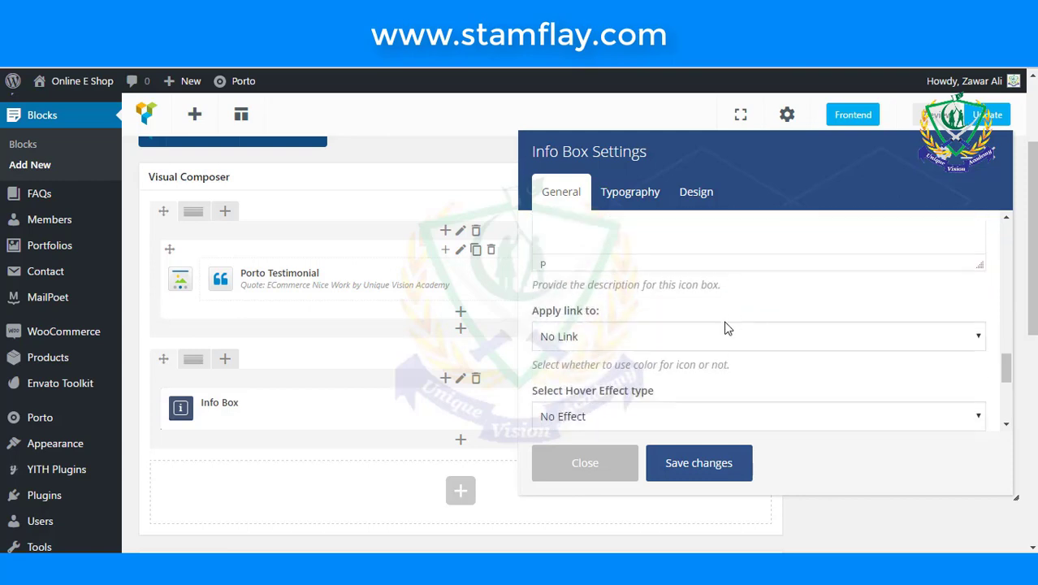
scroll(670, 336, "up", 1)
scroll(670, 336, "down", 1)
scroll(670, 336, "down", 1)
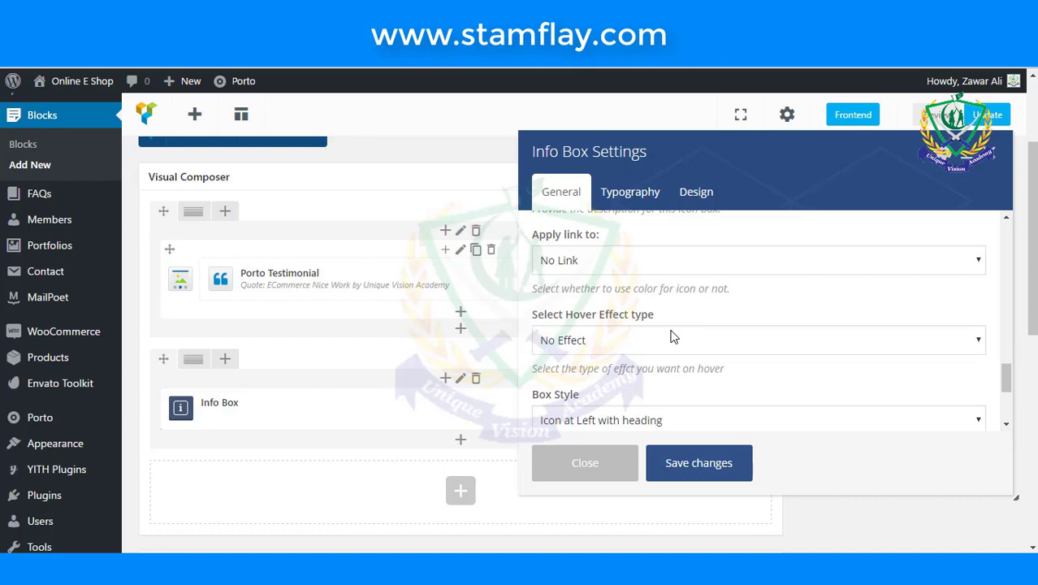
scroll(671, 336, "down", 1)
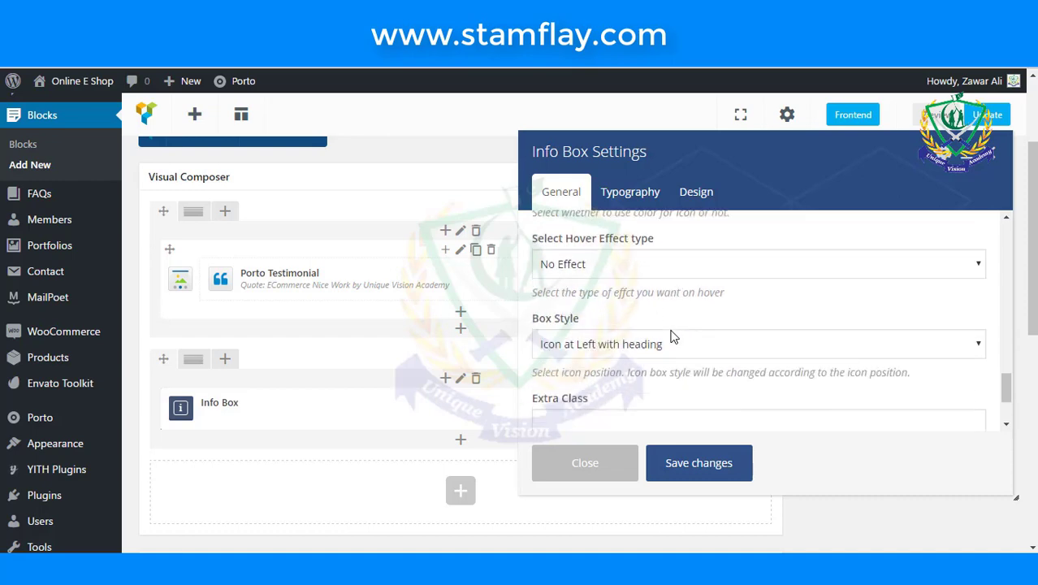
scroll(670, 336, "down", 1)
left_click(669, 353)
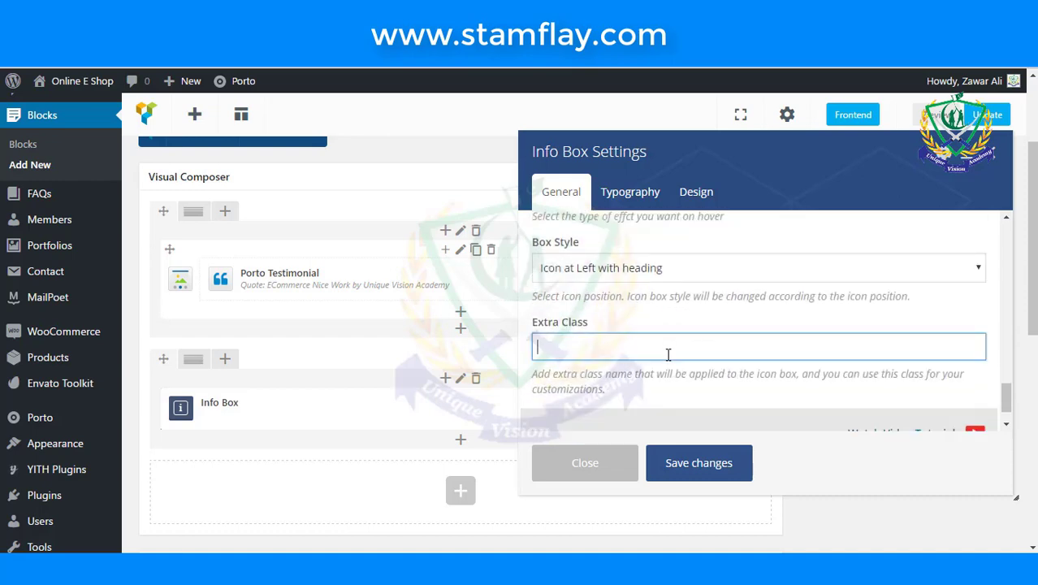
left_click(669, 270)
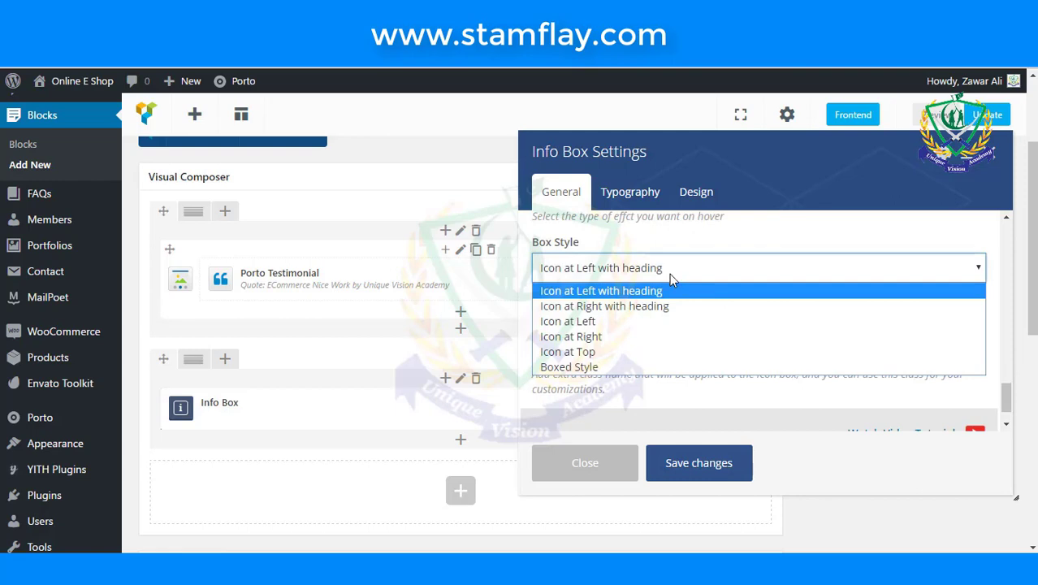
left_click(668, 324)
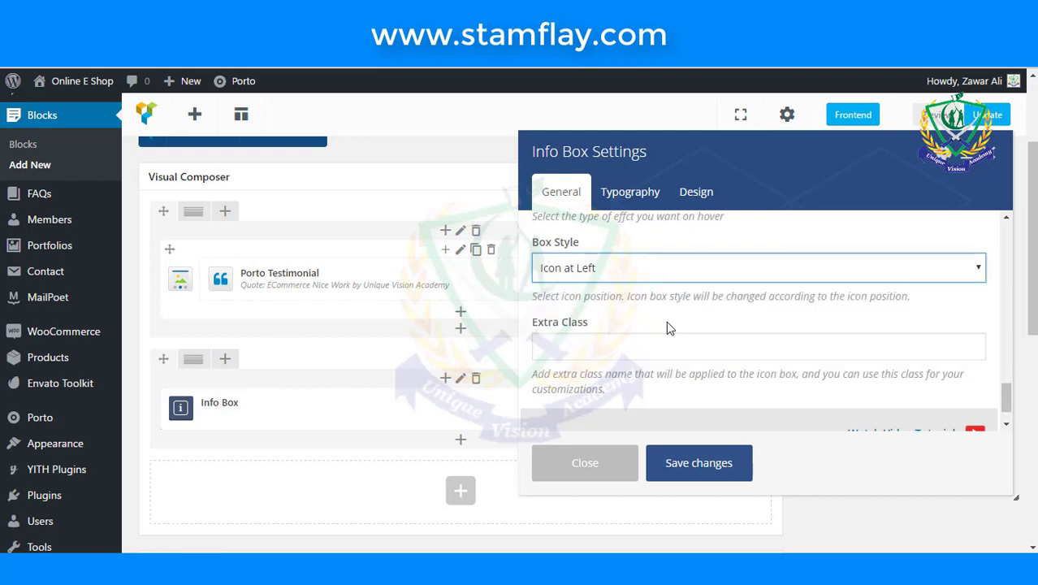
- Enter m-t-n as the Info Box's Extra Class
scroll(665, 332, "down", 4)
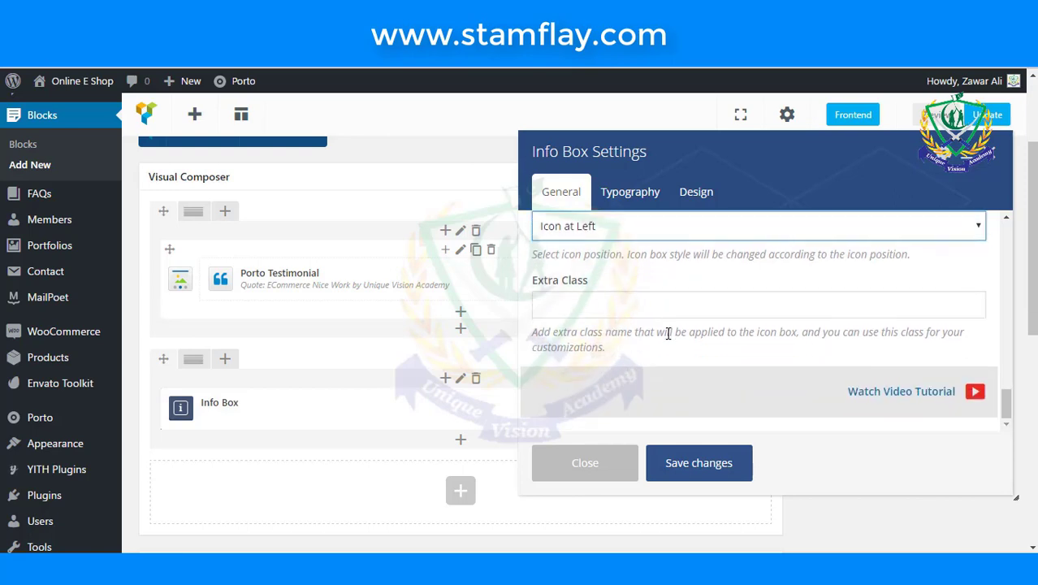
left_click(669, 309)
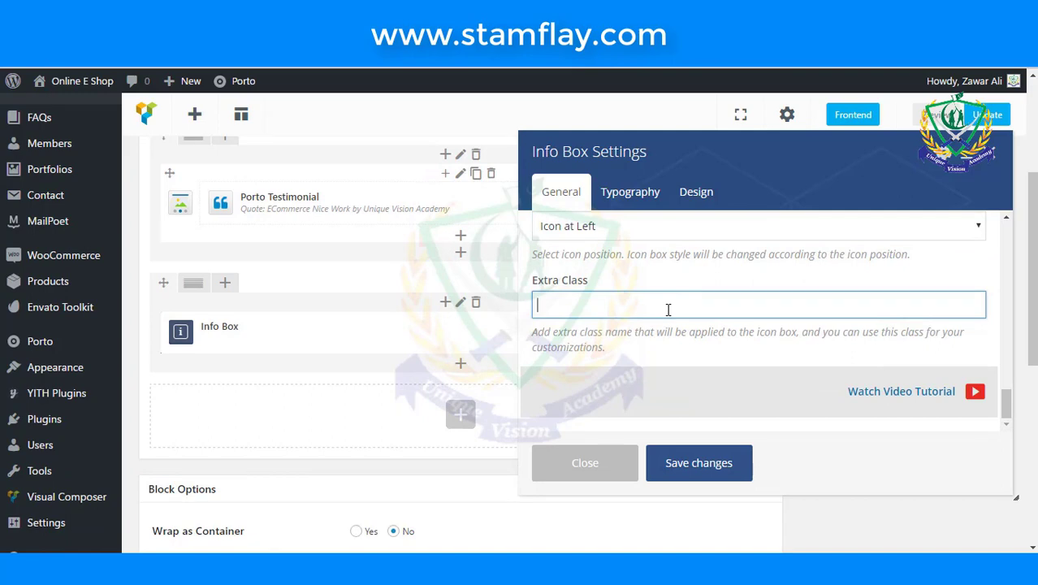
type("m-t-n")
scroll(678, 279, "up", 1)
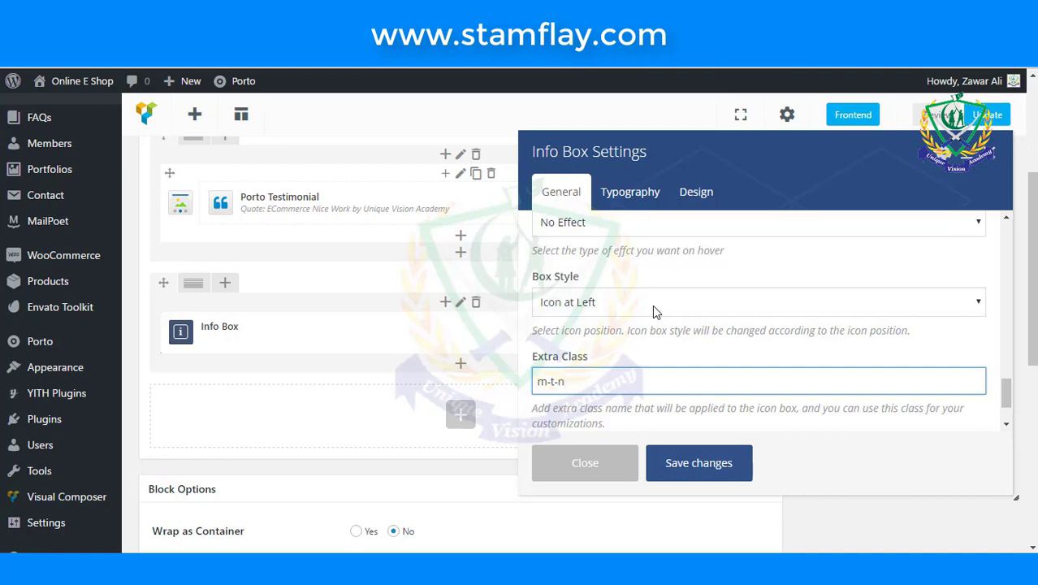
- Save the FREE SHIPPING Info Box settings
left_click(710, 459)
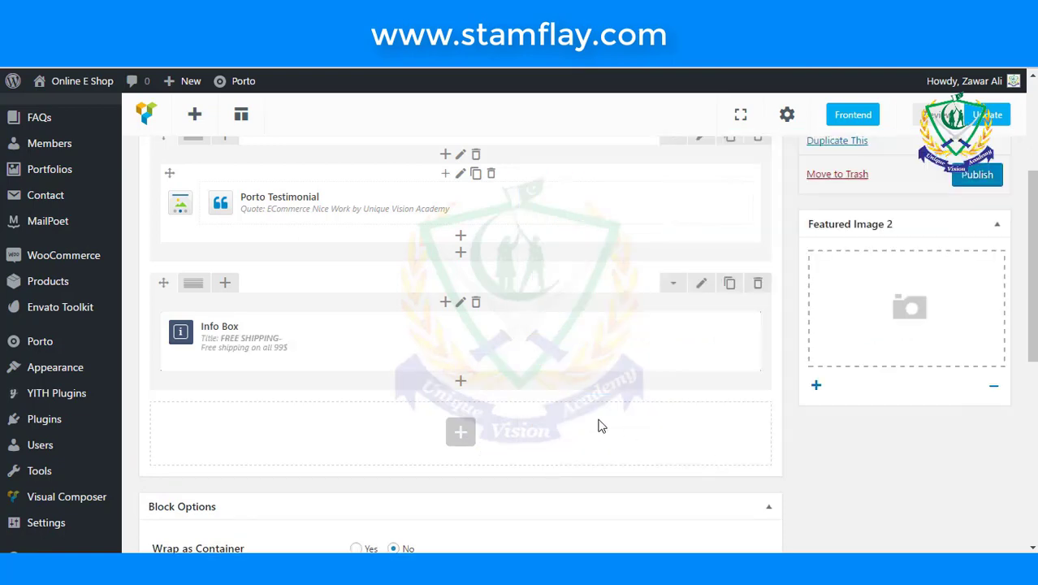
scroll(408, 362, "down", 1)
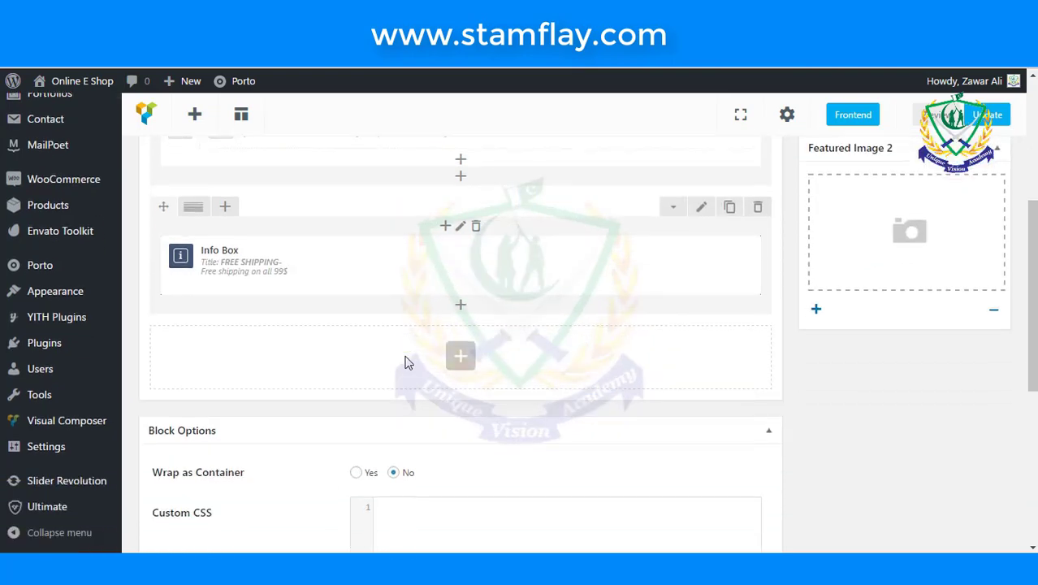
scroll(408, 363, "up", 2)
scroll(408, 362, "down", 2)
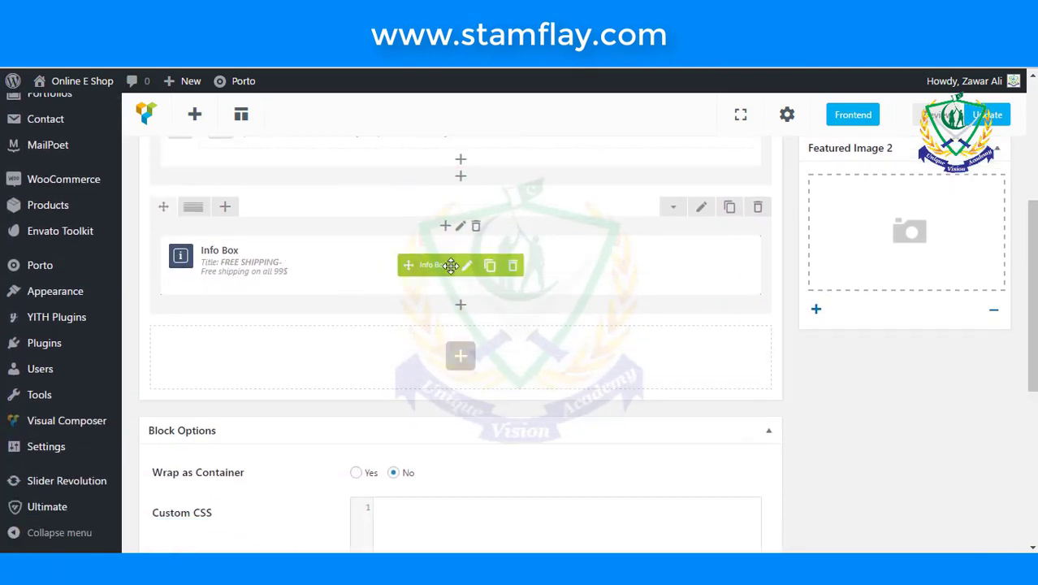
- Duplicate the Info Box twice and open the second copy's settings
left_click(491, 268)
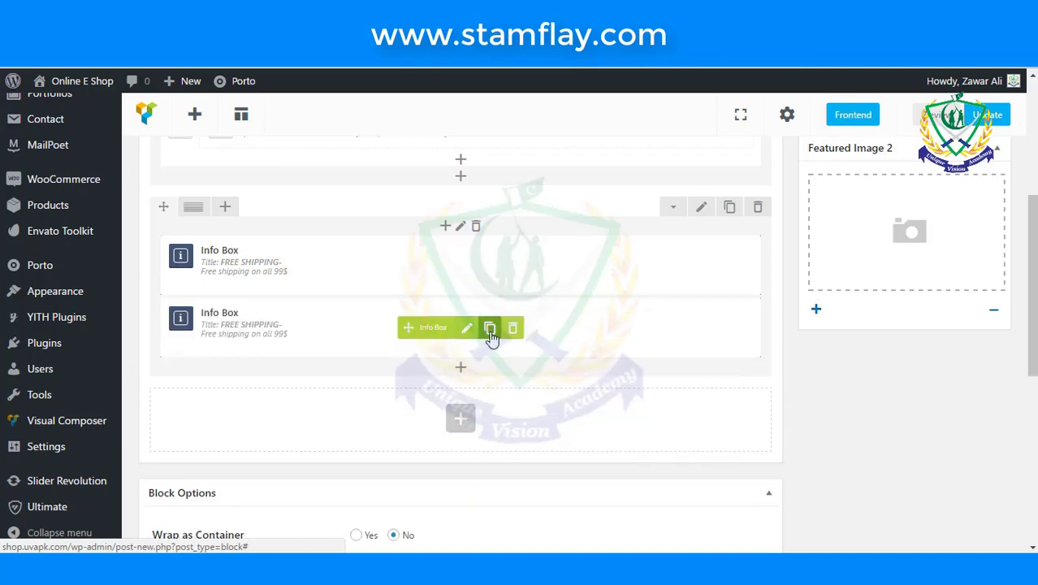
left_click(491, 333)
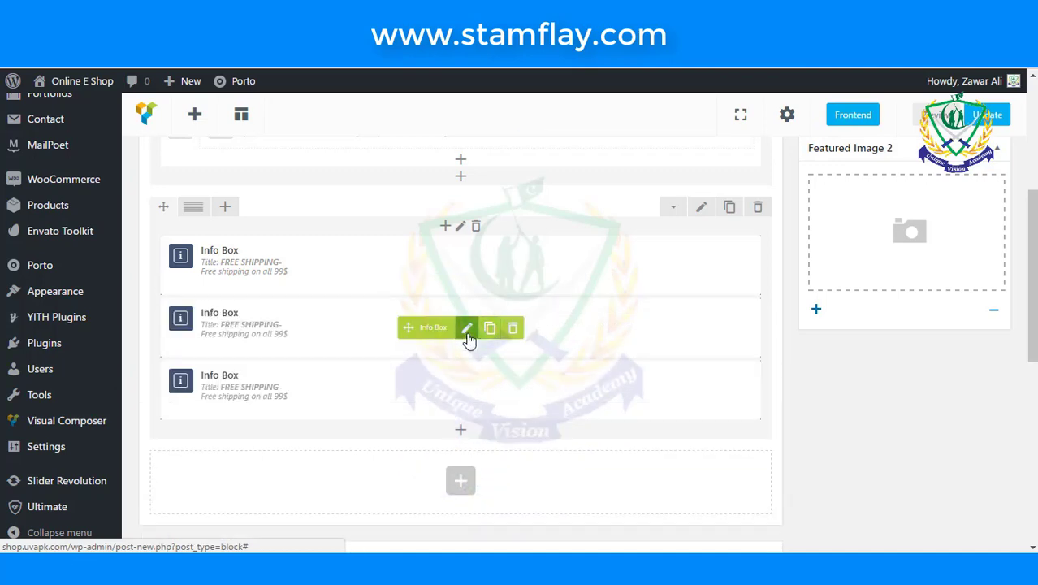
left_click(466, 329)
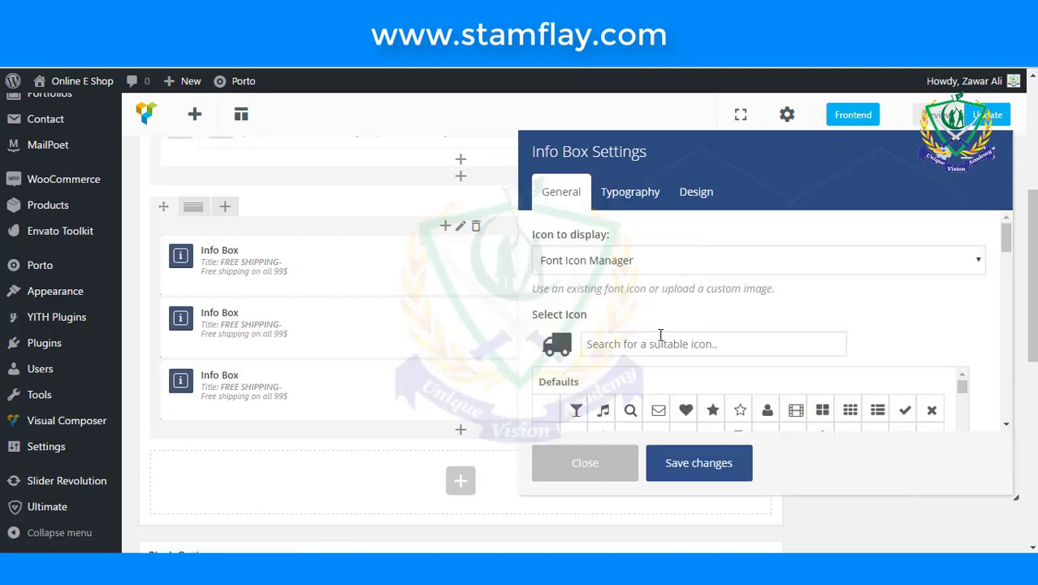
- Replace the second Info Box's truck icon with the dollar-sign icon
left_click(660, 343)
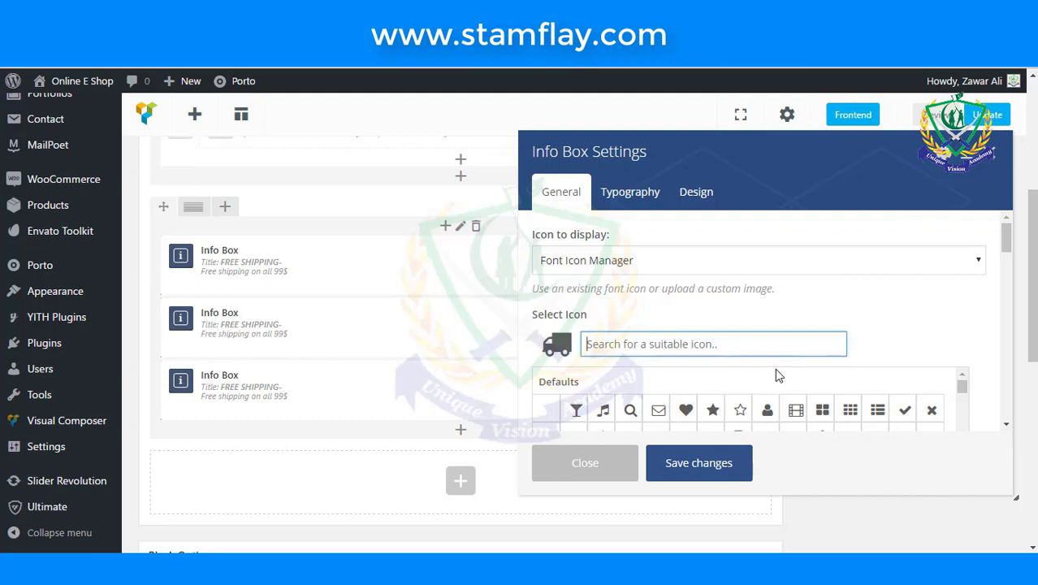
type("d")
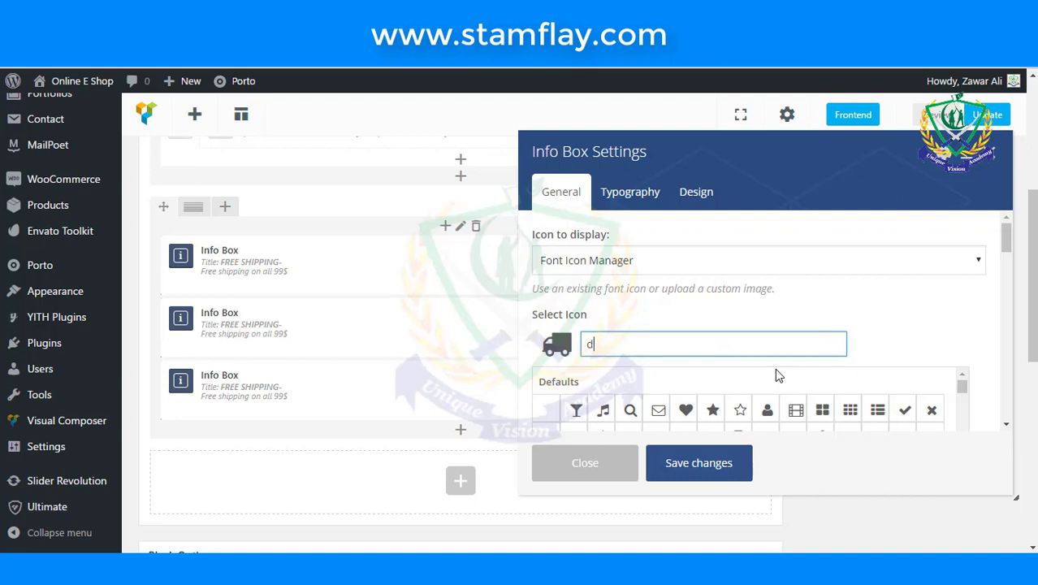
type("o")
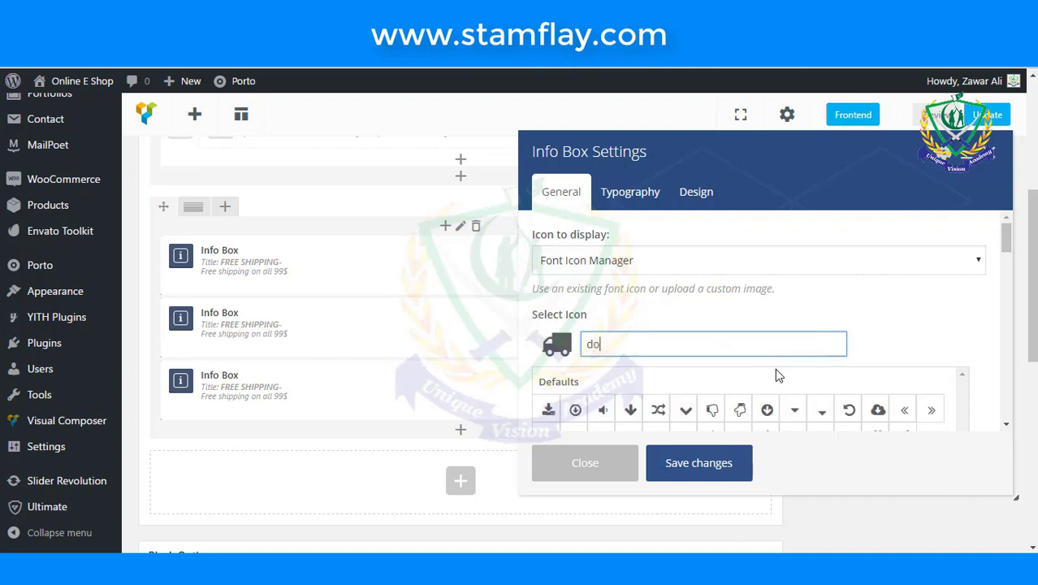
type("lla")
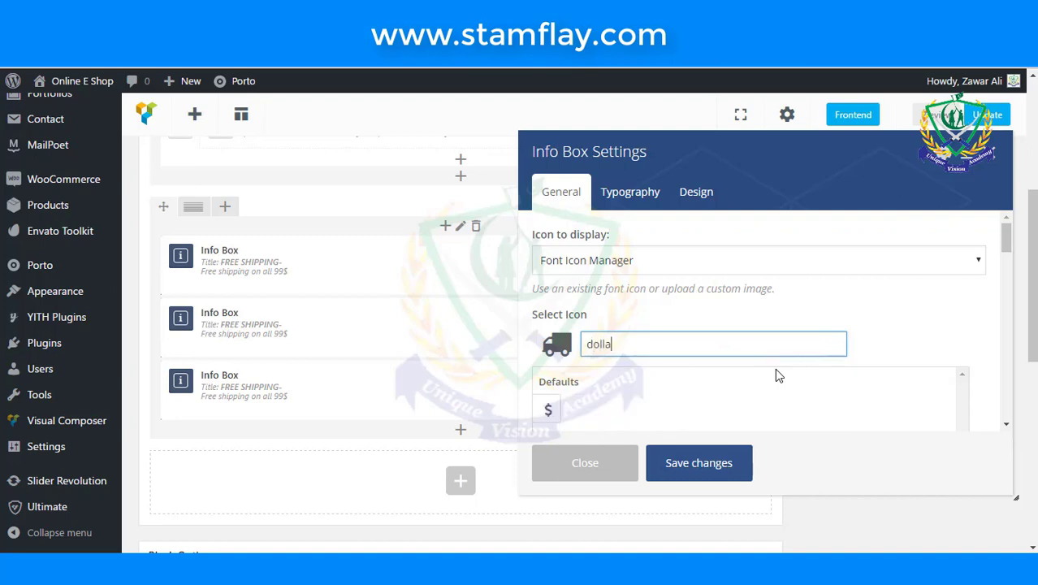
left_click(548, 409)
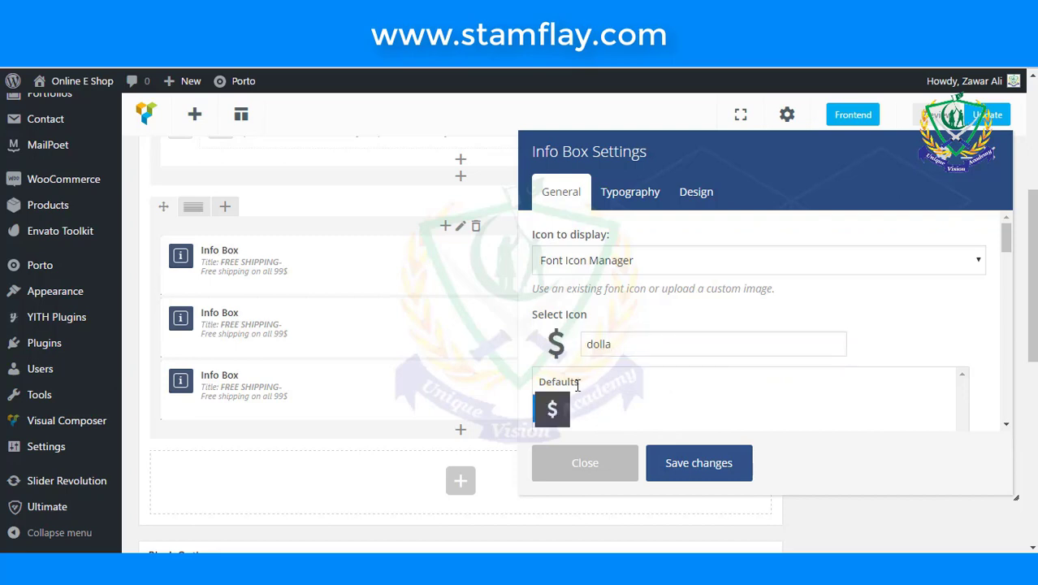
scroll(695, 310, "down", 5)
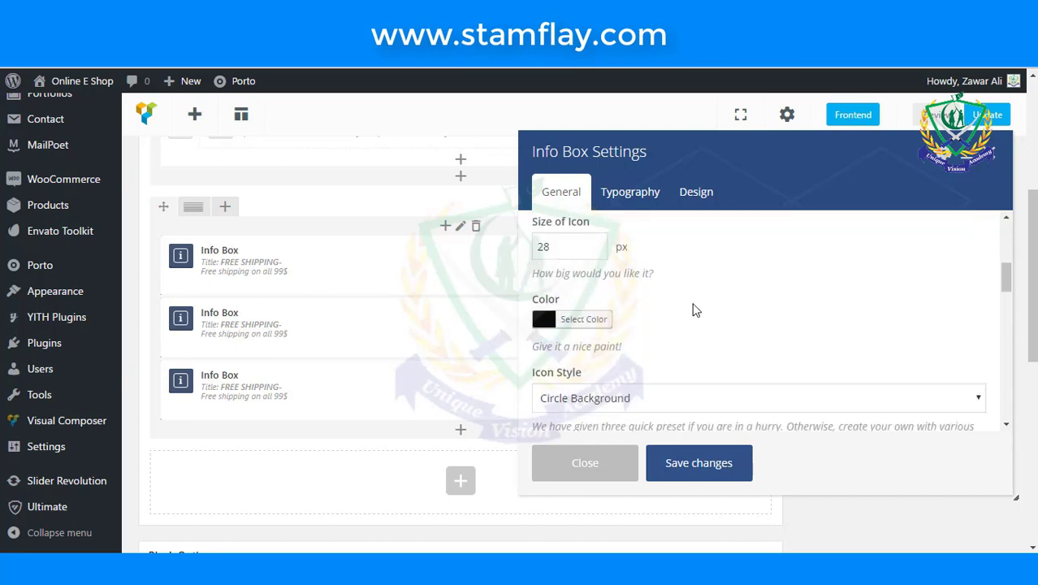
scroll(695, 309, "down", 4)
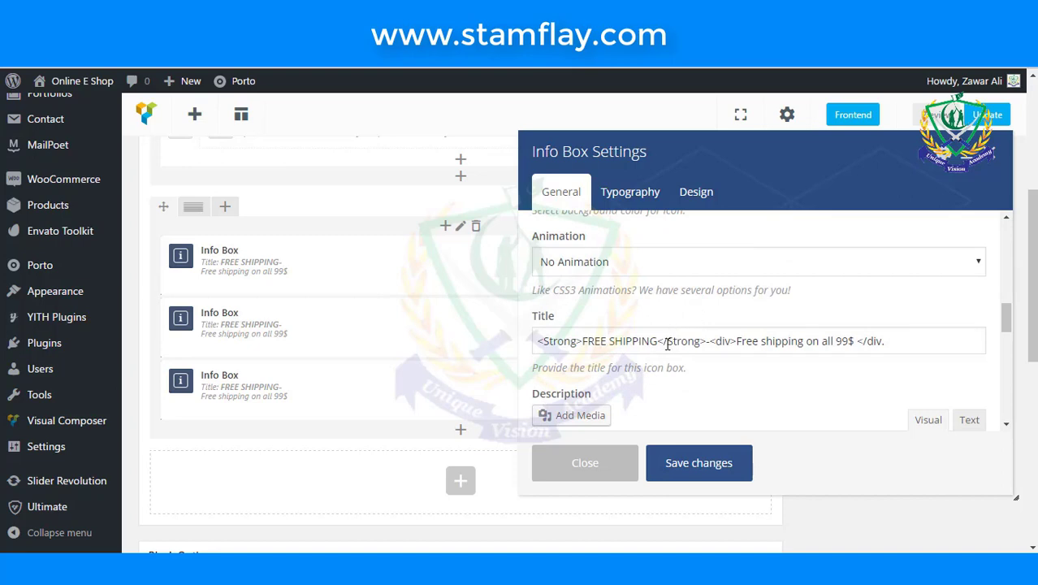
- Replace FREE SHIPPING with MONEY GARENTEE and the shipping line with 100%
left_click_drag(658, 342, 581, 342)
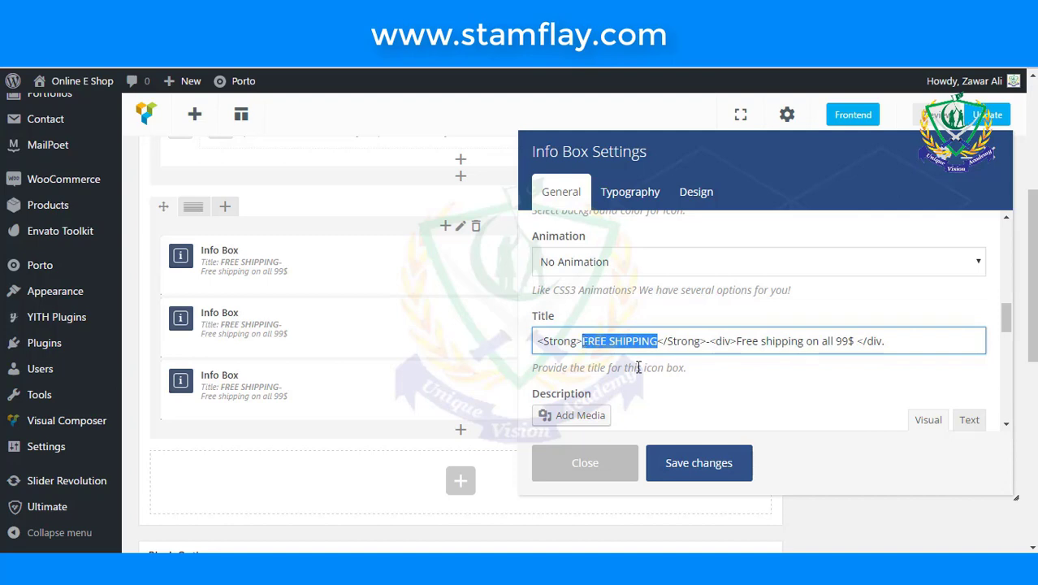
type("M")
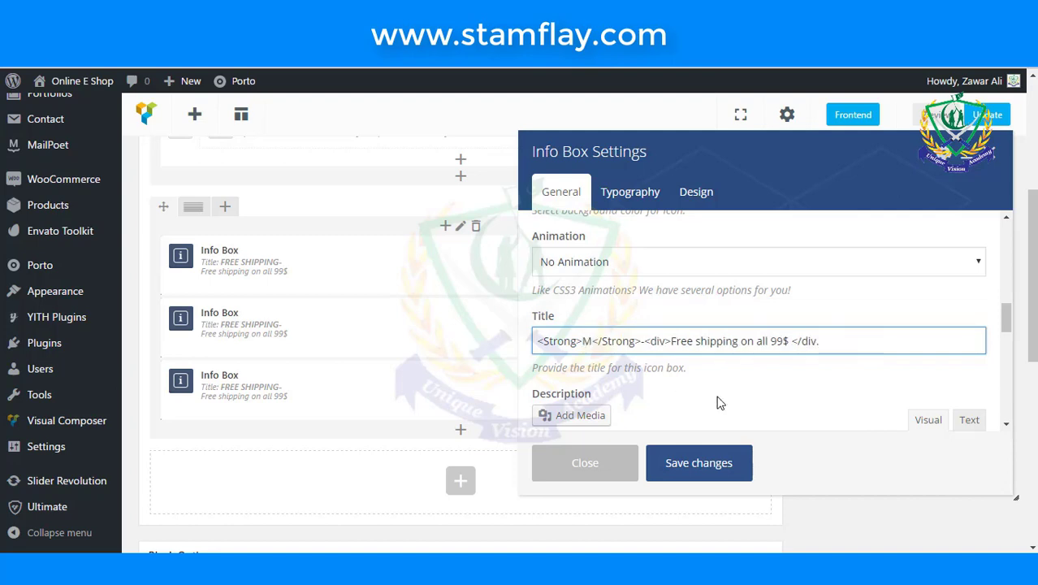
type("ONEY ")
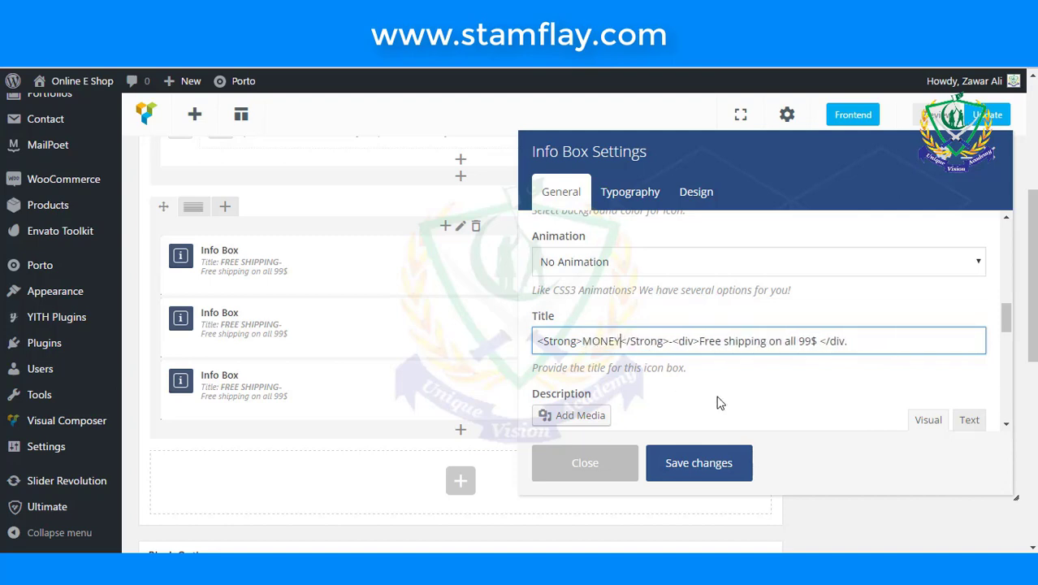
type("G")
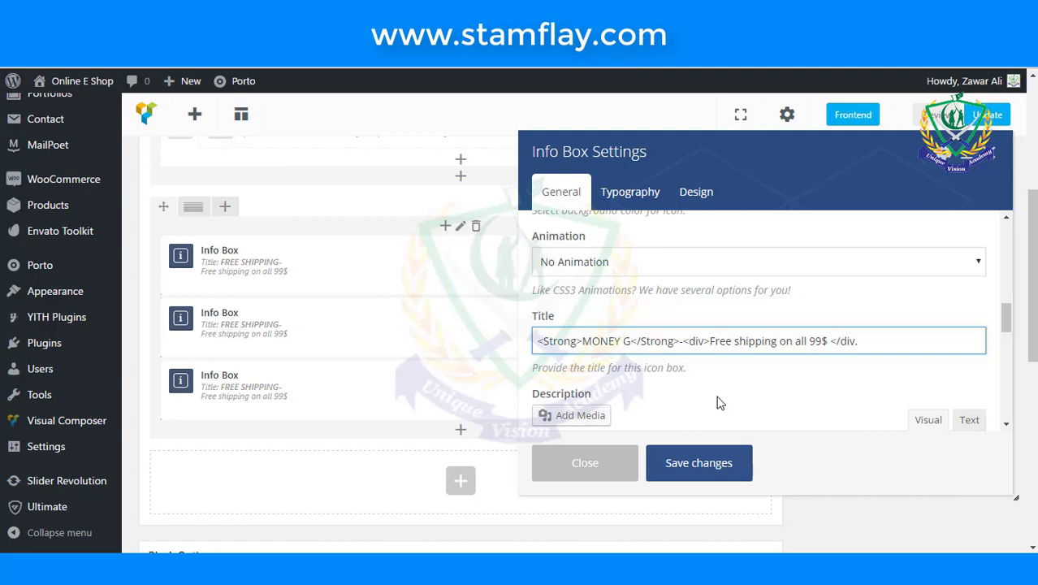
type("AREN")
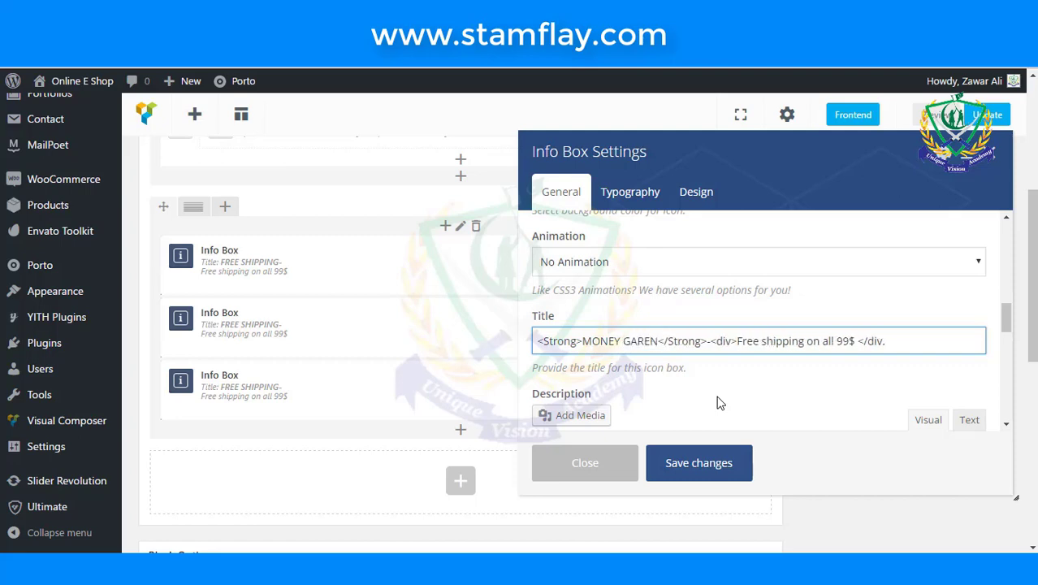
type("TEE")
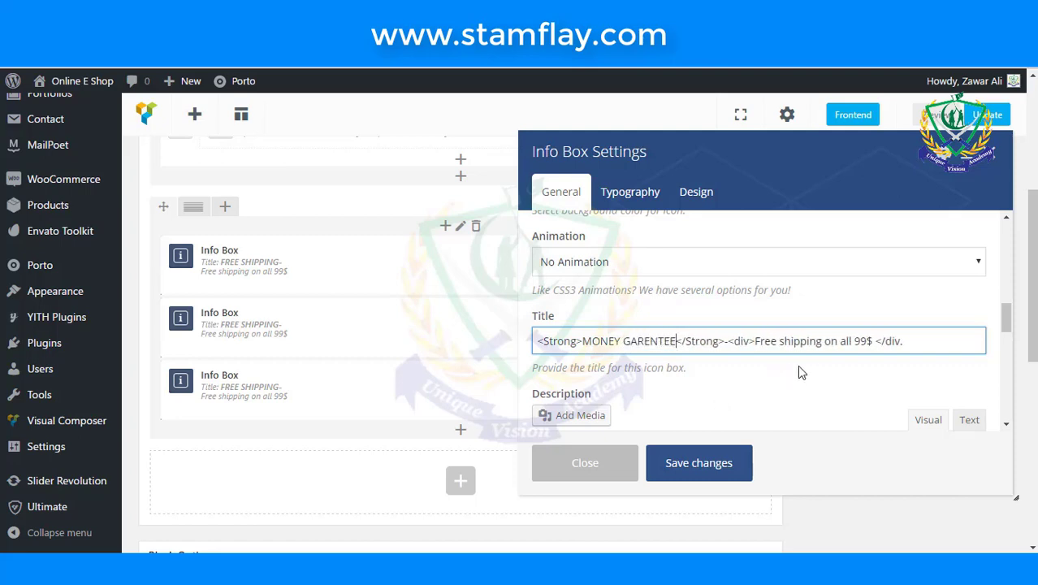
left_click_drag(873, 341, 755, 343)
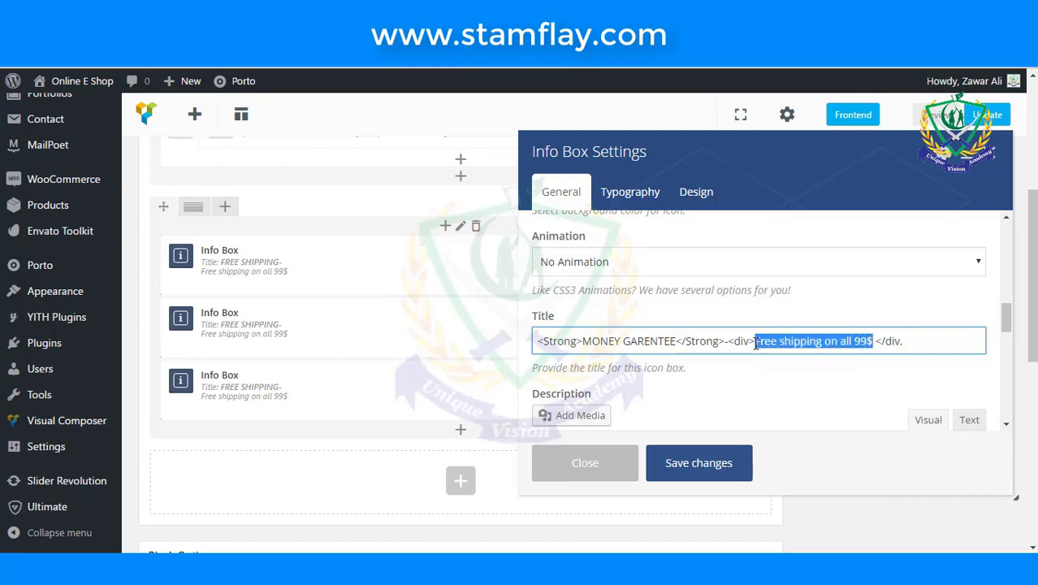
type("100")
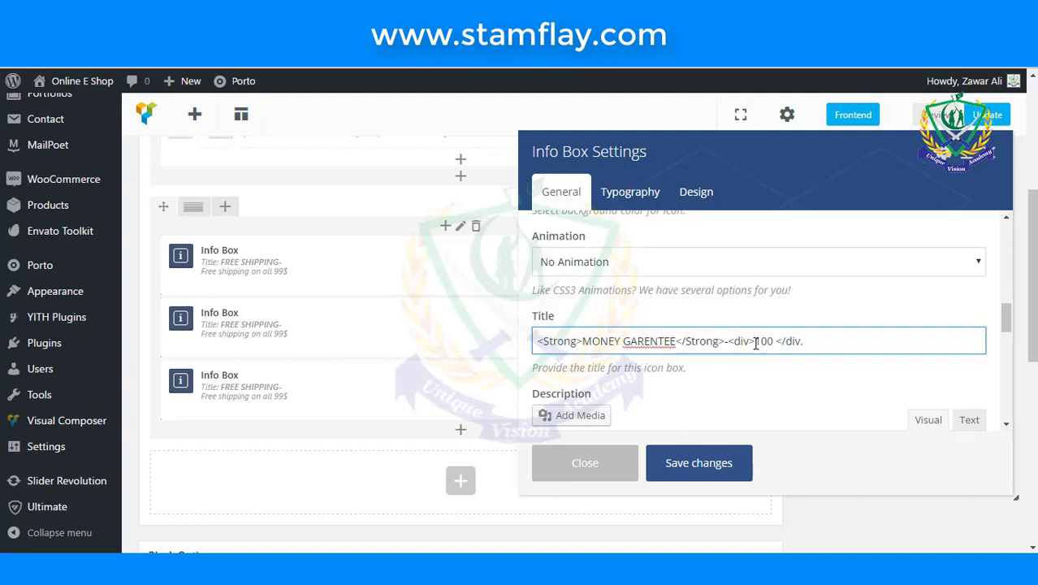
type("%")
- Complete the second title line as '100% money back garenty', checking its spelling
right_click(659, 340)
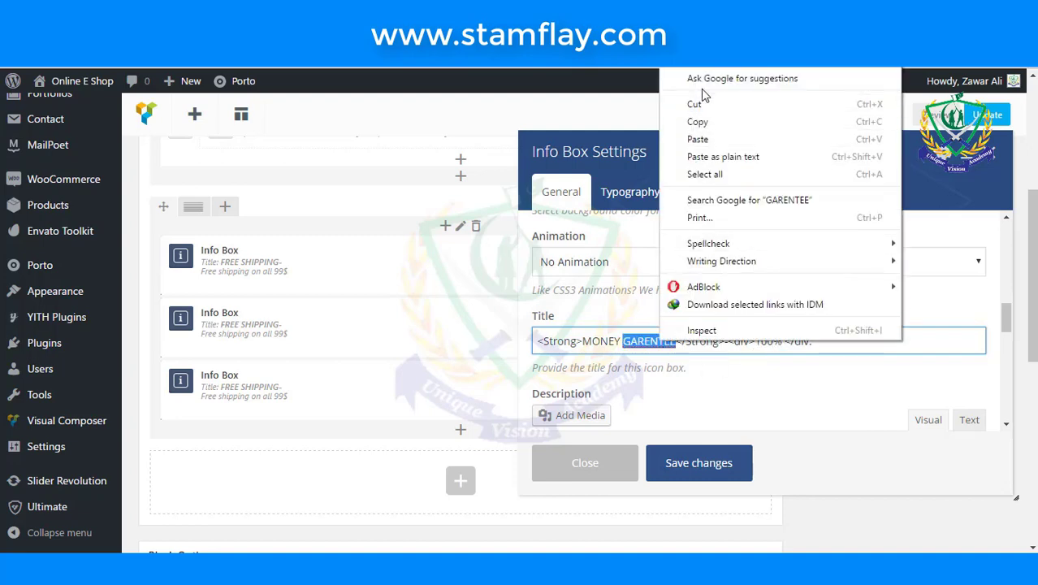
left_click(462, 338)
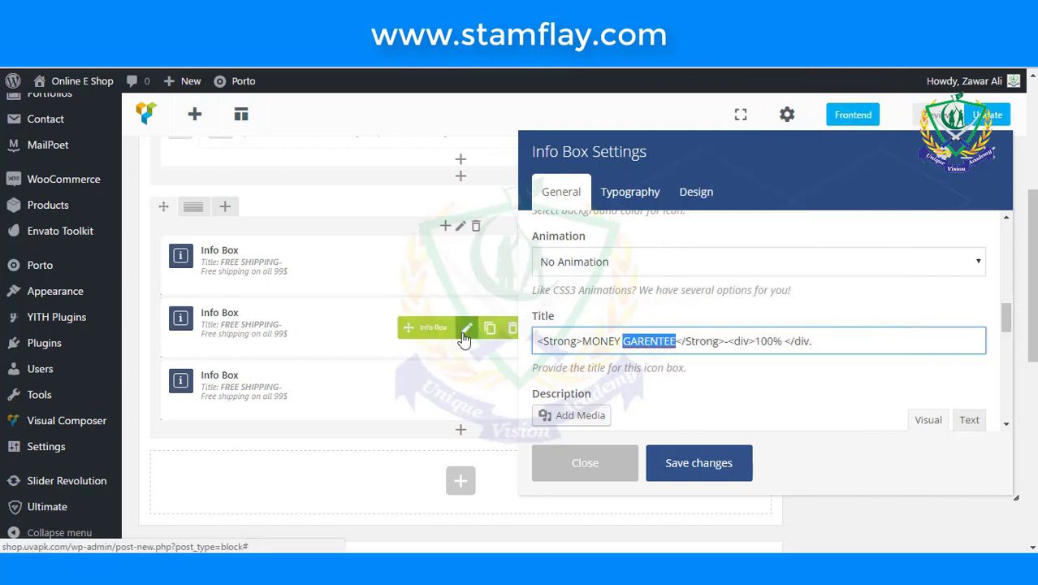
left_click(703, 376)
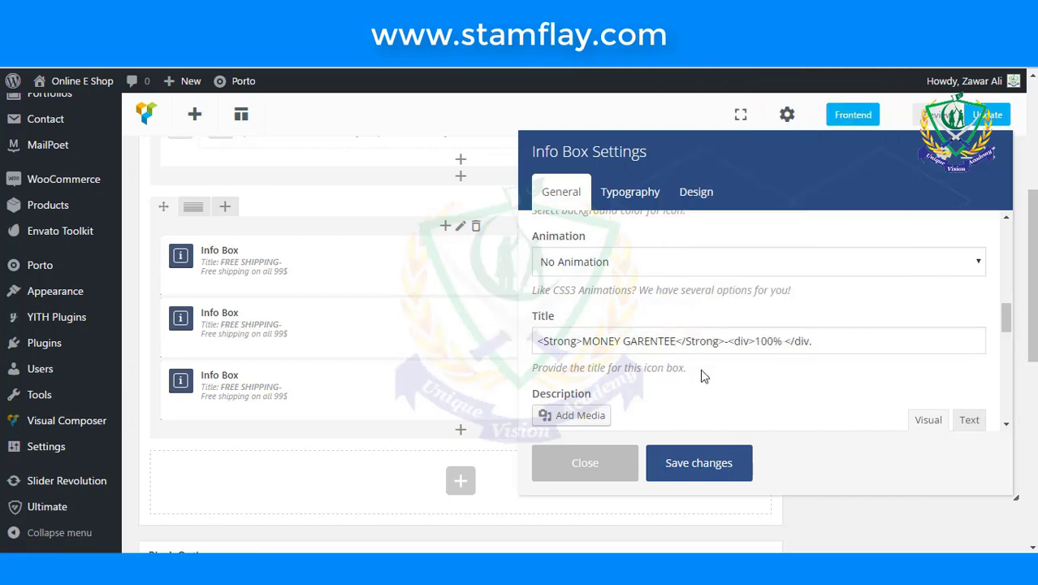
left_click(781, 344)
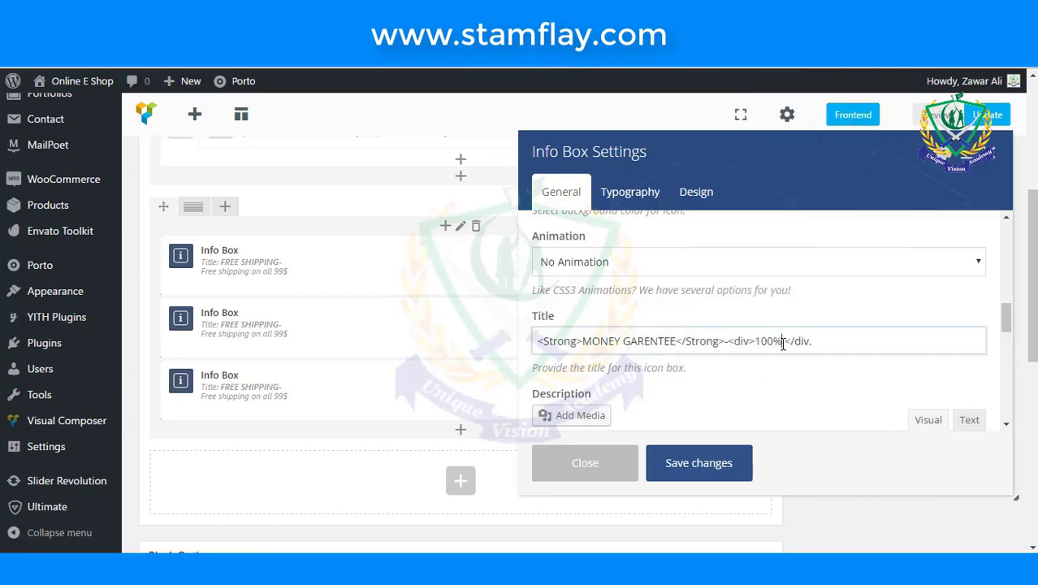
type("monet")
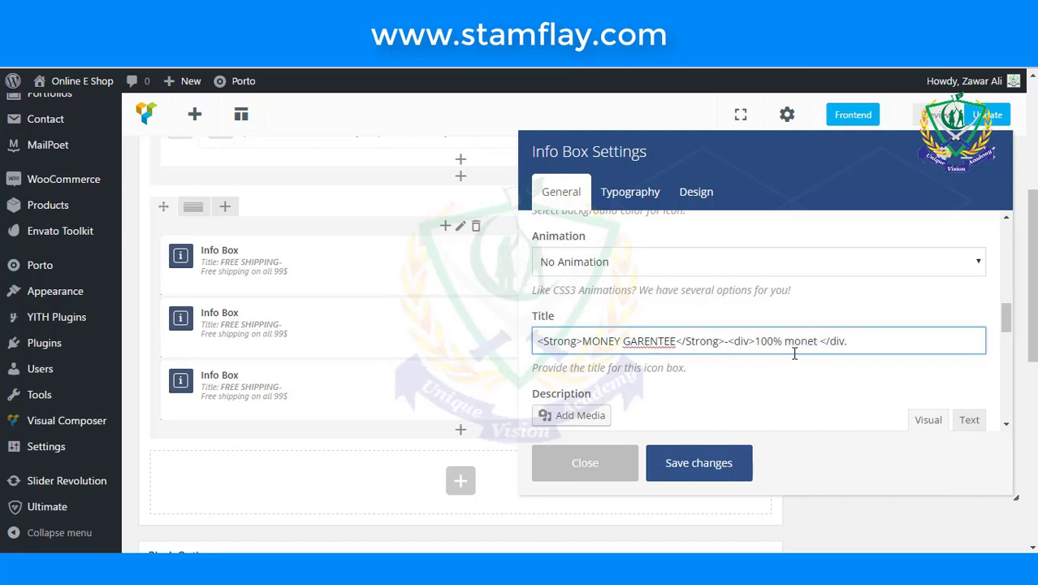
key("BackSpace")
type("y bac")
key("BackSpace")
type("k garenty")
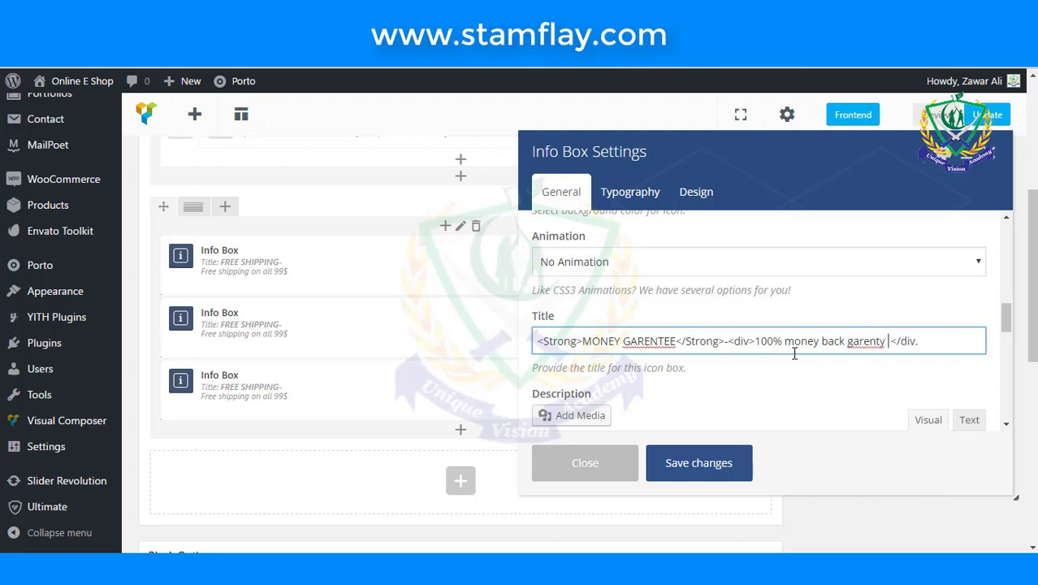
right_click(863, 339)
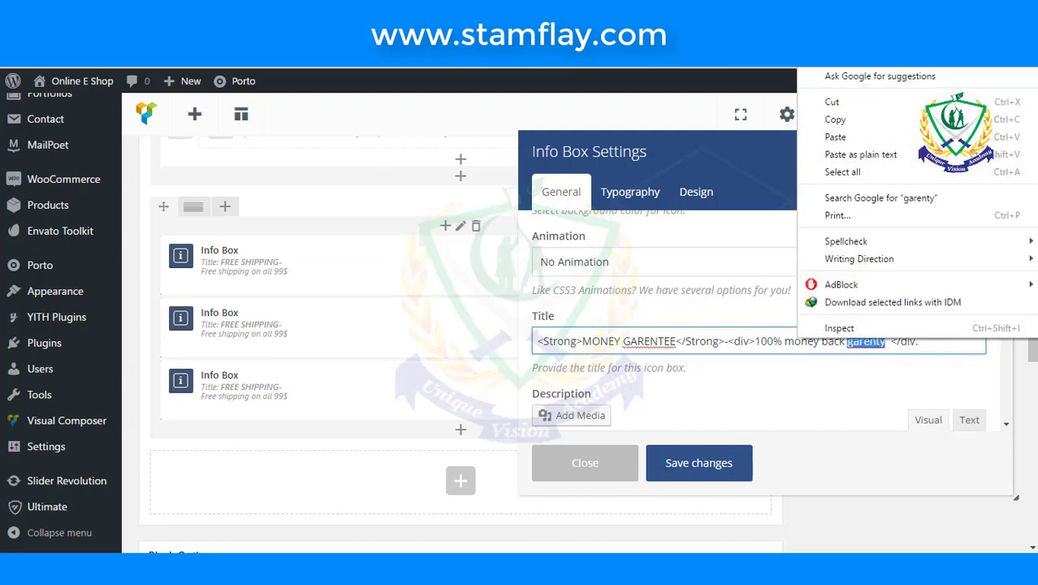
key("Escape")
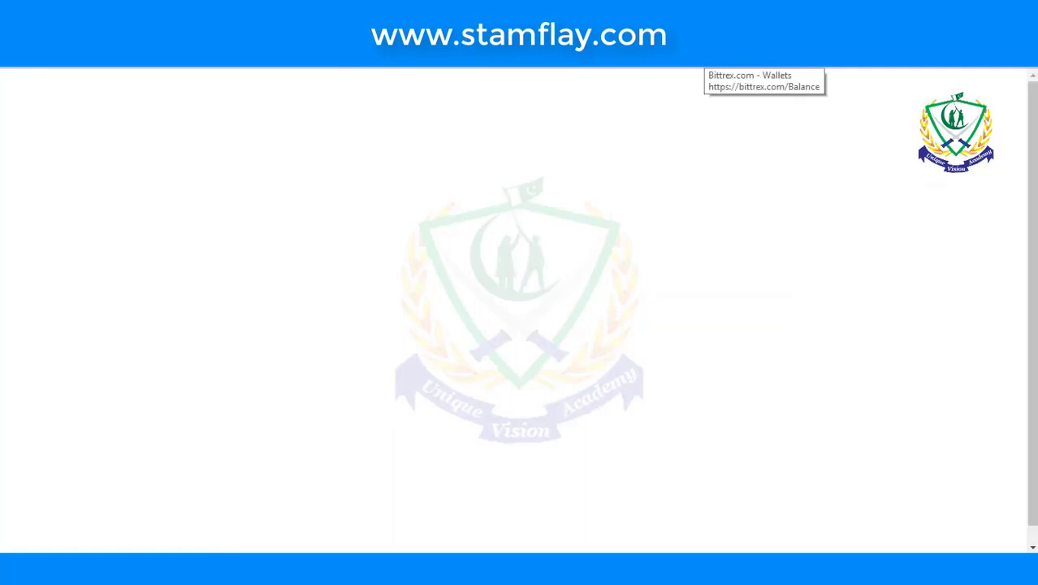
- Search Google for 'garenty' and select the corrected spelling 'guarantee'
type("garenty")
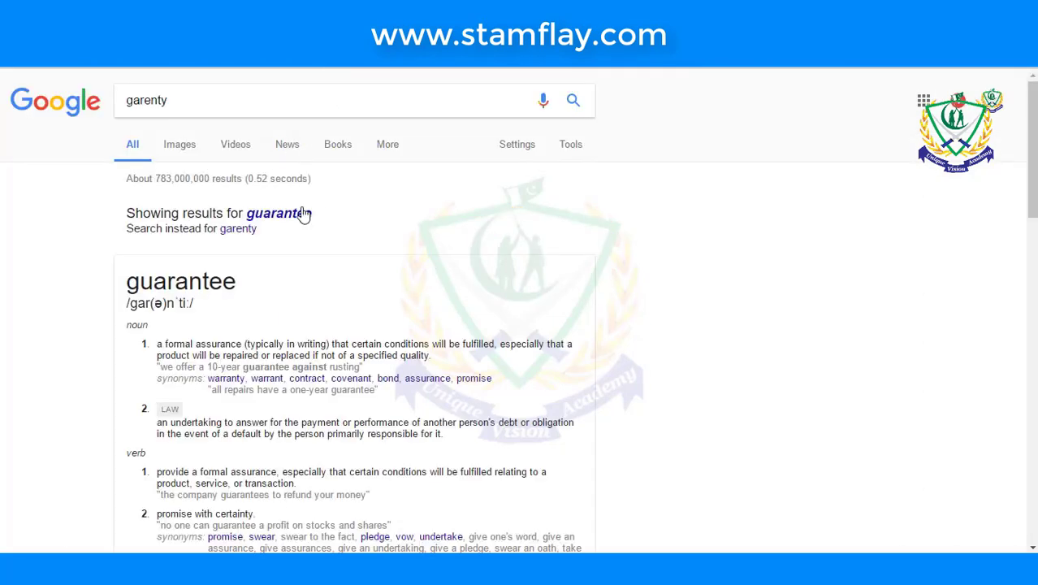
left_click_drag(304, 214, 271, 224)
key("ctrl+c")
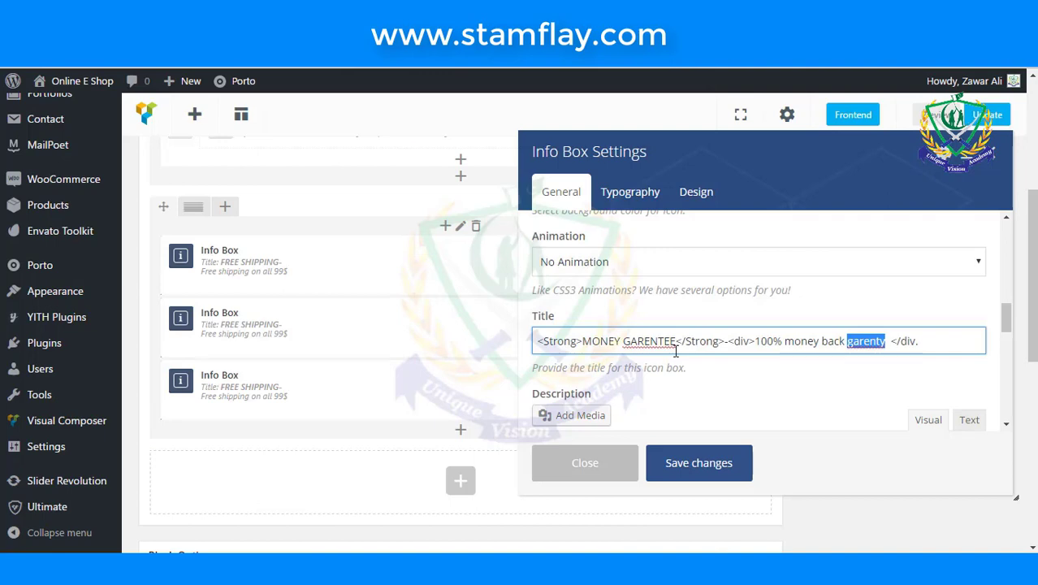
- Correct the second Info Box's misspellings to 'GUARANTEE' in the title and 'guarantee' in the subtitle
left_click_drag(675, 341, 625, 345)
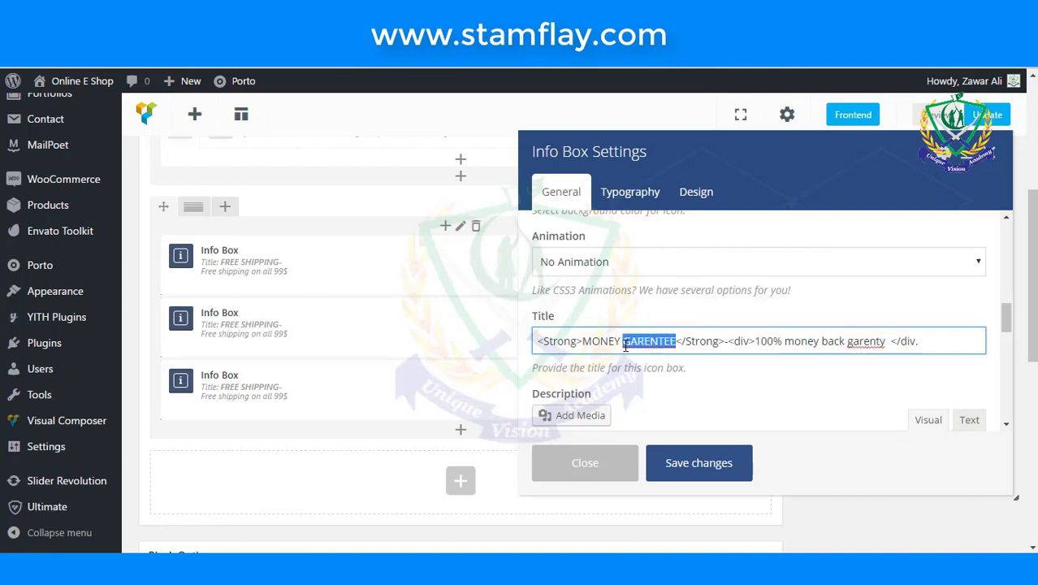
key("ctrl+v")
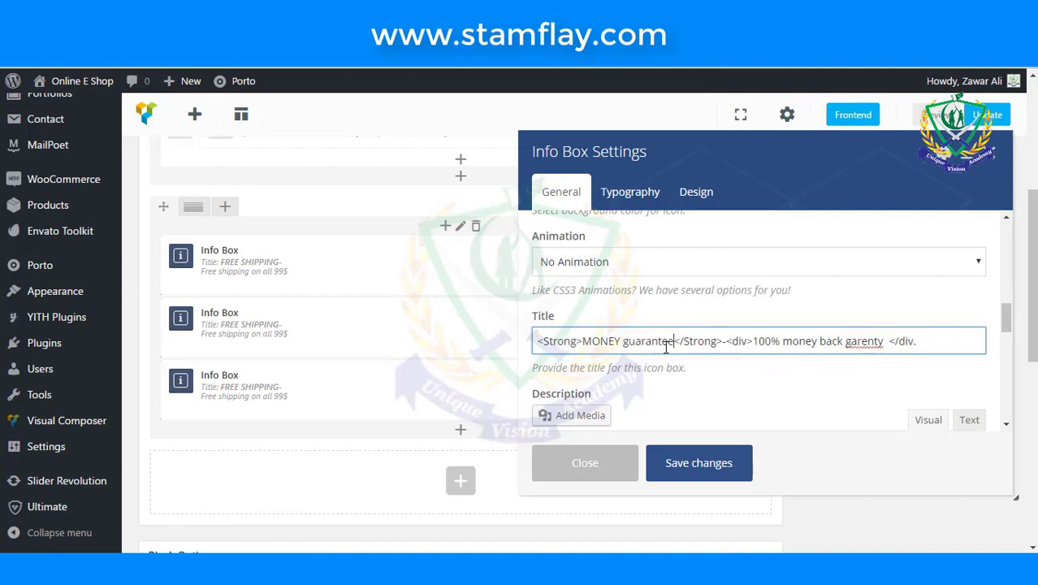
left_click_drag(673, 342, 625, 345)
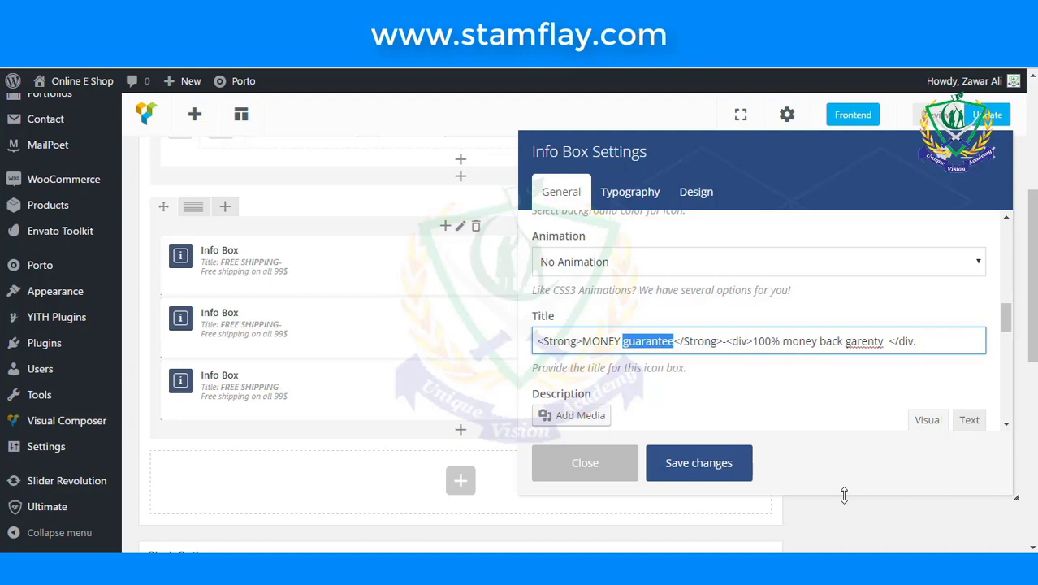
type("GUAR")
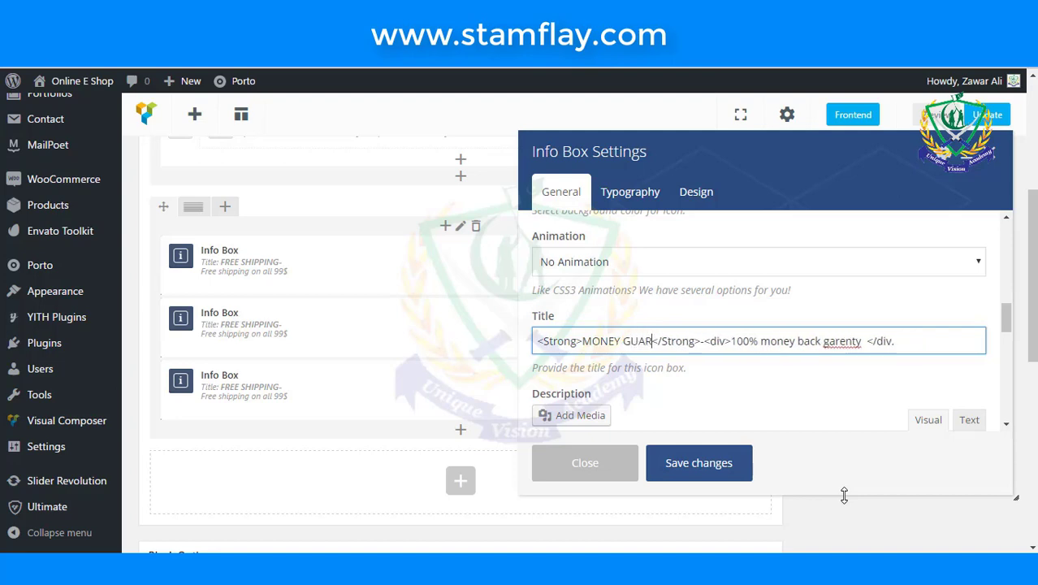
type("ANTEE")
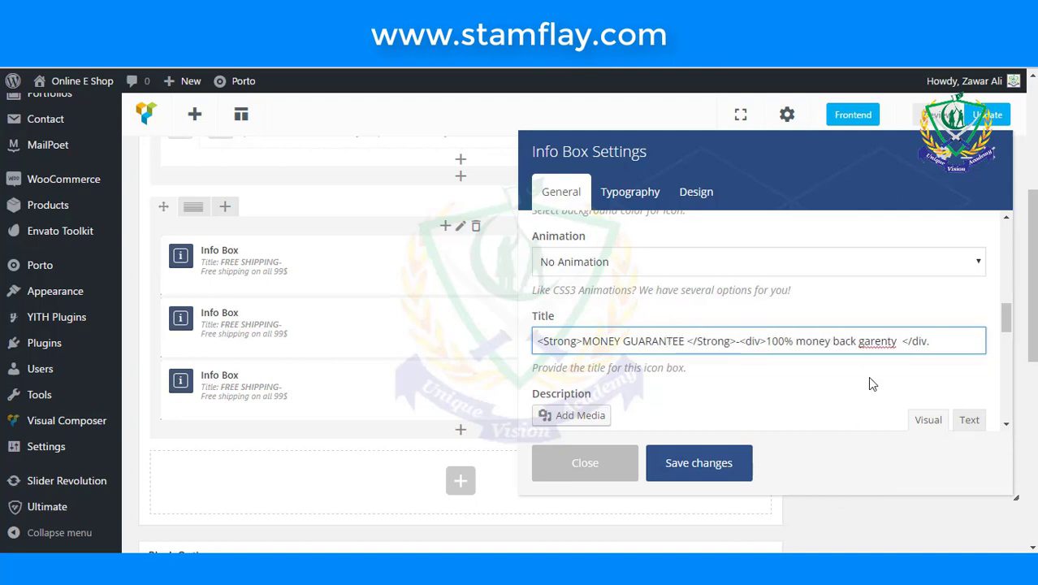
right_click(879, 342)
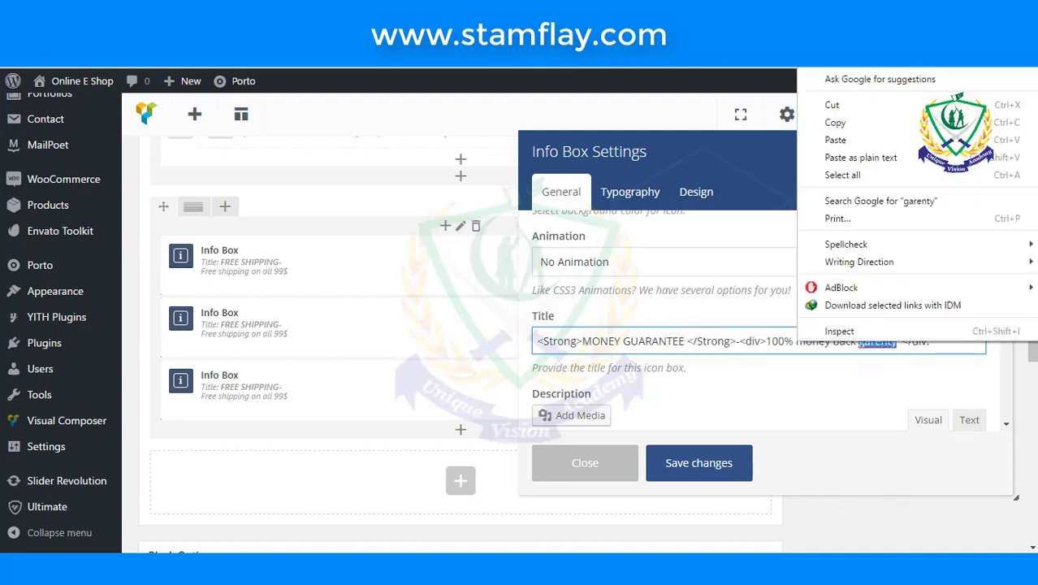
left_click(899, 347)
left_click_drag(898, 346, 859, 345)
type("guarantee")
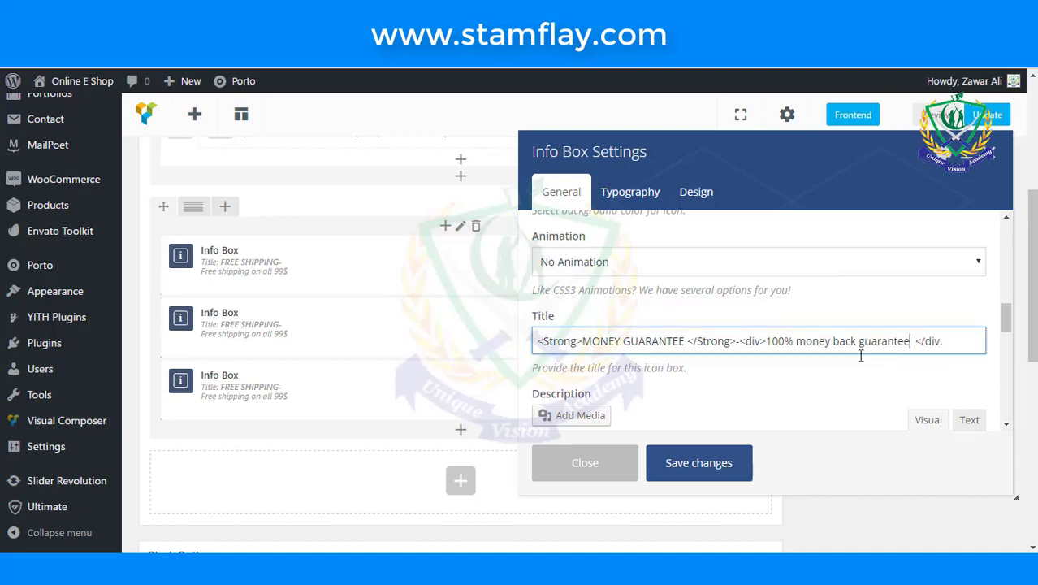
left_click(859, 375)
- Change the title's trailing '</div.' to '</div>' and save the Info Box settings
left_click(950, 342)
key("BackSpace")
type(">")
scroll(767, 361, "down", 3)
left_click(699, 462)
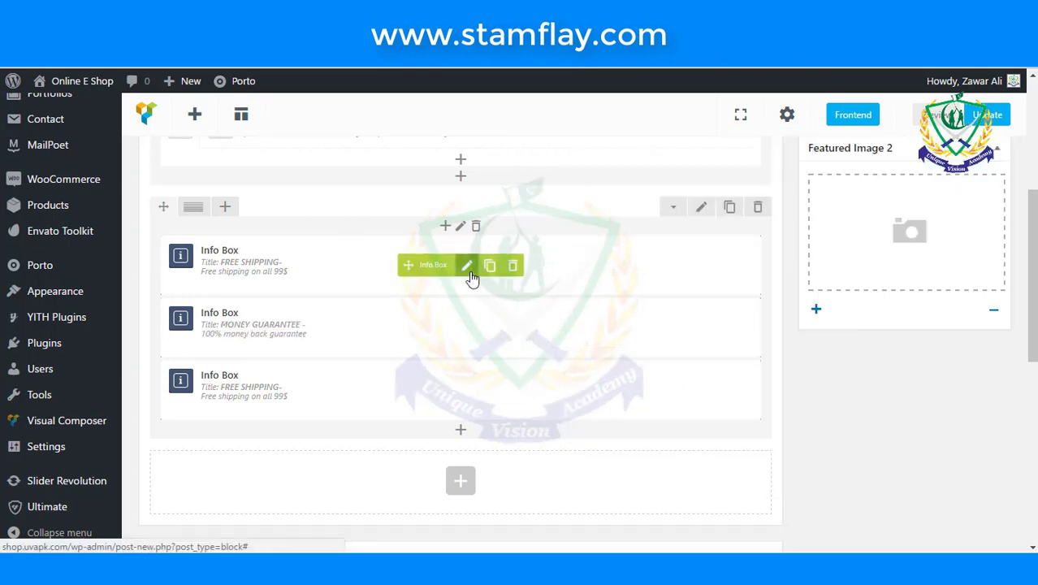
- In the FREE SHIPPING Info Box, replace the stray period after '</div' with '>' and save
left_click(466, 265)
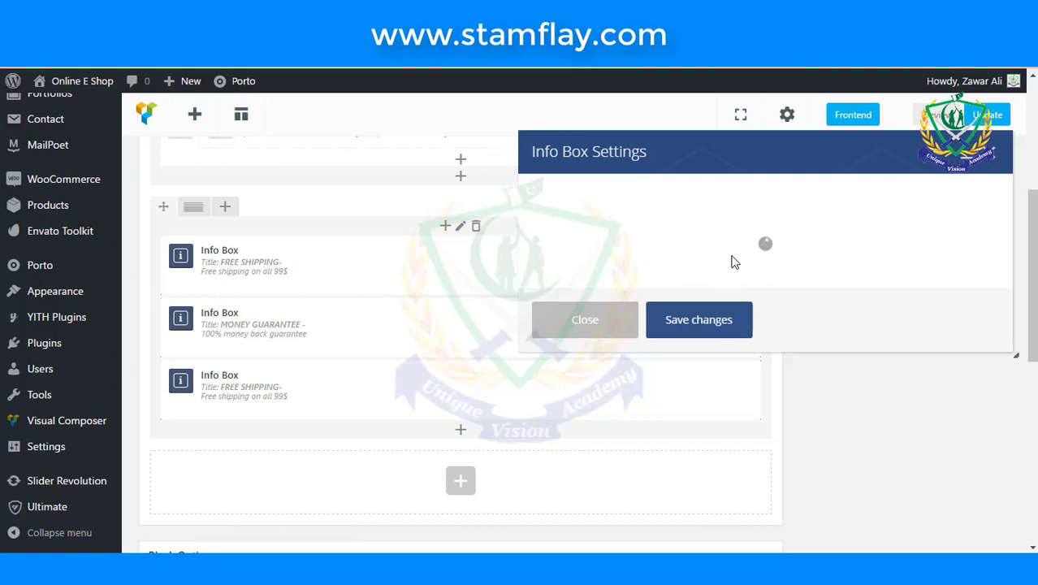
scroll(731, 268, "down", 5)
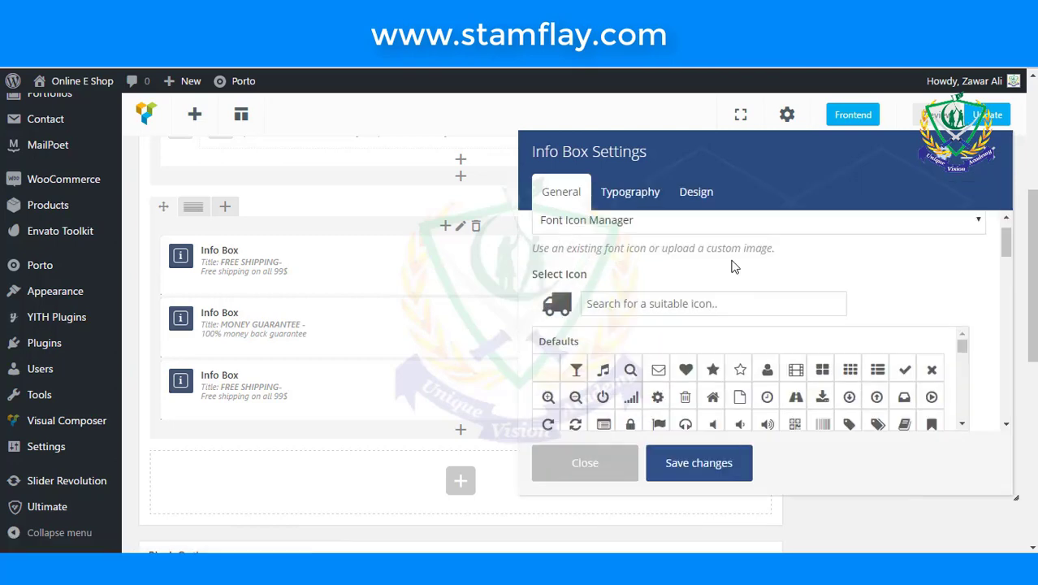
scroll(729, 311, "up", 3)
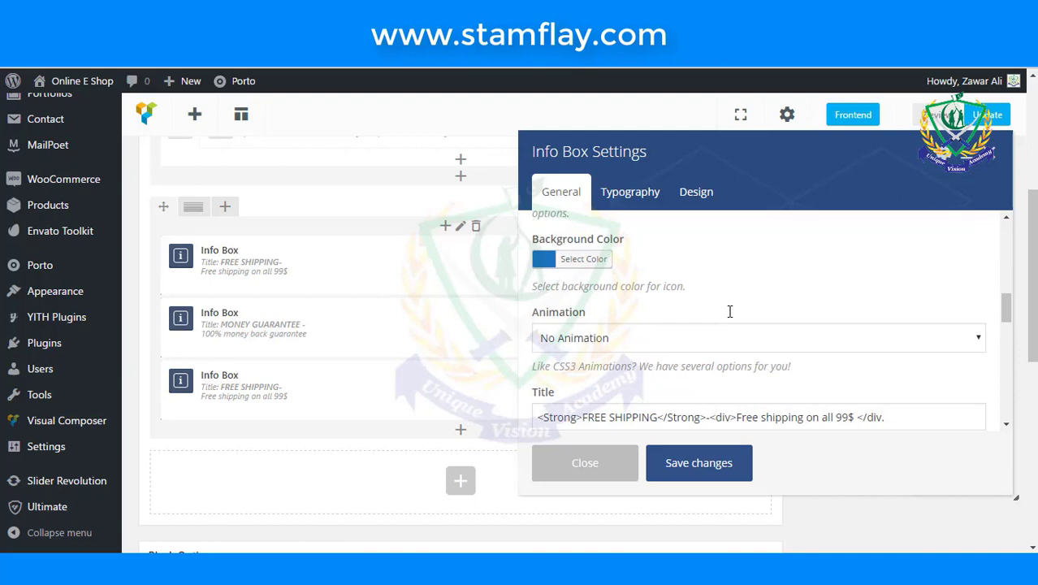
scroll(730, 310, "up", 1)
scroll(746, 325, "down", 1)
left_click(918, 418)
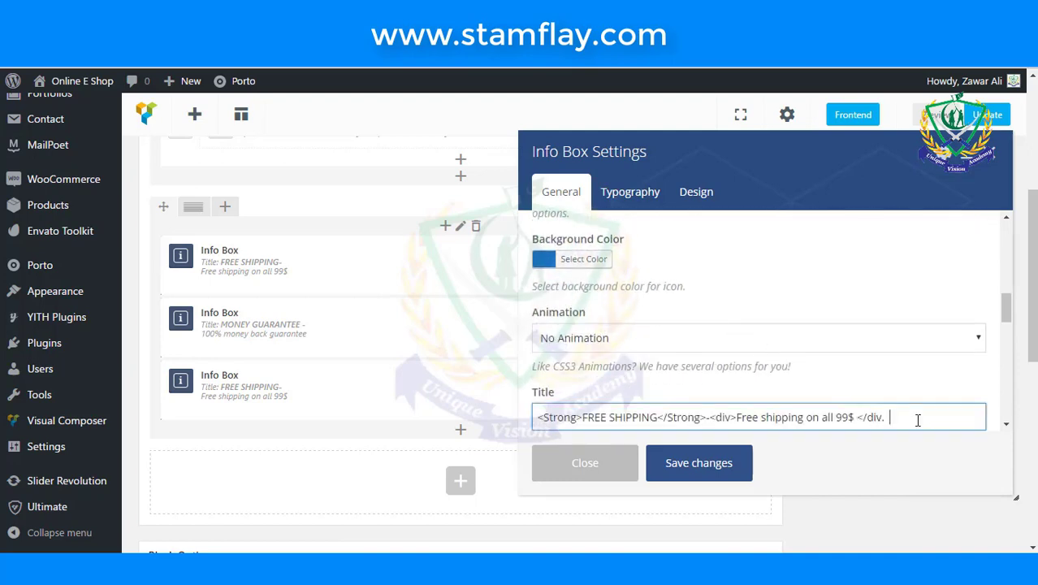
key("BackSpace")
key("BackSpace")
type(">")
left_click(725, 462)
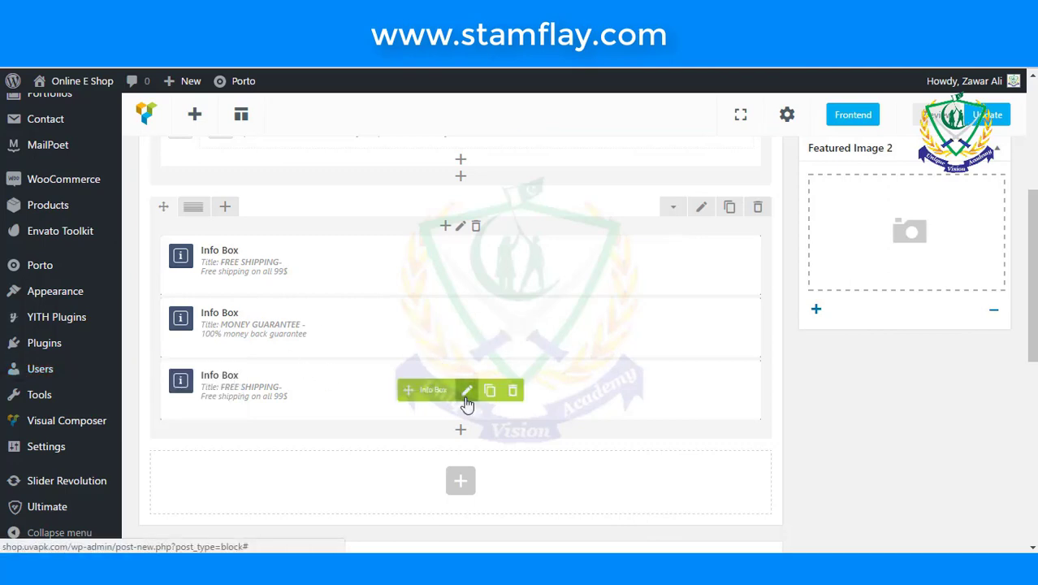
- Edit the third Info Box and review its Typography options
left_click(467, 392)
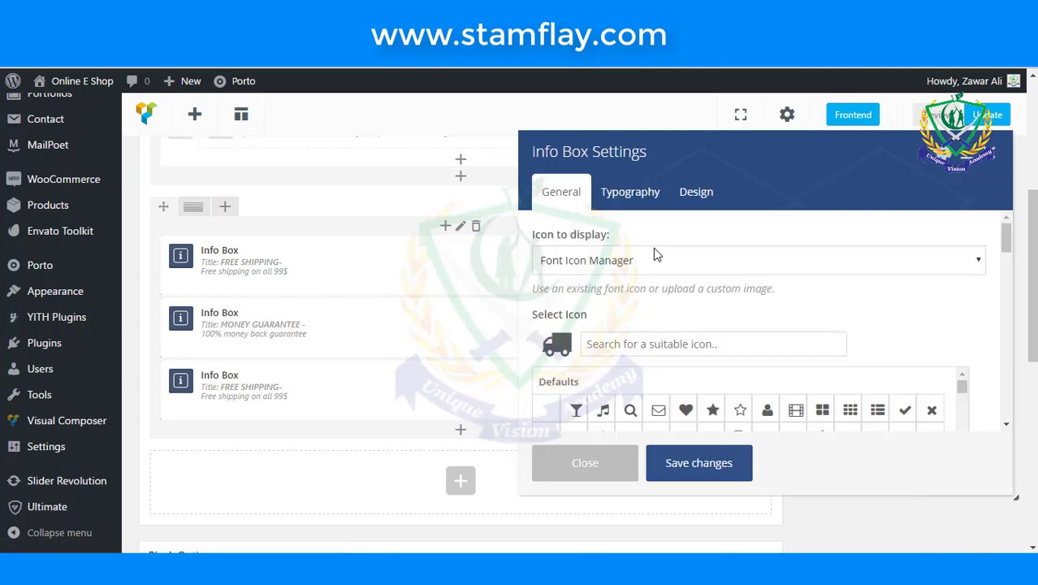
left_click(659, 206)
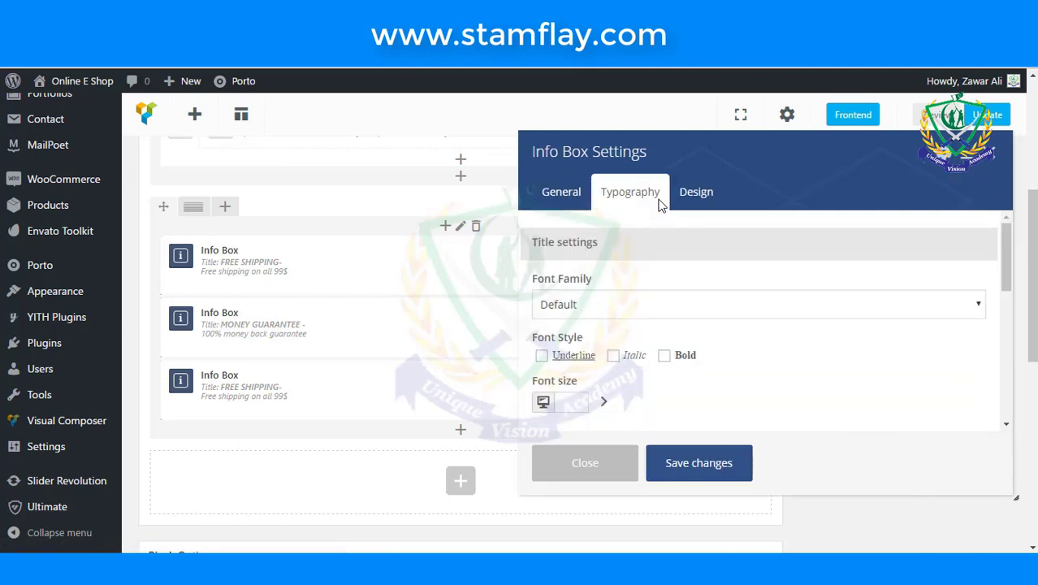
scroll(649, 307, "down", 2)
scroll(650, 306, "down", 1)
scroll(650, 307, "up", 2)
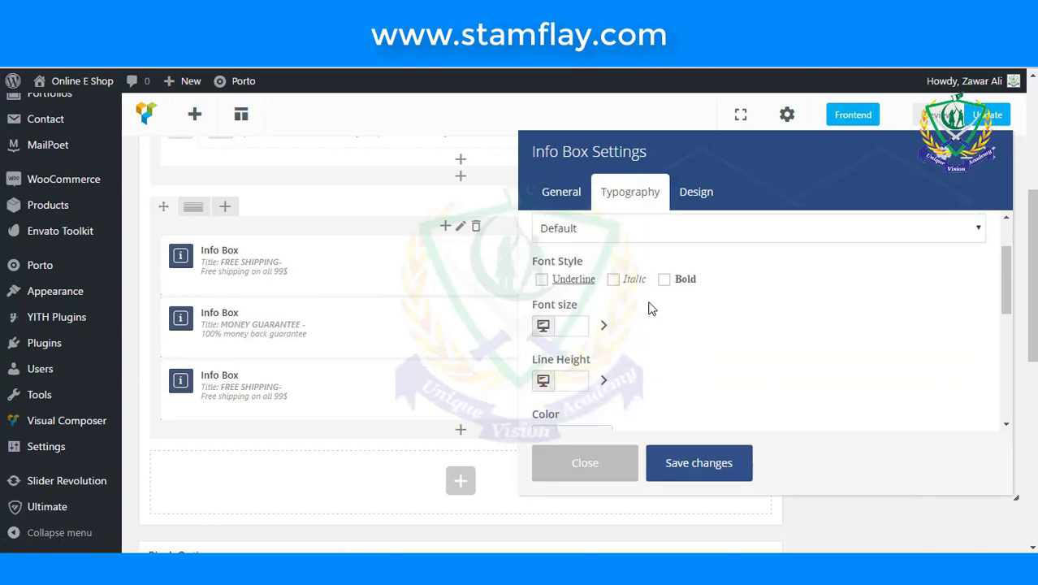
- Back on the General options, replace the truck icon with the phone-square icon
left_click(572, 197)
scroll(649, 328, "down", 2)
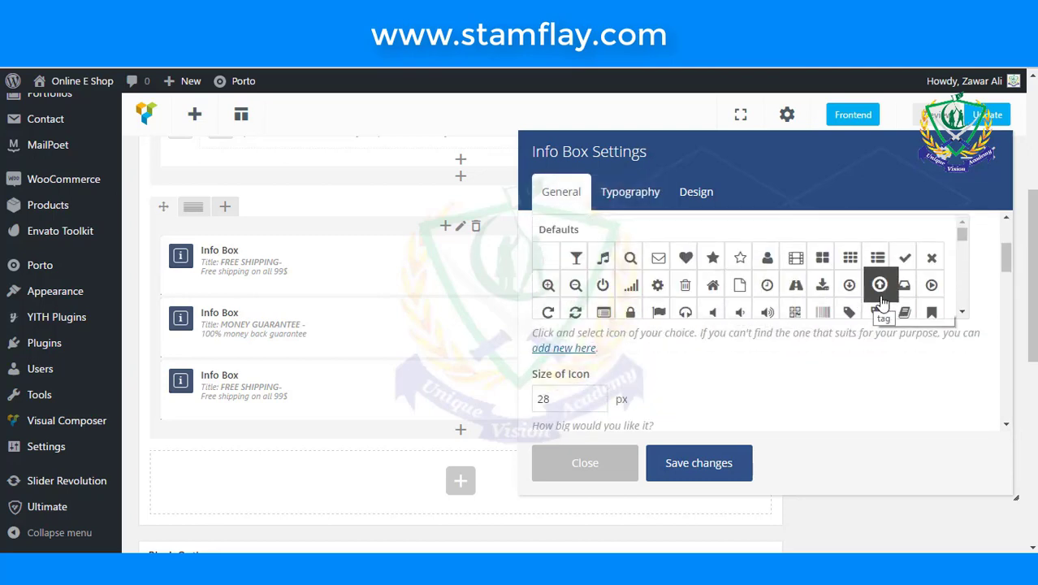
scroll(880, 296, "down", 1)
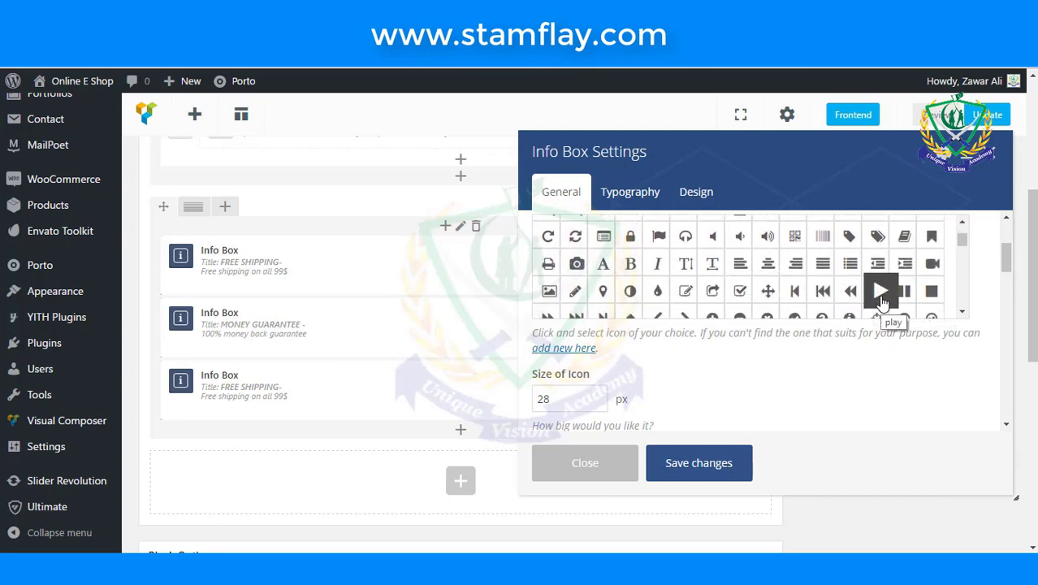
scroll(881, 301, "down", 1)
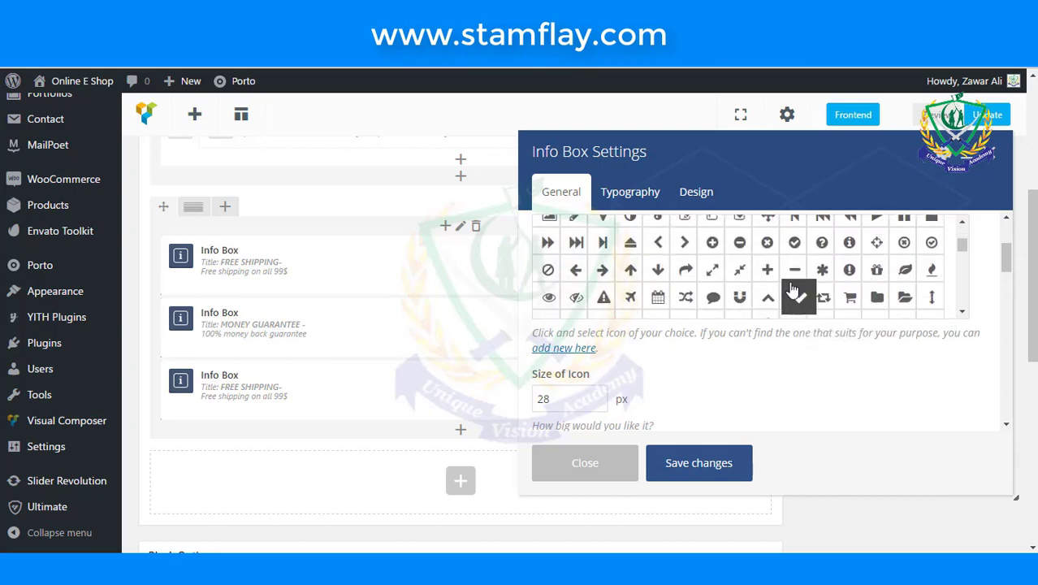
scroll(793, 290, "down", 1)
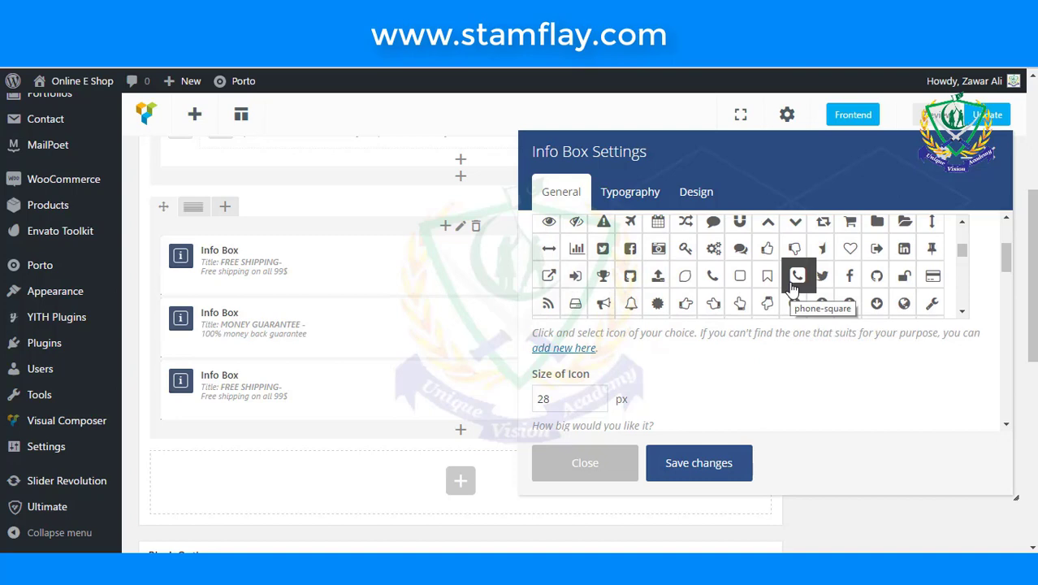
left_click(794, 280)
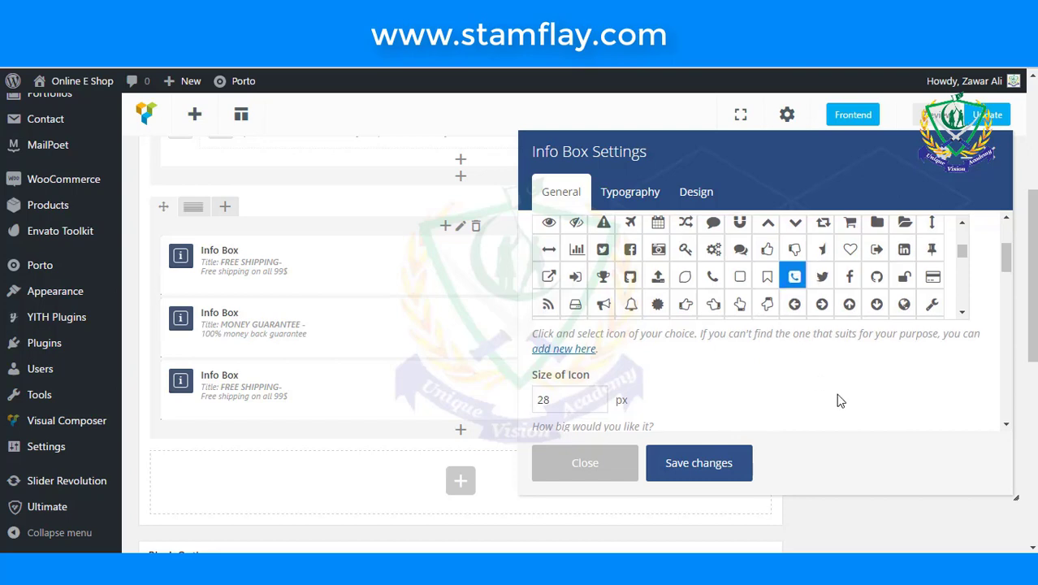
scroll(835, 393, "up", 3)
scroll(731, 390, "down", 6)
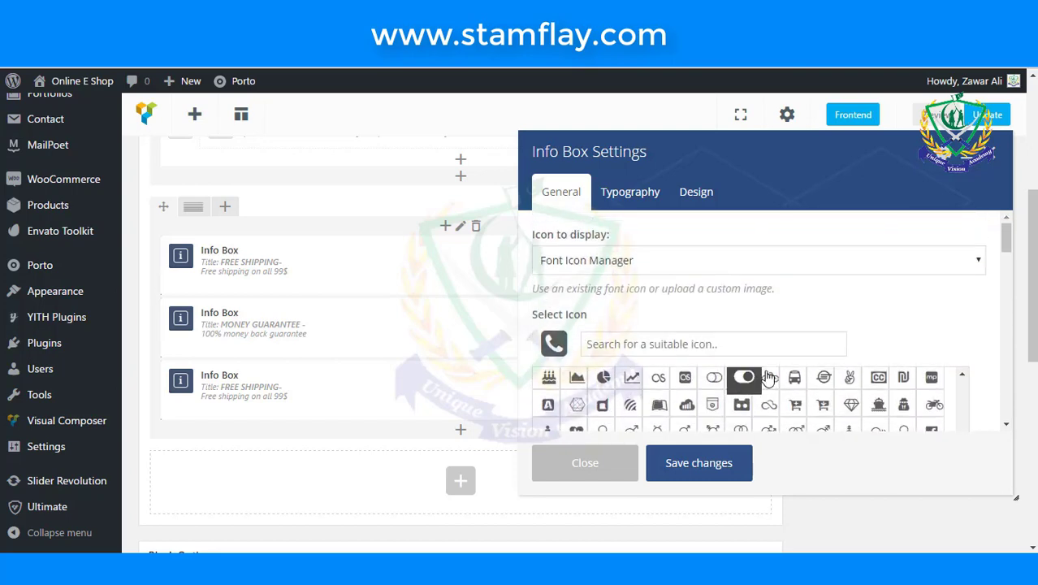
scroll(768, 377, "down", 5)
scroll(769, 375, "up", 1)
scroll(769, 377, "down", 2)
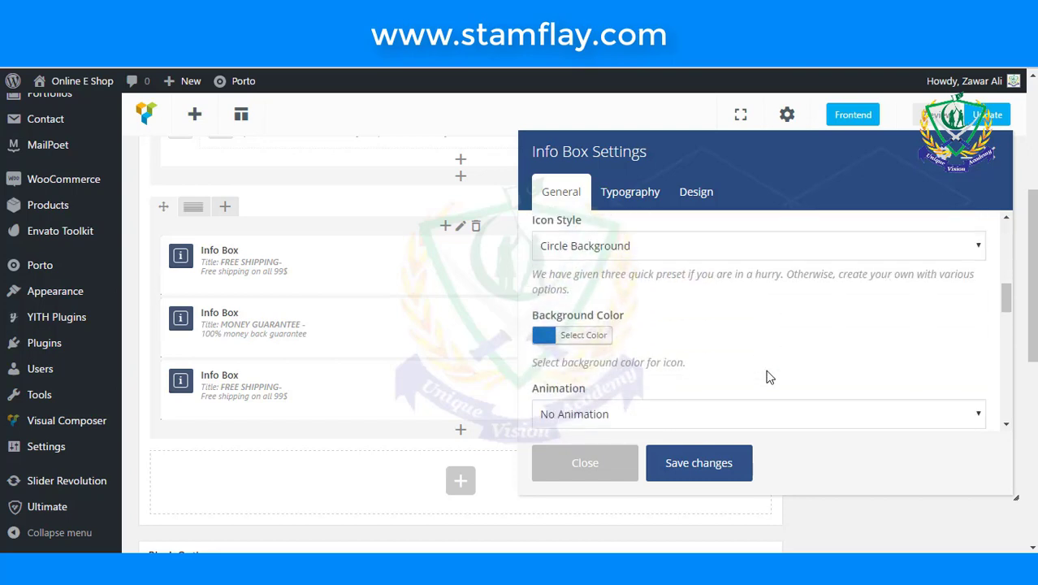
scroll(768, 375, "down", 4)
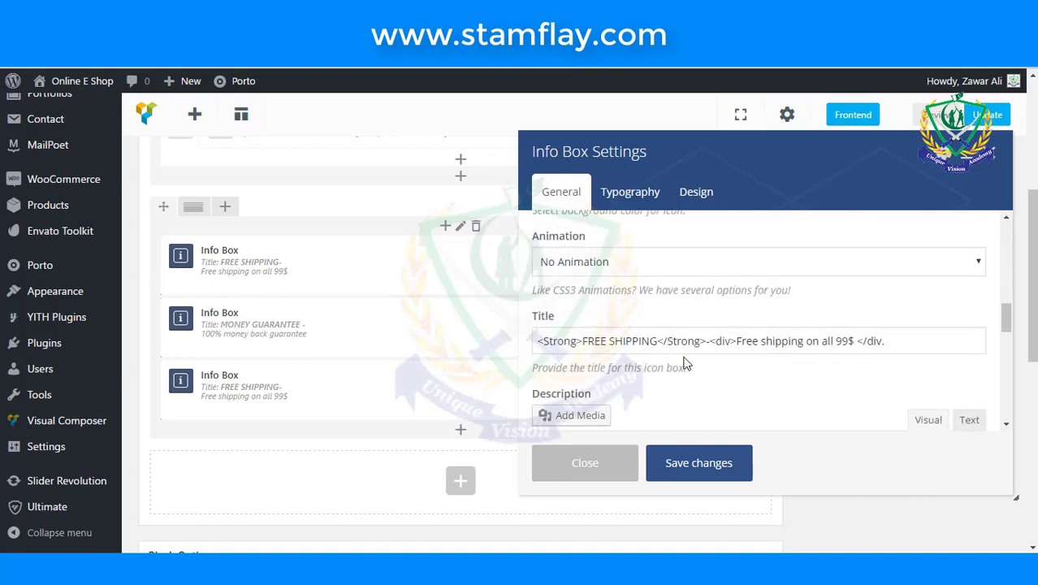
- Set the third Info Box's title to 'ONLINE SUPPORT 24/7' and subtitle to '24/7 online support'
left_click_drag(658, 341, 580, 341)
type("ONLINE ")
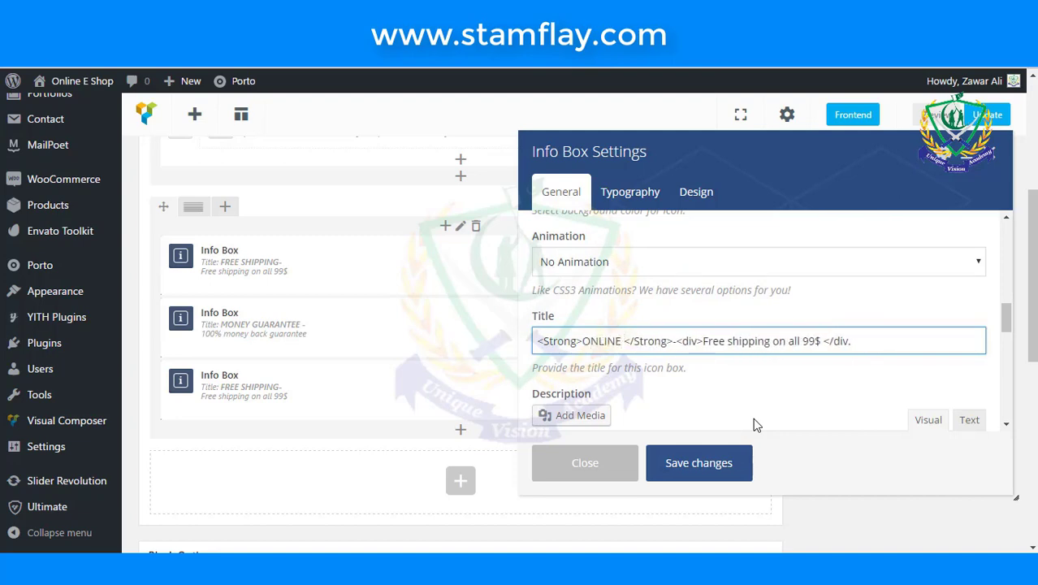
type("SU")
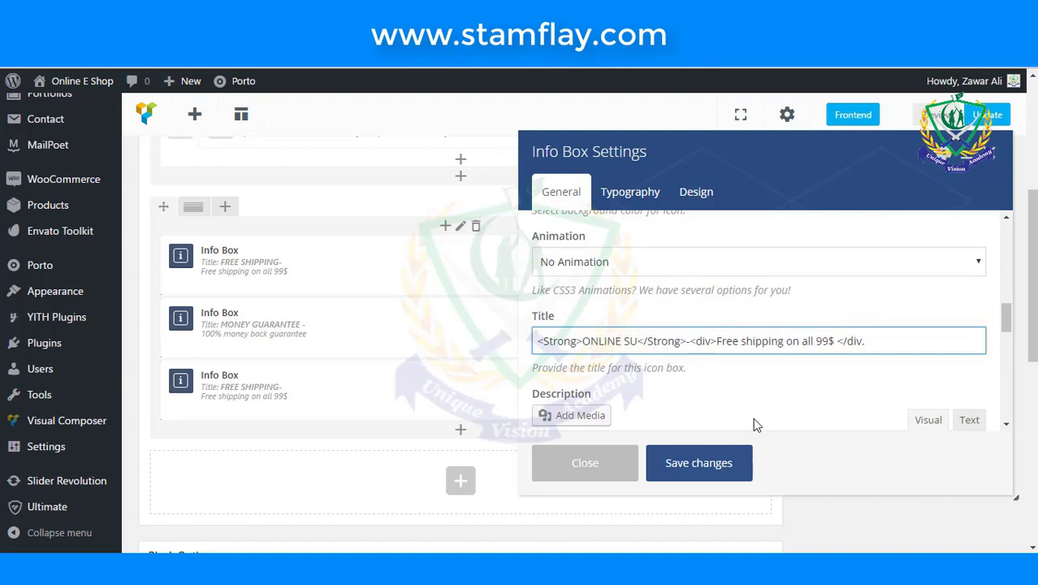
type("PPORT ")
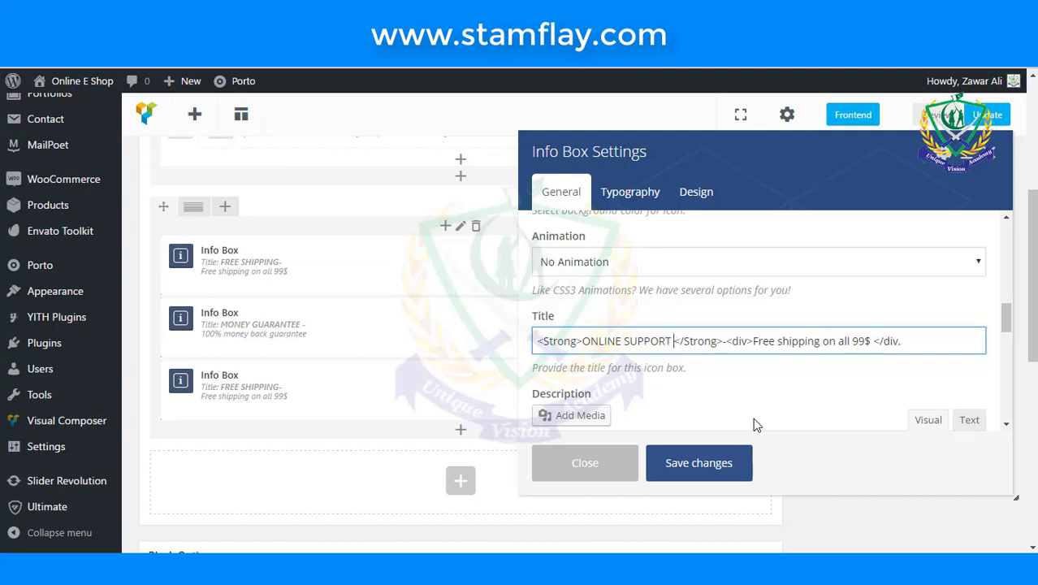
type("24/7")
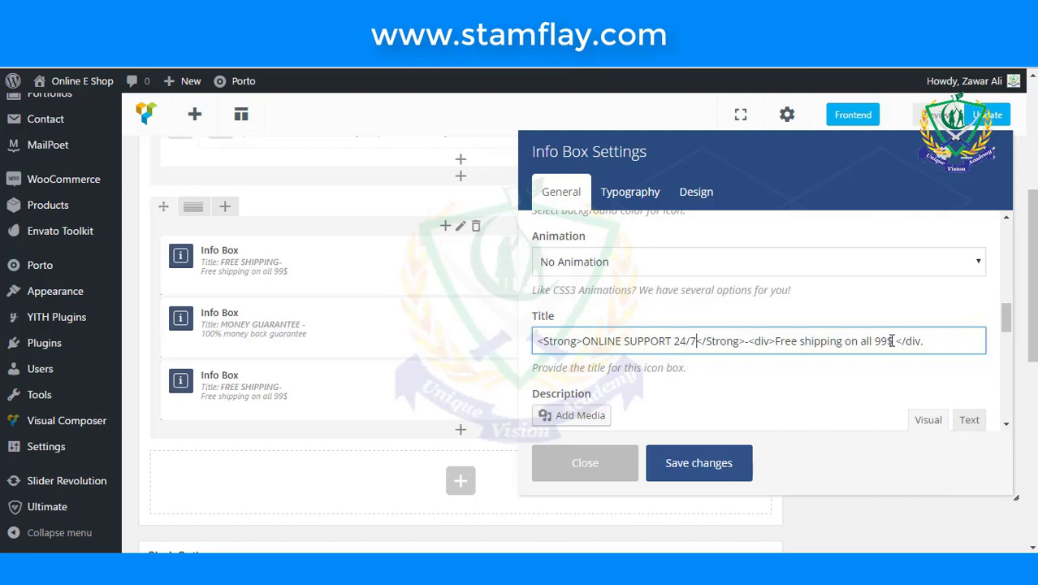
left_click_drag(891, 342, 777, 345)
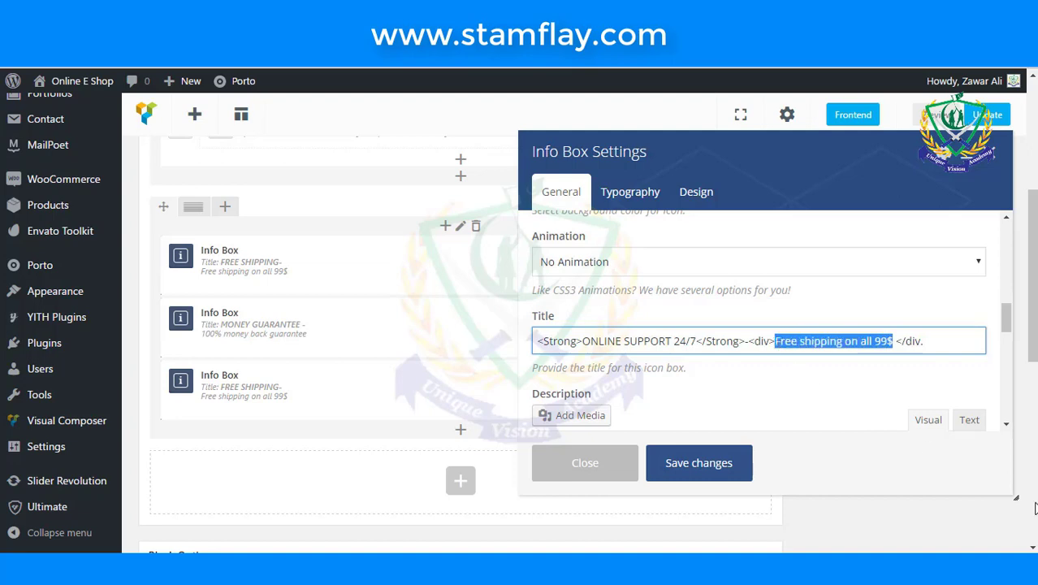
type("24/7 ")
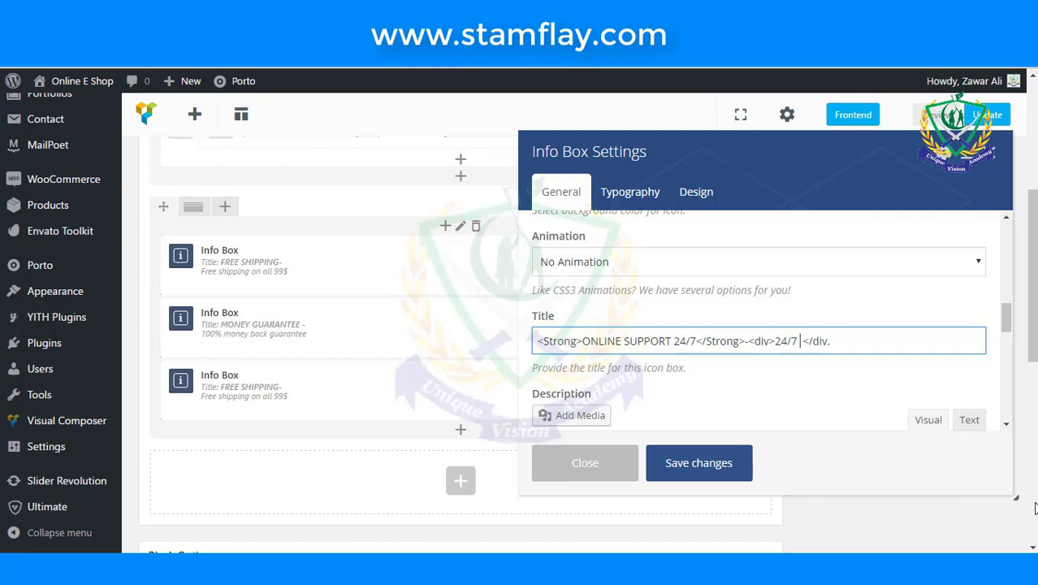
type("online suppo ")
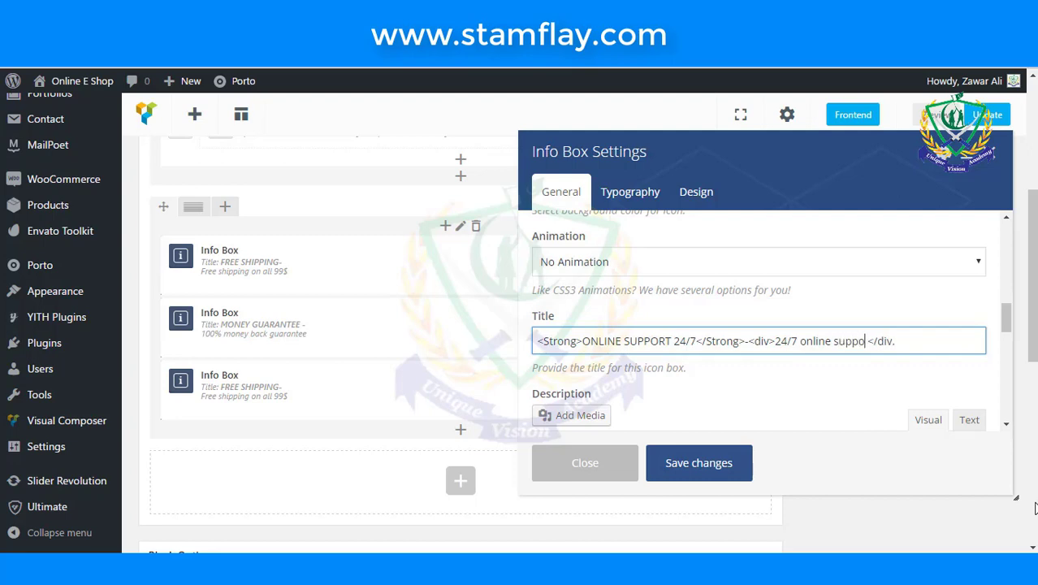
type("t")
key("Left")
type("r")
- Fix the title's closing '</div>' tag, save the Info Box, and publish the block
left_click(935, 343)
key("BackSpace")
type(">")
left_click(709, 474)
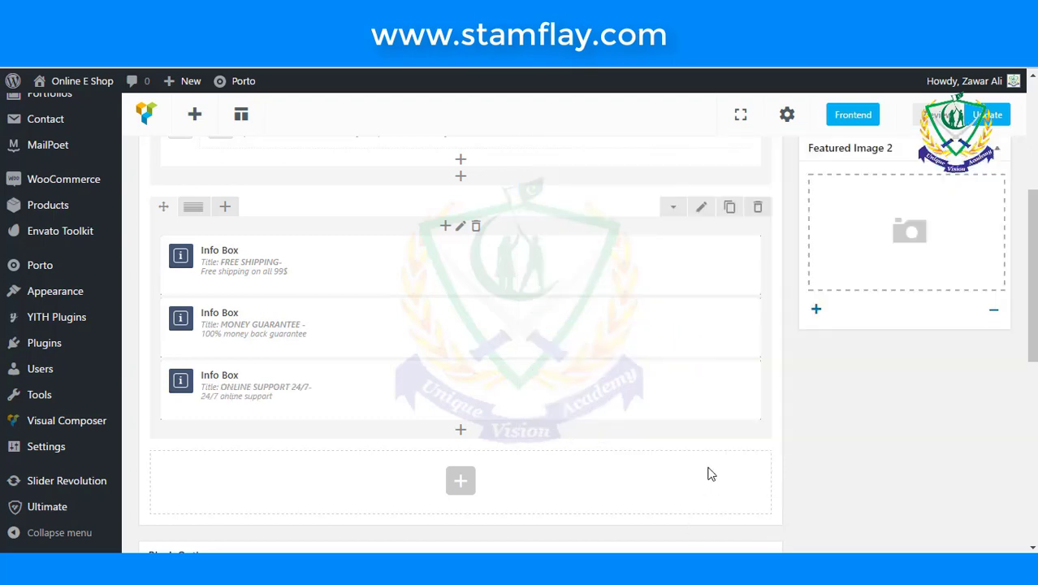
scroll(666, 428, "up", 10)
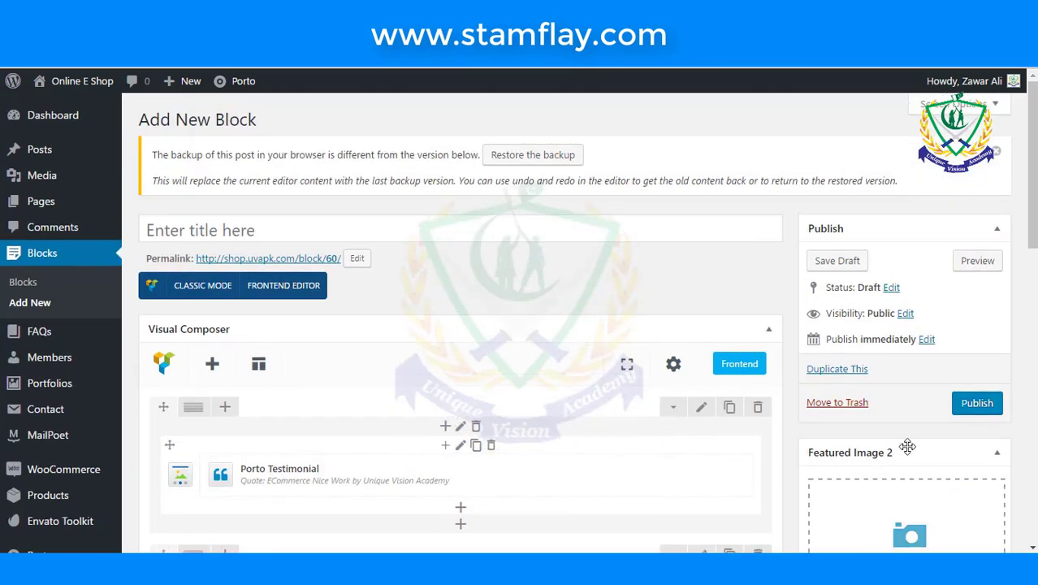
left_click(975, 403)
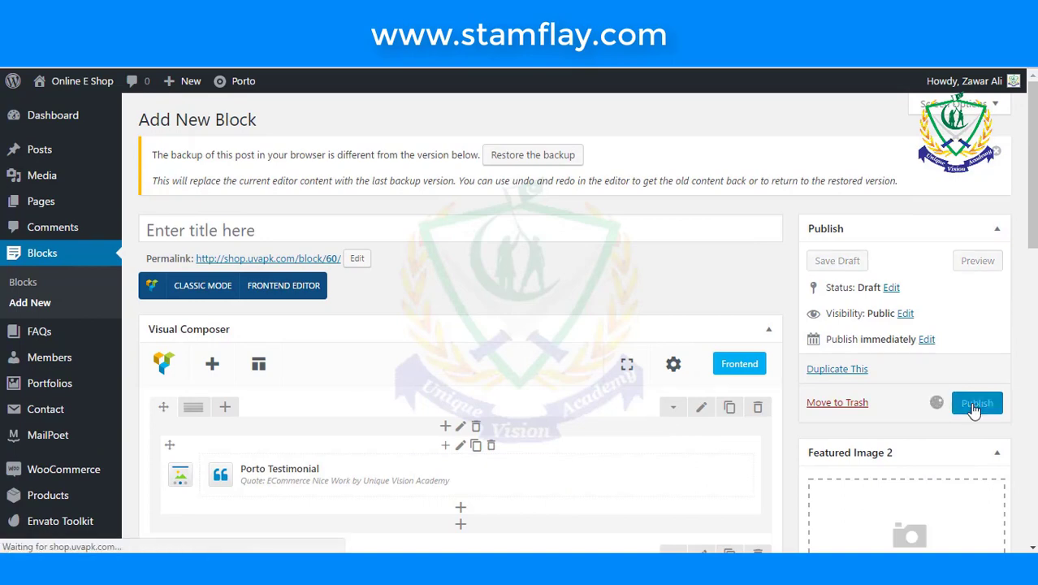
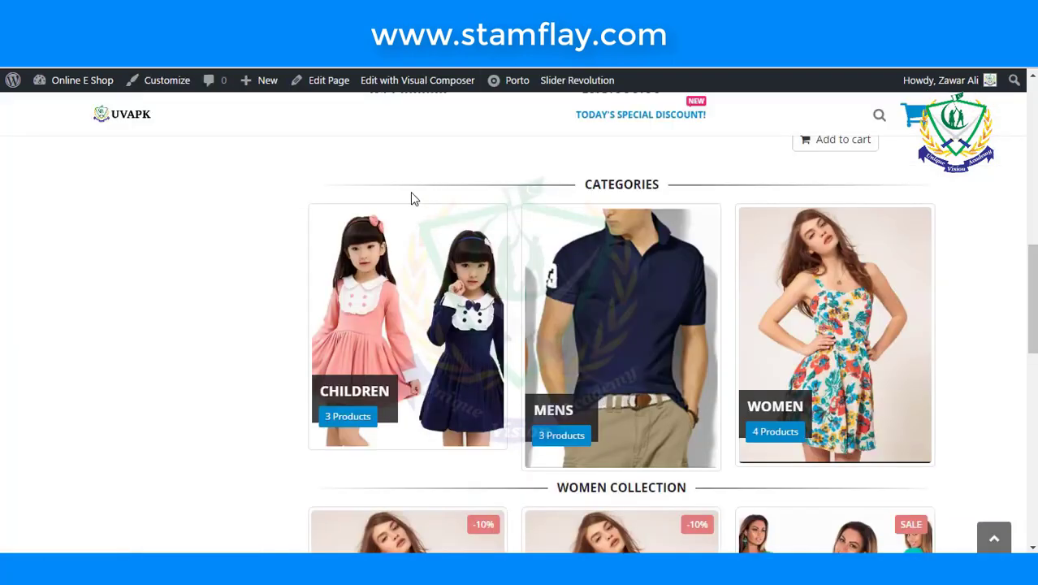
- Leave the block editor for the Widgets screen under Appearance
scroll(410, 195, "up", 3)
scroll(397, 218, "up", 5)
scroll(397, 217, "down", 4)
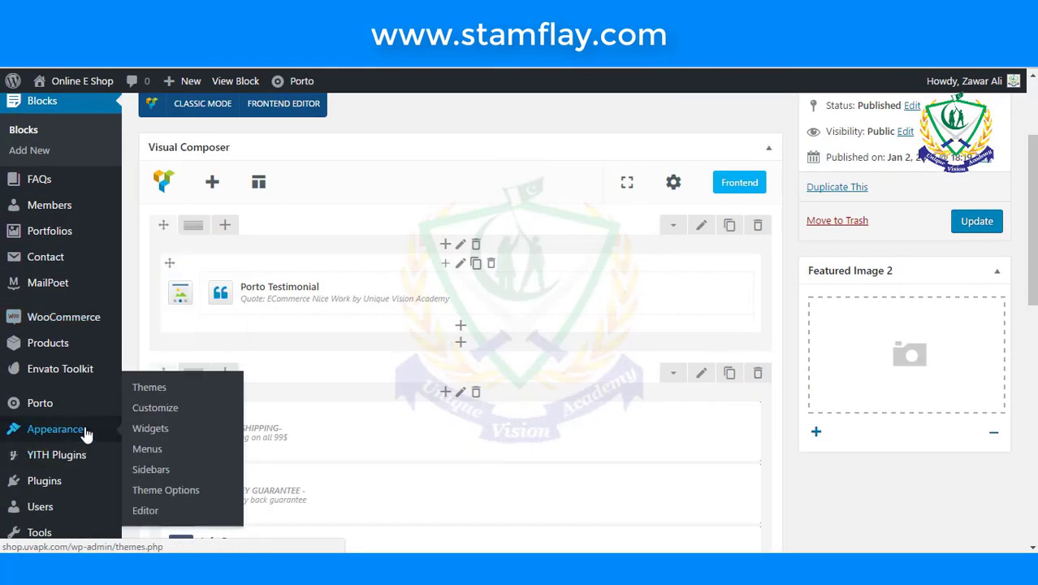
mouse_move(81, 428)
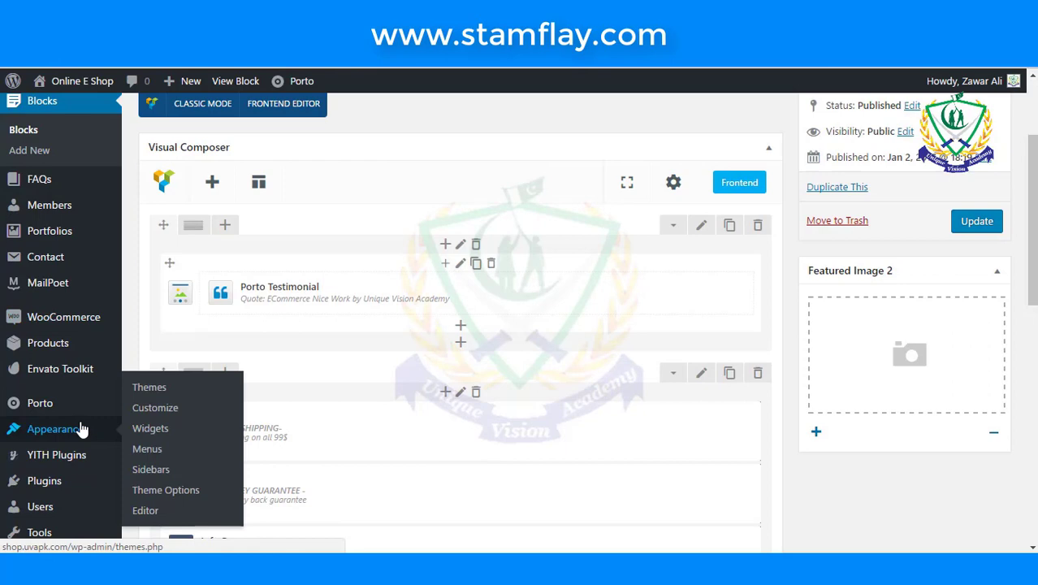
left_click(148, 436)
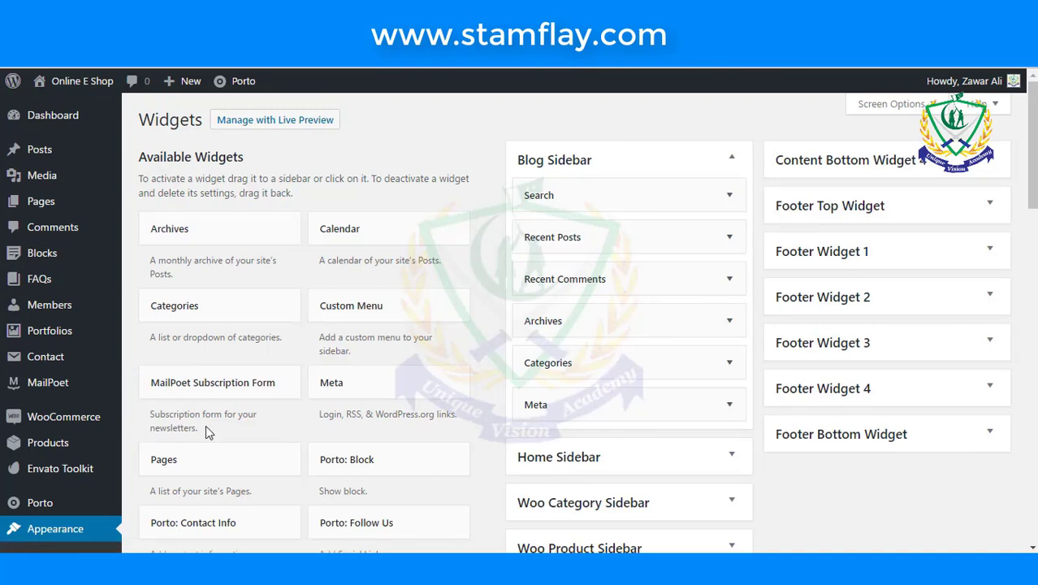
- Review the WooCommerce and YITH filter widgets and the Content Bottom Widget 1–3 areas
scroll(255, 412, "down", 3)
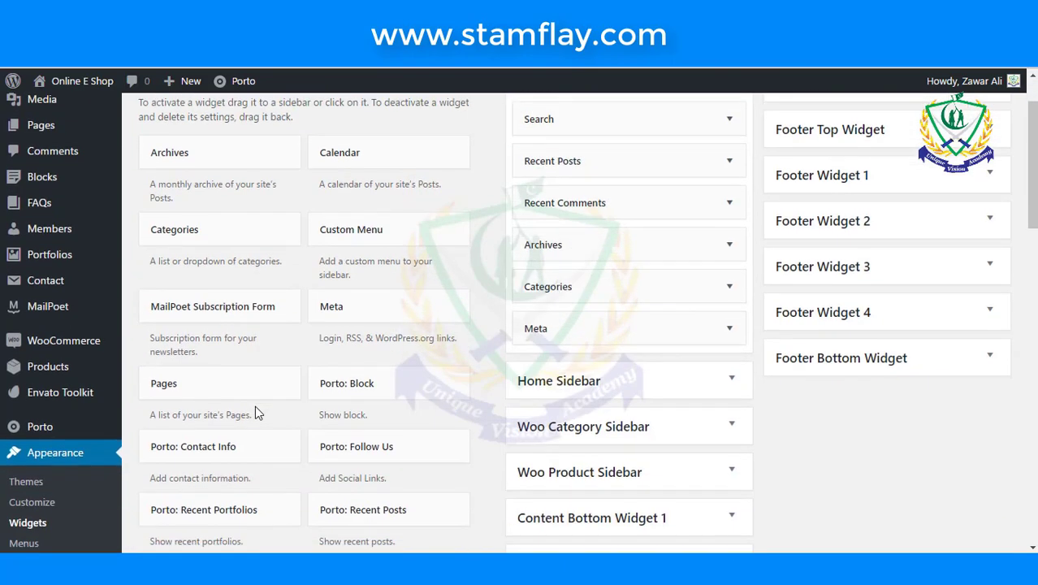
scroll(255, 412, "down", 1)
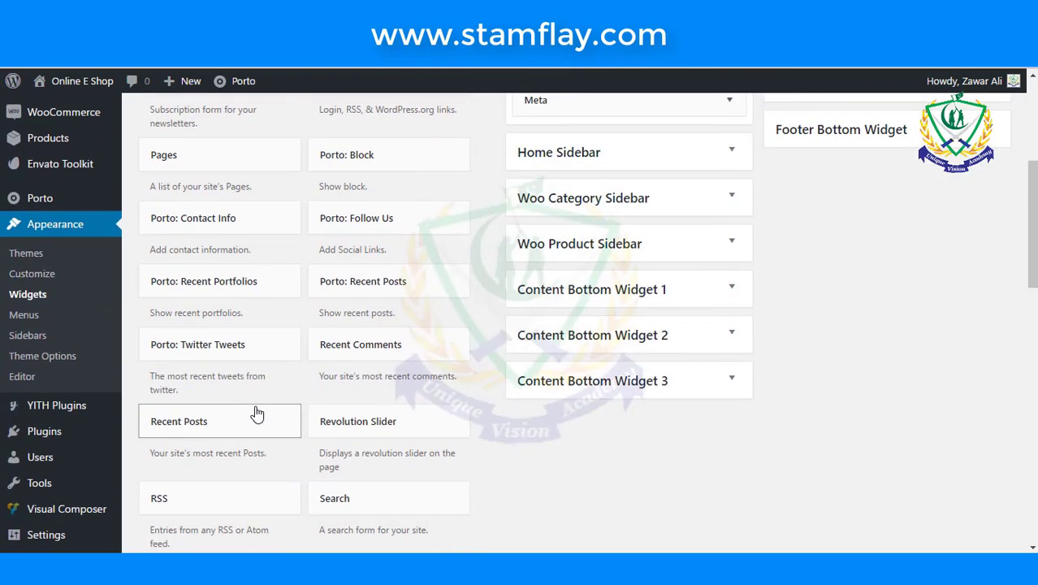
scroll(257, 413, "down", 5)
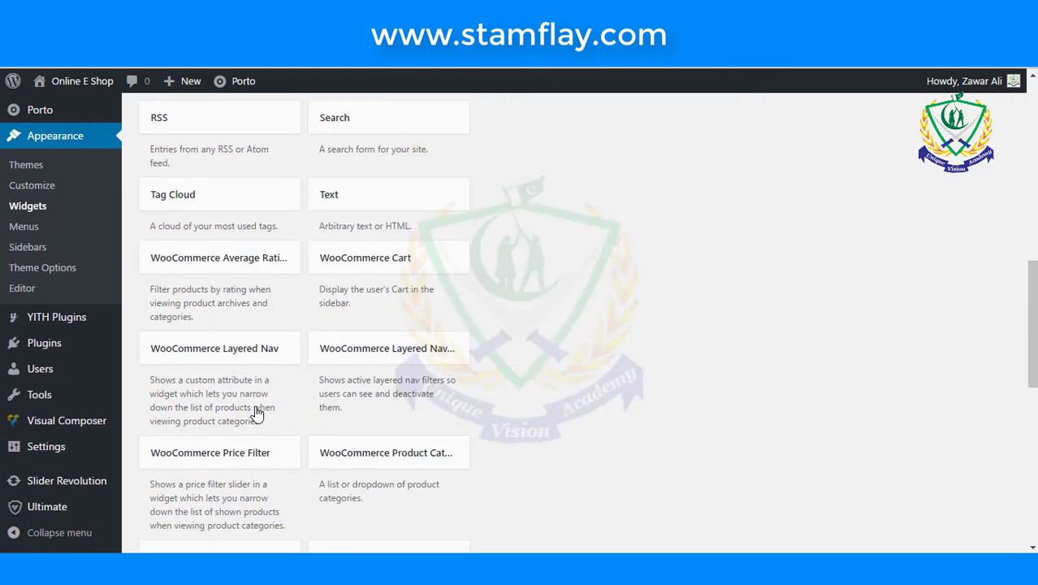
scroll(256, 411, "down", 3)
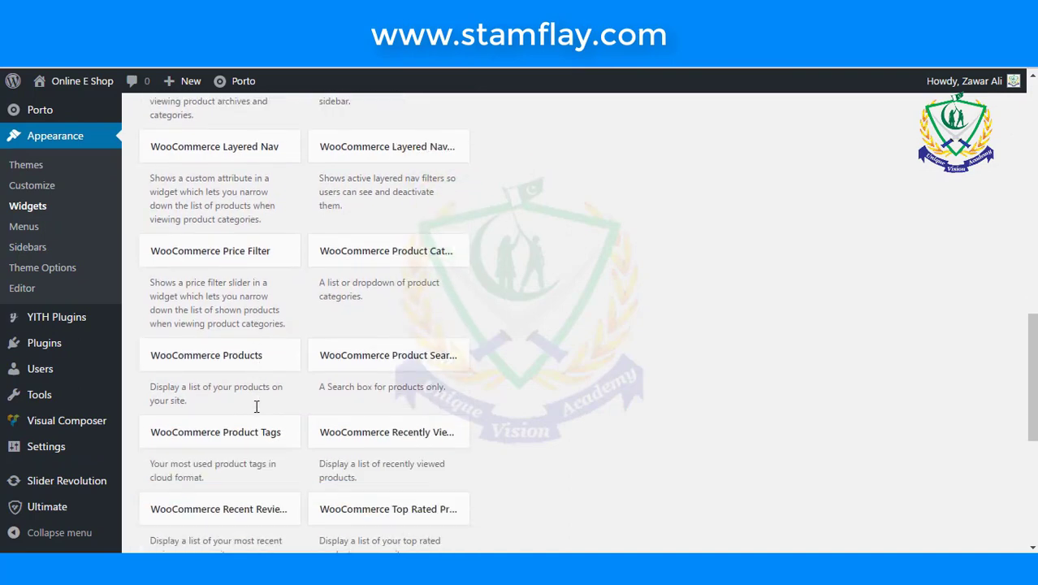
scroll(256, 408, "down", 2)
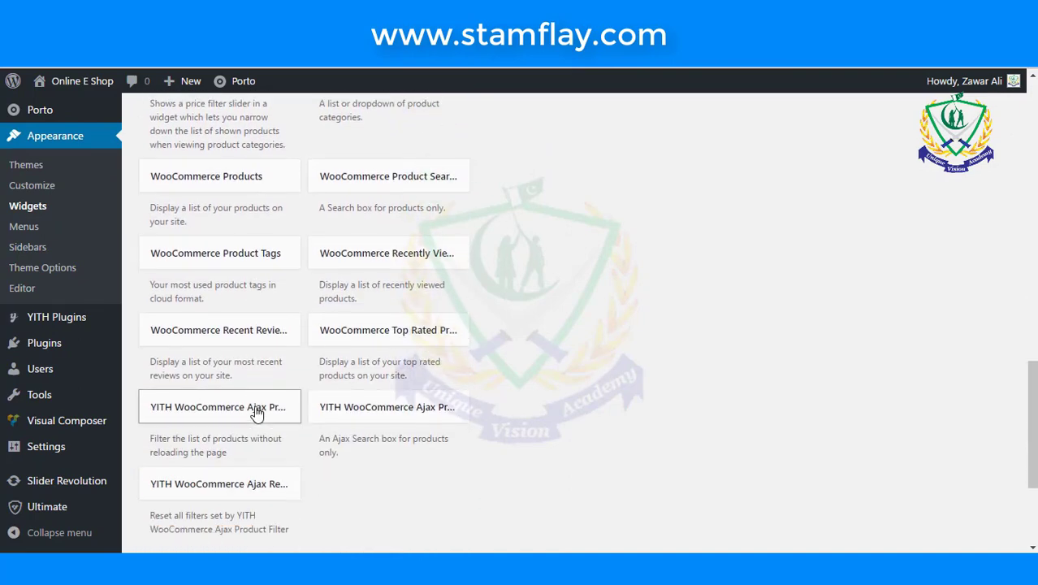
scroll(257, 412, "down", 2)
scroll(257, 412, "up", 7)
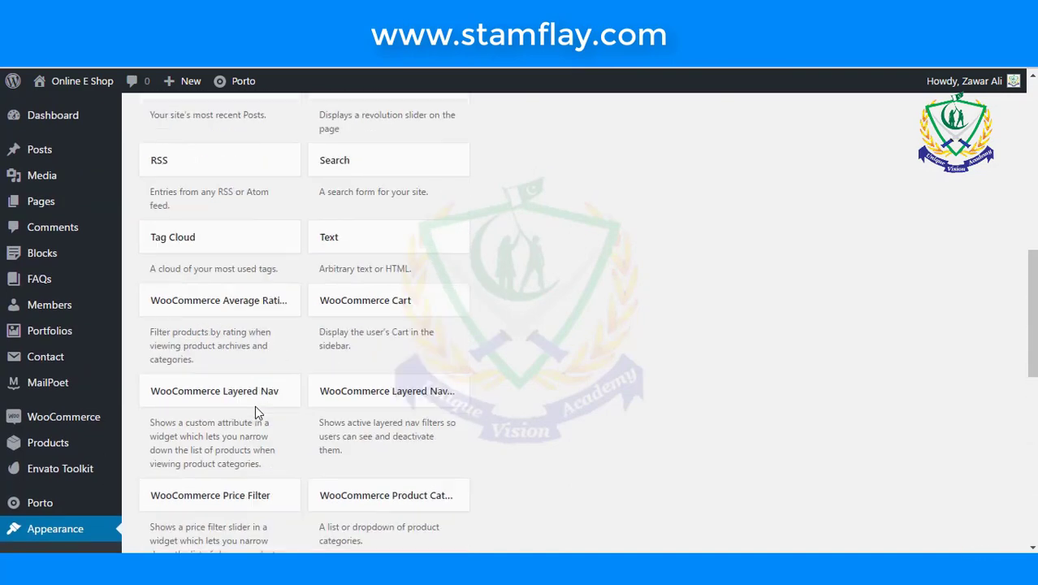
scroll(255, 410, "up", 3)
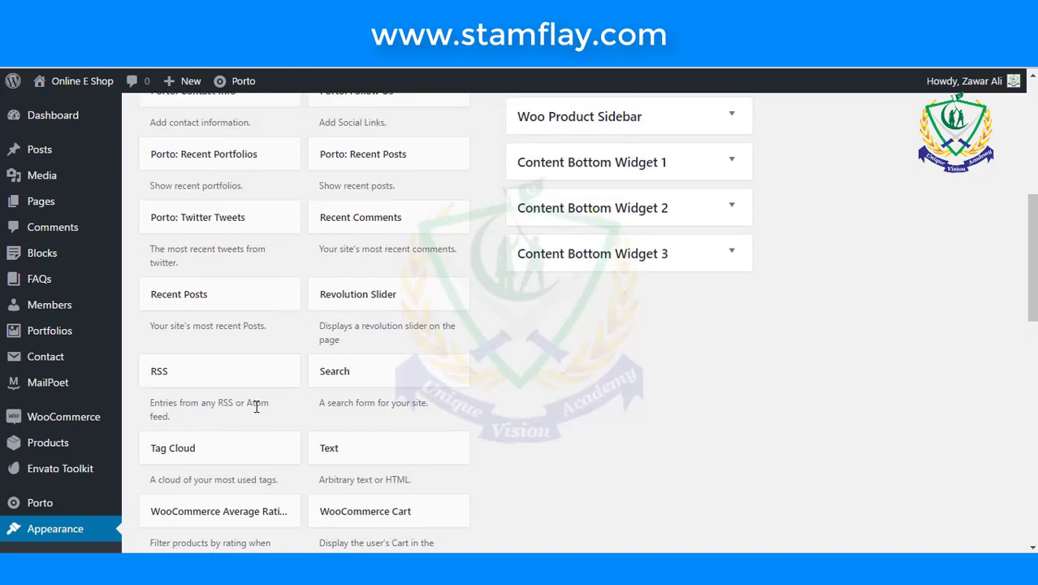
scroll(257, 407, "up", 2)
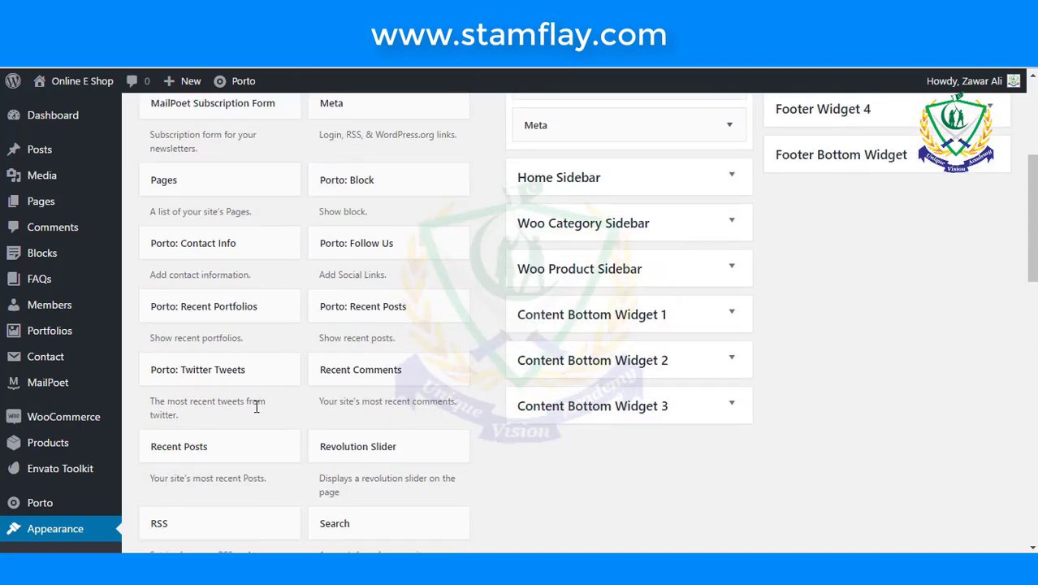
- Add a Porto: Block widget to the Woo Category Sidebar titled TESTIMONIALS
left_click(363, 184)
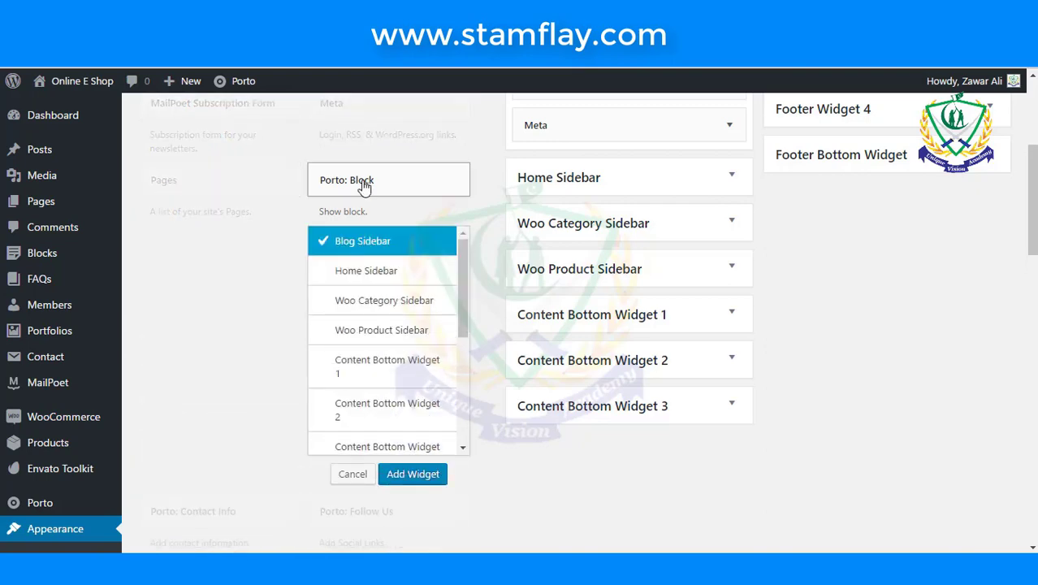
left_click(385, 304)
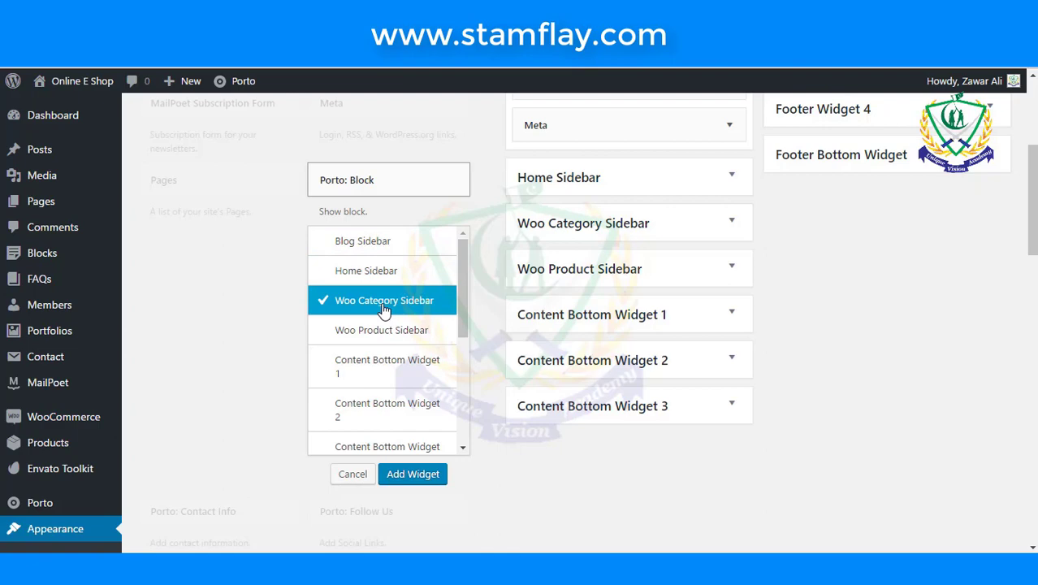
left_click(436, 475)
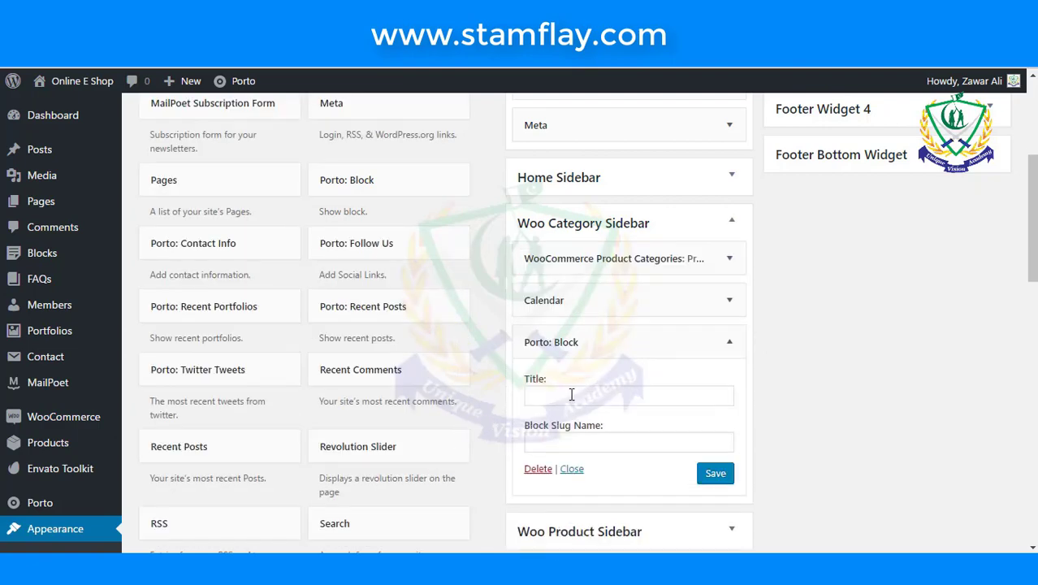
left_click(571, 393)
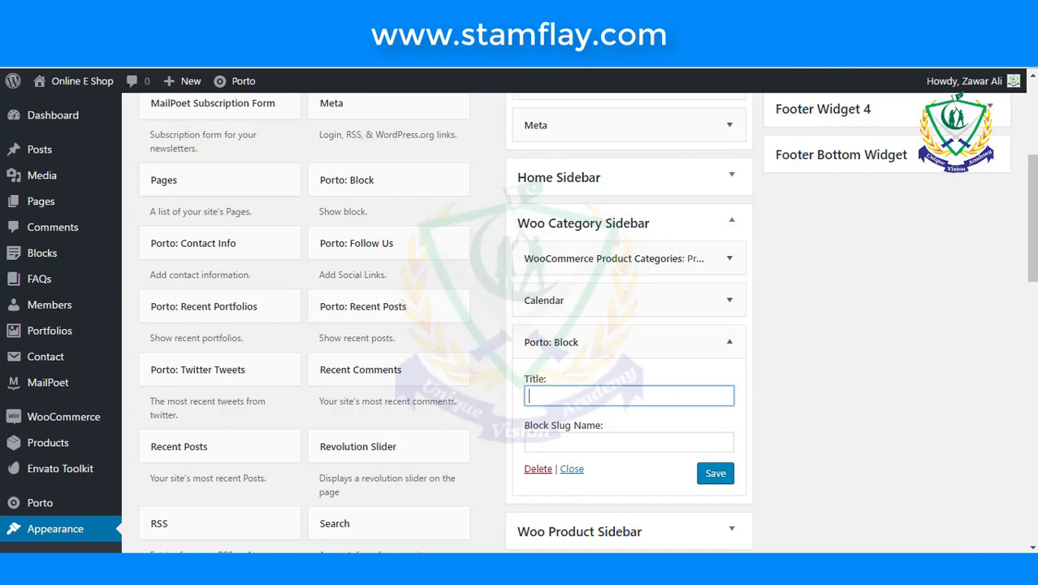
type("TESTIMONIALS")
- Set the widget's block slug to testimonials and save it
left_click(661, 439)
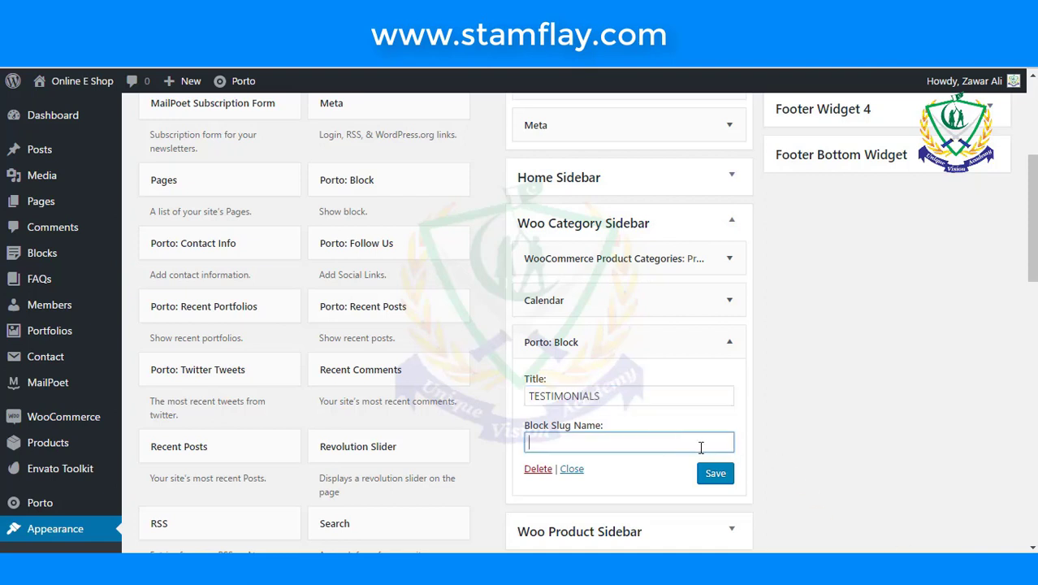
type("testimonials")
left_click(844, 426)
scroll(844, 426, "down", 2)
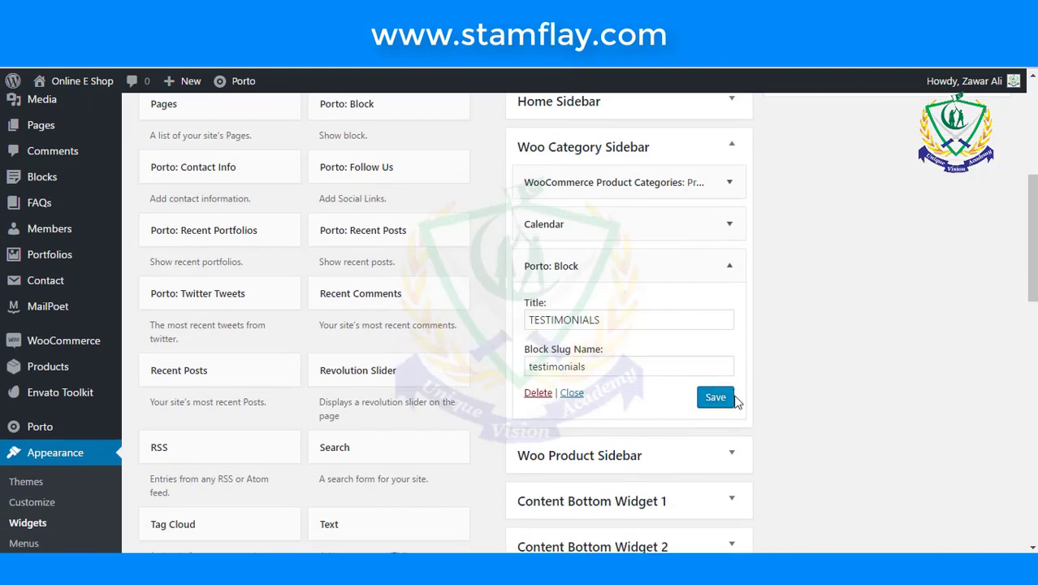
left_click(719, 400)
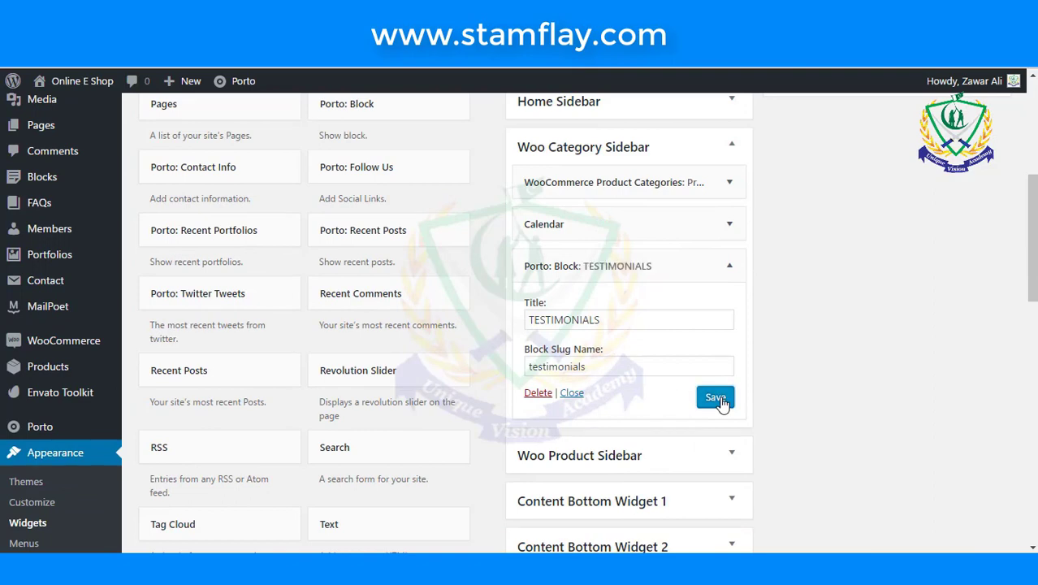
left_click(298, 68)
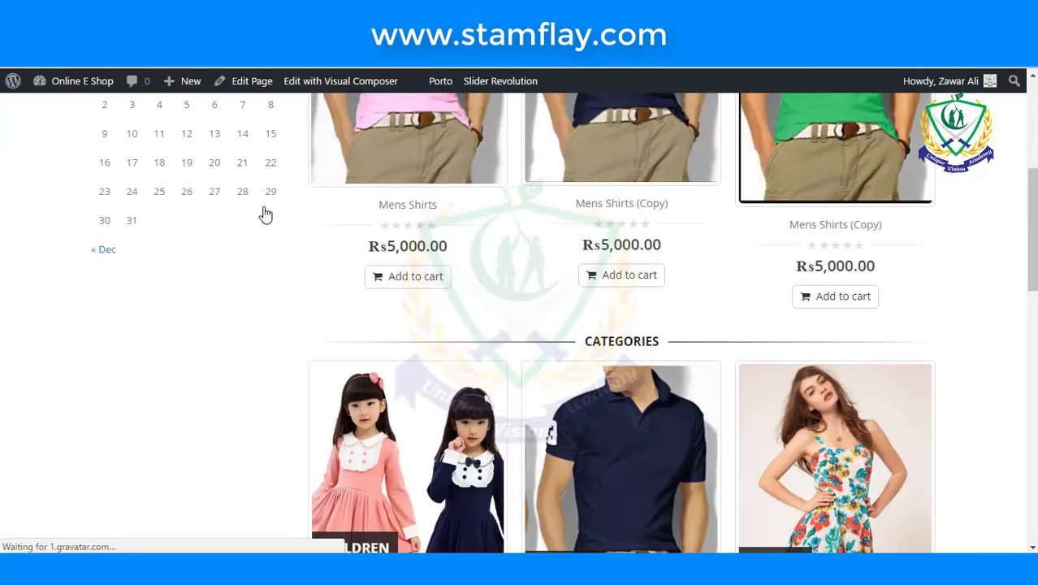
- Scroll through the shop front page to check the new TESTIMONIALS block
scroll(265, 214, "down", 5)
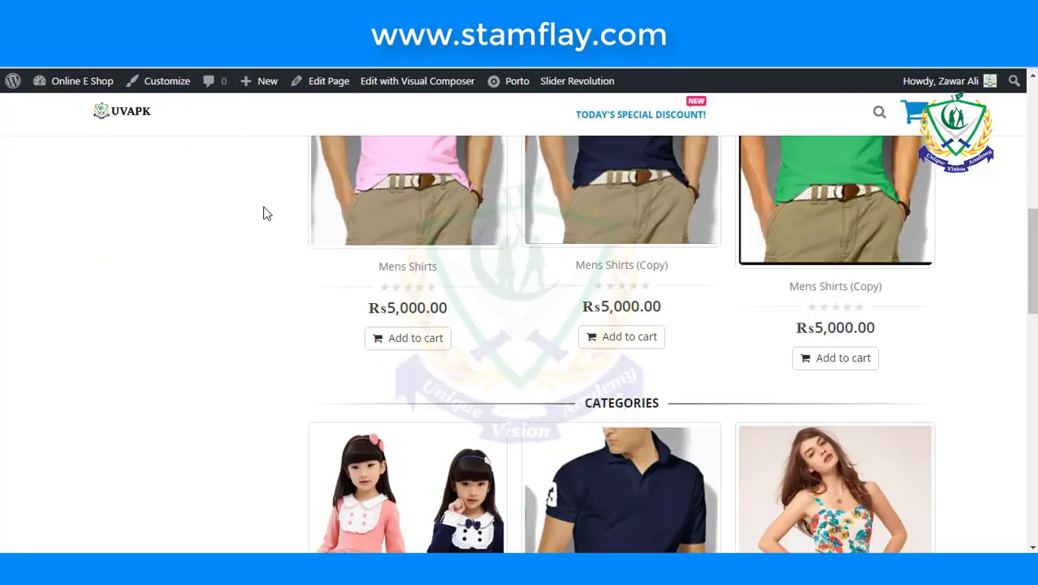
scroll(265, 213, "up", 6)
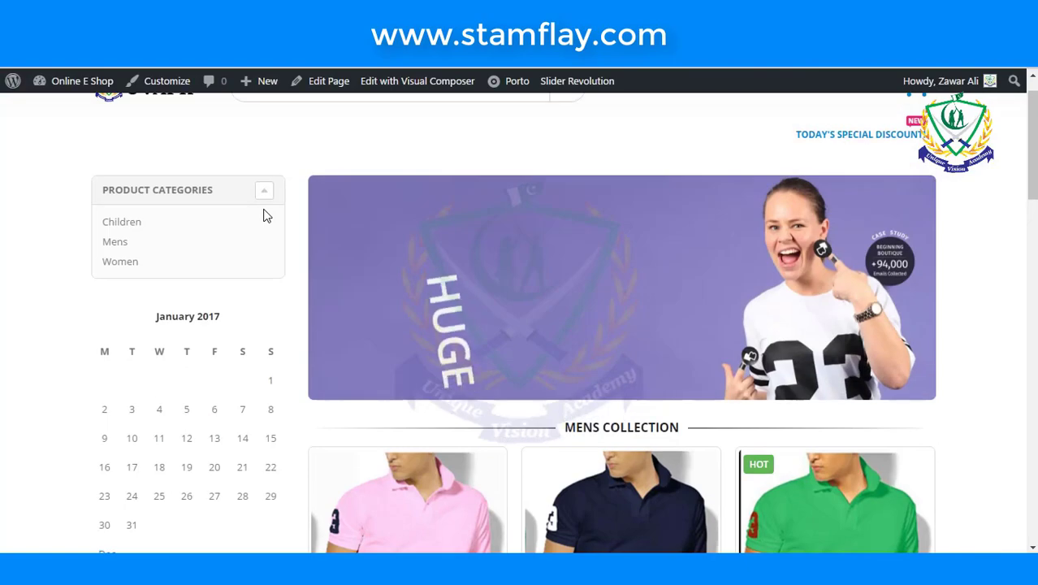
scroll(264, 214, "down", 5)
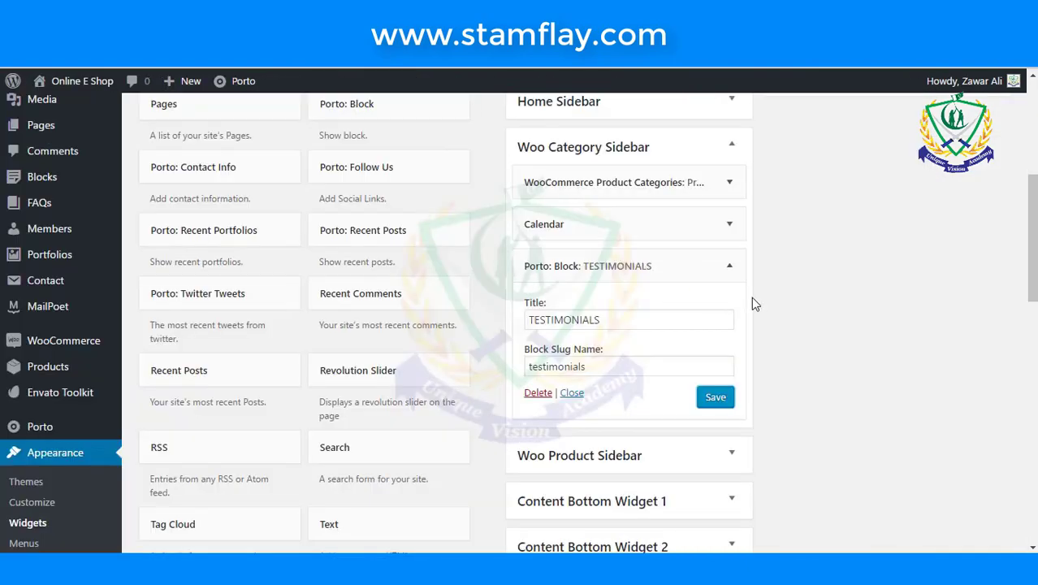
scroll(751, 299, "up", 1)
scroll(755, 308, "down", 2)
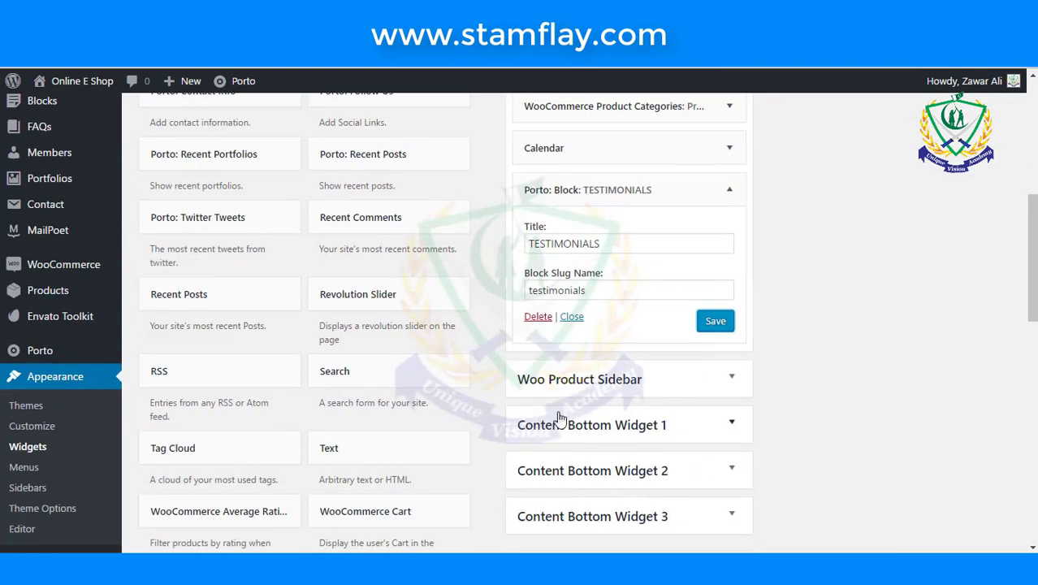
scroll(453, 315, "up", 1)
scroll(455, 314, "up", 1)
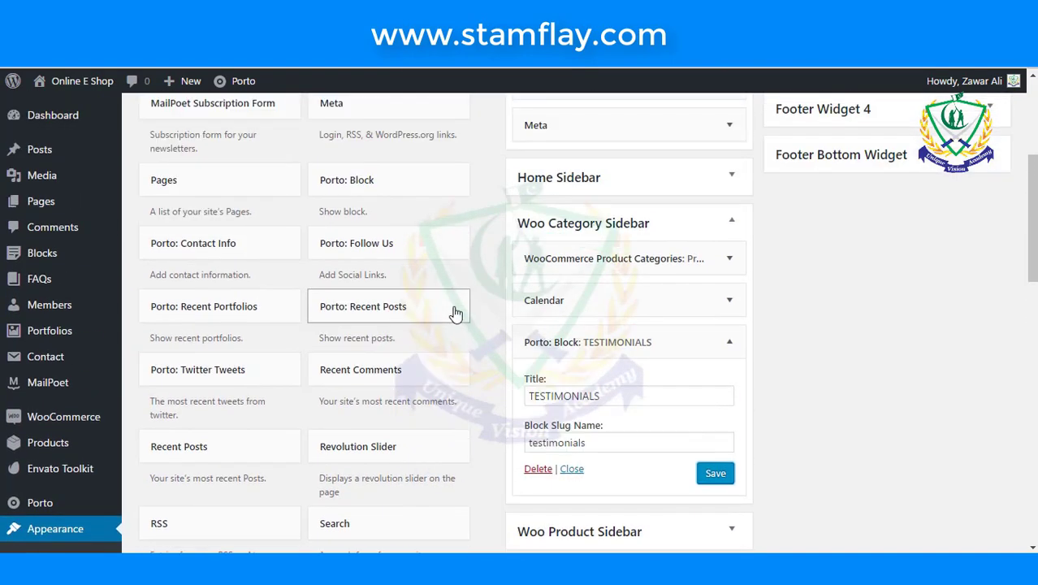
- Add and save a second Porto: Block widget in the Woo Category Sidebar
left_click(387, 190)
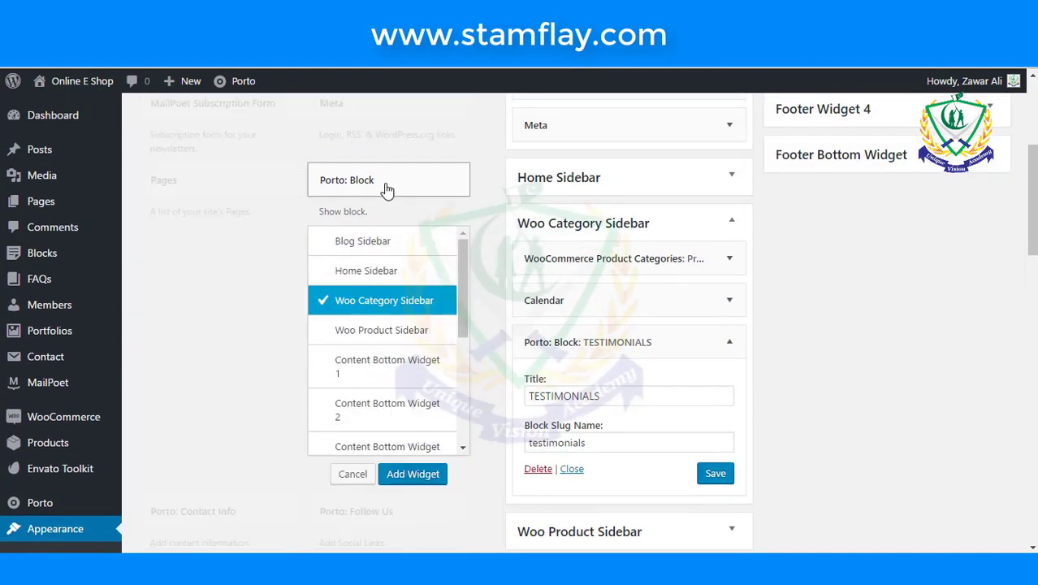
left_click(410, 475)
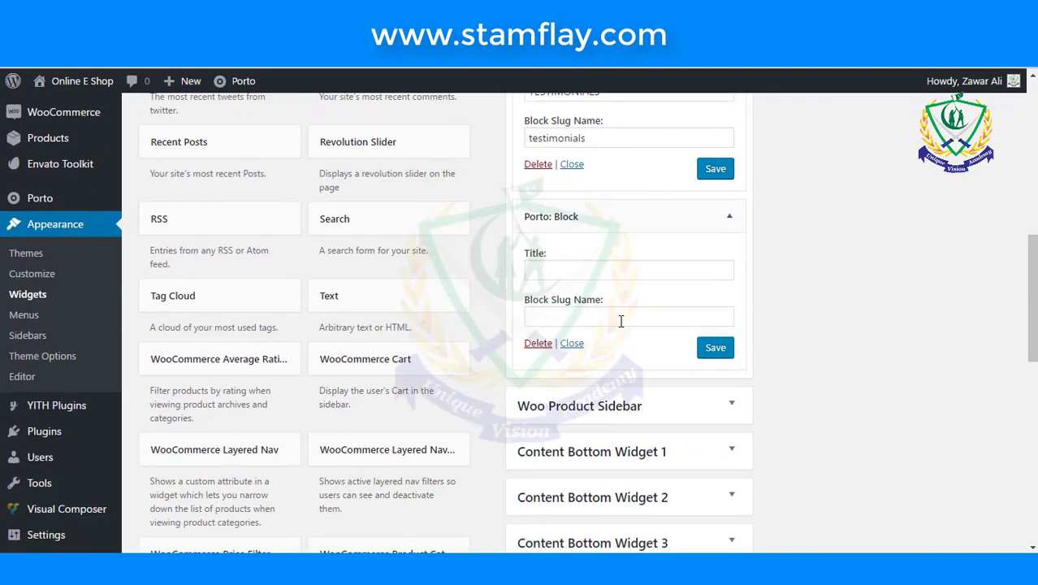
left_click(621, 317)
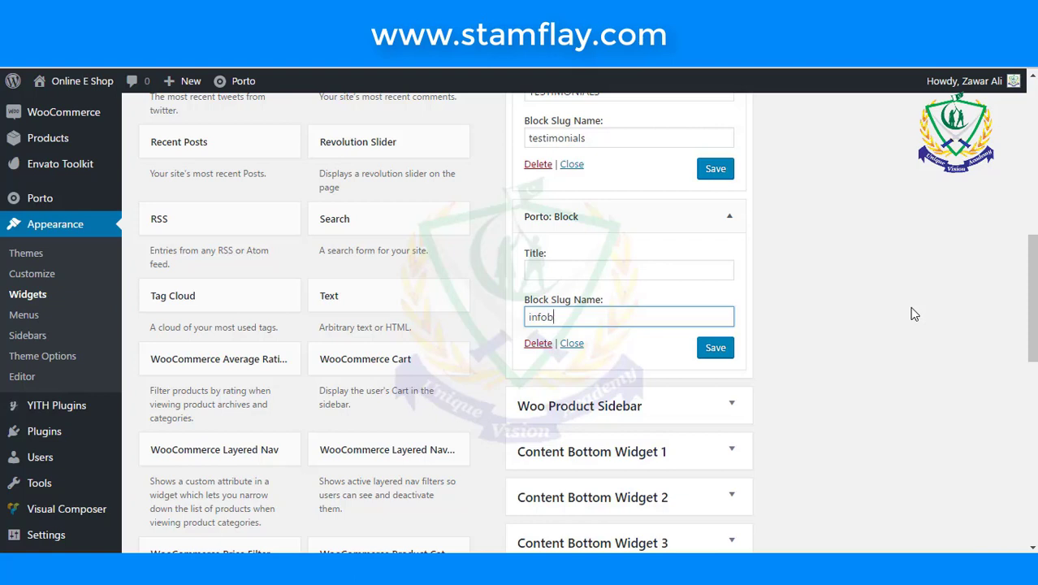
left_click(730, 357)
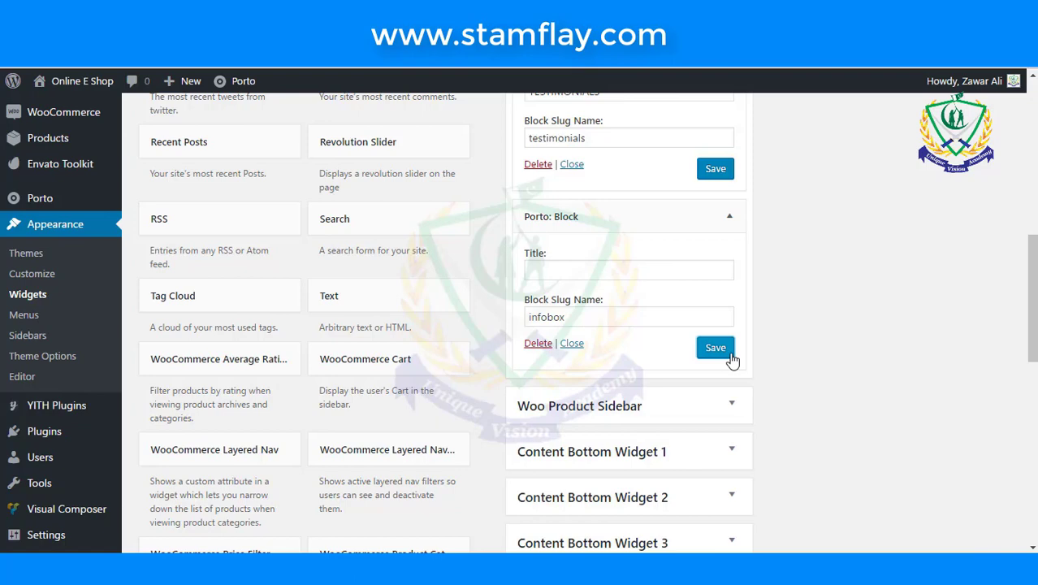
- Select the whole infoblock text in its Block Slug Name field
scroll(731, 357, "up", 2)
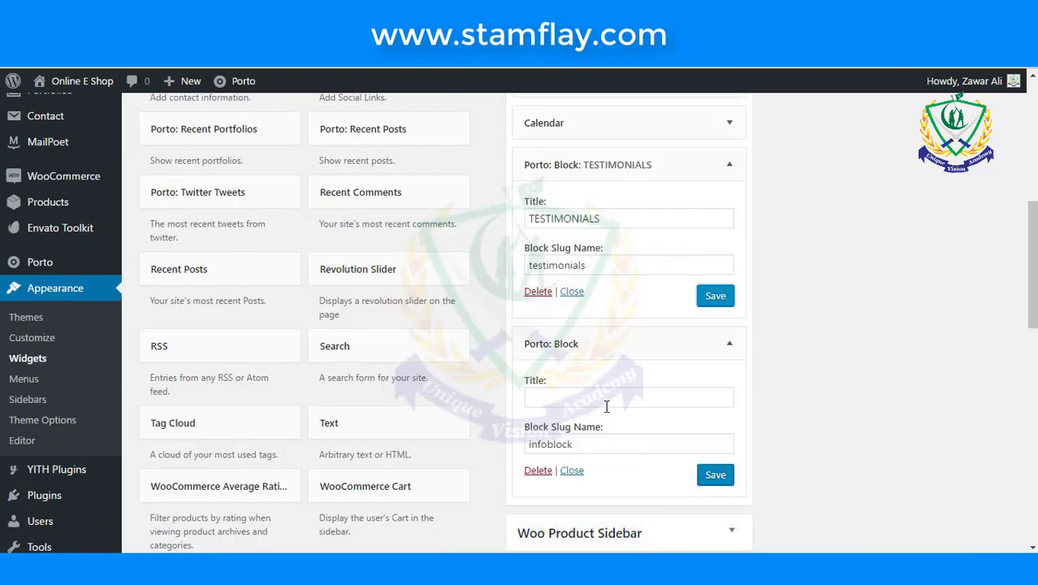
left_click_drag(589, 444, 551, 446)
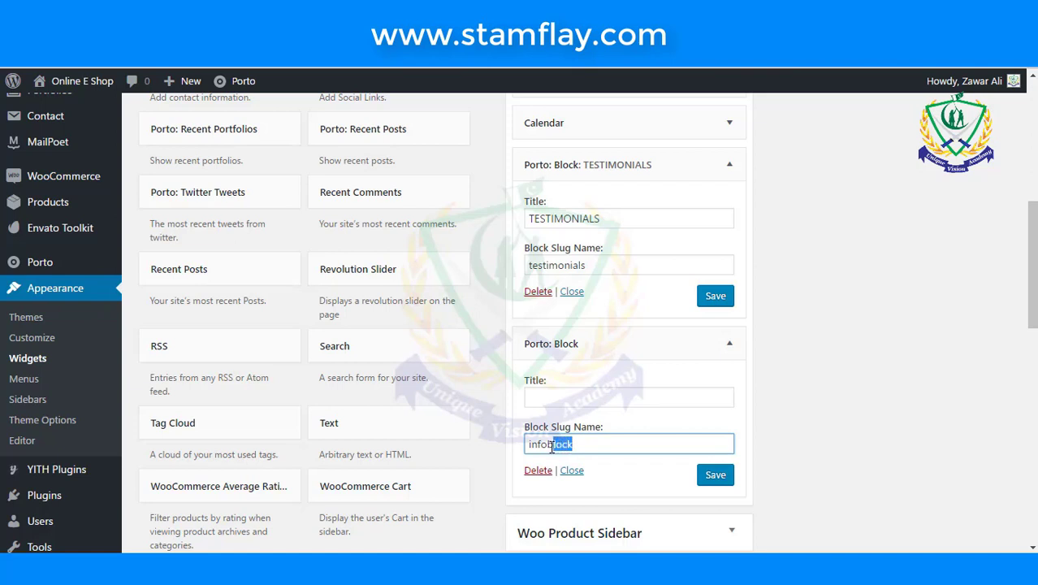
left_click(613, 449)
left_click_drag(613, 449, 528, 447)
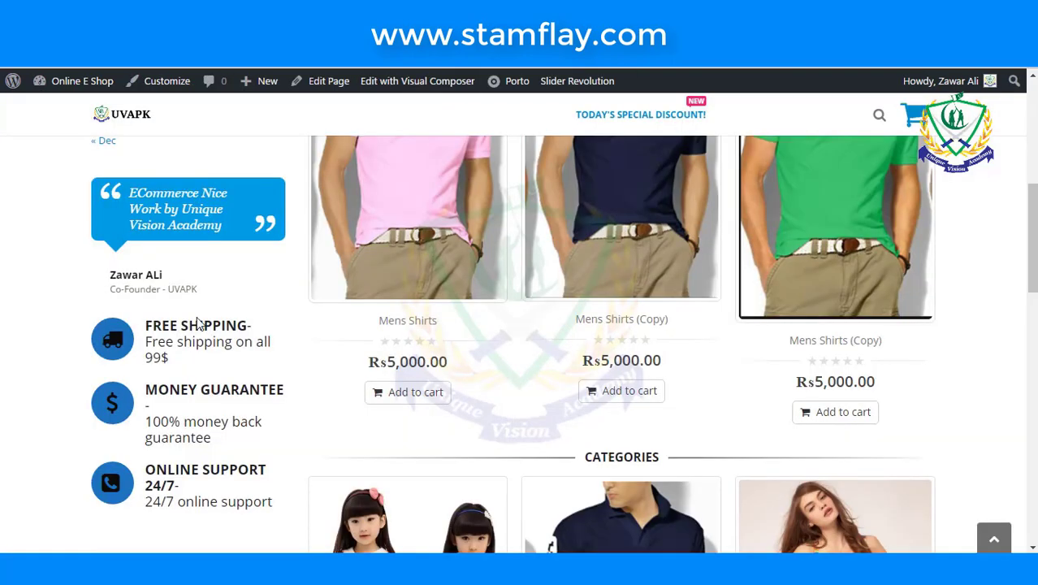
scroll(213, 383, "down", 2)
scroll(213, 382, "up", 1)
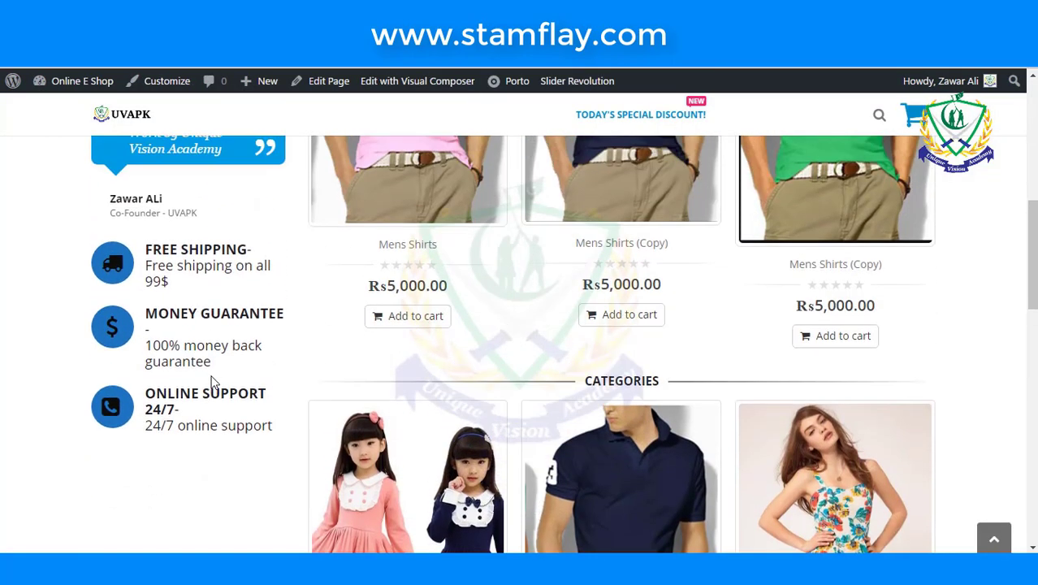
scroll(214, 383, "up", 3)
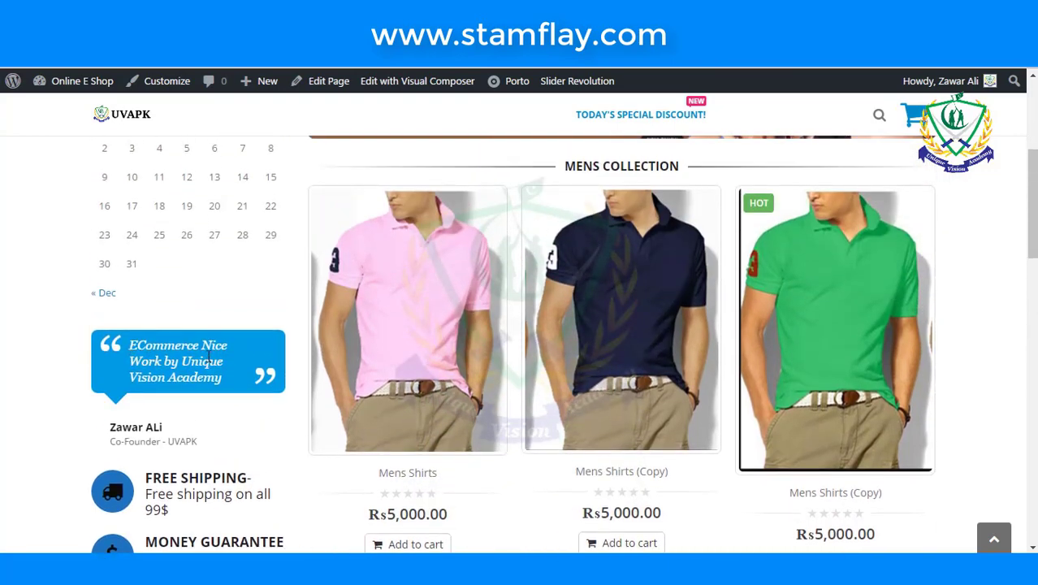
scroll(195, 384, "down", 1)
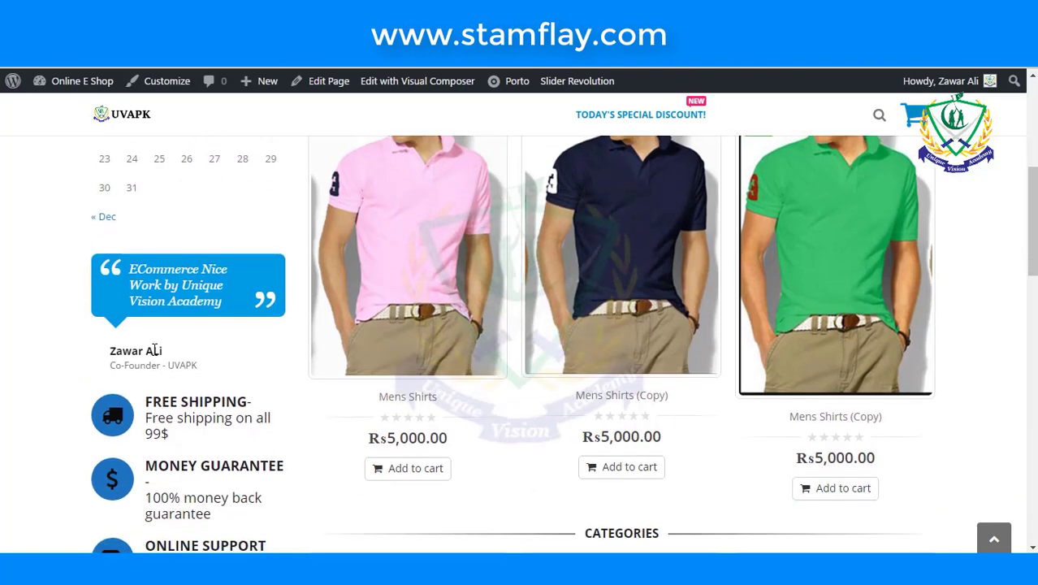
left_click_drag(111, 350, 209, 365)
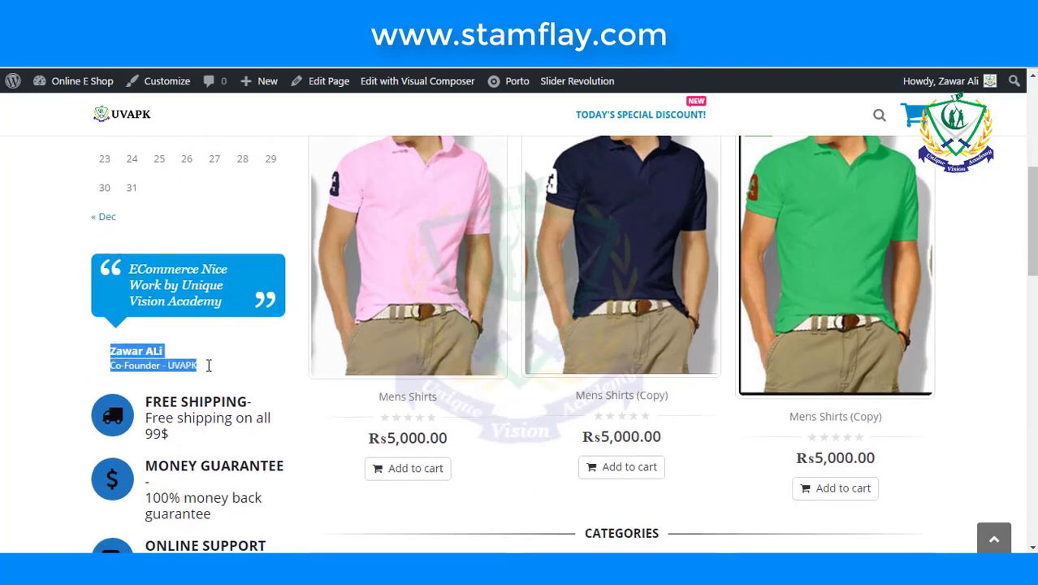
left_click(218, 364)
scroll(217, 363, "down", 1)
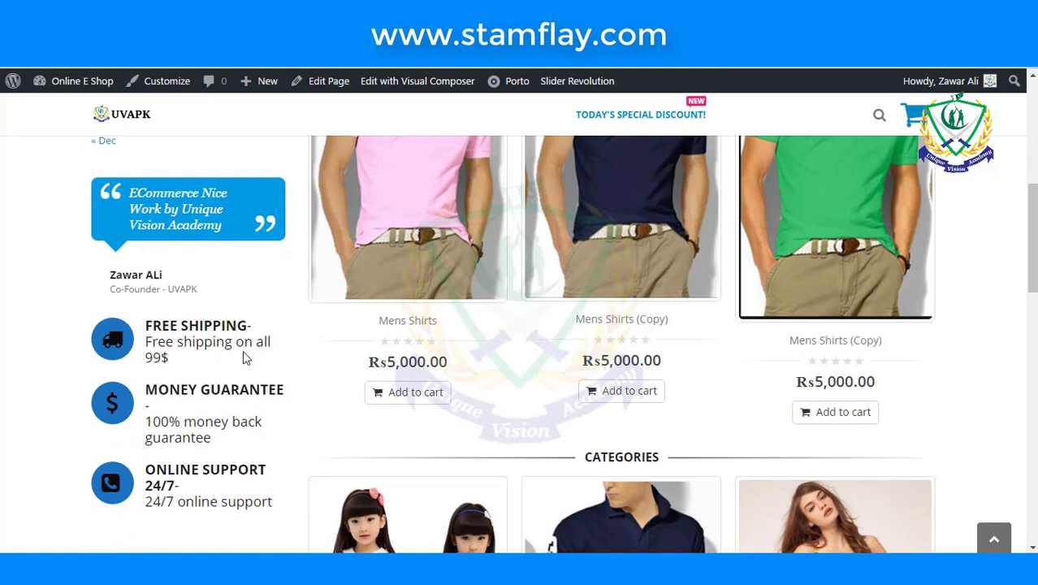
scroll(243, 353, "down", 1)
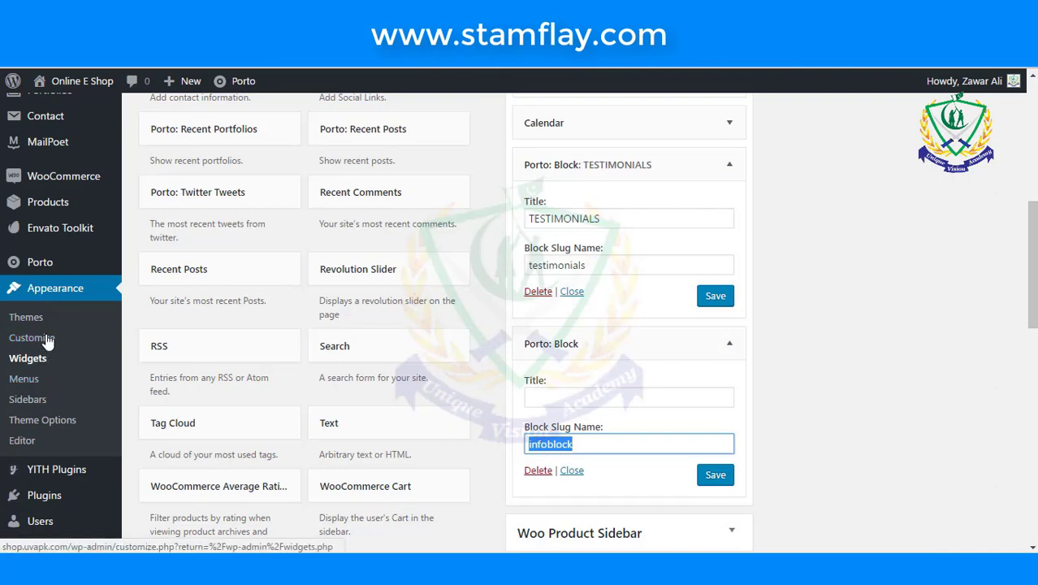
scroll(50, 328, "up", 1)
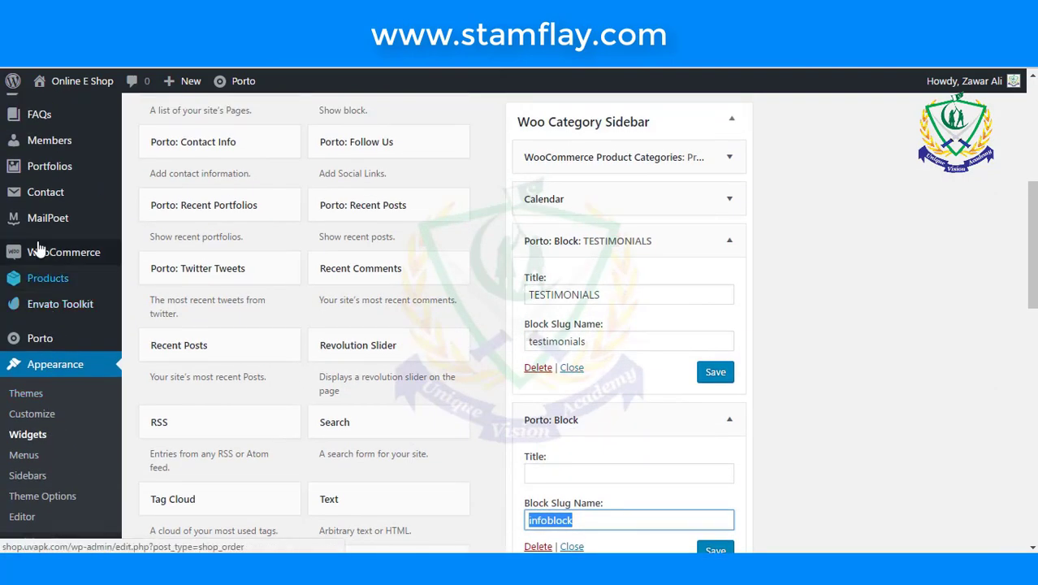
scroll(65, 383, "up", 1)
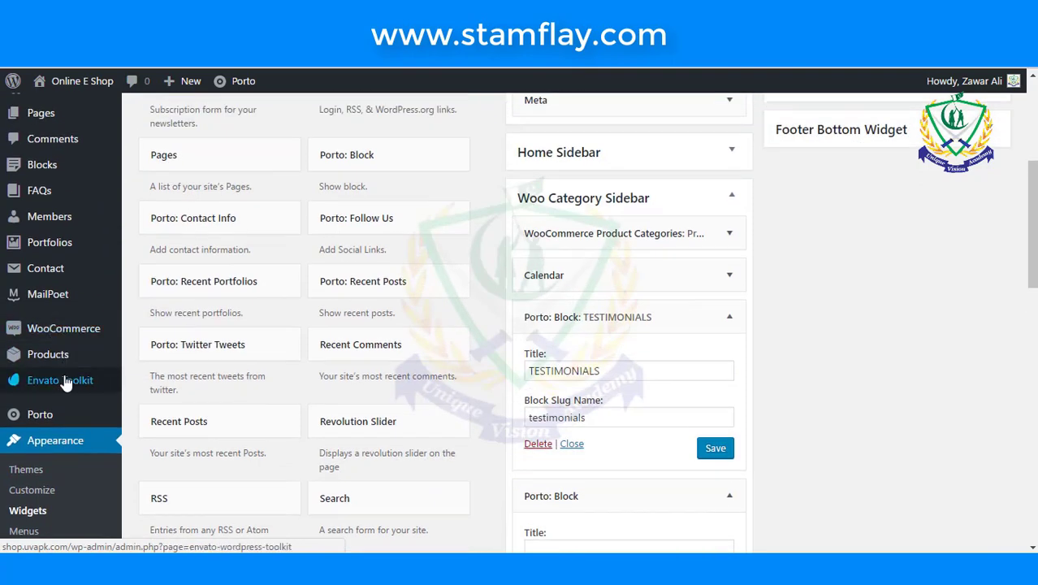
scroll(49, 325, "up", 1)
- Open the infoblock block from the Blocks list for editing in Visual Composer
mouse_move(44, 242)
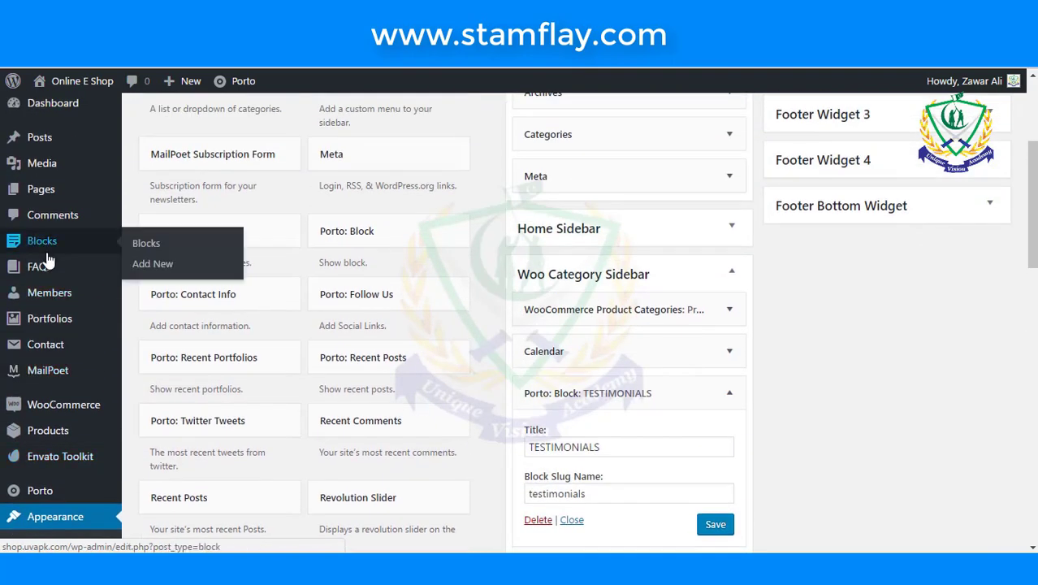
left_click(160, 251)
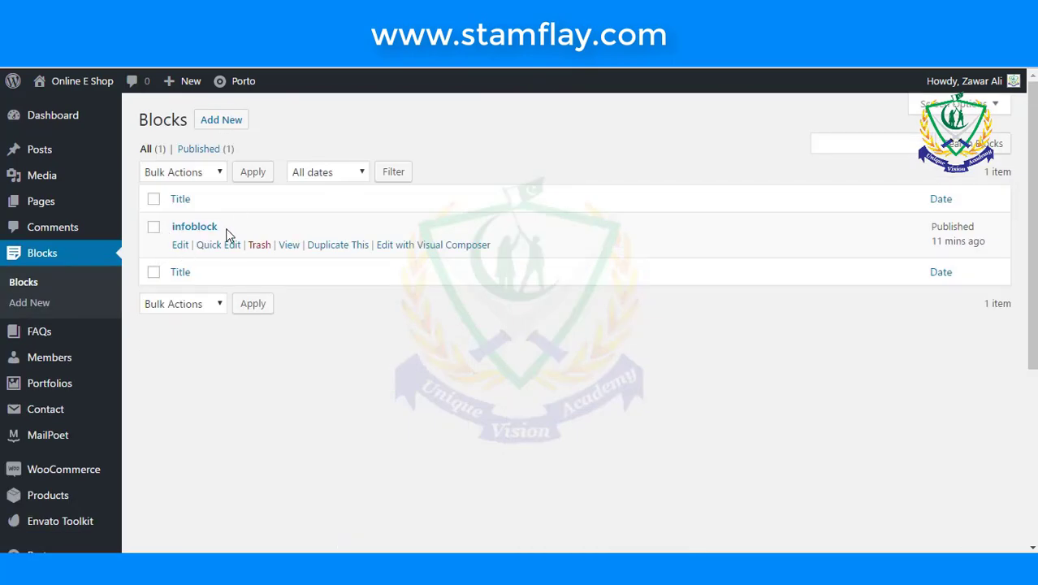
left_click(184, 246)
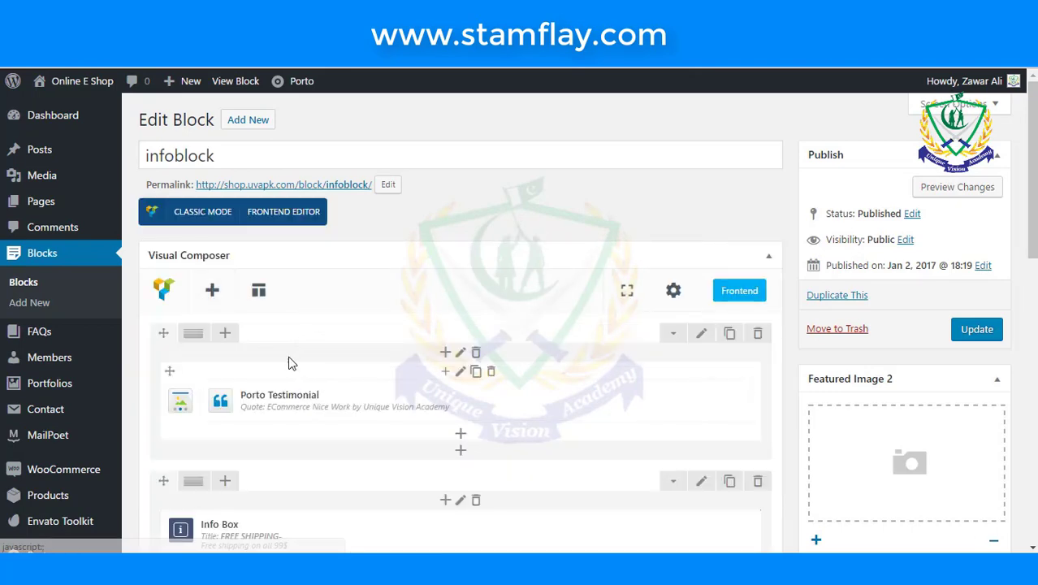
scroll(292, 361, "down", 1)
scroll(293, 359, "up", 1)
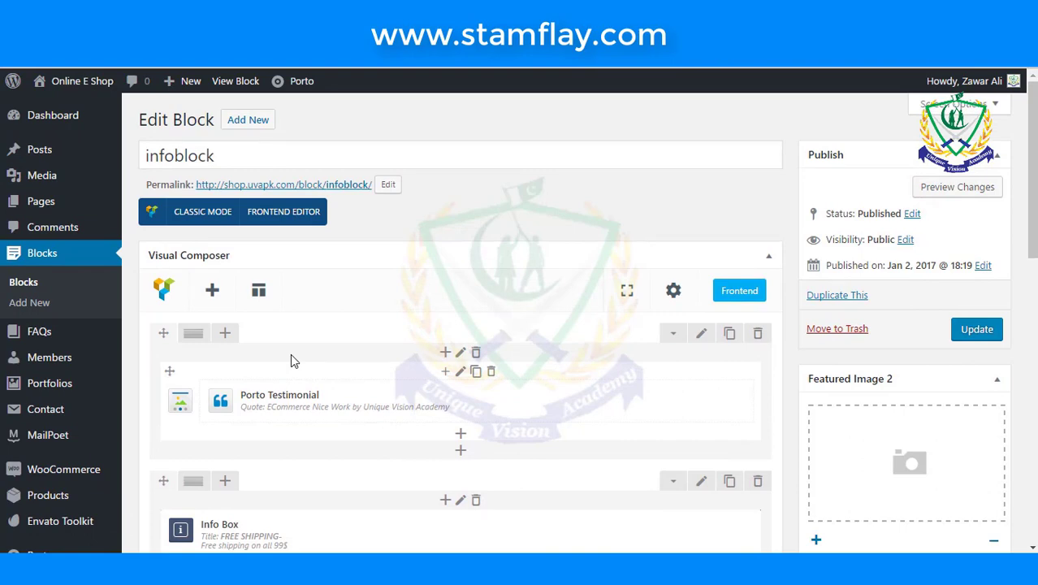
scroll(290, 360, "down", 3)
scroll(290, 360, "down", 1)
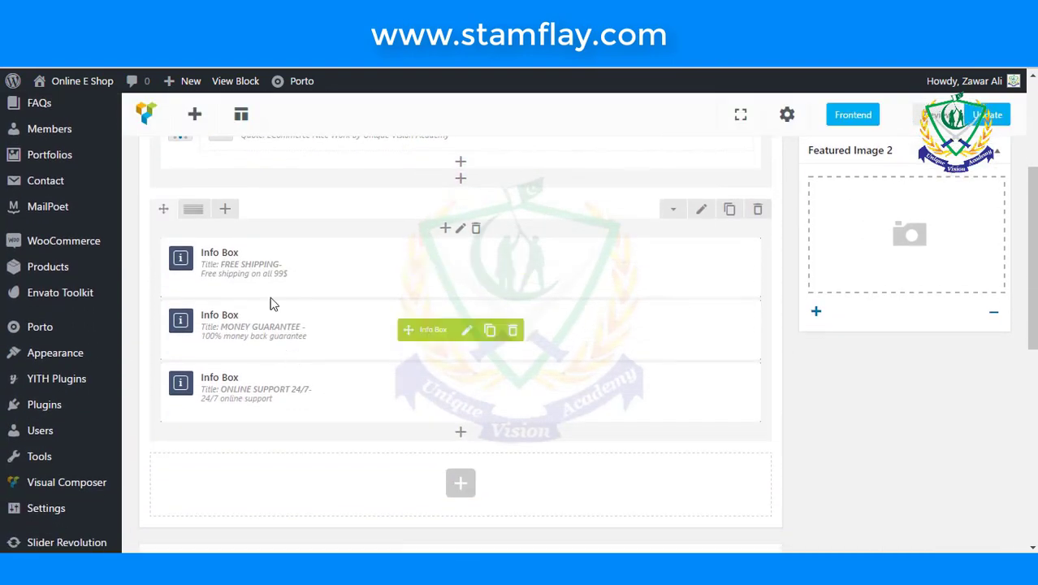
- Open the FREE SHIPPING Info Box settings and look through its options
left_click(472, 274)
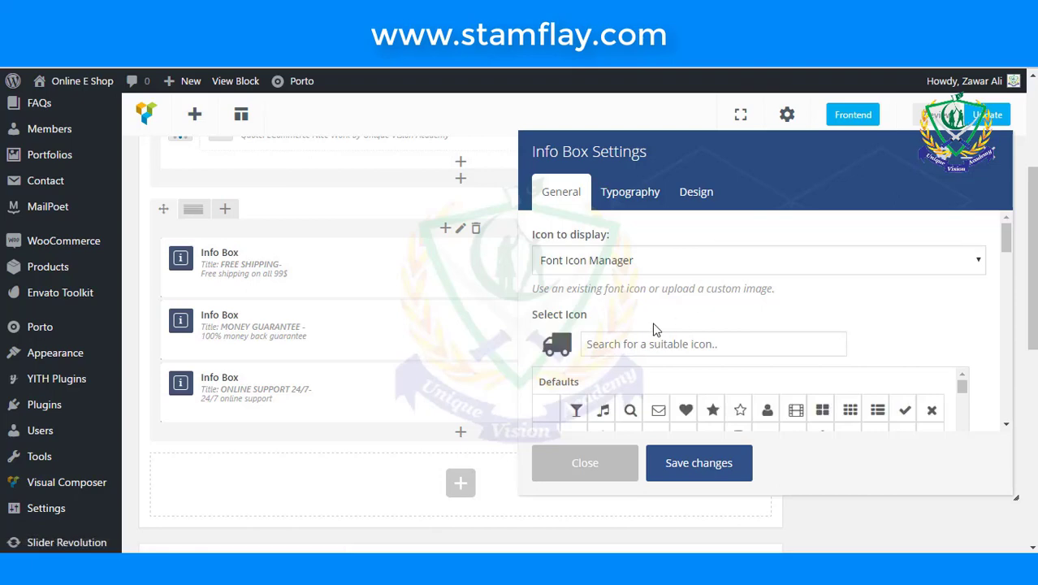
scroll(656, 329, "down", 3)
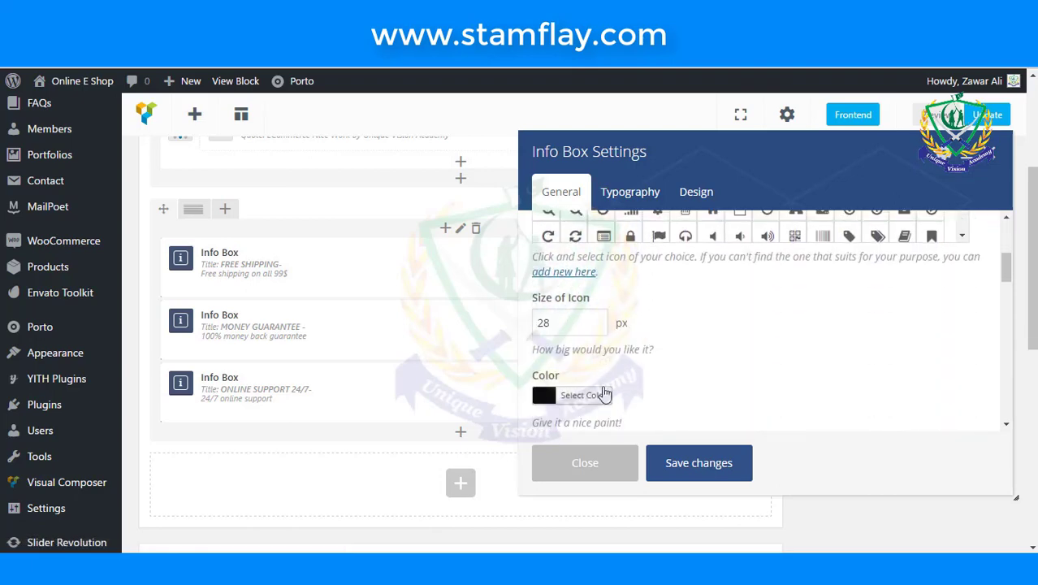
scroll(630, 388, "down", 2)
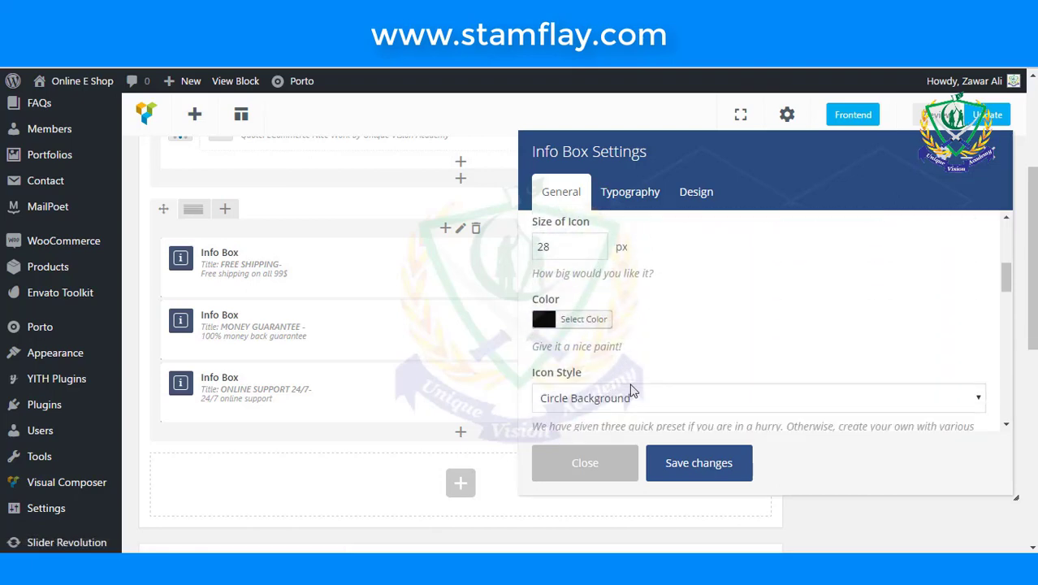
scroll(584, 373, "down", 3)
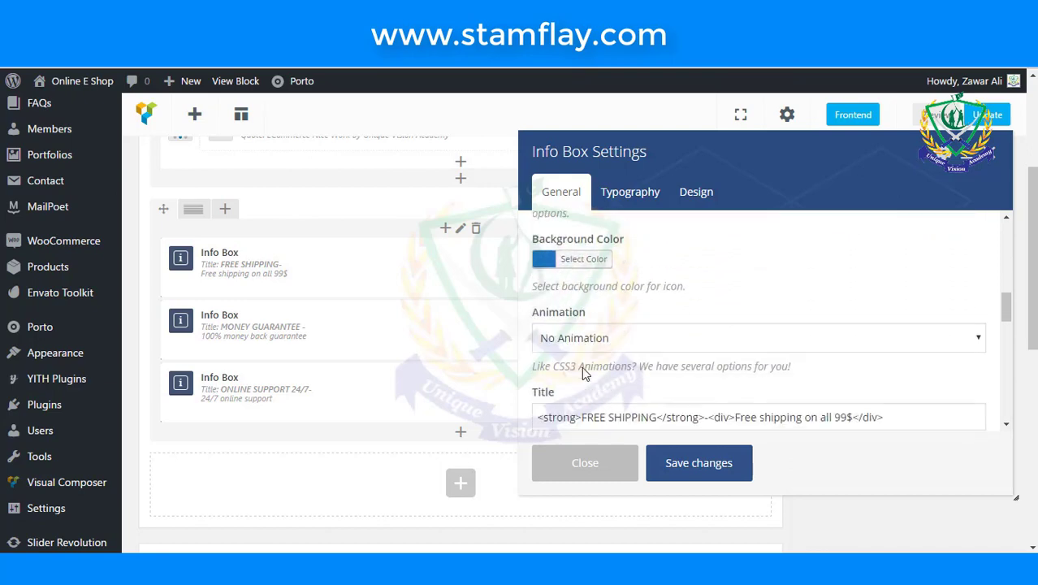
scroll(582, 372, "down", 5)
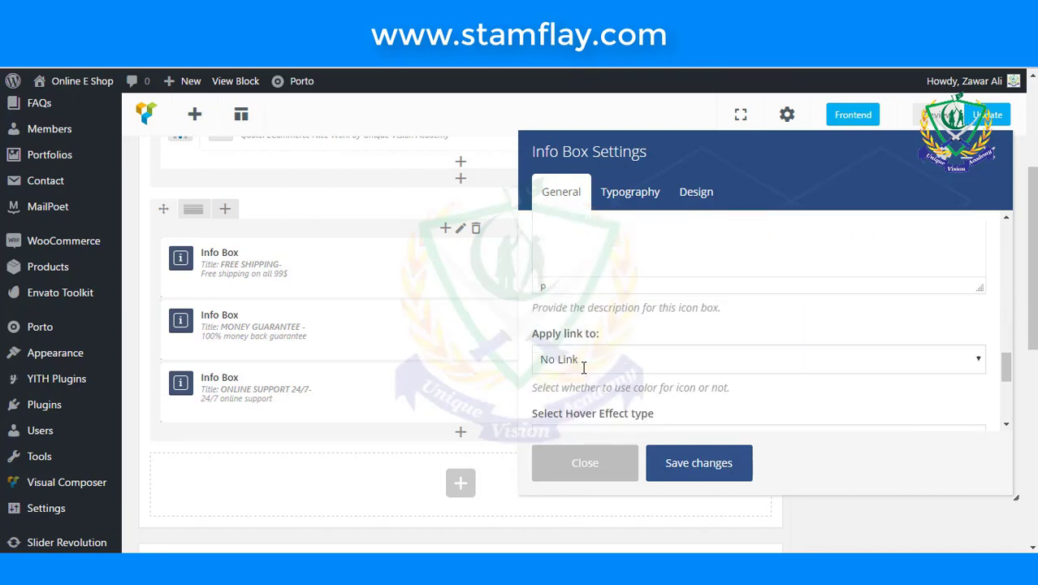
scroll(583, 369, "down", 2)
scroll(583, 370, "down", 5)
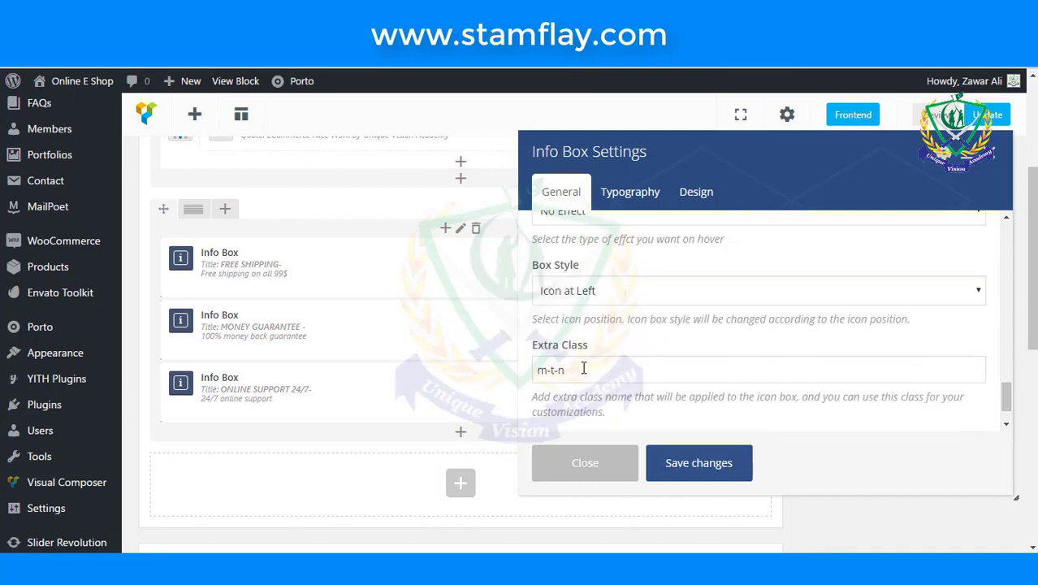
scroll(583, 367, "up", 8)
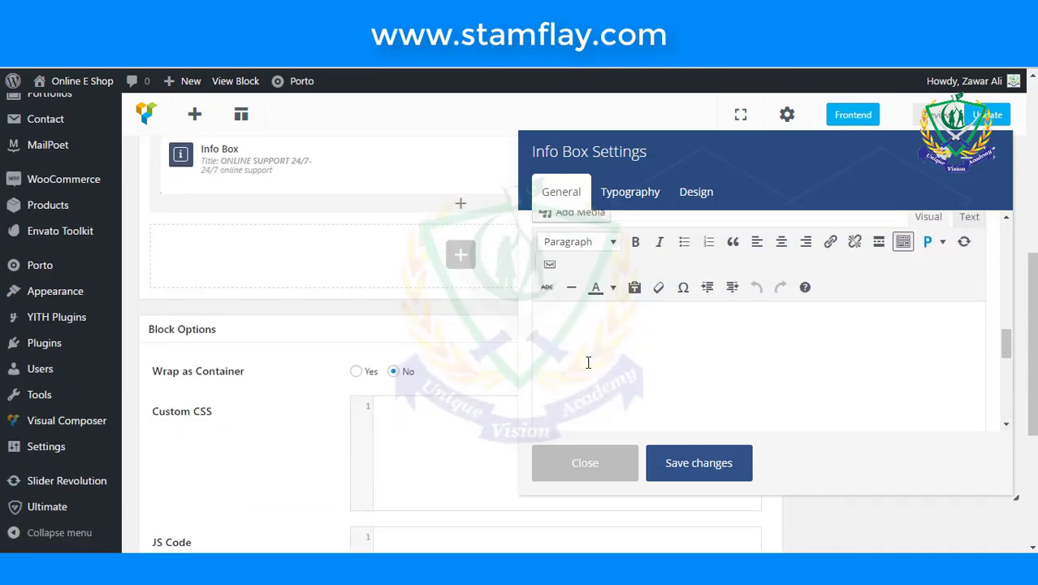
scroll(587, 365, "up", 4)
scroll(587, 367, "up", 1)
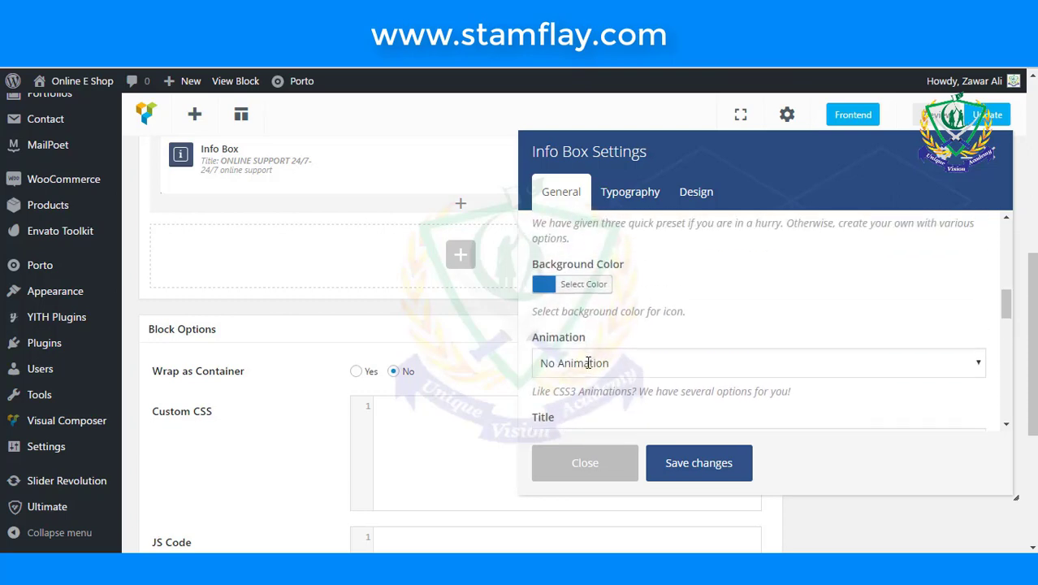
scroll(587, 366, "up", 3)
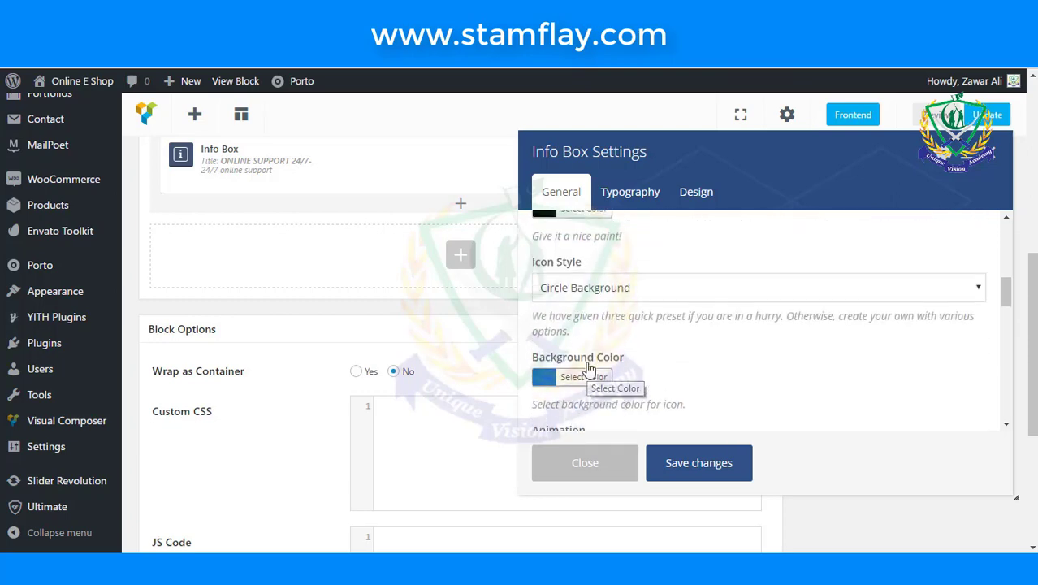
scroll(587, 367, "up", 1)
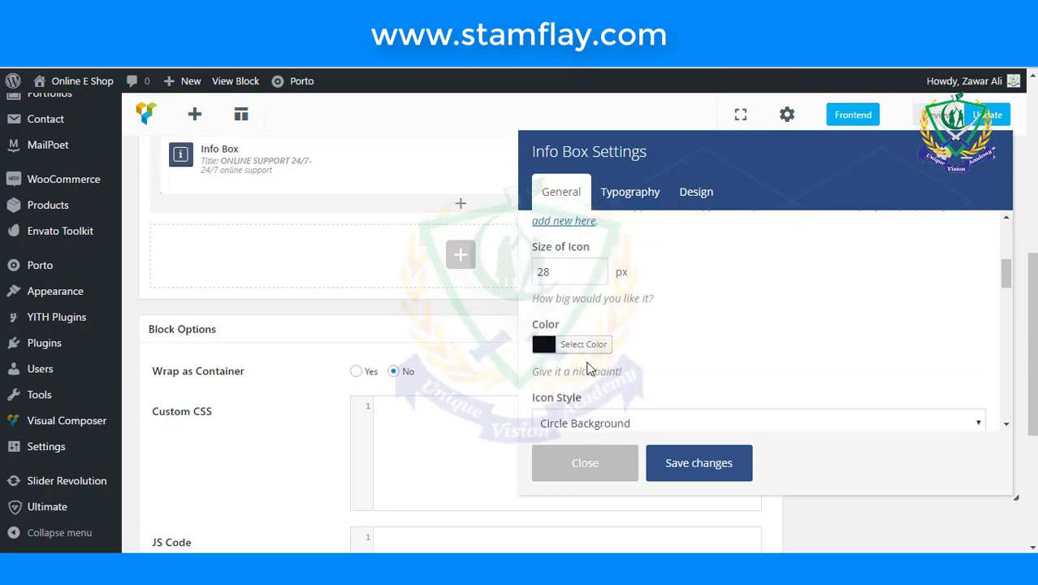
- Change the Info Box icon colour to white and save the settings
left_click(545, 347)
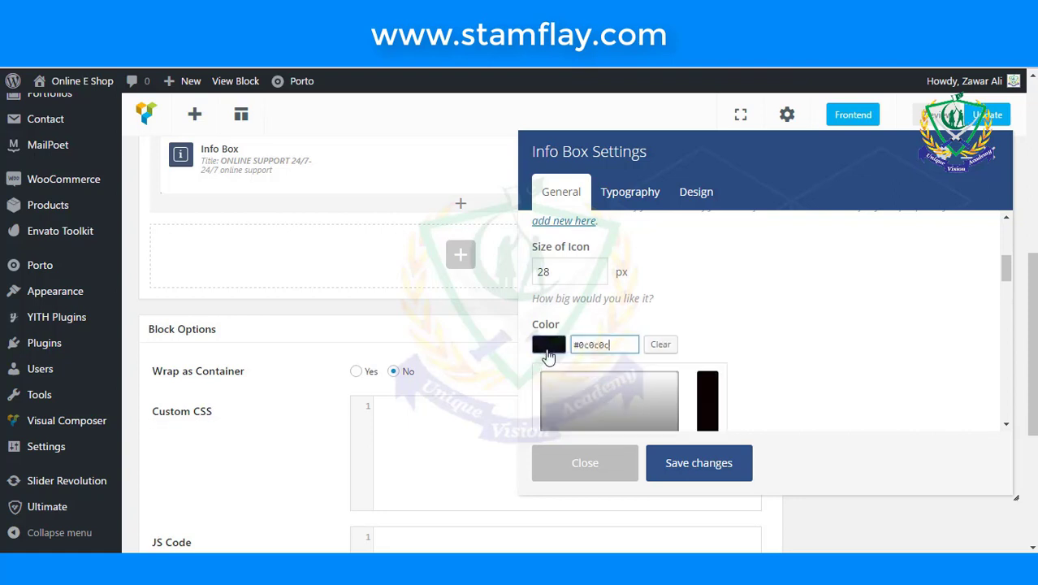
left_click_drag(583, 388, 437, 321)
left_click(714, 262)
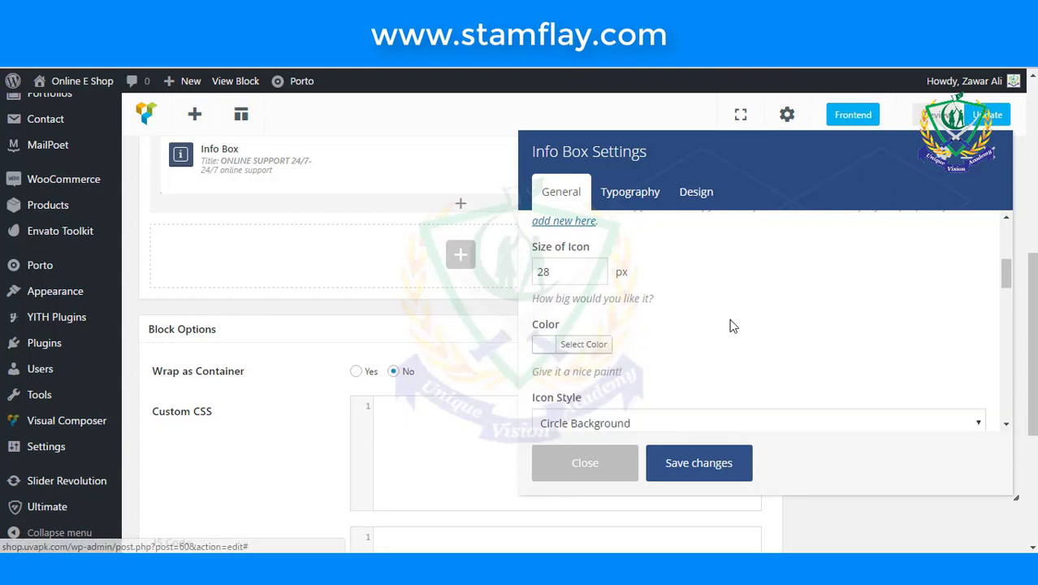
left_click(672, 459)
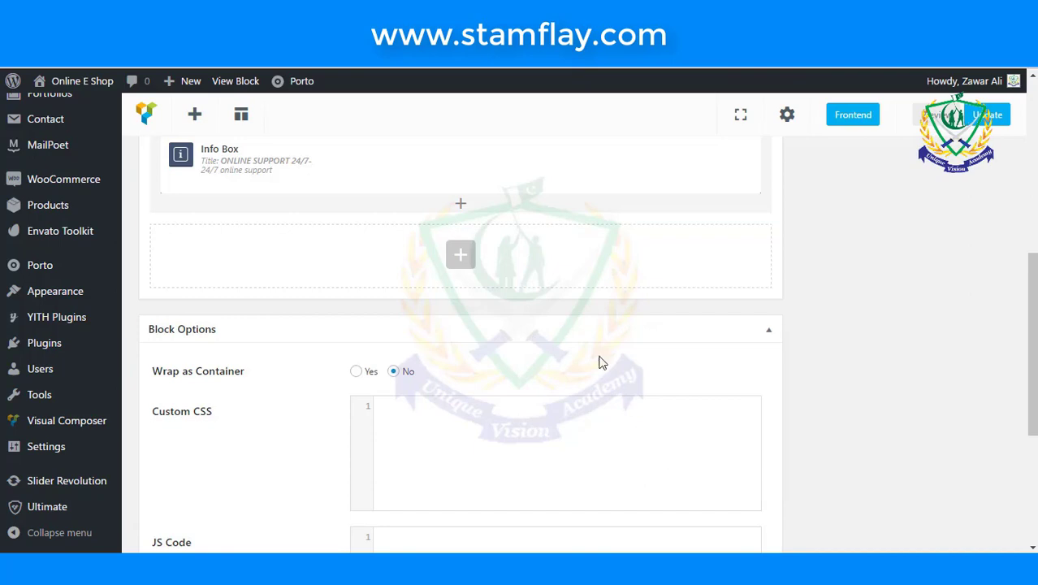
scroll(816, 314, "up", 7)
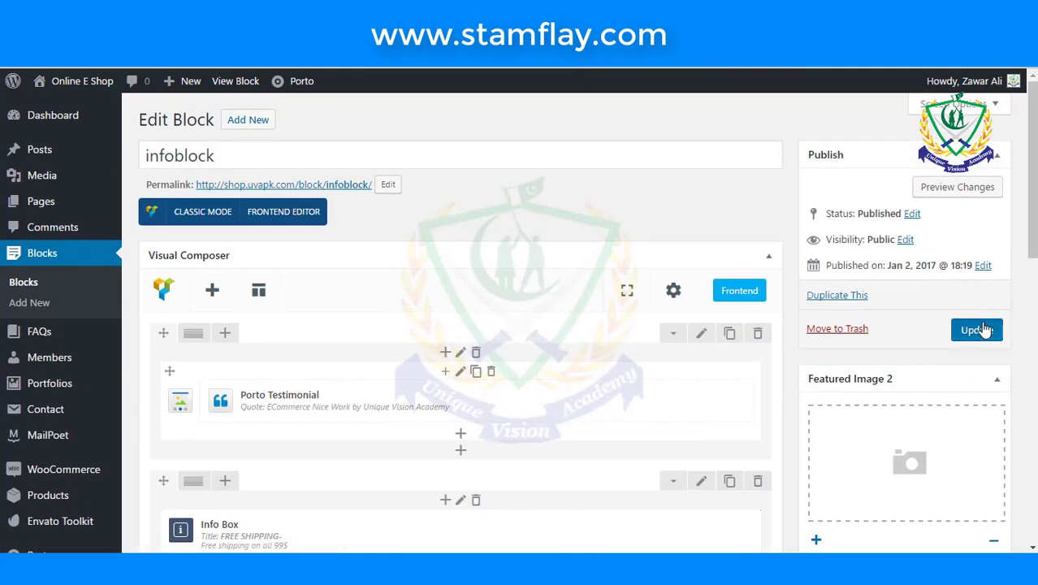
- Update the infoblock, then review the storefront's sidebar info items and copyright footer
left_click(979, 329)
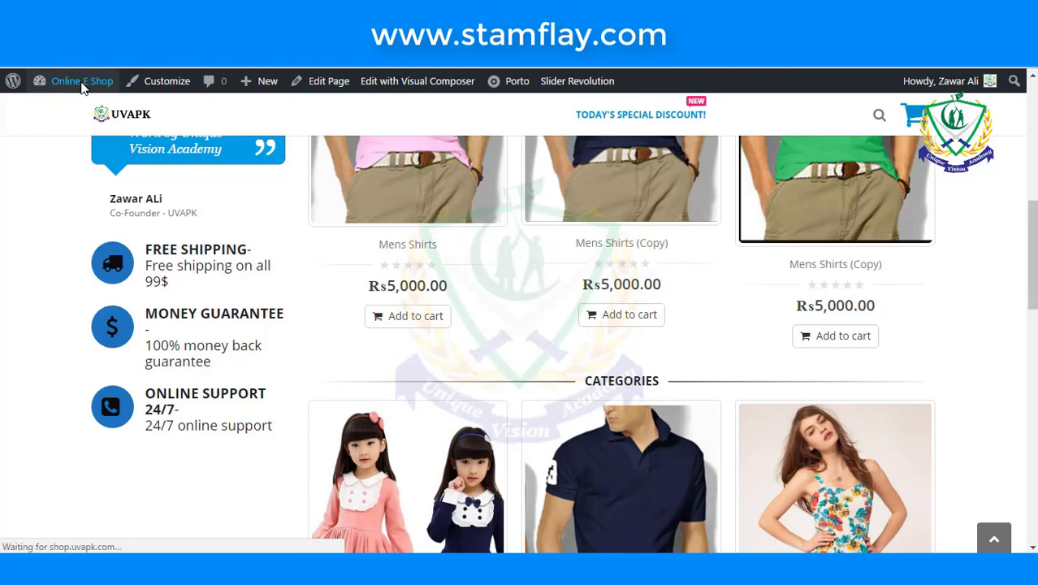
mouse_move(81, 84)
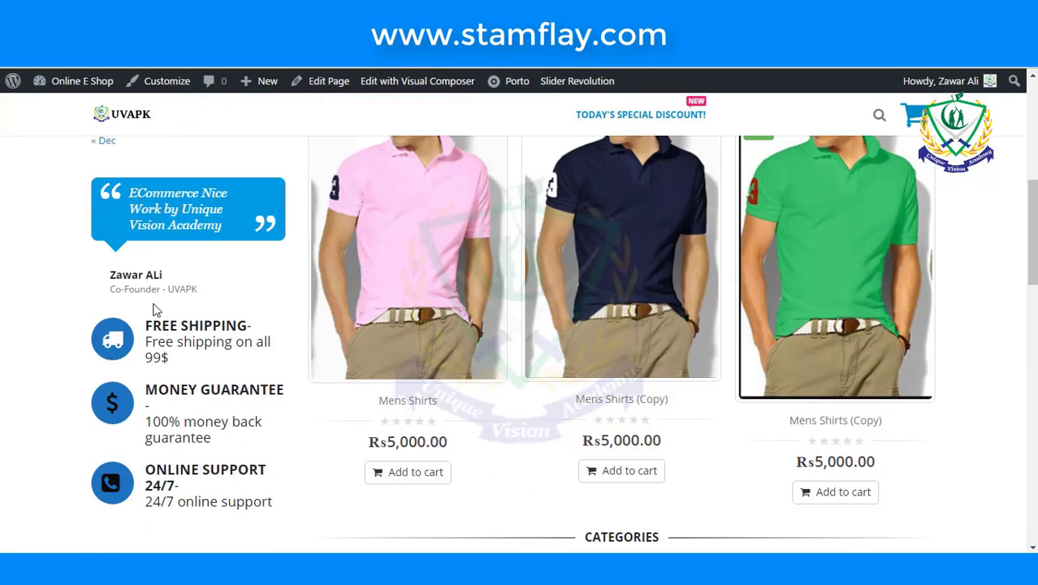
scroll(154, 307, "down", 6)
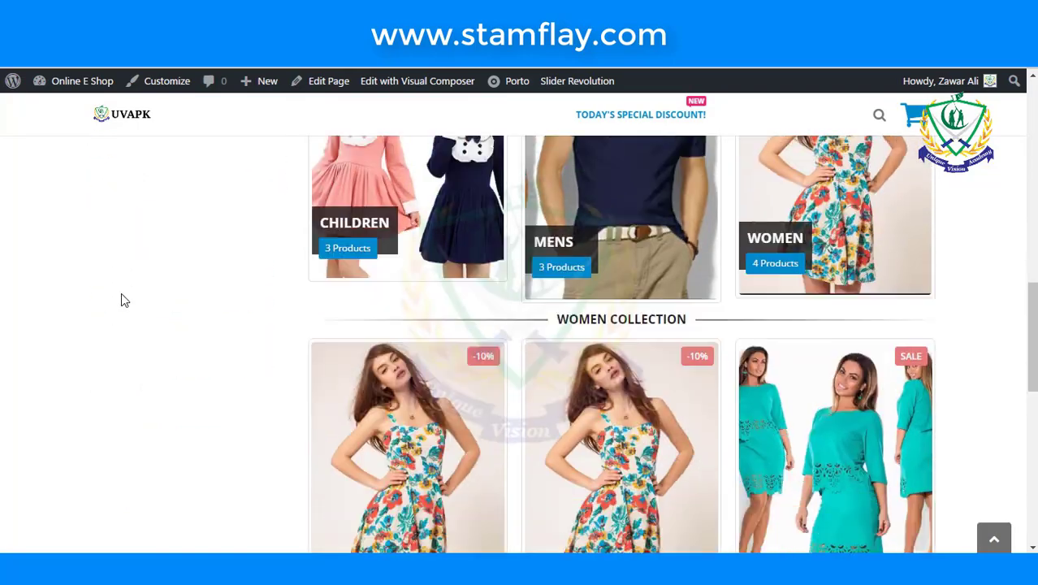
scroll(121, 300, "down", 7)
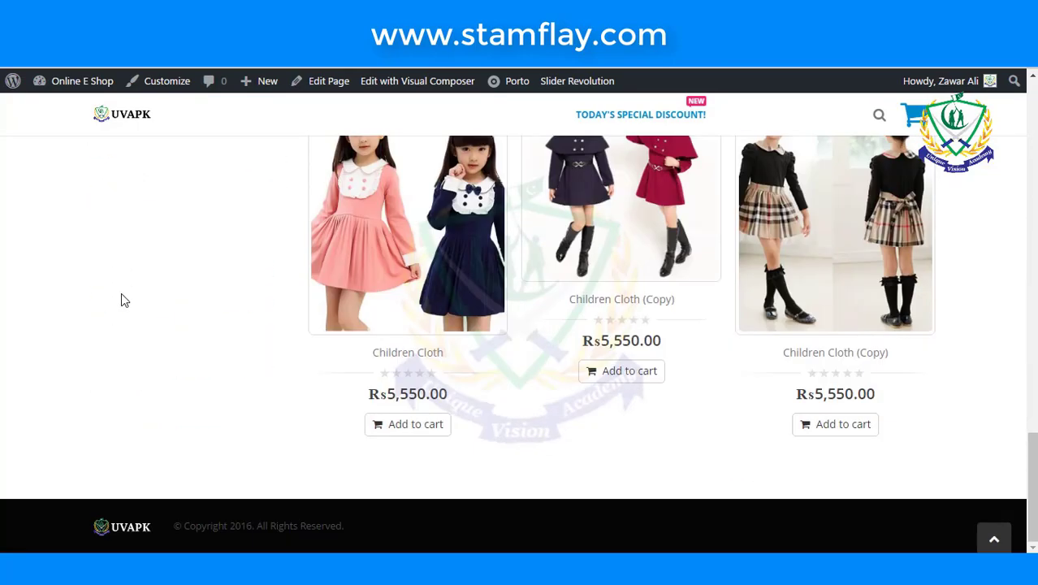
scroll(121, 300, "up", 10)
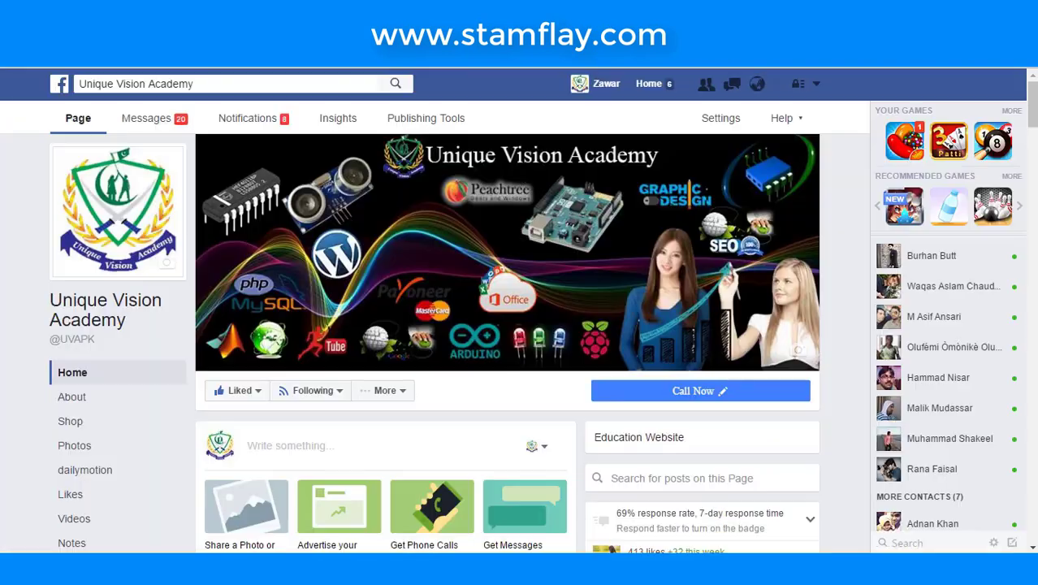
- Browse the Unique Vision Academy Facebook feed, then switch to its YouTube channel
scroll(428, 391, "down", 5)
scroll(423, 364, "up", 5)
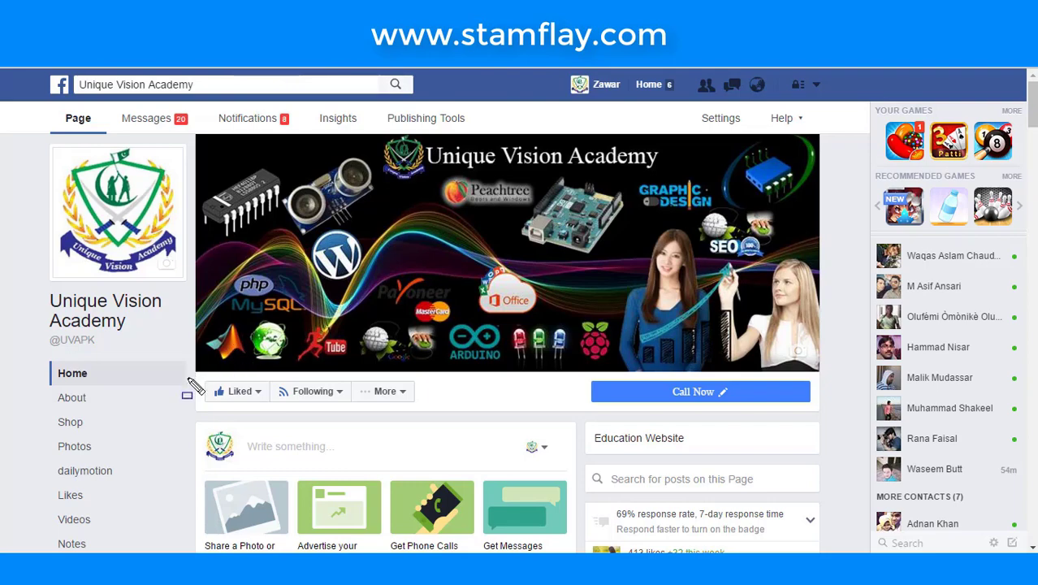
left_click_drag(188, 370, 274, 413)
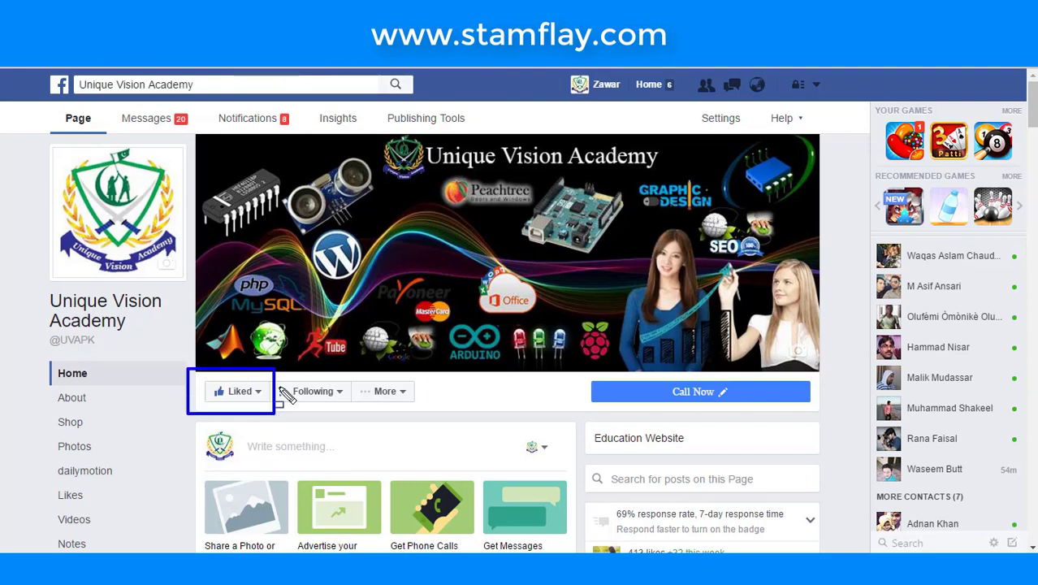
scroll(315, 194, "down", 5)
scroll(313, 185, "up", 5)
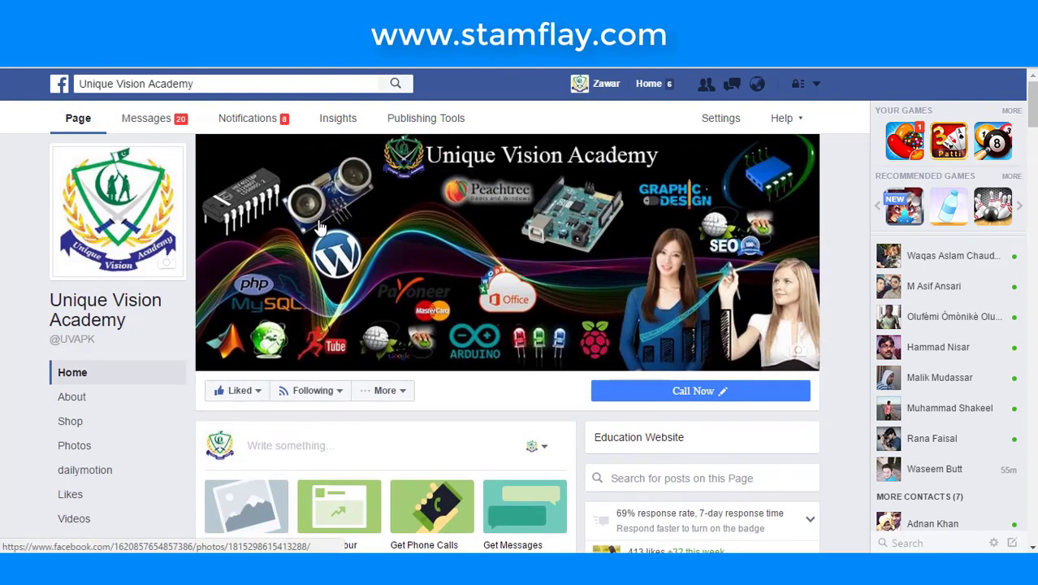
scroll(319, 228, "down", 10)
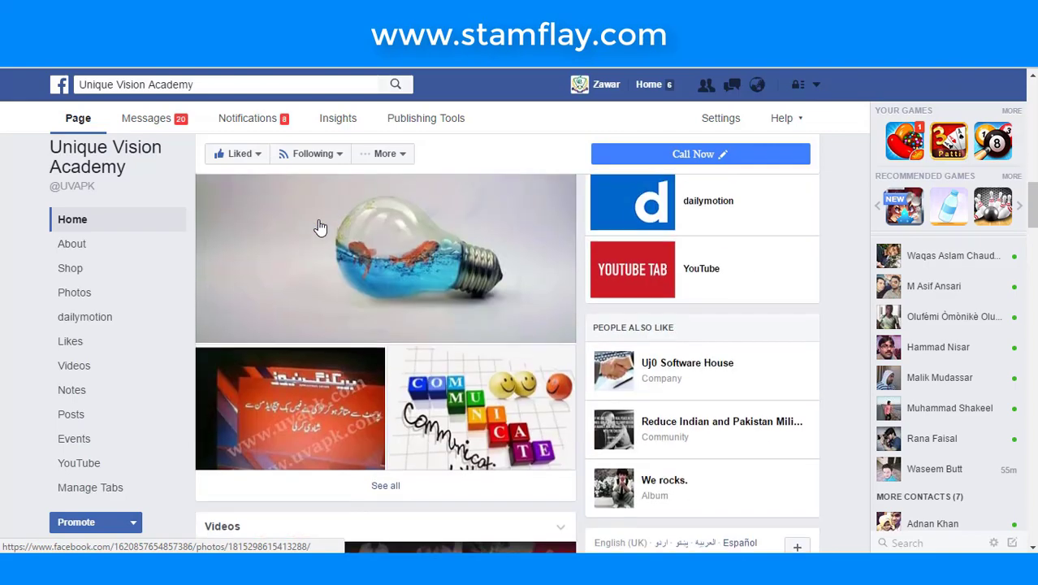
scroll(320, 228, "down", 10)
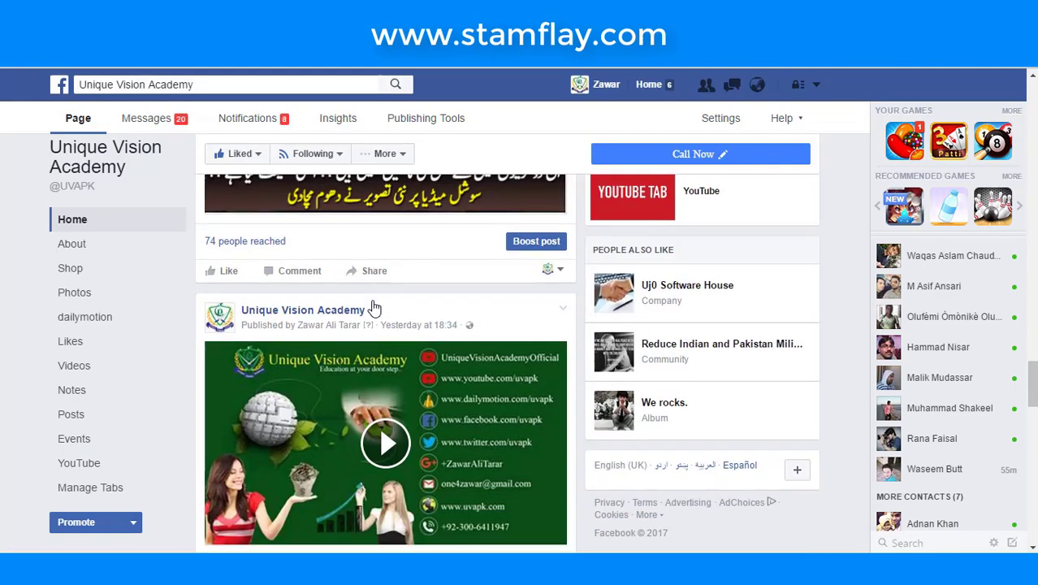
scroll(372, 306, "down", 10)
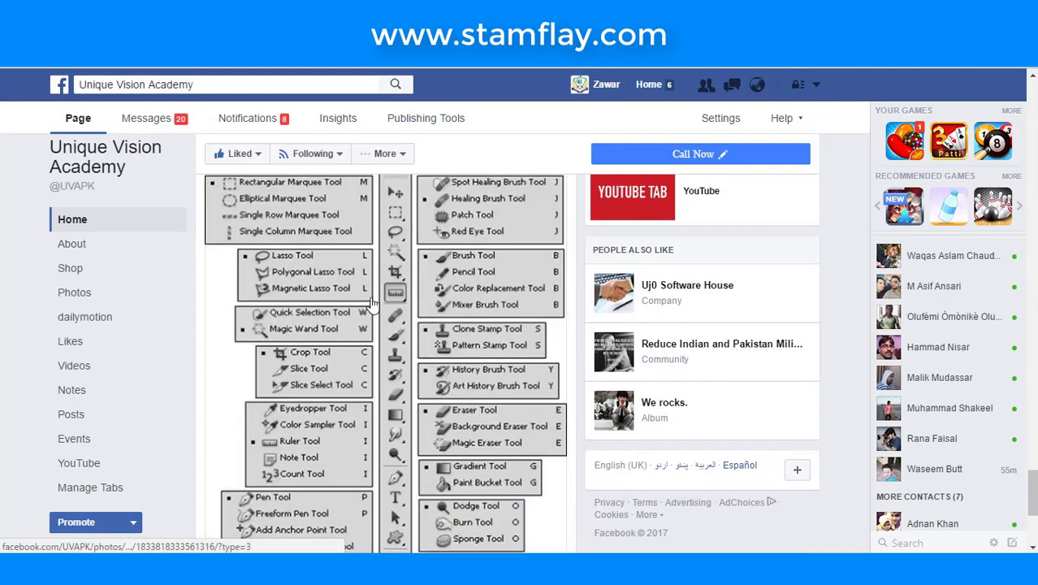
scroll(373, 302, "down", 4)
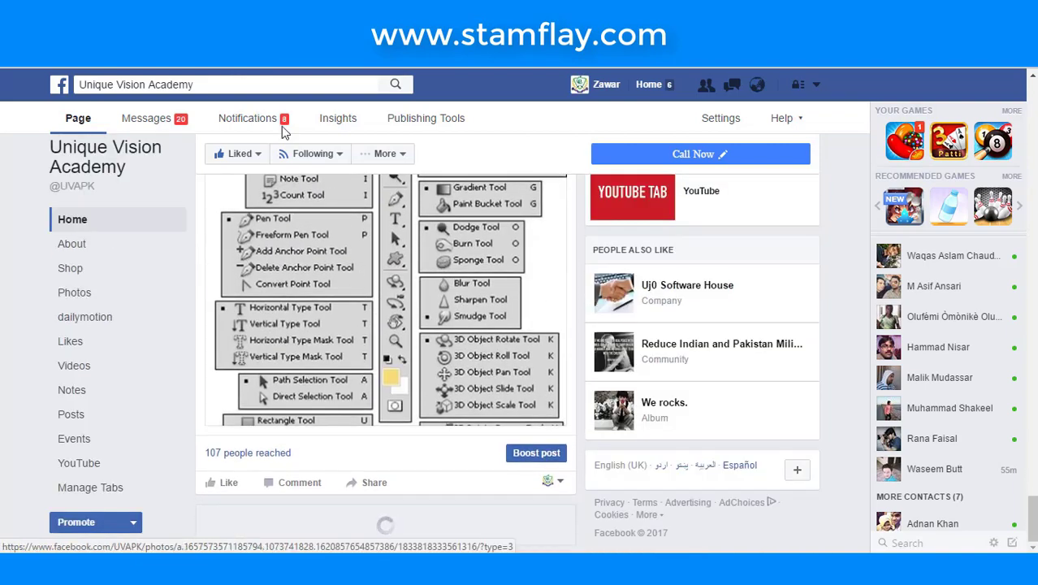
key("ctrl+Tab")
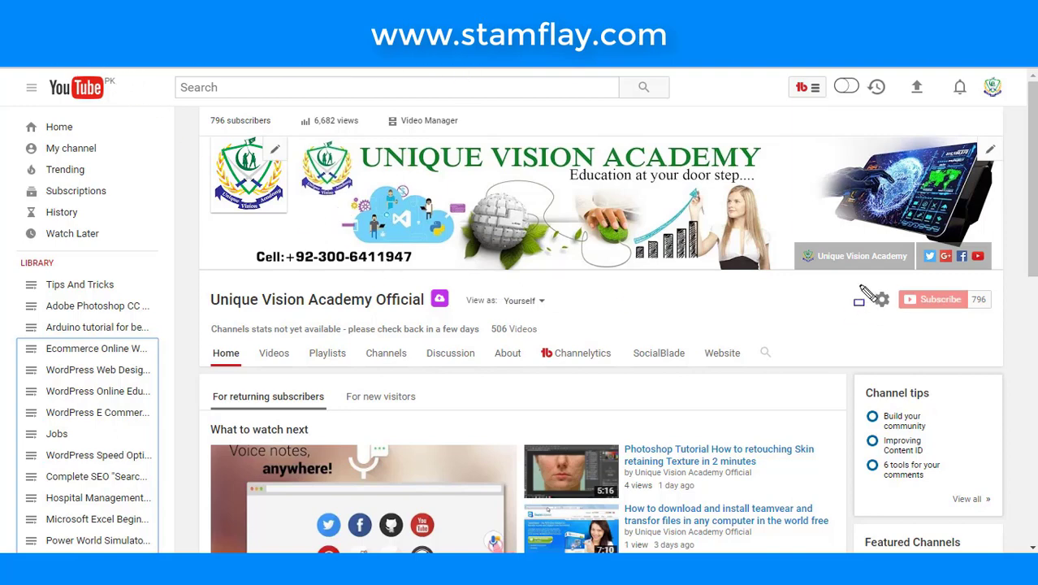
left_click_drag(852, 274, 993, 341)
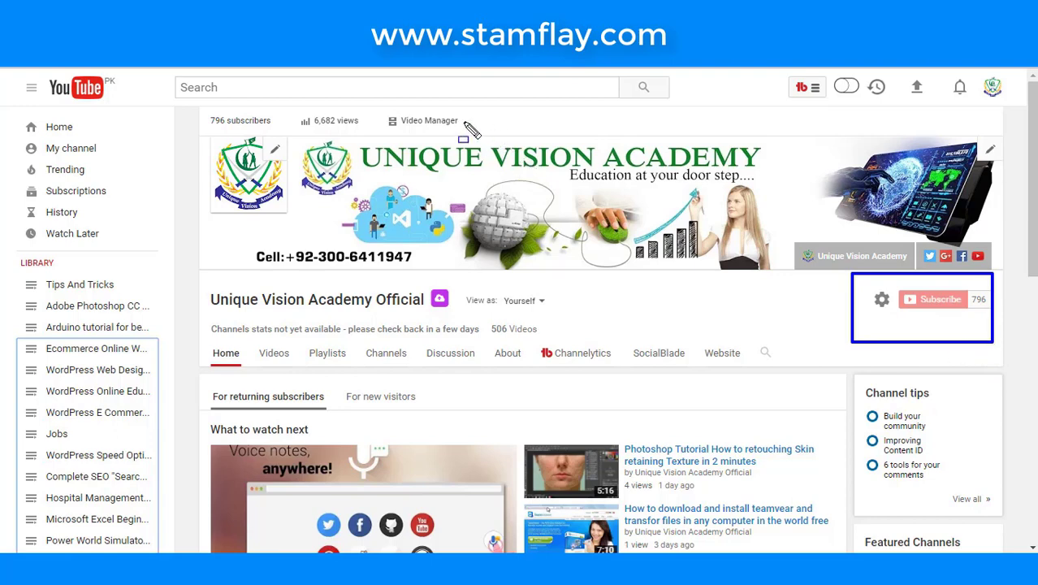
key("Escape")
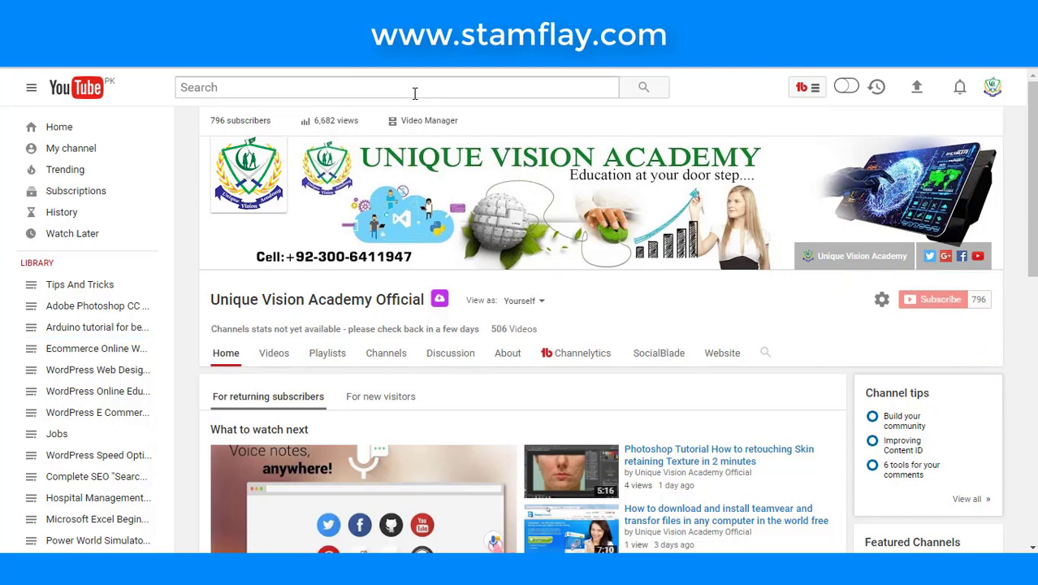
left_click(414, 91)
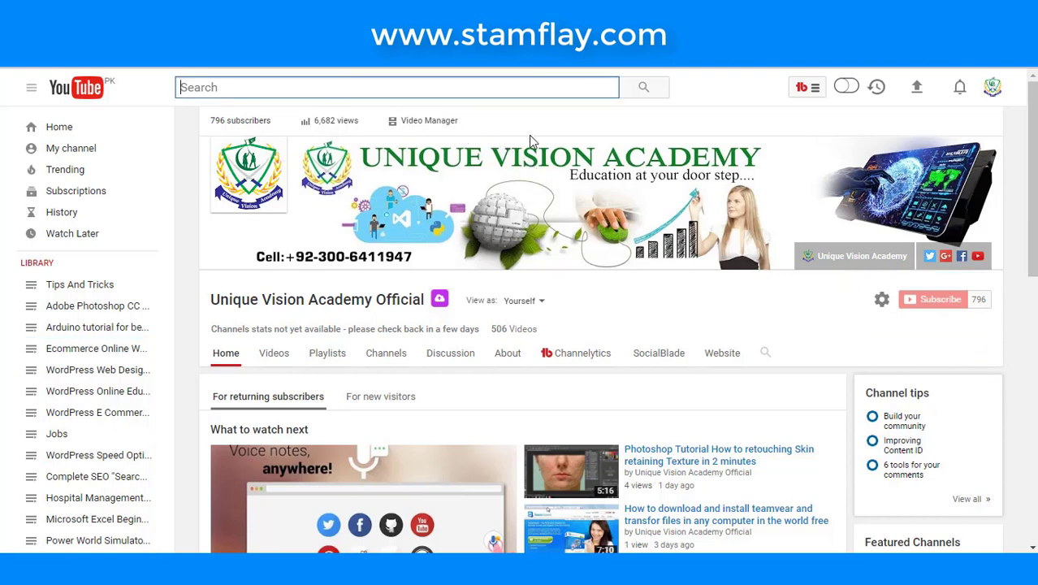
type("uni")
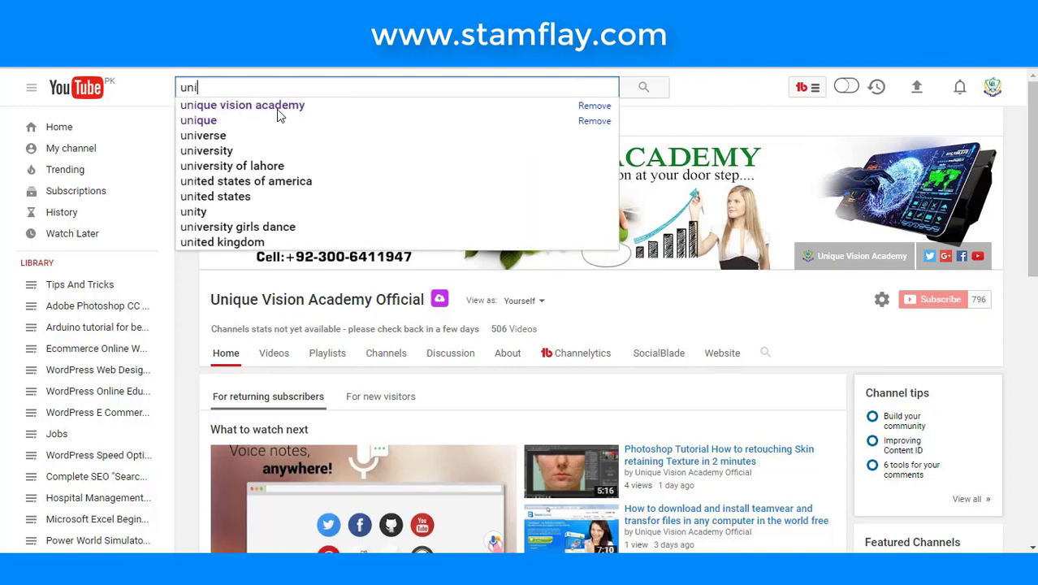
left_click(661, 304)
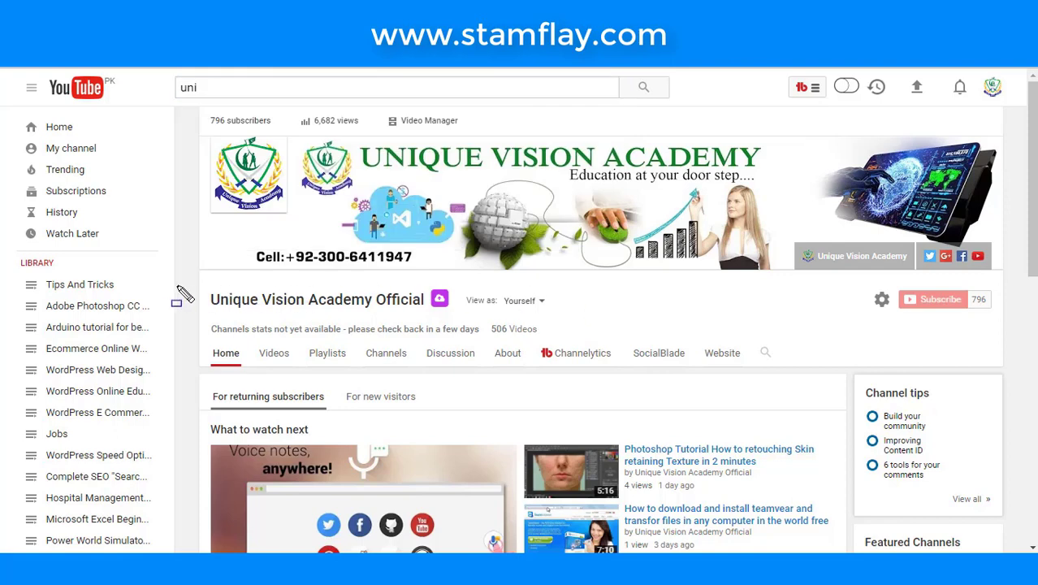
left_click_drag(189, 285, 464, 314)
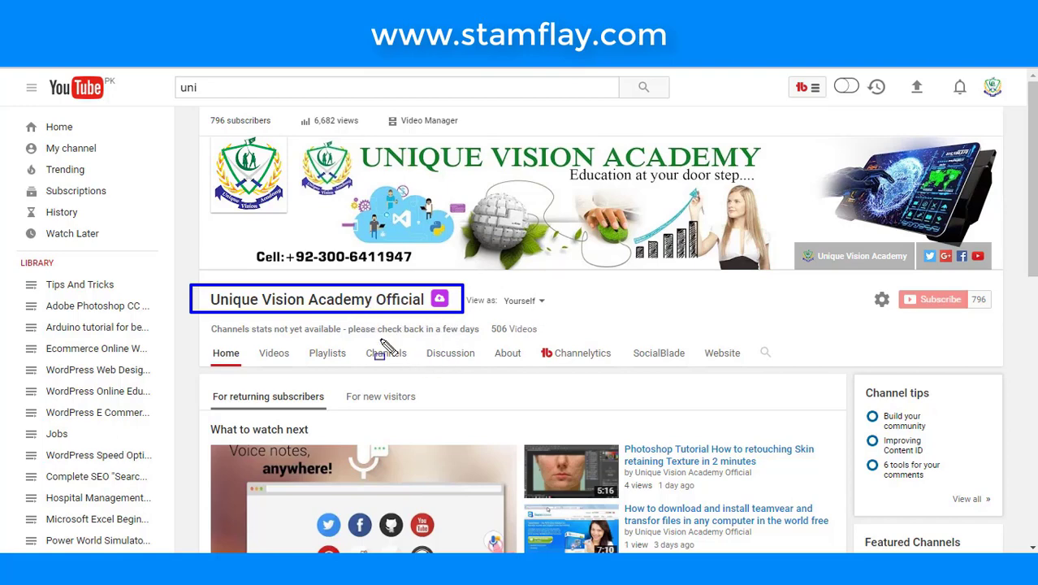
key("Escape")
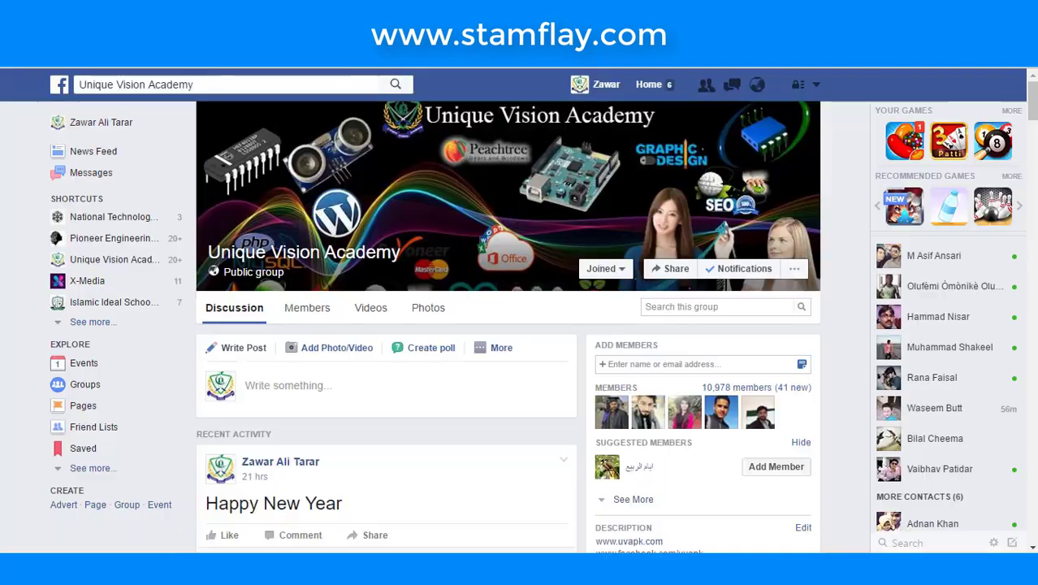
- Scroll the Unique Vision Academy group discussion and check the composer's extra posting options
scroll(382, 239, "down", 6)
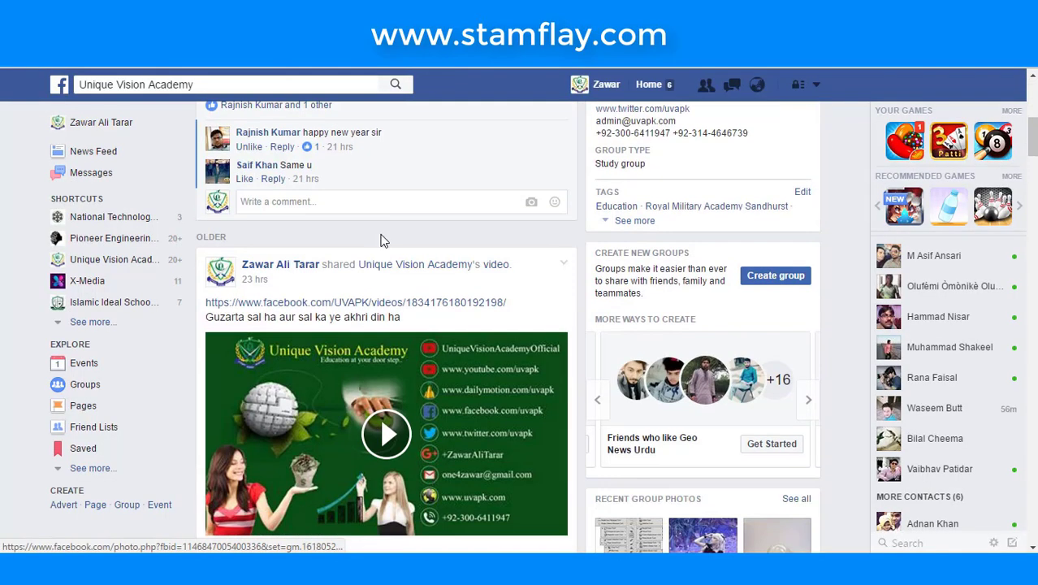
scroll(381, 240, "up", 5)
left_click(513, 272)
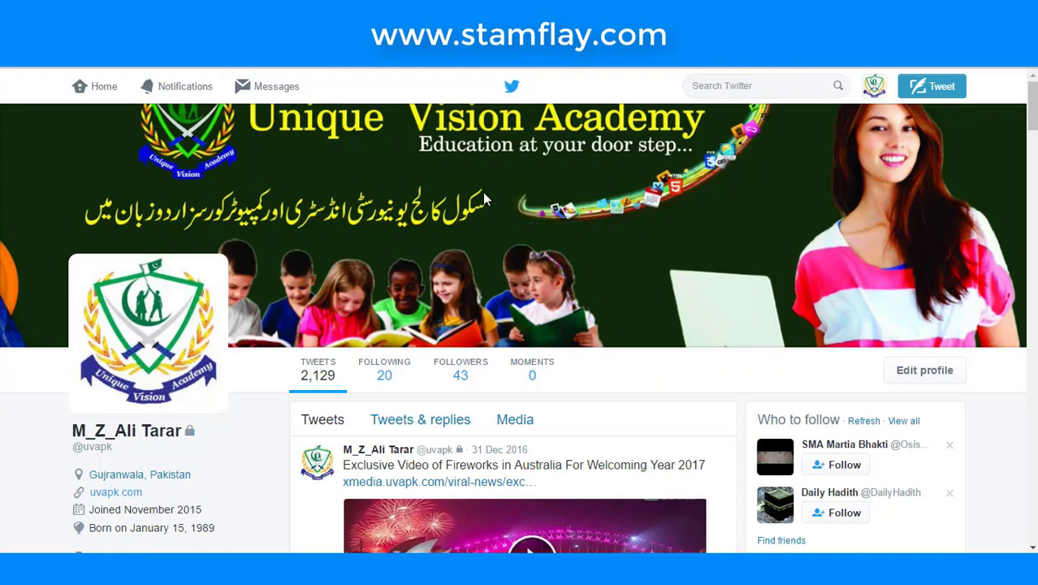
scroll(482, 192, "down", 3)
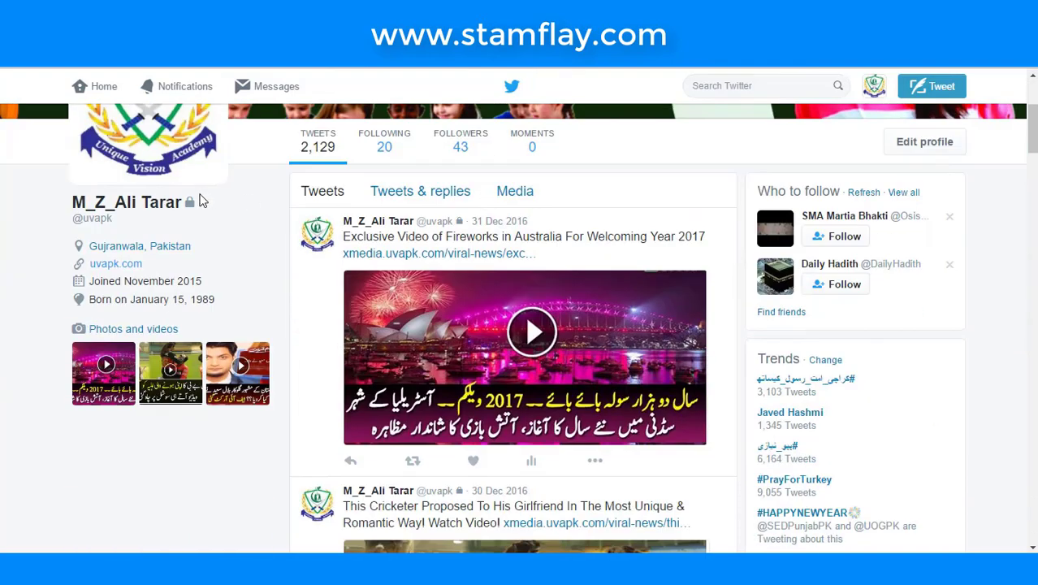
- Scroll up and down through the academy's Twitter profile tweets
scroll(232, 139, "up", 2)
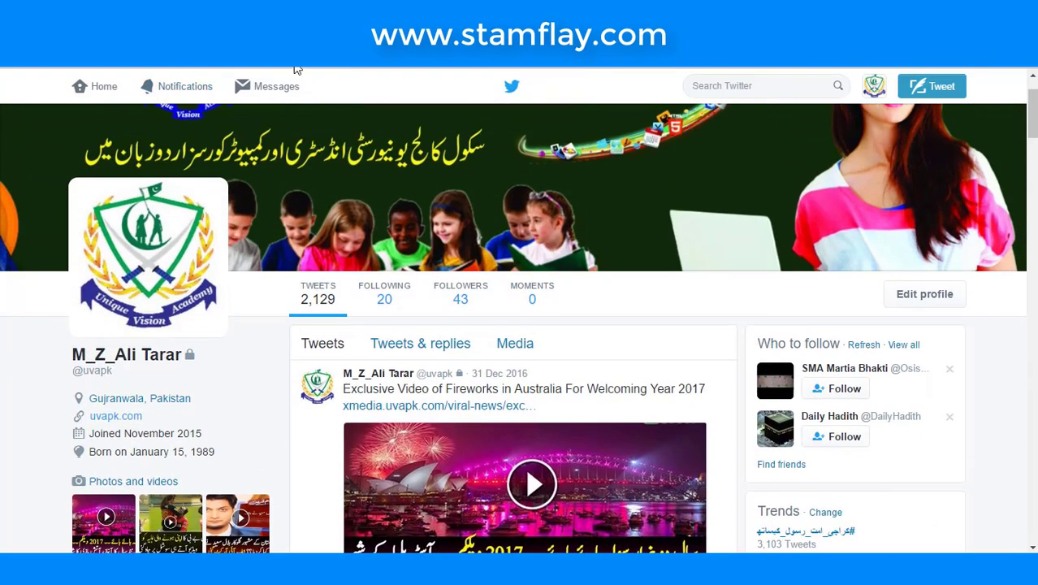
scroll(294, 86, "down", 10)
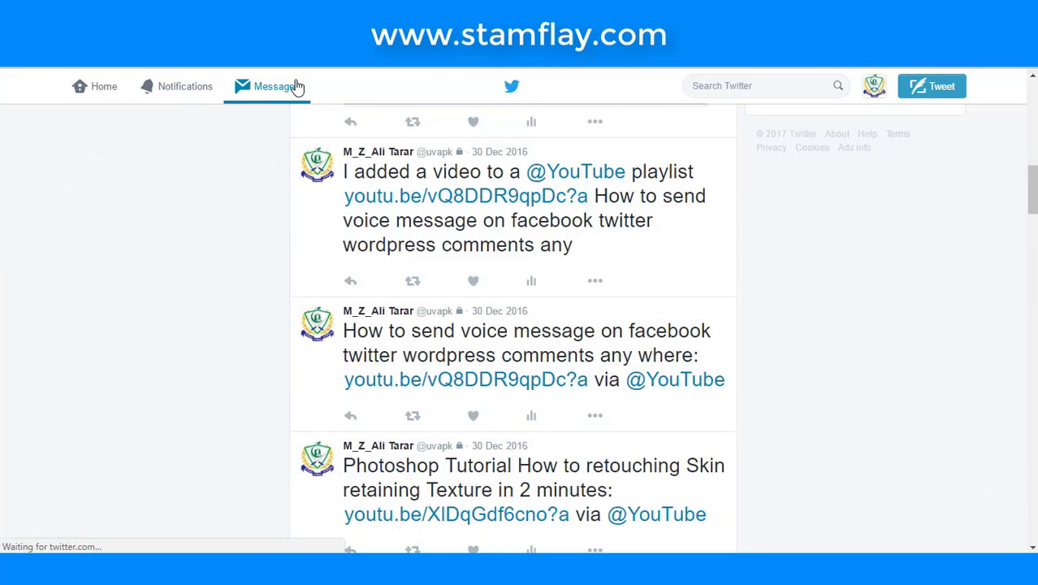
scroll(297, 86, "down", 2)
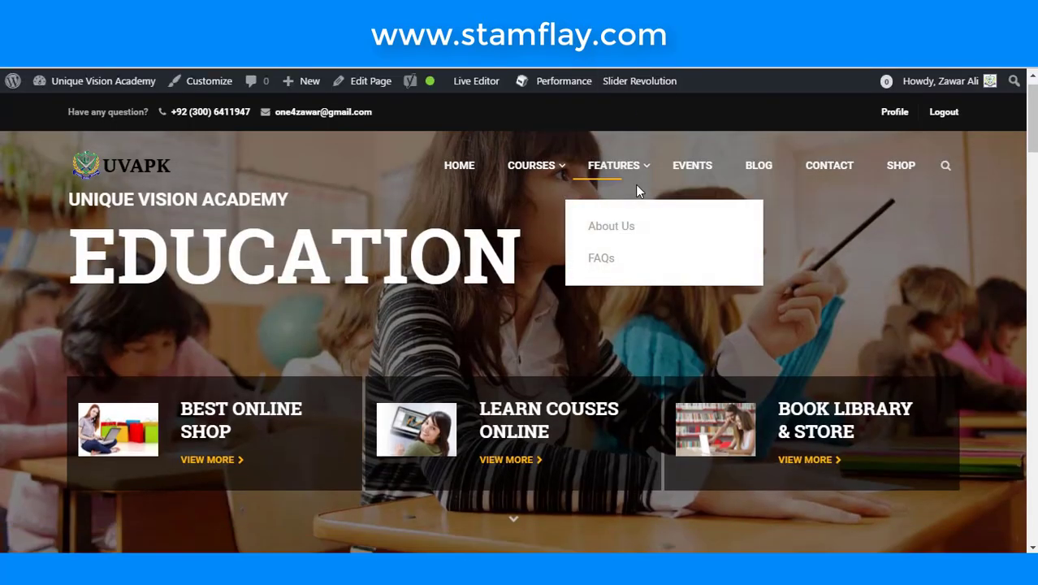
scroll(635, 185, "down", 5)
scroll(638, 191, "down", 15)
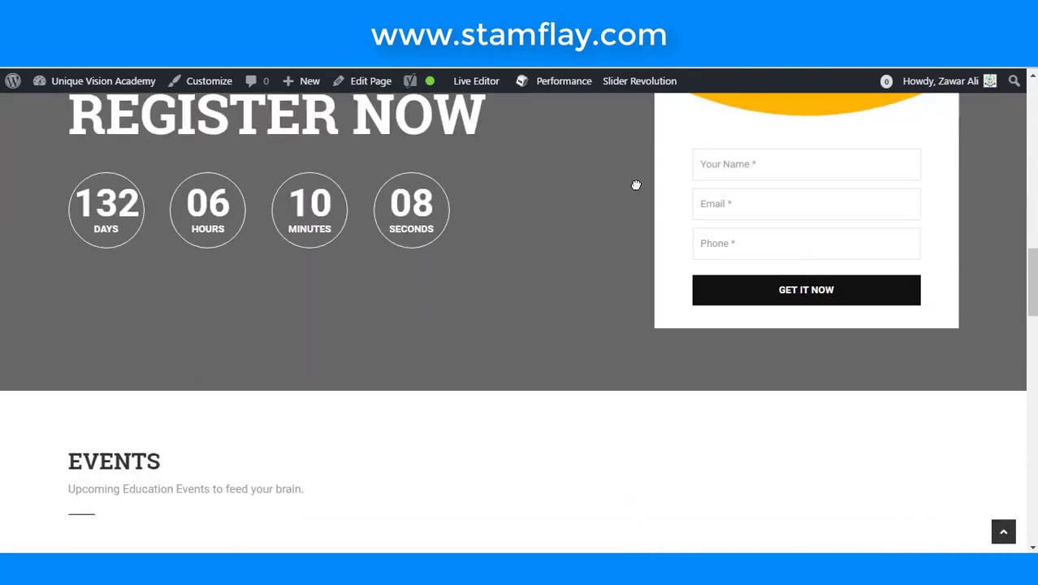
scroll(637, 191, "down", 6)
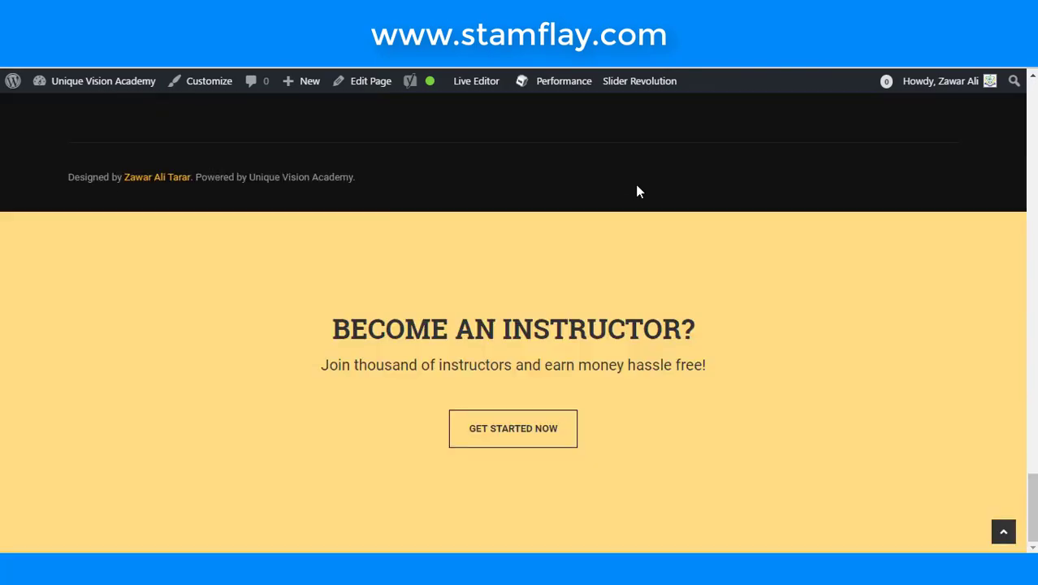
scroll(638, 191, "up", 4)
scroll(638, 191, "up", 15)
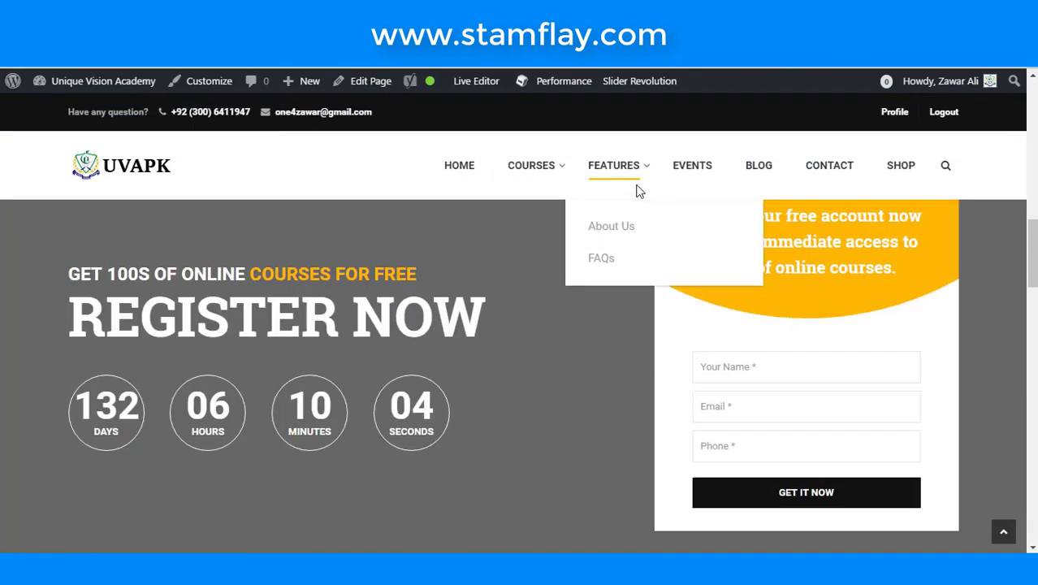
scroll(386, 250, "up", 3)
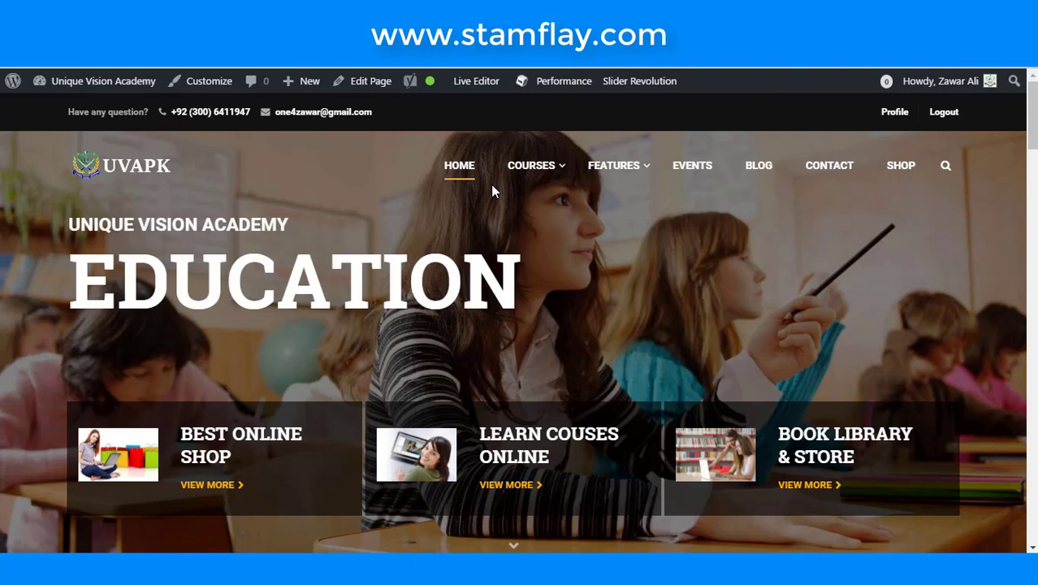
scroll(647, 195, "down", 2)
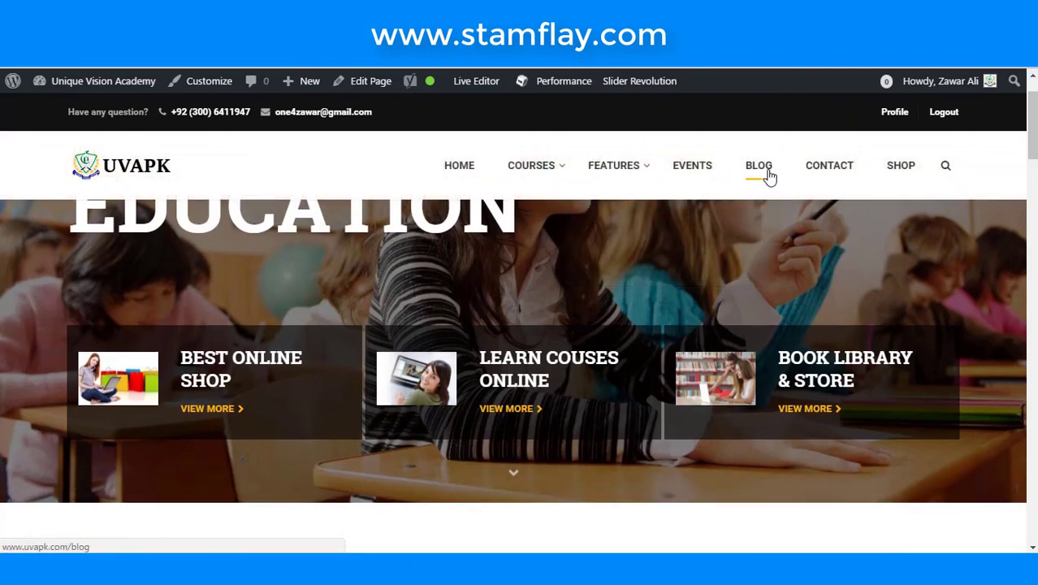
- Open the UVAPK Blog page and scroll through its posts
left_click(753, 182)
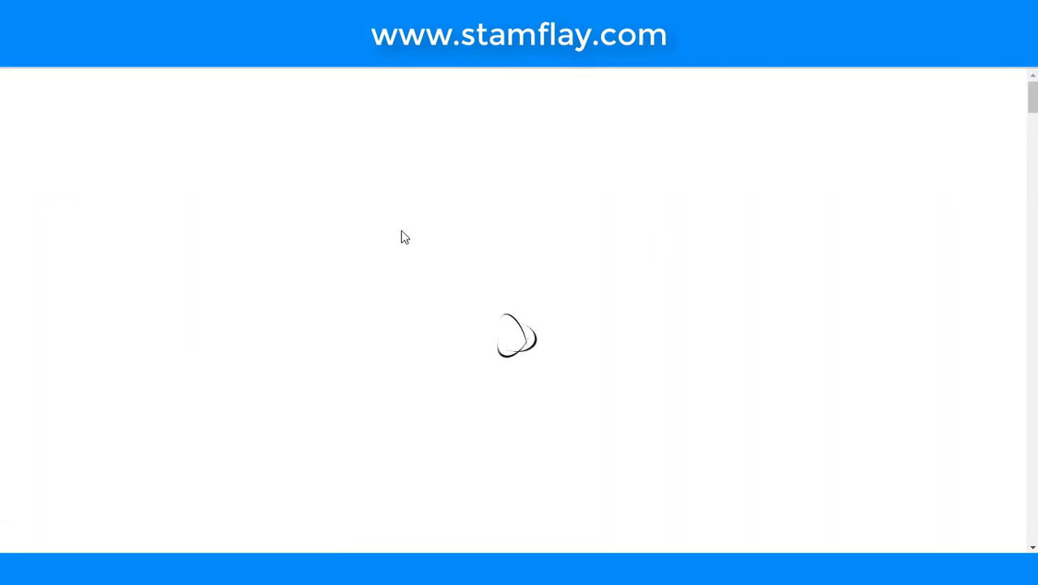
scroll(404, 236, "down", 3)
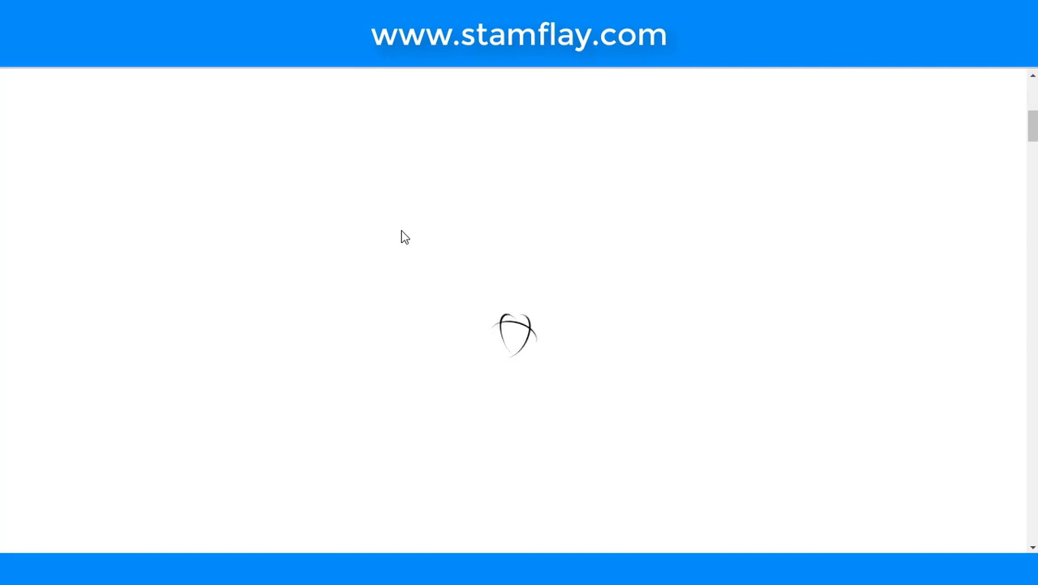
scroll(404, 236, "down", 3)
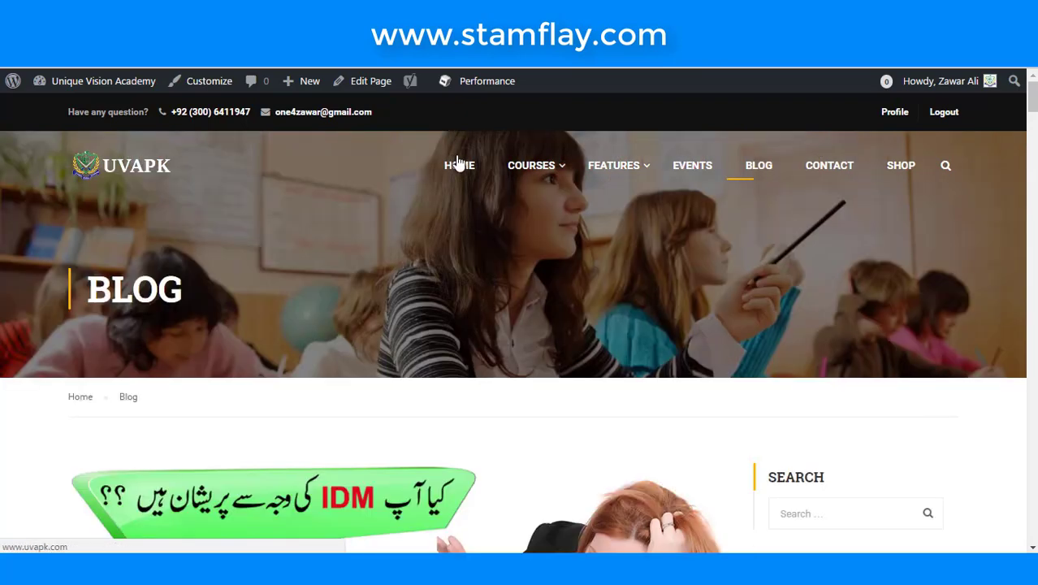
scroll(459, 167, "down", 6)
scroll(459, 169, "up", 2)
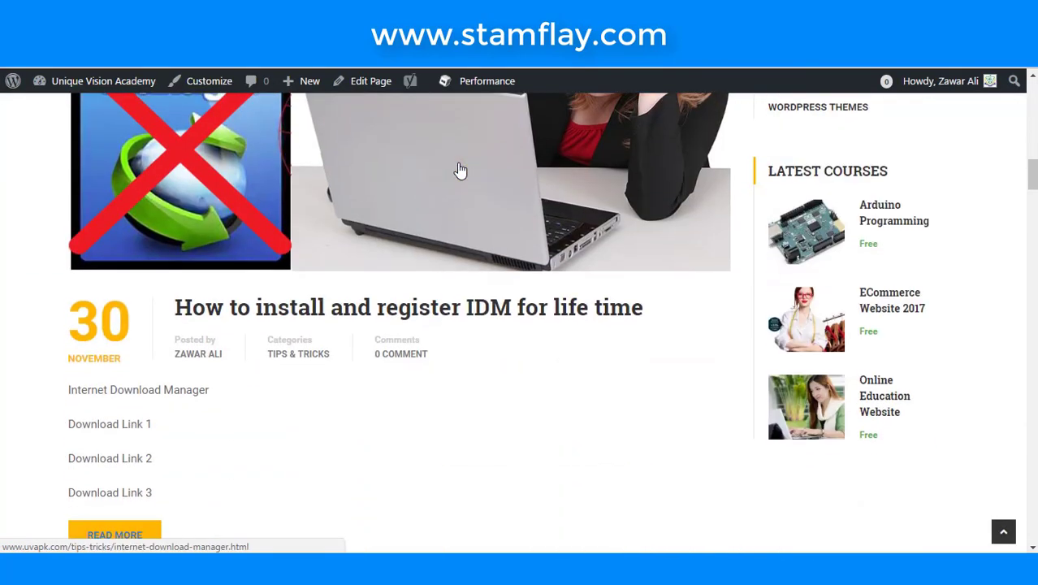
scroll(460, 170, "down", 12)
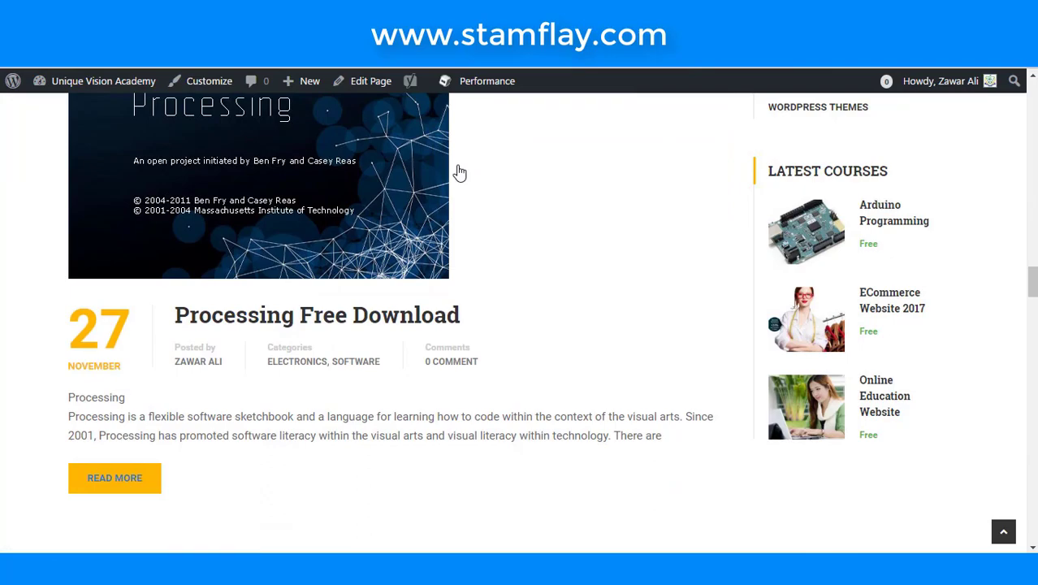
scroll(458, 173, "down", 10)
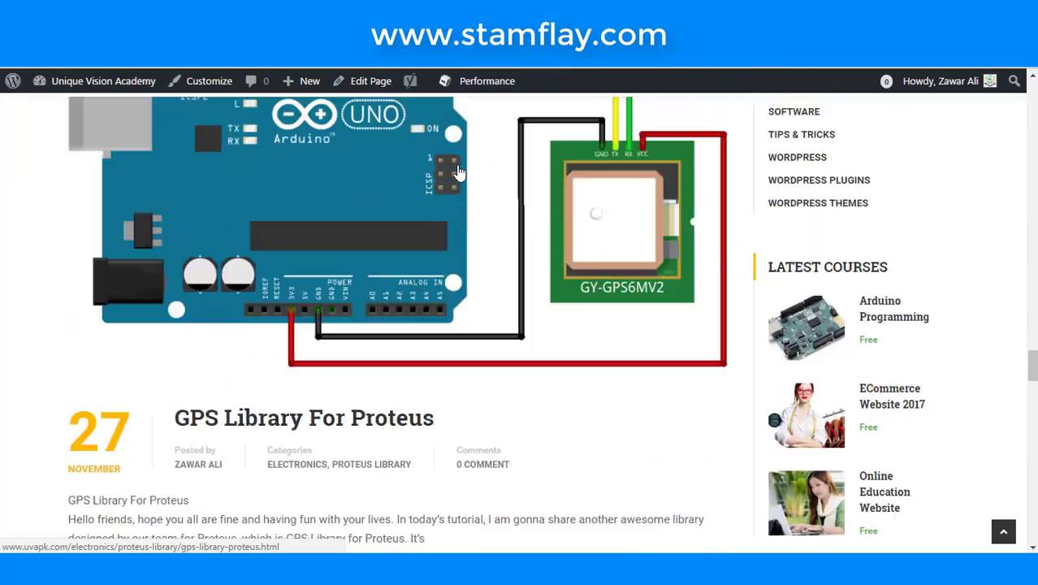
scroll(459, 169, "up", 20)
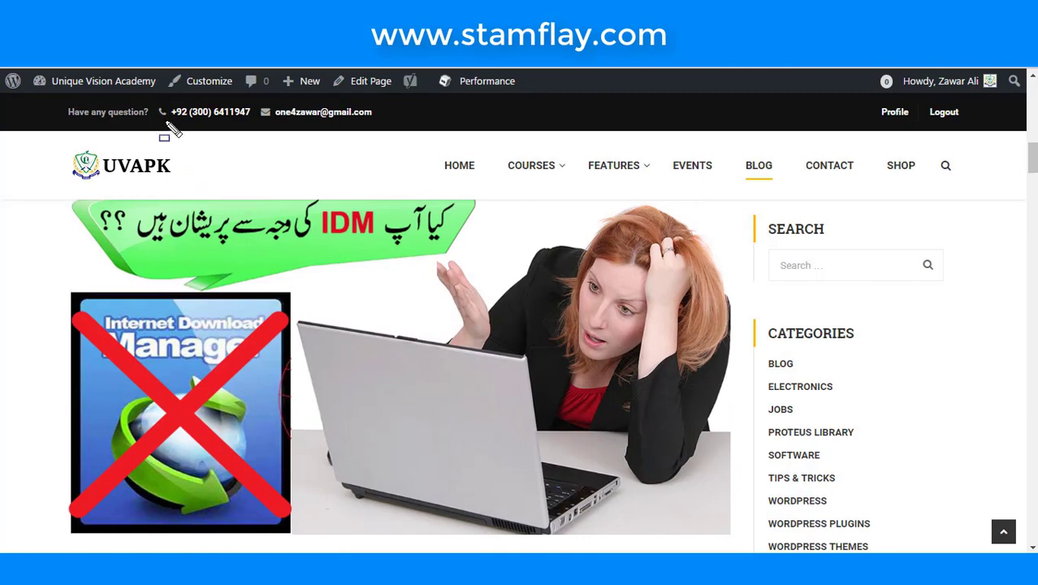
- Drag-select two areas near the top of the Blog page, cancel with Escape, and rescroll the posts
left_click_drag(143, 95, 254, 129)
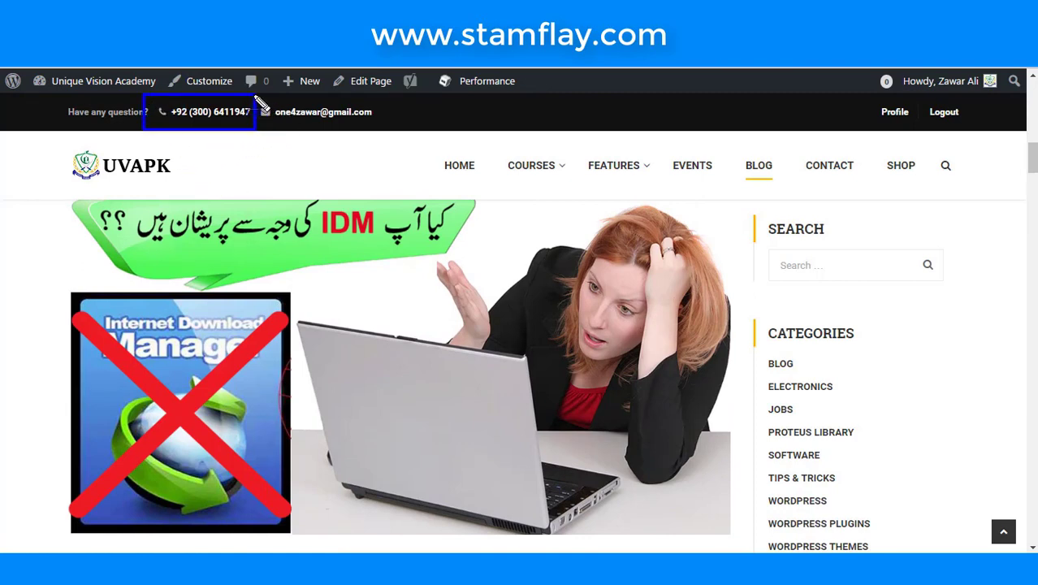
left_click_drag(254, 95, 378, 132)
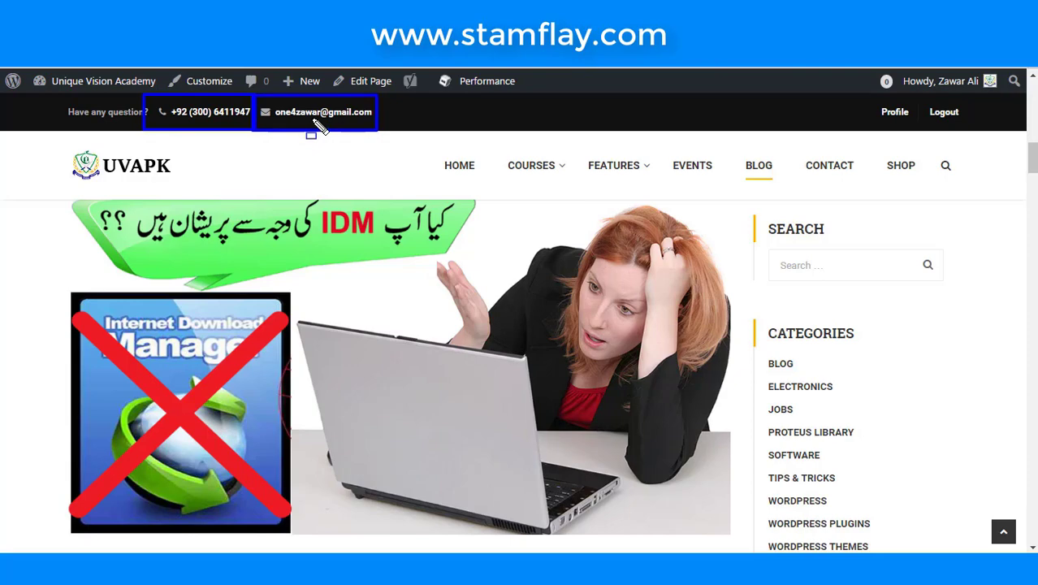
key("Escape")
scroll(367, 247, "down", 15)
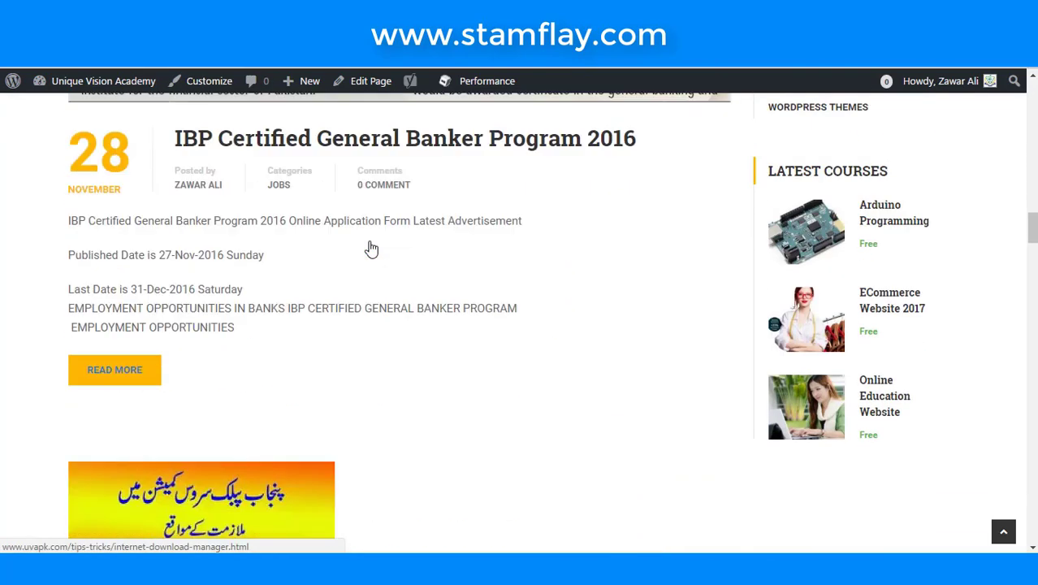
scroll(370, 248, "down", 15)
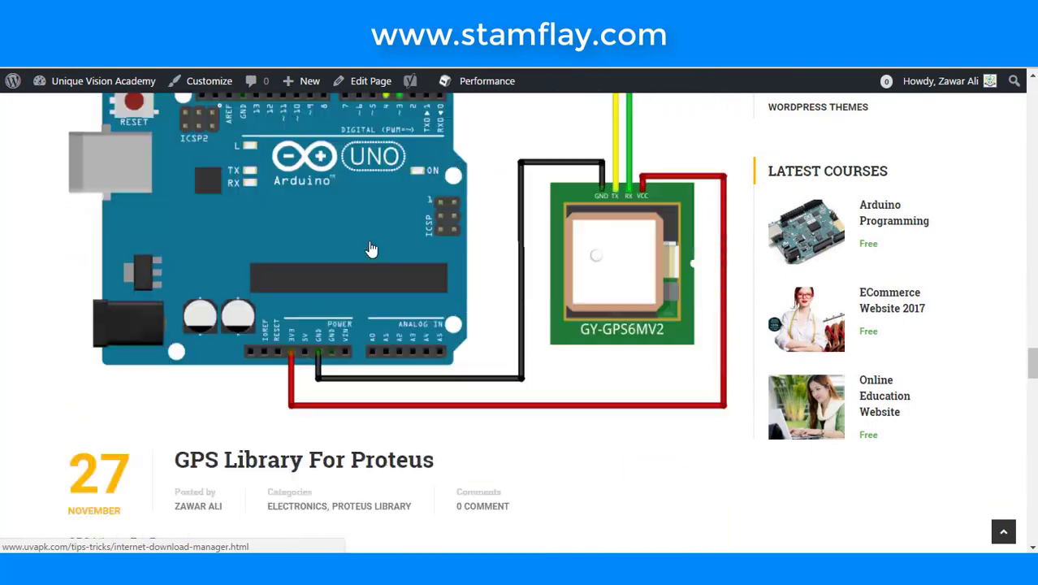
scroll(370, 249, "down", 20)
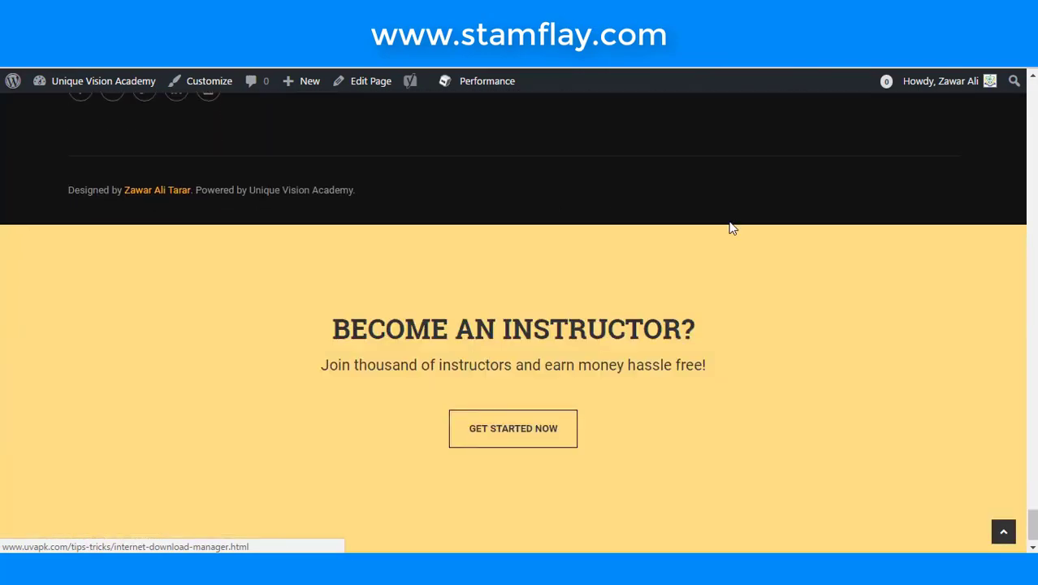
scroll(621, 241, "up", 20)
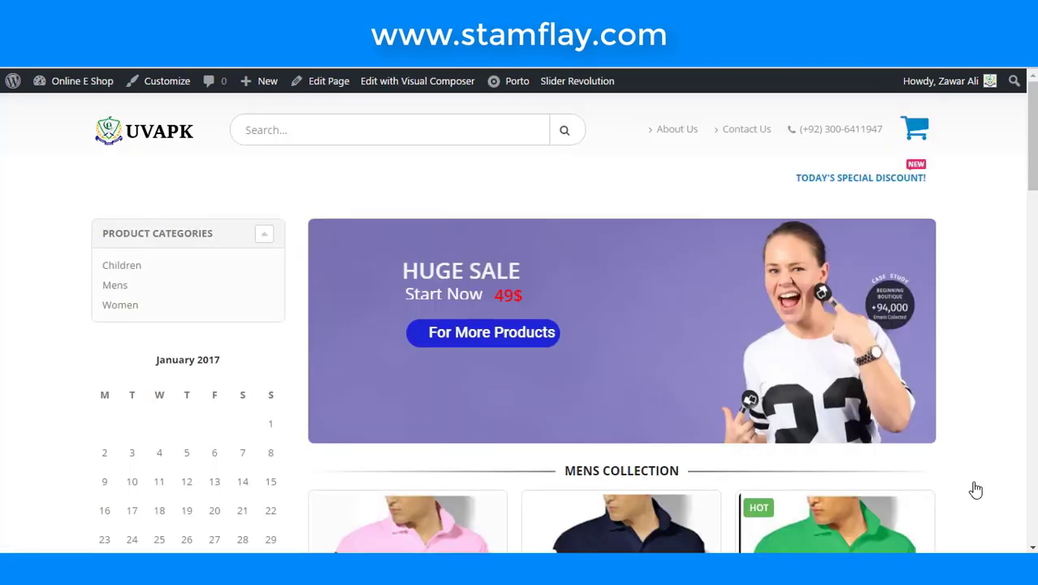
- Scroll the Online E Shop storefront down through its collections to the footer
scroll(778, 333, "down", 18)
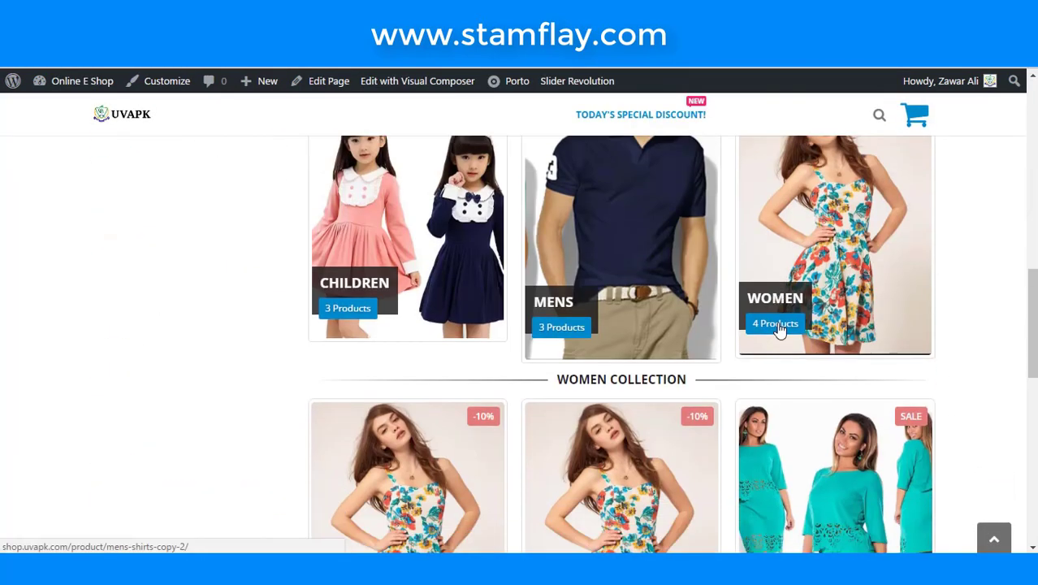
scroll(778, 335, "down", 3)
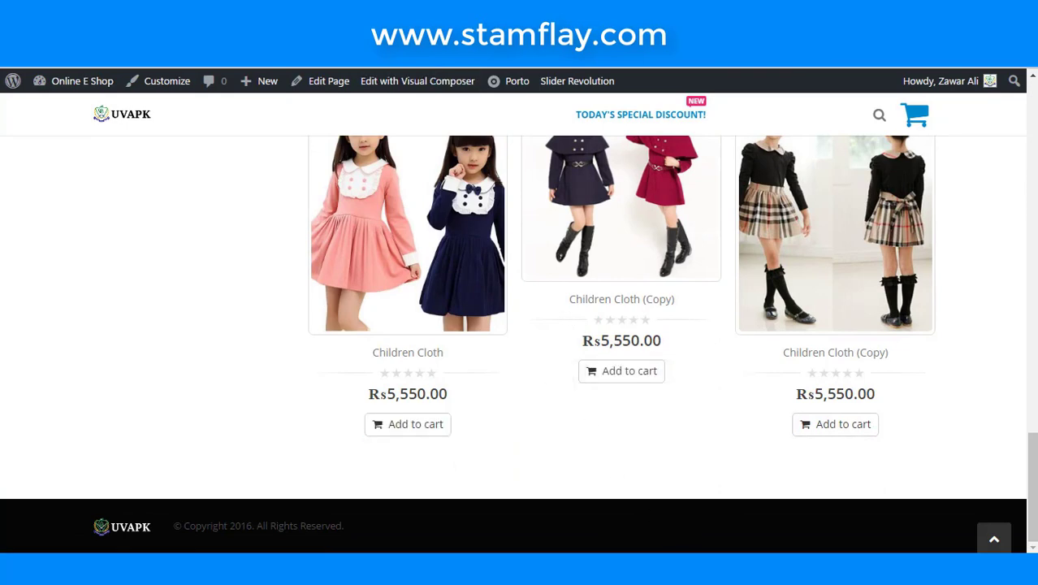
- Go to the Online E Shop admin dashboard from the admin-bar site menu
mouse_move(90, 82)
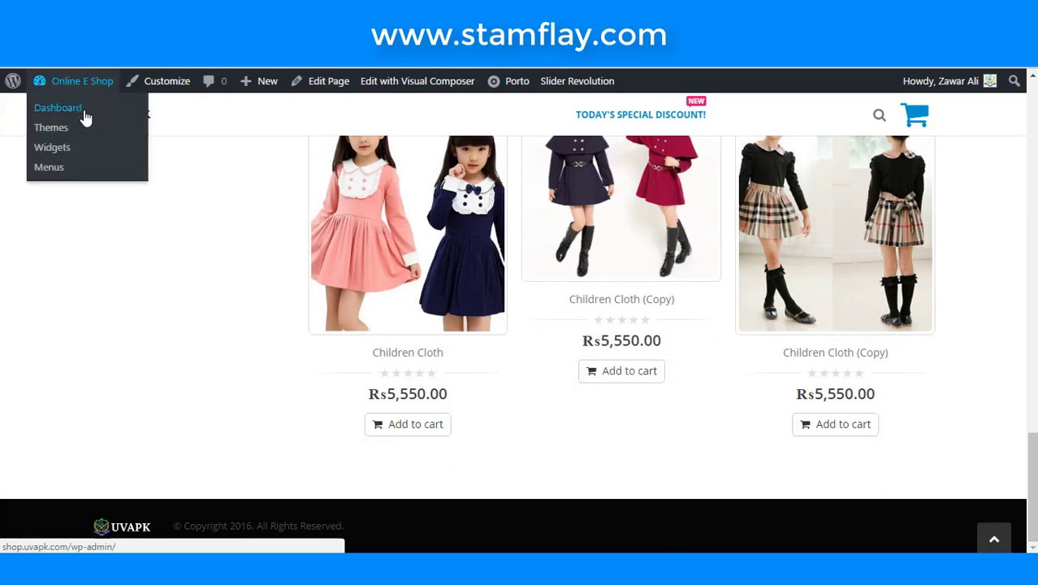
left_click(84, 112)
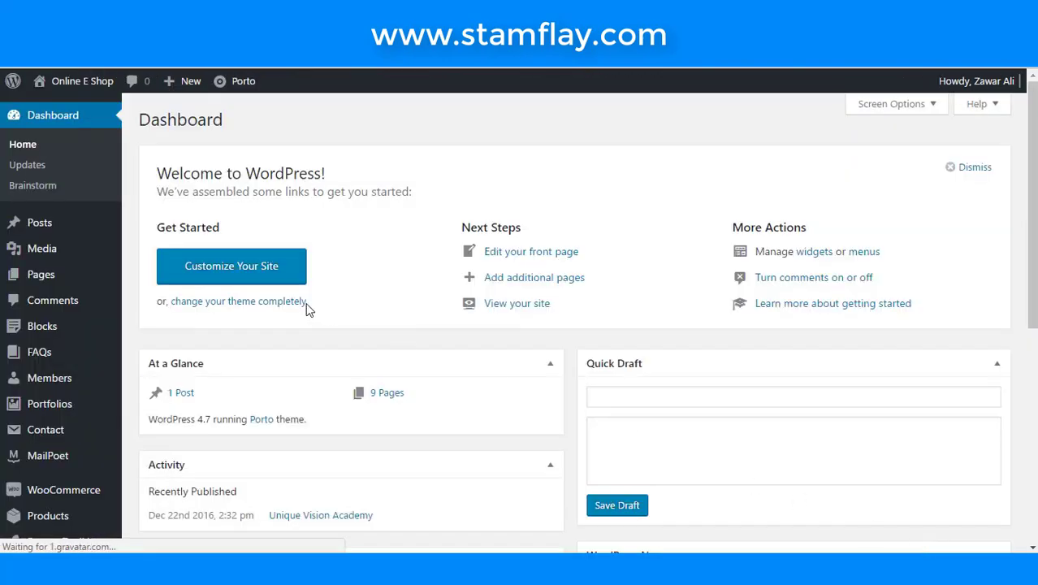
scroll(307, 311, "down", 3)
scroll(307, 310, "down", 2)
scroll(306, 309, "up", 4)
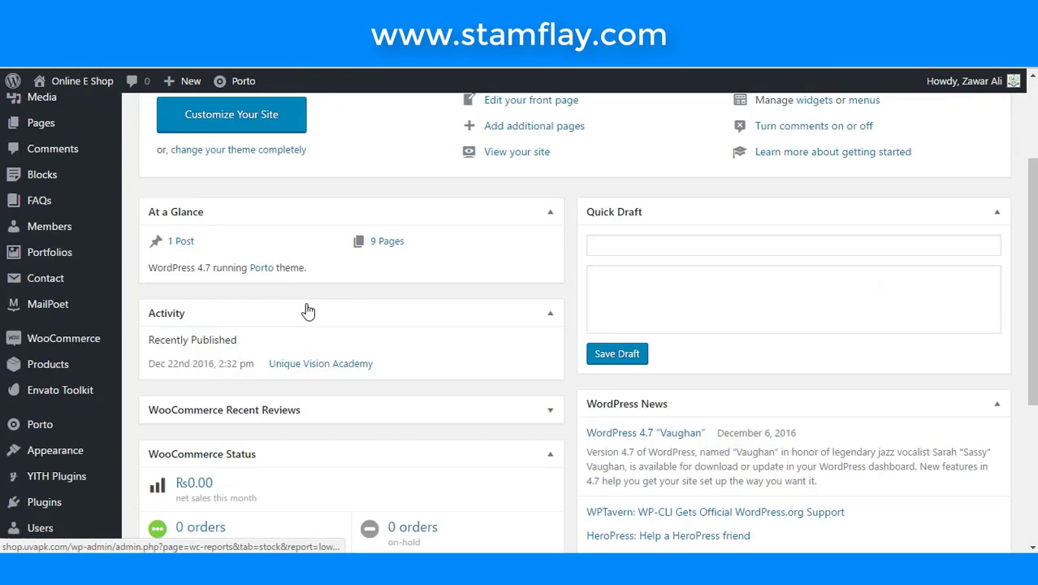
scroll(203, 195, "up", 1)
- Open Porto > Theme Options from the admin bar
mouse_move(241, 82)
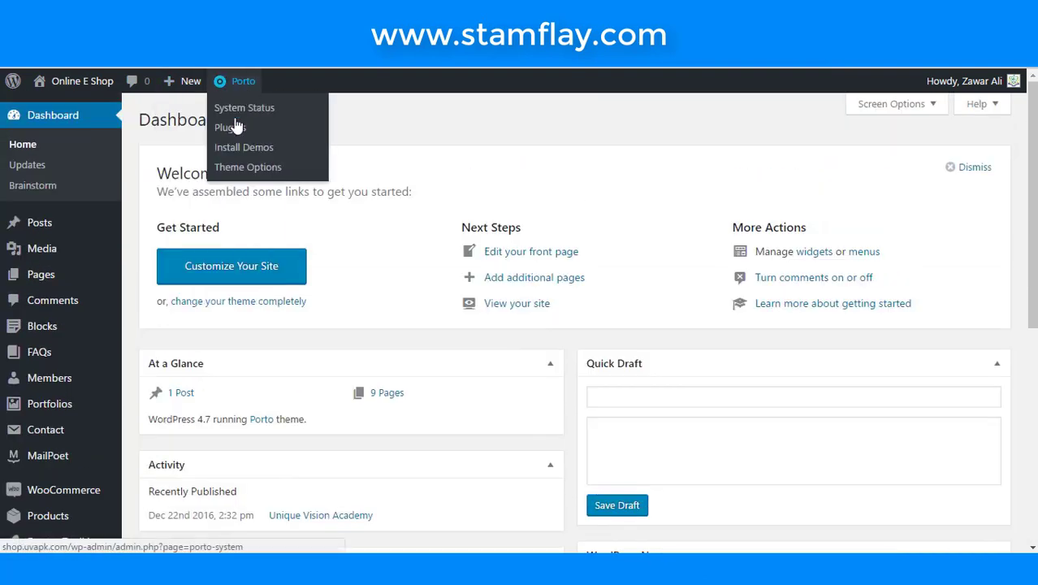
left_click(233, 168)
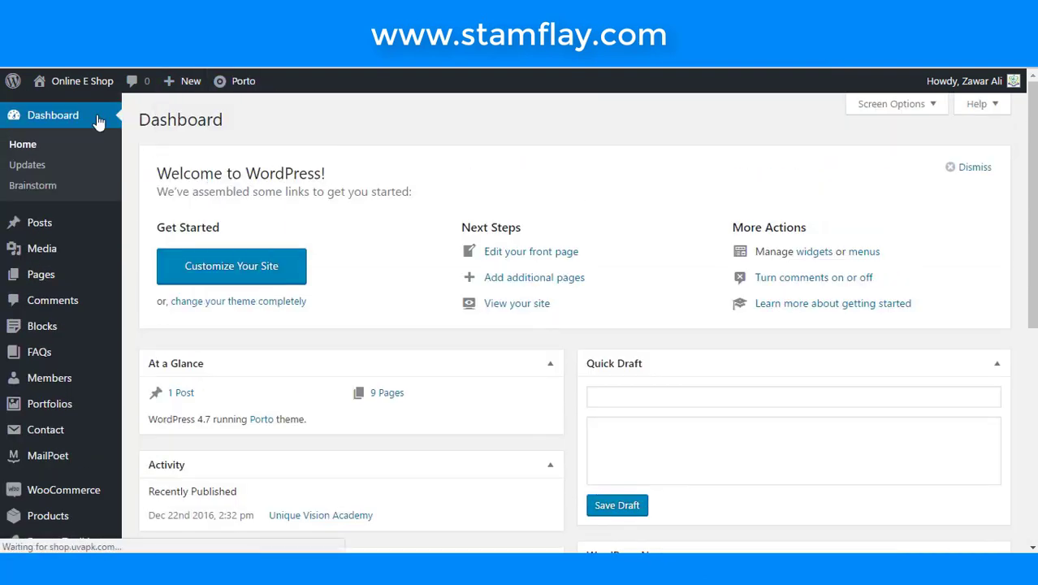
mouse_move(86, 82)
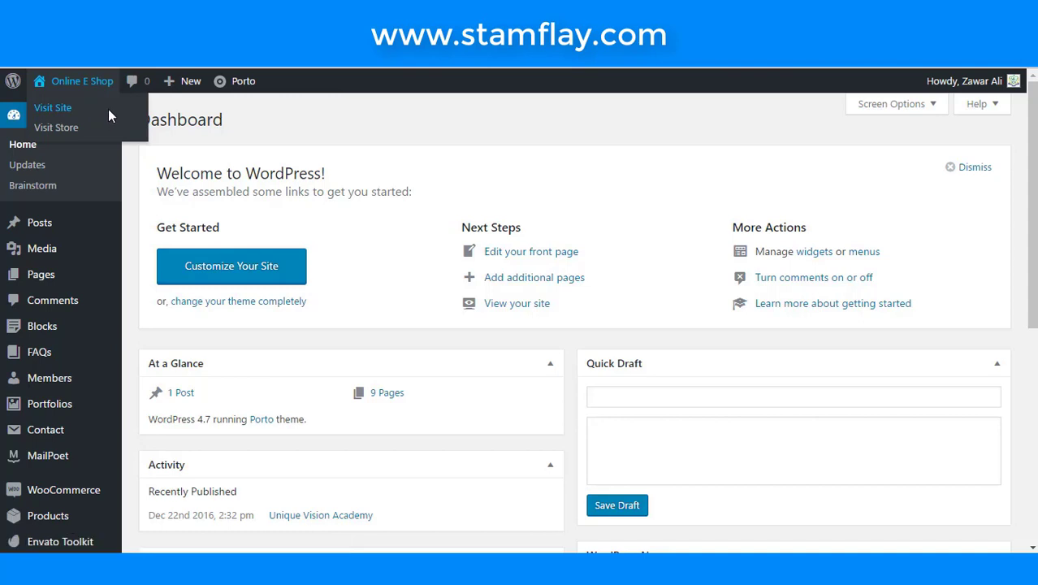
right_click(104, 106)
left_click(474, 127)
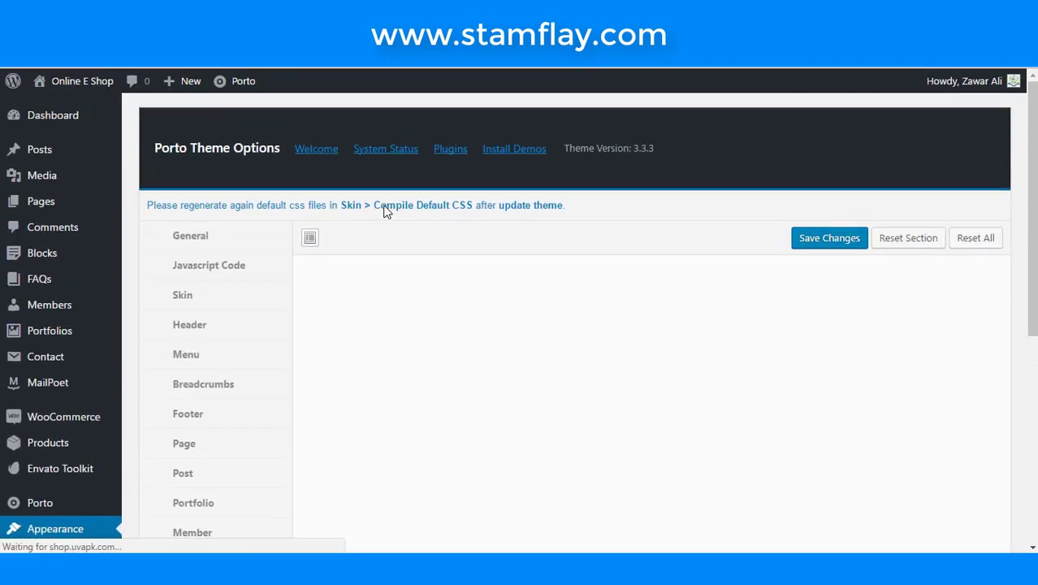
- Open the shop's public site in a new tab
mouse_move(82, 80)
right_click(96, 113)
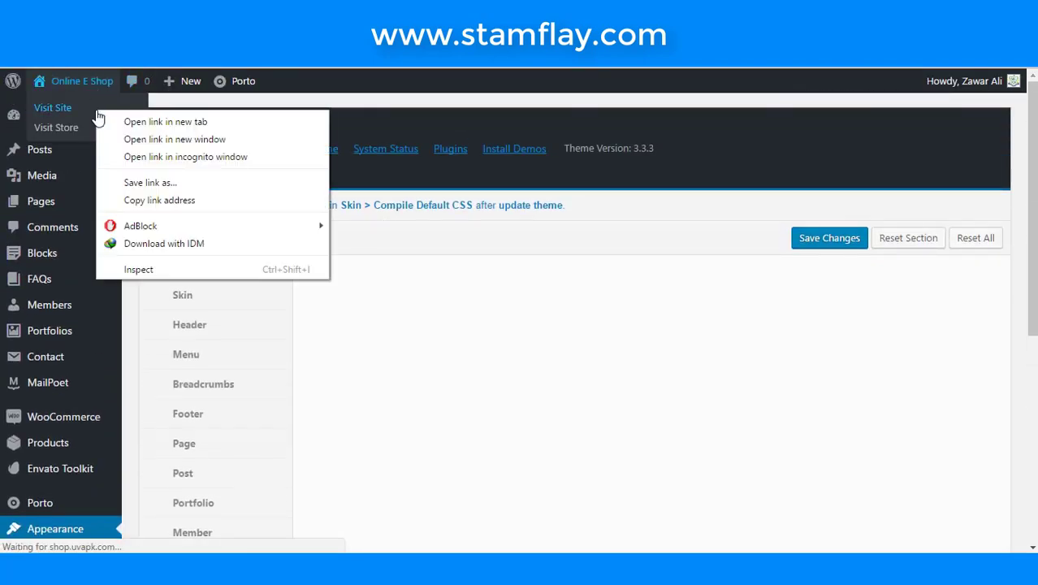
left_click(134, 121)
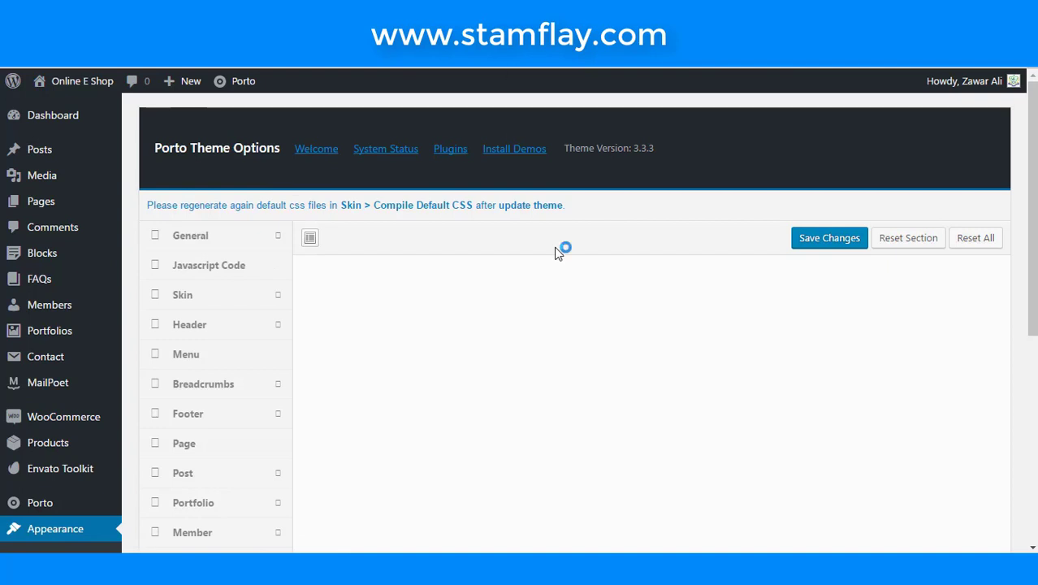
scroll(528, 313, "down", 1)
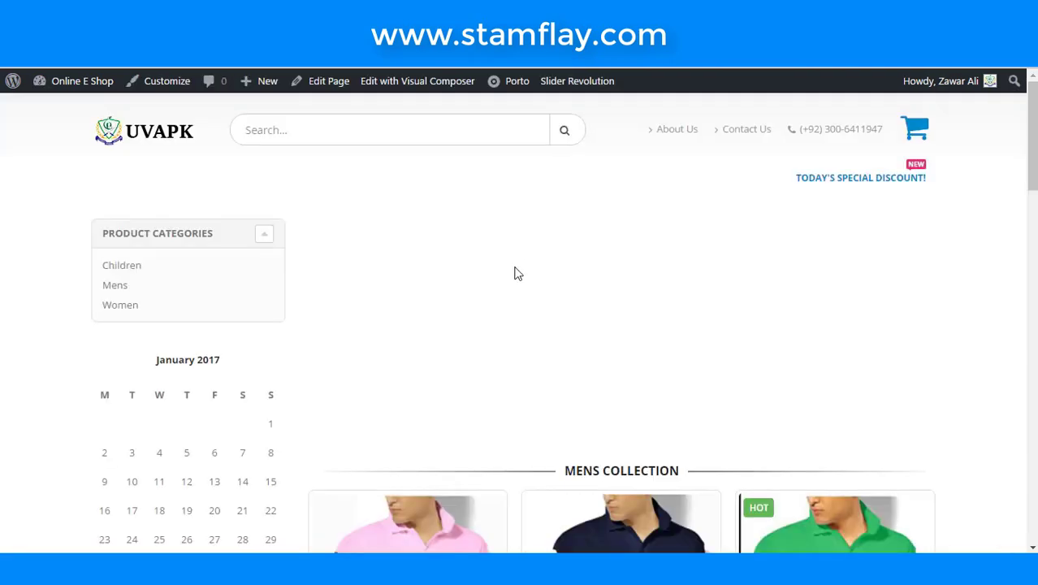
scroll(513, 274, "down", 15)
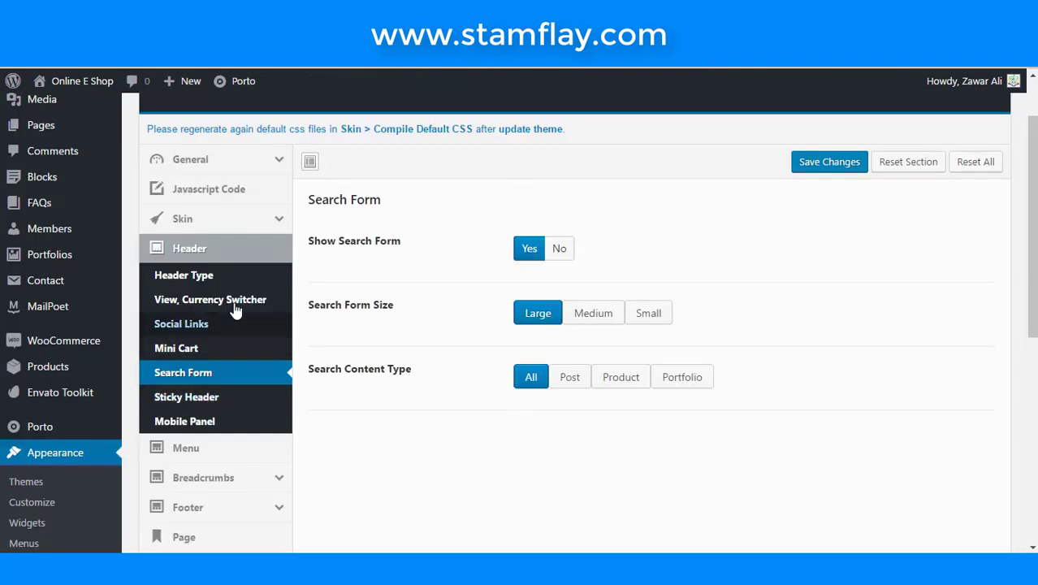
scroll(228, 419, "down", 2)
- In Porto's Footer options, set Show Payments Logos to Yes, keep Show Tooltip at No, and save
left_click(244, 355)
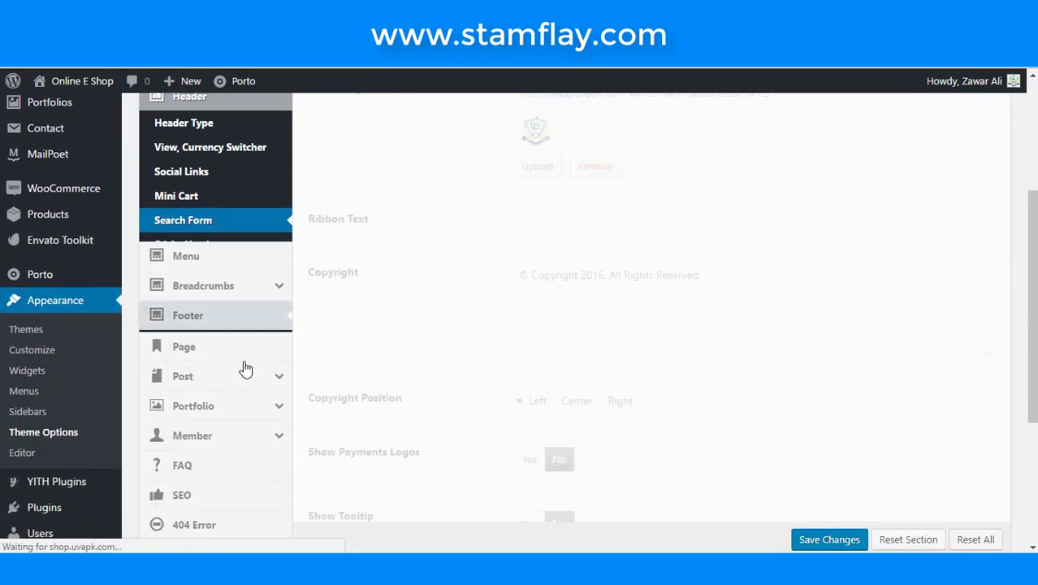
scroll(331, 361, "down", 3)
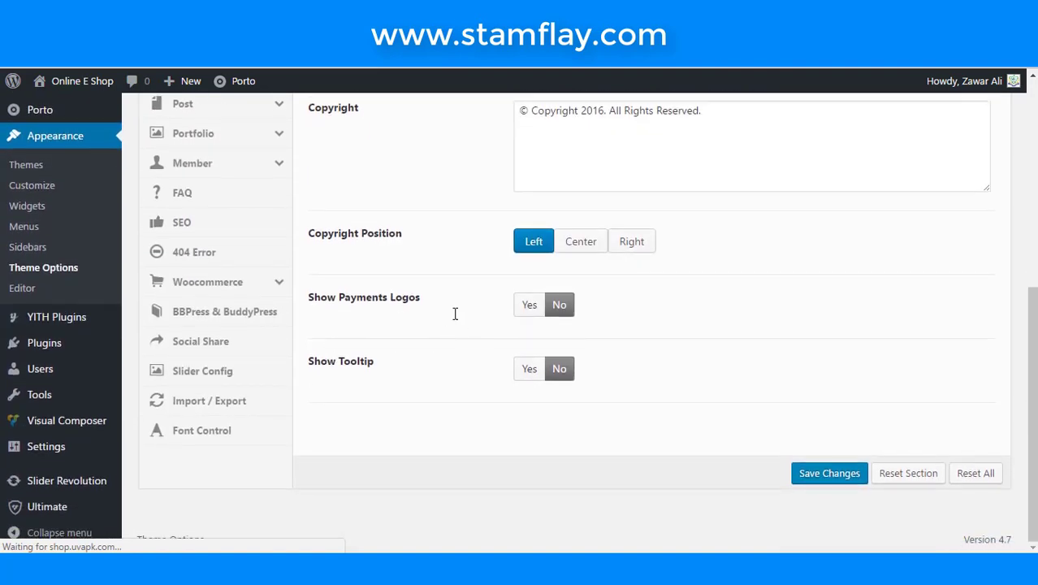
left_click(517, 310)
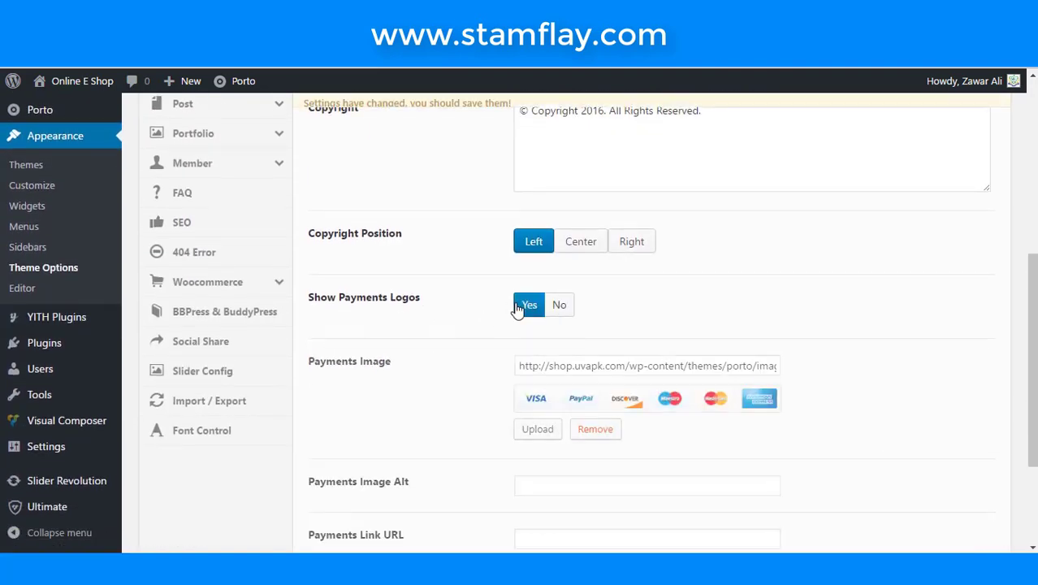
scroll(461, 340, "down", 3)
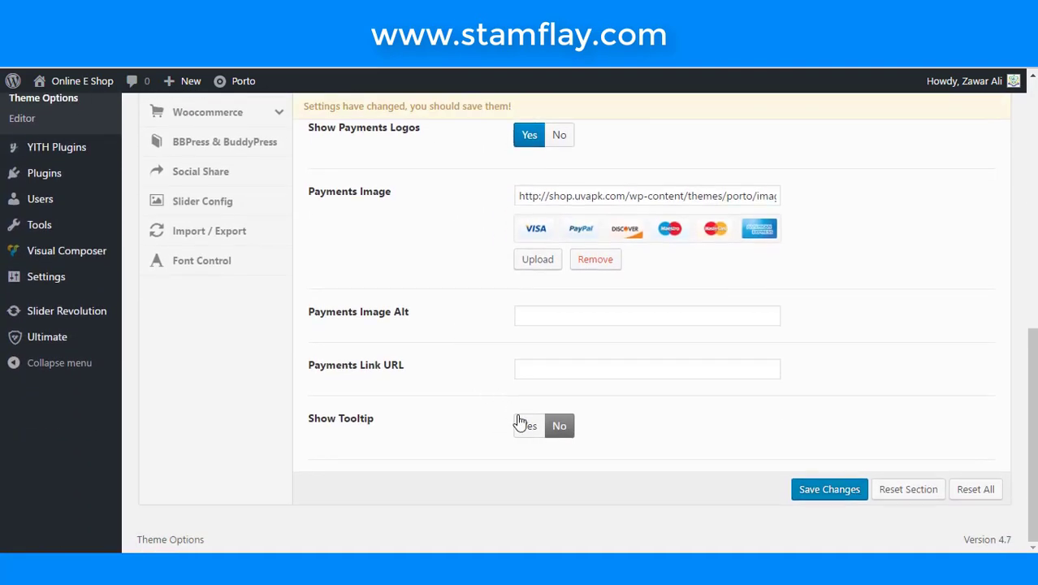
left_click(524, 425)
left_click(558, 427)
scroll(548, 331, "up", 1)
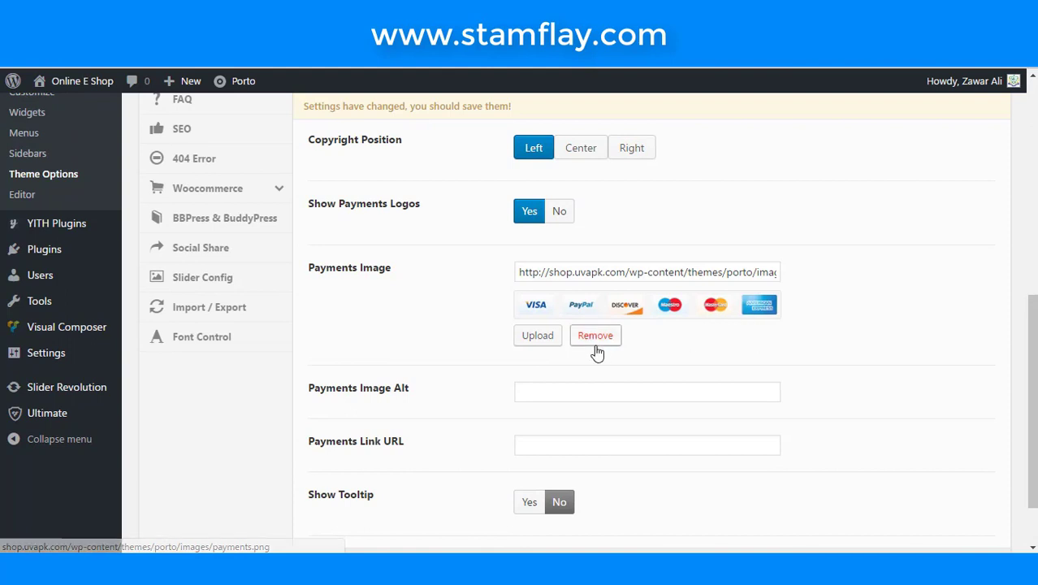
scroll(601, 355, "down", 1)
left_click(835, 490)
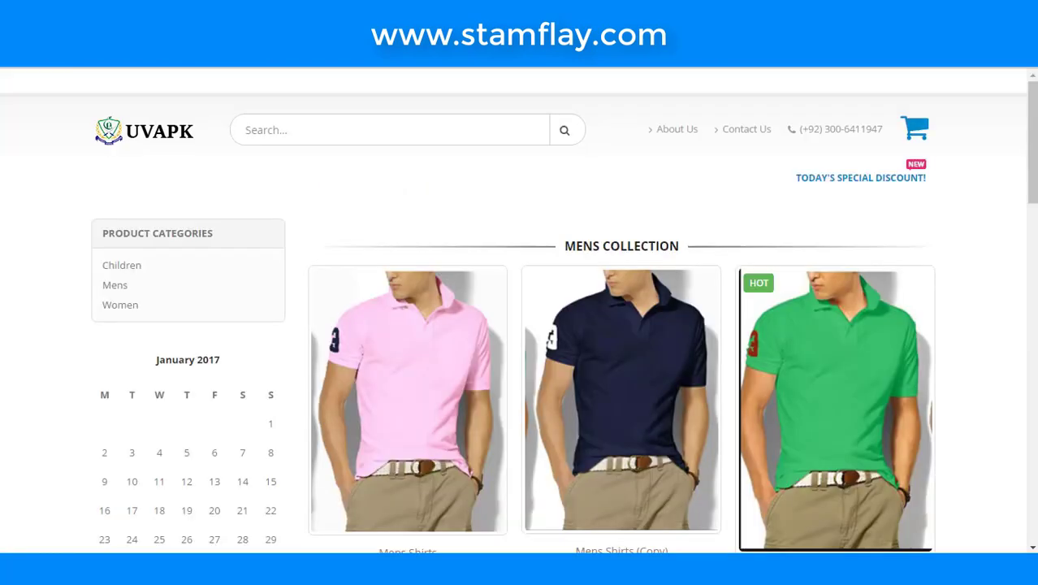
- Check the payment card logos in the storefront footer, then return to Porto's Footer settings
scroll(163, 163, "down", 8)
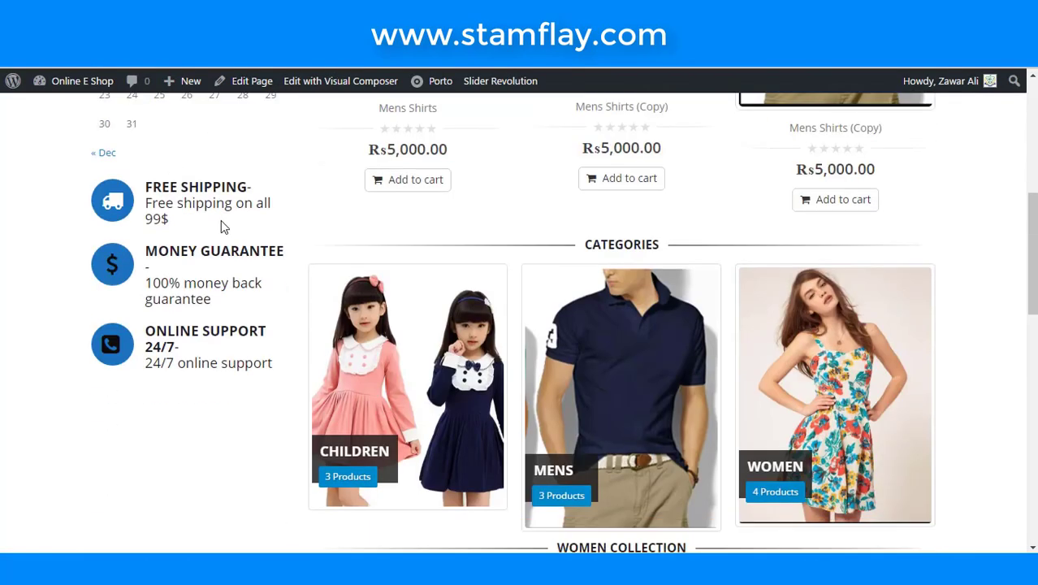
scroll(174, 235, "down", 10)
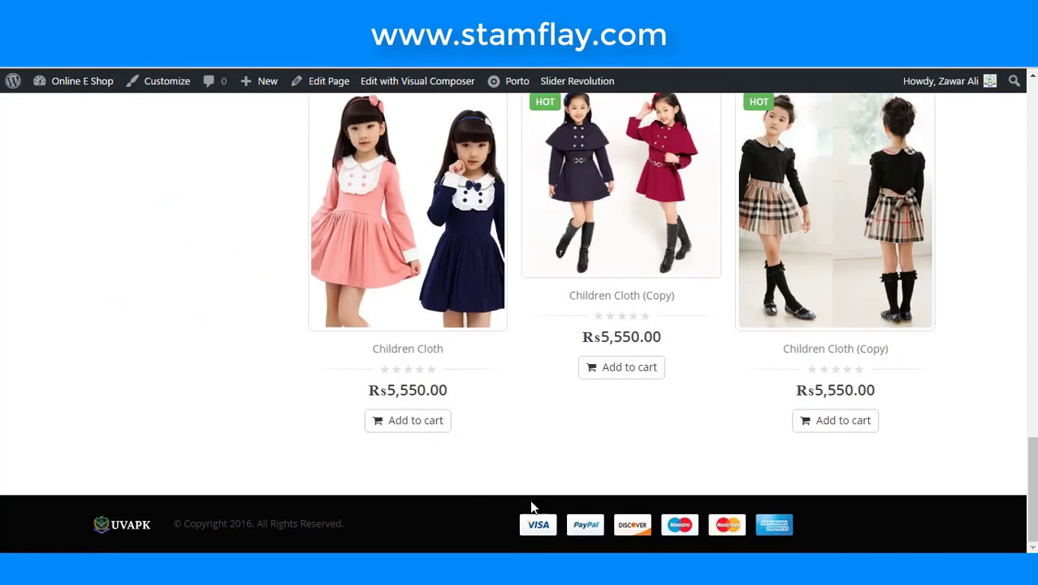
scroll(569, 524, "up", 2)
scroll(633, 532, "down", 2)
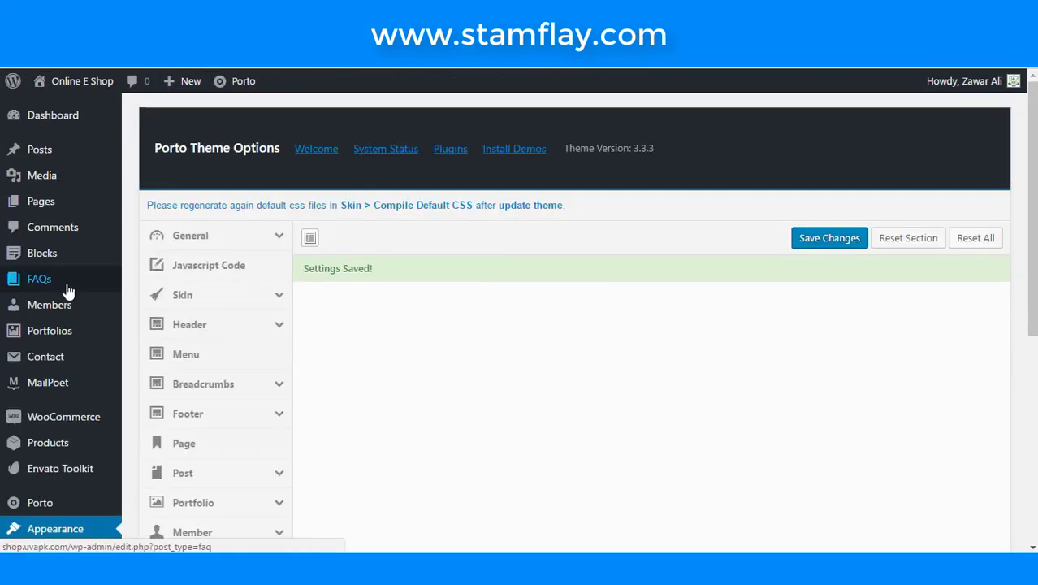
left_click(30, 247)
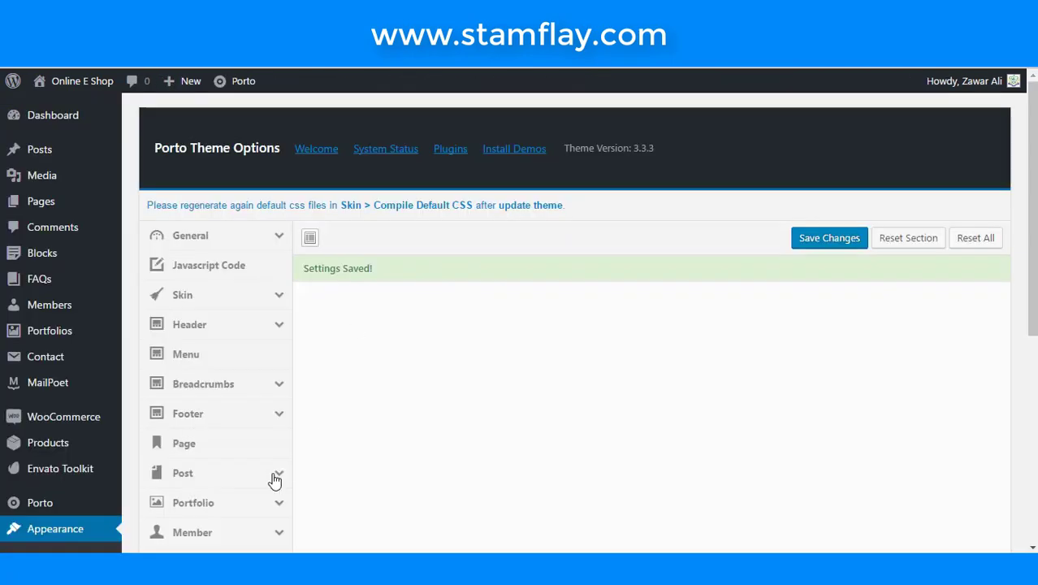
scroll(273, 475, "down", 3)
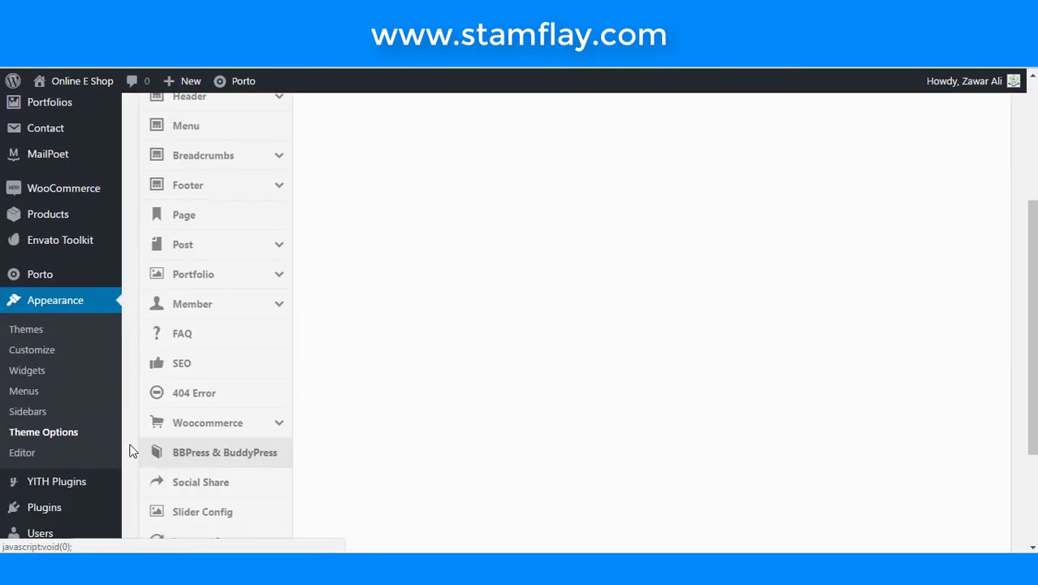
scroll(197, 448, "up", 3)
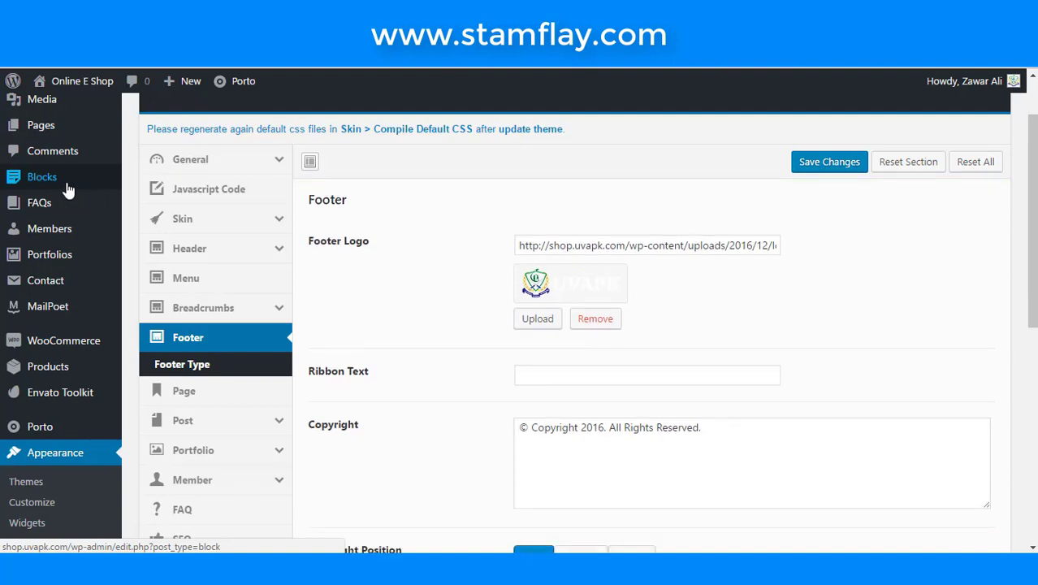
- Create a new block titled 'About us Footer' and focus its empty content area
mouse_move(35, 174)
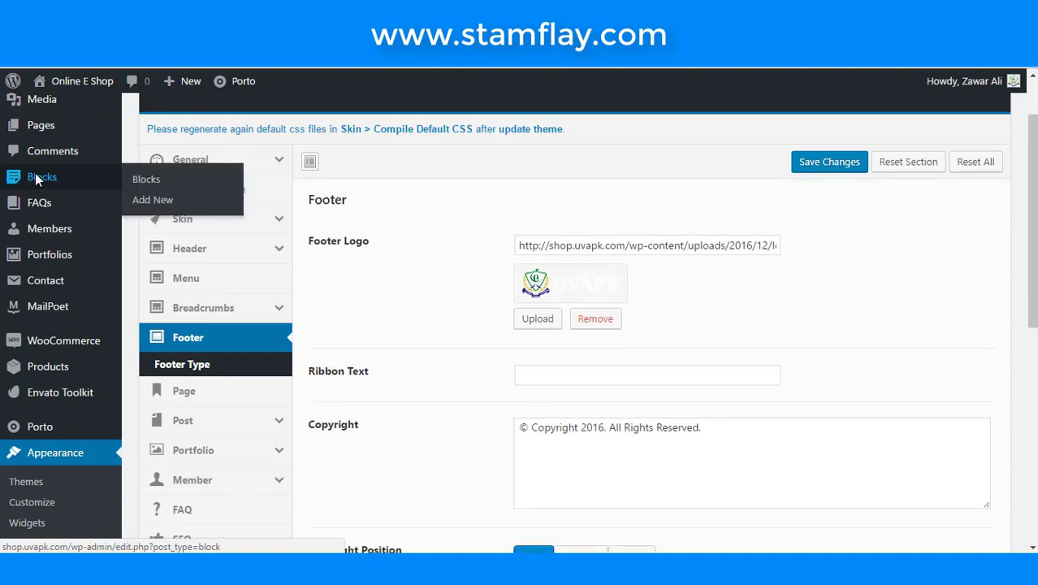
left_click(146, 185)
left_click(145, 199)
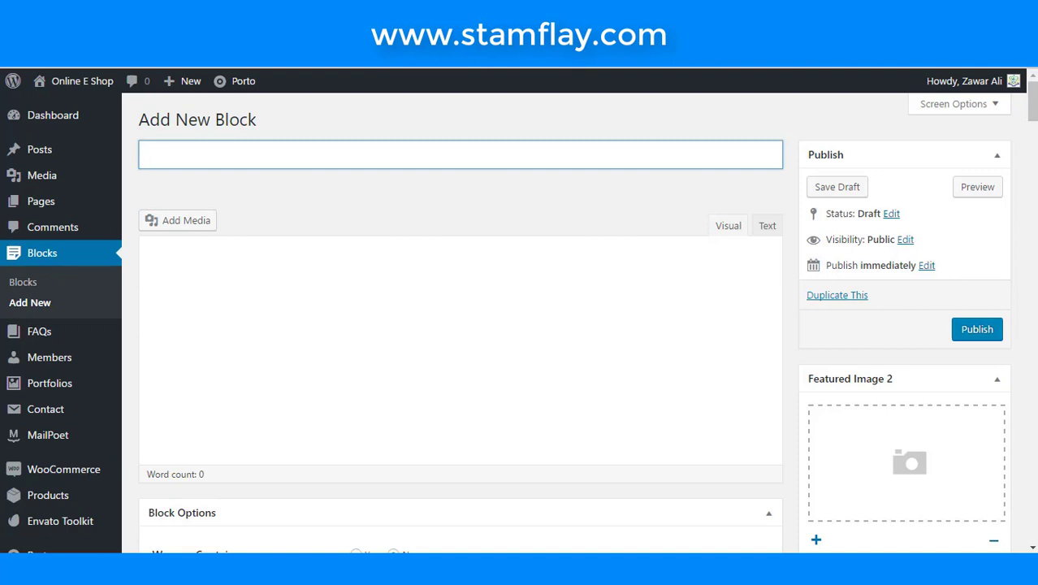
type("About us ")
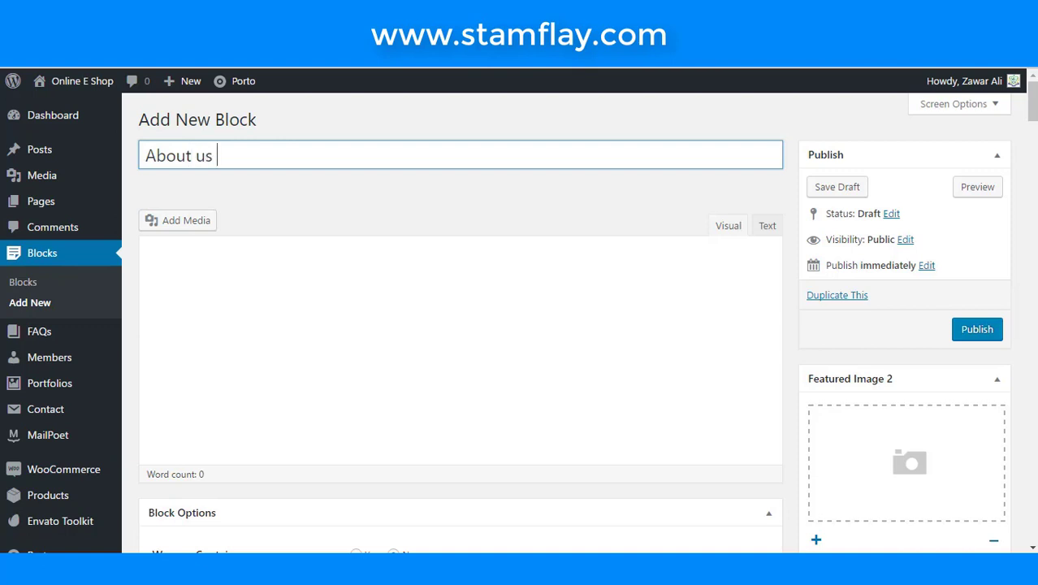
type("Footer")
left_click(546, 309)
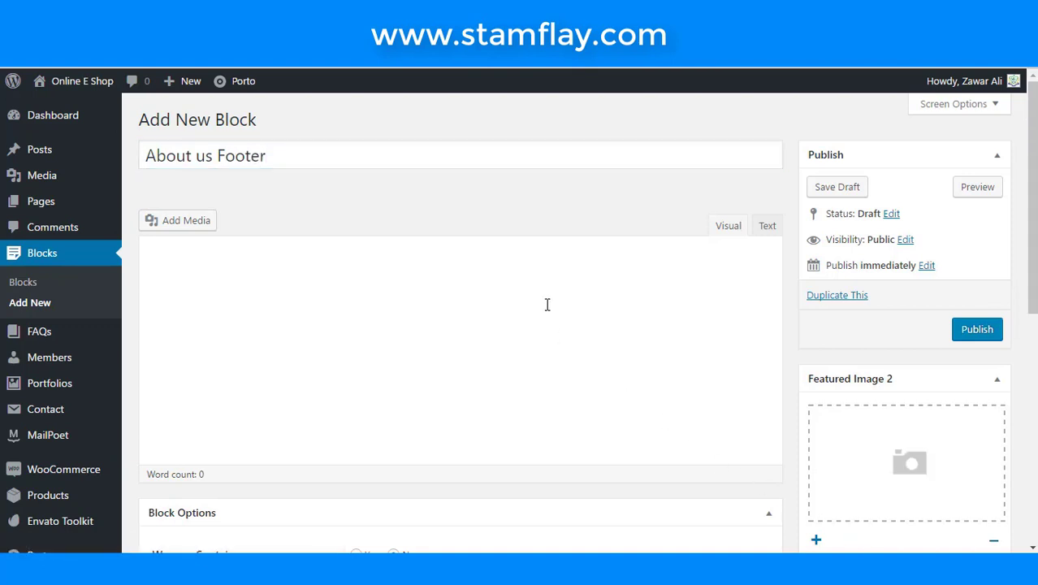
scroll(546, 304, "down", 1)
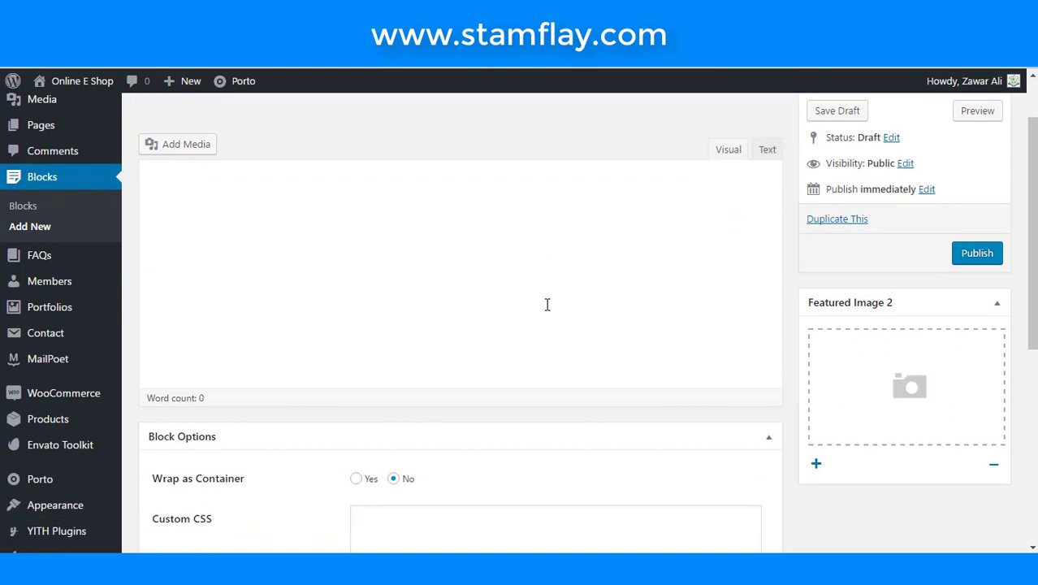
scroll(547, 305, "up", 1)
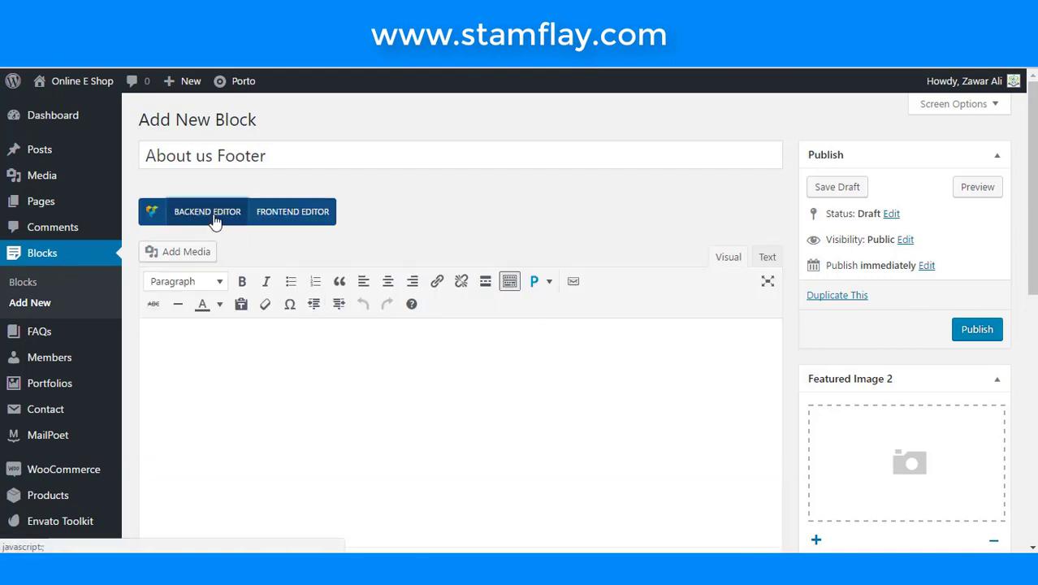
- Switch to the Backend Editor and add a Visual Composer Text Block, found by searching 'tex'
left_click(215, 220)
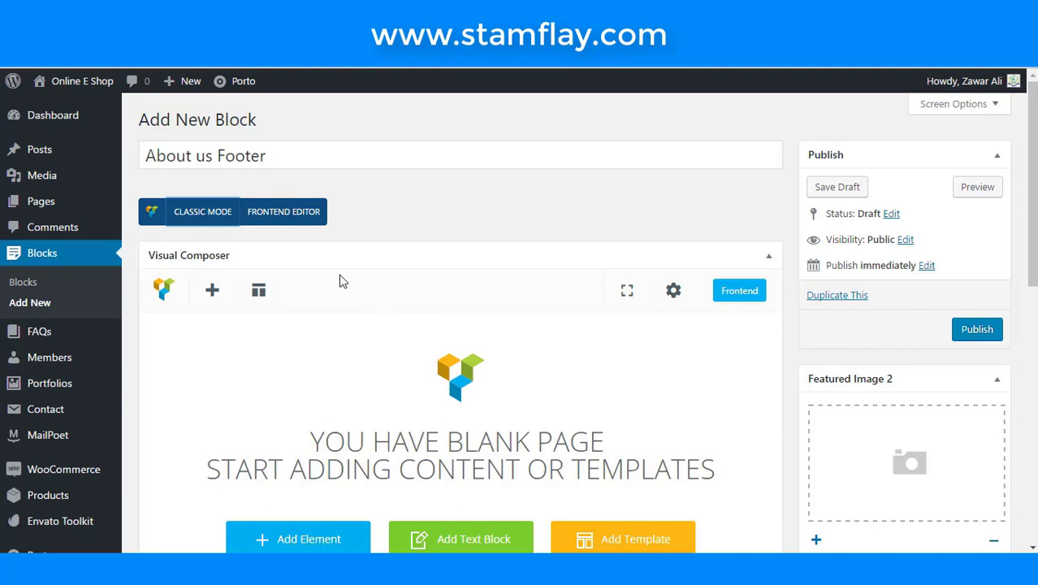
scroll(341, 283, "down", 1)
left_click(211, 216)
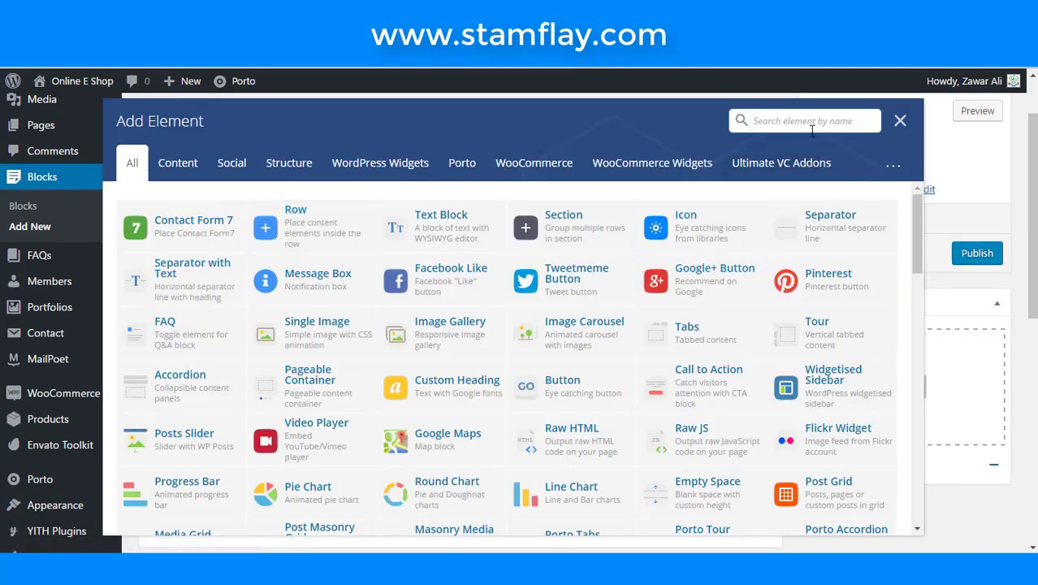
type("tex")
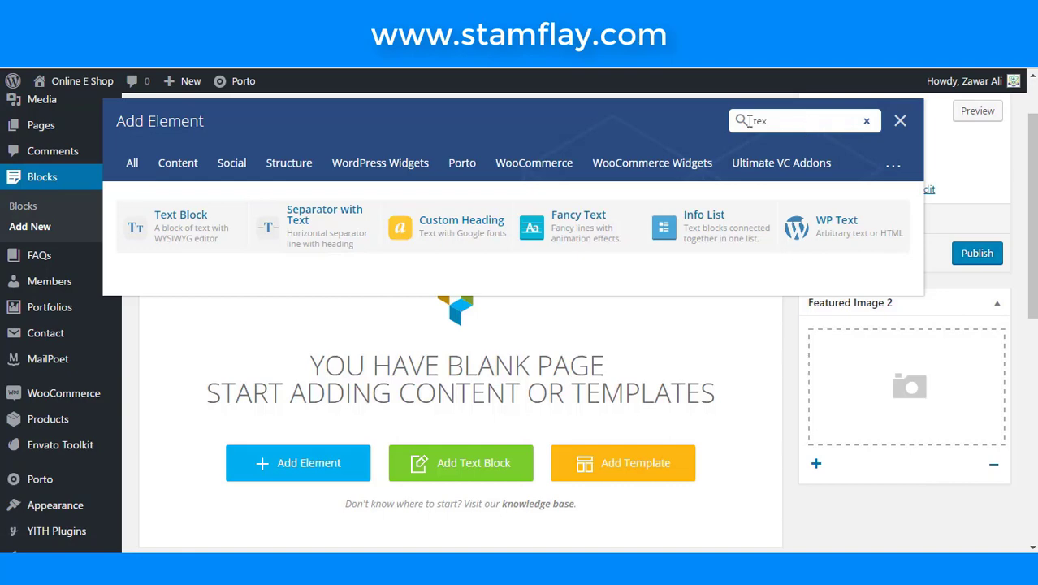
left_click(227, 224)
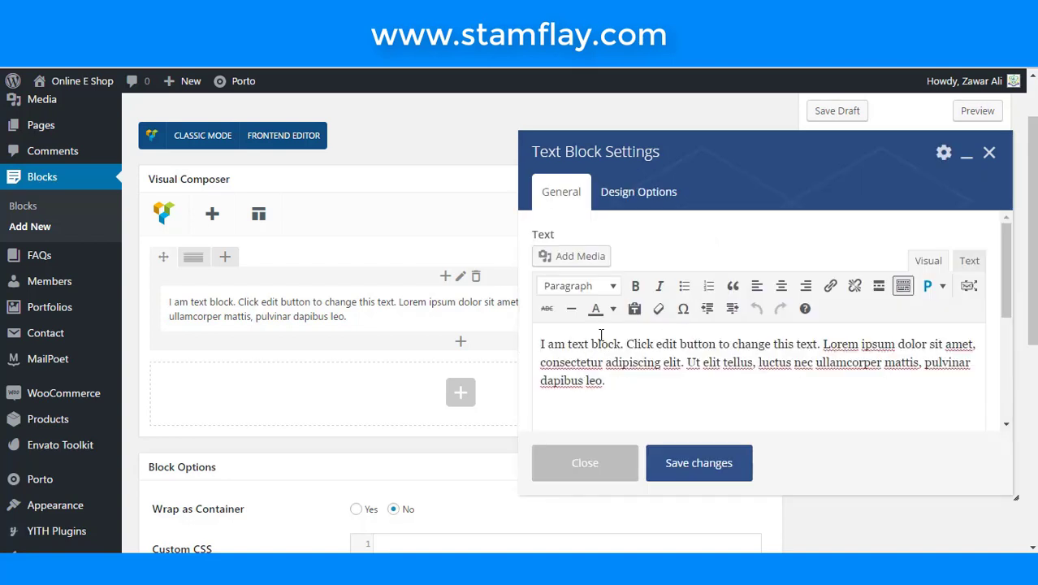
- Insert the UVAPK logo image from the media library into the Text Block
left_click(599, 267)
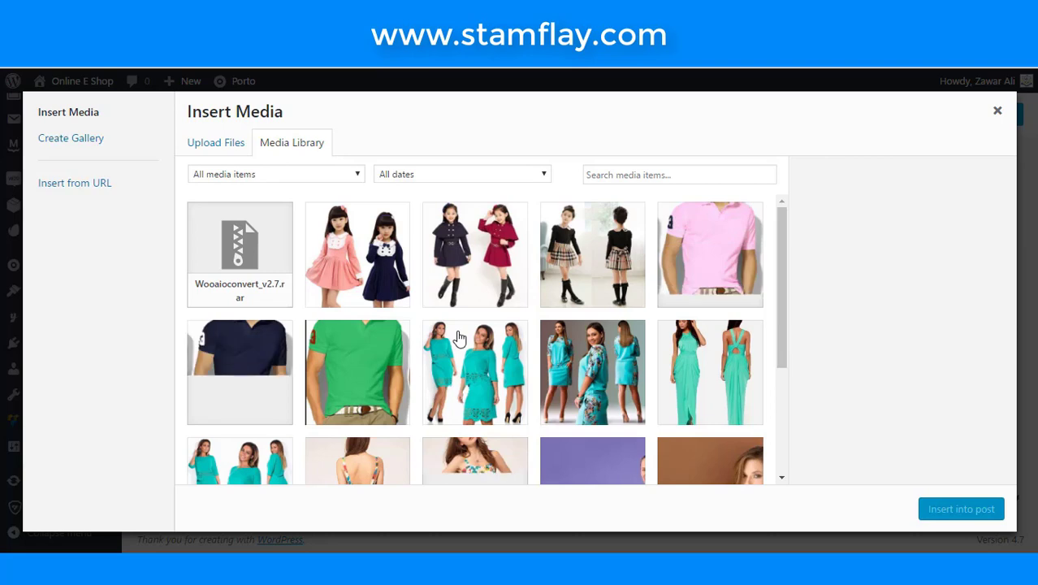
scroll(459, 337, "down", 2)
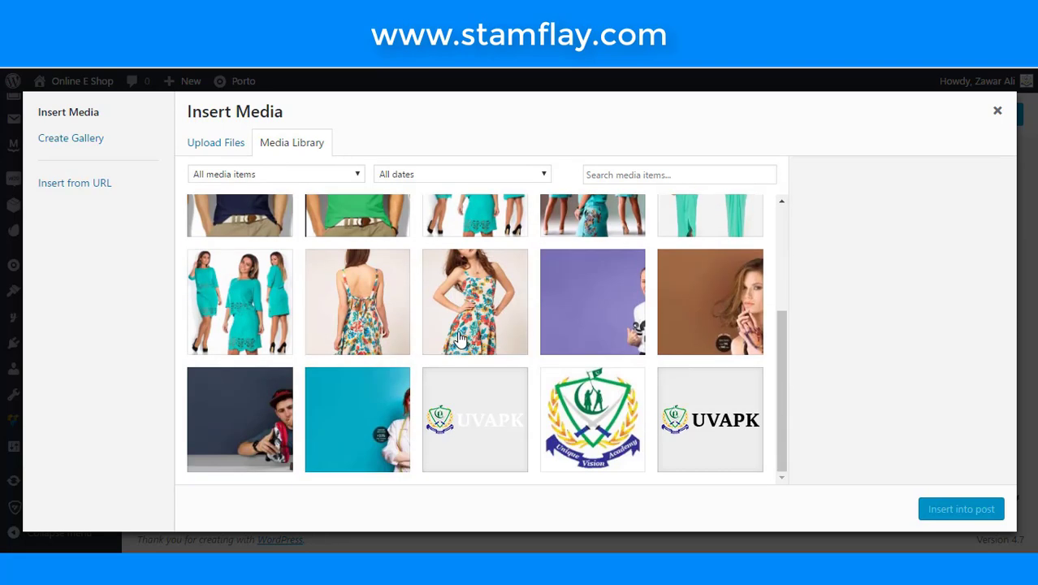
left_click(706, 421)
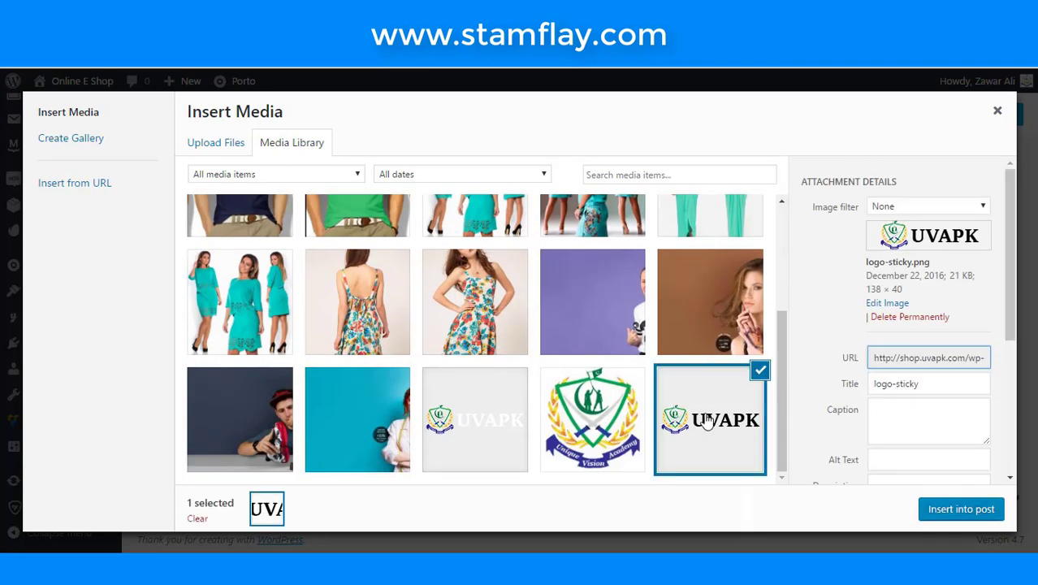
left_click(490, 410)
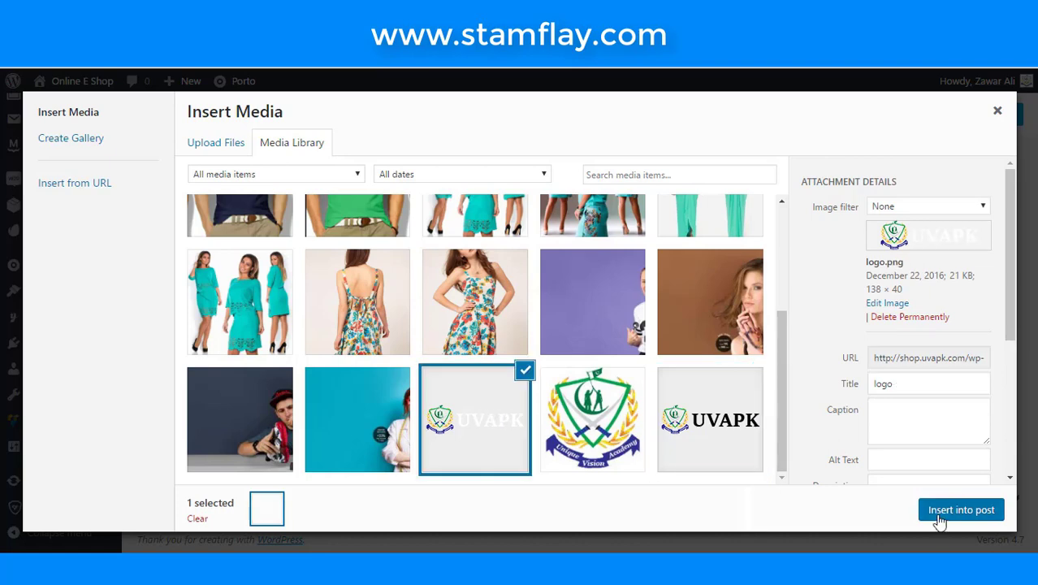
left_click(936, 513)
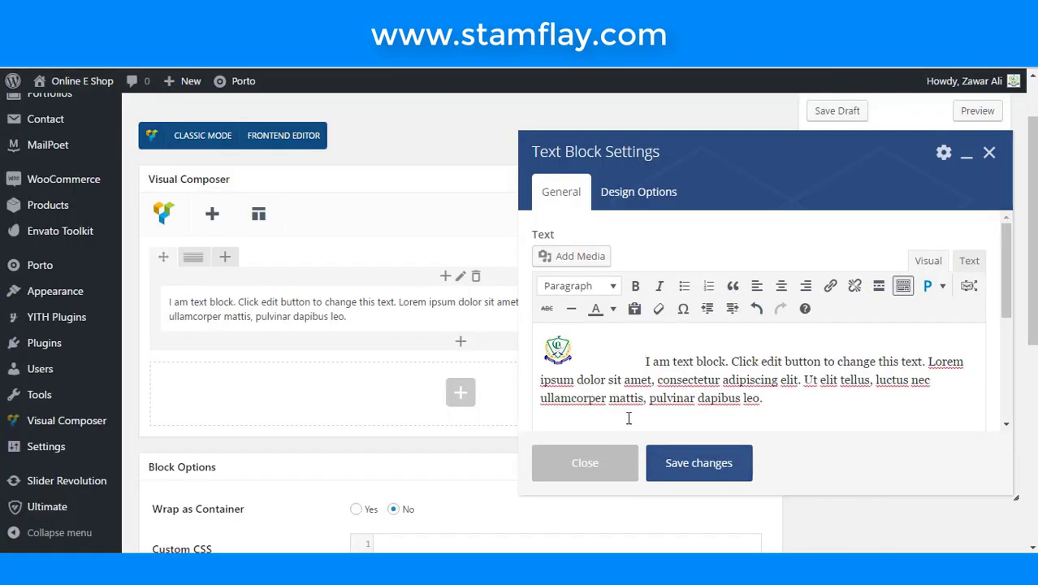
- Clear the custom text colour from the placeholder paragraph after the logo
left_click_drag(645, 360, 761, 399)
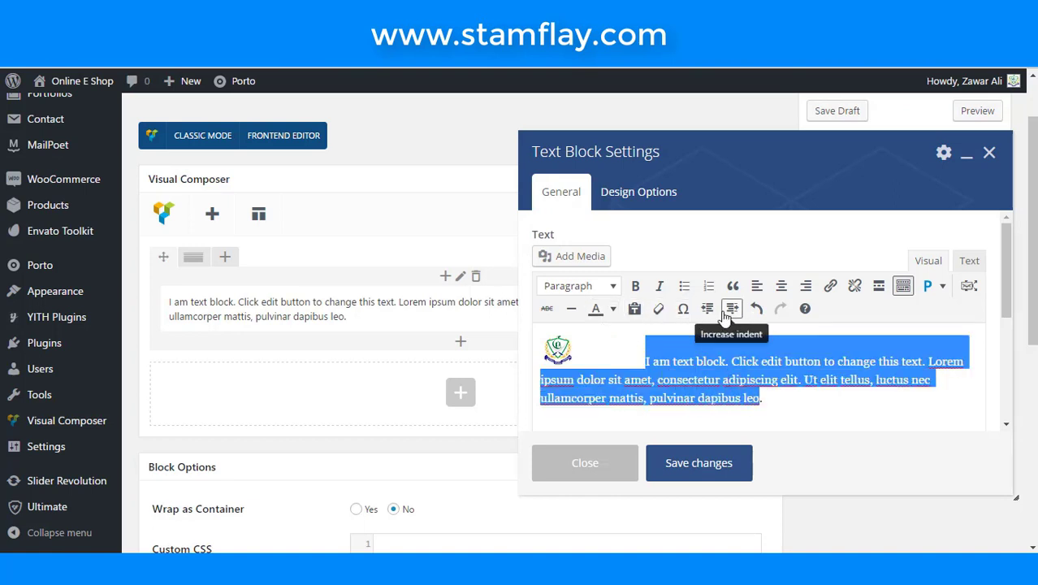
left_click(613, 310)
left_click(698, 391)
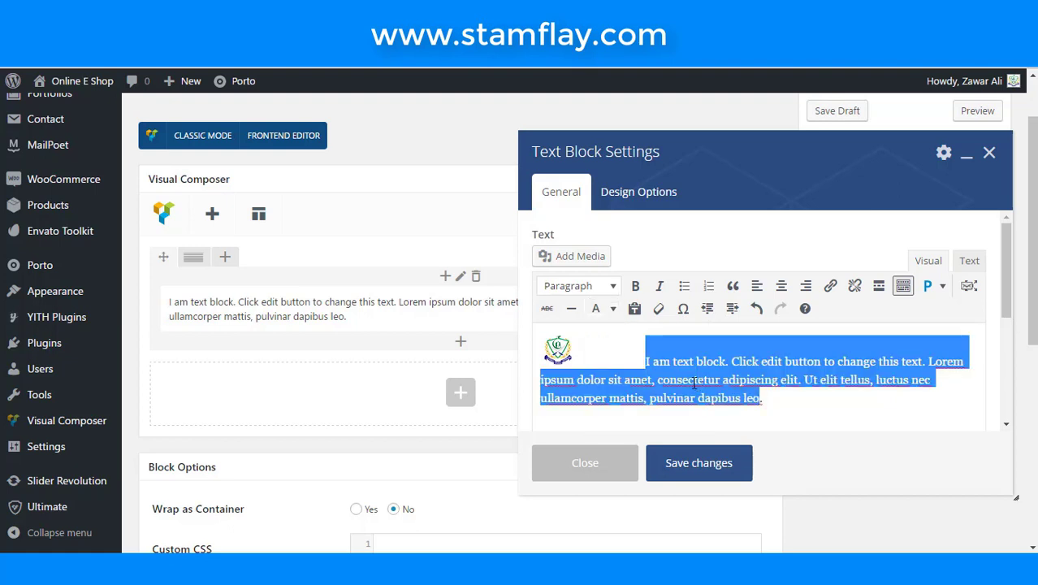
left_click(557, 349)
- Add a line break after the logo, save the Text Block, and publish the block
left_click(696, 350)
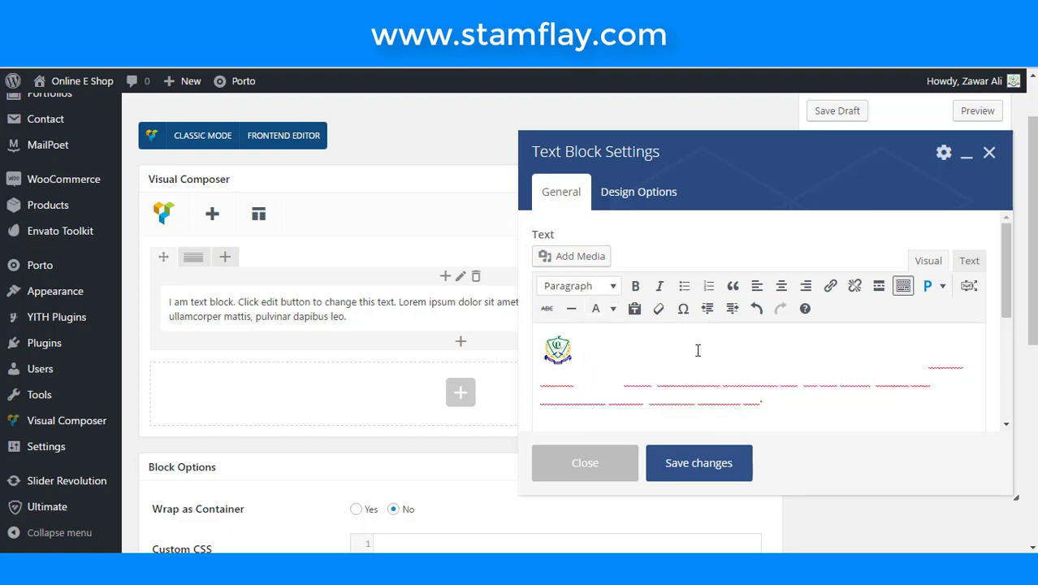
left_click(638, 358)
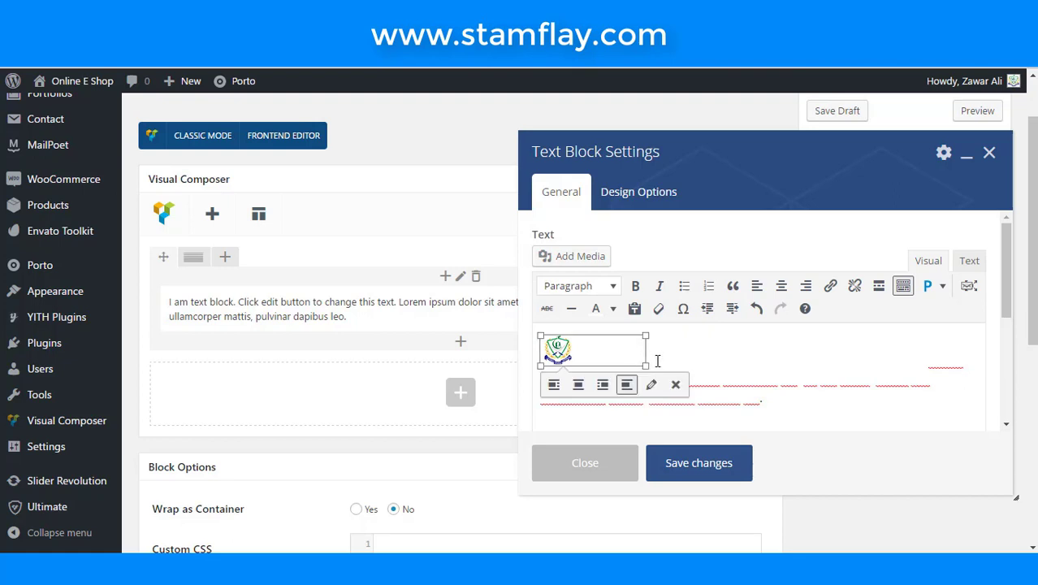
left_click(658, 360)
key("Return")
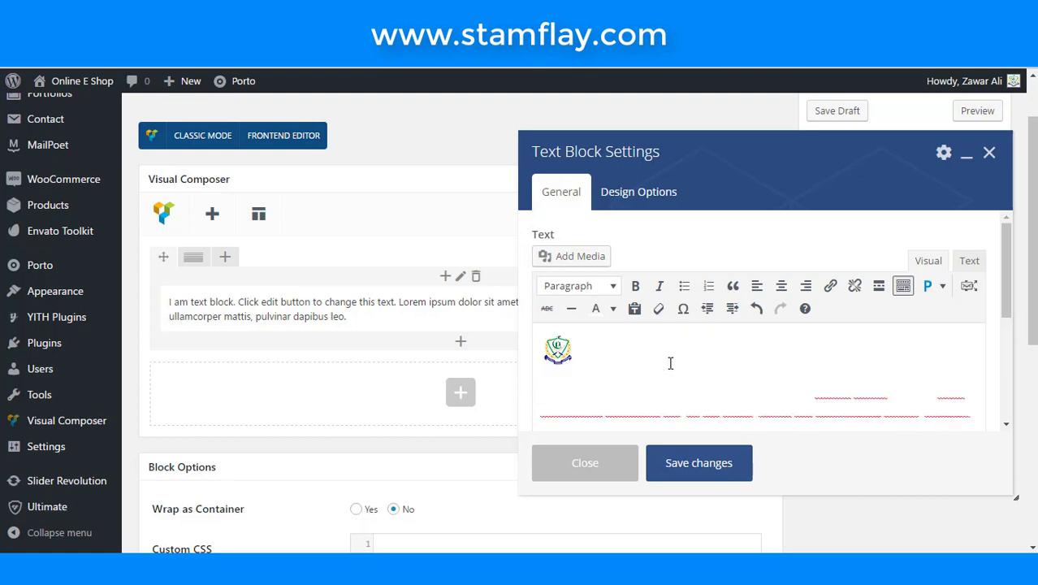
left_click(693, 461)
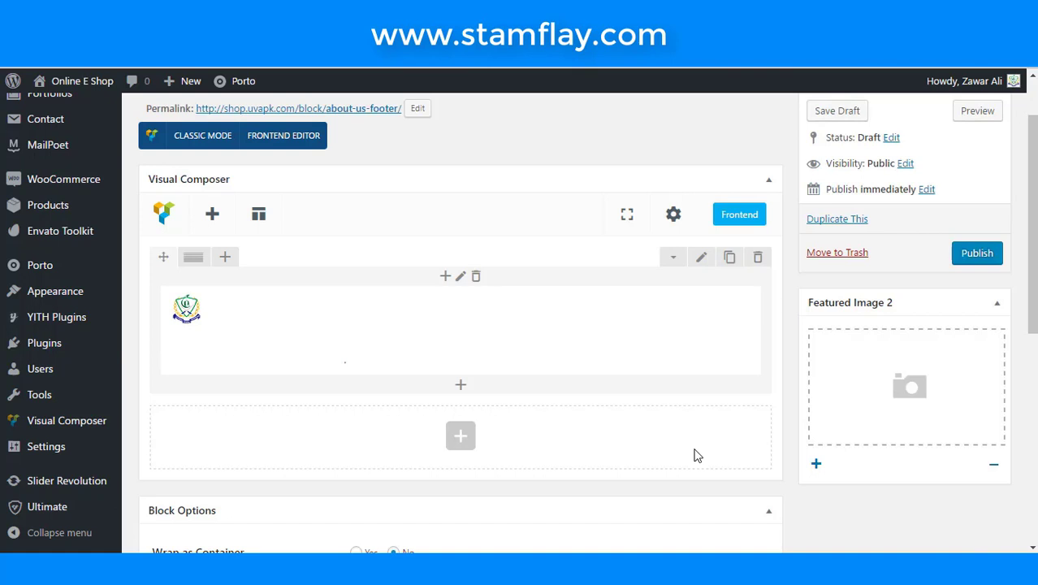
left_click(965, 258)
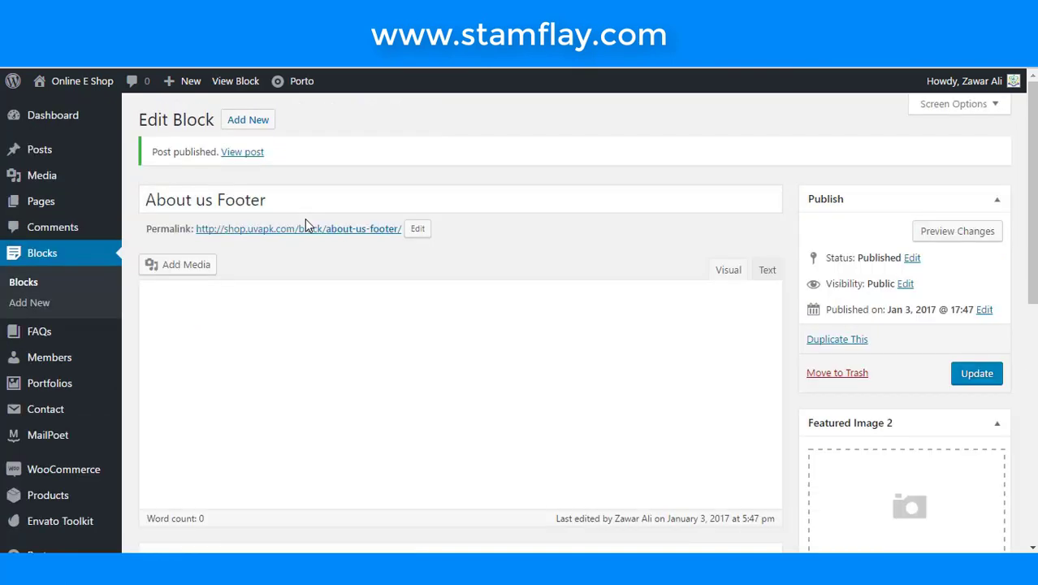
- Create a new block titled 'Get in Touch'
left_click(248, 130)
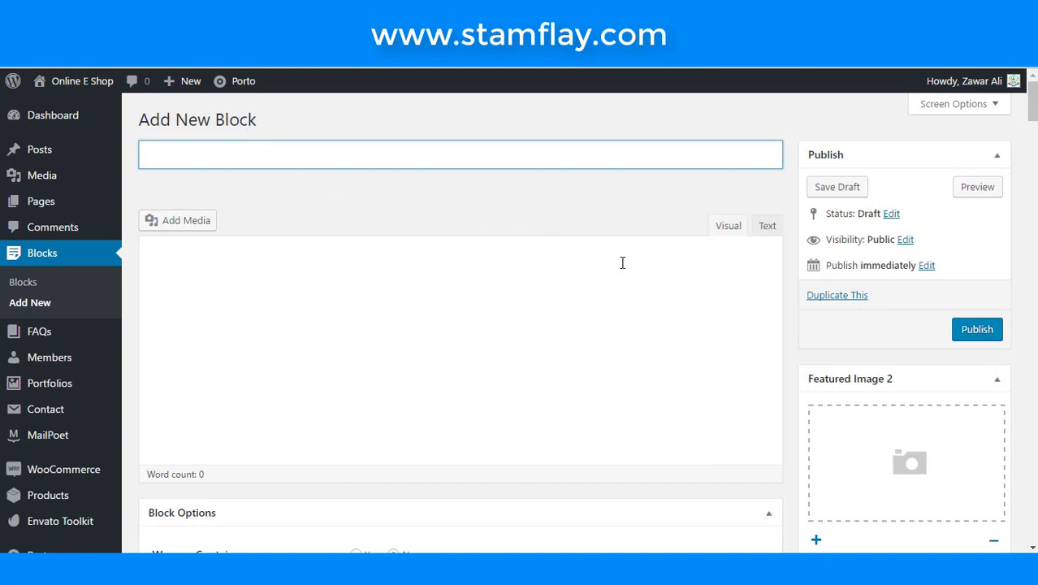
type("Get ")
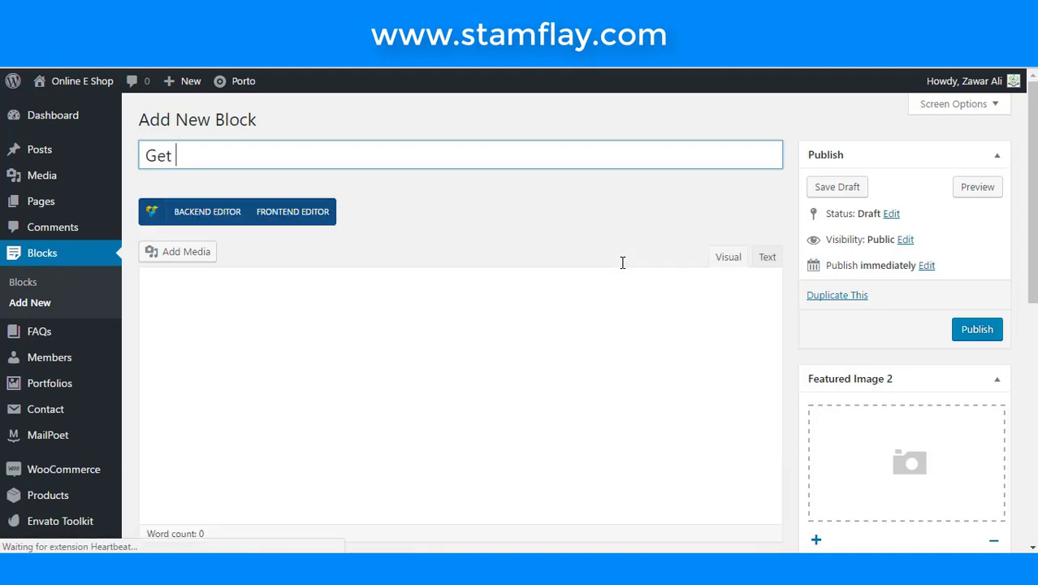
type("in T")
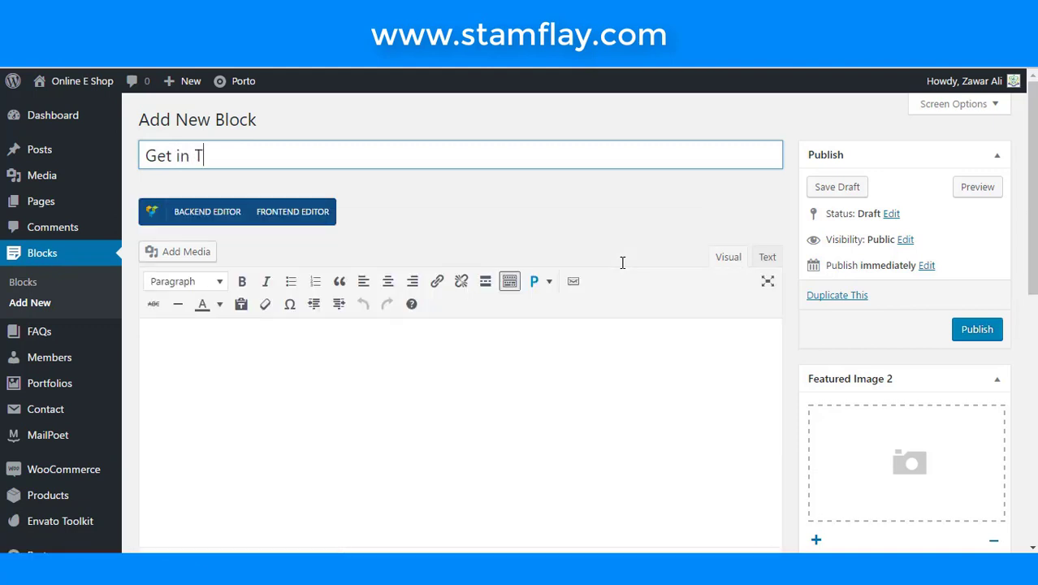
type("ouch")
left_click(570, 229)
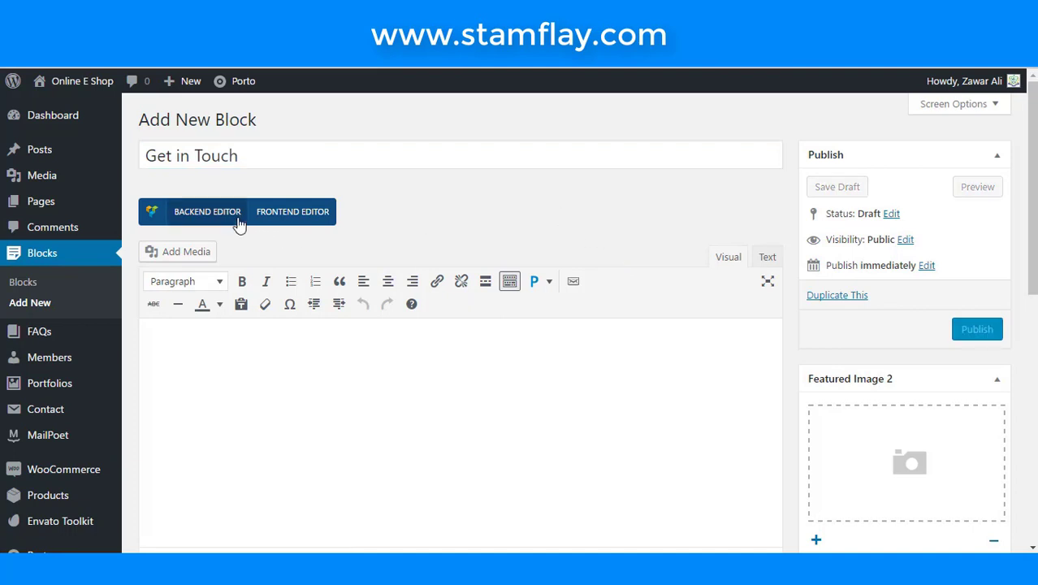
- Switch to the Backend Editor and add a Custom Heading element, found by searching 'hea'
left_click(238, 219)
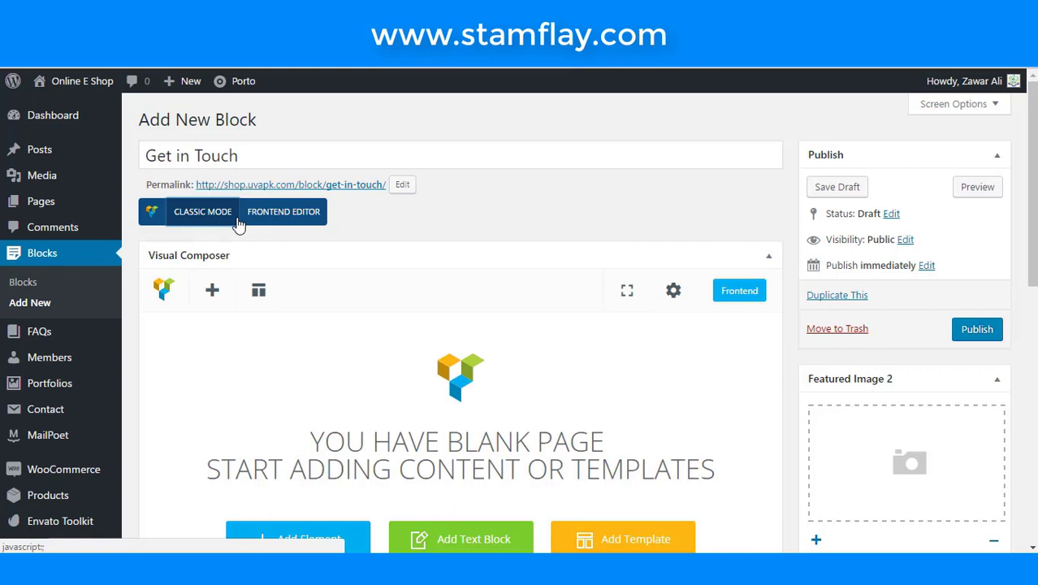
scroll(329, 317, "down", 4)
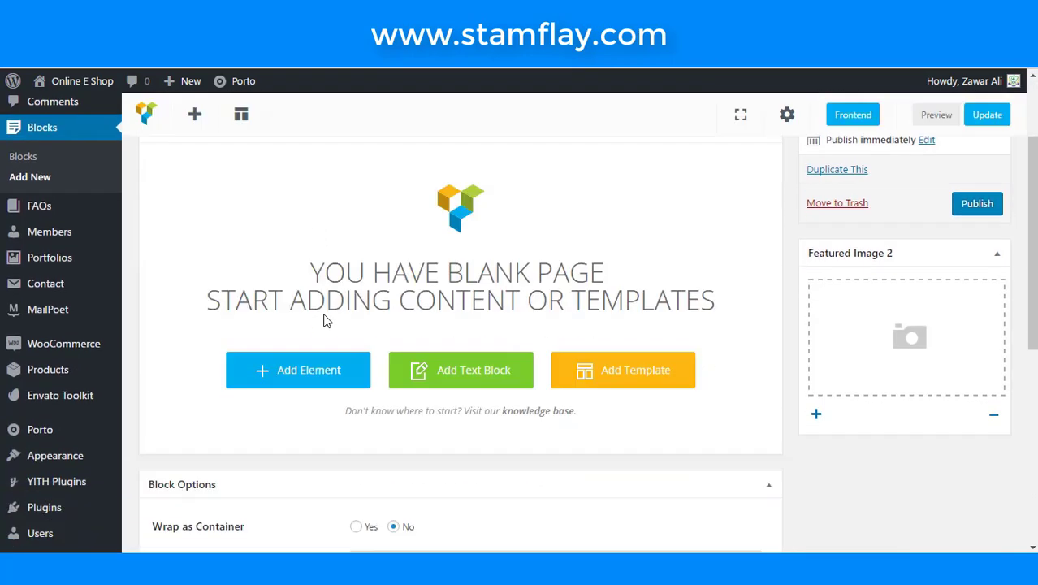
left_click(323, 281)
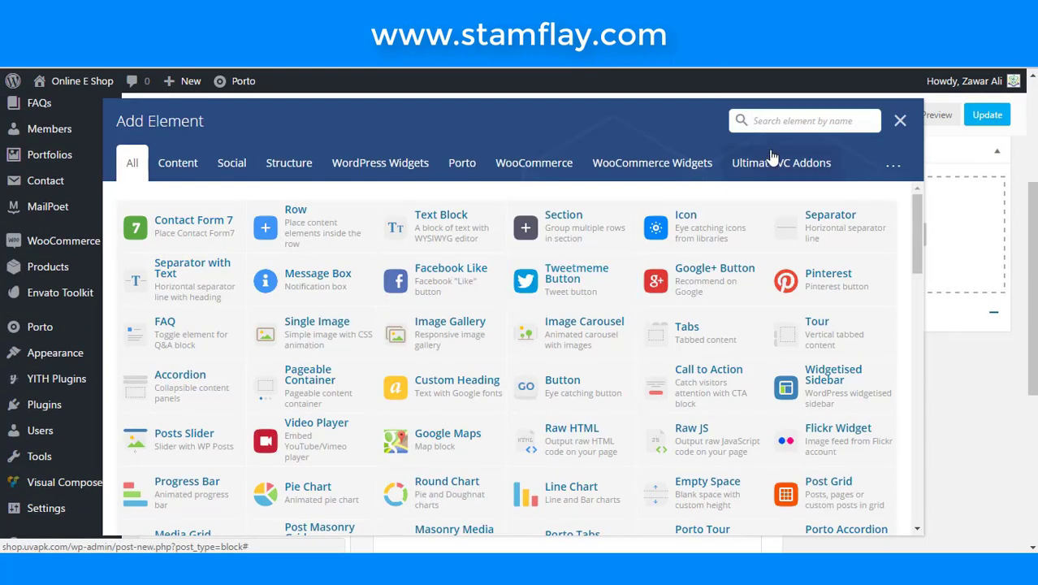
type("cou")
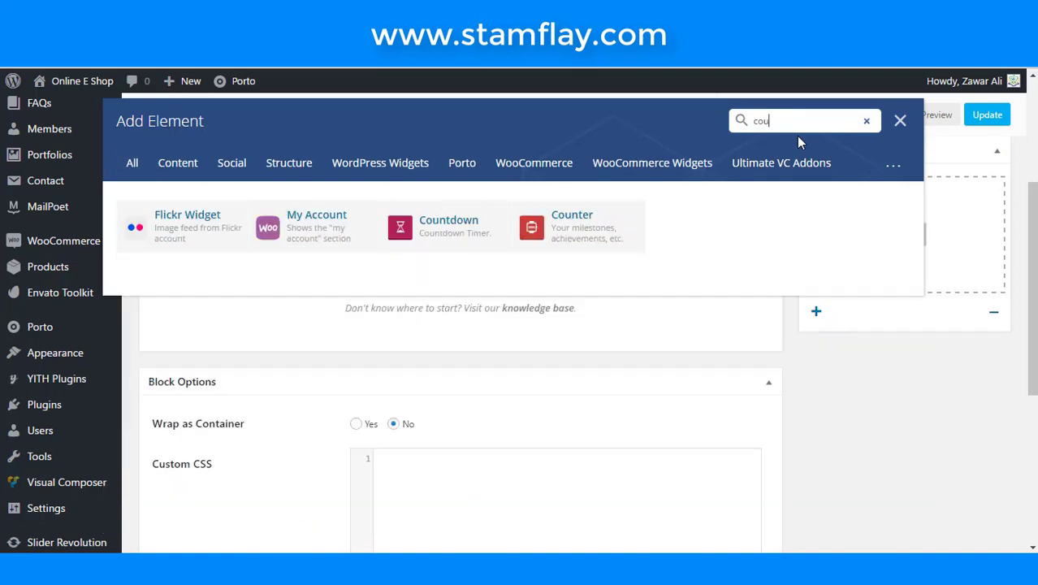
key("BackSpace")
key("BackSpace")
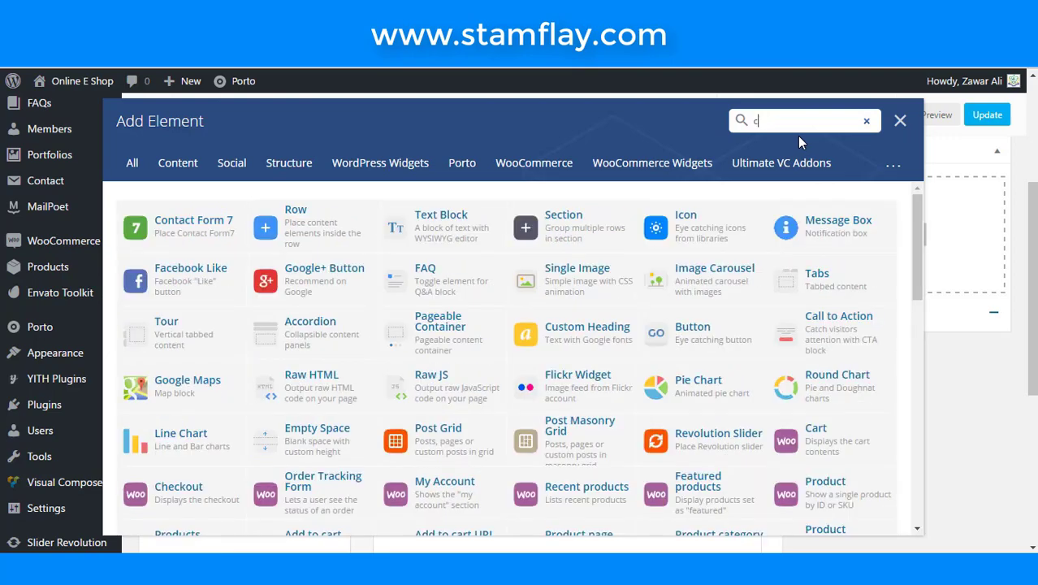
key("BackSpace")
type("hea")
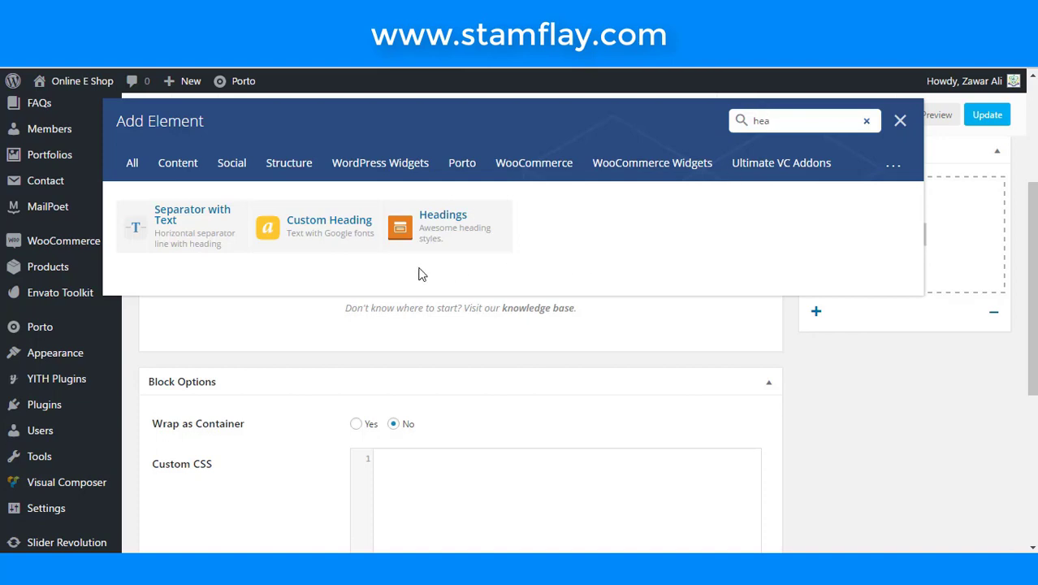
left_click(317, 228)
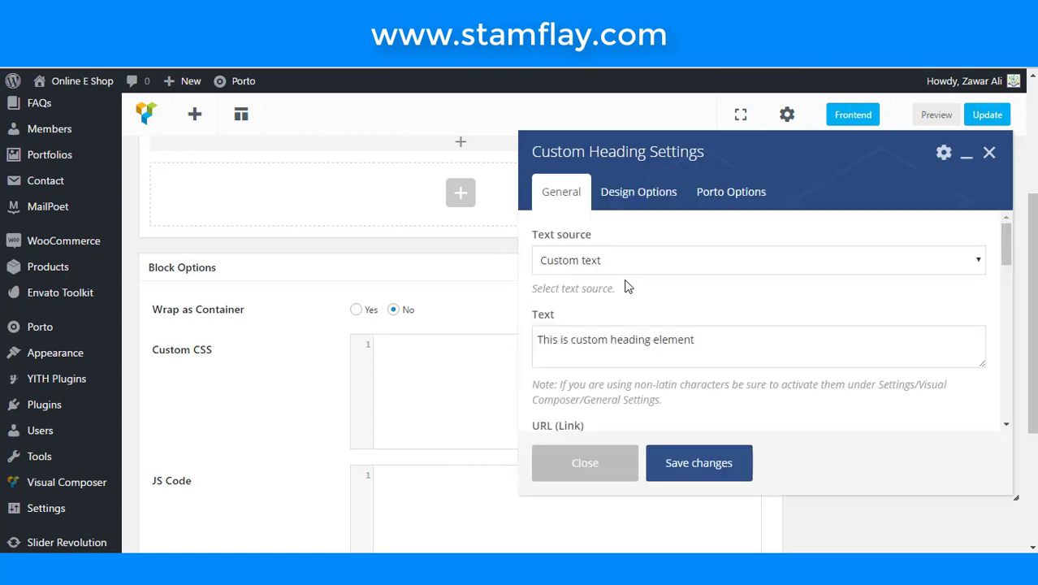
- Replace the placeholder heading text with 'Get In Touch'
scroll(626, 285, "down", 2)
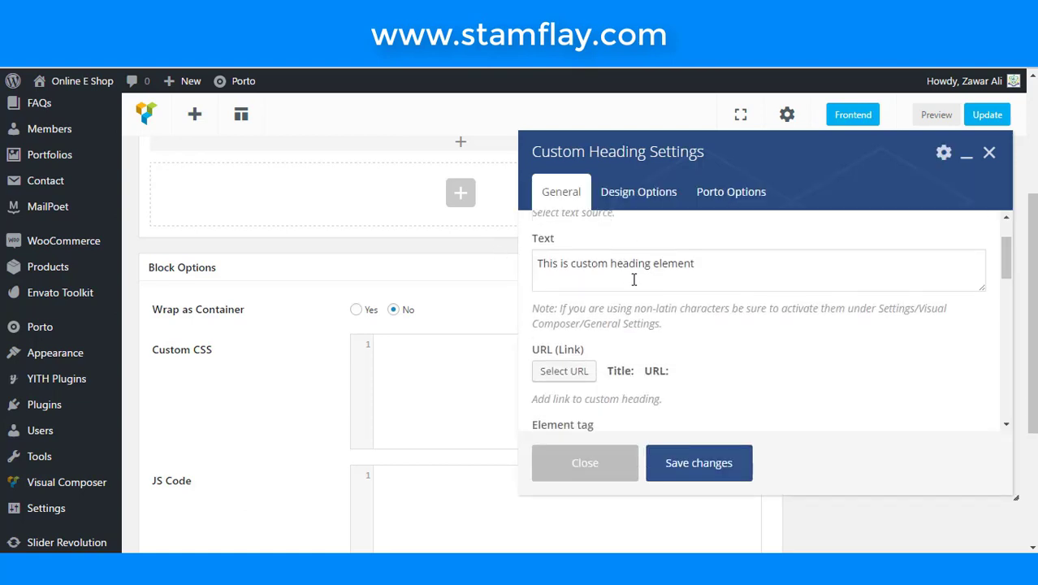
triple_click(714, 263)
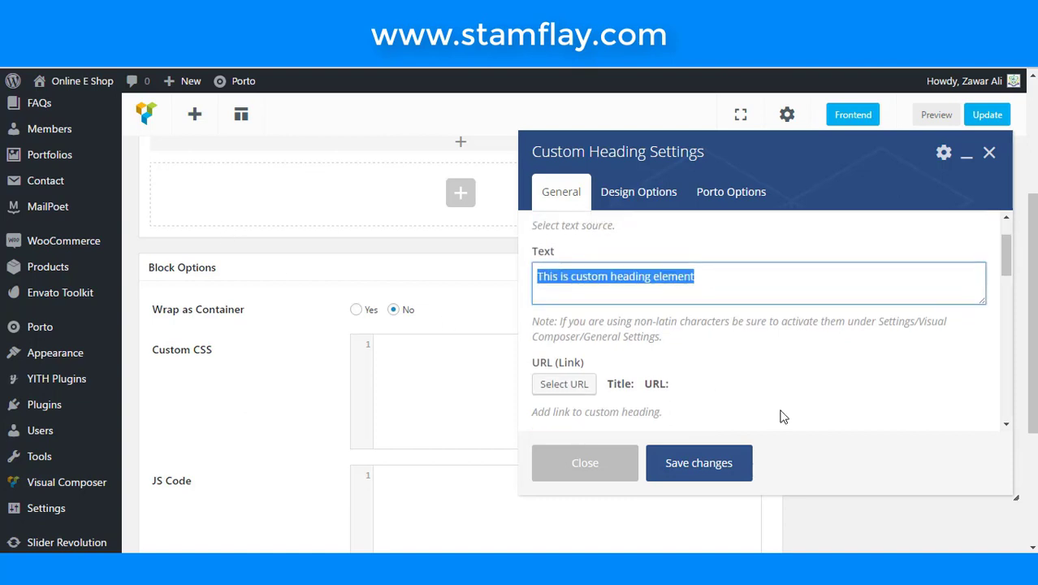
type("GEt")
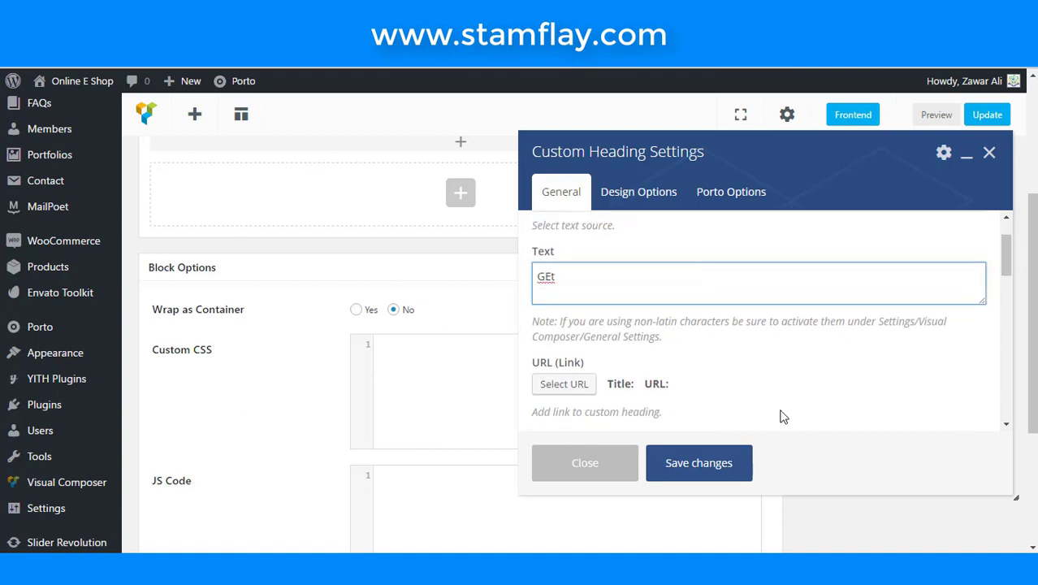
key("BackSpace")
key("BackSpace")
type("et ")
type("In ")
type("Tpo")
key("BackSpace")
key("BackSpace")
type("ouch")
left_click(735, 370)
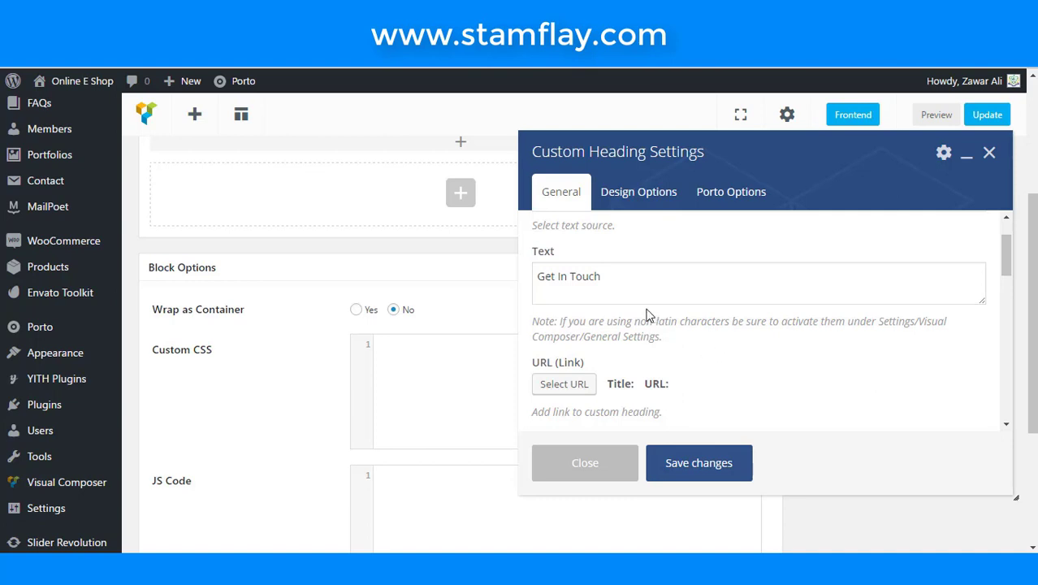
- Wrap the word Touch in <Strong> and </Srtong> tags
left_click(571, 275)
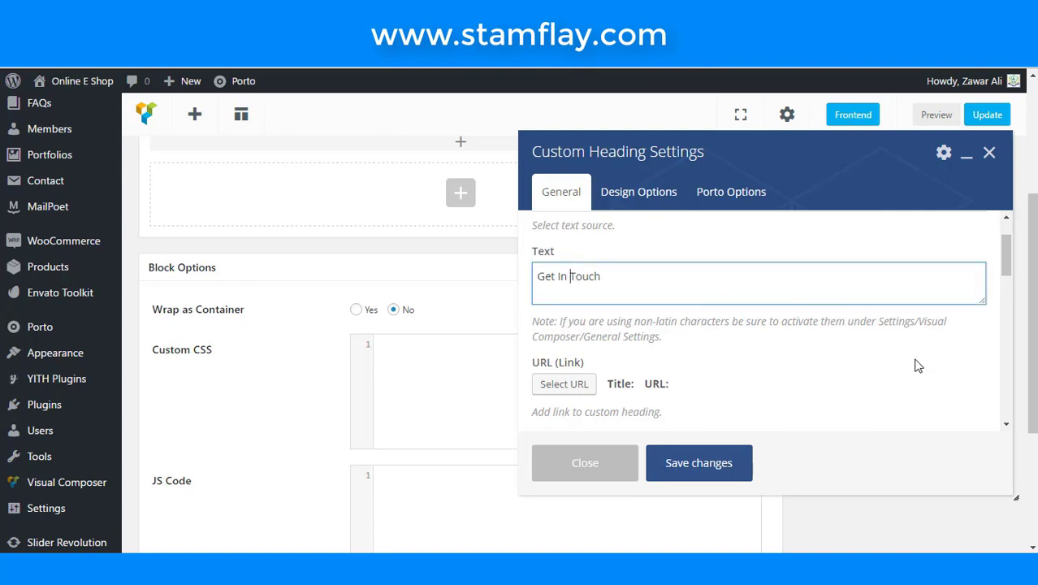
type("<Strong>")
left_click(712, 271)
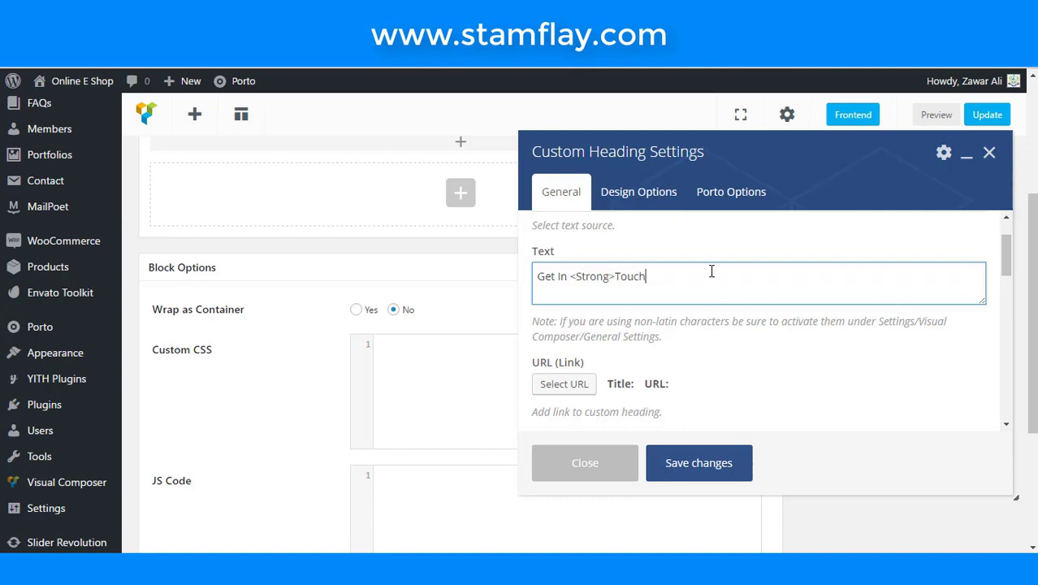
type("</Srtong>")
scroll(711, 271, "down", 1)
scroll(711, 274, "down", 4)
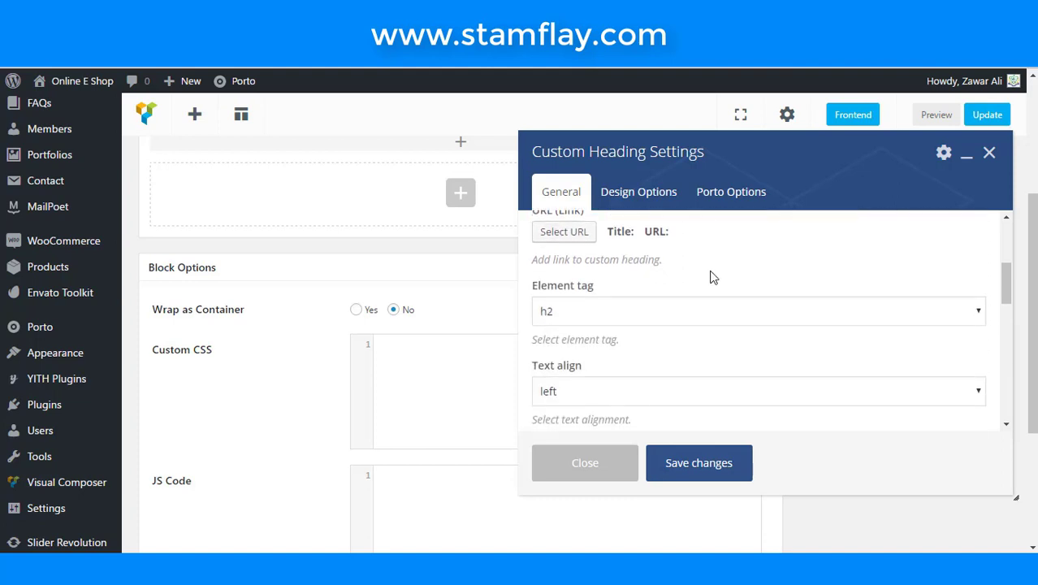
scroll(711, 306, "down", 2)
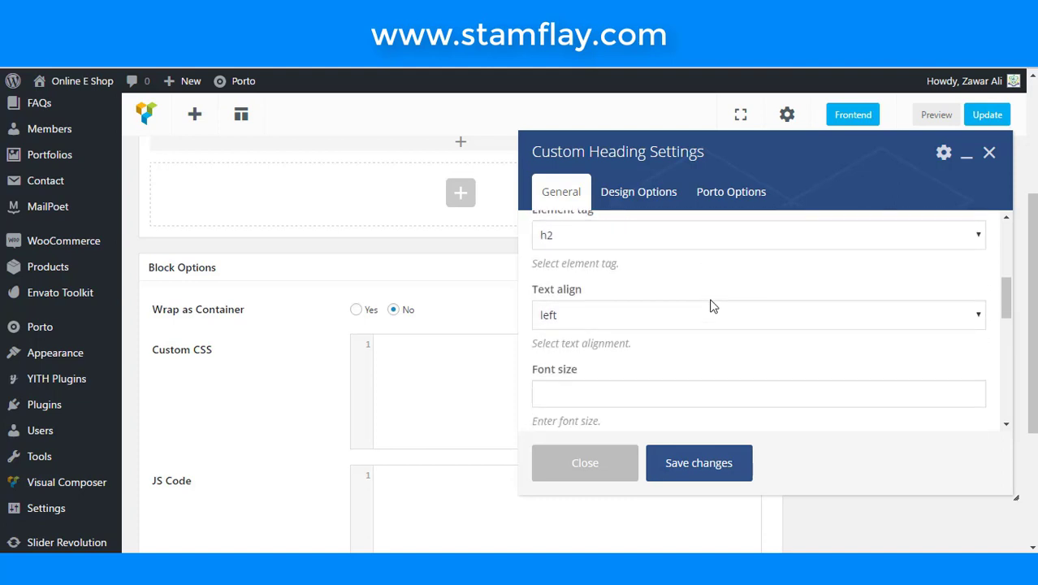
scroll(712, 305, "down", 4)
scroll(711, 305, "down", 5)
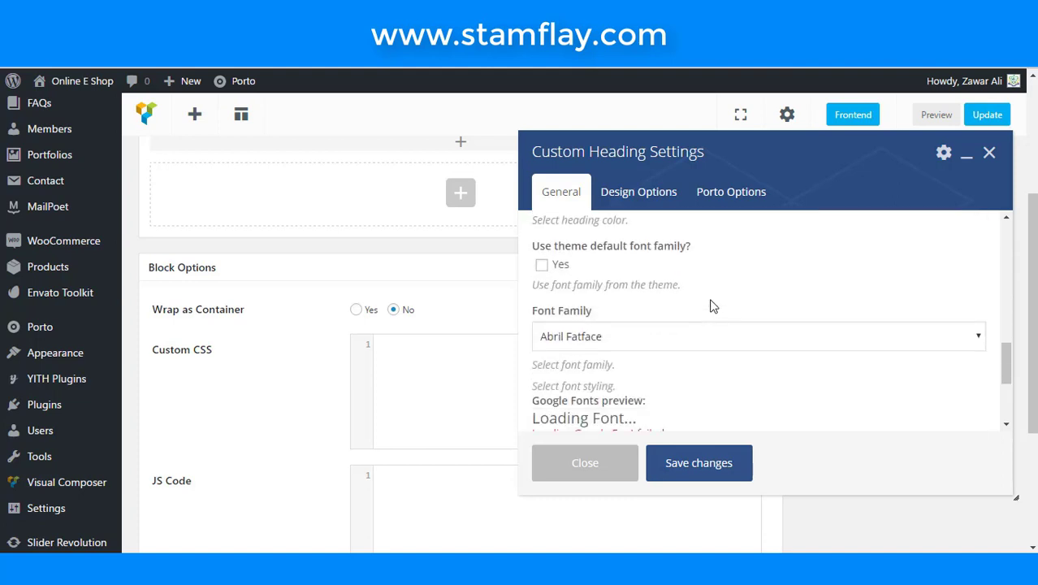
scroll(712, 305, "down", 1)
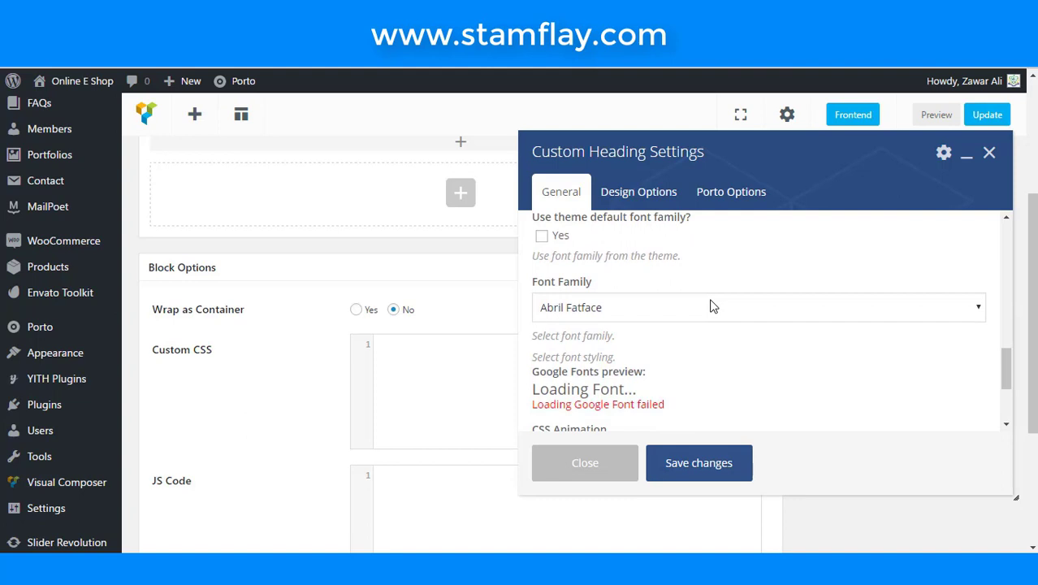
left_click(542, 239)
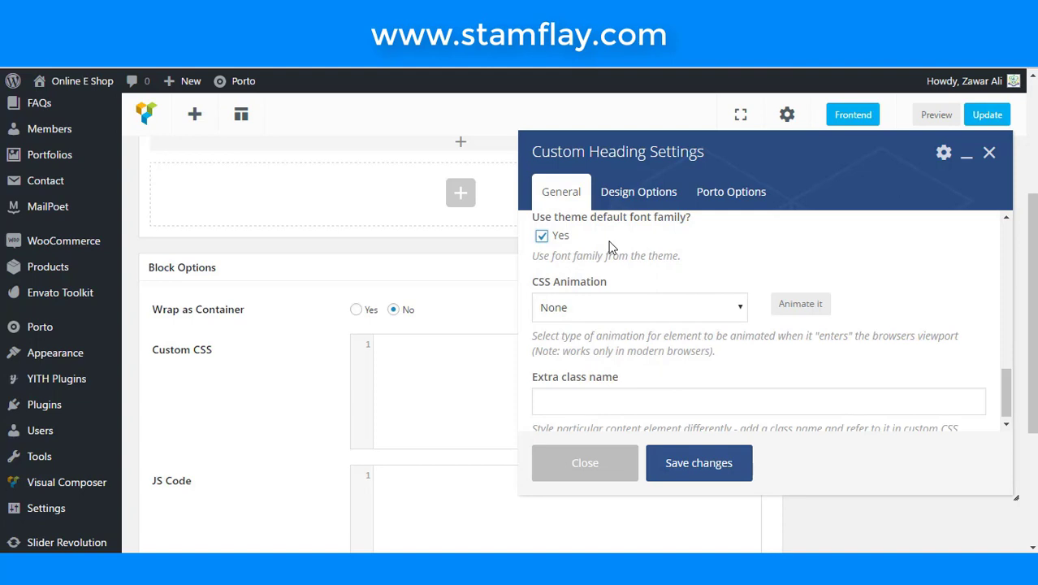
scroll(683, 257, "down", 2)
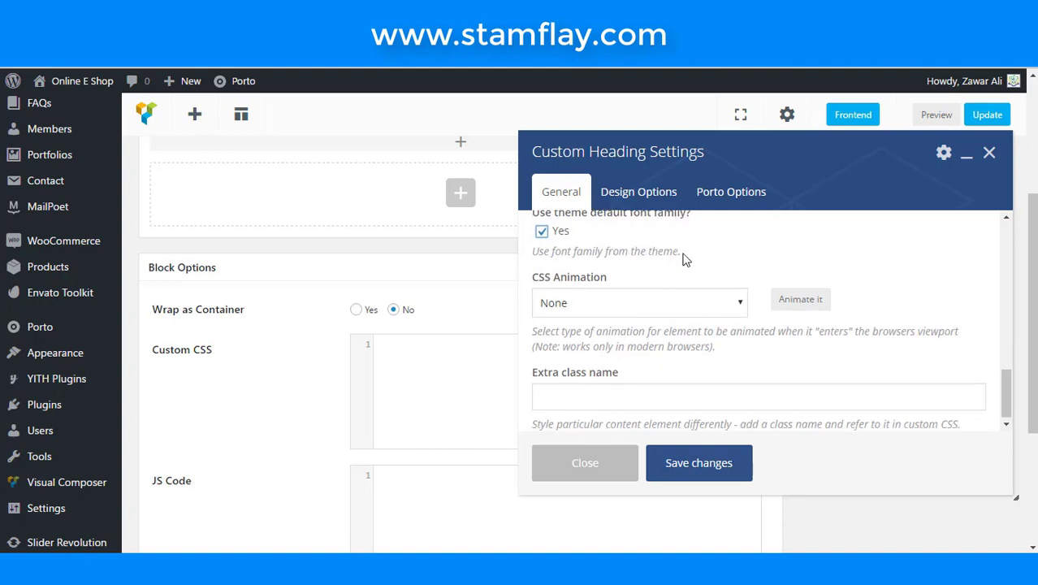
left_click(652, 205)
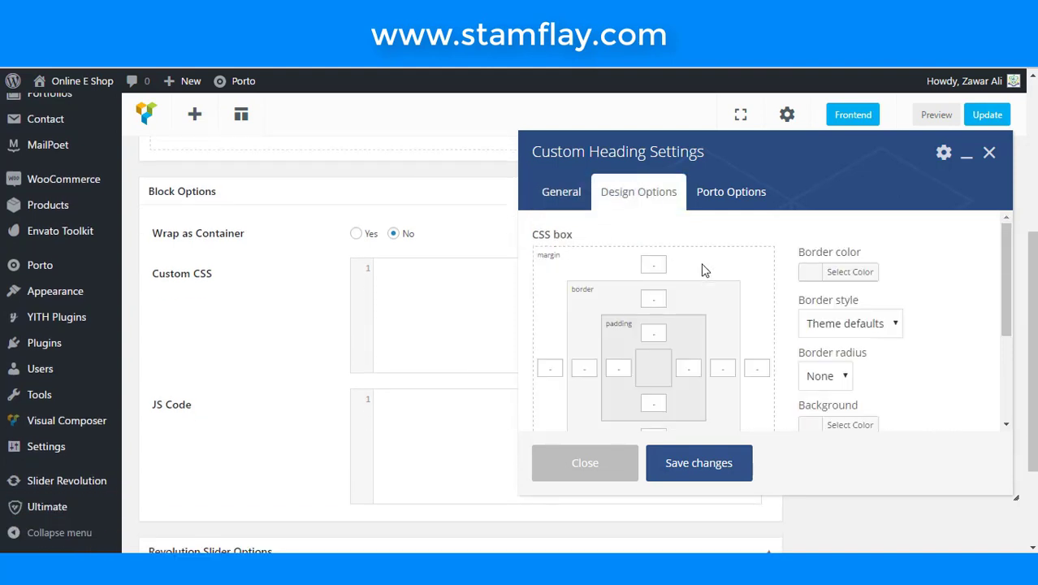
scroll(702, 276, "down", 2)
left_click(698, 464)
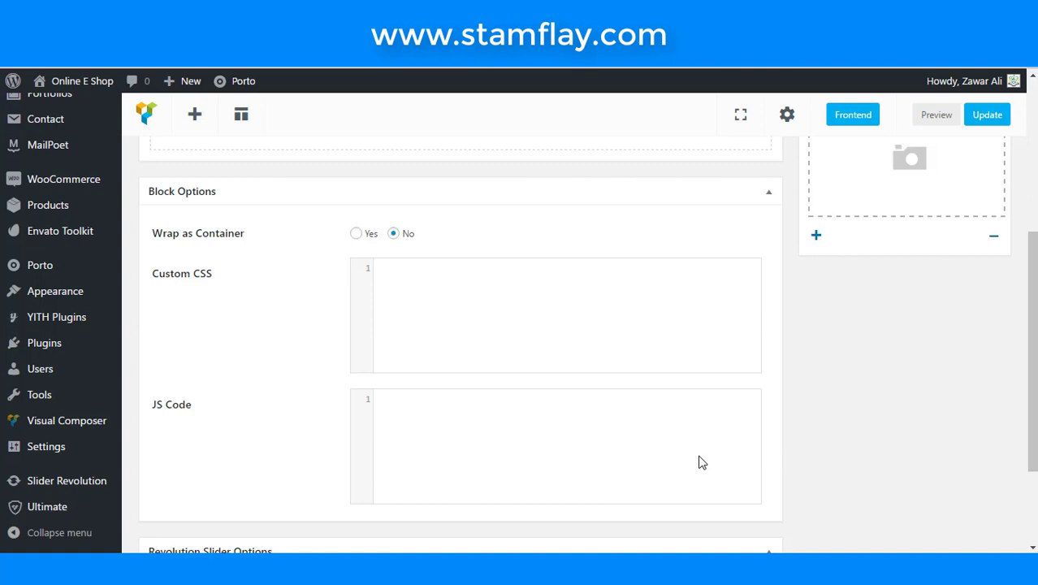
- Add an Info Box element to the Get in Touch column by searching 'info'
scroll(701, 444, "up", 3)
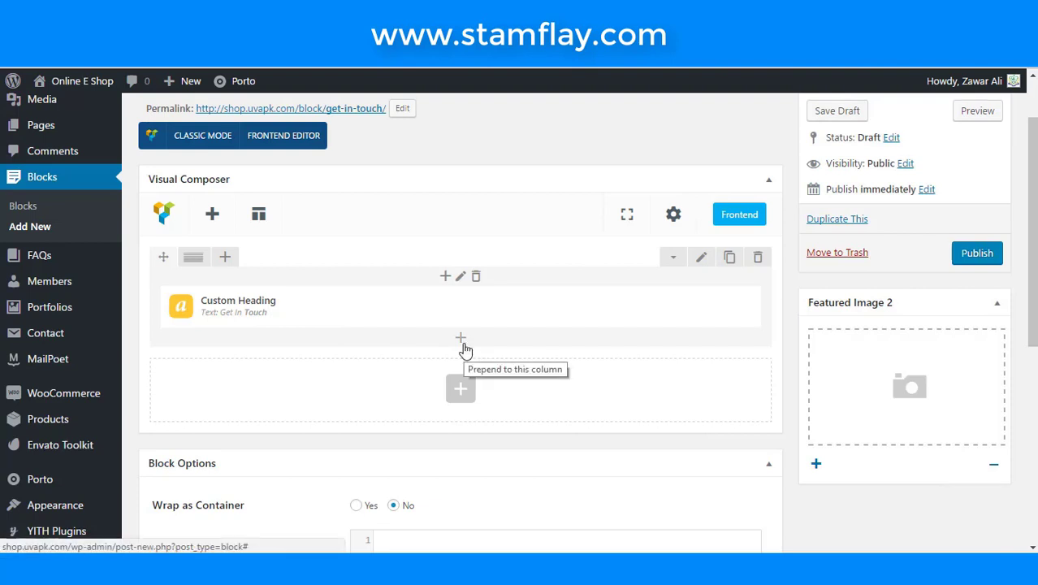
left_click(460, 338)
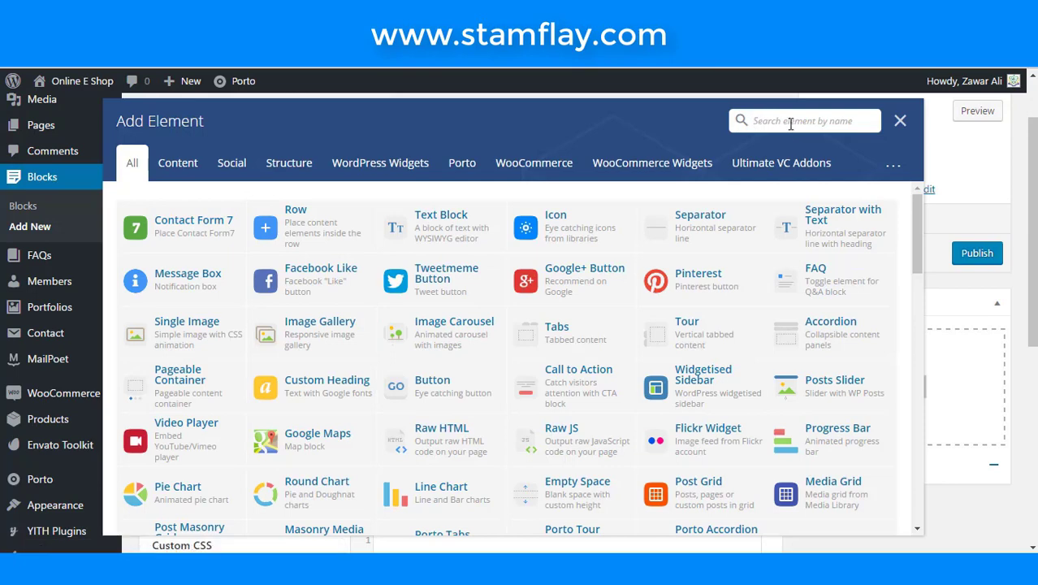
type("info")
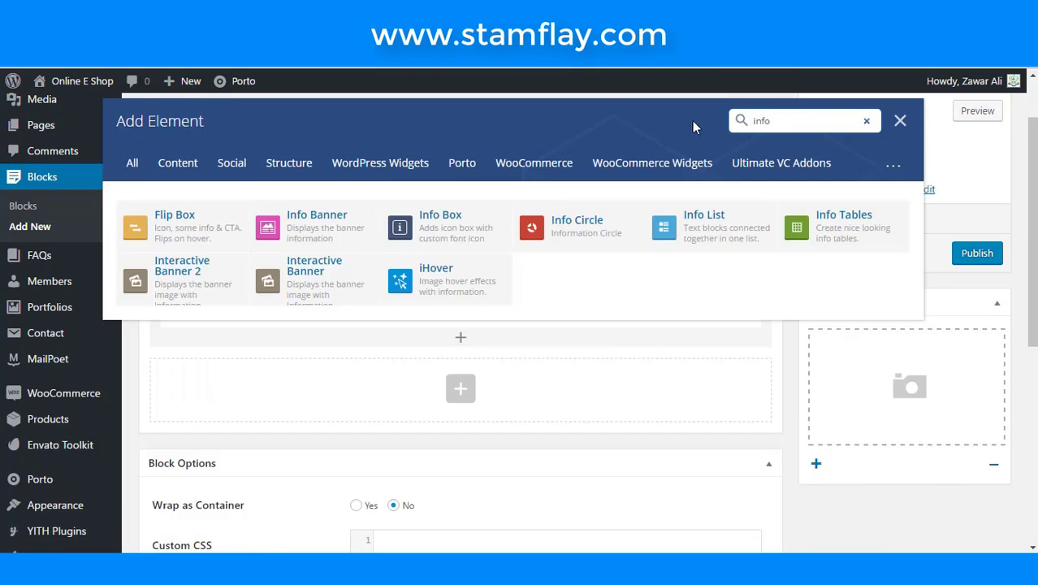
left_click(465, 233)
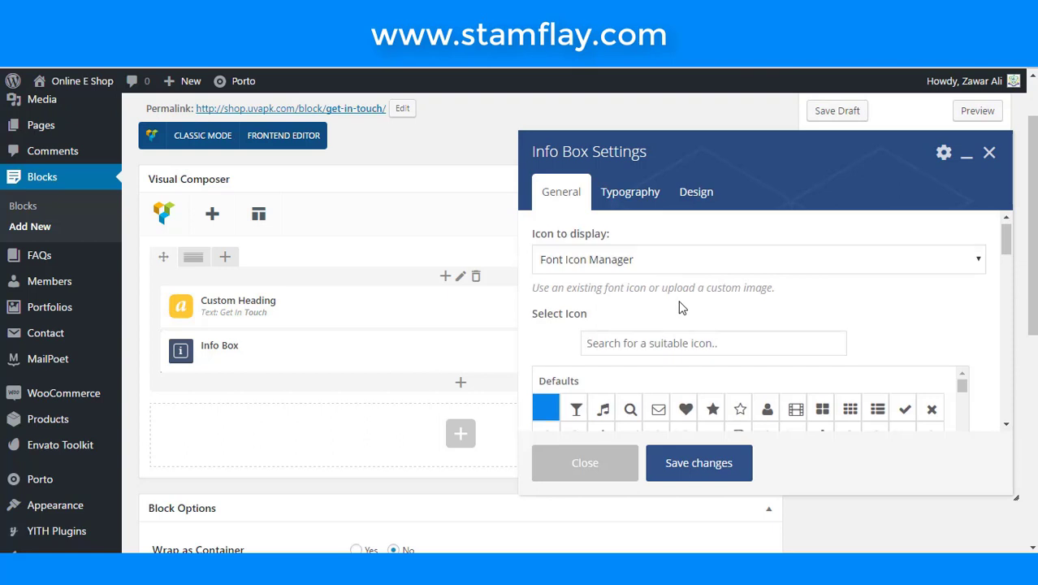
- Choose the phone handset icon from an icon search for 'pho', then go to Title
scroll(682, 301, "down", 1)
left_click(689, 276)
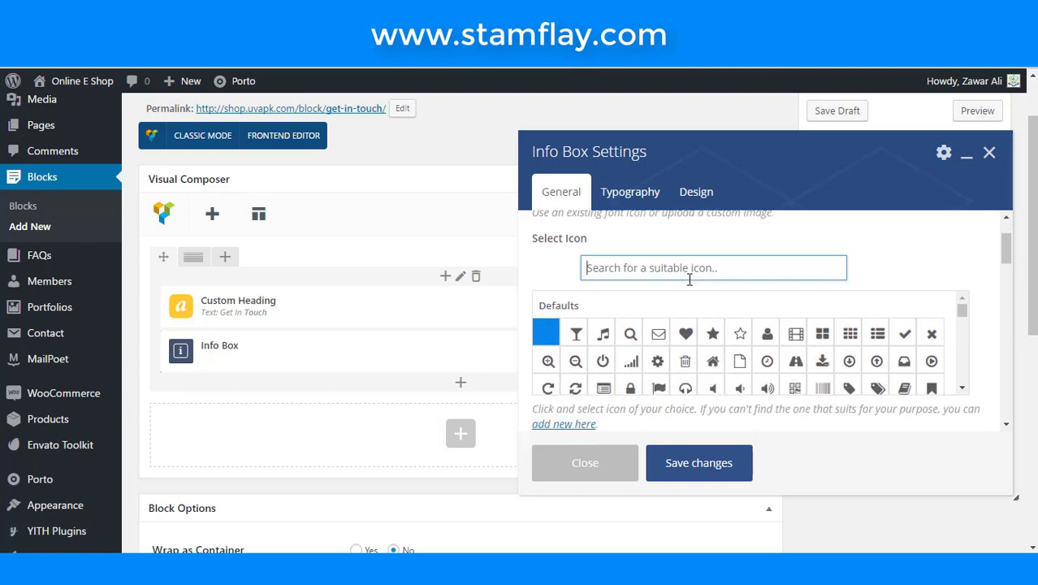
type("use")
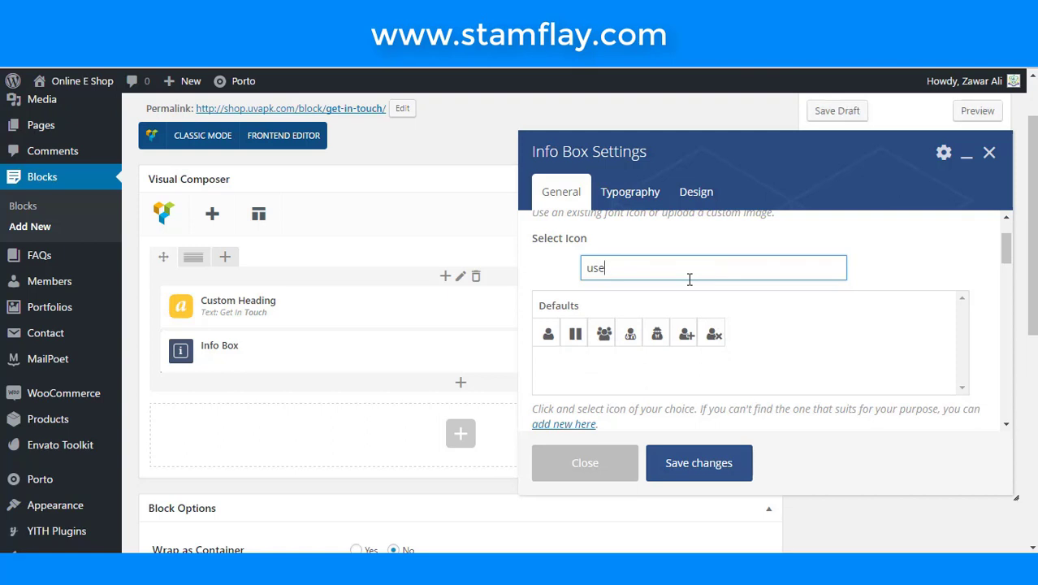
key("BackSpace")
key("BackSpace")
key("BackSpace")
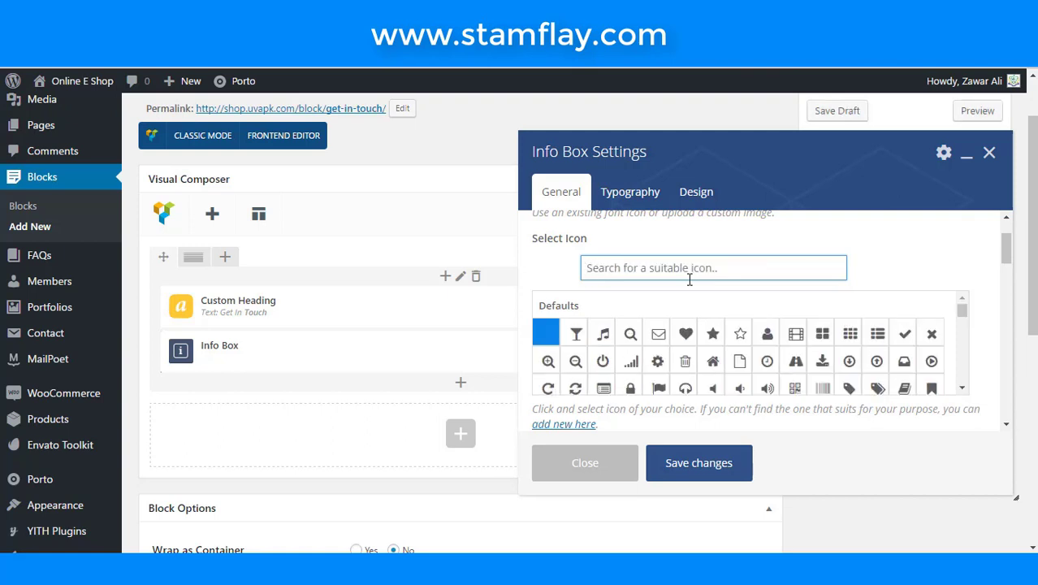
type("ph")
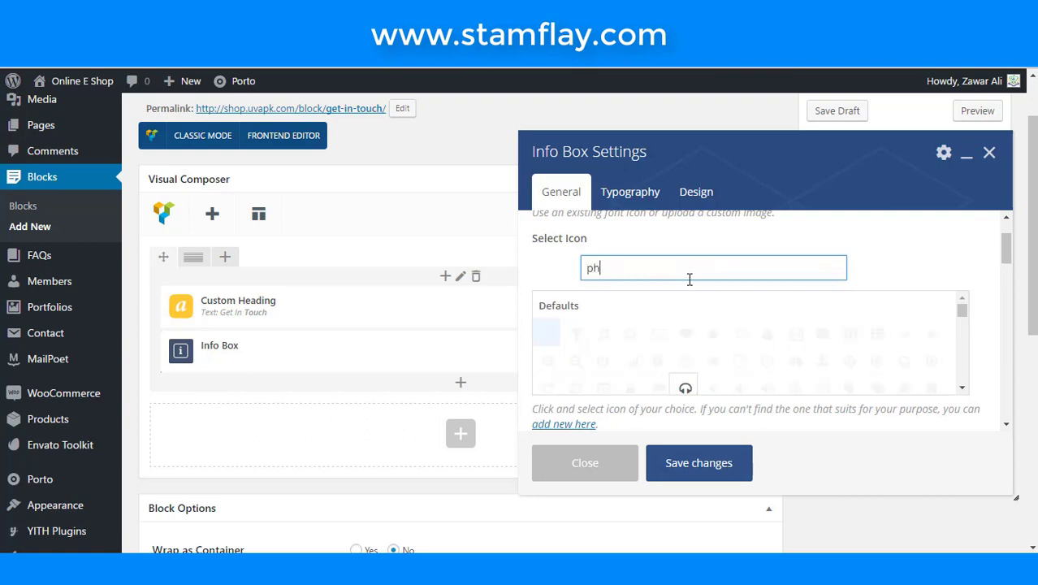
type("o")
left_click(607, 334)
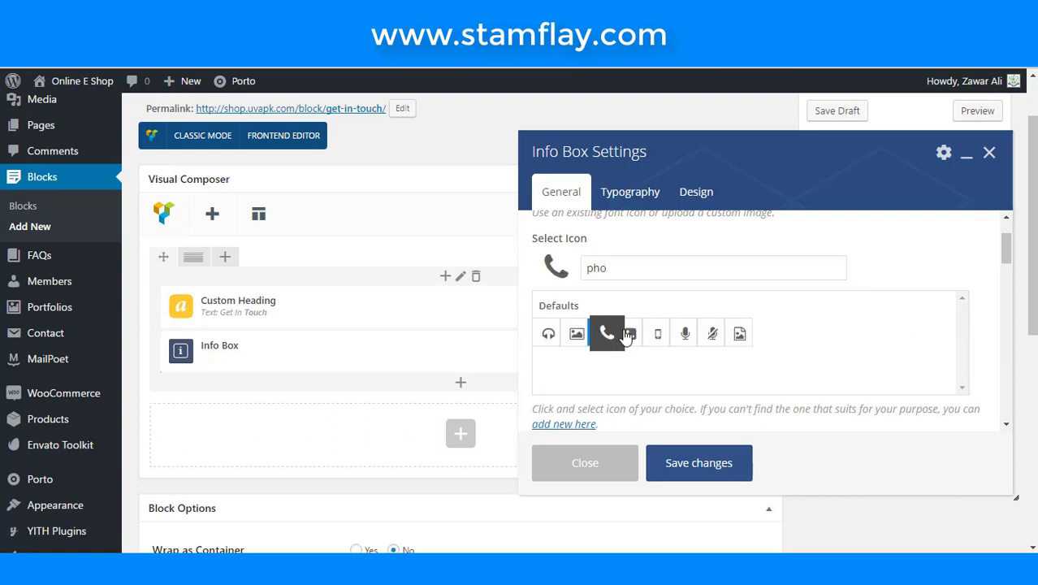
scroll(809, 319, "down", 4)
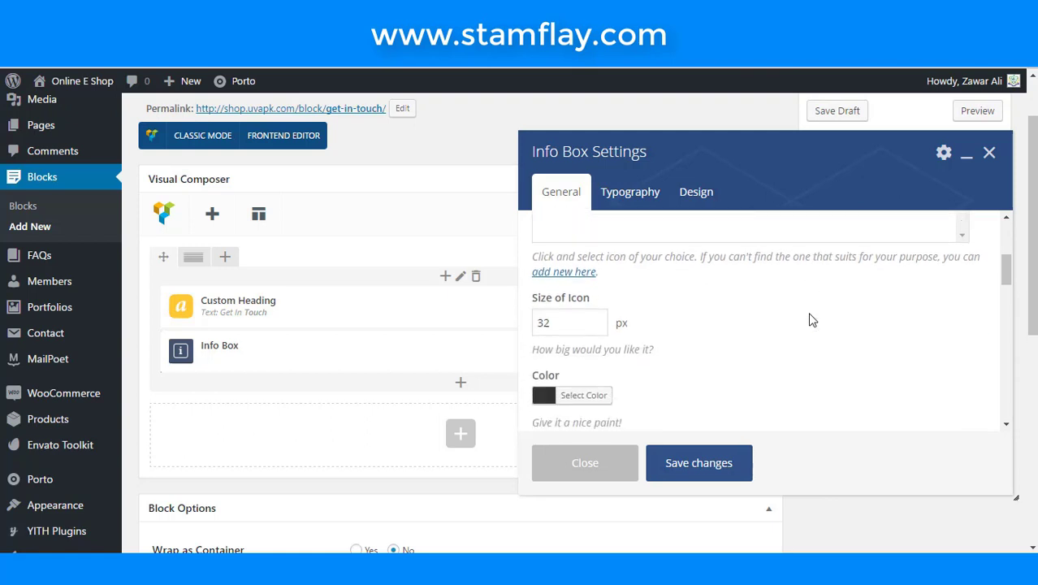
scroll(721, 365, "down", 4)
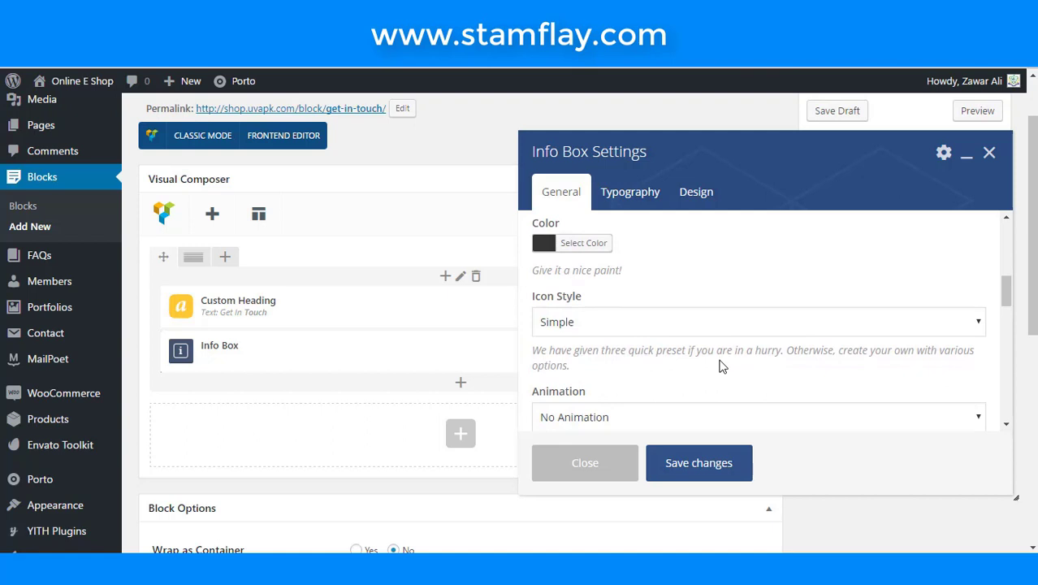
scroll(666, 325, "down", 4)
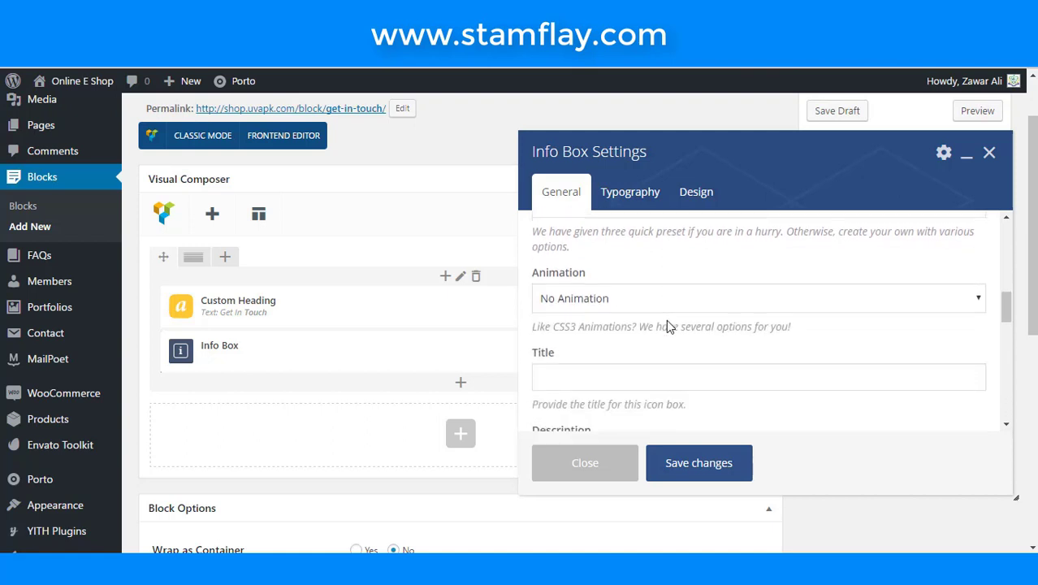
left_click(665, 338)
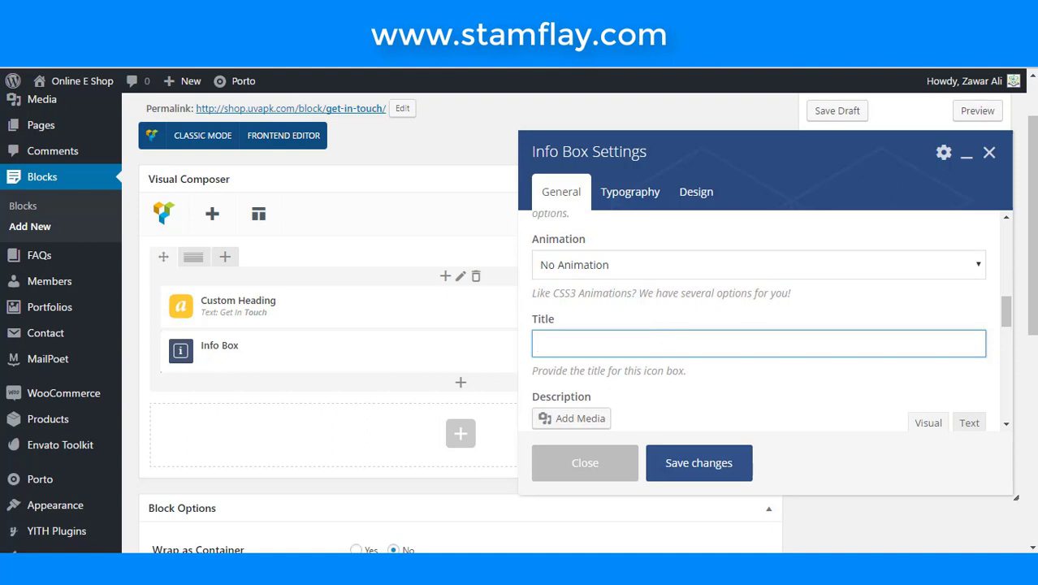
- Enter the Info Box title as <Strong>Phone:</> followed by the contact phone number
type("<Sr")
key("BackSpace")
type("t")
type("rong")
type(".")
type(">")
key("BackSpace")
type(">Phone:</>")
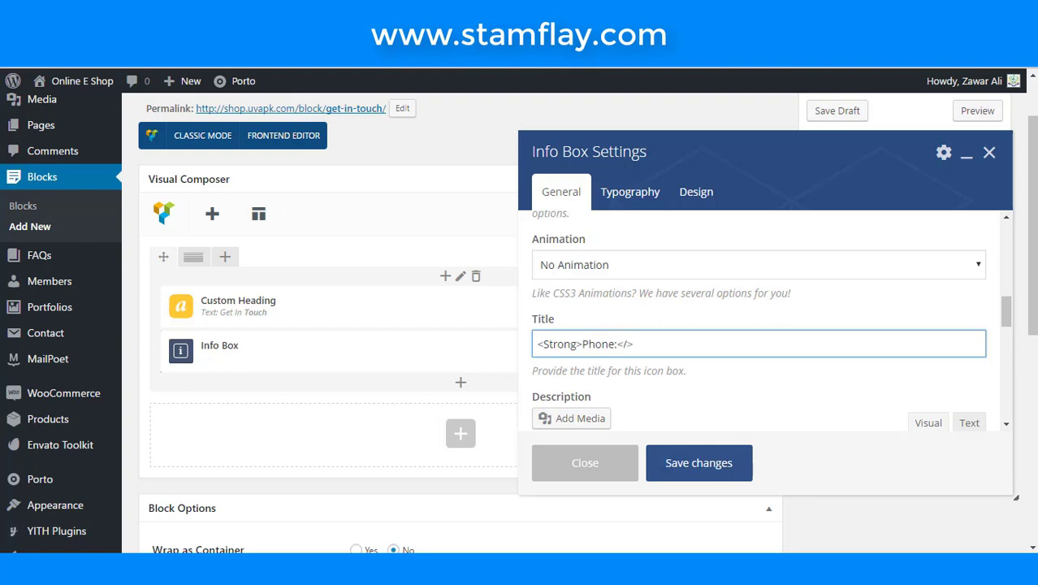
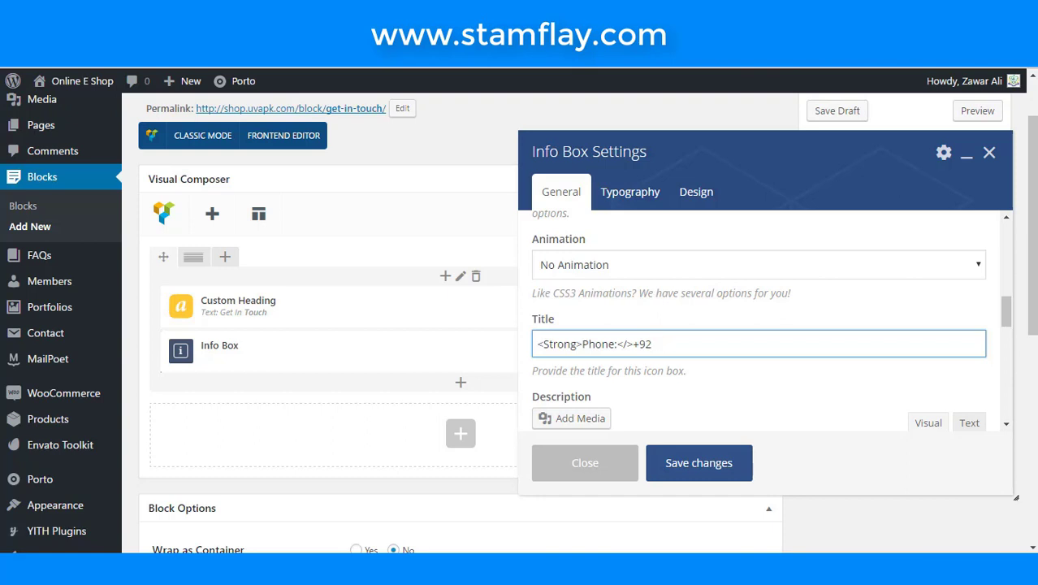
- Give the Info Box the extra class 'm-t-n'
scroll(829, 371, "down", 1)
scroll(829, 371, "down", 1)
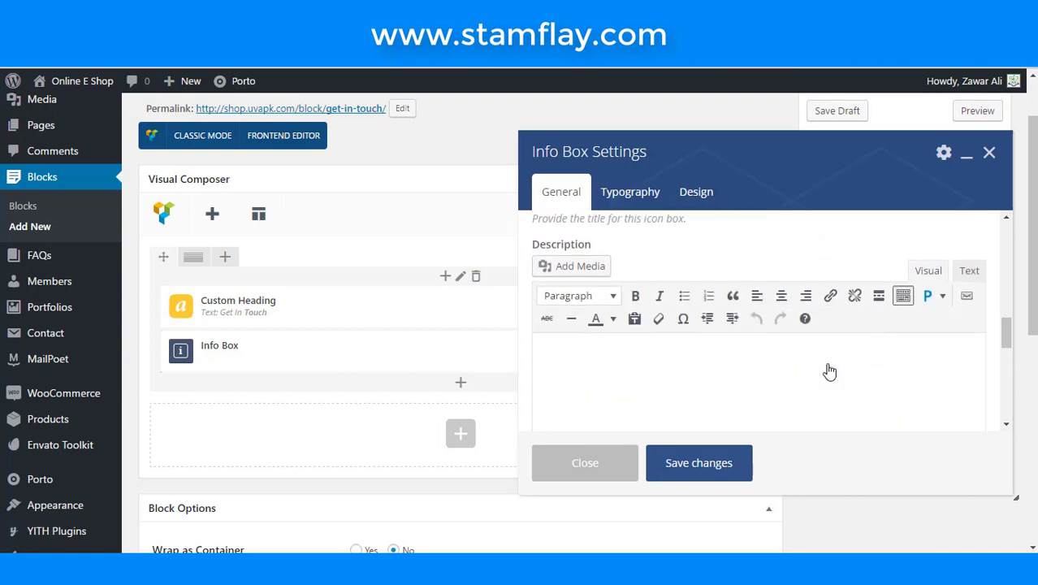
scroll(827, 370, "down", 3)
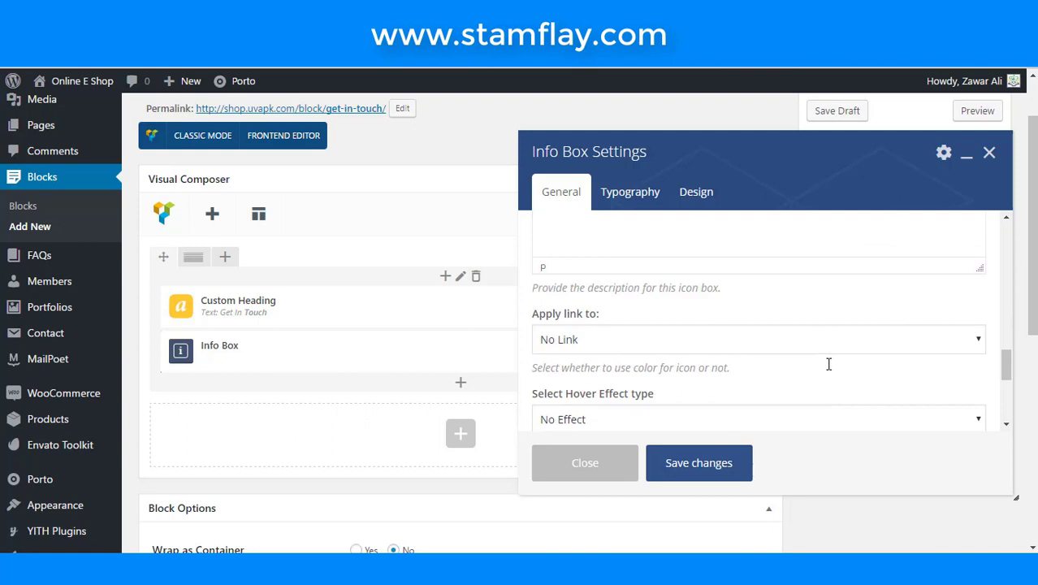
scroll(829, 367, "down", 1)
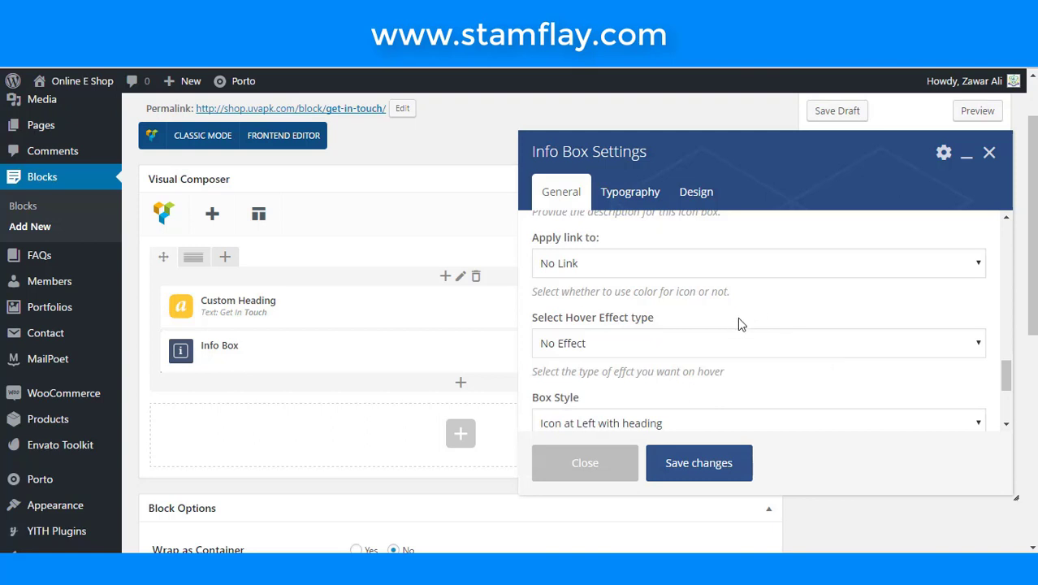
scroll(643, 305, "up", 1)
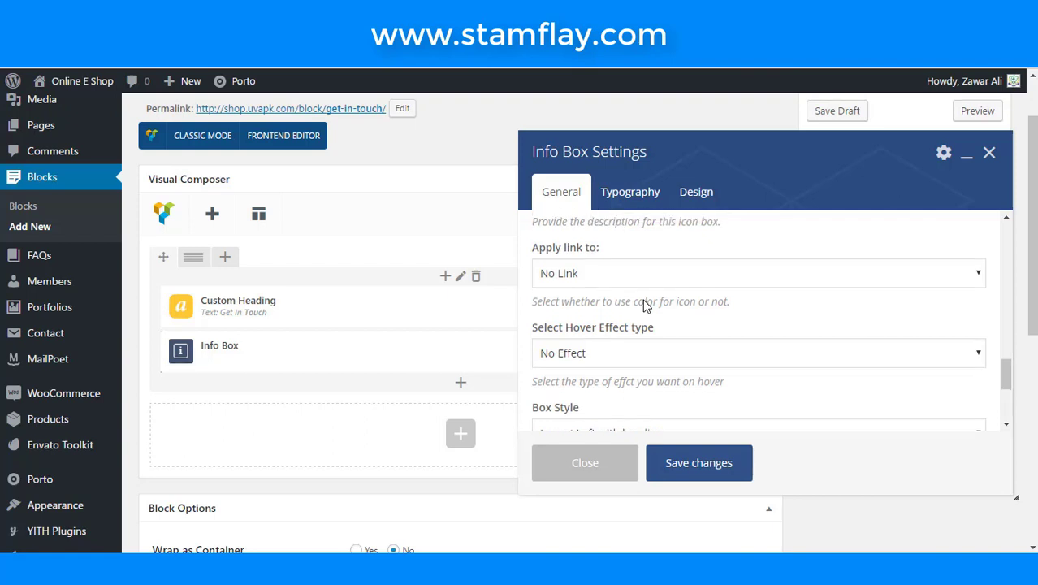
scroll(644, 299, "down", 3)
scroll(644, 301, "down", 1)
left_click(644, 302)
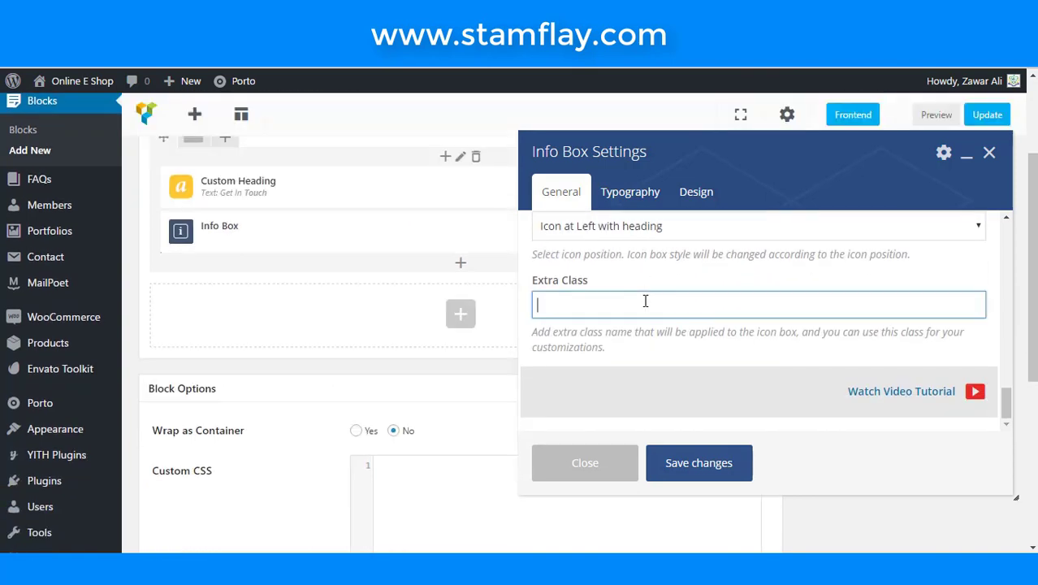
type("m-t-n")
- Set the title font size to 14, save the Info Box, and open the row's settings
left_click(633, 193)
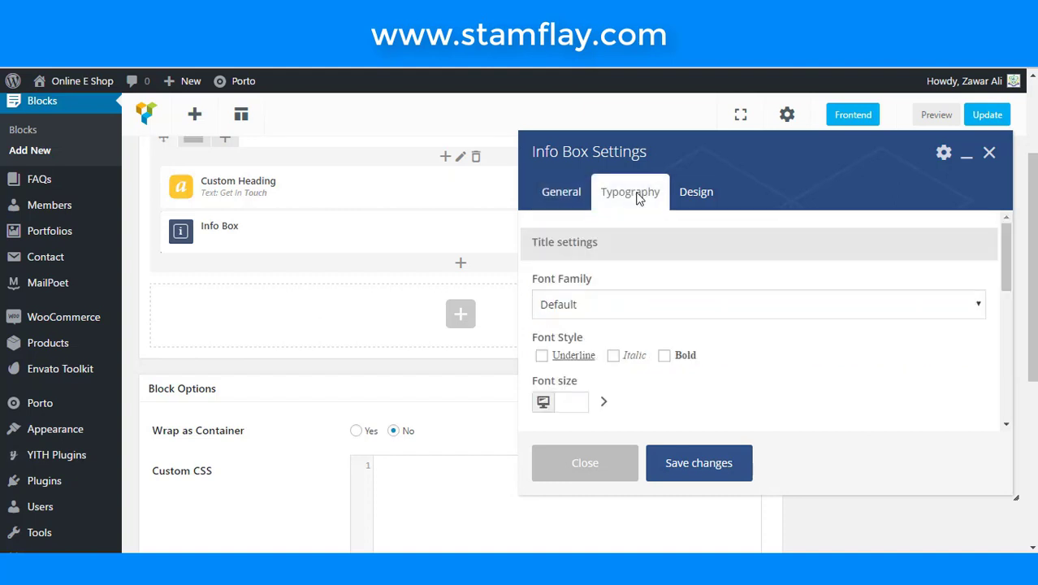
scroll(581, 341, "down", 2)
scroll(576, 320, "up", 1)
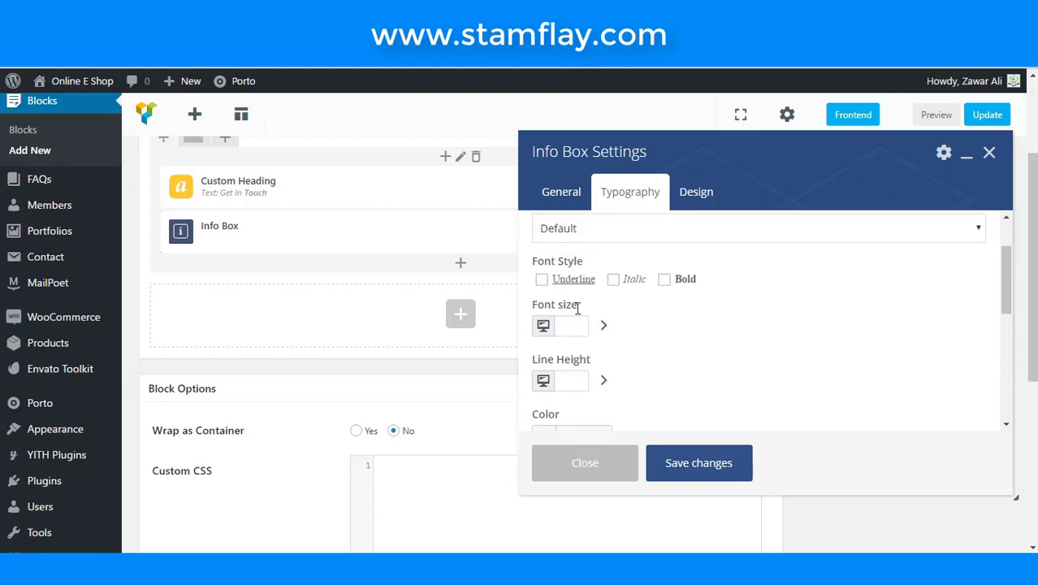
left_click(579, 324)
type("14")
left_click(723, 462)
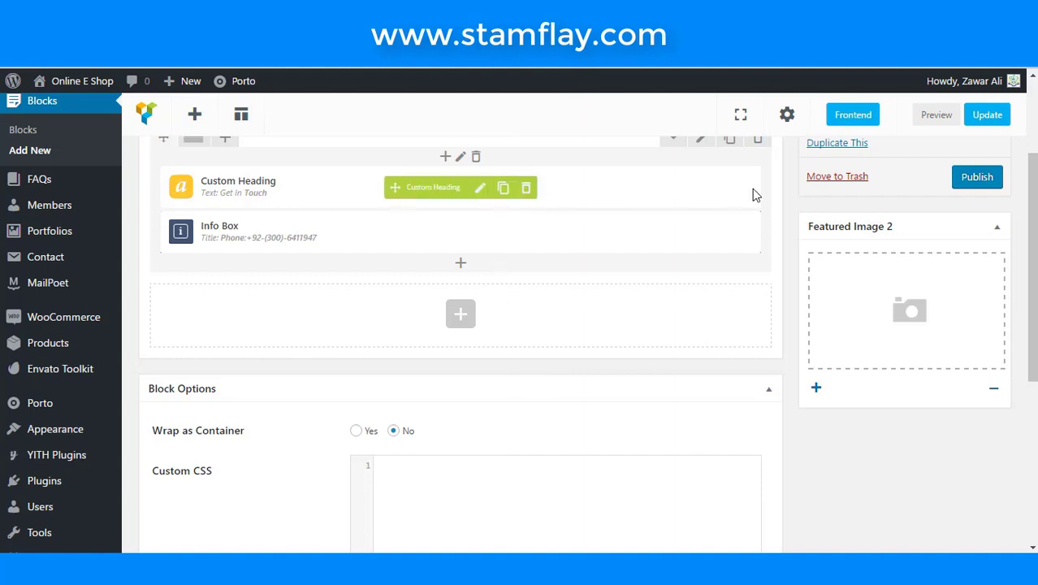
scroll(706, 186, "up", 2)
left_click(697, 260)
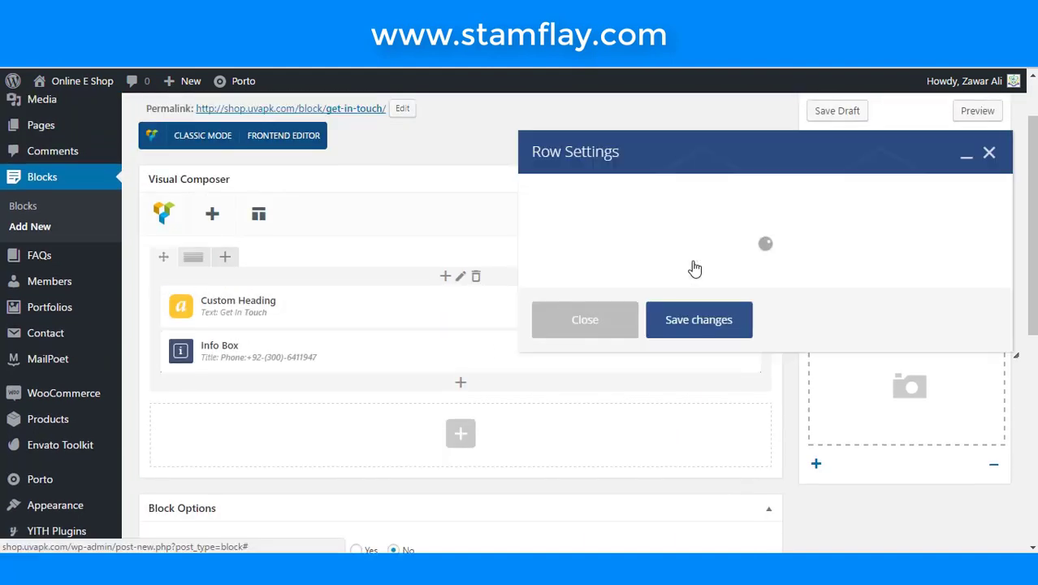
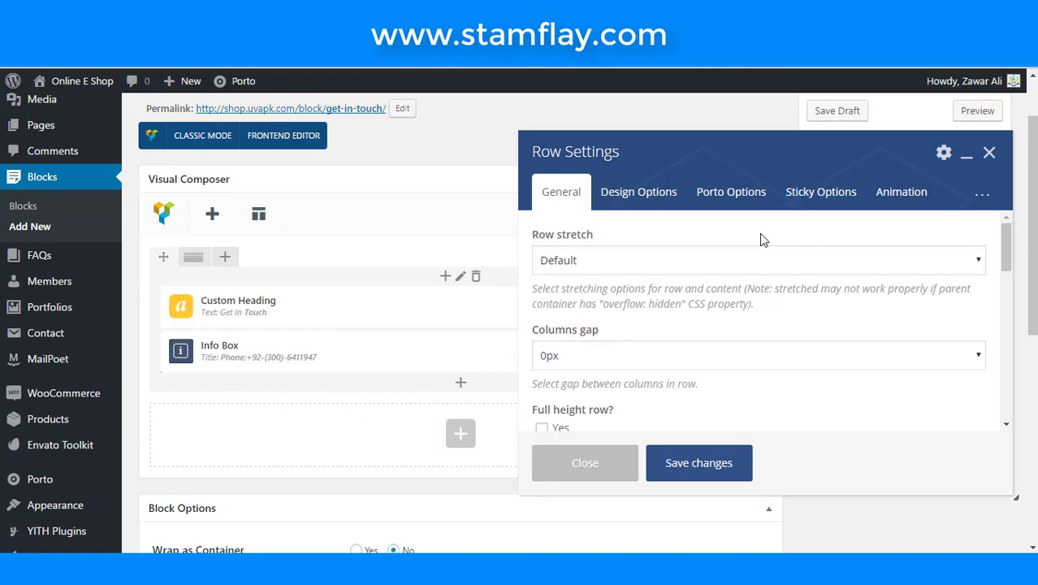
- Give the row the extra class name m-p-xl and save the row settings
scroll(759, 233, "down", 10)
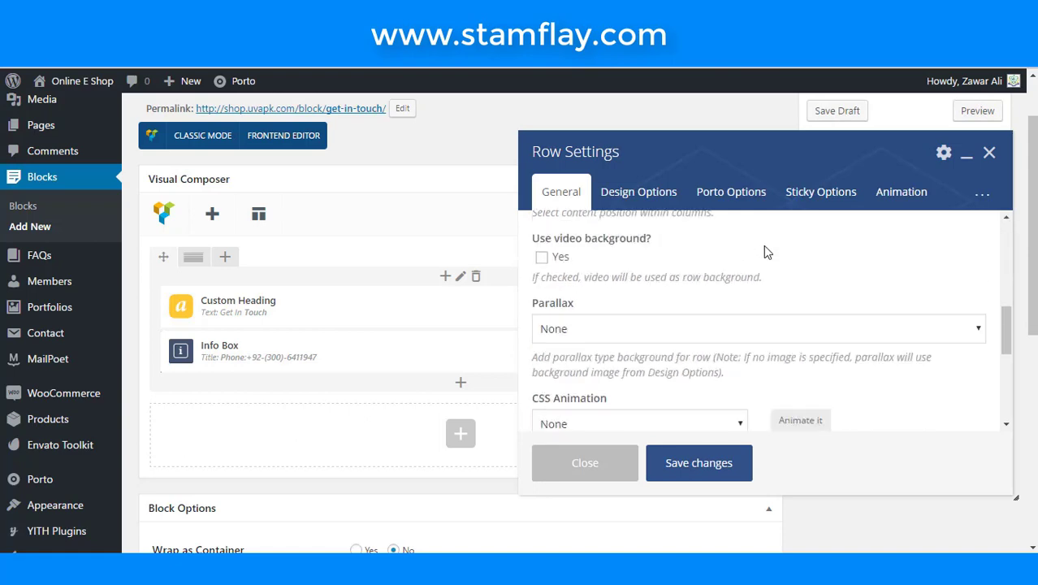
left_click(661, 374)
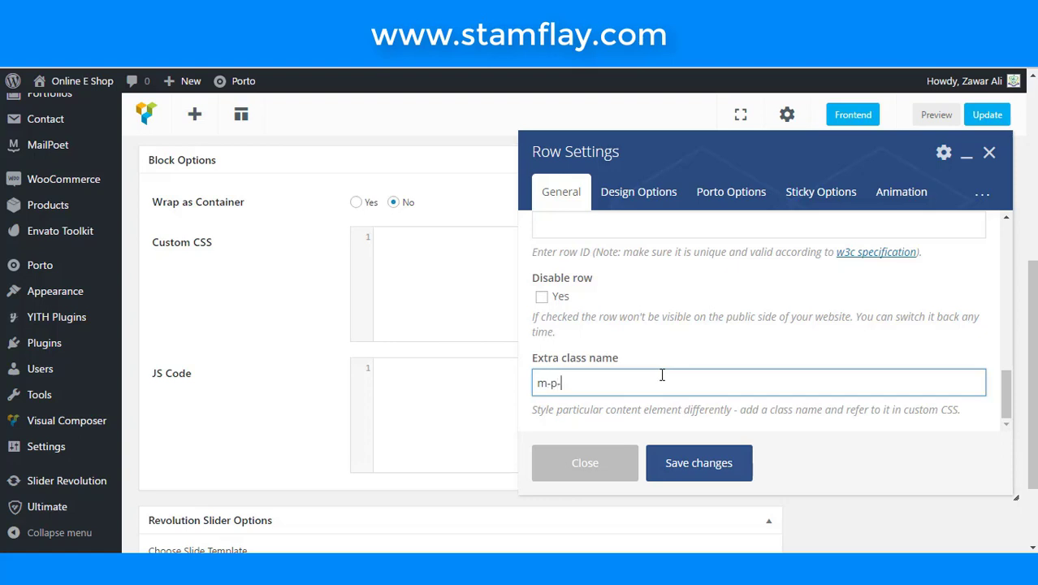
type("m-p-xl")
left_click(693, 463)
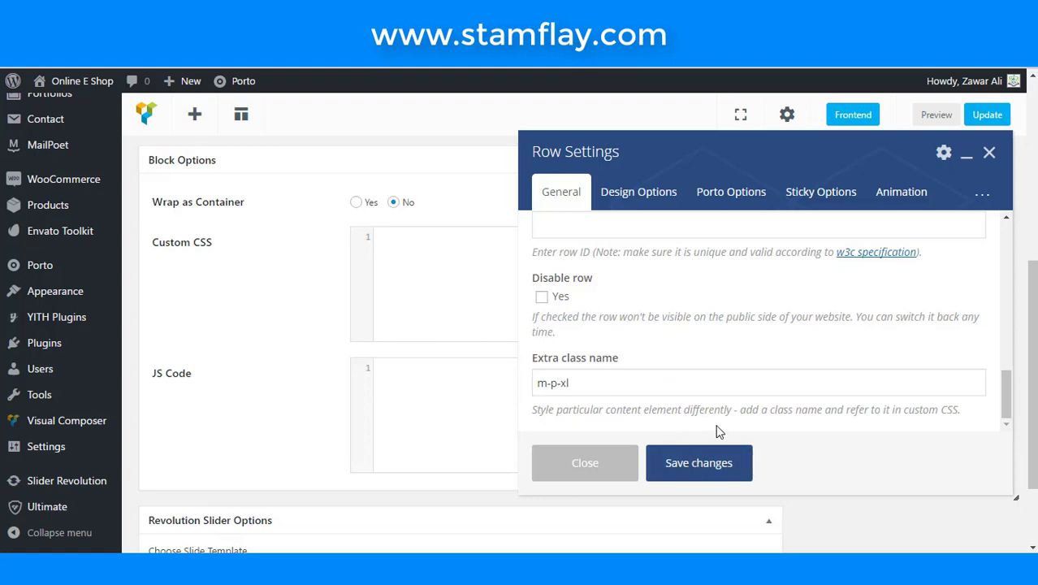
scroll(580, 269, "up", 3)
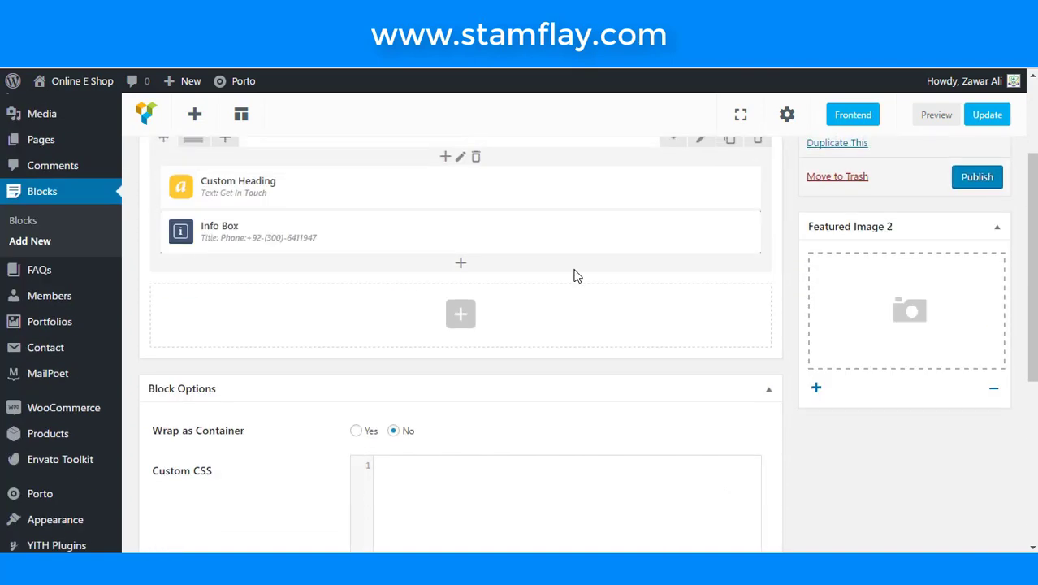
- Duplicate the Info Box twice to make three, then edit the middle one
mouse_move(393, 241)
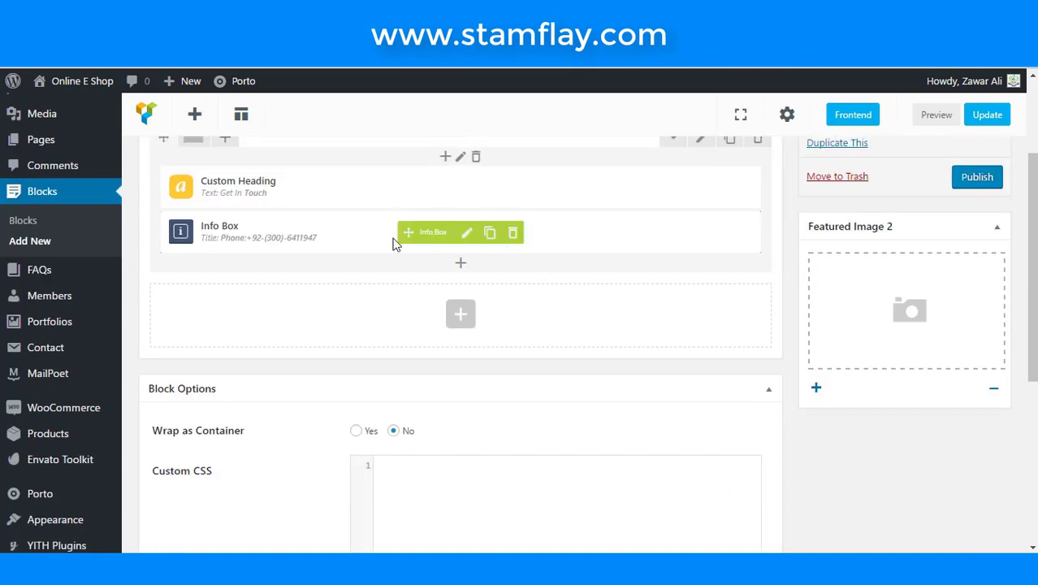
left_click(490, 242)
left_click(489, 283)
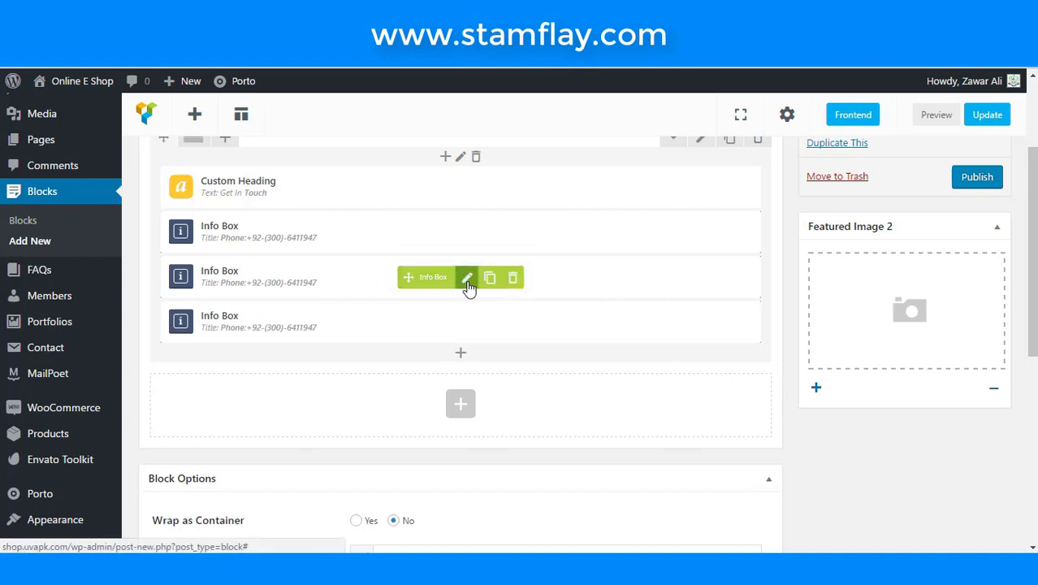
left_click(468, 280)
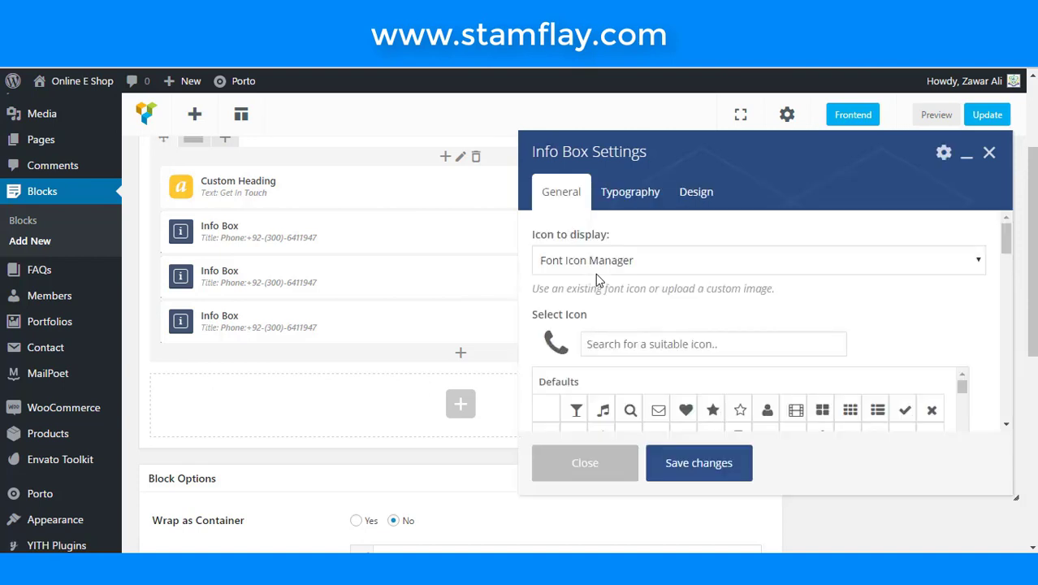
- Search the Select Icon grid for 'adddr', then scroll through the icons for an address pin
left_click(632, 342)
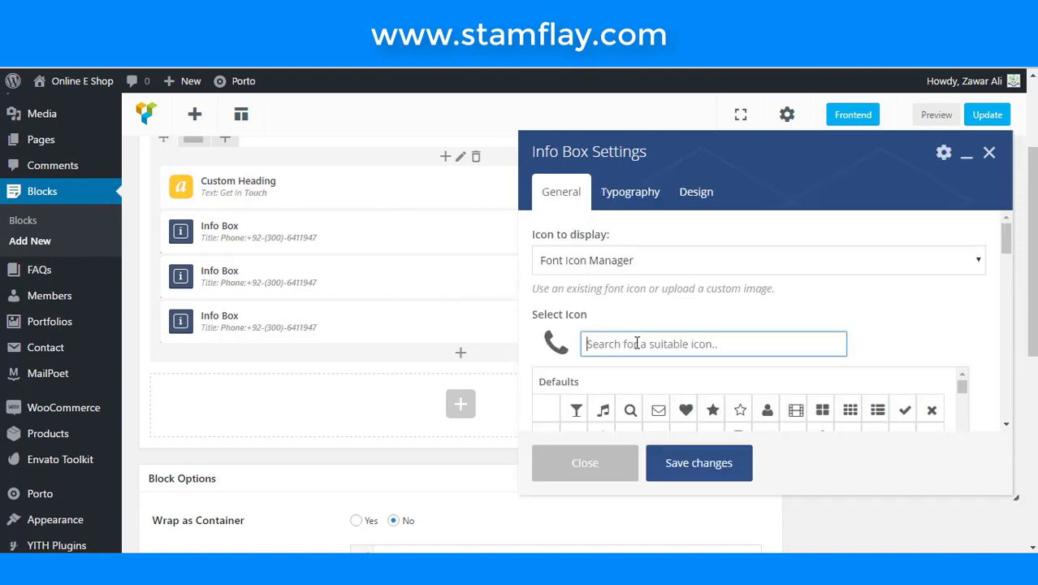
type("ad")
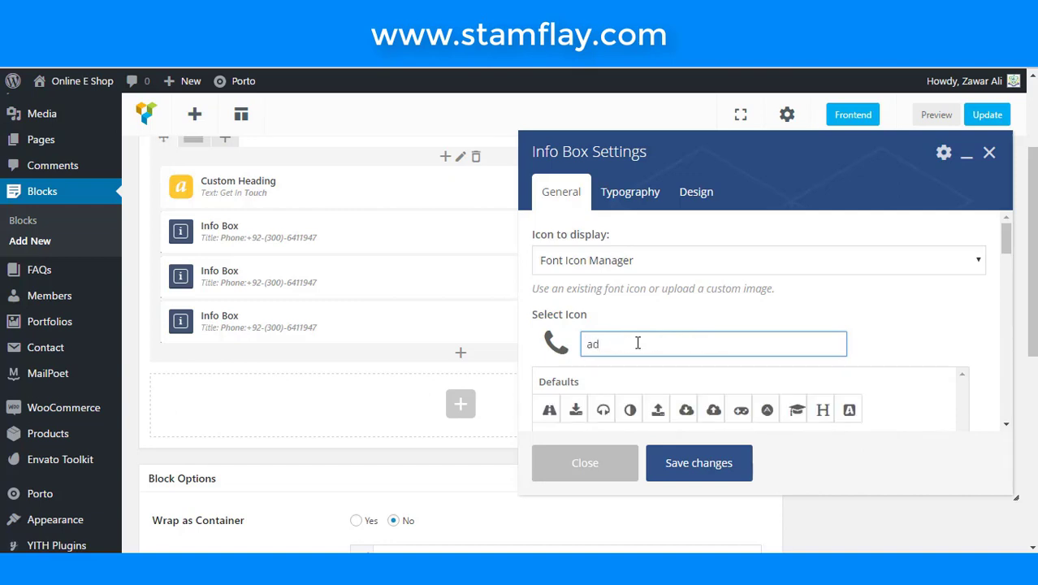
type("ddr")
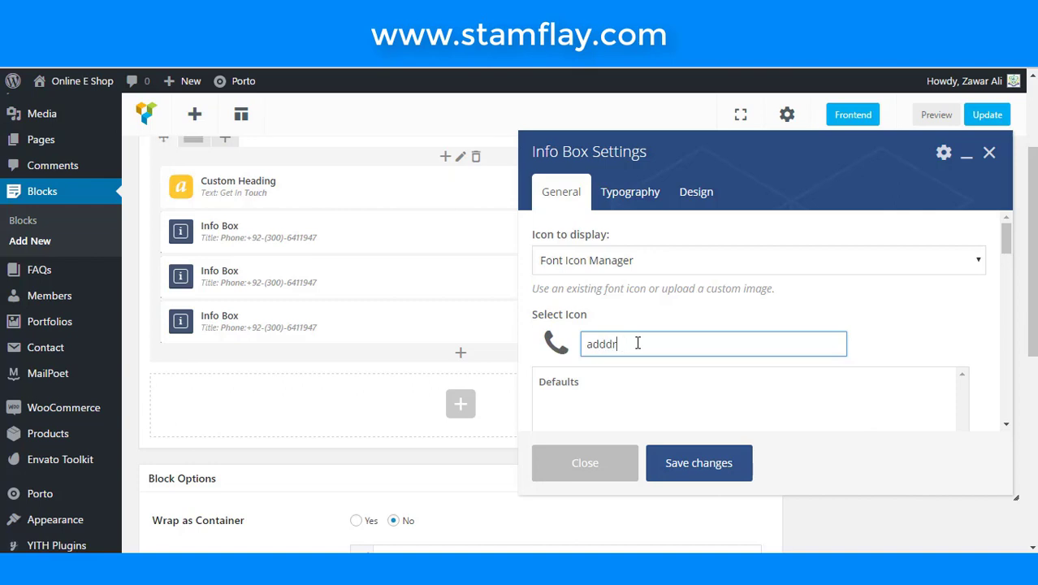
key("BackSpace")
key("BackSpace")
key("BackSpace")
key("BackSpace")
key("BackSpace")
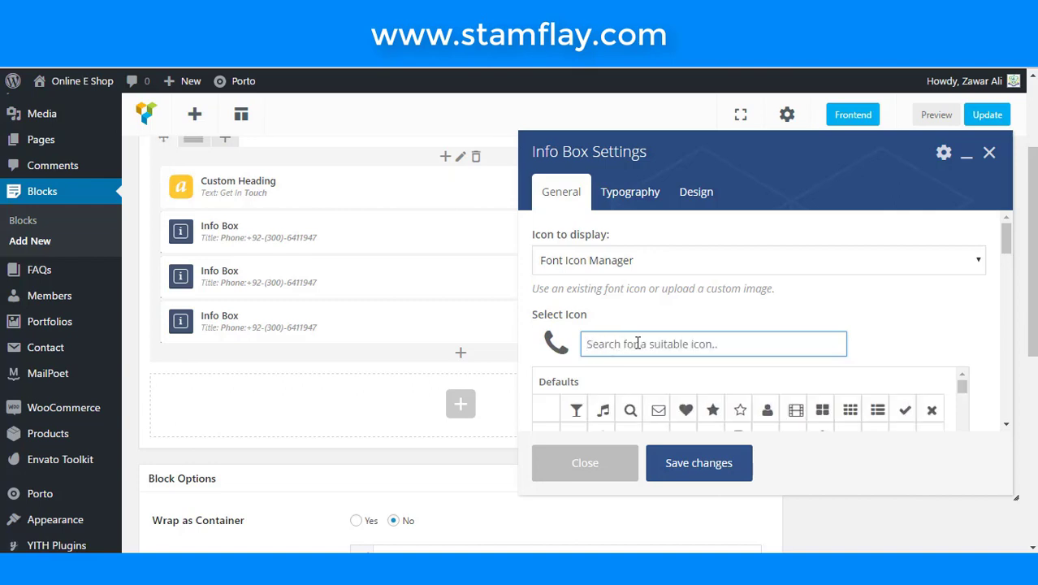
scroll(776, 386, "down", 3)
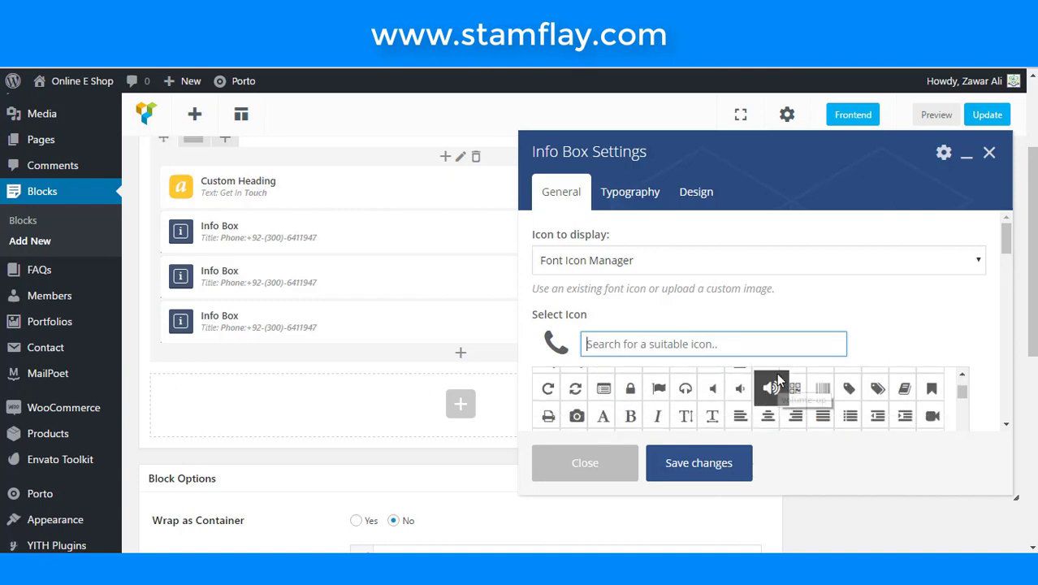
scroll(939, 419, "down", 2)
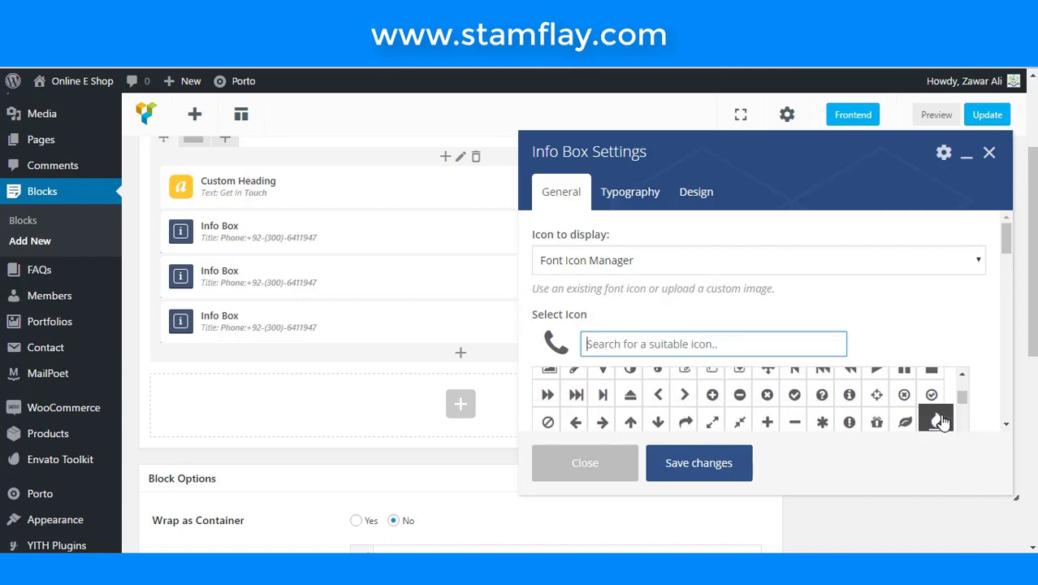
scroll(913, 420, "down", 3)
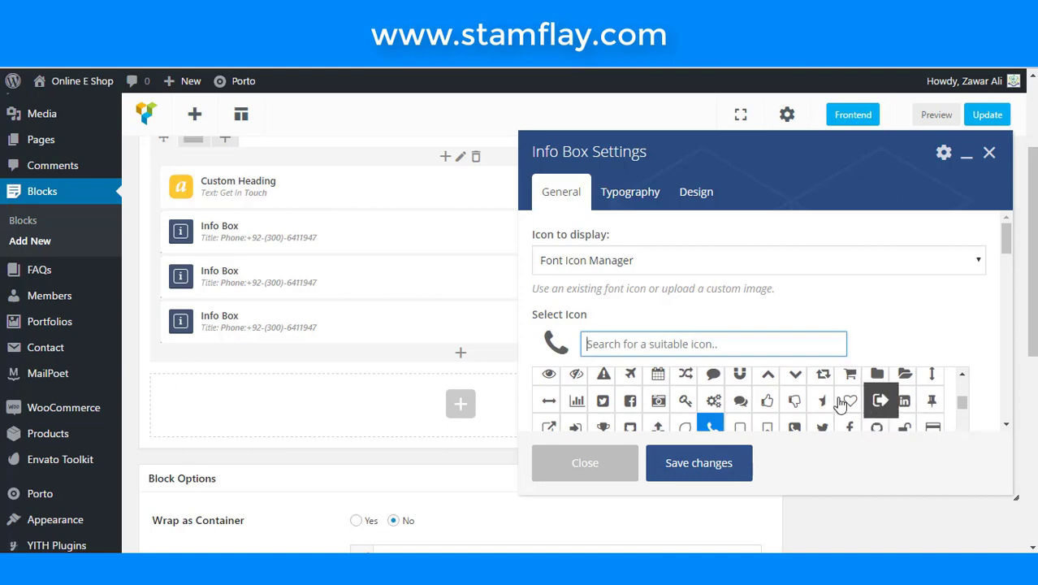
scroll(836, 402, "down", 3)
scroll(829, 402, "down", 1)
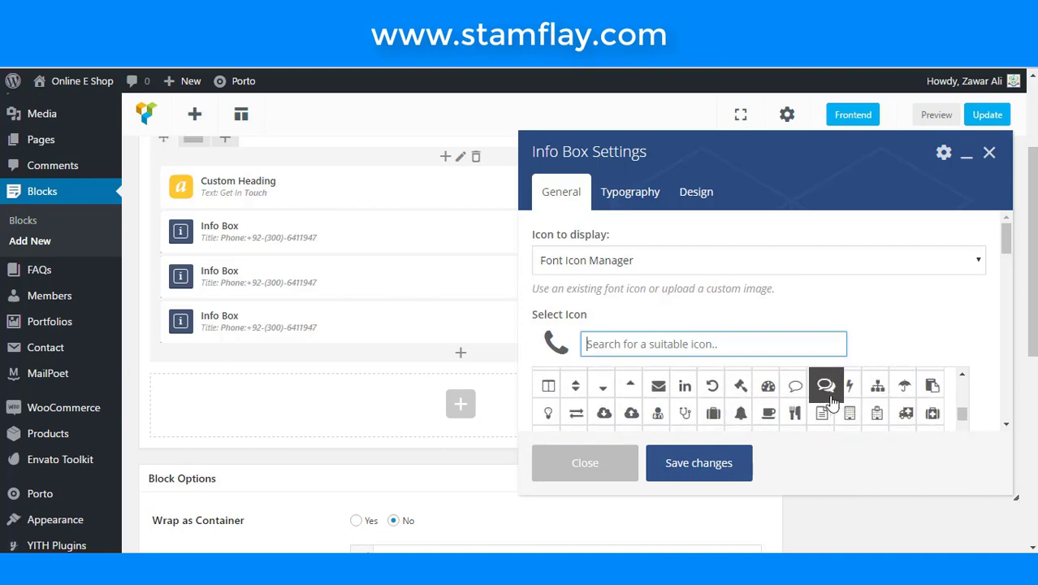
scroll(822, 383, "down", 1)
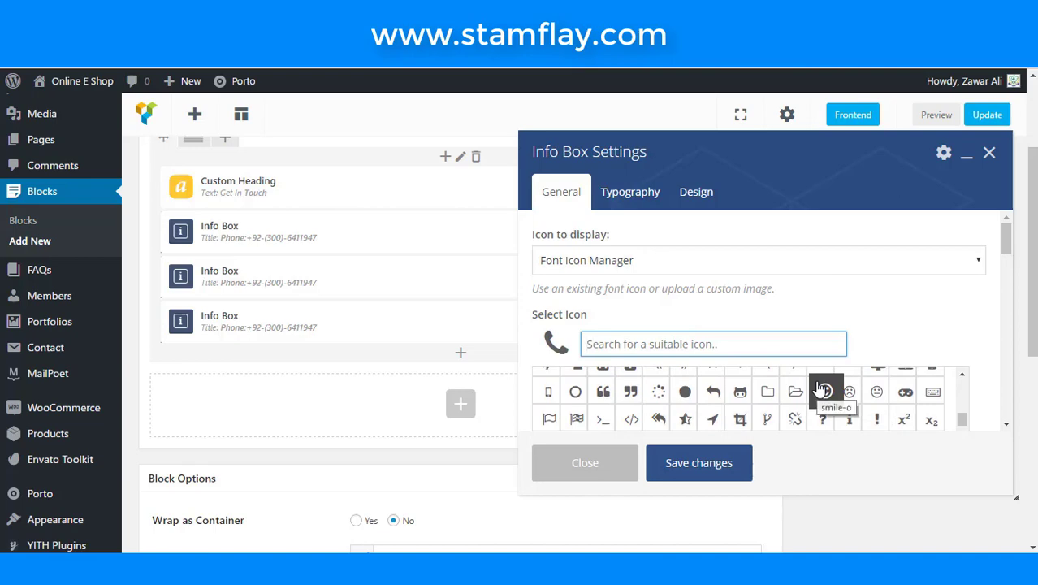
scroll(820, 389, "down", 1)
scroll(818, 388, "down", 4)
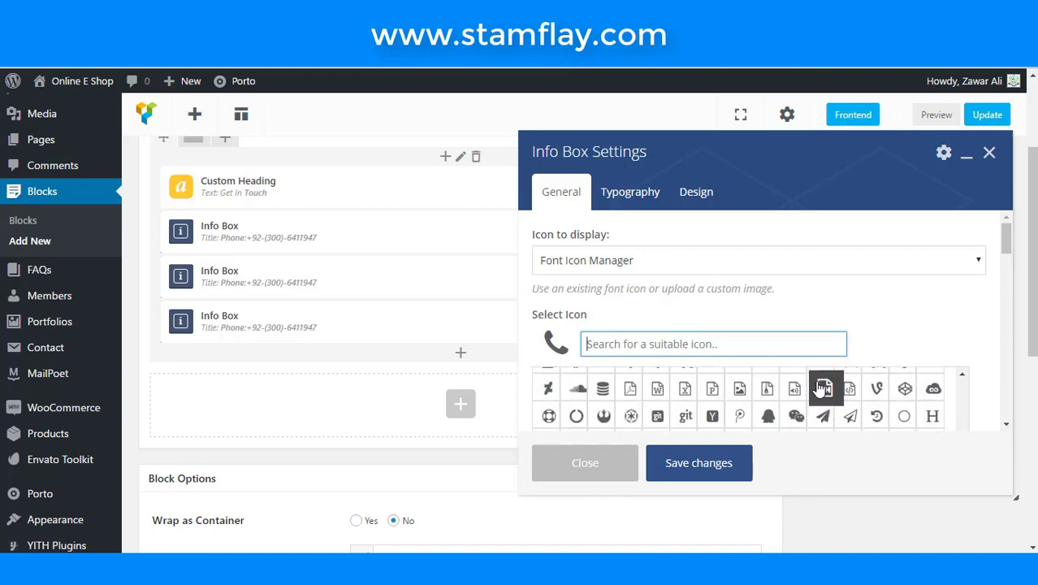
scroll(818, 388, "down", 3)
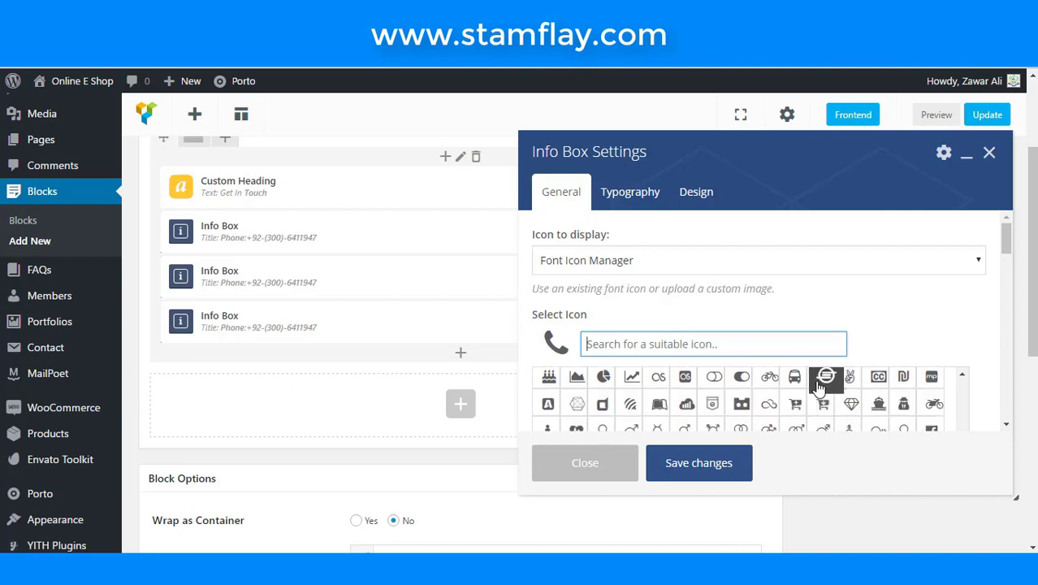
scroll(819, 388, "down", 2)
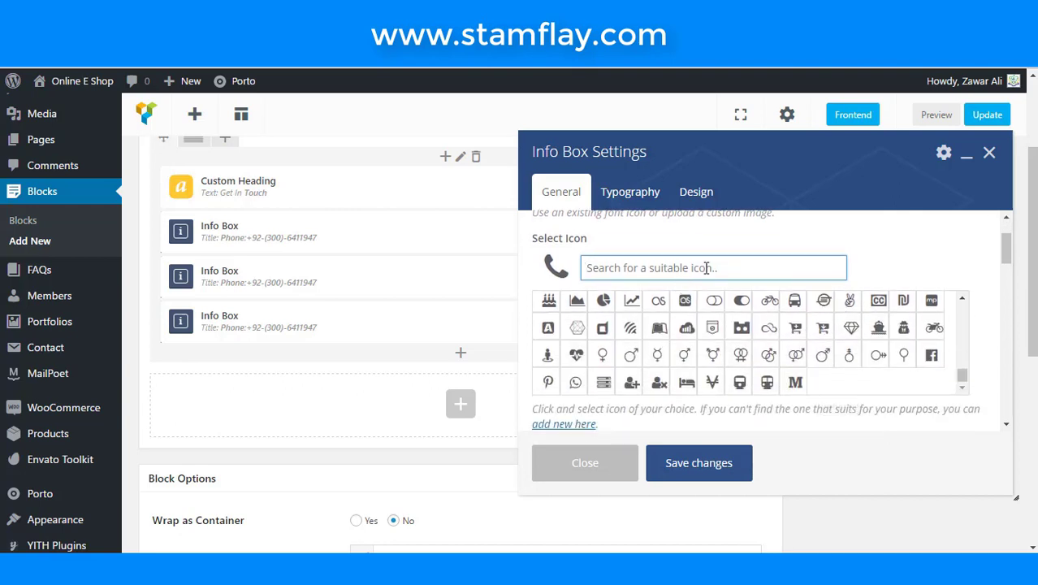
- Try icon searches 'lo' and 'a', then clear the search, settling on the map-marker pin
type("loc")
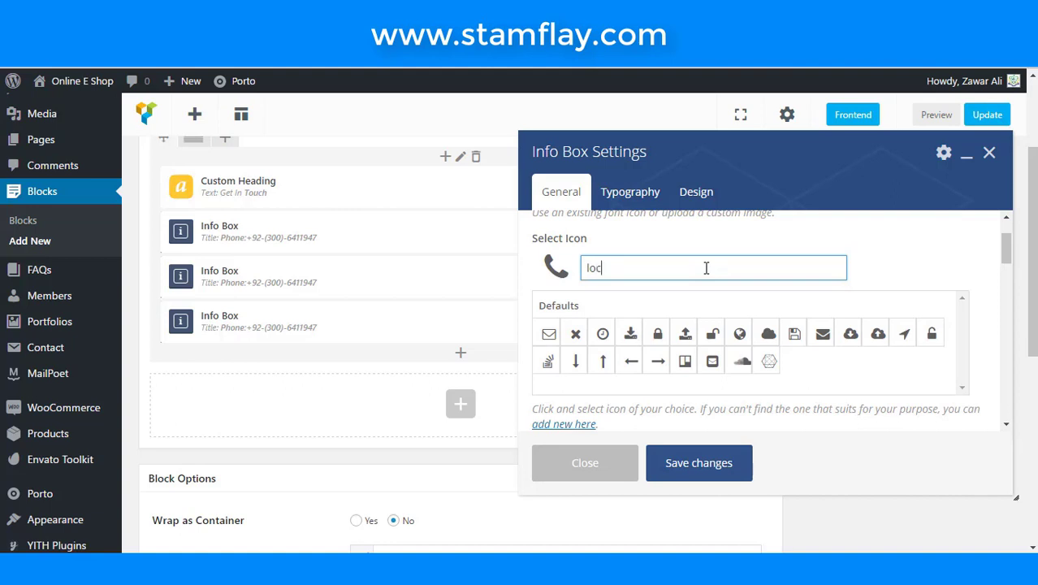
key("BackSpace")
key("BackSpace")
key("BackSpace")
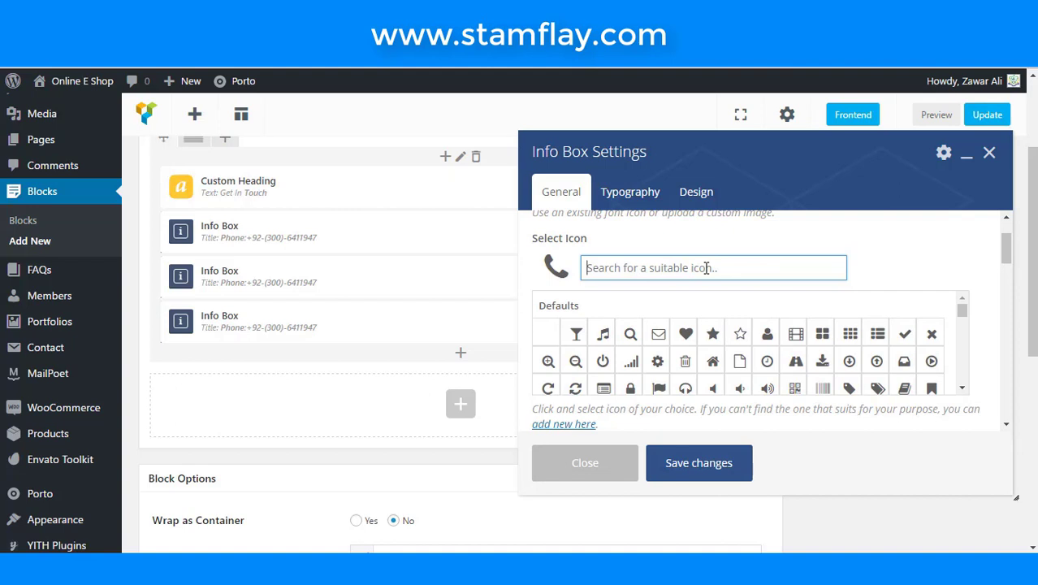
type("ad")
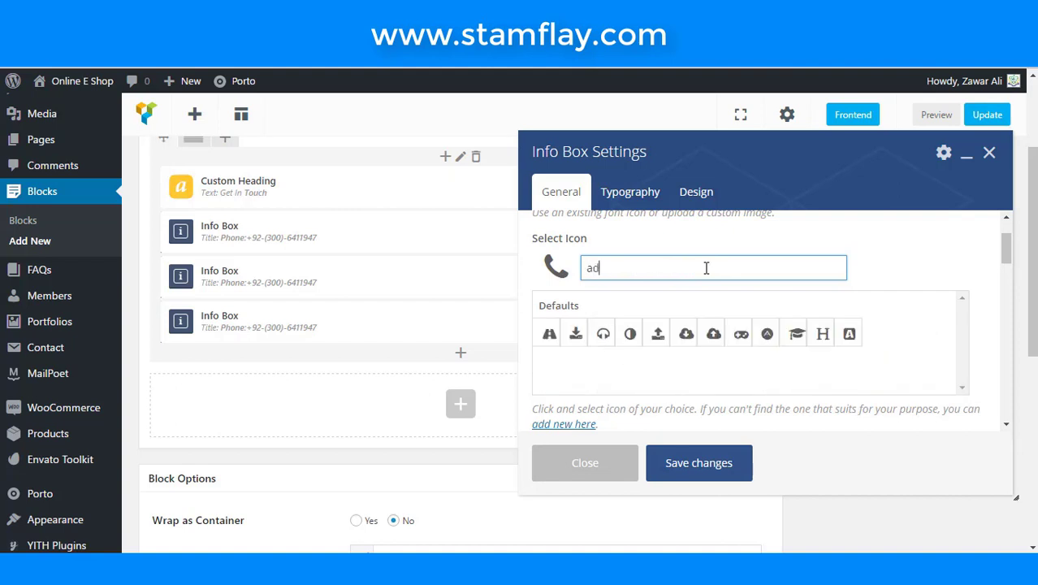
key("BackSpace")
key("BackSpace")
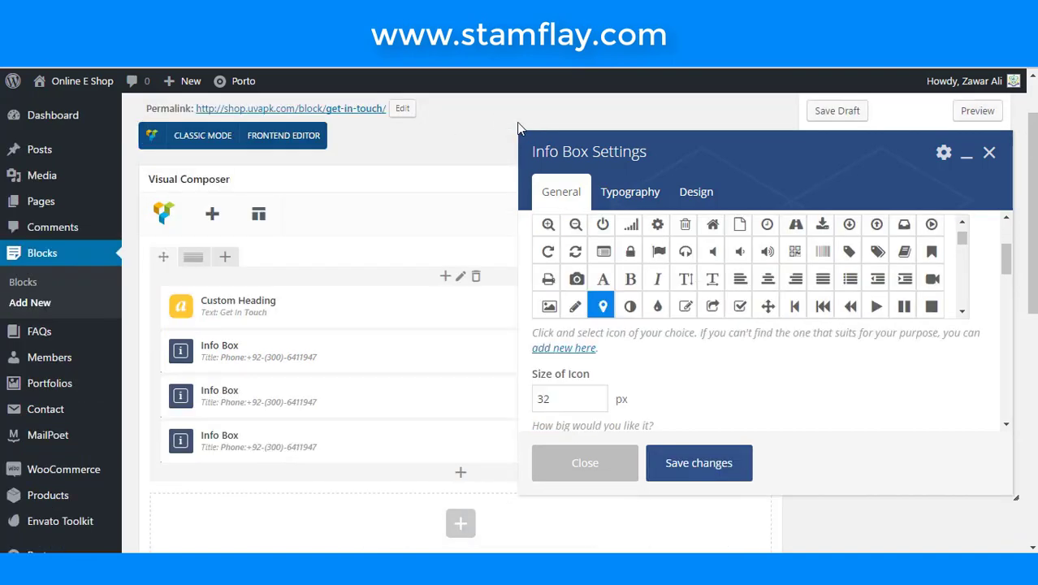
- Retitle the middle Info Box 'Address: Gujranwala pakistan', save it, and edit the third box
scroll(682, 374, "down", 8)
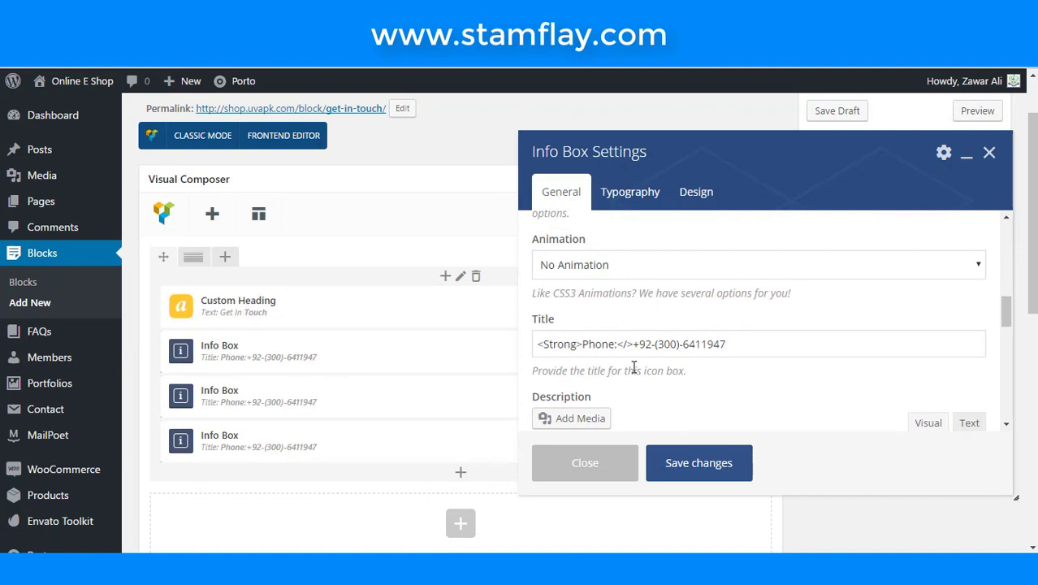
left_click(615, 344)
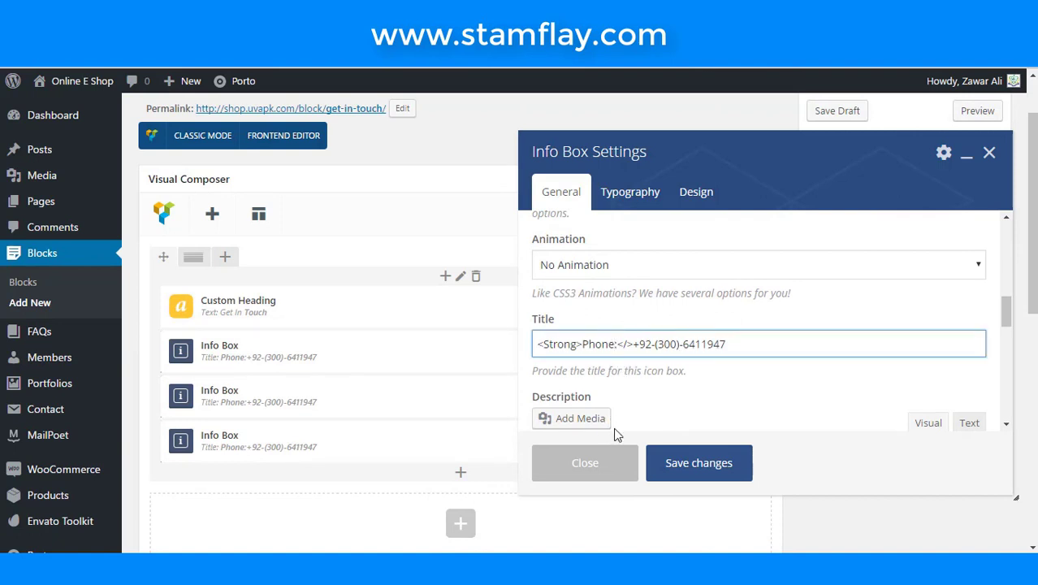
key("BackSpace")
key("BackSpace")
key("BackSpace")
key("BackSpace")
key("BackSpace")
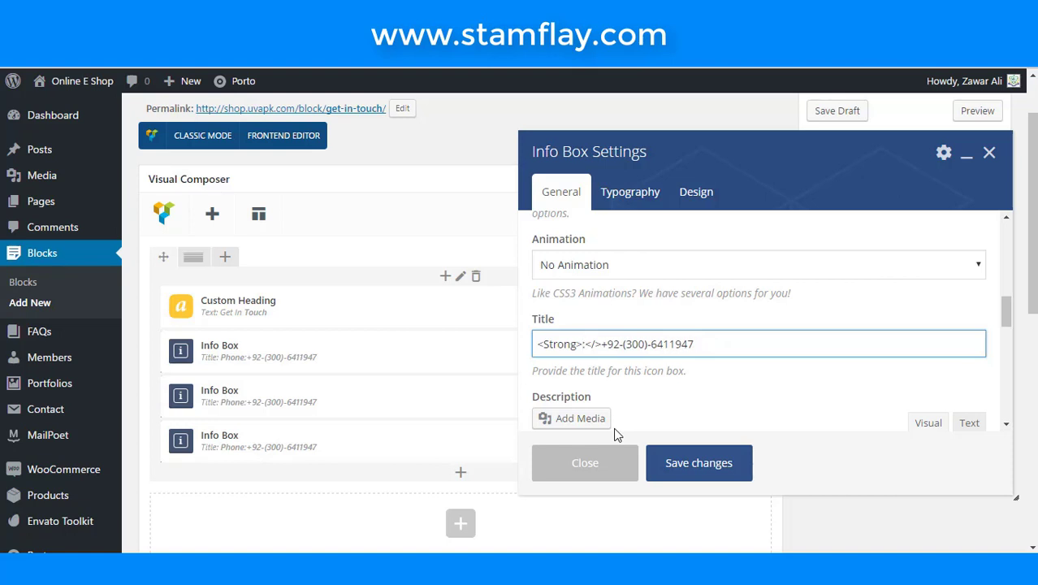
type("Addres")
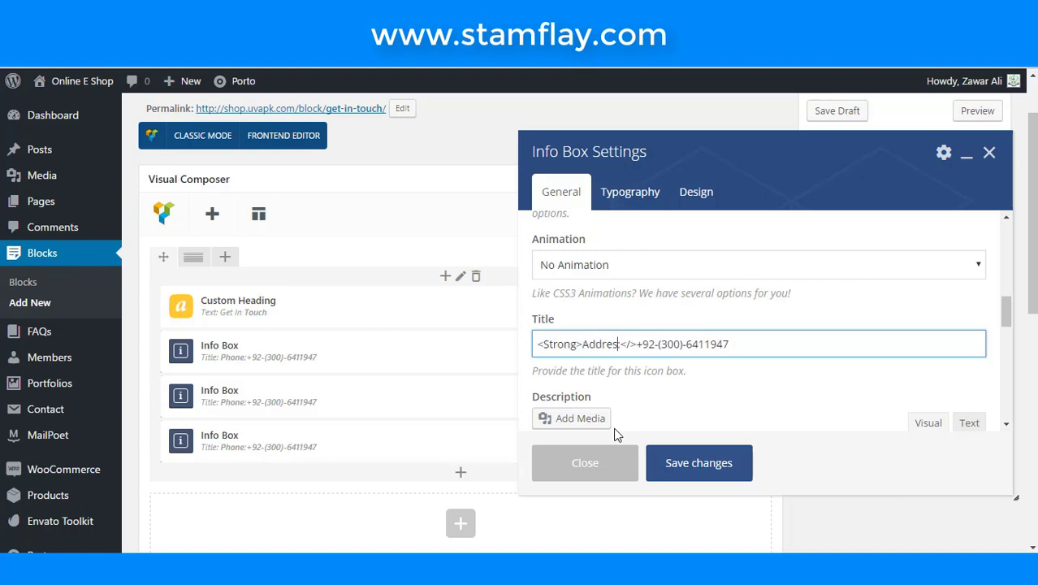
type("s:")
left_click_drag(735, 343, 641, 344)
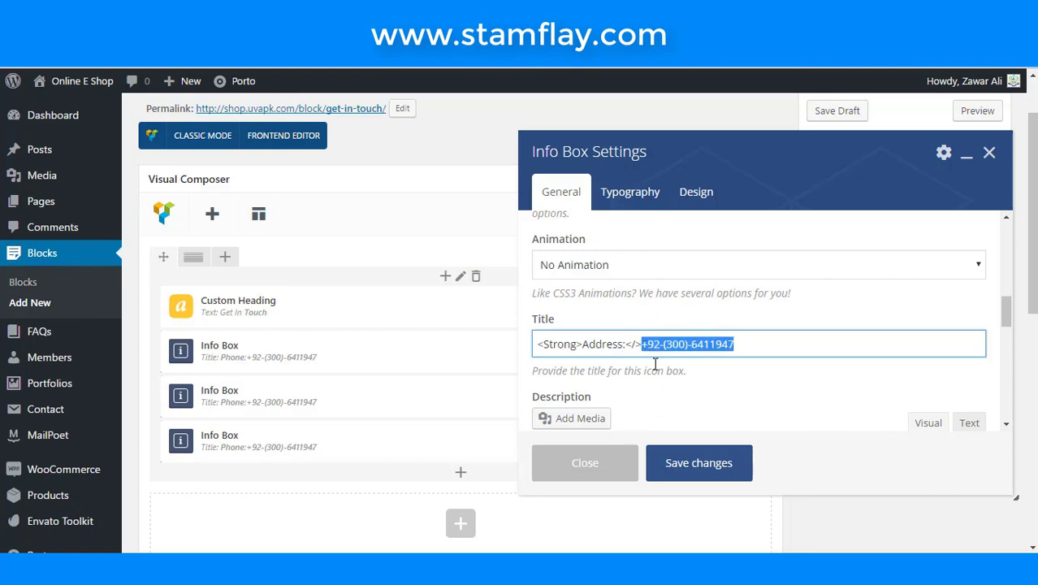
type("Gu")
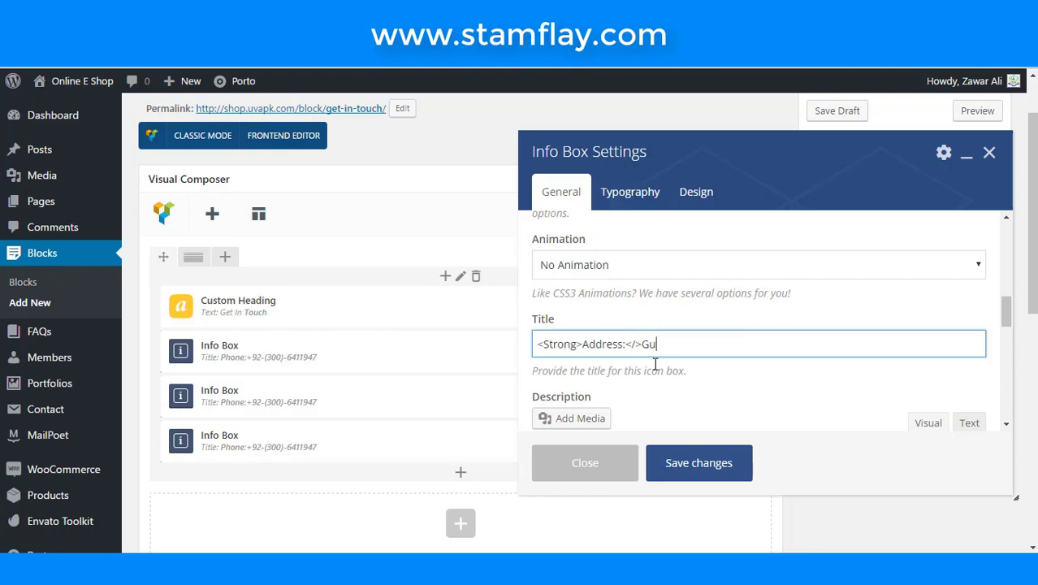
type("jranwala pakistan")
left_click(684, 462)
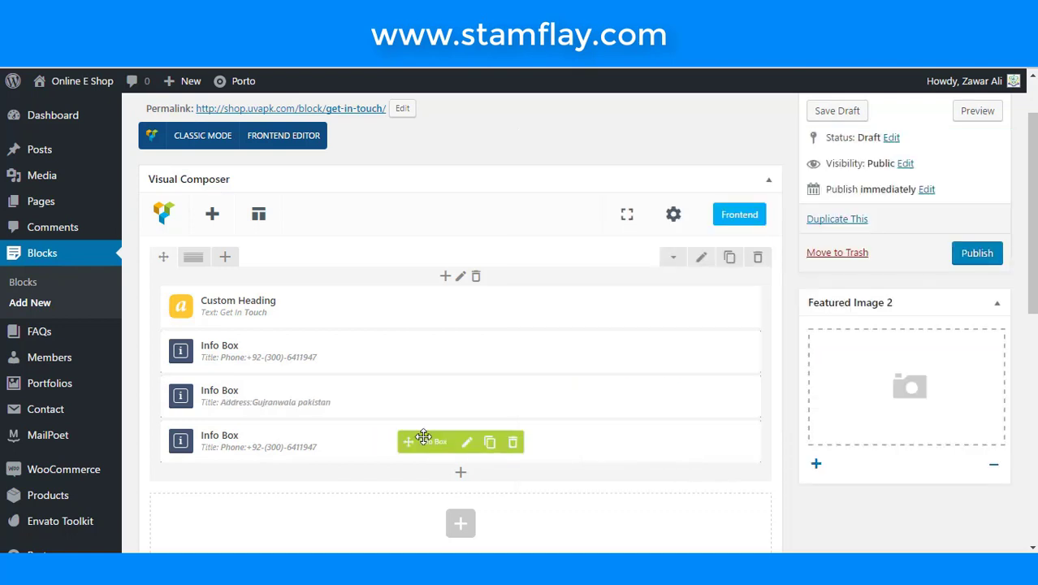
left_click(467, 443)
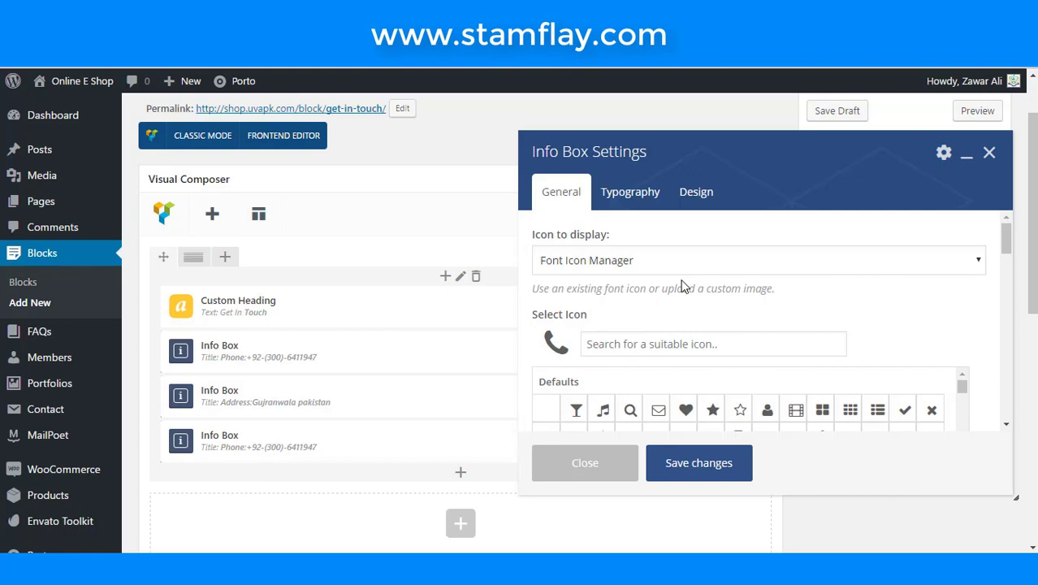
- Give the third Info Box an envelope icon and an 'EMail:' title with the contact's e-mail address
scroll(680, 286, "down", 2)
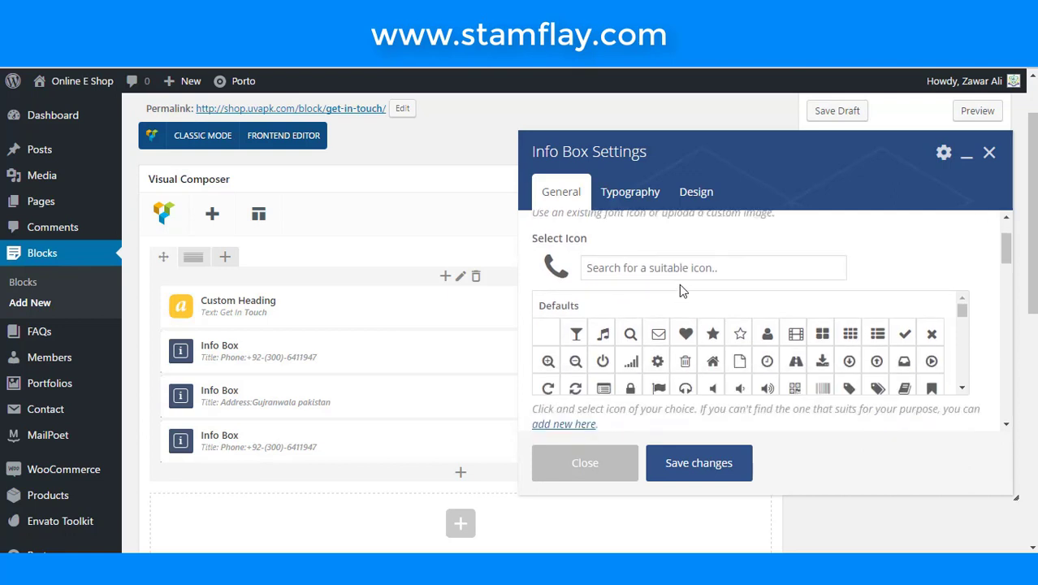
left_click(660, 334)
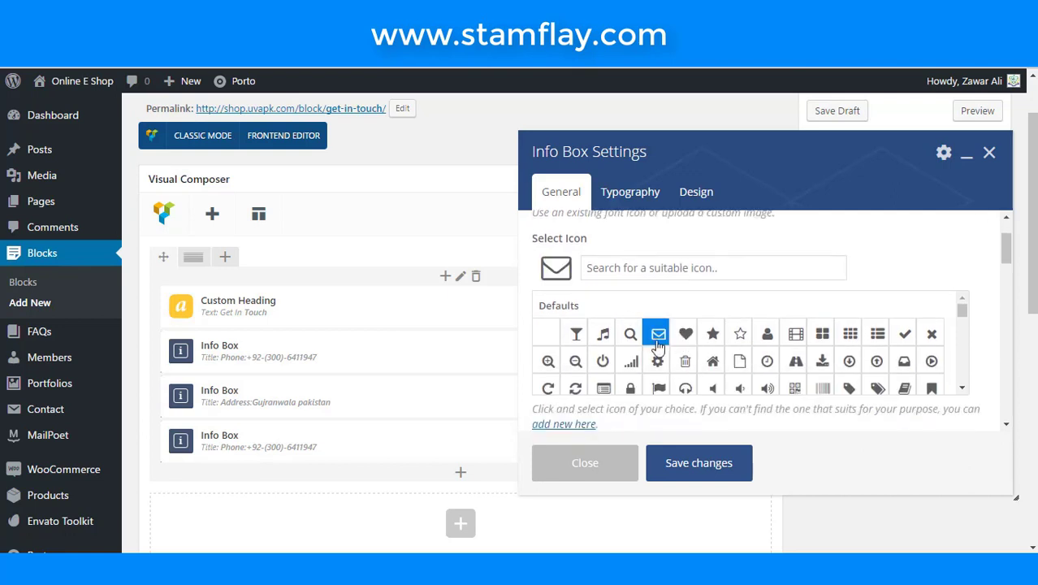
scroll(687, 388, "down", 10)
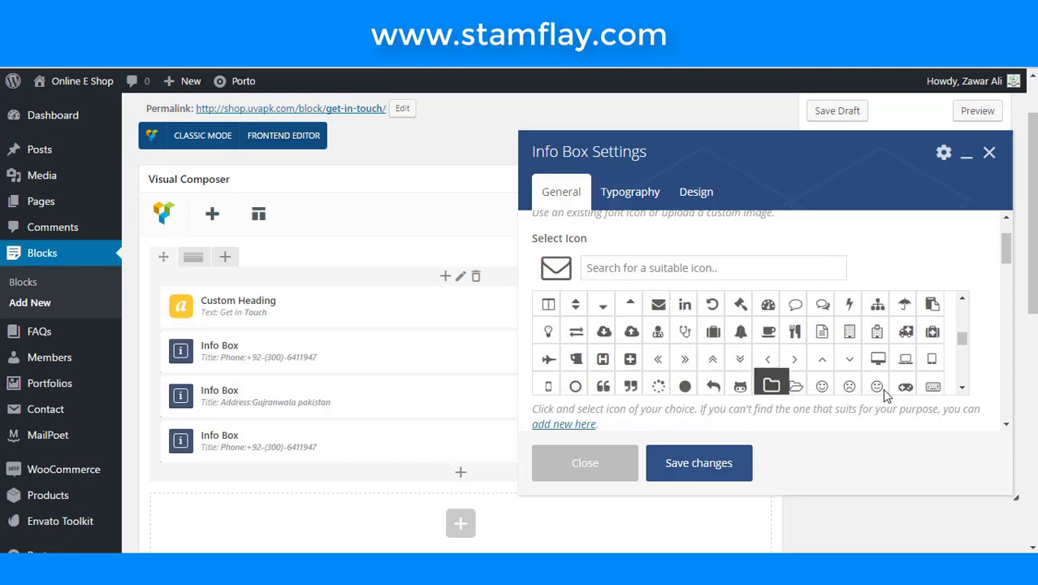
scroll(893, 408, "down", 3)
scroll(803, 406, "down", 1)
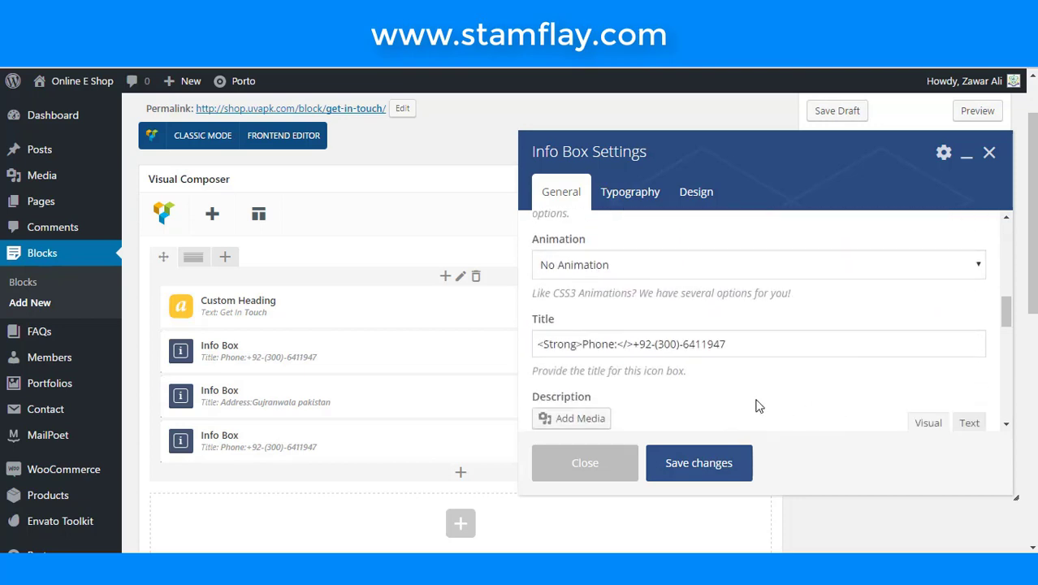
left_click_drag(615, 344, 584, 348)
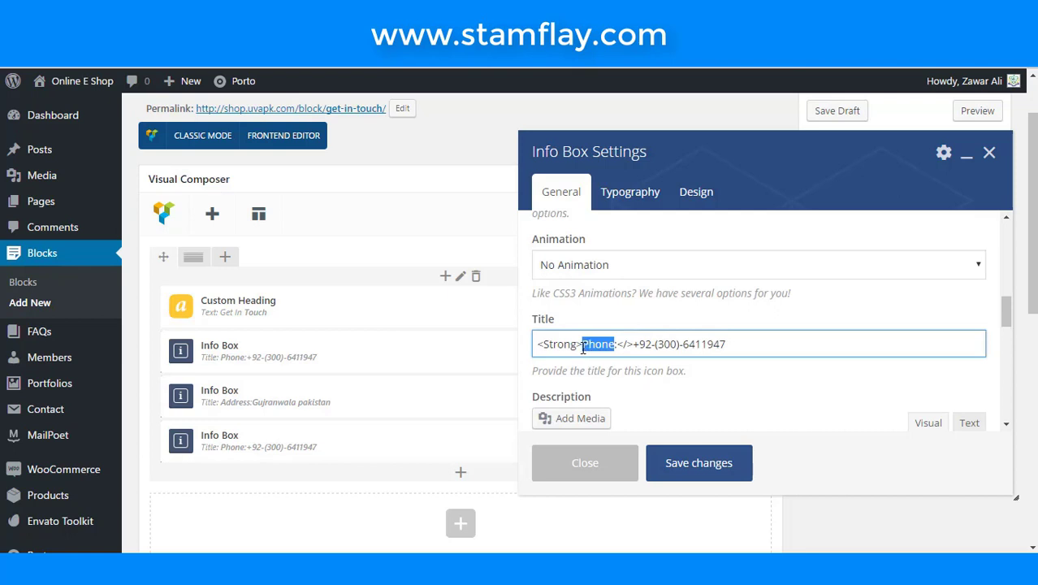
type("EMail")
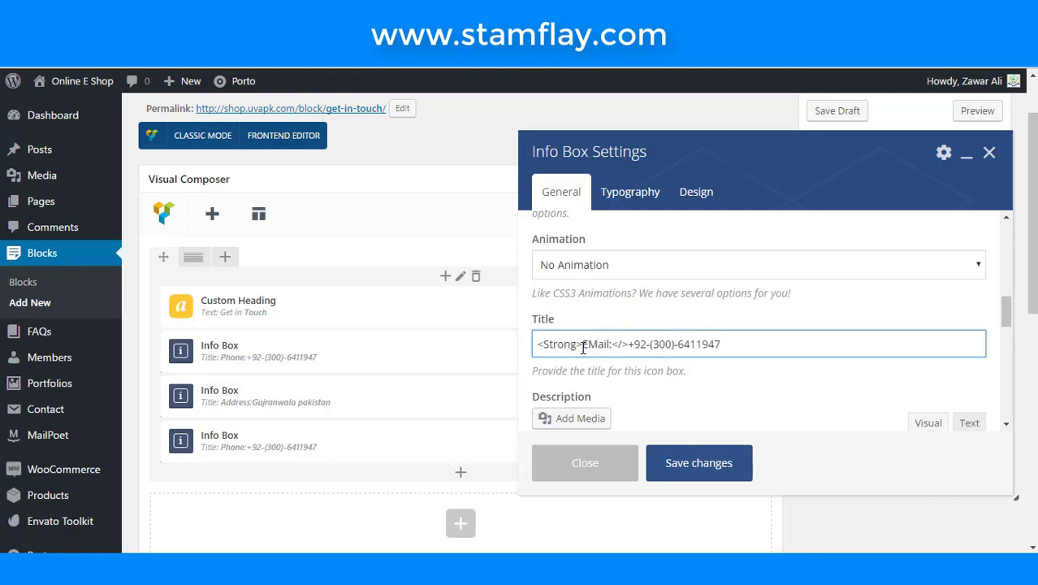
left_click_drag(721, 344, 632, 345)
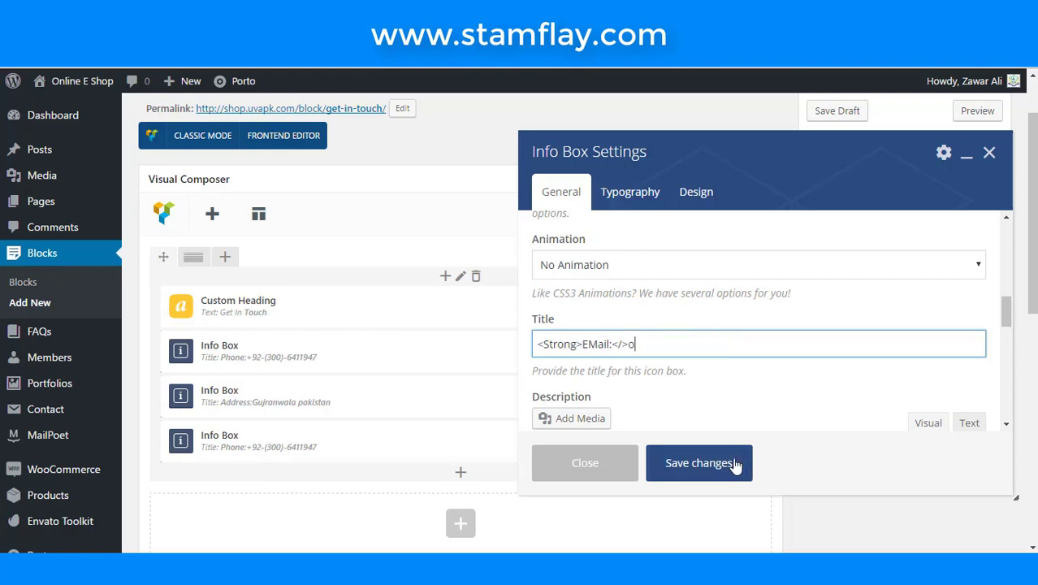
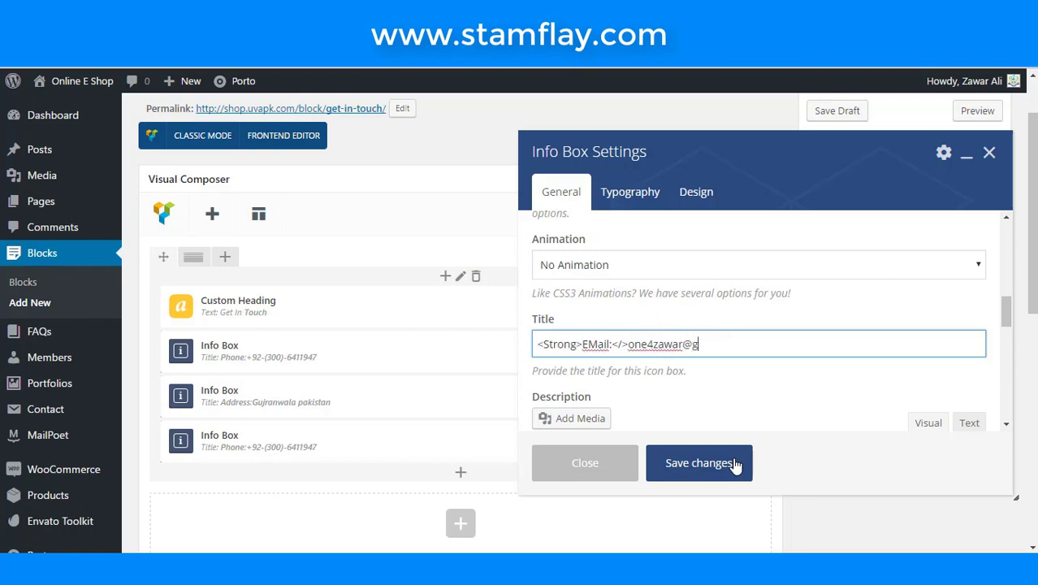
left_click(735, 462)
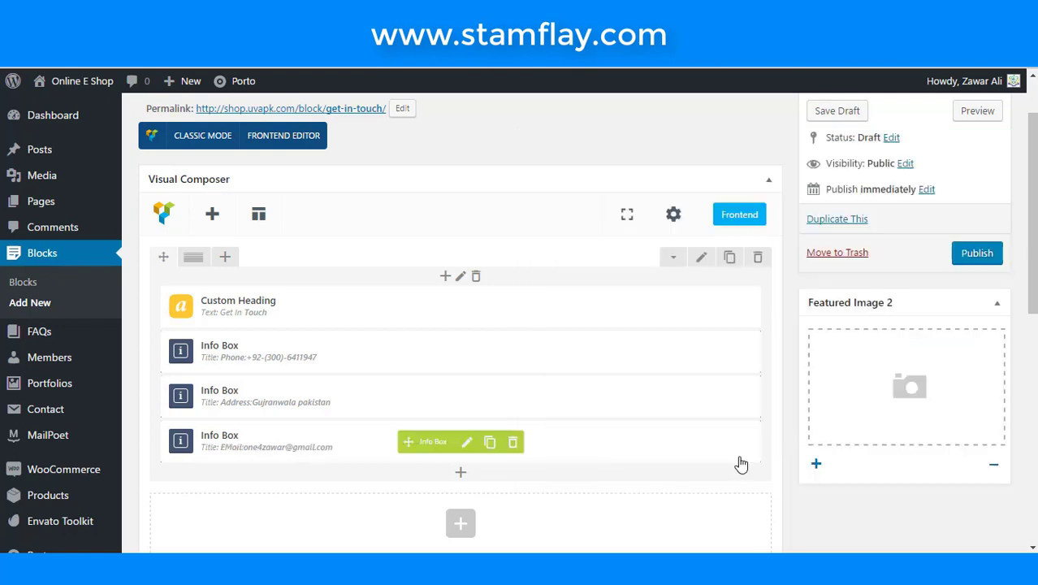
- Publish the Get in Touch block so its status reads Published
left_click(961, 261)
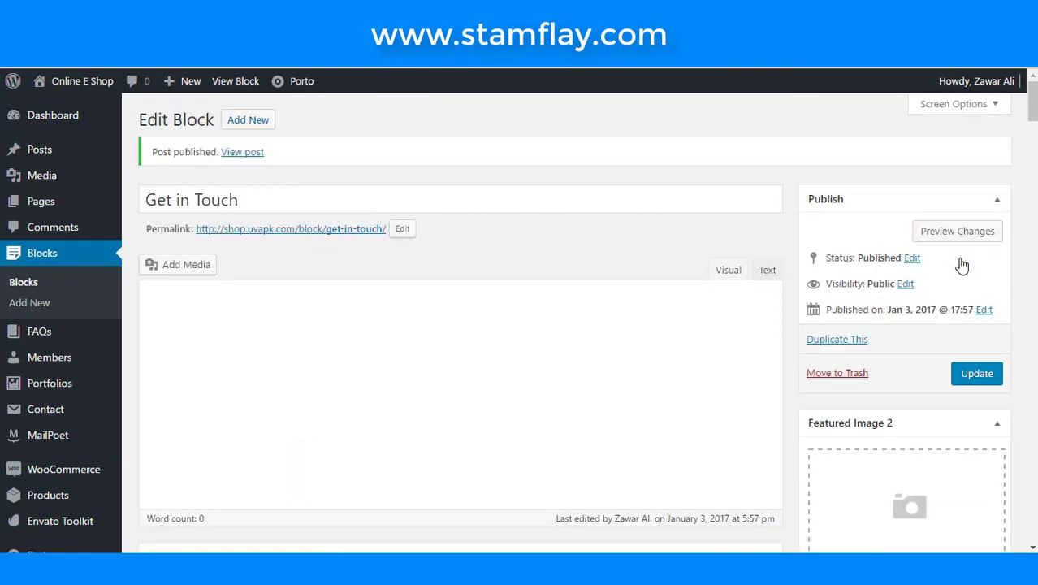
scroll(72, 410, "down", 3)
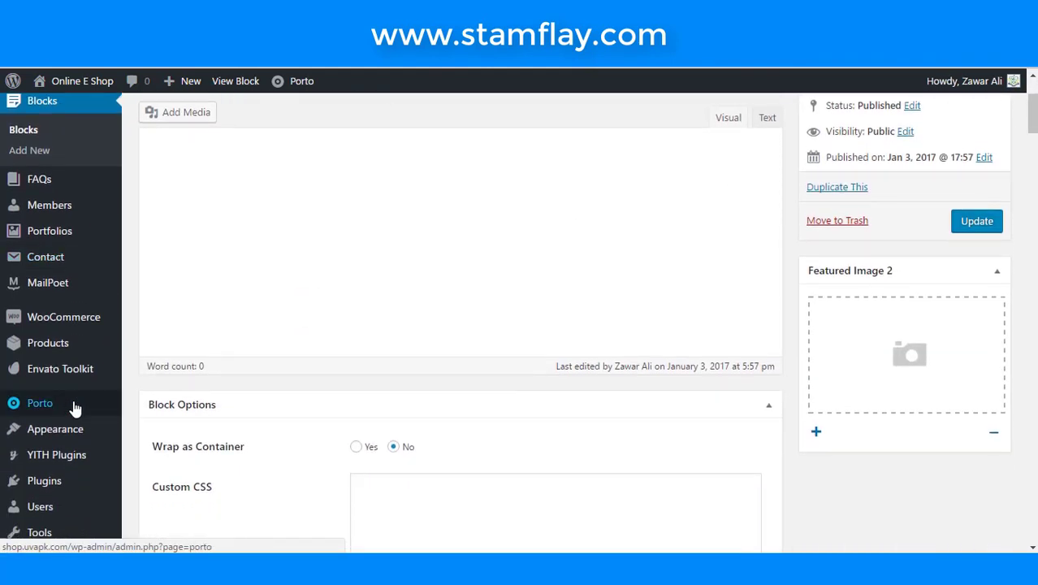
scroll(75, 406, "down", 1)
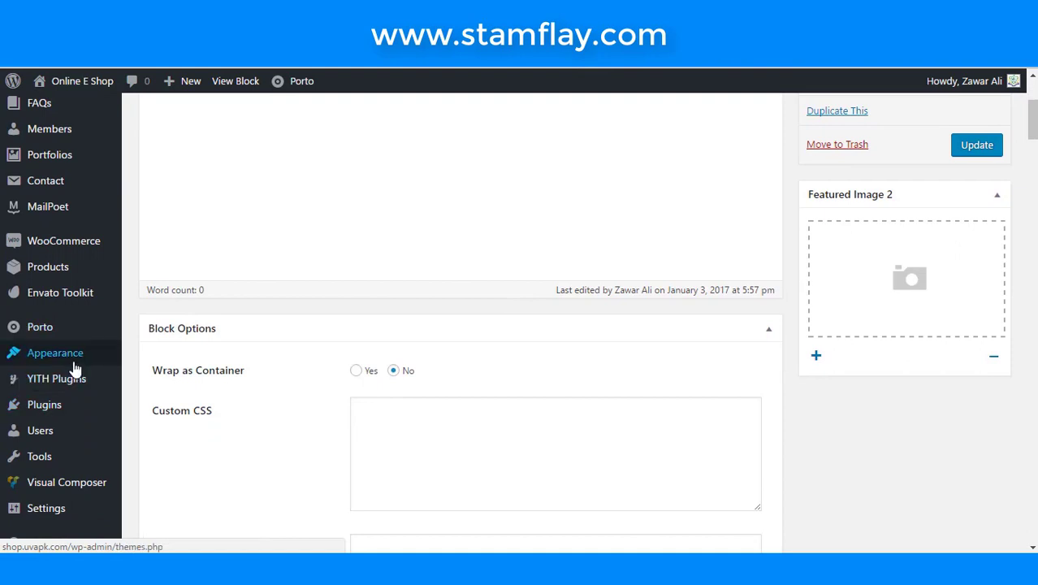
- Go to Appearance > Themes, then on to the Widgets page
mouse_move(77, 357)
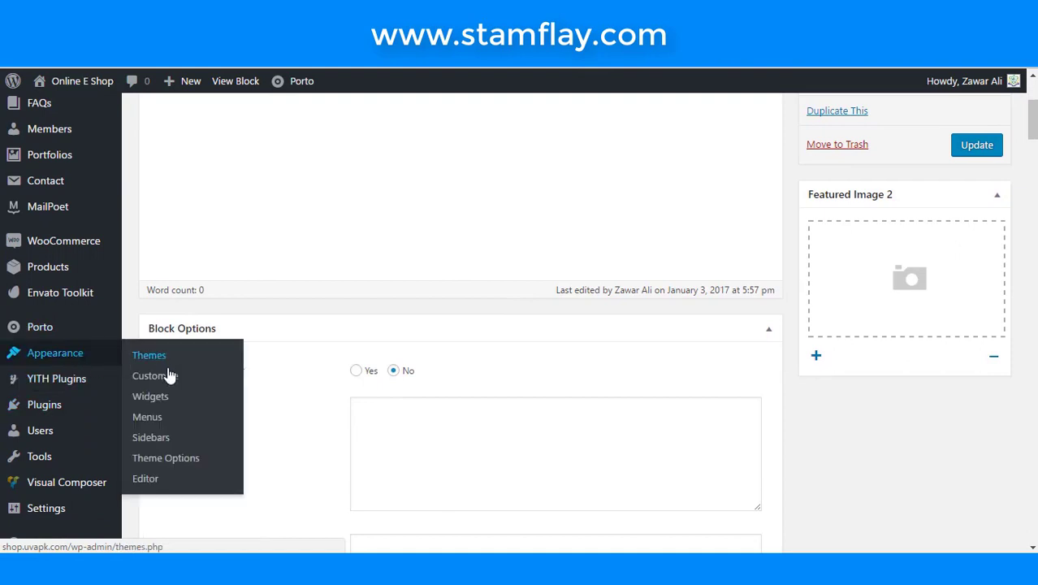
left_click(160, 397)
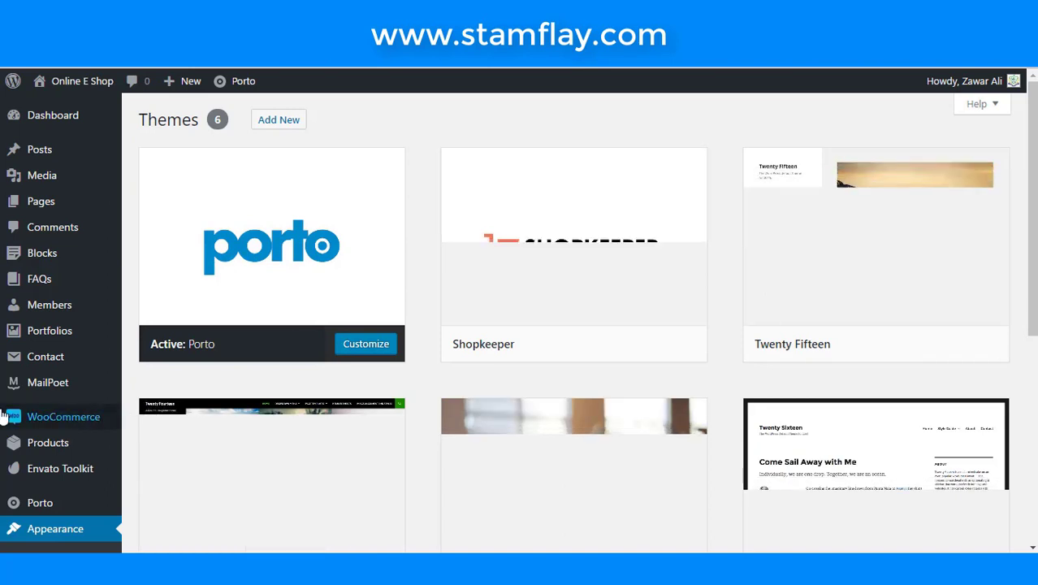
scroll(37, 479, "down", 3)
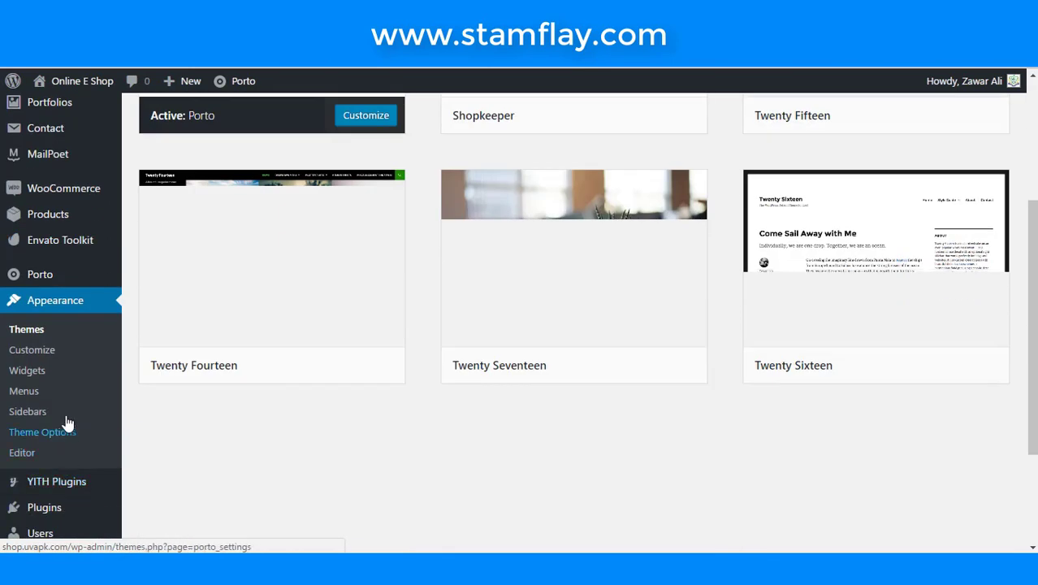
left_click(27, 370)
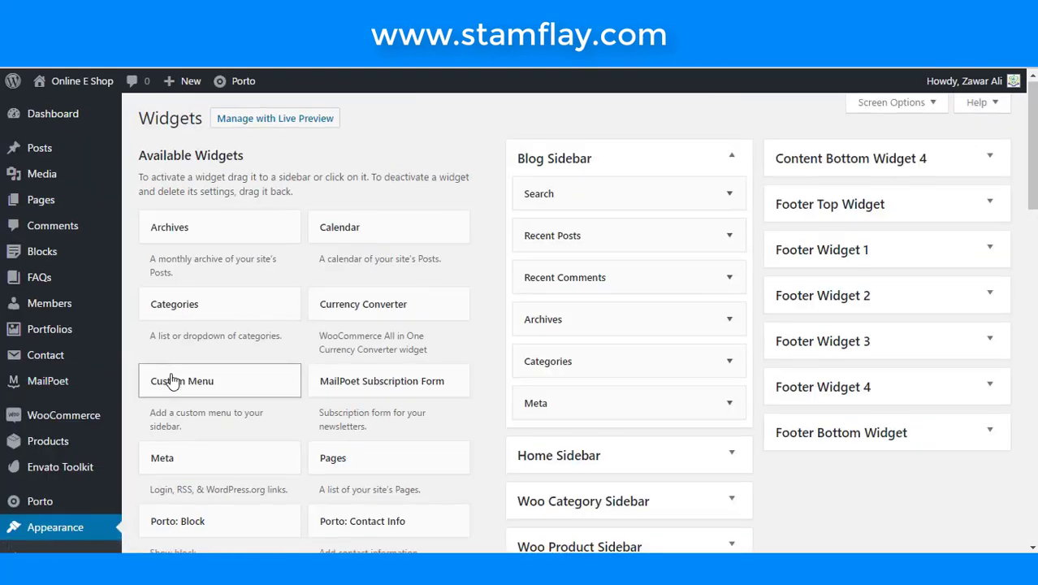
- Add a Porto: Block widget to Footer Widget 1 and focus its Block Slug Name field
scroll(172, 380, "down", 4)
scroll(172, 380, "down", 2)
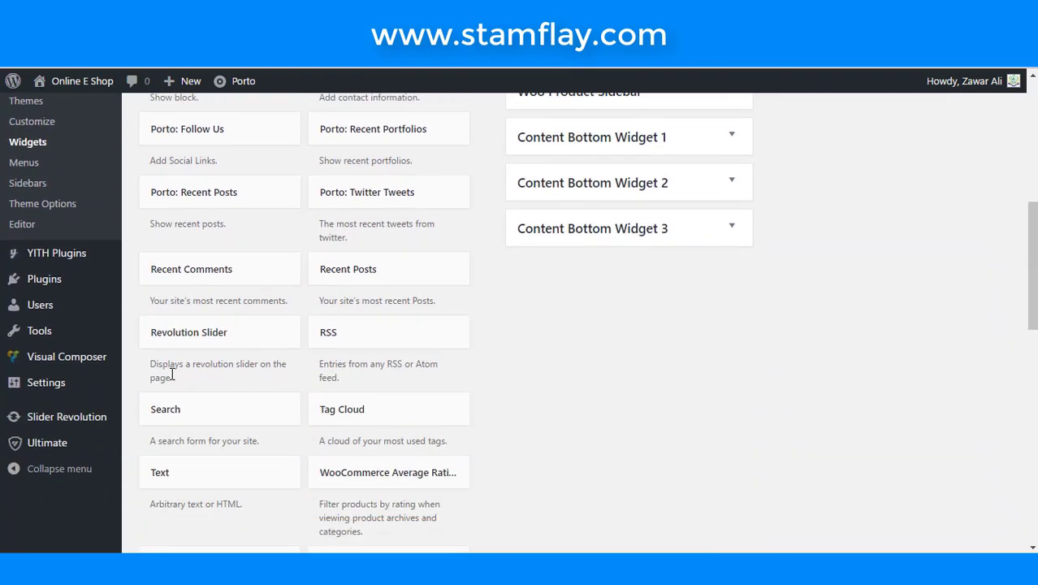
scroll(171, 377, "up", 1)
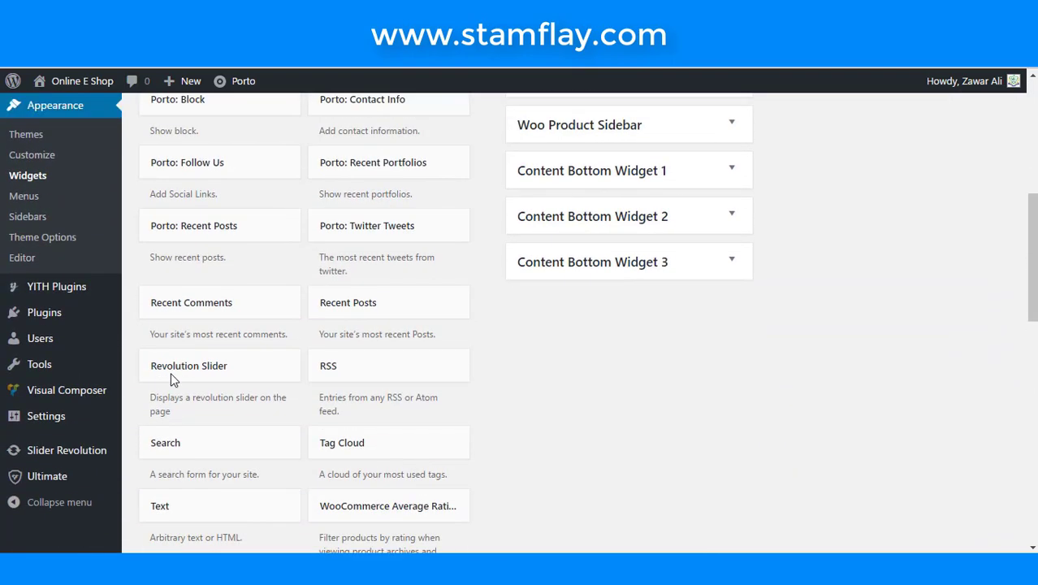
scroll(209, 335, "up", 1)
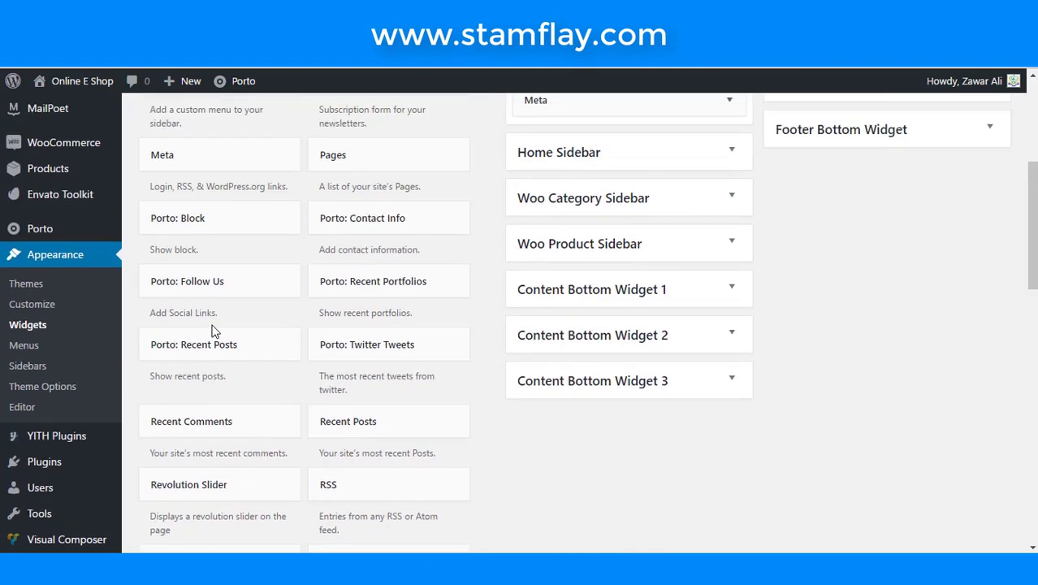
left_click(220, 234)
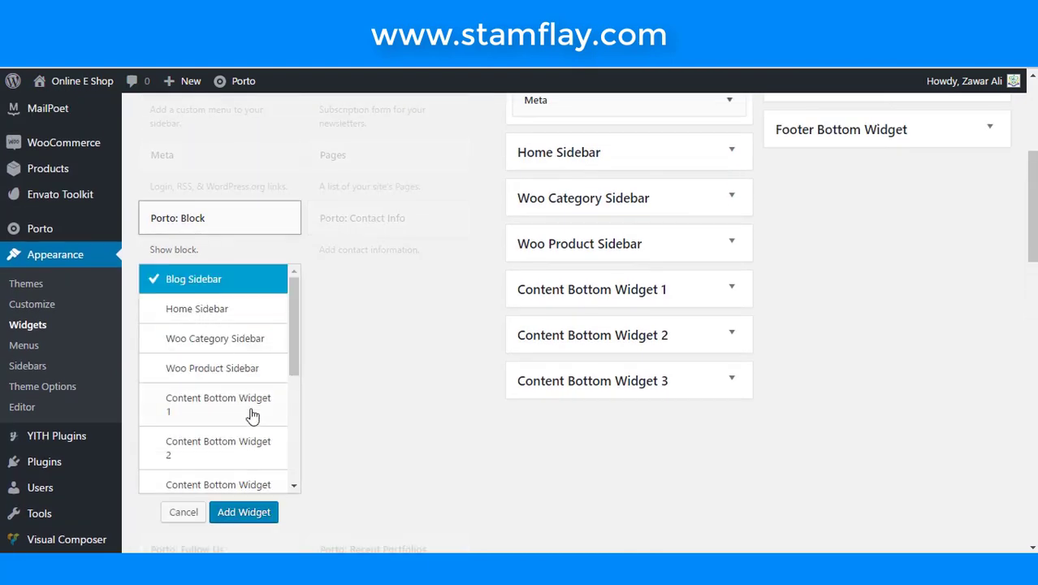
scroll(252, 417, "down", 1)
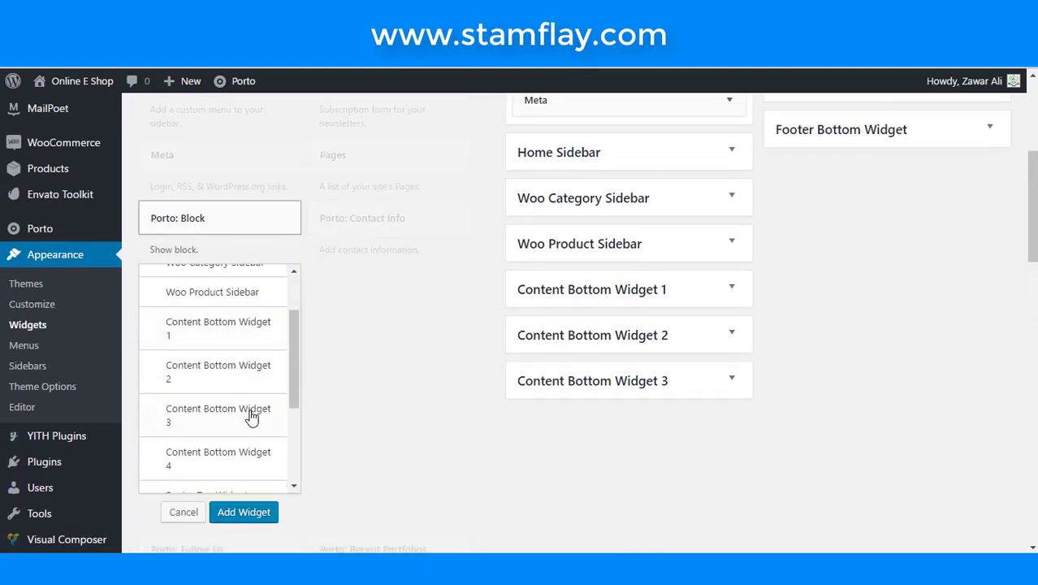
scroll(248, 429, "down", 2)
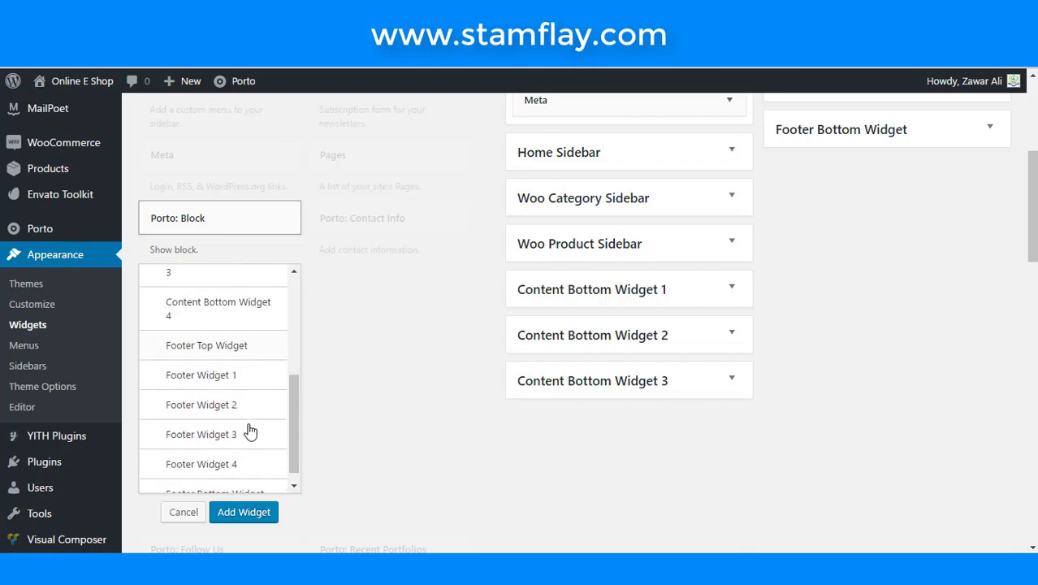
left_click(236, 373)
left_click(268, 512)
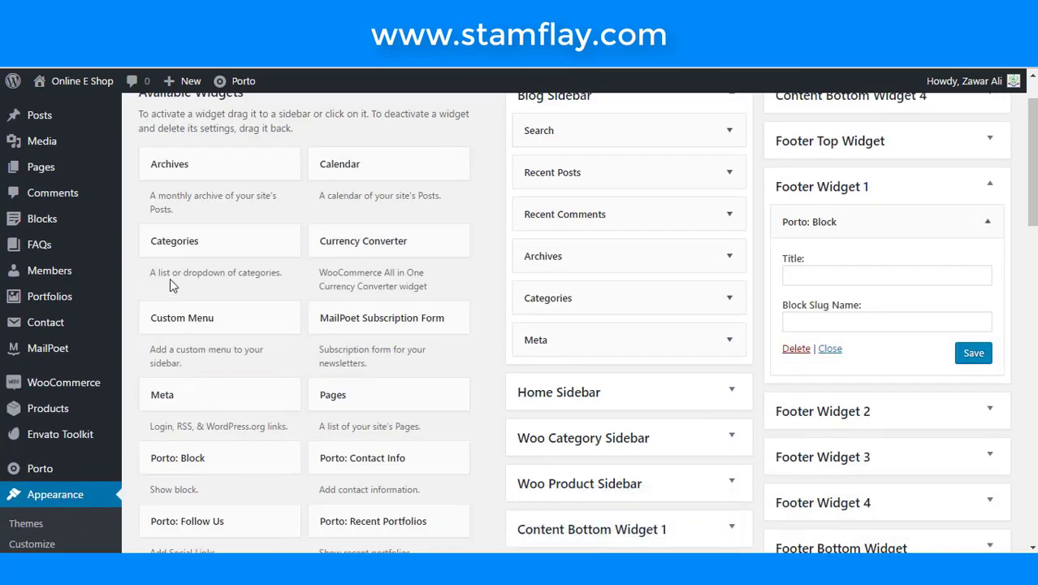
left_click(833, 320)
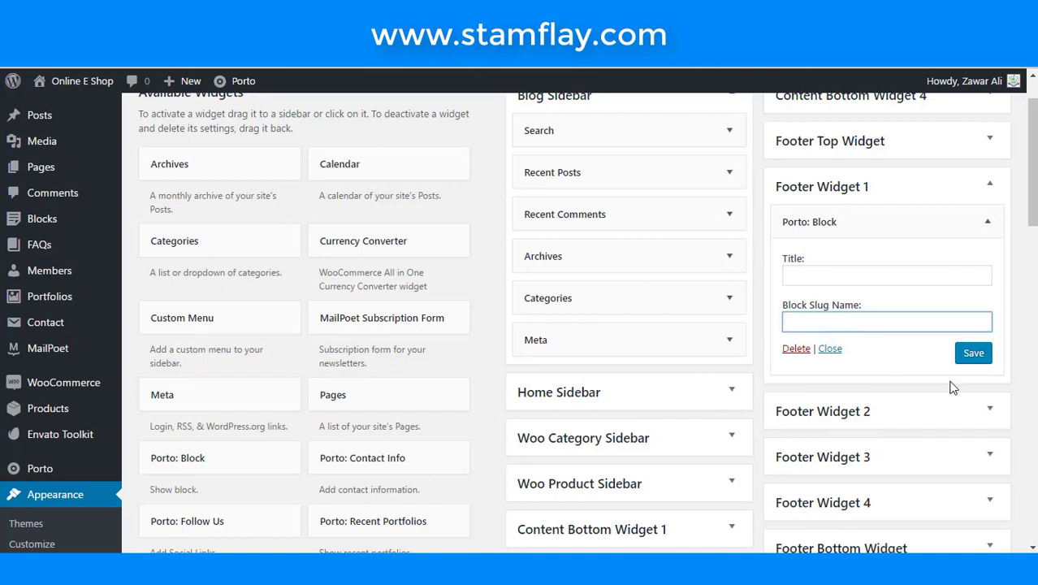
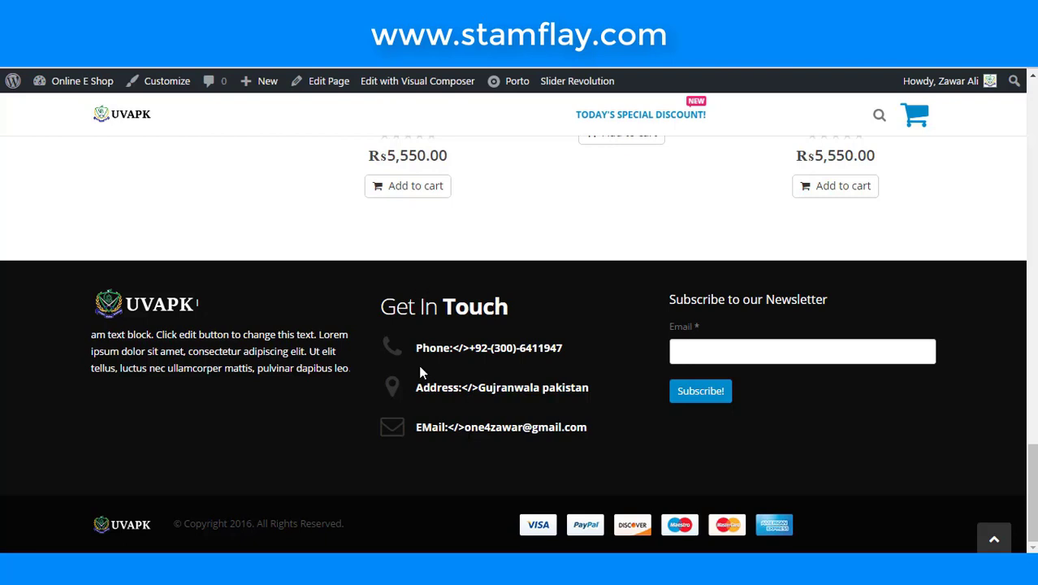
- Mark the stray tag in the footer phone line, then open Blocks from the admin sidebar
left_click_drag(462, 347, 469, 348)
key("ctrl+Tab")
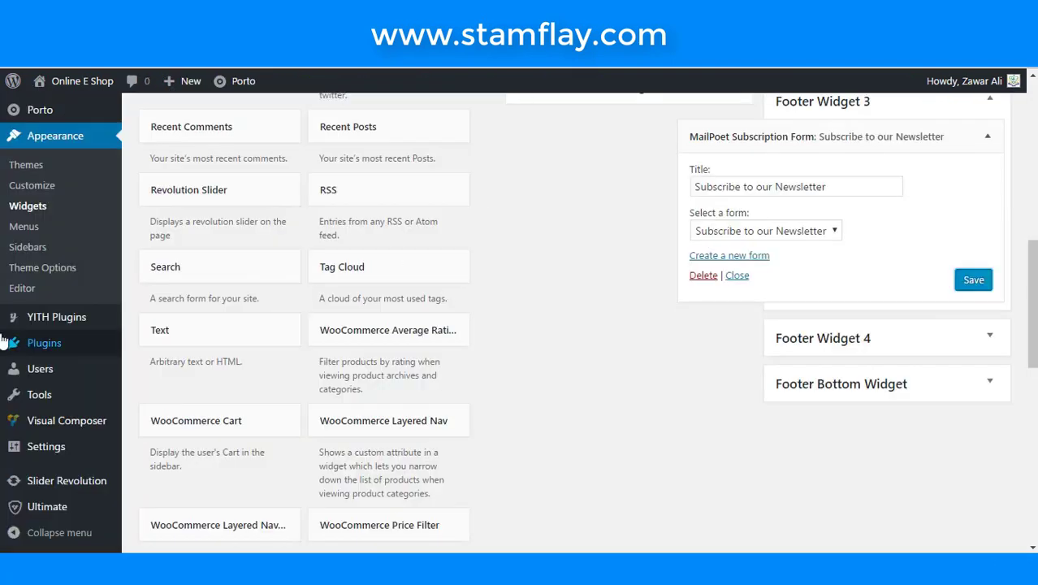
scroll(71, 422, "up", 2)
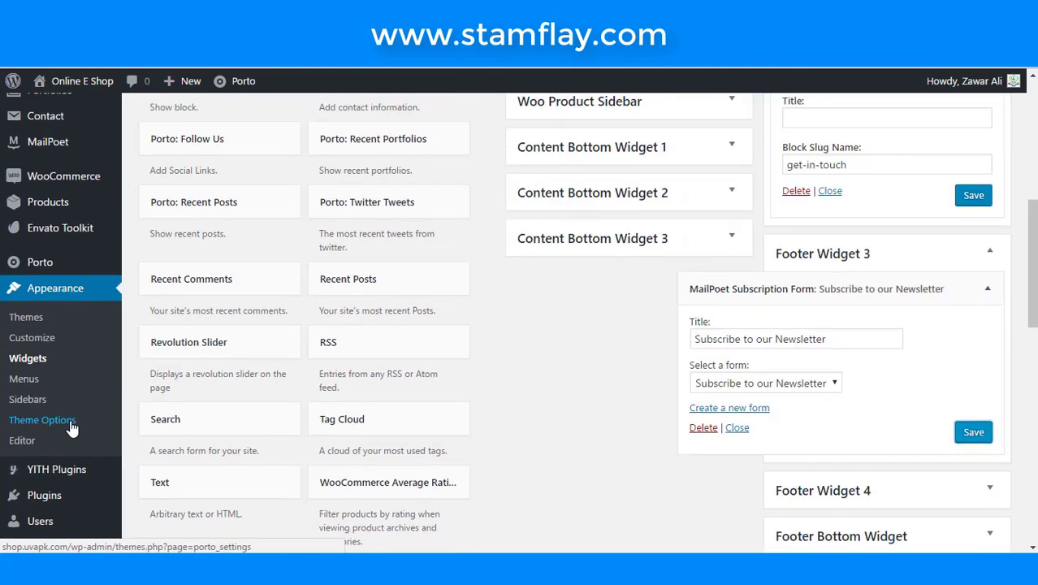
scroll(72, 423, "up", 2)
scroll(49, 268, "up", 2)
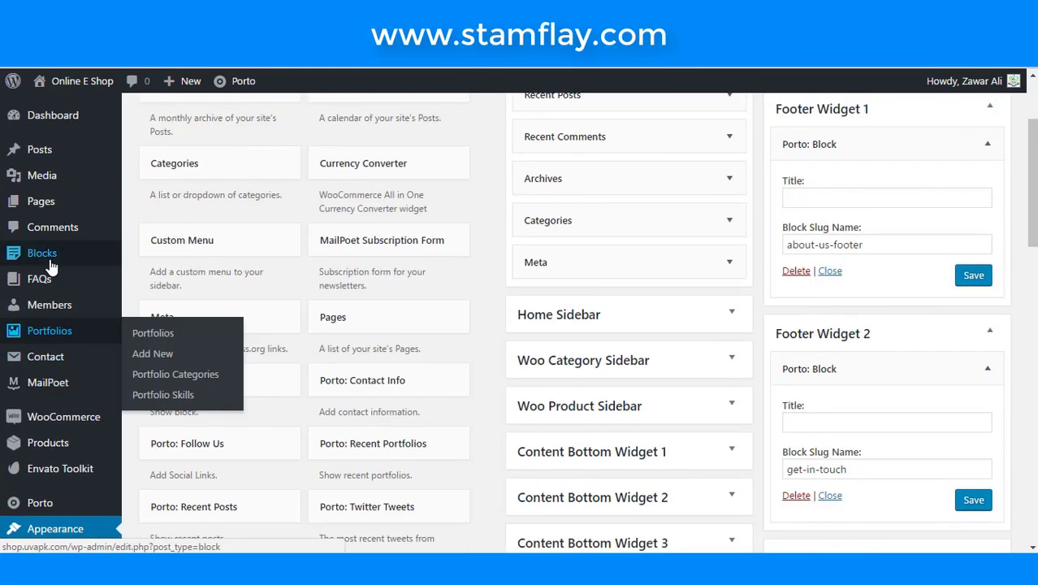
mouse_move(50, 266)
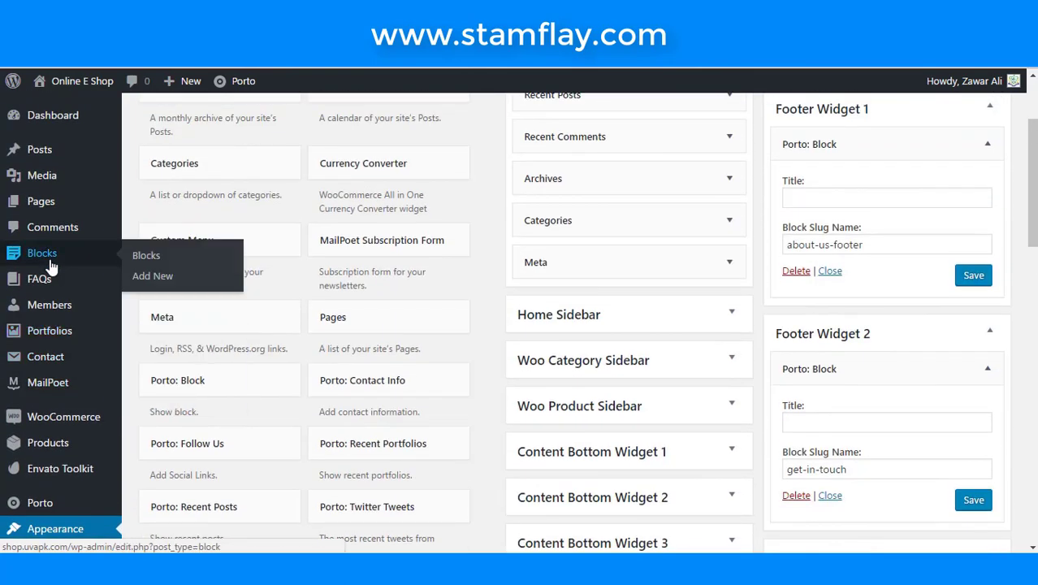
left_click(148, 256)
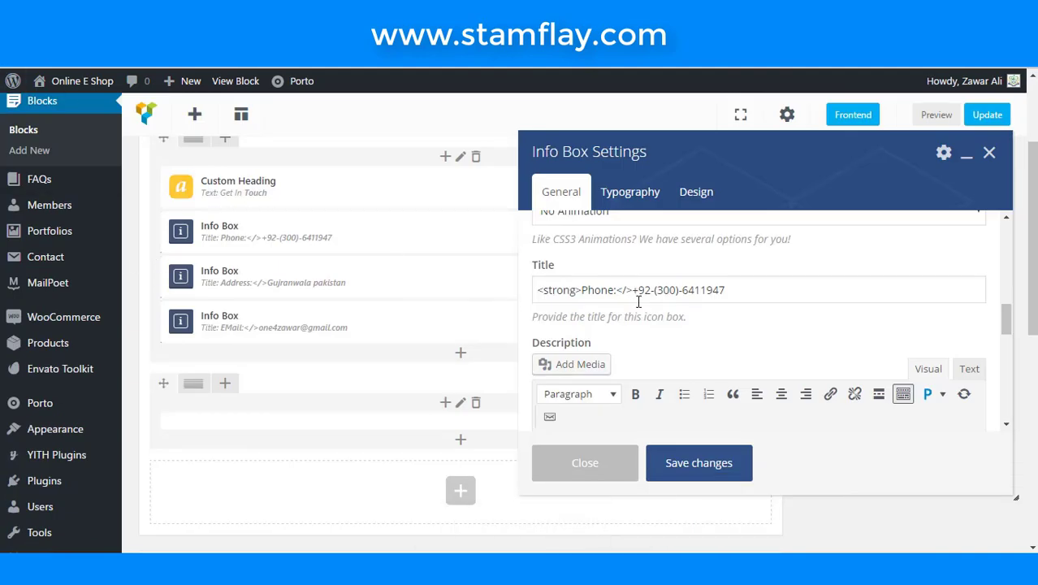
- Change the phone info box title's stray </> tag to </strong> and save it
left_click(628, 290)
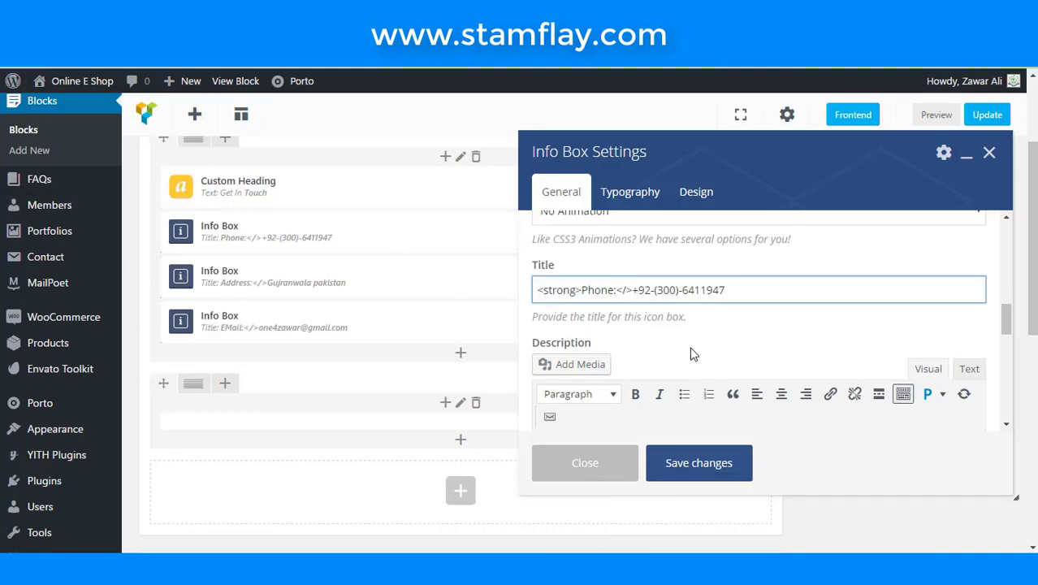
type("stro")
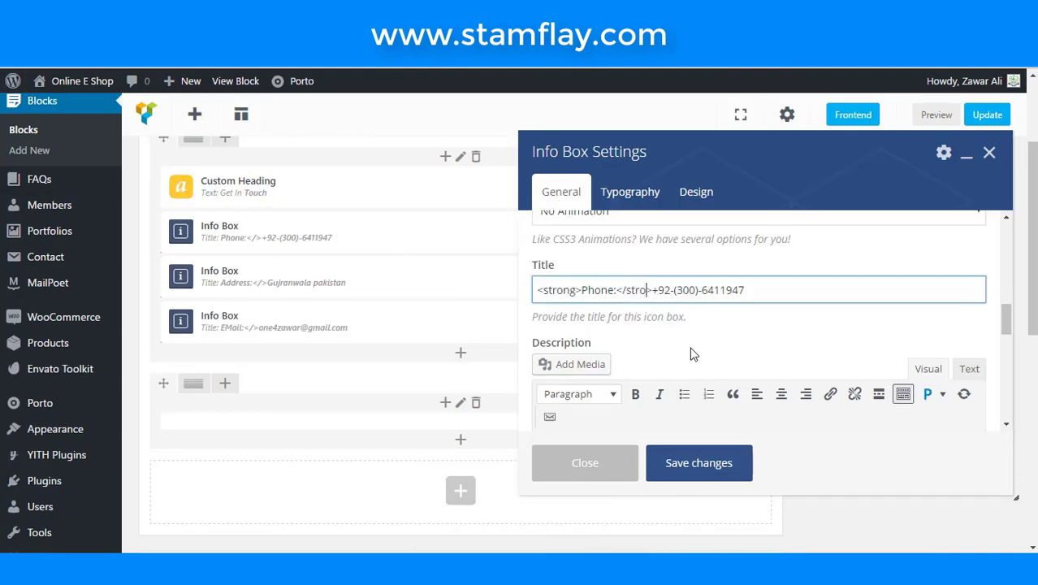
type("ng")
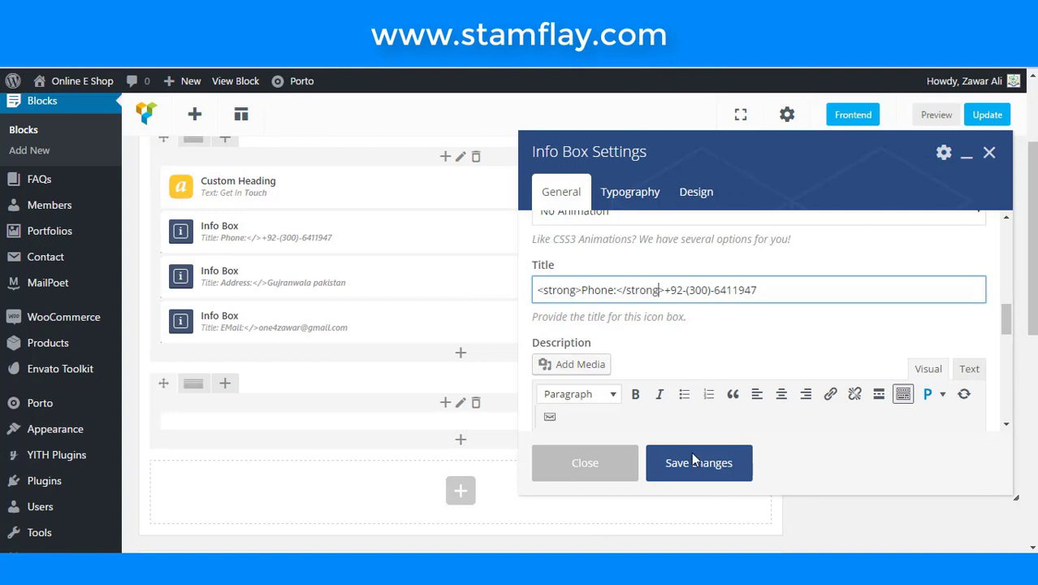
left_click(691, 463)
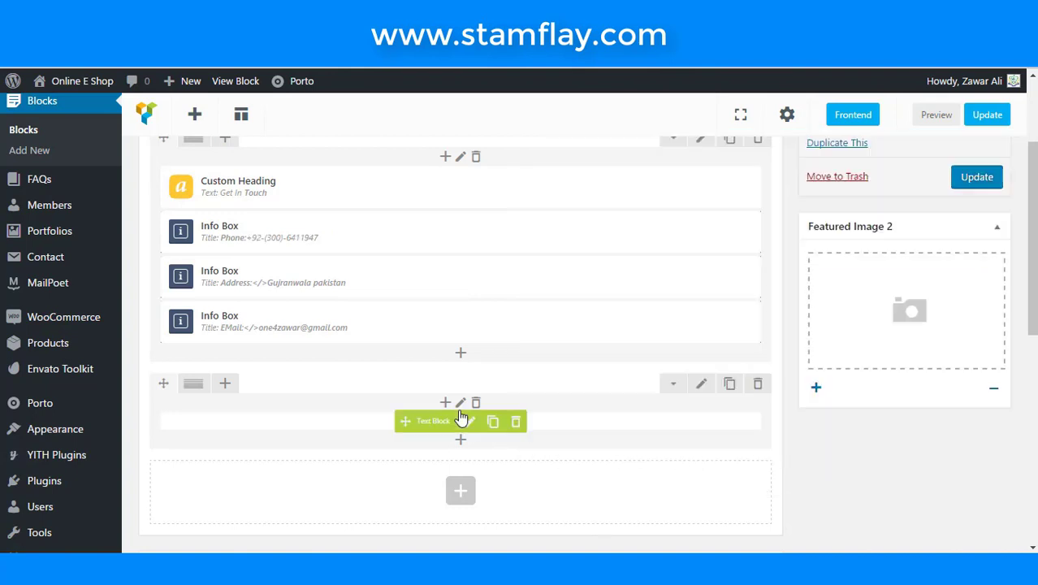
left_click(468, 278)
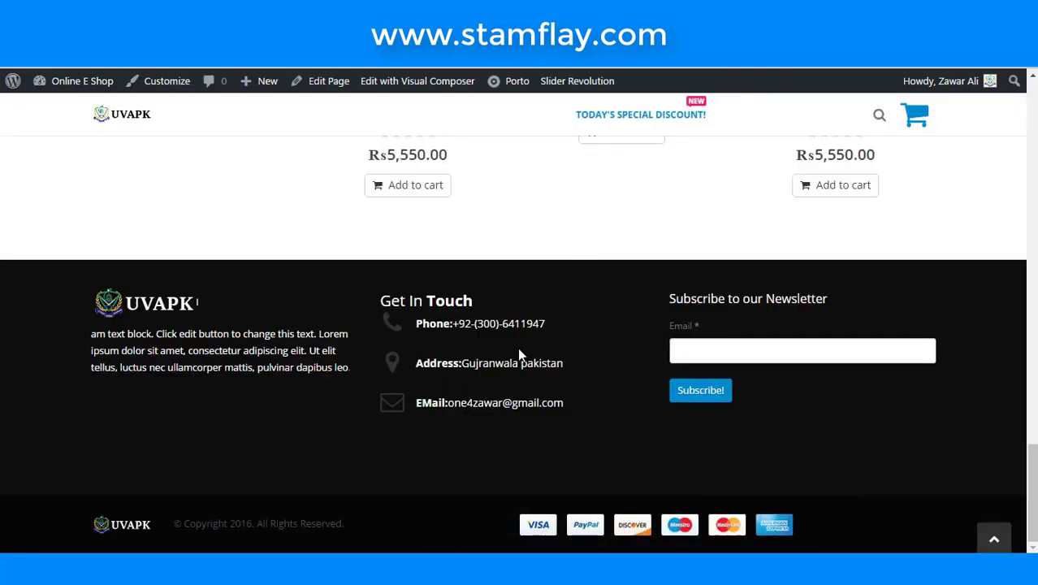
- Check the phone number in the footer, then reopen the phone info box's settings
left_click_drag(542, 323, 452, 324)
left_click(462, 338)
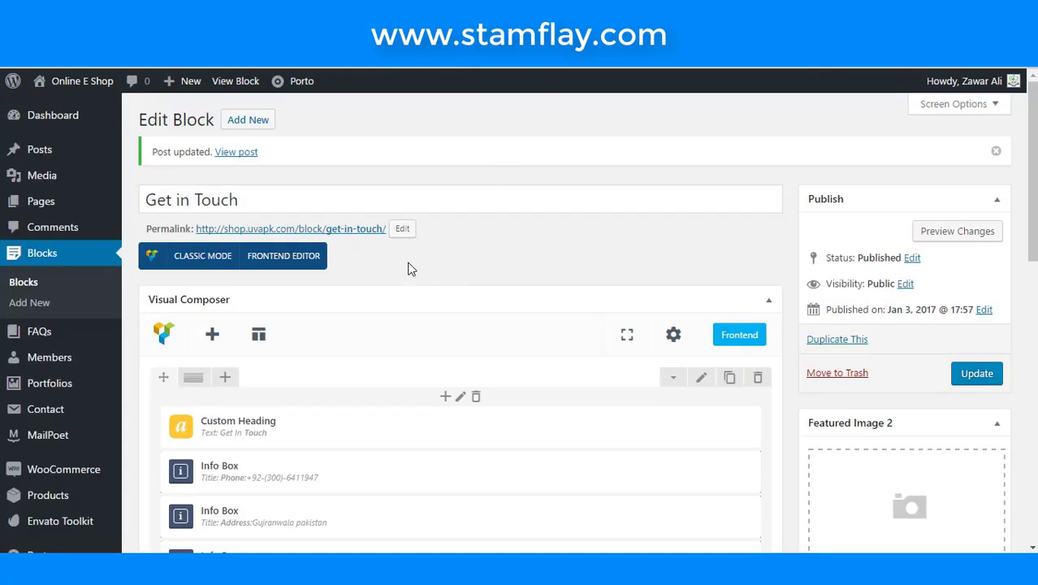
scroll(410, 266, "down", 2)
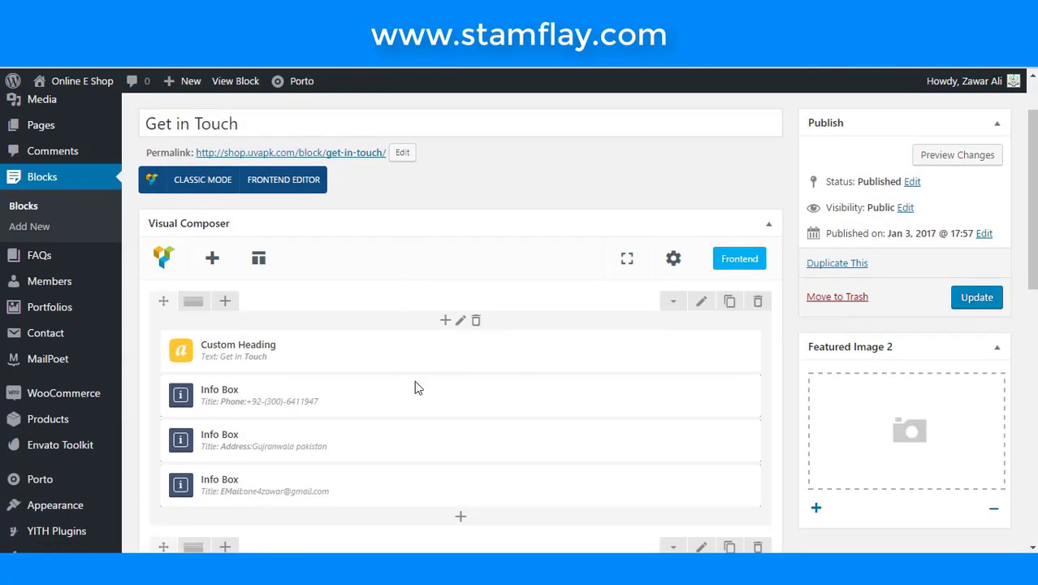
left_click(466, 397)
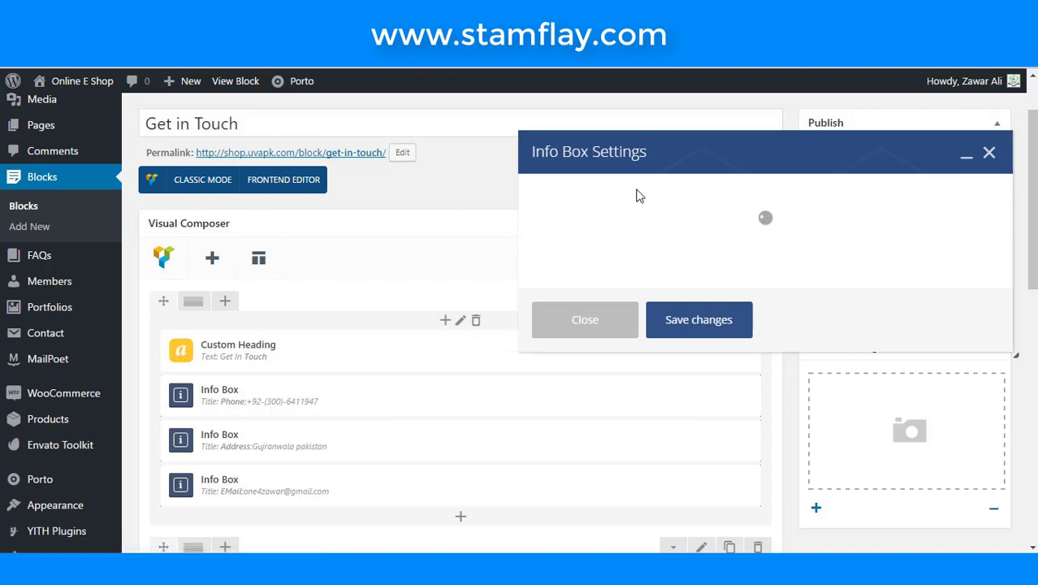
- Add <br> after the bold Phone label and </br> after the number, save, and update the block
scroll(633, 284, "down", 5)
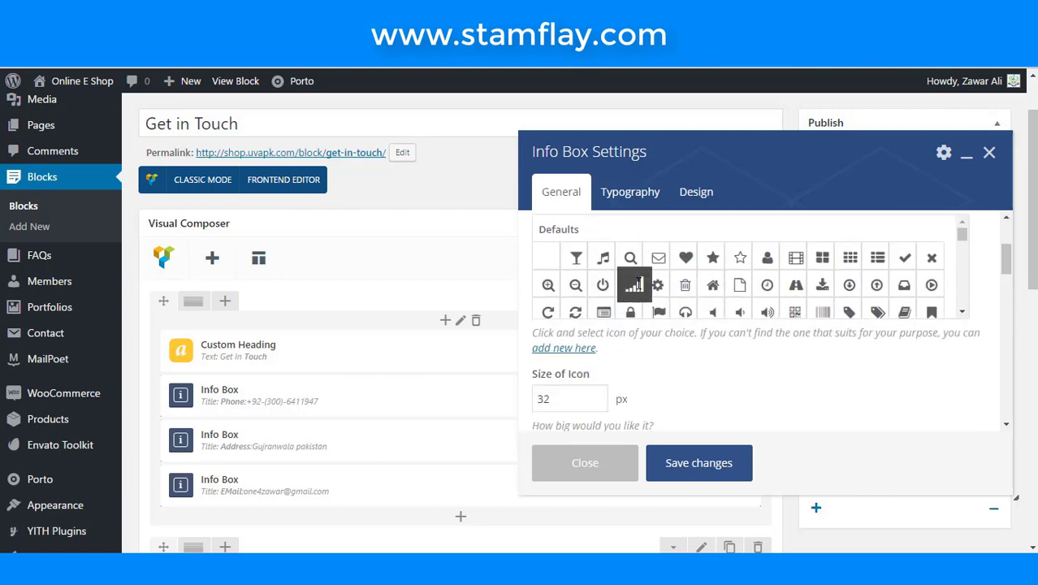
scroll(686, 359, "down", 6)
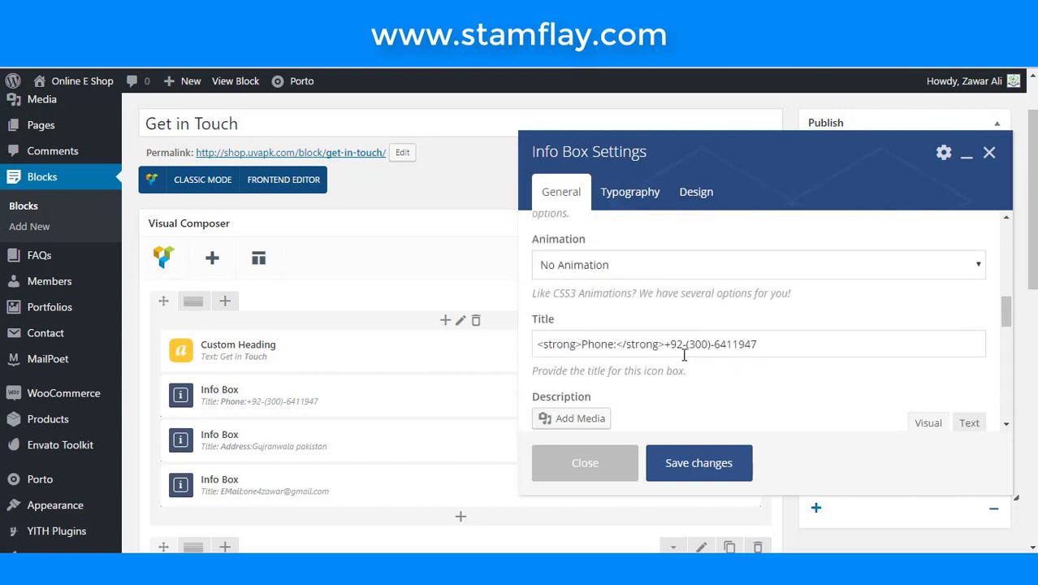
left_click(664, 345)
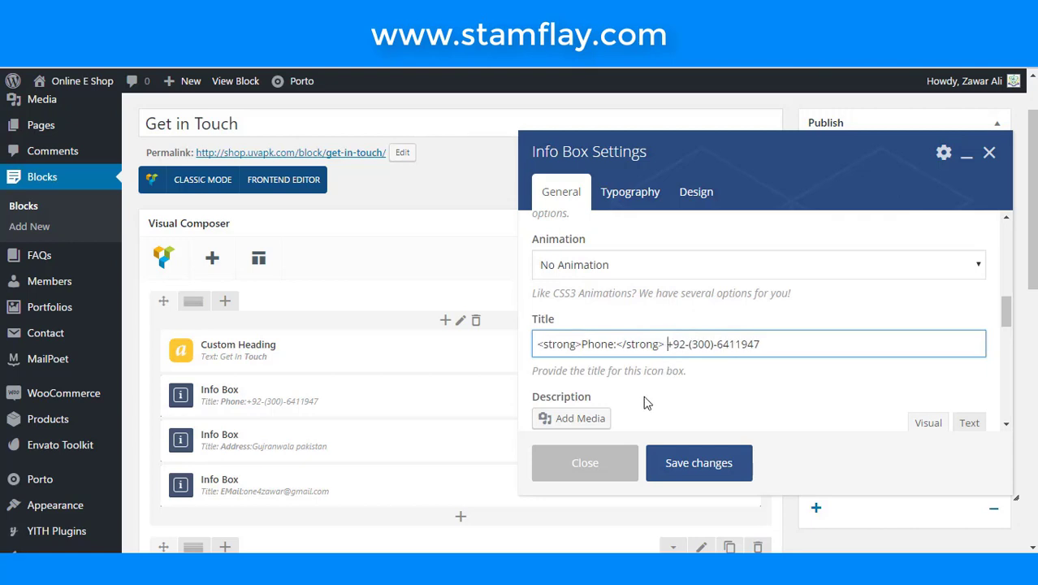
type("<br")
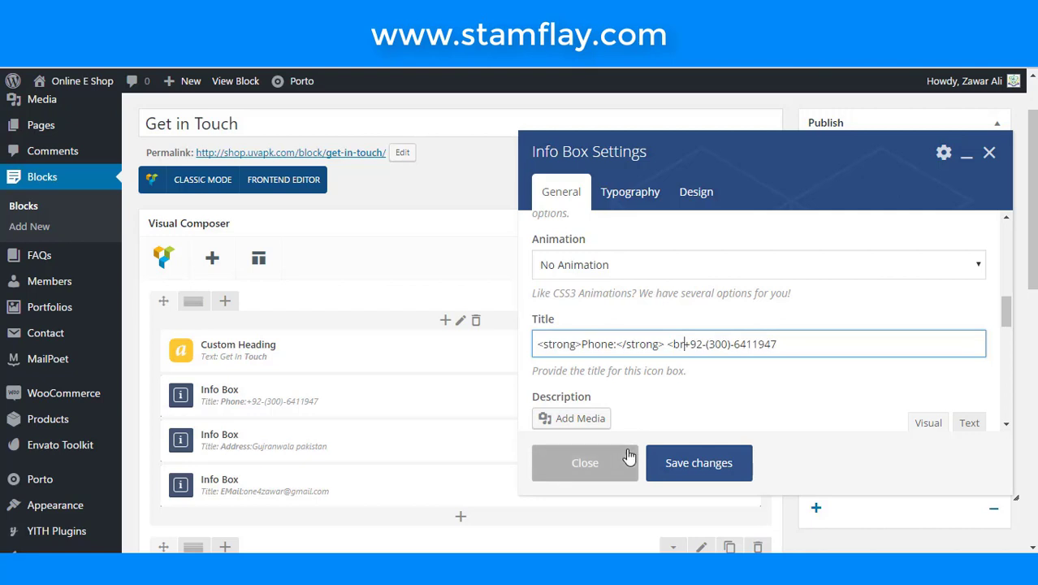
type(">")
left_click(805, 346)
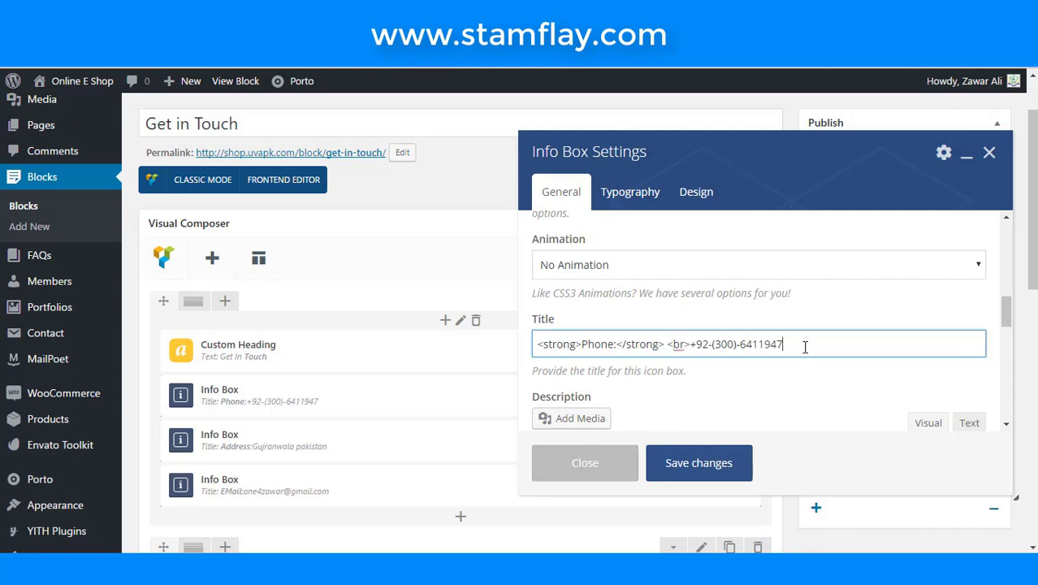
type("</br>")
left_click(713, 460)
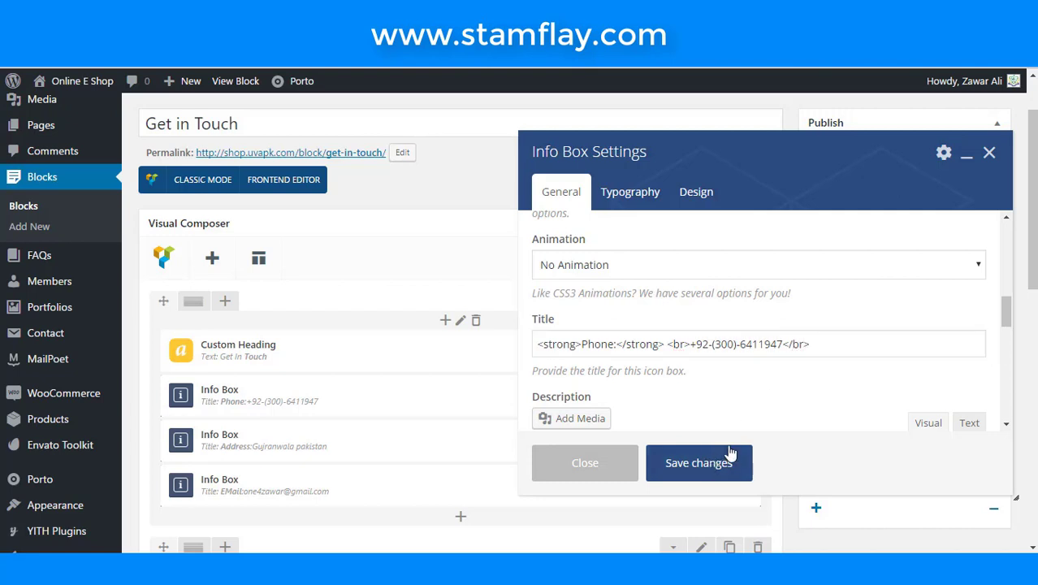
left_click(991, 299)
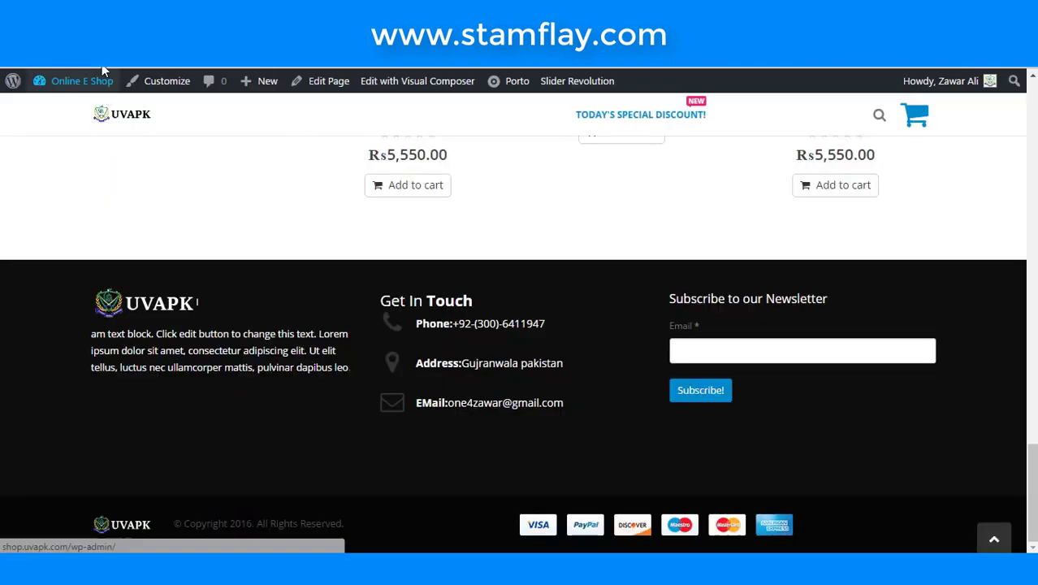
- Reload the storefront from the admin bar and scroll down to the footer's phone line
left_click(81, 80)
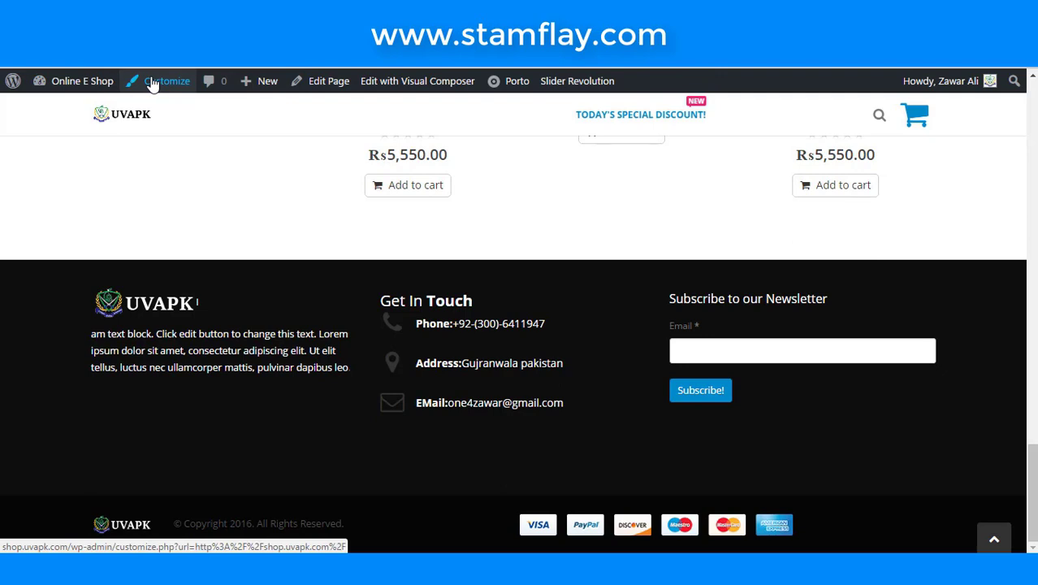
left_click(152, 85)
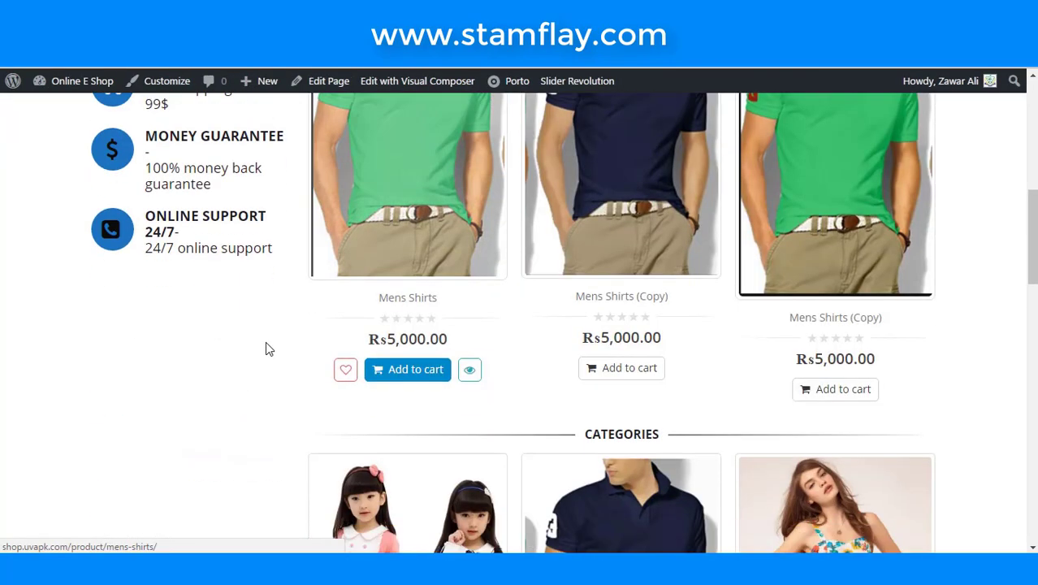
scroll(268, 345, "down", 10)
scroll(266, 337, "down", 4)
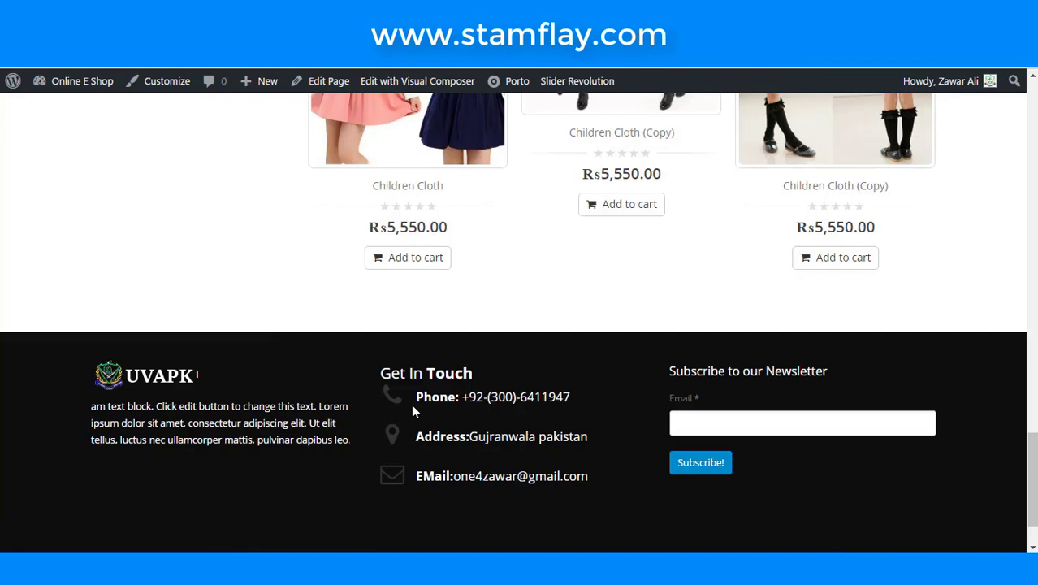
scroll(431, 408, "down", 1)
scroll(450, 410, "down", 1)
- Scroll up and down through the Unique Vision Academy Facebook page feed
left_click(407, 184)
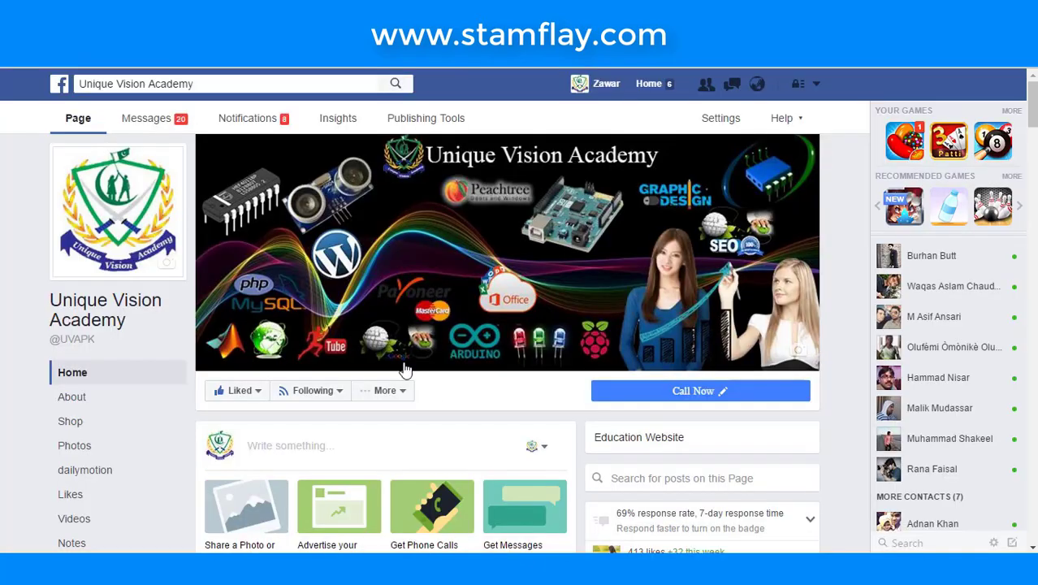
scroll(419, 359, "down", 3)
scroll(422, 365, "up", 3)
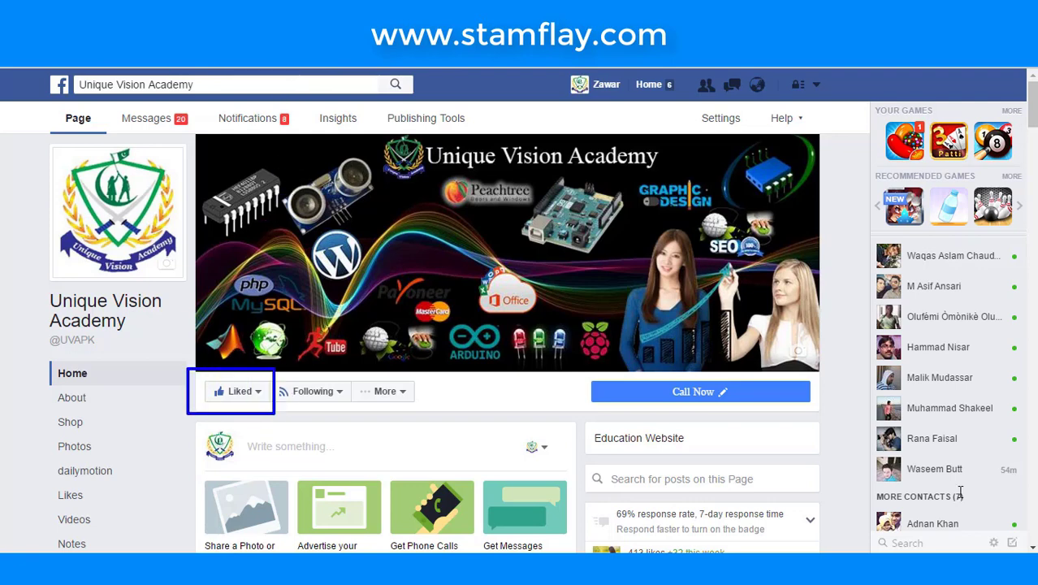
scroll(312, 189, "down", 3)
scroll(312, 189, "up", 3)
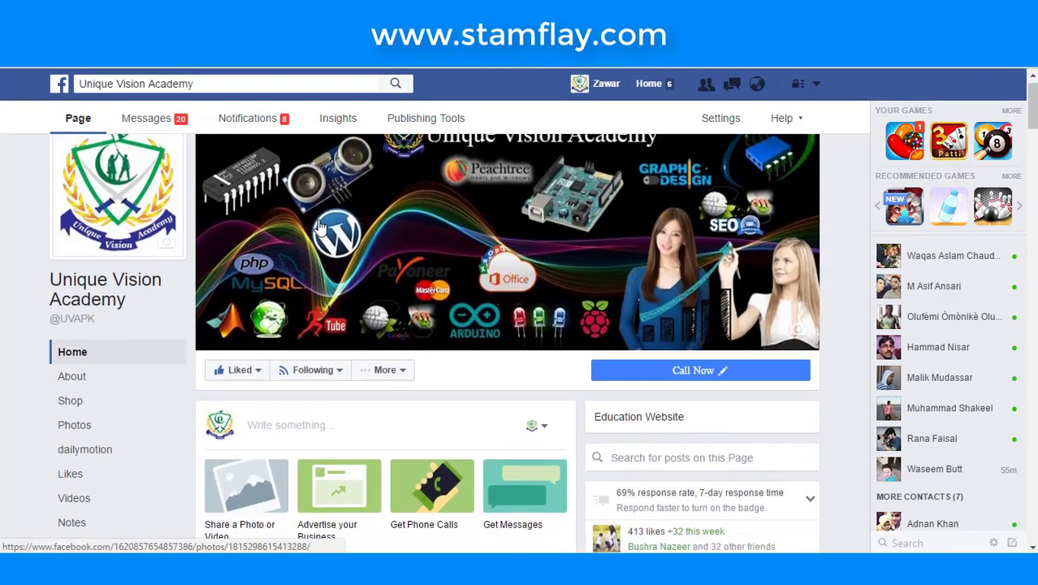
scroll(318, 211, "down", 6)
scroll(321, 227, "down", 10)
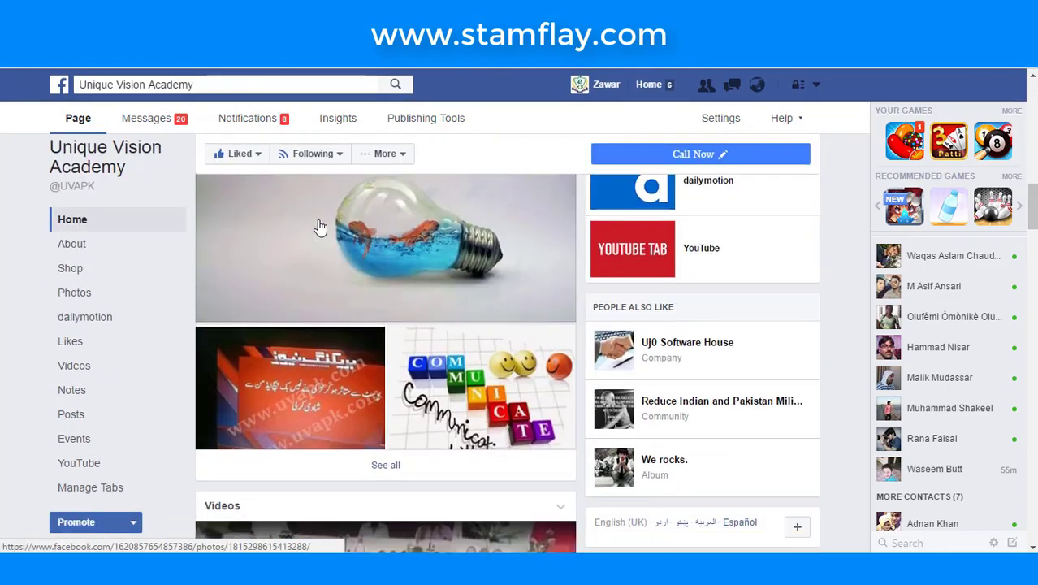
scroll(374, 306, "up", 5)
scroll(373, 309, "down", 10)
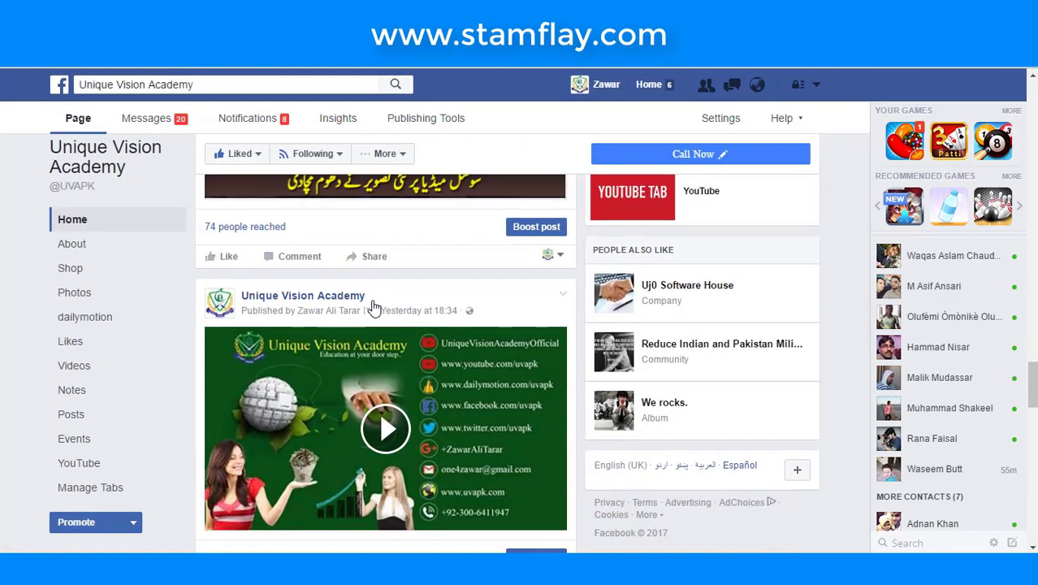
scroll(373, 307, "down", 10)
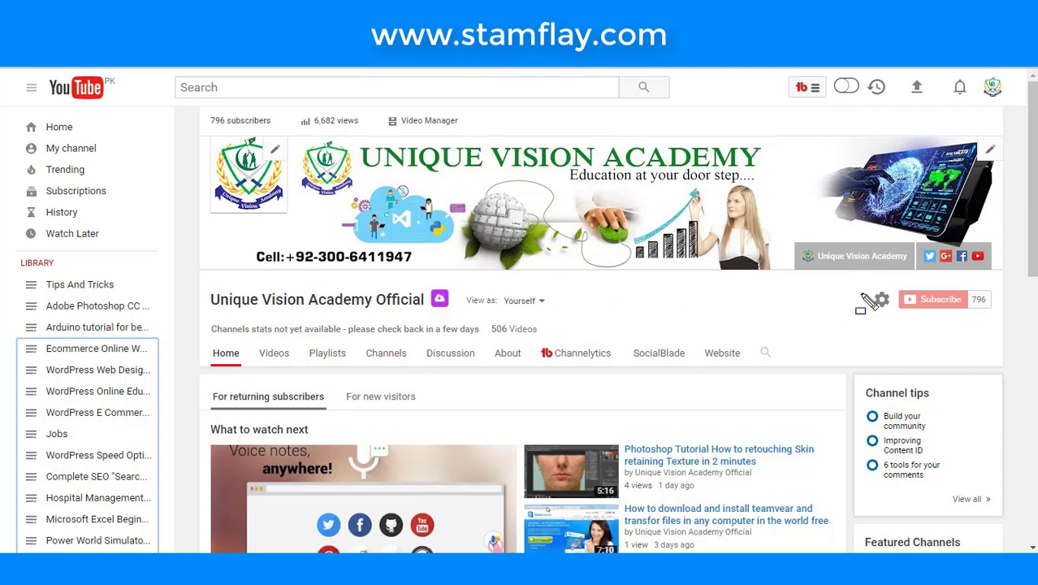
- Type 'un' into the YouTube search box, dismiss the suggestions, and highlight the channel name
left_click_drag(851, 274, 992, 342)
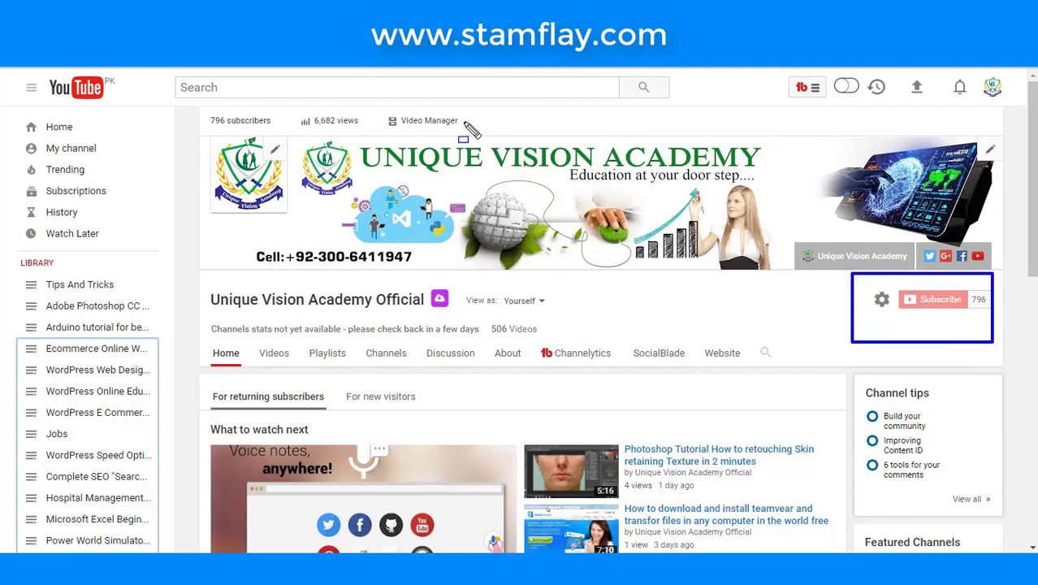
key("Escape")
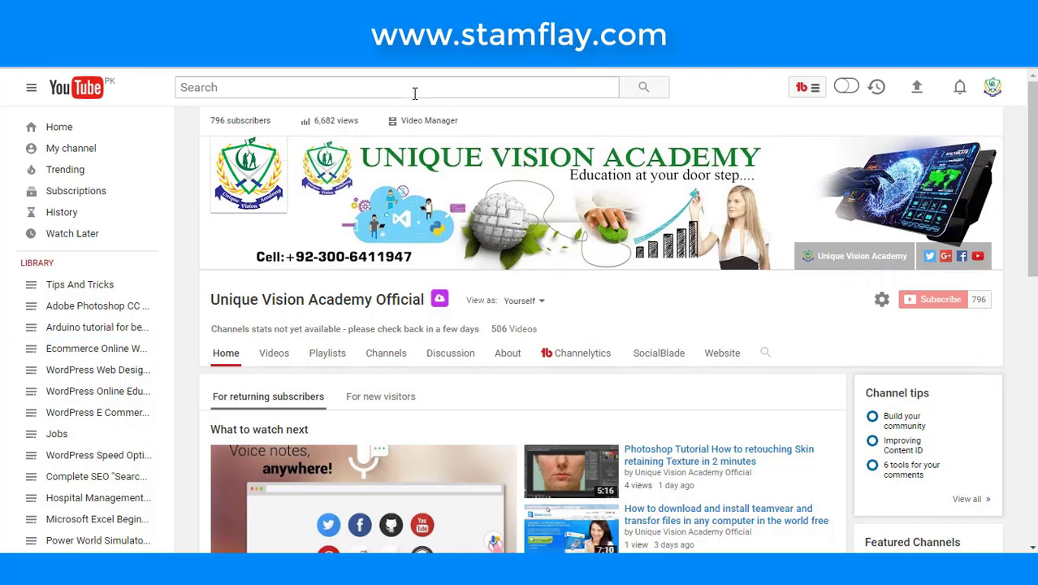
left_click(415, 89)
type("uni")
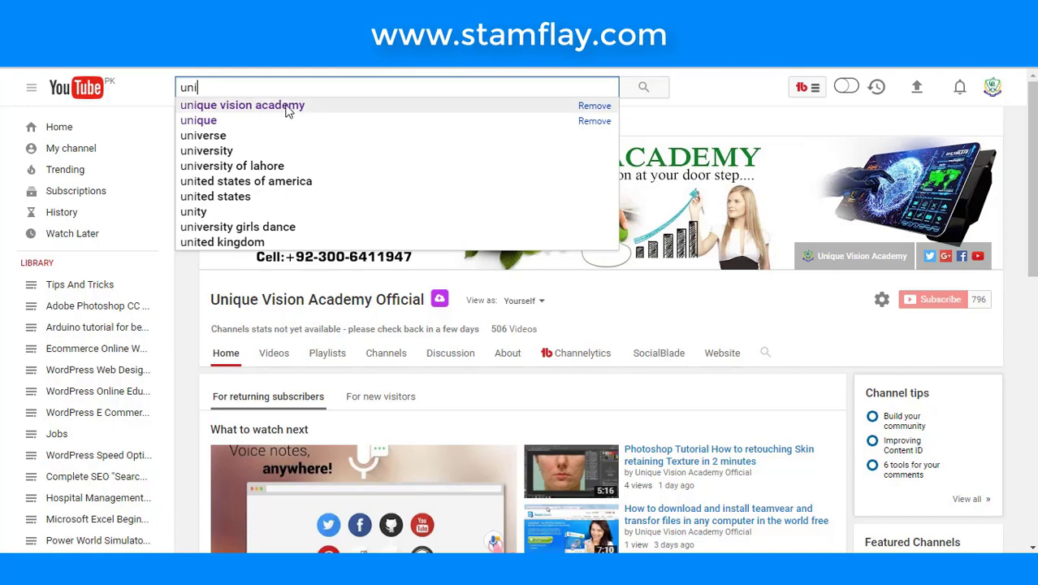
left_click(663, 304)
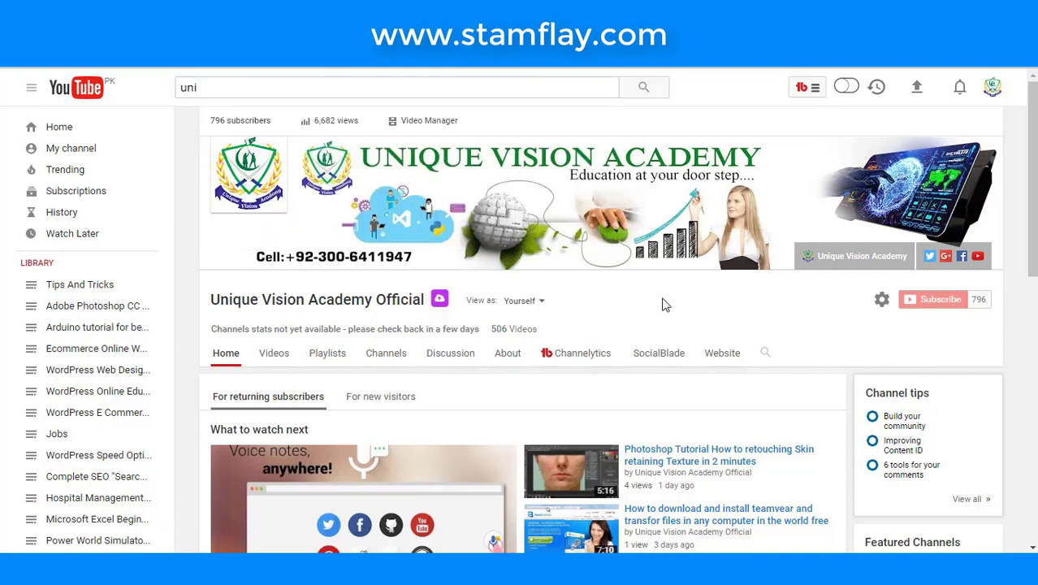
mouse_move(190, 284)
left_mouse_down()
mouse_move(236, 307)
mouse_move(463, 311)
left_mouse_up()
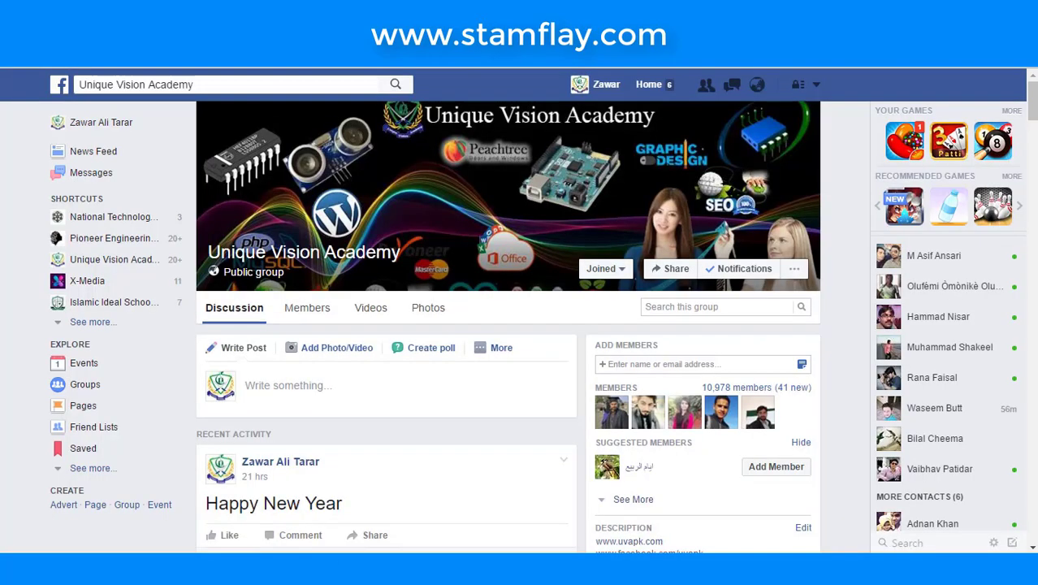
- Scroll the Facebook group feed and briefly open the More posting options under Write Post
scroll(382, 241, "down", 8)
scroll(382, 242, "up", 5)
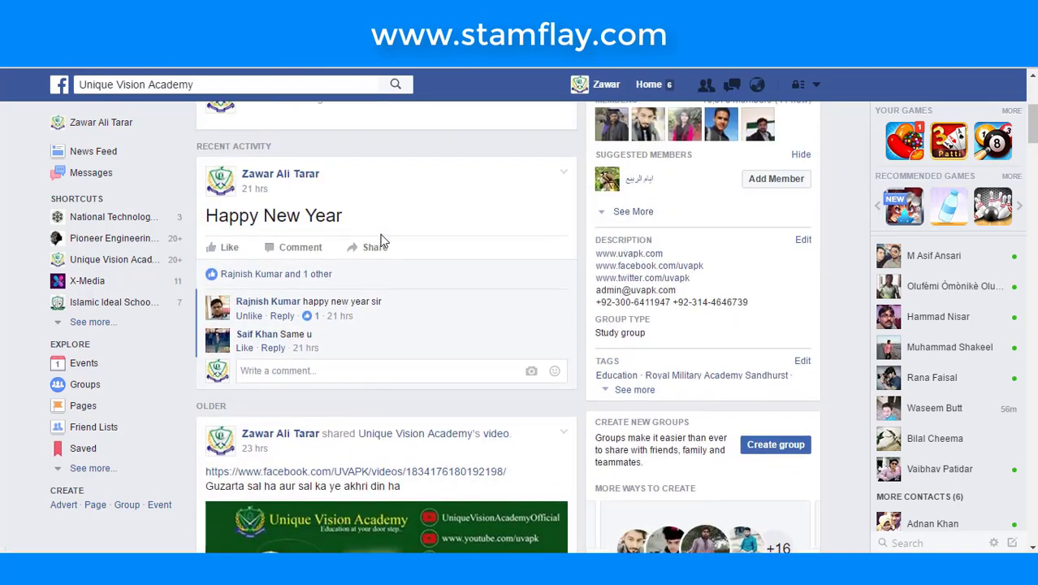
left_click(503, 272)
key("Escape")
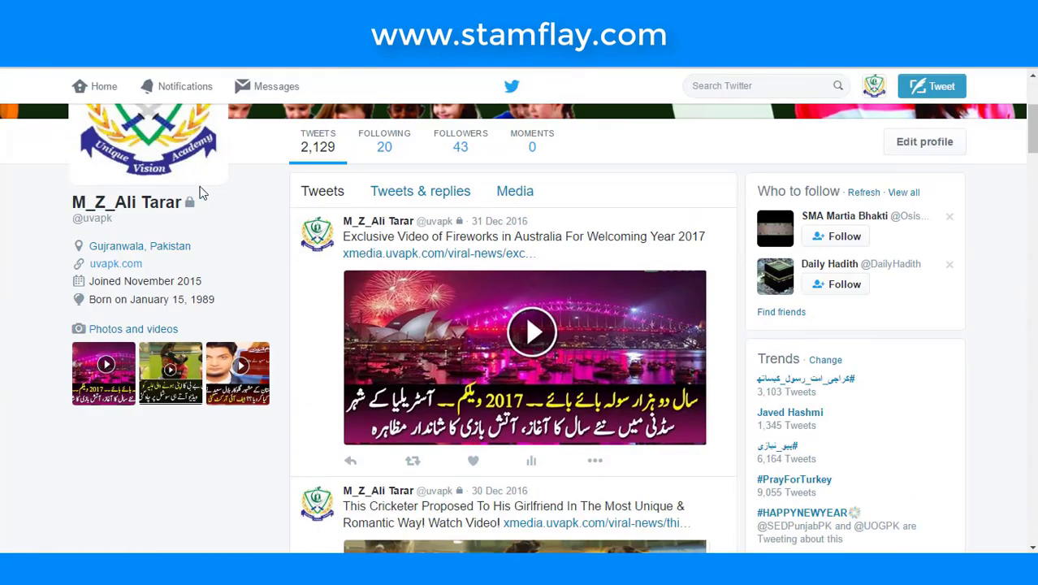
- Scroll up to the Twitter profile banner and back down through the academy's tweets
scroll(213, 178, "up", 3)
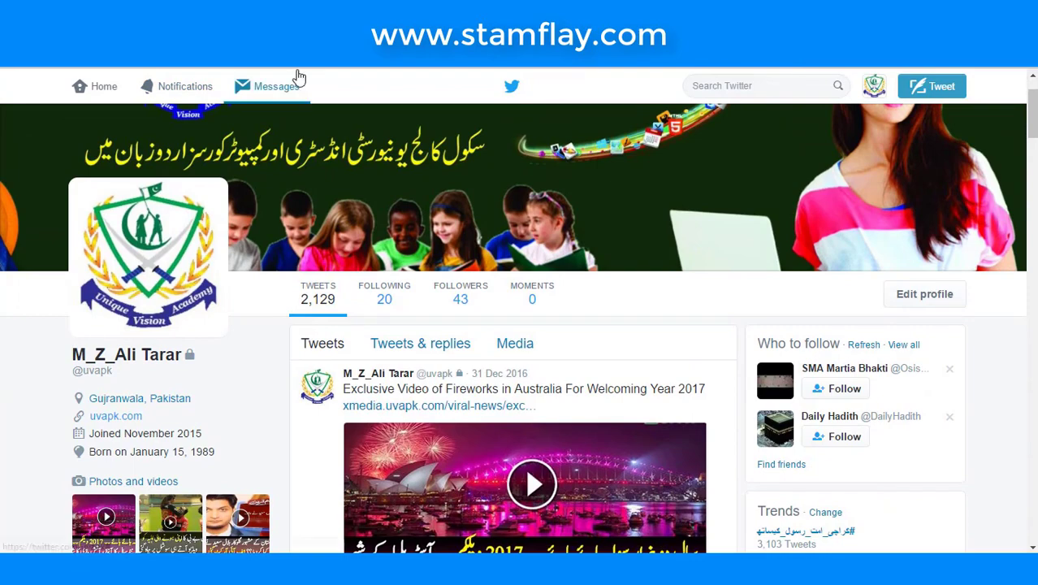
scroll(297, 86, "down", 10)
scroll(297, 86, "down", 3)
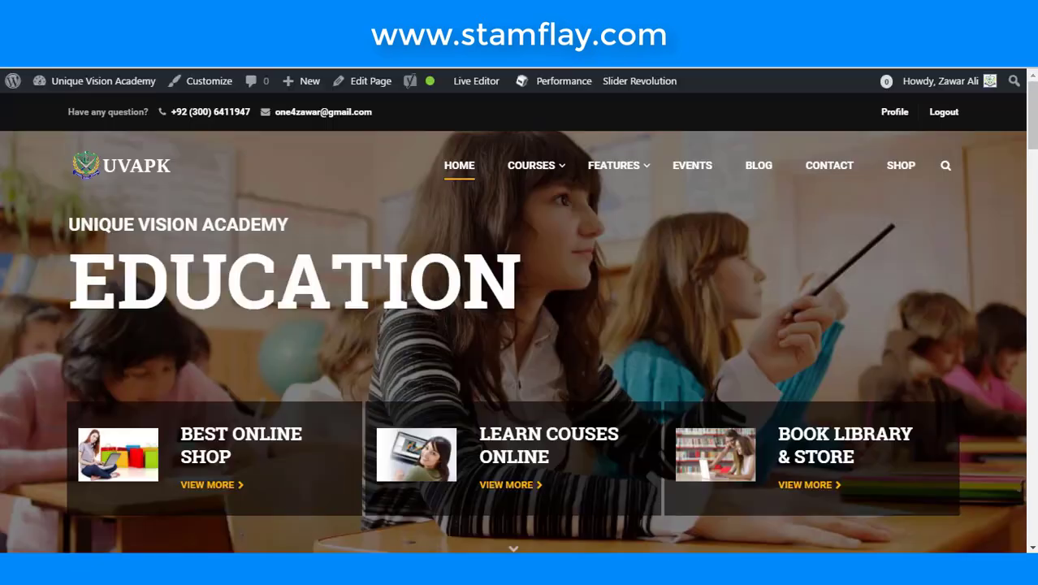
- Scroll through the UVAPK home page and its Popular Courses section
mouse_move(636, 191)
scroll(637, 190, "down", 10)
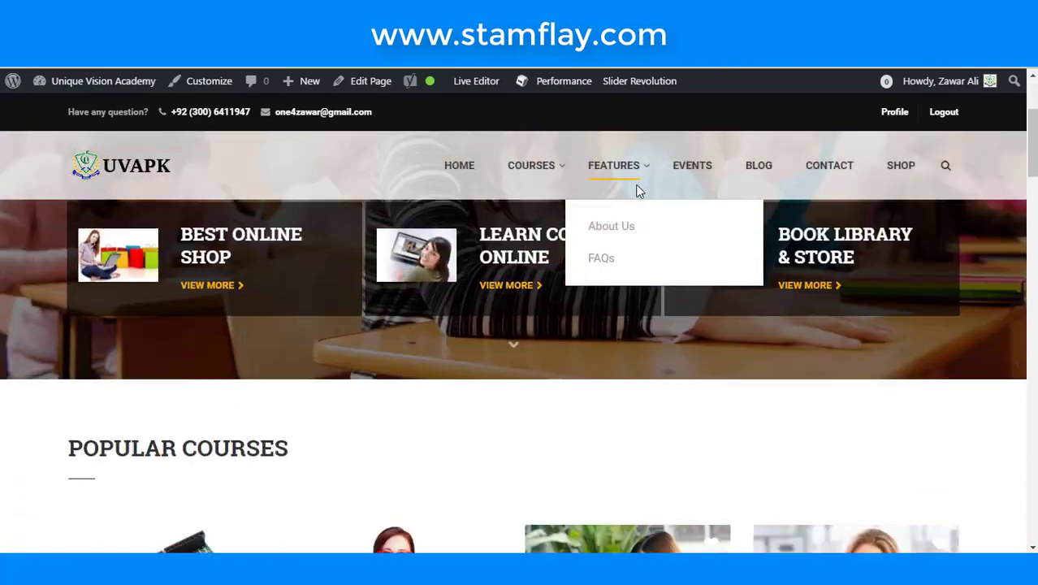
scroll(636, 187, "down", 15)
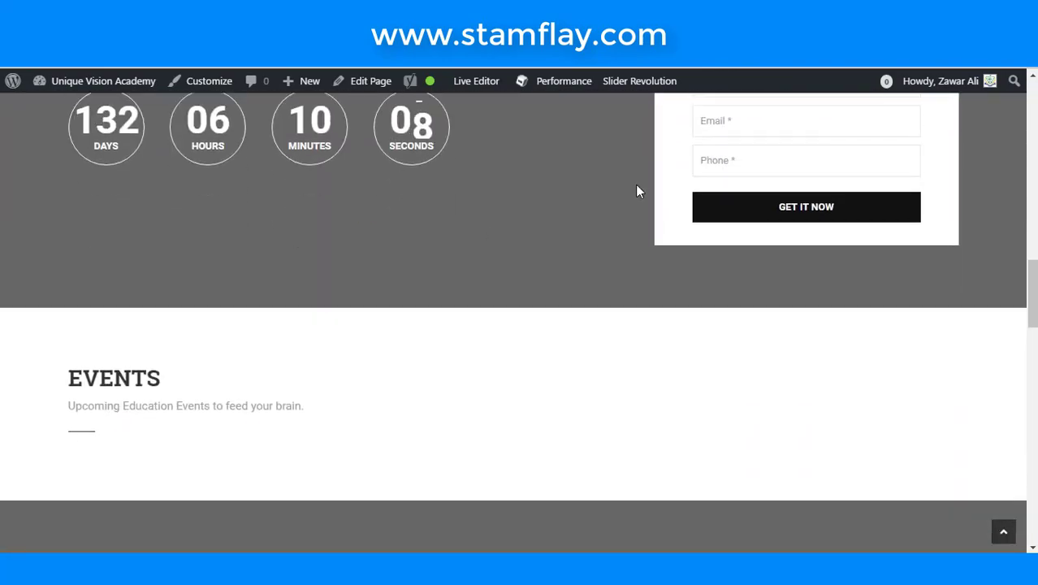
scroll(637, 190, "up", 15)
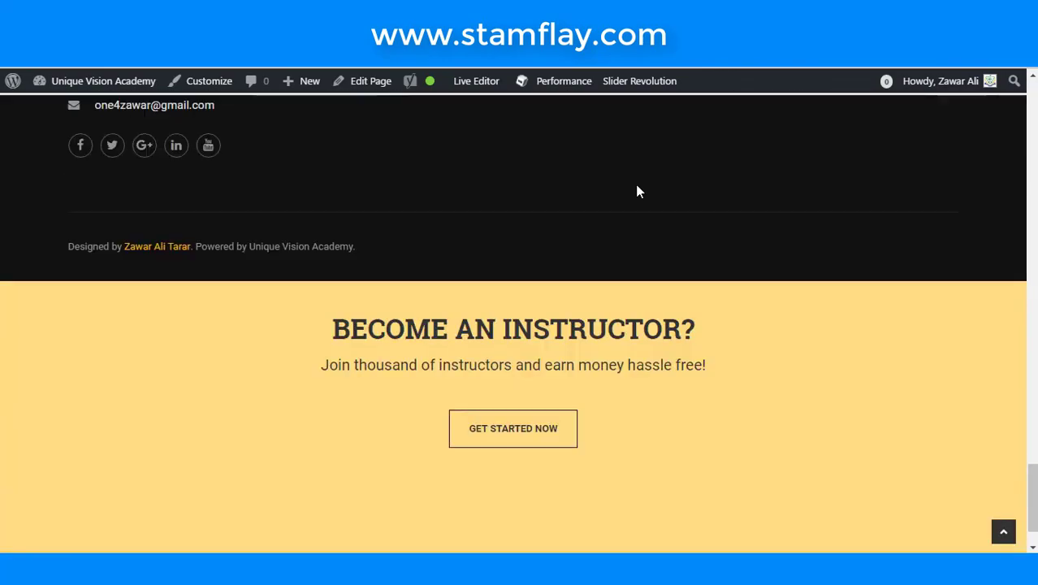
scroll(637, 191, "up", 10)
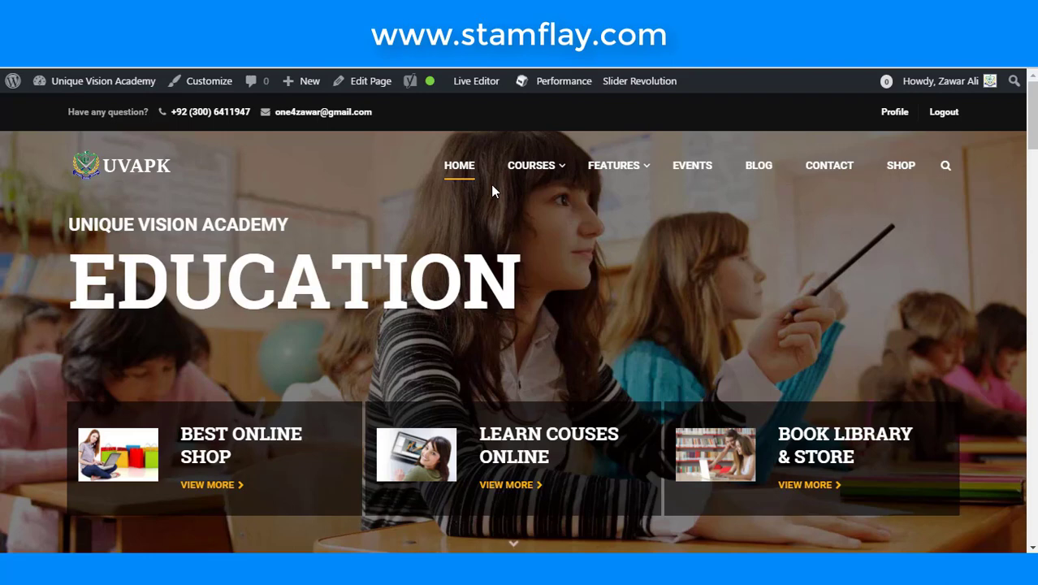
scroll(556, 196, "down", 1)
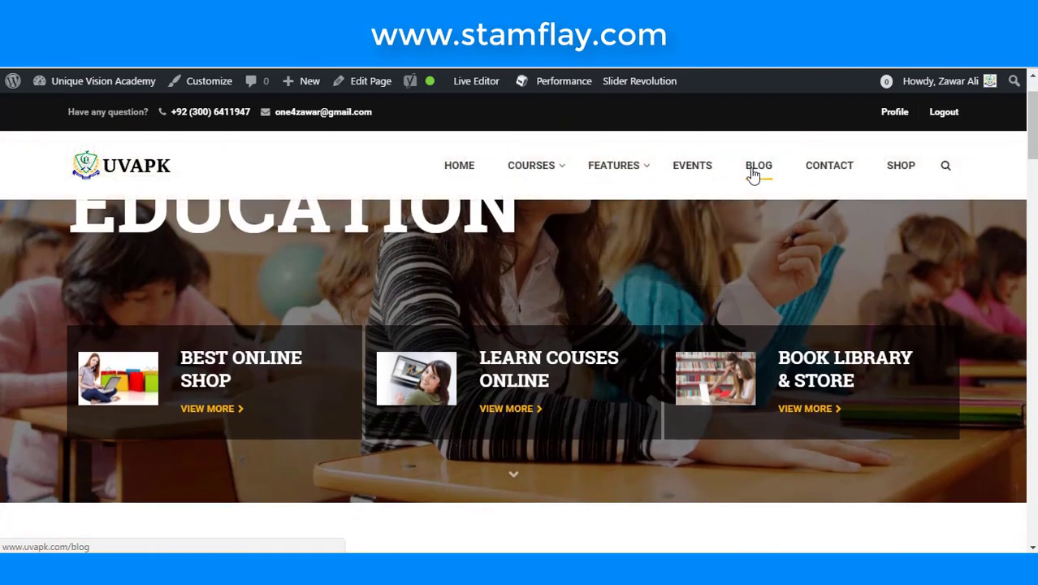
- Open the BLOG page from the header menu and scroll through its posts
left_click(754, 180)
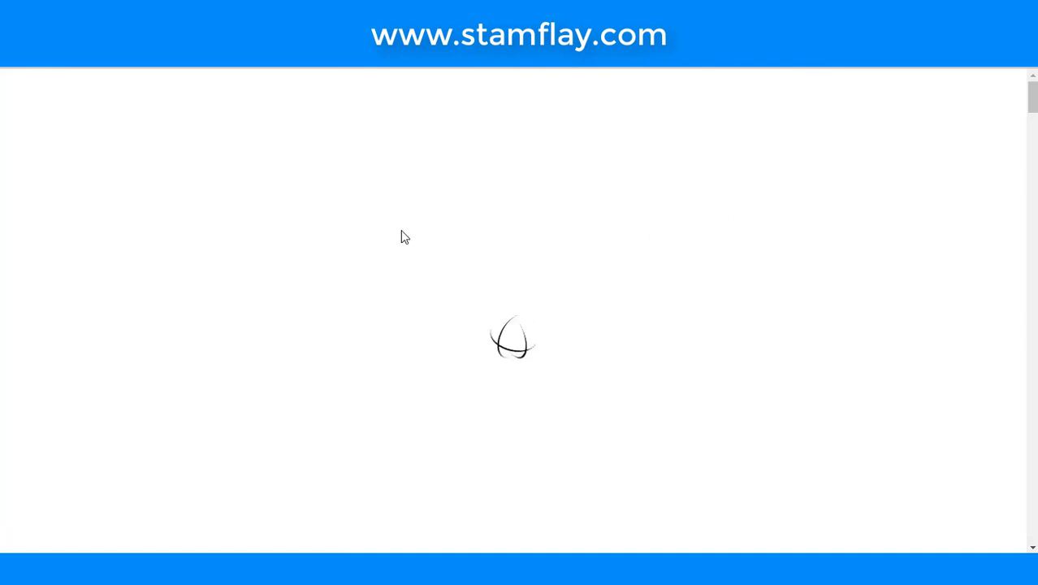
scroll(404, 236, "down", 3)
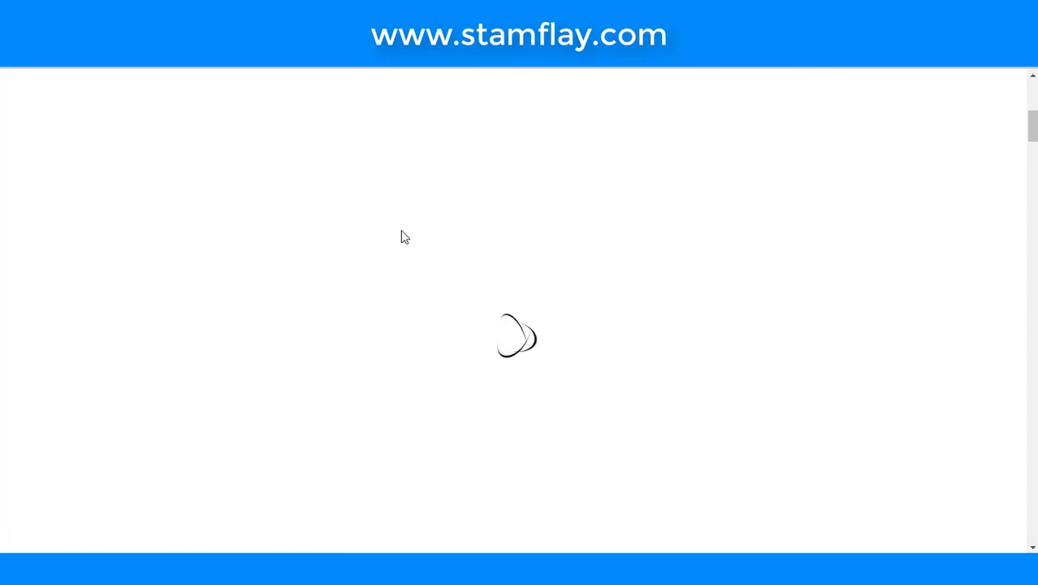
scroll(405, 237, "down", 2)
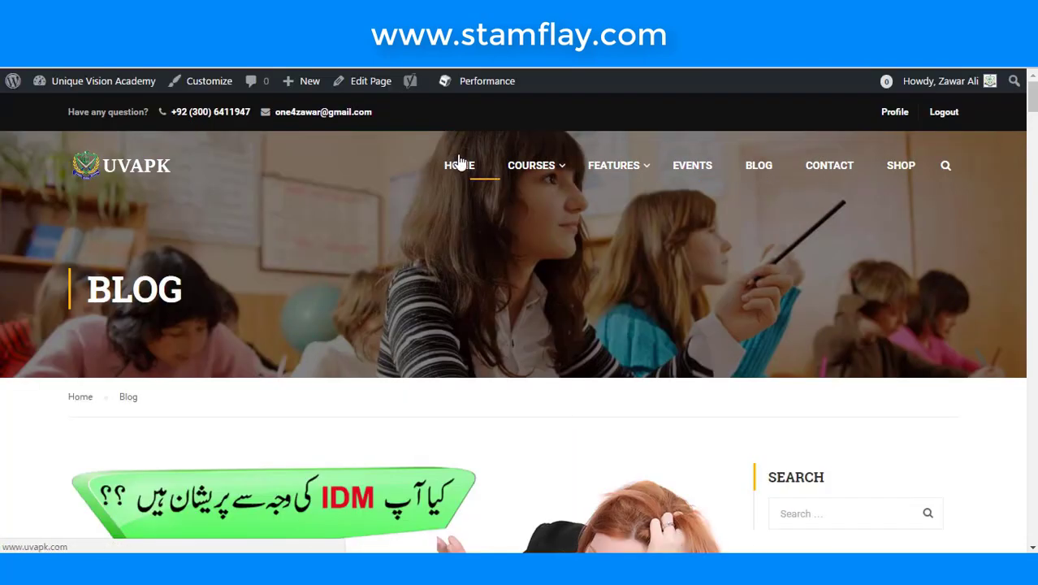
scroll(460, 169, "down", 7)
scroll(460, 170, "down", 15)
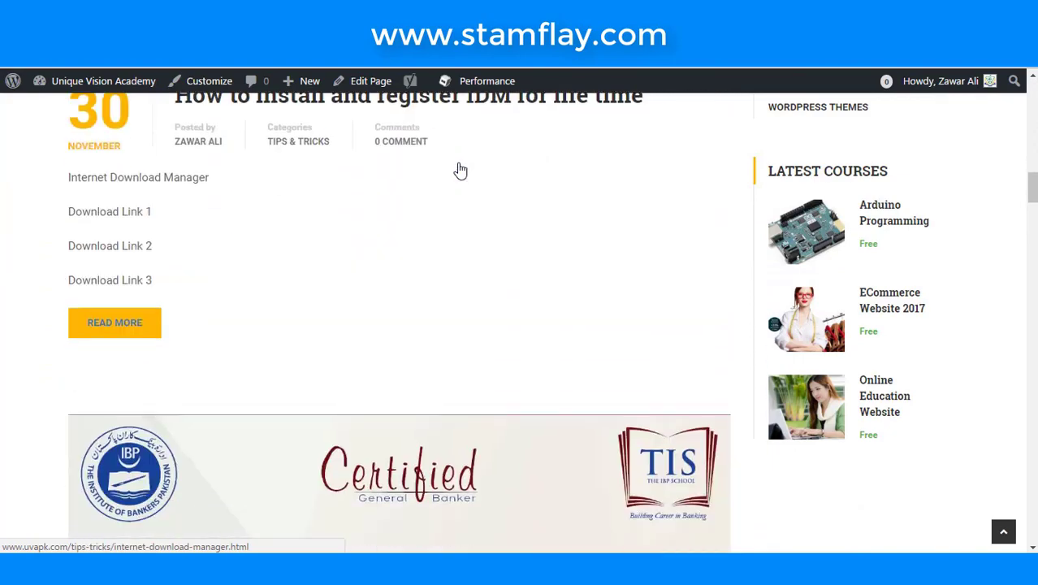
scroll(459, 173, "down", 10)
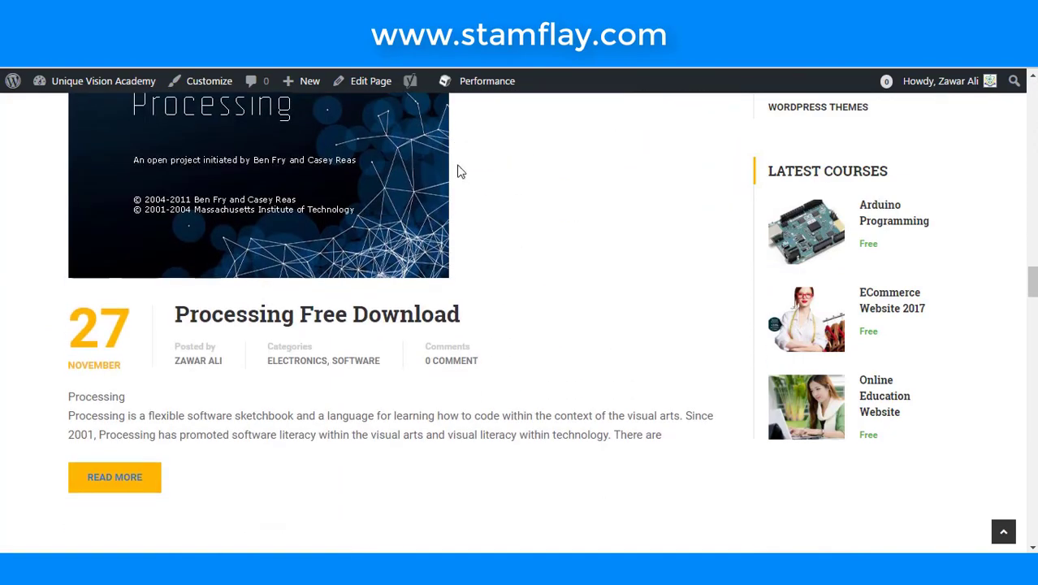
scroll(460, 171, "up", 20)
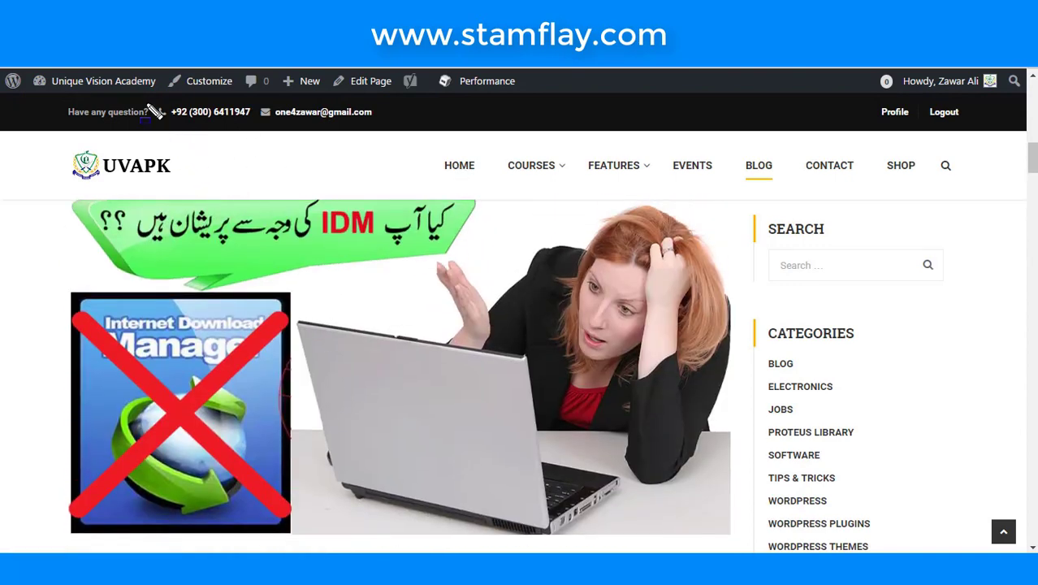
- Highlight parts of the blog page header, then keep scrolling through the posts
left_click_drag(144, 95, 256, 128)
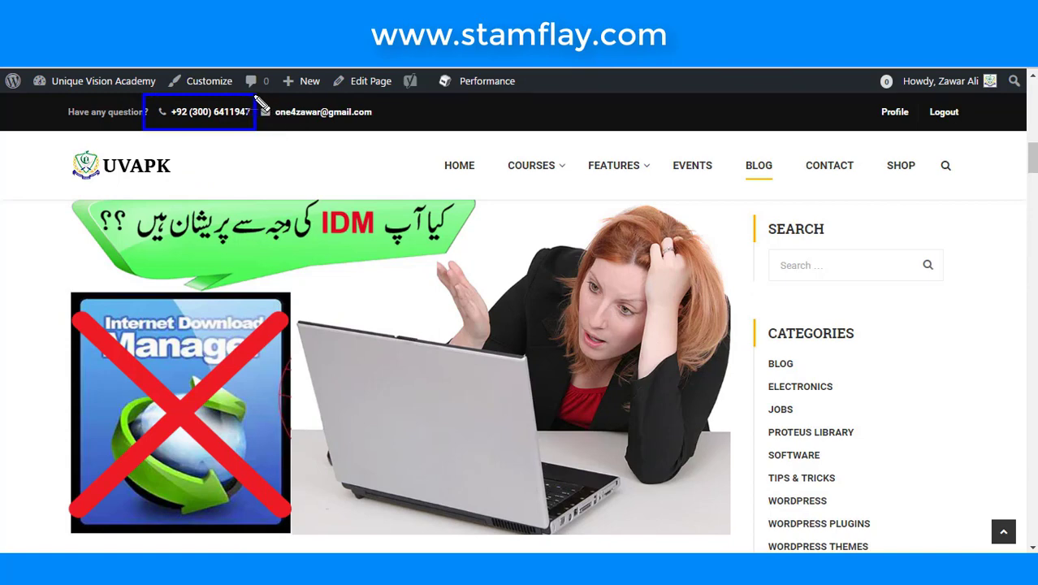
mouse_move(254, 96)
left_mouse_down()
mouse_move(301, 136)
mouse_move(376, 130)
left_mouse_up()
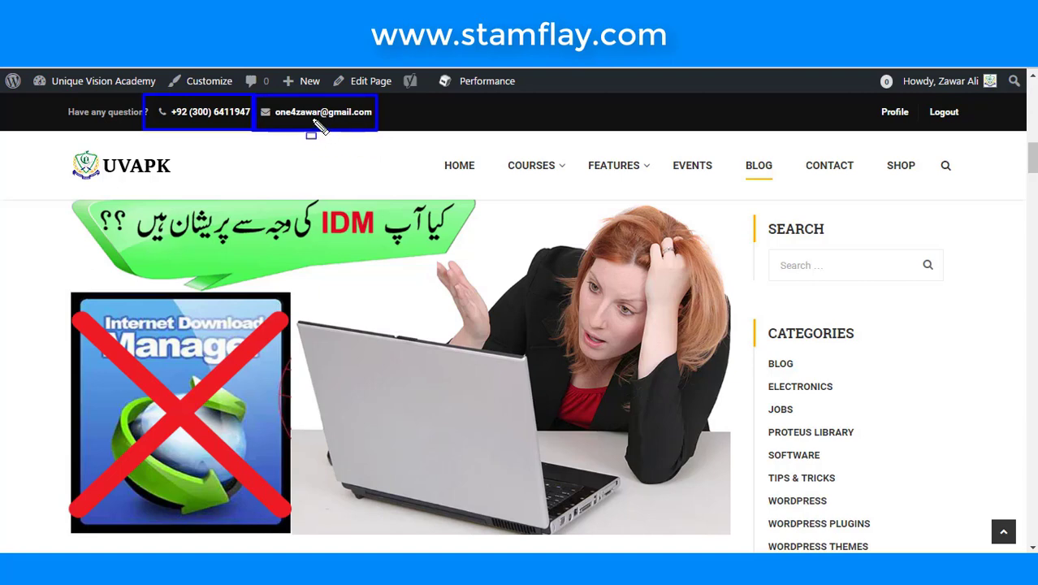
key("Escape")
scroll(371, 249, "down", 10)
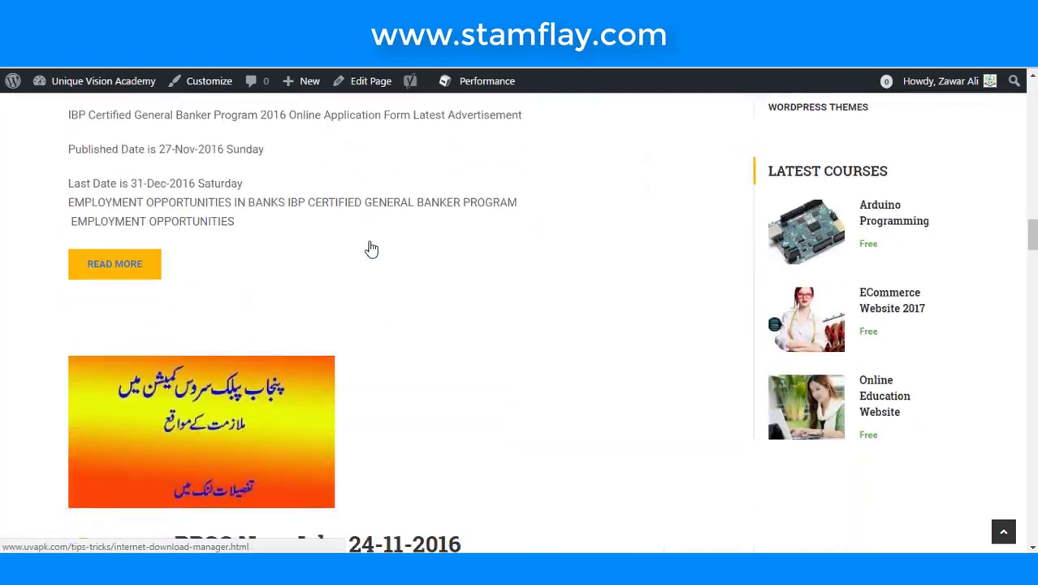
scroll(371, 249, "down", 15)
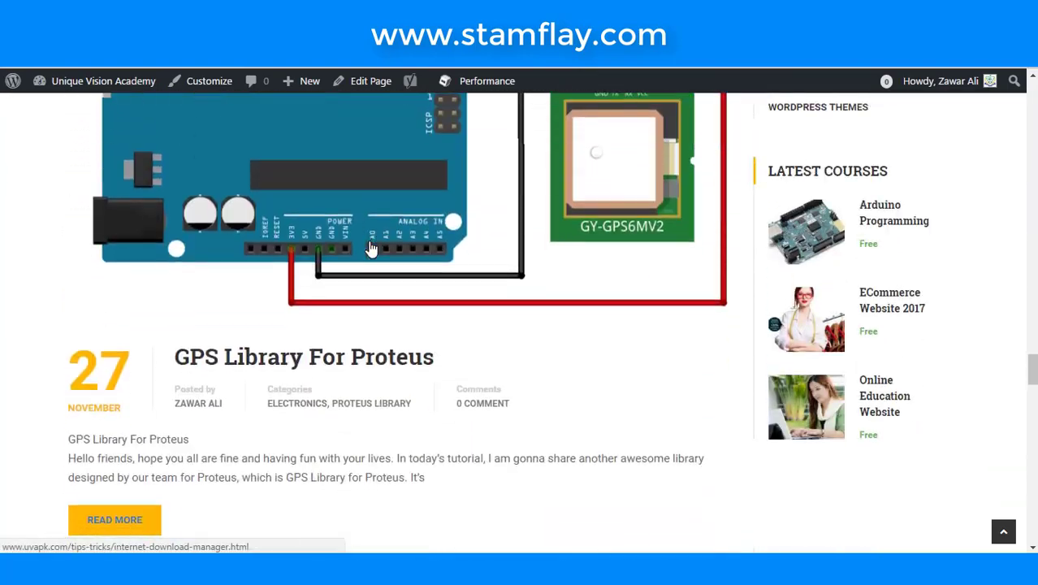
scroll(371, 248, "down", 15)
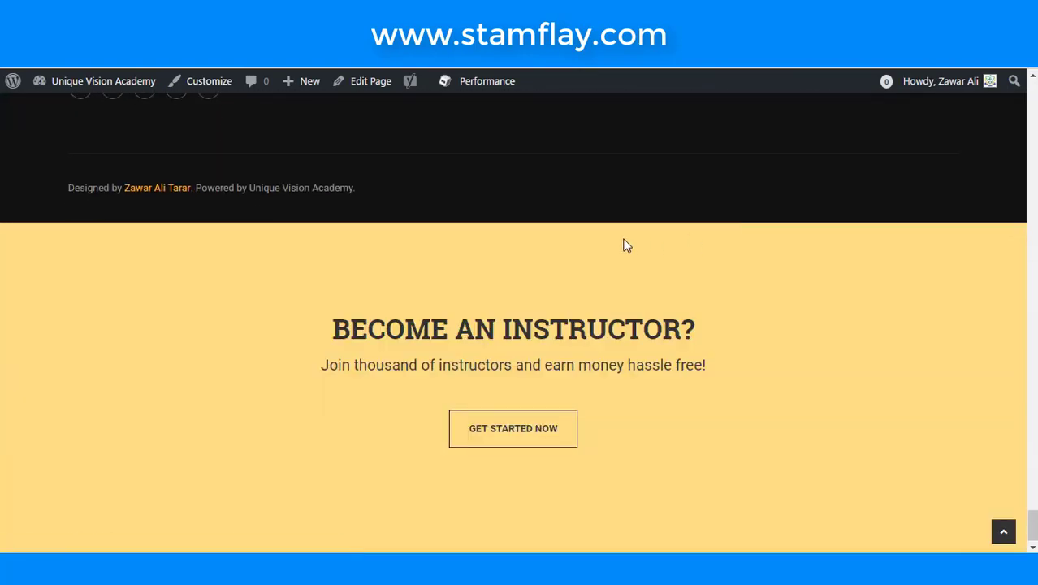
scroll(624, 245, "up", 20)
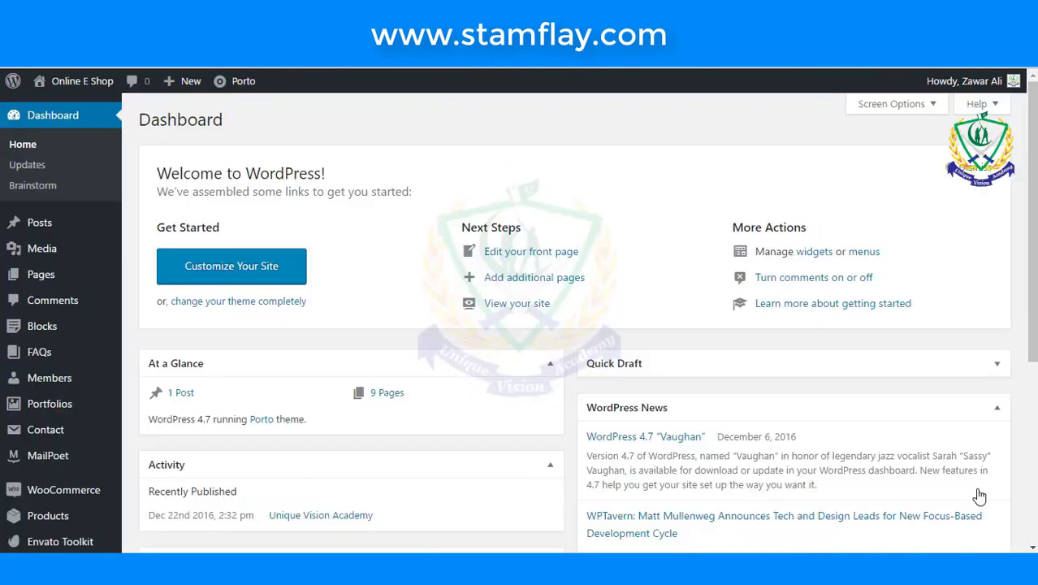
- Scroll through the Online E Shop dashboard, then choose Add New under Pages
scroll(598, 304, "down", 4)
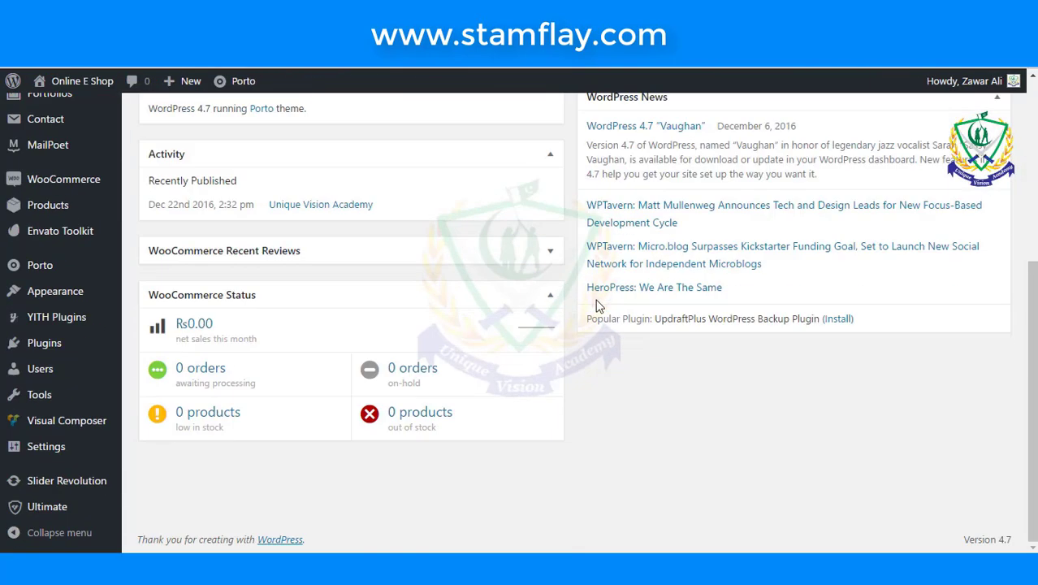
scroll(598, 303, "up", 5)
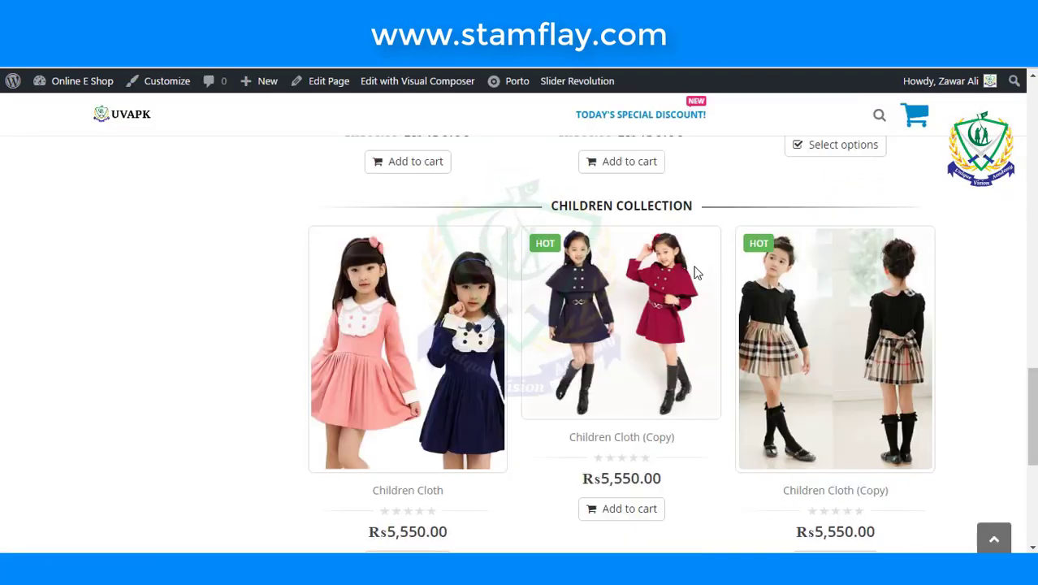
scroll(694, 273, "down", 5)
scroll(694, 273, "up", 10)
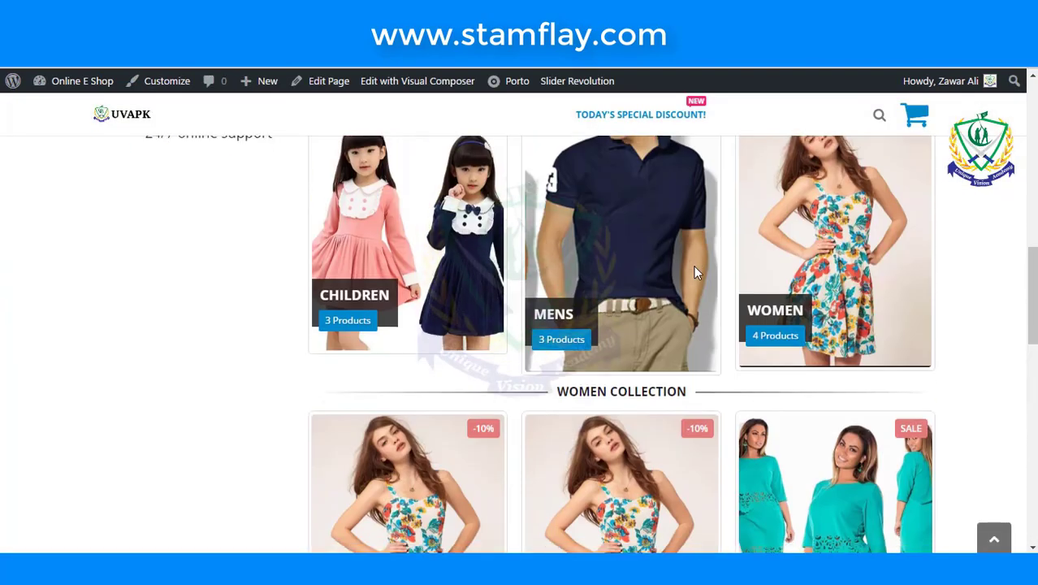
scroll(695, 273, "up", 8)
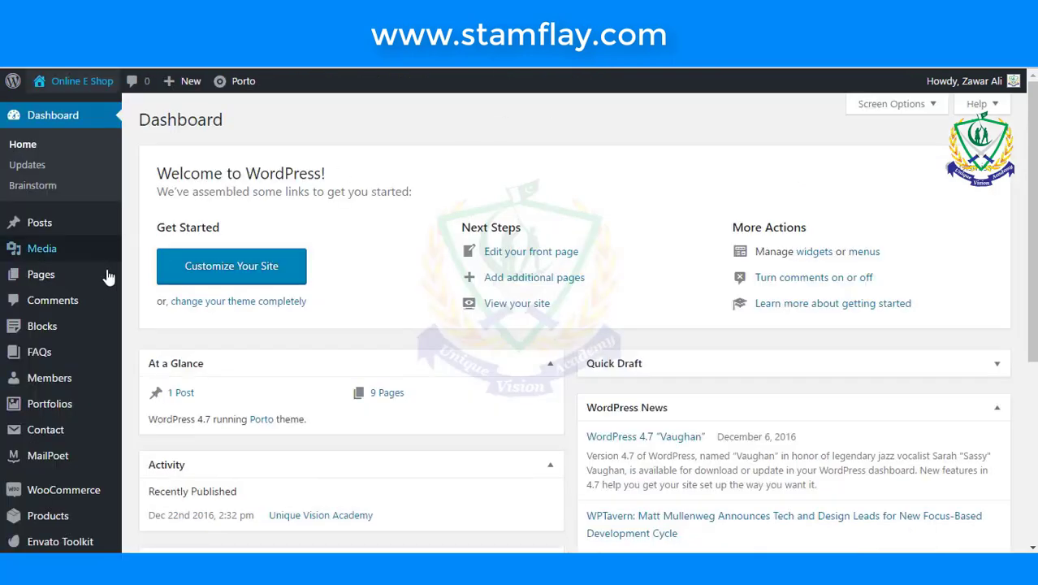
mouse_move(40, 274)
left_click(142, 298)
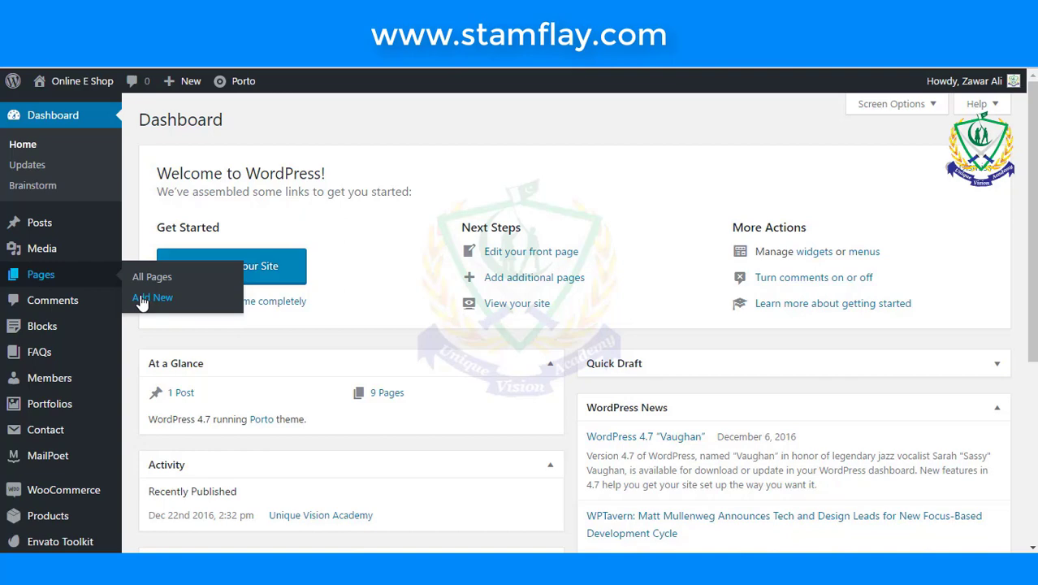
- Start a new page titled 'About Us'
left_click(151, 298)
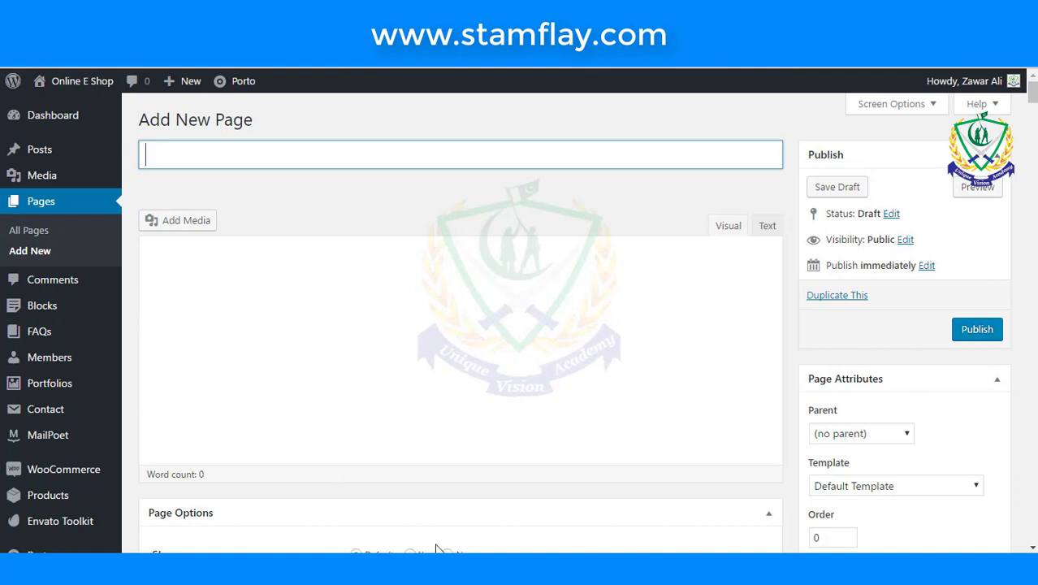
type("About ")
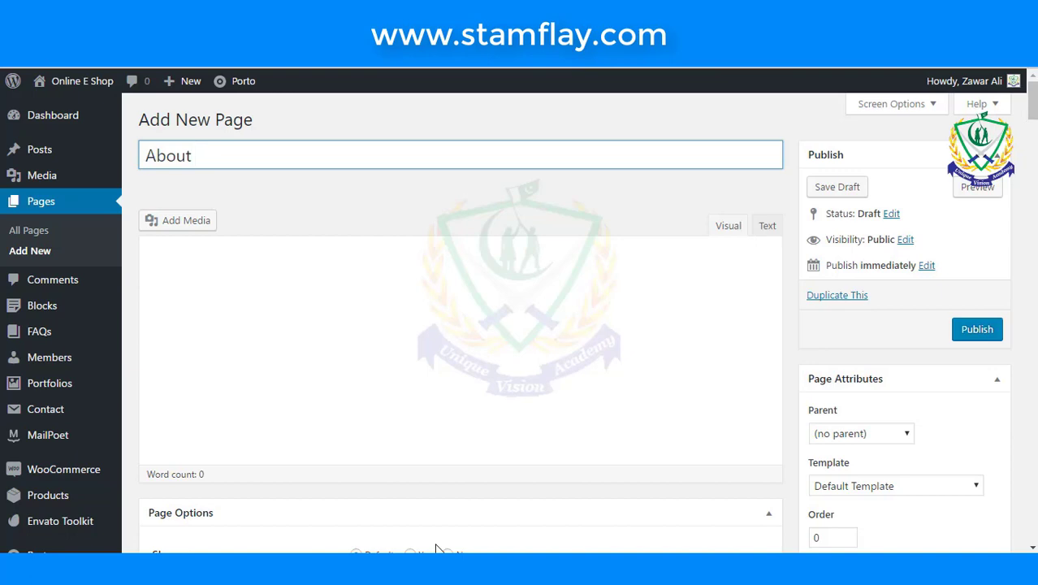
type("Us")
scroll(454, 302, "down", 10)
scroll(453, 301, "down", 5)
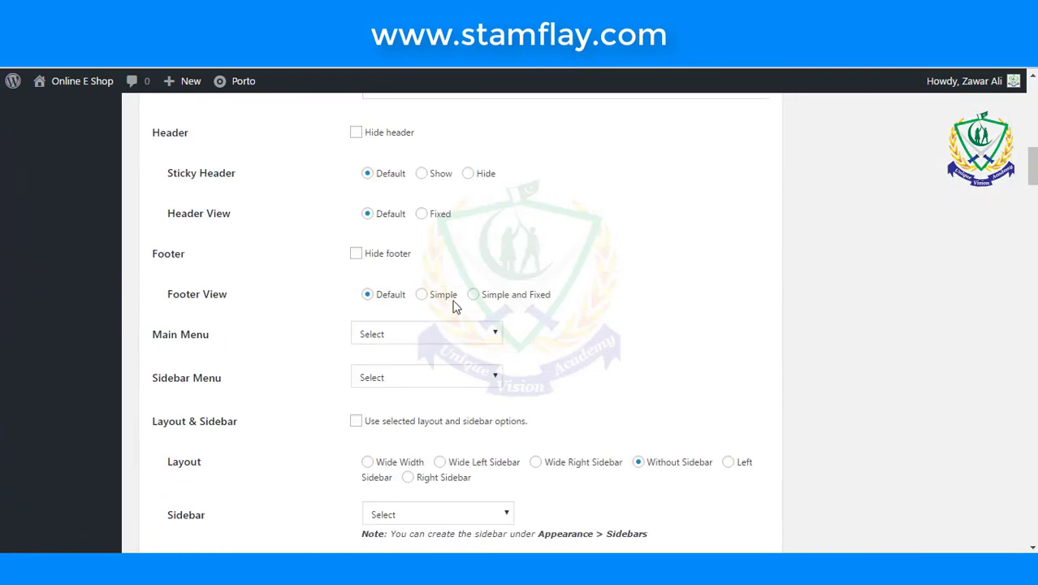
scroll(455, 307, "down", 4)
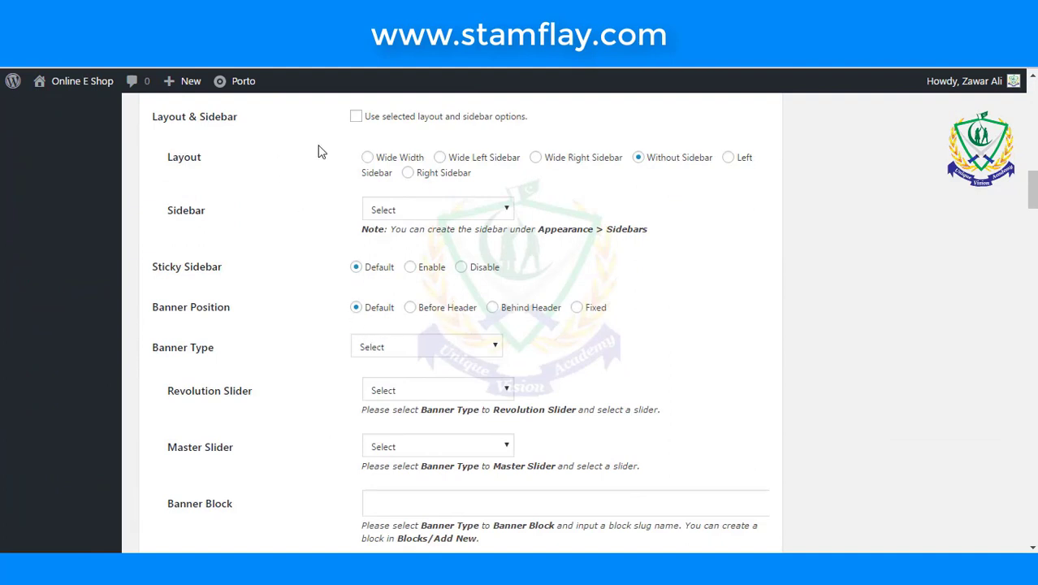
- Tick 'Use selected layout and sidebar options' in Page Options and publish the page
left_click(356, 117)
scroll(733, 221, "up", 3)
scroll(733, 222, "up", 15)
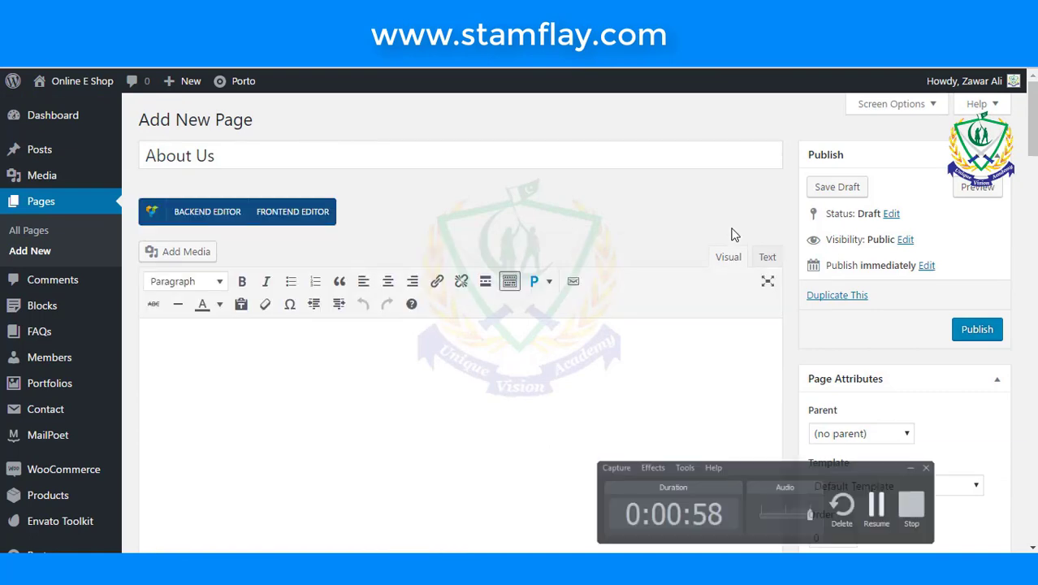
left_click(321, 165)
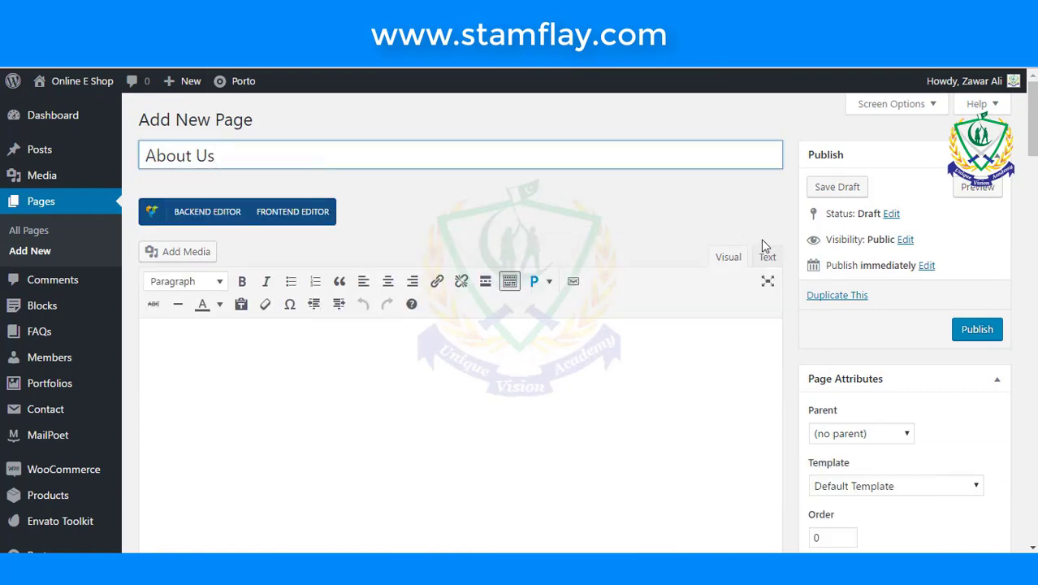
scroll(752, 248, "down", 2)
scroll(877, 280, "up", 2)
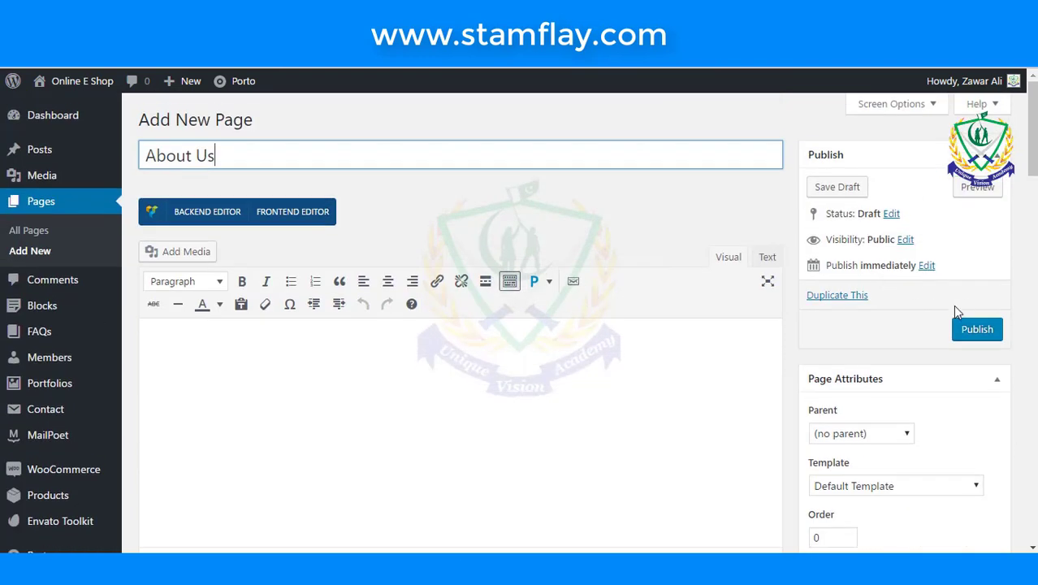
left_click(970, 327)
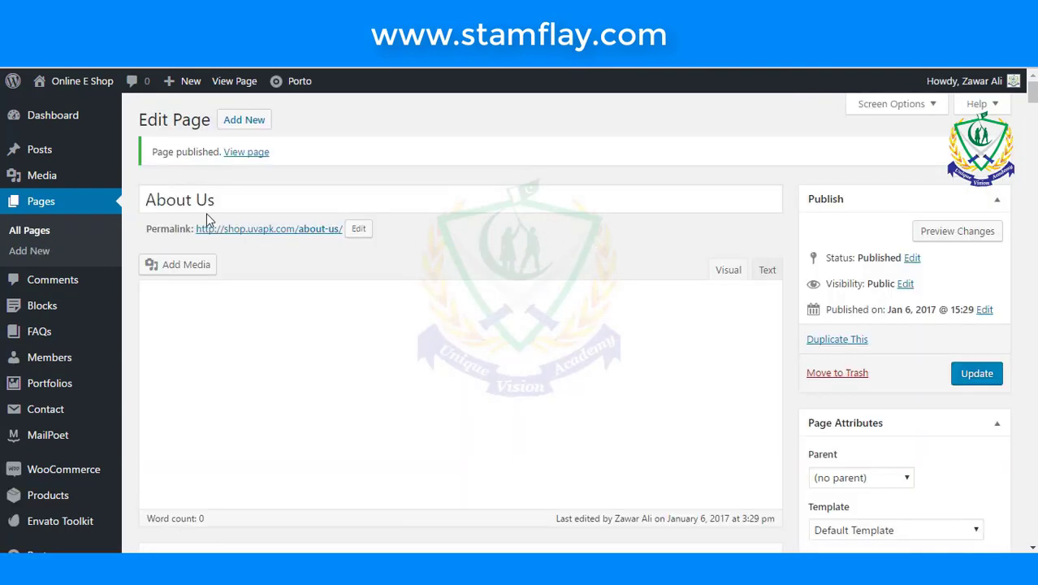
right_click(260, 159)
- Check the published About Us page in a new tab, then return to its editor
left_click(278, 166)
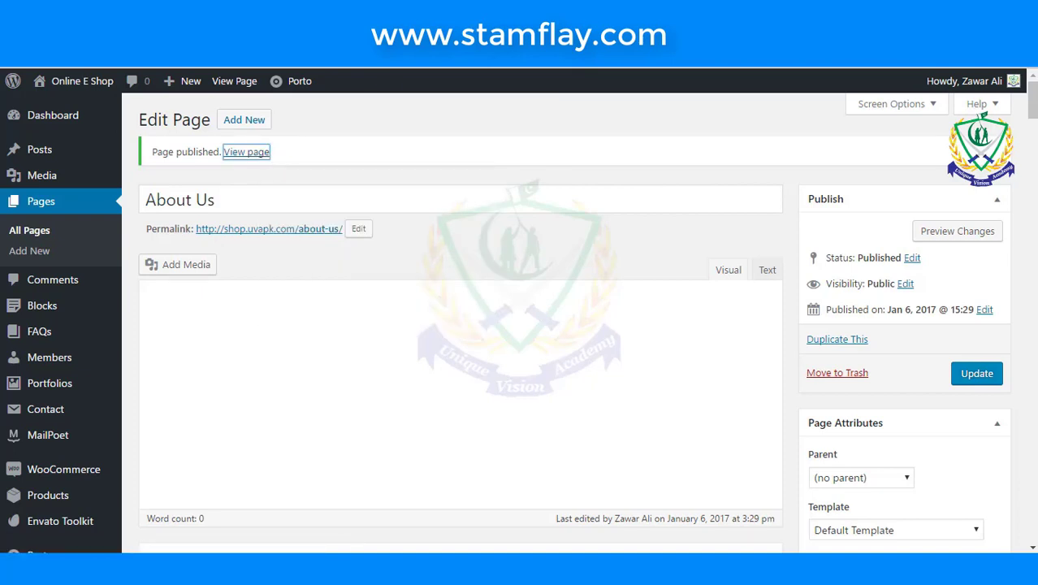
key("ctrl+Tab")
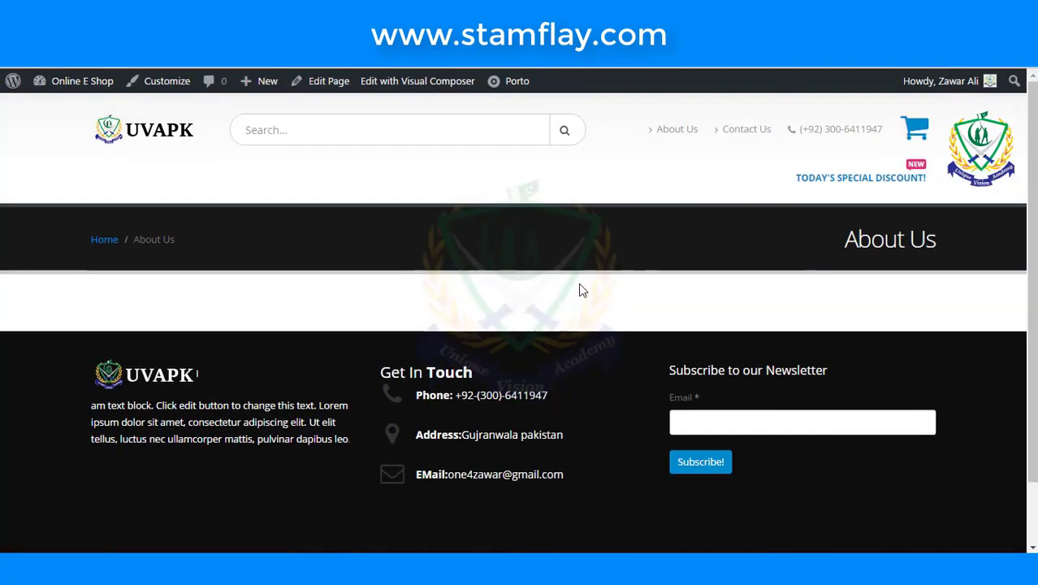
key("alt+Left")
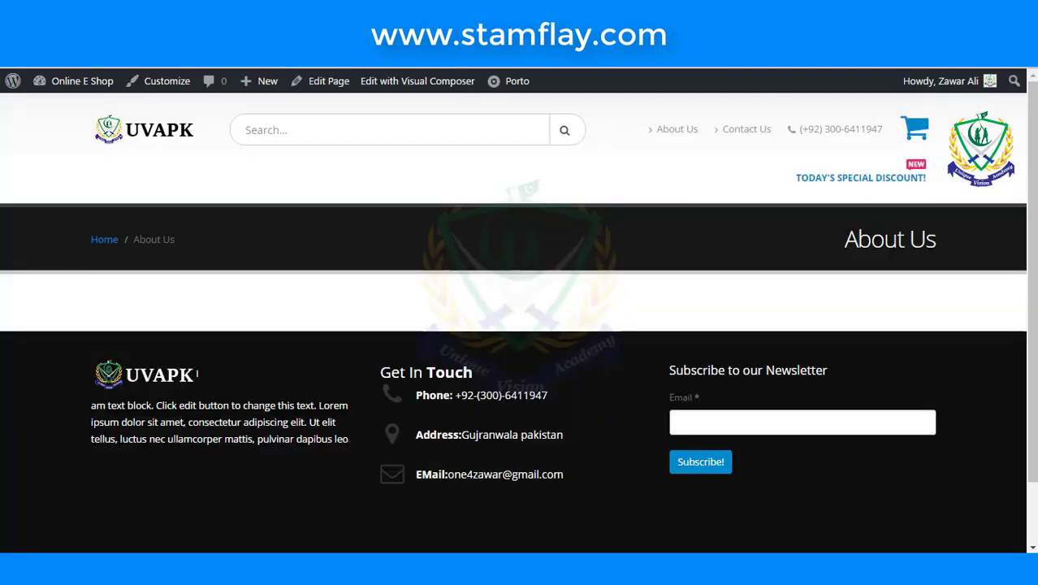
key("alt+Left")
- Switch the About Us page to the Visual Composer Backend Editor
scroll(484, 260, "down", 2)
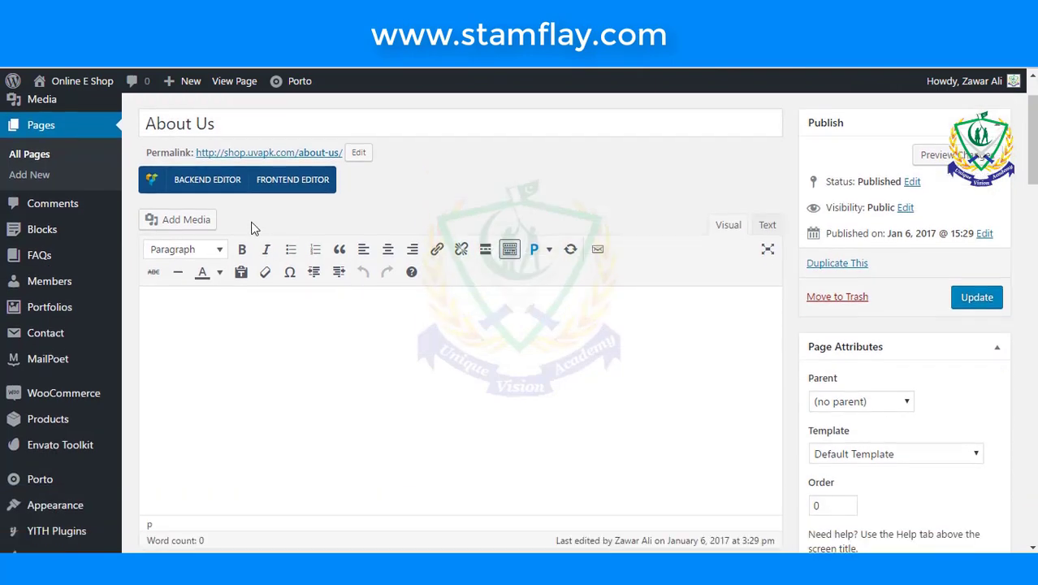
left_click(212, 185)
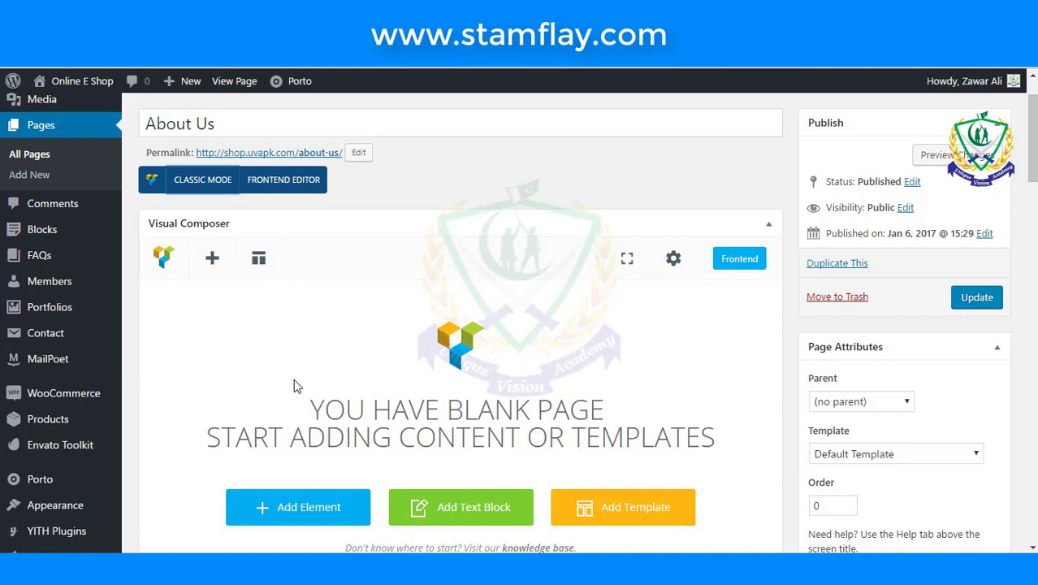
scroll(285, 349, "down", 1)
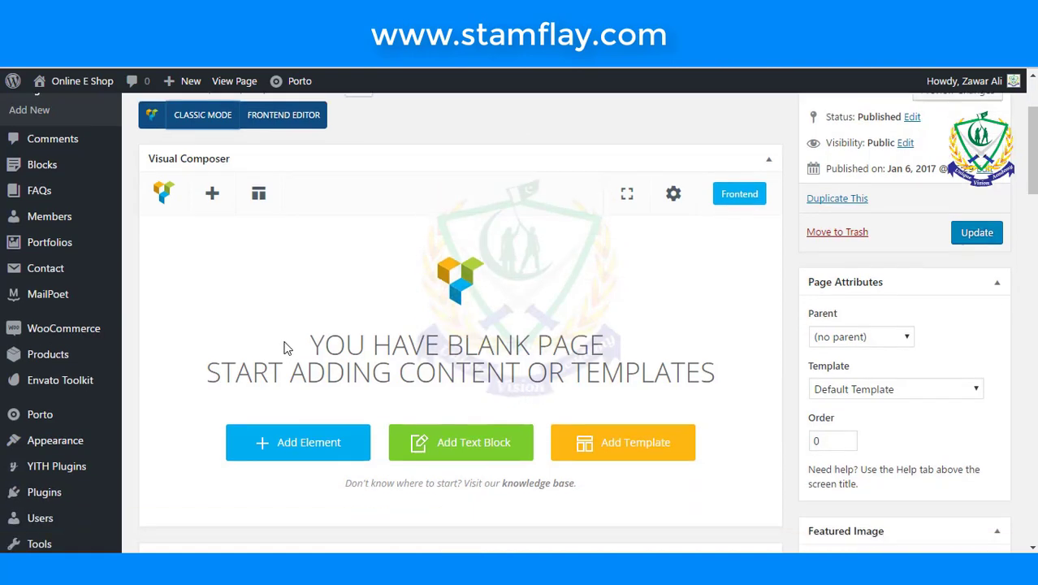
- Add a Fancy Text element with the prefix 'A New Way To'
left_click(286, 432)
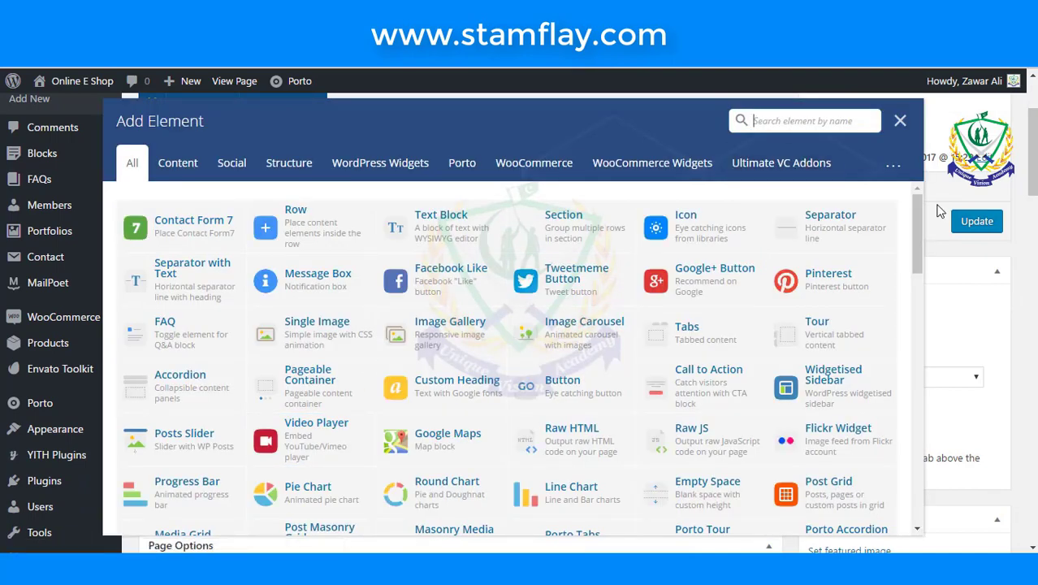
type("fan")
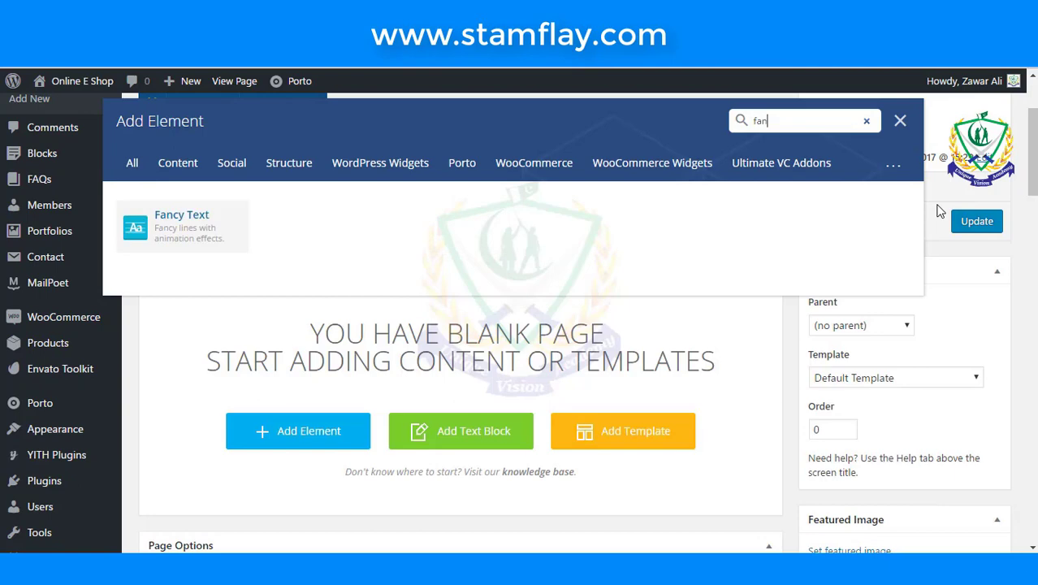
left_click(219, 250)
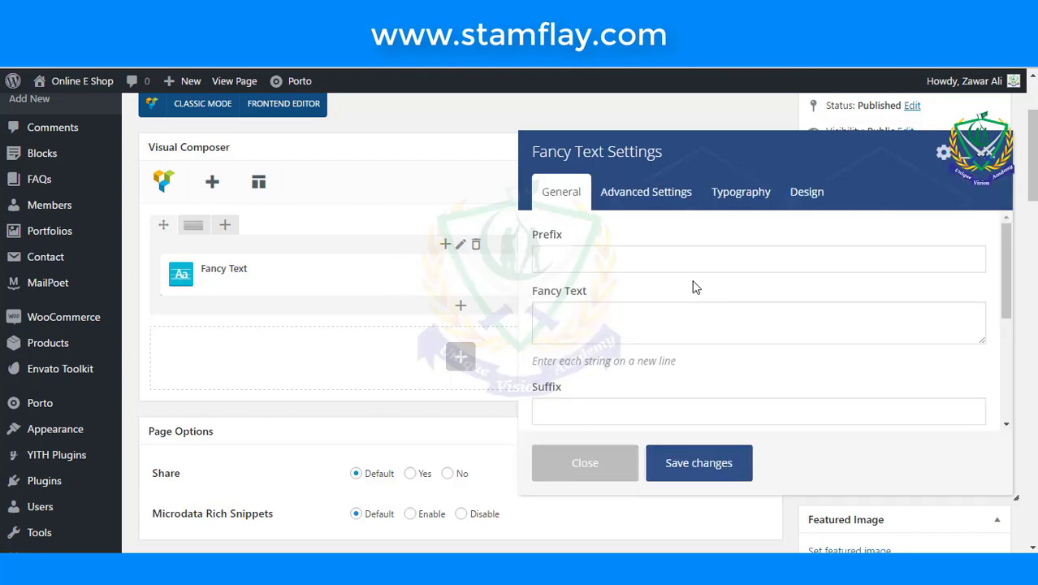
left_click(695, 260)
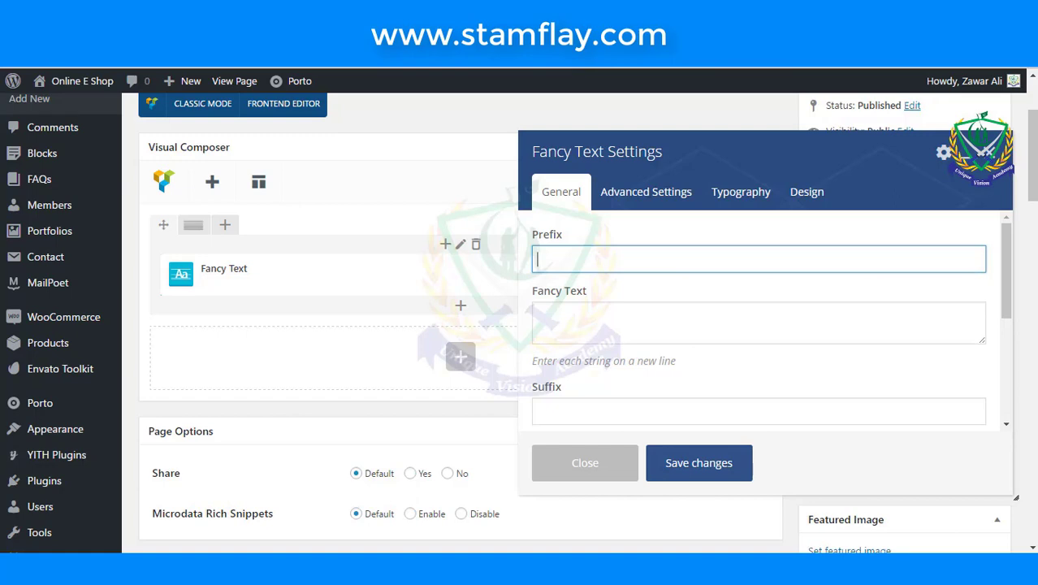
type("A New Way To")
- Enter the fancy text lines Success., Advance. and Progress., one per line
left_click(738, 324)
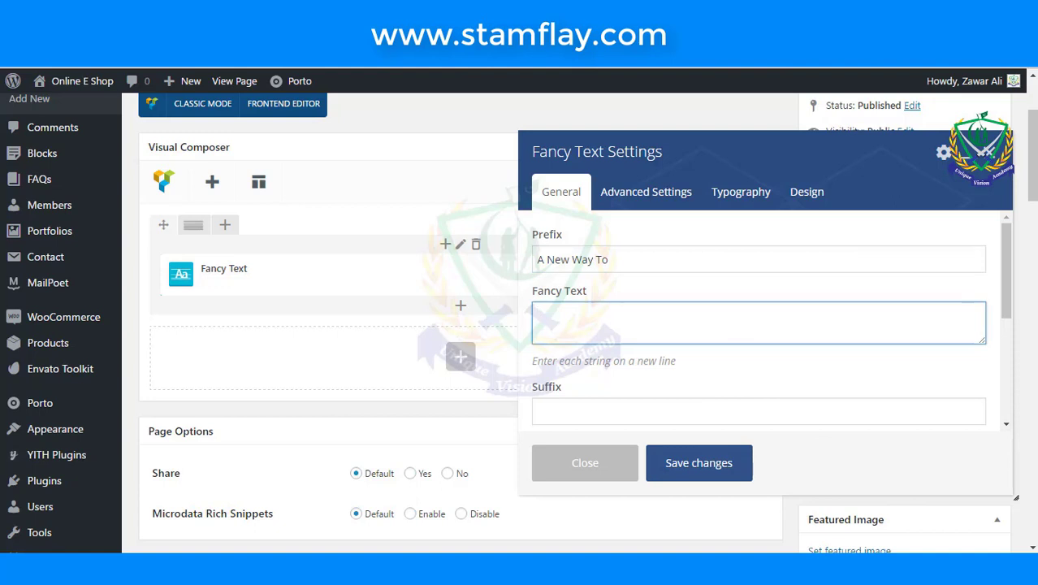
type("Success.")
key("Return")
type("Adva")
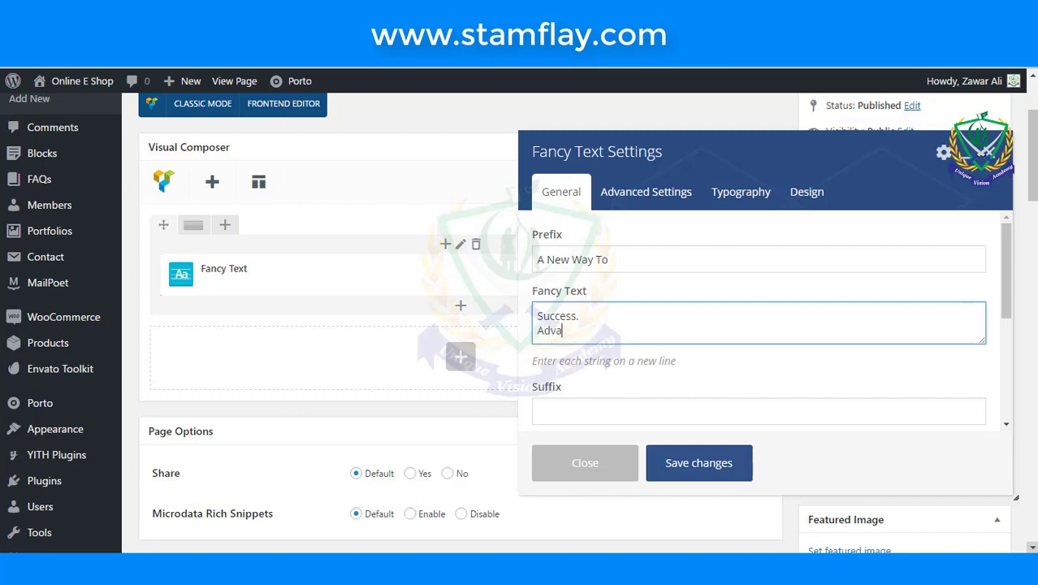
type("nce.")
key("Return")
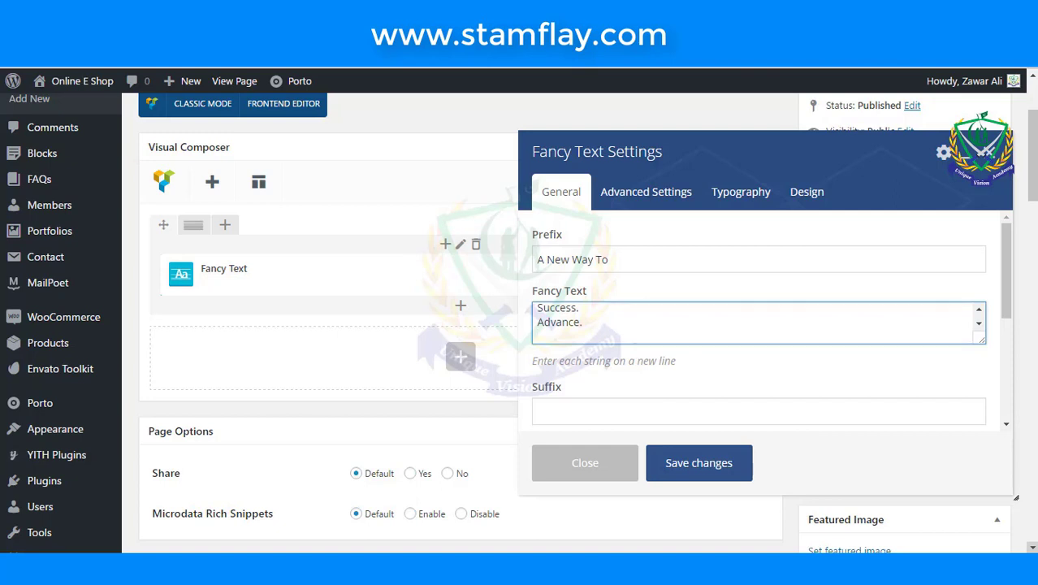
type("Progress.")
scroll(750, 343, "down", 2)
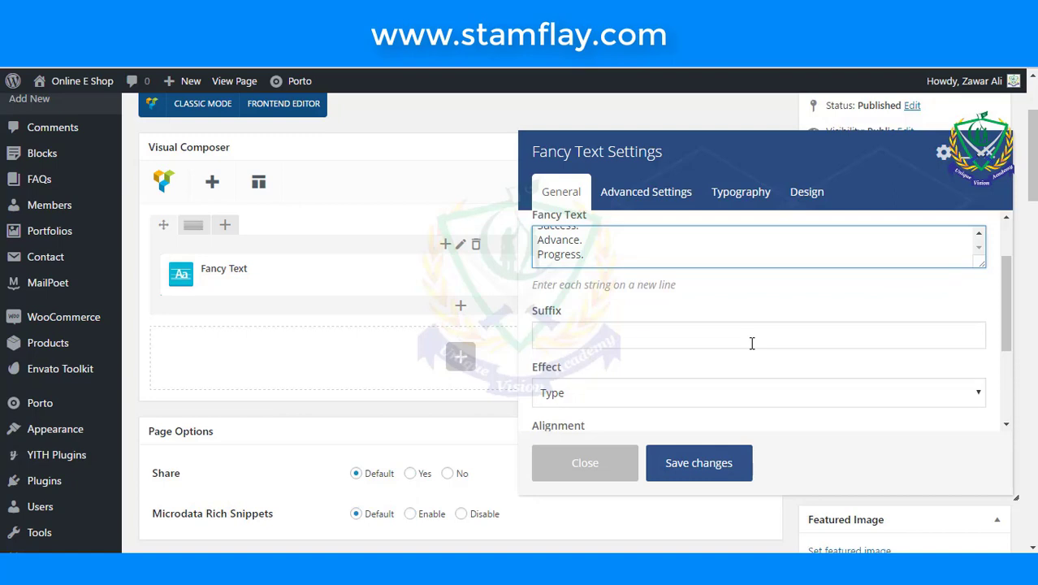
- In the Fancy Text typography settings, set the line height to 46
left_click(722, 199)
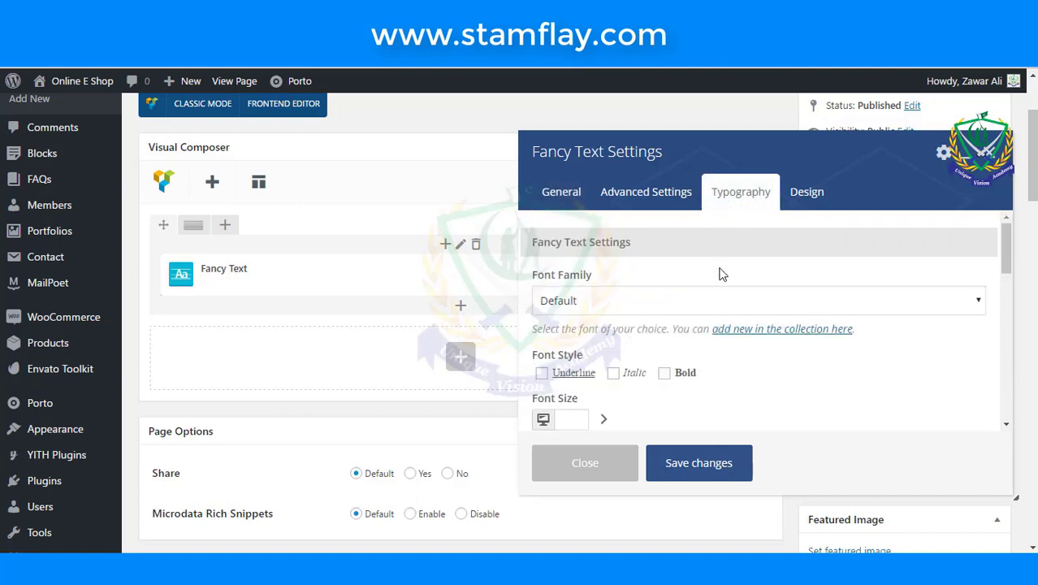
scroll(719, 274, "down", 1)
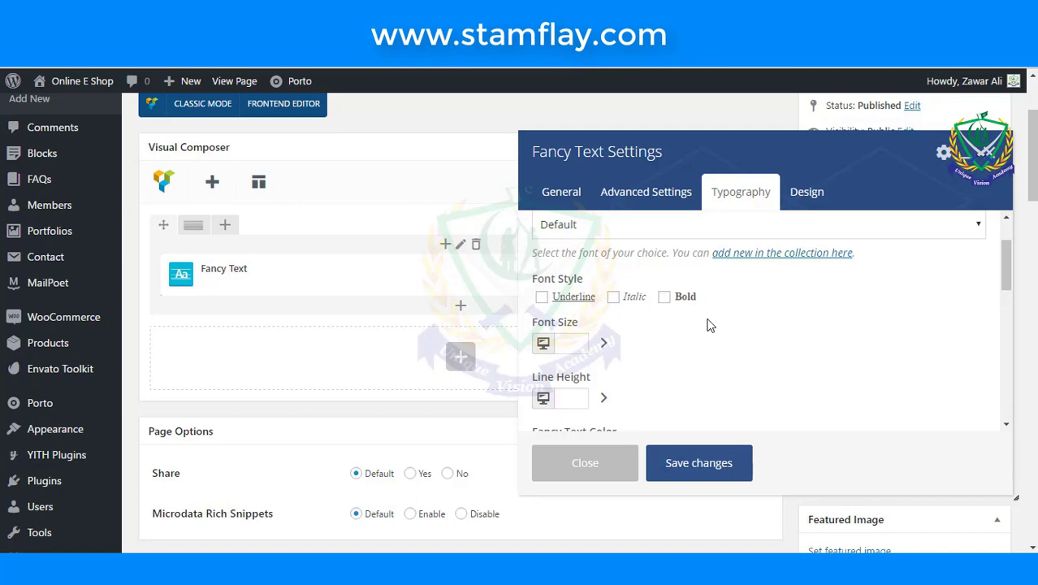
left_click(578, 398)
type("46")
scroll(673, 372, "down", 1)
scroll(673, 372, "down", 1)
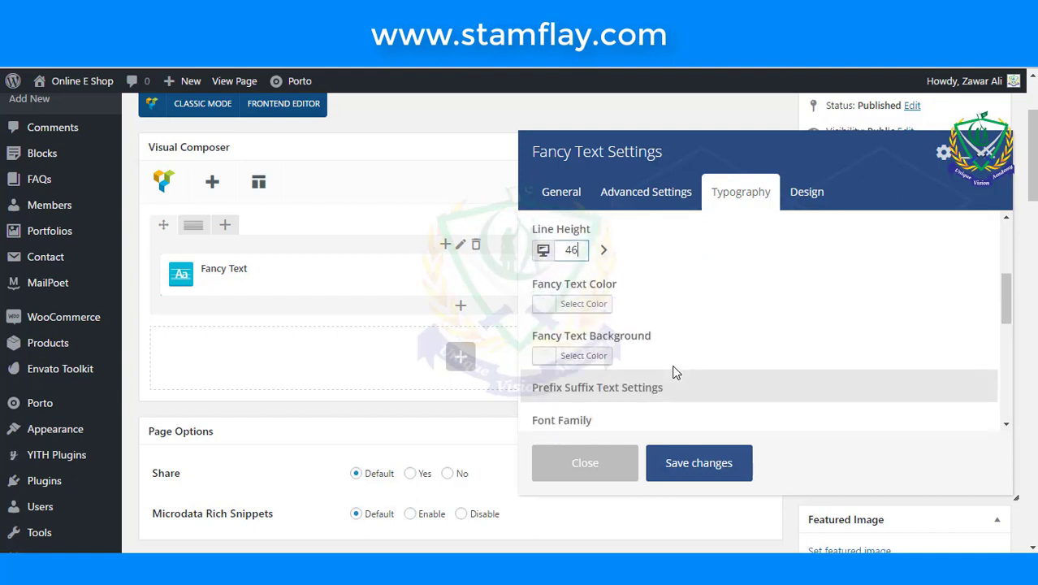
- Give the fancy text a purple colour
left_click(558, 307)
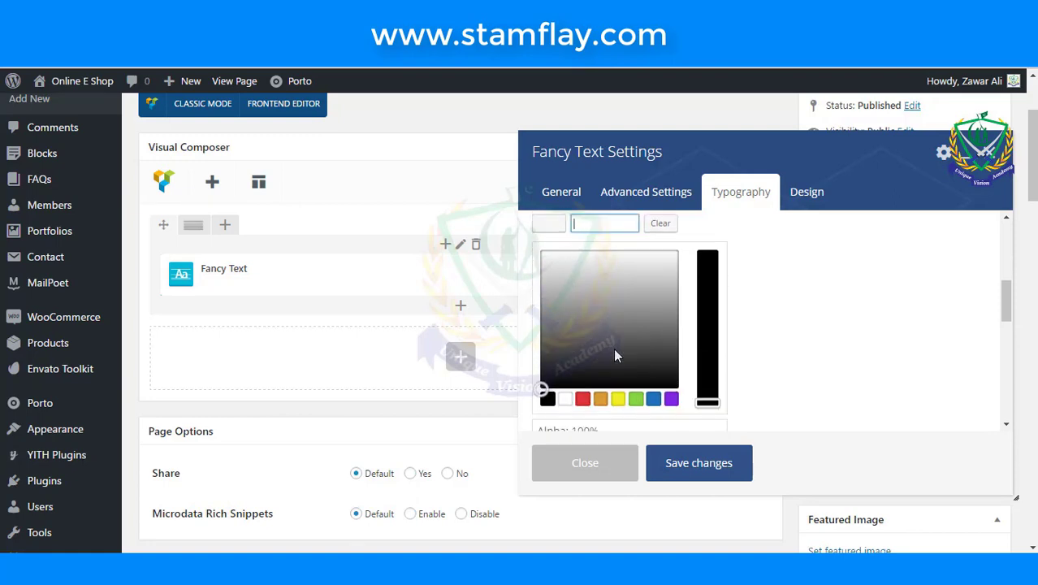
scroll(615, 353, "up", 1)
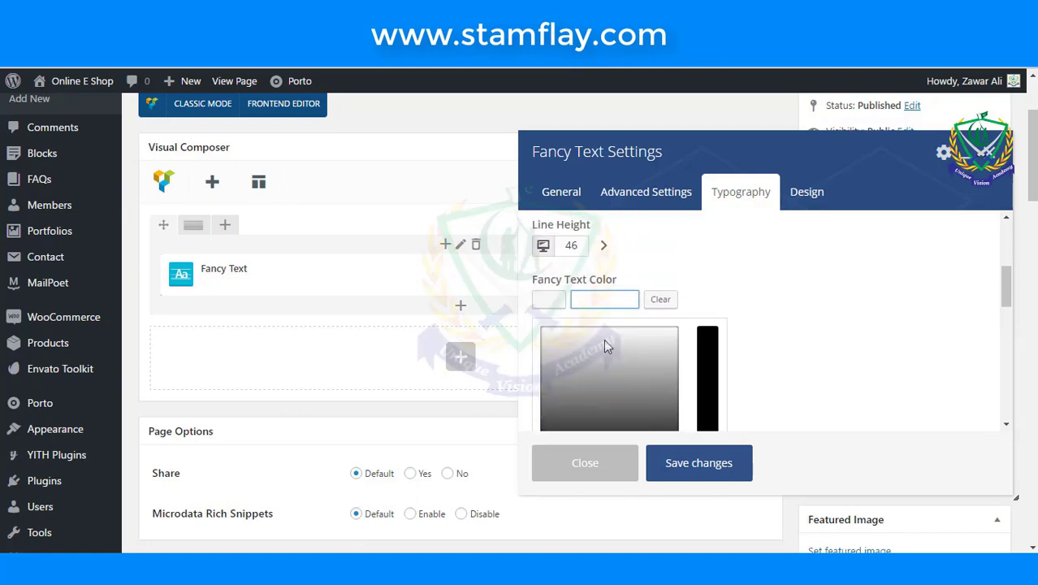
left_click(549, 300)
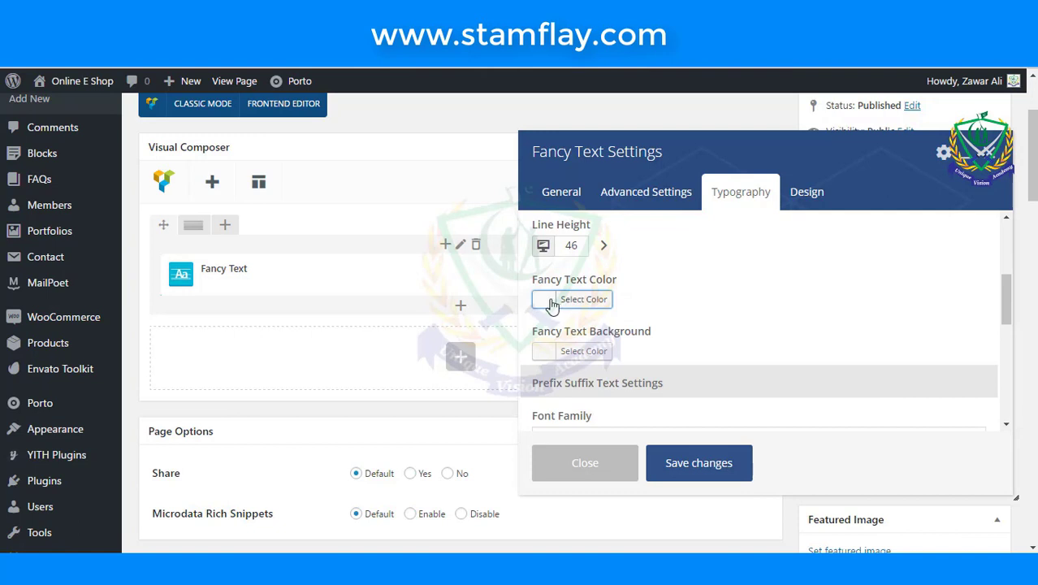
left_click(549, 300)
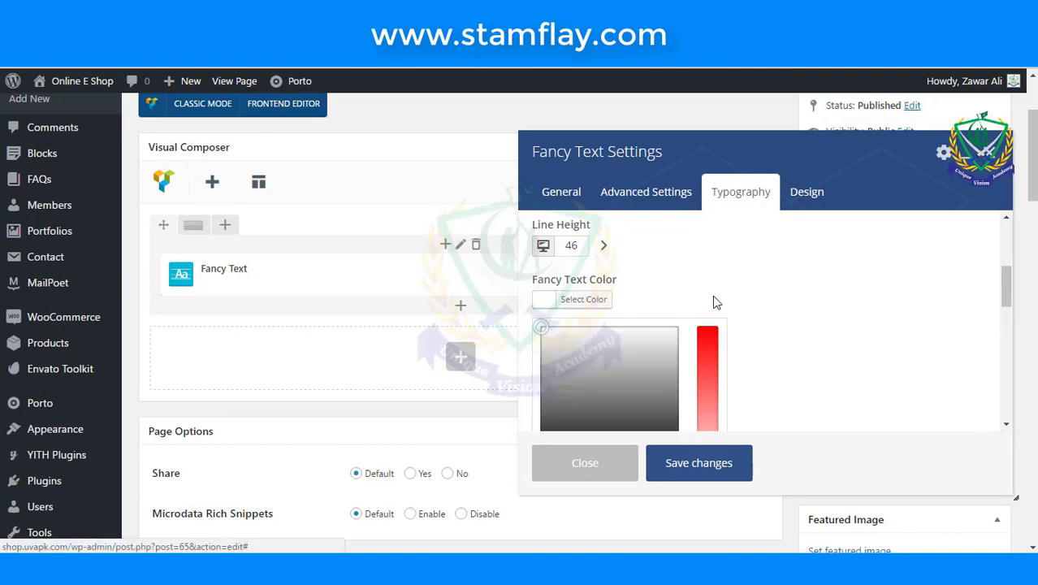
left_click(725, 305)
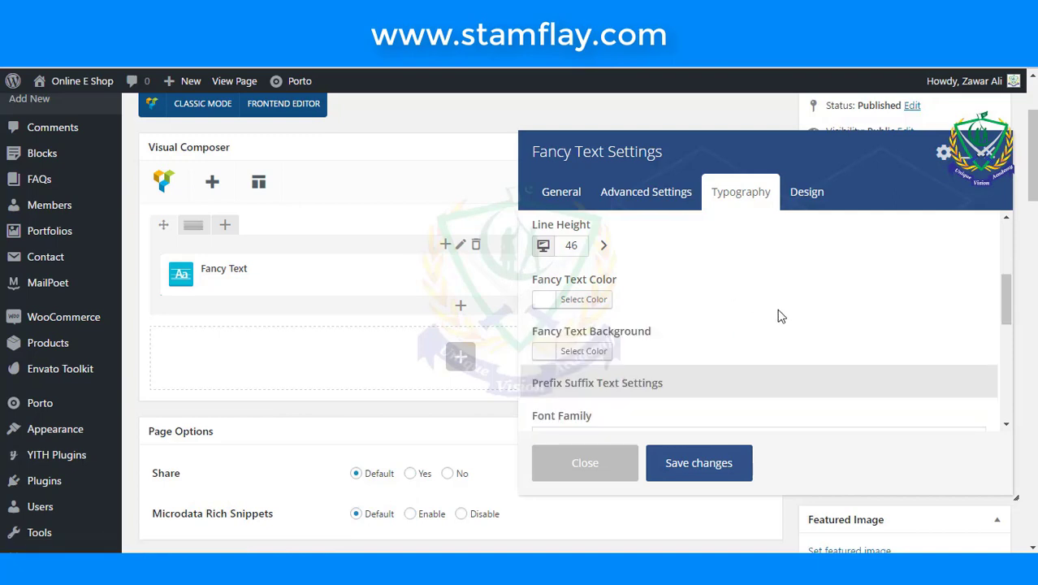
left_click(542, 356)
scroll(663, 349, "down", 3)
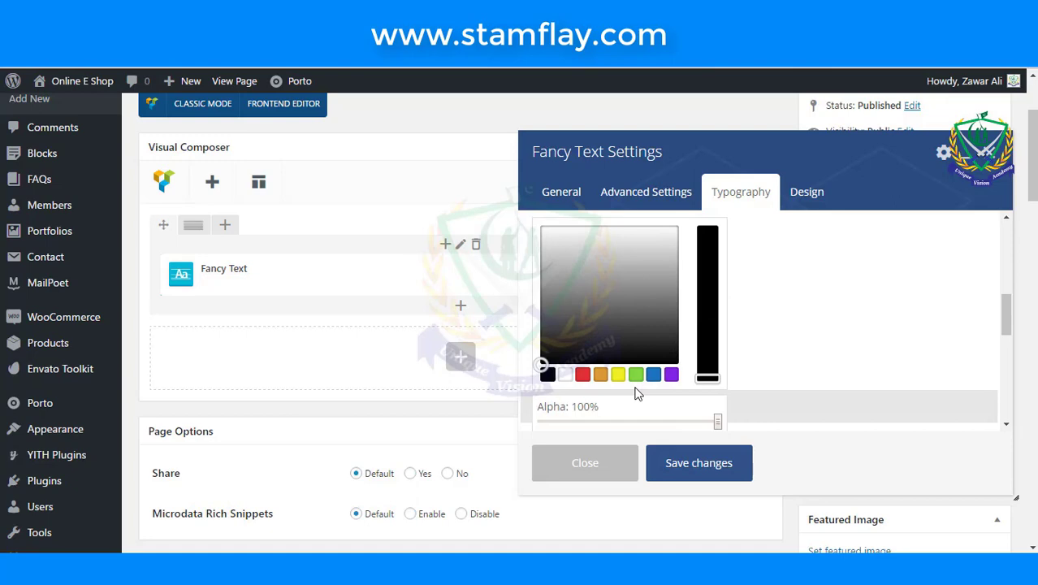
left_click(671, 375)
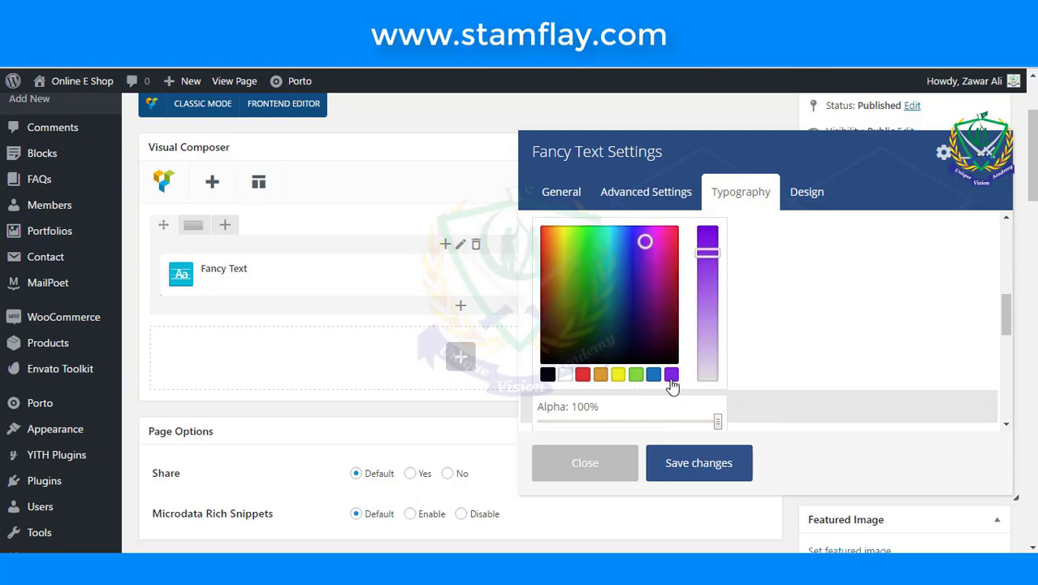
left_click(795, 299)
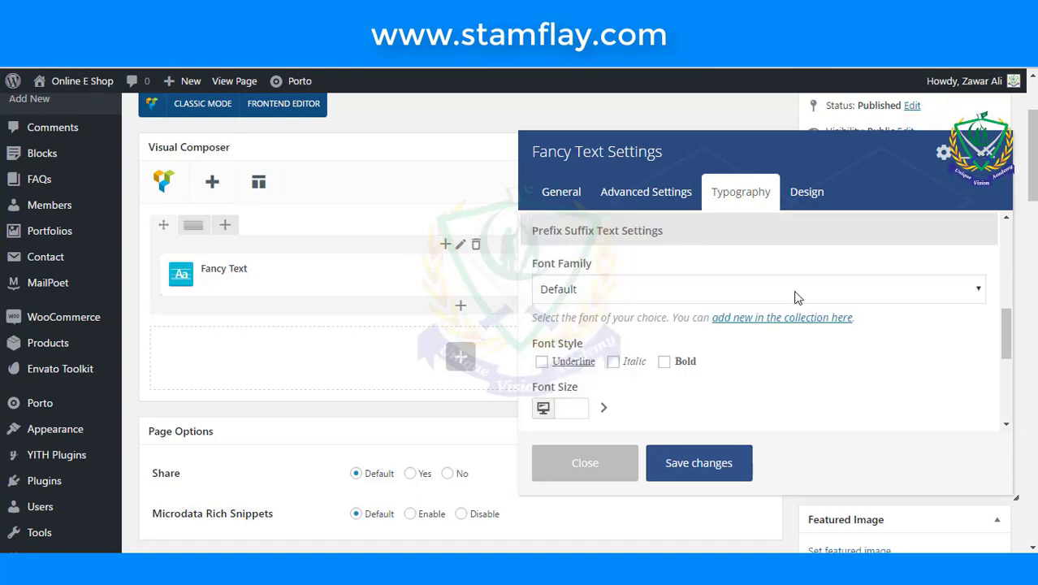
scroll(748, 348, "up", 2)
scroll(748, 348, "down", 2)
- Keep the Default font family, set the markup to H2, and save the settings
left_click(676, 294)
left_click(677, 294)
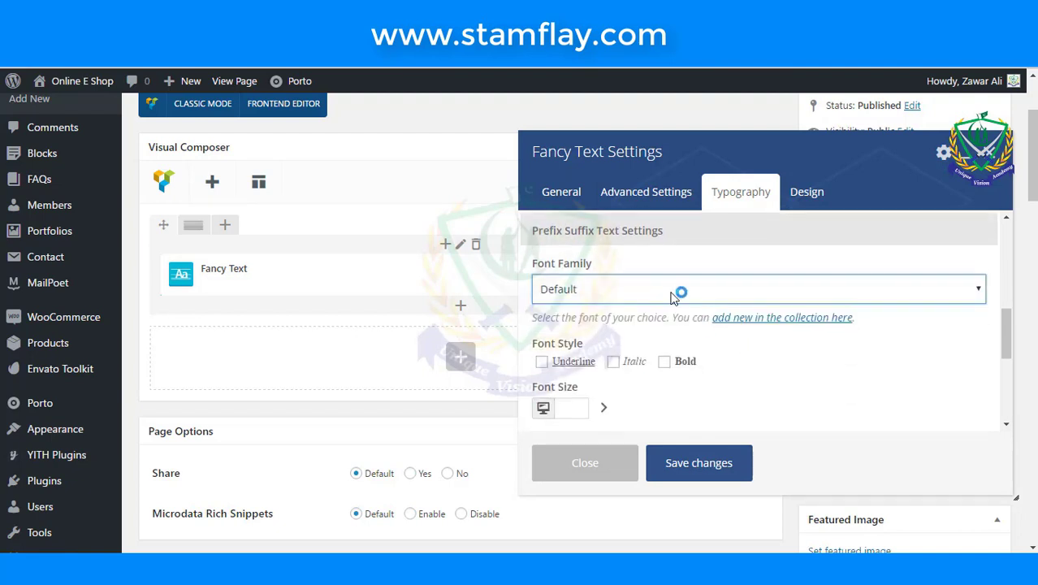
scroll(642, 392, "down", 2)
scroll(639, 395, "up", 2)
scroll(581, 405, "down", 1)
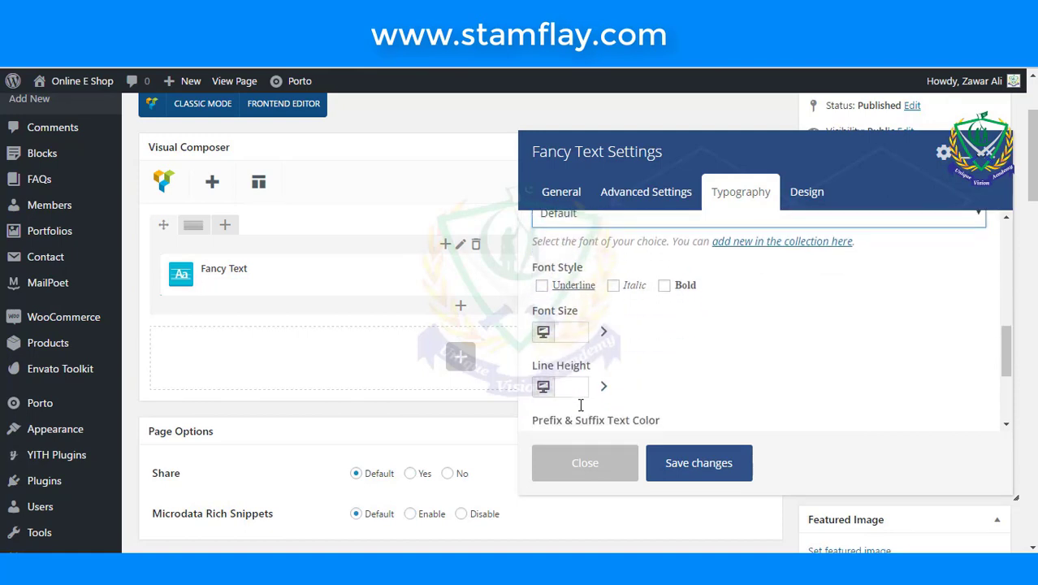
scroll(581, 409, "down", 1)
scroll(581, 411, "down", 4)
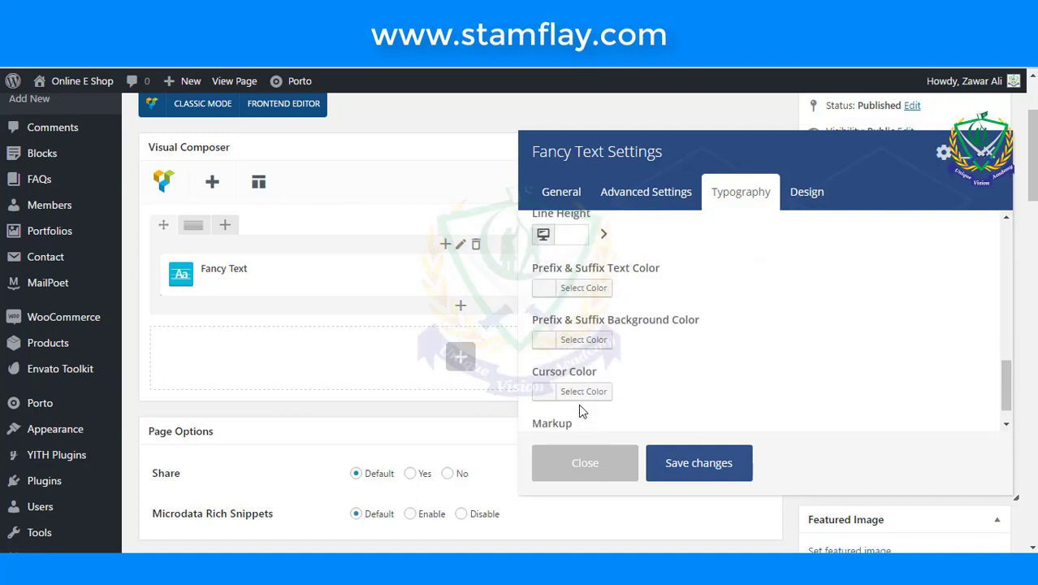
left_click(581, 417)
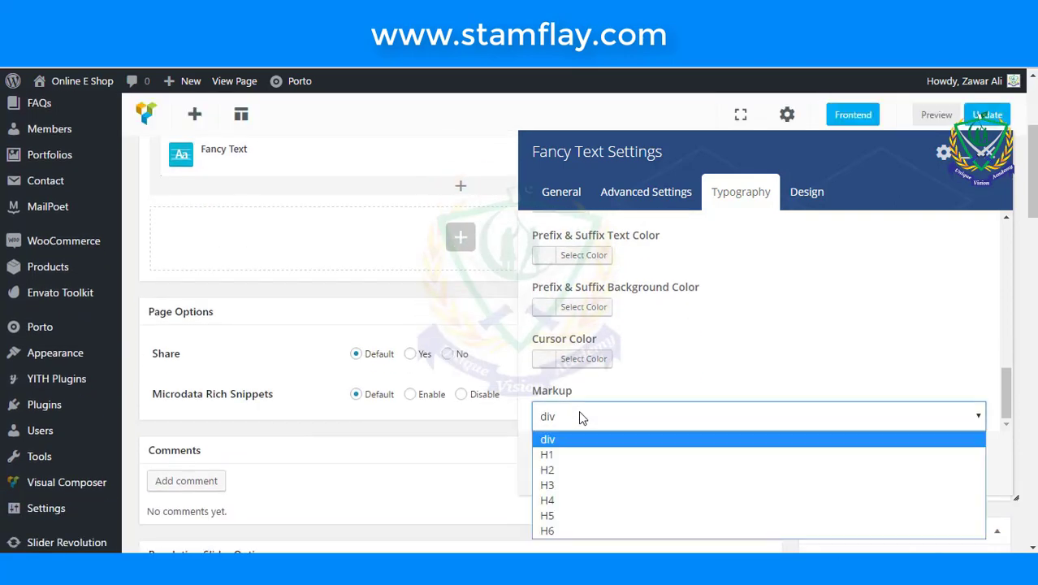
left_click(562, 468)
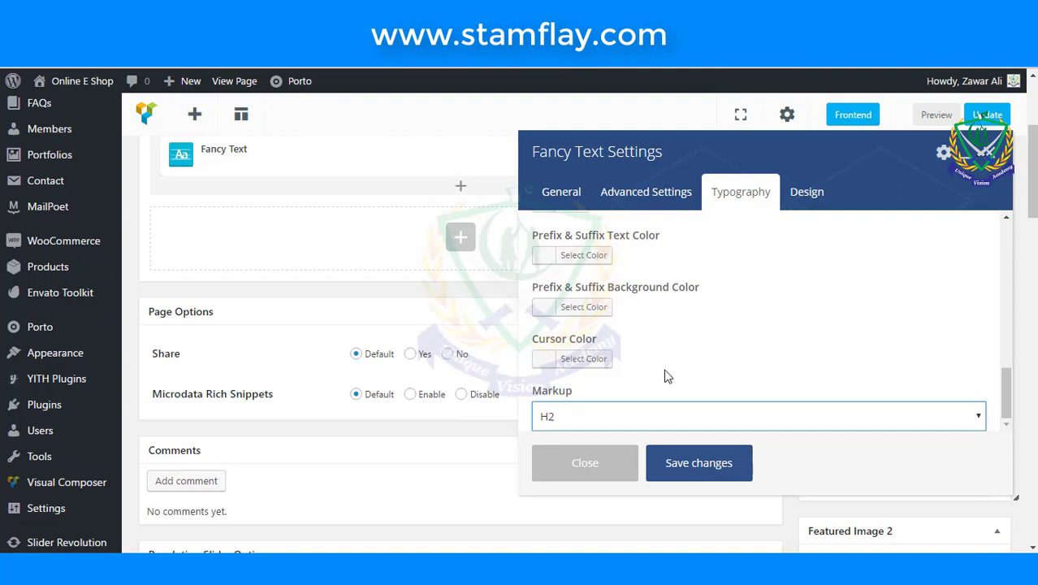
left_click(682, 462)
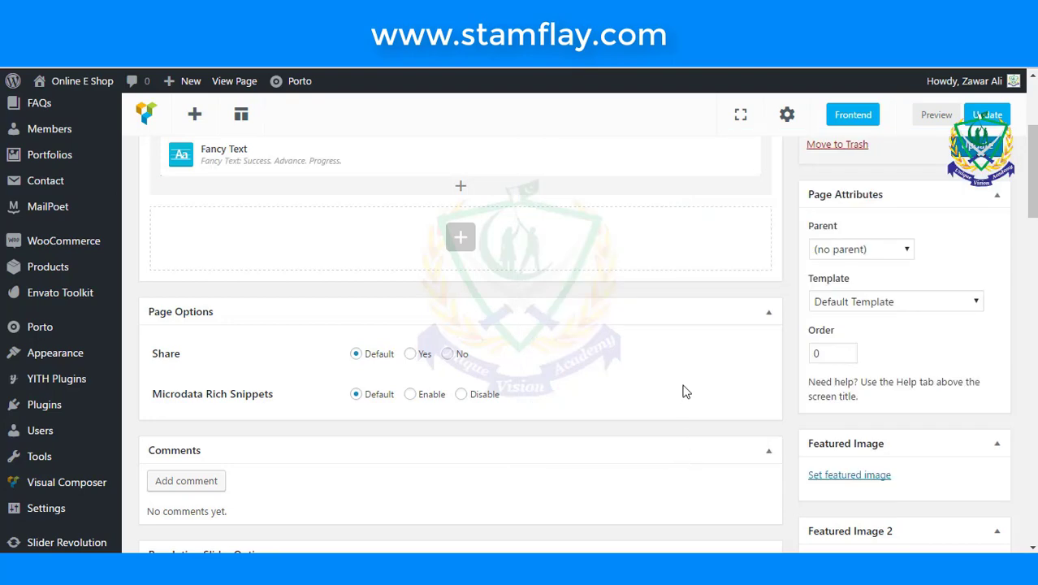
- Update About Us and view the live heading cycling Success., Advance., Progress. in purple
scroll(961, 243, "up", 5)
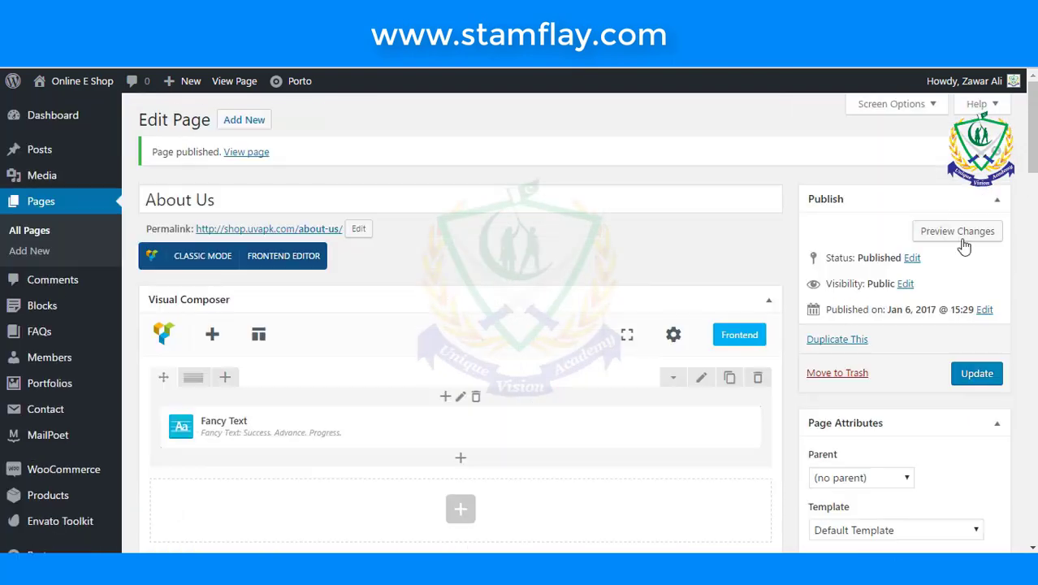
left_click(979, 377)
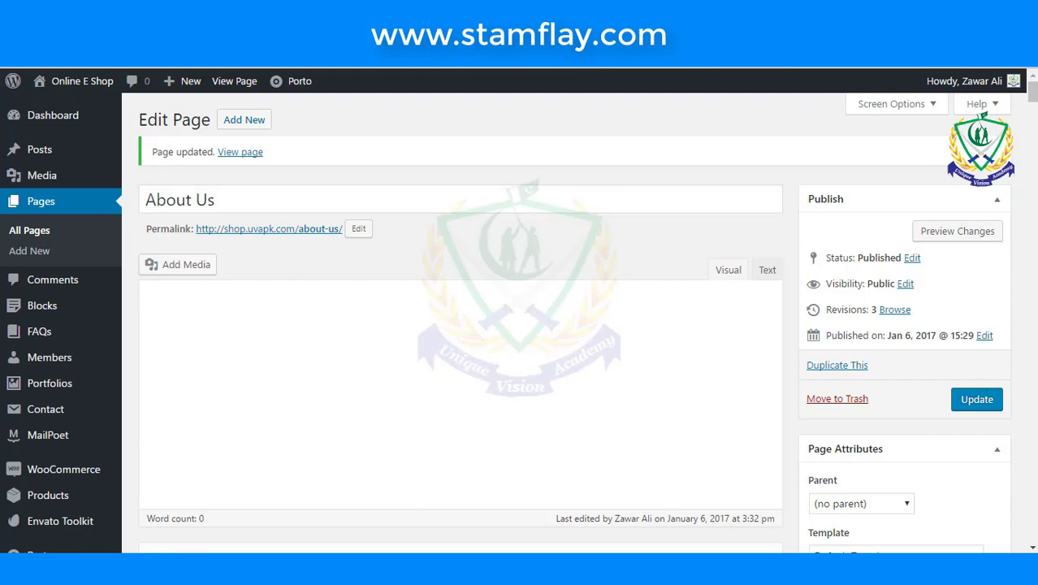
left_click(233, 81)
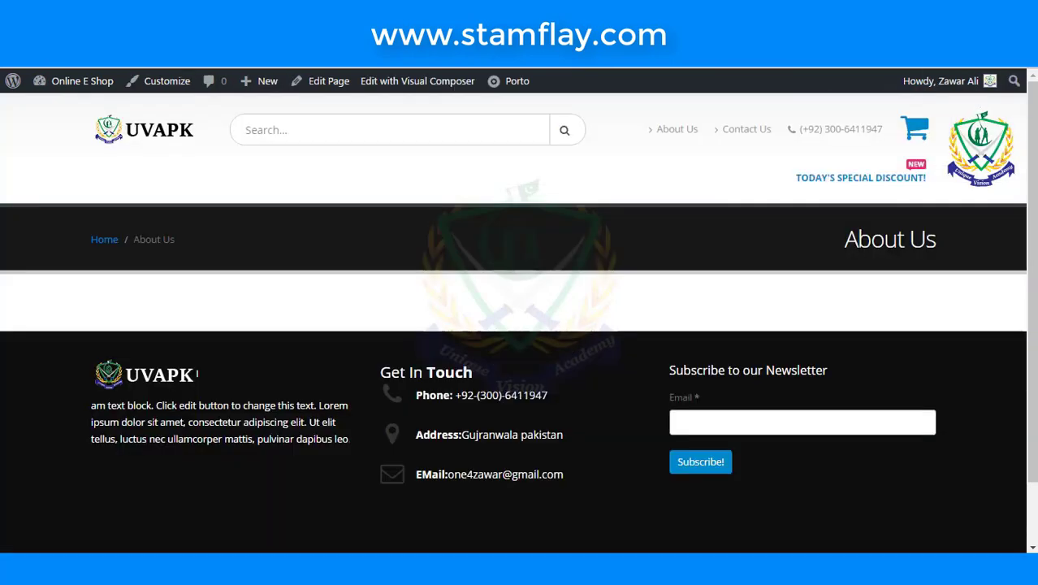
left_click(101, 110)
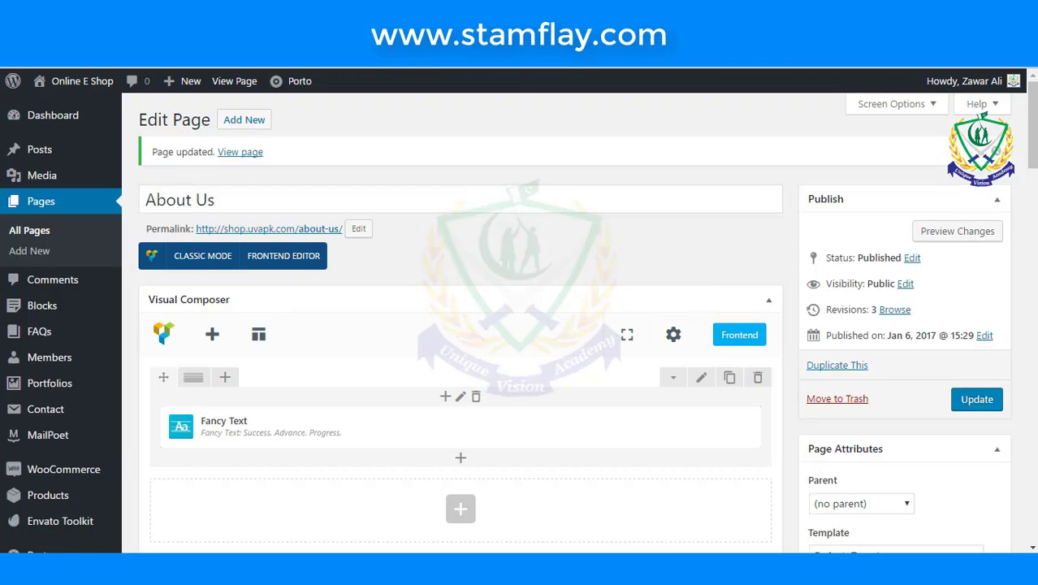
scroll(596, 308, "down", 2)
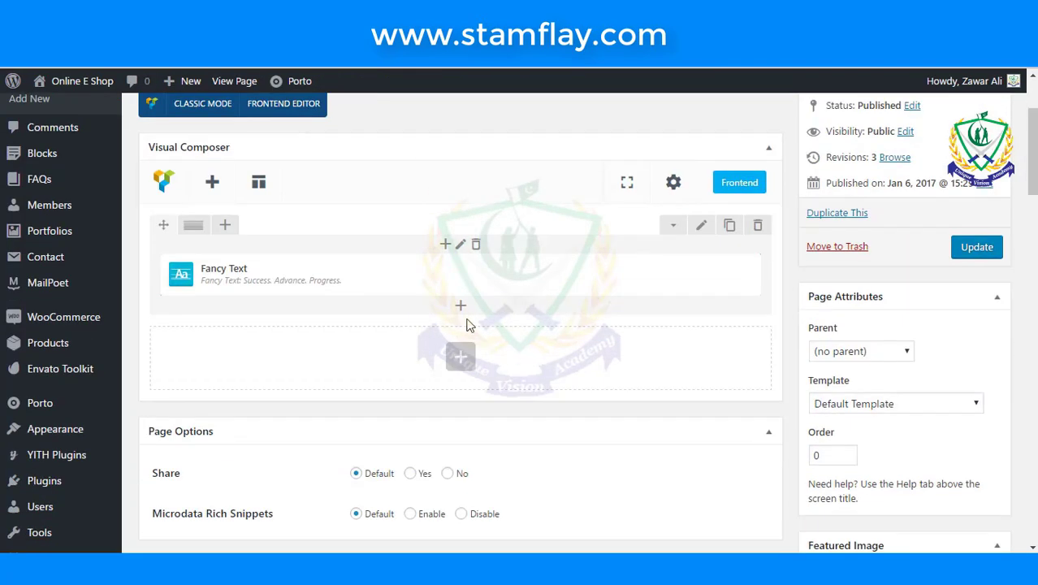
- Add a Spacer / Gap below the Fancy Text with a 20 px desktop height
left_click(460, 357)
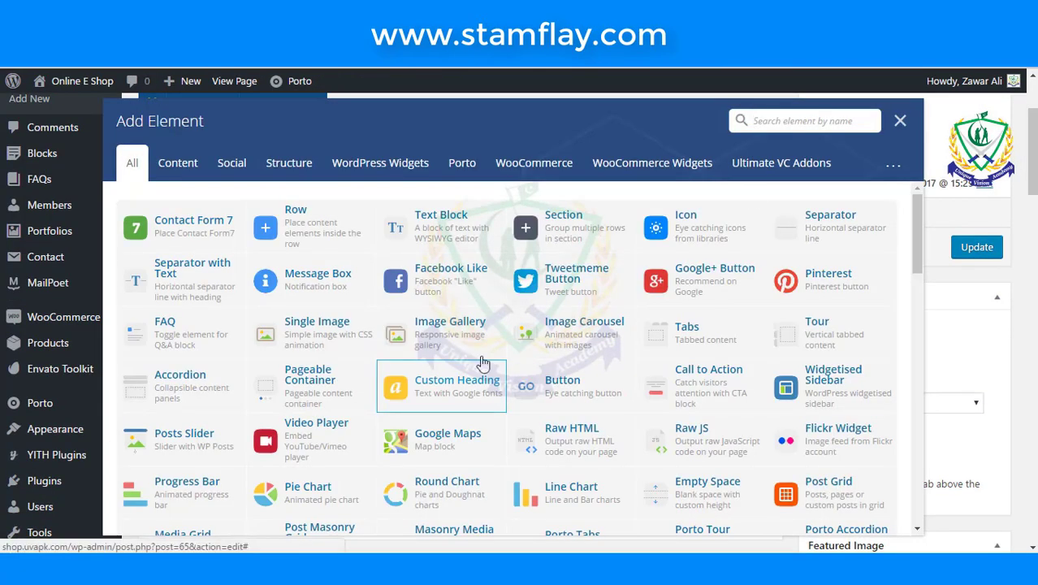
type("ga")
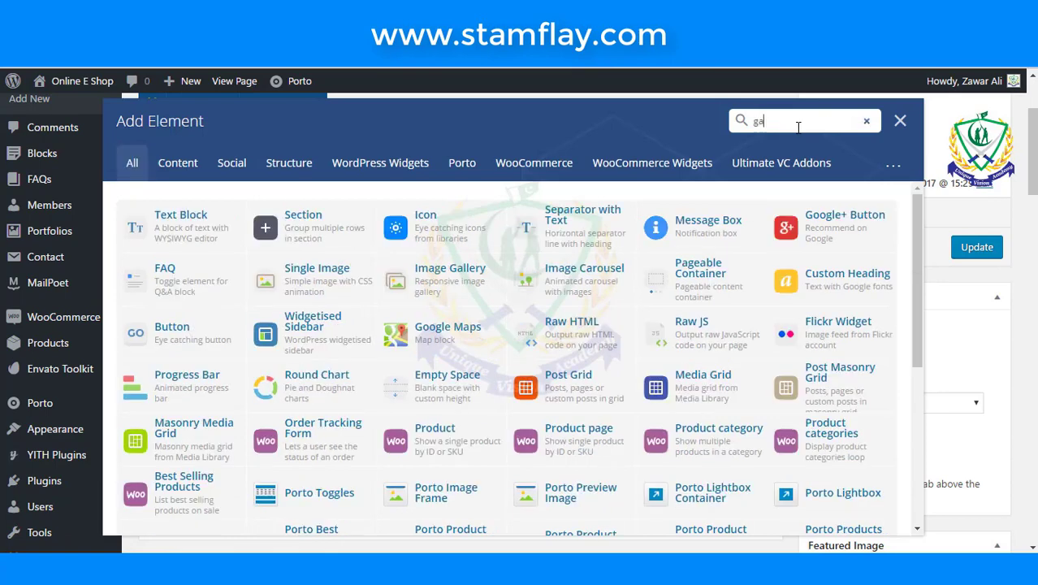
type("p")
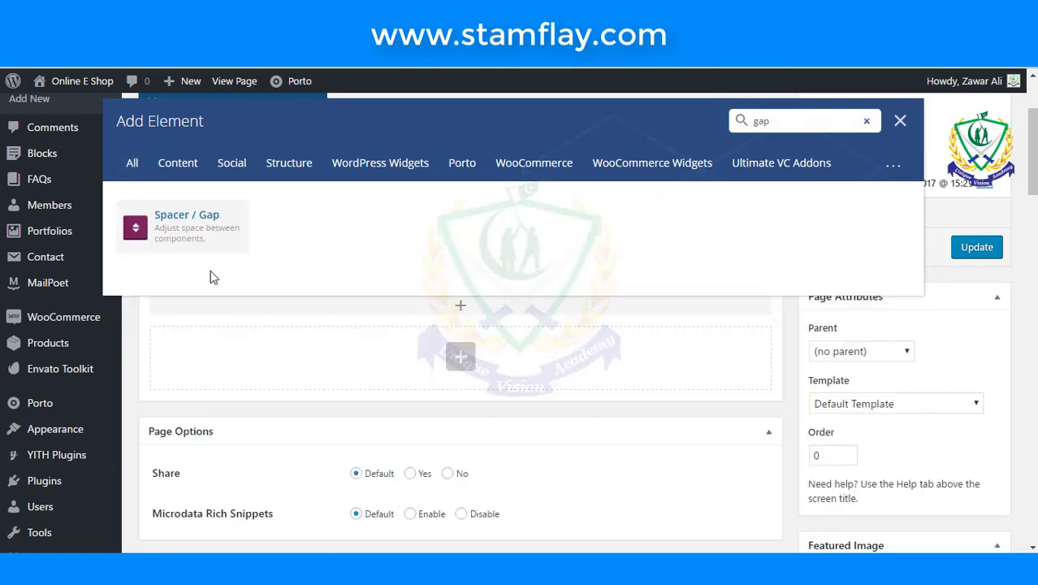
left_click(216, 243)
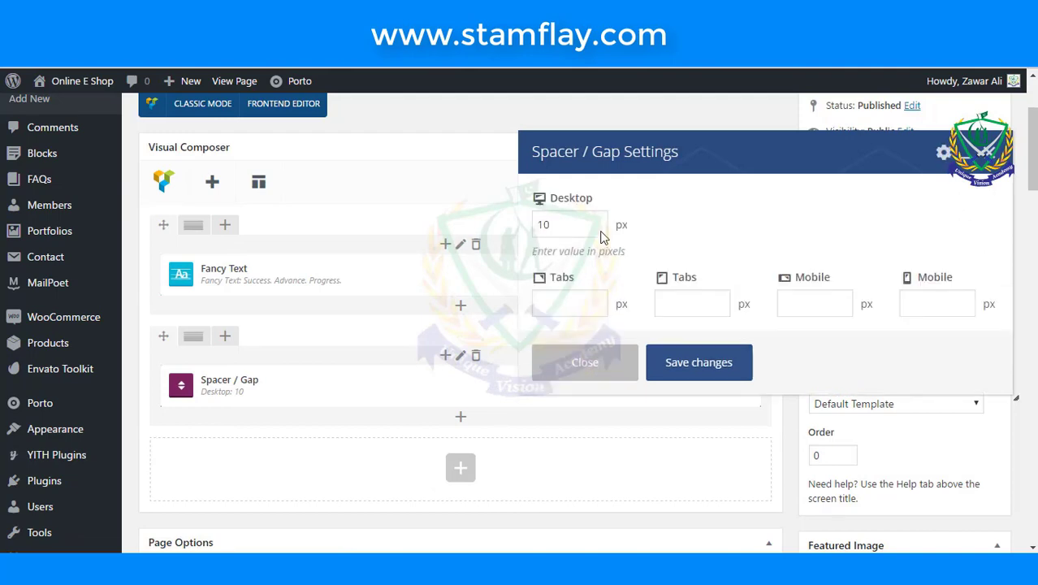
left_click(601, 232)
key("Down")
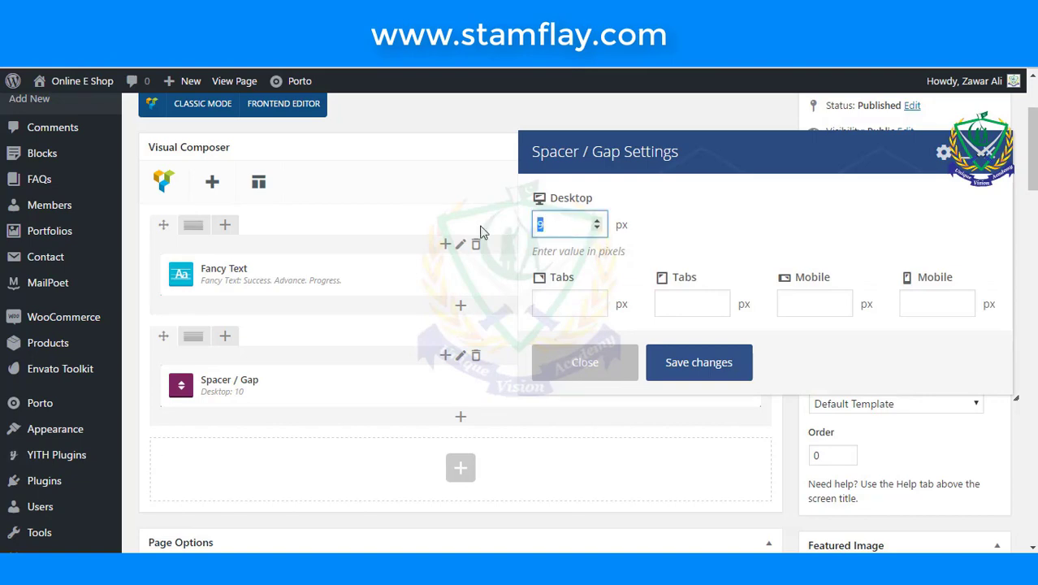
type("20")
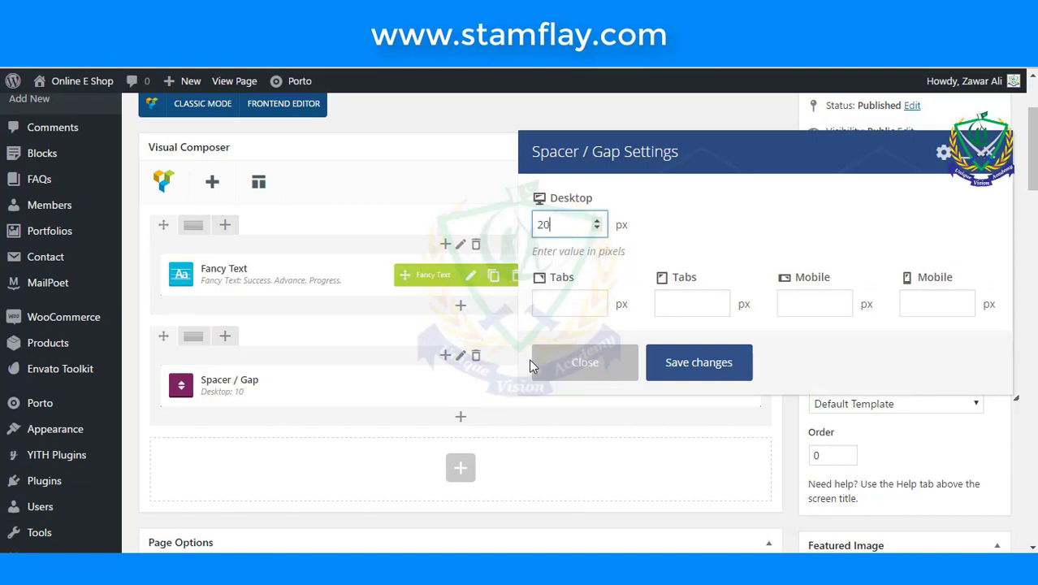
left_click(674, 368)
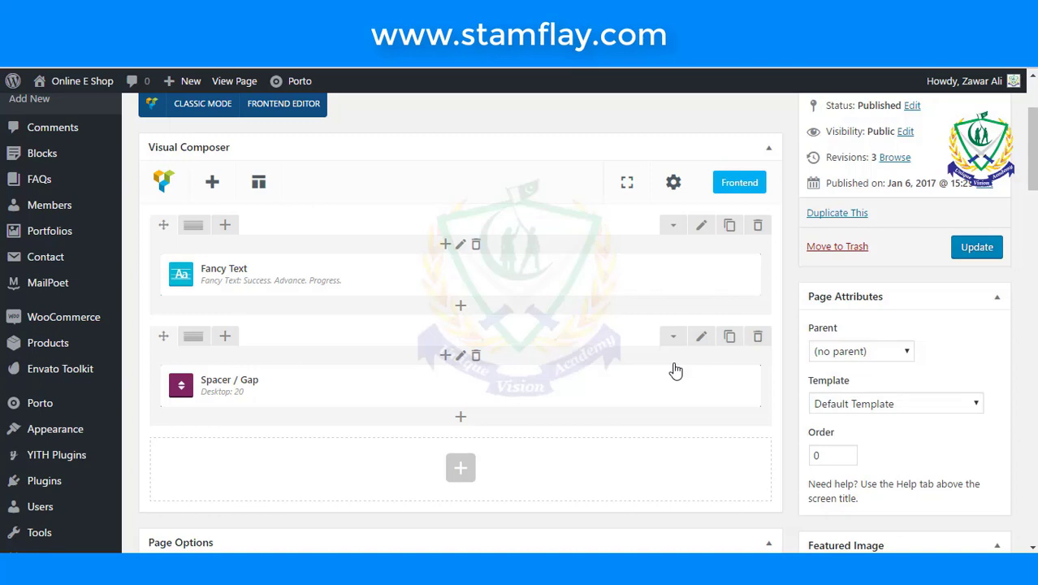
left_click(470, 475)
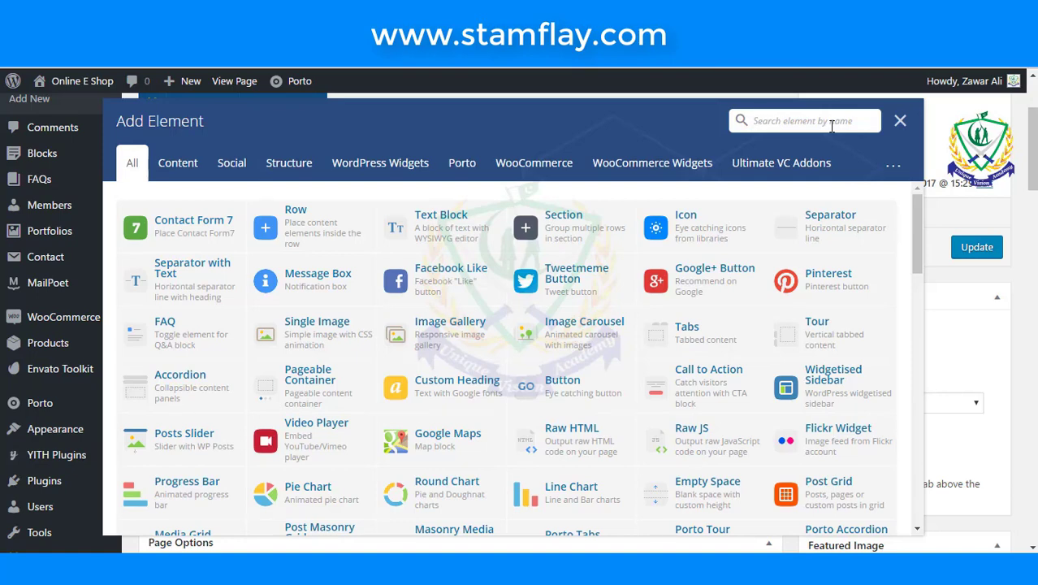
- Add a Separator with a 2px border width and save it
left_click(832, 122)
type("sep")
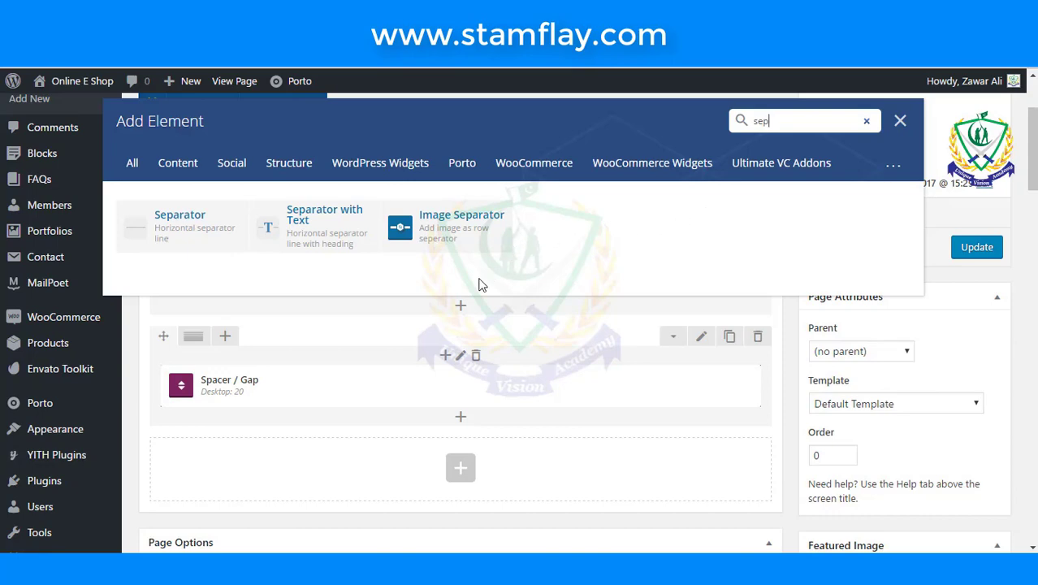
left_click(216, 241)
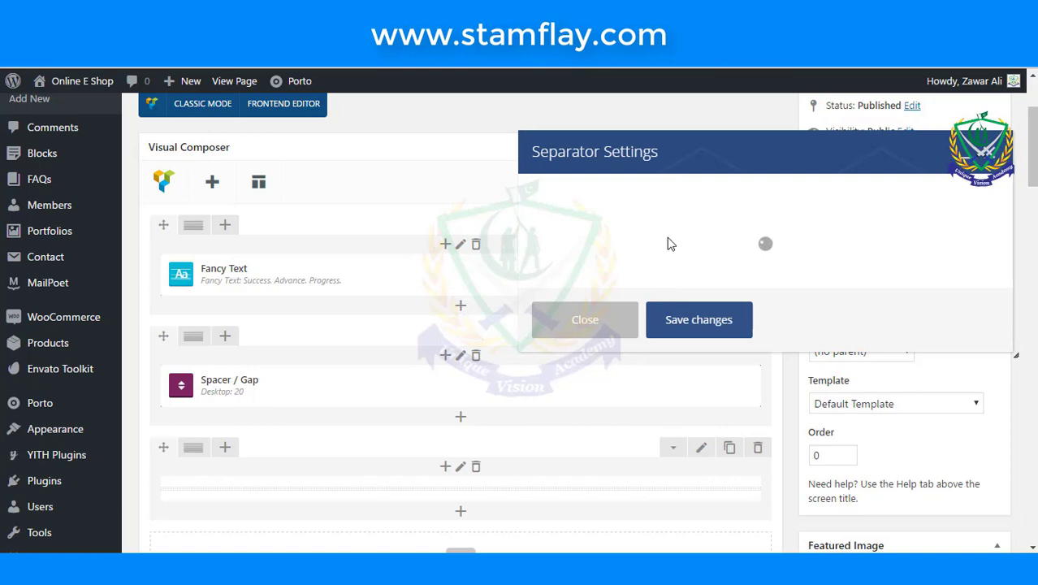
scroll(603, 325, "down", 1)
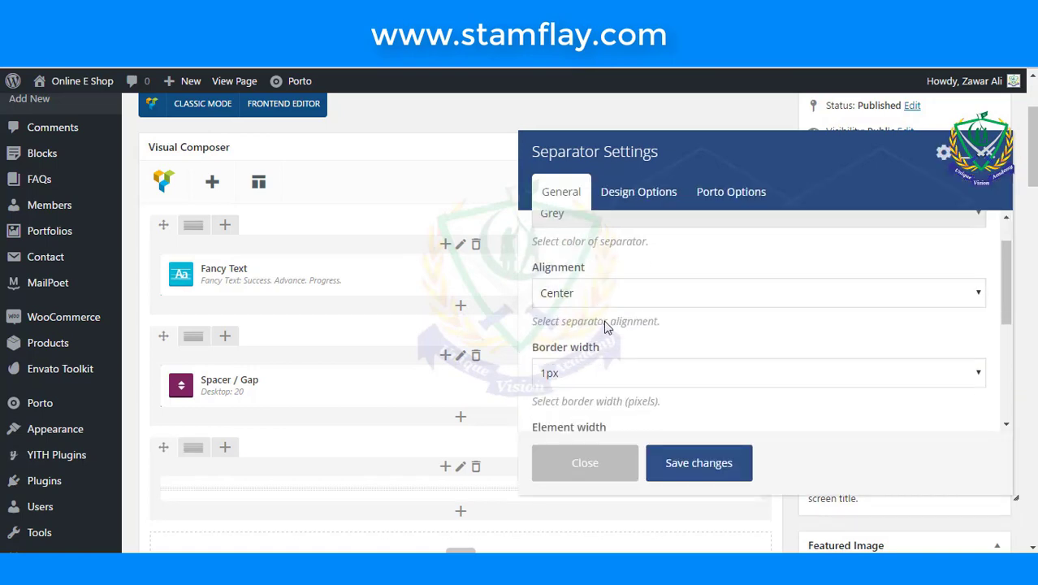
scroll(602, 325, "down", 1)
left_click(605, 344)
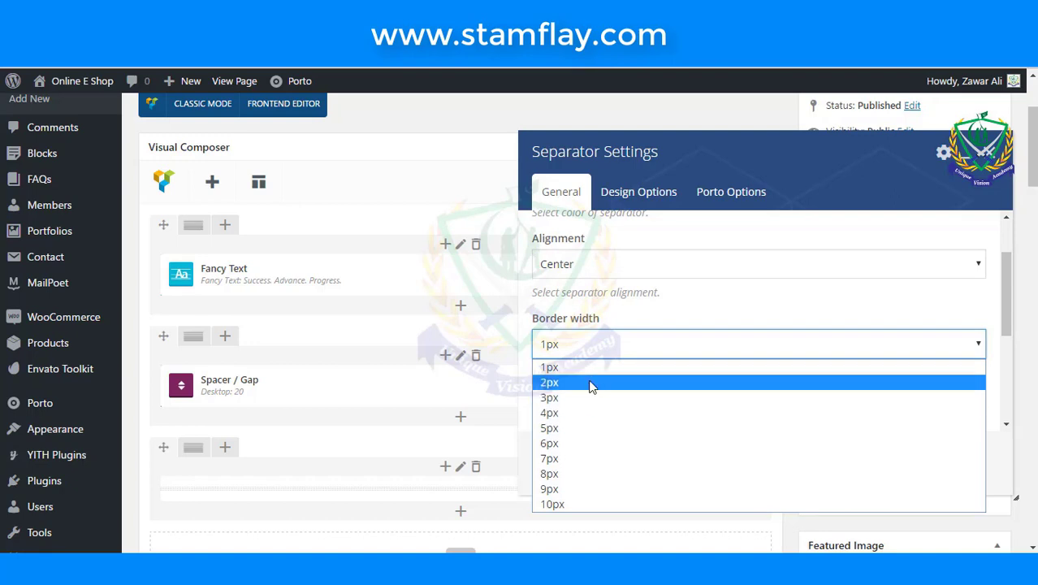
left_click(591, 382)
scroll(616, 431, "down", 1)
left_click(691, 459)
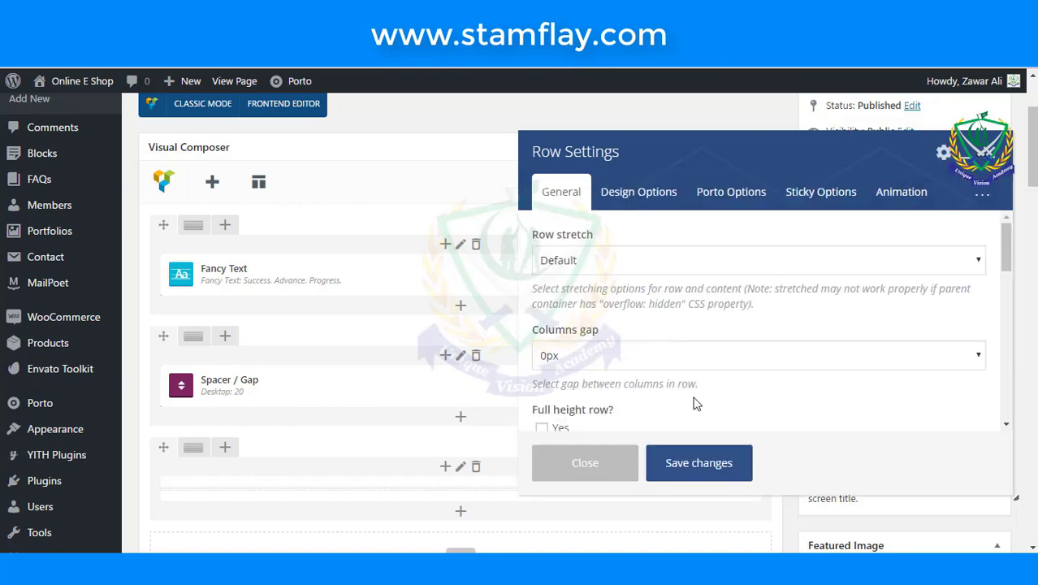
- Close Row Settings without changes, leaving a new empty row below
scroll(637, 403, "down", 2)
scroll(635, 405, "up", 1)
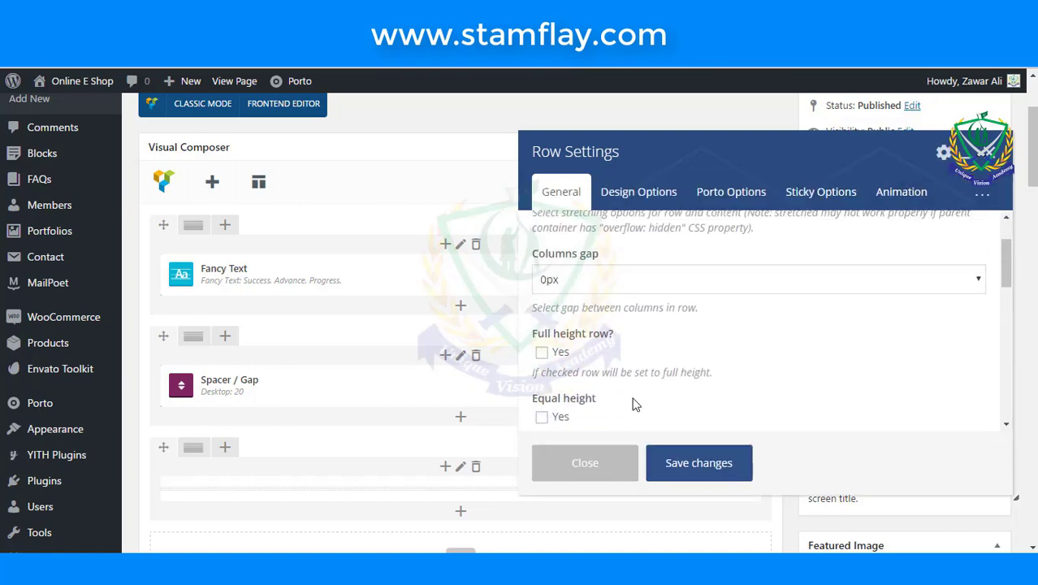
scroll(635, 403, "up", 1)
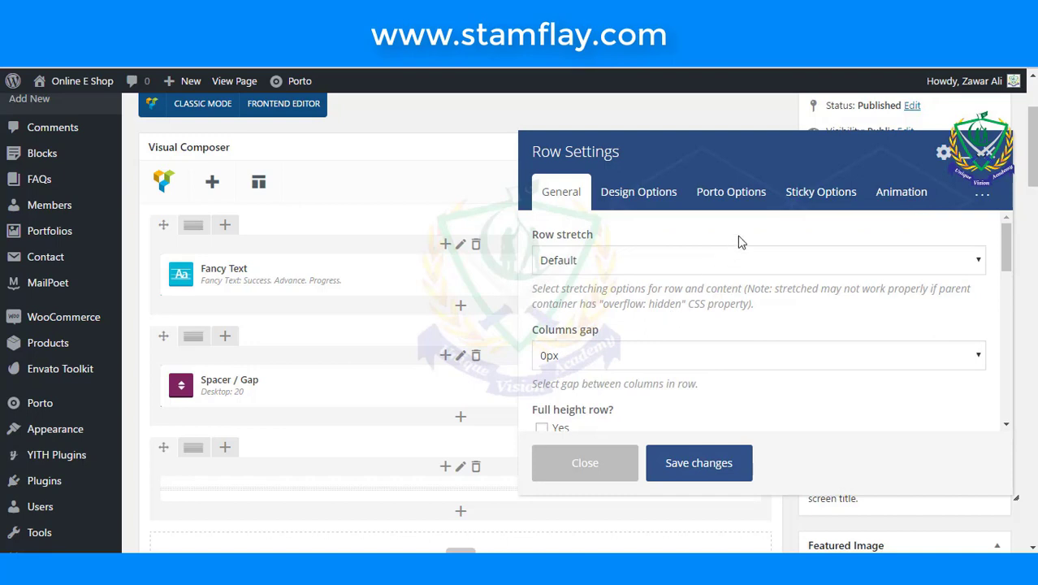
left_click(585, 462)
scroll(592, 356, "down", 3)
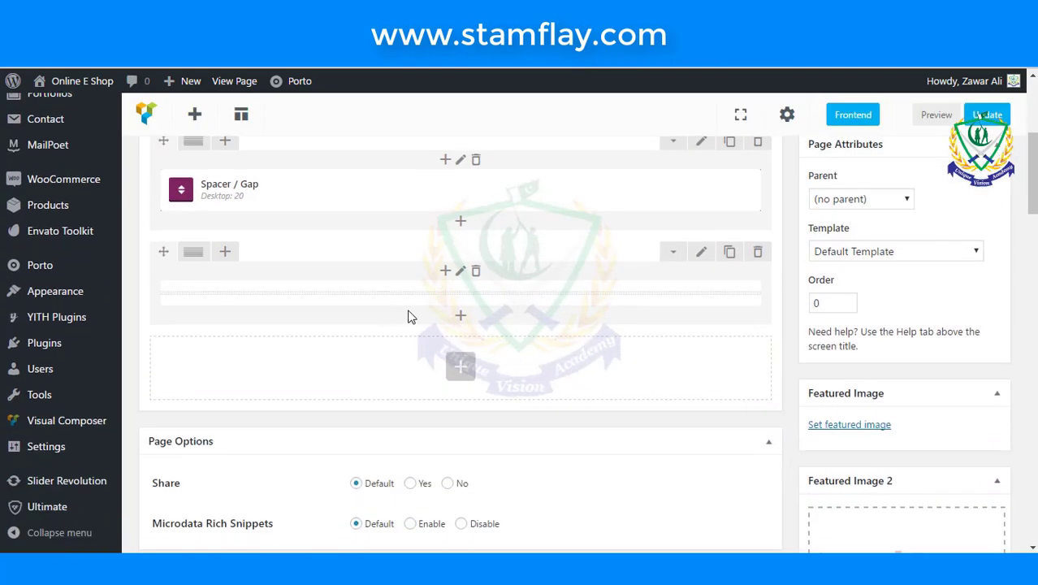
- Add another Spacer / Gap, changing its desktop height from 10 to 20 px
left_click(468, 377)
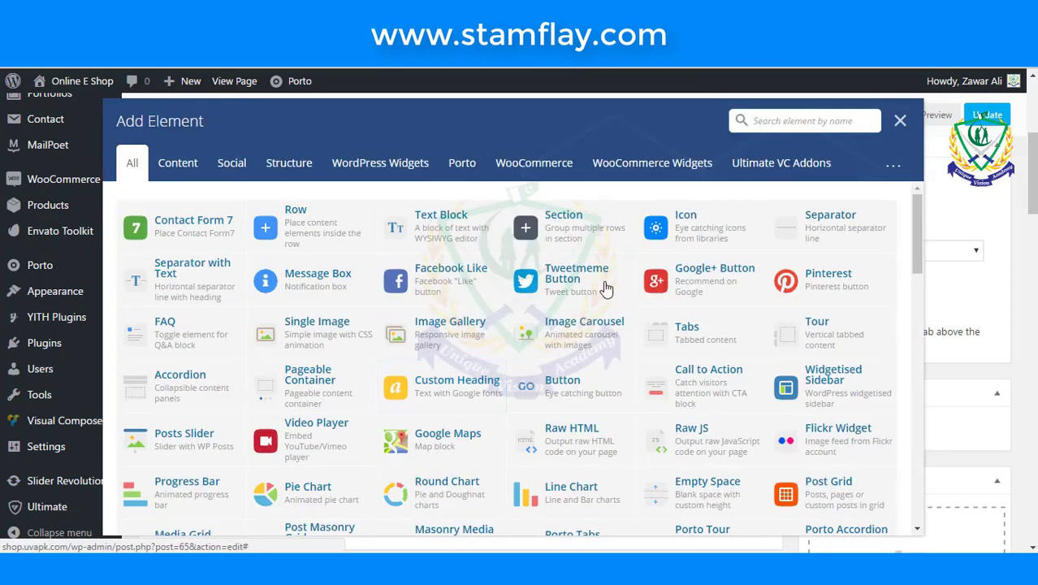
type("gap")
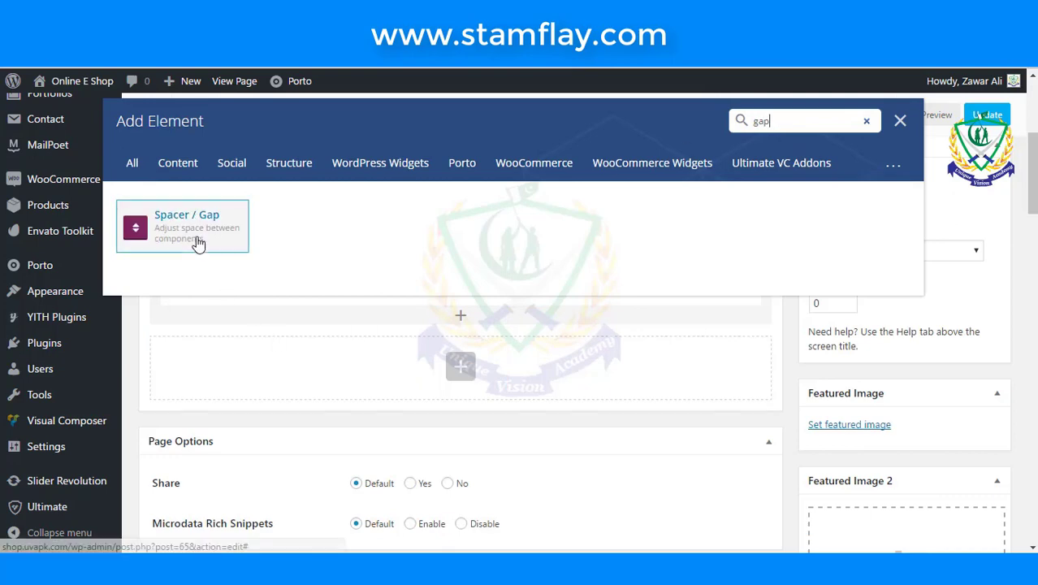
left_click(199, 237)
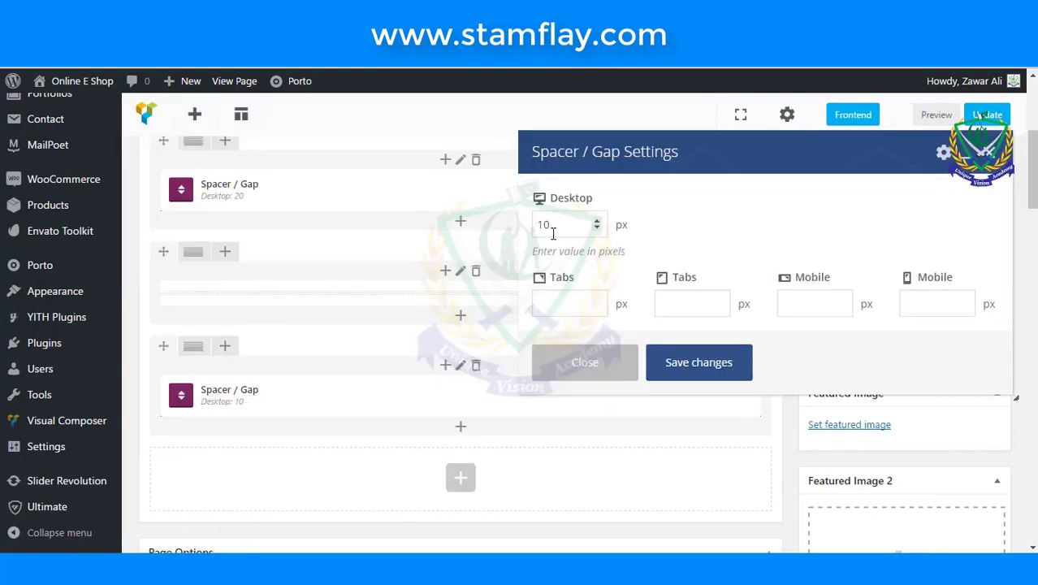
double_click(544, 224)
type("20")
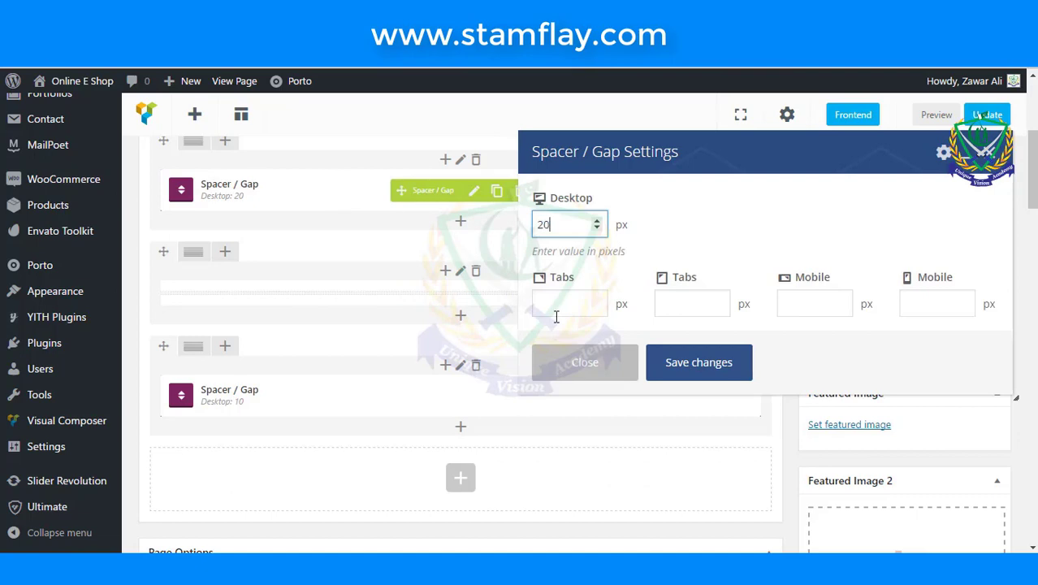
left_click(729, 372)
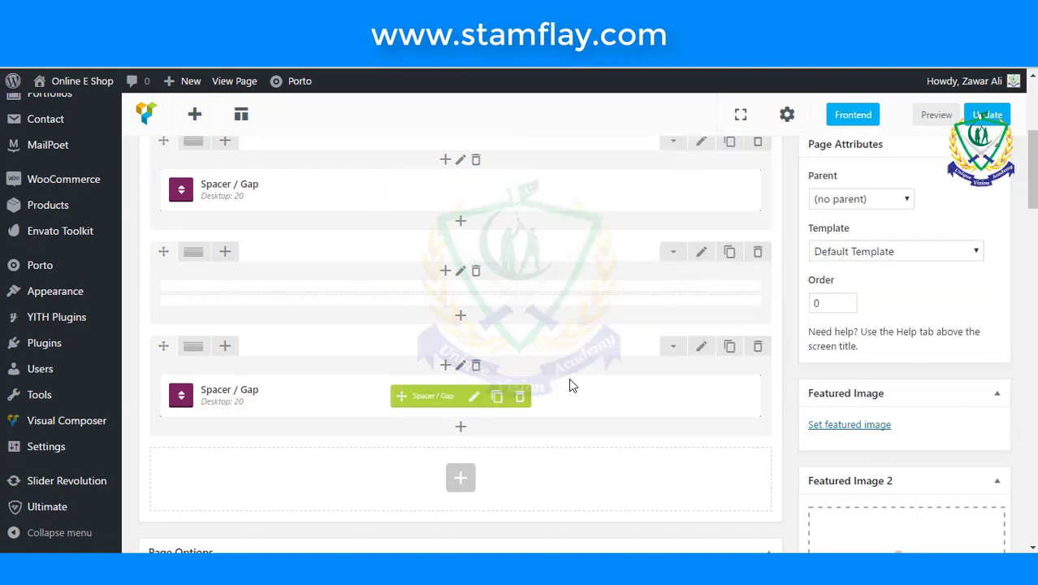
scroll(511, 353, "down", 2)
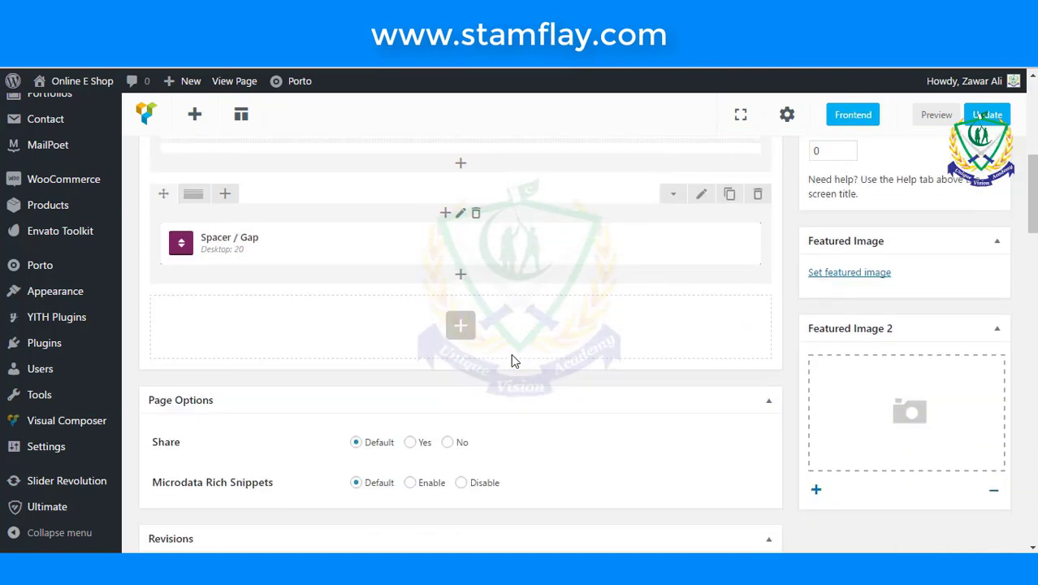
- Add a Text Block to the empty row and centre its placeholder paragraph
left_click(460, 326)
left_click(428, 231)
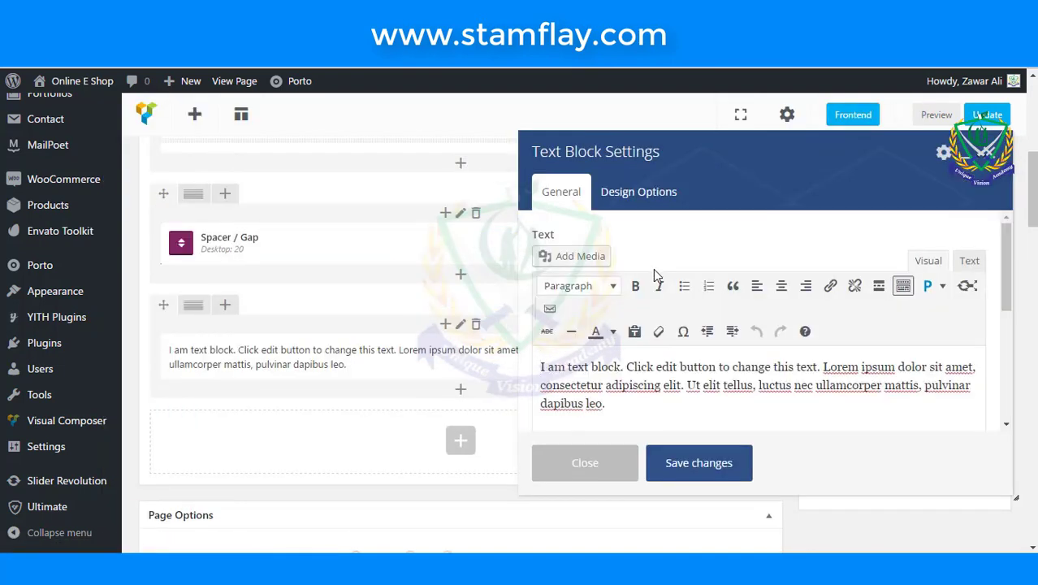
scroll(653, 268, "down", 5)
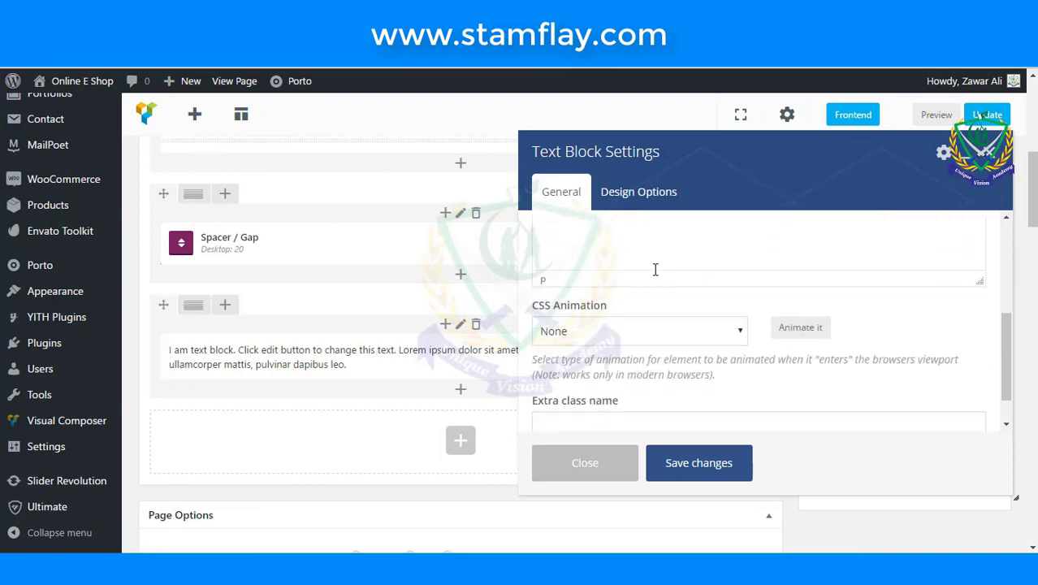
scroll(655, 269, "up", 5)
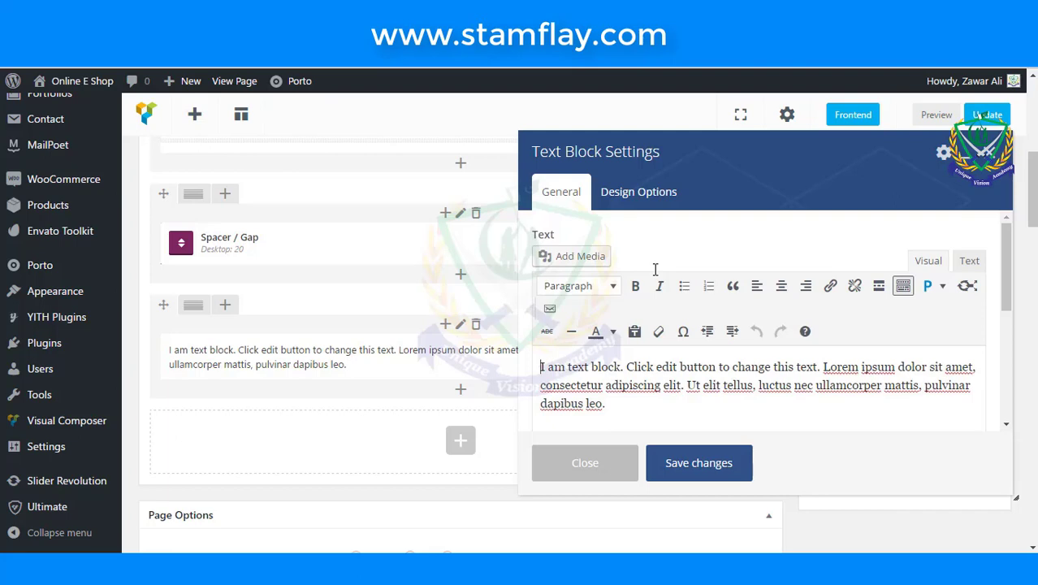
scroll(653, 268, "down", 1)
left_click_drag(639, 339, 504, 289)
scroll(854, 319, "up", 1)
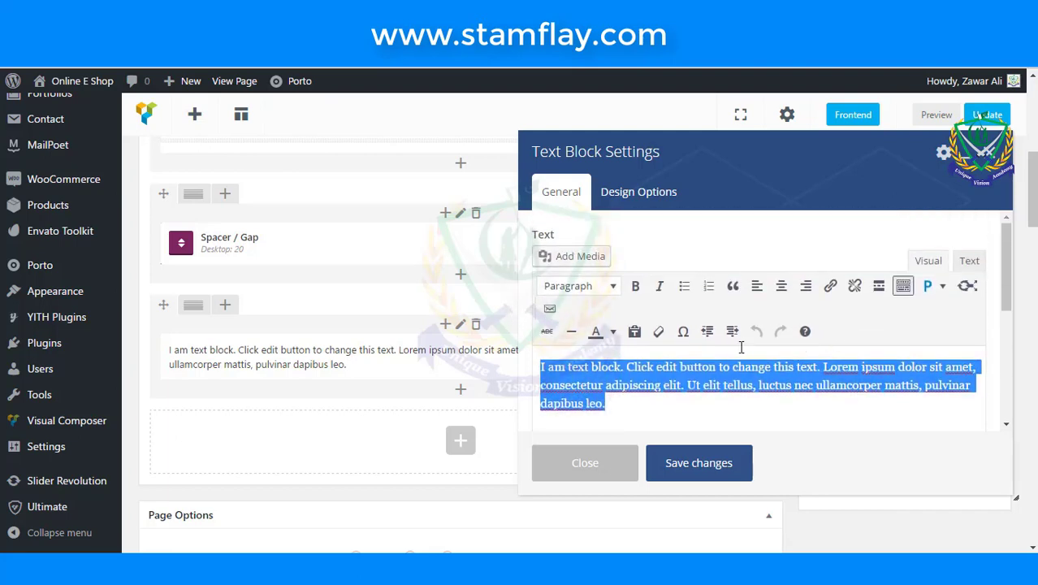
left_click(780, 285)
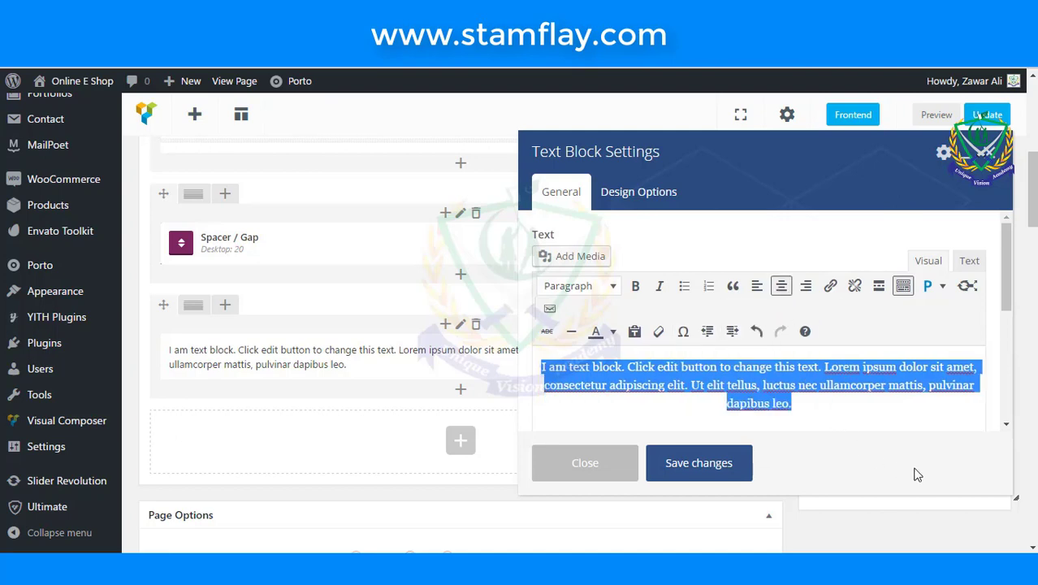
- Replace the text with 'Who We Are', centred as Heading 3, and save the block
type("Who")
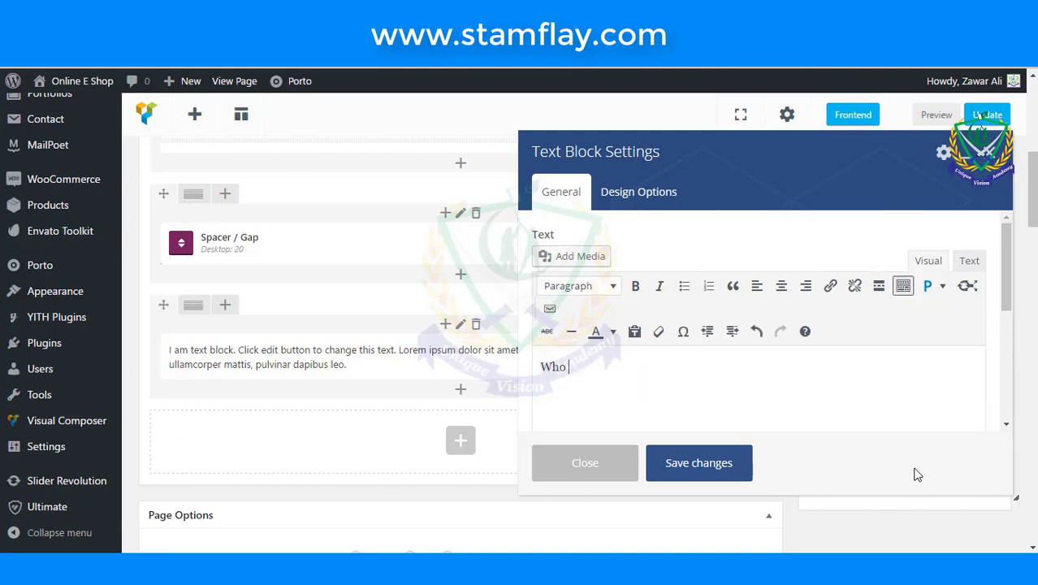
type(" W")
key("BackSpace")
key("BackSpace")
key("BackSpace")
left_click_drag(608, 363, 399, 342)
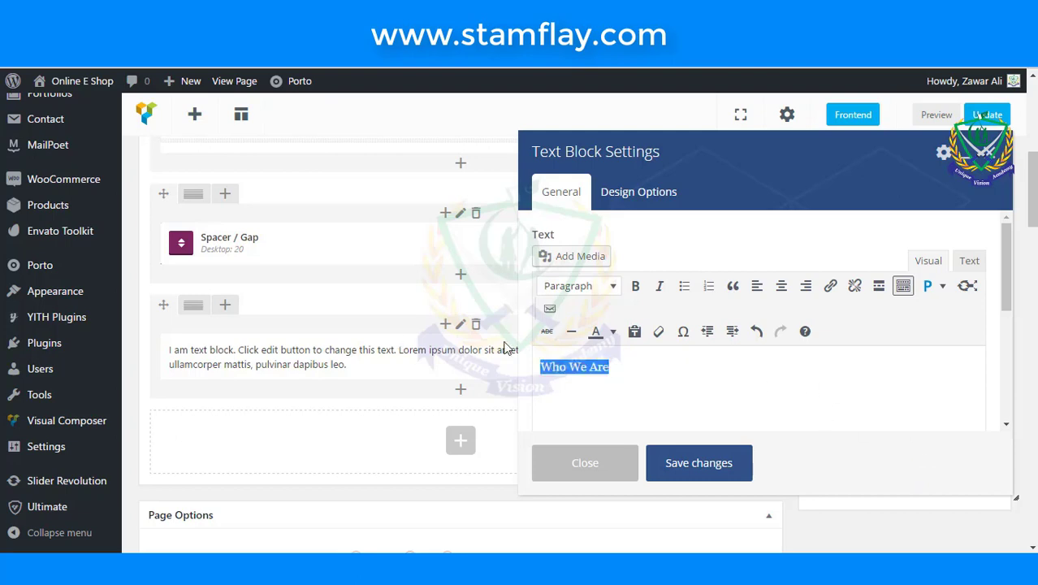
left_click(792, 292)
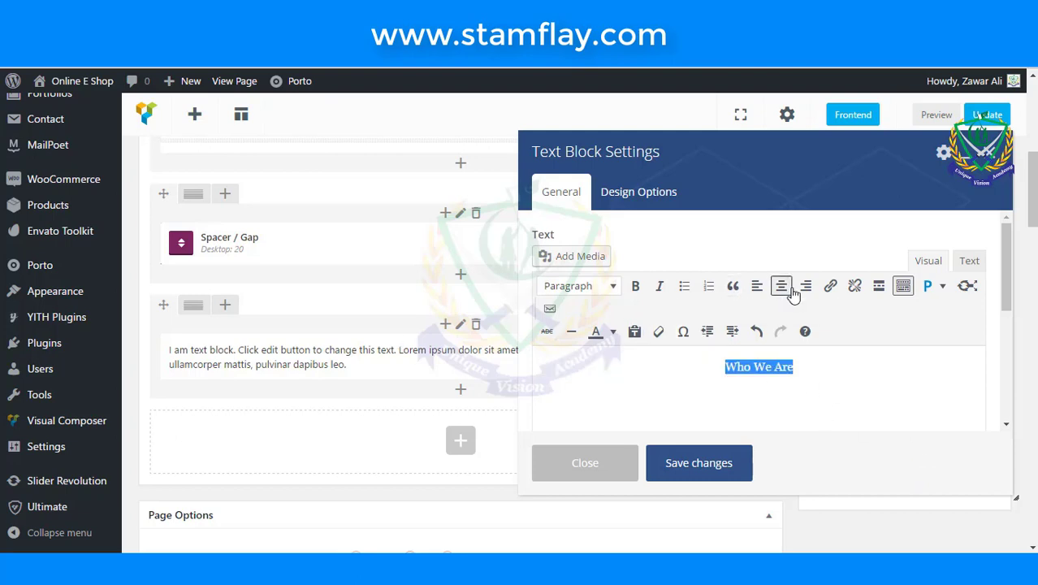
left_click(602, 289)
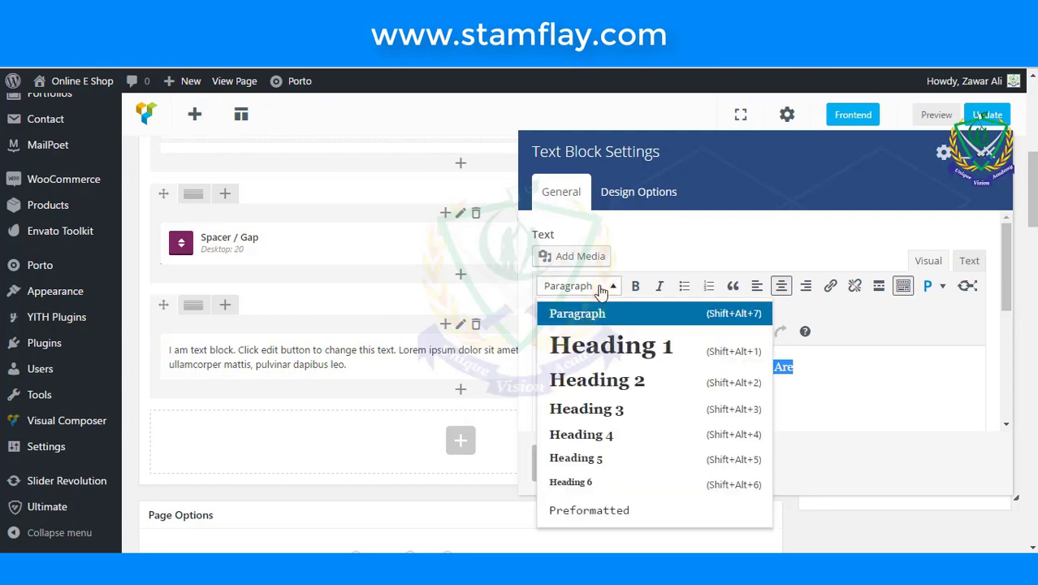
left_click(605, 415)
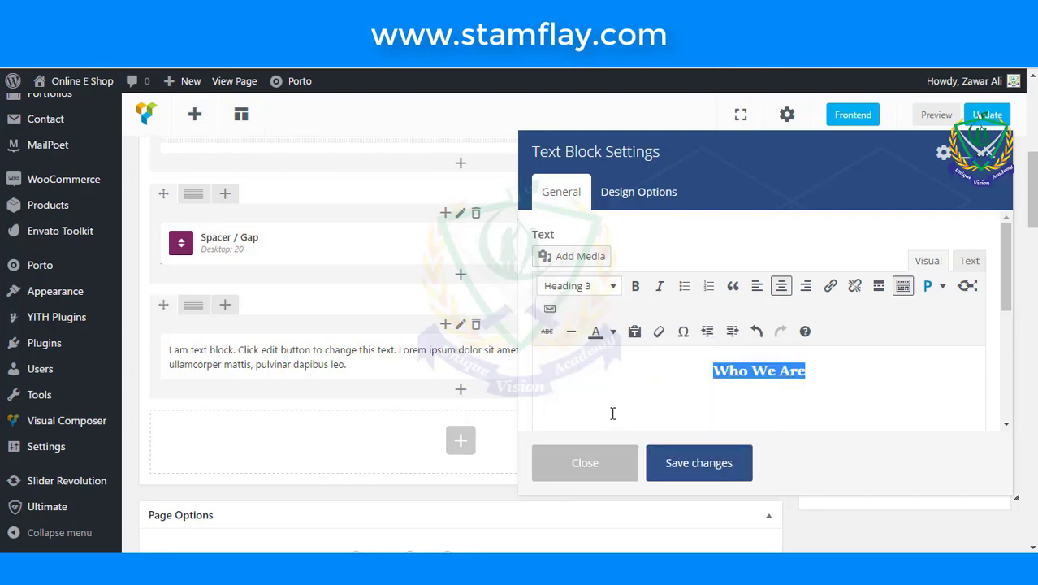
left_click(721, 462)
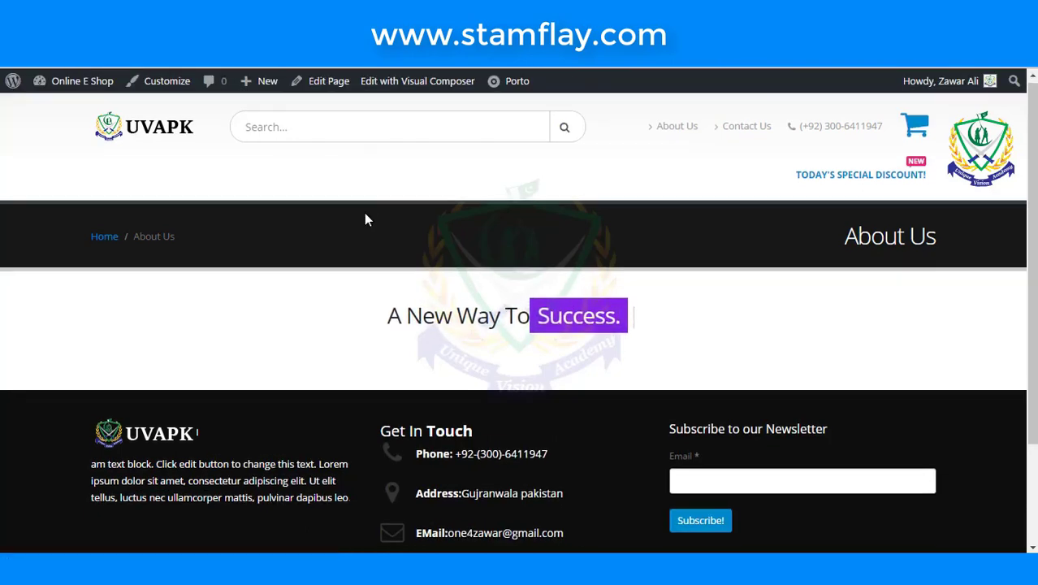
- Update About Us, check the separator and 'Who We Are' live, then return to the editor
scroll(365, 215, "down", 3)
scroll(366, 221, "up", 3)
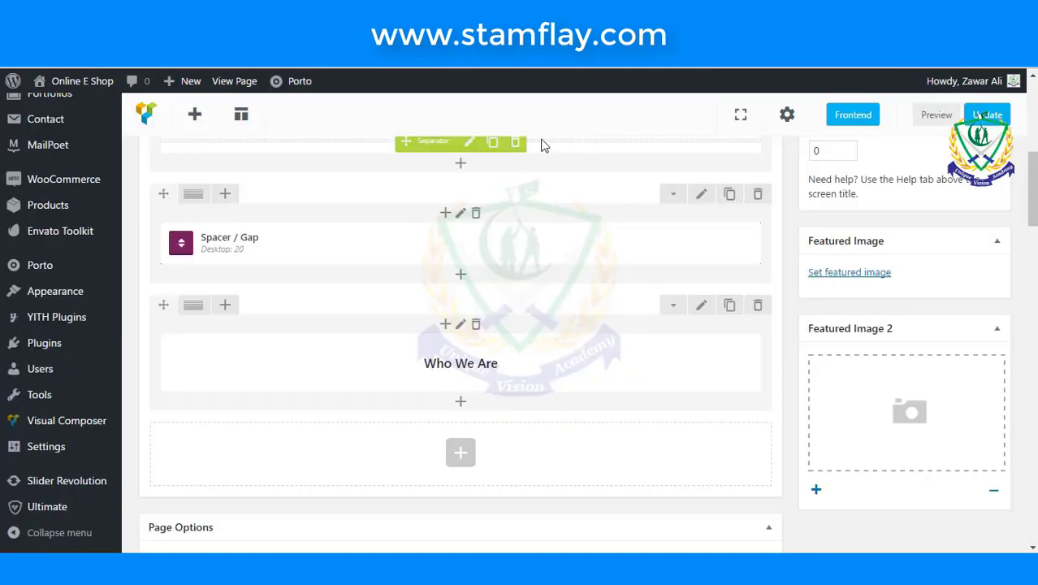
scroll(974, 255, "up", 4)
scroll(974, 255, "up", 1)
left_click(979, 174)
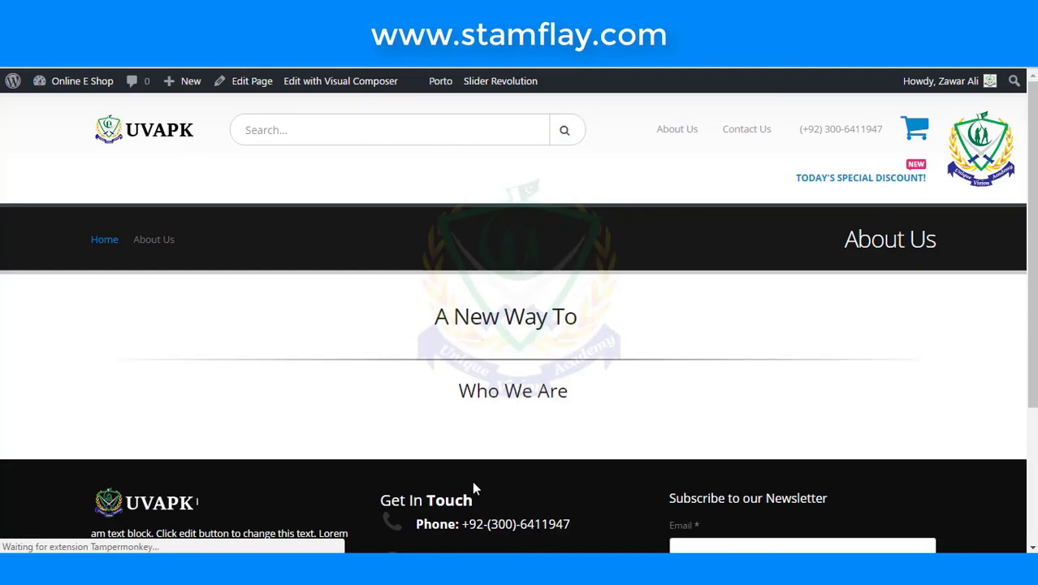
scroll(519, 406, "down", 1)
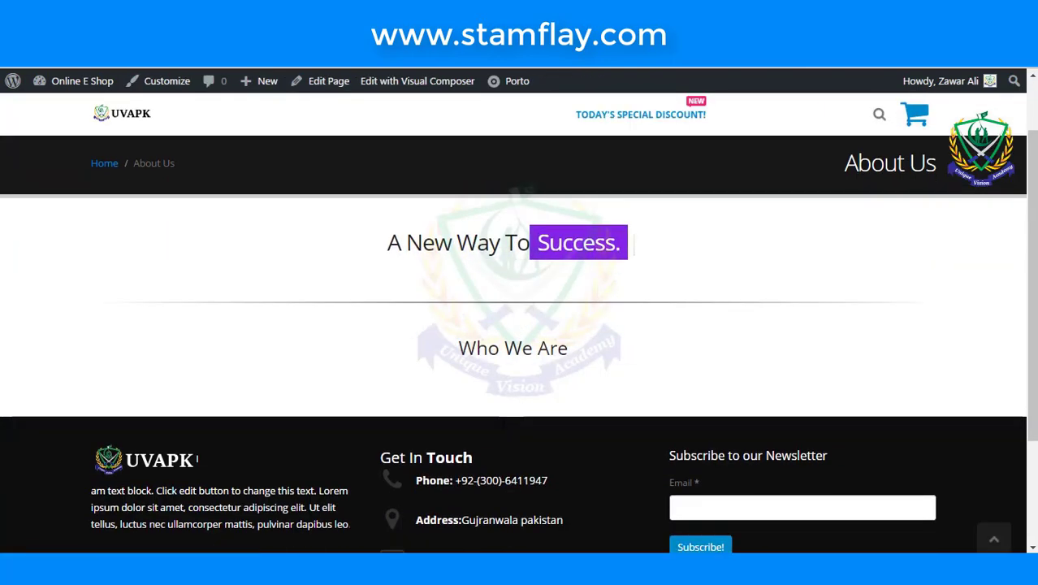
key("alt+Left")
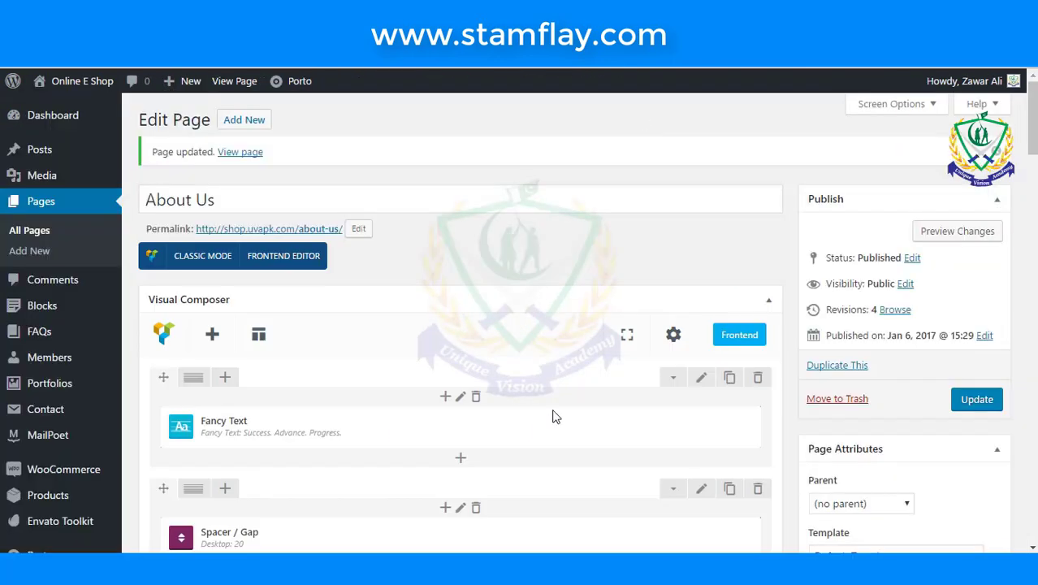
scroll(552, 415, "down", 10)
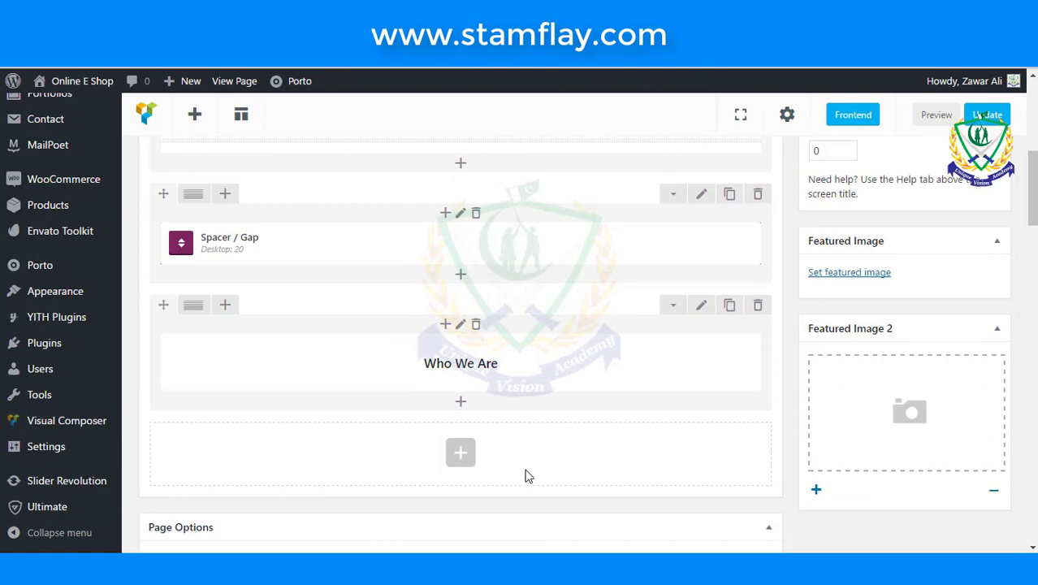
- Add a text block under 'Who We Are' with the placeholder paragraph doubled, then update the page
scroll(527, 475, "down", 1)
left_click(461, 326)
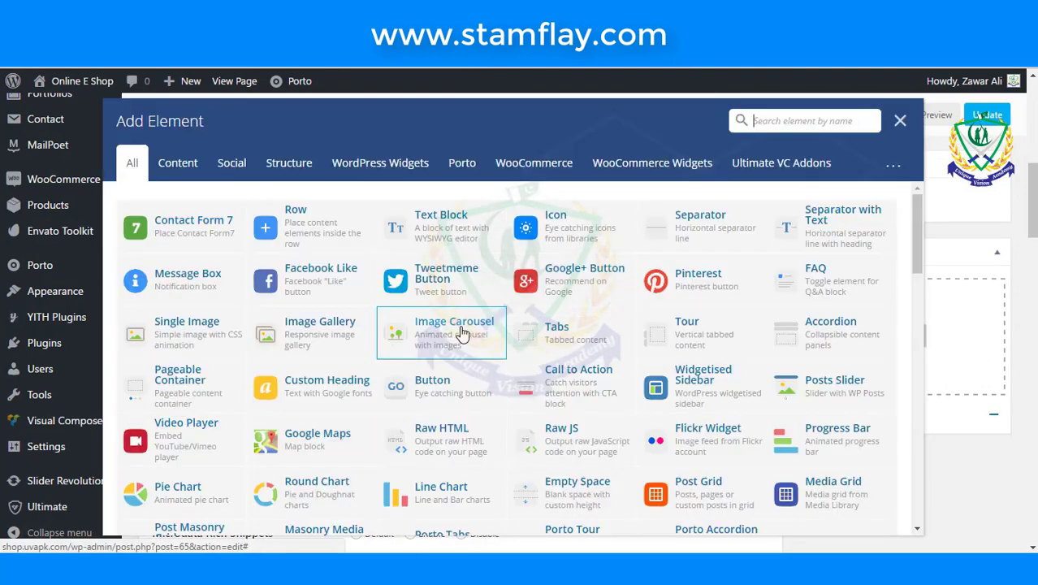
left_click(418, 218)
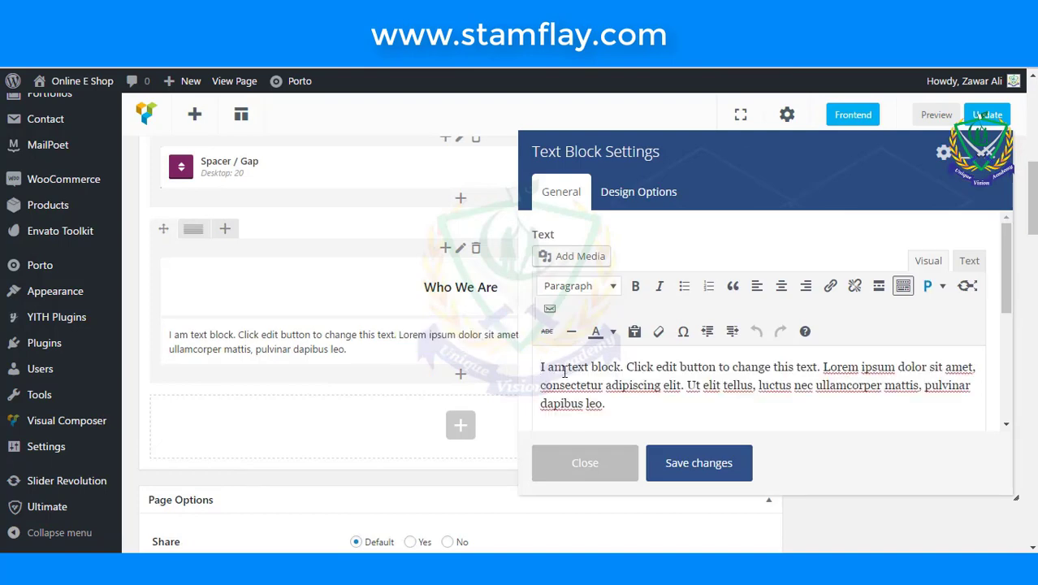
left_click_drag(604, 403, 489, 354)
key("ctrl+c")
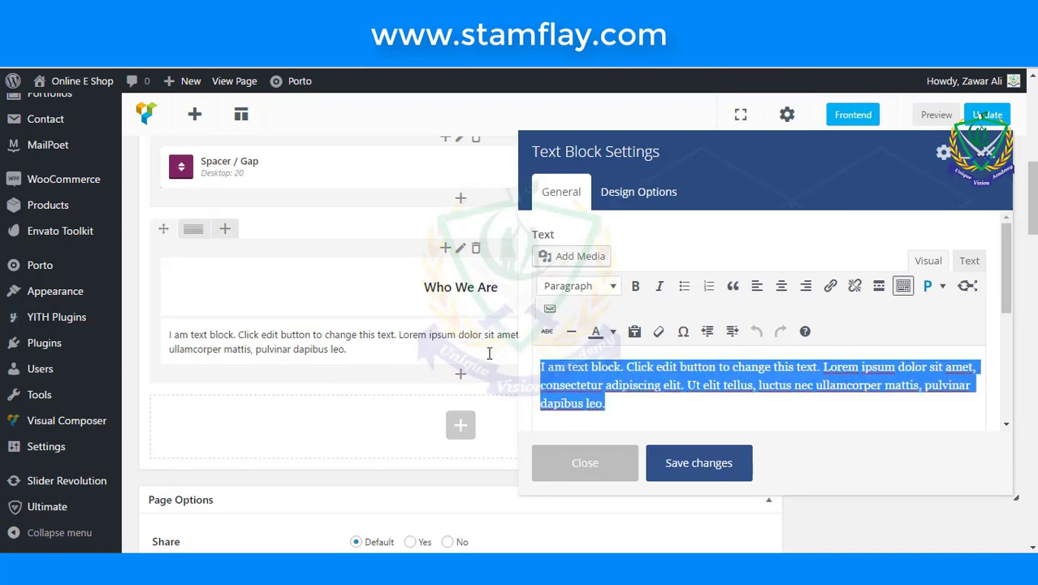
left_click(969, 261)
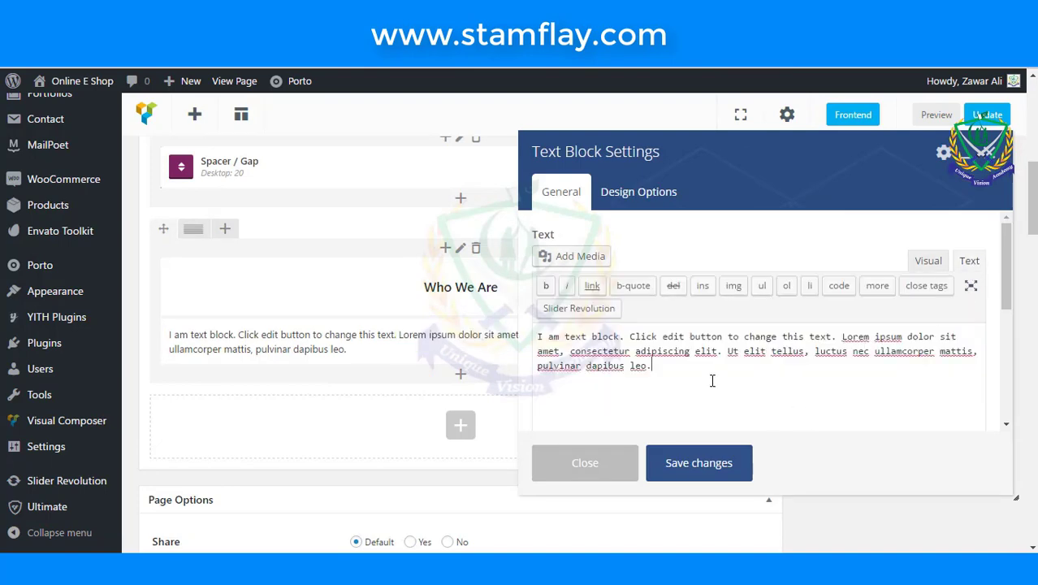
key("ctrl+v")
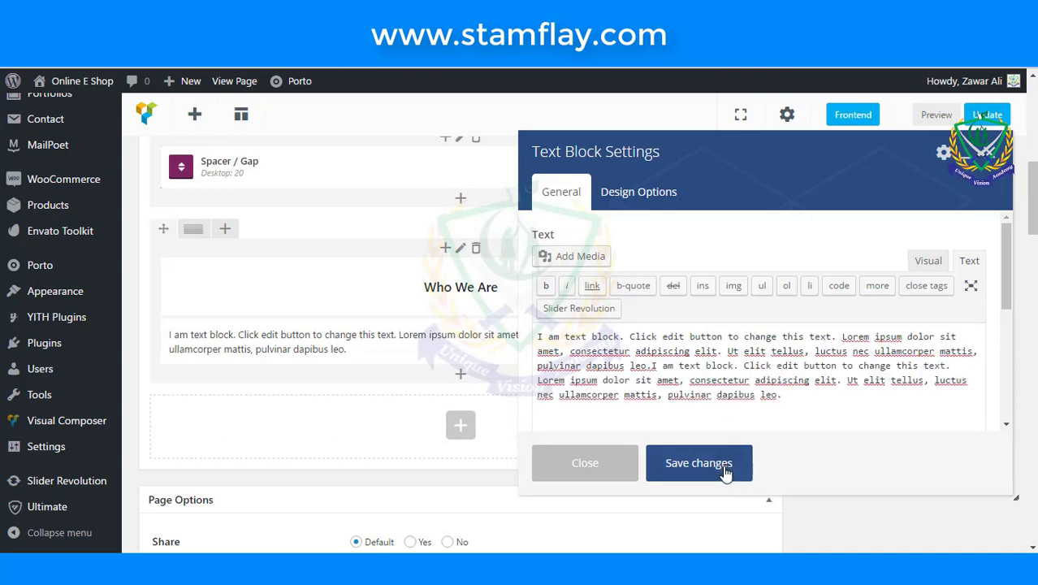
left_click(698, 463)
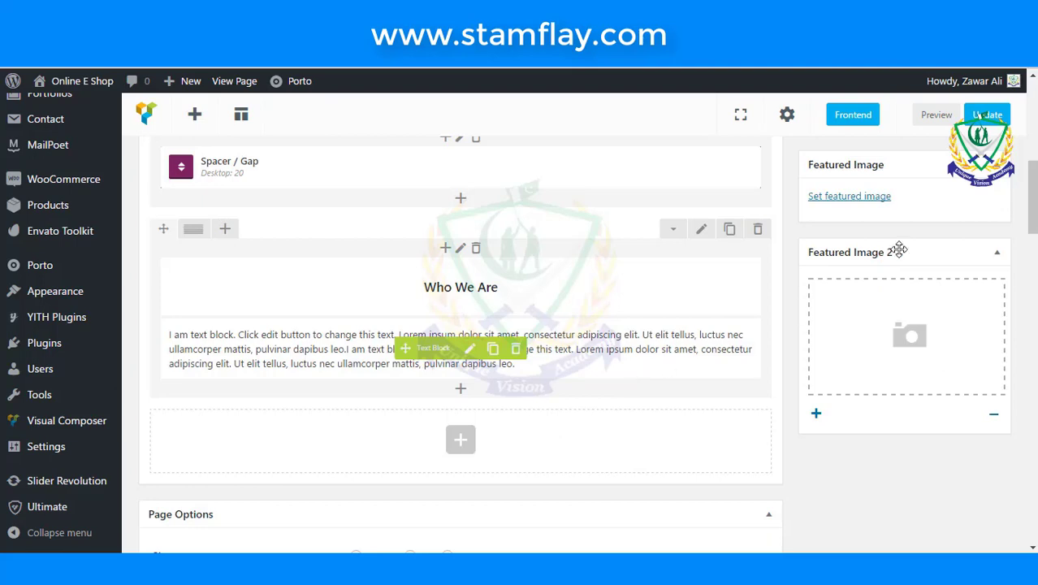
scroll(633, 376, "up", 3)
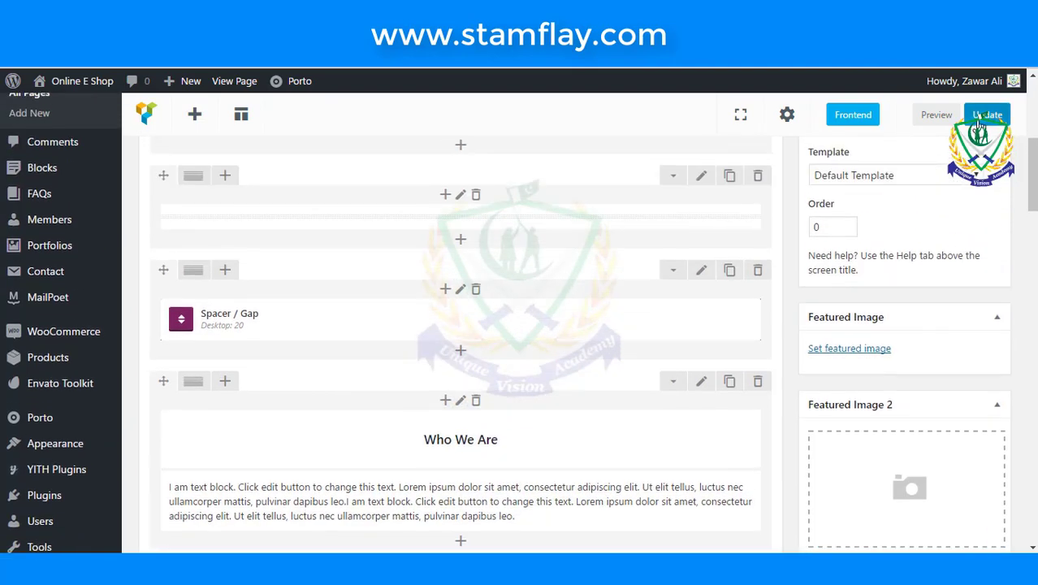
left_click(980, 115)
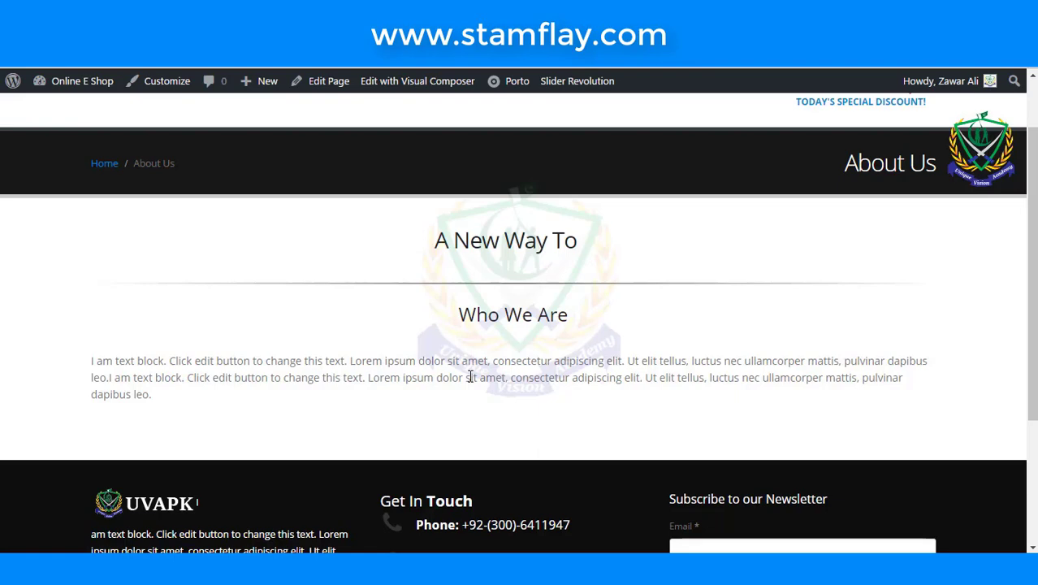
- Leave the live page and scroll the editor down to the Who We Are text block
scroll(471, 377, "down", 1)
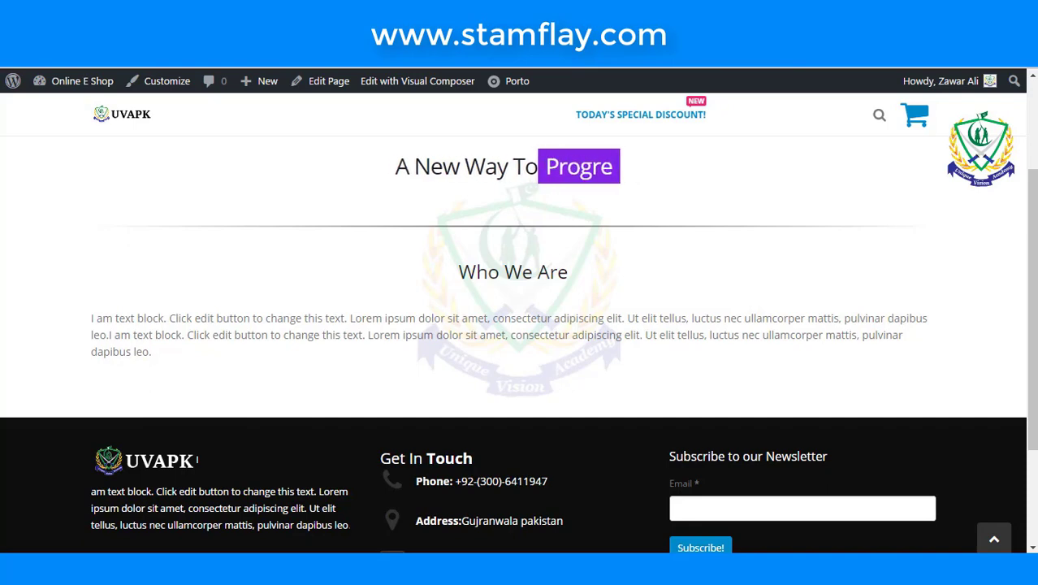
key("ctrl+w")
scroll(548, 387, "down", 6)
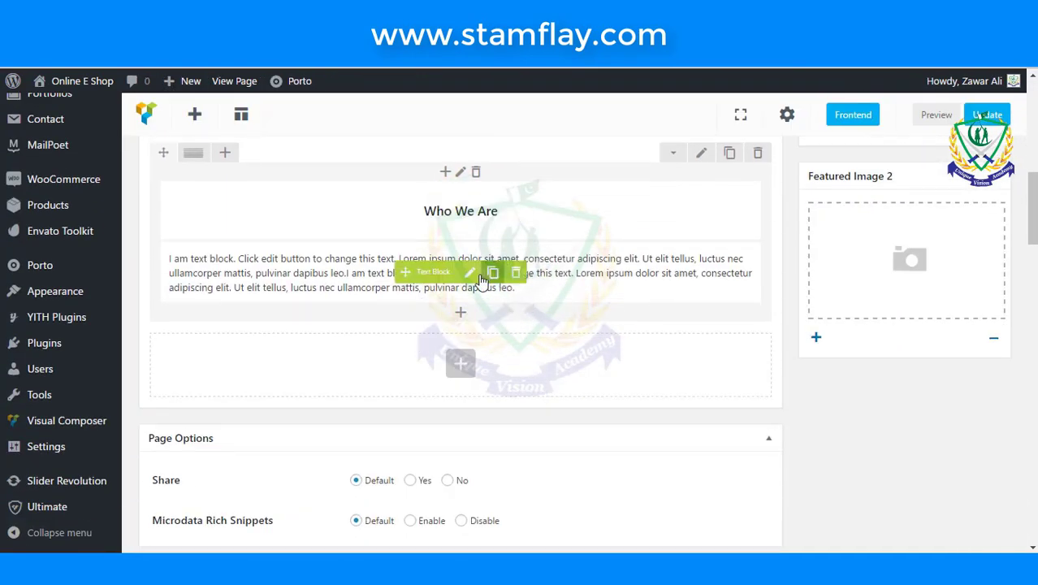
- Select all of the Who We Are paragraph text and make it black
left_click(471, 274)
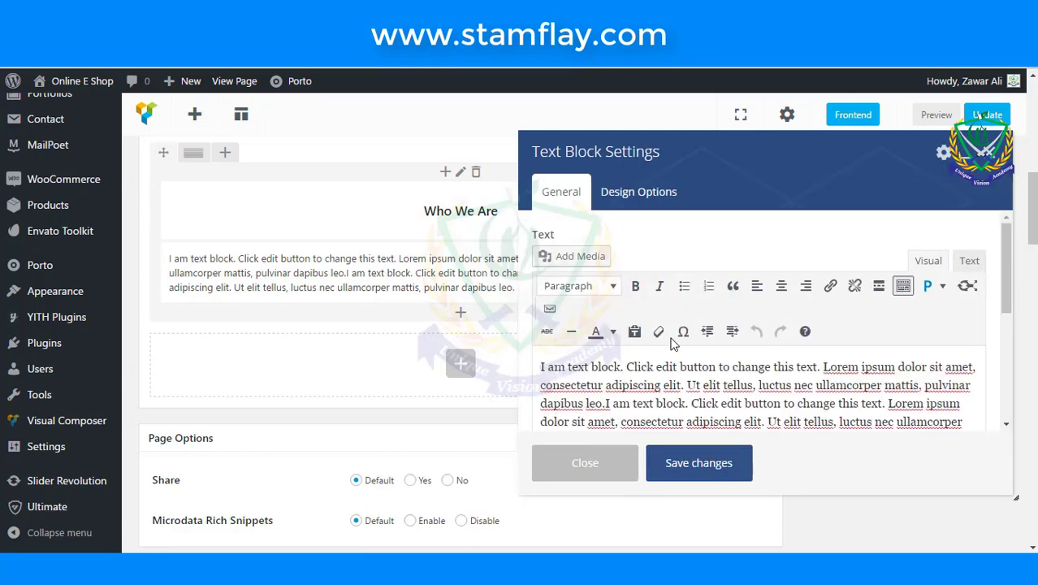
scroll(672, 344, "down", 1)
left_click_drag(720, 380, 526, 291)
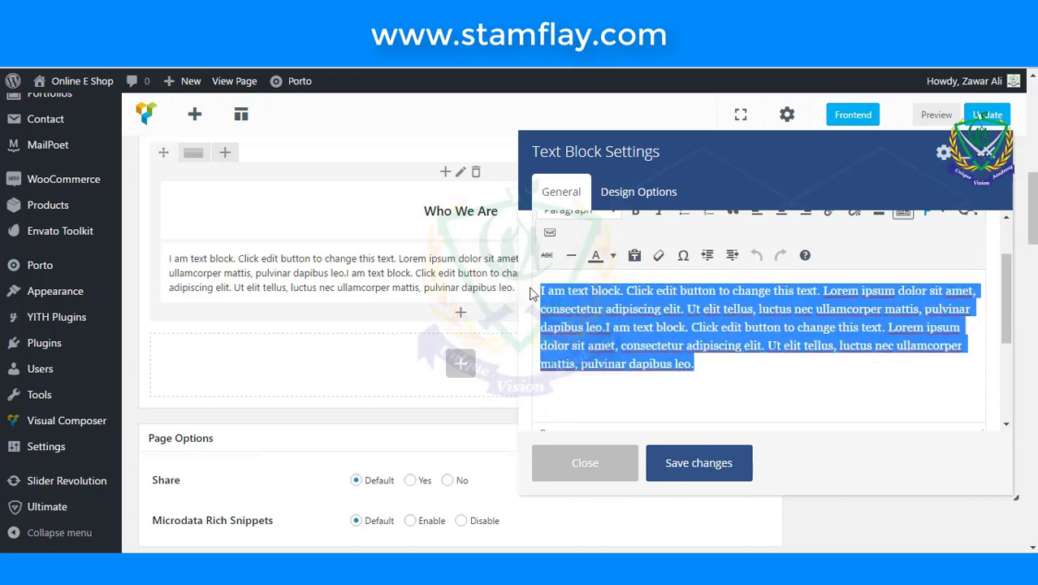
left_click(613, 256)
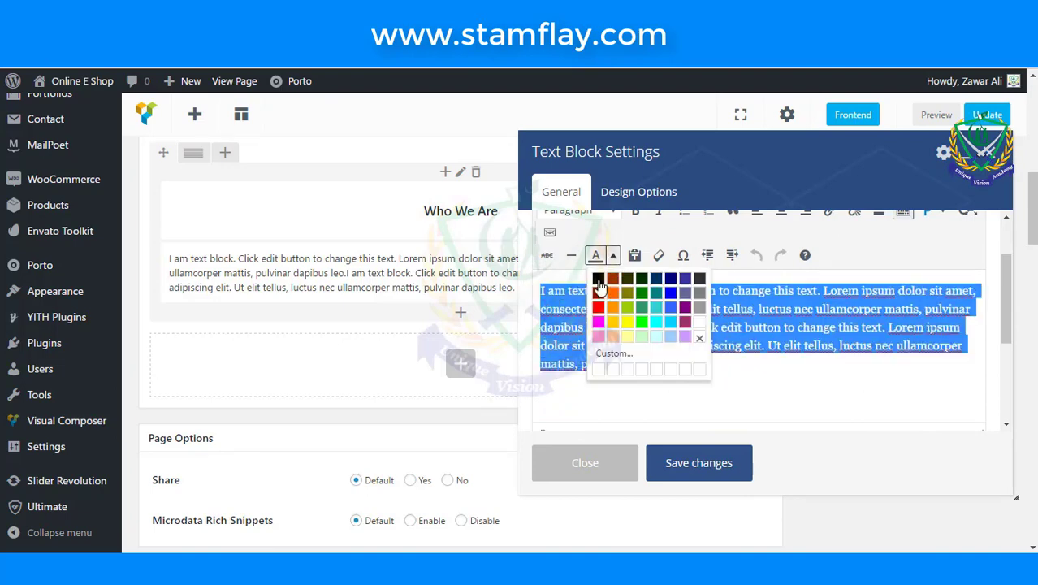
left_click(598, 279)
- Format the paragraph as Heading 5 and save the text block
scroll(601, 292, "up", 3)
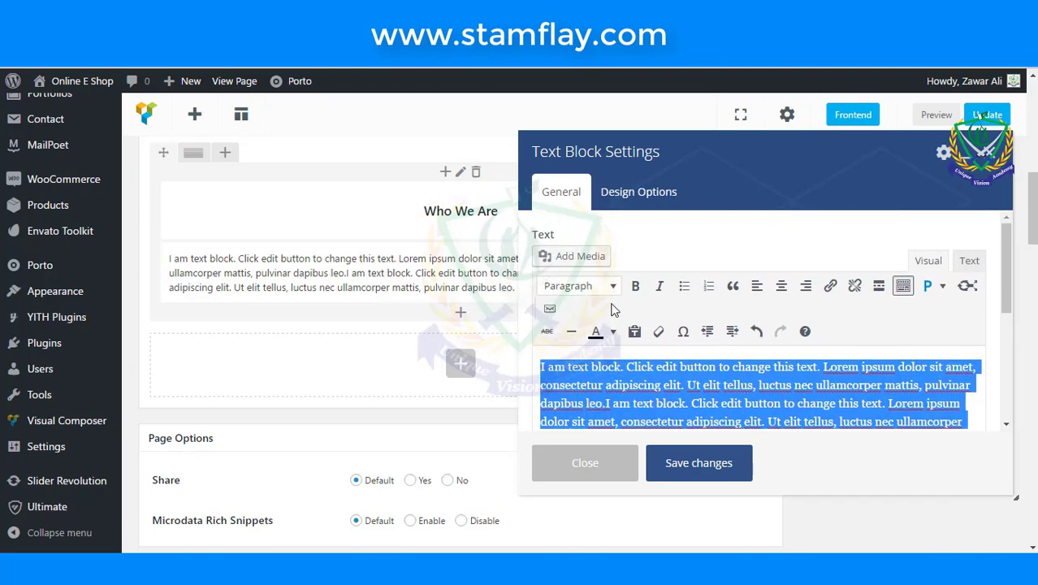
left_click(613, 287)
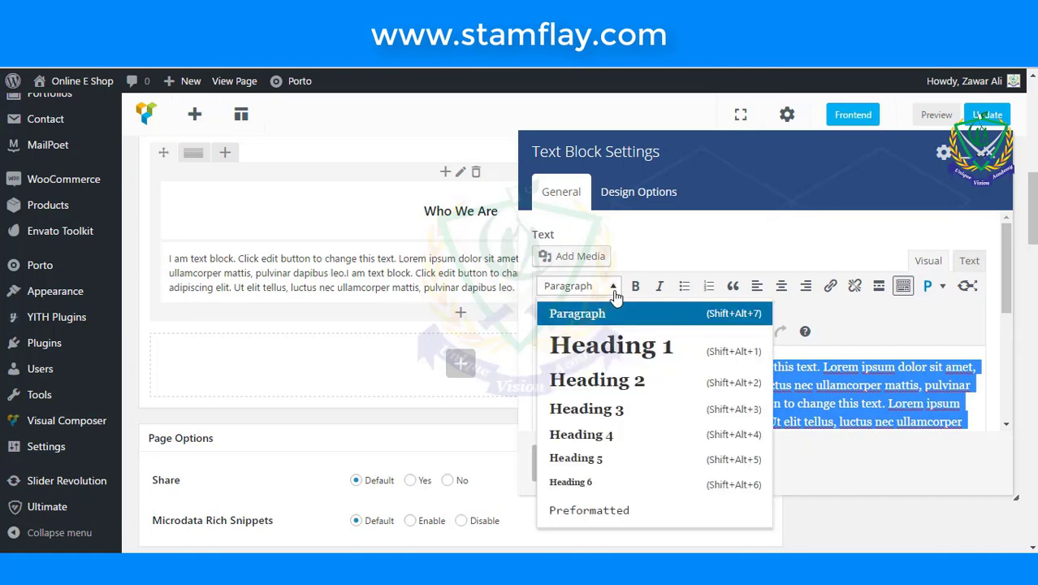
left_click(609, 487)
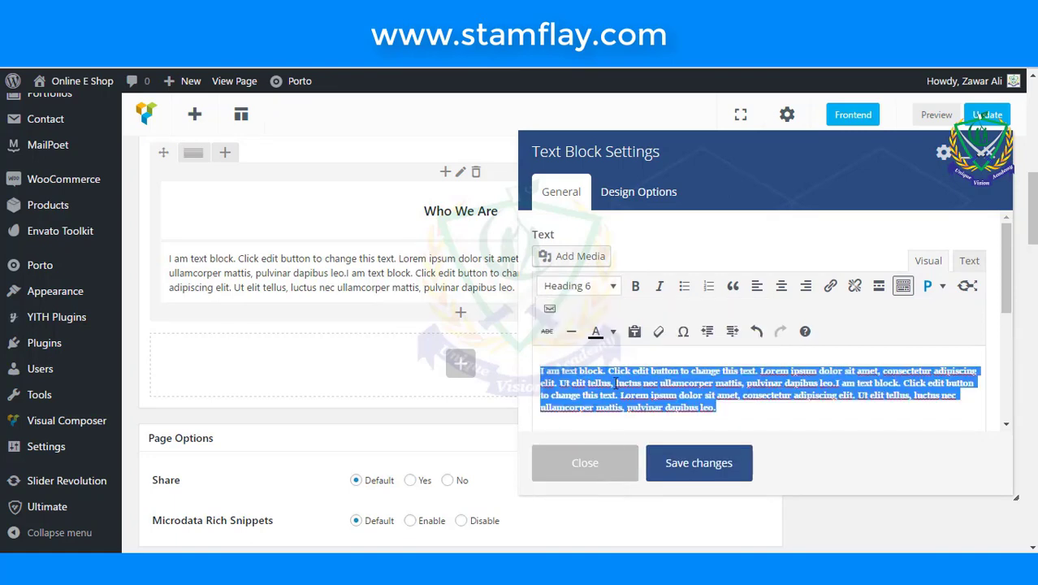
left_click(613, 286)
left_click(605, 406)
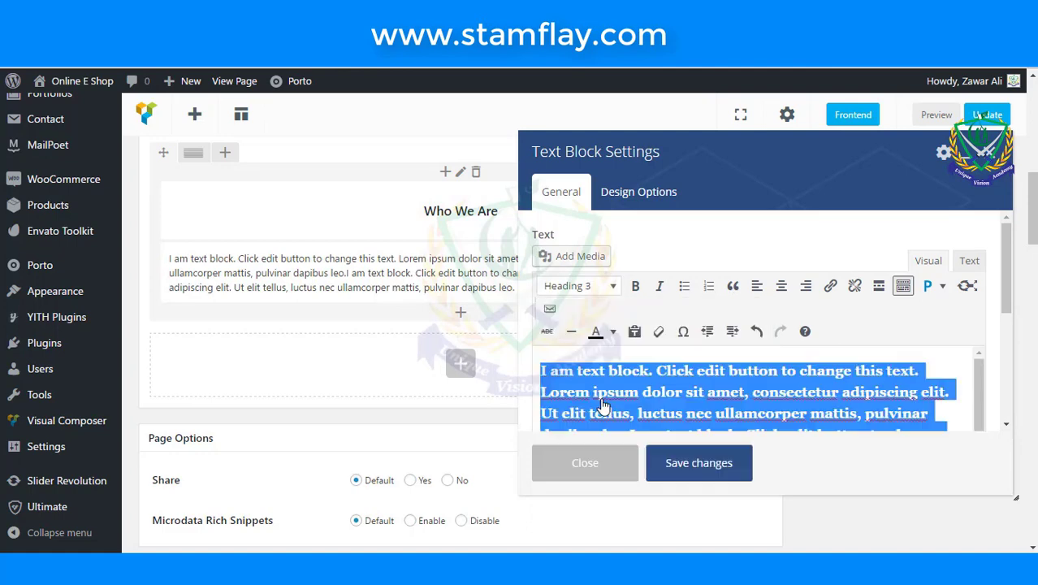
left_click(609, 288)
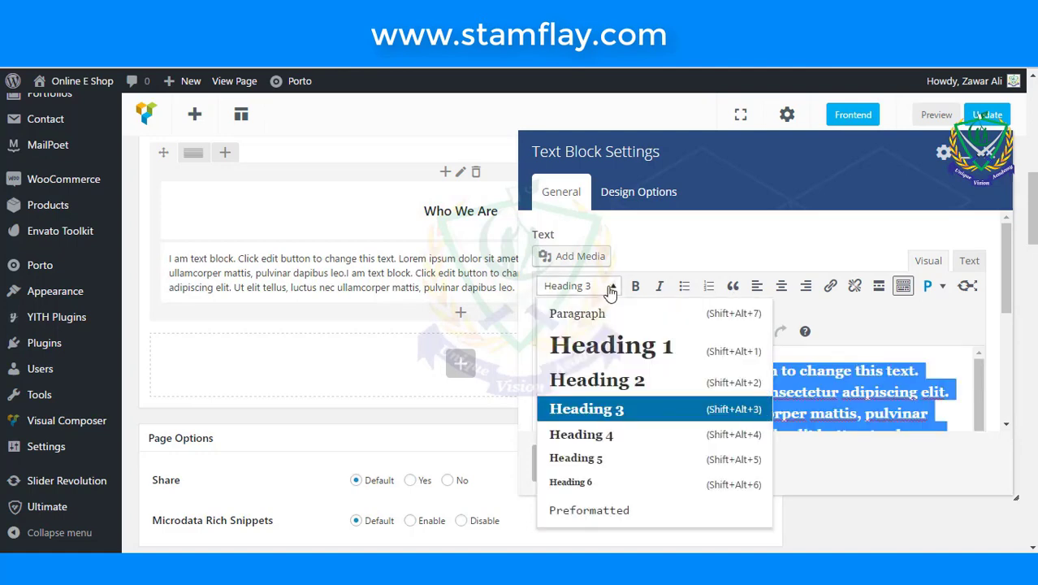
left_click(601, 460)
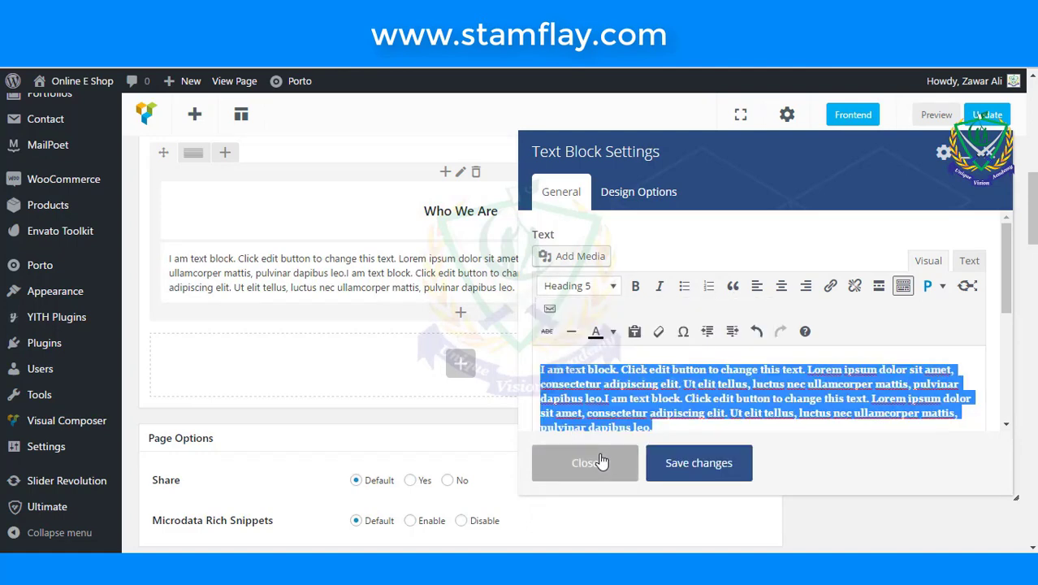
left_click(692, 461)
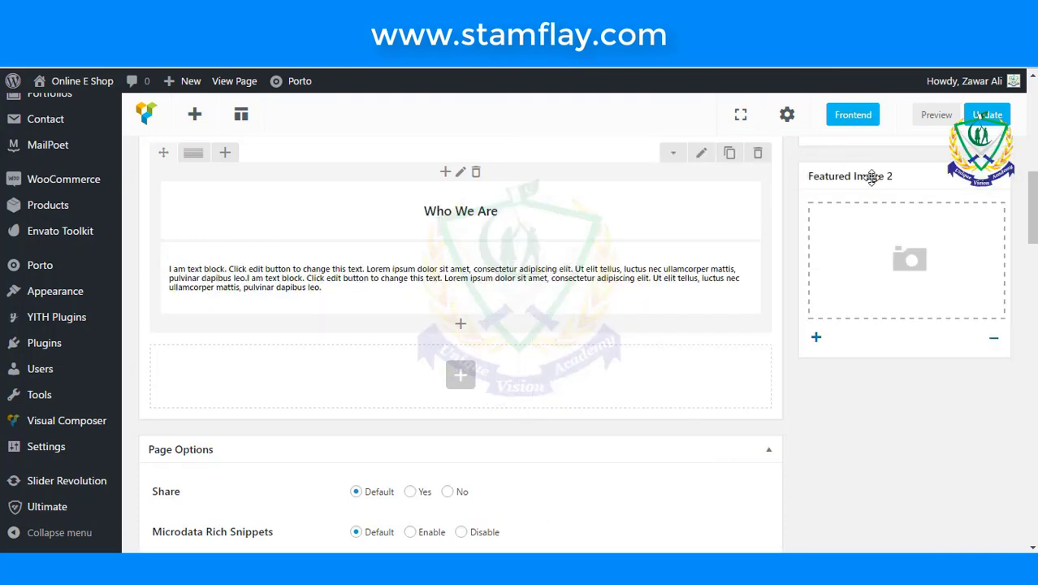
- Update the page, check the darker, bolder text live, then return to the editor
left_click(981, 113)
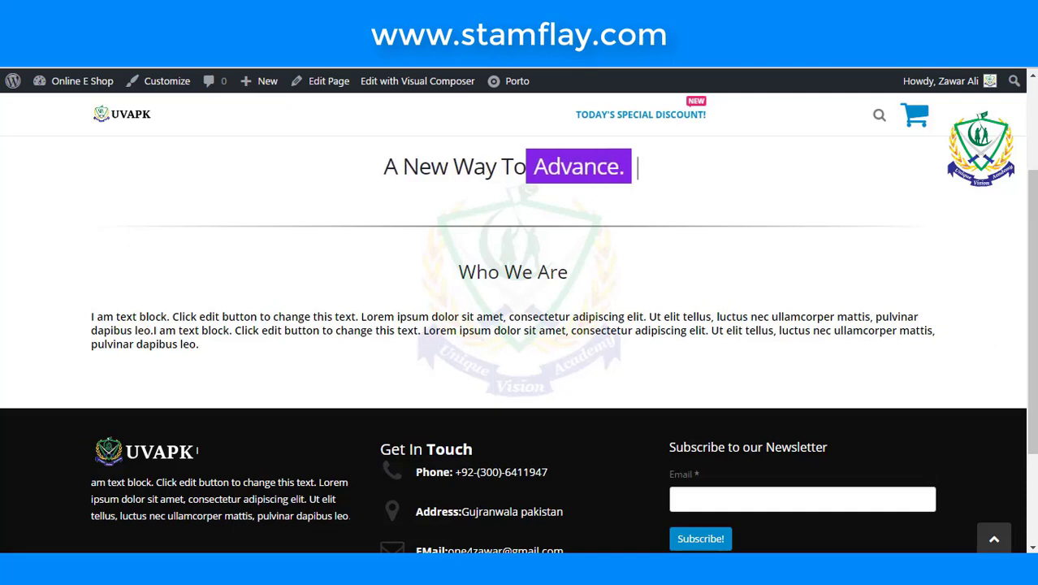
key("alt+Left")
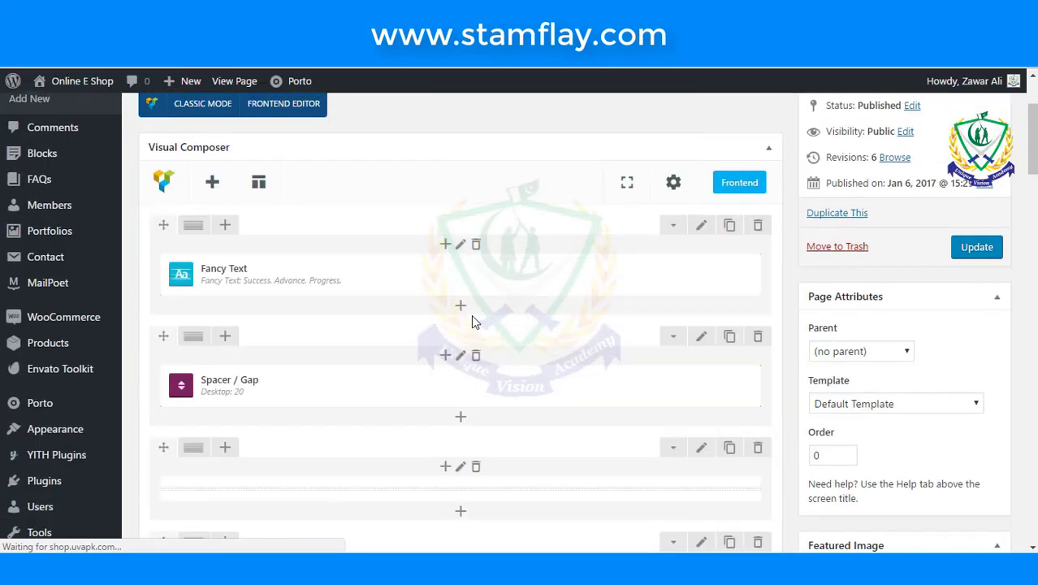
- Add a 10 px Spacer / Gap element in the empty row below the Who We Are text
scroll(468, 376, "down", 5)
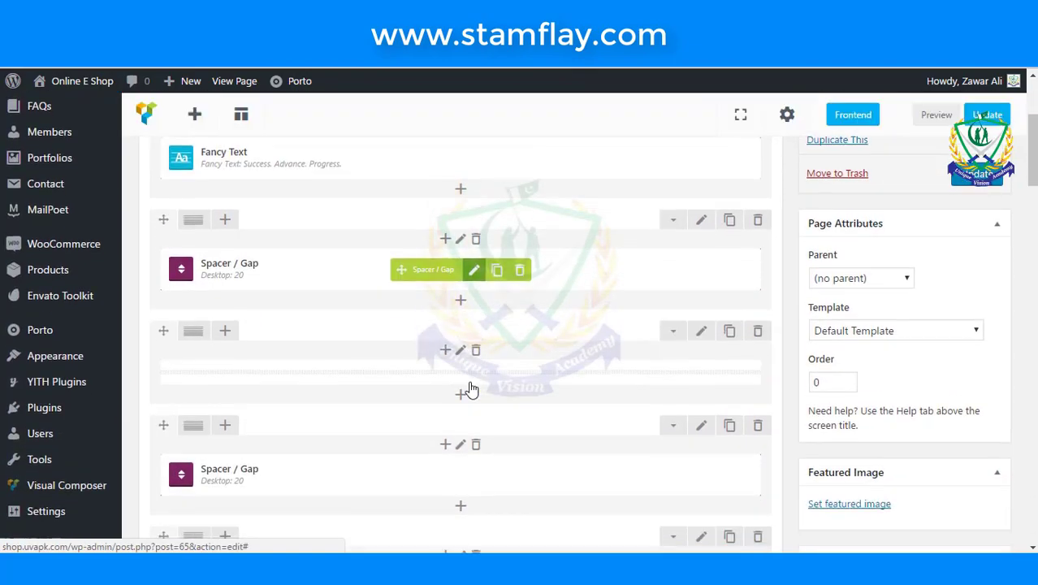
scroll(480, 412, "down", 2)
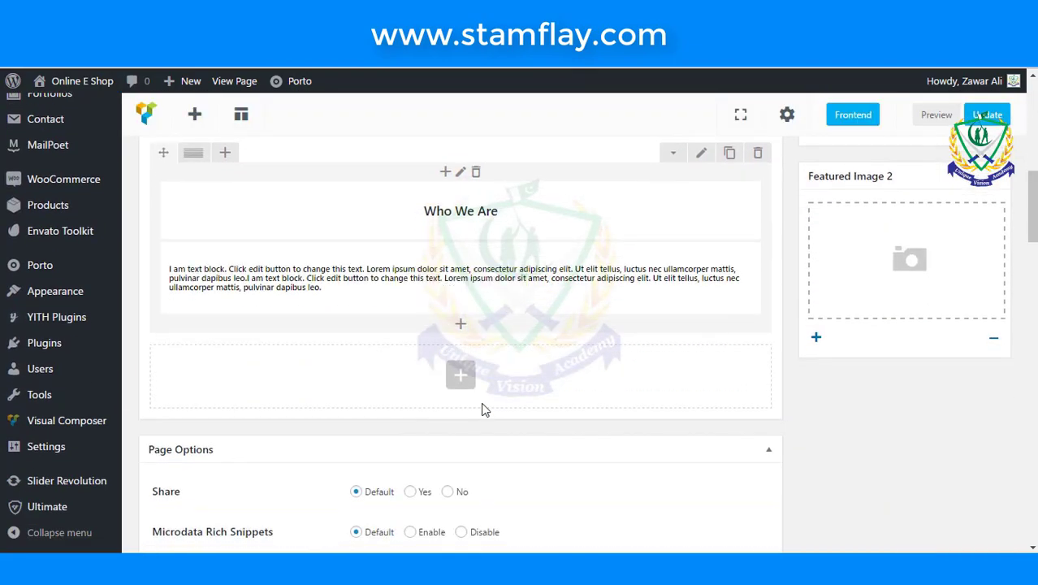
left_click(467, 385)
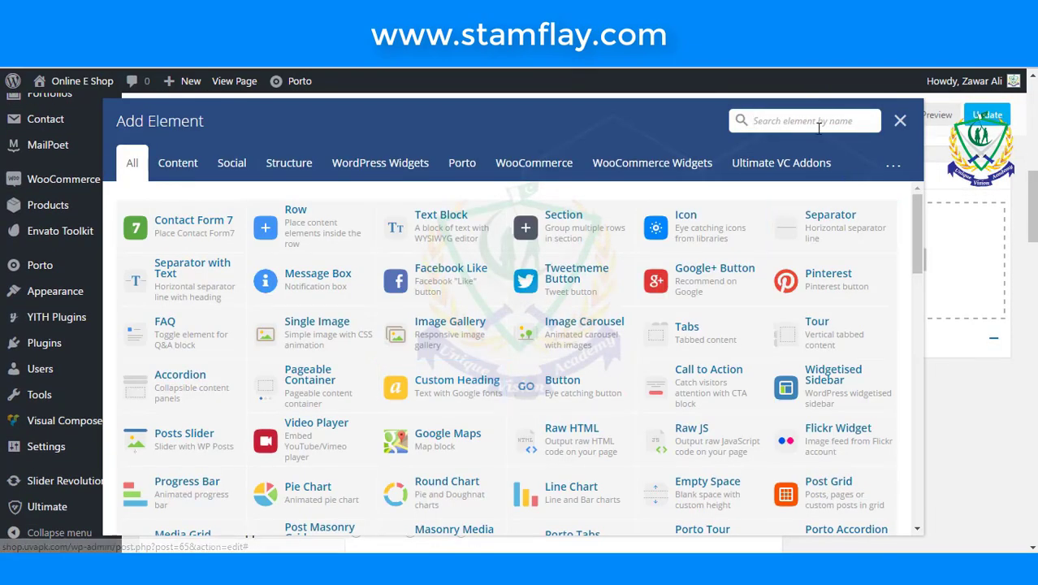
type("sap")
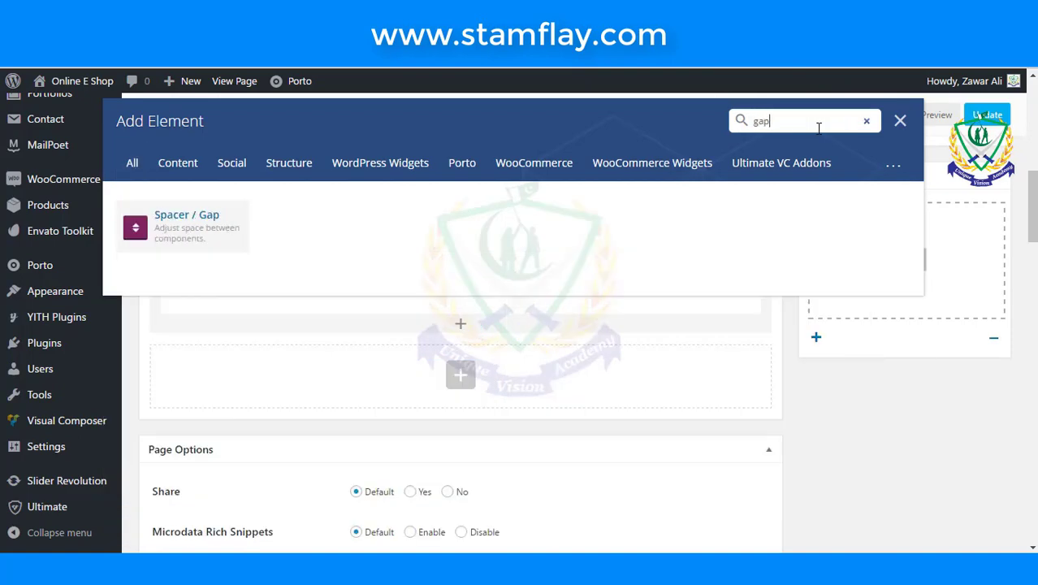
left_click(209, 223)
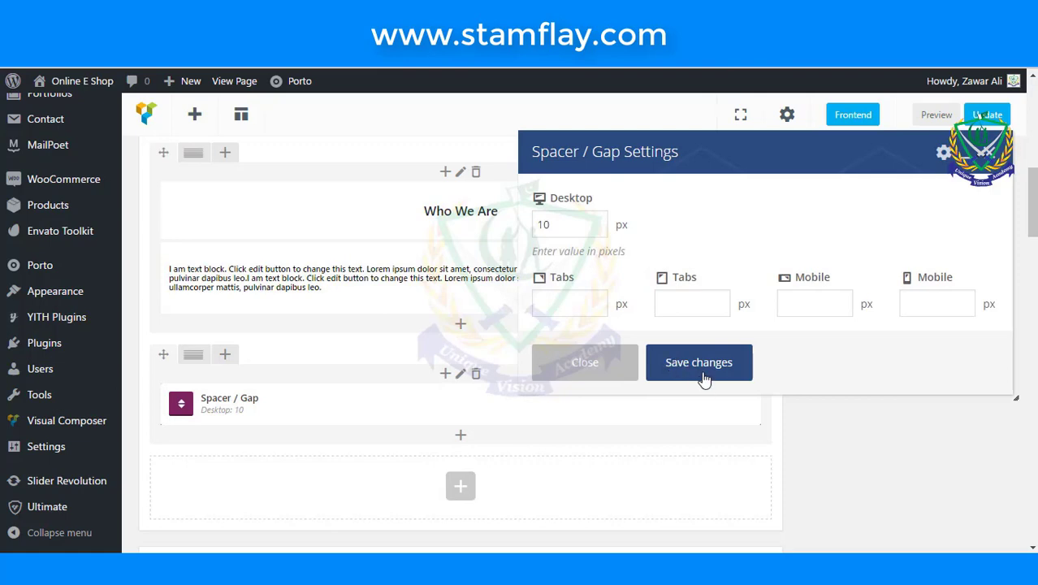
left_click(701, 372)
scroll(700, 369, "down", 2)
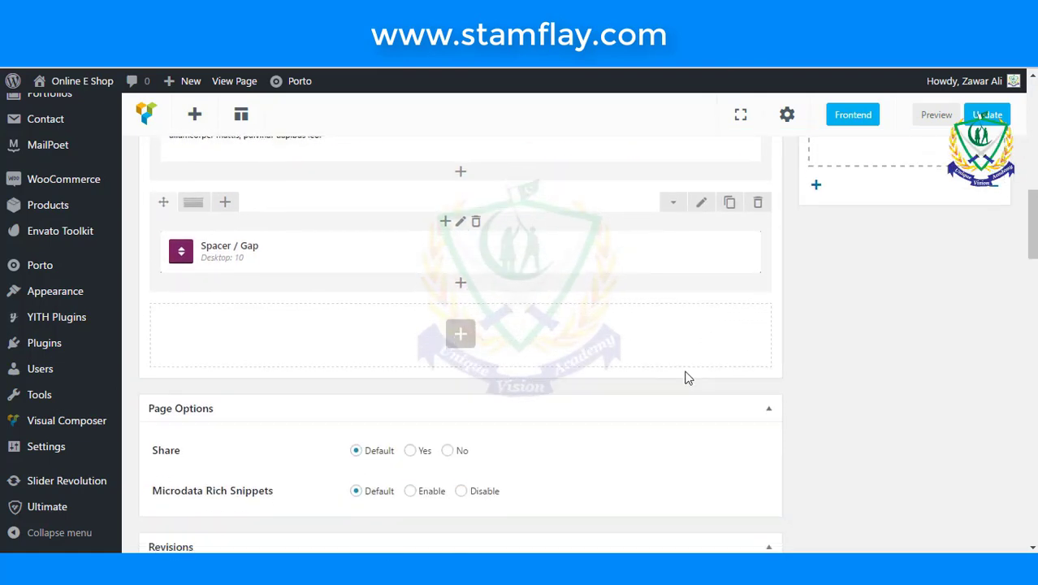
- Add an Info Box below the spacer with the single user icon
left_click(462, 338)
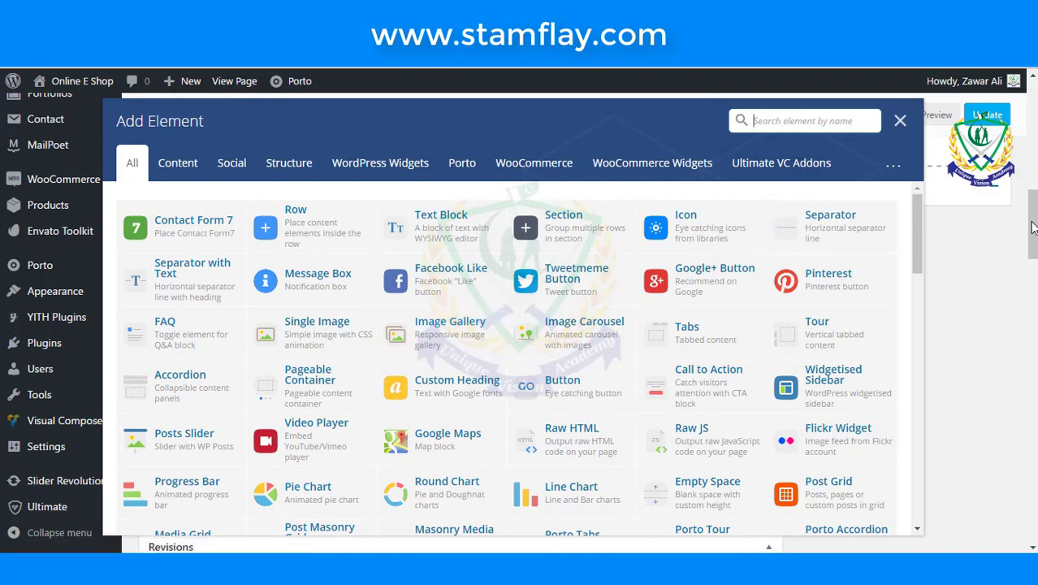
type("in")
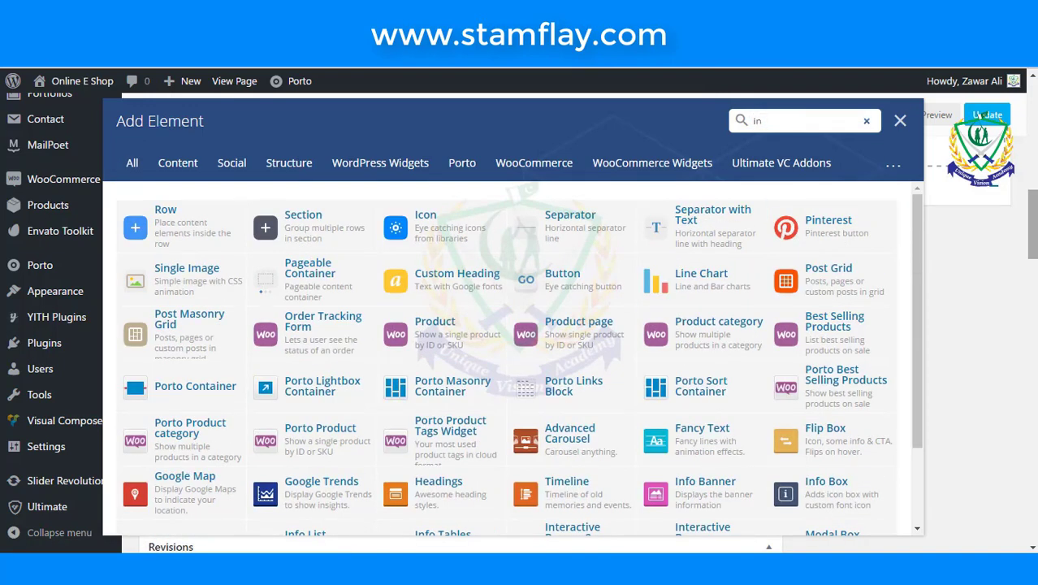
type("fo")
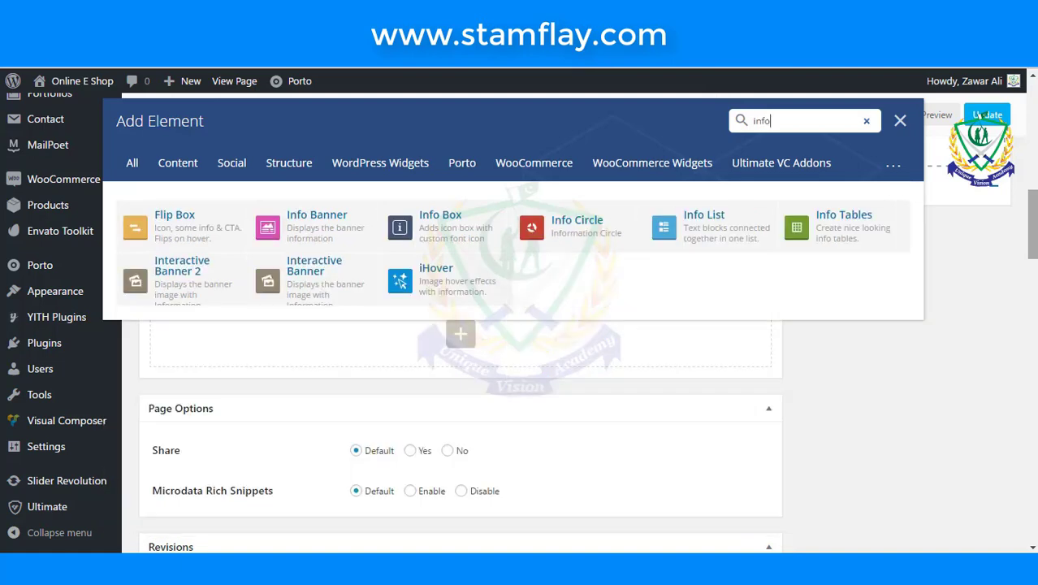
left_click(442, 216)
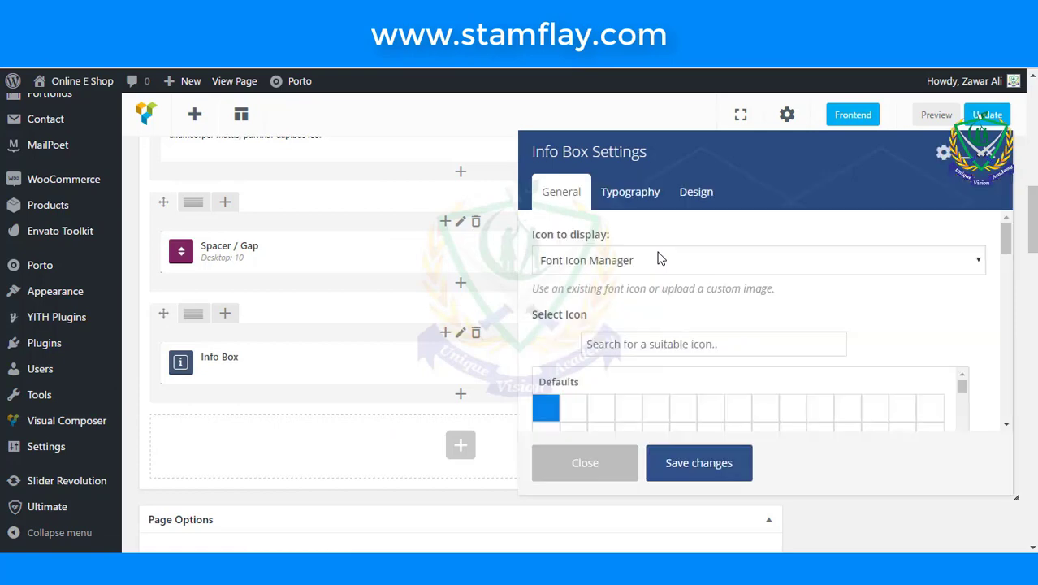
left_click(668, 348)
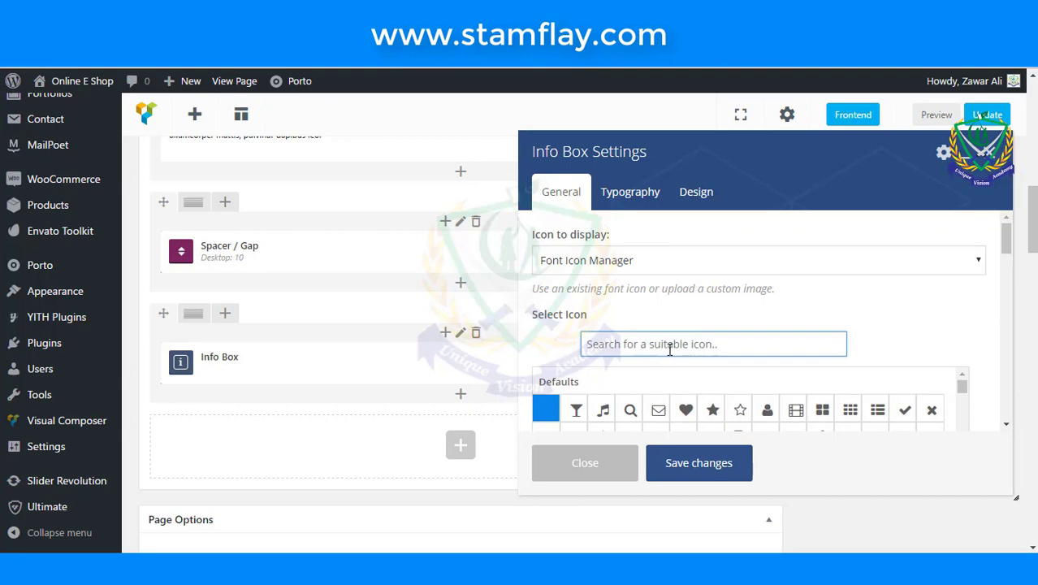
type("use")
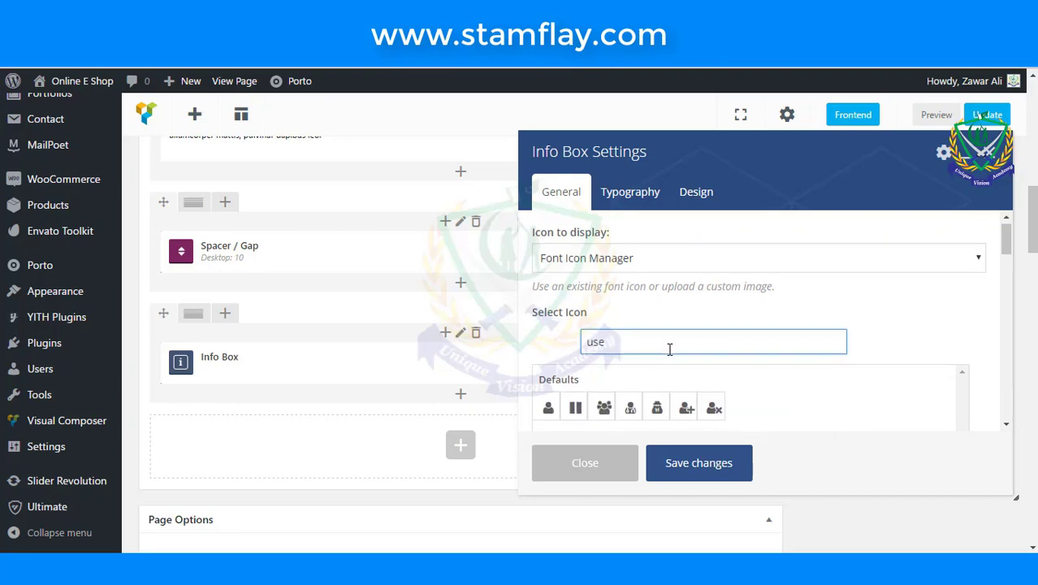
scroll(669, 349, "down", 1)
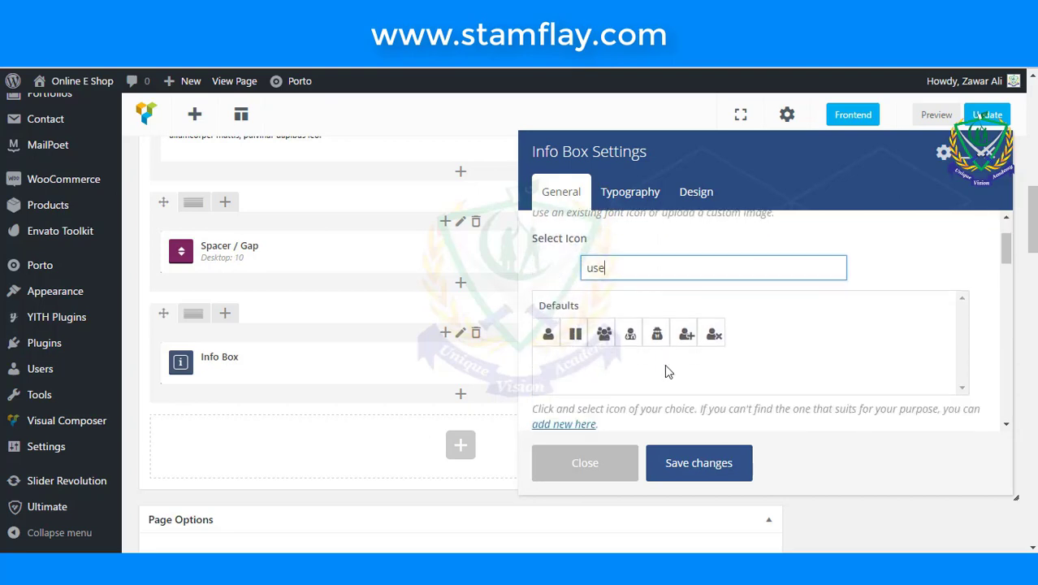
left_click(549, 334)
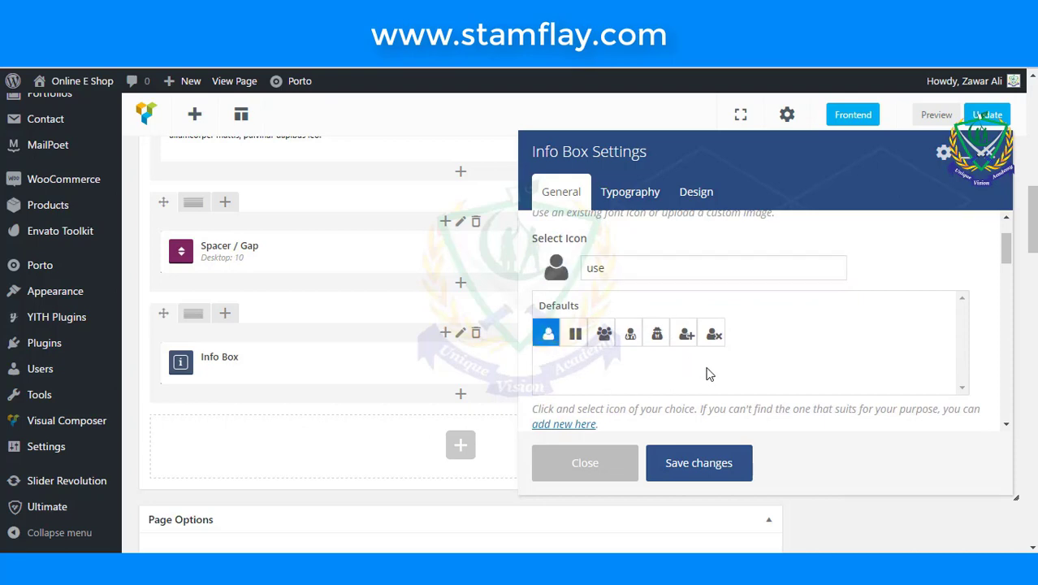
- Title the Info Box 'Customer Support', fixing the 'Coustomer' misspelling via spelling suggestions
scroll(706, 374, "down", 1)
scroll(707, 374, "up", 2)
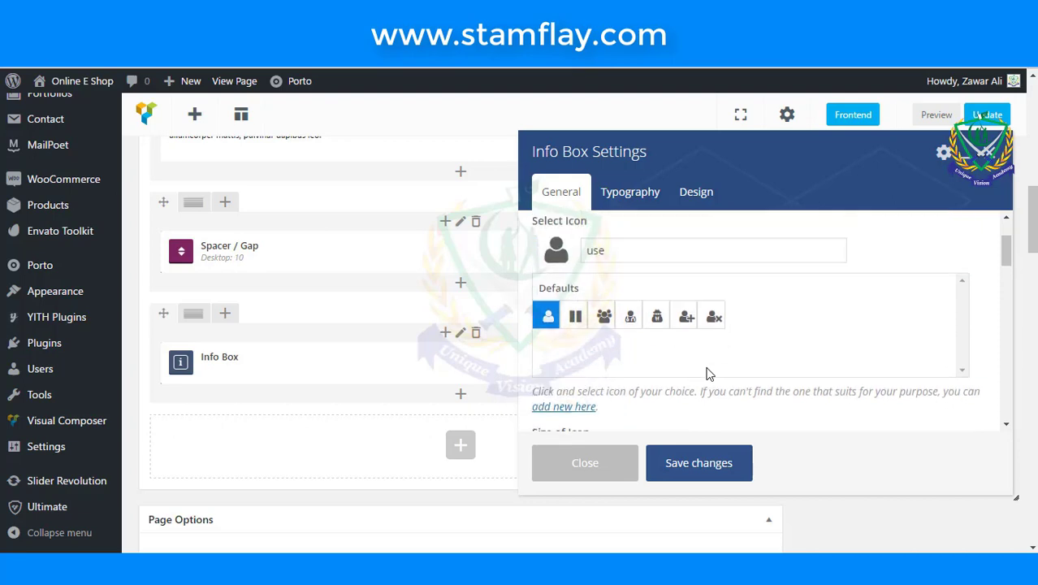
scroll(706, 373, "up", 1)
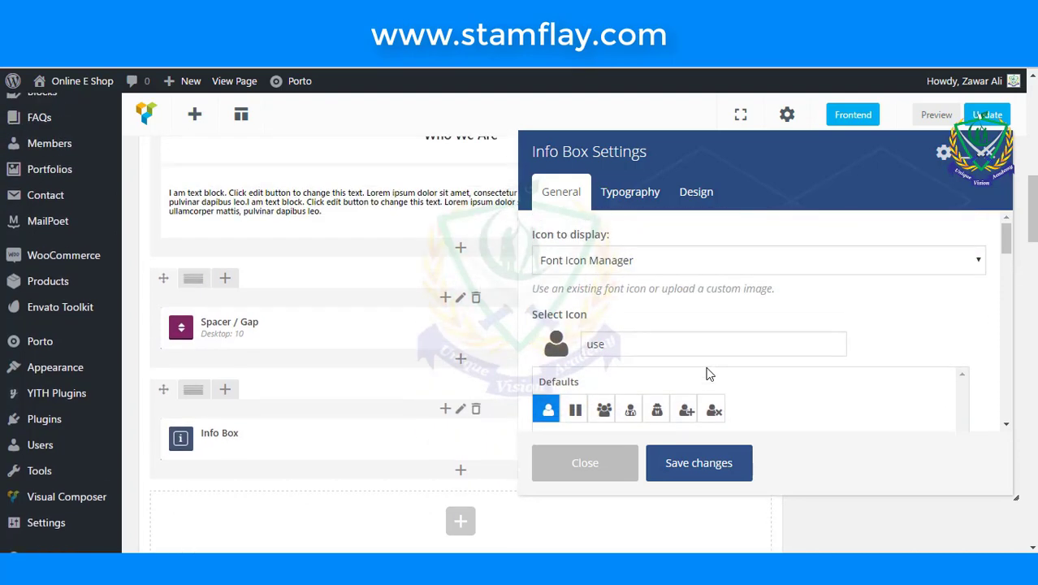
scroll(706, 374, "down", 3)
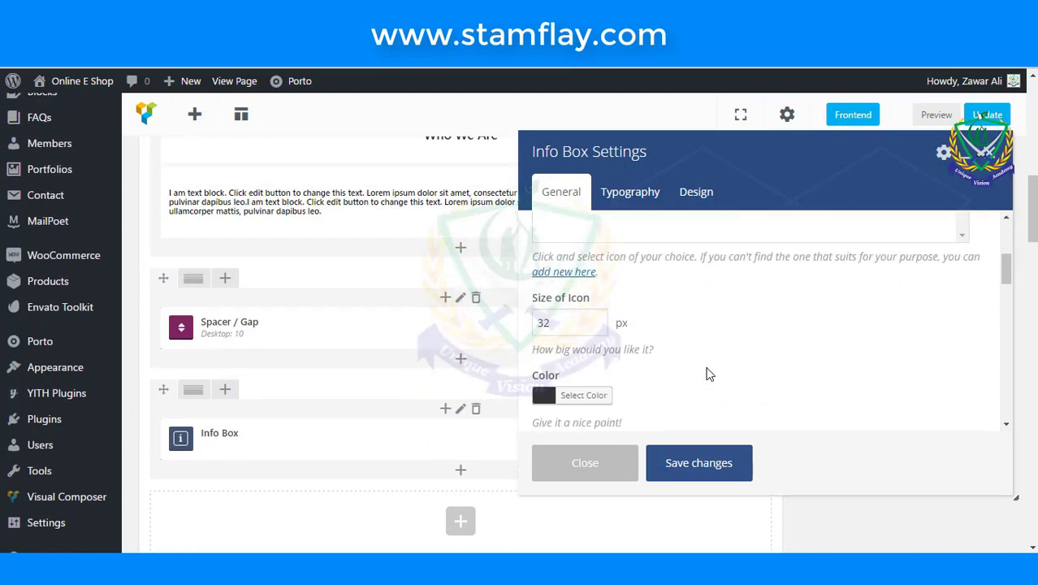
scroll(662, 376, "down", 1)
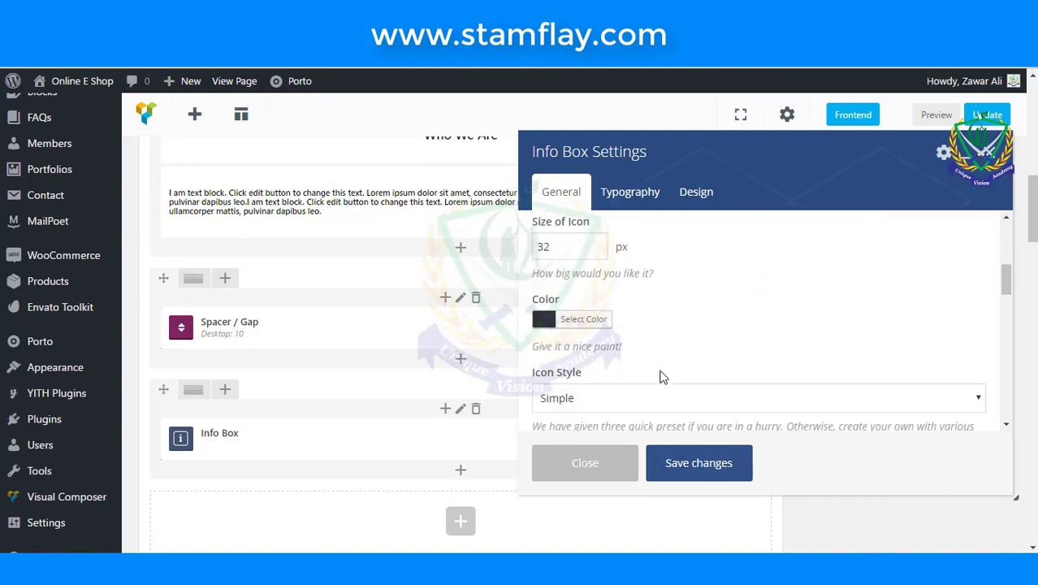
scroll(661, 375, "down", 1)
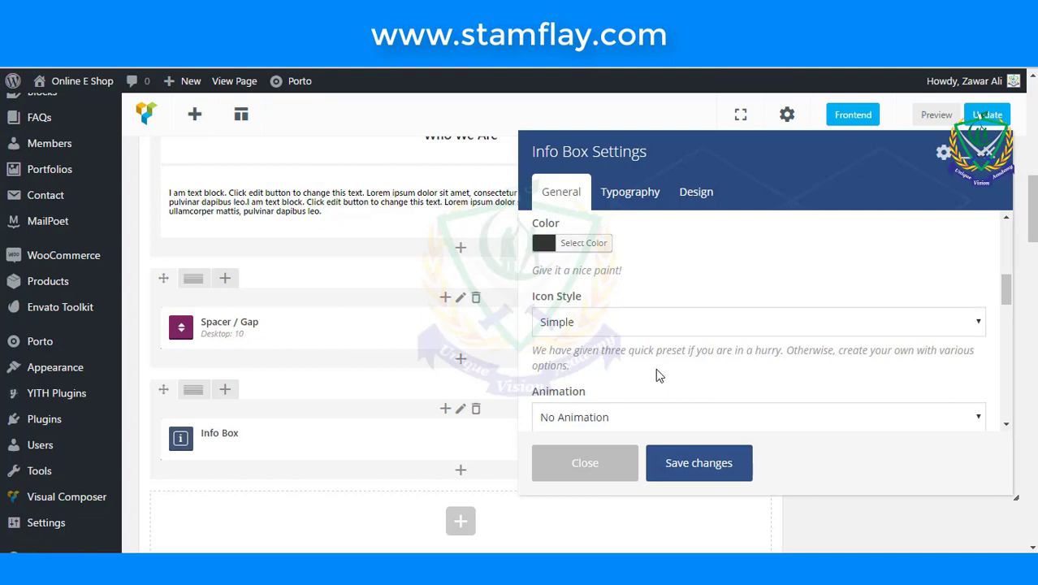
scroll(639, 348, "down", 2)
left_click(639, 348)
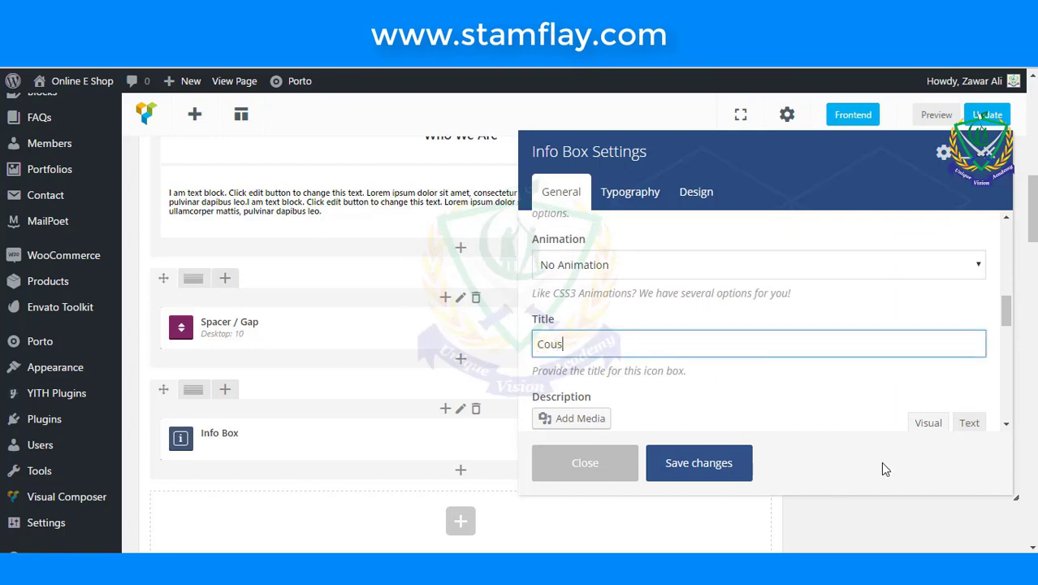
type("Coustomer Support")
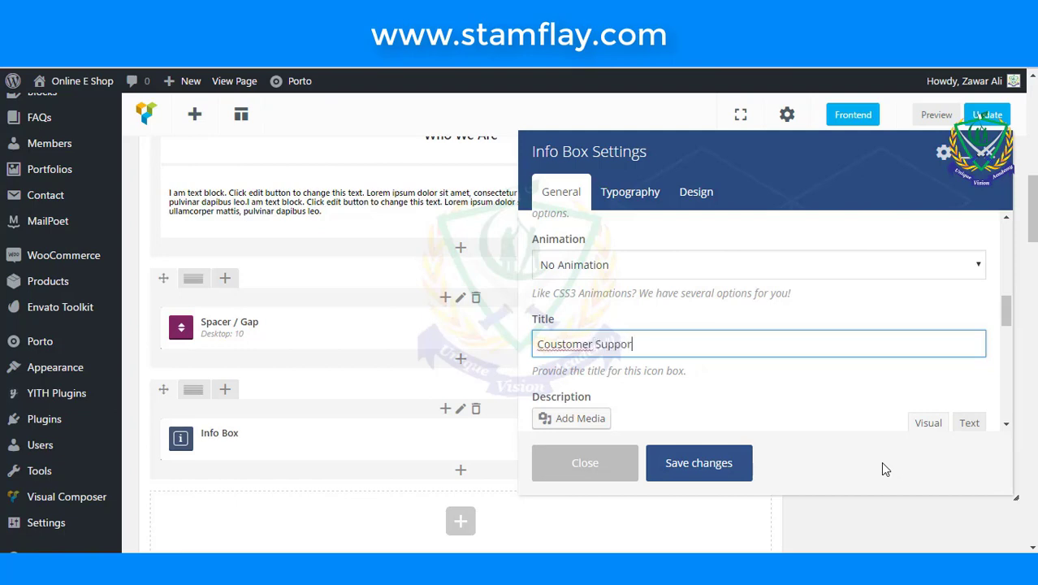
right_click(575, 349)
left_click(622, 41)
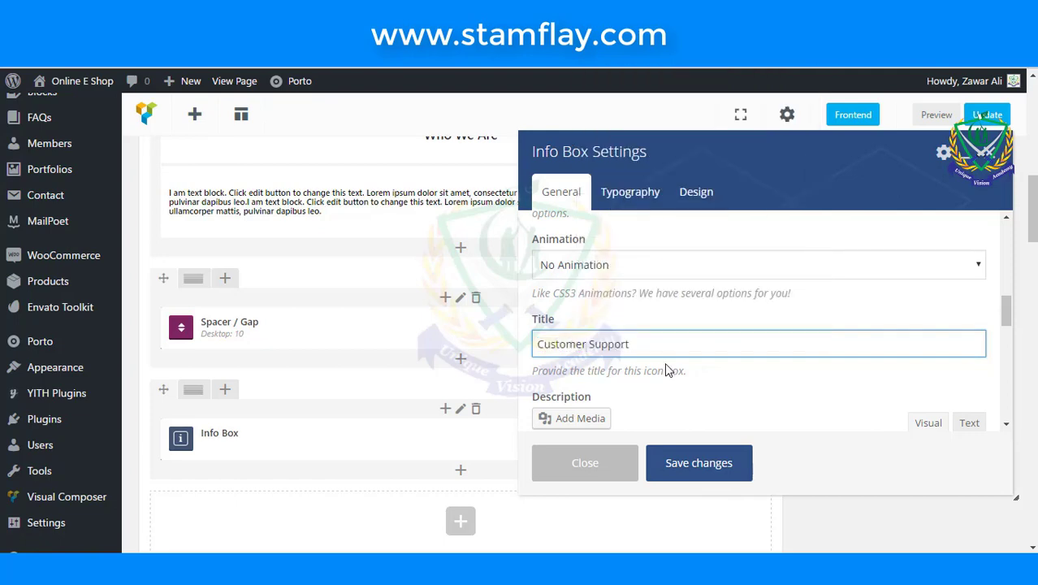
scroll(666, 364, "down", 1)
scroll(665, 364, "down", 3)
scroll(666, 366, "up", 2)
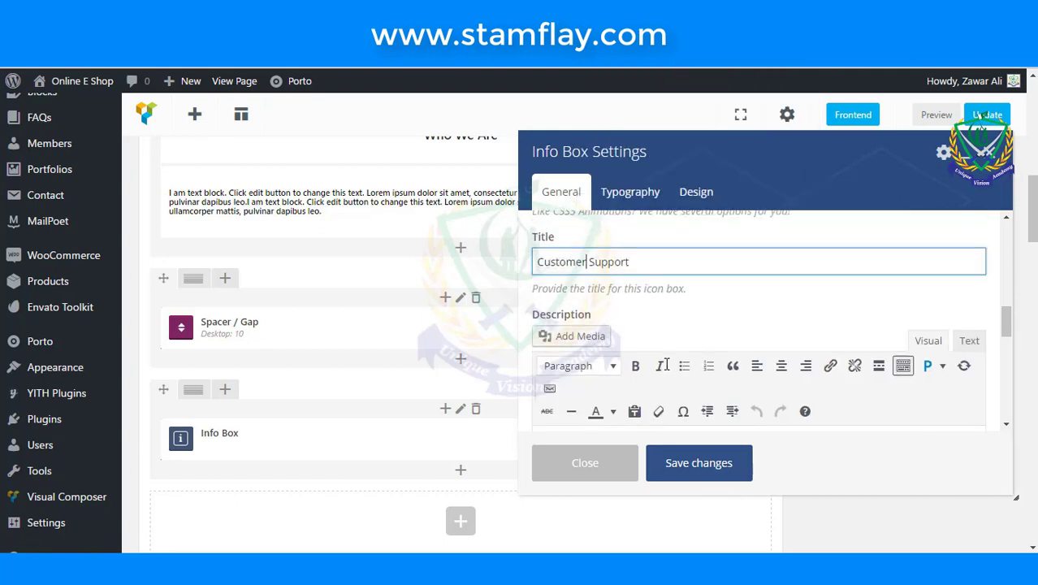
scroll(666, 369, "down", 2)
scroll(666, 369, "down", 2)
- Select the Who We Are paragraph text on the live page to copy for the description
left_click(664, 353)
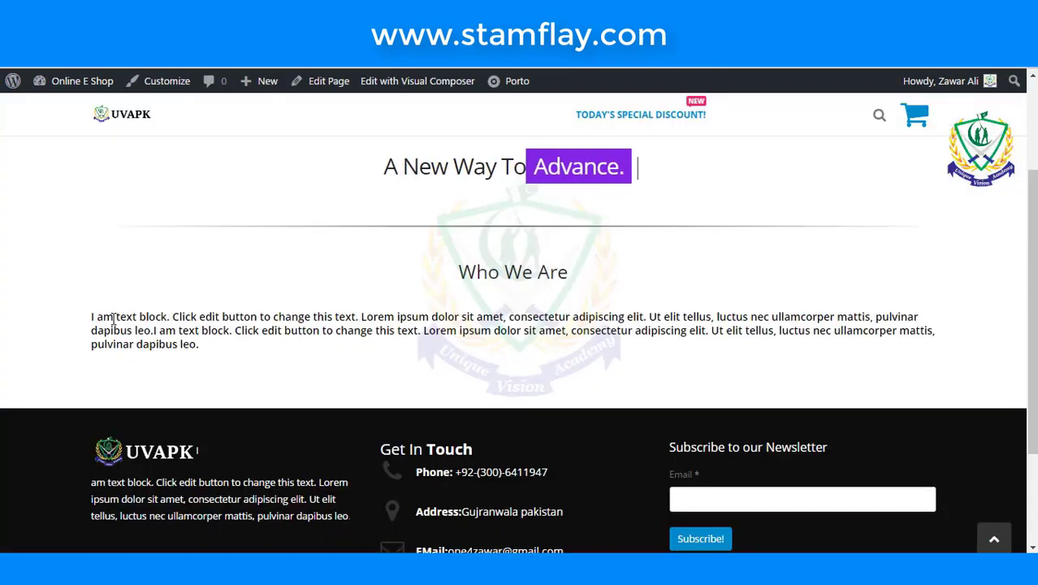
left_click_drag(94, 316, 870, 312)
key("ctrl+c")
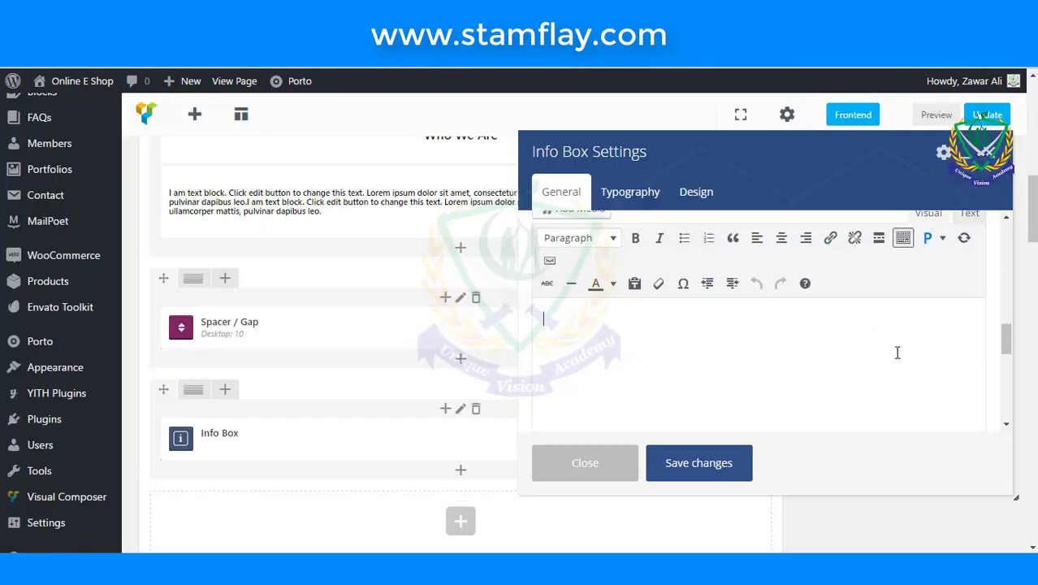
- Paste the placeholder paragraph as the Info Box description in text mode and save the settings
scroll(901, 325, "up", 1)
left_click(964, 270)
left_click(789, 394)
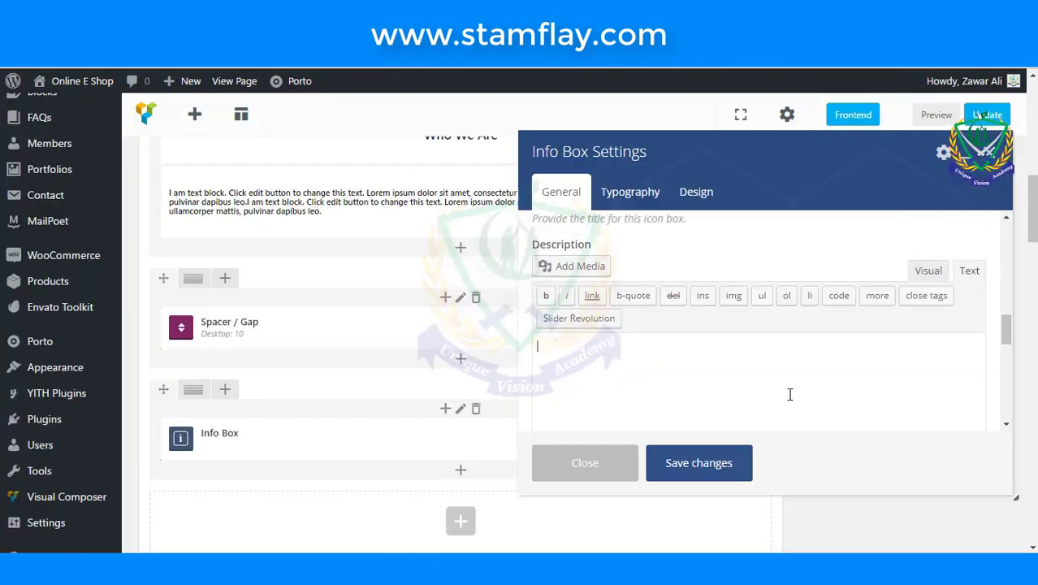
key("ctrl+v")
scroll(789, 394, "down", 4)
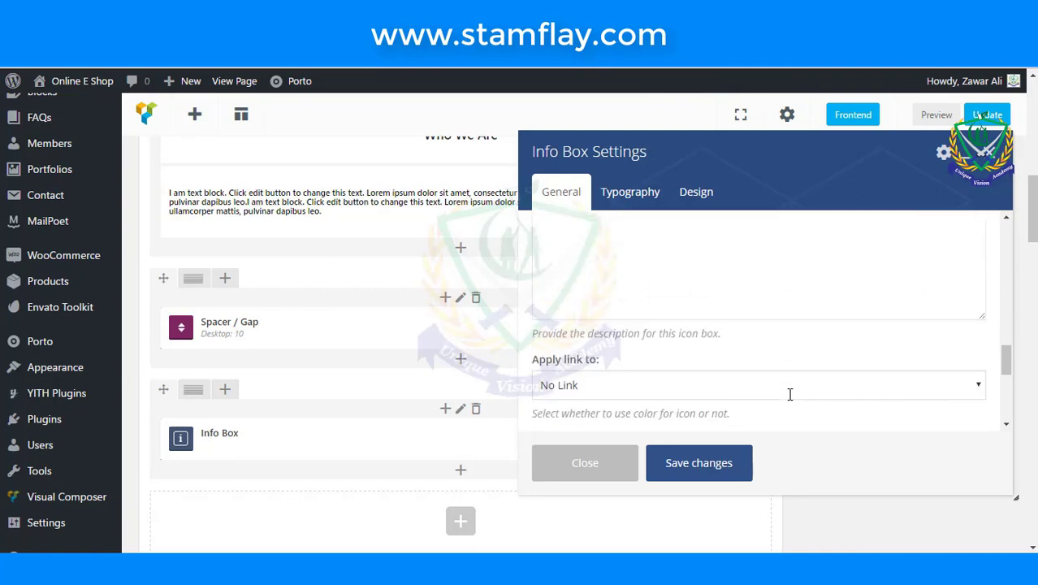
left_click(654, 206)
scroll(653, 234, "down", 2)
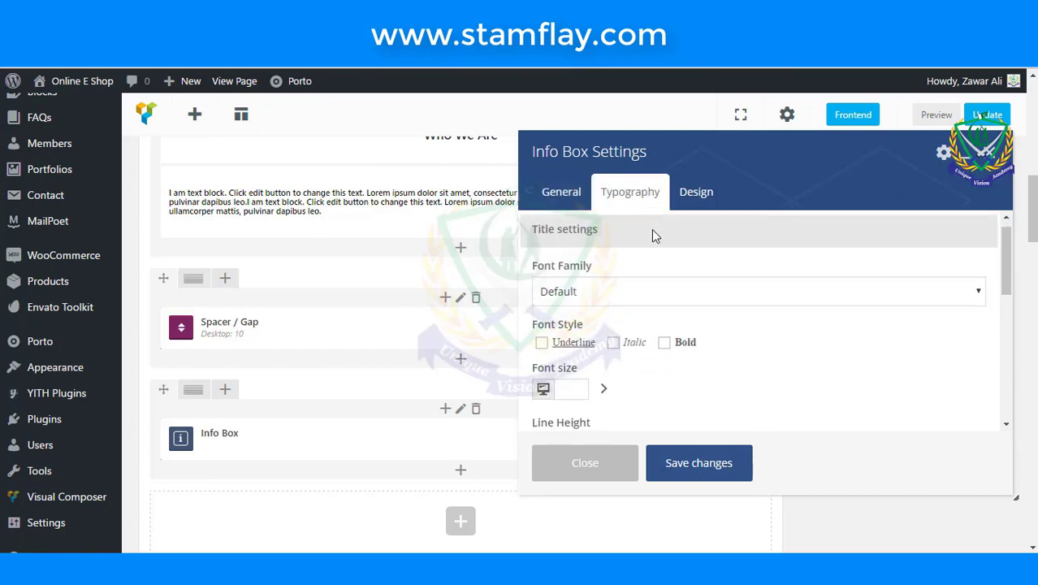
left_click(699, 463)
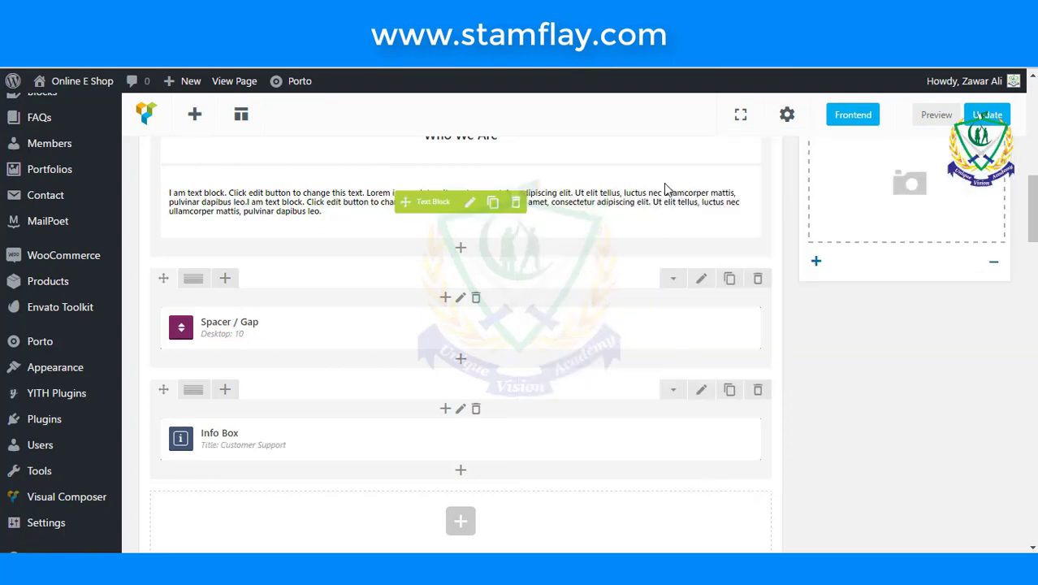
- Update the page, check the Customer Support info box live, then return to the editor
left_click(1003, 118)
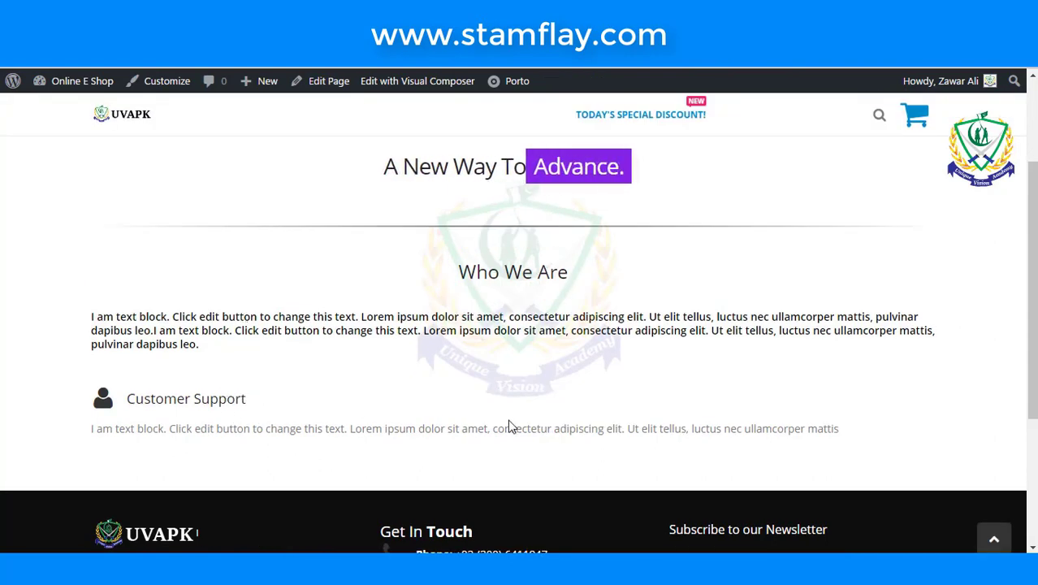
scroll(510, 424, "down", 1)
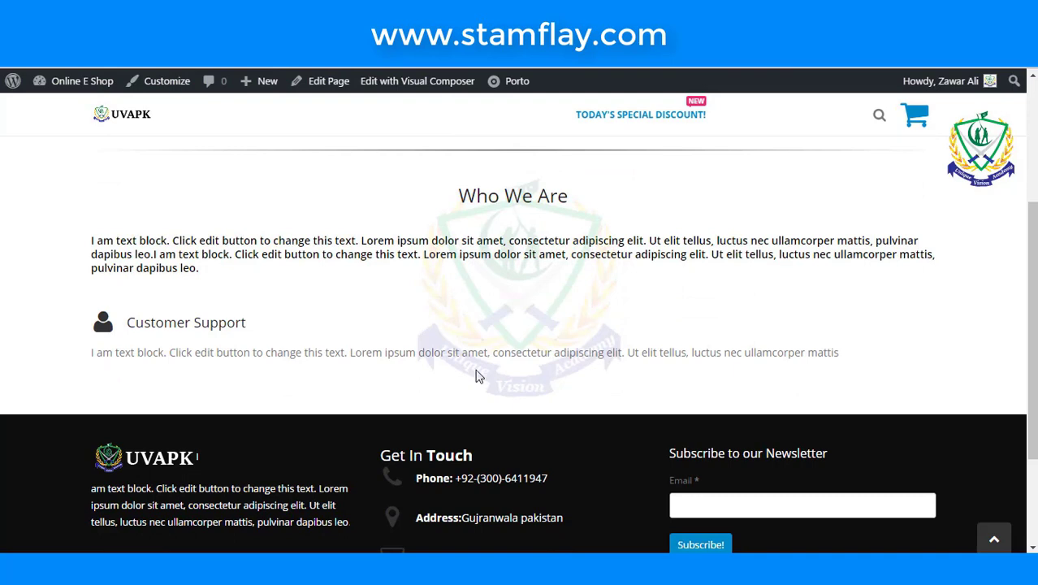
key("alt+Left")
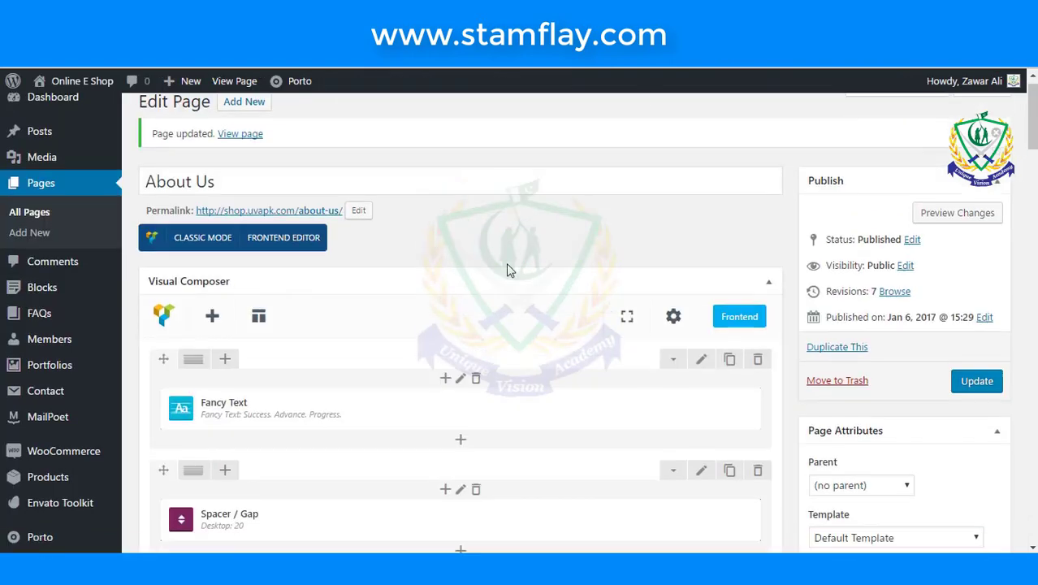
- Split the spacer row into three columns with a copy of the spacer in each
scroll(505, 268, "down", 5)
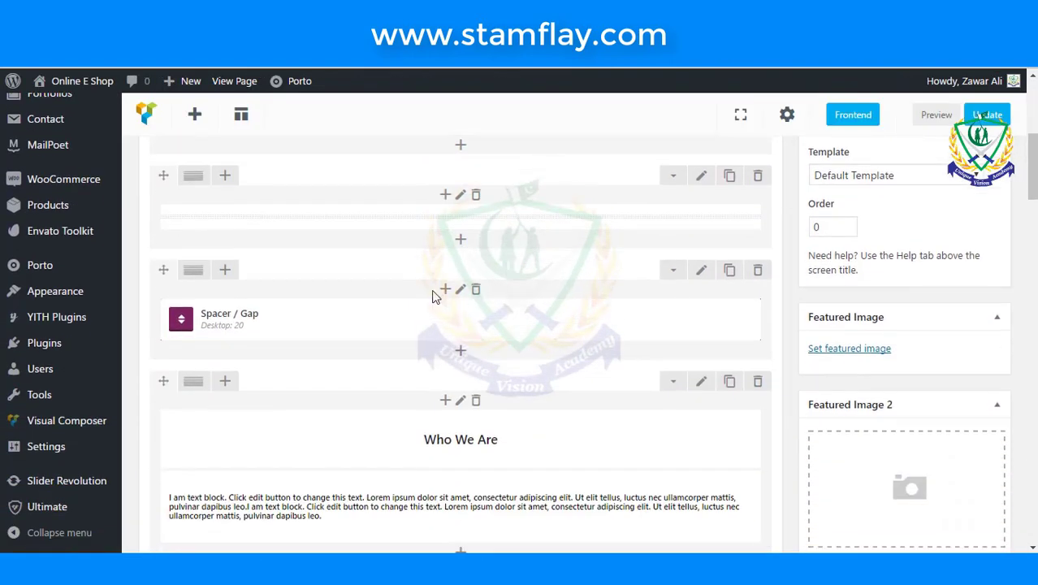
mouse_move(198, 278)
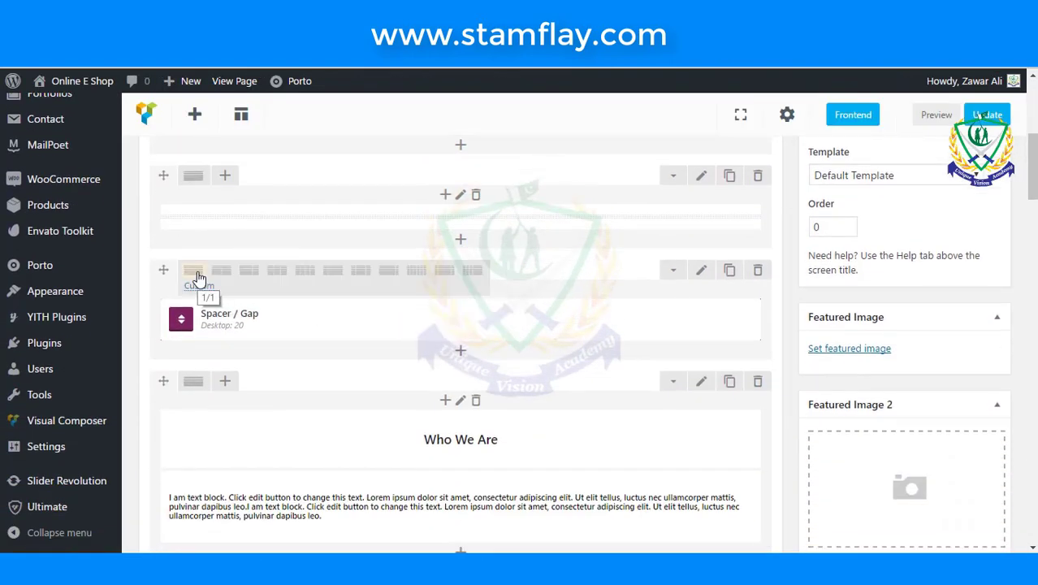
left_click(278, 276)
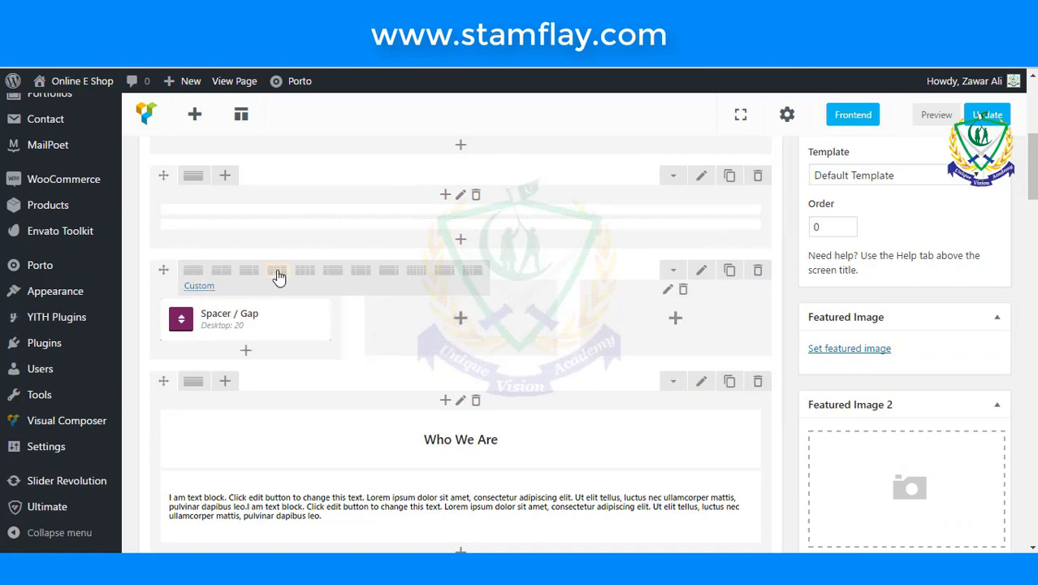
left_click(280, 322)
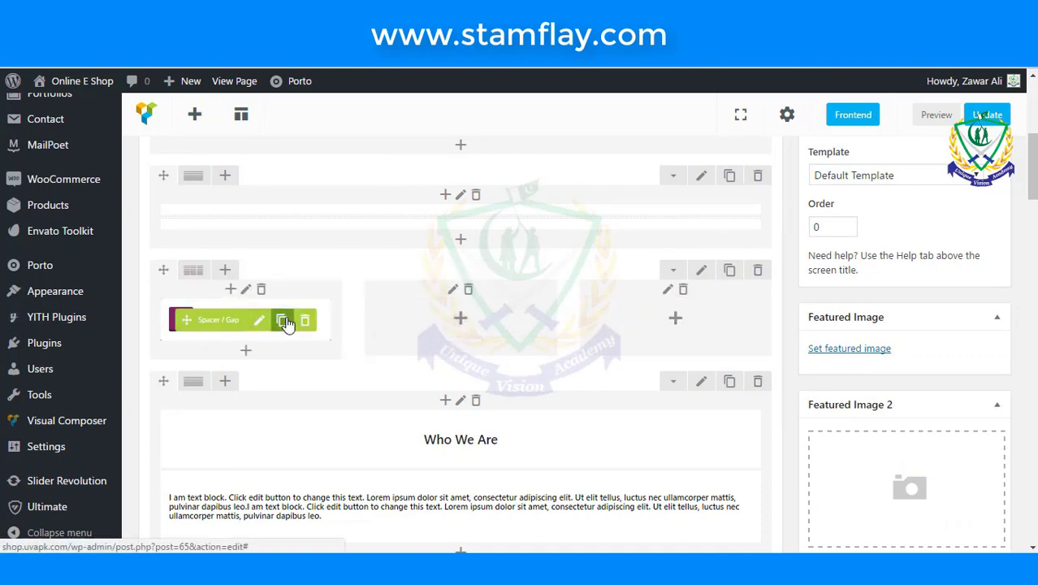
left_click(282, 320)
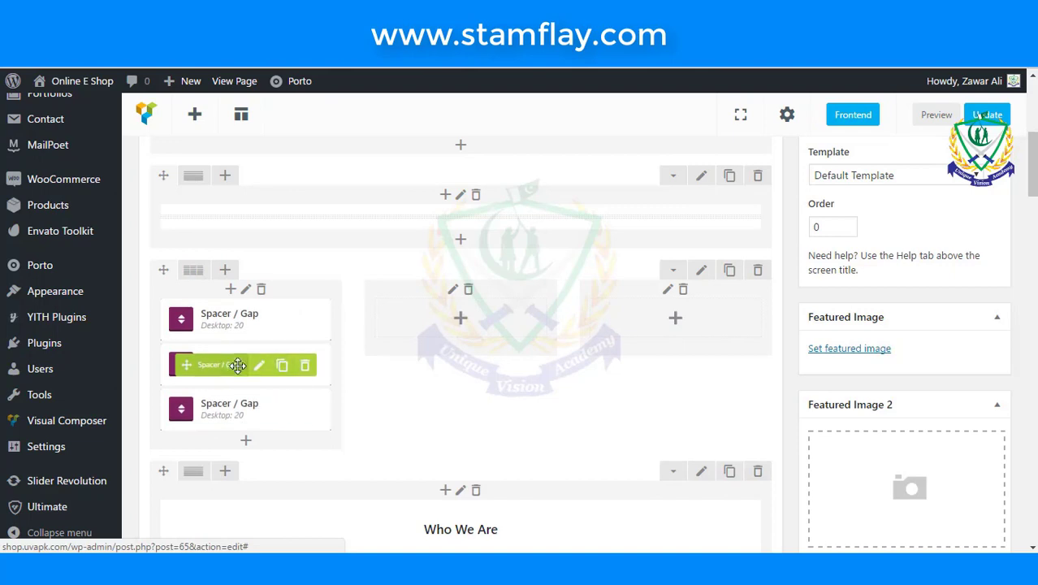
left_click_drag(231, 364, 452, 333)
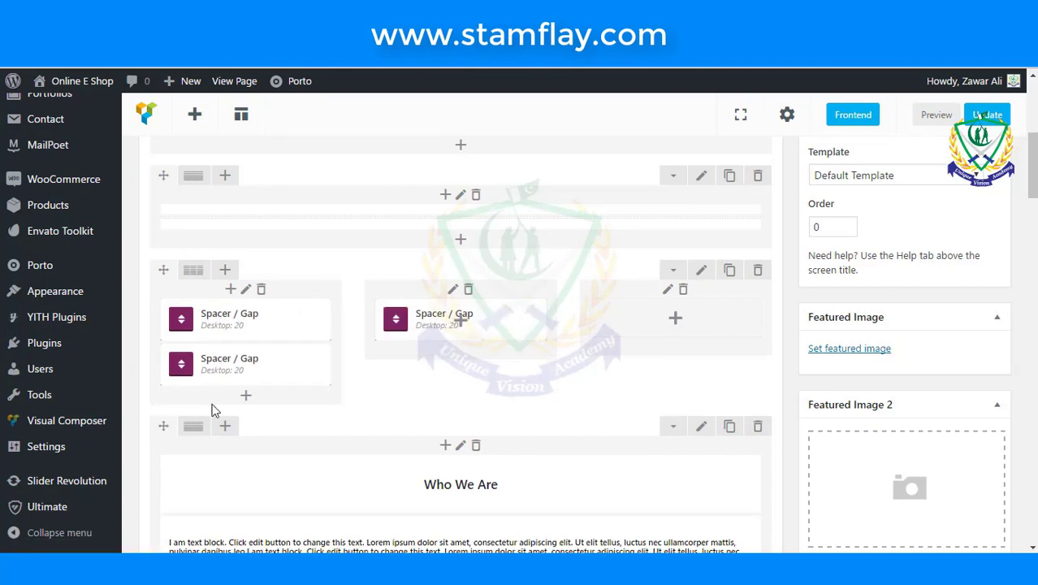
left_click_drag(209, 370, 613, 334)
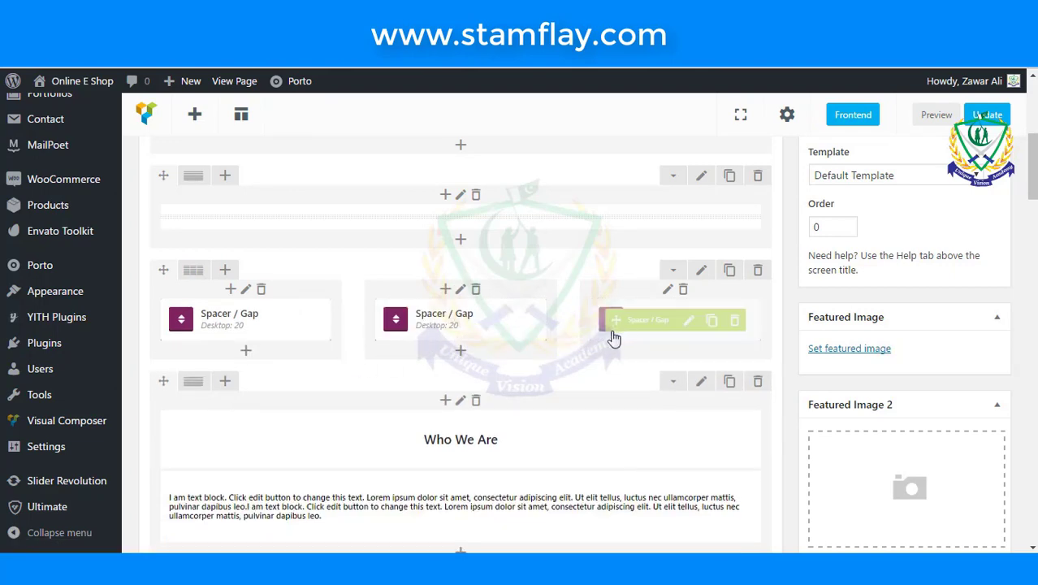
- Review a spacer's settings and close them without changes
left_click(473, 322)
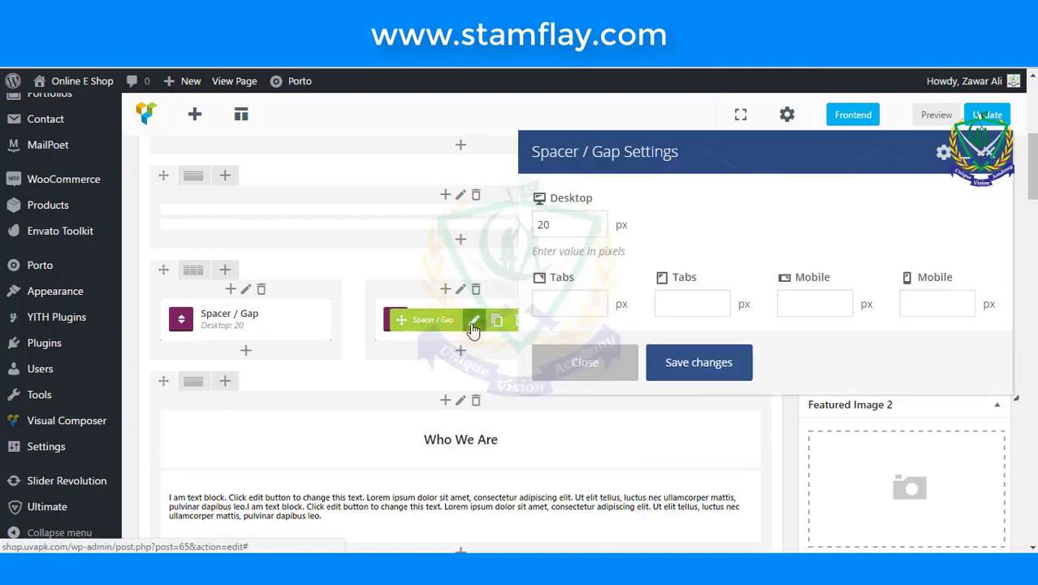
scroll(637, 259, "up", 2)
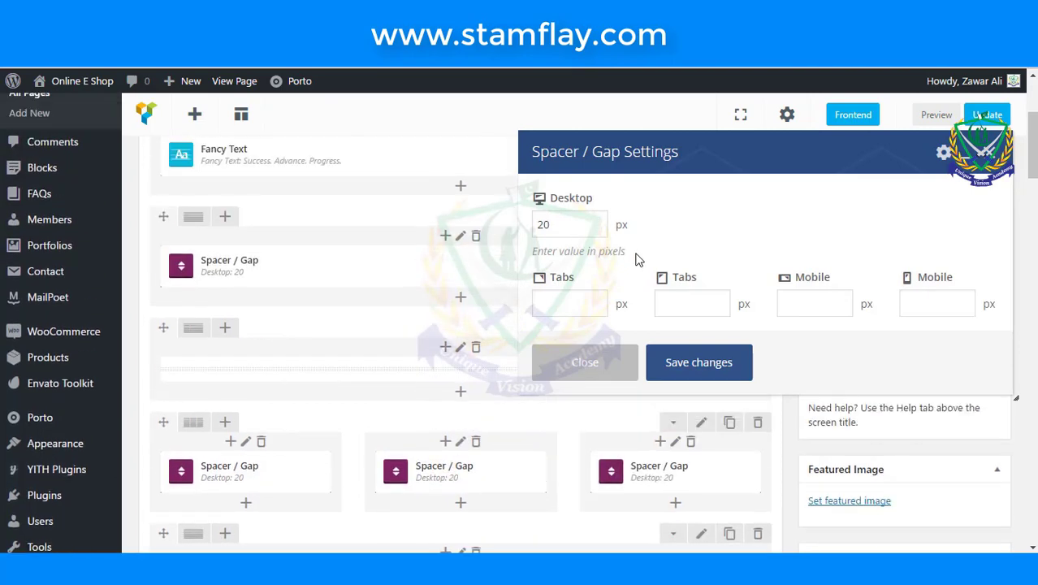
scroll(663, 246, "down", 3)
scroll(718, 245, "up", 2)
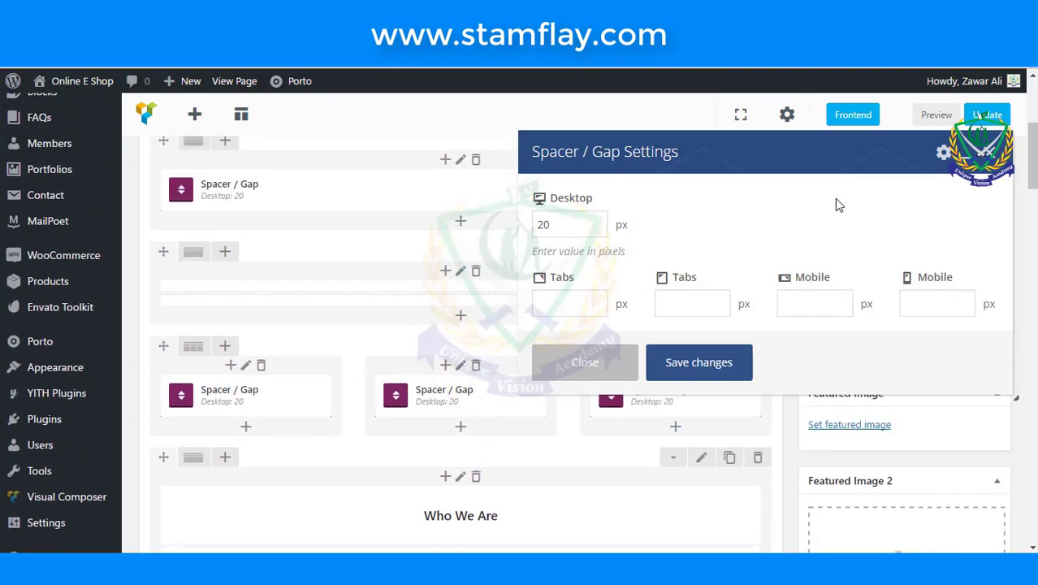
left_click(986, 153)
scroll(566, 415, "down", 2)
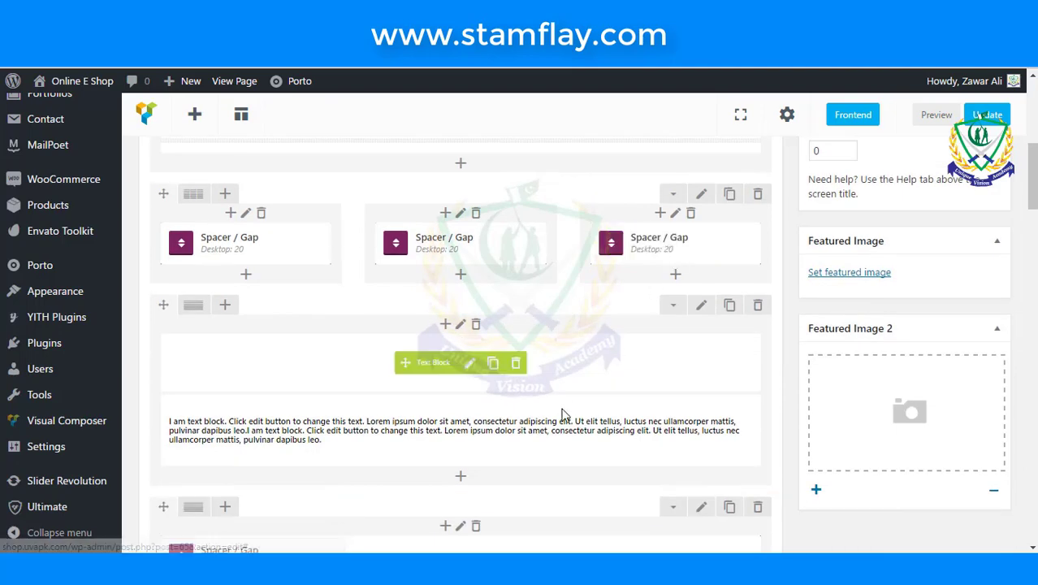
scroll(560, 413, "down", 5)
scroll(512, 406, "up", 5)
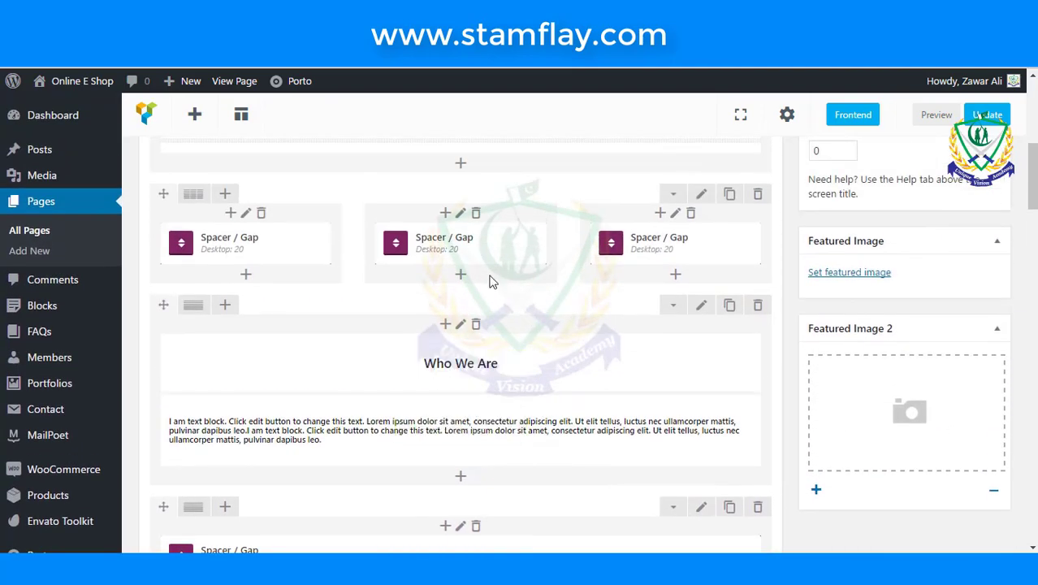
- Delete the extra spacer columns and set the row back to a single full-width column
mouse_move(485, 244)
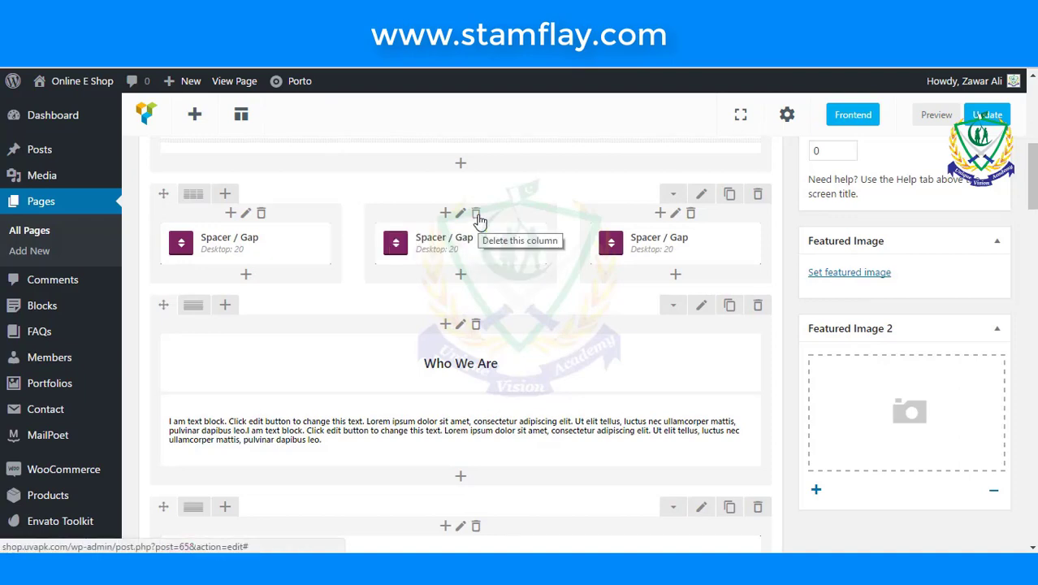
left_click(478, 220)
left_click(581, 124)
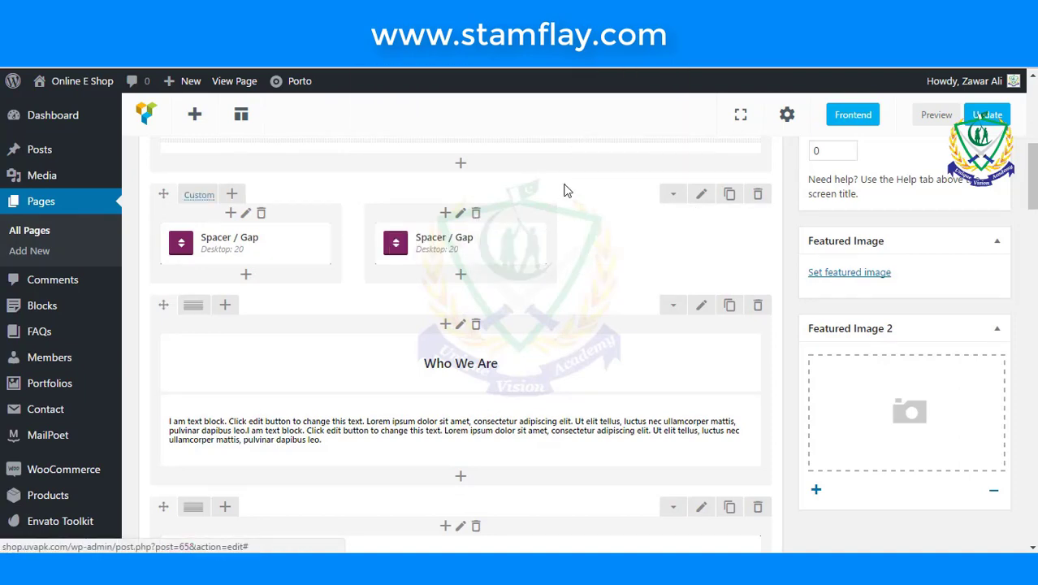
left_click(477, 214)
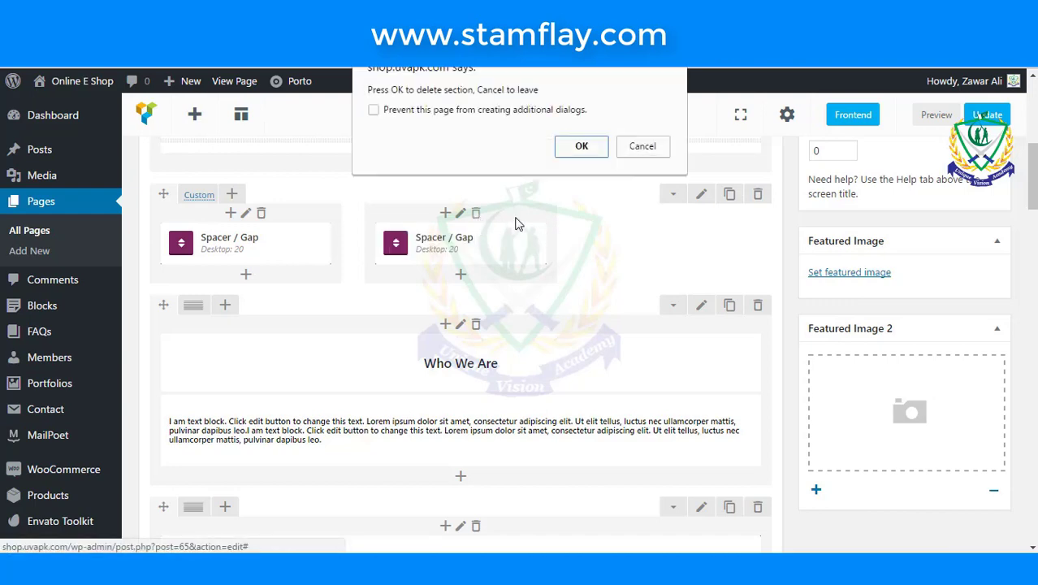
left_click(581, 146)
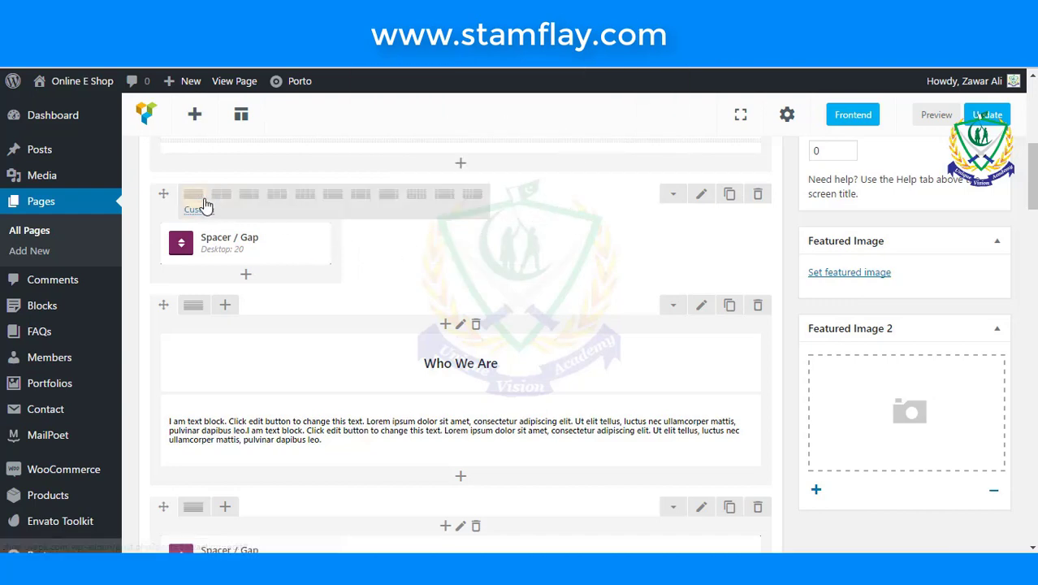
left_click(199, 203)
- Duplicate the Customer Support info box twice so there are three copies
scroll(325, 292, "down", 4)
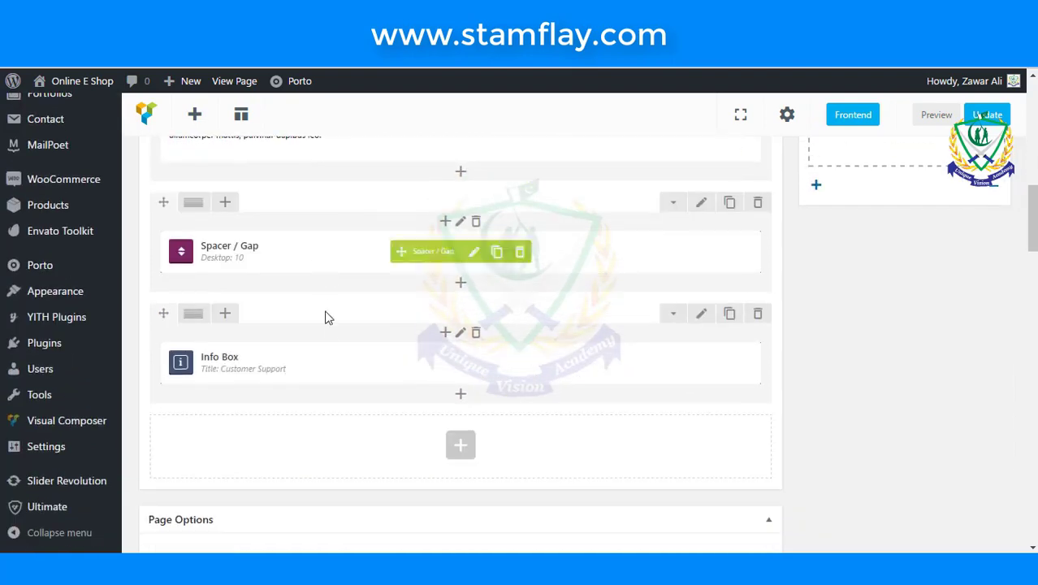
scroll(331, 358, "down", 1)
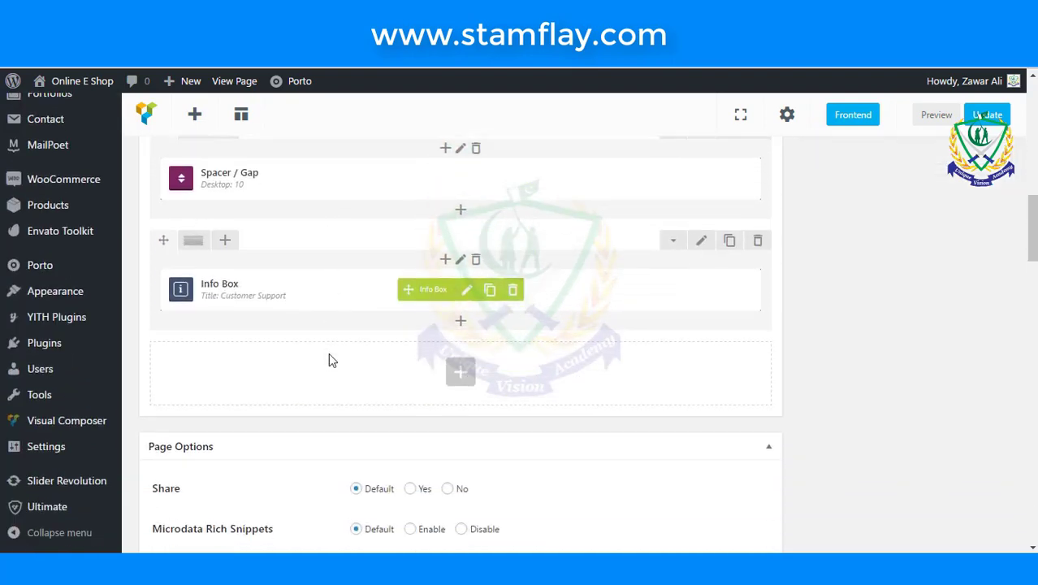
left_click(489, 287)
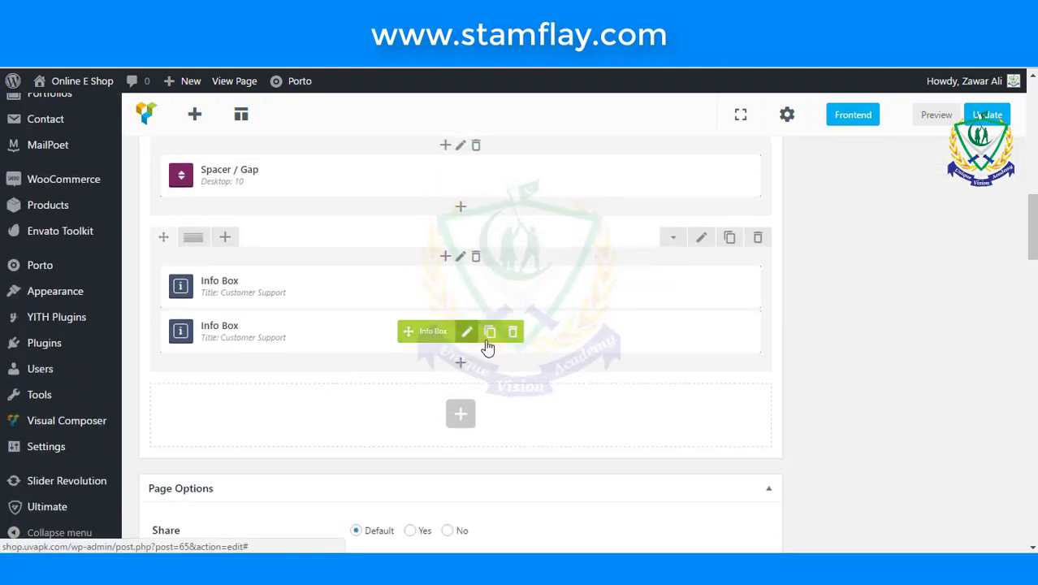
left_click(489, 334)
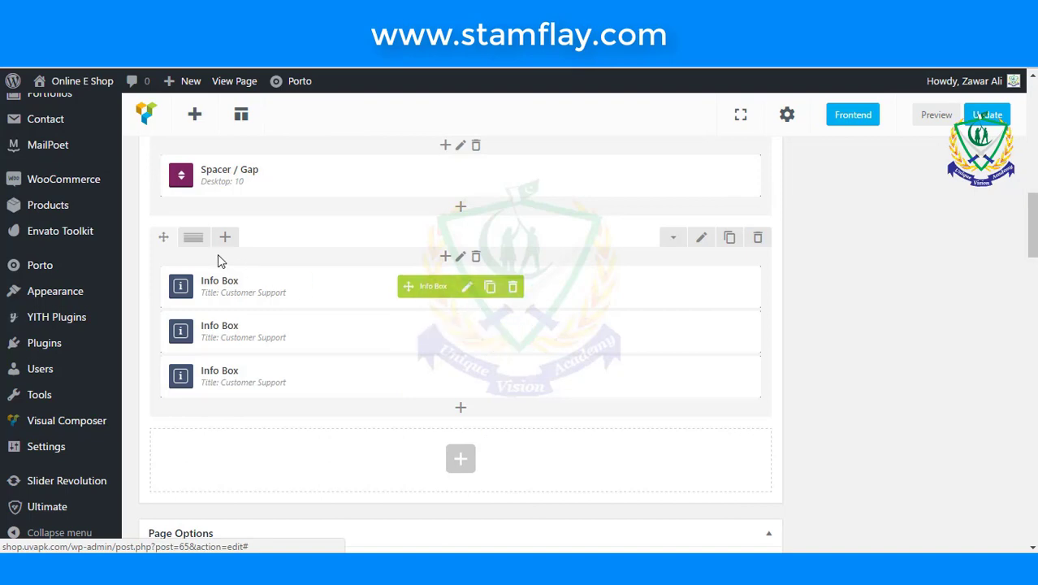
- Set the row to a 1/3+1/3+1/3 layout and move copies into the middle and right columns
mouse_move(195, 244)
left_click(281, 244)
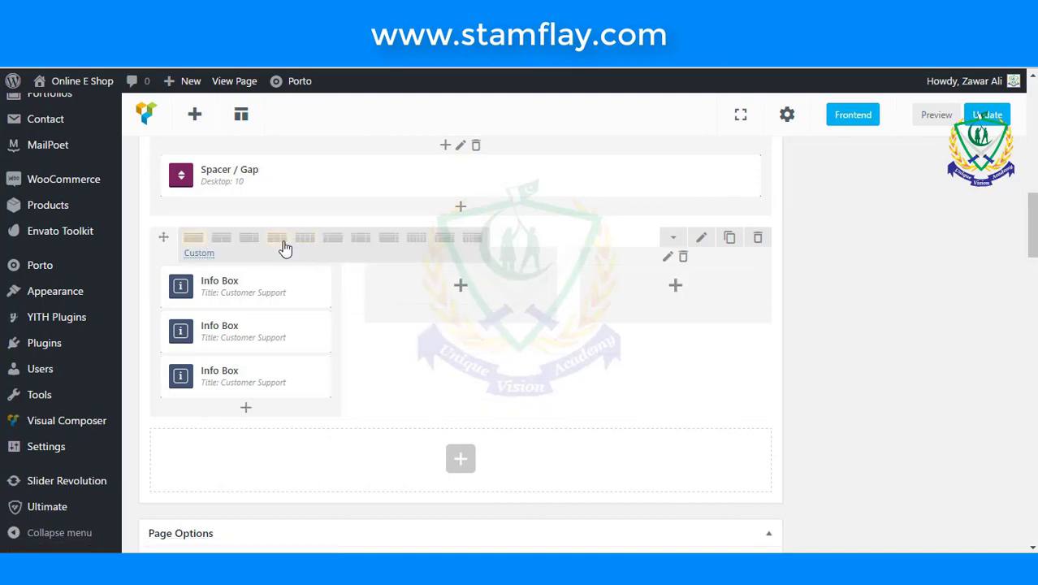
left_click_drag(181, 329, 407, 297)
left_click_drag(181, 329, 610, 287)
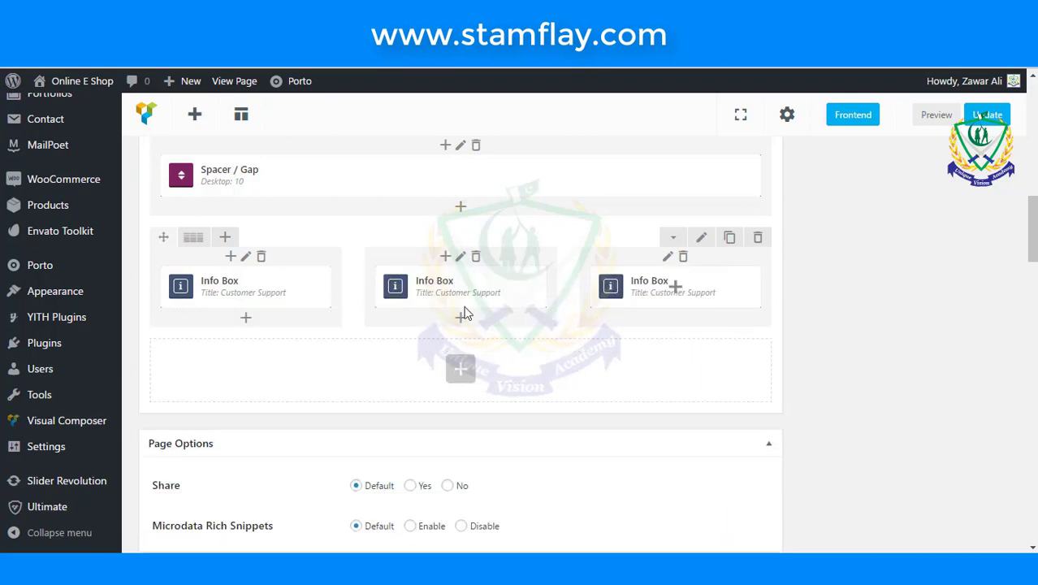
- Give the middle info box a truck icon, found by searching 'tru'
left_click(466, 291)
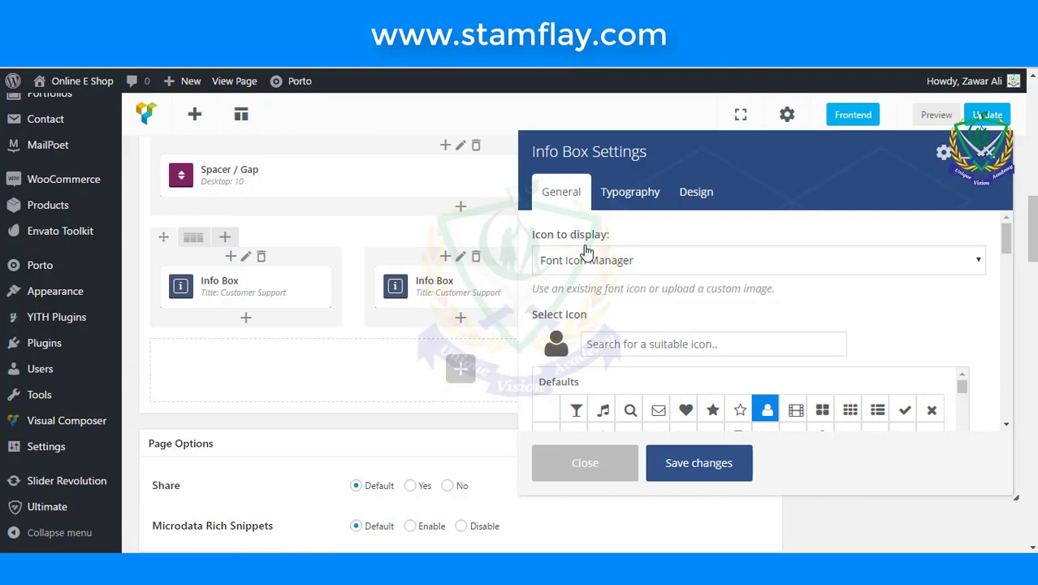
scroll(625, 340, "down", 2)
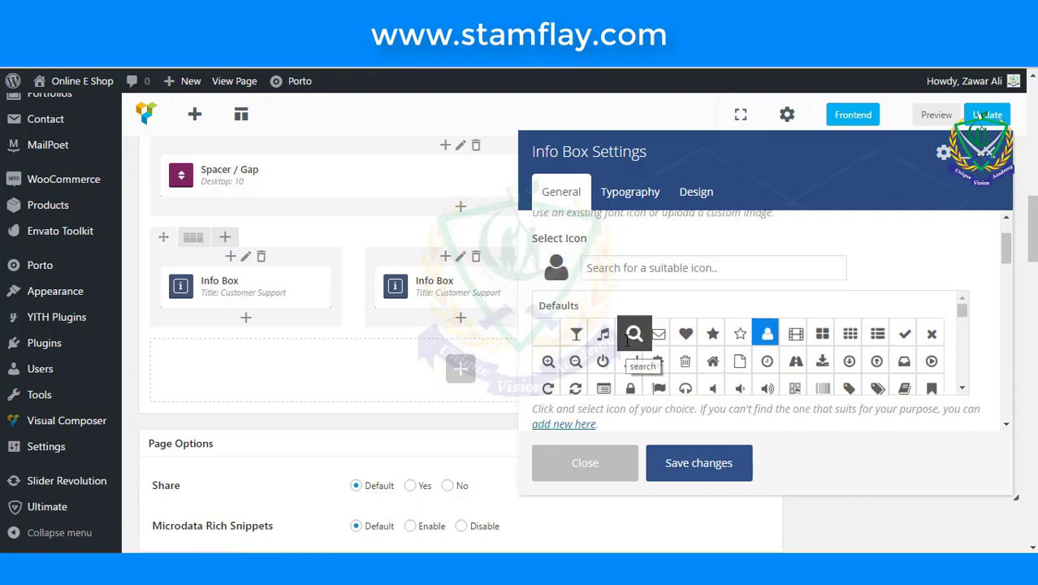
scroll(942, 361, "down", 2)
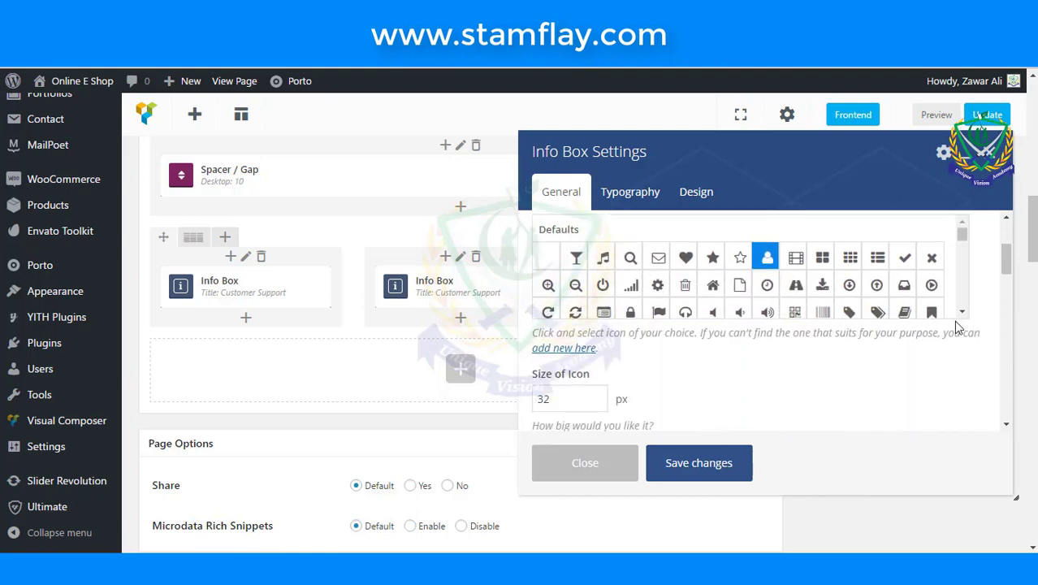
scroll(650, 251, "up", 2)
left_click(625, 268)
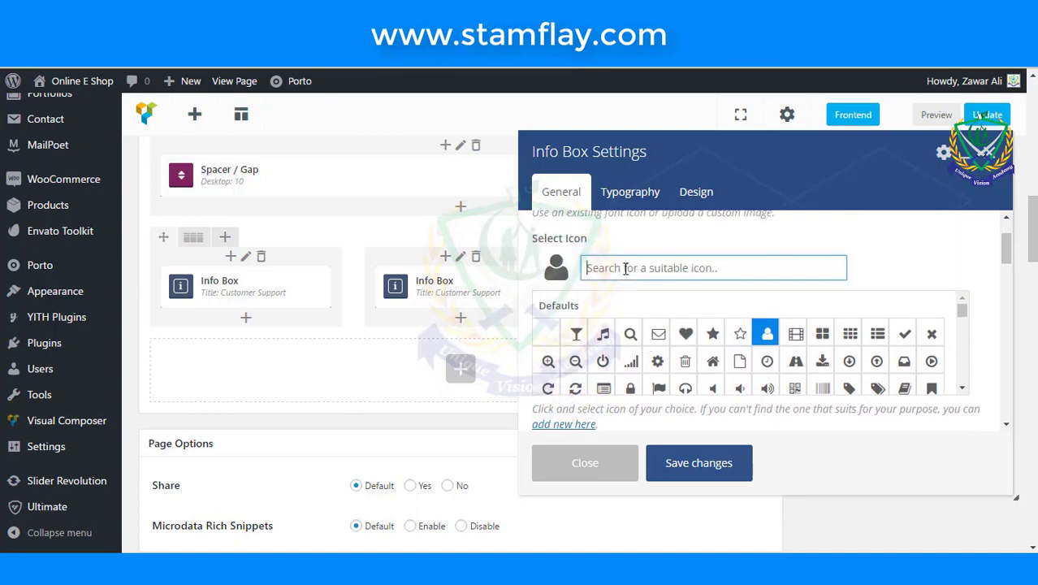
type("tru")
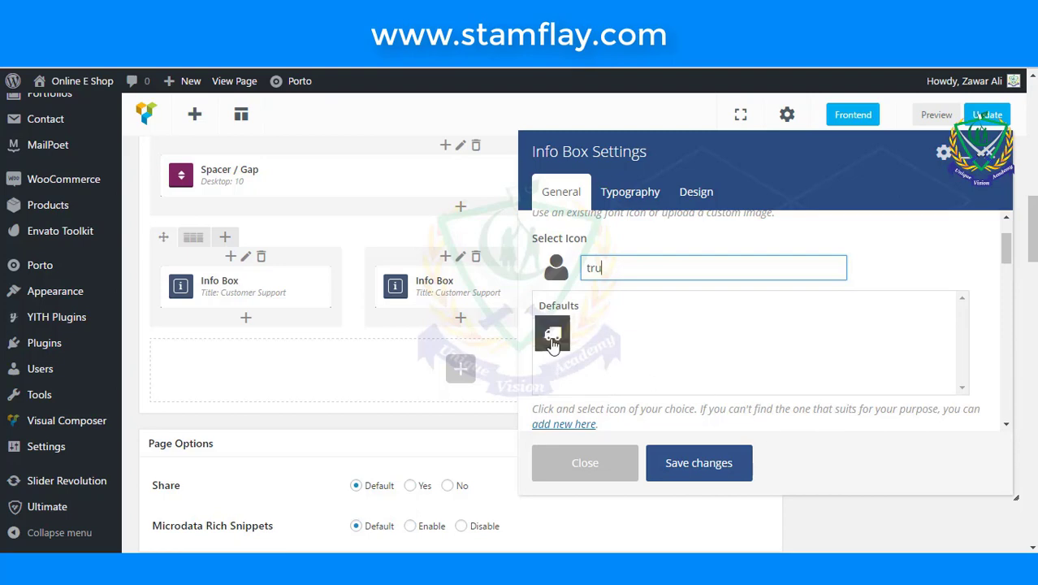
left_click(548, 333)
- Set the middle info box title to 'Cash on Delivery'
scroll(717, 366, "down", 5)
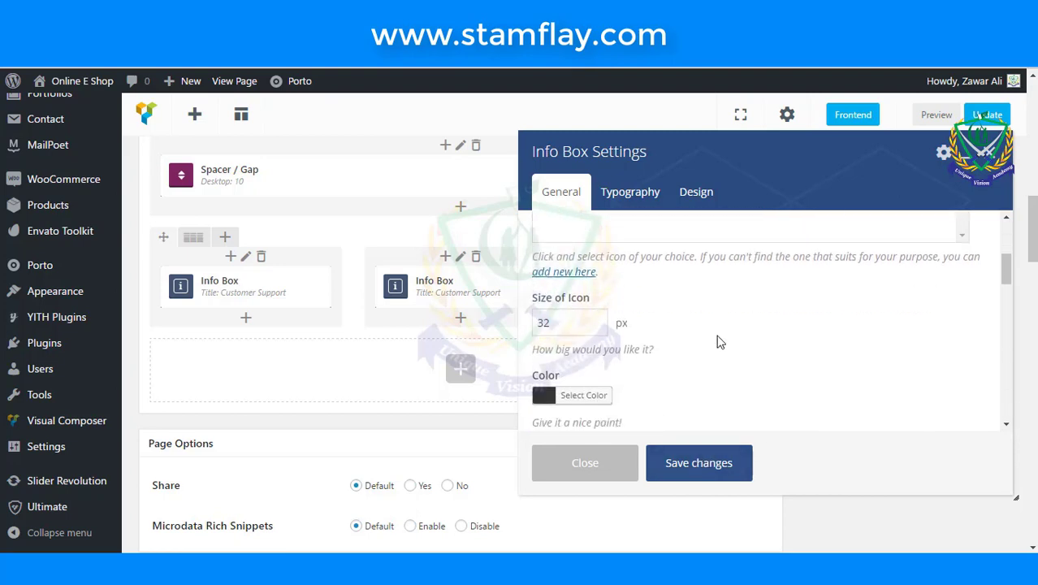
scroll(717, 339, "down", 2)
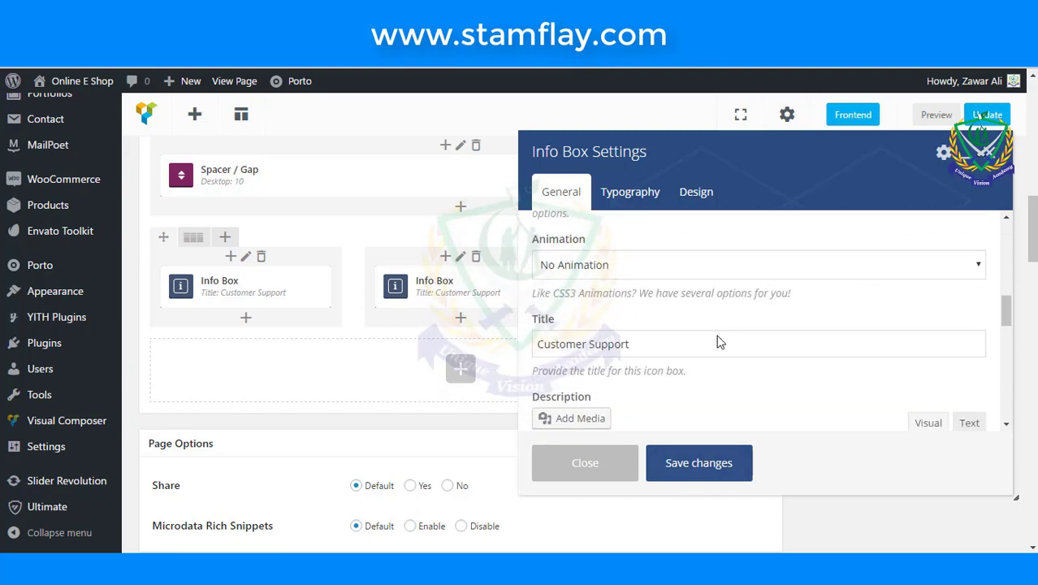
left_click_drag(679, 344, 418, 362)
type("C")
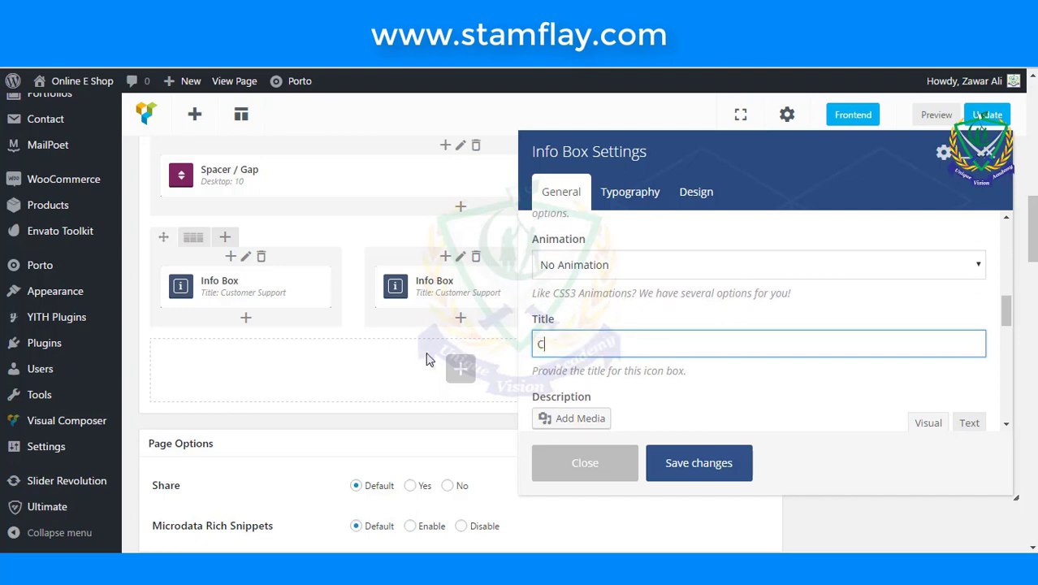
type("ash on Delivery")
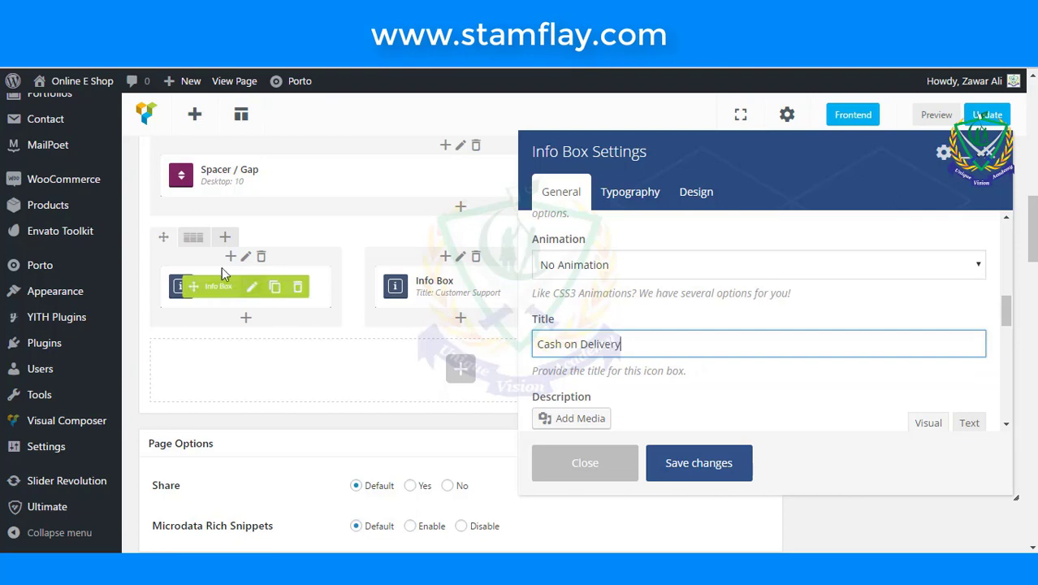
- Save the info box changes and update the About Us page
scroll(843, 336, "down", 4)
scroll(772, 354, "down", 3)
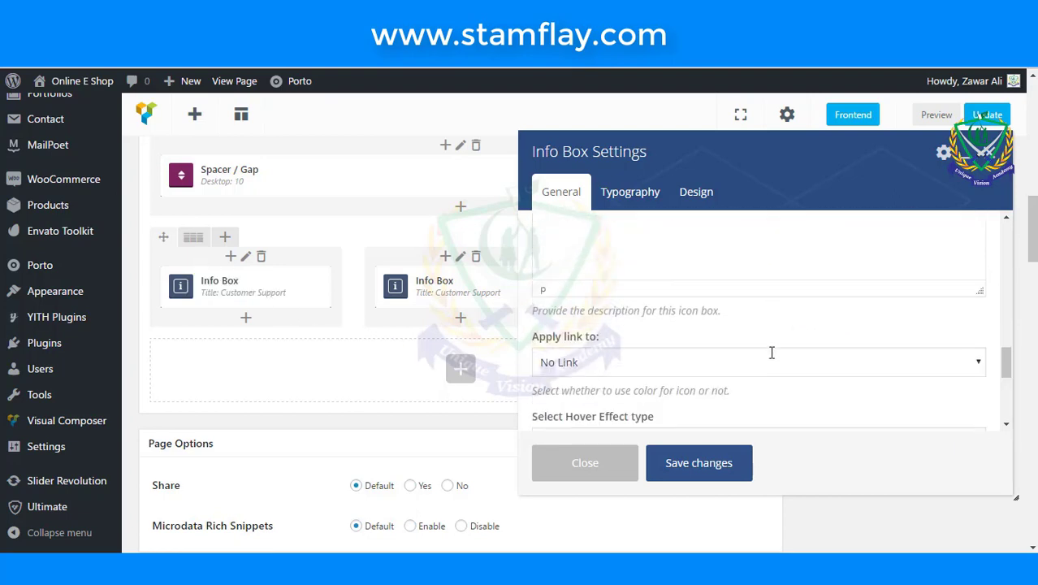
scroll(771, 352, "down", 3)
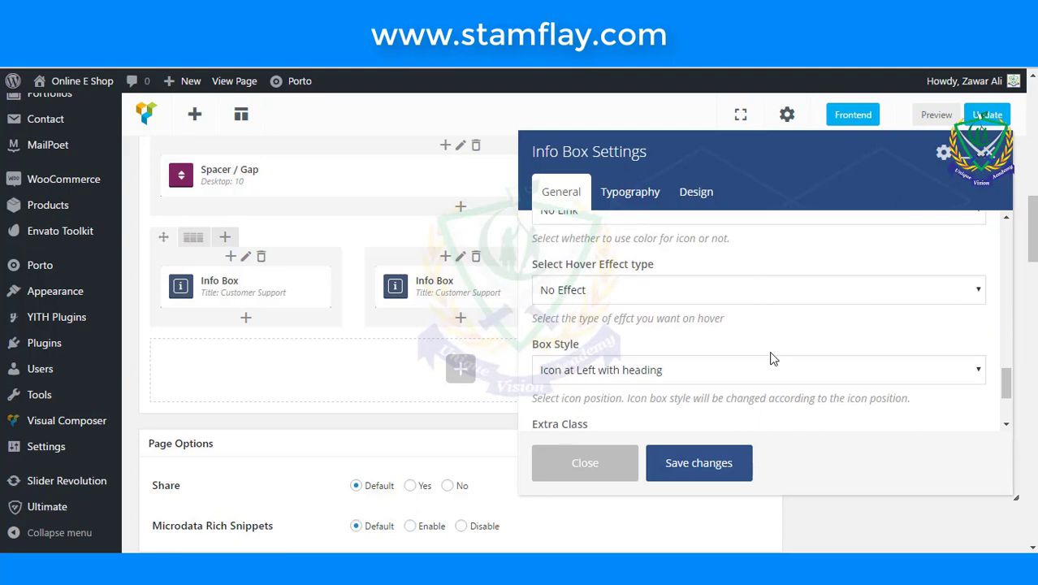
scroll(695, 325, "down", 1)
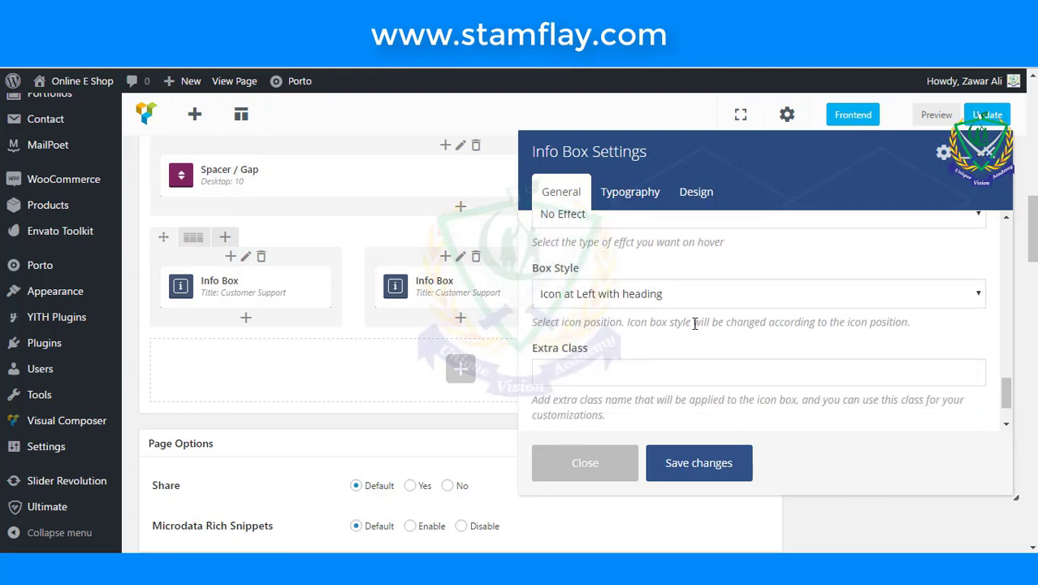
left_click(641, 197)
left_click(567, 193)
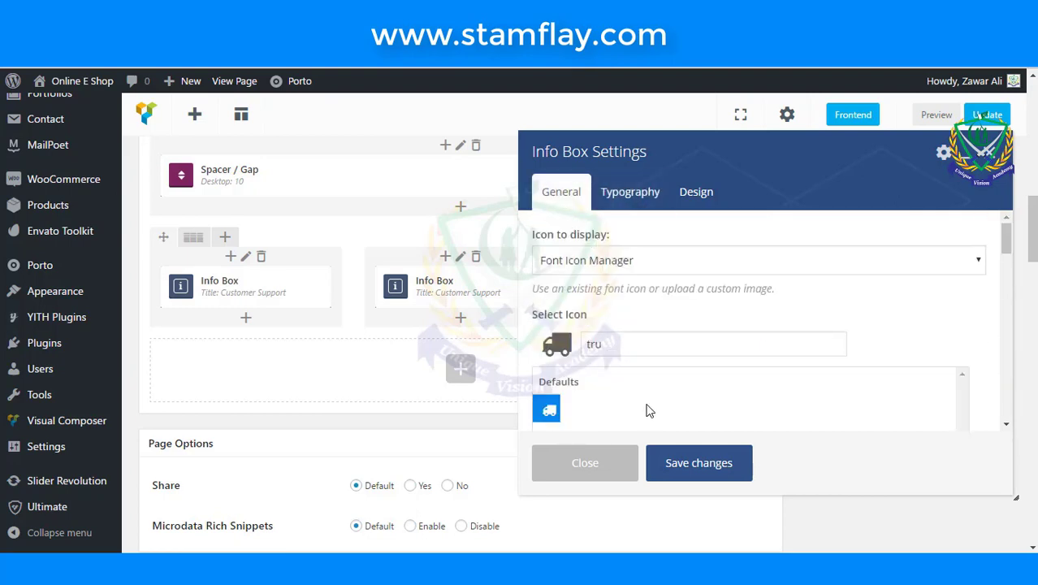
scroll(700, 469, "down", 2)
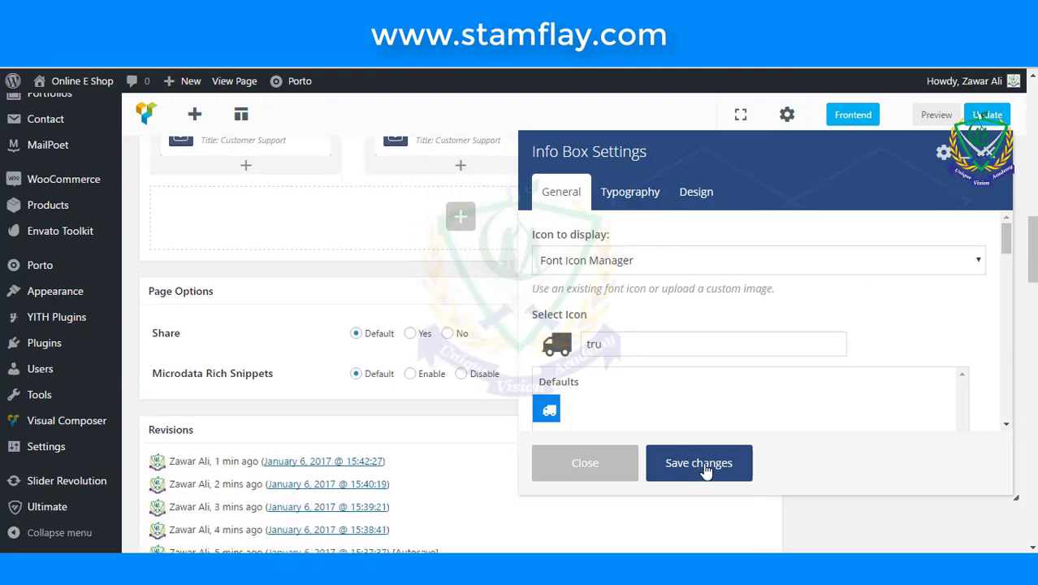
left_click(700, 463)
scroll(699, 451, "up", 3)
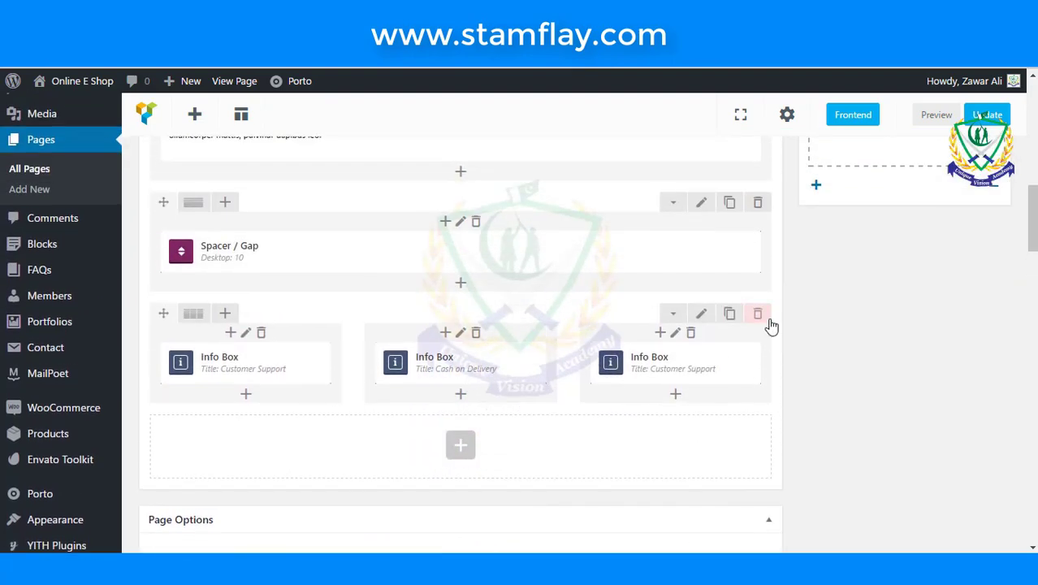
left_click(985, 118)
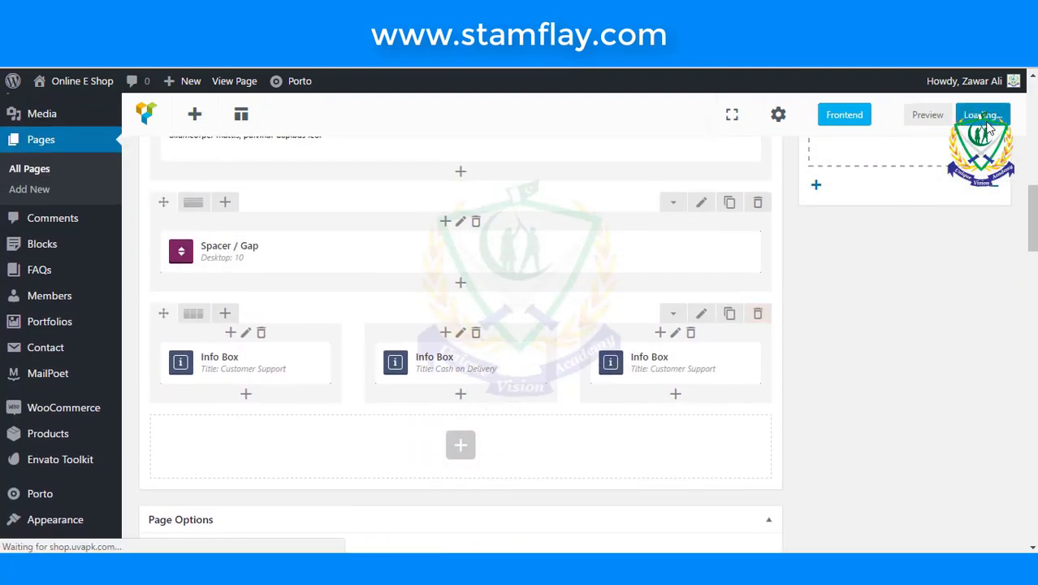
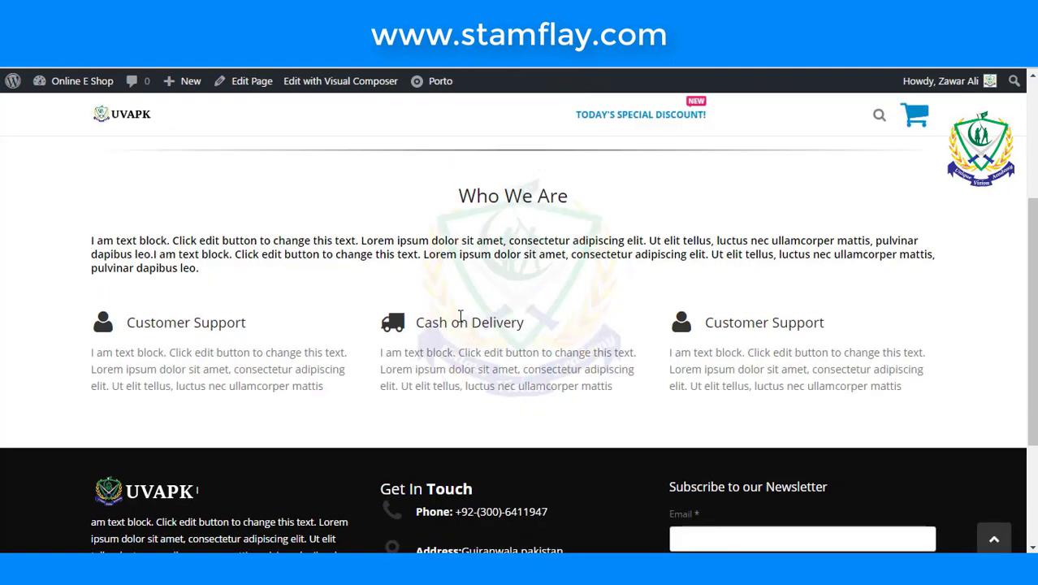
- Scroll the Visual Composer editor down to the empty row beneath the three Info Boxes
left_click_drag(660, 328, 823, 367)
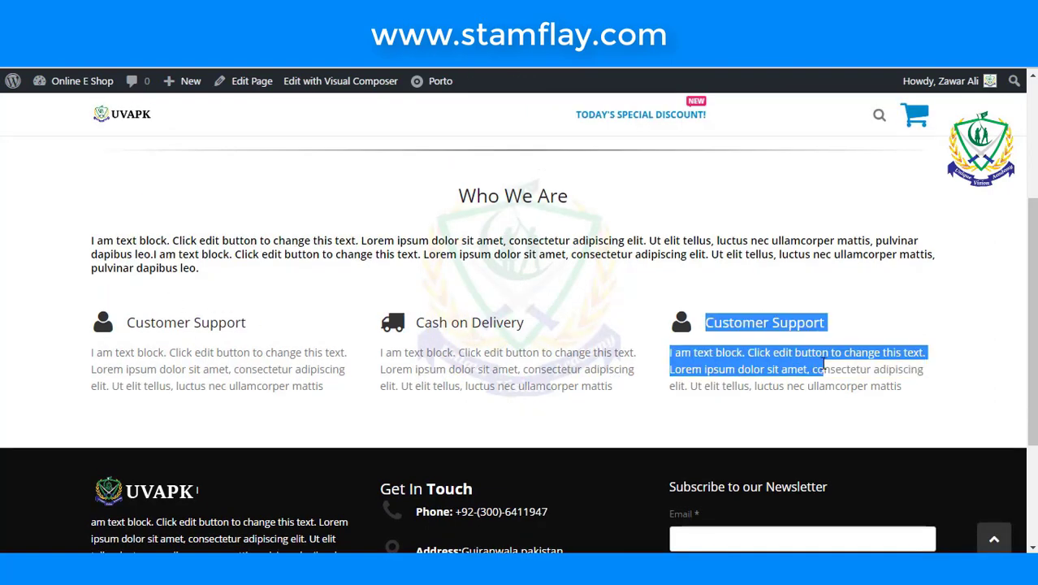
left_click(821, 411)
scroll(666, 353, "up", 1)
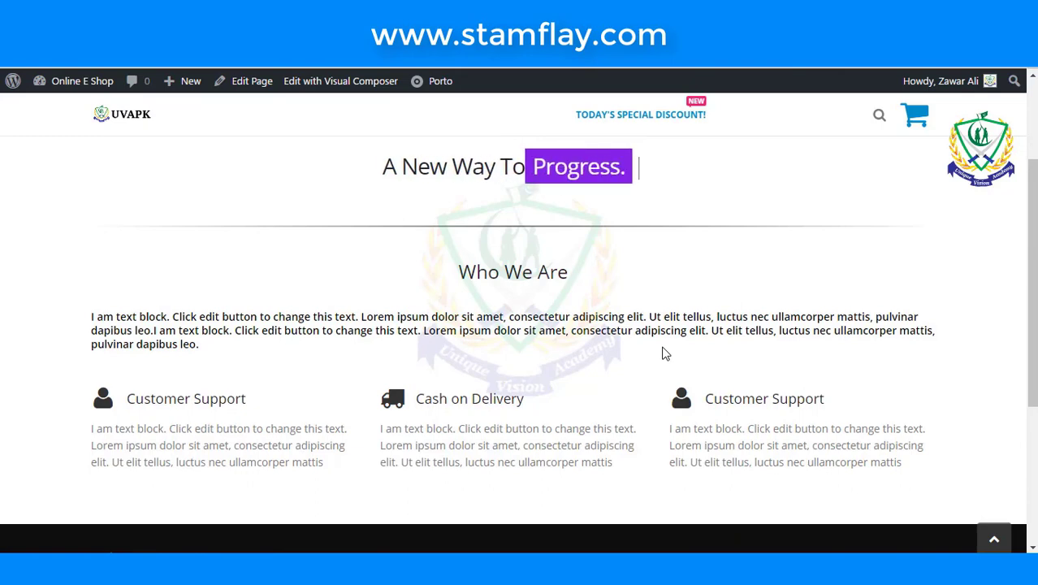
scroll(665, 350, "down", 1)
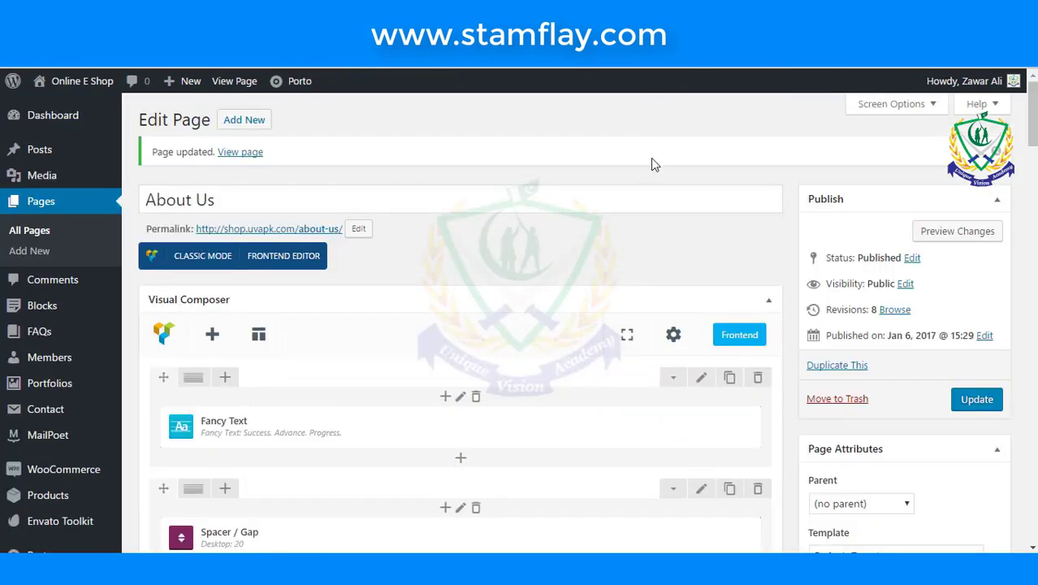
scroll(621, 203, "down", 10)
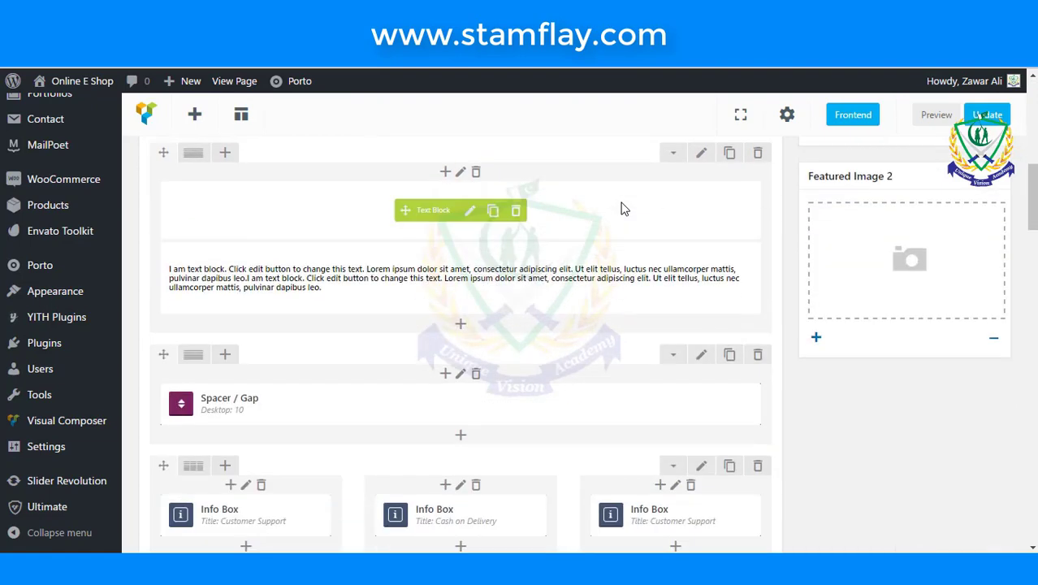
scroll(621, 225, "down", 3)
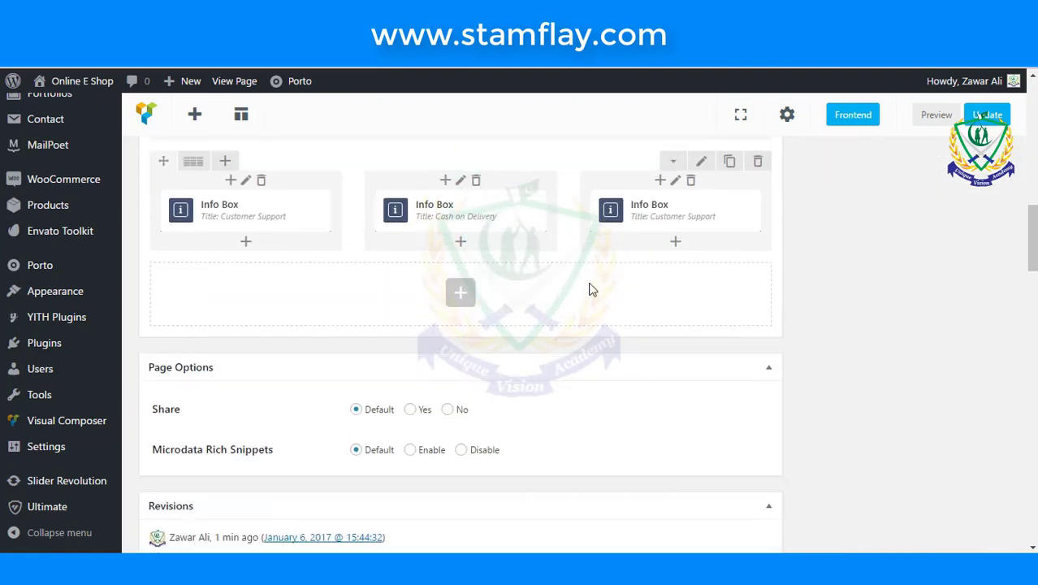
- Insert a Counter element into the empty row, found by searching 'coun'
left_click(459, 294)
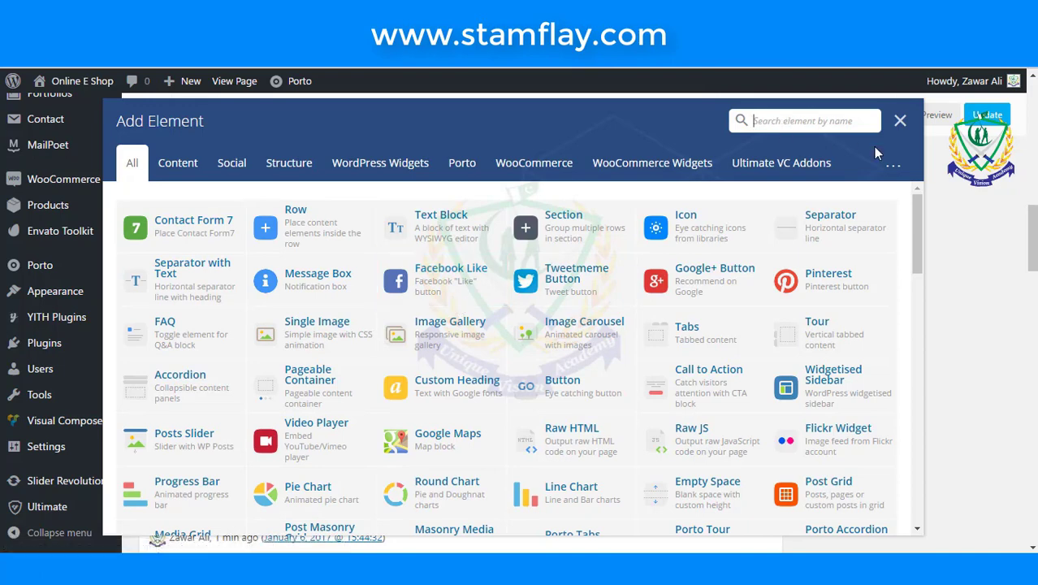
type("co")
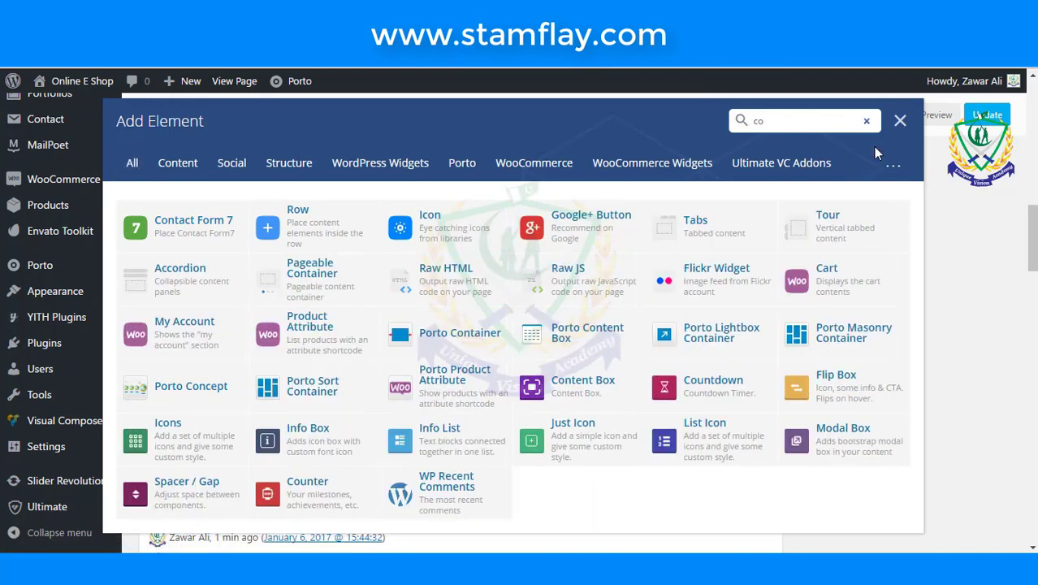
type("un")
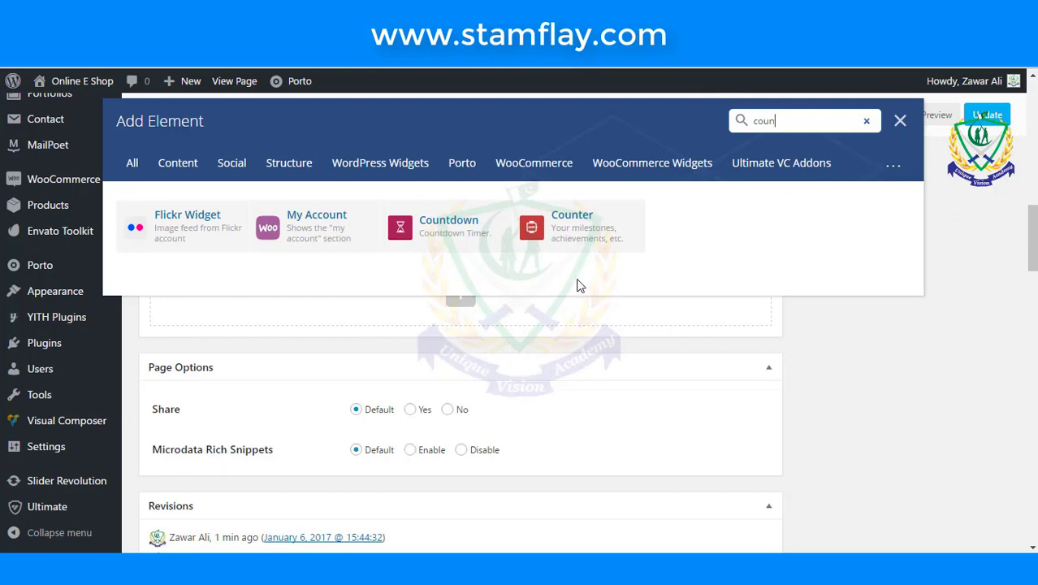
left_click(577, 231)
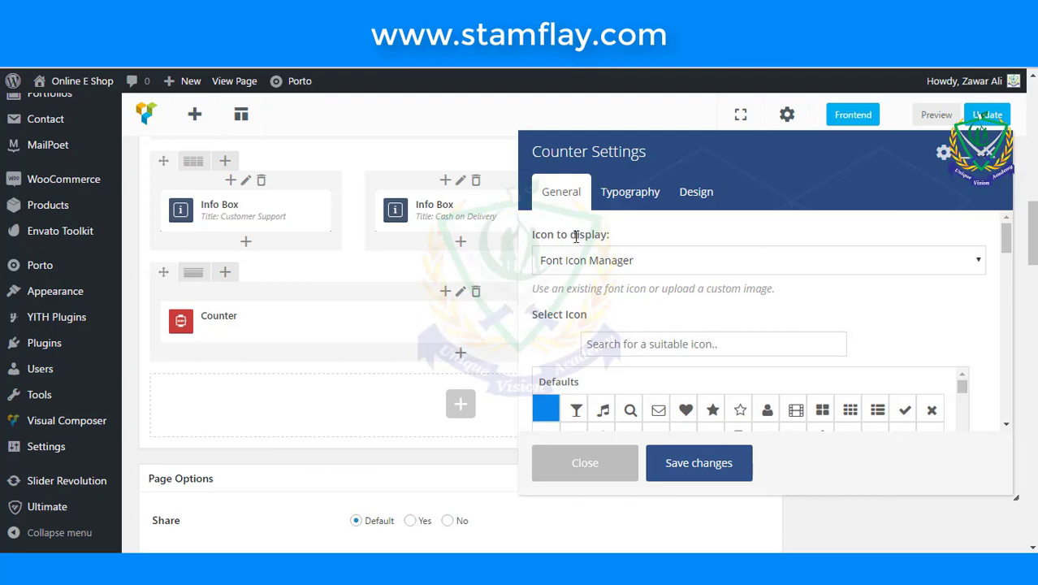
- Keep the Counter's icon position at Top and its value at 1250
scroll(626, 285, "down", 5)
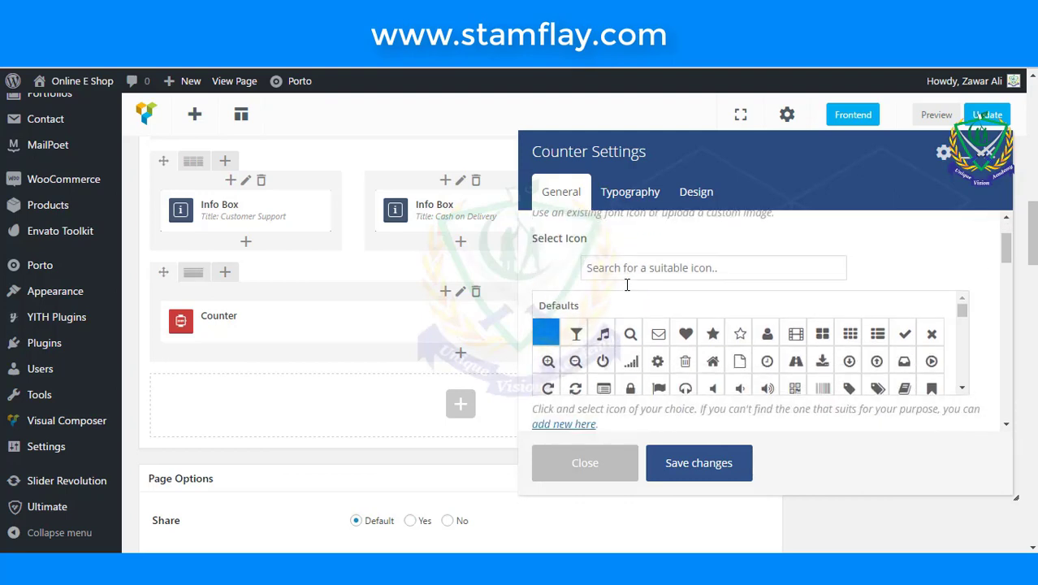
scroll(731, 373, "down", 5)
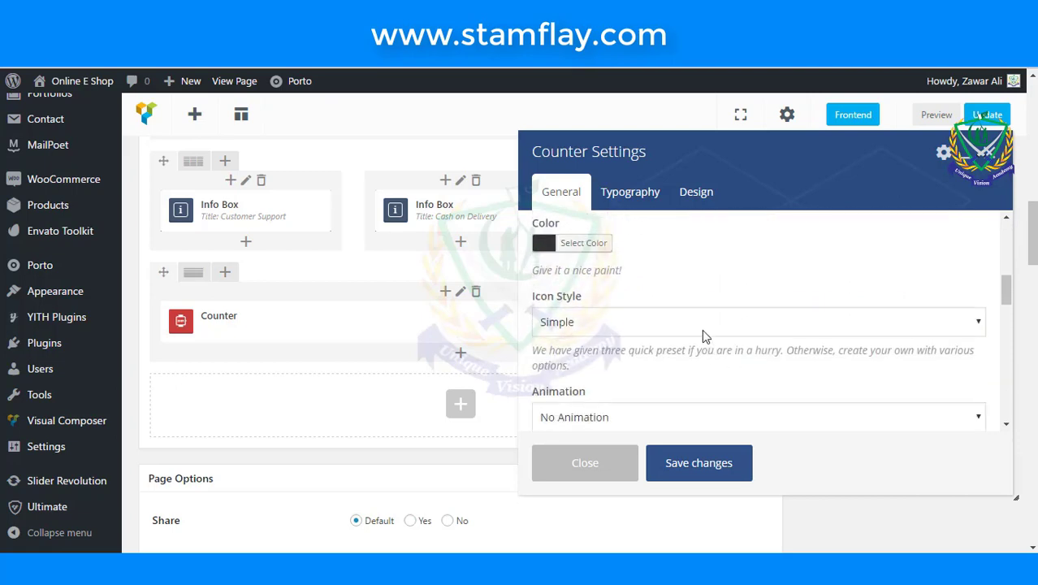
scroll(703, 334, "down", 3)
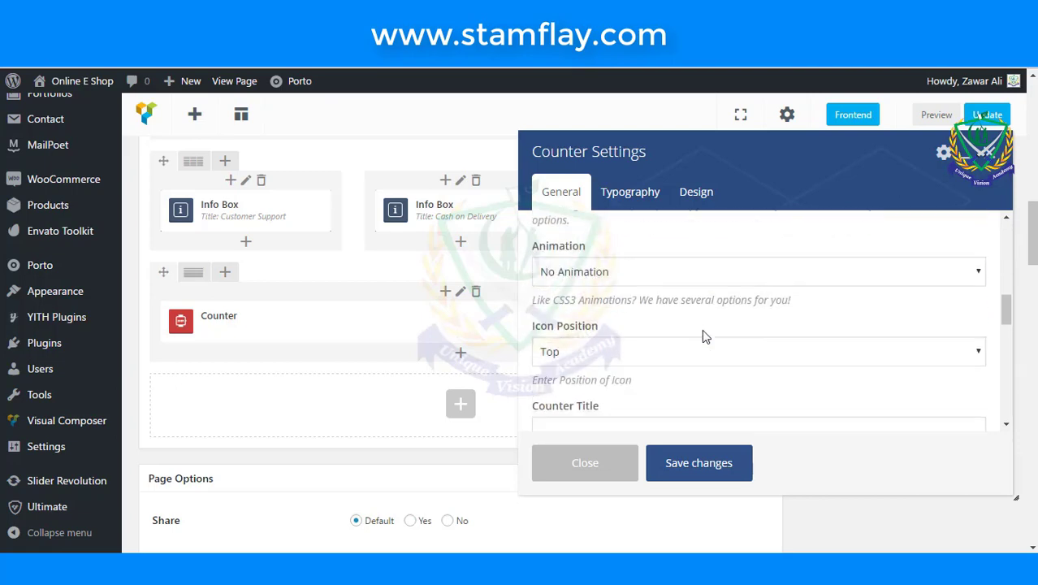
left_click(697, 345)
left_click(697, 344)
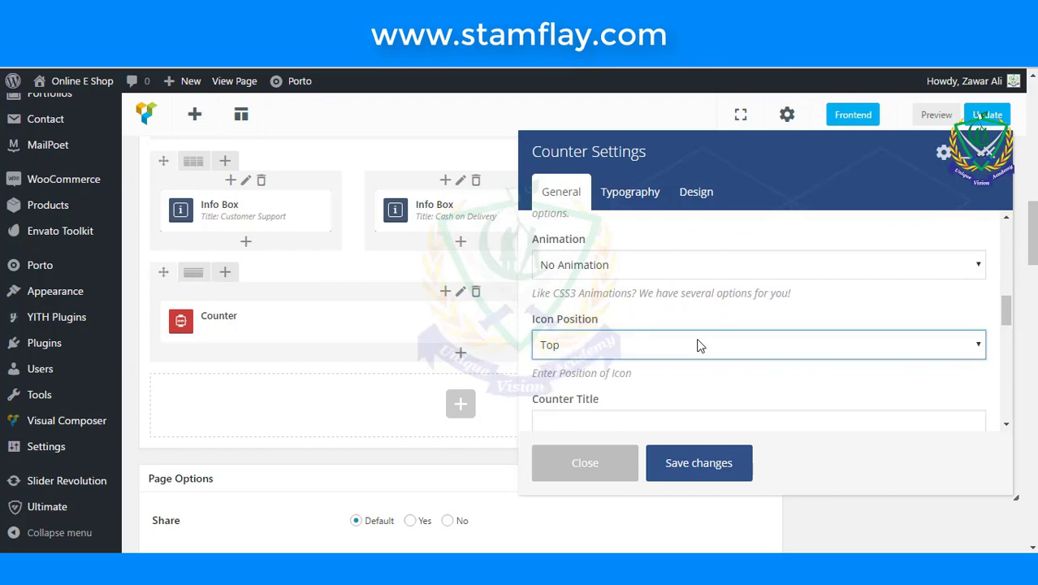
scroll(700, 346, "down", 1)
scroll(698, 346, "down", 3)
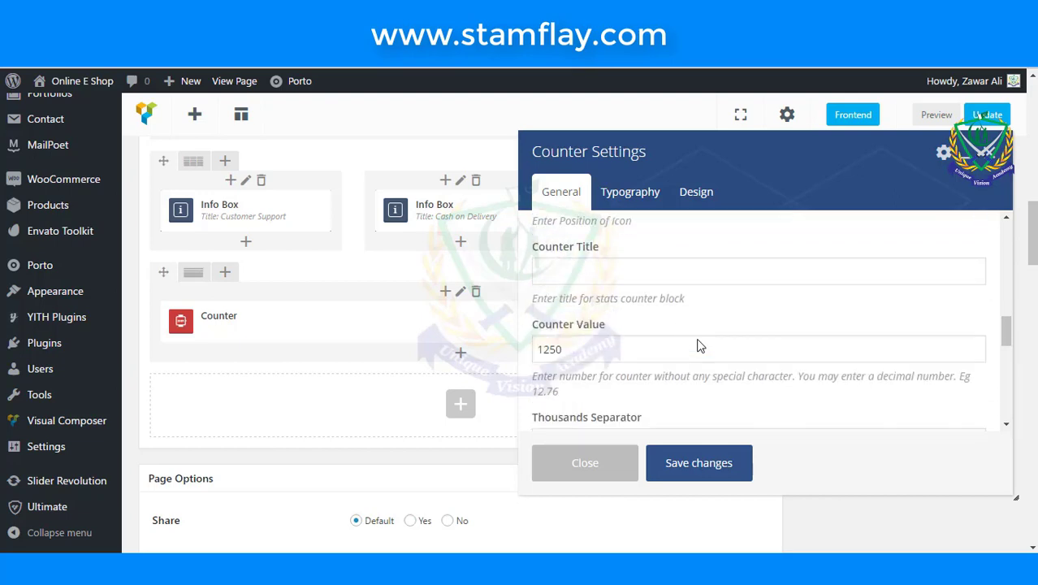
left_click(640, 348)
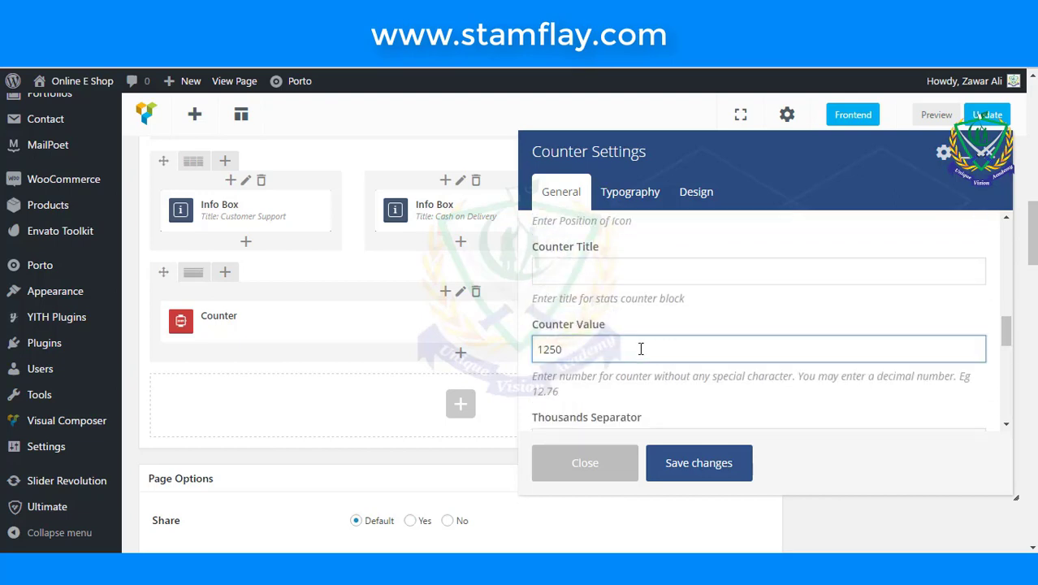
- Enter 'Years' as the Counter Title
left_click(638, 276)
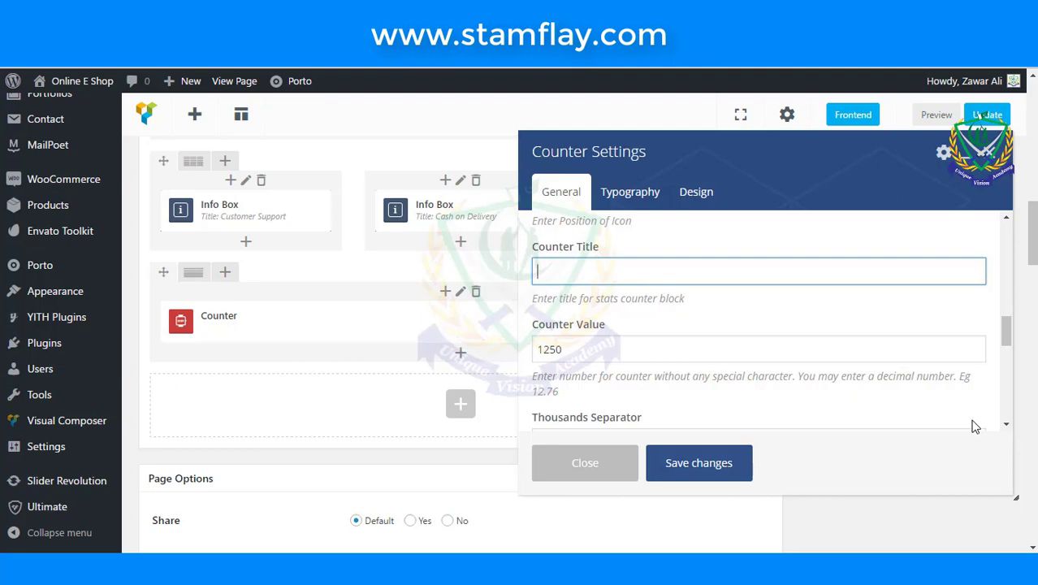
type("YE")
key("BackSpace")
key("BackSpace")
type("ars")
key("BackSpace")
type("ears")
- Look over the thousands separator, value prefix and value suffix fields
scroll(728, 308, "down", 1)
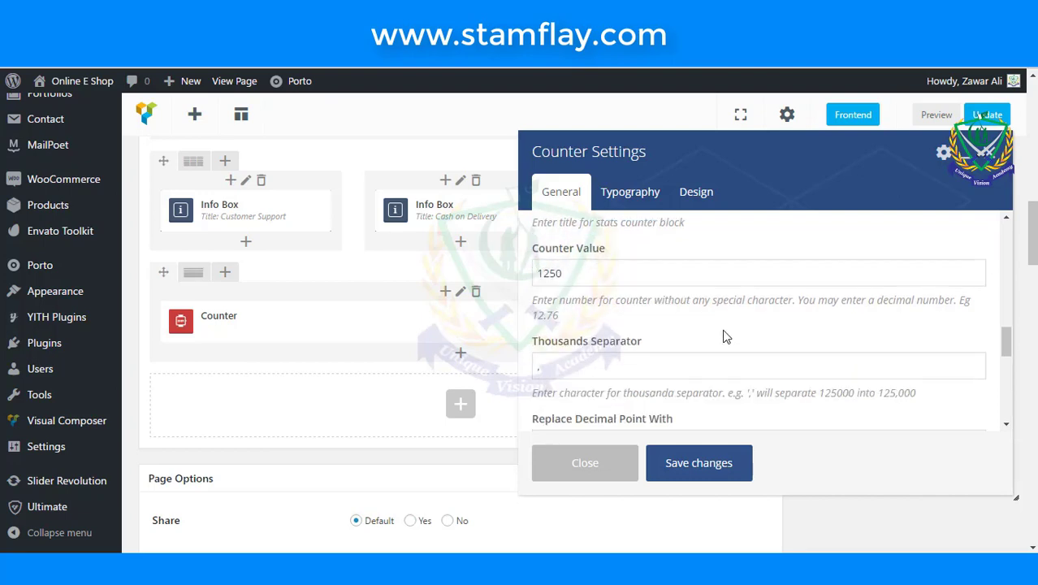
scroll(726, 336, "down", 1)
left_click(622, 288)
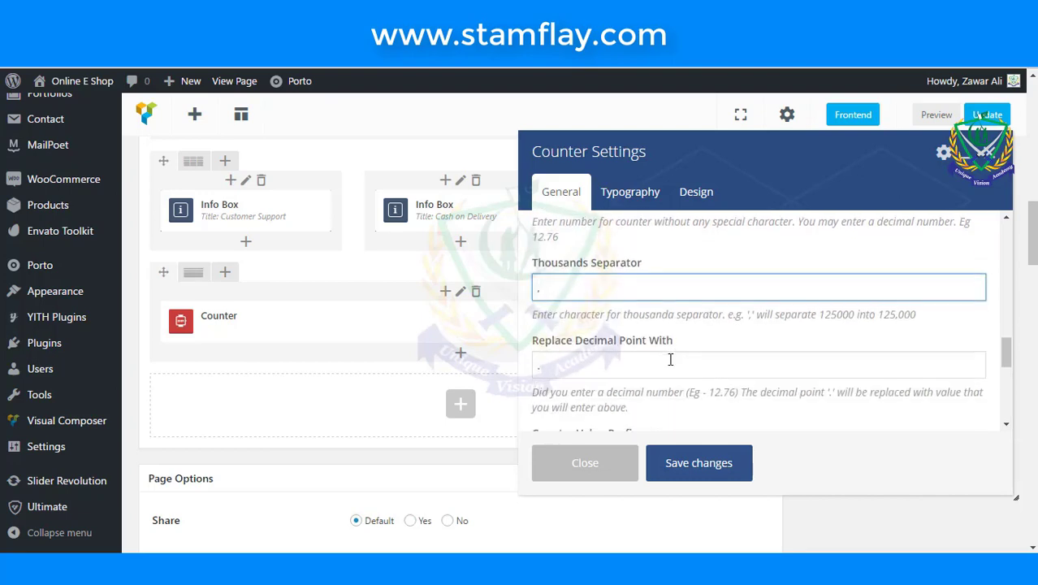
scroll(670, 359, "down", 1)
scroll(670, 359, "down", 1)
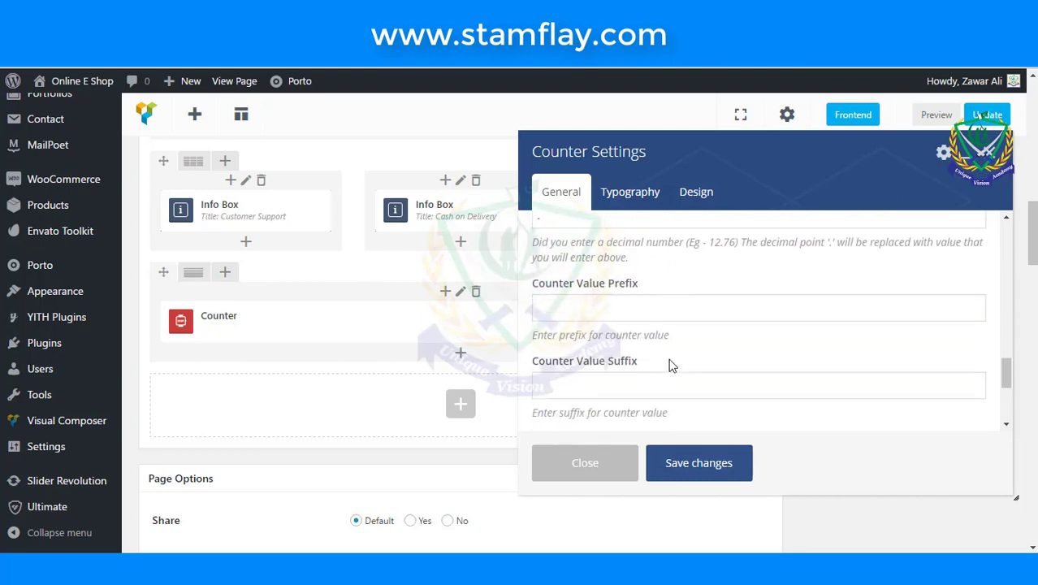
left_click(667, 309)
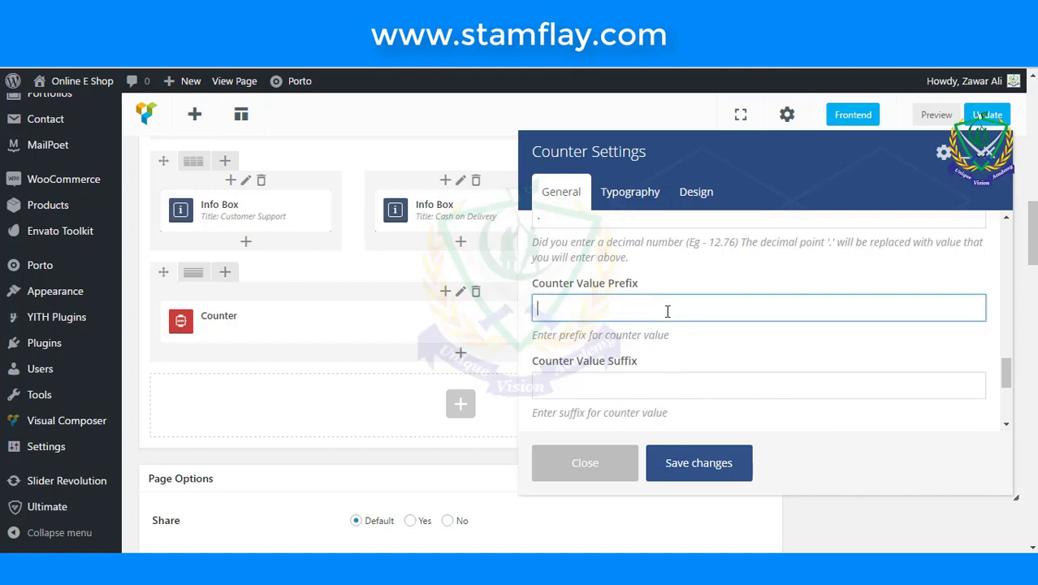
left_click(669, 383)
scroll(669, 383, "down", 1)
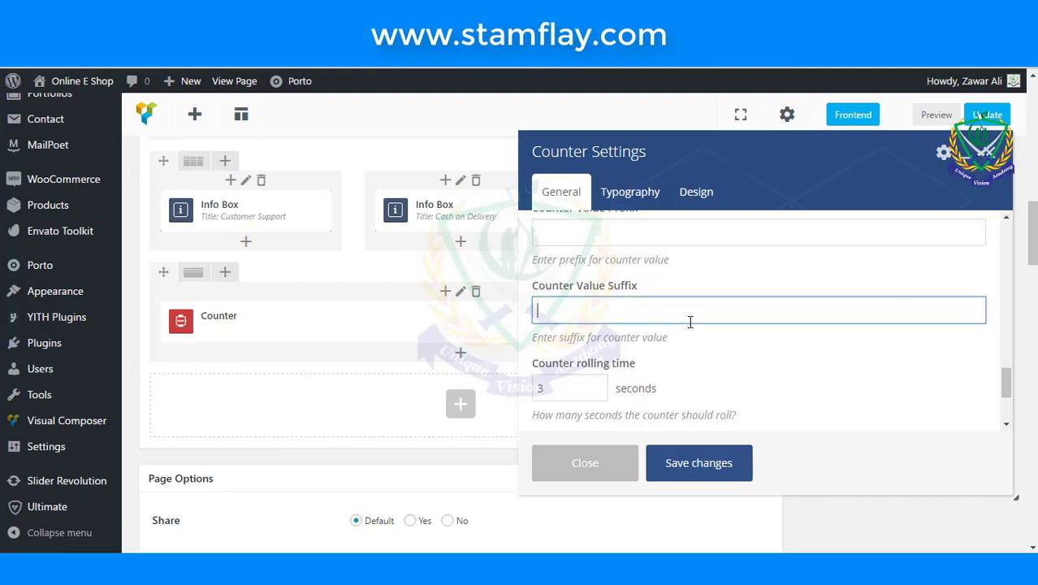
scroll(690, 325, "up", 4)
scroll(690, 327, "up", 3)
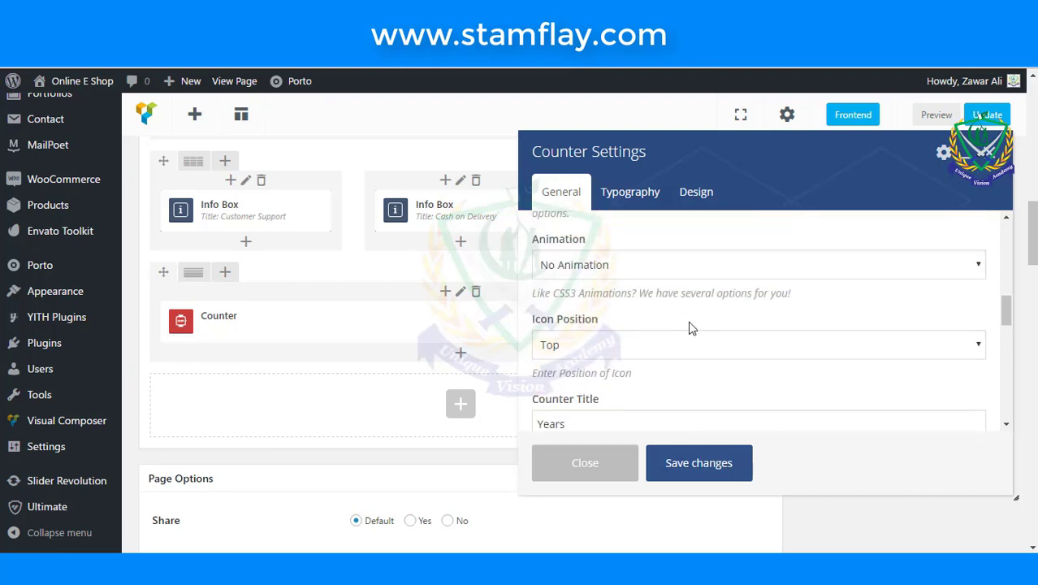
scroll(690, 324, "down", 6)
scroll(690, 322, "down", 2)
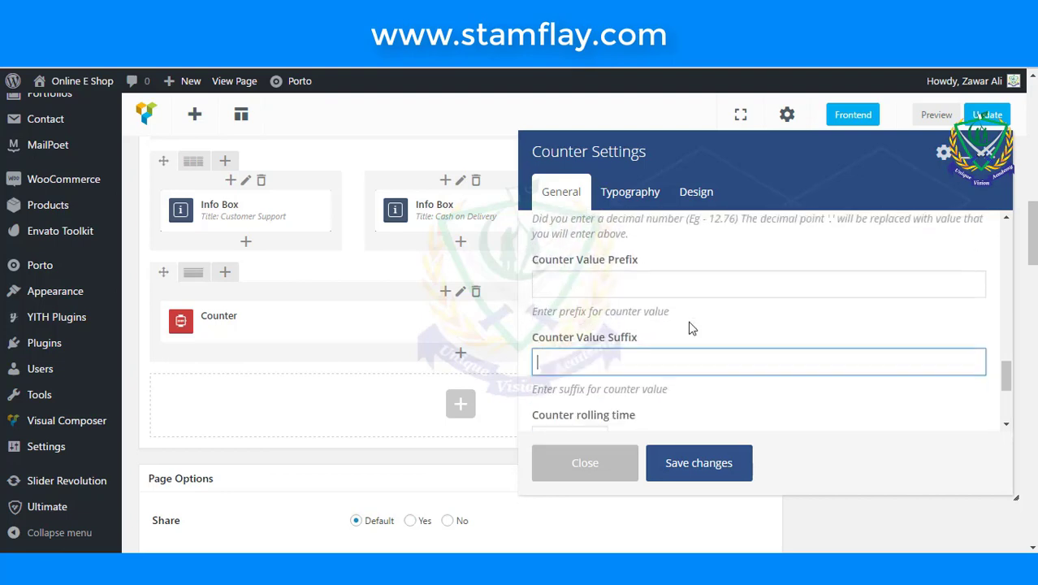
scroll(691, 322, "up", 2)
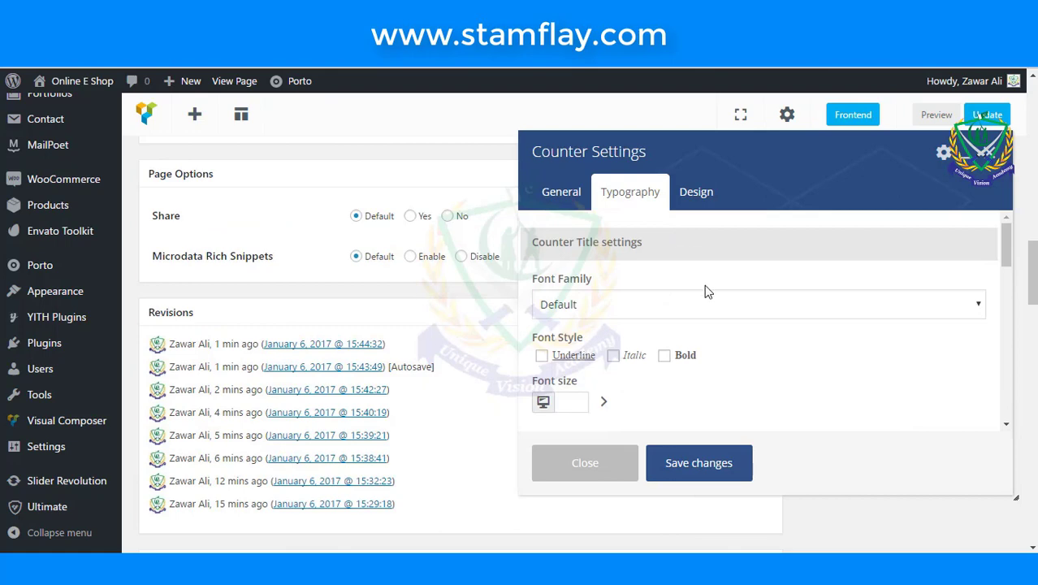
- Set the Counter Title font size to 28 in Typography
scroll(706, 289, "down", 2)
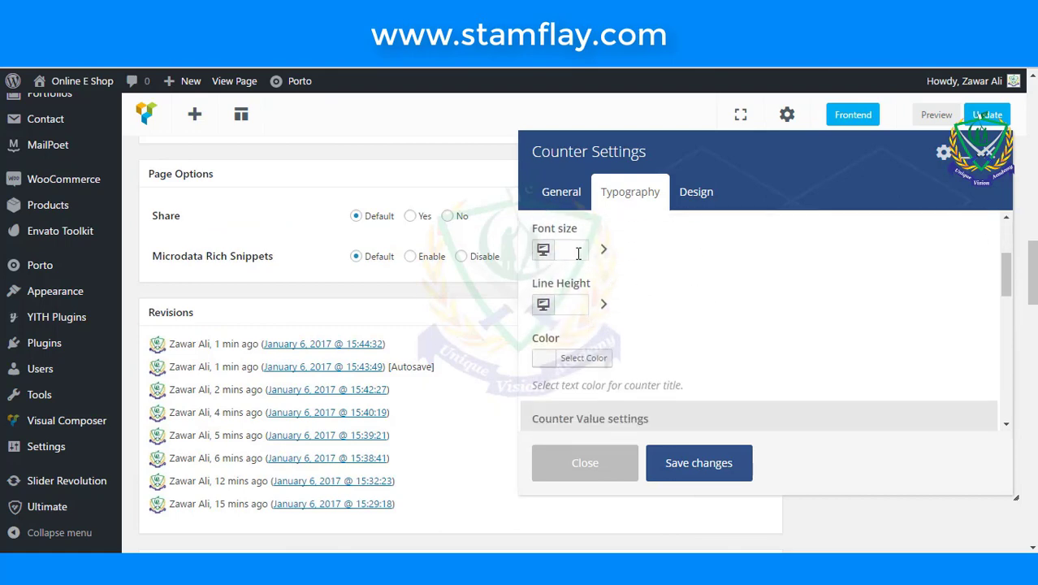
left_click(578, 253)
type("28")
scroll(659, 305, "down", 1)
scroll(659, 304, "down", 4)
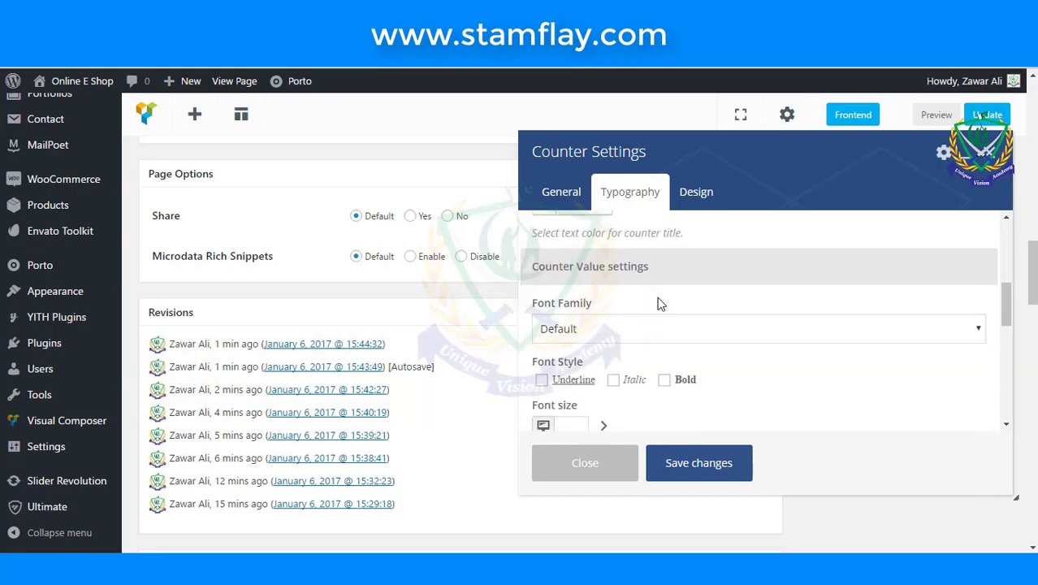
scroll(659, 315, "down", 2)
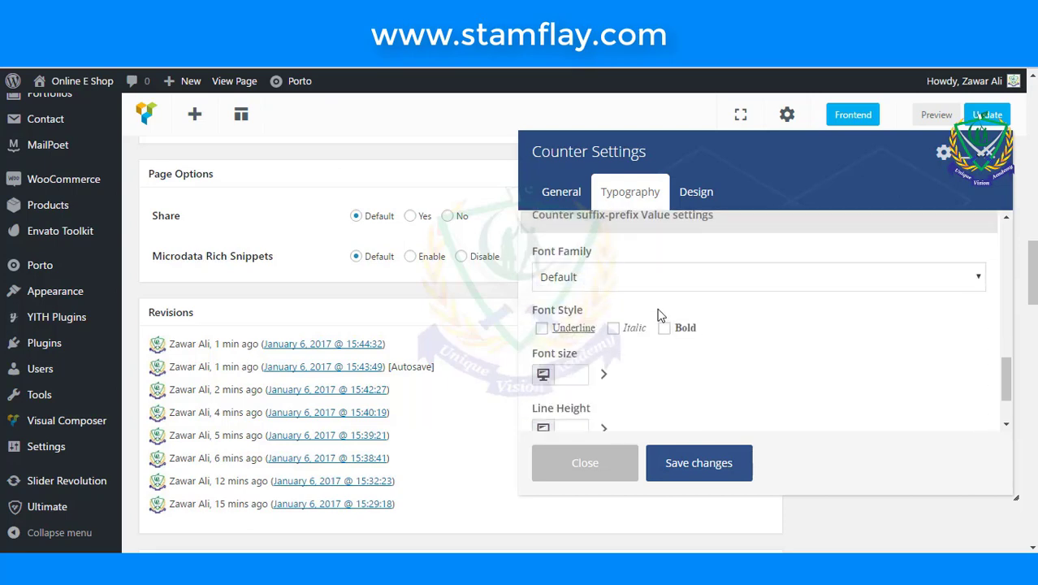
scroll(659, 315, "down", 1)
scroll(660, 312, "up", 2)
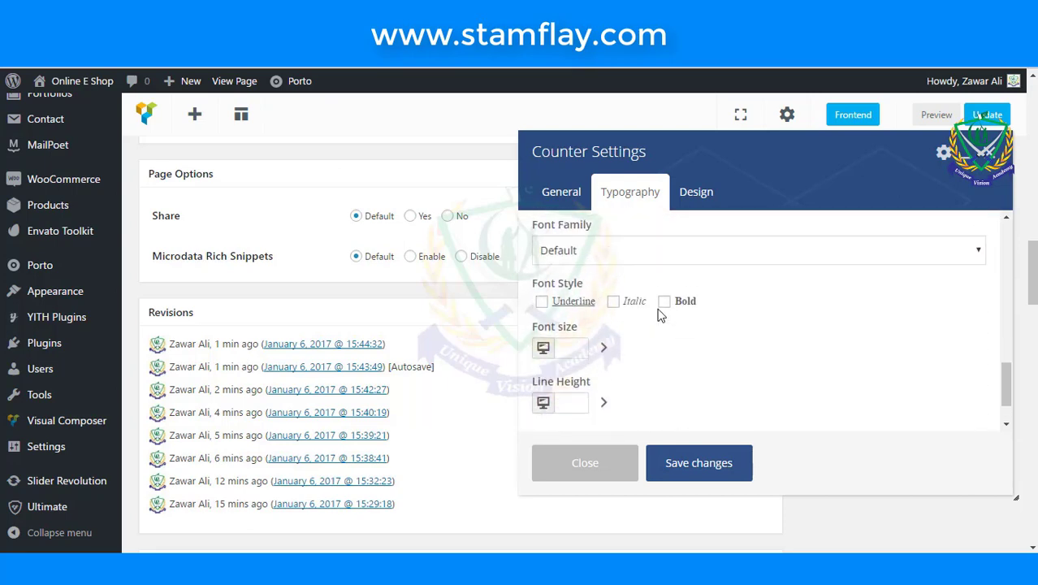
scroll(641, 333, "down", 1)
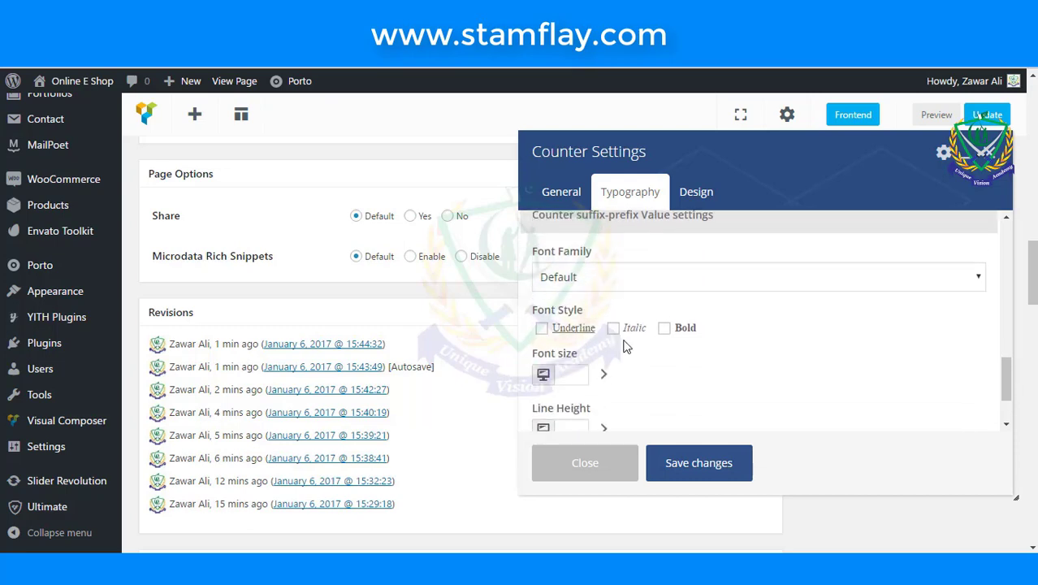
- Set the prefix and suffix font size to 50 and save the counter settings
left_click(575, 371)
type("50")
scroll(624, 333, "down", 1)
scroll(670, 359, "down", 1)
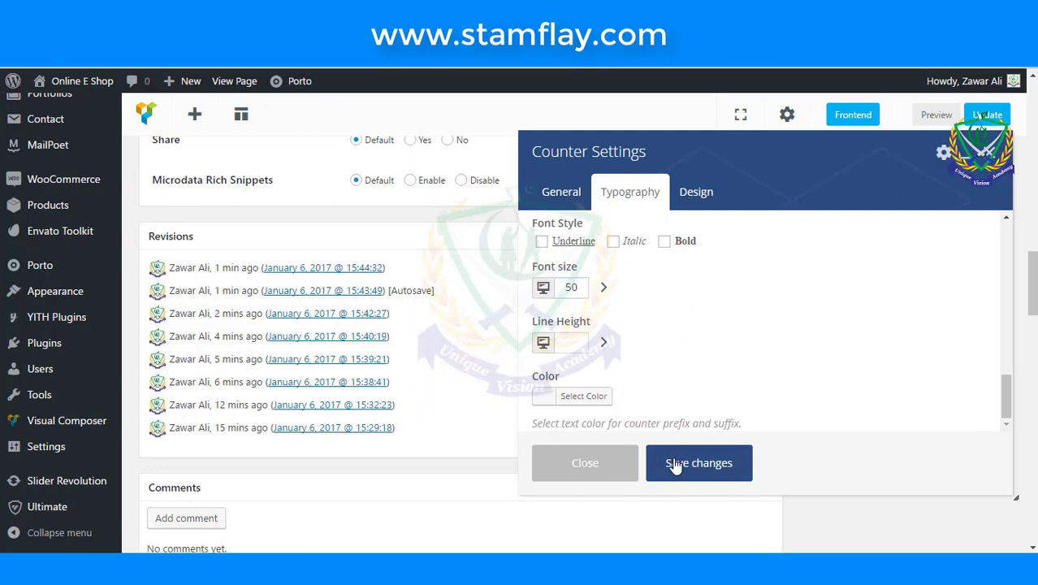
left_click(671, 459)
scroll(820, 266, "up", 3)
scroll(820, 266, "up", 1)
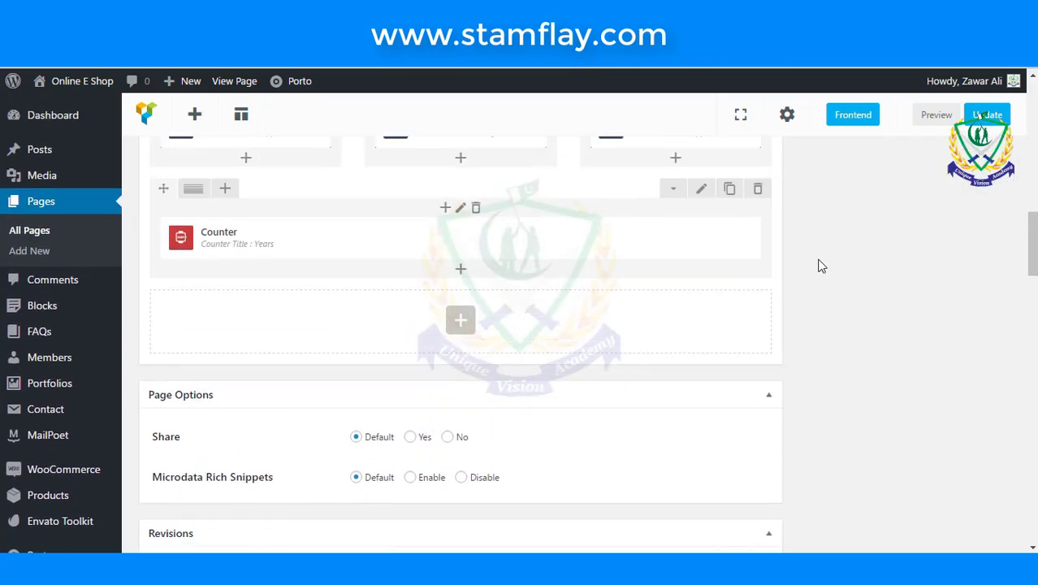
- Update the About Us page, check the 1,250 Years counter live, then return to the editor
left_click(984, 117)
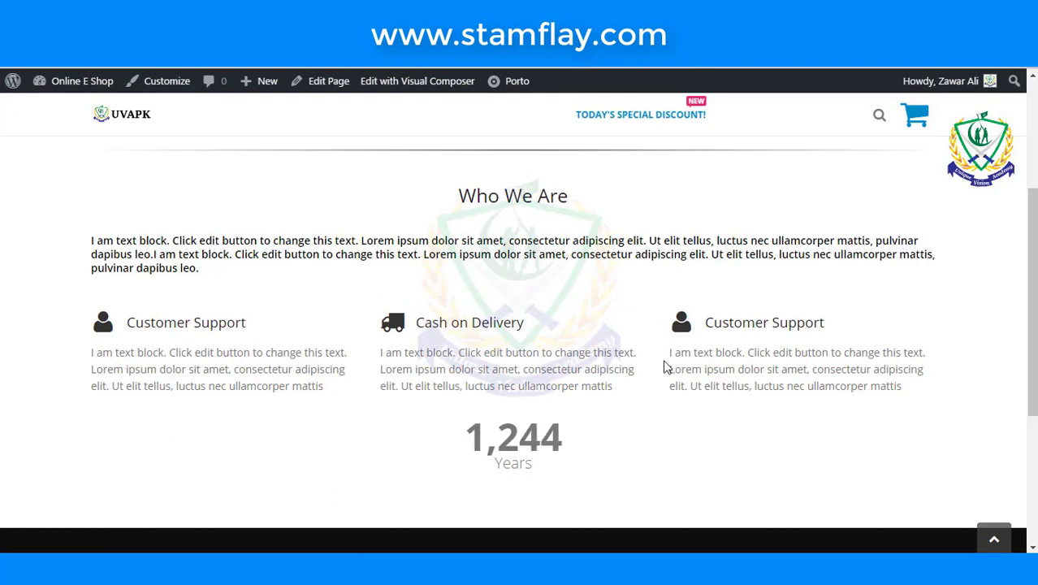
scroll(649, 402, "down", 1)
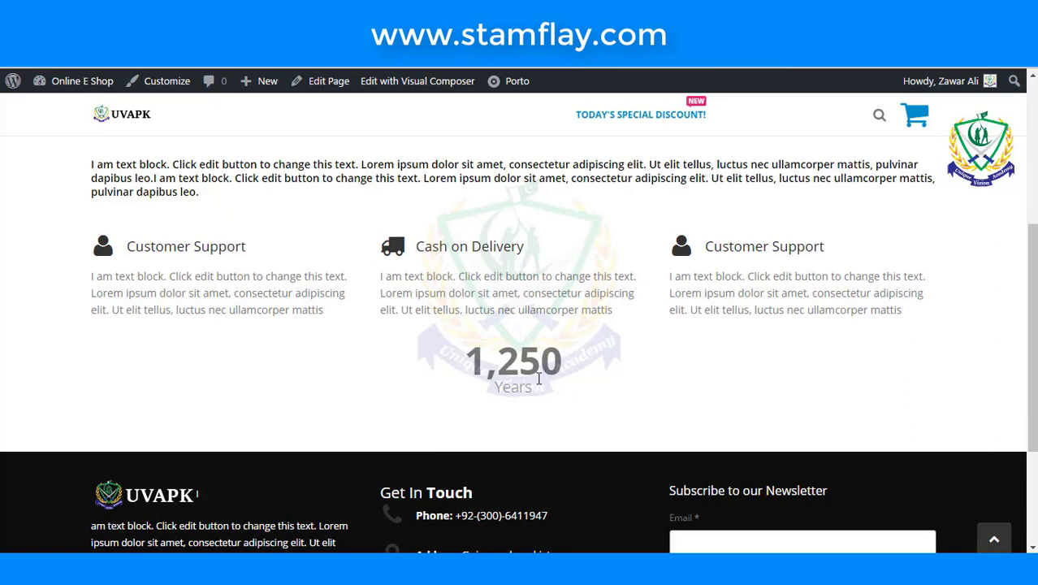
left_click(601, 48)
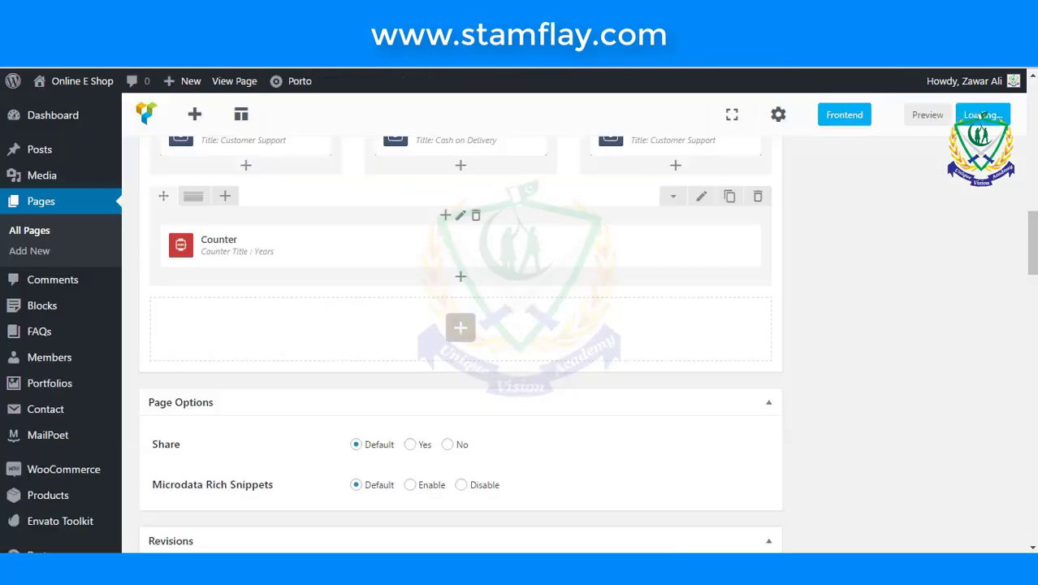
scroll(592, 313, "up", 10)
scroll(591, 328, "down", 8)
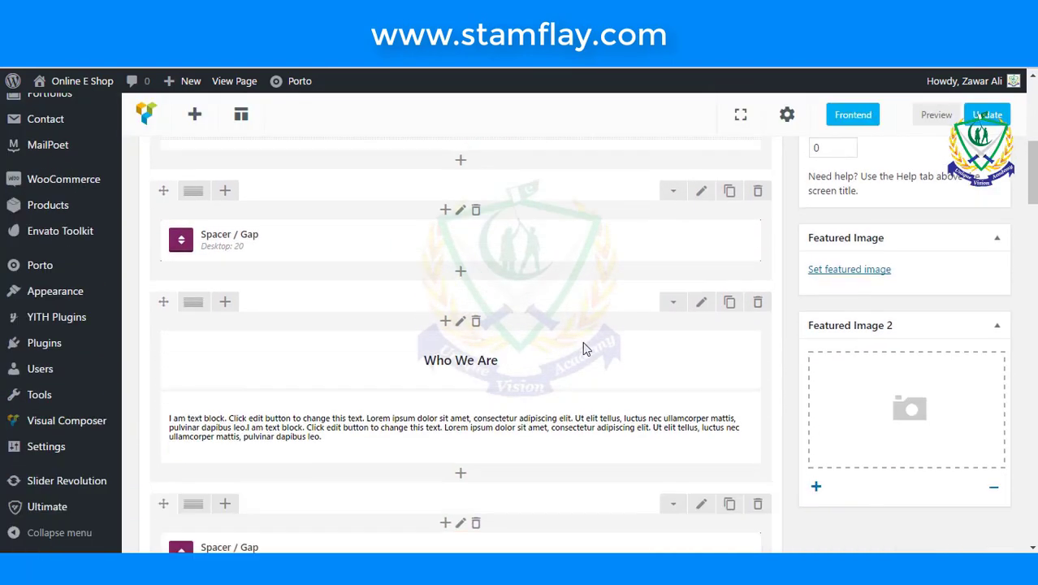
scroll(568, 359, "down", 3)
scroll(565, 359, "up", 2)
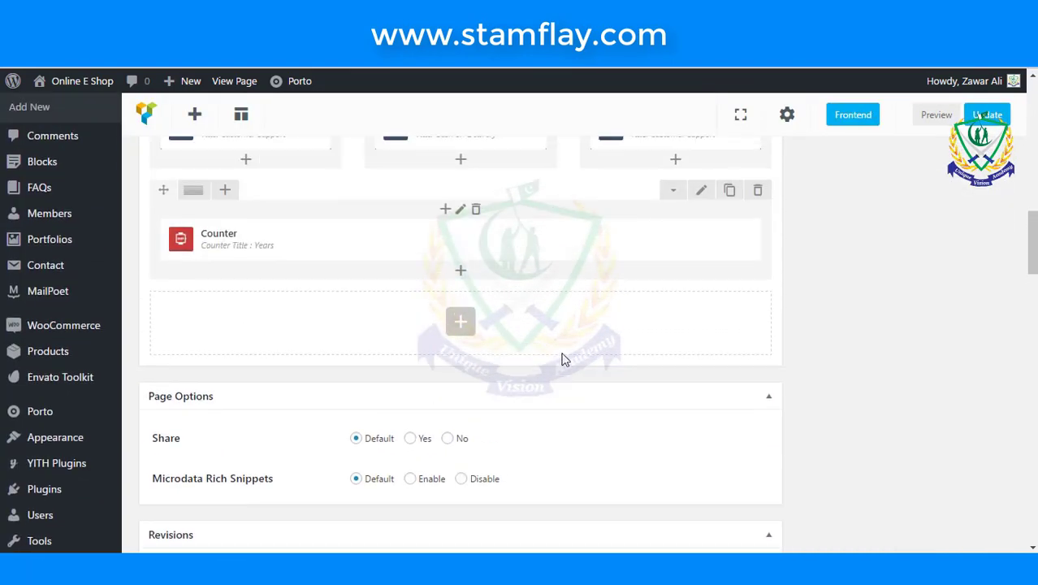
left_click_drag(204, 258, 419, 245)
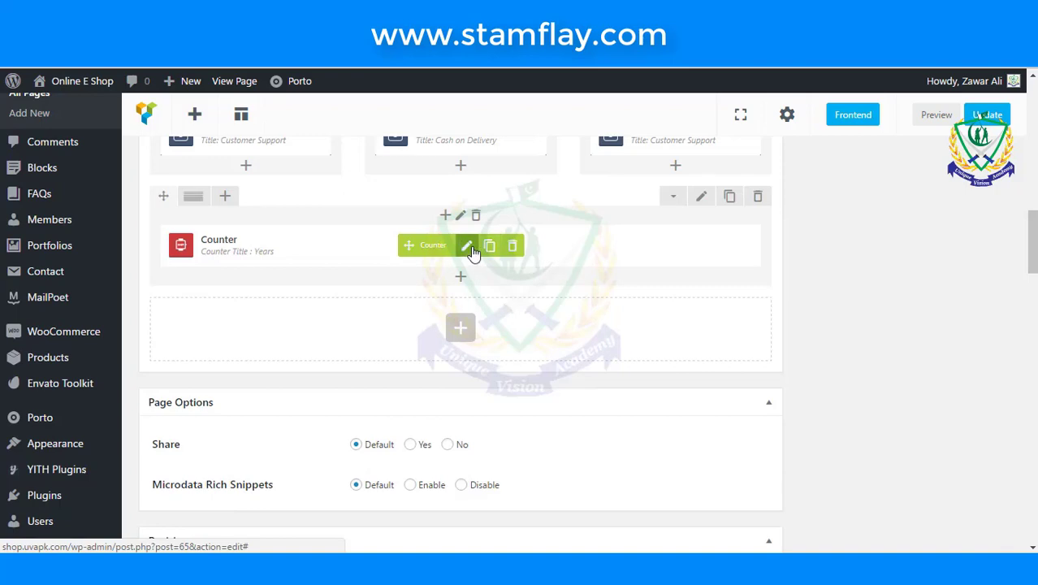
- Change the Counter's title from 'Years' to 'Years in Business'
left_click(466, 246)
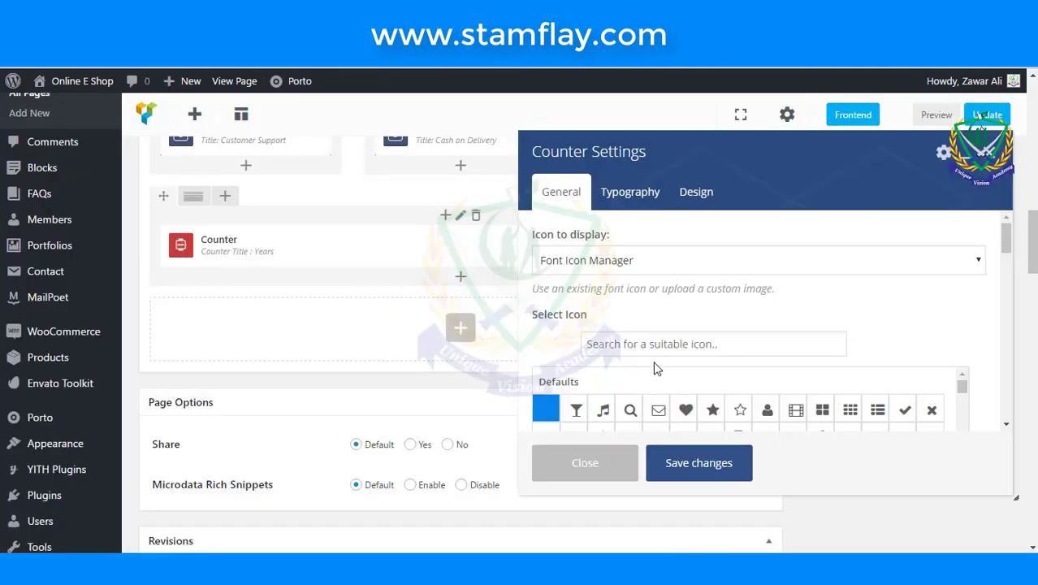
scroll(654, 367, "down", 10)
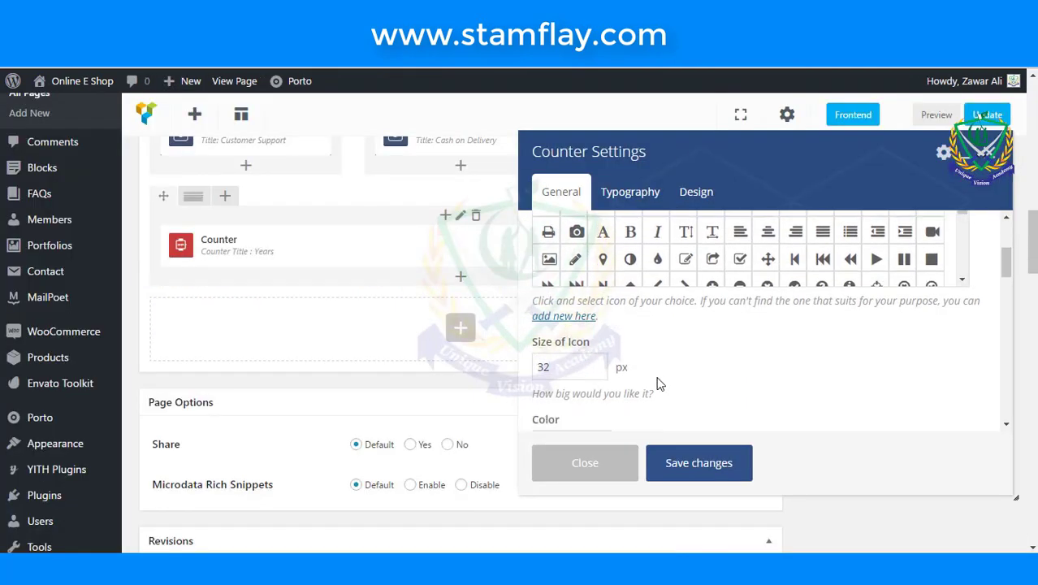
scroll(660, 383, "up", 1)
scroll(658, 380, "down", 4)
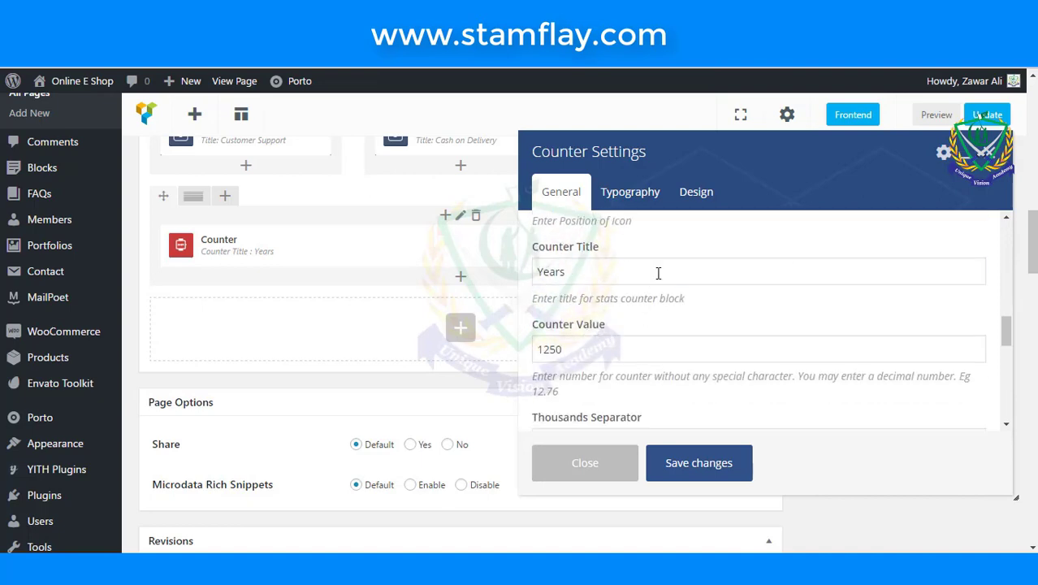
left_click(658, 272)
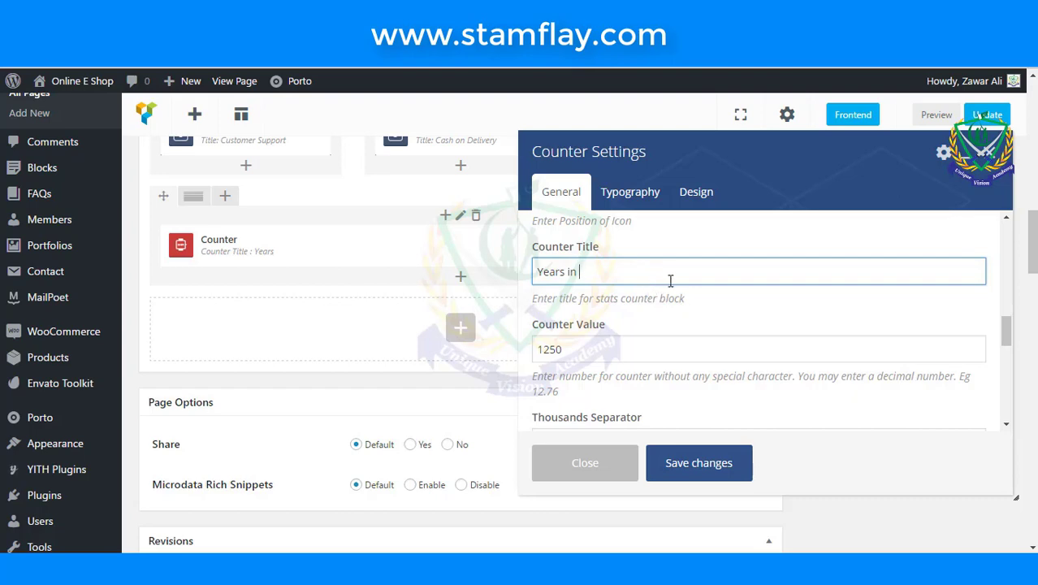
type("Business")
left_click(696, 340)
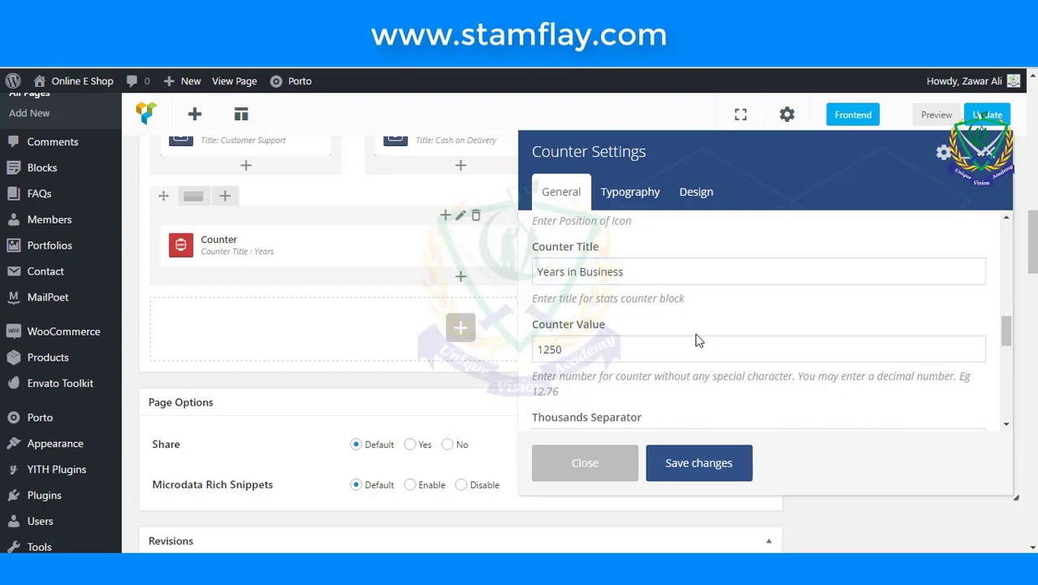
- Give the counter value a '+' suffix, save the counter, and update the page
scroll(696, 339, "down", 5)
scroll(696, 340, "down", 3)
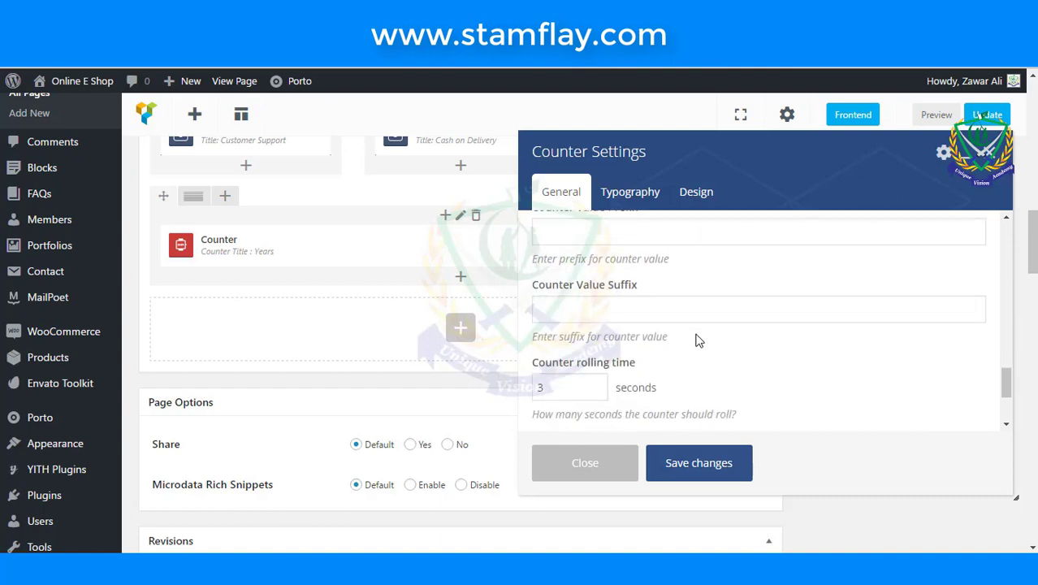
left_click(696, 320)
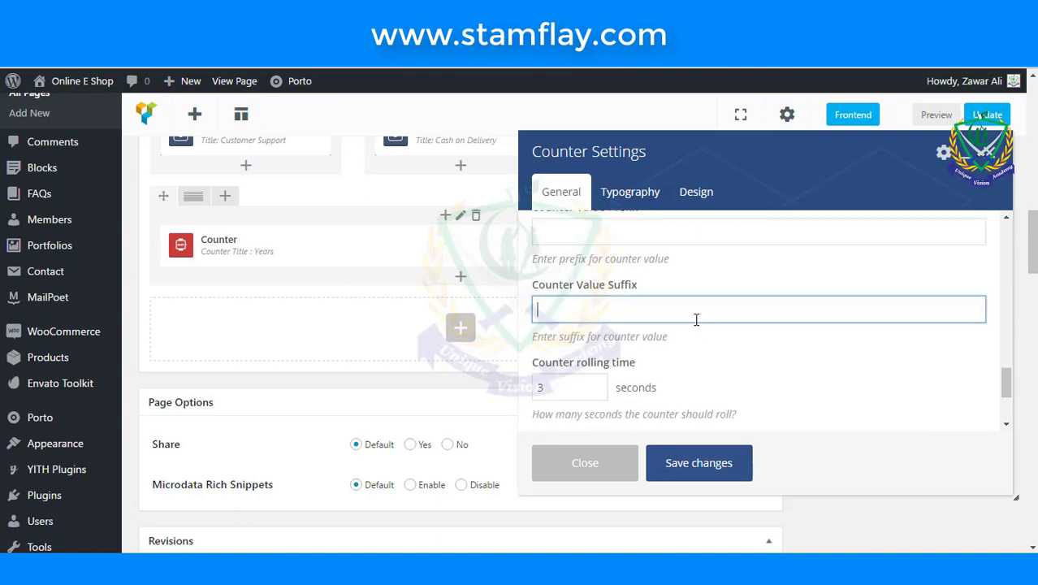
type("+")
left_click(697, 463)
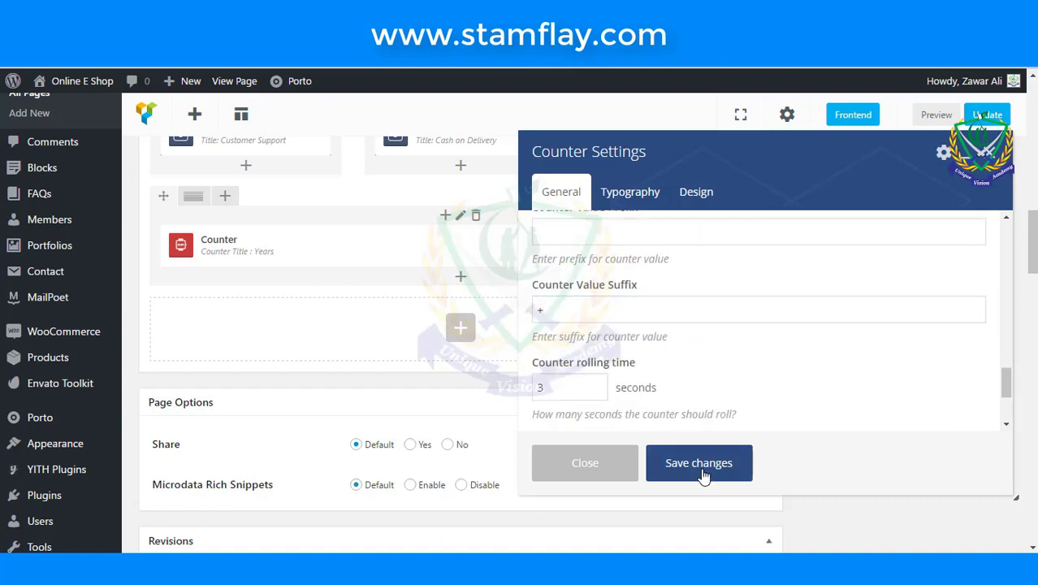
left_click(984, 114)
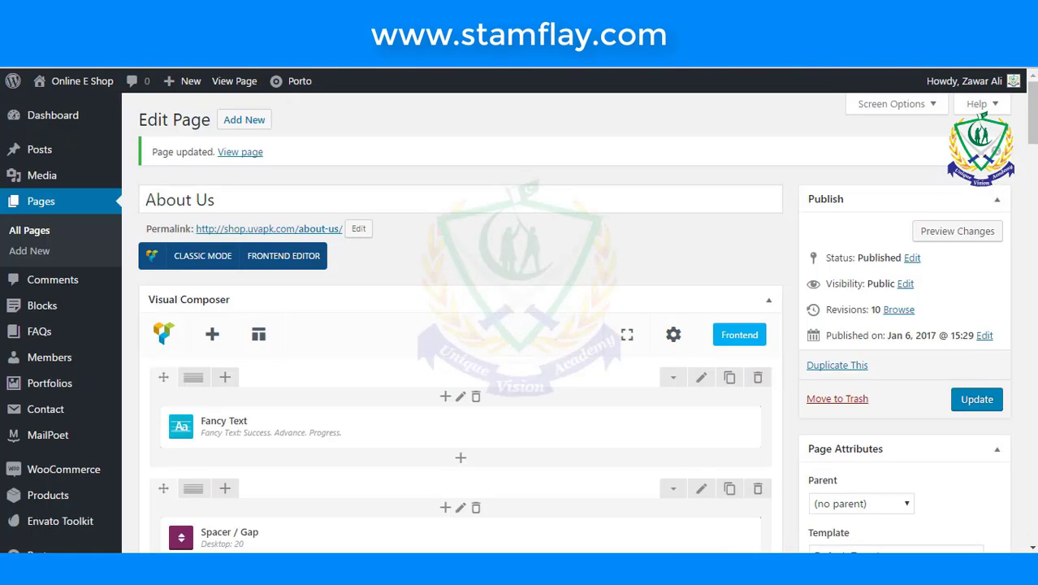
- Reopen the Counter settings and set the counter icon colour to white
scroll(613, 284, "down", 10)
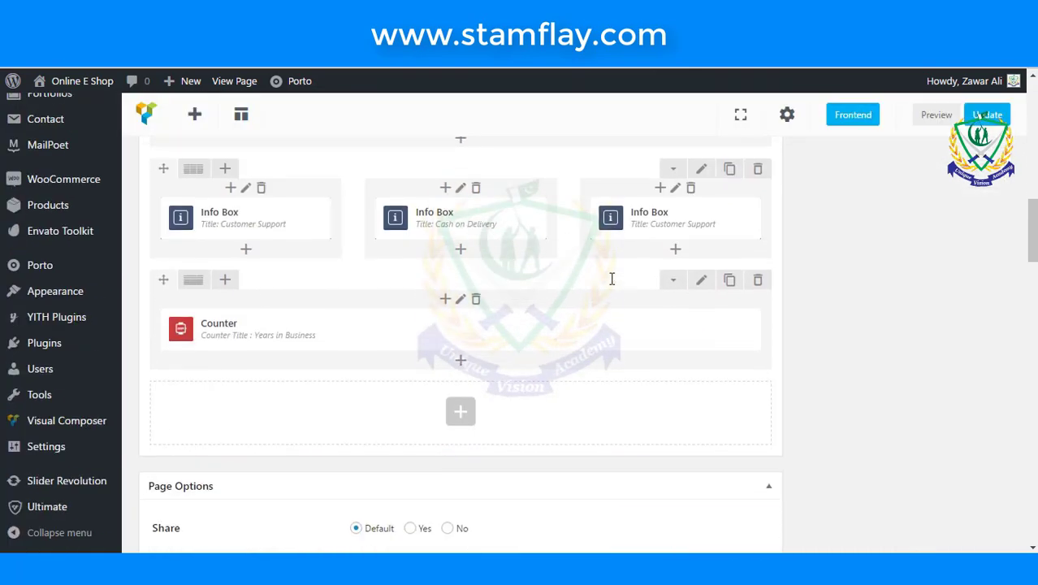
left_click(468, 324)
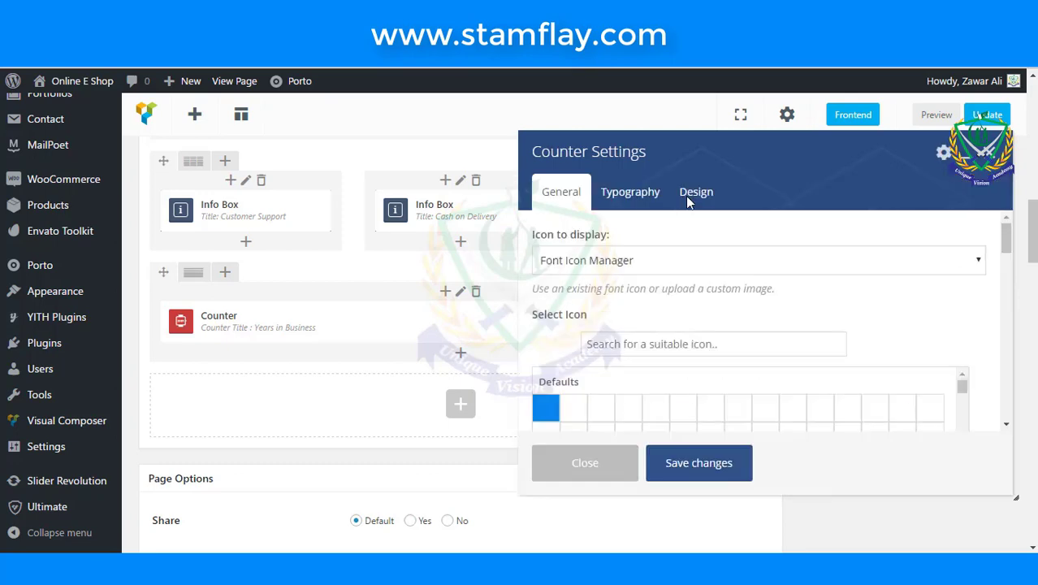
scroll(688, 316, "down", 5)
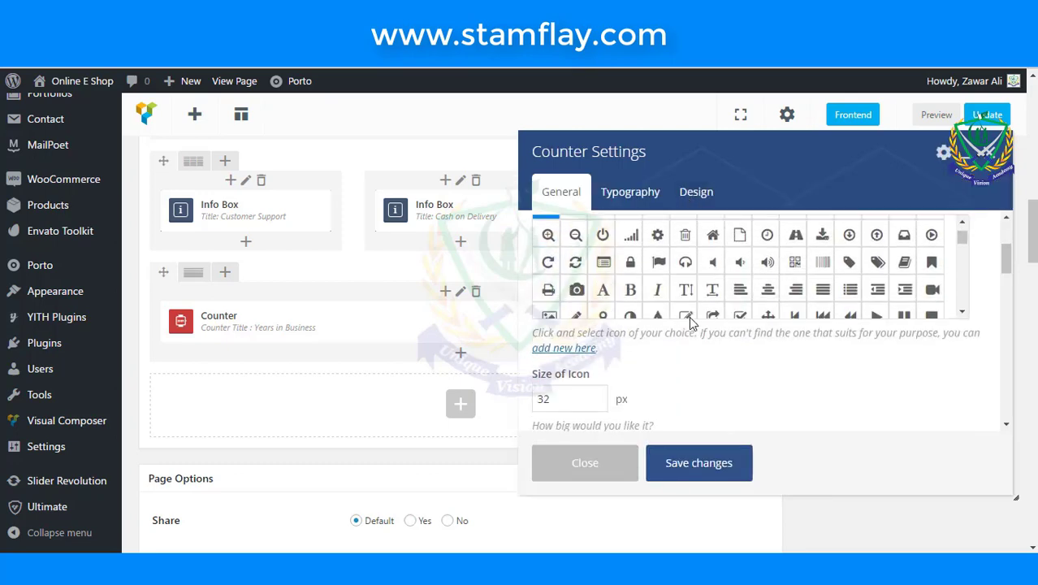
scroll(689, 345, "down", 4)
scroll(689, 352, "up", 2)
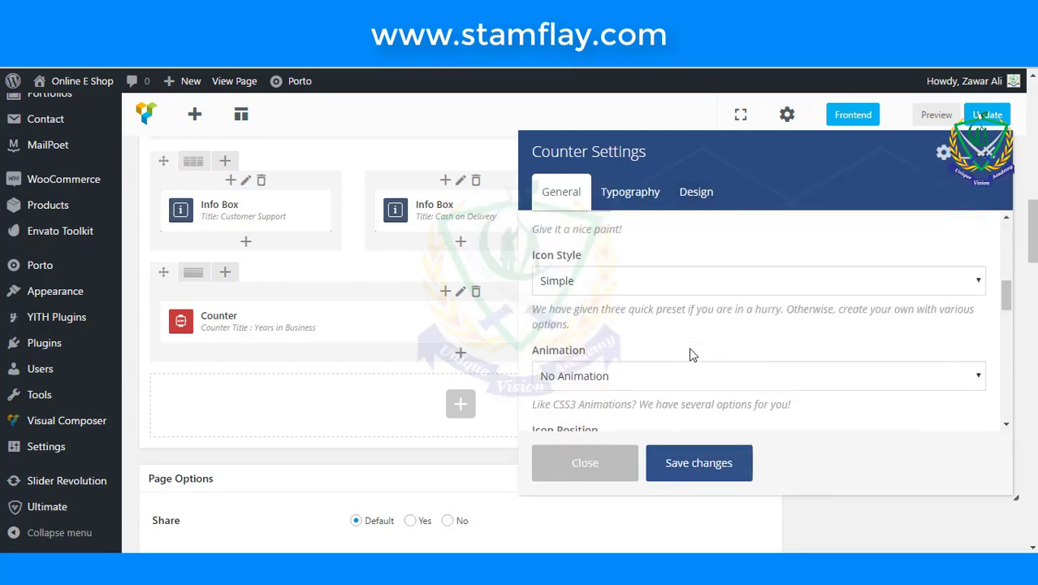
scroll(689, 355, "up", 1)
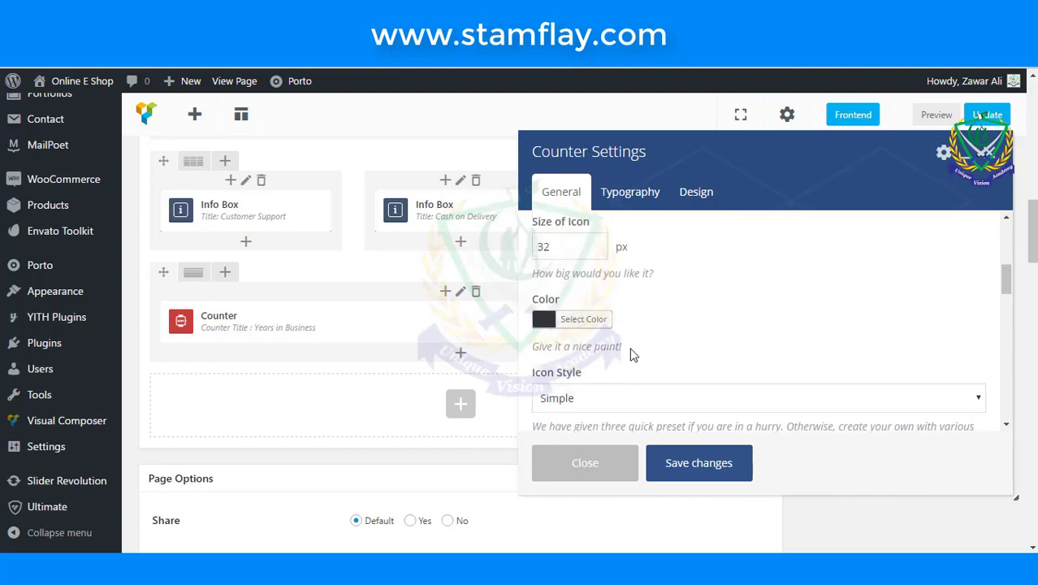
left_click(541, 326)
left_click_drag(577, 366, 505, 303)
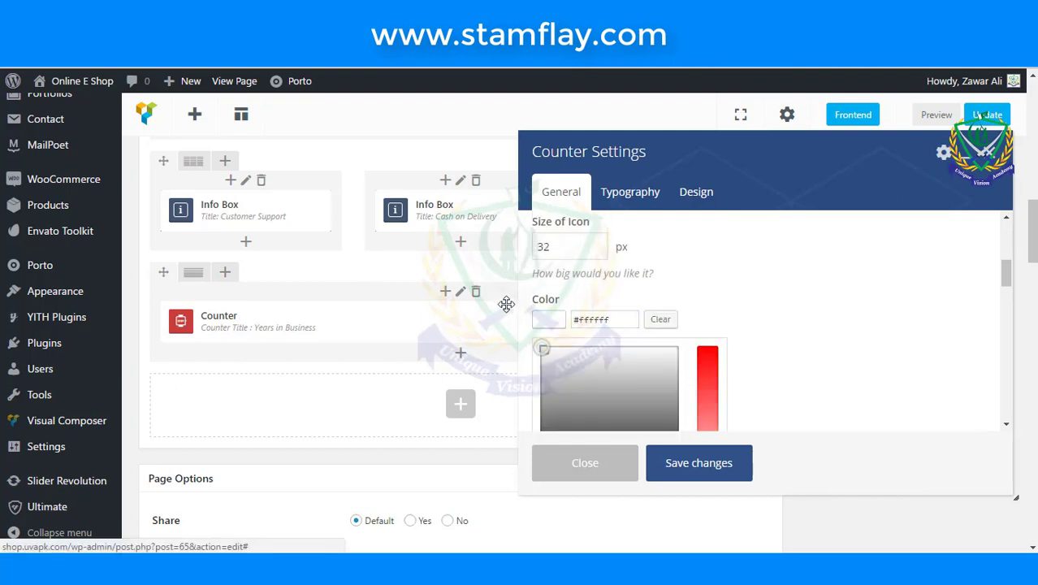
left_click(806, 280)
- Set the counter title colour to white in Typography and save the counter
scroll(803, 291, "down", 1)
scroll(804, 290, "down", 8)
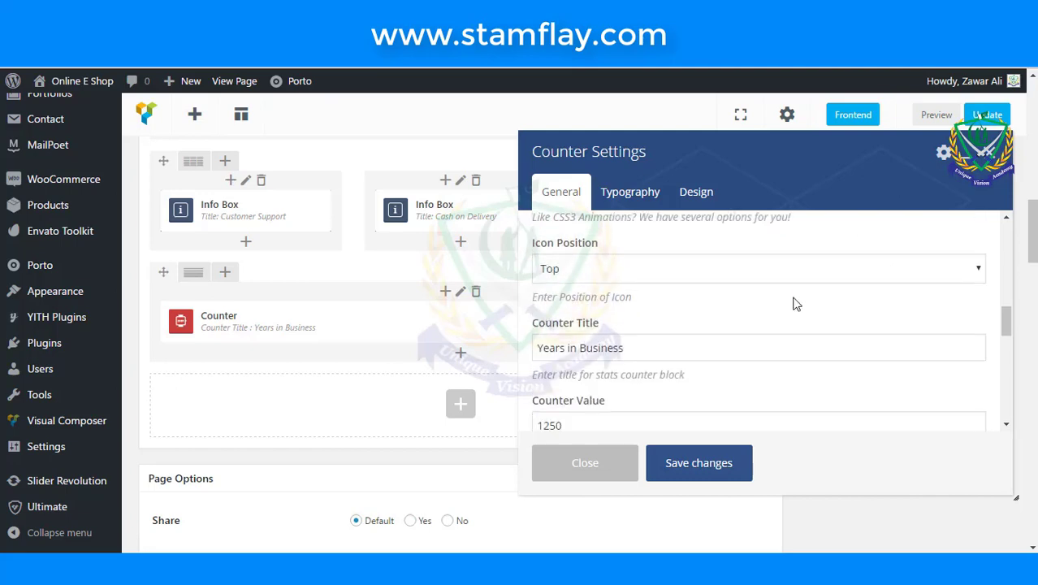
scroll(796, 309, "down", 10)
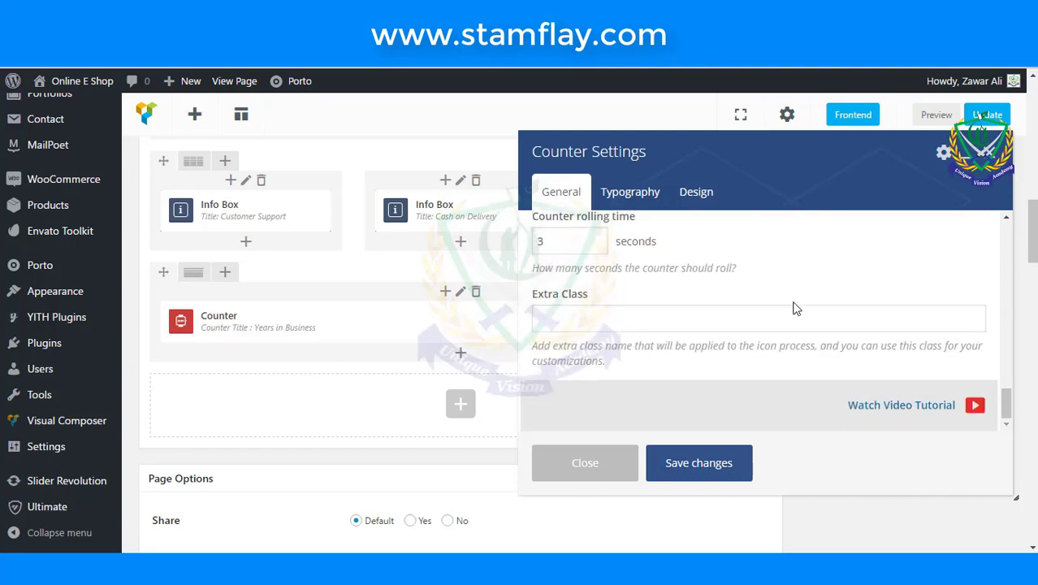
left_click(654, 198)
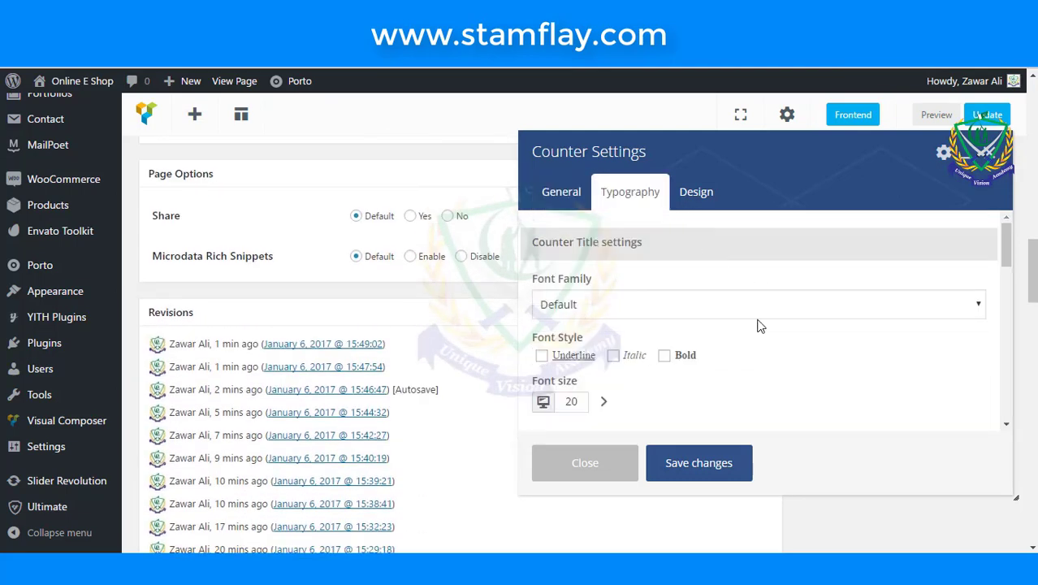
scroll(759, 338, "down", 2)
scroll(757, 338, "down", 2)
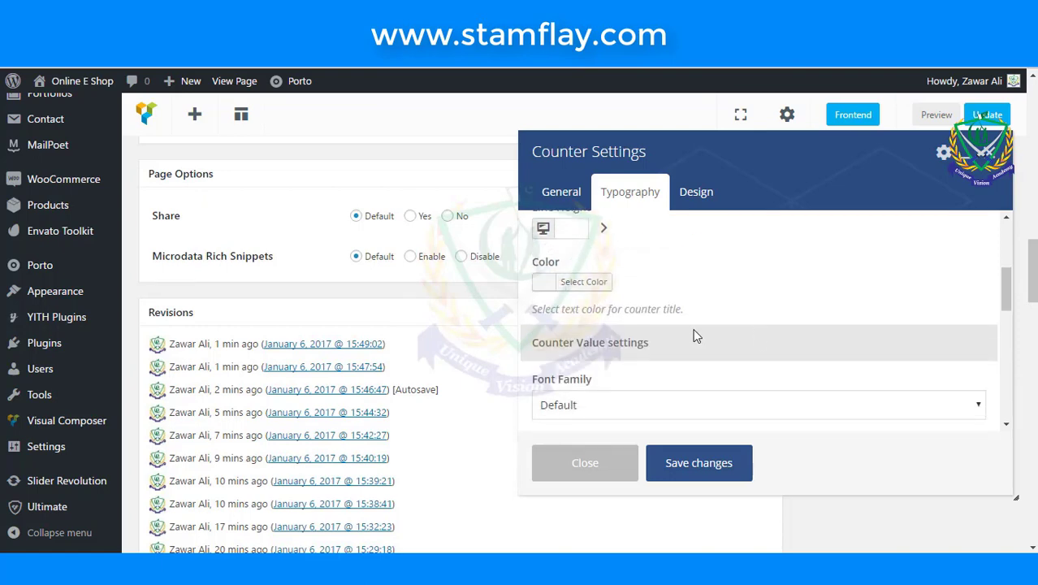
left_click(561, 284)
left_click(543, 312)
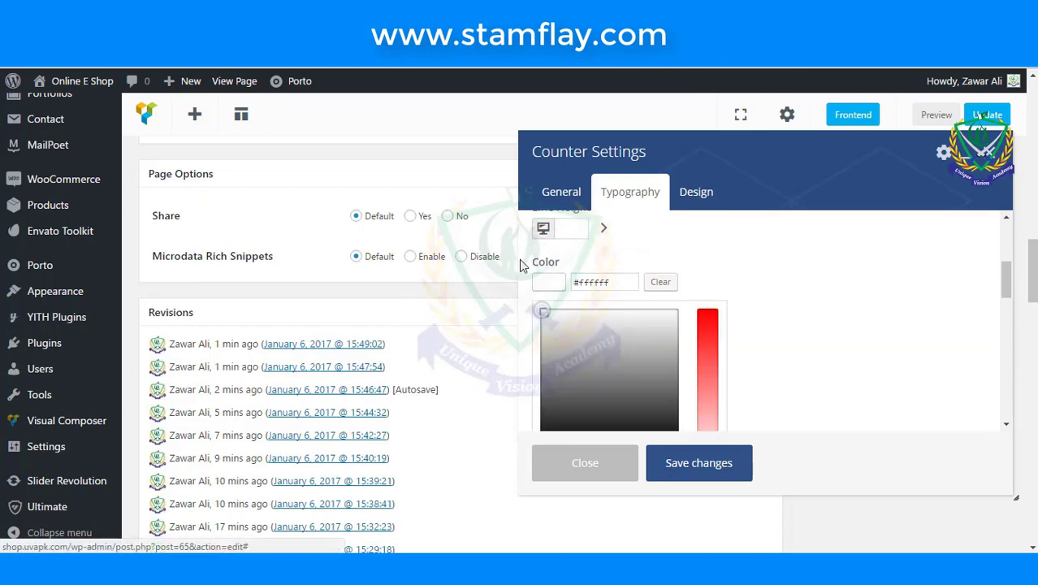
left_click(801, 358)
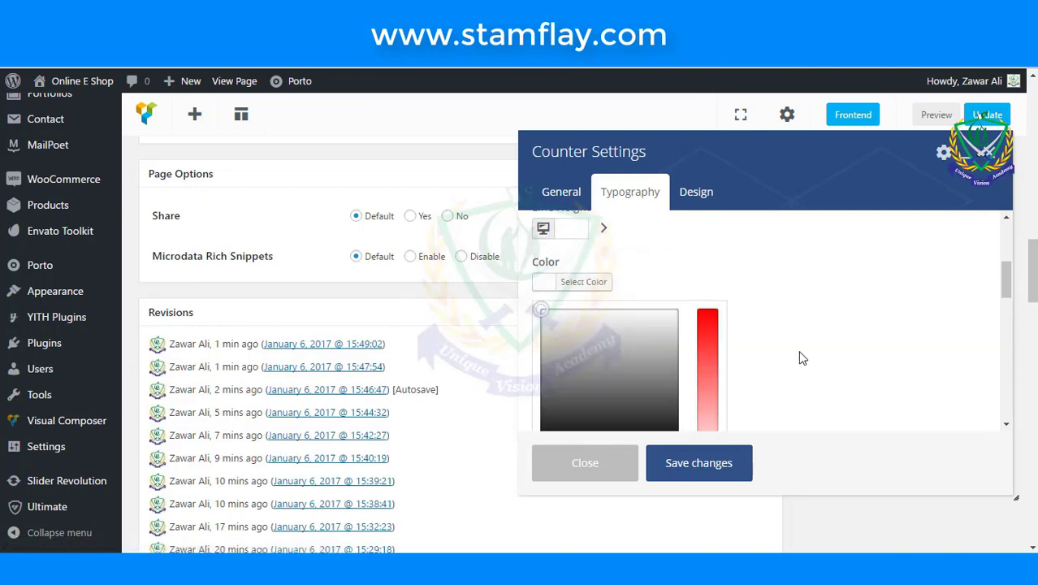
left_click(736, 458)
scroll(741, 443, "up", 3)
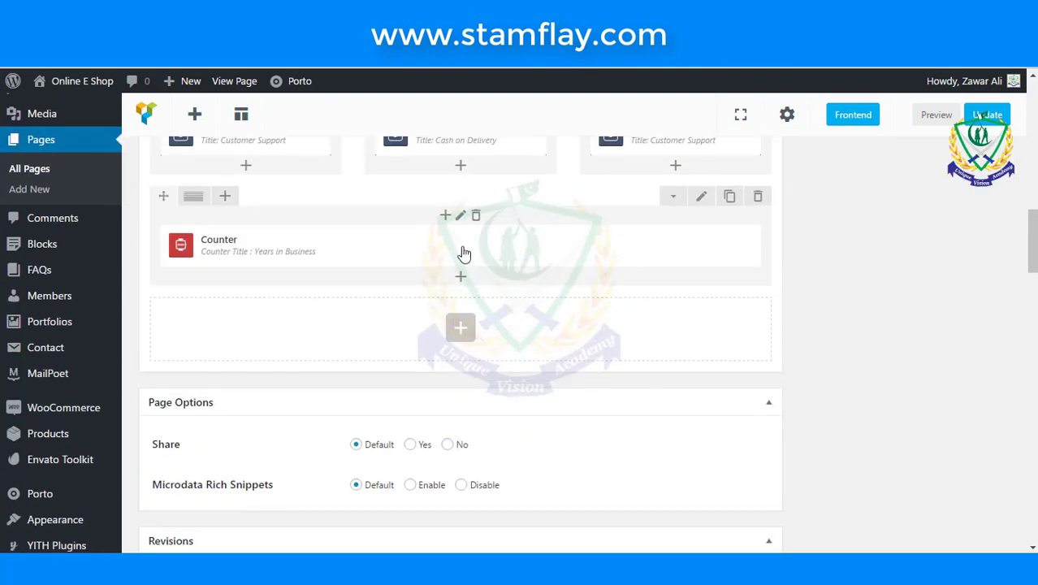
- Set the counter row's Row stretch option to Stretch row
left_click(703, 197)
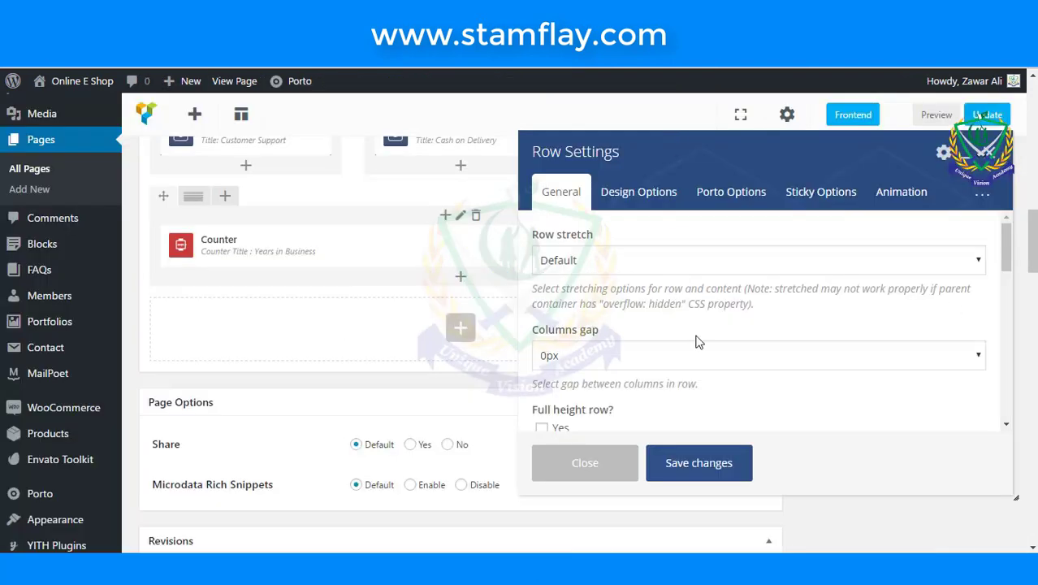
left_click(652, 262)
left_click(652, 305)
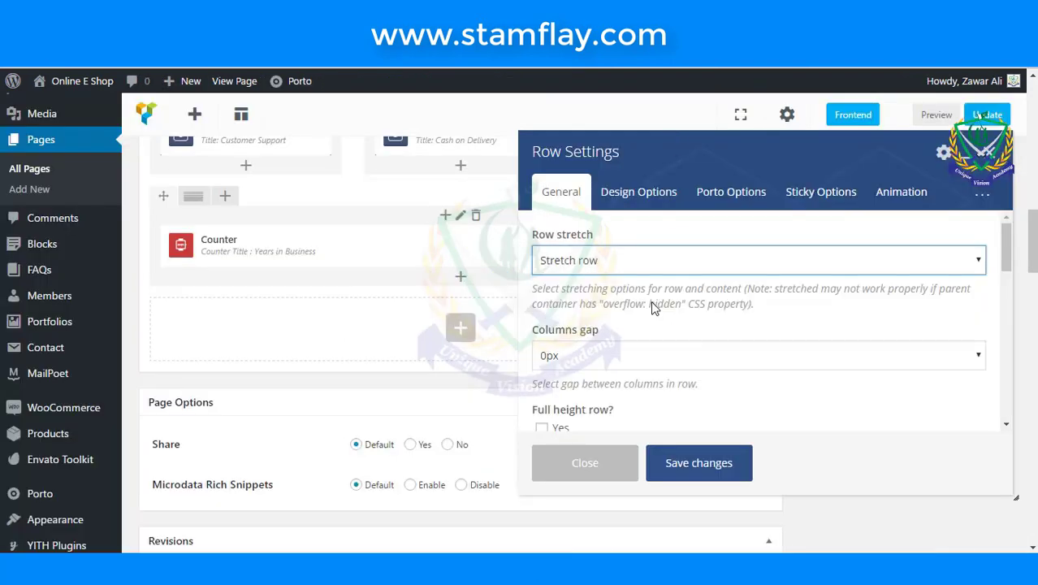
scroll(652, 305, "down", 5)
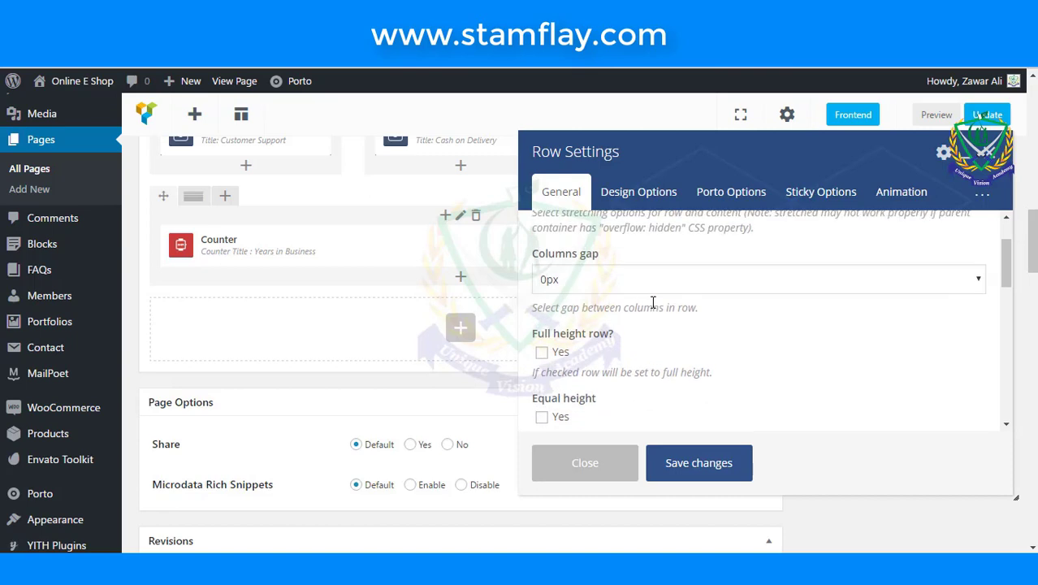
scroll(652, 302, "down", 1)
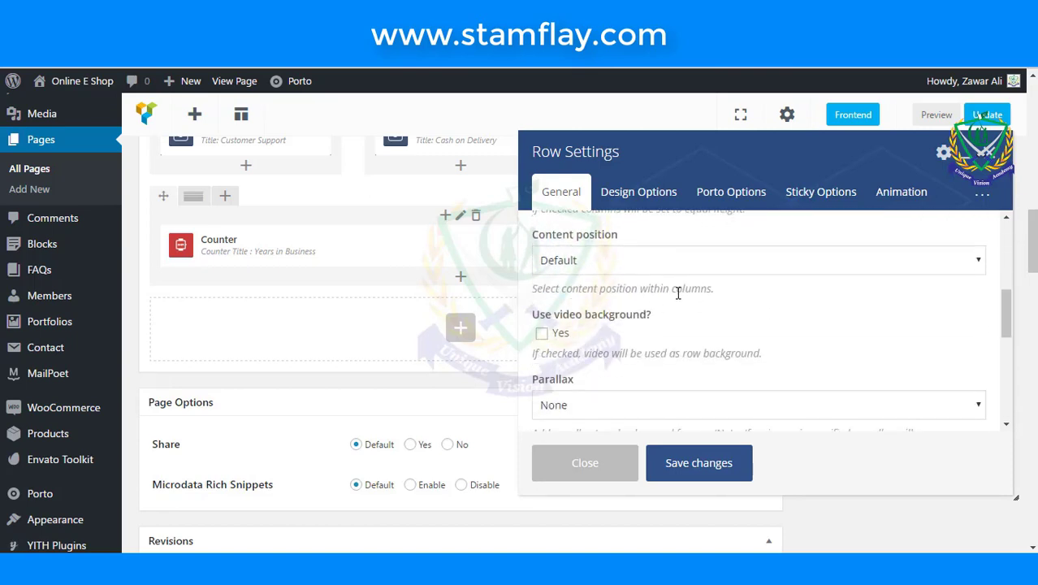
- Give the row a purple background, save the row, and update the page
left_click(667, 203)
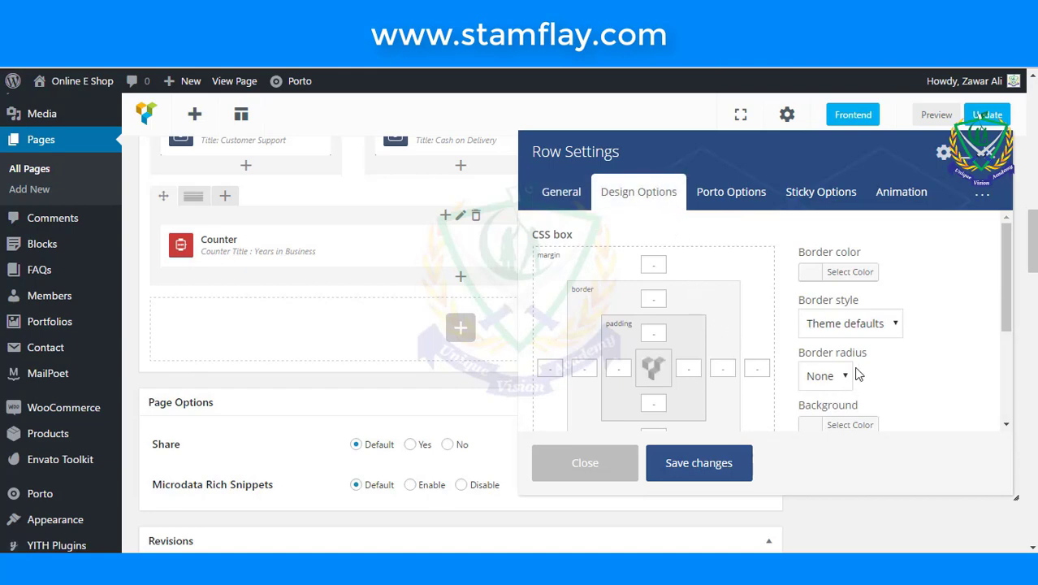
left_click(815, 426)
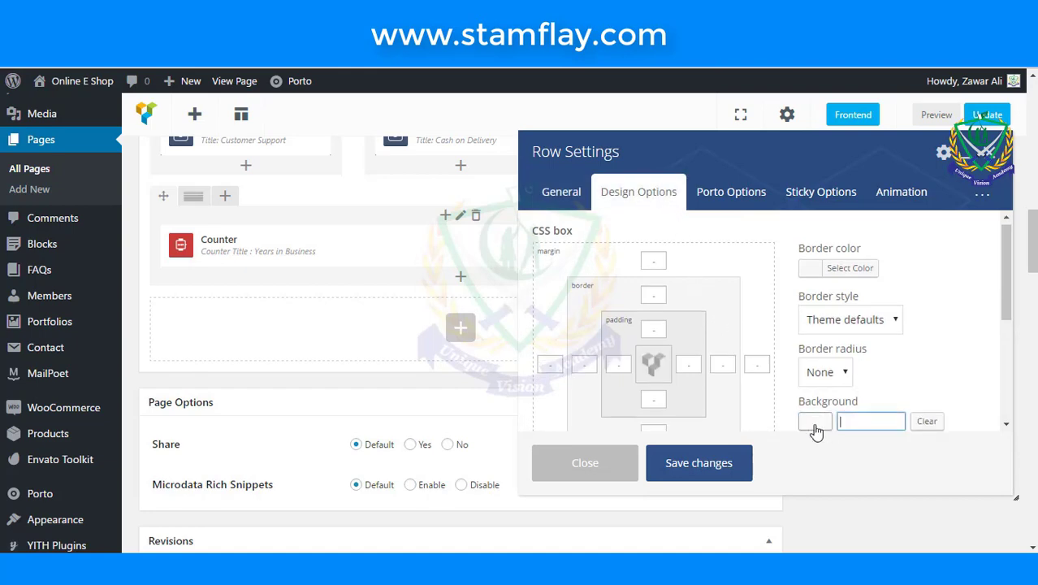
left_click(813, 423)
scroll(811, 416, "down", 3)
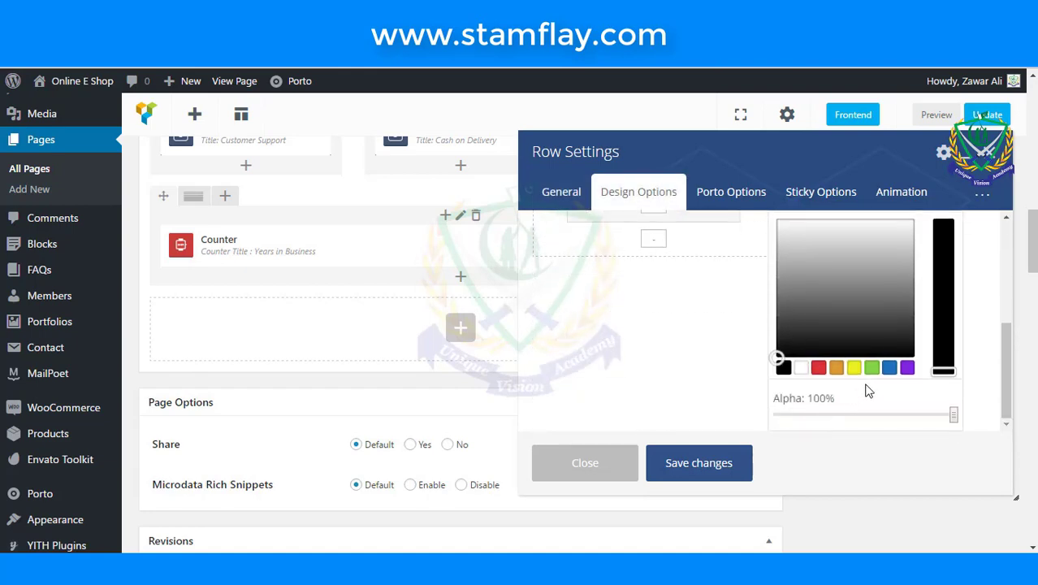
left_click(906, 368)
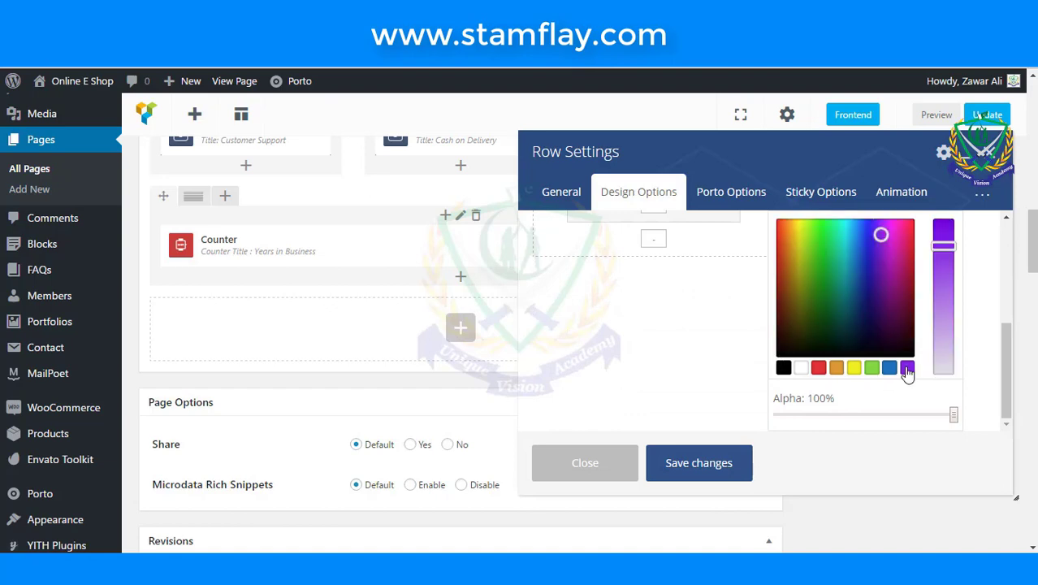
left_click(700, 471)
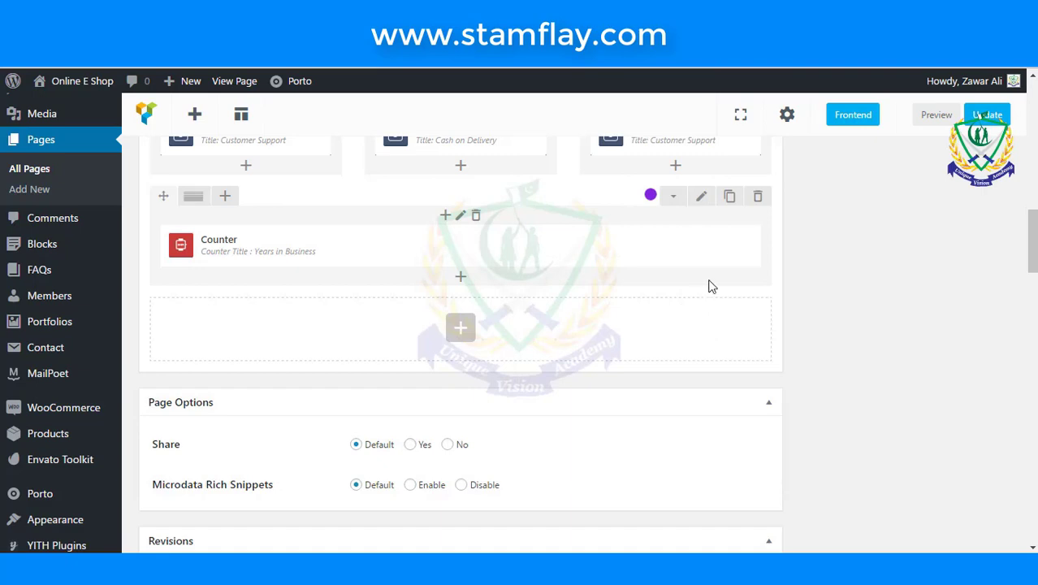
left_click(982, 115)
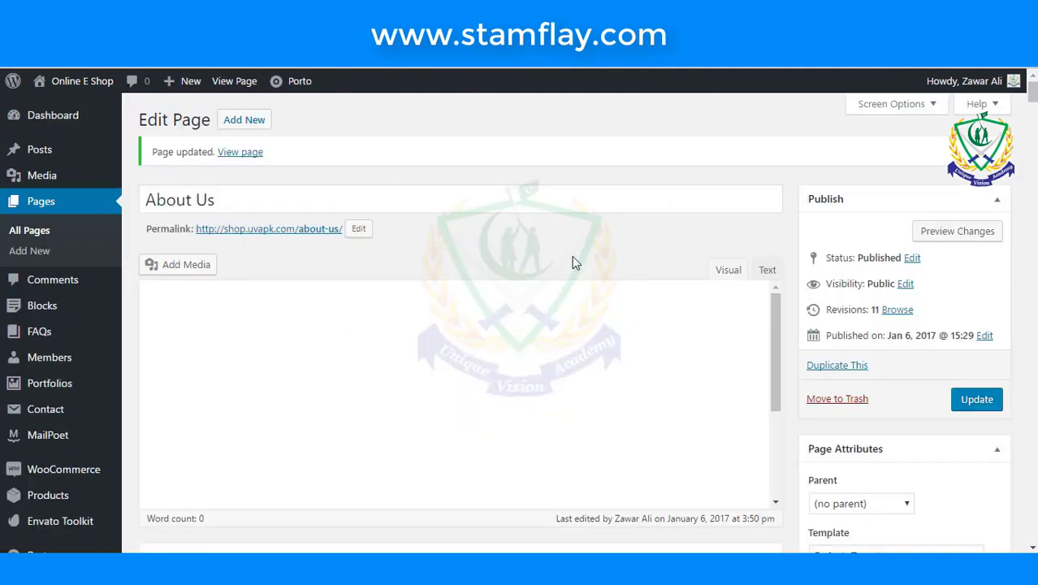
- Scroll the live page to check the purple 1,250+ Years in Business band
scroll(572, 258, "down", 3)
scroll(581, 229, "up", 5)
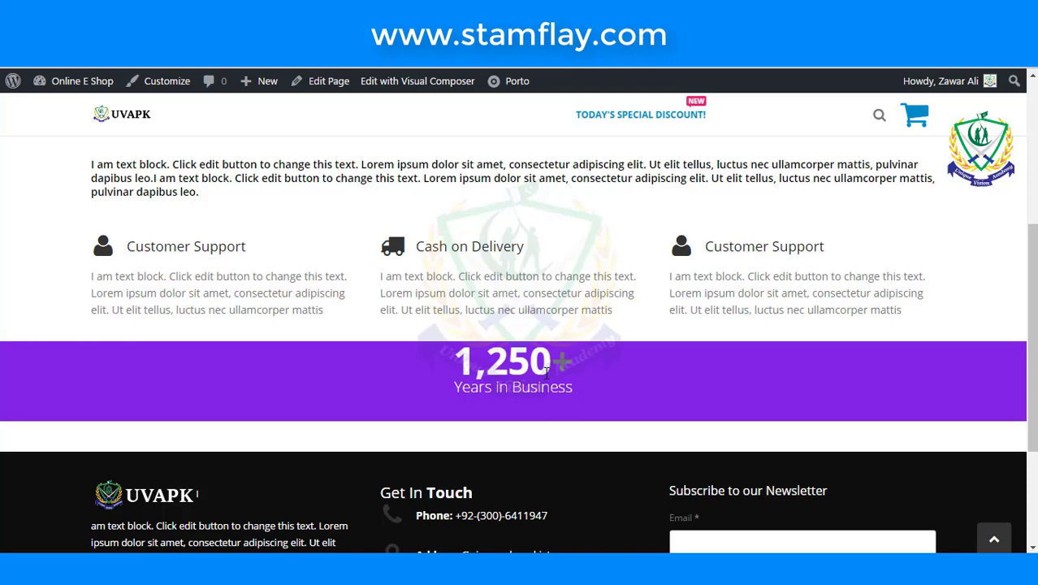
scroll(562, 413, "down", 1)
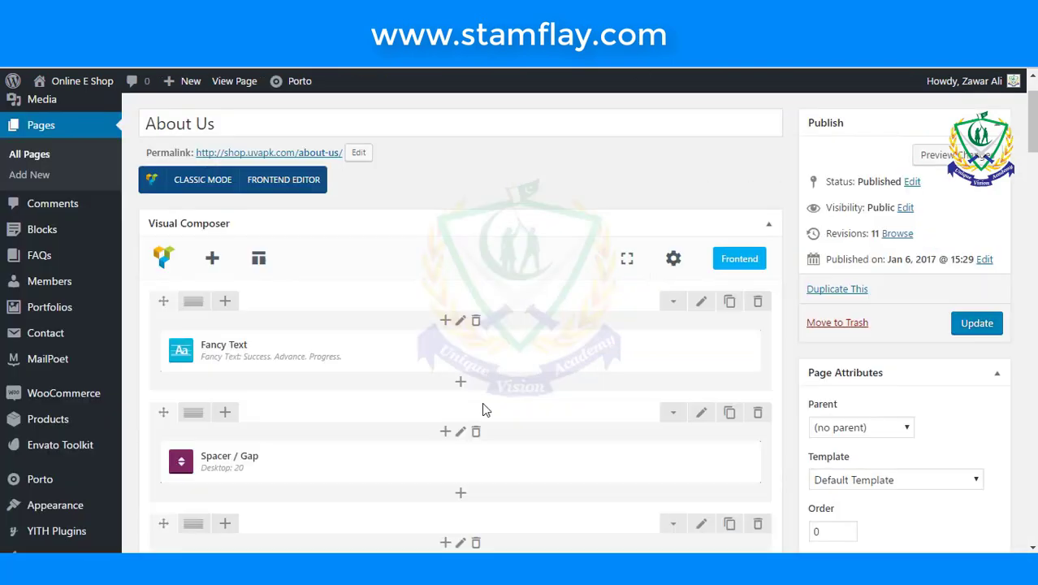
- Change the counter row layout to three equal 1/3+1/3+1/3 columns
scroll(469, 415, "down", 5)
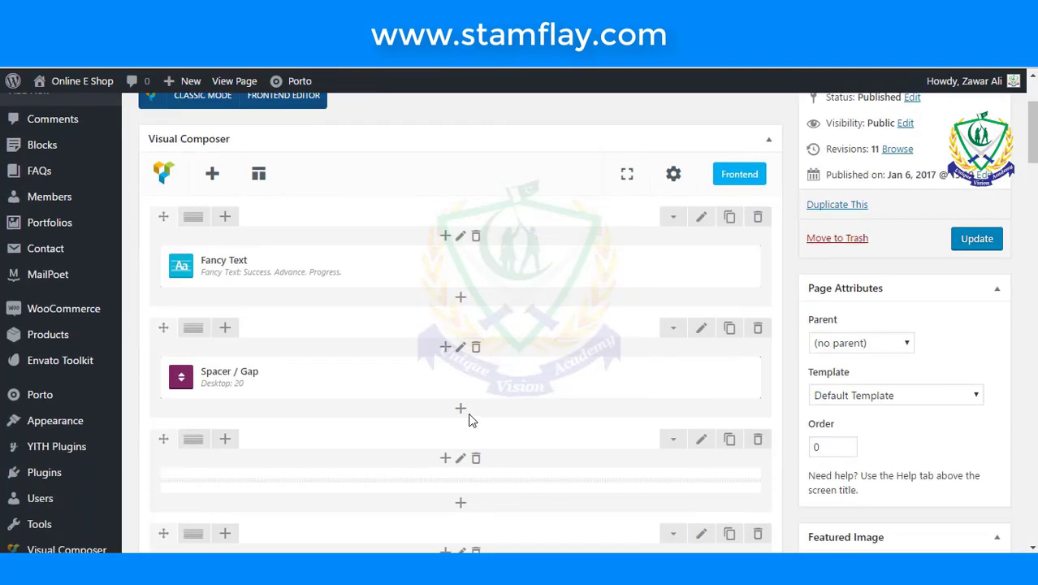
scroll(469, 418, "down", 5)
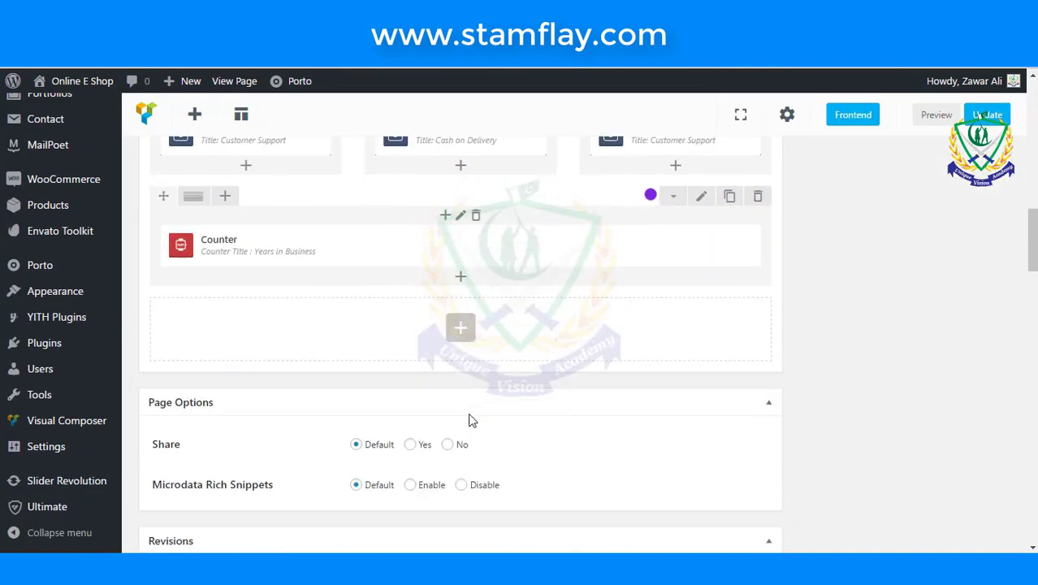
mouse_move(192, 200)
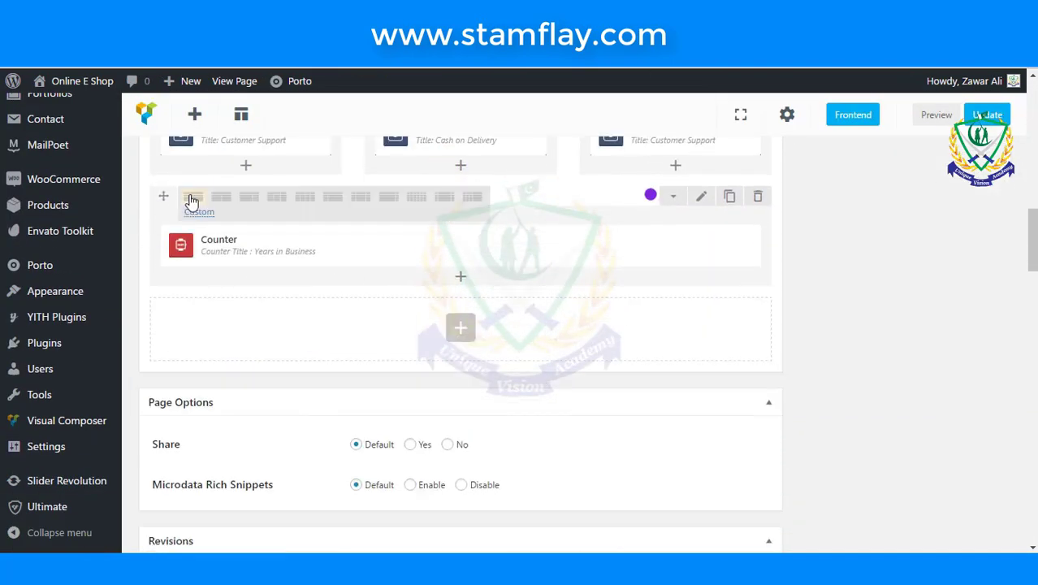
left_click(275, 203)
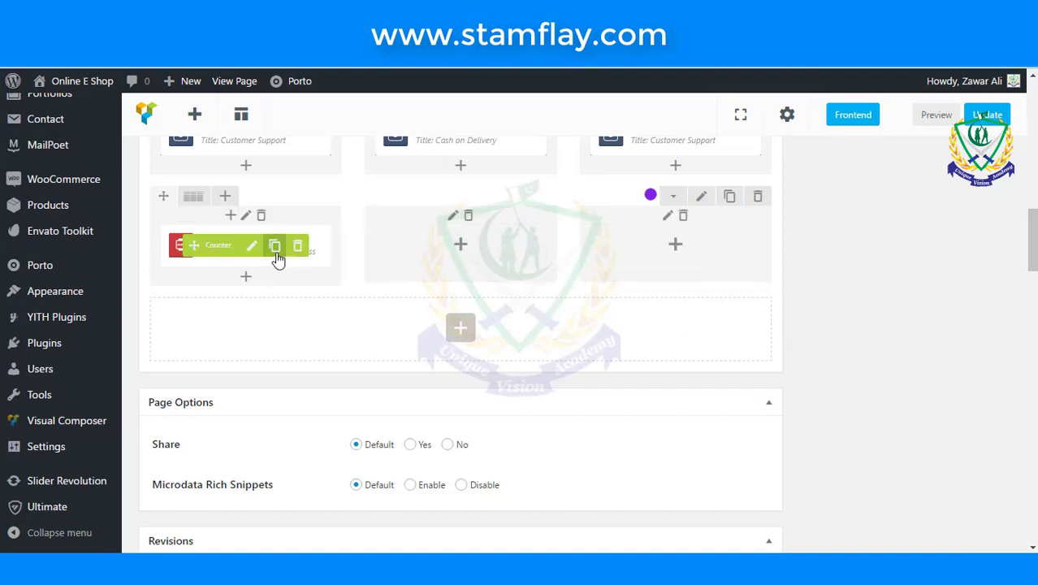
- Clone the counter twice and move the copies into the middle and right columns
left_click(276, 252)
left_click(275, 252)
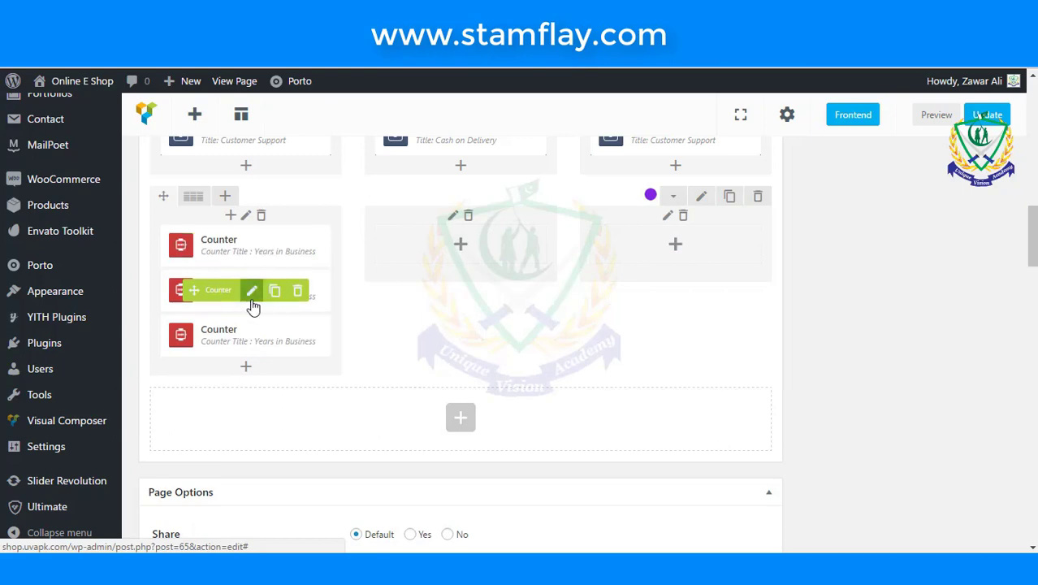
left_click_drag(370, 257, 438, 259)
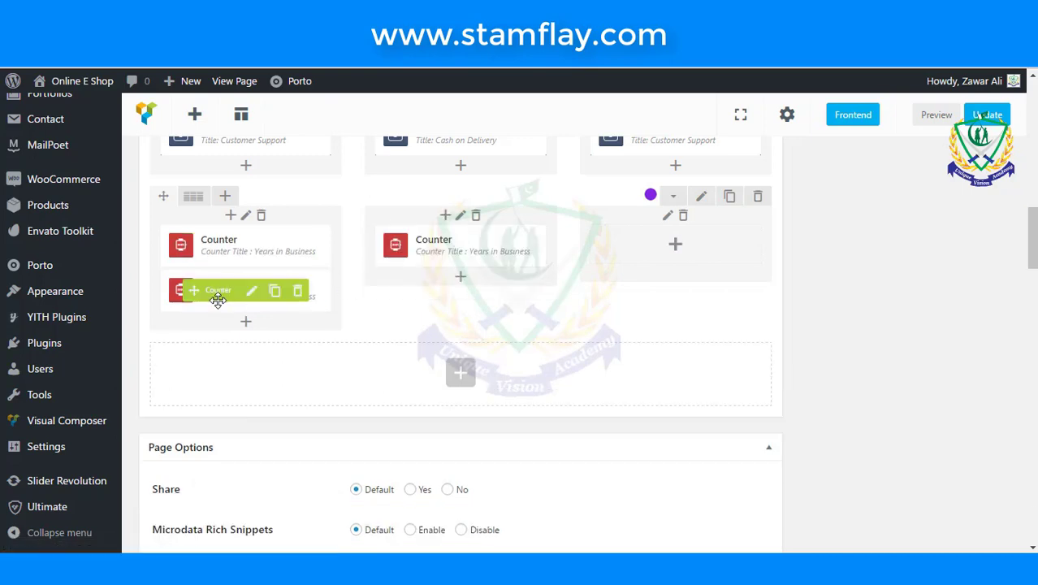
left_click_drag(195, 290, 613, 252)
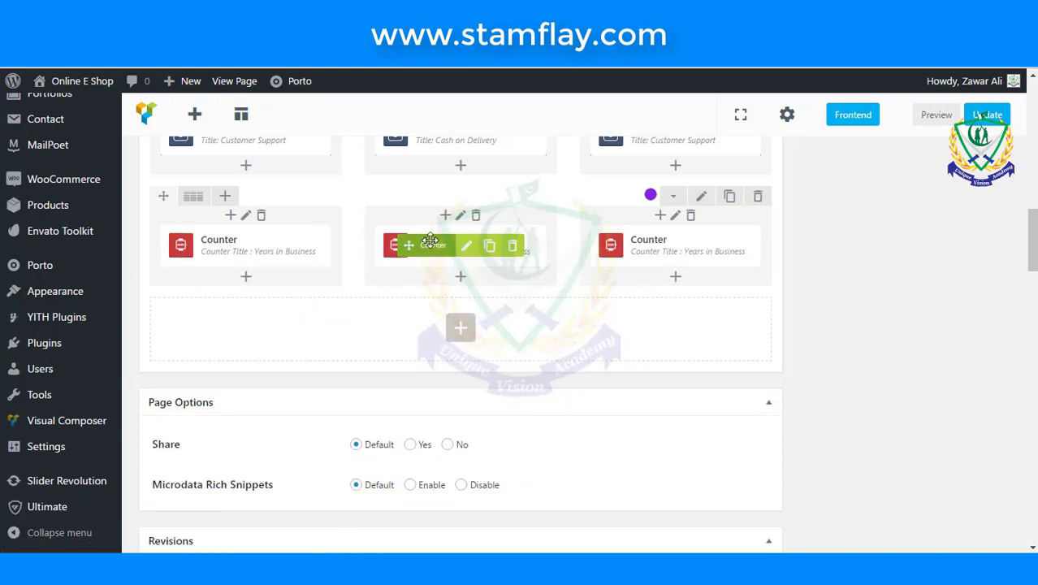
left_click(466, 247)
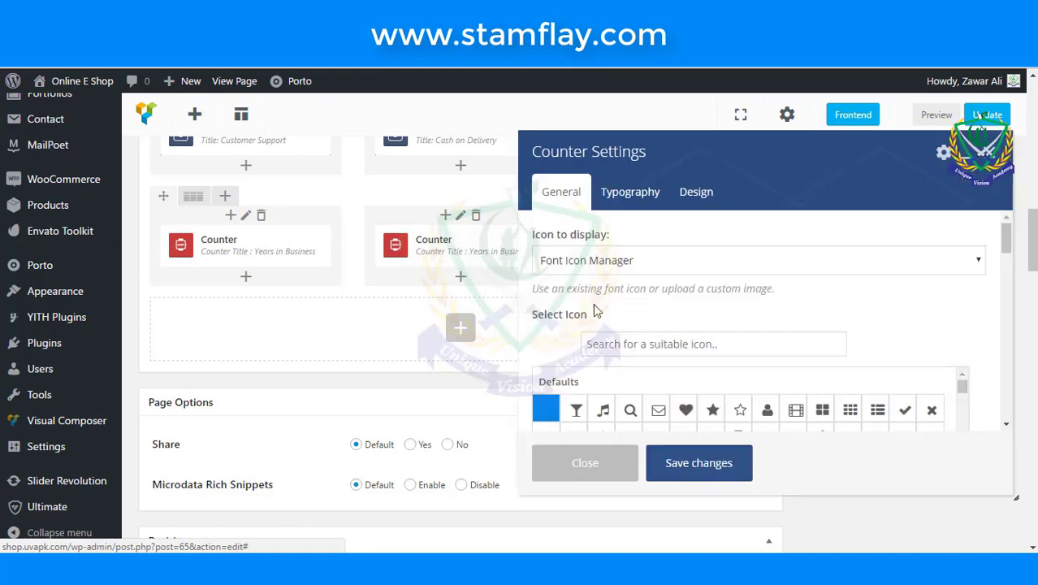
- Retitle the middle counter 'Our Coustomers', change its value from 1250 to 550, and save
scroll(605, 326, "down", 1)
scroll(604, 329, "down", 6)
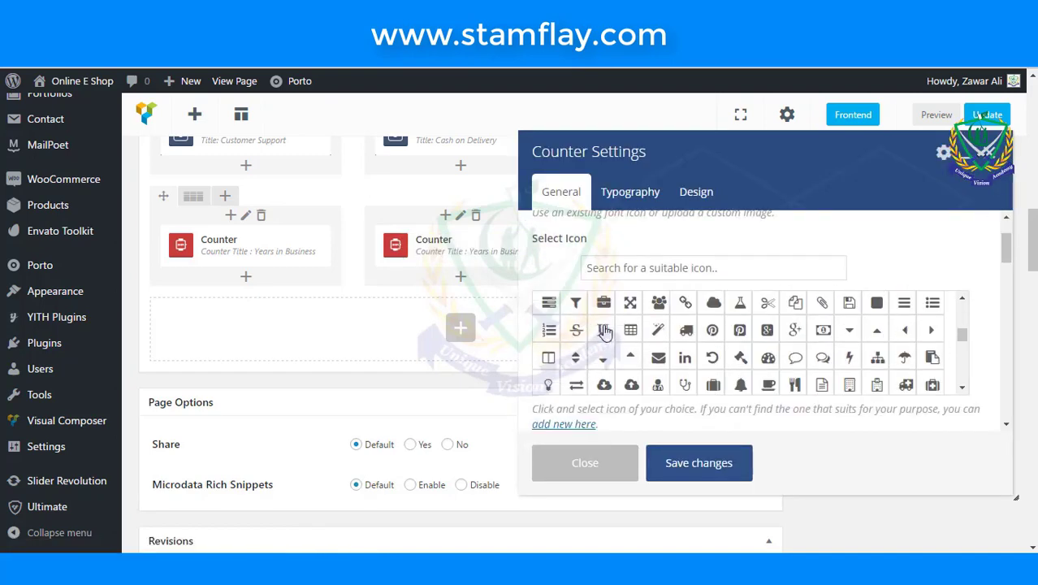
scroll(689, 367, "down", 3)
scroll(689, 367, "down", 2)
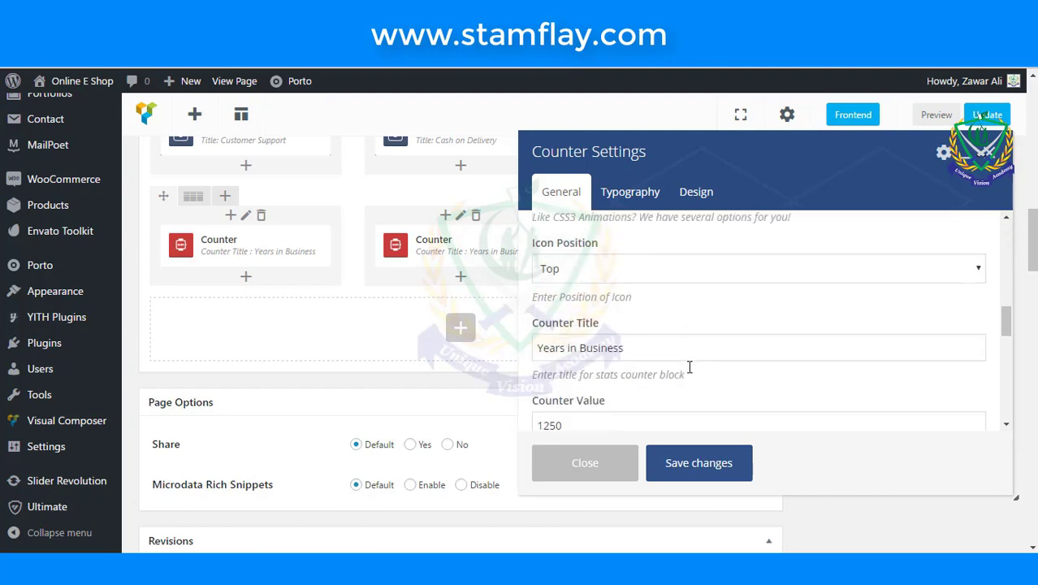
left_click(681, 349)
key("ctrl+a")
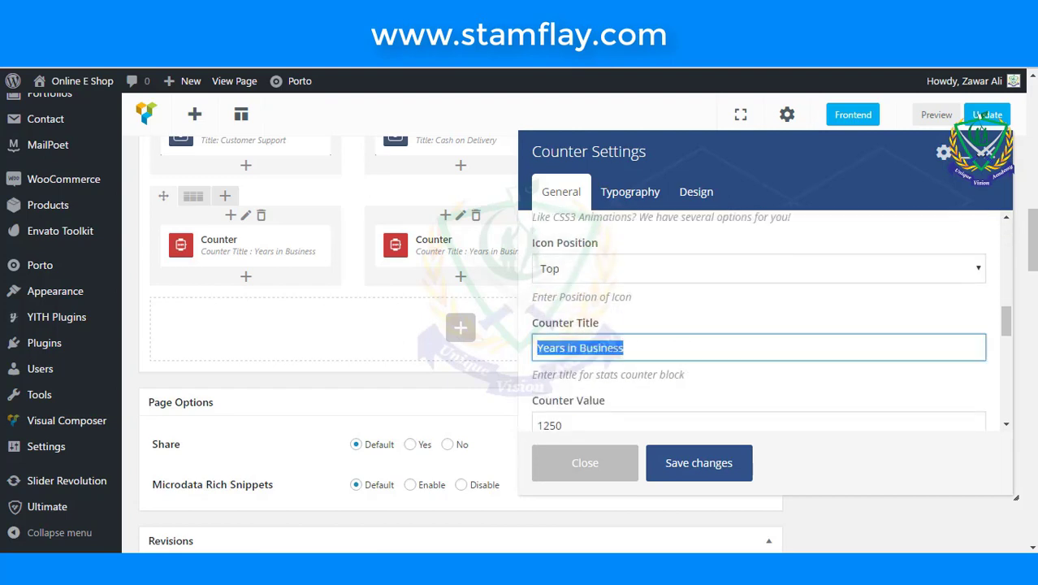
type("Our ")
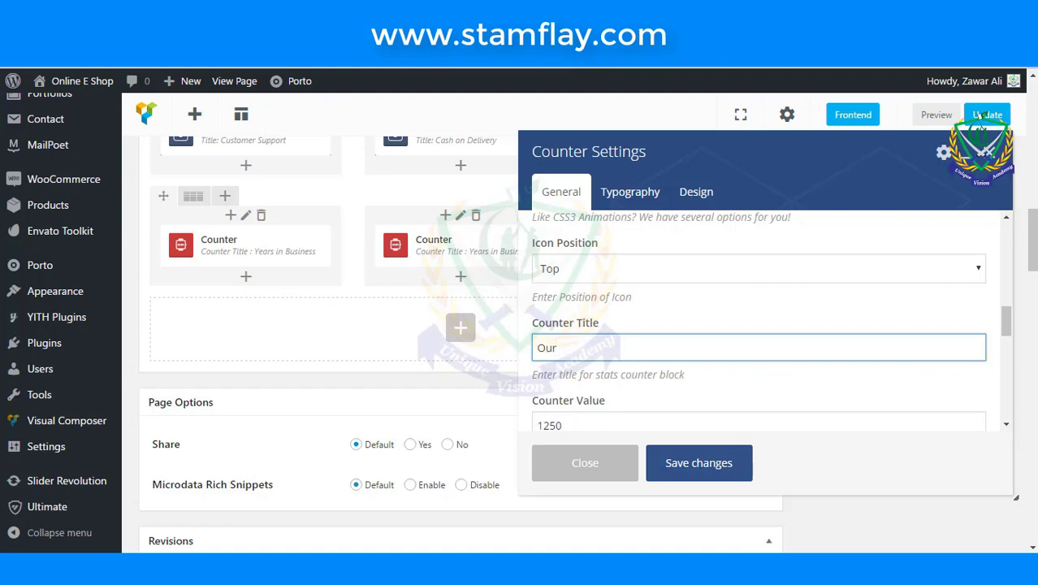
type("Coustomers")
double_click(617, 424)
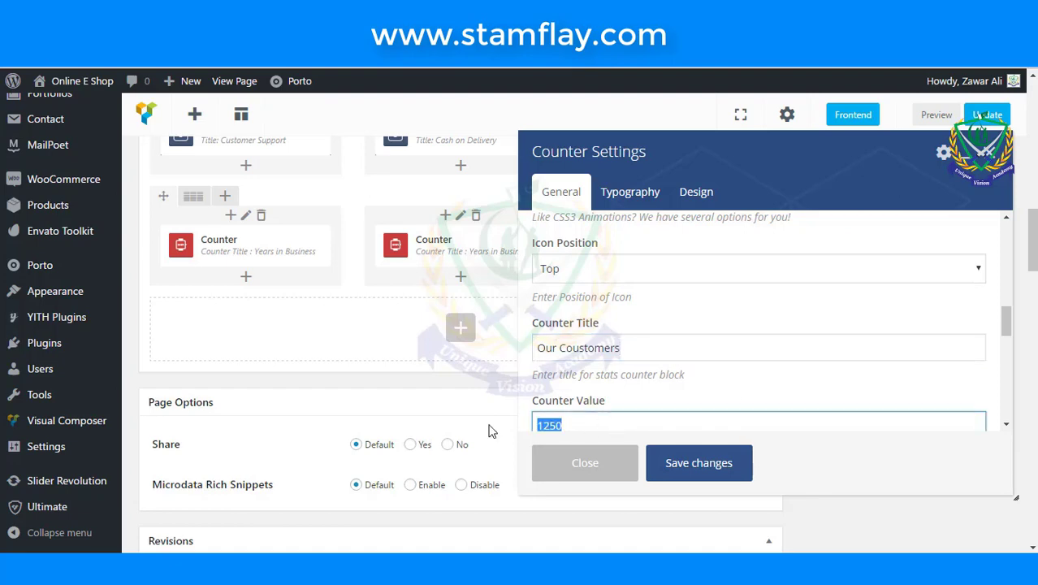
type("550")
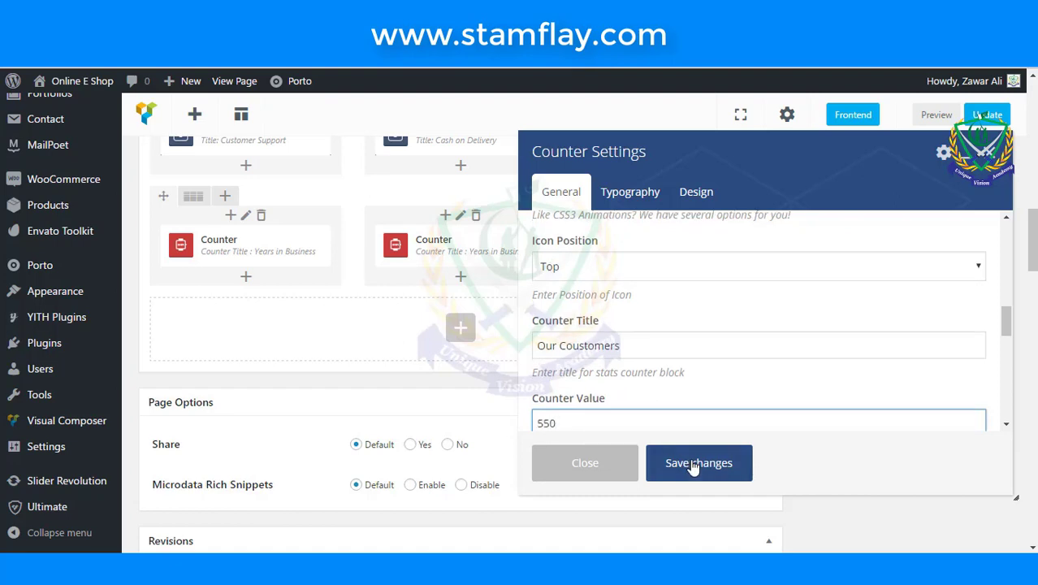
left_click(694, 463)
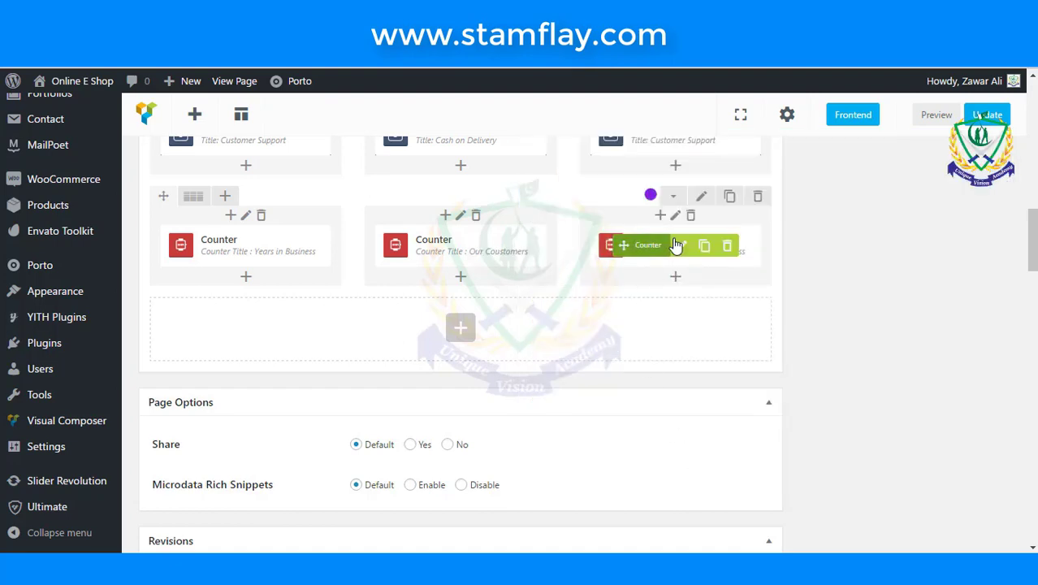
- Retitle the third counter 'Our Products', set its value to 300, and save
left_click(686, 249)
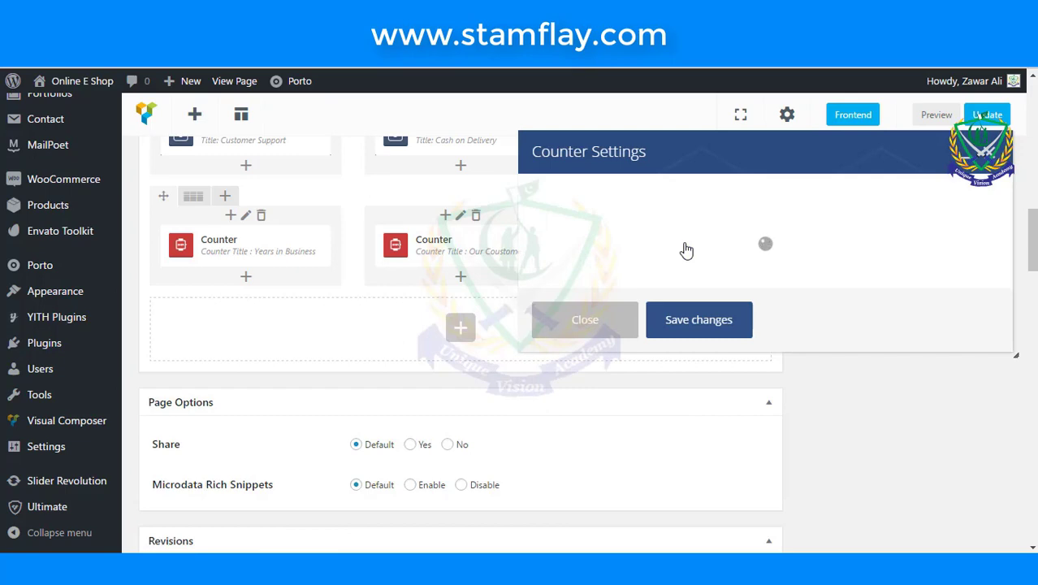
scroll(654, 345, "down", 2)
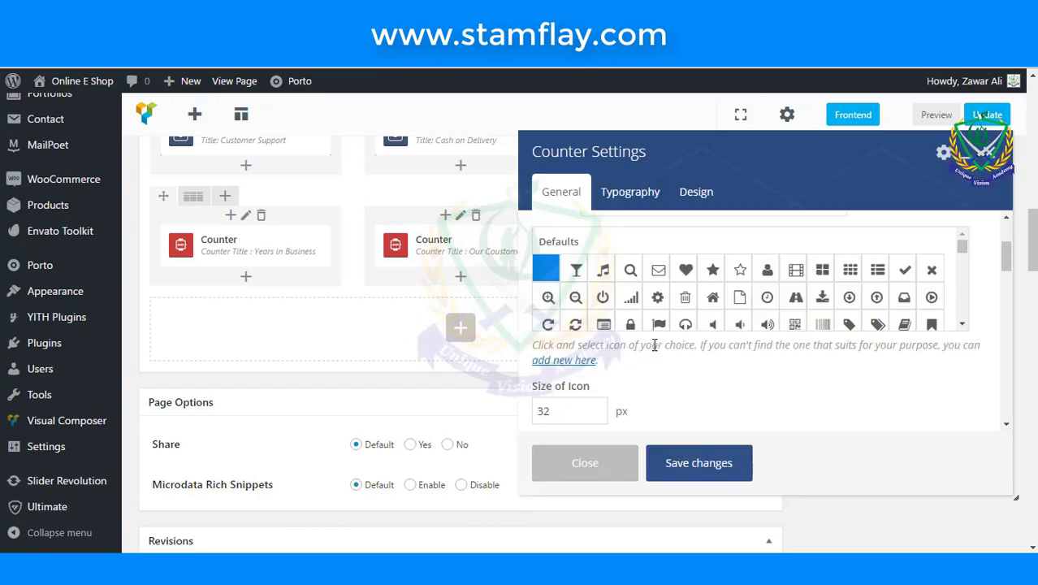
scroll(654, 345, "down", 3)
triple_click(658, 276)
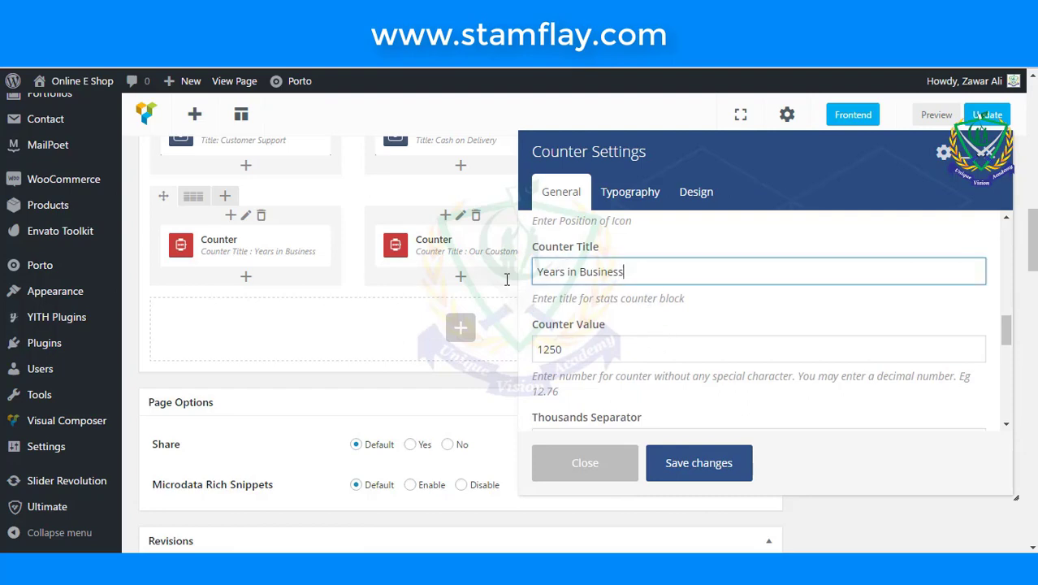
type("Ou")
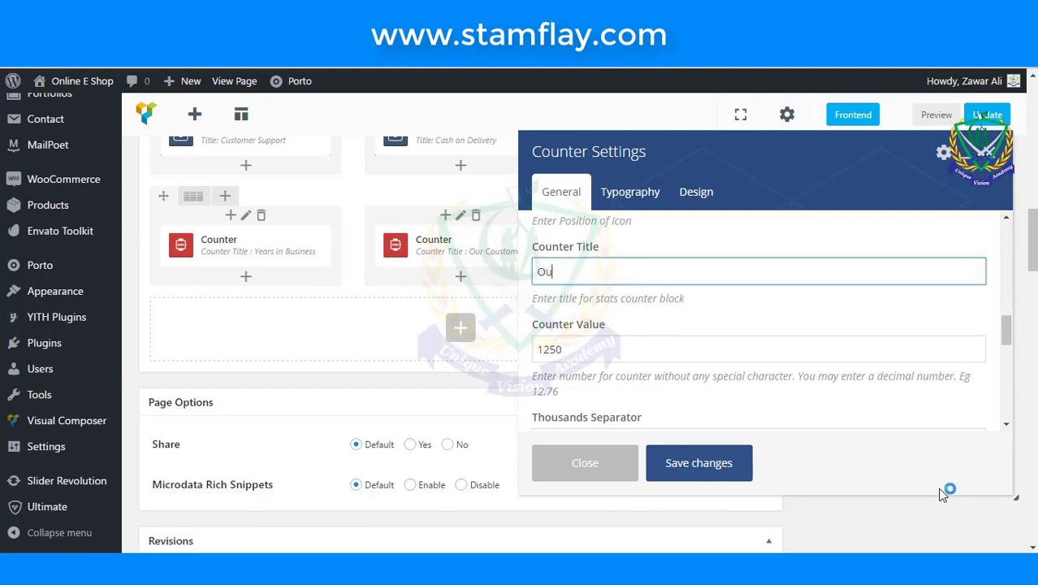
type("r Products")
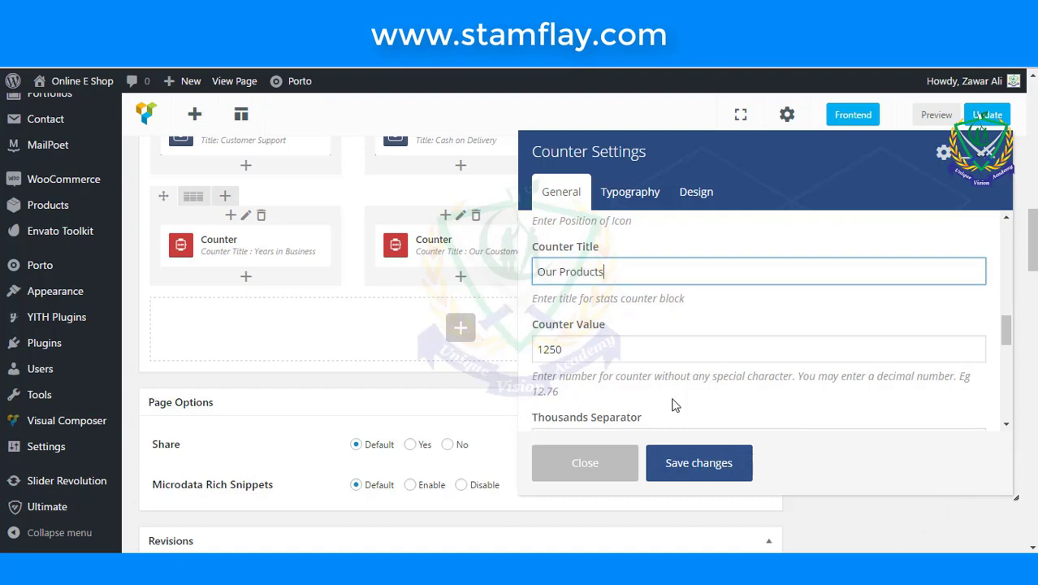
key("Tab")
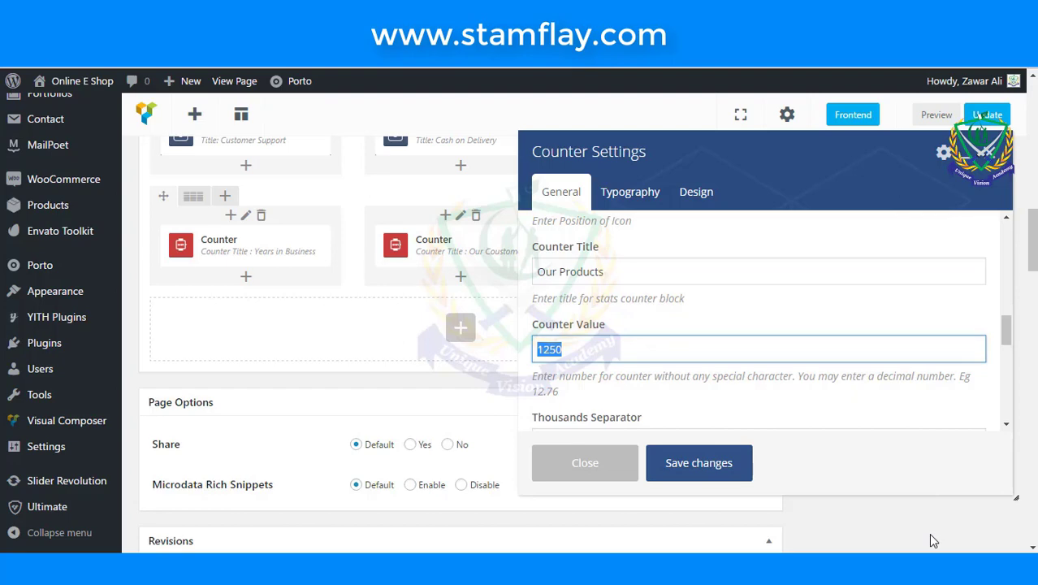
type("300")
left_click(723, 473)
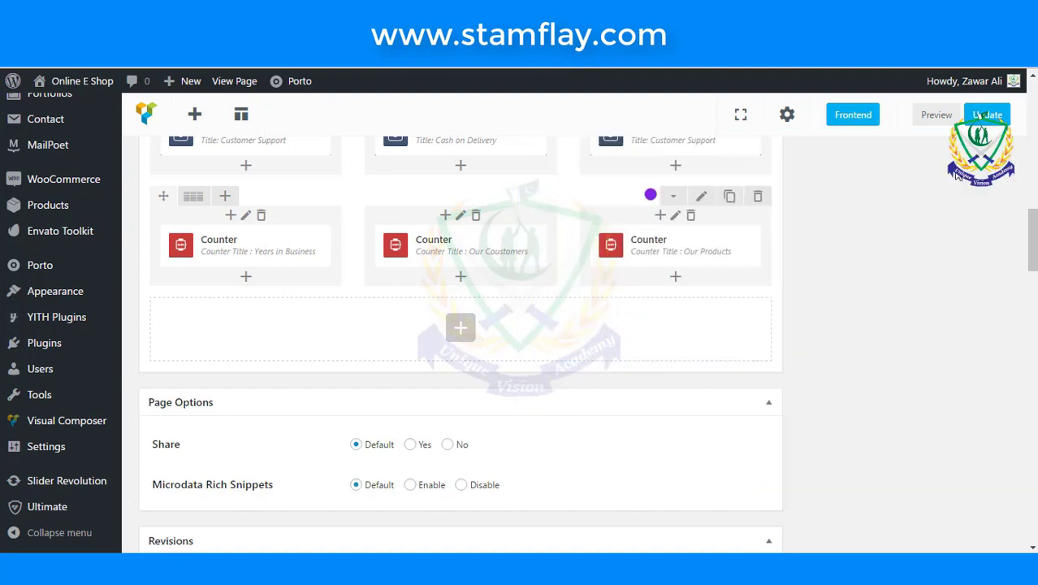
- Update the About Us page so the three counters go live
left_click(990, 120)
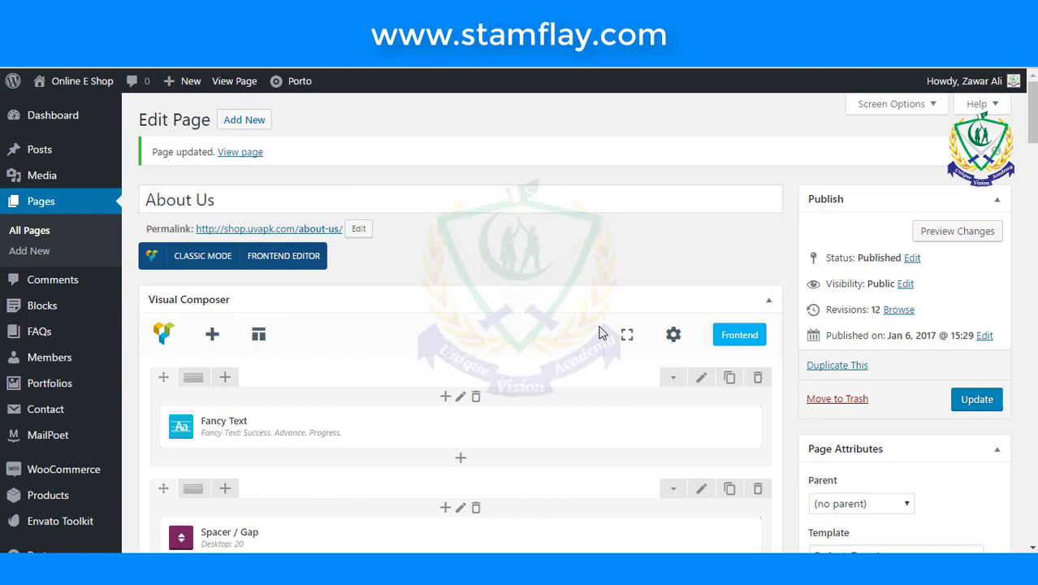
- In the content row's Porto Options, set Text Align to Center
scroll(600, 336, "down", 3)
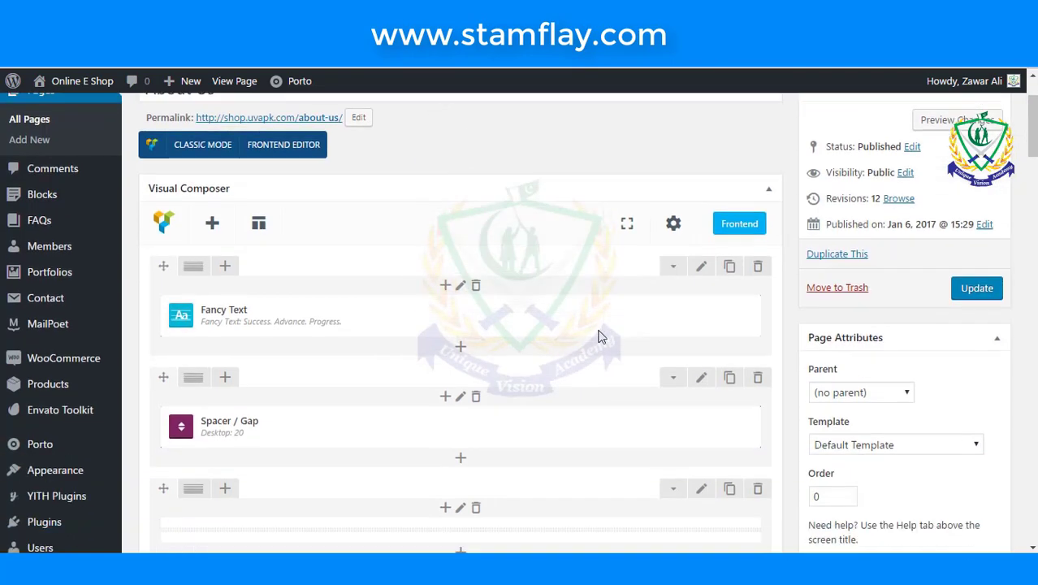
scroll(601, 335, "down", 3)
left_click(701, 346)
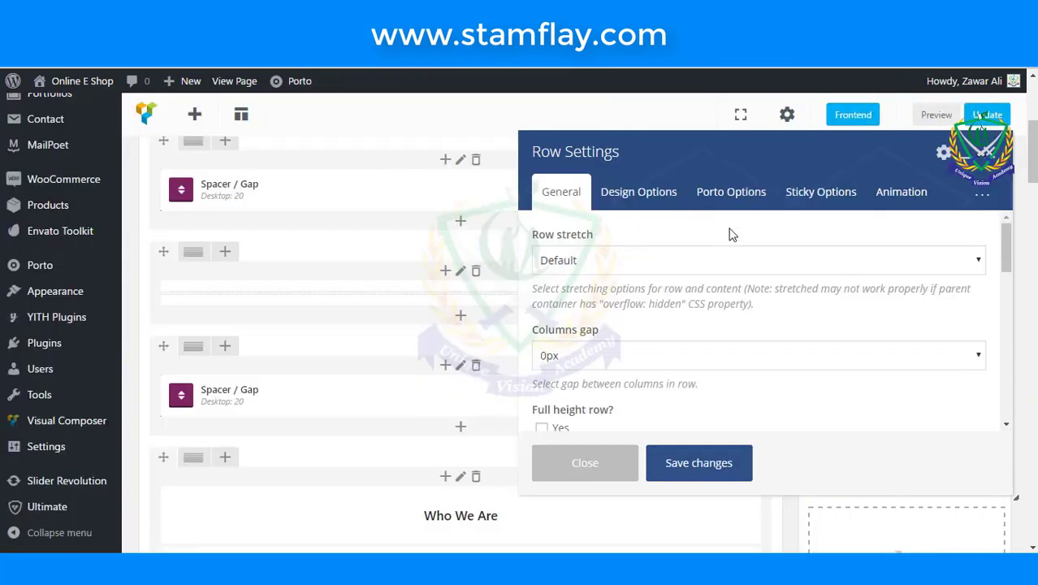
left_click(659, 195)
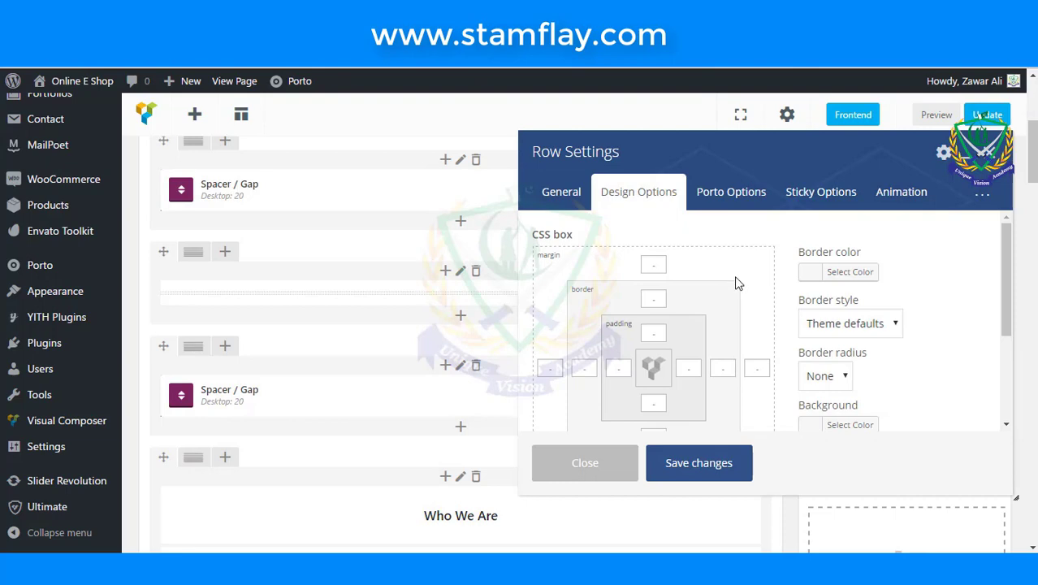
scroll(735, 282, "down", 5)
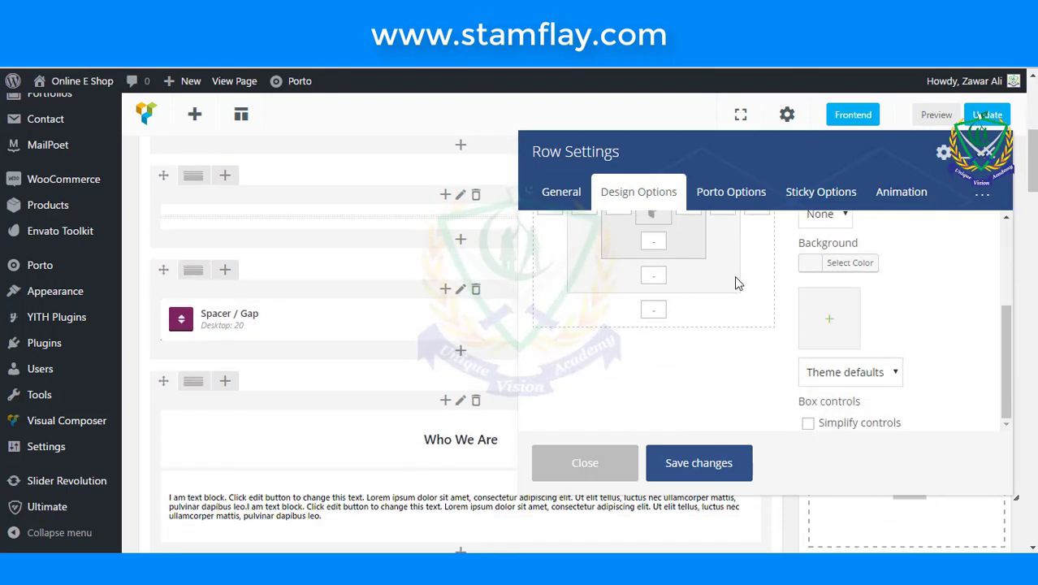
left_click(755, 203)
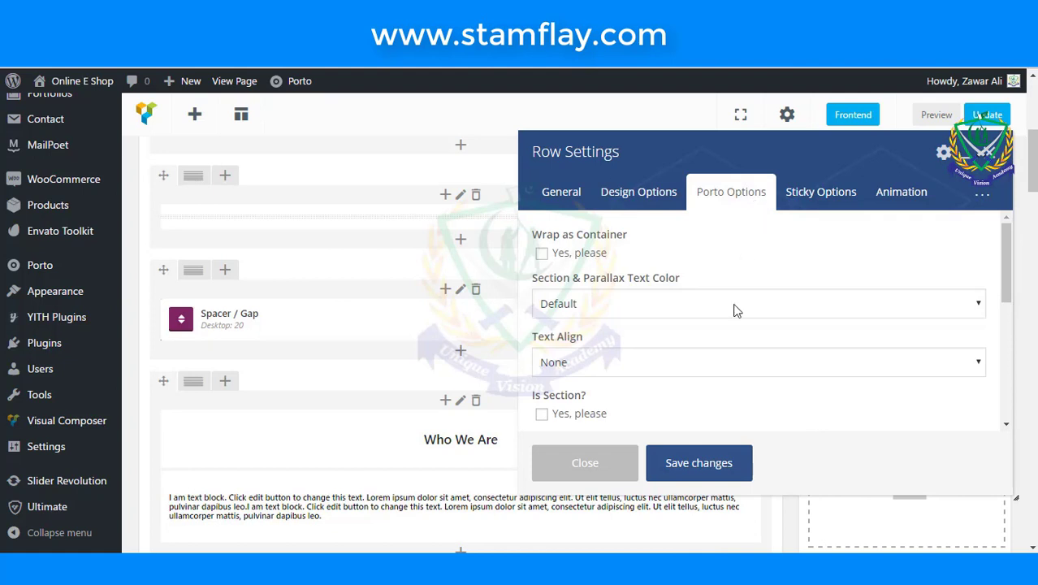
left_click(645, 363)
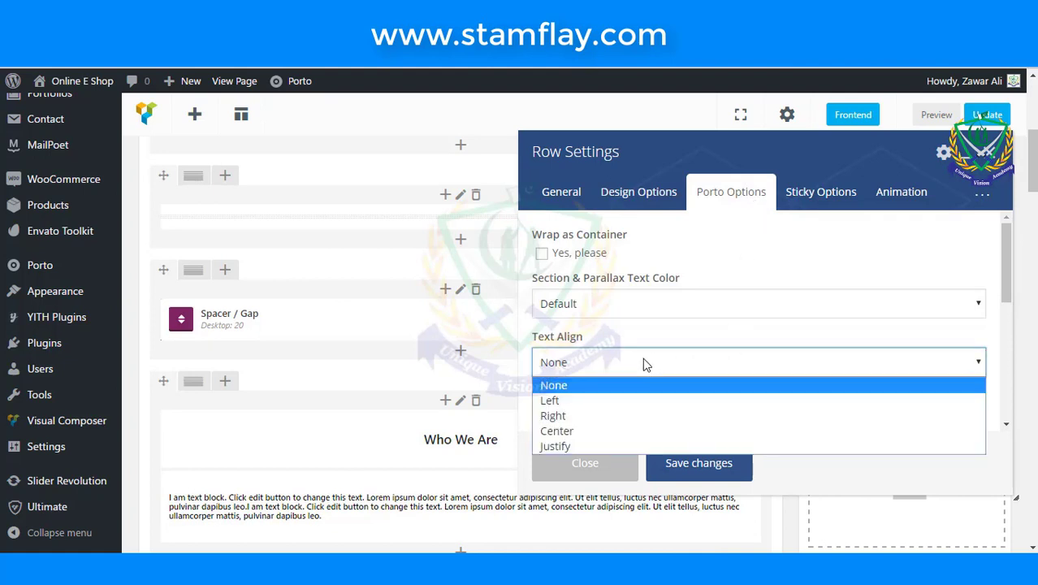
left_click(638, 431)
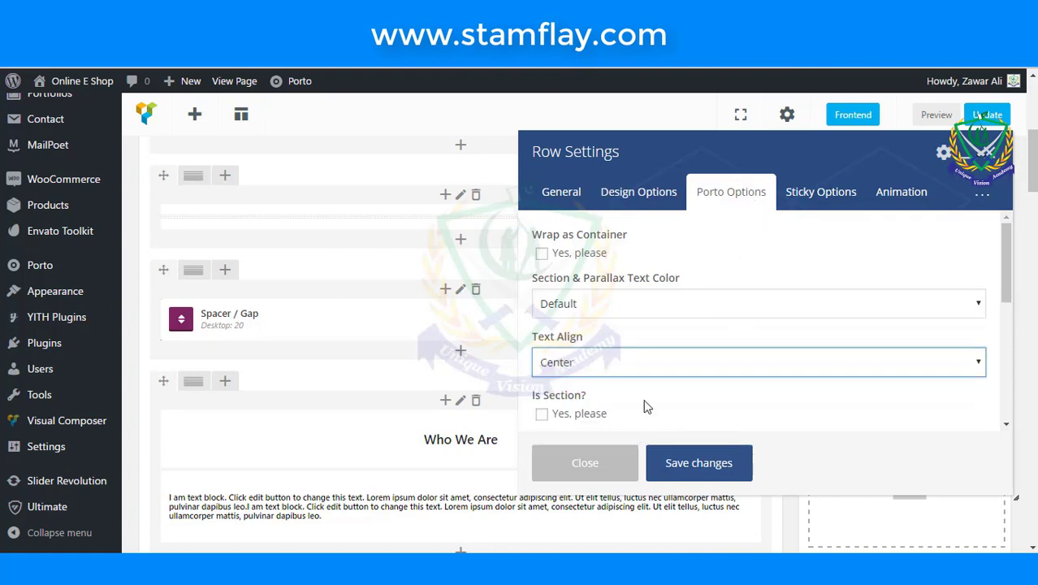
- Wrap the row as a container, remove its top and bottom margins, save, and update the page
left_click(542, 254)
scroll(725, 272, "down", 2)
scroll(725, 273, "down", 2)
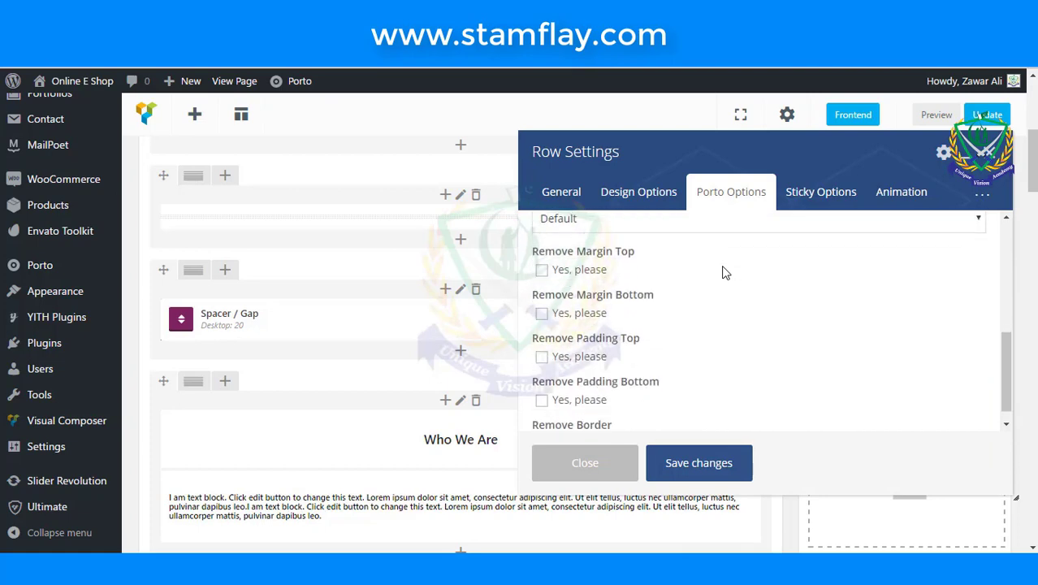
scroll(725, 273, "up", 2)
left_click(541, 345)
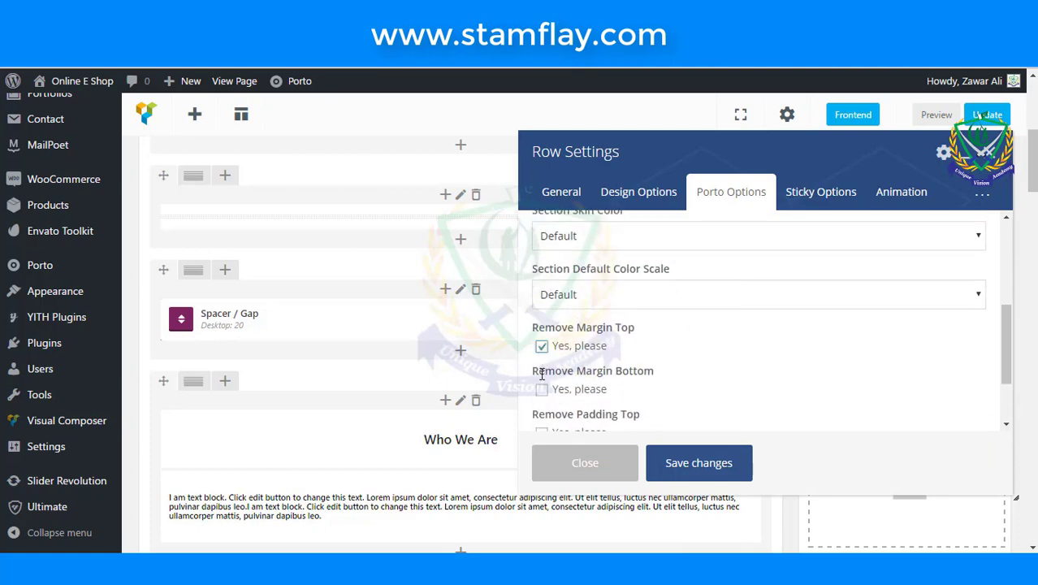
left_click(542, 389)
scroll(713, 358, "down", 2)
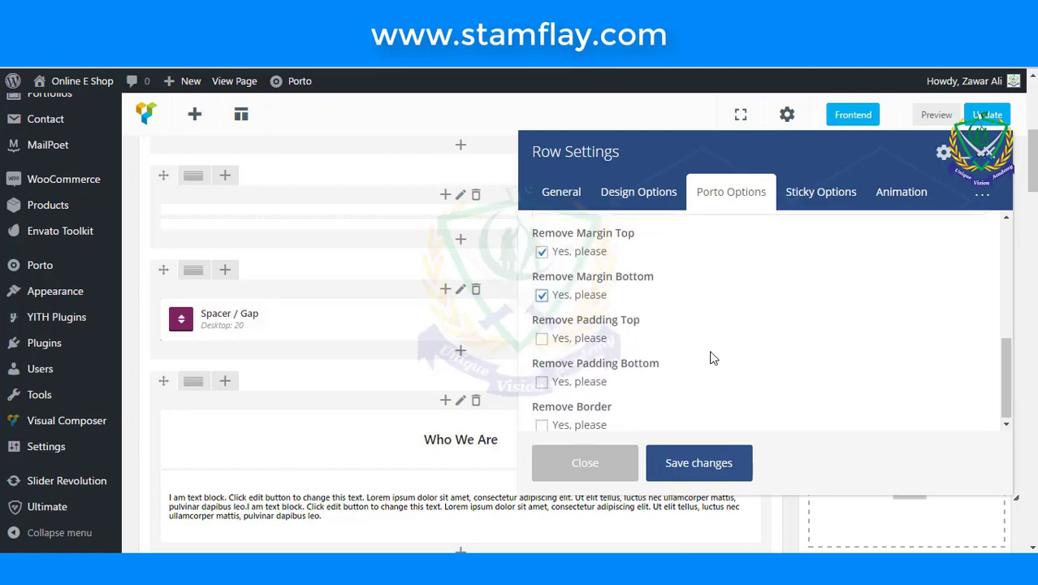
left_click(716, 462)
left_click(984, 114)
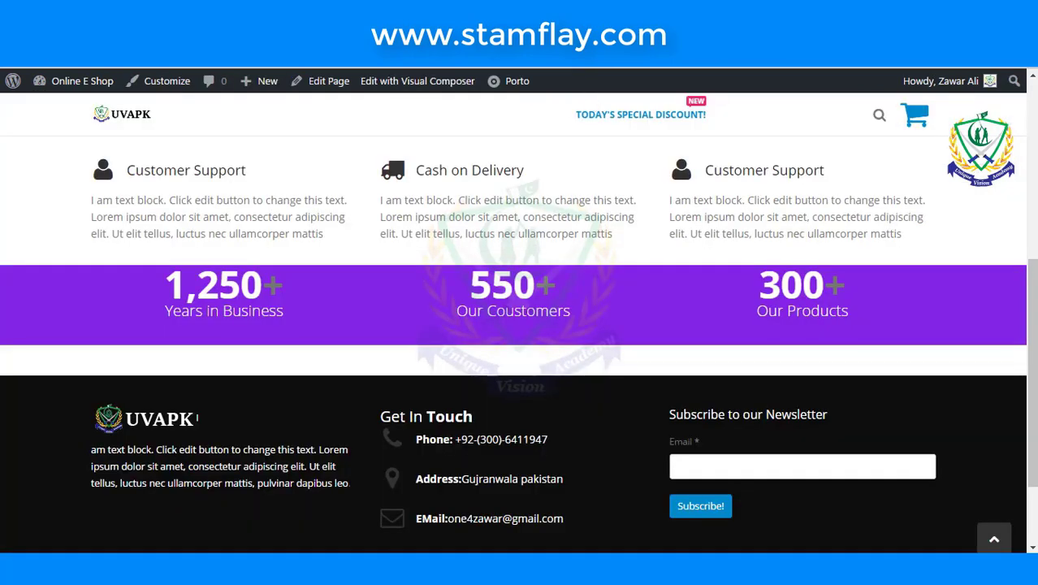
- Reload the live page to check the row changes, then return to the editor's counters row
key("F5")
left_click(138, 81)
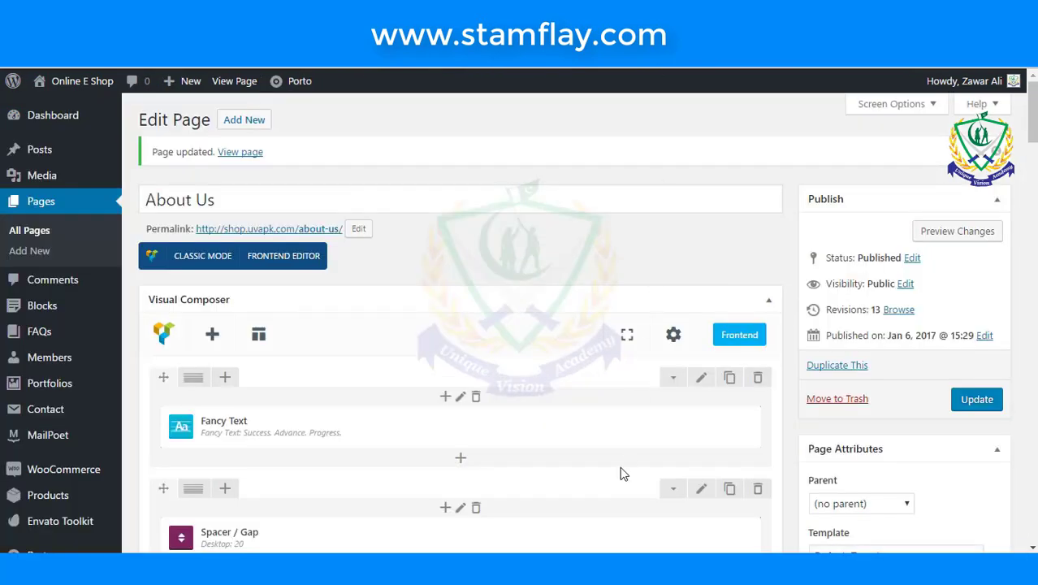
scroll(617, 471, "down", 5)
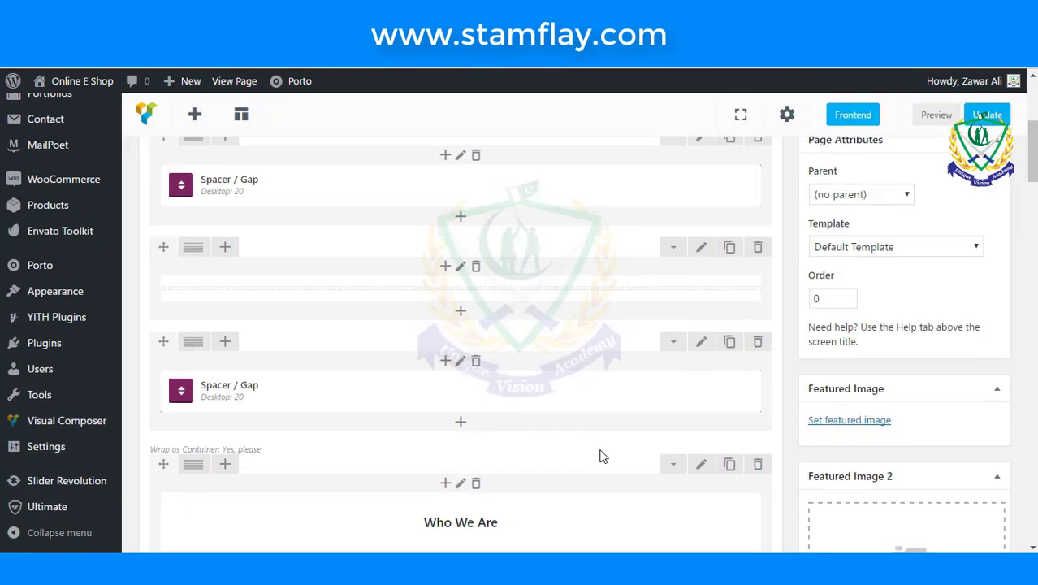
scroll(600, 443, "down", 6)
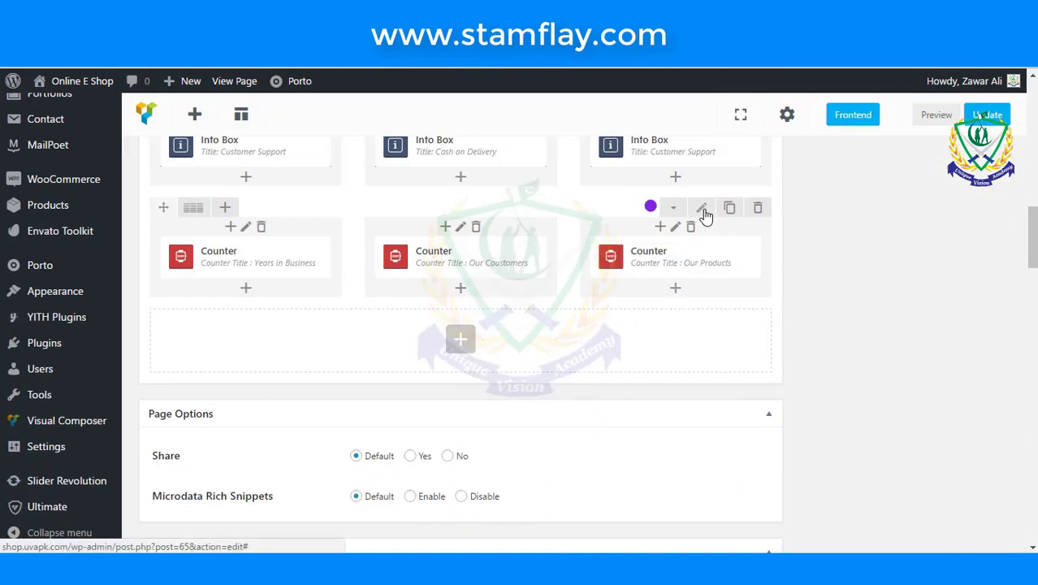
- Give the row below the counters the custom class m-b-xl
left_click(703, 210)
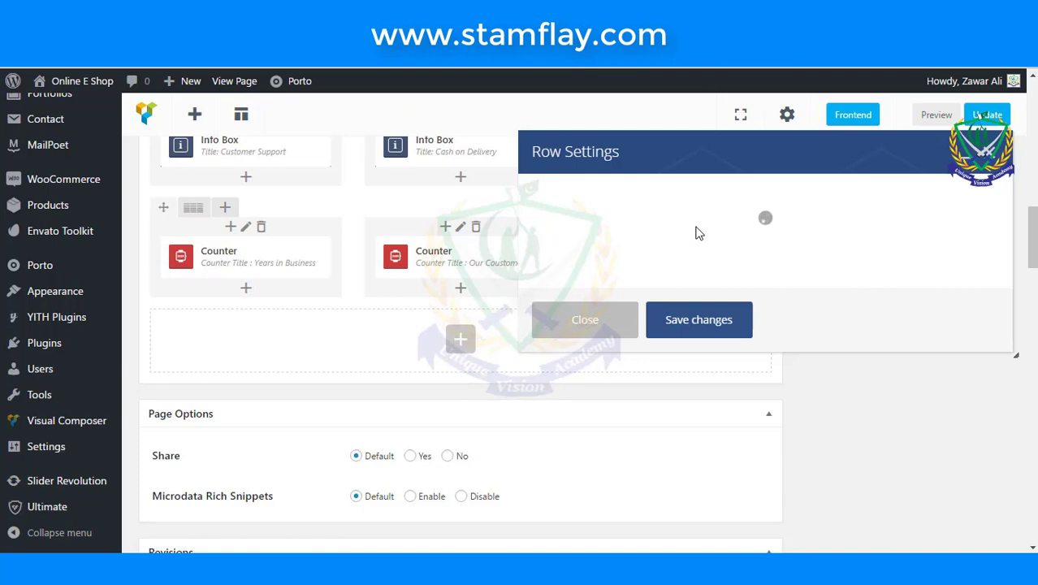
scroll(700, 309, "down", 8)
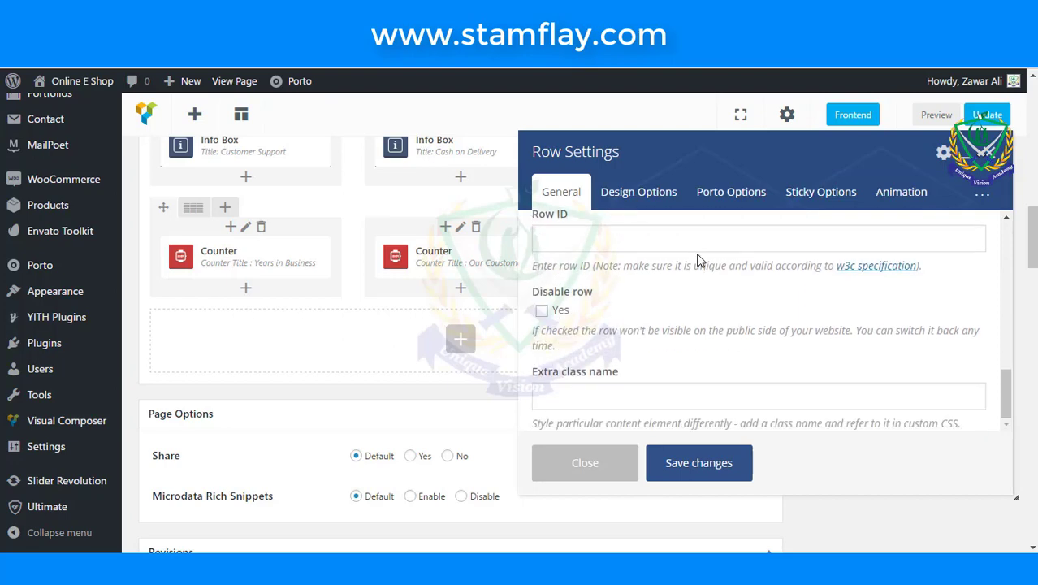
left_click(704, 398)
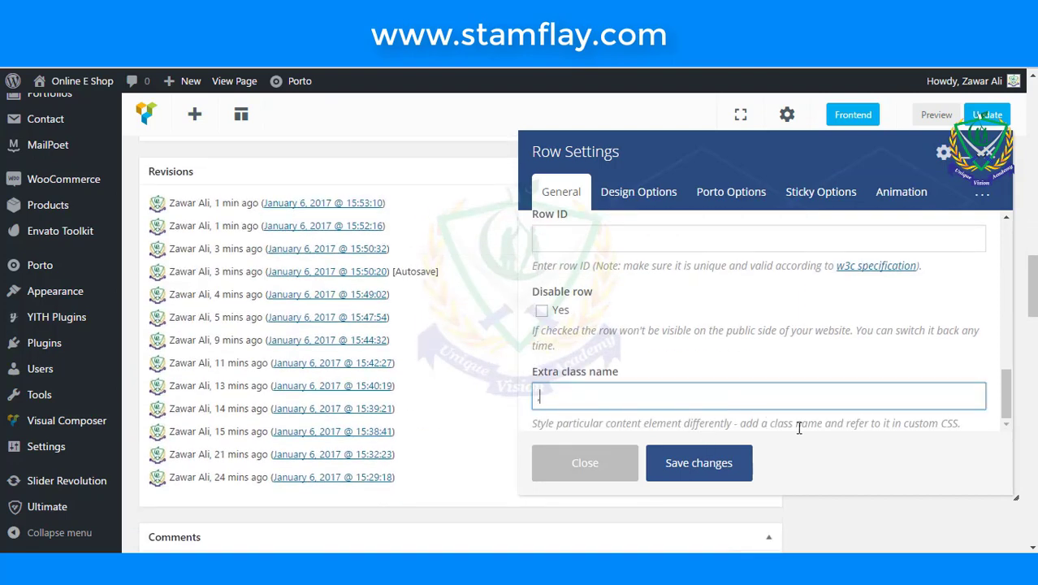
type("m-b-xl")
scroll(658, 382, "up", 2)
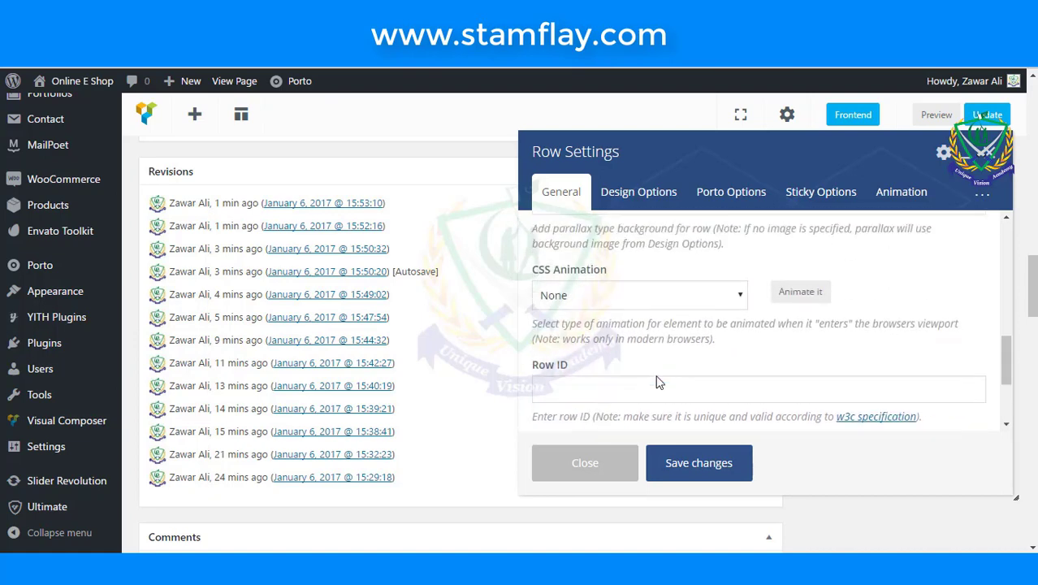
scroll(659, 382, "up", 4)
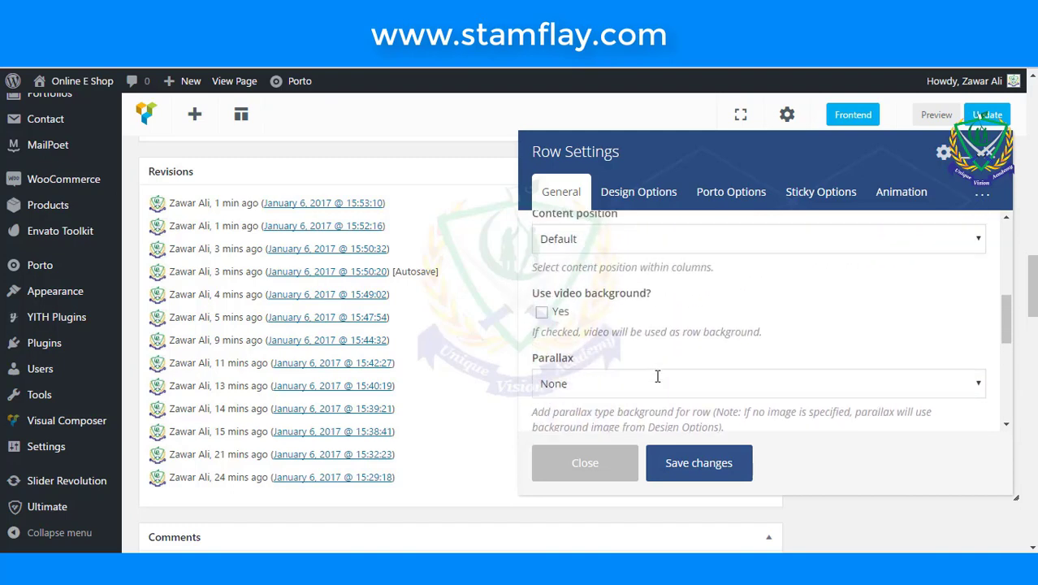
scroll(659, 377, "up", 2)
scroll(658, 376, "up", 3)
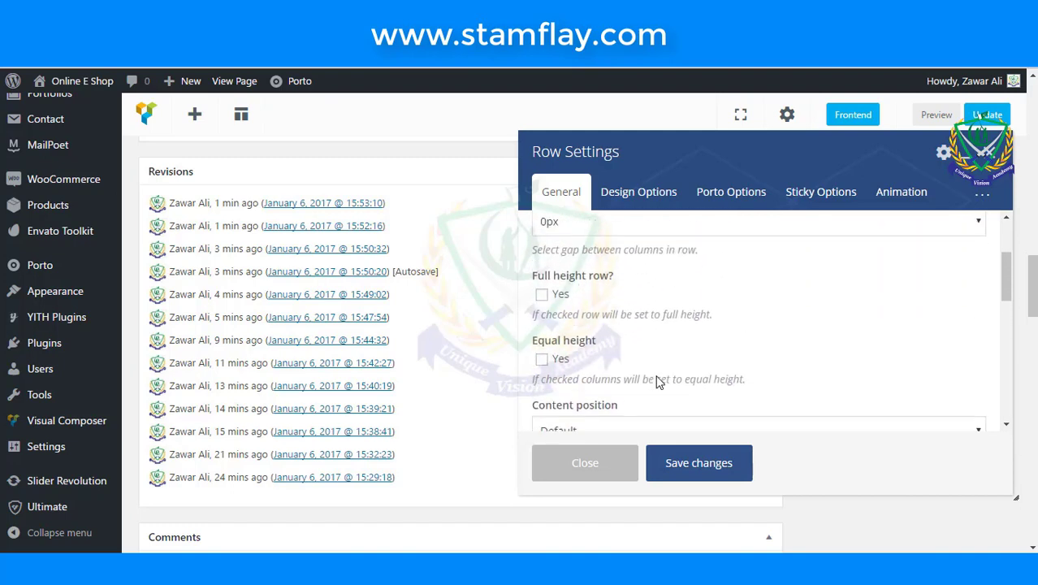
scroll(658, 381, "up", 1)
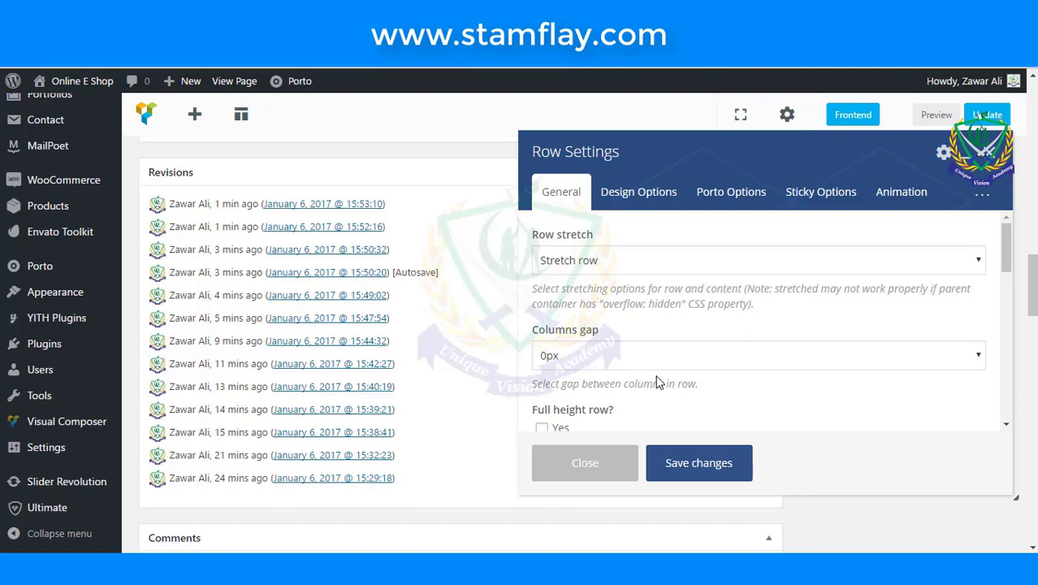
- In Porto Options, keep the text colour at Default and set Text Align to Center
left_click(643, 206)
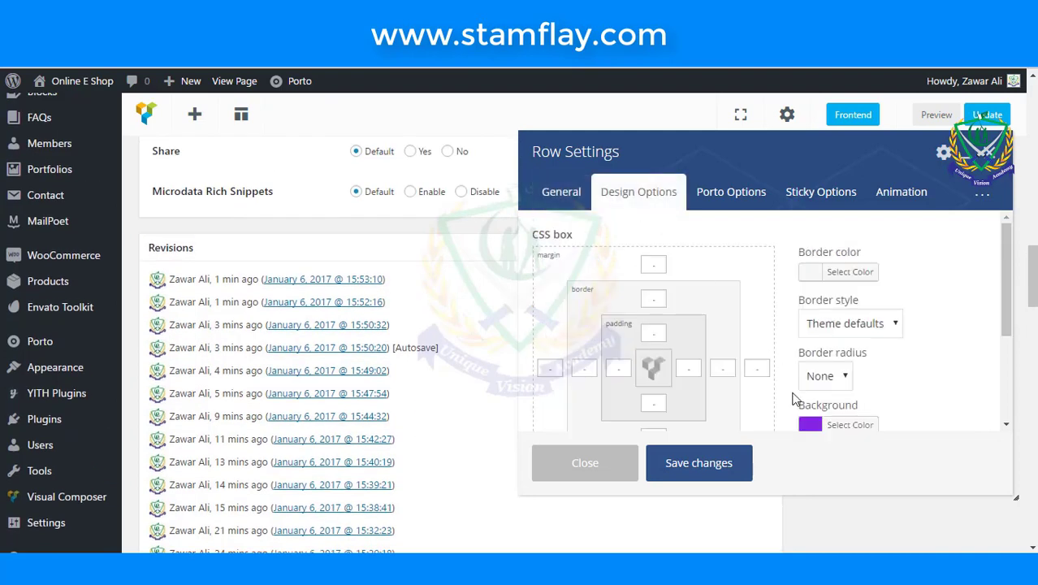
scroll(887, 394, "down", 1)
scroll(887, 394, "up", 1)
left_click(720, 205)
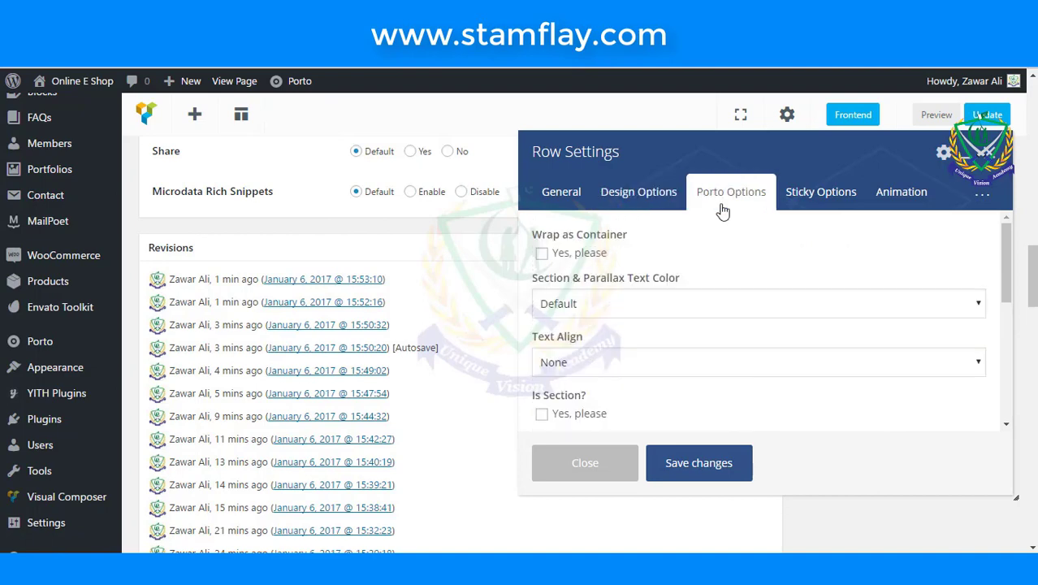
left_click(612, 304)
left_click(612, 305)
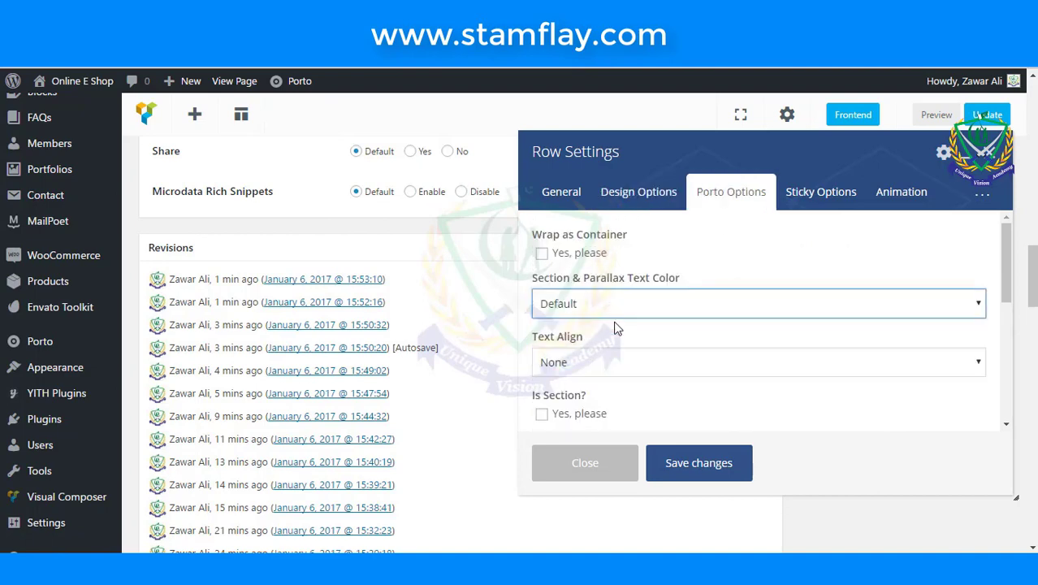
left_click(615, 369)
left_click(603, 433)
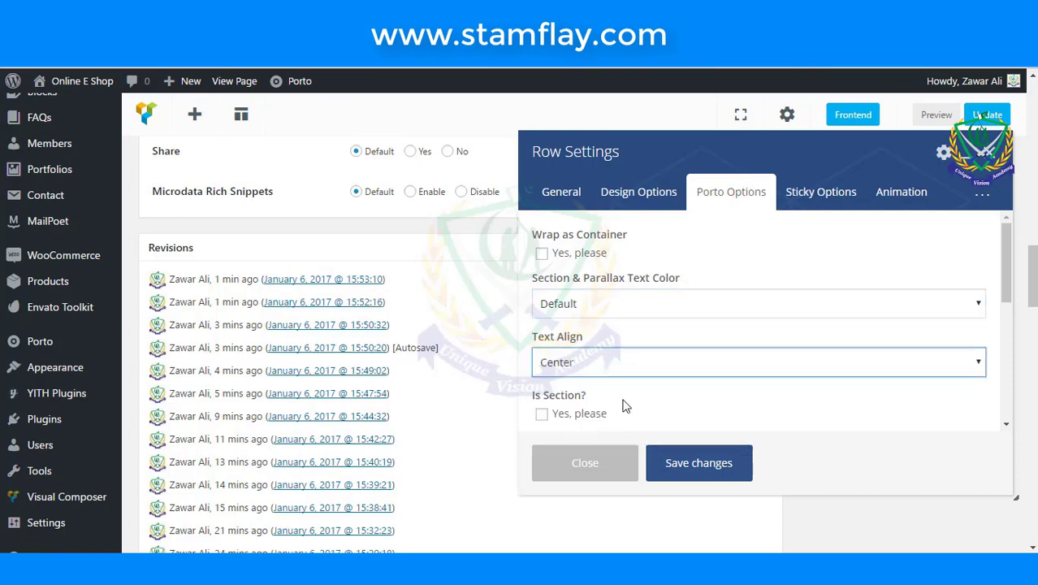
- Wrap the row as a container, remove its top and bottom margins, and save
left_click(541, 253)
scroll(681, 320, "down", 2)
scroll(681, 319, "down", 2)
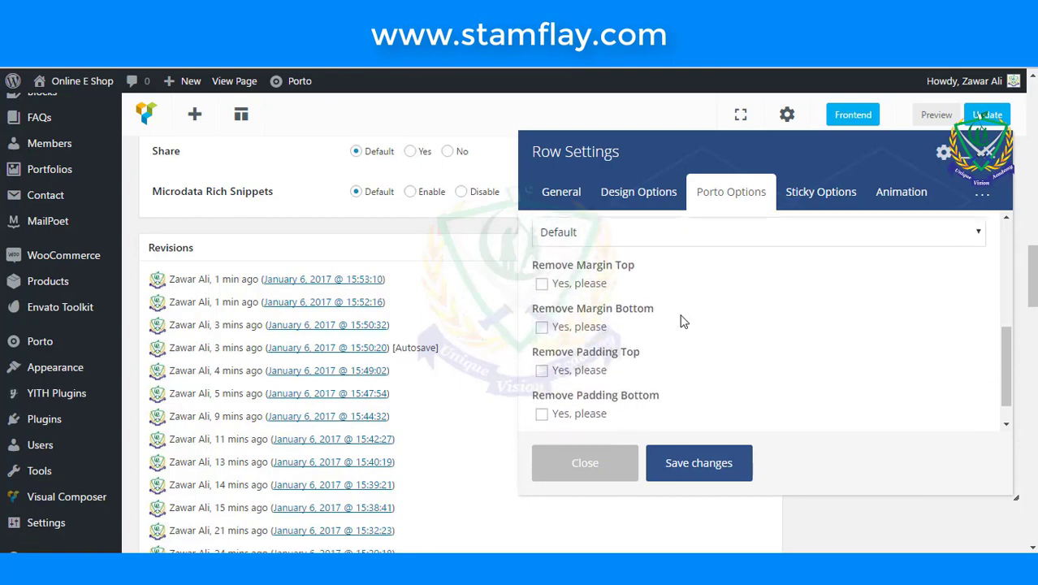
scroll(633, 358, "up", 1)
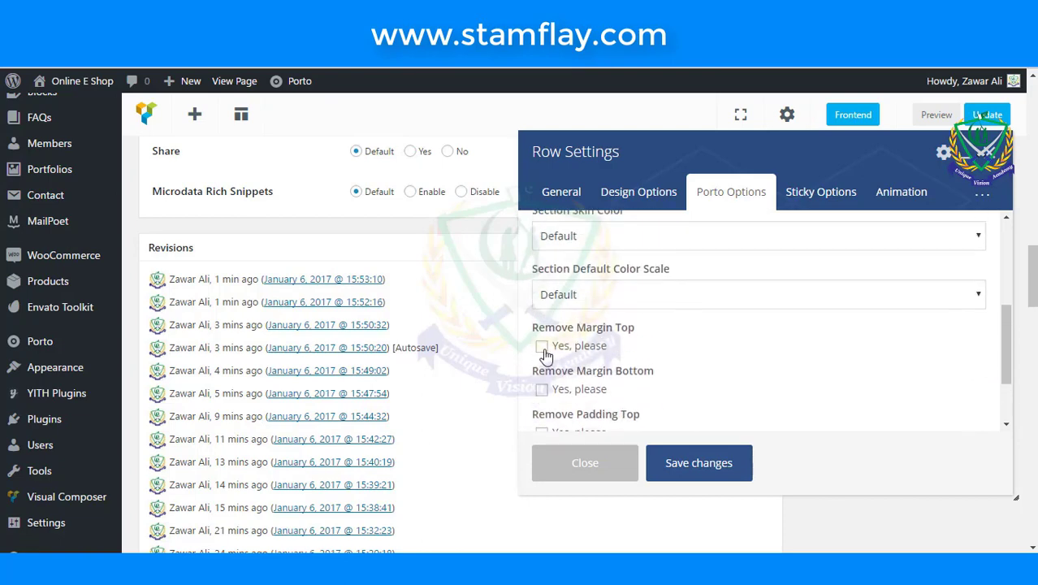
left_click(541, 345)
left_click(542, 389)
scroll(693, 390, "down", 1)
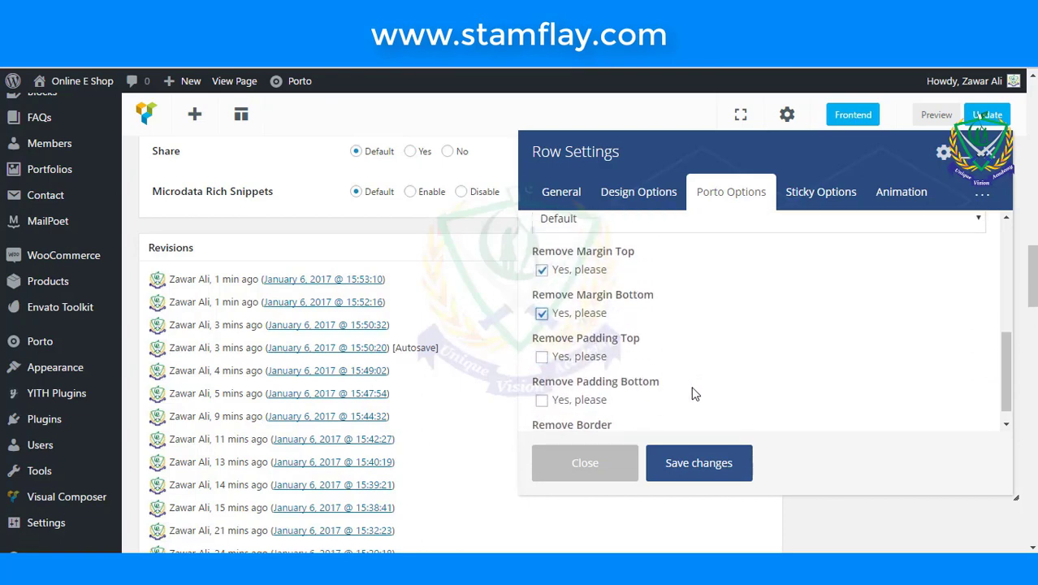
left_click(700, 463)
- Update the page, reload the live site to view the purple counters band, then return to the editor
scroll(703, 404, "up", 4)
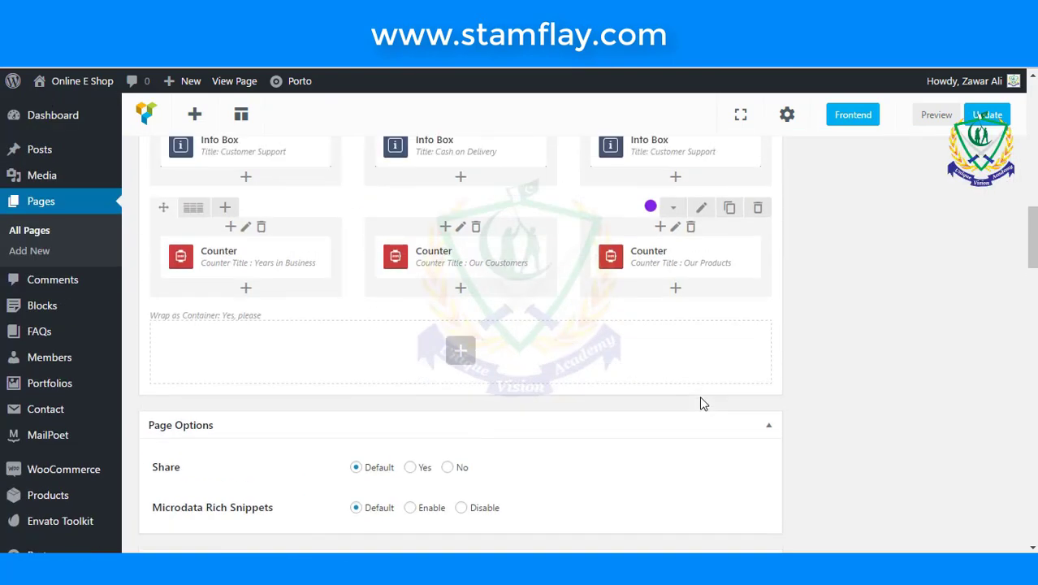
scroll(703, 404, "up", 4)
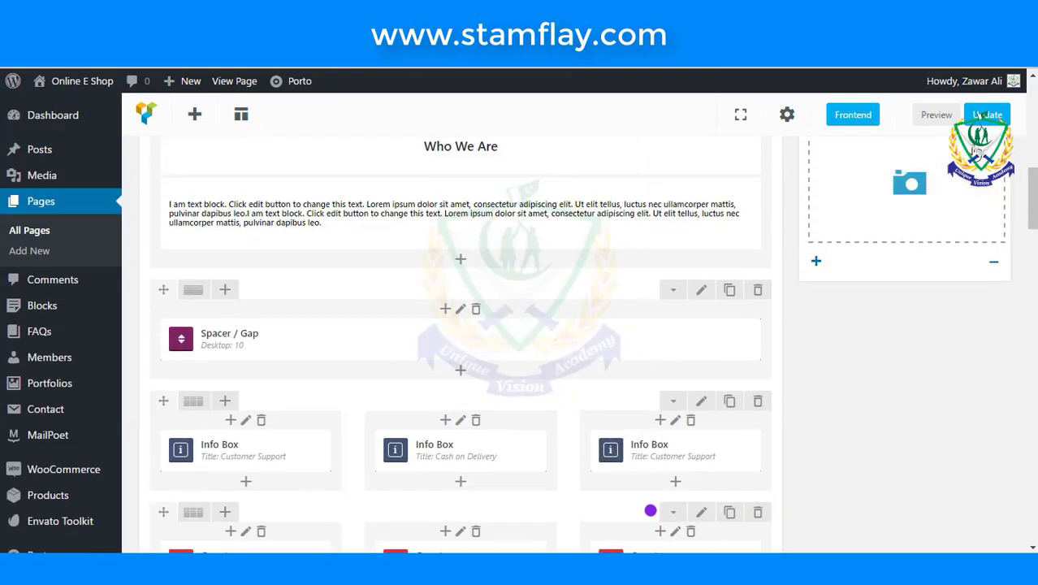
left_click(987, 115)
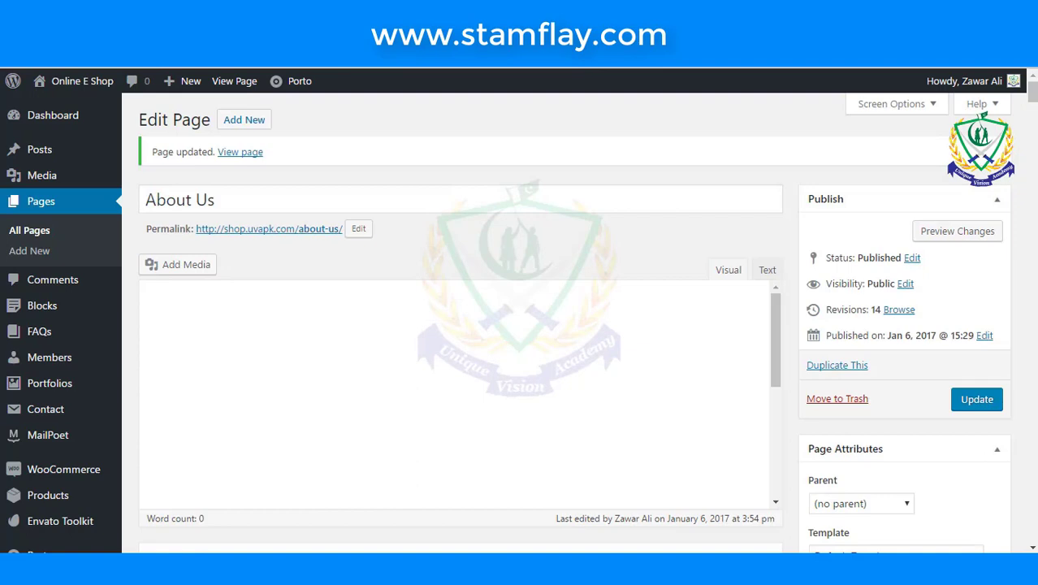
key("ctrl+Tab")
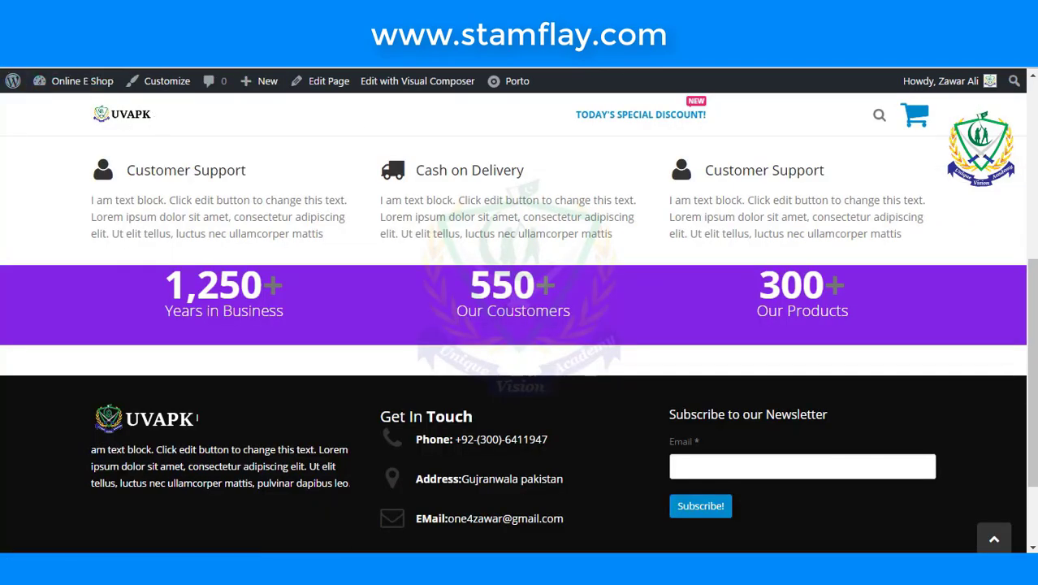
key("F5")
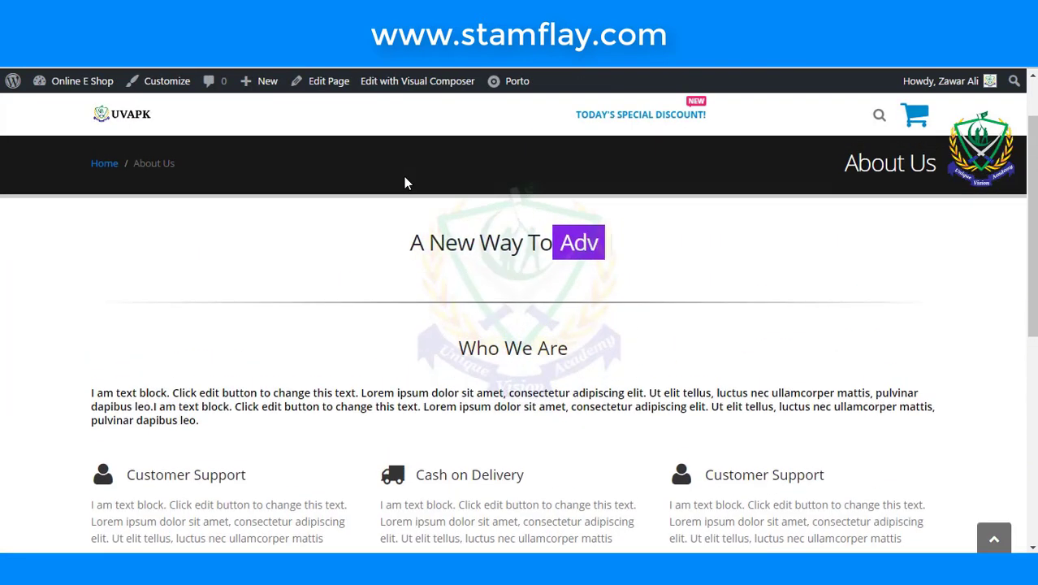
scroll(430, 199, "down", 3)
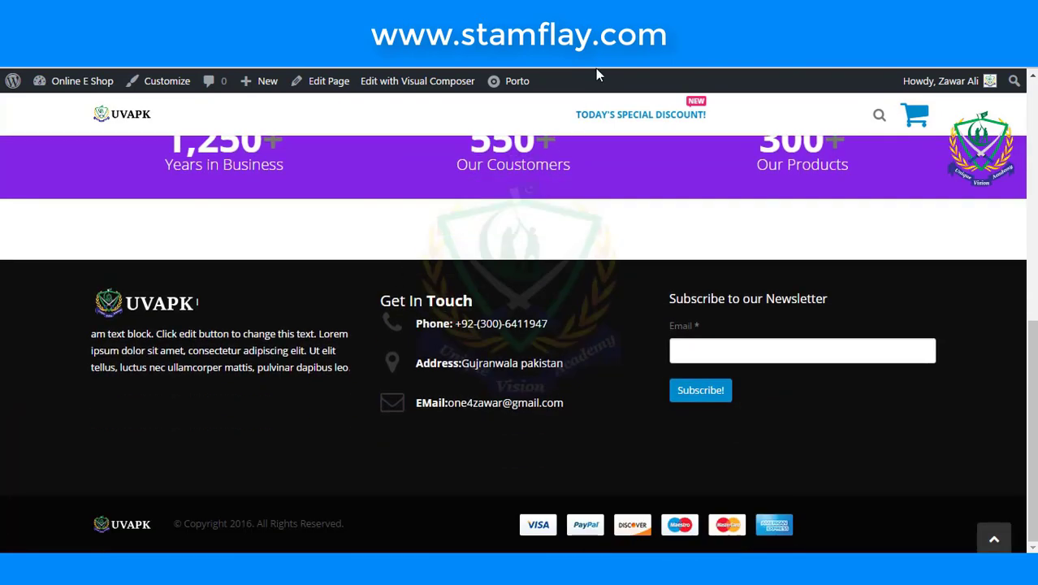
key("alt+Left")
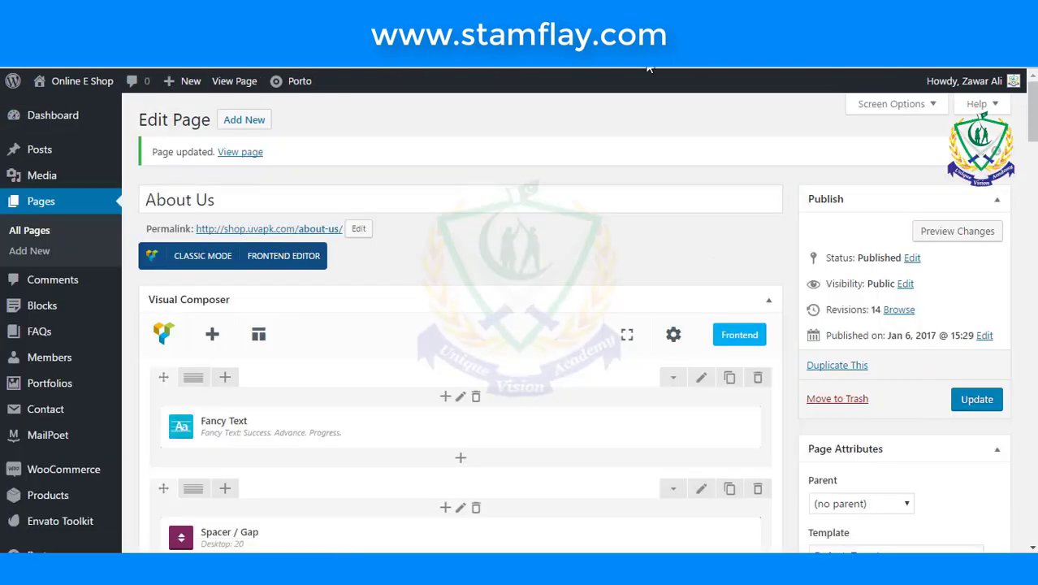
- Insert a Porto Carousel into the empty row, found by searching 'car'
scroll(661, 159, "down", 3)
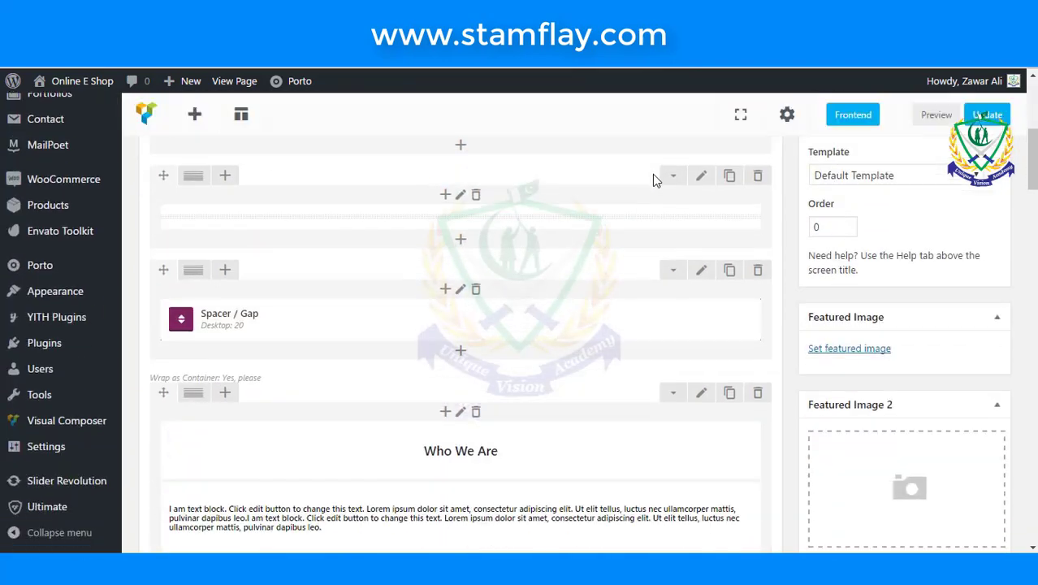
scroll(644, 250, "down", 4)
scroll(644, 250, "up", 2)
scroll(644, 251, "down", 3)
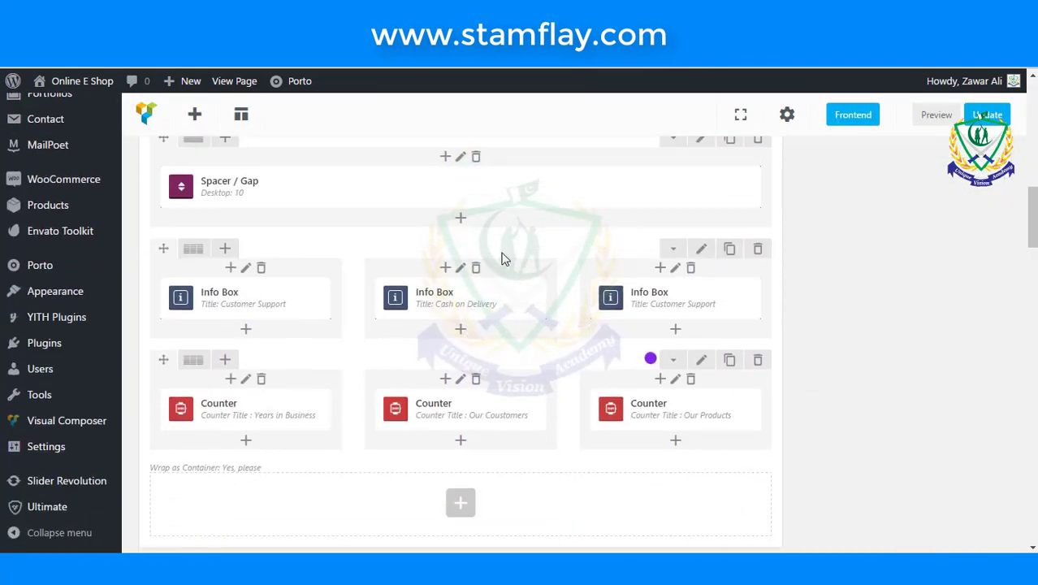
scroll(501, 258, "down", 4)
scroll(501, 258, "up", 1)
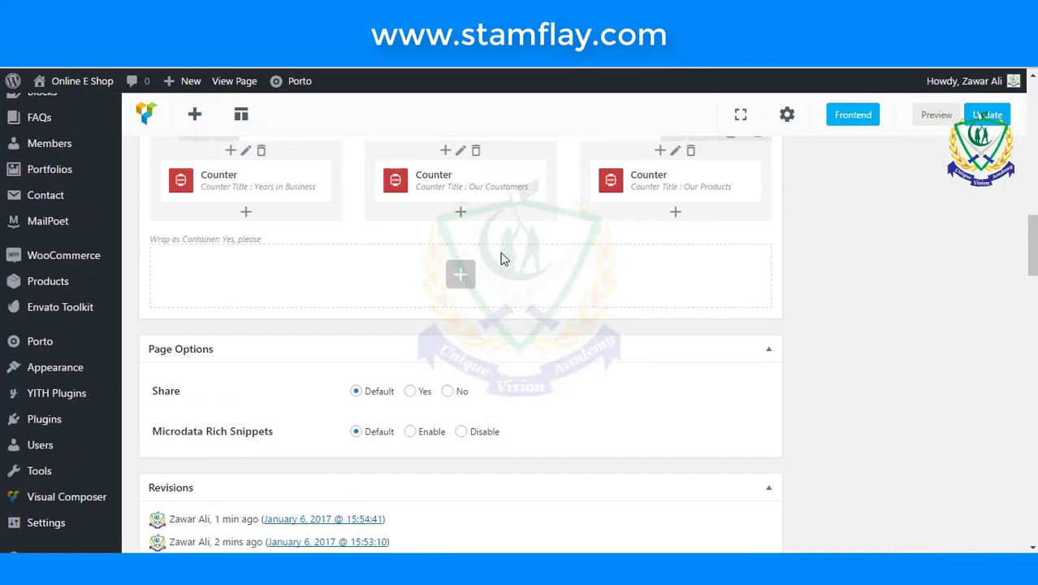
left_click(463, 271)
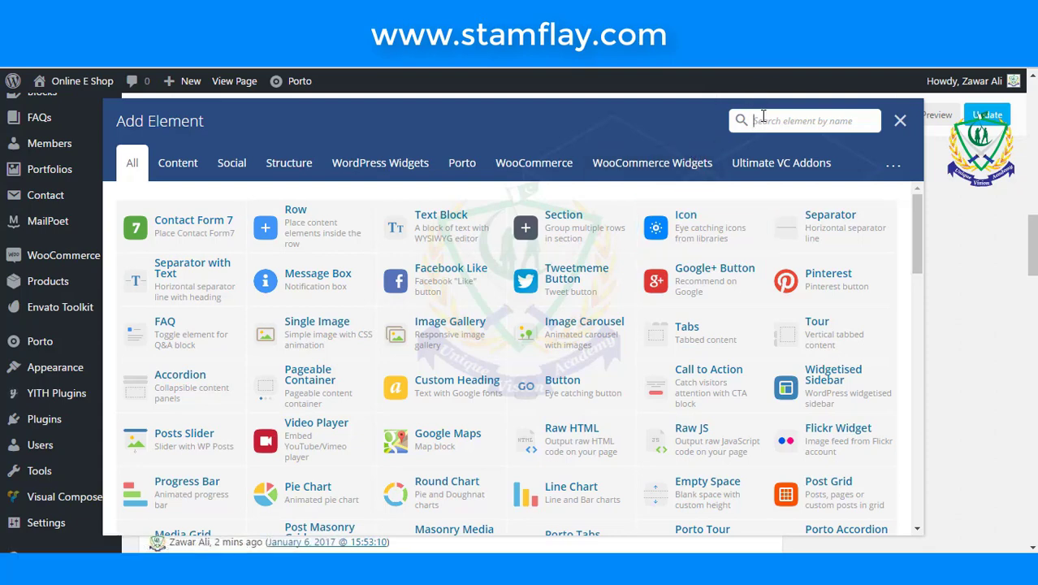
type("car")
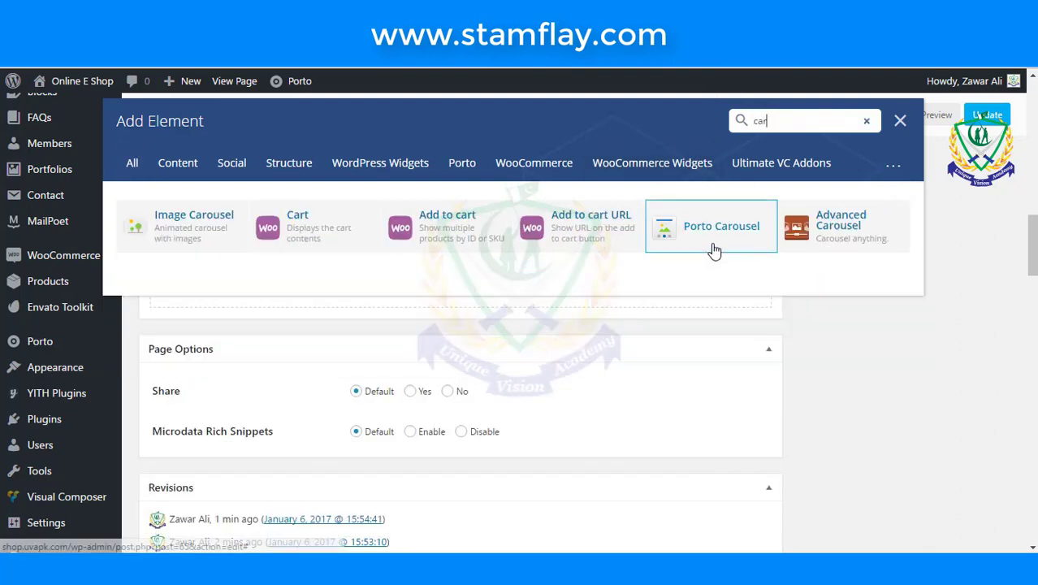
left_click(714, 246)
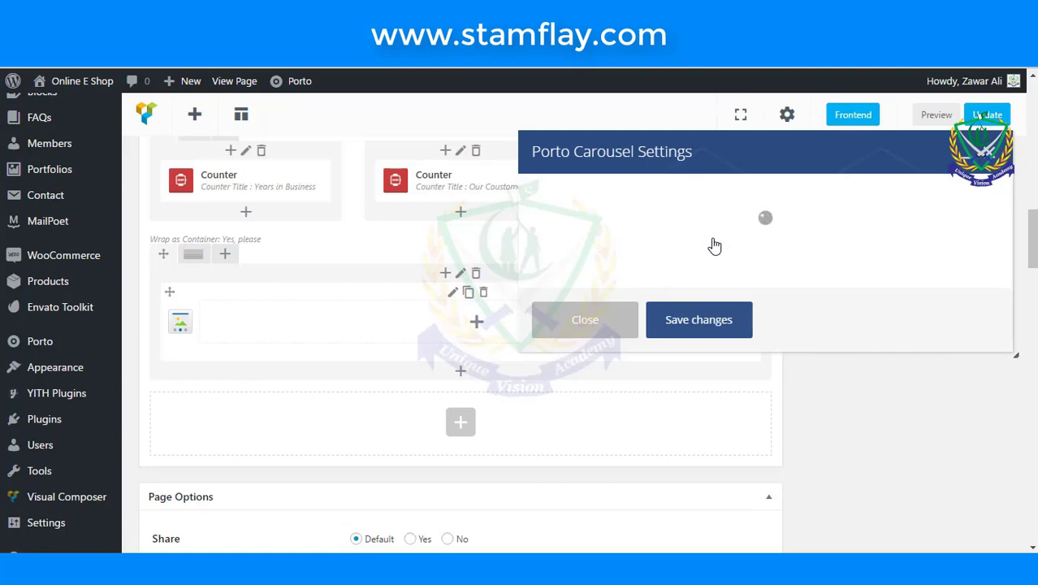
- Turn on carousel autoplay and set Items to 1
left_click(698, 260)
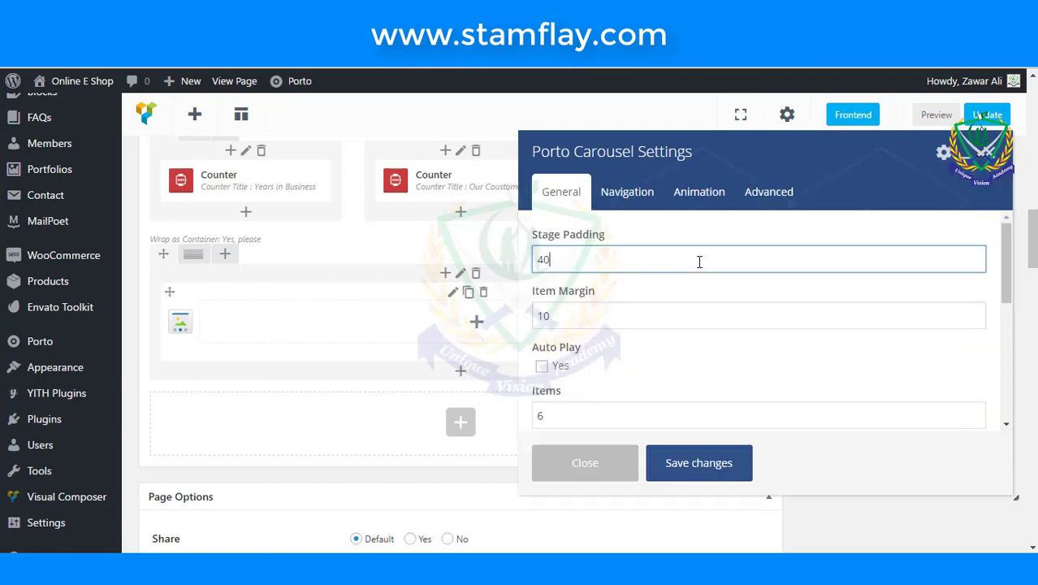
scroll(698, 260, "down", 3)
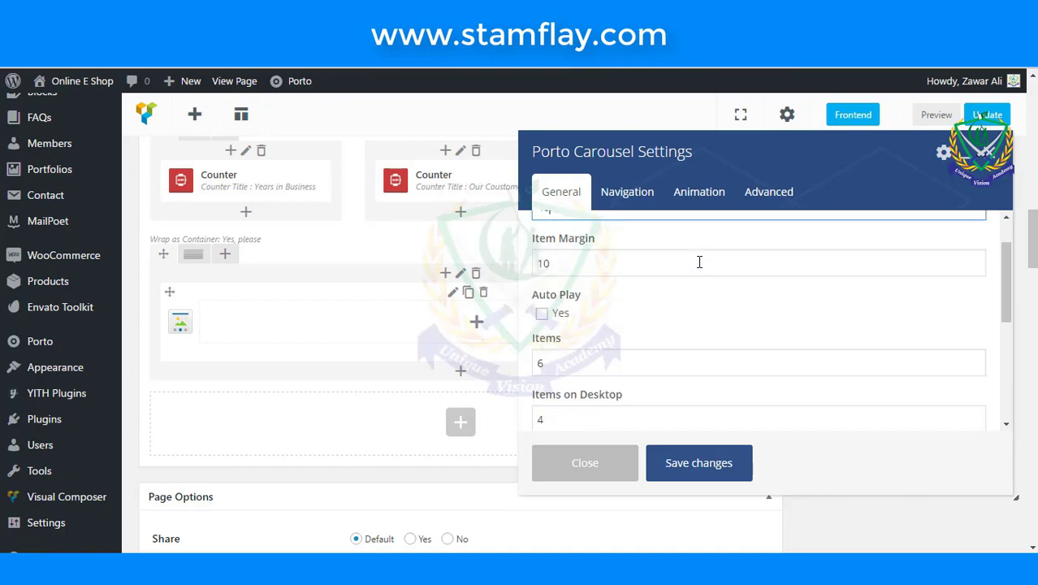
left_click(541, 291)
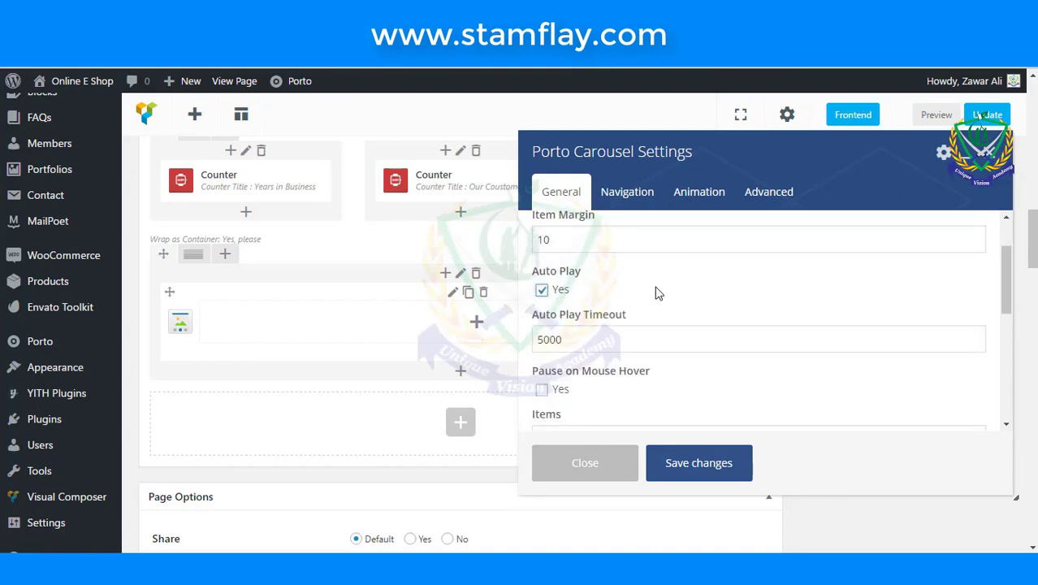
scroll(657, 293, "down", 2)
scroll(656, 297, "up", 2)
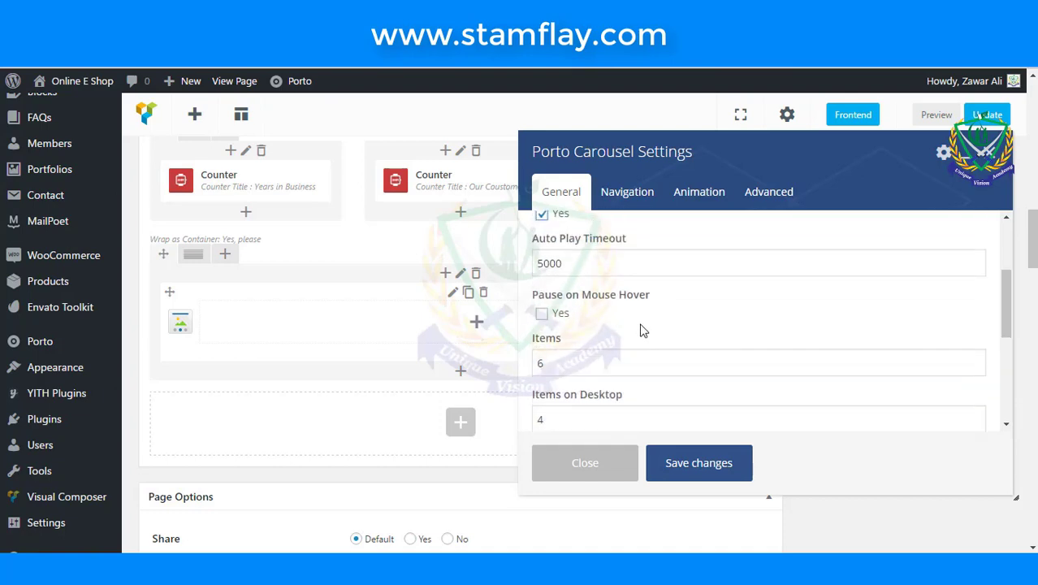
scroll(639, 328, "down", 2)
left_click_drag(617, 289, 513, 272)
type("1")
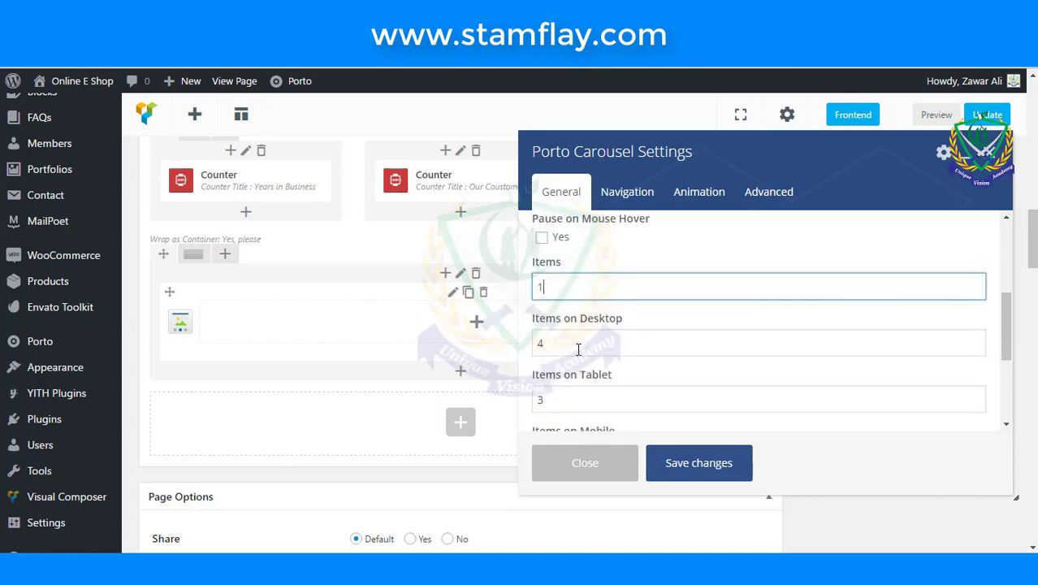
- Set the carousel's items on Desktop, Tablet and Mobile to 1
left_click_drag(602, 351, 526, 342)
scroll(591, 343, "down", 1)
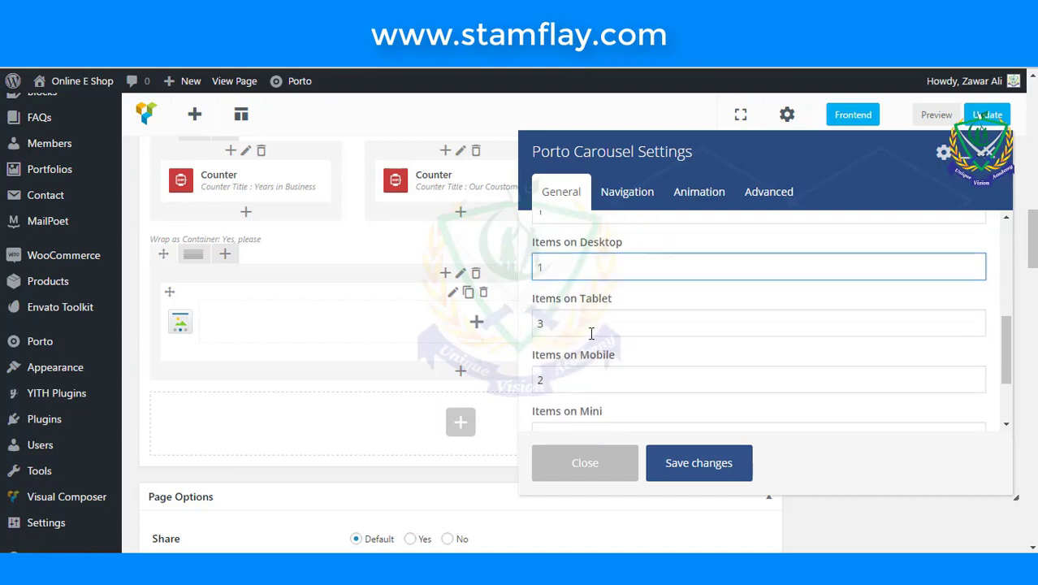
left_click_drag(590, 324, 505, 326)
type("1")
scroll(505, 326, "down", 1)
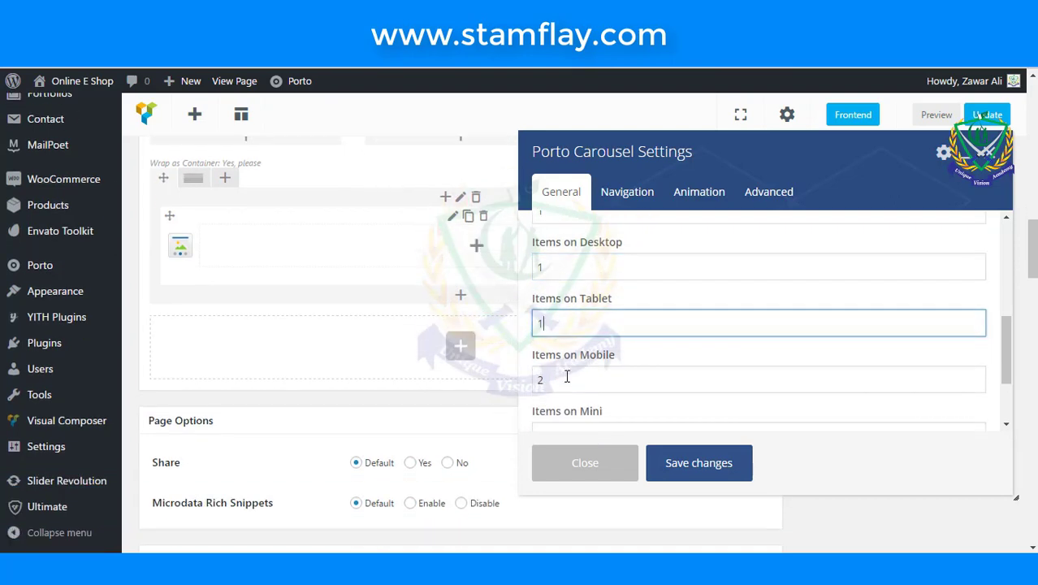
left_click_drag(565, 373, 516, 370)
type("1")
- Review the Navigation, Animation and Advanced tabs, then save the carousel settings
scroll(632, 374, "down", 1)
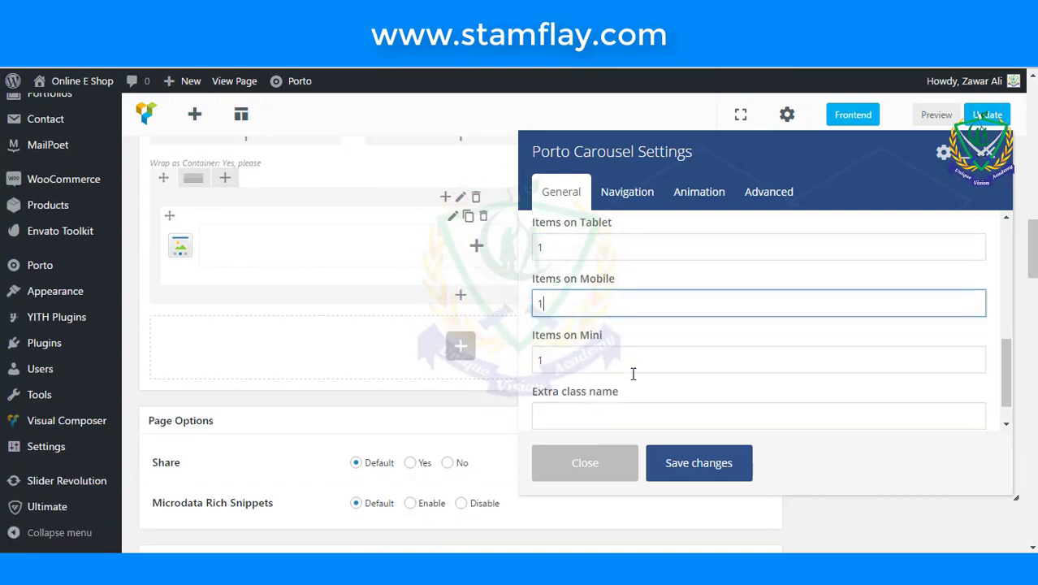
scroll(620, 370, "down", 2)
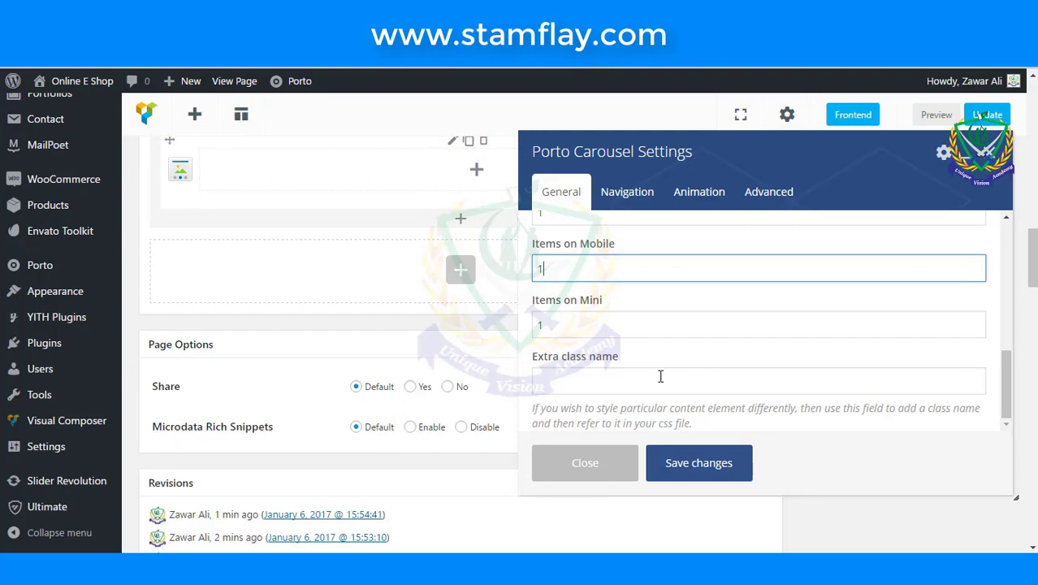
scroll(660, 373, "up", 5)
scroll(660, 376, "up", 3)
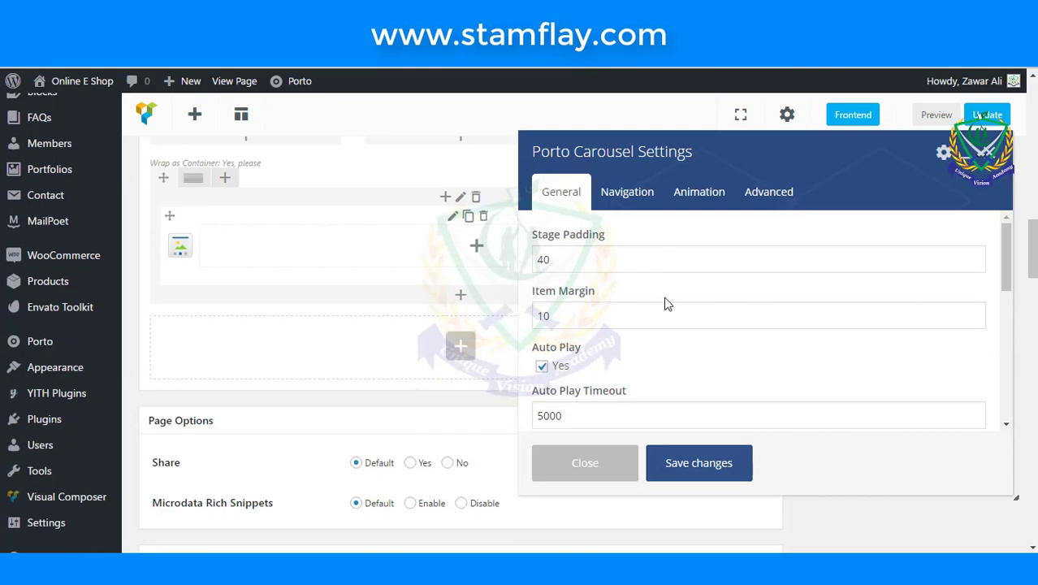
left_click(645, 205)
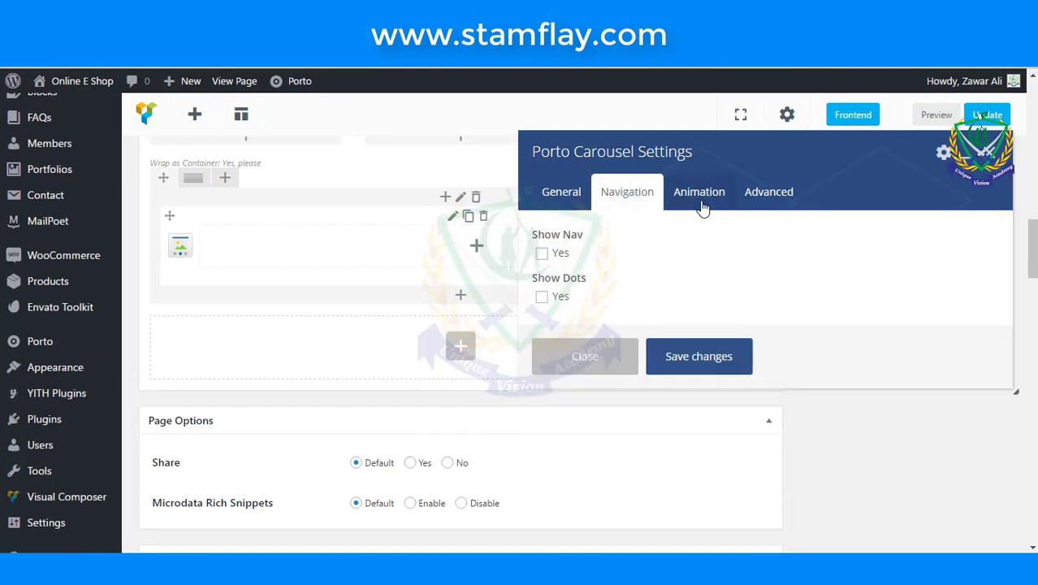
left_click(692, 199)
left_click(770, 206)
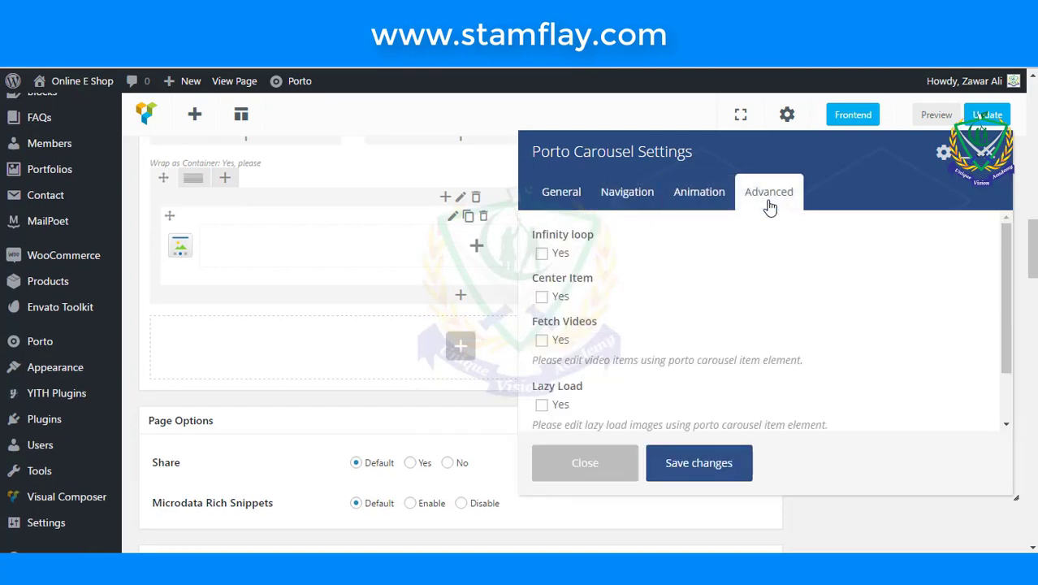
left_click(562, 195)
left_click(698, 463)
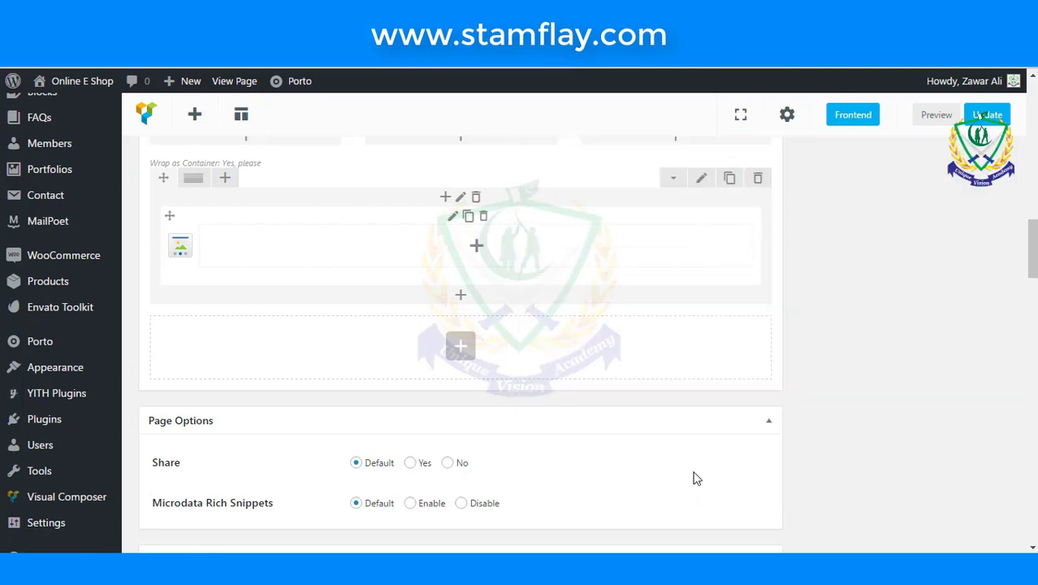
- Set the carousel row's Row stretch to Stretch row
left_click(701, 178)
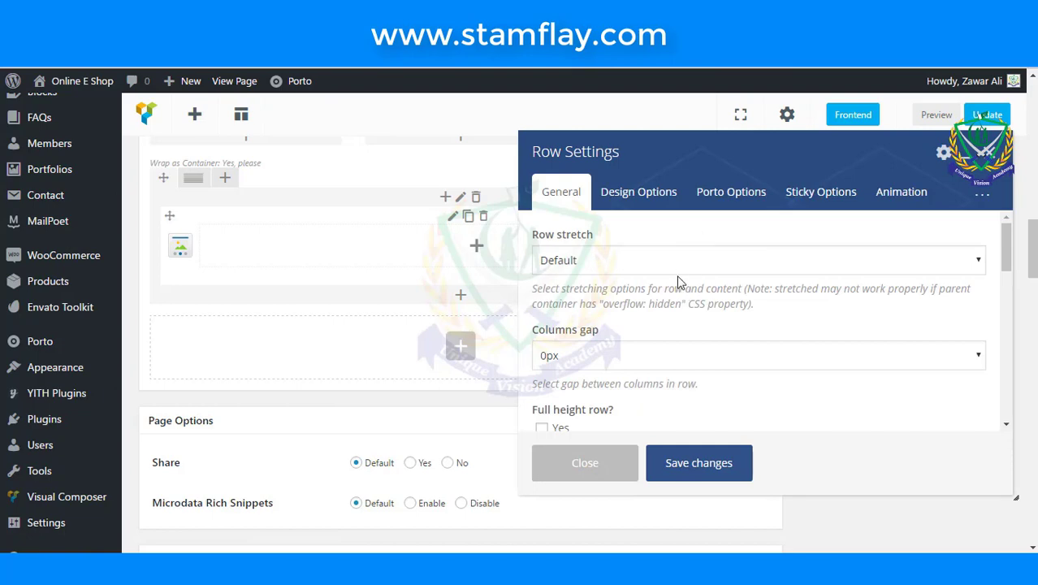
left_click(672, 261)
left_click(658, 298)
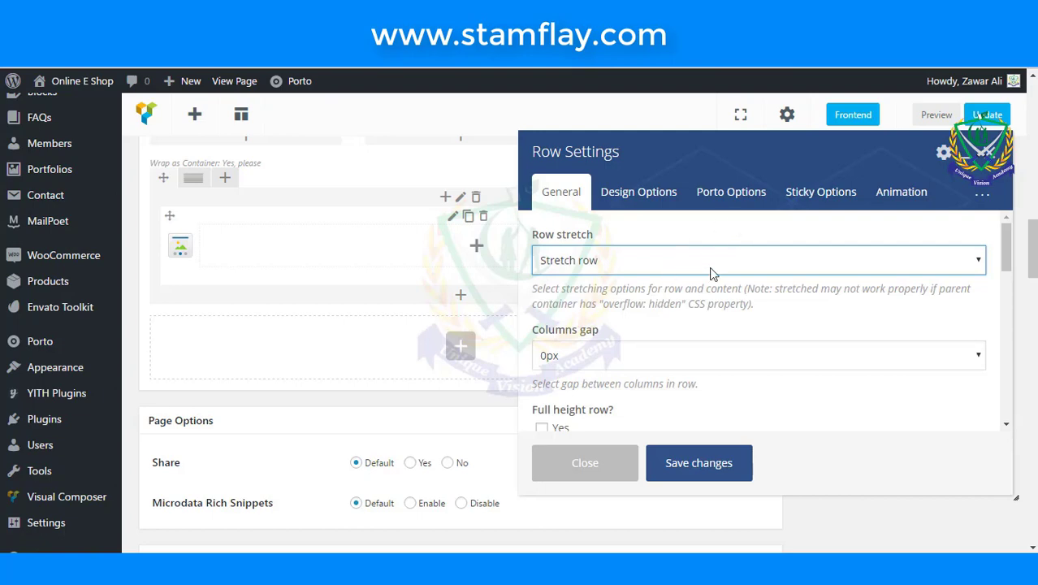
- Set the row's Parallax to Simple and start choosing its background image
scroll(709, 273, "down", 1)
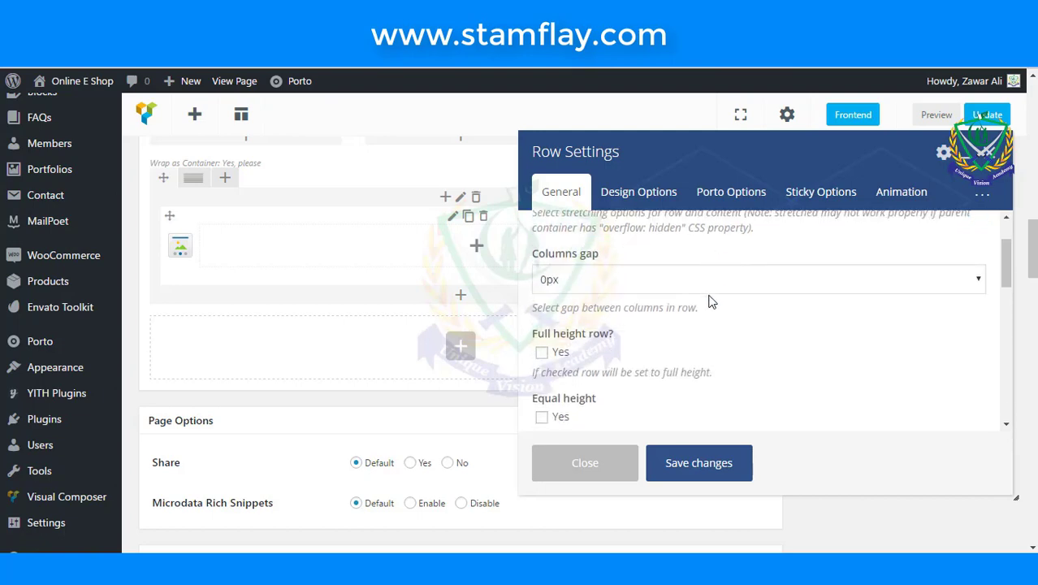
scroll(709, 301, "down", 1)
scroll(710, 302, "down", 2)
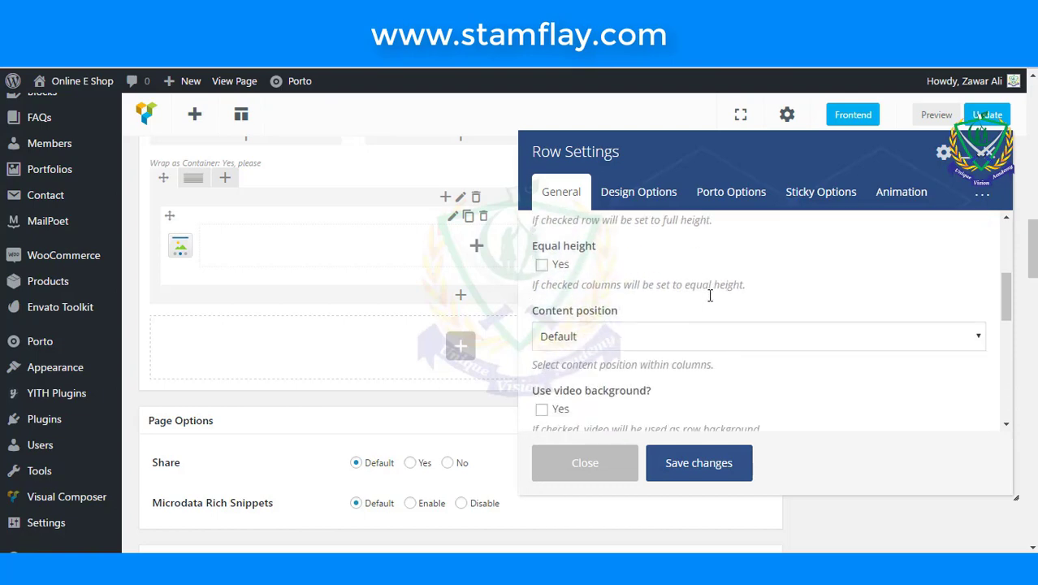
scroll(710, 302, "down", 1)
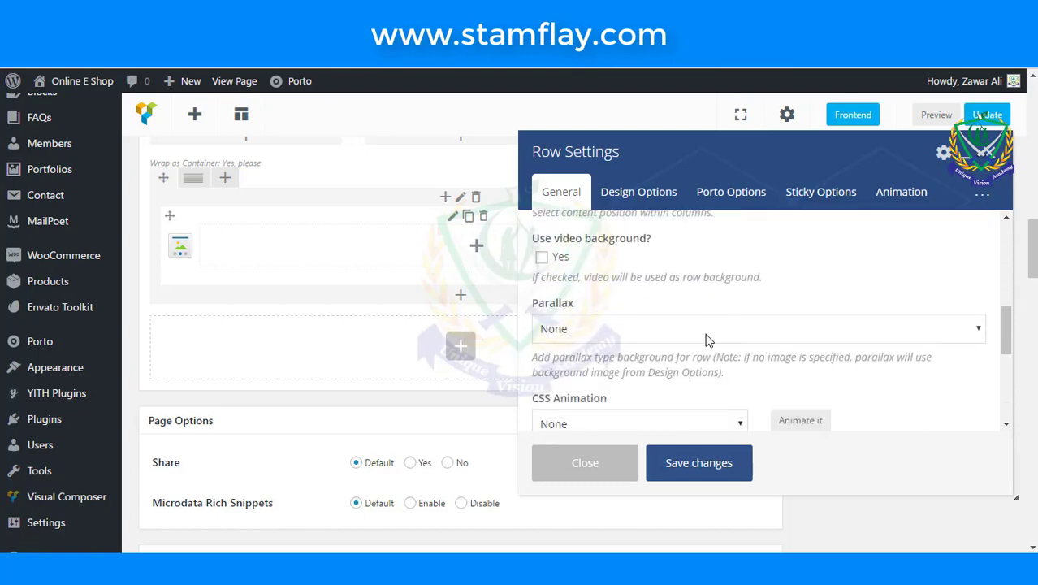
left_click(700, 338)
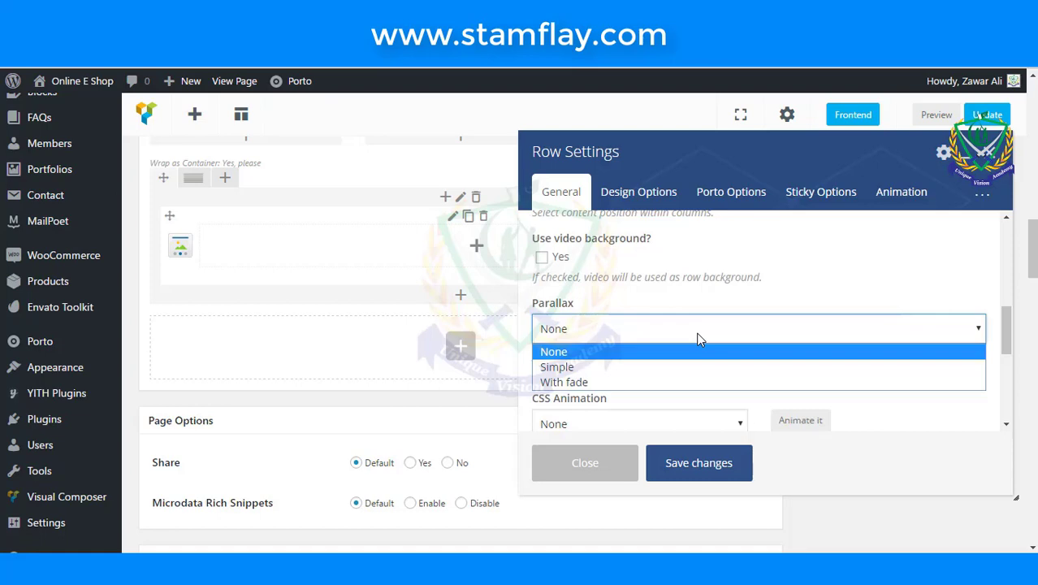
left_click(698, 366)
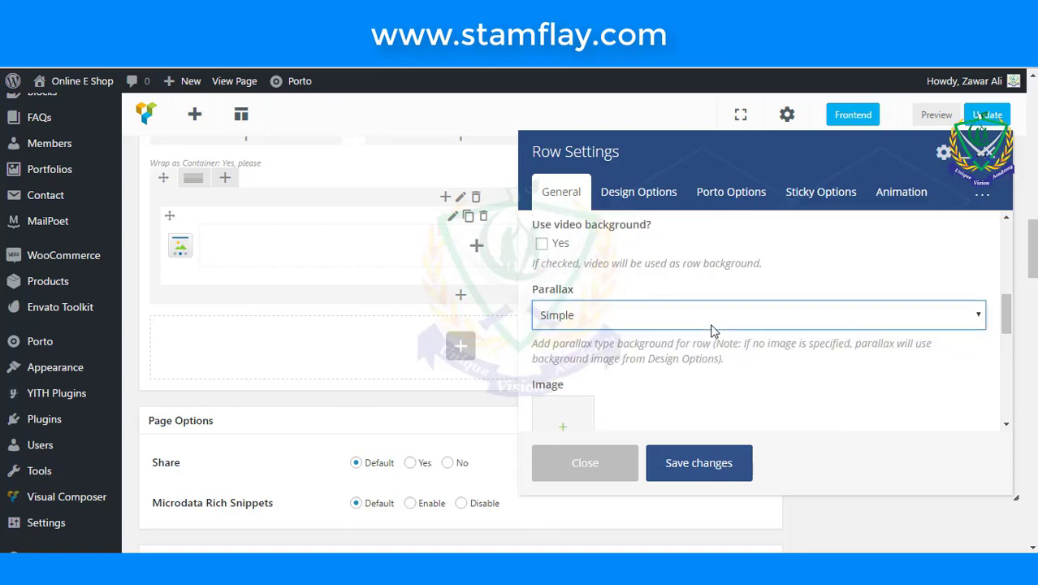
scroll(711, 331, "down", 2)
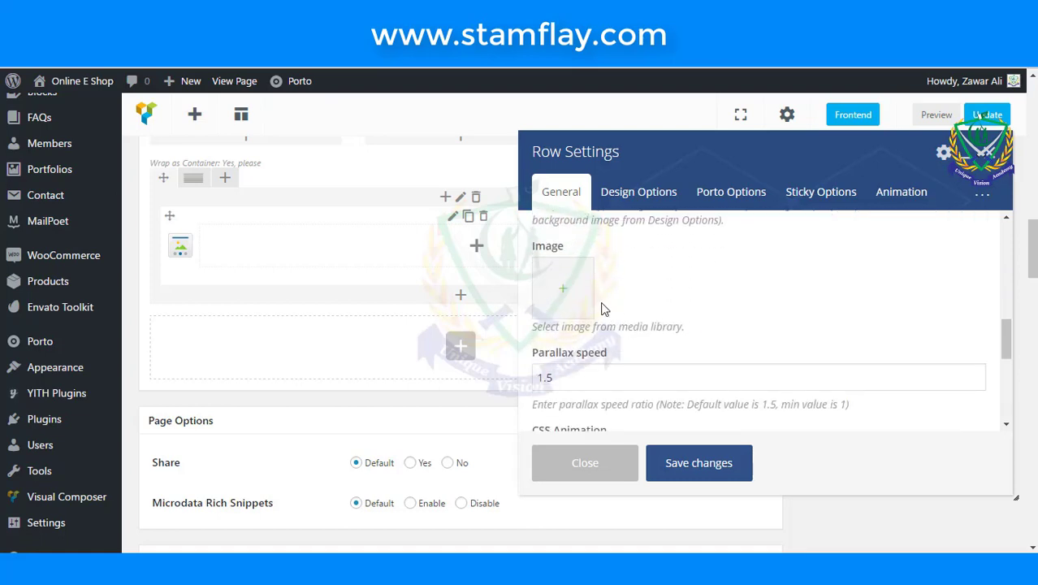
left_click(580, 298)
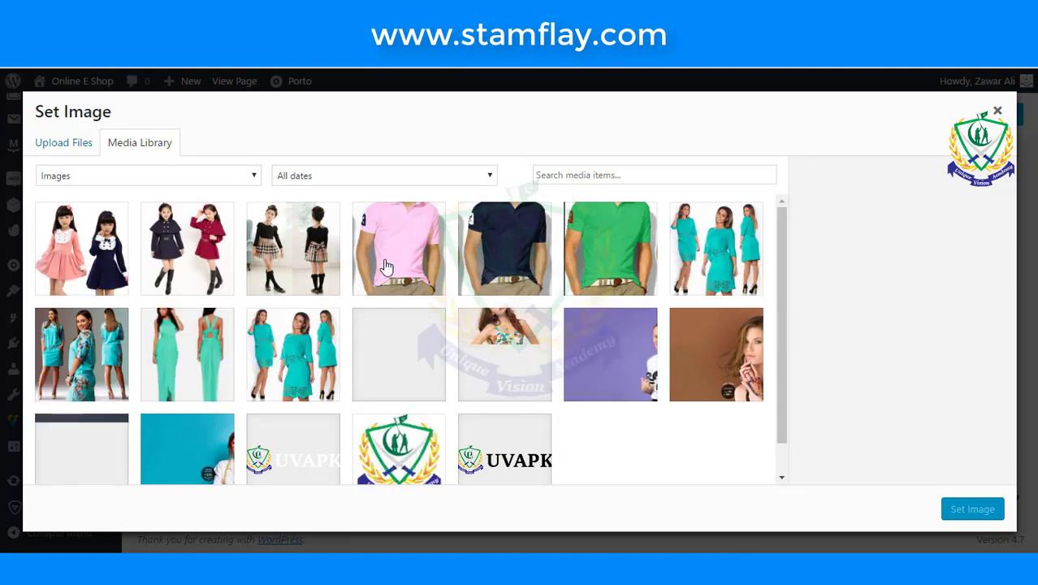
- Choose slide3.jpg as the carousel row's parallax background image
scroll(447, 262, "down", 1)
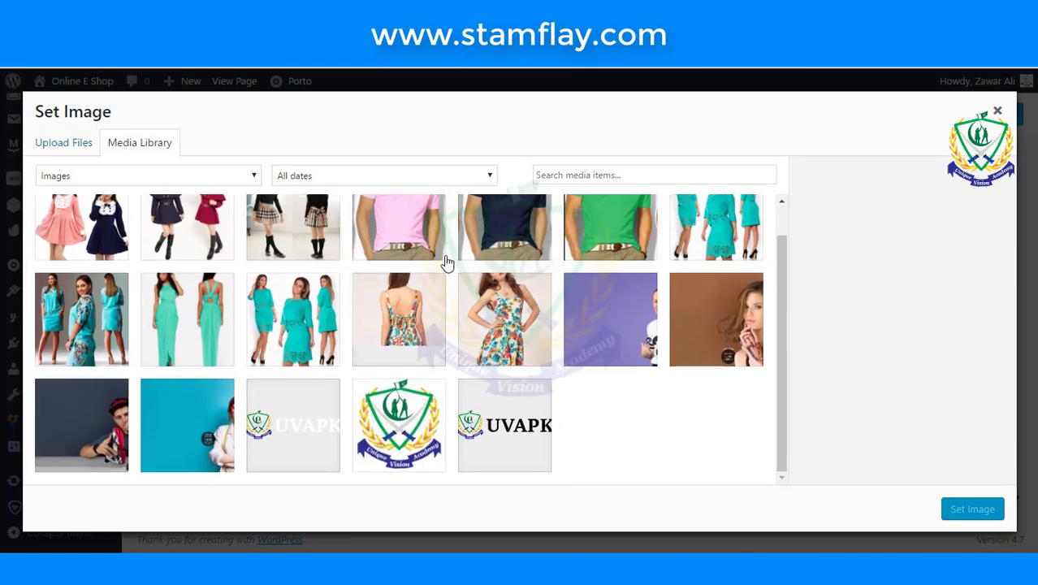
left_click(716, 323)
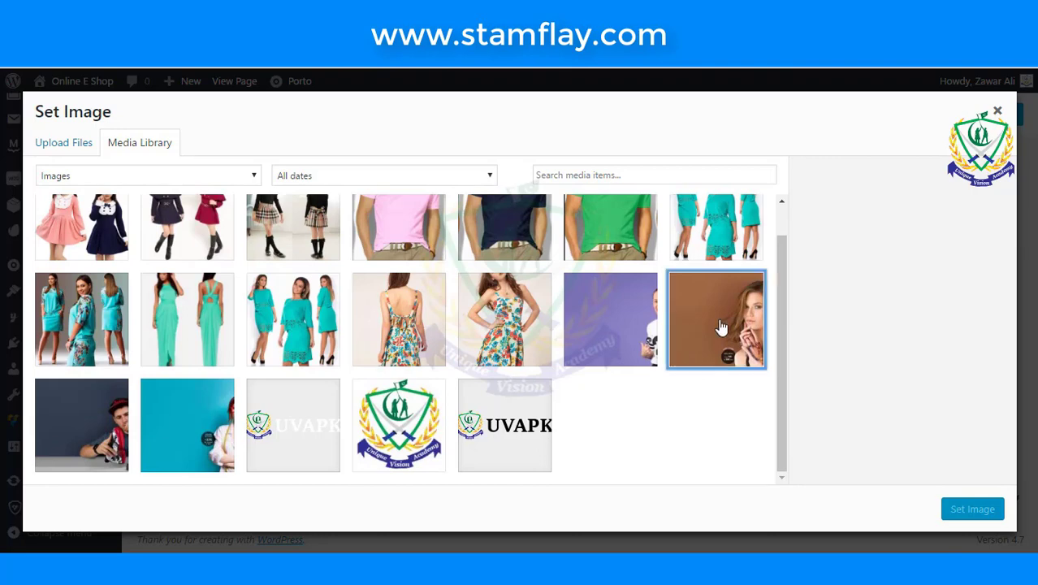
left_click(991, 519)
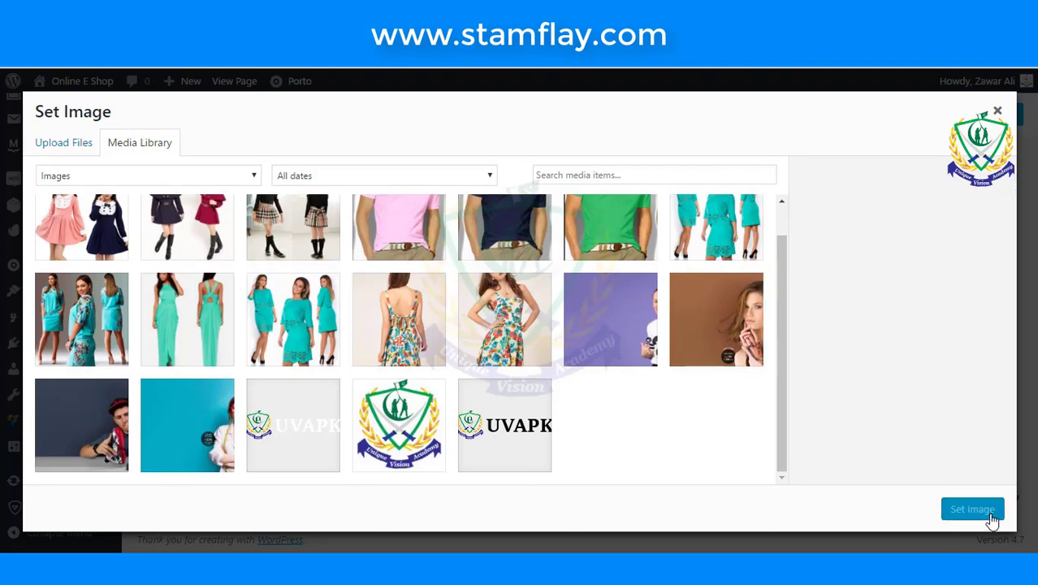
left_click(684, 342)
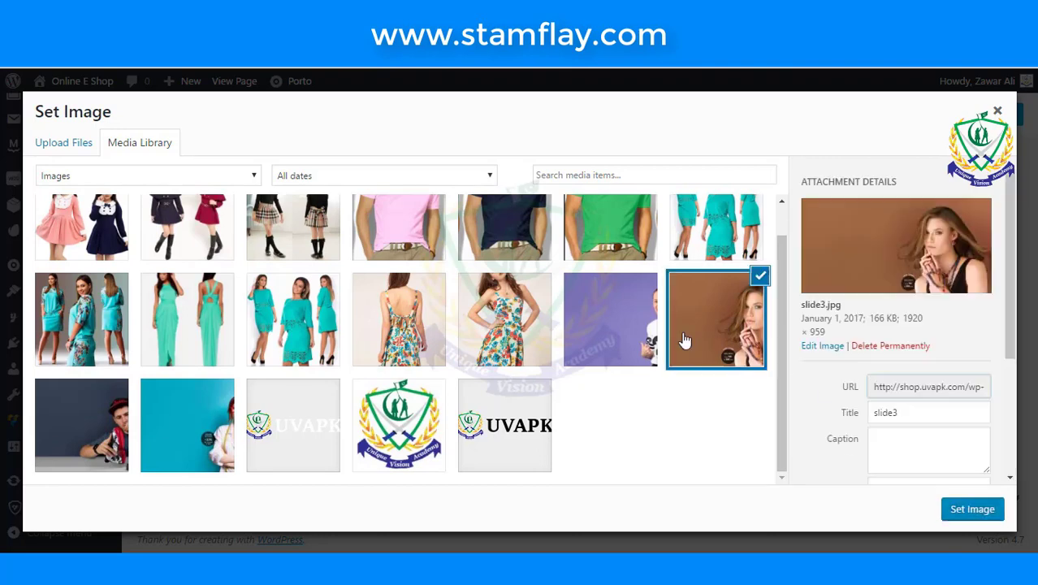
left_click(972, 510)
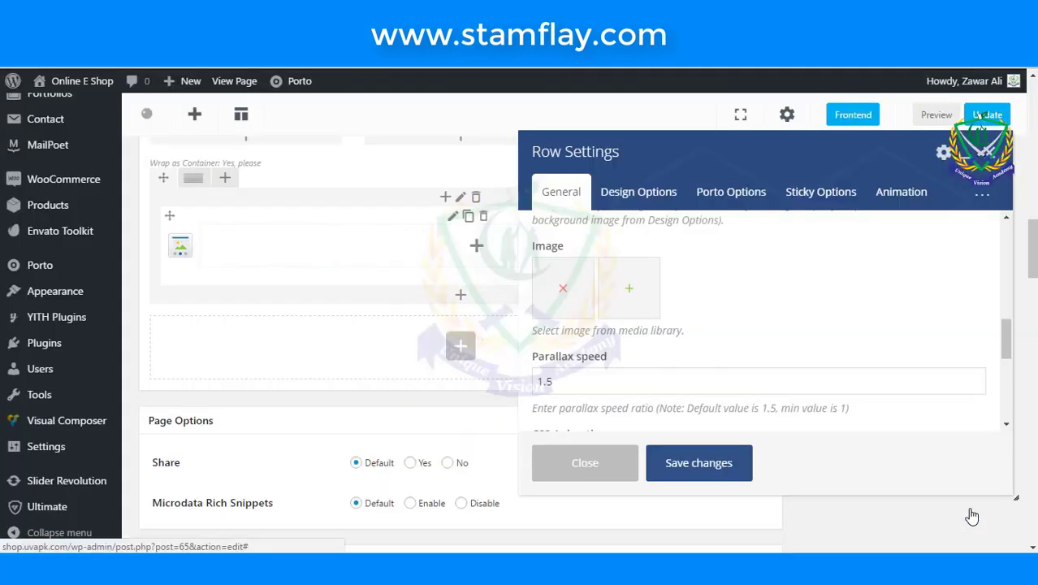
- Save the row settings and update the About Us page
left_click(721, 471)
scroll(716, 470, "up", 1)
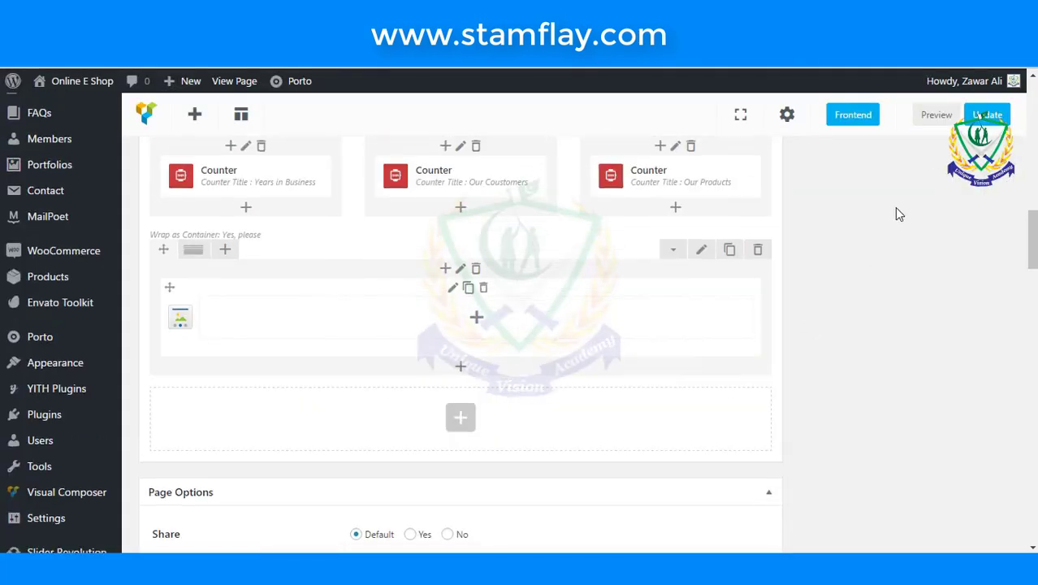
left_click(987, 115)
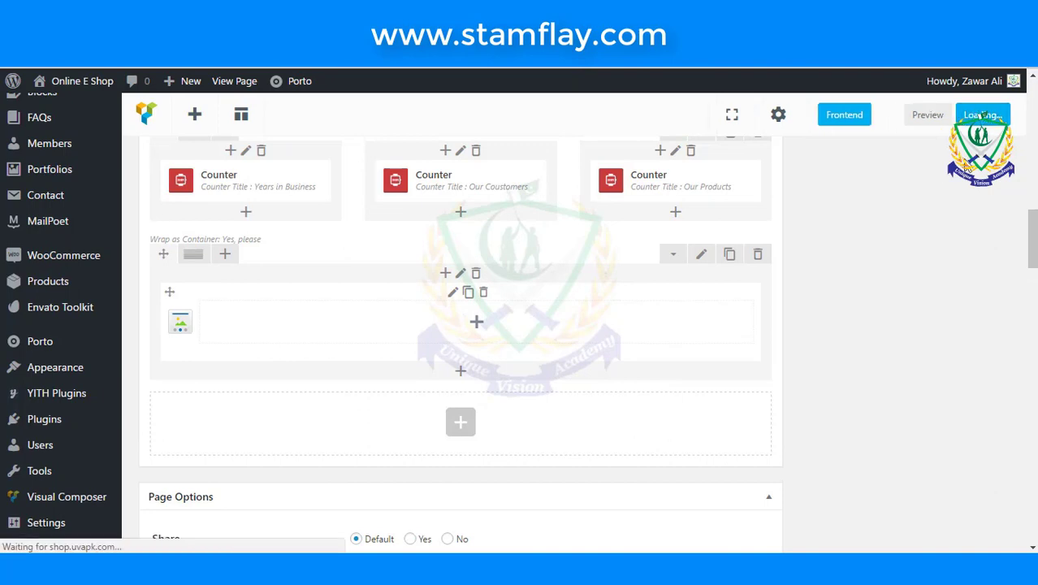
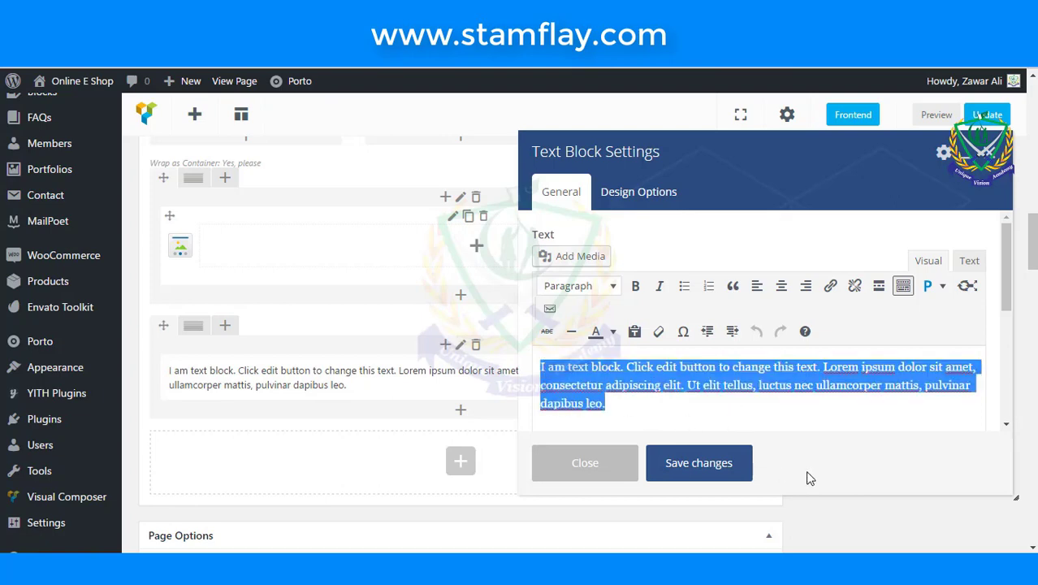
- Type 'Our Story', make it a centred Heading 4, and save the text block
type("Our St")
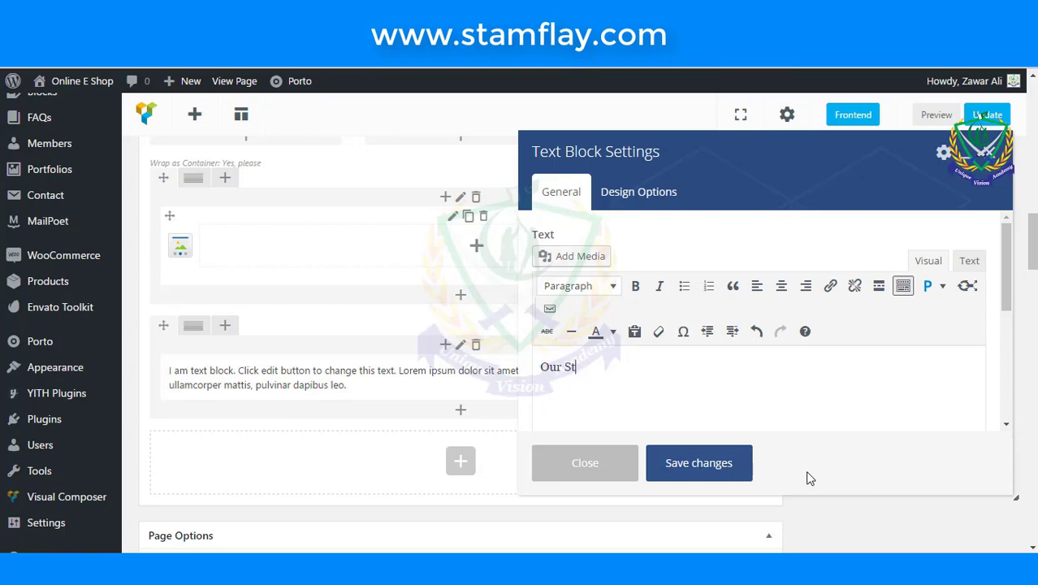
type("ory")
key("ctrl+a")
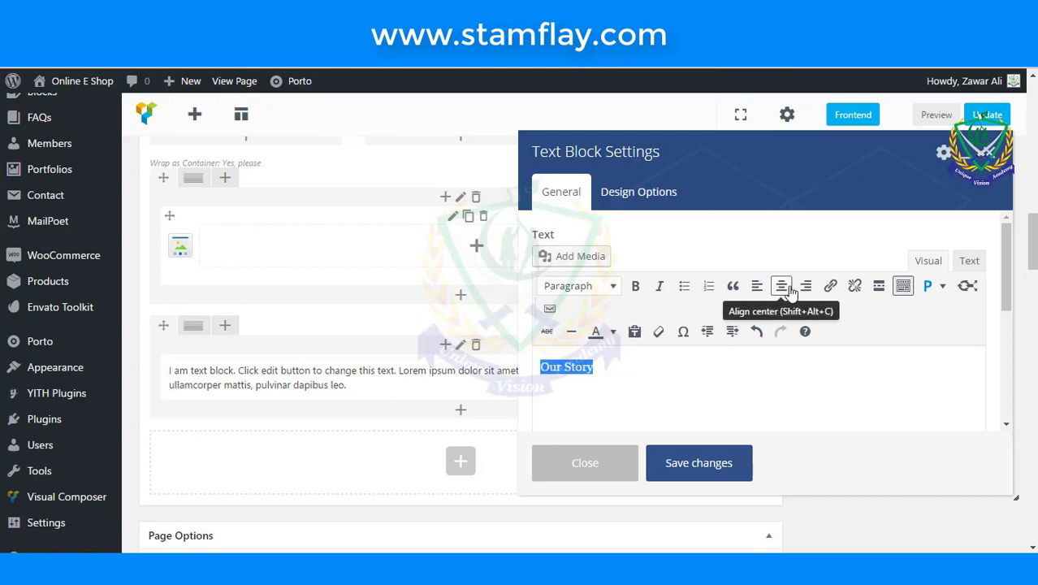
left_click(782, 288)
left_click(613, 286)
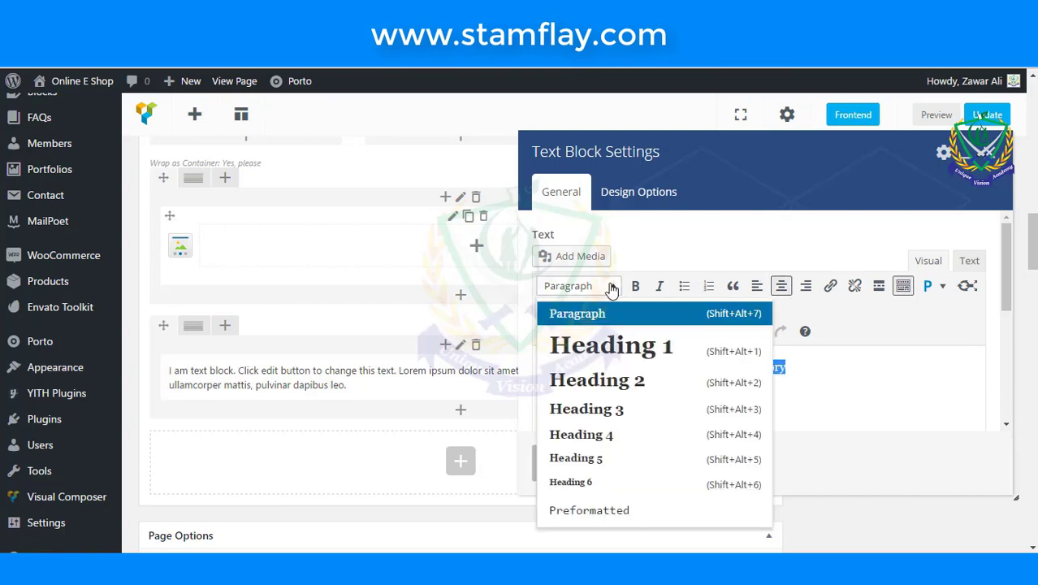
left_click(594, 441)
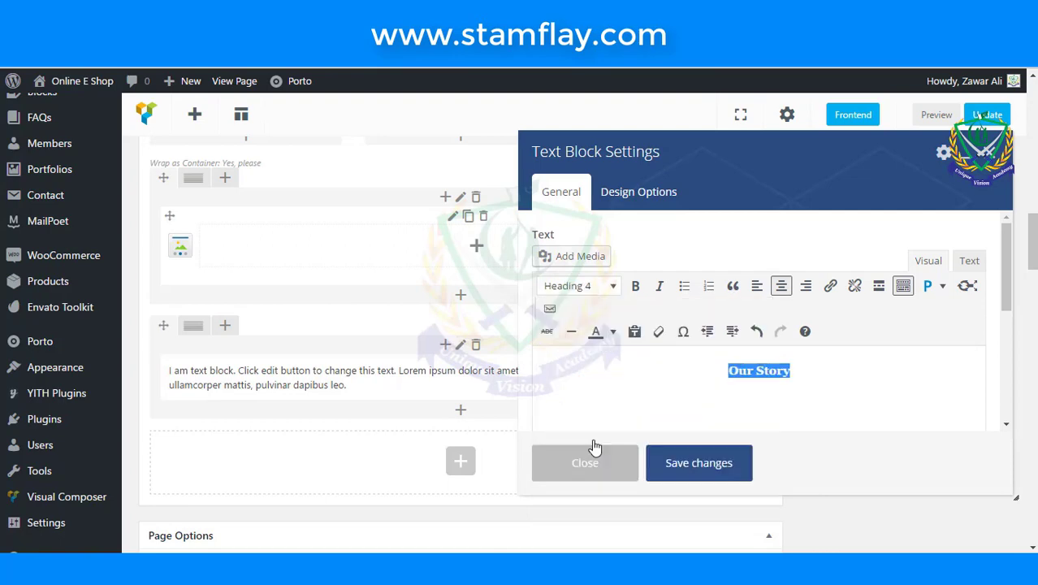
left_click(830, 374)
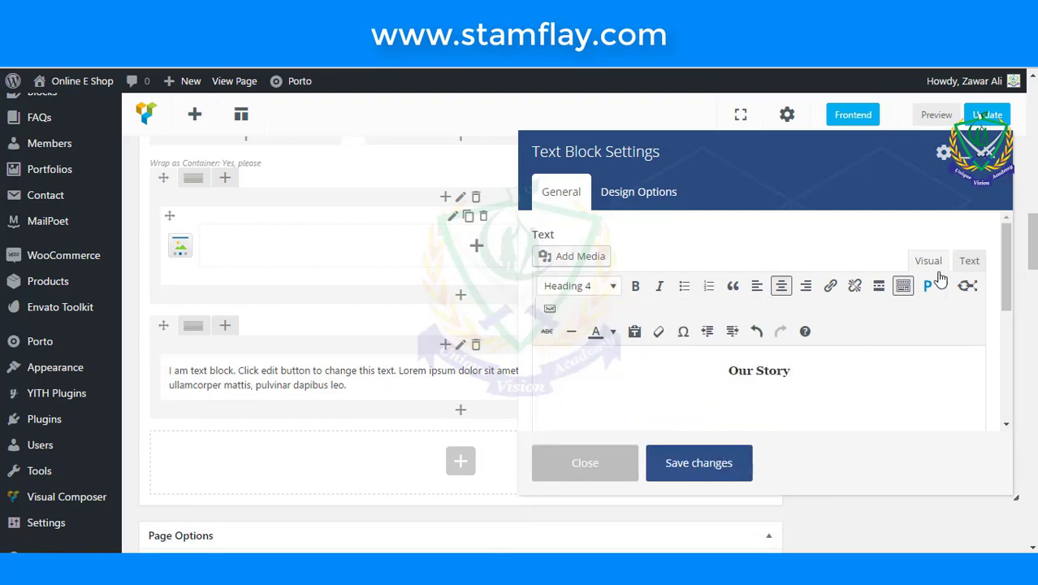
left_click(698, 463)
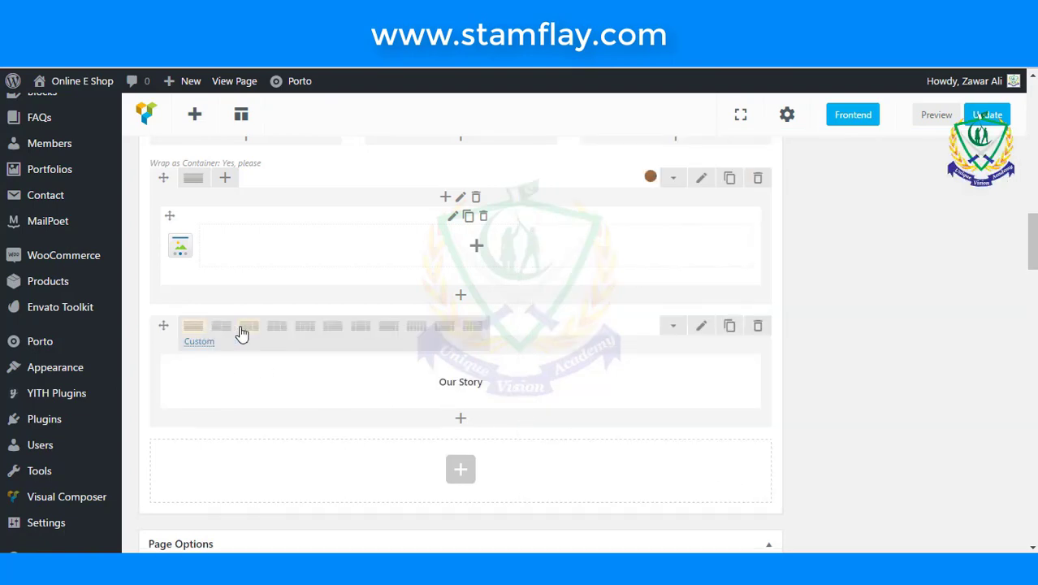
- Split the row into 1/2 + 1/2 columns and insert a Text Block under Our Story
left_click(224, 326)
scroll(304, 369, "down", 1)
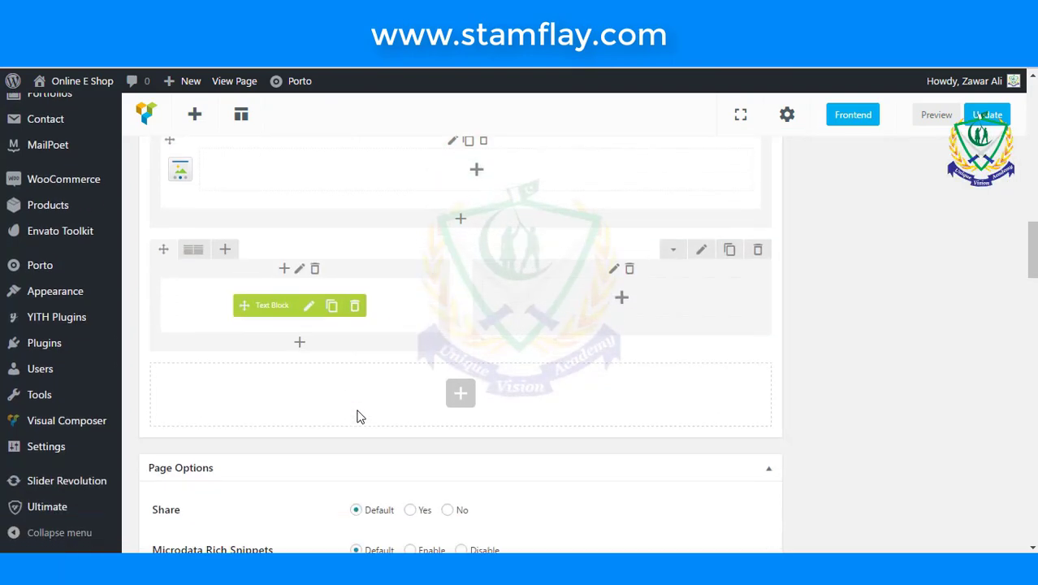
left_click(295, 344)
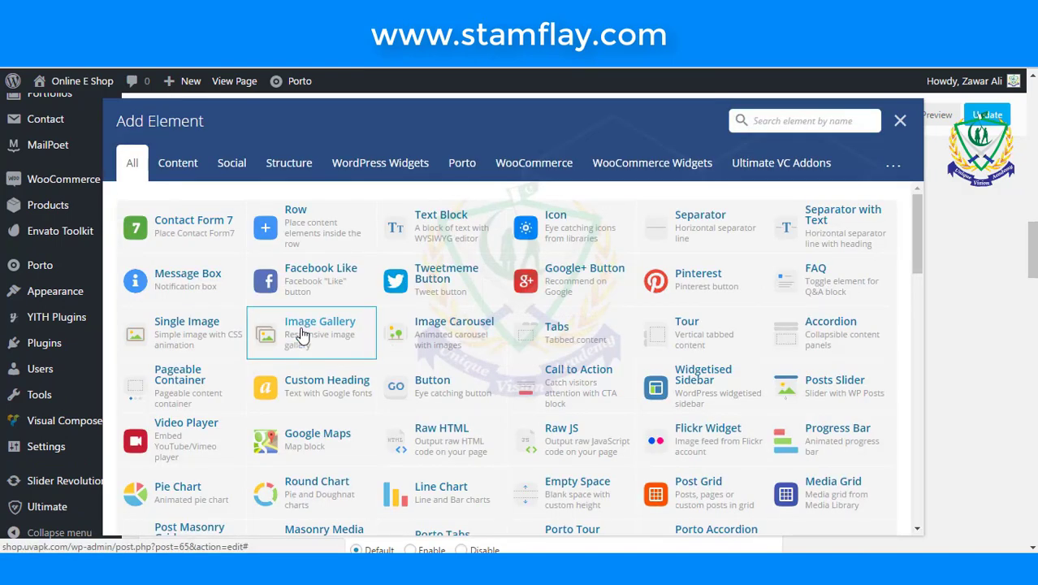
left_click(438, 237)
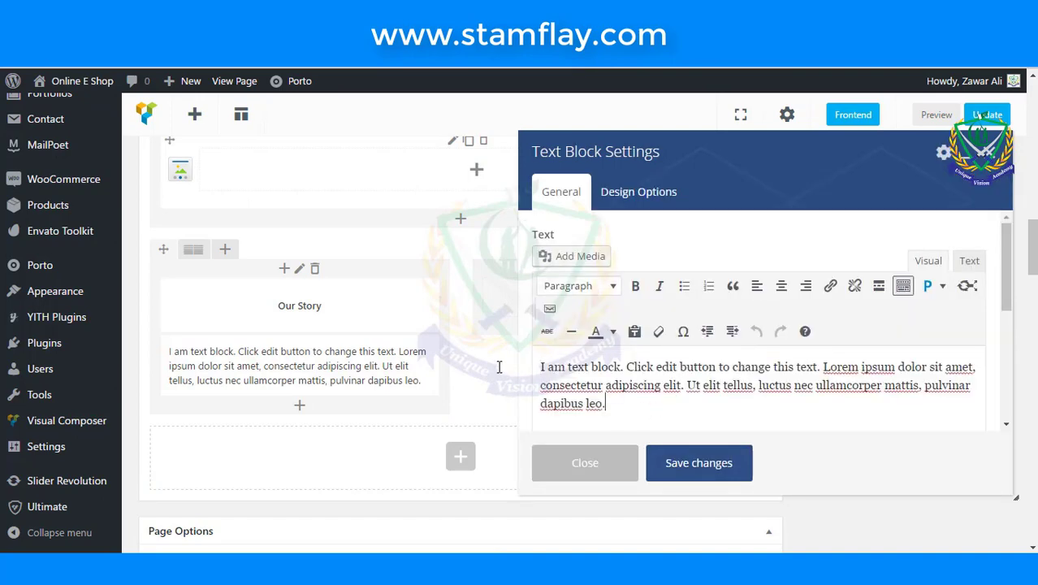
- Save the placeholder paragraph block and bring up the element list for the right column
key("ctrl+a")
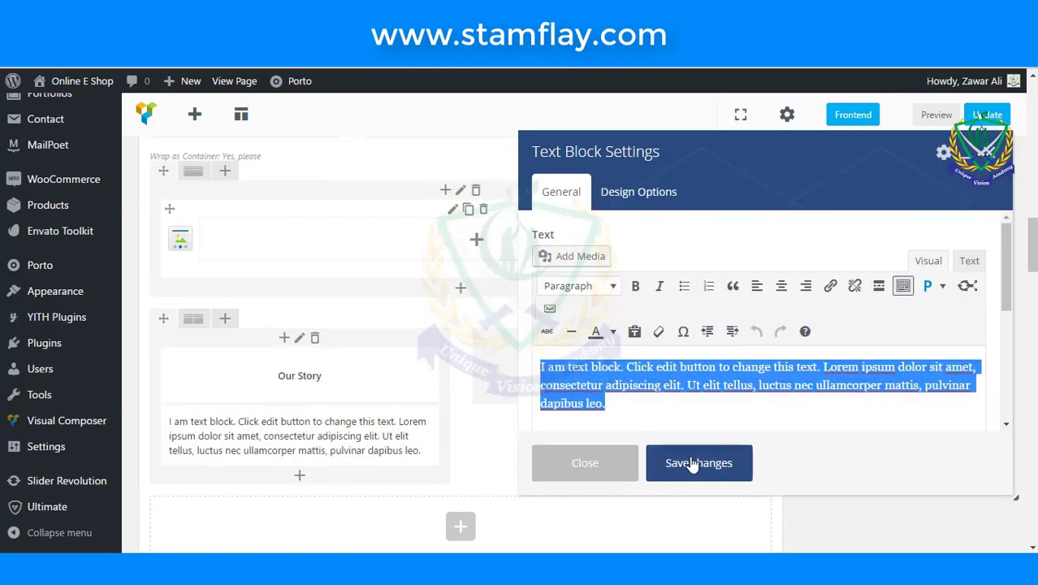
left_click(692, 463)
scroll(691, 454, "down", 1)
left_click(620, 292)
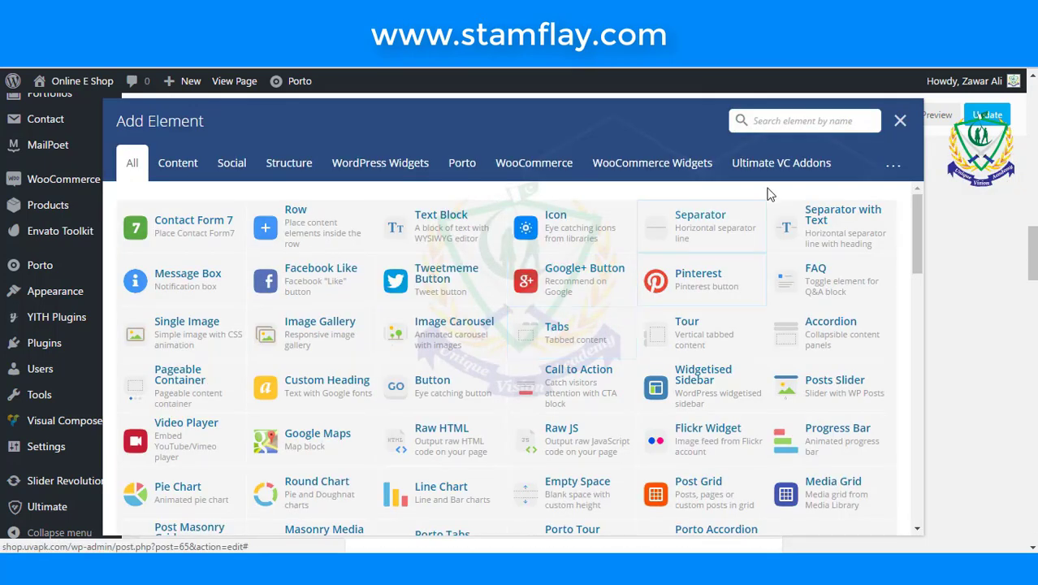
- Add a Progress Bar element with the widget title 'Progress'
type("pro")
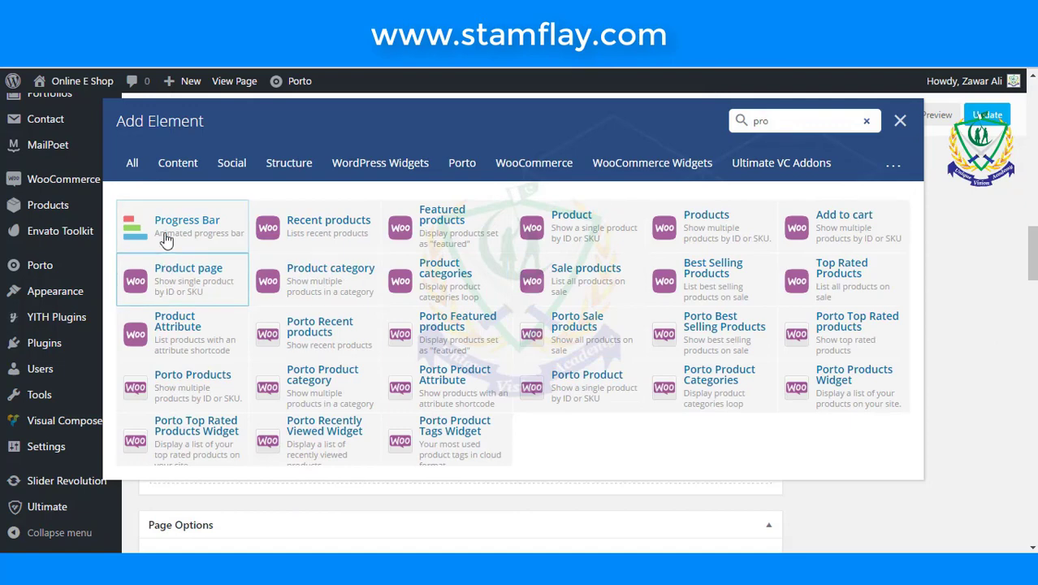
left_click(167, 231)
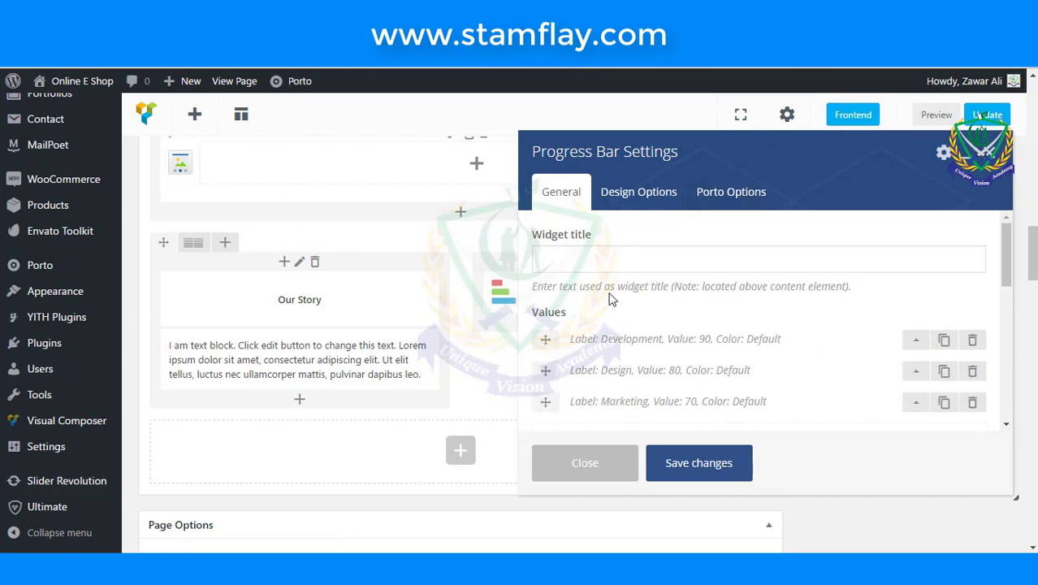
left_click(610, 260)
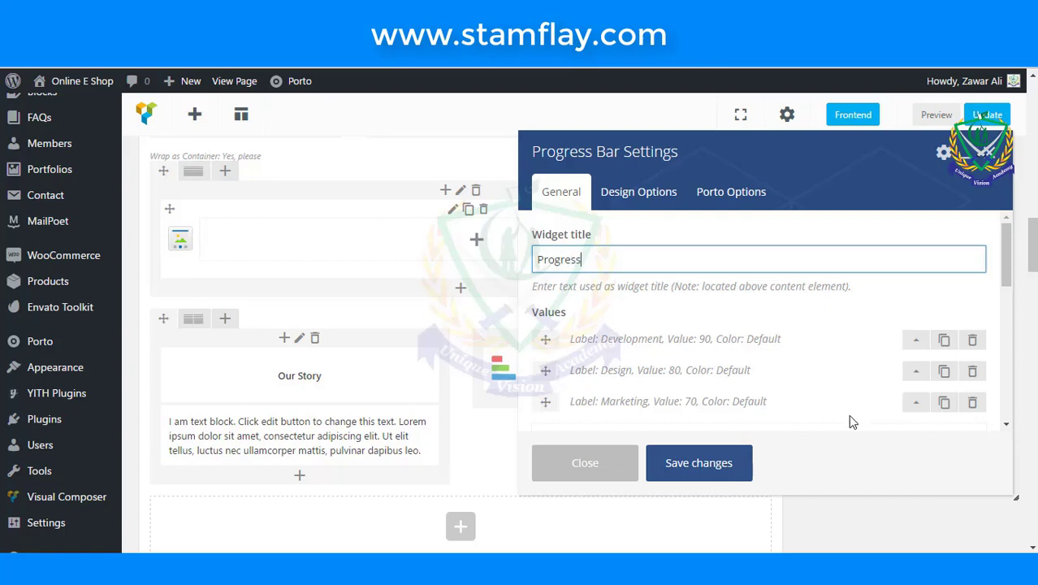
scroll(735, 397, "down", 1)
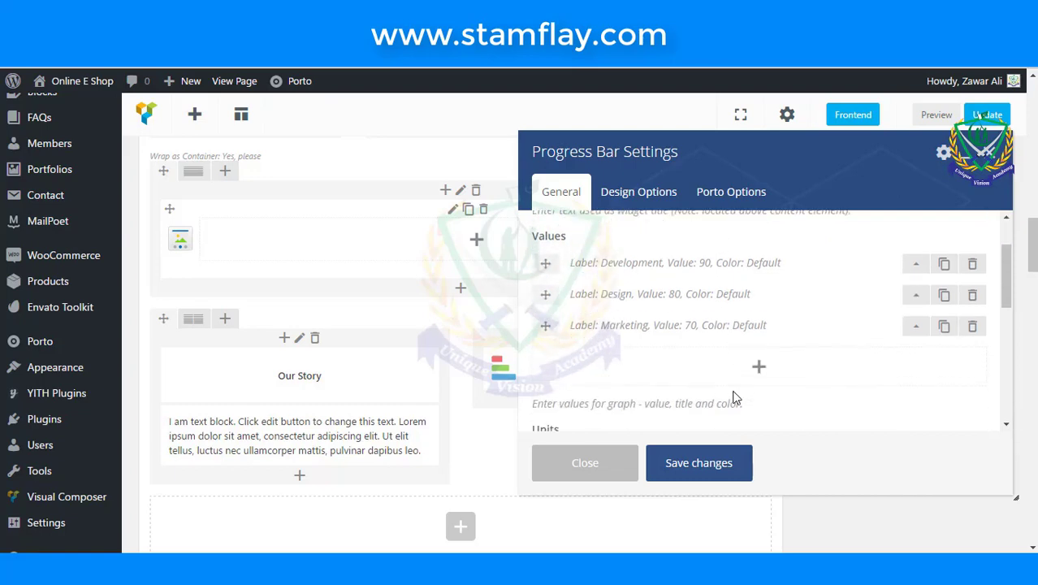
scroll(735, 394, "down", 2)
scroll(739, 394, "up", 2)
- Review the Development, Design and Marketing bar labels and values
left_click(910, 271)
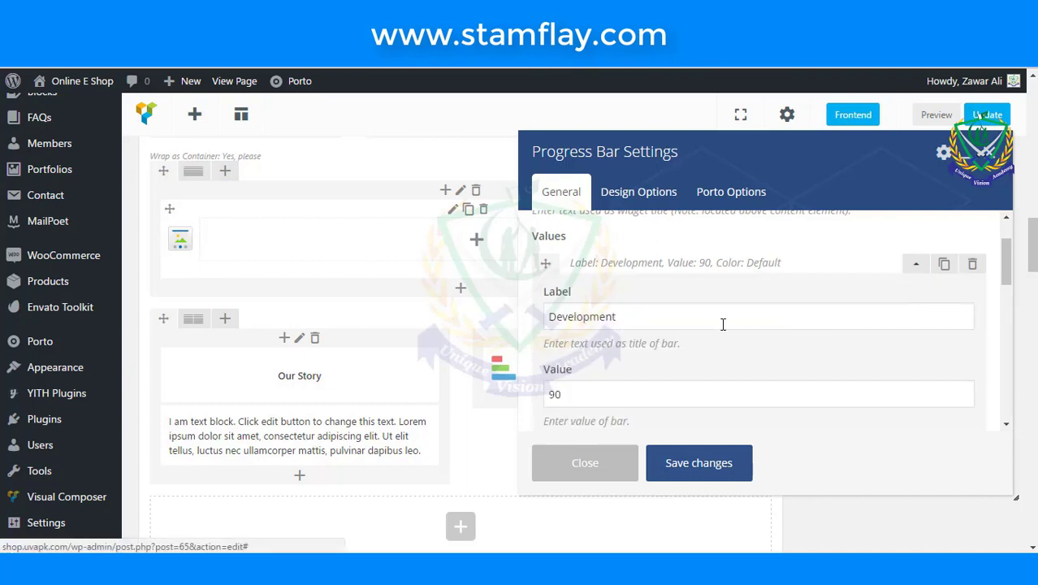
left_click(687, 327)
scroll(654, 362, "down", 1)
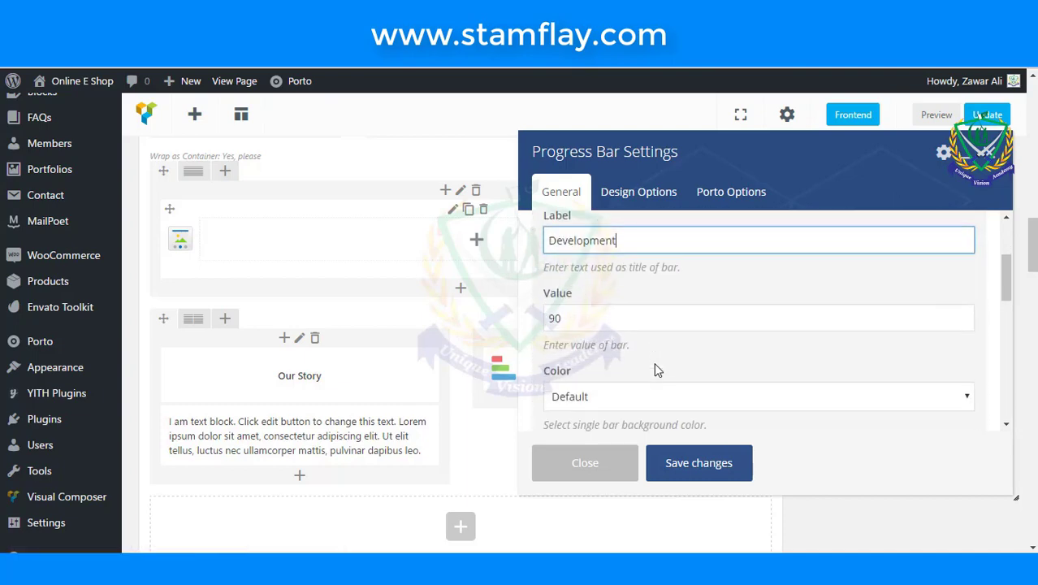
scroll(653, 362, "down", 1)
scroll(649, 357, "up", 1)
left_click(632, 317)
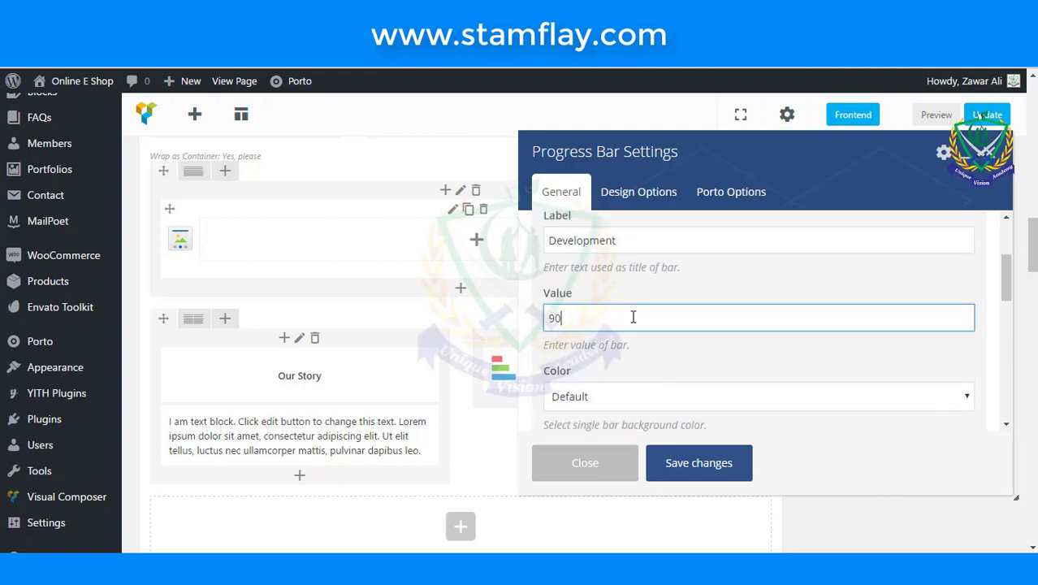
scroll(633, 318, "down", 2)
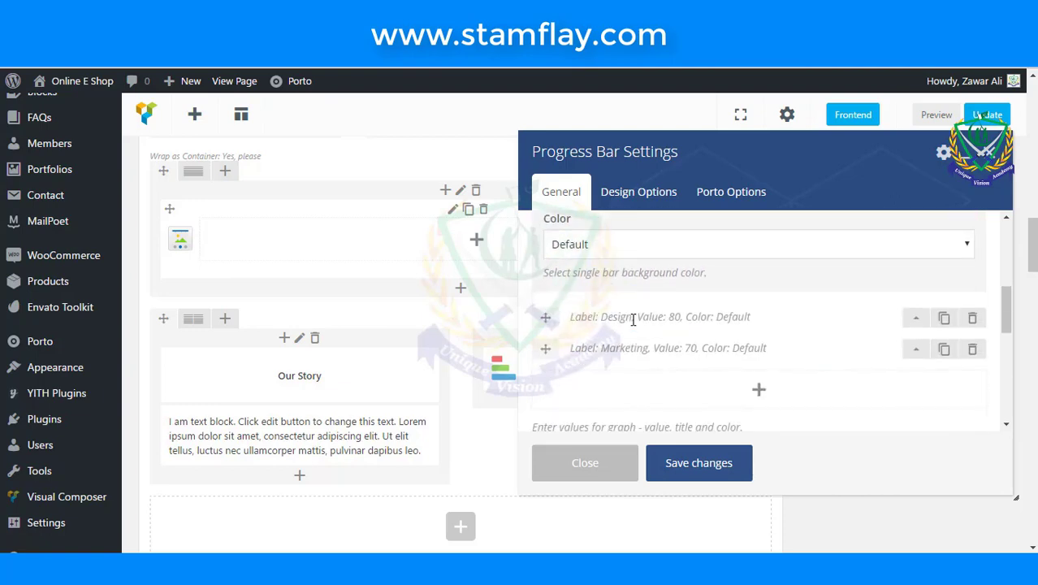
left_click(903, 323)
scroll(627, 315, "up", 3)
double_click(634, 276)
scroll(753, 337, "down", 5)
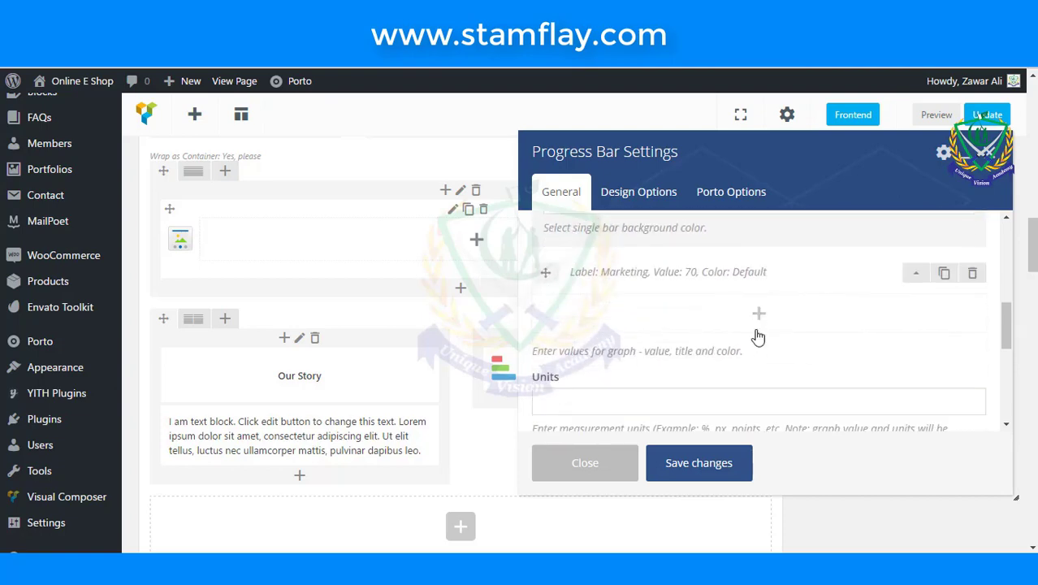
left_click(912, 281)
scroll(702, 320, "up", 3)
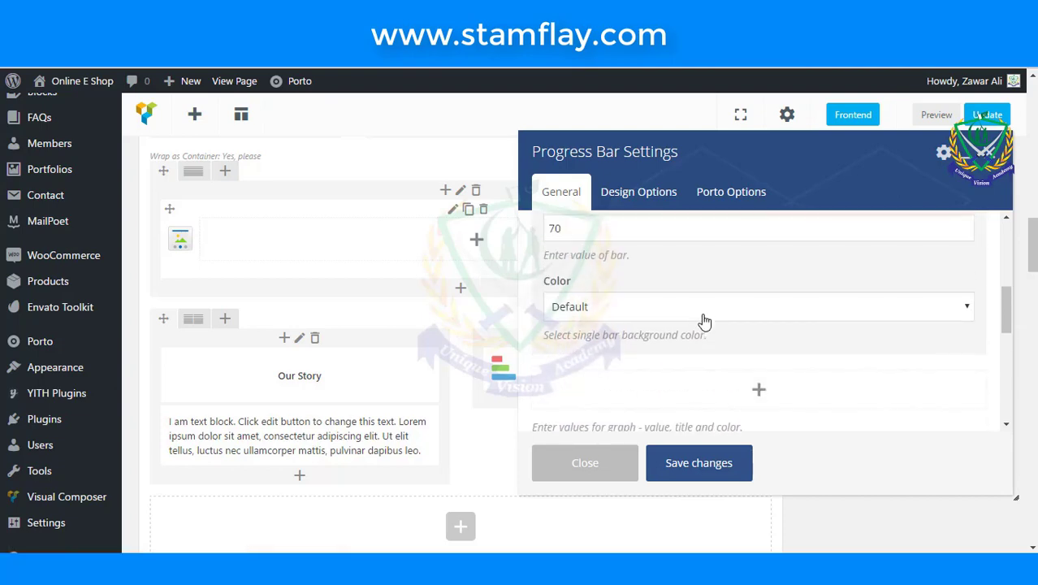
left_click_drag(665, 307, 512, 302)
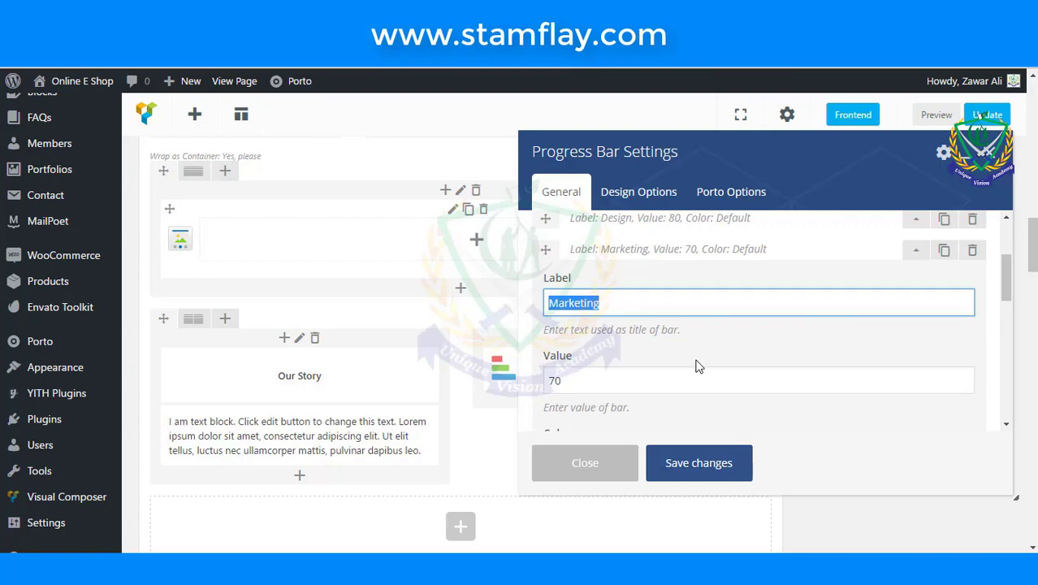
scroll(696, 365, "down", 5)
scroll(697, 365, "down", 3)
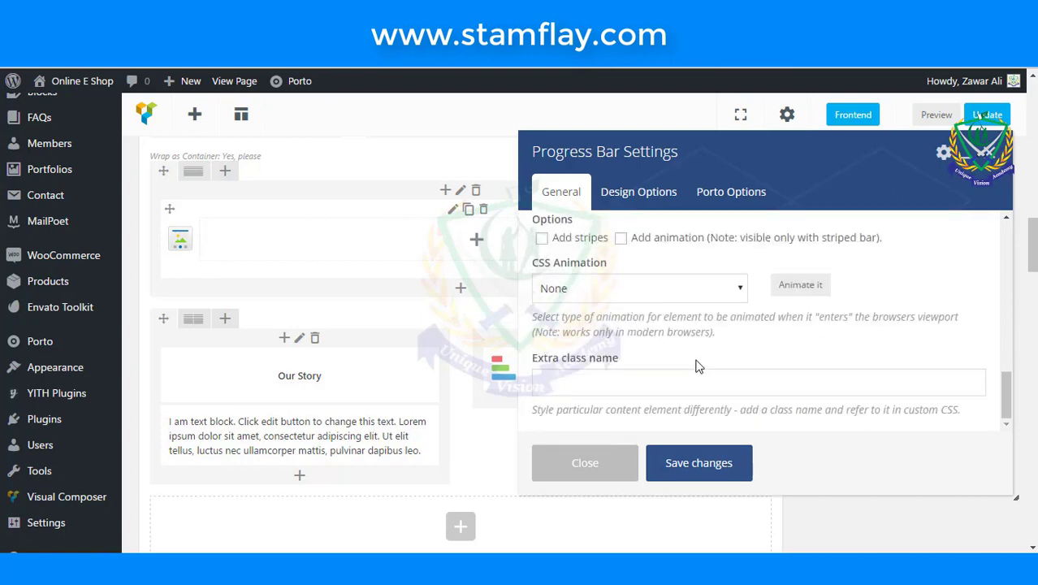
- Check the design options, save the Progress Bar, and update the page
left_click(640, 195)
scroll(713, 319, "down", 5)
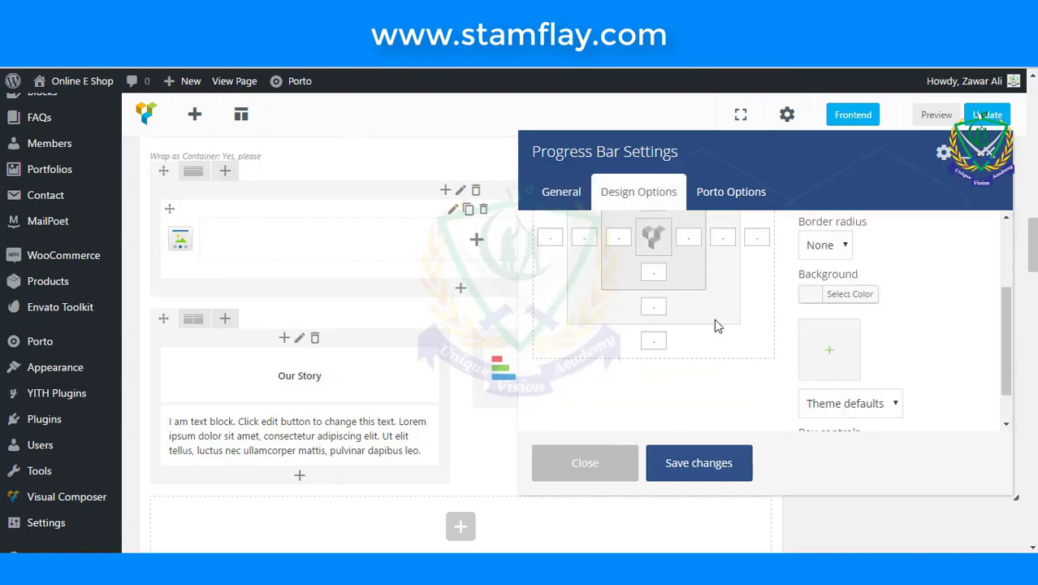
left_click(700, 479)
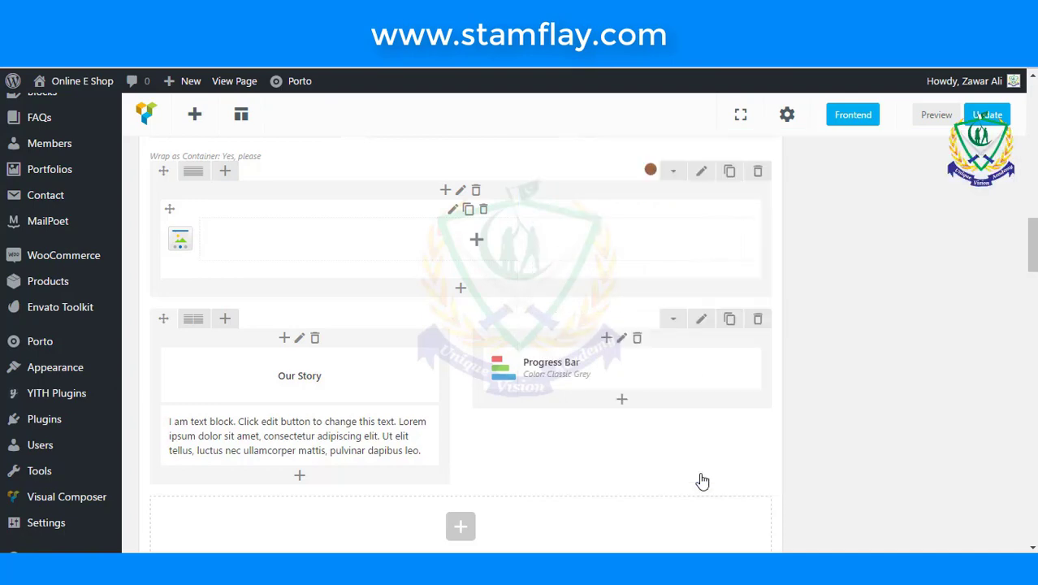
left_click(986, 117)
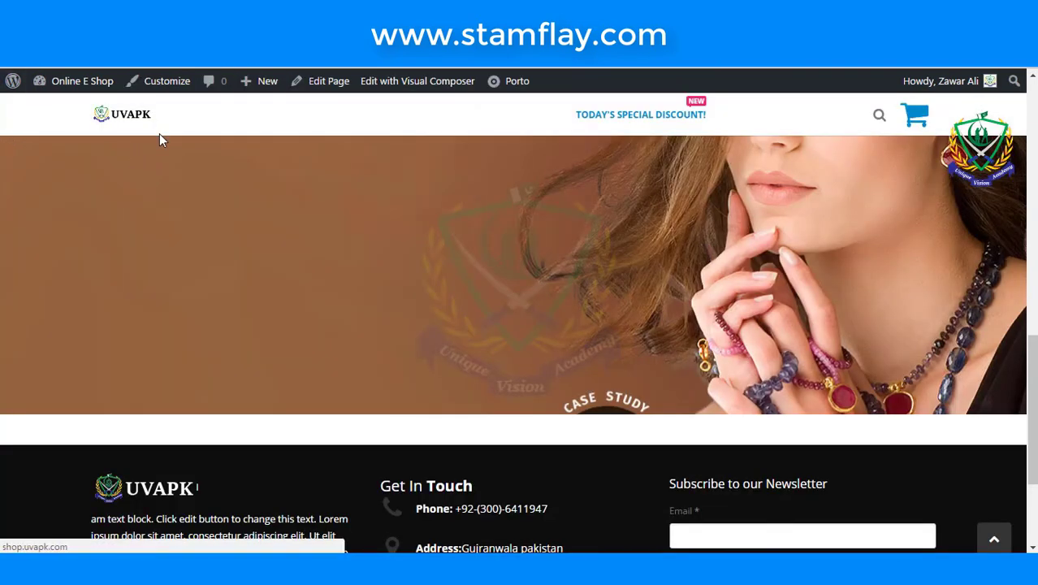
- Go back to the About Us page editor and scroll to the Our Story / Progress Bar row
left_click(160, 142)
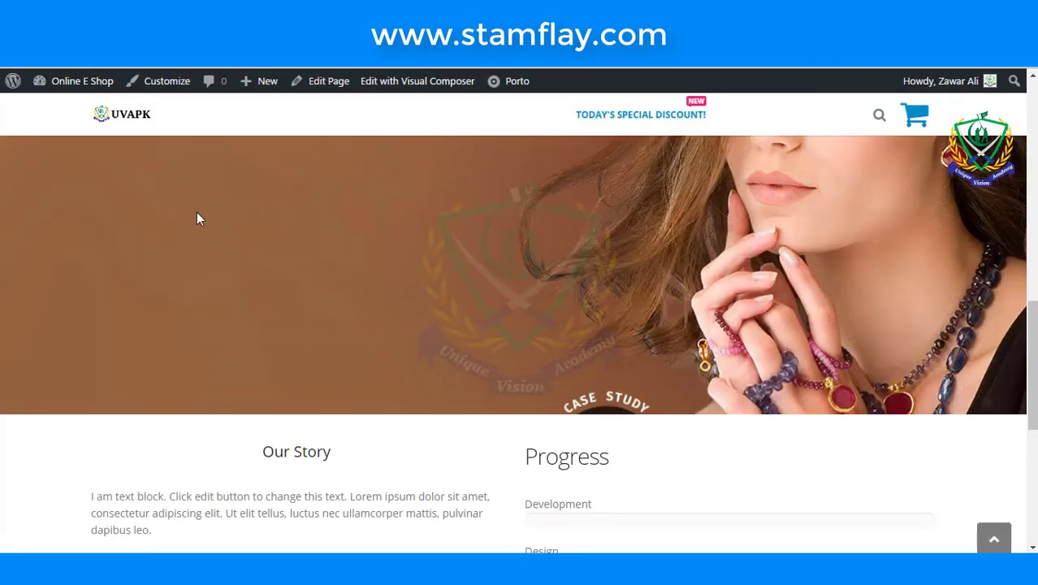
scroll(260, 242, "down", 3)
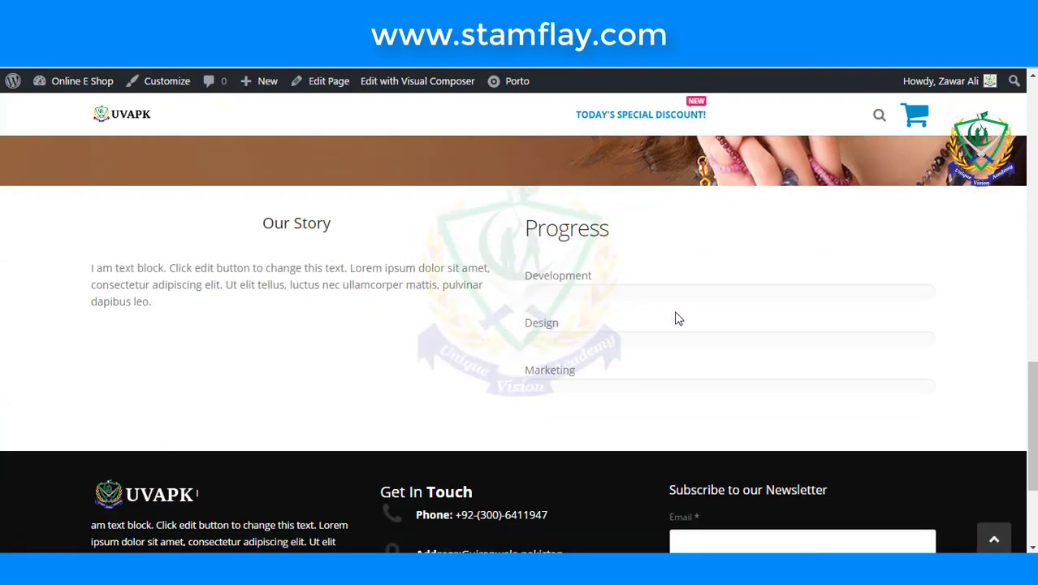
scroll(674, 318, "down", 2)
scroll(673, 318, "up", 2)
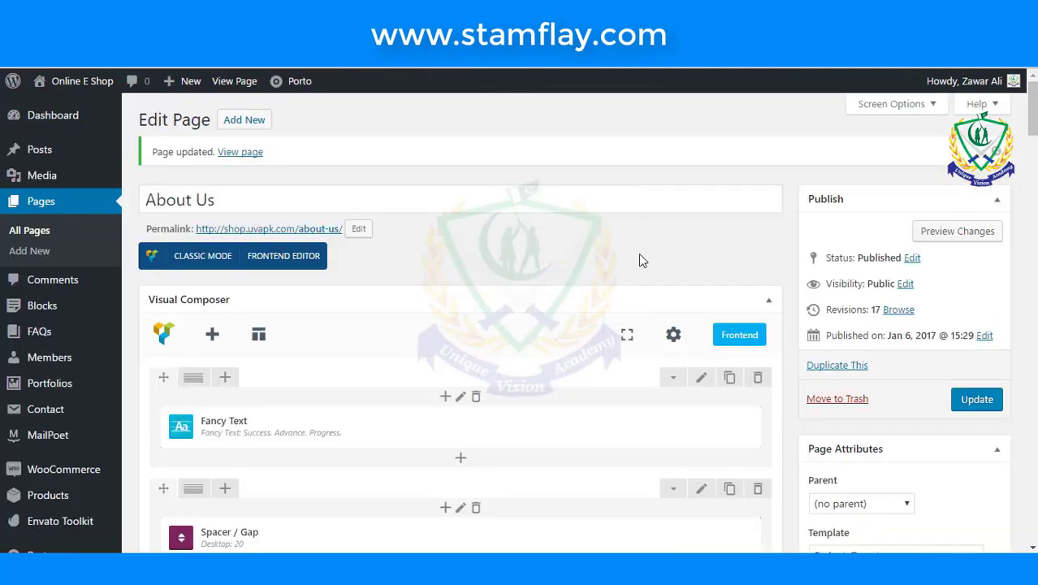
scroll(638, 253, "down", 10)
scroll(638, 254, "down", 5)
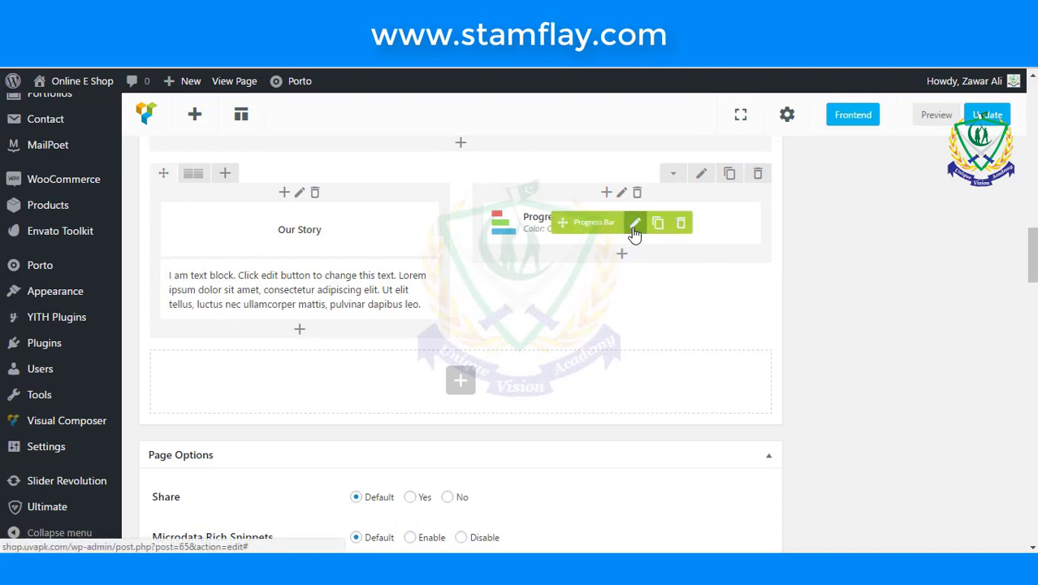
- Open the Progress Bar settings and look through its design and general options
left_click(634, 223)
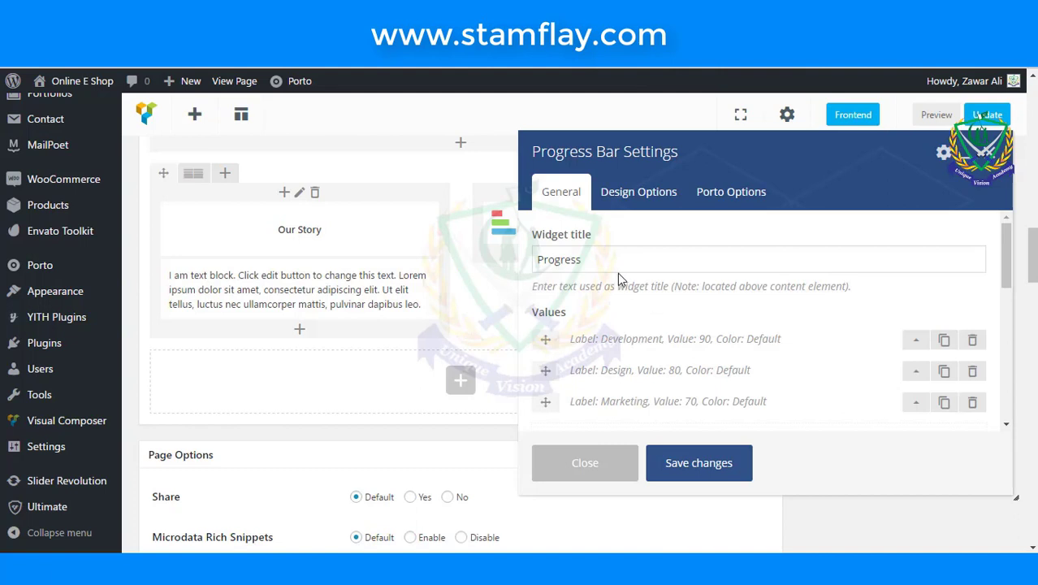
left_click(638, 198)
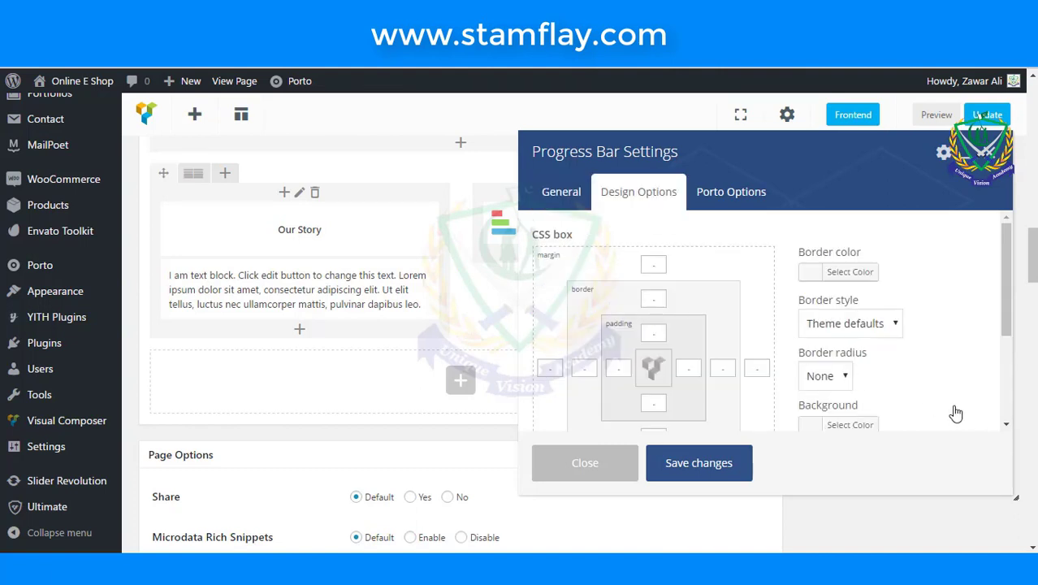
scroll(954, 413, "down", 4)
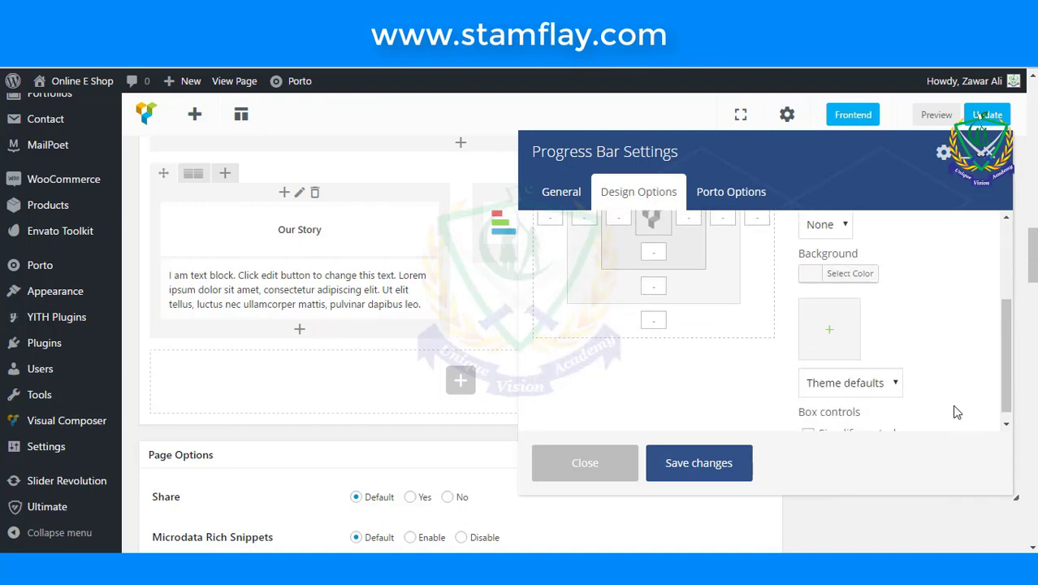
scroll(769, 316, "down", 2)
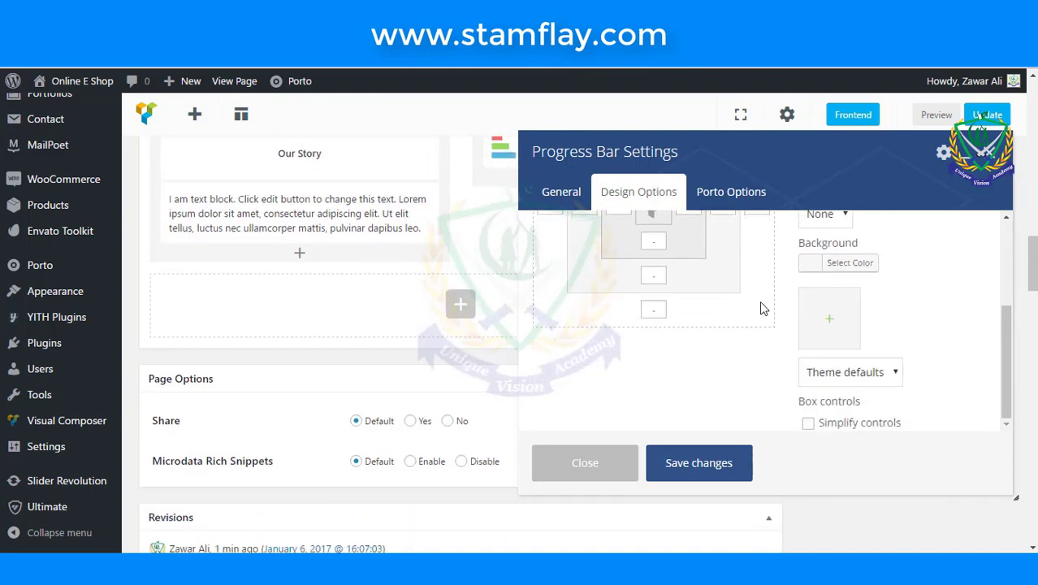
left_click(540, 191)
scroll(707, 288, "down", 5)
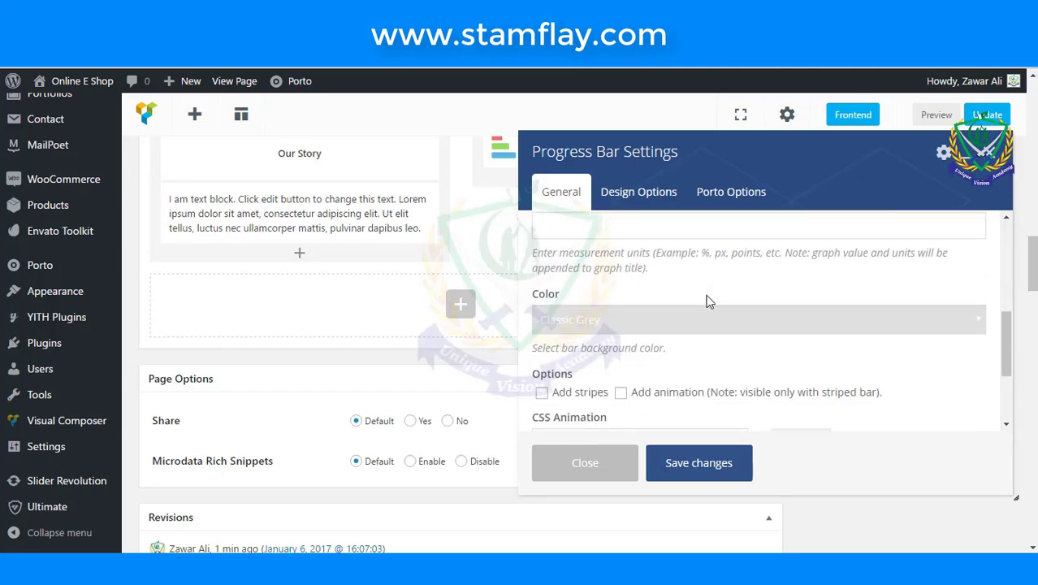
scroll(707, 302, "down", 1)
scroll(706, 302, "down", 2)
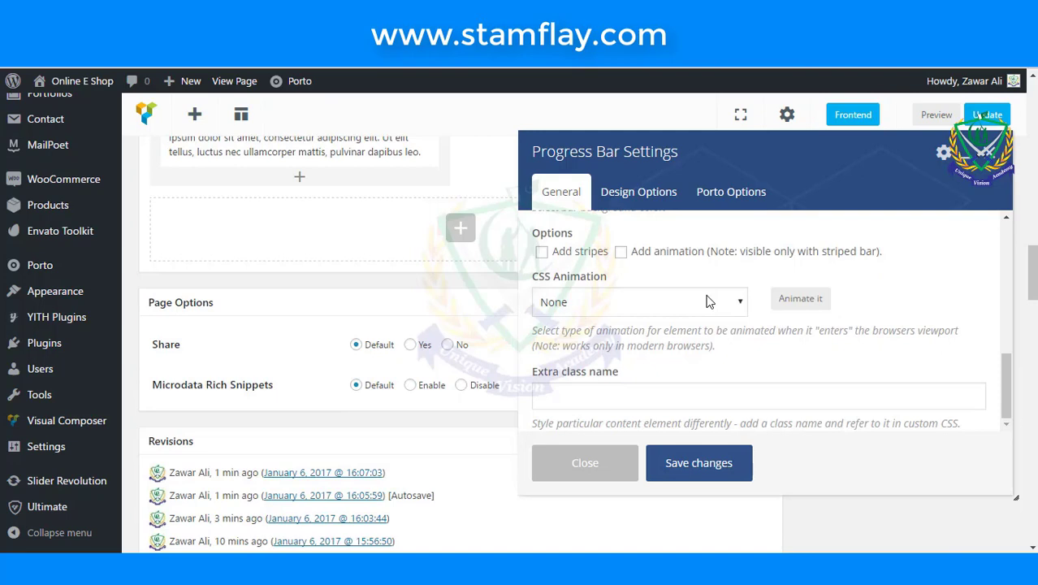
scroll(706, 302, "up", 3)
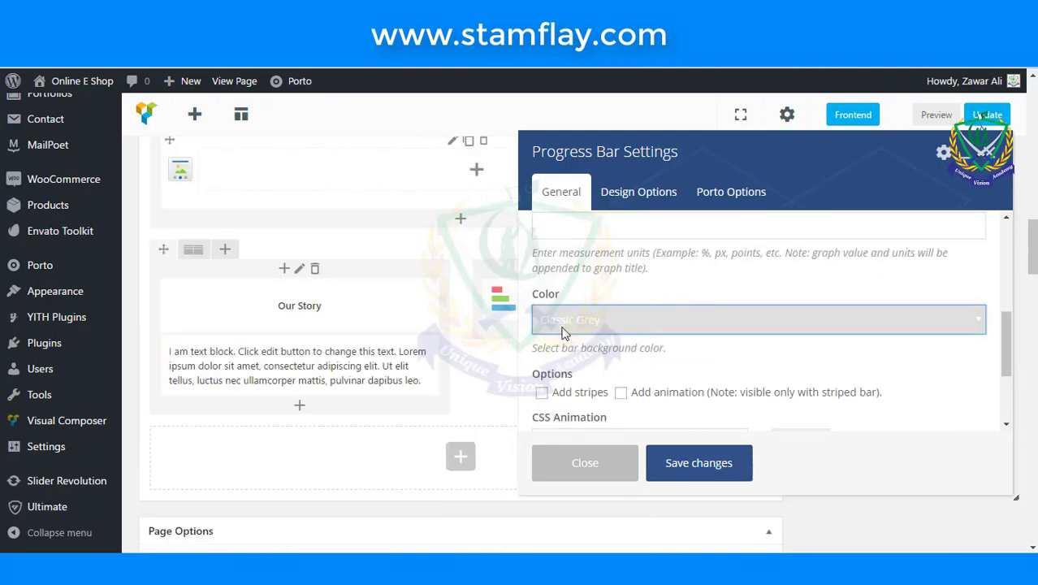
- Set the bar colour to Classic Blue, save the element, and update the page
left_click(658, 333)
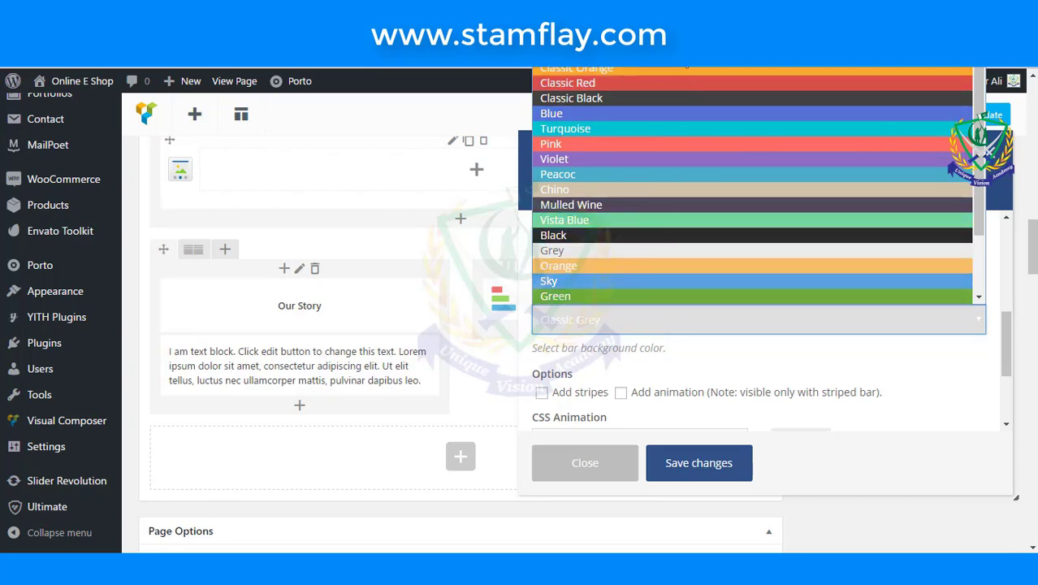
left_click(617, 21)
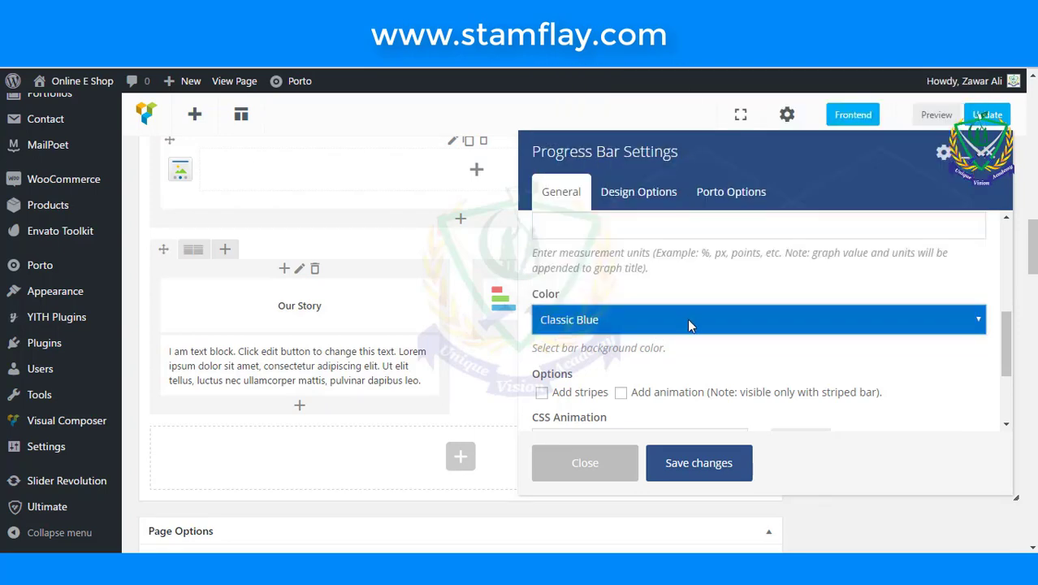
scroll(688, 323, "down", 3)
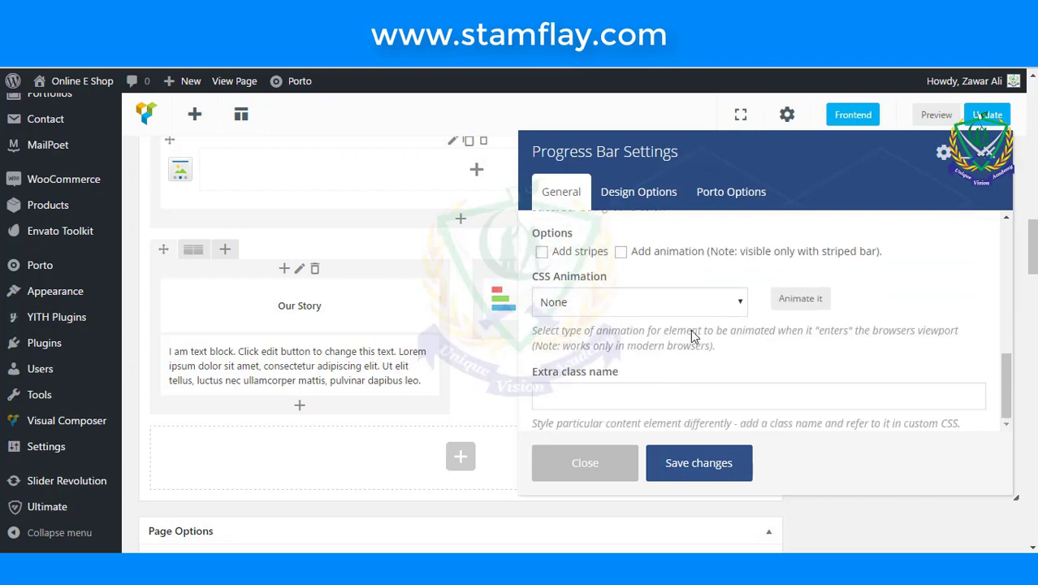
scroll(690, 329, "down", 1)
scroll(674, 324, "up", 1)
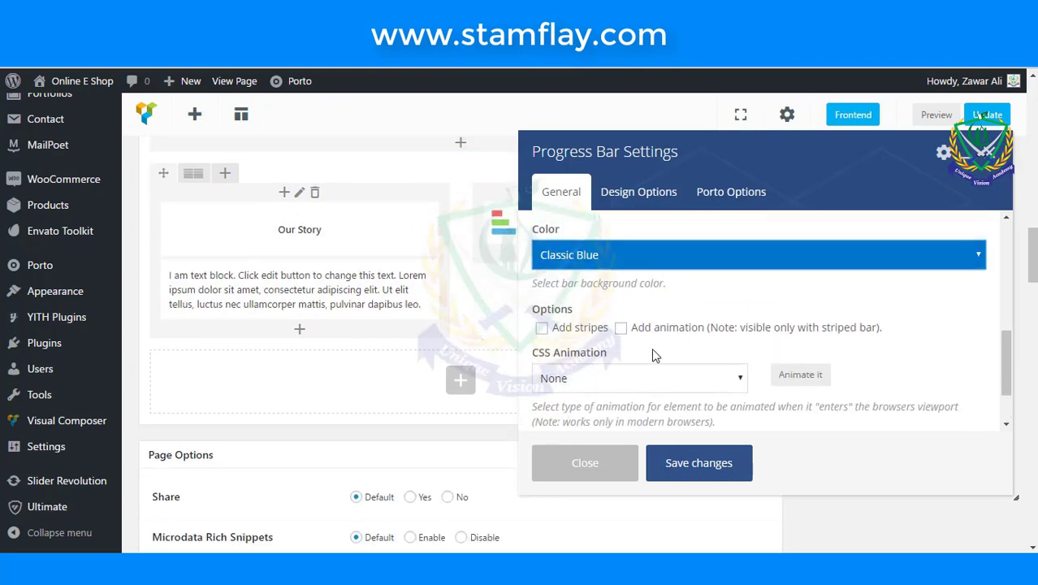
scroll(651, 348, "up", 3)
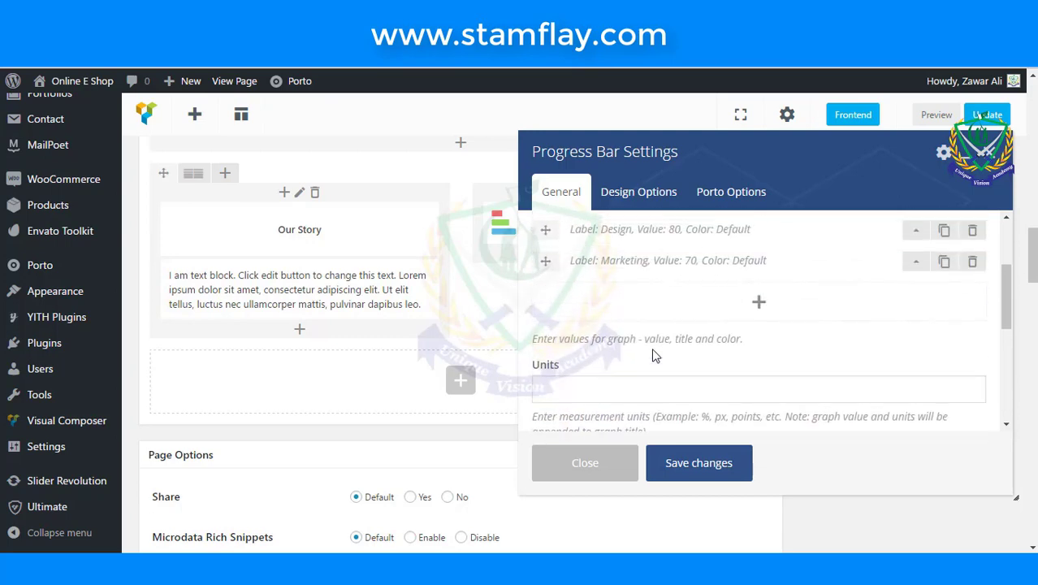
scroll(654, 356, "up", 1)
scroll(654, 356, "up", 1)
left_click(687, 461)
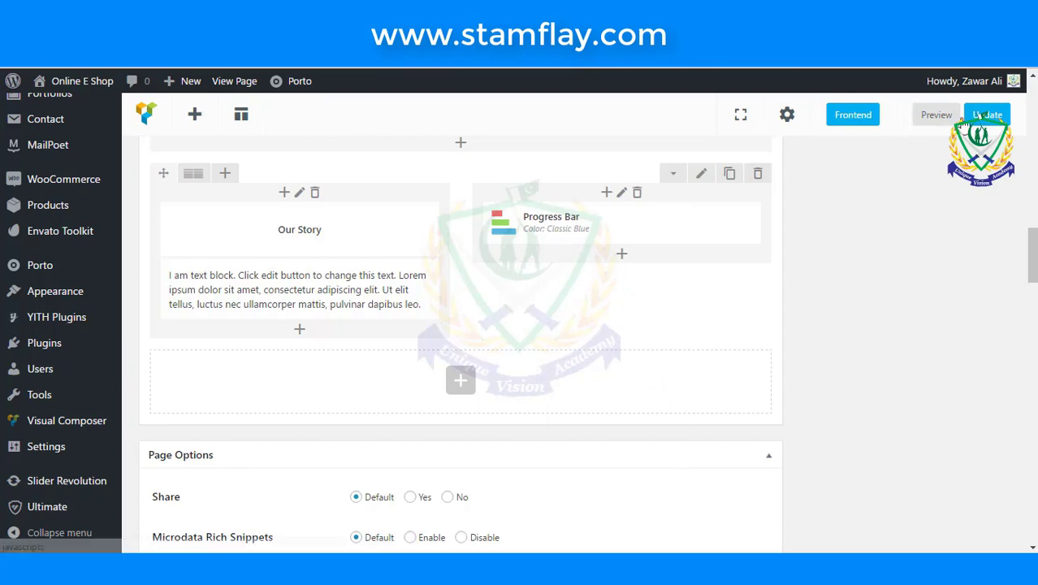
left_click(986, 114)
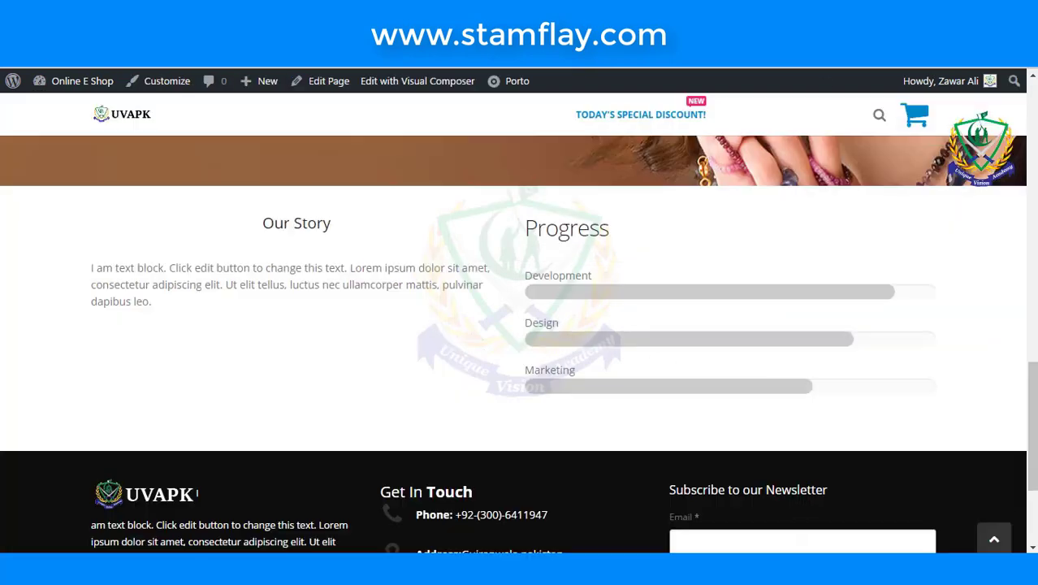
- Check that the live page shows blue Development, Design and Marketing bars, then return to the editor
scroll(800, 89, "up", 10)
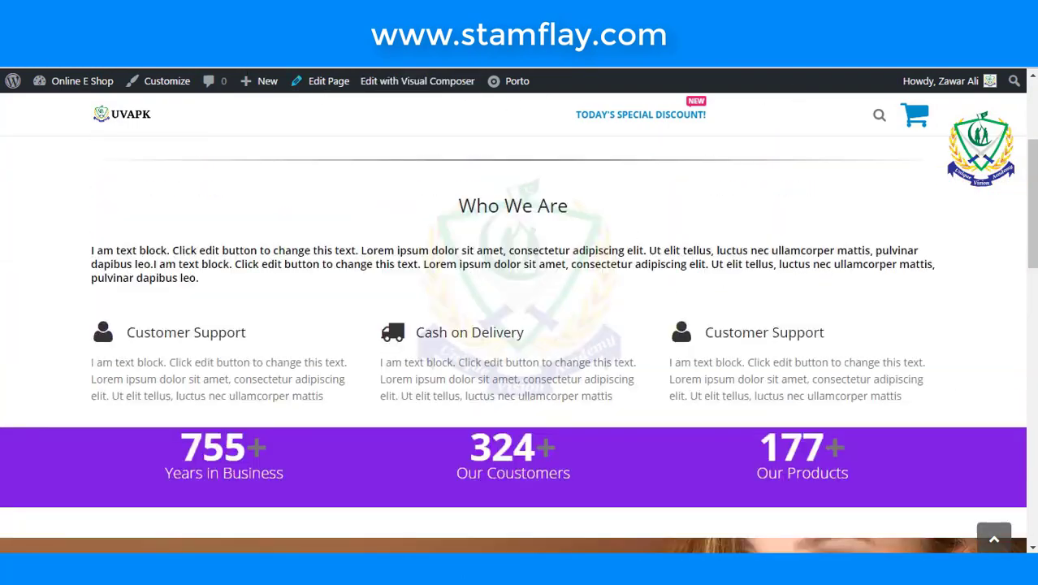
left_click(671, 129)
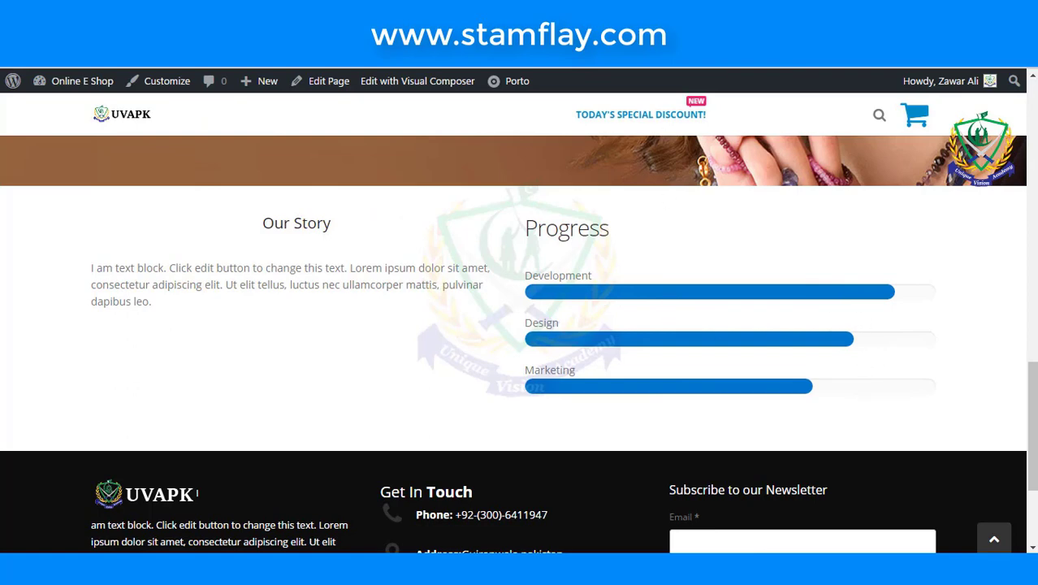
scroll(541, 318, "down", 2)
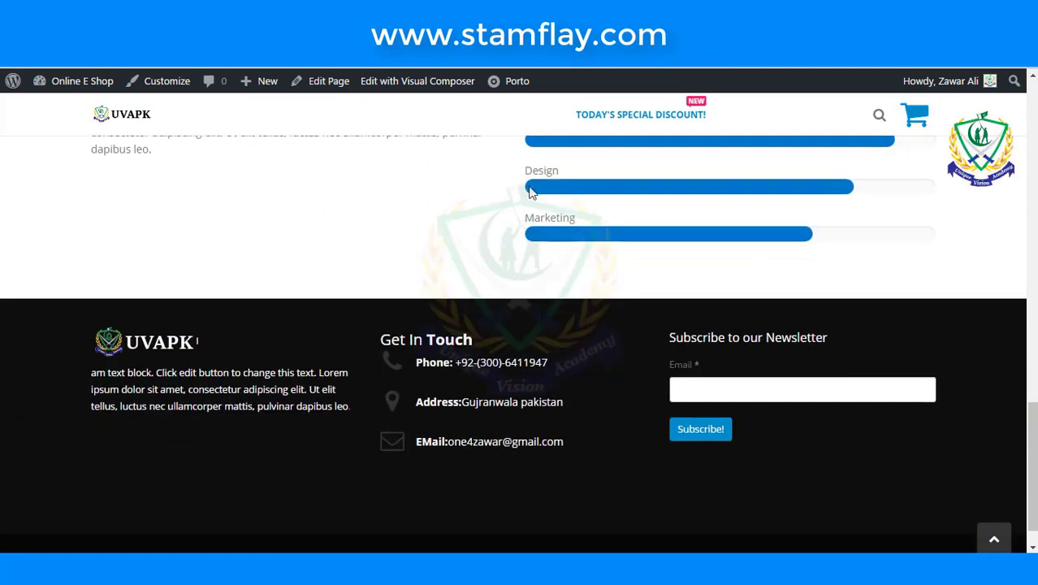
scroll(529, 191, "up", 3)
scroll(368, 324, "up", 5)
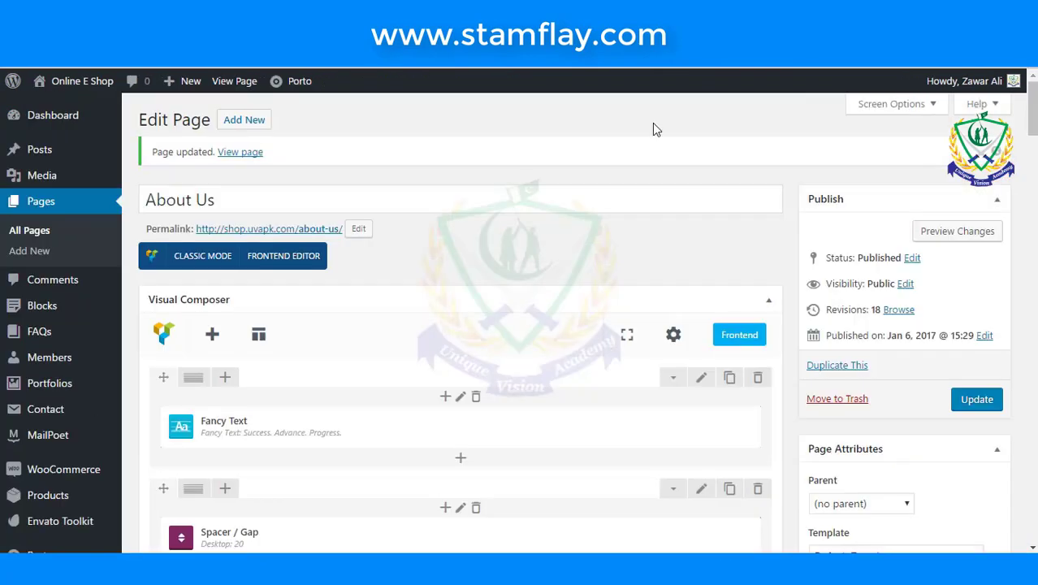
- Create a new Member entry and enter the member's first name as its title
scroll(639, 213, "down", 4)
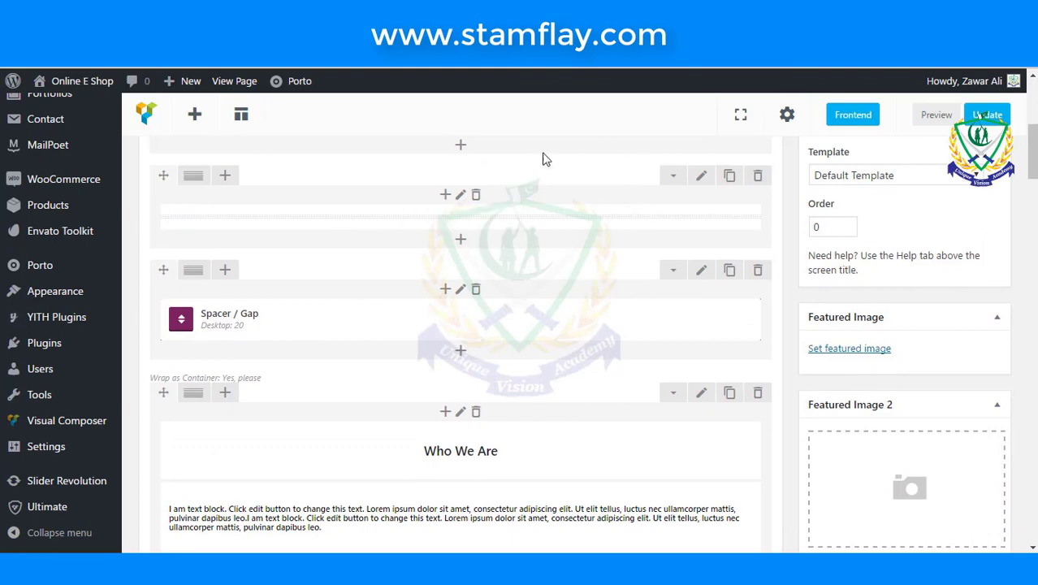
mouse_move(44, 274)
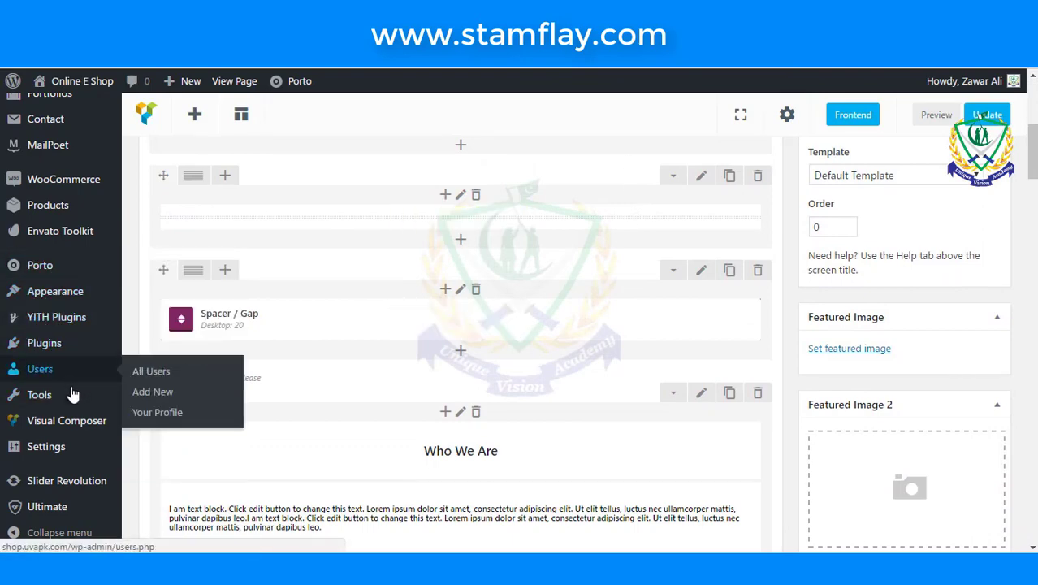
scroll(57, 232, "up", 4)
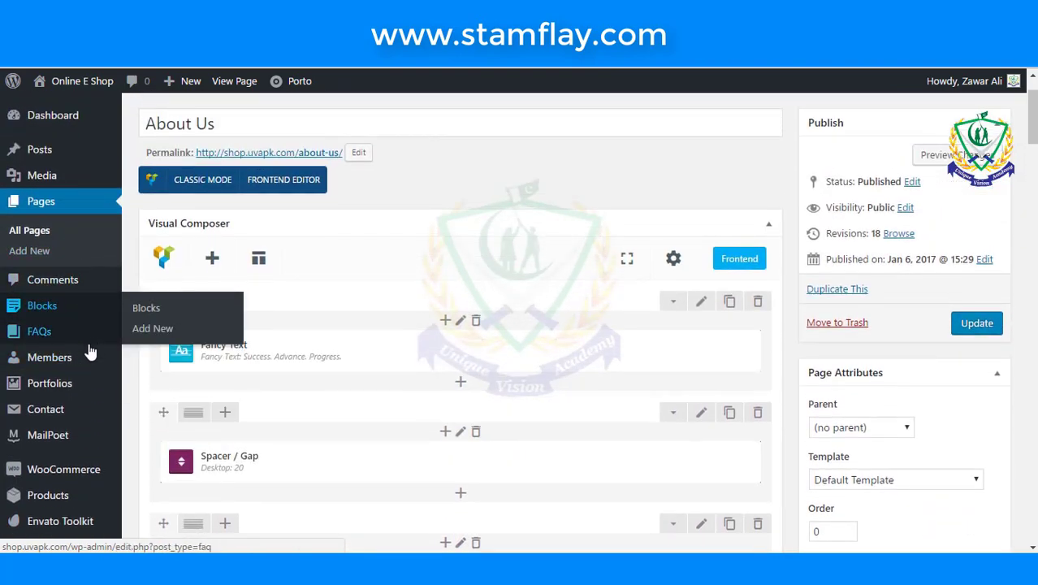
mouse_move(92, 368)
left_click(144, 381)
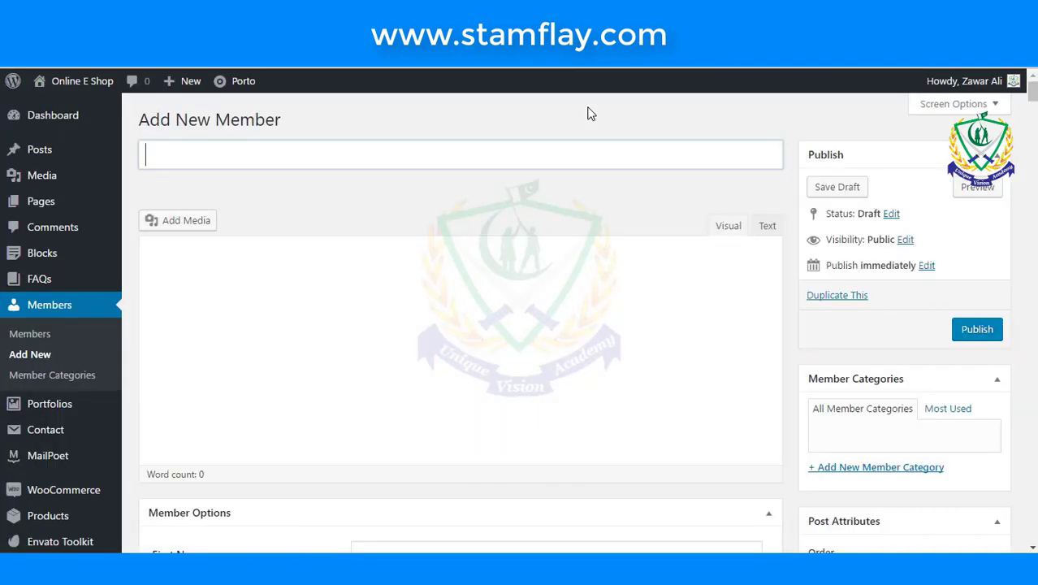
type("Za")
key("BackSpace")
key("BackSpace")
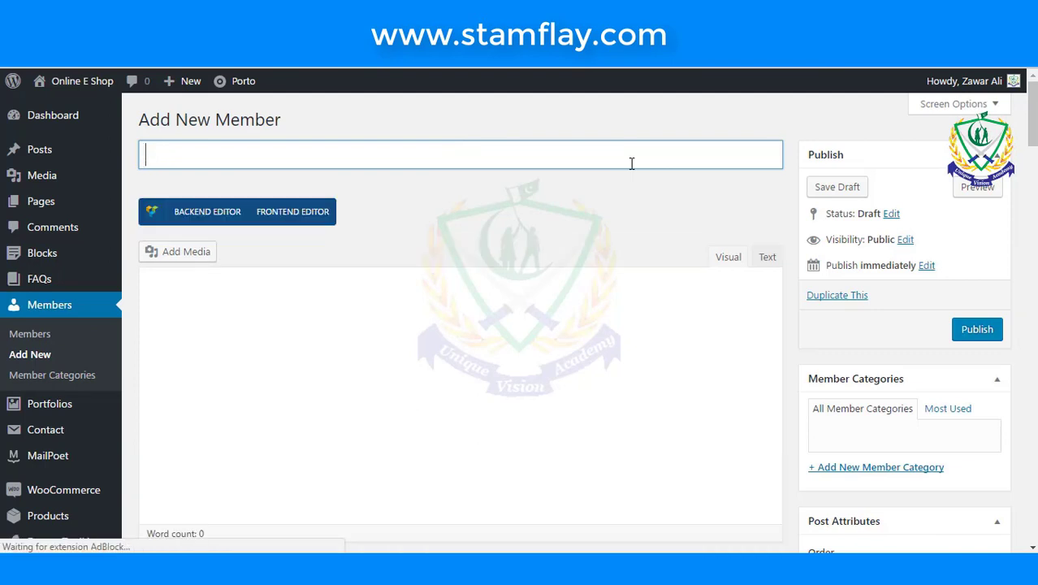
type("Bar")
key("BackSpace")
key("BackSpace")
key("BackSpace")
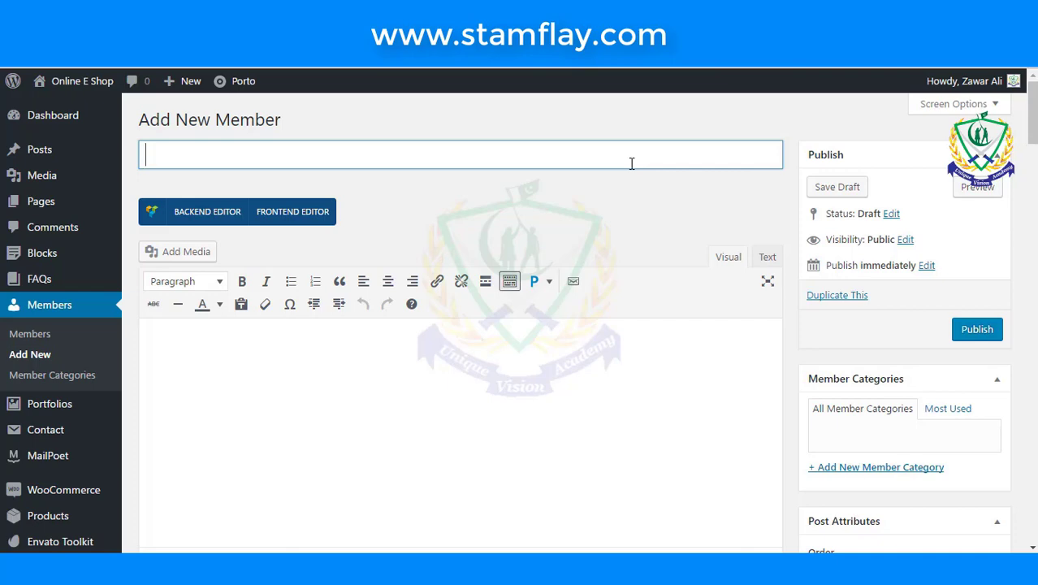
type("Babar")
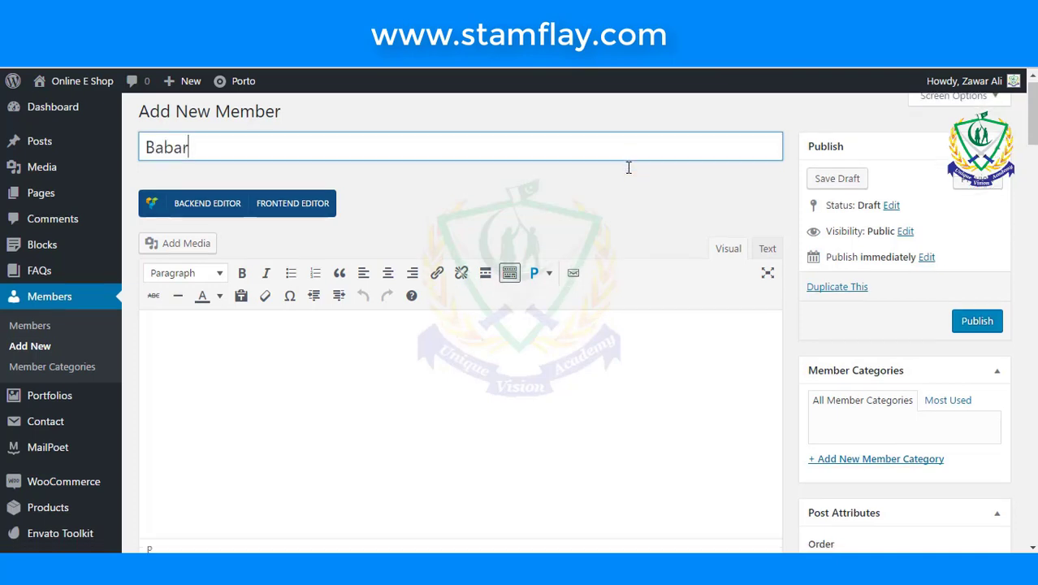
scroll(628, 167, "down", 4)
- Enter the member's first and last name in Member Options and start the Web Designer role
left_click(465, 349)
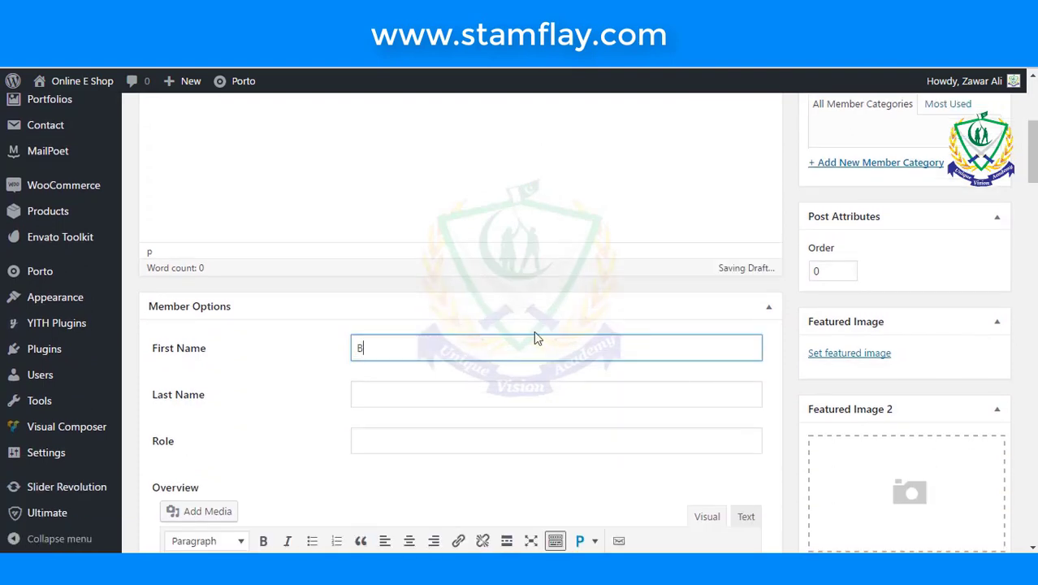
left_click(505, 397)
scroll(528, 347, "down", 2)
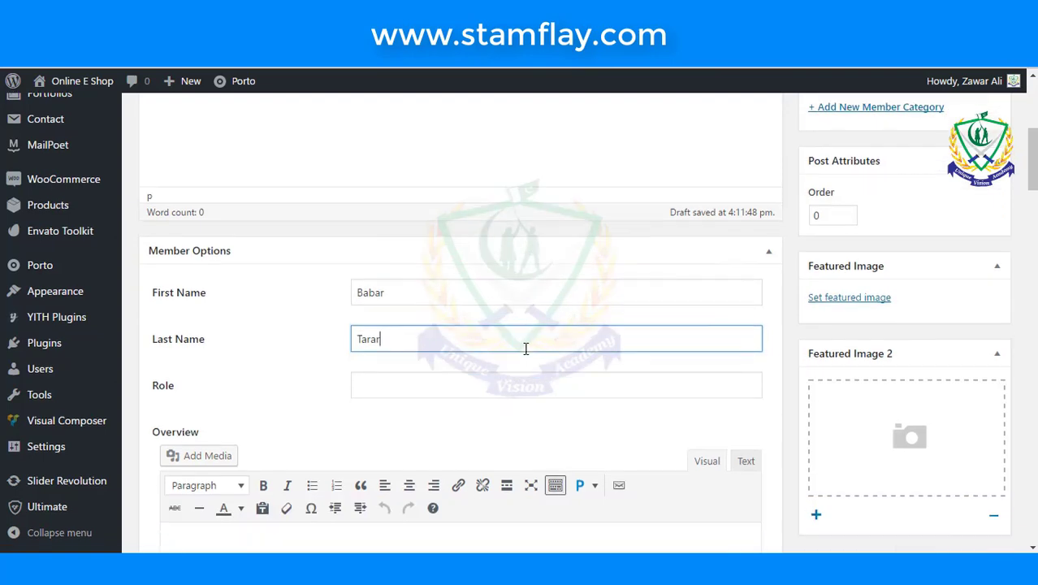
left_click(514, 292)
type("Web Designer")
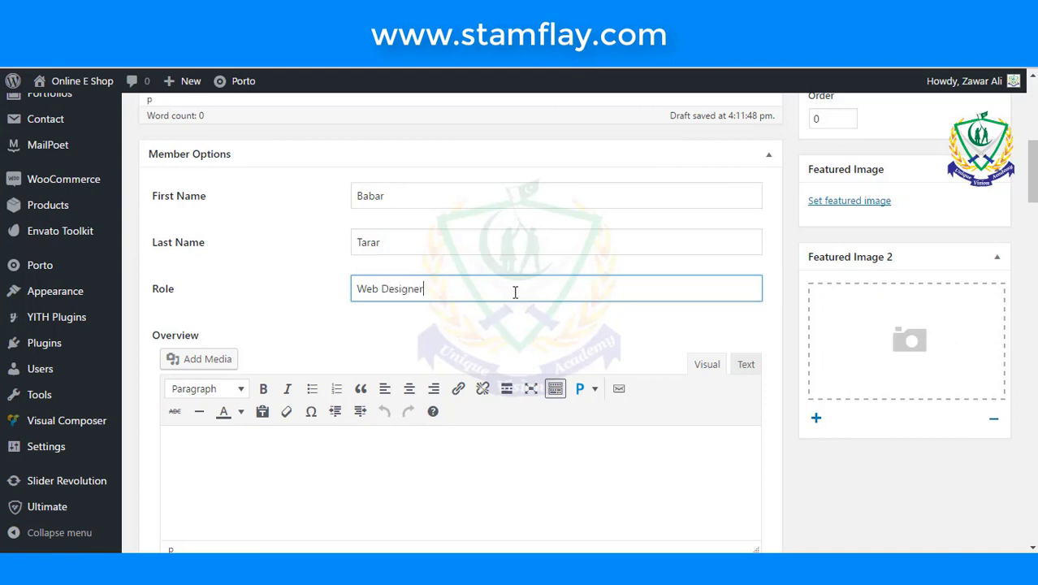
scroll(308, 168, "down", 5)
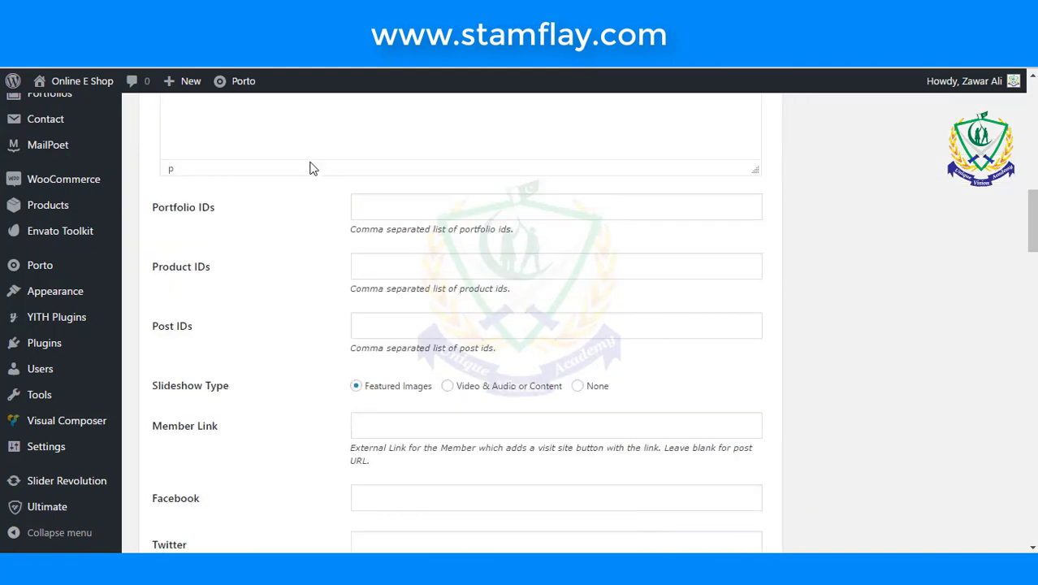
scroll(644, 290, "up", 5)
scroll(857, 292, "up", 1)
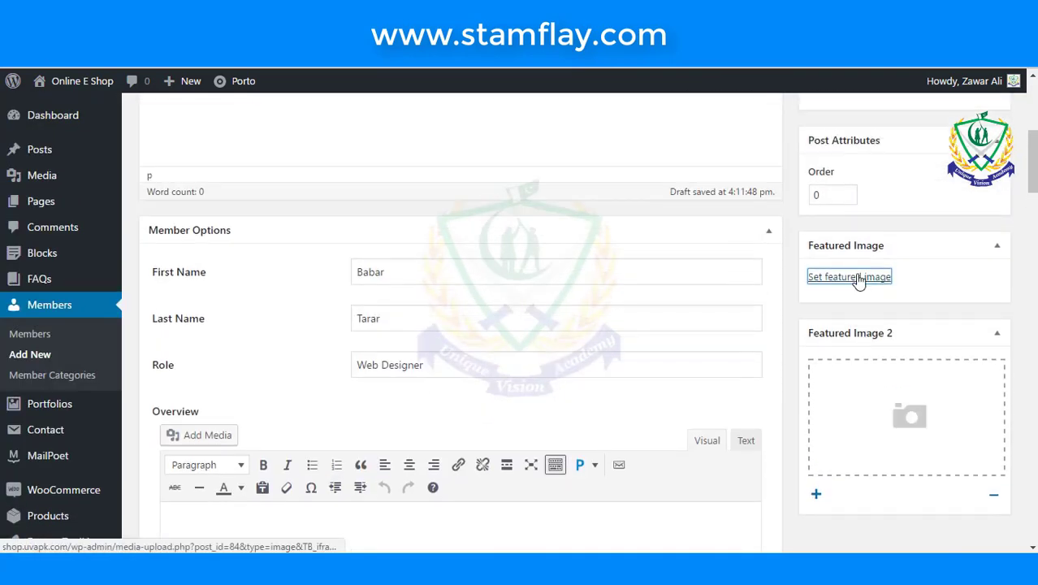
- Set BHT.jpg as the member's featured image and bring up the live About Us page
left_click(858, 277)
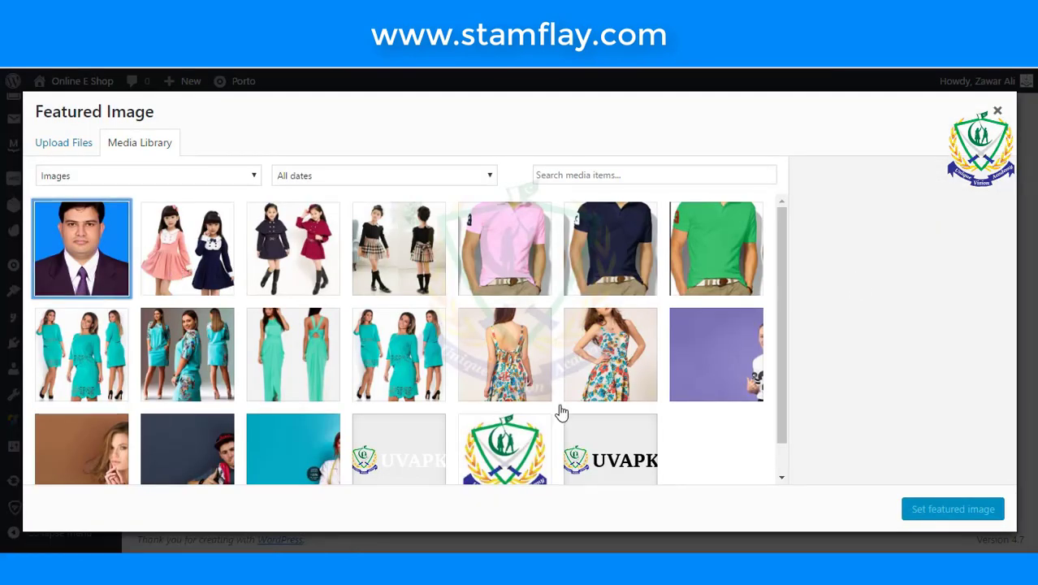
left_click(93, 247)
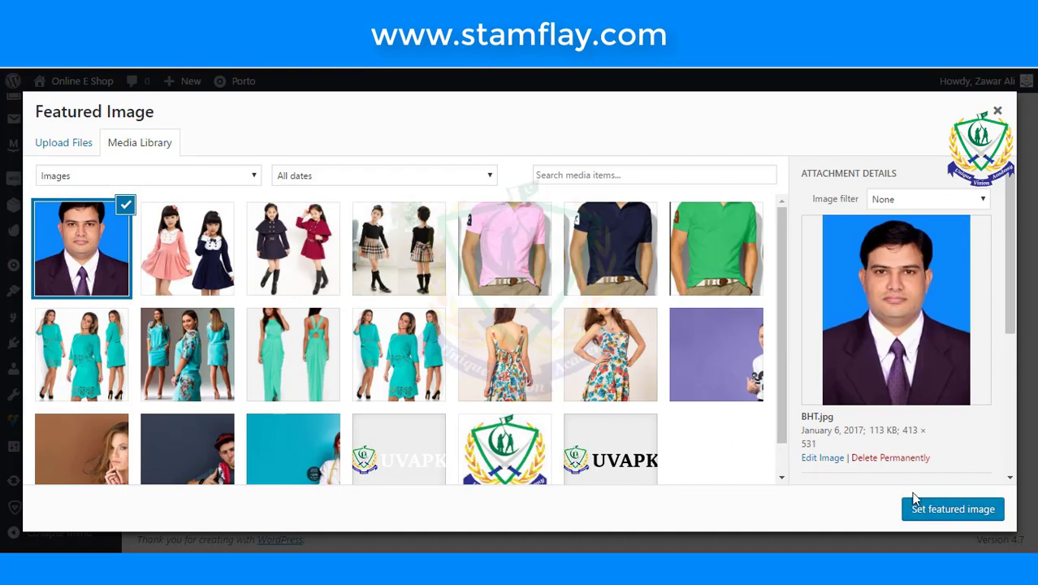
left_click(940, 509)
scroll(389, 331, "down", 6)
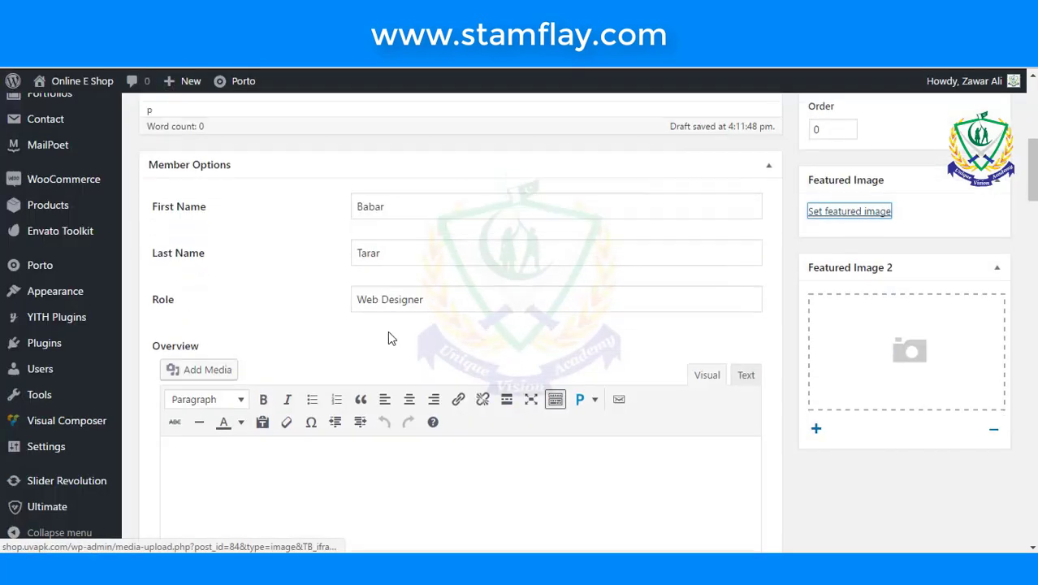
scroll(389, 330, "up", 3)
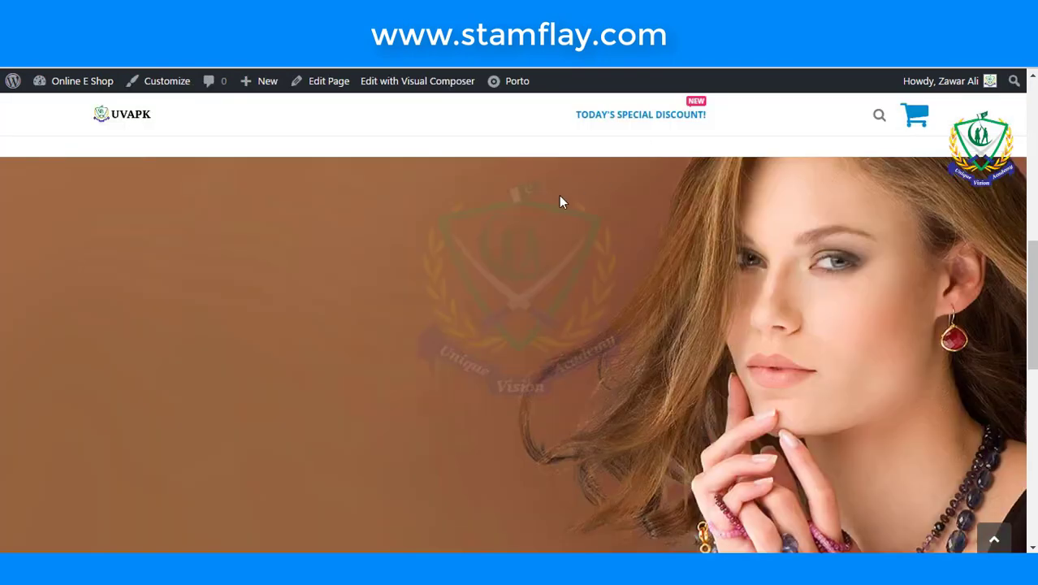
scroll(551, 197, "down", 10)
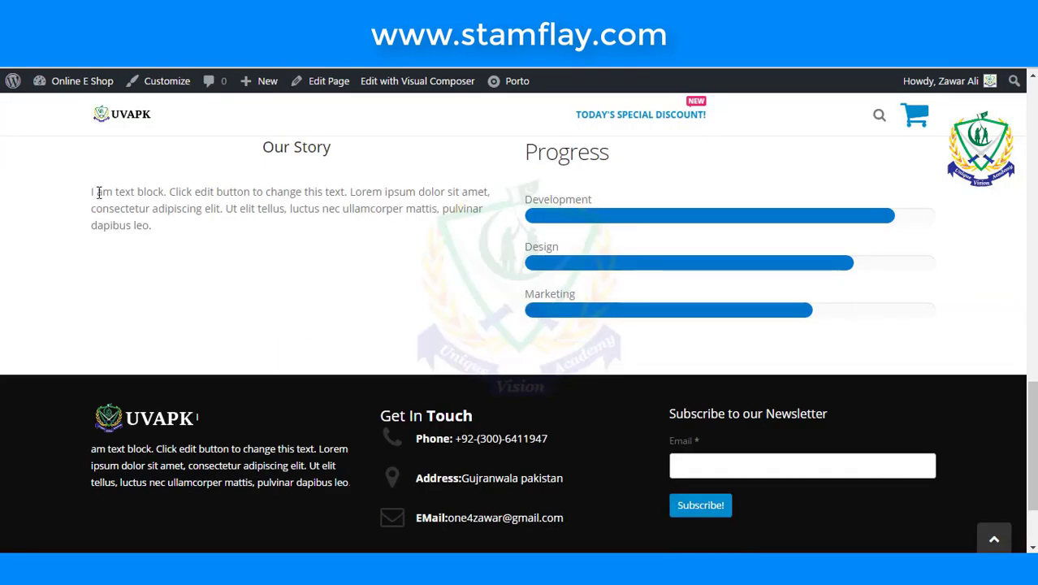
- Copy the Our Story paragraph into the member's Overview
left_click_drag(92, 193, 153, 225)
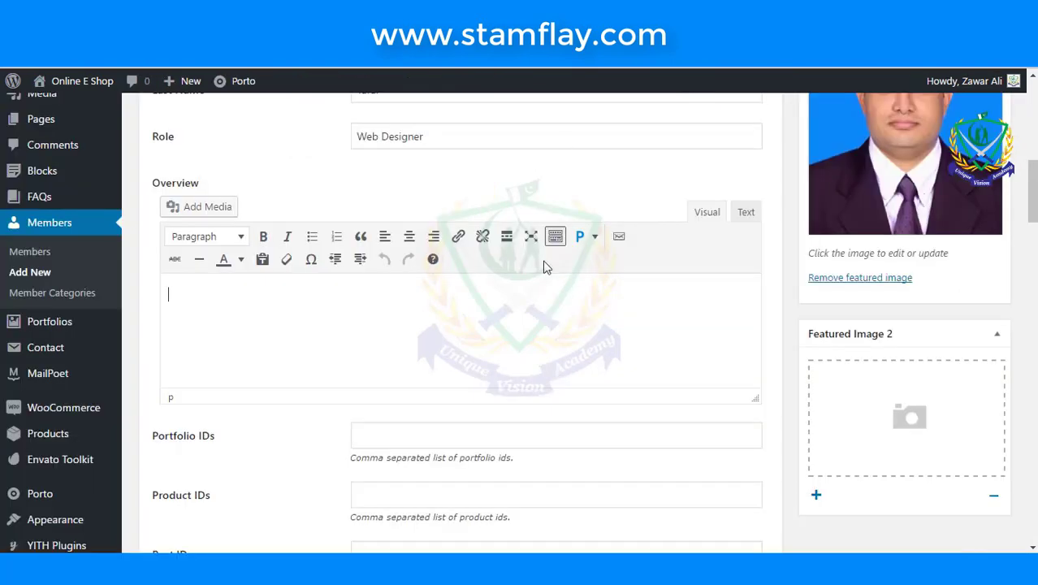
type("I am text block. Click edit button to change this text. Lorem ipsum dolor sit amet, consectetur adipiscing elit. Ut elit tellus, luctus nec ullamcorper mattis")
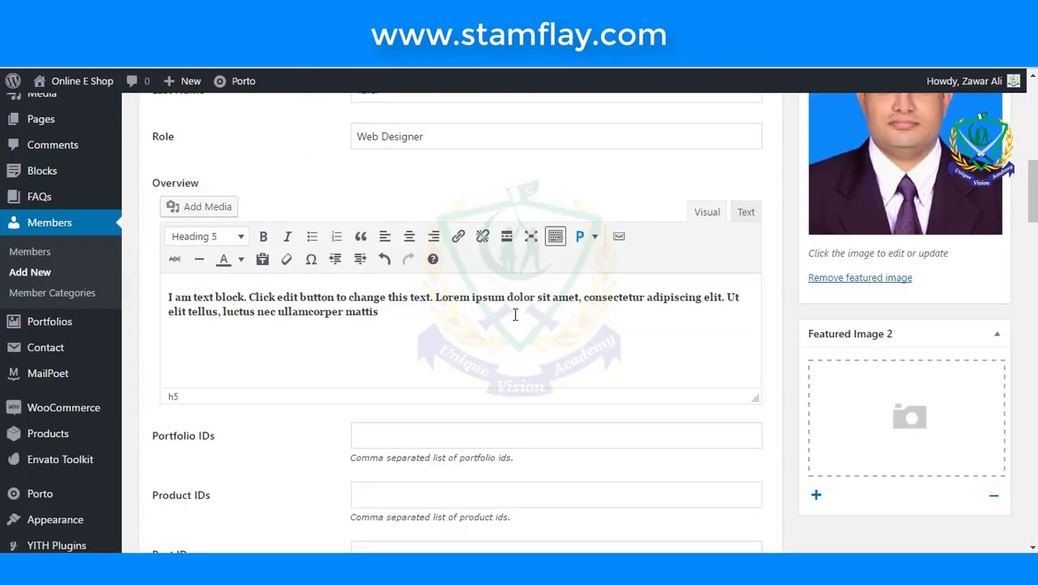
scroll(514, 314, "down", 1)
scroll(514, 314, "down", 1)
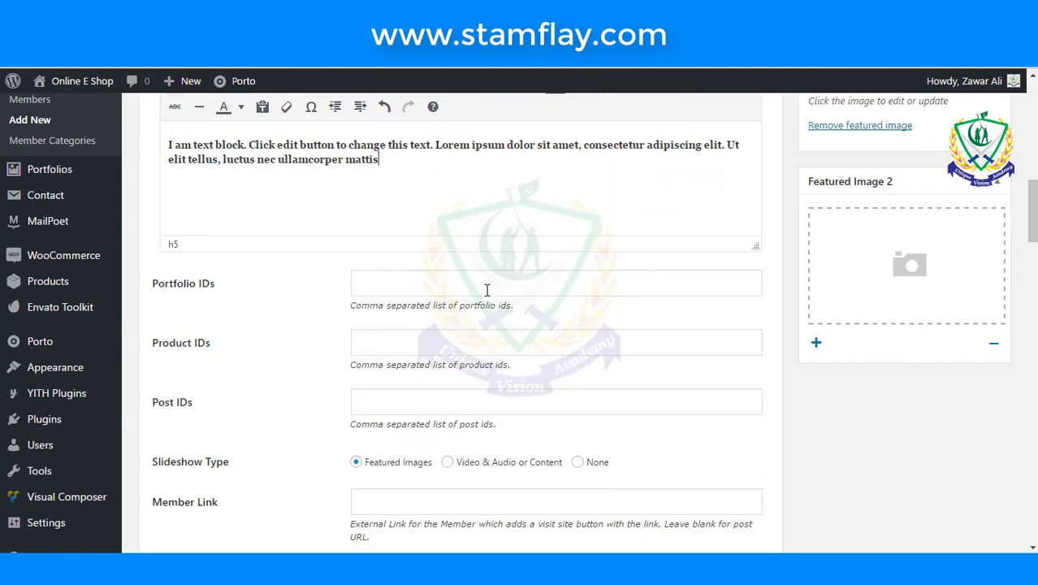
scroll(490, 284, "down", 1)
scroll(489, 284, "down", 2)
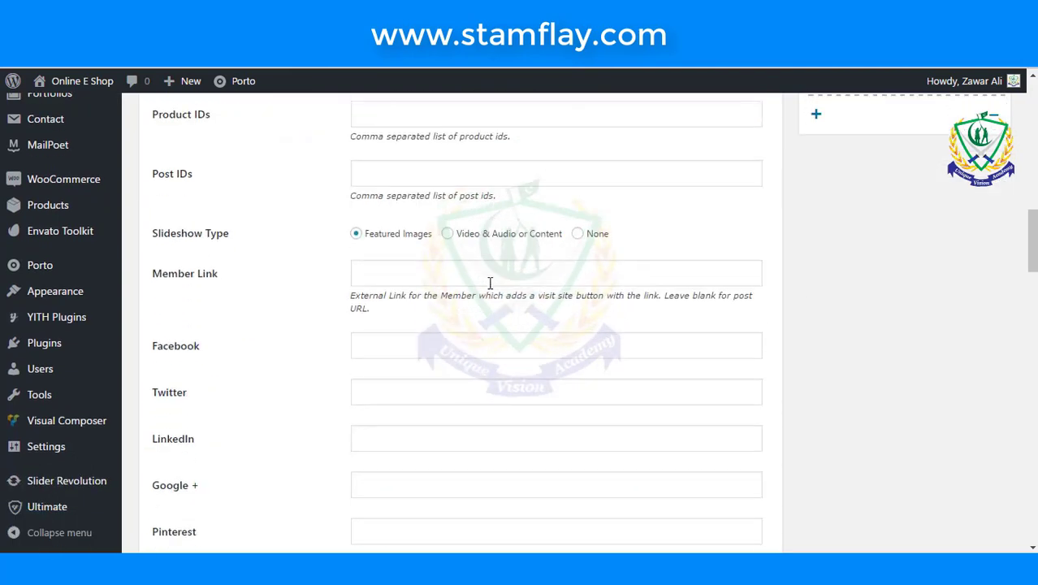
- Enter # in the Facebook, Twitter, LinkedIn, Google+ and Pinterest link fields
left_click(467, 339)
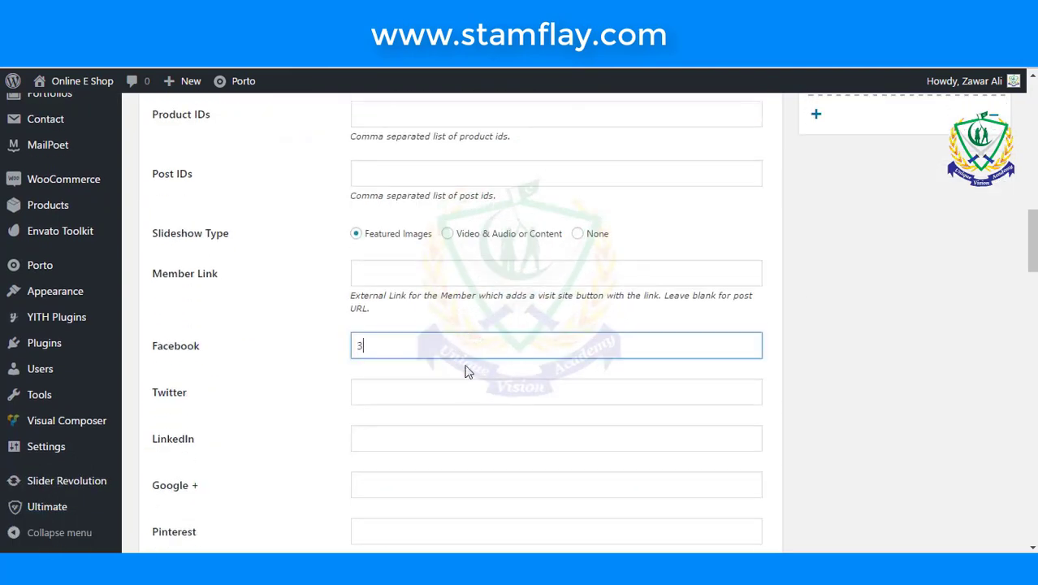
type("3")
key("BackSpace")
type("#")
left_click(436, 393)
type("#")
left_click(424, 438)
type("#")
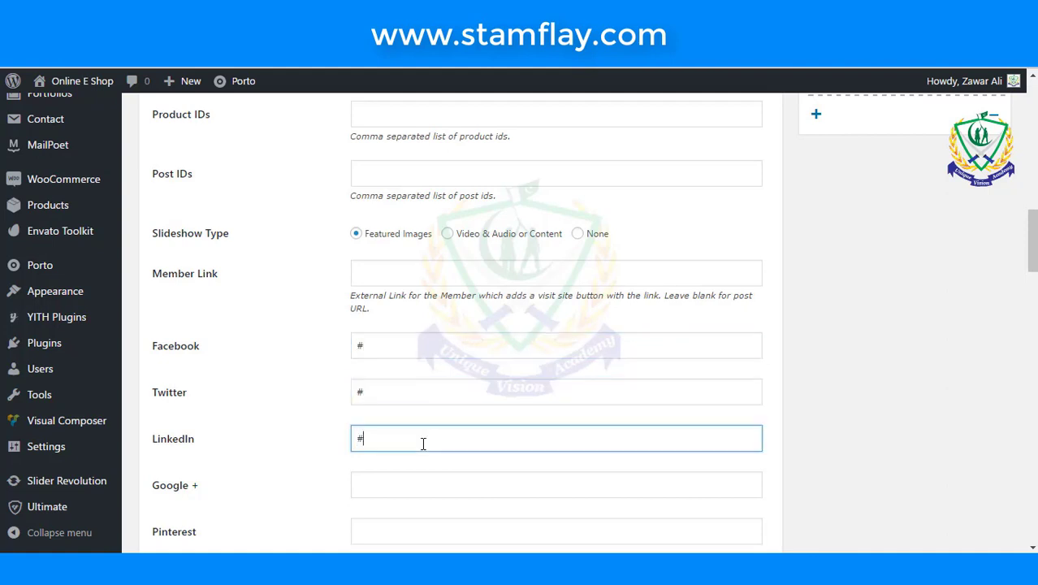
left_click(399, 479)
type("#")
scroll(435, 421, "down", 2)
left_click(417, 392)
type("#")
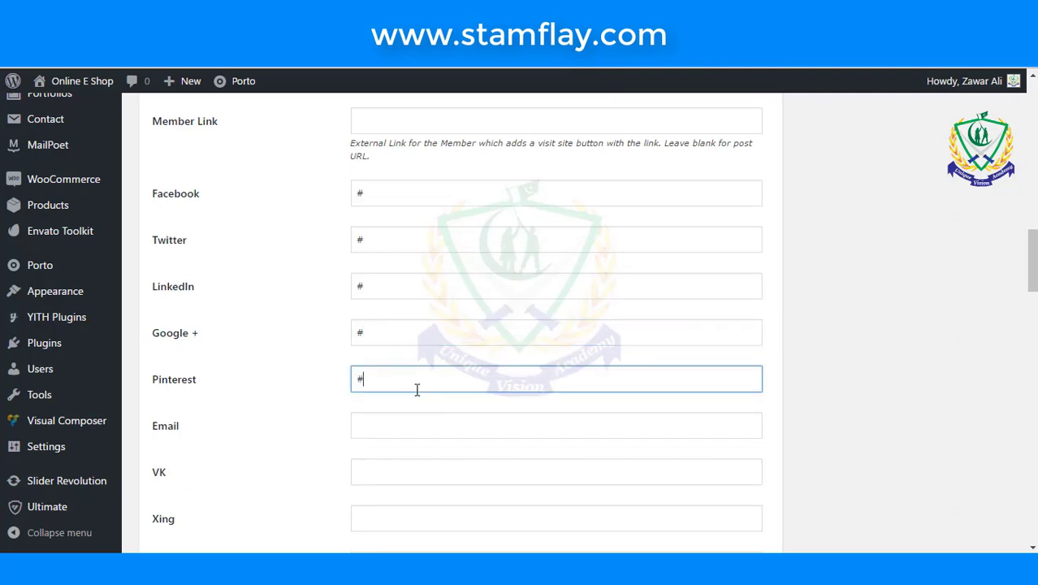
- Publish the new member entry
scroll(417, 390, "down", 2)
scroll(417, 390, "up", 3)
scroll(794, 355, "up", 7)
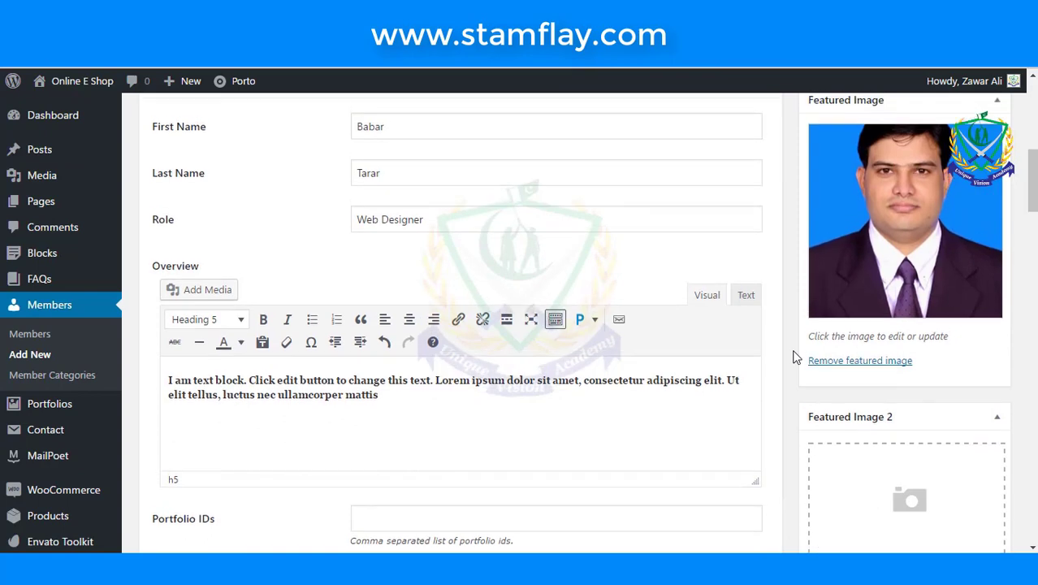
scroll(794, 355, "up", 6)
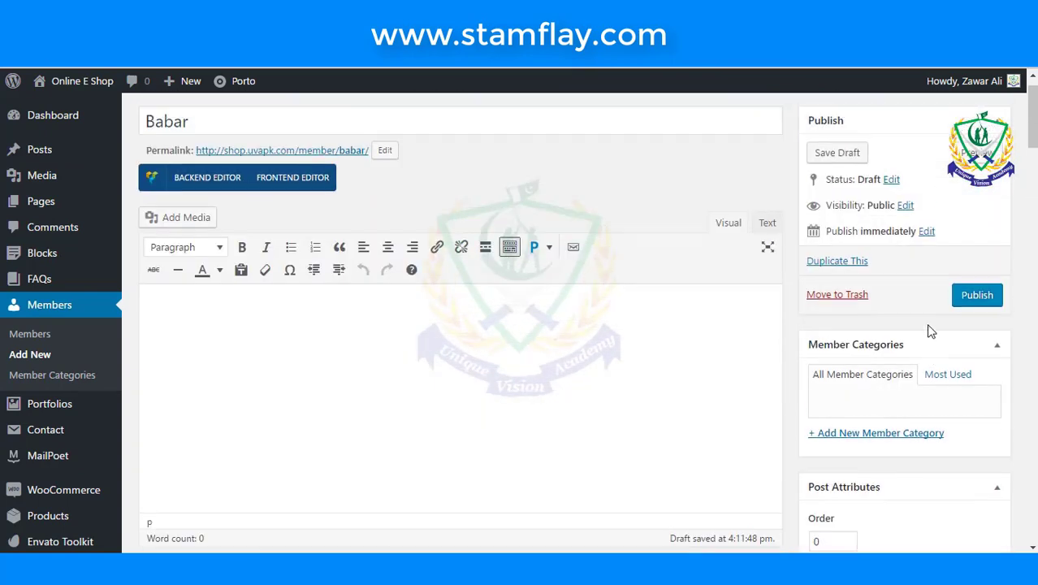
scroll(930, 331, "up", 1)
left_click(989, 335)
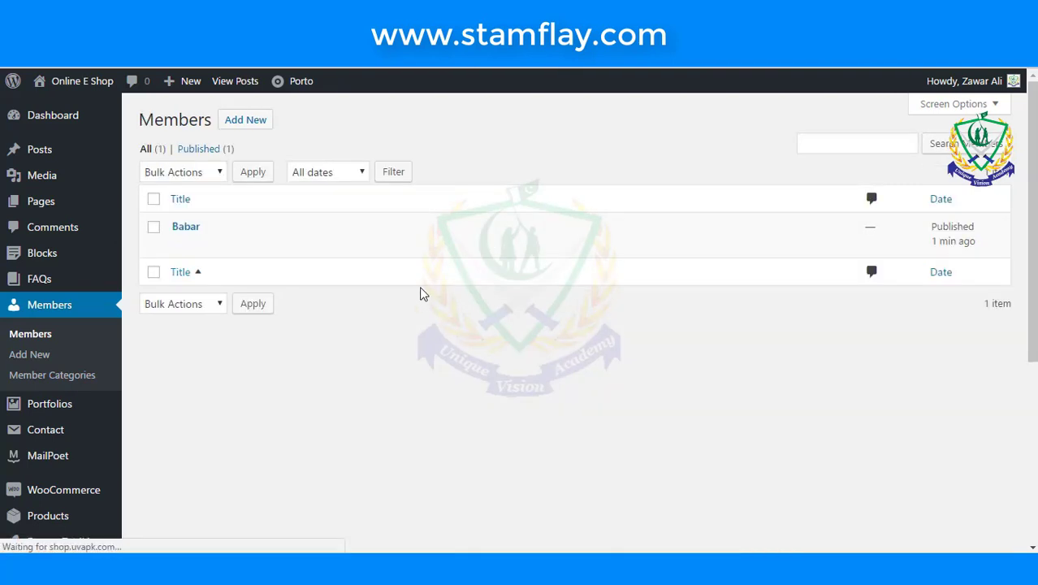
- Duplicate the member entry three times as drafts, then edit and publish the first draft
left_click(179, 247)
left_click(358, 251)
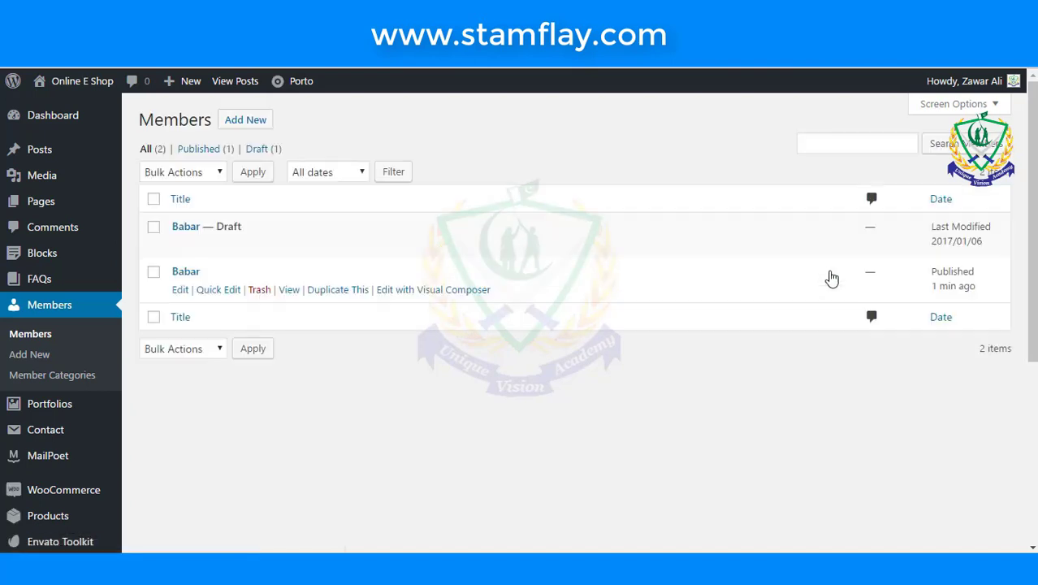
left_click(336, 297)
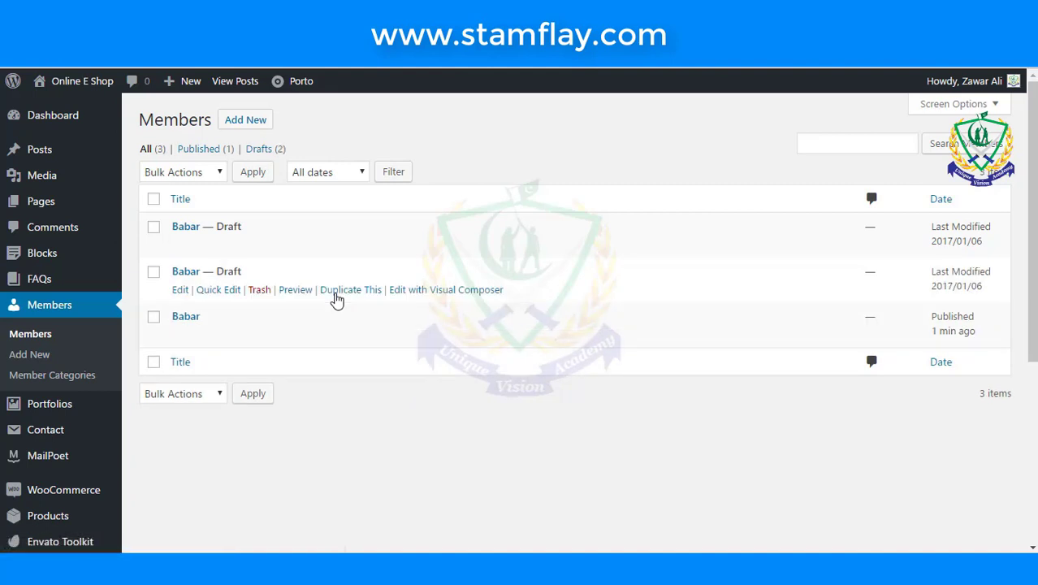
left_click(339, 297)
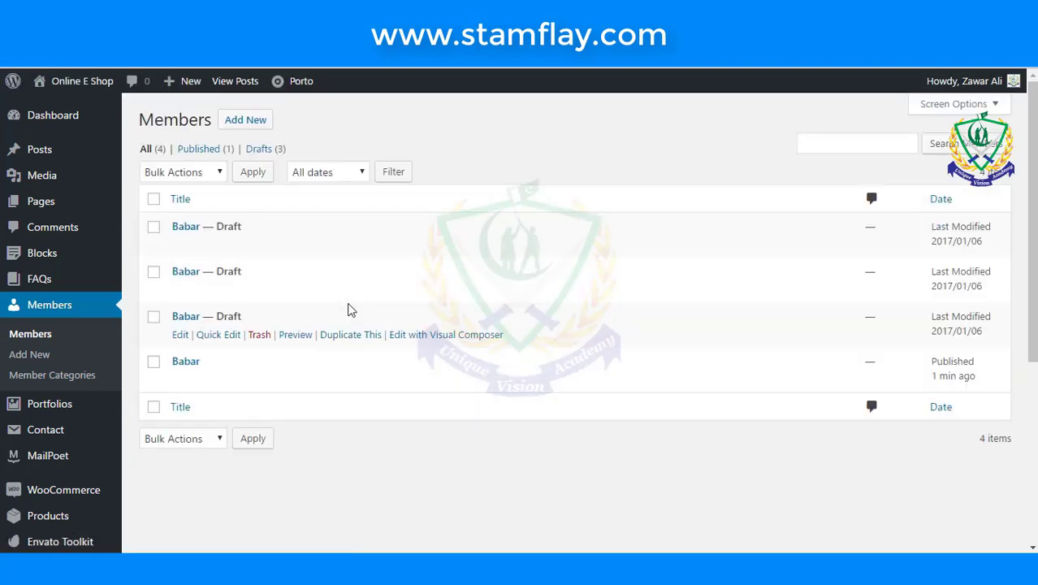
left_click(180, 244)
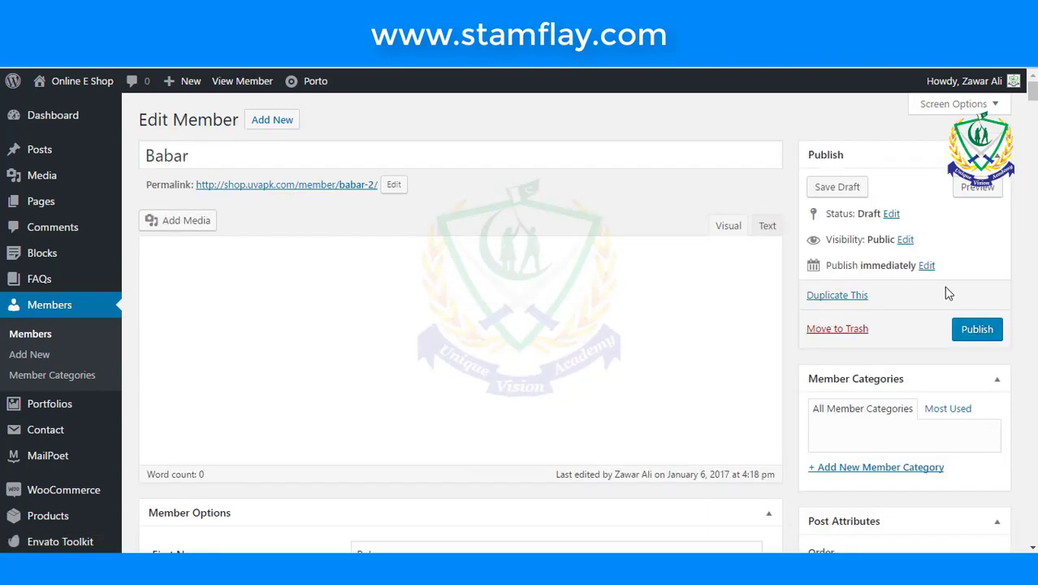
left_click(977, 329)
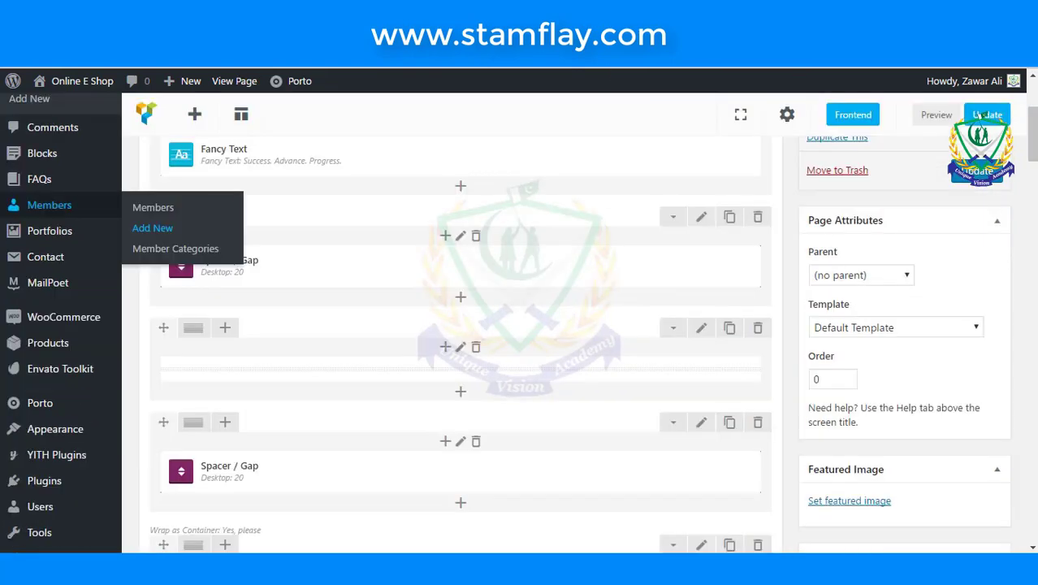
- Add a Spacer / Gap element to the empty row and save its settings
scroll(614, 138, "down", 15)
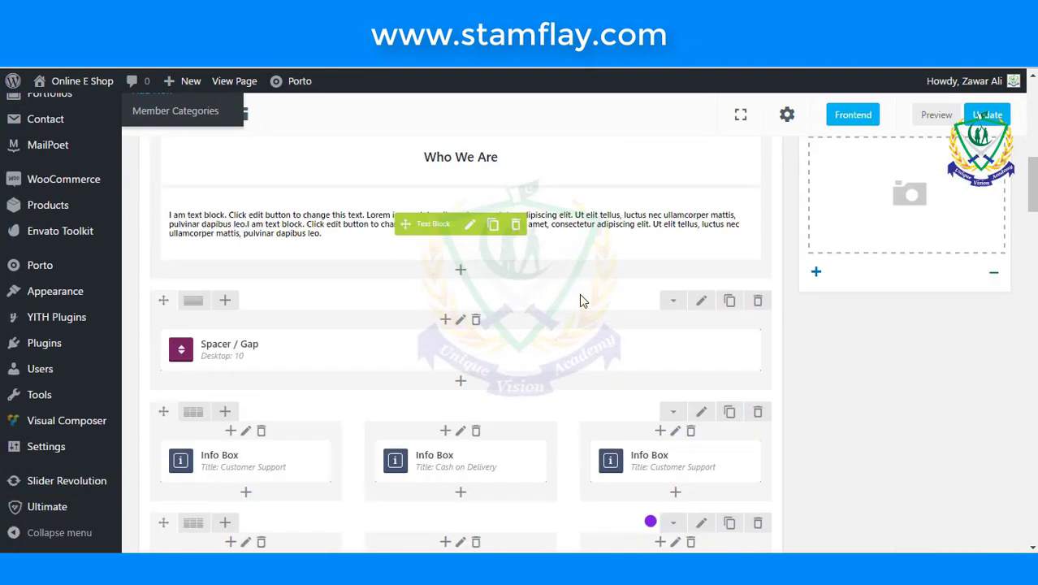
scroll(579, 287, "down", 3)
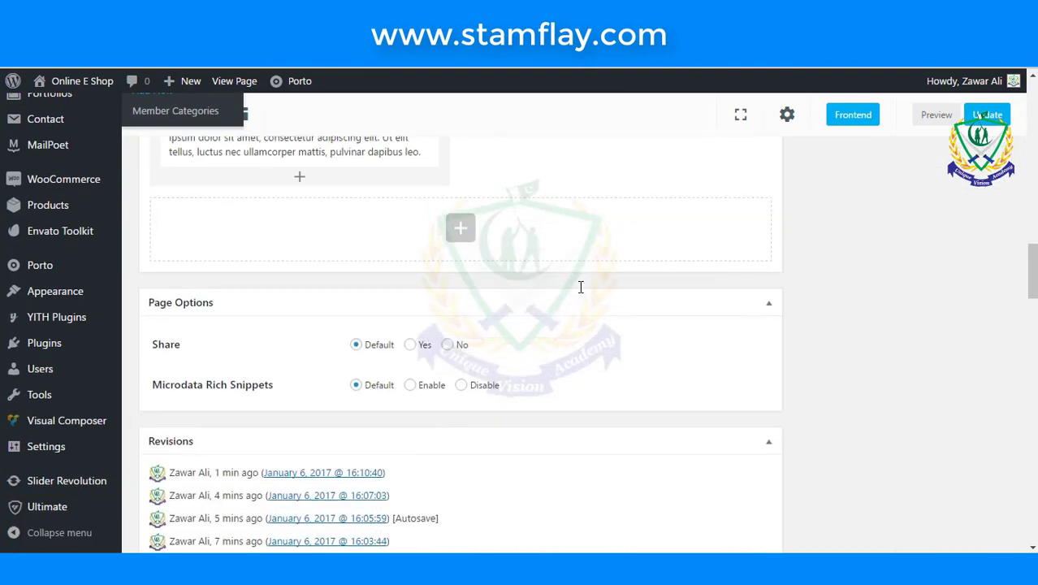
left_click(461, 231)
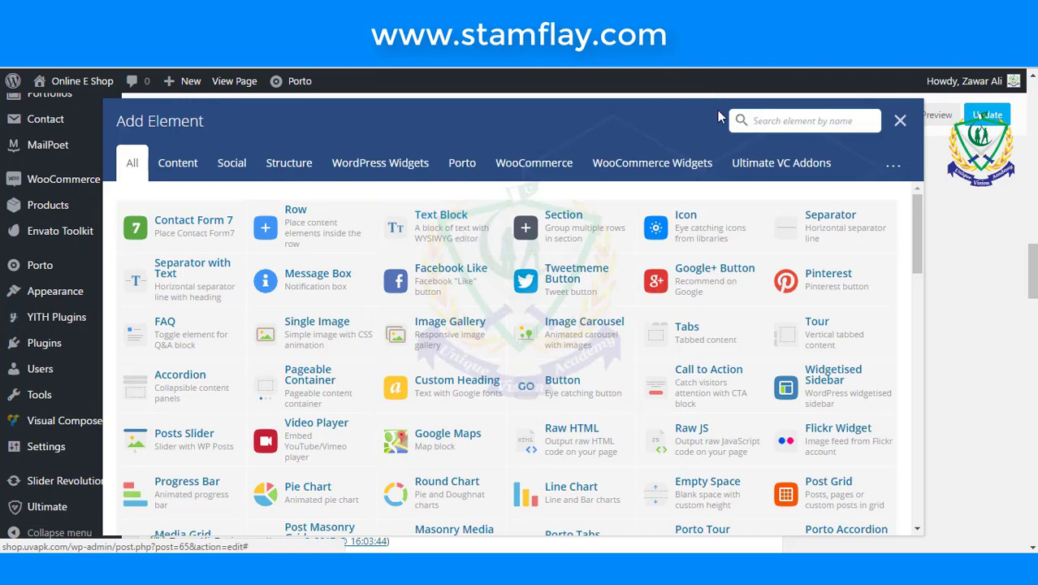
type("ga")
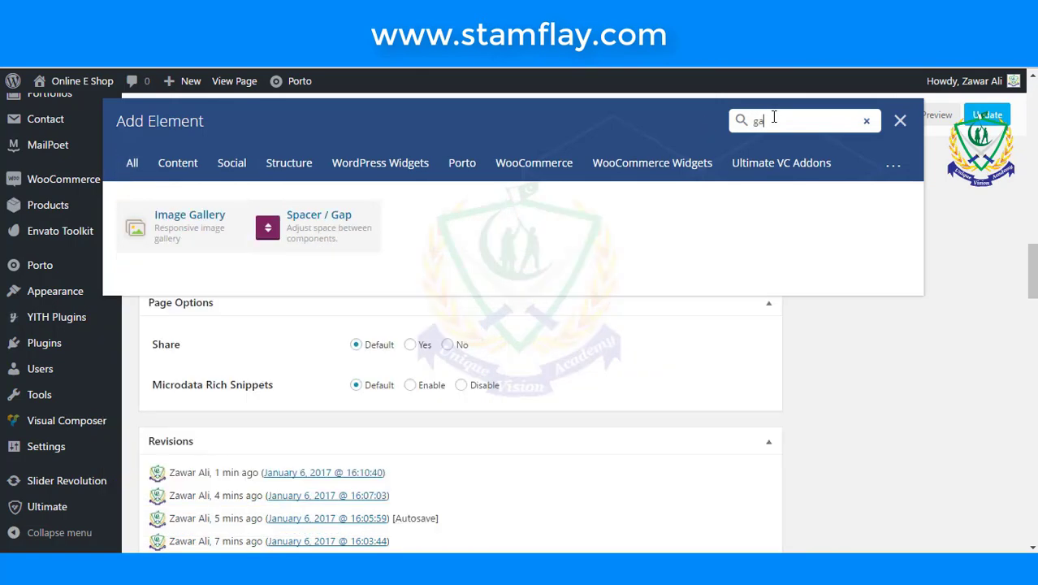
left_click(354, 231)
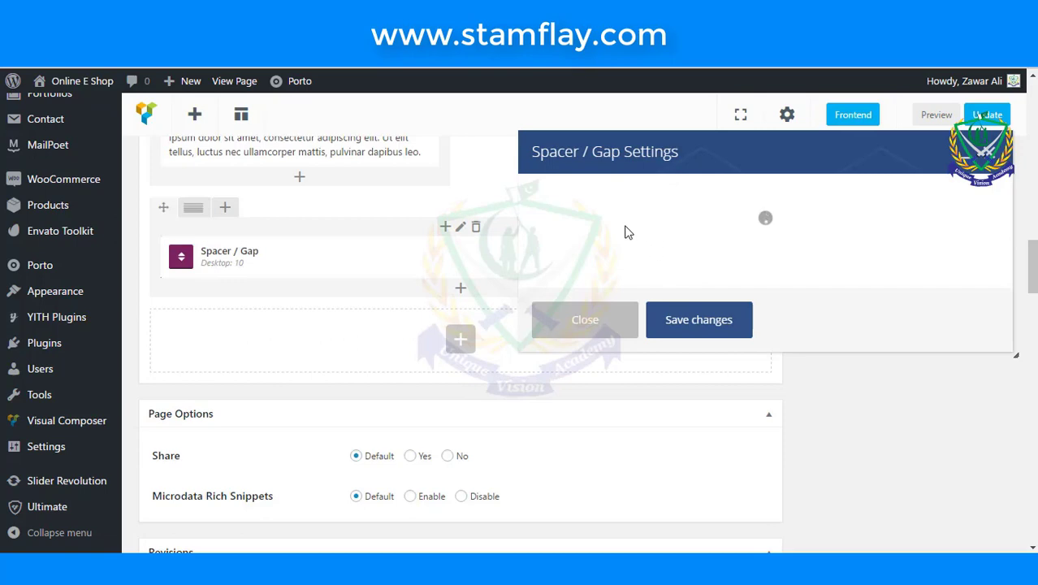
left_click(688, 367)
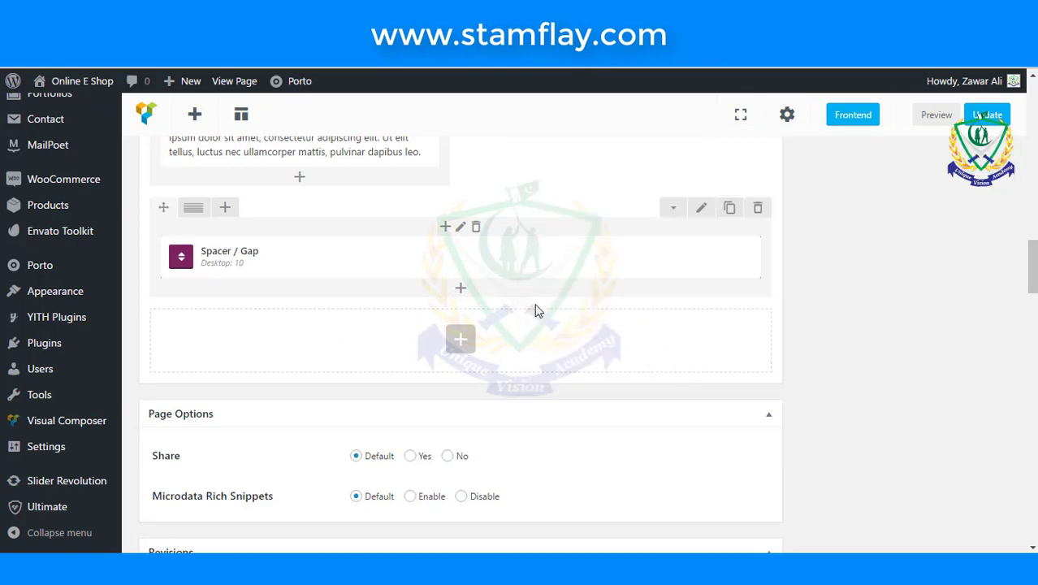
- Add a Porto Members element below the spacer with Members Count set to 4
left_click(460, 341)
type("mem")
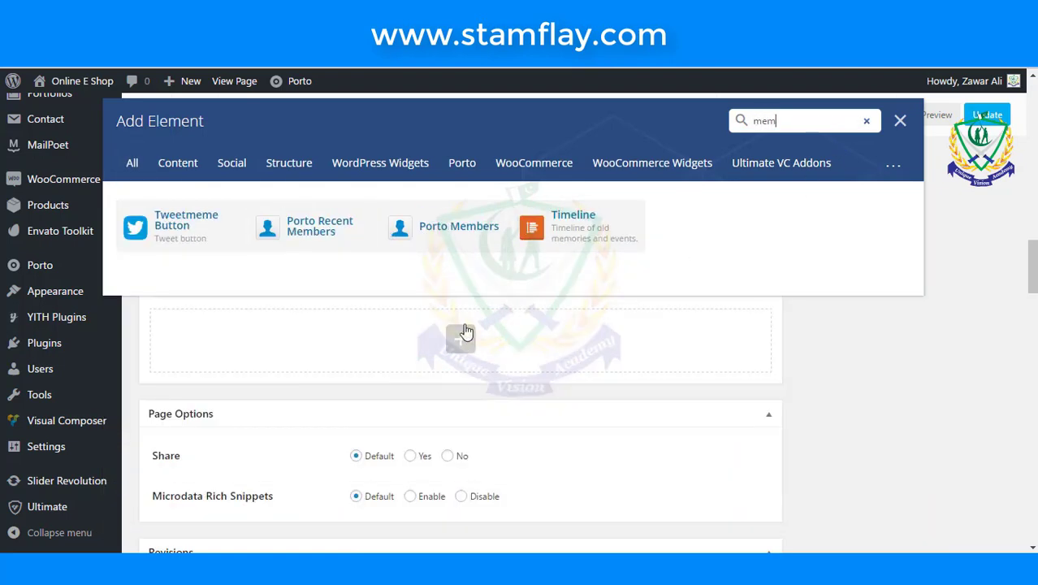
left_click(449, 234)
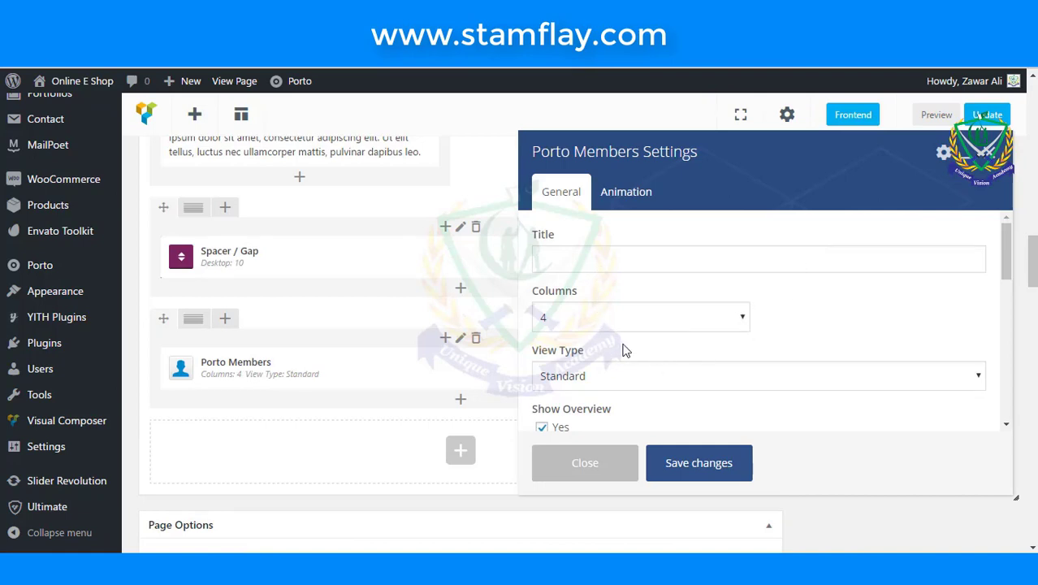
scroll(625, 349, "down", 5)
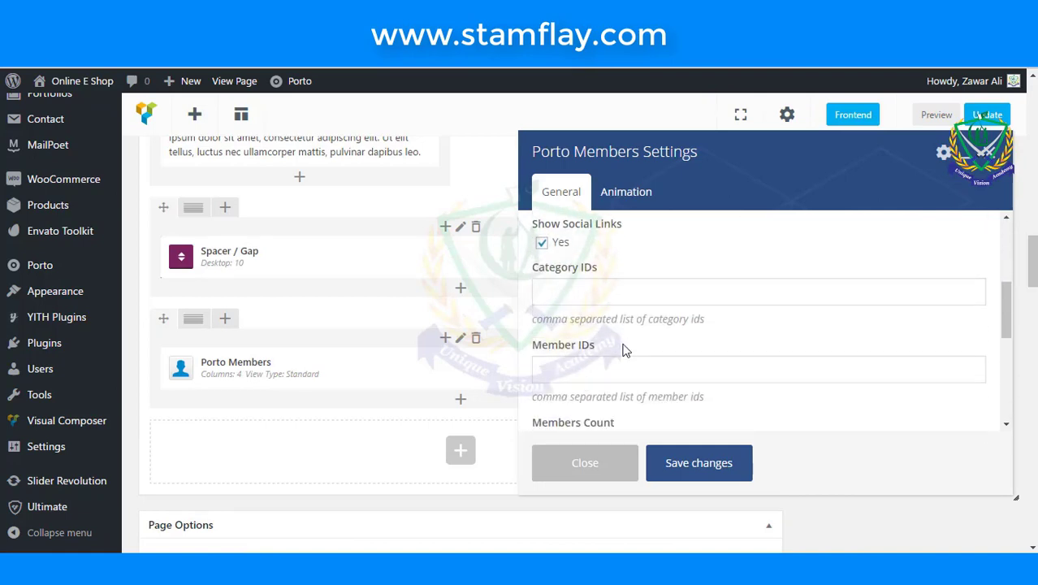
scroll(625, 349, "down", 3)
double_click(591, 300)
type("4")
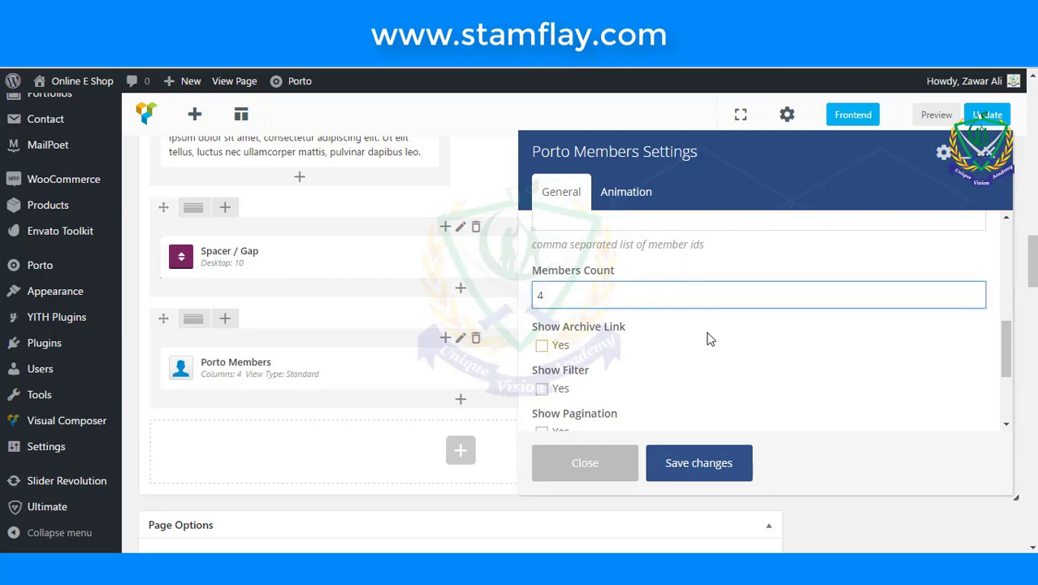
- Save the Porto Members settings and update the About Us page
scroll(706, 339, "down", 1)
scroll(707, 338, "down", 1)
scroll(706, 339, "up", 5)
scroll(707, 338, "up", 3)
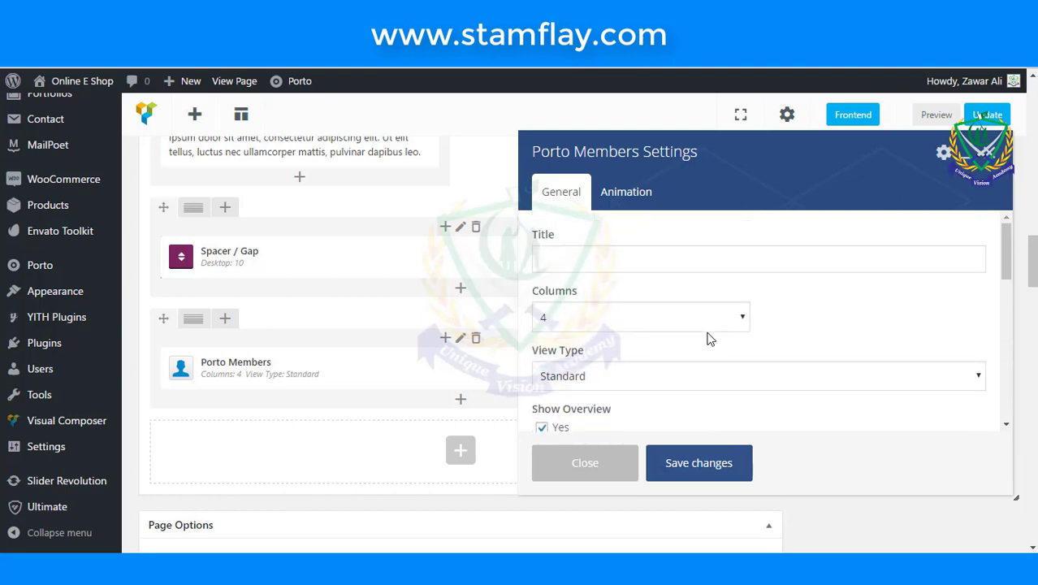
left_click(703, 463)
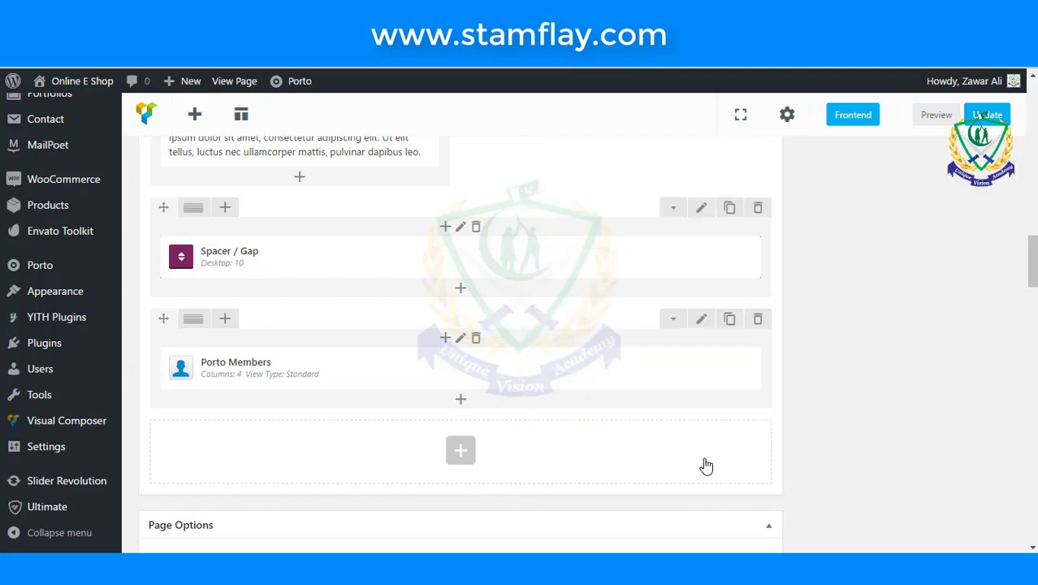
left_click(990, 118)
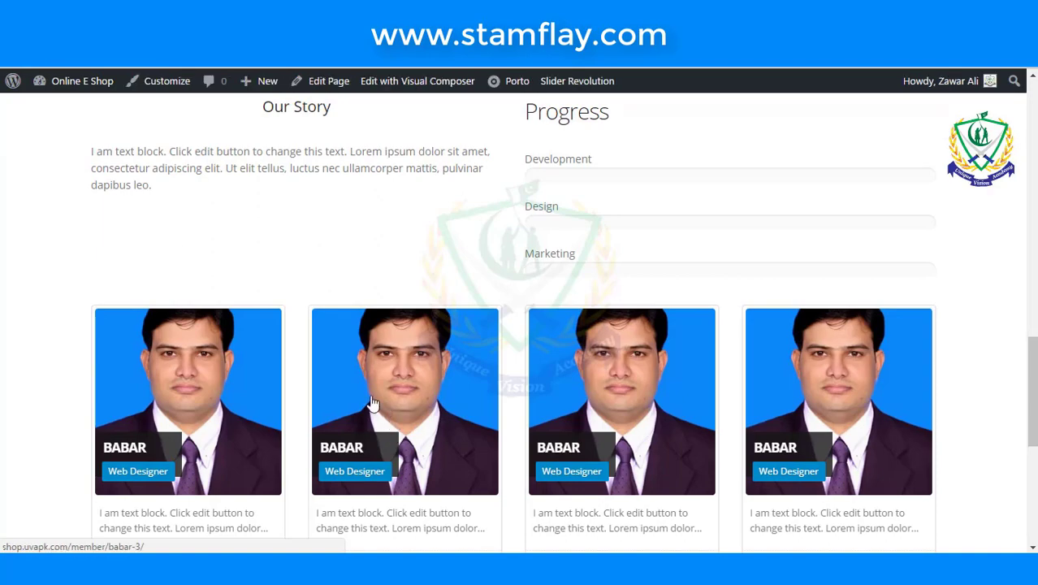
- Scroll the live About Us page past Our Story, the blue Progress bars and Babar member cards
scroll(378, 424, "down", 2)
scroll(346, 324, "down", 2)
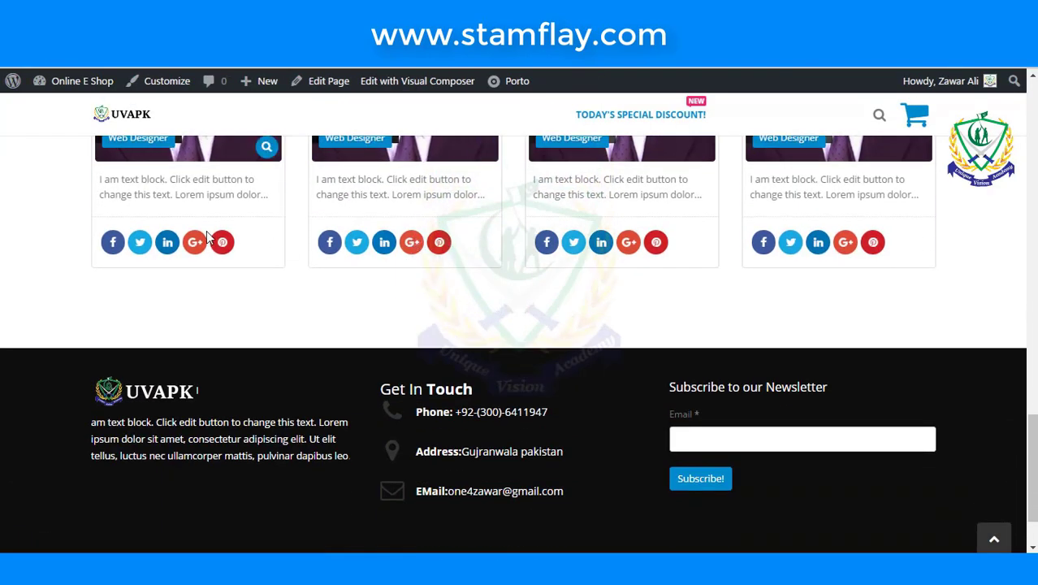
scroll(773, 337, "up", 10)
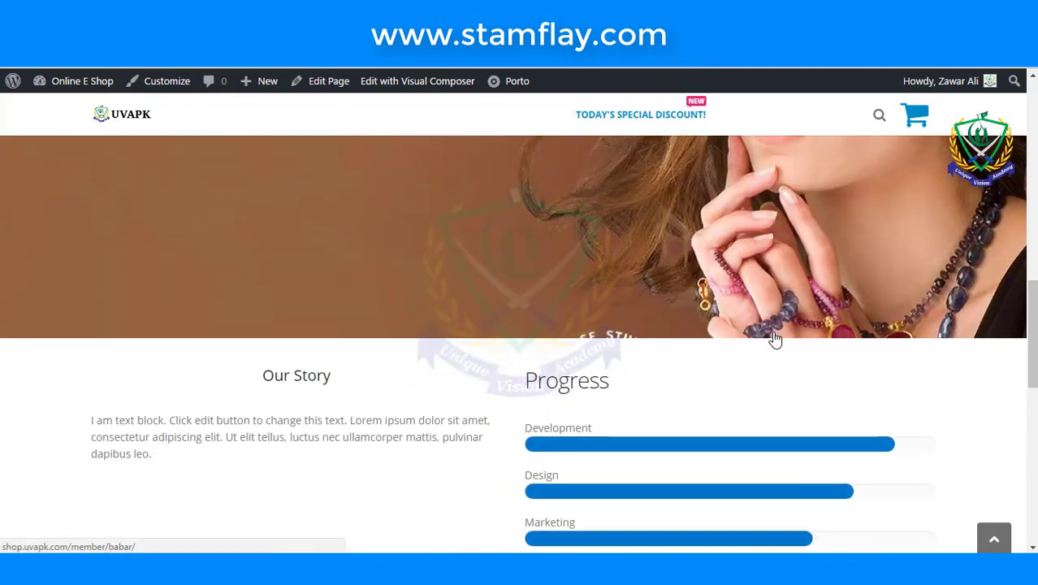
scroll(772, 331, "up", 2)
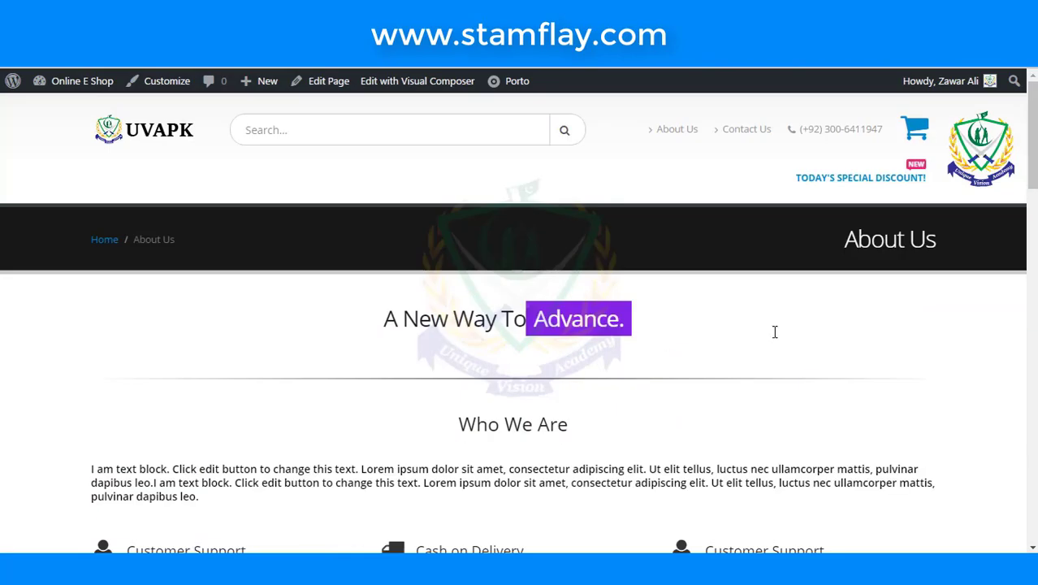
scroll(645, 342, "down", 10)
scroll(645, 344, "down", 6)
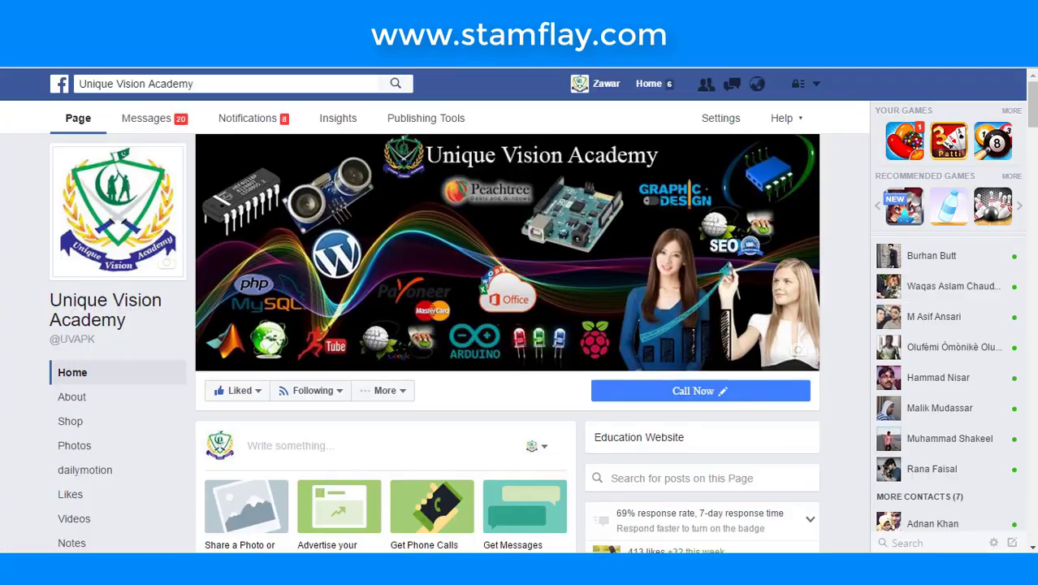
- Scroll through the Unique Vision Academy Facebook posts, then return to its YouTube channel
scroll(424, 365, "down", 5)
scroll(422, 365, "up", 5)
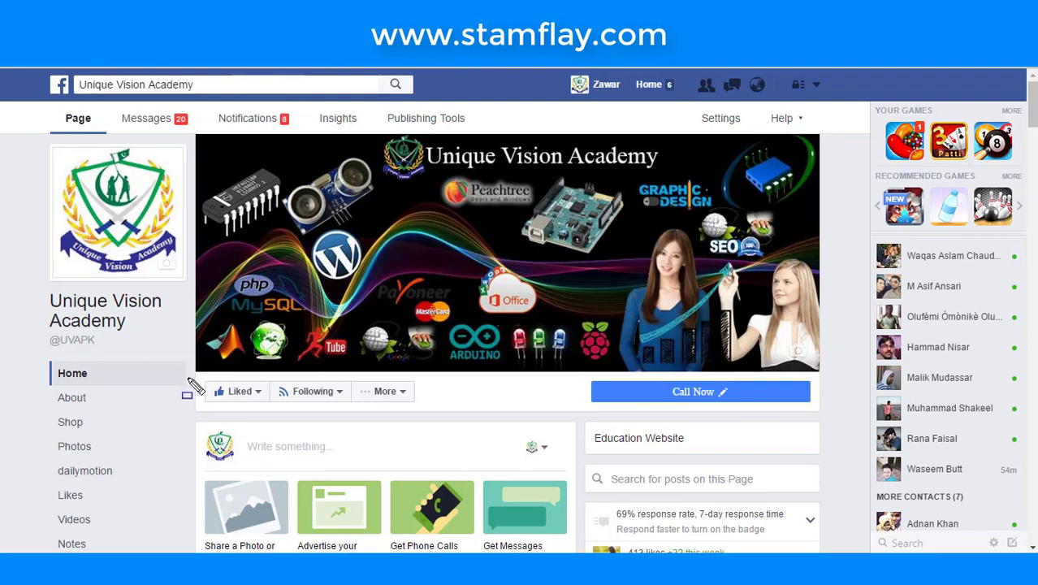
left_click_drag(187, 370, 274, 414)
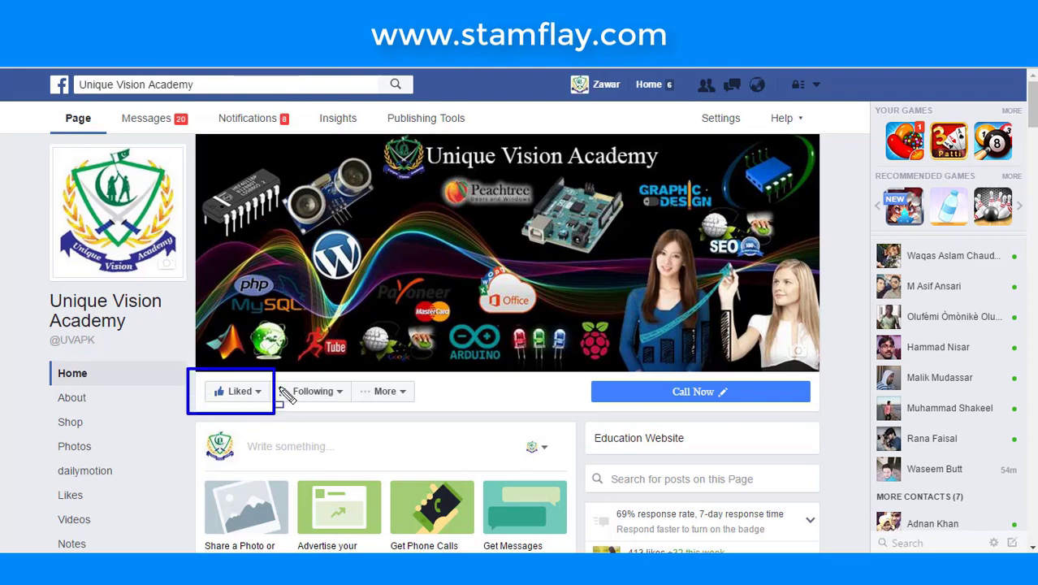
scroll(347, 209, "down", 5)
scroll(319, 228, "up", 5)
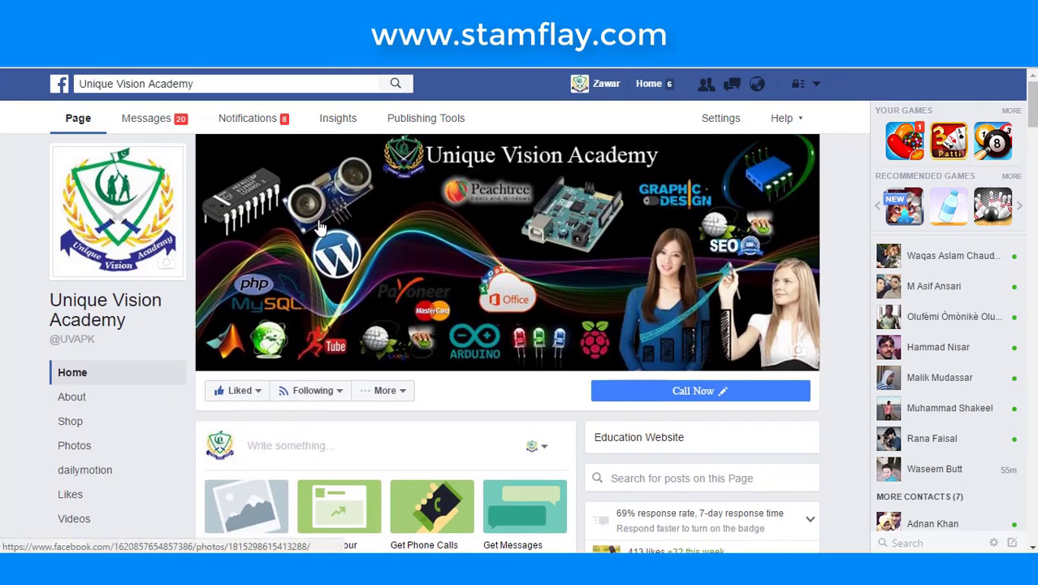
scroll(319, 227, "down", 10)
scroll(319, 227, "down", 10)
scroll(374, 307, "down", 10)
scroll(374, 302, "down", 4)
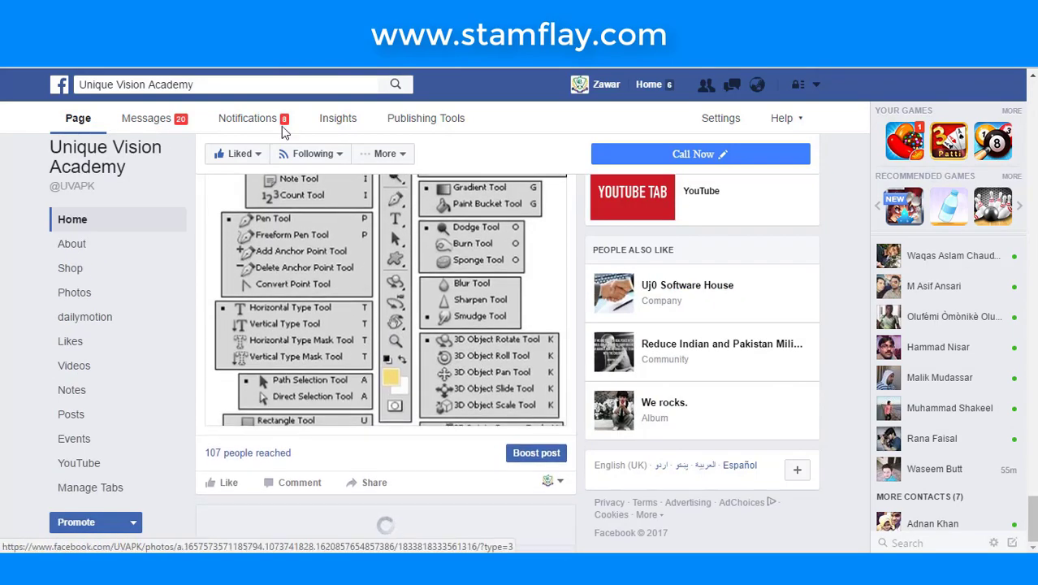
key("ctrl+Tab")
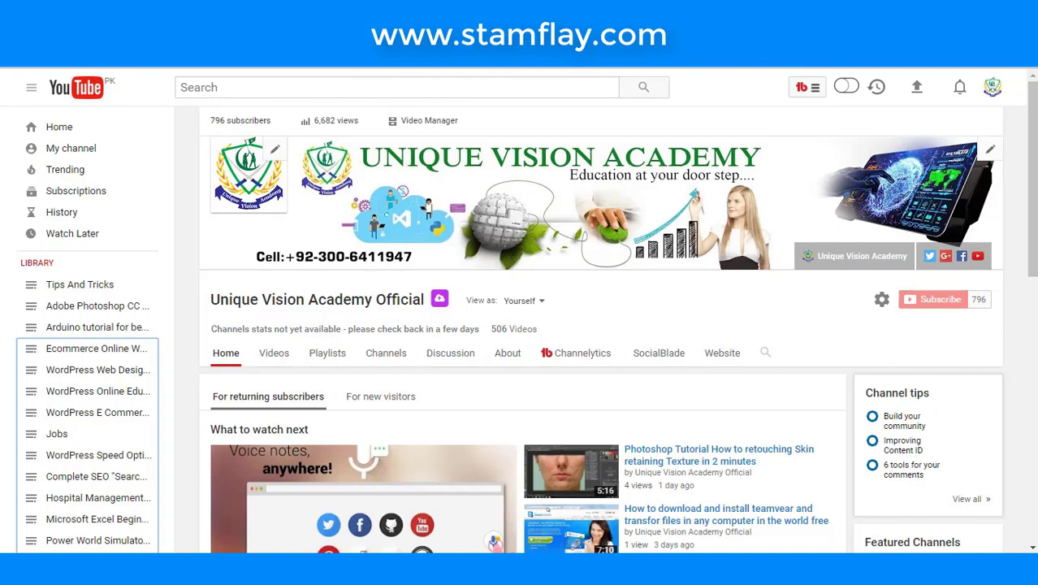
mouse_move(852, 274)
left_mouse_down()
mouse_move(995, 361)
mouse_move(994, 342)
left_mouse_up()
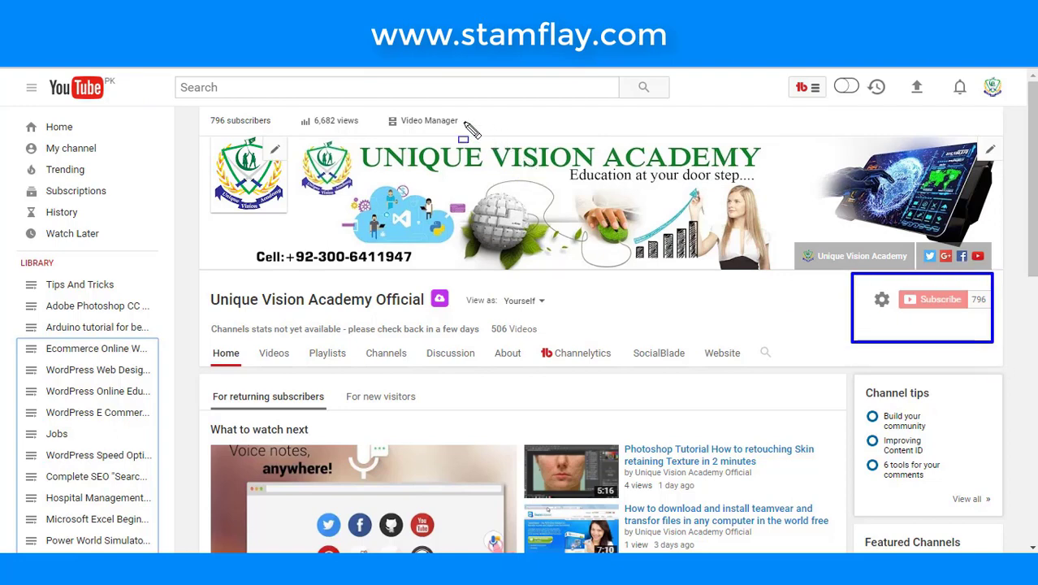
key("Escape")
left_click(416, 89)
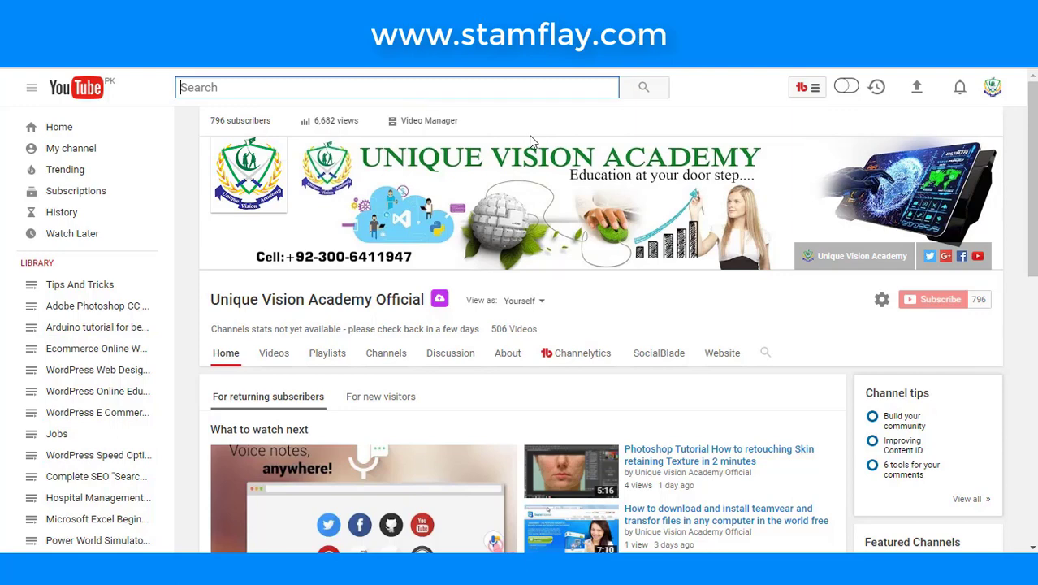
type("uni")
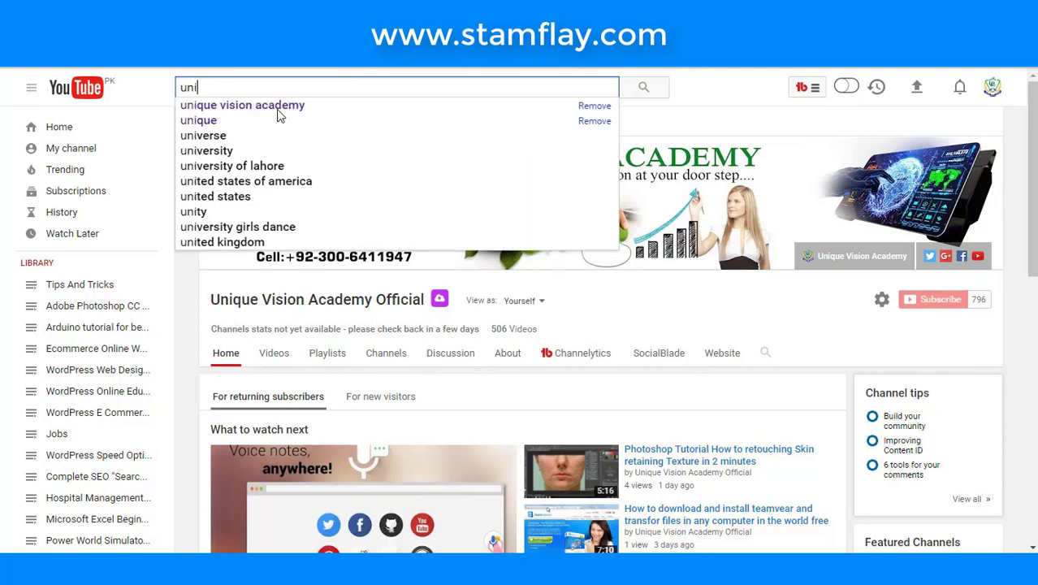
left_click(661, 305)
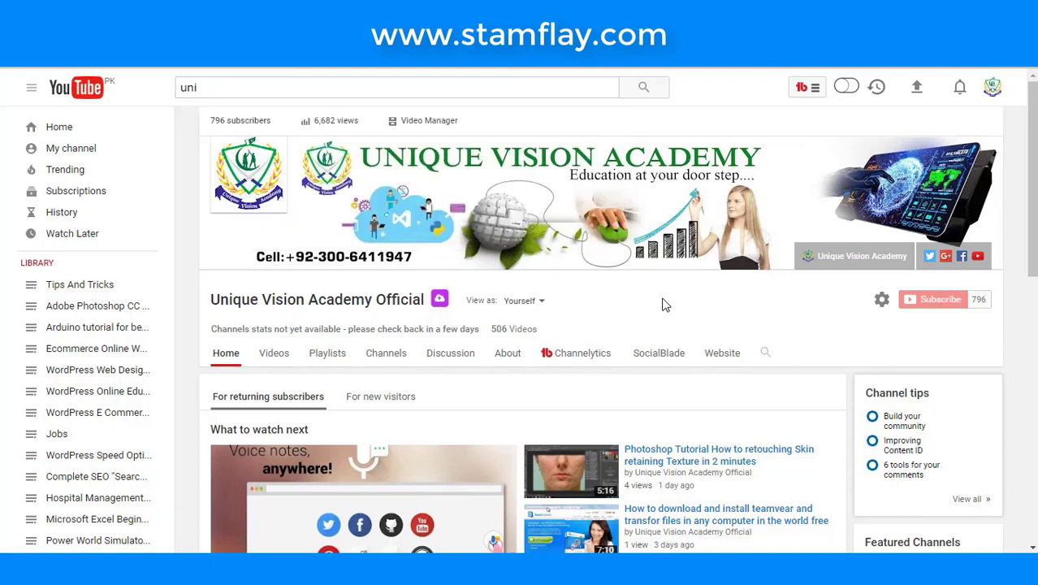
left_click_drag(190, 284, 463, 313)
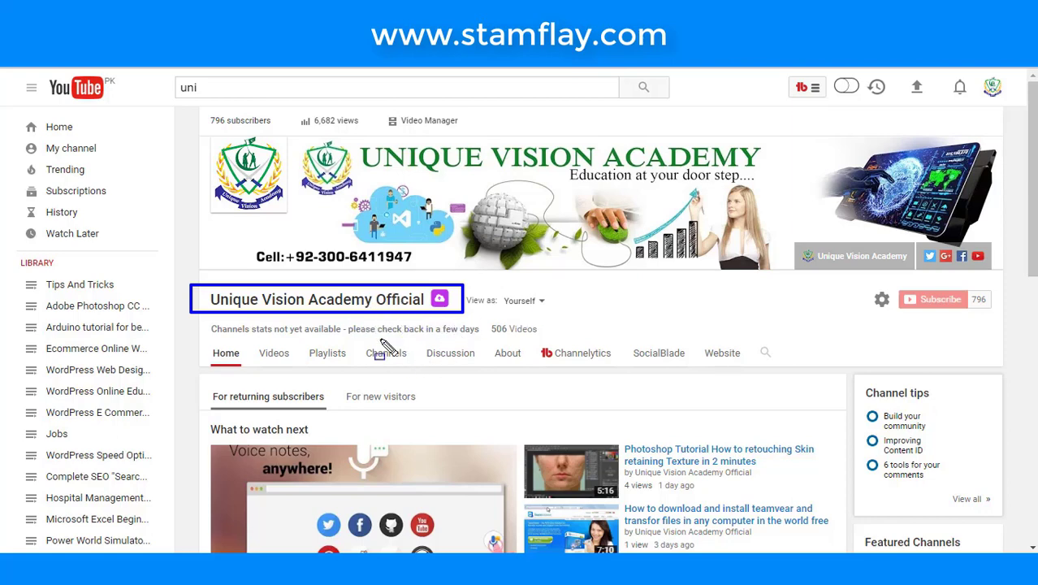
key("Escape")
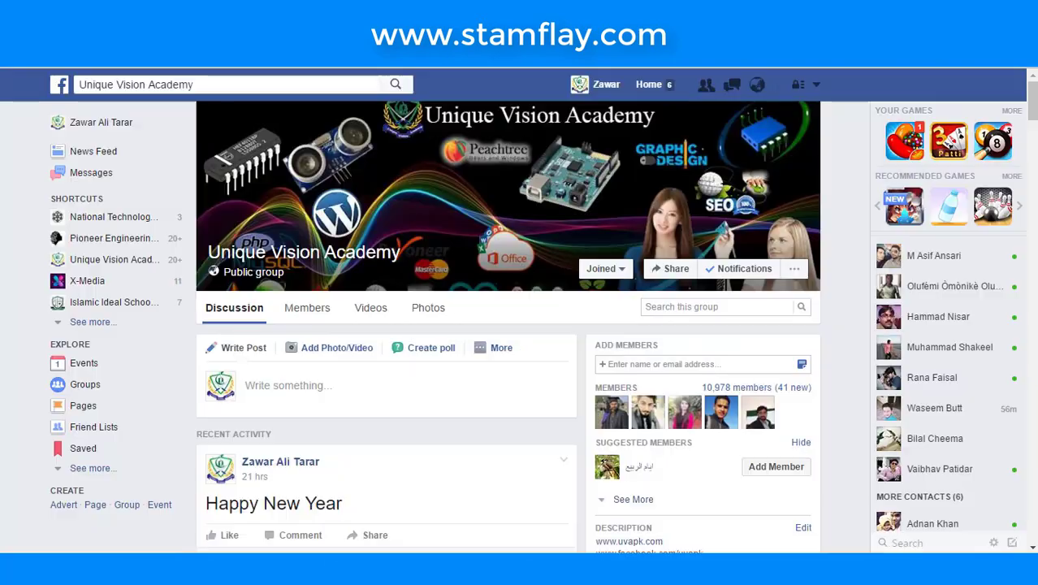
scroll(382, 237, "down", 6)
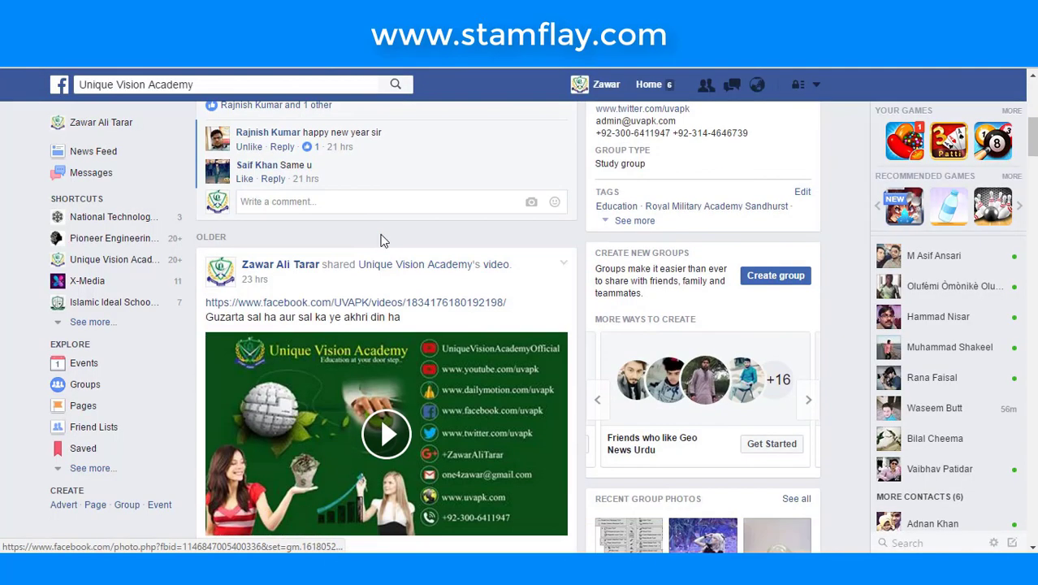
scroll(382, 237, "up", 5)
left_click(501, 271)
left_click(331, 130)
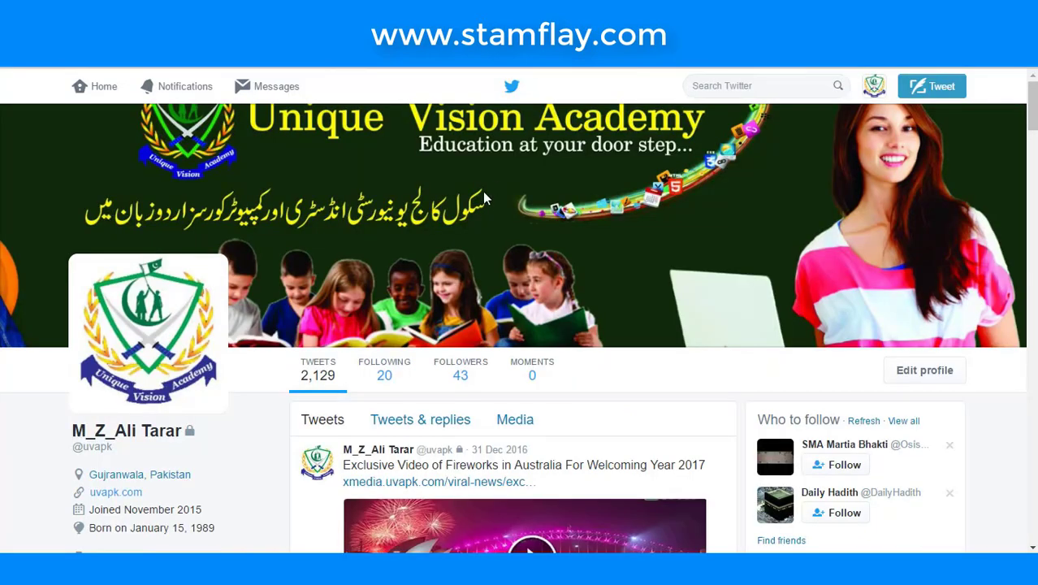
scroll(483, 192, "down", 3)
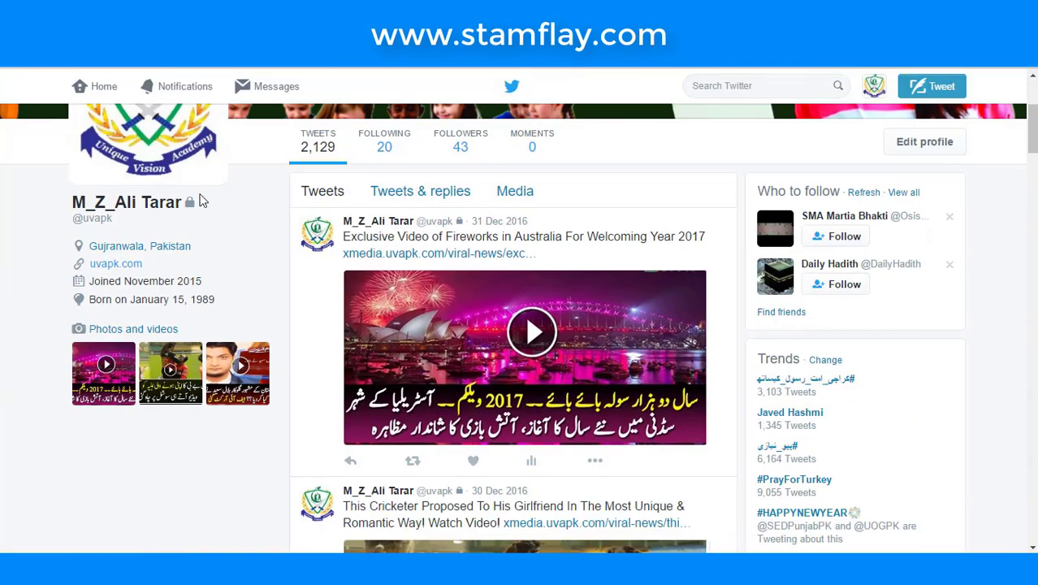
scroll(225, 162, "up", 2)
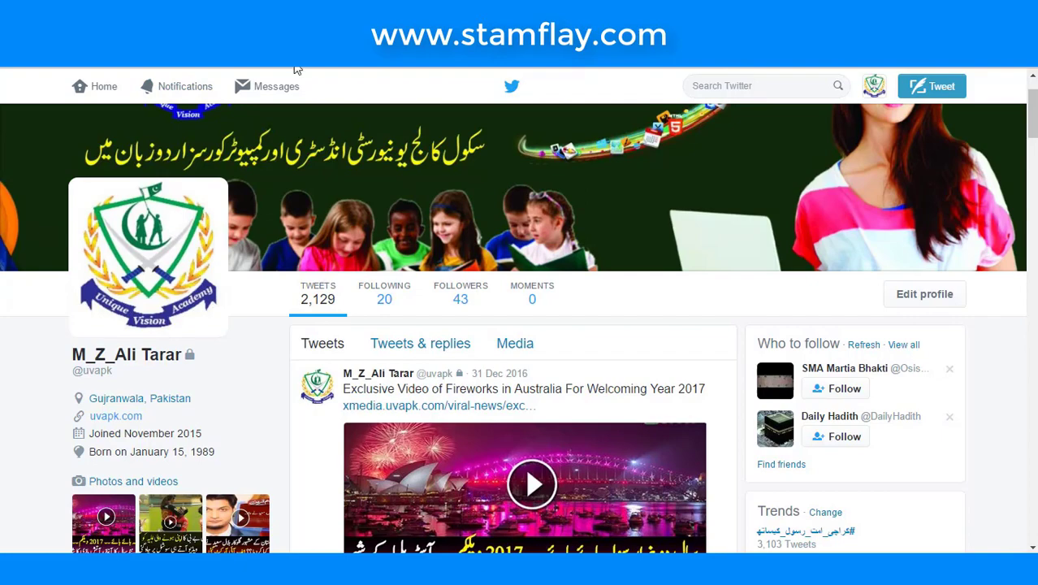
scroll(296, 86, "down", 10)
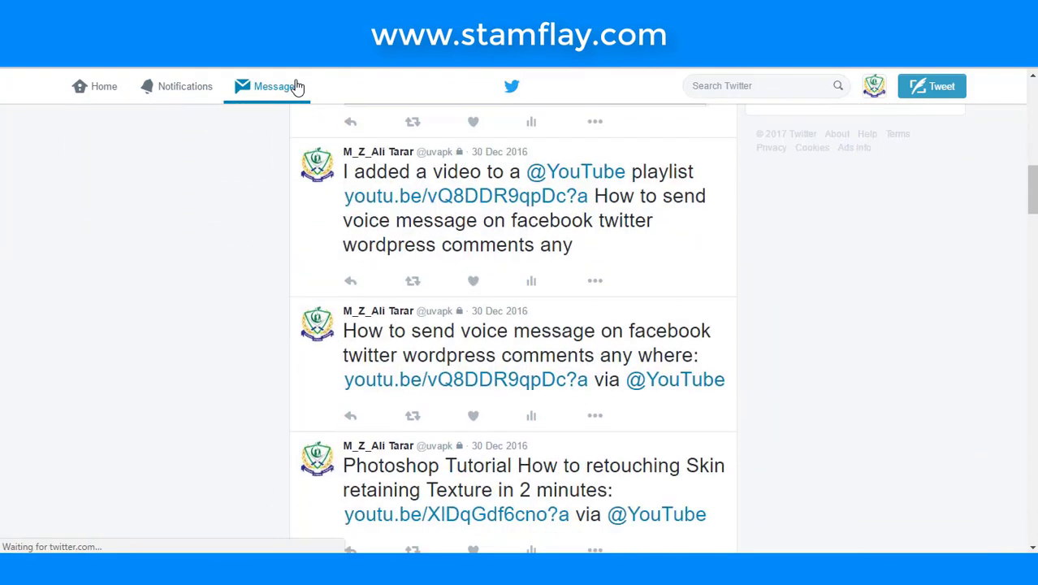
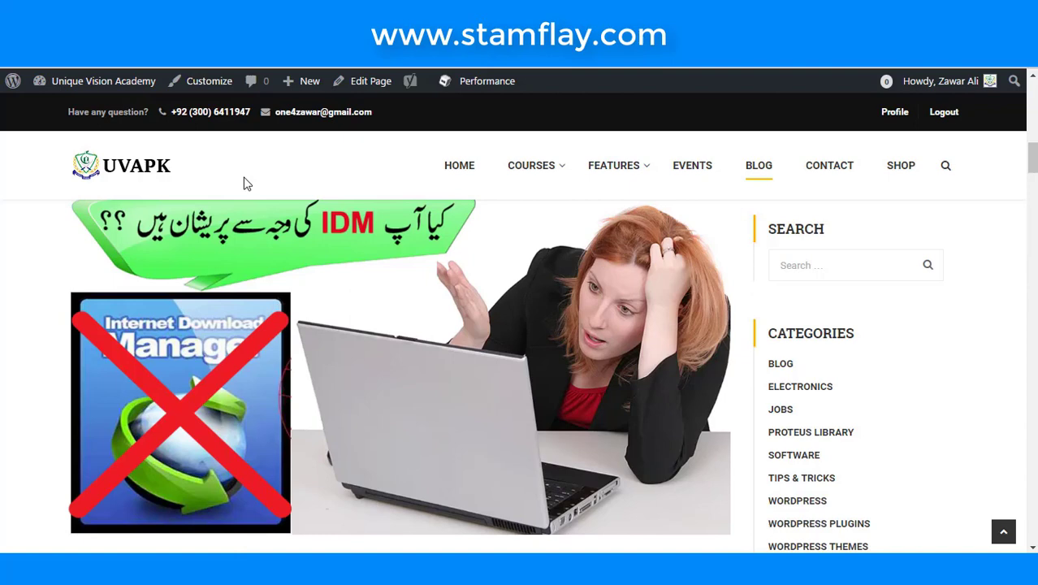
- Highlight the blog's contact phone number and e-mail, then scroll through the academy posts
mouse_move(143, 95)
left_mouse_down()
mouse_move(204, 135)
mouse_move(255, 129)
left_mouse_up()
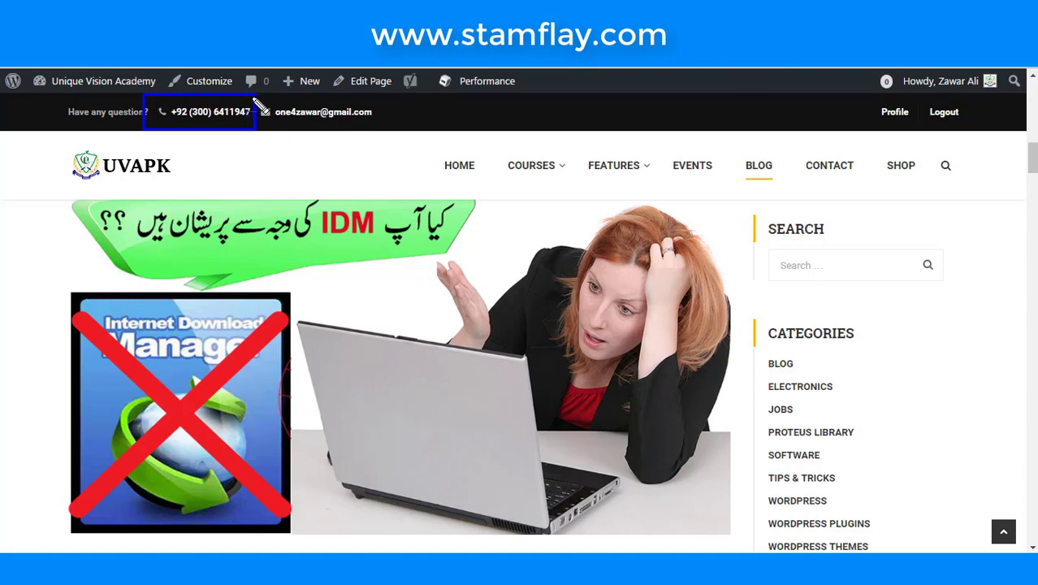
mouse_move(255, 95)
left_mouse_down()
mouse_move(261, 122)
mouse_move(376, 132)
left_mouse_up()
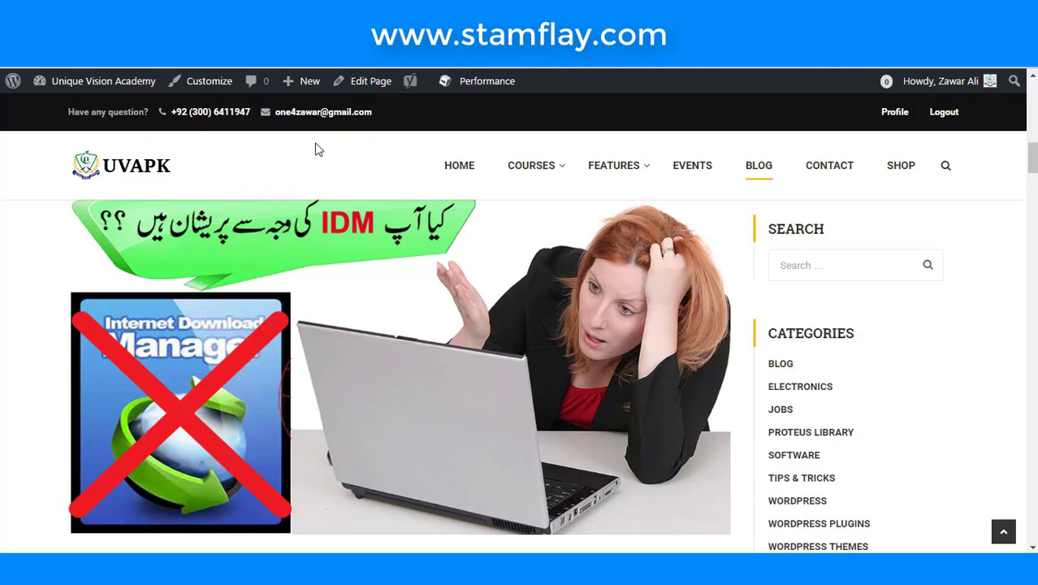
scroll(370, 248, "down", 10)
scroll(370, 248, "down", 20)
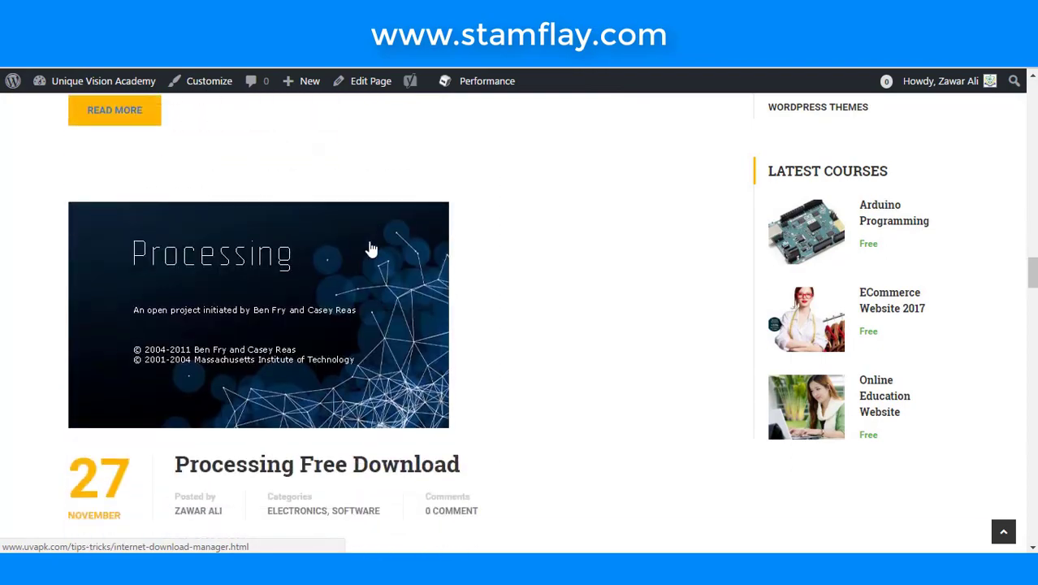
scroll(371, 248, "down", 20)
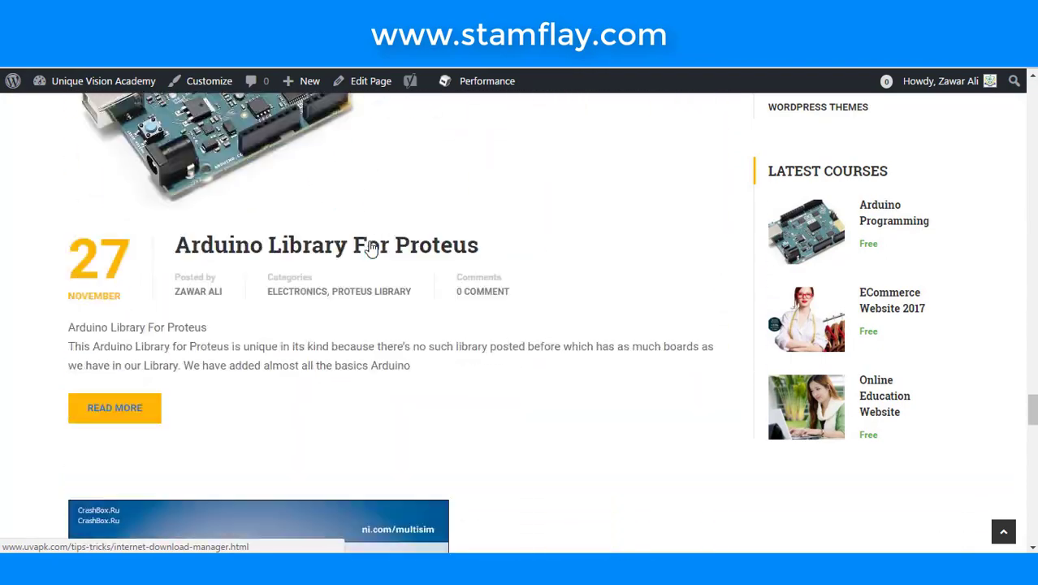
scroll(625, 242, "up", 20)
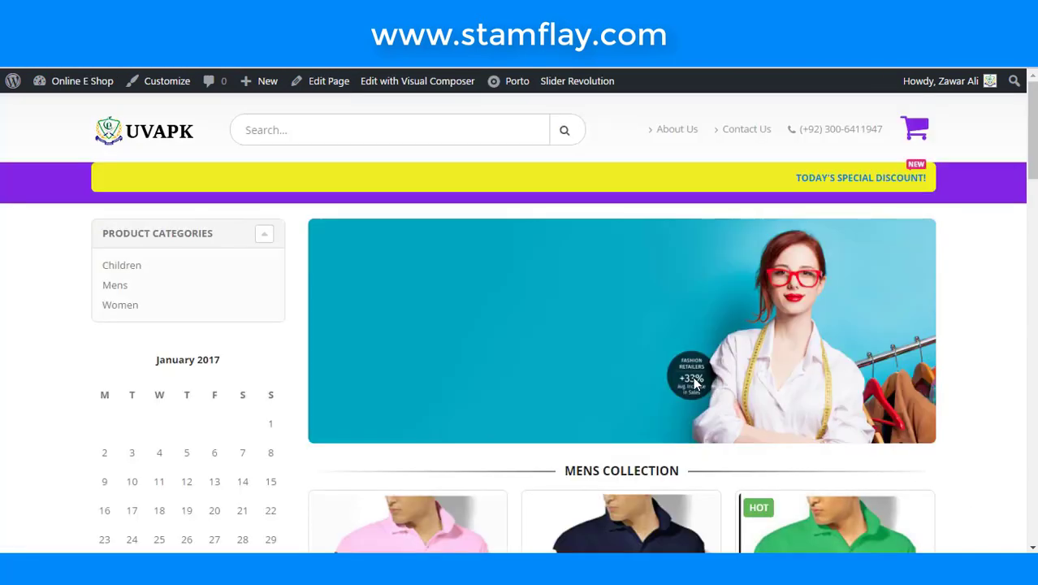
- Scroll up and down through the Online E Shop homepage to review its sections
scroll(567, 308, "down", 20)
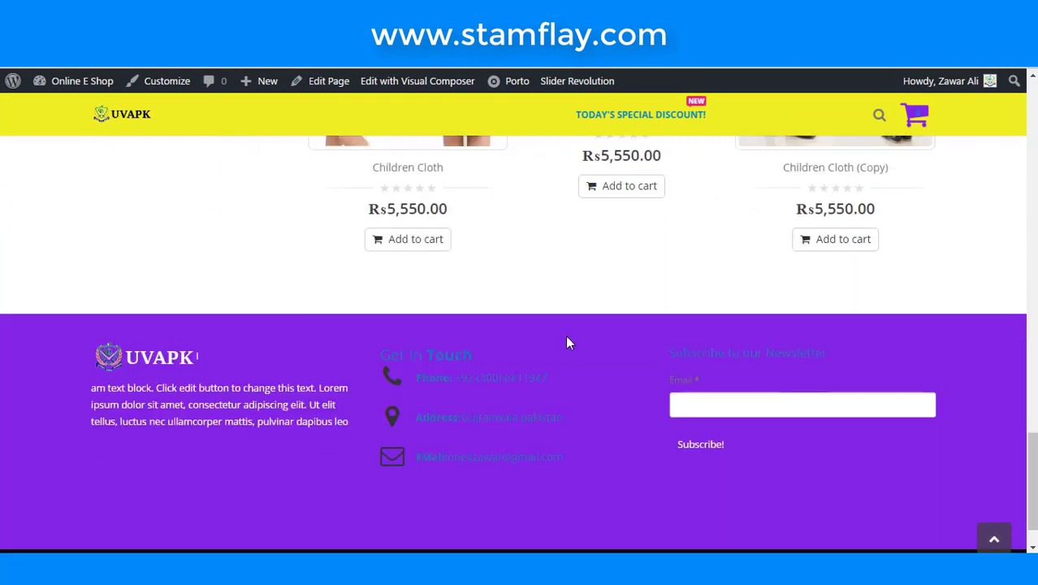
scroll(567, 343, "down", 1)
scroll(619, 392, "up", 20)
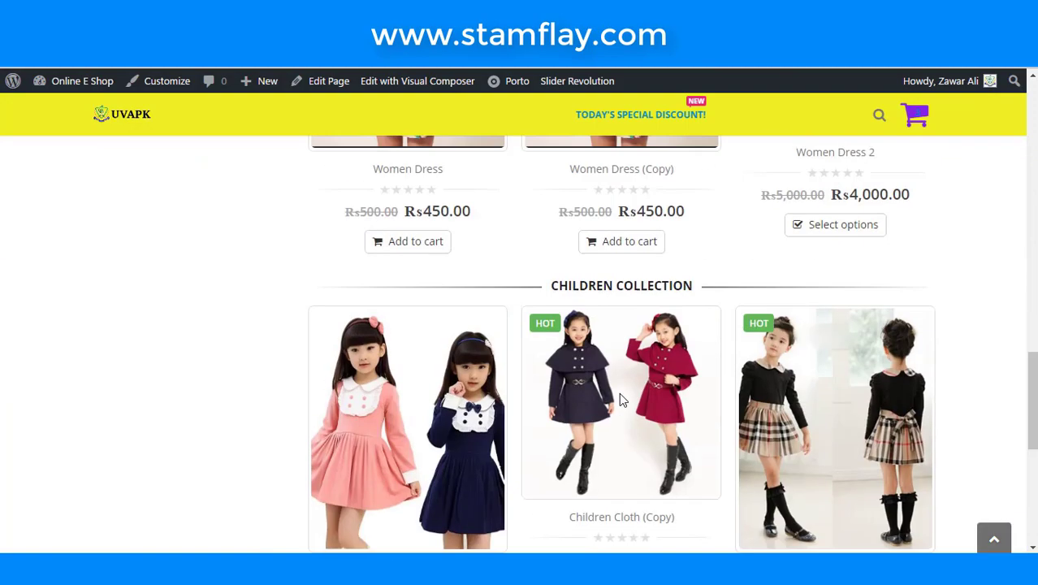
scroll(592, 385, "up", 1)
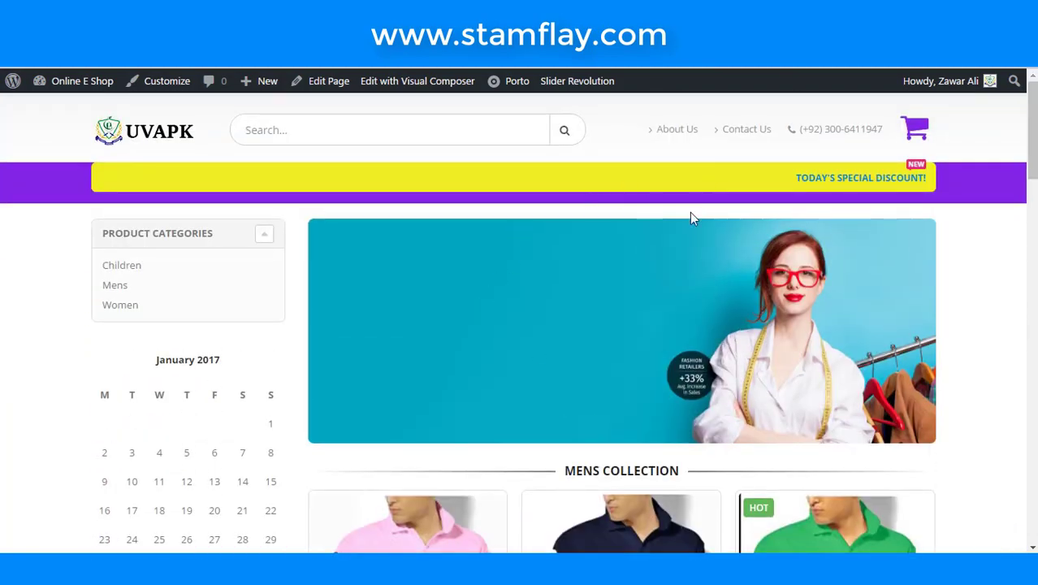
scroll(659, 243, "down", 8)
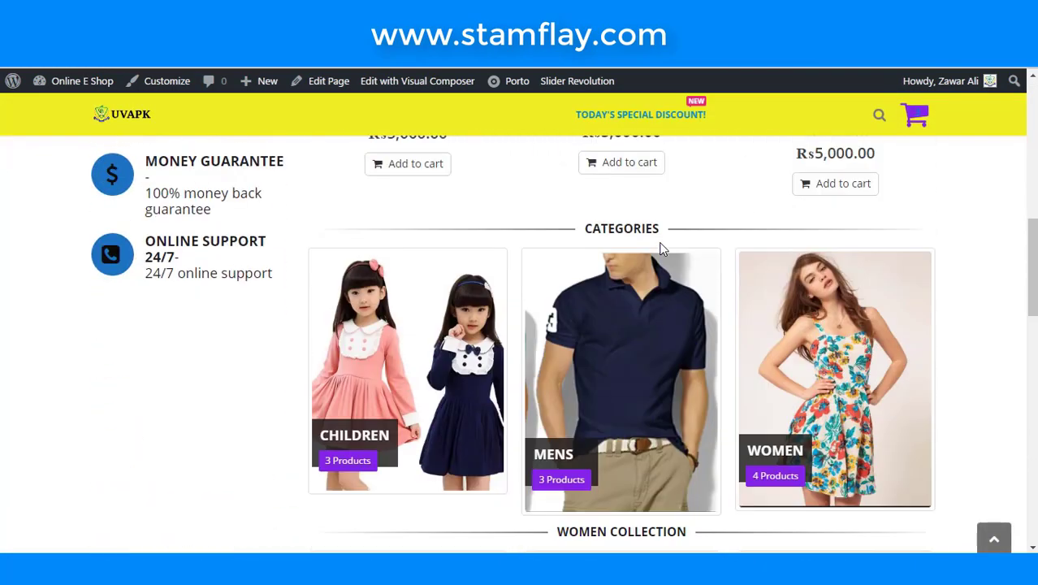
scroll(660, 249, "up", 8)
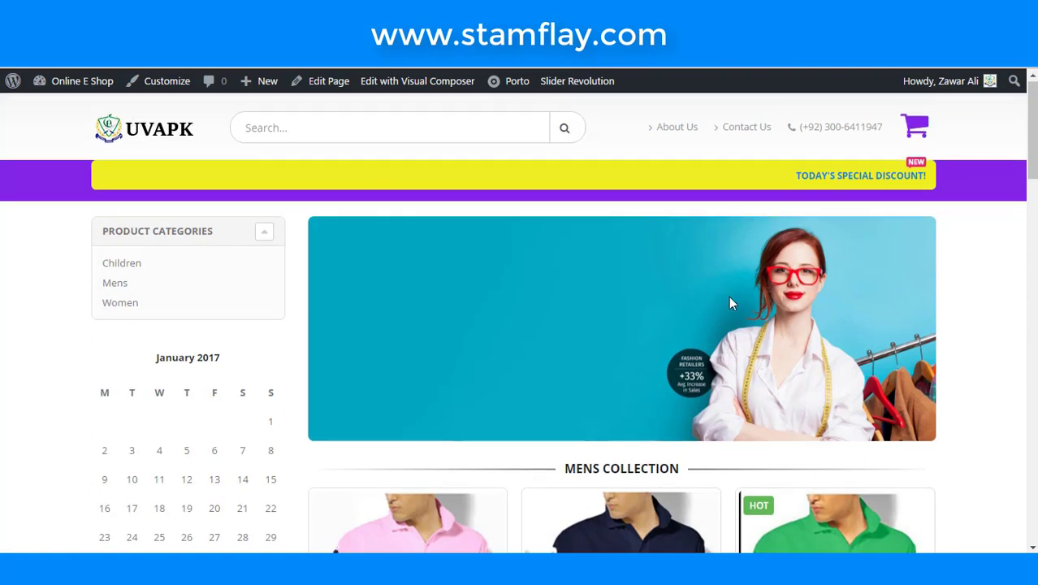
scroll(731, 302, "down", 5)
scroll(473, 189, "down", 10)
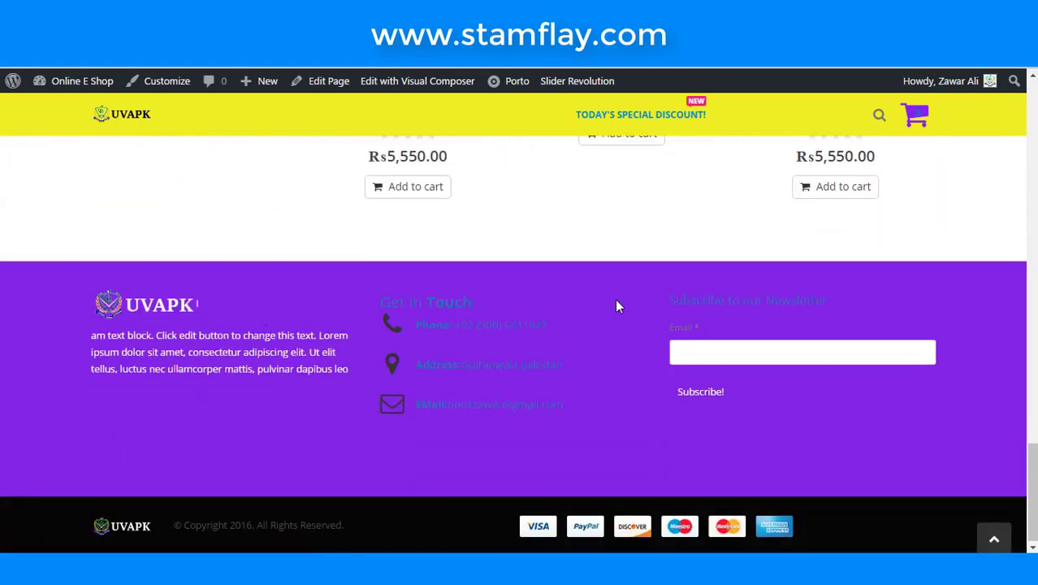
scroll(615, 304, "up", 10)
scroll(614, 304, "up", 3)
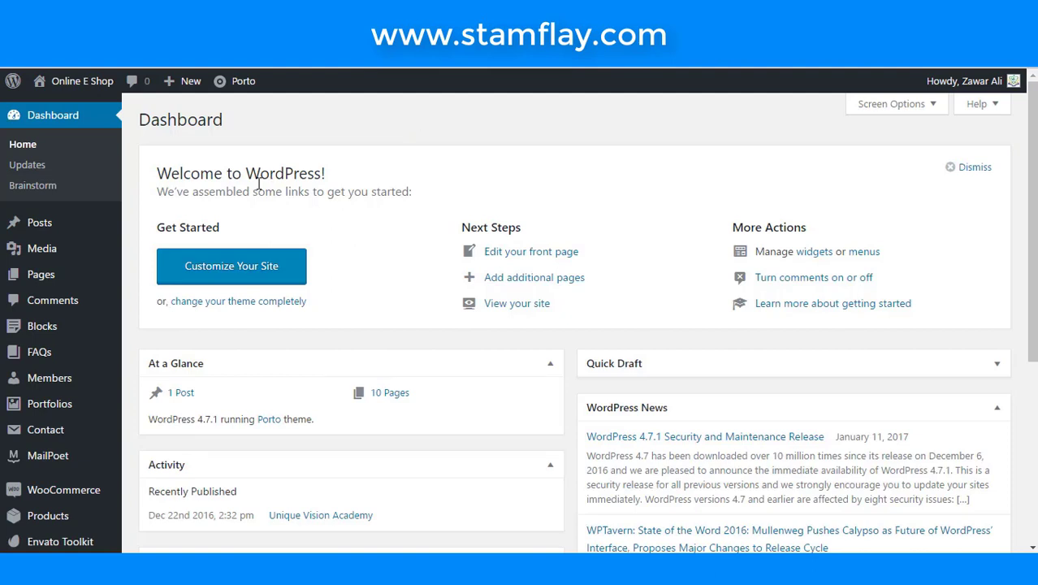
- Start a new page titled 'Contact Us'
mouse_move(60, 291)
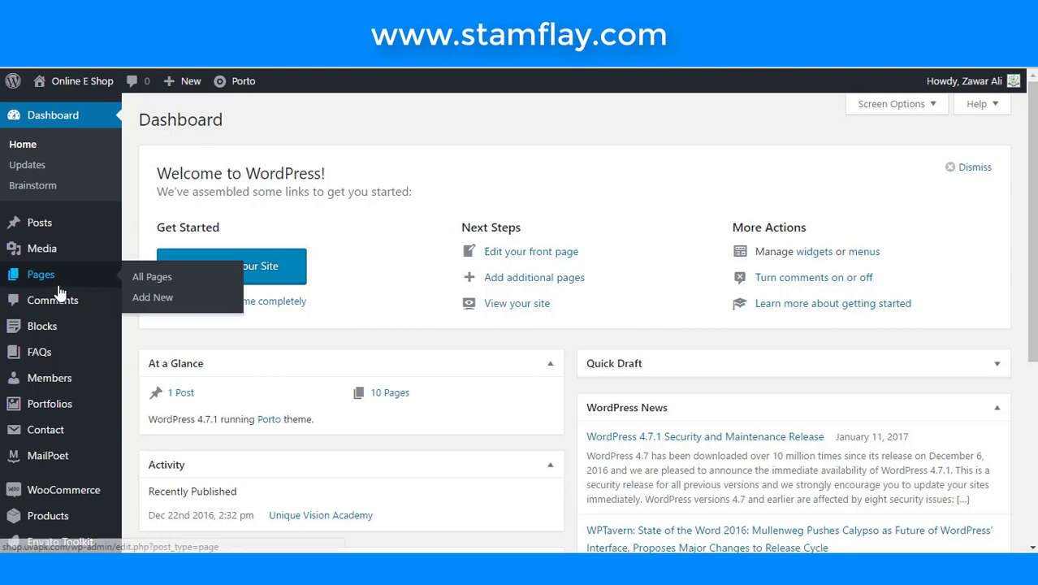
left_click(156, 302)
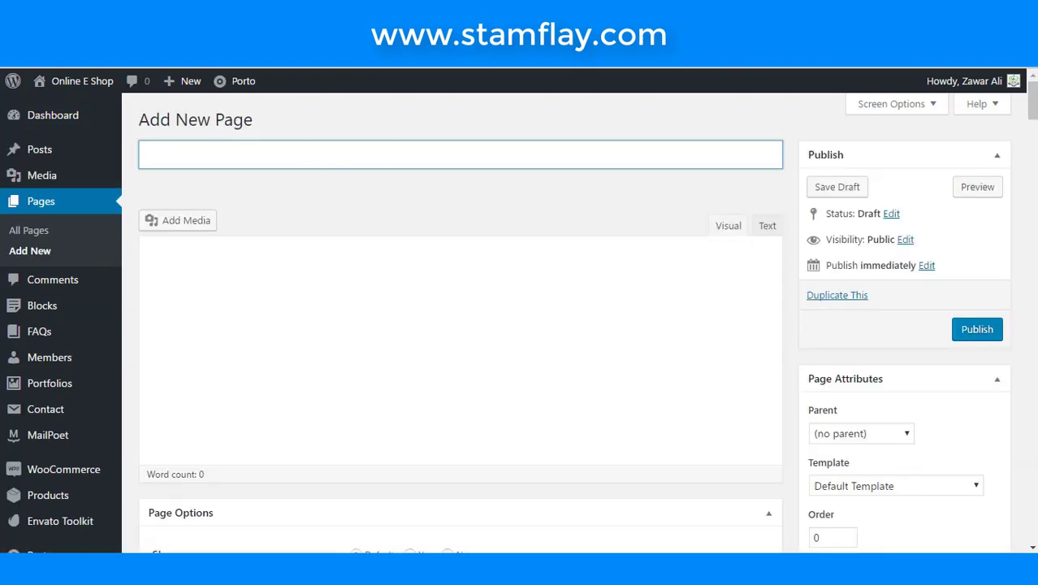
type("Contac")
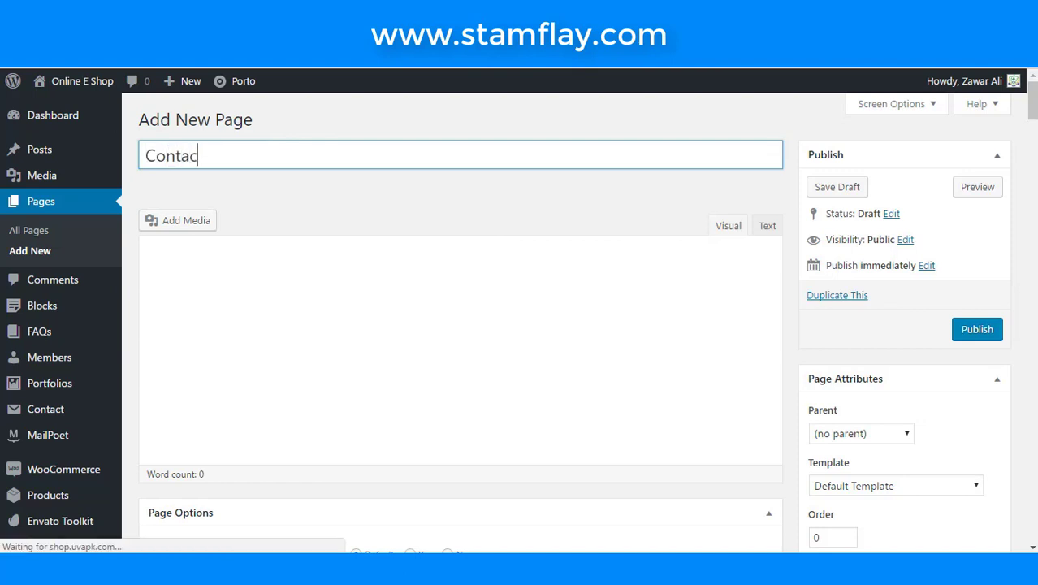
type("t ")
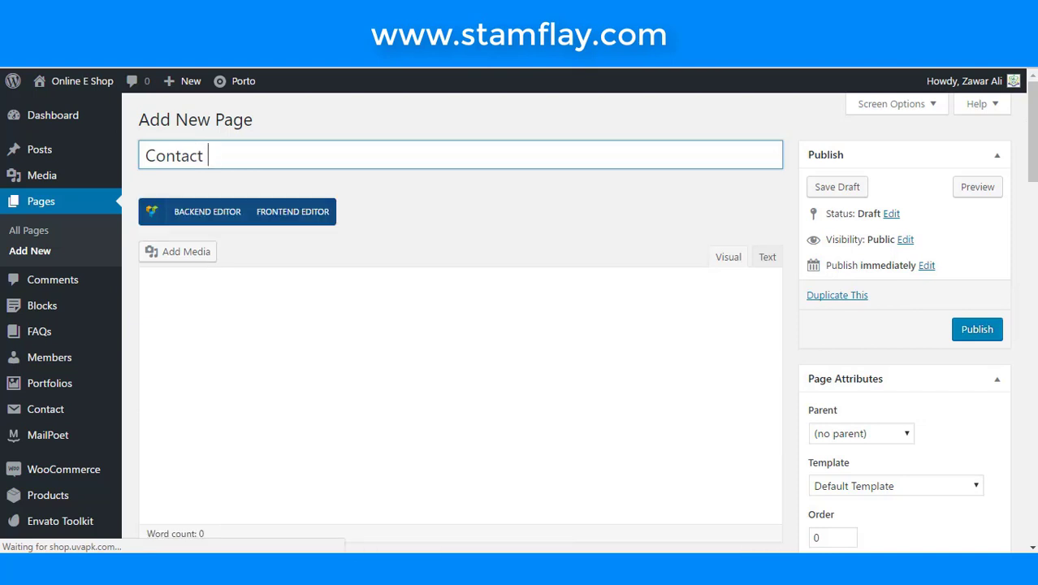
type("Us")
- Enable the page's own layout and sidebar options with Without Sidebar, then publish it
scroll(495, 378, "down", 6)
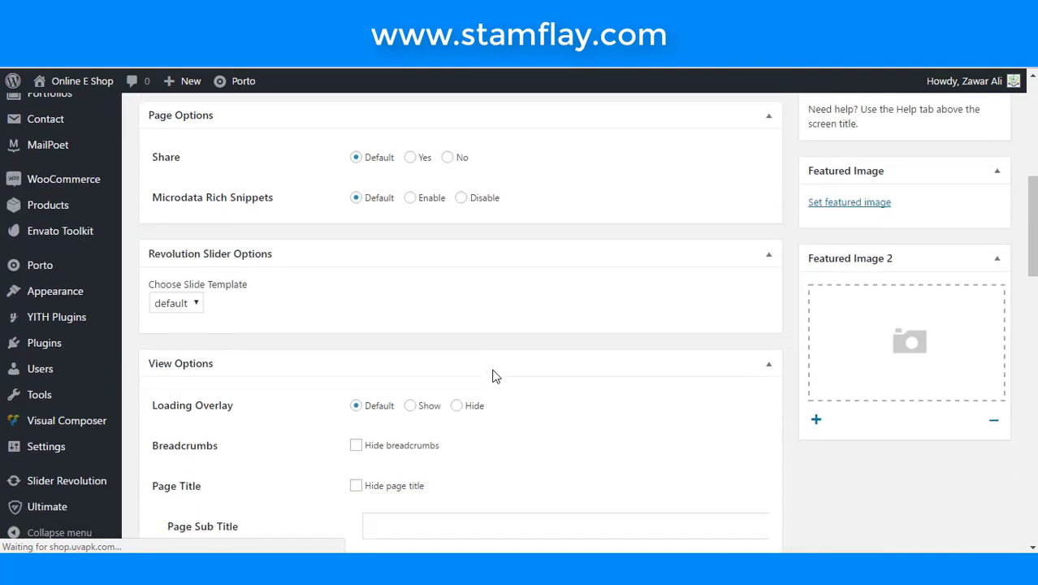
scroll(492, 370, "down", 4)
scroll(493, 372, "down", 1)
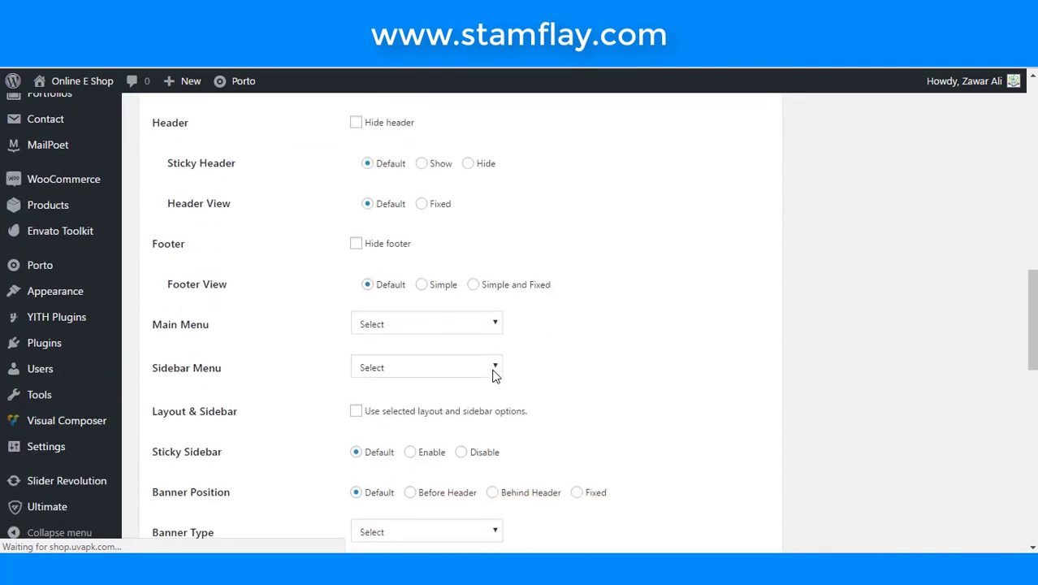
scroll(493, 375, "down", 1)
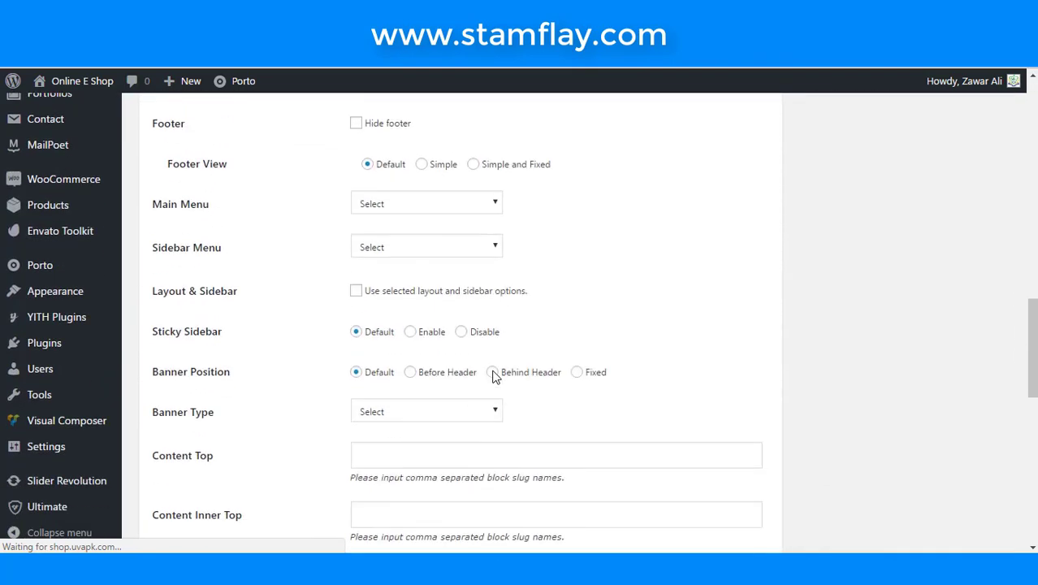
scroll(336, 380, "down", 3)
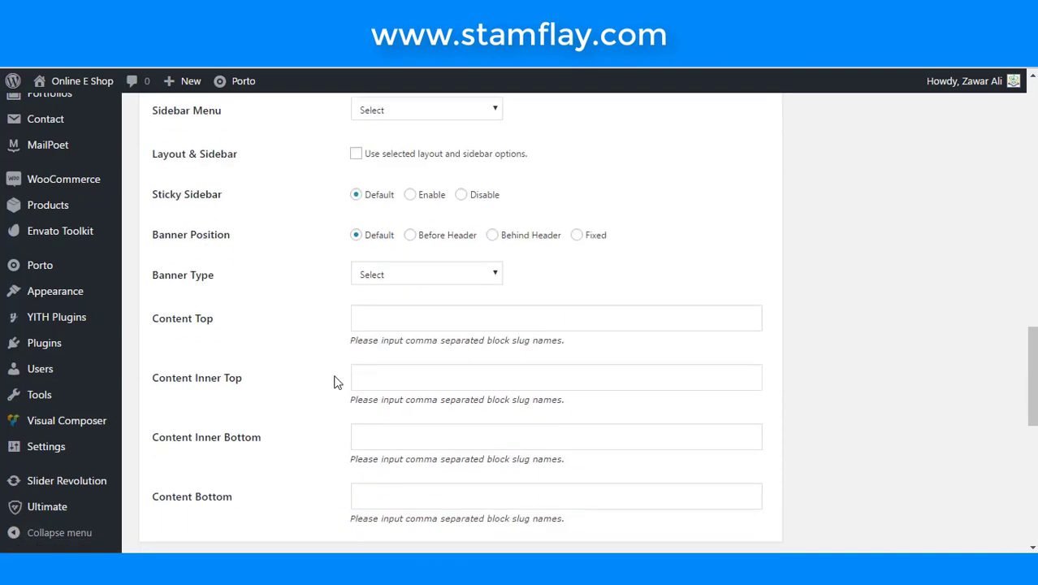
scroll(335, 378, "up", 3)
scroll(335, 375, "up", 3)
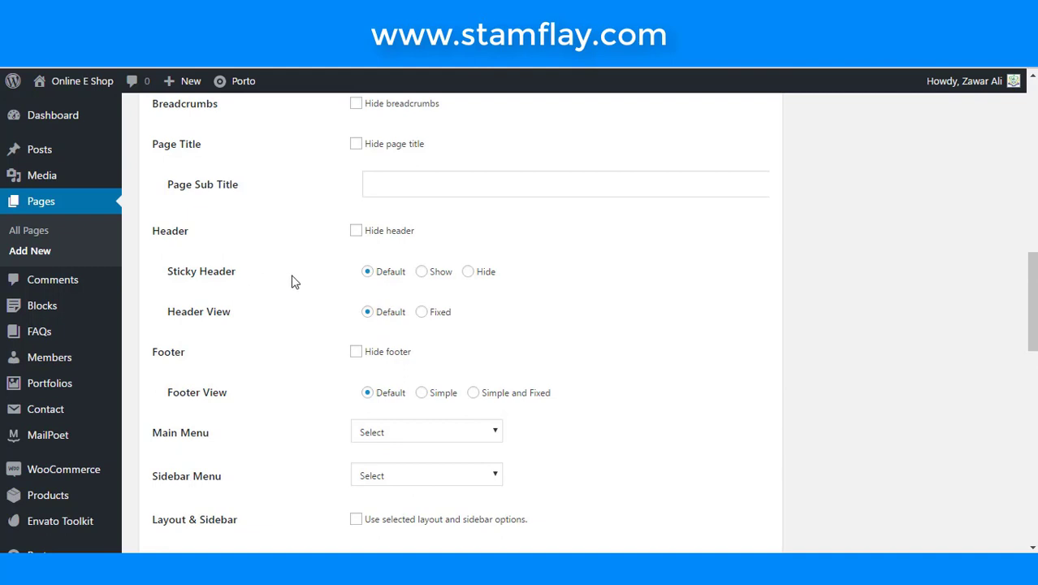
scroll(292, 281, "up", 2)
scroll(292, 281, "down", 1)
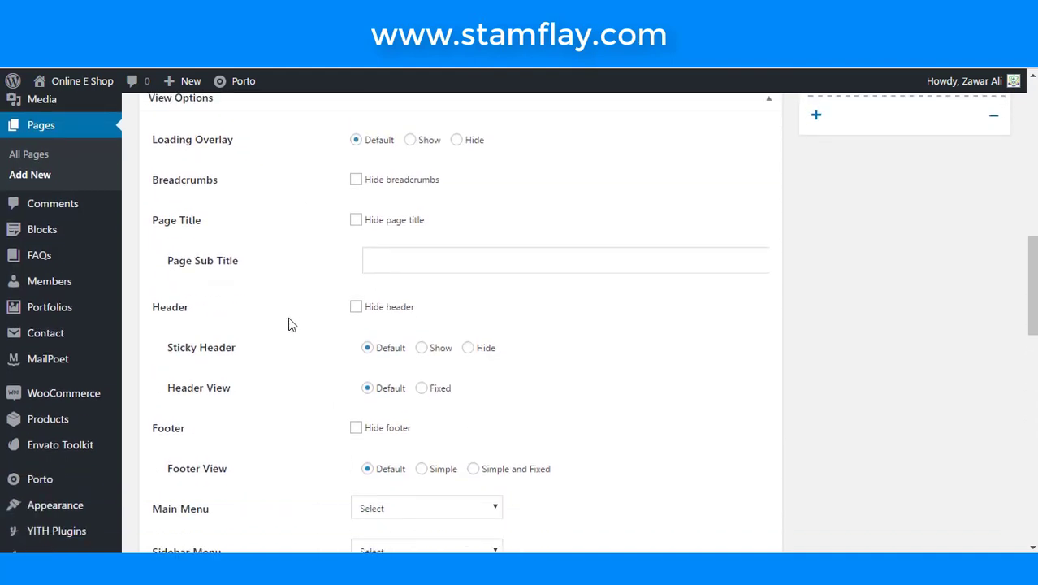
scroll(291, 324, "down", 3)
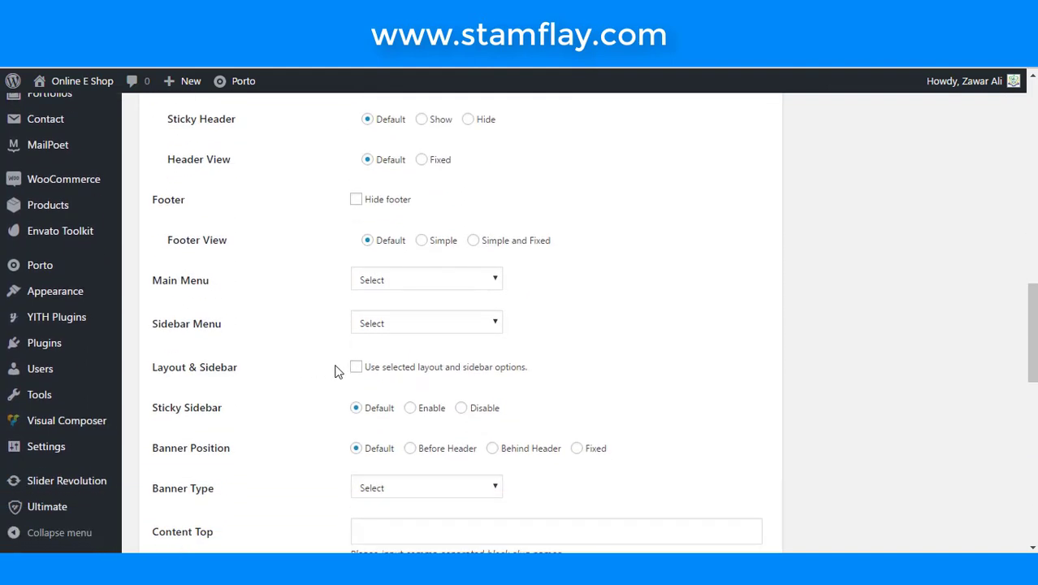
left_click(355, 368)
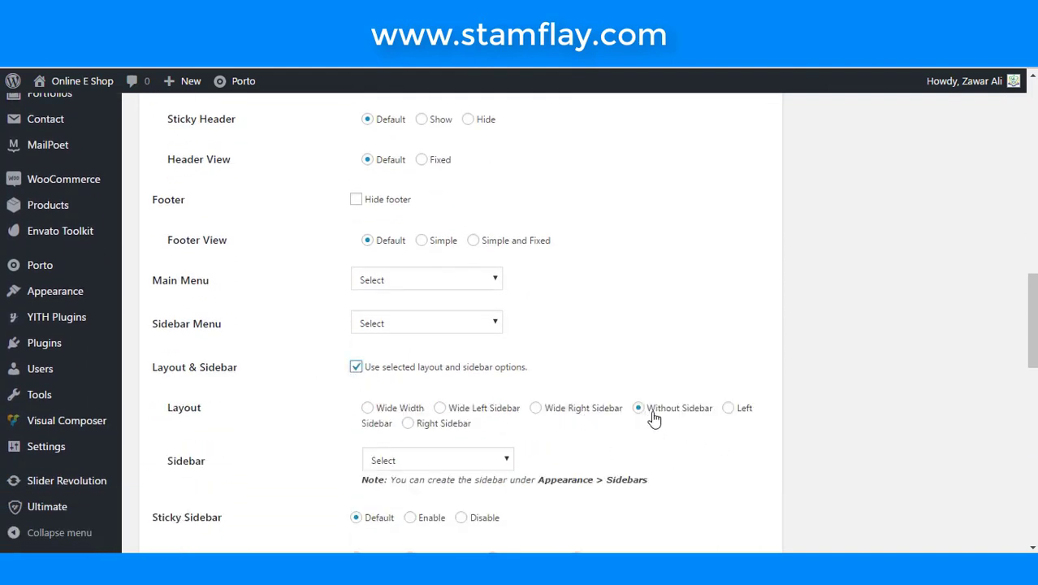
scroll(654, 418, "up", 15)
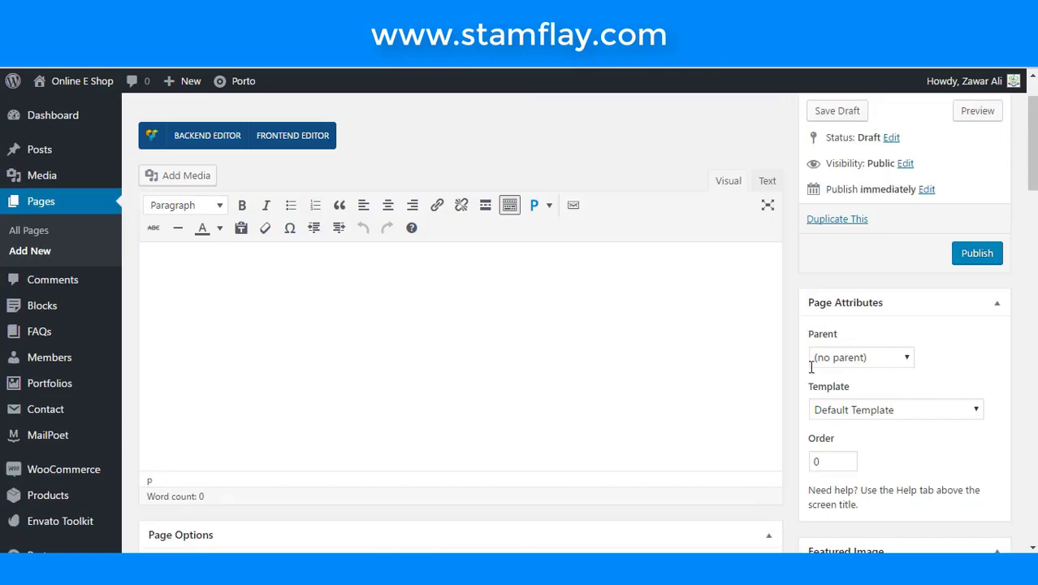
left_click(981, 333)
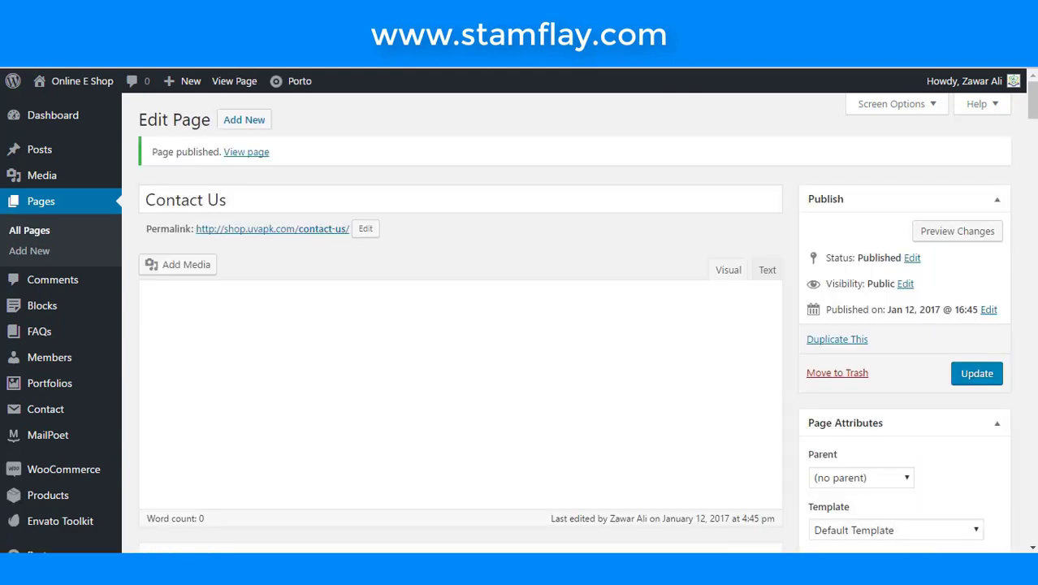
right_click(250, 154)
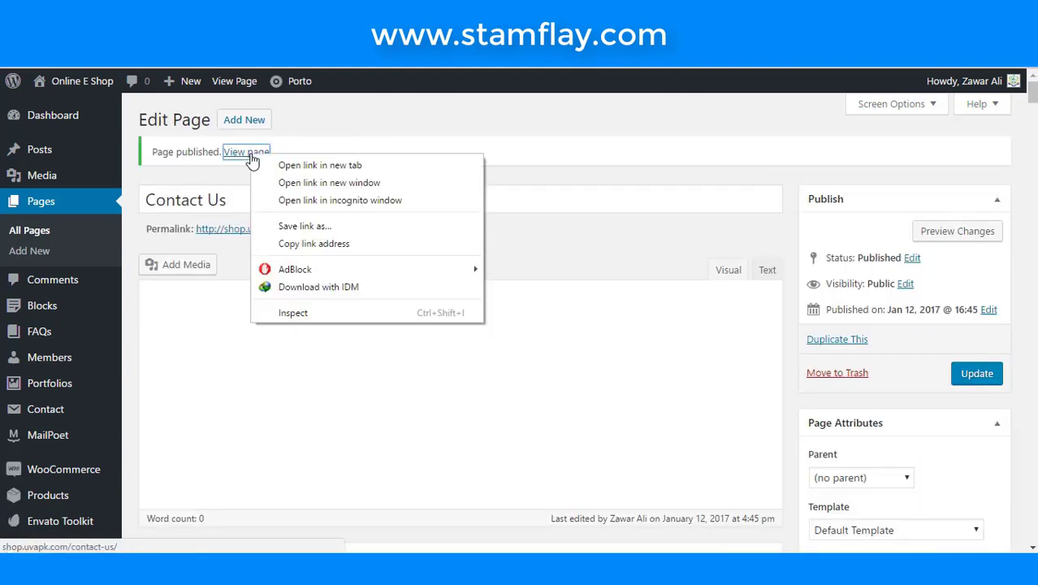
left_click(274, 171)
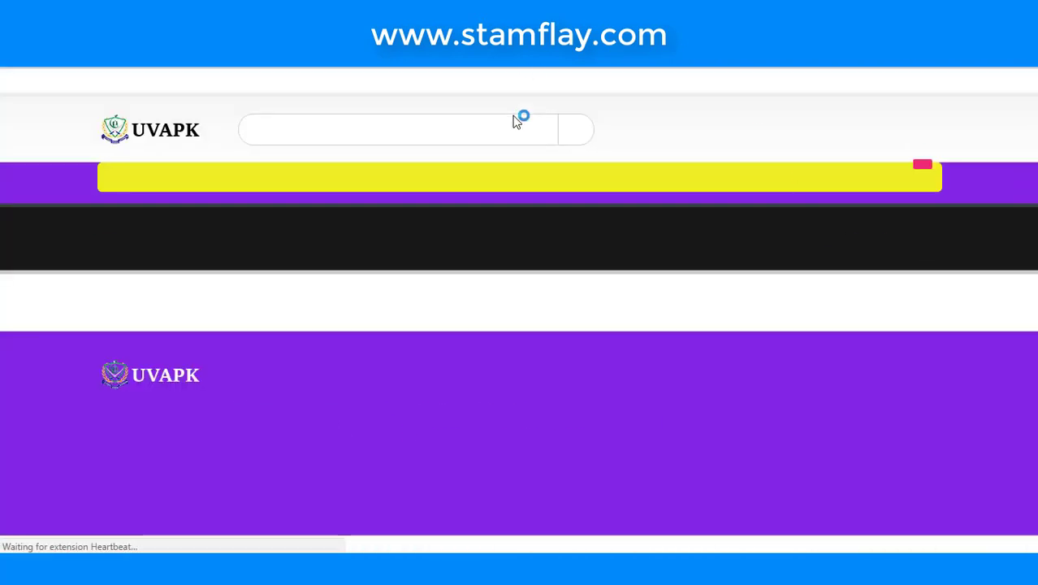
scroll(498, 233, "down", 2)
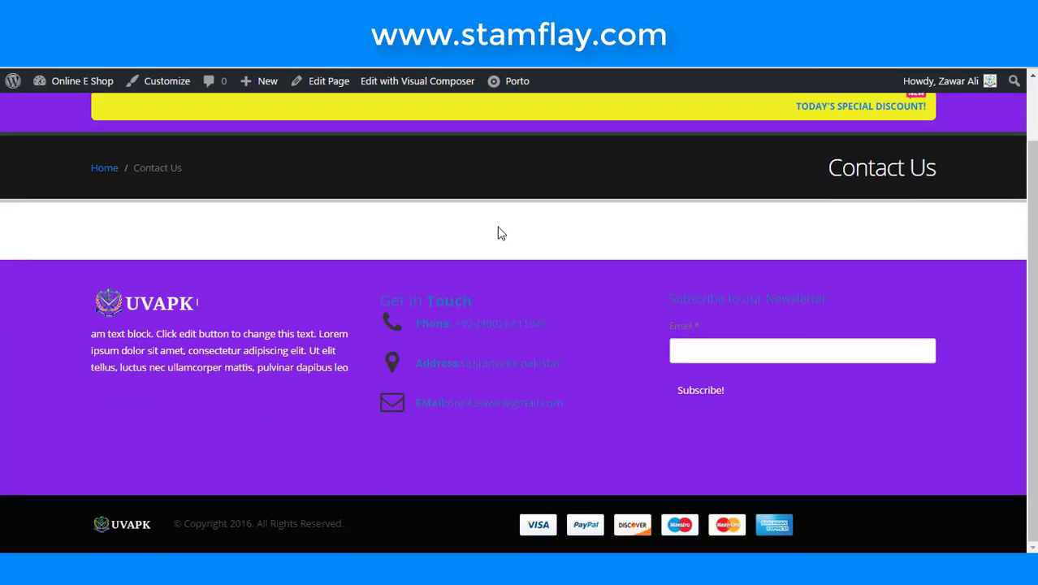
scroll(501, 233, "up", 2)
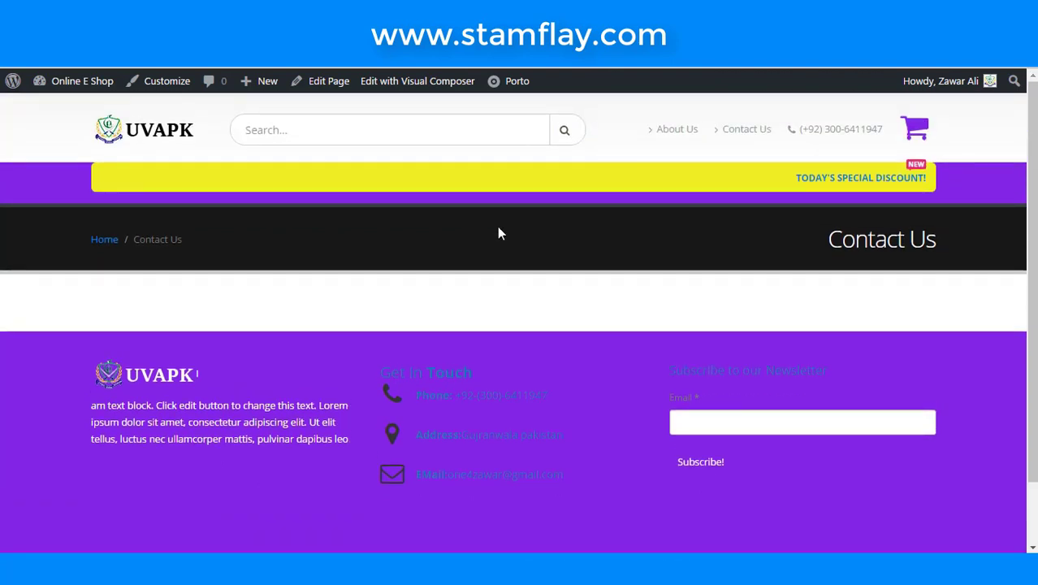
scroll(498, 233, "down", 2)
scroll(499, 233, "up", 2)
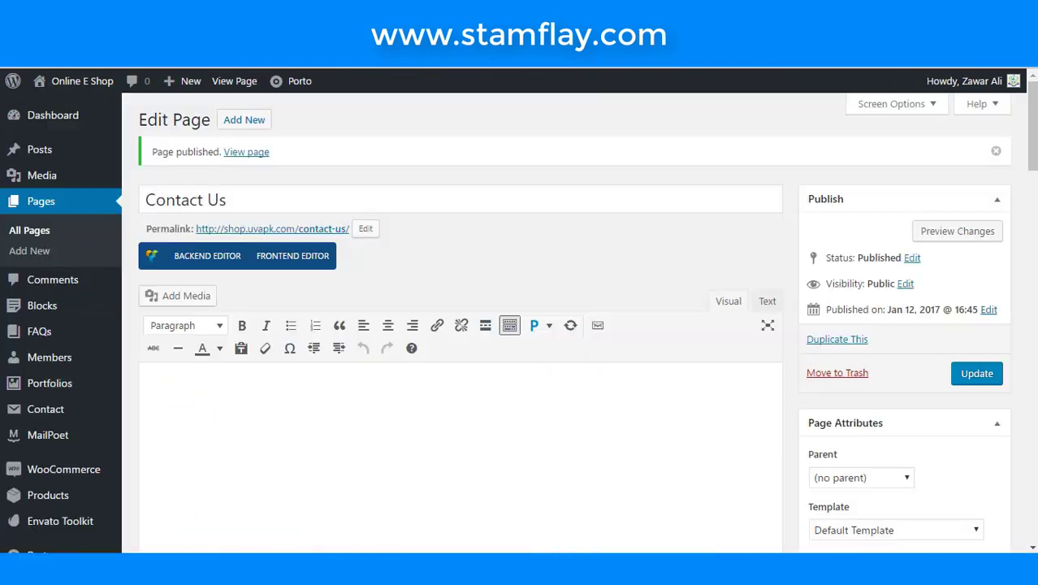
scroll(440, 366, "down", 3)
scroll(376, 322, "up", 3)
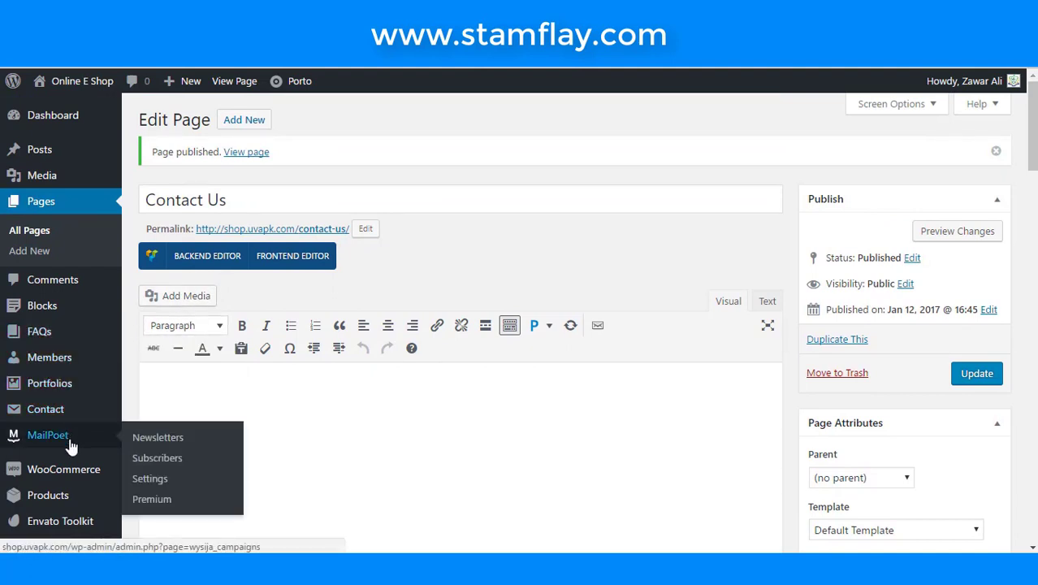
mouse_move(70, 417)
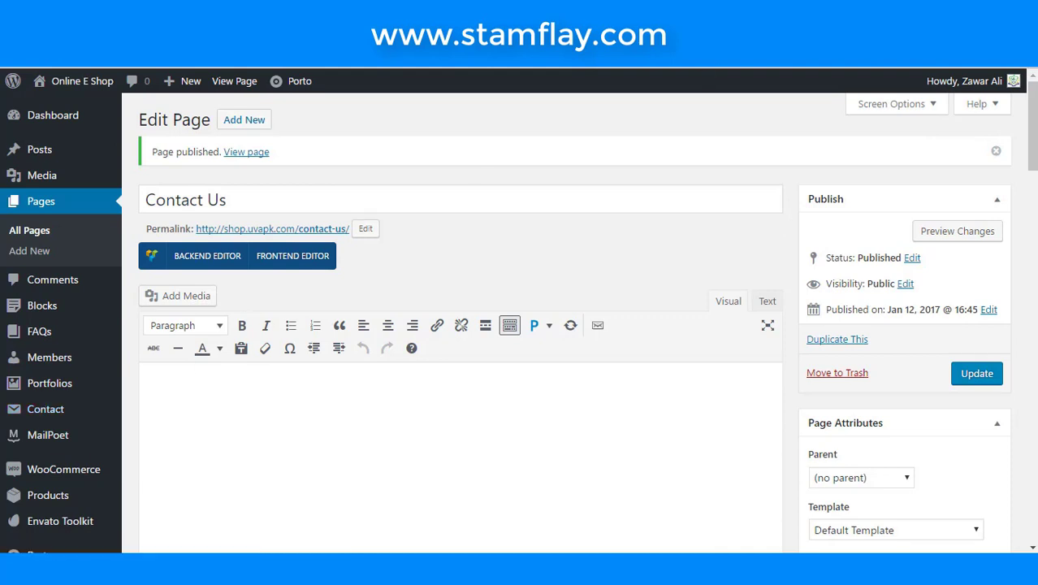
- Add a new Contact Form 7 form and title it 'Contact Us', correcting typos
left_click(292, 255)
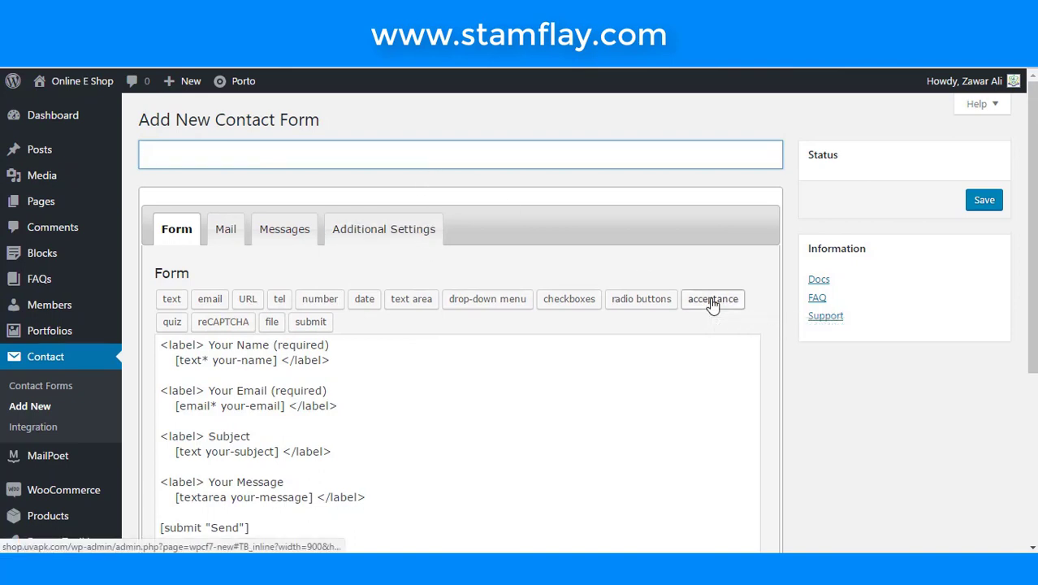
type("CO")
key("BackSpace")
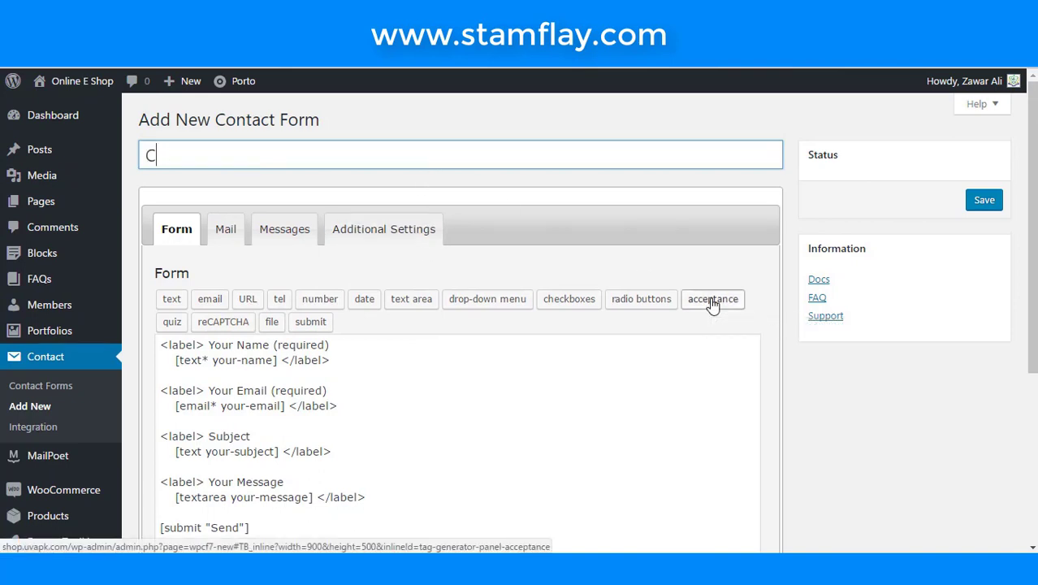
type("ontact ")
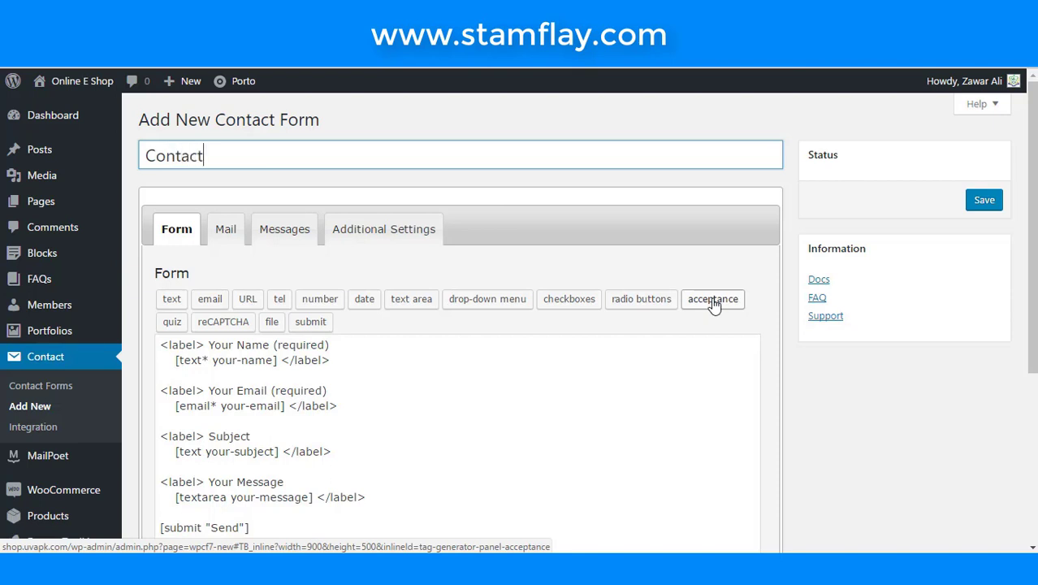
type("US")
key("BackSpace")
type("s")
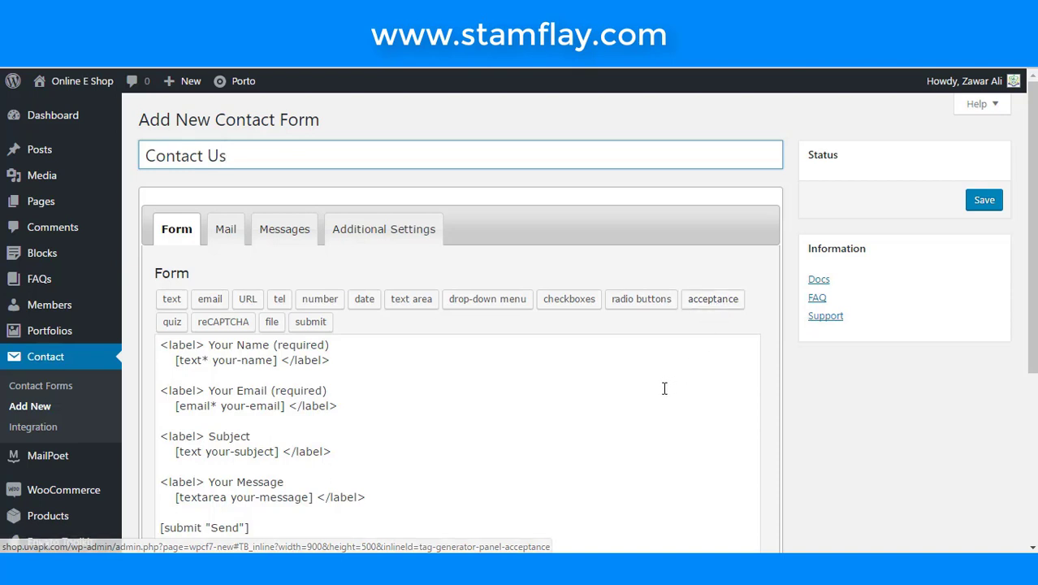
left_click(492, 387)
scroll(479, 387, "down", 2)
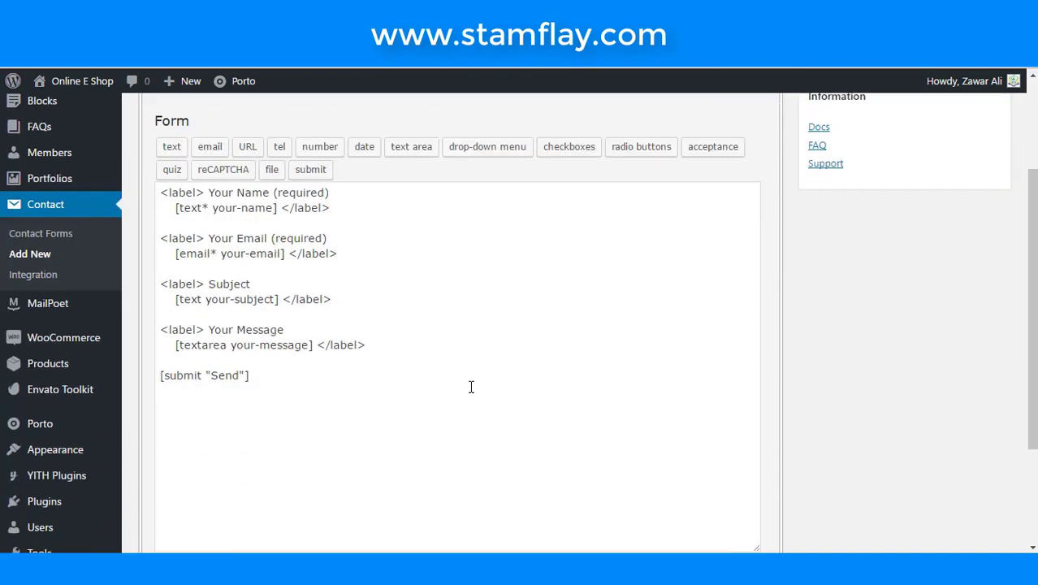
scroll(377, 245, "up", 1)
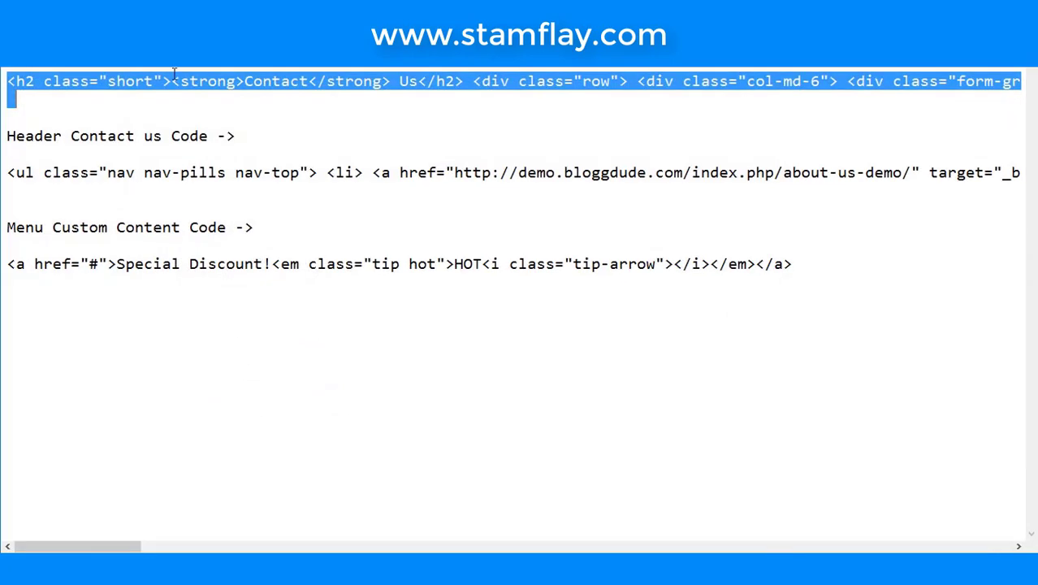
- Copy the Bootstrap form markup from Notepad and paste it over the default form template
right_click(173, 80)
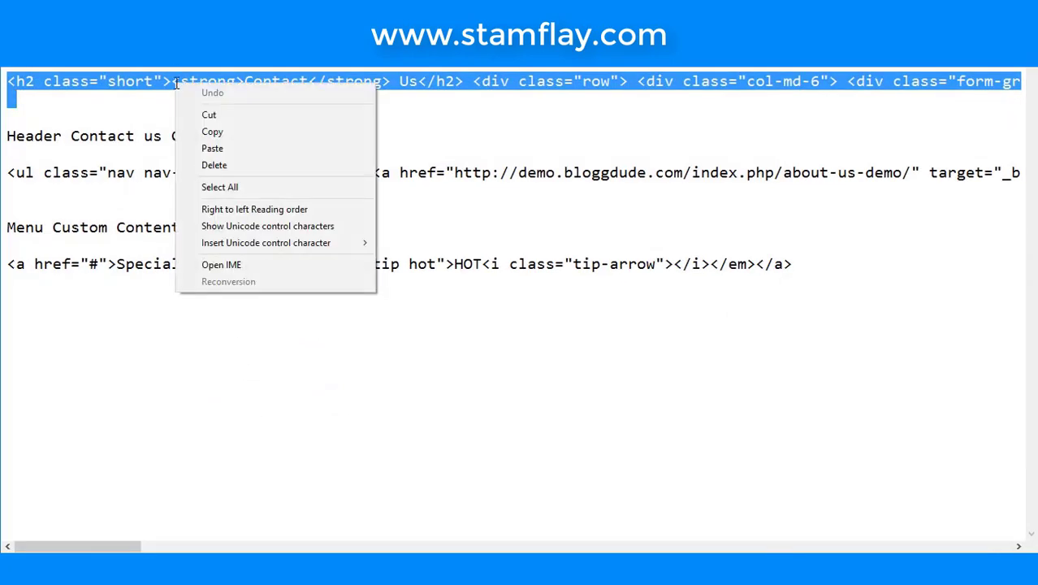
left_click(215, 134)
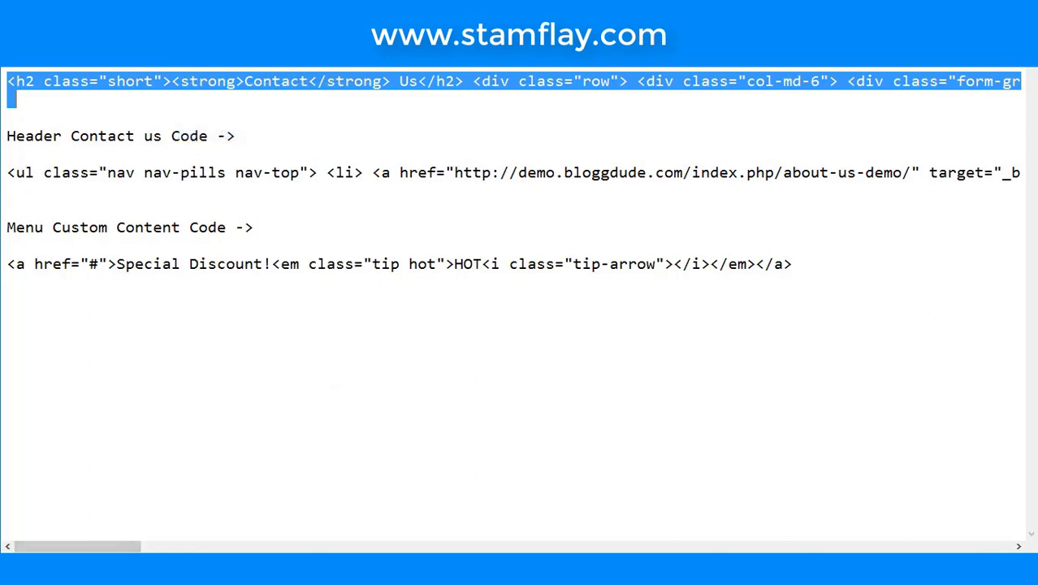
left_click(239, 512)
left_click_drag(373, 482, 127, 265)
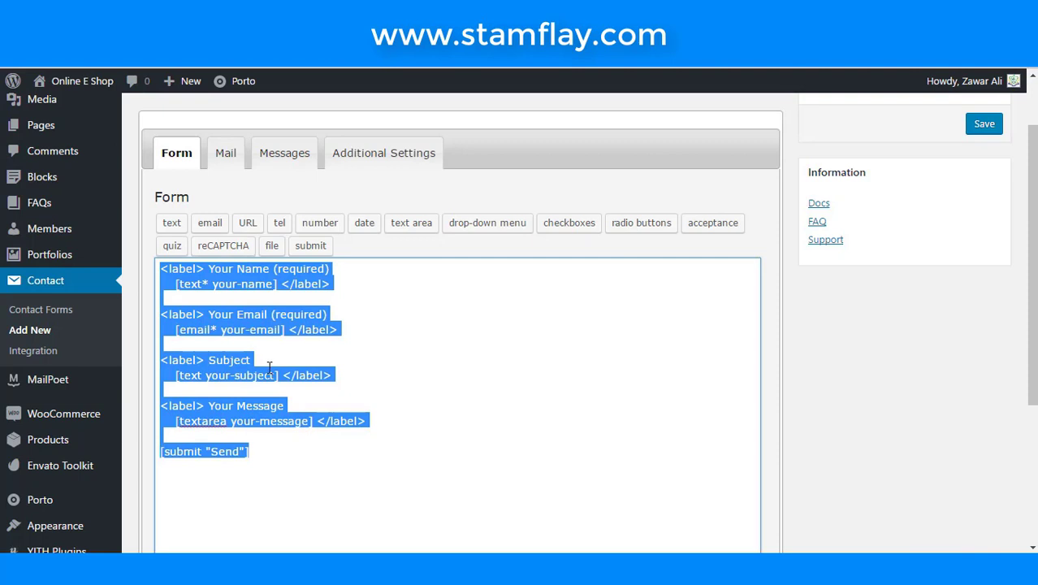
type("<h2 class=\"short\"><strong>Contact</strong> Us</h2> <div class=\"row\"> <div class=\"col-md-6\"> <div class=\"form-group\"> <label for=\"contact-name\">Your name *</label> [text* your-name id:contact-name class:form-control] </div> </div> <div class=\"col-md-6\"> <div class=\"form-group\"> <label for=\"contact-email\">Your email address *</label> [email* your-email id:contact-email class:form-control] </div> </div> <div class=\"col-md-12\"> <div class=\"form-group\"> <label for=\"contact-subject\">Subject</label> [text your-subject id:contact-subject class:form-control] </div> </div> <div class=\"col-md-12\"> <div class=\"form-group\"> <label for=\"contact-message\">Your Message</label> [textarea your-message id:contact-message class:form-control] </div> </div> <div class=\"col-md-12\"> <div class=\"form-group\"> [submit class:btn class:btn-primary class:btn-lg \"Send Message\"] </div> </div> </div>")
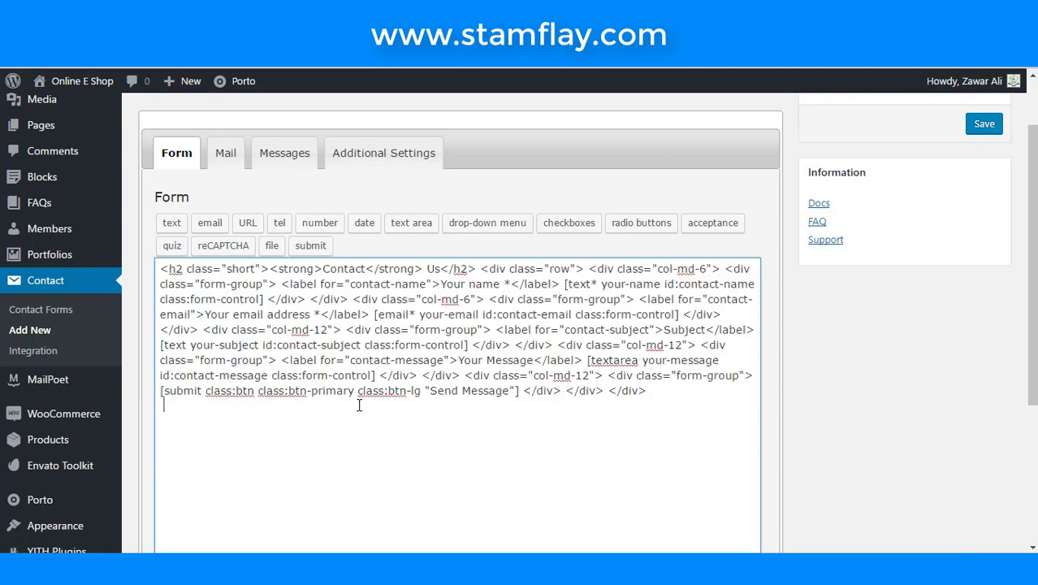
- Review the Mail and Additional Settings tabs, save the form, and select its shortcode
left_click(231, 162)
left_click_drag(398, 275, 183, 269)
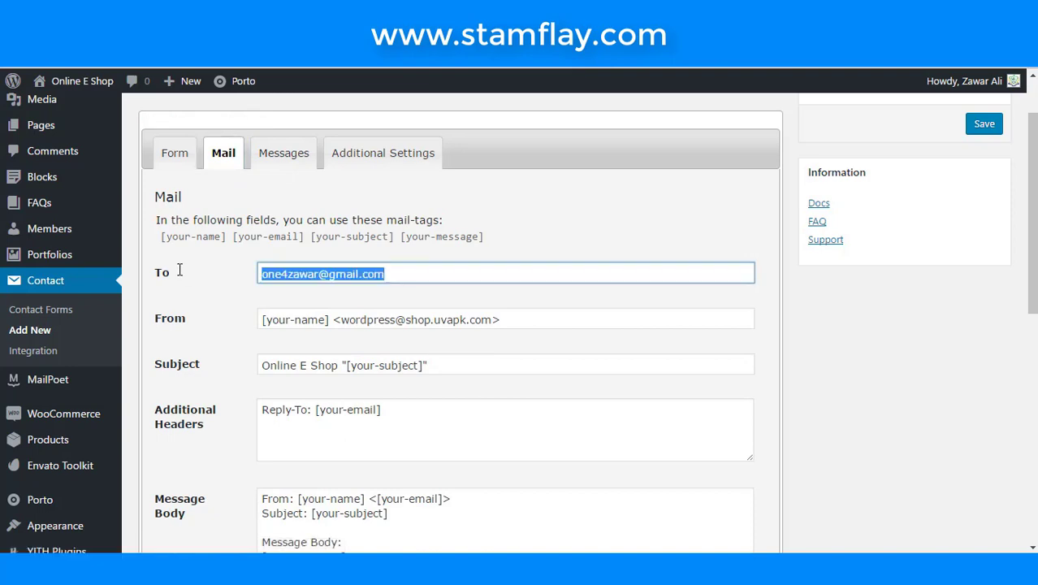
key("Tab")
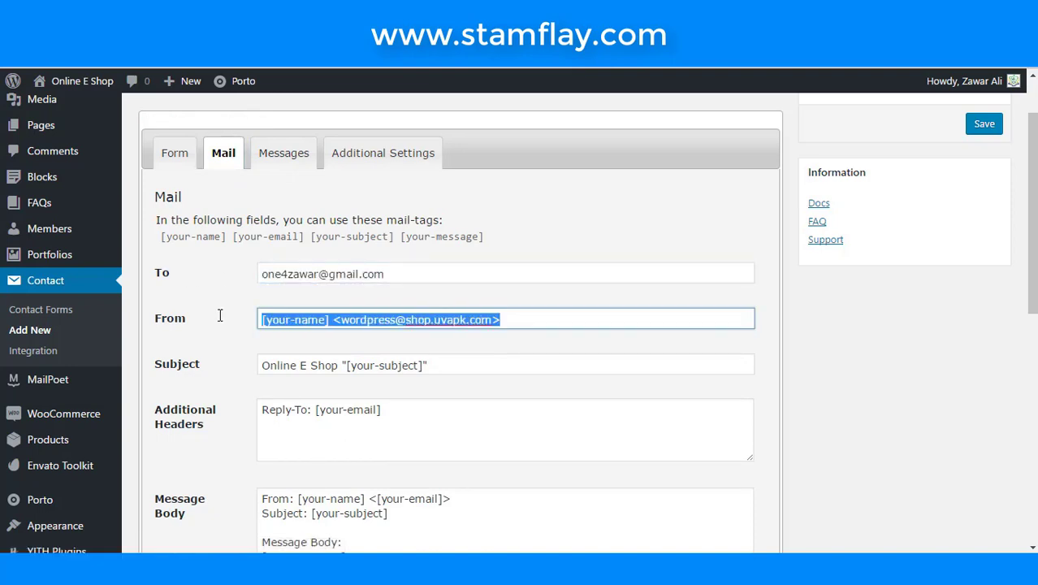
scroll(278, 398, "down", 4)
scroll(277, 398, "up", 4)
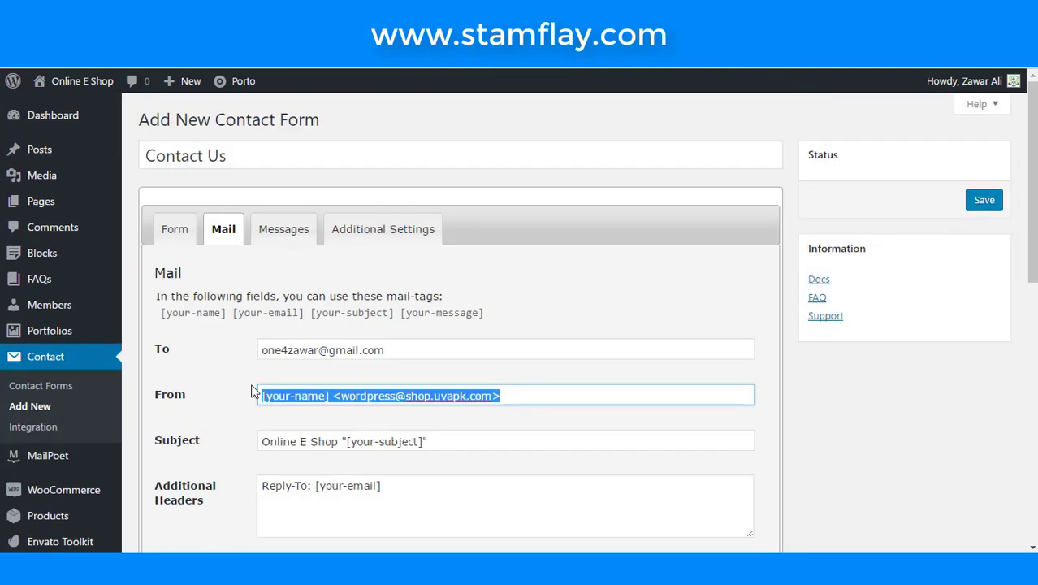
left_click(361, 232)
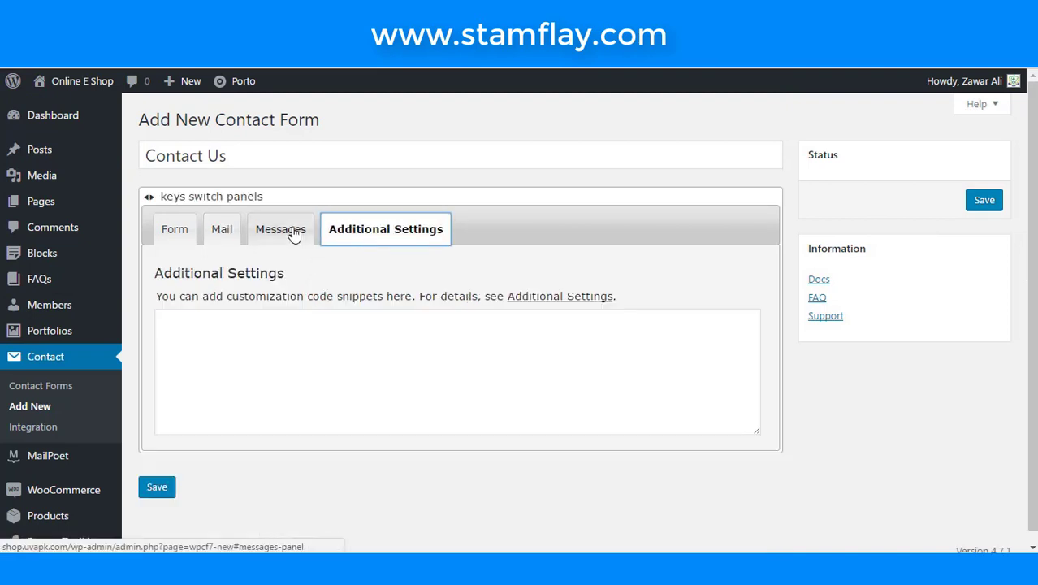
left_click(170, 494)
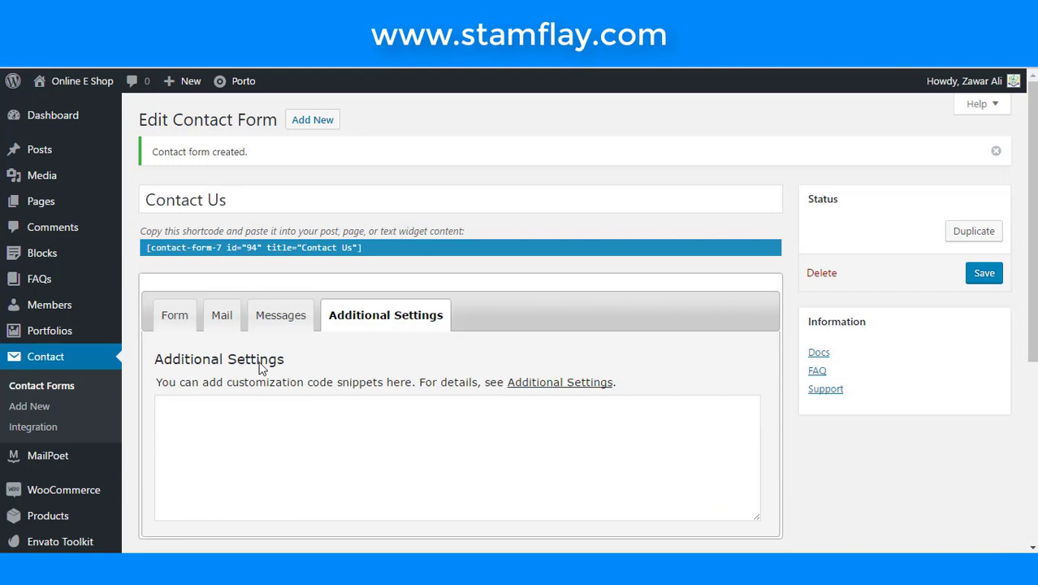
left_click(362, 251)
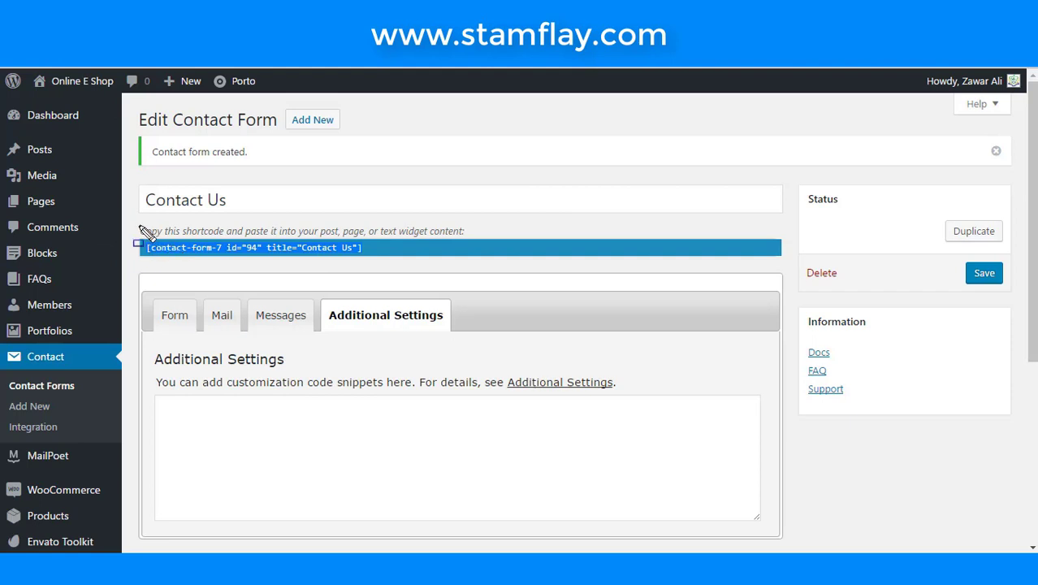
left_click_drag(136, 227, 378, 260)
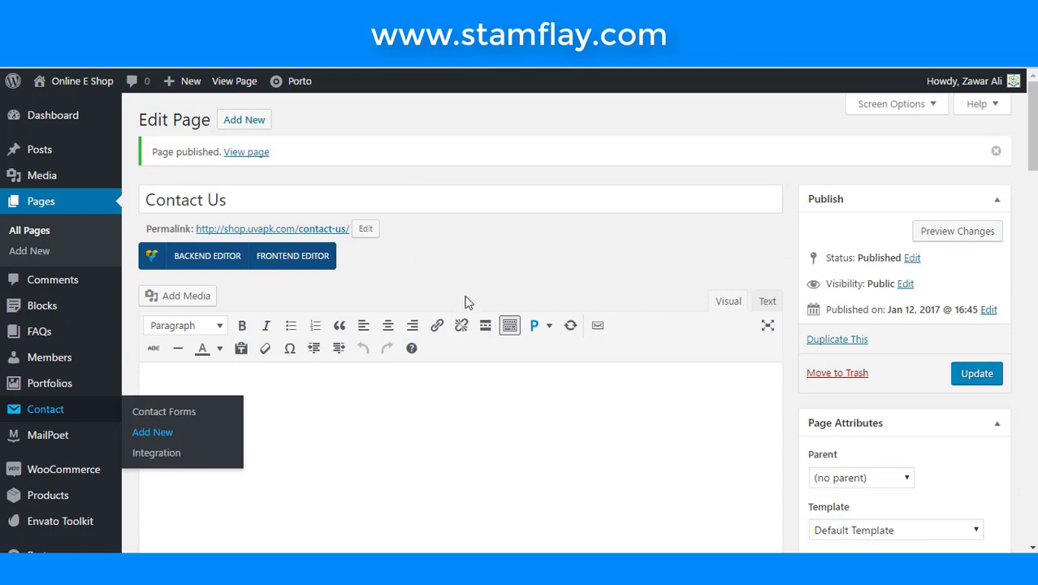
- In the Backend Editor, add a Contact Form 7 element using the 'Contact Us' form
left_click(177, 257)
scroll(302, 312, "down", 2)
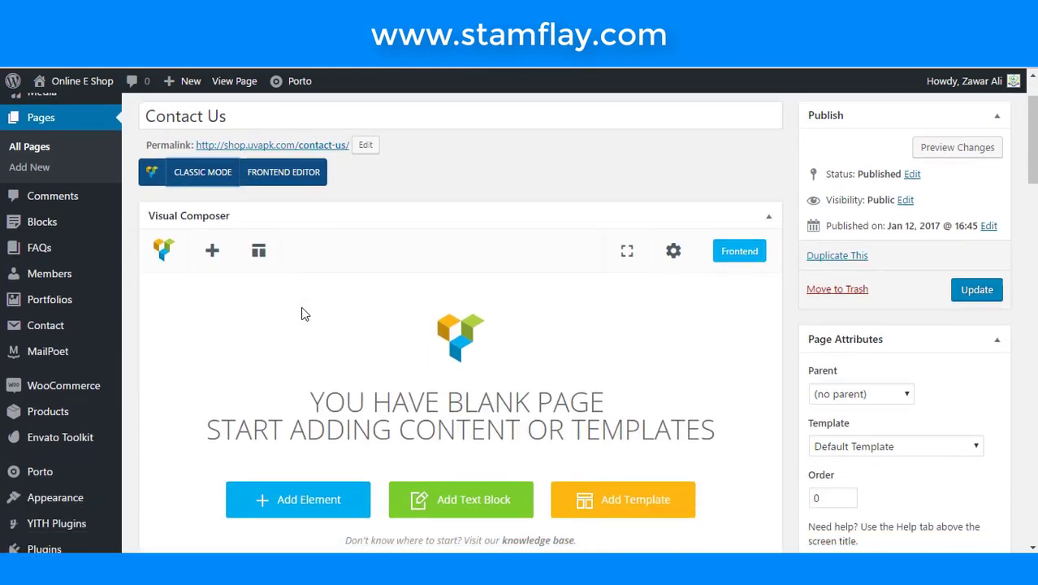
left_click(307, 431)
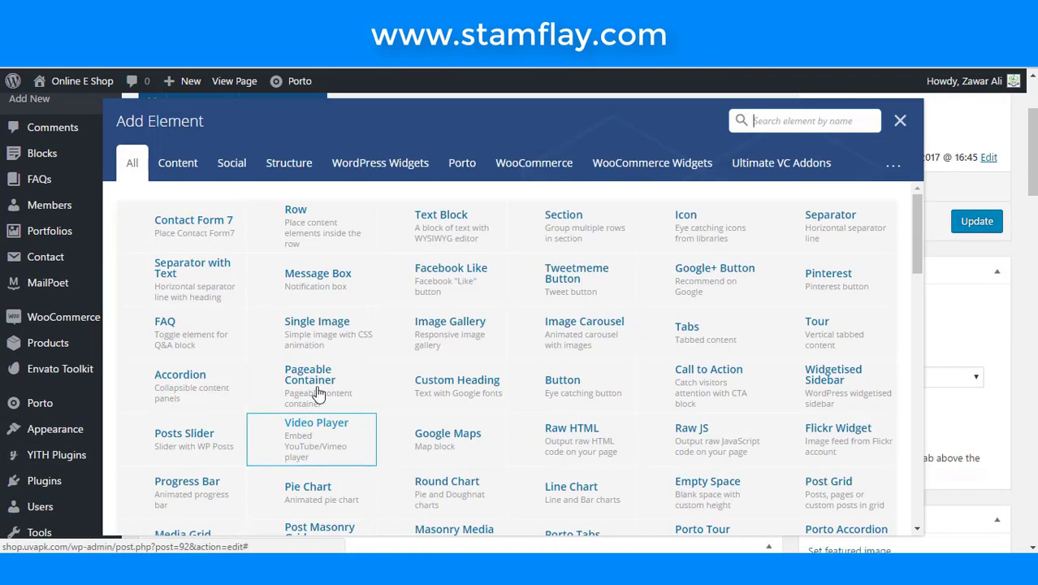
left_click(209, 235)
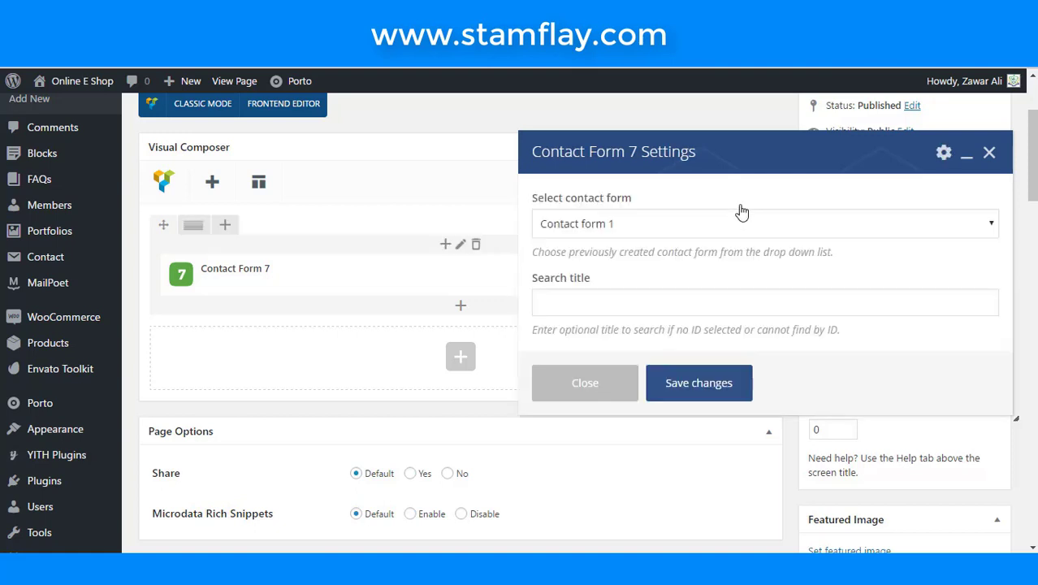
left_click(686, 228)
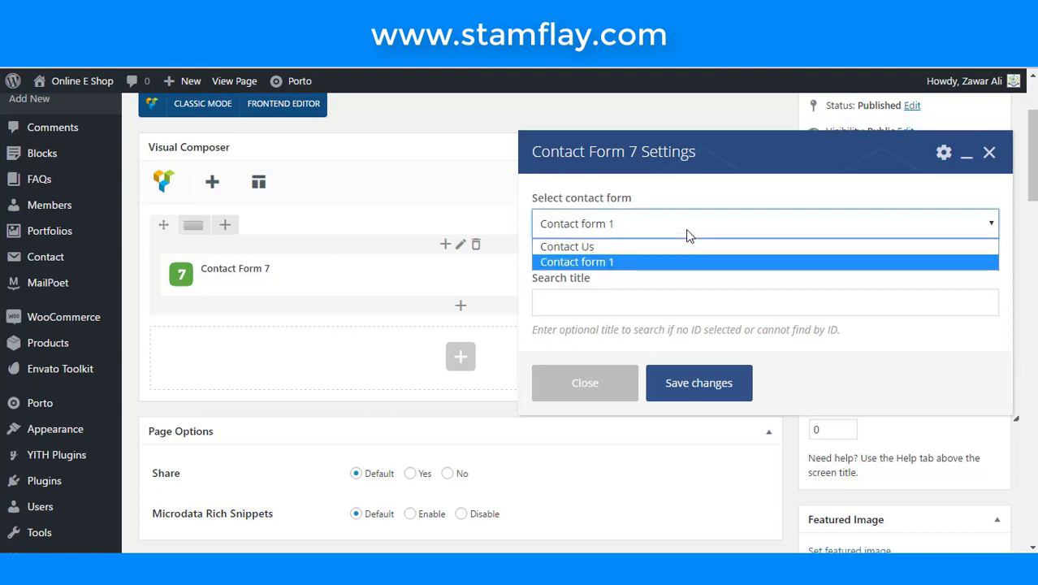
left_click(581, 246)
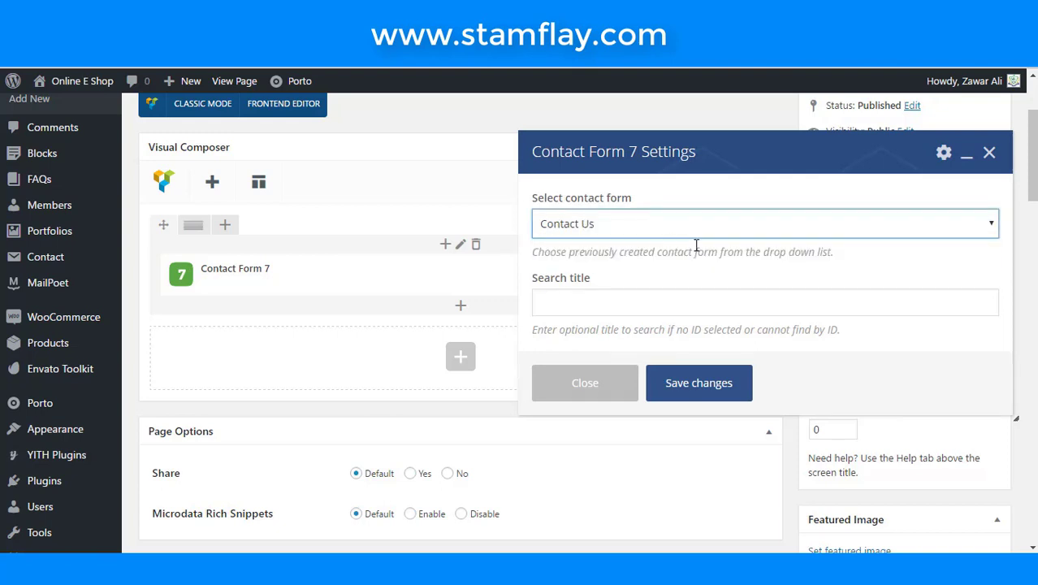
- Save the element settings and update the Contact Us page
scroll(695, 298, "down", 3)
scroll(695, 324, "up", 3)
left_click(696, 382)
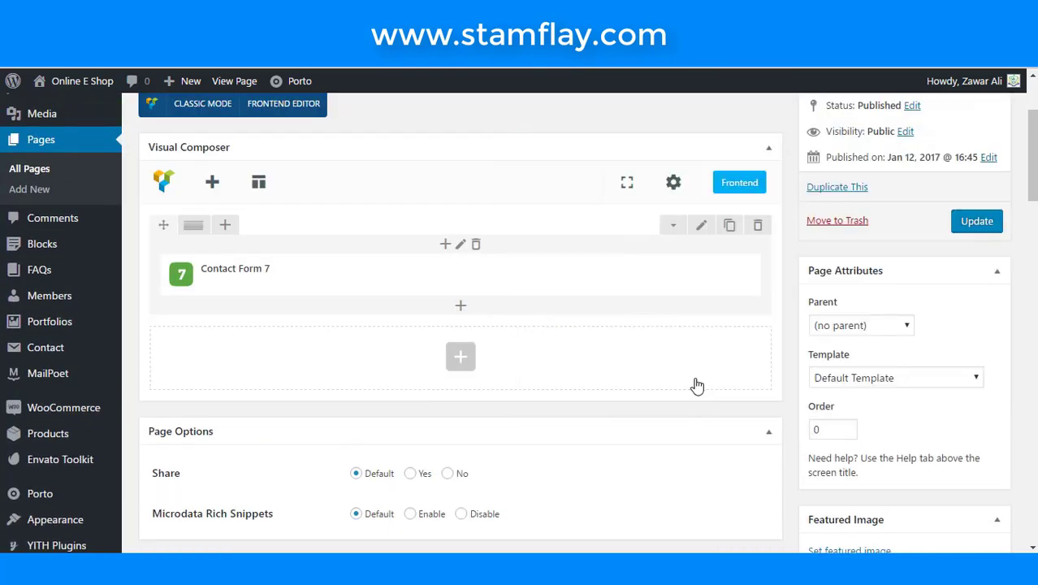
left_click(966, 226)
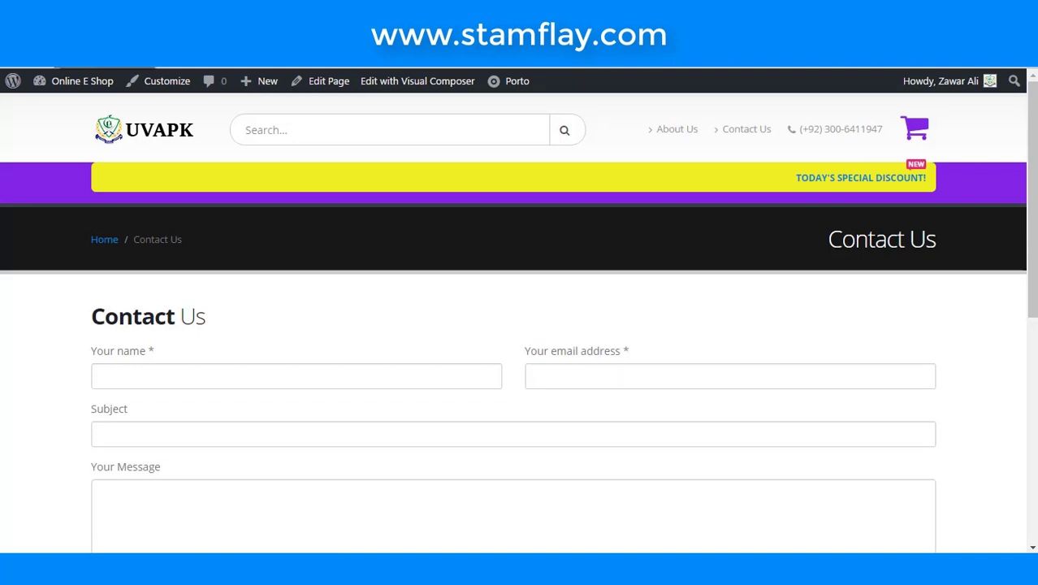
- Try the name, e-mail, subject and message fields on the live Contact Us page
scroll(407, 370, "down", 3)
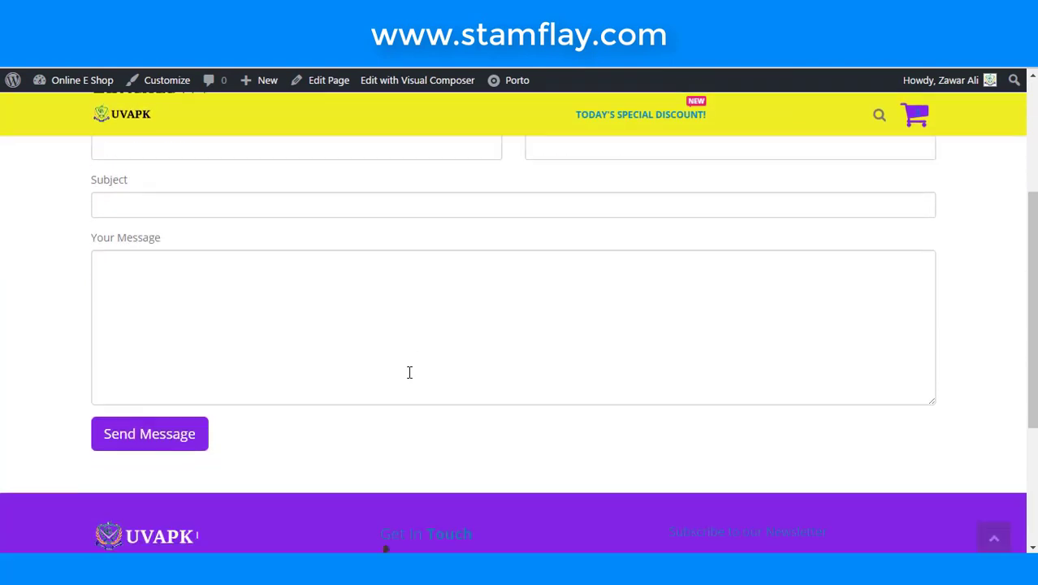
scroll(409, 372, "up", 2)
left_click(364, 308)
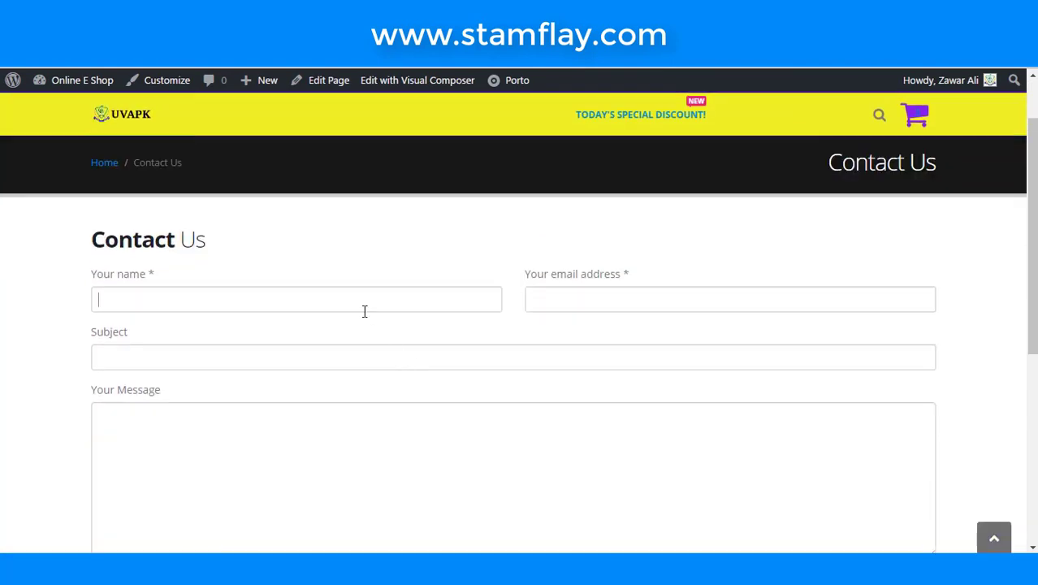
left_click(607, 308)
left_click(592, 355)
scroll(585, 324, "down", 3)
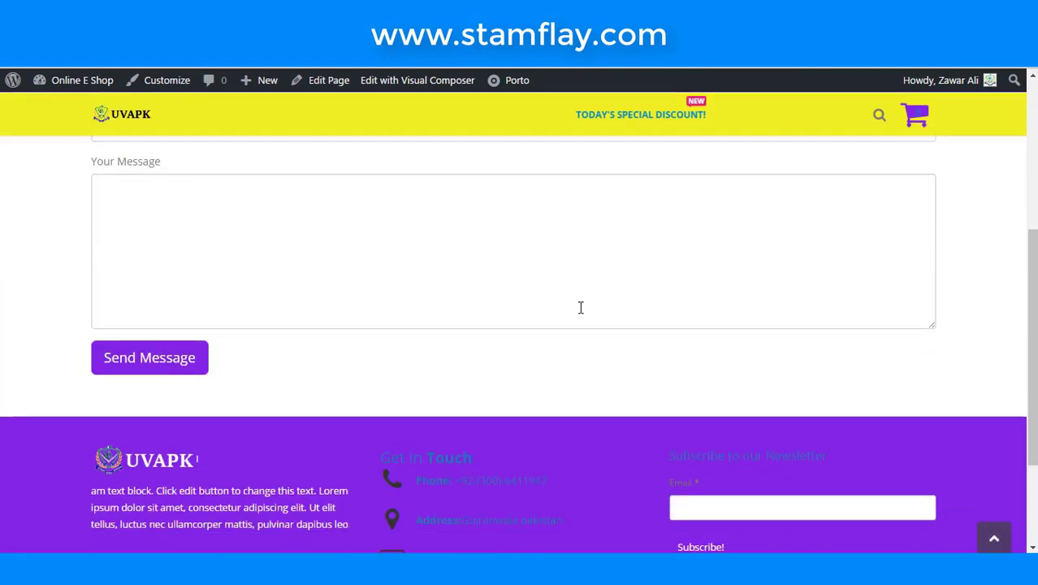
left_click(578, 280)
- Back in the editor, bring up the Contact Form 7 row's column-layout options
scroll(579, 281, "up", 1)
scroll(578, 281, "up", 1)
scroll(579, 281, "down", 3)
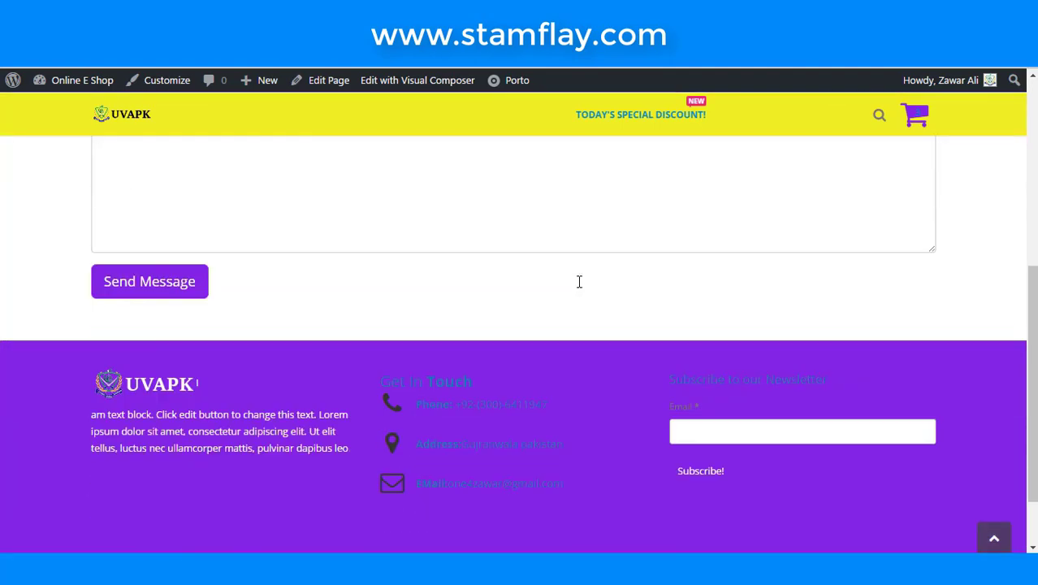
scroll(579, 281, "up", 5)
scroll(581, 283, "down", 1)
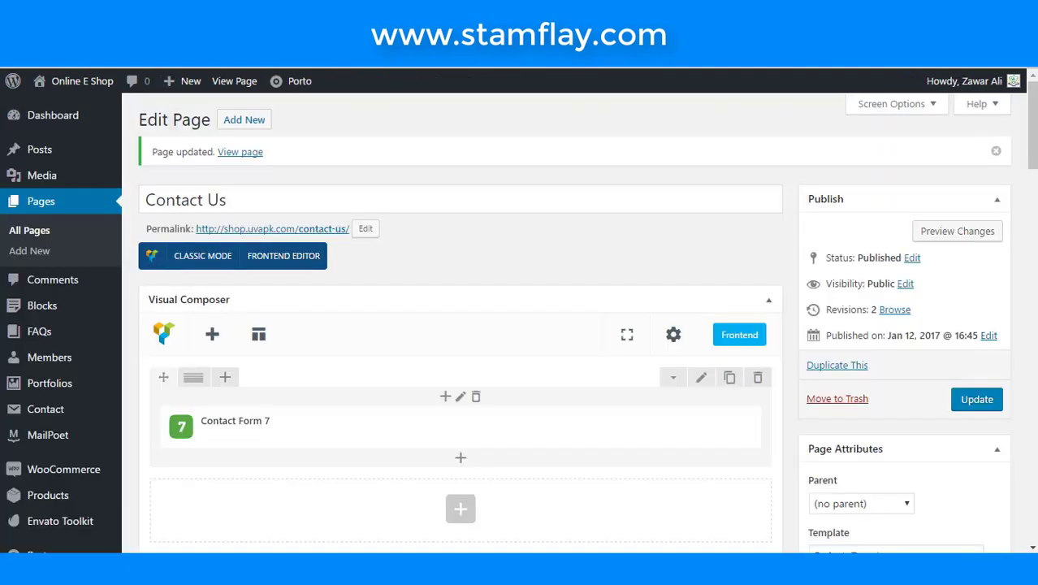
scroll(502, 289, "down", 1)
mouse_move(195, 307)
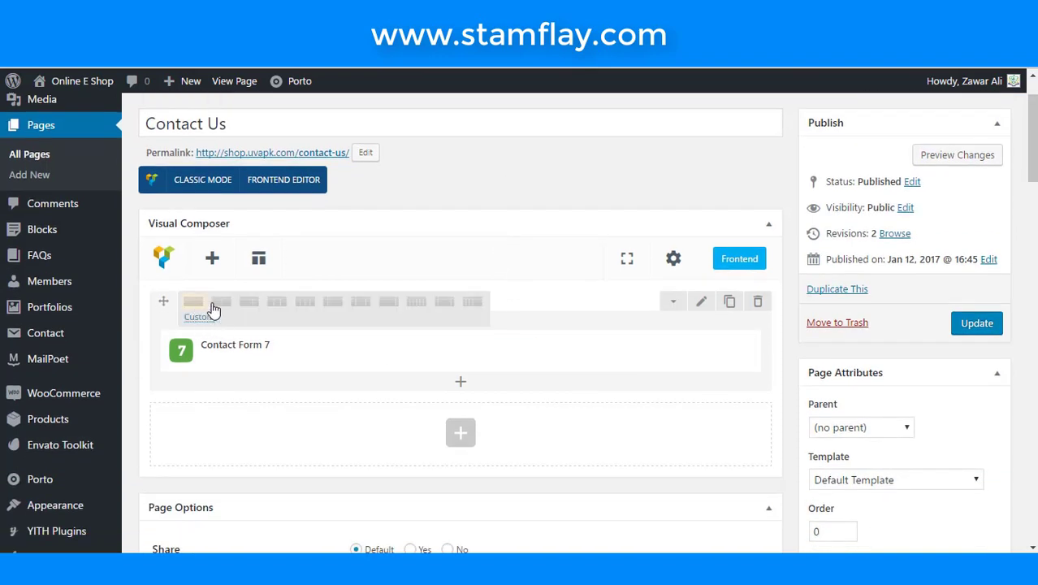
- Set the row to a 1/2 + 1/2 layout, update the page, and review it live
left_click(231, 306)
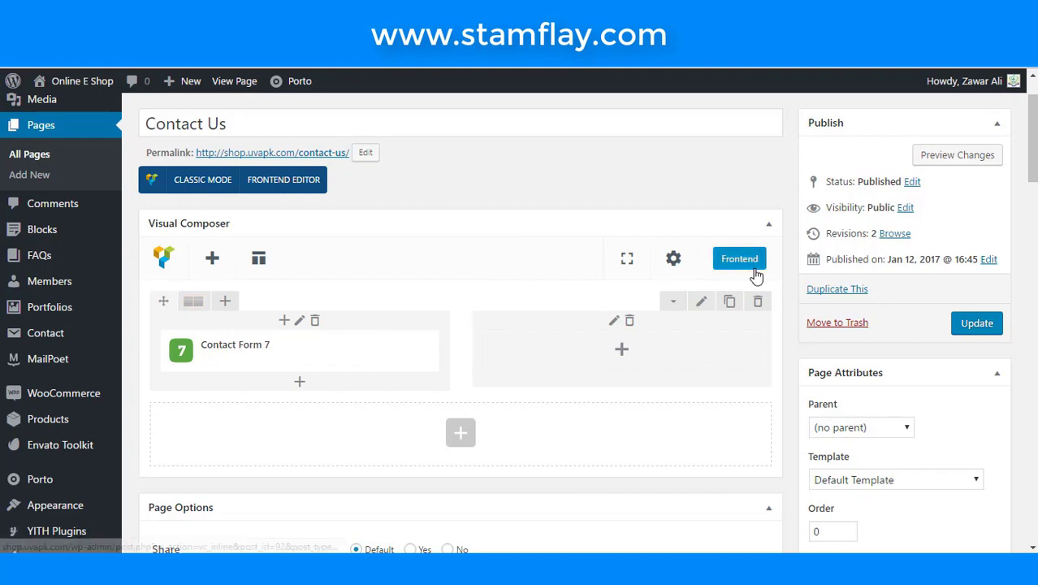
left_click(997, 326)
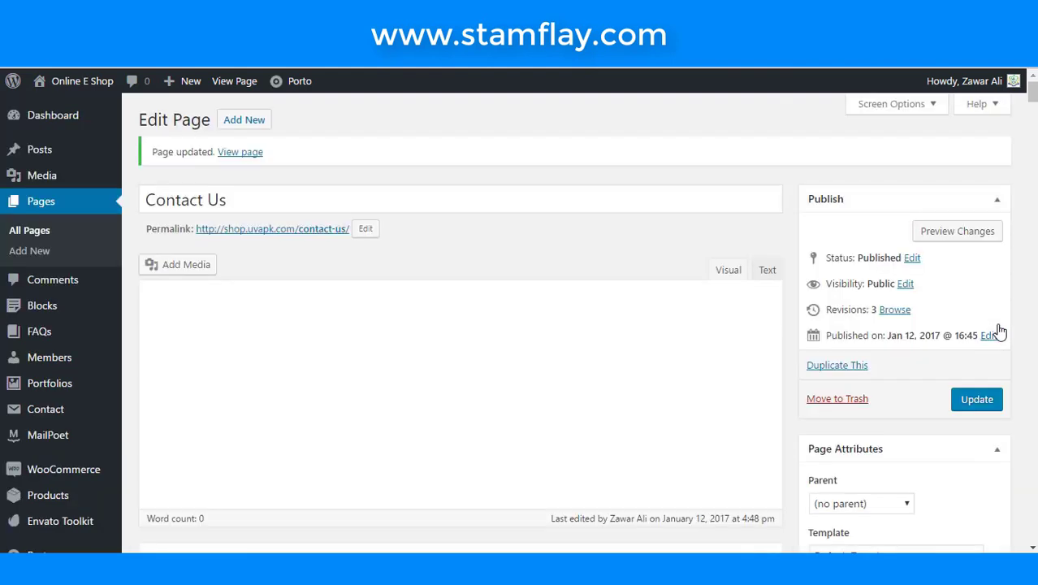
left_click(859, 364)
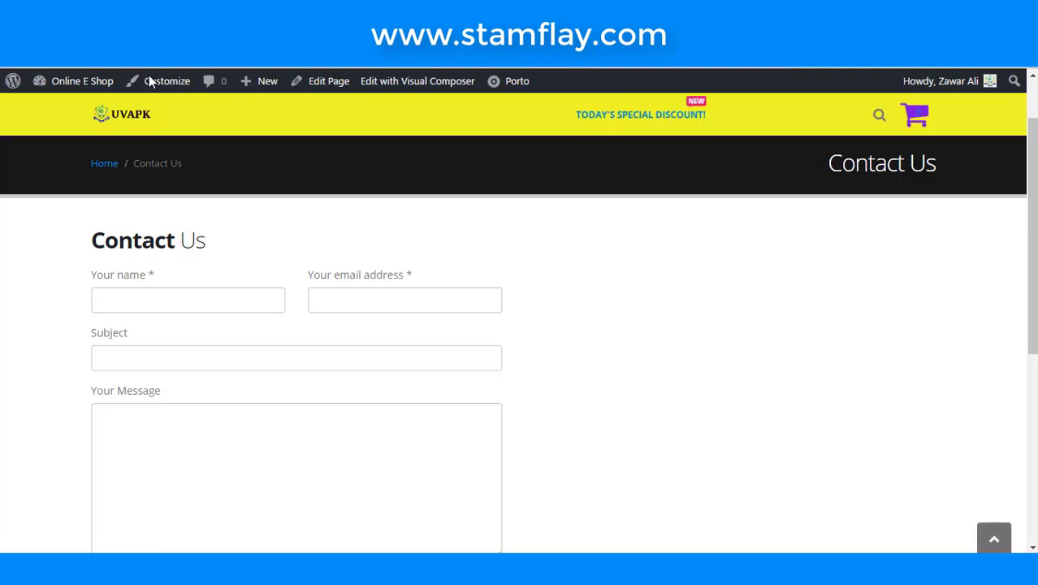
scroll(408, 334, "down", 4)
scroll(409, 333, "up", 5)
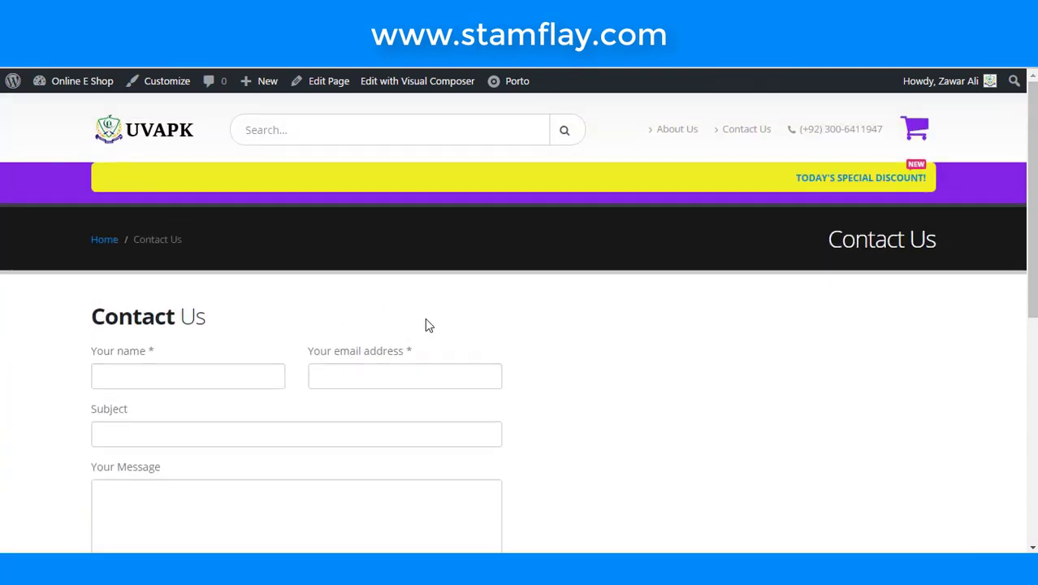
scroll(530, 355, "down", 5)
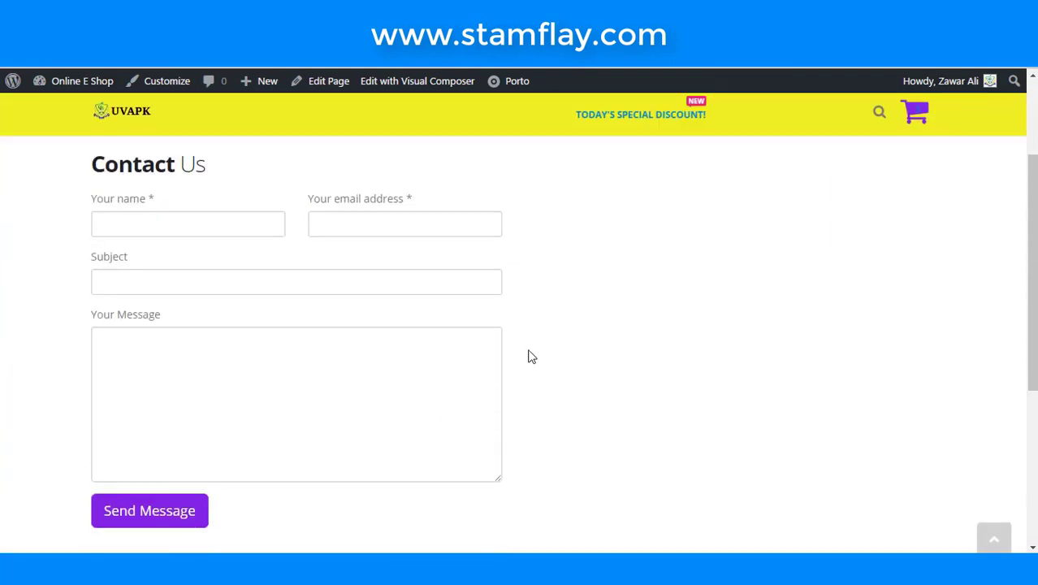
scroll(531, 356, "up", 5)
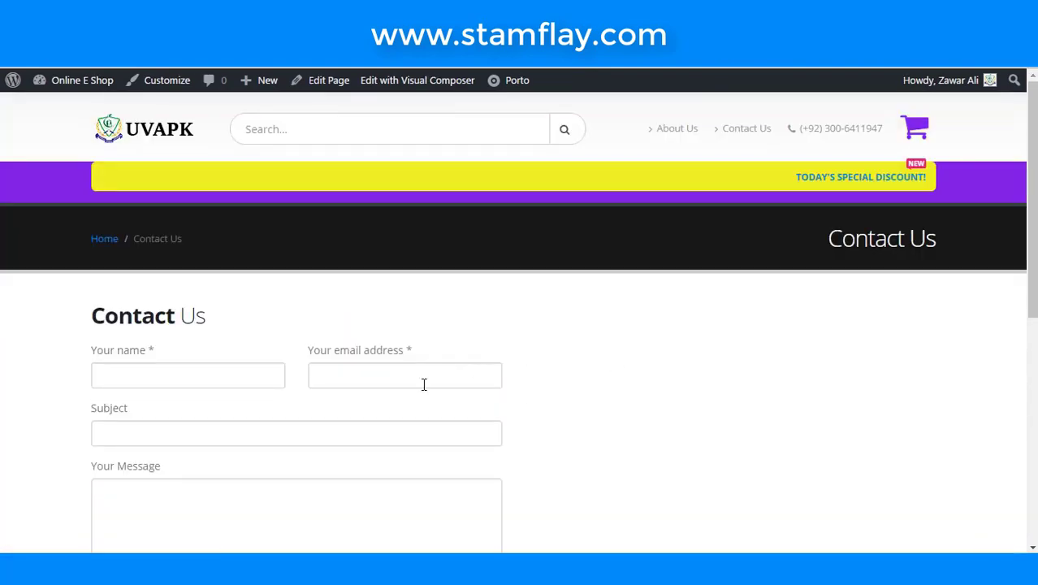
scroll(423, 384, "down", 5)
scroll(423, 384, "up", 5)
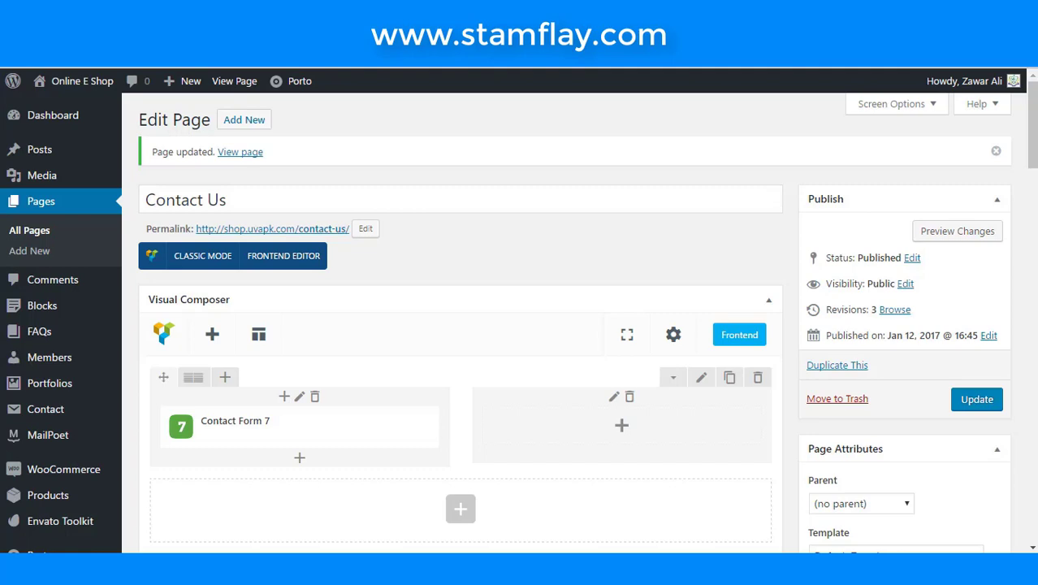
- Add a Custom Heading element to the empty right column
left_click(621, 429)
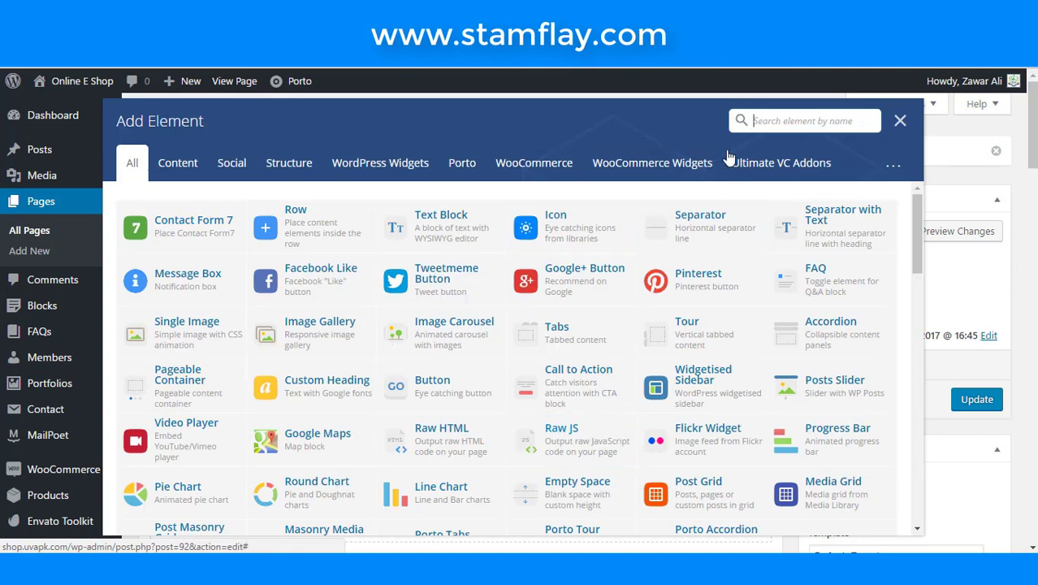
left_click(763, 120)
type("cous")
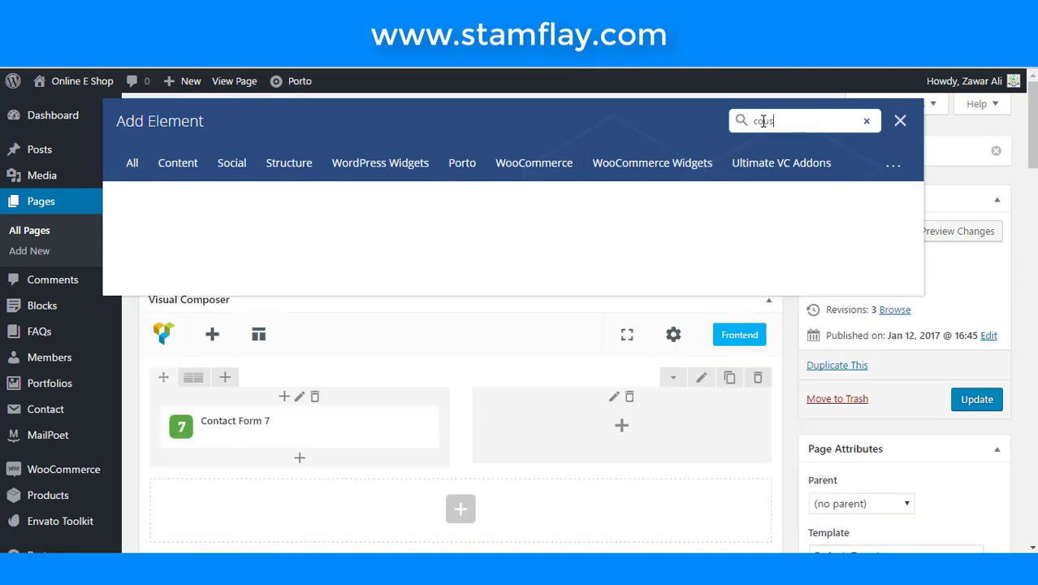
key("BackSpace")
key("BackSpace")
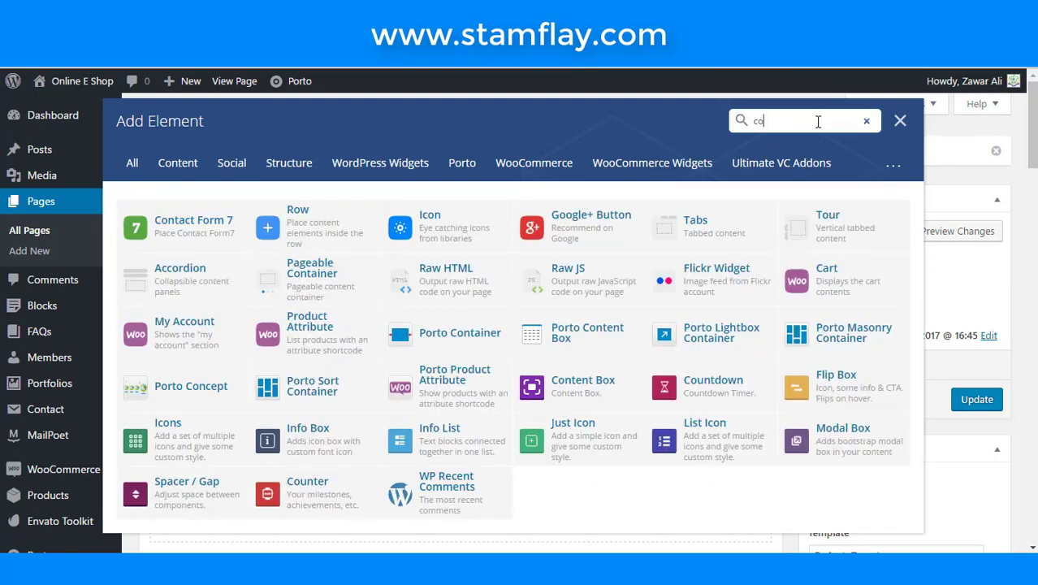
type("s")
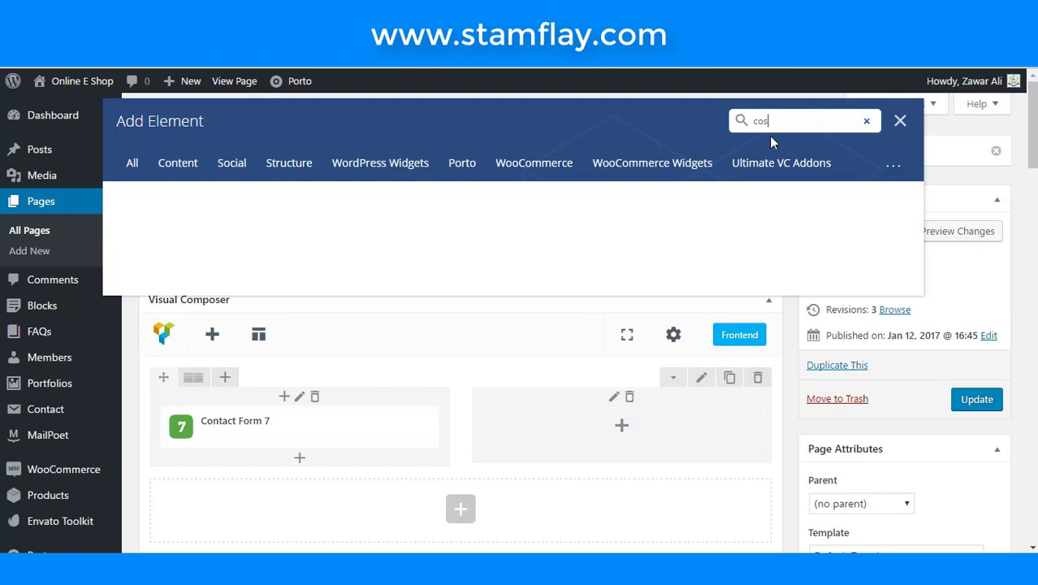
key("BackSpace")
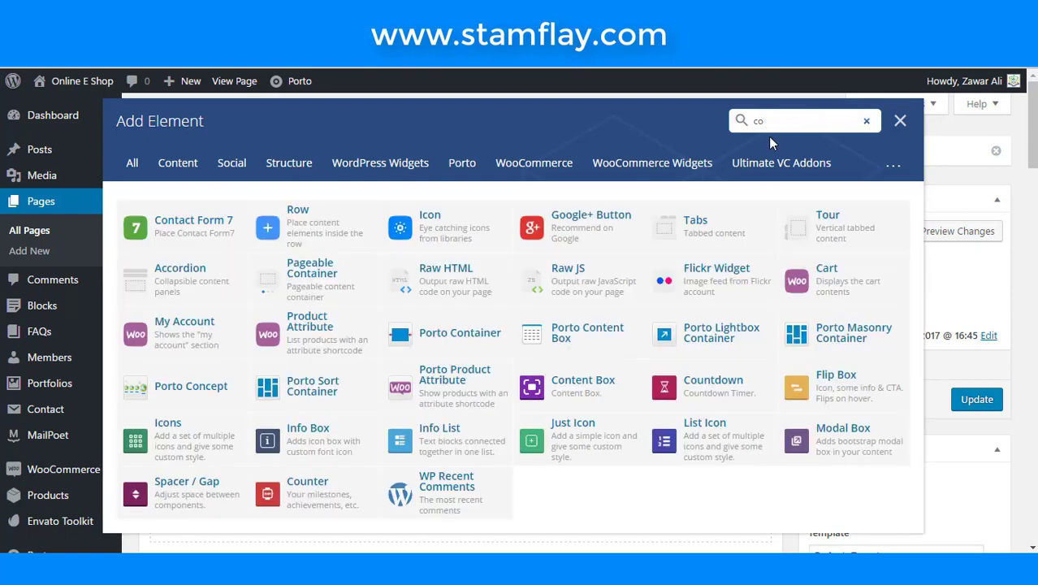
key("BackSpace")
type("us")
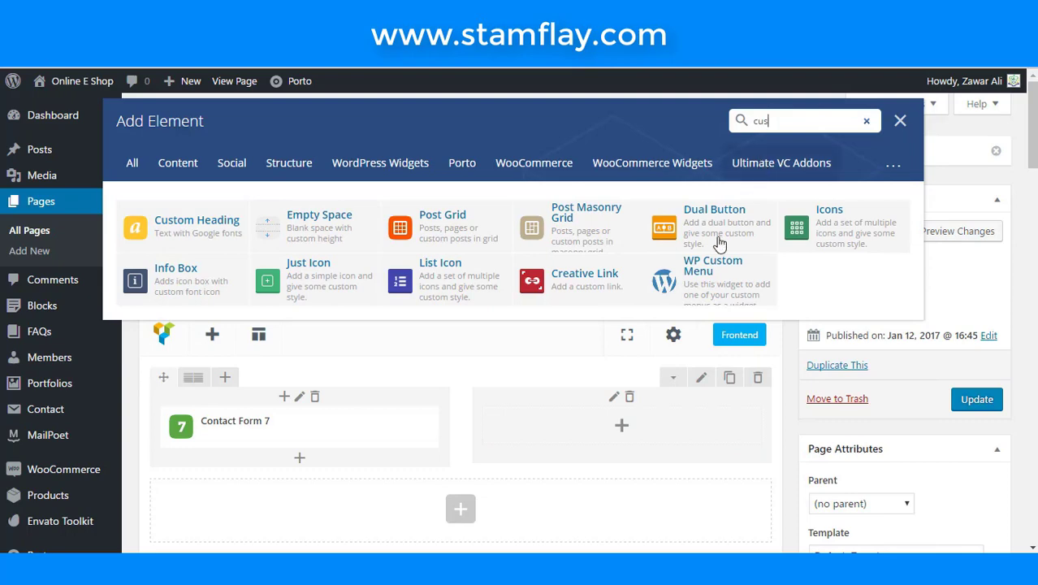
left_click(221, 237)
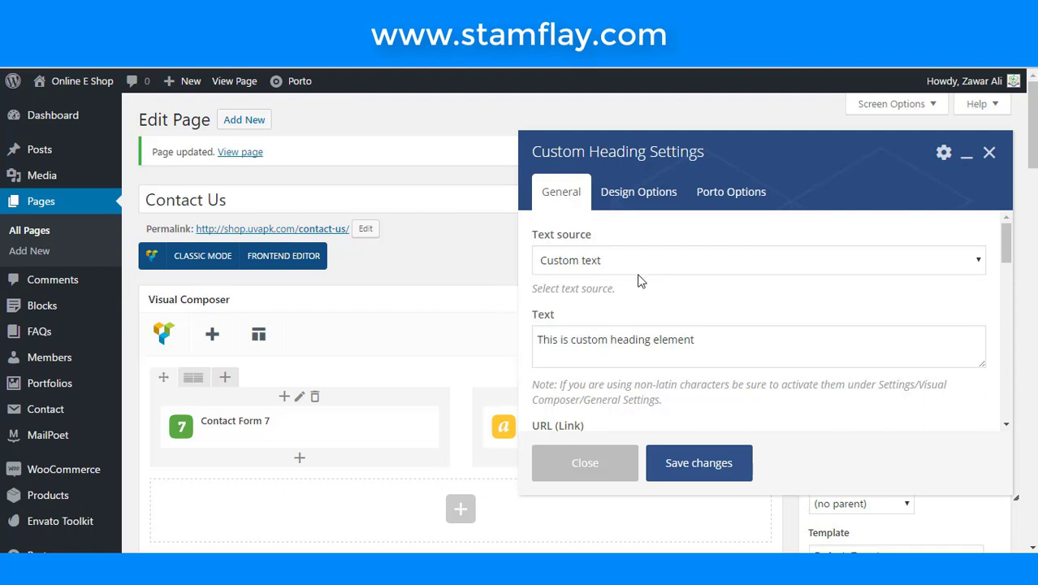
- Set the heading text to 'Get In <Strong>Touch</Strong>'
scroll(638, 280, "down", 8)
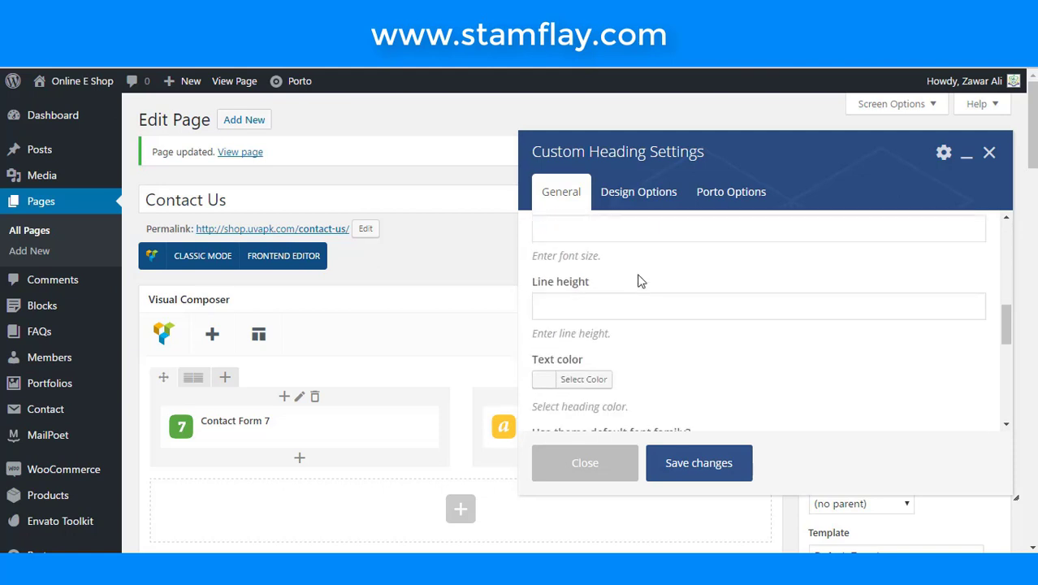
scroll(639, 280, "up", 5)
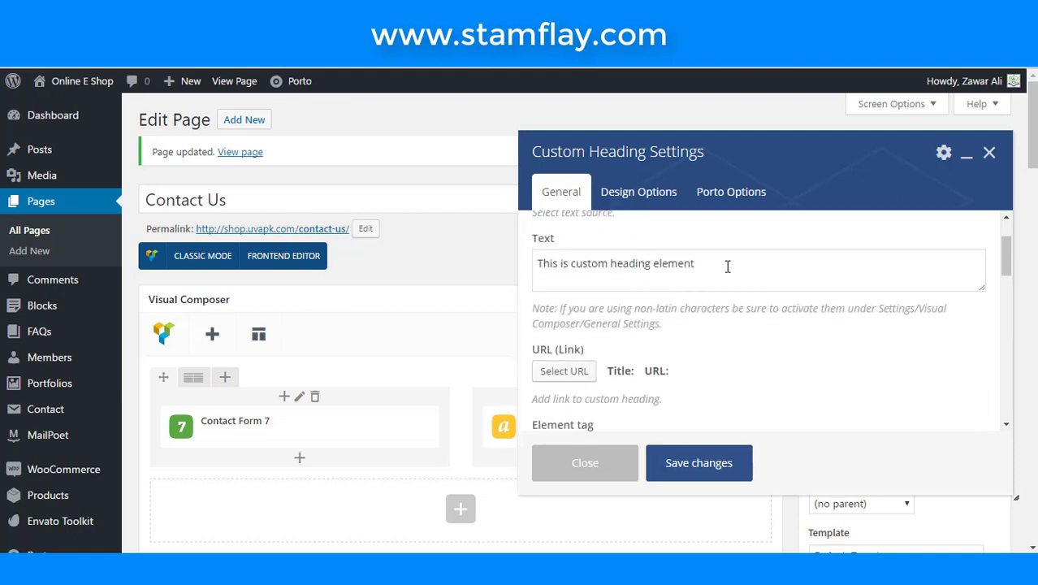
scroll(727, 266, "up", 2)
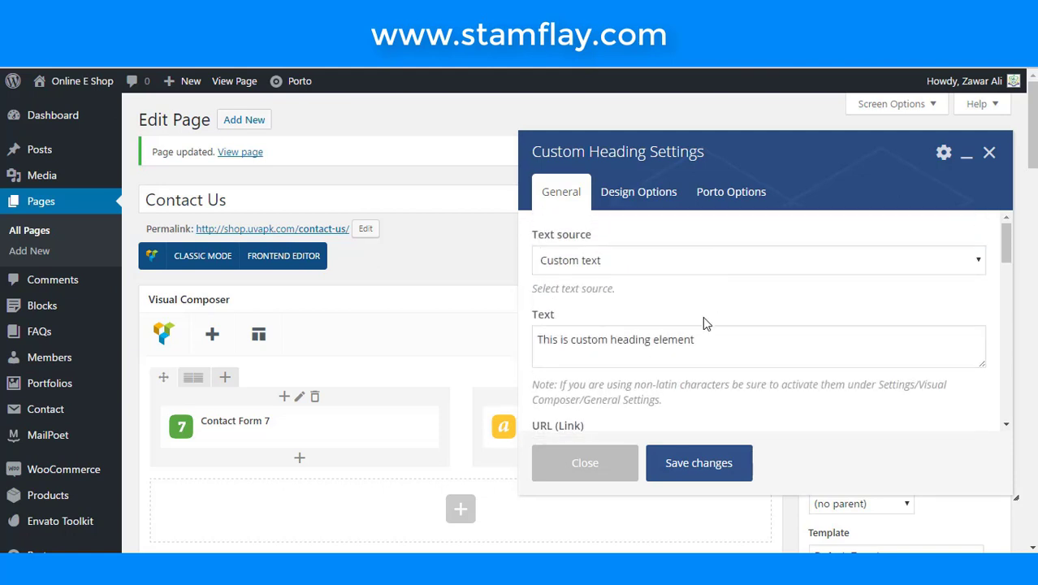
left_click(716, 330)
key("ctrl+a")
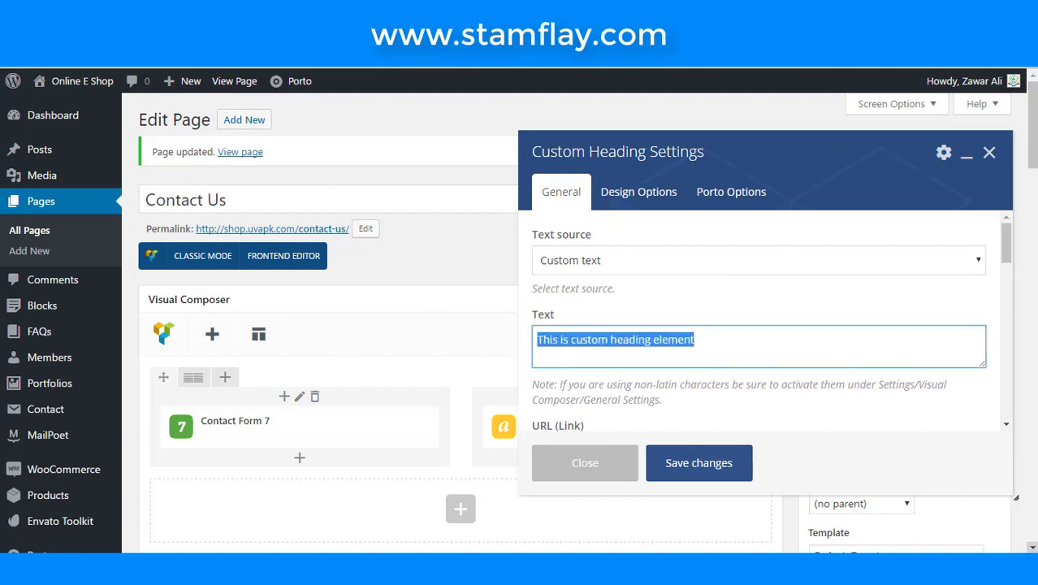
type("GE")
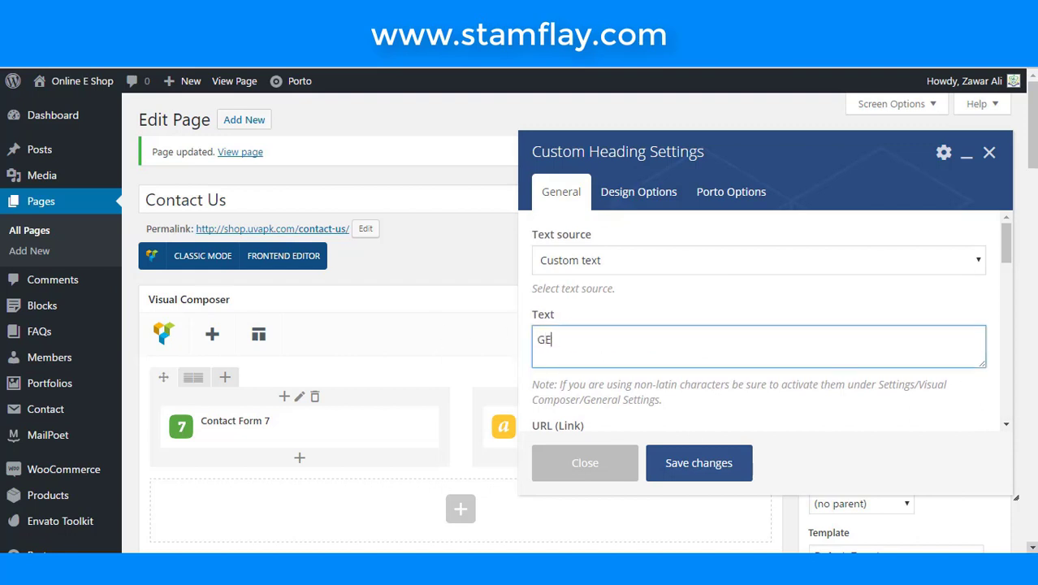
key("BackSpace")
type("et In ")
type("Touch")
key("Left")
key("Left")
key("Left")
key("Left")
type("<Stro")
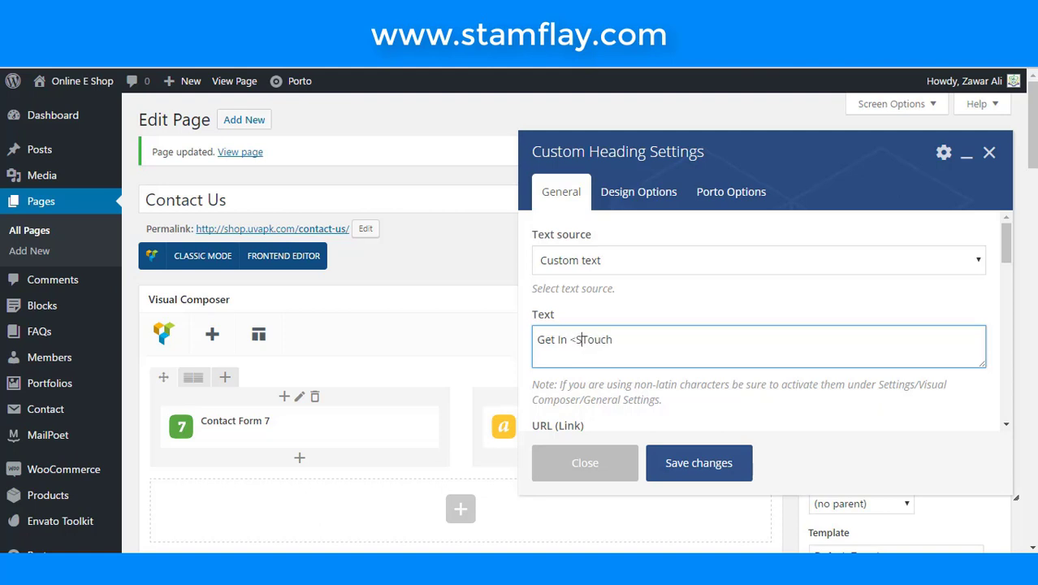
type("ng")
type(">")
key("Right")
key("Right")
key("Right")
type("<S")
key("BackSpace")
type("/Stro")
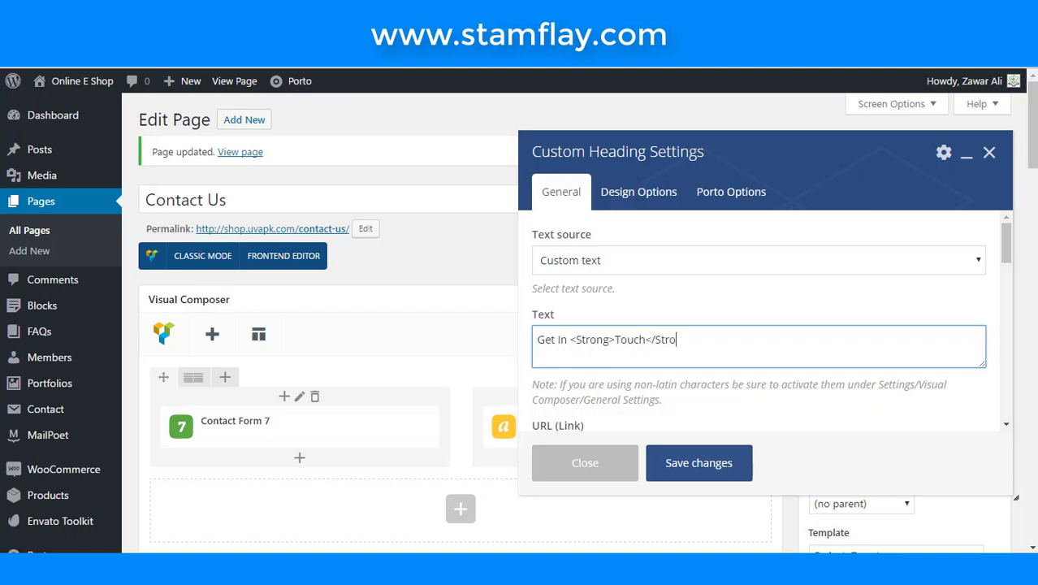
type("n")
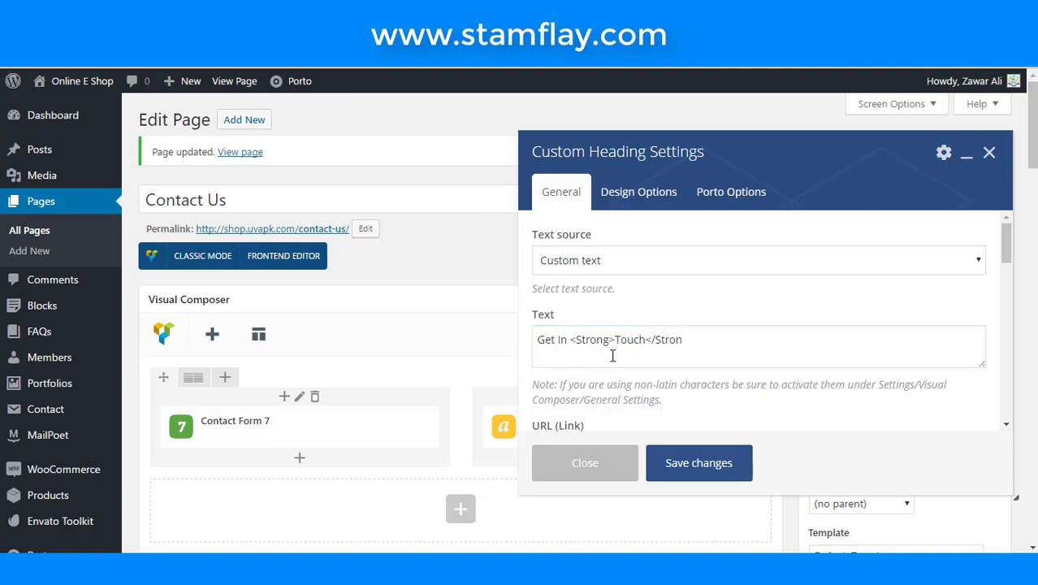
left_click(704, 341)
type("g")
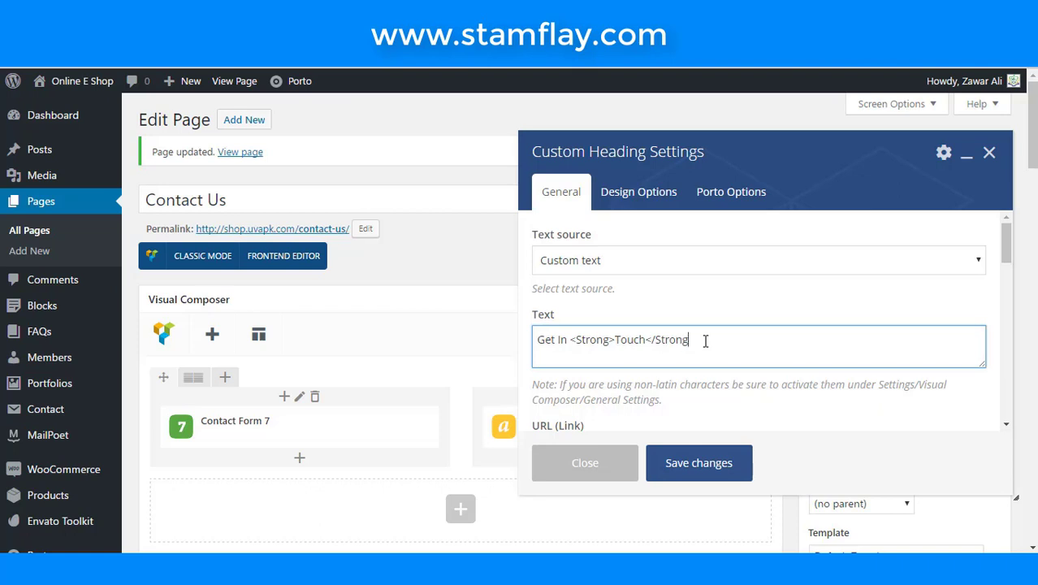
type(">")
- Make the heading an h4 with the theme's default font, set its colour, and save it
scroll(654, 342, "down", 1)
scroll(654, 343, "down", 2)
scroll(650, 342, "up", 1)
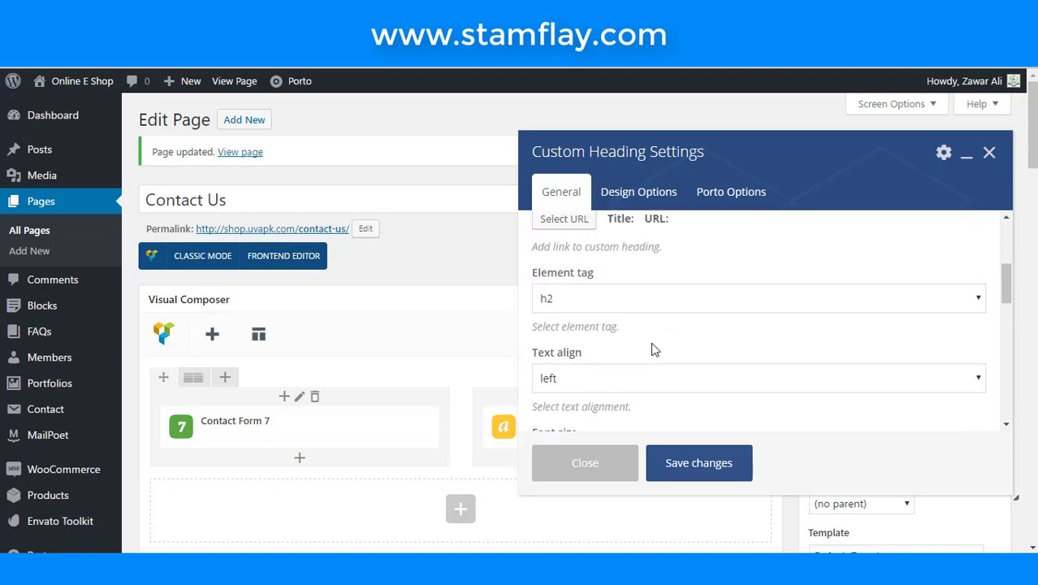
left_click(652, 302)
left_click(632, 367)
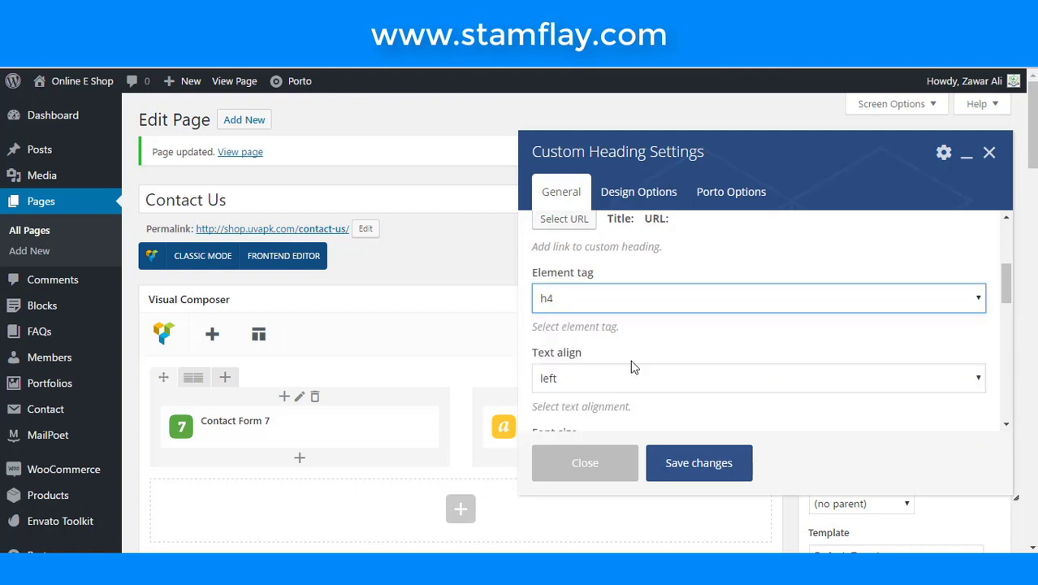
scroll(633, 367, "down", 3)
scroll(633, 368, "down", 1)
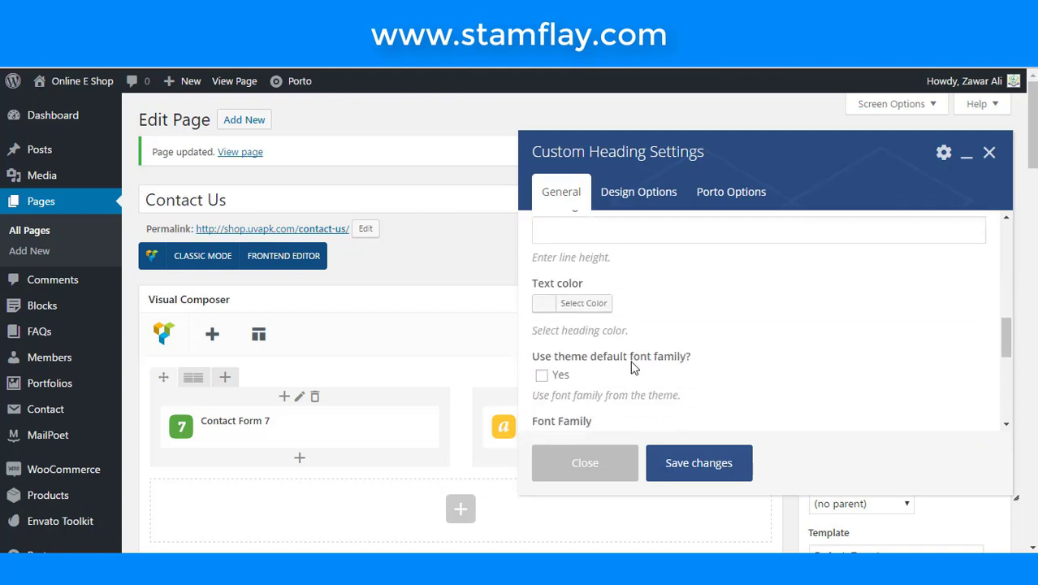
left_click(542, 376)
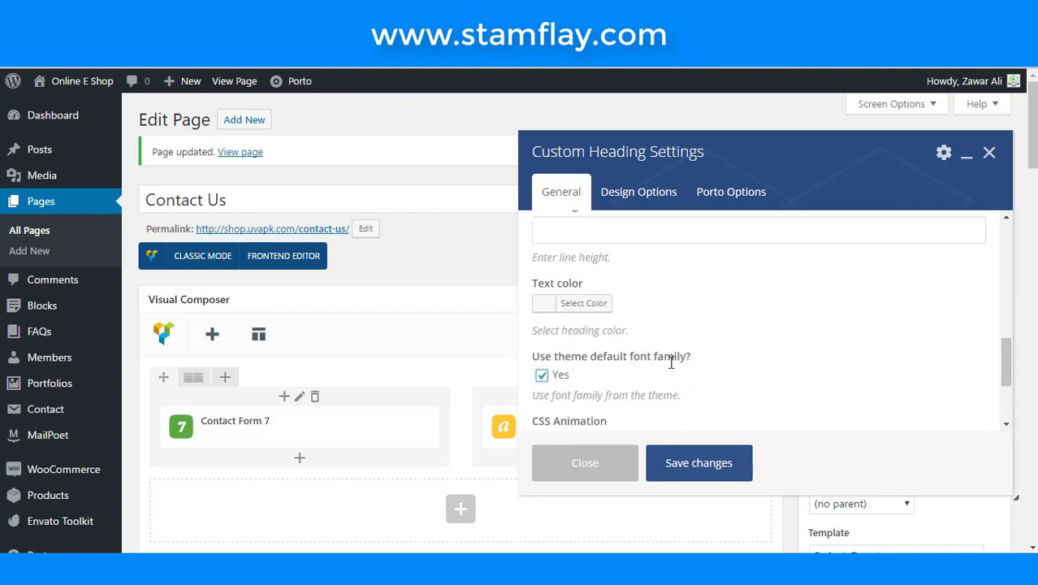
scroll(670, 362, "down", 1)
scroll(670, 362, "up", 1)
left_click(549, 308)
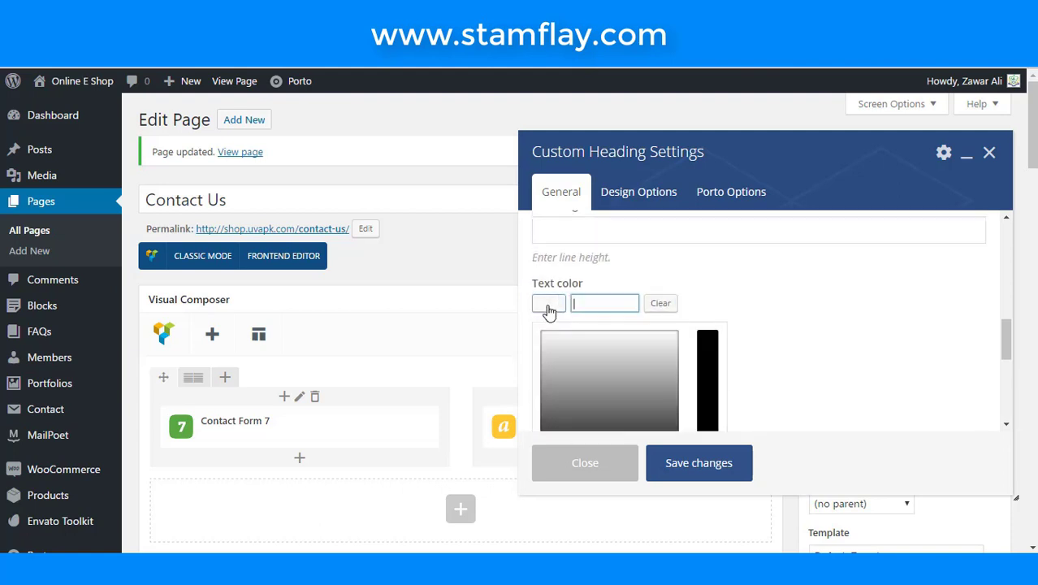
scroll(655, 354, "down", 2)
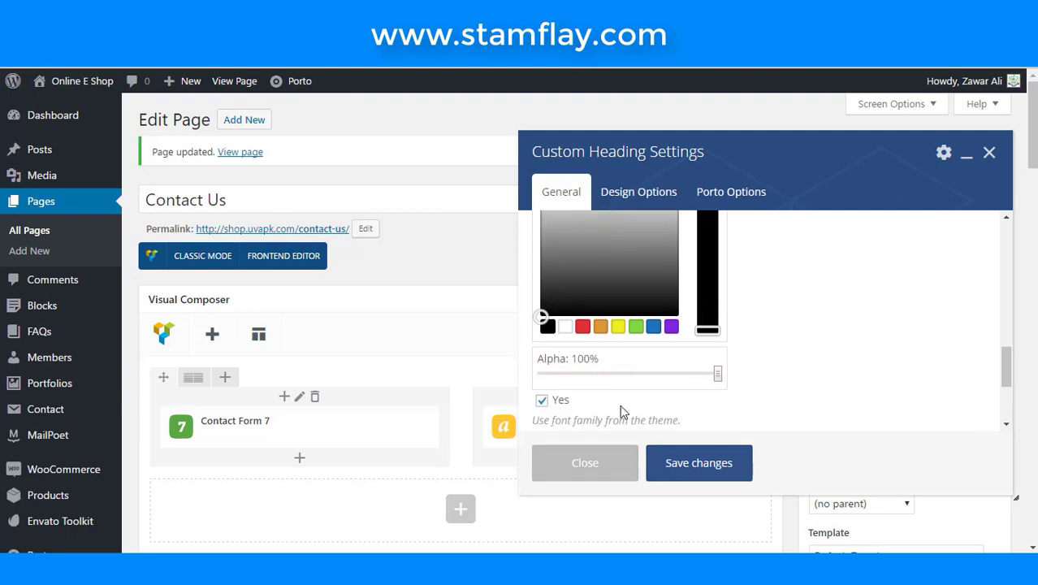
left_click(682, 470)
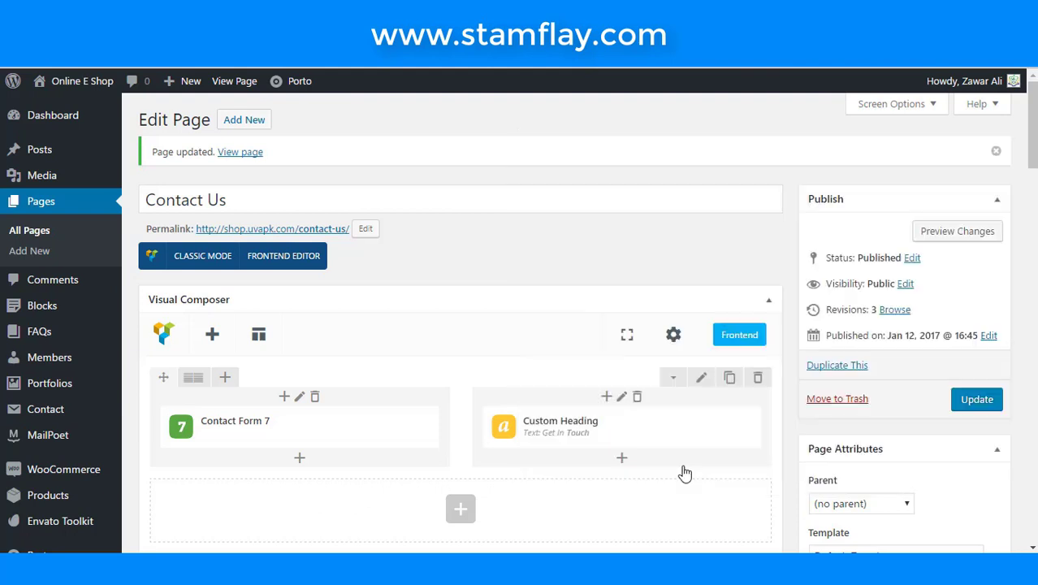
- Update the Contact Us page and reload the live page to check the Get In Touch heading
left_click(966, 398)
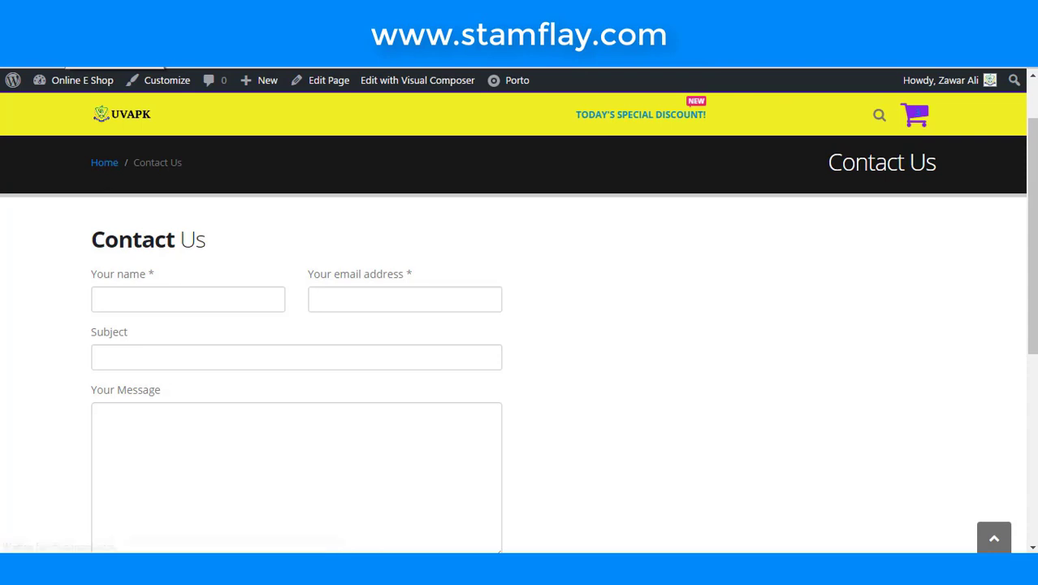
key("F5")
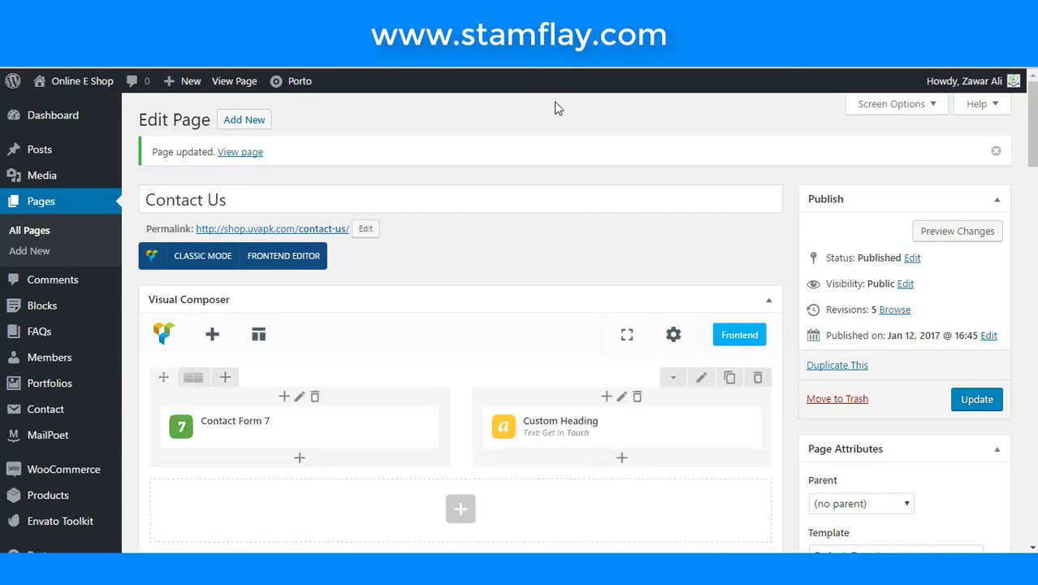
scroll(559, 126, "down", 3)
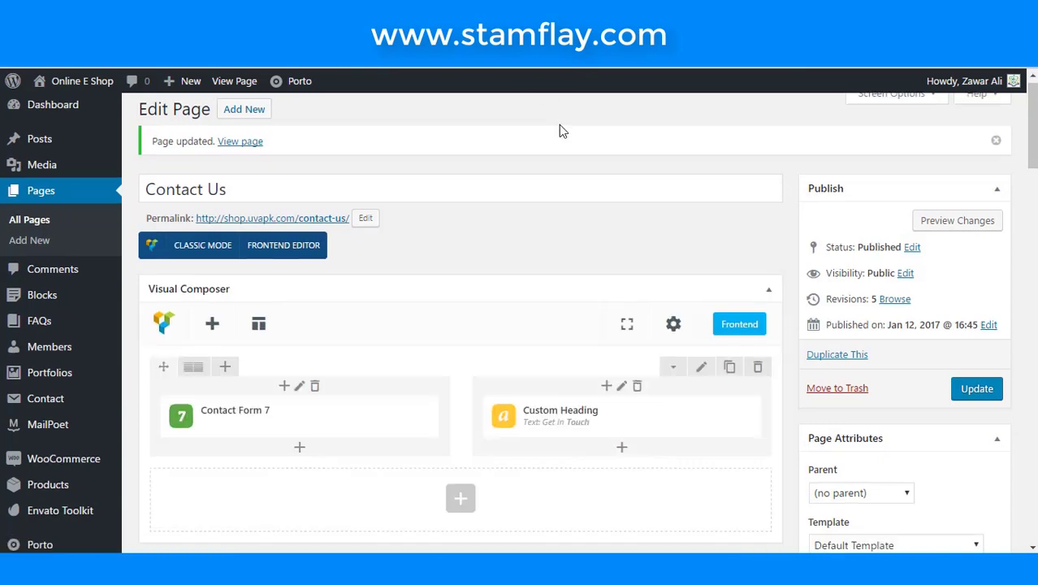
- Add a Text Block with its default placeholder text under Get In Touch, update the page, and view it live
left_click(622, 306)
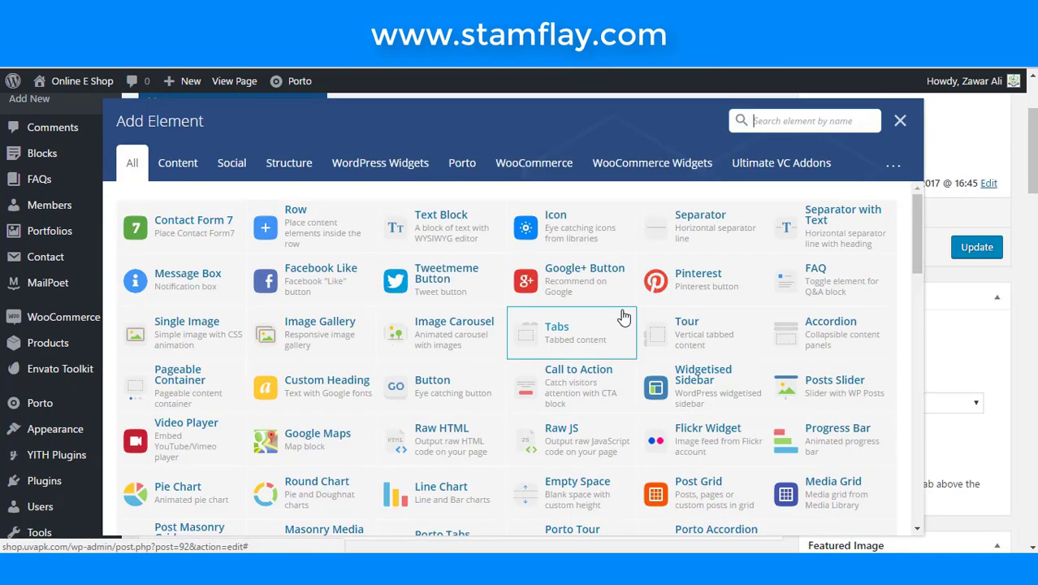
left_click(438, 241)
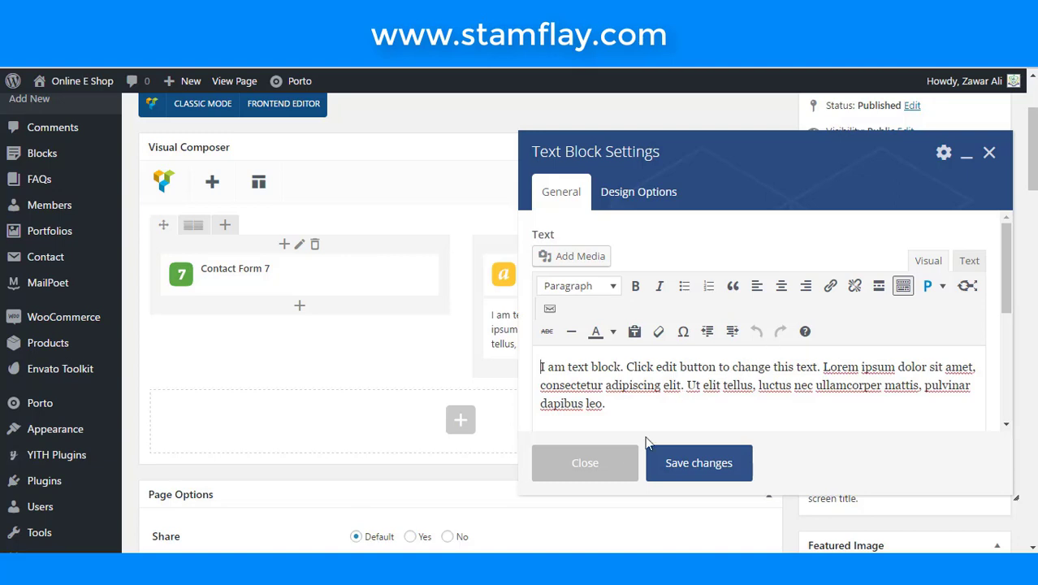
left_click(722, 463)
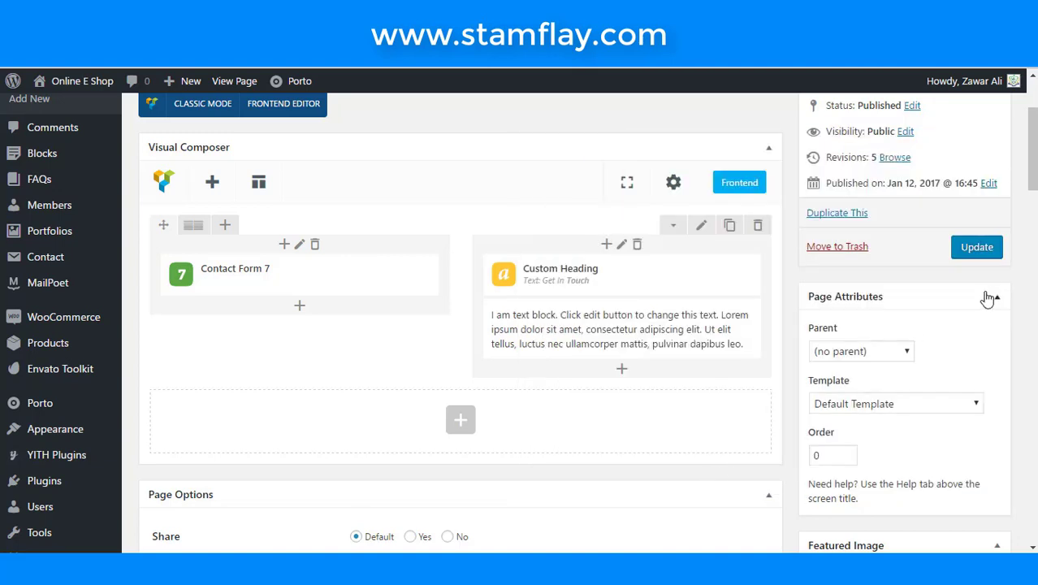
left_click(986, 251)
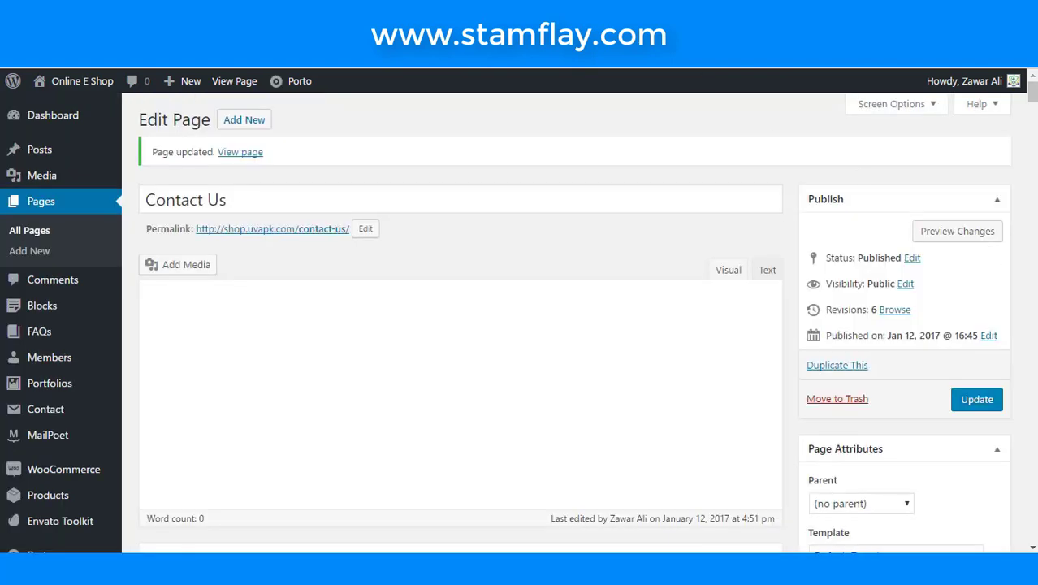
left_click(239, 151)
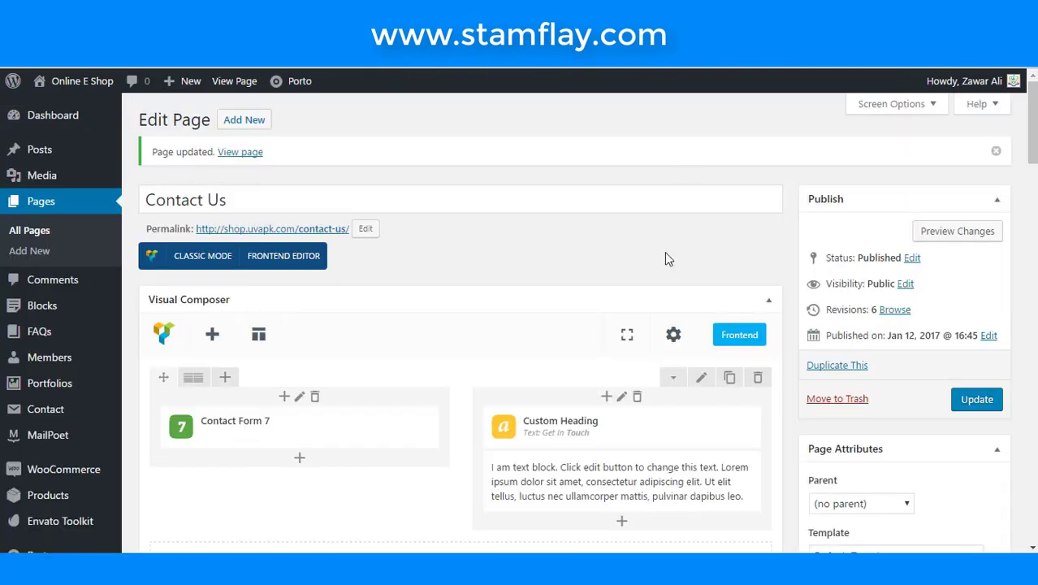
- Add a Separator with a 2px border width under the placeholder text in the right column
scroll(664, 258, "down", 4)
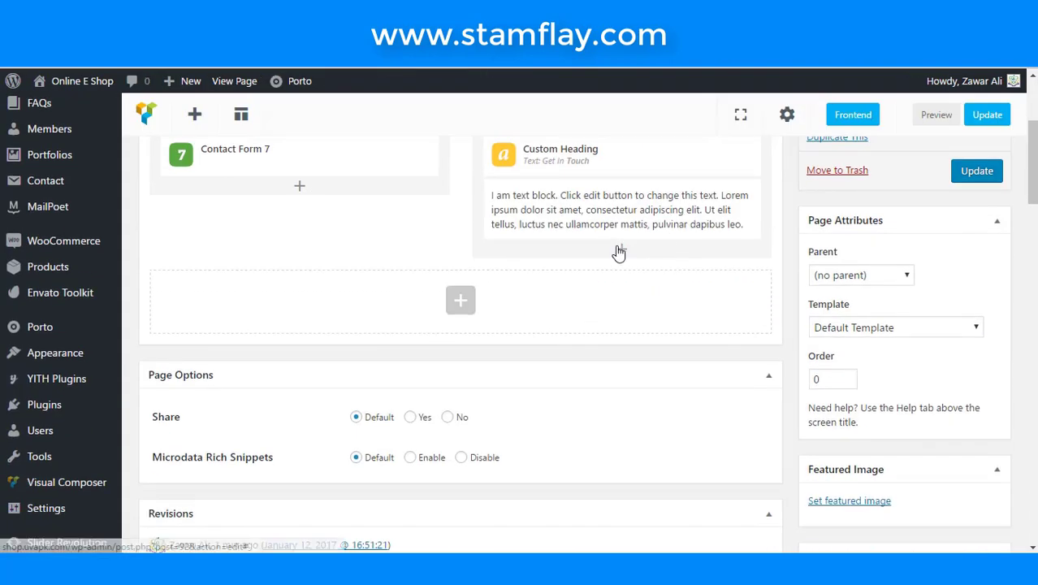
left_click(621, 249)
left_click(773, 127)
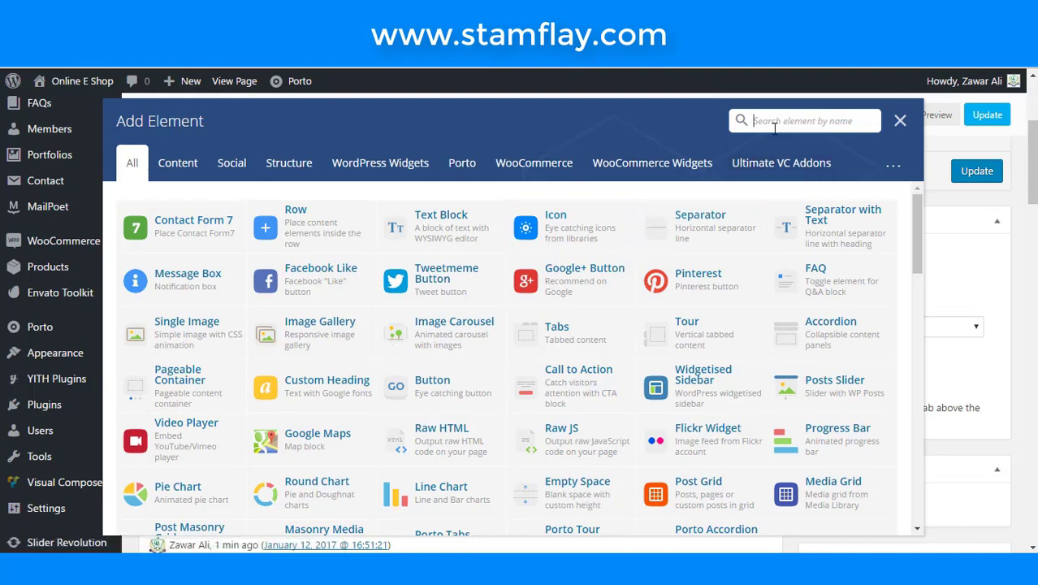
type("sep")
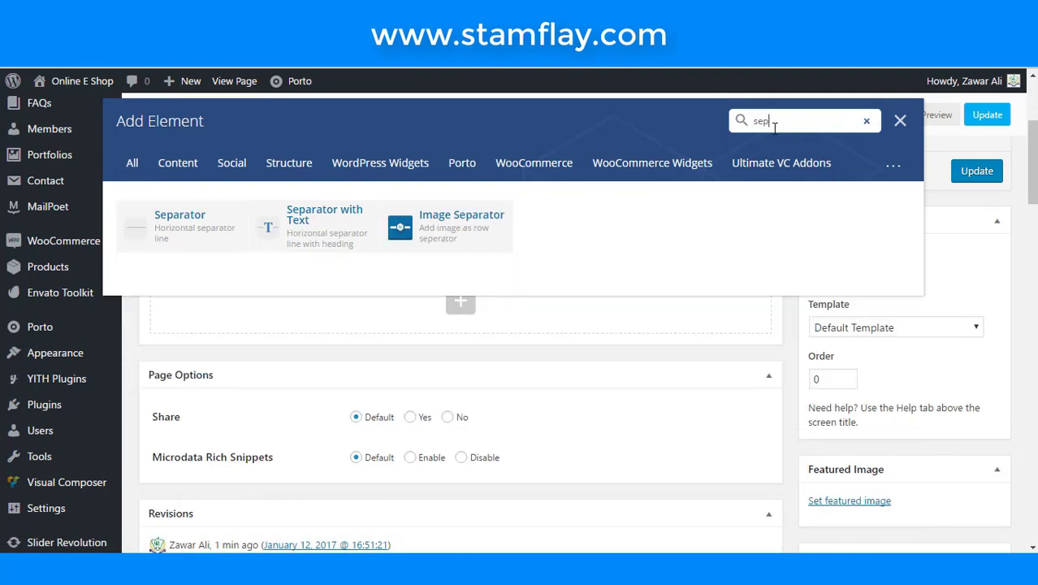
left_click(162, 223)
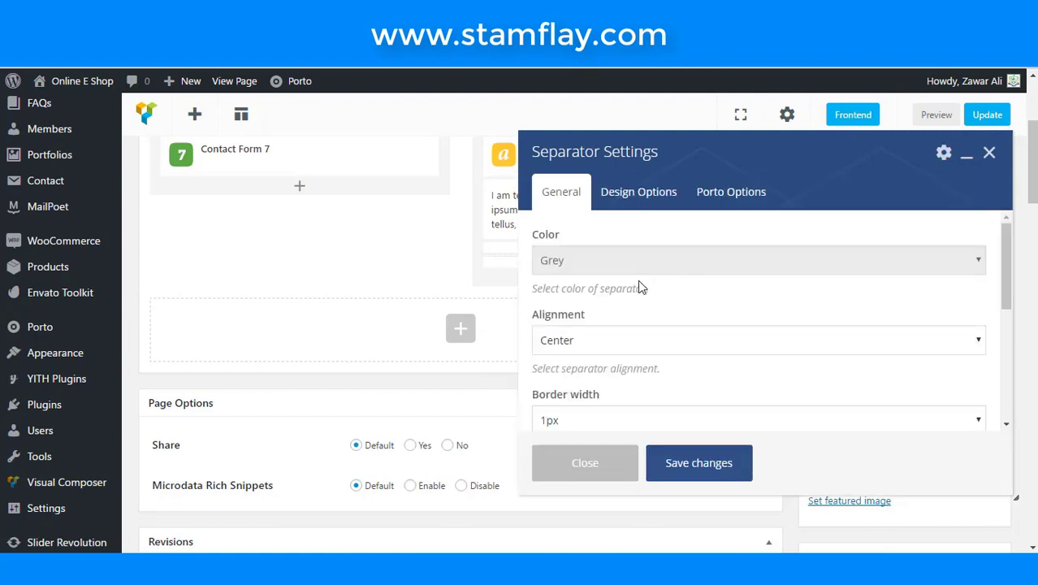
scroll(614, 359, "down", 2)
left_click(610, 343)
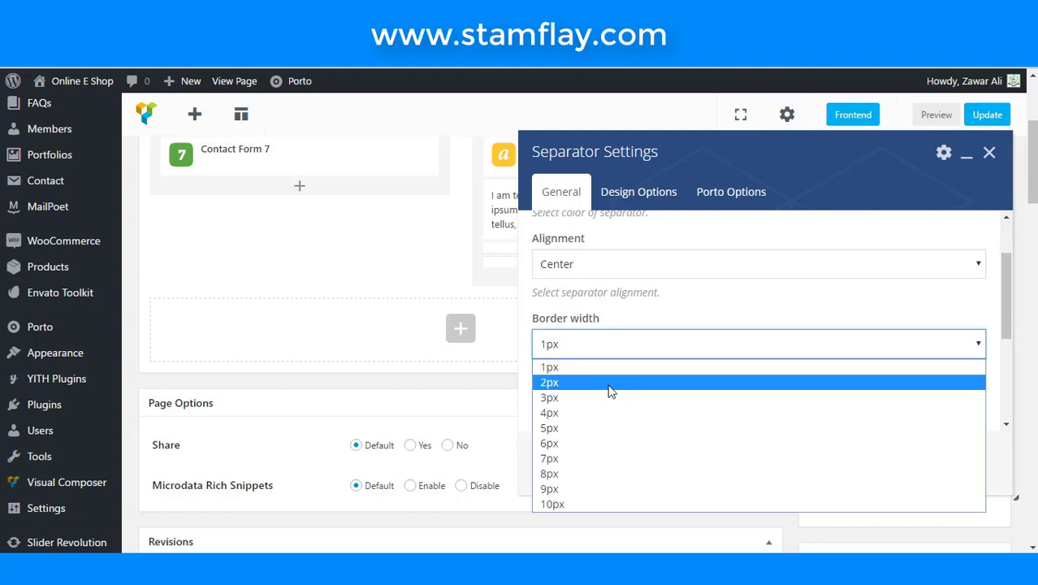
left_click(610, 382)
left_click(682, 462)
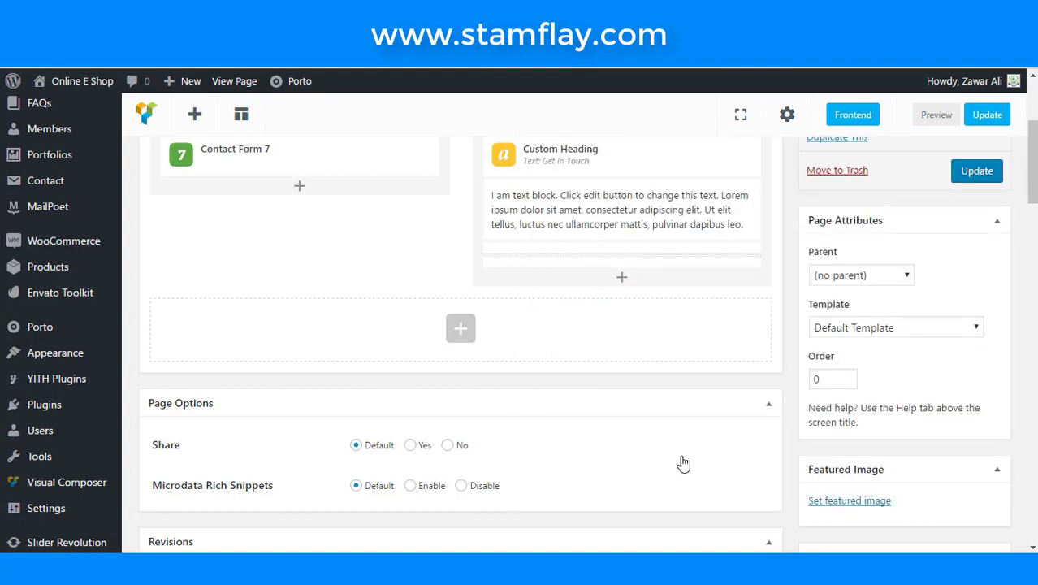
left_click(622, 280)
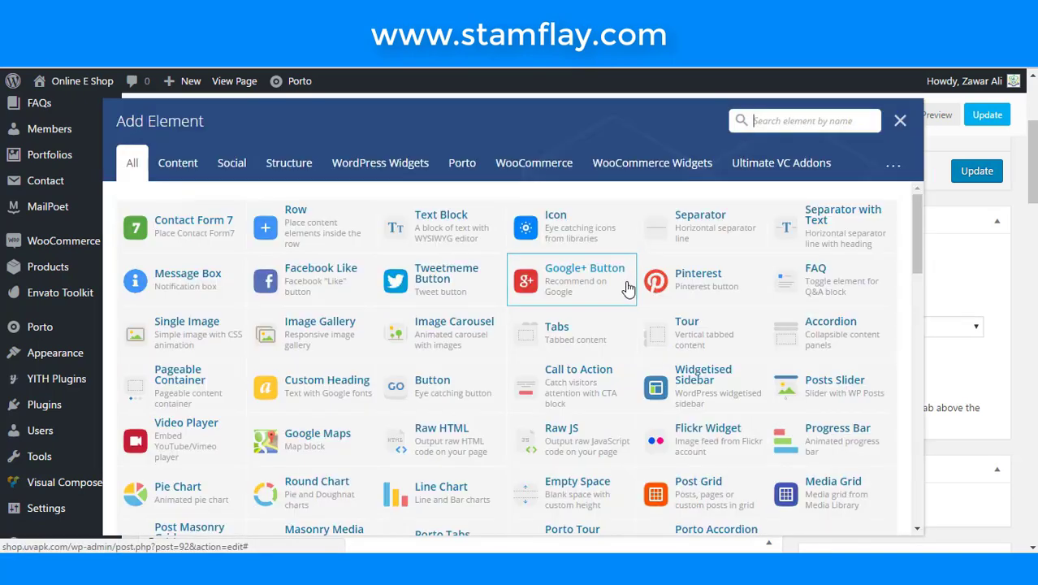
- Add a Custom Heading reading 'The Office', with Office wrapped in <Strong> tags
left_click(782, 120)
type("cus")
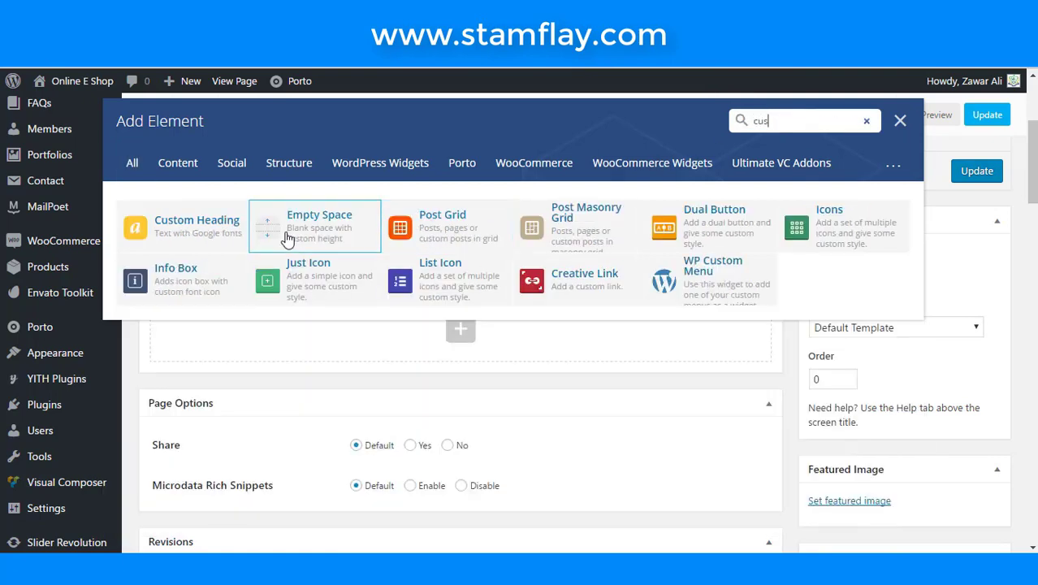
left_click(195, 223)
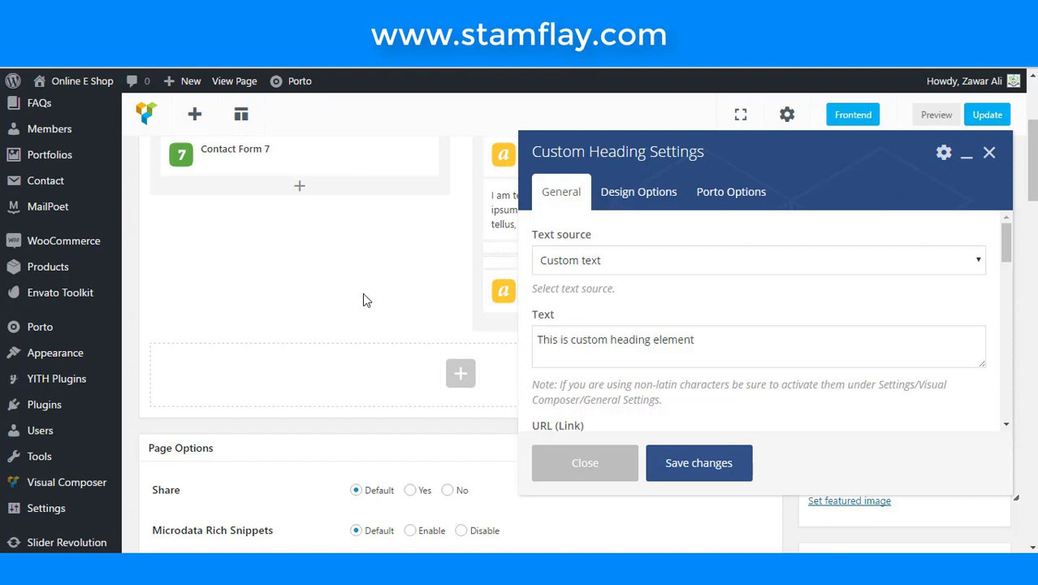
triple_click(708, 345)
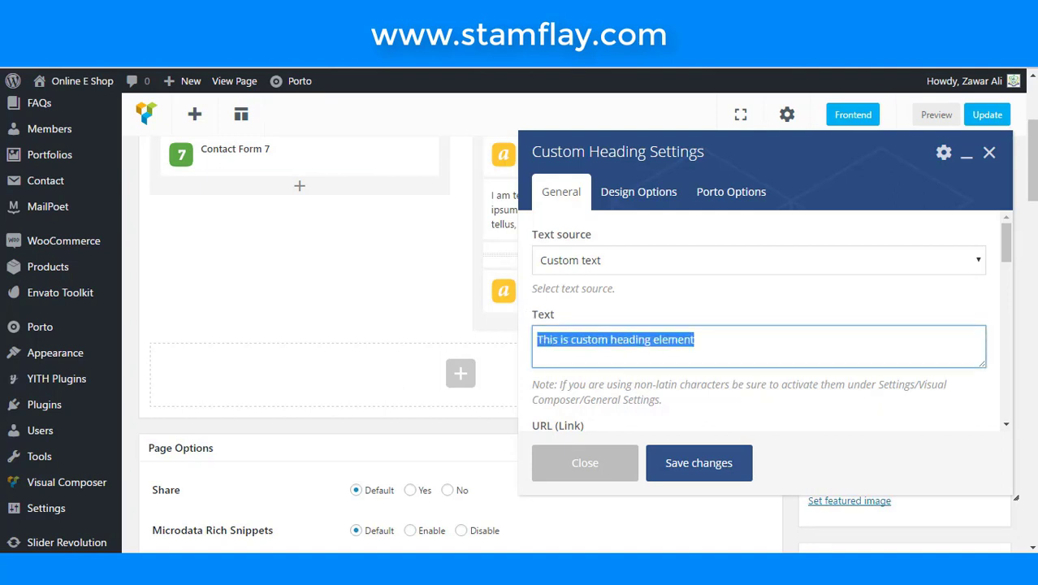
type("The O")
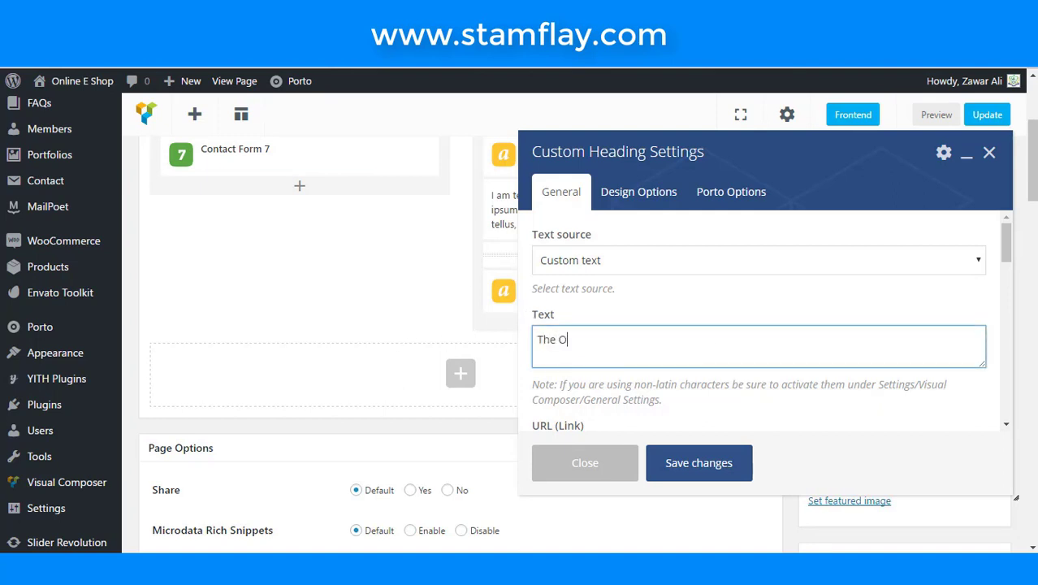
type("ffice")
left_click(558, 339)
type("<Strong>")
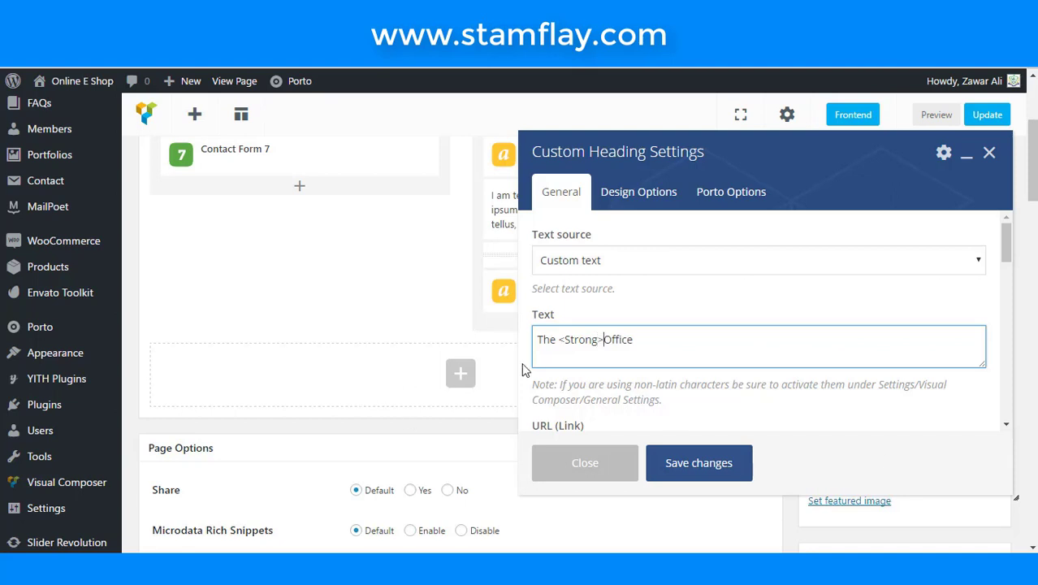
left_click_drag(598, 341, 558, 341)
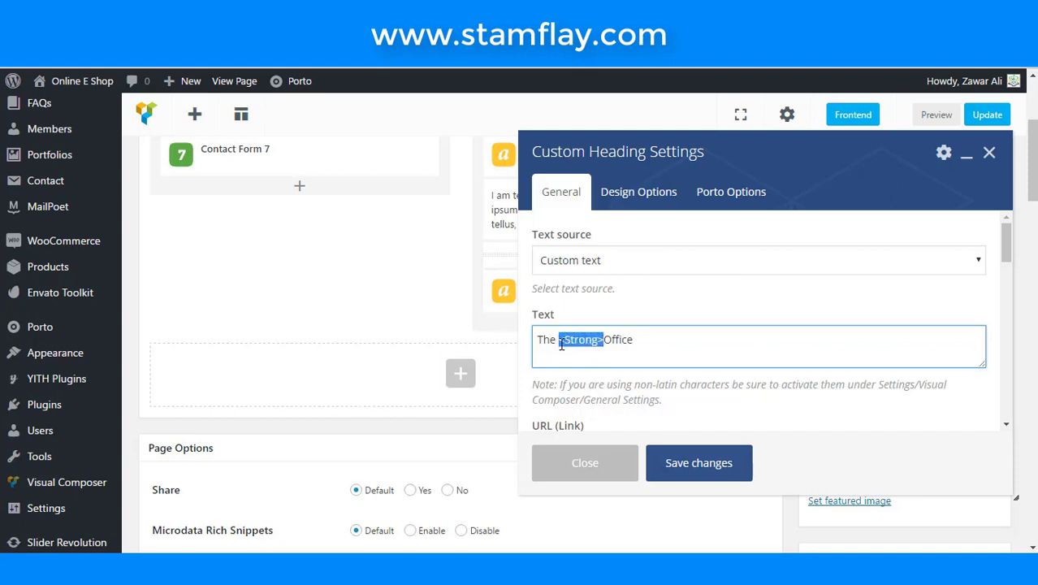
key("ctrl+c")
left_click(671, 340)
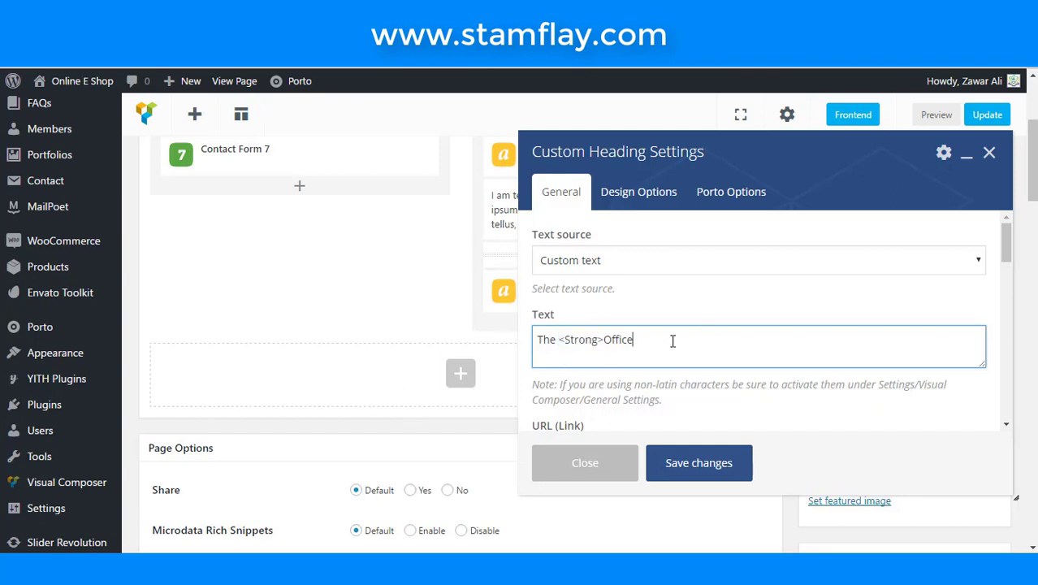
key("ctrl+v")
- Make The Office heading an h4 using the theme's default font, and save it
scroll(637, 343, "down", 2)
left_click(629, 375)
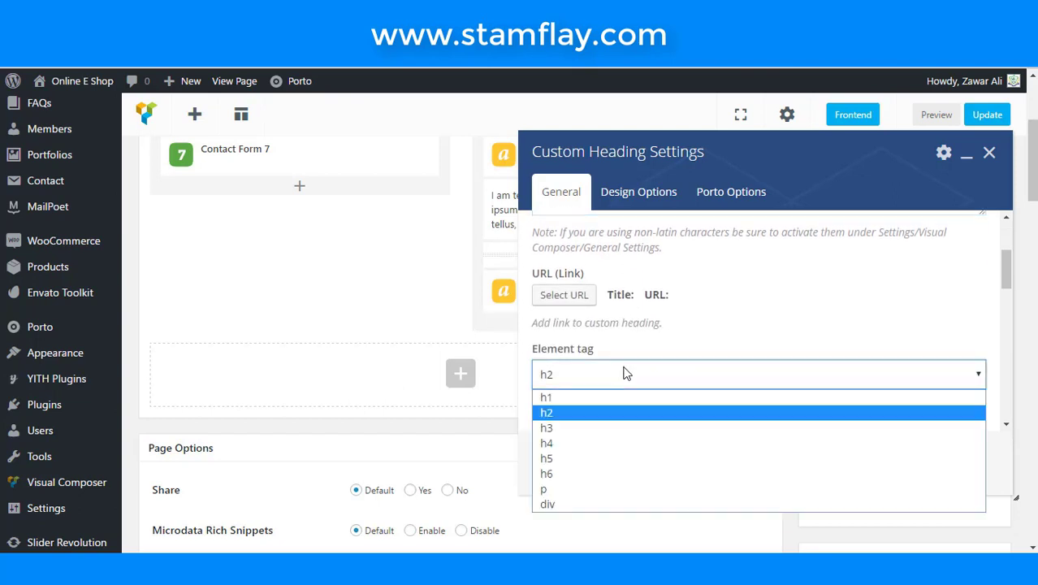
left_click(597, 438)
scroll(621, 387, "down", 2)
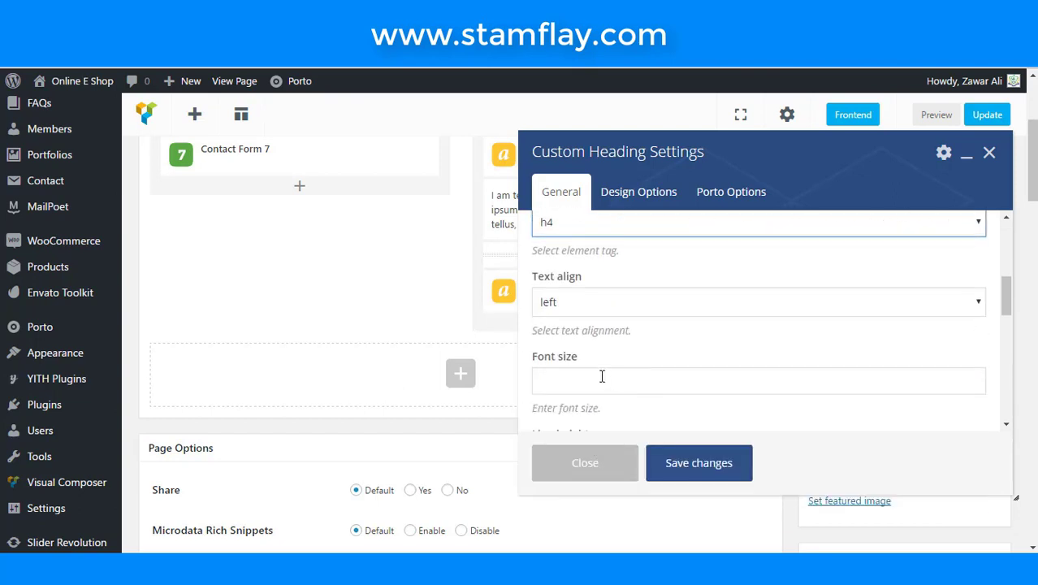
scroll(586, 315, "down", 2)
scroll(551, 394, "down", 1)
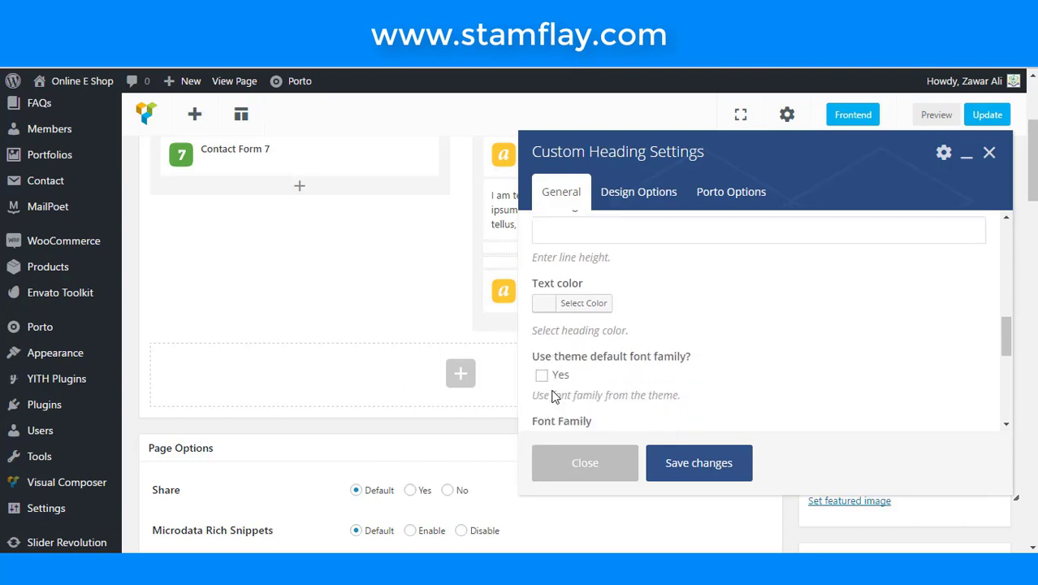
left_click(542, 375)
left_click(546, 306)
scroll(576, 348, "down", 4)
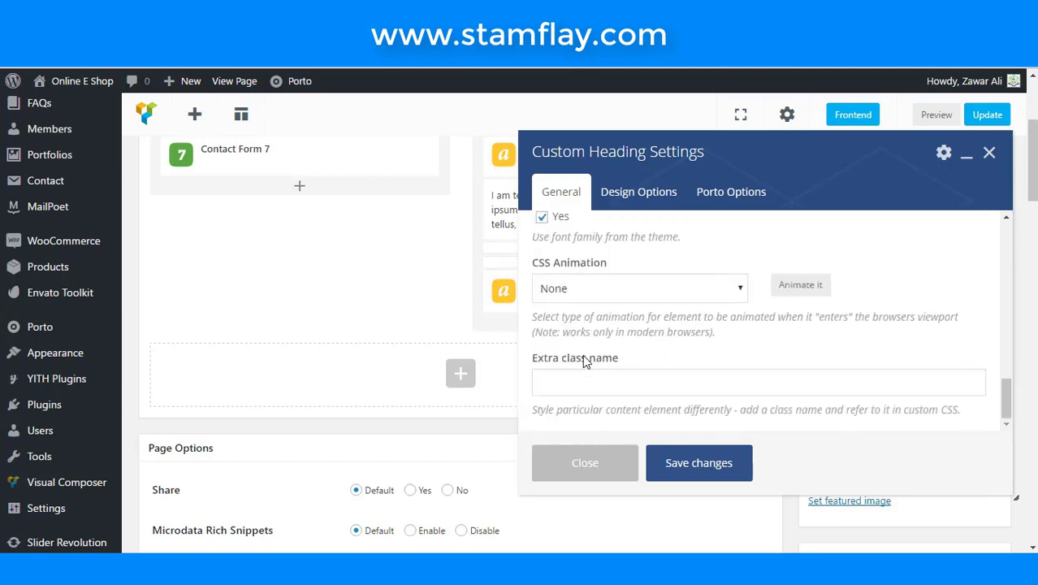
scroll(586, 359, "up", 3)
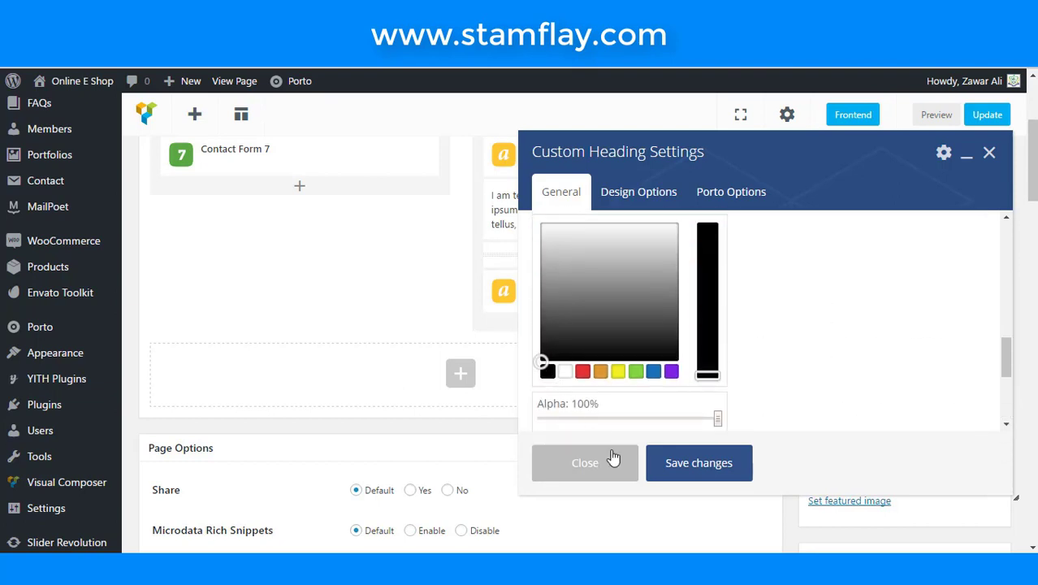
left_click(665, 464)
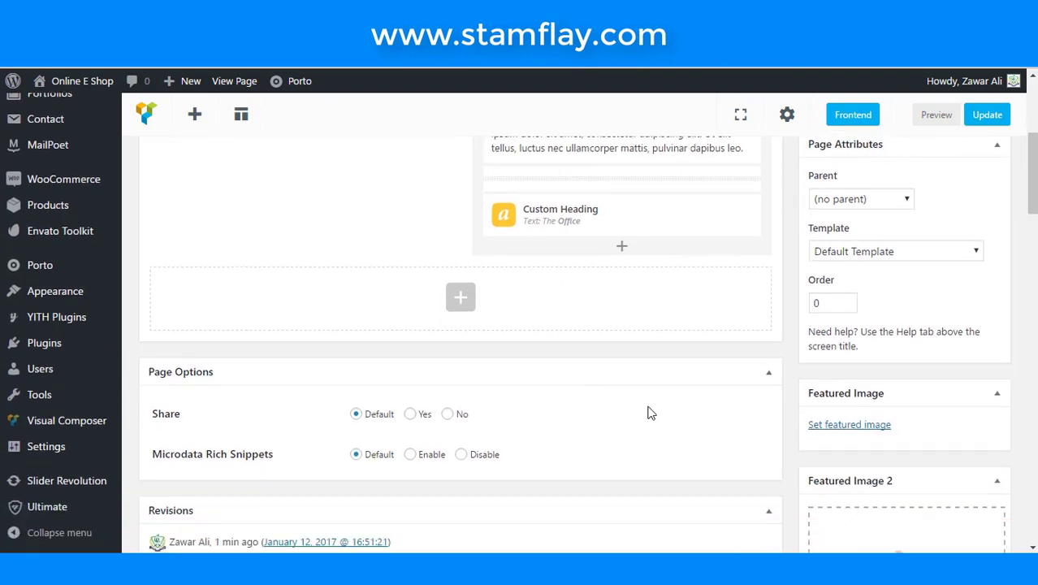
left_click(621, 247)
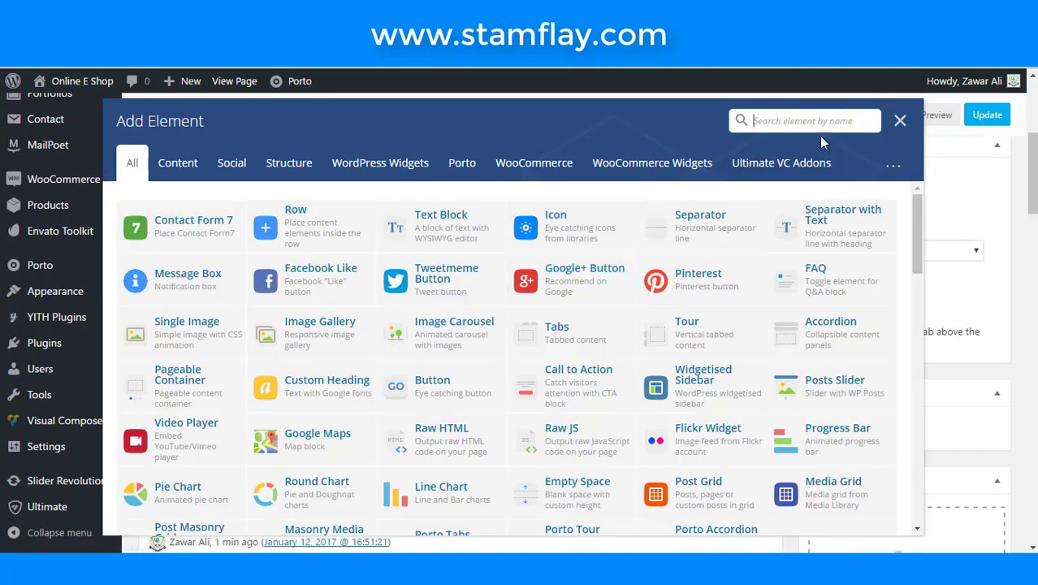
type("info")
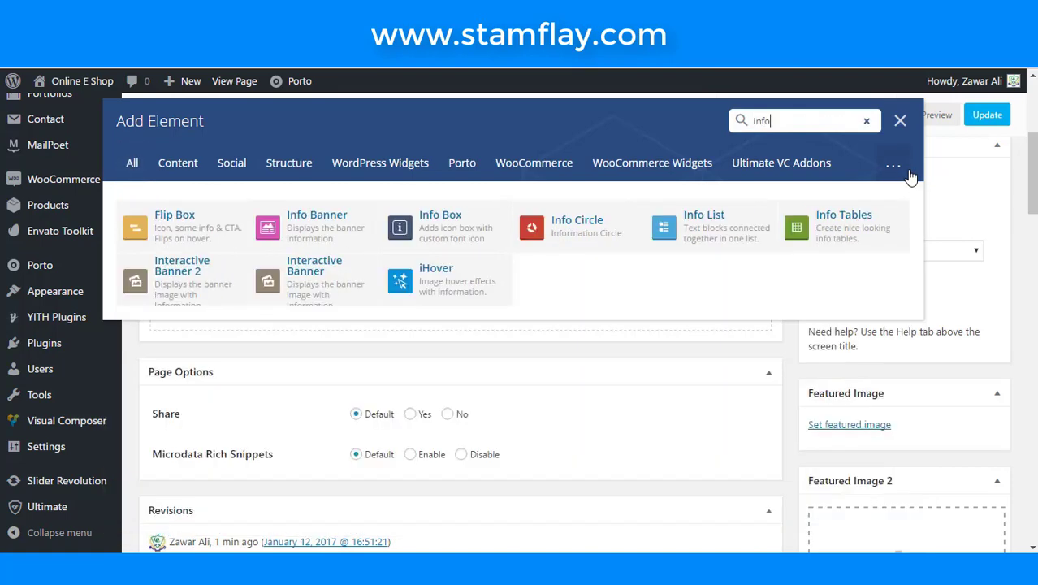
- Add an Info Box with the map-marker icon at size 20
left_click(467, 231)
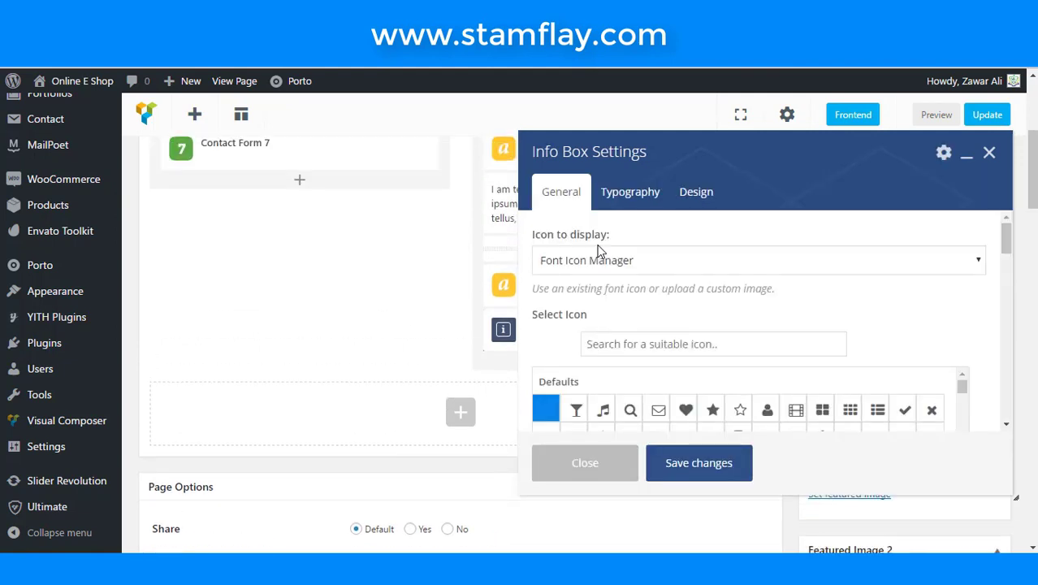
left_click(662, 341)
scroll(662, 339, "down", 1)
type("map")
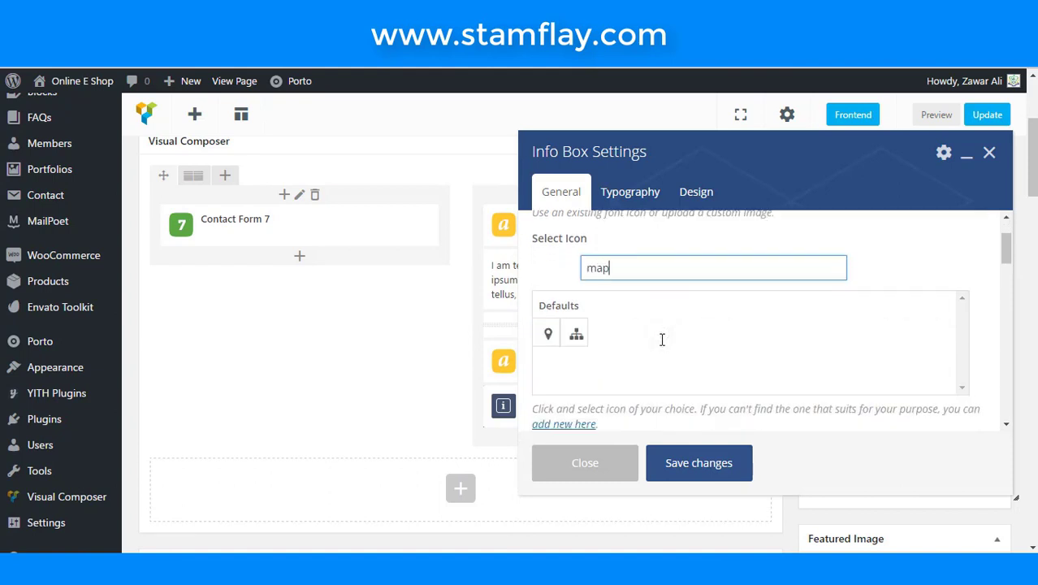
left_click(547, 333)
scroll(654, 325, "down", 2)
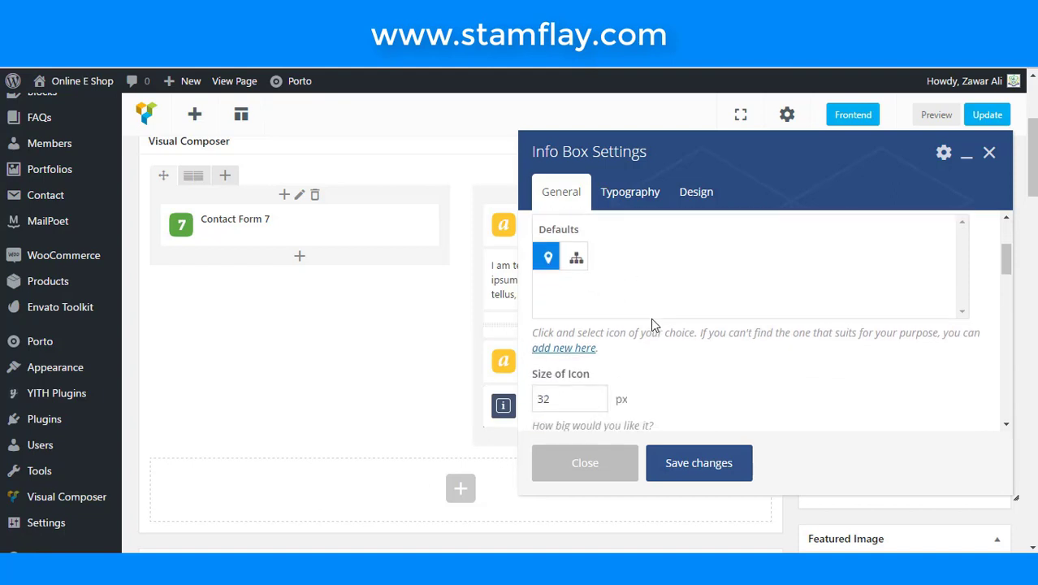
left_click_drag(584, 325, 497, 333)
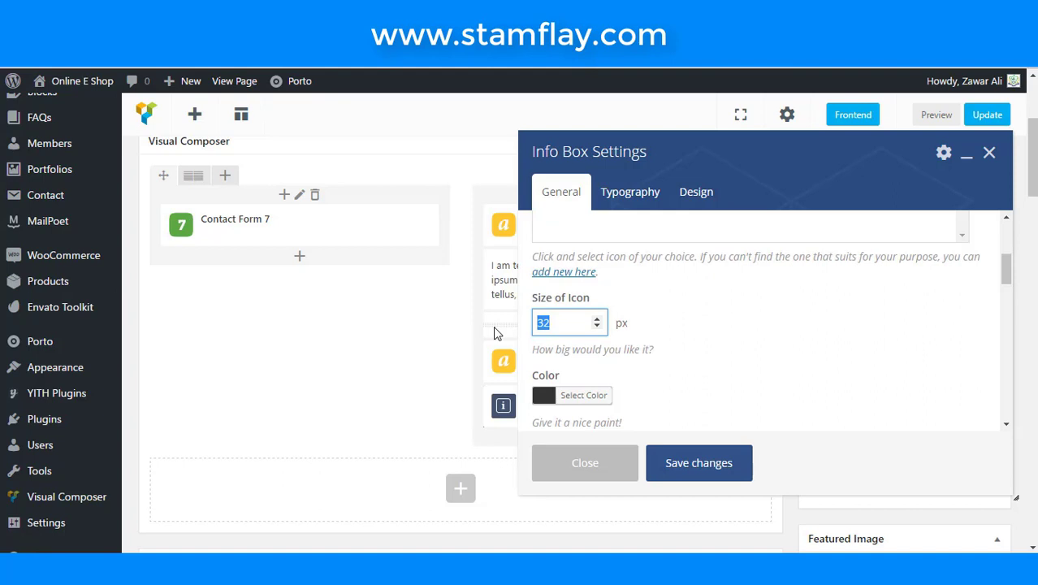
type("20")
scroll(735, 311, "down", 1)
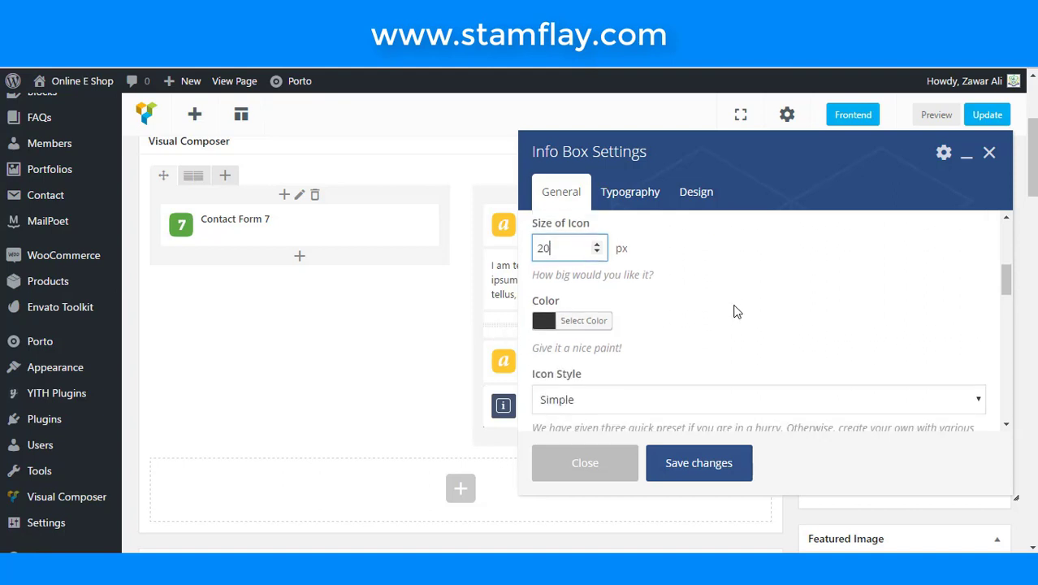
scroll(735, 311, "down", 3)
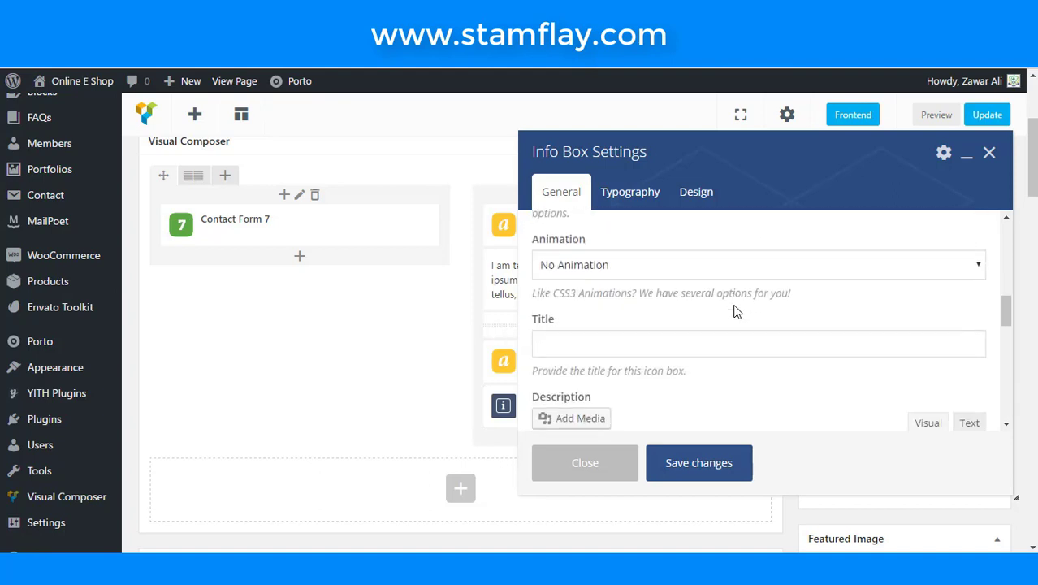
scroll(735, 311, "down", 1)
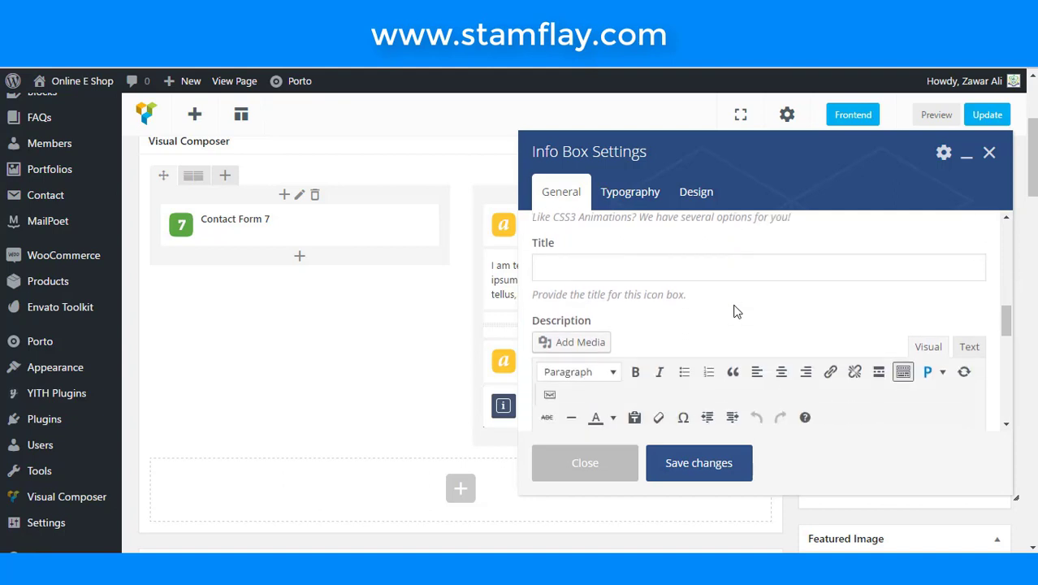
scroll(735, 311, "down", 1)
scroll(734, 296, "up", 1)
- Title the info box 'Gujranwala , Punjab' and give it the extra class m-t-n
left_click(736, 266)
type("G")
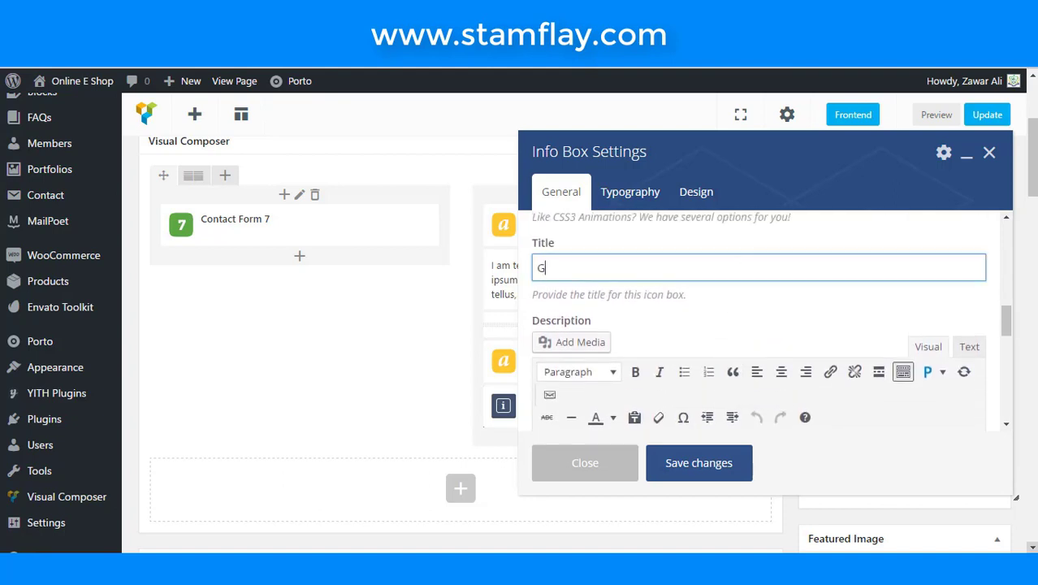
type("ujranwala , Punjab")
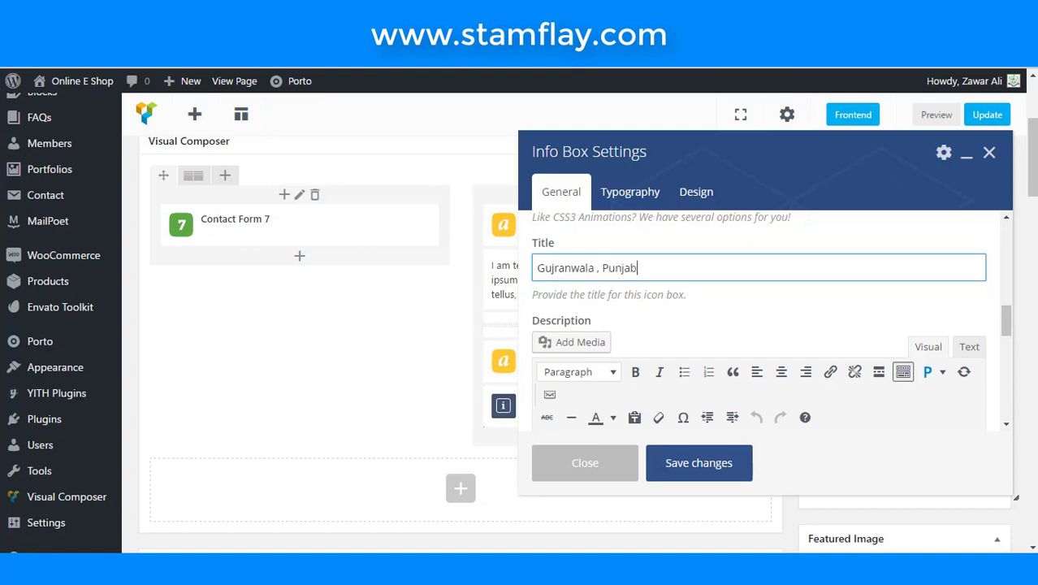
scroll(649, 357, "down", 5)
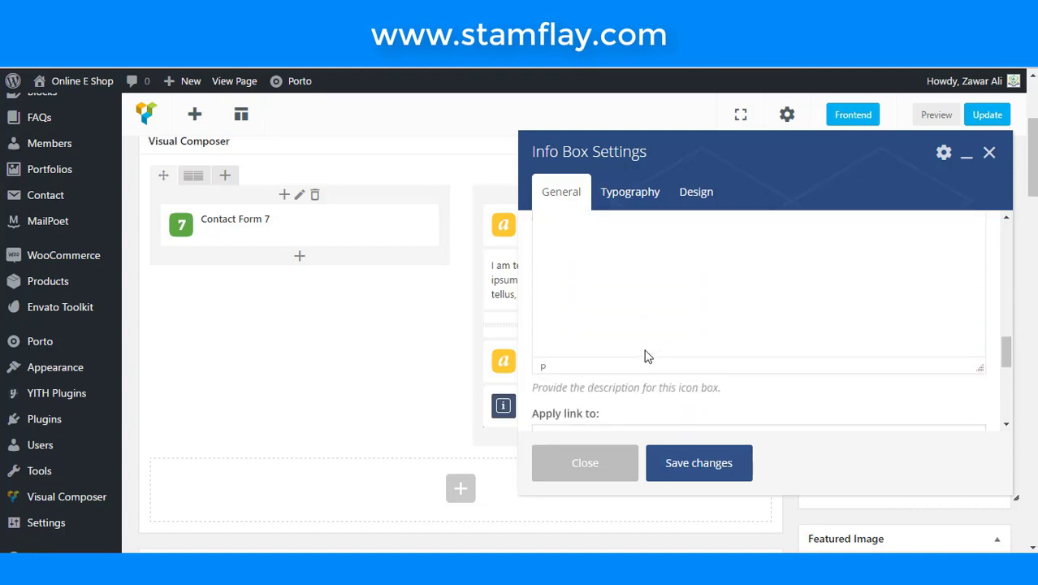
scroll(649, 356, "down", 5)
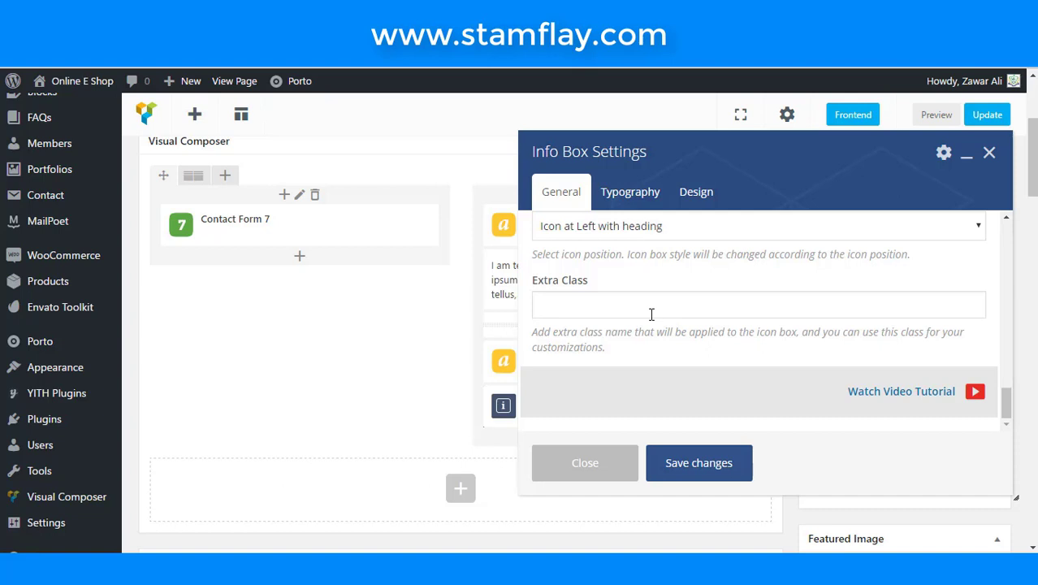
left_click(652, 309)
type("m")
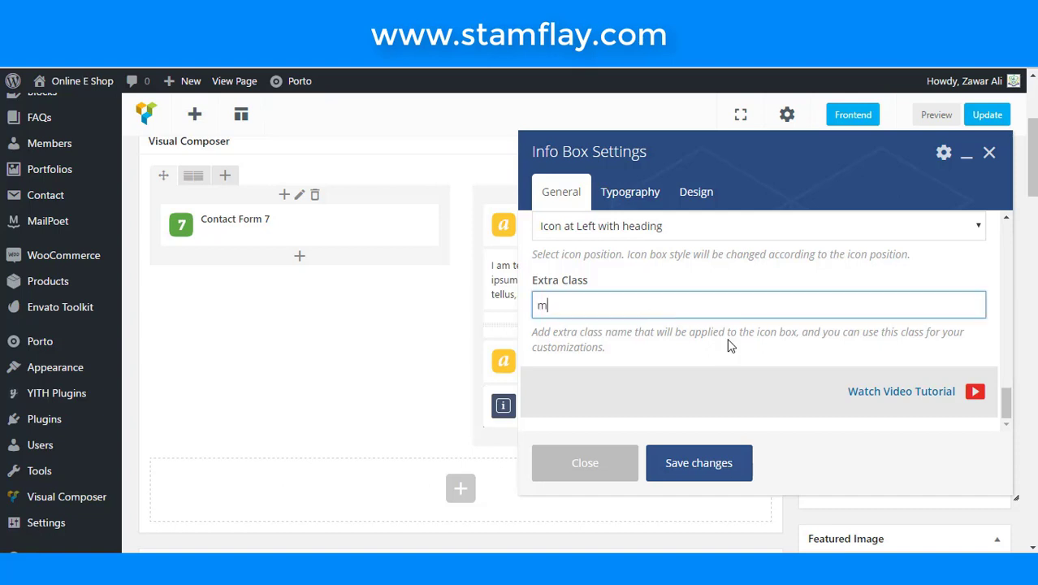
type("-t-n")
- Set the info box title font size to 14 and save its settings
left_click(641, 203)
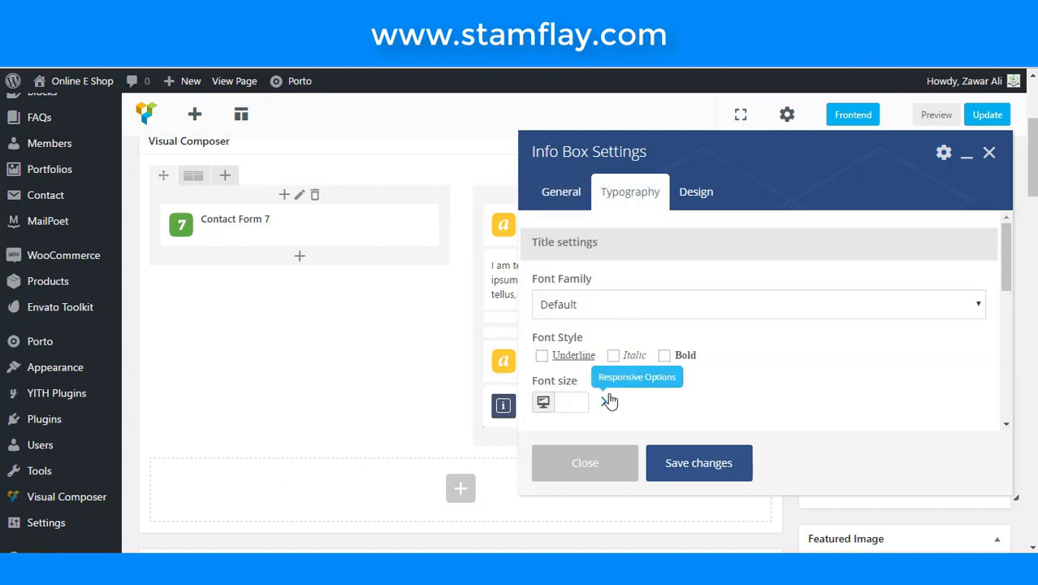
scroll(609, 401, "down", 1)
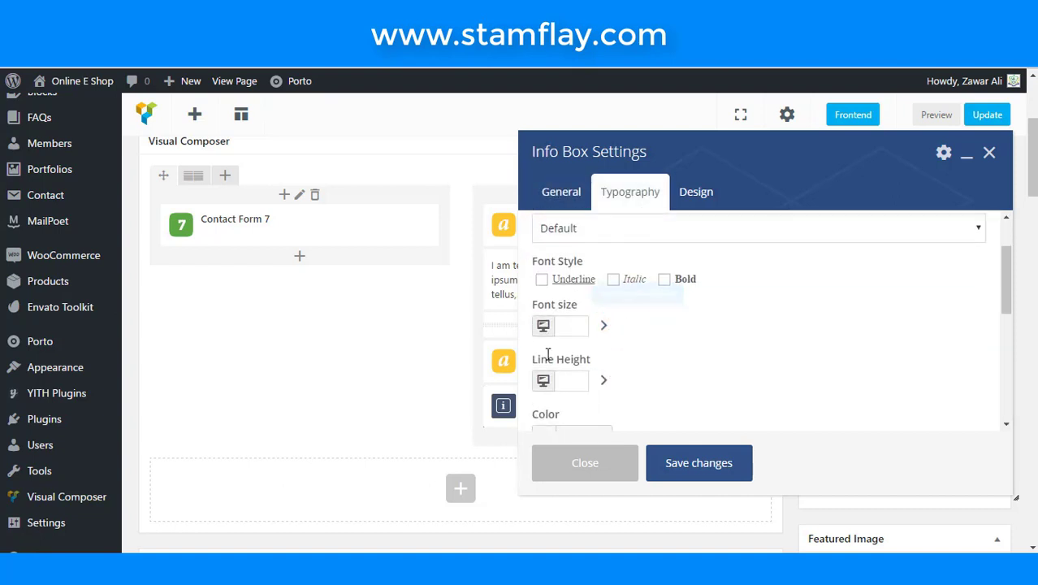
left_click(589, 327)
type("14")
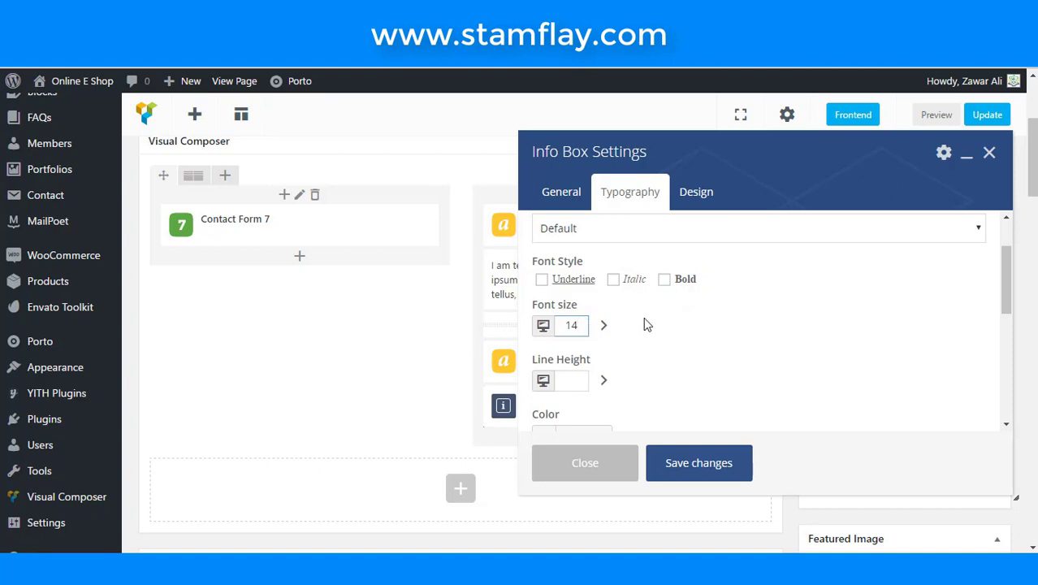
scroll(682, 368, "down", 1)
scroll(682, 368, "down", 2)
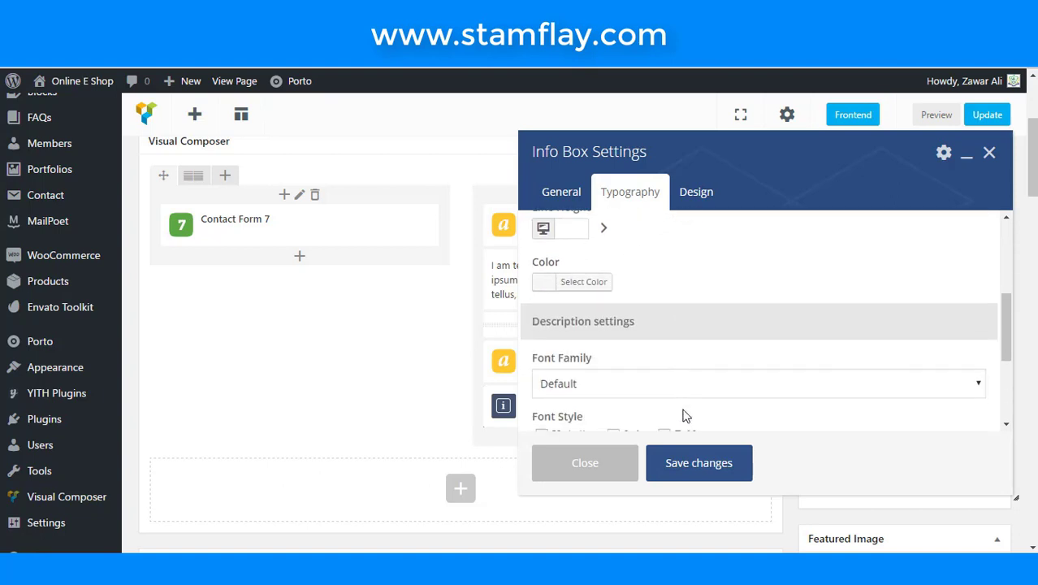
left_click(686, 462)
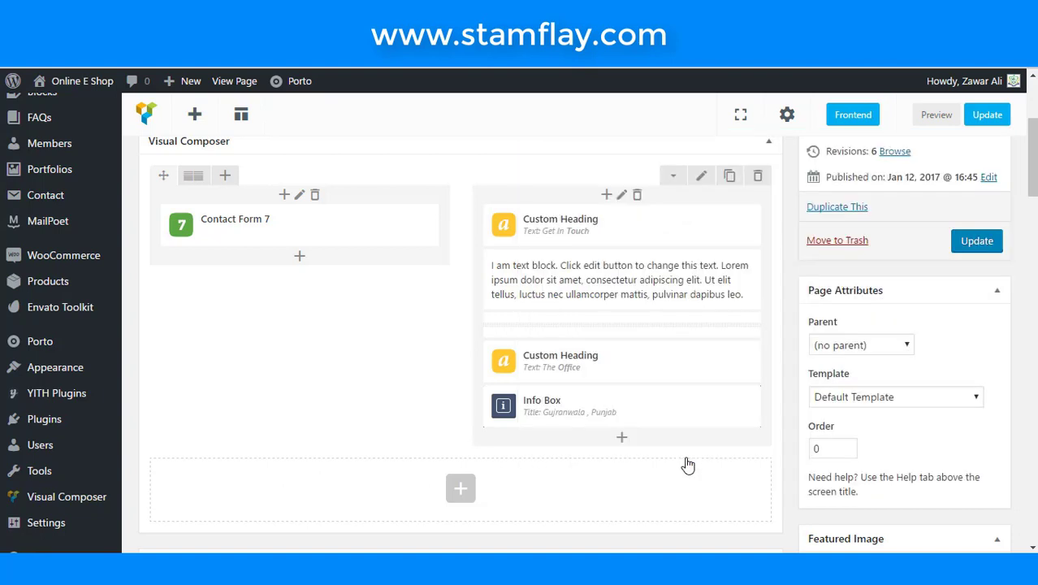
- Update the Contact Us page and check the new office row on the live page
left_click(989, 244)
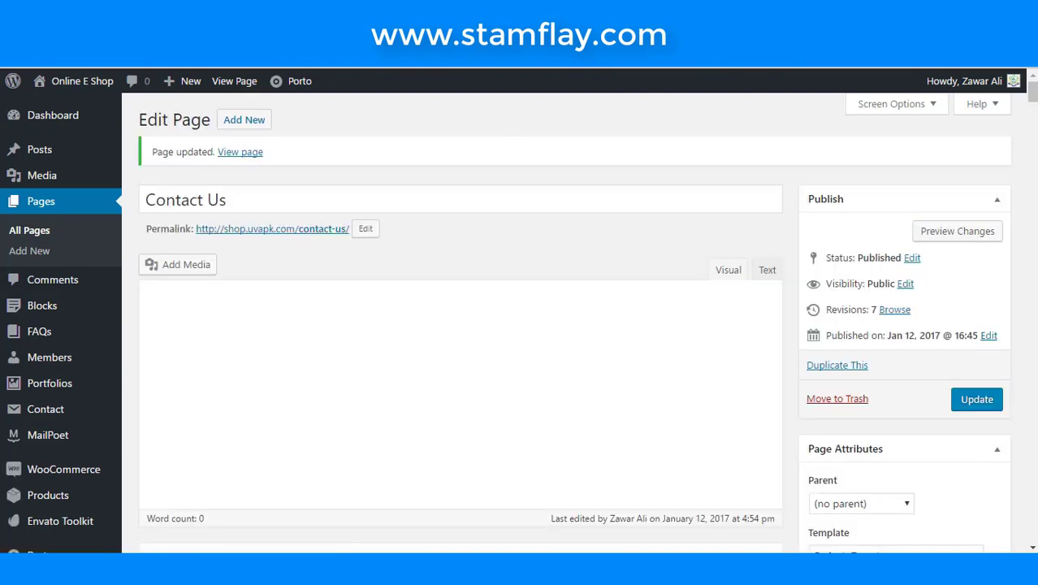
left_click(239, 152)
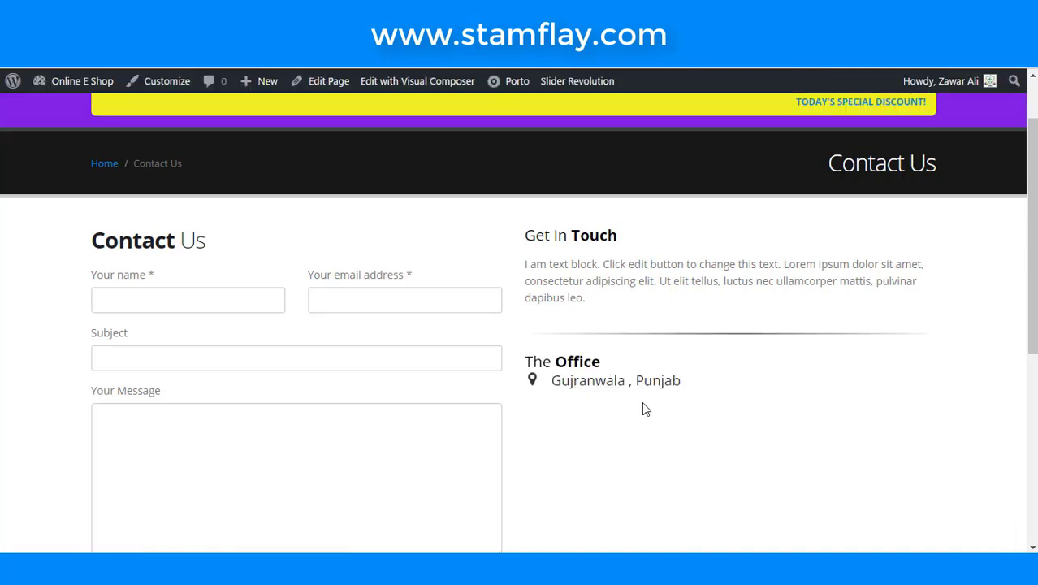
scroll(615, 395, "down", 2)
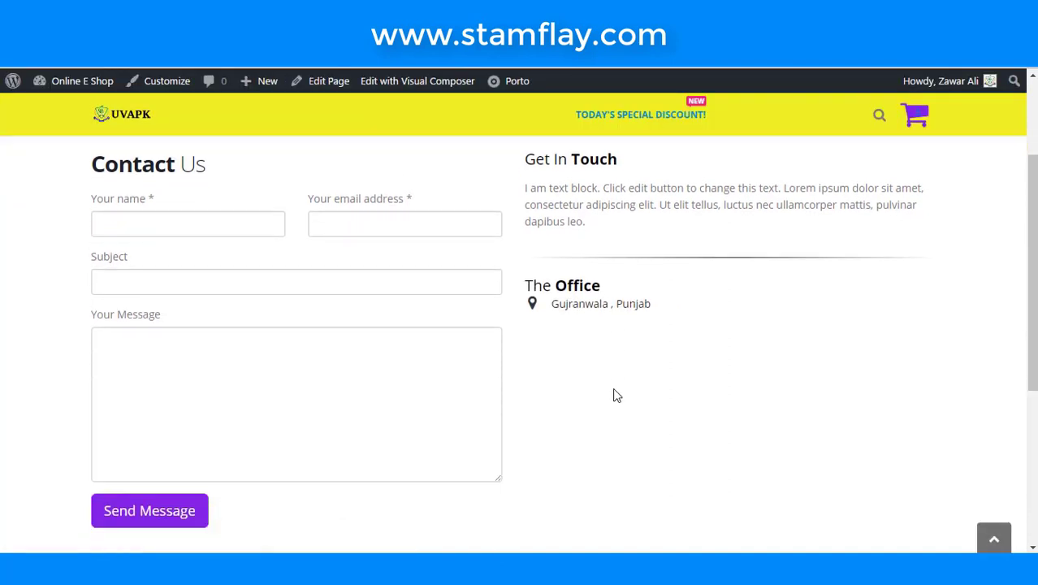
scroll(640, 367, "up", 1)
- Copy the Get In Touch placeholder paragraph from the live page
left_click_drag(521, 188, 585, 221)
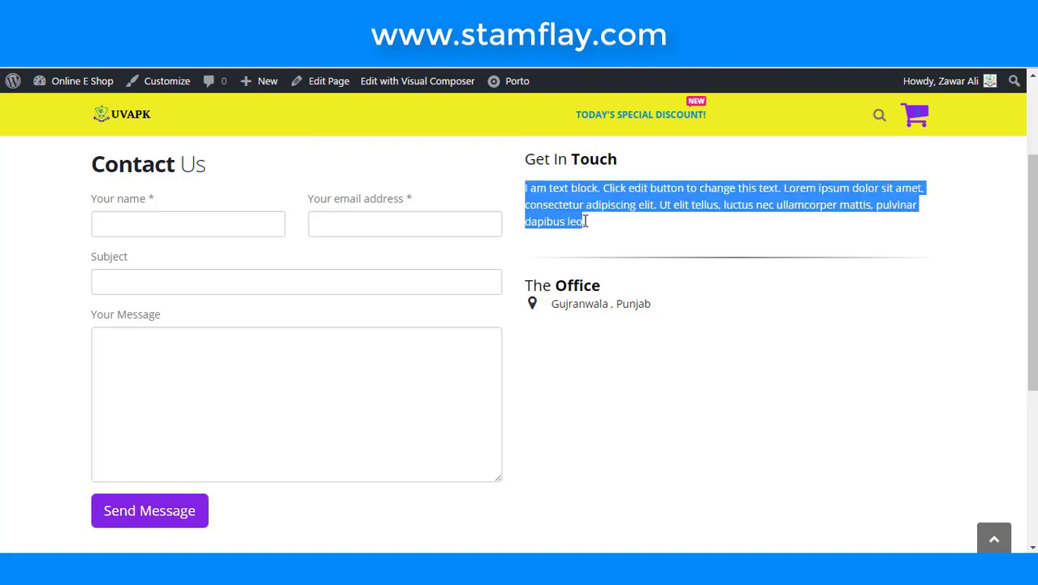
right_click(581, 206)
left_click(600, 217)
- Paste the placeholder paragraph as the Office info box description, save, and update the page
left_click(532, 41)
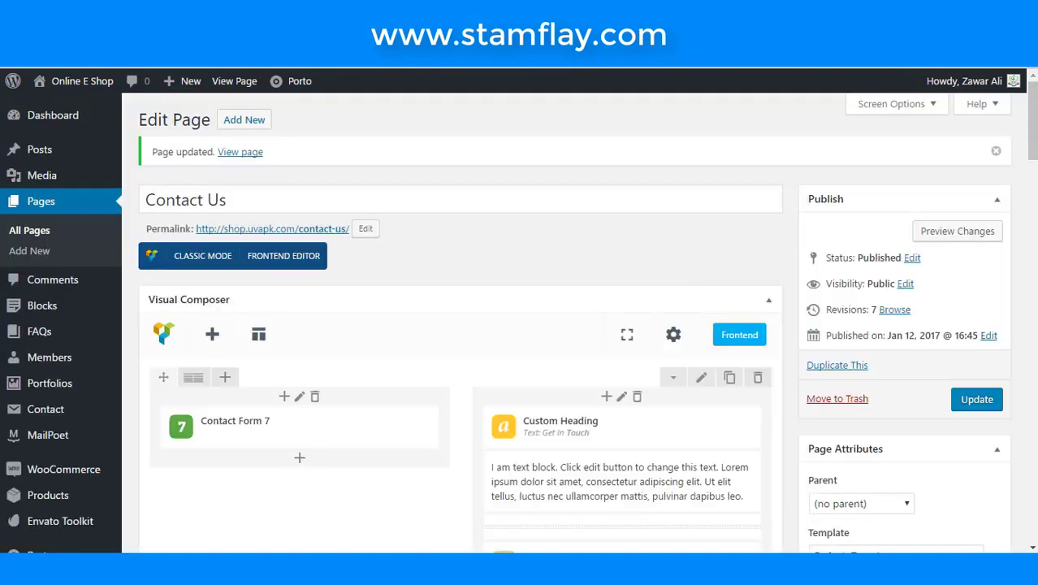
scroll(520, 328, "down", 3)
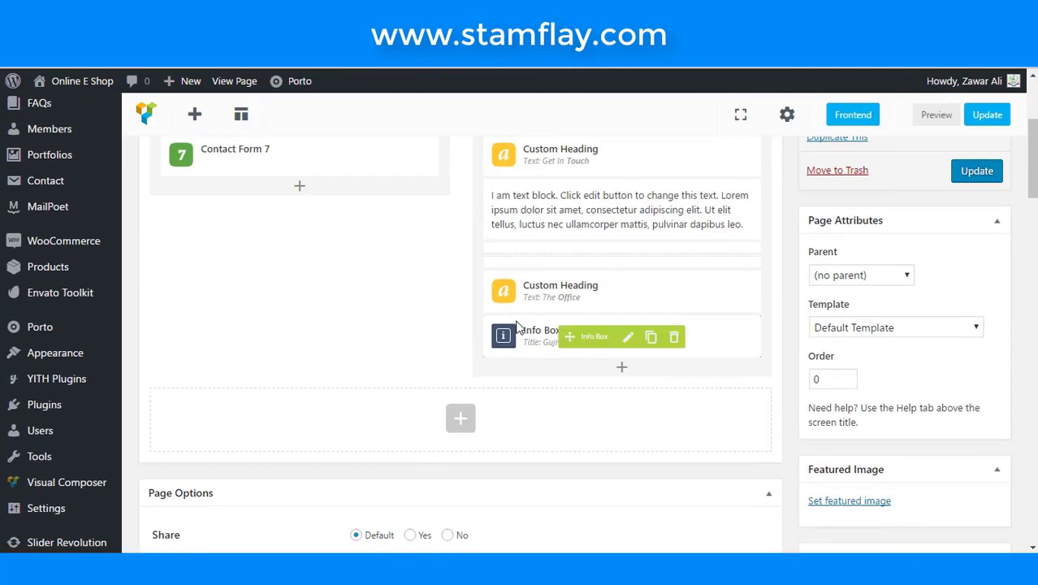
left_click(626, 337)
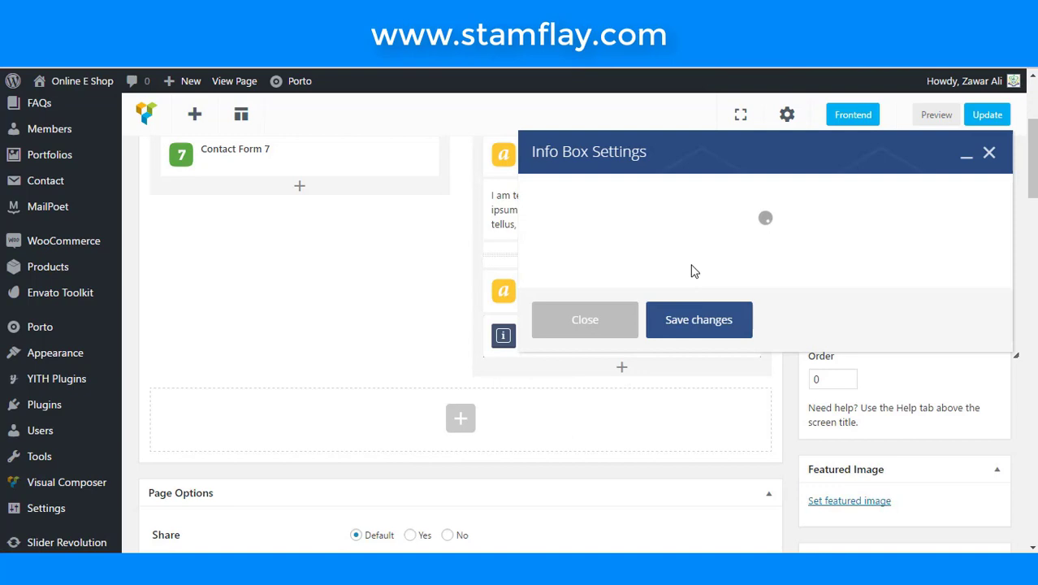
scroll(694, 309, "down", 5)
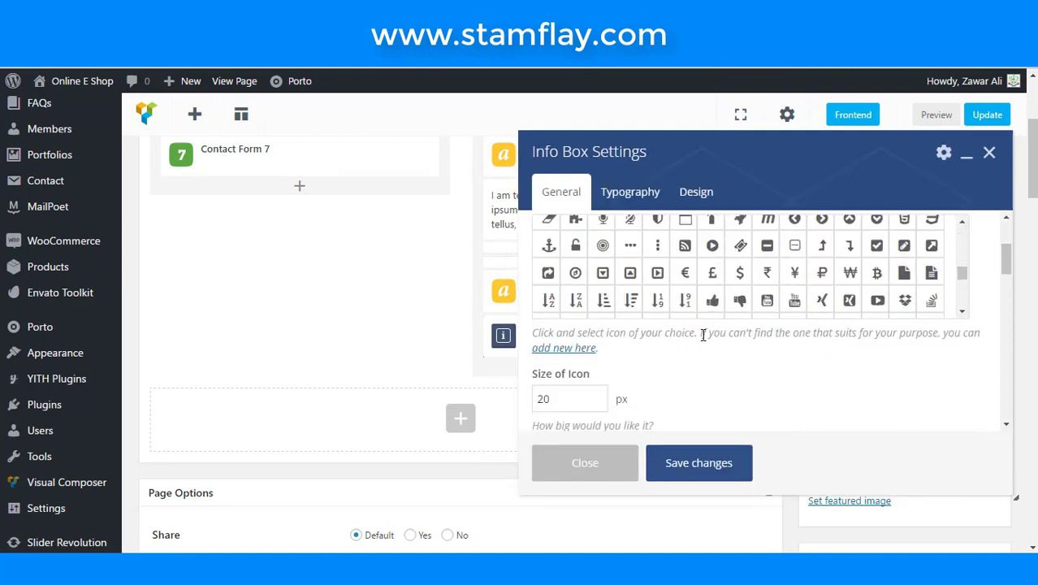
scroll(704, 335, "down", 6)
scroll(705, 338, "up", 2)
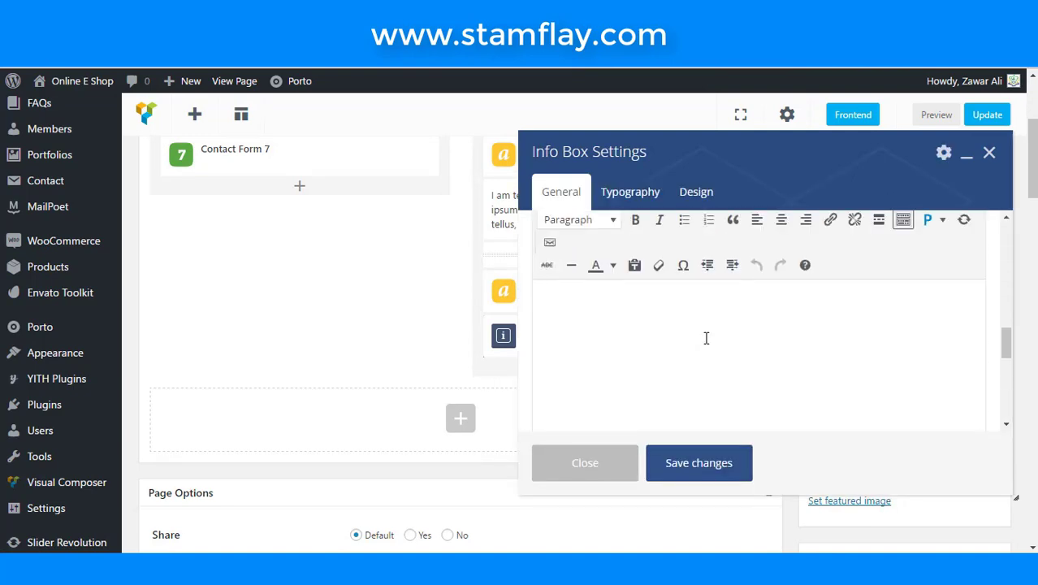
scroll(705, 337, "down", 4)
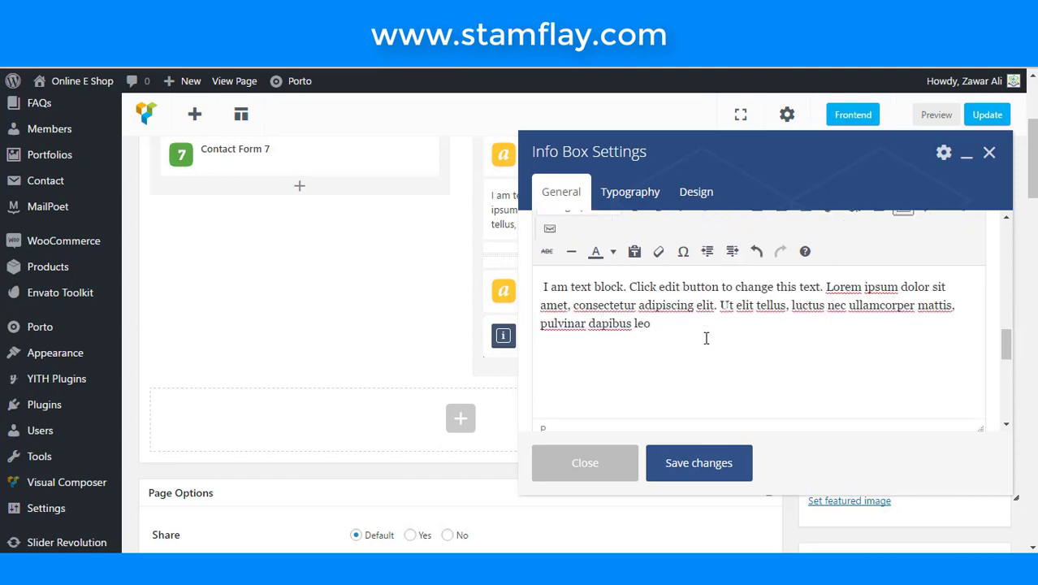
left_click(697, 463)
left_click(992, 171)
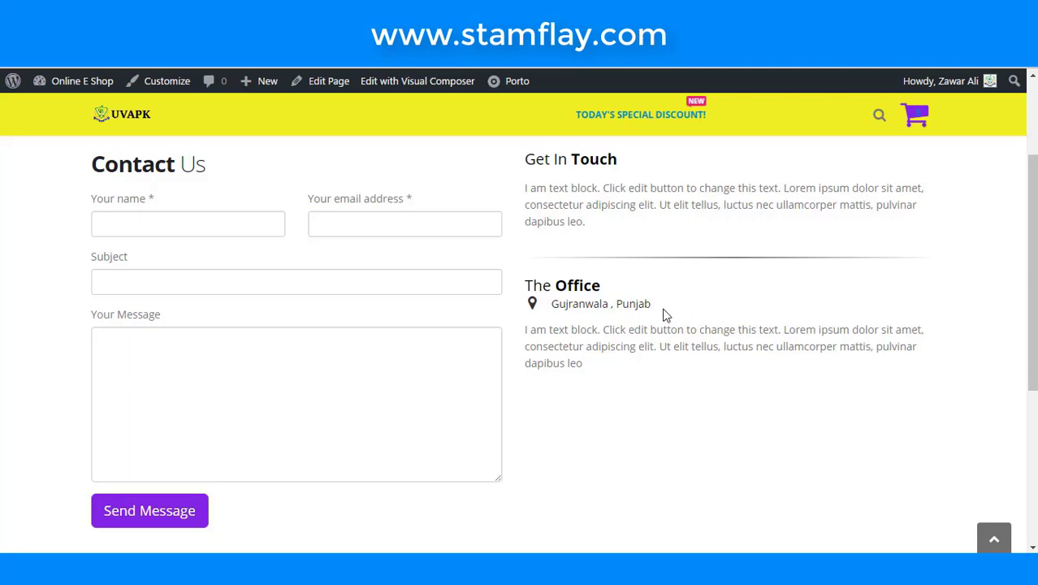
- Delete the info box's description text again and save its settings
key("ctrl+tab")
scroll(564, 309, "down", 2)
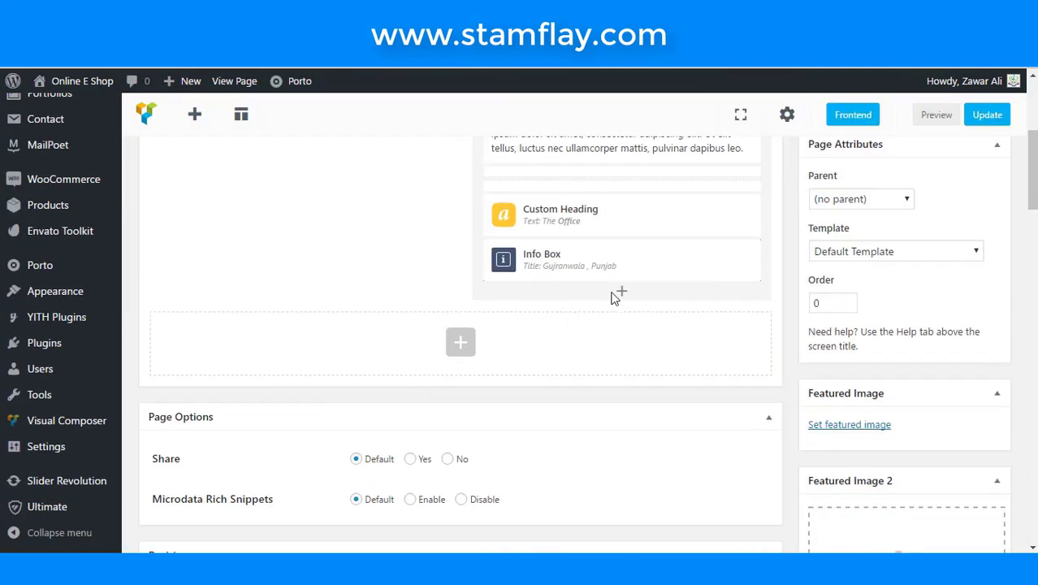
left_click(628, 263)
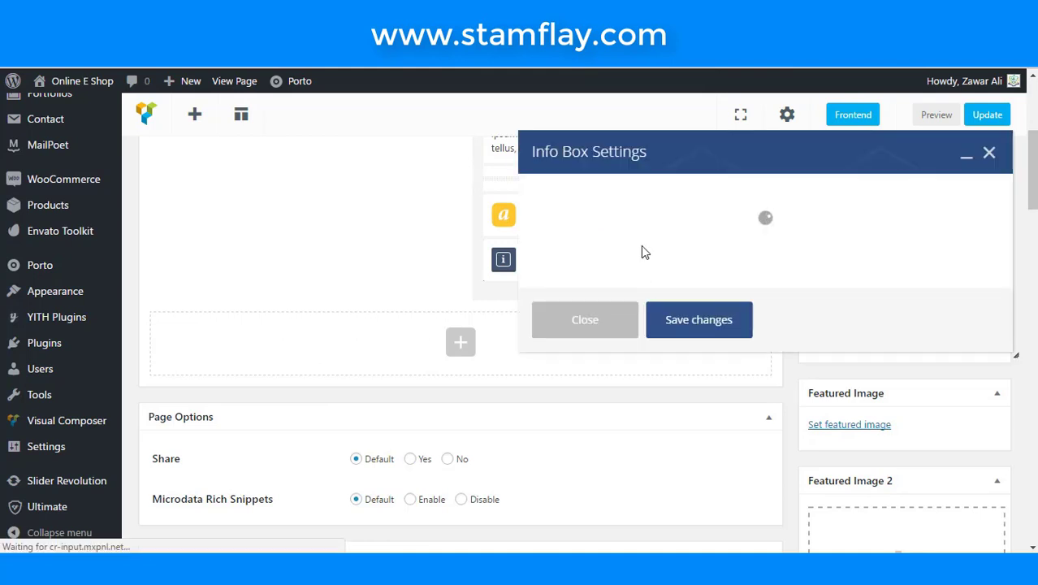
scroll(658, 307, "down", 5)
scroll(657, 307, "down", 6)
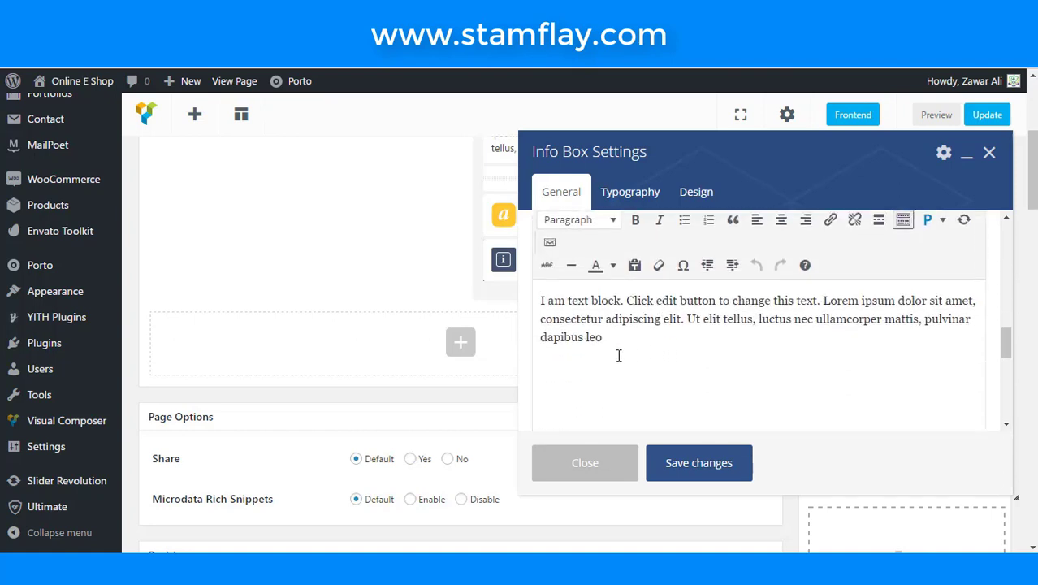
left_click_drag(618, 354, 486, 285)
key("BackSpace")
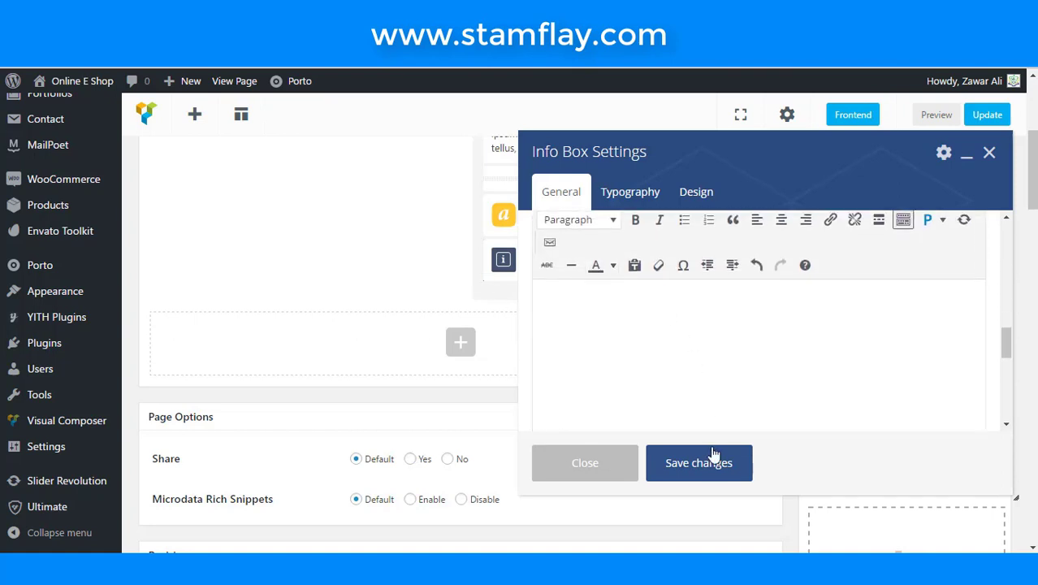
left_click(706, 462)
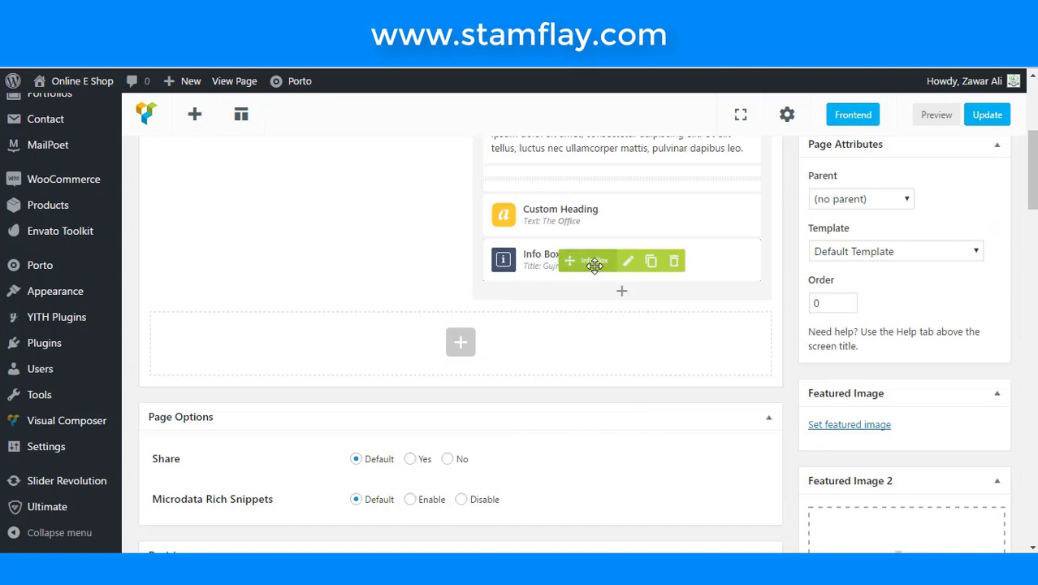
- Duplicate the address info box twice and give the second copy a phone icon
left_click(650, 268)
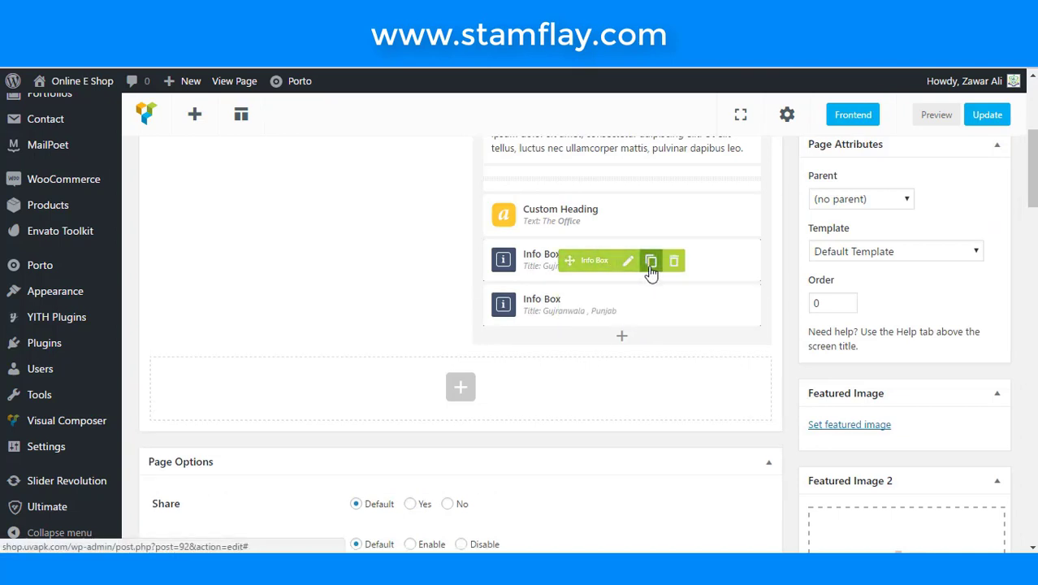
left_click(651, 260)
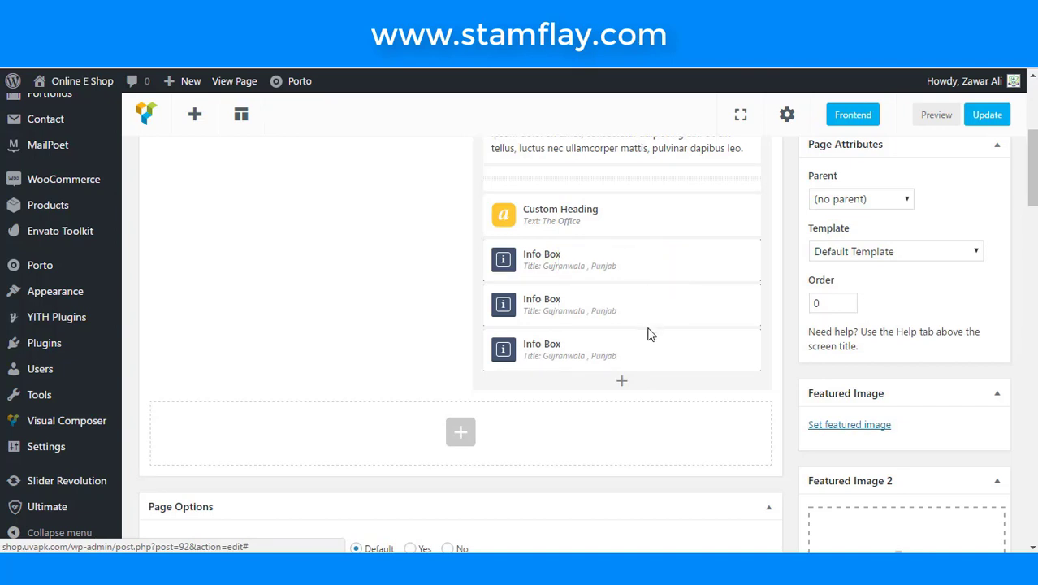
left_click(627, 307)
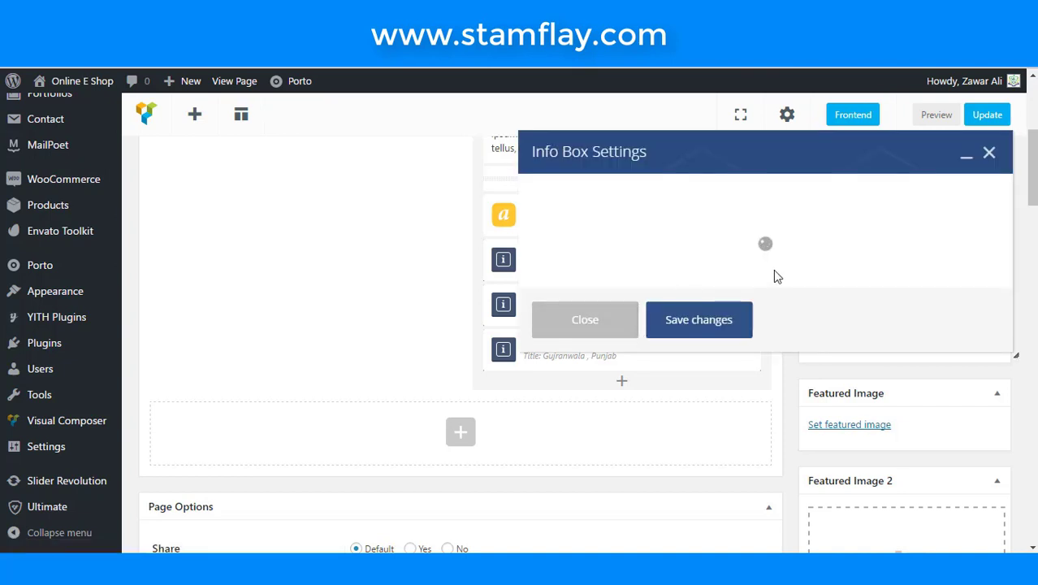
left_click(721, 341)
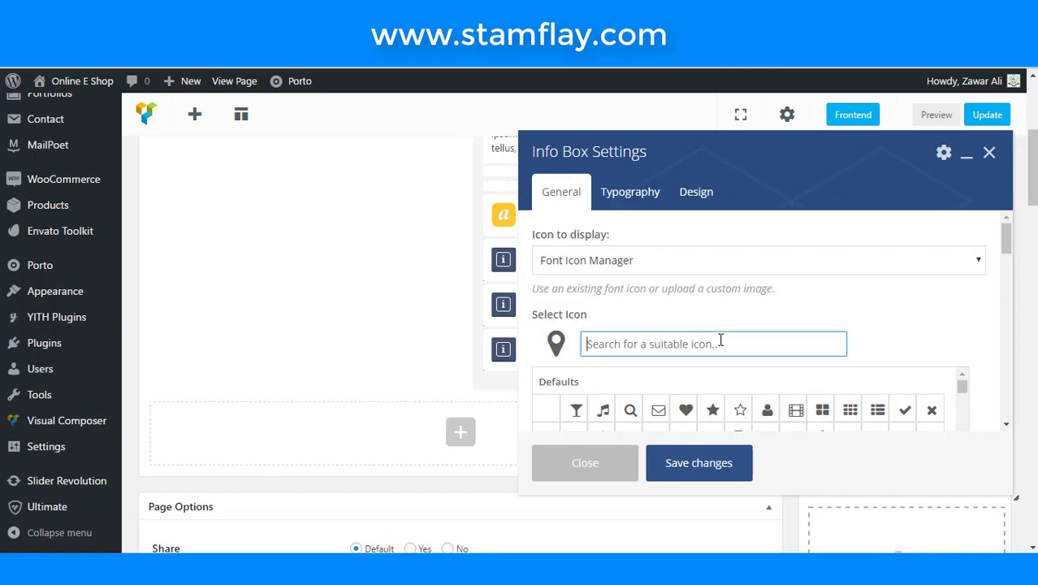
type("ph")
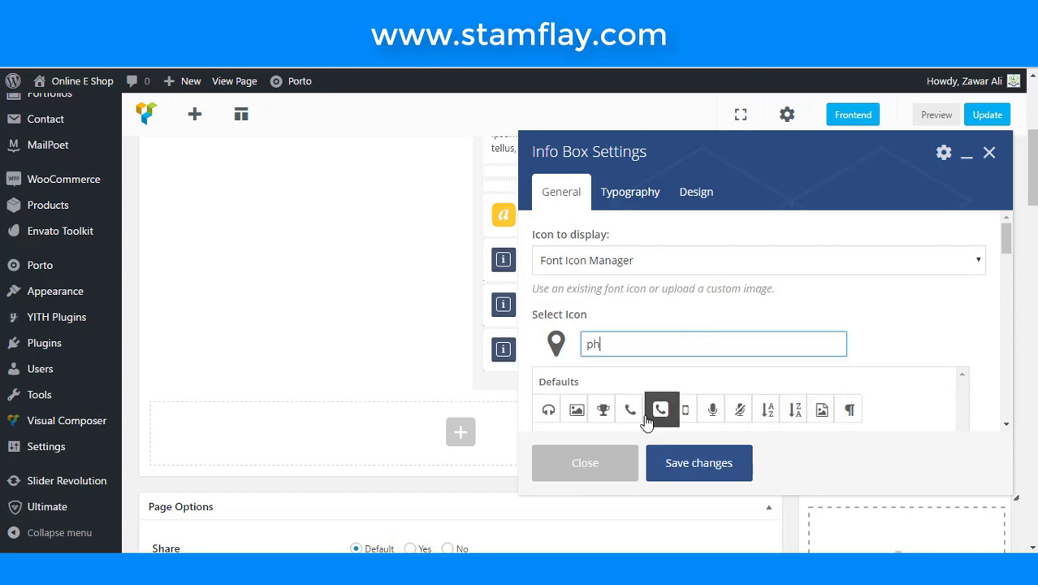
left_click(638, 413)
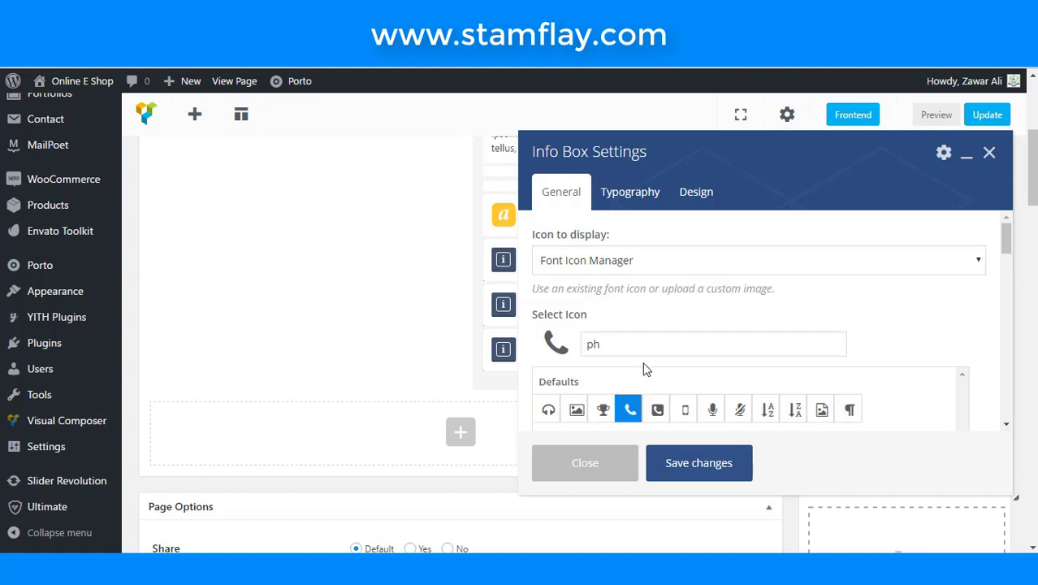
- Replace the second info box's title with the contact phone number and save it
scroll(829, 318, "down", 5)
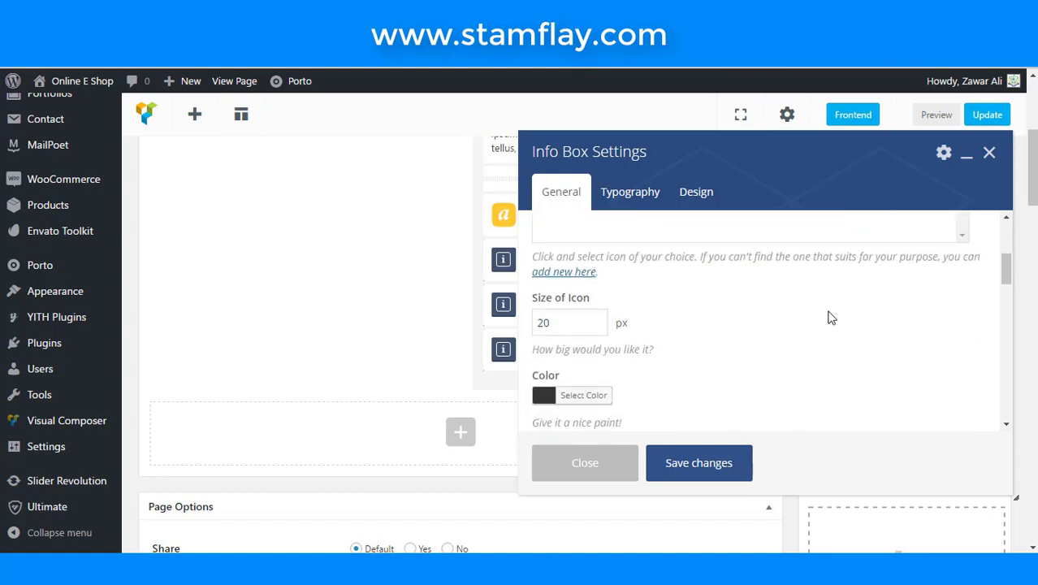
scroll(829, 318, "up", 2)
scroll(829, 318, "down", 5)
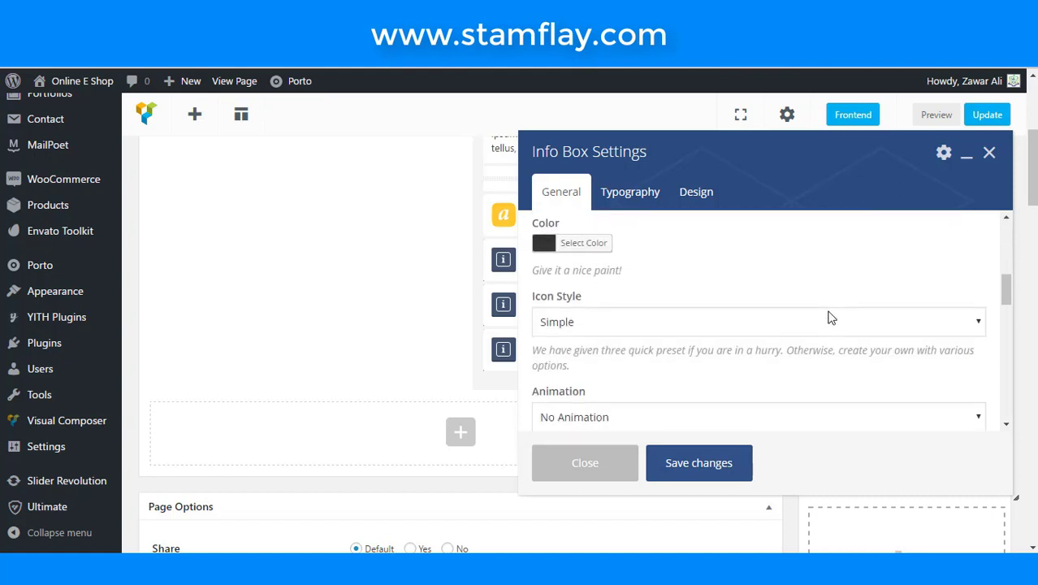
scroll(829, 318, "down", 2)
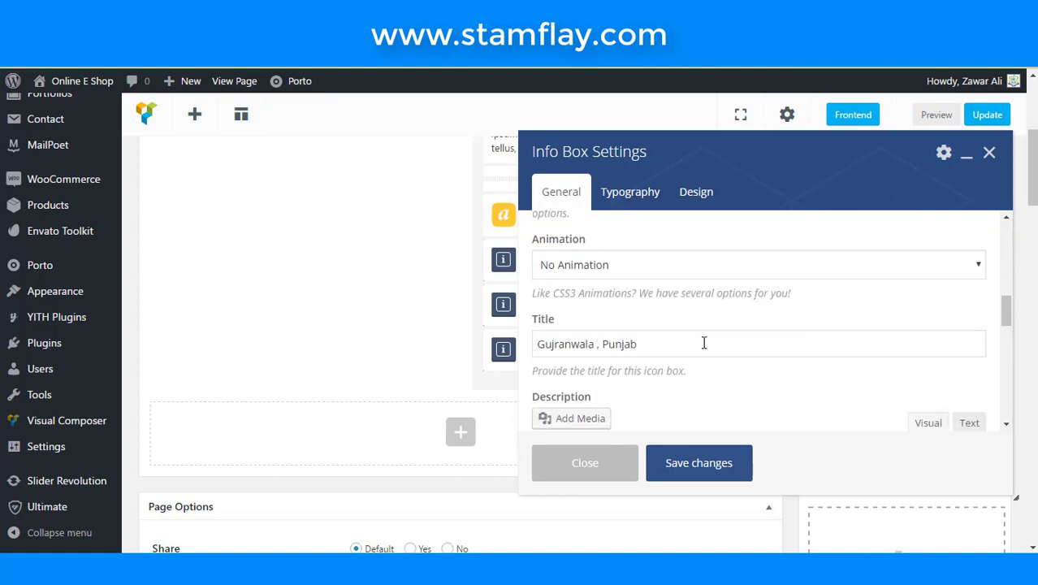
left_click_drag(701, 341, 230, 322)
type("+3")
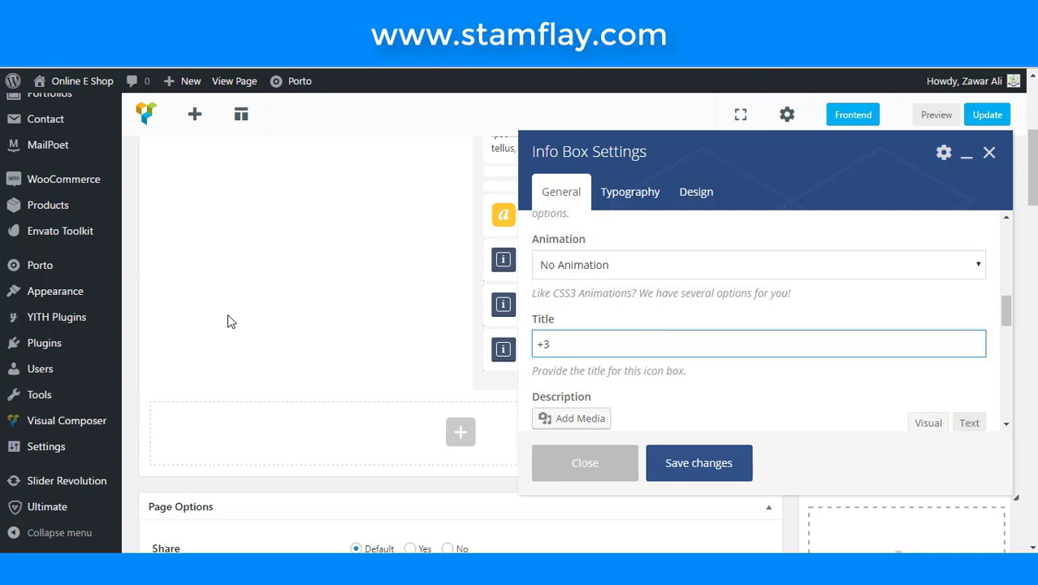
key("BackSpace")
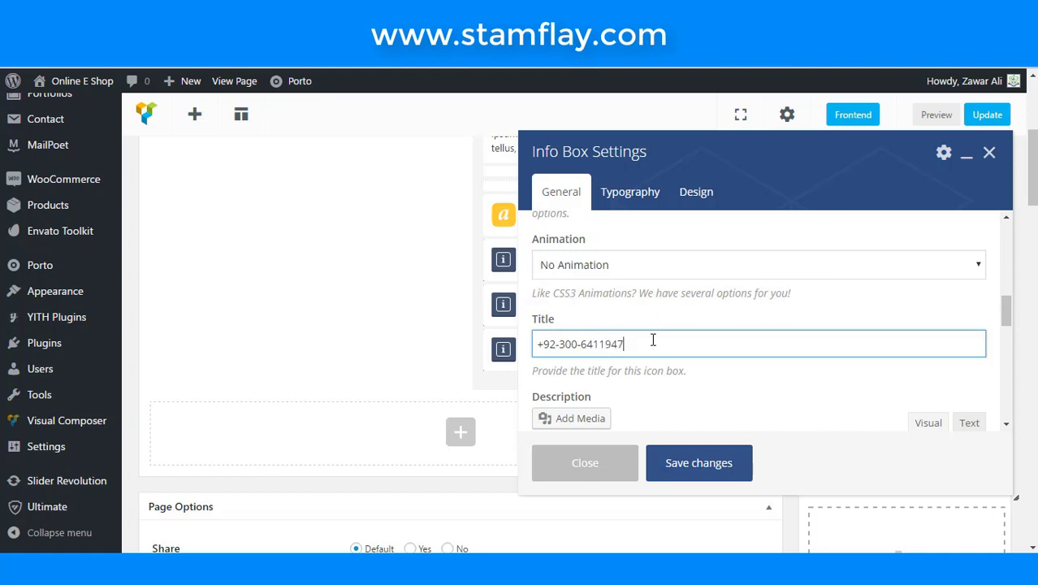
left_click(690, 462)
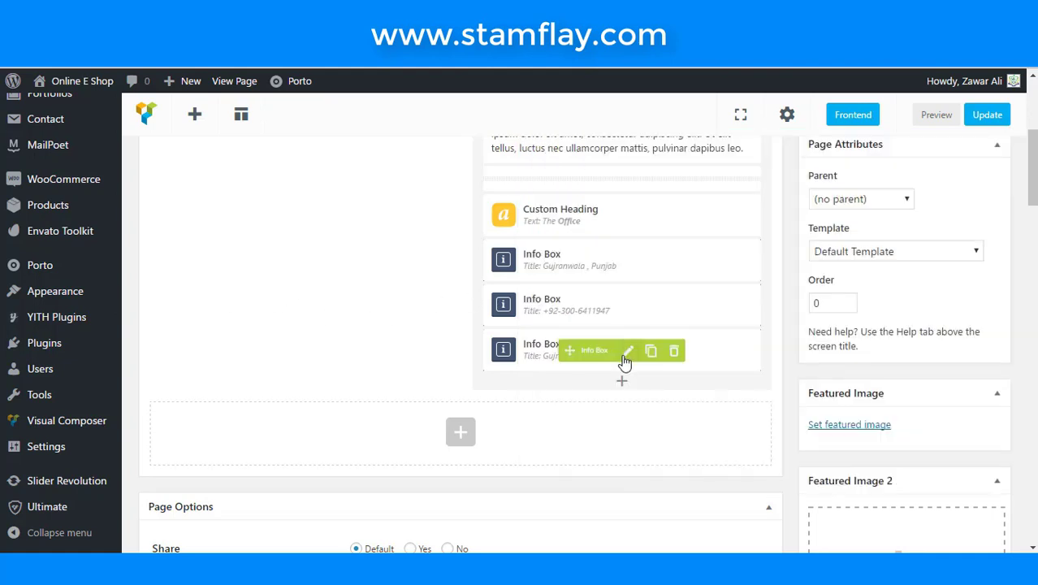
- Give the third info box an envelope icon and the contact e-mail address as its title, then save
left_click(623, 351)
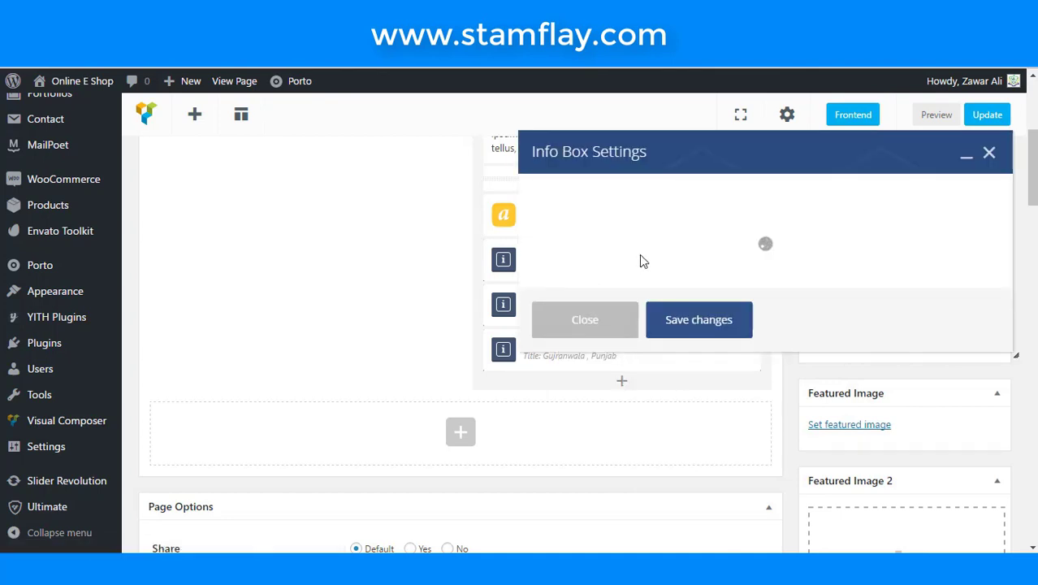
left_click(659, 410)
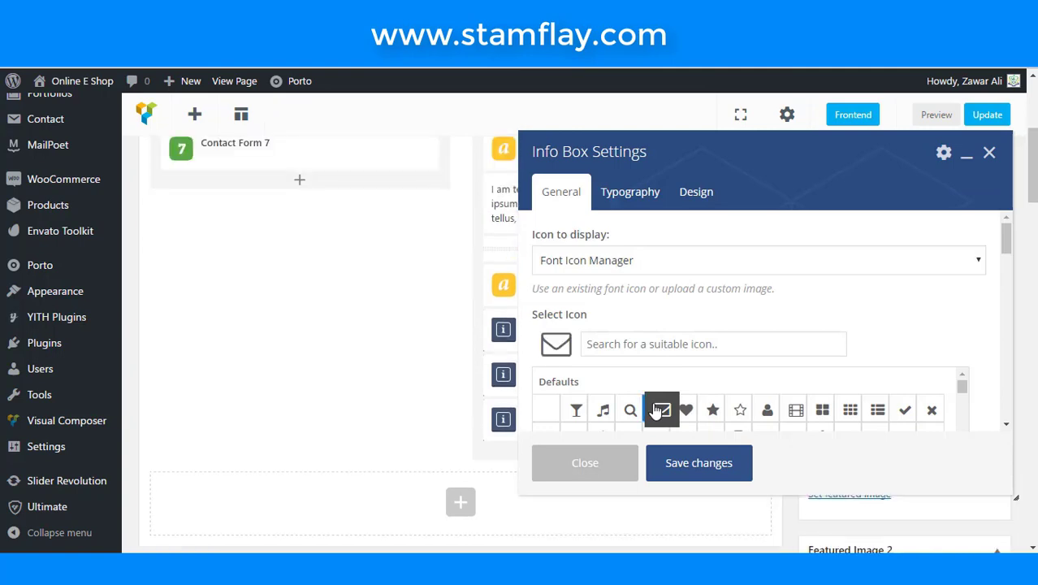
scroll(689, 332, "down", 3)
scroll(687, 380, "down", 3)
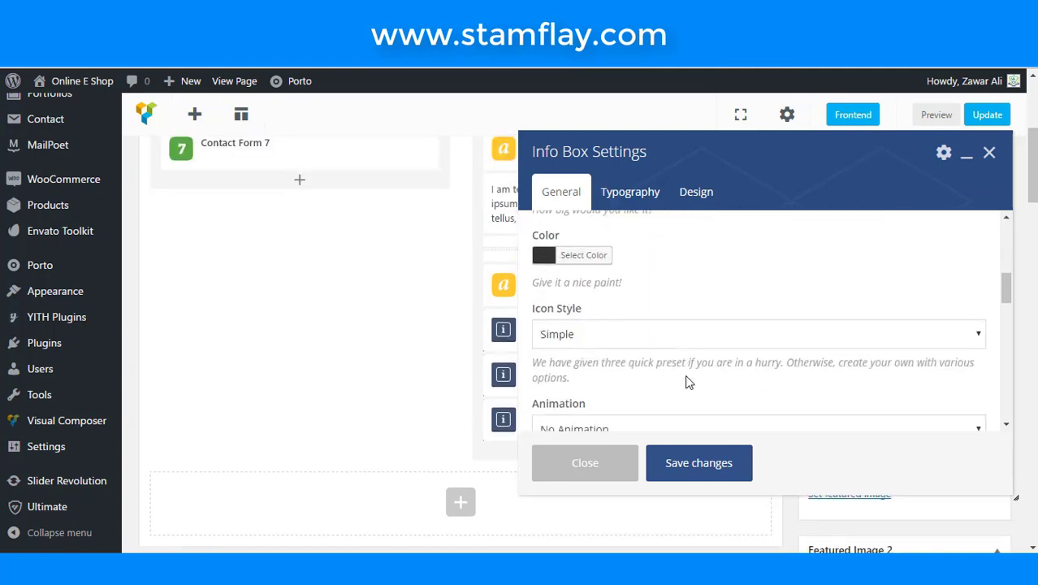
scroll(682, 375, "down", 1)
left_click_drag(668, 342, 329, 345)
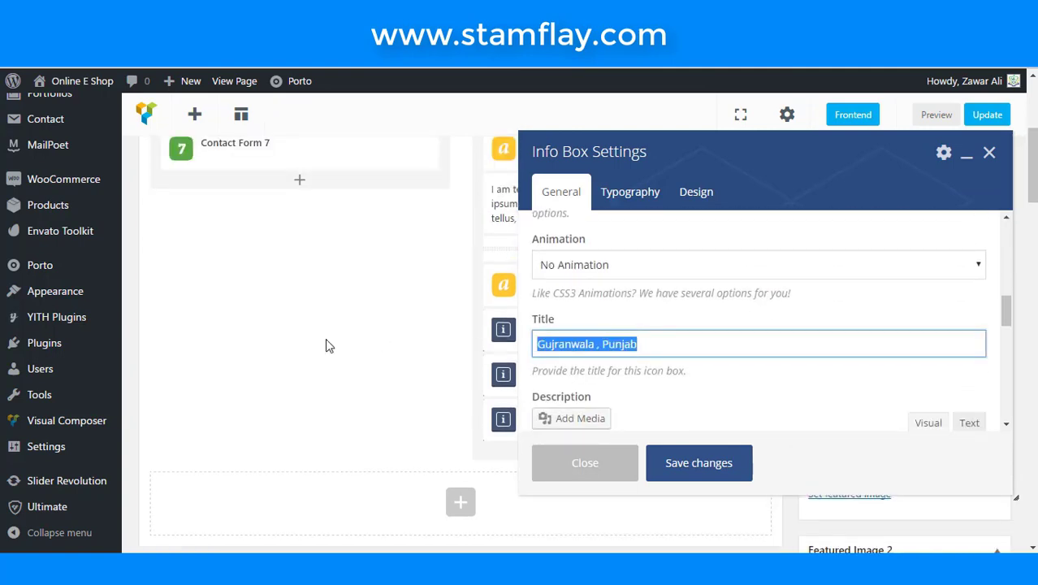
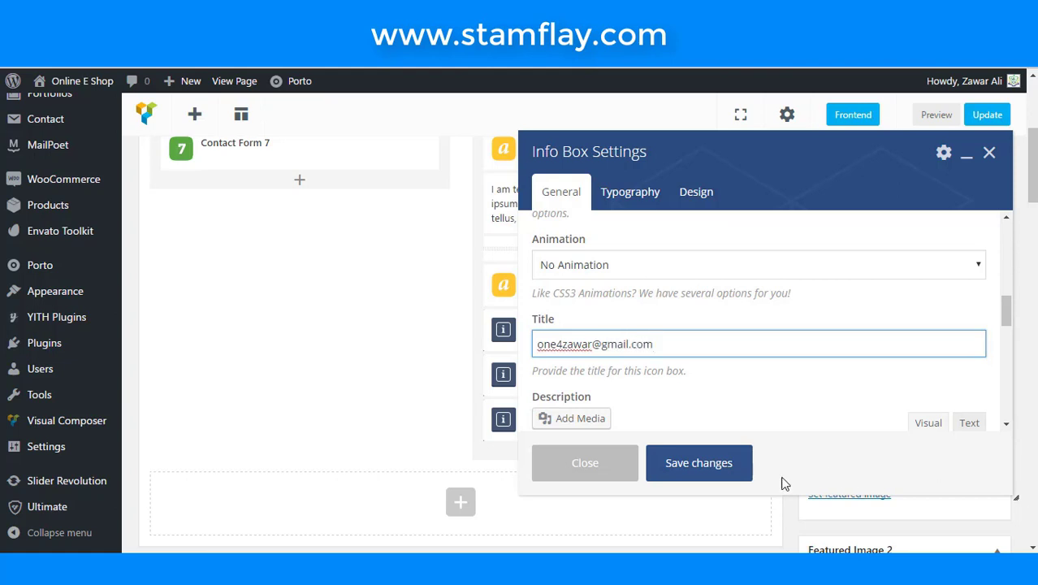
left_click(732, 475)
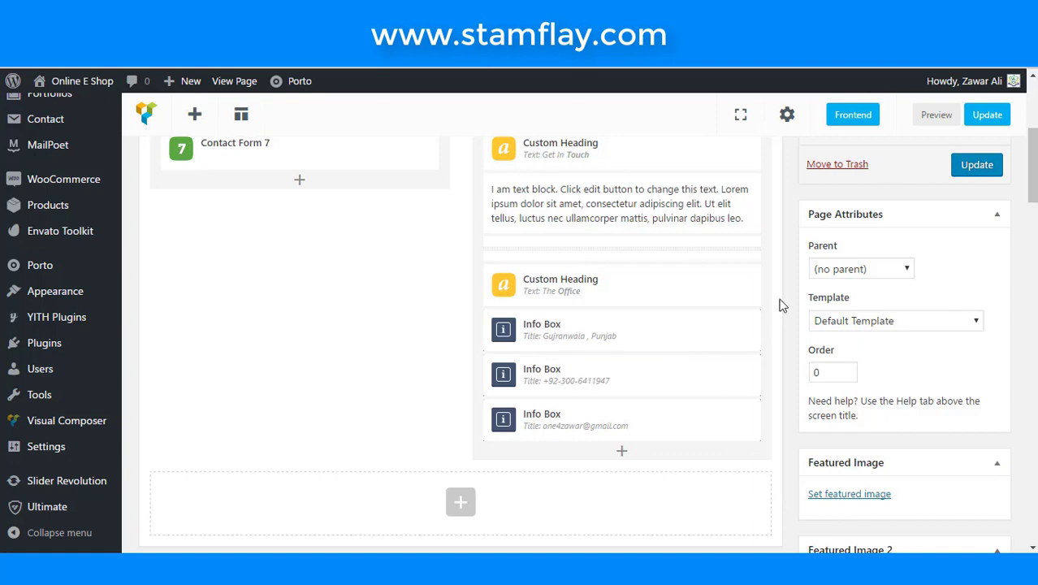
- Update the page and check the address, phone and e-mail rows on the live Contact Us page
left_click(977, 169)
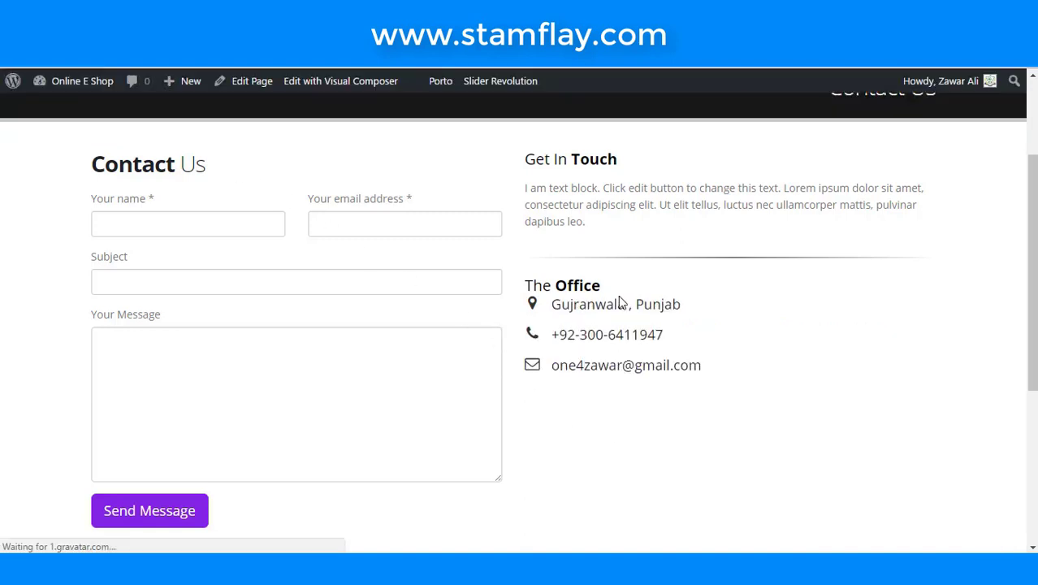
scroll(673, 375, "down", 2)
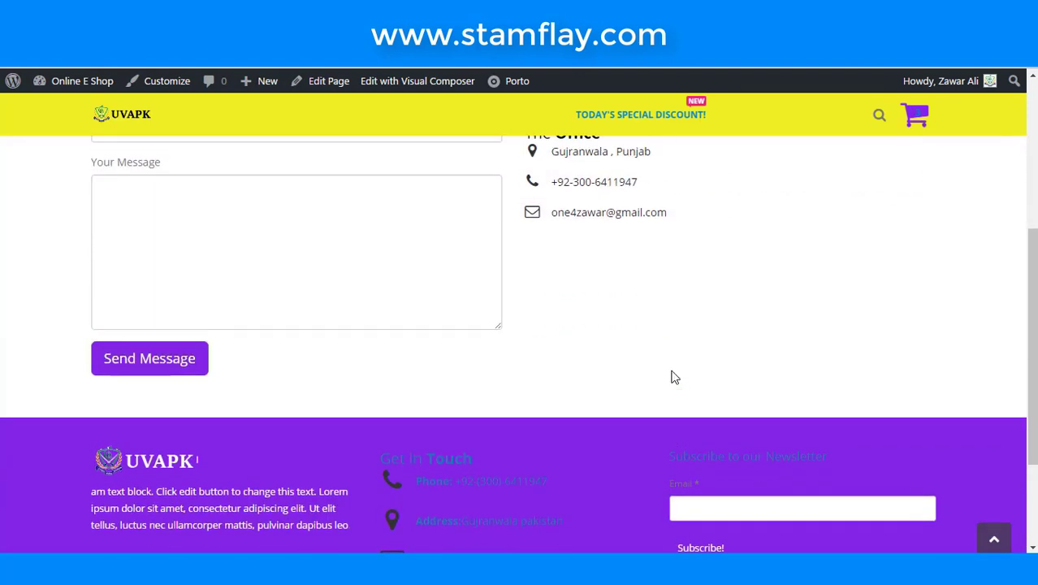
scroll(672, 375, "up", 2)
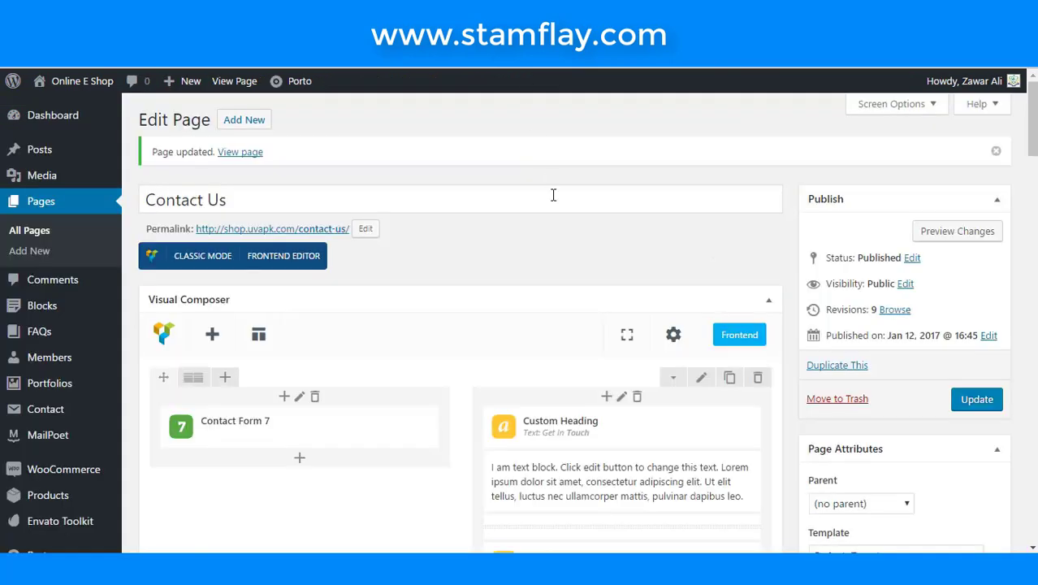
- Add a Separator with a 2px border width beneath the address, phone and e-mail info boxes
scroll(557, 271, "down", 5)
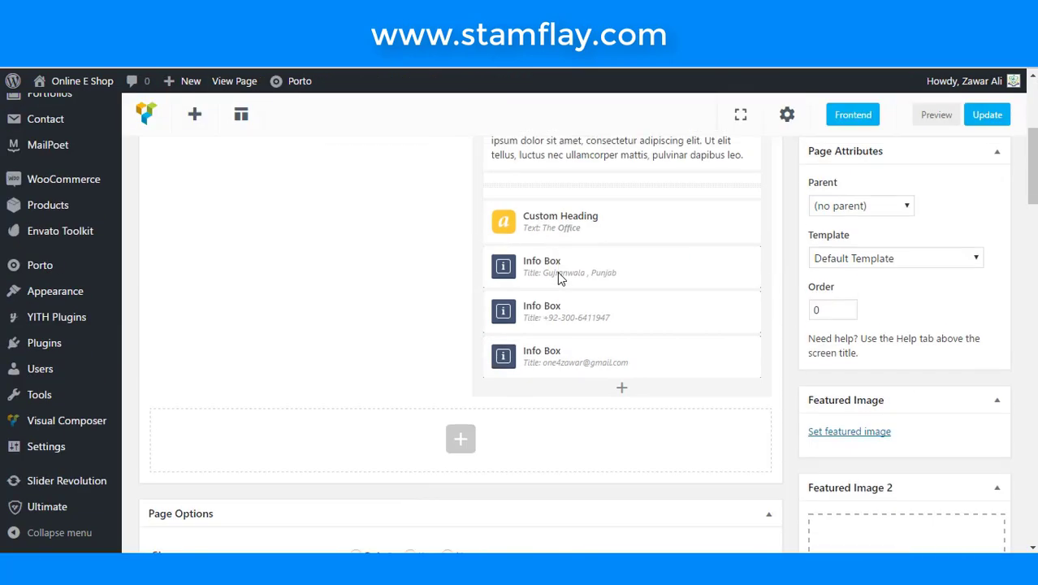
left_click(620, 307)
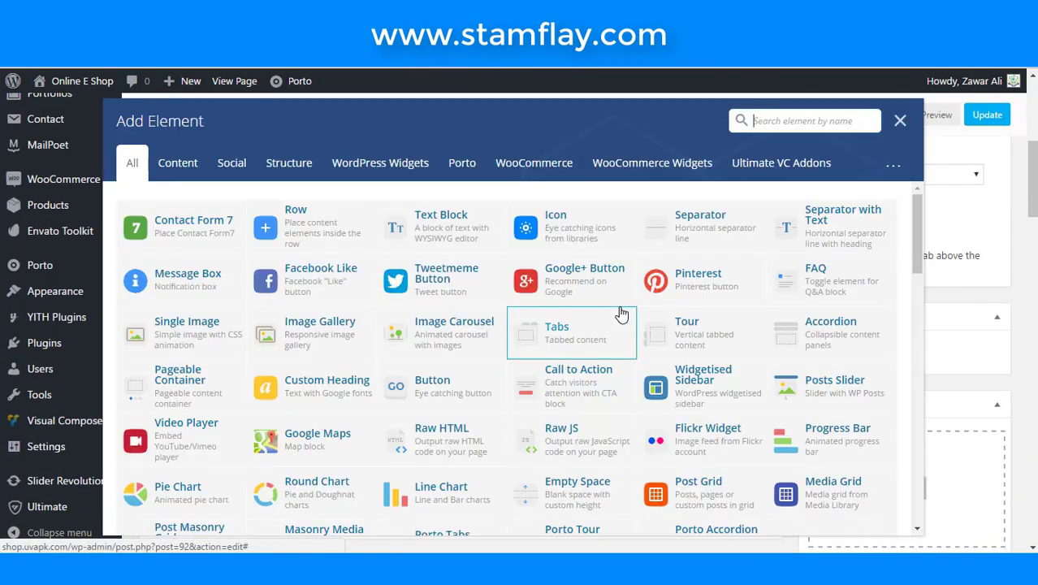
type("sep")
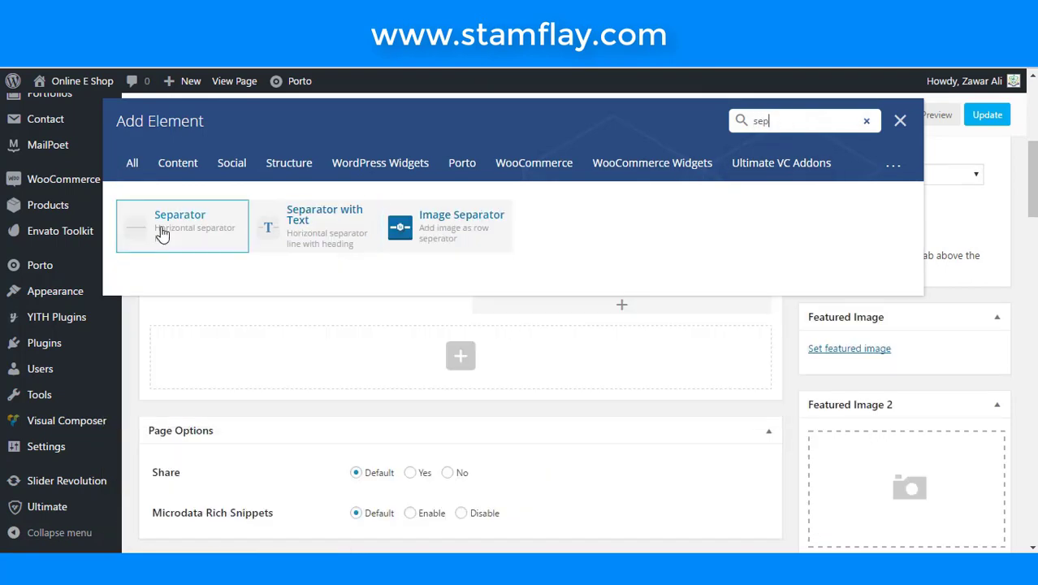
left_click(170, 231)
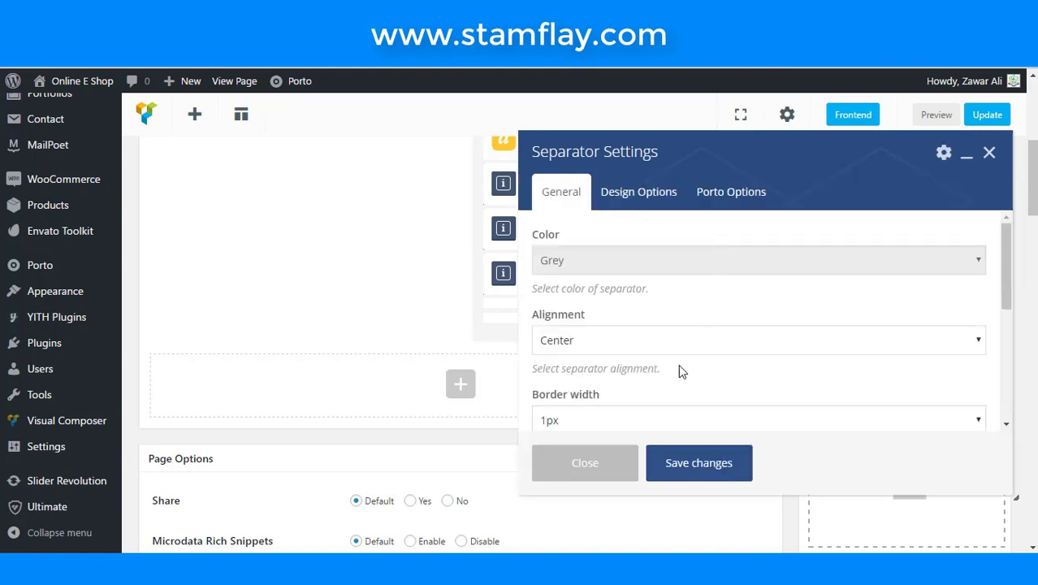
scroll(608, 362, "down", 1)
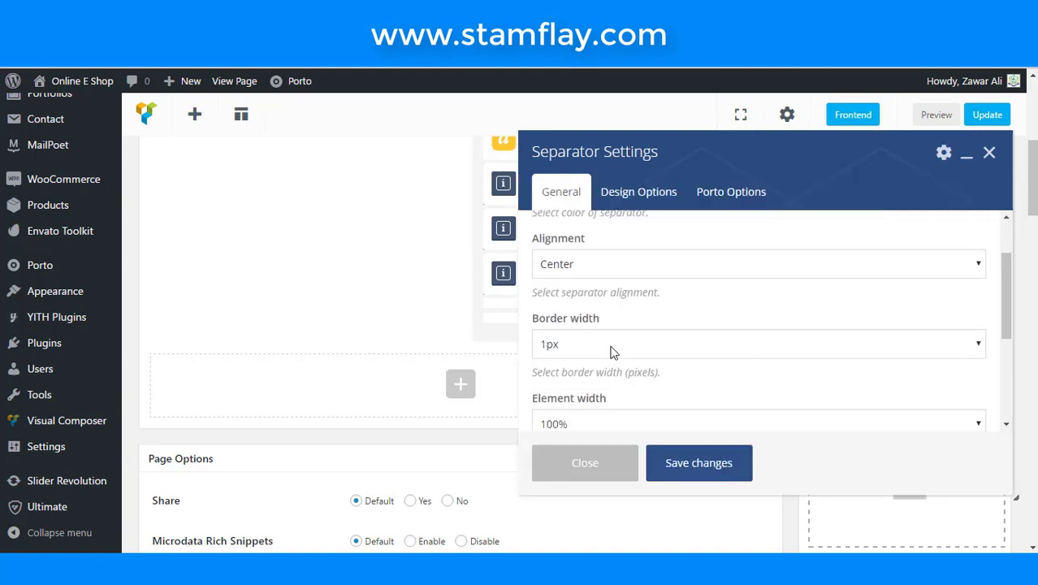
left_click(610, 351)
left_click(603, 382)
left_click(667, 461)
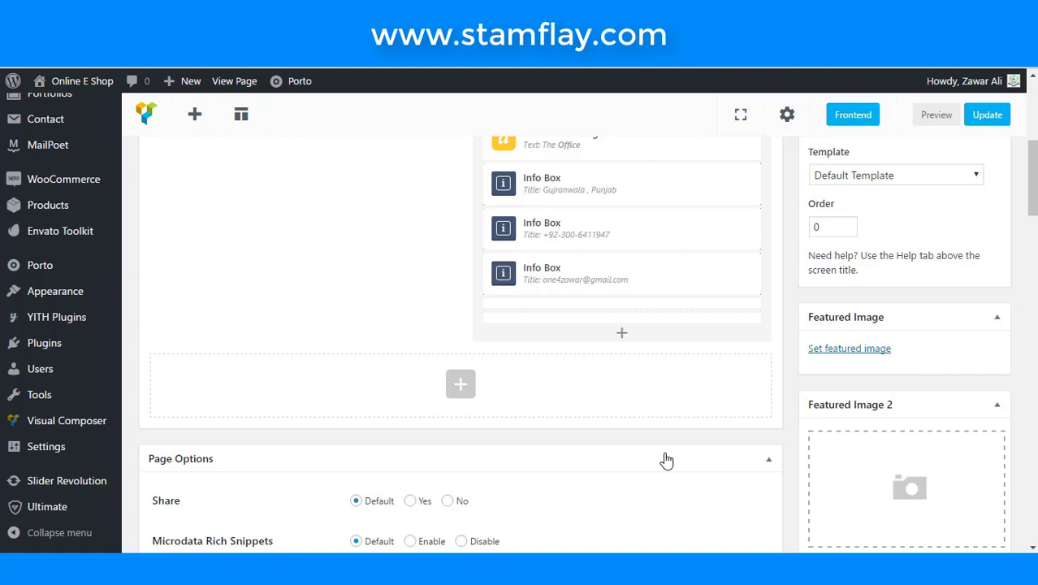
- Add a Custom Heading element below the separator in the right column
left_click(621, 333)
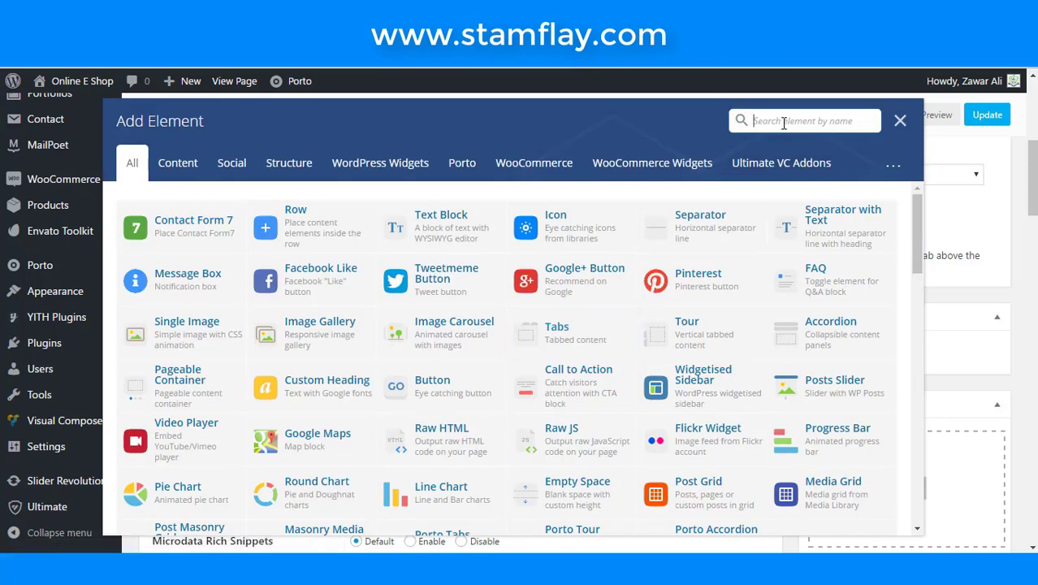
type("cus")
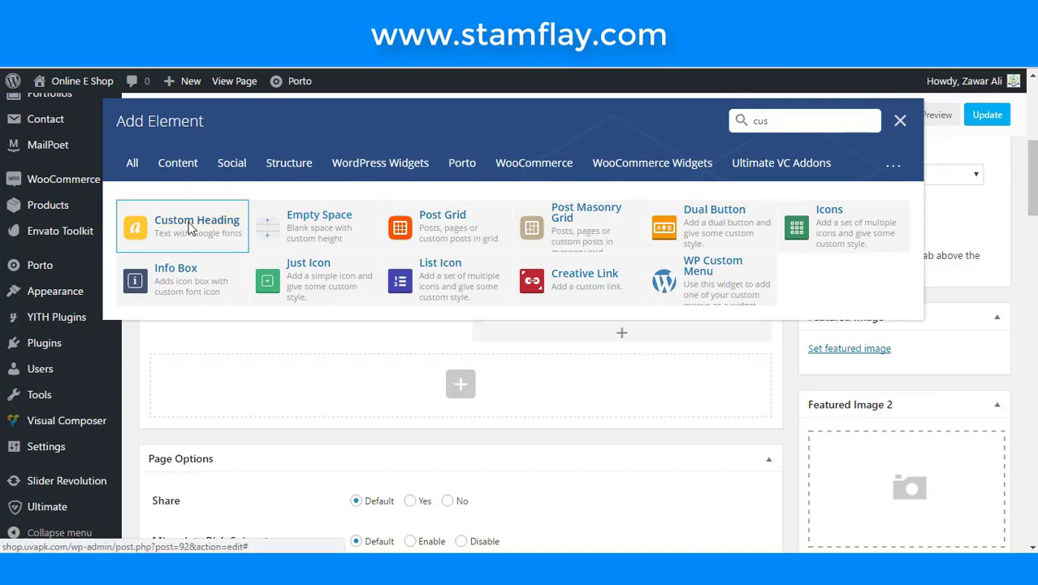
left_click(213, 225)
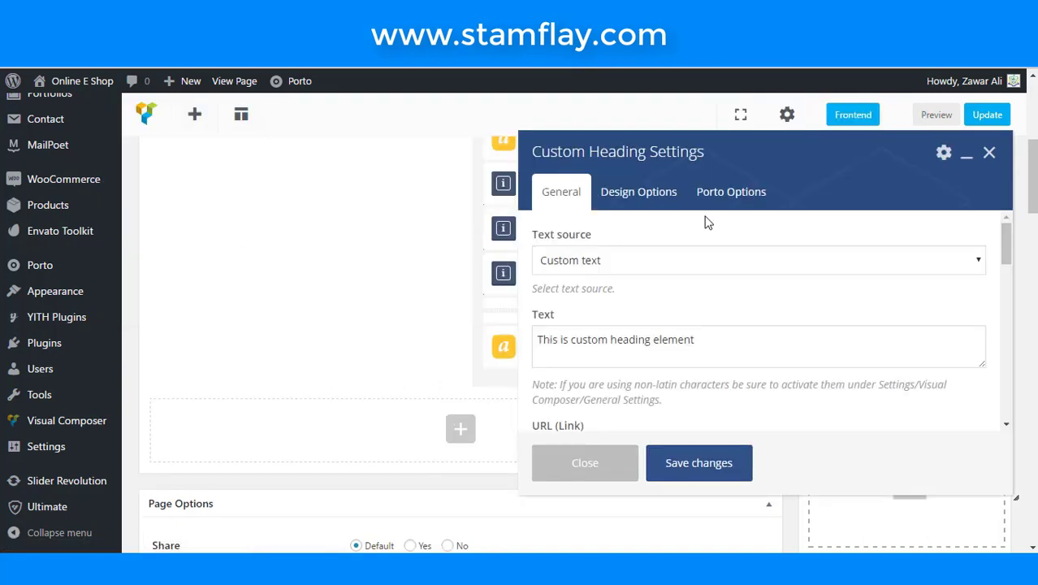
- Replace the heading text with 'Business <Strong>Hours</Strong>' so Hours is bold
left_click(705, 345)
key("ctrl+a")
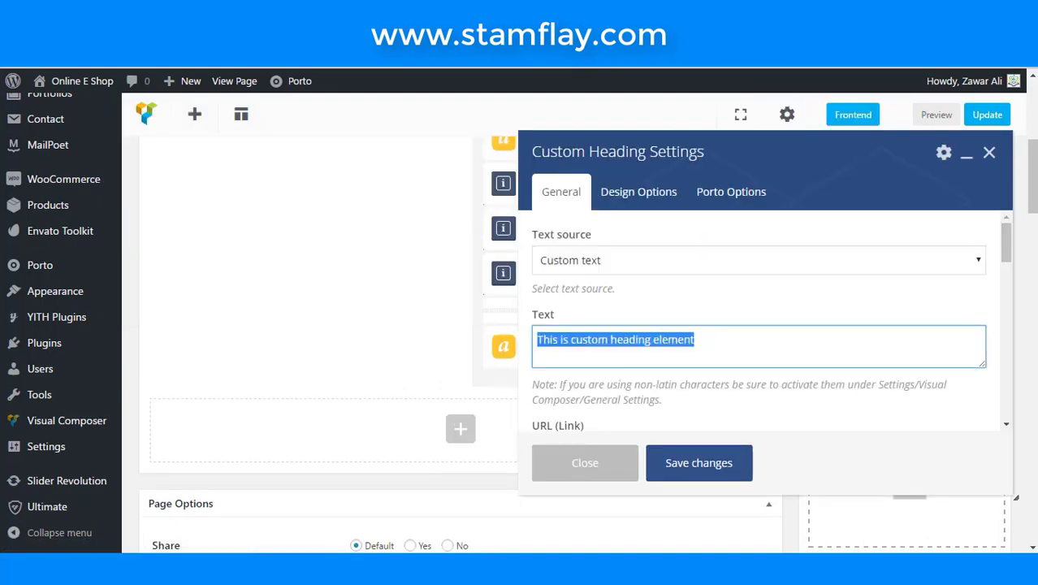
type("Busi")
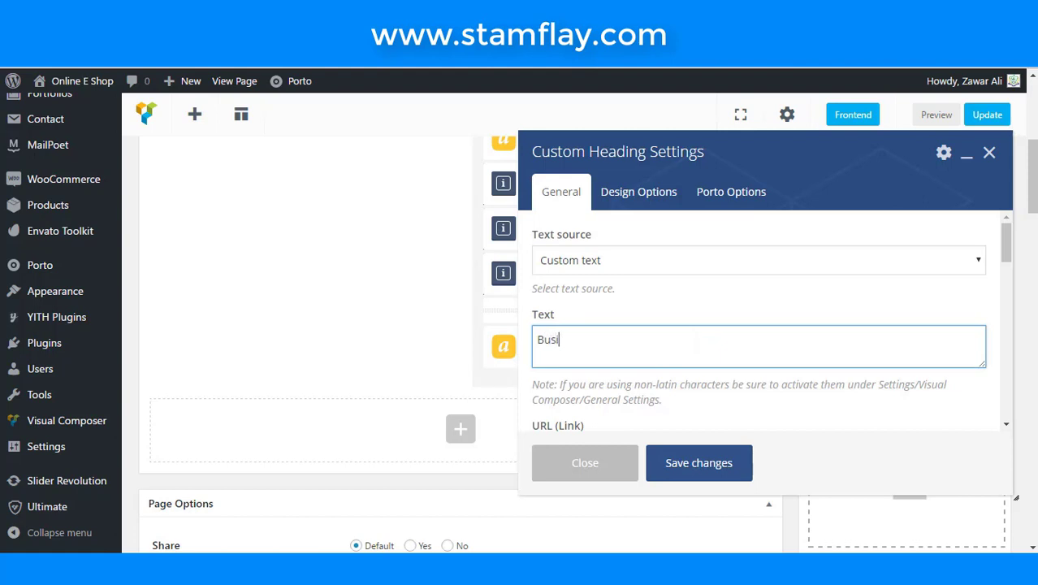
type("ness Hours")
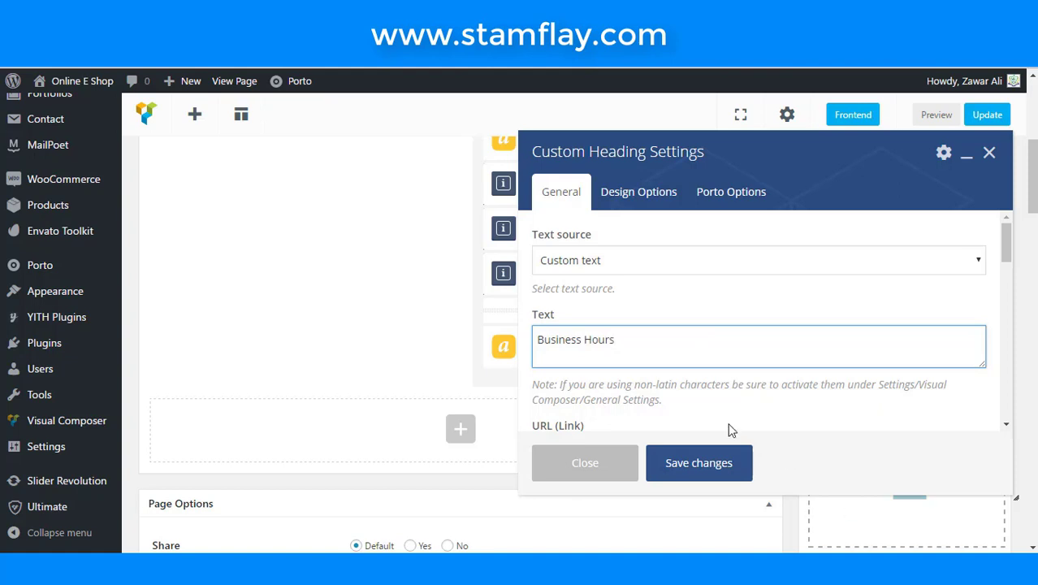
left_click(583, 339)
type("<St")
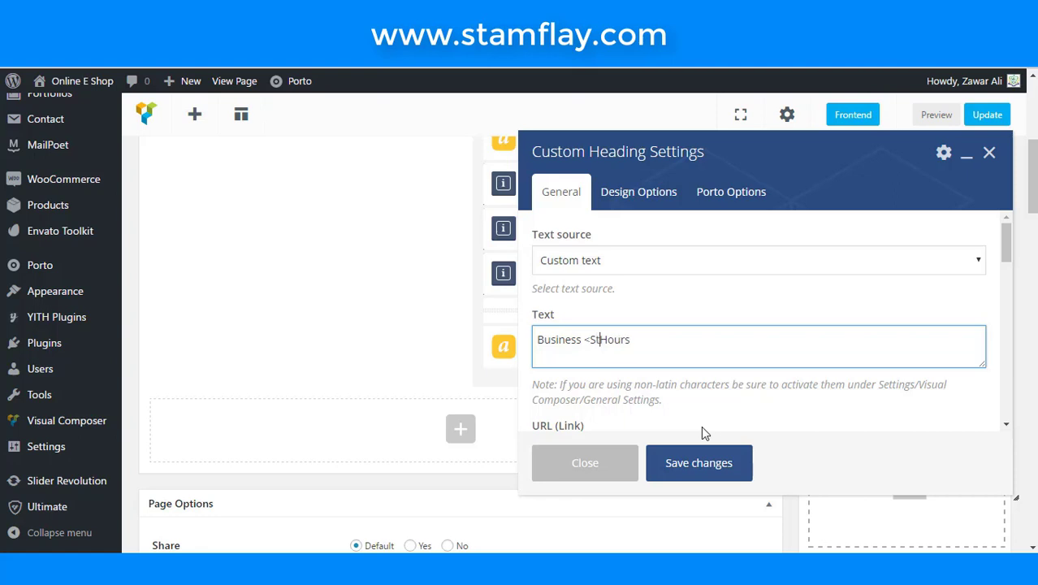
type("rong>")
left_click(681, 347)
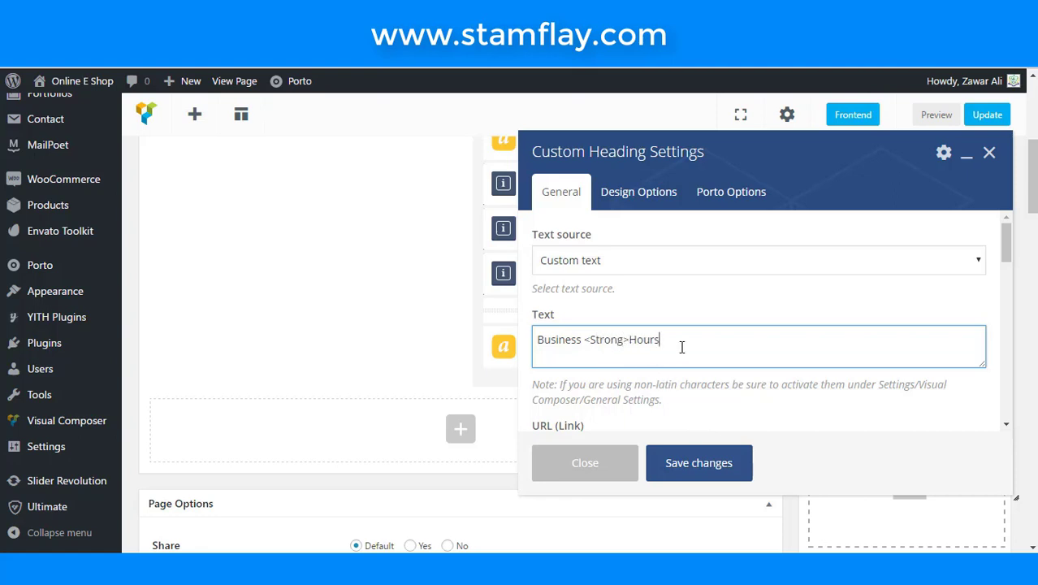
type("I am text block. Click edit button to change this text. Lorem ipsum dolor sit amet, consectetur adipiscing elit. Ut elit tellus, luctus nec ullamcorper mattis, pulvinar dapibus leo")
key("ctrl+z")
left_click_drag(629, 340, 586, 339)
key("ctrl+c")
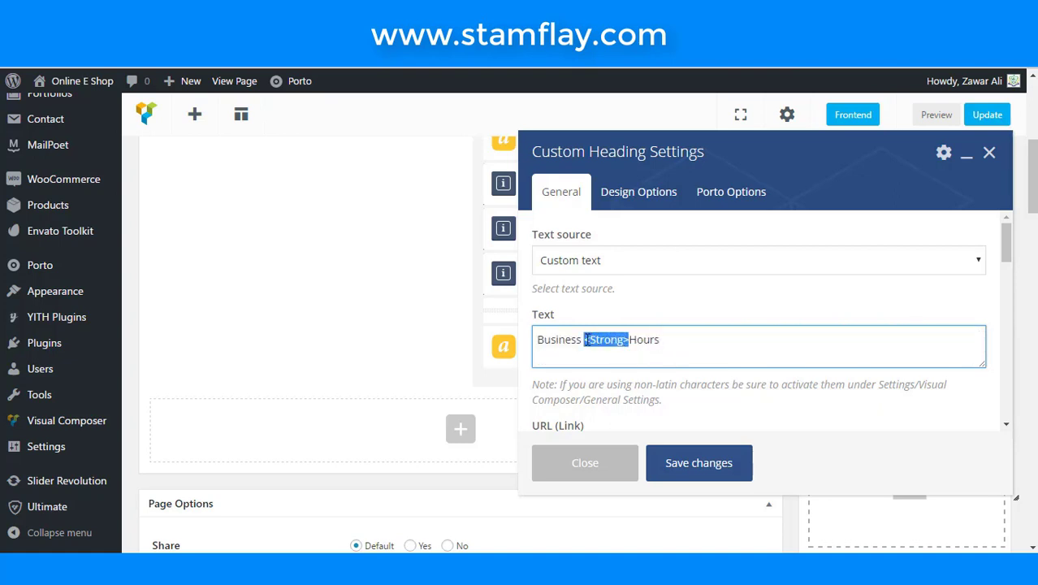
left_click(723, 339)
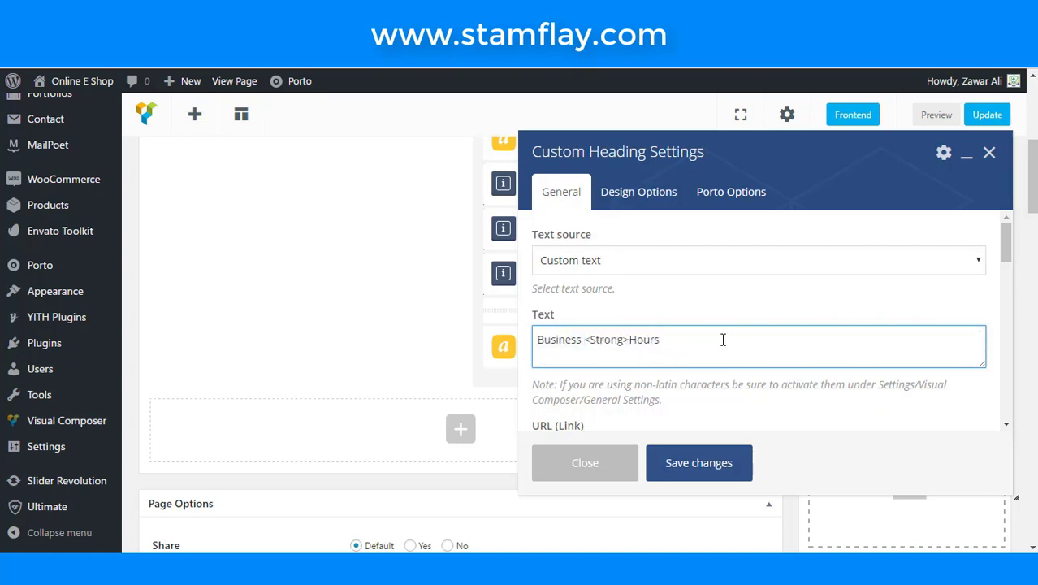
key("ctrl+v")
left_click(665, 341)
type("/")
- Make the heading an h4 in the theme font, colour it black, and save
scroll(665, 349, "down", 3)
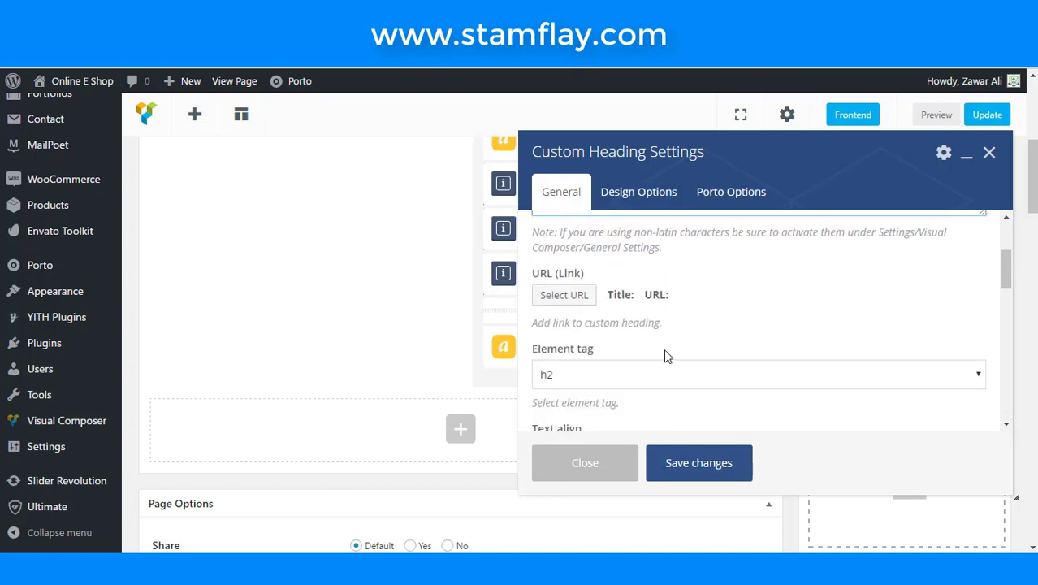
left_click(667, 375)
left_click(599, 442)
scroll(599, 333, "down", 5)
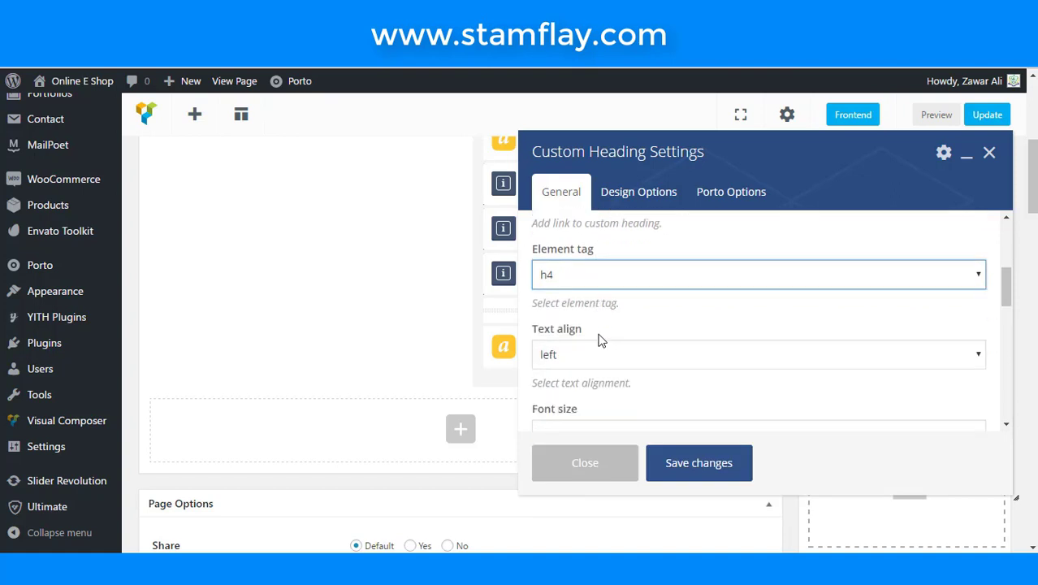
scroll(560, 393, "down", 3)
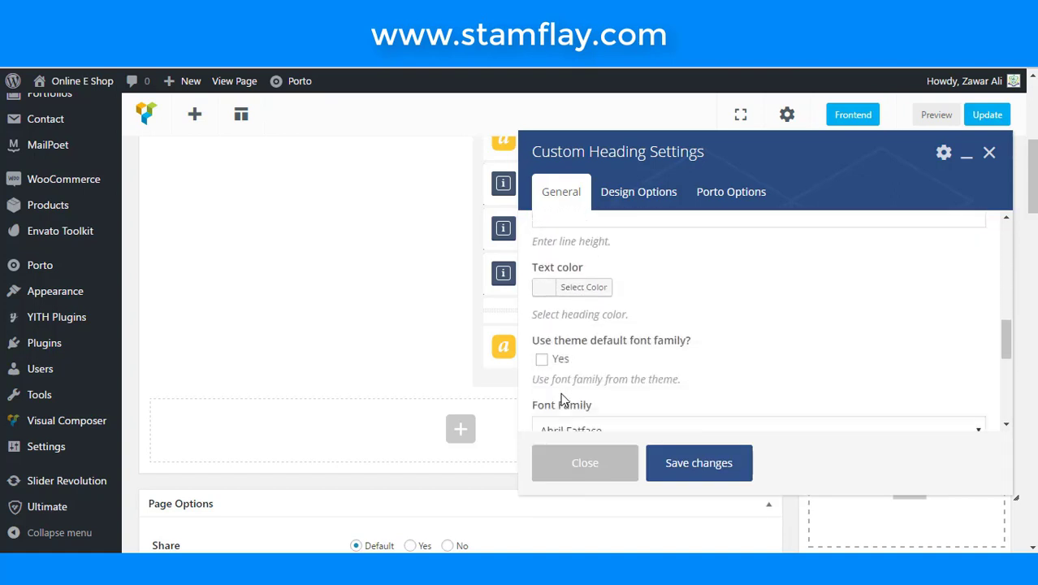
left_click(542, 298)
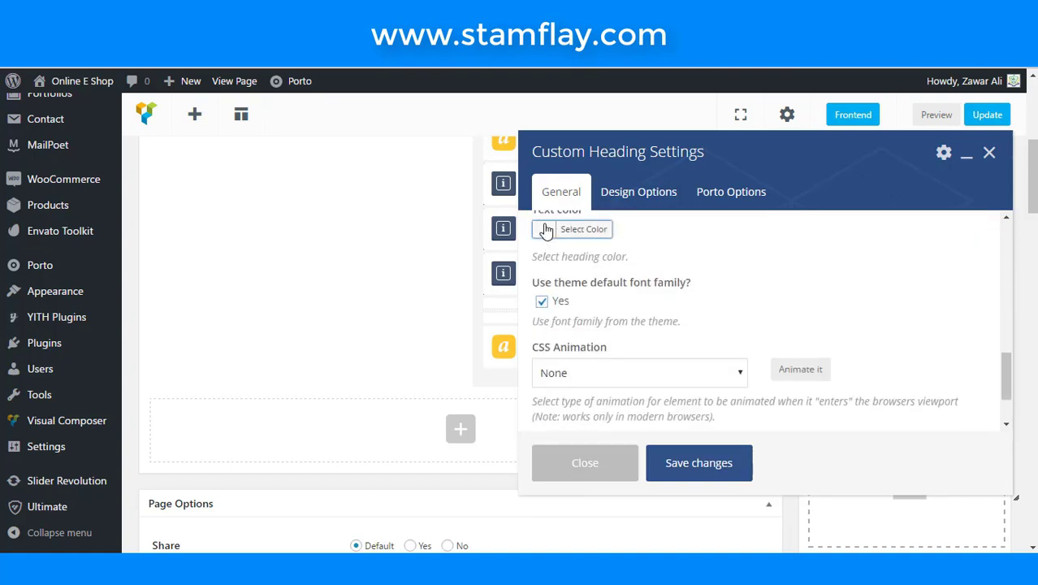
left_click(556, 228)
left_click(547, 405)
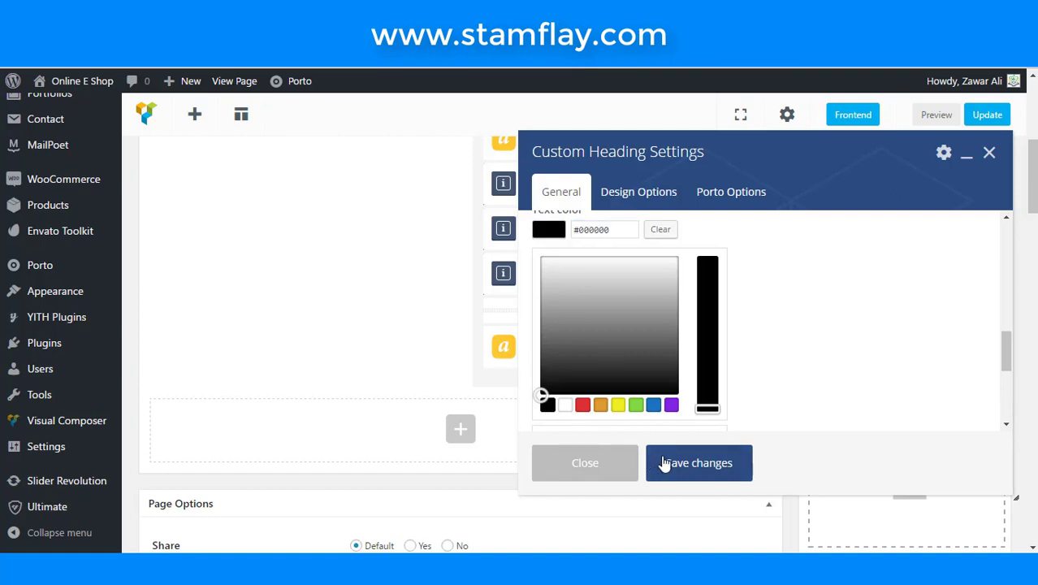
left_click(664, 462)
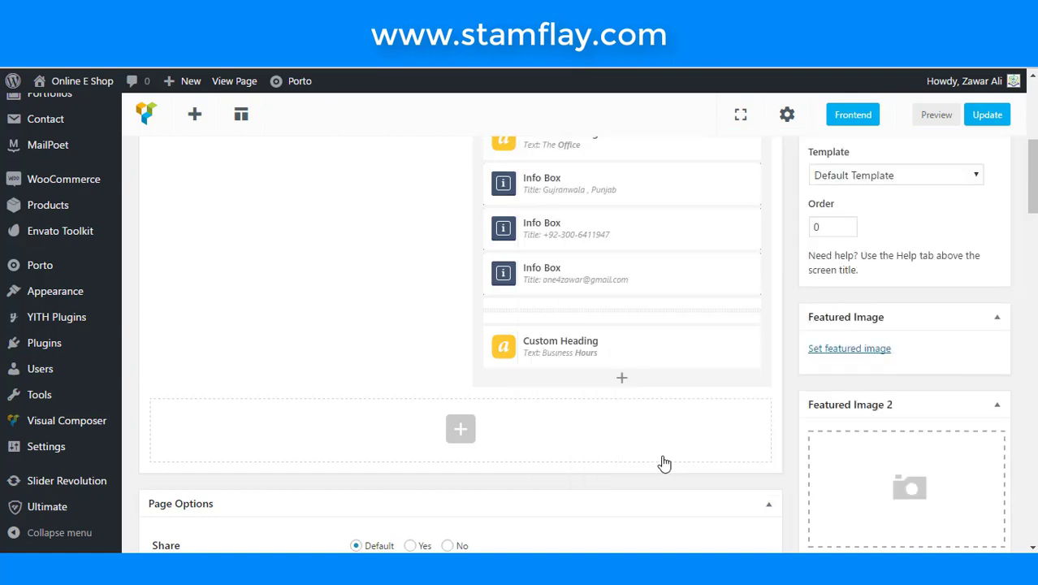
- Insert an Info Box element below the Business Hours heading
left_click(622, 380)
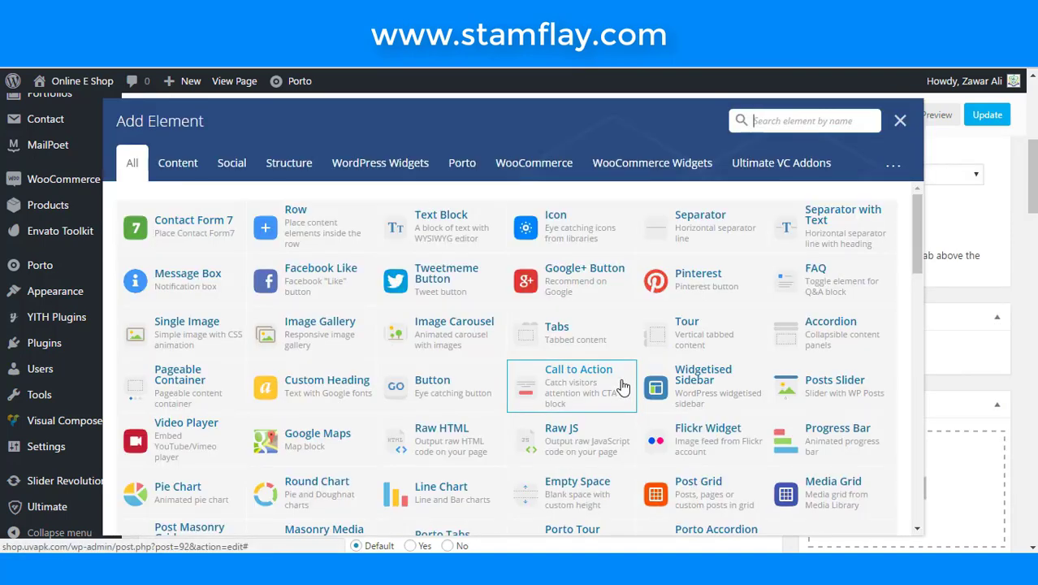
type("info")
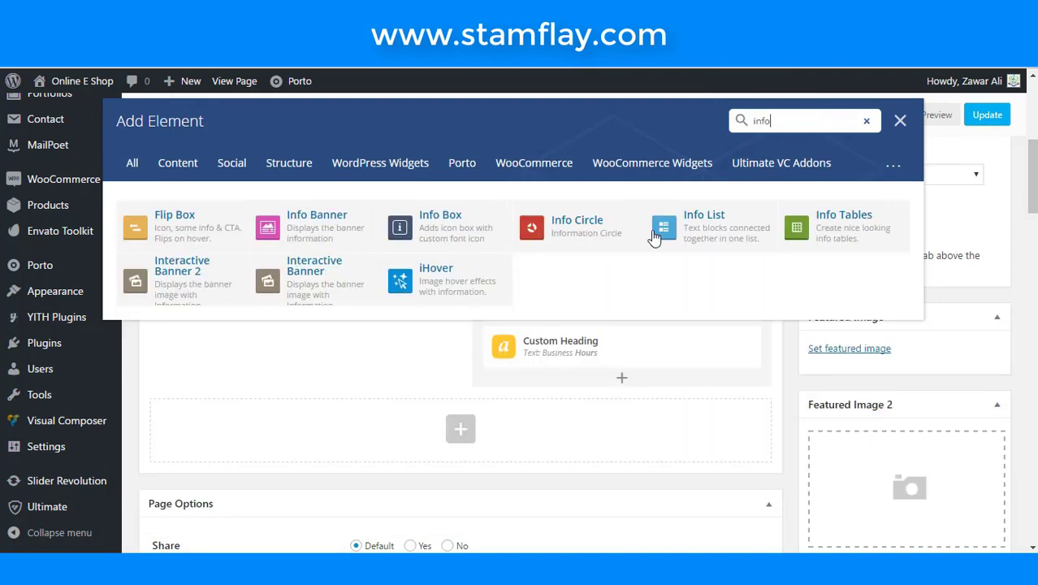
left_click(439, 231)
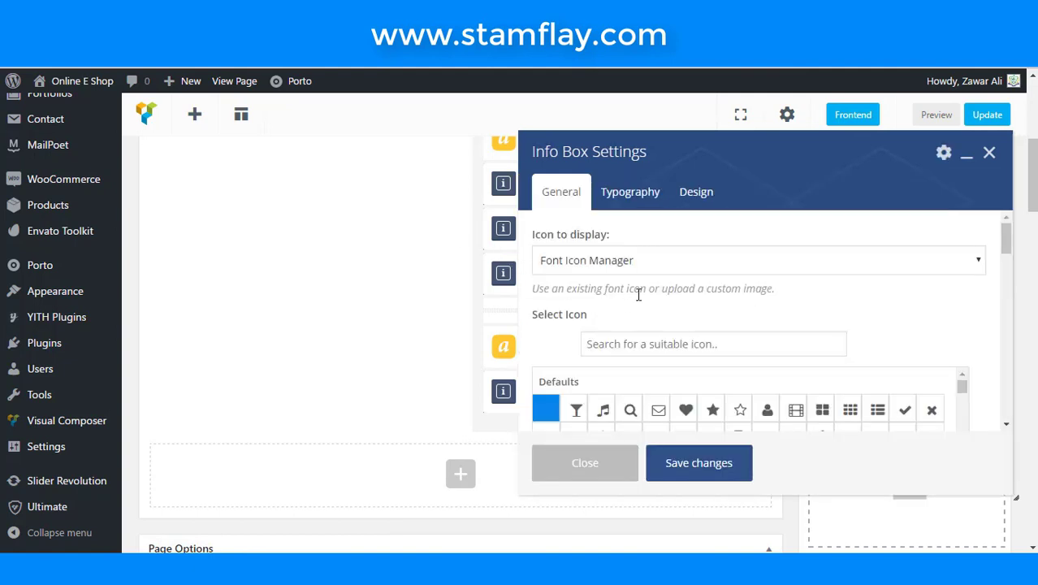
- Give the Info Box the clock icon at size 40
left_click(644, 337)
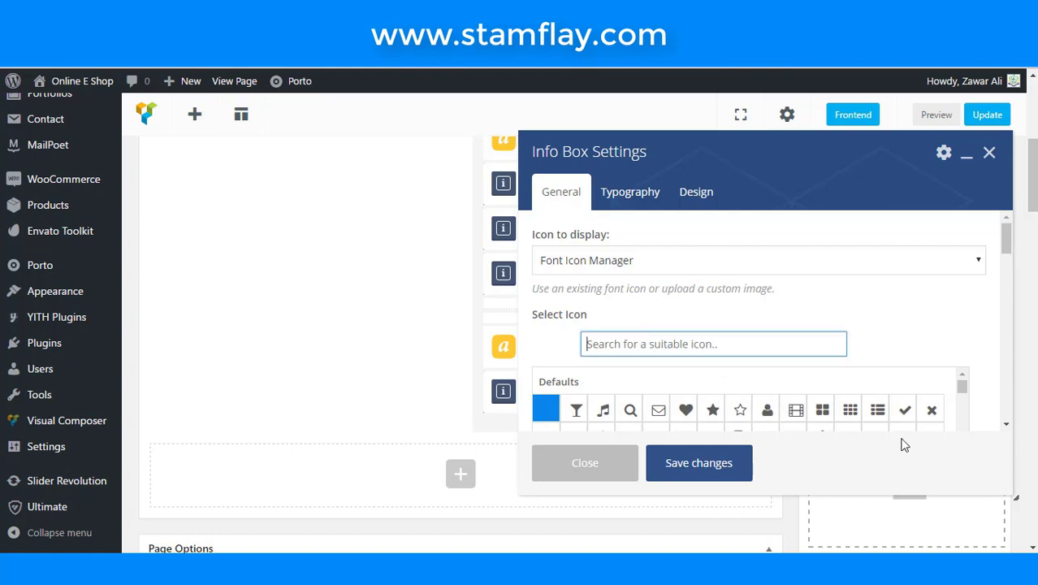
type("clo")
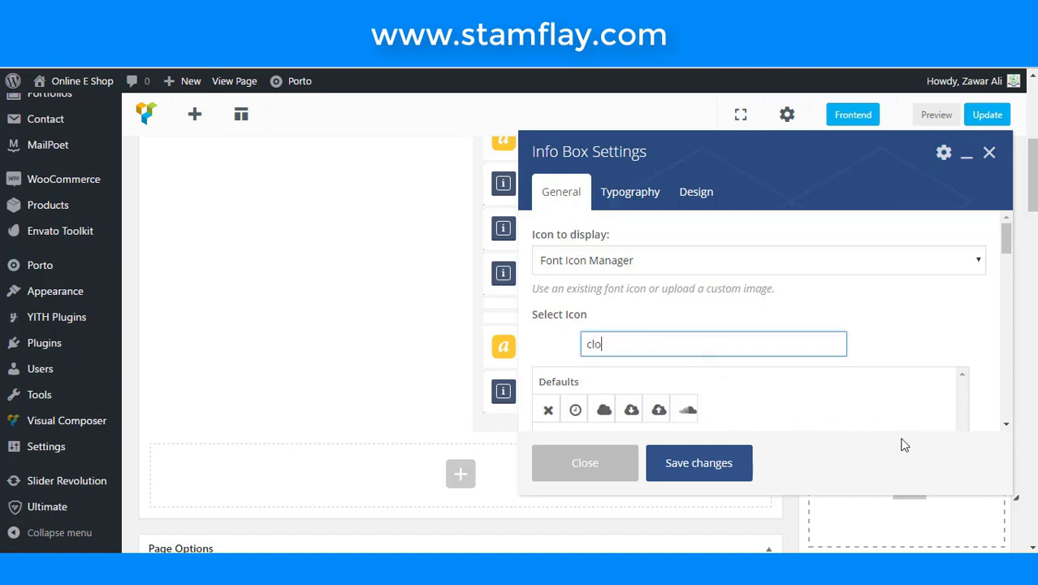
left_click(578, 410)
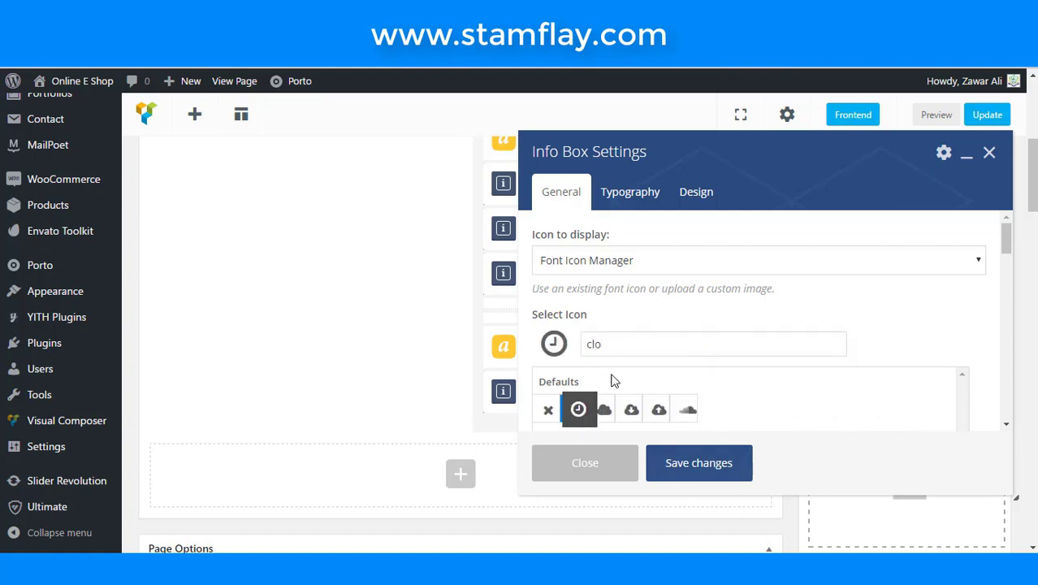
scroll(633, 357, "down", 3)
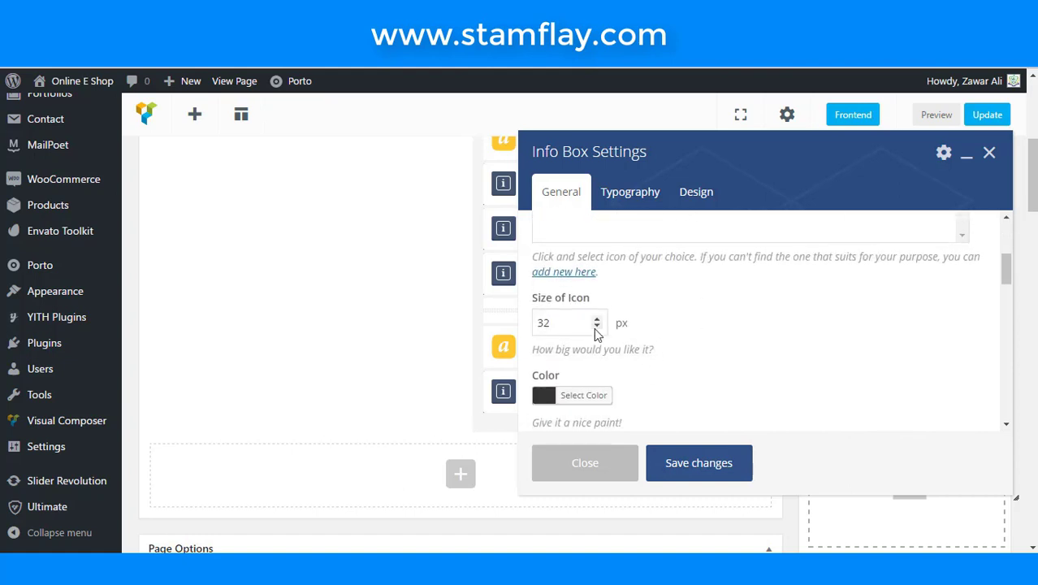
left_click(597, 327)
left_click_drag(579, 323, 477, 317)
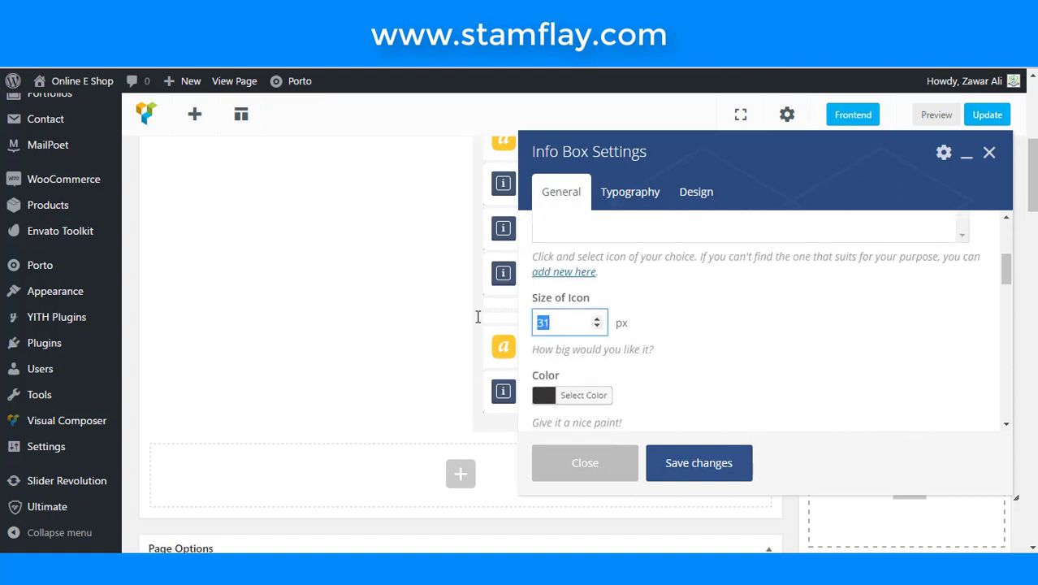
type("40")
scroll(736, 350, "down", 2)
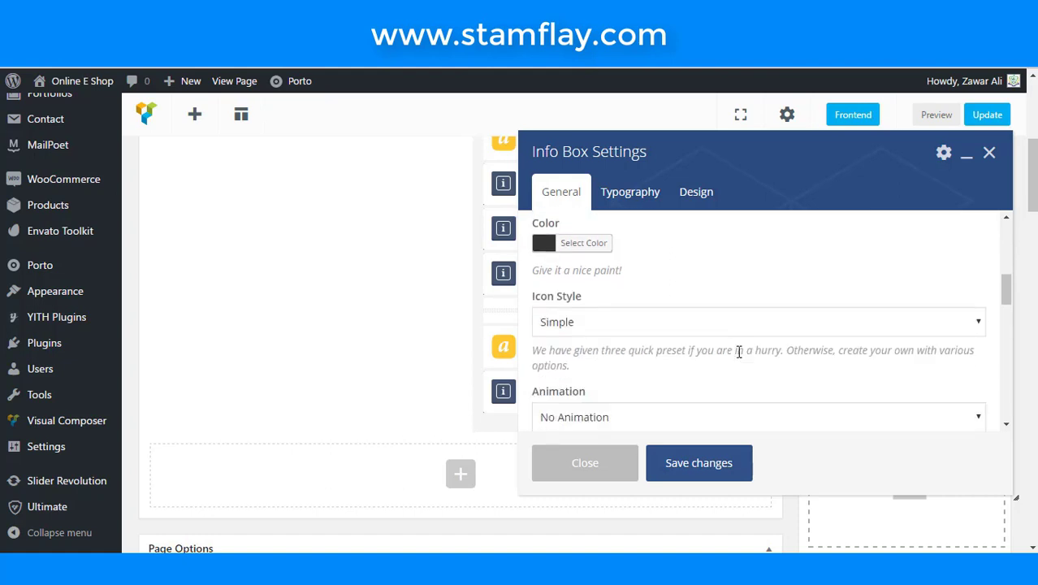
scroll(736, 349, "down", 2)
- Title it 'Monday-Friday: 9am to 5pm', add extra class m-t-n, and save
left_click(738, 351)
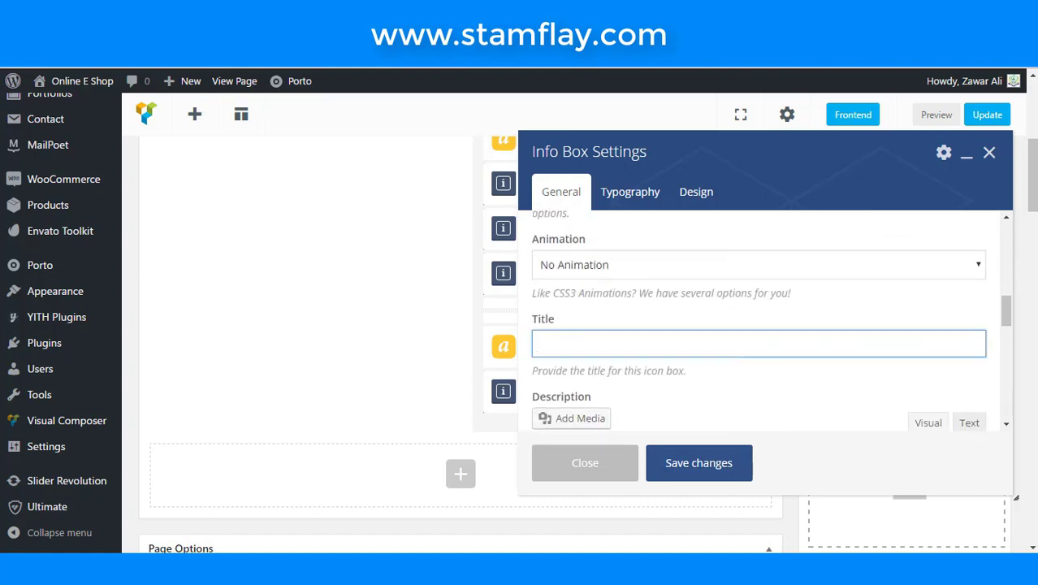
type("Monday-Friday: ")
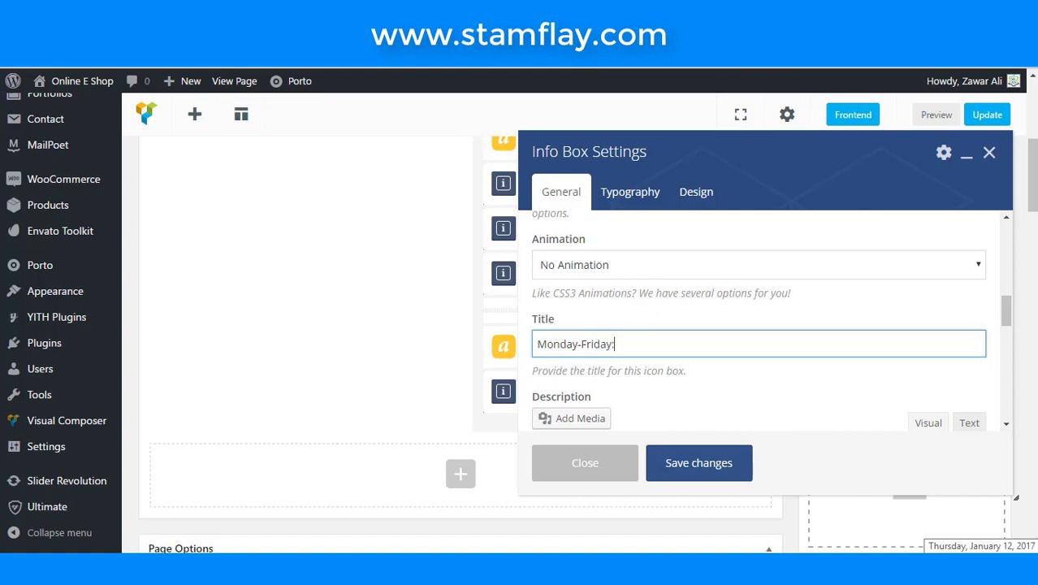
type("9am to 5")
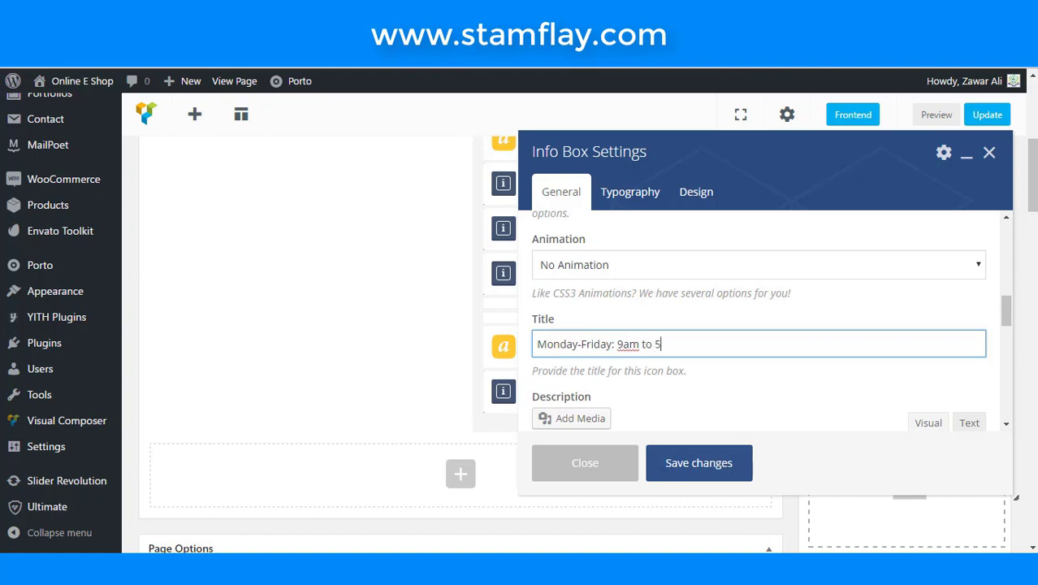
type("pm")
scroll(682, 365, "down", 5)
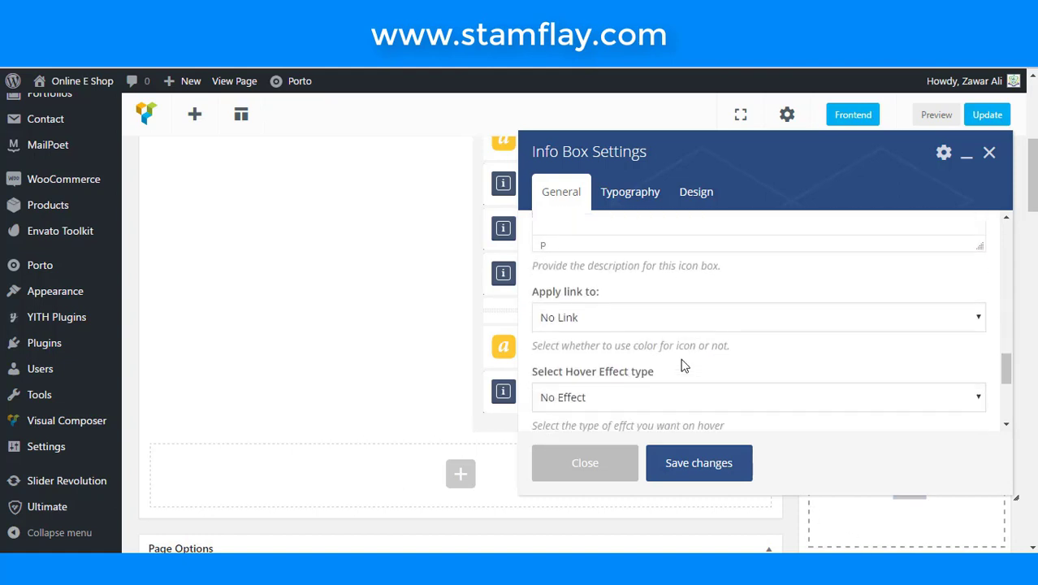
scroll(684, 365, "down", 5)
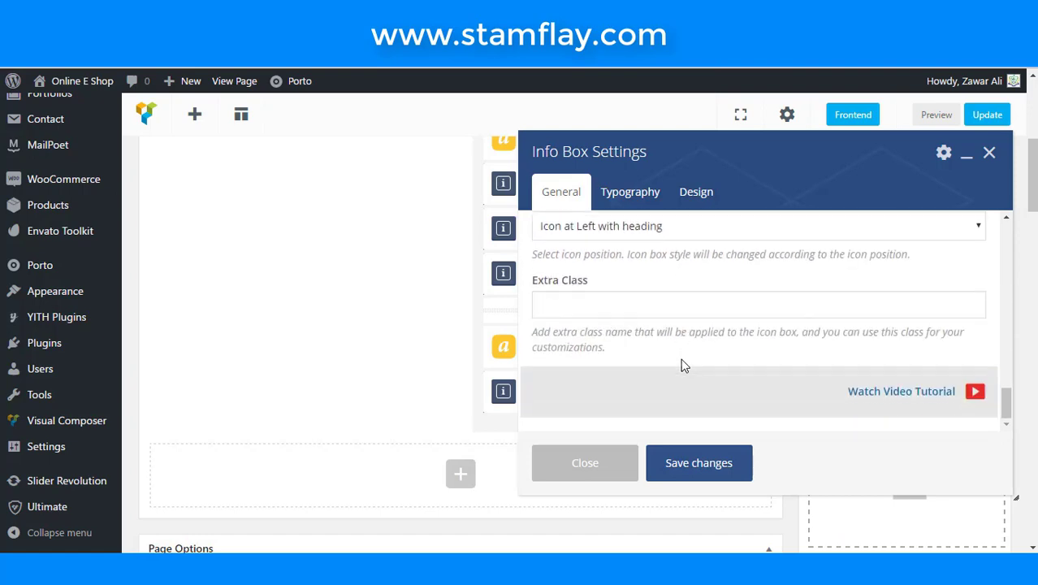
left_click(686, 308)
scroll(771, 350, "down", 1)
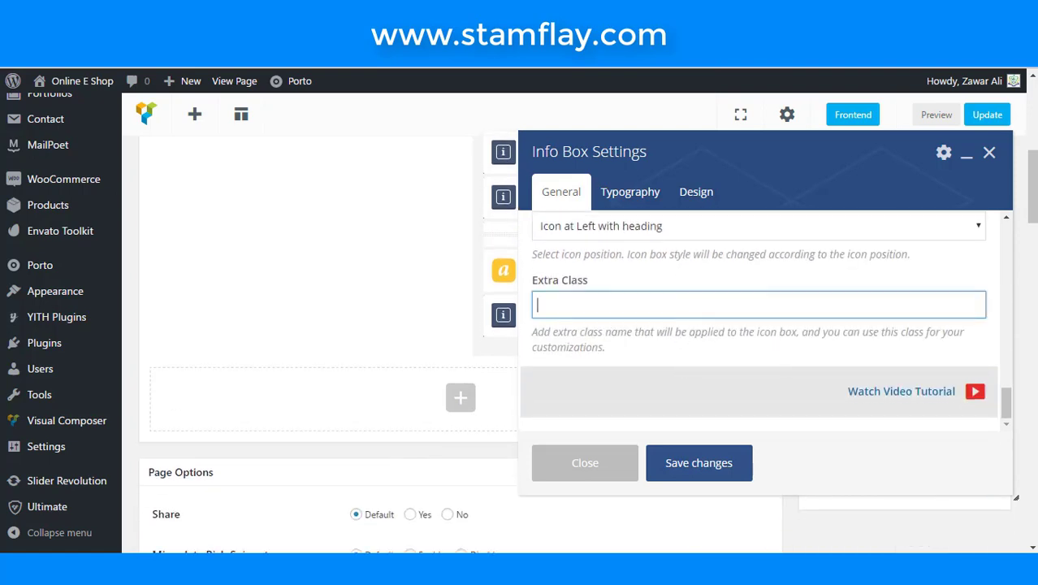
type("m-t-n")
left_click(713, 465)
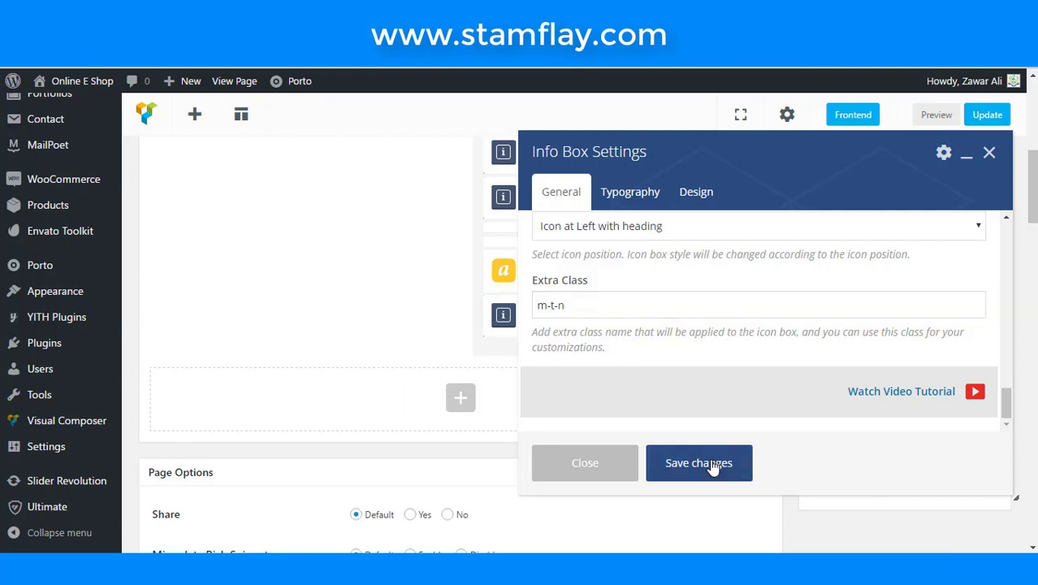
- Check the updated live Contact Us page, then go back to editing it in the page builder
scroll(833, 293, "up", 3)
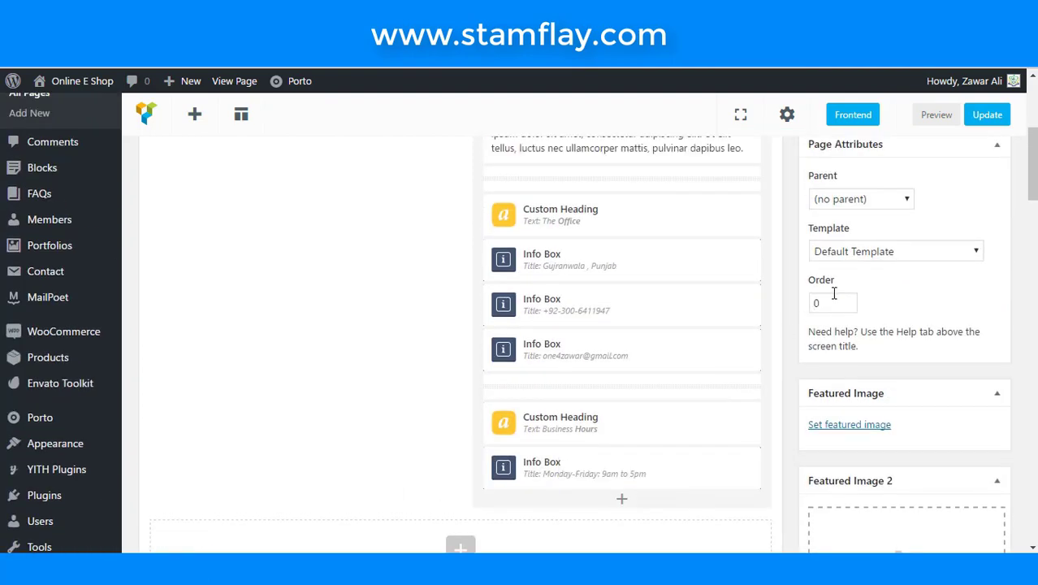
scroll(833, 294, "up", 5)
left_click(977, 323)
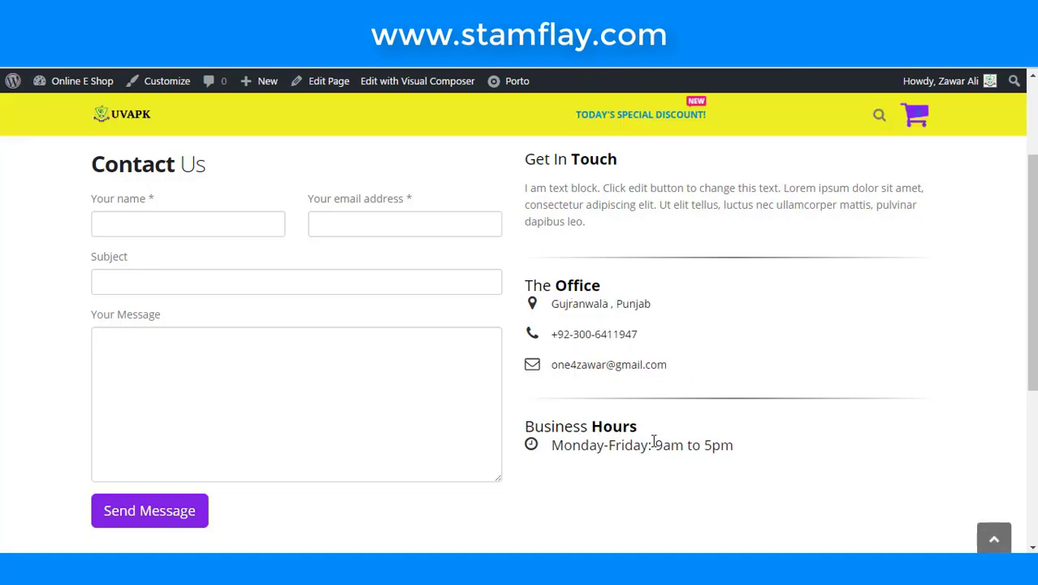
scroll(544, 455, "down", 3)
scroll(544, 454, "up", 3)
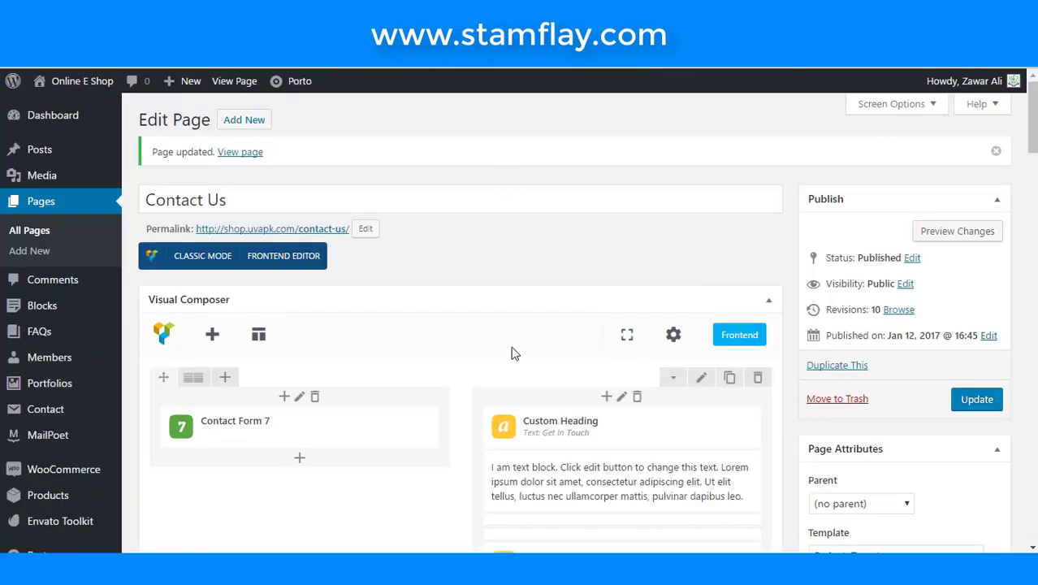
- Clone the Business Hours Info Box twice for three rows, then update the Contact Us page
scroll(512, 353, "down", 6)
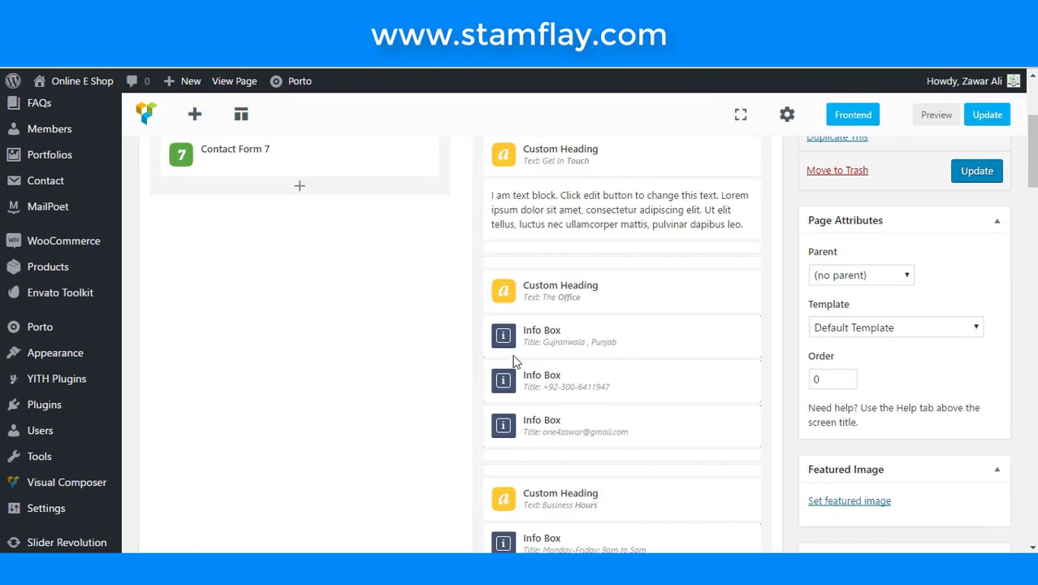
scroll(512, 362, "down", 2)
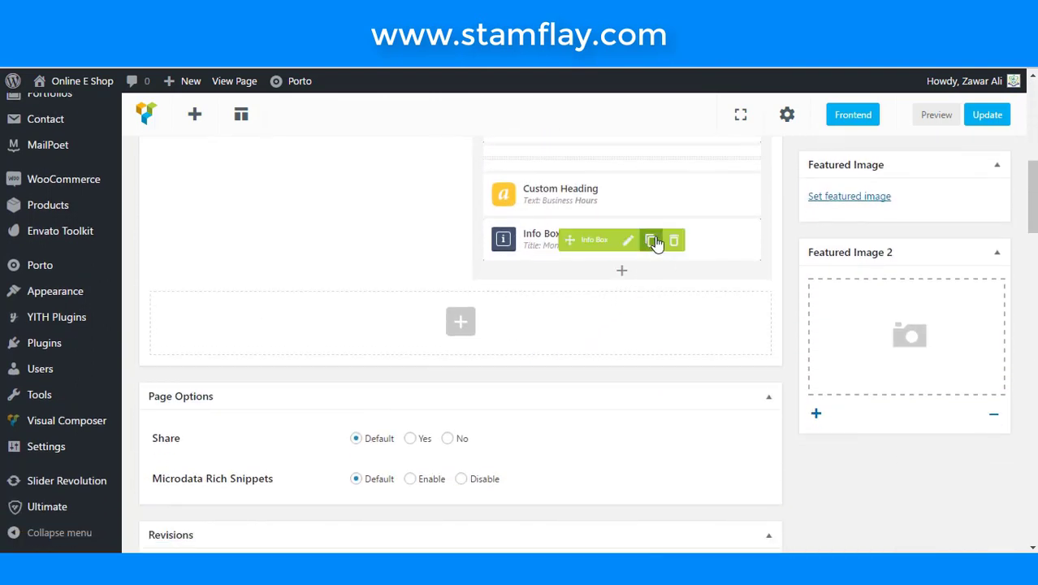
left_click(650, 240)
left_click(650, 240)
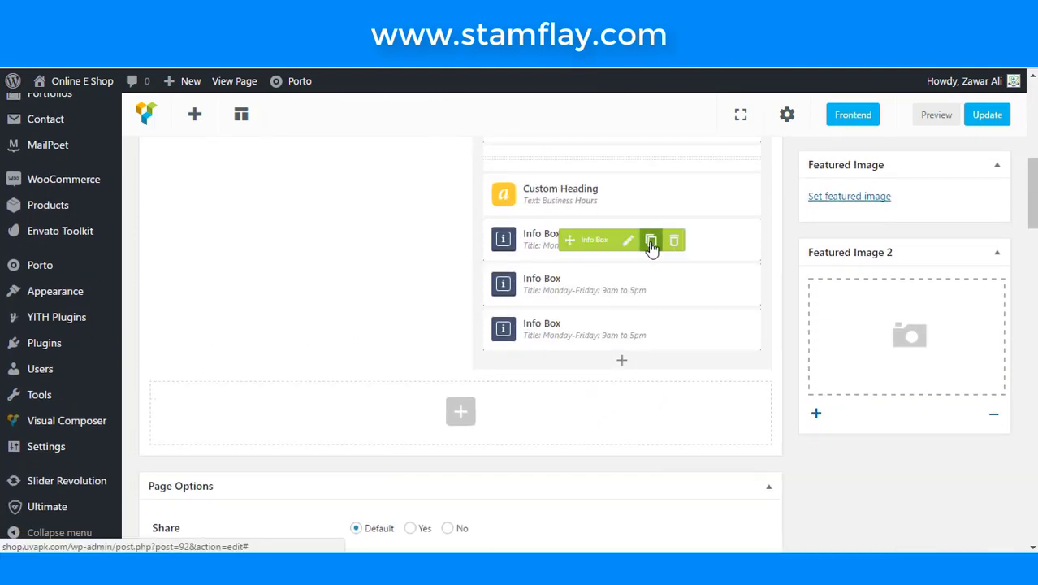
left_click(987, 119)
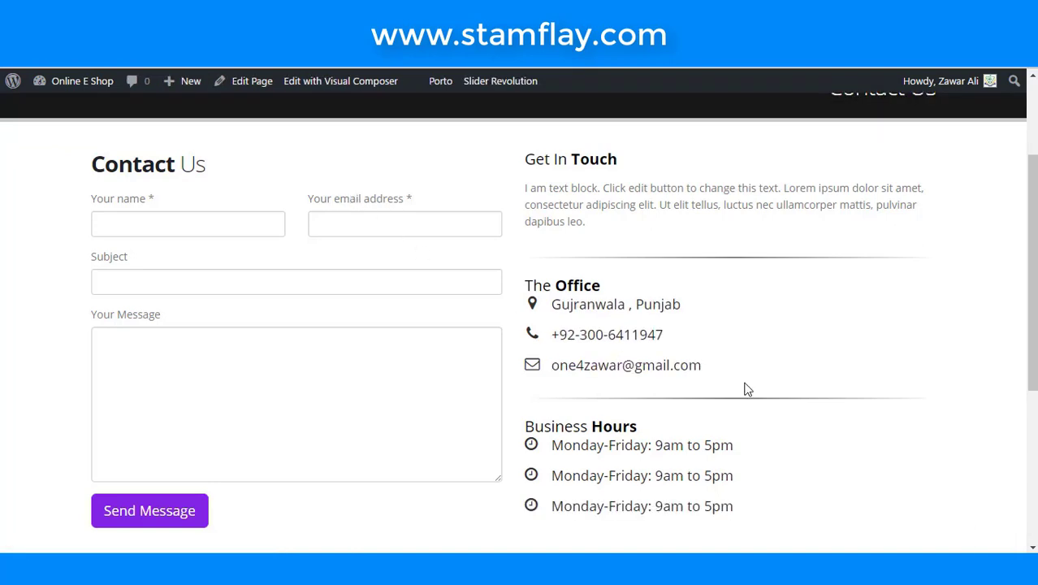
scroll(703, 428, "down", 1)
scroll(592, 396, "down", 3)
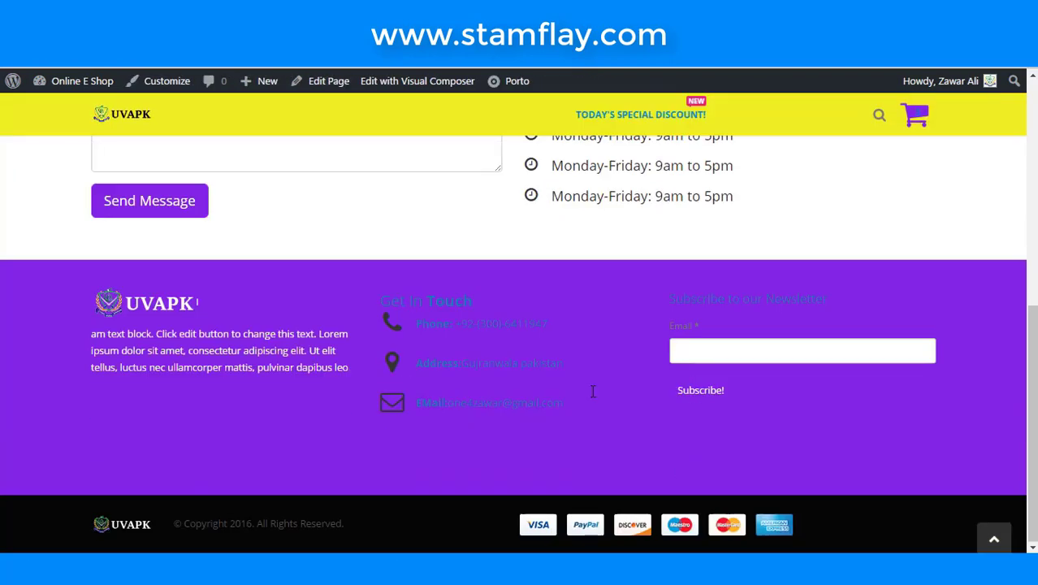
scroll(591, 396, "up", 5)
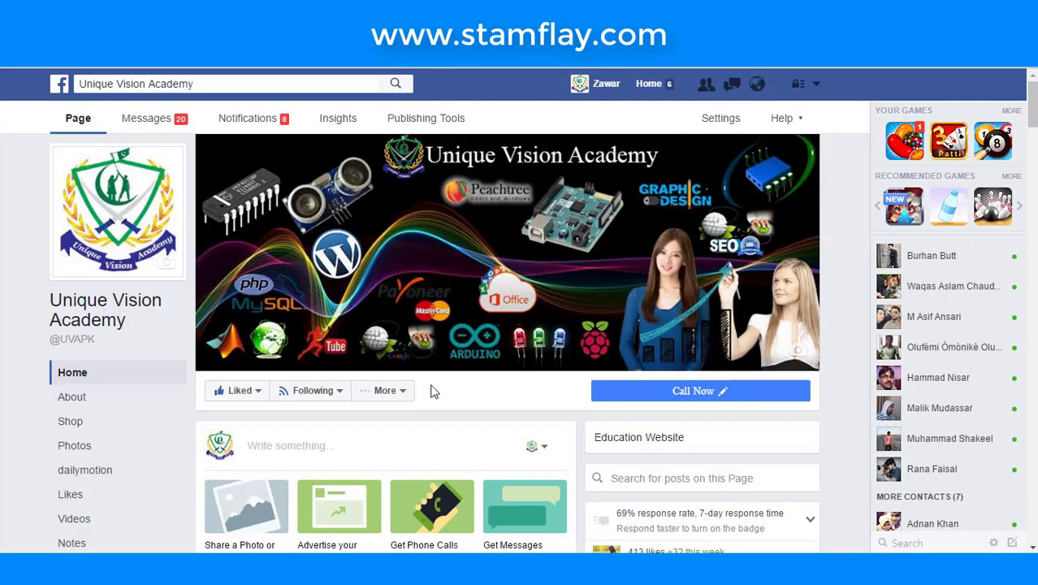
scroll(419, 364, "down", 5)
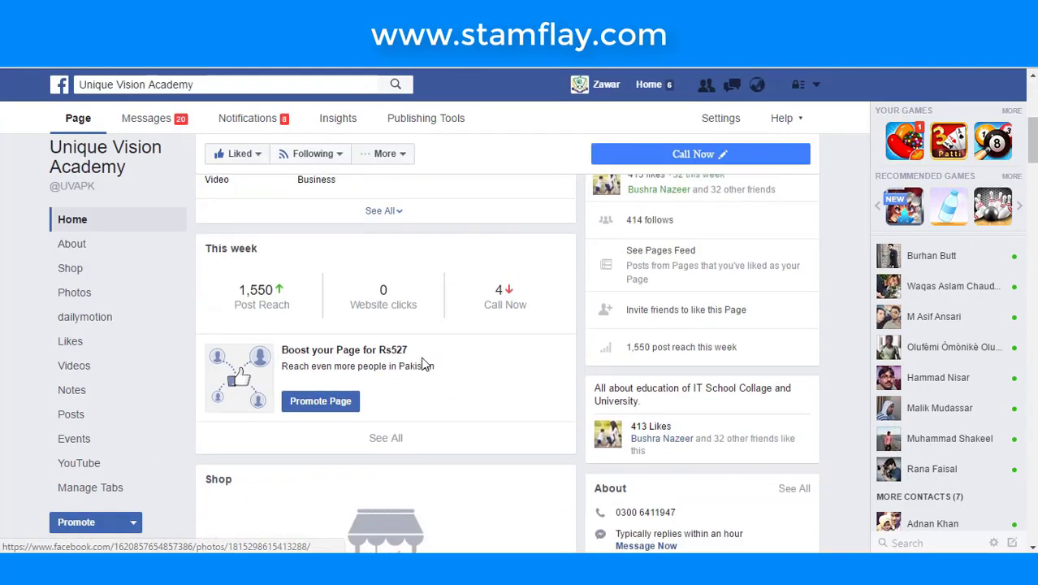
- Scroll through the Unique Vision Academy Facebook page and its sections
scroll(419, 364, "up", 5)
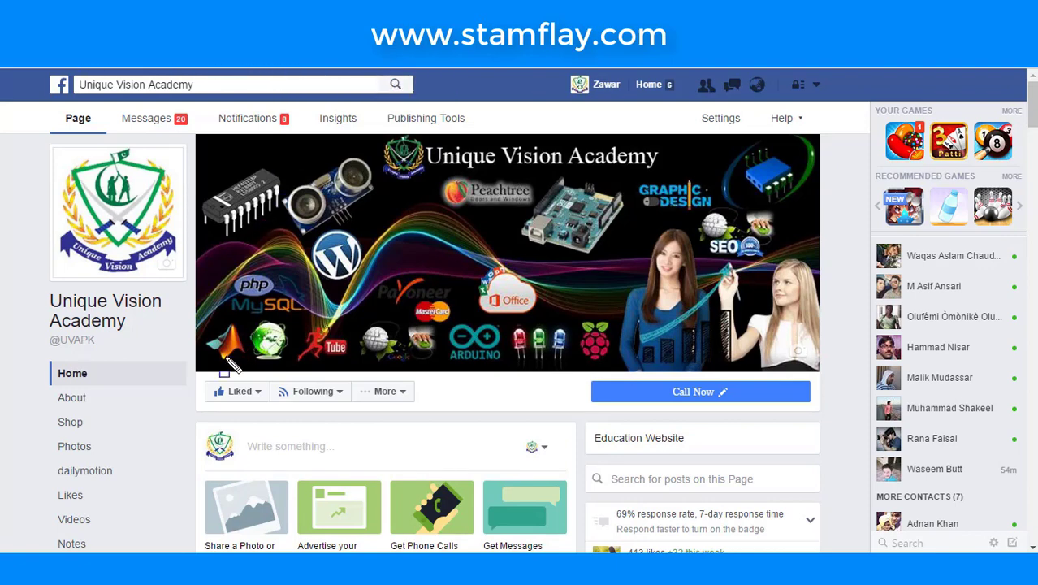
mouse_move(187, 370)
left_mouse_down()
mouse_move(208, 396)
mouse_move(274, 414)
left_mouse_up()
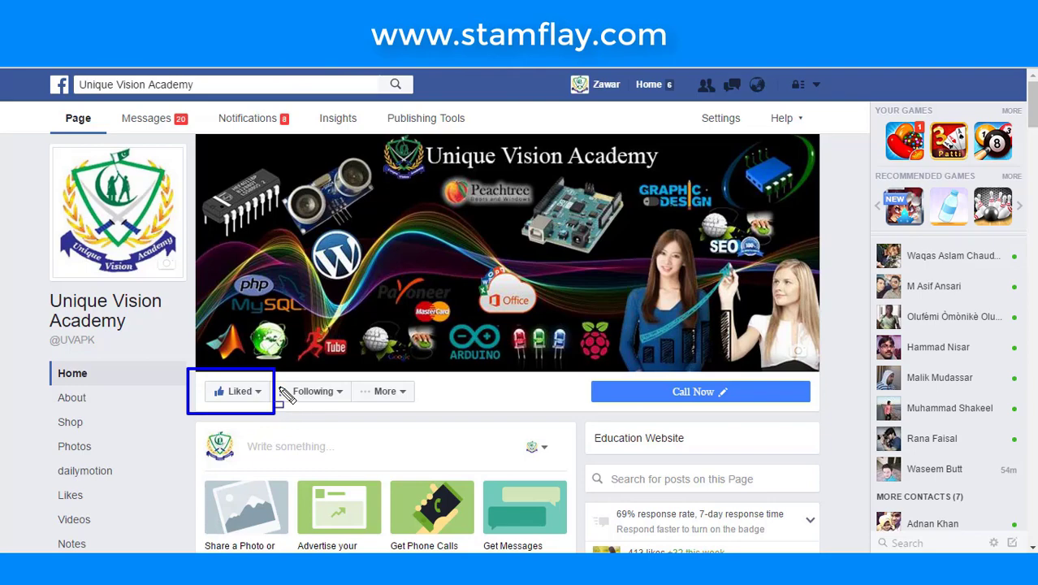
scroll(312, 190, "down", 5)
scroll(316, 211, "up", 5)
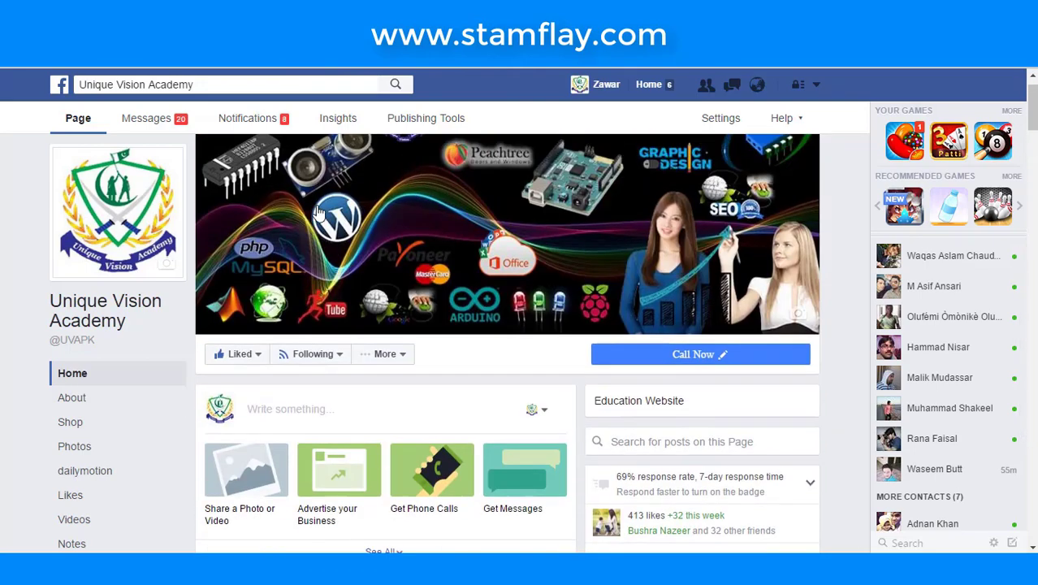
scroll(319, 226, "down", 4)
scroll(321, 226, "down", 15)
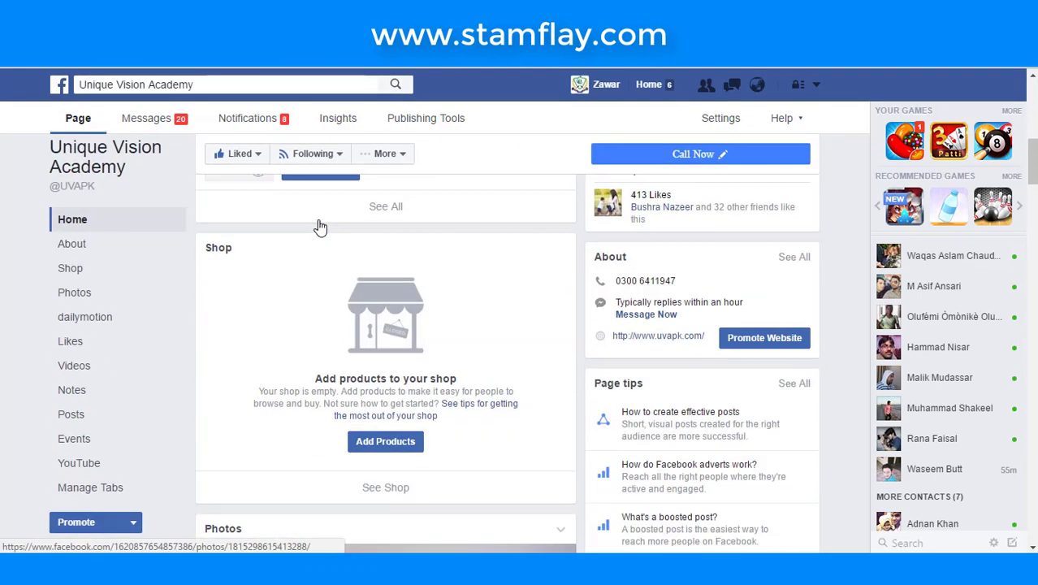
scroll(373, 307, "down", 15)
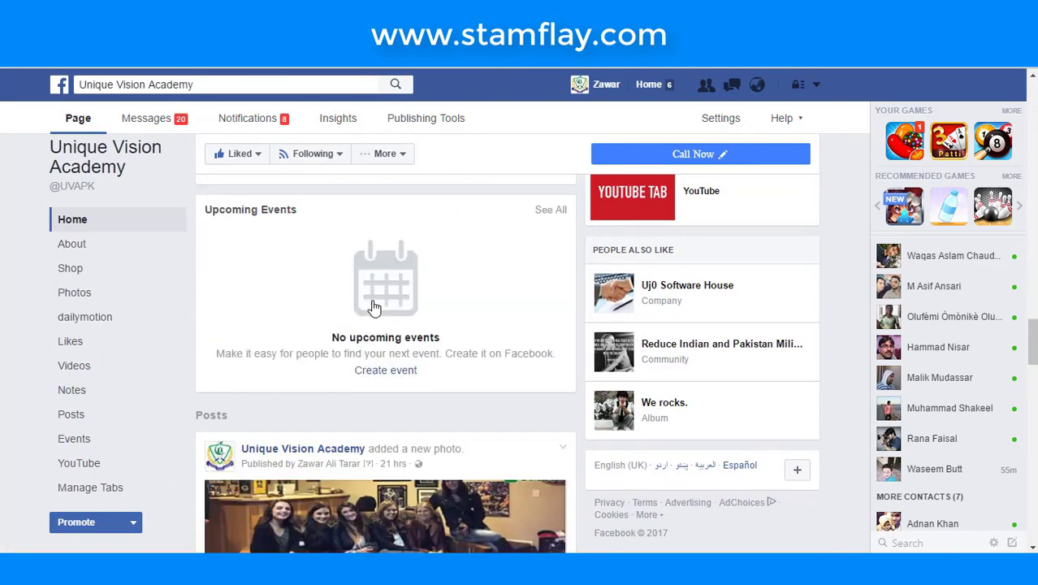
scroll(373, 307, "down", 12)
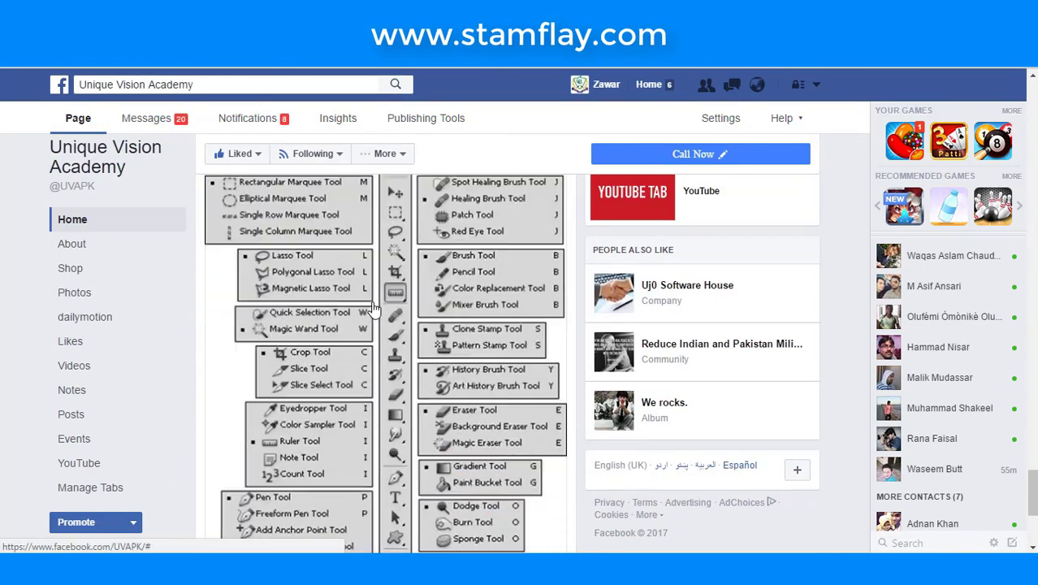
scroll(373, 300, "down", 1)
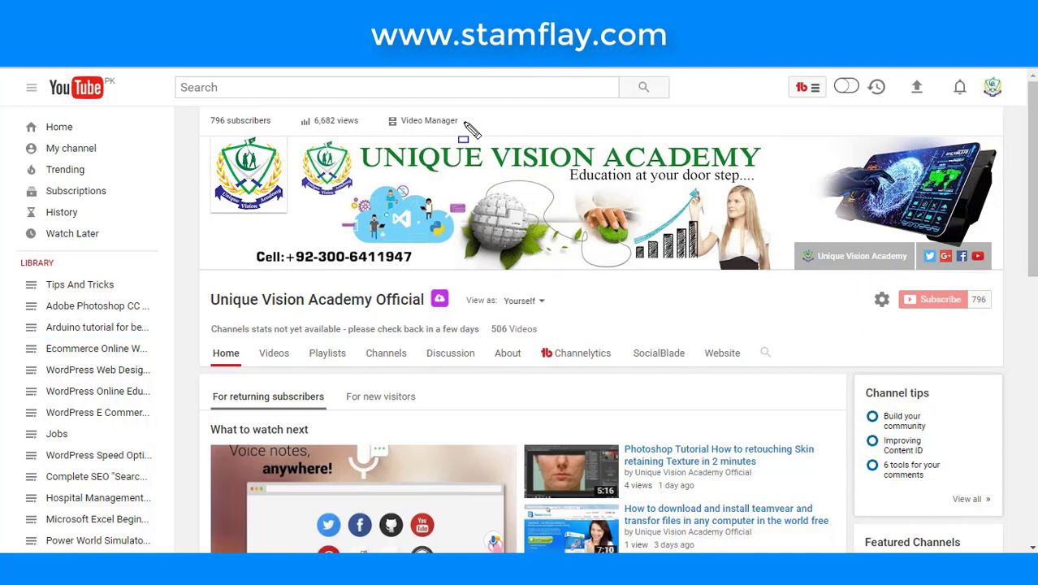
- Start a YouTube search for 'un', dismiss the suggestions, and highlight the channel title
left_click(414, 91)
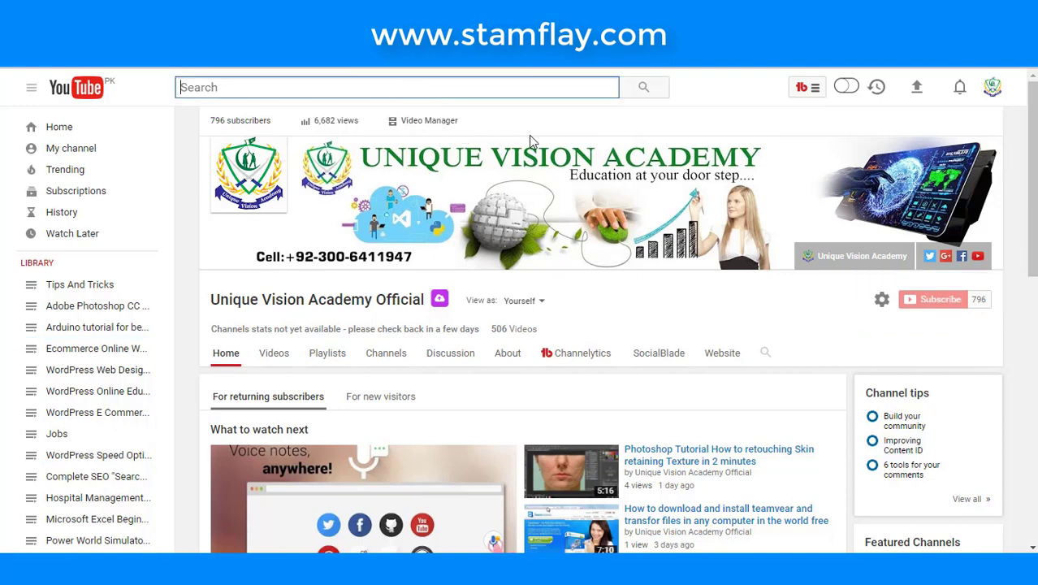
type("uni")
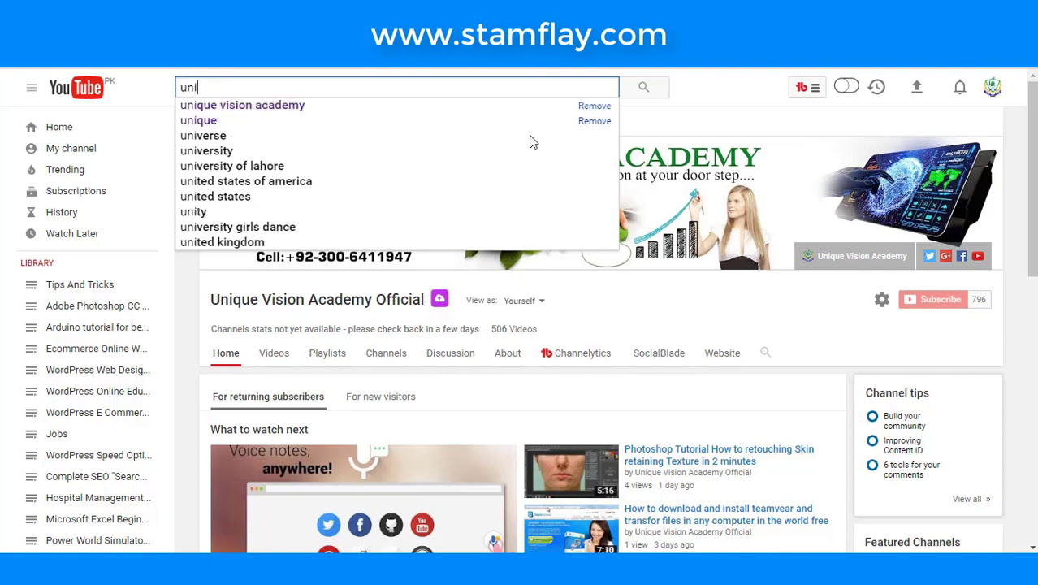
left_click(664, 302)
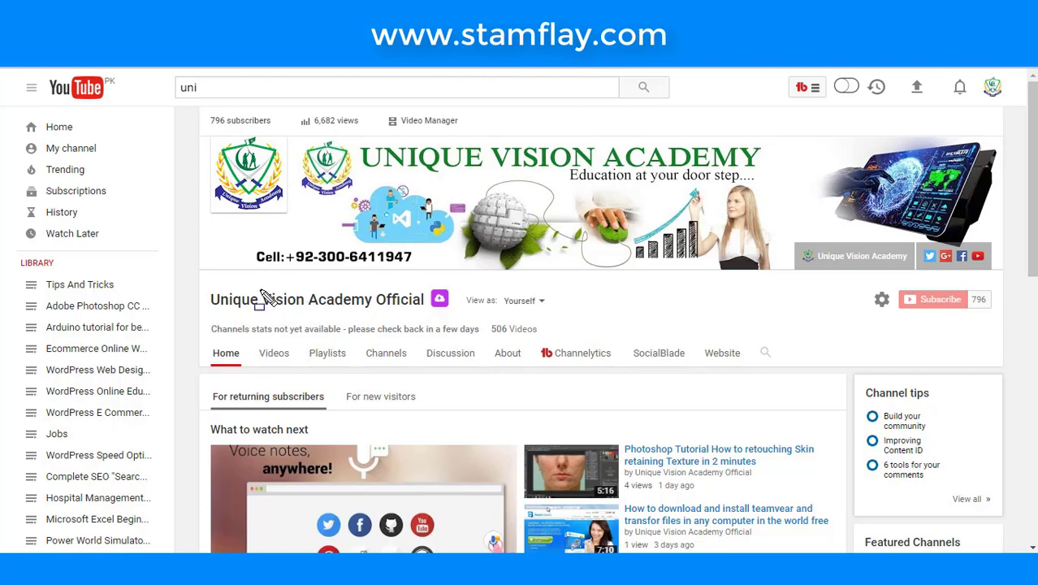
left_click_drag(190, 284, 463, 311)
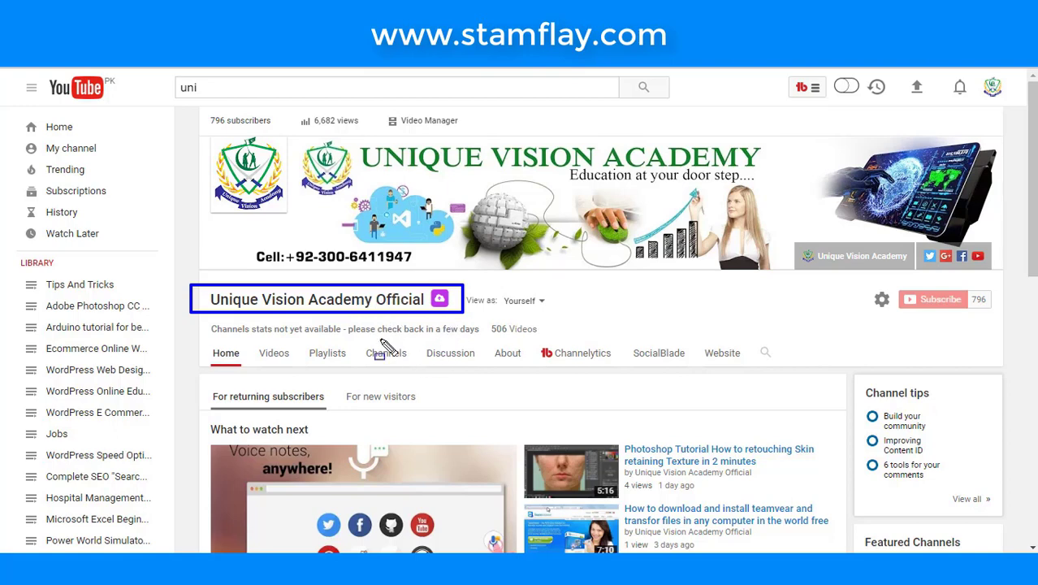
key("Escape")
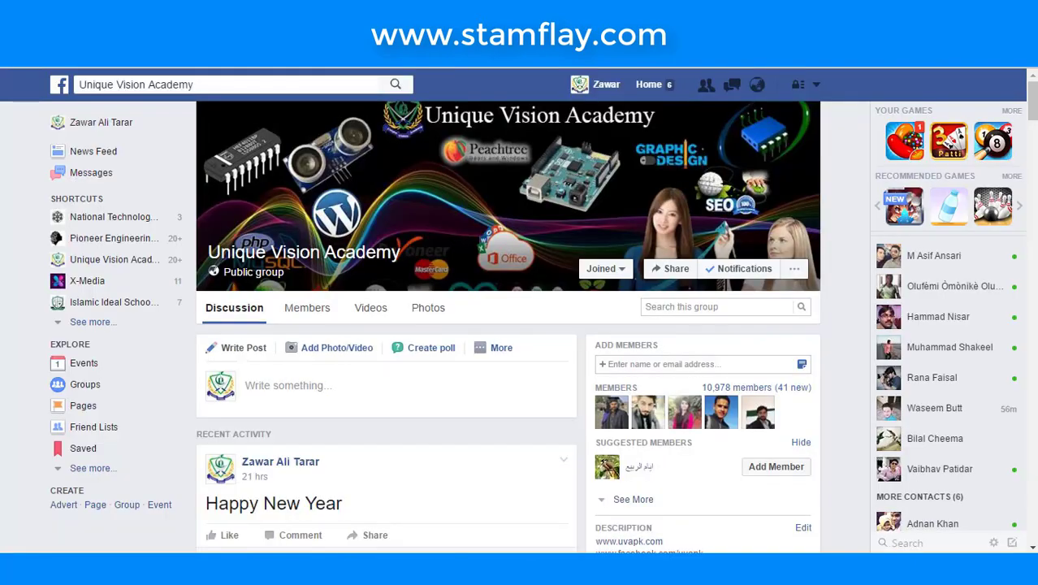
- Browse the Facebook group and its More options, then view the academy's Twitter profile
scroll(378, 233, "down", 5)
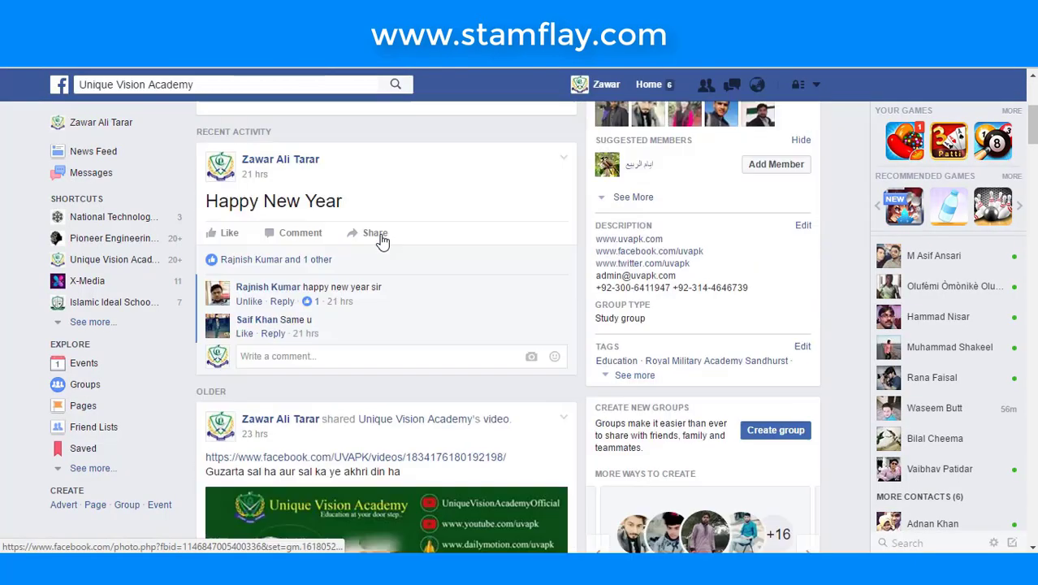
scroll(381, 237, "up", 5)
left_click(492, 273)
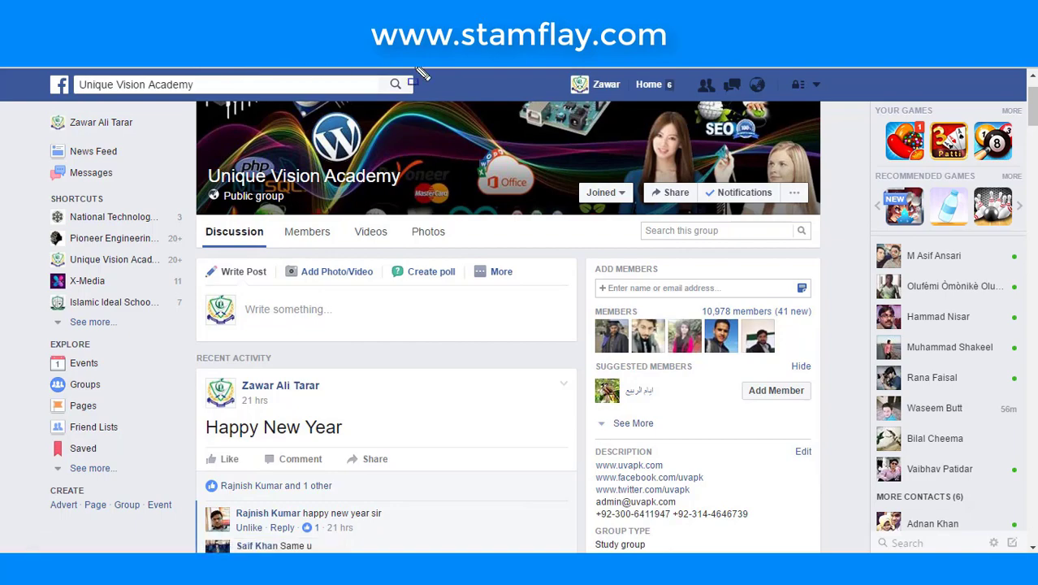
left_click(413, 24)
scroll(483, 196, "down", 3)
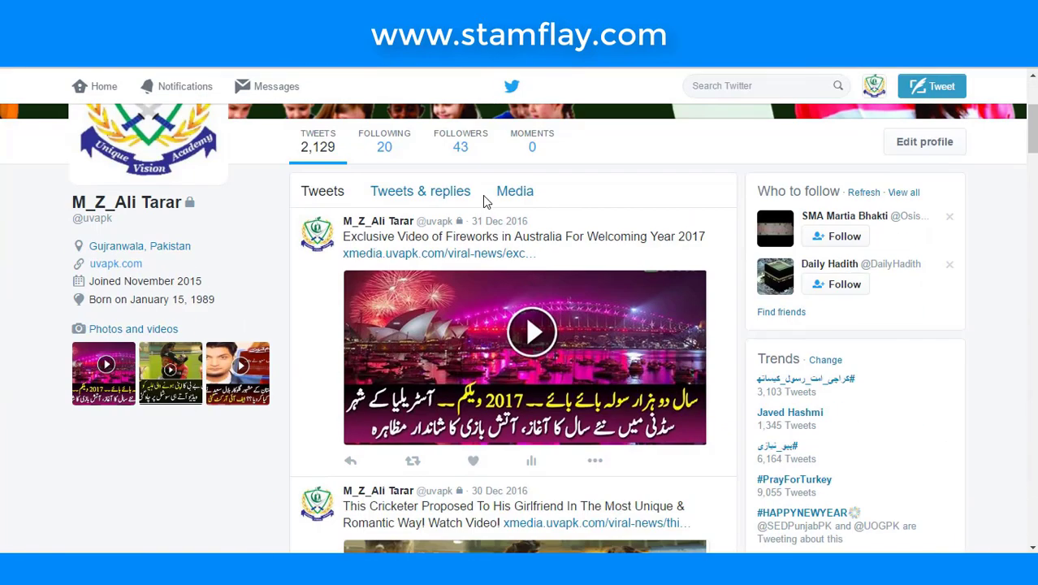
scroll(241, 123, "up", 2)
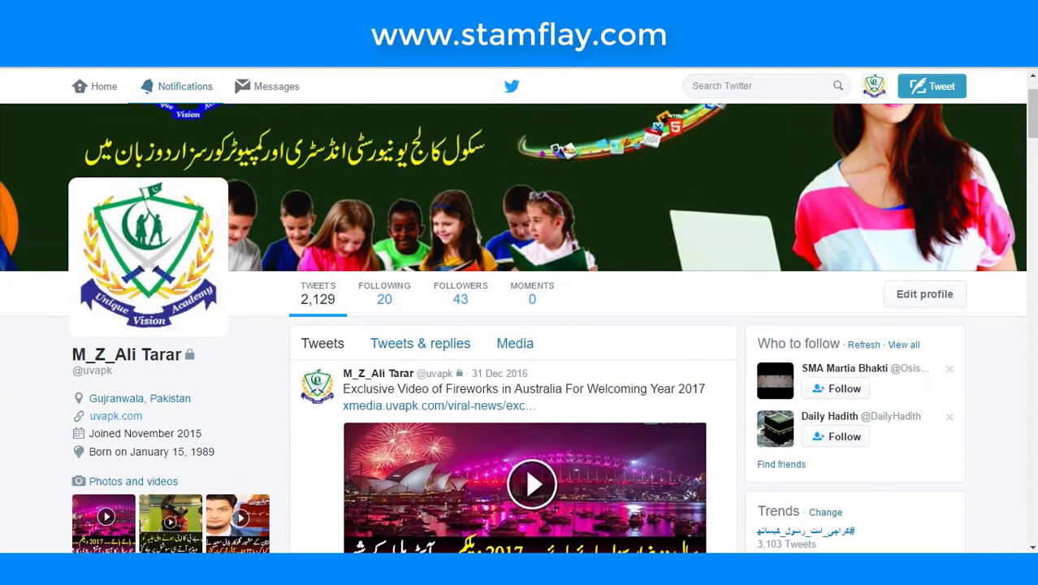
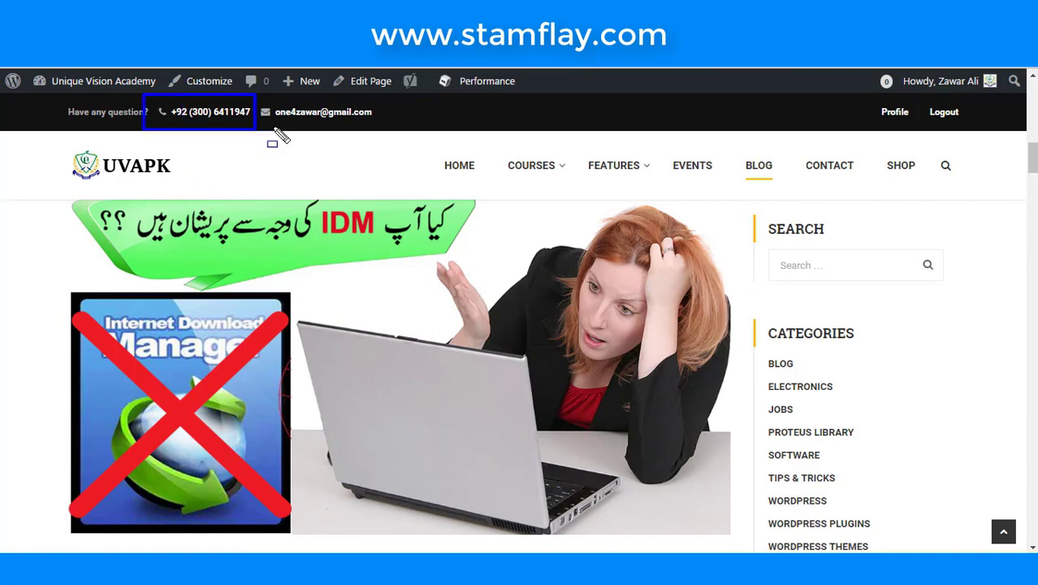
- Browse down and back up through the UVAPK blog post list
mouse_move(254, 96)
left_mouse_down()
mouse_move(339, 132)
mouse_move(377, 132)
left_mouse_up()
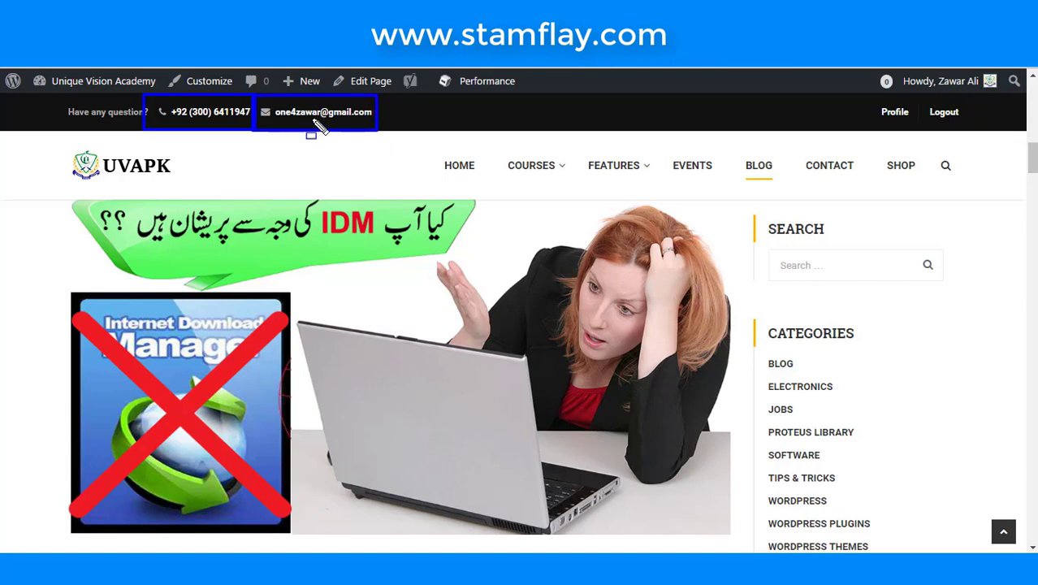
key("Escape")
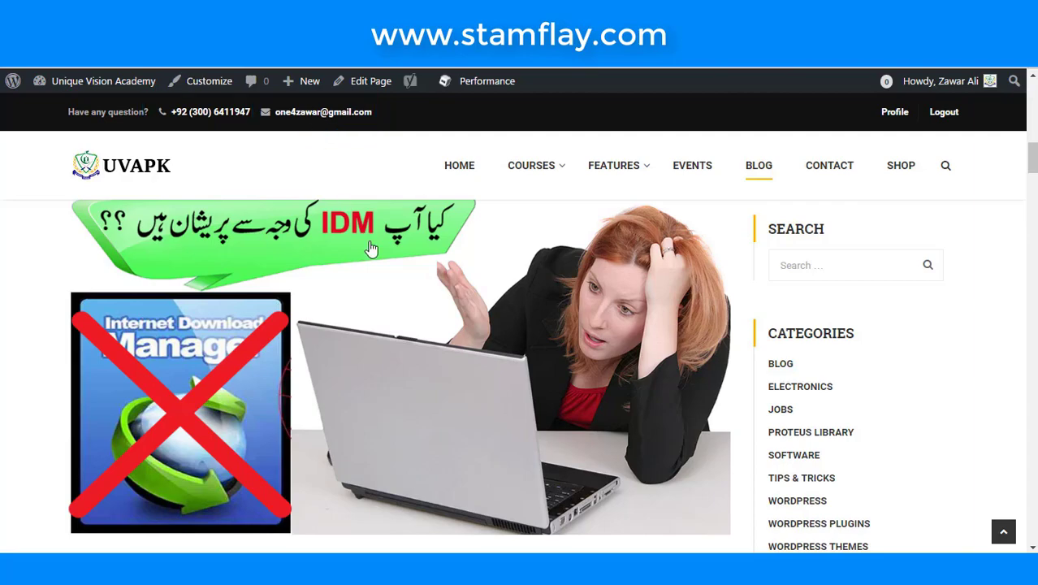
scroll(371, 249, "down", 15)
scroll(370, 249, "down", 20)
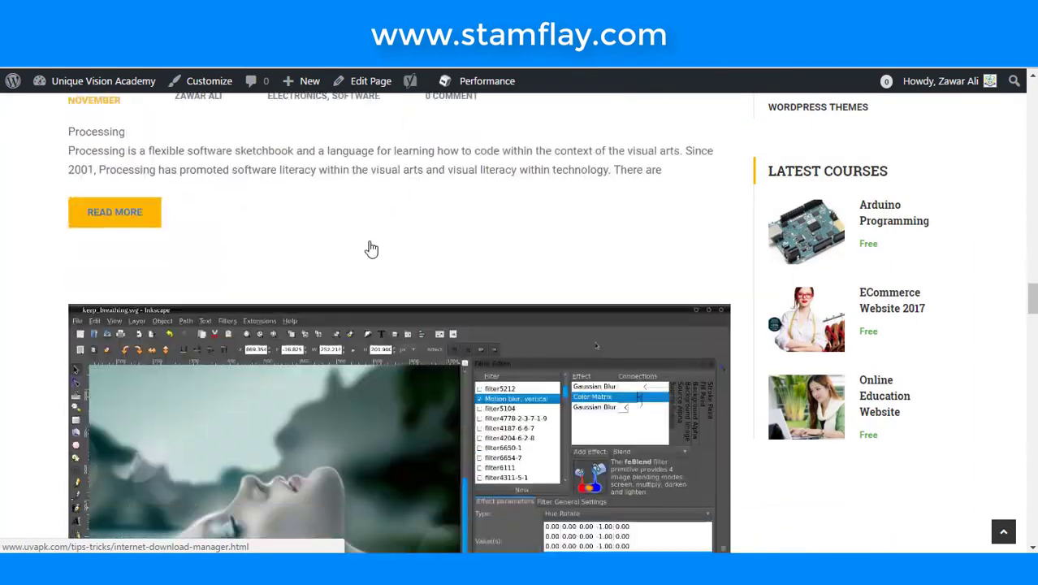
scroll(370, 248, "down", 20)
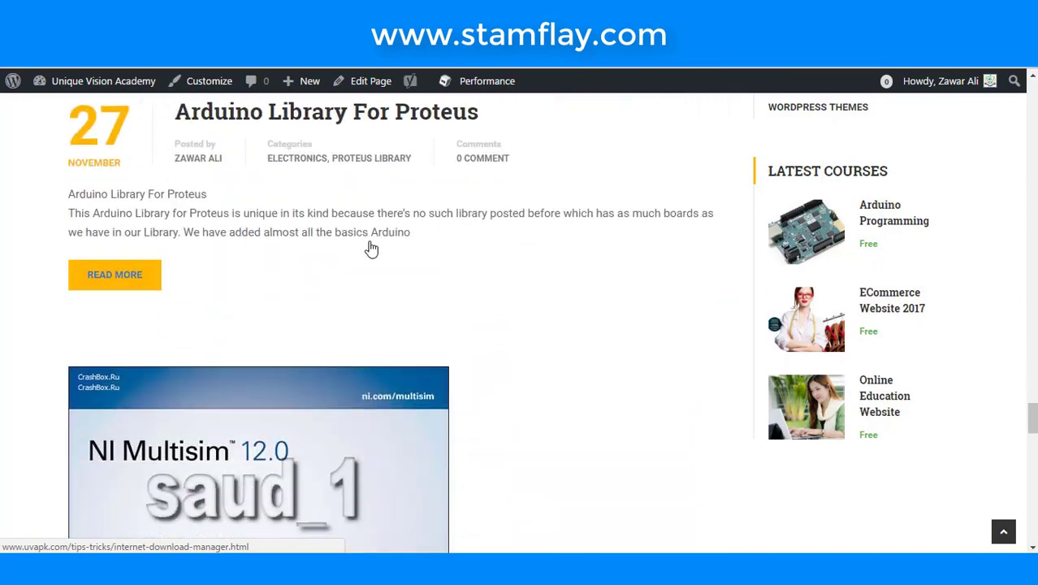
scroll(621, 241, "up", 20)
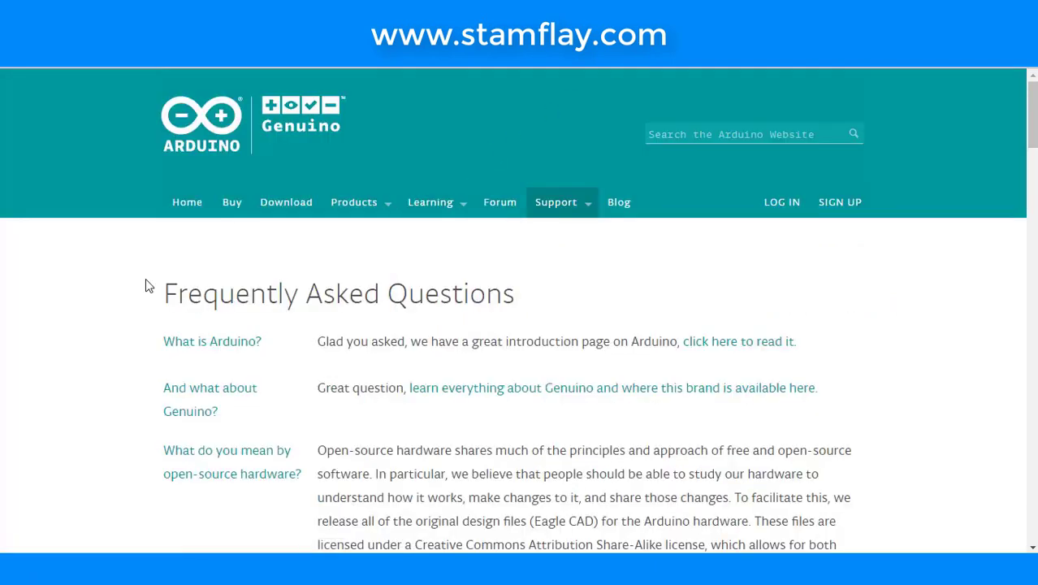
left_click_drag(147, 285, 532, 315)
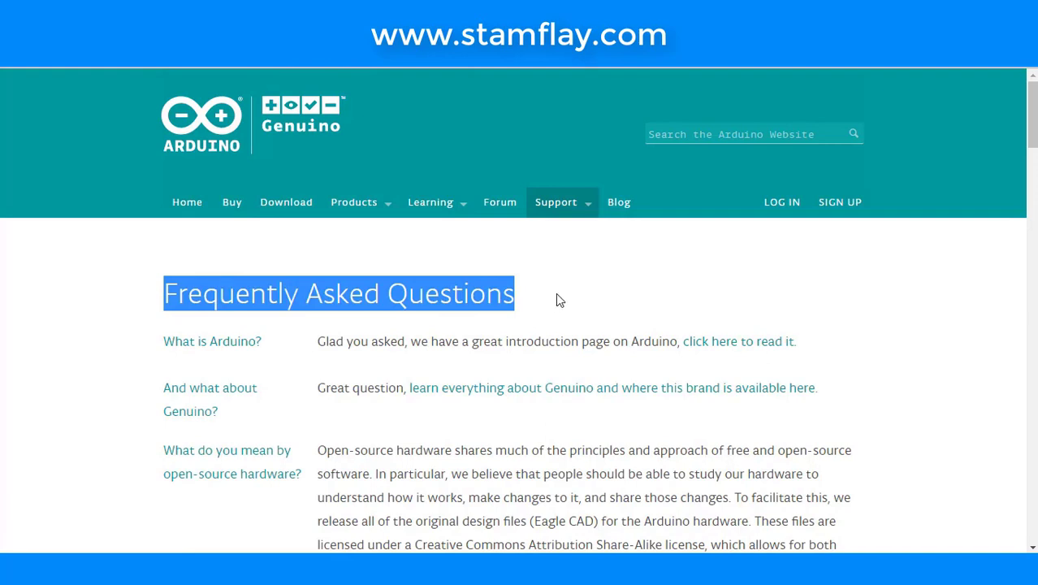
left_click(557, 295)
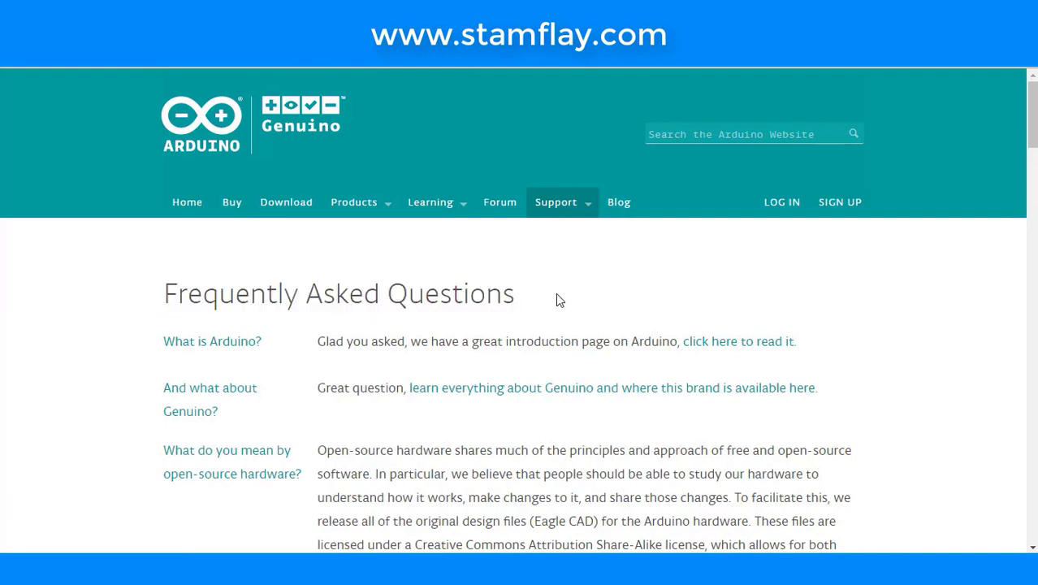
scroll(319, 339, "down", 4)
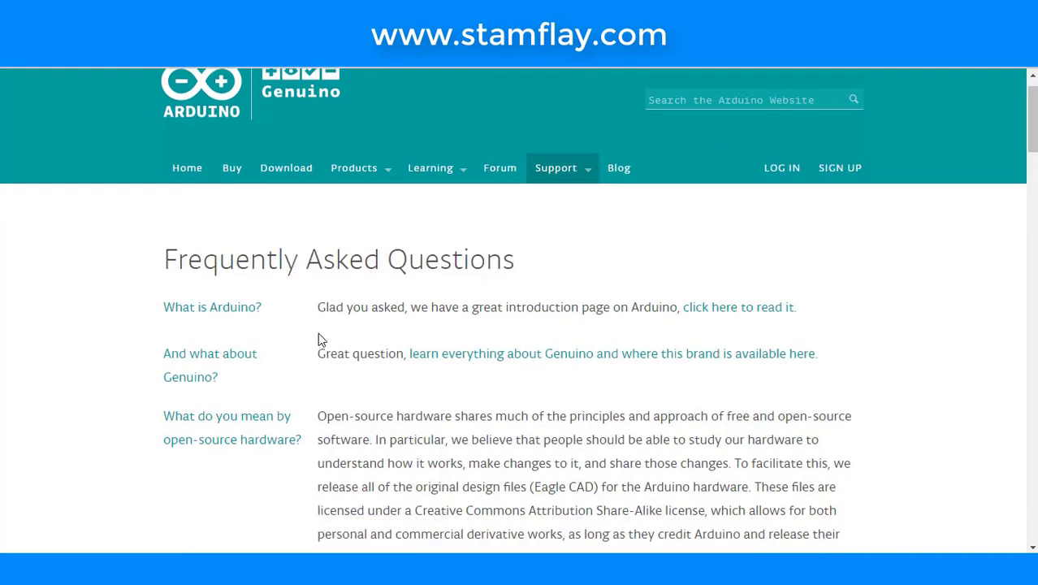
scroll(319, 339, "down", 15)
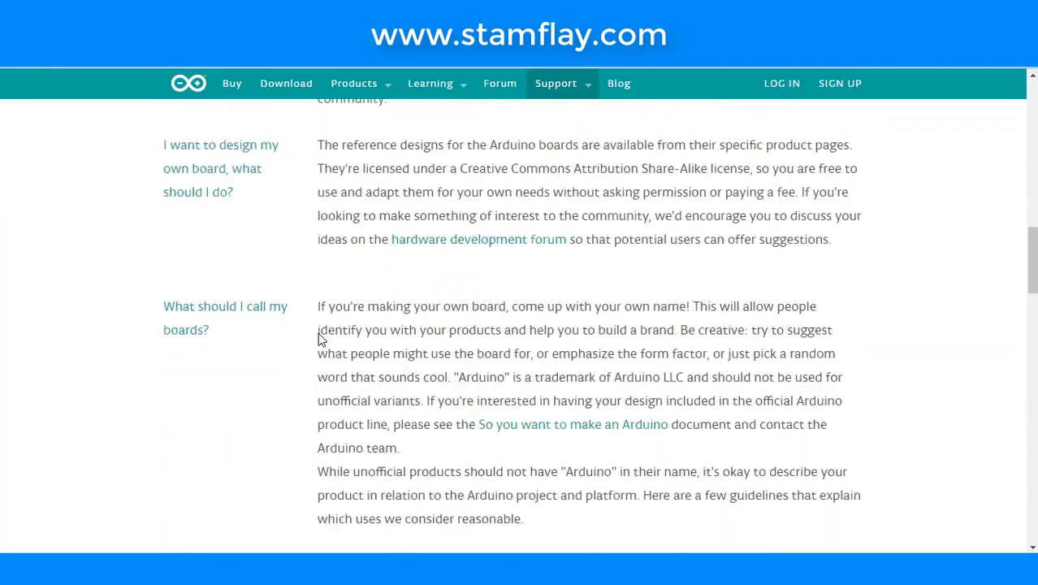
scroll(319, 339, "down", 11)
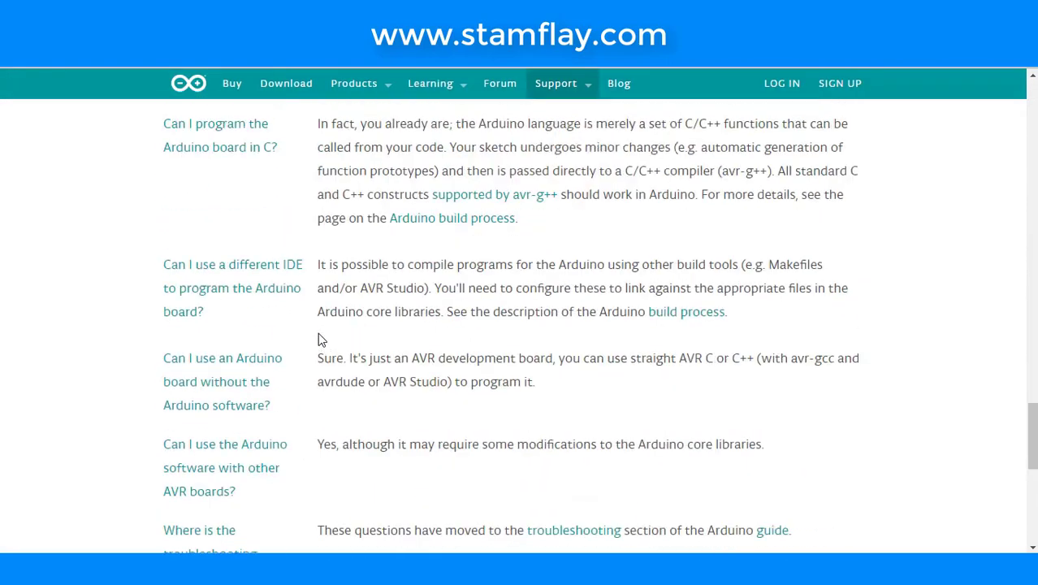
scroll(319, 335, "down", 5)
scroll(319, 334, "up", 15)
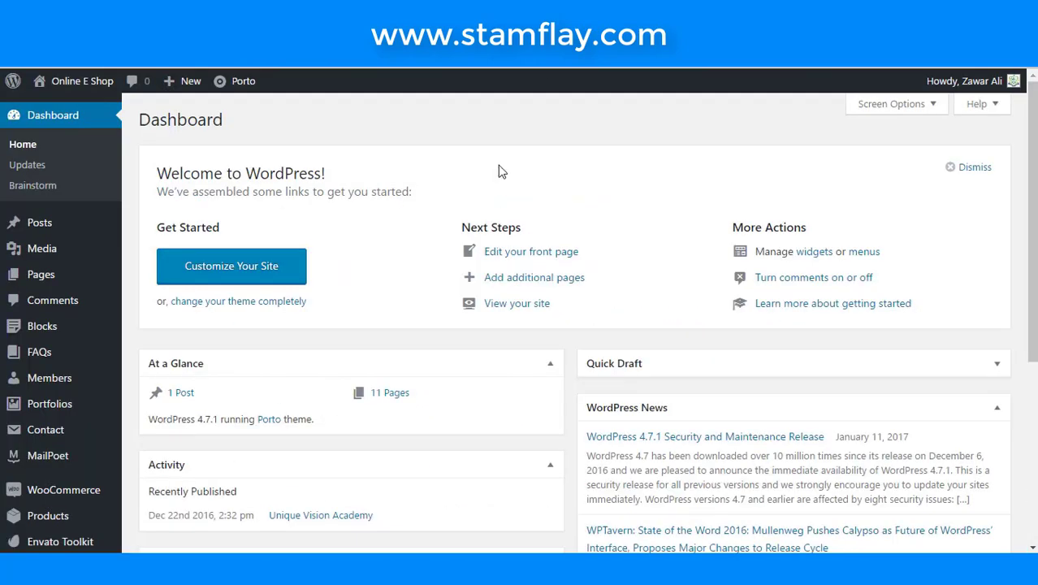
mouse_move(47, 286)
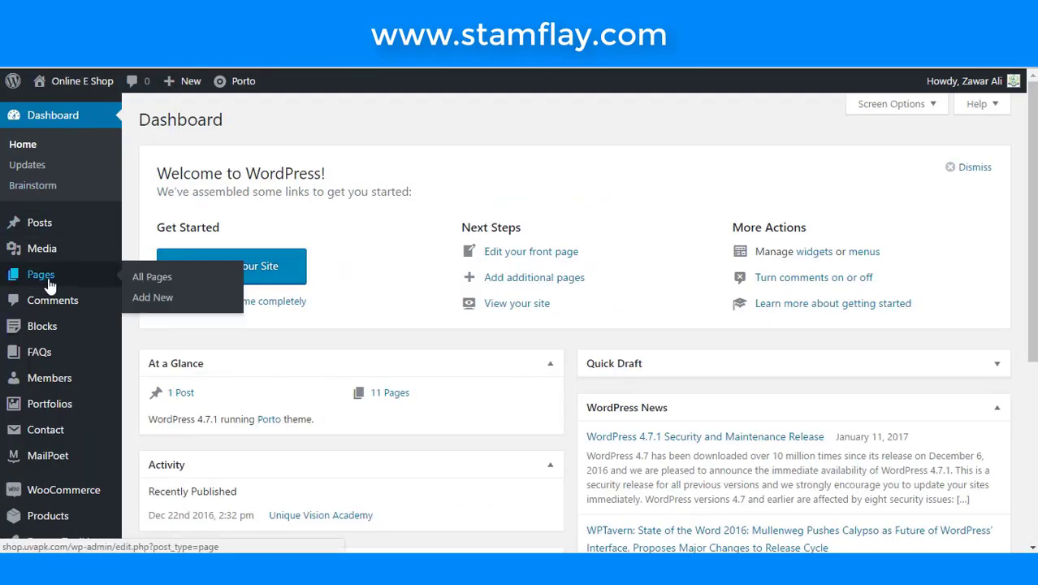
- Add a new page titled 'FAQs' and publish it
left_click(145, 297)
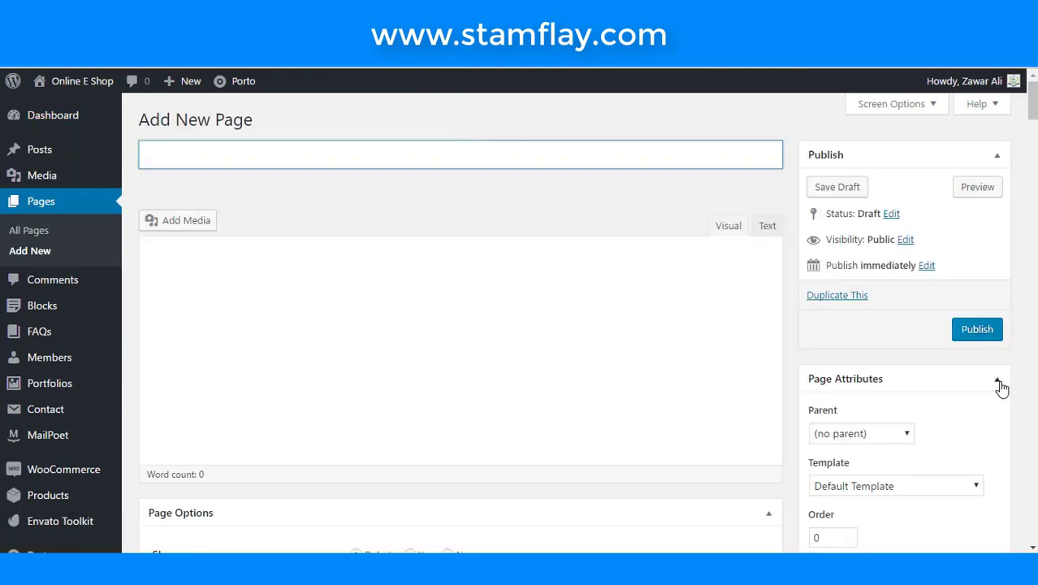
type("FAQs")
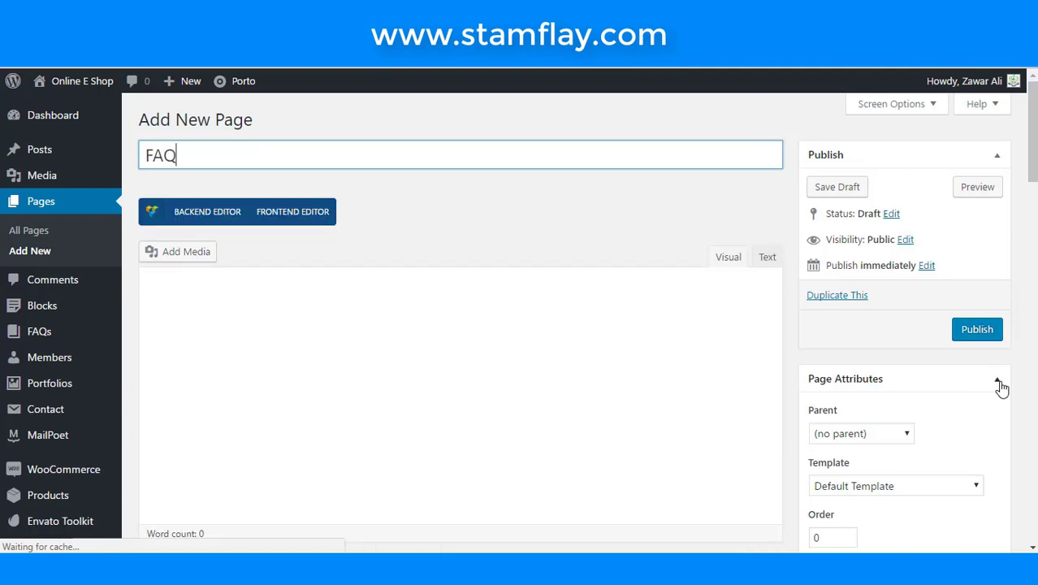
left_click(971, 335)
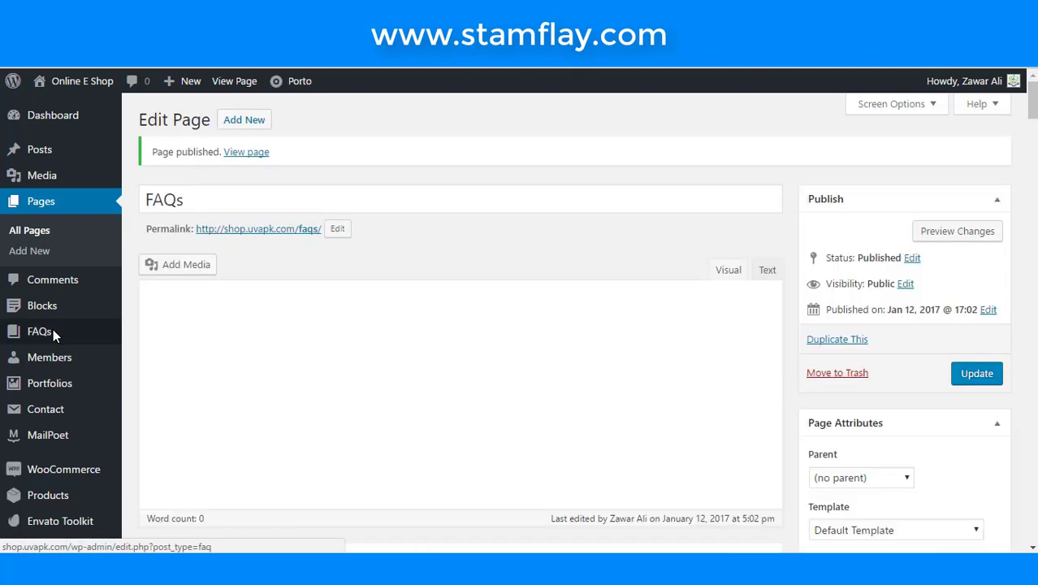
- Go to the FAQ entries section and begin a new FAQ entry
left_click(37, 333)
mouse_move(41, 335)
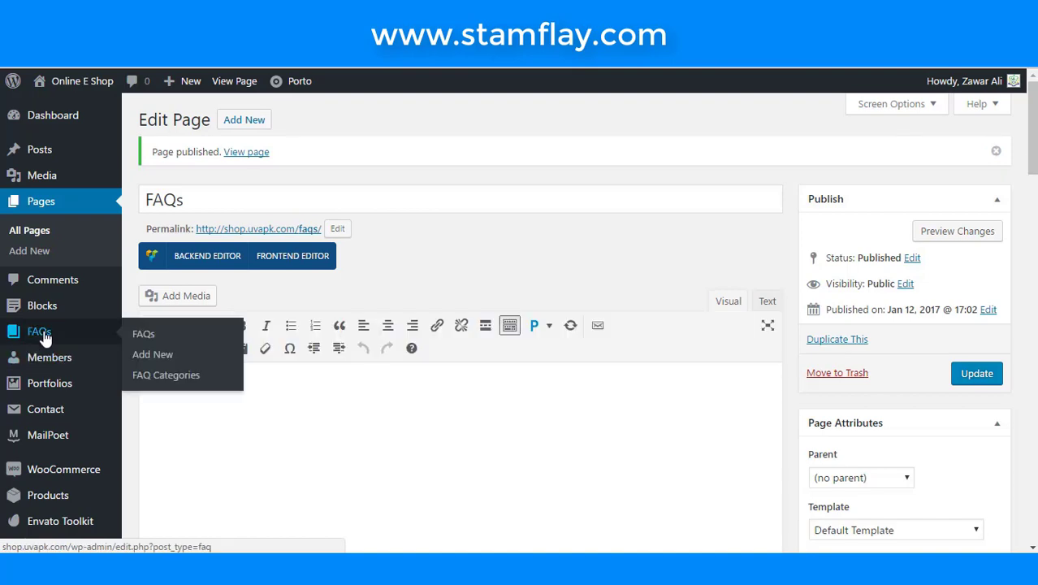
left_click(148, 364)
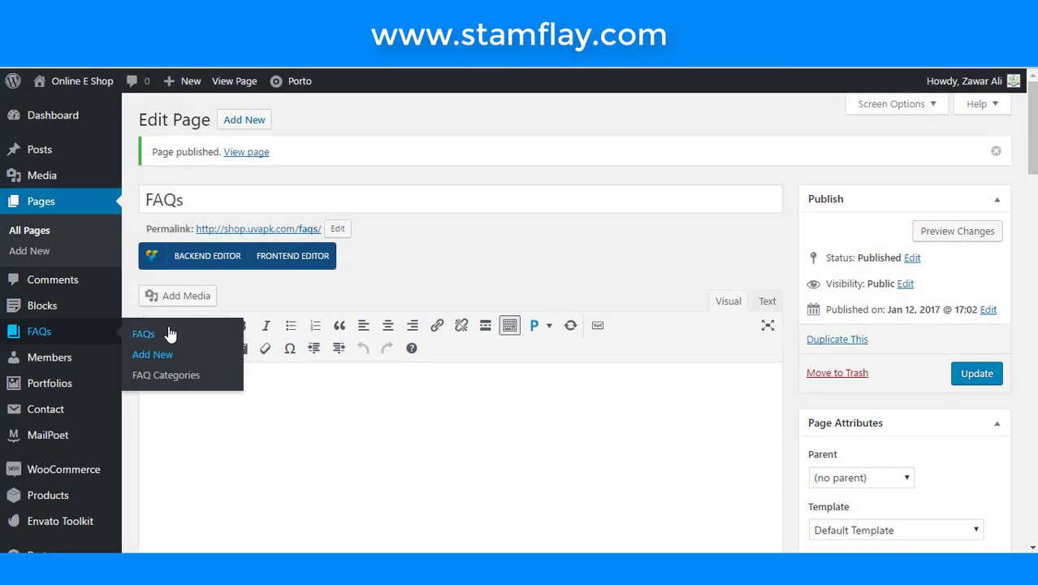
- Start a new FAQ entry from the FAQs menu's Add New item
mouse_move(73, 357)
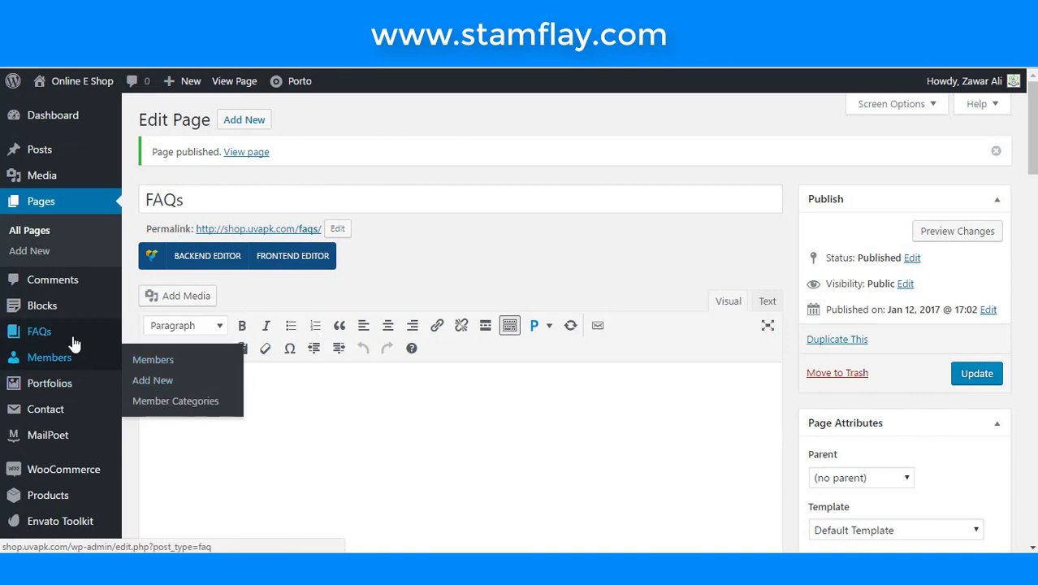
mouse_move(70, 332)
left_click(167, 355)
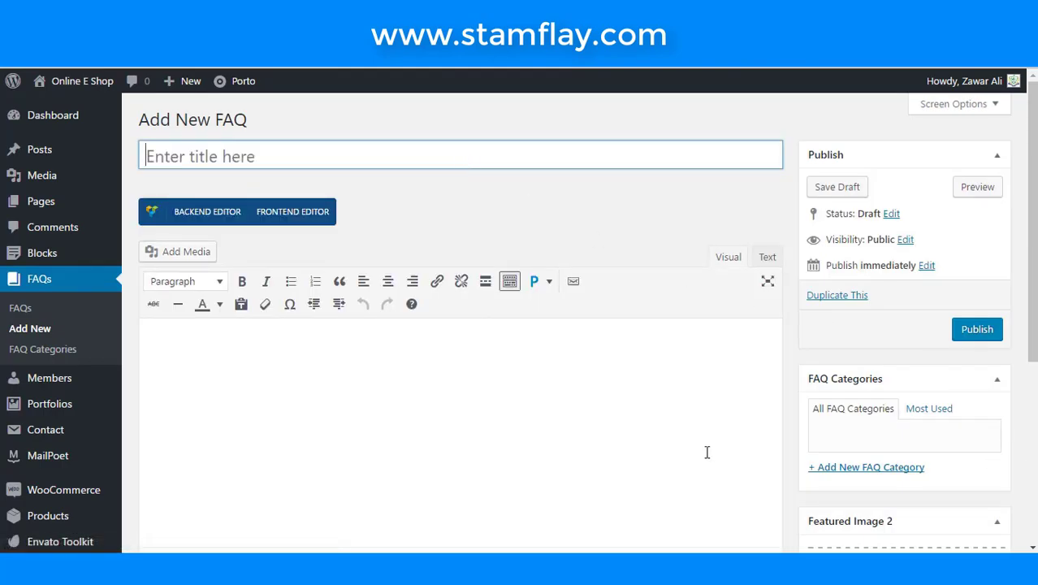
- Copy 'What is Arduino?' from Arduino's FAQ page and paste it as the FAQ title
scroll(325, 195, "down", 2)
scroll(326, 197, "up", 2)
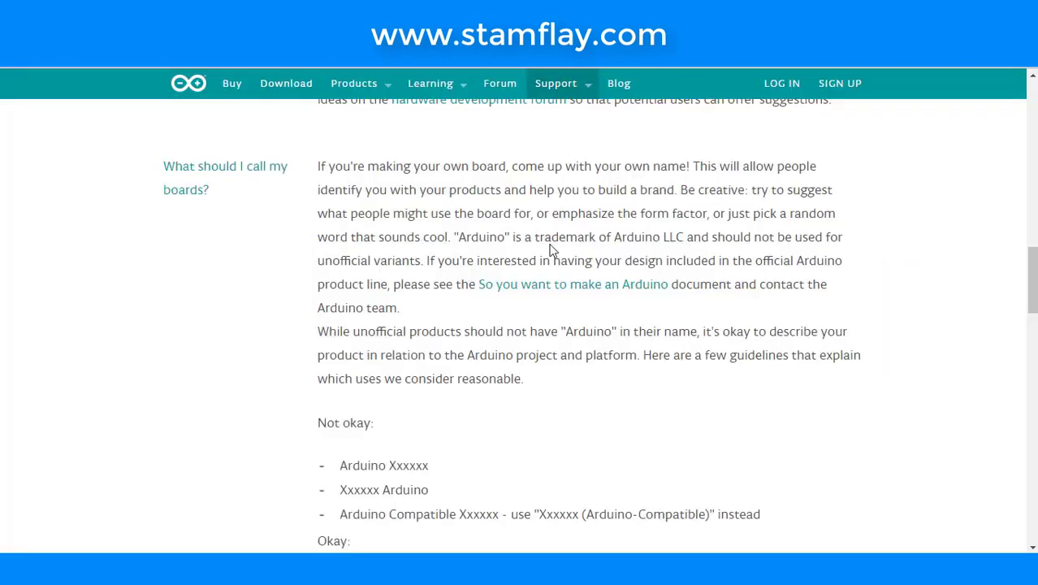
scroll(454, 329, "up", 12)
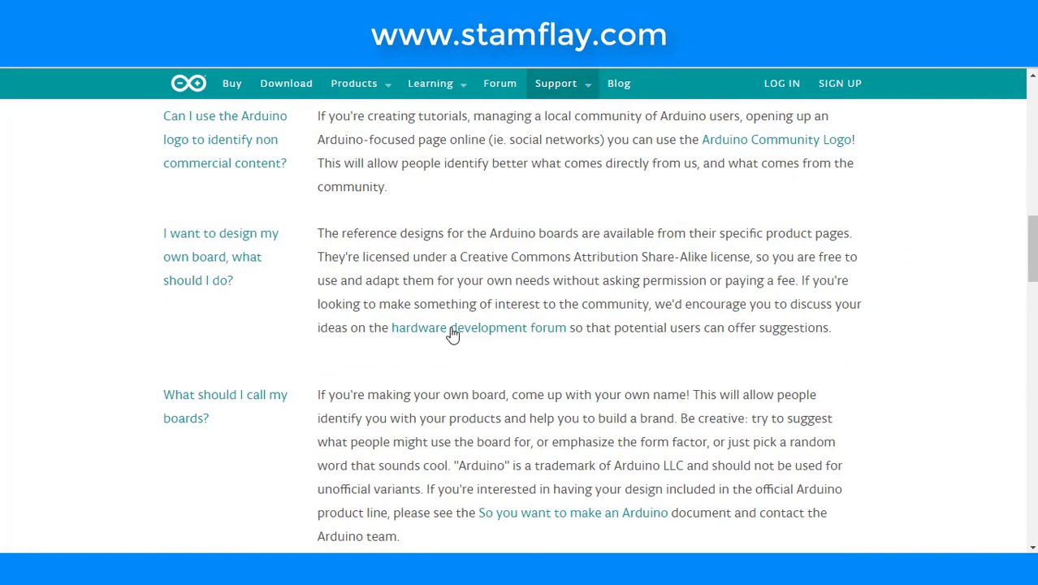
scroll(453, 333, "up", 4)
scroll(389, 331, "down", 1)
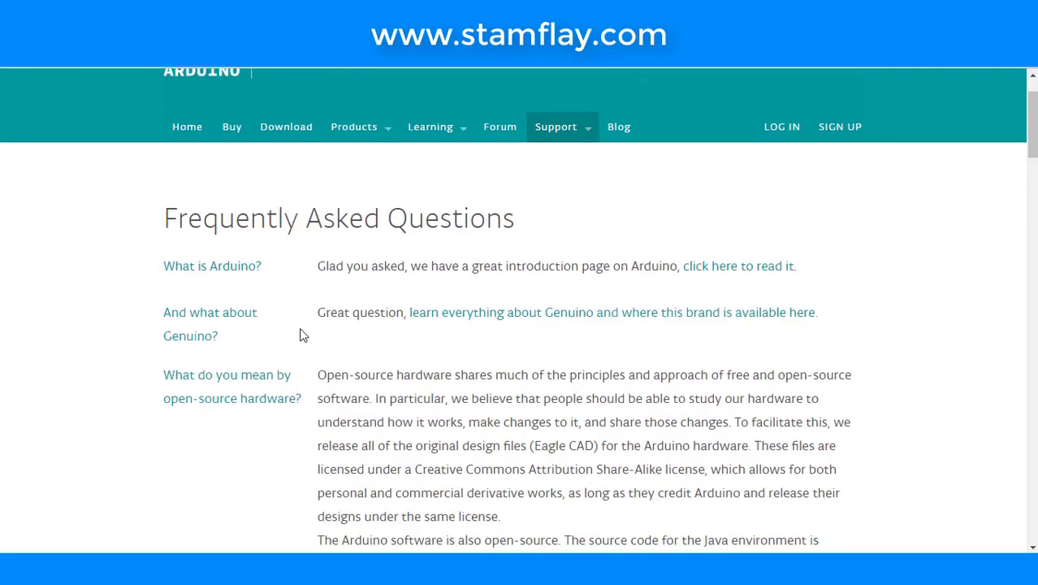
left_click_drag(183, 265, 158, 249)
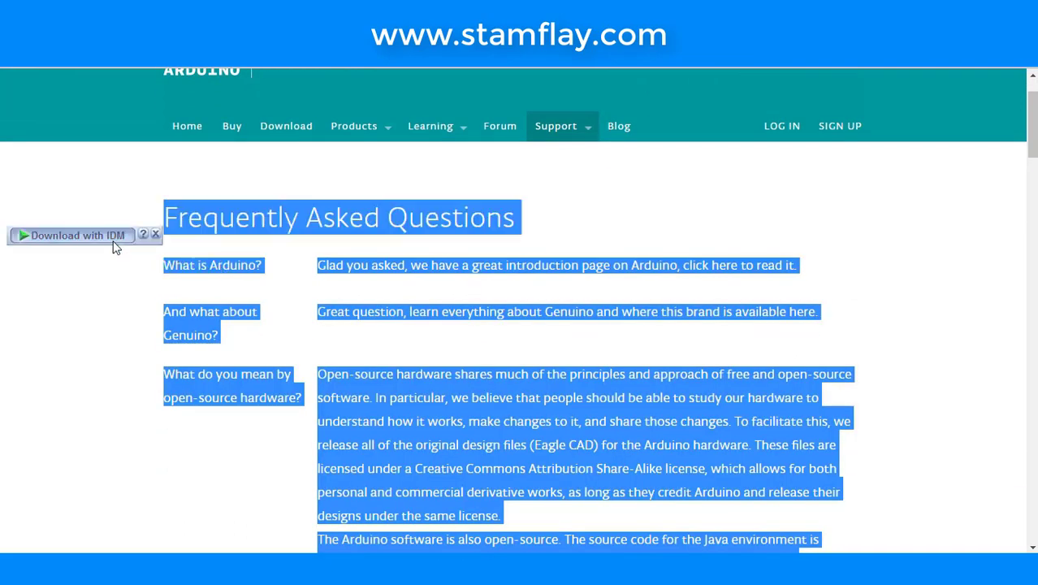
left_click(150, 237)
left_click(780, 479)
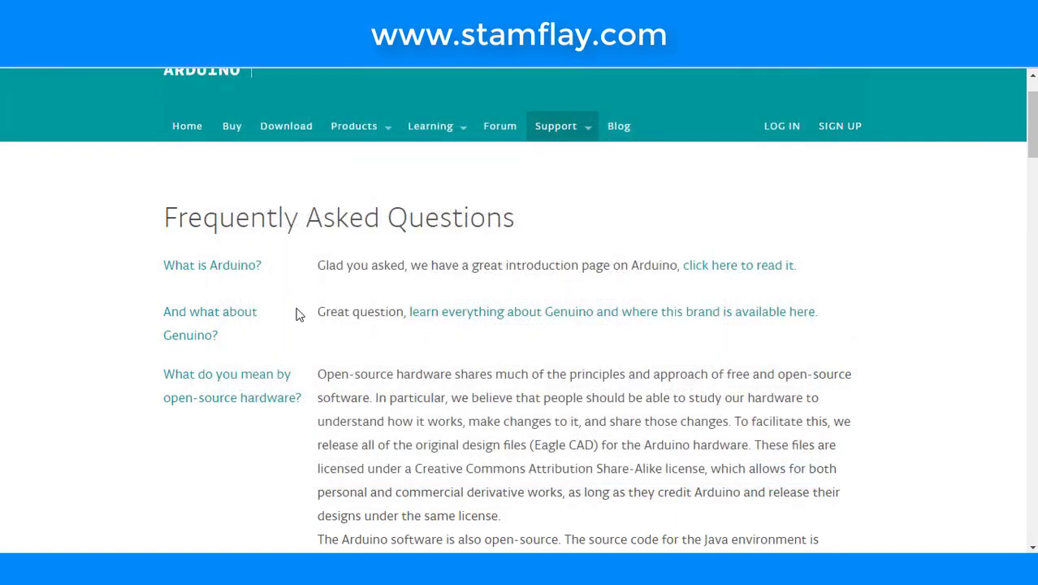
left_click_drag(263, 265, 169, 254)
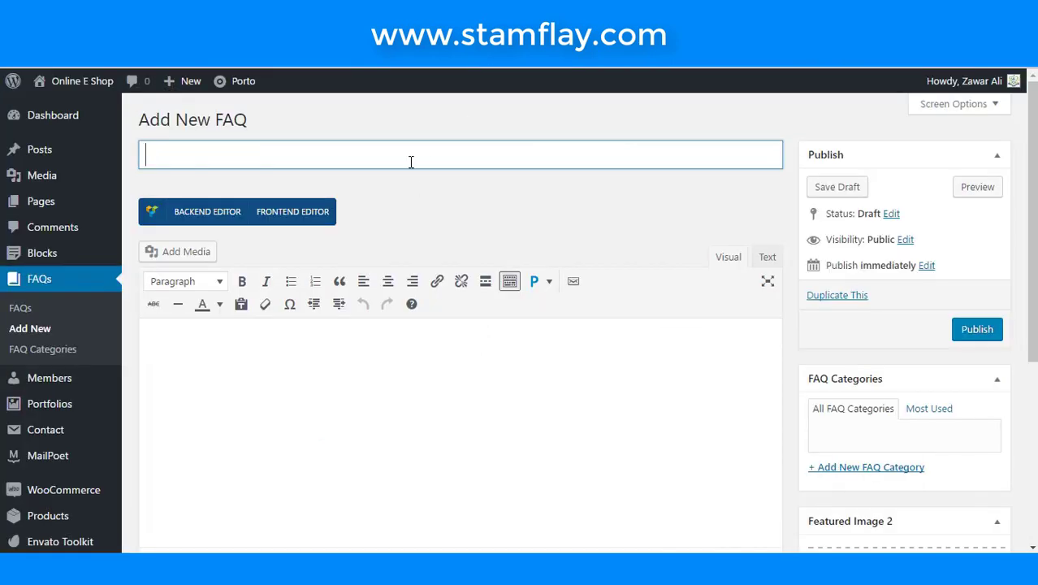
type("What is Arduino?")
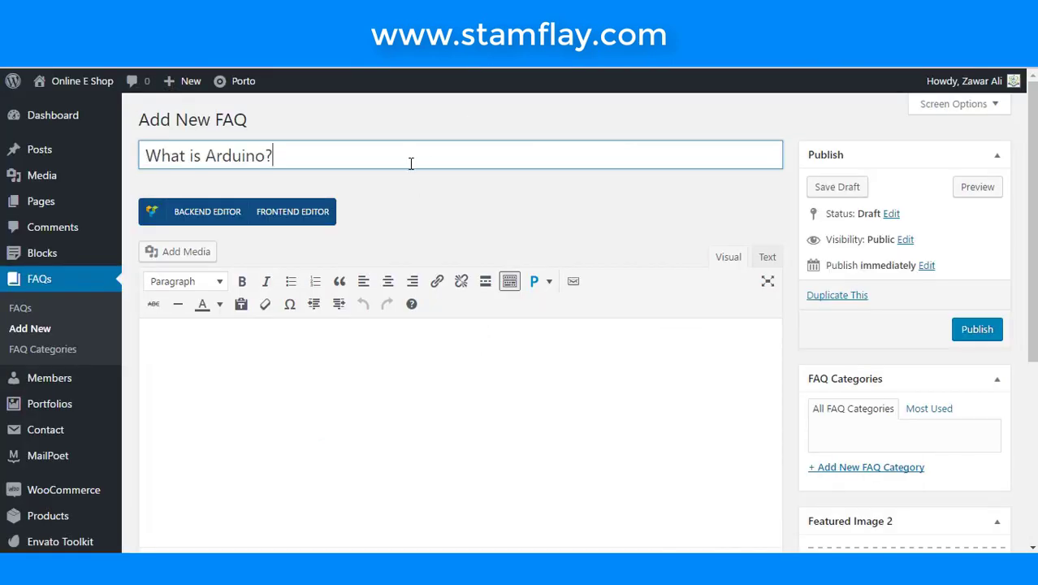
left_click(451, 351)
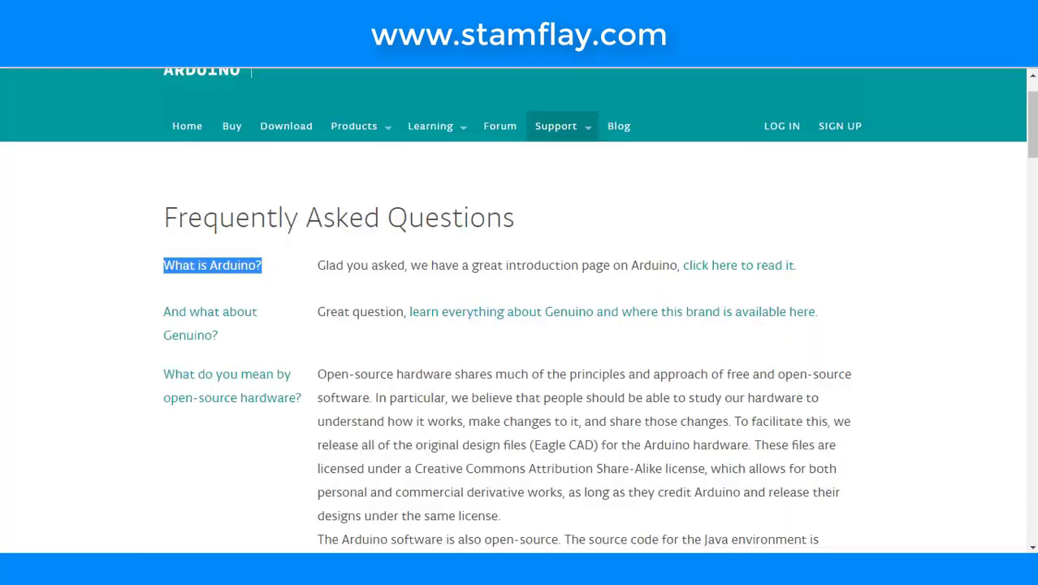
- Paste the Arduino FAQ's answer text into the FAQ body
left_click_drag(318, 264, 797, 268)
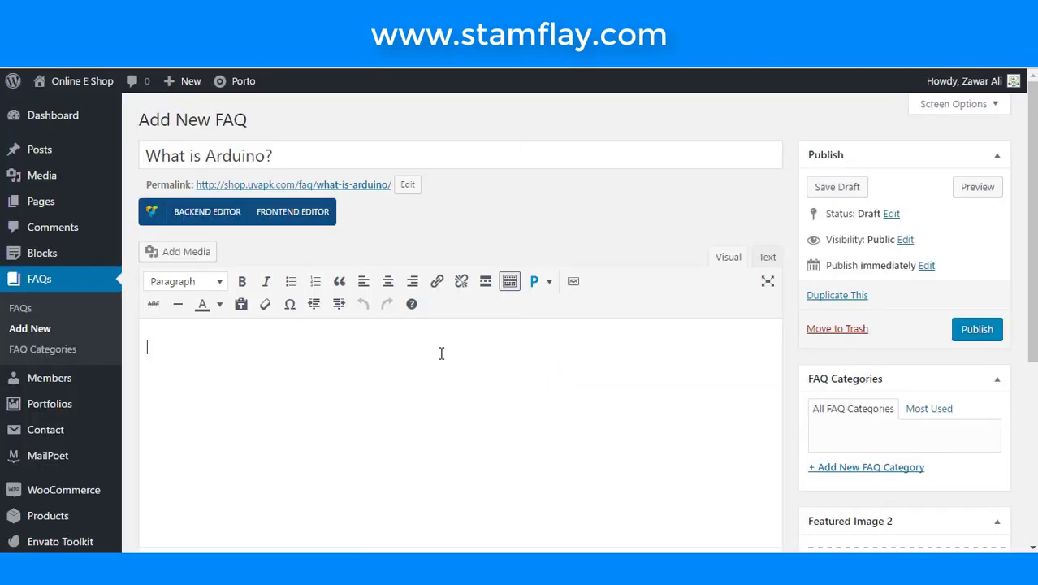
type("Glad you asked, we have a great introduction page on Arduino, click here to read it.")
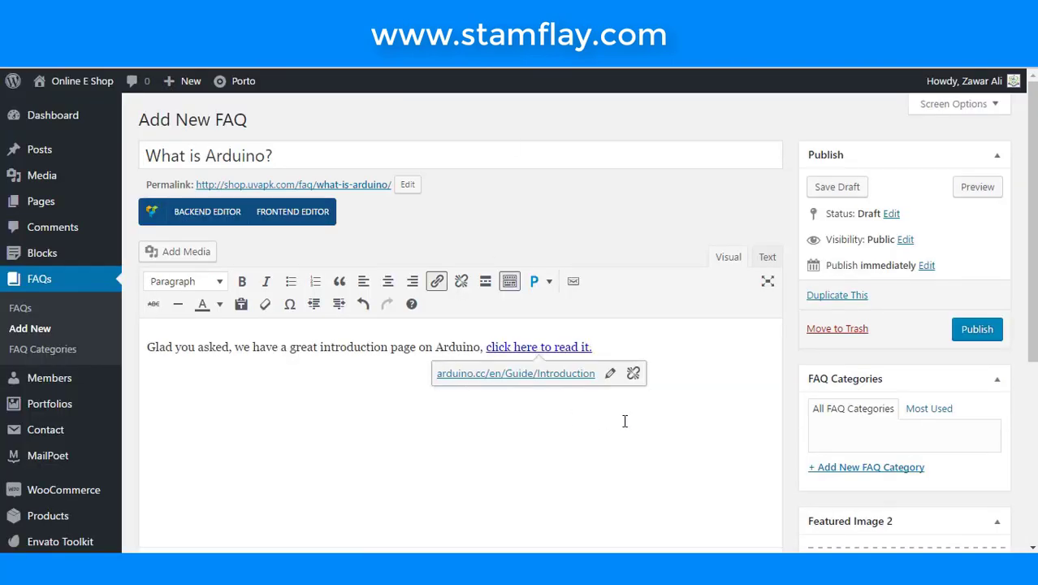
scroll(623, 424, "down", 4)
scroll(626, 427, "up", 2)
scroll(626, 426, "up", 1)
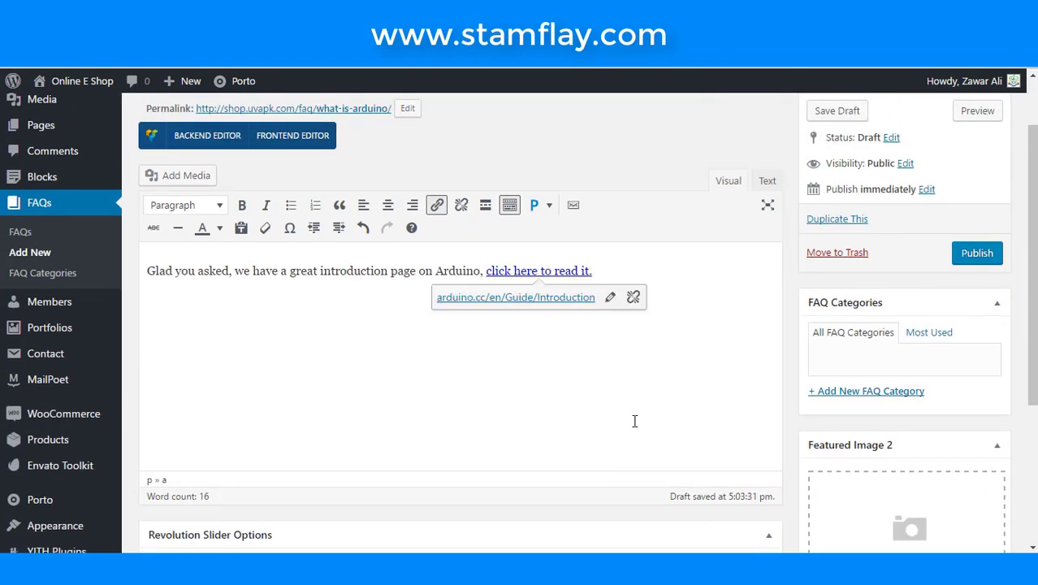
- Create a 'Test 1' FAQ category and publish the What is Arduino? FAQ
left_click(870, 395)
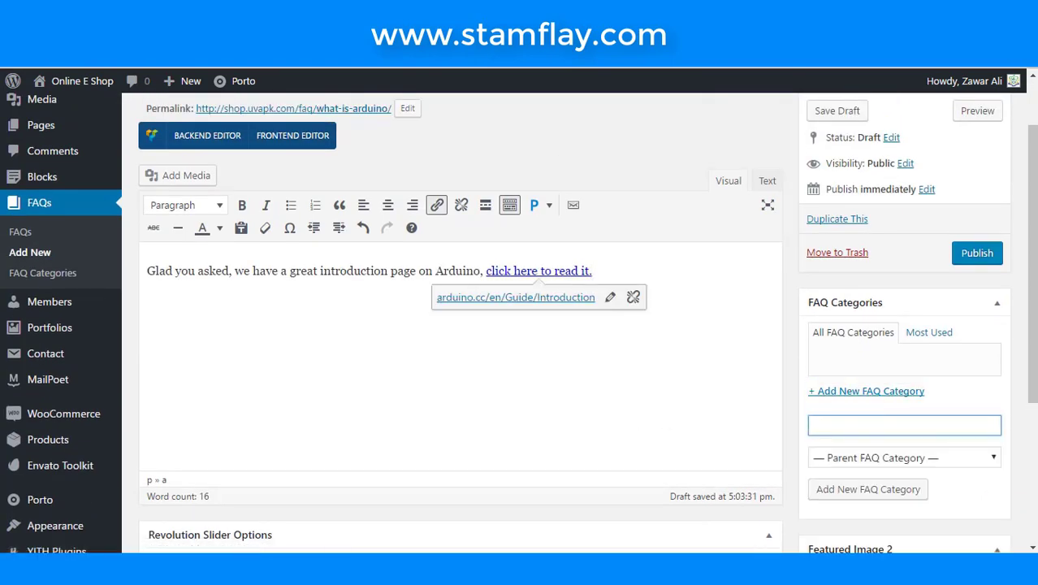
type("TEst")
left_click(879, 492)
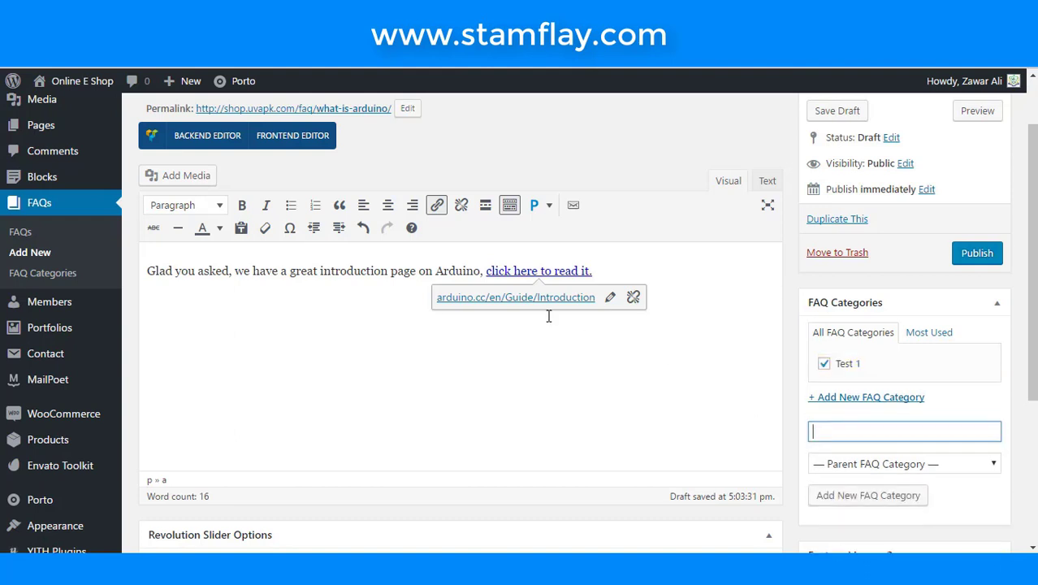
left_click(966, 260)
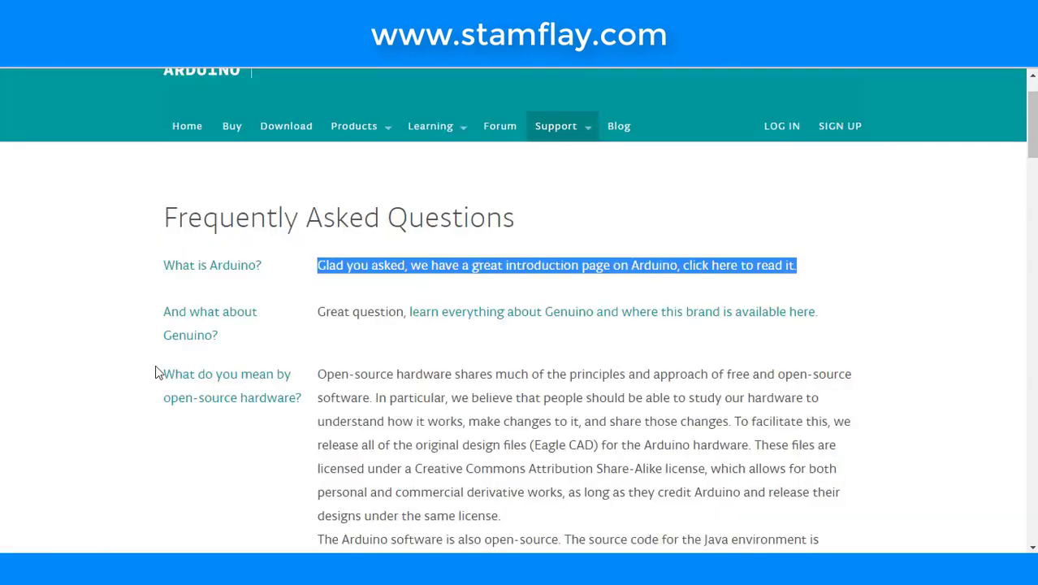
- Copy the open-source hardware question and start another new FAQ entry
left_click_drag(206, 374, 222, 379)
left_click(276, 427)
left_click_drag(302, 403, 169, 383)
key("ctrl+c")
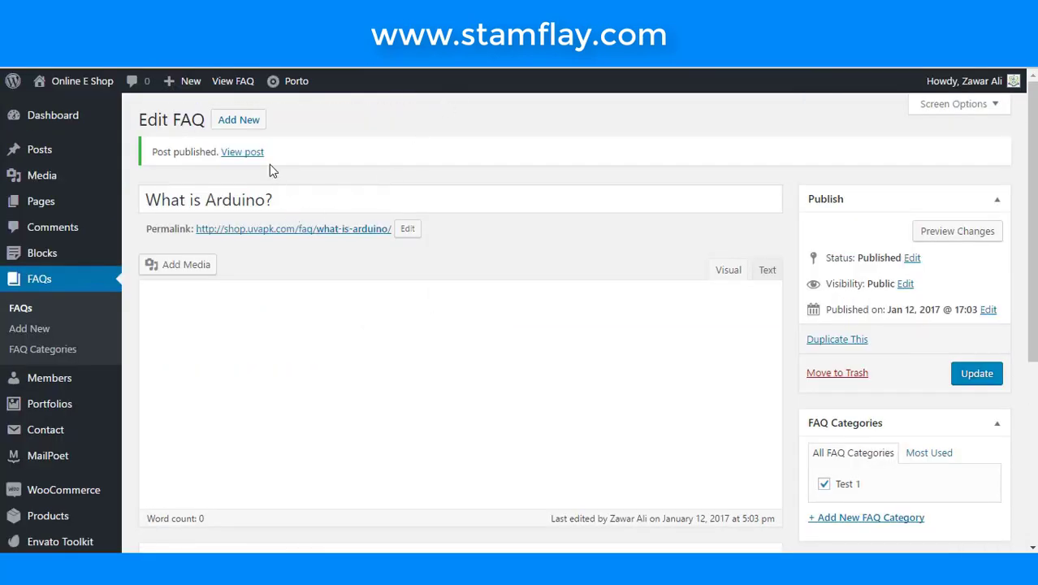
left_click(248, 125)
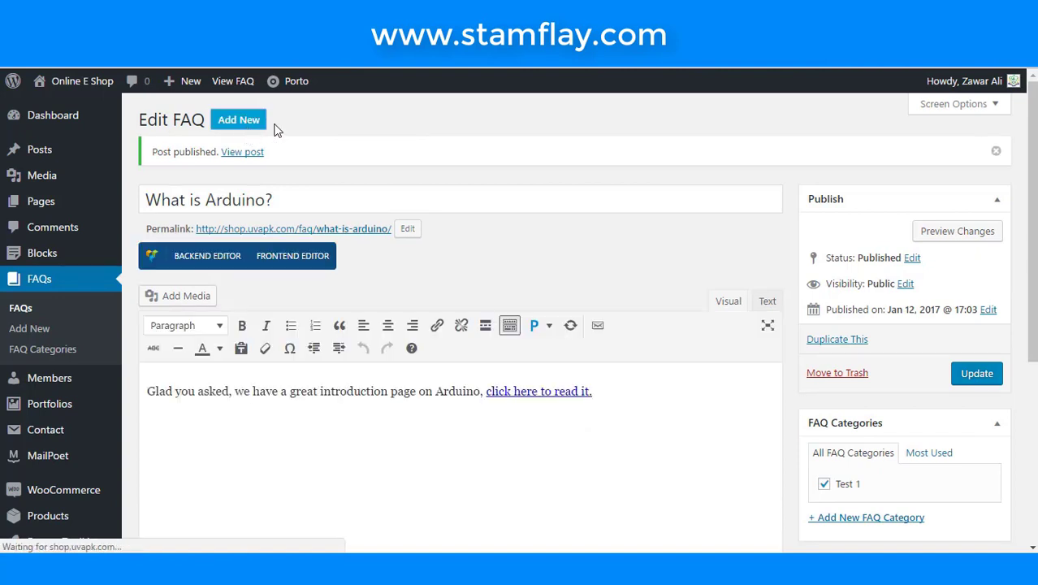
- Title the FAQ 'What do you mean by open-source hardware?' and copy its two-paragraph answer
key("ctrl+v")
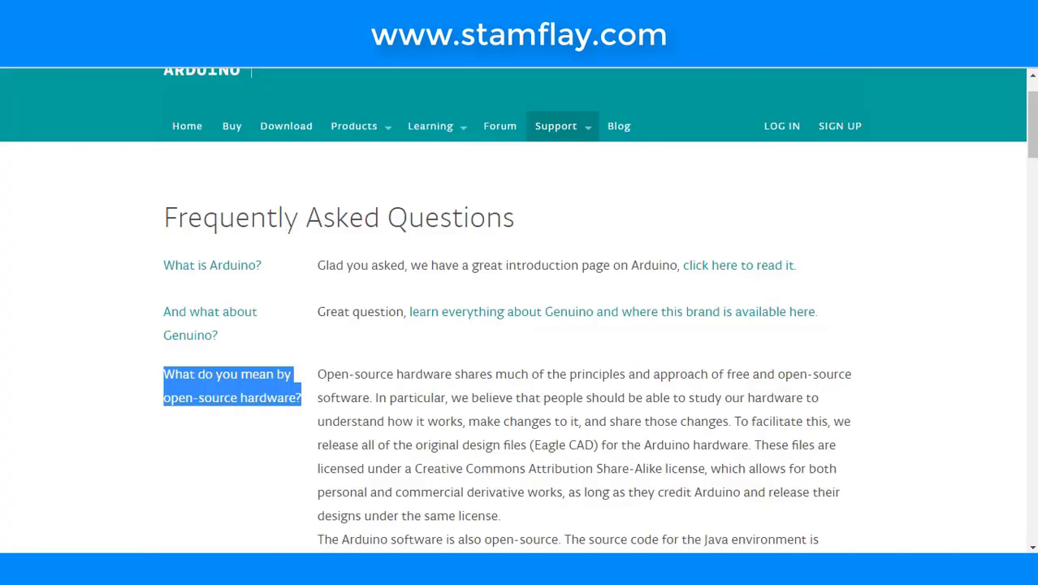
scroll(529, 313, "down", 2)
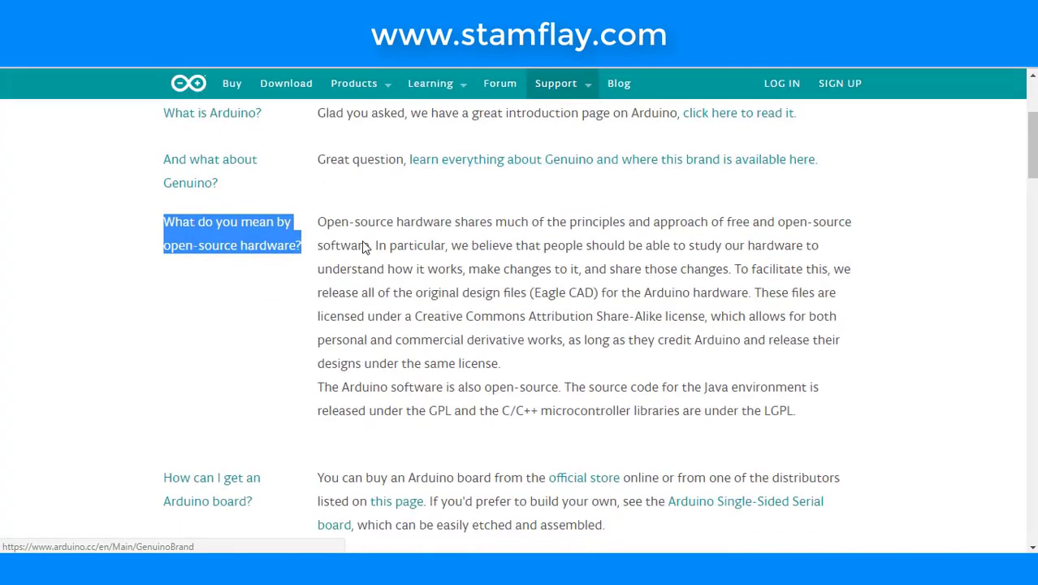
left_click_drag(322, 220, 816, 412)
key("ctrl+c")
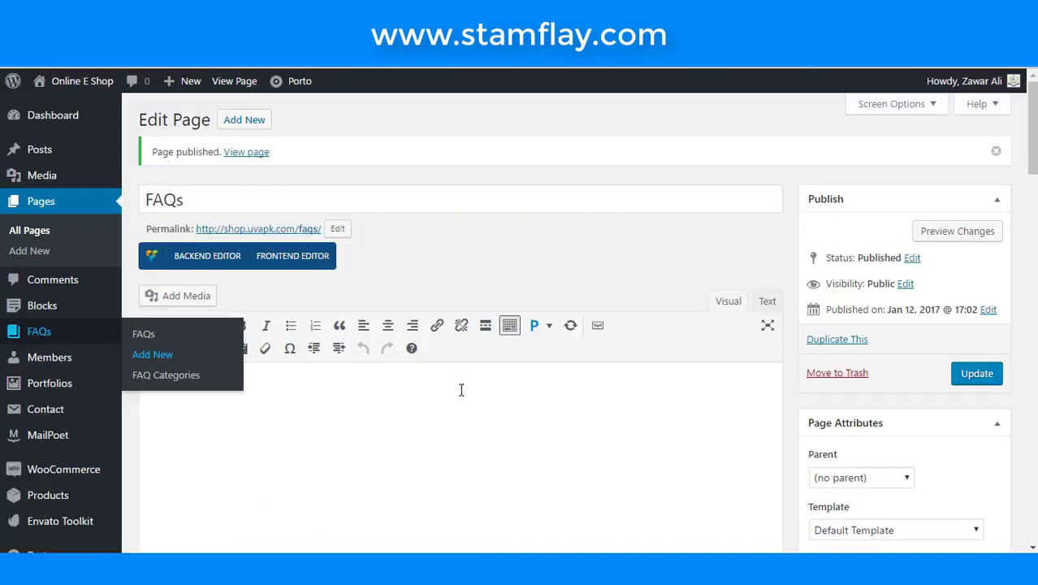
- Paste the answer into the FAQs page body and save the page
left_click(460, 390)
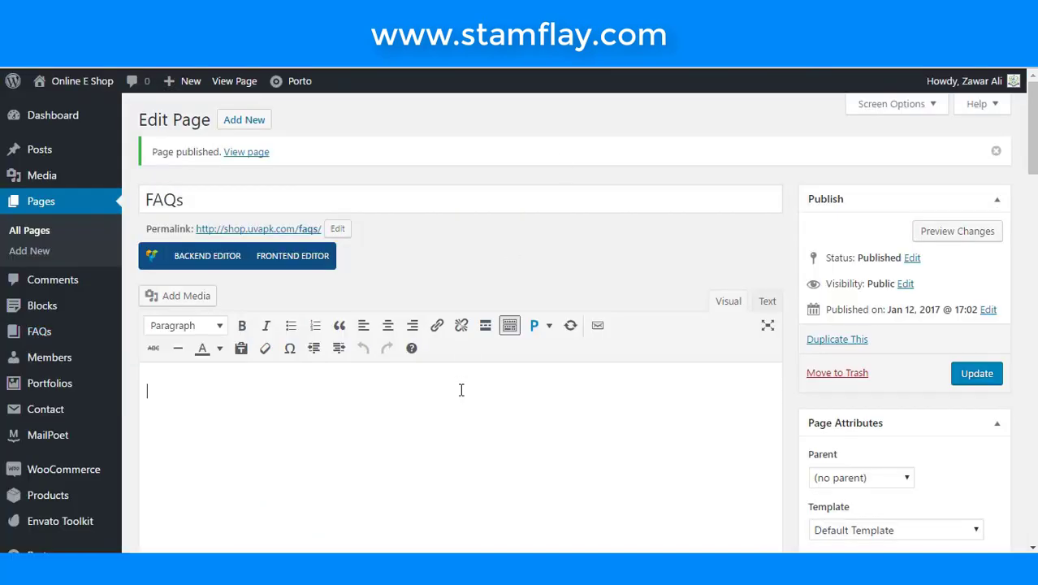
key("ctrl+v")
scroll(460, 390, "down", 7)
scroll(460, 396, "down", 6)
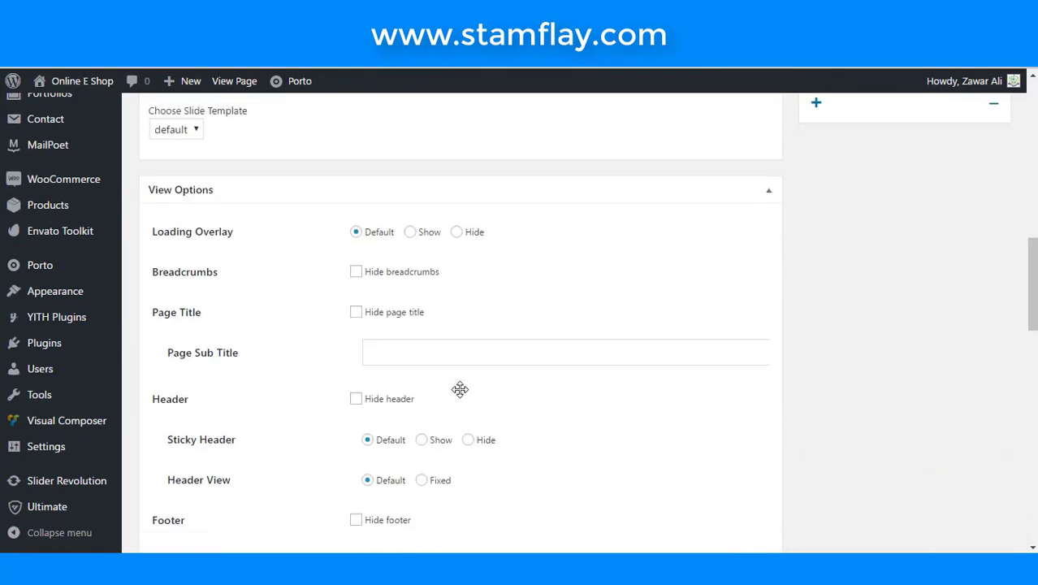
scroll(459, 388, "up", 13)
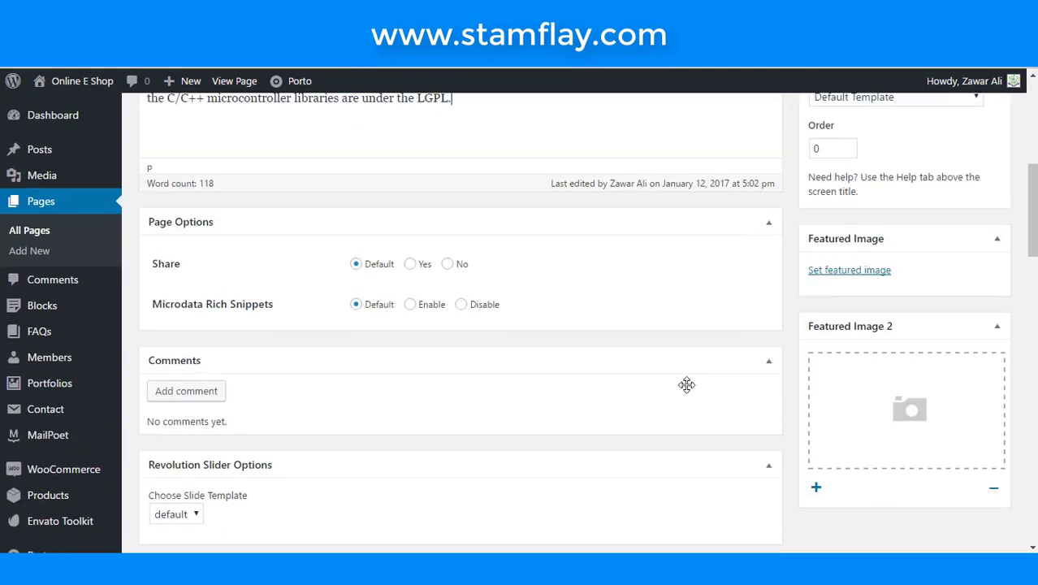
left_click(973, 380)
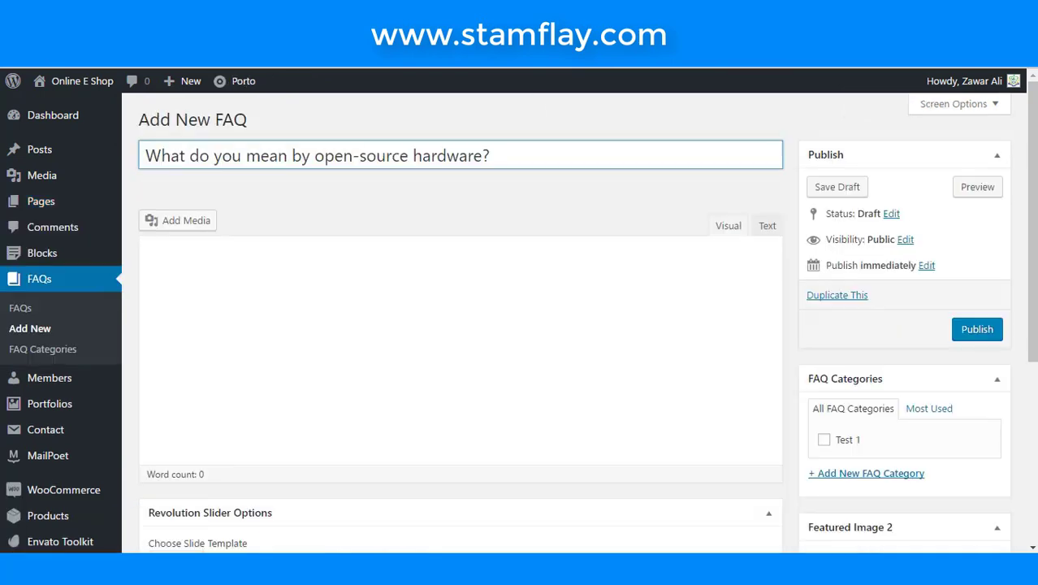
- Paste the answer into the FAQ body and cut the stray text from the FAQs page
left_click(524, 370)
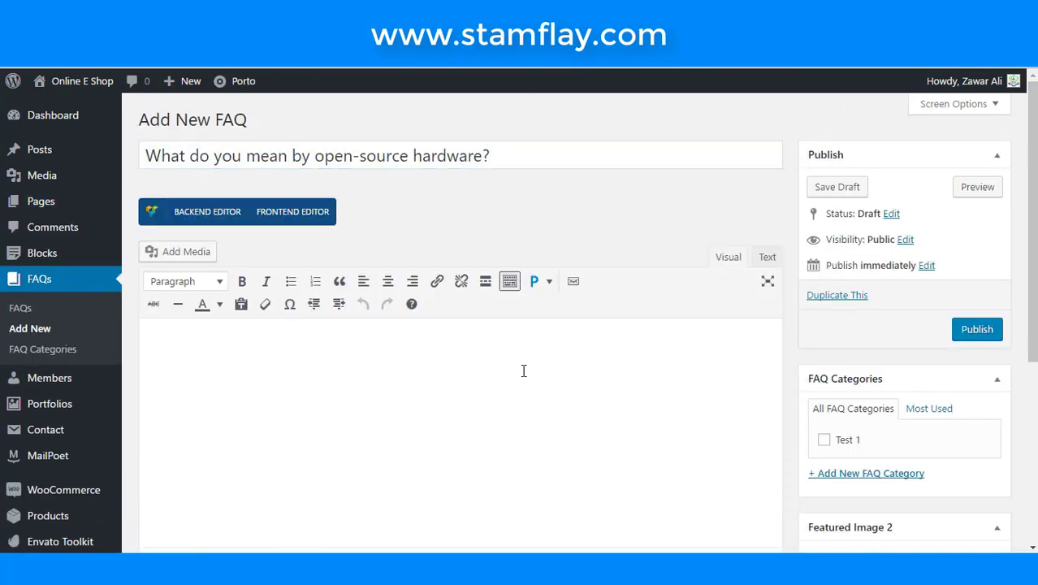
key("ctrl+v")
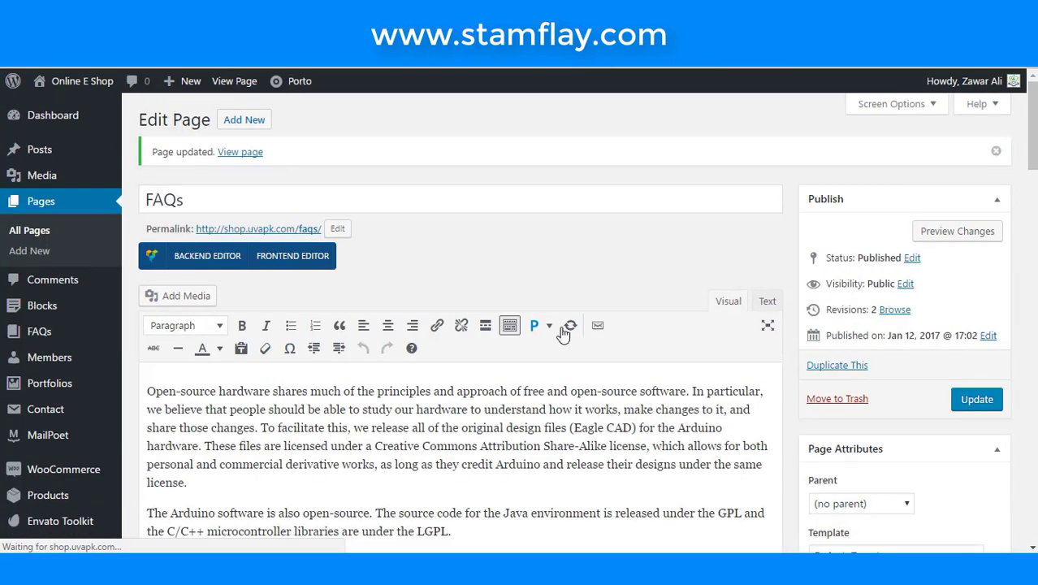
scroll(522, 336, "down", 4)
left_click_drag(452, 302, 147, 199)
left_click_drag(59, 159, 38, 116)
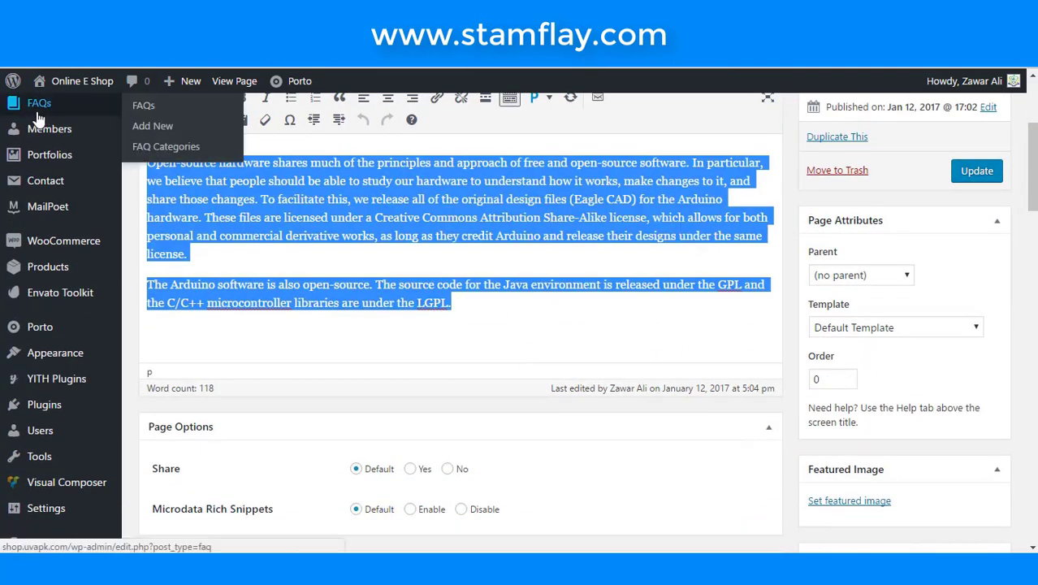
key("ctrl+x")
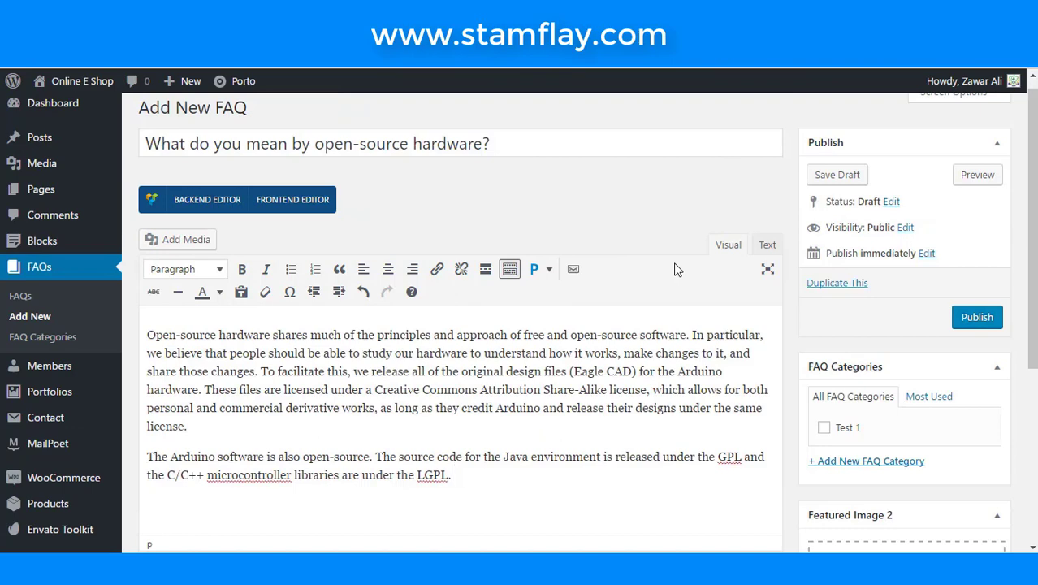
scroll(674, 269, "down", 1)
- Add a 'Test 2' FAQ category and publish the open-source hardware FAQ under it
left_click(859, 387)
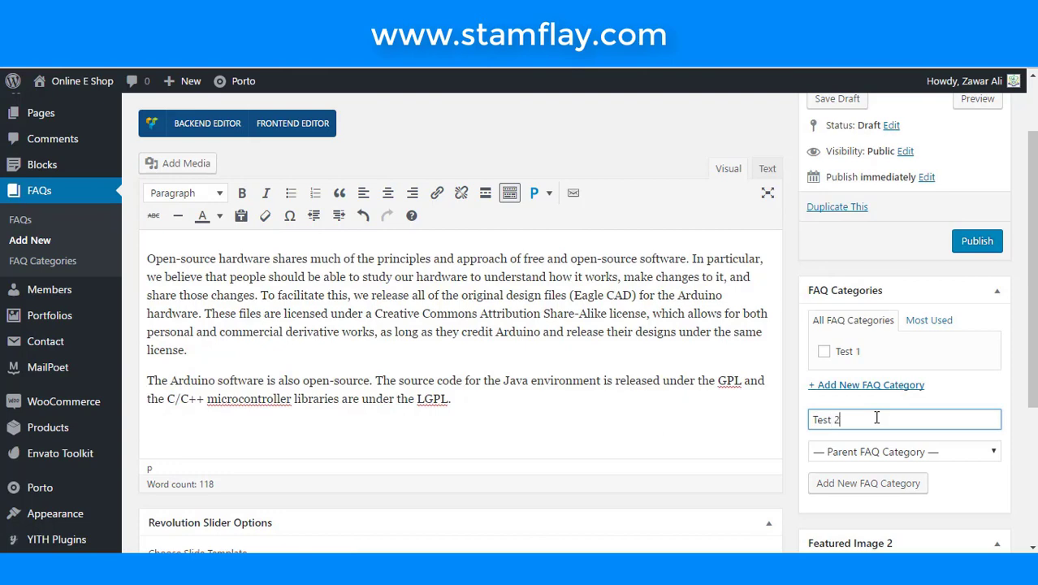
scroll(312, 242, "up", 1)
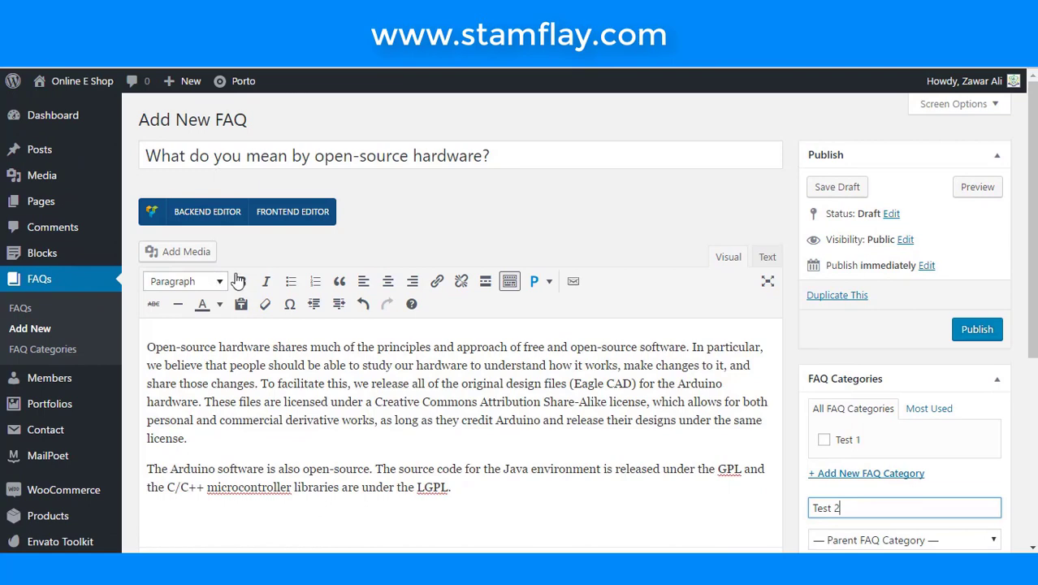
scroll(934, 398, "down", 2)
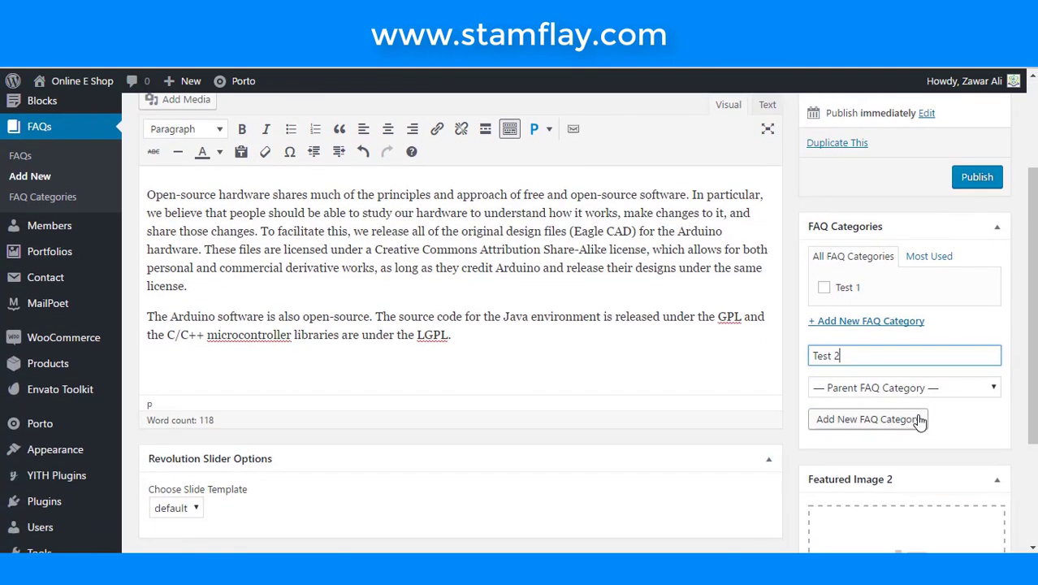
left_click(911, 421)
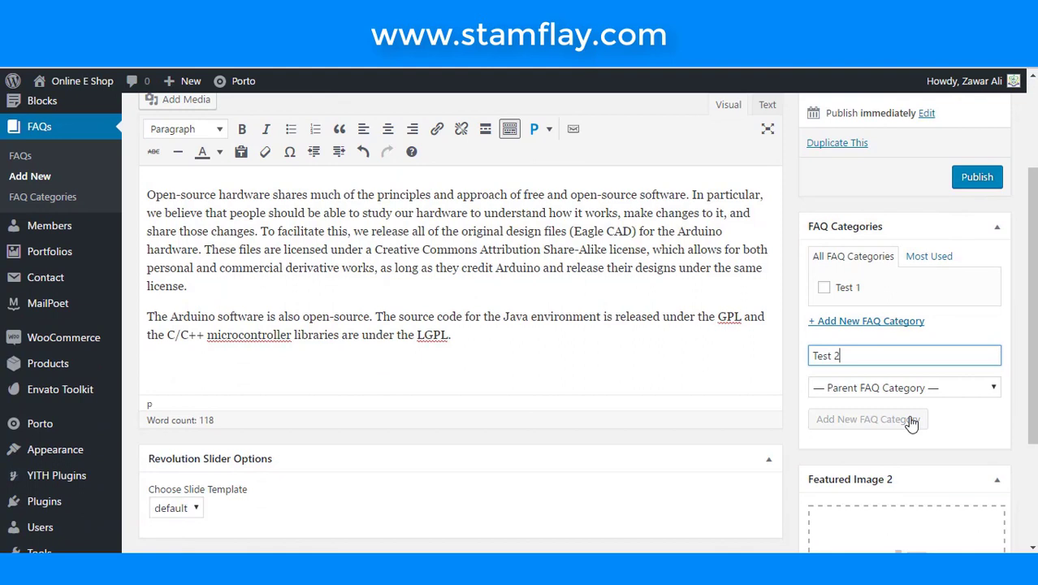
left_click(984, 183)
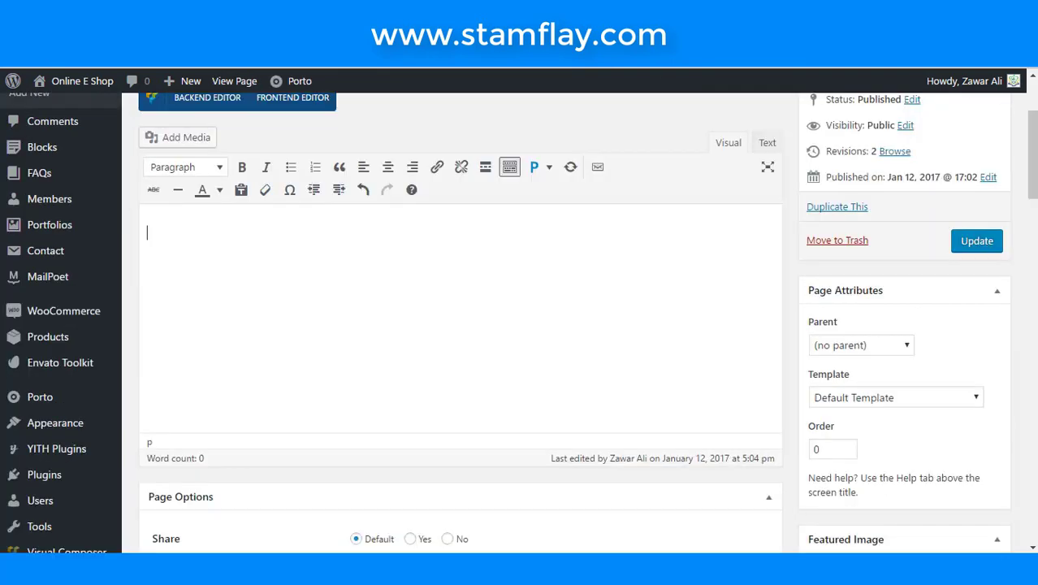
- Open the FAQs page in Visual Composer's backend editor and search elements for 'porto fa'
scroll(487, 319, "up", 2)
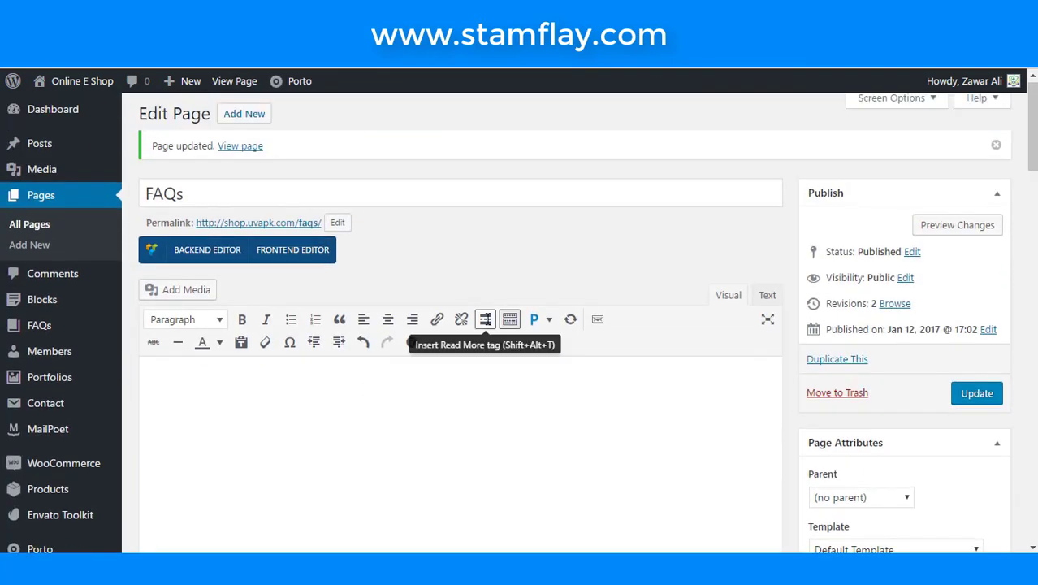
left_click(187, 252)
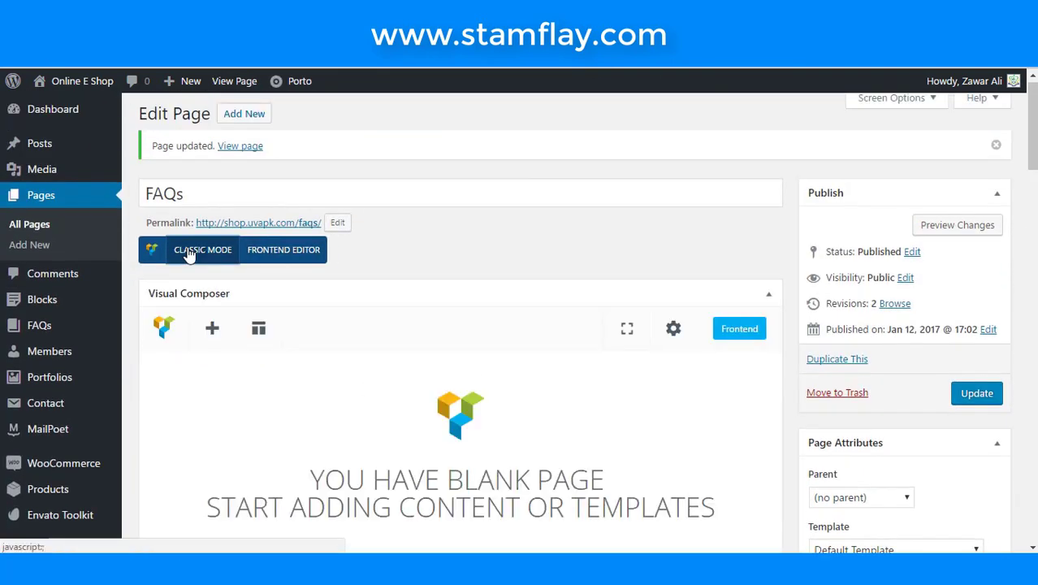
left_click(212, 327)
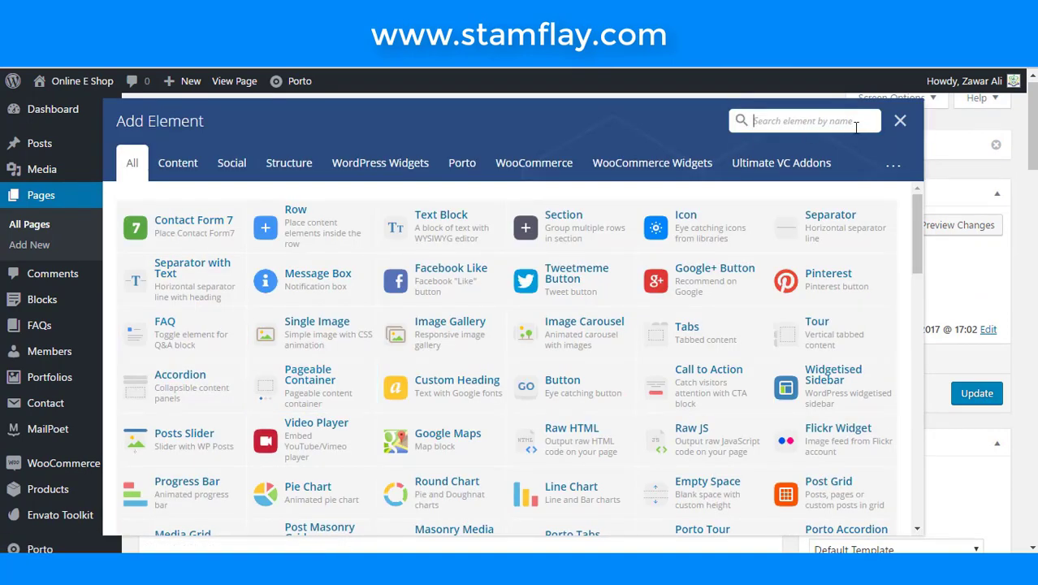
left_click(829, 122)
type("pro")
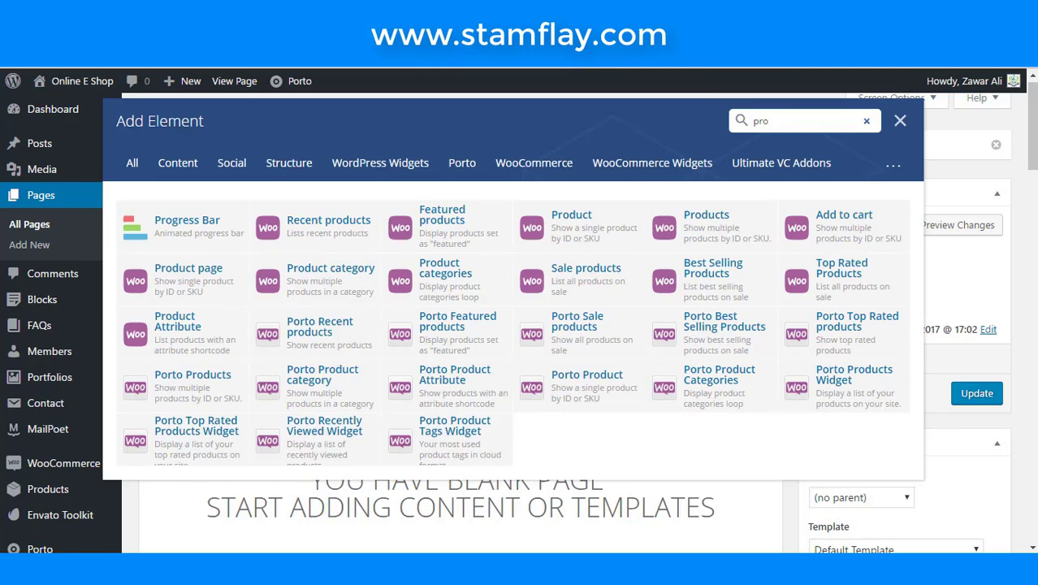
key("BackSpace")
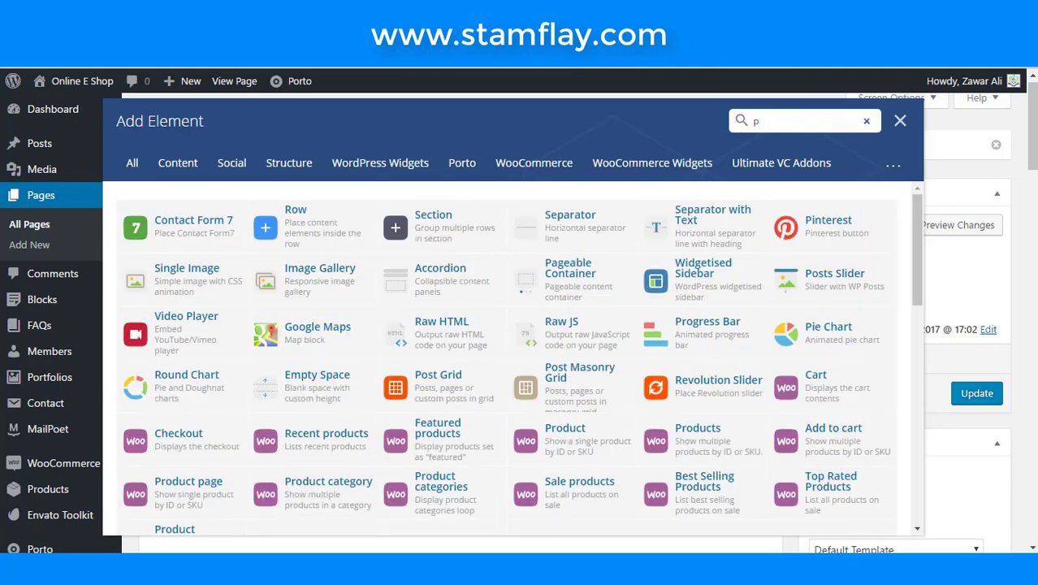
type("ort")
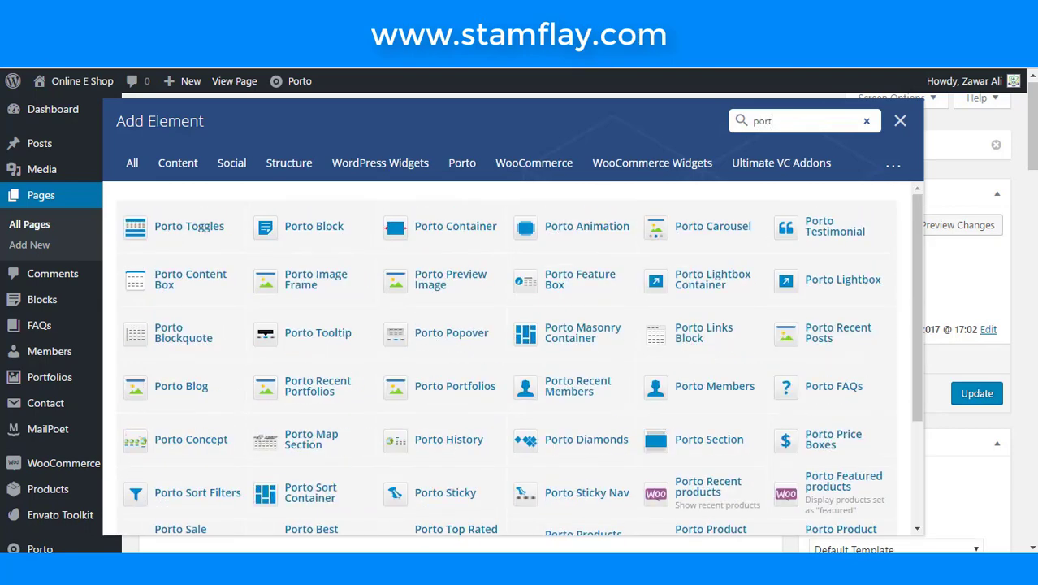
type("o fa")
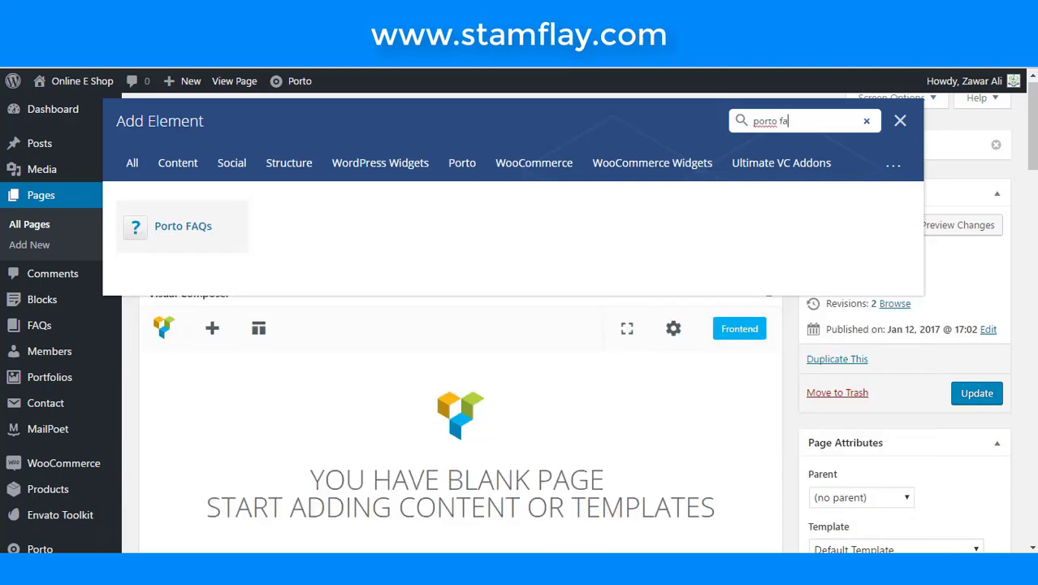
- Add the Porto FAQs element and look over its title and category ID fields
left_click(195, 228)
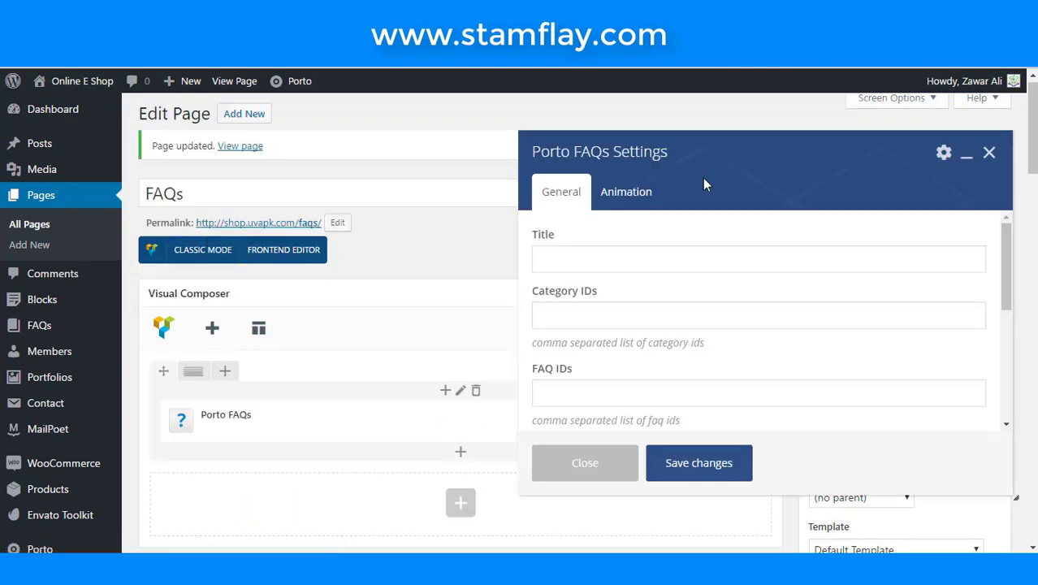
left_click(688, 320)
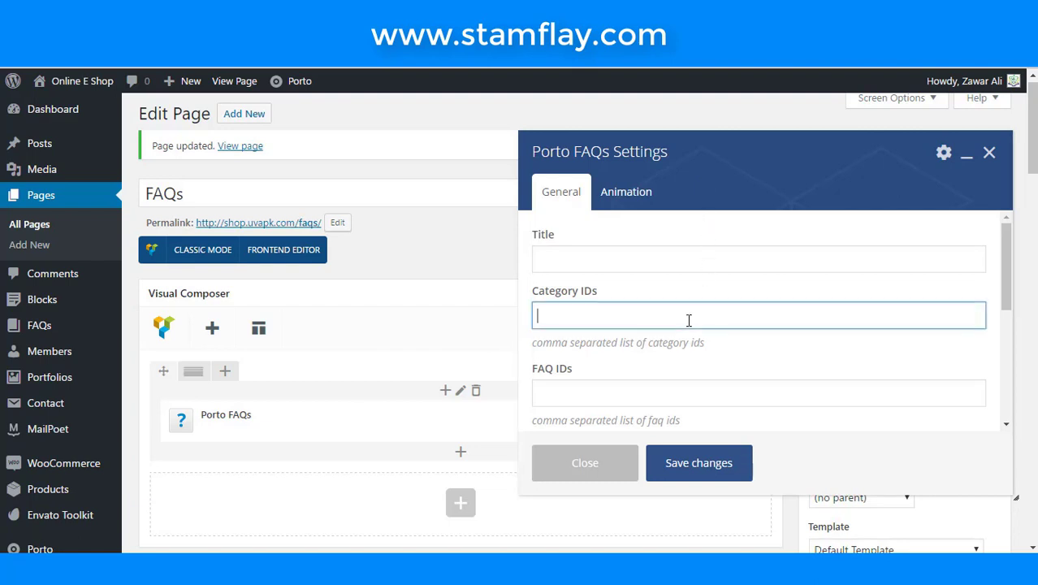
left_click(693, 262)
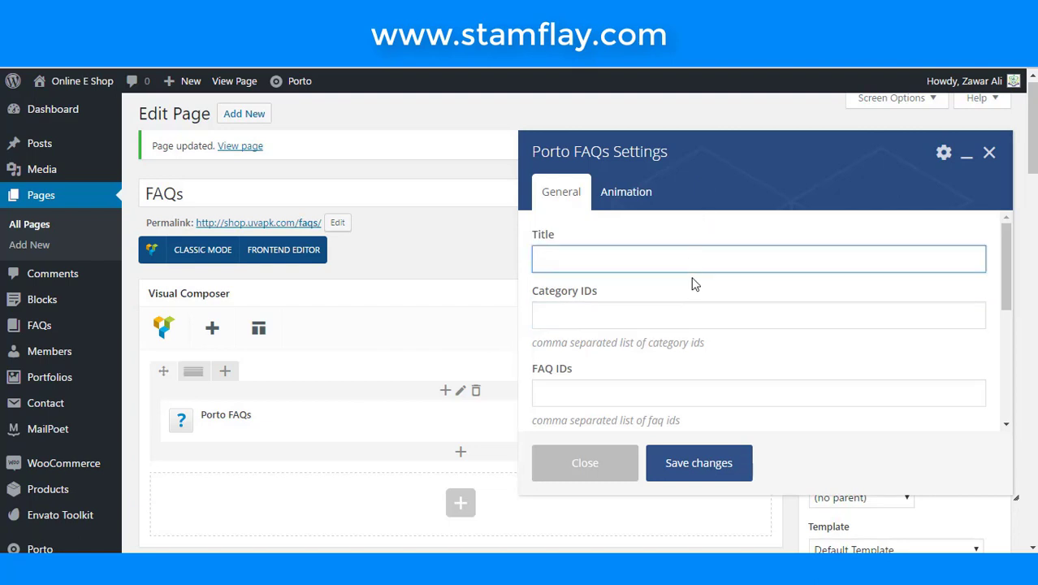
scroll(694, 284, "down", 1)
scroll(688, 327, "down", 1)
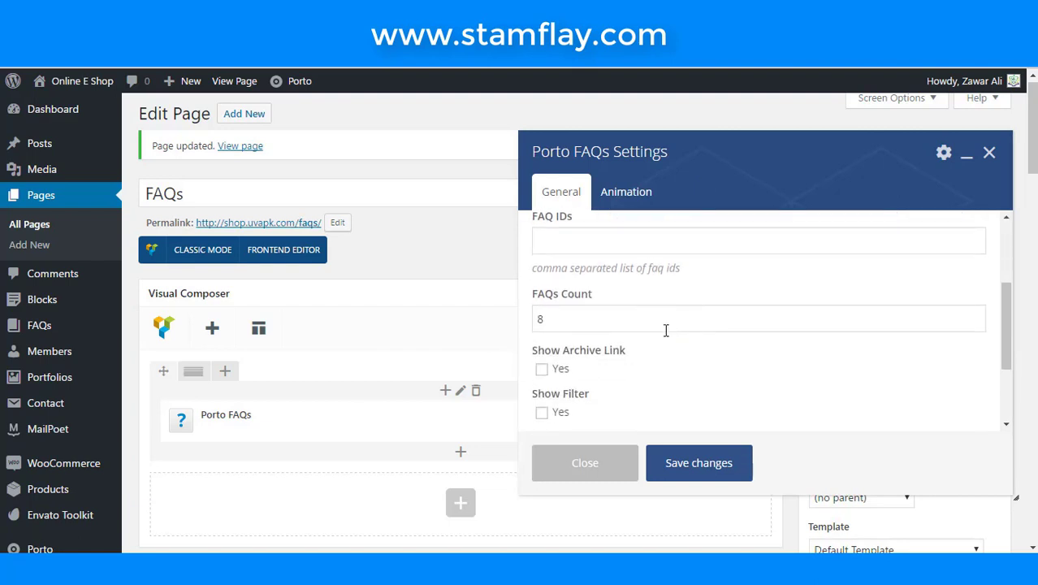
scroll(646, 320, "down", 1)
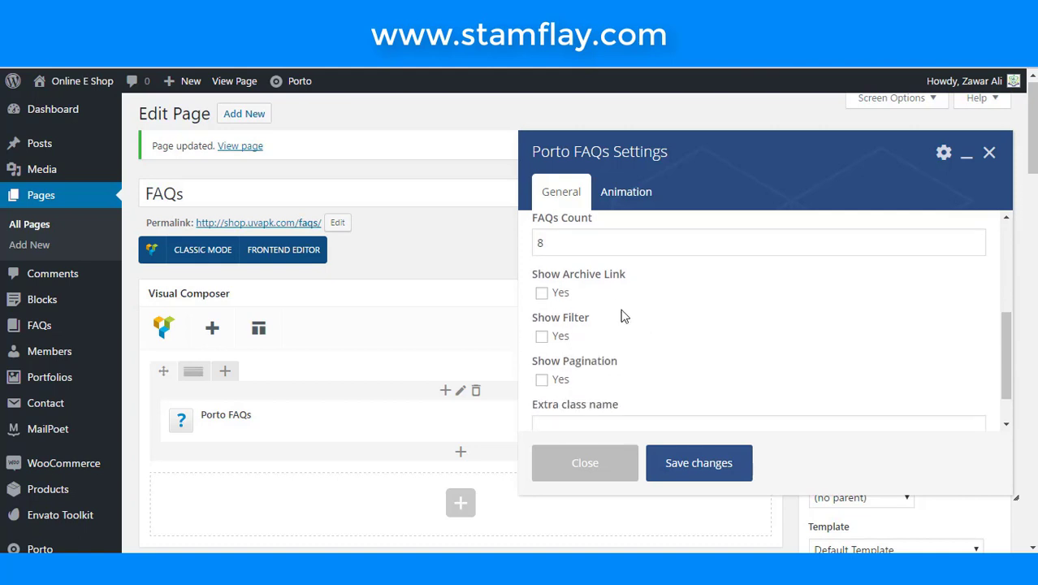
- Enable Show Filter and the archive link, then save the Porto FAQs settings
left_click(541, 338)
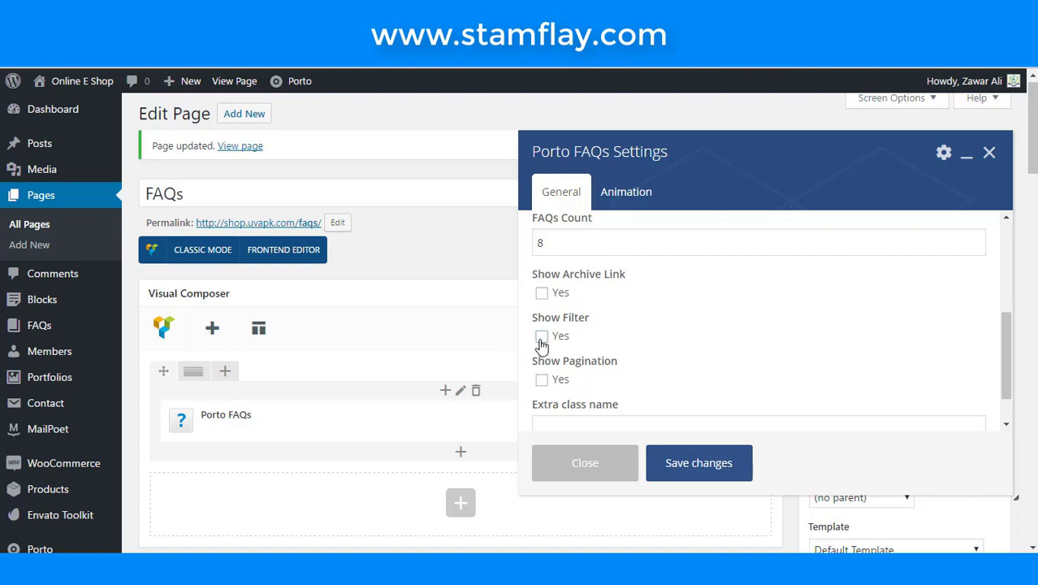
left_click(542, 293)
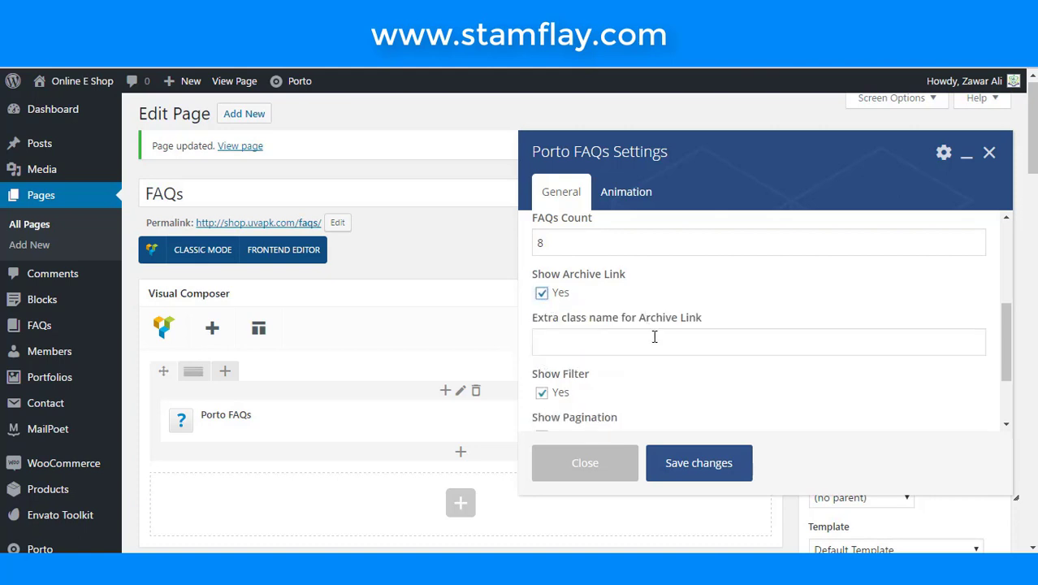
scroll(655, 336, "down", 1)
scroll(654, 336, "down", 2)
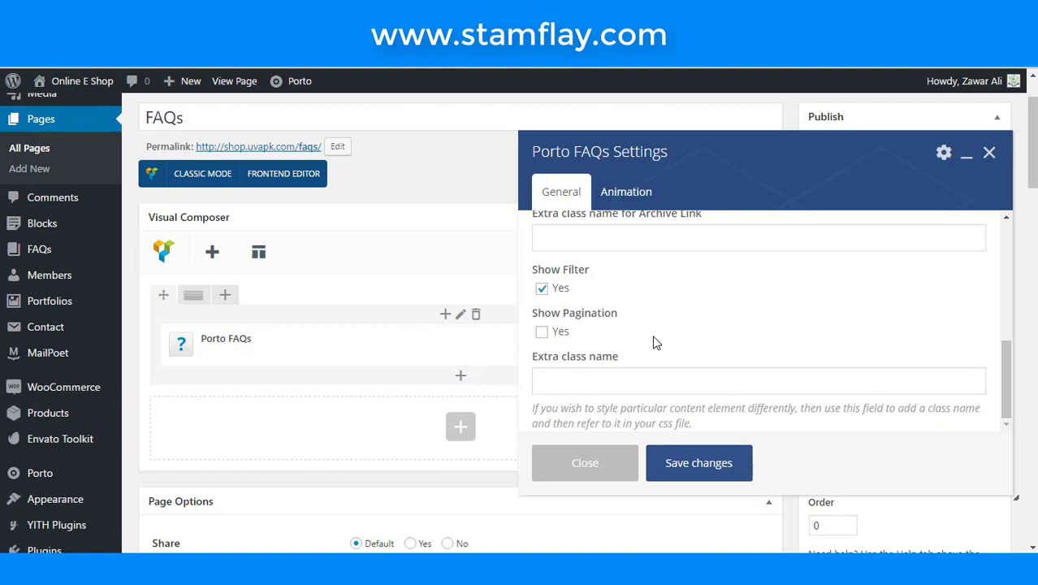
scroll(655, 339, "up", 6)
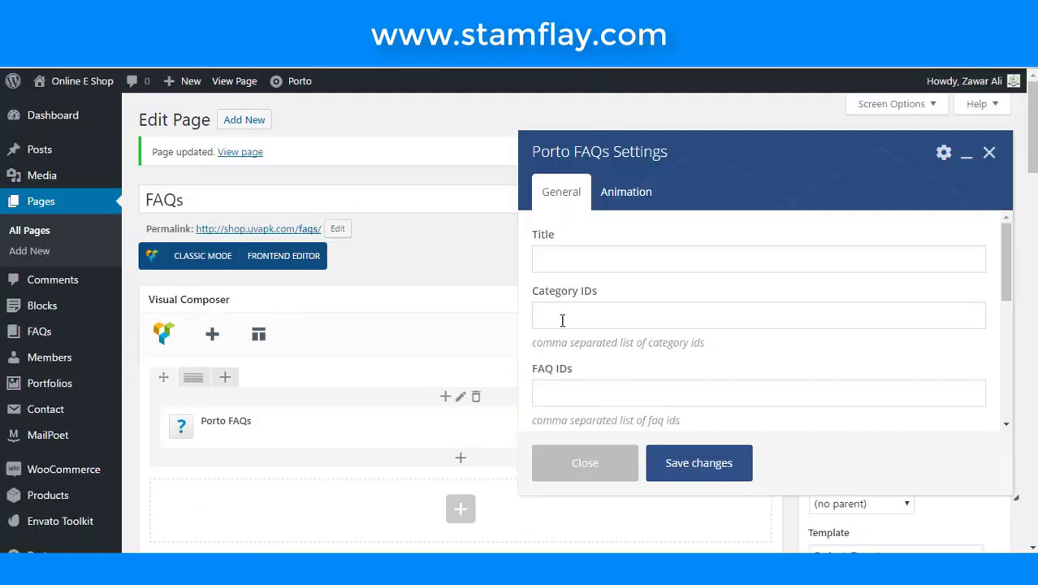
left_click(676, 465)
scroll(604, 401, "down", 2)
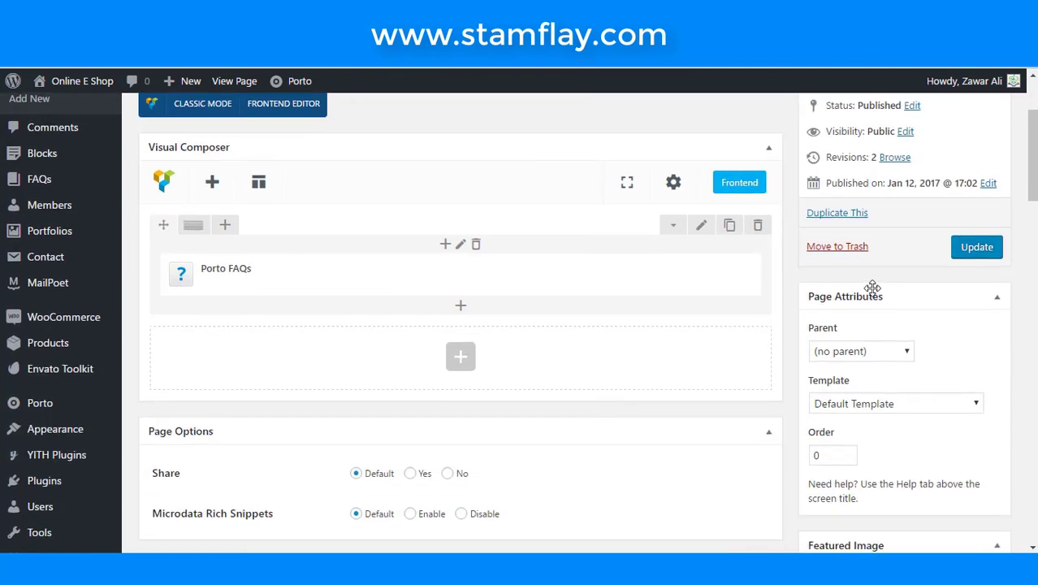
- Update the FAQs page, view it live, and expand both FAQ questions
left_click(980, 255)
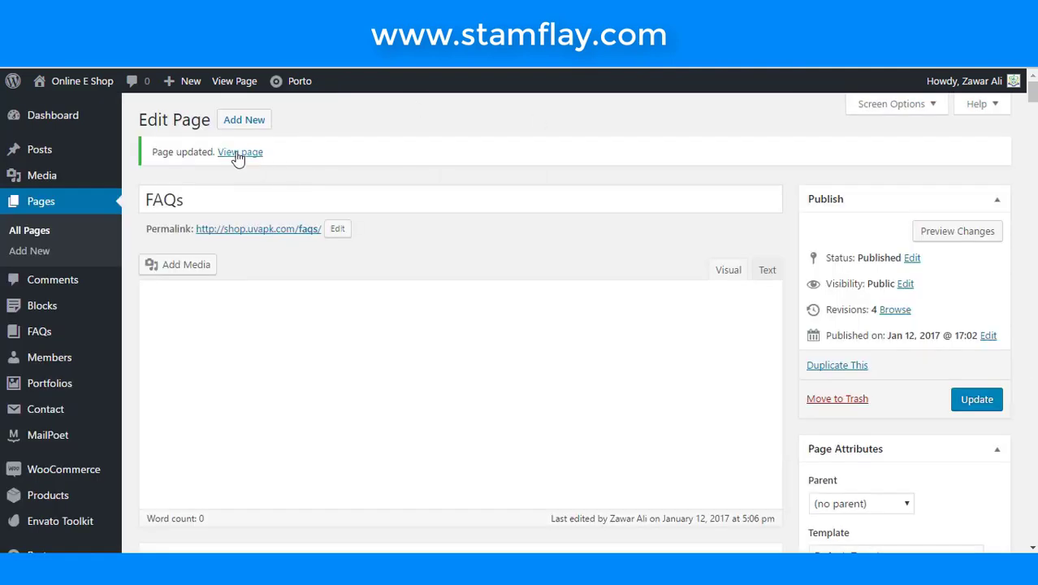
left_click(237, 154)
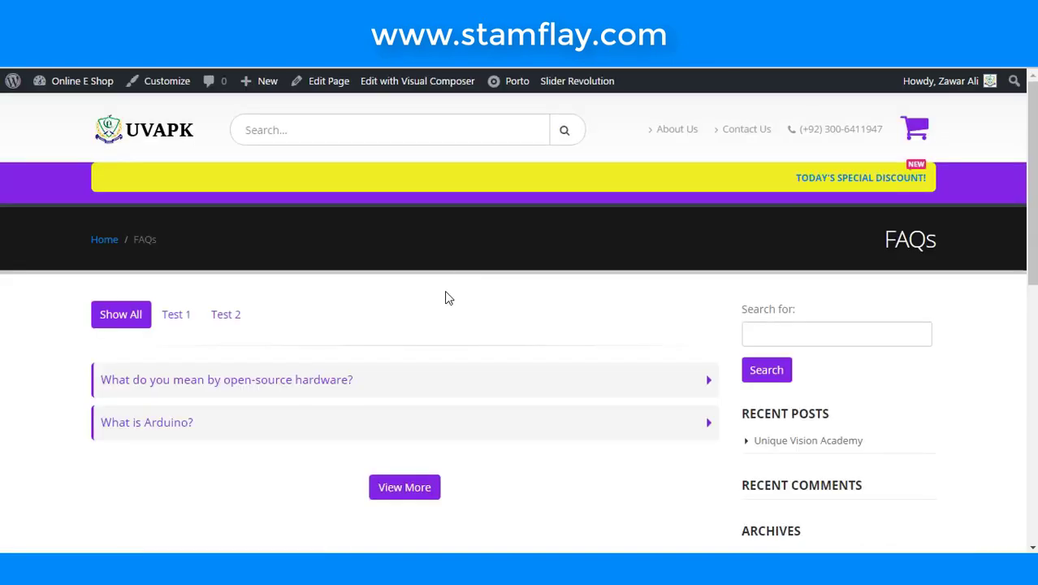
scroll(446, 298, "down", 2)
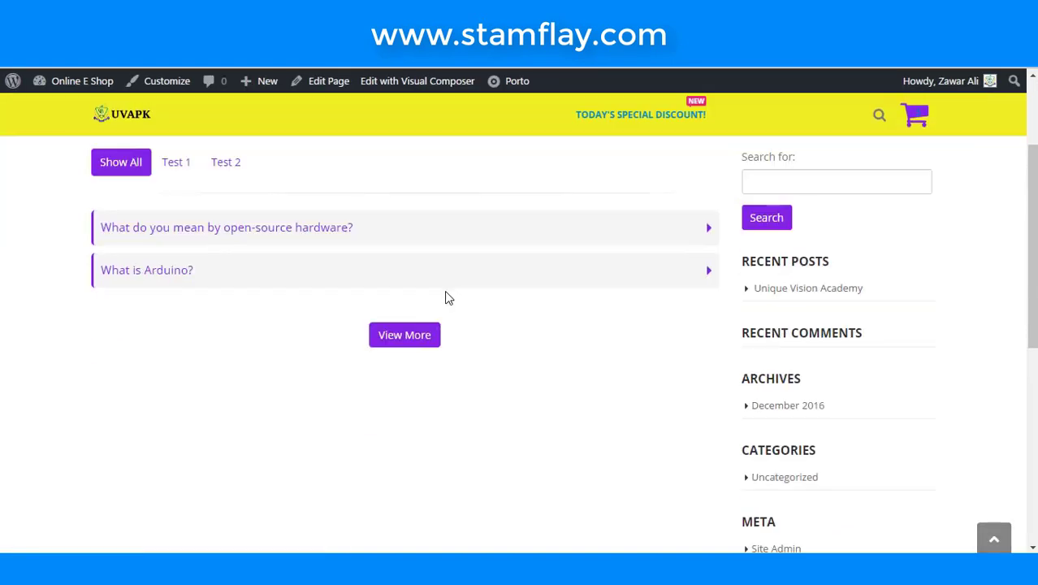
left_click(184, 274)
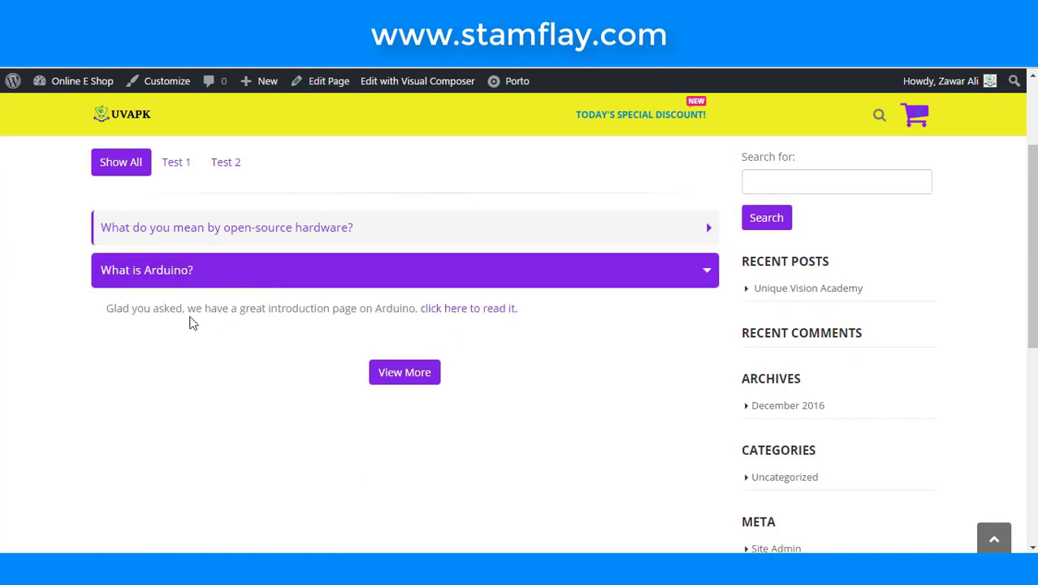
left_click(220, 236)
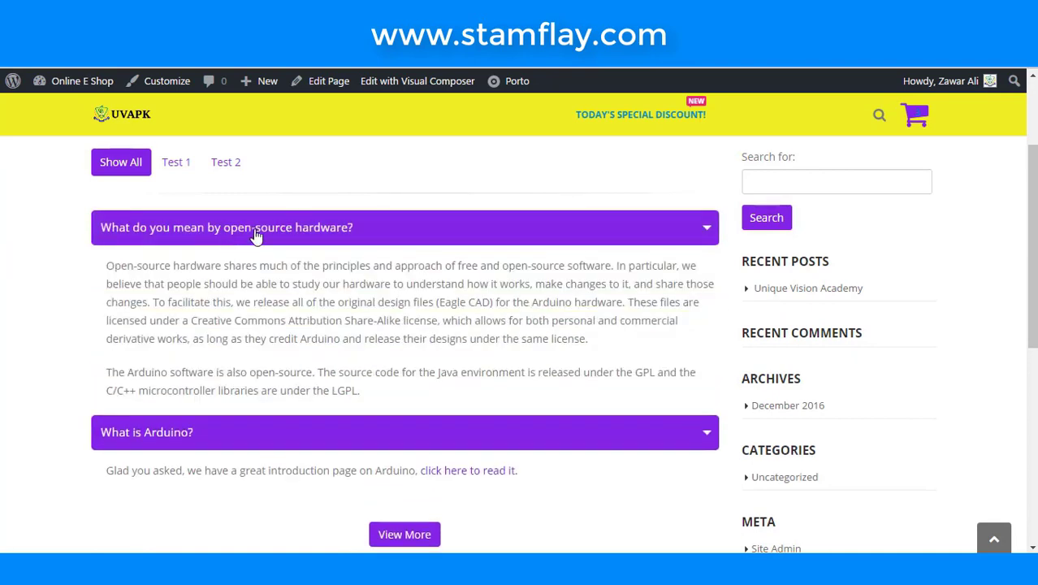
left_click(255, 234)
- Try the Test 1, Test 2 and Show All filters on the live FAQs page
left_click(177, 164)
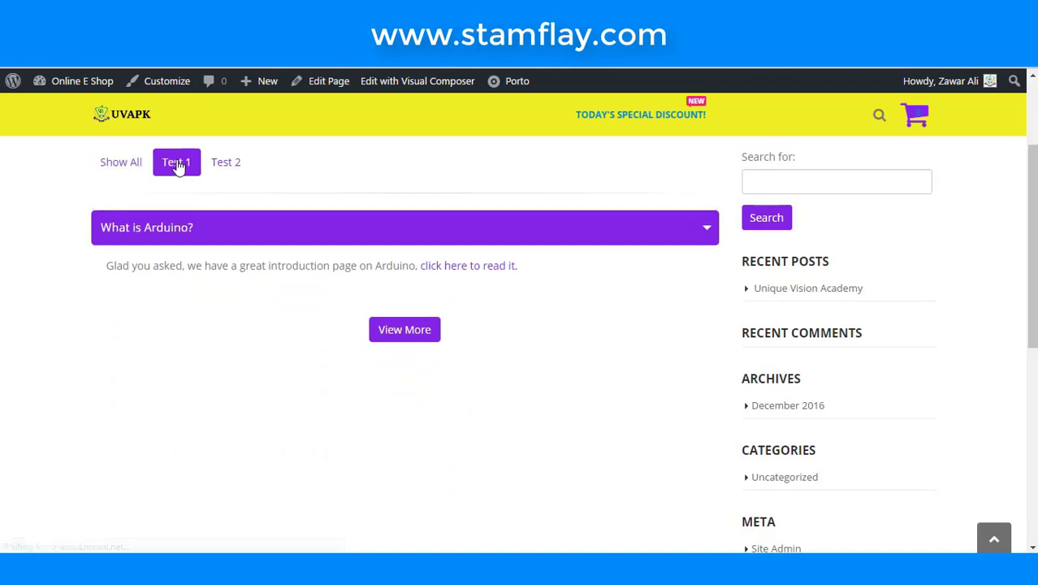
left_click(227, 167)
left_click(190, 166)
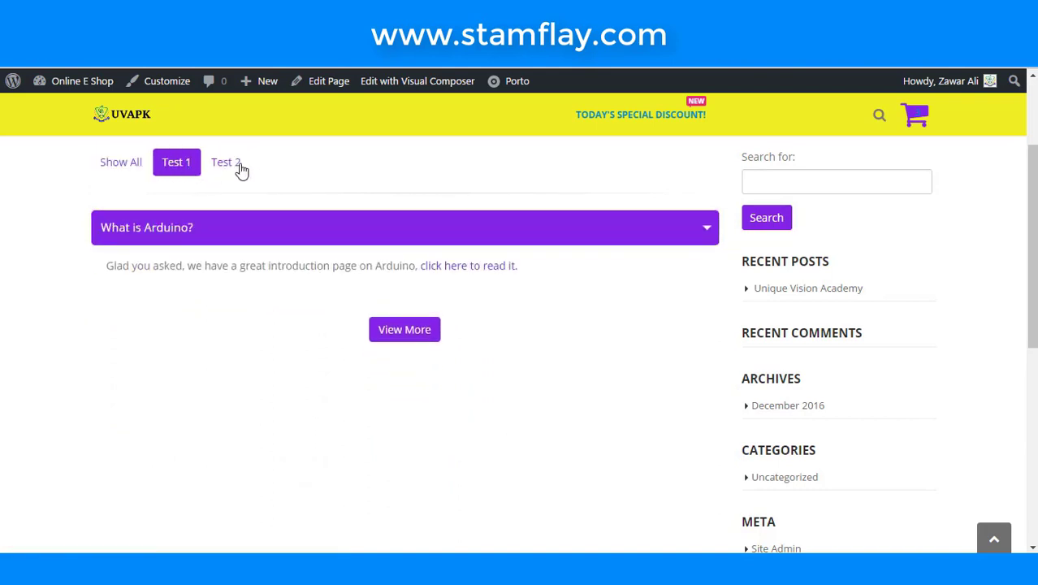
left_click(236, 169)
left_click(180, 169)
left_click(144, 167)
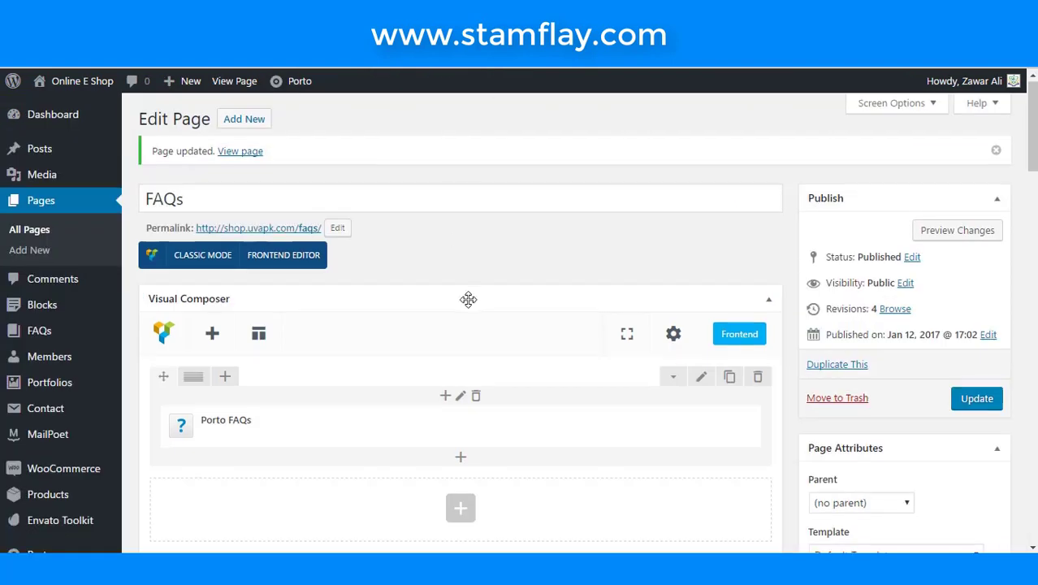
scroll(468, 301, "down", 3)
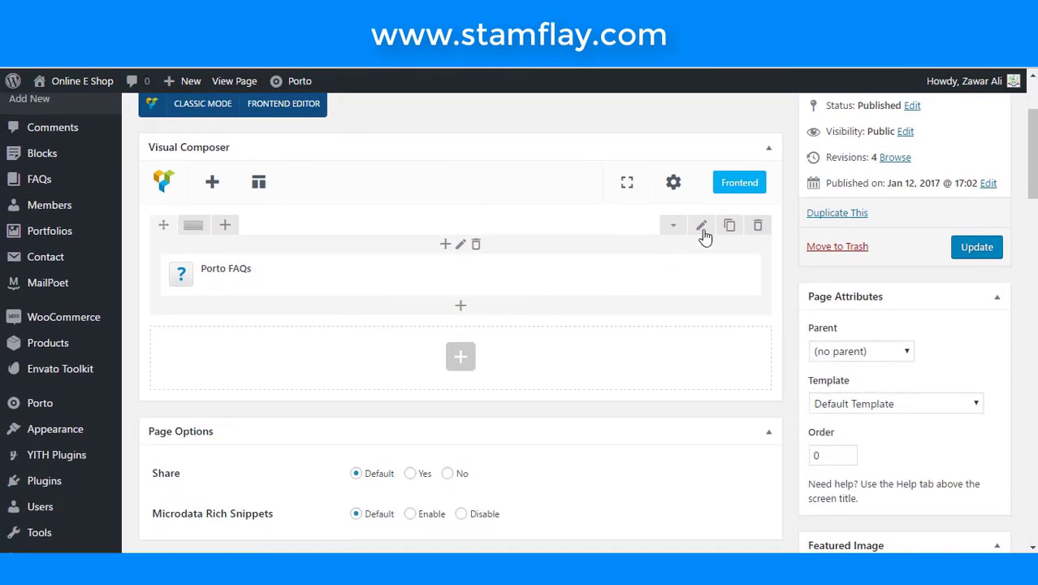
- Clone the Porto FAQs row three times, update the page, and switch to the live page
left_click(728, 227)
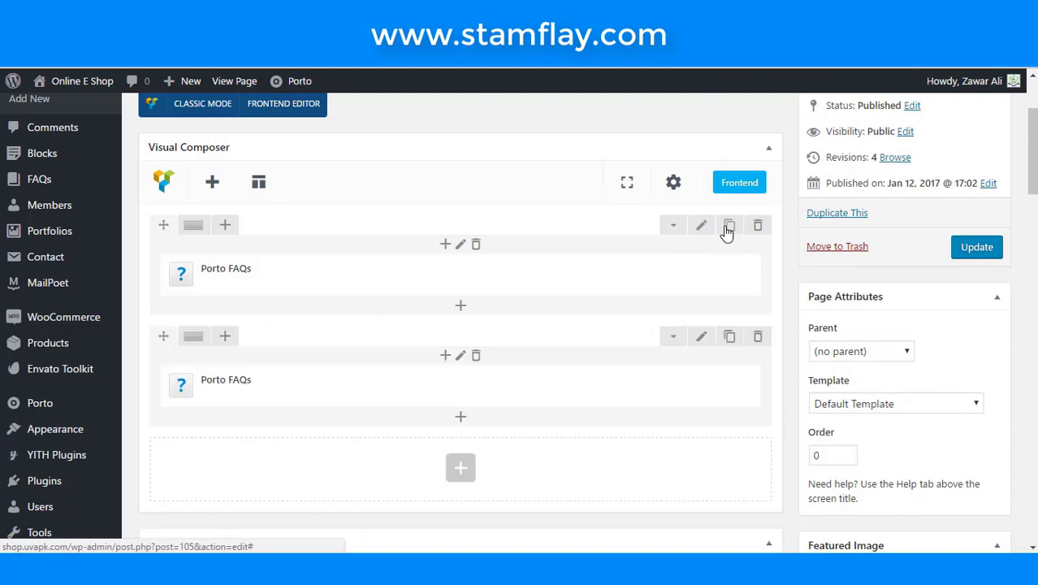
left_click(725, 231)
left_click(726, 231)
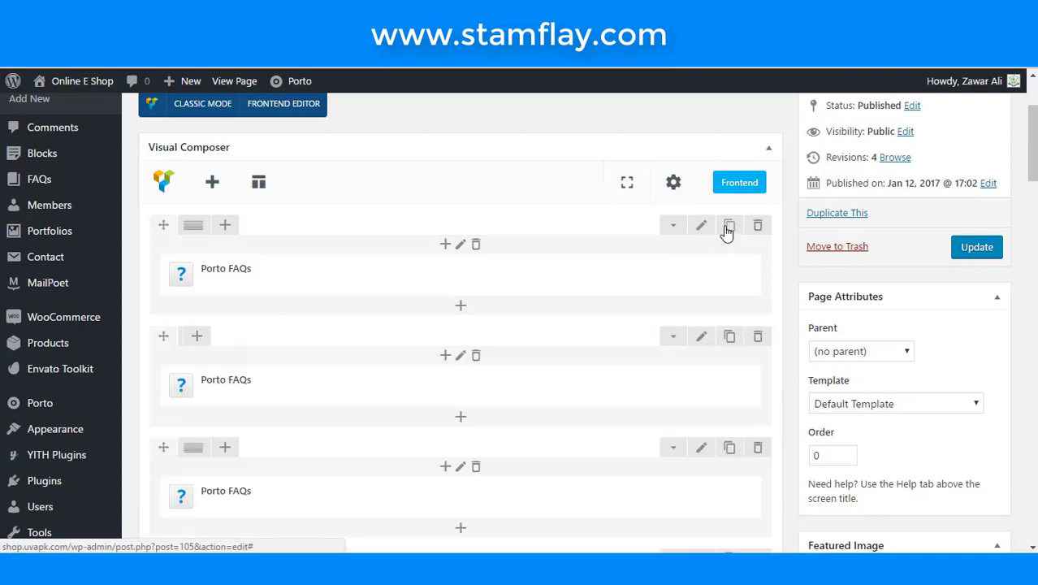
left_click(958, 250)
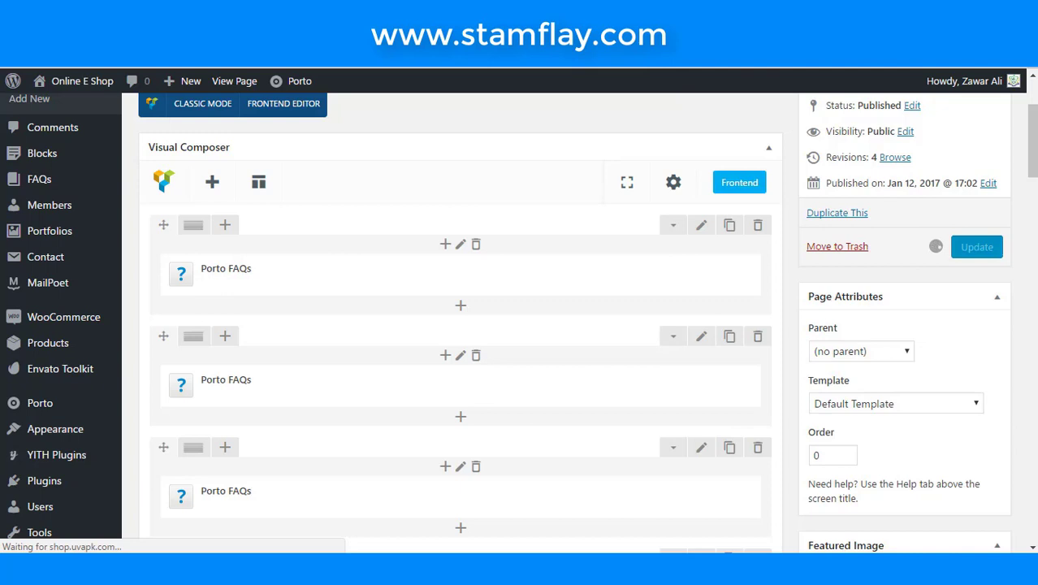
key("ctrl+Tab")
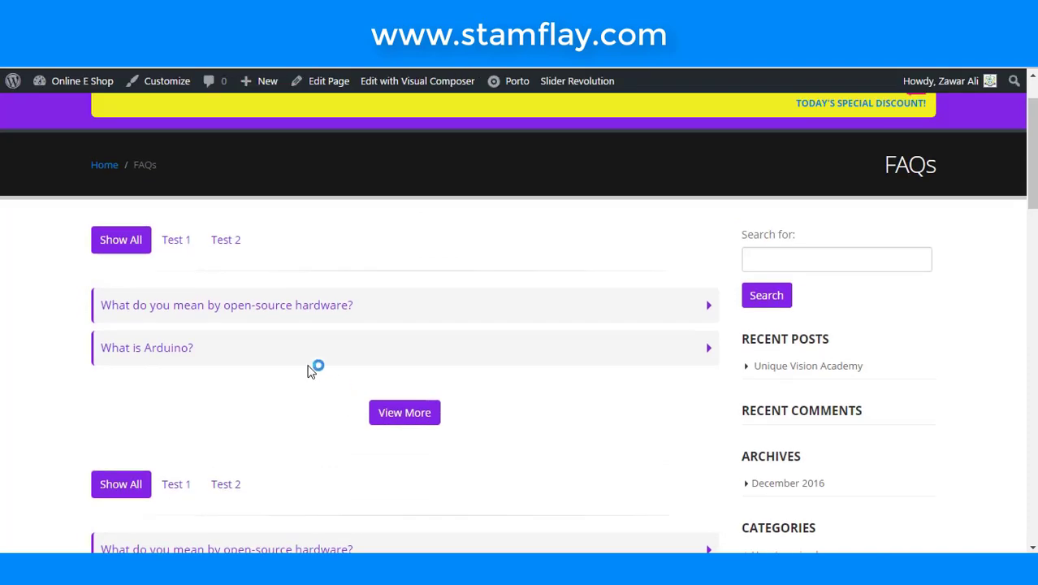
- Scroll through the live FAQs page to check the repeated FAQ blocks
scroll(308, 372, "down", 3)
scroll(308, 372, "down", 5)
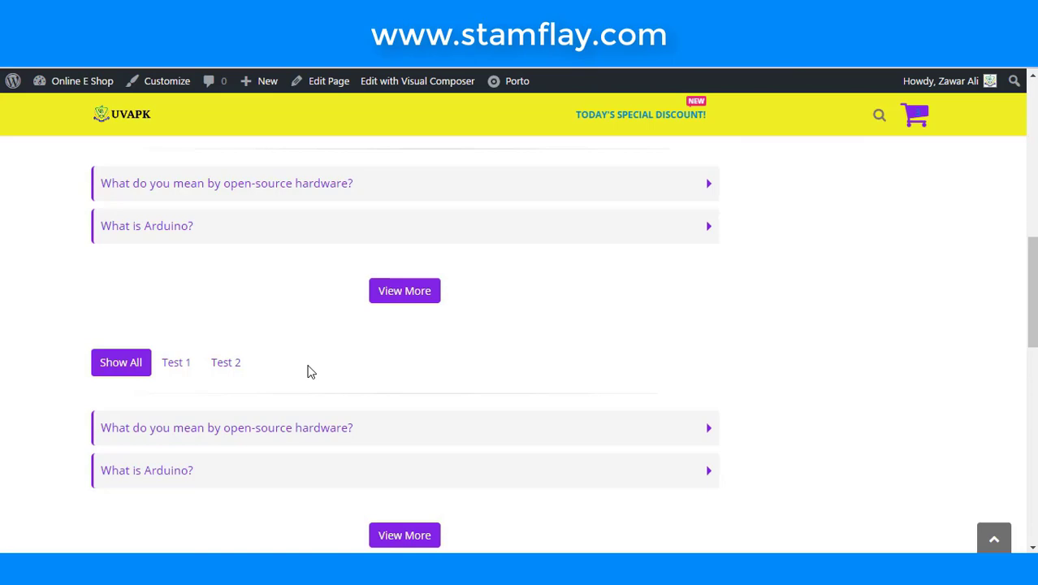
scroll(394, 266, "up", 8)
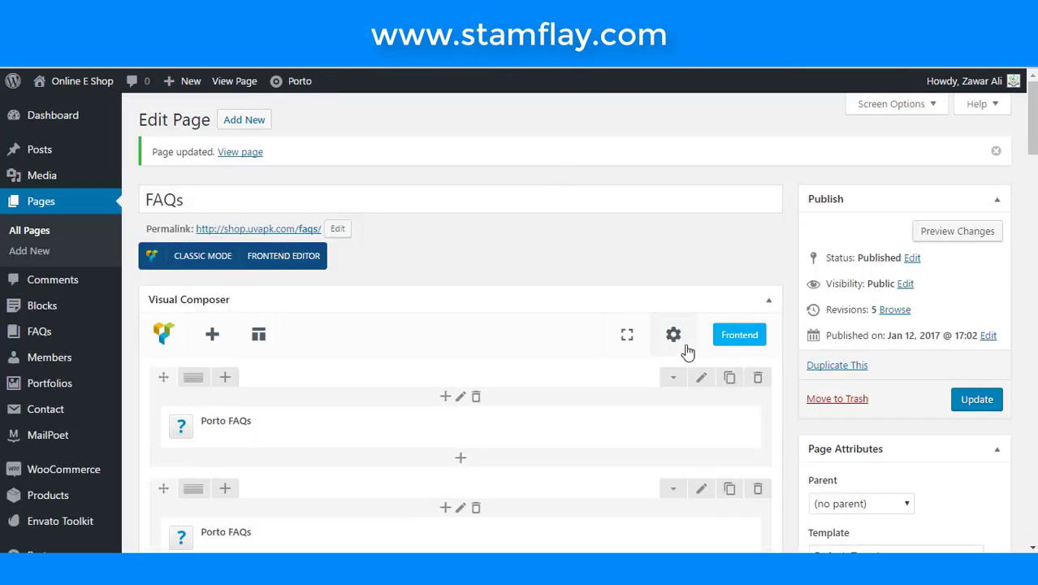
scroll(683, 348, "down", 3)
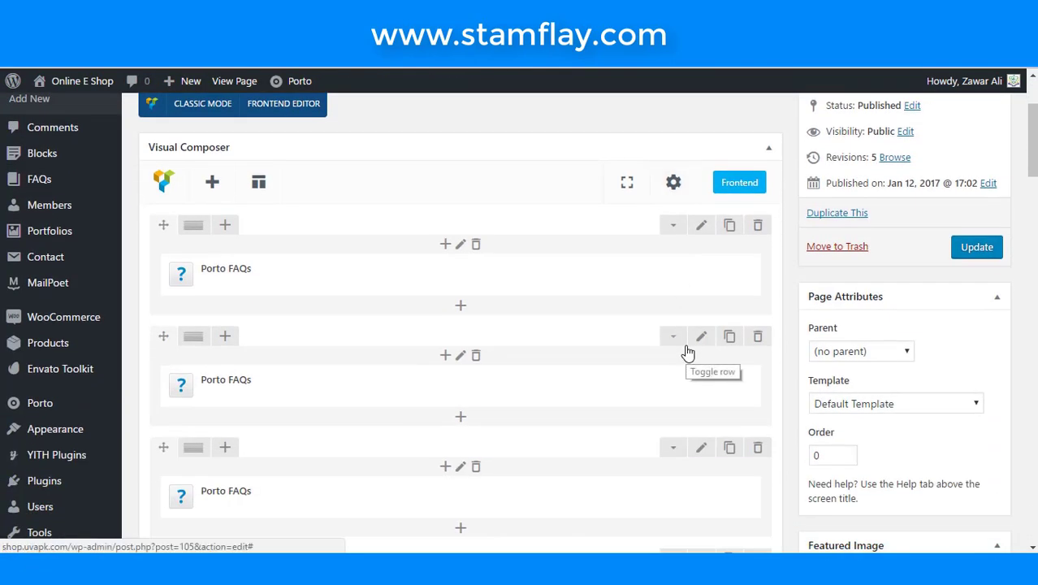
- Delete the five duplicate Porto FAQs rows, confirming each deletion with OK
left_click(758, 336)
left_click(599, 125)
left_click(757, 337)
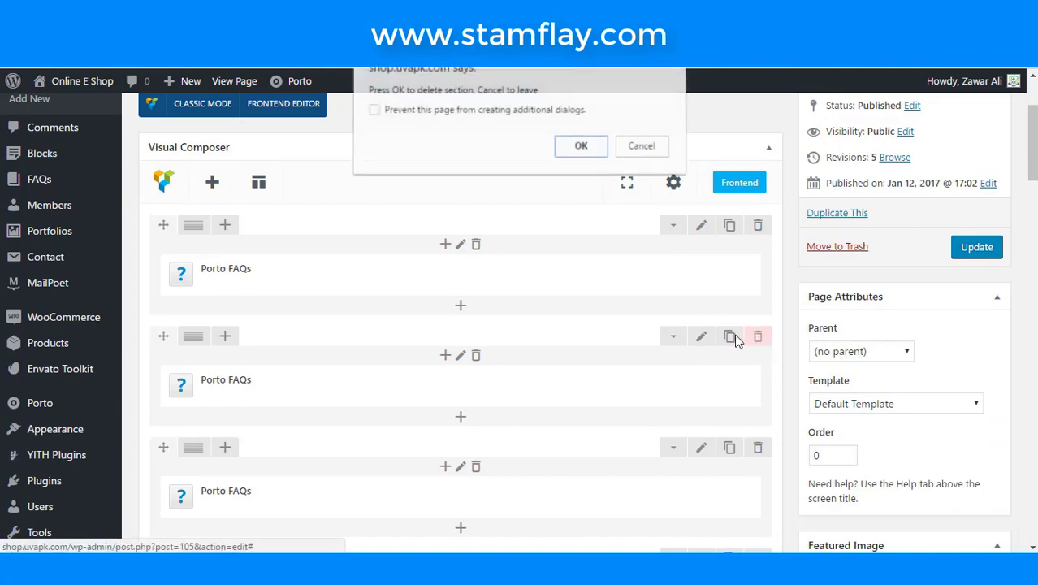
left_click(579, 144)
left_click(757, 339)
left_click(582, 146)
left_click(757, 337)
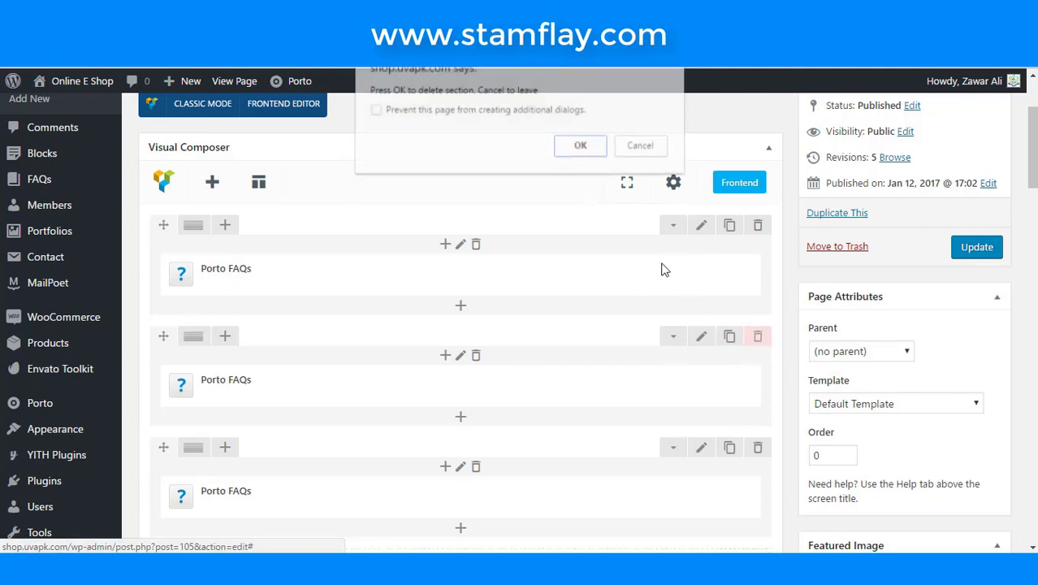
left_click(580, 144)
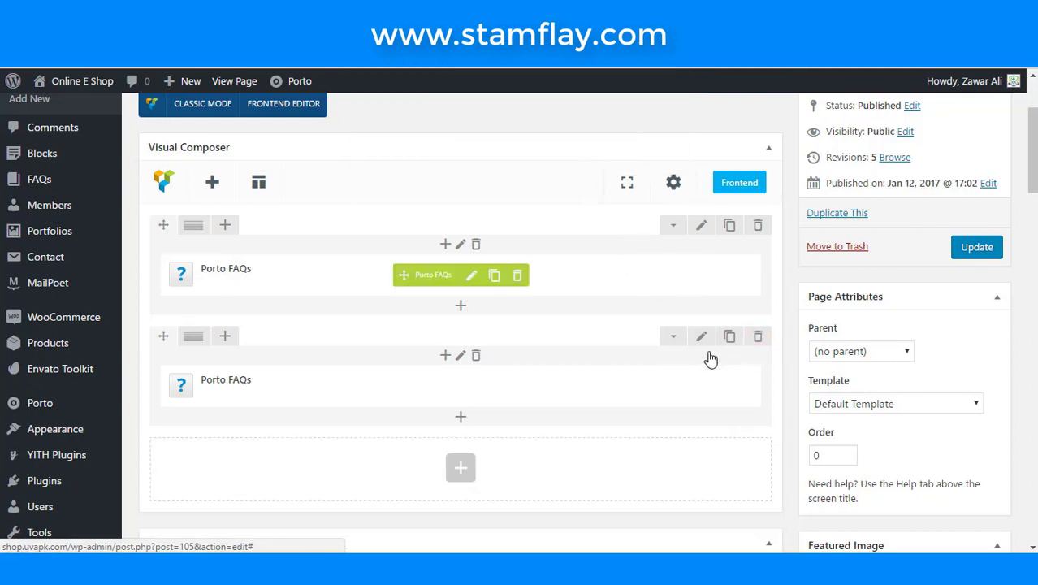
left_click(763, 340)
left_click(580, 145)
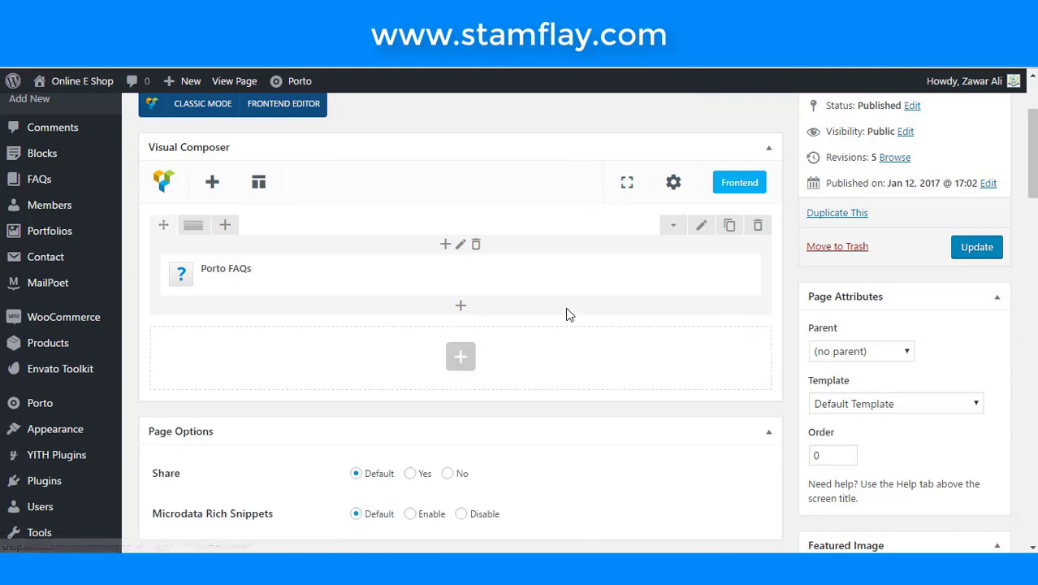
- Clone the Porto FAQs element three times in the remaining row, update, and view the page
left_click(496, 277)
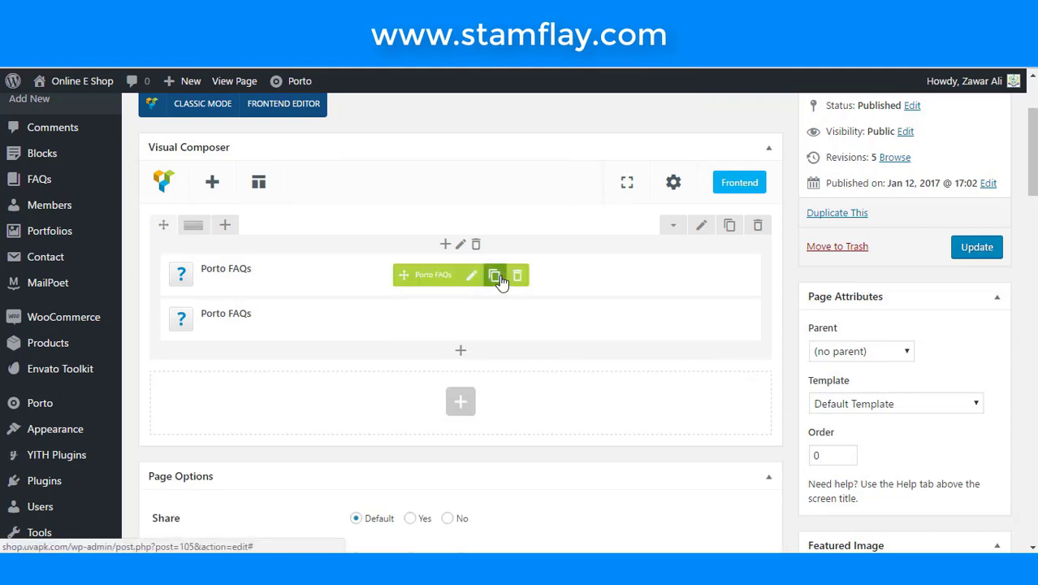
left_click(495, 277)
left_click(495, 276)
left_click(496, 277)
left_click(495, 277)
left_click(495, 277)
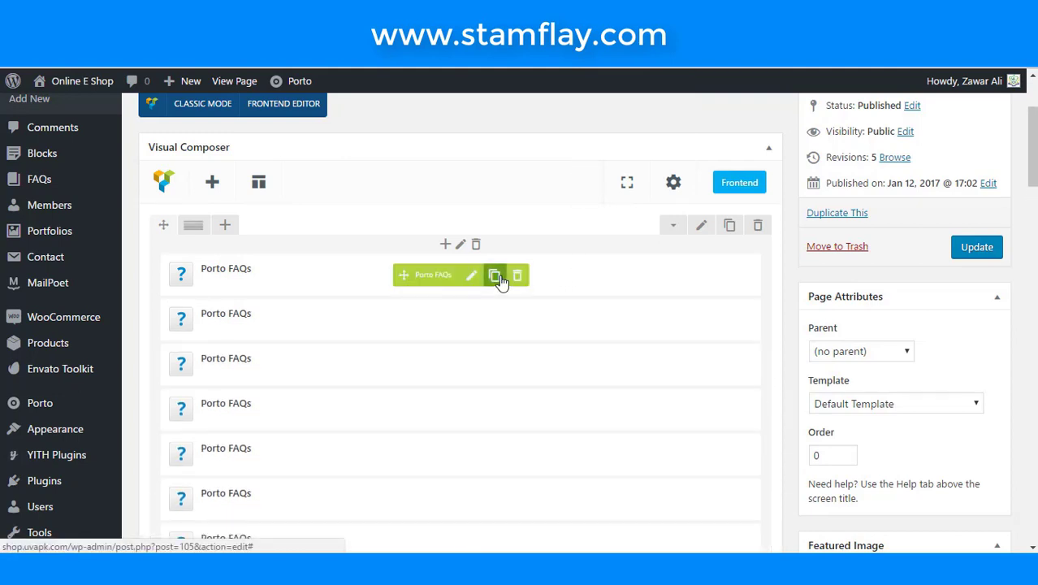
left_click(982, 253)
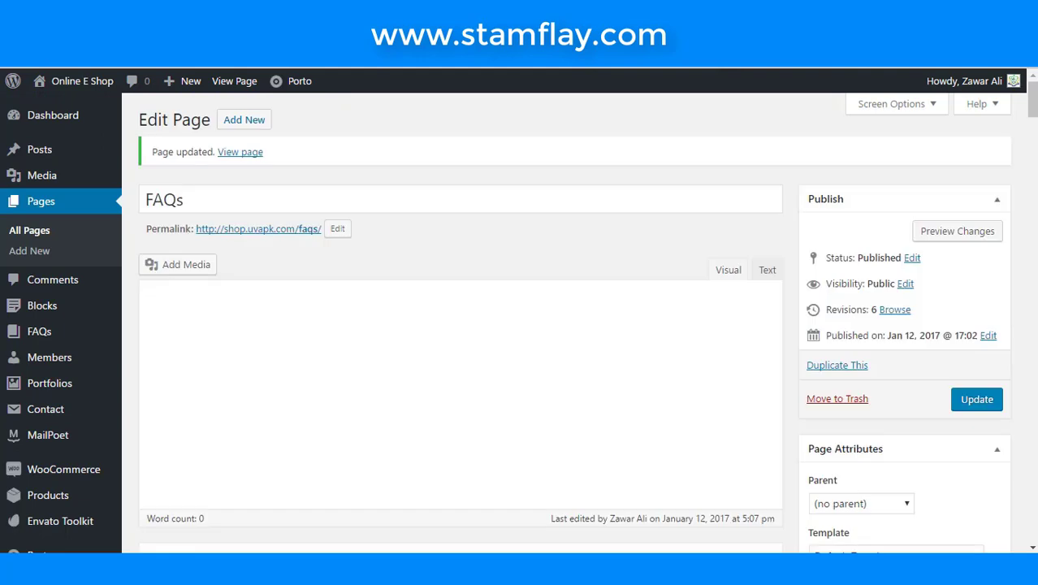
left_click(240, 155)
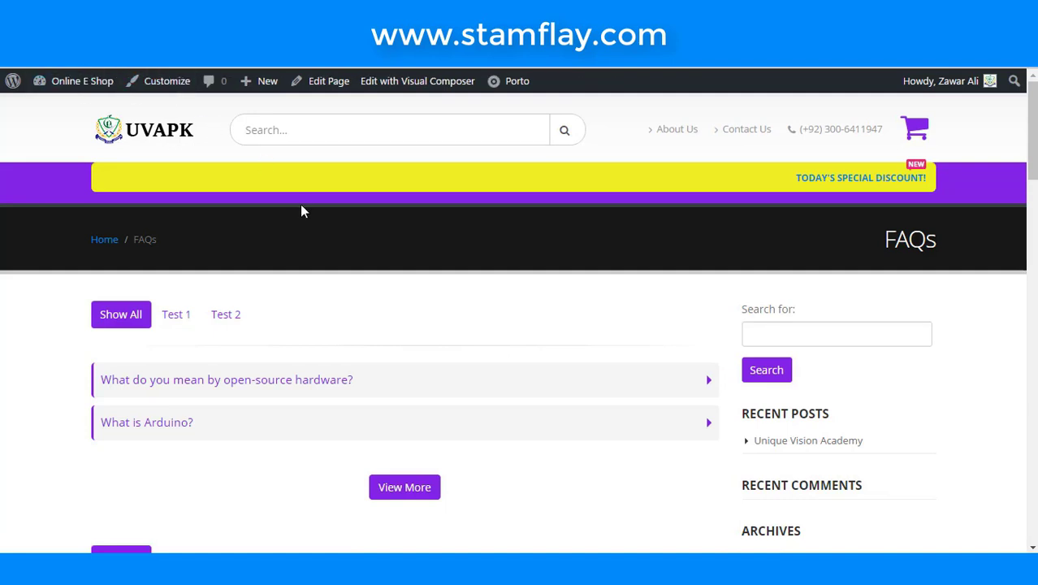
- Scroll the live FAQs page, then open the admin All FAQs list
scroll(299, 209, "down", 2)
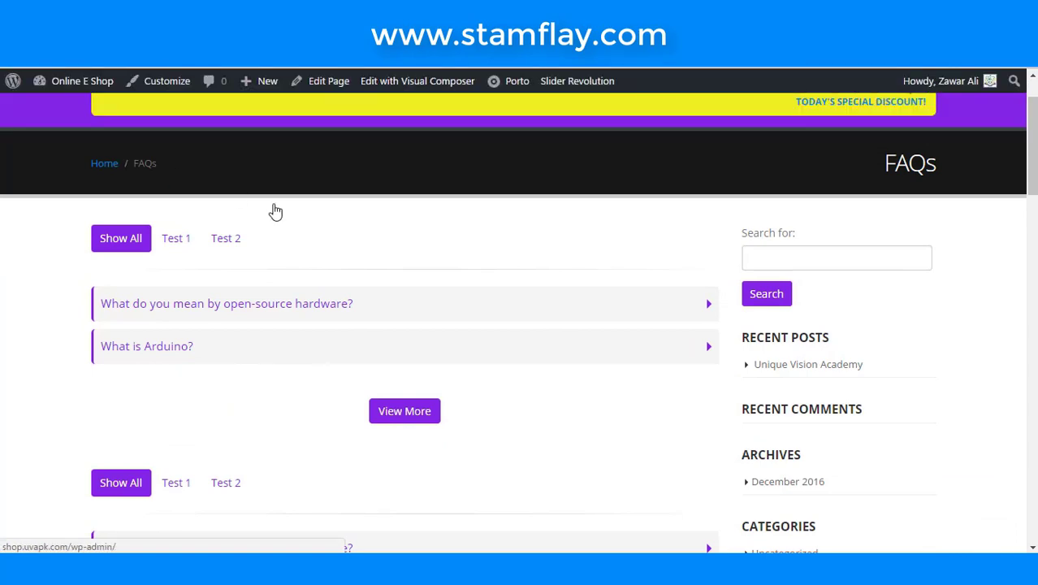
scroll(296, 239, "down", 3)
scroll(299, 241, "down", 2)
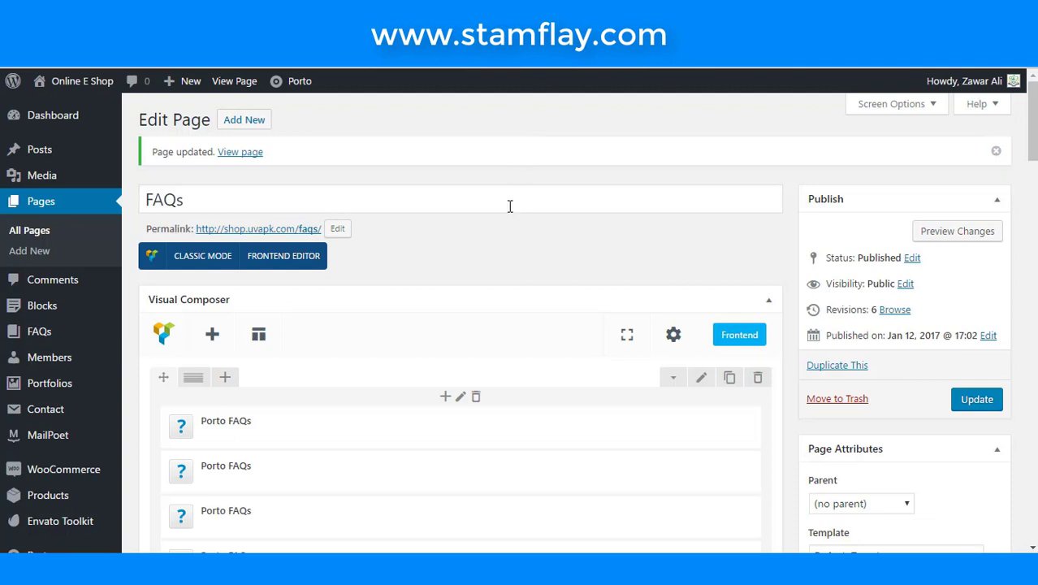
scroll(487, 260, "down", 3)
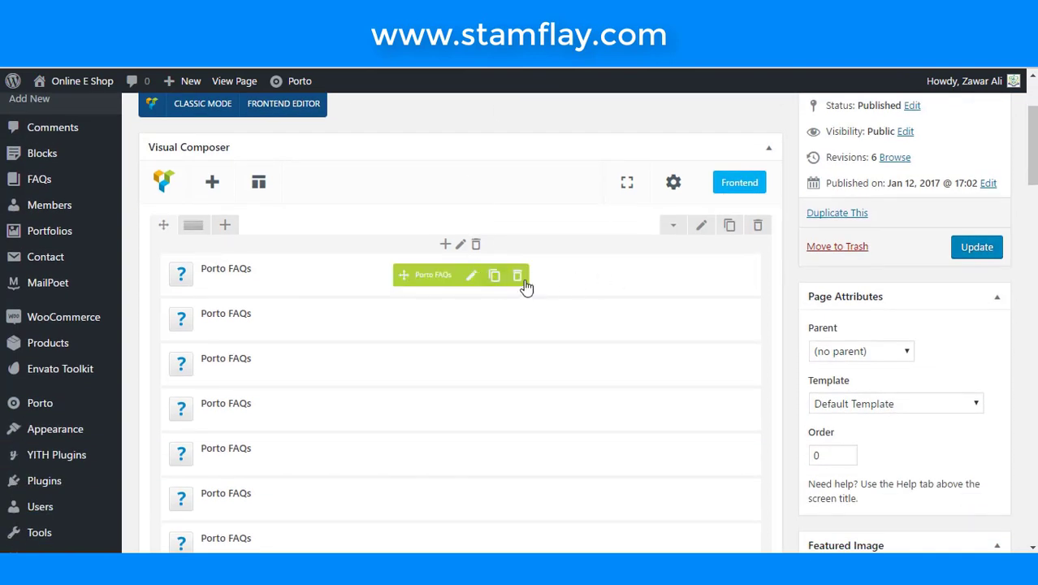
scroll(514, 296, "down", 3)
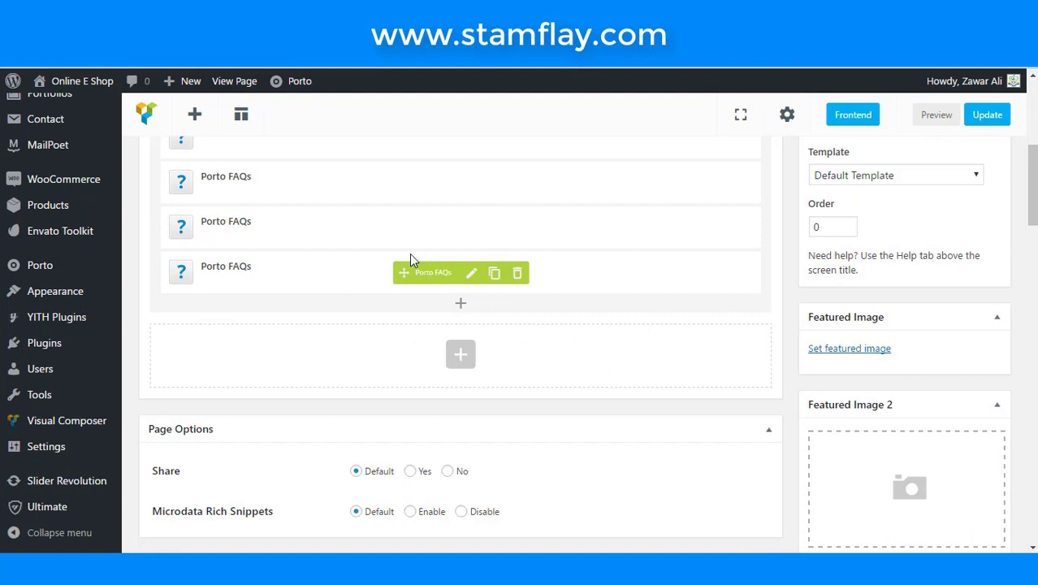
scroll(411, 258, "up", 3)
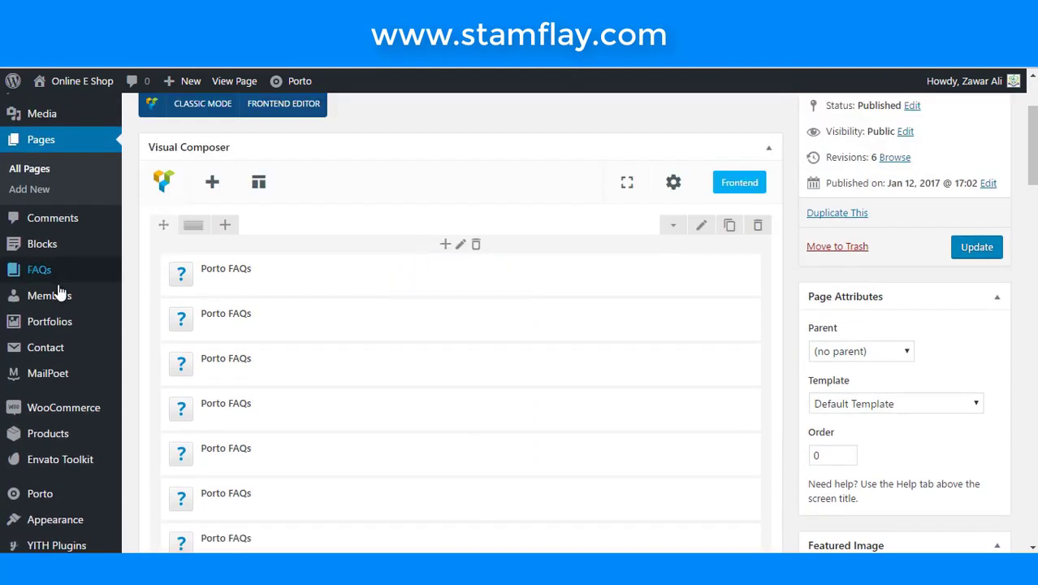
mouse_move(89, 278)
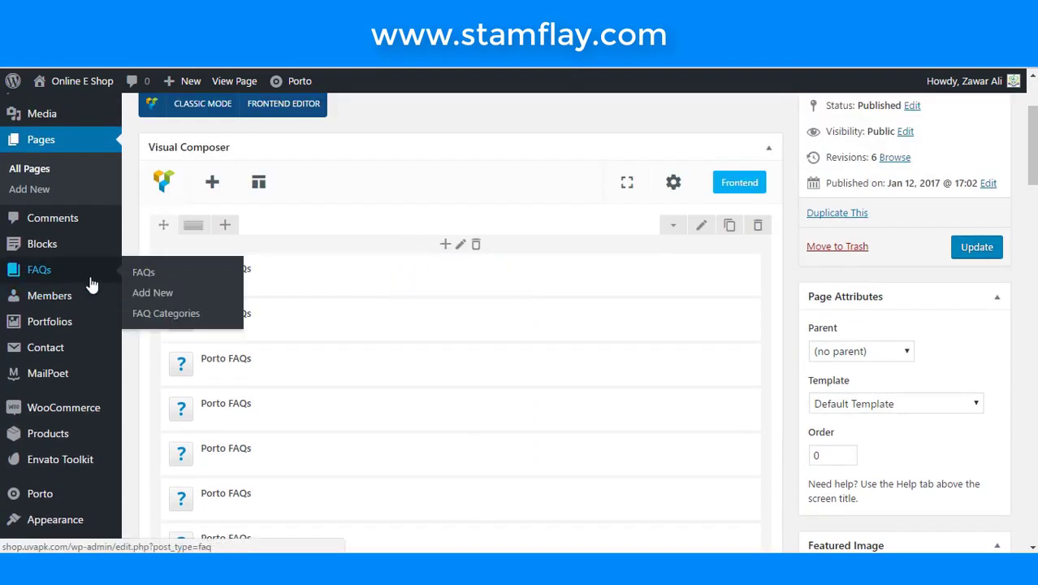
left_click(135, 275)
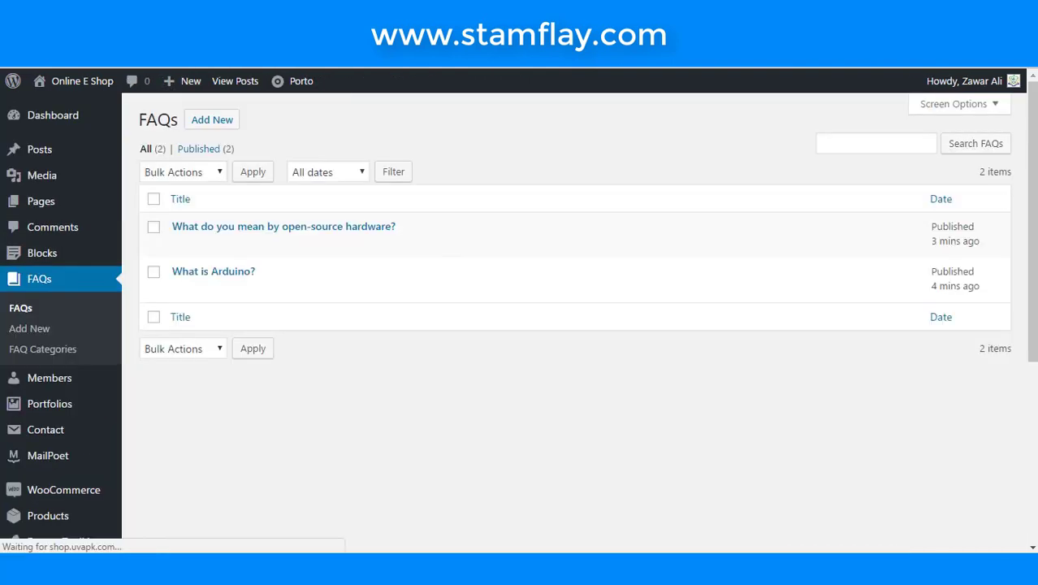
- Create draft copies of 'What do you mean by open-source hardware?' with Duplicate This
mouse_move(315, 232)
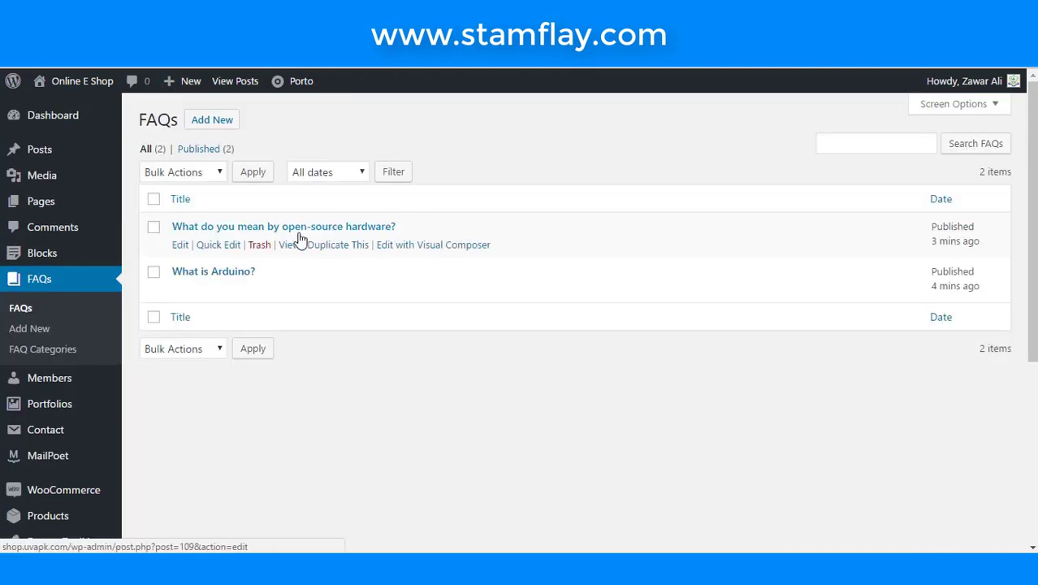
left_click(337, 247)
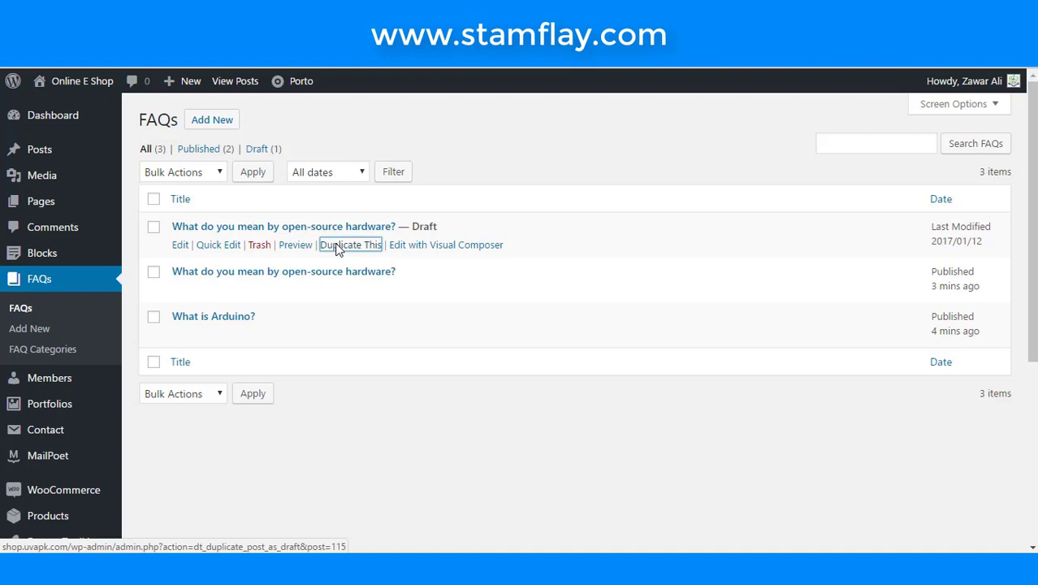
left_click(338, 248)
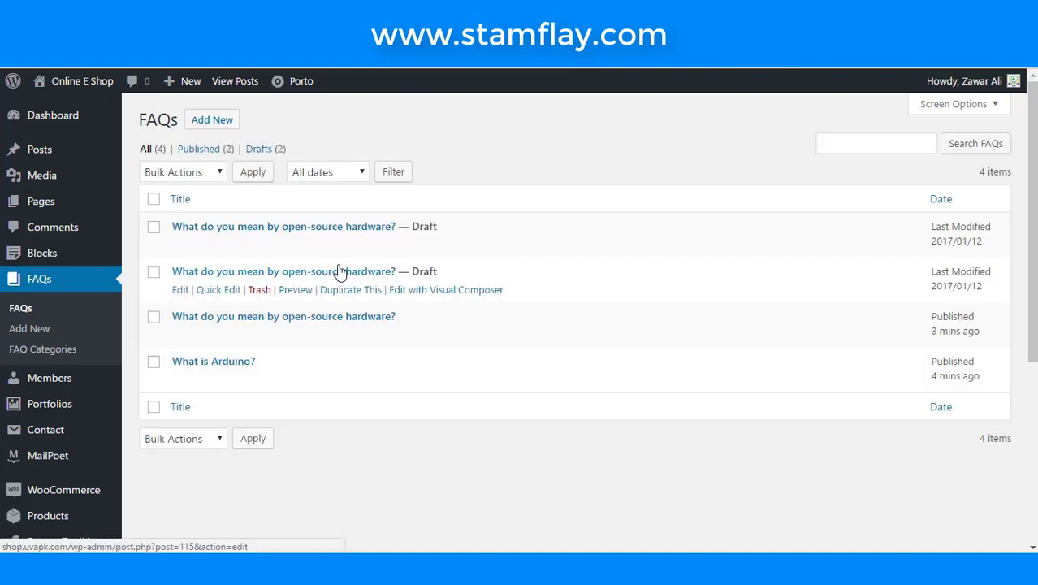
left_click(341, 248)
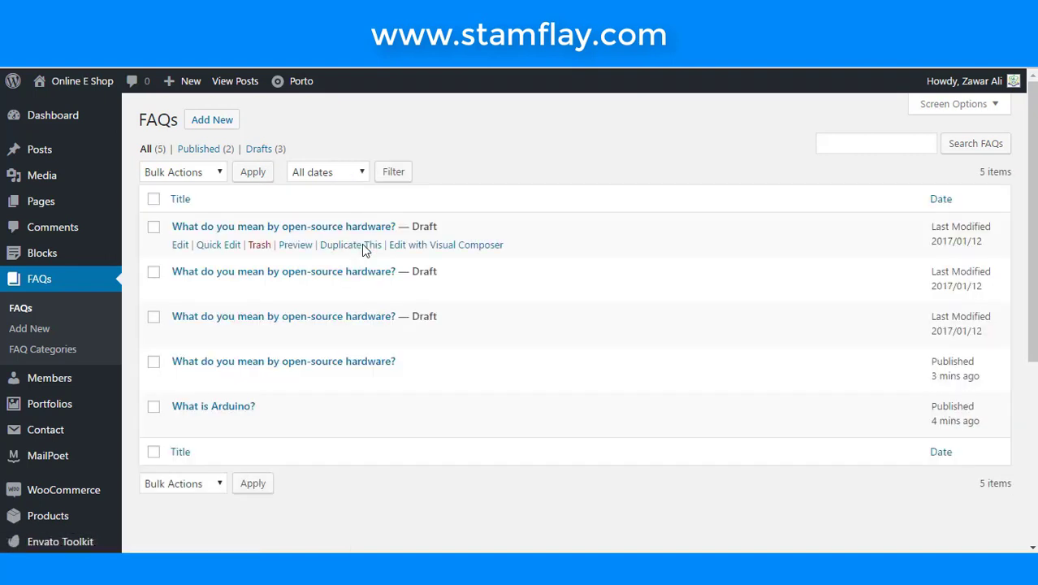
left_click(355, 293)
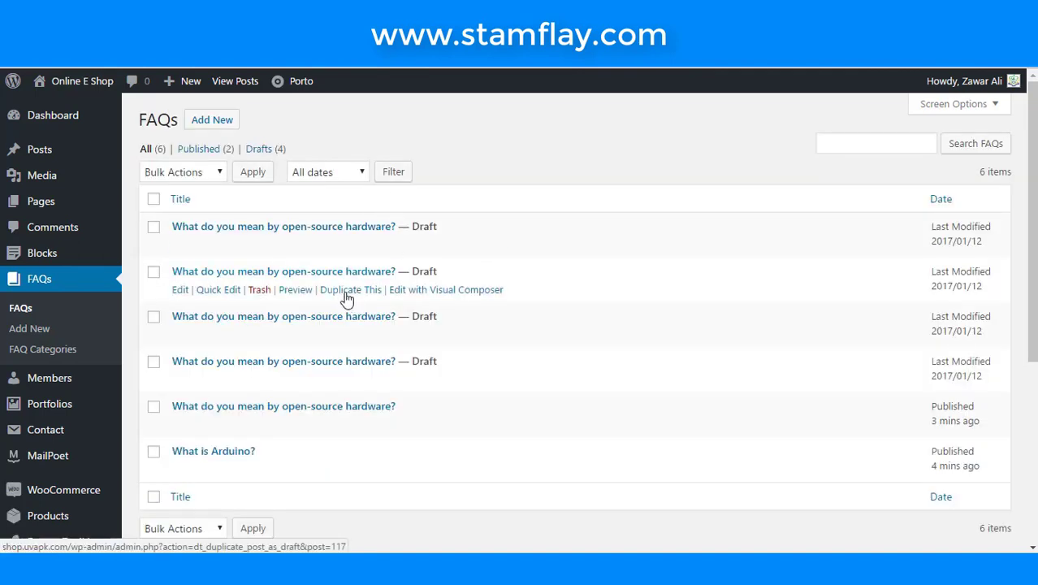
left_click(347, 294)
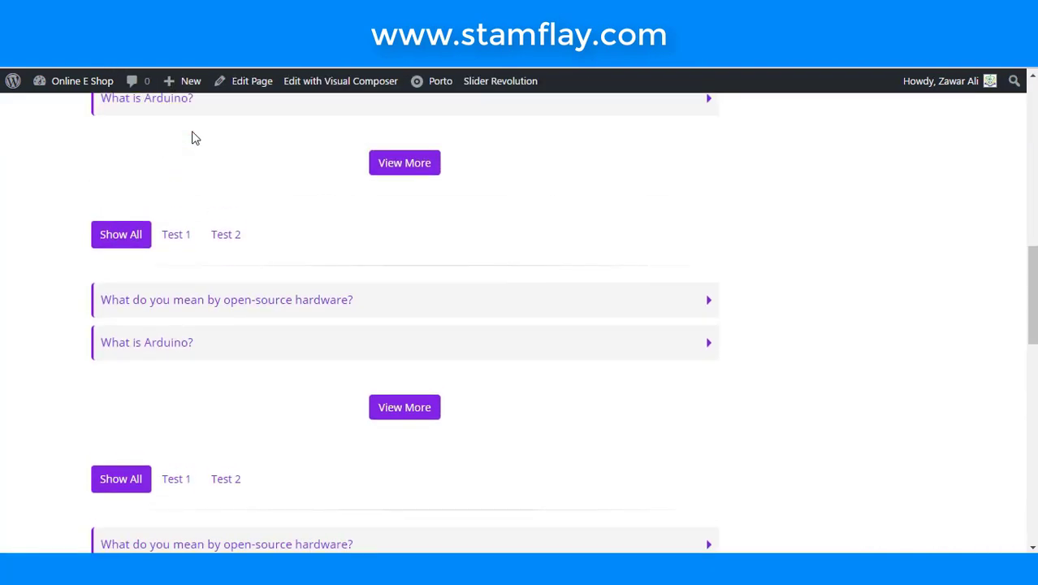
- Scroll the live FAQ page, then switch back to the admin FAQs list of 7 items
scroll(304, 171, "up", 5)
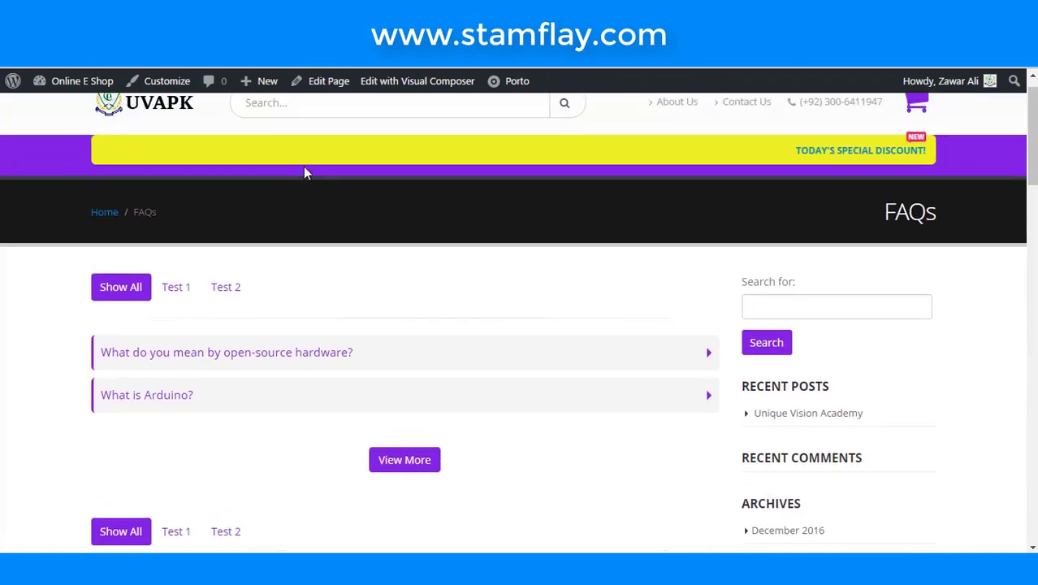
scroll(304, 169, "down", 8)
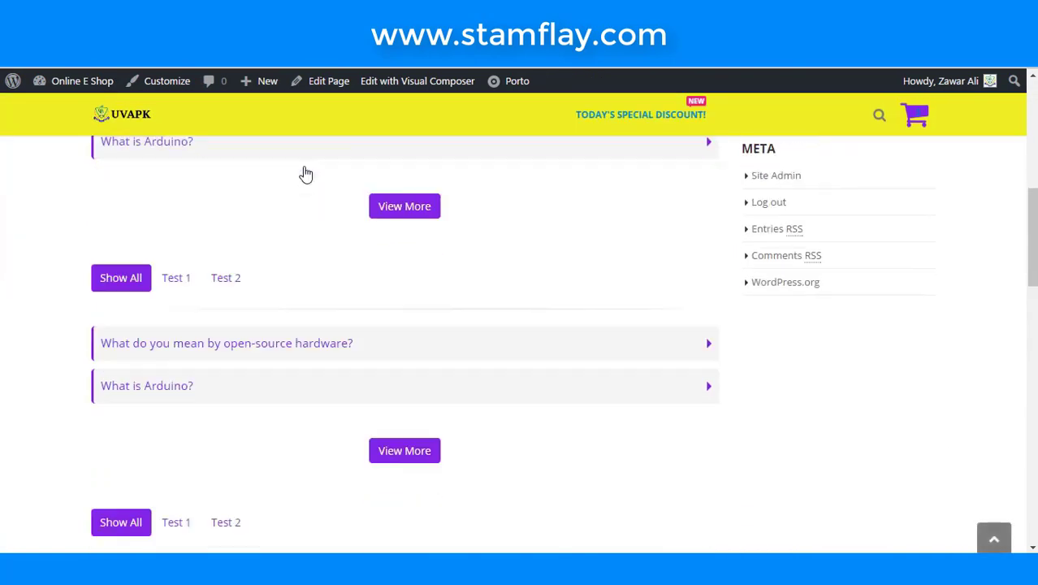
key("ctrl+Tab")
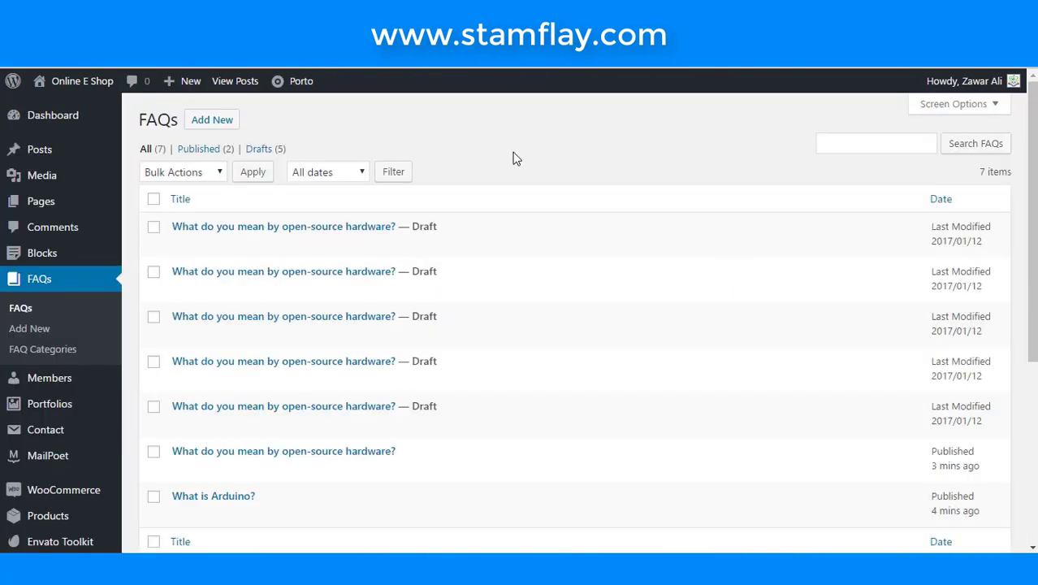
scroll(457, 225, "down", 3)
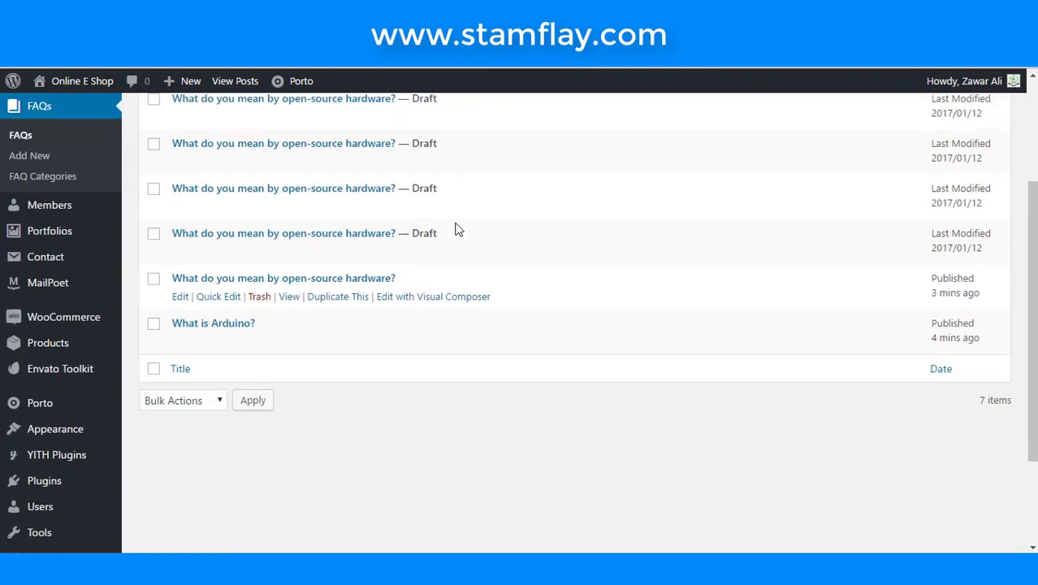
scroll(457, 227, "up", 3)
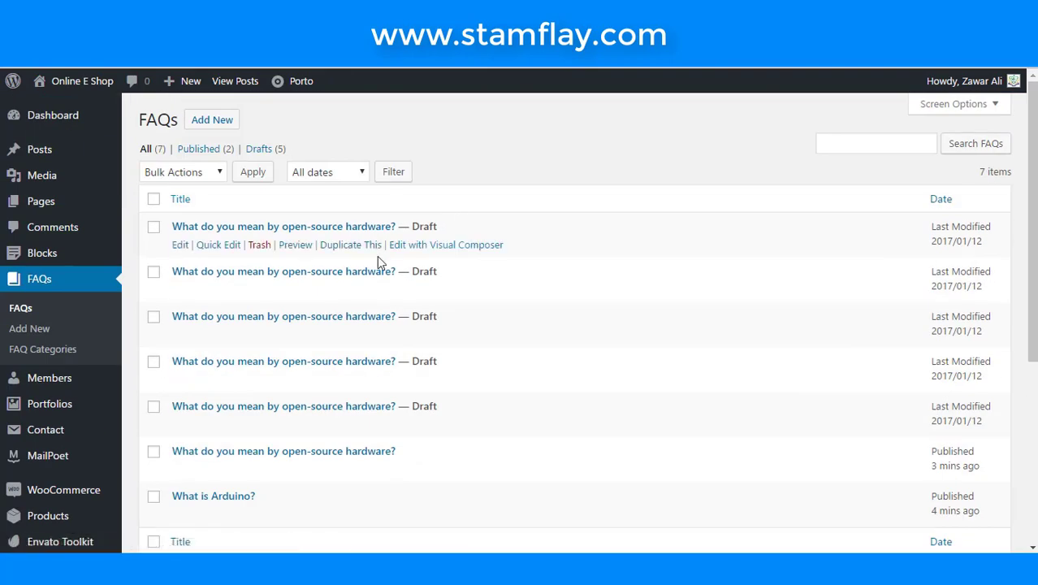
- Publish the first draft copy of the open-source hardware FAQ and check it on the live FAQs page
left_click(180, 246)
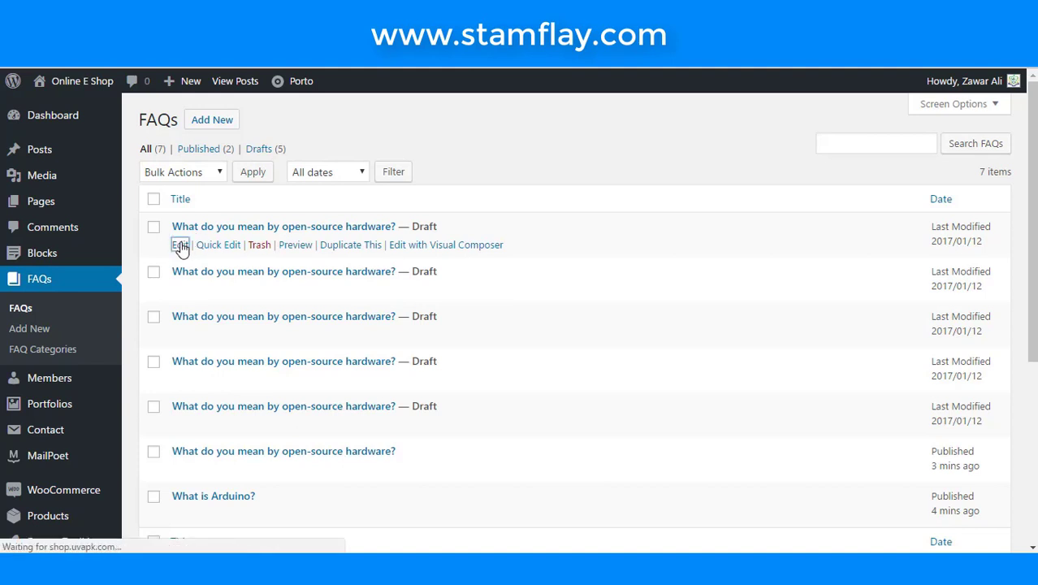
left_click(974, 333)
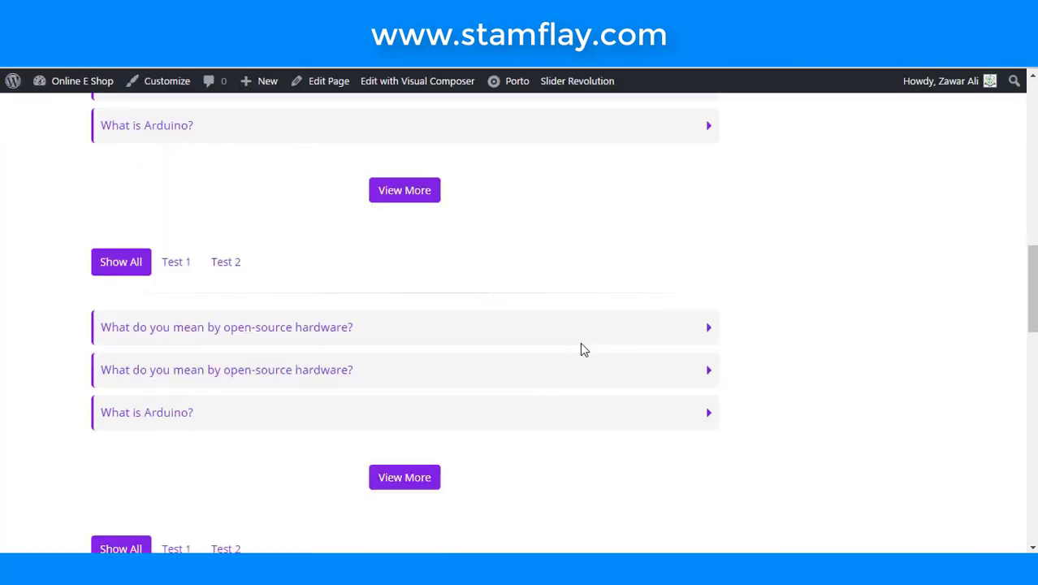
left_click(677, 349)
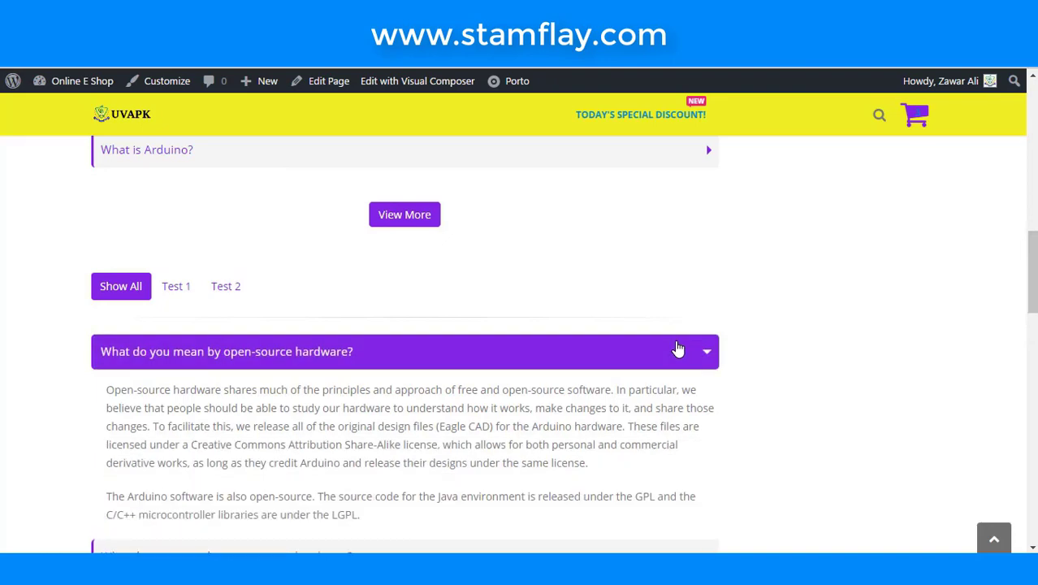
left_click(678, 348)
scroll(662, 326, "up", 5)
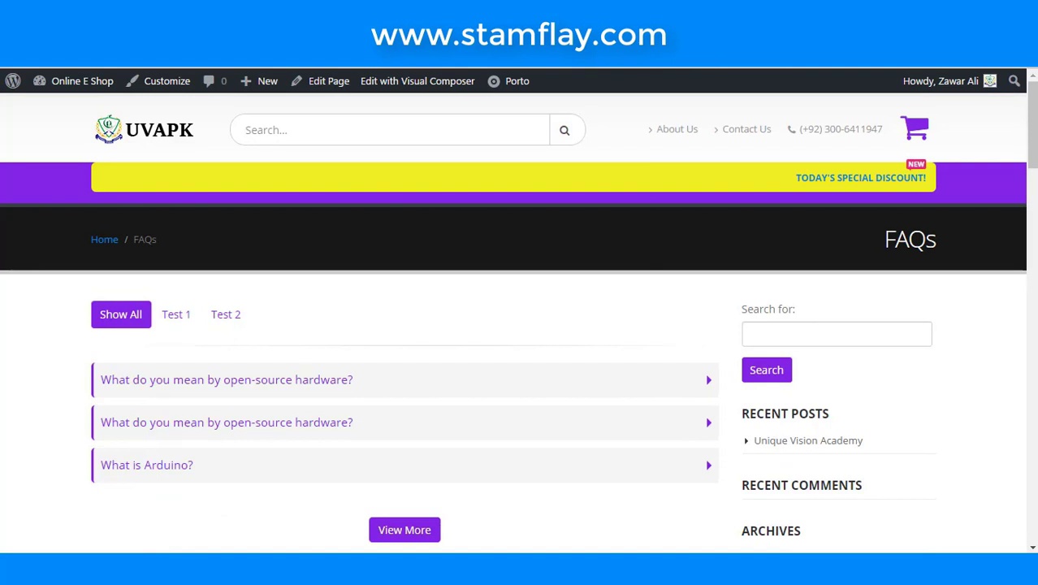
- Switch browser tabs through the FAQ editors to the Contact Us form editor
key("ctrl+Tab")
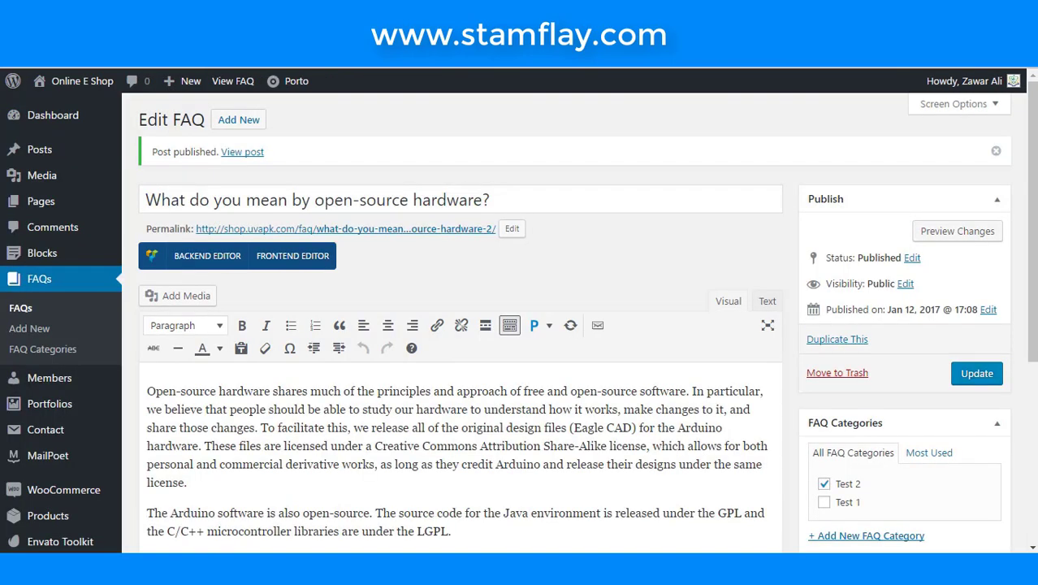
key("ctrl+Tab")
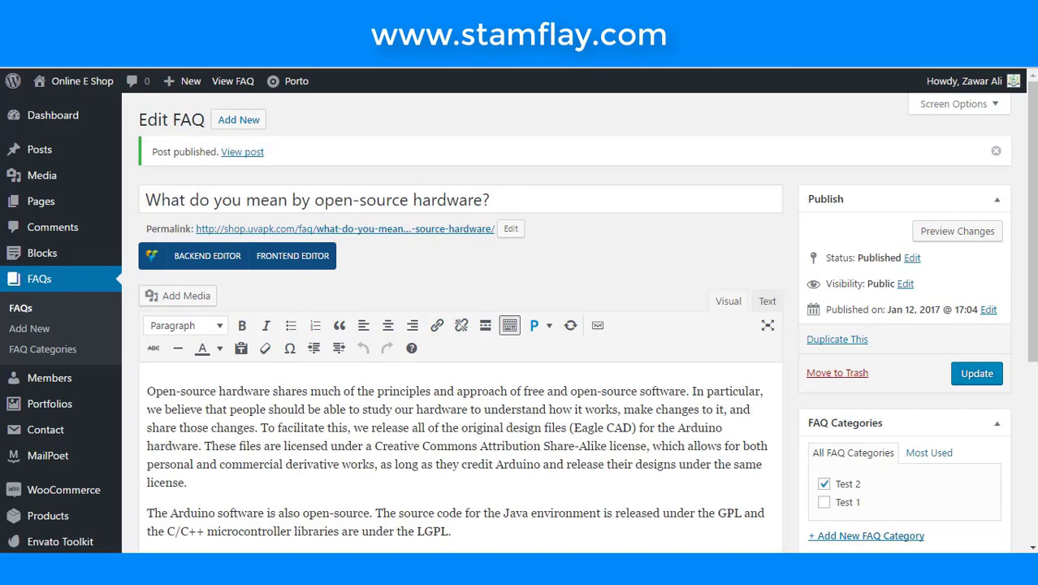
key("ctrl+Tab")
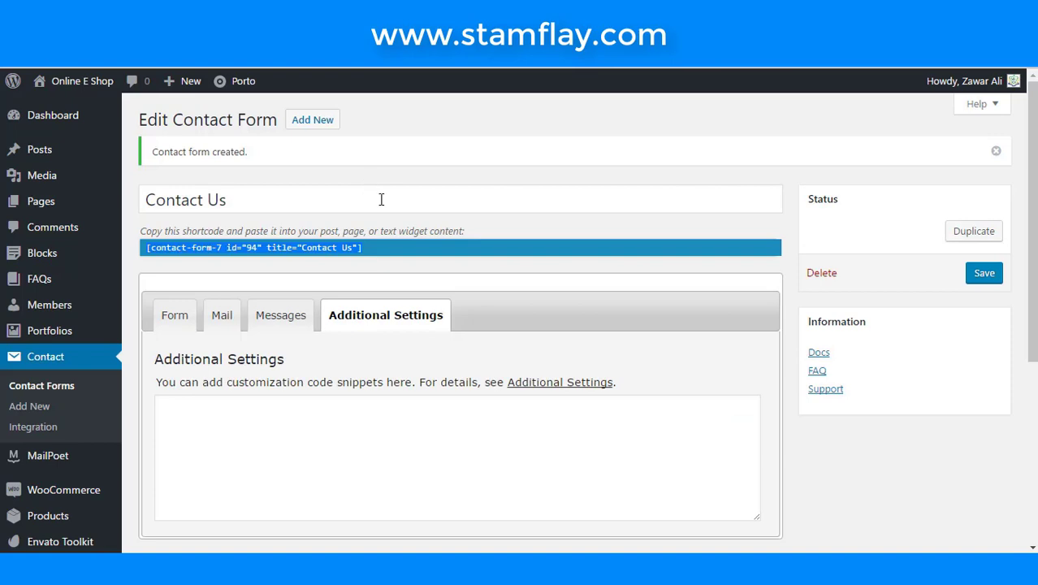
- Go from the Contact Us form to the Dashboard, then to Appearance > Menus
scroll(381, 199, "down", 3)
scroll(60, 169, "up", 3)
left_click(34, 126)
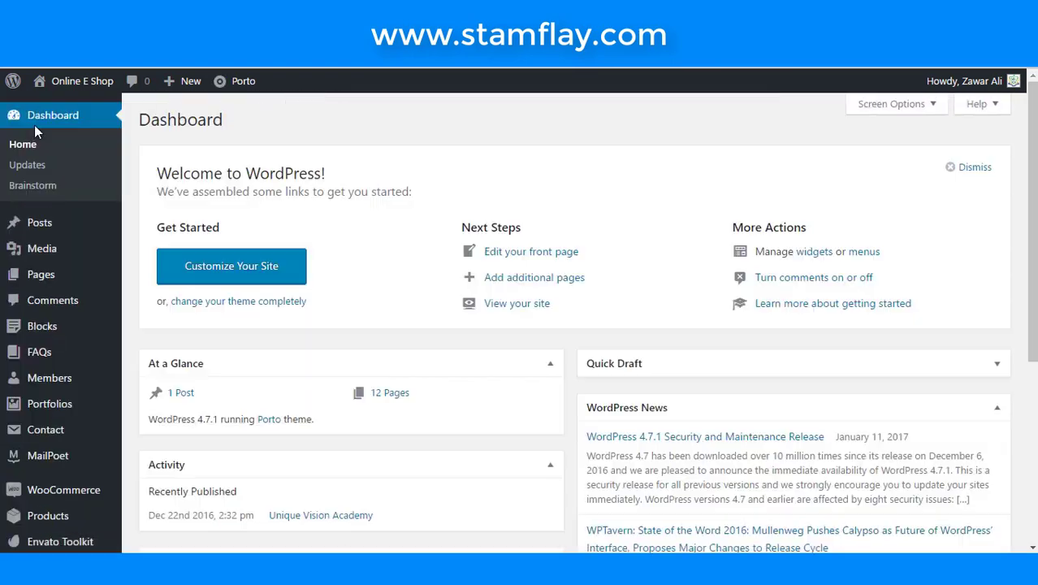
mouse_move(77, 417)
scroll(77, 417, "down", 3)
mouse_move(73, 375)
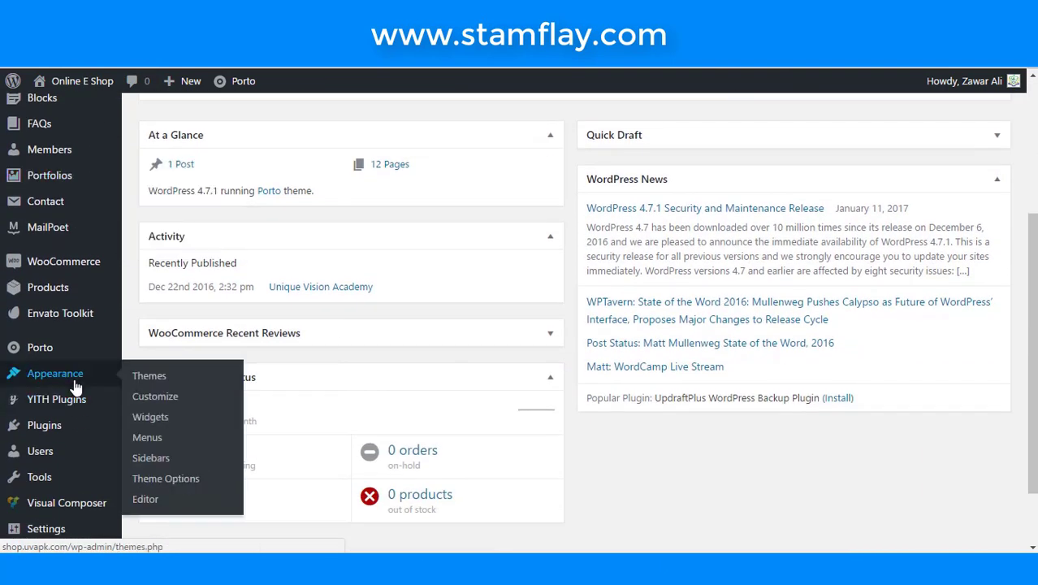
left_click(148, 443)
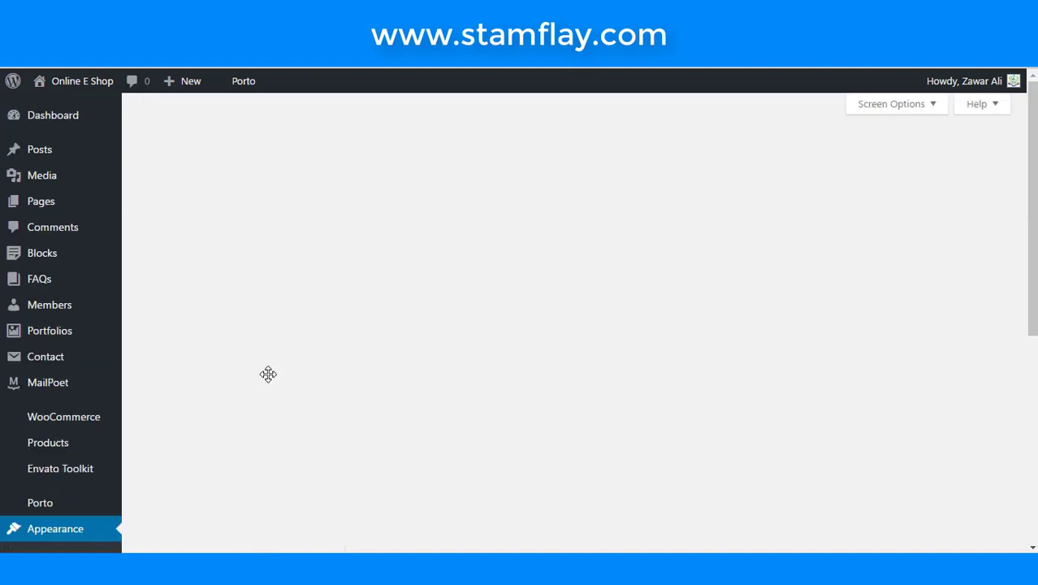
- Create a menu named 'Main Menu' and tick its Main Menu display location
left_click(519, 255)
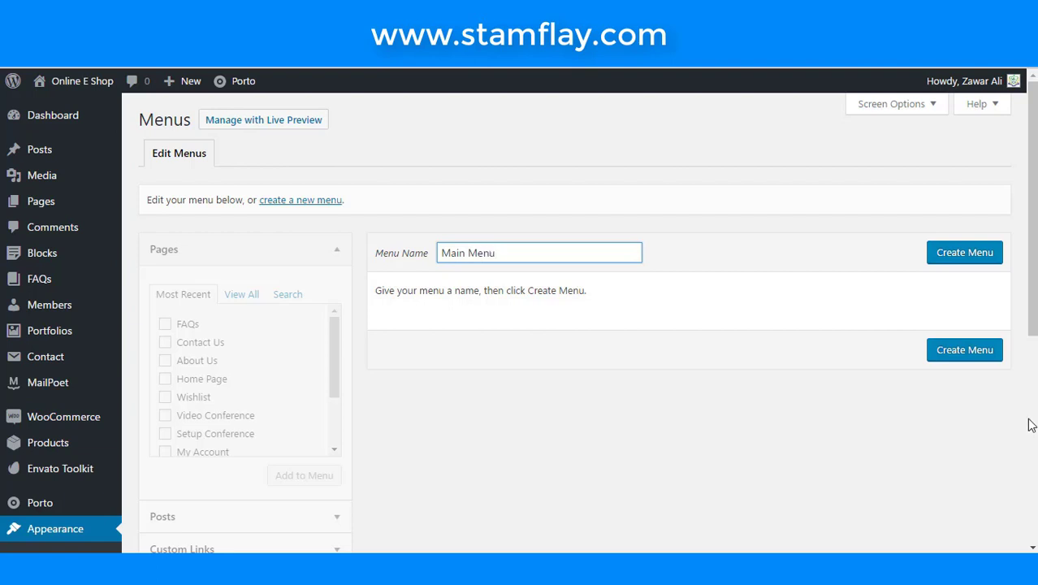
left_click(934, 256)
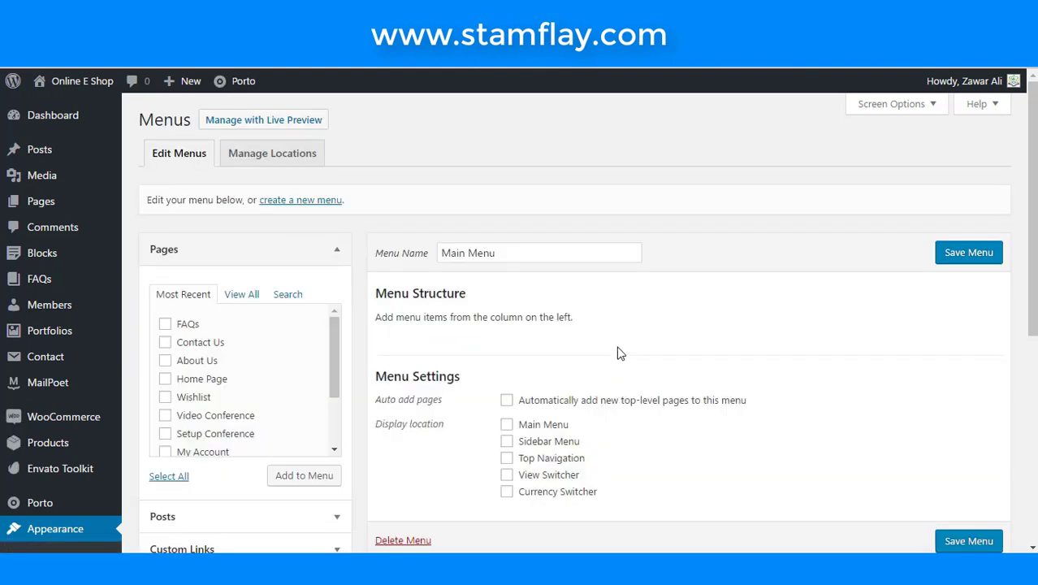
scroll(616, 353, "down", 1)
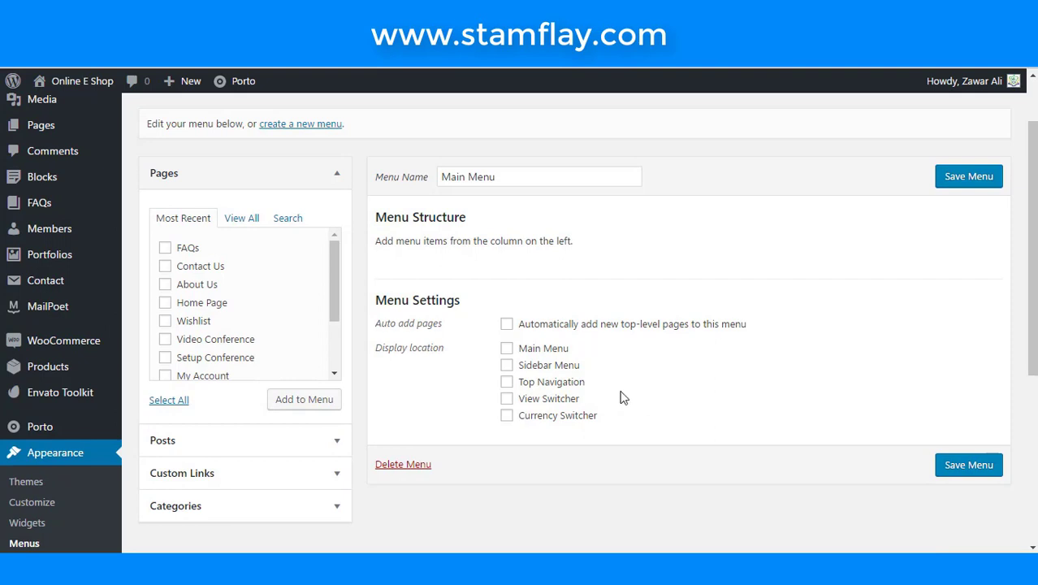
left_click(506, 348)
scroll(660, 371, "up", 1)
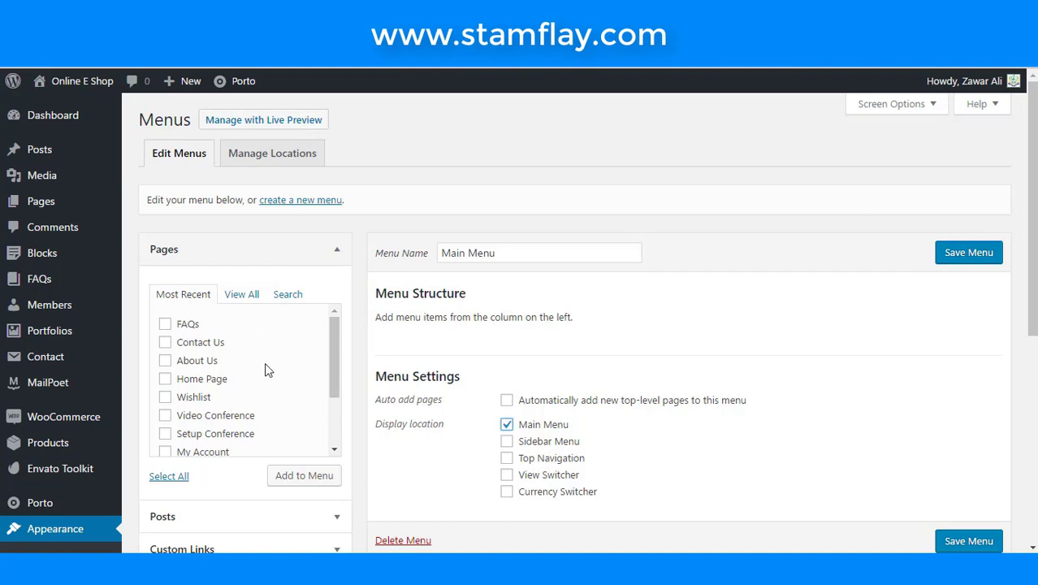
- Add every site page to the Main Menu using View All and Select All
left_click(253, 295)
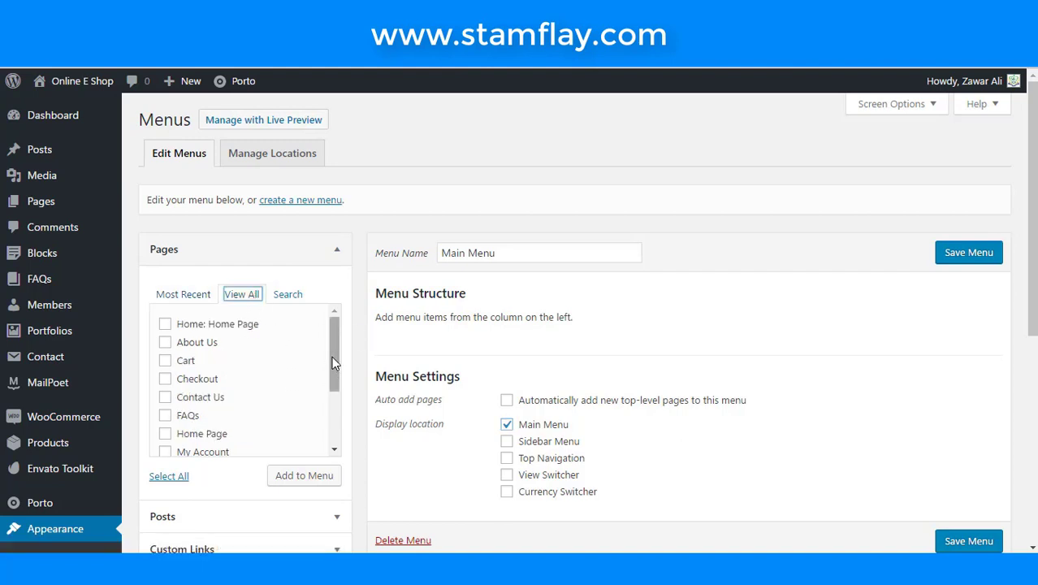
left_click(177, 476)
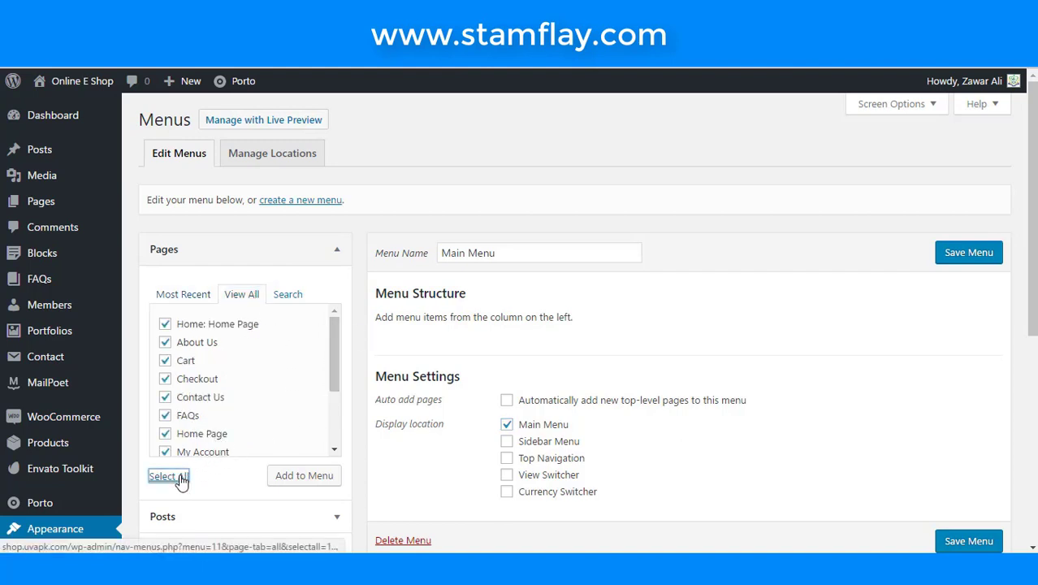
left_click(290, 476)
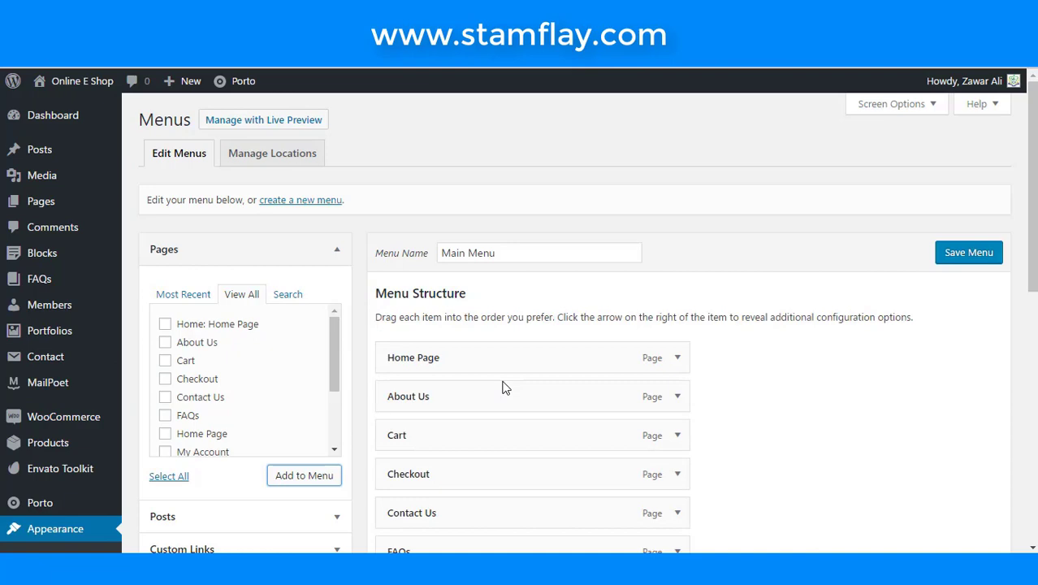
scroll(503, 387, "down", 6)
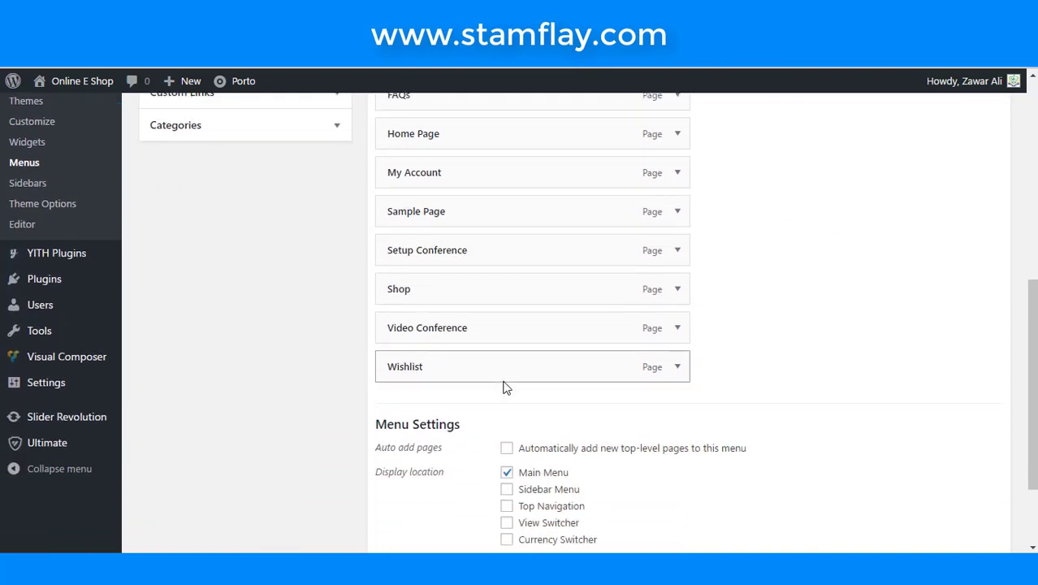
scroll(504, 388, "up", 1)
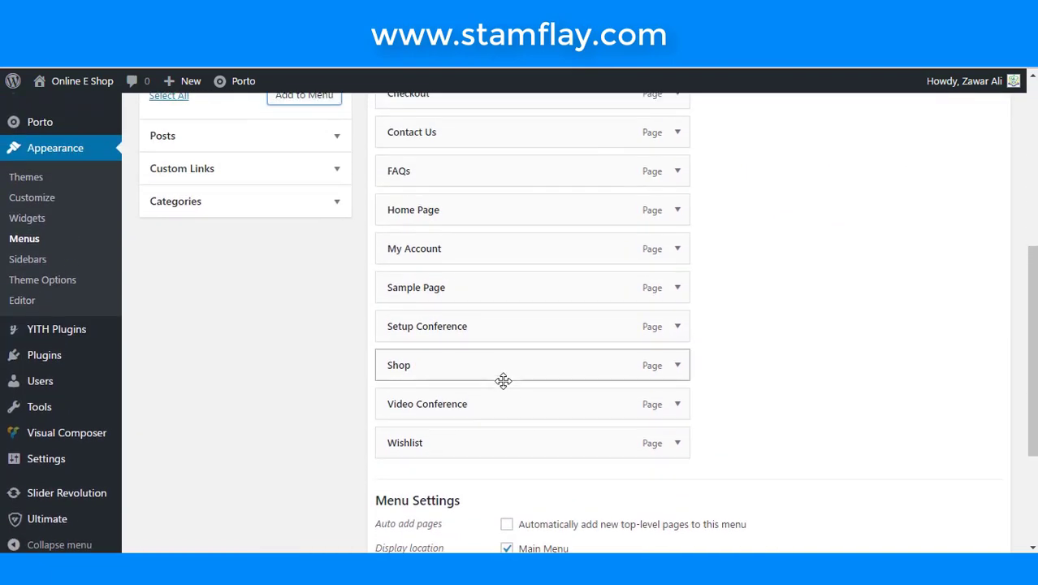
scroll(504, 380, "up", 1)
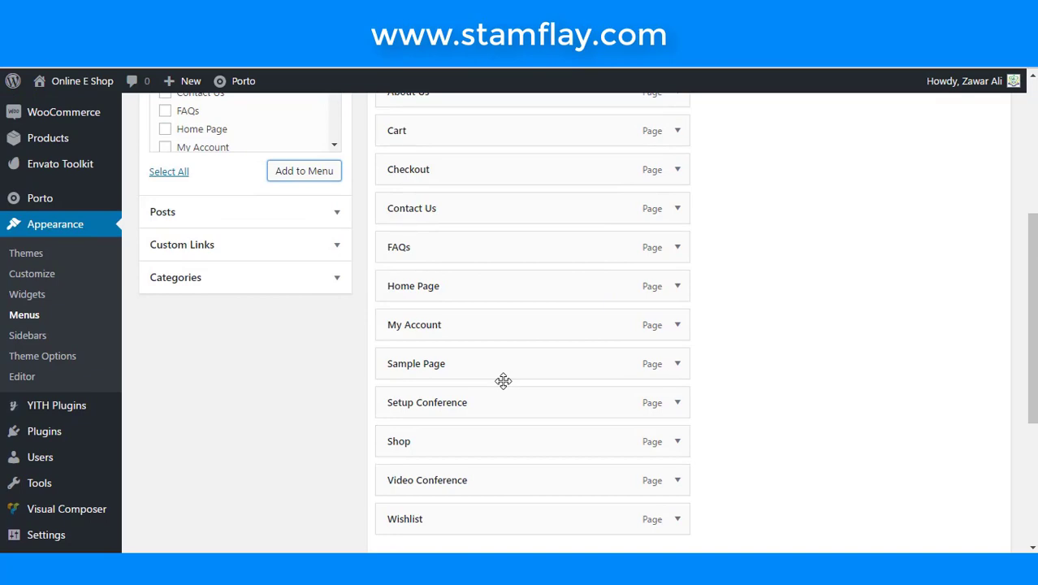
- Check the Home Page item's settings, save the Main Menu, and return to the Dashboard
left_click(678, 286)
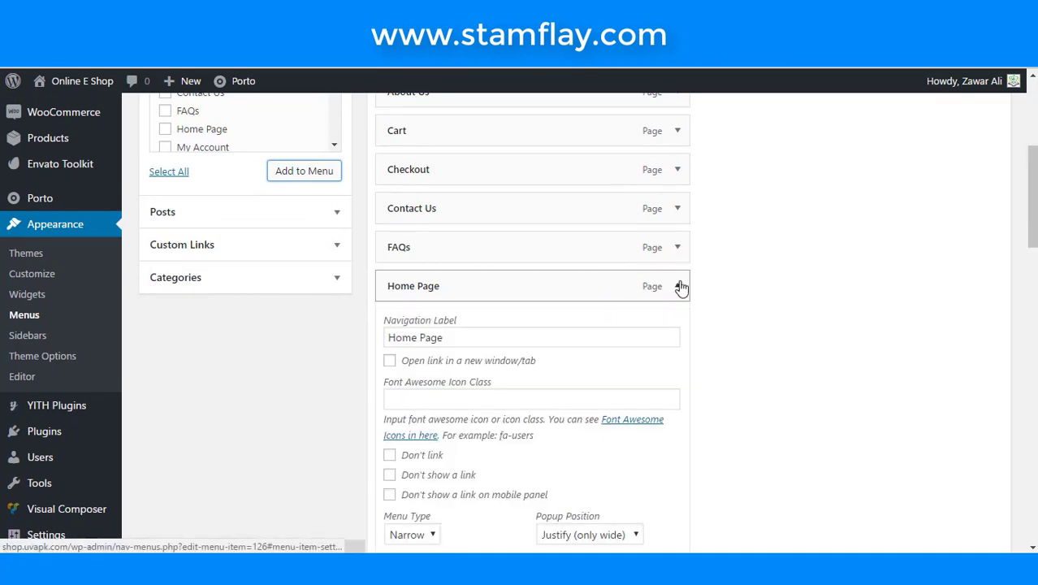
left_click(678, 286)
scroll(725, 314, "up", 4)
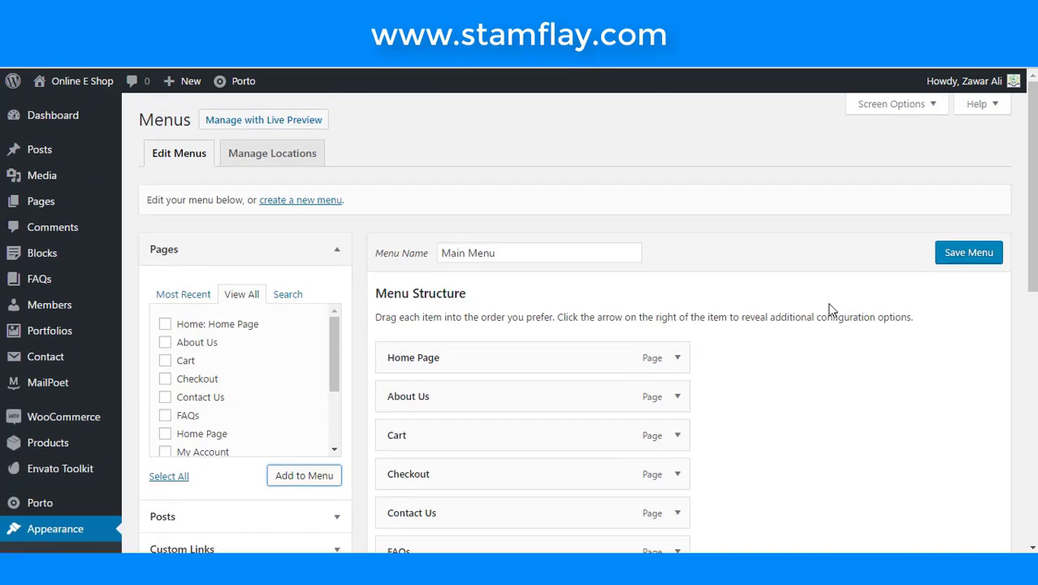
left_click(987, 257)
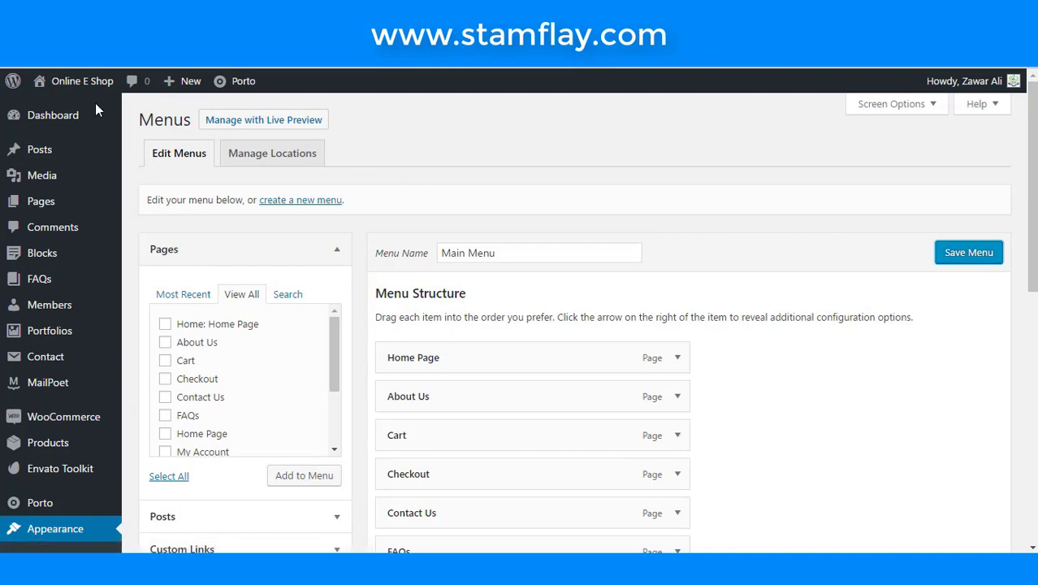
mouse_move(47, 80)
mouse_move(46, 111)
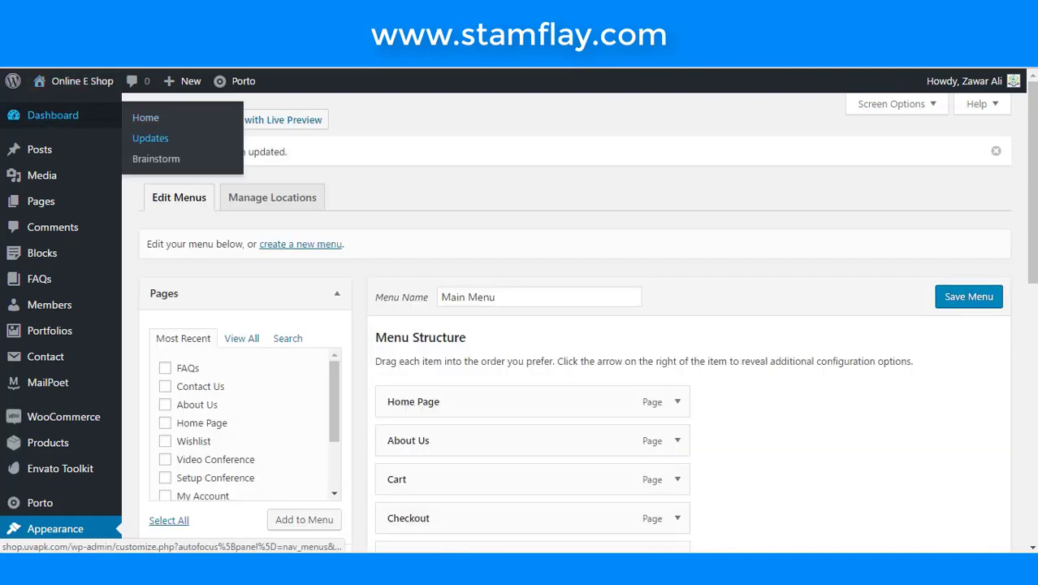
left_click(150, 137)
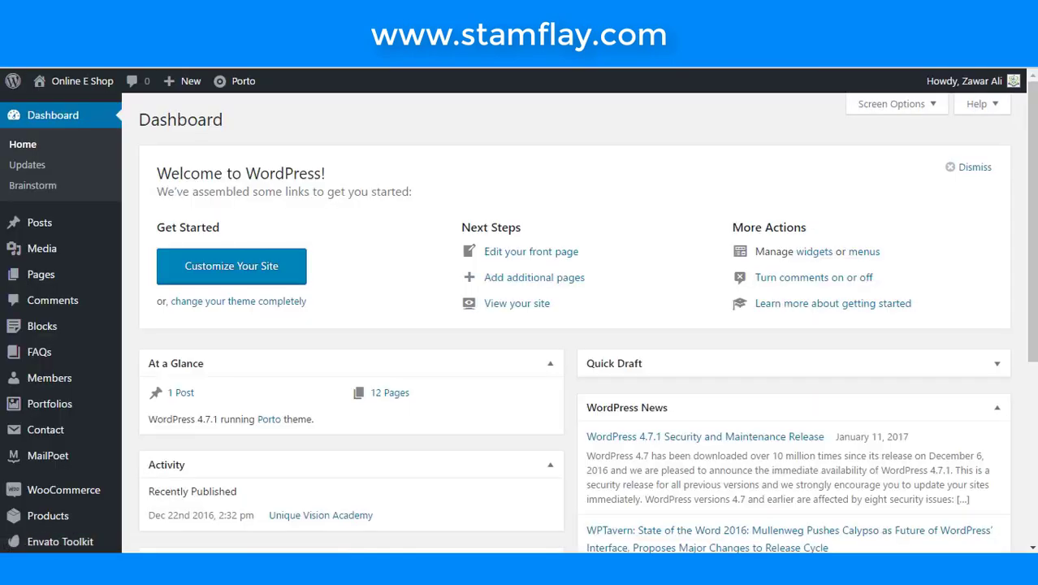
- Visit the live shop site, scroll the storefront under its new header menu, then close the tab
mouse_move(81, 80)
left_click(77, 106)
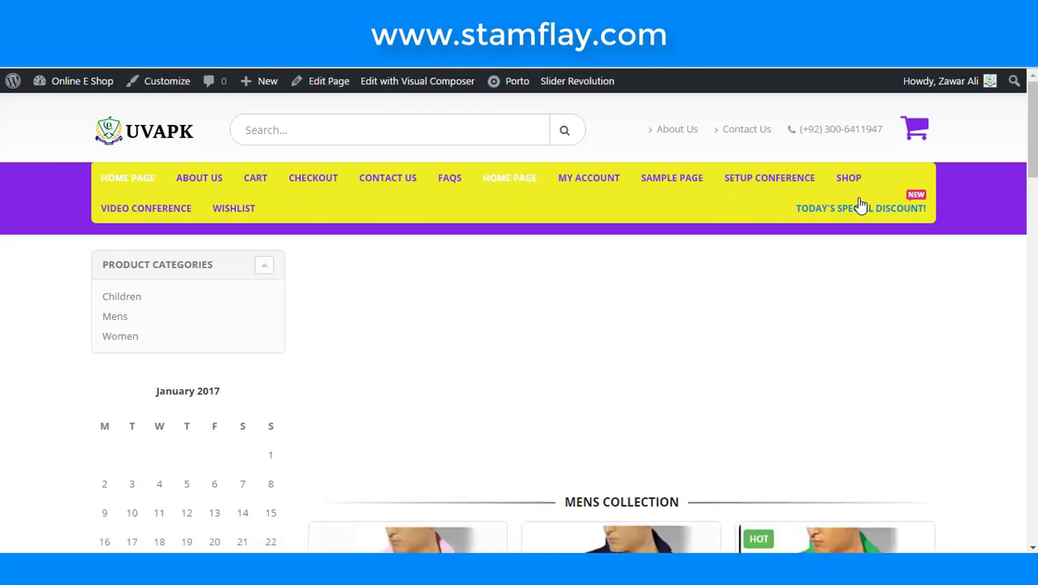
scroll(404, 199, "down", 4)
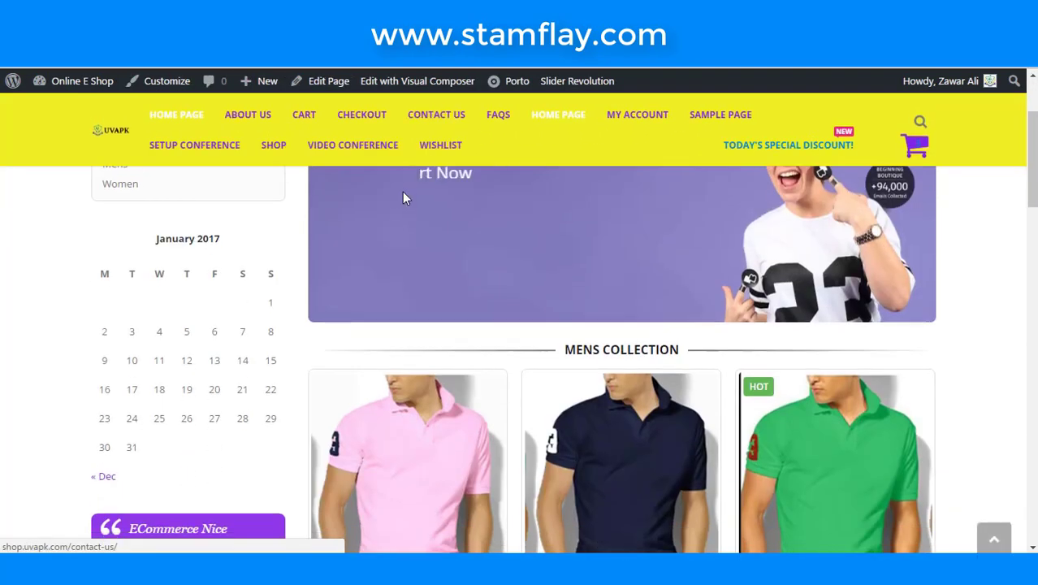
scroll(296, 151, "down", 3)
scroll(296, 151, "down", 6)
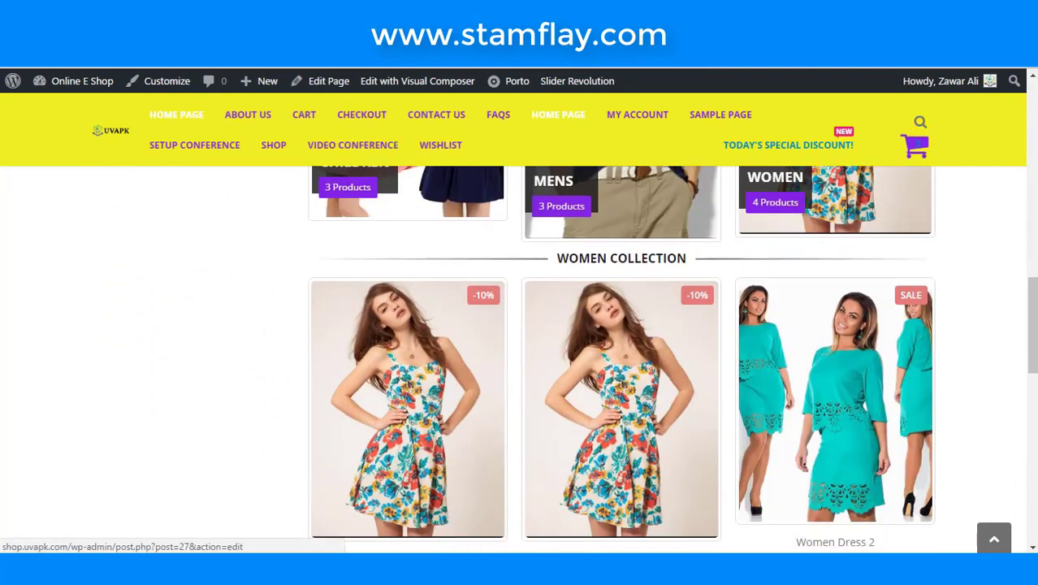
key("ctrl+w")
- Remove the duplicate second Home Page item from the Main Menu
scroll(512, 273, "down", 5)
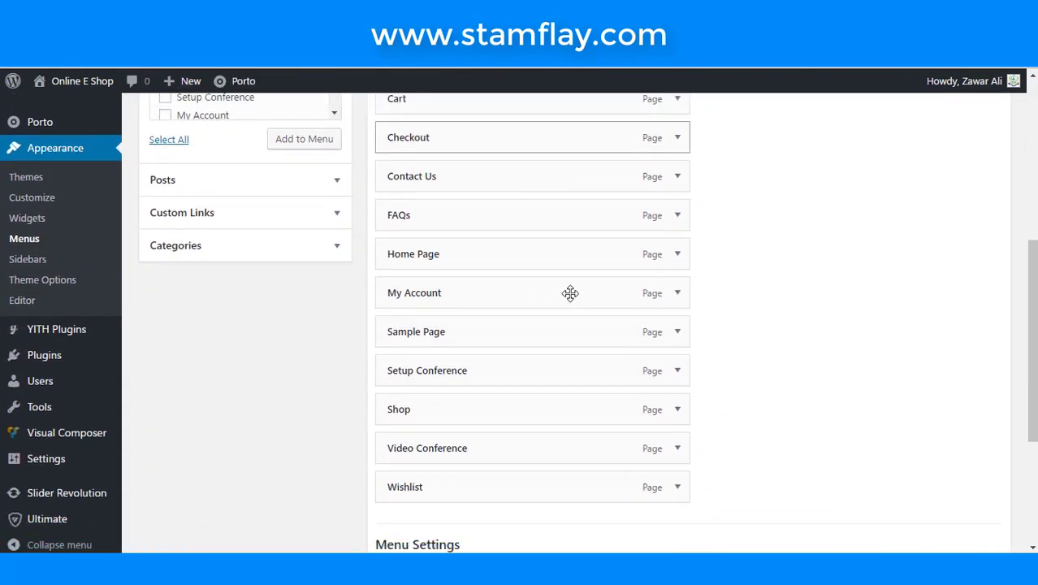
left_click(681, 258)
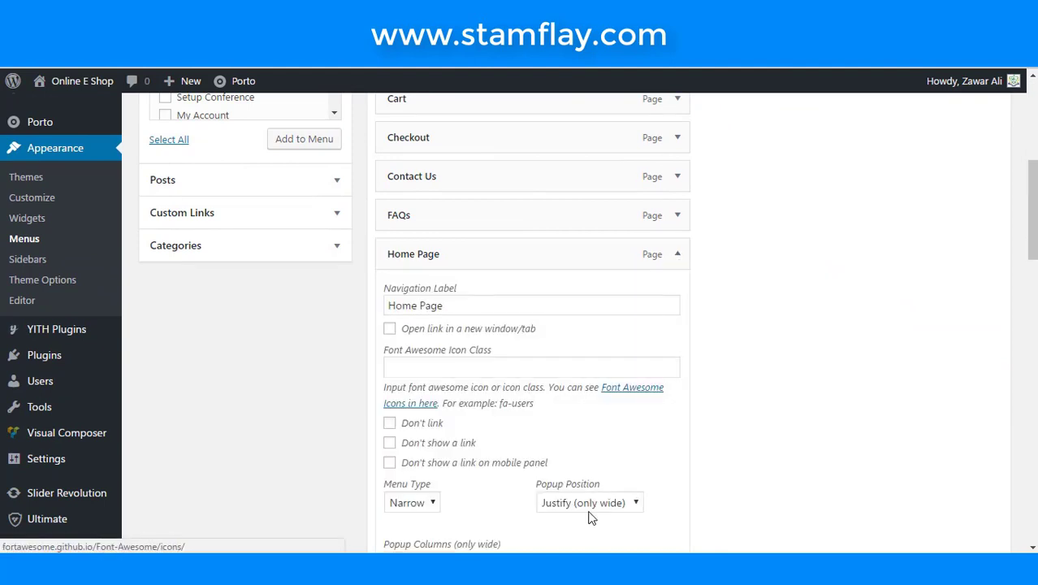
scroll(597, 499, "down", 2)
scroll(594, 487, "down", 1)
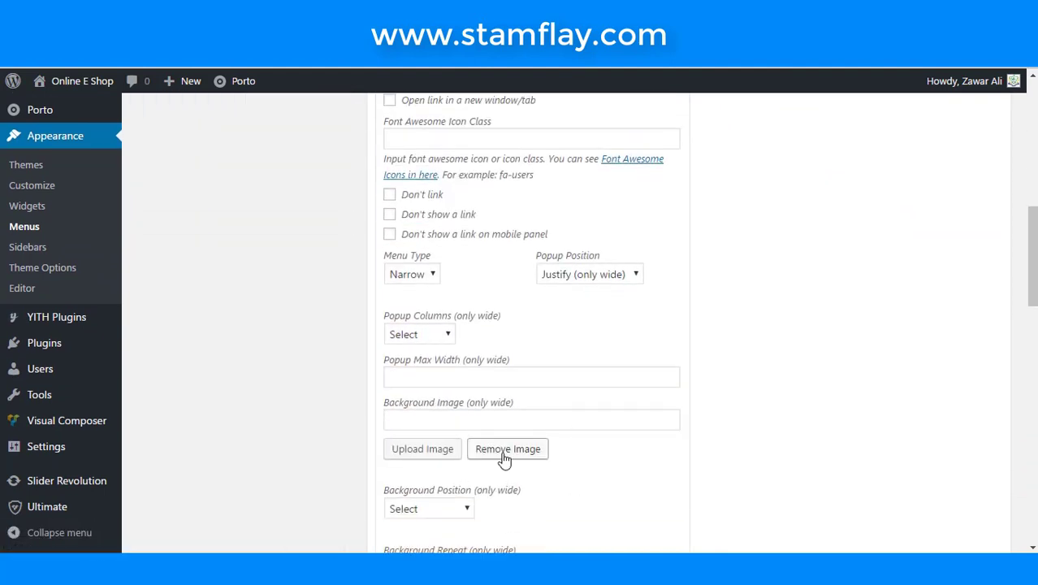
scroll(503, 460, "down", 9)
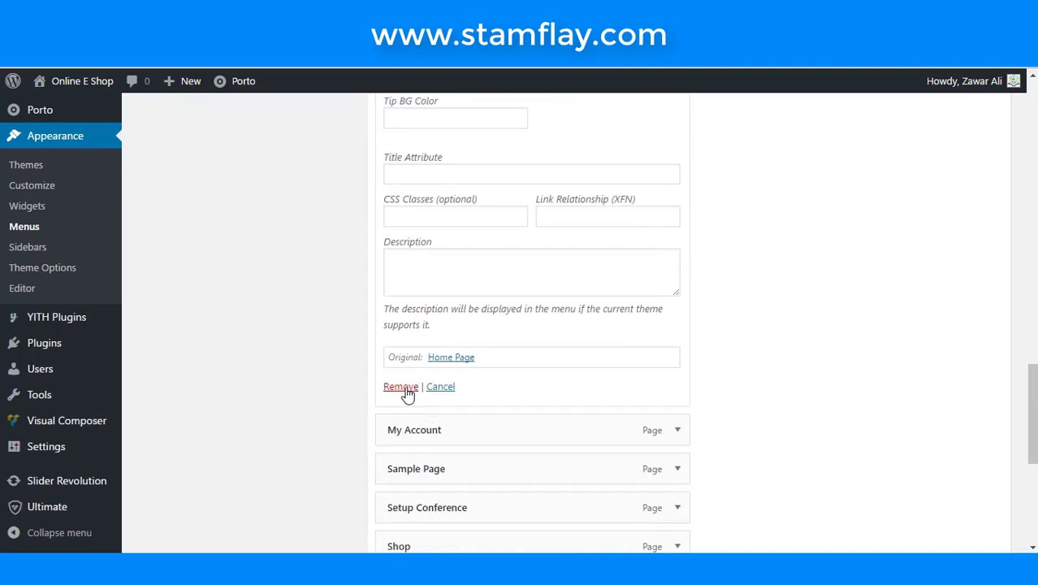
left_click(401, 386)
- Move the Contact Us menu item up above Cart
scroll(741, 402, "up", 15)
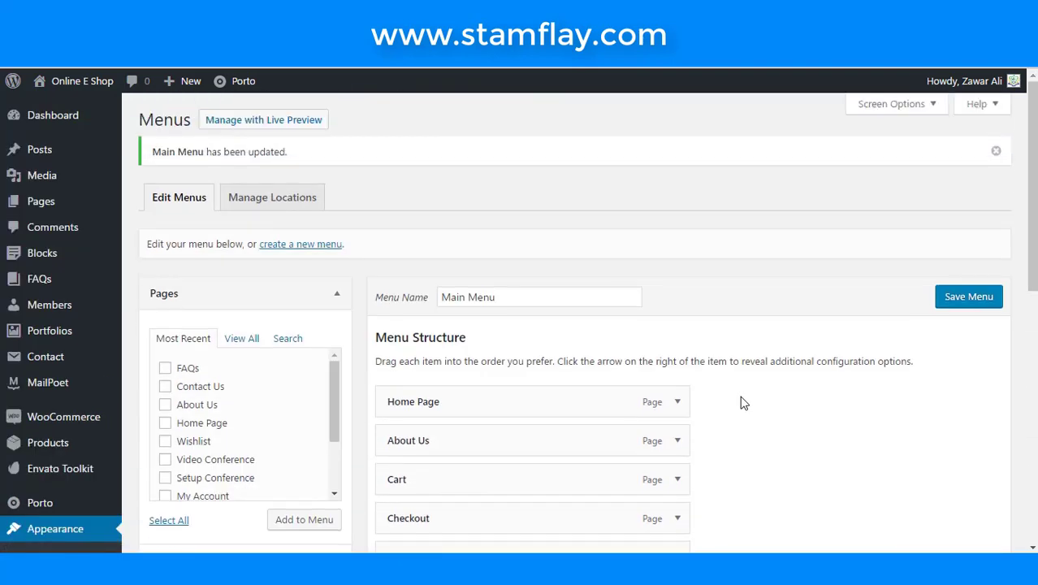
scroll(742, 401, "down", 2)
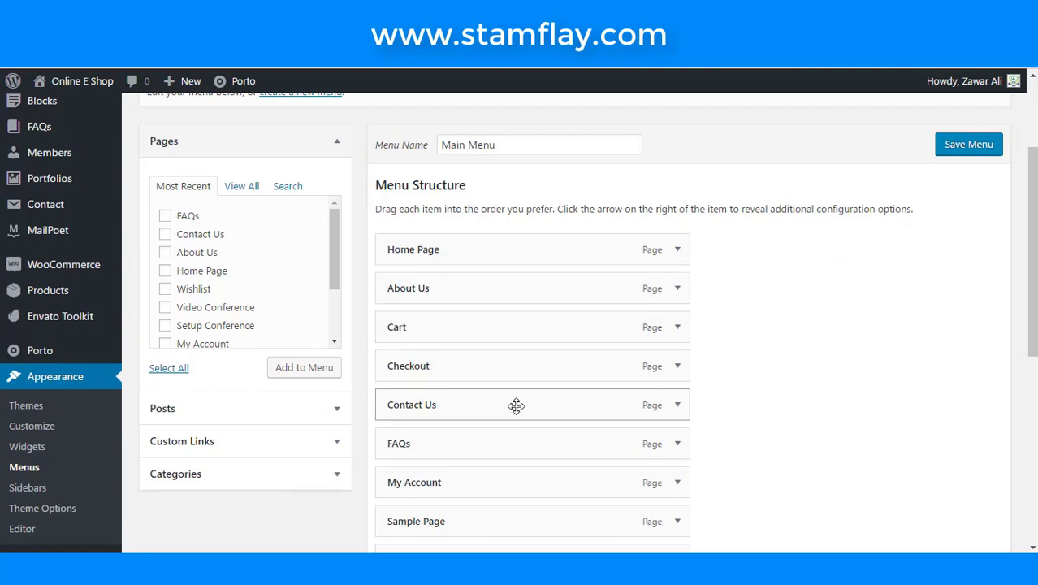
left_click_drag(518, 398, 447, 328)
- Nest Setup Conference, Shop and Video Conference beneath Sample Page
scroll(495, 398, "down", 1)
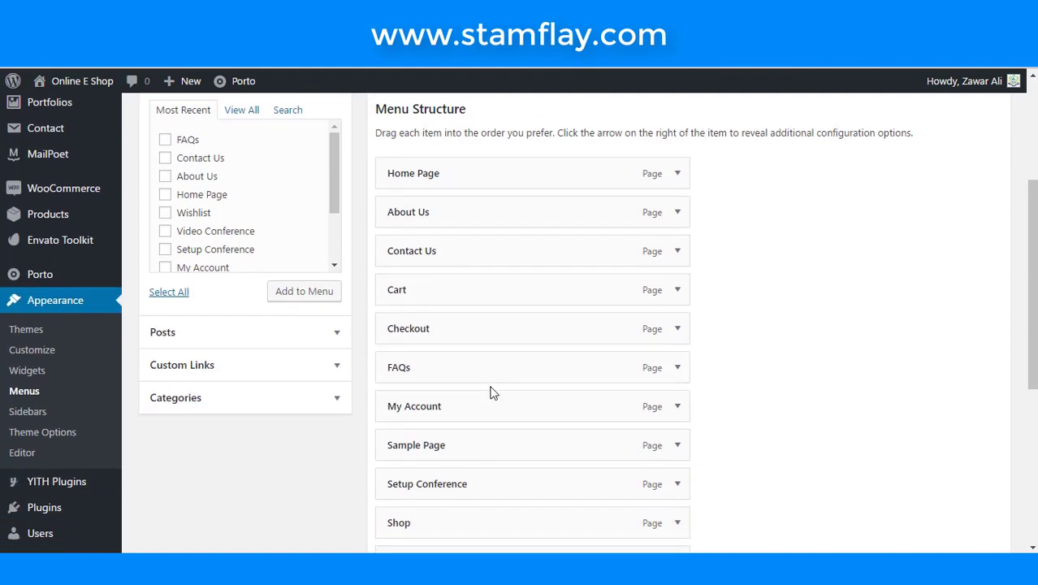
scroll(476, 405, "down", 1)
scroll(476, 407, "down", 1)
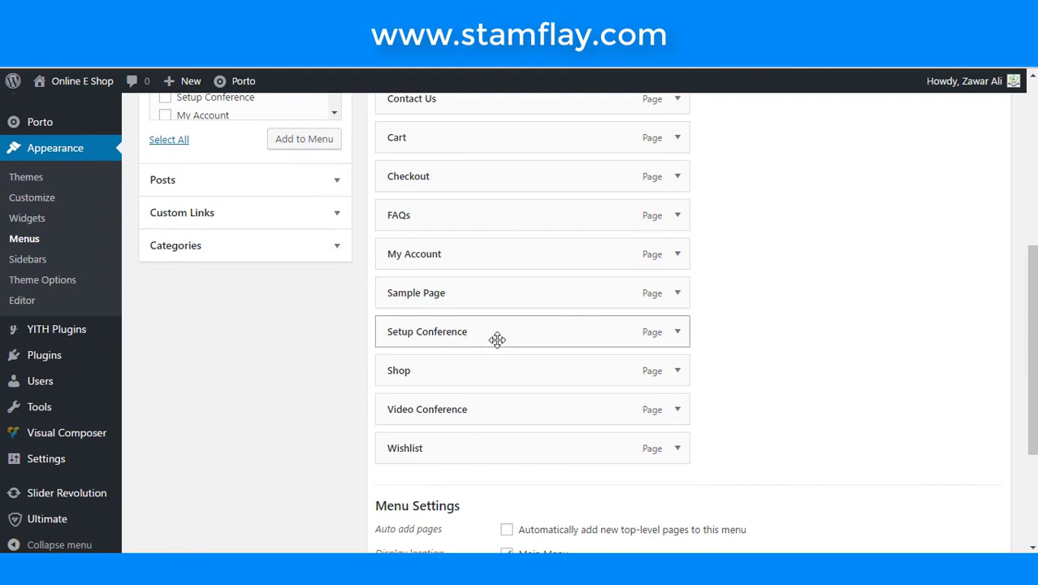
left_click_drag(519, 350, 586, 340)
left_click(641, 329)
left_click_drag(505, 370, 538, 370)
left_click_drag(526, 406, 593, 456)
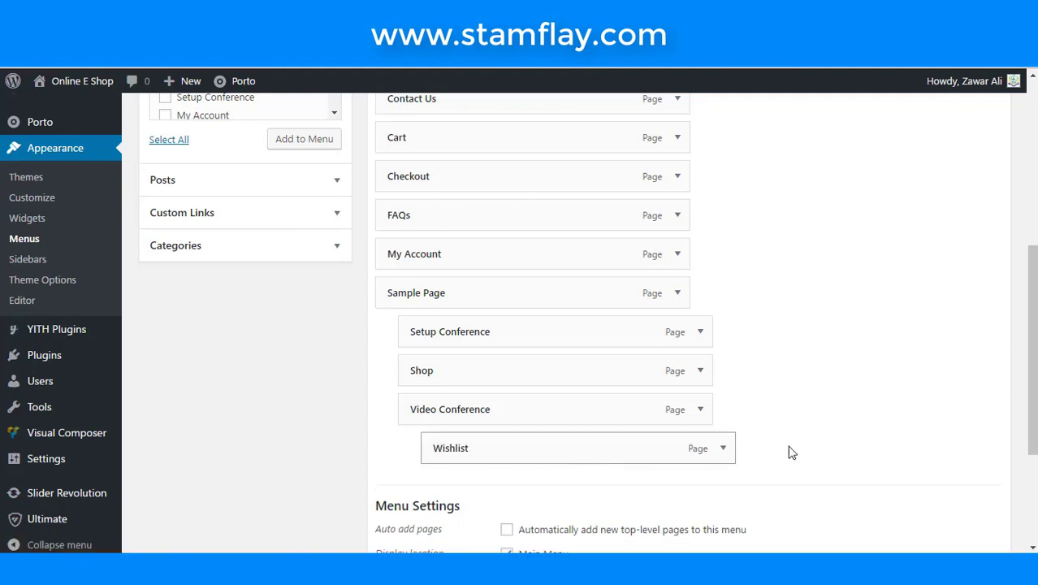
- Save the reorganised Main Menu and return to the shop front page
scroll(784, 452, "down", 3)
left_click(947, 471)
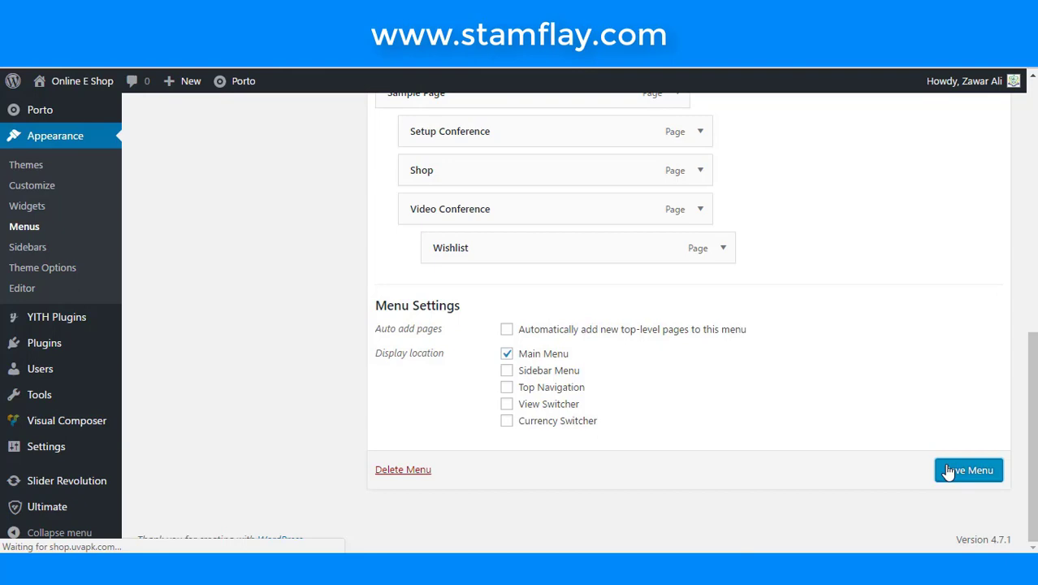
left_click(637, 57)
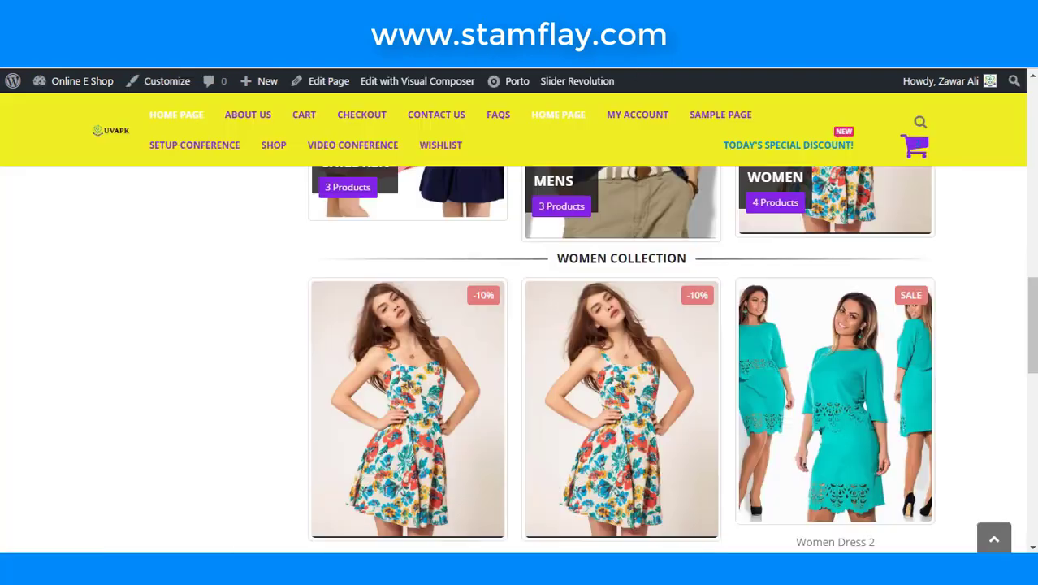
- Reload Online E Shop and check Sample Page's dropdown of nested pages
left_click(81, 81)
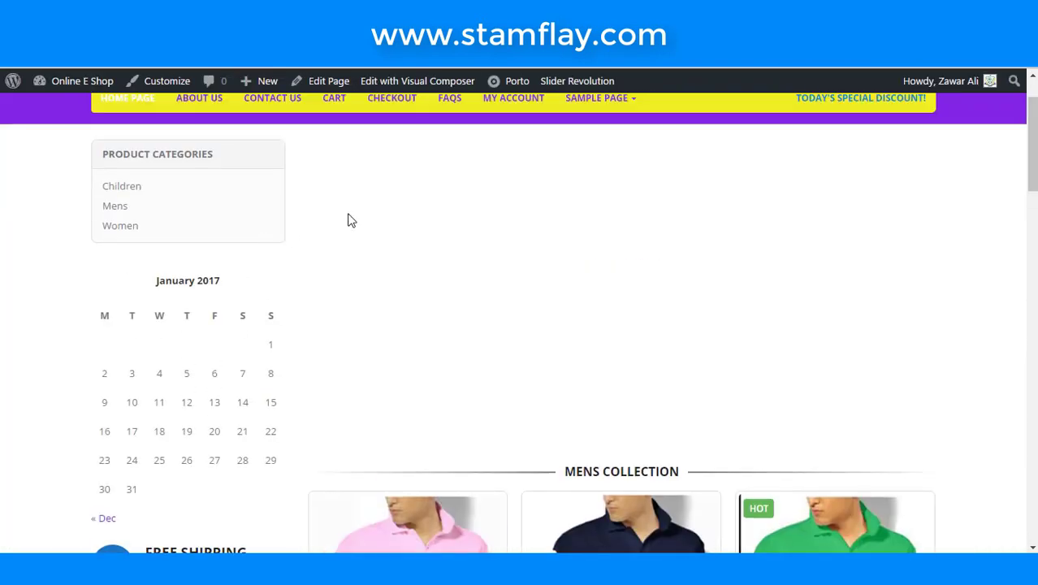
scroll(285, 234, "up", 1)
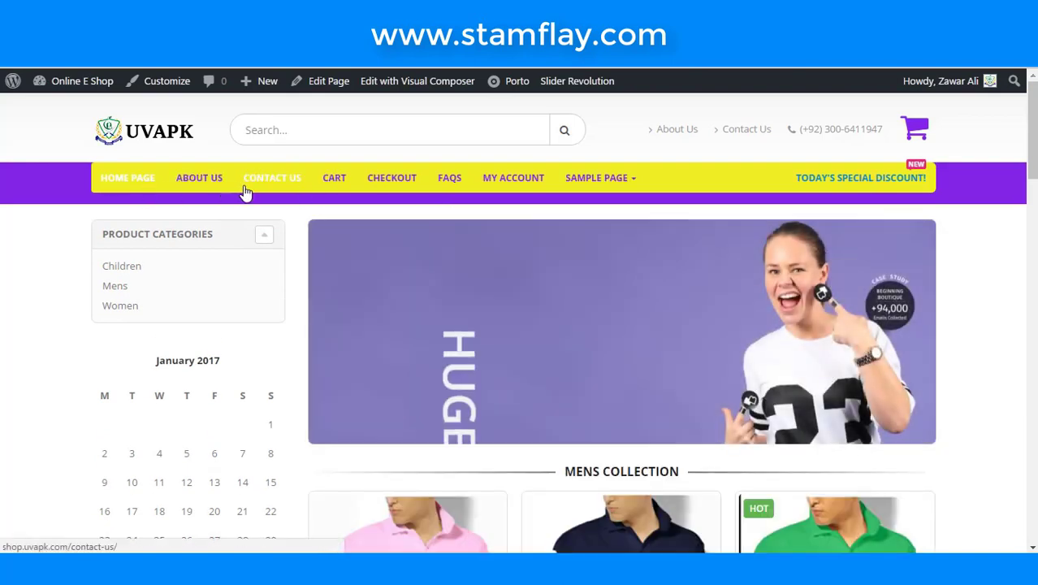
mouse_move(605, 180)
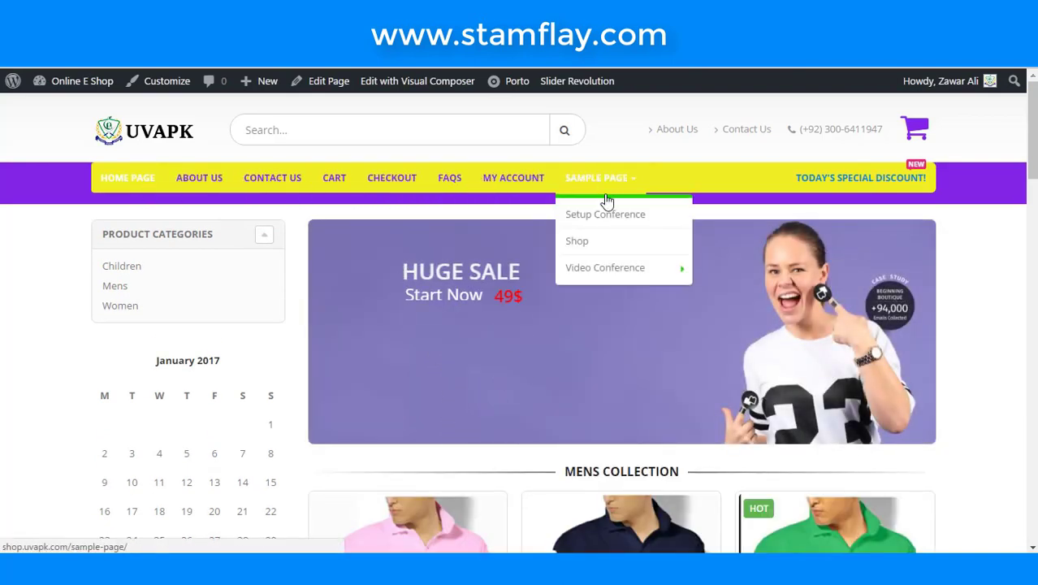
mouse_move(605, 269)
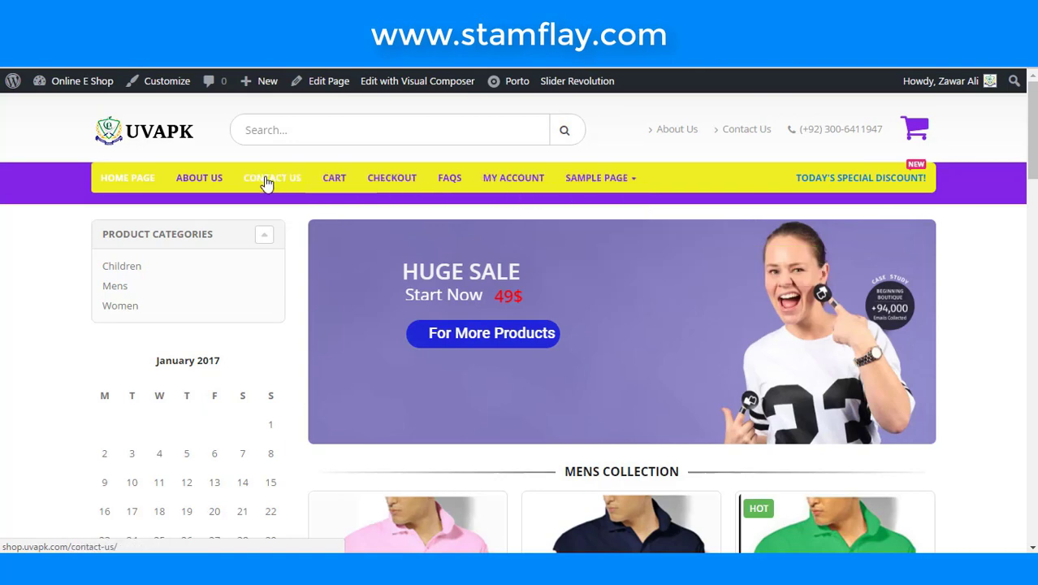
- Scroll through the live shop front page to review the updated site
scroll(582, 234, "down", 2)
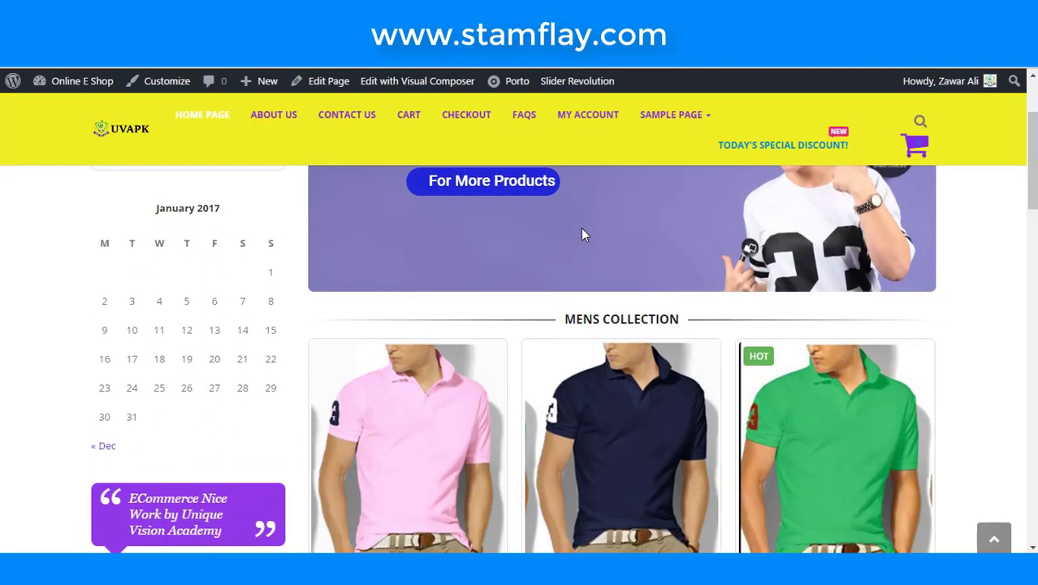
scroll(584, 232, "up", 2)
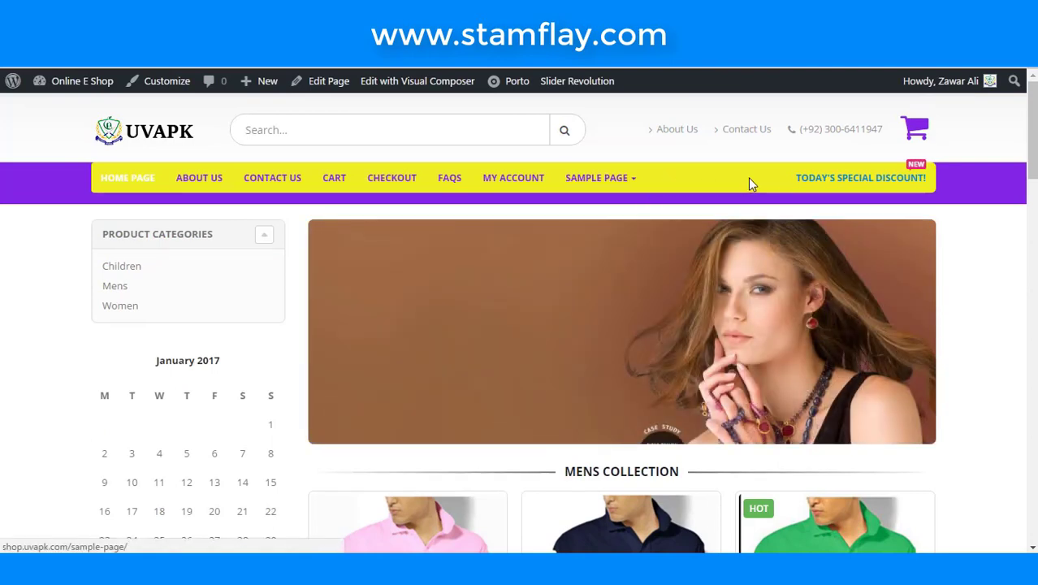
scroll(750, 184, "down", 5)
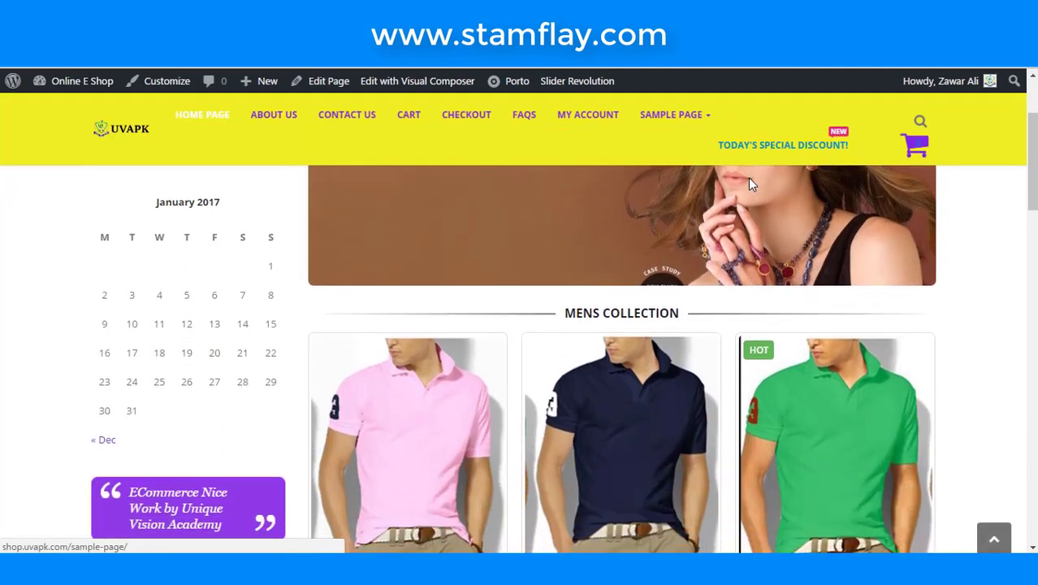
scroll(689, 238, "down", 10)
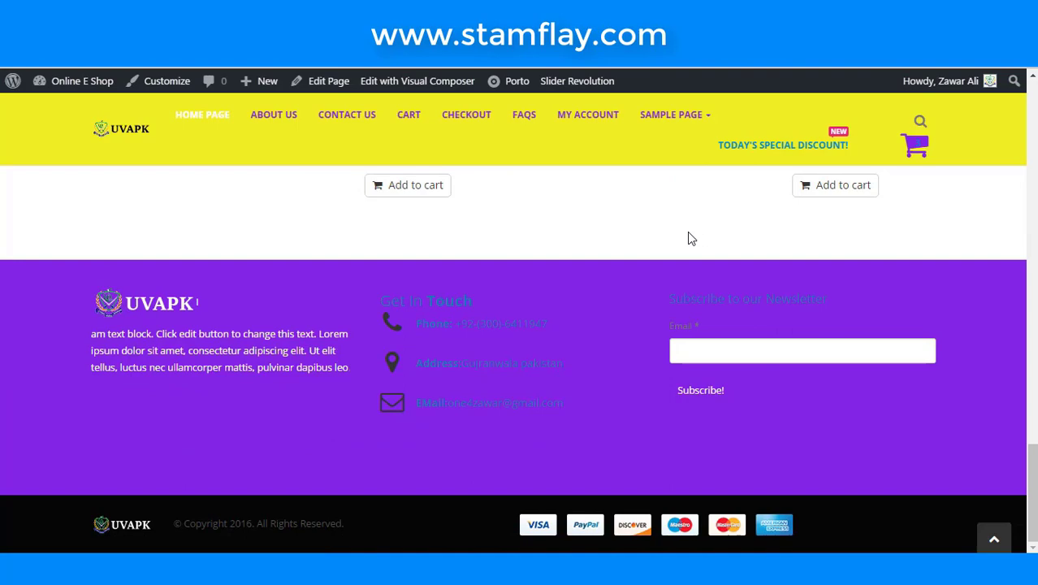
scroll(687, 238, "up", 8)
scroll(641, 248, "up", 10)
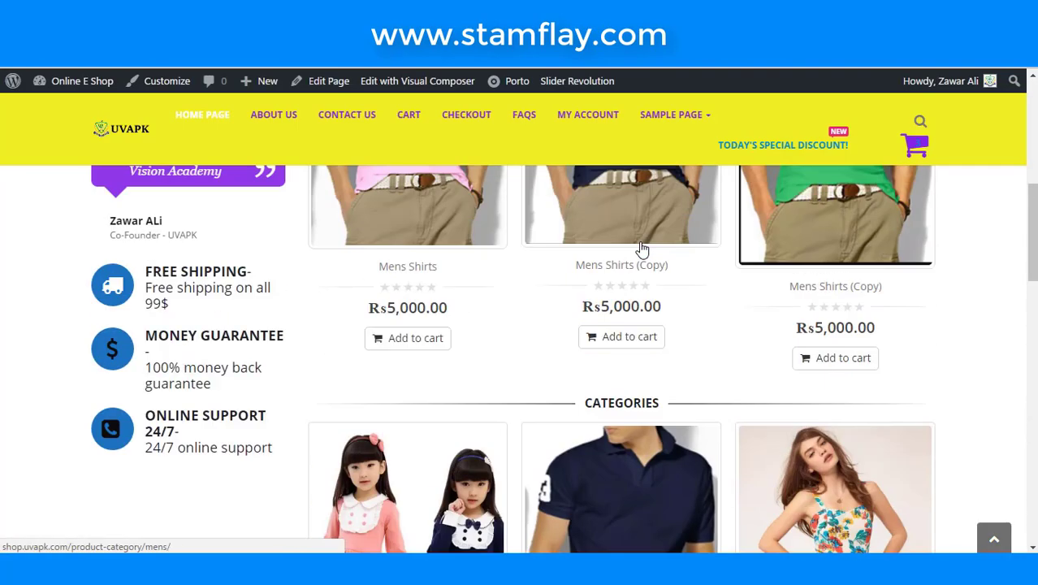